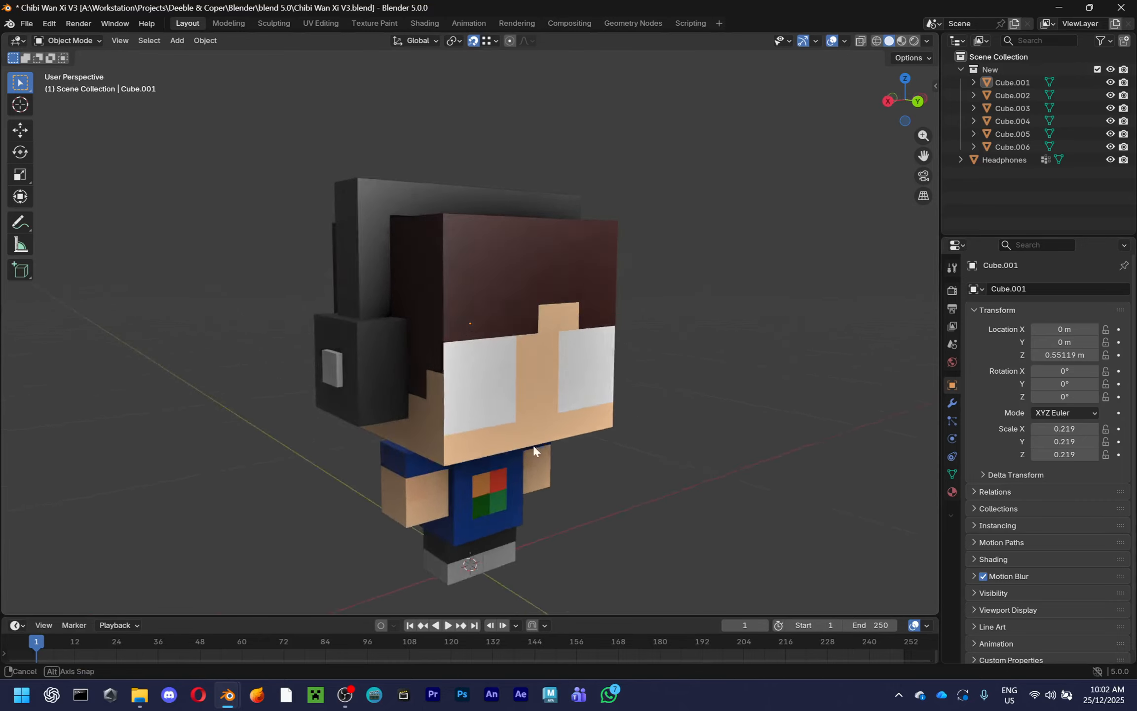
# Examine the headphones mesh in Edit Mode, selecting the linked geometry of the ear cup with the button
pyautogui.click(406, 367)
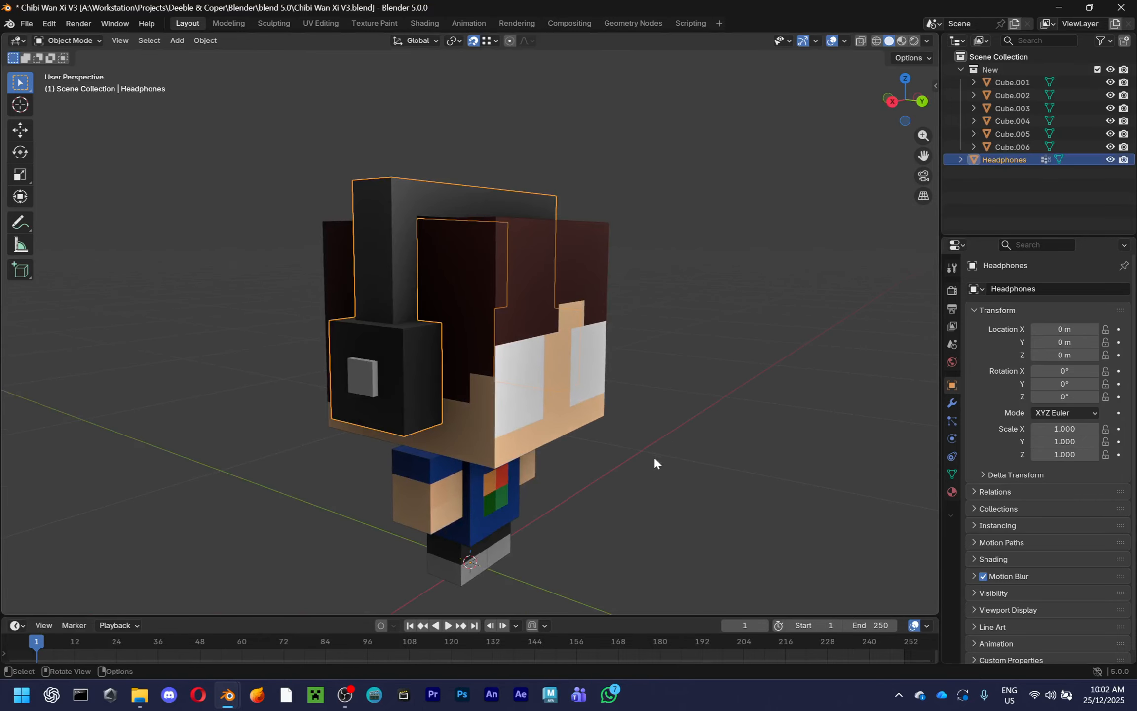
pyautogui.moveTo(654, 460); pyautogui.dragTo(706, 474, button='middle')
pyautogui.moveTo(833, 185); pyautogui.dragTo(380, 477, button='middle')
pyautogui.press('Tab')
pyautogui.scroll(5, 595, 366)
pyautogui.press('l')
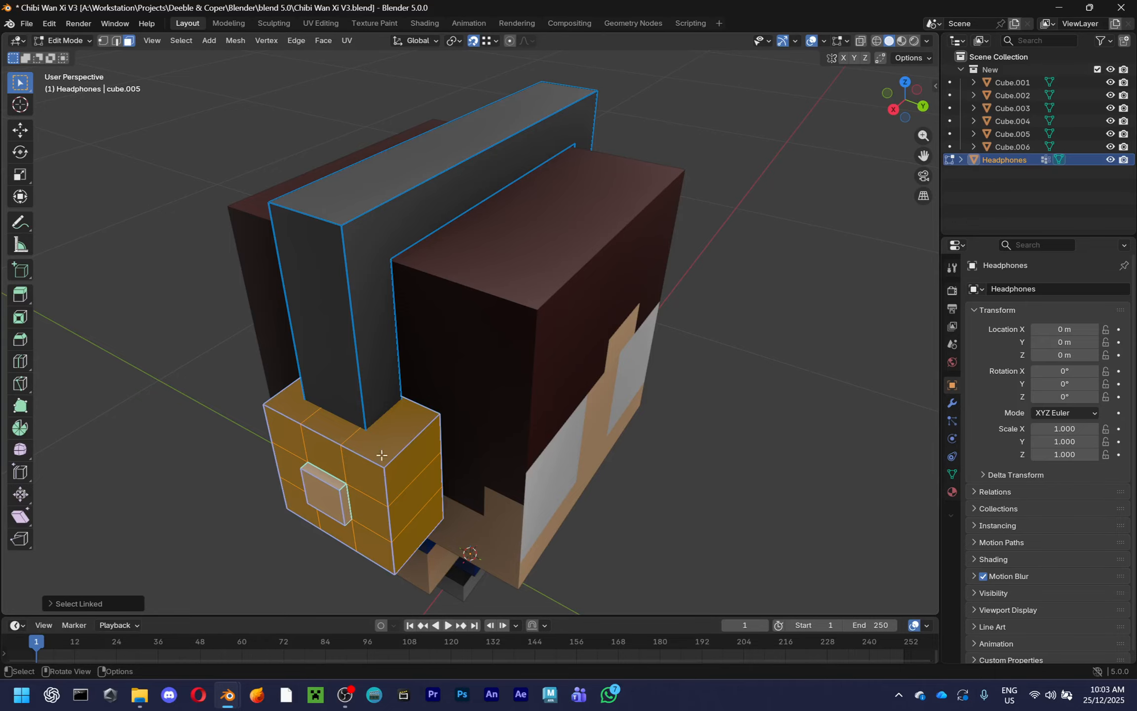
pyautogui.hotkey('ctrl', 'z')
pyautogui.press('l')
pyautogui.moveTo(333, 348); pyautogui.dragTo(505, 373, button='middle')
pyautogui.scroll(3, 565, 307)
pyautogui.moveTo(565, 308); pyautogui.dragTo(643, 398, button='middle')
pyautogui.press('Tab')
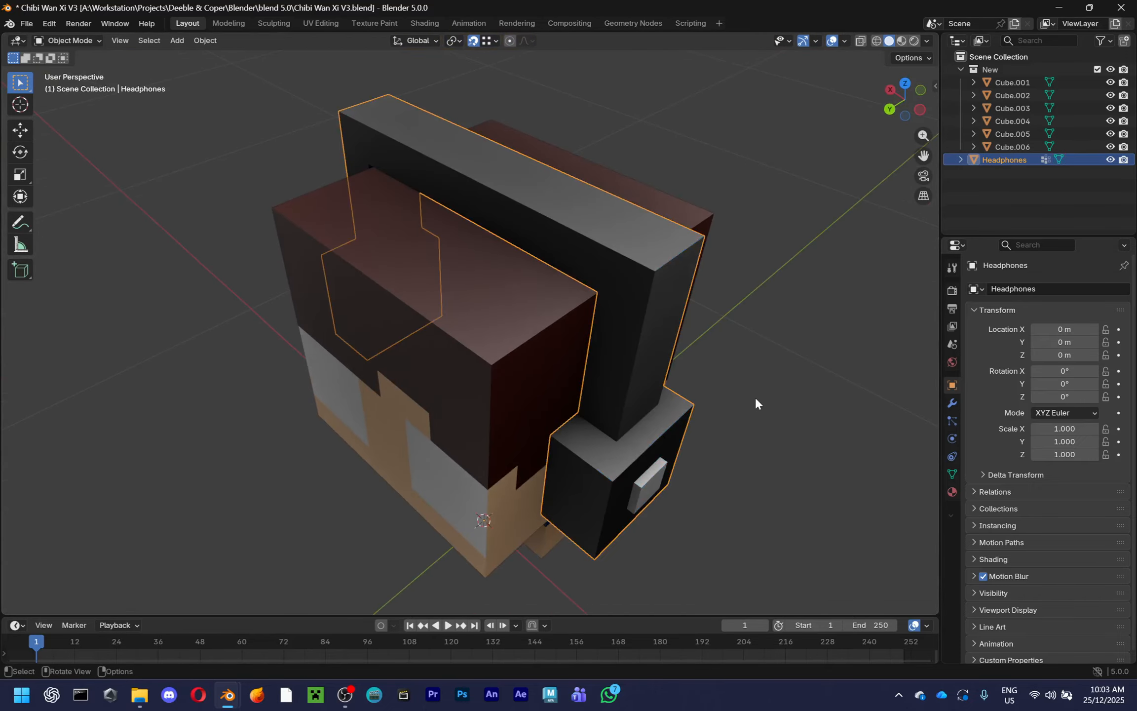
# Reselect the headphones and switch to the Blender window with Chibi Wan Xi V1.blend
pyautogui.click(758, 403)
pyautogui.click(628, 394)
pyautogui.moveTo(932, 410); pyautogui.dragTo(686, 420, button='middle')
pyautogui.hotkey('alt', 'Tab')
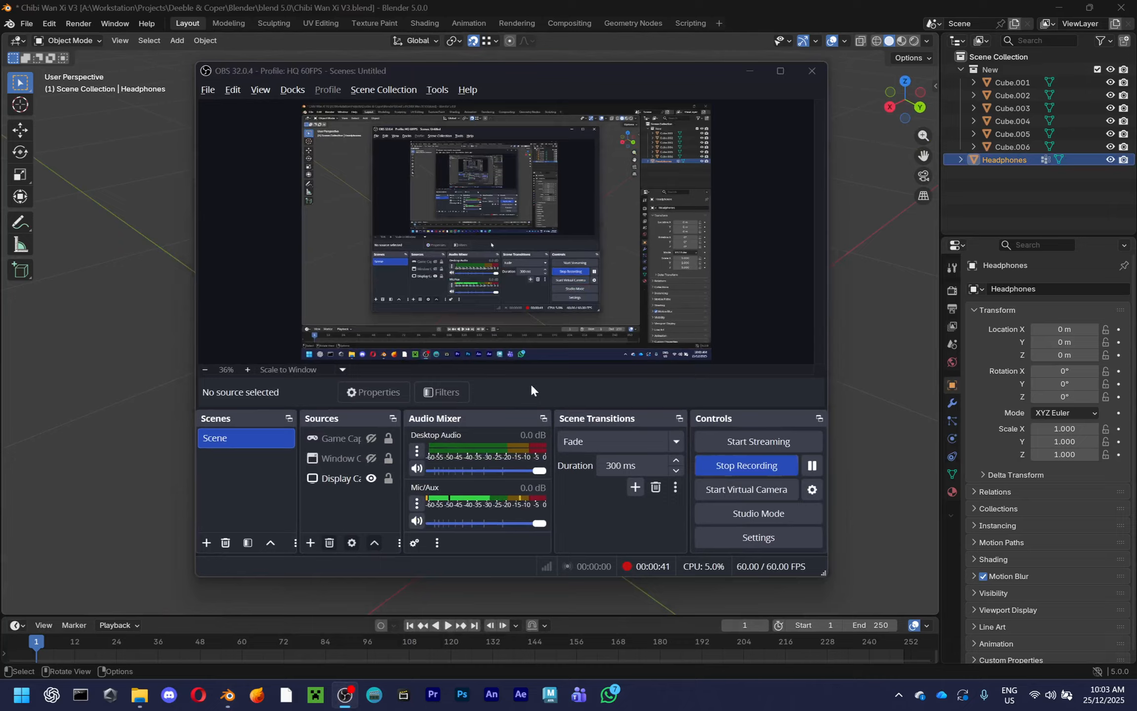
pyautogui.hotkey('alt', 'Tab')
pyautogui.press('Tab')
pyautogui.moveTo(433, 378); pyautogui.dragTo(350, 346, button='middle')
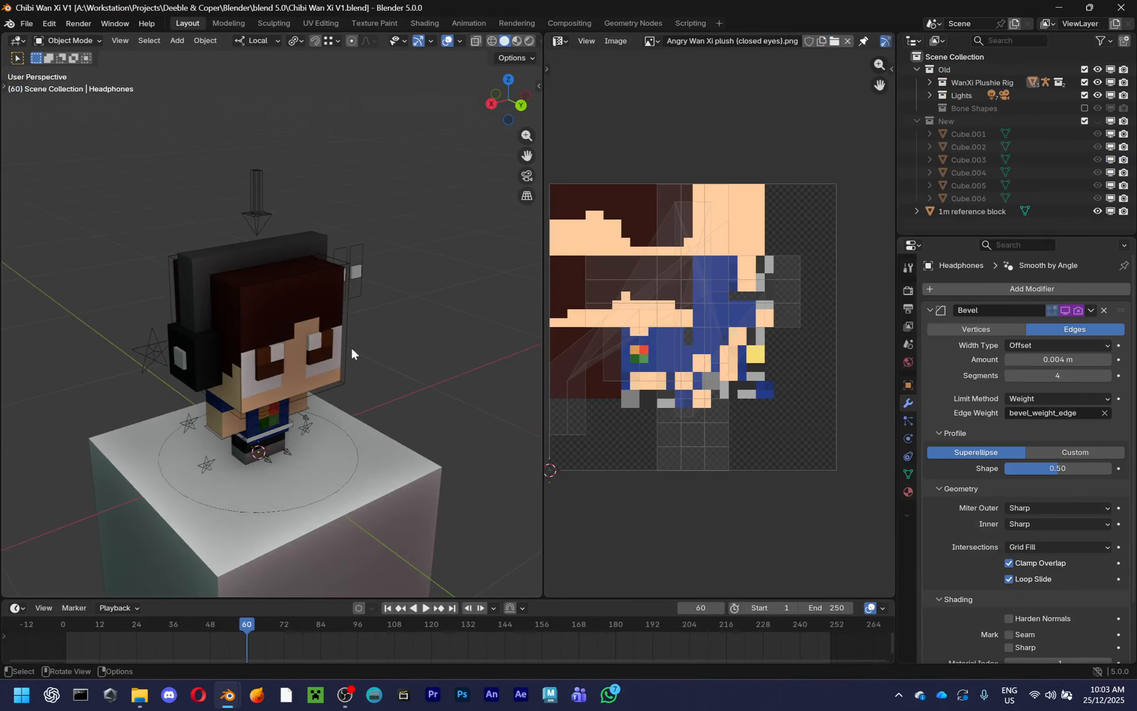
# Frame the old rig's headphones in an enlarged 3D viewport and preview them in Rendered shading before returning to Solid
pyautogui.click(226, 265)
pyautogui.press('KP_Decimal')
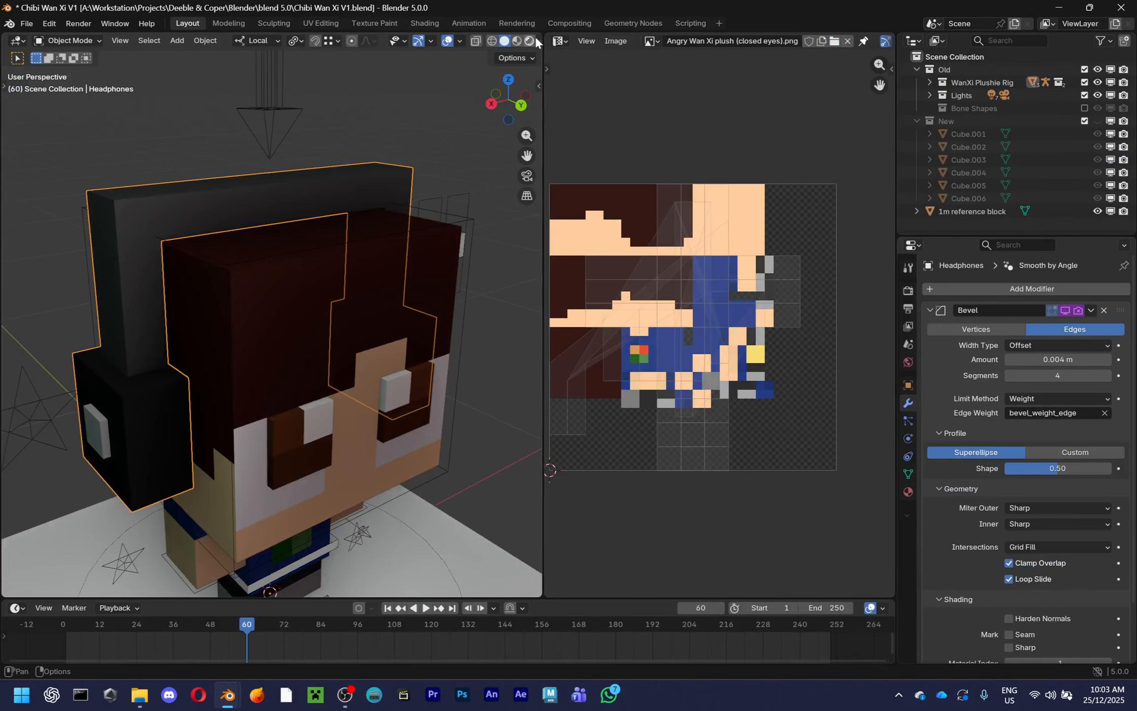
pyautogui.click(532, 41)
pyautogui.hotkey('ctrl', 'space')
pyautogui.press('z')
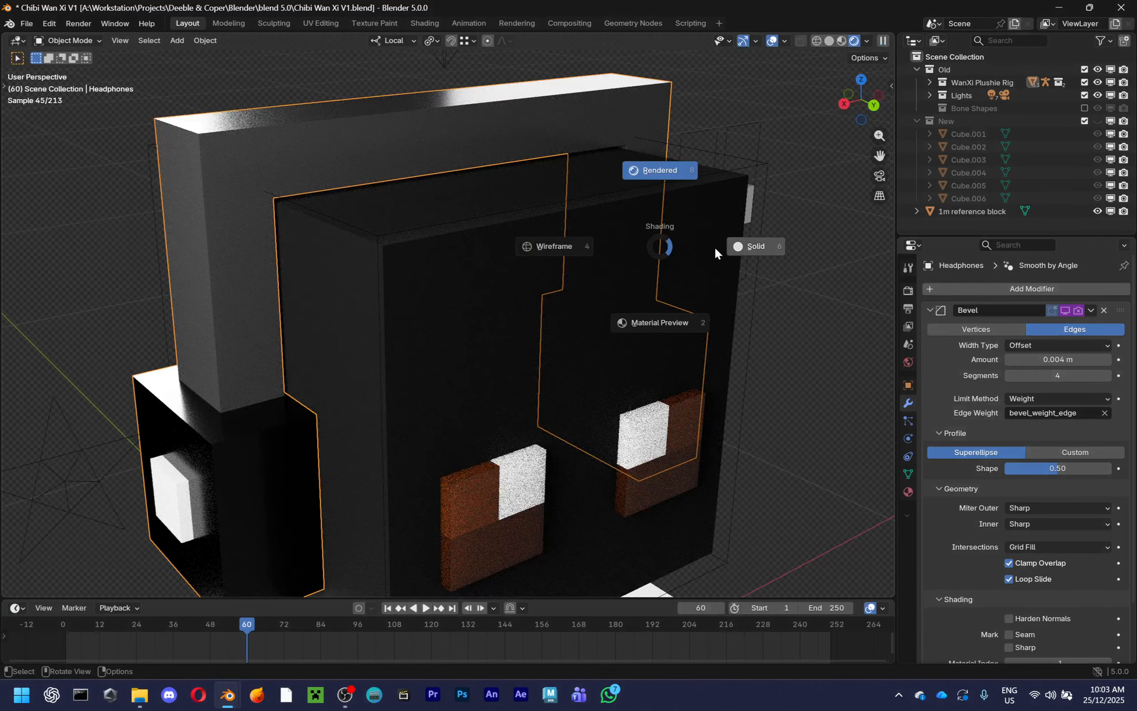
pyautogui.click(714, 246)
pyautogui.scroll(-5, 685, 318)
pyautogui.scroll(3, 390, 257)
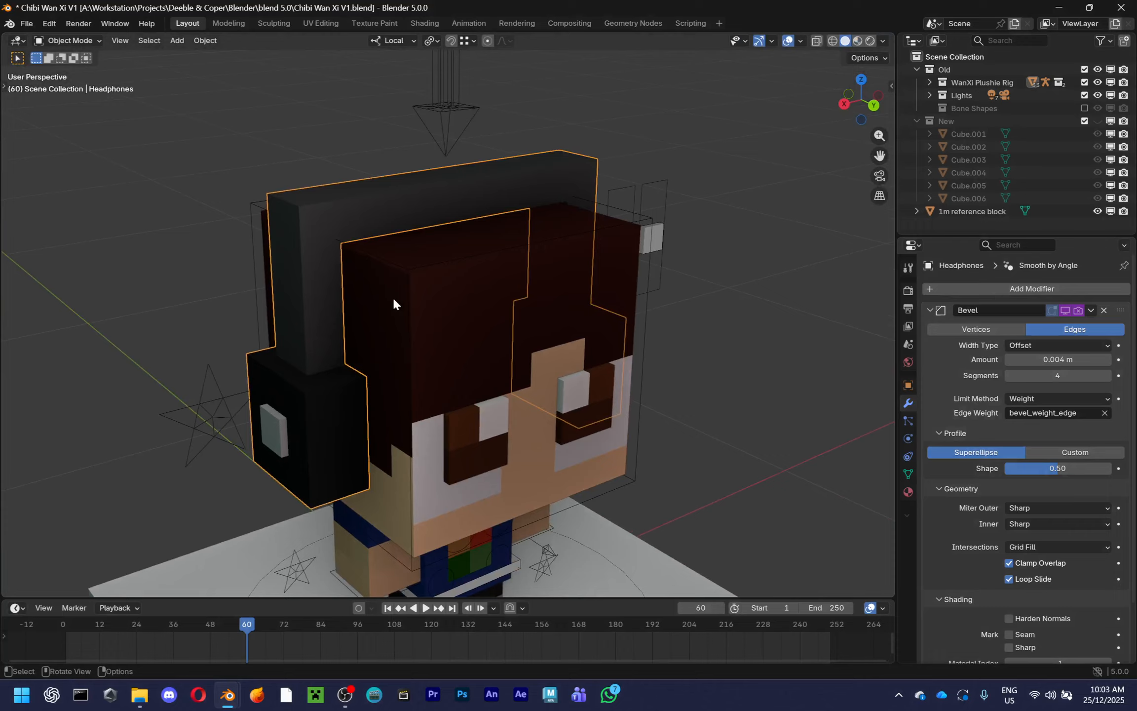
# Turn on the rig's Bevel custom property in Pose Mode and return to Object Mode
pyautogui.keyDown('shift'); pyautogui.moveTo(393, 299); pyautogui.dragTo(916, 400, button='middle'); pyautogui.keyUp('shift')
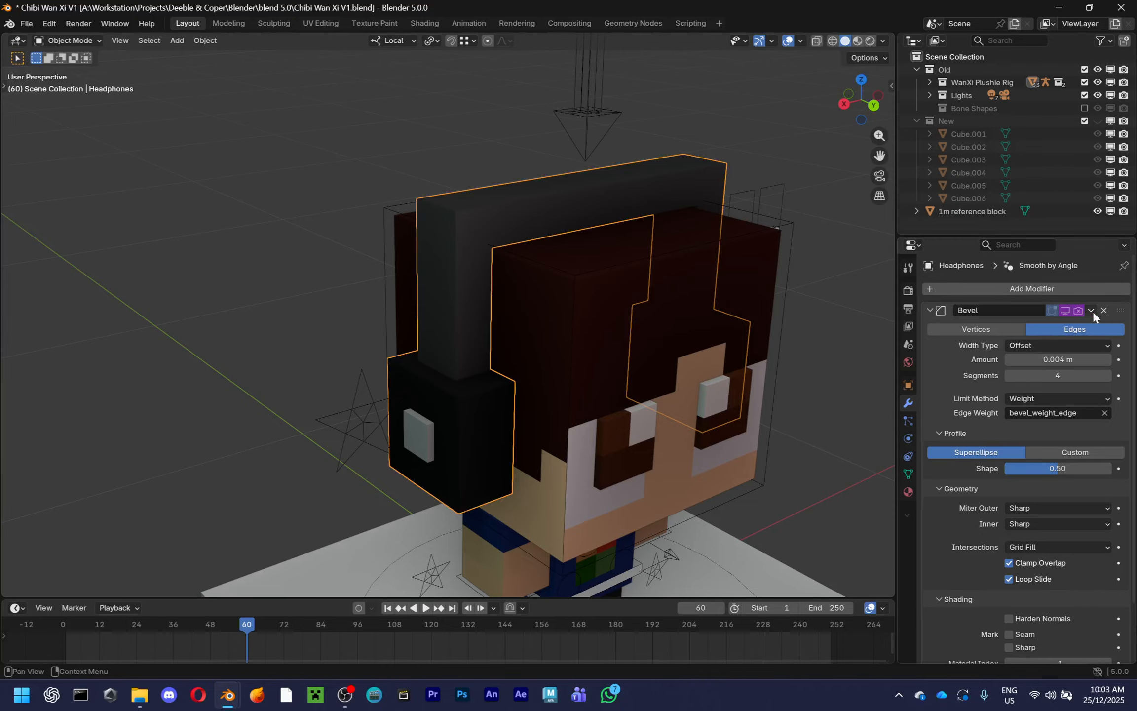
pyautogui.click(572, 103)
pyautogui.click(326, 411)
pyautogui.hotkey('ctrl', 'Tab')
pyautogui.press('n')
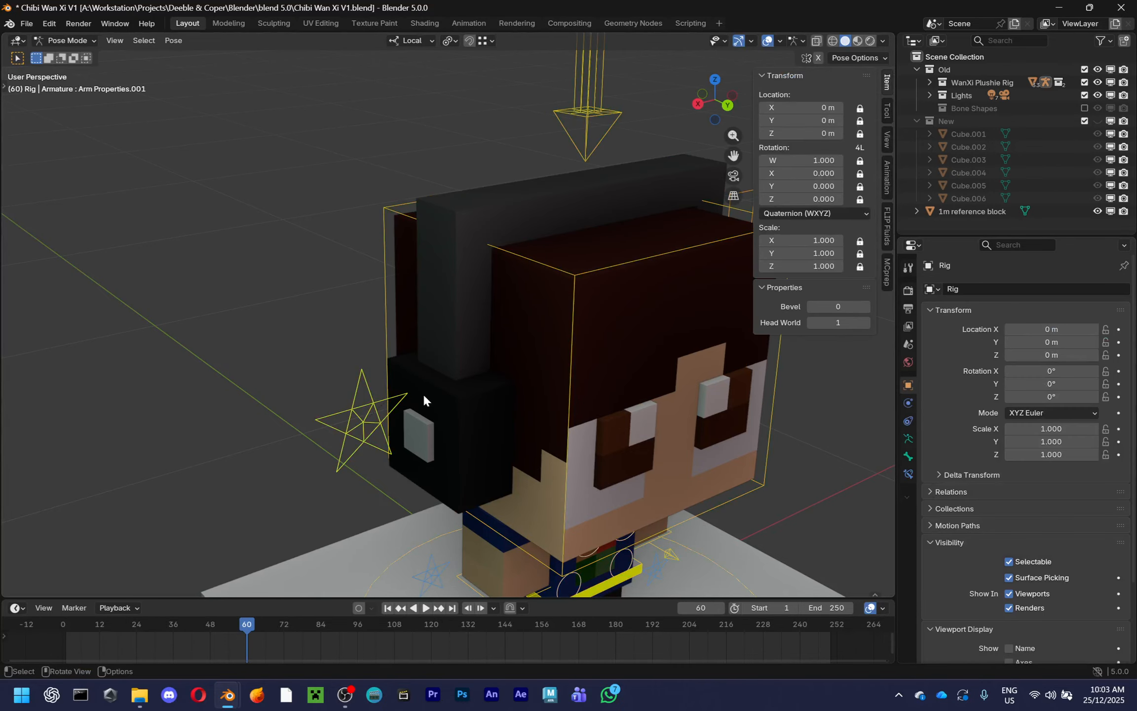
pyautogui.press('n')
pyautogui.hotkey('ctrl', 'Tab')
# Select the bevelled headphones and isolate them in local view
pyautogui.click(348, 323)
pyautogui.scroll(8, 347, 324)
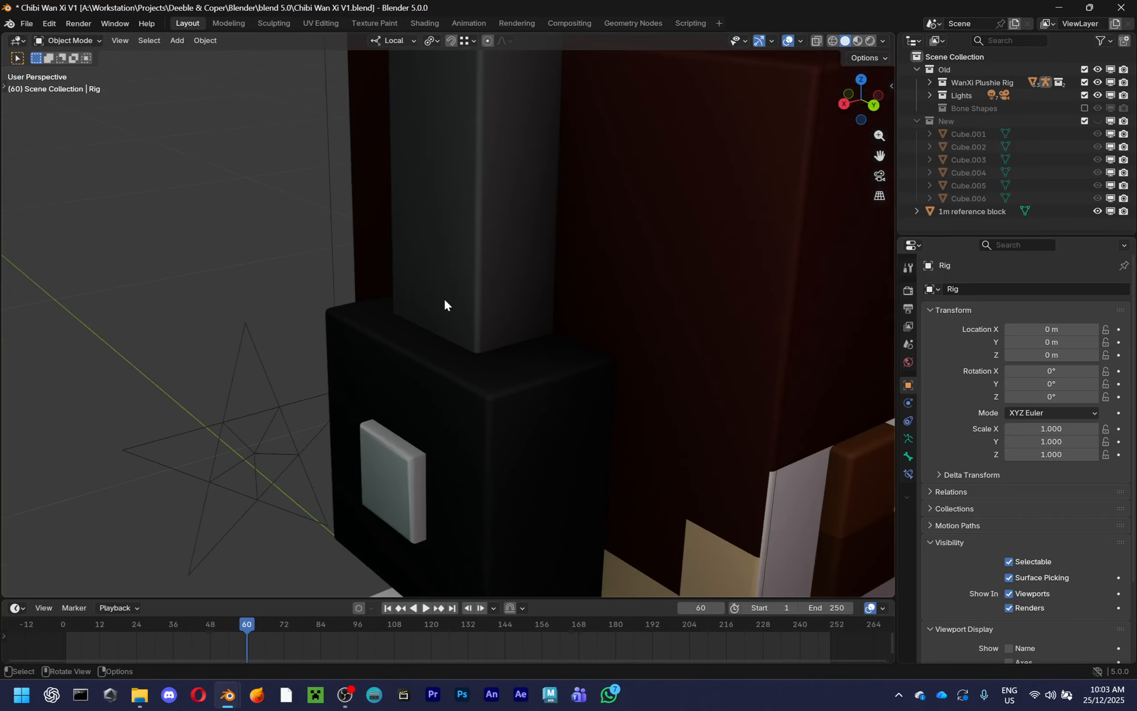
pyautogui.scroll(-3, 568, 398)
pyautogui.click(604, 398)
pyautogui.press('KP_Divide')
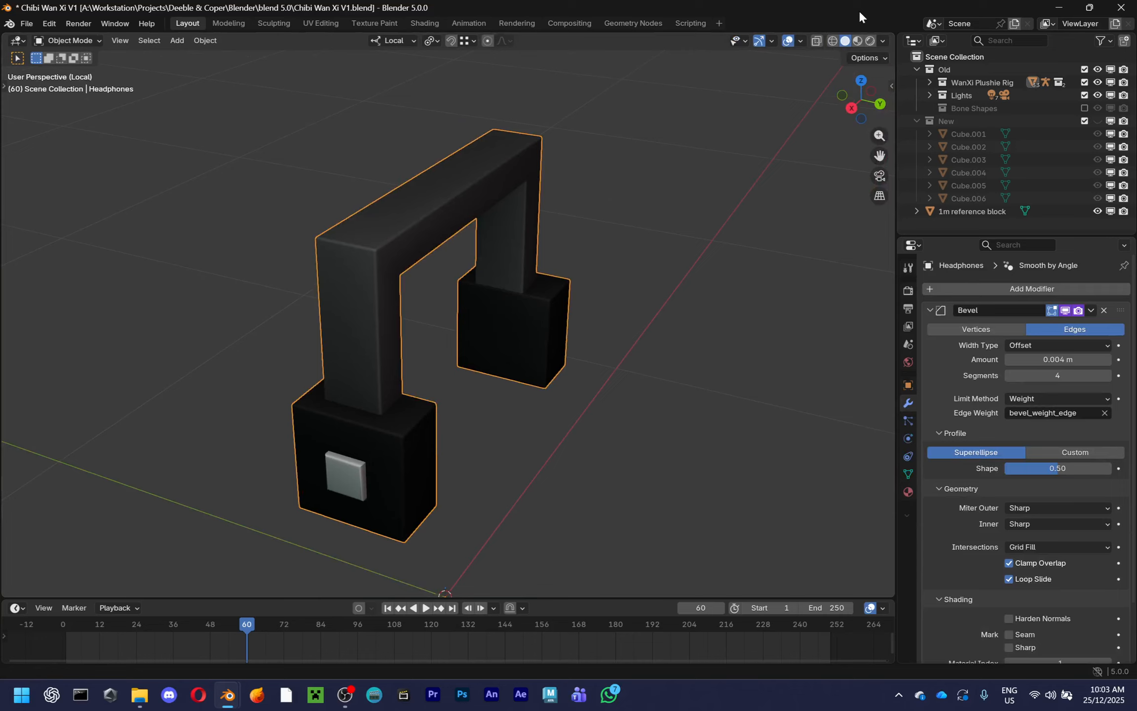
# Turn off Cavity in the viewport shading options
pyautogui.click(882, 41)
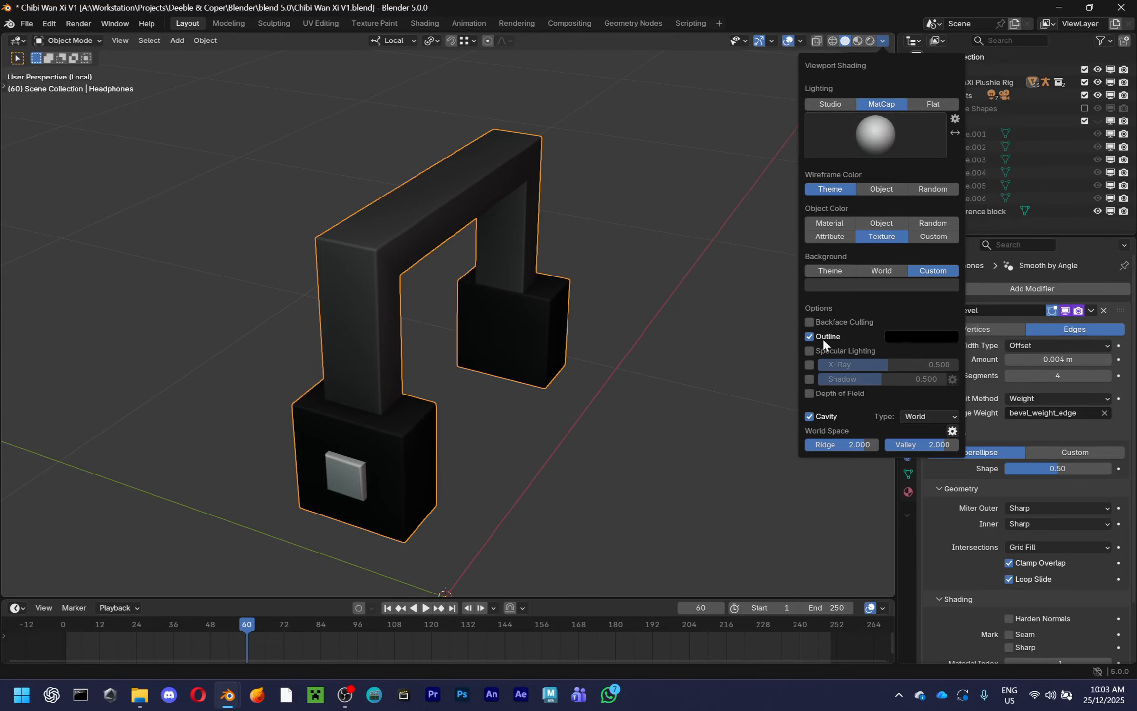
pyautogui.click(809, 415)
pyautogui.click(808, 415)
pyautogui.click(921, 105)
# Examine the bevelled edges where the headband meets both ear cups
pyautogui.moveTo(499, 452)
pyautogui.keyDown('ctrl'); pyautogui.mouseDown(button='middle')
pyautogui.moveTo(554, 373)
pyautogui.moveTo(465, 363)
pyautogui.moveTo(518, 469)
pyautogui.moveTo(608, 425)
pyautogui.moveTo(681, 451)
pyautogui.moveTo(548, 357)
pyautogui.mouseUp(button='middle'); pyautogui.keyUp('ctrl')
pyautogui.scroll(5, 548, 360)
pyautogui.moveTo(533, 312); pyautogui.dragTo(507, 319, button='middle')
pyautogui.scroll(-3, 512, 308)
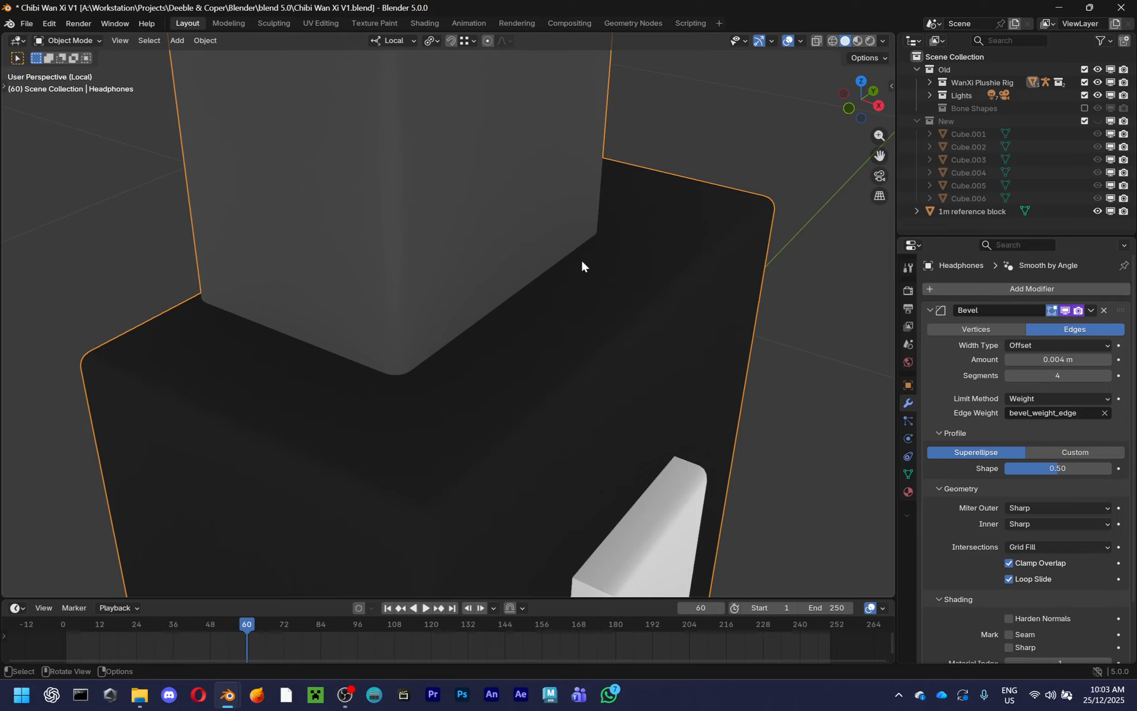
pyautogui.scroll(-4, 442, 340)
pyautogui.moveTo(443, 341); pyautogui.dragTo(501, 301, button='middle')
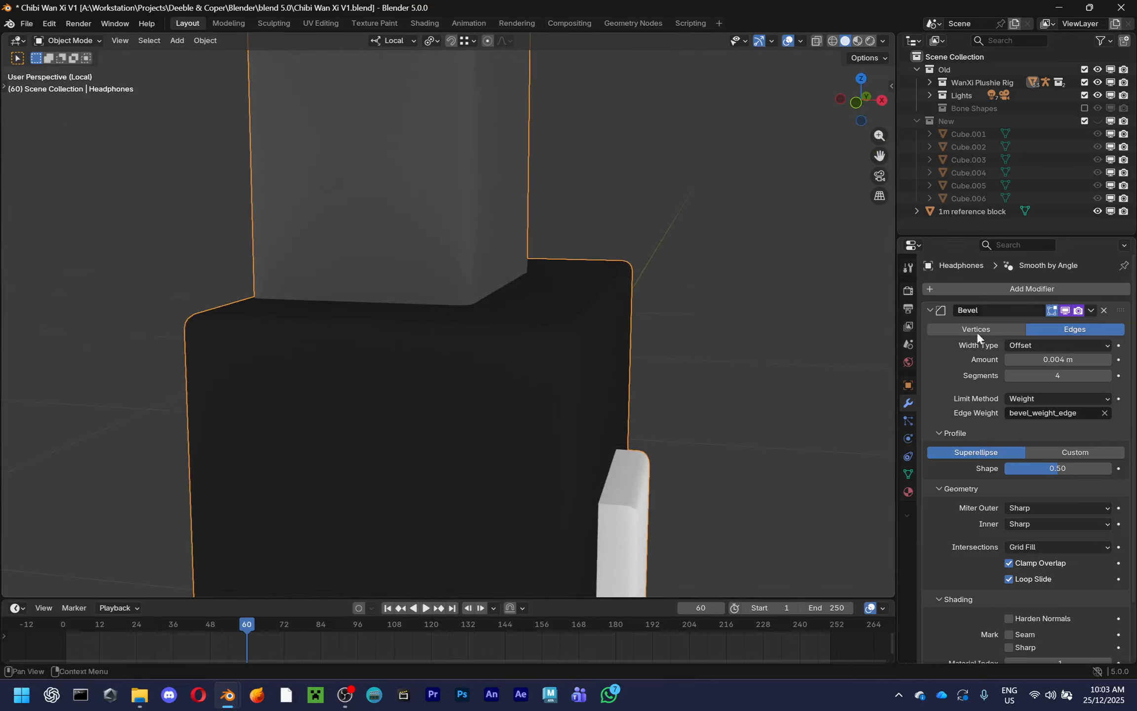
pyautogui.scroll(-2, 727, 380)
pyautogui.scroll(3, 470, 398)
pyautogui.moveTo(469, 398)
pyautogui.mouseDown(button='middle')
pyautogui.moveTo(467, 376)
pyautogui.moveTo(417, 409)
pyautogui.moveTo(475, 437)
pyautogui.moveTo(584, 352)
pyautogui.moveTo(501, 410)
pyautogui.moveTo(484, 387)
pyautogui.mouseUp(button='middle')
pyautogui.moveTo(634, 364); pyautogui.dragTo(479, 340, button='middle')
pyautogui.scroll(-7, 463, 364)
pyautogui.click(333, 362)
pyautogui.scroll(5, 565, 373)
pyautogui.keyDown('shift'); pyautogui.moveTo(333, 363); pyautogui.dragTo(454, 360, button='middle'); pyautogui.keyUp('shift')
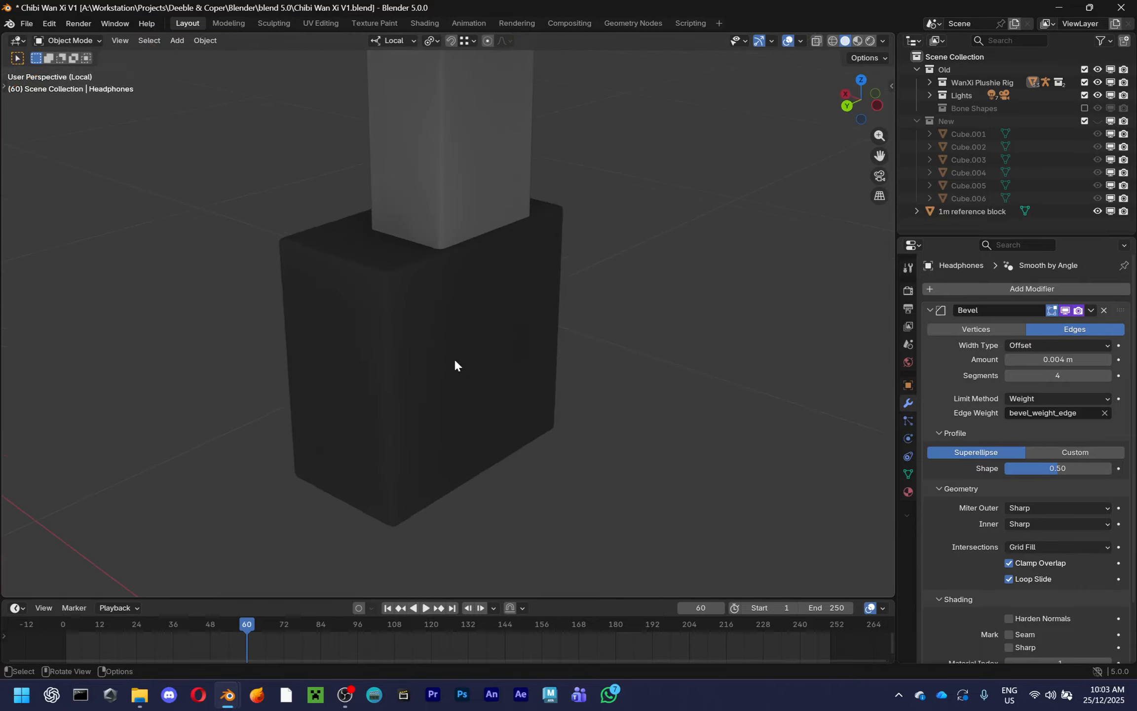
pyautogui.click(454, 361)
pyautogui.press('h')
pyautogui.hotkey('ctrl', 'z')
# Remove the bevel weight from the stray vertical edge line on the inner face of the ear cup without a button
pyautogui.press('Tab')
pyautogui.scroll(-5, 454, 364)
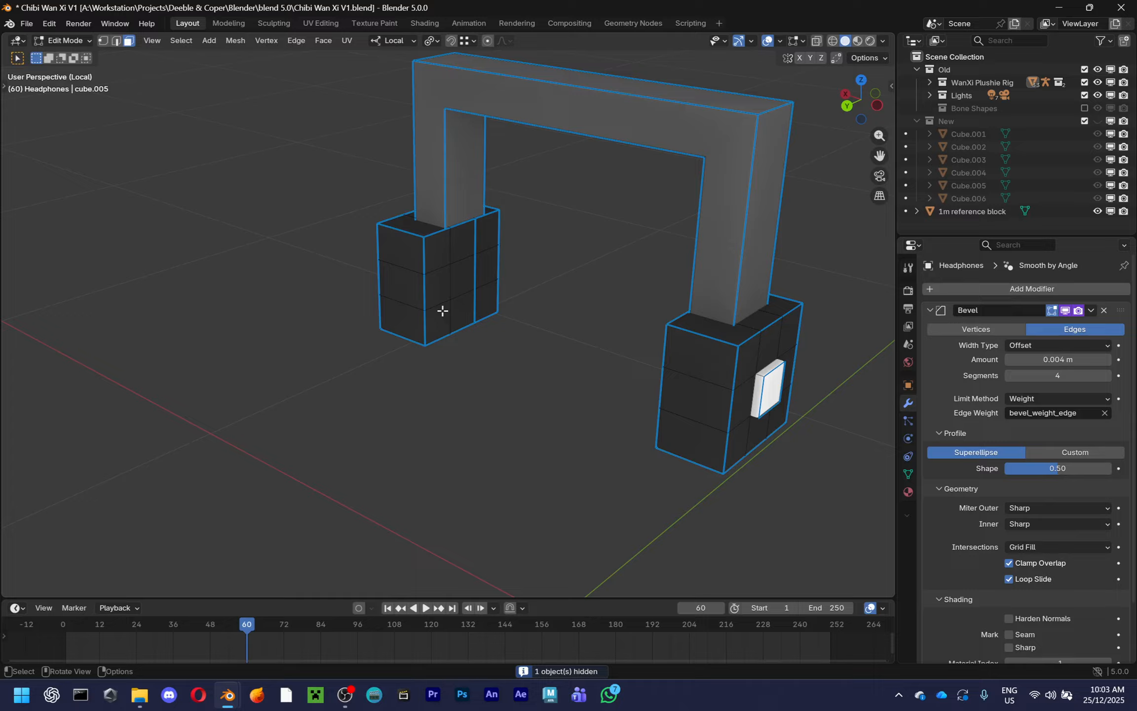
pyautogui.moveTo(511, 317); pyautogui.dragTo(419, 325, button='middle')
pyautogui.scroll(5, 505, 284)
pyautogui.moveTo(505, 284); pyautogui.dragTo(551, 288, button='middle')
pyautogui.click(552, 289)
pyautogui.click(554, 234)
pyautogui.press('2')
pyautogui.keyDown('alt'); pyautogui.click(518, 250); pyautogui.keyUp('alt')
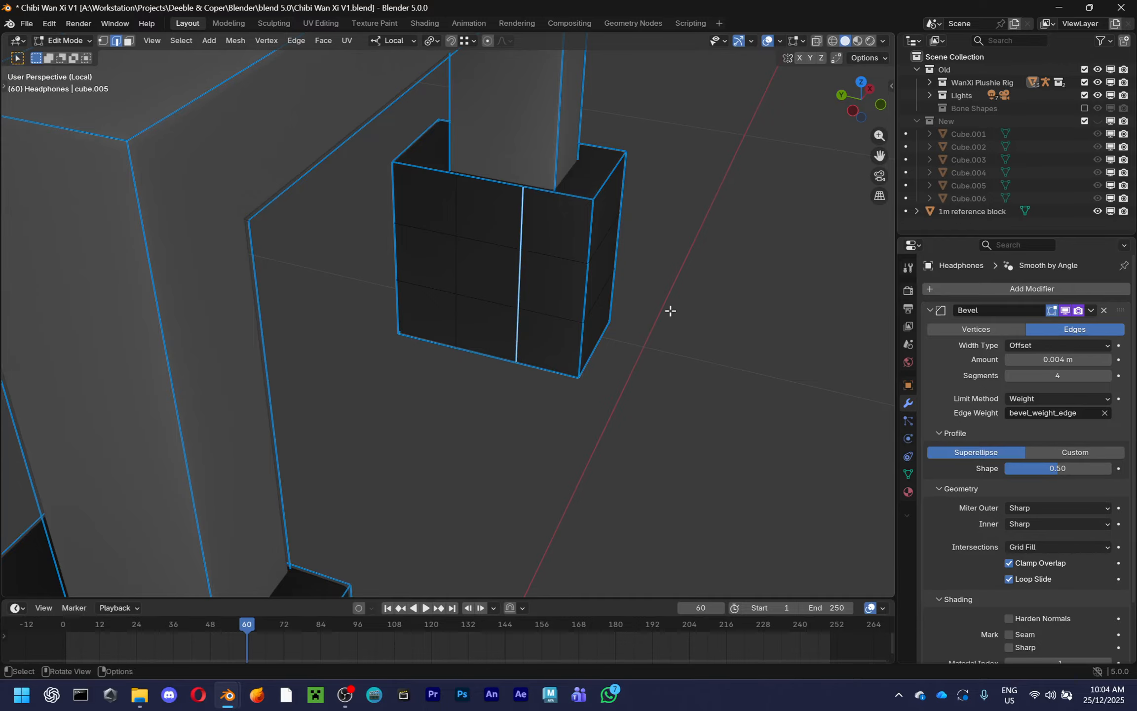
pyautogui.press('n')
pyautogui.doubleClick(815, 223)
pyautogui.write('1')
pyautogui.press('Return')
pyautogui.hotkey('alt', 'a')
pyautogui.moveTo(716, 385); pyautogui.dragTo(380, 386, button='middle')
pyautogui.scroll(-8, 556, 401)
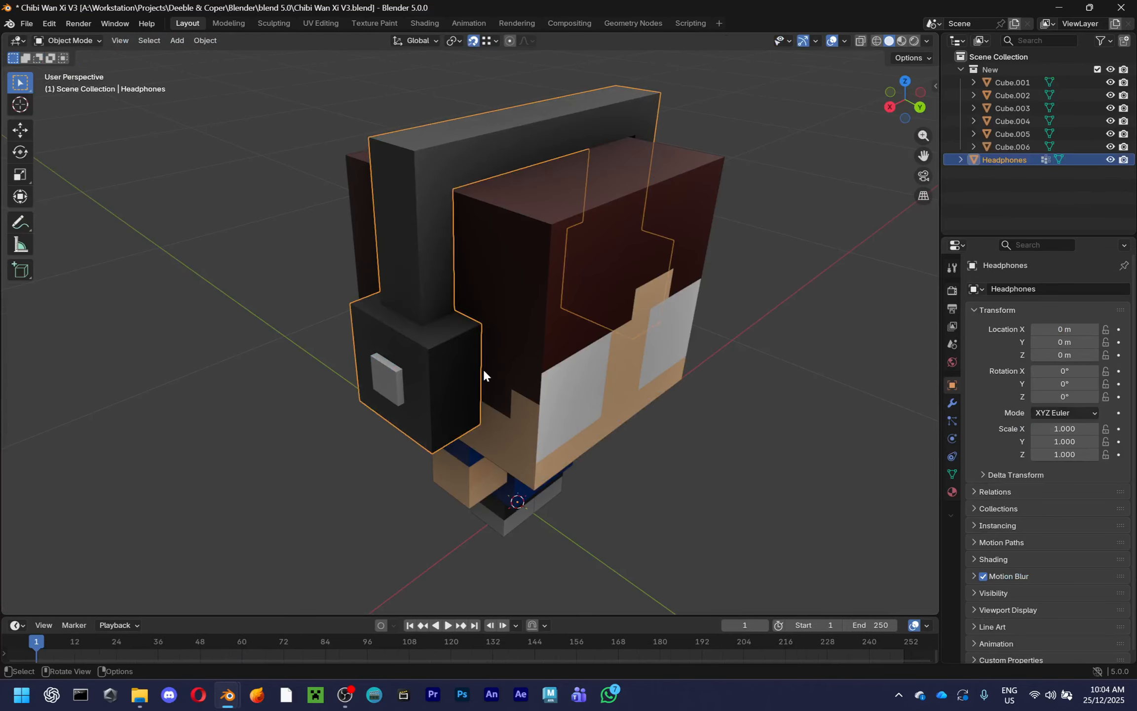
# In Chibi Wan Xi V3.blend, isolate the headphones and remove the bevel weight from the matching stray ear-cup edge line
pyautogui.press('KP_Divide')
pyautogui.press('Tab')
pyautogui.moveTo(457, 363); pyautogui.dragTo(384, 331, button='middle')
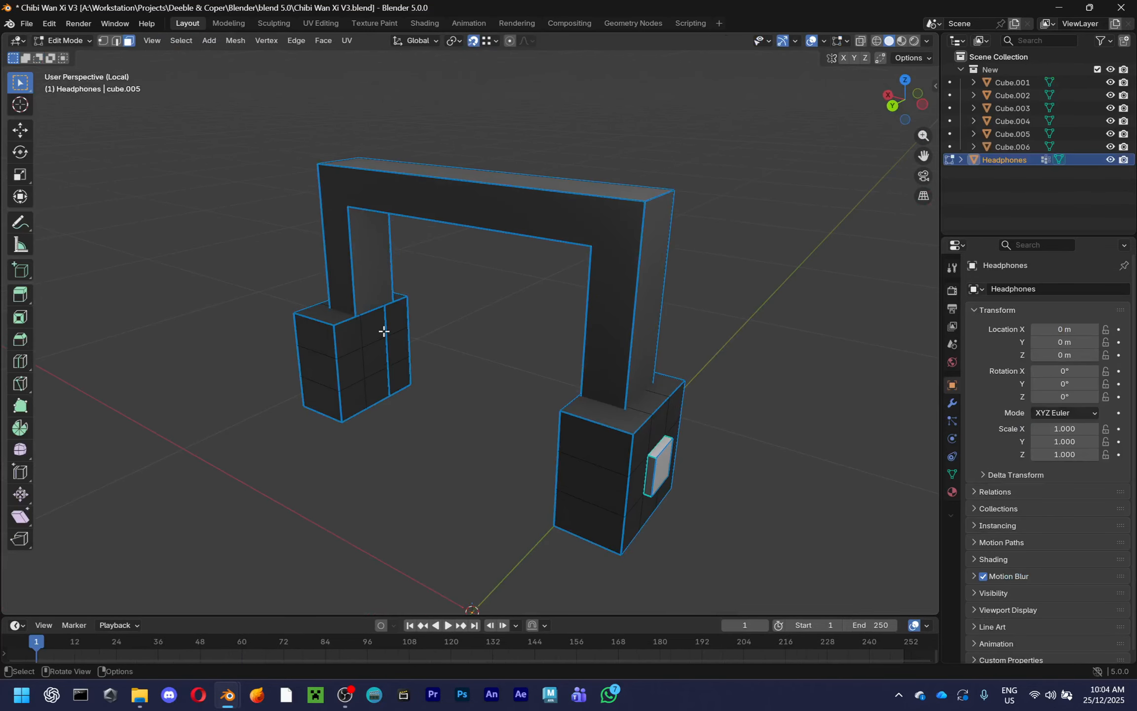
pyautogui.press('2')
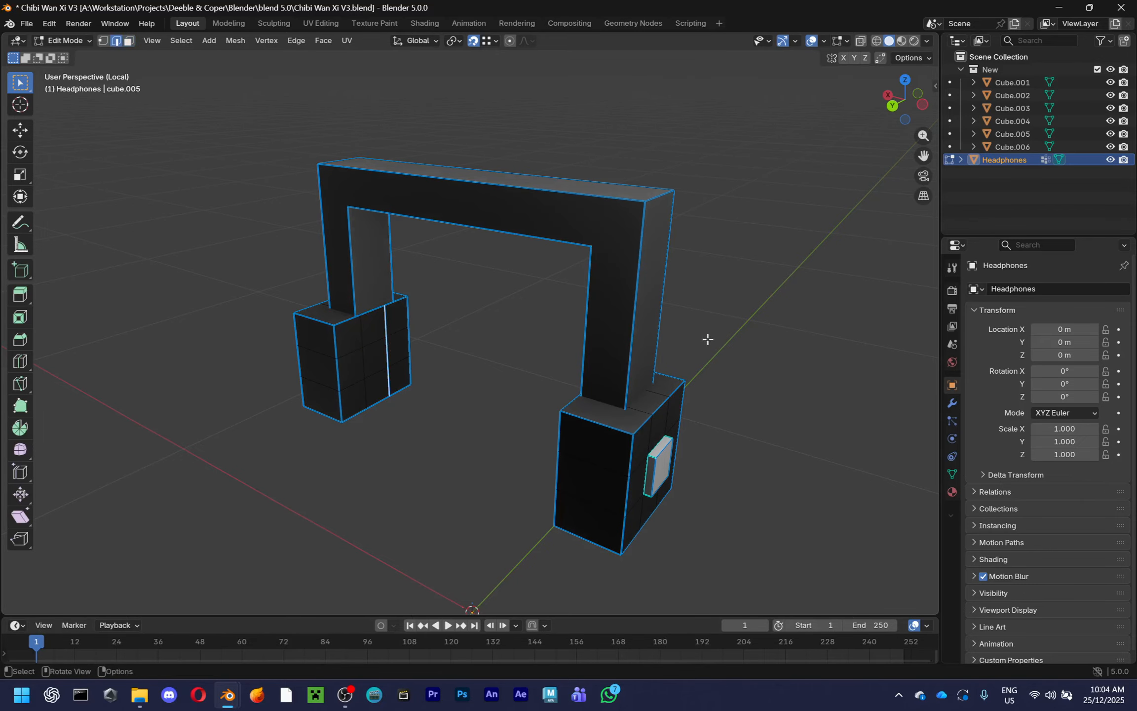
pyautogui.press('n')
pyautogui.click(496, 465)
pyautogui.press('Tab')
pyautogui.moveTo(615, 473); pyautogui.dragTo(660, 469, button='middle')
# In Chibi Wan Xi V1.blend, take the headphones out of Edit Mode and local view
pyautogui.press('Tab')
pyautogui.press('Tab')
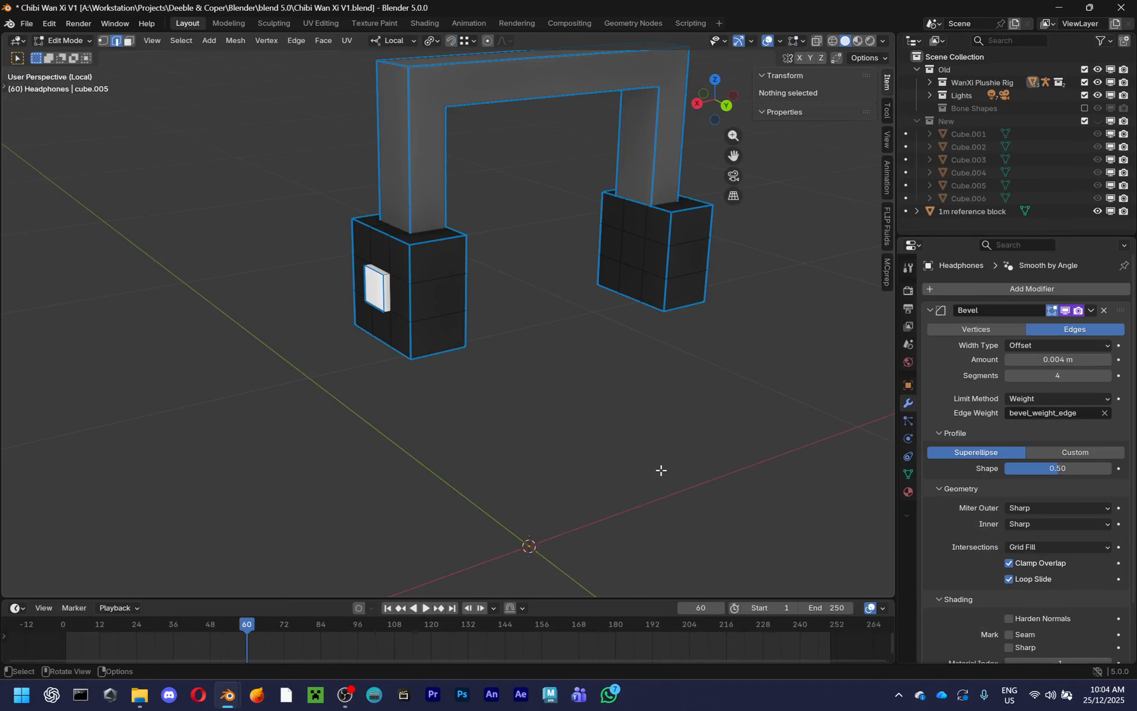
pyautogui.press('Tab')
pyautogui.press('KP_Divide')
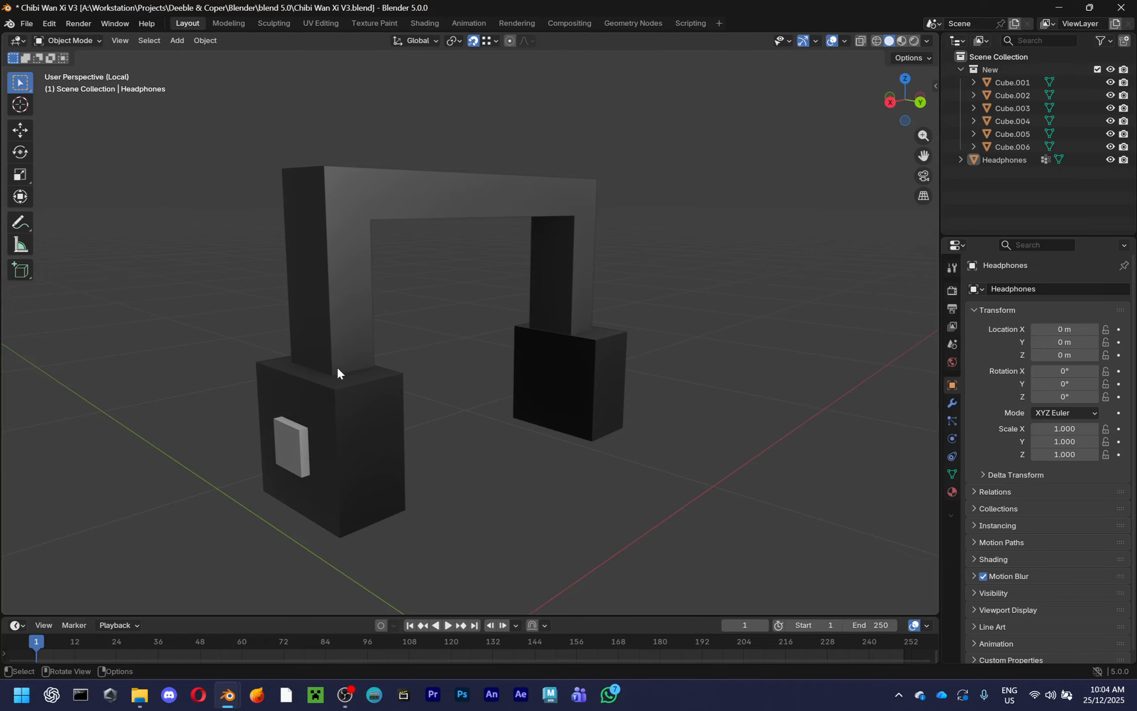
# In Chibi Wan Xi V3.blend, open the headphones mesh in Edit Mode and select faces of the ear cup's square button
pyautogui.click(338, 368)
pyautogui.moveTo(436, 478); pyautogui.dragTo(596, 428, button='middle')
pyautogui.press('Tab')
pyautogui.scroll(3, 616, 448)
pyautogui.click(898, 108)
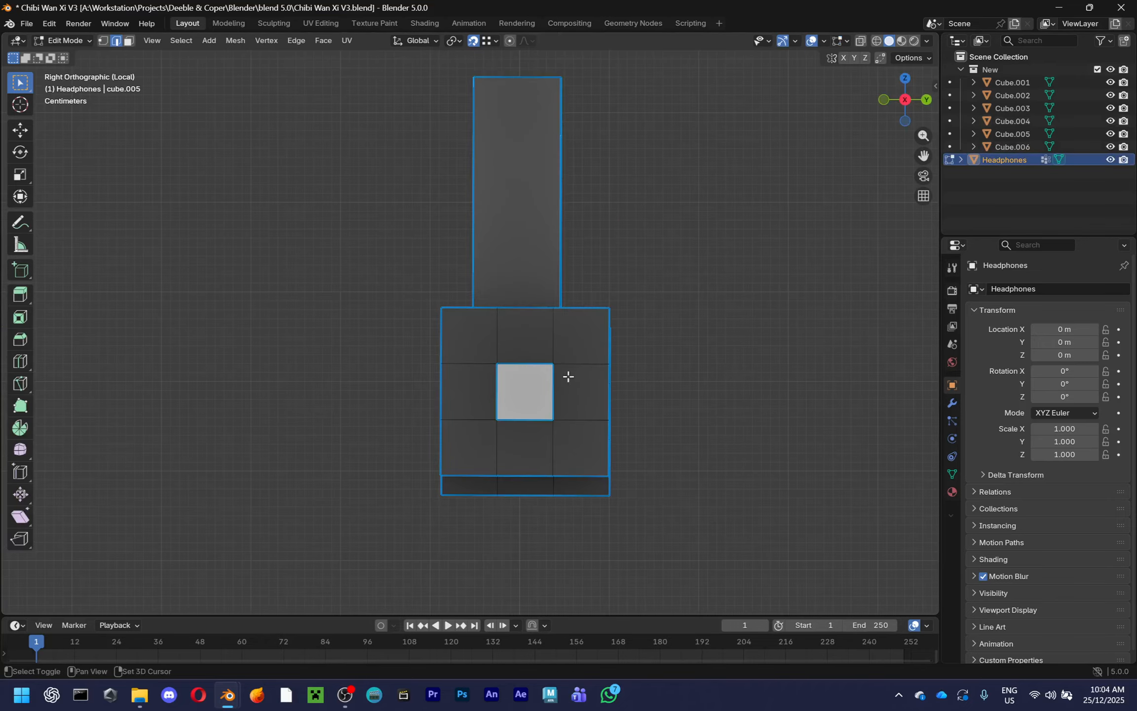
pyautogui.moveTo(567, 376); pyautogui.dragTo(607, 345, button='middle')
pyautogui.press('3')
pyautogui.press('KP_Decimal')
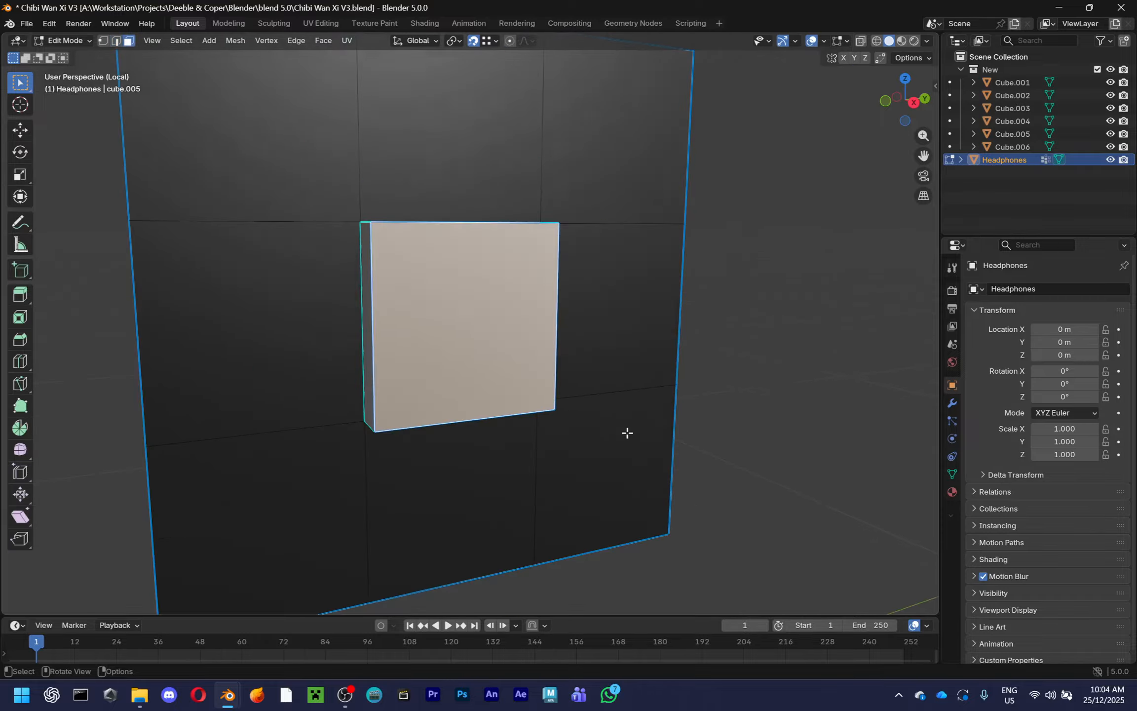
pyautogui.moveTo(627, 431); pyautogui.dragTo(642, 463, button='middle')
pyautogui.moveTo(427, 258); pyautogui.dragTo(581, 401, button='middle')
pyautogui.keyDown('shift'); pyautogui.click(532, 415); pyautogui.keyUp('shift')
# Select the two vertical edge loops that flank the button on the ear cup
pyautogui.scroll(-4, 520, 406)
pyautogui.press('2')
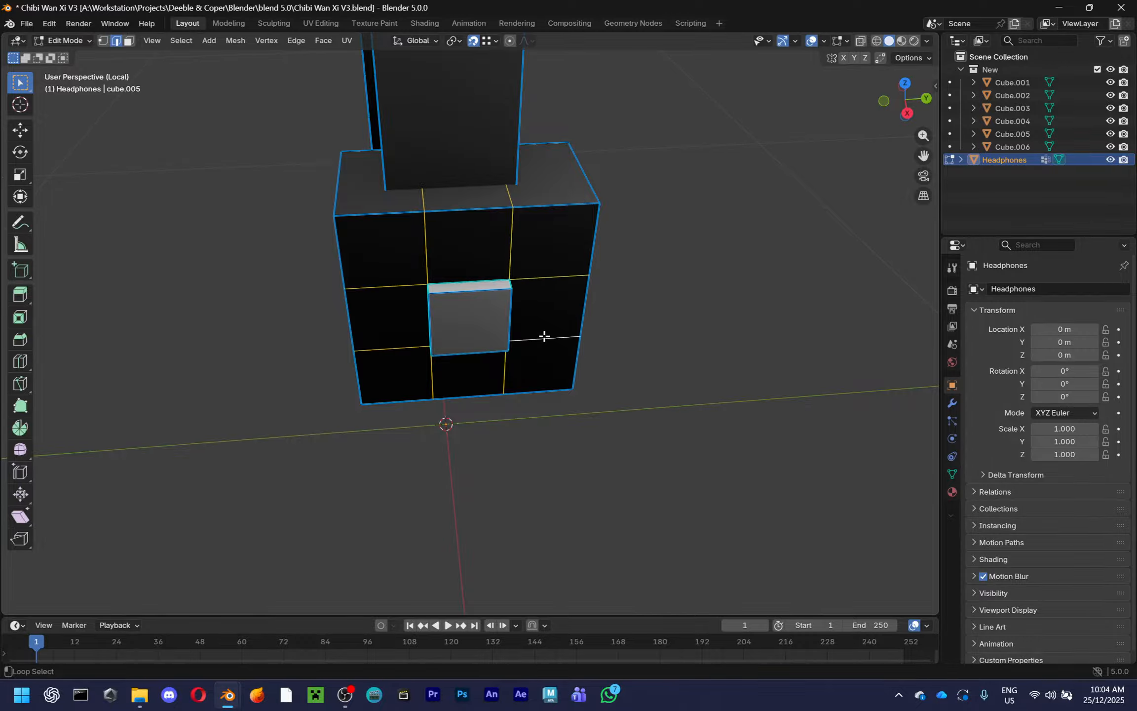
pyautogui.moveTo(544, 337); pyautogui.dragTo(639, 289, button='middle')
pyautogui.scroll(3, 563, 346)
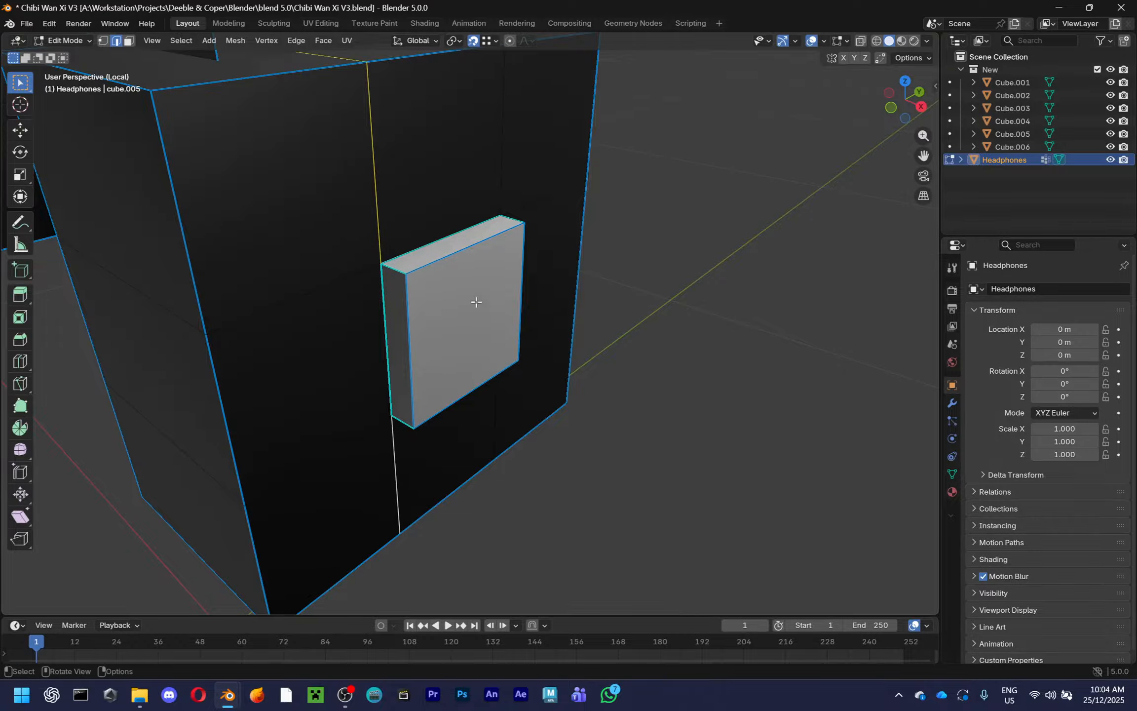
pyautogui.moveTo(503, 155); pyautogui.dragTo(521, 310, button='middle')
pyautogui.press('s')
pyautogui.press('y')
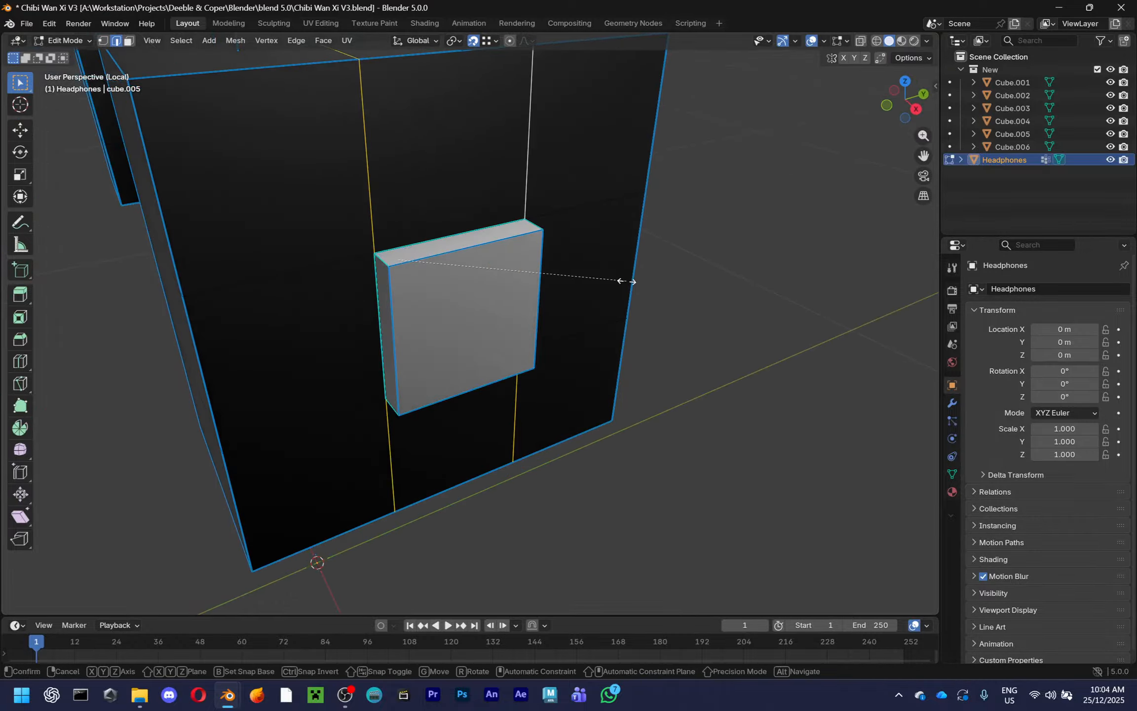
pyautogui.click(655, 285)
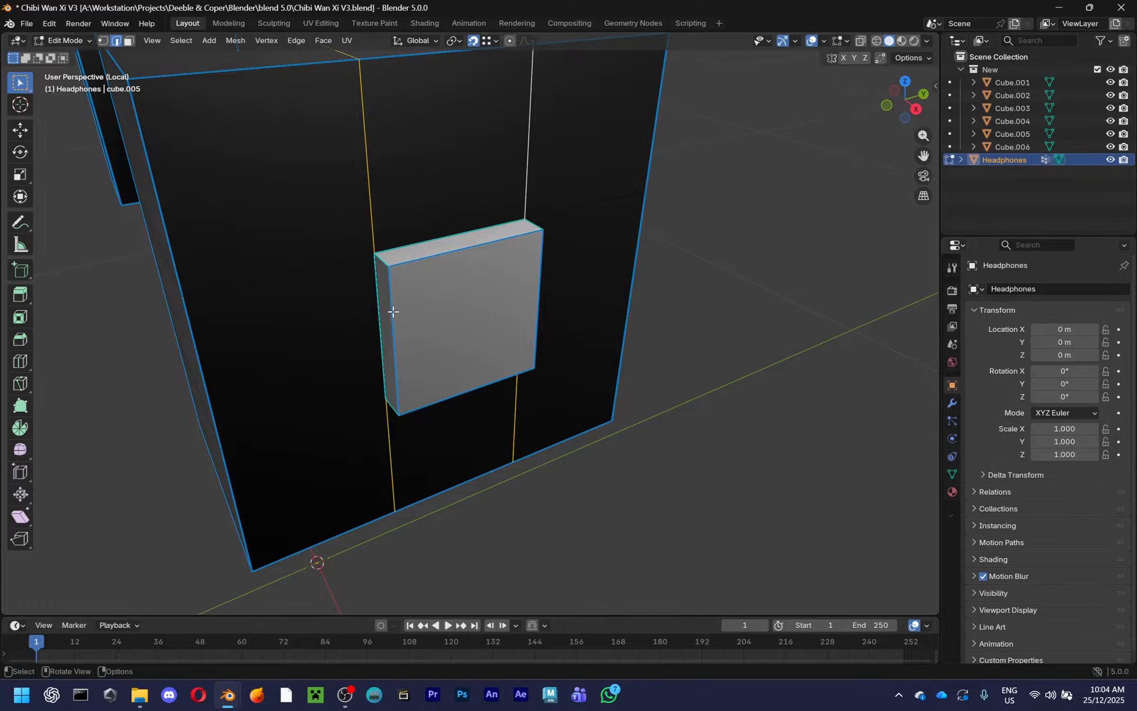
pyautogui.press('s')
pyautogui.press('y')
pyautogui.rightClick(655, 285)
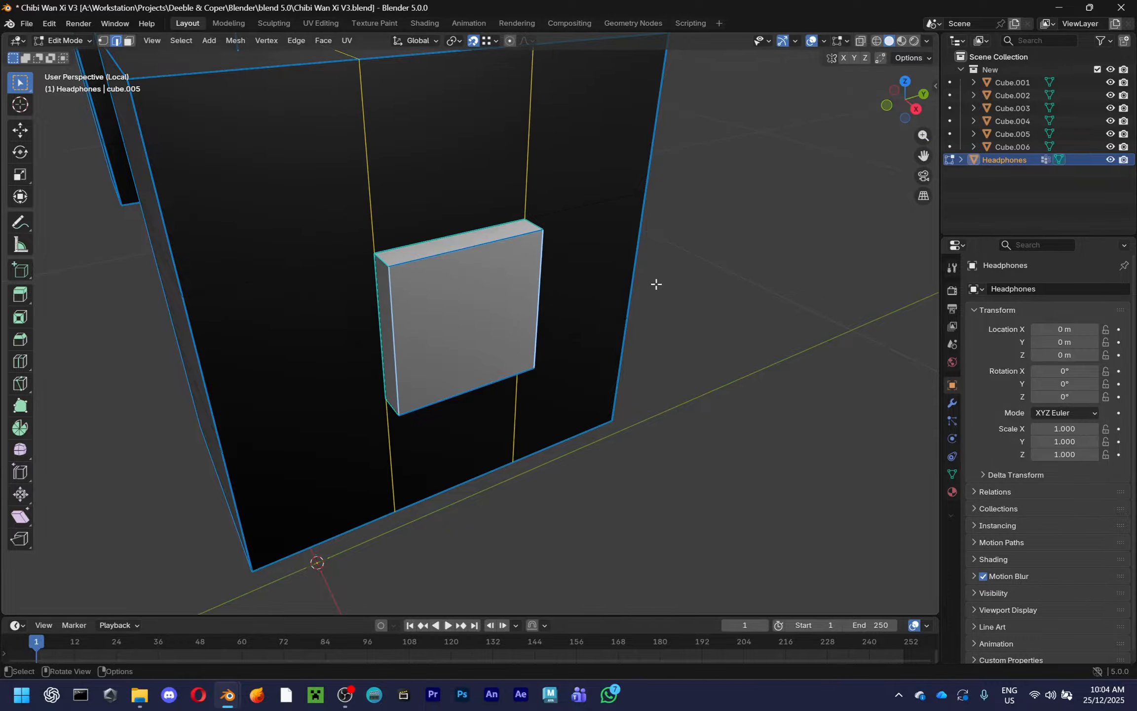
# Scale the vertical edge loops together with the button's vertical edges by 1.5 along the Y axis
pyautogui.moveTo(655, 284); pyautogui.dragTo(672, 261, button='middle')
pyautogui.write('sy')
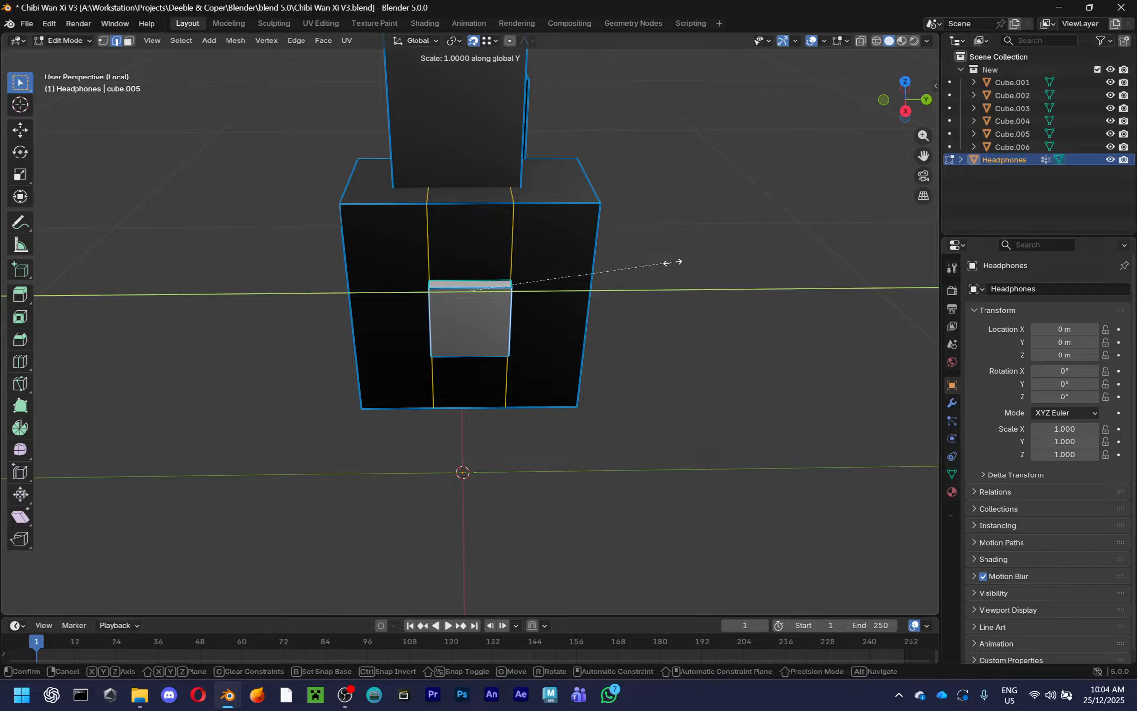
pyautogui.write('1.5')
pyautogui.press('Return')
# Select the two horizontal edge loops flanking the ear-cup button and scale them by 1.5 along the Z axis
pyautogui.scroll(3, 533, 284)
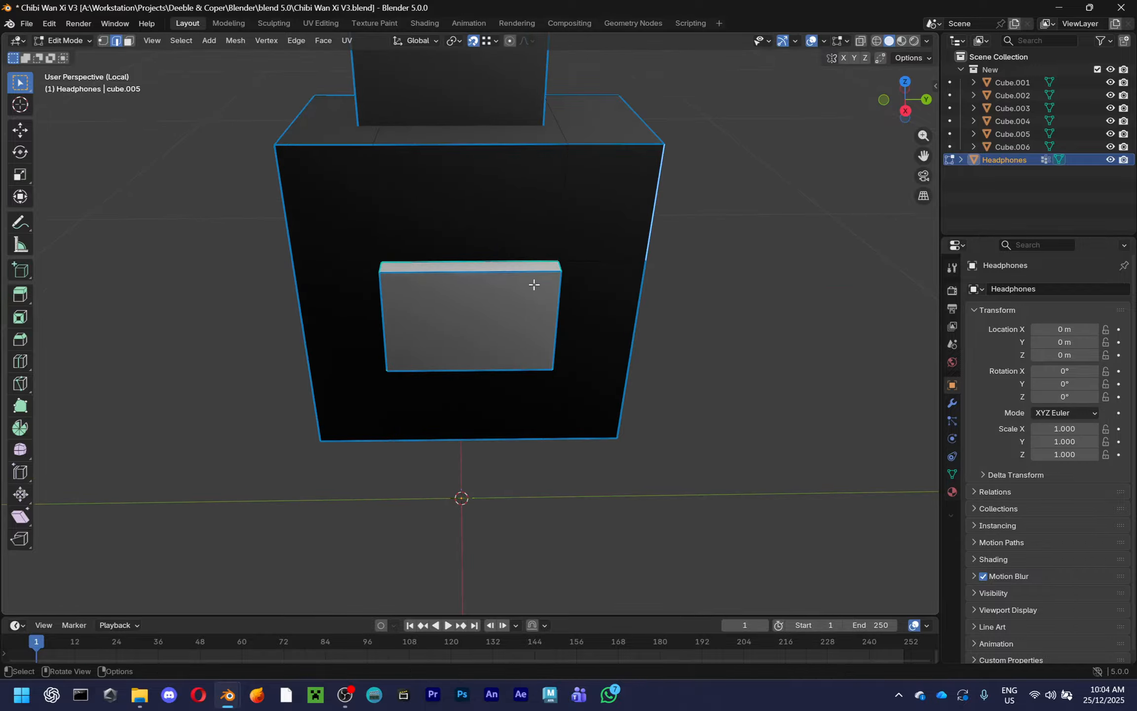
pyautogui.moveTo(533, 285); pyautogui.dragTo(484, 250, button='middle')
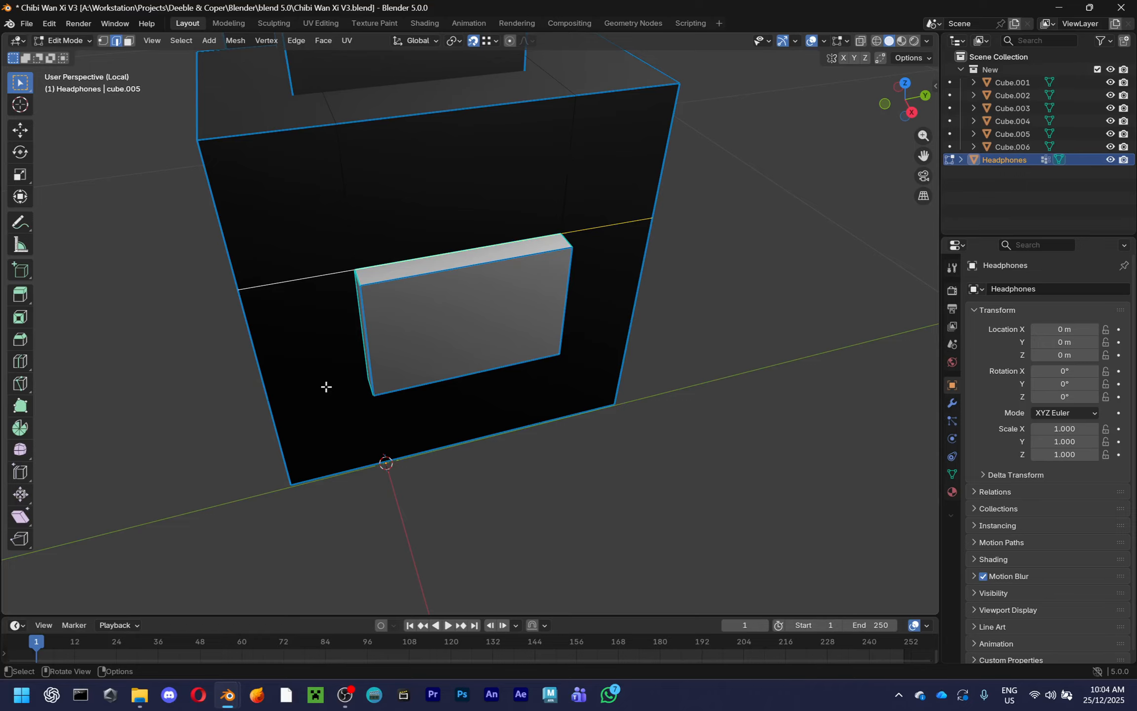
pyautogui.moveTo(313, 405); pyautogui.dragTo(376, 343, button='middle')
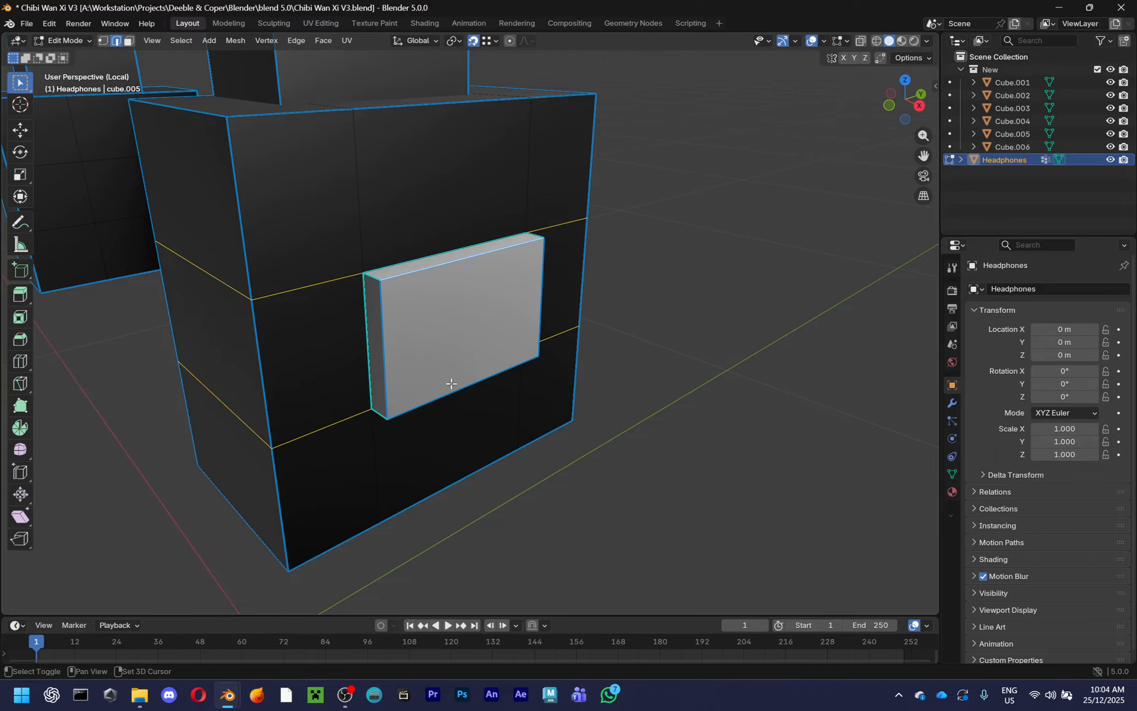
pyautogui.moveTo(451, 384); pyautogui.dragTo(391, 421, button='middle')
pyautogui.press('s')
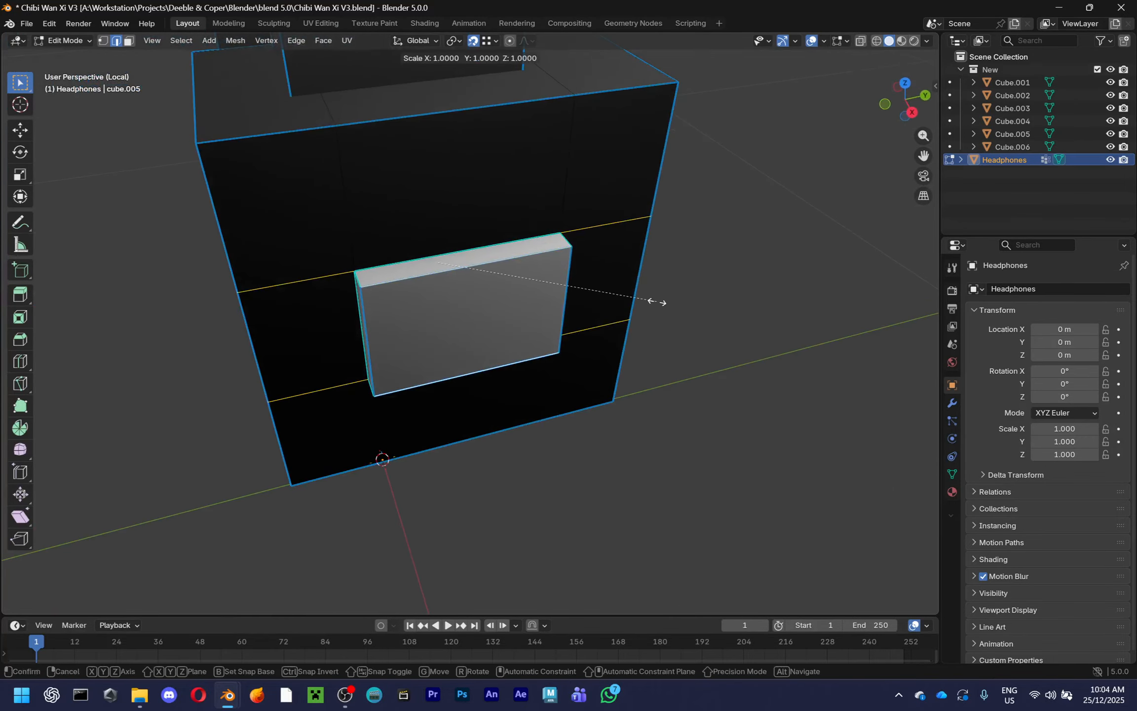
pyautogui.write('z')
pyautogui.write('1.5')
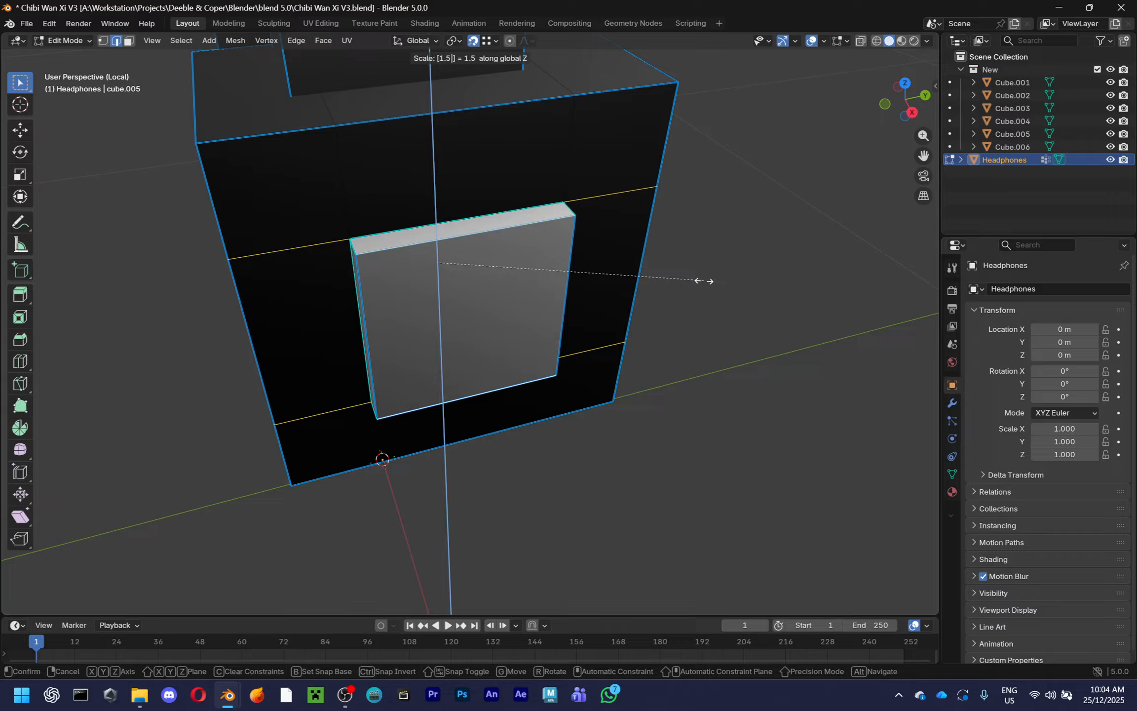
pyautogui.press('Return')
# Leave Edit Mode and examine the proportions of the resized button on the ear cup
pyautogui.scroll(-4, 703, 296)
pyautogui.press('Tab')
pyautogui.moveTo(703, 313); pyautogui.dragTo(481, 377, button='middle')
pyautogui.hotkey('alt', 'a')
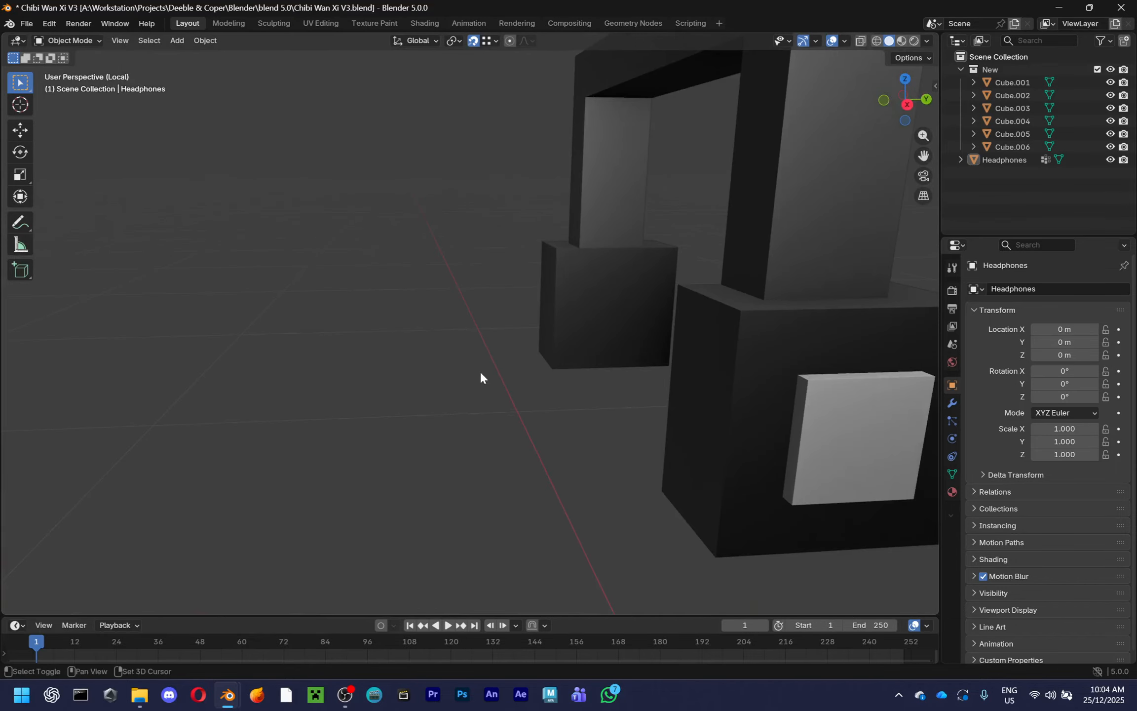
pyautogui.click(776, 414)
pyautogui.press('KP_Decimal')
pyautogui.keyDown('ctrl'); pyautogui.moveTo(771, 425); pyautogui.dragTo(608, 275, button='middle'); pyautogui.keyUp('ctrl')
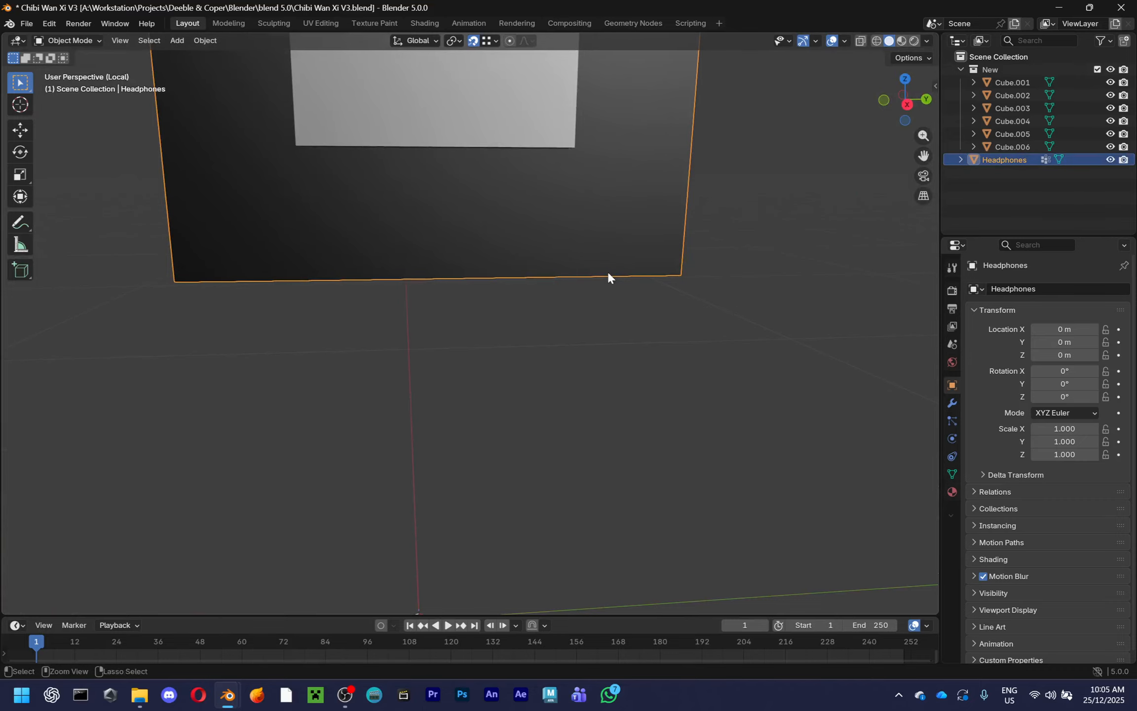
# Reopen the headphones mesh in Edit Mode and undo the button's Z and Y scaling
pyautogui.press('Tab')
pyautogui.scroll(-5, 607, 274)
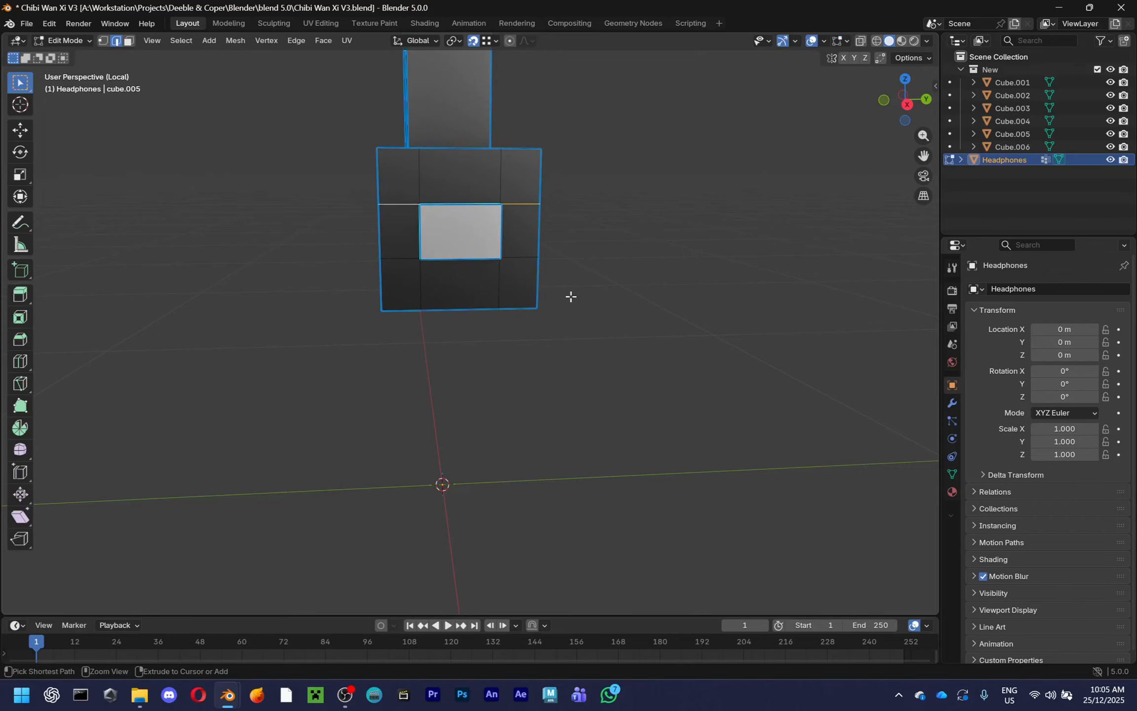
pyautogui.hotkey('ctrl', 'z')
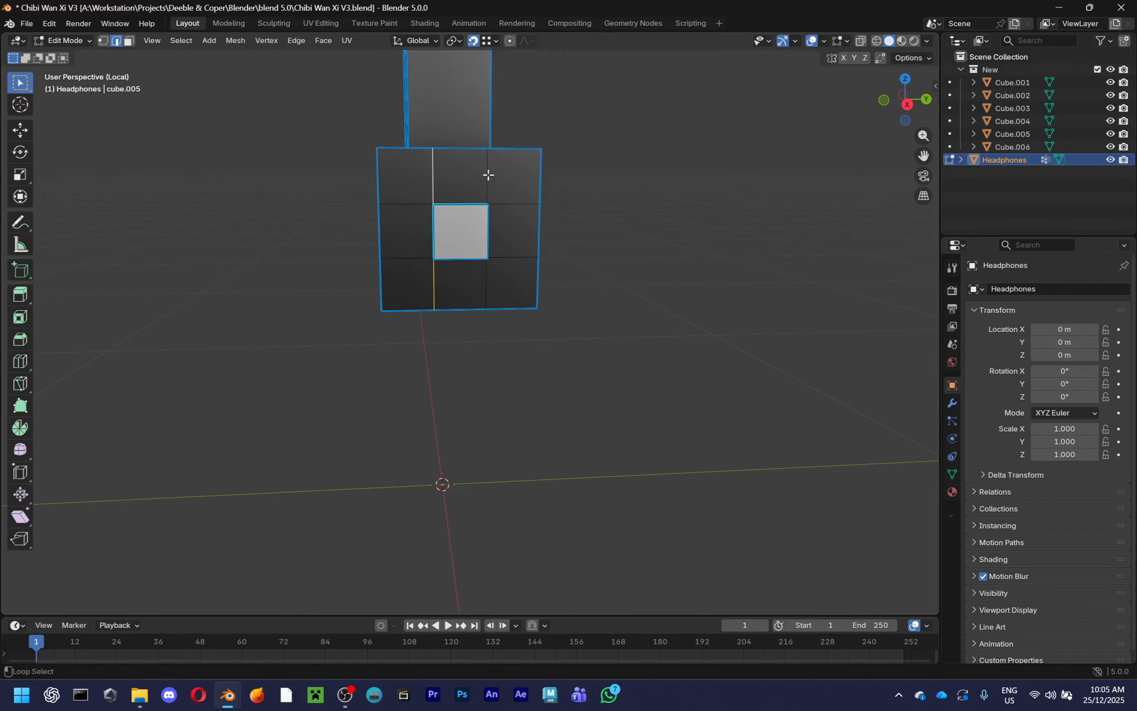
# Select the vertical edge loops beside the buttons on both ear cups and scale them along the Y axis
pyautogui.moveTo(439, 226); pyautogui.dragTo(510, 185, button='middle')
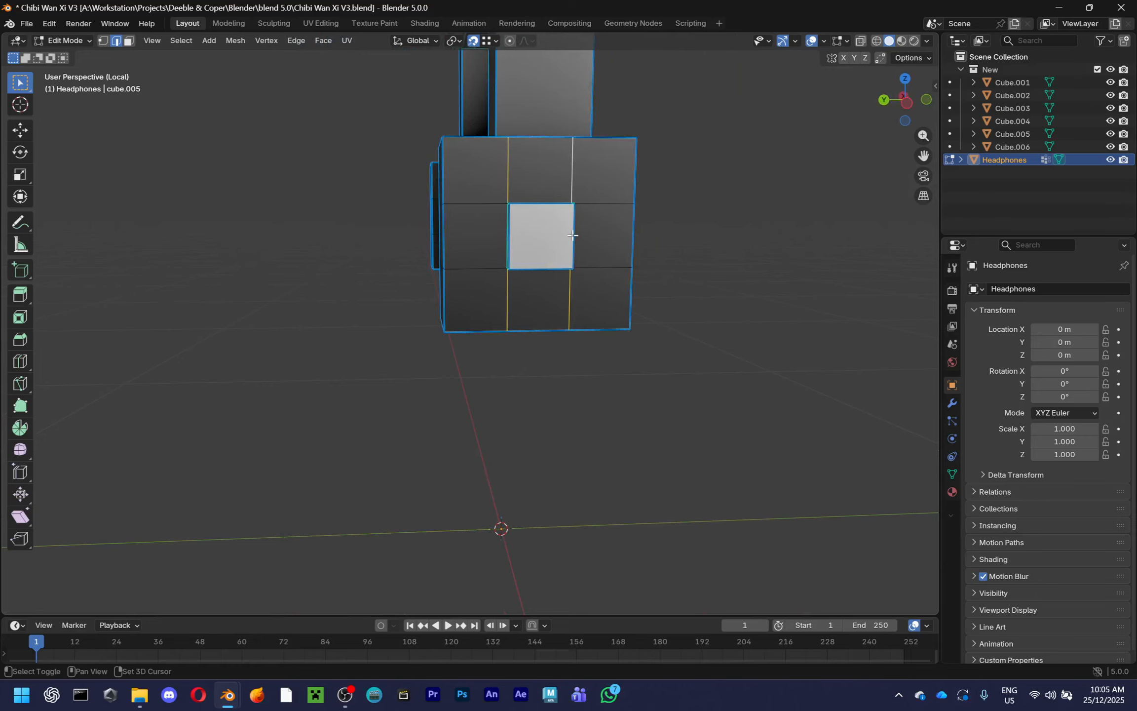
pyautogui.moveTo(515, 246); pyautogui.dragTo(640, 269, button='middle')
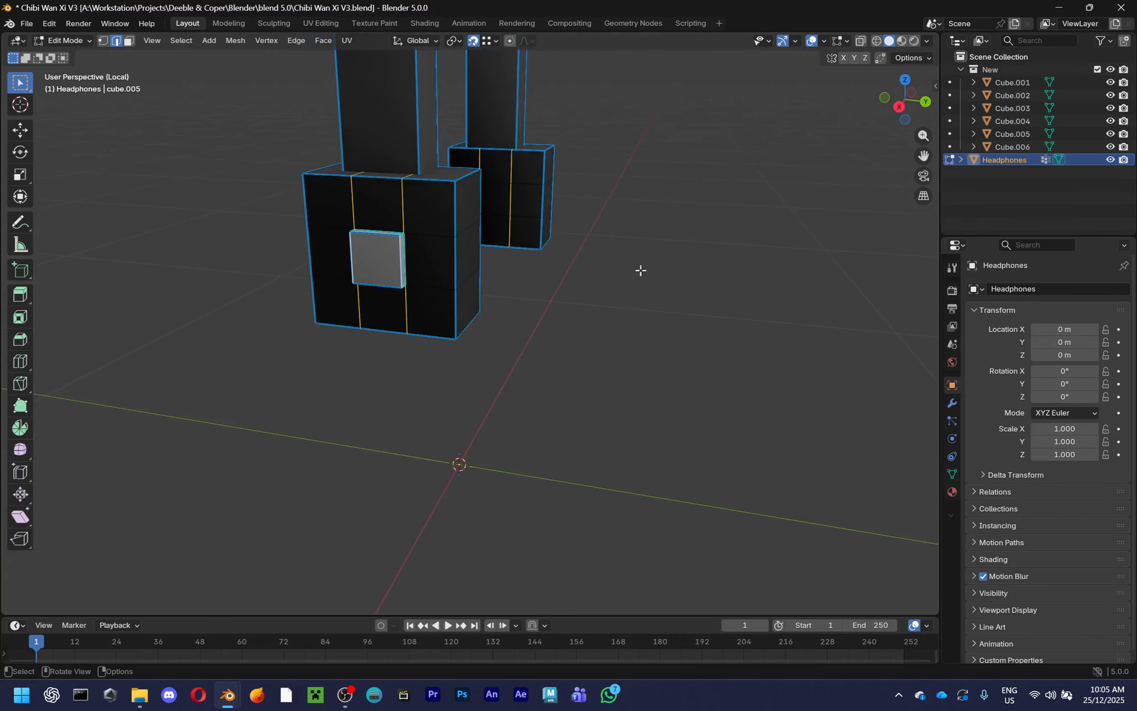
pyautogui.press('s')
pyautogui.press('y')
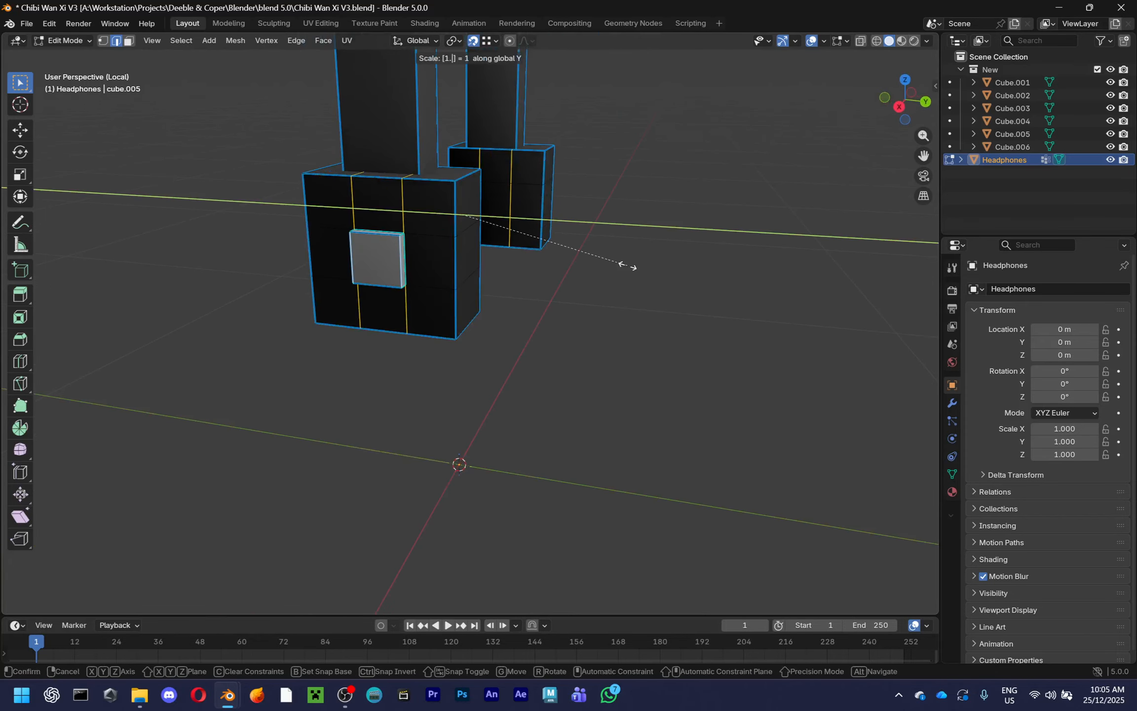
pyautogui.press('Return')
# Select the horizontal edge loops beside the buttons on both ear cups and scale them by 1.8 along the Z axis
pyautogui.click(627, 264)
pyautogui.moveTo(627, 264); pyautogui.dragTo(535, 309, button='middle')
pyautogui.scroll(2, 440, 296)
pyautogui.keyDown('shift'); pyautogui.click(442, 335); pyautogui.keyUp('shift')
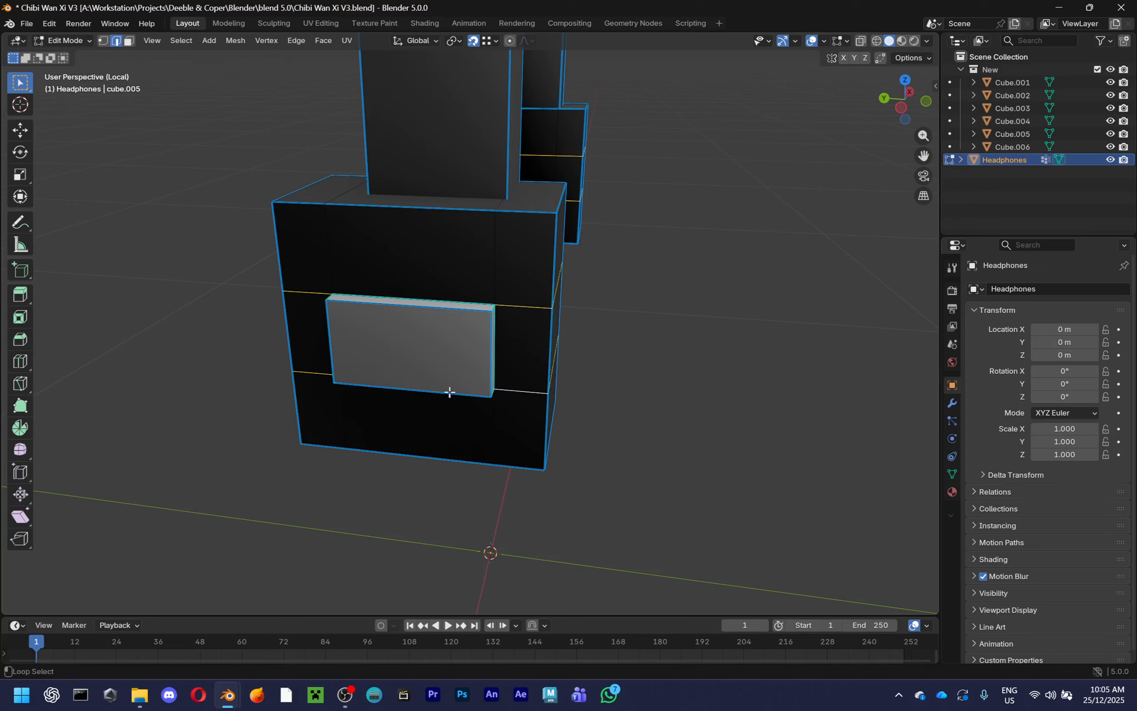
pyautogui.press('s')
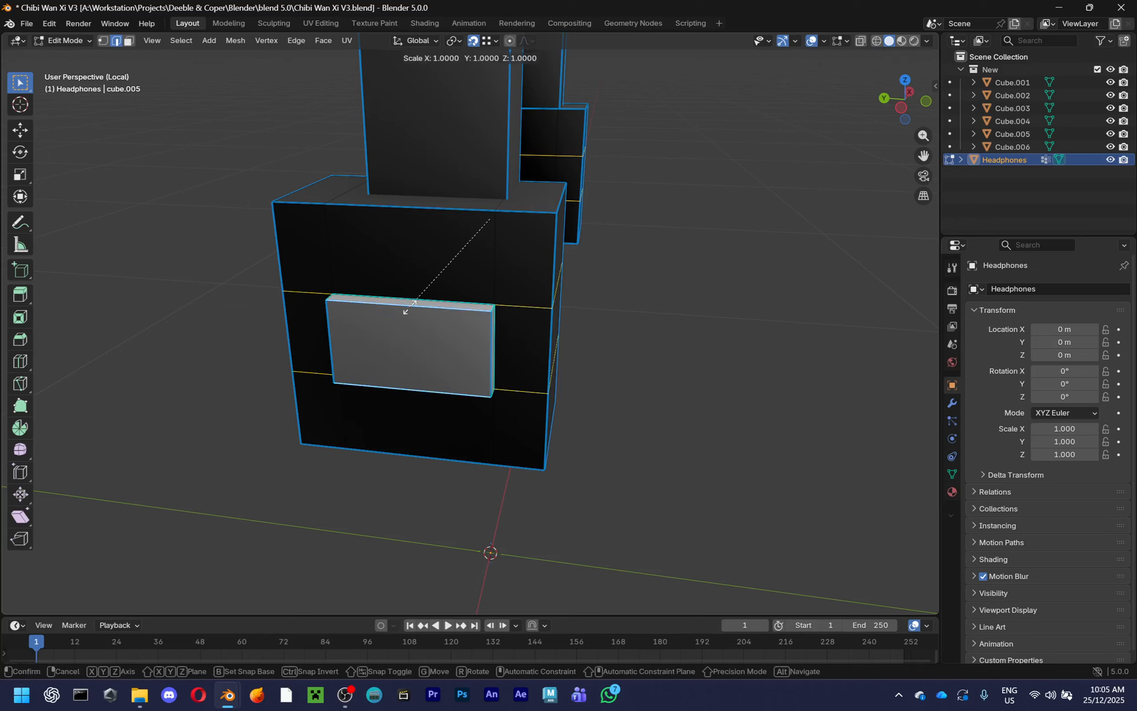
pyautogui.press('y')
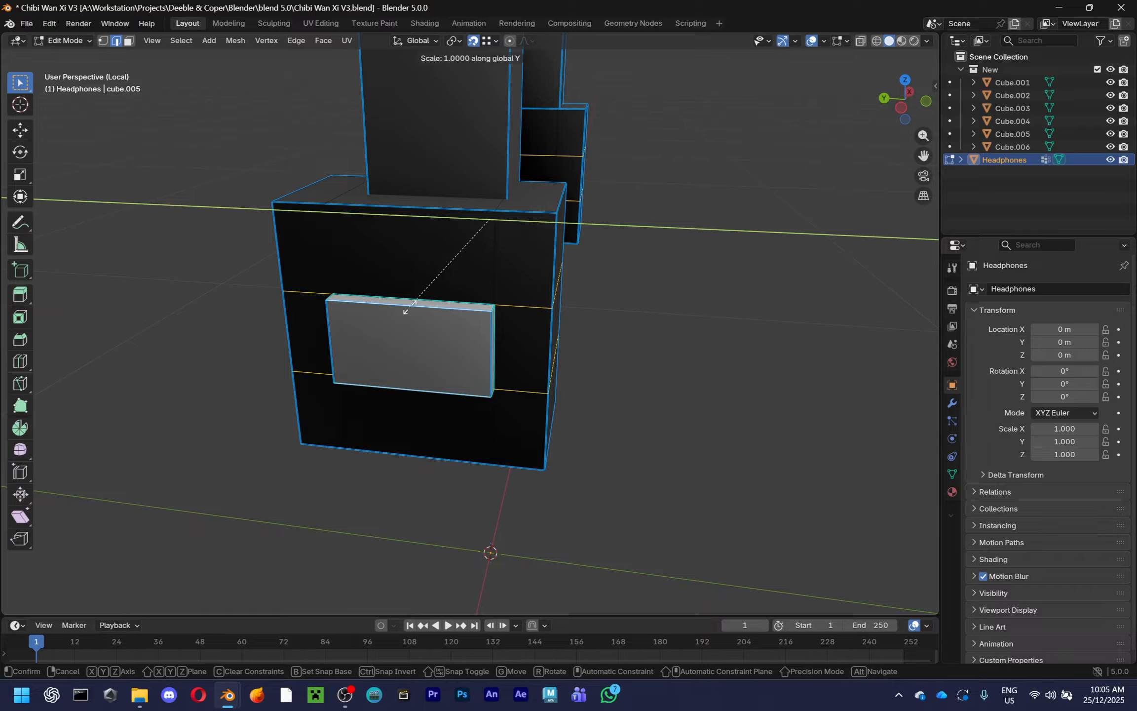
pyautogui.write('1.8')
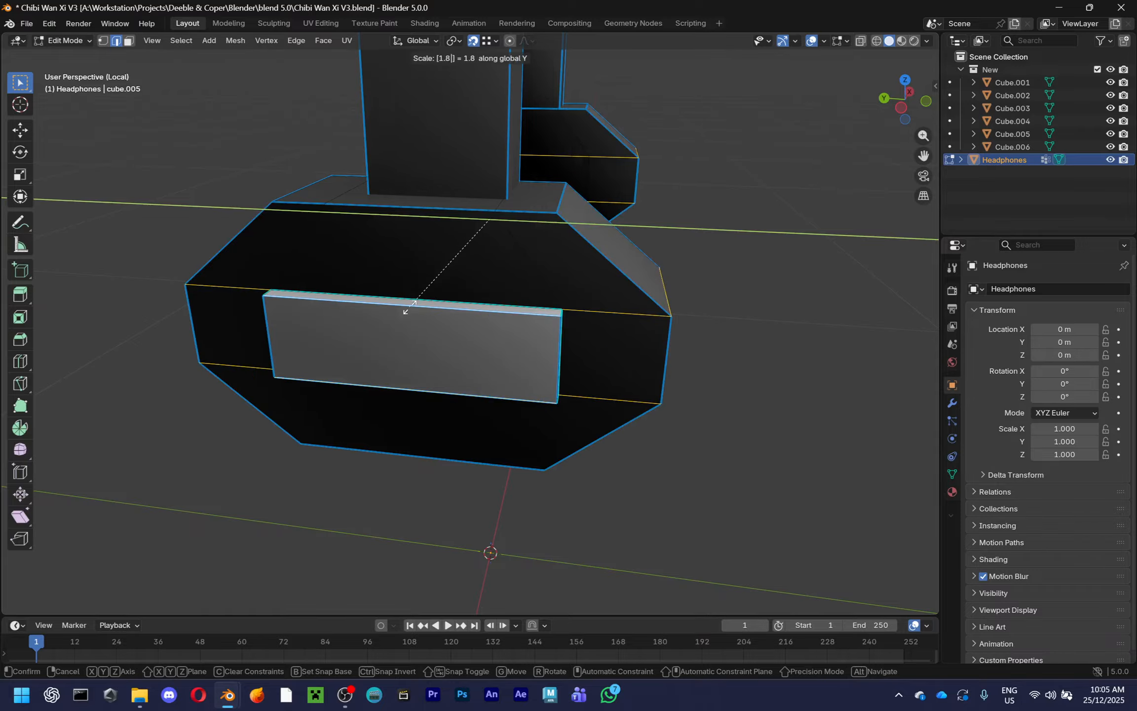
pyautogui.press('Escape')
pyautogui.press('s')
pyautogui.press('z')
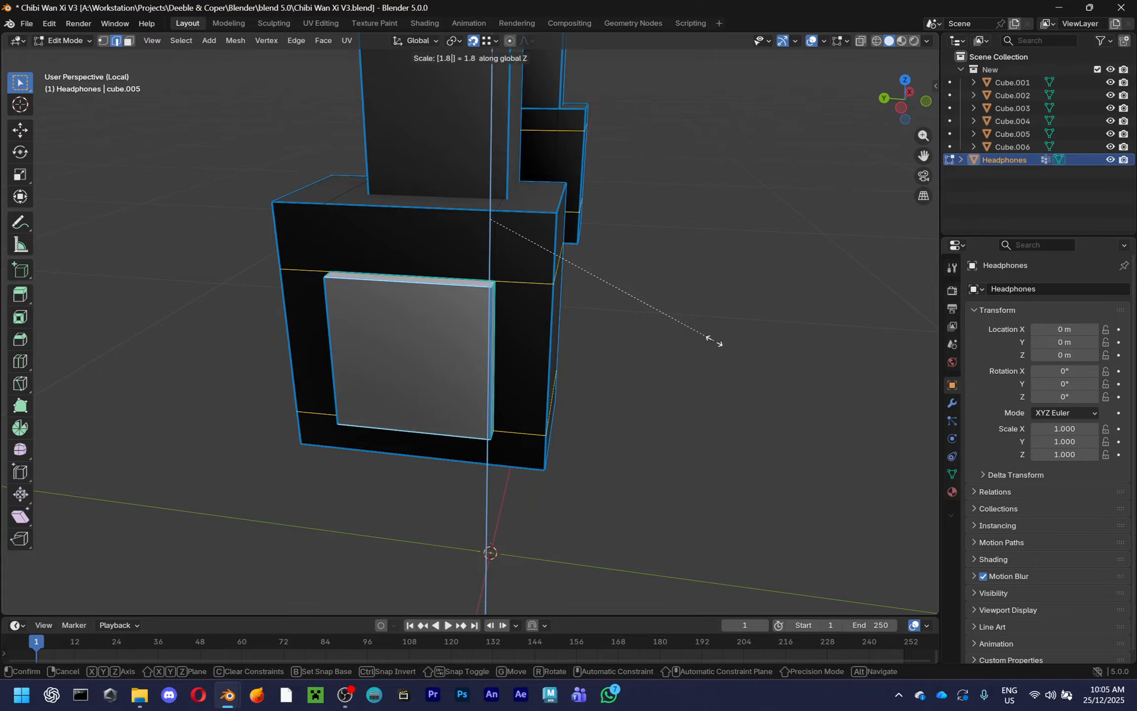
pyautogui.press('Escape')
# Leave Edit Mode and local view, and examine the button's size and centring on the whole character
pyautogui.press('Tab')
pyautogui.click(713, 340)
pyautogui.scroll(-6, 714, 339)
pyautogui.moveTo(708, 340); pyautogui.dragTo(650, 360, button='middle')
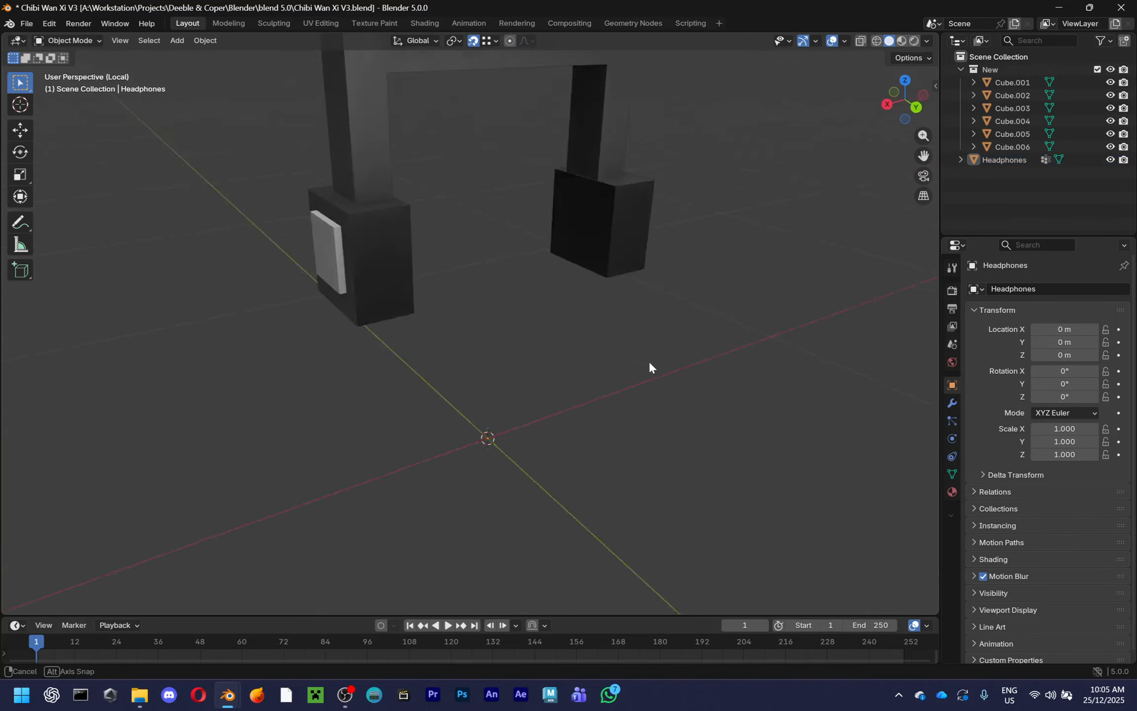
pyautogui.scroll(3, 569, 348)
pyautogui.moveTo(569, 349); pyautogui.dragTo(598, 365, button='middle')
pyautogui.press('KP_Divide')
pyautogui.scroll(-4, 575, 350)
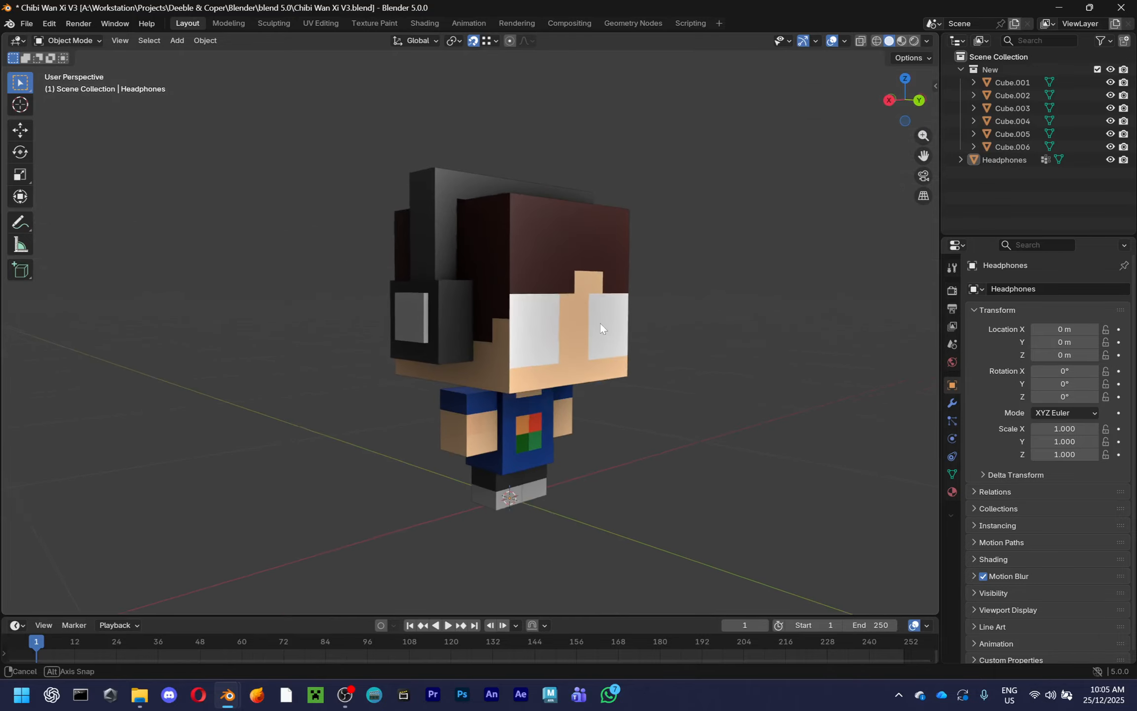
pyautogui.moveTo(600, 322); pyautogui.dragTo(499, 355, button='middle')
pyautogui.scroll(4, 478, 344)
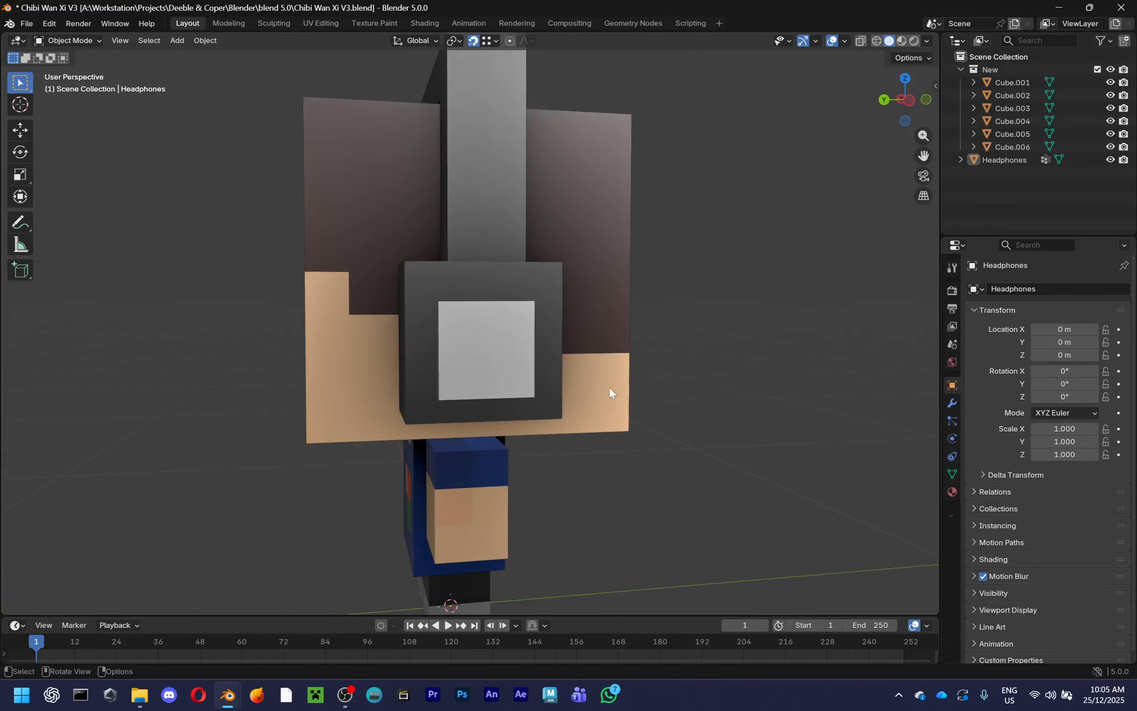
pyautogui.moveTo(609, 386); pyautogui.dragTo(595, 363, button='middle')
# Undo the Z scaling of the headphone buttons and set the transform pivot point to Bounding Box Center
pyautogui.press('Tab')
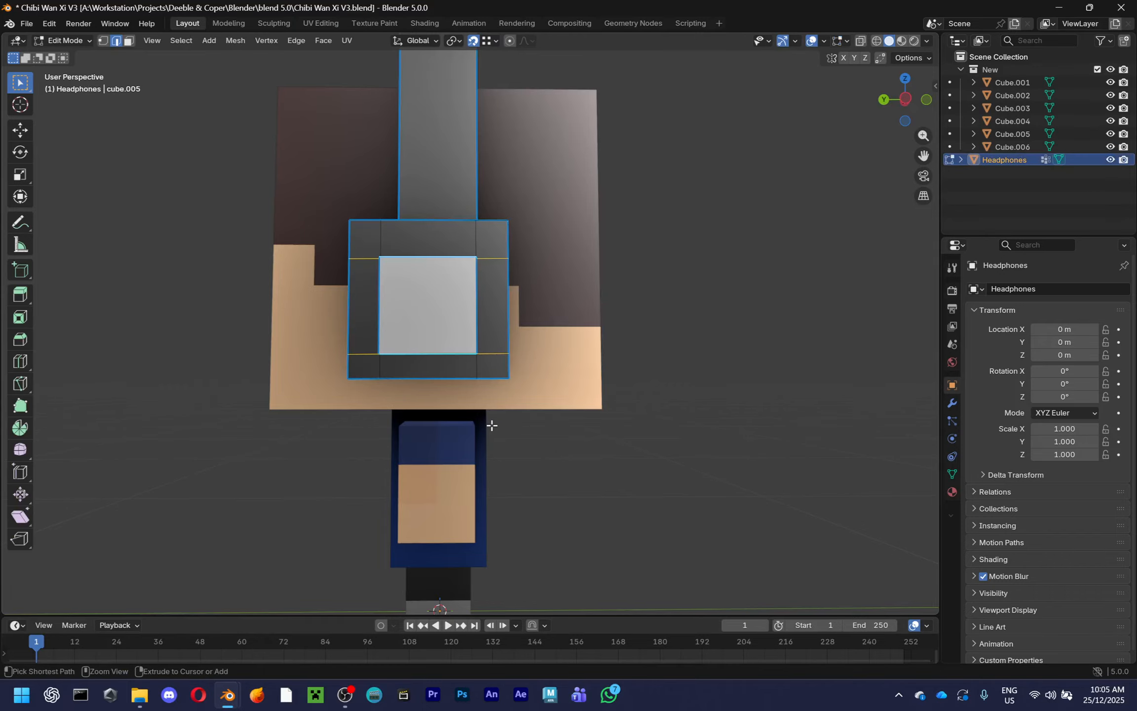
pyautogui.hotkey('ctrl', 'r')
pyautogui.moveTo(499, 420); pyautogui.dragTo(590, 396, button='middle')
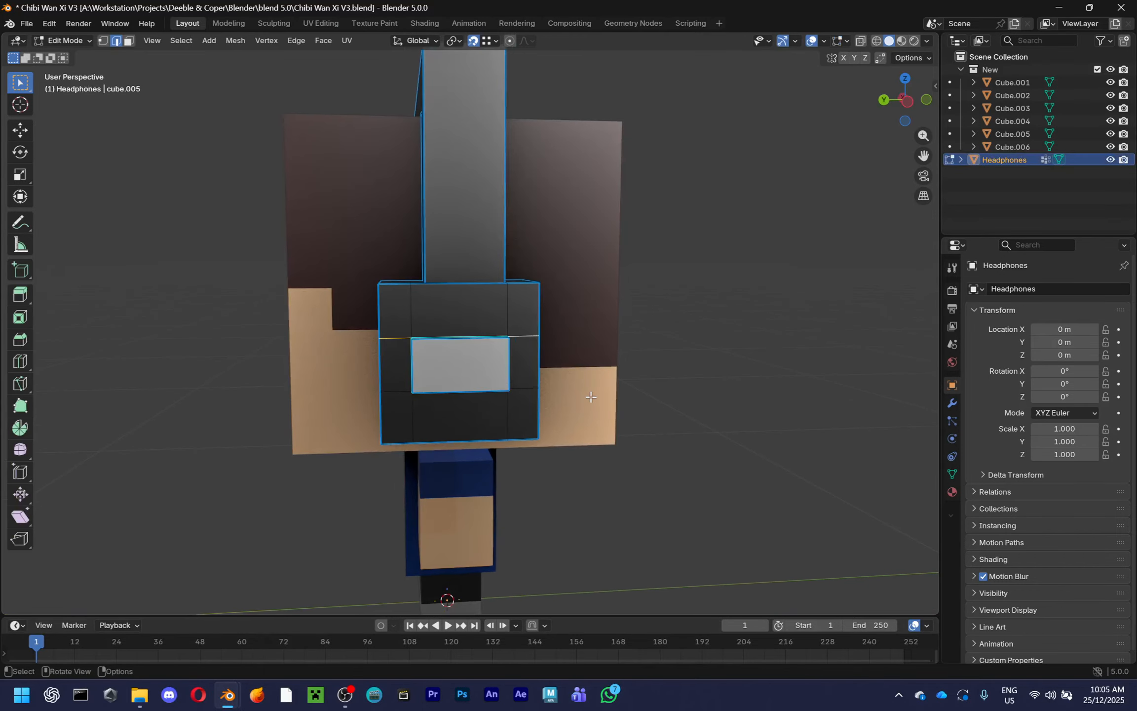
pyautogui.click(477, 44)
pyautogui.click(452, 42)
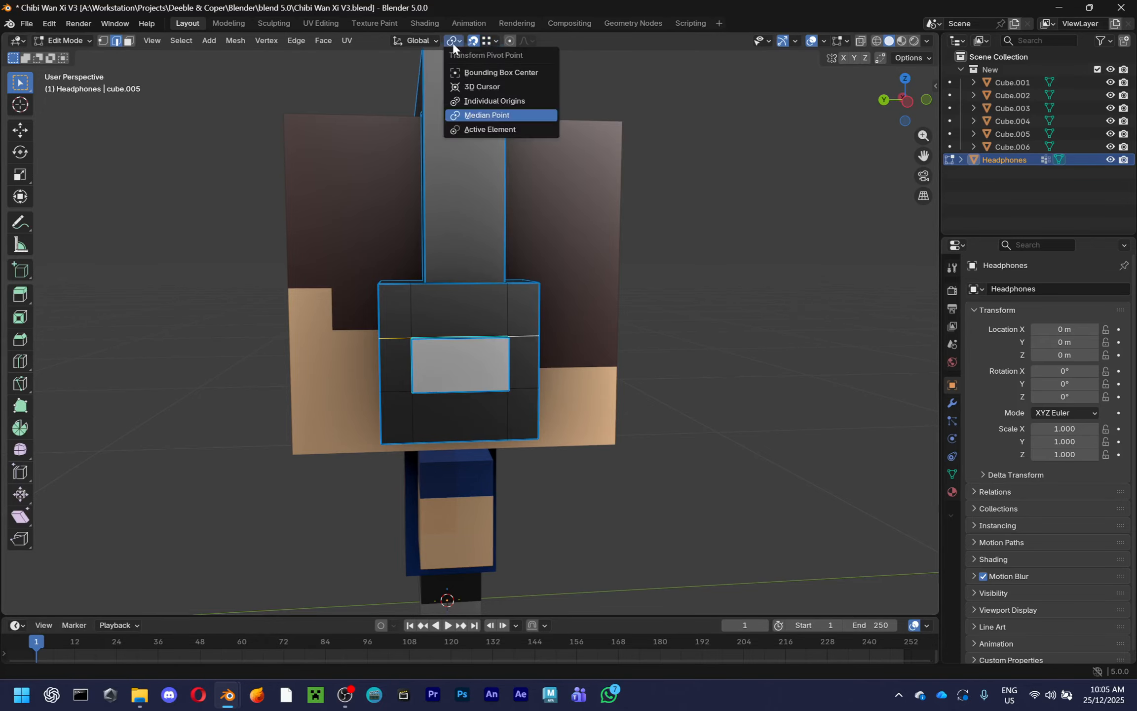
pyautogui.click(467, 72)
pyautogui.scroll(3, 553, 229)
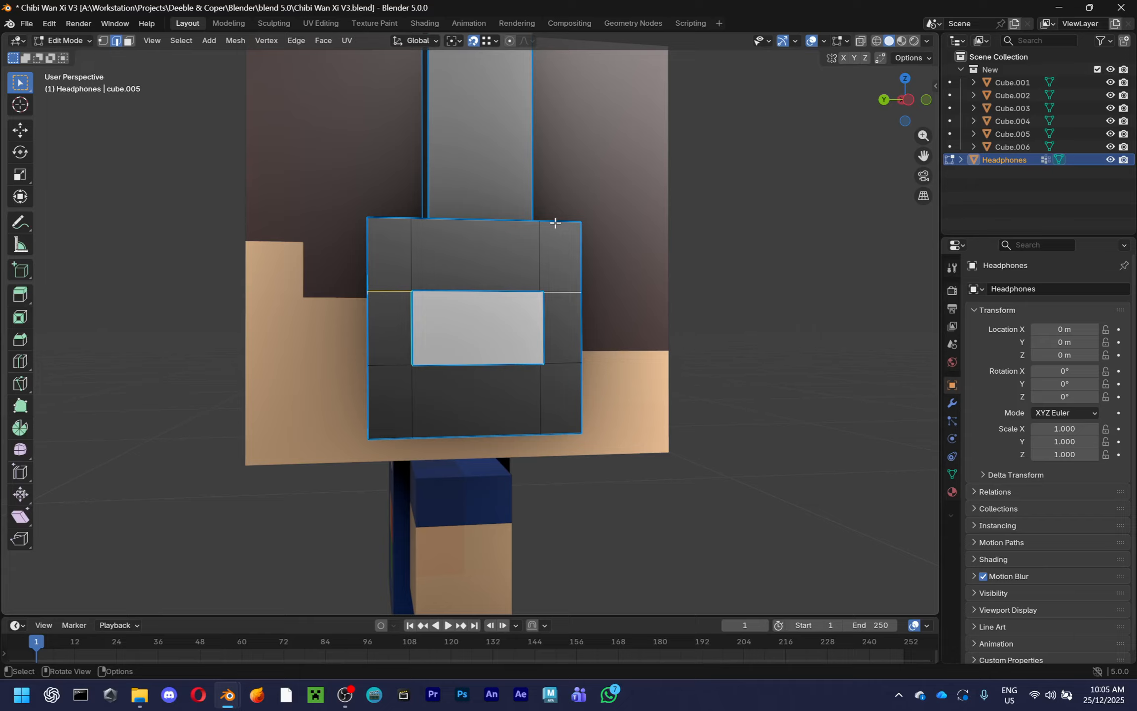
# Undo and redo the button's Y scaling to compare both widths in the left orthographic view
pyautogui.hotkey('ctrl', 'z')
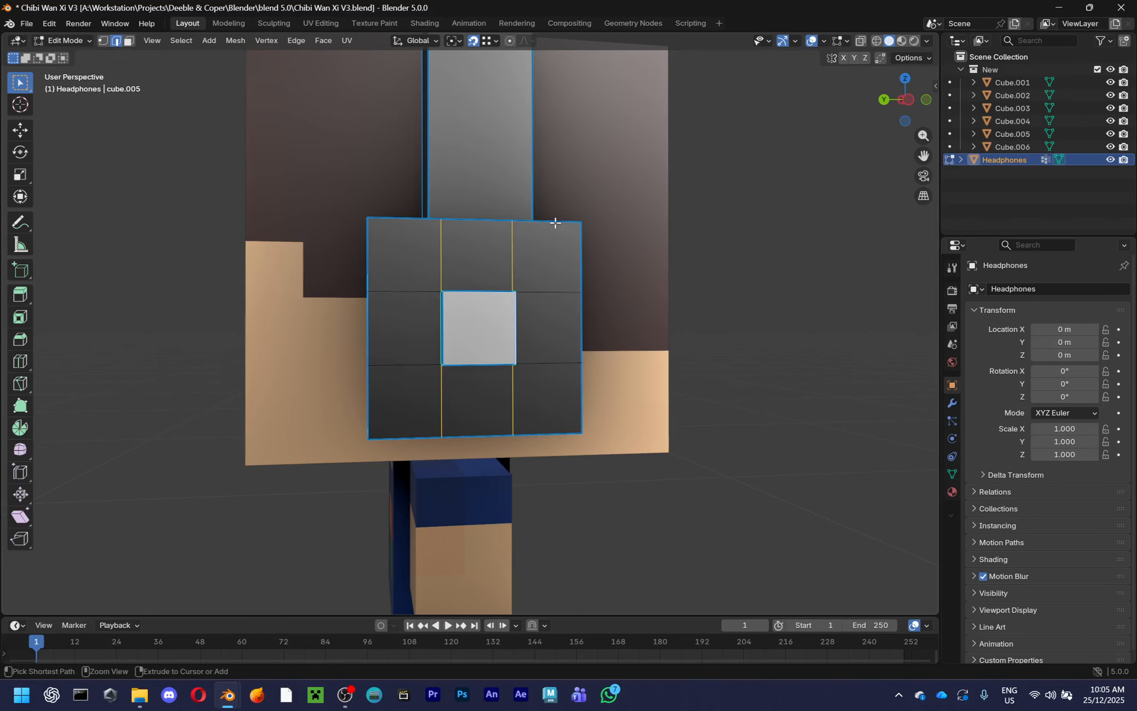
pyautogui.moveTo(555, 224); pyautogui.dragTo(557, 225, button='middle')
pyautogui.click(912, 97)
pyautogui.scroll(2, 660, 210)
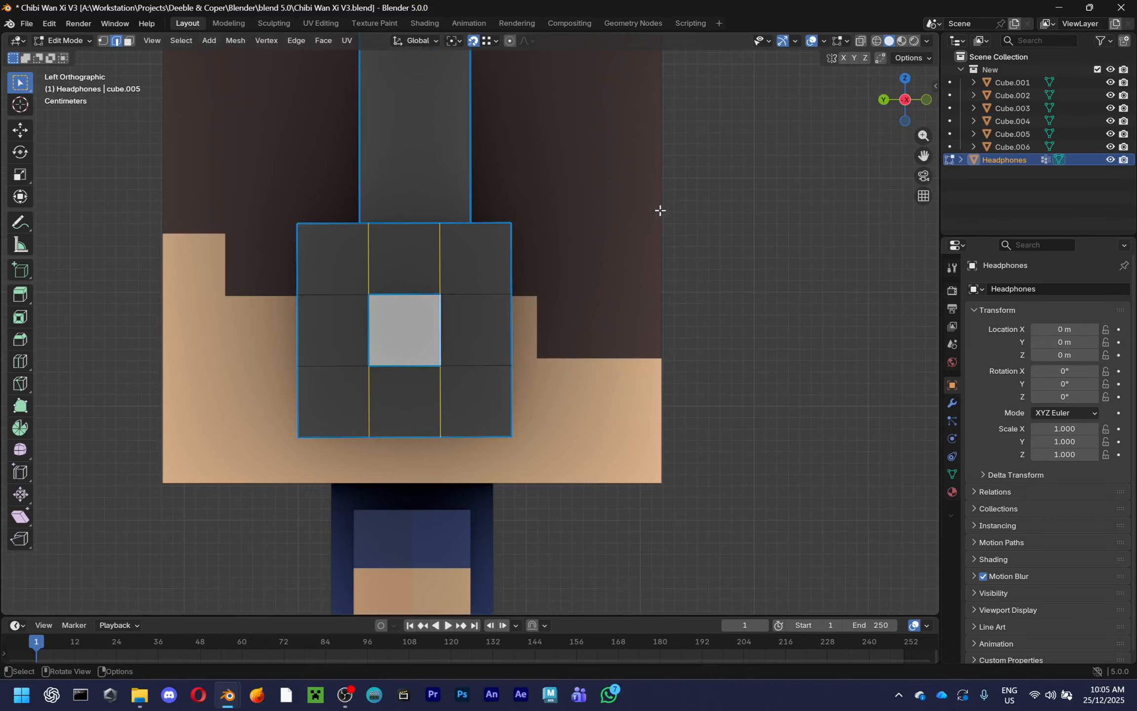
pyautogui.scroll(-1, 644, 225)
pyautogui.scroll(1, 645, 225)
pyautogui.hotkey('ctrl', 'shift', 'z')
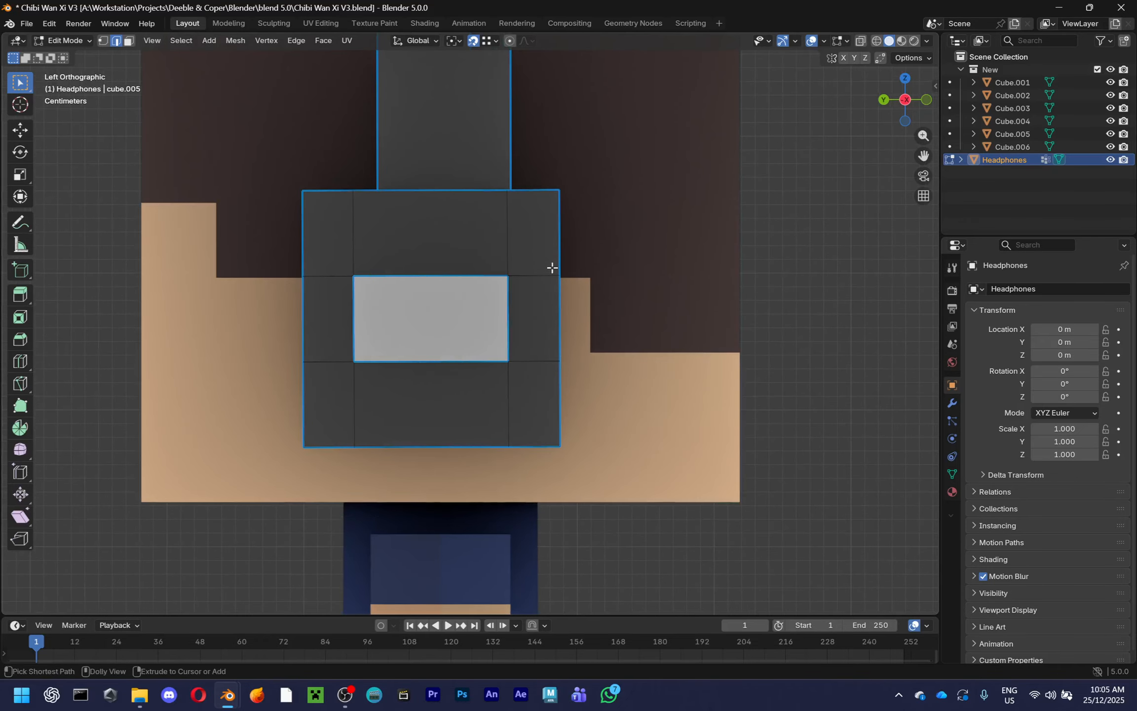
# Compare the heights of the two ear cups from the back orthographic view
pyautogui.moveTo(550, 269); pyautogui.dragTo(622, 284, button='middle')
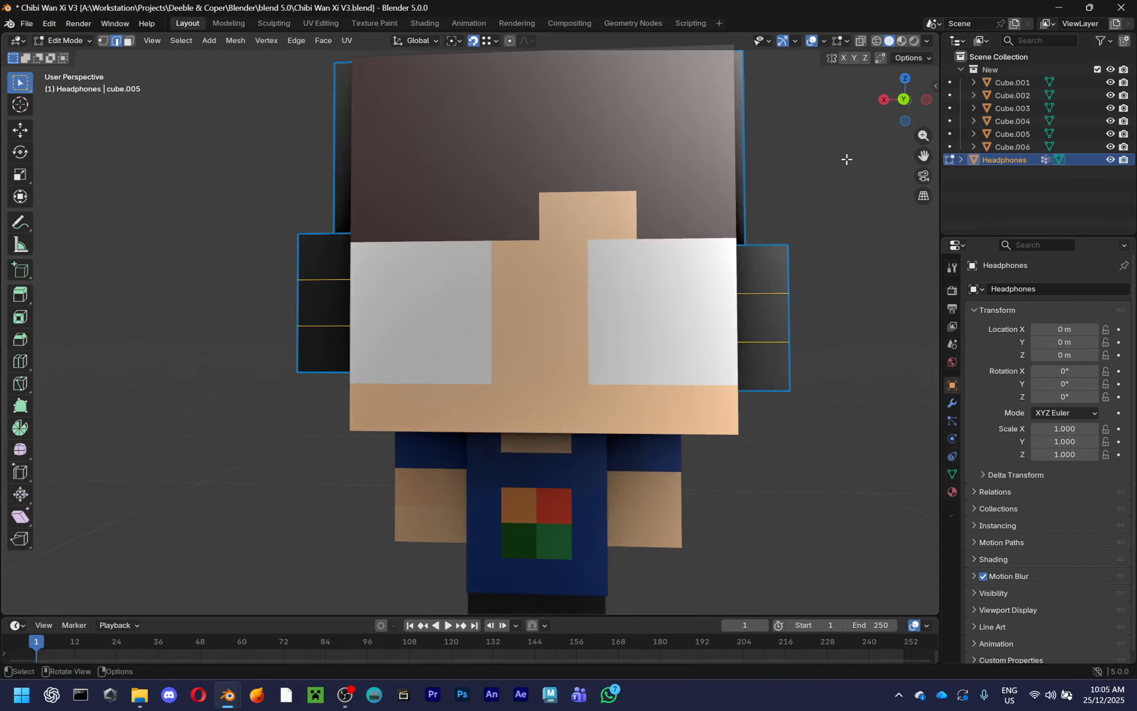
pyautogui.click(903, 100)
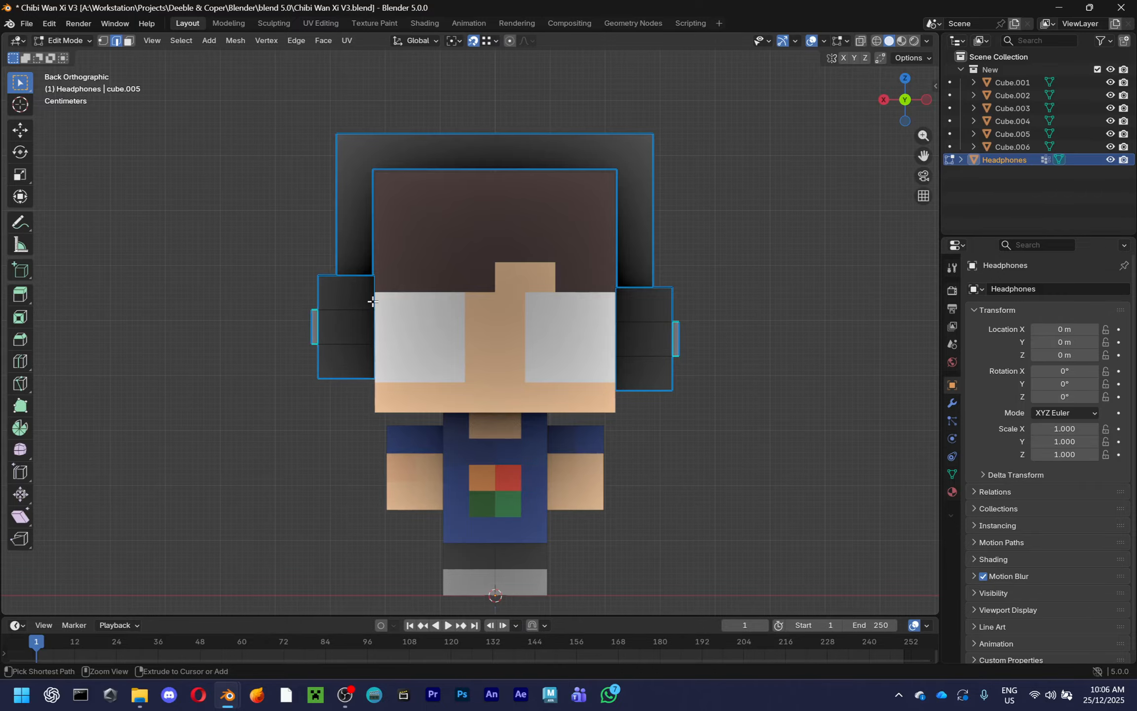
pyautogui.moveTo(493, 338); pyautogui.dragTo(676, 395, button='middle')
# Leave Edit Mode, switch to Chibi Wan Xi V1.blend, and view its headphones in back orthographic with the sidebar hidden
pyautogui.press('Tab')
pyautogui.hotkey('alt', 'Tab')
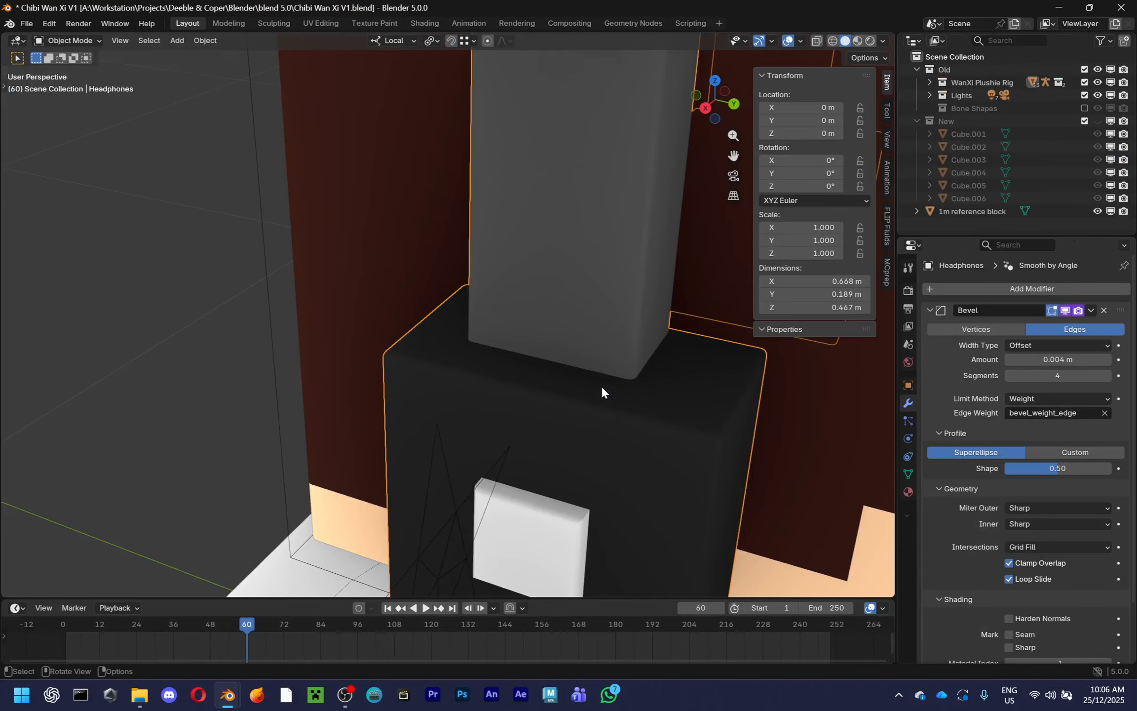
pyautogui.moveTo(601, 385); pyautogui.dragTo(643, 171, button='middle')
pyautogui.click(710, 101)
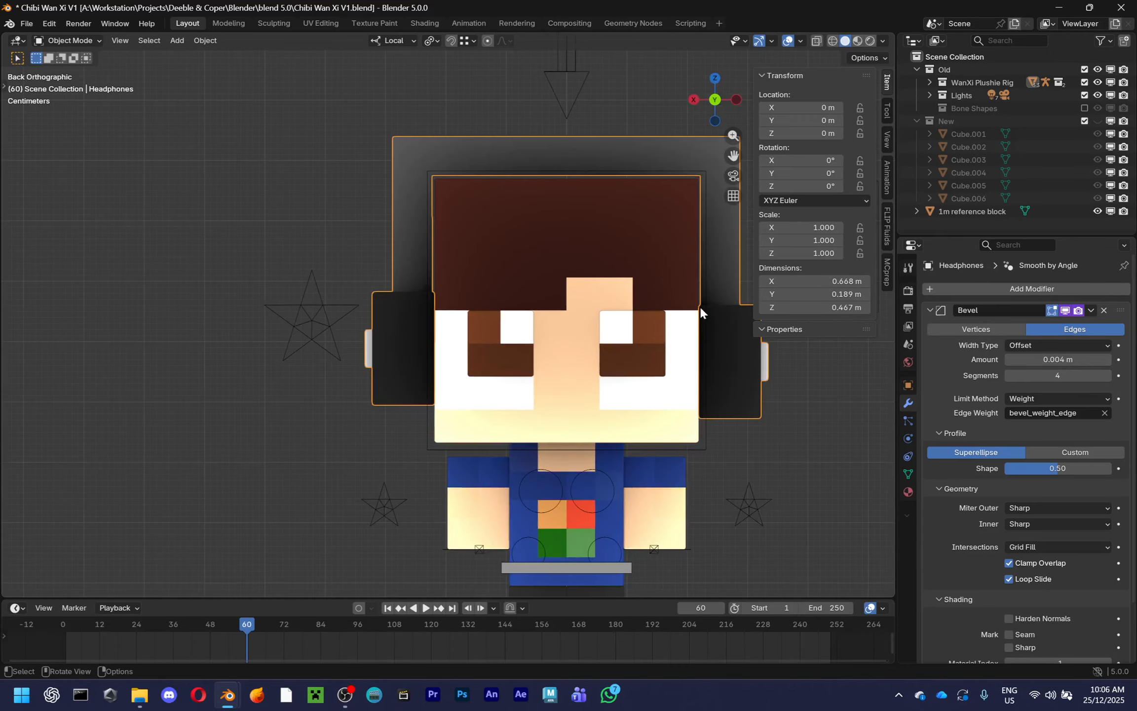
pyautogui.press('n')
pyautogui.click(677, 385)
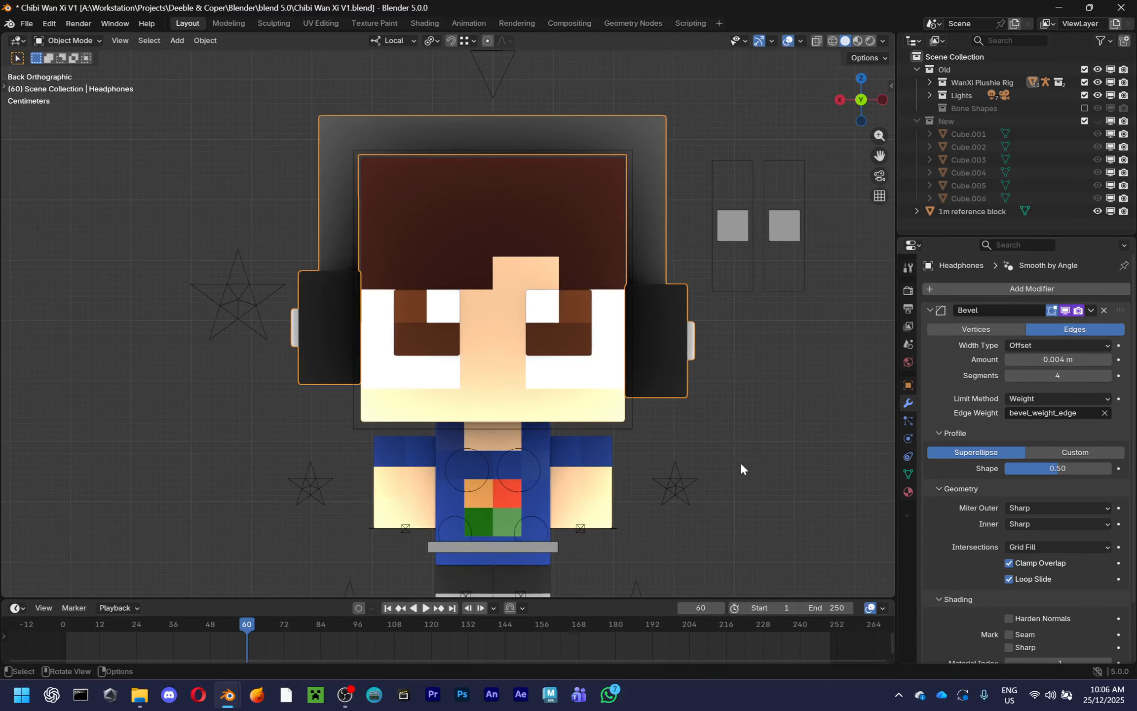
# Add a plane mesh to the scene and try to move it along the Z axis in the front orthographic view
pyautogui.hotkey('shift', 'a')
pyautogui.moveTo(686, 385)
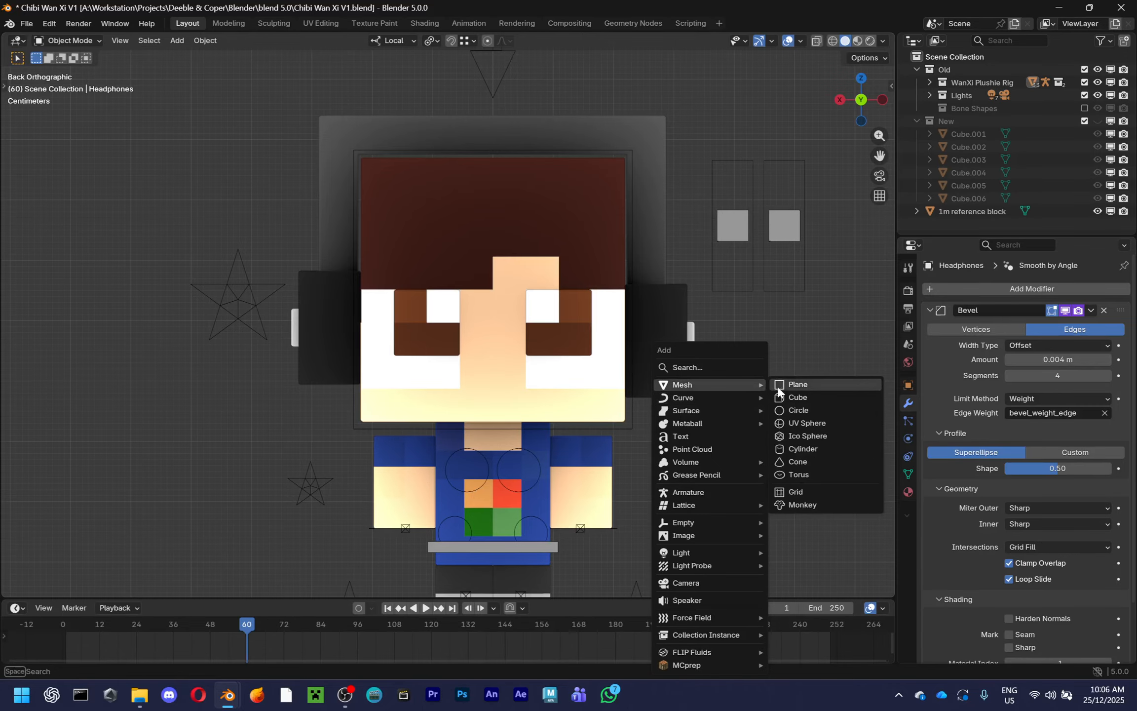
pyautogui.click(790, 386)
pyautogui.scroll(-3, 611, 387)
pyautogui.moveTo(602, 380); pyautogui.dragTo(599, 389, button='middle')
pyautogui.scroll(-2, 600, 389)
pyautogui.doubleClick(860, 99)
pyautogui.press('g')
pyautogui.press('z')
pyautogui.rightClick(706, 278)
# Move the 1m reference block down along Z until its top edge sits just below the ear cups
pyautogui.click(530, 543)
pyautogui.press('g')
pyautogui.press('z')
pyautogui.click(576, 364)
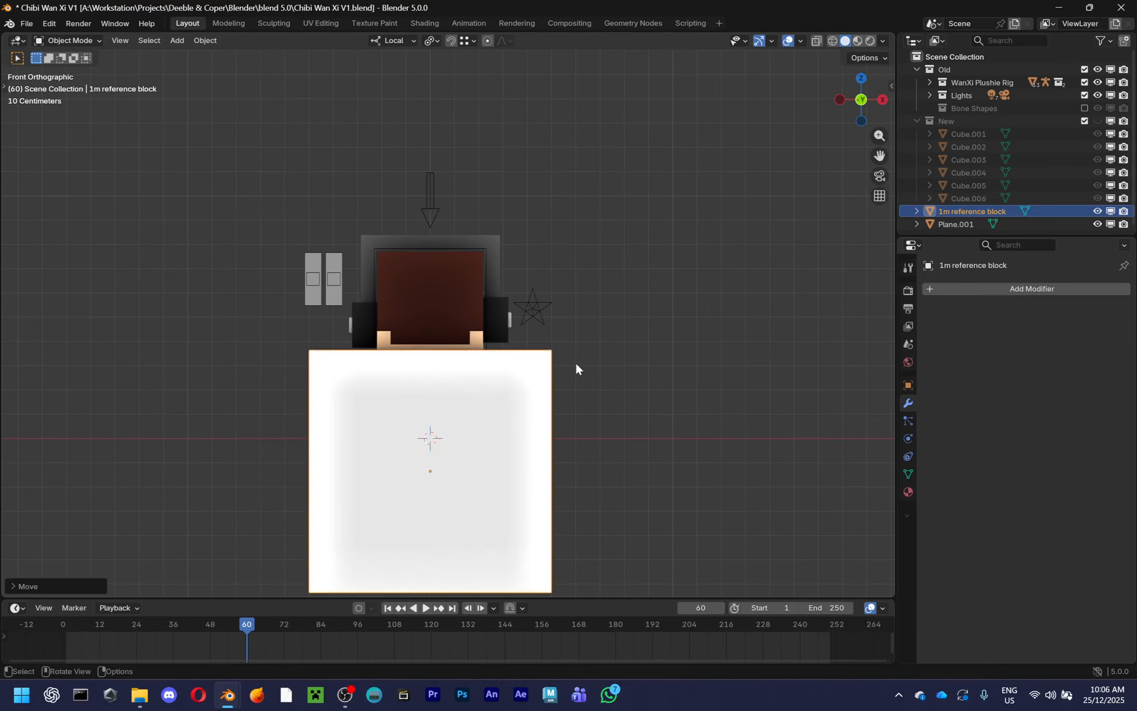
pyautogui.scroll(5, 576, 364)
pyautogui.scroll(2, 576, 365)
pyautogui.press('g')
pyautogui.press('z')
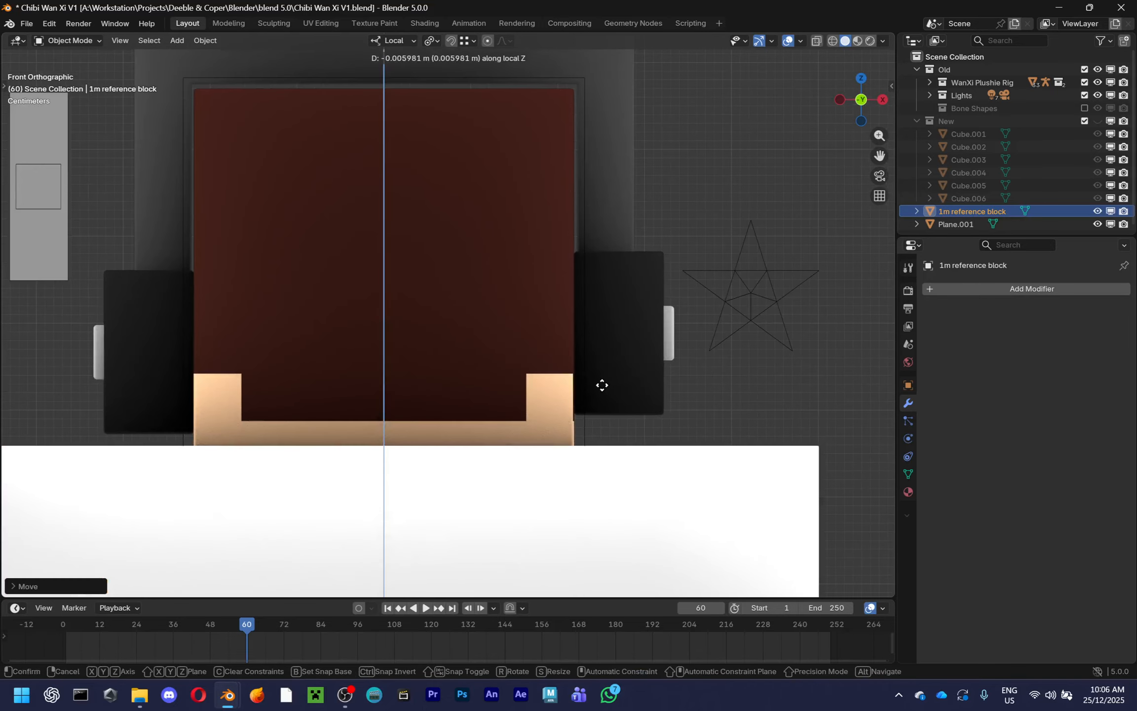
pyautogui.click(605, 376)
pyautogui.scroll(-2, 647, 375)
pyautogui.click(860, 100)
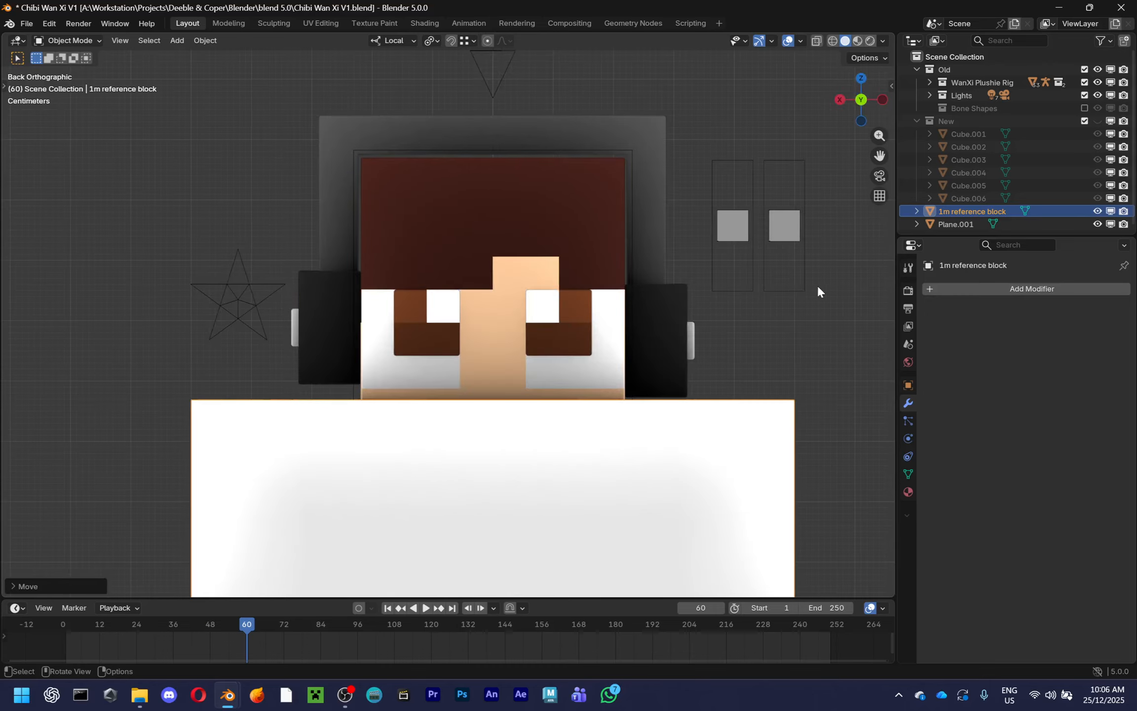
# Delete the 1m reference block from the scene
pyautogui.click(721, 419)
pyautogui.scroll(-4, 737, 426)
pyautogui.moveTo(737, 427)
pyautogui.mouseDown(button='middle')
pyautogui.moveTo(696, 390)
pyautogui.moveTo(721, 424)
pyautogui.mouseUp(button='middle')
pyautogui.click(722, 424)
pyautogui.click(728, 349)
pyautogui.moveTo(727, 349); pyautogui.dragTo(455, 315, button='middle')
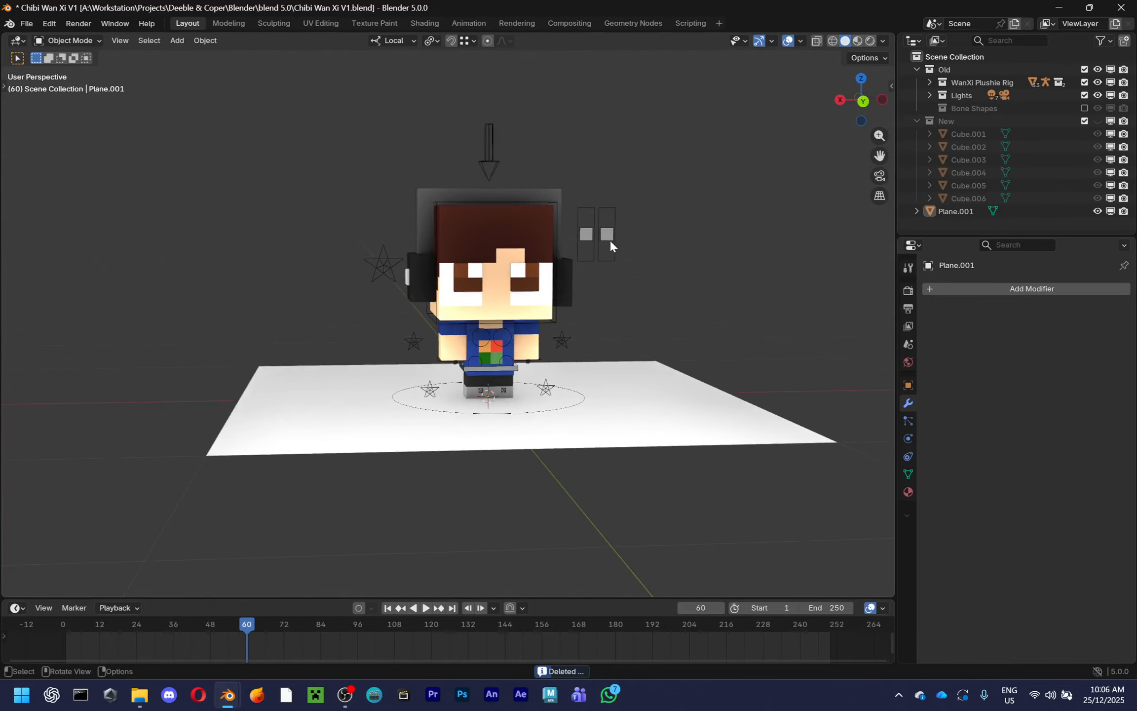
# Save the changes to Chibi Wan Xi V1.blend and open Chibi Wan Xi.blend from the same folder
pyautogui.click(611, 240)
pyautogui.hotkey('ctrl', 'Tab')
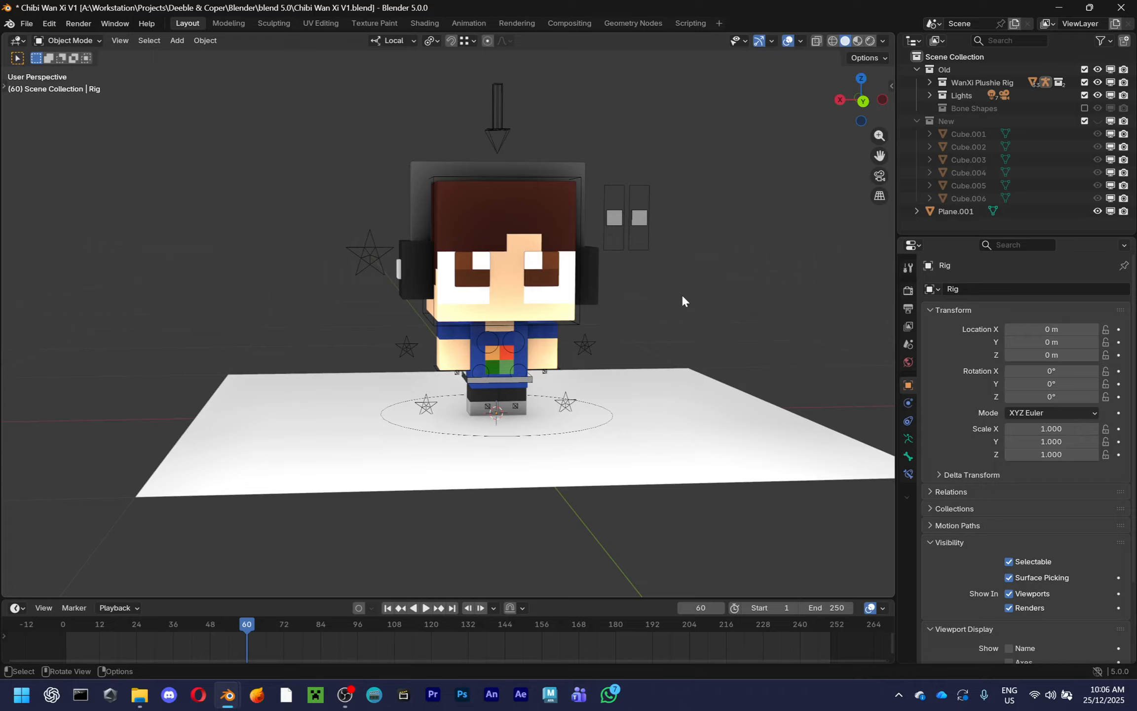
pyautogui.scroll(2, 682, 294)
pyautogui.click(26, 23)
pyautogui.click(33, 46)
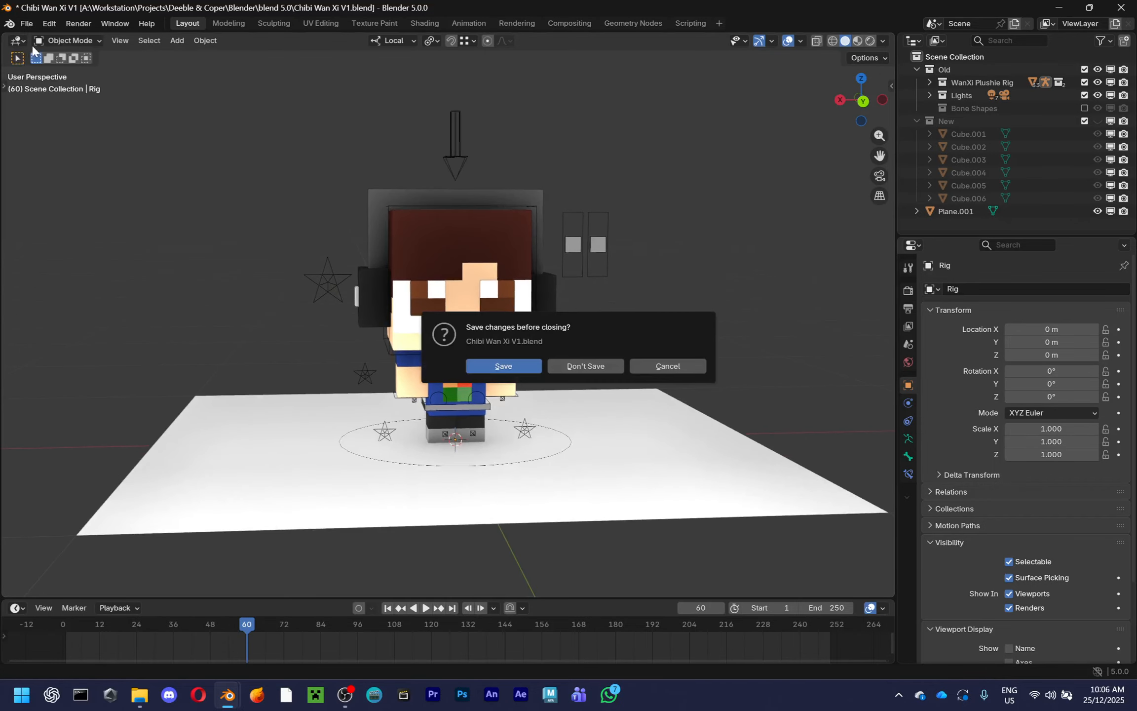
pyautogui.click(535, 370)
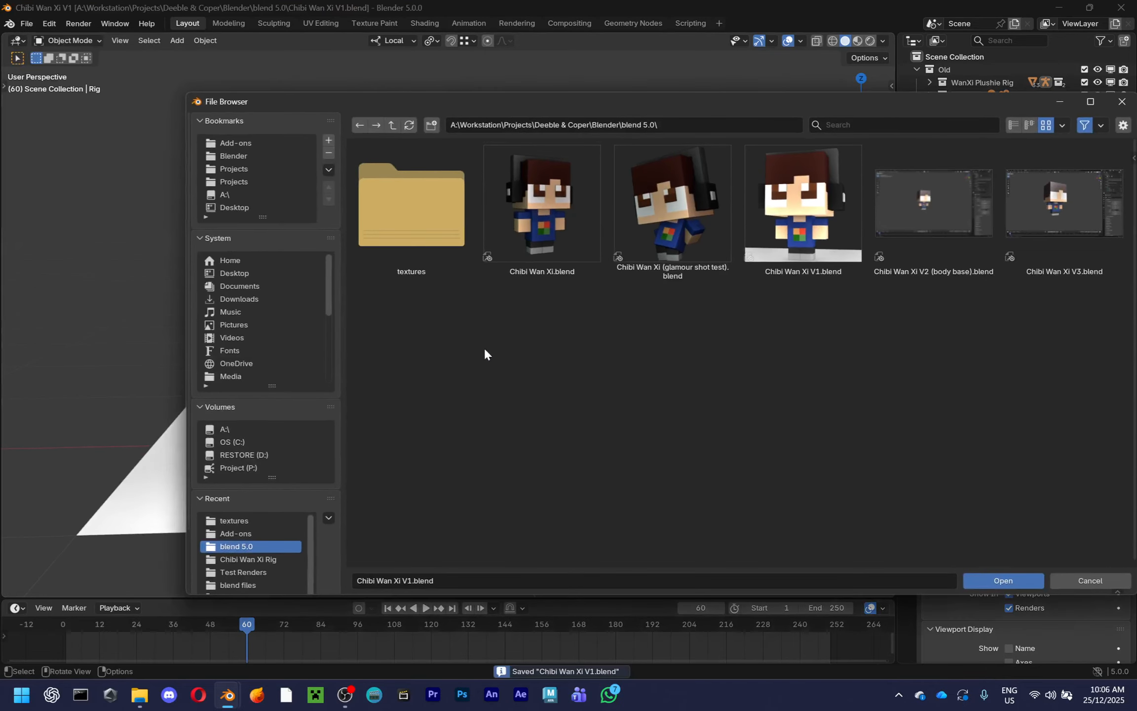
pyautogui.doubleClick(505, 249)
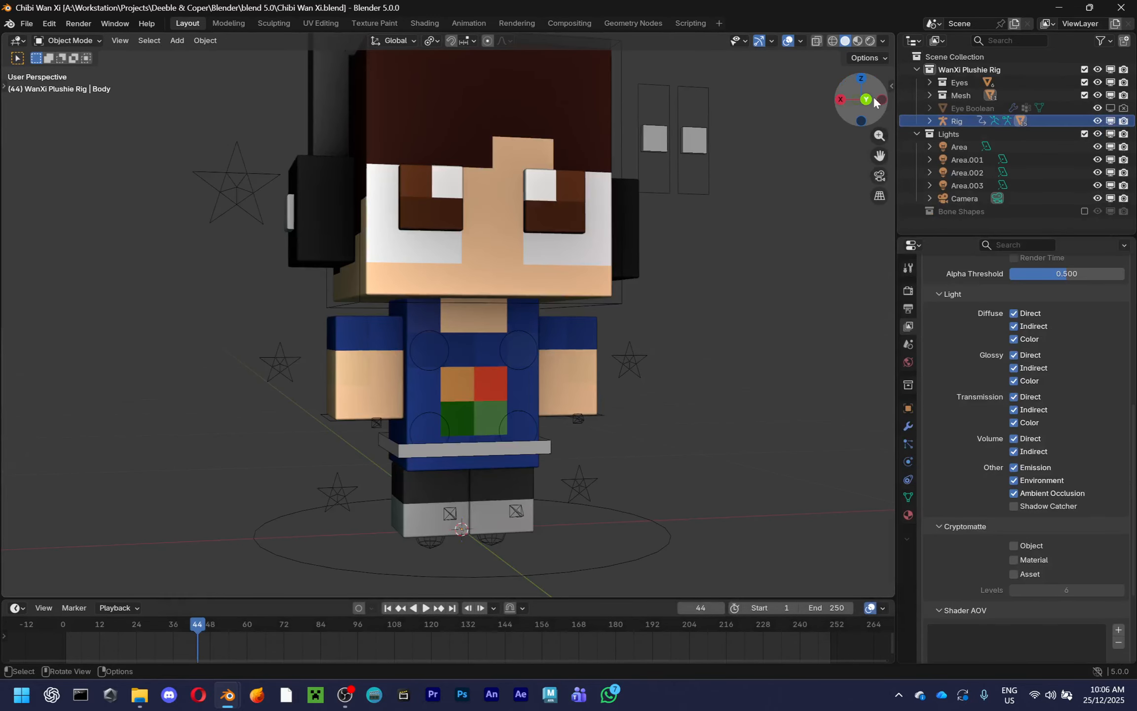
# Add a cube mesh in back orthographic view and lower it along global Z to just below the ear cups
pyautogui.click(873, 100)
pyautogui.hotkey('shift', 'a')
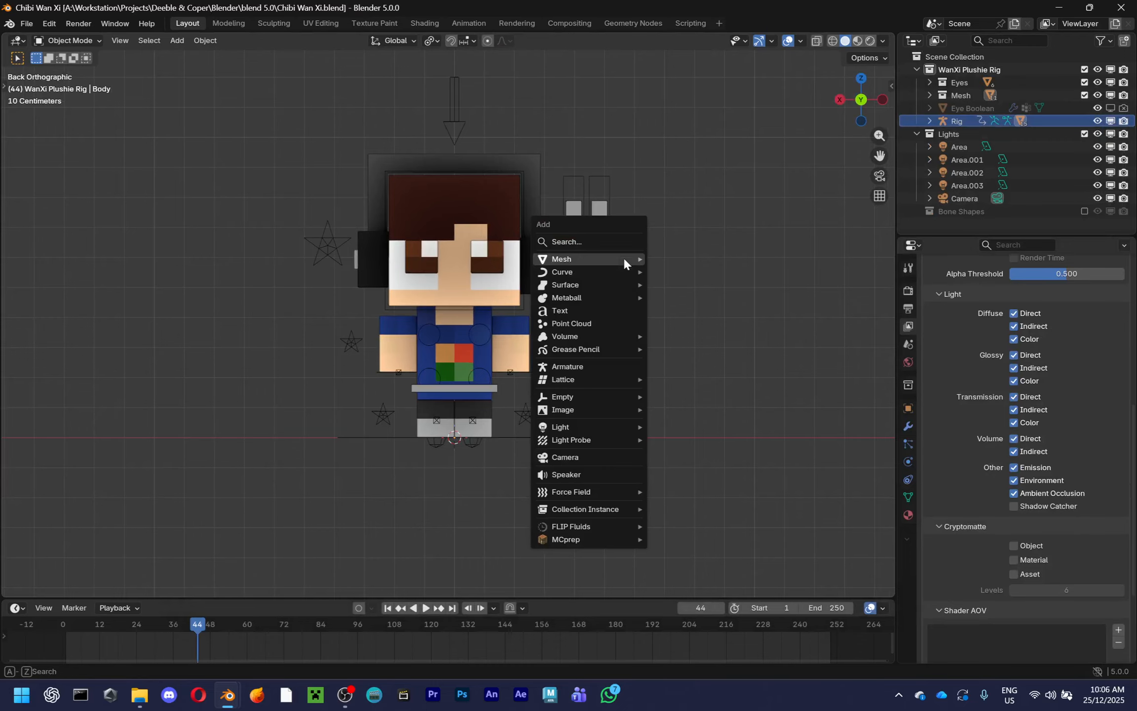
pyautogui.moveTo(623, 256)
pyautogui.click(666, 270)
pyautogui.press('g')
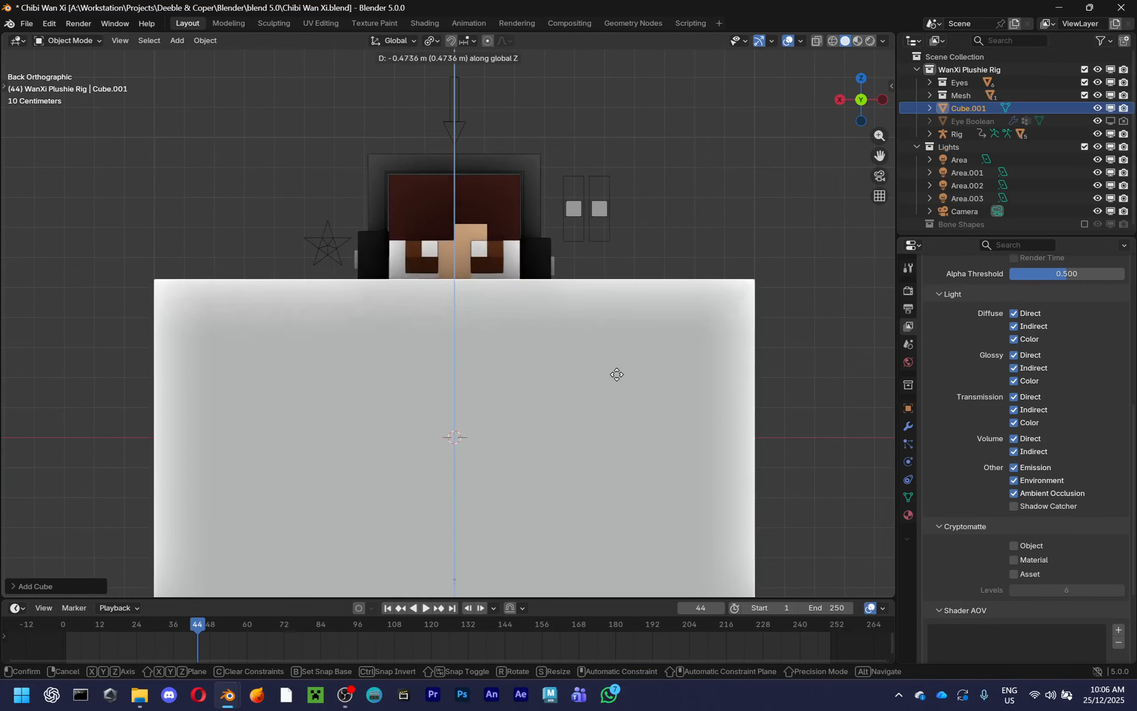
pyautogui.click(607, 390)
pyautogui.scroll(4, 606, 390)
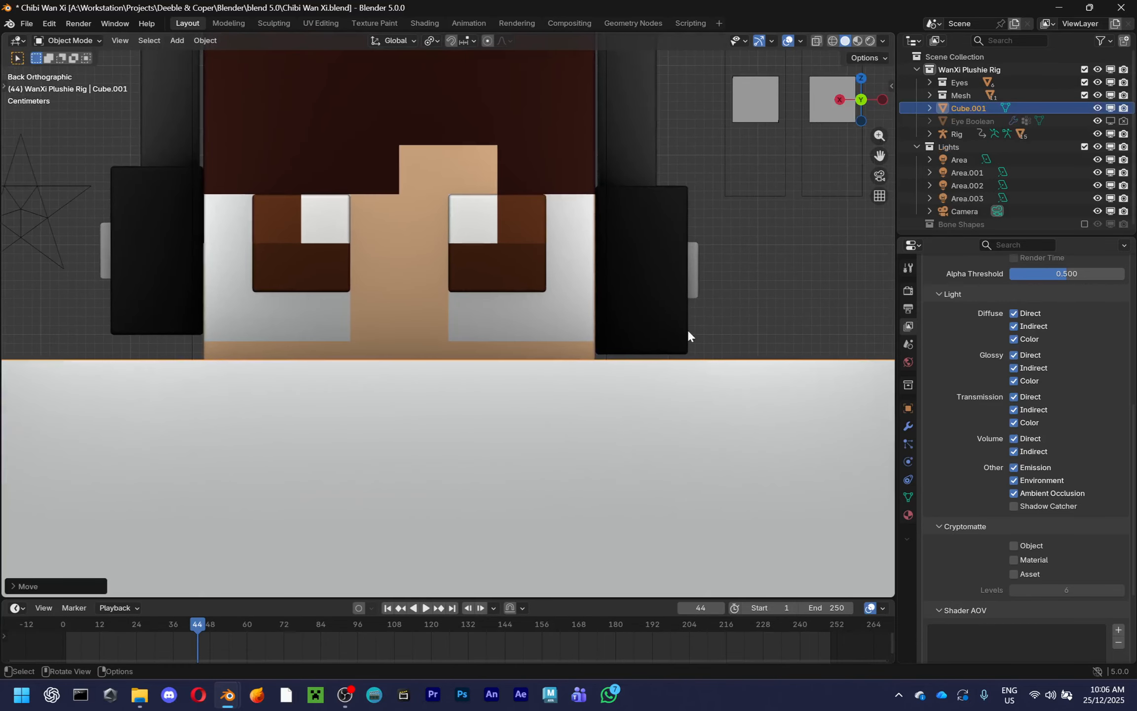
# Fine-tune the cube's height along Z against the bottom of the lower ear cup, and delete the cube
pyautogui.press('g')
pyautogui.press('z')
pyautogui.press('Escape')
pyautogui.press('g')
pyautogui.press('z')
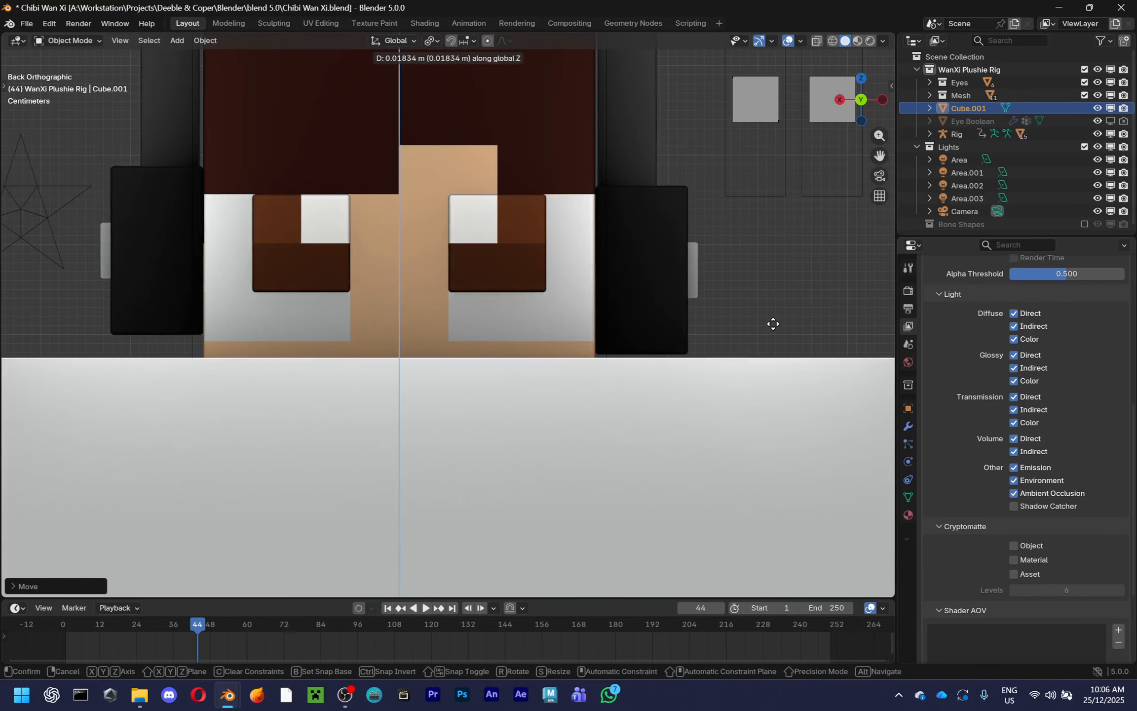
pyautogui.click(764, 327)
pyautogui.scroll(-3, 757, 340)
pyautogui.press('x')
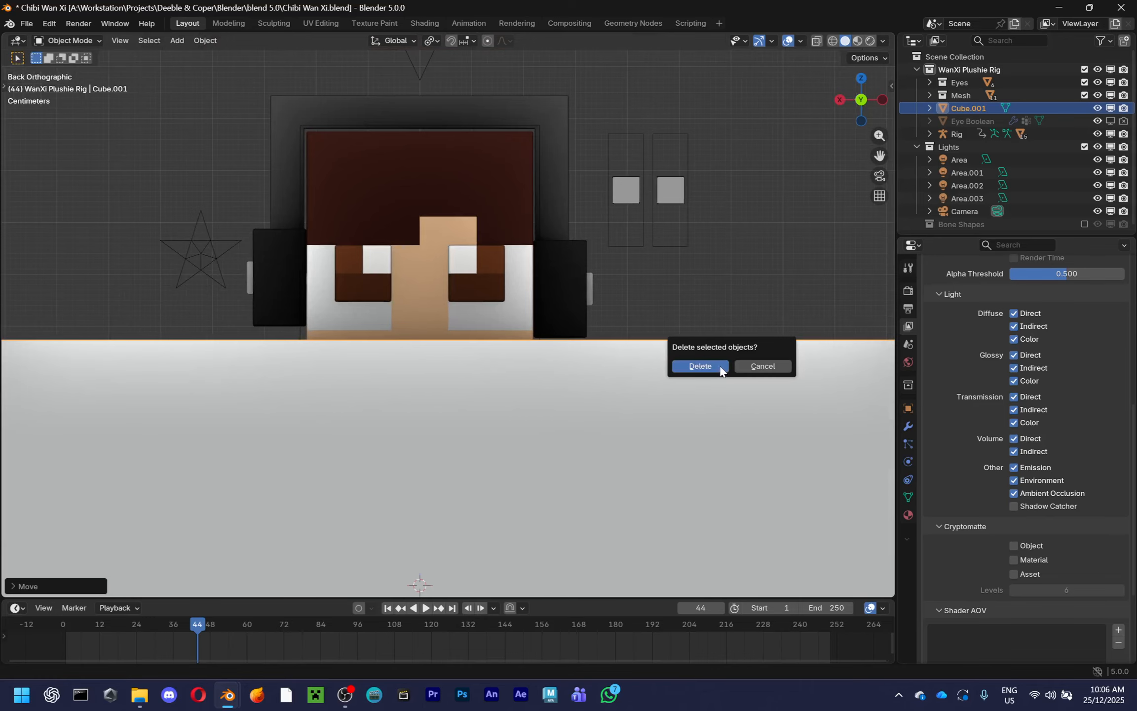
pyautogui.click(719, 365)
# Switch to Chibi Wan Xi V3.blend and enter Edit Mode on the headphones in back orthographic view
pyautogui.scroll(2, 705, 363)
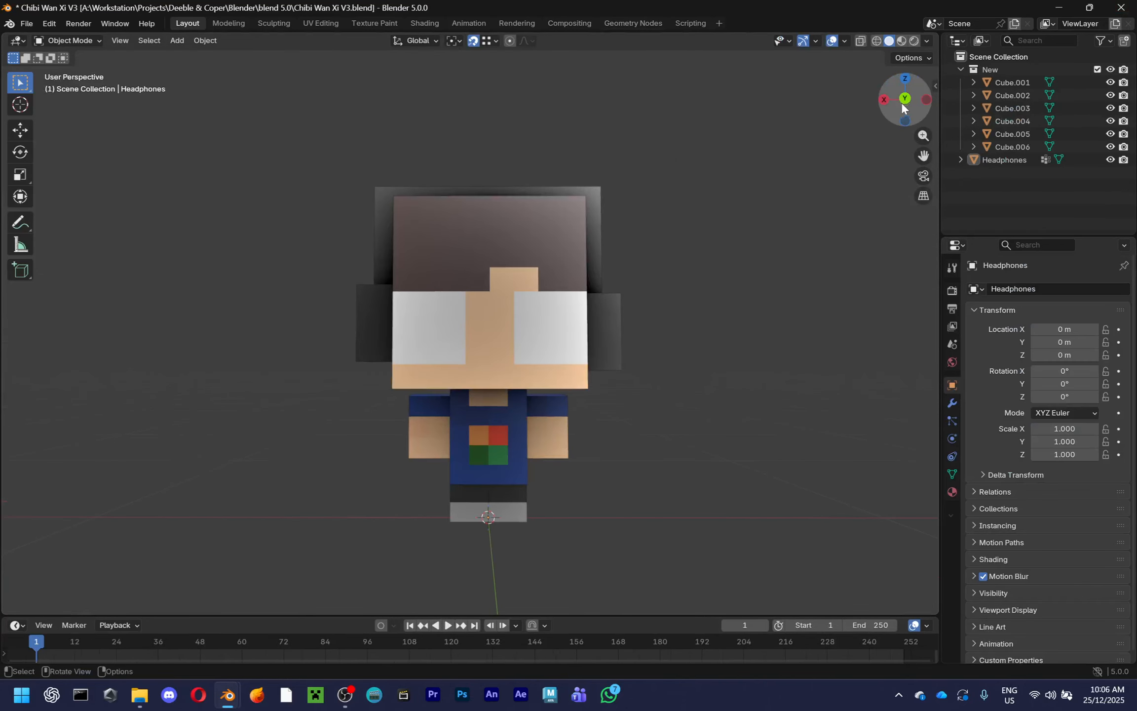
pyautogui.click(902, 108)
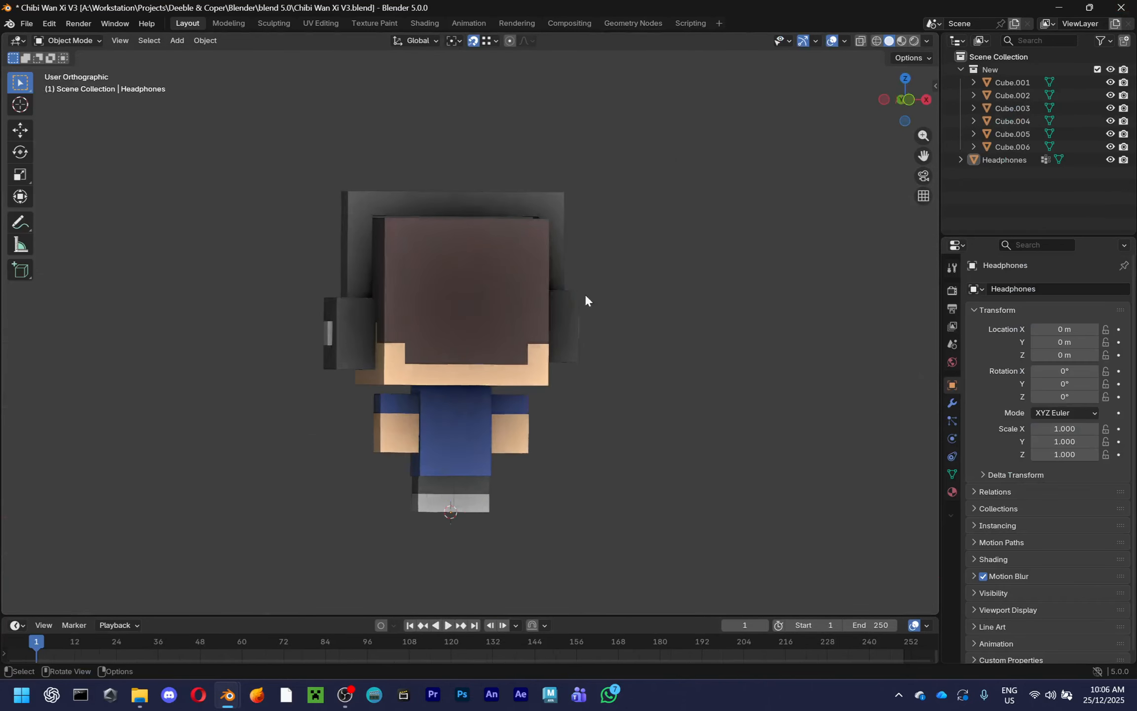
pyautogui.click(901, 102)
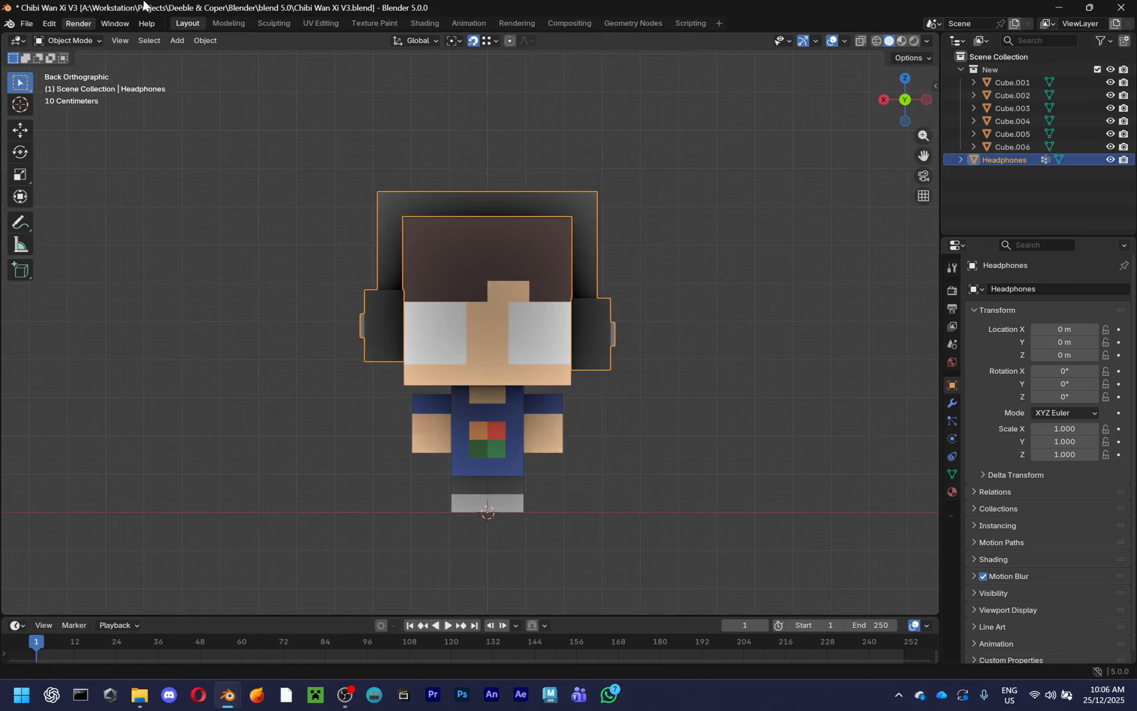
pyautogui.scroll(3, 355, 449)
pyautogui.press('Tab')
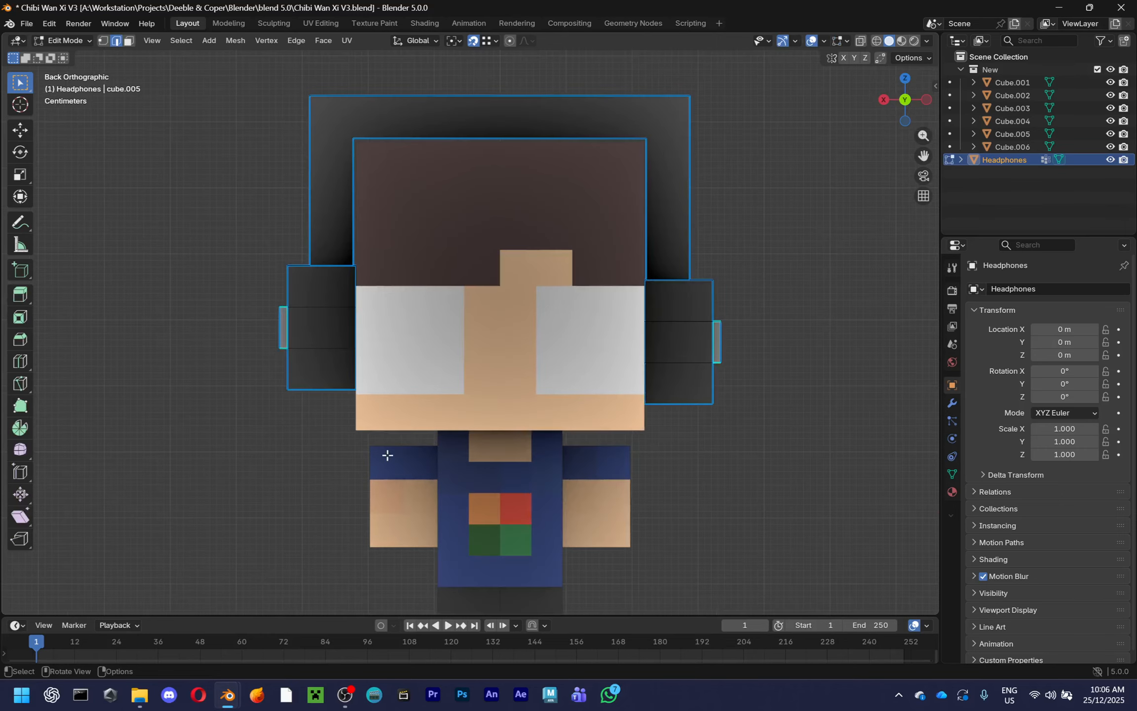
# Examine the higher ear cup and its headband joint from several angles
pyautogui.moveTo(630, 271); pyautogui.dragTo(762, 304, button='middle')
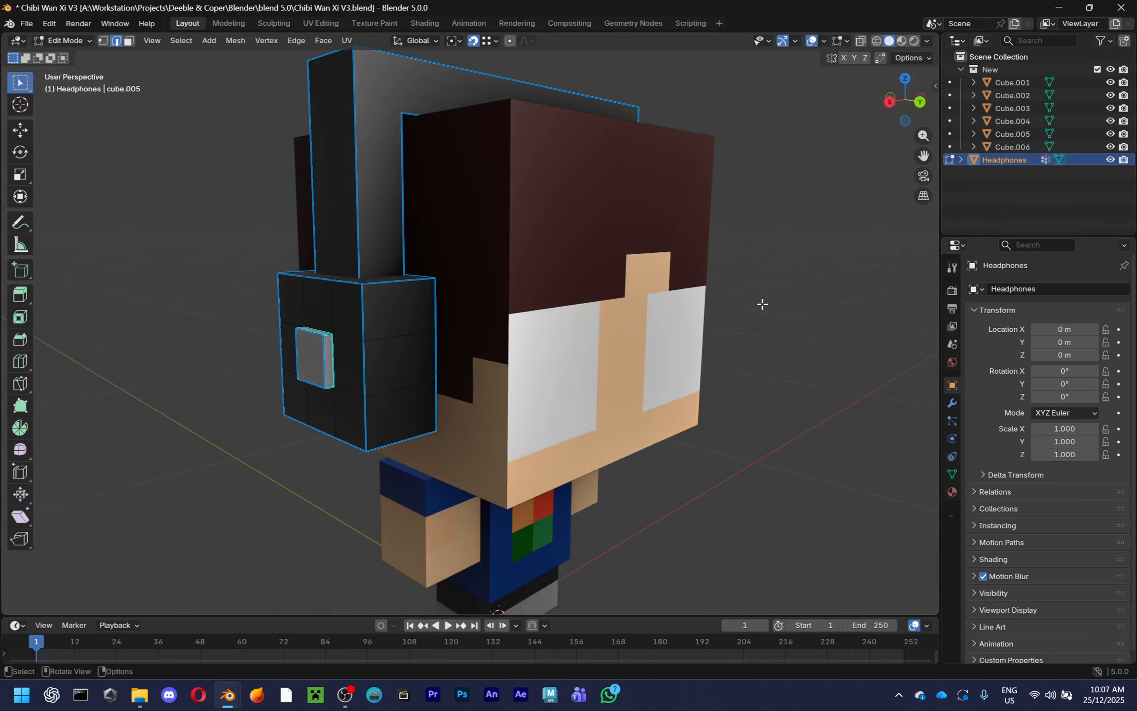
pyautogui.moveTo(624, 363); pyautogui.dragTo(477, 385, button='middle')
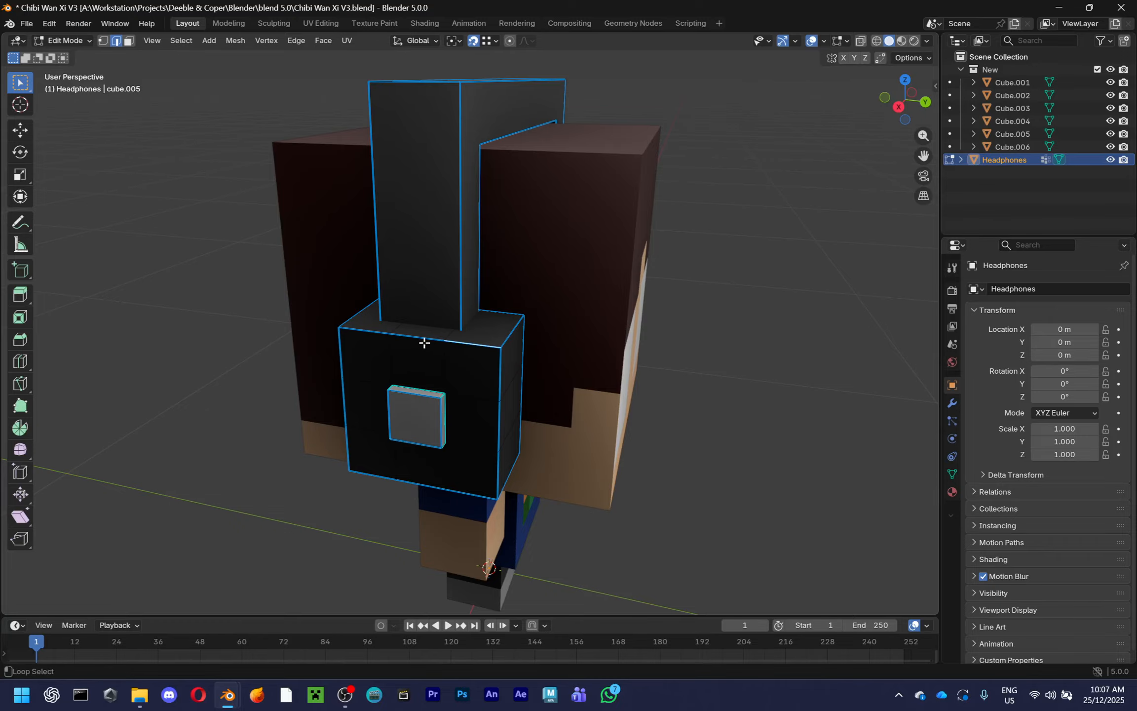
pyautogui.moveTo(671, 337); pyautogui.dragTo(436, 335, button='middle')
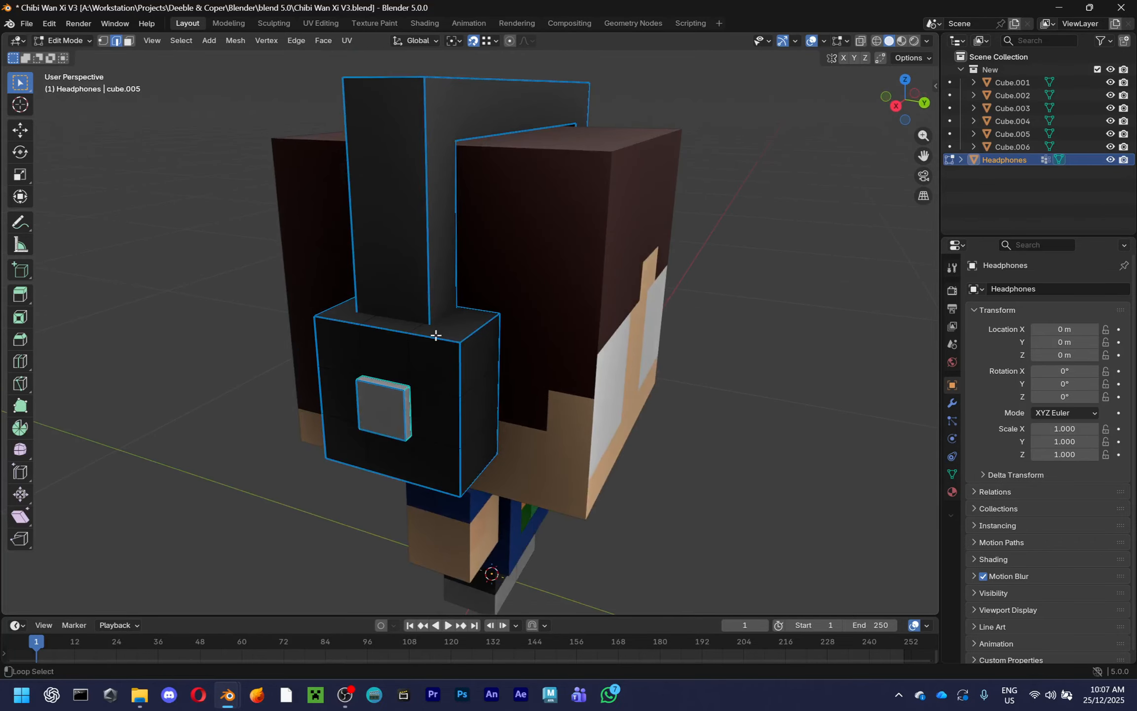
pyautogui.moveTo(441, 477); pyautogui.dragTo(1126, 394, button='middle')
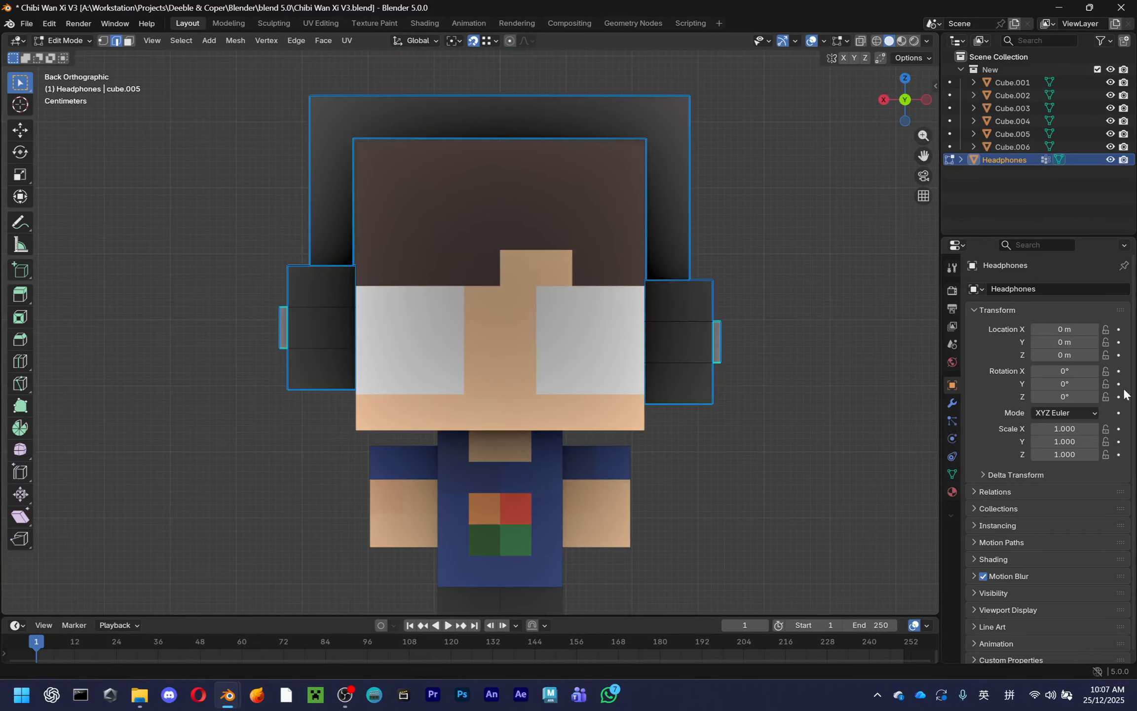
pyautogui.moveTo(622, 440); pyautogui.dragTo(337, 343, button='middle')
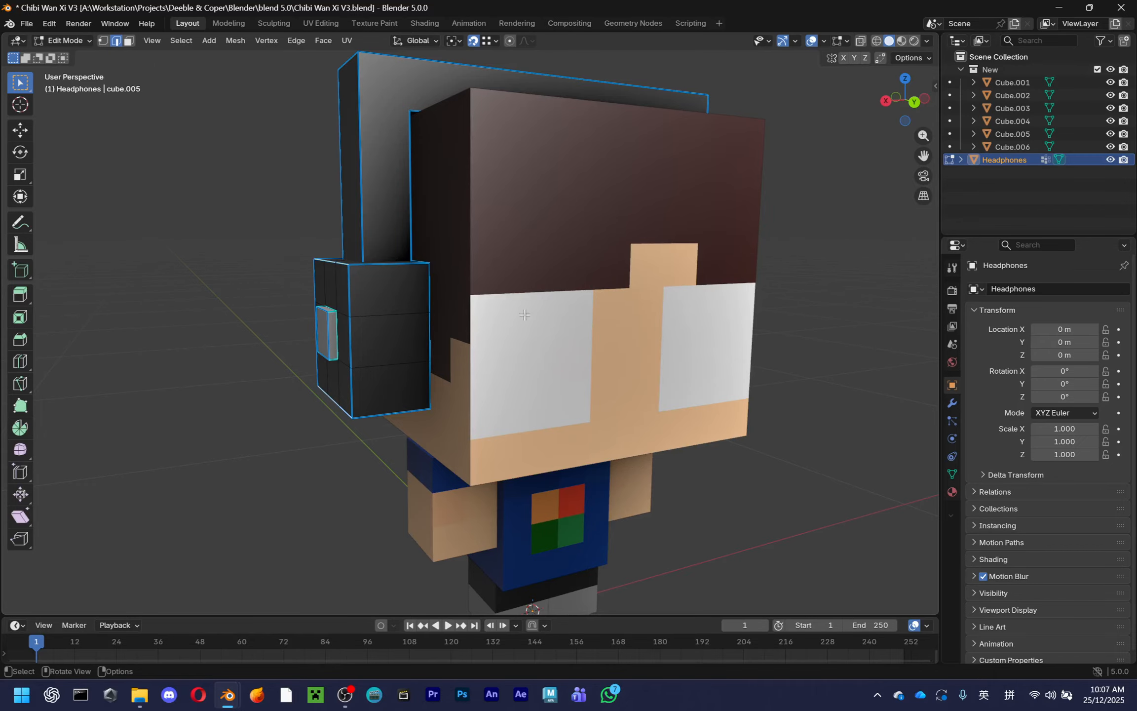
pyautogui.moveTo(525, 314); pyautogui.dragTo(312, 449, button='middle')
# Select the higher ear cup's linked faces and try to move it freely in back orthographic view
pyautogui.press('3')
pyautogui.click(911, 101)
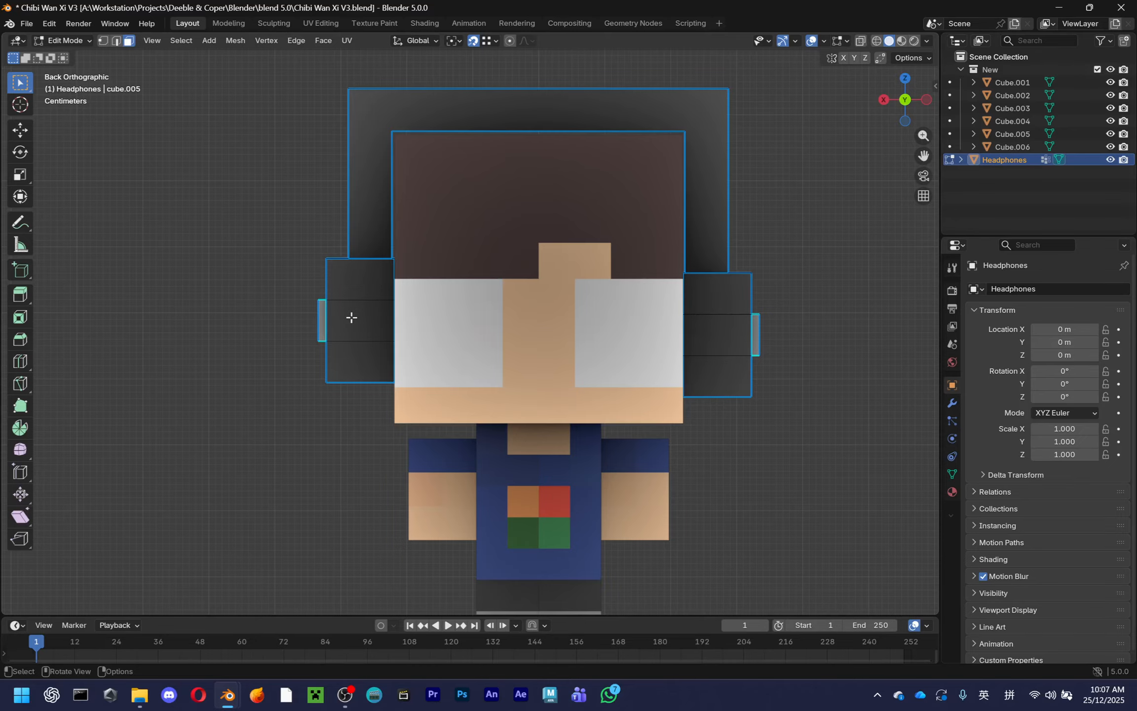
pyautogui.press('l')
pyautogui.press('g')
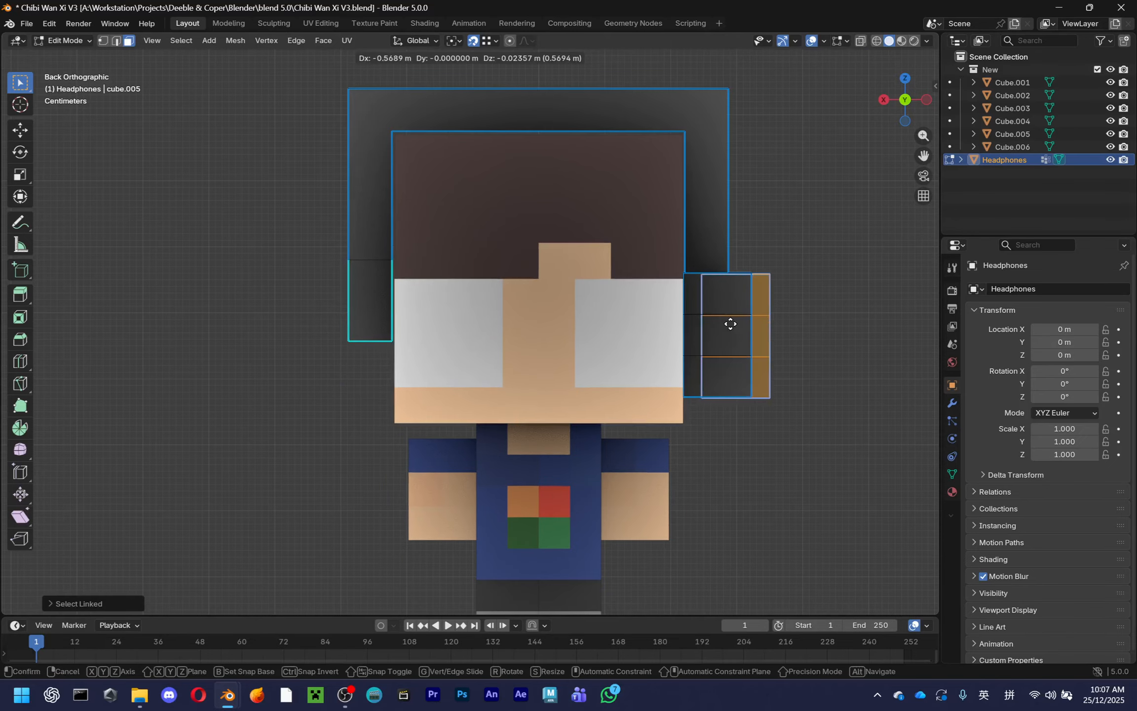
pyautogui.press('Escape')
pyautogui.keyDown('shift'); pyautogui.moveTo(734, 322); pyautogui.dragTo(677, 337, button='middle'); pyautogui.keyUp('shift')
pyautogui.scroll(1, 676, 338)
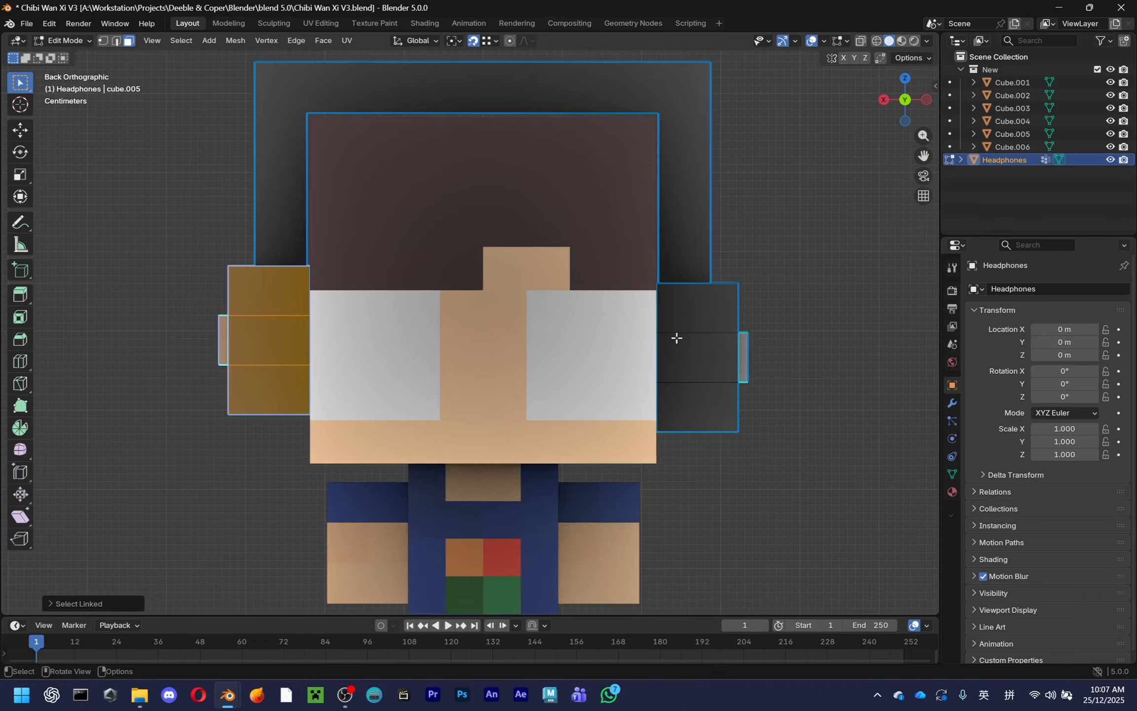
pyautogui.press('g')
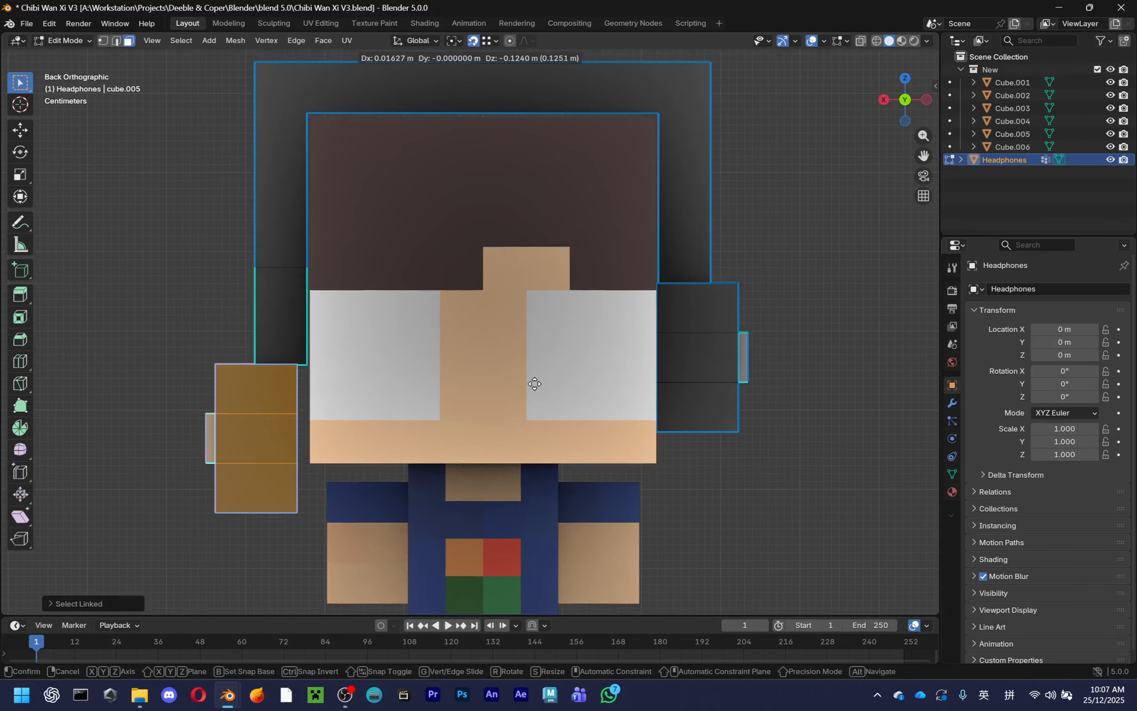
pyautogui.press('Escape')
# Try to lower the selected ear cup along global Z to match the opposite cup
pyautogui.scroll(3, 551, 327)
pyautogui.press('g')
pyautogui.press('x')
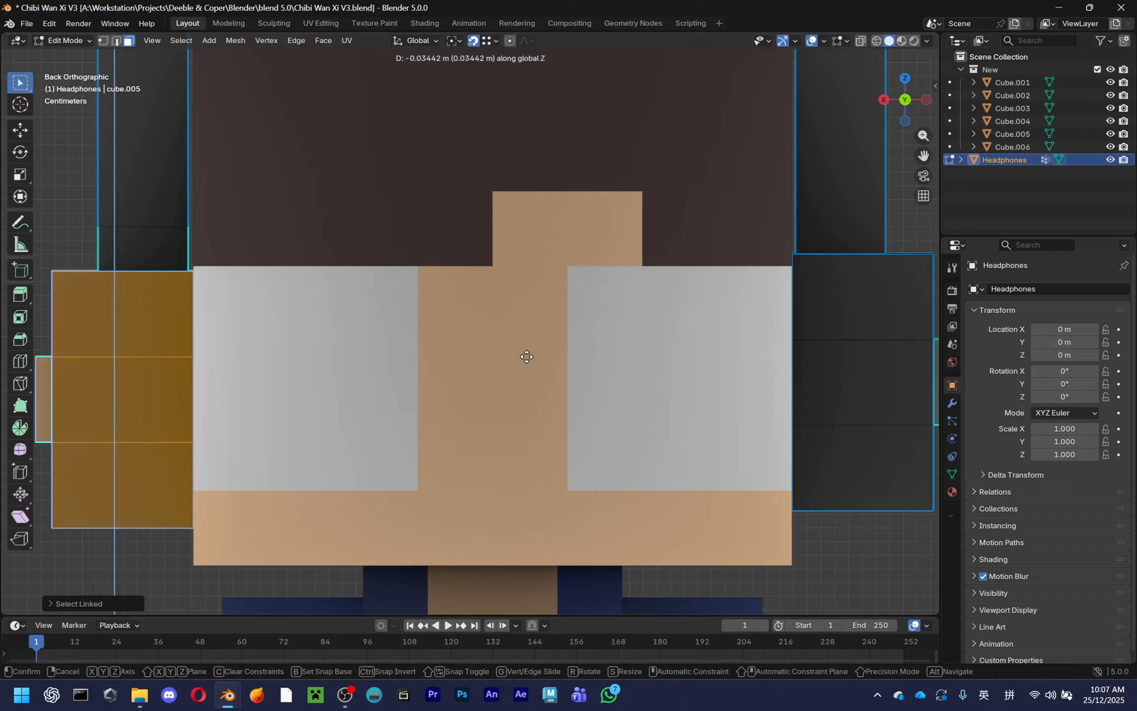
pyautogui.rightClick(528, 336)
pyautogui.rightClick(529, 337)
pyautogui.rightClick(531, 340)
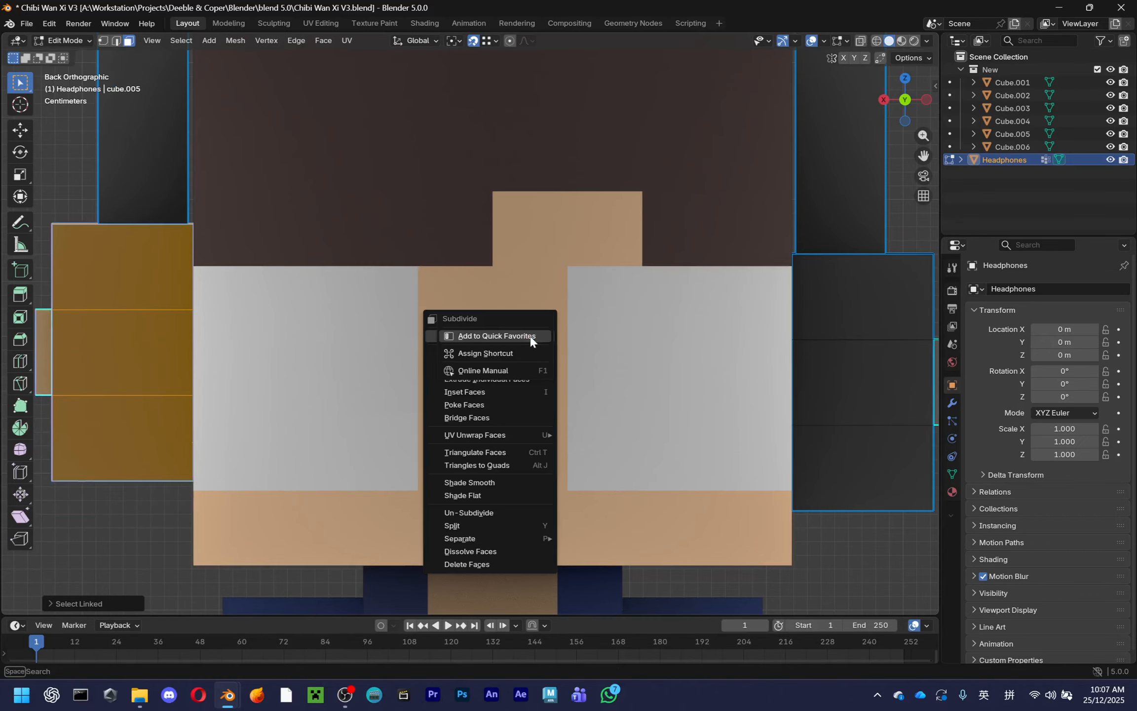
pyautogui.press('Escape')
pyautogui.press('g')
pyautogui.press('z')
pyautogui.click(233, 248)
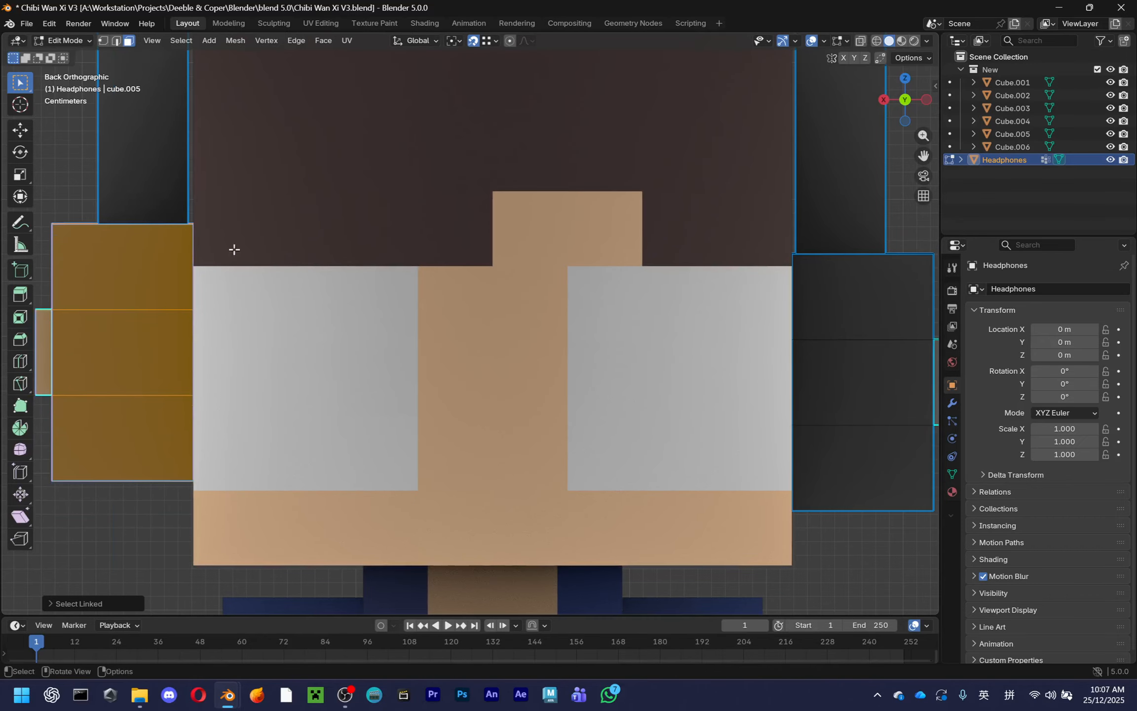
# Hide the higher ear cup, inspect the headband end beneath it with X-ray in right and back orthographic views, and reveal the cup again
pyautogui.moveTo(234, 248); pyautogui.dragTo(487, 380, button='middle')
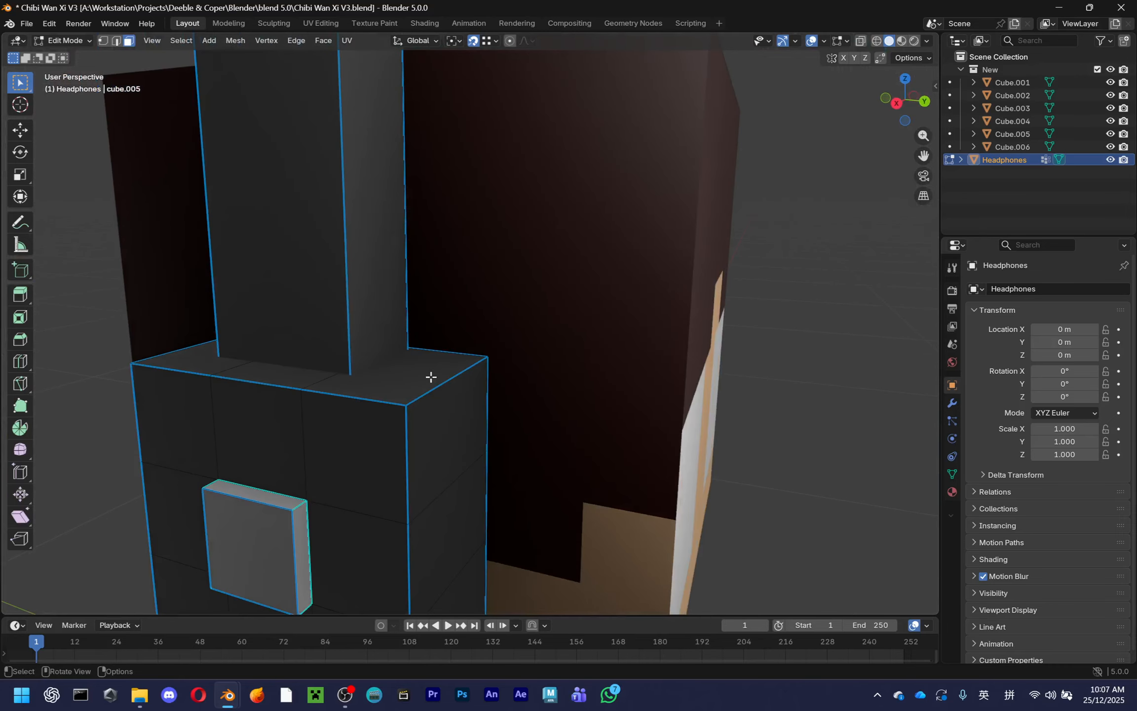
pyautogui.press('l')
pyautogui.press('h')
pyautogui.hotkey('ctrl', 'z')
pyautogui.scroll(2, 431, 377)
pyautogui.hotkey('ctrl', 'shift', 'z')
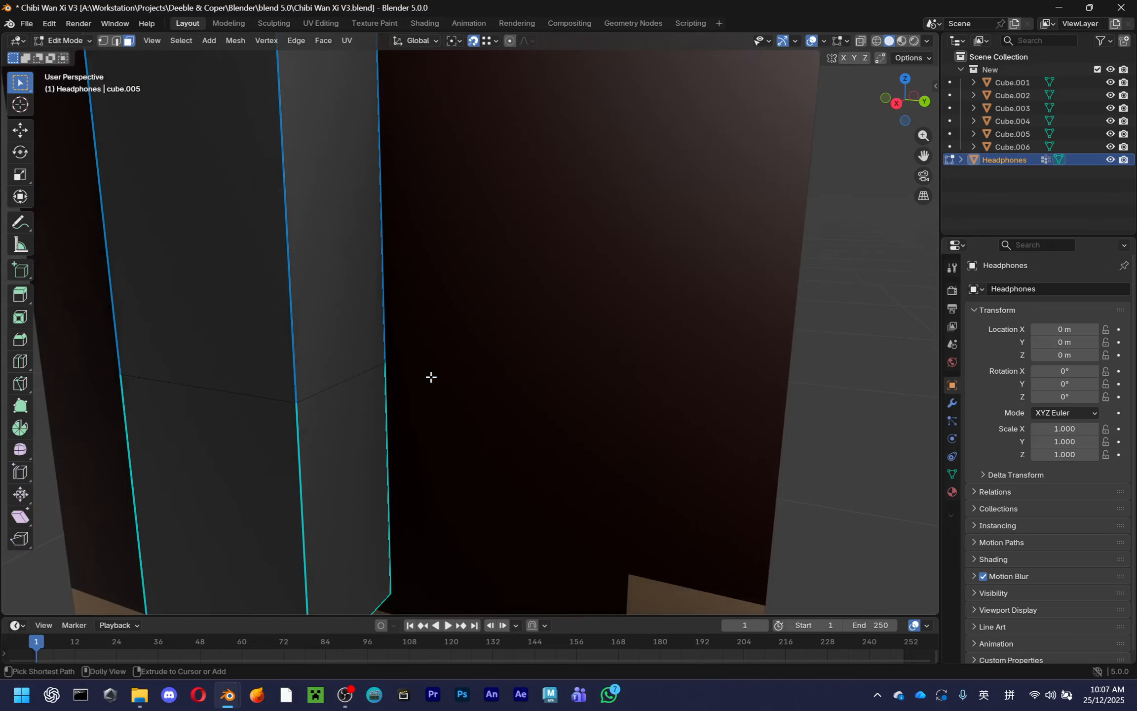
pyautogui.click(903, 100)
pyautogui.scroll(5, 609, 292)
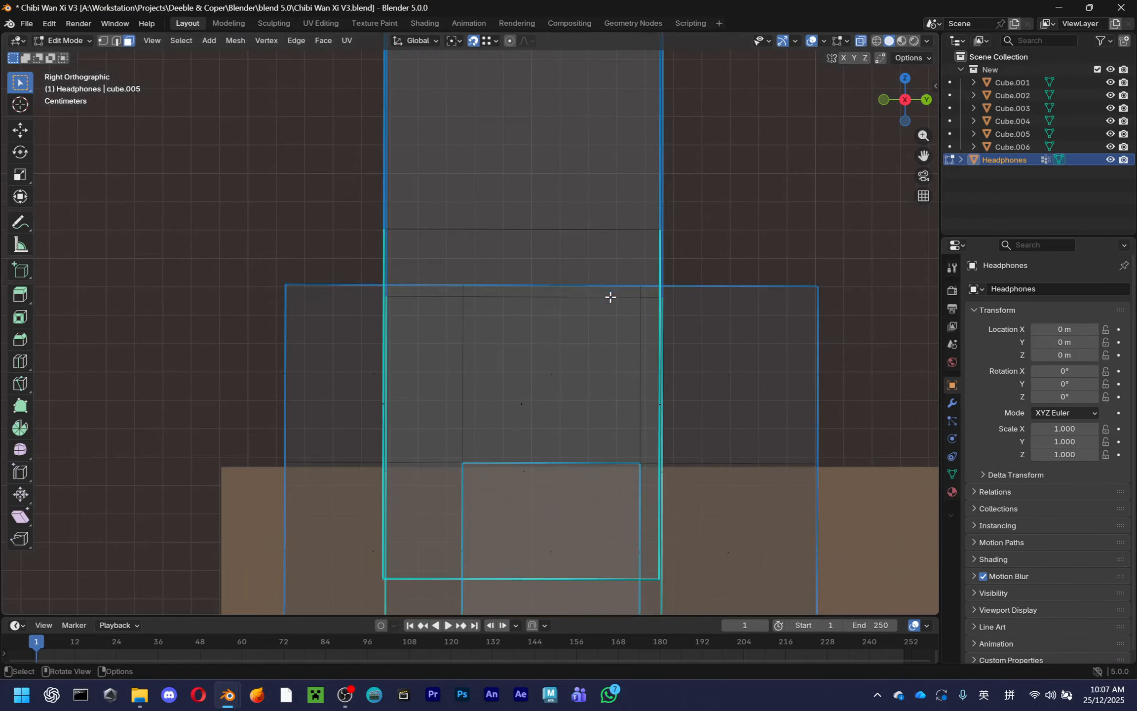
pyautogui.click(930, 100)
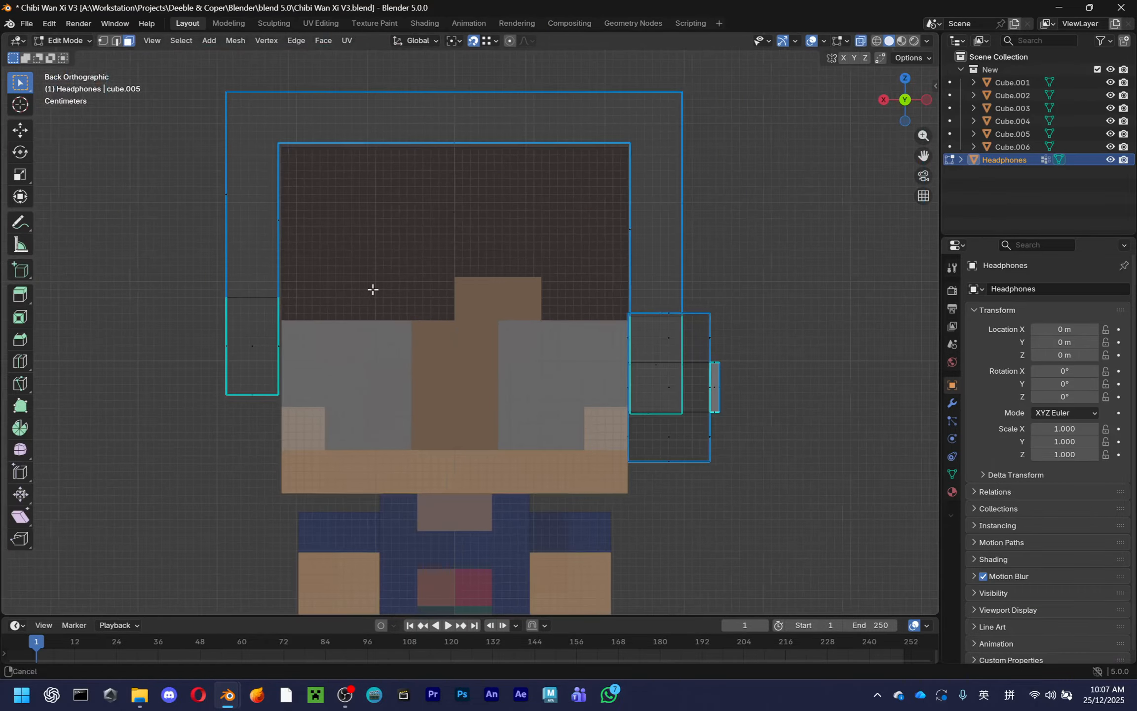
pyautogui.hotkey('alt', 'h')
# Select all vertices of the higher ear cup and try to lower it along global Z to the opposite cup's height
pyautogui.scroll(3, 400, 309)
pyautogui.click(205, 521)
pyautogui.keyDown('shift'); pyautogui.moveTo(347, 449); pyautogui.dragTo(686, 343, button='middle'); pyautogui.keyUp('shift')
pyautogui.scroll(-1, 612, 339)
pyautogui.press('1')
pyautogui.moveTo(393, 191); pyautogui.dragTo(45, 535)
pyautogui.press('g')
pyautogui.press('z')
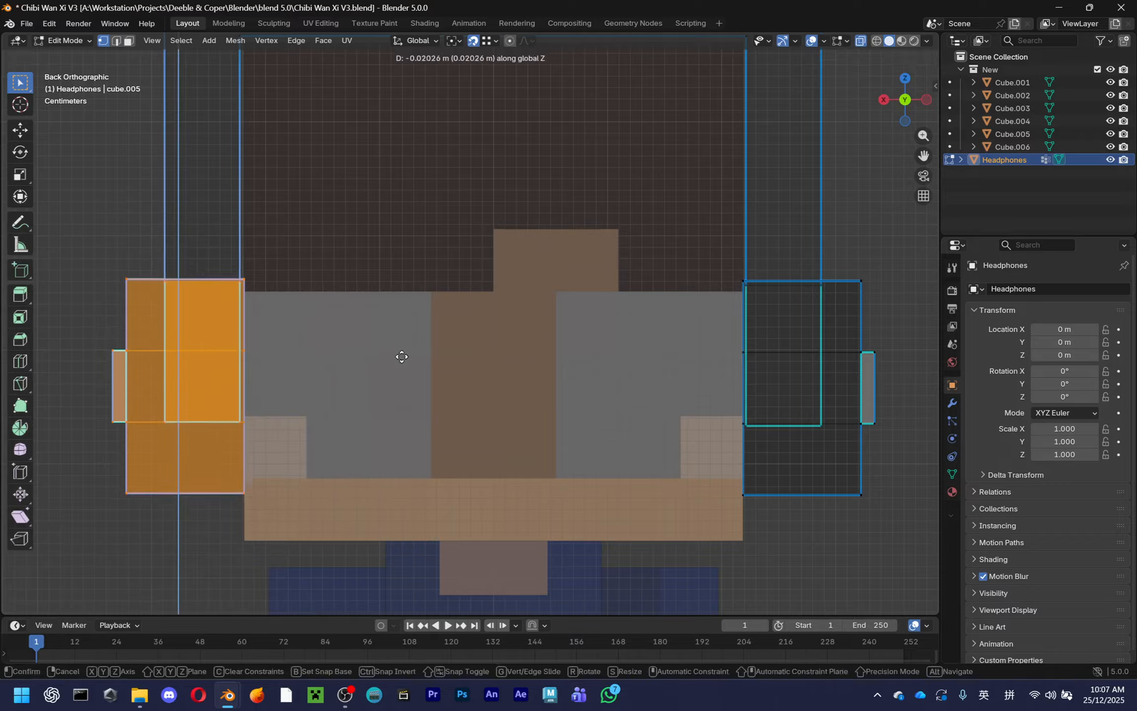
pyautogui.click(204, 266)
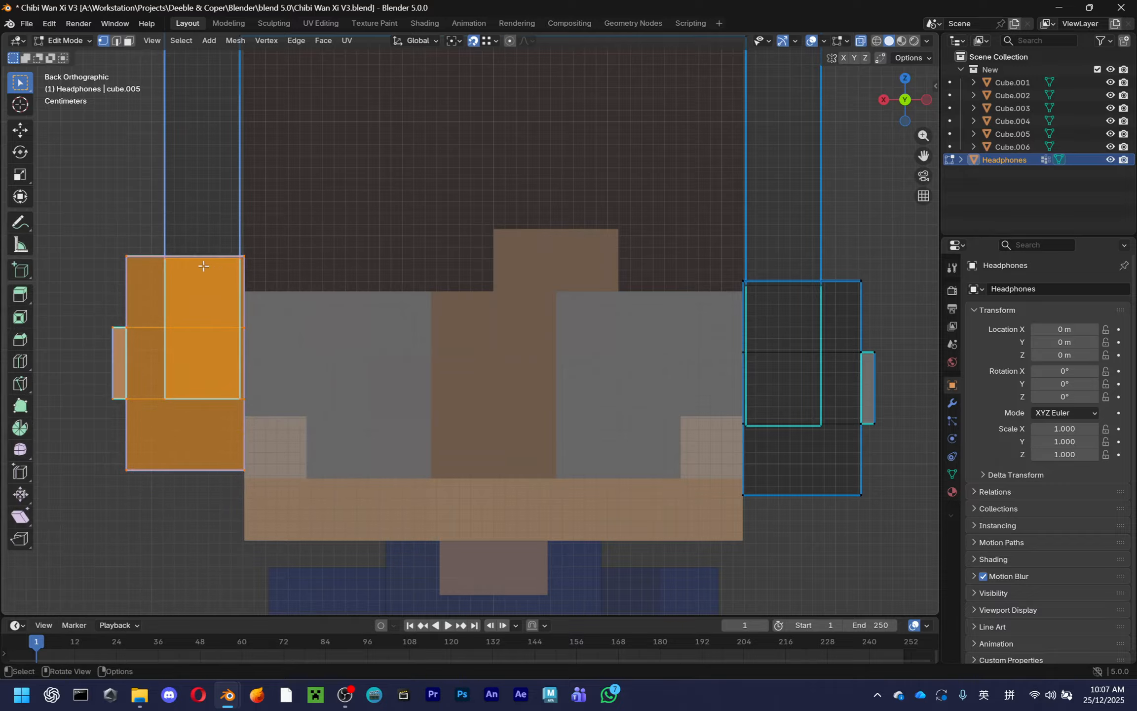
pyautogui.click(182, 260)
pyautogui.moveTo(380, 195); pyautogui.dragTo(212, 409)
pyautogui.press('g')
pyautogui.press('z')
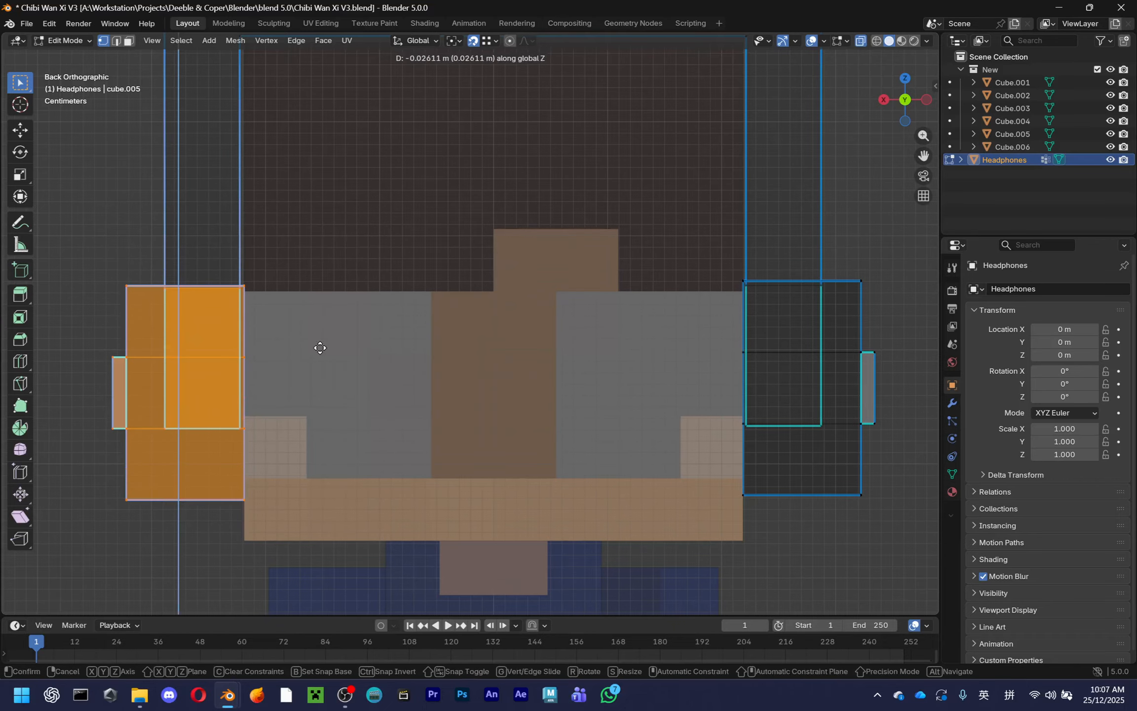
pyautogui.rightClick(320, 348)
pyautogui.rightClick(318, 345)
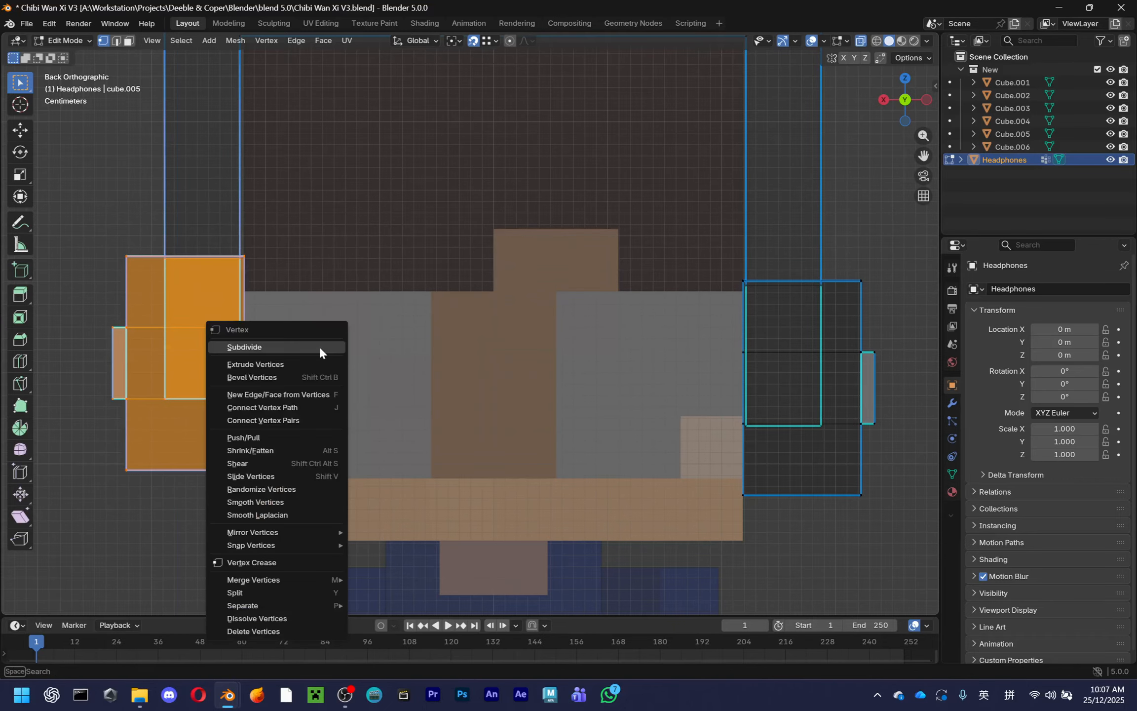
# Reselect the higher ear cup's vertices and lower it about 0.0218 m along global Z, snapping its top edge to the opposite cup's
pyautogui.moveTo(299, 232); pyautogui.dragTo(4, 574)
pyautogui.scroll(-1, 295, 432)
pyautogui.keyDown('shift'); pyautogui.moveTo(353, 407); pyautogui.dragTo(457, 416, button='middle'); pyautogui.keyUp('shift')
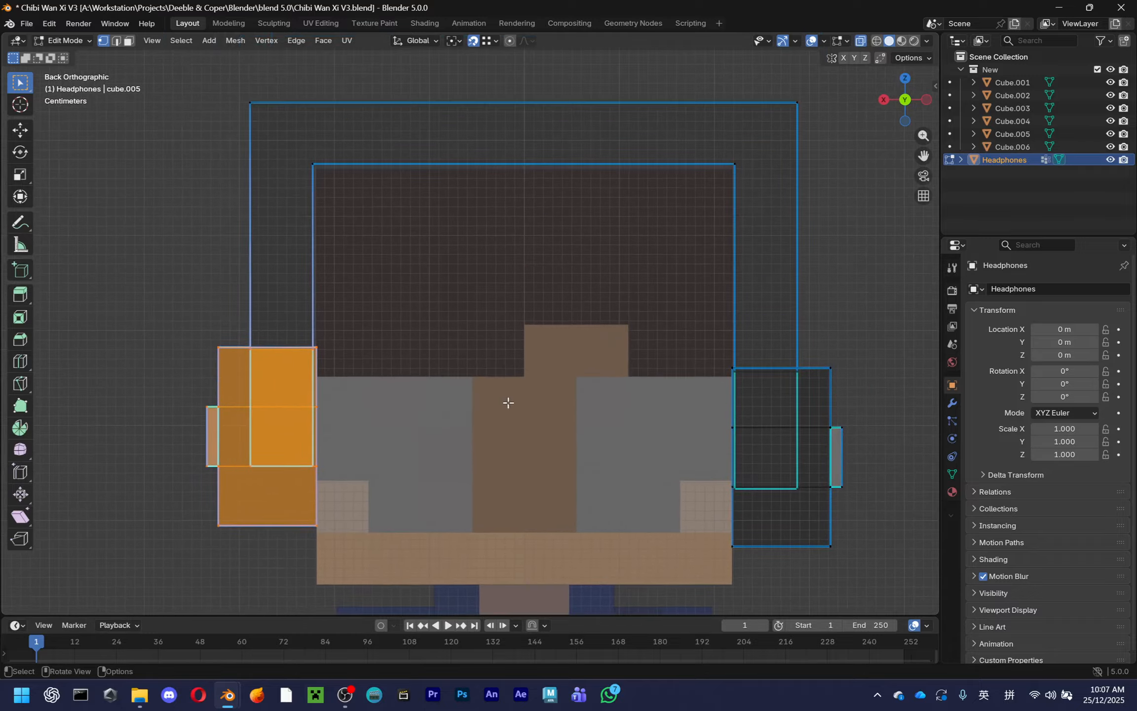
pyautogui.scroll(-1, 602, 378)
pyautogui.scroll(3, 536, 378)
pyautogui.keyDown('shift'); pyautogui.moveTo(535, 378); pyautogui.dragTo(526, 366, button='middle'); pyautogui.keyUp('shift')
pyautogui.scroll(-2, 571, 403)
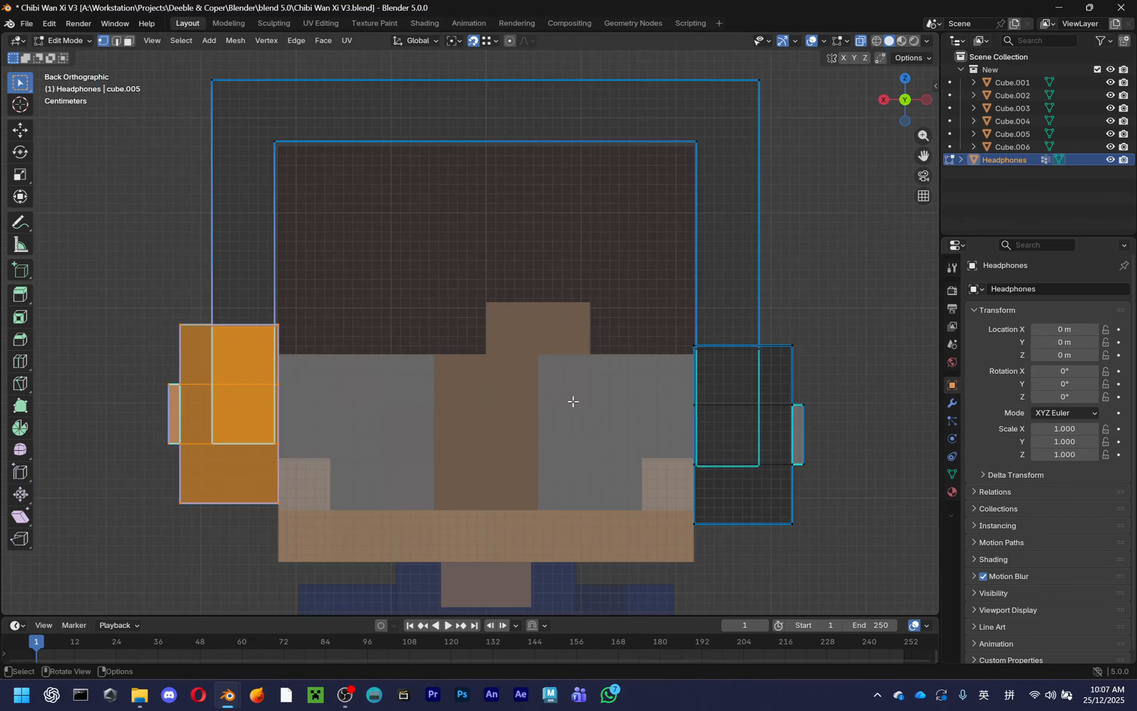
pyautogui.scroll(-2, 571, 403)
pyautogui.scroll(-3, 675, 404)
pyautogui.scroll(7, 675, 401)
pyautogui.scroll(-2, 457, 342)
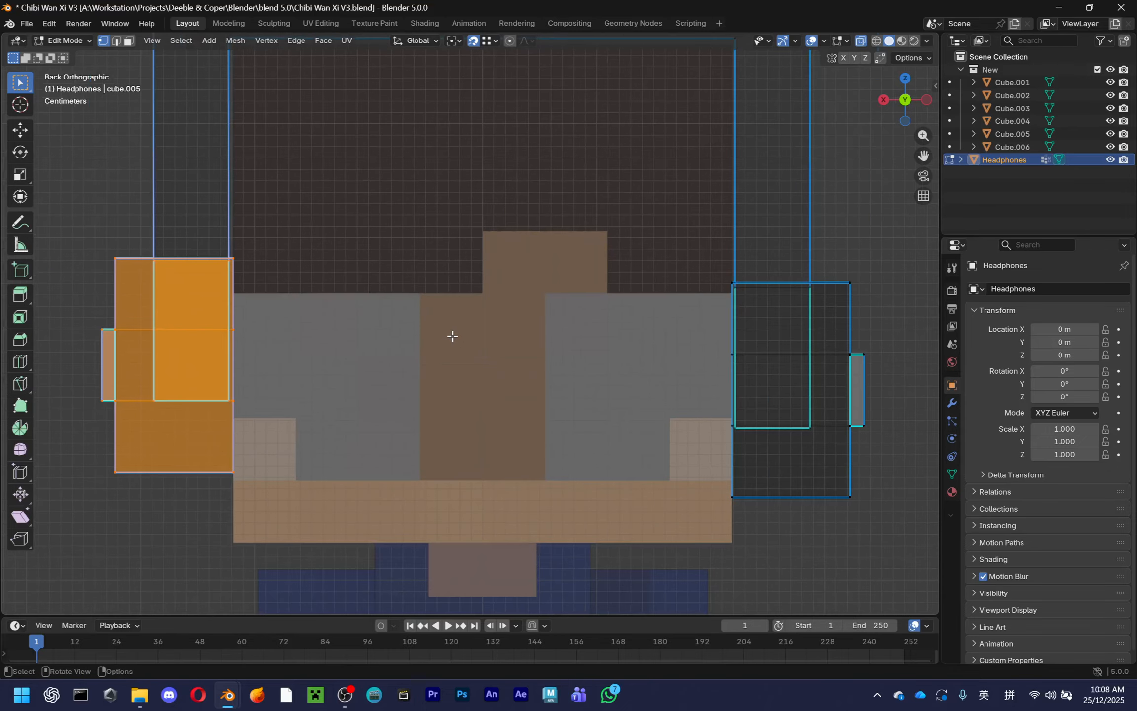
pyautogui.press('g')
pyautogui.press('z')
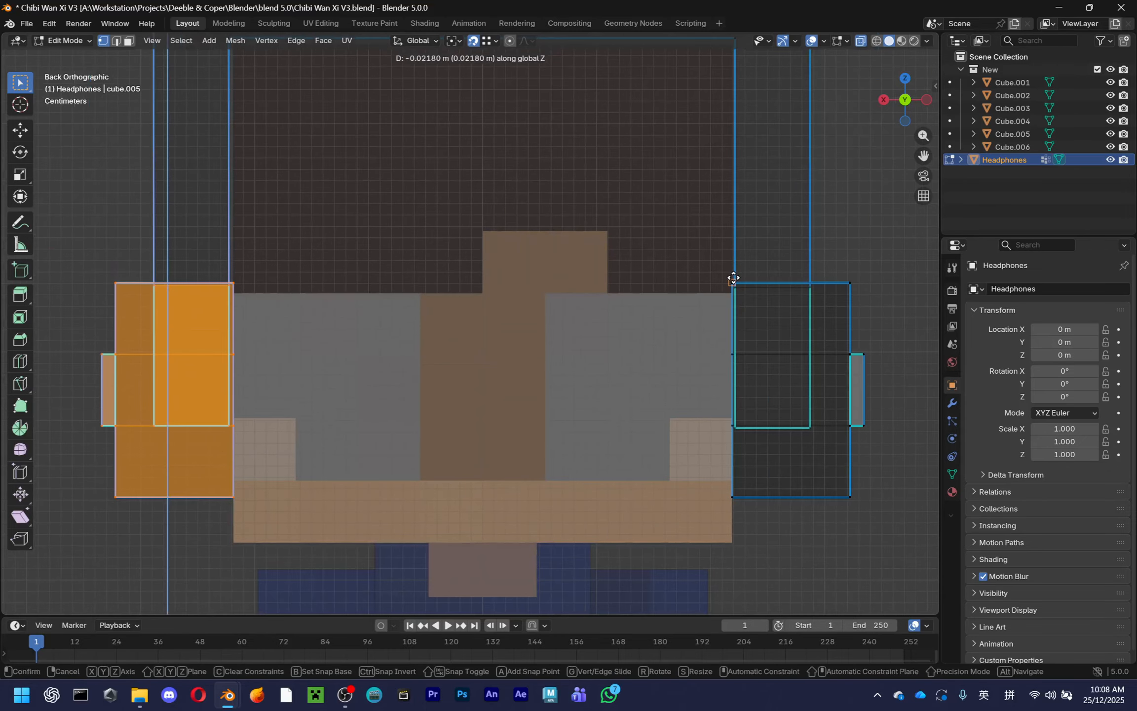
pyautogui.click(733, 277)
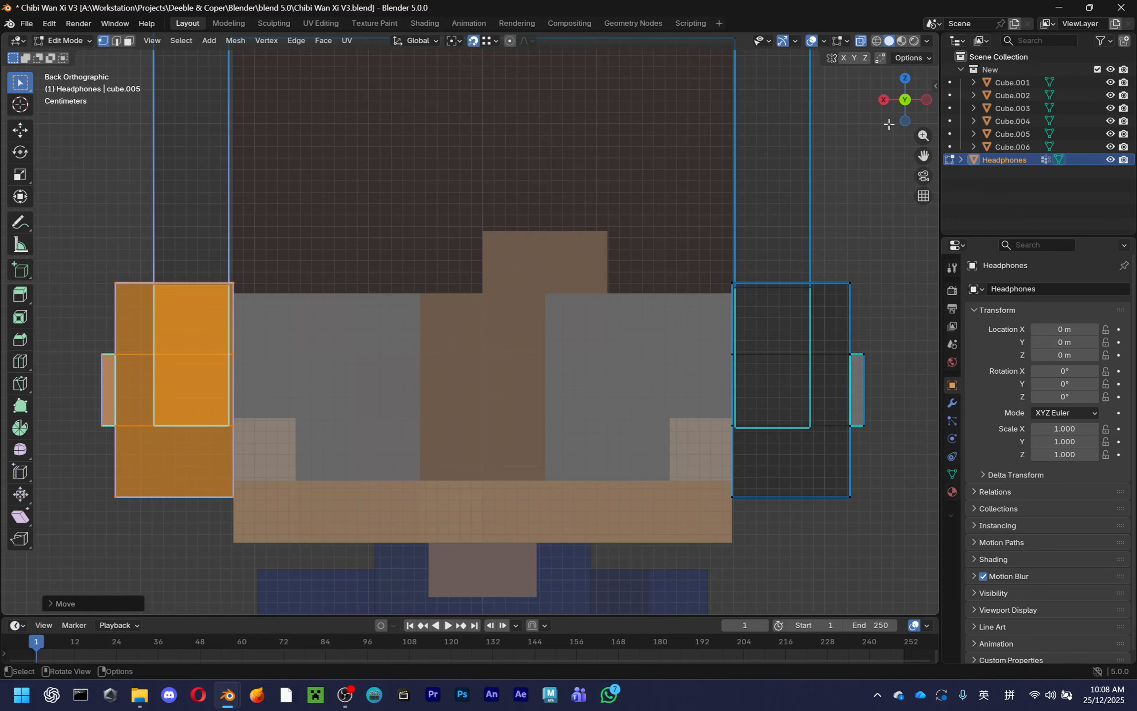
# Examine the alignment of the ear cups and the headband up to its top edge in right orthographic view
pyautogui.click(884, 100)
pyautogui.scroll(4, 629, 338)
pyautogui.press('g')
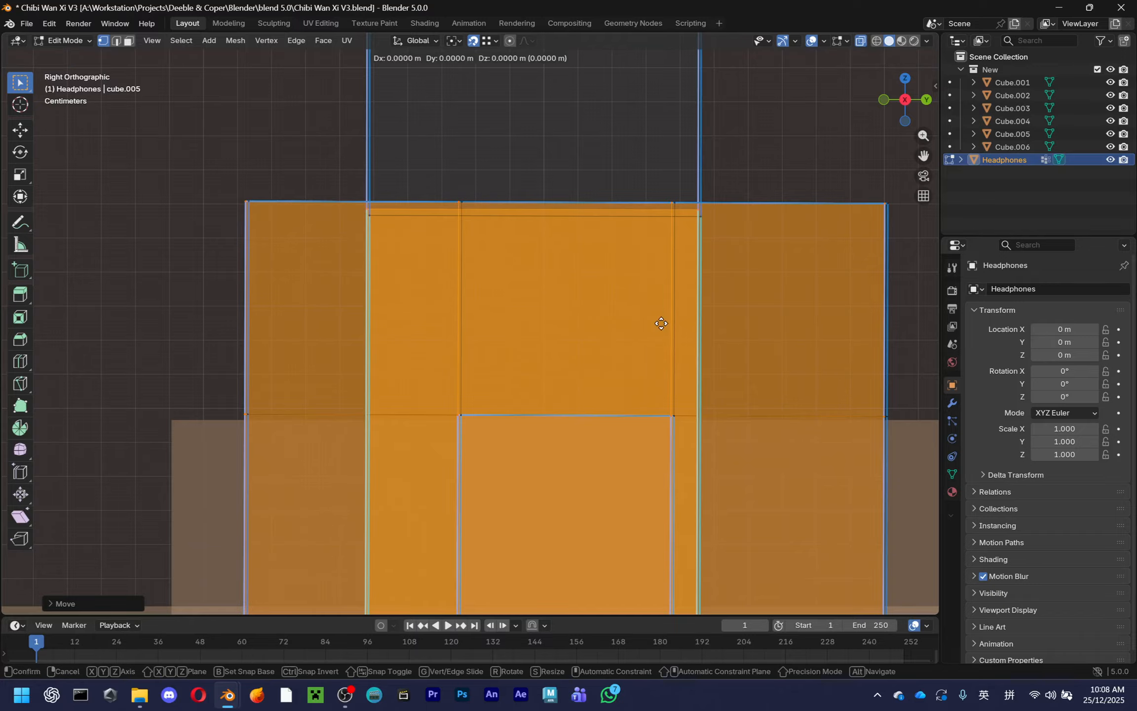
pyautogui.press('z')
pyautogui.rightClick(663, 332)
pyautogui.scroll(3, 642, 395)
pyautogui.scroll(-1, 494, 358)
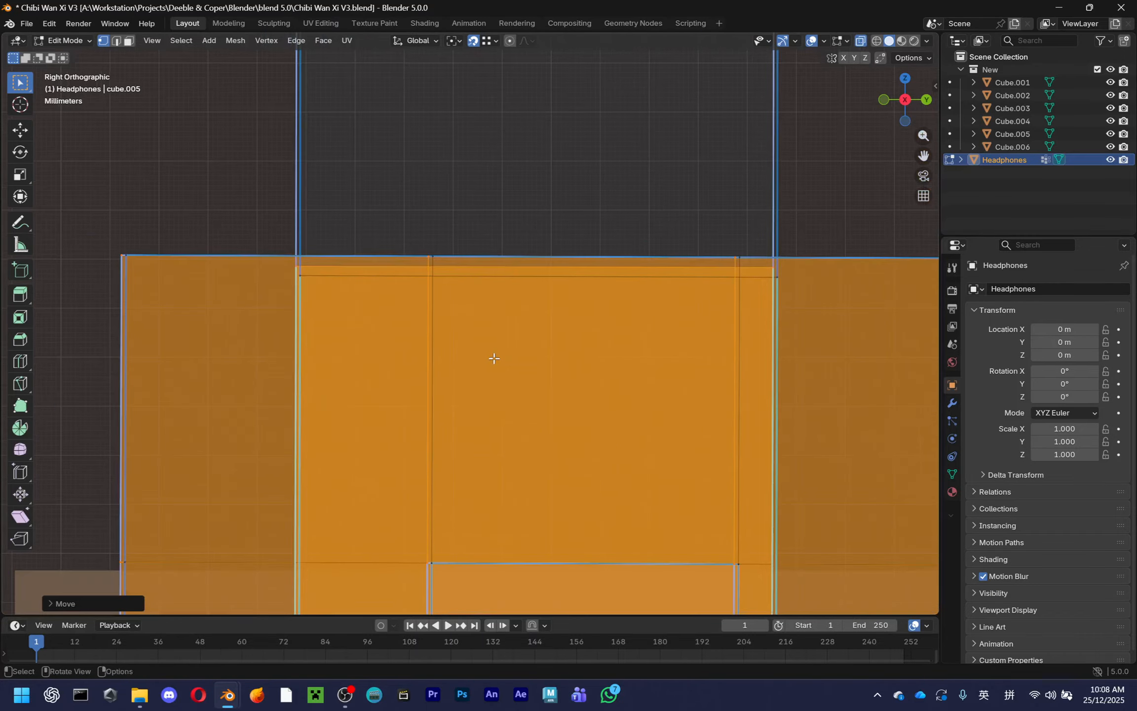
pyautogui.scroll(-3, 786, 390)
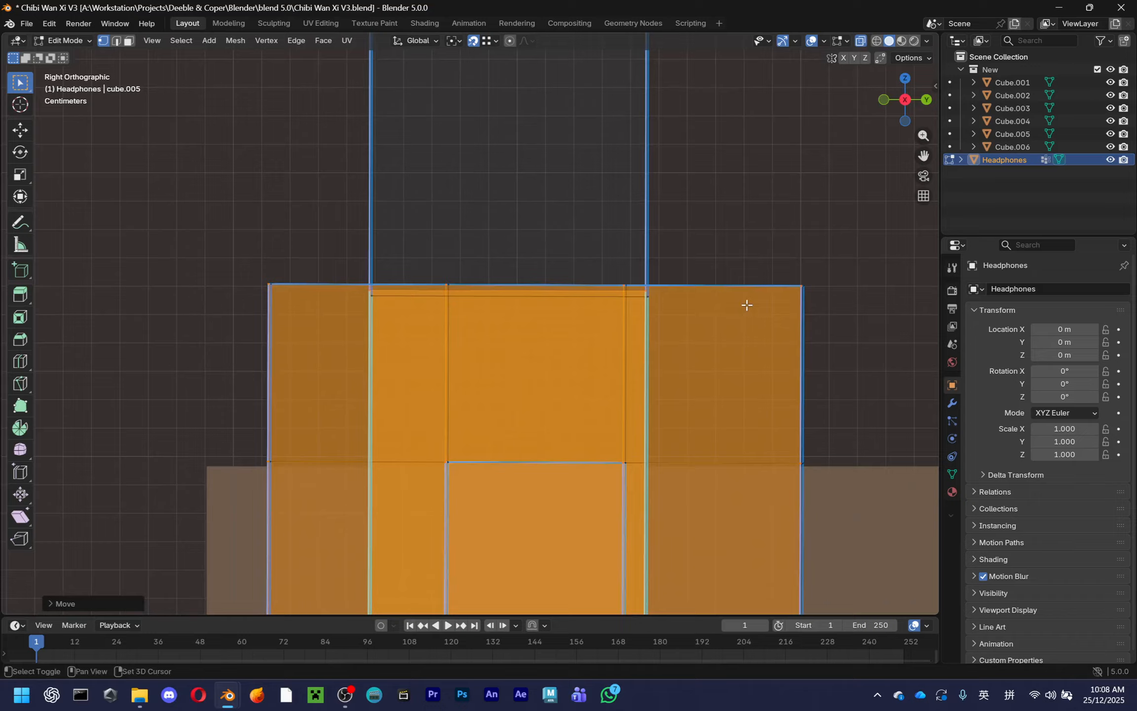
pyautogui.keyDown('shift'); pyautogui.scroll(5, 746, 305); pyautogui.keyUp('shift')
pyautogui.scroll(-1, 780, 386)
pyautogui.scroll(3, 764, 315)
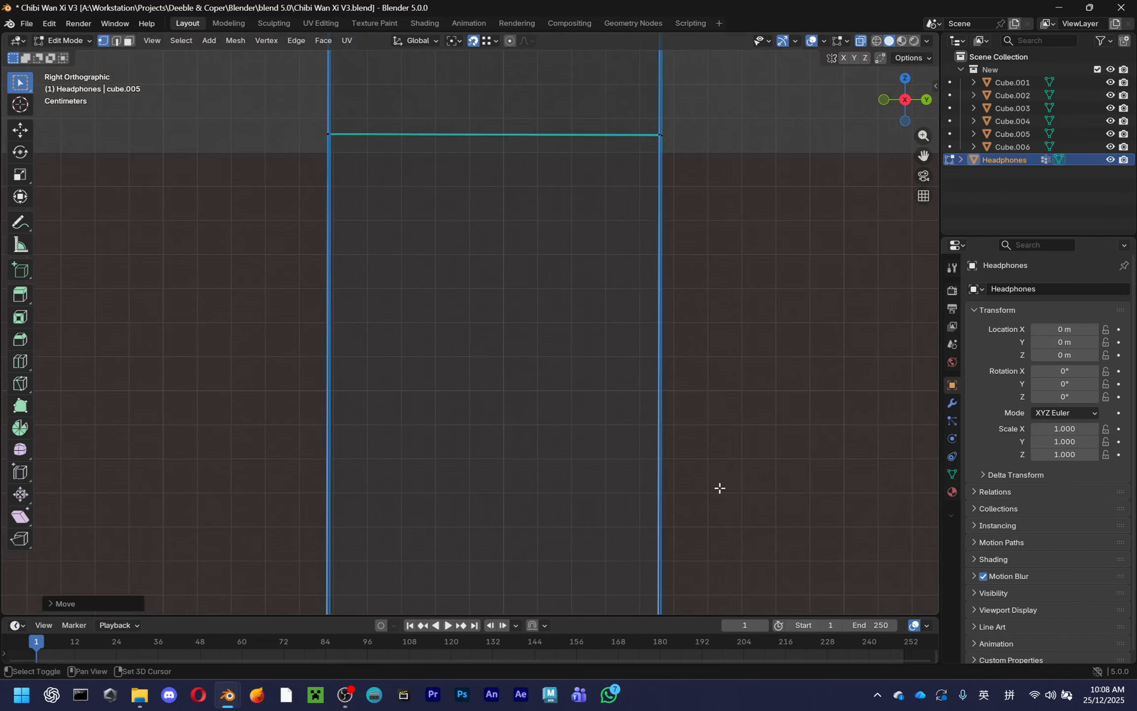
pyautogui.keyDown('shift'); pyautogui.scroll(5, 696, 381); pyautogui.keyUp('shift')
pyautogui.scroll(3, 699, 488)
pyautogui.keyDown('shift'); pyautogui.scroll(5, 515, 387); pyautogui.keyUp('shift')
pyautogui.keyDown('ctrl'); pyautogui.scroll(2, 507, 463); pyautogui.keyUp('ctrl')
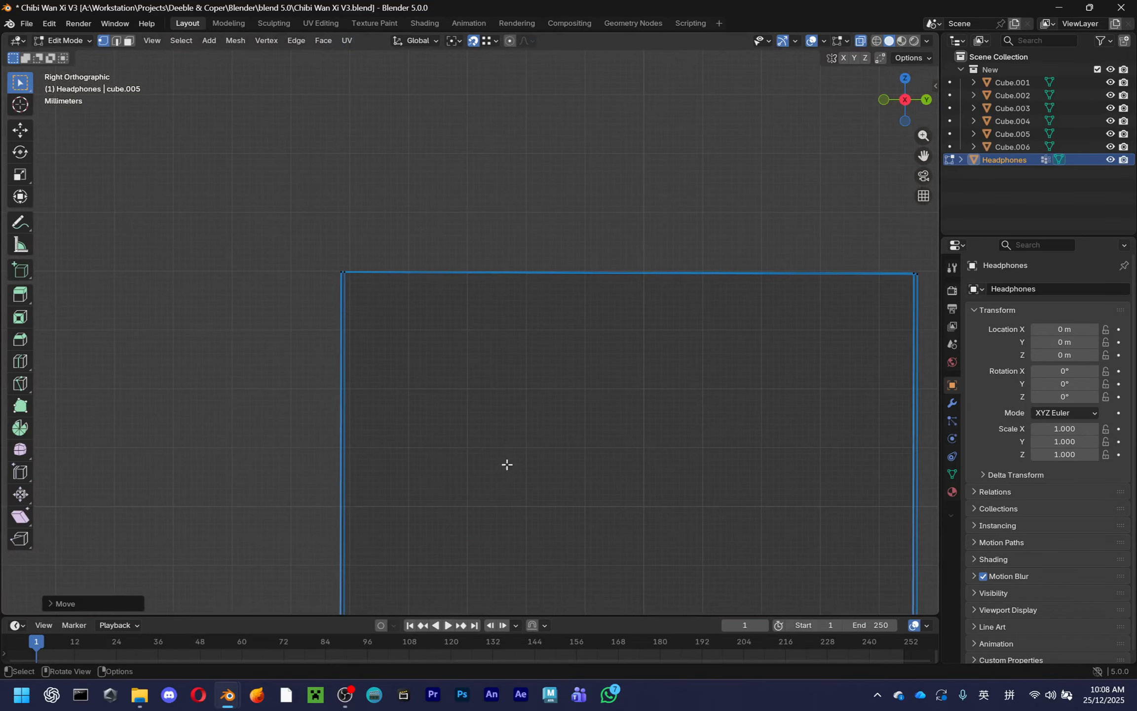
pyautogui.scroll(-3, 557, 360)
pyautogui.moveTo(601, 346); pyautogui.dragTo(527, 378, button='middle')
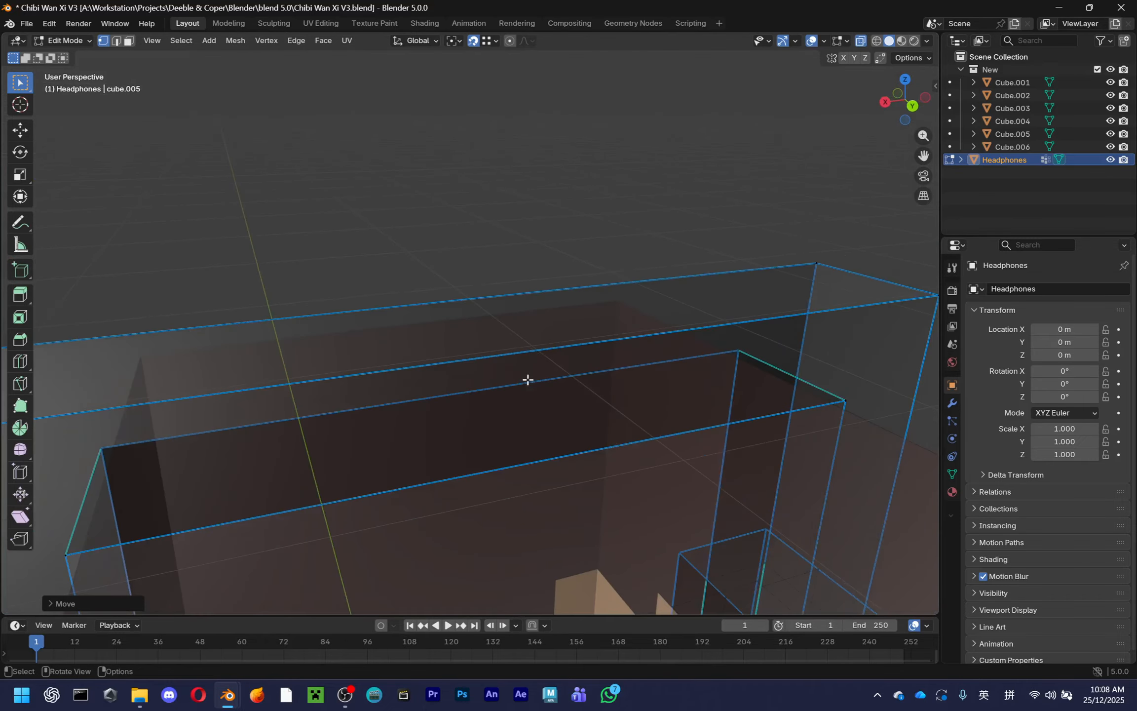
# Leave Edit Mode, check the headphones from the back and from above, and deselect them
pyautogui.press('Tab')
pyautogui.moveTo(907, 93); pyautogui.dragTo(910, 109)
pyautogui.click(911, 109)
pyautogui.scroll(-5, 707, 281)
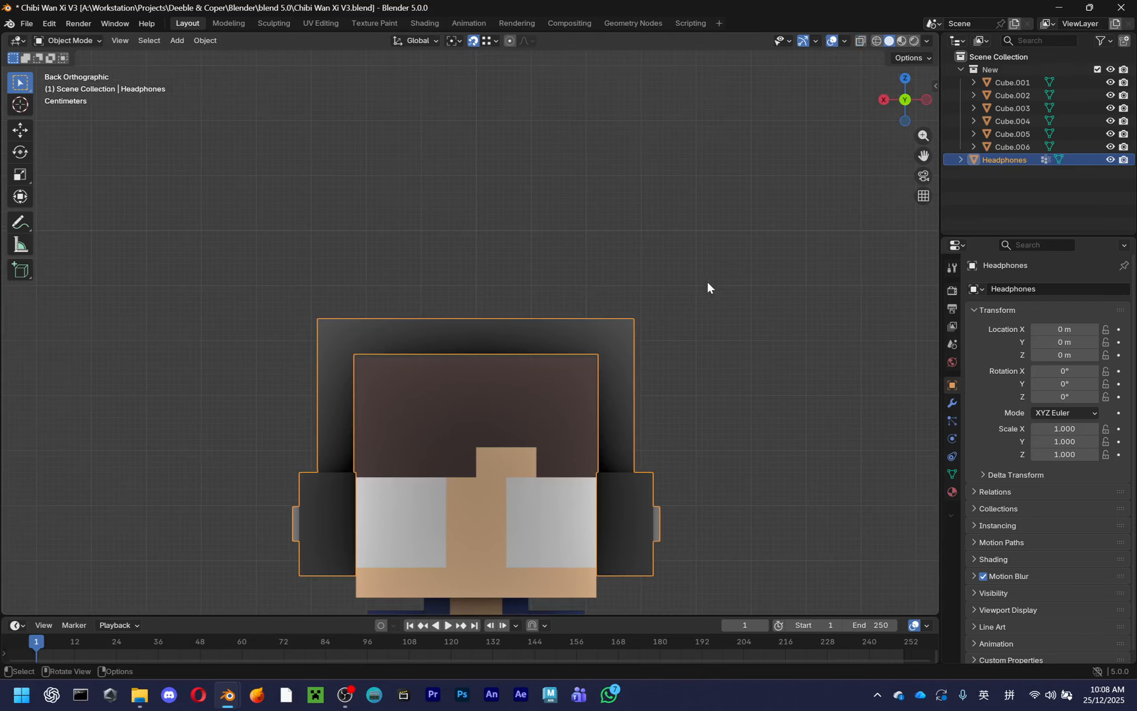
pyautogui.click(707, 280)
pyautogui.moveTo(639, 326); pyautogui.dragTo(716, 700, button='middle')
pyautogui.click(616, 331)
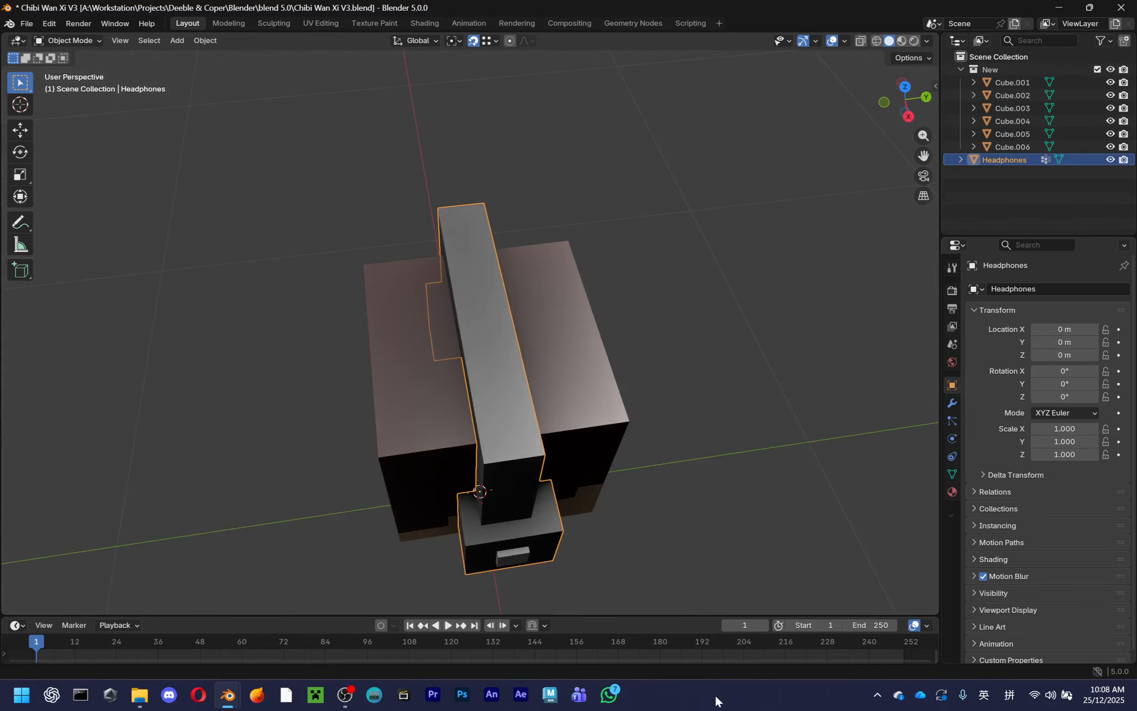
pyautogui.moveTo(725, 555); pyautogui.dragTo(632, 373, button='middle')
# Add a cube mesh and scale it down uniformly to about 0.168
pyautogui.hotkey('shift', 'a')
pyautogui.moveTo(628, 370)
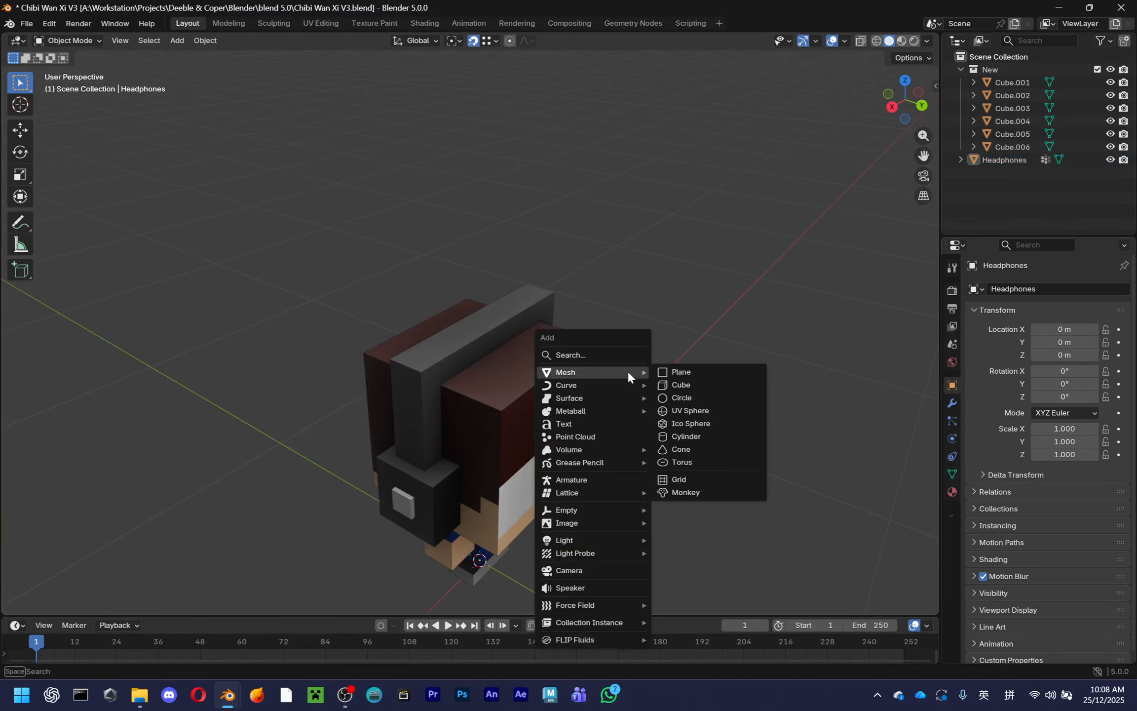
pyautogui.click(679, 384)
pyautogui.scroll(-2, 664, 325)
pyautogui.press('s')
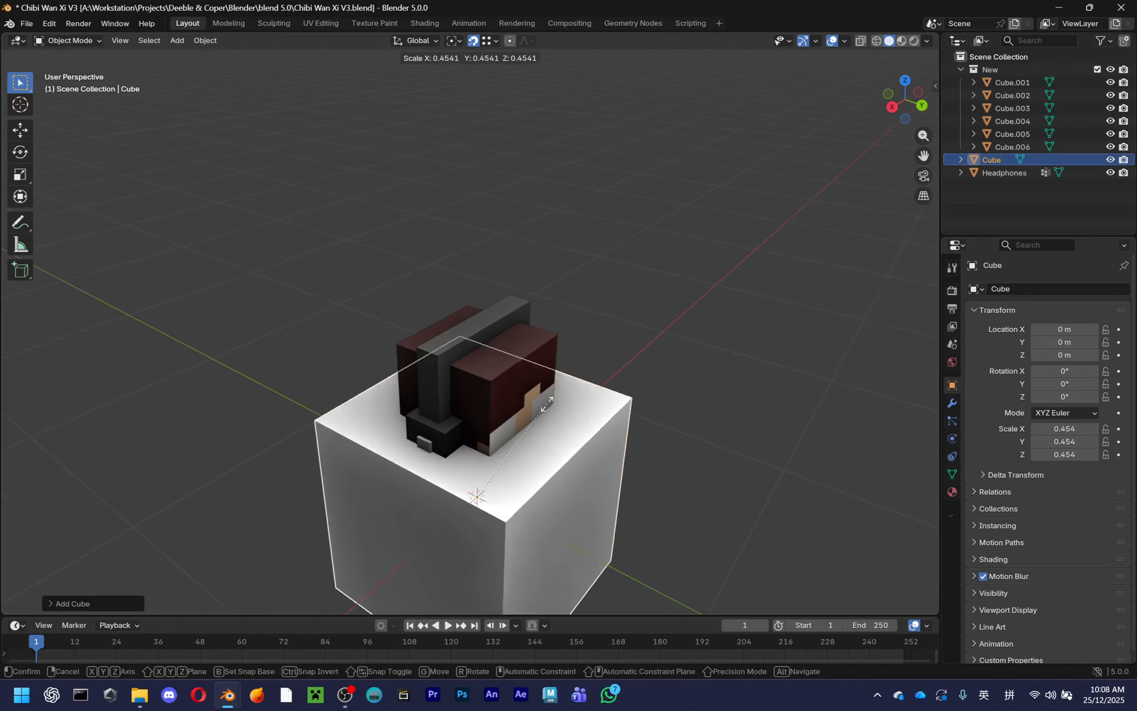
pyautogui.press('Escape')
pyautogui.scroll(-5, 512, 451)
pyautogui.moveTo(525, 500); pyautogui.dragTo(583, 448, button='middle')
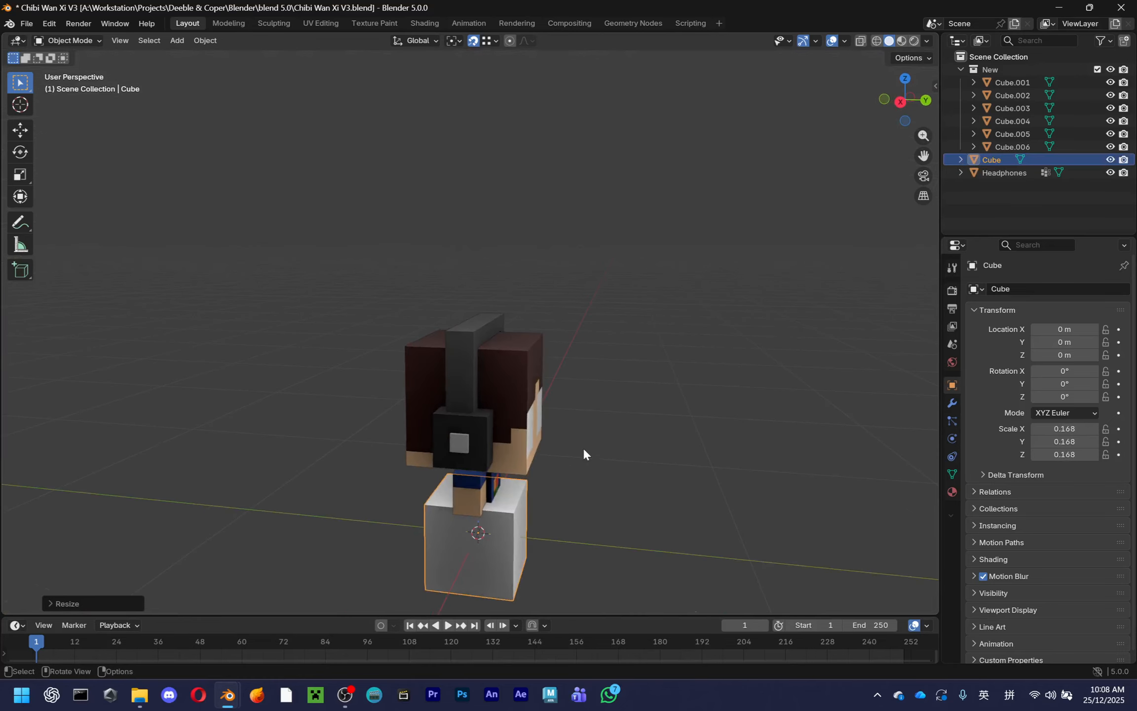
# Scale the new cube down further to about 0.066
pyautogui.click(463, 428)
pyautogui.moveTo(463, 428); pyautogui.dragTo(471, 509, button='middle')
pyautogui.click(540, 534)
pyautogui.press('KP_Decimal')
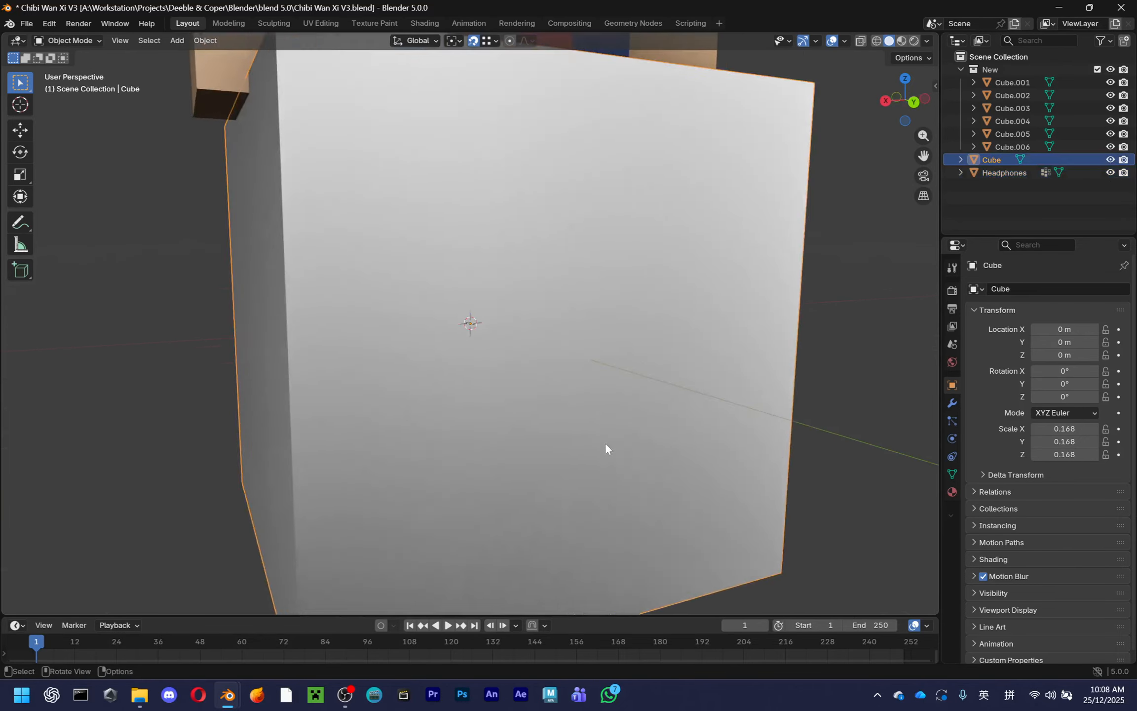
pyautogui.scroll(-3, 605, 442)
pyautogui.press('s')
pyautogui.keyDown('alt'); pyautogui.moveTo(559, 380); pyautogui.dragTo(503, 330, button='middle'); pyautogui.keyUp('alt')
pyautogui.click(533, 358)
# Raise the cube along global Z to about 0.937 m, above the headband
pyautogui.press('g')
pyautogui.press('z')
pyautogui.click(457, 253)
pyautogui.click(483, 271)
pyautogui.click(498, 199)
pyautogui.scroll(6, 536, 360)
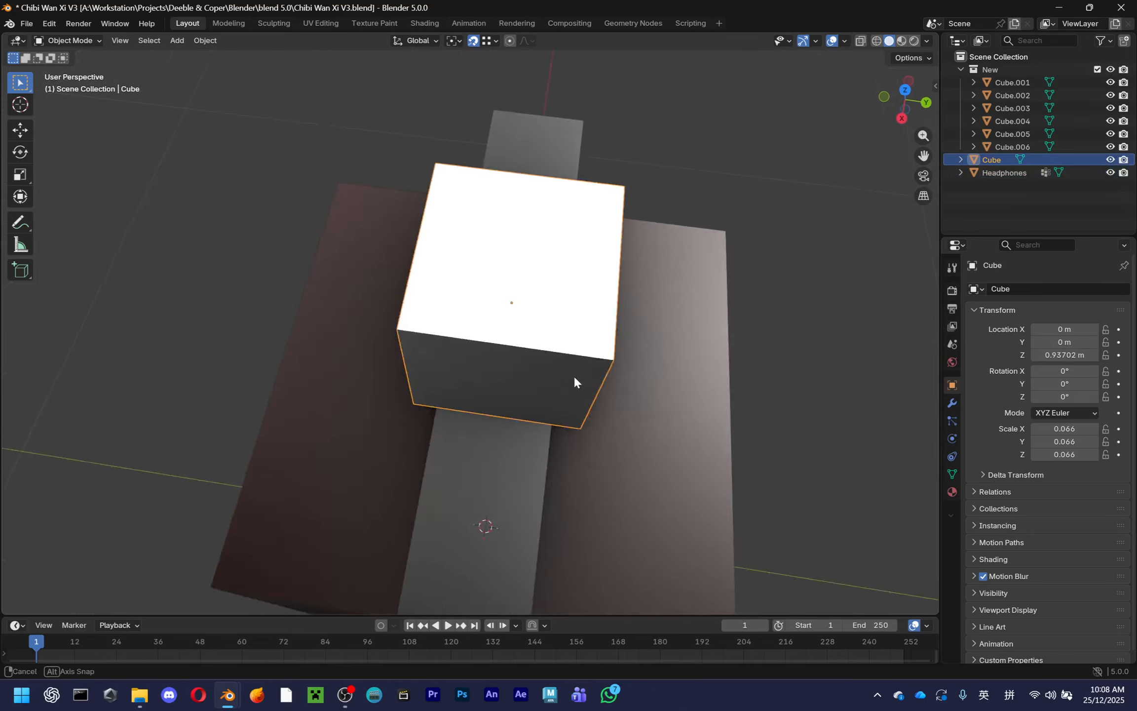
# Reset the cube's object scale to 1.000 and open its mesh for editing in top orthographic view
pyautogui.press('KP_7')
pyautogui.hotkey('ctrl', 'a')
pyautogui.click(672, 360)
pyautogui.press('KP_Decimal')
pyautogui.press('Tab')
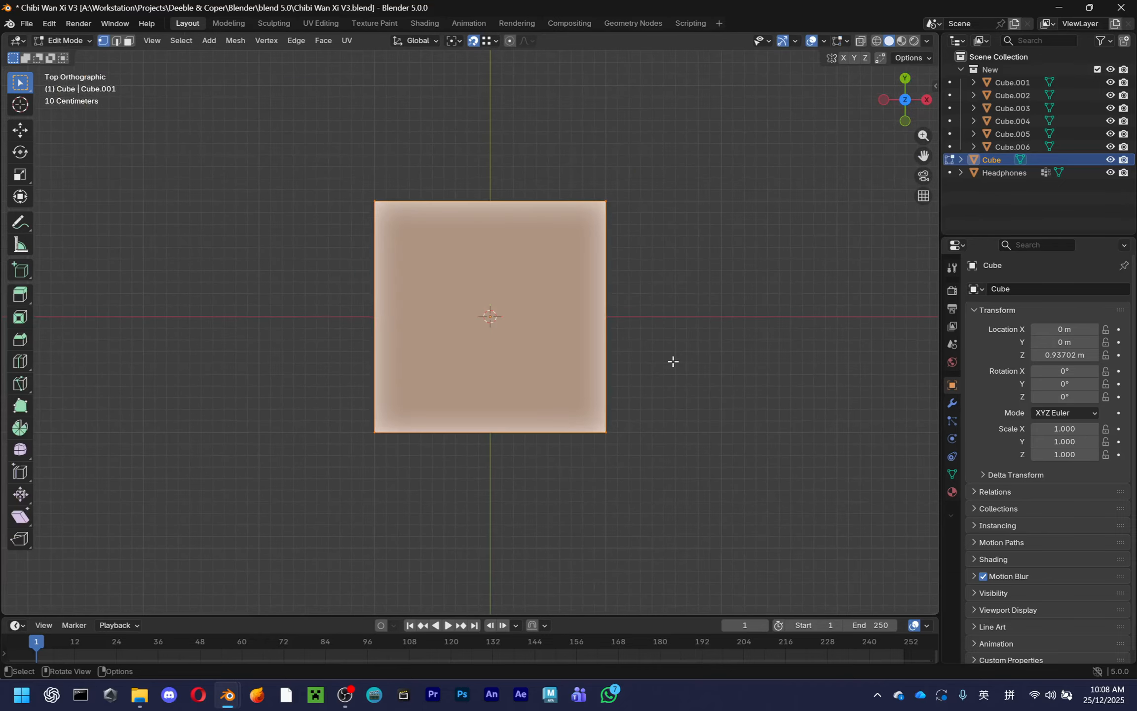
# Scale the cube's mesh along global Y into a thin slab narrower than the headband
pyautogui.press('x')
pyautogui.press('y')
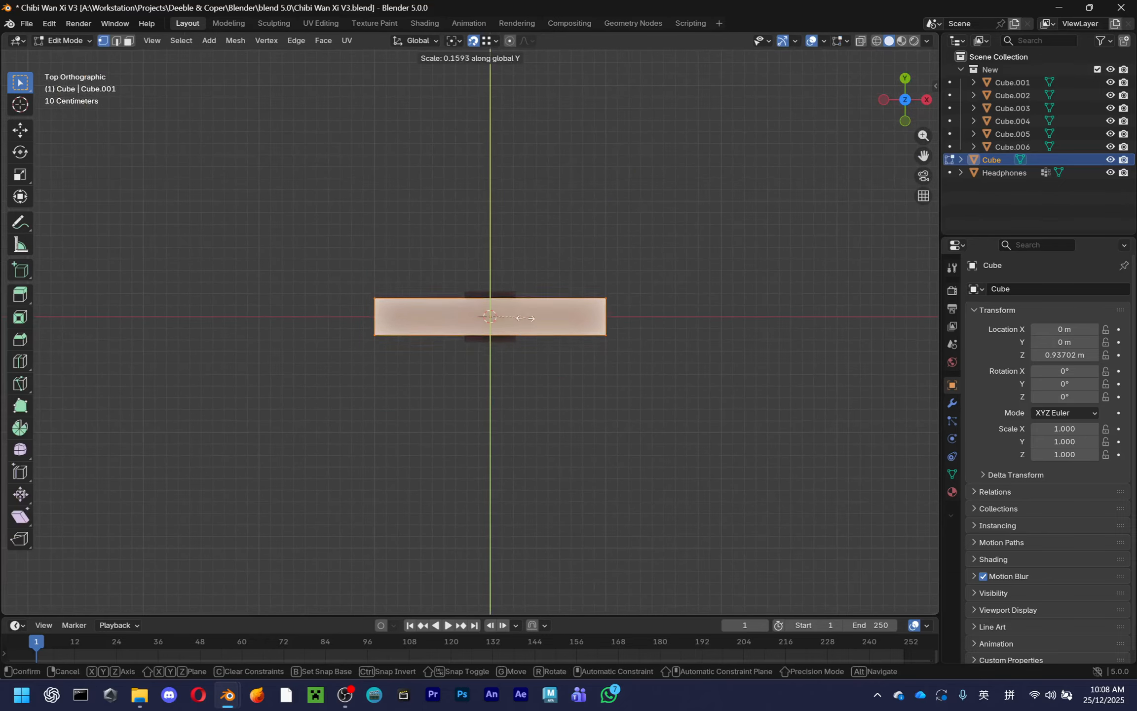
pyautogui.press('Return')
pyautogui.press('s')
pyautogui.press('y')
pyautogui.scroll(5, 609, 216)
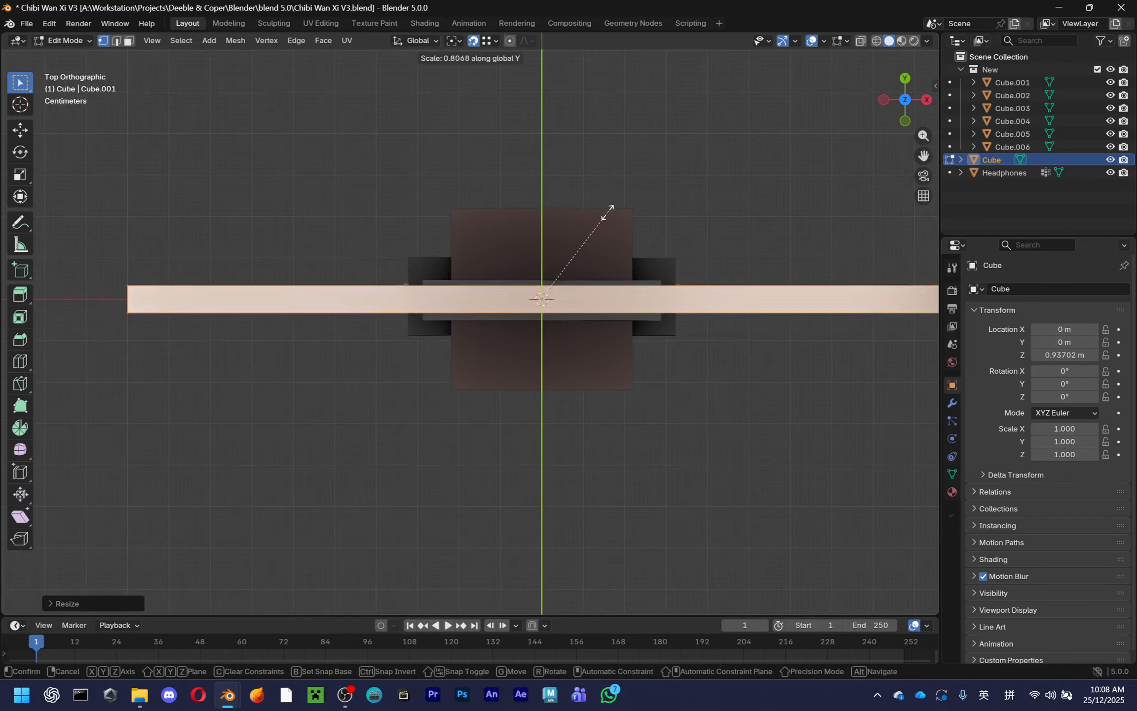
pyautogui.press('Return')
pyautogui.scroll(-2, 282, 226)
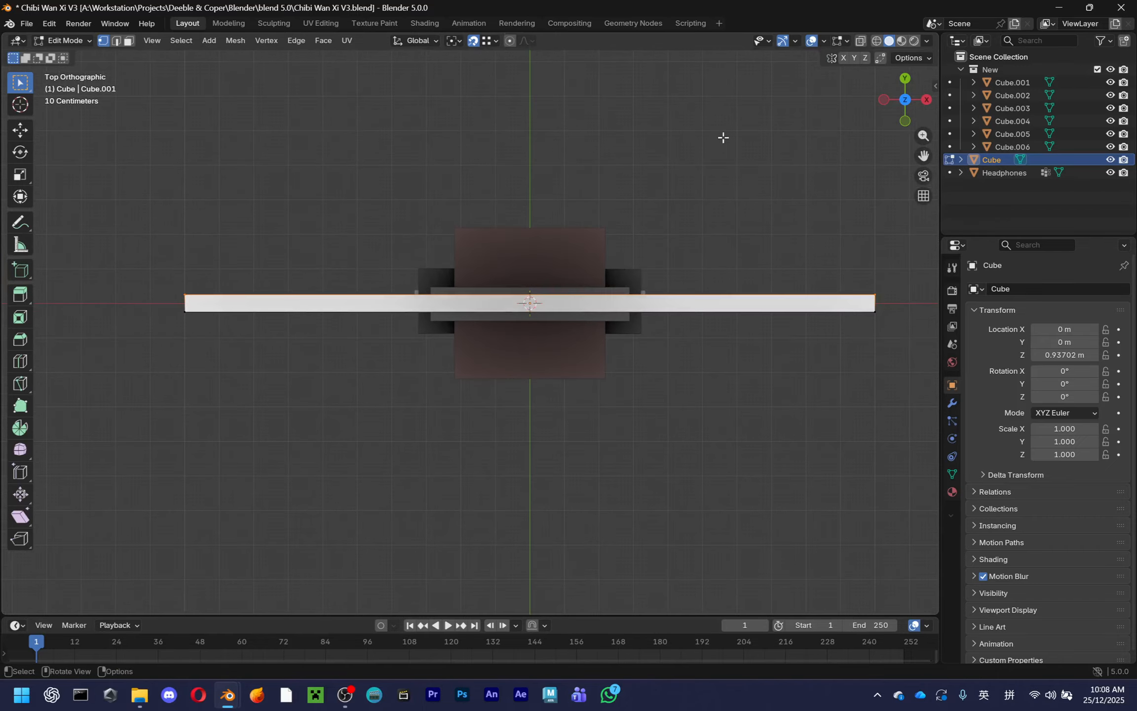
# Turn on X-ray and flatten the whole slab along global Z into a long thin bar
pyautogui.click(861, 40)
pyautogui.moveTo(96, 176); pyautogui.dragTo(896, 309)
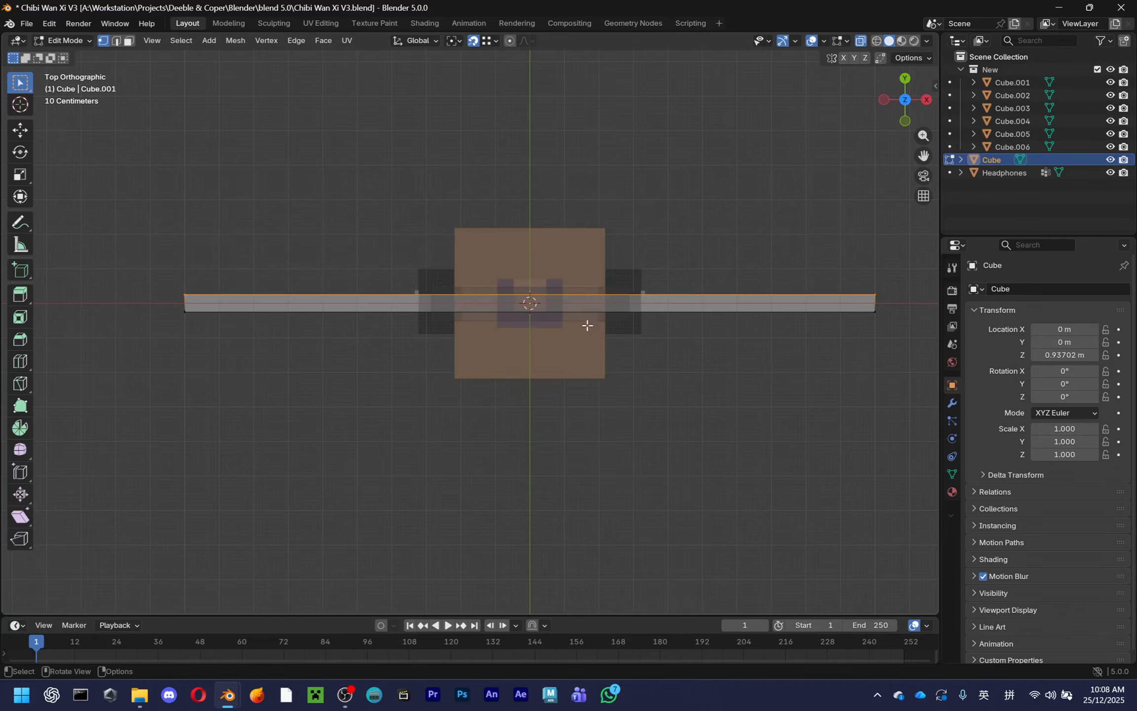
pyautogui.scroll(3, 586, 324)
pyautogui.scroll(2, 486, 344)
pyautogui.moveTo(483, 348); pyautogui.dragTo(717, 231, button='middle')
pyautogui.scroll(-5, 718, 231)
pyautogui.moveTo(628, 235); pyautogui.dragTo(703, 183, button='middle')
pyautogui.press('s')
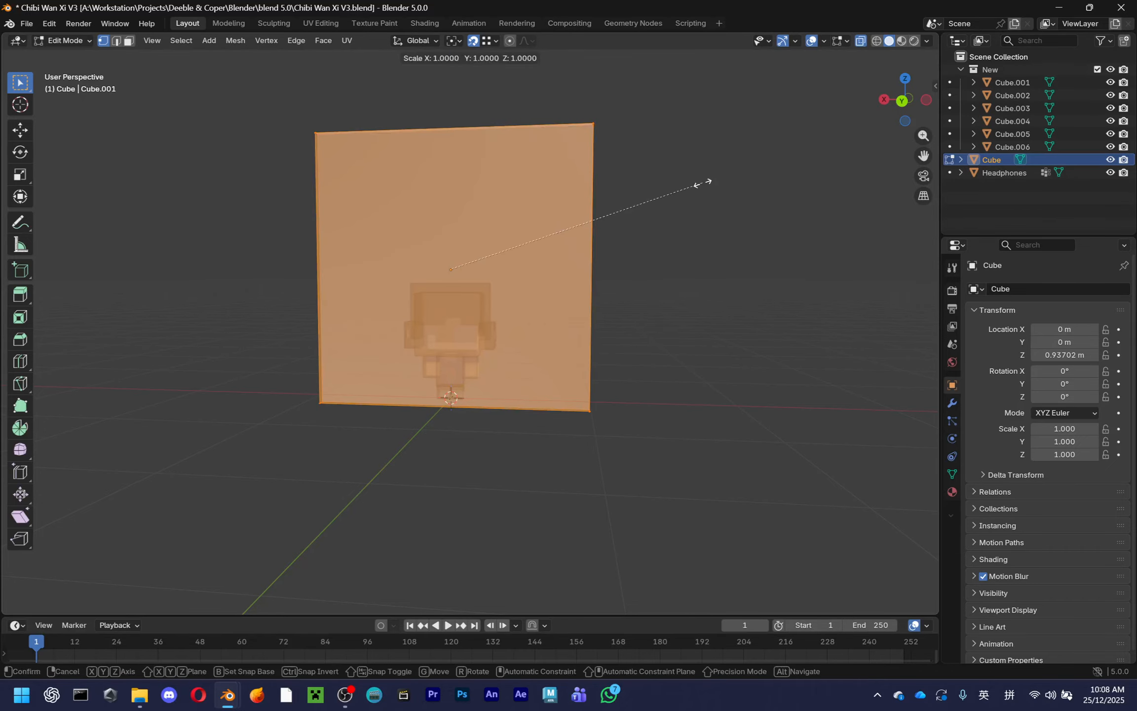
pyautogui.press('z')
pyautogui.click(466, 262)
# Scale the bar slightly thinner along global Z and lower it to the top of the headband
pyautogui.scroll(2, 466, 262)
pyautogui.press('g')
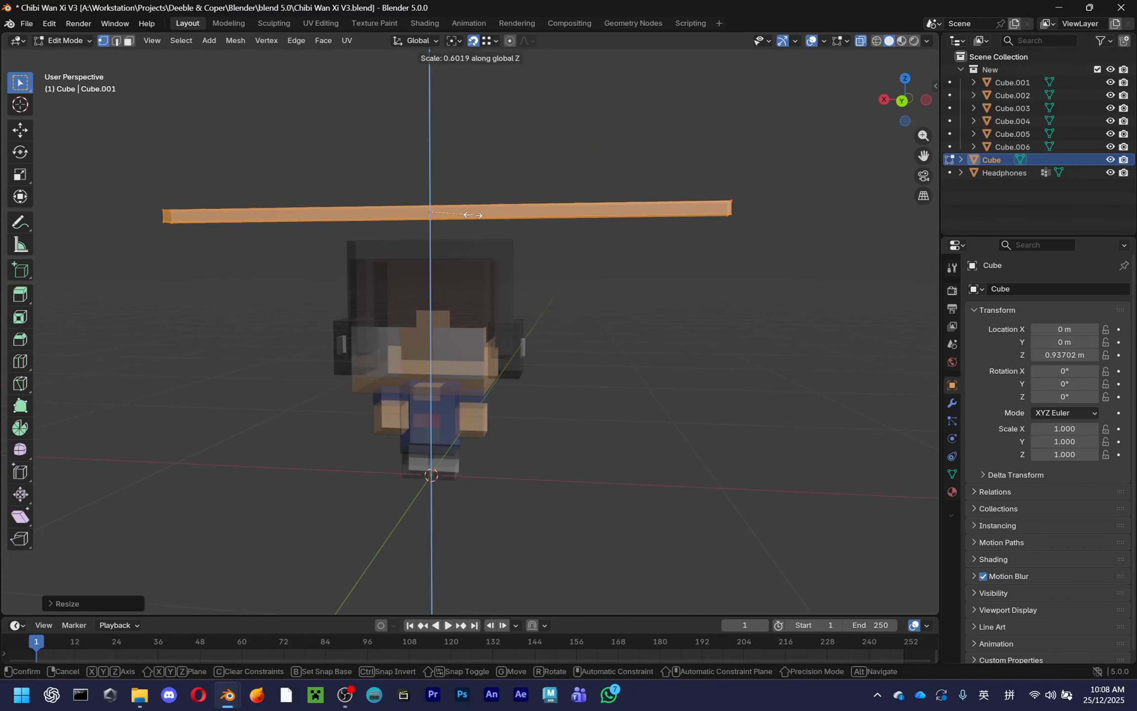
pyautogui.click(522, 226)
# Select only the bar's rear edge vertices in top orthographic view and compare the bar with the headband
pyautogui.press('KP_7')
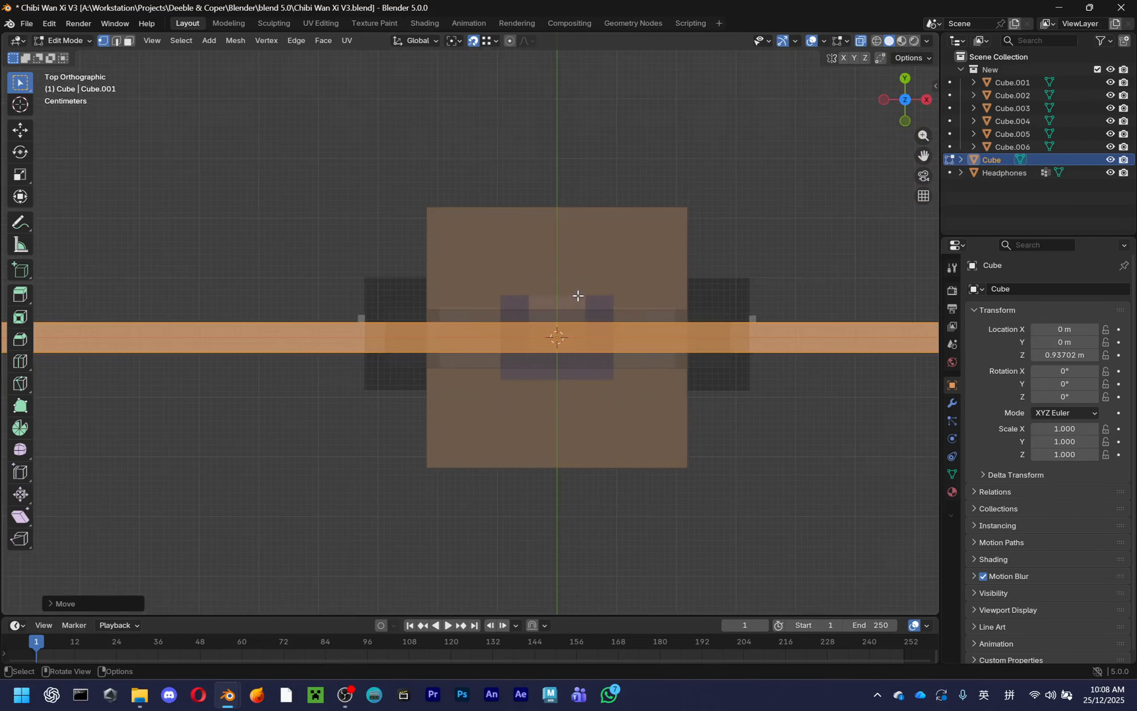
pyautogui.scroll(-5, 578, 295)
pyautogui.hotkey('alt', 'a')
pyautogui.moveTo(219, 264); pyautogui.dragTo(782, 330)
pyautogui.scroll(10, 543, 340)
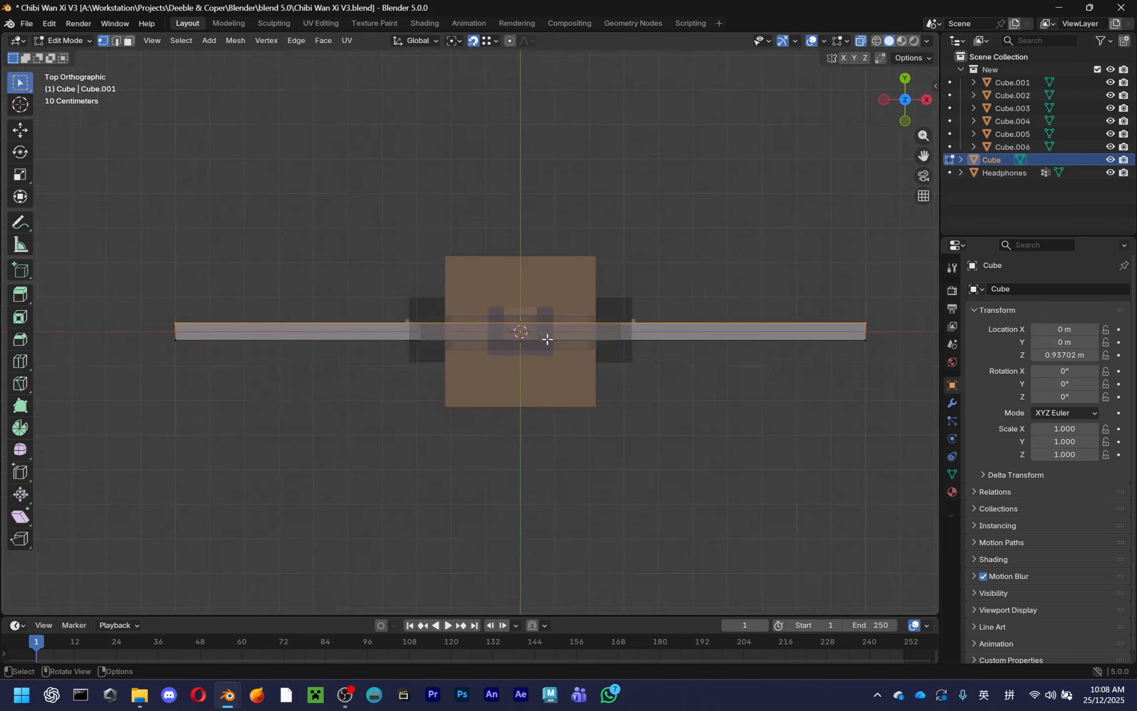
pyautogui.scroll(-5, 535, 343)
pyautogui.moveTo(467, 348); pyautogui.dragTo(523, 288, button='middle')
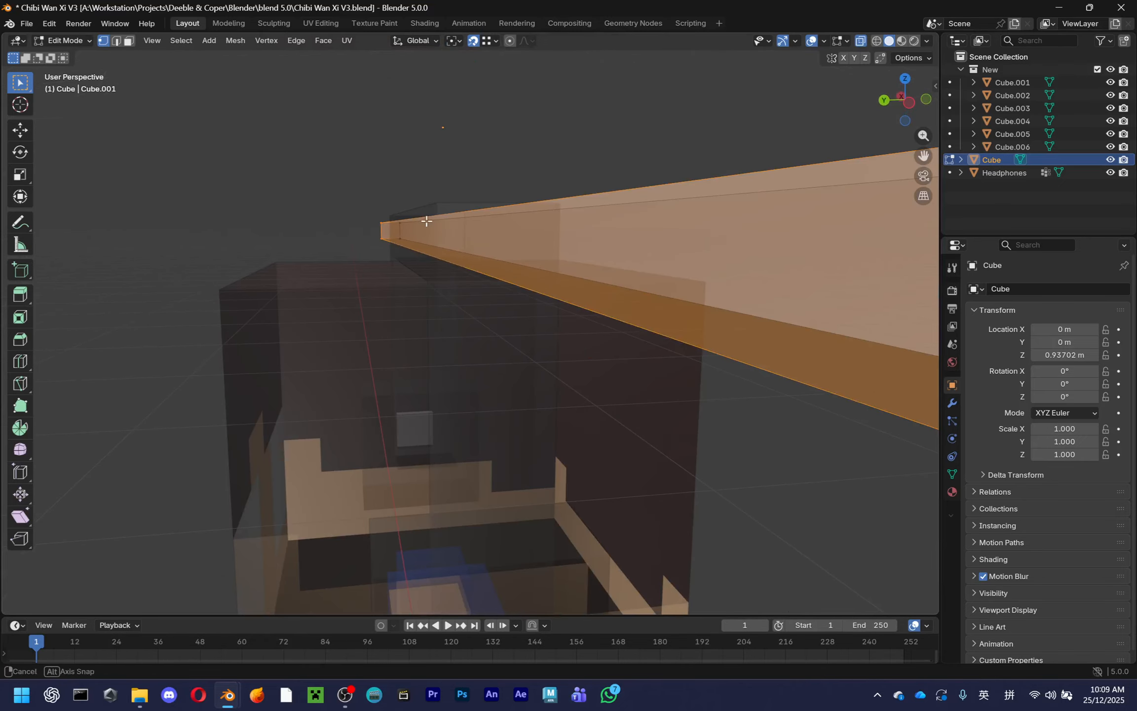
# Adjust the whole bar's height along global Z so it sits within the headband's upper section
pyautogui.moveTo(426, 221); pyautogui.dragTo(897, 89, button='middle')
pyautogui.press('g')
pyautogui.press('z')
pyautogui.click(480, 189)
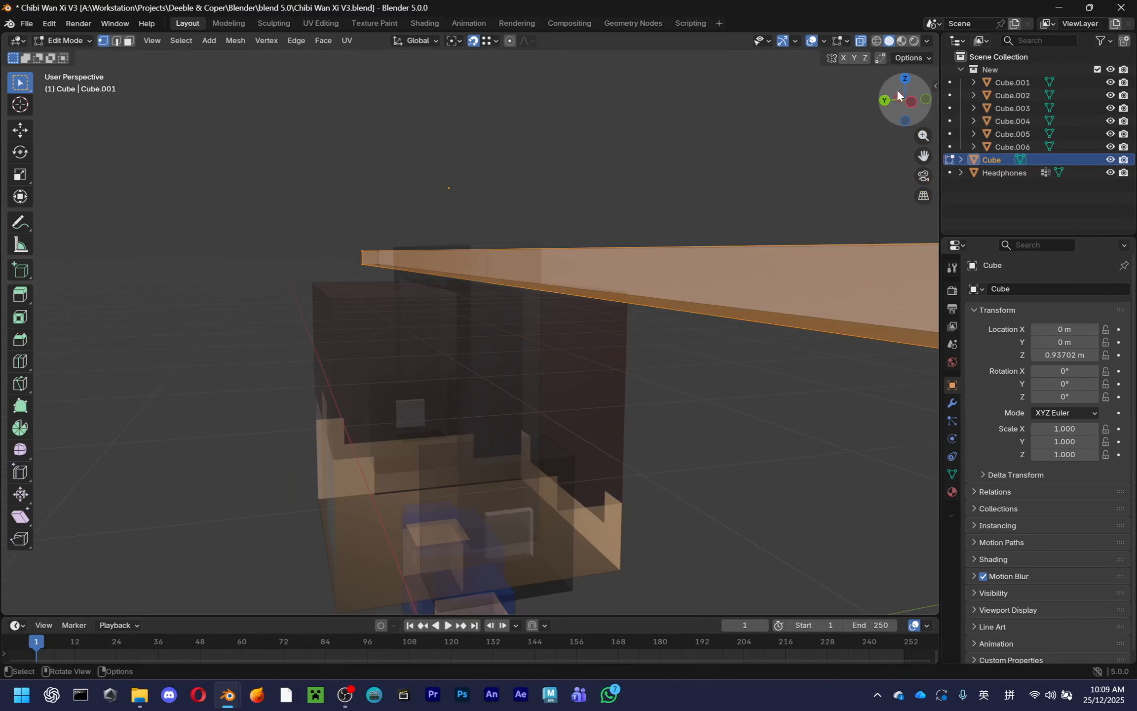
# Move the bar's top face along global Z flush with the headband's top in left orthographic view
pyautogui.click(911, 101)
pyautogui.scroll(6, 447, 254)
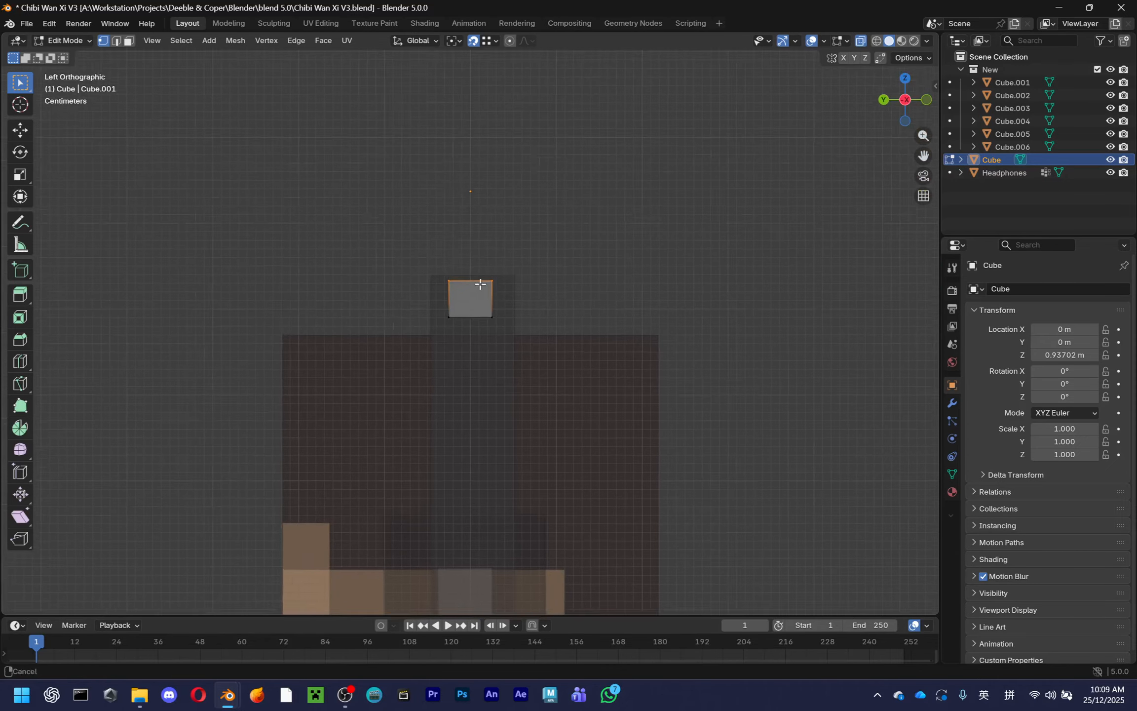
pyautogui.press('g')
pyautogui.press('z')
pyautogui.click(389, 232)
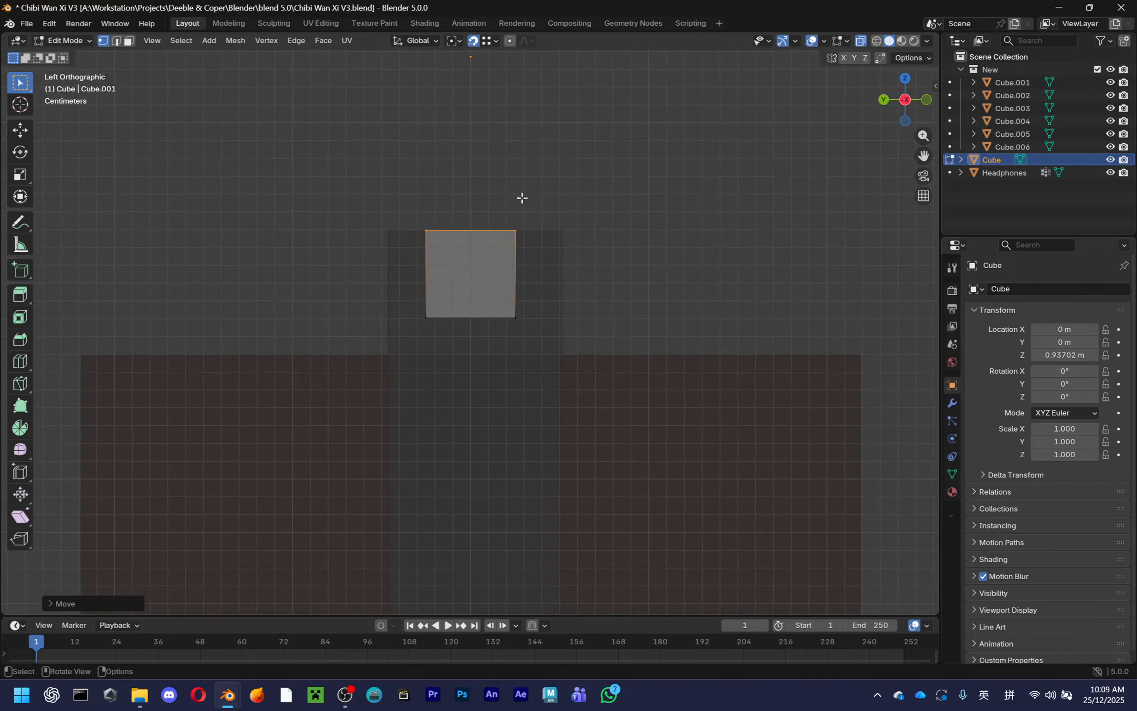
# Lower the bar's bottom face along global Z by about 0.015 m, keeping it just above the head, and inspect the bar
pyautogui.press('g')
pyautogui.press('z')
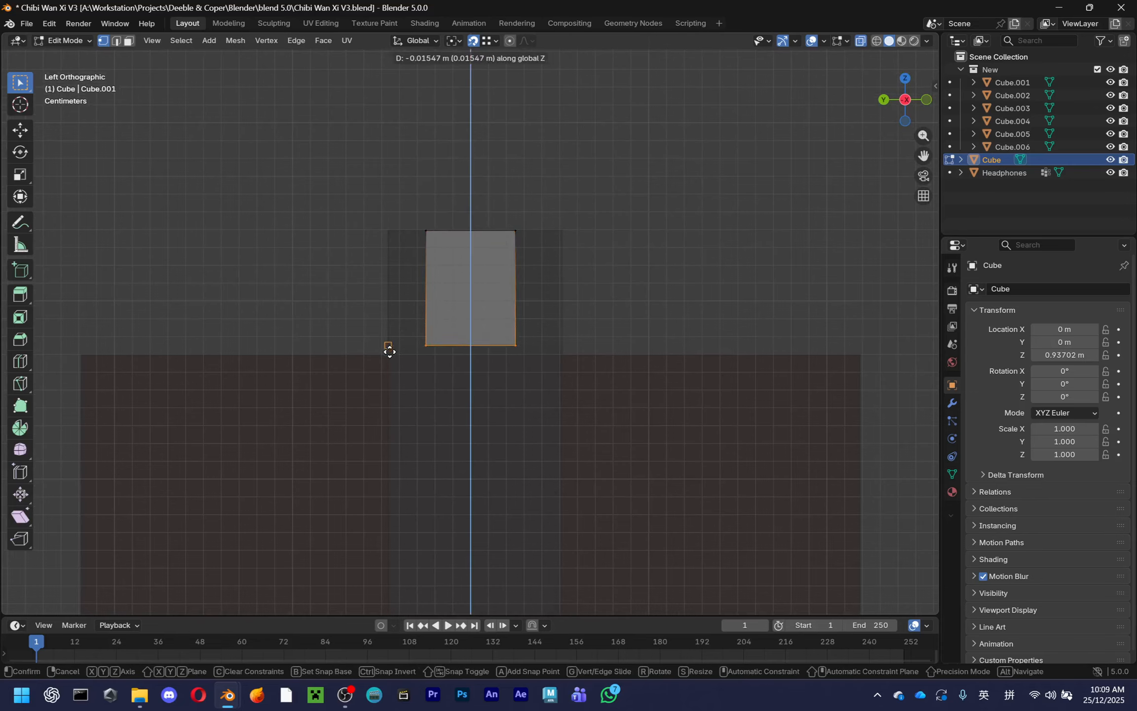
pyautogui.click(390, 351)
pyautogui.moveTo(388, 353); pyautogui.dragTo(810, 199, button='middle')
pyautogui.press('Tab')
pyautogui.moveTo(802, 338); pyautogui.dragTo(772, 339, button='middle')
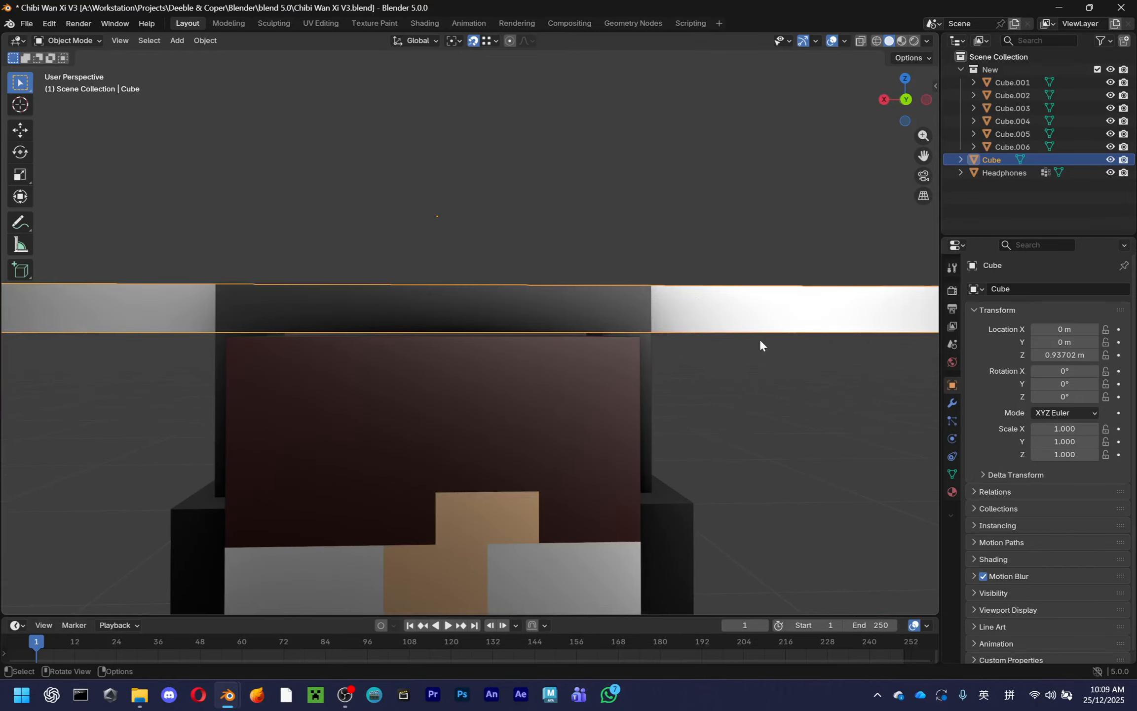
pyautogui.scroll(-6, 743, 379)
pyautogui.press('Tab')
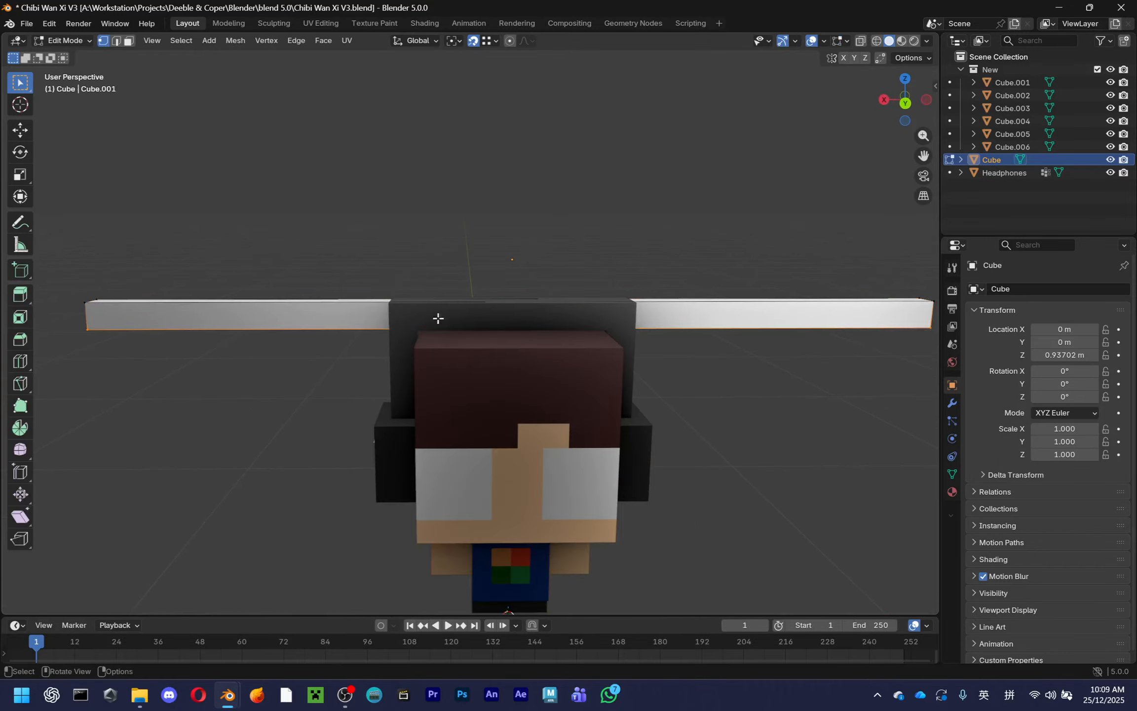
# Pull both ends of the bar inward along global X to the headband's outer sides in see-through back orthographic view
pyautogui.click(906, 105)
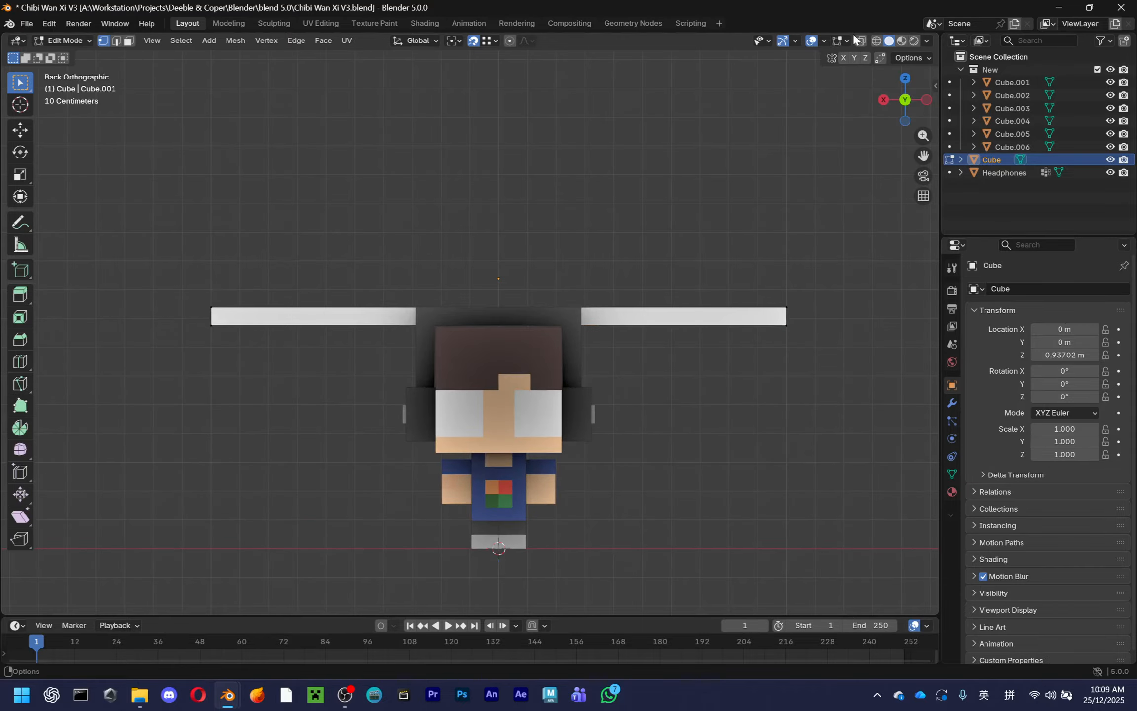
pyautogui.click(860, 40)
pyautogui.press('g')
pyautogui.press('x')
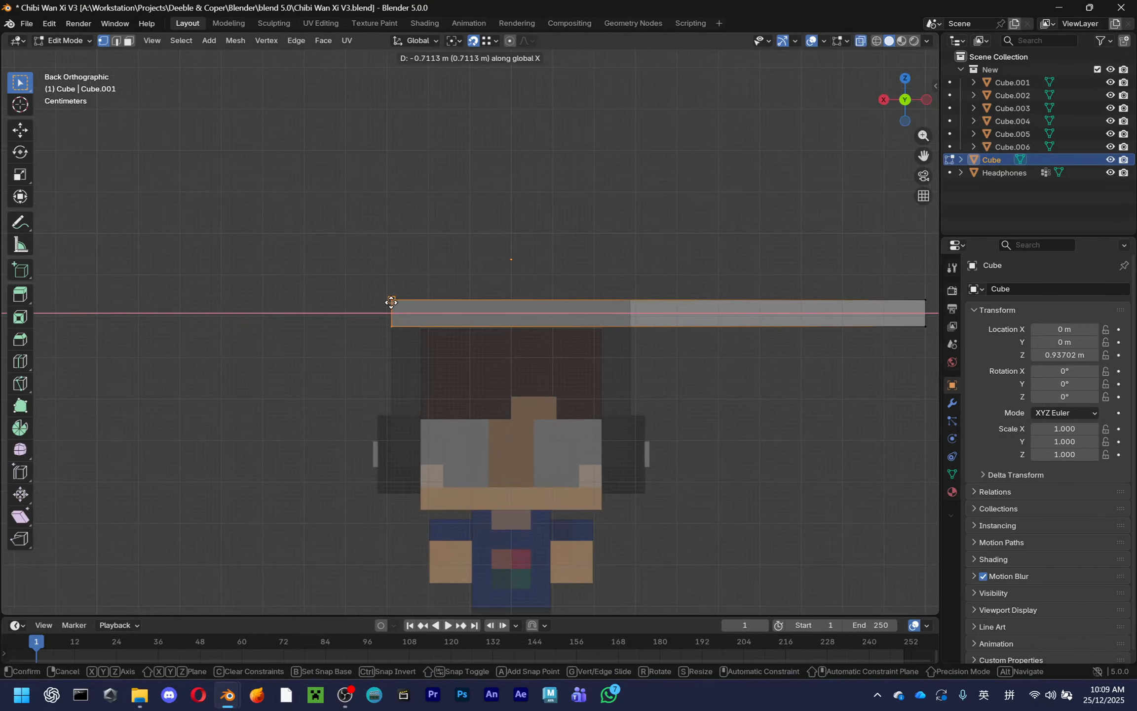
pyautogui.click(416, 299)
pyautogui.press('g')
pyautogui.press('x')
pyautogui.click(592, 305)
pyautogui.moveTo(592, 305); pyautogui.dragTo(659, 393, button='middle')
pyautogui.moveTo(729, 434); pyautogui.dragTo(827, 341, button='middle')
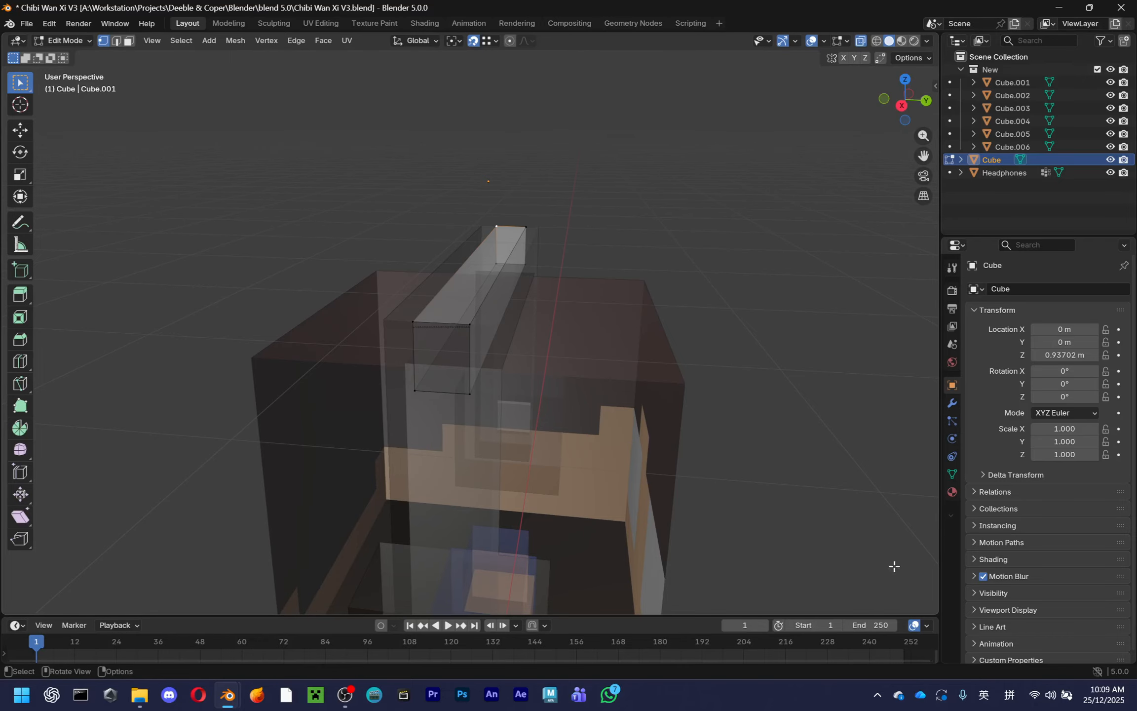
# Undo the recent bar-fitting edits, including the end, top-face, bottom-face and height adjustments
pyautogui.hotkey('ctrl', 'z')
pyautogui.hotkey('ctrl', 'z')
pyautogui.hotkey('ctrl', 'z')
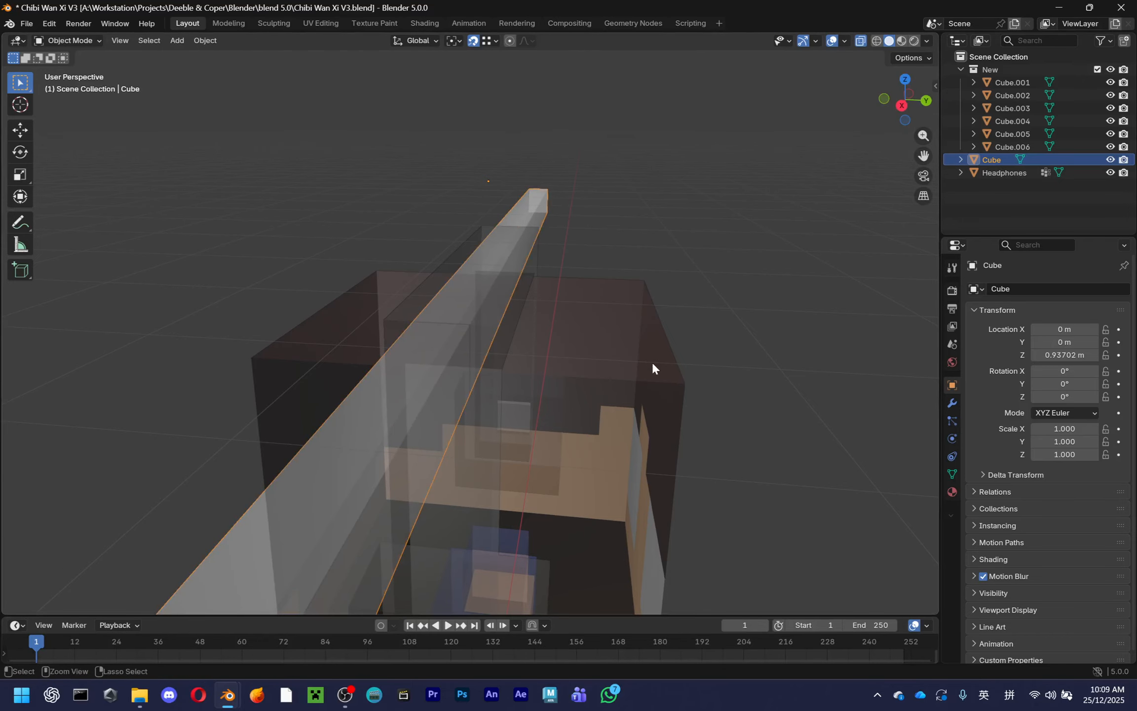
pyautogui.hotkey('ctrl', 'z')
pyautogui.hotkey('ctrl', 'z')
pyautogui.hotkey('ctrl', 'z')
pyautogui.hotkey('ctrl', 'z')
pyautogui.hotkey('ctrl', 'z')
pyautogui.hotkey('ctrl', 'z')
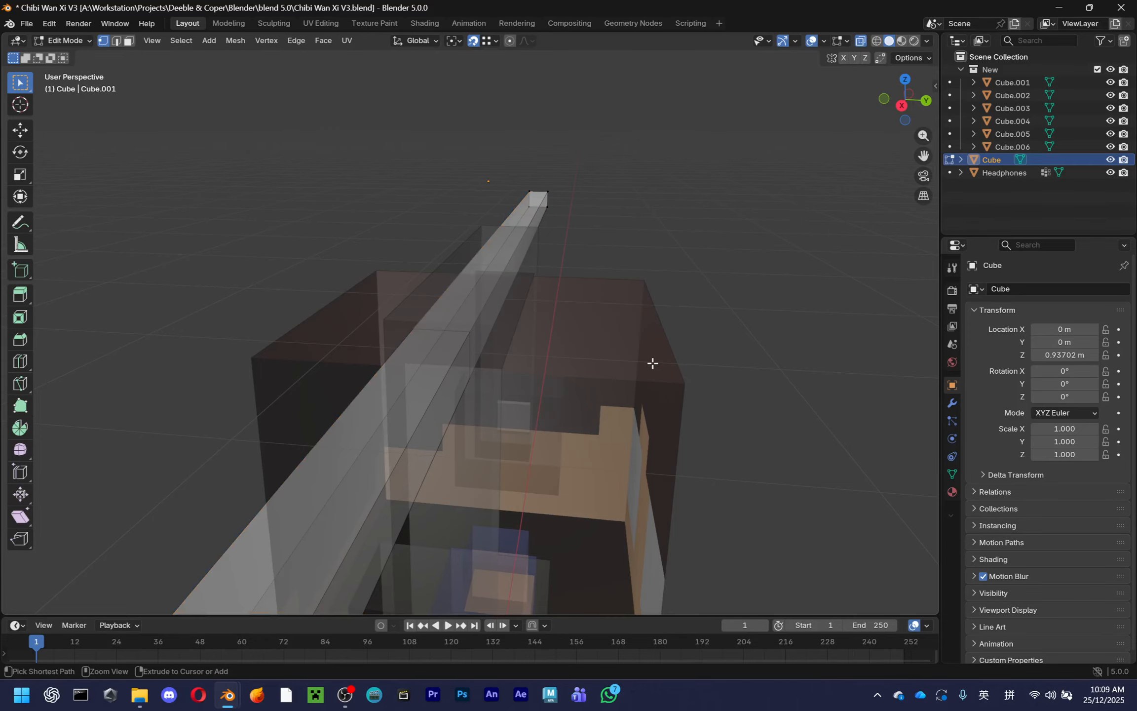
pyautogui.hotkey('ctrl', 'shift', 'z')
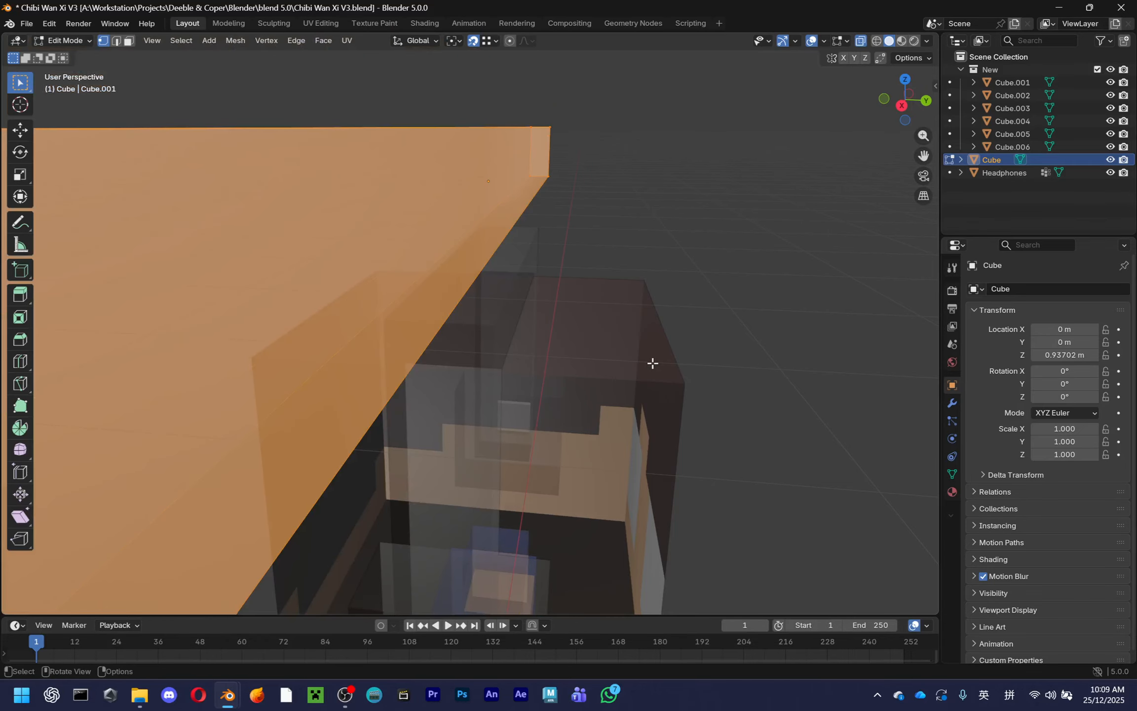
pyautogui.scroll(-5, 653, 363)
pyautogui.hotkey('ctrl', 'z')
pyautogui.hotkey('ctrl', 'z')
pyautogui.hotkey('ctrl', 'z')
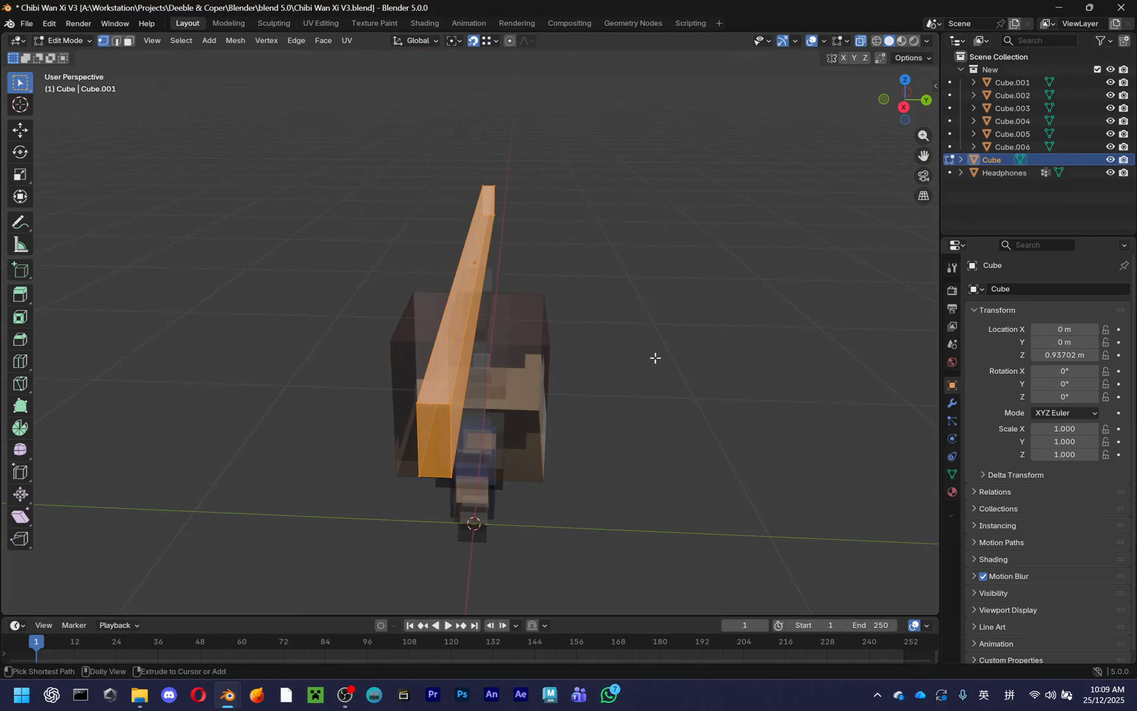
# Delete the bar object and add a new cube mesh at the world origin
pyautogui.moveTo(655, 358); pyautogui.dragTo(589, 313, button='middle')
pyautogui.scroll(2, 589, 314)
pyautogui.scroll(-4, 588, 314)
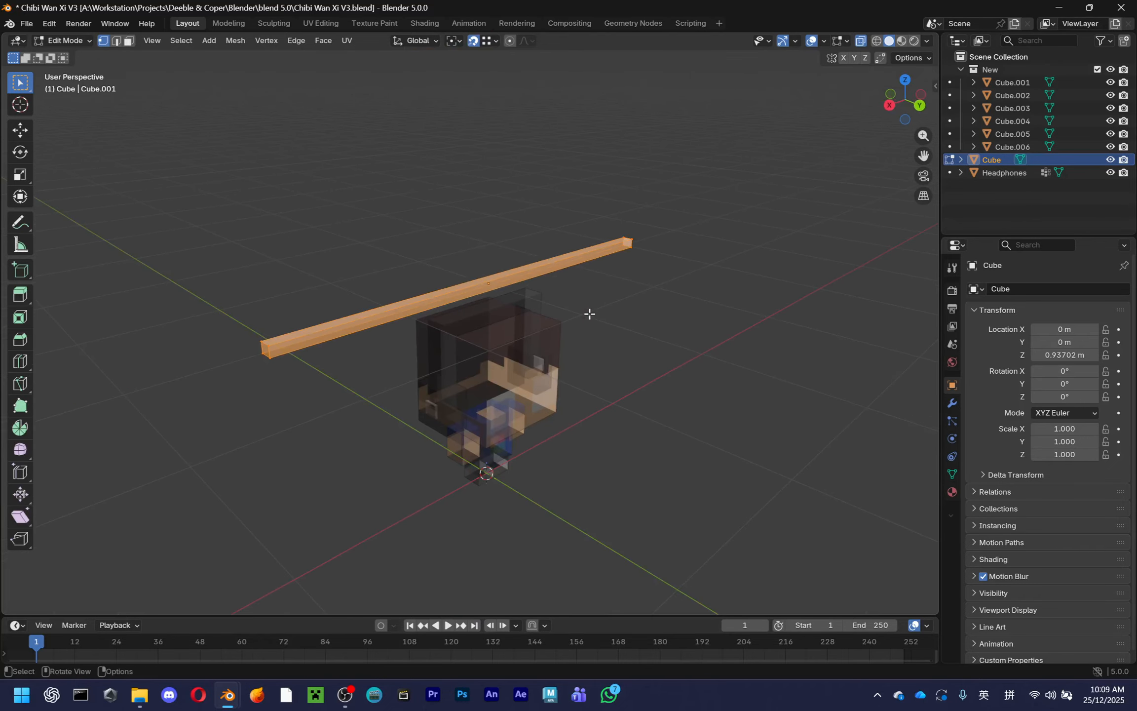
pyautogui.press('Tab')
pyautogui.press('x')
pyautogui.click(589, 313)
pyautogui.hotkey('shift', 'a')
pyautogui.moveTo(593, 313)
pyautogui.click(633, 327)
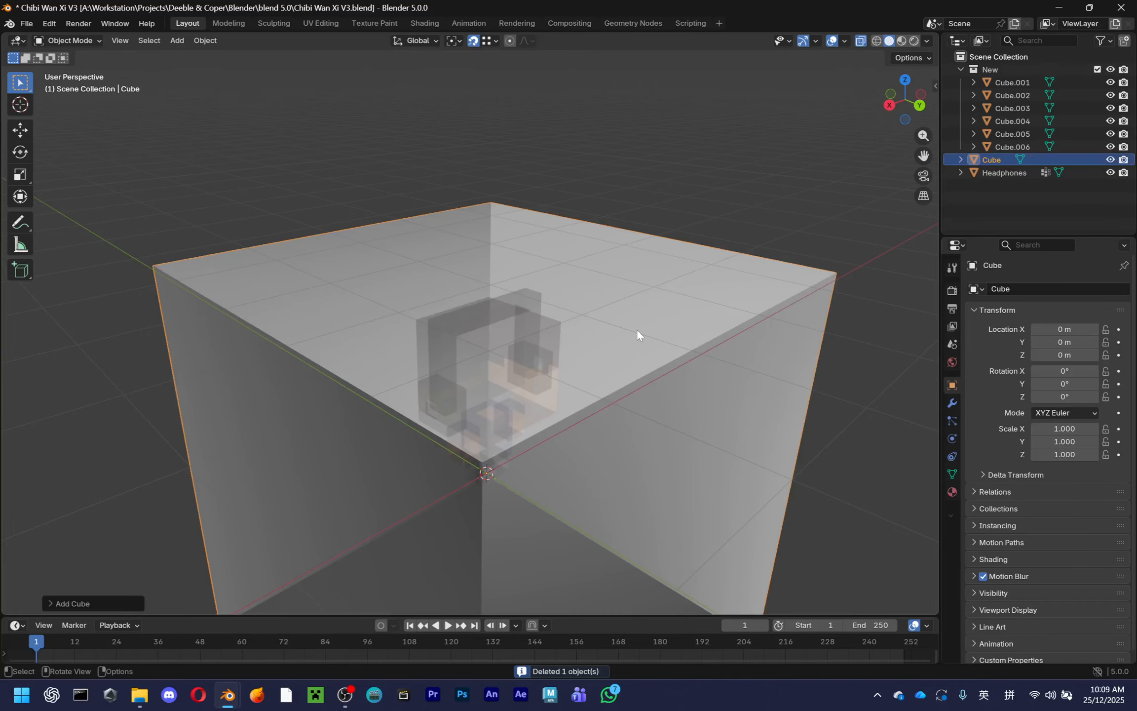
pyautogui.rightClick(671, 296)
# Undo the cube replacement and the earlier bar scaling to bring back the original full-size cube
pyautogui.hotkey('ctrl', 'z')
pyautogui.hotkey('ctrl', 'z')
pyautogui.hotkey('ctrl', 'z')
pyautogui.hotkey('ctrl', 'z')
pyautogui.hotkey('ctrl', 'z')
pyautogui.hotkey('ctrl', 'z')
pyautogui.hotkey('ctrl', 'z')
pyautogui.hotkey('ctrl', 'z')
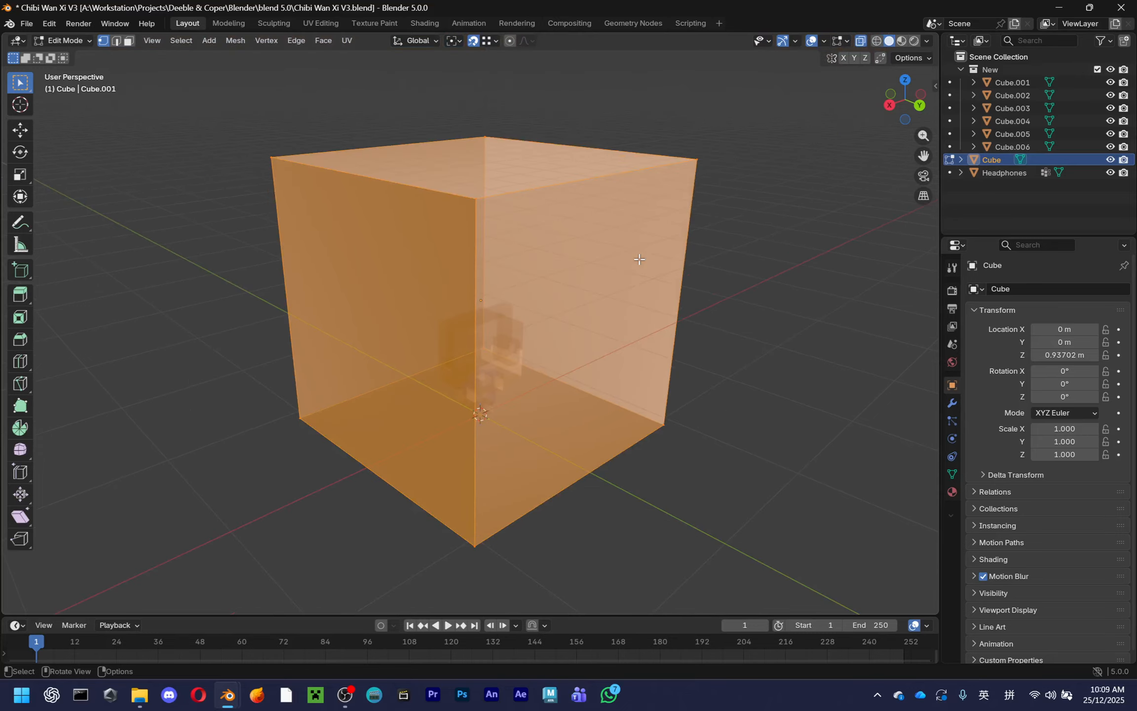
# Scale the cube mesh down uniformly to a small block slightly narrower than the headband's depth
pyautogui.moveTo(640, 259); pyautogui.dragTo(715, 265, button='middle')
pyautogui.press('s')
pyautogui.click(554, 280)
pyautogui.scroll(3, 553, 280)
pyautogui.press('s')
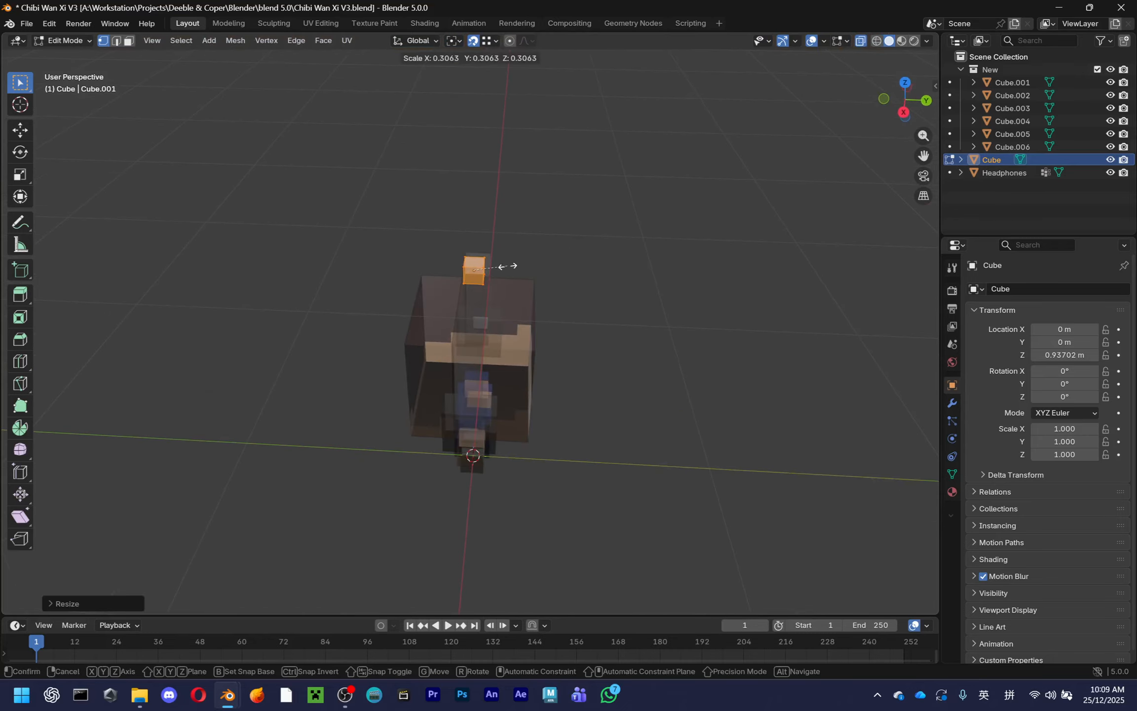
pyautogui.click(508, 264)
# Move the cube object down into the headband's top in right orthographic view, to about Y -0.0013 m and Z 0.798 m
pyautogui.click(903, 112)
pyautogui.scroll(2, 604, 175)
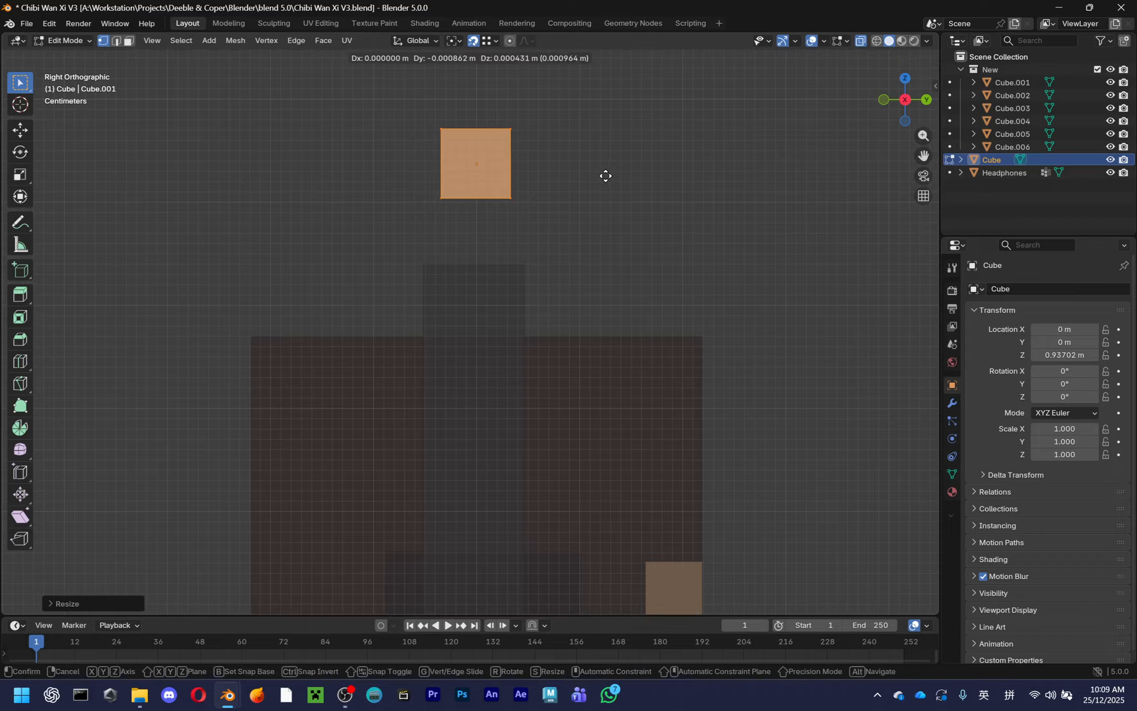
pyautogui.press('g')
pyautogui.press('Escape')
pyautogui.press('Tab')
pyautogui.press('g')
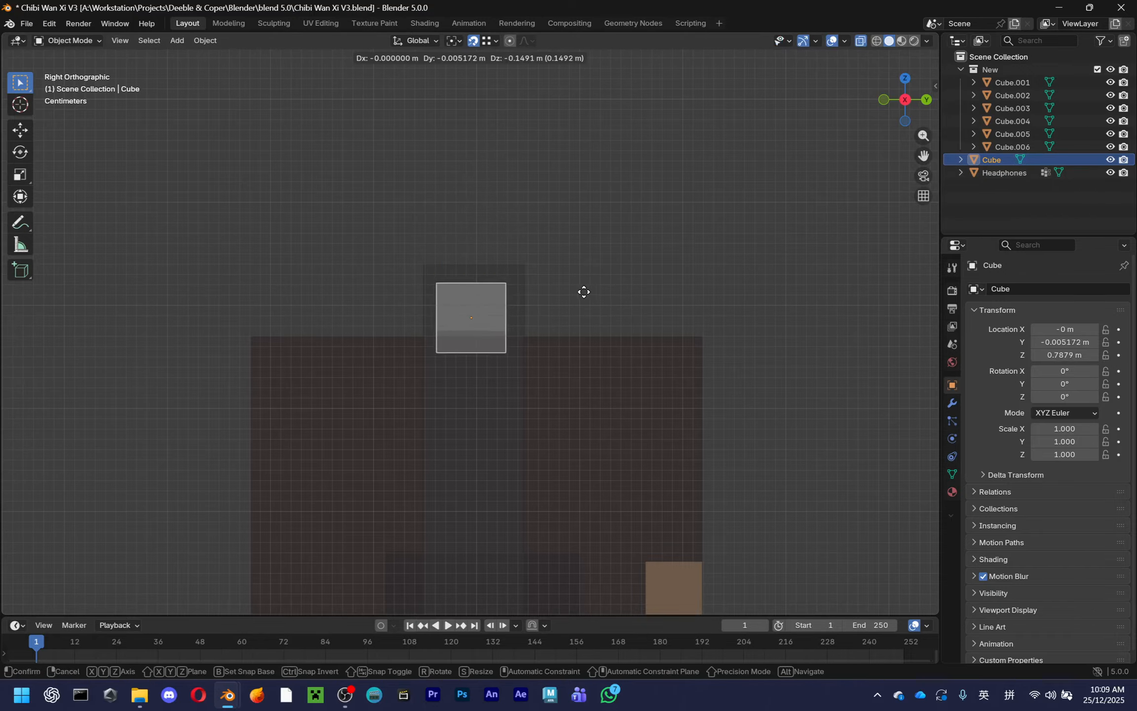
pyautogui.click(585, 286)
# Move the cube's -Y and +Y sides to the headband's two upper corners in right orthographic view
pyautogui.press('Tab')
pyautogui.scroll(3, 500, 207)
pyautogui.keyDown('alt'); pyautogui.click(412, 235); pyautogui.keyUp('alt')
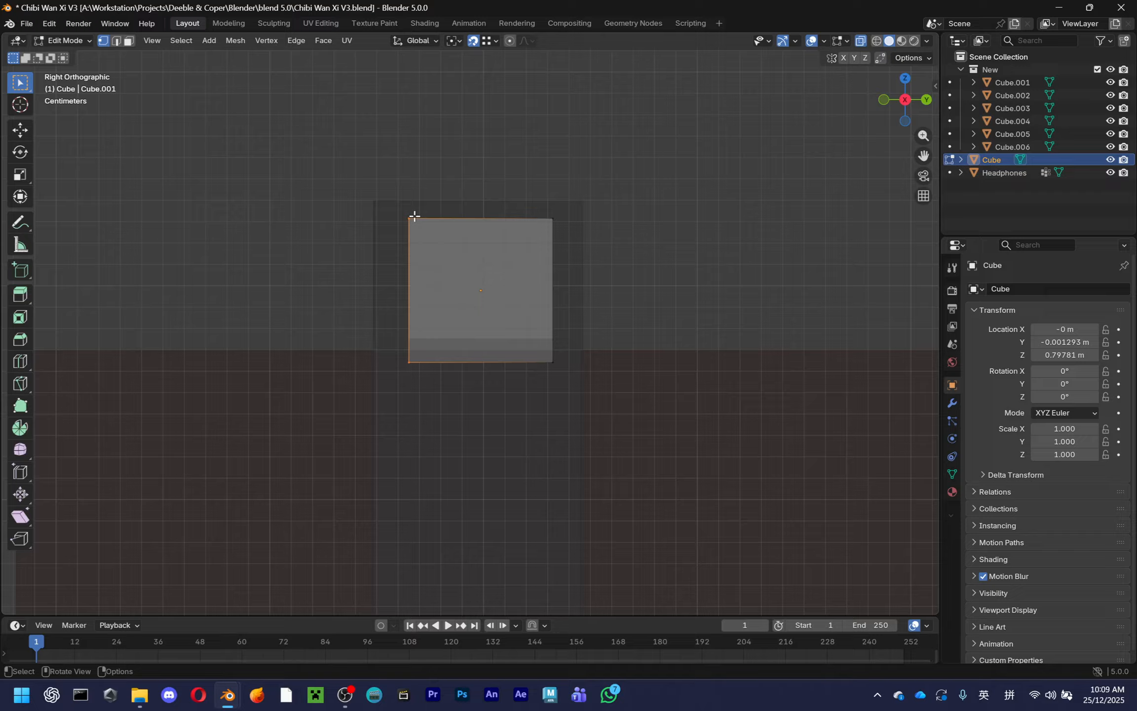
pyautogui.press('g')
pyautogui.click(375, 203)
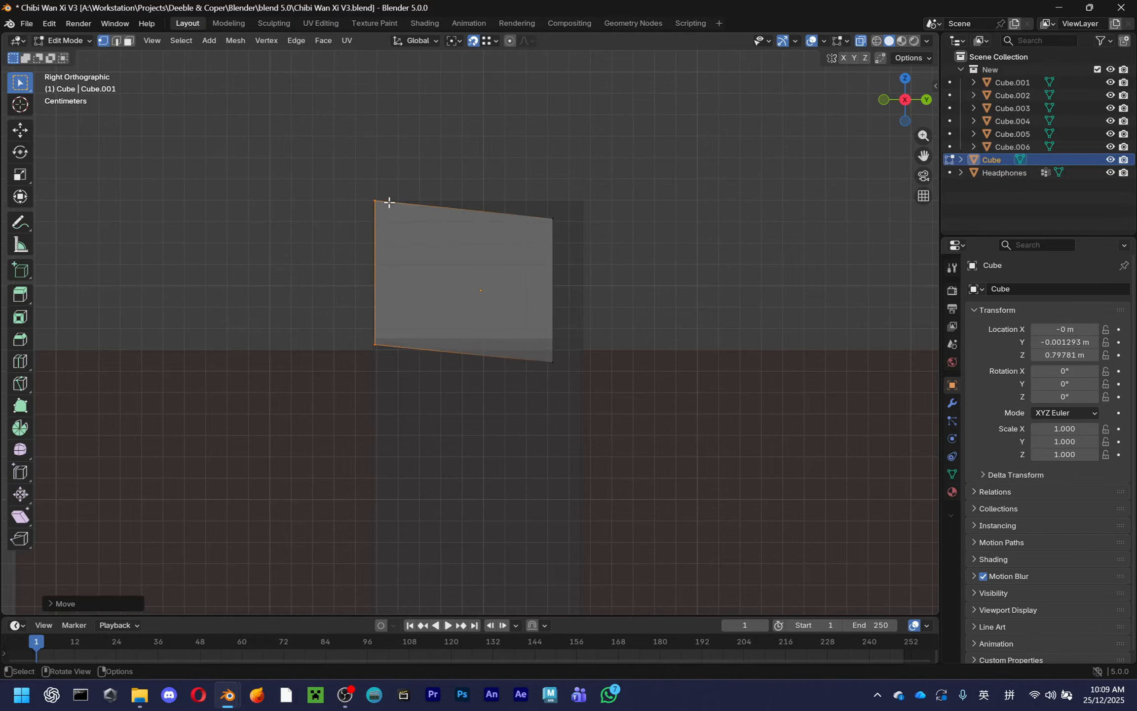
pyautogui.scroll(2, 386, 203)
pyautogui.keyDown('alt'); pyautogui.click(595, 257); pyautogui.keyUp('alt')
pyautogui.press('g')
pyautogui.click(631, 144)
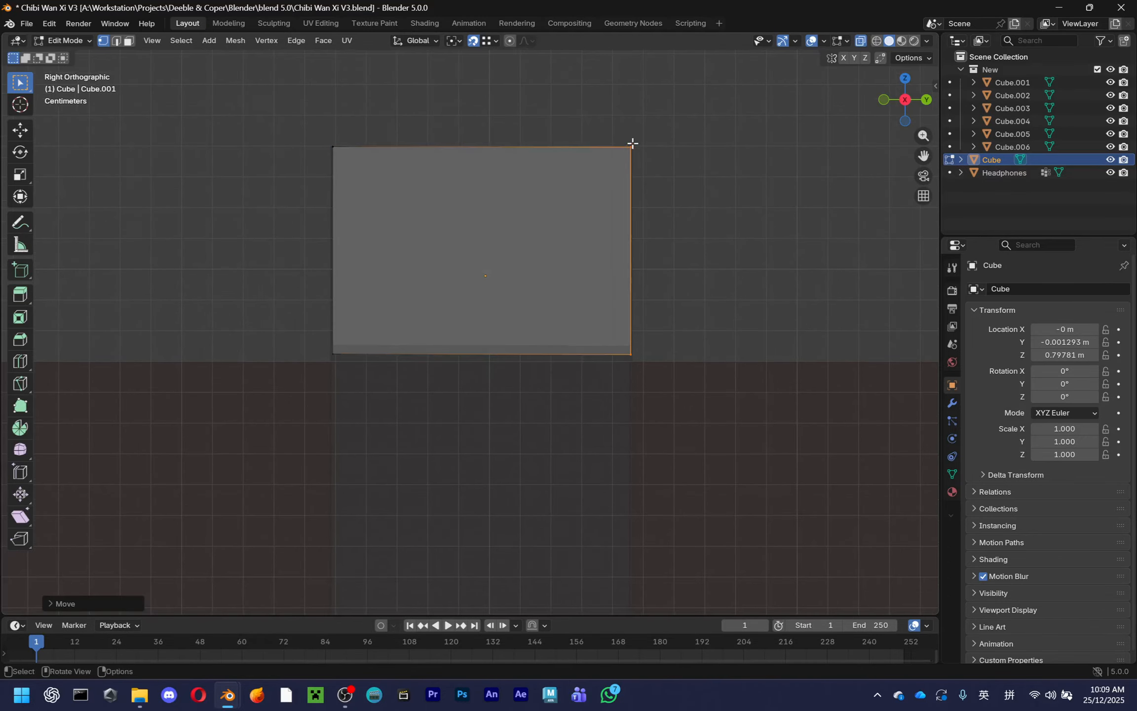
# Adjust the height of the cube's bottom face along global Z just above the top of the head
pyautogui.scroll(-4, 673, 180)
pyautogui.scroll(4, 533, 323)
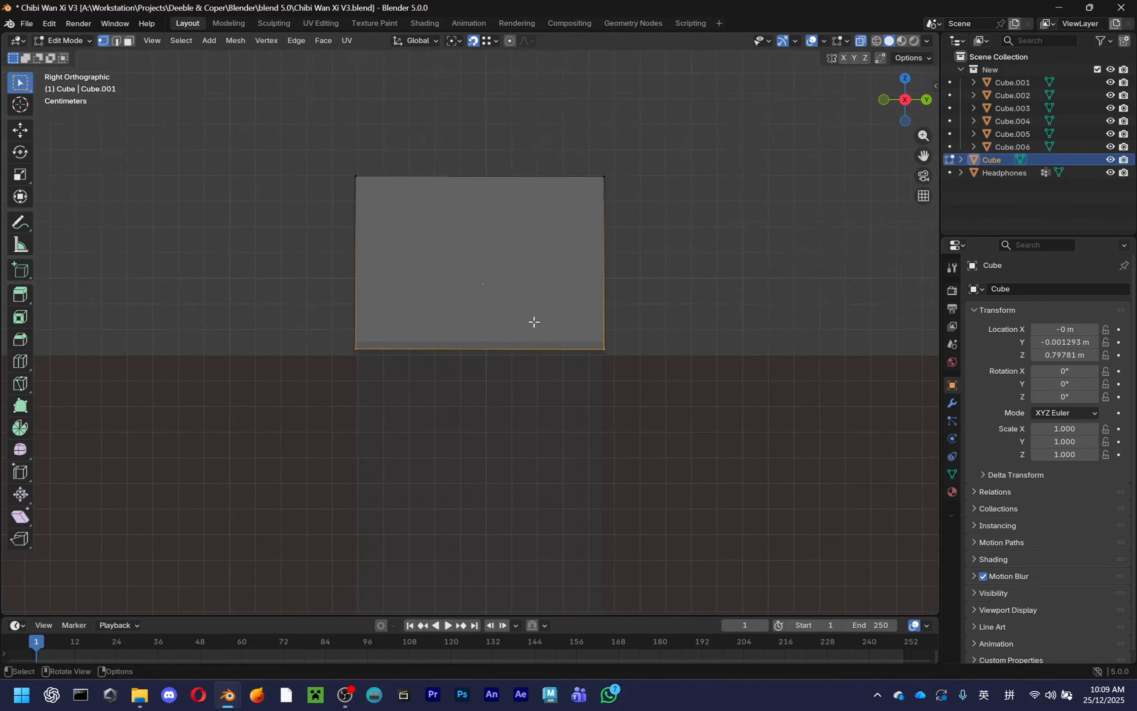
pyautogui.scroll(3, 741, 348)
pyautogui.keyDown('alt'); pyautogui.click(705, 368); pyautogui.keyUp('alt')
pyautogui.press('g')
pyautogui.press('z')
pyautogui.click(709, 354)
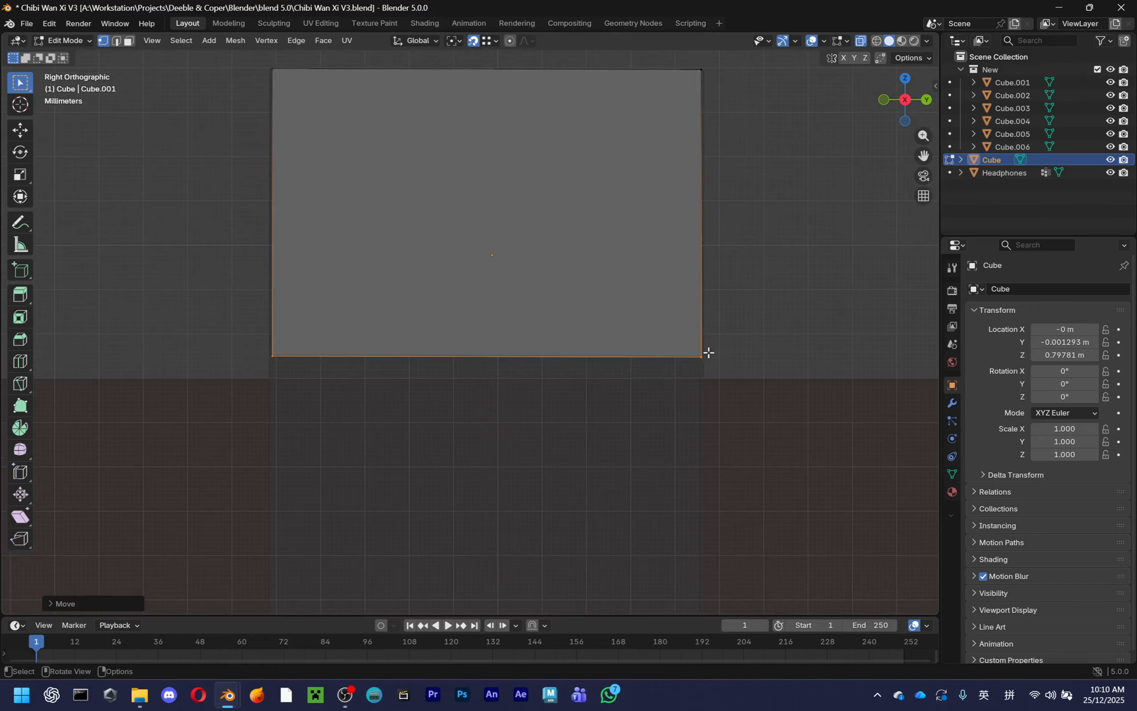
# Undo the side and bottom-face moves on the cube
pyautogui.scroll(-2, 726, 323)
pyautogui.moveTo(726, 322); pyautogui.dragTo(683, 390, button='middle')
pyautogui.hotkey('ctrl', 'z')
pyautogui.hotkey('ctrl', 'z')
pyautogui.hotkey('ctrl', 'z')
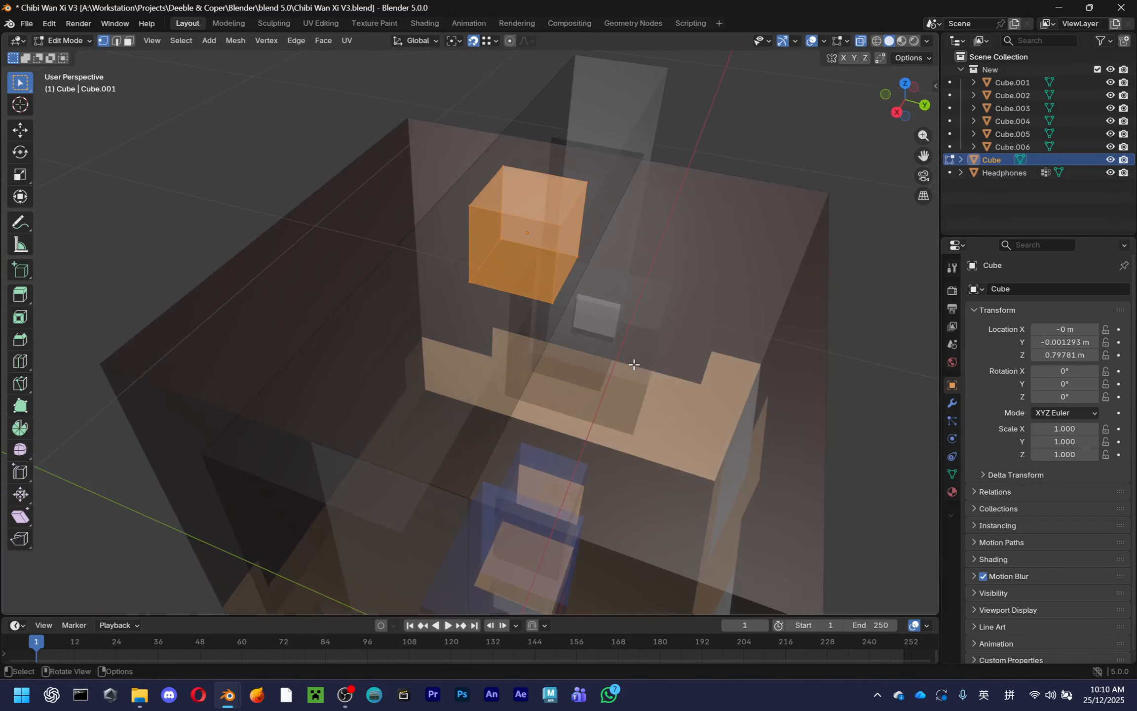
# Extend the cube's -Y and +Y sides along global Y to the headband's edges in right orthographic view
pyautogui.click(896, 111)
pyautogui.hotkey('alt', 'a')
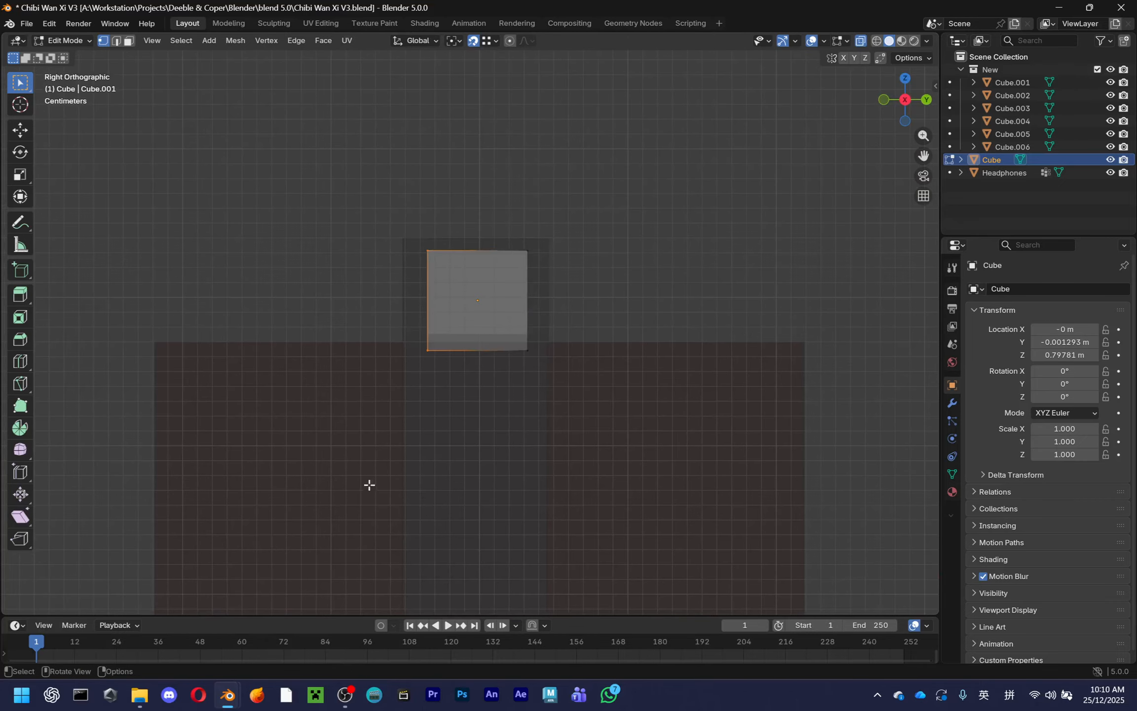
pyautogui.scroll(3, 450, 273)
pyautogui.press('g')
pyautogui.press('y')
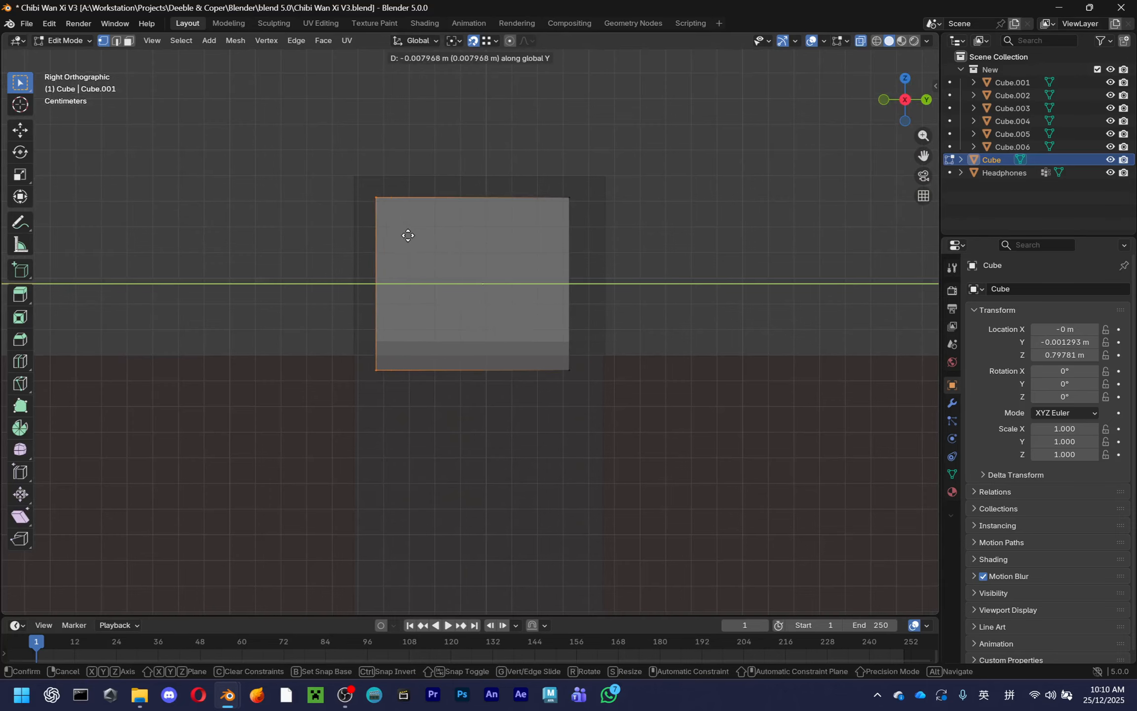
pyautogui.click(345, 172)
pyautogui.moveTo(498, 121); pyautogui.dragTo(670, 511)
pyautogui.press('g')
pyautogui.press('y')
pyautogui.click(616, 179)
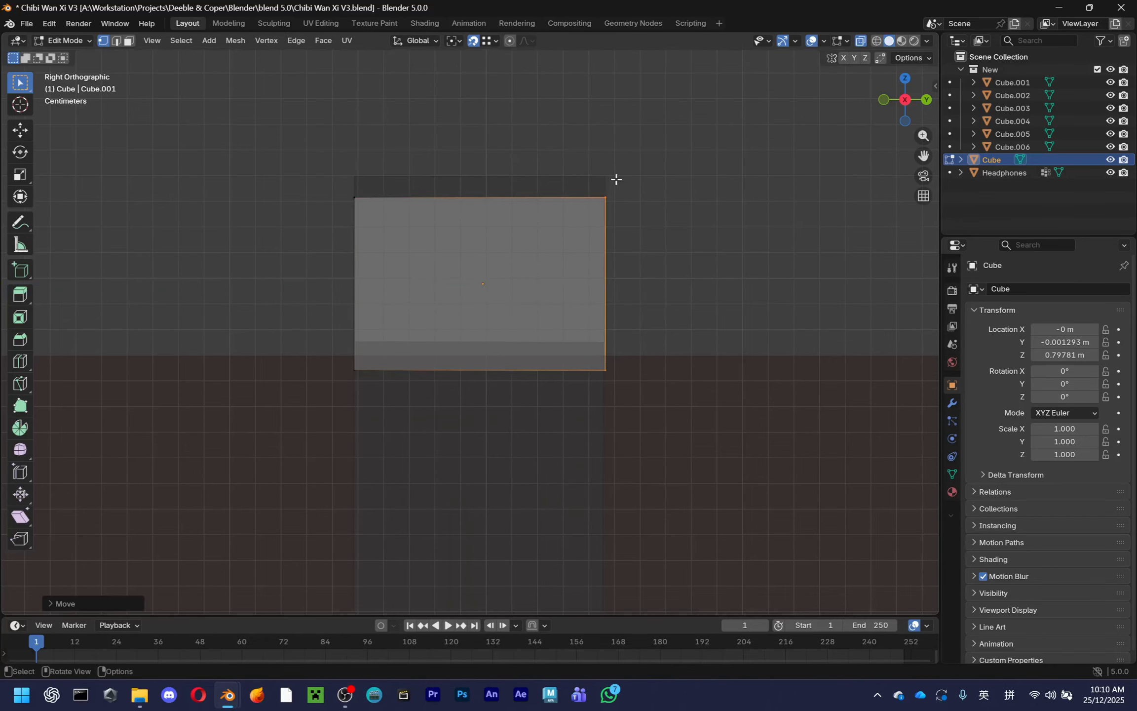
# Move the cube's -Y face along global Y to align with the headband's matching edge
pyautogui.click(926, 101)
pyautogui.scroll(-5, 514, 212)
pyautogui.click(552, 199)
pyautogui.scroll(4, 645, 231)
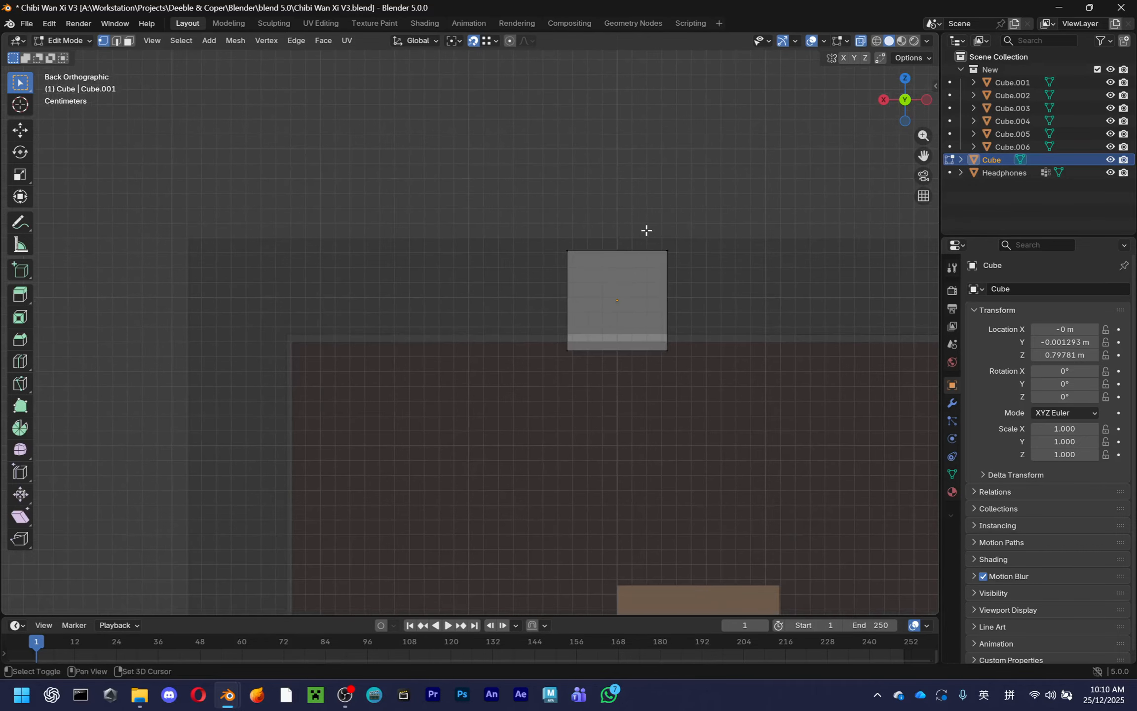
pyautogui.moveTo(545, 287); pyautogui.dragTo(404, 293, button='middle')
pyautogui.press('g')
pyautogui.press('y')
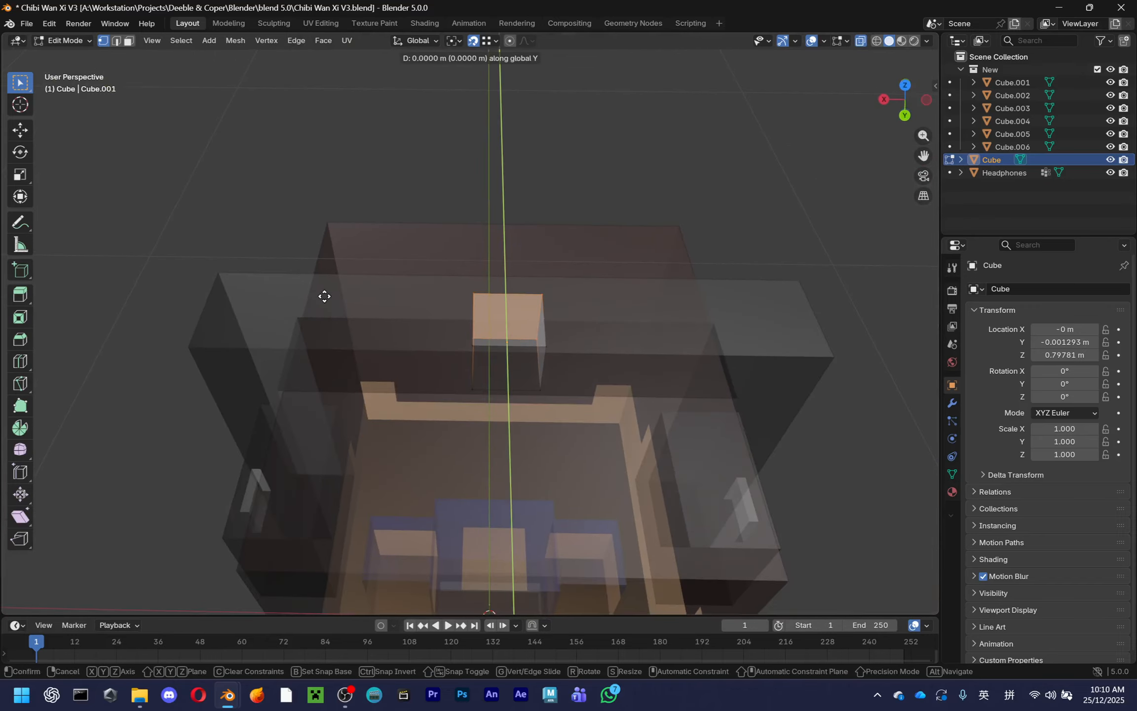
pyautogui.click(241, 273)
# Move the cube's +Y face along global Y by about 0.0135 m to align with the headband's opposite edge
pyautogui.moveTo(215, 264); pyautogui.dragTo(414, 324, button='middle')
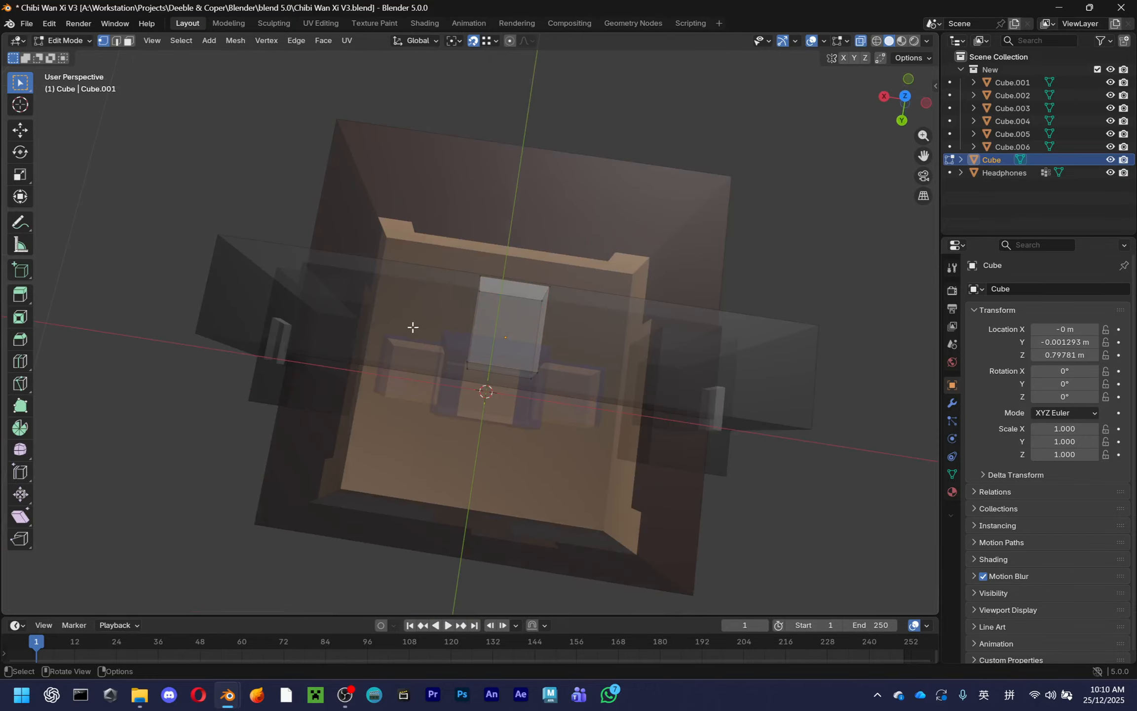
pyautogui.press('g')
pyautogui.press('y')
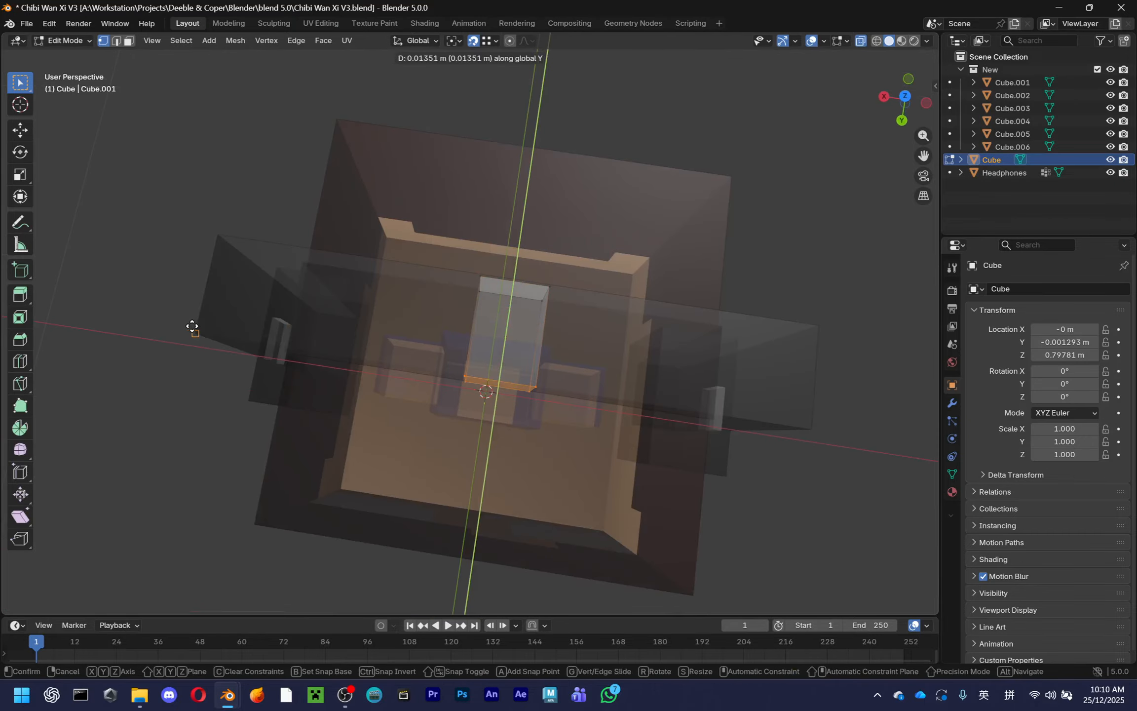
pyautogui.click(193, 325)
pyautogui.moveTo(193, 325); pyautogui.dragTo(447, 395, button='middle')
# Stretch the cube's +X face along global X about 0.255 m to the headband's outer side
pyautogui.moveTo(494, 219); pyautogui.dragTo(406, 477)
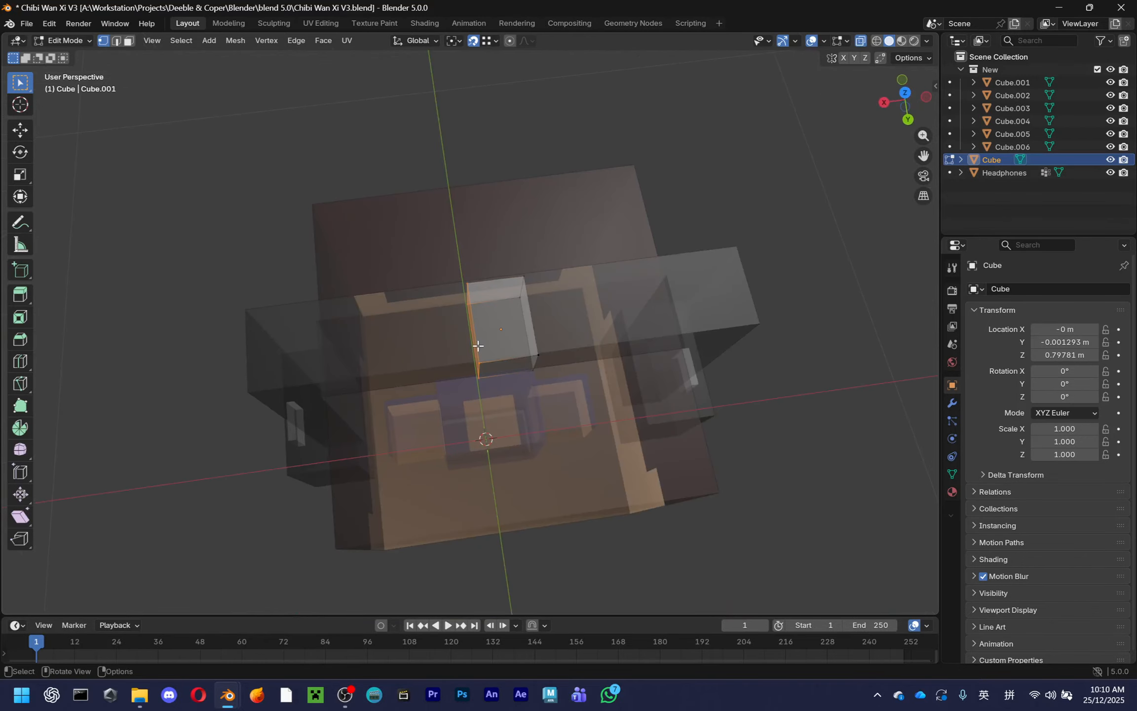
pyautogui.press('g')
pyautogui.press('x')
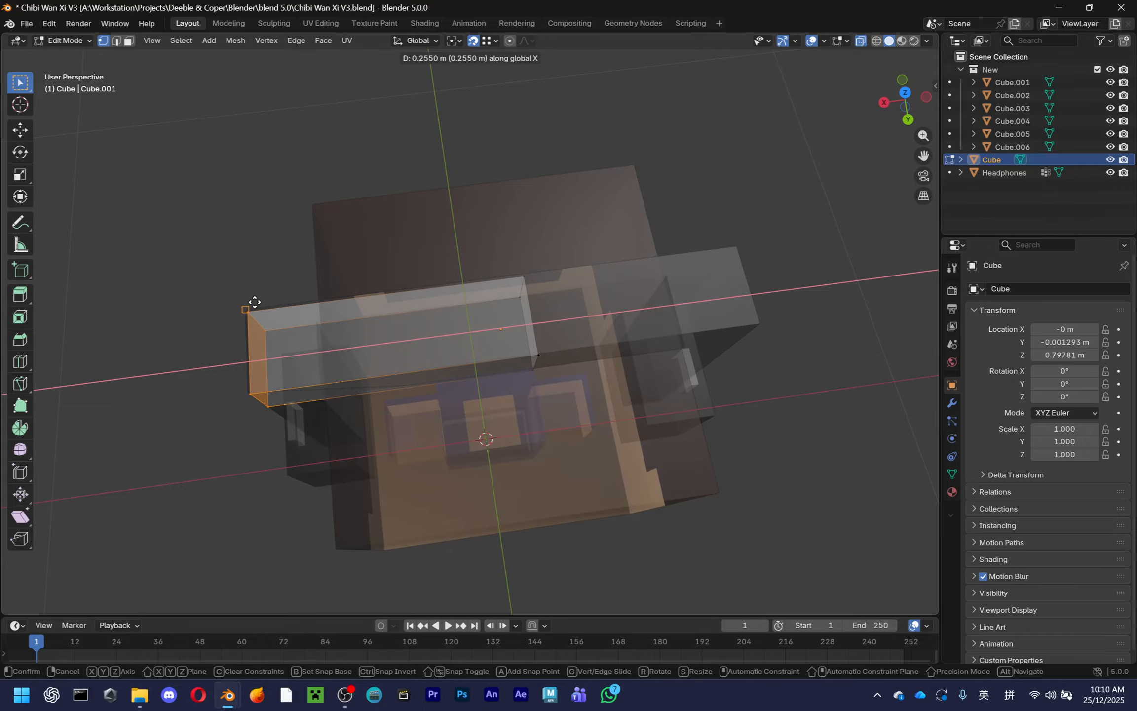
pyautogui.click(236, 304)
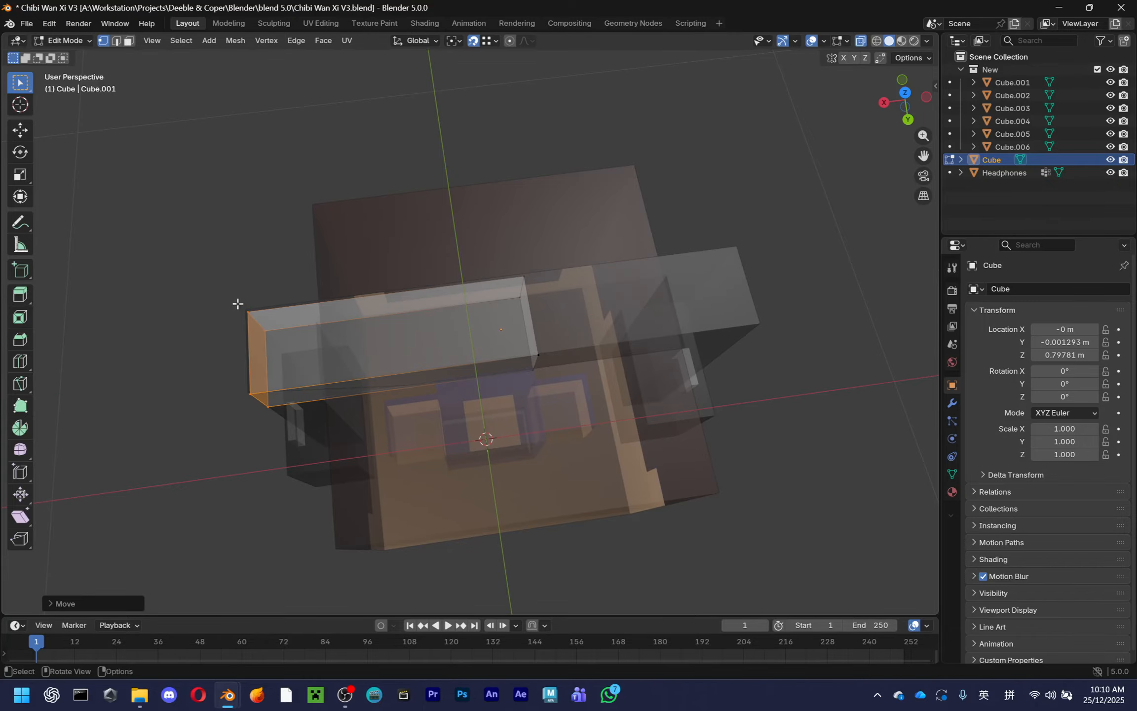
pyautogui.moveTo(236, 304); pyautogui.dragTo(373, 213, button='middle')
pyautogui.press('Tab')
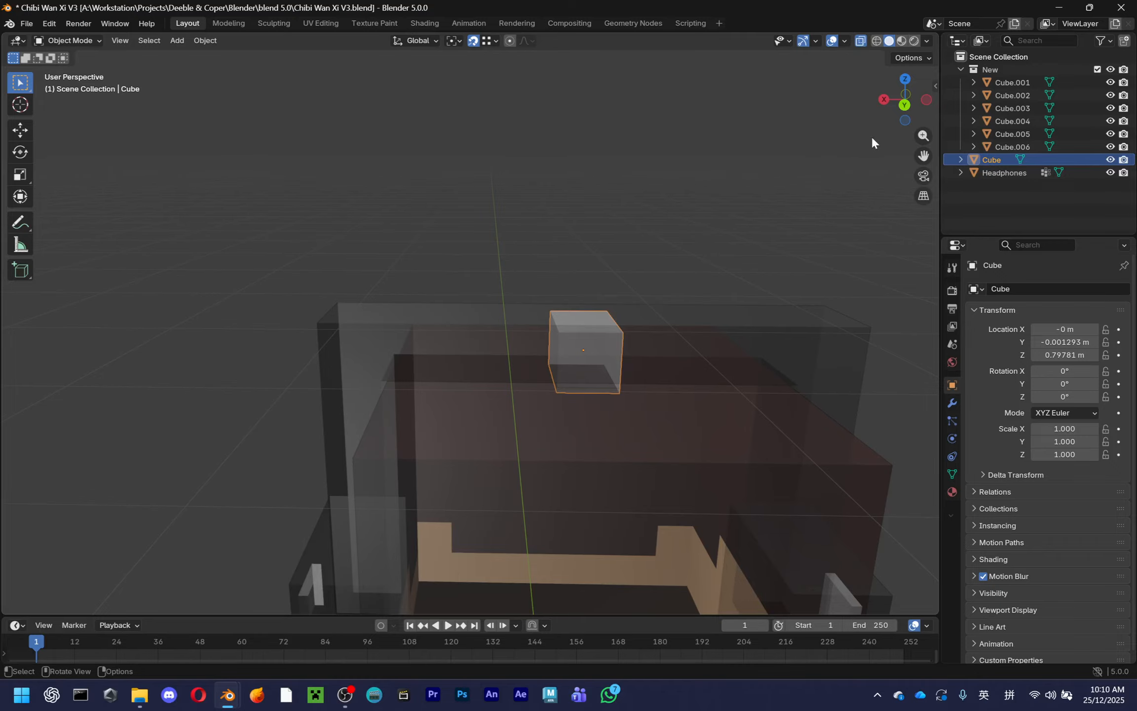
pyautogui.click(905, 105)
pyautogui.scroll(3, 683, 324)
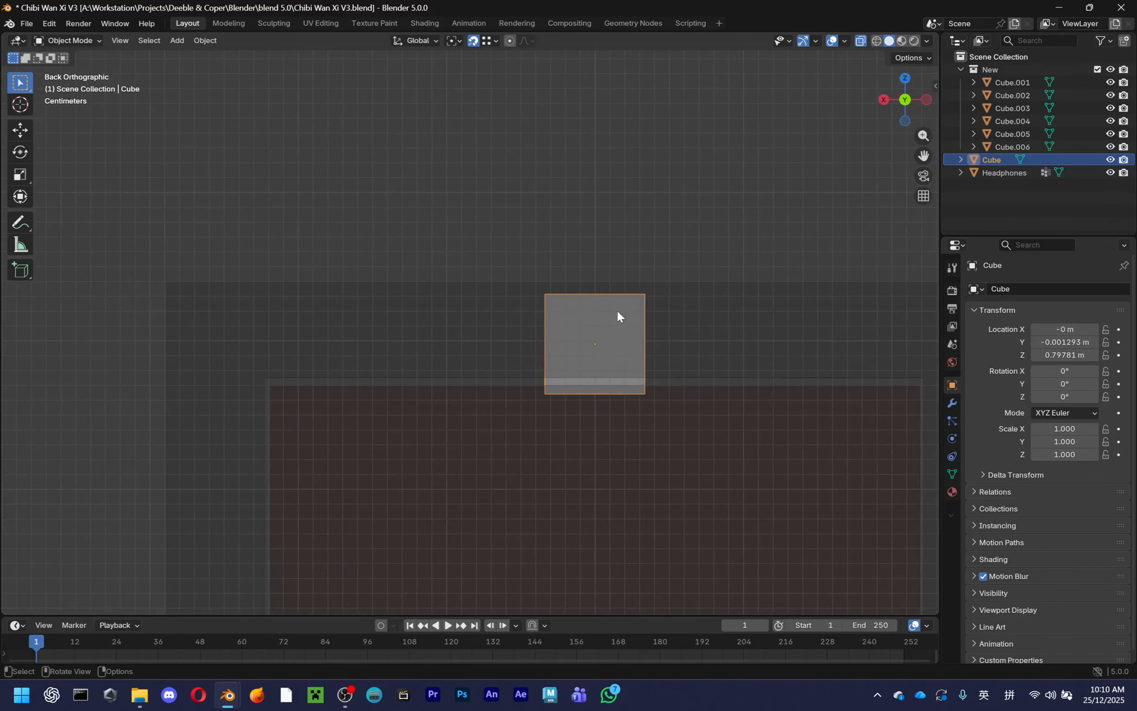
pyautogui.press('g')
pyautogui.press('z')
pyautogui.rightClick(708, 259)
# Move the cube's upper and lower faces along global Z to the headband's top edge and underside
pyautogui.press('Tab')
pyautogui.moveTo(464, 218); pyautogui.dragTo(751, 359)
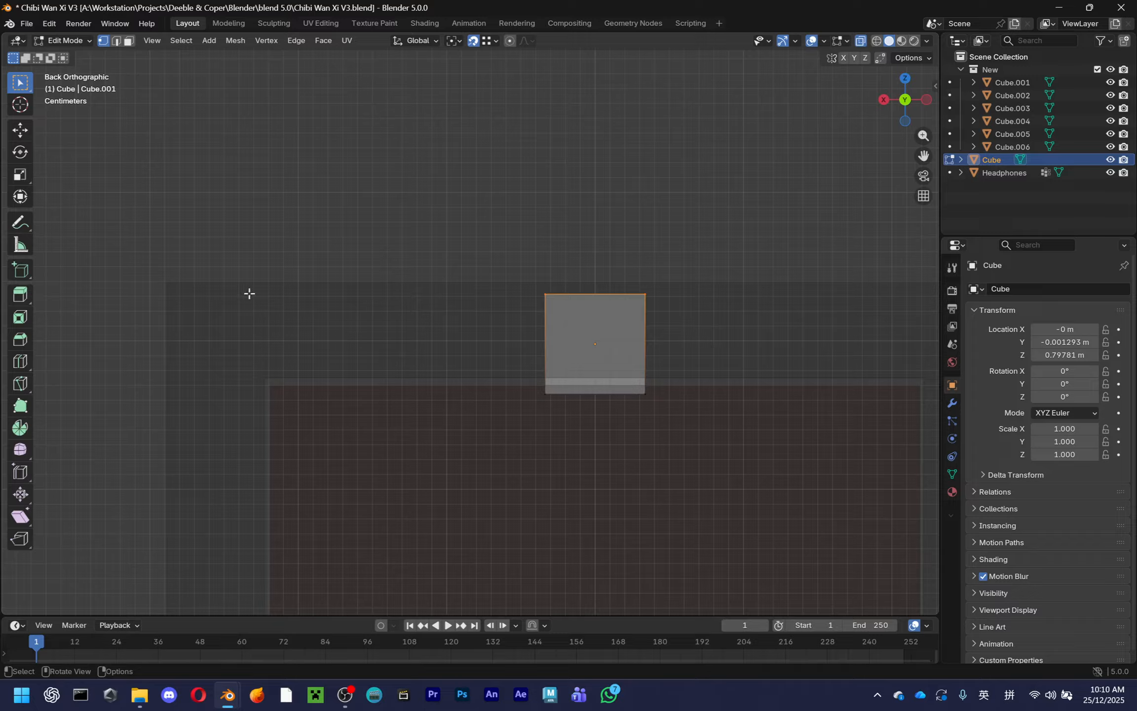
pyautogui.press('g')
pyautogui.press('z')
pyautogui.click(163, 285)
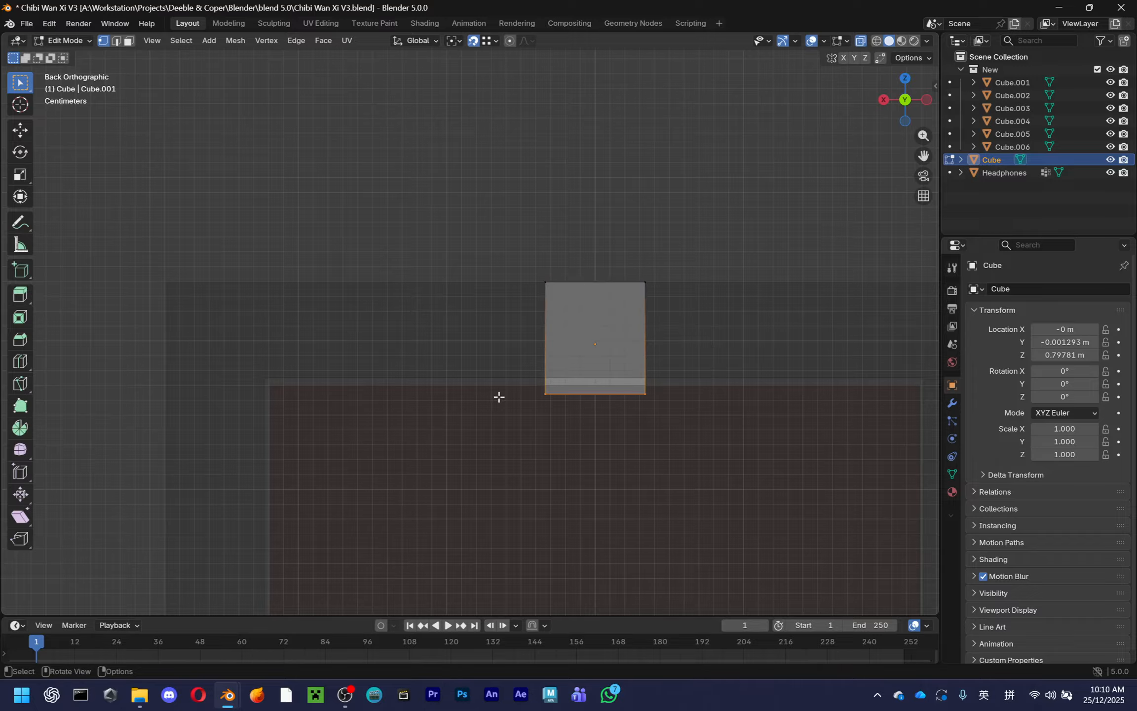
pyautogui.press('g')
pyautogui.press('z')
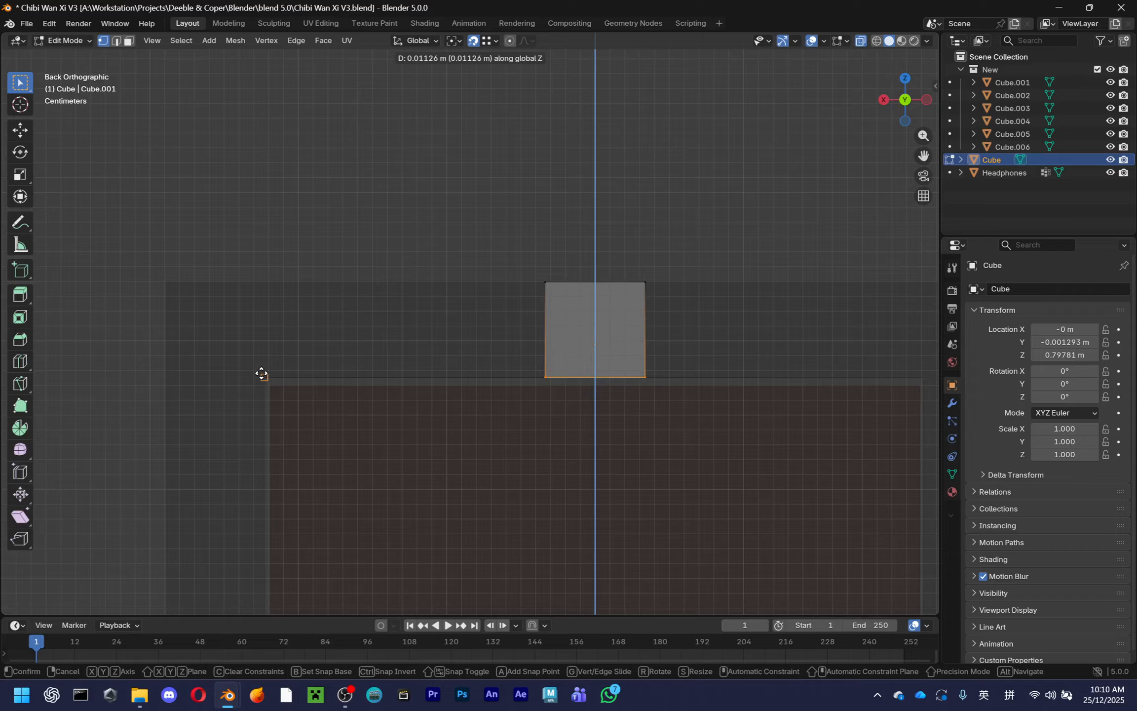
pyautogui.click(261, 373)
pyautogui.scroll(-3, 464, 306)
# Check the headband's outline, then stretch the cube's +X side along global X to the headband's outer edge
pyautogui.press('Tab')
pyautogui.click(495, 400)
pyautogui.press('Tab')
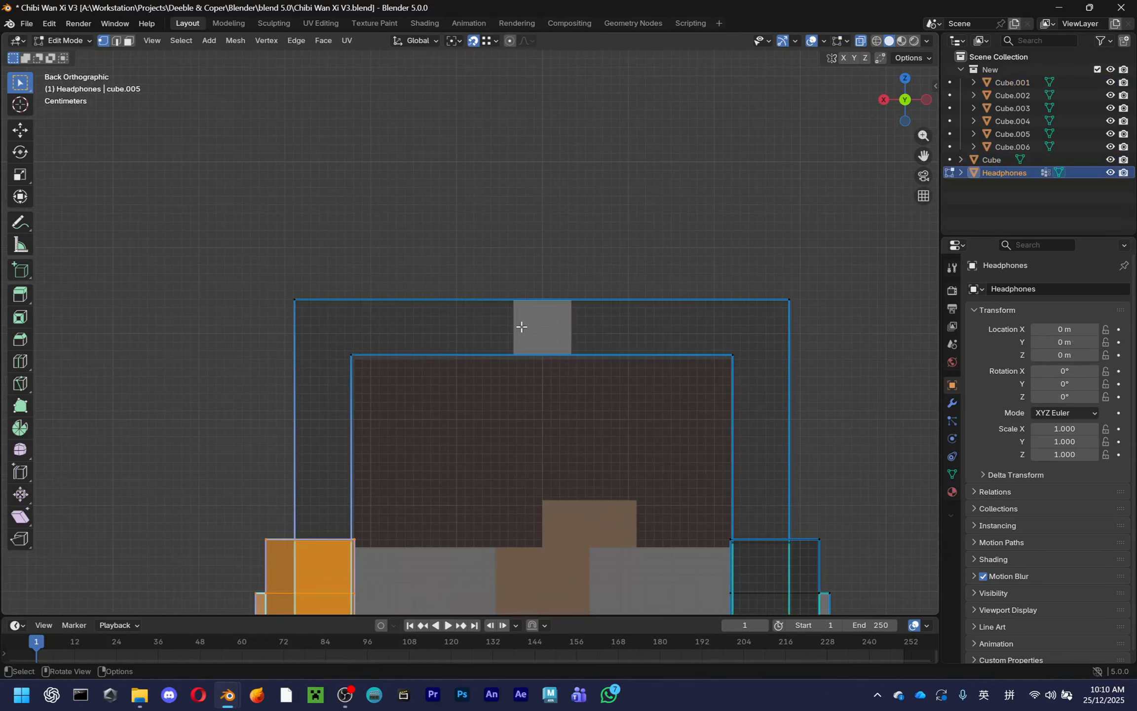
pyautogui.press('Tab')
pyautogui.click(526, 321)
pyautogui.press('Tab')
pyautogui.scroll(2, 509, 327)
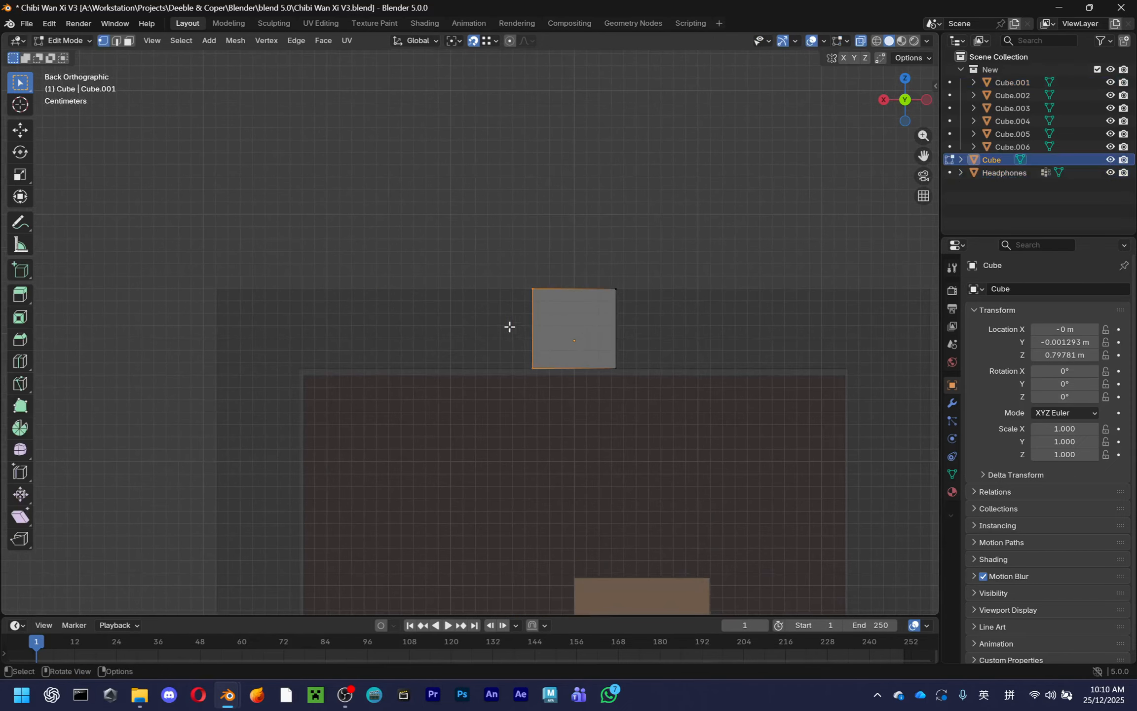
pyautogui.press('g')
pyautogui.press('x')
pyautogui.click(212, 287)
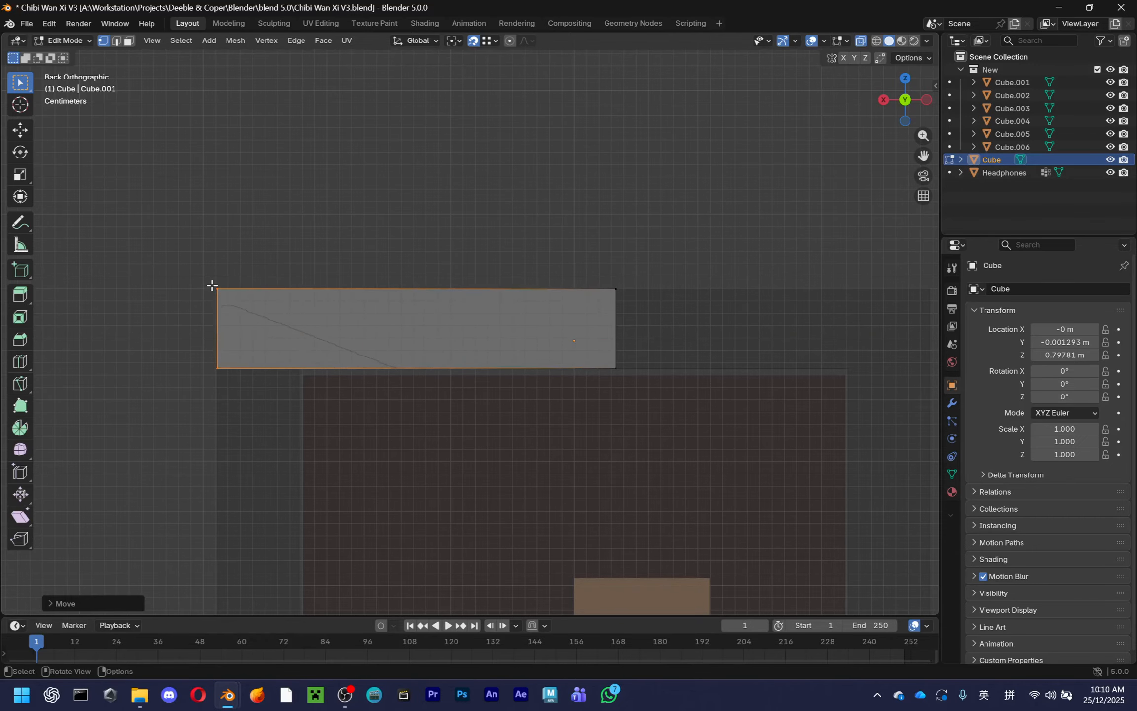
pyautogui.scroll(1, 616, 327)
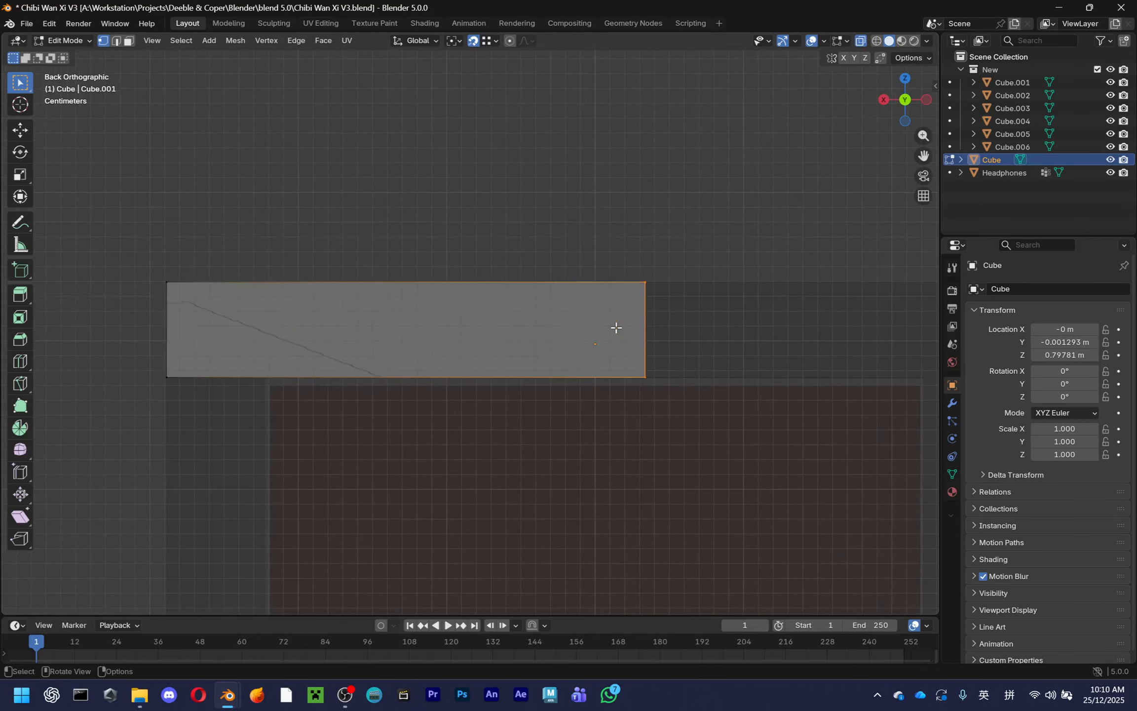
pyautogui.scroll(-2, 644, 309)
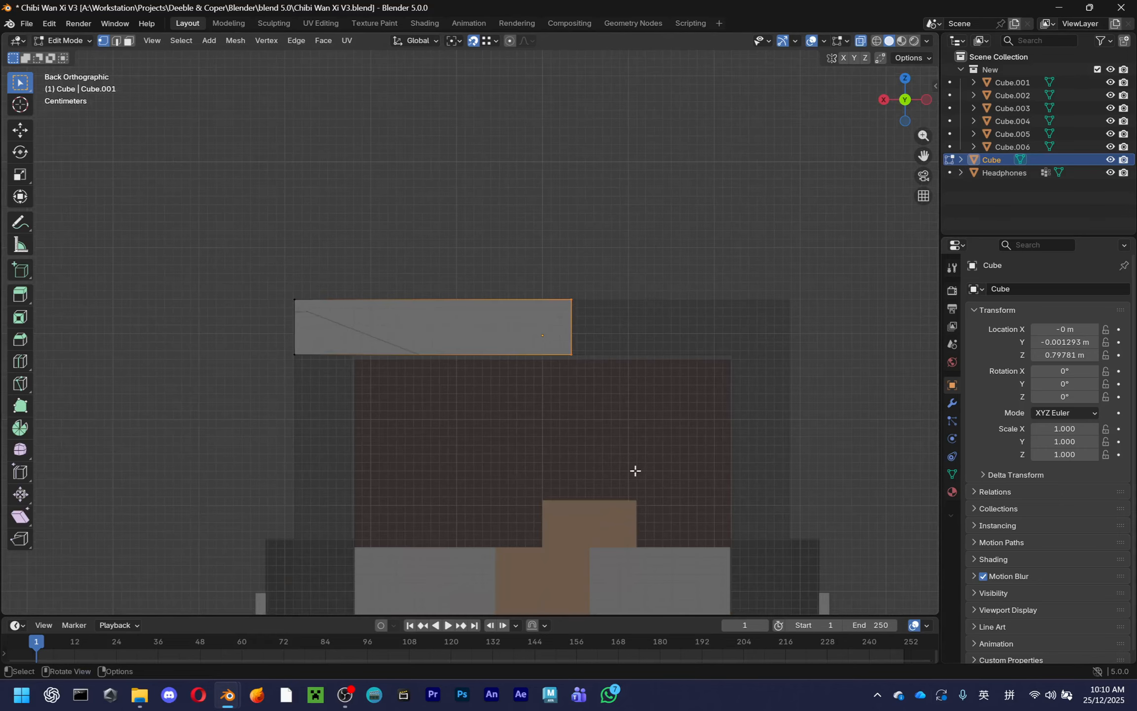
# Move the stretched cube bar off the headband so that the headband is clear
pyautogui.press('Tab')
pyautogui.moveTo(609, 418); pyautogui.dragTo(704, 259, button='middle')
pyautogui.press('x')
pyautogui.moveTo(548, 373); pyautogui.dragTo(660, 340, button='middle')
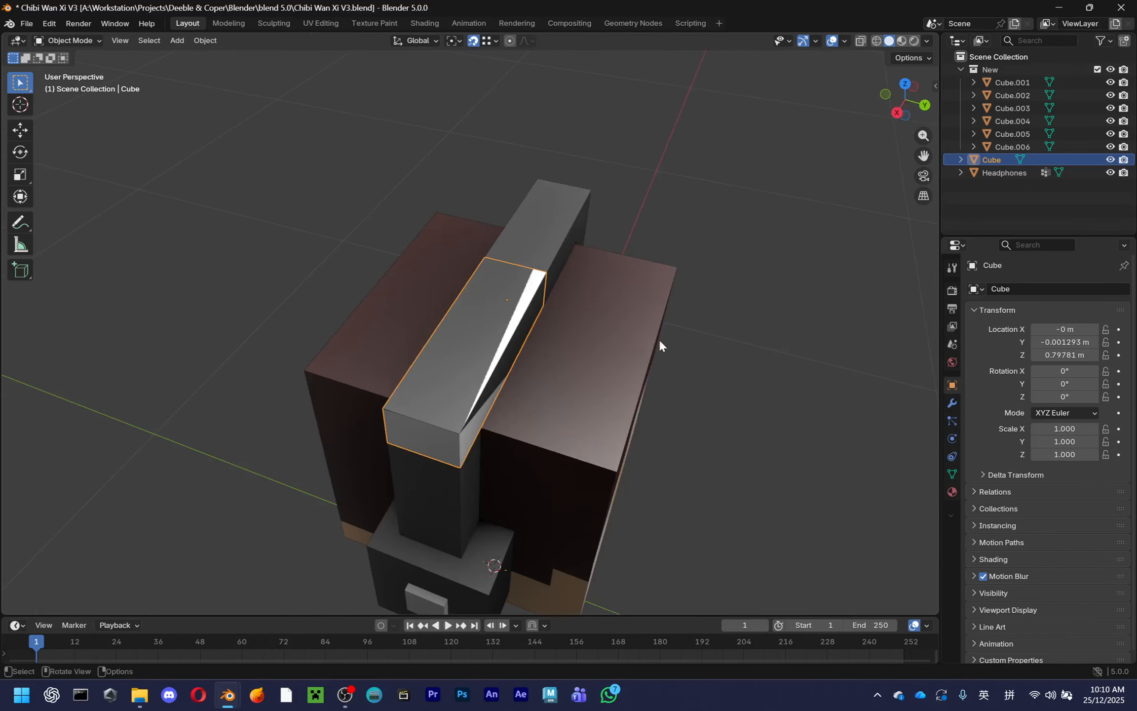
pyautogui.press('g')
pyautogui.press('x')
pyautogui.keyDown('alt'); pyautogui.moveTo(561, 315); pyautogui.dragTo(379, 283, button='middle'); pyautogui.keyUp('alt')
pyautogui.click(477, 299)
# Try to add a loop cut across the middle of the headband in the Headphones mesh
pyautogui.click(491, 310)
pyautogui.press('Tab')
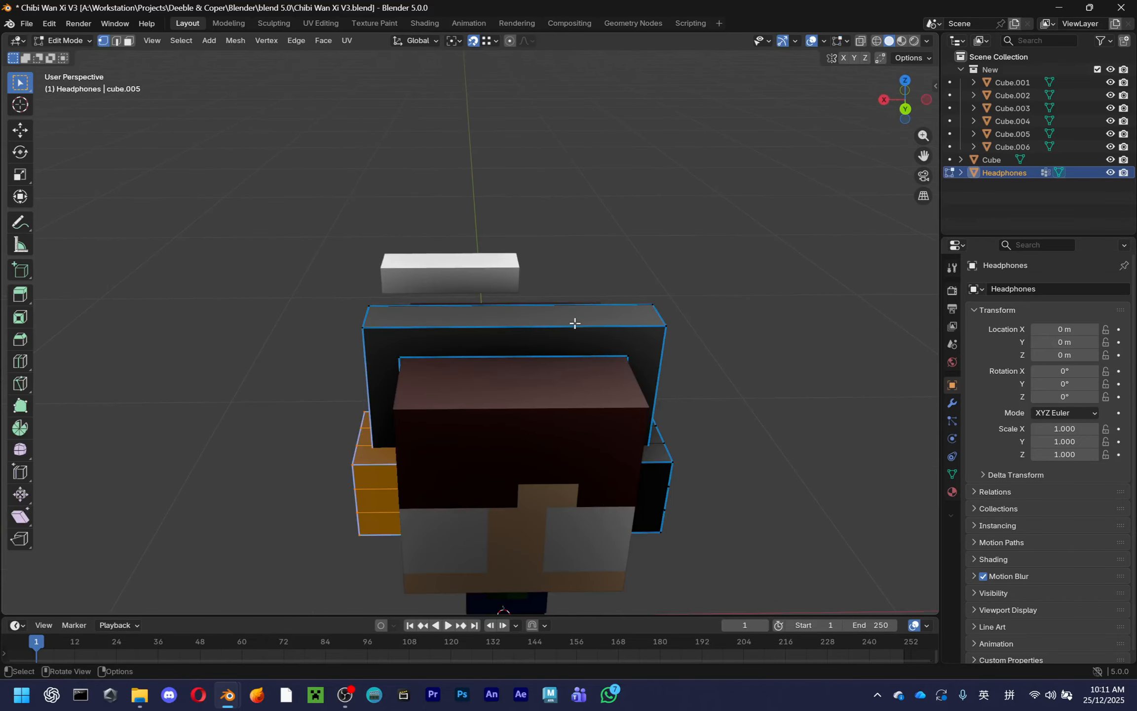
pyautogui.scroll(1, 574, 323)
pyautogui.hotkey('alt', 'a')
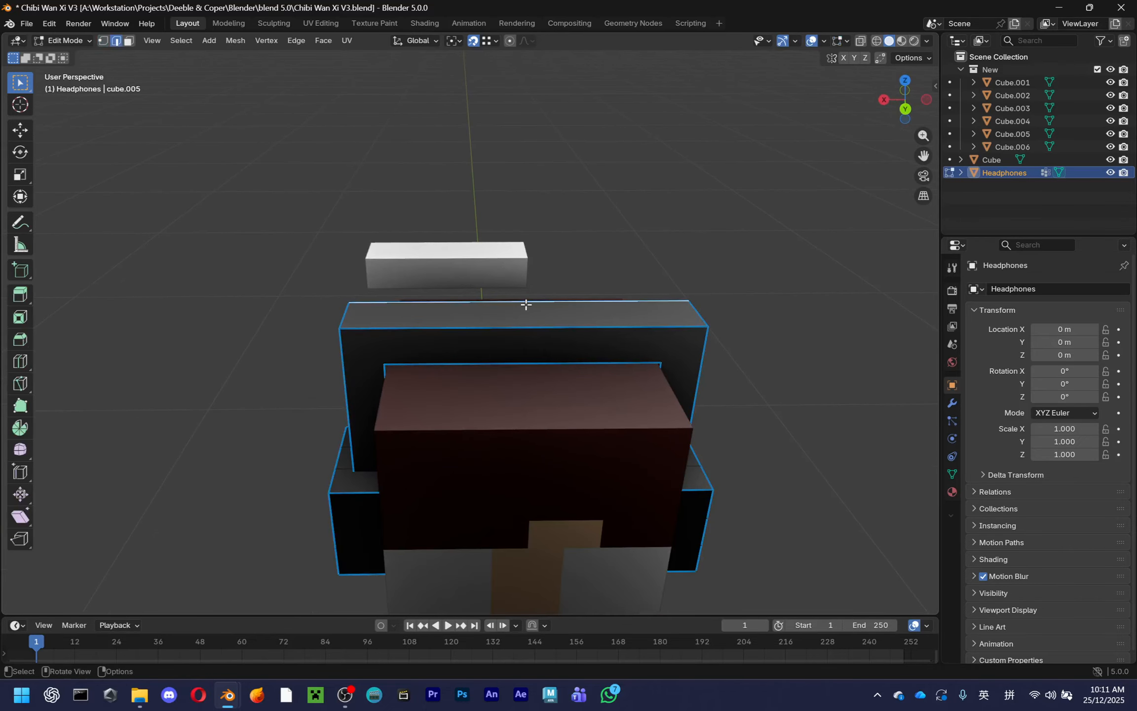
pyautogui.hotkey('ctrl', 'r')
pyautogui.click(524, 304)
# Isolate the Headphones object in local view and clear its mesh selection in edge select mode
pyautogui.moveTo(520, 309); pyautogui.dragTo(467, 264, button='middle')
pyautogui.scroll(3, 622, 399)
pyautogui.press('a')
pyautogui.press('KP_Divide')
pyautogui.press('a')
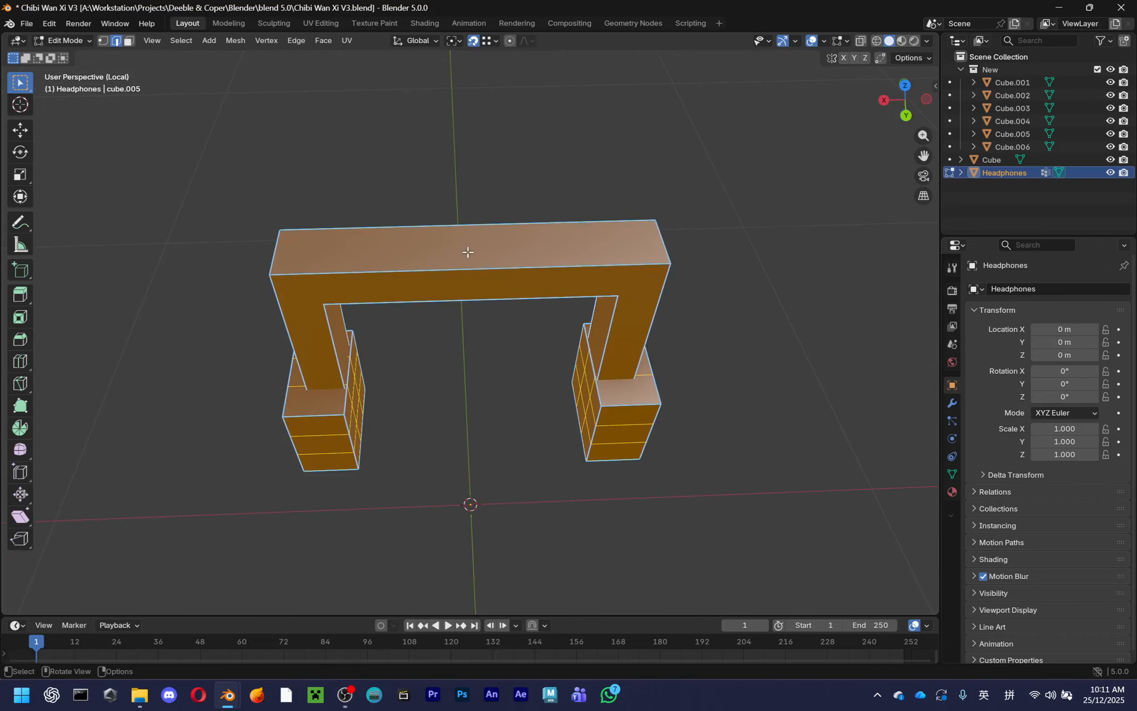
pyautogui.scroll(1, 467, 251)
pyautogui.hotkey('alt', 'a')
pyautogui.press('2')
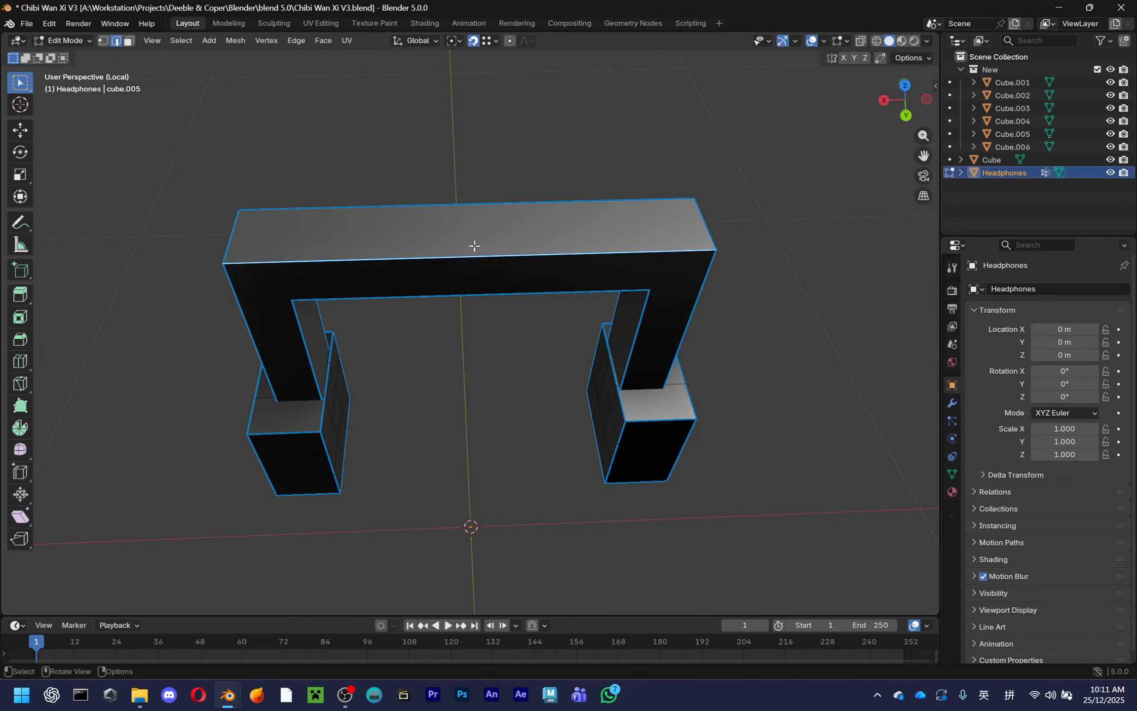
# Try to add a single centred loop cut through the headband's +Y face
pyautogui.hotkey('ctrl', 'r')
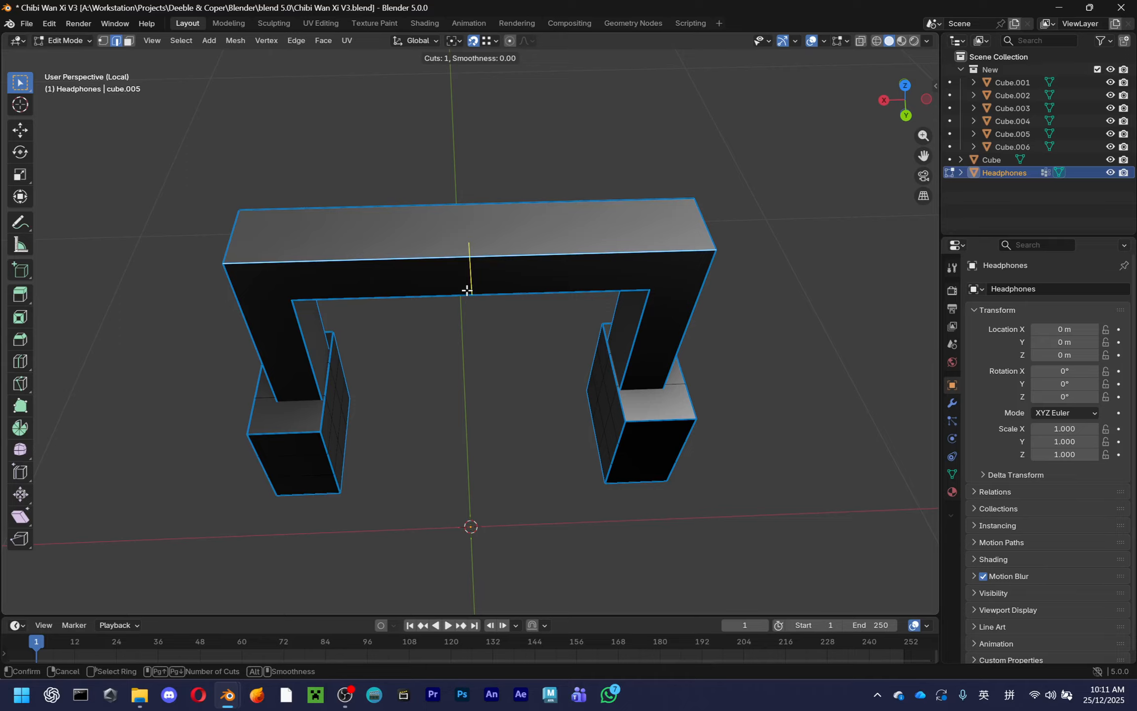
pyautogui.click(472, 257)
pyautogui.rightClick(472, 258)
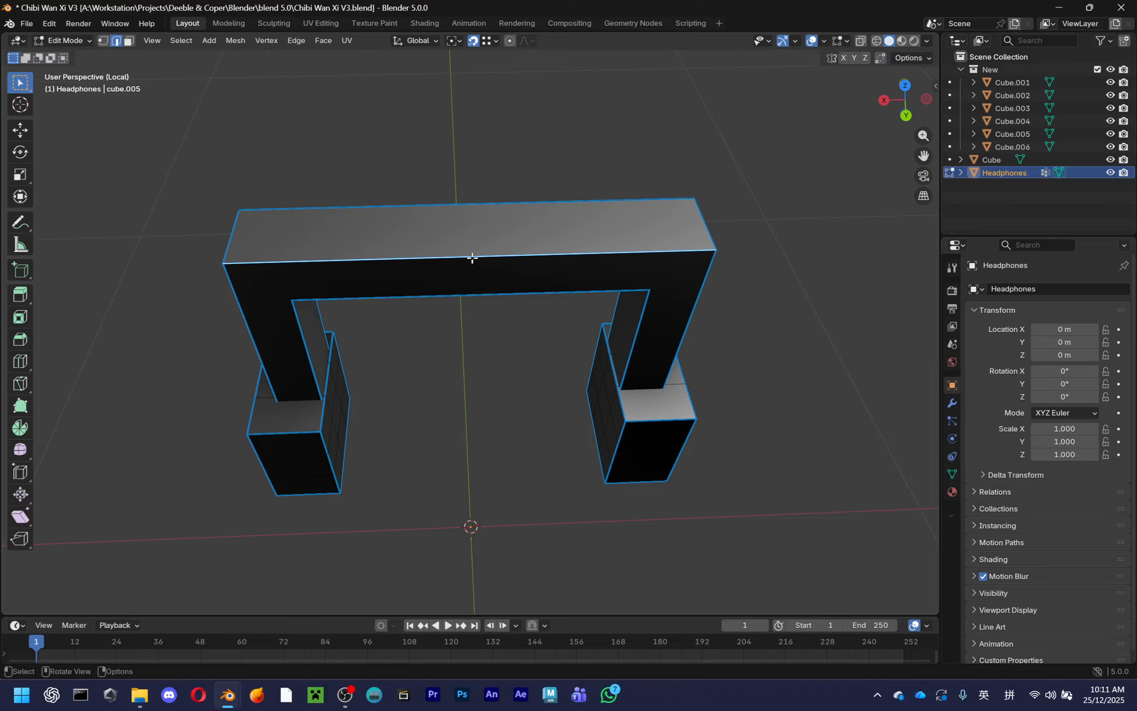
pyautogui.moveTo(472, 256); pyautogui.dragTo(541, 226, button='middle')
pyautogui.scroll(2, 520, 271)
pyautogui.press('Tab')
pyautogui.press('Tab')
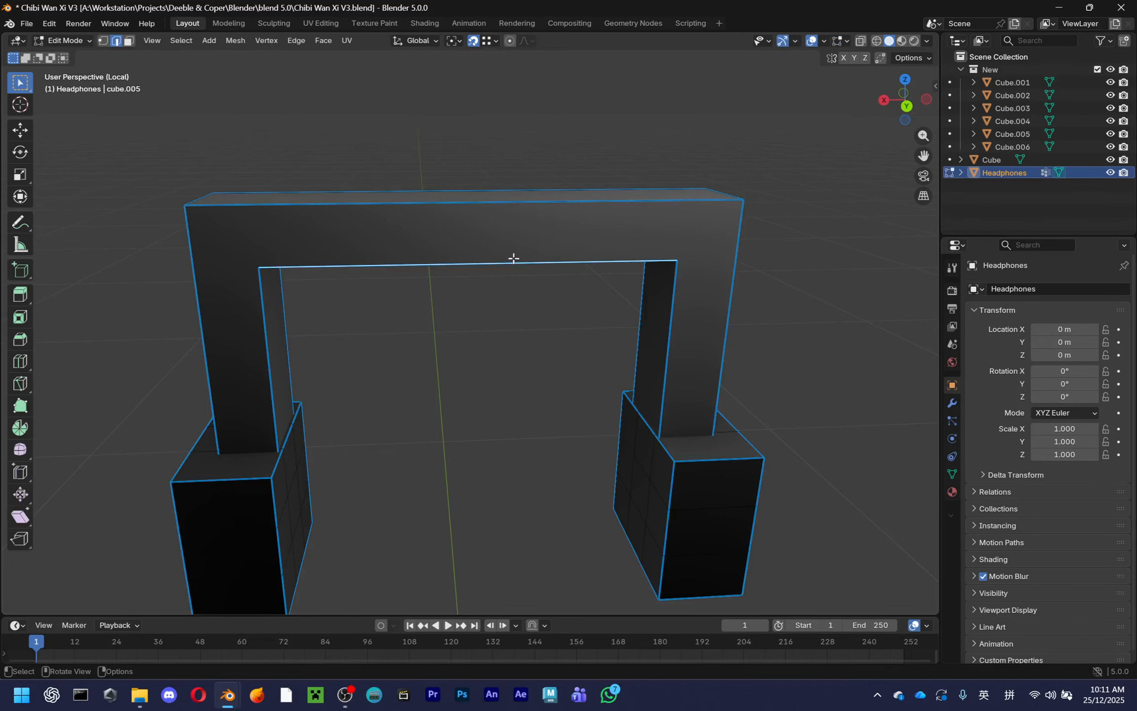
# Add one centred loop cut across the headband's top face
pyautogui.moveTo(497, 313); pyautogui.dragTo(495, 338, button='middle')
pyautogui.click(907, 112)
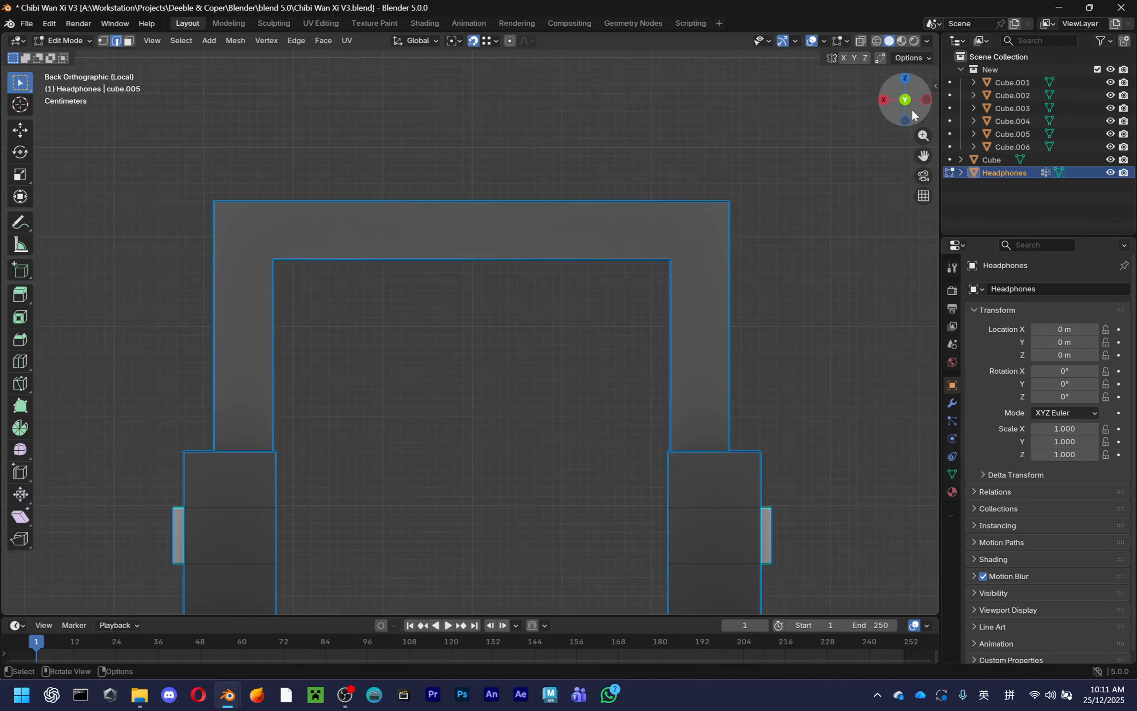
pyautogui.scroll(-3, 742, 226)
pyautogui.moveTo(741, 226); pyautogui.dragTo(689, 335, button='middle')
pyautogui.scroll(2, 690, 300)
pyautogui.moveTo(601, 239); pyautogui.dragTo(580, 218, button='middle')
pyautogui.hotkey('ctrl', 'r')
pyautogui.click(467, 204)
pyautogui.rightClick(467, 205)
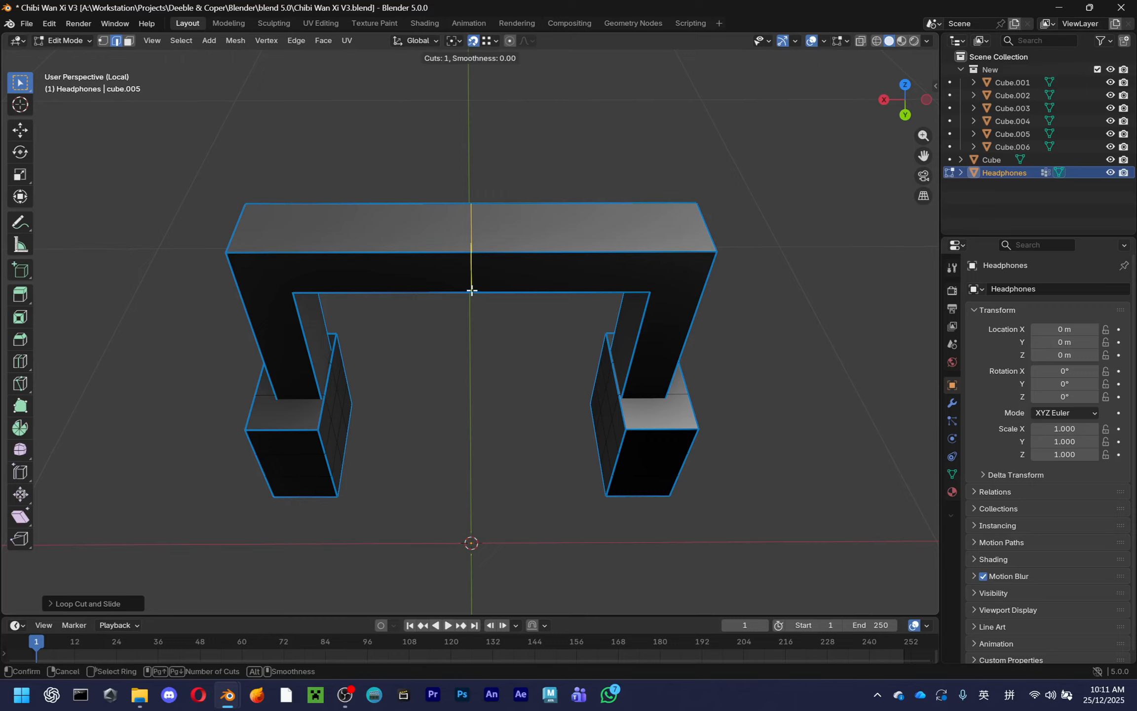
# Add one centred loop cut across the underside of the headband's horizontal section
pyautogui.moveTo(472, 291); pyautogui.dragTo(520, 228, button='middle')
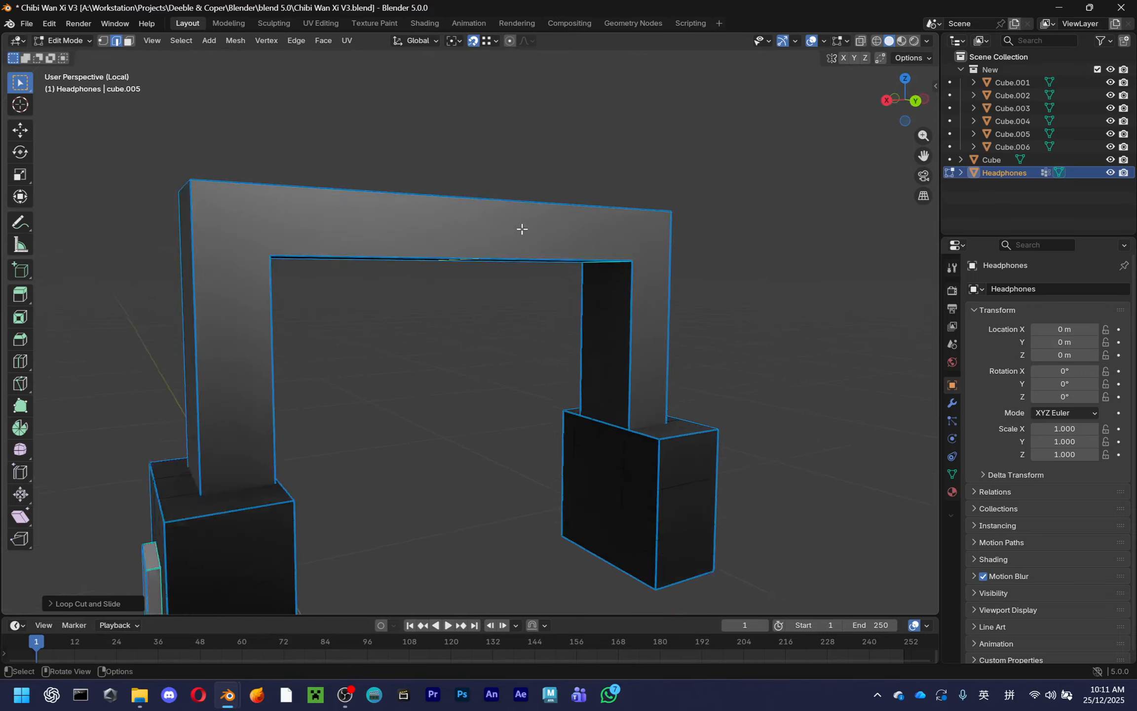
pyautogui.scroll(4, 520, 228)
pyautogui.hotkey('ctrl', 'r')
pyautogui.rightClick(480, 200)
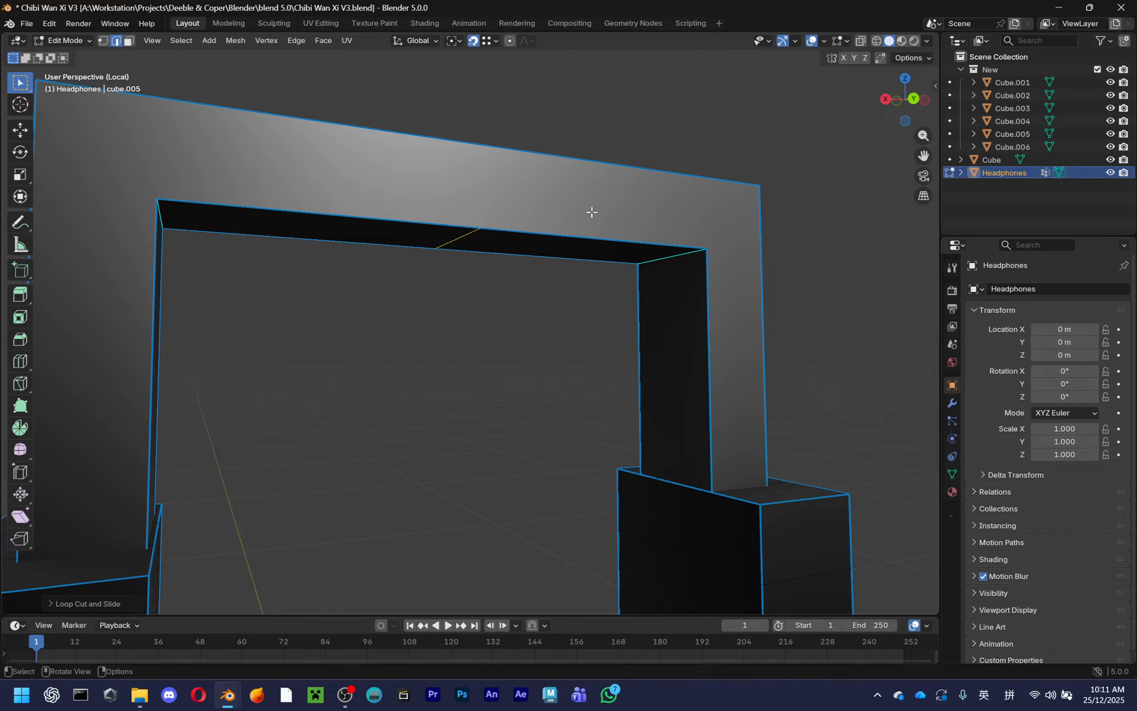
pyautogui.moveTo(592, 211); pyautogui.dragTo(564, 239, button='middle')
pyautogui.scroll(5, 549, 225)
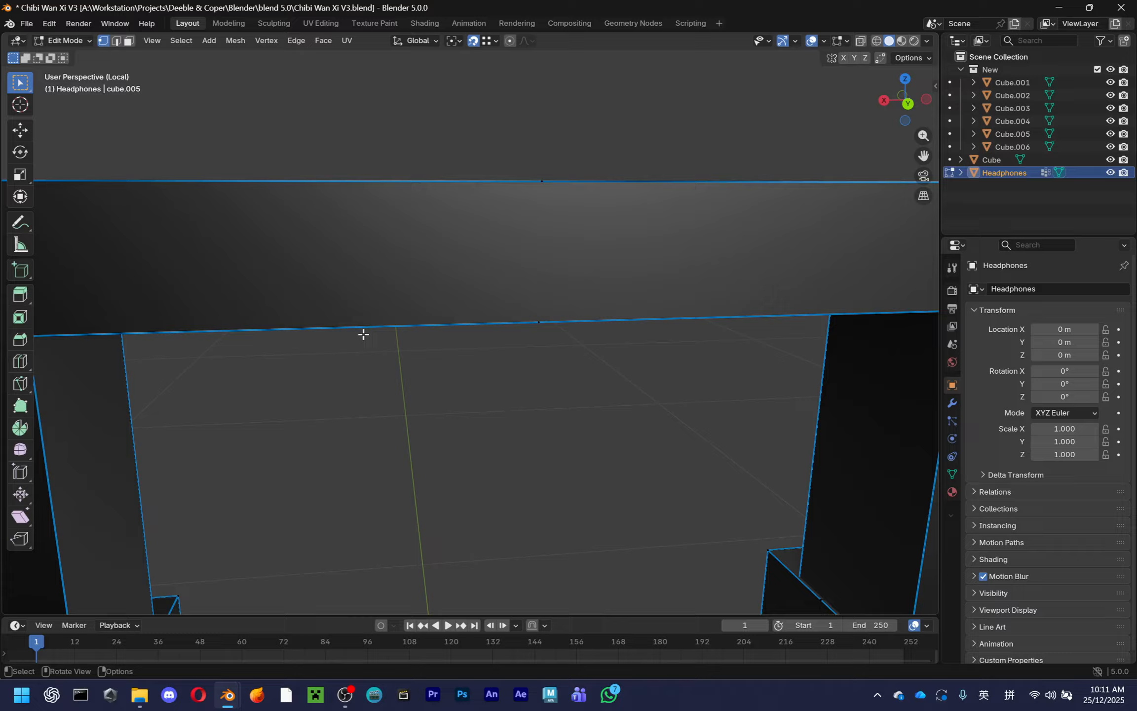
pyautogui.moveTo(424, 309); pyautogui.dragTo(454, 307, button='middle')
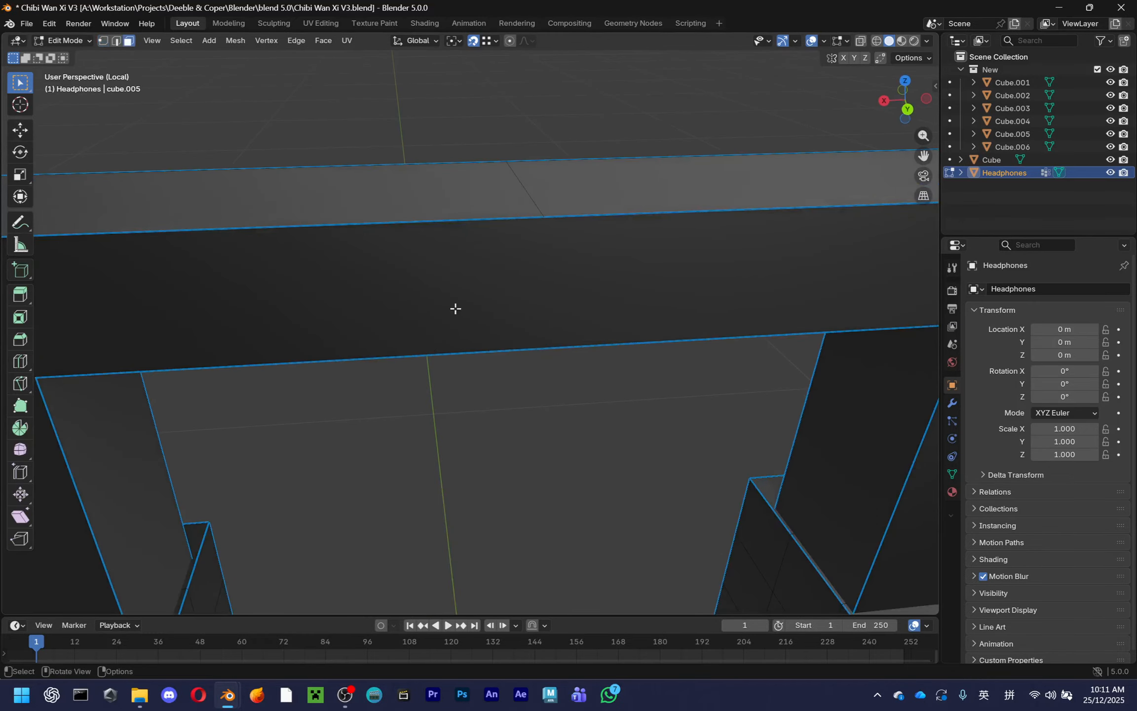
pyautogui.press('3')
pyautogui.moveTo(464, 384)
pyautogui.mouseDown(button='middle')
pyautogui.moveTo(533, 455)
pyautogui.moveTo(543, 405)
pyautogui.moveTo(529, 368)
pyautogui.moveTo(564, 381)
pyautogui.moveTo(538, 358)
pyautogui.mouseUp(button='middle')
pyautogui.press('g')
pyautogui.press('Escape')
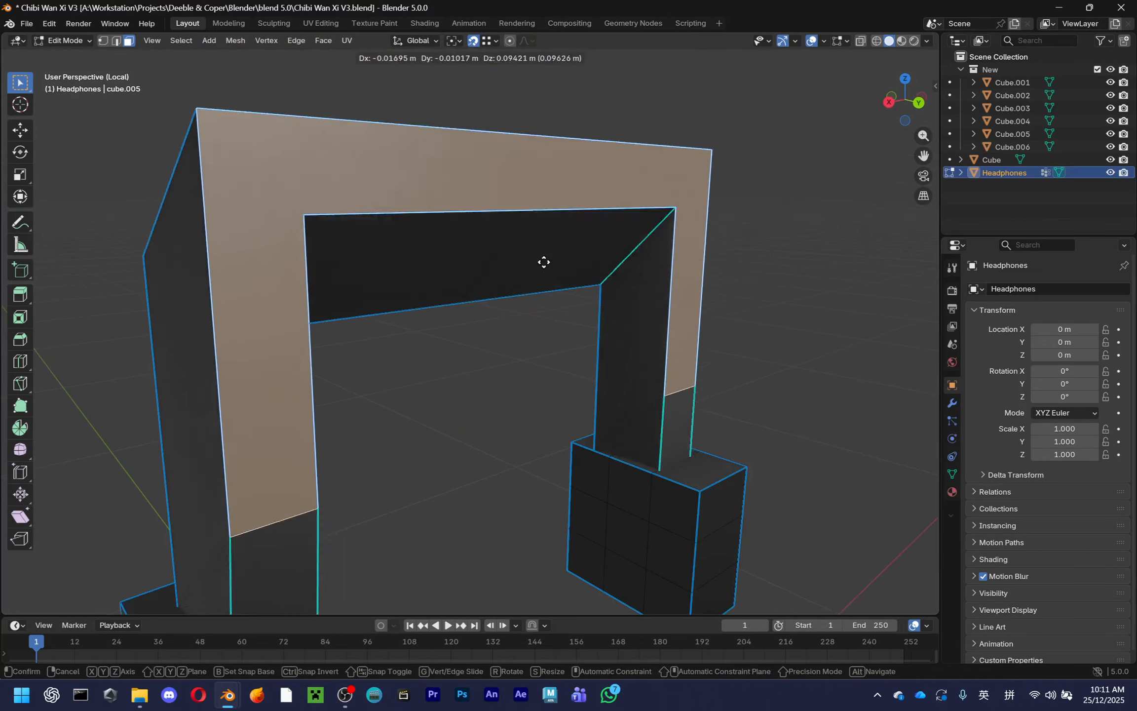
pyautogui.moveTo(543, 262); pyautogui.dragTo(537, 288, button='middle')
pyautogui.press('e')
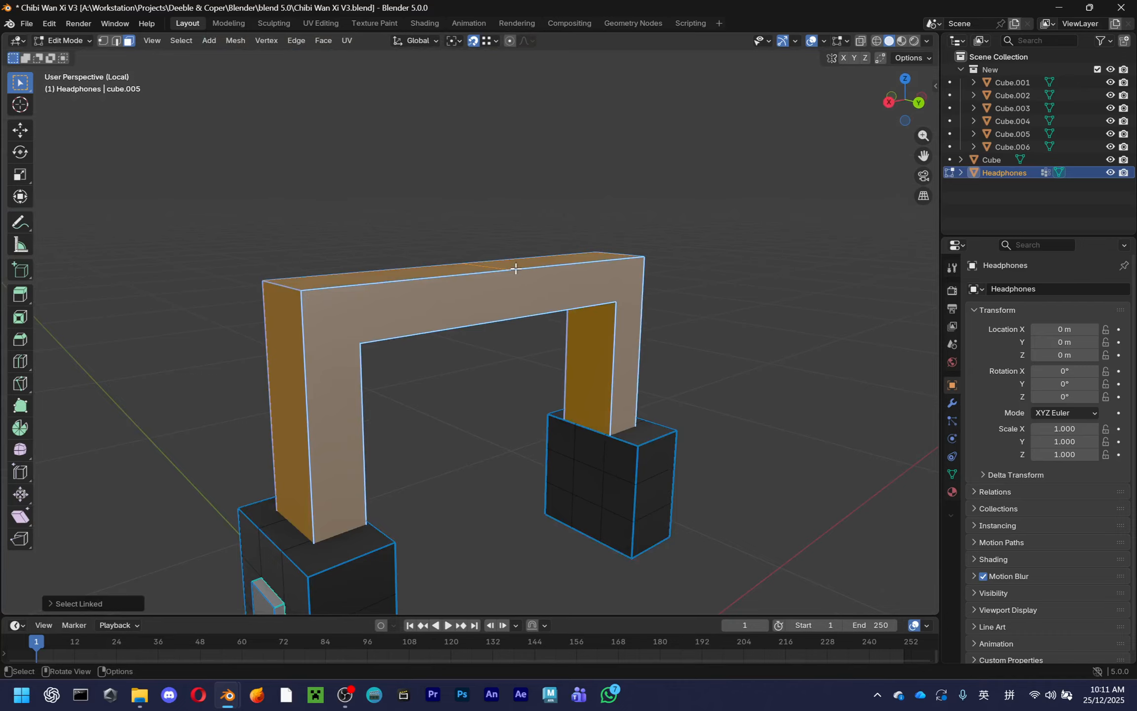
pyautogui.press('Escape')
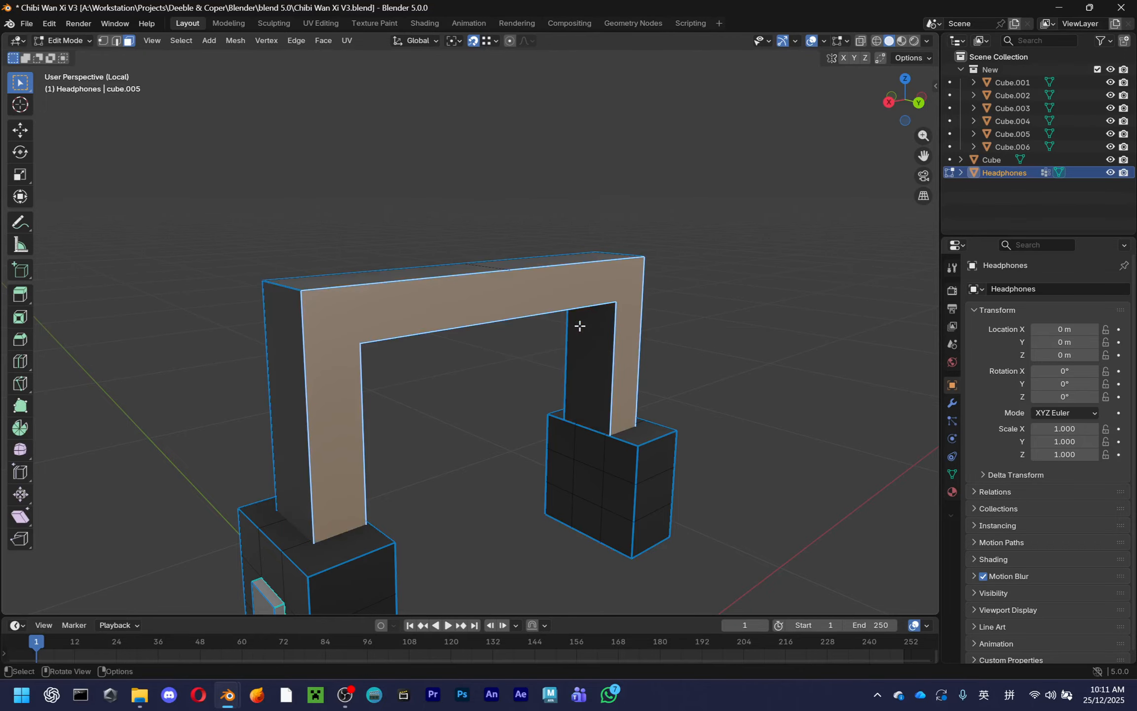
# Select the linked geometry of both ear cups and their outer pads and hide it, leaving the headband
pyautogui.click(522, 411)
pyautogui.press('l')
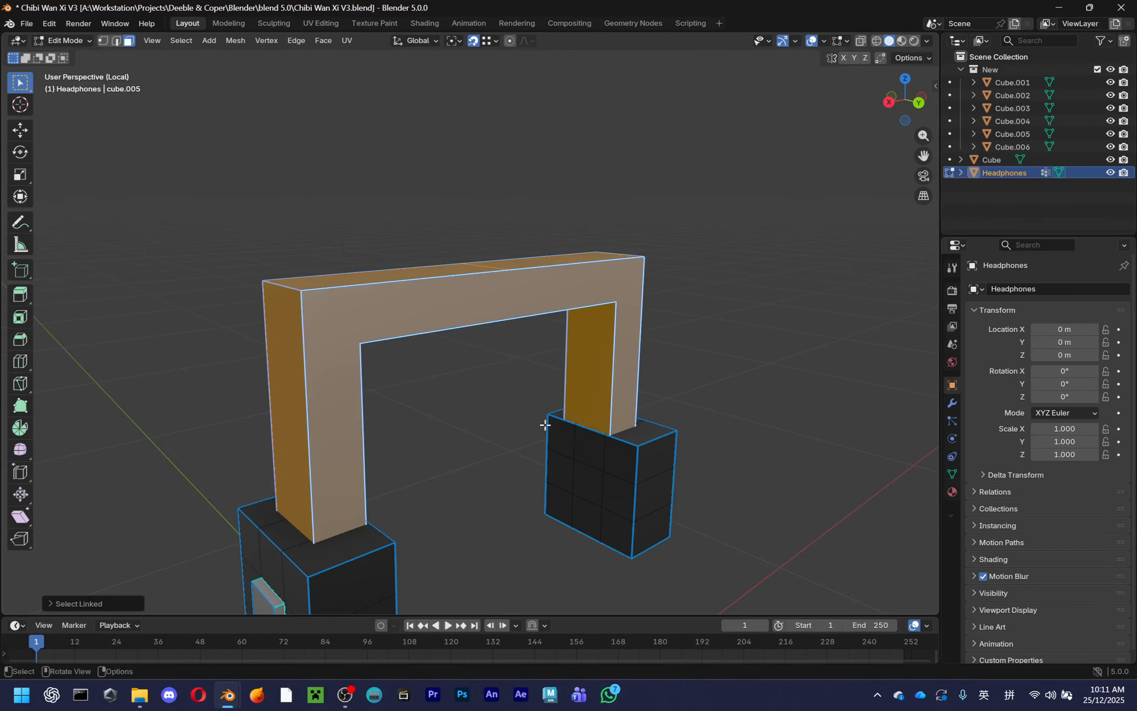
pyautogui.hotkey('alt', 'a')
pyautogui.press('l')
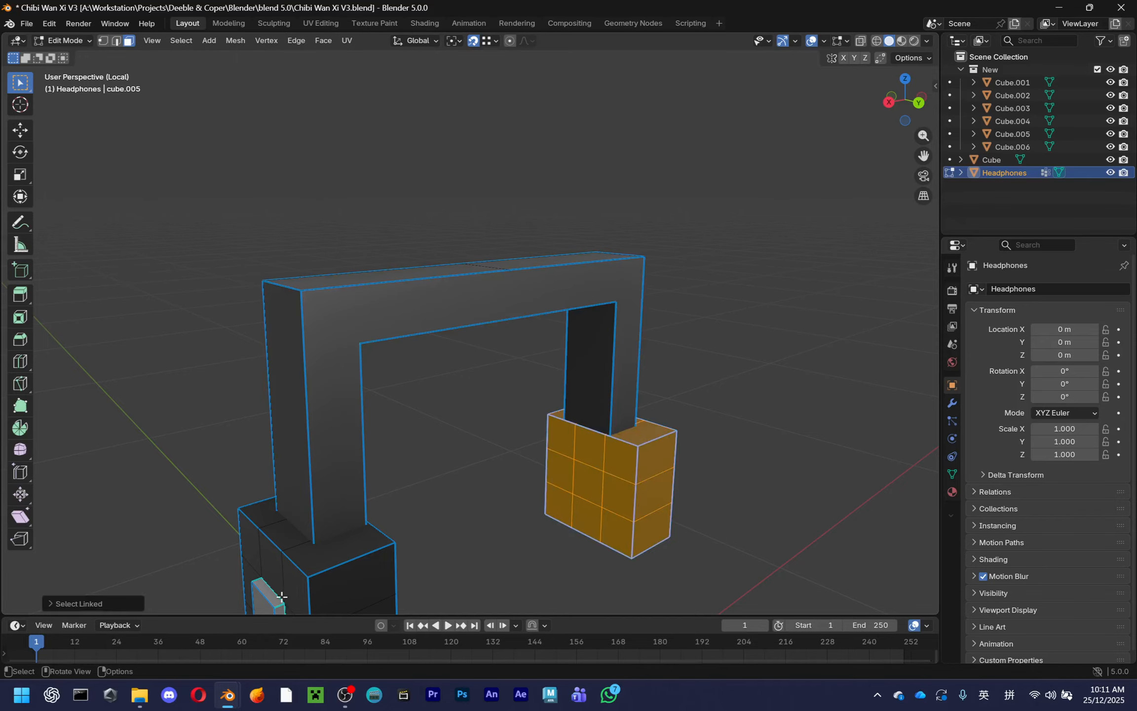
pyautogui.press('l')
pyautogui.press('h')
pyautogui.scroll(-4, 472, 471)
pyautogui.moveTo(408, 457); pyautogui.dragTo(434, 471, button='middle')
pyautogui.scroll(5, 508, 409)
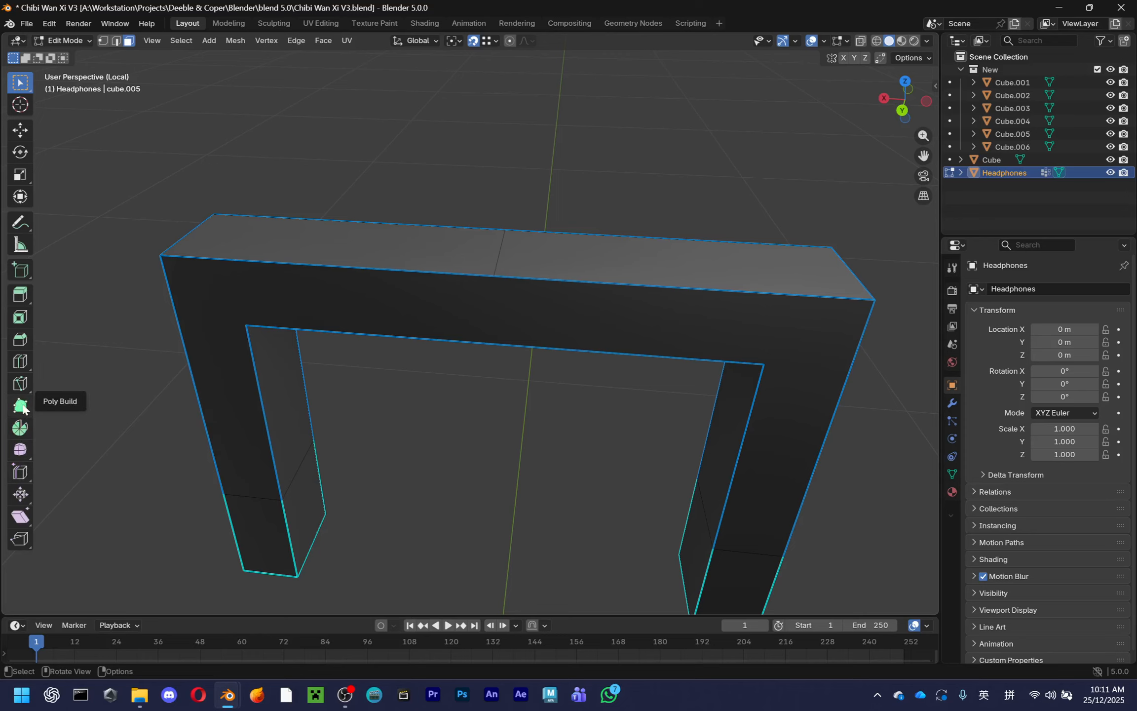
# Knife-cut the headband's +Y face at its middle, joining the ends of the top and underside cuts
pyautogui.click(21, 384)
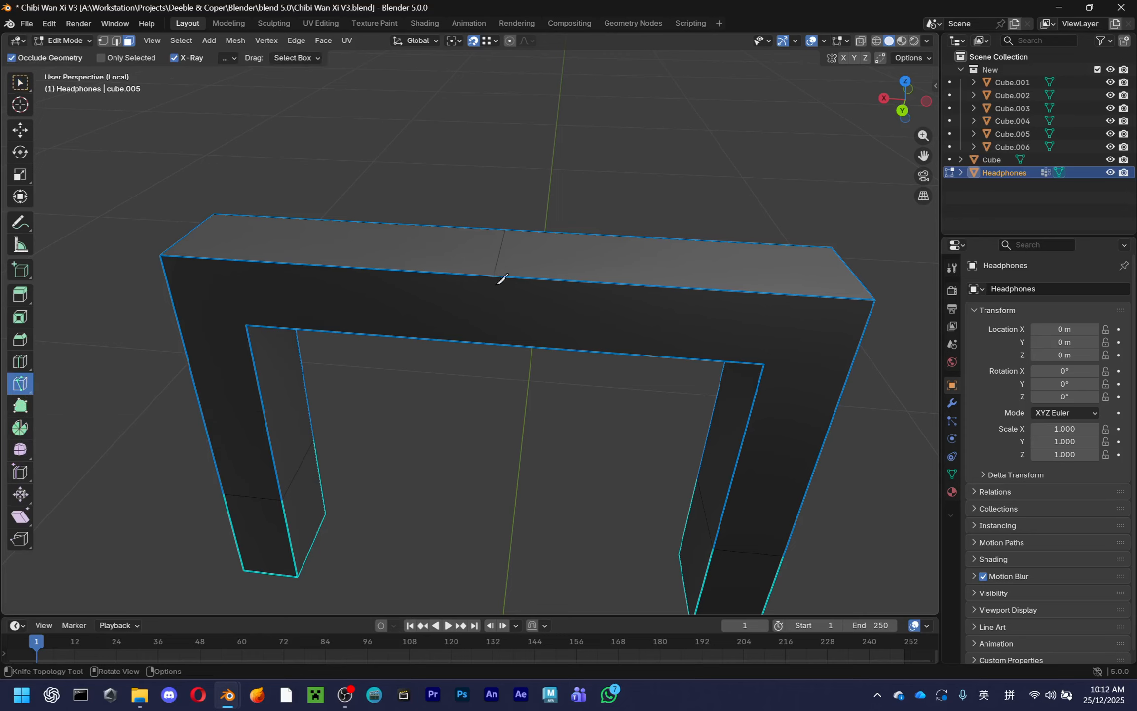
pyautogui.scroll(3, 502, 279)
pyautogui.click(487, 41)
pyautogui.click(487, 42)
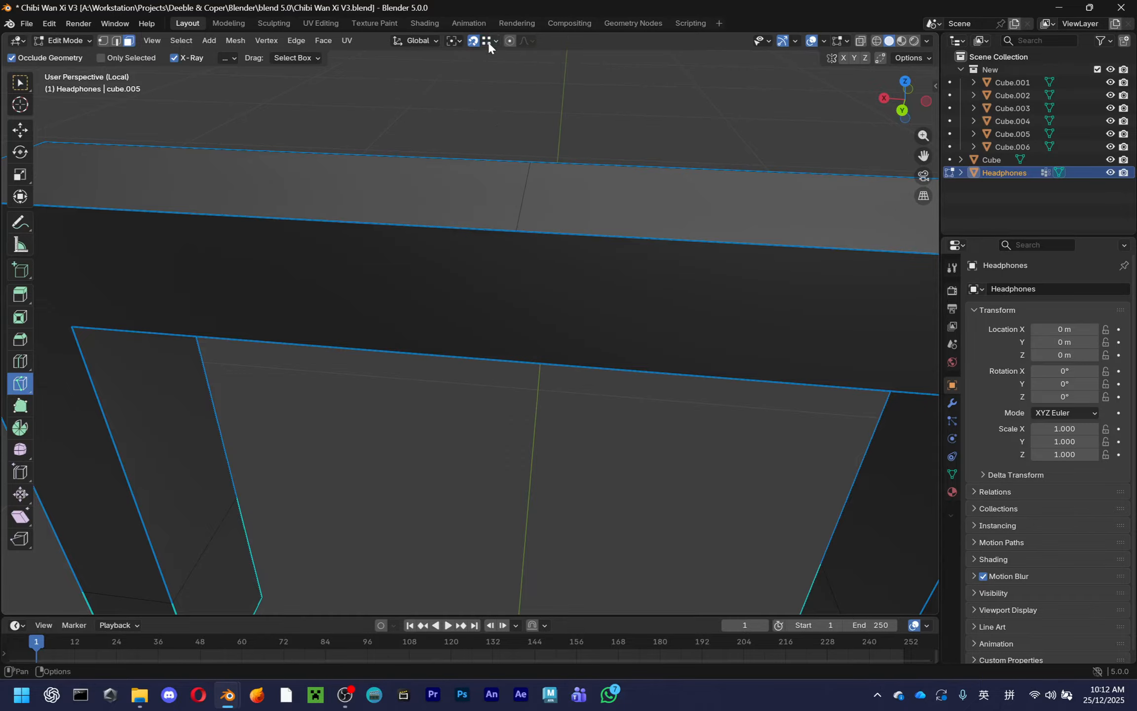
pyautogui.click(517, 231)
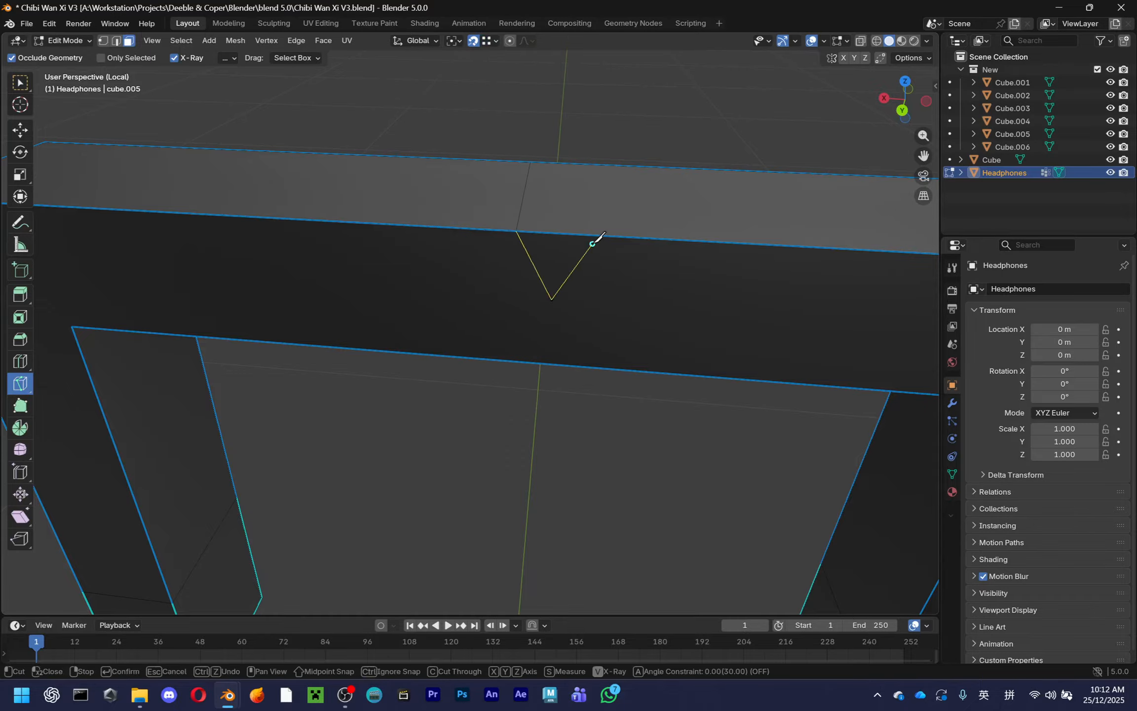
pyautogui.press('Escape')
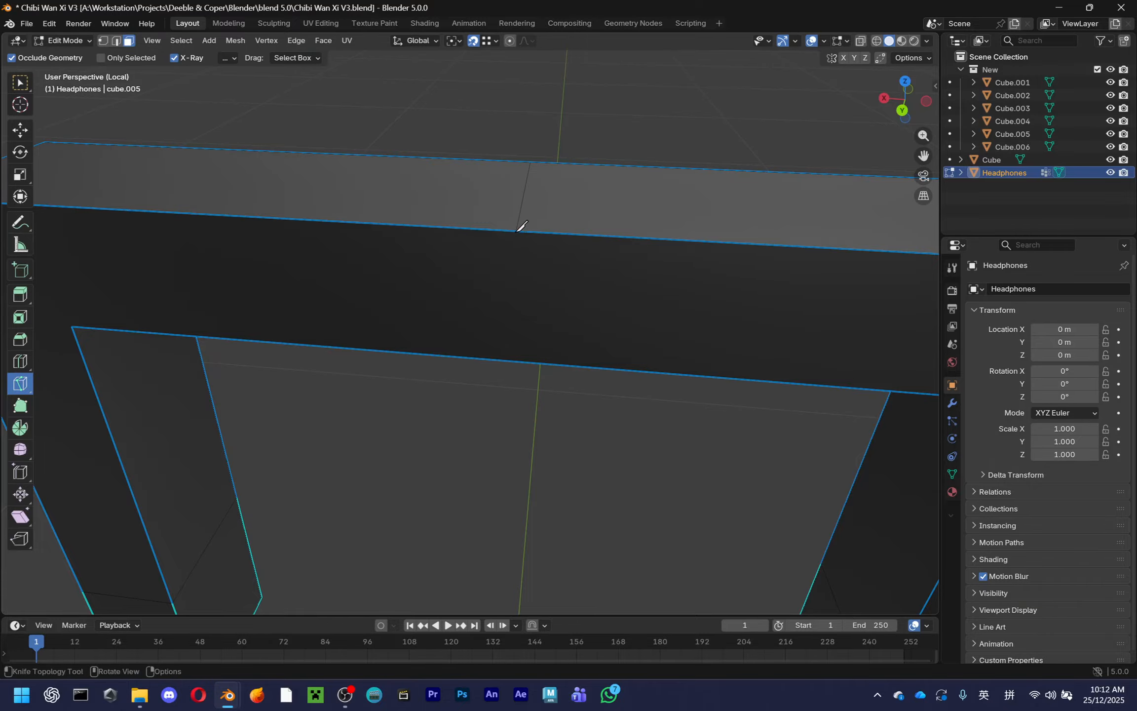
pyautogui.click(511, 361)
pyautogui.moveTo(512, 361); pyautogui.dragTo(611, 247, button='middle')
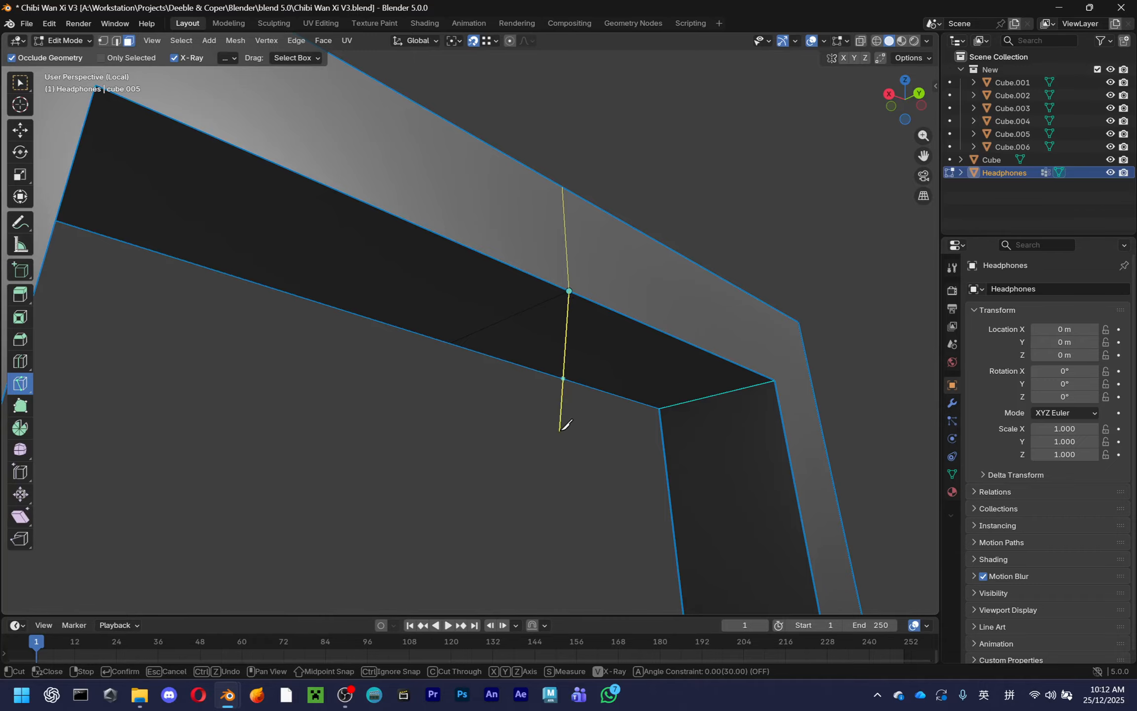
pyautogui.press('Return')
# Knife-cut the headband's -Y face at its middle, joining the ends of the underside and top cuts
pyautogui.moveTo(566, 424); pyautogui.dragTo(485, 267, button='middle')
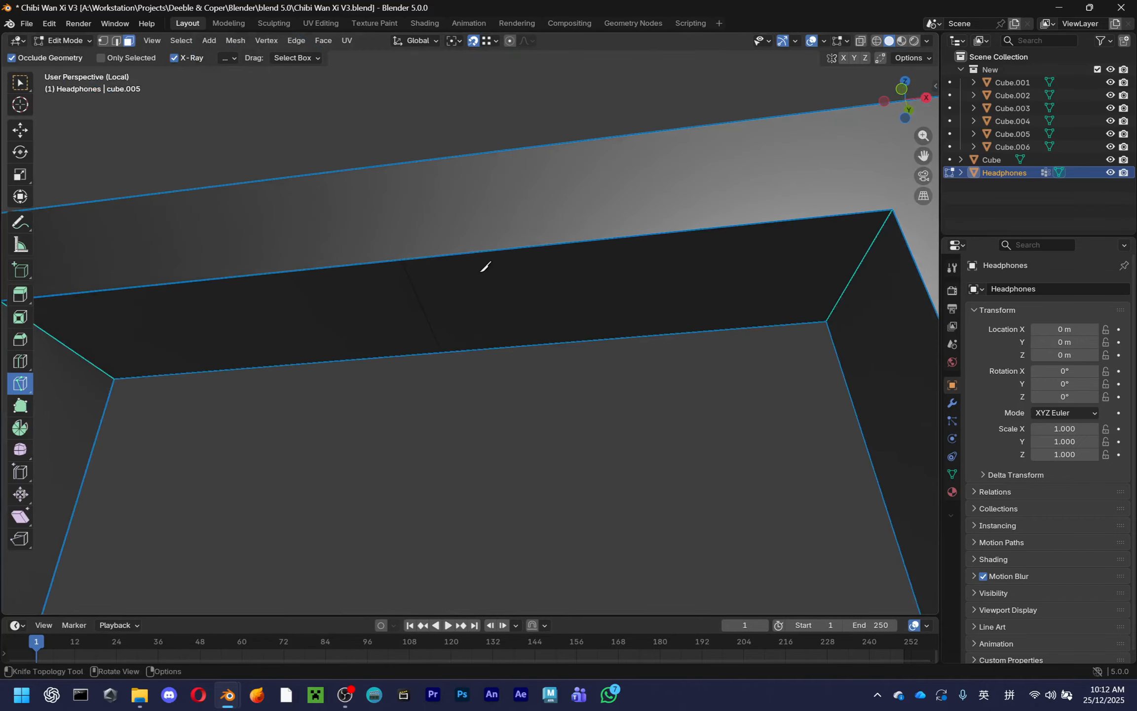
pyautogui.click(402, 257)
pyautogui.moveTo(419, 241); pyautogui.dragTo(430, 311, button='middle')
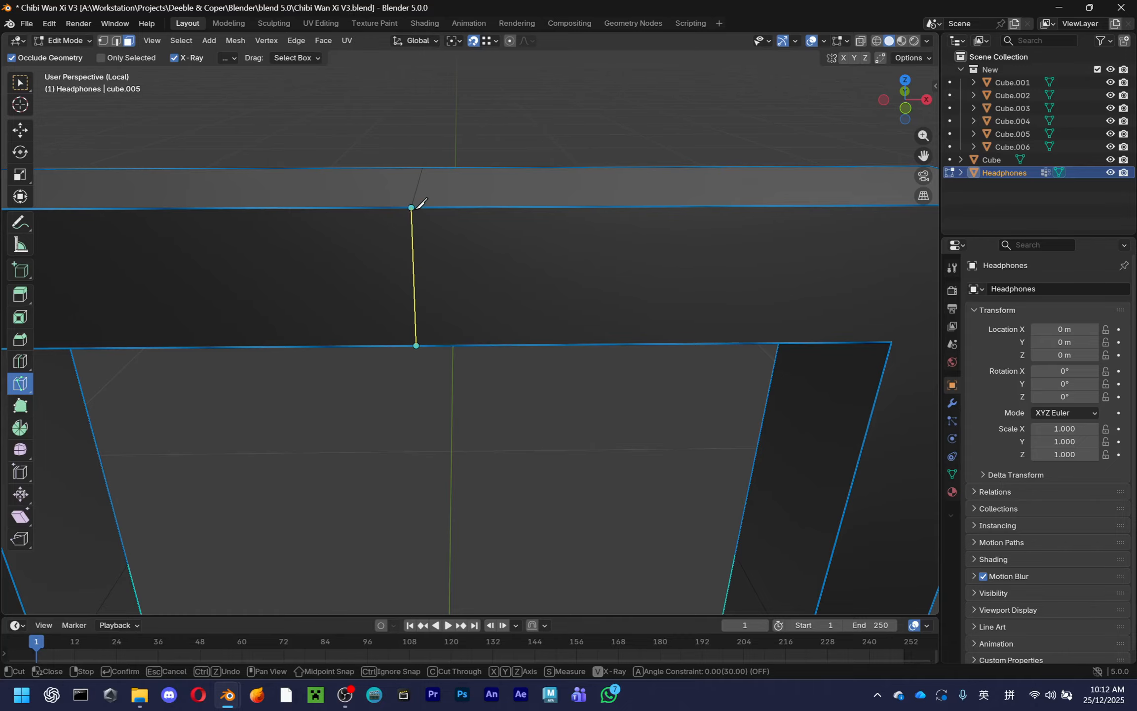
pyautogui.press('Return')
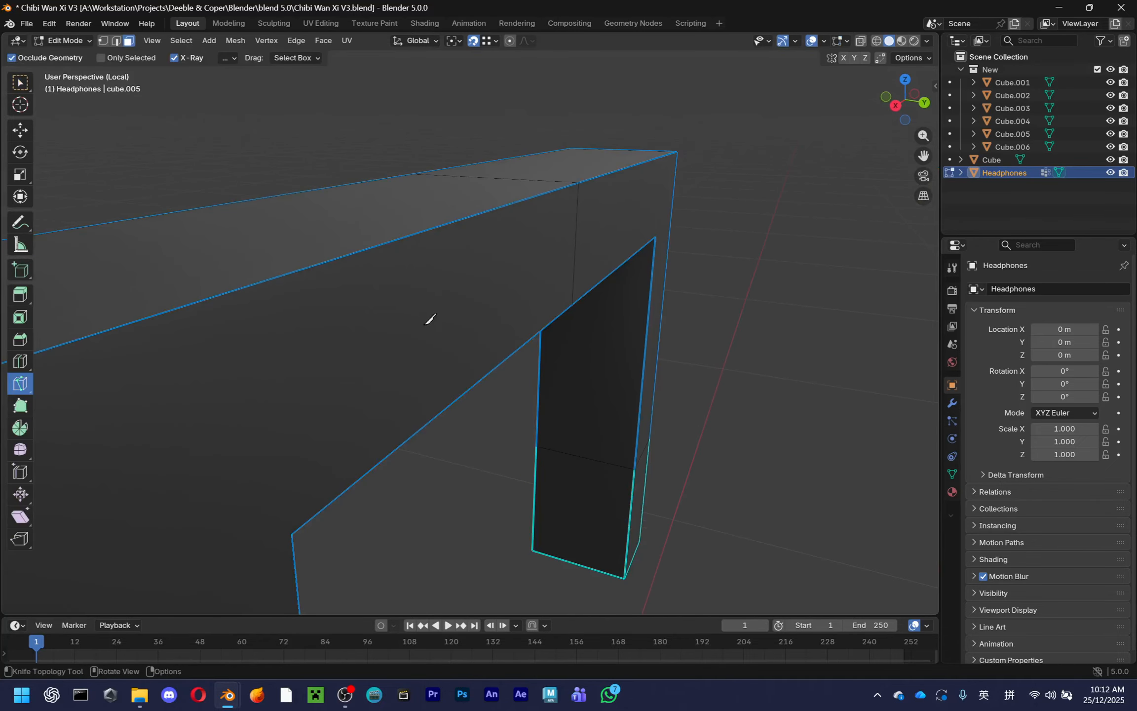
pyautogui.moveTo(432, 317); pyautogui.dragTo(524, 425, button='middle')
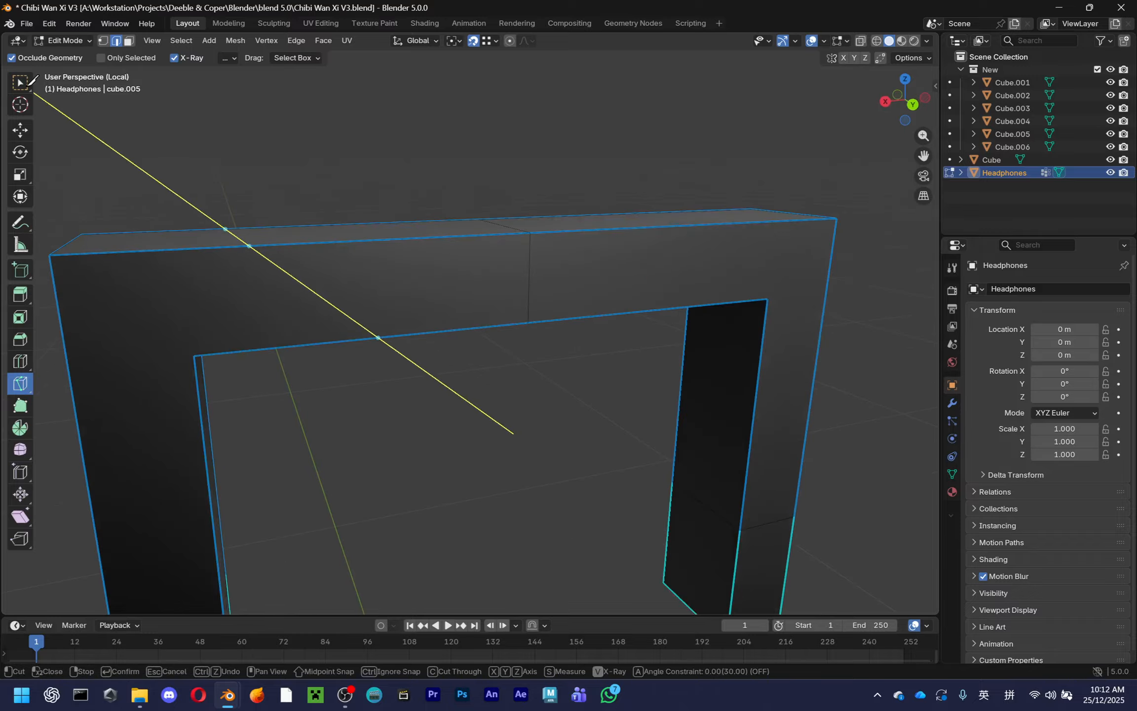
pyautogui.press('Escape')
pyautogui.press('w')
pyautogui.moveTo(574, 474); pyautogui.dragTo(552, 490, button='middle')
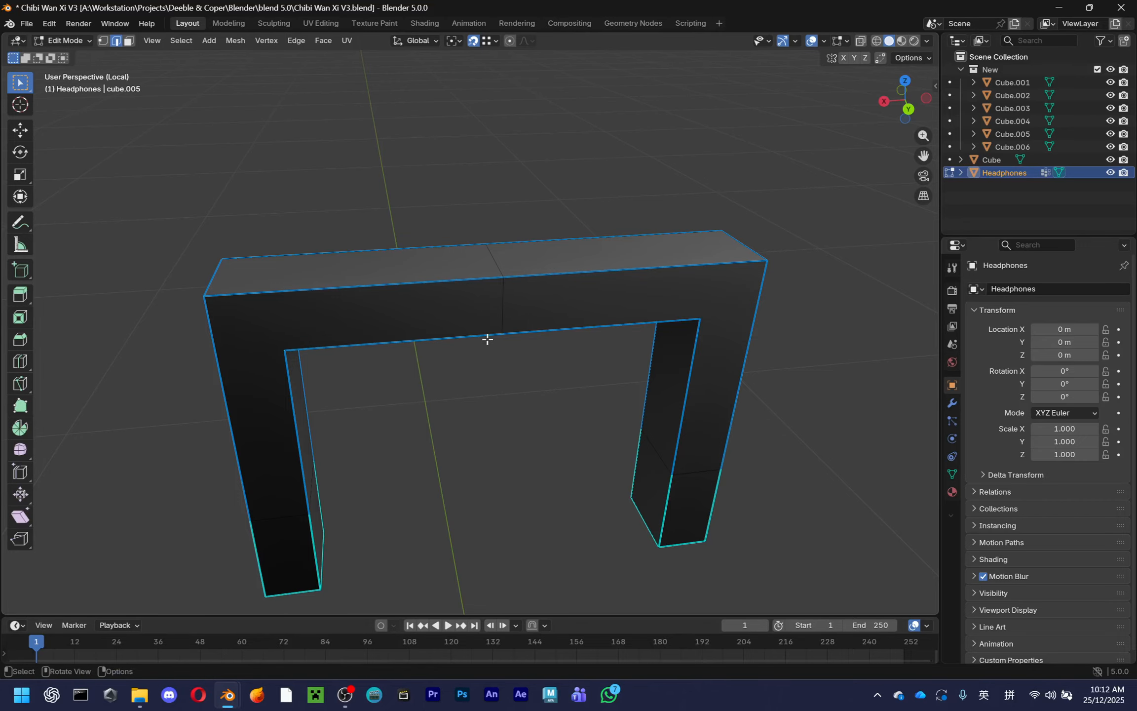
# Select the linked -X half of the headband and delete its faces
pyautogui.scroll(-3, 487, 339)
pyautogui.press('3')
pyautogui.press('l')
pyautogui.press('x')
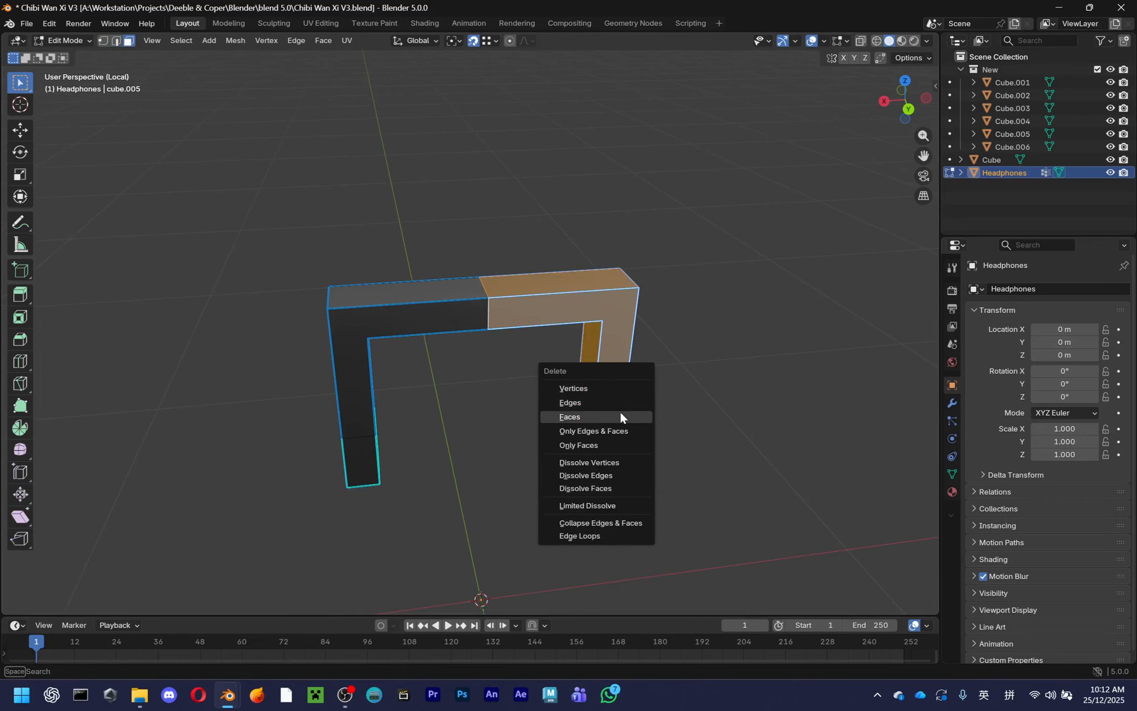
pyautogui.moveTo(620, 415); pyautogui.dragTo(845, 115, button='middle')
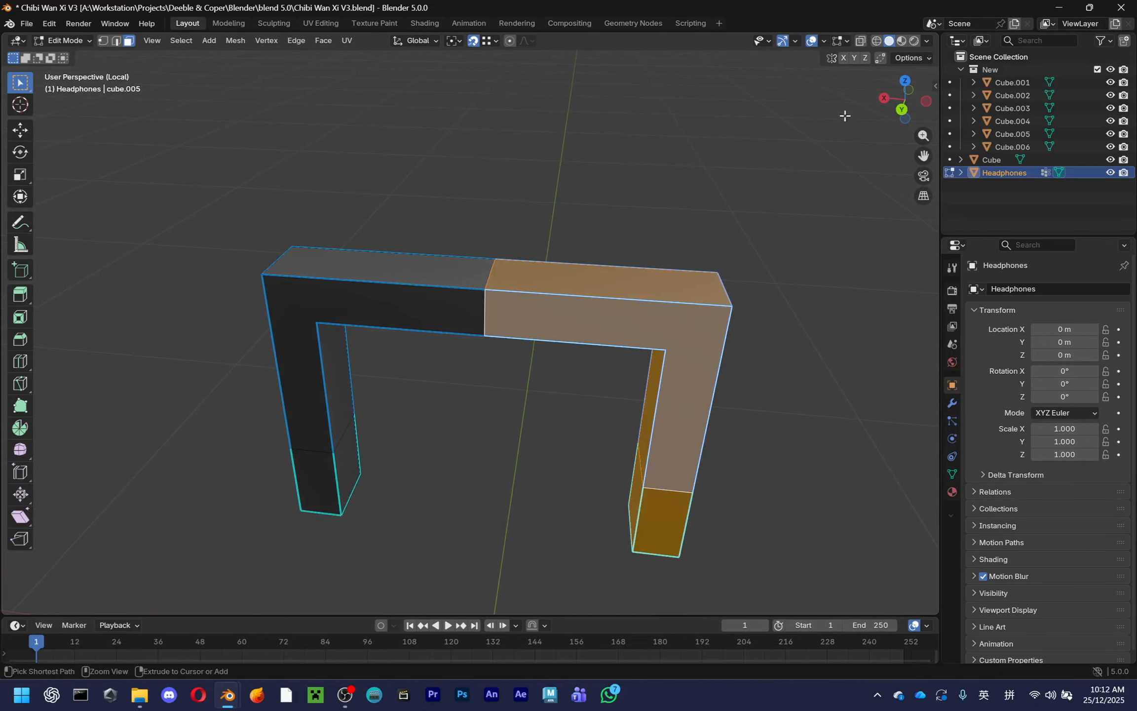
pyautogui.click(861, 40)
pyautogui.click(606, 160)
pyautogui.press('l')
pyautogui.press('x')
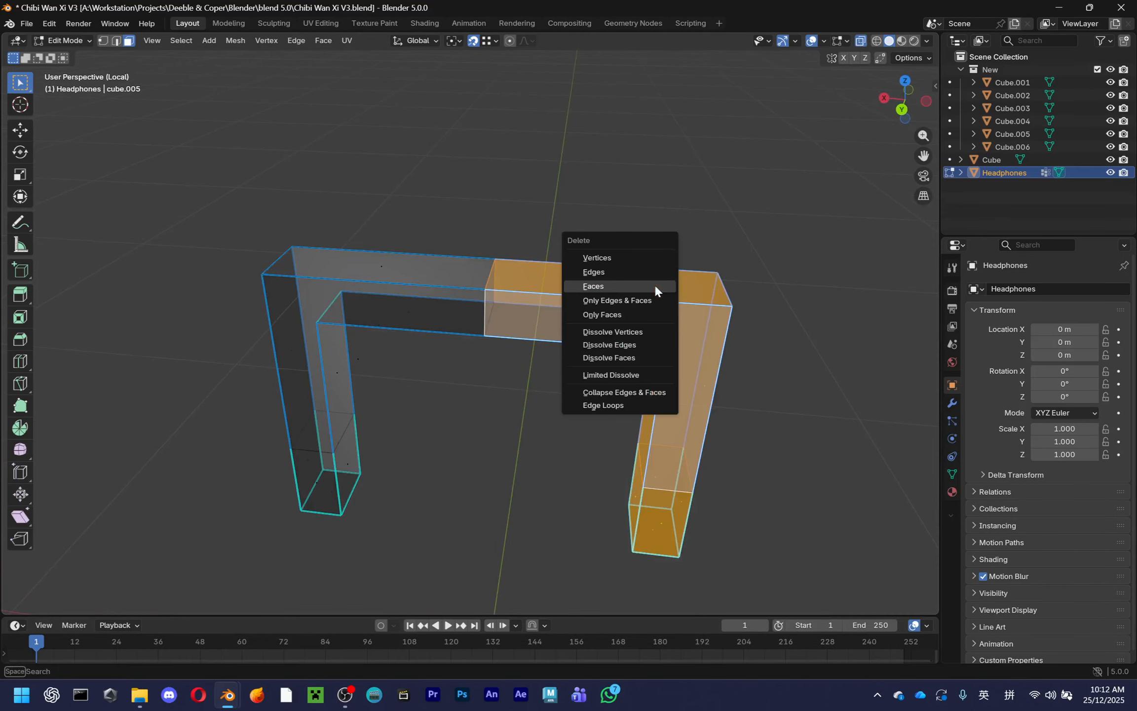
pyautogui.click(655, 286)
pyautogui.hotkey('ctrl', 'z')
pyautogui.press('x')
pyautogui.click(628, 328)
pyautogui.click(860, 40)
pyautogui.press('Tab')
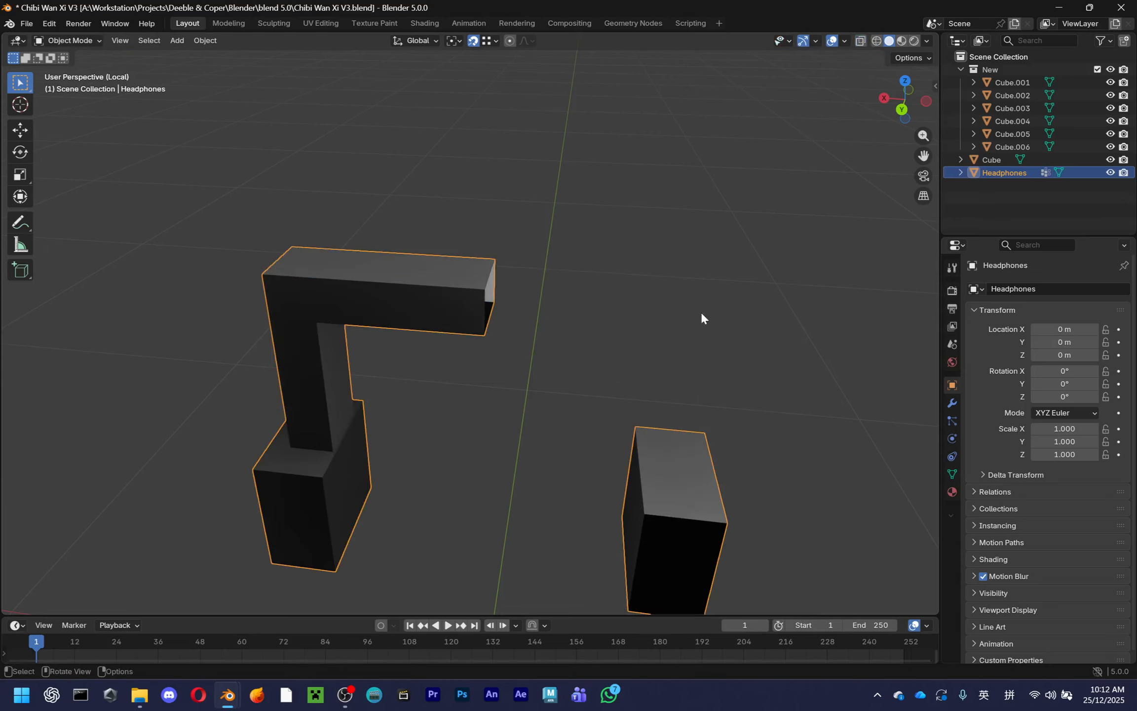
# Leave the headphones' local view to show the whole character and save the file
pyautogui.click(636, 327)
pyautogui.click(664, 460)
pyautogui.scroll(-4, 657, 459)
pyautogui.press('/')
pyautogui.scroll(4, 681, 479)
pyautogui.click(757, 397)
pyautogui.click(520, 340)
pyautogui.hotkey('ctrl', 's')
# Reveal the hidden ear cup geometry in the headphones mesh and isolate the headphones in local view for editing
pyautogui.moveTo(497, 364); pyautogui.dragTo(656, 435, button='middle')
pyautogui.press('Tab')
pyautogui.press('Tab')
pyautogui.press('Tab')
pyautogui.press('Tab')
pyautogui.press('Tab')
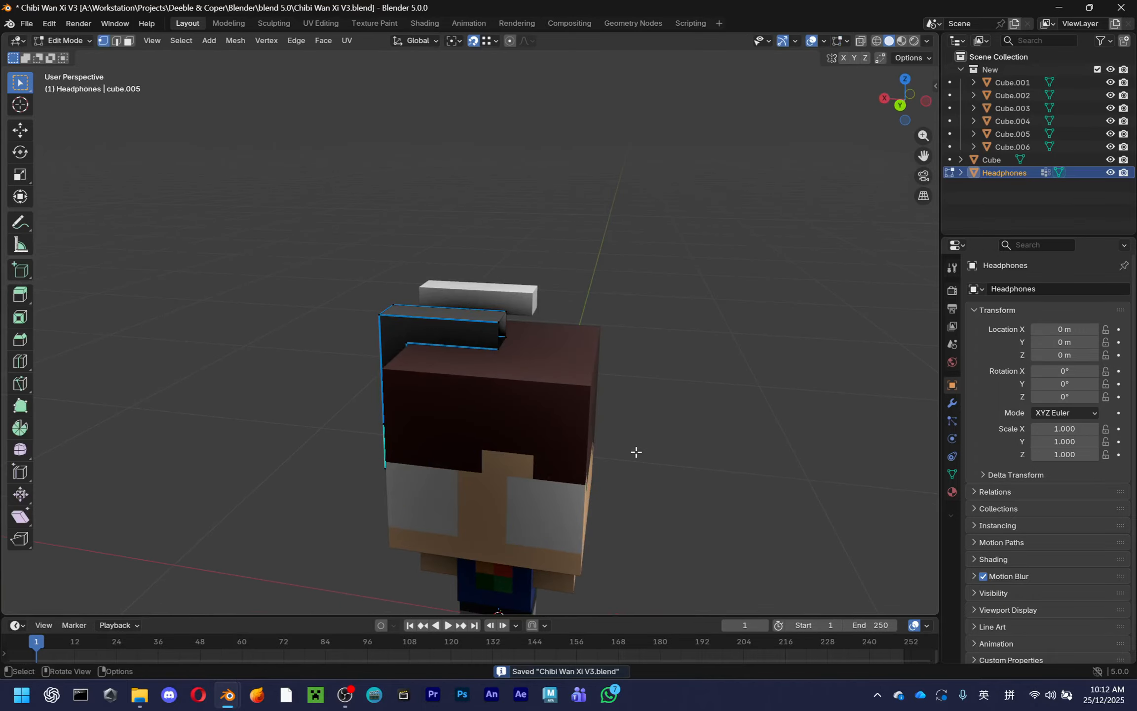
pyautogui.hotkey('alt', 'h')
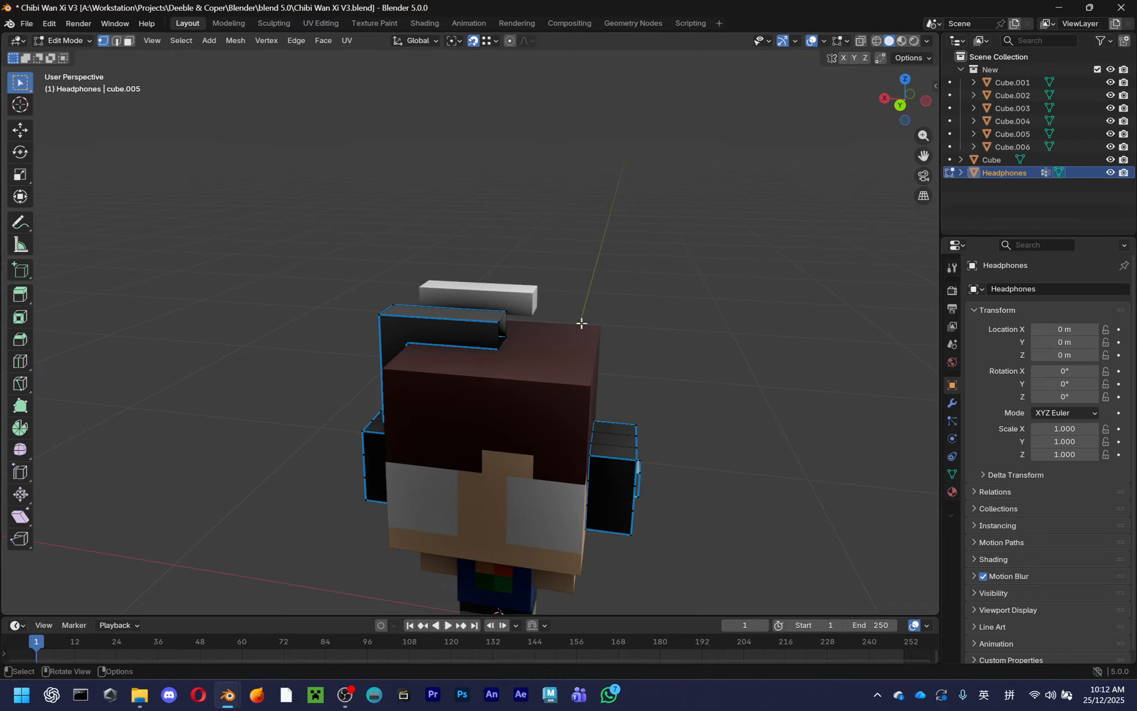
pyautogui.press('Tab')
pyautogui.press('KP_Divide')
pyautogui.press('Tab')
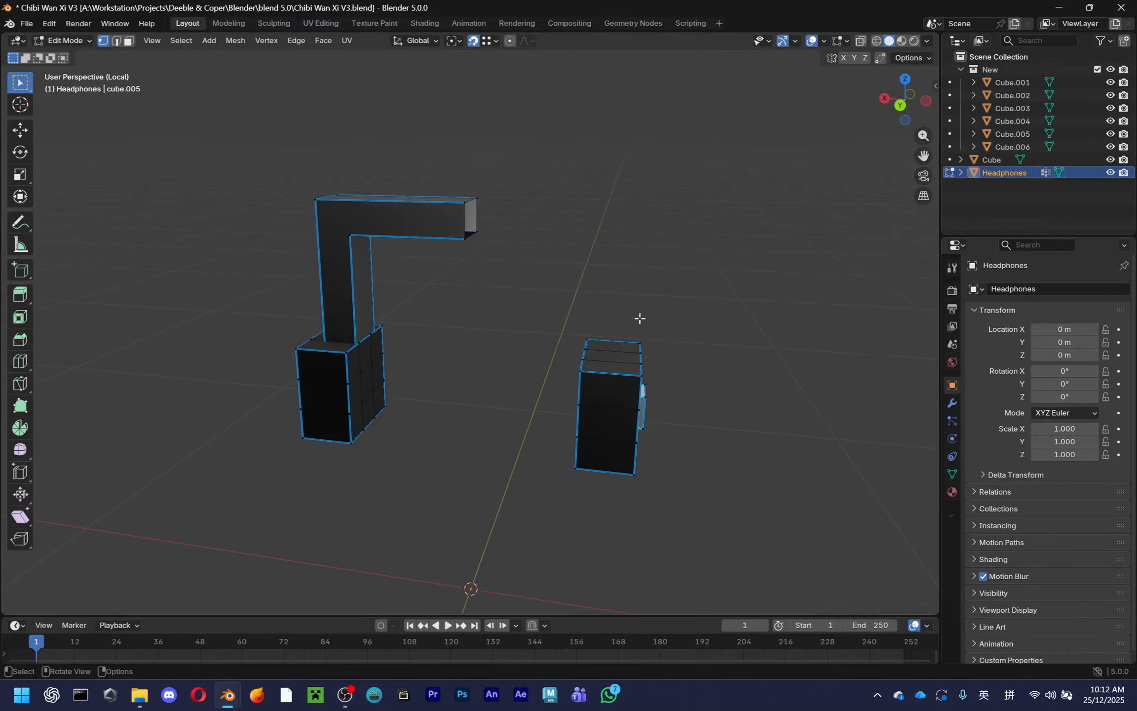
# With X-ray on, select the whole -X ear cup with its outer pad and delete its faces
pyautogui.press('3')
pyautogui.moveTo(514, 255); pyautogui.dragTo(792, 614)
pyautogui.press('x')
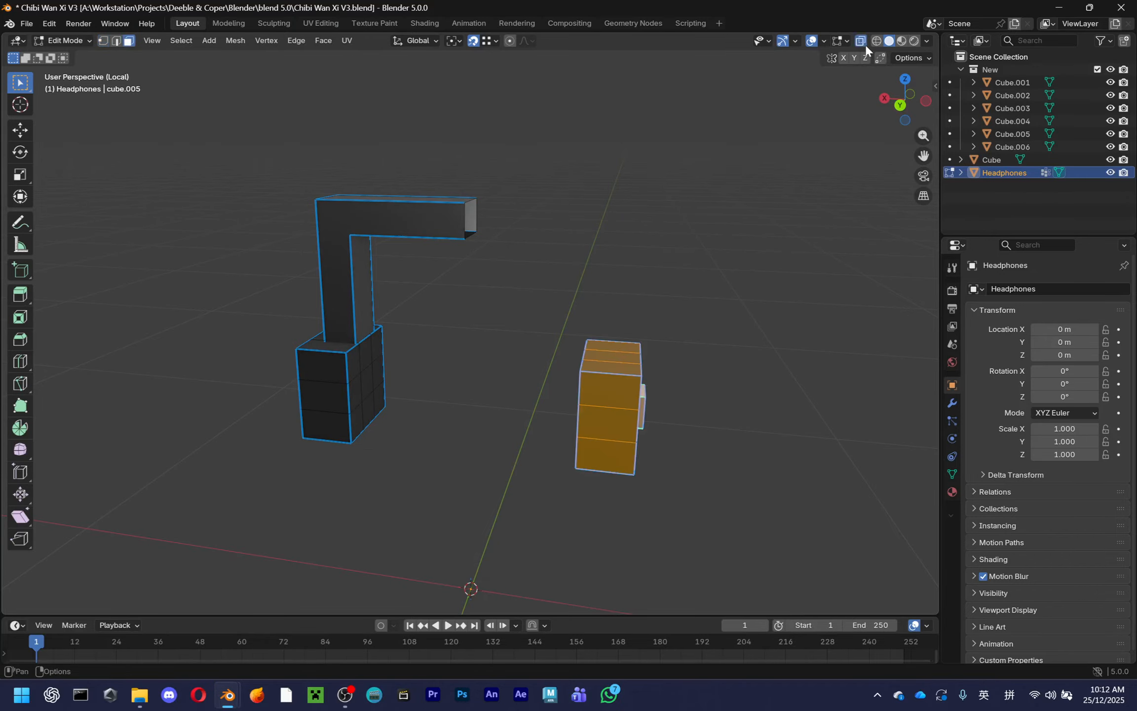
pyautogui.click(865, 44)
pyautogui.press('x')
pyautogui.moveTo(639, 369); pyautogui.dragTo(684, 364, button='middle')
pyautogui.press('Tab')
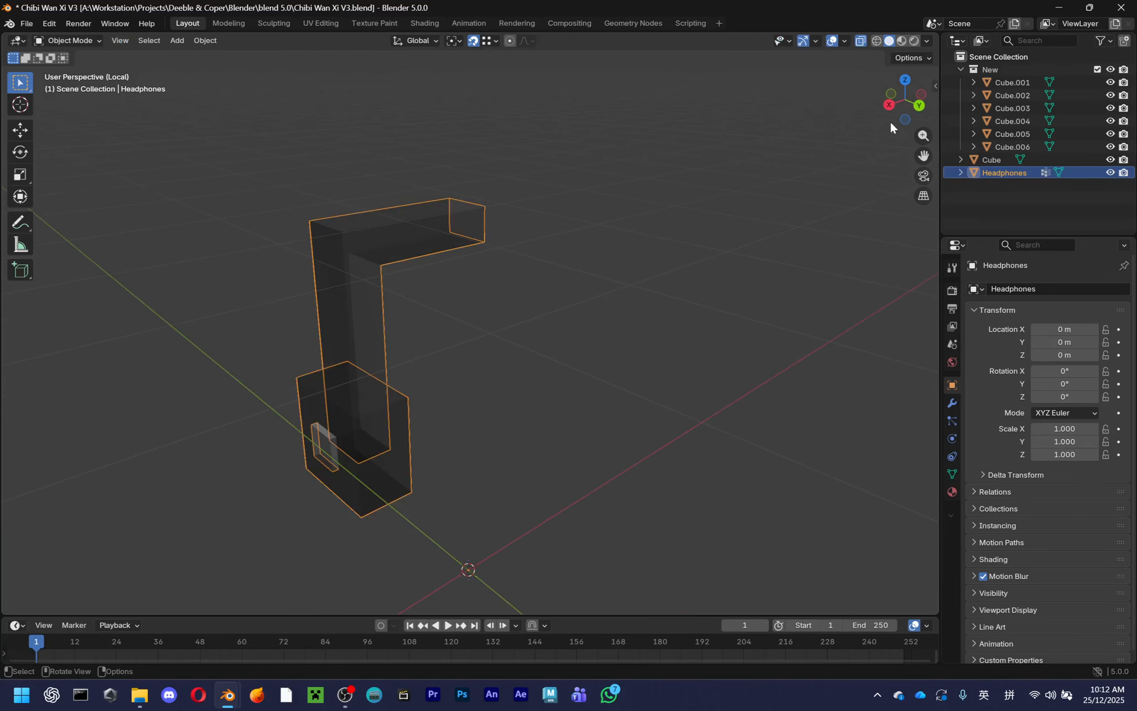
# Examine the remaining half of the headphones from the right side to check how headband, ear cup and pad line up
pyautogui.click(890, 105)
pyautogui.scroll(3, 660, 377)
pyautogui.click(660, 376)
pyautogui.click(504, 304)
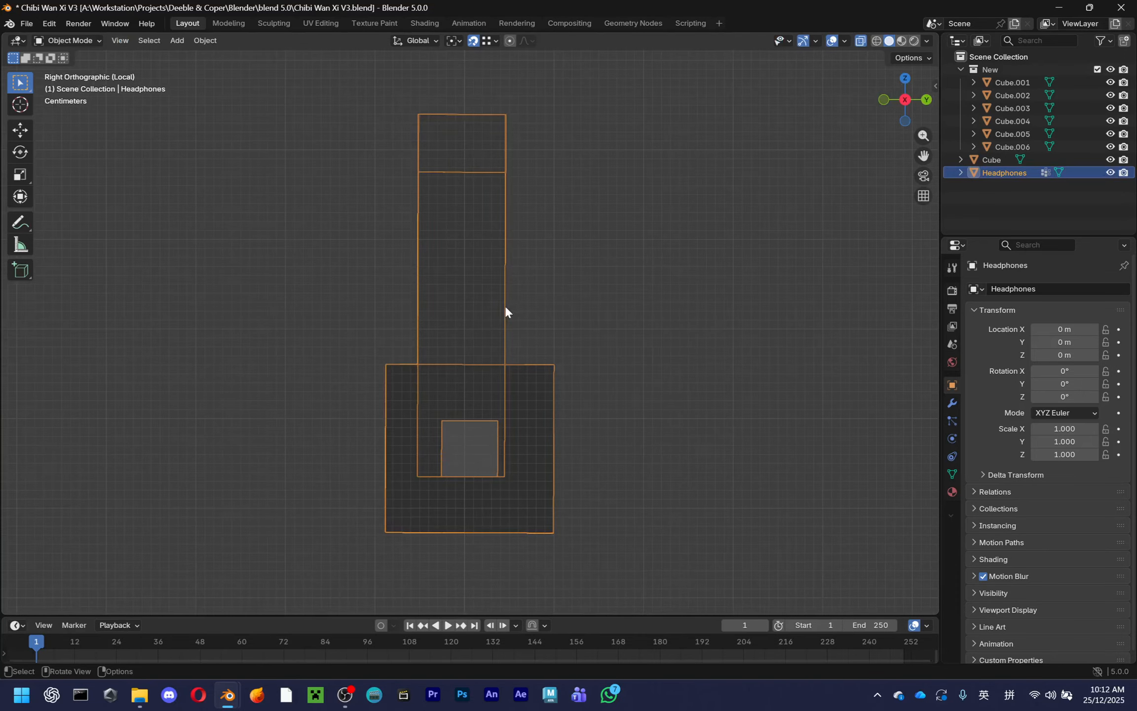
pyautogui.moveTo(508, 318)
pyautogui.mouseDown(button='middle')
pyautogui.moveTo(504, 343)
pyautogui.moveTo(507, 330)
pyautogui.mouseUp(button='middle')
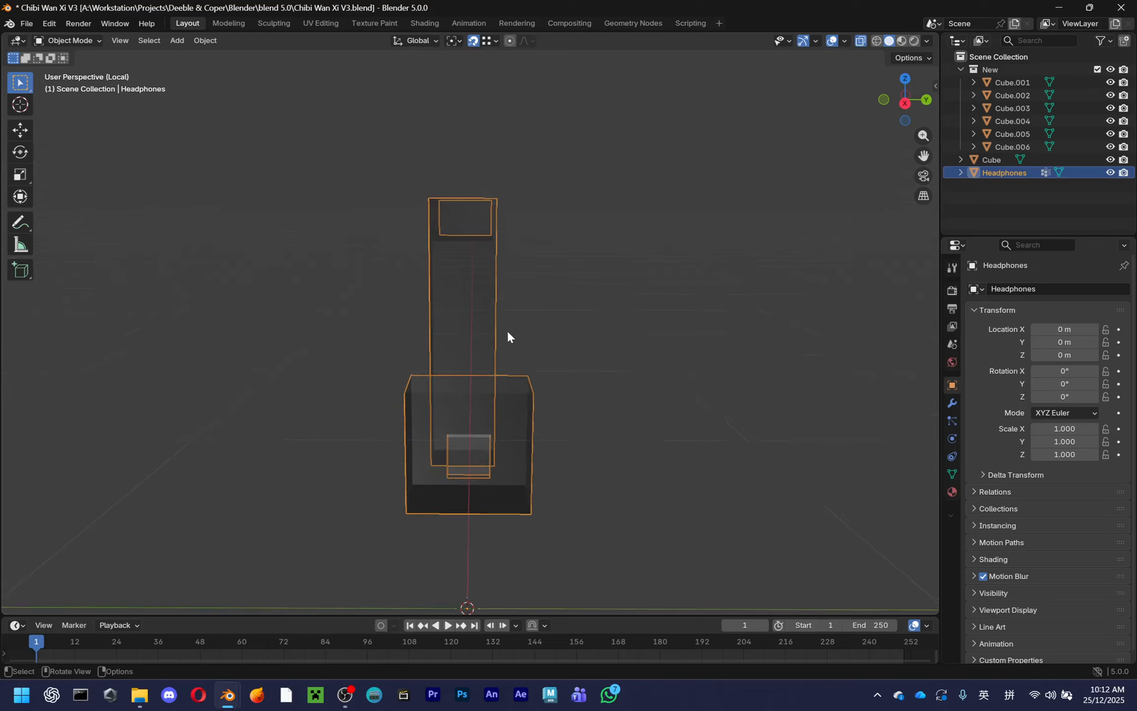
pyautogui.click(906, 103)
pyautogui.scroll(5, 590, 439)
pyautogui.scroll(-3, 591, 445)
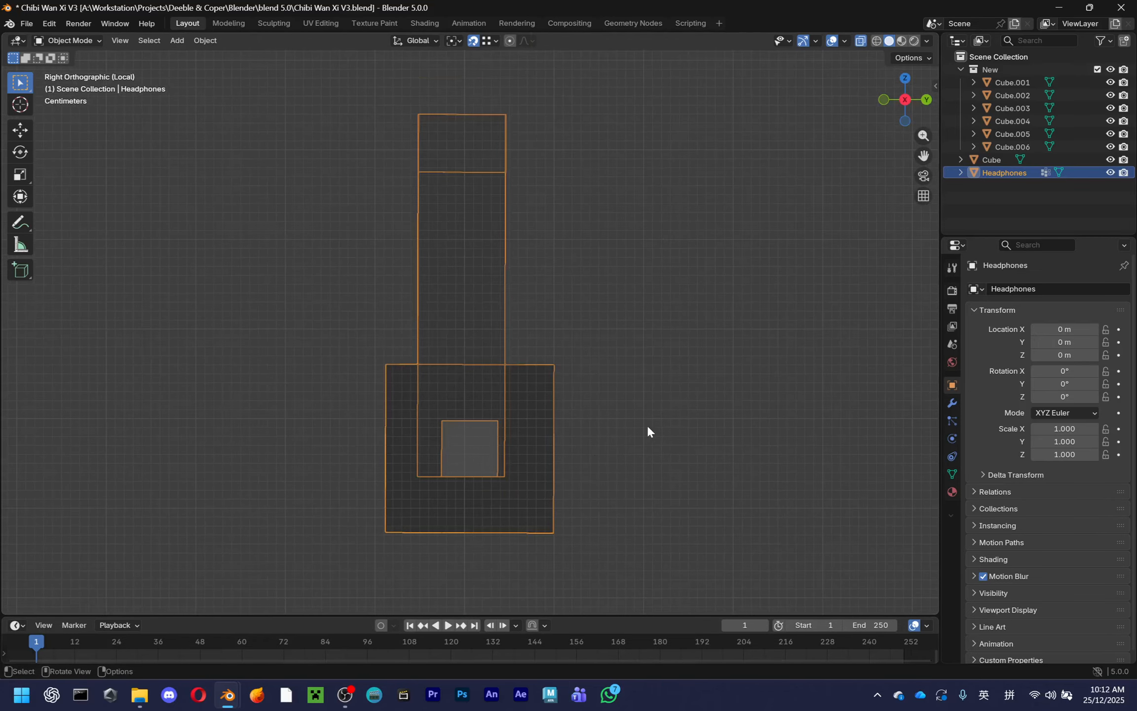
pyautogui.moveTo(905, 122); pyautogui.dragTo(703, 319)
pyautogui.scroll(-3, 702, 320)
# Undo the deletions of the -X ear cup and the -X half of the headband
pyautogui.press('Tab')
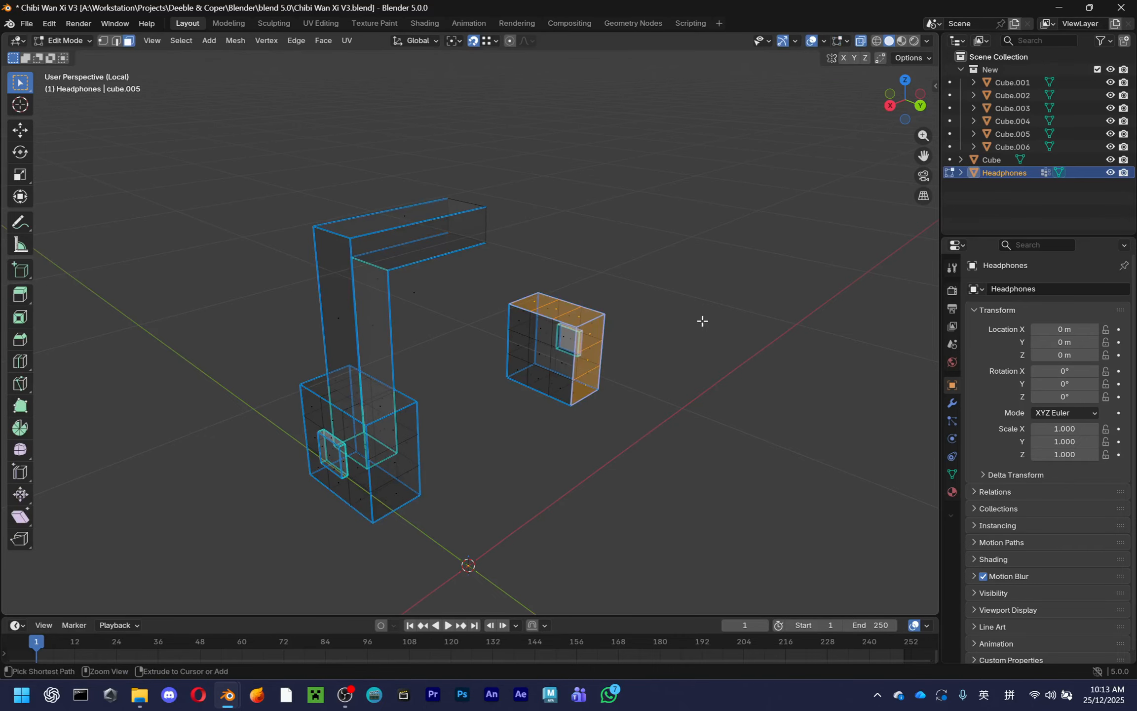
pyautogui.press('l')
pyautogui.hotkey('alt', 'a')
pyautogui.press('KP_Divide')
pyautogui.press('Tab')
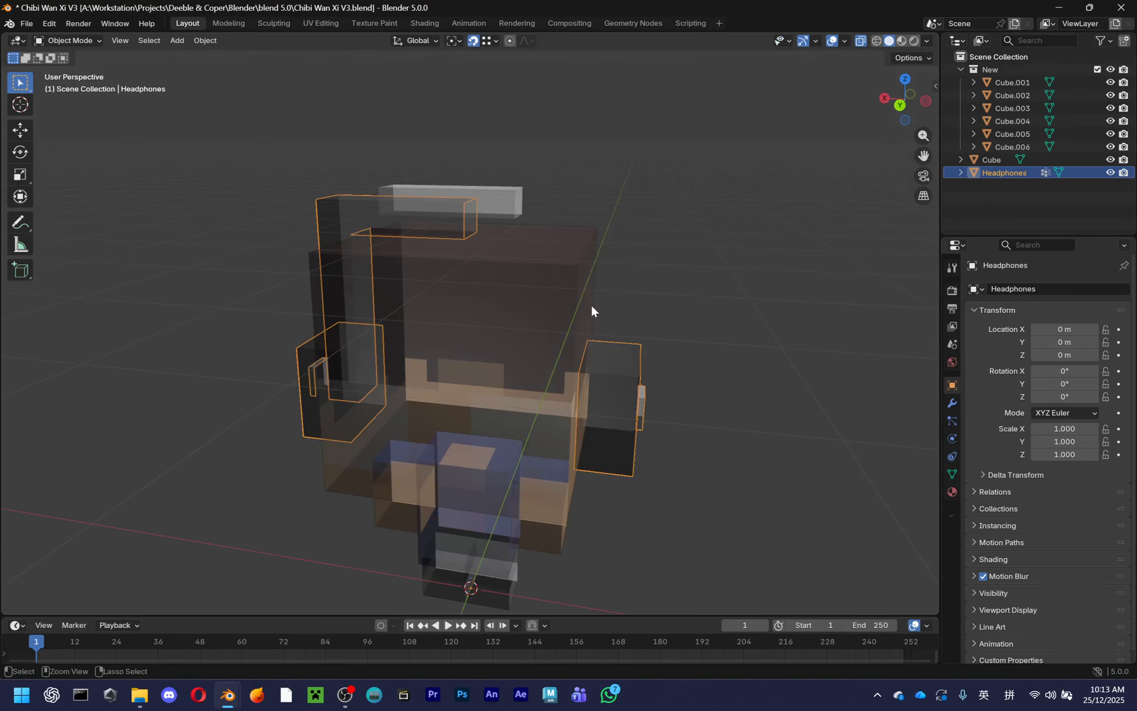
pyautogui.press('Tab')
pyautogui.press('Tab')
pyautogui.press('Tab')
pyautogui.press('l')
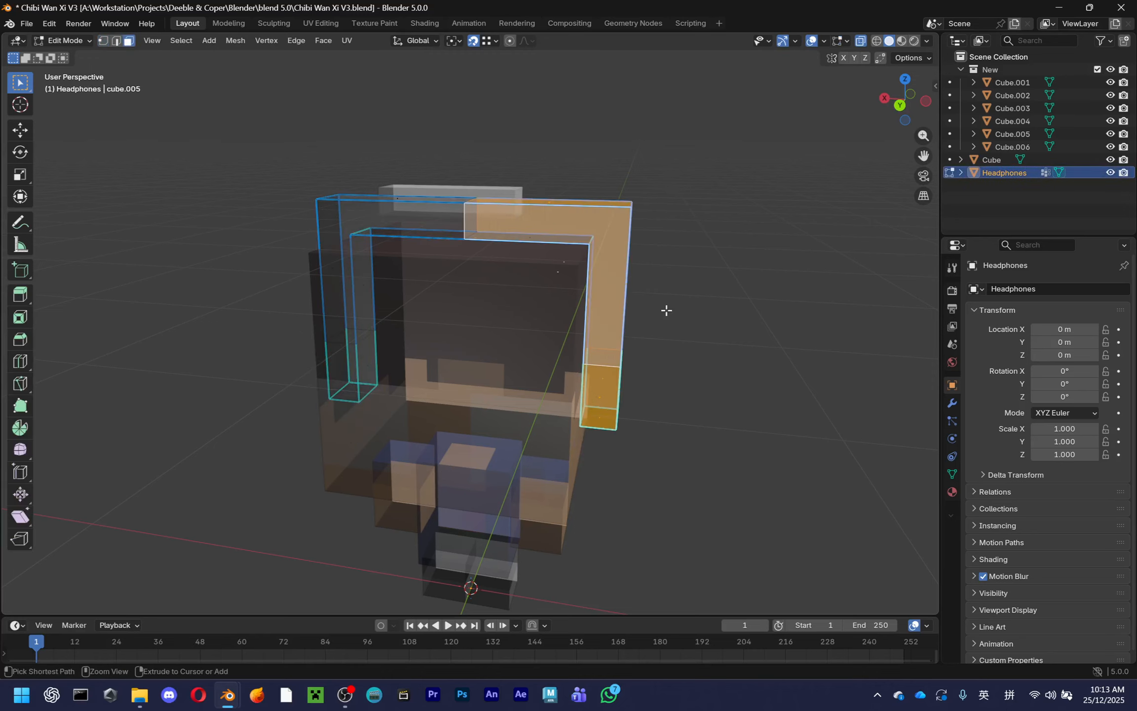
# Isolate the complete headphones in object mode with X-ray off and examine them from the side and above
pyautogui.moveTo(666, 310); pyautogui.dragTo(577, 295, button='middle')
pyautogui.press('Tab')
pyautogui.press('KP_Divide')
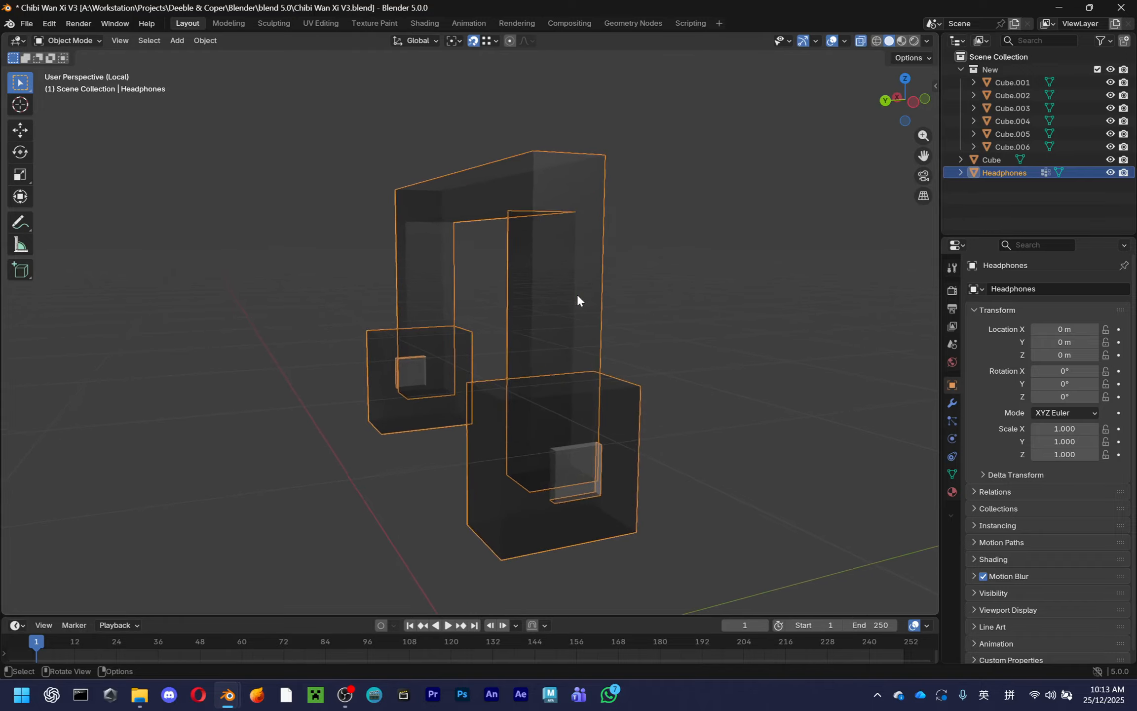
pyautogui.click(819, 277)
pyautogui.moveTo(818, 277); pyautogui.dragTo(415, 351, button='middle')
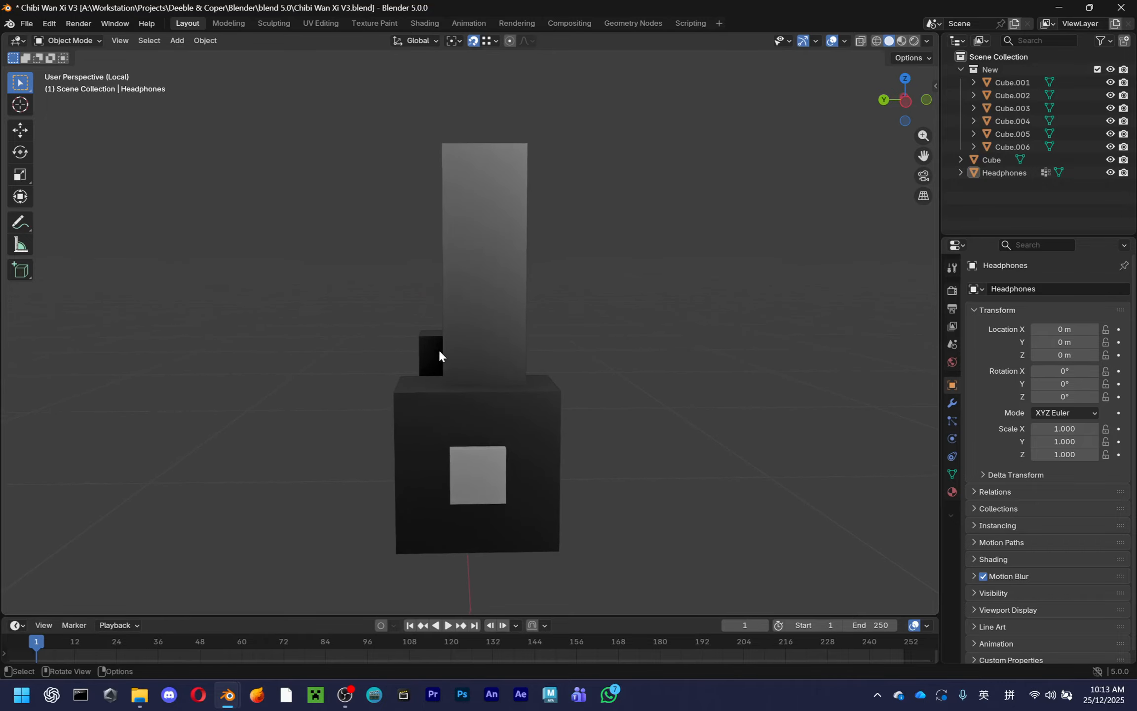
pyautogui.moveTo(506, 370); pyautogui.dragTo(689, 455, button='middle')
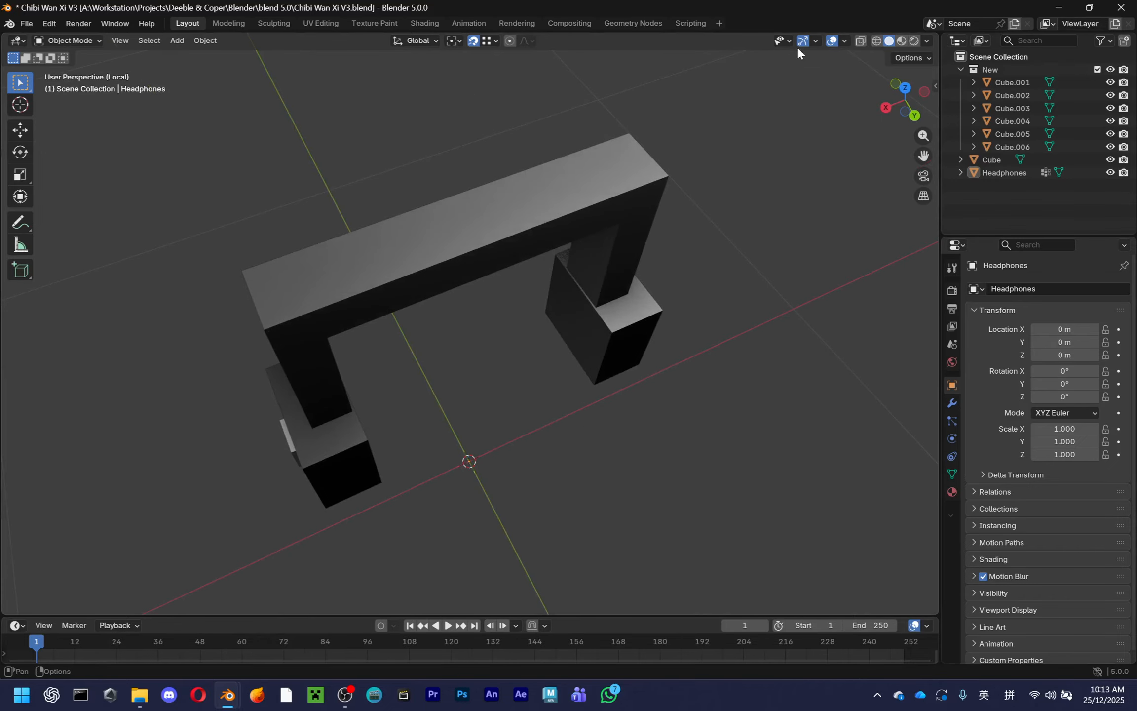
pyautogui.press('KP_Divide')
# Clear the white bar's location and raise it along Z to about 0.787 m, near the headband's top
pyautogui.click(573, 255)
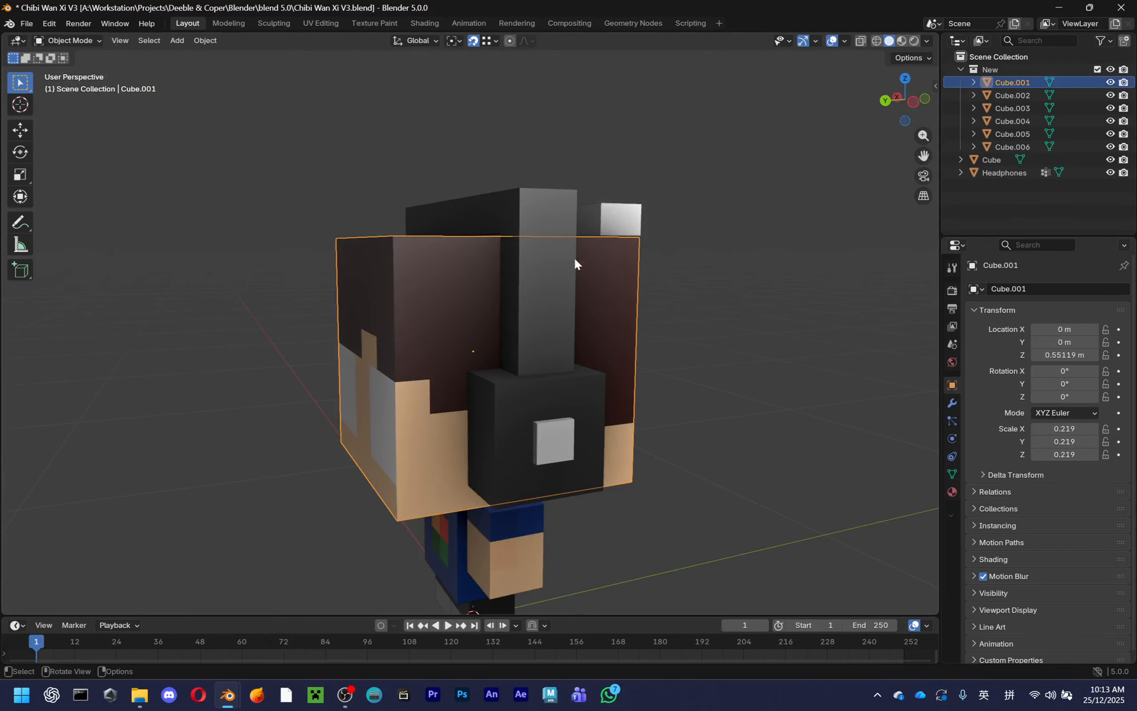
pyautogui.click(573, 256)
pyautogui.moveTo(573, 255); pyautogui.dragTo(510, 253, button='middle')
pyautogui.click(409, 180)
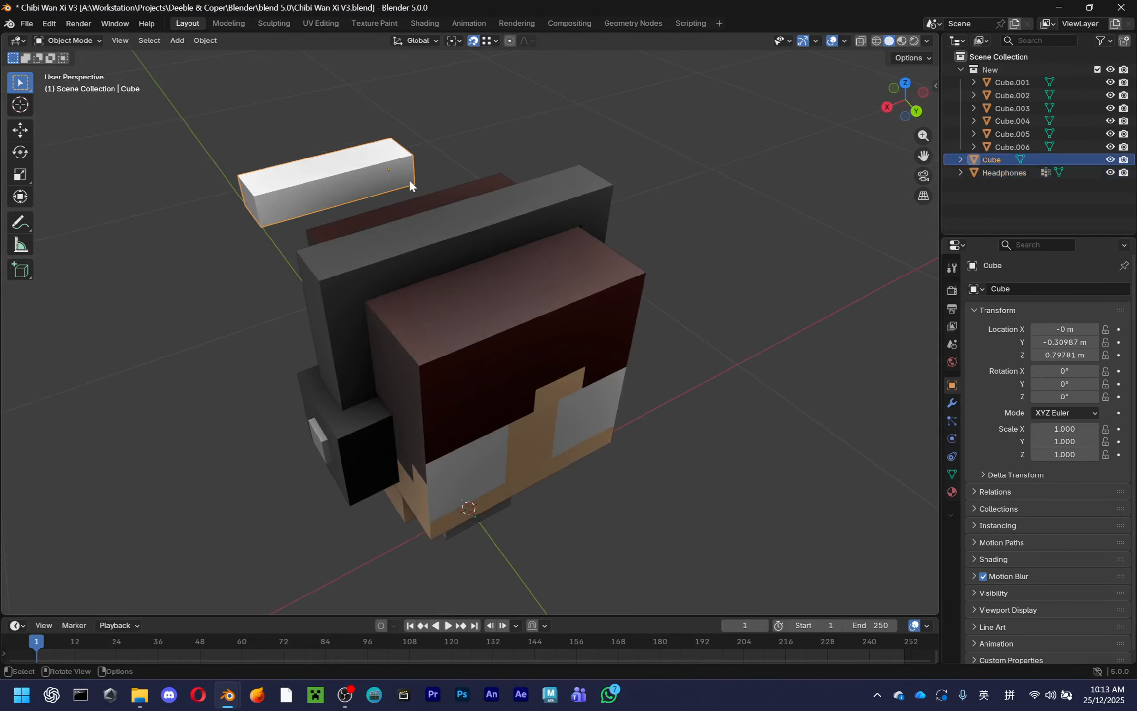
pyautogui.moveTo(410, 180); pyautogui.dragTo(484, 154, button='middle')
pyautogui.hotkey('alt', 'g')
pyautogui.press('g')
pyautogui.press('z')
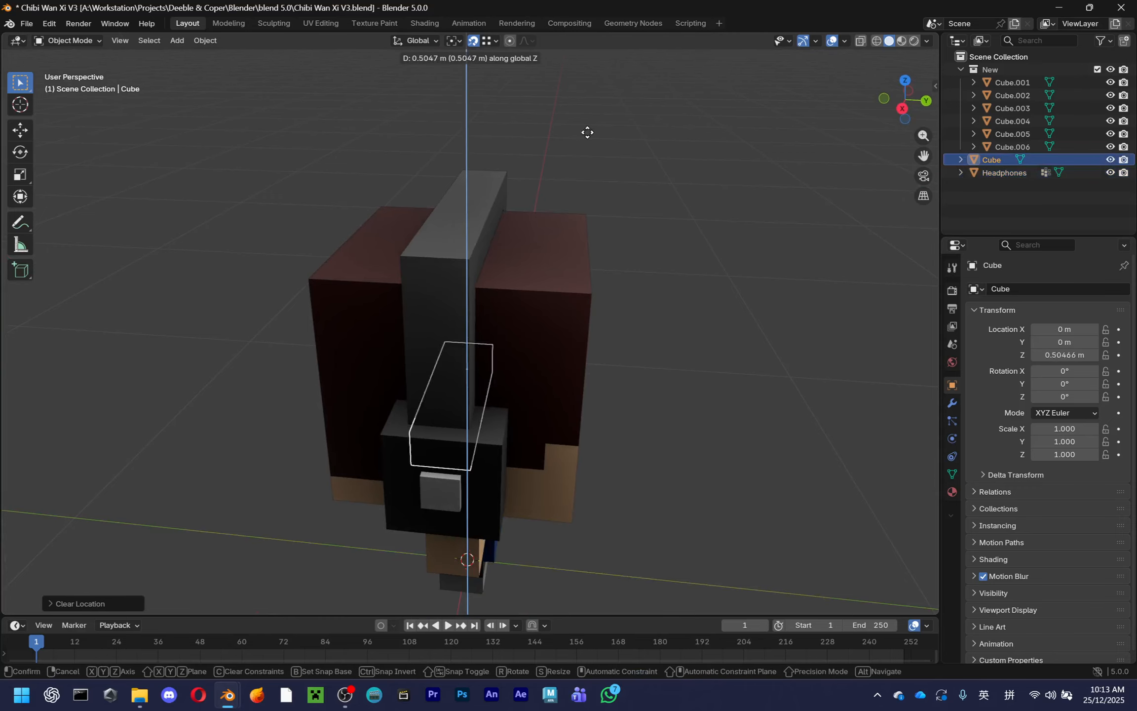
pyautogui.click(584, 593)
# In the back view, fine-tune the white bar's height along Z to match the headband's top edge
pyautogui.click(925, 102)
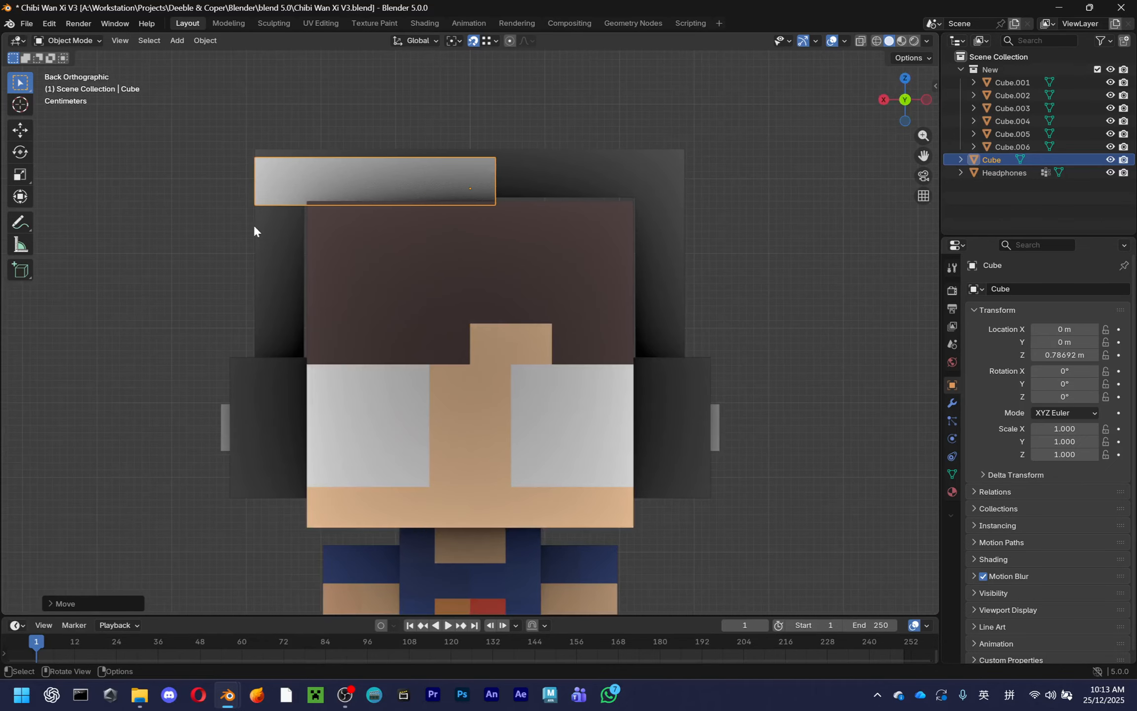
pyautogui.press('g')
pyautogui.press('z')
pyautogui.click(254, 153)
pyautogui.scroll(2, 254, 153)
pyautogui.keyDown('shift'); pyautogui.moveTo(254, 153); pyautogui.dragTo(474, 417, button='middle'); pyautogui.keyUp('shift')
pyautogui.scroll(3, 257, 418)
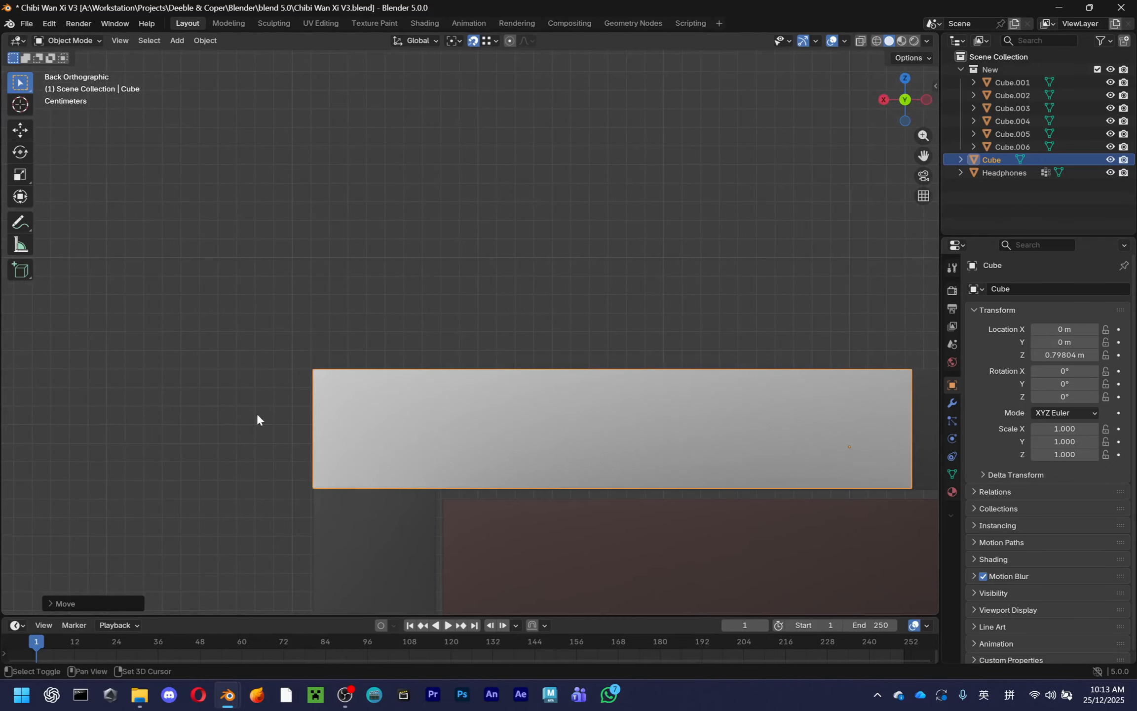
pyautogui.keyDown('shift'); pyautogui.moveTo(256, 418); pyautogui.dragTo(537, 425, button='middle'); pyautogui.keyUp('shift')
pyautogui.scroll(6, 444, 262)
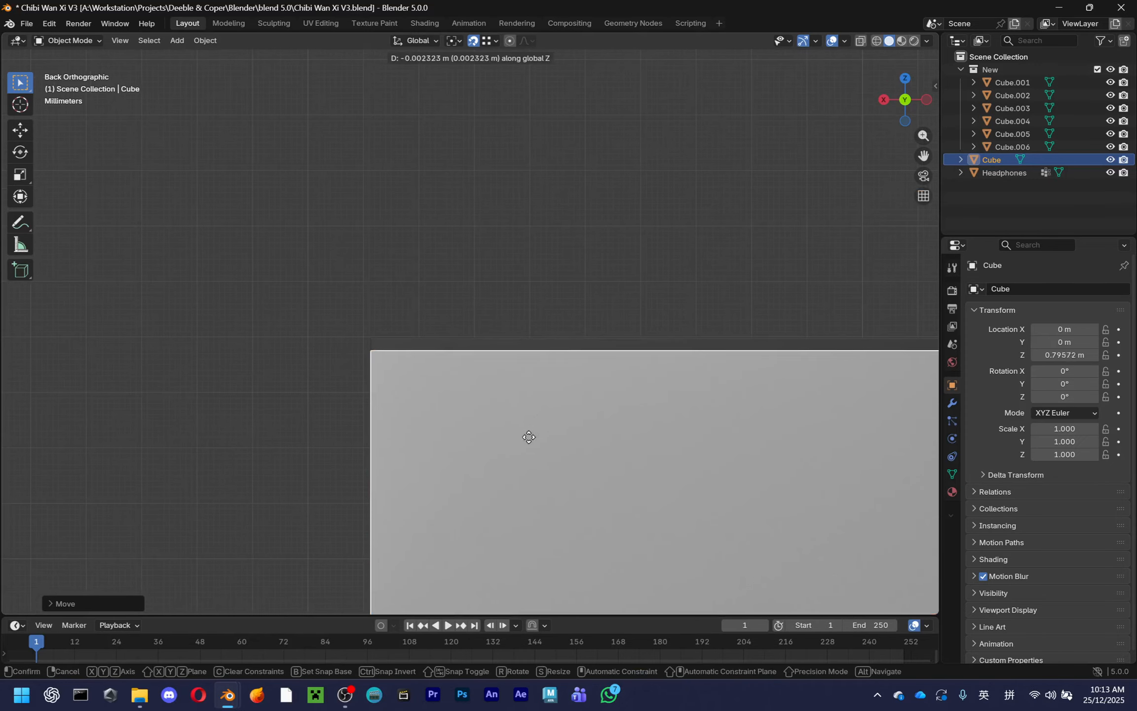
pyautogui.moveTo(459, 454); pyautogui.dragTo(606, 418, button='middle')
pyautogui.press('s')
pyautogui.rightClick(619, 296)
pyautogui.press('s')
pyautogui.rightClick(656, 320)
pyautogui.press('s')
pyautogui.rightClick(671, 342)
# Compare the white bar's height and extent with the headband, viewing the character from the back
pyautogui.scroll(-3, 670, 341)
pyautogui.click(482, 486)
pyautogui.hotkey('alt', 'a')
pyautogui.click(515, 316)
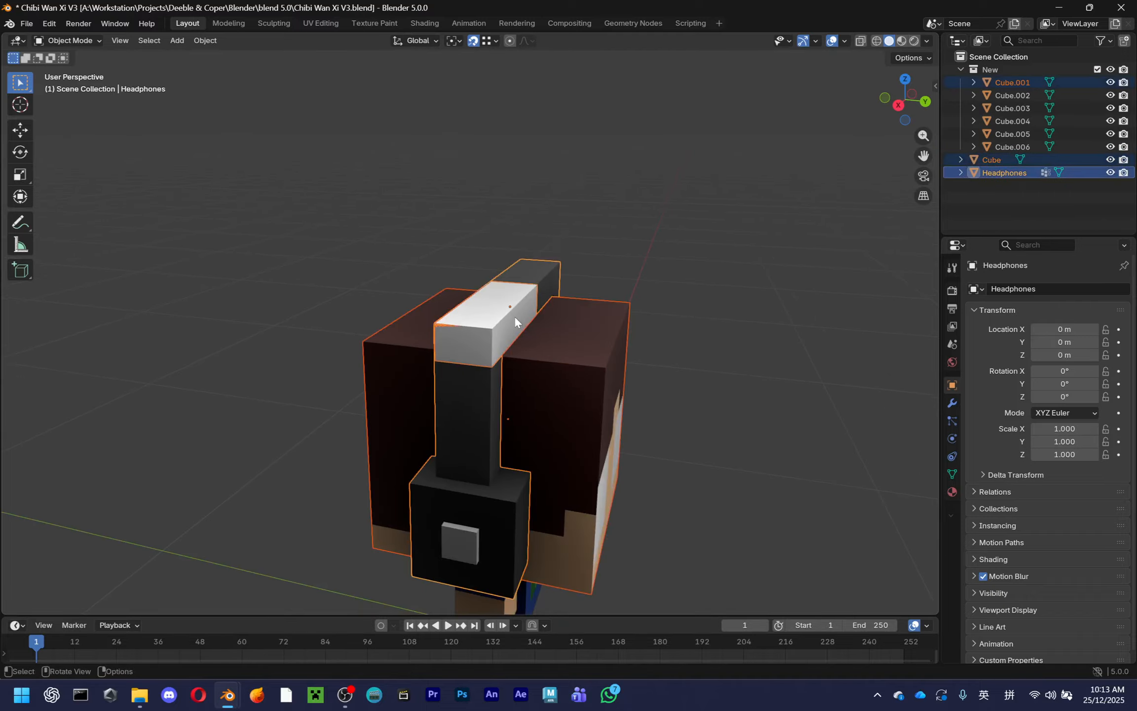
pyautogui.click(514, 315)
pyautogui.click(509, 348)
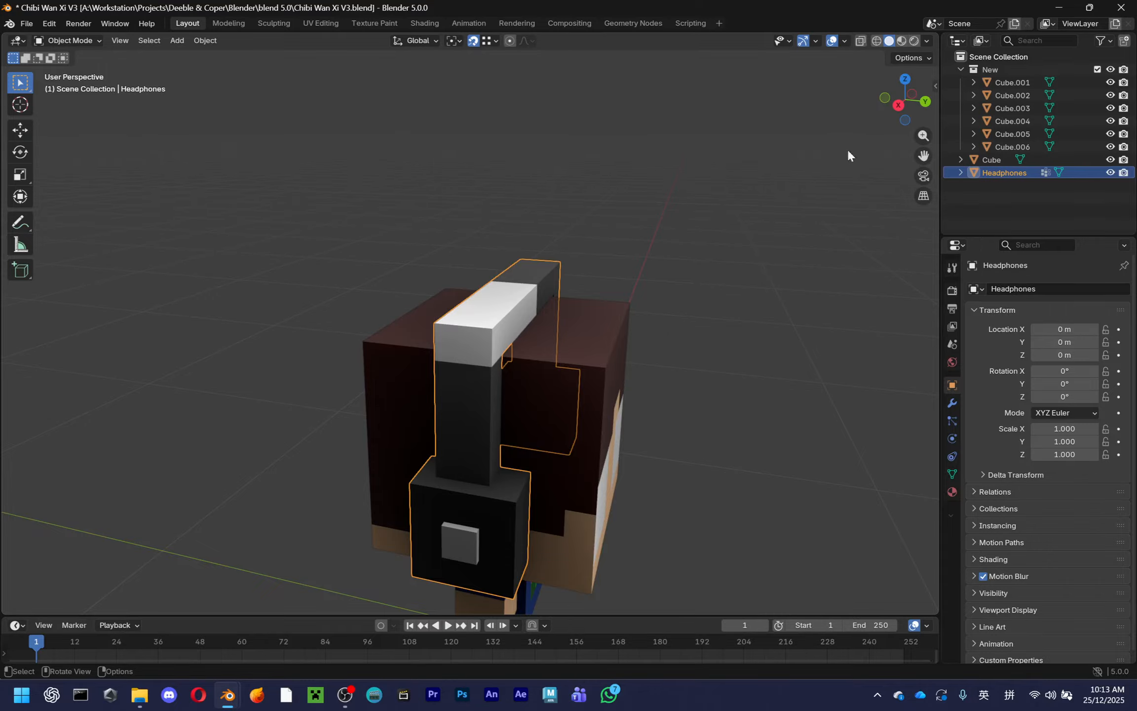
pyautogui.click(925, 102)
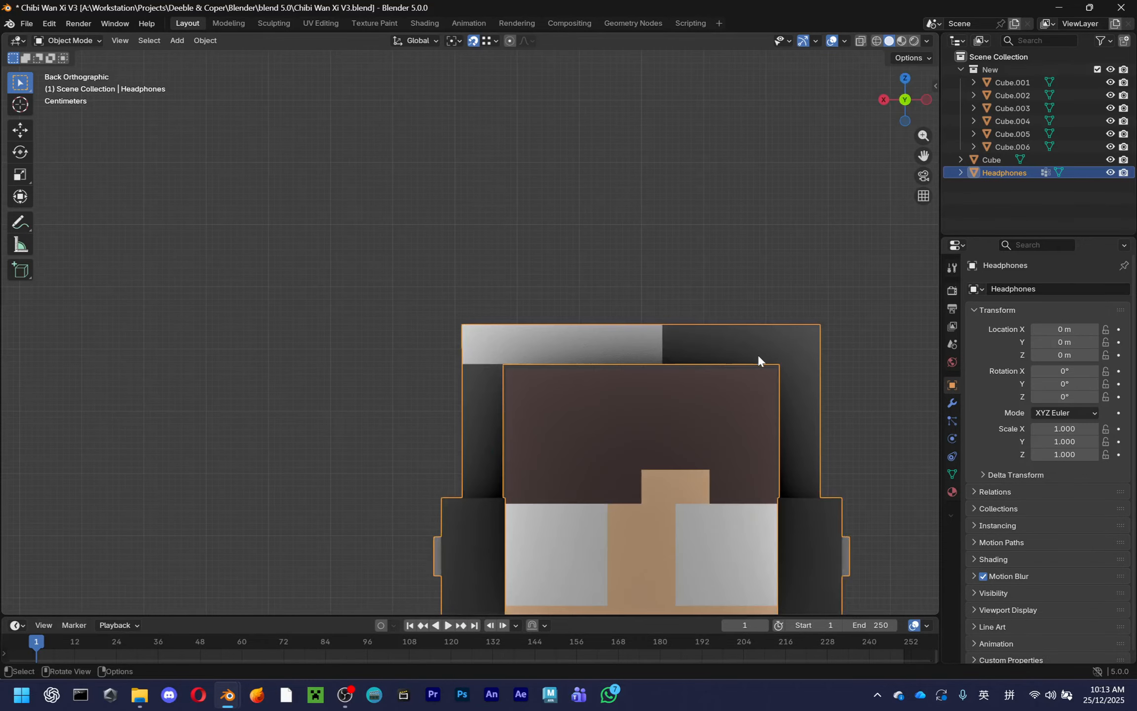
pyautogui.scroll(-2, 621, 286)
pyautogui.scroll(3, 704, 314)
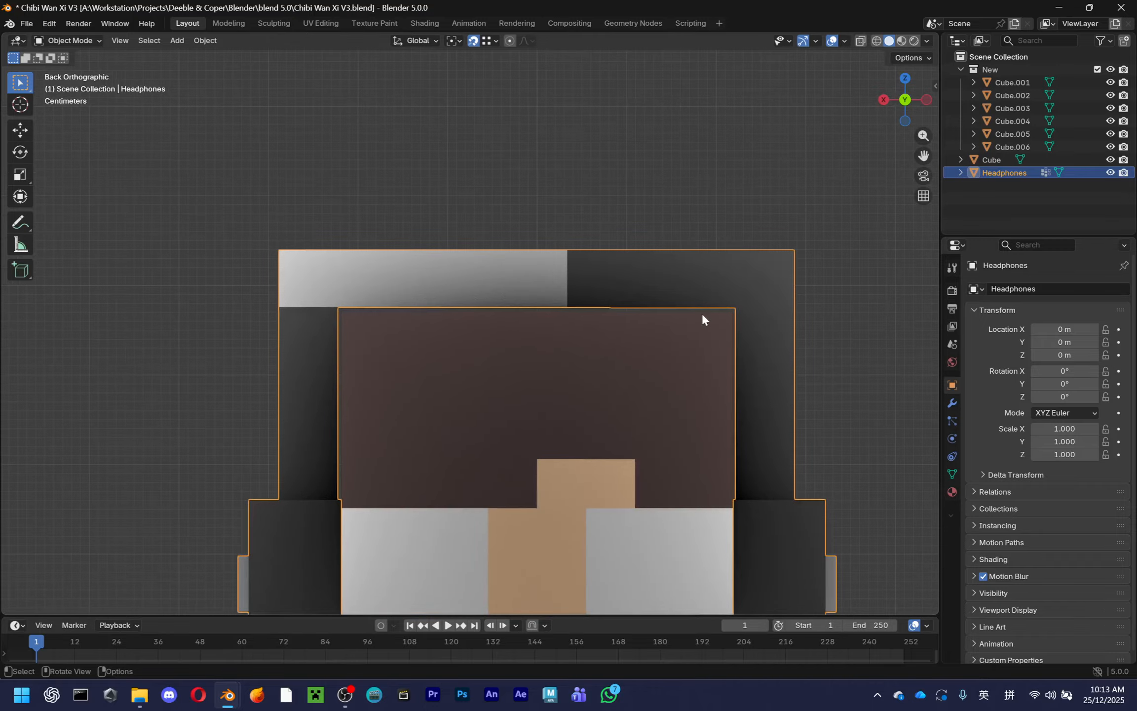
pyautogui.keyDown('shift'); pyautogui.scroll(-5, 585, 278); pyautogui.keyUp('shift')
pyautogui.click(816, 374)
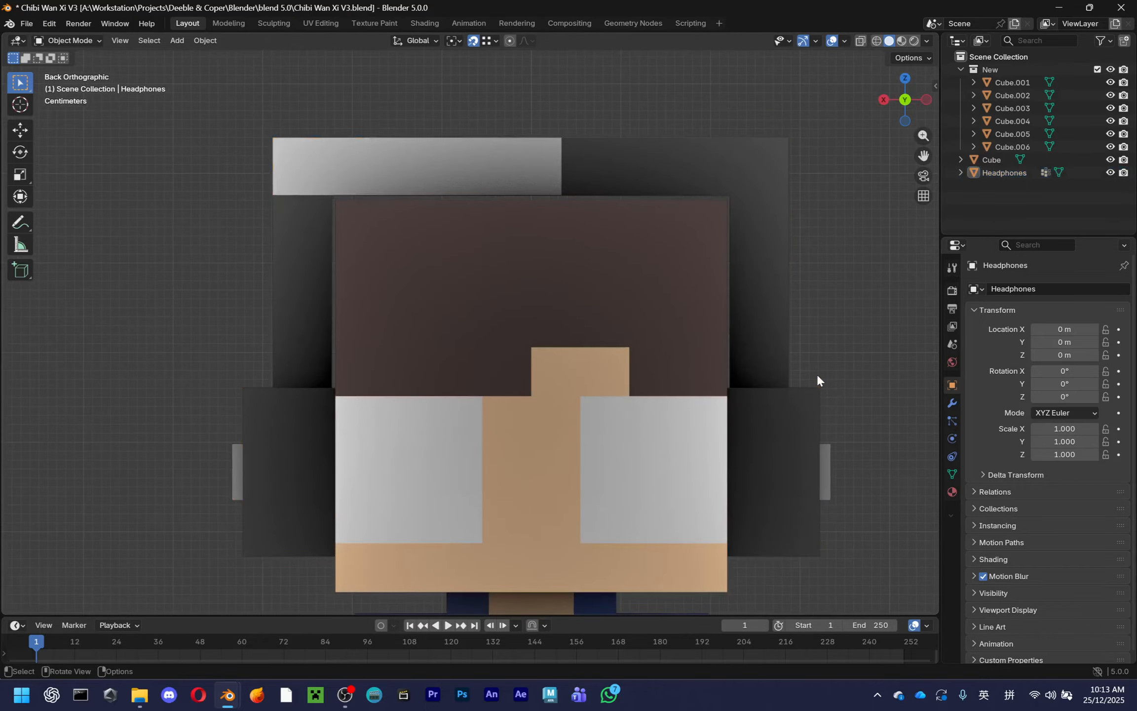
pyautogui.click(768, 359)
pyautogui.scroll(-3, 627, 413)
pyautogui.click(736, 447)
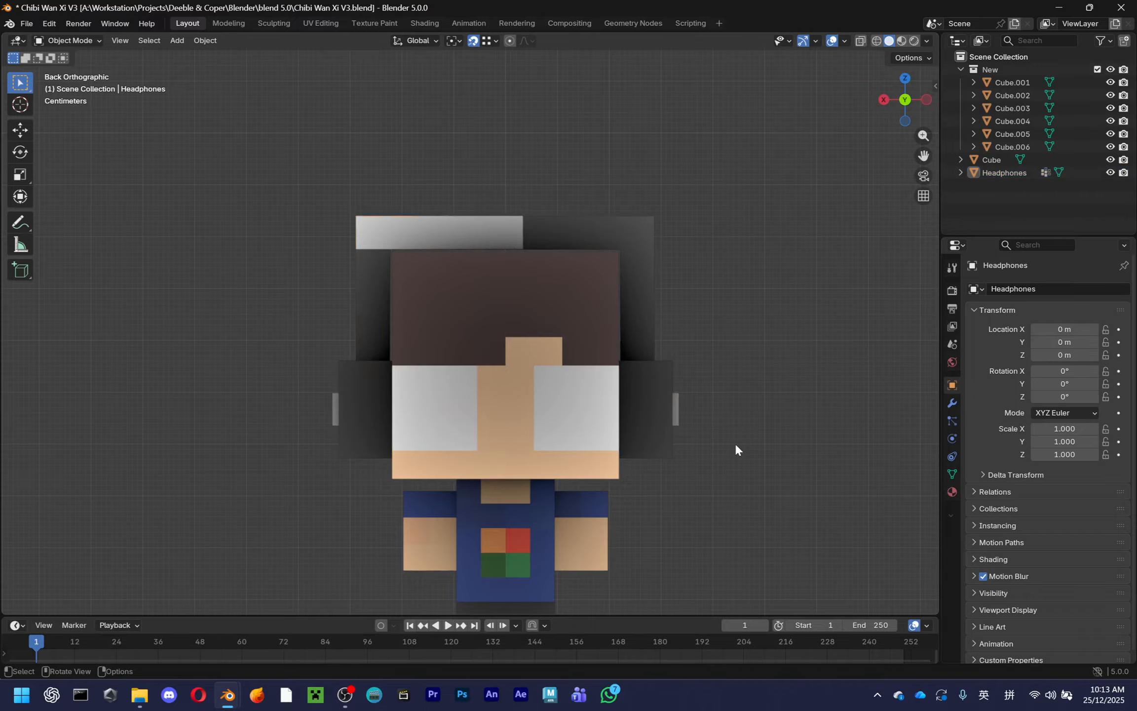
# Inspect how the head, white bar and headphones fit together, using wireframe shading before returning to solid
pyautogui.moveTo(735, 447); pyautogui.dragTo(478, 313, button='middle')
pyautogui.click(485, 295)
pyautogui.moveTo(651, 306); pyautogui.dragTo(562, 379, button='middle')
pyautogui.click(598, 340)
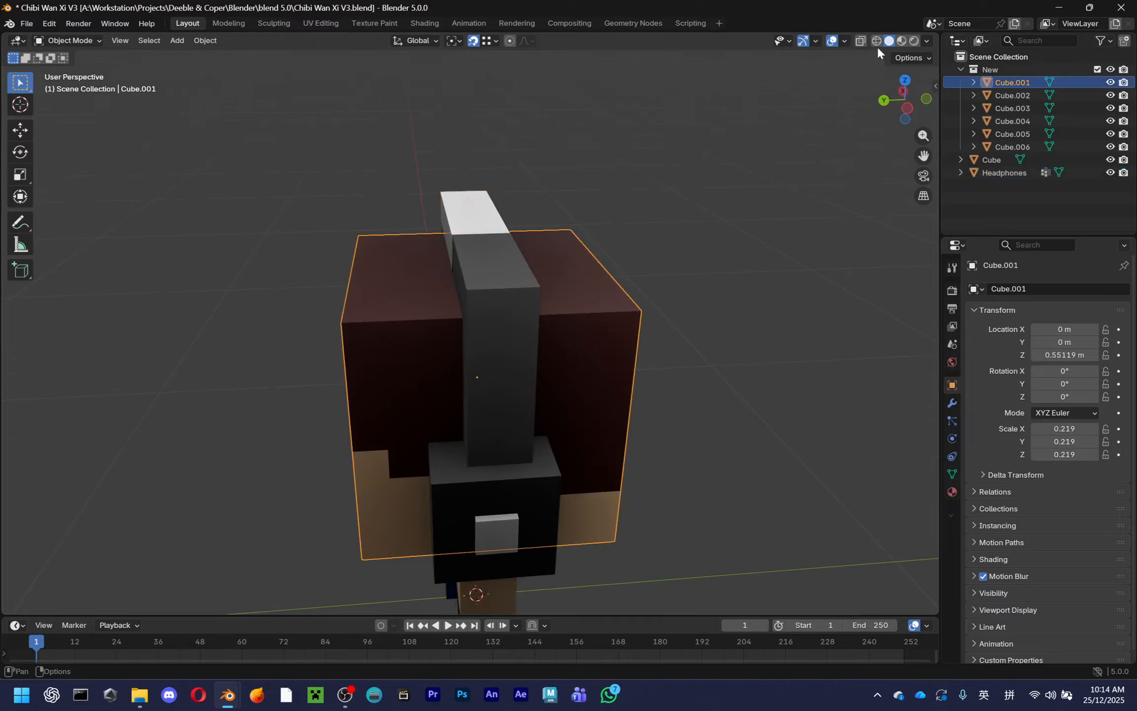
pyautogui.click(877, 42)
pyautogui.hotkey('shift', 'z')
pyautogui.press('z')
pyautogui.click(737, 204)
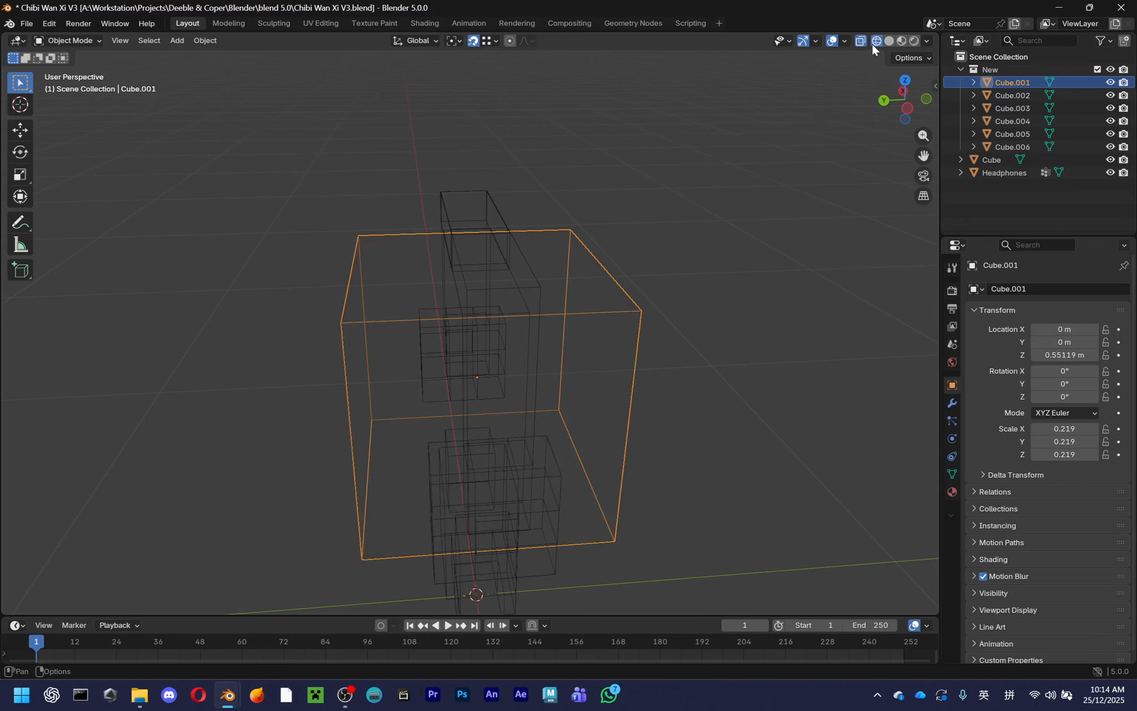
pyautogui.click(889, 41)
# Hide the headphones and the white bar so that only the character's body and head remain visible
pyautogui.moveTo(861, 56); pyautogui.dragTo(628, 228, button='middle')
pyautogui.click(623, 234)
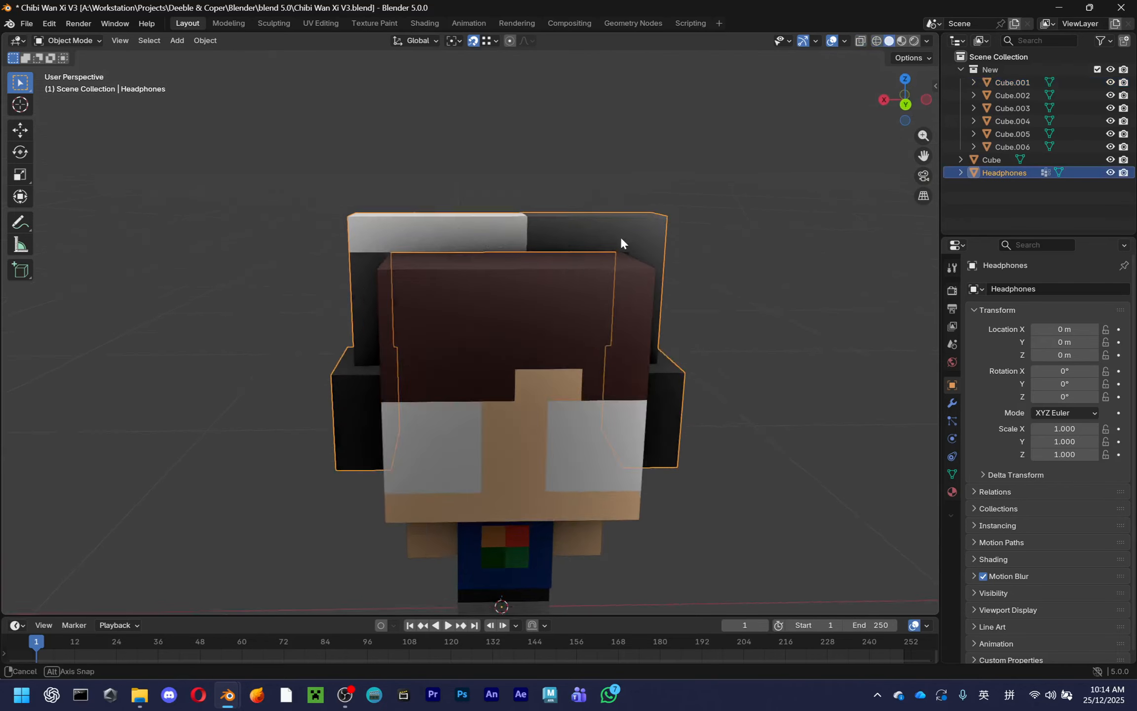
pyautogui.press('h')
pyautogui.click(530, 233)
pyautogui.press('h')
# Subdivide all faces of the head cube repeatedly until each side has an 8 by 8 grid
pyautogui.click(513, 255)
pyautogui.moveTo(513, 255); pyautogui.dragTo(642, 315, button='middle')
pyautogui.press('Tab')
pyautogui.press('a')
pyautogui.rightClick(642, 314)
pyautogui.click(643, 314)
pyautogui.rightClick(644, 314)
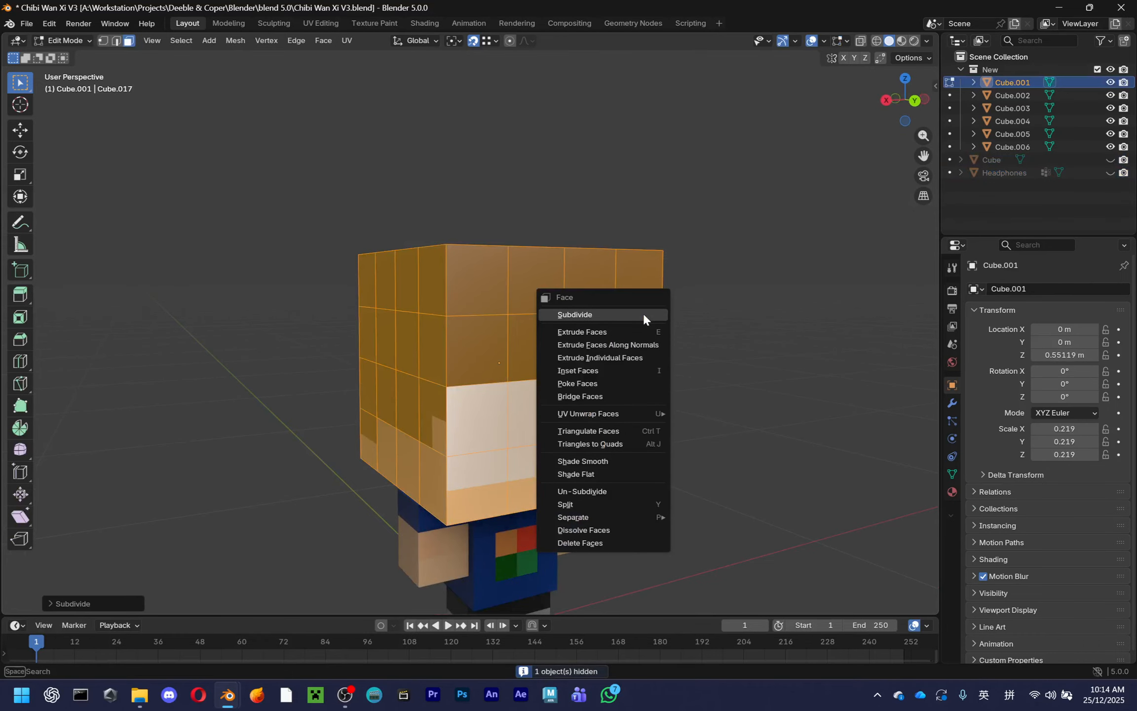
pyautogui.click(643, 314)
pyautogui.press('Tab')
# Switch the viewport to wireframe shading and unhide the headphones and the white bar
pyautogui.moveTo(713, 331); pyautogui.dragTo(651, 387, button='middle')
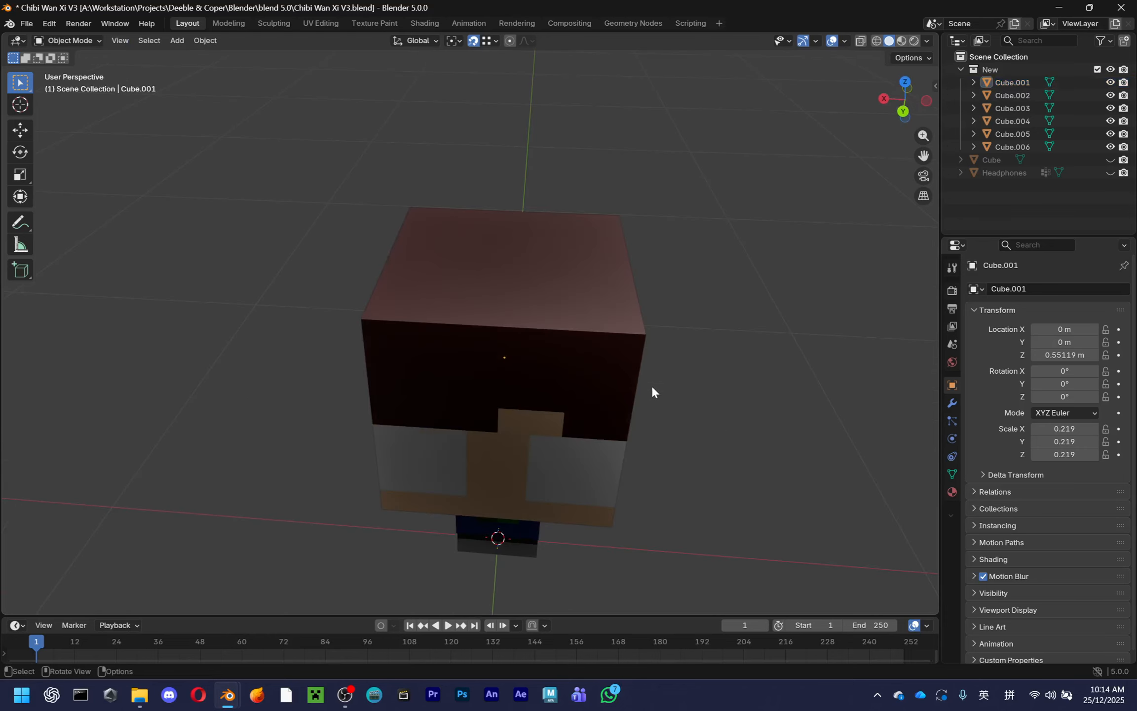
pyautogui.press('z')
pyautogui.click(651, 305)
pyautogui.moveTo(651, 306); pyautogui.dragTo(611, 279, button='middle')
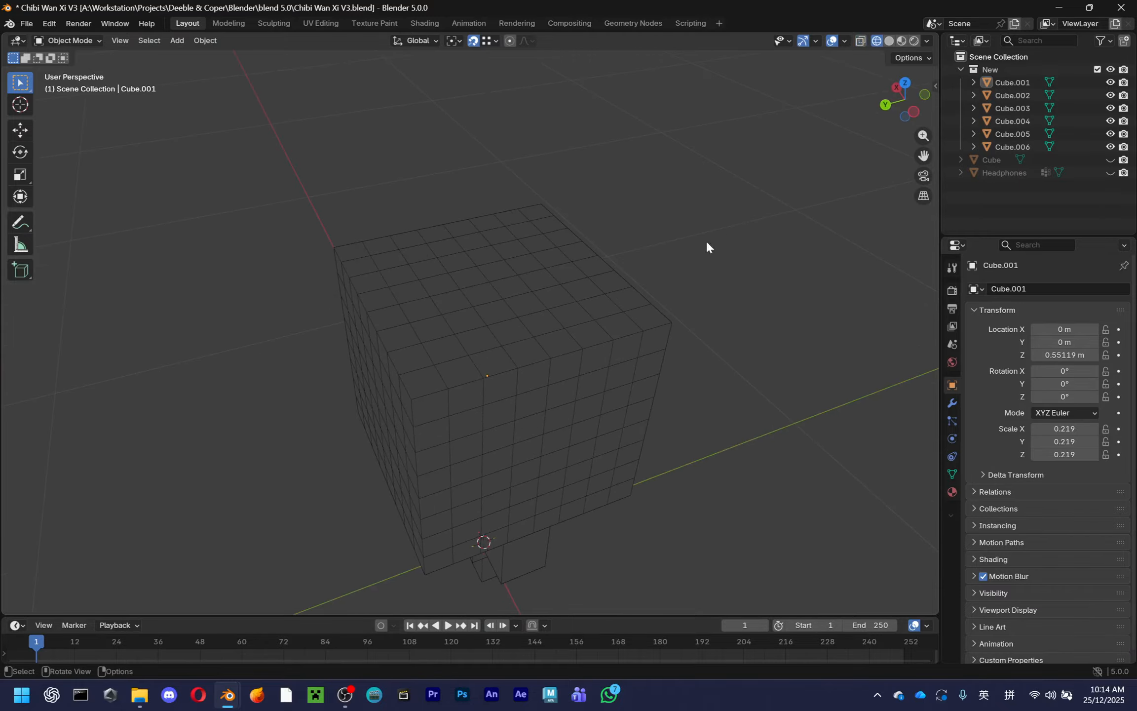
pyautogui.hotkey('alt', 'h')
pyautogui.click(708, 273)
pyautogui.moveTo(709, 273); pyautogui.dragTo(573, 233, button='middle')
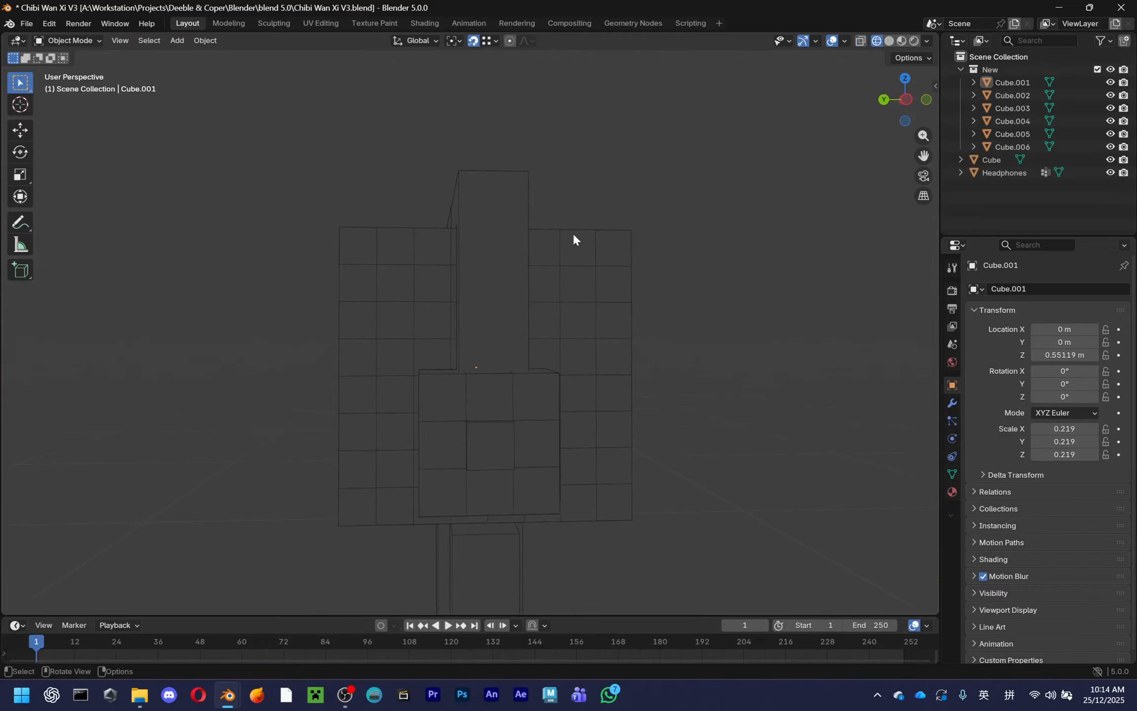
# In the left view, turn snapping off and try to move the headphones against the head's grid
pyautogui.click(900, 101)
pyautogui.click(487, 292)
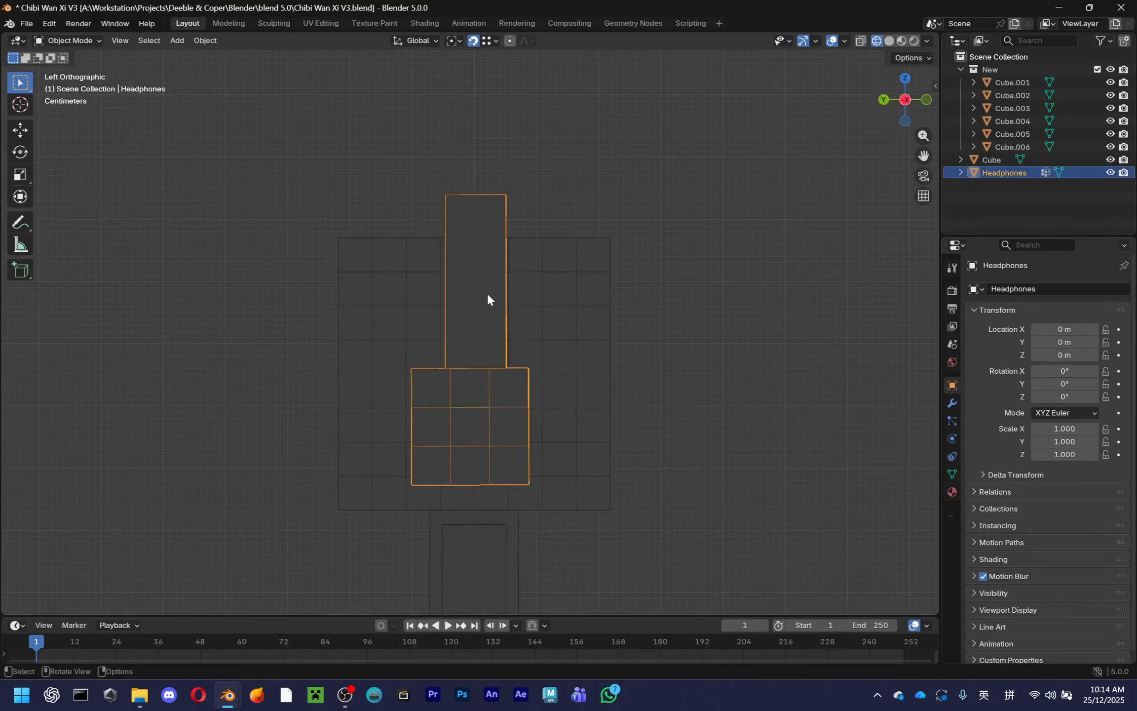
pyautogui.scroll(3, 488, 296)
pyautogui.press('g')
pyautogui.rightClick(464, 299)
pyautogui.rightClick(464, 300)
pyautogui.press('Escape')
pyautogui.click(467, 44)
pyautogui.press('g')
pyautogui.rightClick(604, 200)
pyautogui.press('g')
pyautogui.rightClick(601, 338)
pyautogui.press('g')
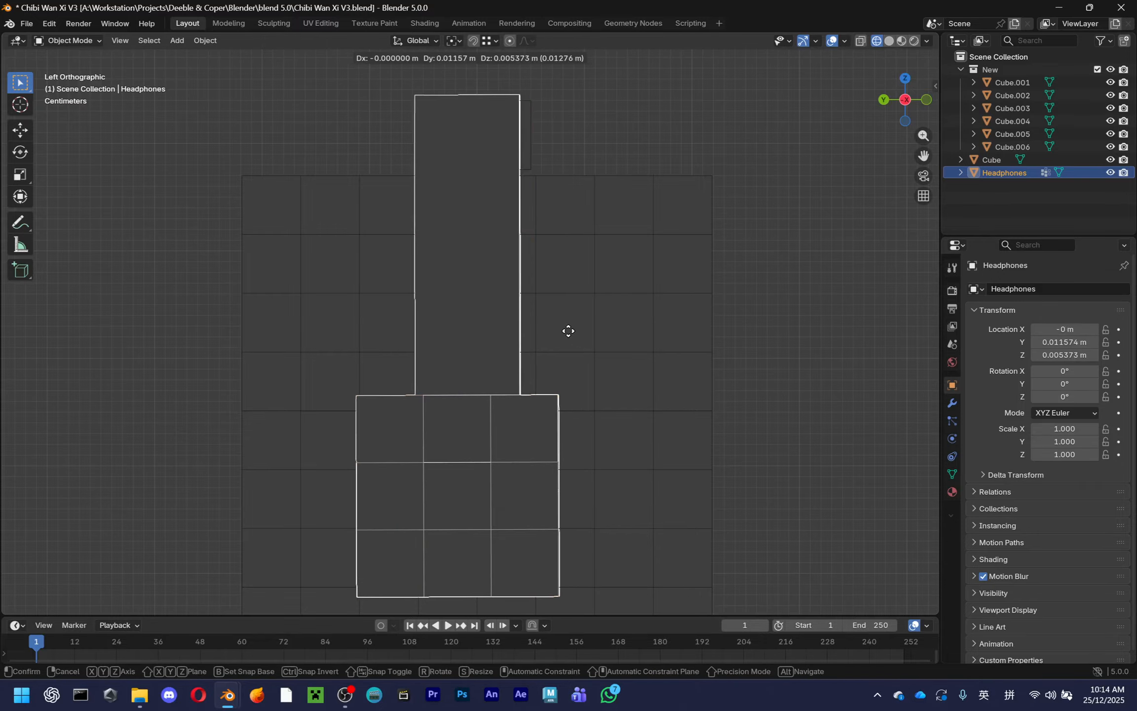
pyautogui.rightClick(569, 331)
# Hide the headphones, return to solid shading and save the file
pyautogui.scroll(-1, 592, 323)
pyautogui.moveTo(617, 318); pyautogui.dragTo(669, 300, button='middle')
pyautogui.click(668, 300)
pyautogui.click(632, 260)
pyautogui.moveTo(632, 259); pyautogui.dragTo(700, 264, button='middle')
pyautogui.click(1109, 175)
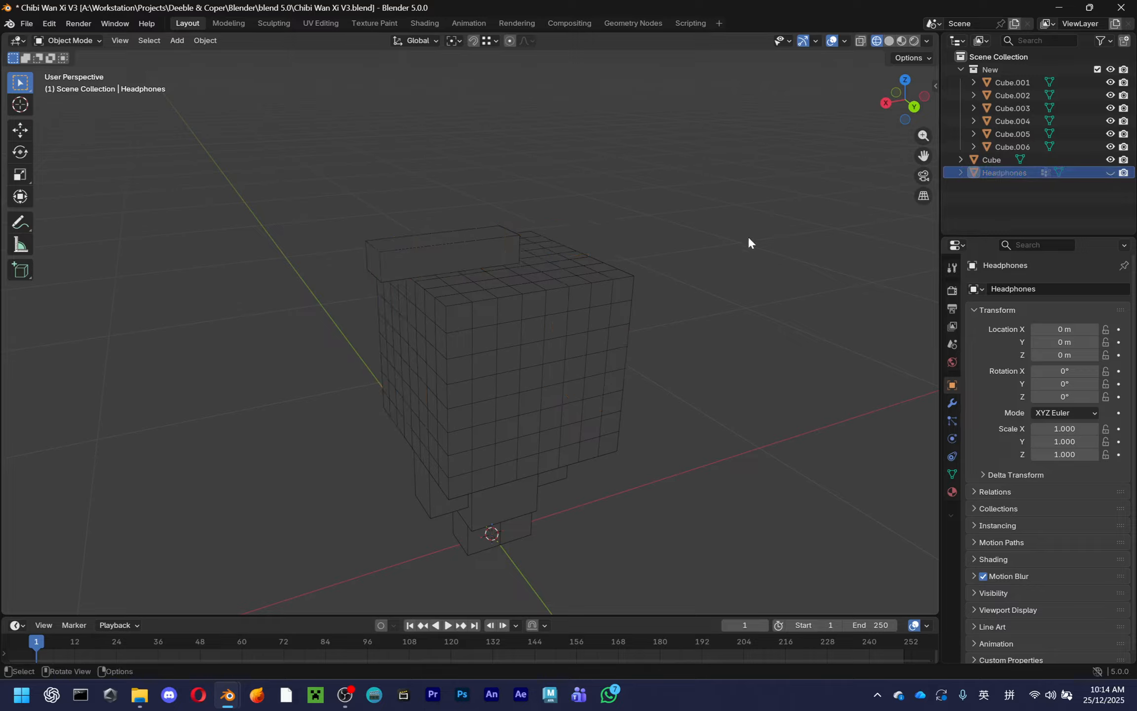
pyautogui.click(887, 41)
pyautogui.hotkey('ctrl', 's')
# Select the white bar and examine its position above the head from several sides without the headphones
pyautogui.click(486, 265)
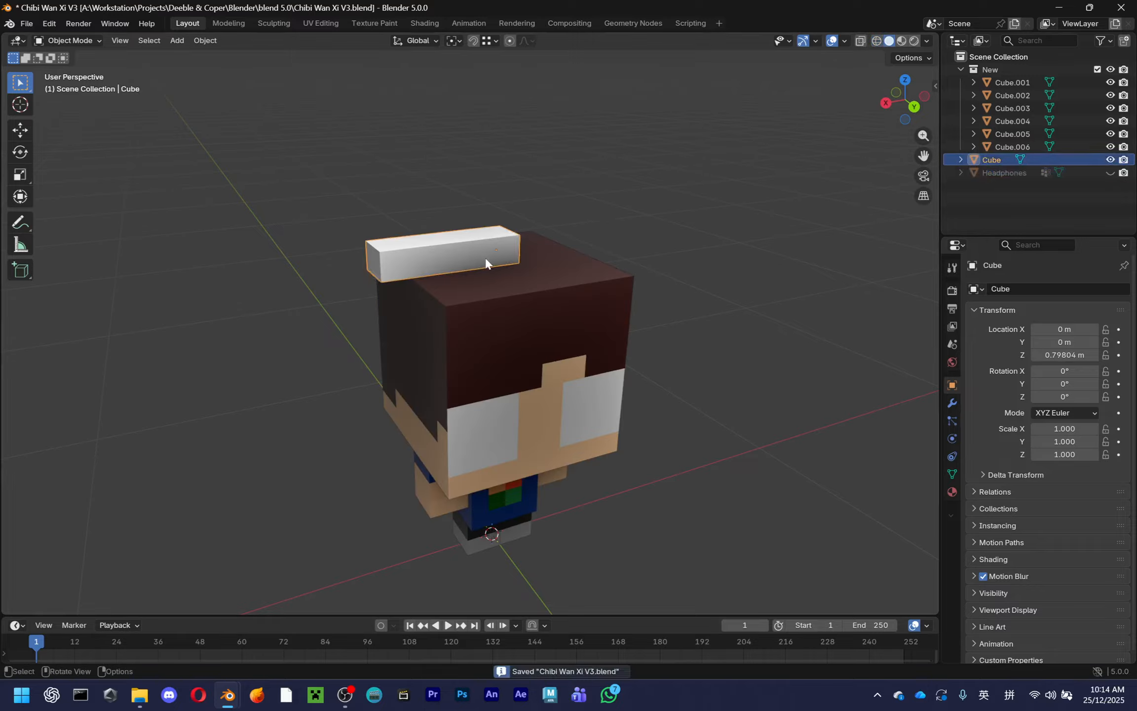
pyautogui.moveTo(588, 307); pyautogui.dragTo(815, 514, button='middle')
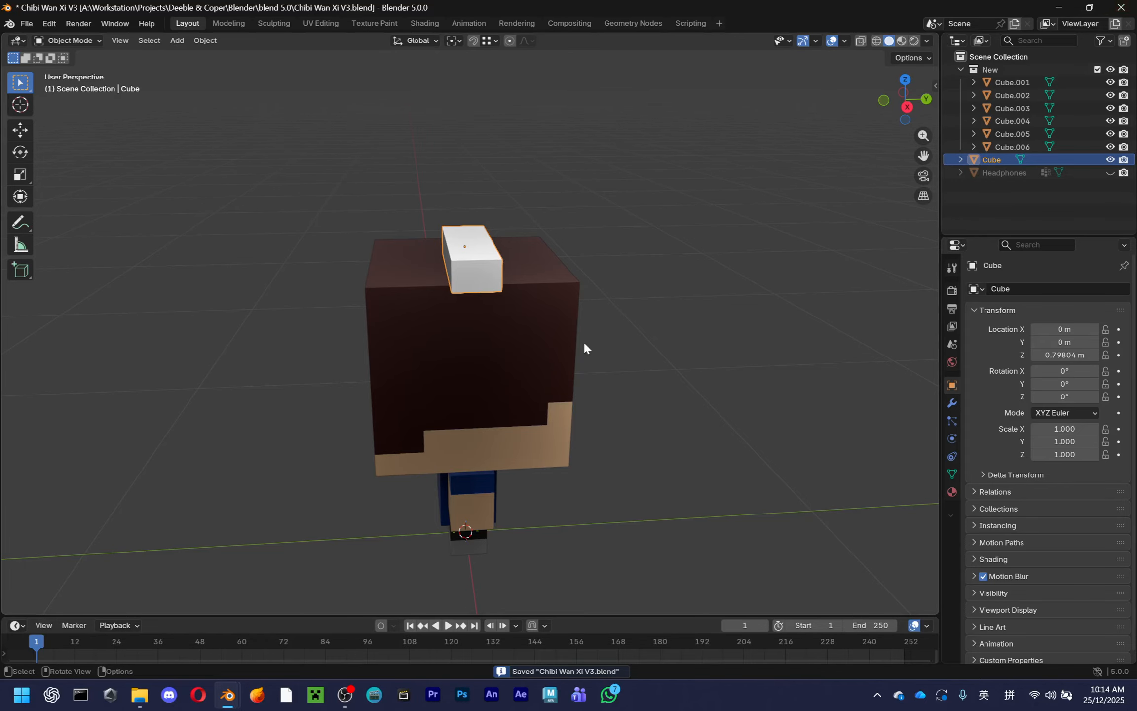
pyautogui.moveTo(663, 454); pyautogui.dragTo(497, 447, button='middle')
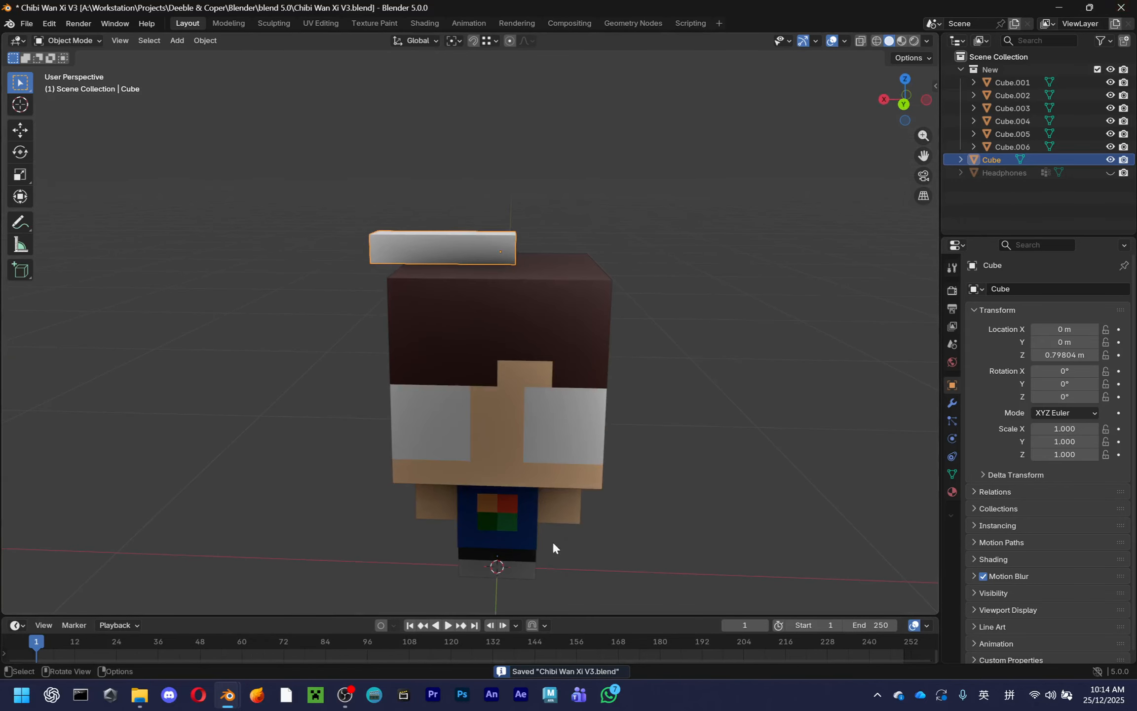
pyautogui.moveTo(523, 575); pyautogui.dragTo(629, 494, button='middle')
pyautogui.moveTo(678, 297); pyautogui.dragTo(628, 291, button='middle')
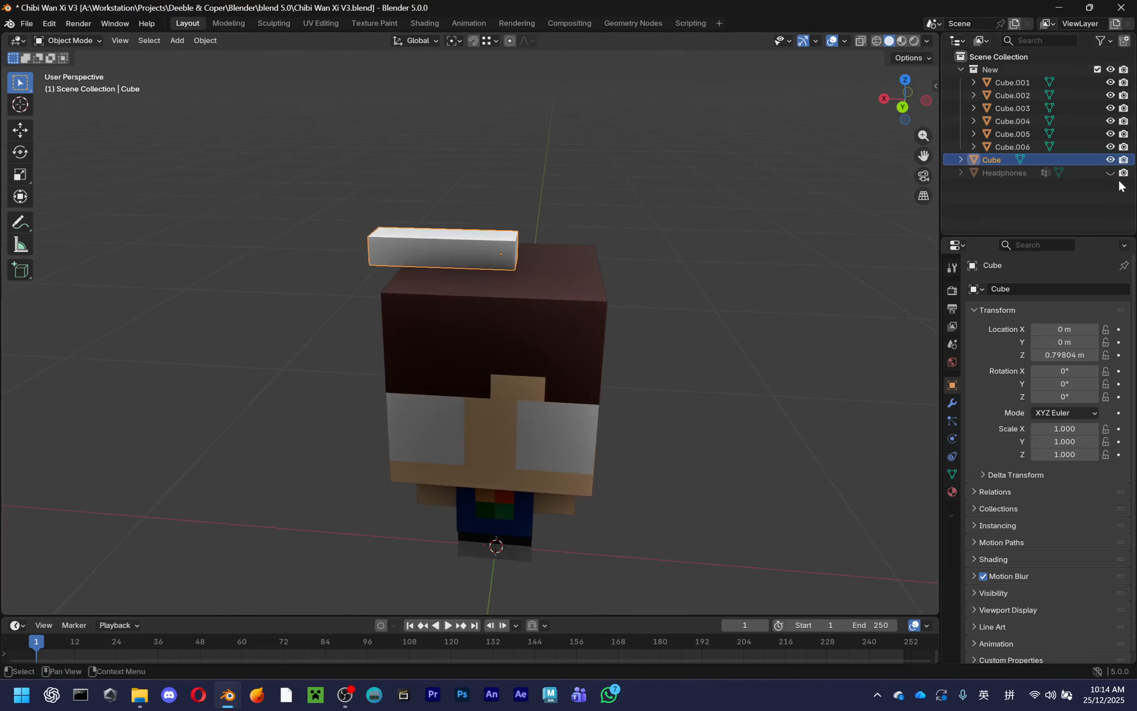
# Unhide the headphones and reselect the white bar, cancelling its deletion
pyautogui.hotkey('alt', 'h')
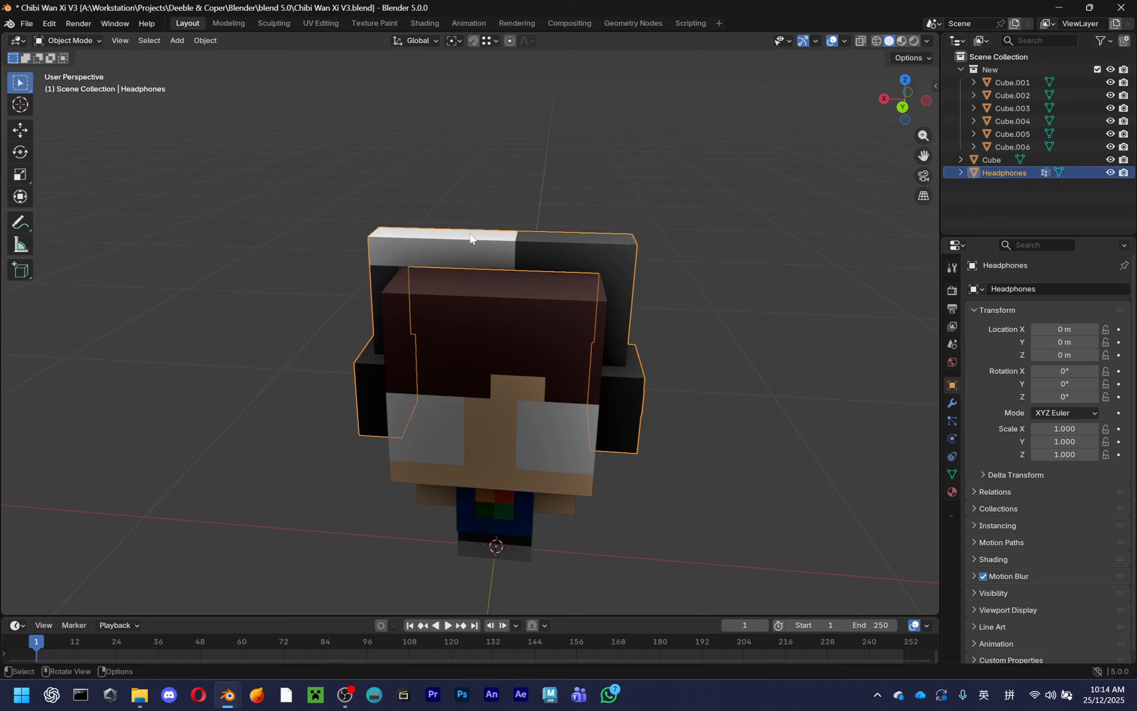
pyautogui.click(484, 232)
pyautogui.moveTo(642, 242); pyautogui.dragTo(555, 242, button='middle')
pyautogui.press('x')
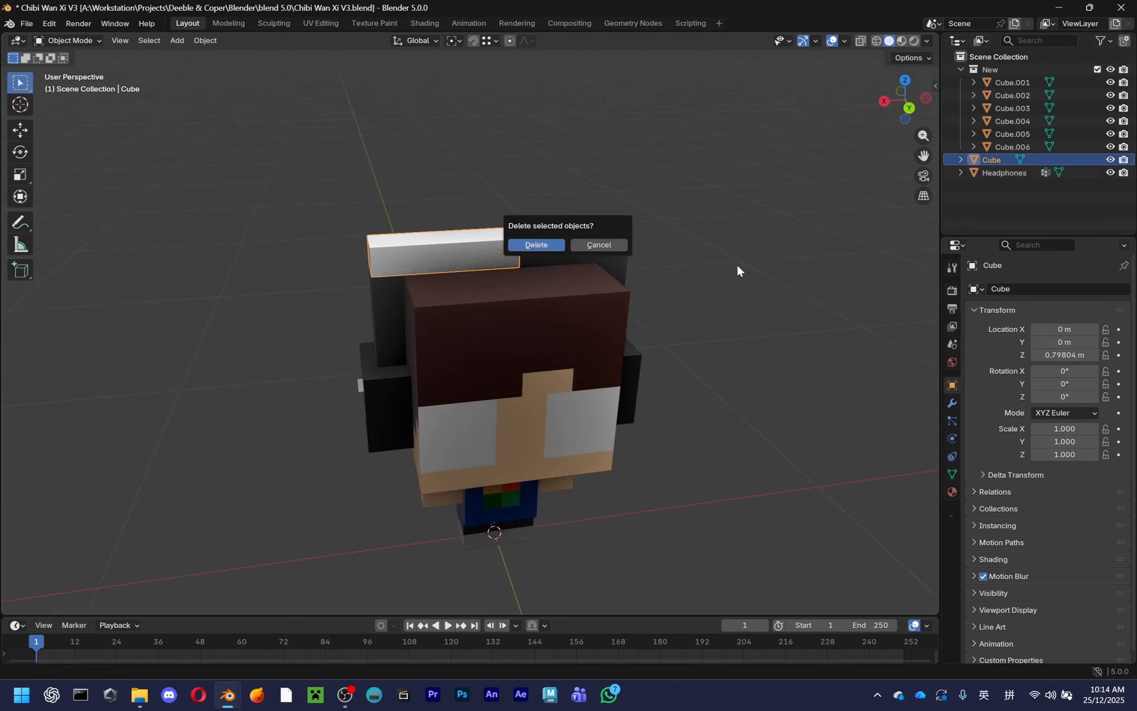
pyautogui.click(591, 246)
# Isolate the white bar in local view and look at its end from the right with X-ray on
pyautogui.moveTo(590, 246); pyautogui.dragTo(634, 299, button='middle')
pyautogui.press('KP_Divide')
pyautogui.click(891, 117)
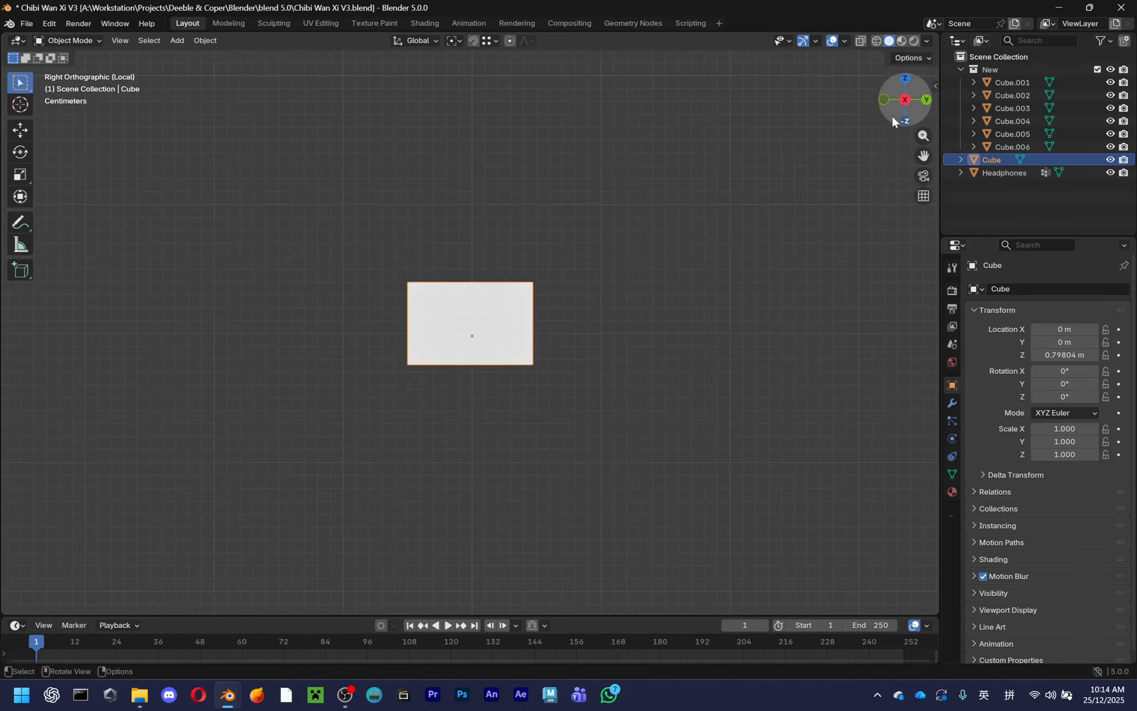
pyautogui.press('Tab')
pyautogui.scroll(5, 879, 99)
pyautogui.press('Tab')
pyautogui.click(861, 41)
pyautogui.scroll(4, 775, 165)
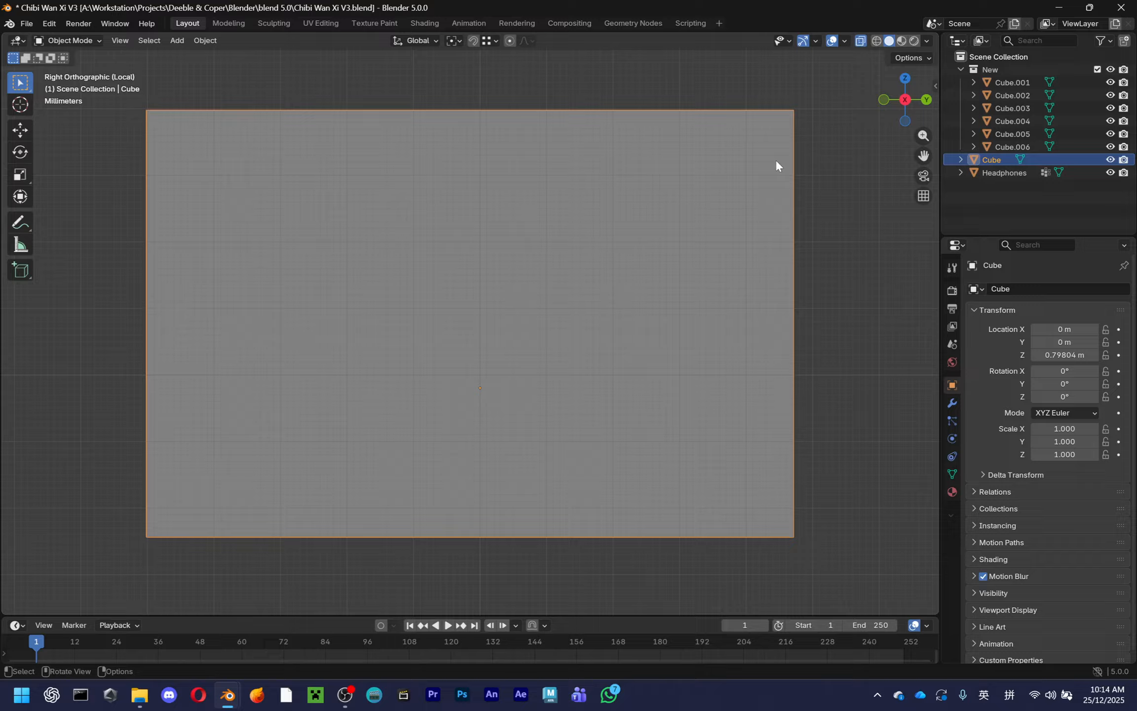
# Examine the isolated white bar's outline in the front, top and right orthographic views
pyautogui.click(849, 103)
pyautogui.click(885, 101)
pyautogui.scroll(-6, 663, 228)
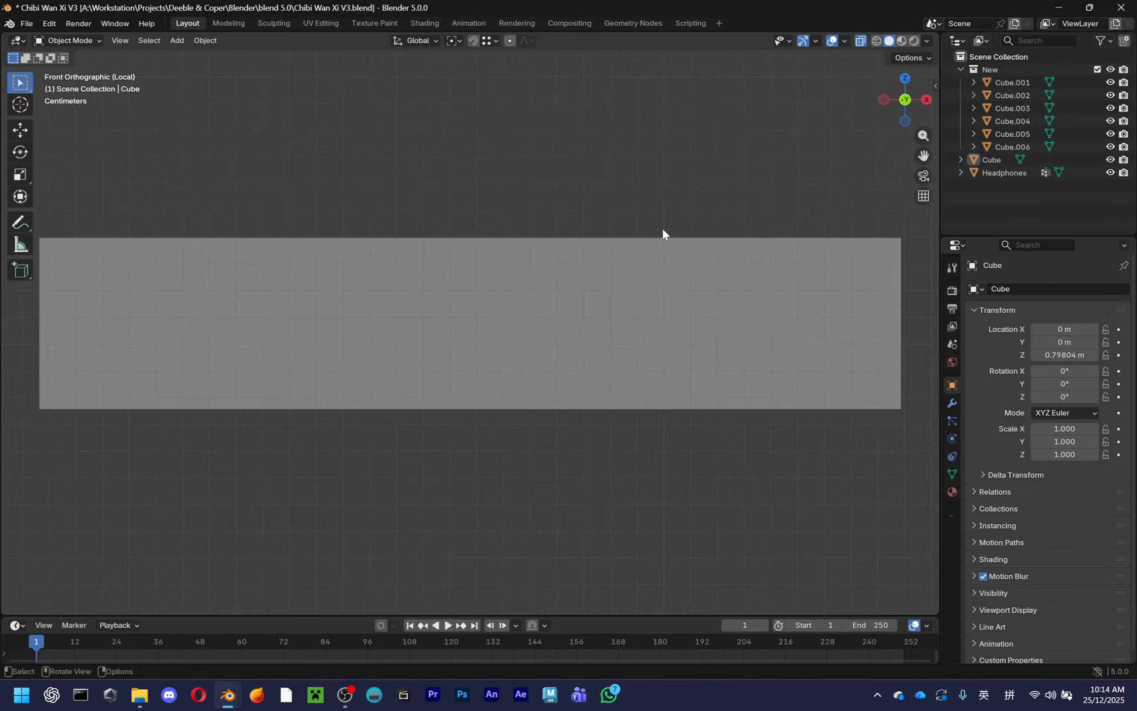
pyautogui.click(906, 79)
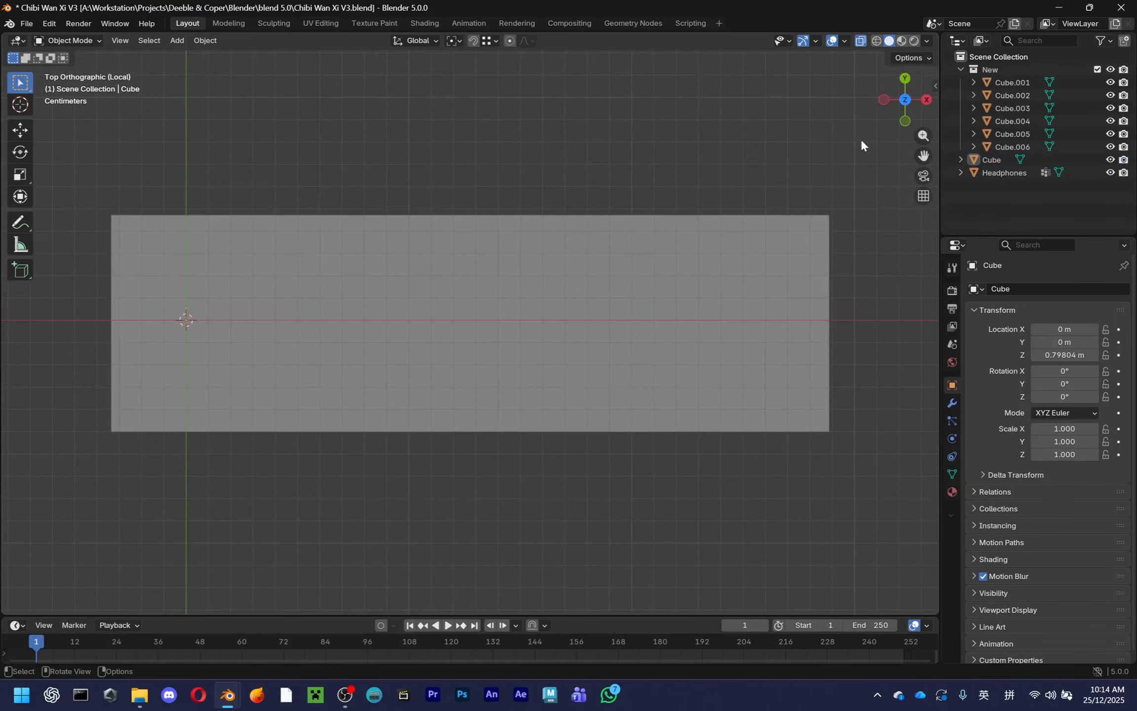
pyautogui.click(926, 99)
pyautogui.scroll(3, 690, 174)
pyautogui.click(650, 205)
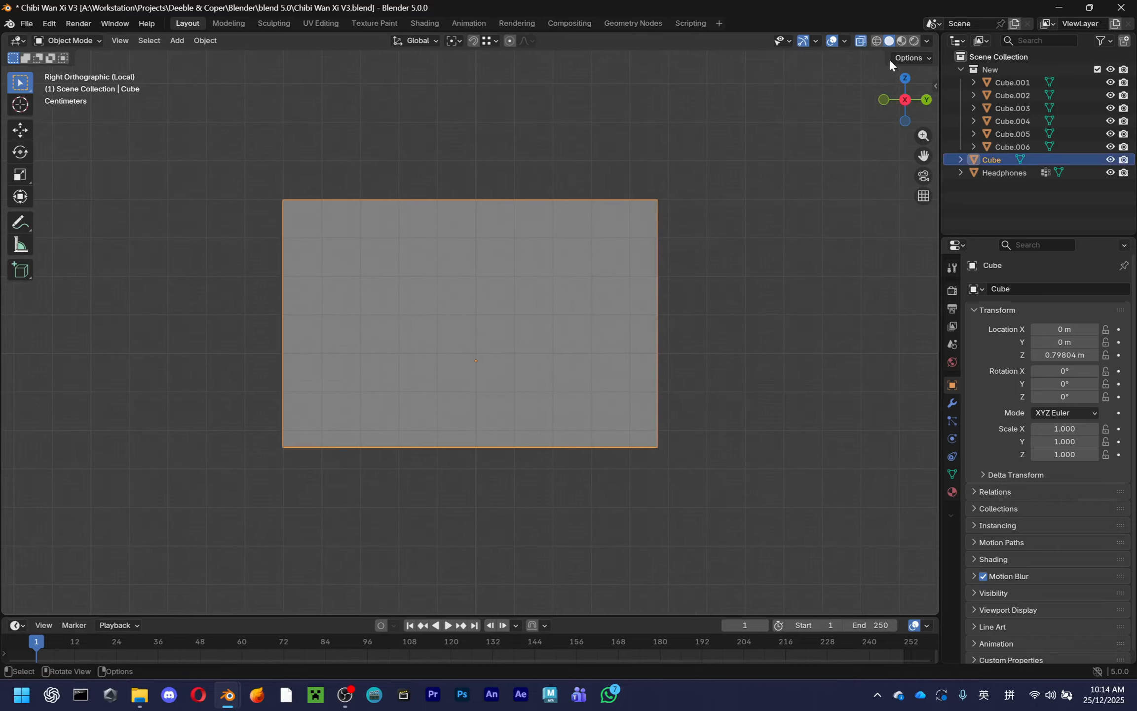
# In wireframe right view, check the white bar's corner vertices in edit mode and try to move them
pyautogui.click(877, 40)
pyautogui.click(836, 125)
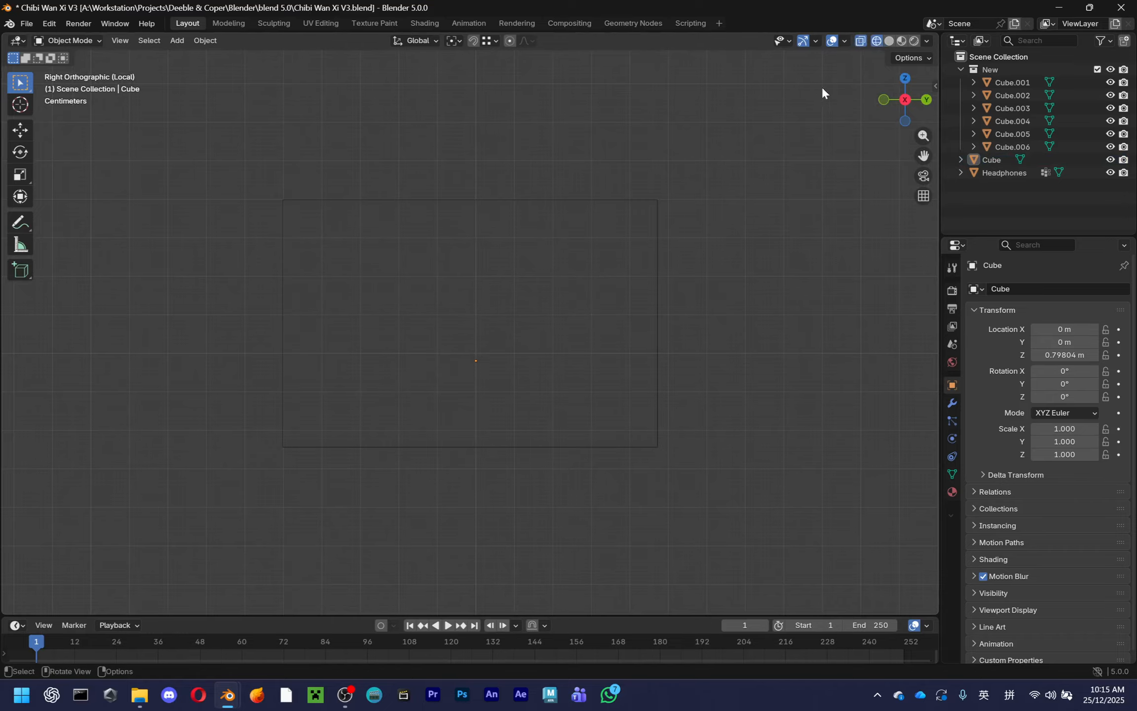
pyautogui.scroll(3, 789, 189)
pyautogui.click(790, 230)
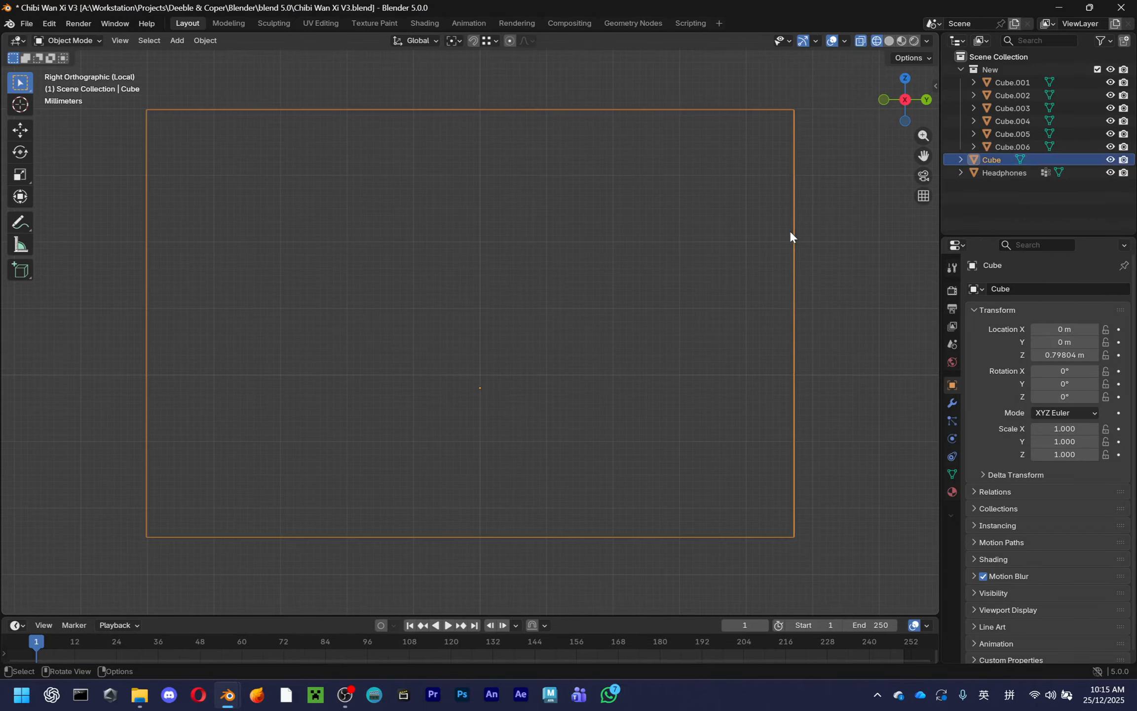
pyautogui.press('Tab')
pyautogui.click(844, 250)
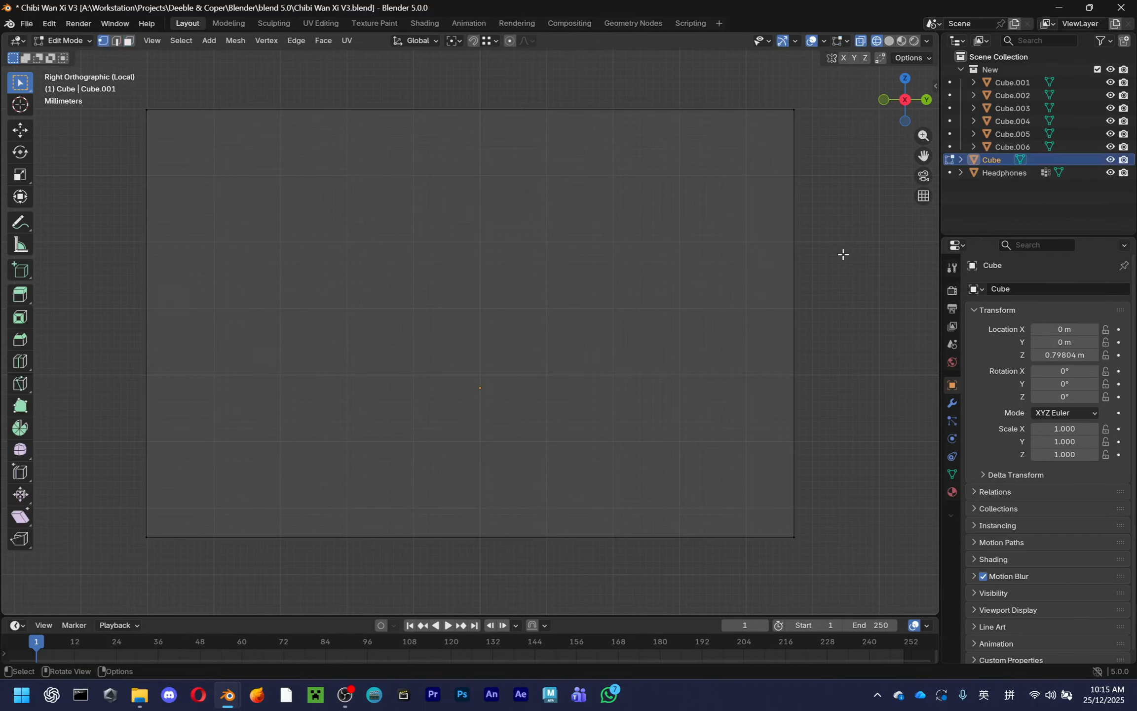
pyautogui.click(147, 542)
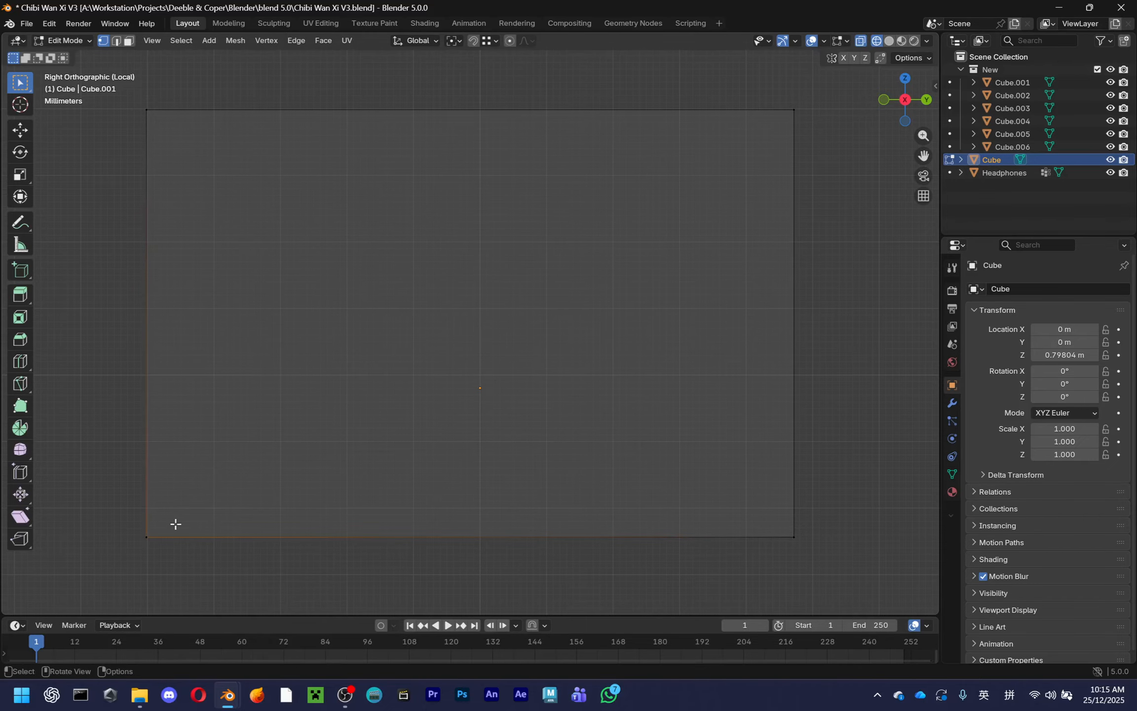
pyautogui.click(135, 143)
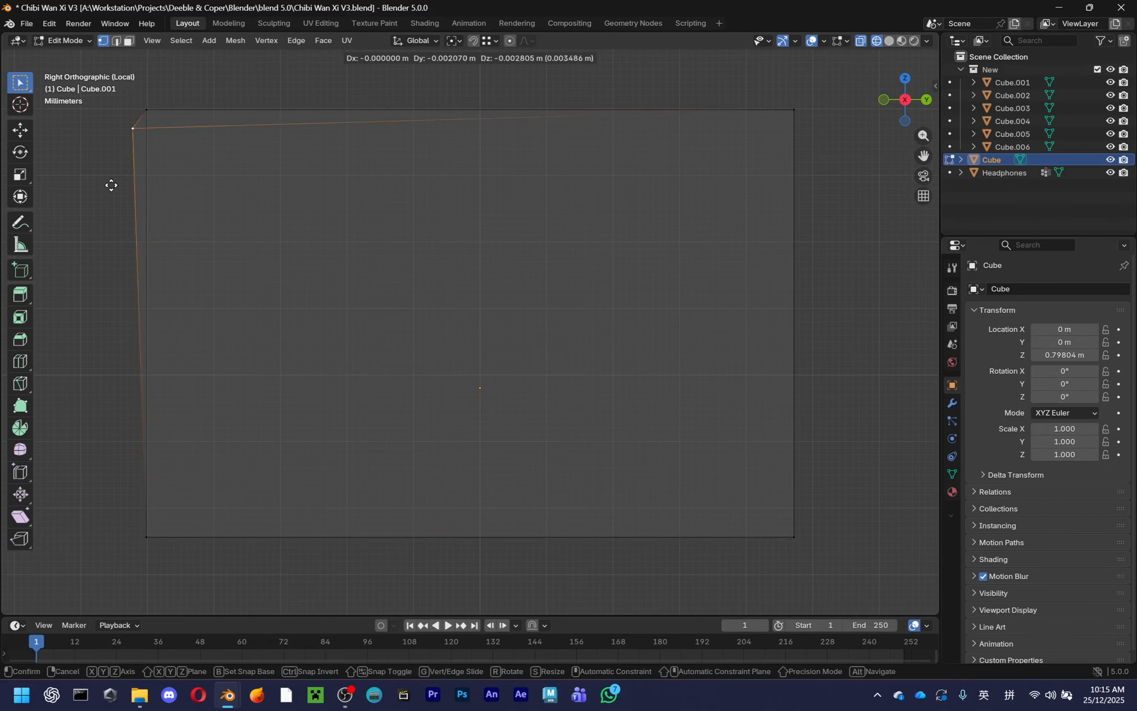
pyautogui.click(795, 108)
pyautogui.click(794, 536)
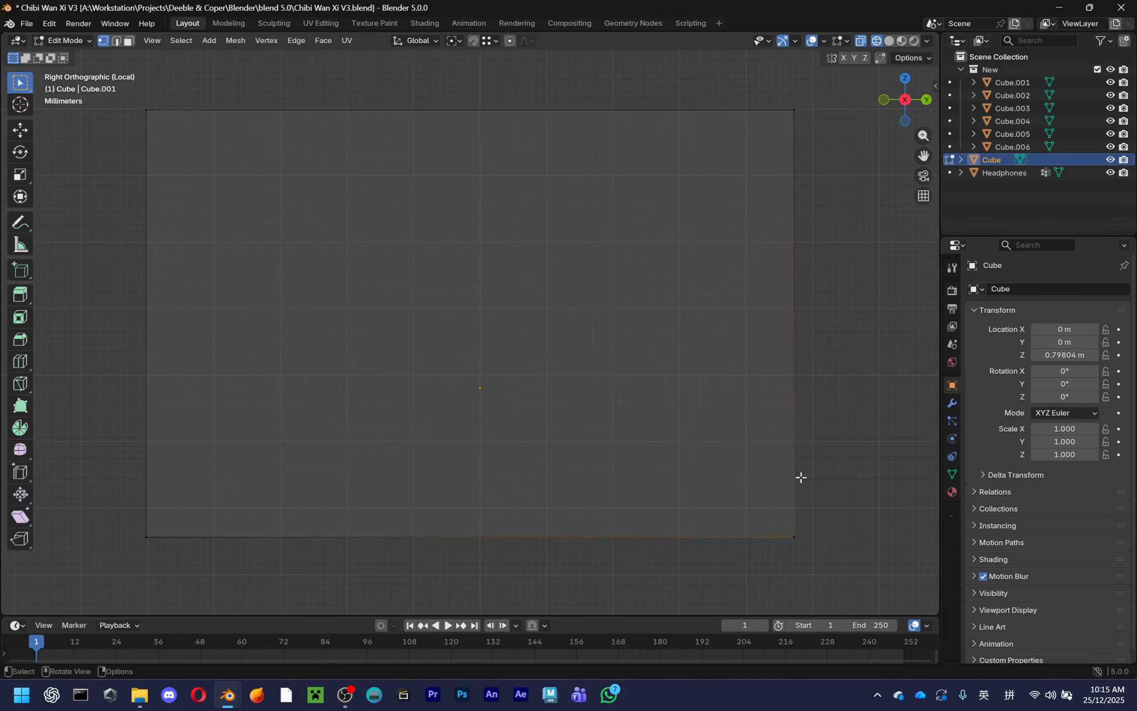
# Leave edit mode and local view, and show the whole character in solid shading without X-ray
pyautogui.scroll(-3, 779, 358)
pyautogui.press('Tab')
pyautogui.moveTo(780, 357); pyautogui.dragTo(663, 348, button='middle')
pyautogui.press('KP_Divide')
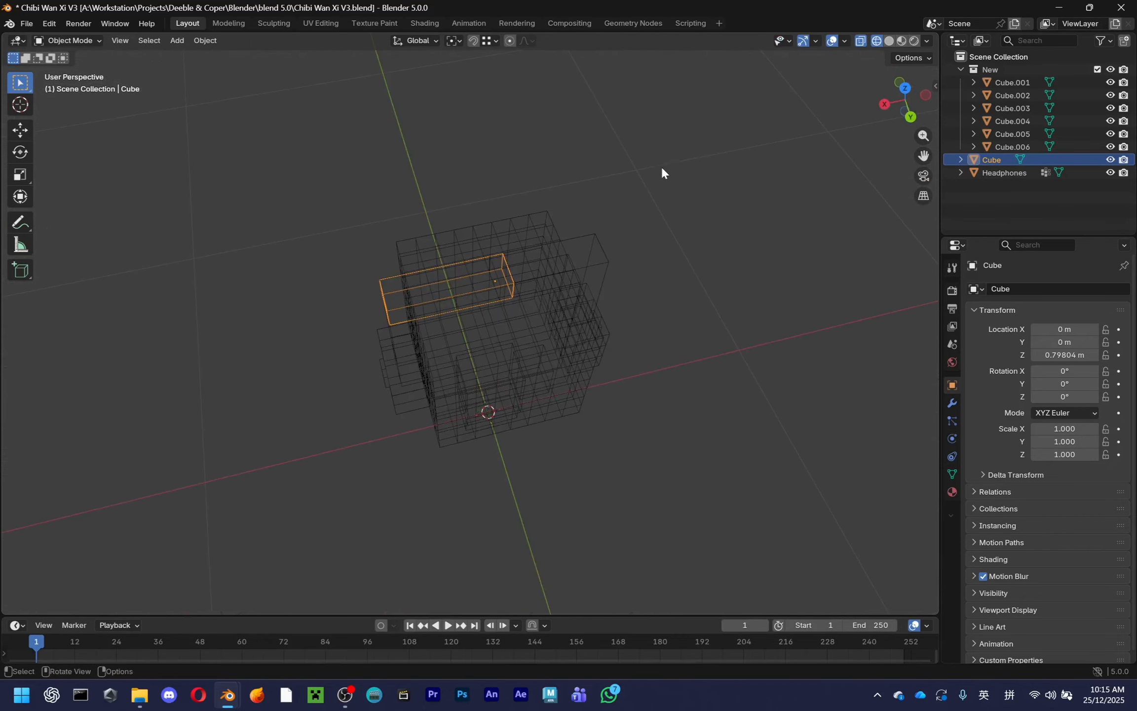
pyautogui.click(888, 41)
pyautogui.moveTo(809, 128); pyautogui.dragTo(849, 50, button='middle')
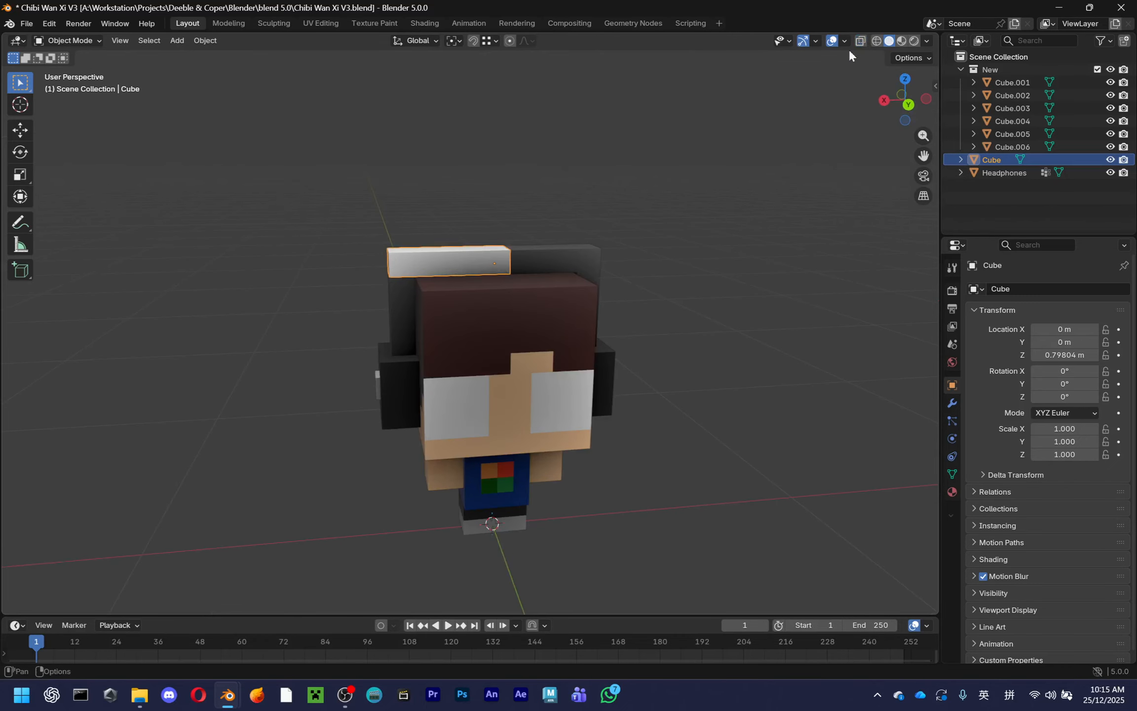
# Compare the white bar with the headband's top section from the back and above, in edit and object mode
pyautogui.scroll(5, 735, 200)
pyautogui.scroll(-5, 735, 201)
pyautogui.moveTo(735, 201); pyautogui.dragTo(558, 279, button='middle')
pyautogui.press('Tab')
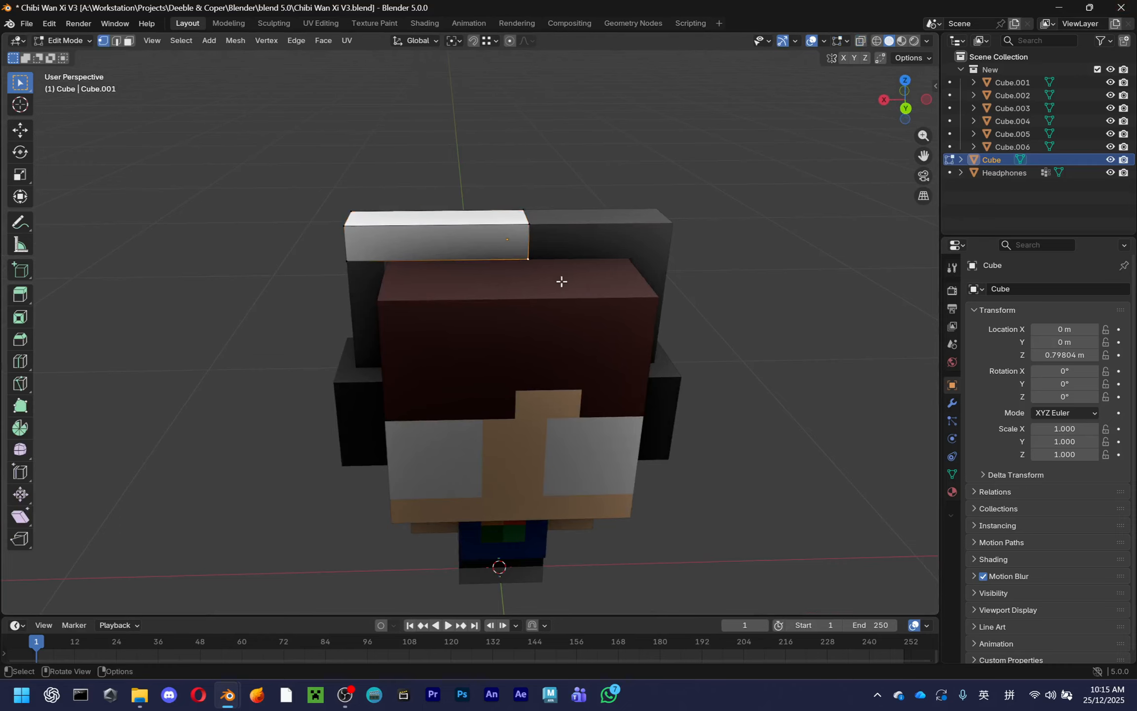
pyautogui.moveTo(583, 177); pyautogui.dragTo(682, 260, button='middle')
pyautogui.scroll(1, 681, 261)
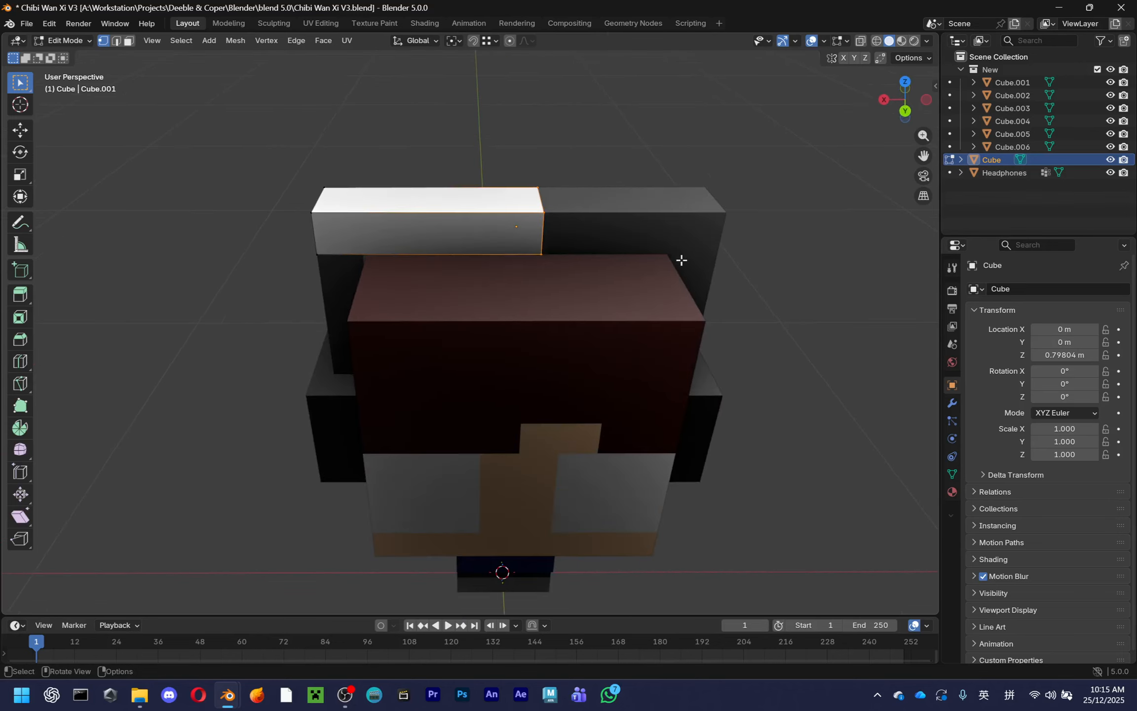
pyautogui.scroll(-2, 602, 295)
pyautogui.moveTo(602, 295); pyautogui.dragTo(579, 258, button='middle')
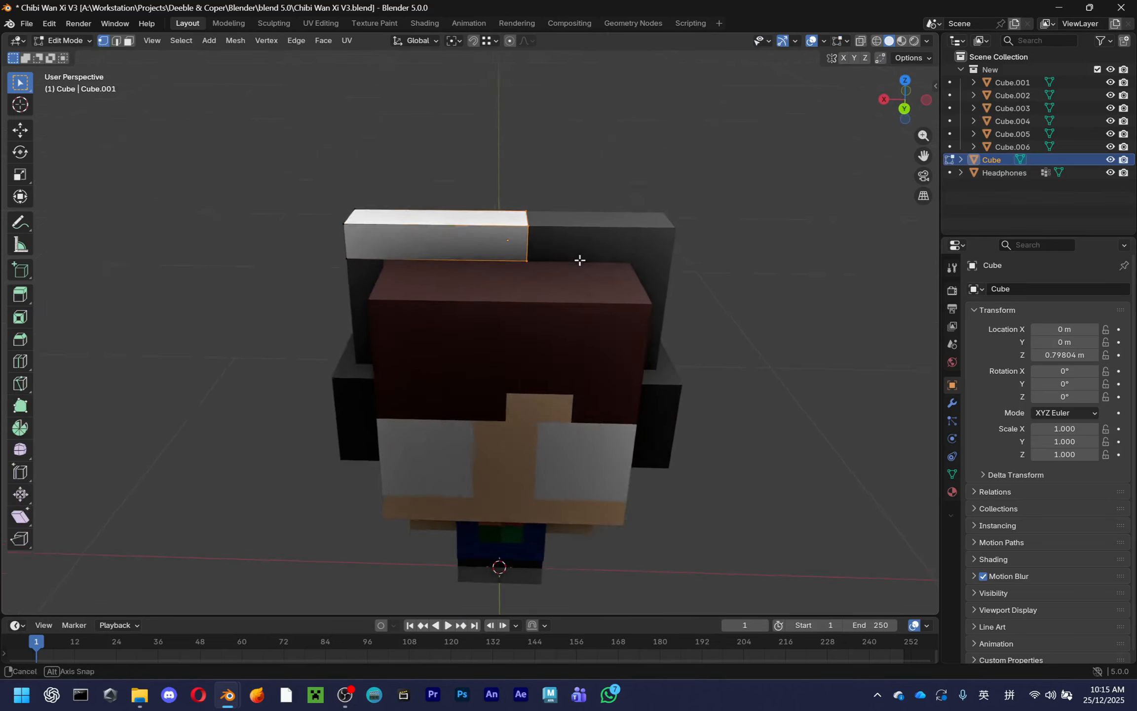
pyautogui.scroll(-2, 579, 258)
pyautogui.press('Tab')
pyautogui.moveTo(610, 368); pyautogui.dragTo(589, 344, button='middle')
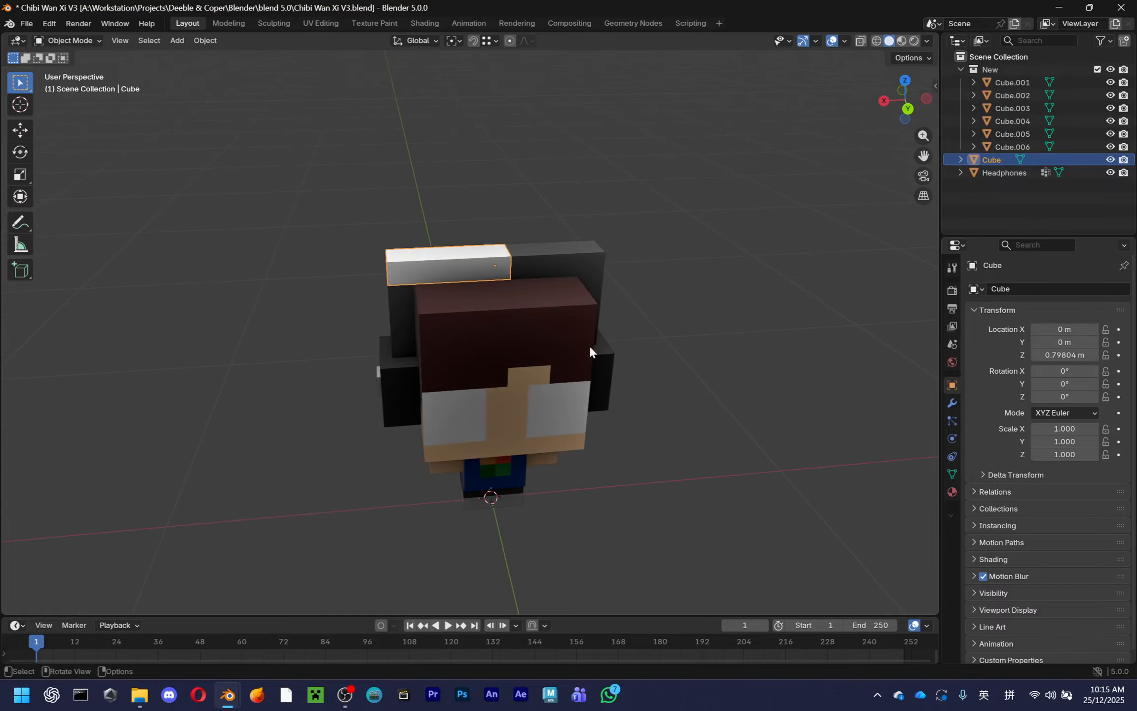
# Open the white bar for editing with X-ray on, keeping its inner end vertices selected
pyautogui.press('Tab')
pyautogui.click(861, 41)
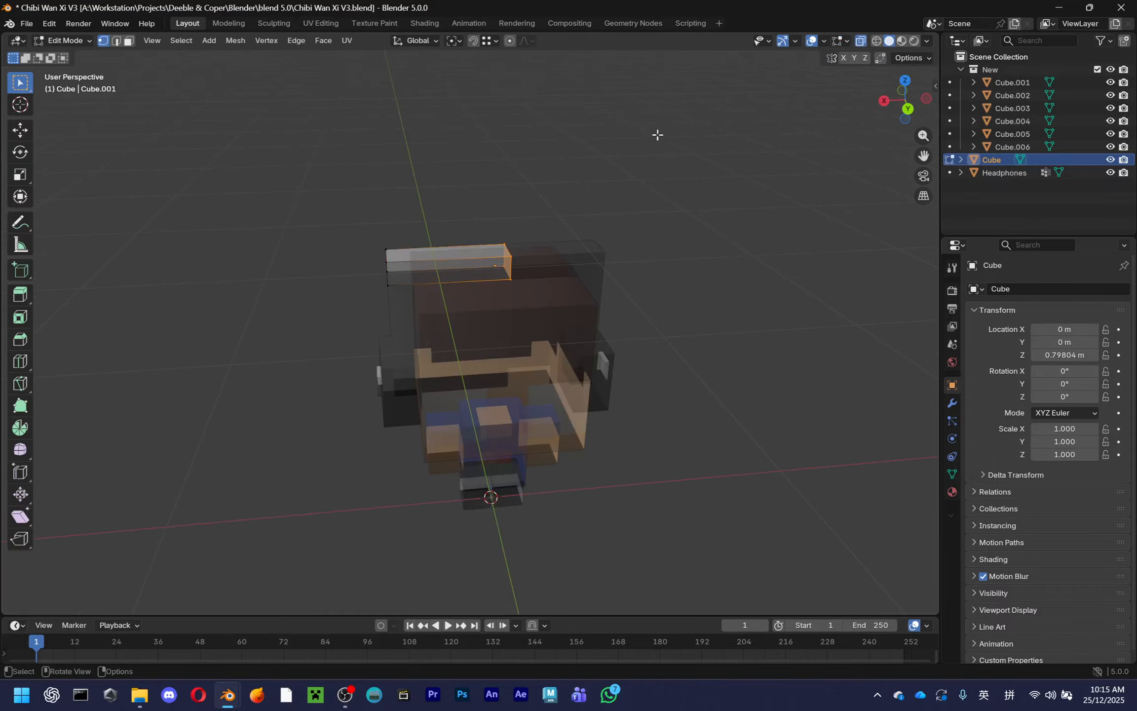
pyautogui.press('g')
pyautogui.press('Escape')
pyautogui.moveTo(522, 281); pyautogui.dragTo(564, 231, button='middle')
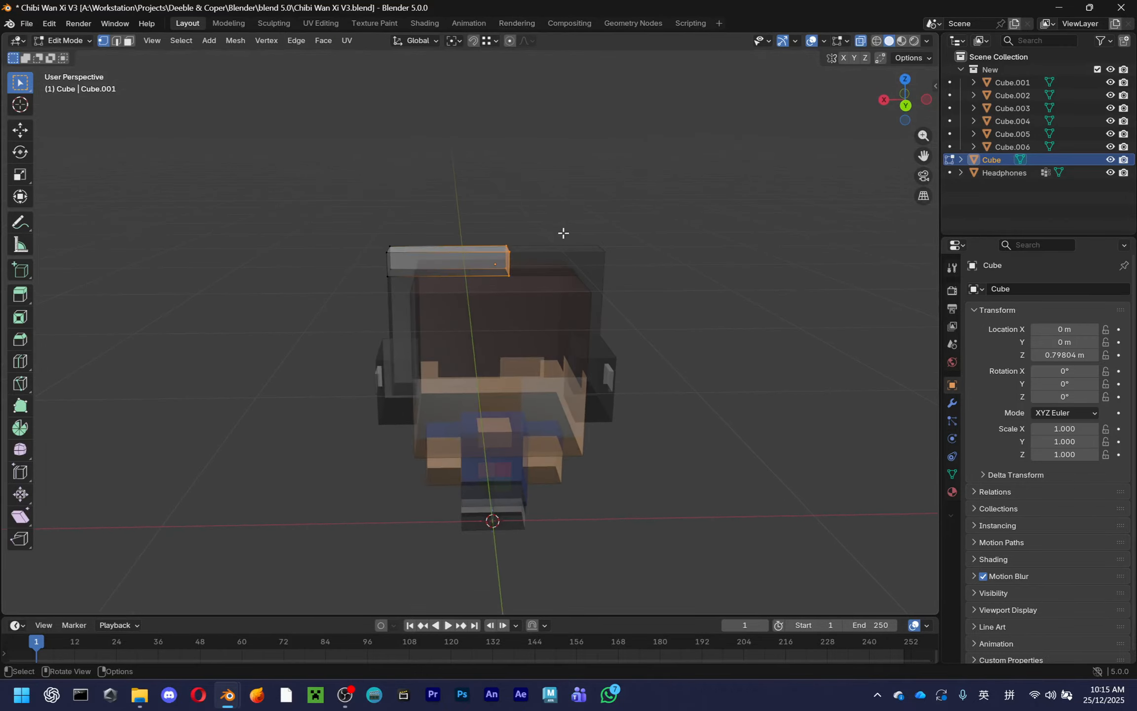
# Try snapping the white bar's inner end to the 3D cursor, then try duplicating that end, undoing both attempts
pyautogui.hotkey('shift', 's')
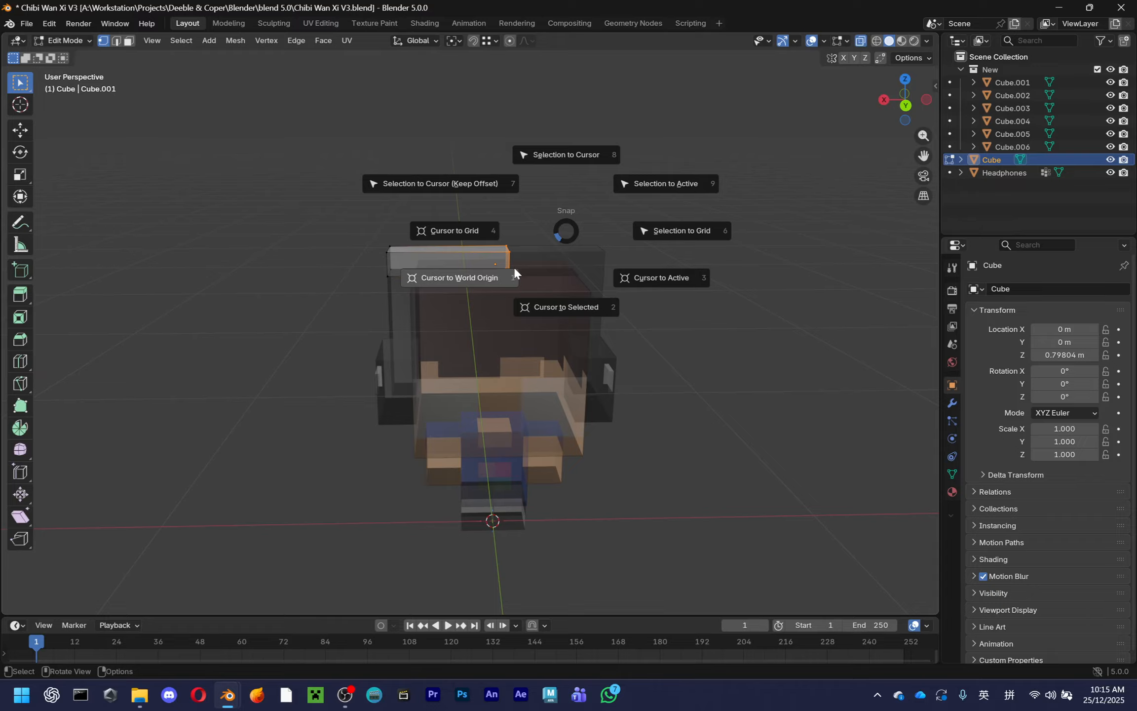
pyautogui.click(581, 162)
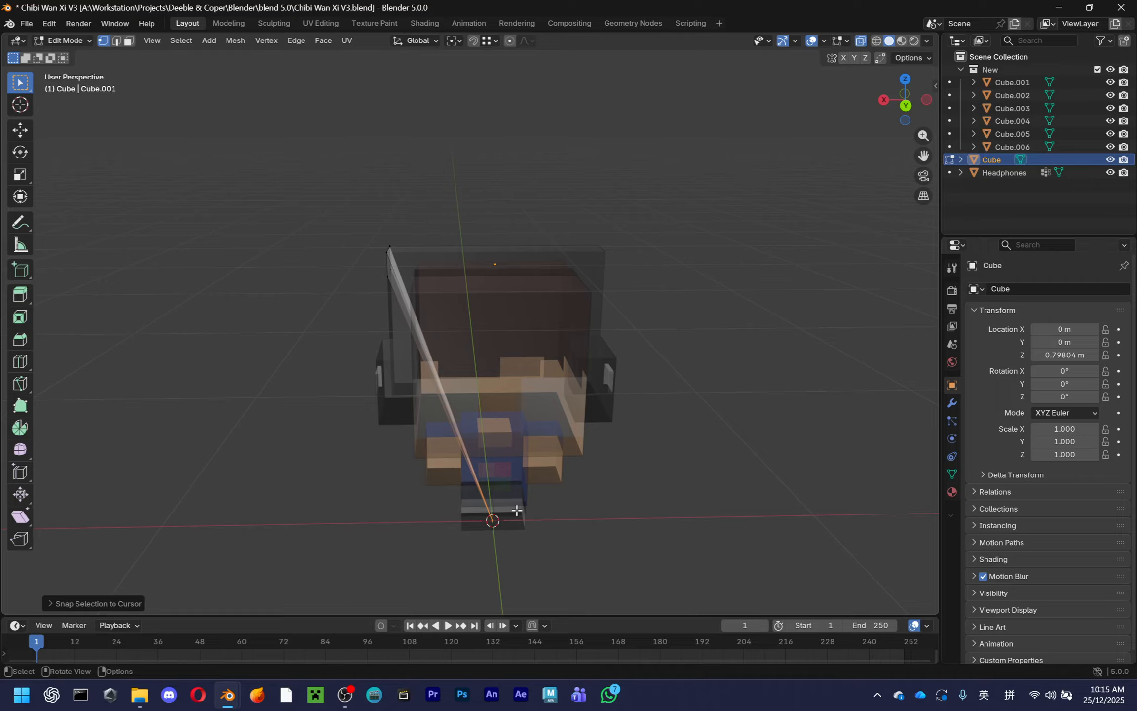
pyautogui.hotkey('ctrl', 'z')
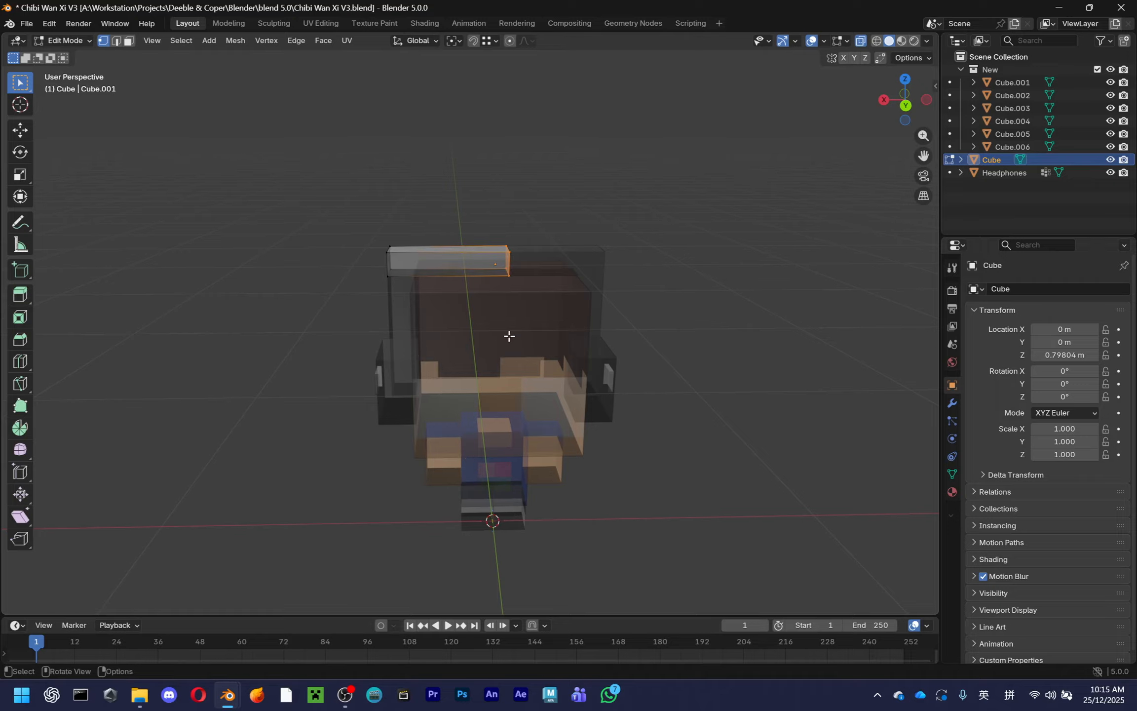
pyautogui.hotkey('shift', 'd')
pyautogui.click(657, 242)
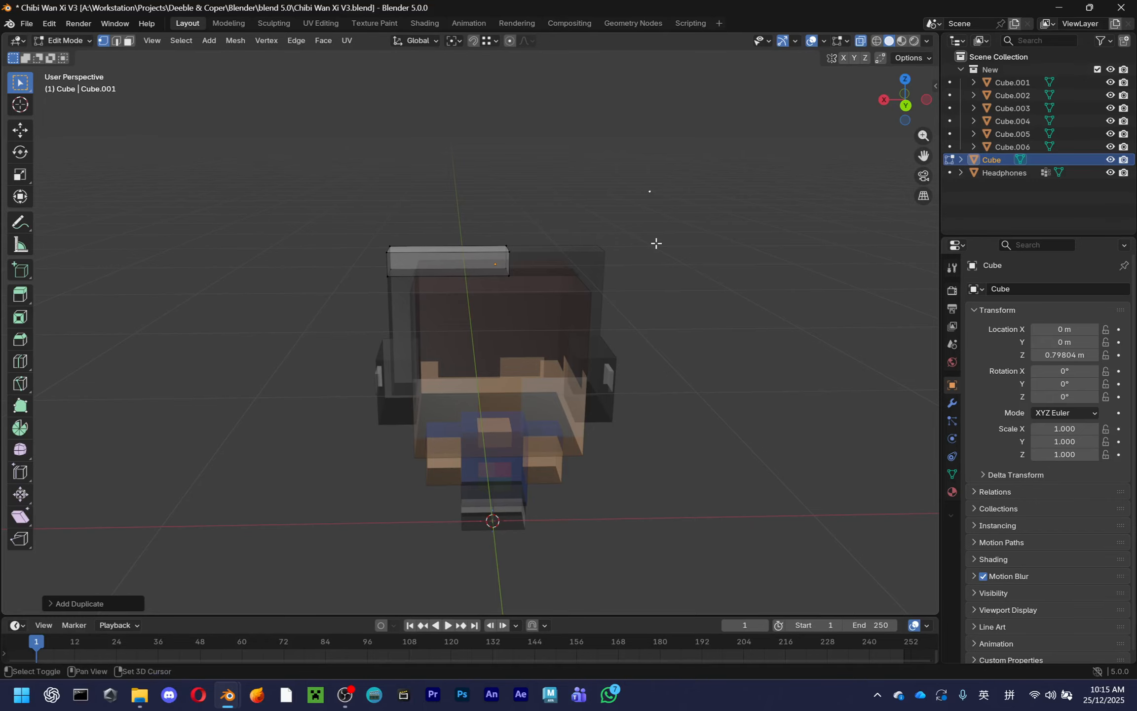
pyautogui.hotkey('shift', 's')
pyautogui.click(661, 185)
pyautogui.click(491, 294)
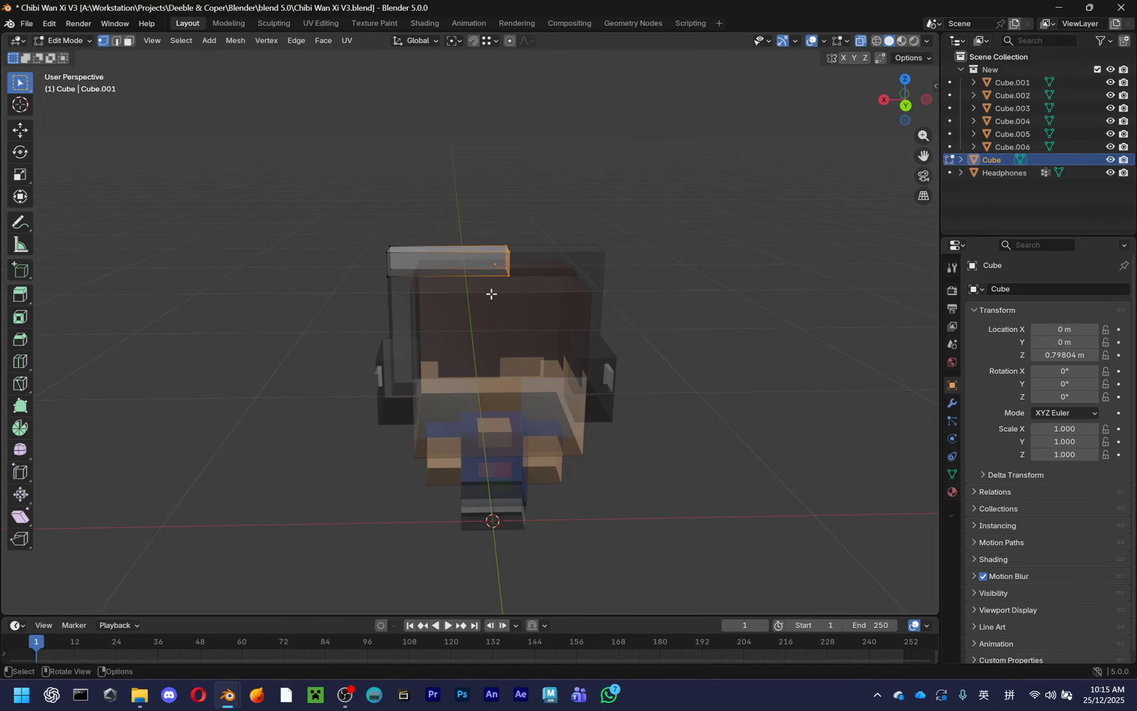
# Move the white bar's inner end about 0.034 m along global X, snapping it in line with the 3D cursor at the character's centre
pyautogui.press('g')
pyautogui.press('y')
pyautogui.press('x')
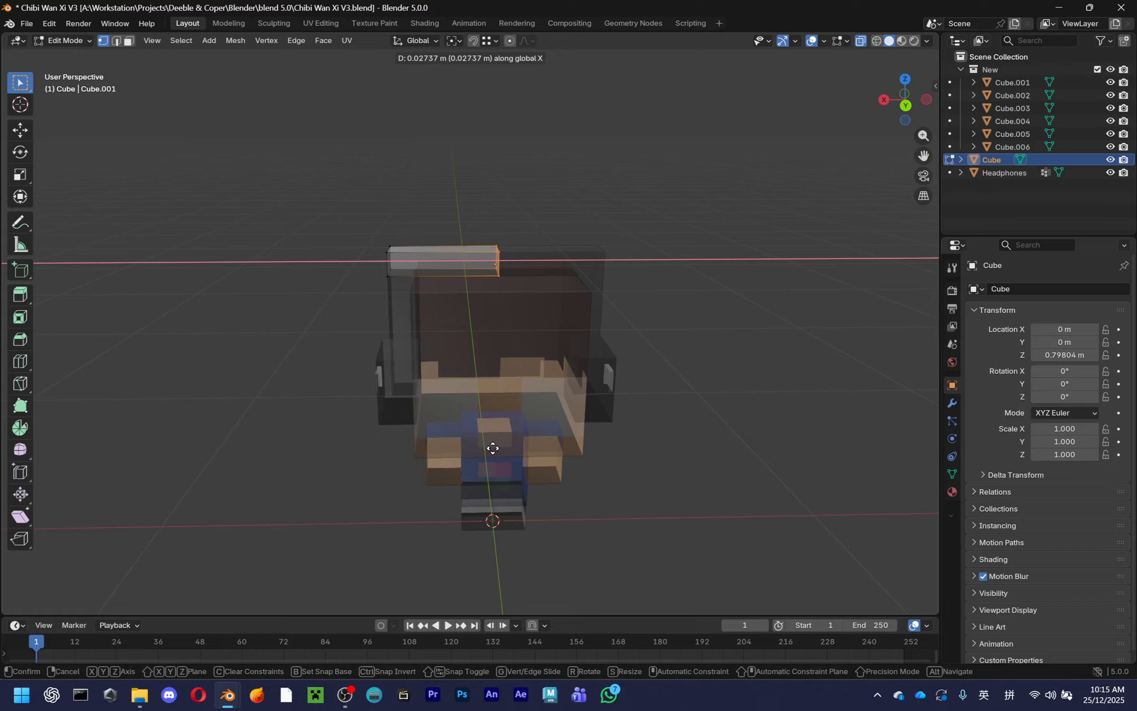
pyautogui.press('ctrl')
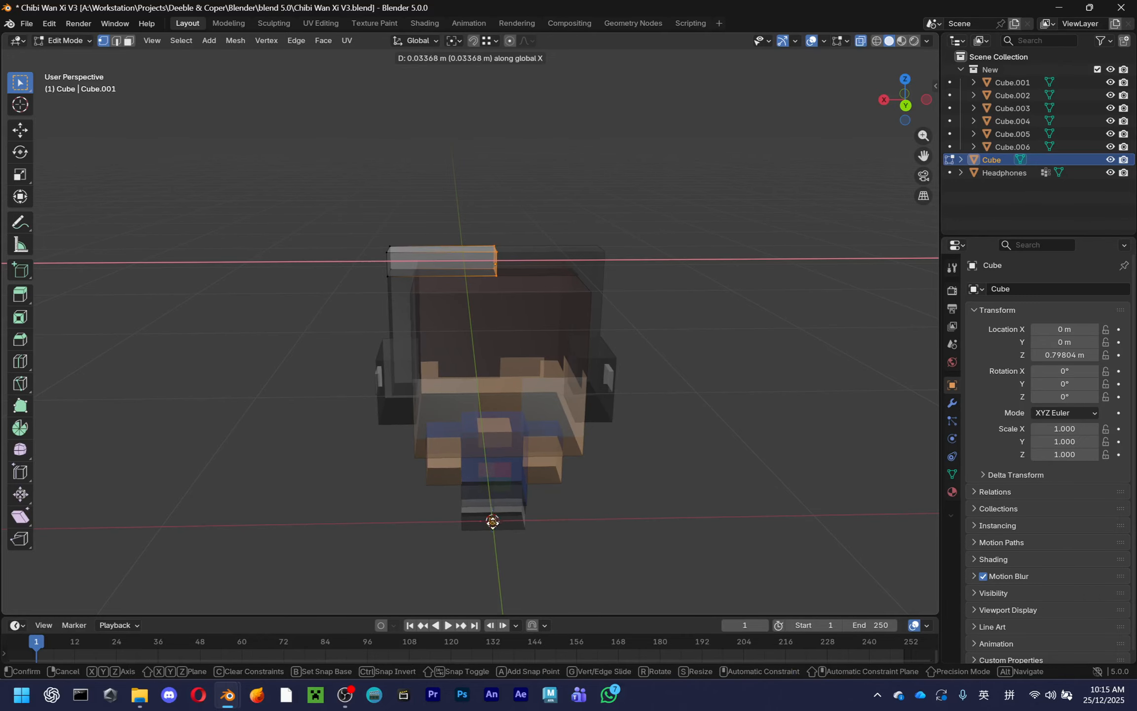
pyautogui.click(501, 517)
pyautogui.moveTo(500, 519); pyautogui.dragTo(506, 400, button='middle')
pyautogui.press('ctrl')
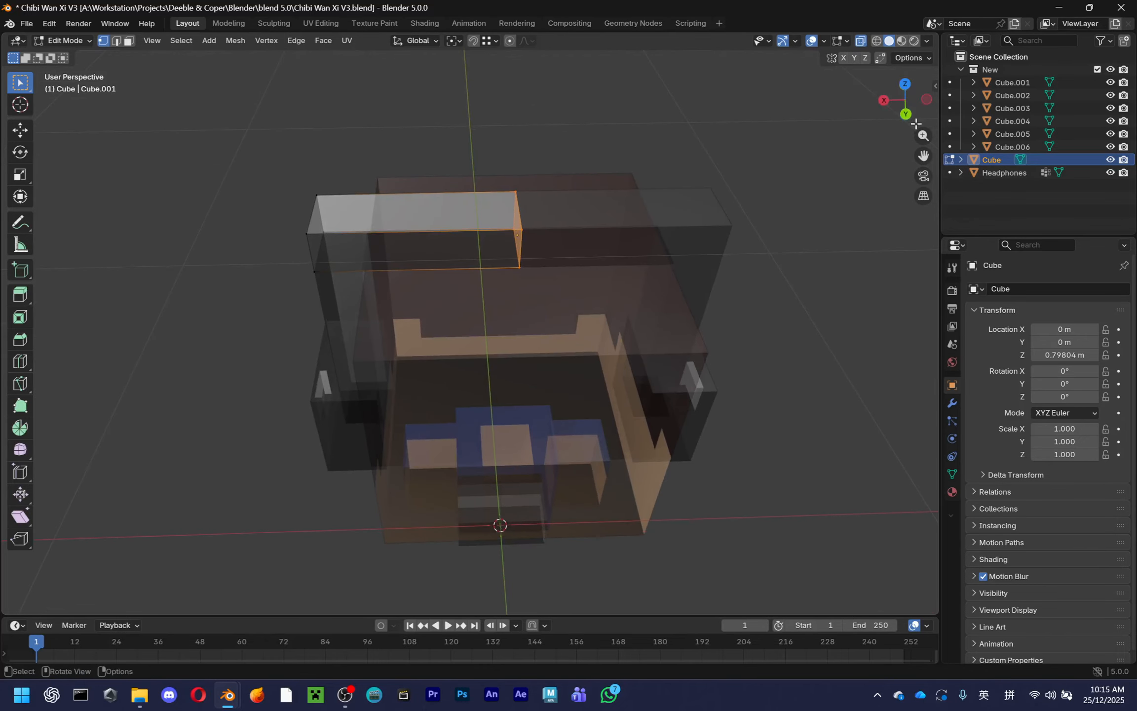
# Check the white bar's inner end against the headband and head from the back, without X-ray, in edit and object mode
pyautogui.moveTo(658, 235); pyautogui.dragTo(569, 172, button='middle')
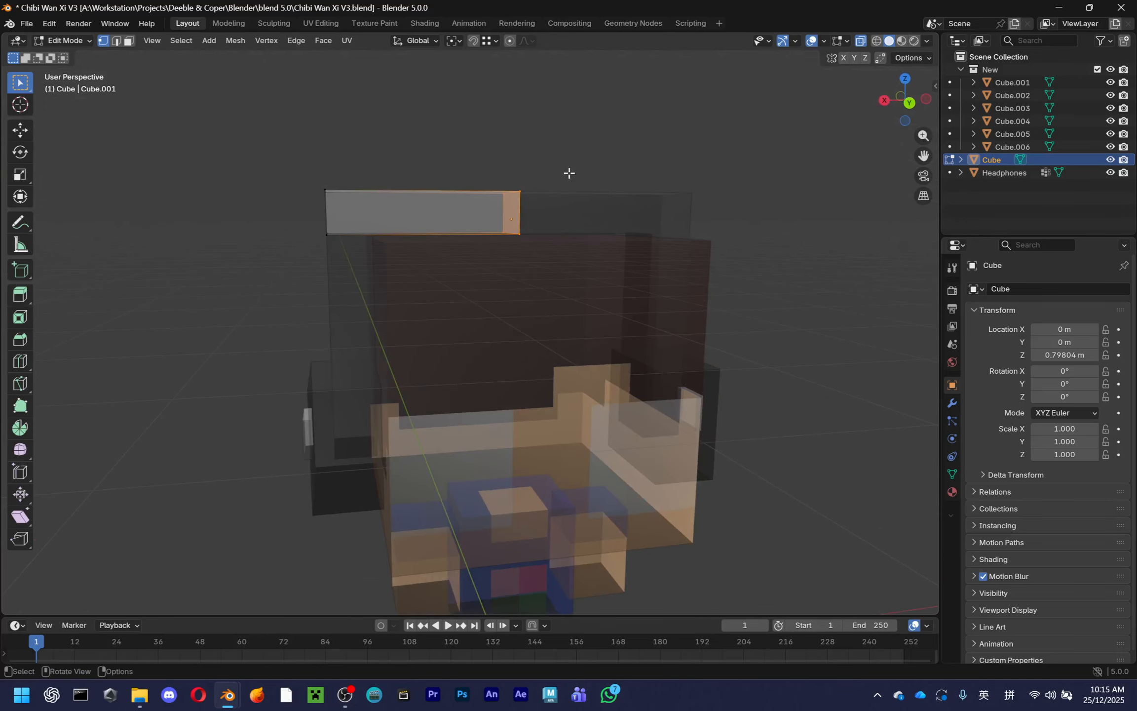
pyautogui.click(906, 118)
pyautogui.moveTo(462, 290); pyautogui.dragTo(589, 349, button='middle')
pyautogui.press('Tab')
pyautogui.click(589, 348)
pyautogui.click(859, 39)
pyautogui.moveTo(770, 168); pyautogui.dragTo(617, 213, button='middle')
pyautogui.click(545, 198)
pyautogui.click(545, 198)
pyautogui.click(917, 102)
pyautogui.press('Tab')
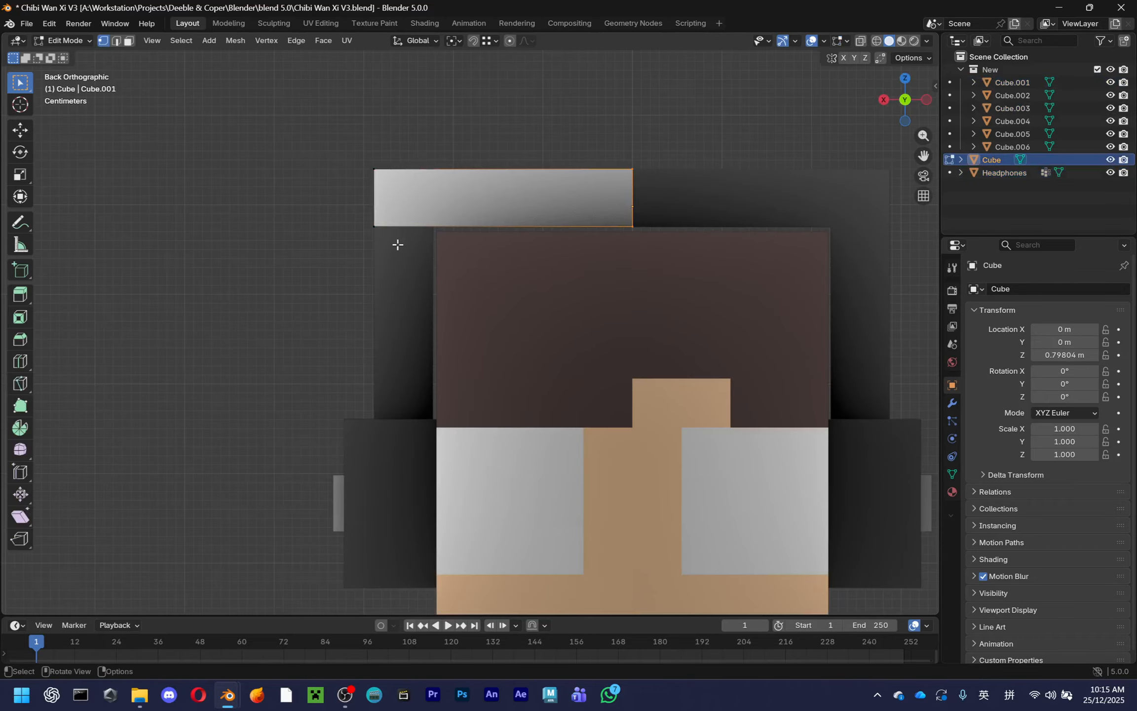
pyautogui.press('Tab')
# Isolate the headphones and inspect the headband in wireframe, and return to the whole character in solid shading
pyautogui.click(701, 220)
pyautogui.press('KP_Divide')
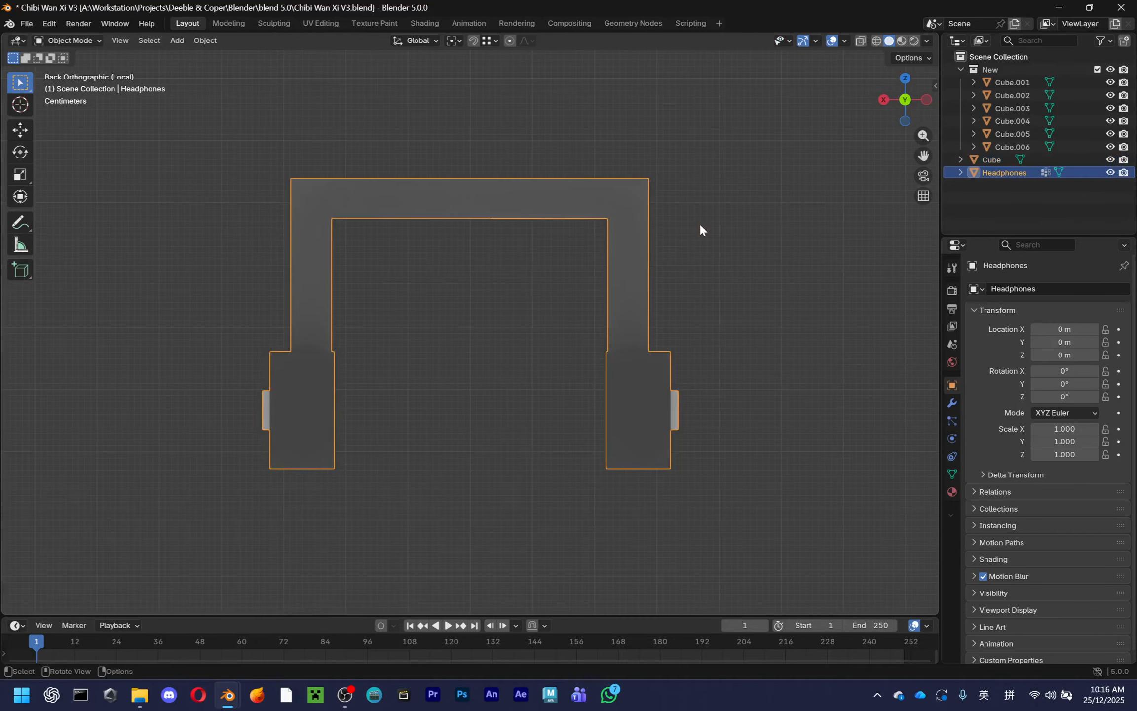
pyautogui.moveTo(828, 52); pyautogui.dragTo(846, 153, button='middle')
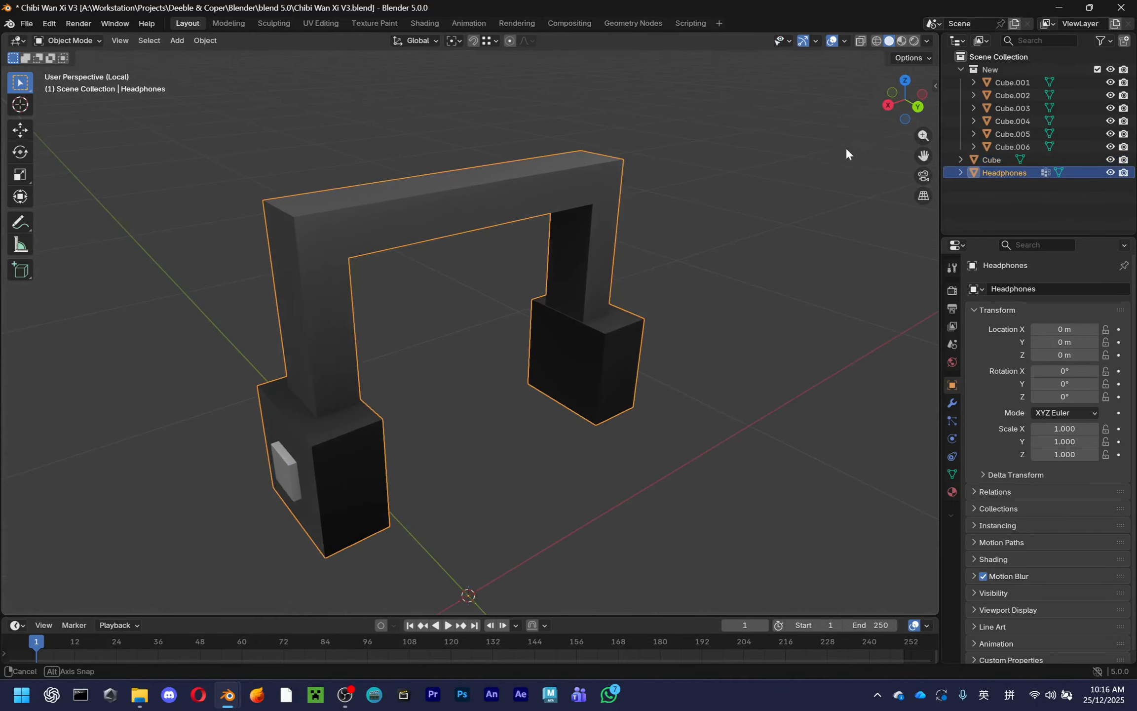
pyautogui.click(877, 40)
pyautogui.moveTo(582, 208)
pyautogui.mouseDown(button='middle')
pyautogui.moveTo(449, 265)
pyautogui.moveTo(606, 347)
pyautogui.moveTo(612, 384)
pyautogui.moveTo(574, 318)
pyautogui.mouseUp(button='middle')
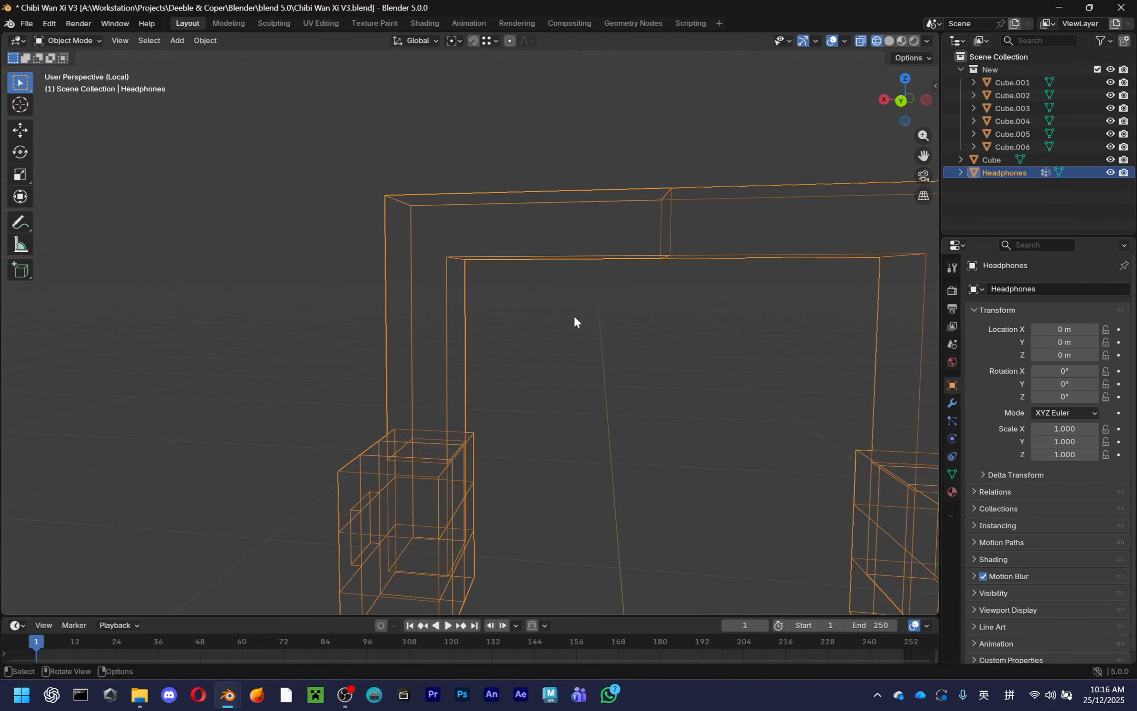
pyautogui.moveTo(573, 318)
pyautogui.mouseDown(button='middle')
pyautogui.moveTo(591, 323)
pyautogui.moveTo(576, 301)
pyautogui.mouseUp(button='middle')
pyautogui.click(889, 42)
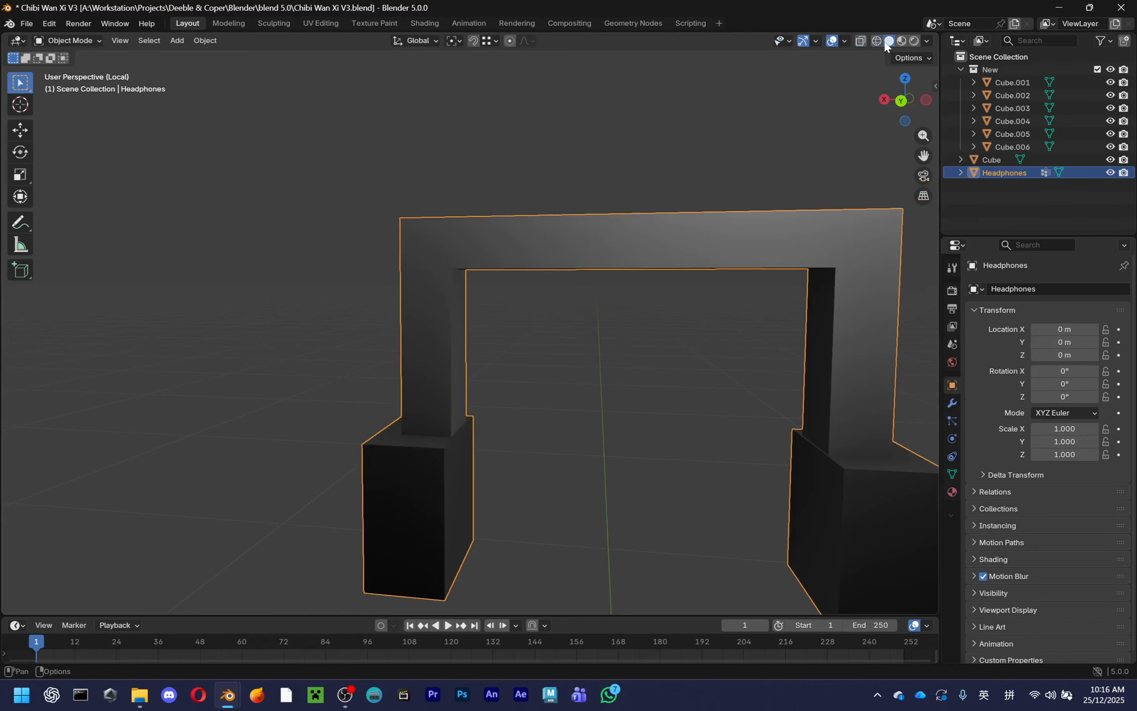
pyautogui.press('KP_Divide')
# Hide the headphones and open the white bar for editing in the back orthographic view
pyautogui.press('h')
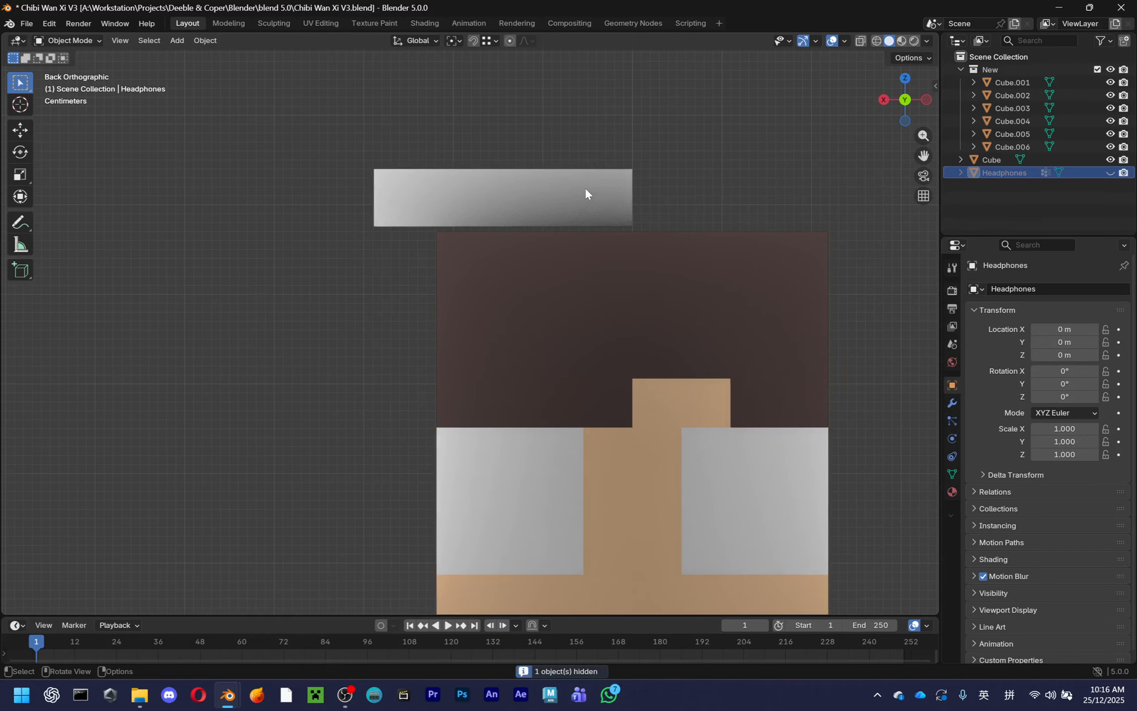
pyautogui.click(584, 188)
pyautogui.press('Tab')
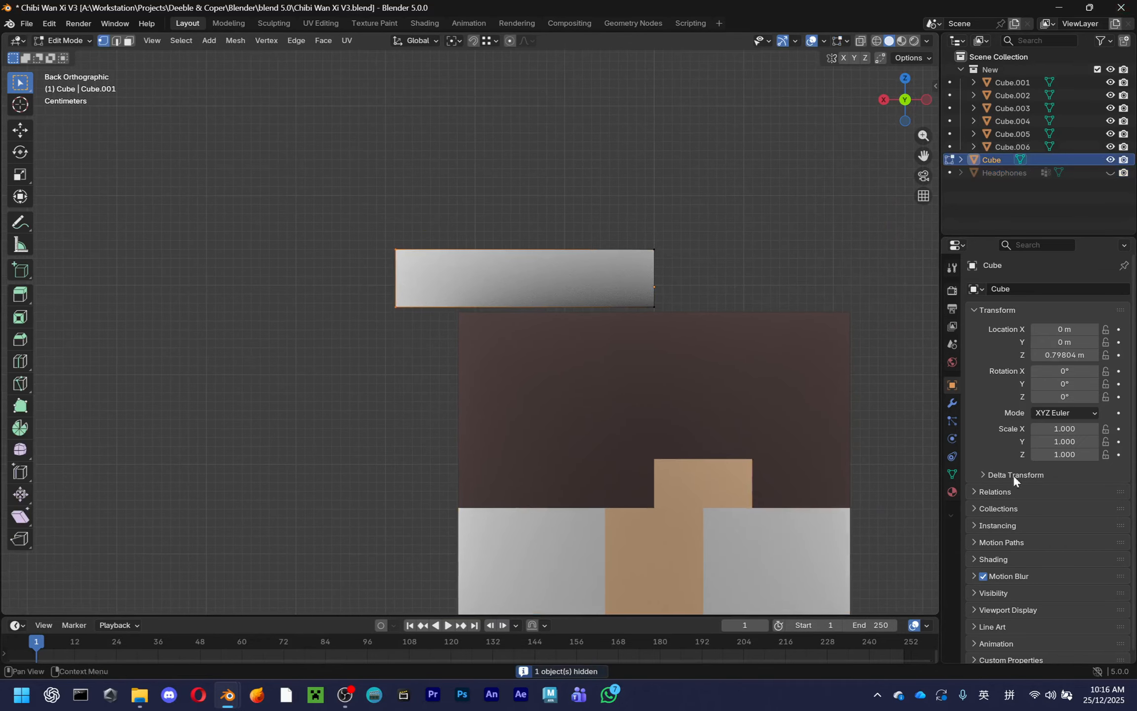
pyautogui.moveTo(462, 220); pyautogui.dragTo(538, 319, button='middle')
pyautogui.click(905, 103)
pyautogui.moveTo(346, 465); pyautogui.dragTo(307, 433, button='middle')
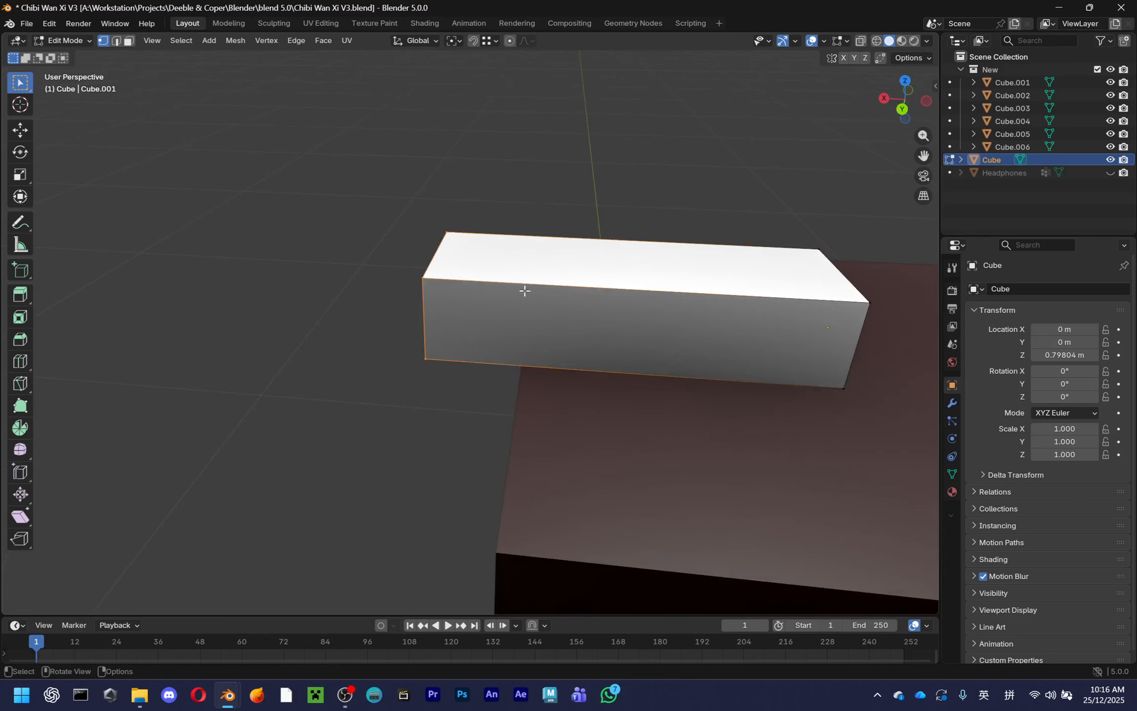
pyautogui.click(905, 112)
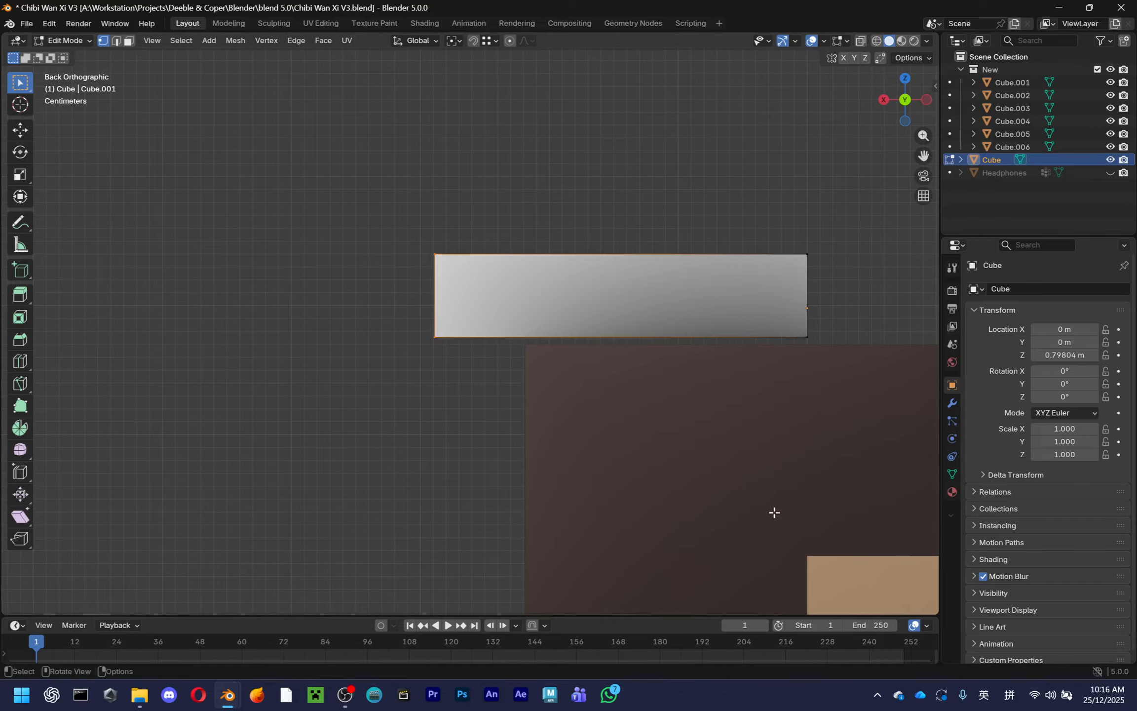
pyautogui.scroll(2, 536, 395)
pyautogui.scroll(-3, 536, 394)
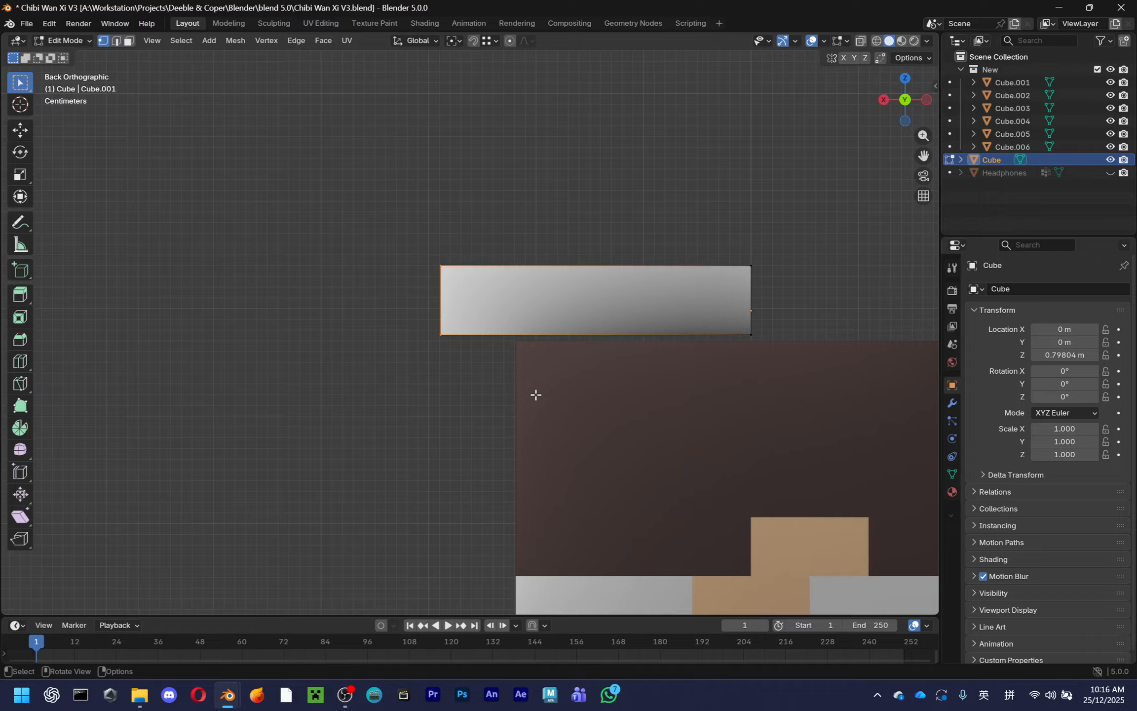
pyautogui.scroll(-3, 536, 395)
pyautogui.scroll(3, 536, 395)
# Duplicate the white bar's outer end face and place the copy below and slightly outside the bar
pyautogui.moveTo(538, 165); pyautogui.dragTo(381, 444)
pyautogui.moveTo(604, 178); pyautogui.dragTo(783, 437)
pyautogui.moveTo(792, 434); pyautogui.dragTo(785, 532, button='middle')
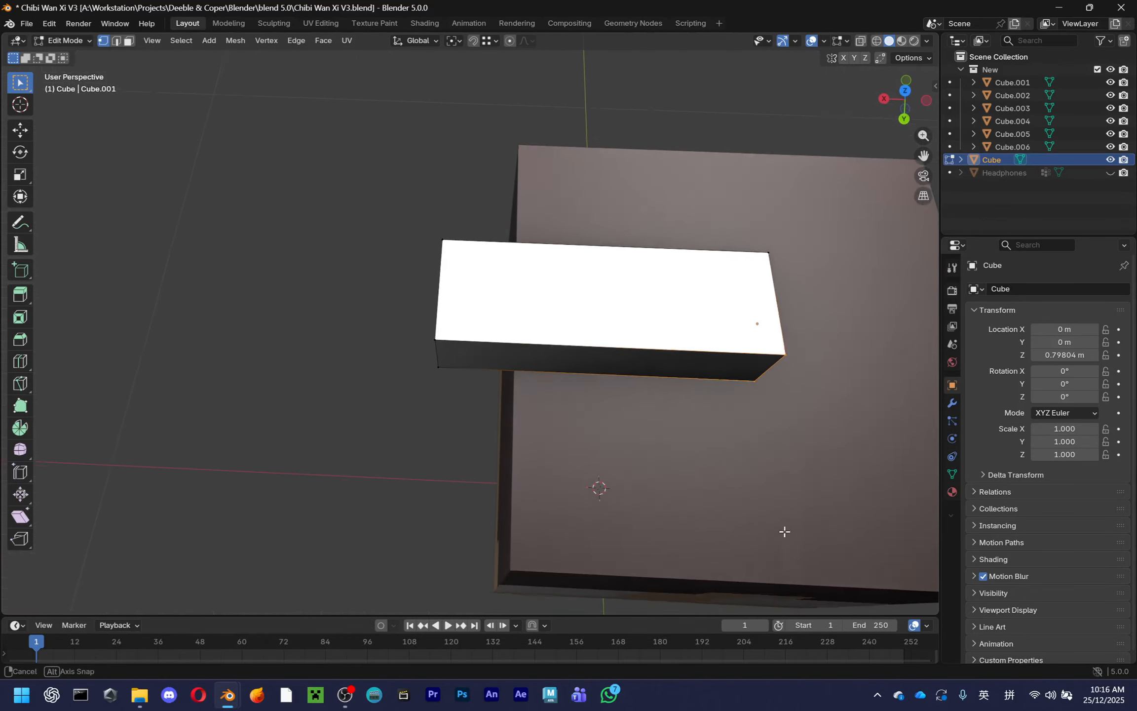
pyautogui.moveTo(615, 490); pyautogui.dragTo(642, 355, button='middle')
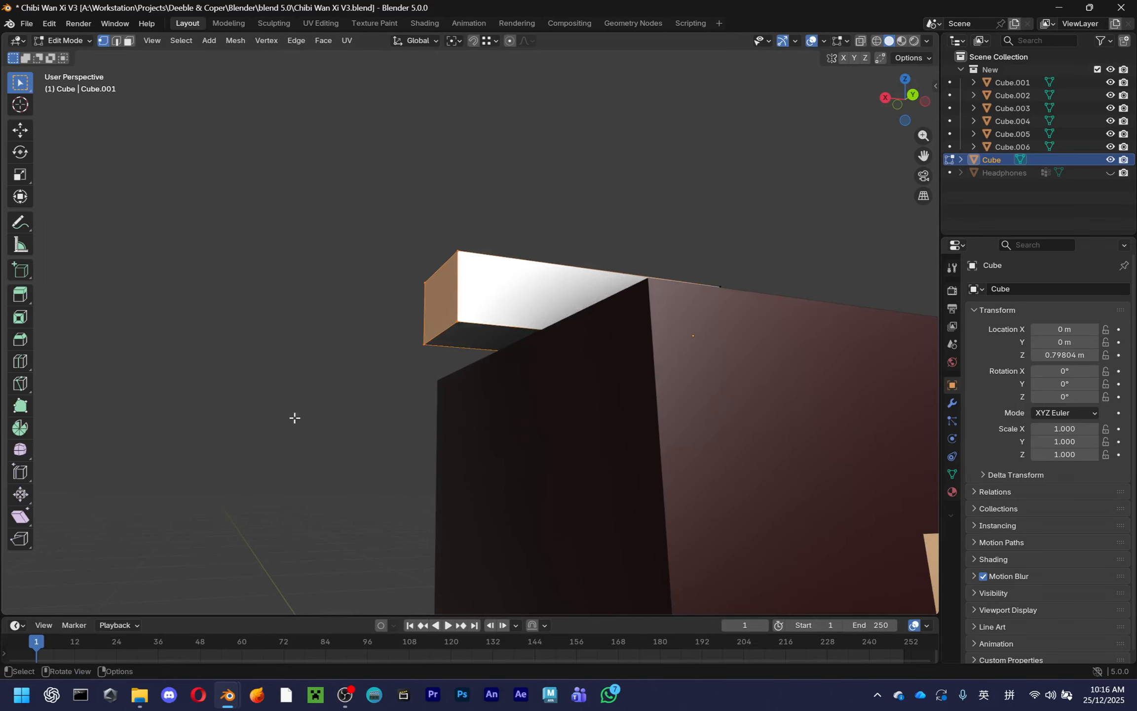
pyautogui.click(913, 94)
pyautogui.scroll(1, 470, 419)
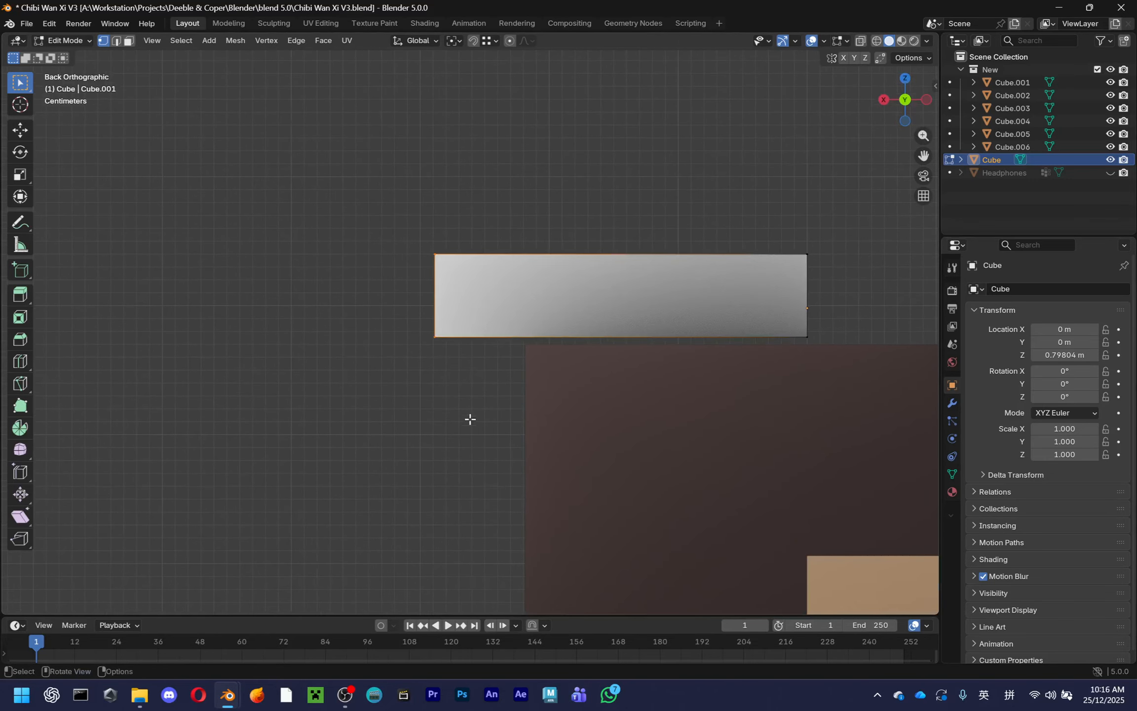
pyautogui.scroll(2, 474, 325)
pyautogui.press('g')
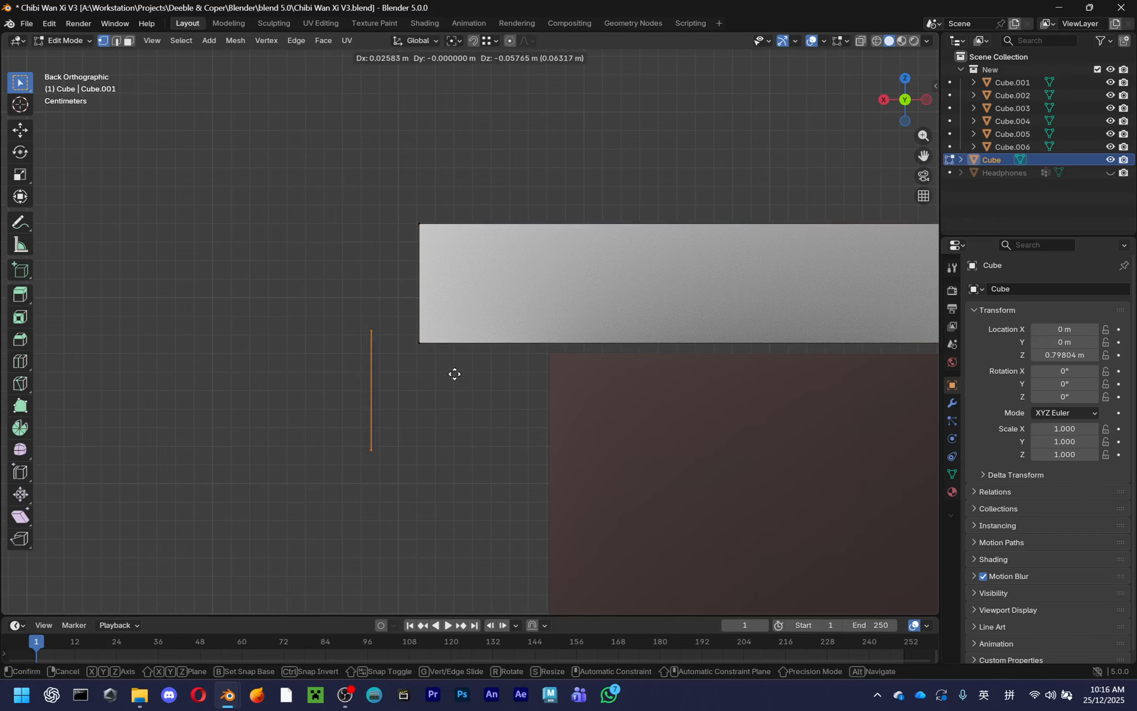
pyautogui.click(453, 400)
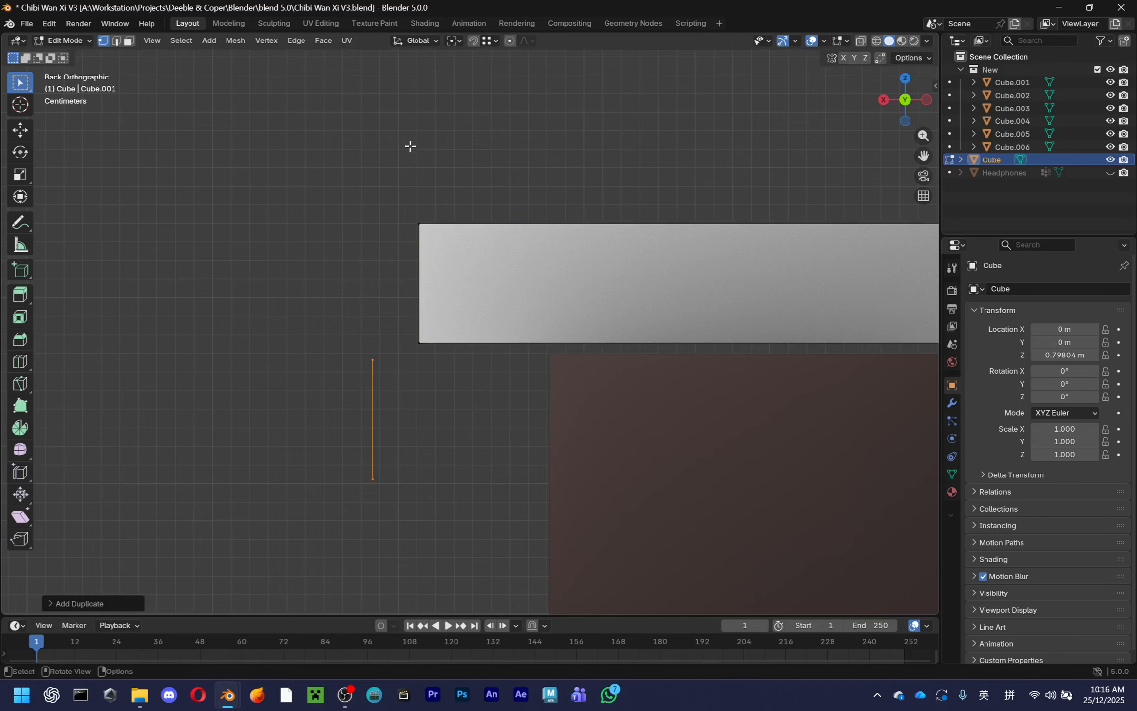
# Try to rip the duplicated end face with snapping enabled, then clear the selection and turn on X-ray
pyautogui.click(473, 41)
pyautogui.press('v')
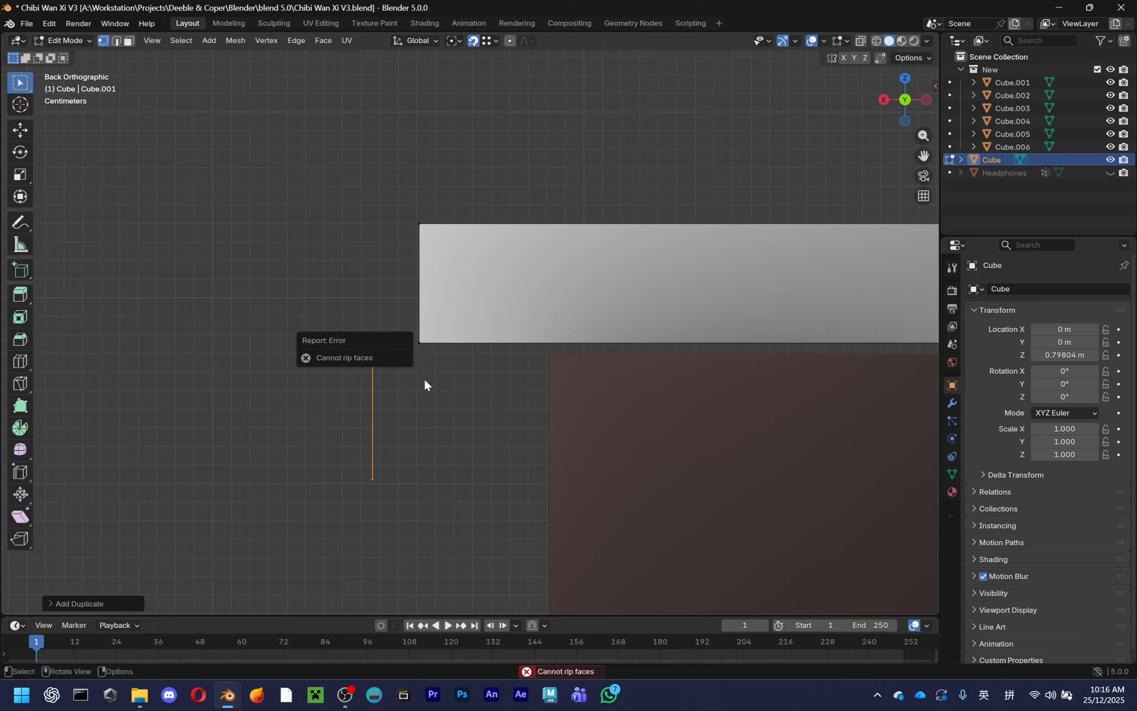
pyautogui.click(300, 519)
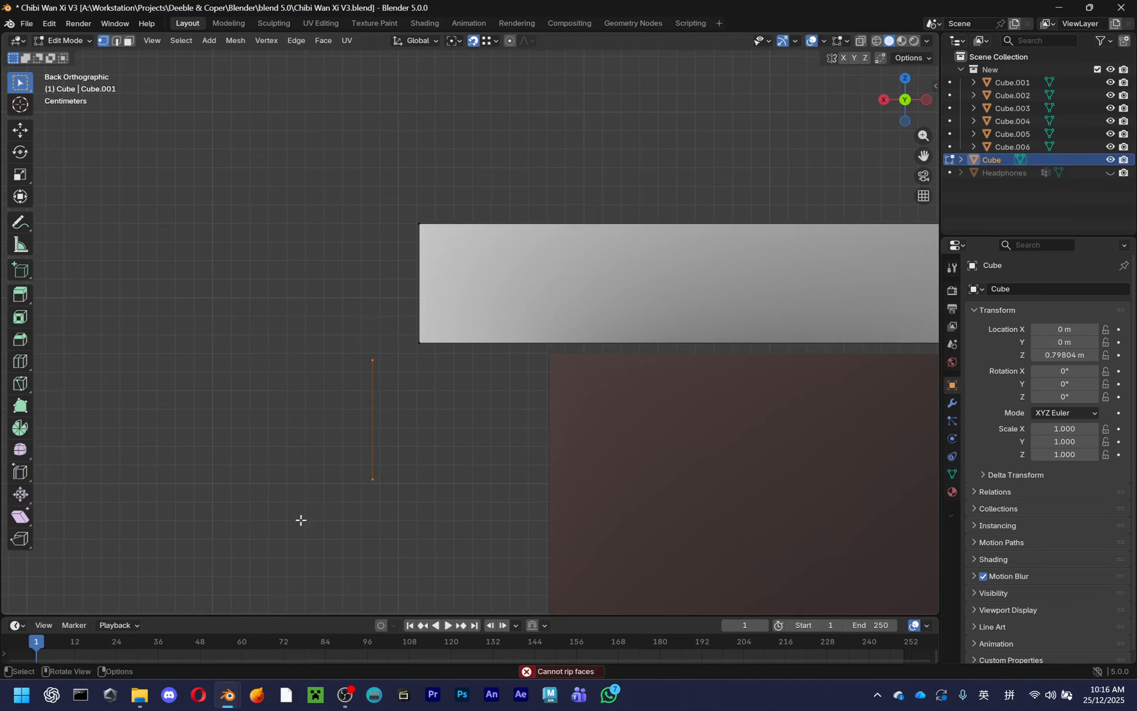
pyautogui.click(861, 41)
# Try snapping the duplicated end face under the bar's lower outer corner and placing the 3D cursor there, then undo it
pyautogui.moveTo(260, 330); pyautogui.dragTo(390, 378)
pyautogui.press('g')
pyautogui.click(419, 415)
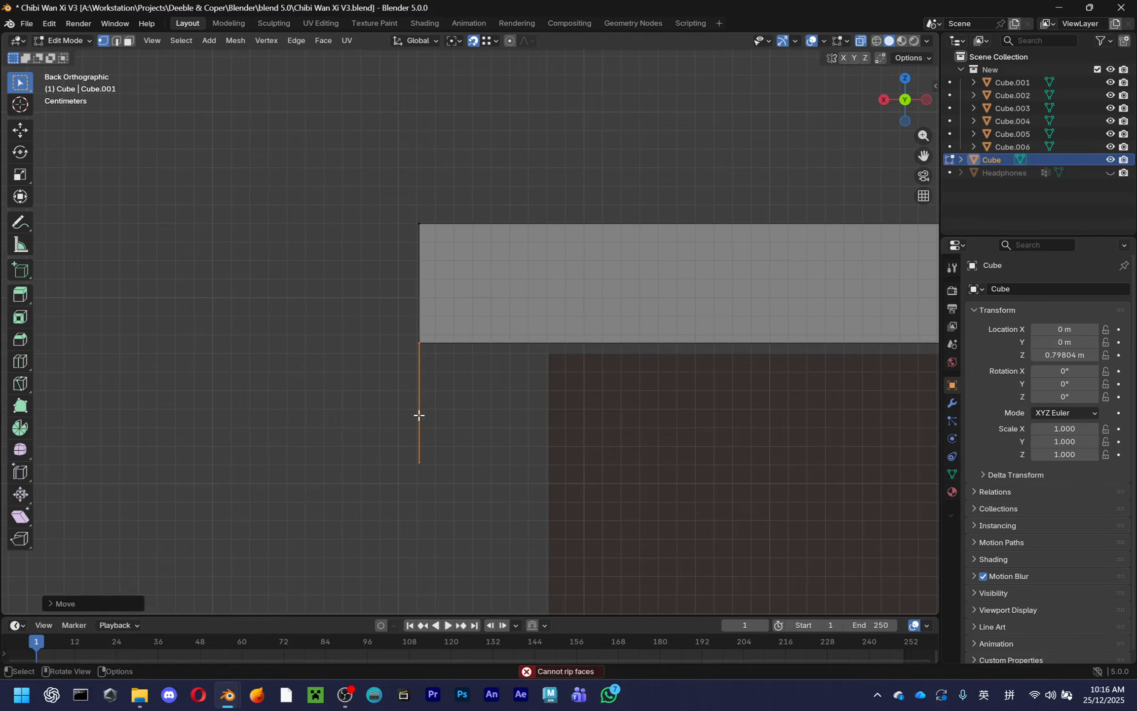
pyautogui.press('s')
pyautogui.press('Escape')
pyautogui.click(446, 356)
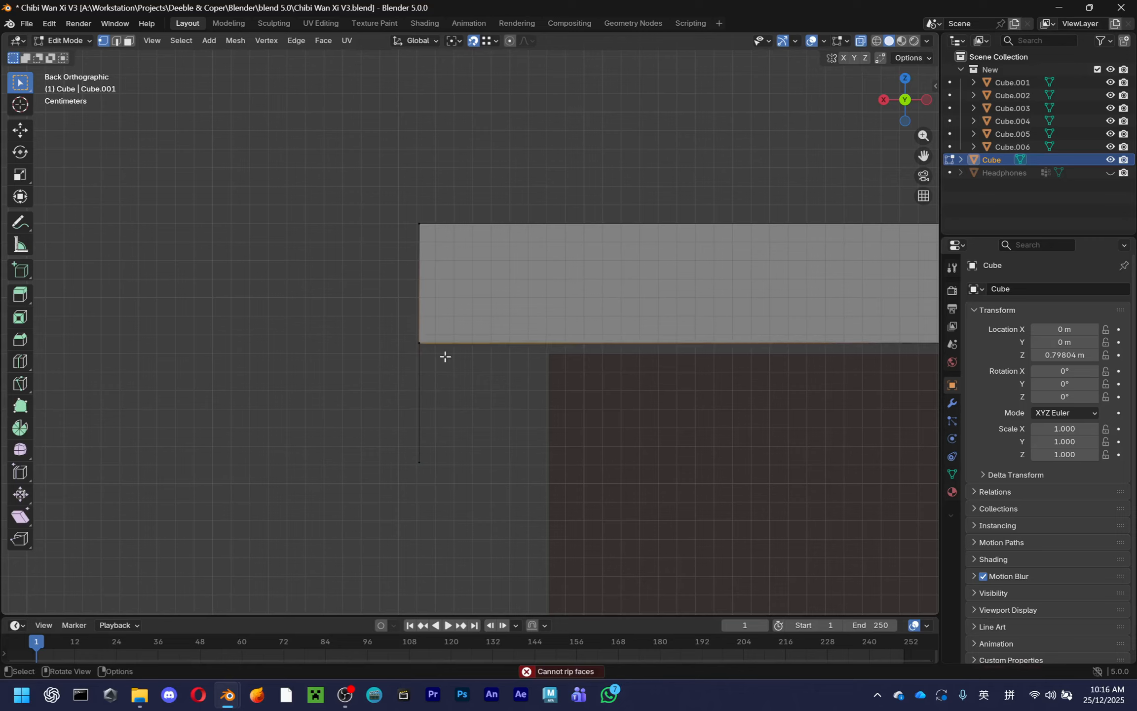
pyautogui.hotkey('shift', 's')
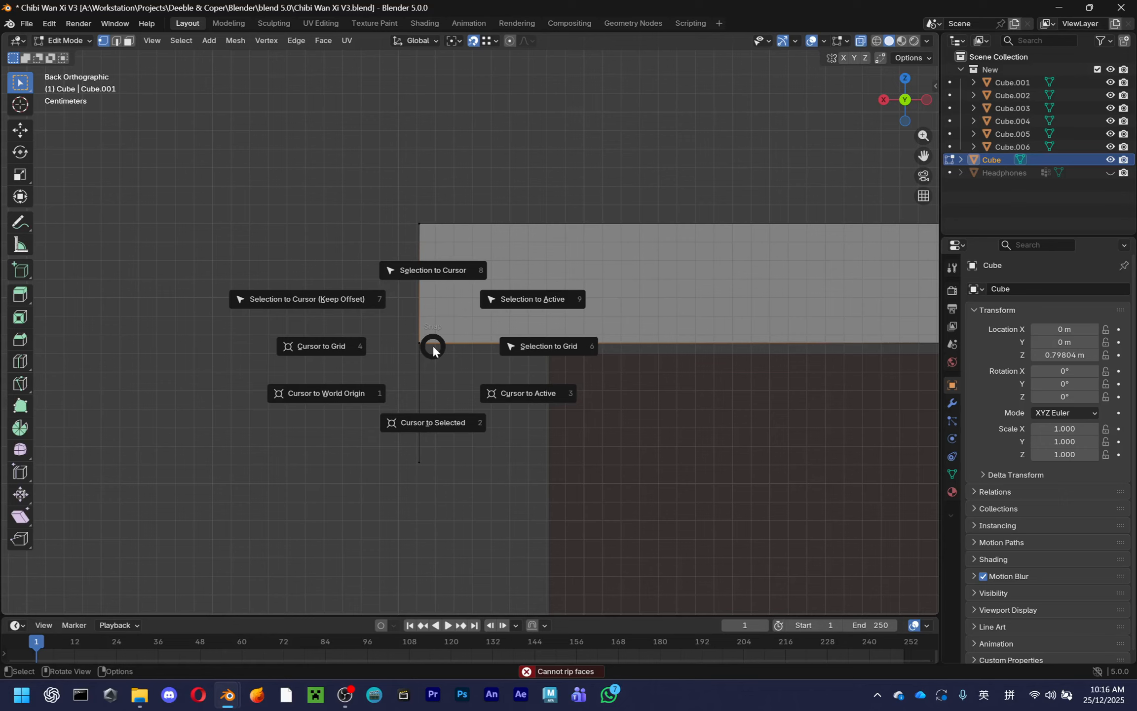
pyautogui.click(428, 417)
pyautogui.hotkey('ctrl', 'z')
pyautogui.hotkey('ctrl', 'z')
pyautogui.hotkey('ctrl', 'z')
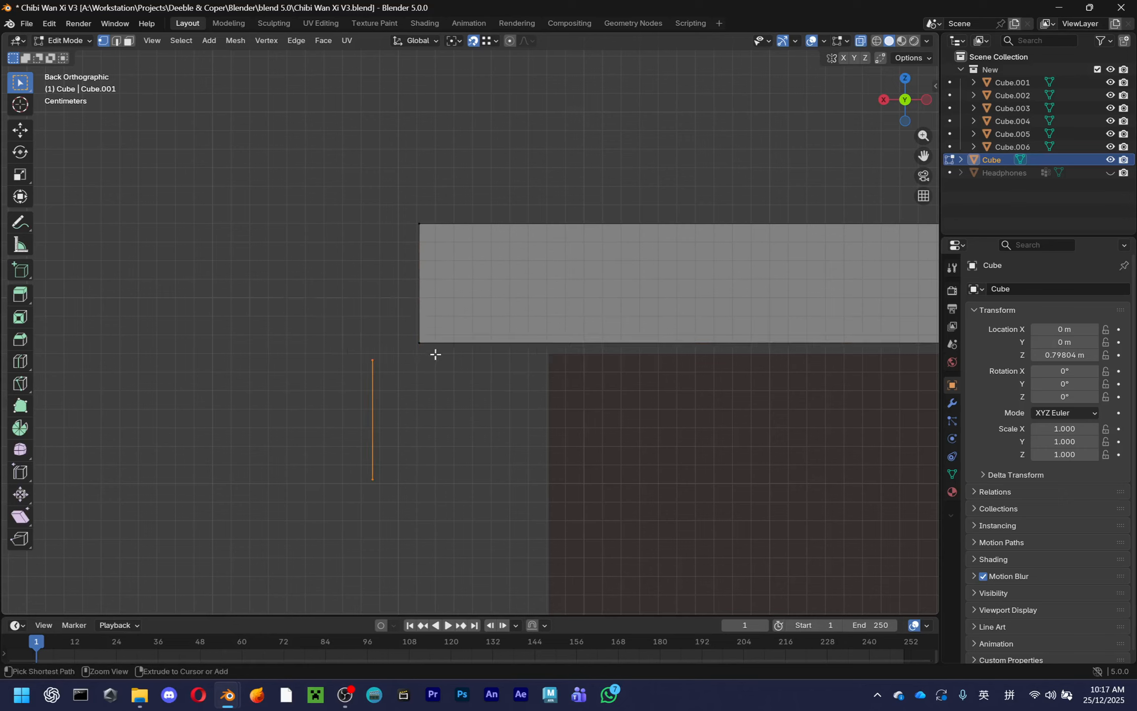
# Place the 3D cursor at the white bar's lower outer corner and snap the duplicated end face's upper edge to that corner
pyautogui.hotkey('shift', 's')
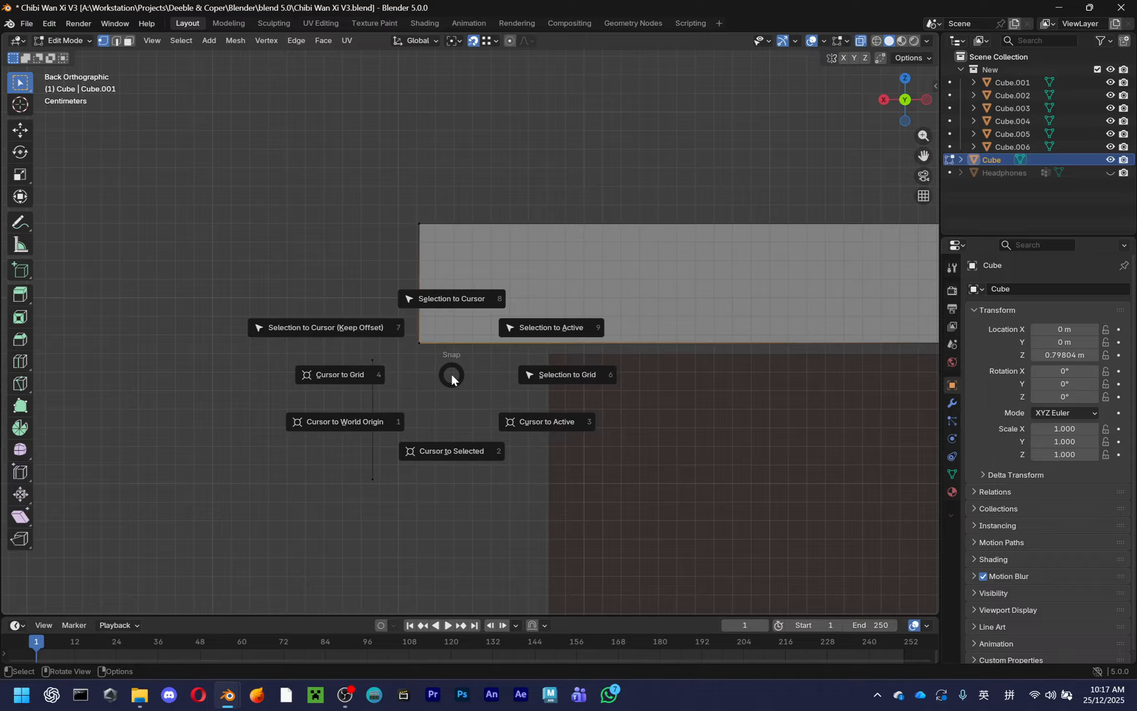
pyautogui.click(496, 414)
pyautogui.click(395, 395)
pyautogui.press('g')
pyautogui.click(419, 343)
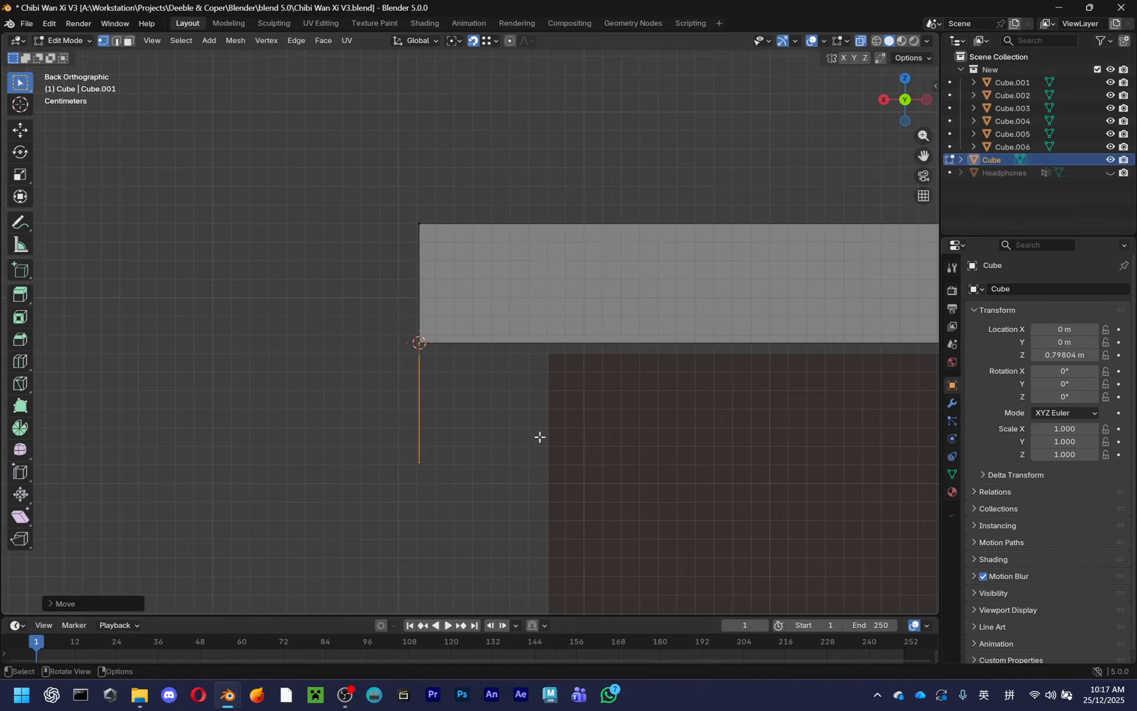
# Set the pivot point to the 3D cursor and rotate the duplicated end face 90° onto the bar's underside
pyautogui.press('r')
pyautogui.press('Escape')
pyautogui.click(490, 42)
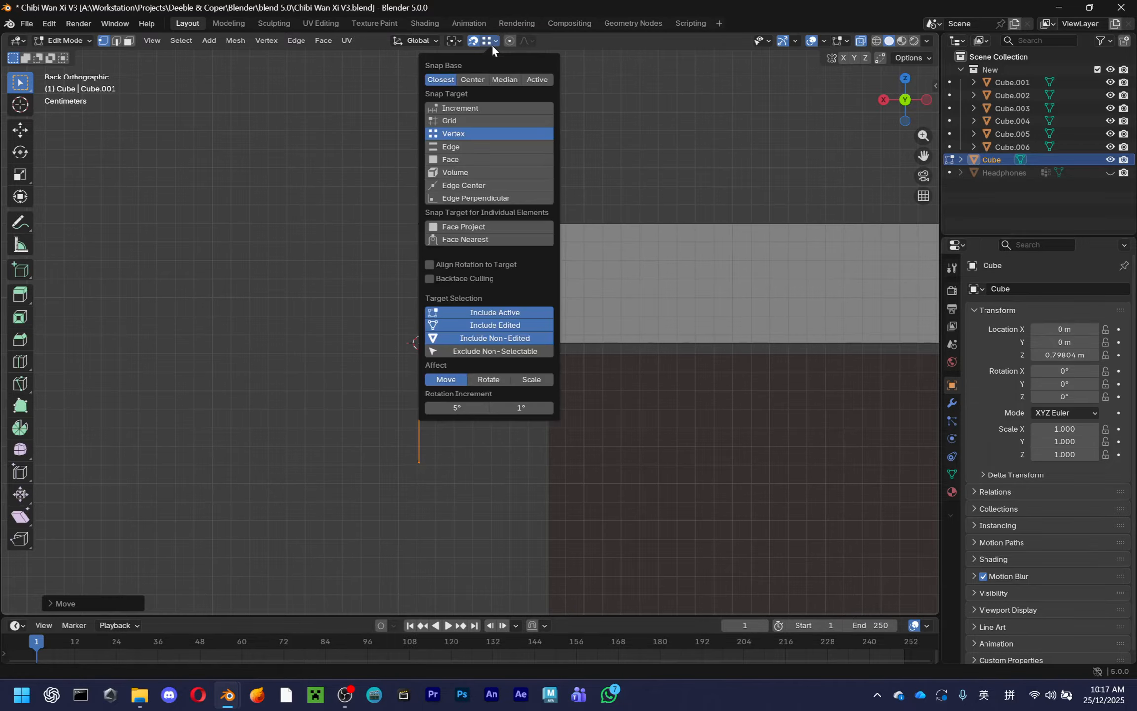
pyautogui.click(453, 41)
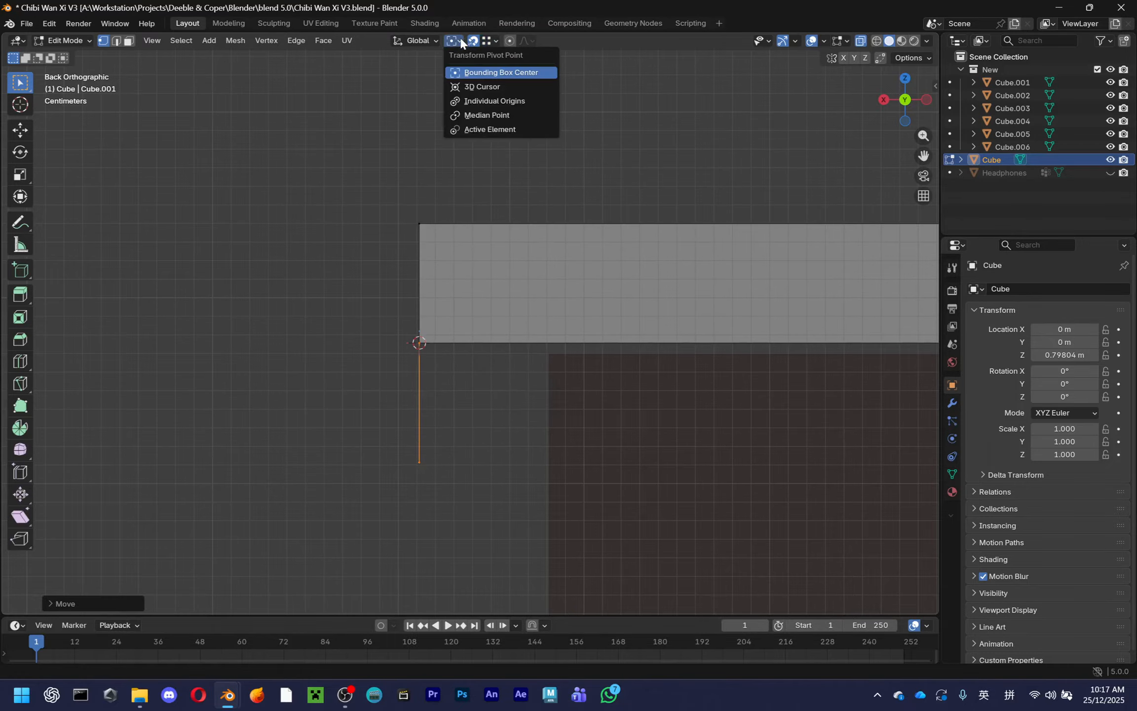
pyautogui.click(476, 87)
pyautogui.press('r')
pyautogui.press('Escape')
pyautogui.write('r')
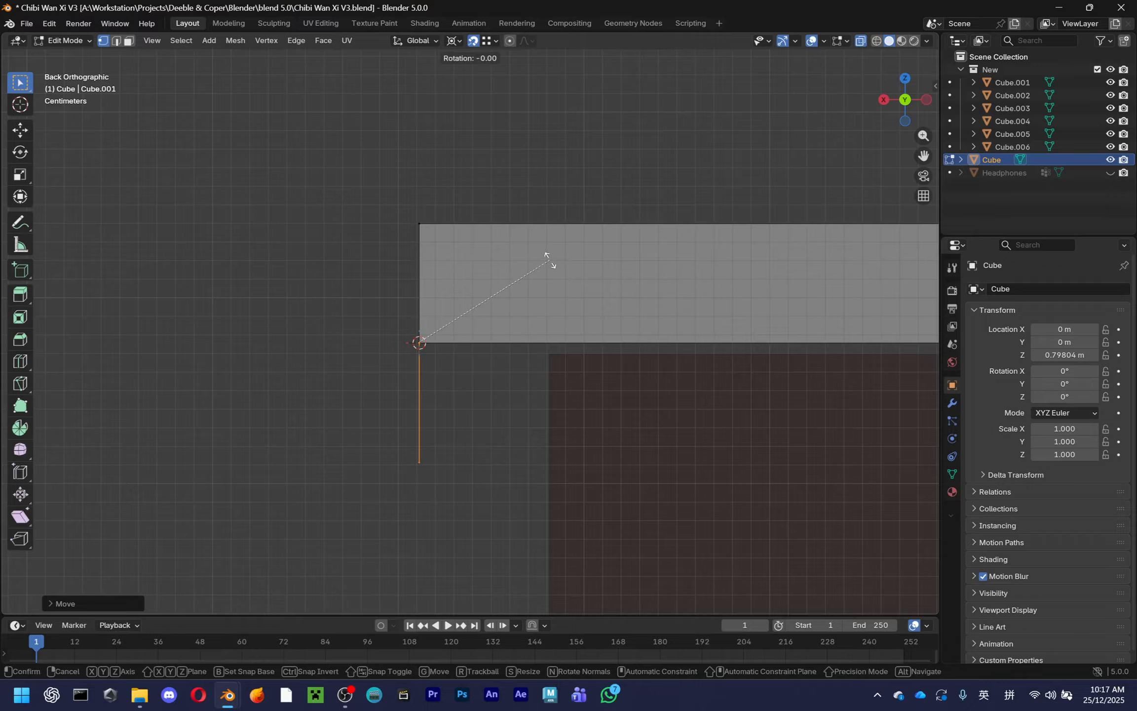
pyautogui.write('90')
pyautogui.press('Return')
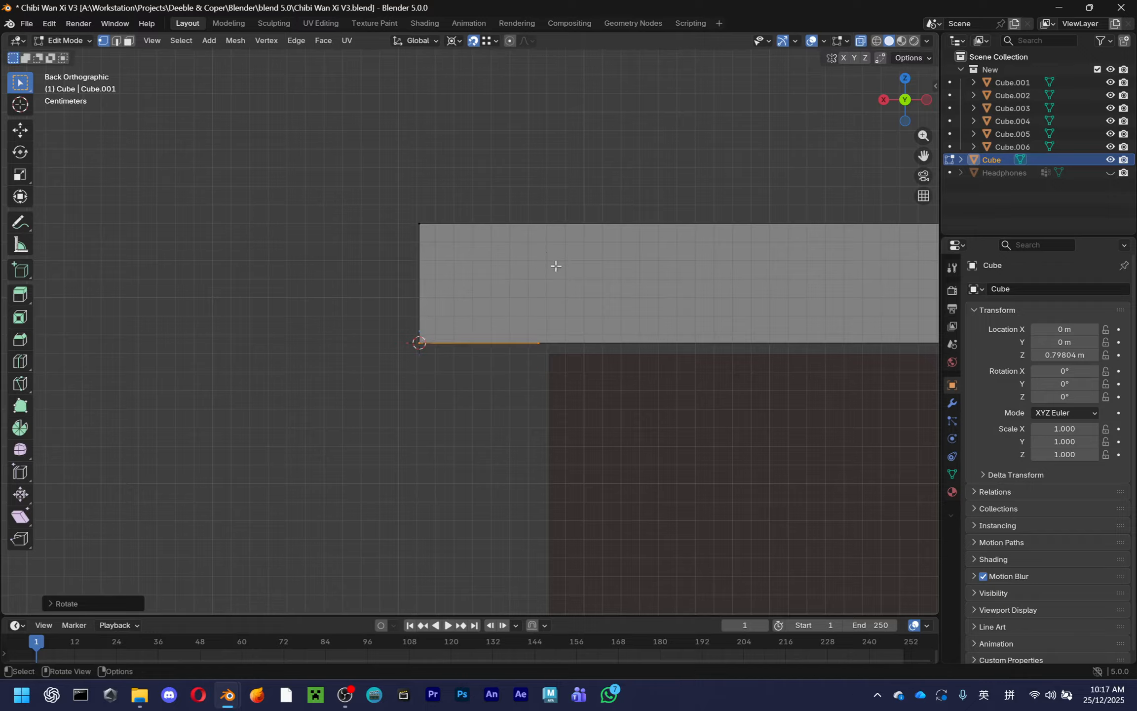
# Pull the rotated face's outer edge away from the bar and delete it, keeping only the inner edge
pyautogui.moveTo(473, 341); pyautogui.dragTo(483, 310, button='middle')
pyautogui.press('2')
pyautogui.click(424, 340)
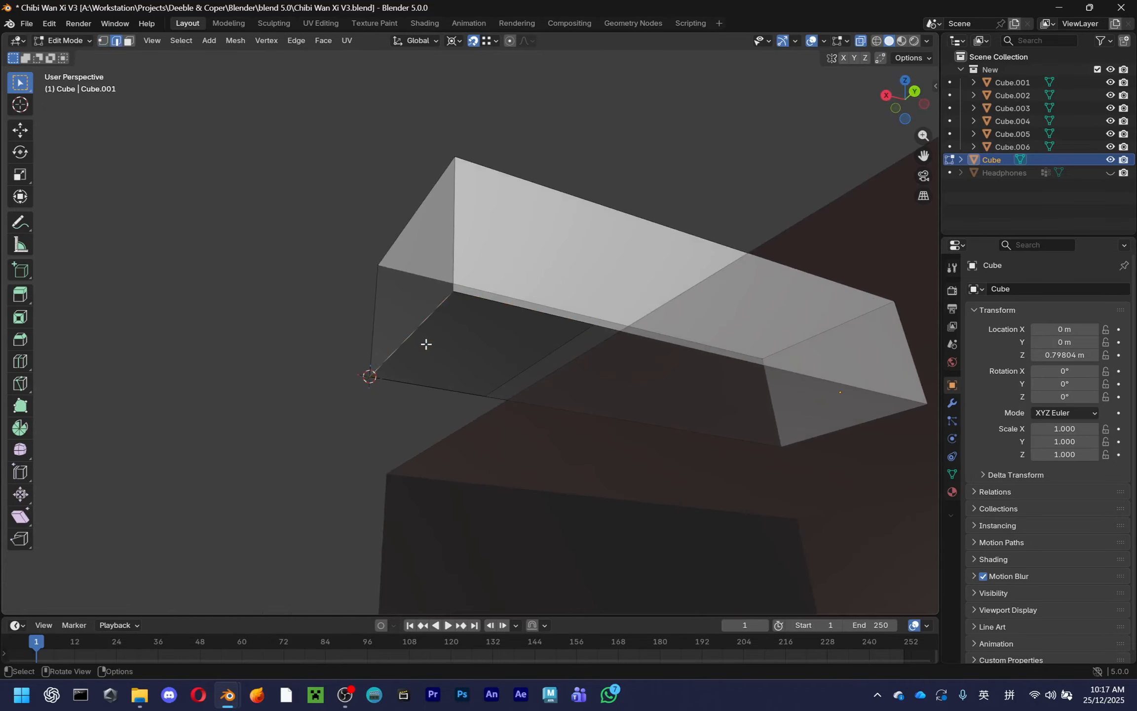
pyautogui.press('g')
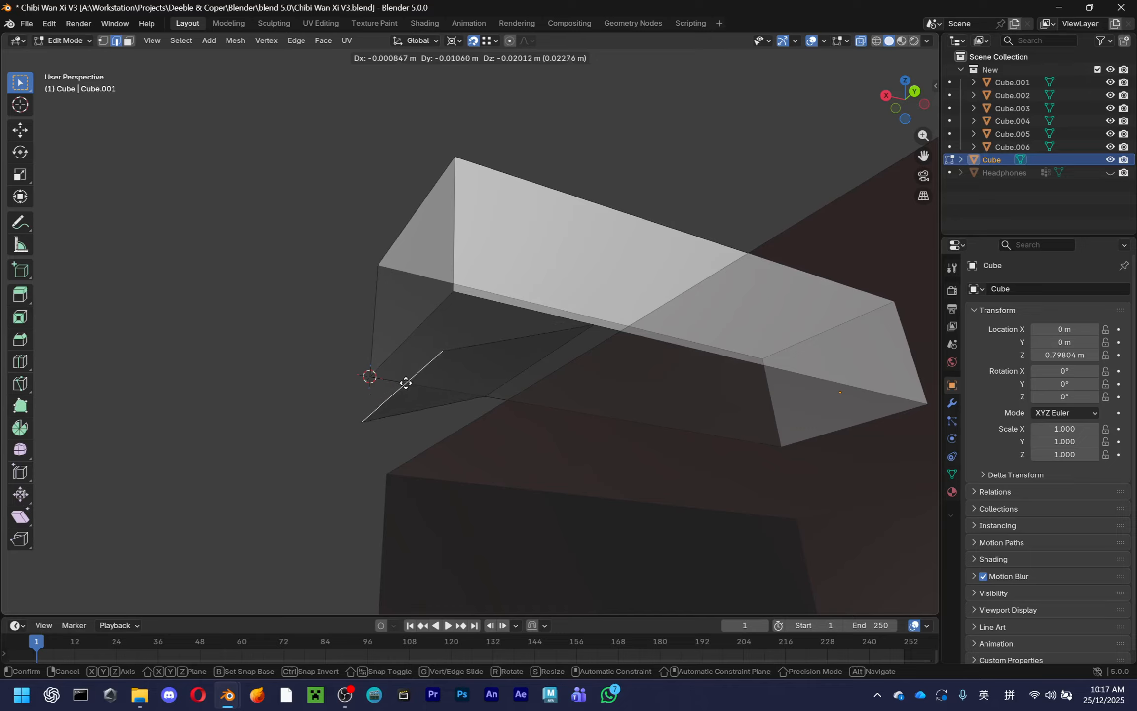
pyautogui.rightClick(404, 392)
pyautogui.click(916, 91)
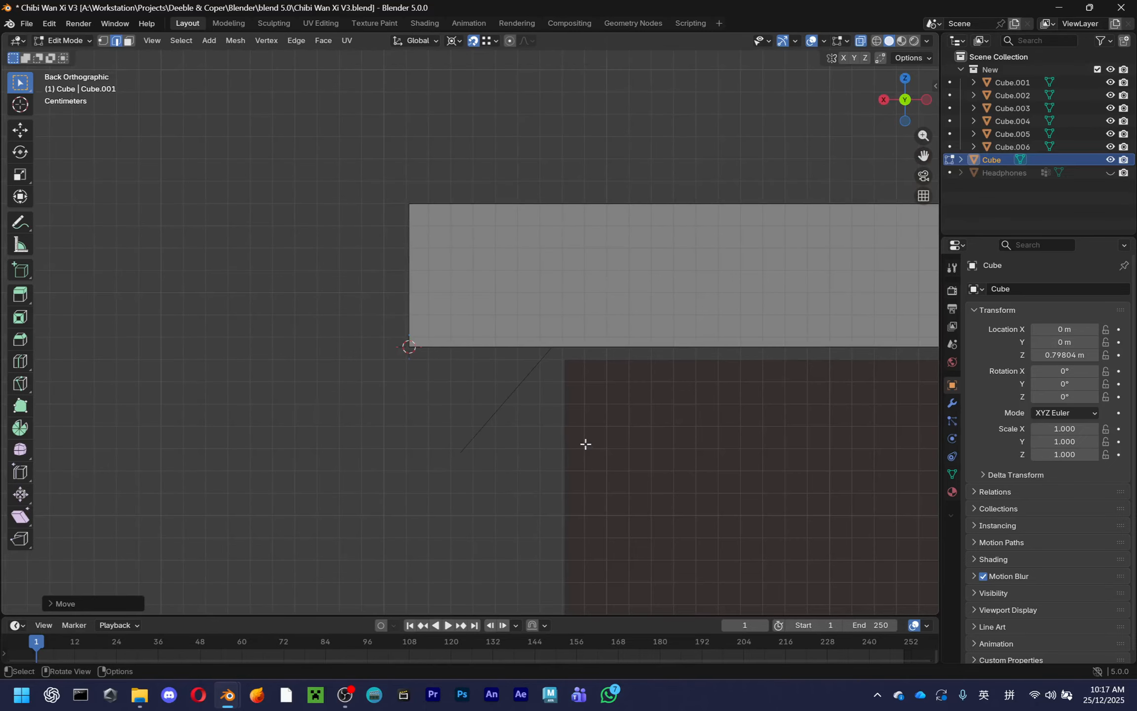
pyautogui.press('x')
pyautogui.moveTo(459, 431); pyautogui.dragTo(1034, 669, button='middle')
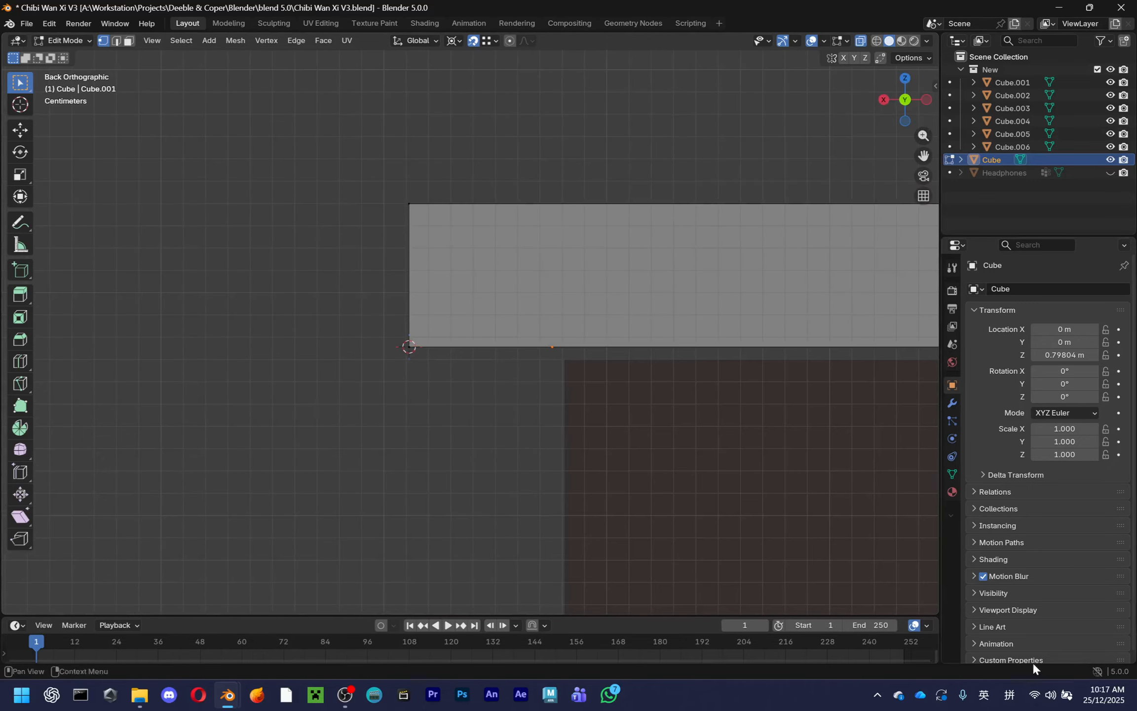
# Duplicate the remaining edge, snap the copy vertically onto the bar's upper surface, and select both edges
pyautogui.scroll(1, 381, 345)
pyautogui.keyDown('shift'); pyautogui.moveTo(588, 351); pyautogui.dragTo(532, 465, button='middle'); pyautogui.keyUp('shift')
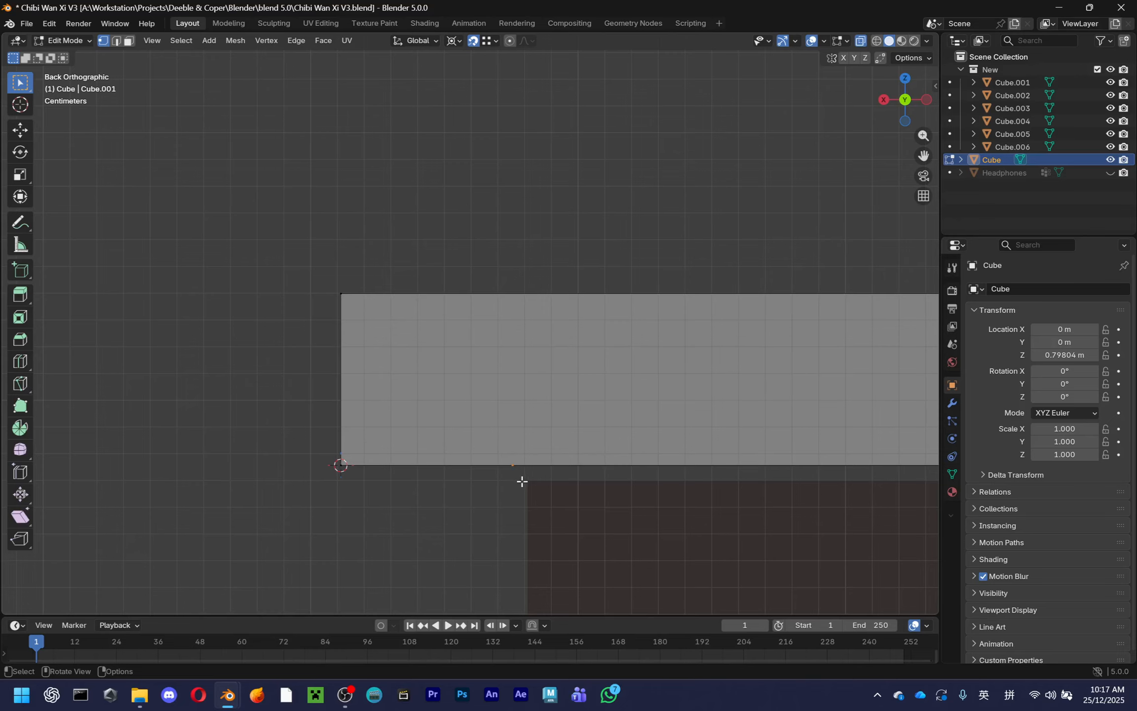
pyautogui.press('g')
pyautogui.press('z')
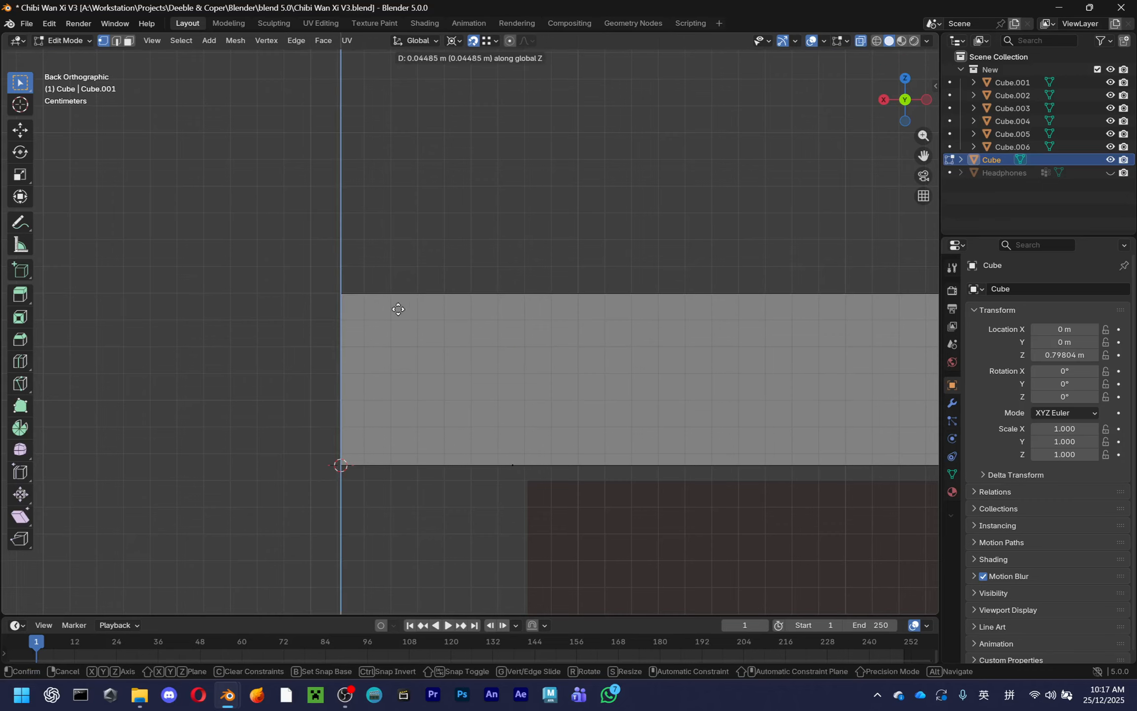
pyautogui.click(346, 291)
pyautogui.moveTo(495, 236); pyautogui.dragTo(533, 319, button='middle')
pyautogui.moveTo(438, 219); pyautogui.dragTo(564, 503)
pyautogui.moveTo(564, 503); pyautogui.dragTo(564, 462, button='middle')
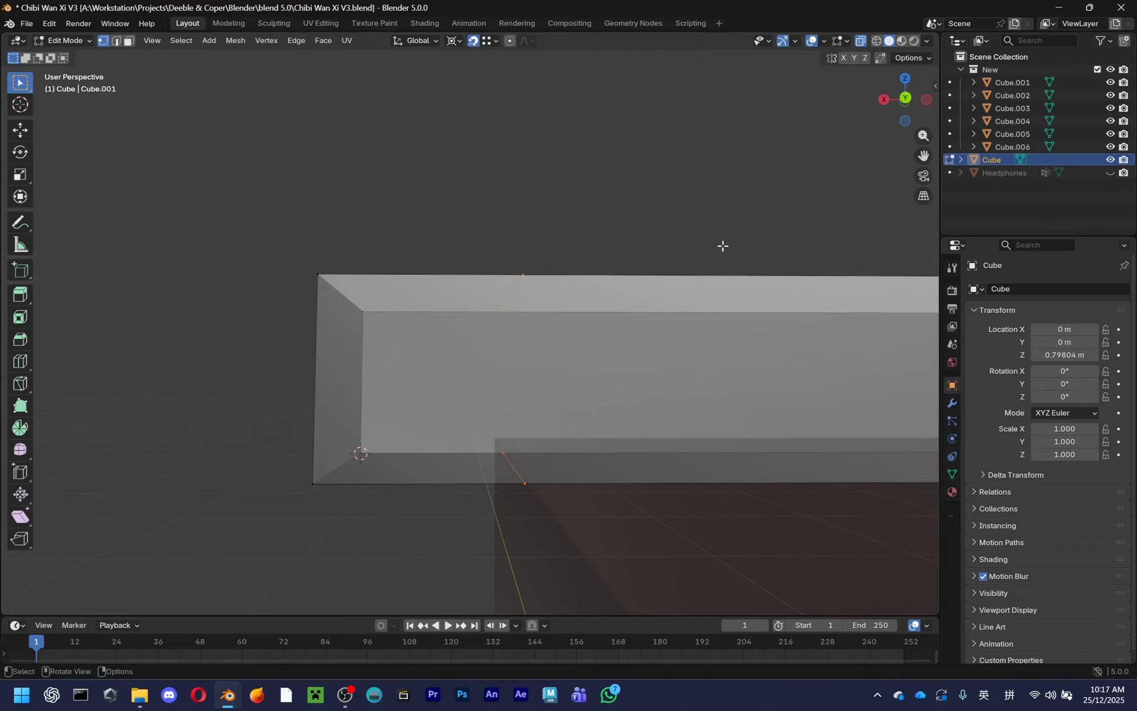
# Leave Edit Mode and save the Chibi Wan Xi V3 file
pyautogui.press('Tab')
pyautogui.moveTo(646, 337); pyautogui.dragTo(597, 373, button='middle')
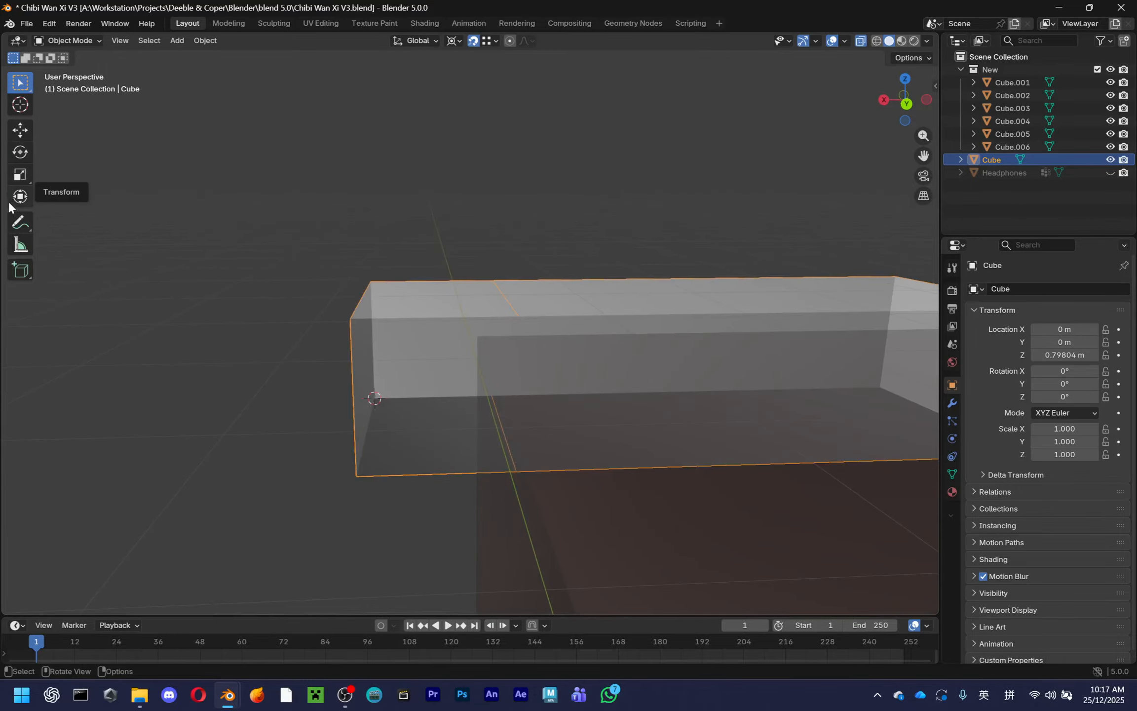
pyautogui.hotkey('ctrl', 's')
# Switch to the Chibi Wan Xi file and examine the reference character and its headphones from several angles
pyautogui.hotkey('alt', 'Tab')
pyautogui.click(653, 388)
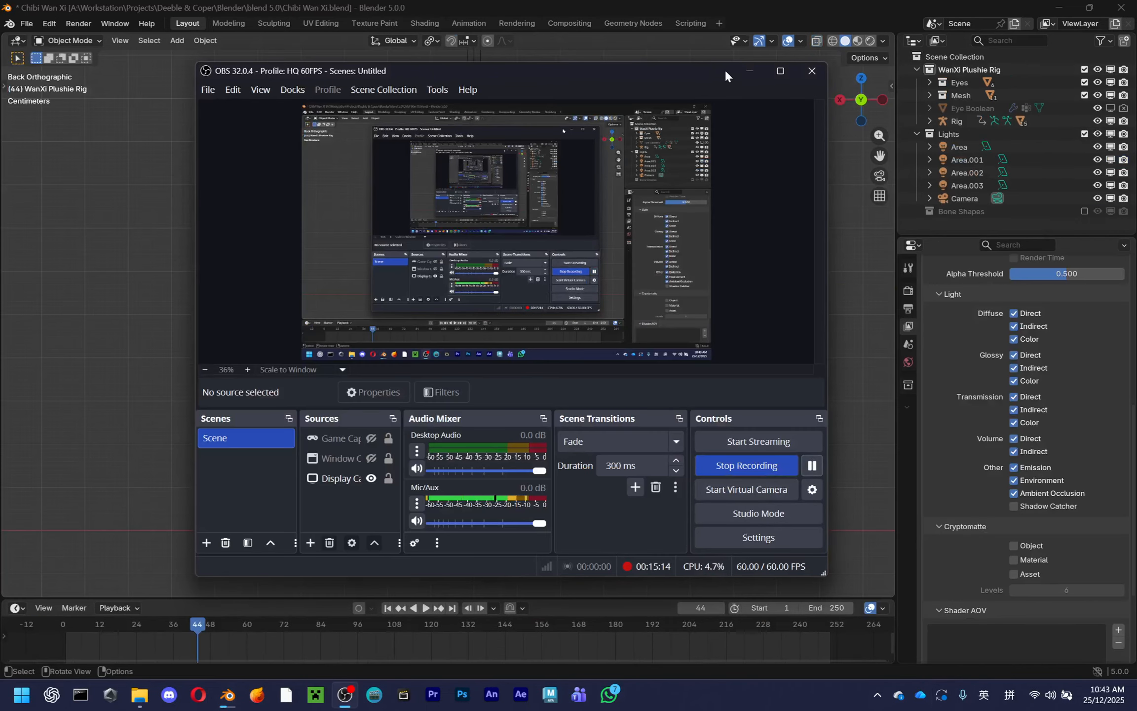
pyautogui.click(749, 72)
pyautogui.moveTo(701, 459); pyautogui.dragTo(746, 474, button='middle')
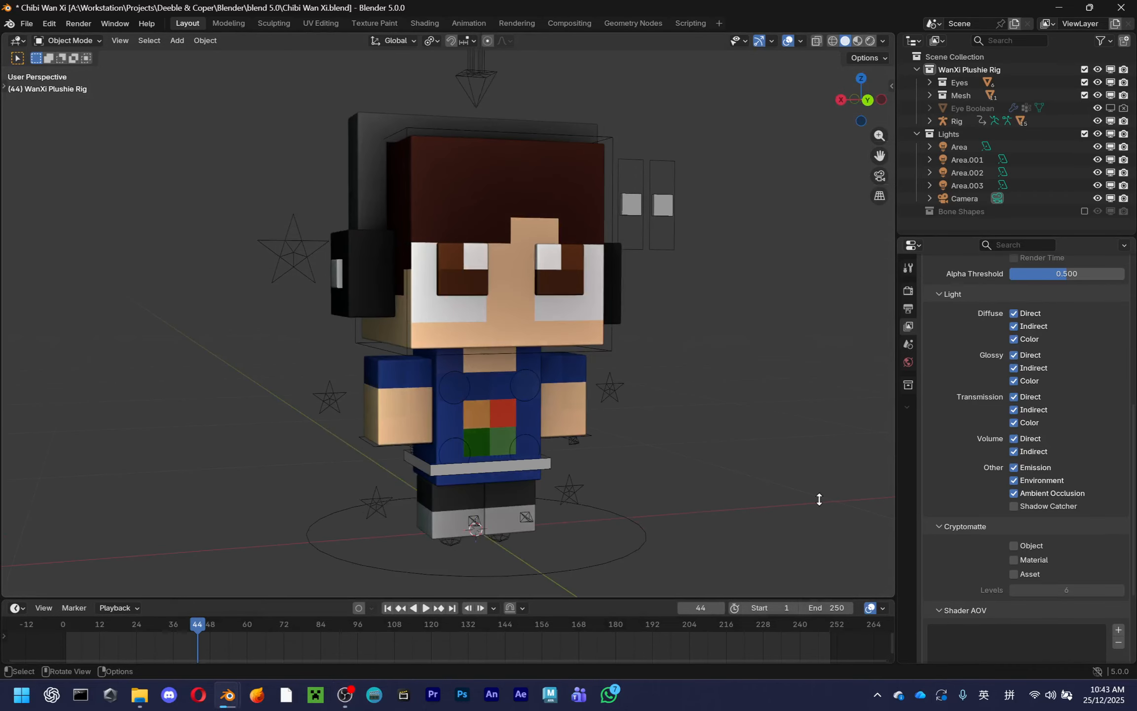
pyautogui.moveTo(577, 479); pyautogui.dragTo(604, 482, button='middle')
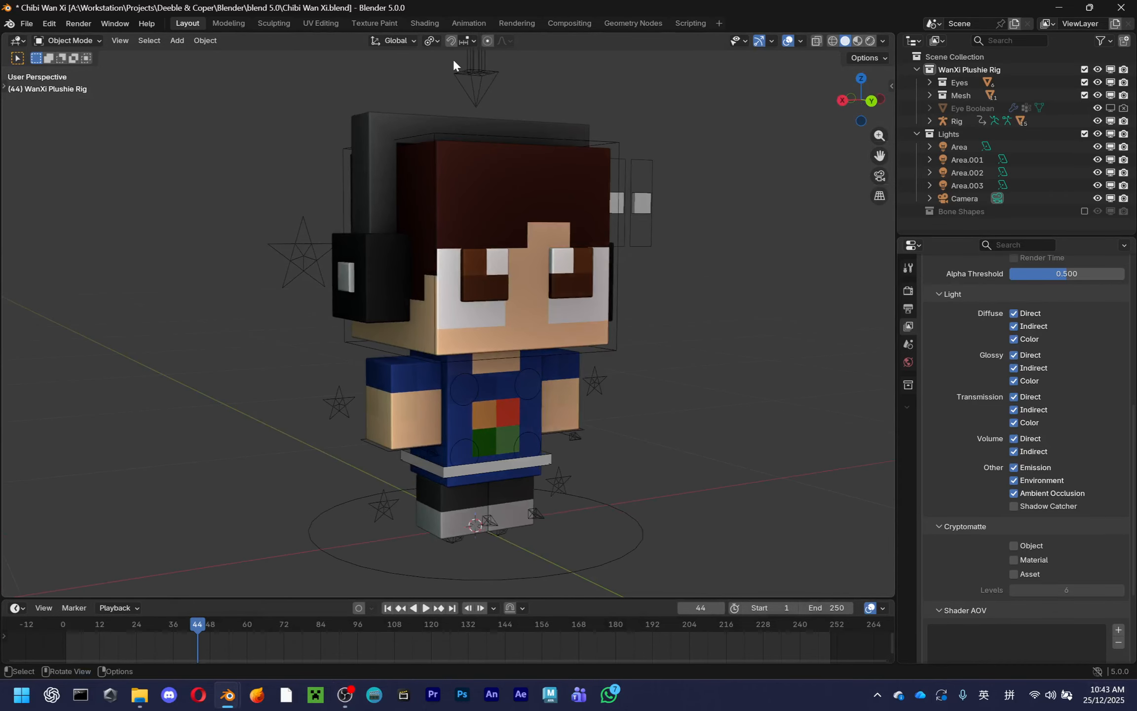
pyautogui.click(468, 75)
pyautogui.hotkey('ctrl', 'Tab')
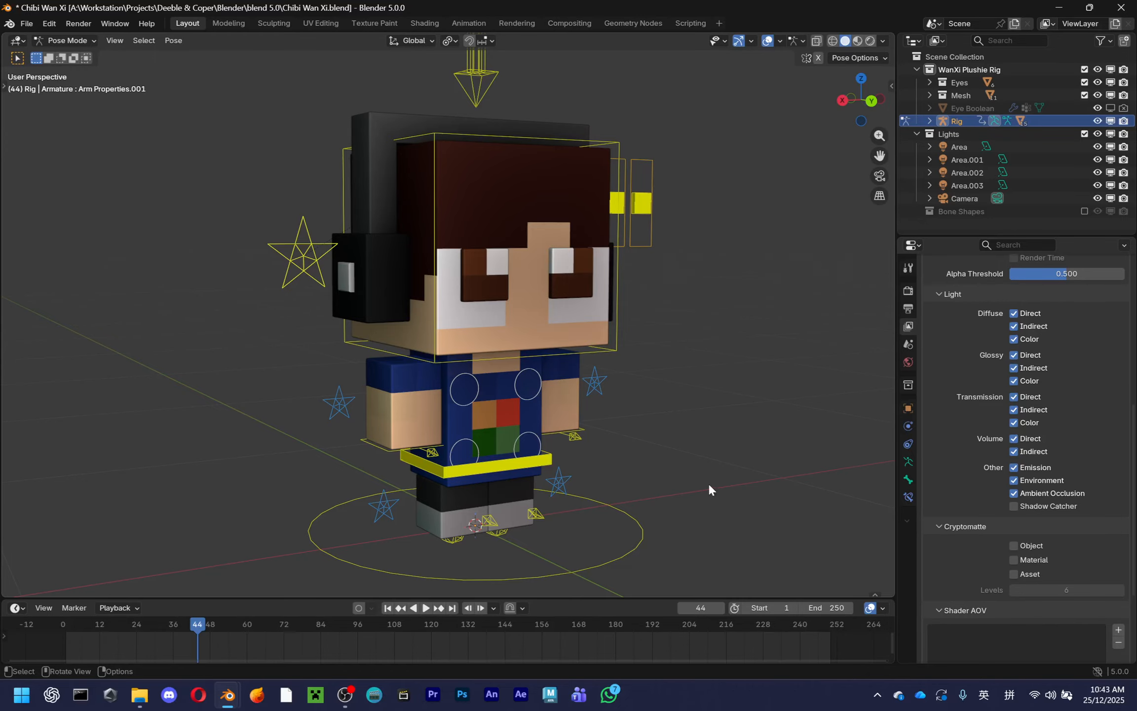
pyautogui.hotkey('ctrl', 'Tab')
pyautogui.moveTo(708, 483); pyautogui.dragTo(589, 438, button='middle')
pyautogui.click(698, 442)
pyautogui.hotkey('alt', 'Tab')
pyautogui.hotkey('alt', 'Tab')
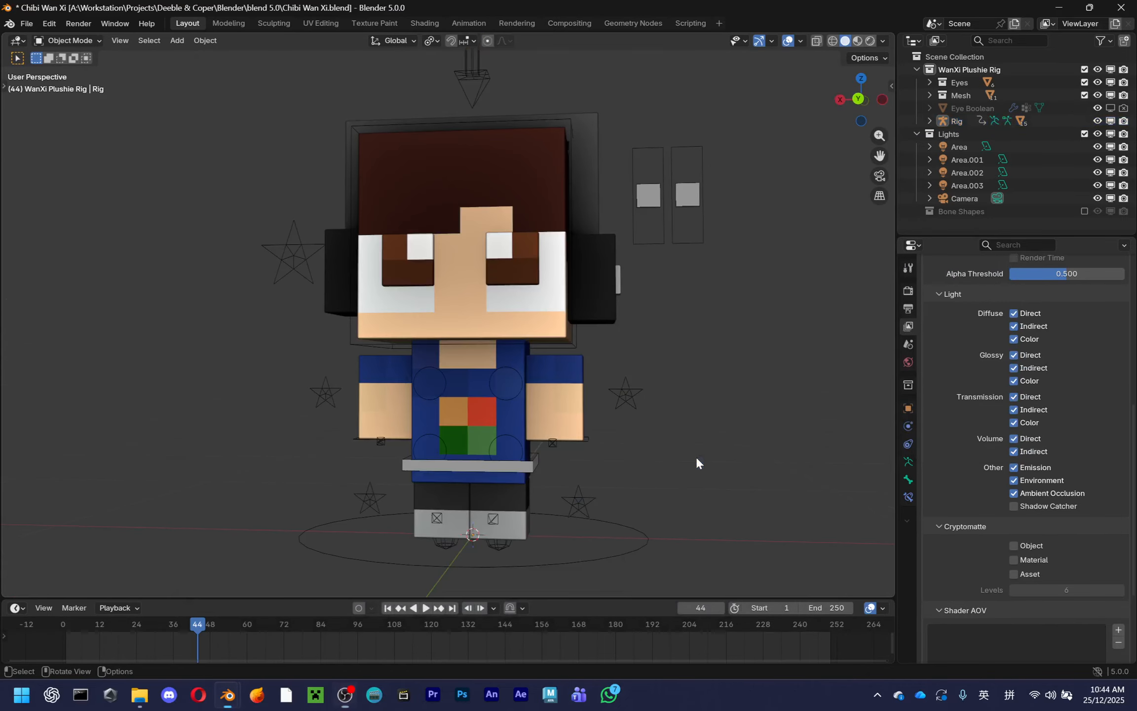
pyautogui.hotkey('alt', 'Tab')
pyautogui.hotkey('alt', 'Tab')
# Try to knife-cut the bar's side face vertically between the upper and lower guide edges in back view
pyautogui.scroll(-4, 626, 475)
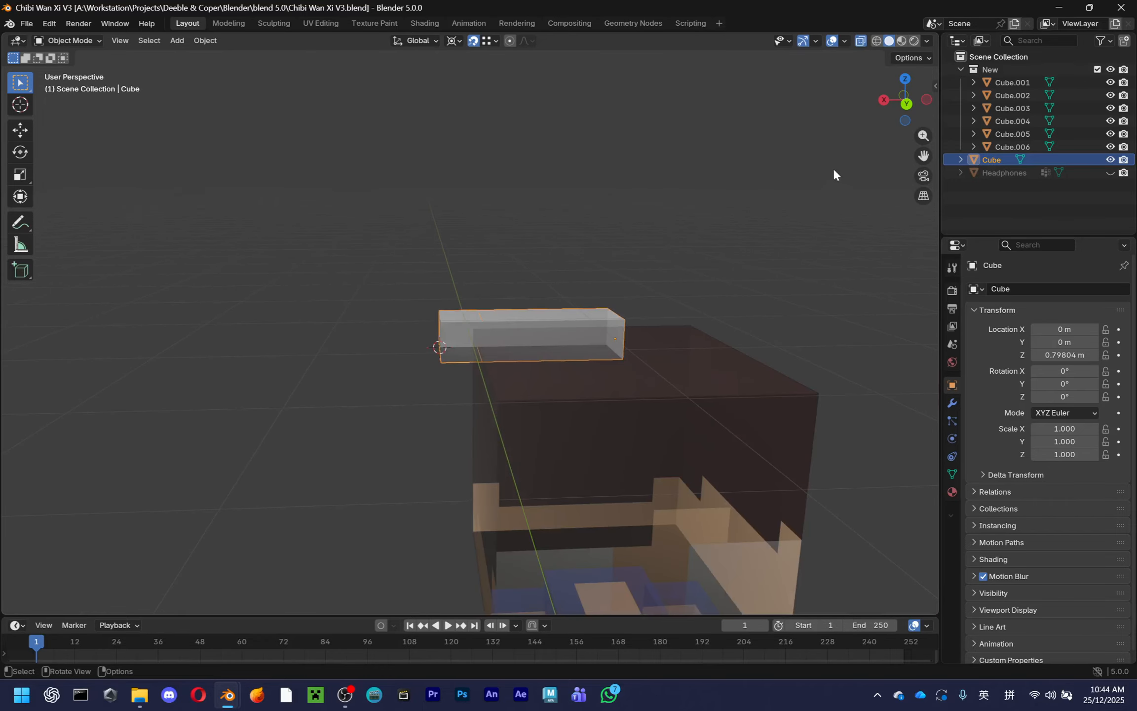
pyautogui.click(898, 109)
pyautogui.scroll(4, 539, 438)
pyautogui.press('Tab')
pyautogui.scroll(2, 531, 418)
pyautogui.moveTo(528, 404); pyautogui.dragTo(607, 395, button='middle')
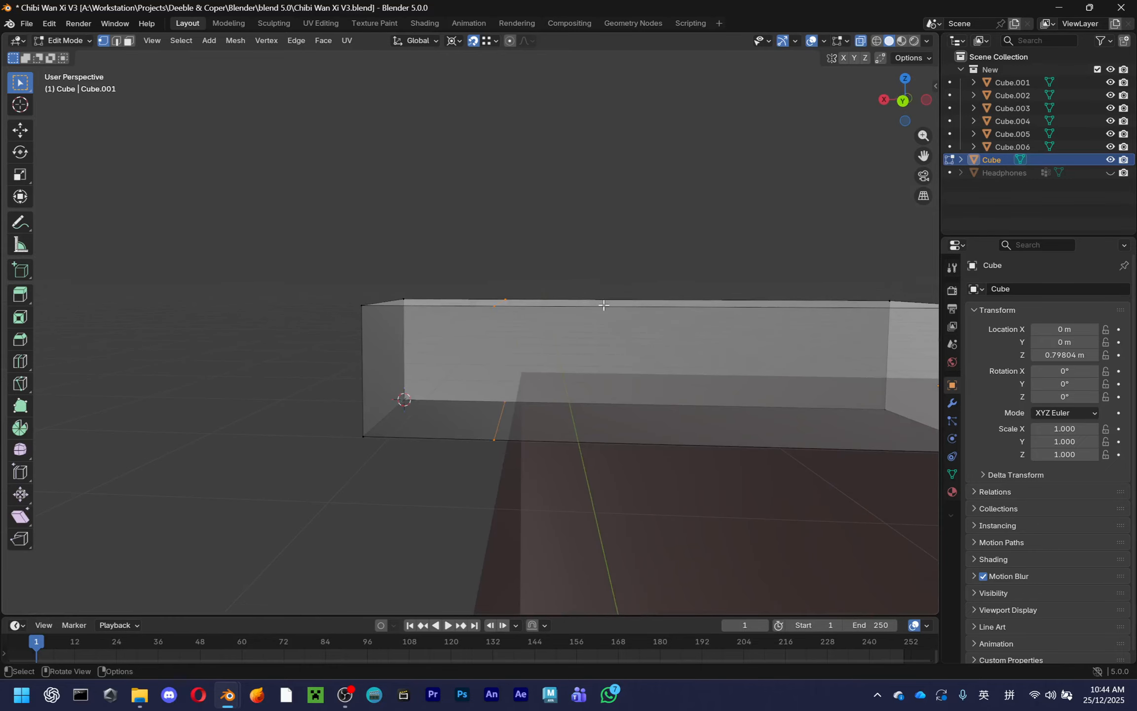
pyautogui.click(902, 98)
pyautogui.scroll(1, 602, 523)
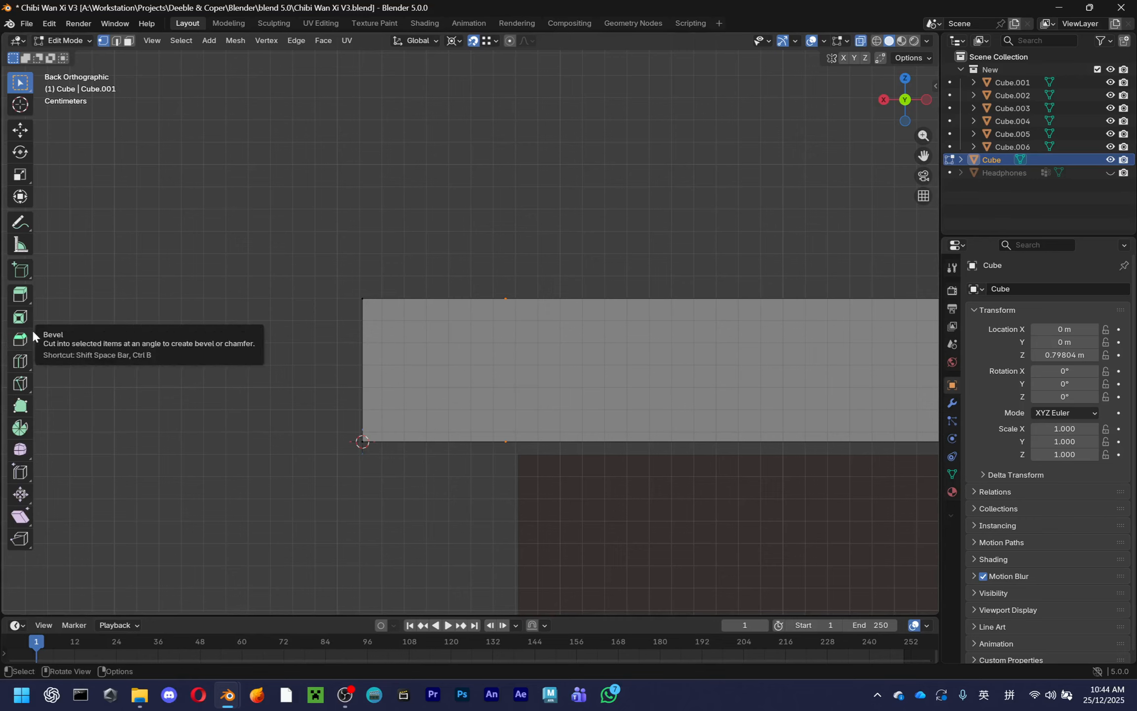
pyautogui.click(27, 382)
pyautogui.scroll(1, 523, 310)
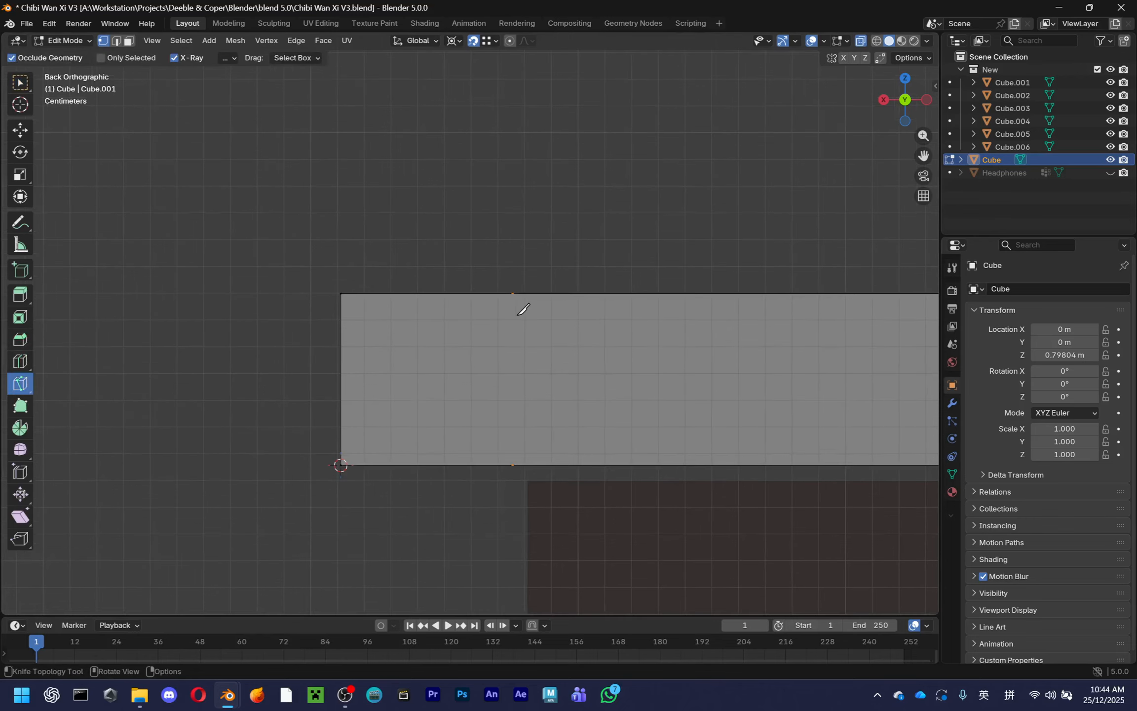
pyautogui.click(512, 294)
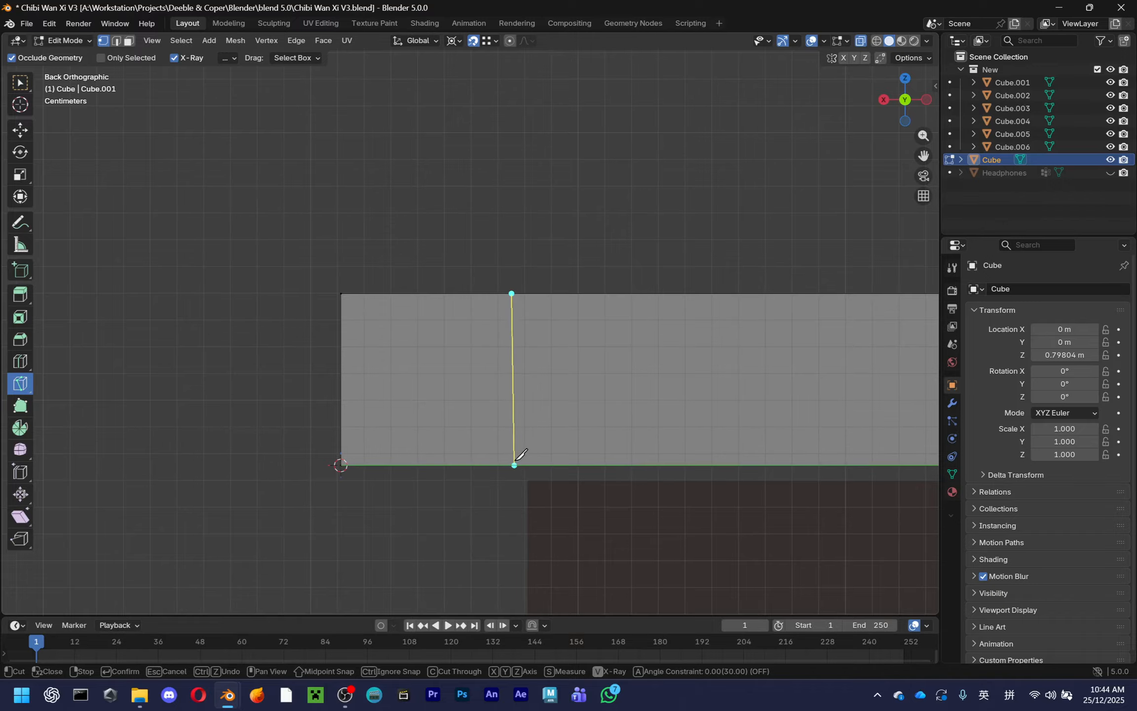
pyautogui.press('Return')
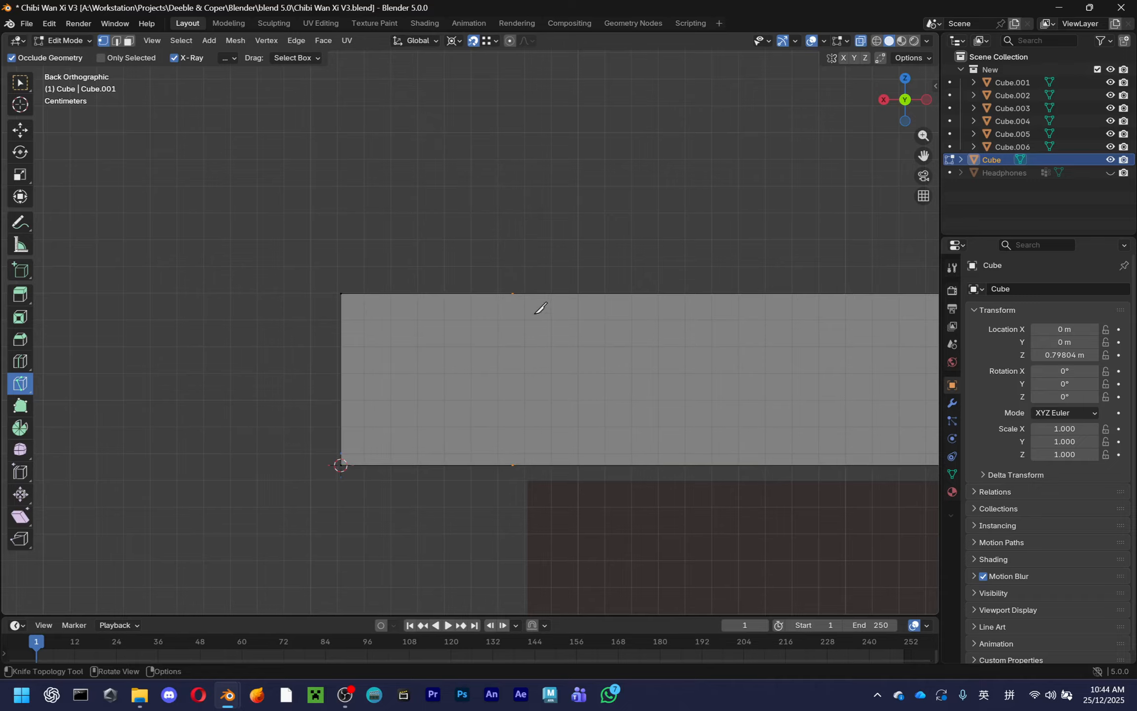
# Try closer-up knife cuts on the bar starting from the upper guide edge, then cancel them
pyautogui.click(486, 41)
pyautogui.press('k')
pyautogui.scroll(2, 665, 216)
pyautogui.click(533, 280)
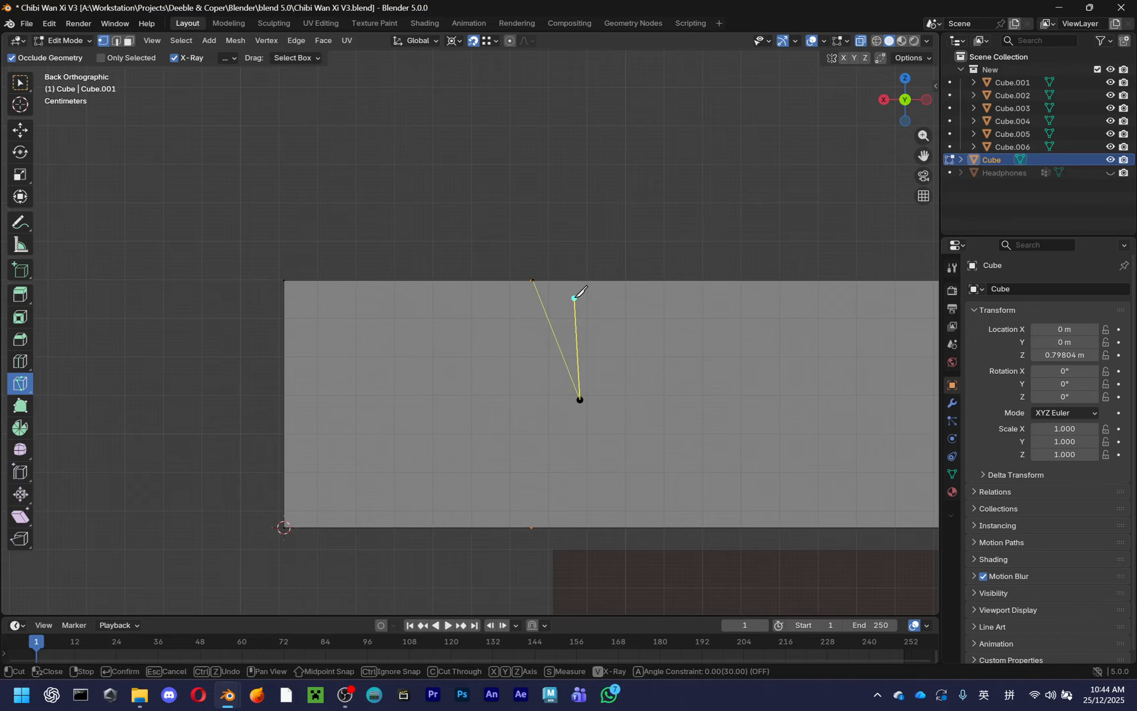
pyautogui.rightClick(578, 295)
pyautogui.click(587, 281)
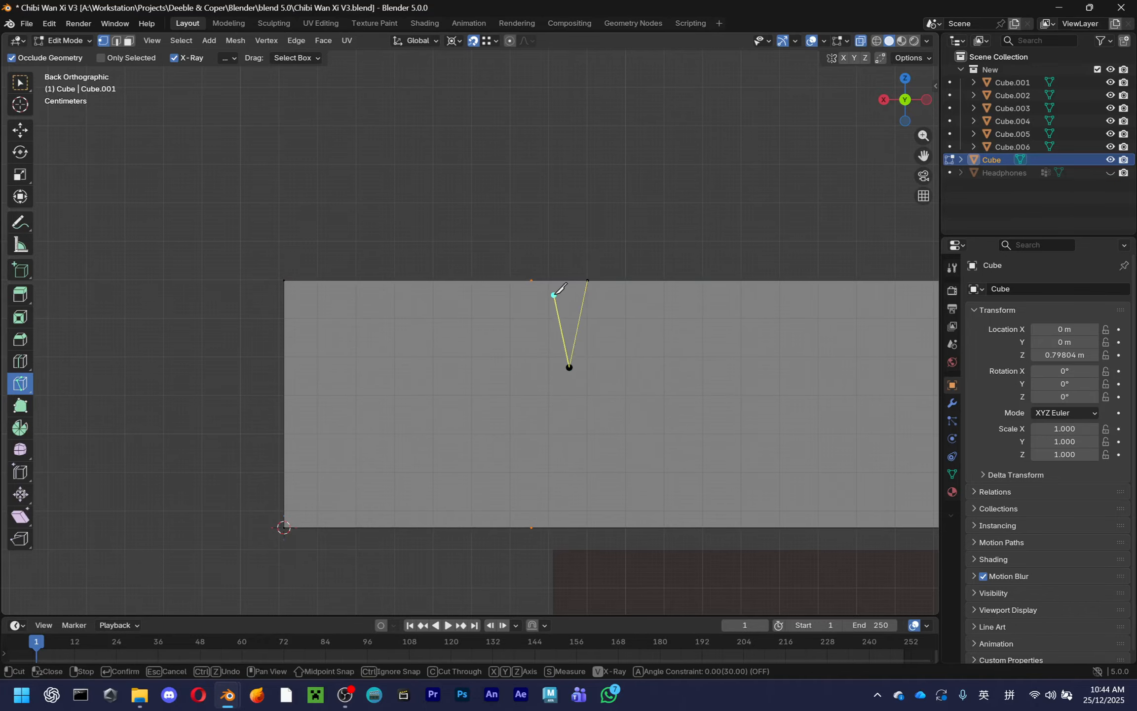
pyautogui.press('Escape')
pyautogui.click(532, 280)
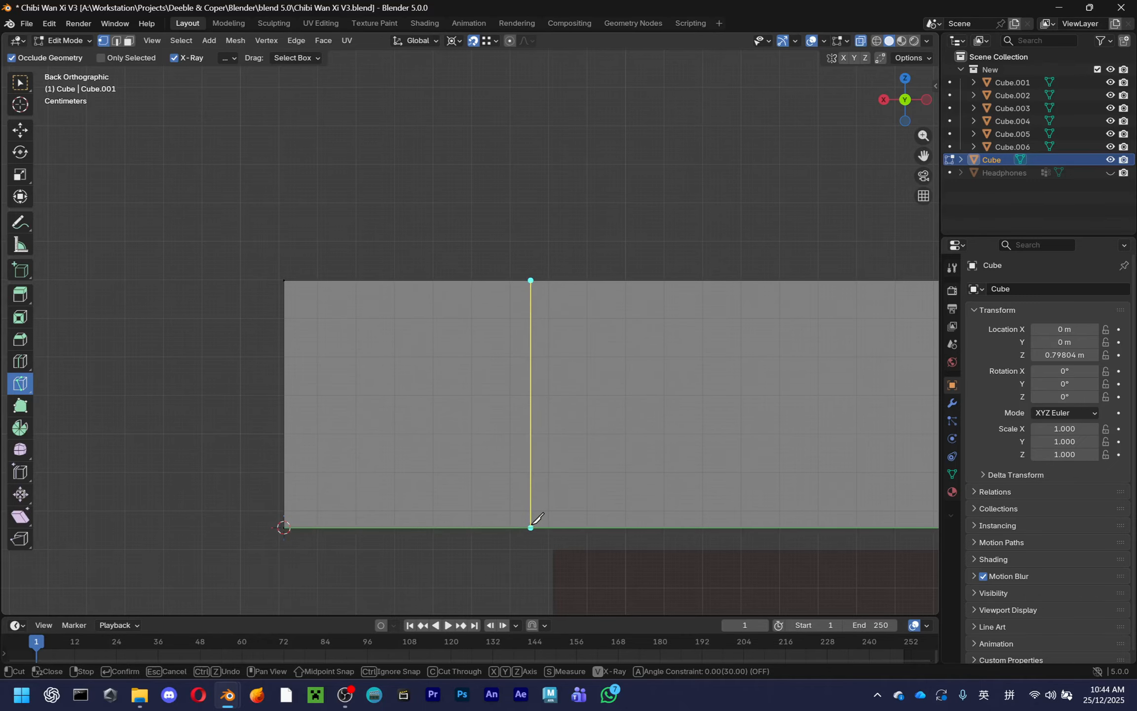
pyautogui.press('Escape')
# Return to Object Mode, turn off X-ray and isolate the bar in local view
pyautogui.moveTo(558, 366); pyautogui.dragTo(558, 393, button='middle')
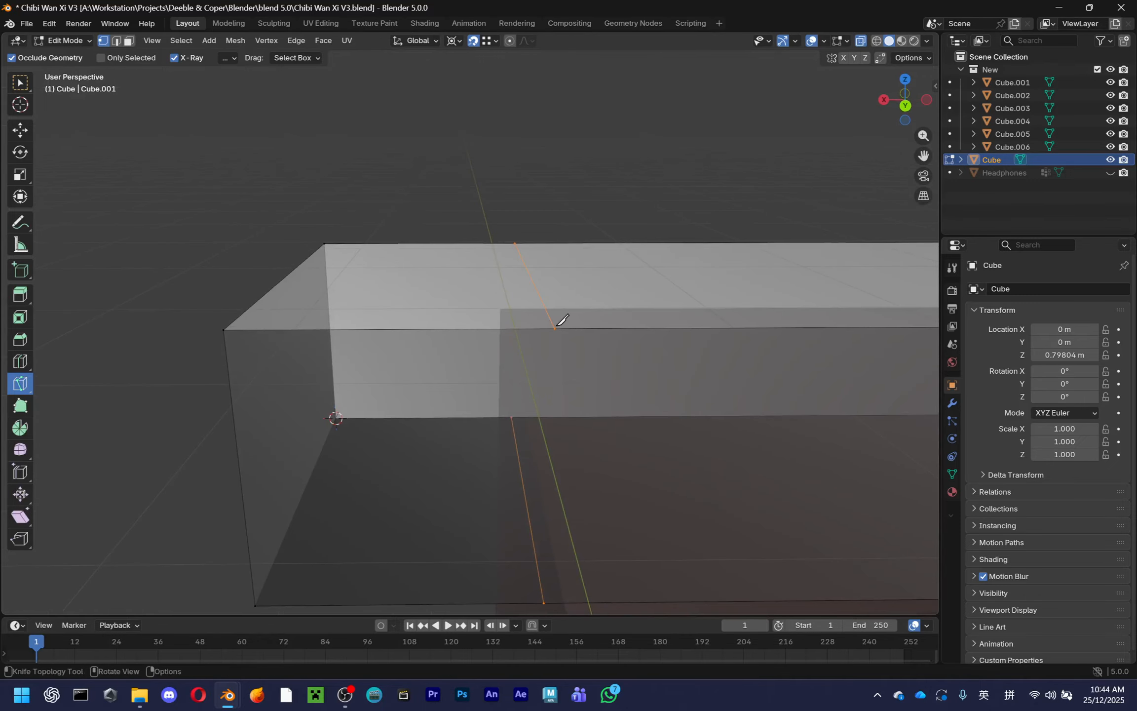
pyautogui.scroll(-2, 554, 332)
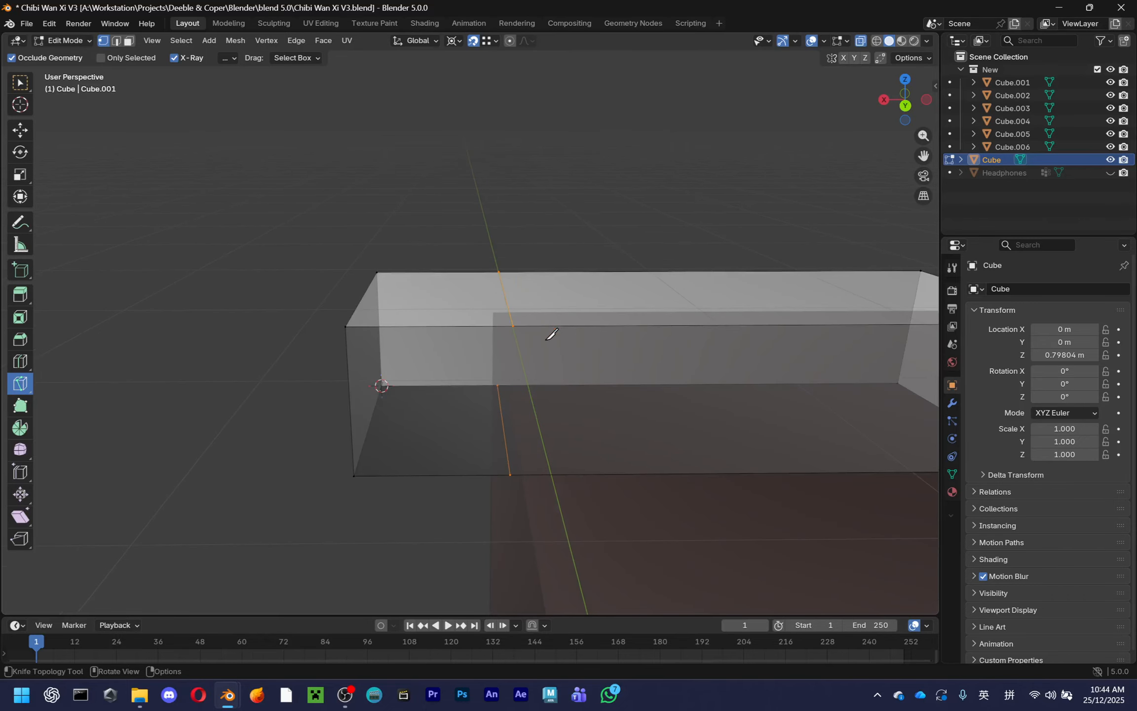
pyautogui.scroll(1, 548, 340)
pyautogui.press('Tab')
pyautogui.moveTo(543, 350); pyautogui.dragTo(541, 310, button='middle')
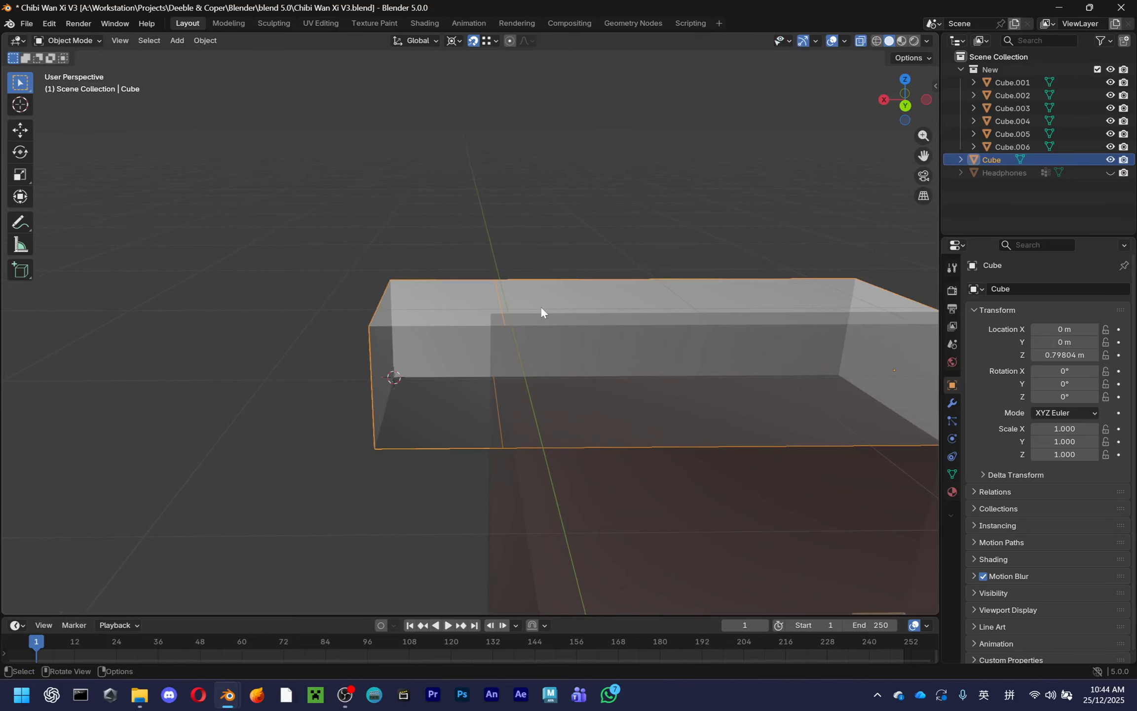
pyautogui.scroll(-1, 536, 343)
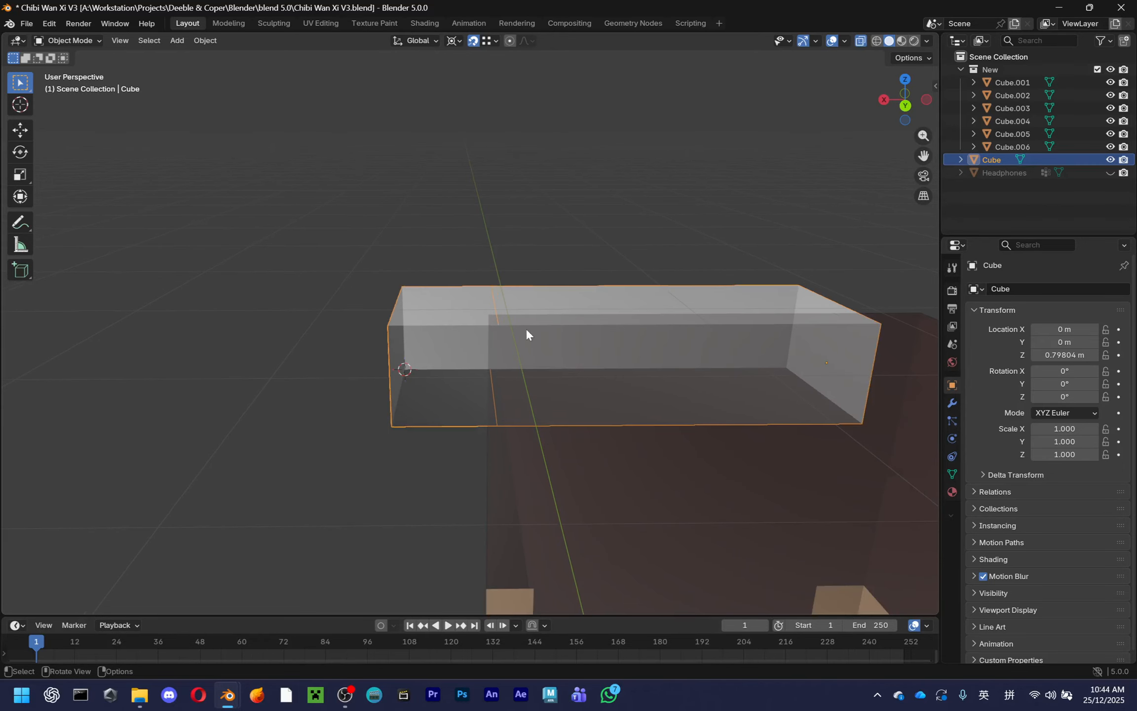
pyautogui.rightClick(526, 330)
pyautogui.moveTo(526, 329)
pyautogui.click(864, 40)
pyautogui.press('KP_Divide')
pyautogui.keyDown('shift'); pyautogui.moveTo(538, 237); pyautogui.dragTo(588, 404, button='middle'); pyautogui.keyUp('shift')
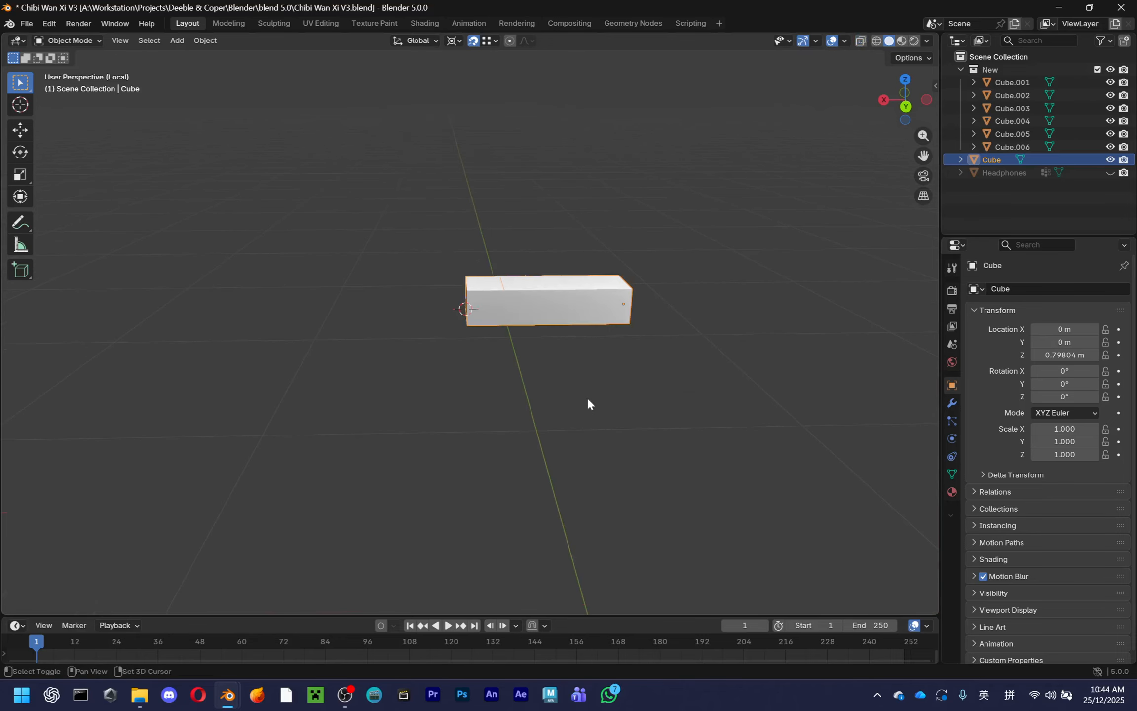
# Edit the isolated bar in face select mode and delete its near long side face
pyautogui.scroll(3, 587, 404)
pyautogui.press('Tab')
pyautogui.press('3')
pyautogui.press('k')
pyautogui.press('Escape')
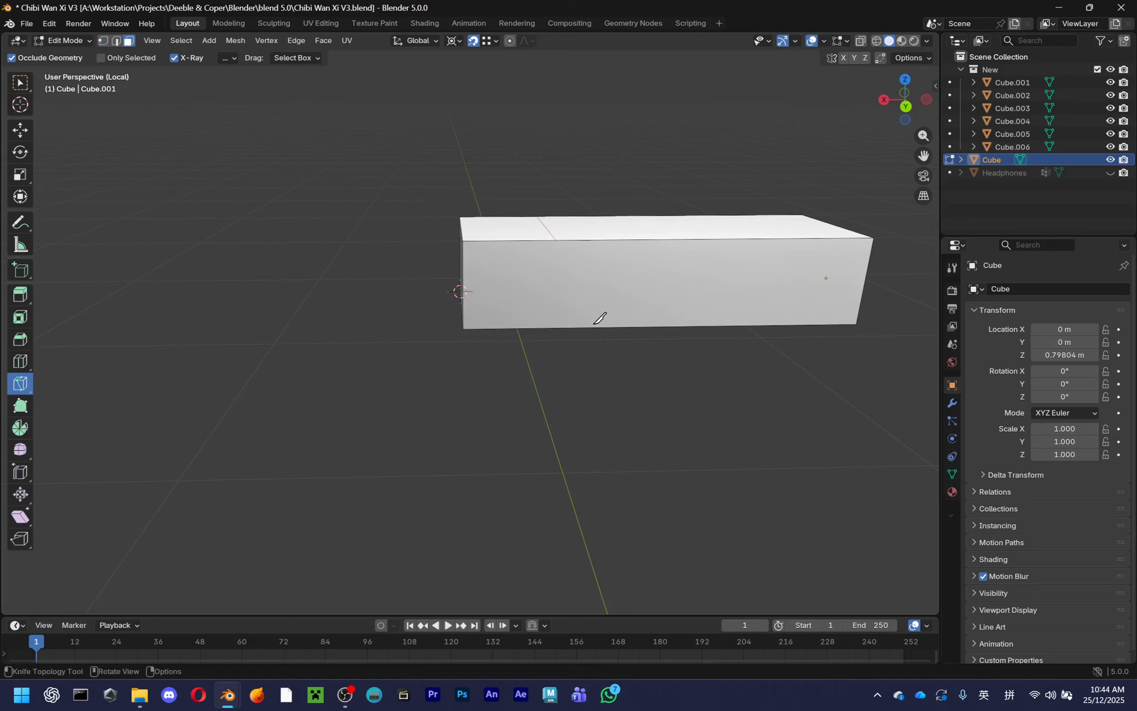
pyautogui.press('w')
pyautogui.press('a')
pyautogui.moveTo(551, 285); pyautogui.dragTo(573, 321, button='middle')
pyautogui.press('x')
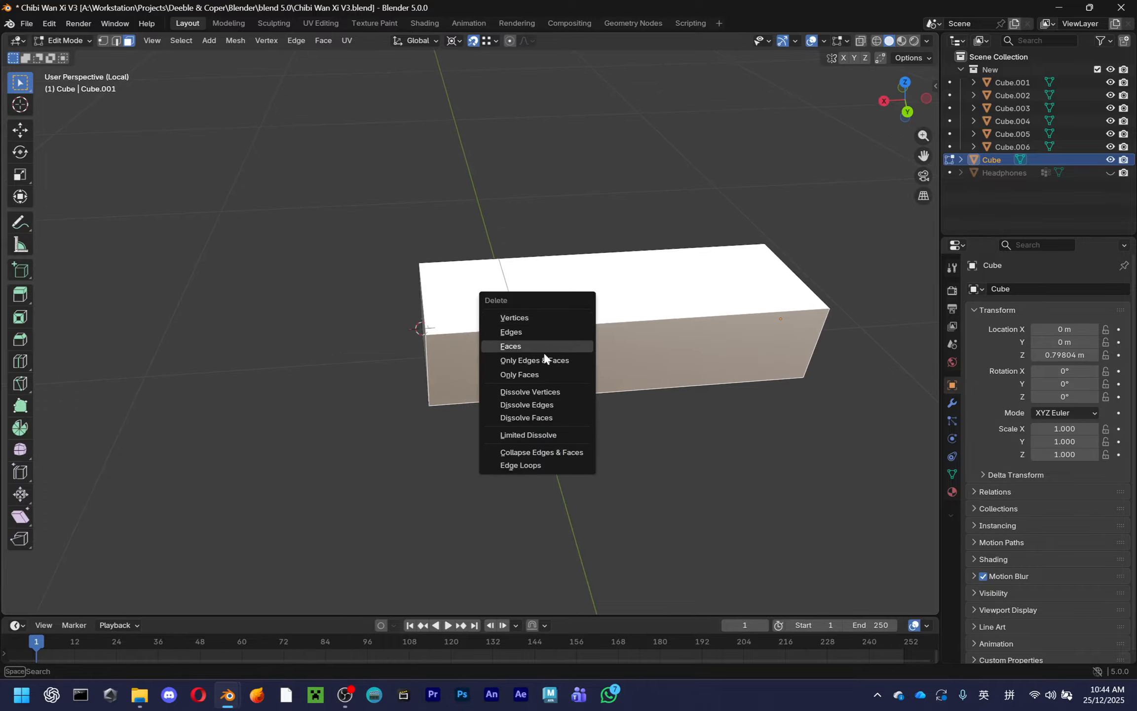
pyautogui.click(546, 348)
# Delete the isolated bar's remaining long faces on the top, far side and underside, keeping both end caps
pyautogui.moveTo(611, 385); pyautogui.dragTo(614, 254, button='middle')
pyautogui.press('x')
pyautogui.click(596, 305)
pyautogui.click(613, 295)
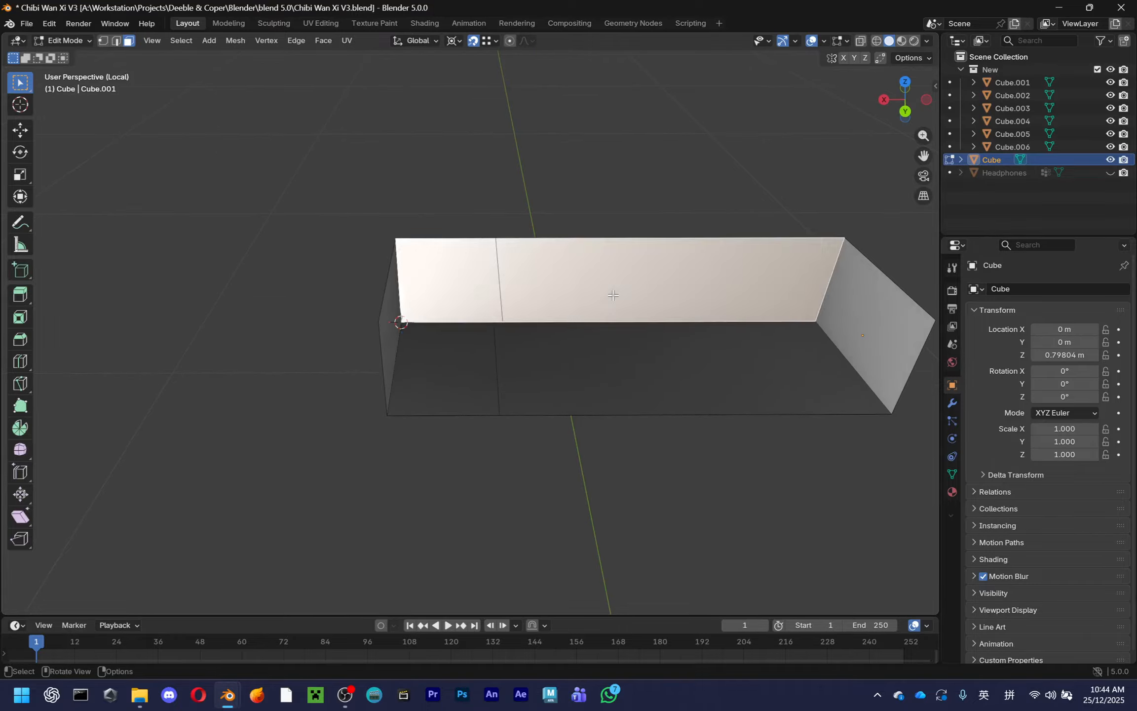
pyautogui.press('x')
pyautogui.click(635, 306)
pyautogui.click(641, 359)
pyautogui.press('x')
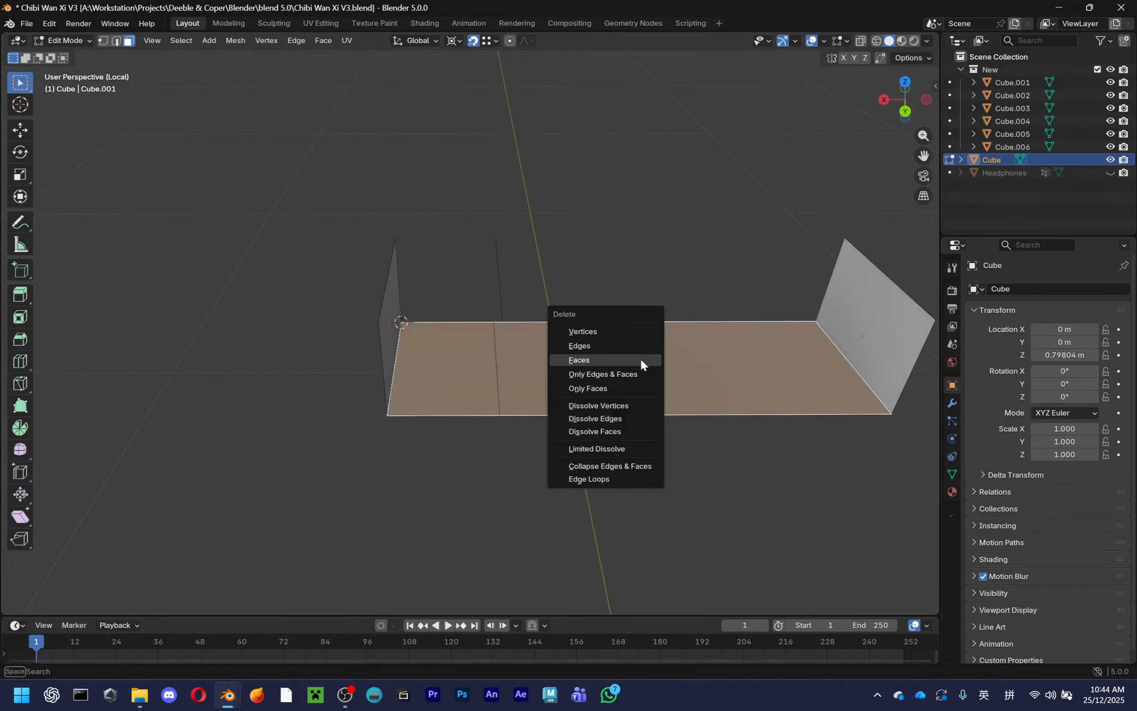
pyautogui.click(640, 359)
# Fill the two side faces and the top face between the bar's outer end cap and the guide edges, leaving the underside open
pyautogui.keyDown('shift'); pyautogui.click(494, 326); pyautogui.keyUp('shift')
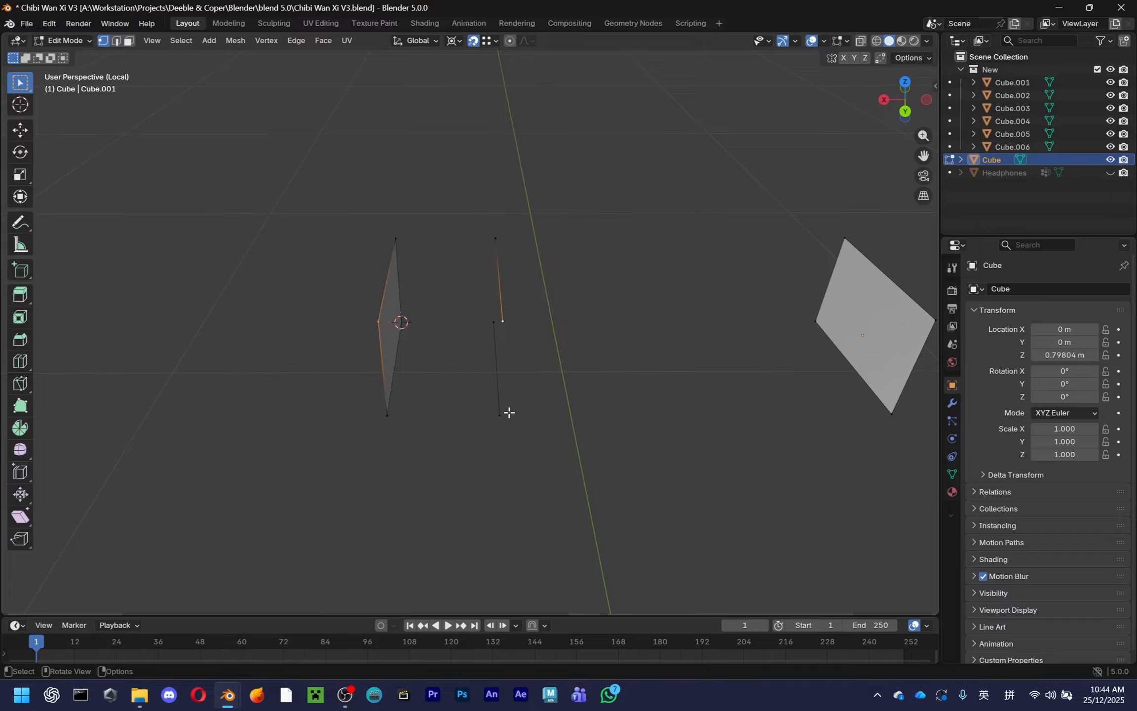
pyautogui.moveTo(364, 344); pyautogui.dragTo(277, 387, button='middle')
pyautogui.keyDown('shift'); pyautogui.moveTo(276, 387); pyautogui.dragTo(483, 539); pyautogui.keyUp('shift')
pyautogui.press('f')
pyautogui.moveTo(505, 429); pyautogui.dragTo(378, 424, button='middle')
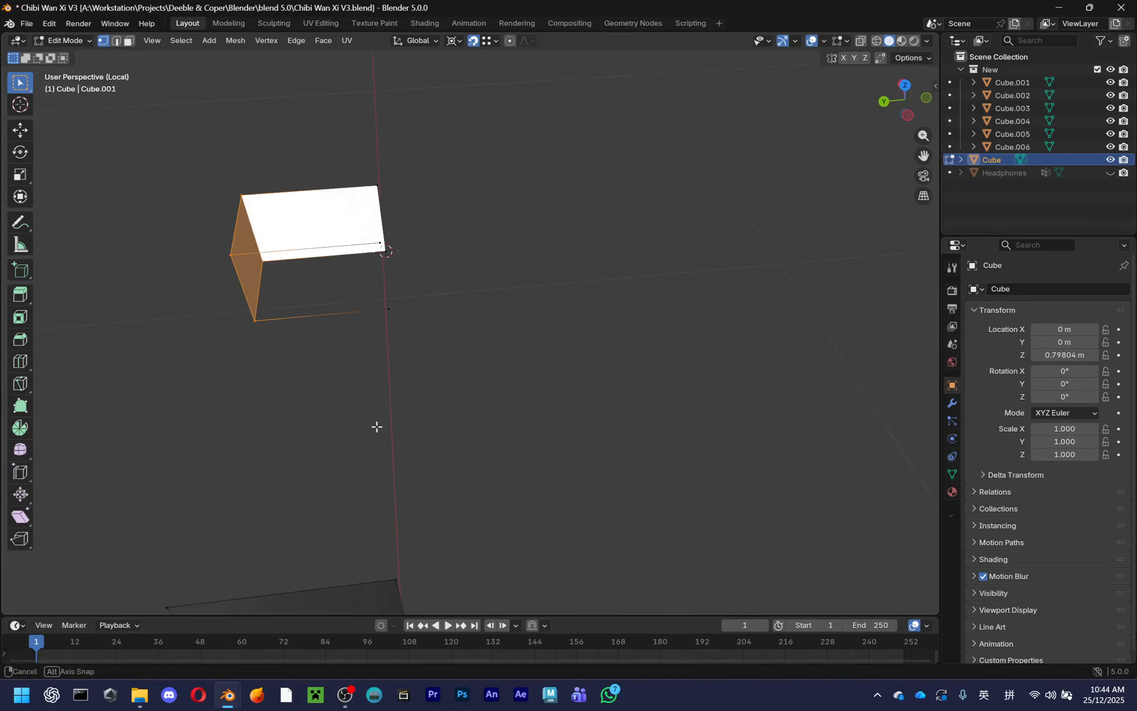
pyautogui.moveTo(205, 130); pyautogui.dragTo(416, 254)
pyautogui.moveTo(416, 253); pyautogui.dragTo(380, 155, button='middle')
pyautogui.moveTo(203, 114); pyautogui.dragTo(500, 271)
pyautogui.moveTo(500, 271); pyautogui.dragTo(312, 355, button='middle')
pyautogui.moveTo(312, 354); pyautogui.dragTo(503, 525)
pyautogui.moveTo(512, 481); pyautogui.dragTo(620, 348, button='middle')
pyautogui.scroll(-3, 691, 359)
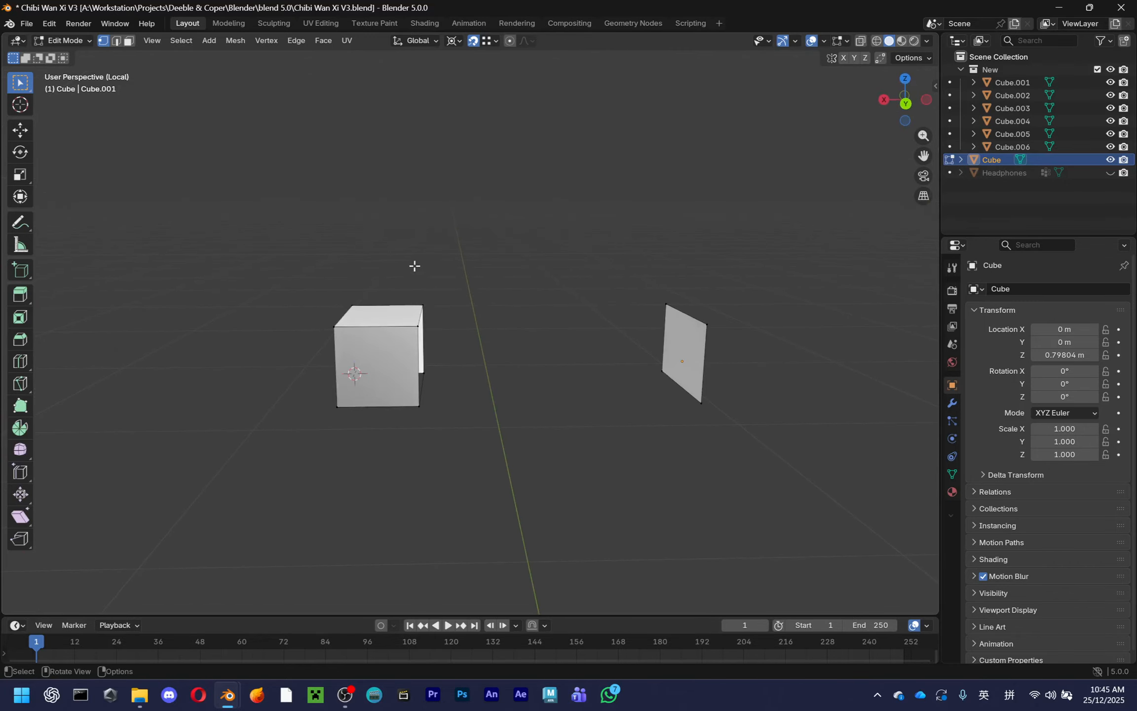
# Fill the four long faces between the outer end block and the bar's inner end cap
pyautogui.moveTo(555, 366); pyautogui.dragTo(427, 381, button='middle')
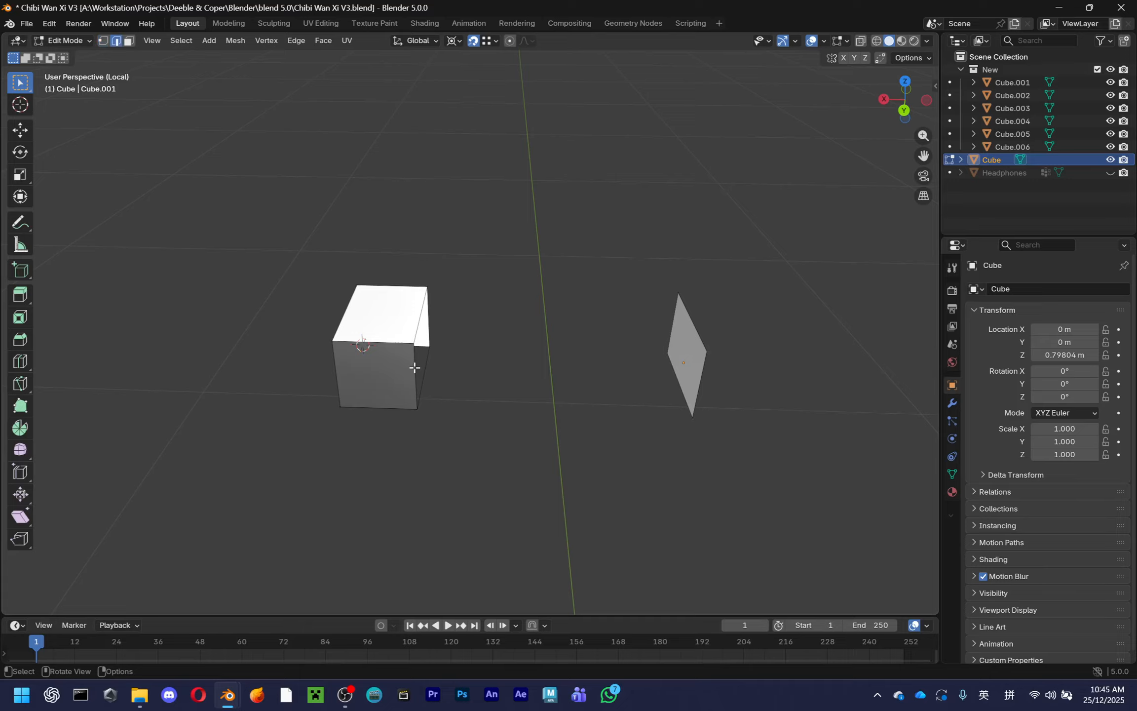
pyautogui.press('f')
pyautogui.hotkey('alt', 'a')
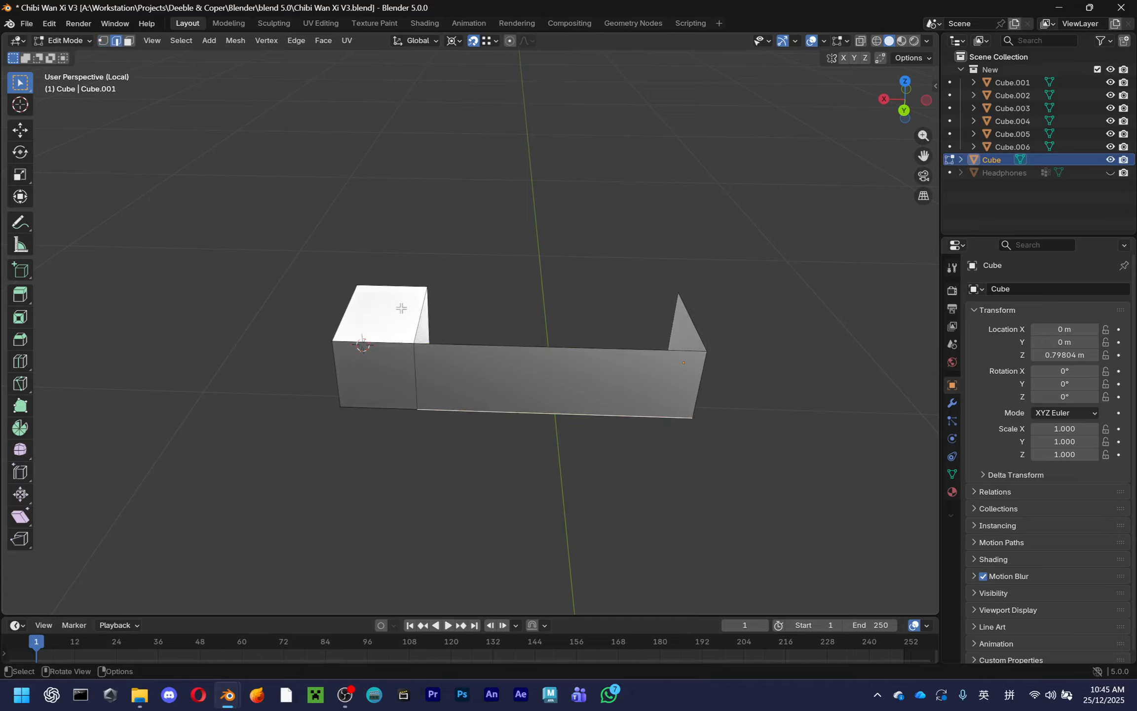
pyautogui.moveTo(668, 337); pyautogui.dragTo(472, 376, button='middle')
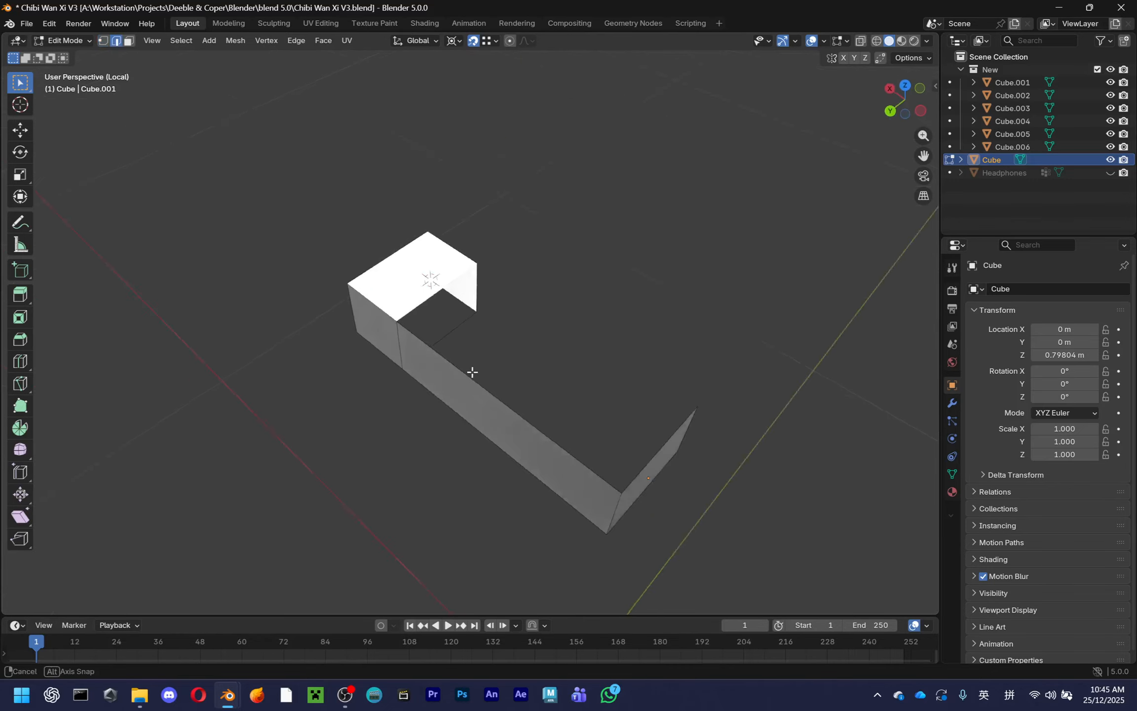
pyautogui.keyDown('alt'); pyautogui.click(640, 465); pyautogui.keyUp('alt')
pyautogui.press('f')
pyautogui.moveTo(501, 416); pyautogui.dragTo(288, 413, button='middle')
pyautogui.keyDown('alt'); pyautogui.click(242, 405); pyautogui.keyUp('alt')
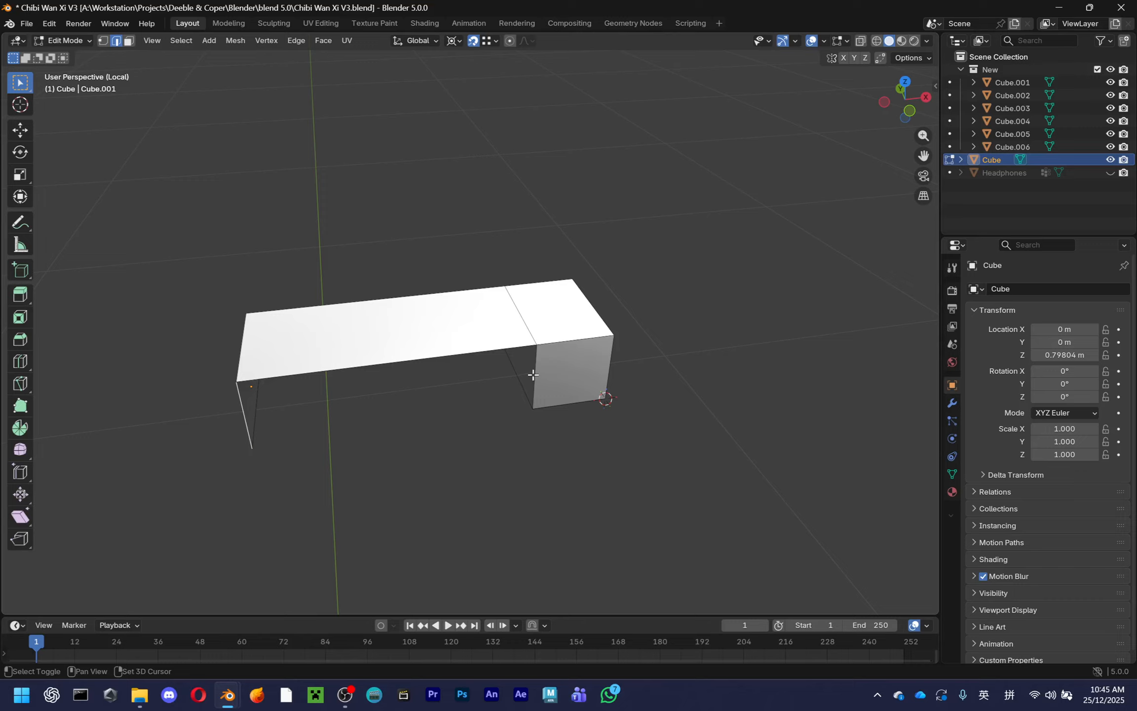
pyautogui.press('f')
pyautogui.moveTo(538, 390); pyautogui.dragTo(565, 405, button='middle')
pyautogui.hotkey('alt', 'a')
pyautogui.keyDown('shift'); pyautogui.click(250, 416); pyautogui.keyUp('shift')
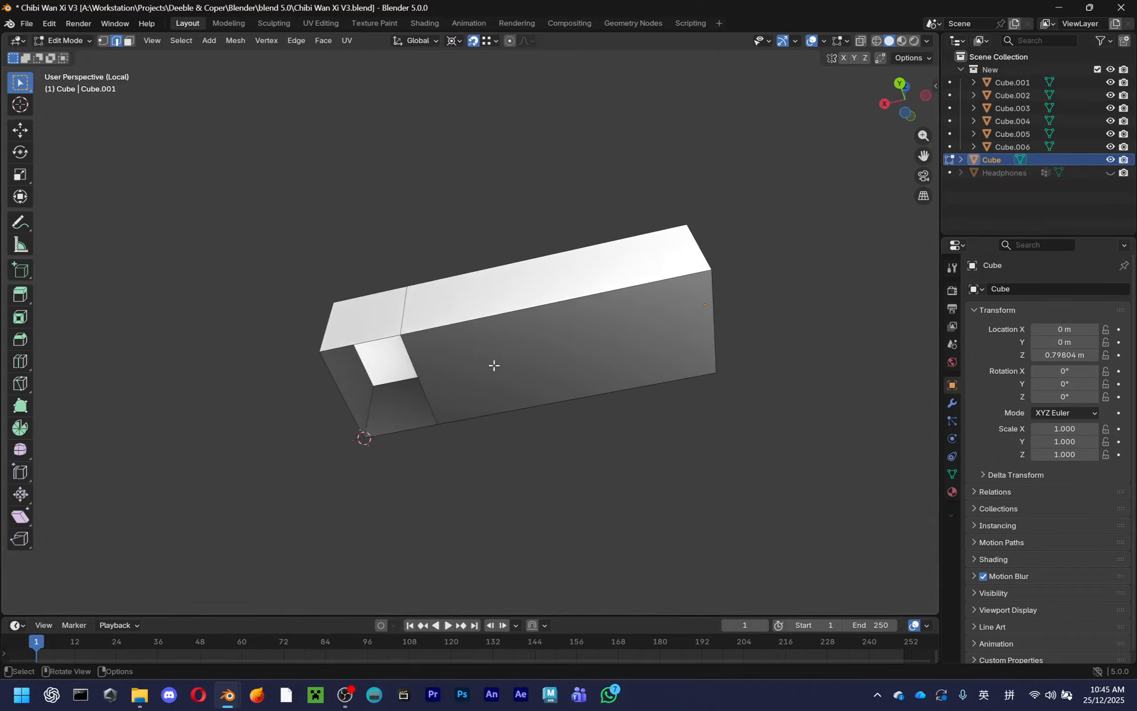
# Leave Edit Mode and local view, compare the bar with the Headphones object, and hide Headphones again
pyautogui.press('Tab')
pyautogui.press('KP_Divide')
pyautogui.moveTo(494, 365); pyautogui.dragTo(559, 352, button='middle')
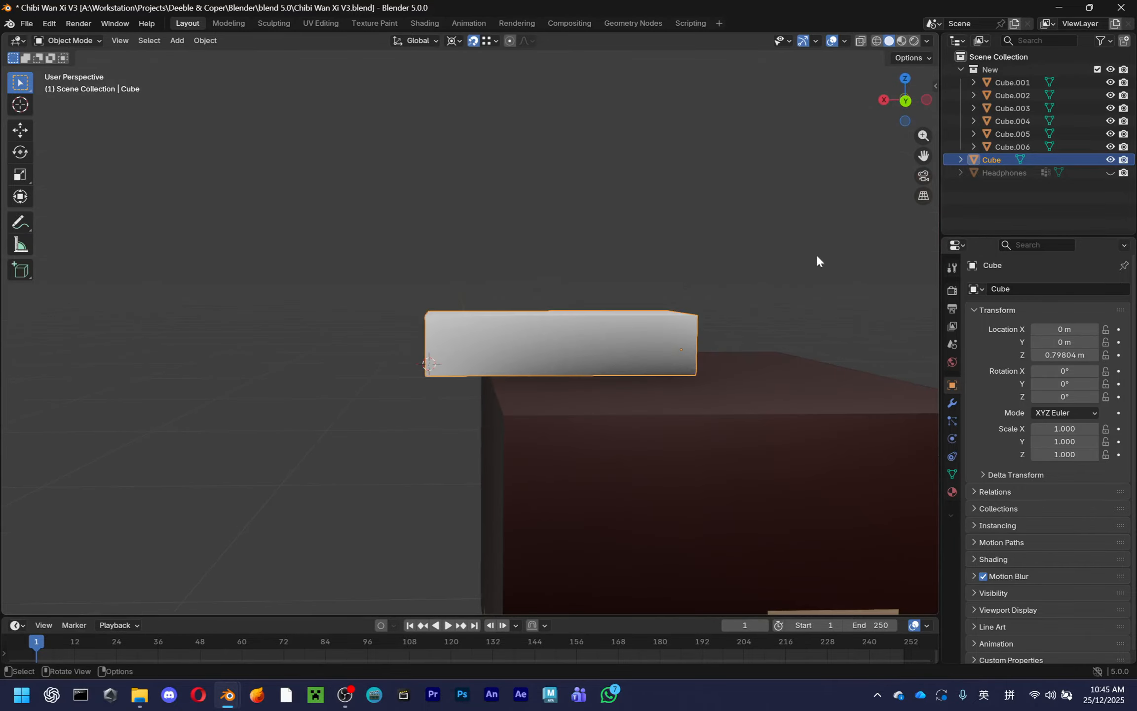
pyautogui.click(1110, 172)
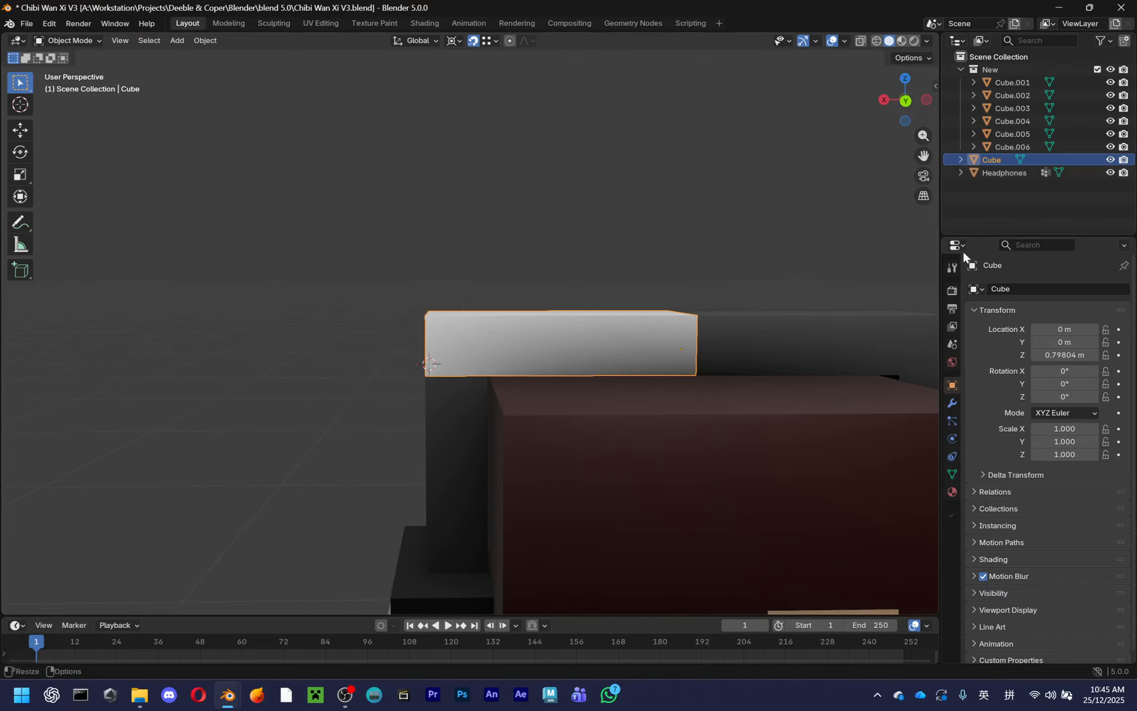
pyautogui.moveTo(642, 306); pyautogui.dragTo(436, 374, button='middle')
pyautogui.click(436, 374)
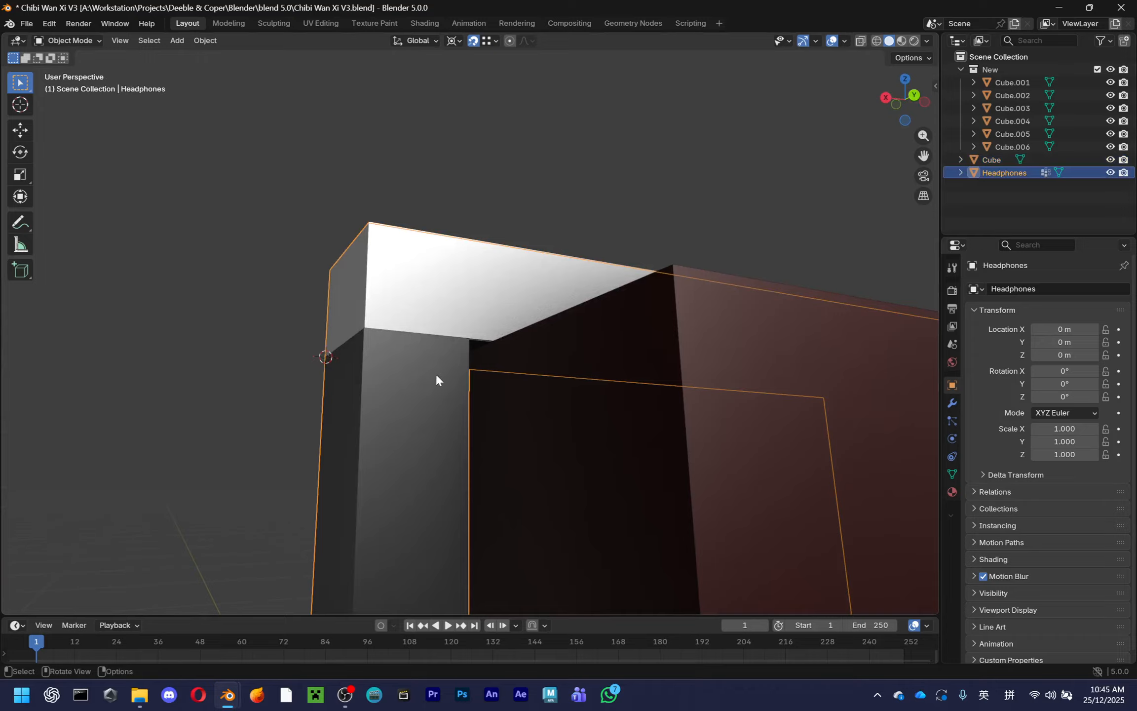
pyautogui.press('h')
# Extrude the open bottom edge loop of the bar's outer block straight down along Z to near the lower part of the head
pyautogui.click(450, 309)
pyautogui.press('Tab')
pyautogui.click(420, 330)
pyautogui.moveTo(419, 330); pyautogui.dragTo(473, 327, button='middle')
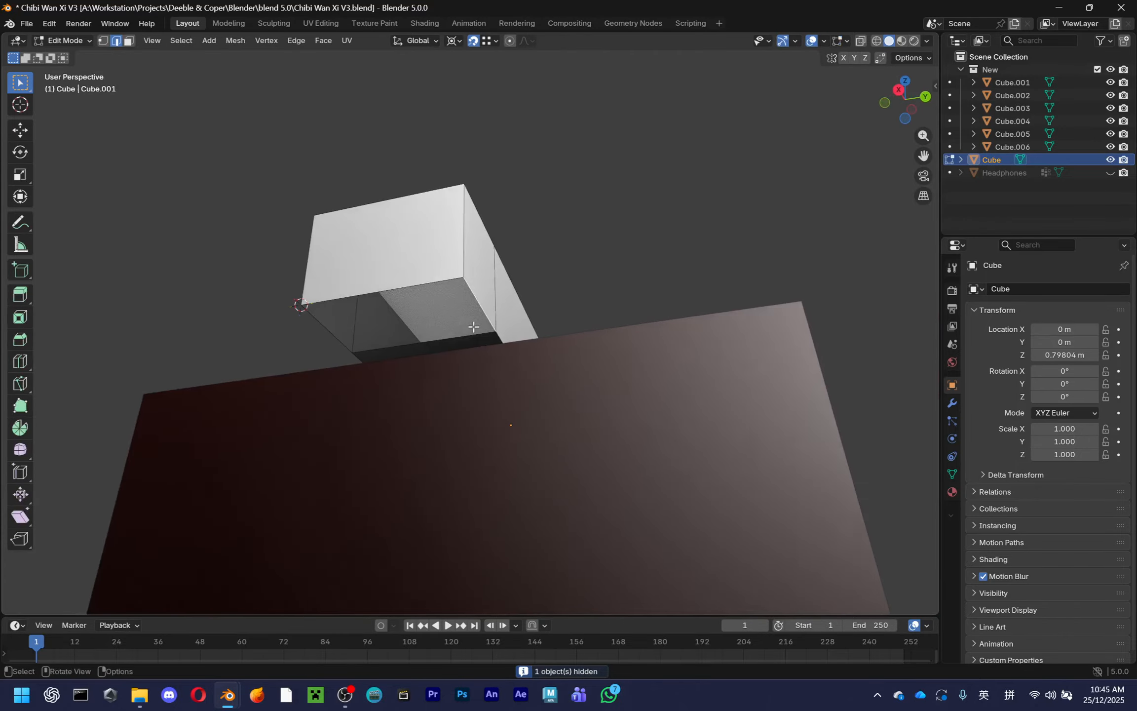
pyautogui.moveTo(351, 290); pyautogui.dragTo(441, 334, button='middle')
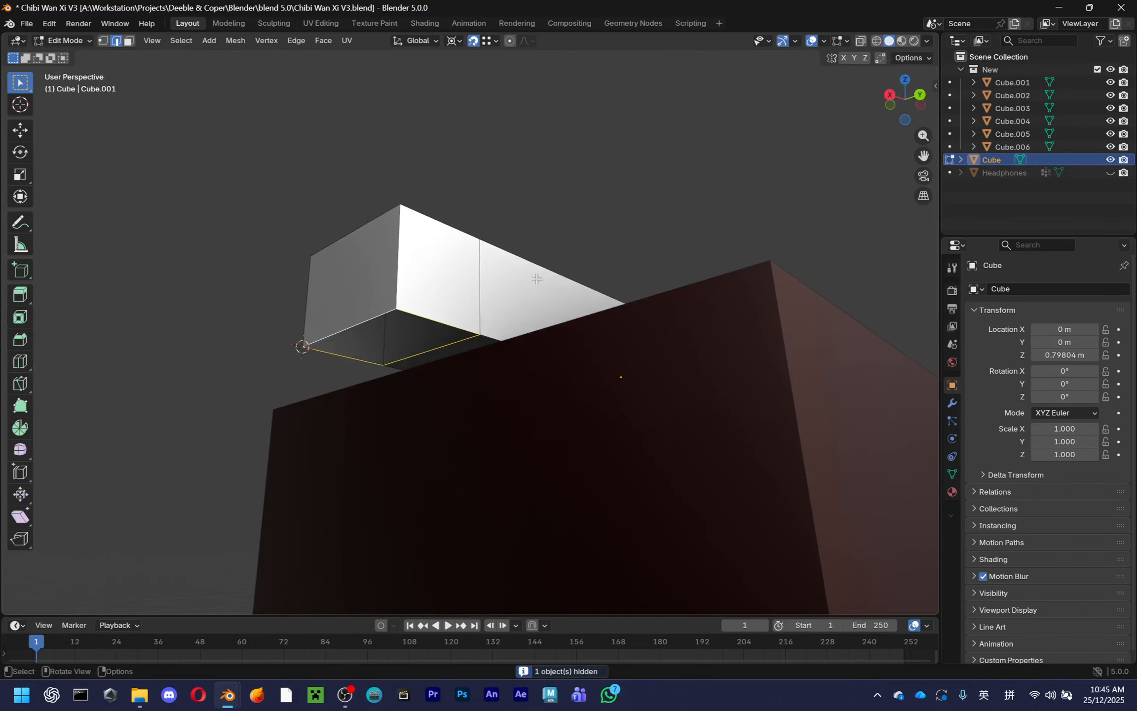
pyautogui.press('e')
pyautogui.click(509, 514)
pyautogui.moveTo(537, 408); pyautogui.dragTo(540, 409, button='middle')
pyautogui.press('g')
pyautogui.press('z')
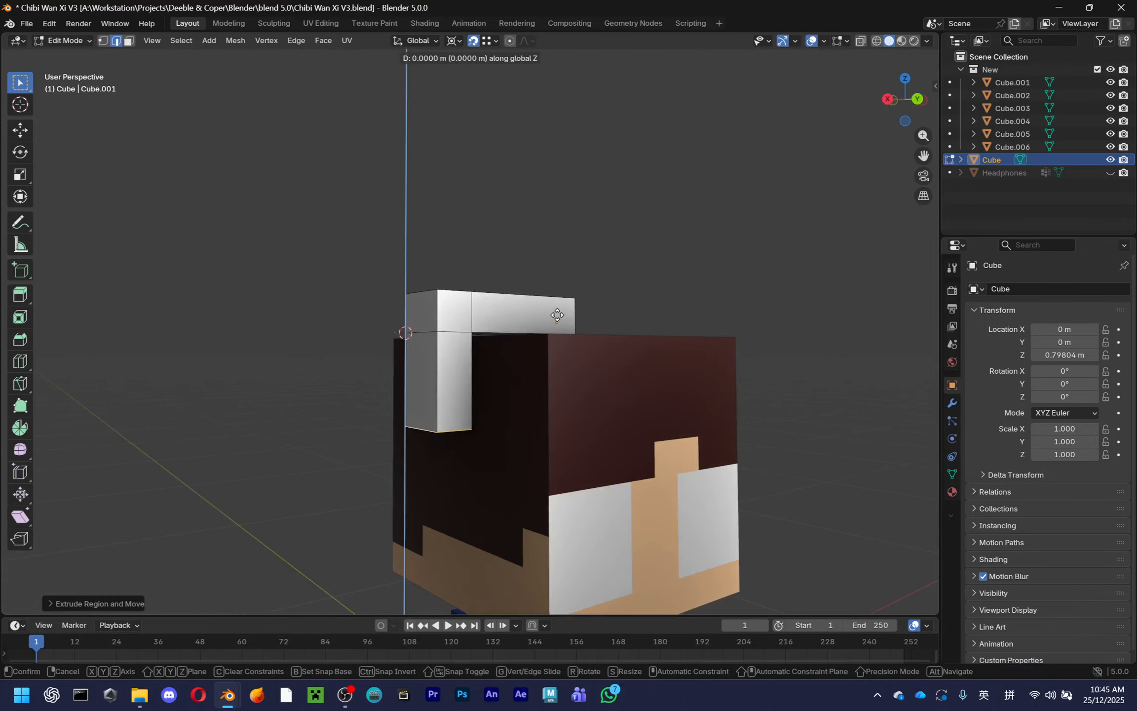
pyautogui.click(729, 439)
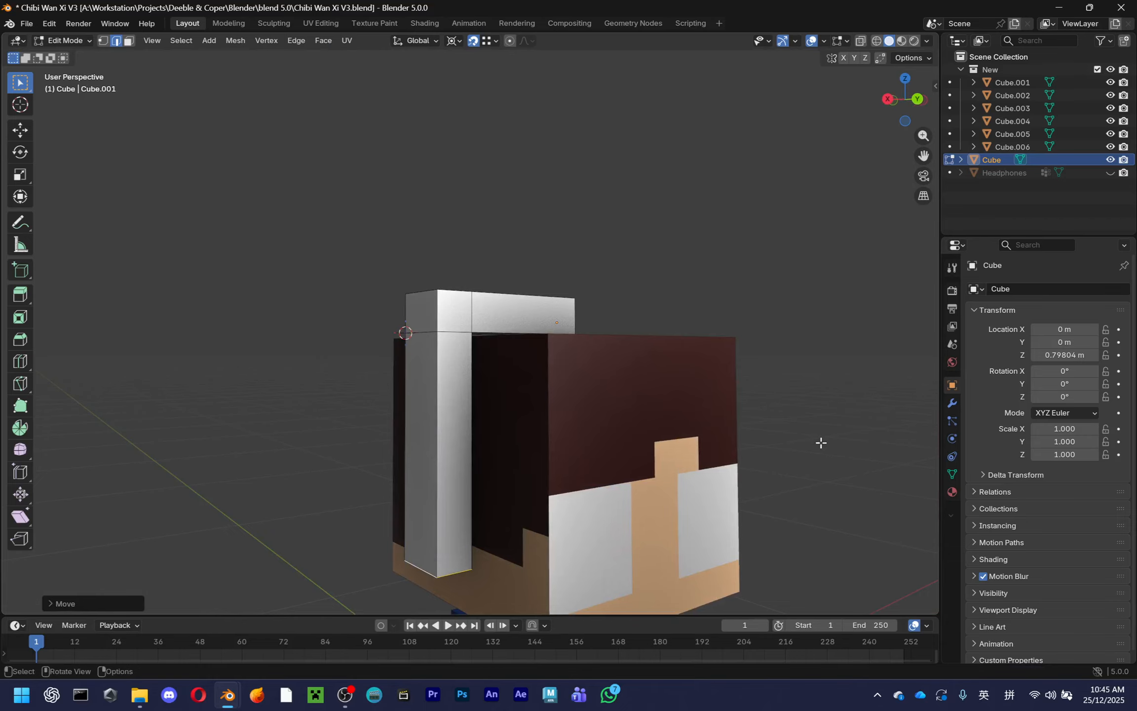
# Show the Headphones object and examine its side band geometry against the length of the new headband
pyautogui.moveTo(820, 442); pyautogui.dragTo(746, 449, button='middle')
pyautogui.press('Tab')
pyautogui.click(1109, 173)
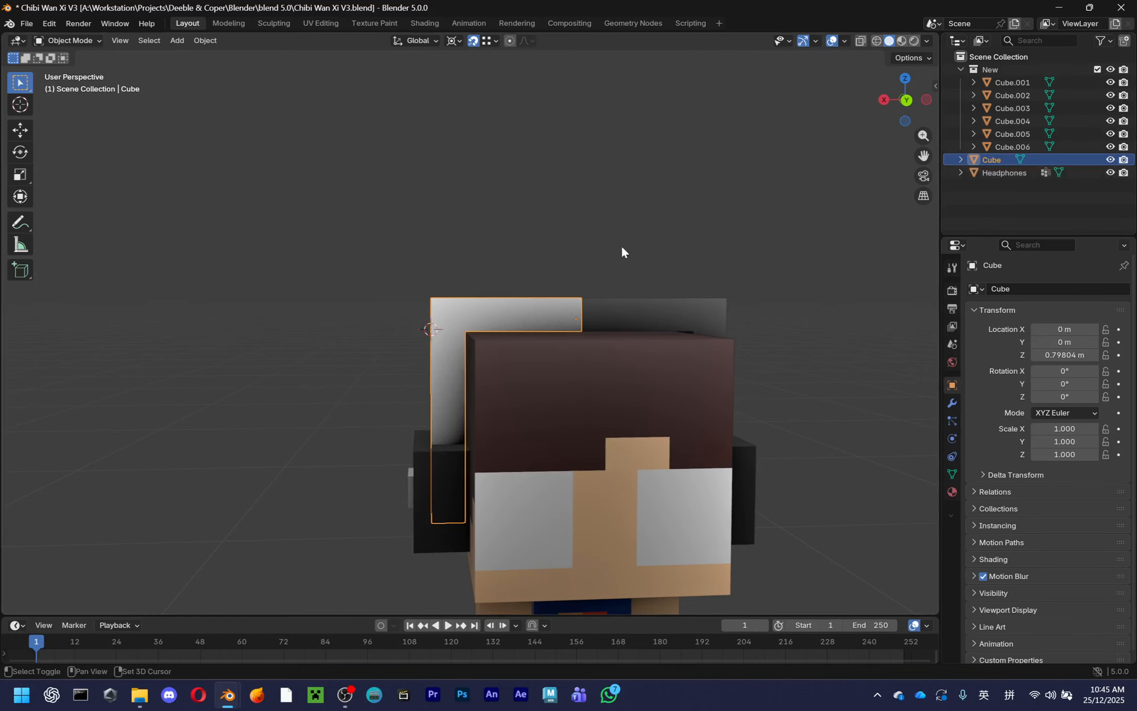
pyautogui.scroll(3, 505, 400)
pyautogui.click(505, 400)
pyautogui.press('Tab')
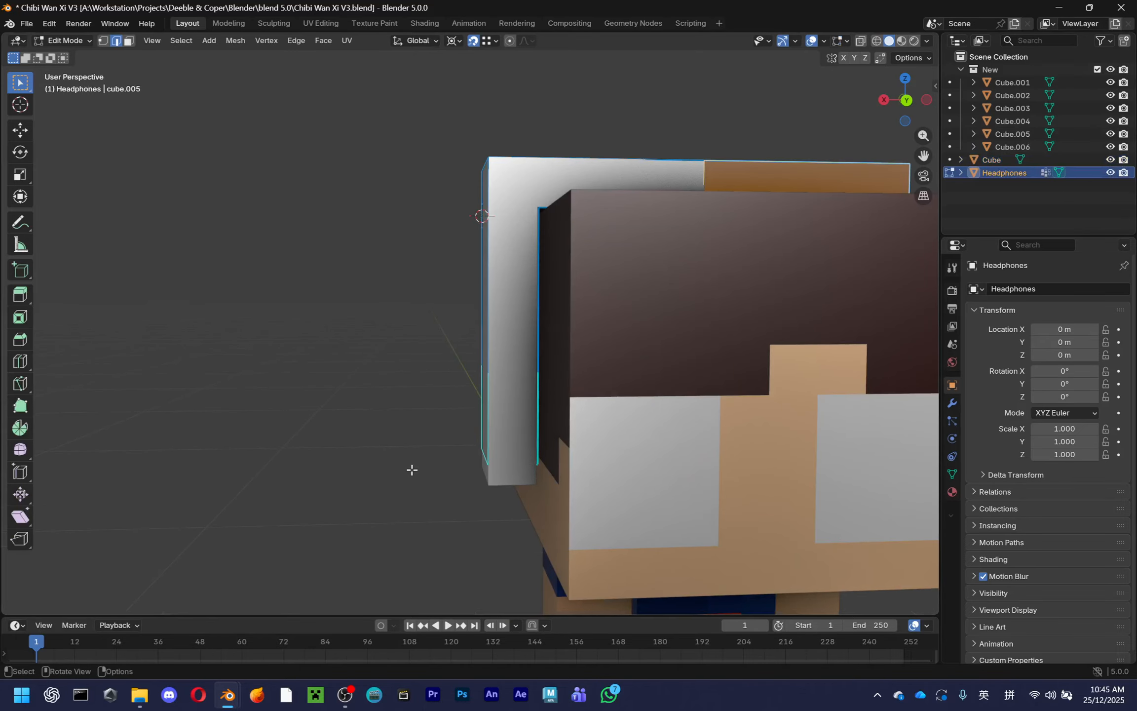
pyautogui.scroll(-3, 412, 470)
pyautogui.moveTo(411, 470); pyautogui.dragTo(521, 469, button='middle')
pyautogui.press('Tab')
pyautogui.press('Tab')
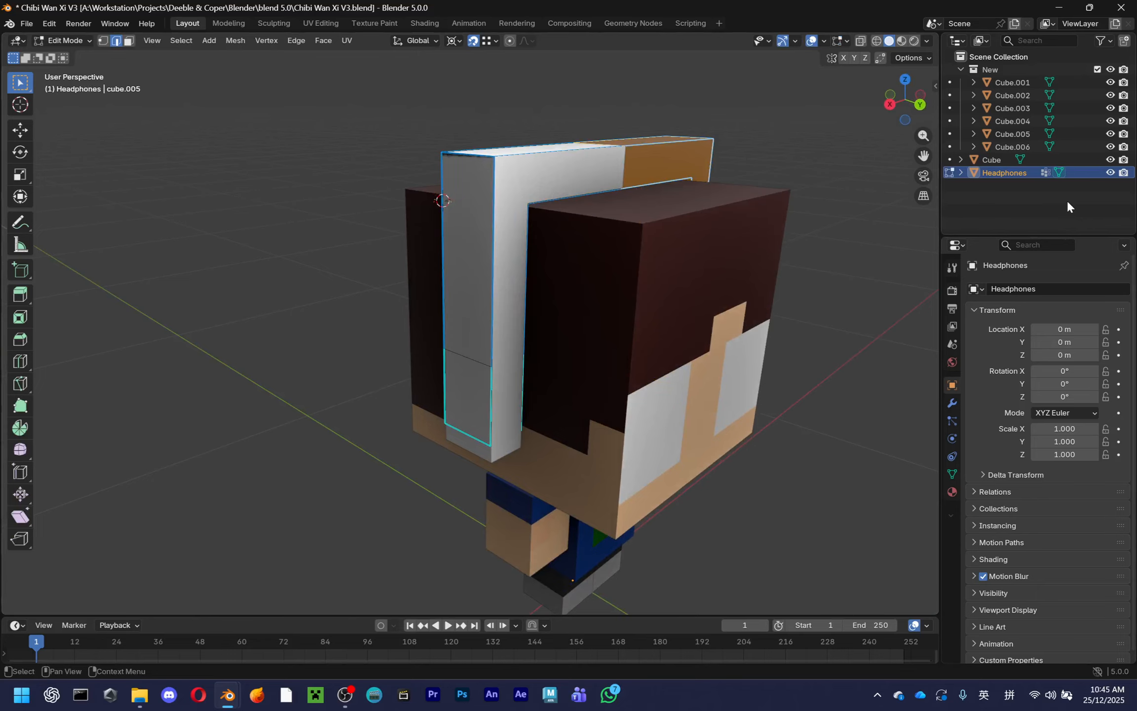
# Hide the Headphones object, reselect the new headband in Object Mode and save the file
pyautogui.click(1109, 173)
pyautogui.moveTo(536, 330); pyautogui.dragTo(581, 325, button='middle')
pyautogui.press('Tab')
pyautogui.click(497, 307)
pyautogui.hotkey('ctrl', 's')
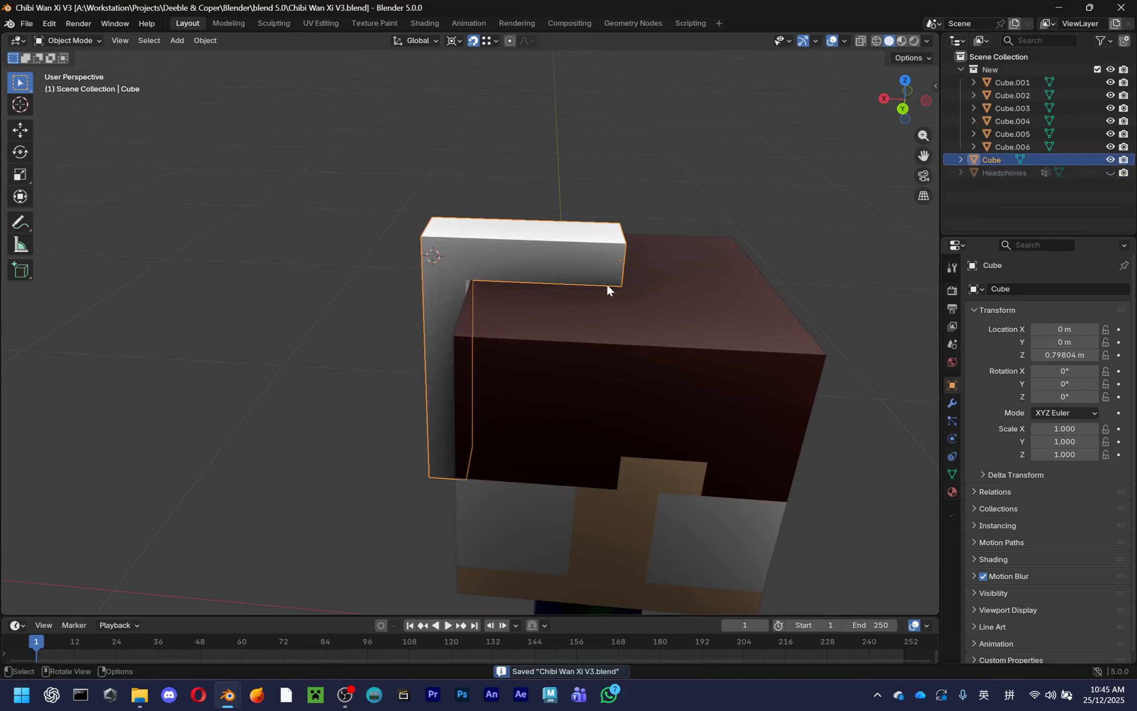
# Add a Mirror modifier to the headband half
pyautogui.click(952, 403)
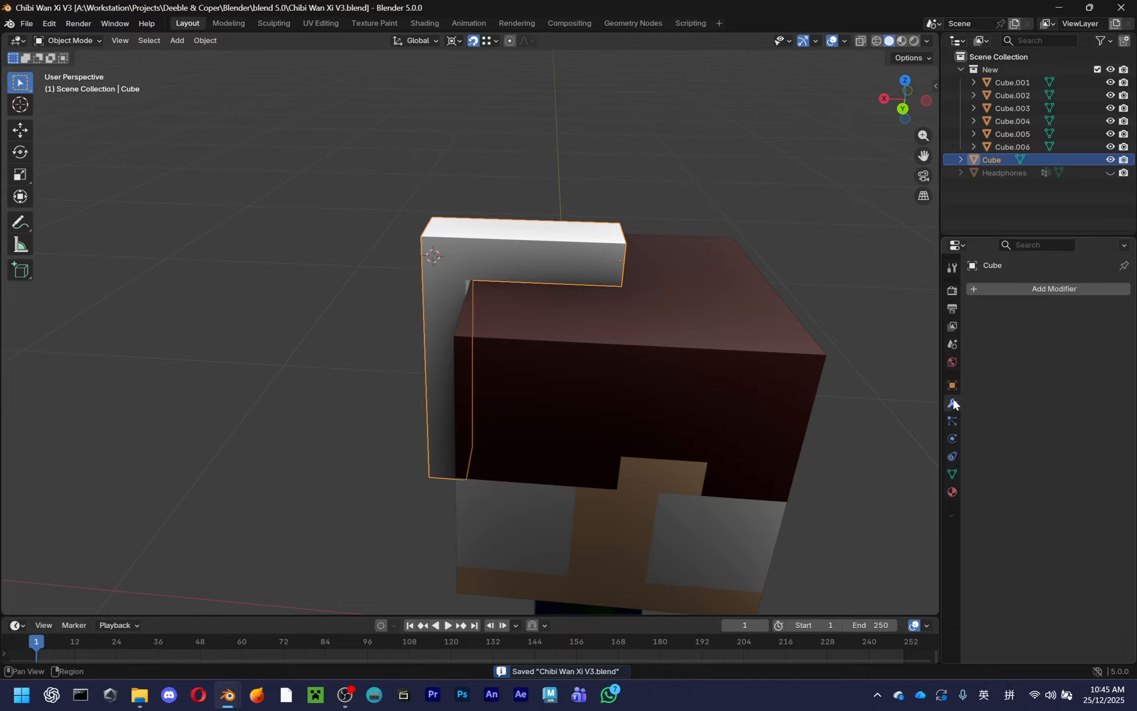
pyautogui.click(1047, 287)
pyautogui.click(1047, 286)
pyautogui.write('mirro')
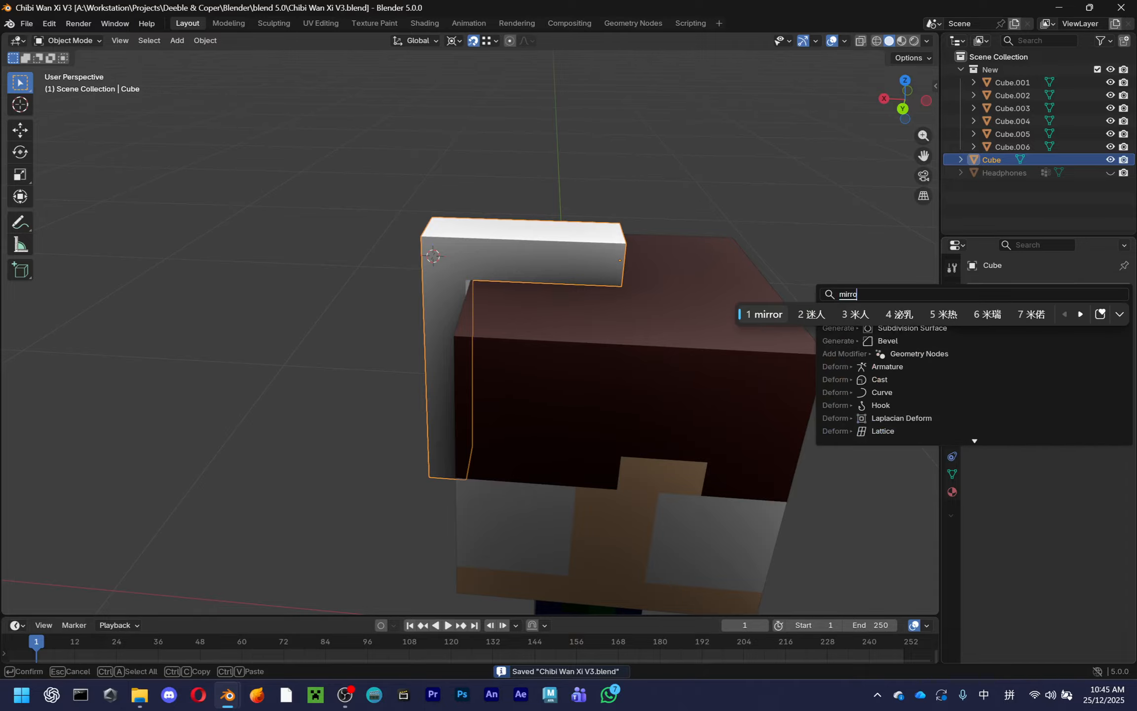
pyautogui.press('super+space')
pyautogui.write('rror')
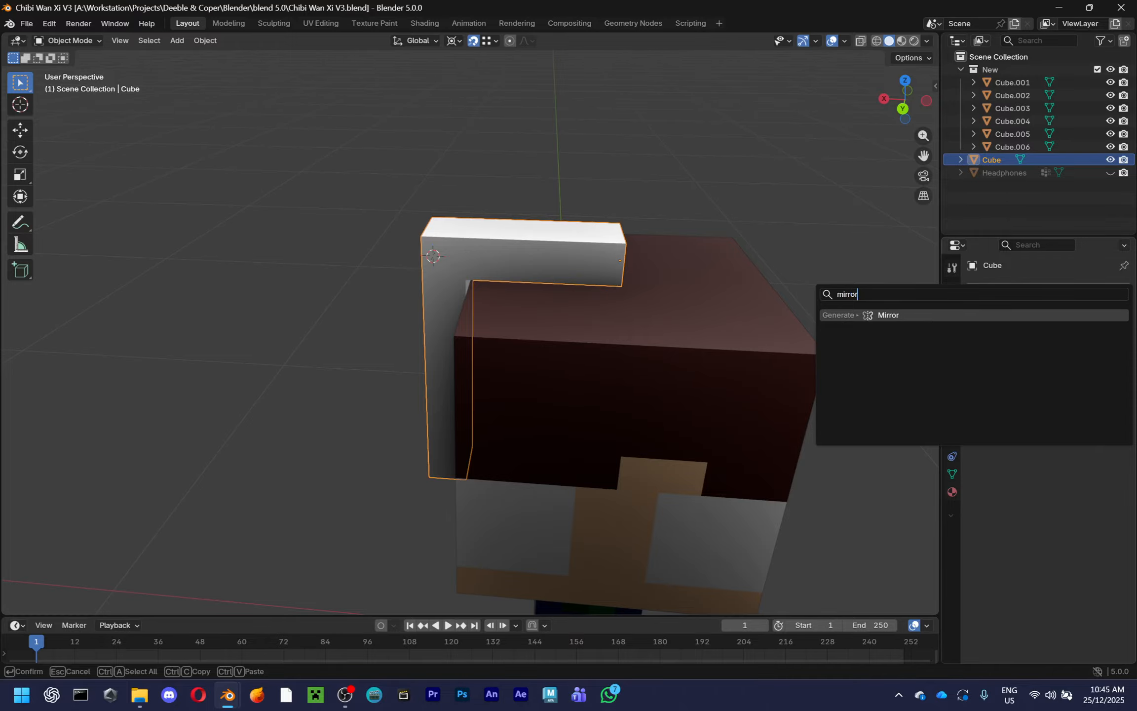
pyautogui.click(1098, 316)
# Check the mirrored headband from several sides and apply the Mirror modifier
pyautogui.moveTo(863, 392); pyautogui.dragTo(539, 325, button='middle')
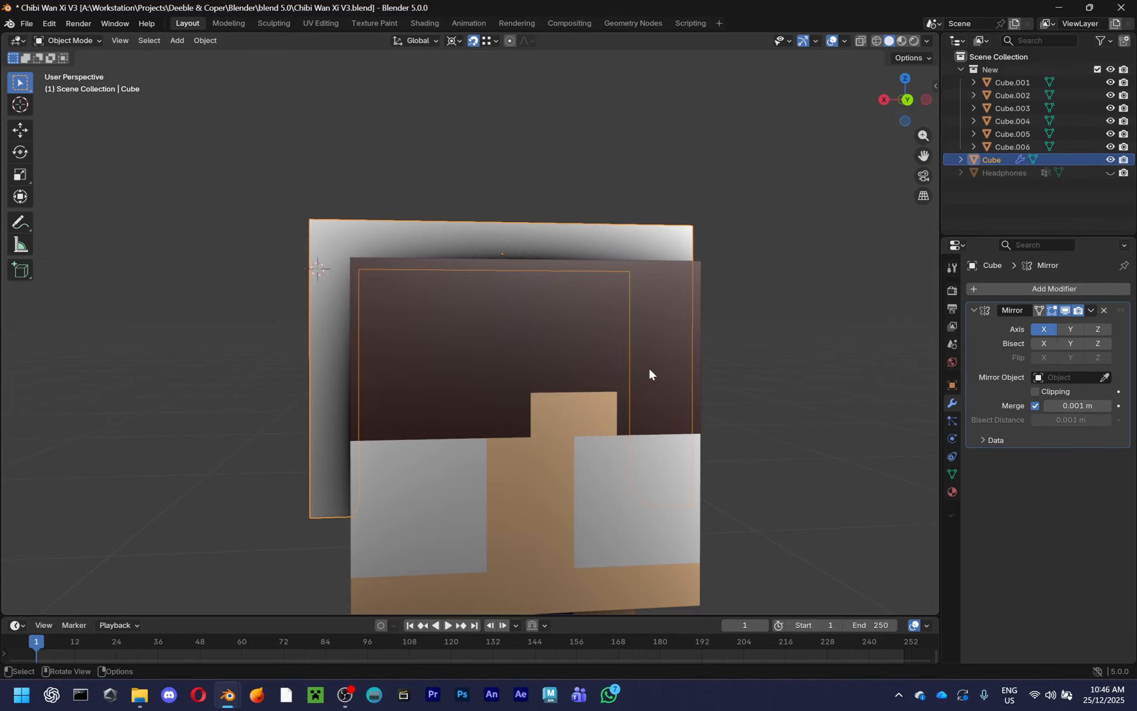
pyautogui.moveTo(650, 370); pyautogui.dragTo(796, 423, button='middle')
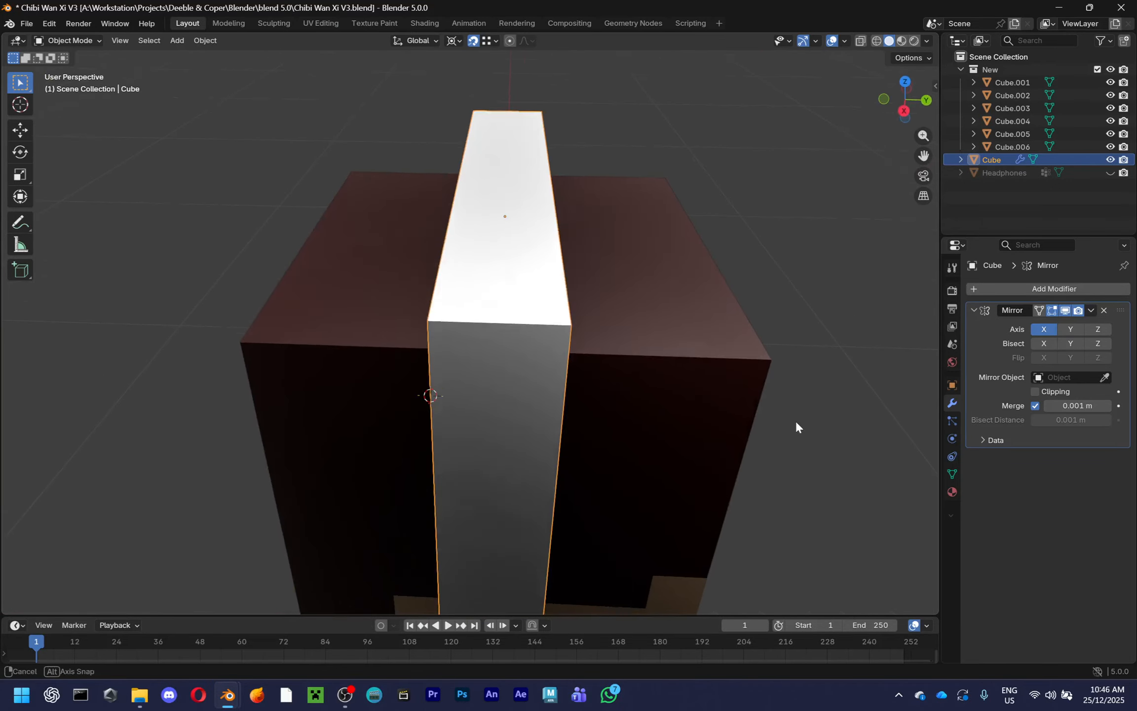
pyautogui.click(904, 112)
pyautogui.click(1090, 310)
pyautogui.click(1072, 319)
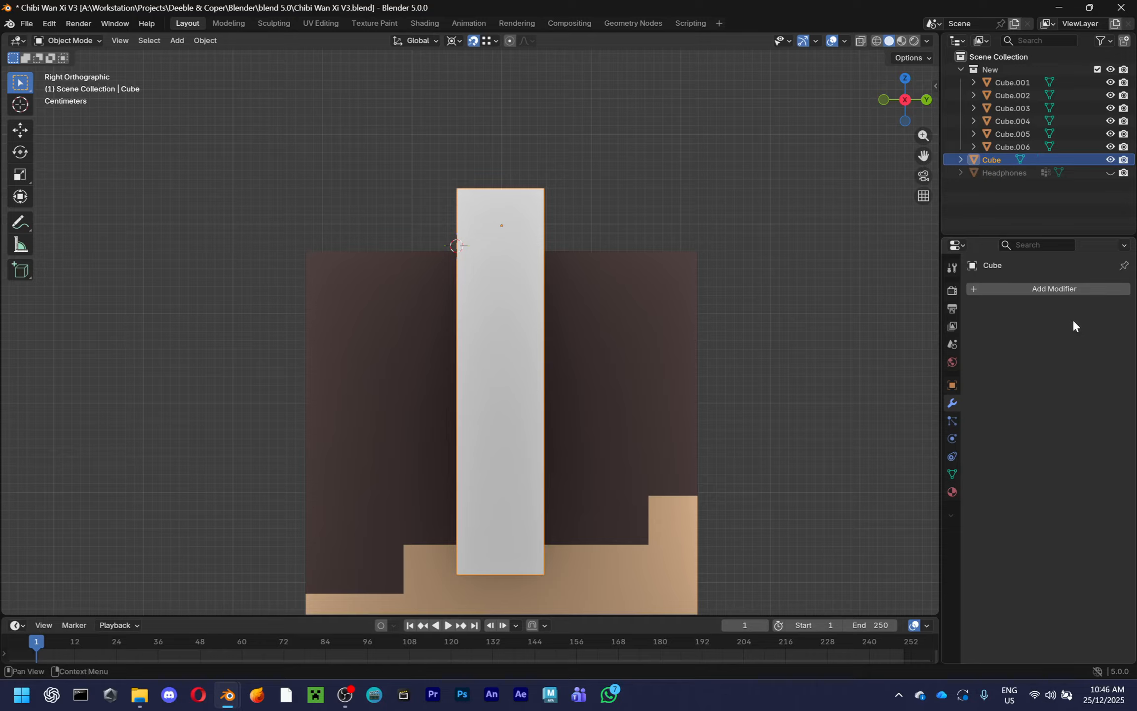
# Examine the headband's upper and lower corner vertices in right orthographic view with X-ray on
pyautogui.press('Tab')
pyautogui.scroll(3, 860, 76)
pyautogui.scroll(4, 693, 190)
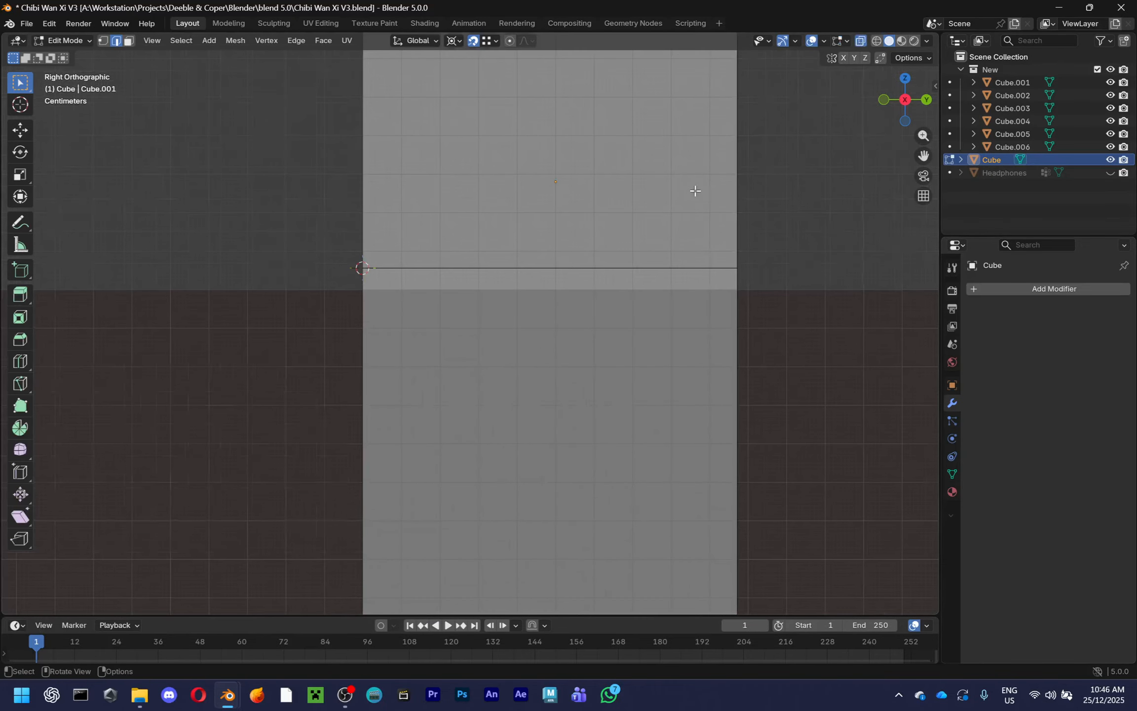
pyautogui.keyDown('shift'); pyautogui.moveTo(693, 191); pyautogui.dragTo(640, 380, button='middle'); pyautogui.keyUp('shift')
pyautogui.scroll(2, 641, 382)
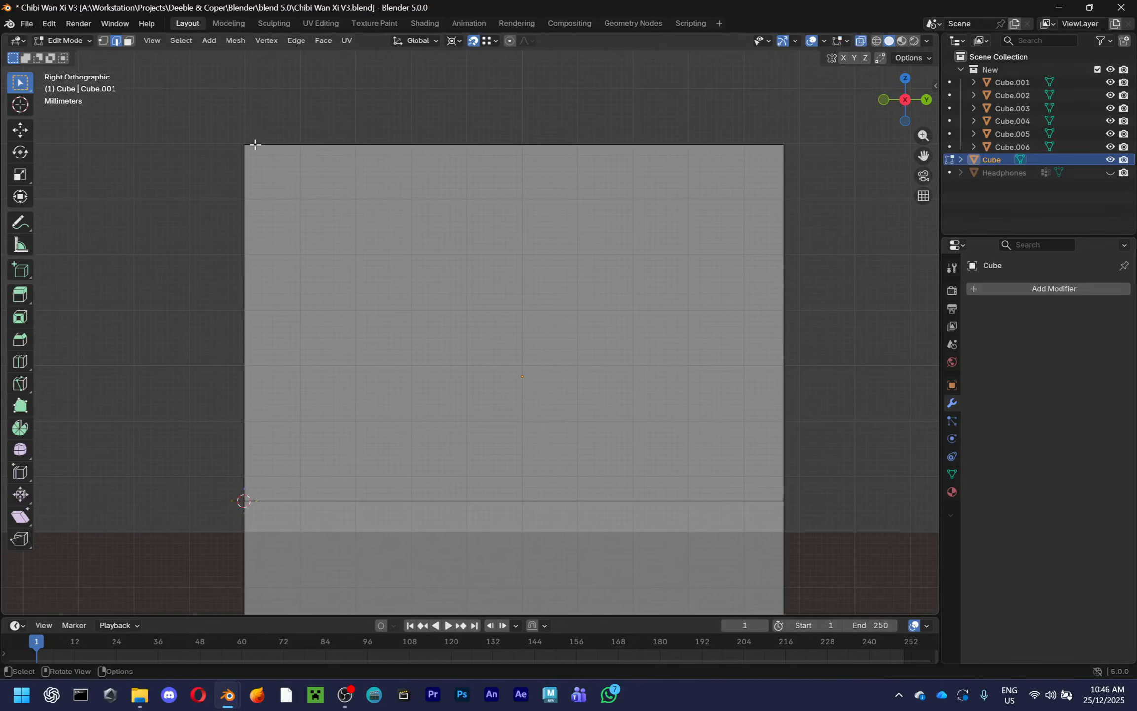
pyautogui.press('1')
pyautogui.moveTo(783, 143); pyautogui.dragTo(807, 144)
pyautogui.rightClick(807, 145)
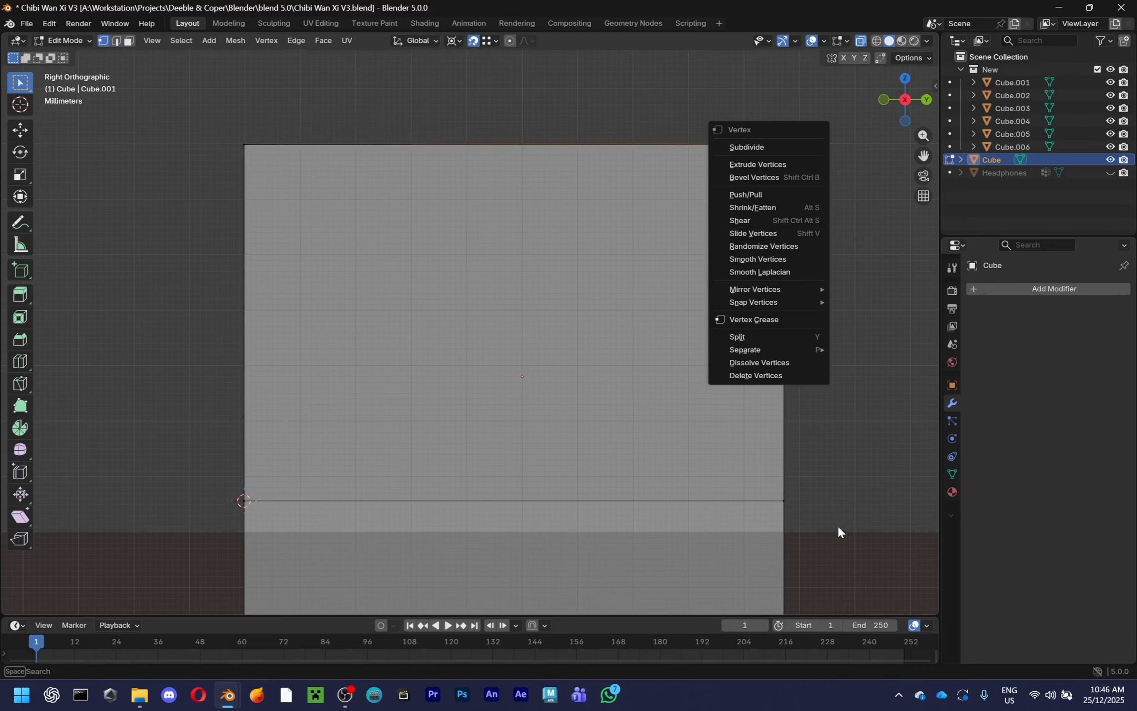
pyautogui.moveTo(784, 500); pyautogui.dragTo(830, 477)
pyautogui.rightClick(830, 482)
pyautogui.scroll(-6, 387, 411)
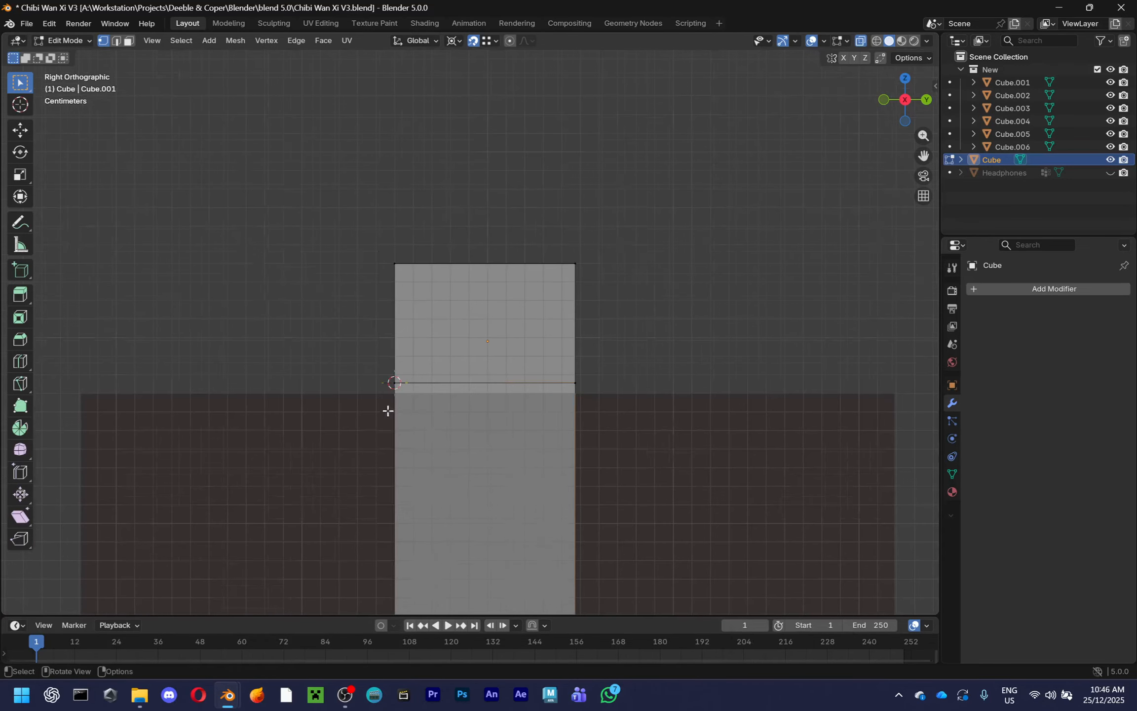
pyautogui.scroll(5, 392, 432)
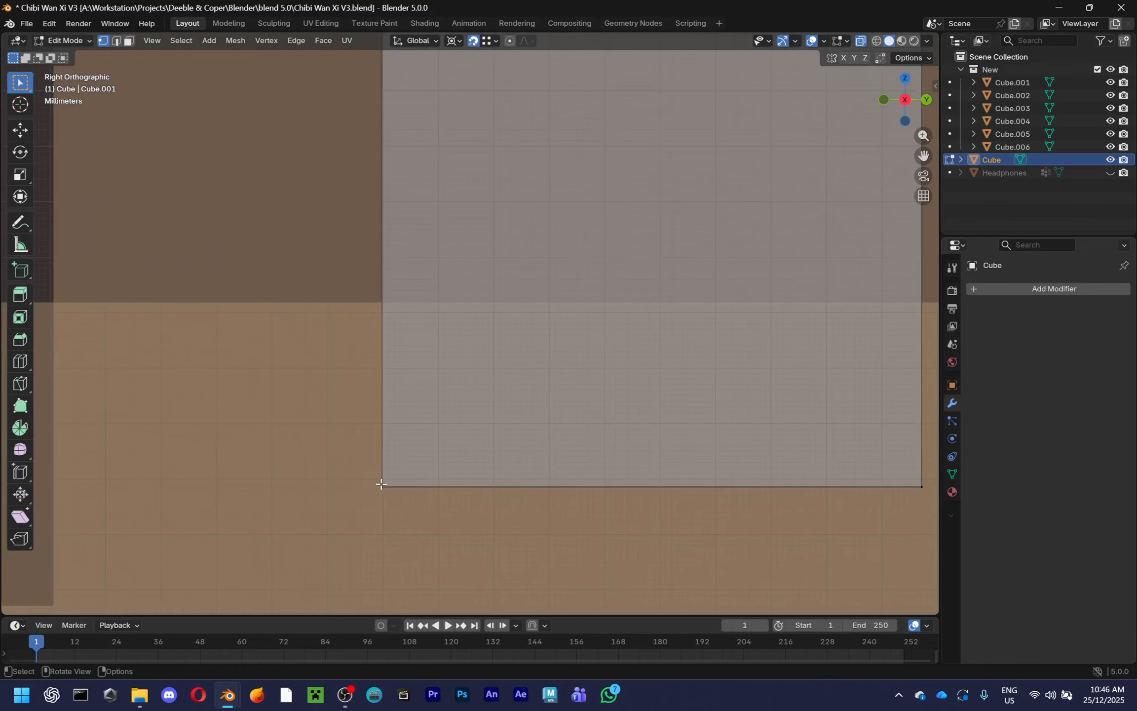
pyautogui.scroll(-5, 635, 421)
# Return to Object Mode and turn off X-ray in perspective view
pyautogui.press('Tab')
pyautogui.moveTo(717, 411); pyautogui.dragTo(565, 444, button='middle')
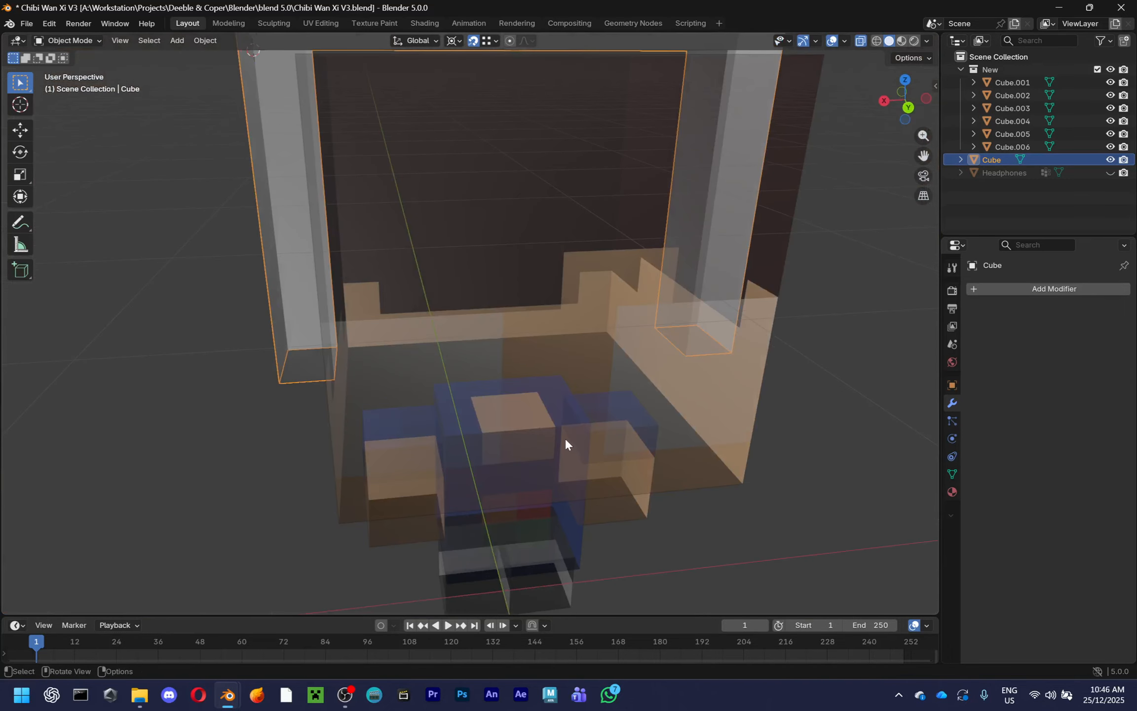
pyautogui.scroll(-5, 565, 444)
pyautogui.moveTo(906, 96); pyautogui.dragTo(711, 202)
pyautogui.click(860, 43)
pyautogui.scroll(4, 691, 257)
pyautogui.moveTo(690, 257); pyautogui.dragTo(700, 212, button='middle')
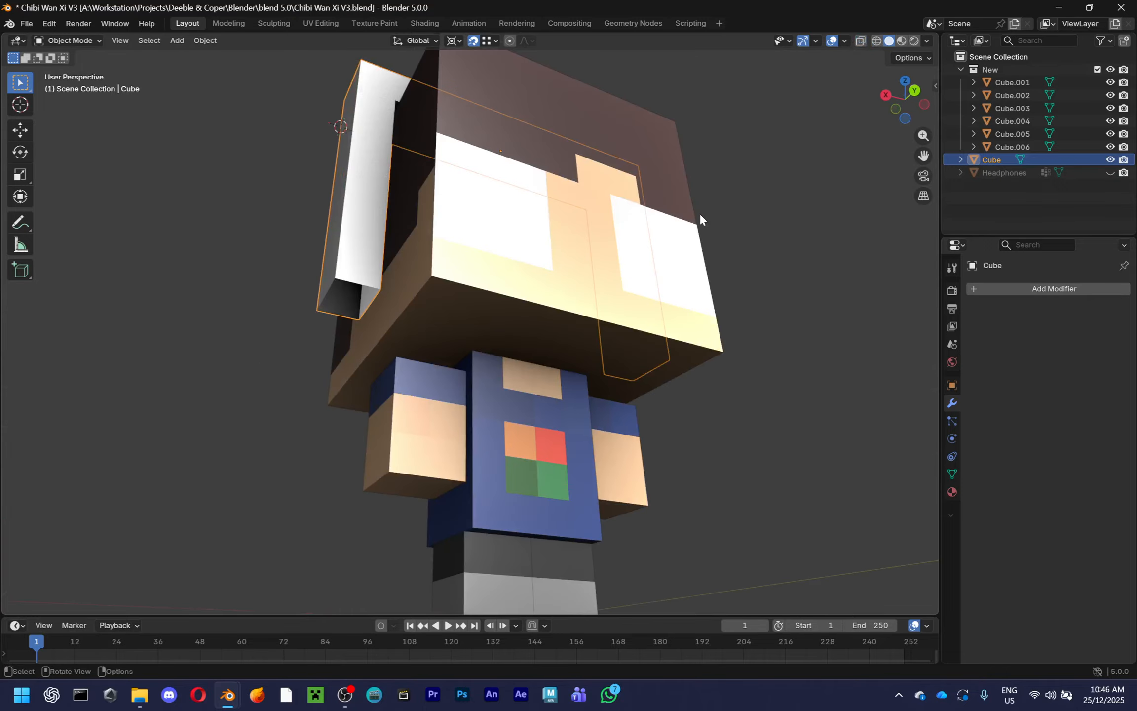
# Examine the open lower ends of both headband sides in edge select mode
pyautogui.press('Tab')
pyautogui.scroll(2, 353, 326)
pyautogui.press('2')
pyautogui.moveTo(443, 319); pyautogui.dragTo(627, 298, button='middle')
pyautogui.moveTo(515, 276); pyautogui.dragTo(701, 386, button='middle')
pyautogui.press('Tab')
pyautogui.scroll(-2, 693, 358)
pyautogui.scroll(-1, 710, 348)
# Try to add a single loop cut across the headband's top bar between its outer block and the centre edge
pyautogui.click(710, 348)
pyautogui.click(540, 239)
pyautogui.press('Tab')
pyautogui.moveTo(540, 239); pyautogui.dragTo(498, 313, button='middle')
pyautogui.scroll(1, 500, 264)
pyautogui.scroll(3, 498, 312)
pyautogui.hotkey('ctrl', 'r')
pyautogui.click(453, 308)
pyautogui.click(454, 307)
# Add two evenly spaced loop cuts across the half of the headband's top bar nearest the 3D cursor, between outer block and centre edge
pyautogui.hotkey('ctrl', 'r')
pyautogui.scroll(1, 454, 308)
pyautogui.scroll(1, 455, 307)
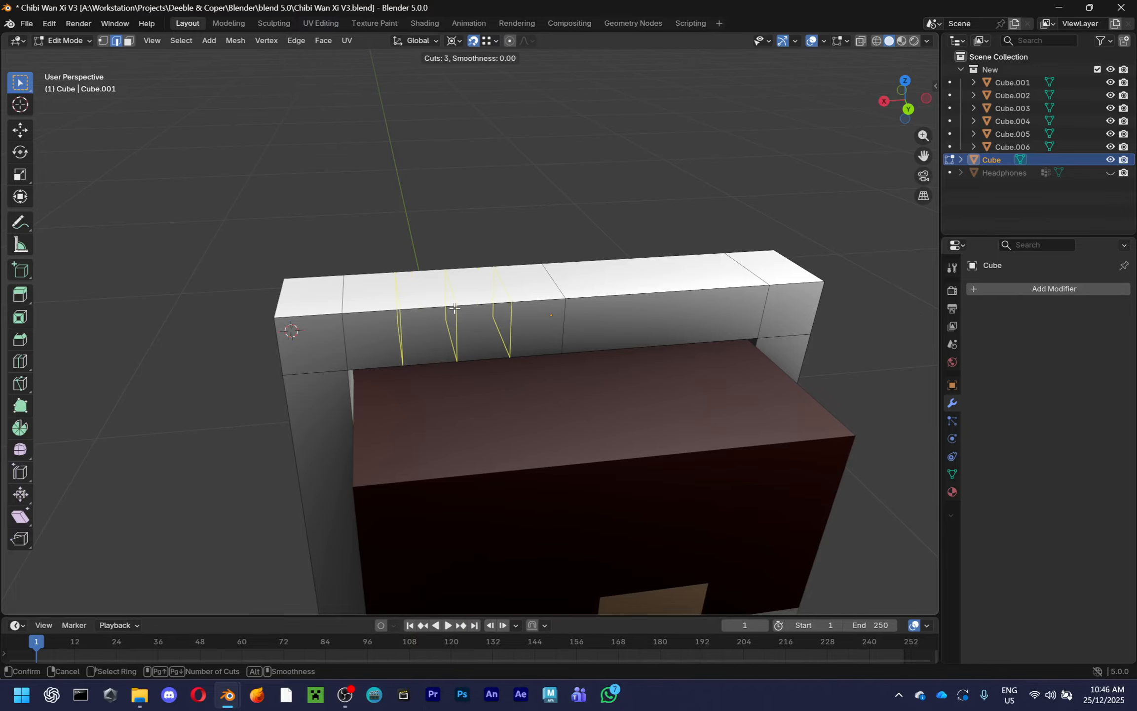
pyautogui.scroll(-1, 455, 307)
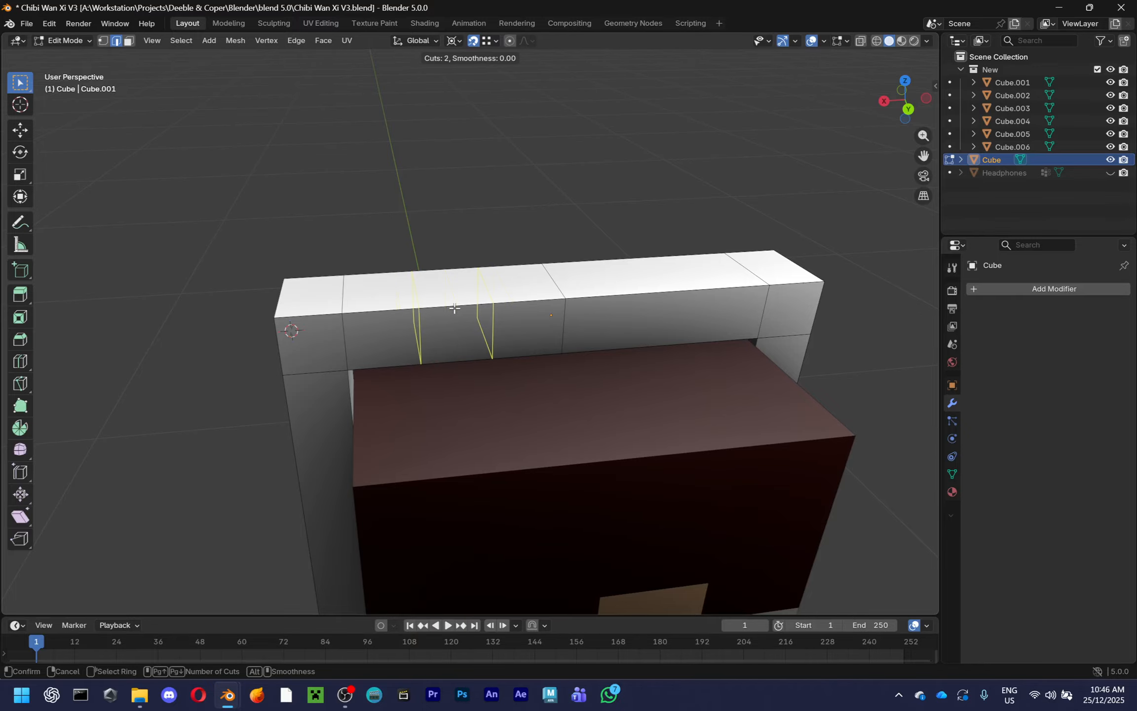
pyautogui.rightClick(455, 307)
pyautogui.moveTo(496, 332); pyautogui.dragTo(484, 373, button='middle')
pyautogui.hotkey('ctrl', 'r')
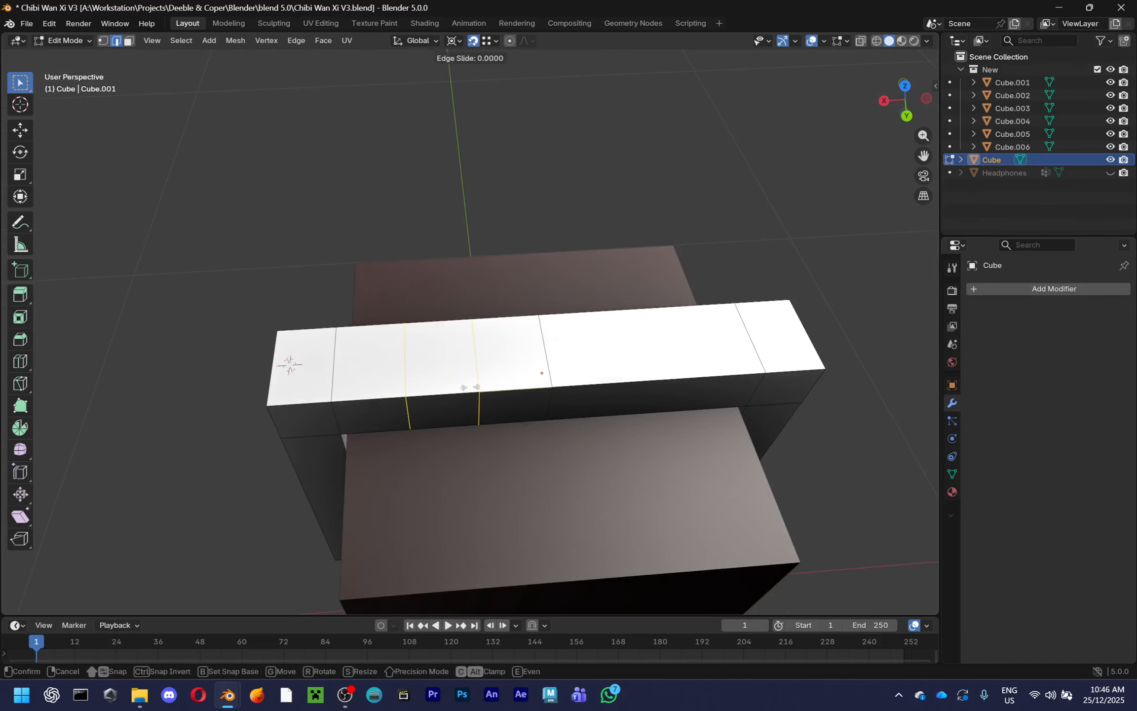
pyautogui.click(470, 387)
pyautogui.rightClick(471, 387)
pyautogui.moveTo(655, 379); pyautogui.dragTo(649, 315, button='middle')
pyautogui.hotkey('ctrl', 'r')
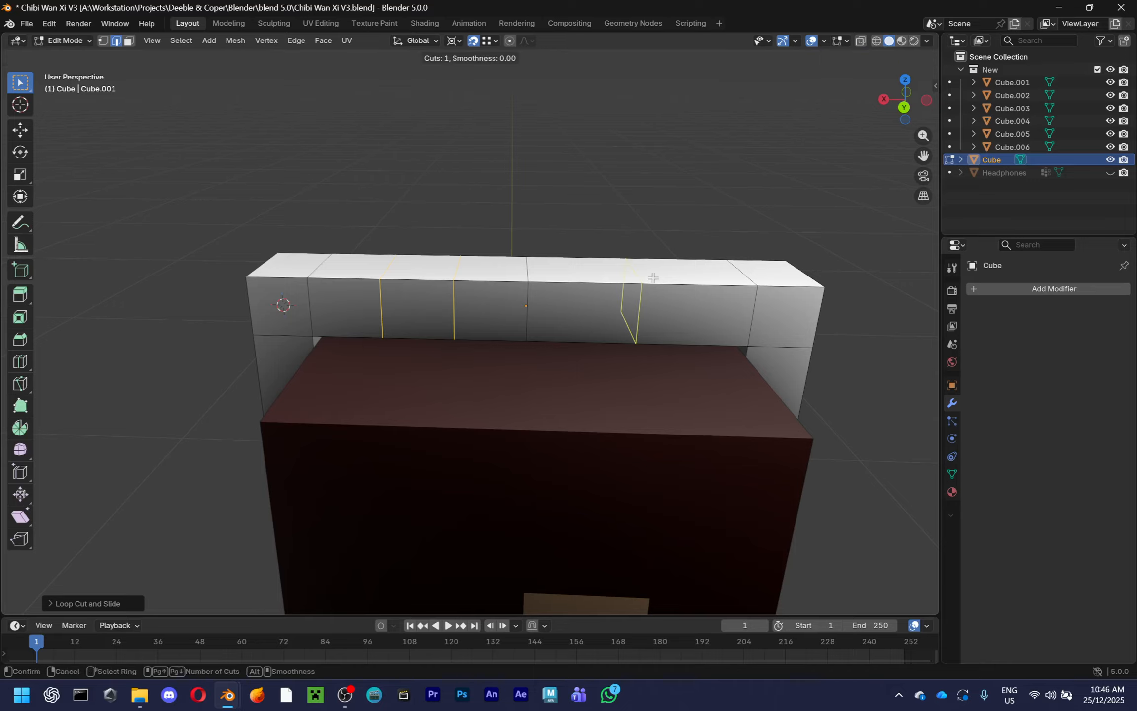
pyautogui.rightClick(653, 278)
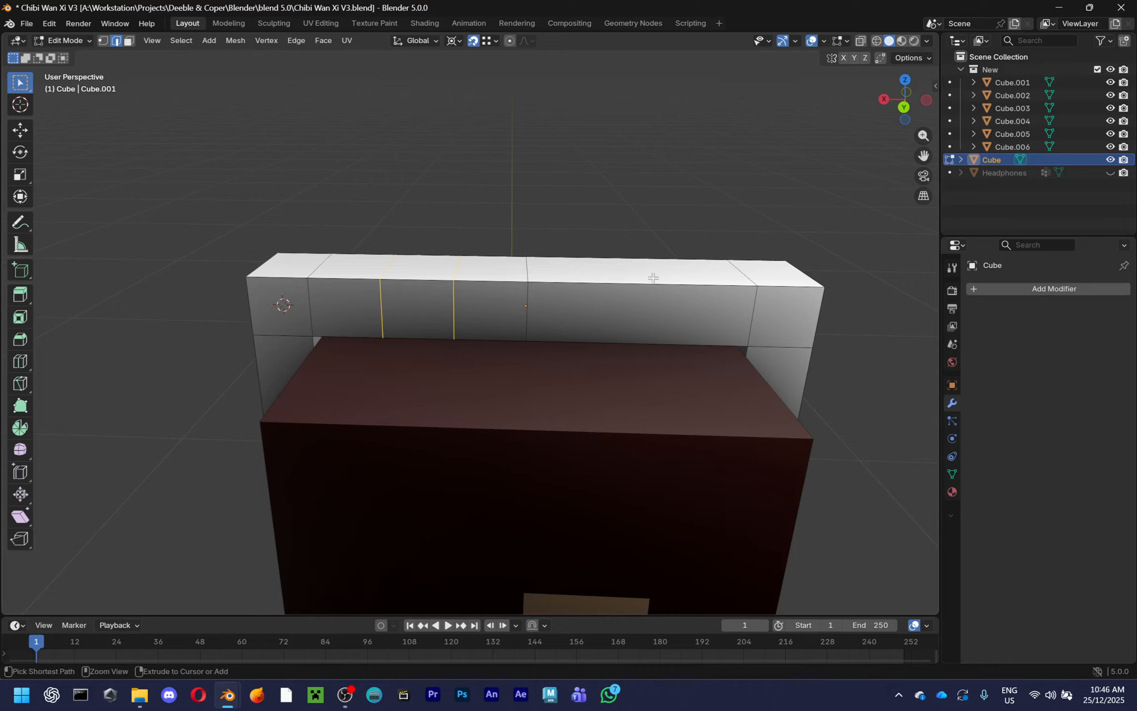
pyautogui.hotkey('ctrl', 'r')
pyautogui.click(642, 289)
pyautogui.rightClick(642, 290)
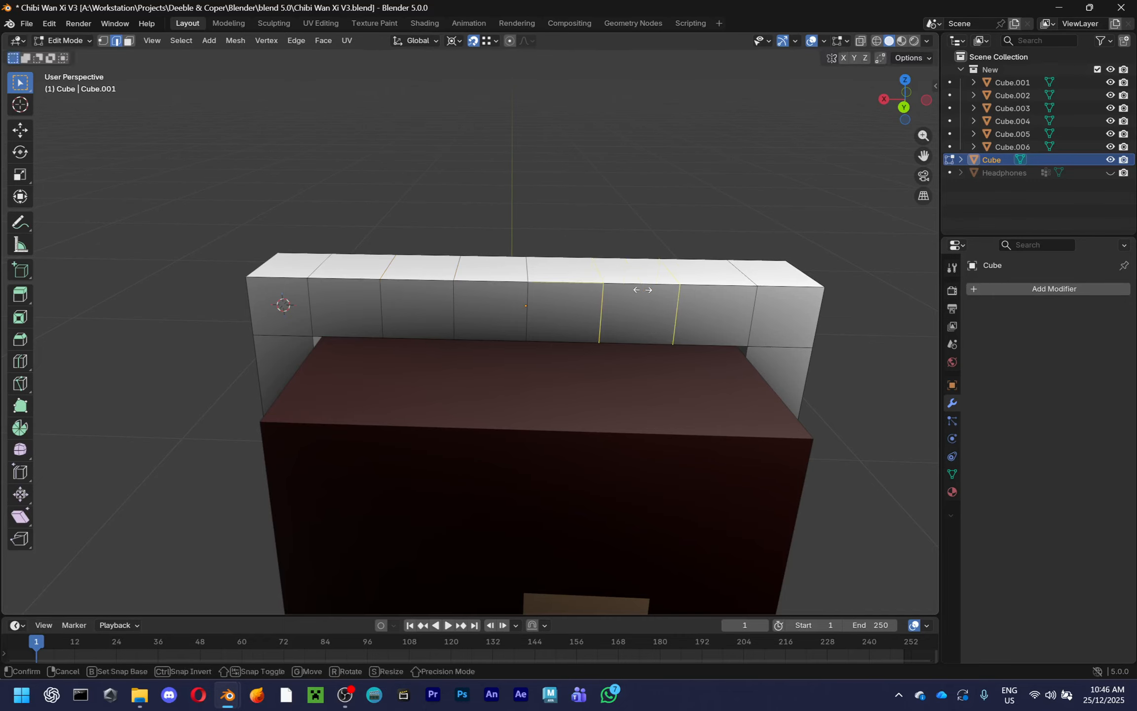
pyautogui.hotkey('ctrl', 'z')
# Add two evenly spaced loop cuts across the other half of the headband's top bar, with snapping turned off
pyautogui.hotkey('ctrl', 'r')
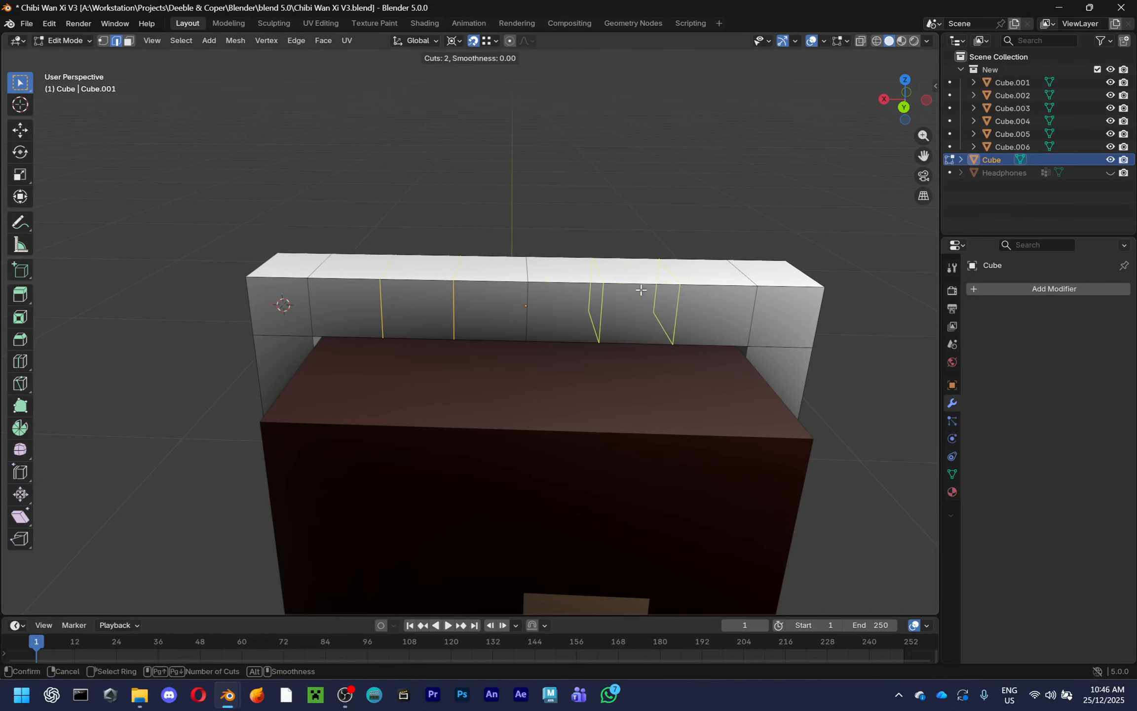
pyautogui.click(637, 290)
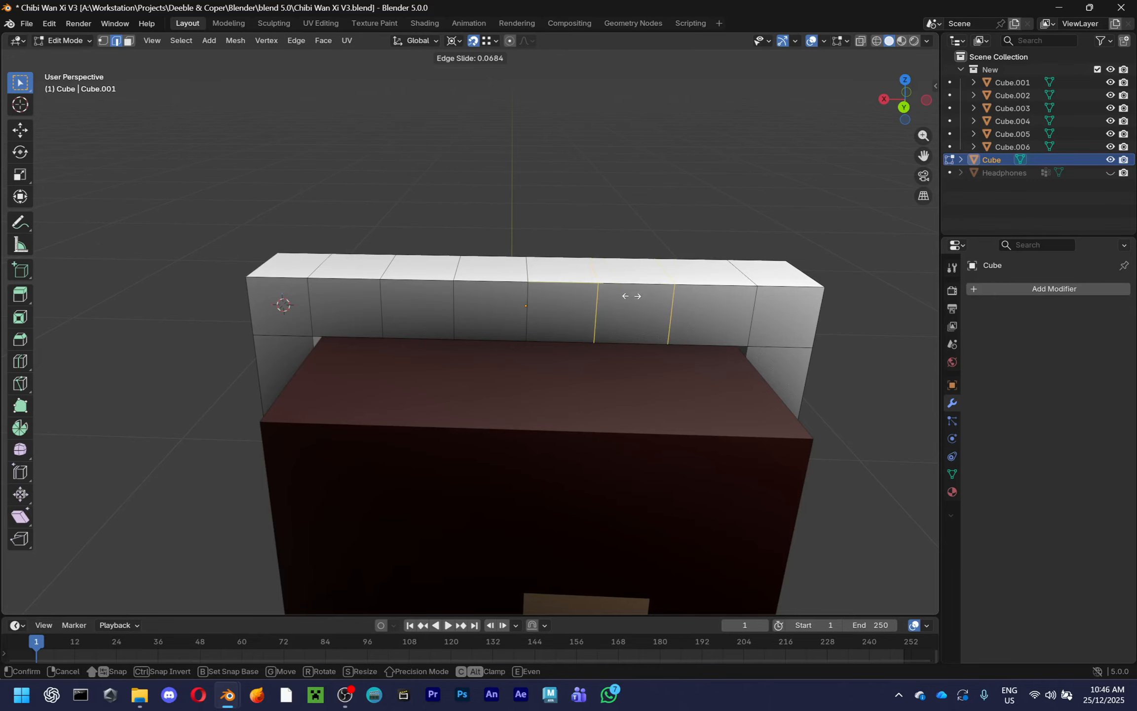
pyautogui.click(617, 275)
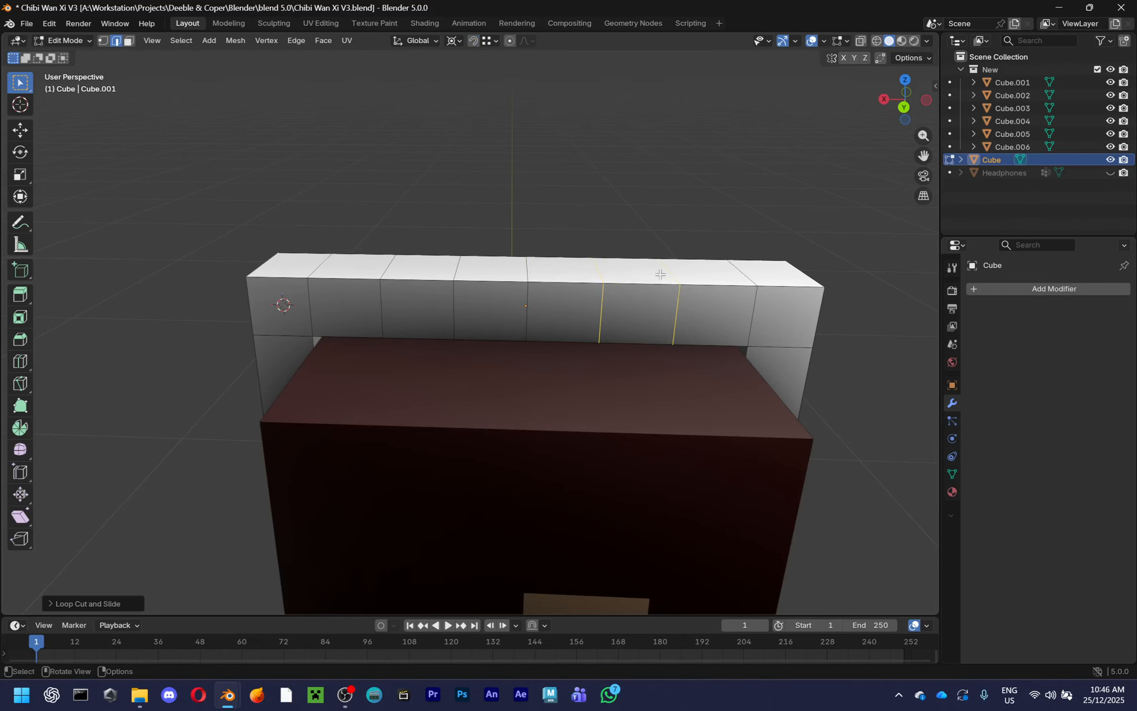
# Examine the spacing of the top bar's segments from above and from the front, in Object and Edit Mode
pyautogui.press('Tab')
pyautogui.moveTo(670, 302); pyautogui.dragTo(690, 291, button='middle')
pyautogui.press('Tab')
pyautogui.scroll(-3, 687, 282)
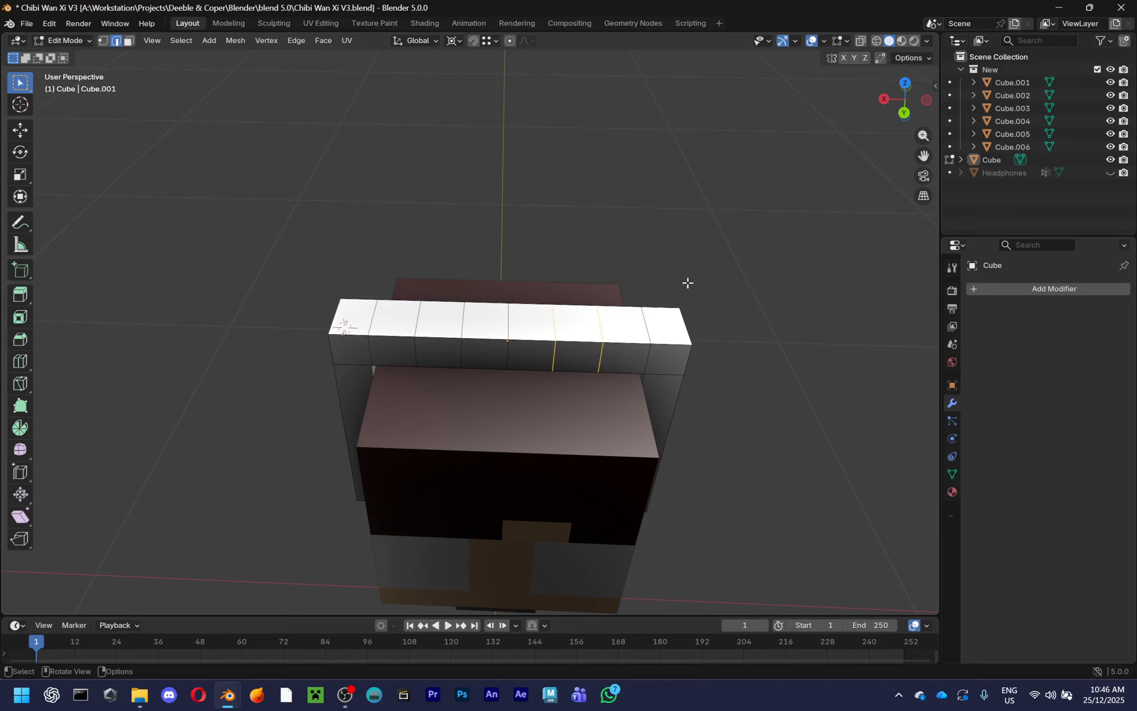
pyautogui.moveTo(697, 235); pyautogui.dragTo(670, 213, button='middle')
pyautogui.scroll(3, 670, 214)
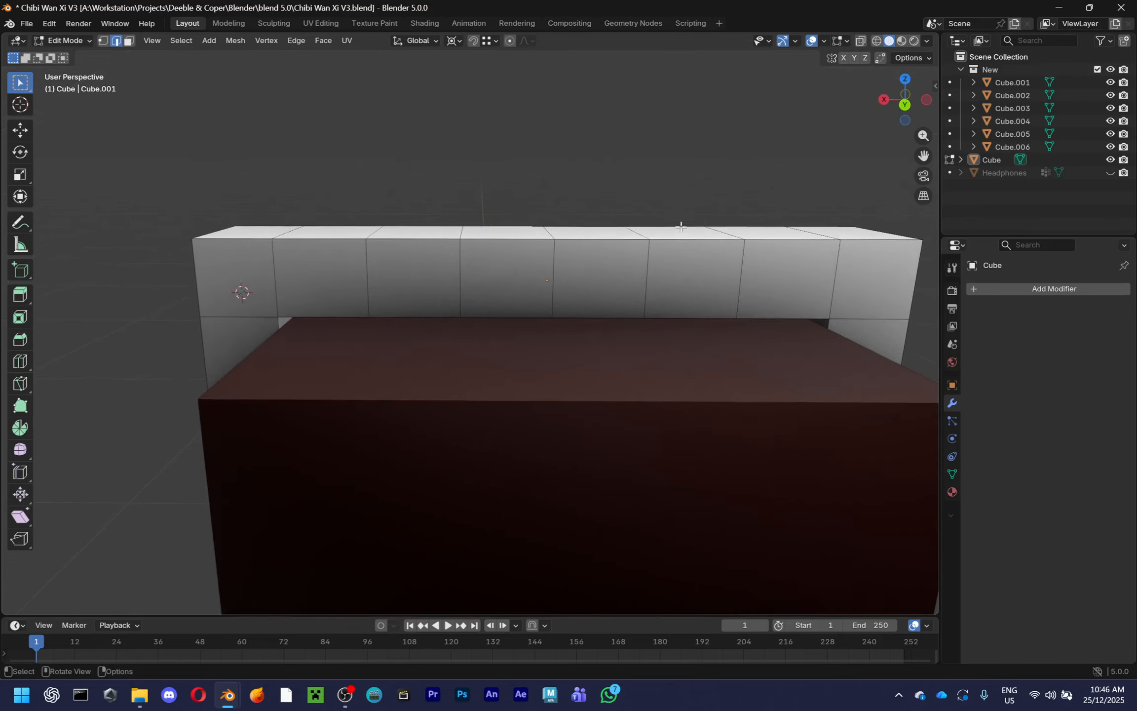
pyautogui.scroll(-1, 675, 207)
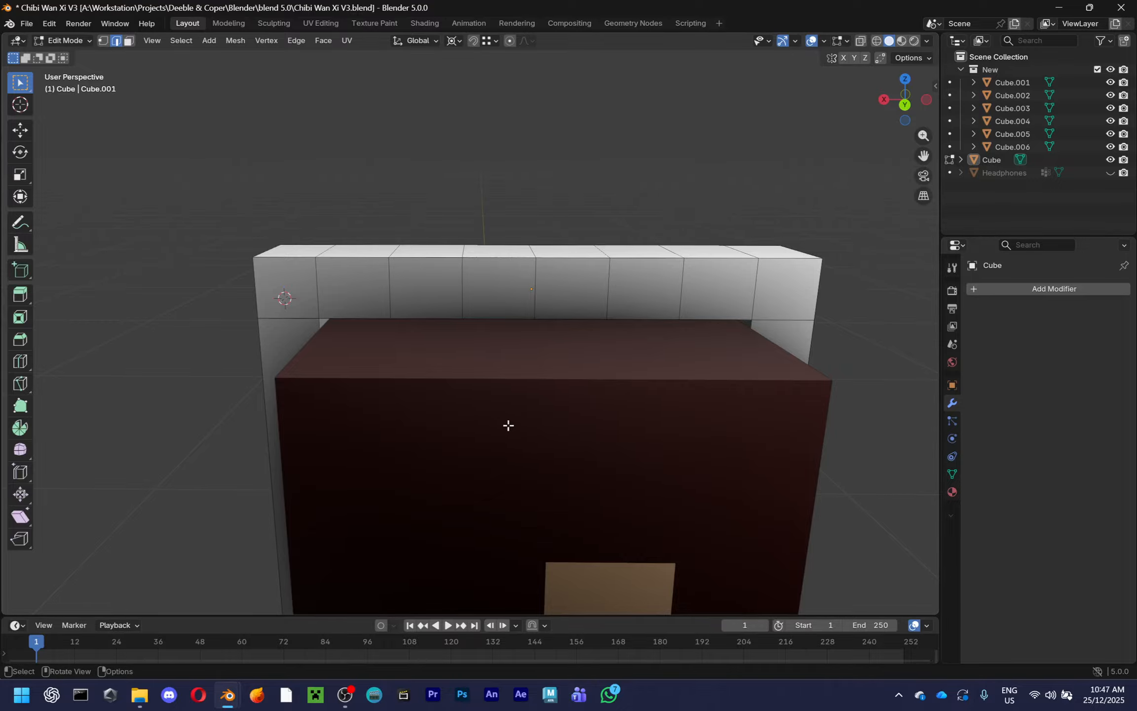
pyautogui.moveTo(509, 425)
pyautogui.mouseDown(button='middle')
pyautogui.moveTo(558, 436)
pyautogui.moveTo(523, 437)
pyautogui.moveTo(526, 413)
pyautogui.mouseUp(button='middle')
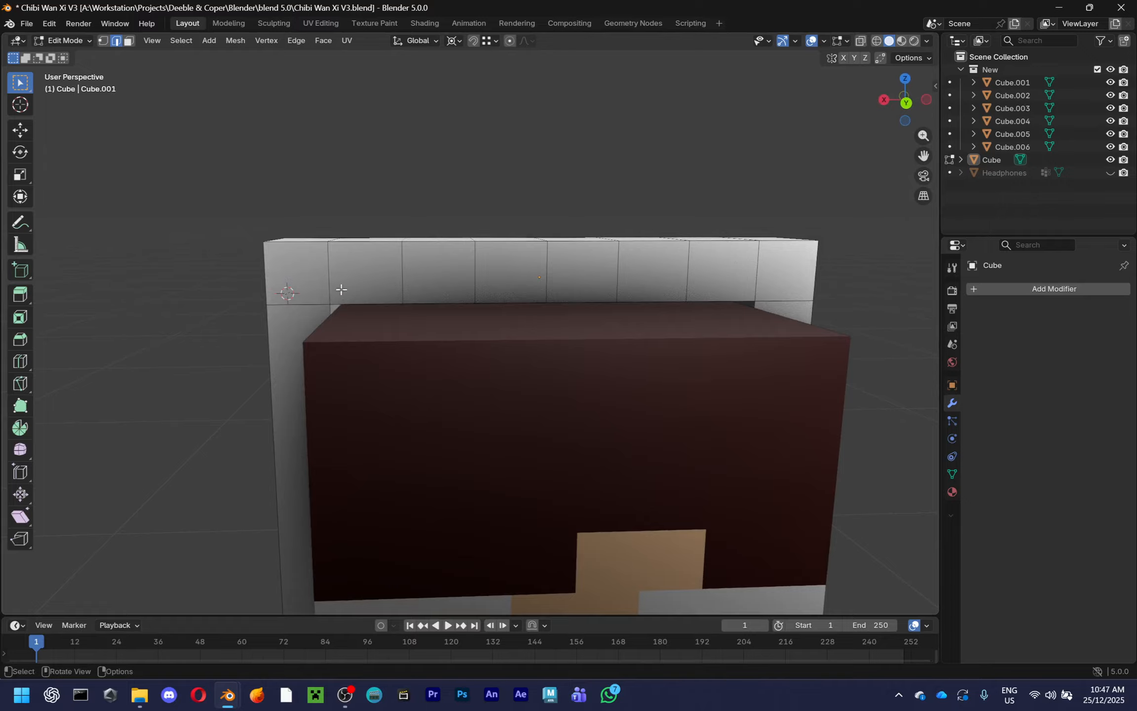
# Compare the proportions of the top bar's corner and inner block faces in face select mode
pyautogui.press('3')
pyautogui.click(306, 265)
pyautogui.press('KP_Decimal')
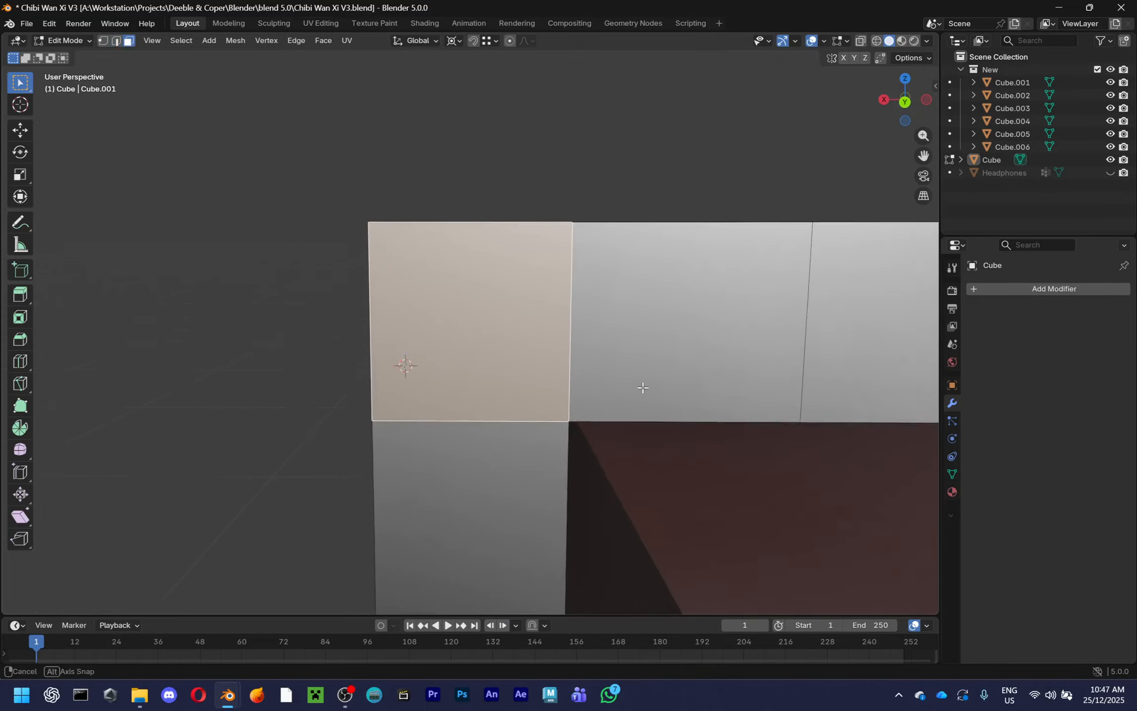
pyautogui.click(667, 362)
pyautogui.scroll(1, 667, 363)
pyautogui.scroll(-5, 668, 362)
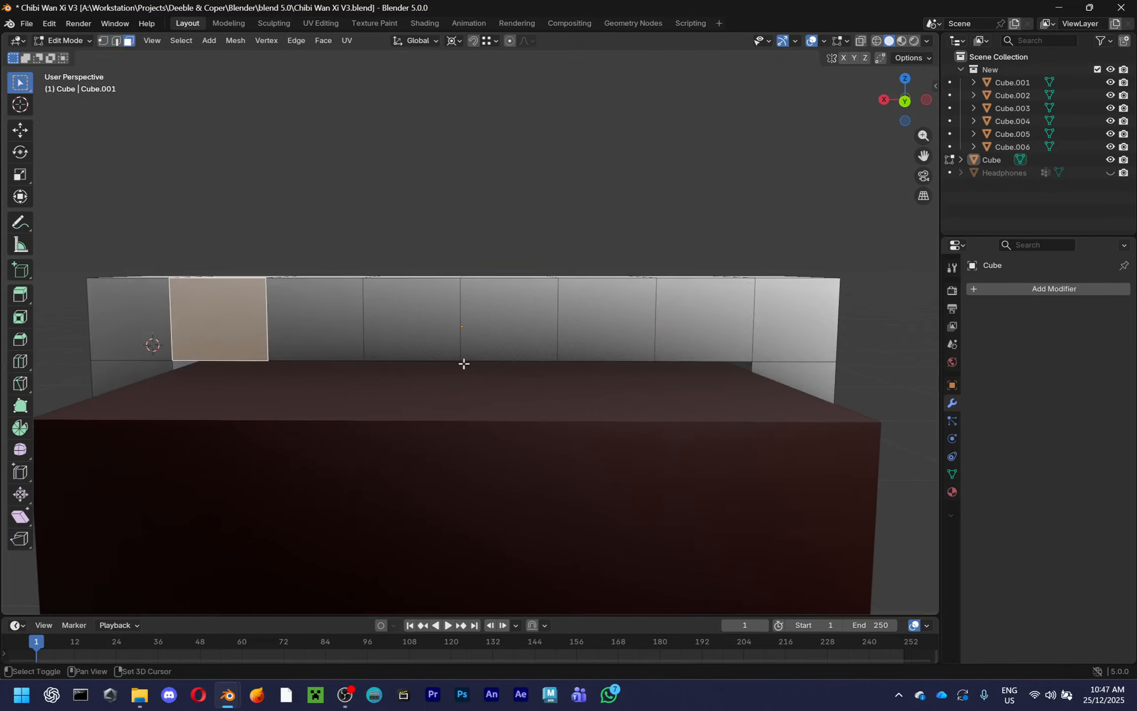
pyautogui.keyDown('shift'); pyautogui.click(686, 304); pyautogui.keyUp('shift')
pyautogui.click(795, 319)
pyautogui.moveTo(794, 318); pyautogui.dragTo(585, 398, button='middle')
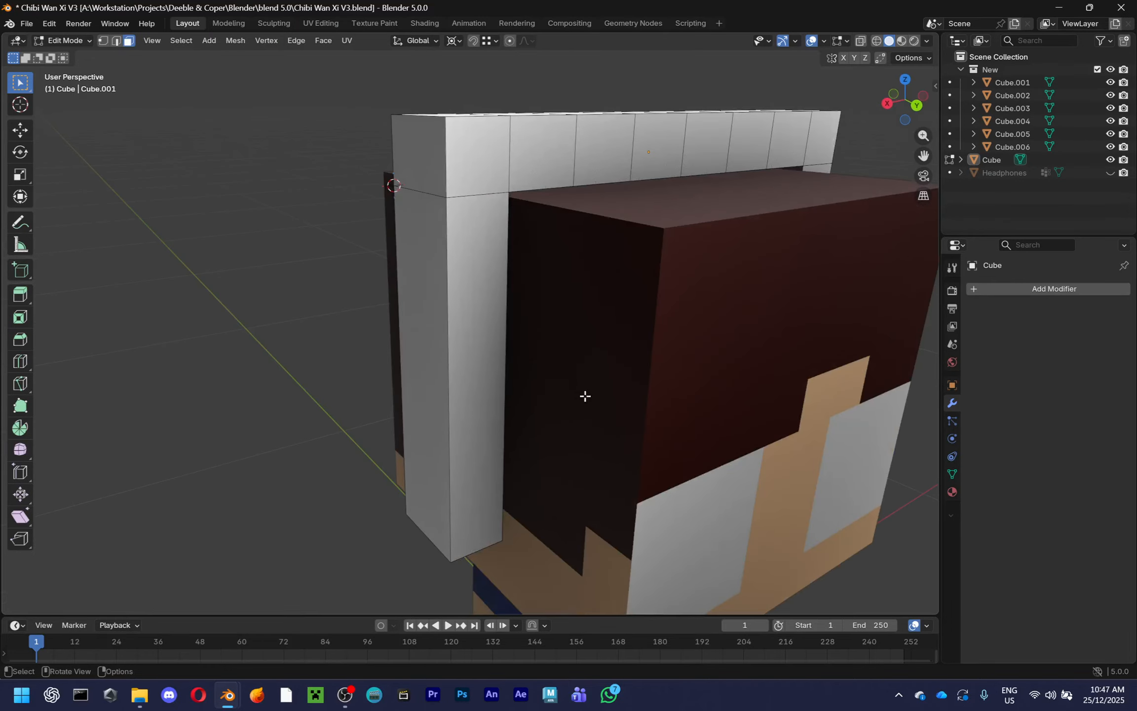
# Return to edge select mode with nothing selected and save the file
pyautogui.click(469, 239)
pyautogui.press('2')
pyautogui.click(238, 306)
pyautogui.hotkey('ctrl', 's')
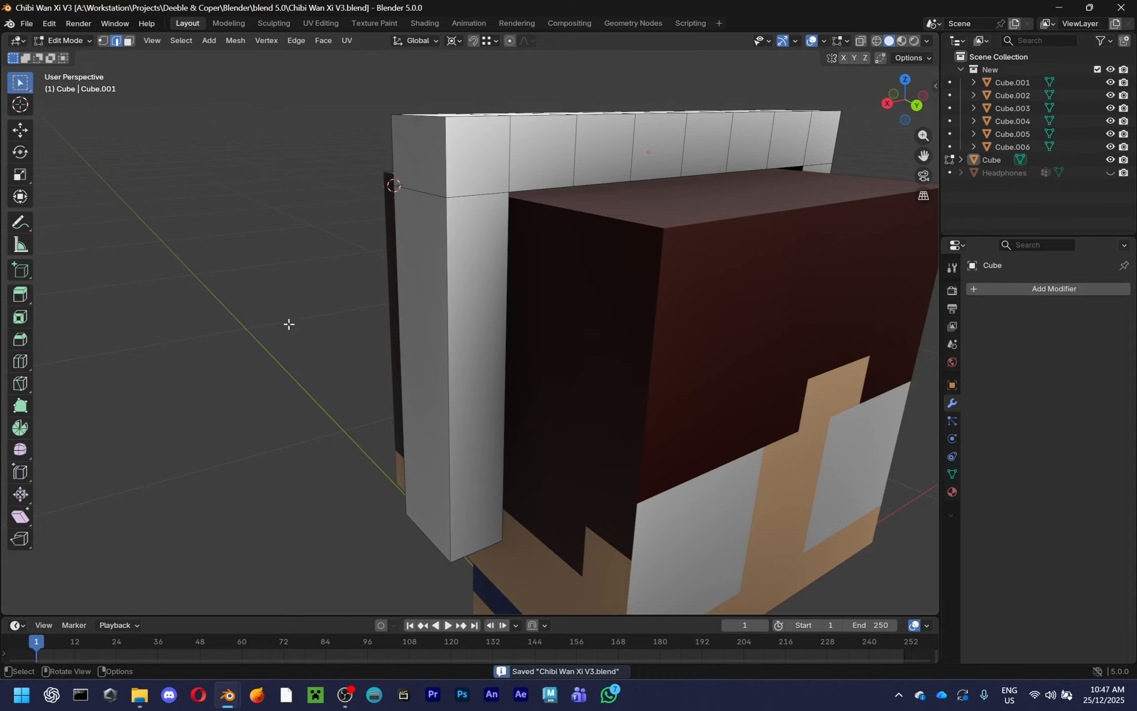
# Add five evenly spaced loop cuts down the headband's side section nearest the 3D cursor
pyautogui.click(455, 269)
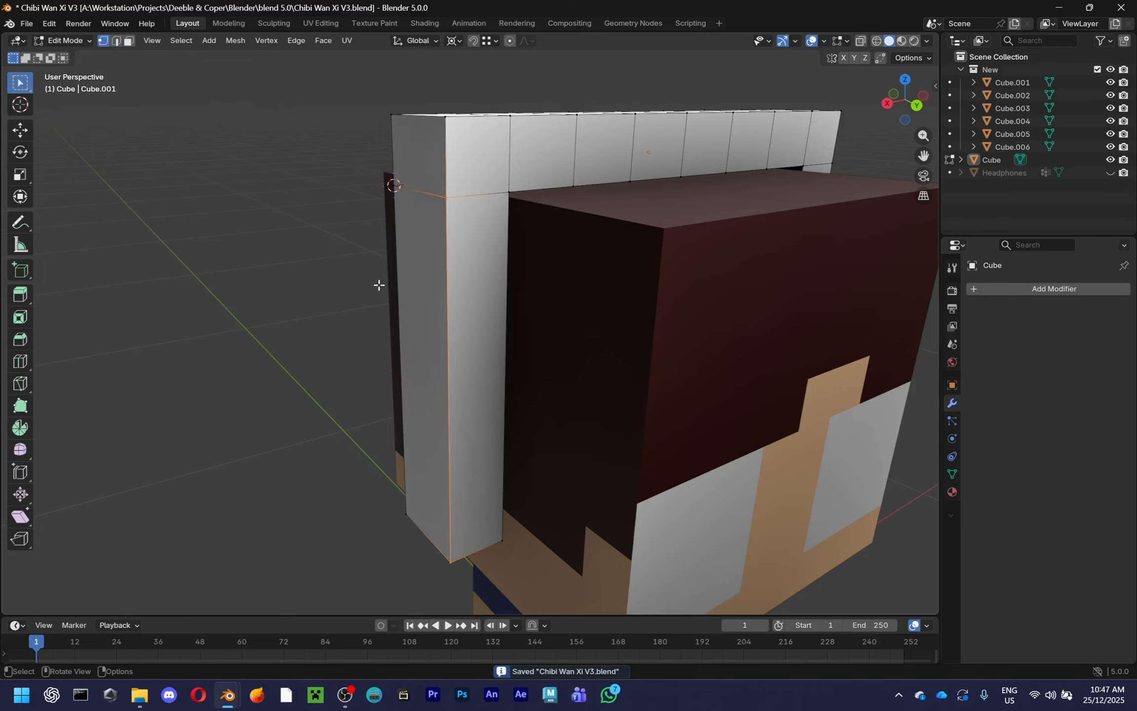
pyautogui.moveTo(462, 266); pyautogui.dragTo(487, 337, button='middle')
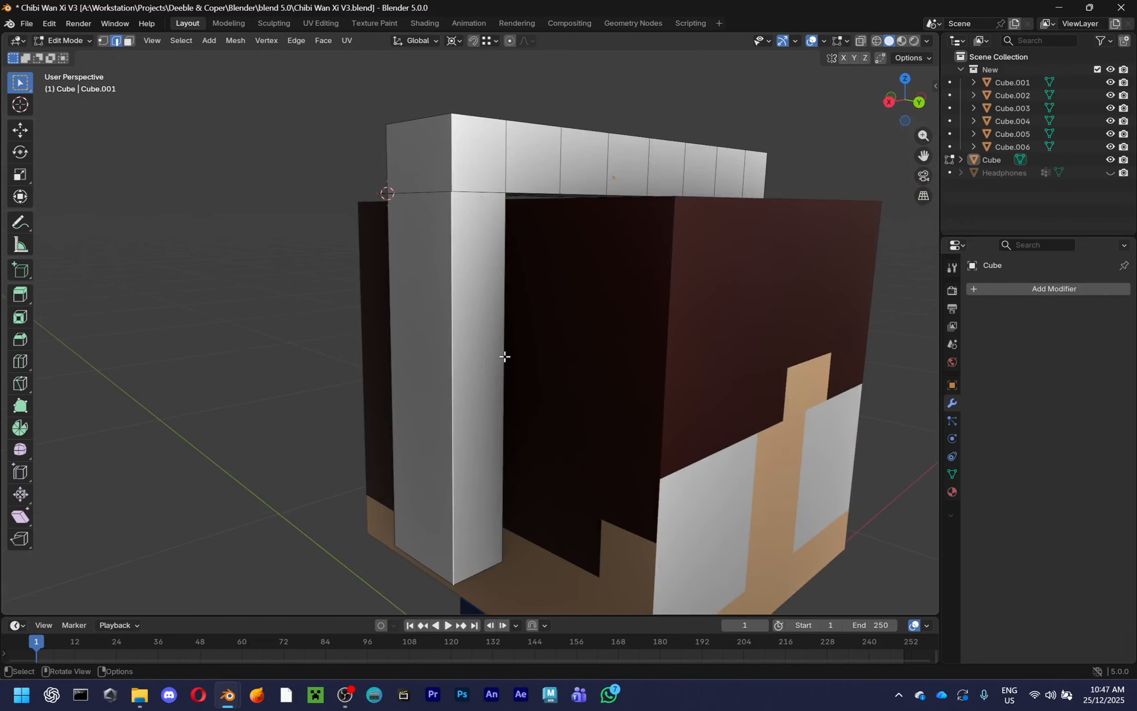
pyautogui.press('Tab')
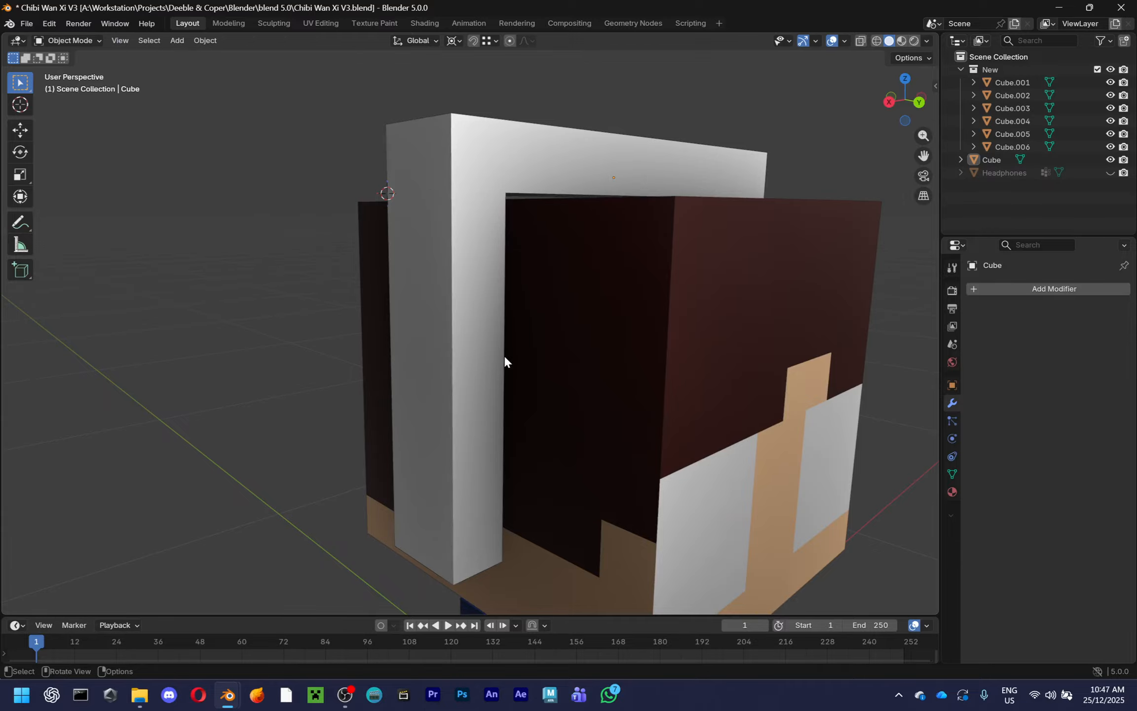
pyautogui.press('Tab')
pyautogui.hotkey('ctrl', 'r')
pyautogui.scroll(5, 455, 345)
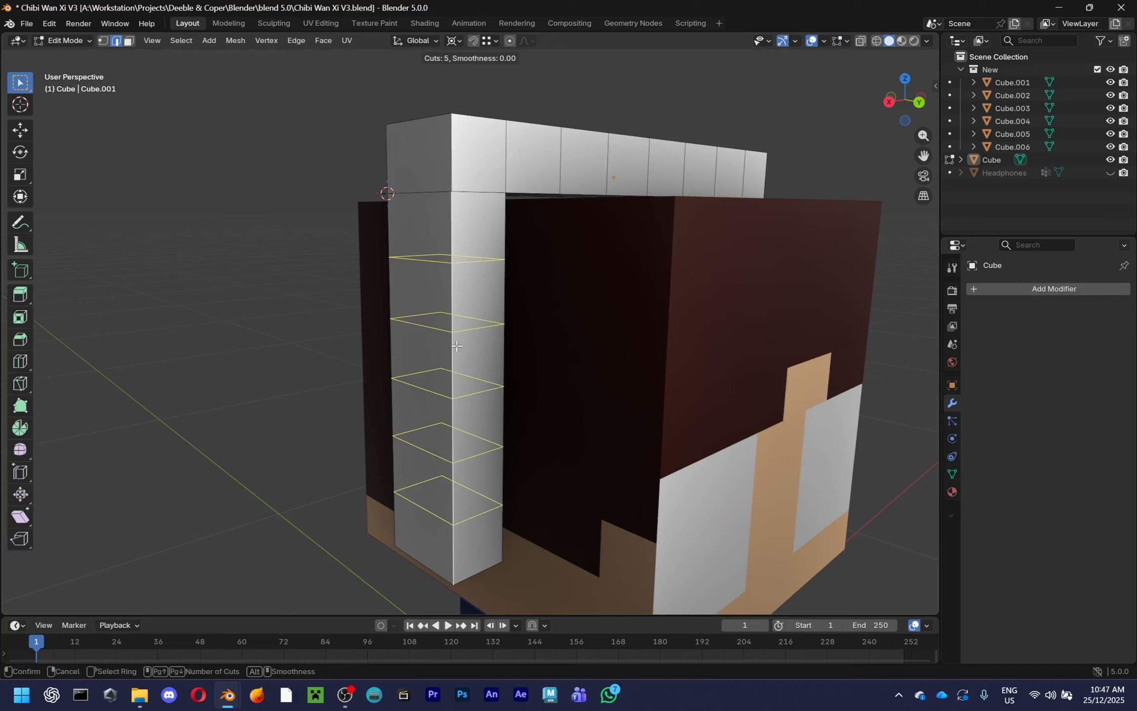
pyautogui.click(457, 346)
pyautogui.rightClick(457, 346)
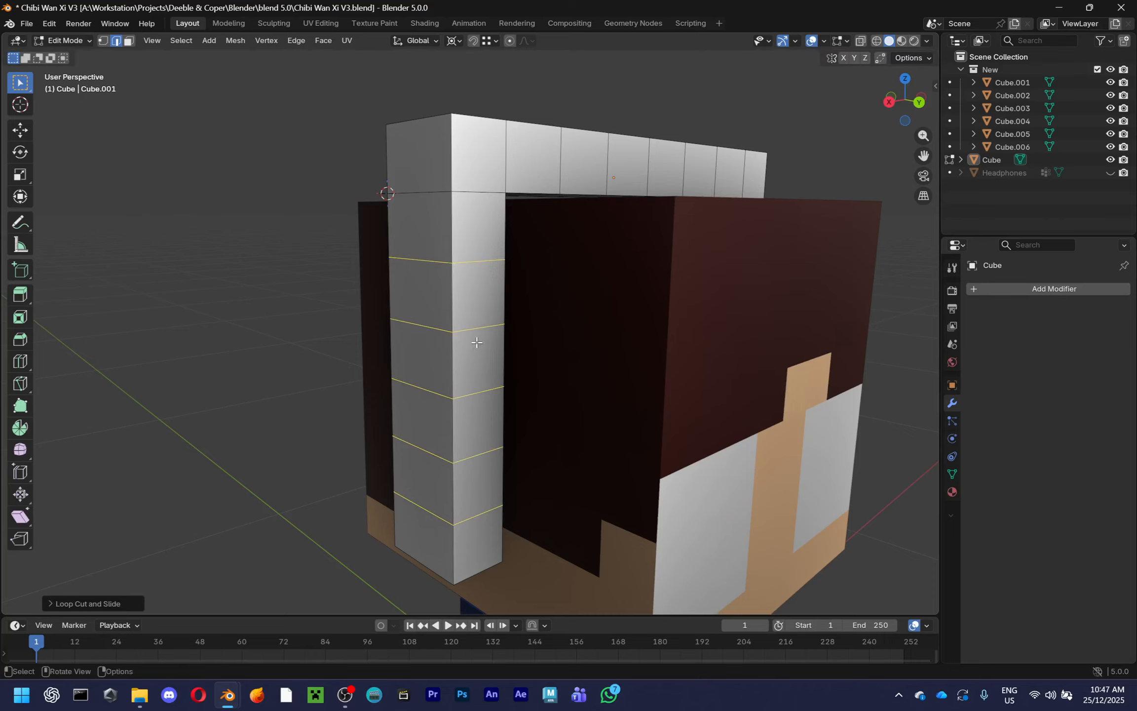
# Add five evenly spaced loop cuts down the headband's opposite side section and check them in Edit Mode
pyautogui.moveTo(476, 342); pyautogui.dragTo(411, 346, button='middle')
pyautogui.moveTo(705, 344); pyautogui.dragTo(563, 336, button='middle')
pyautogui.hotkey('ctrl', 'r')
pyautogui.scroll(4, 548, 335)
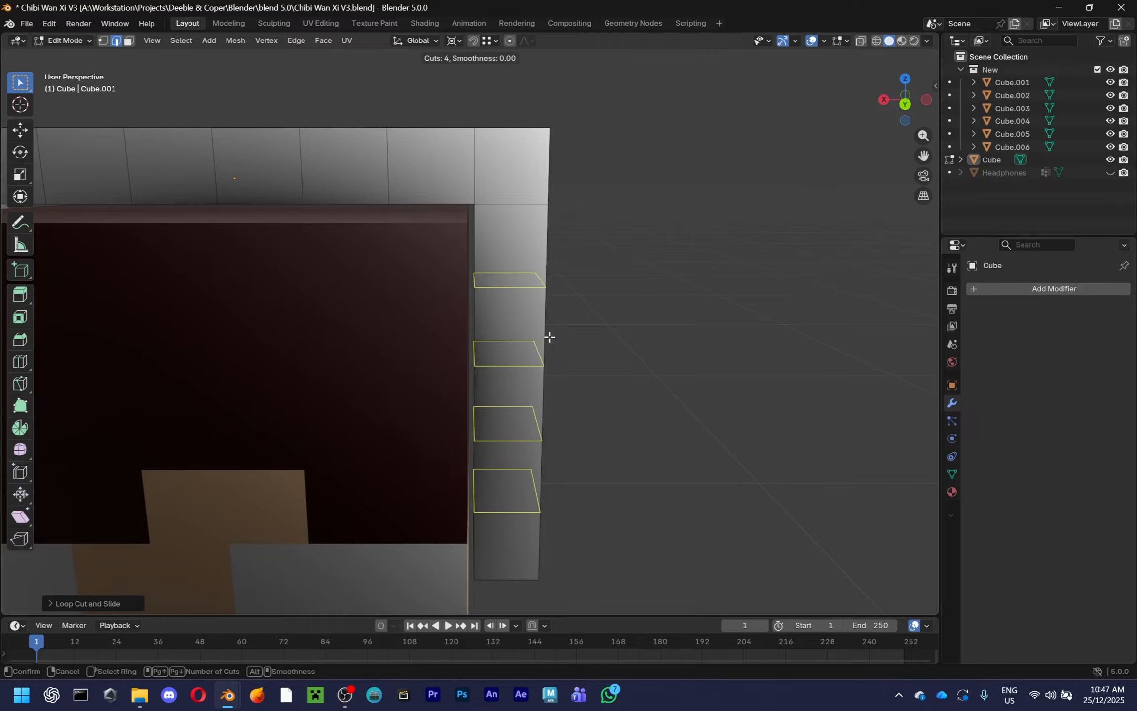
pyautogui.click(549, 337)
pyautogui.rightClick(549, 337)
pyautogui.press('Tab')
pyautogui.moveTo(550, 337); pyautogui.dragTo(654, 271, button='middle')
pyautogui.press('Tab')
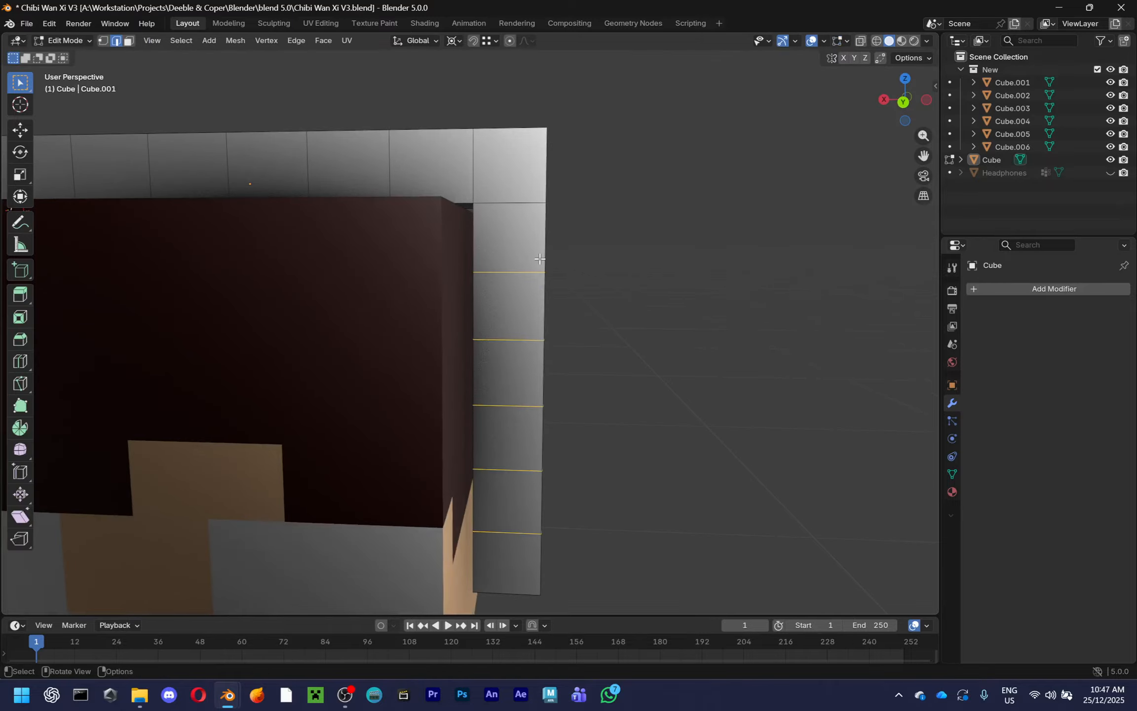
# Add one centred lengthwise loop cut along the 3D cursor's side section and its half of the top bar
pyautogui.scroll(-2, 556, 242)
pyautogui.moveTo(556, 241); pyautogui.dragTo(684, 367, button='middle')
pyautogui.scroll(-3, 413, 324)
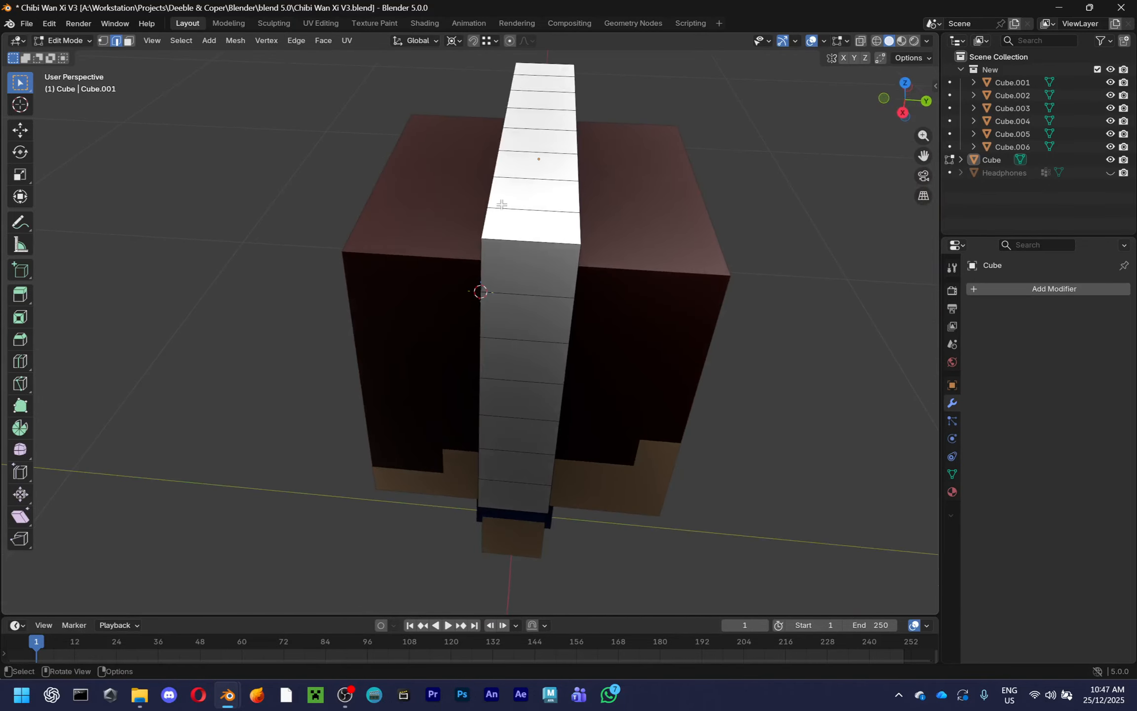
pyautogui.hotkey('ctrl', 'r')
pyautogui.click(529, 239)
pyautogui.rightClick(529, 238)
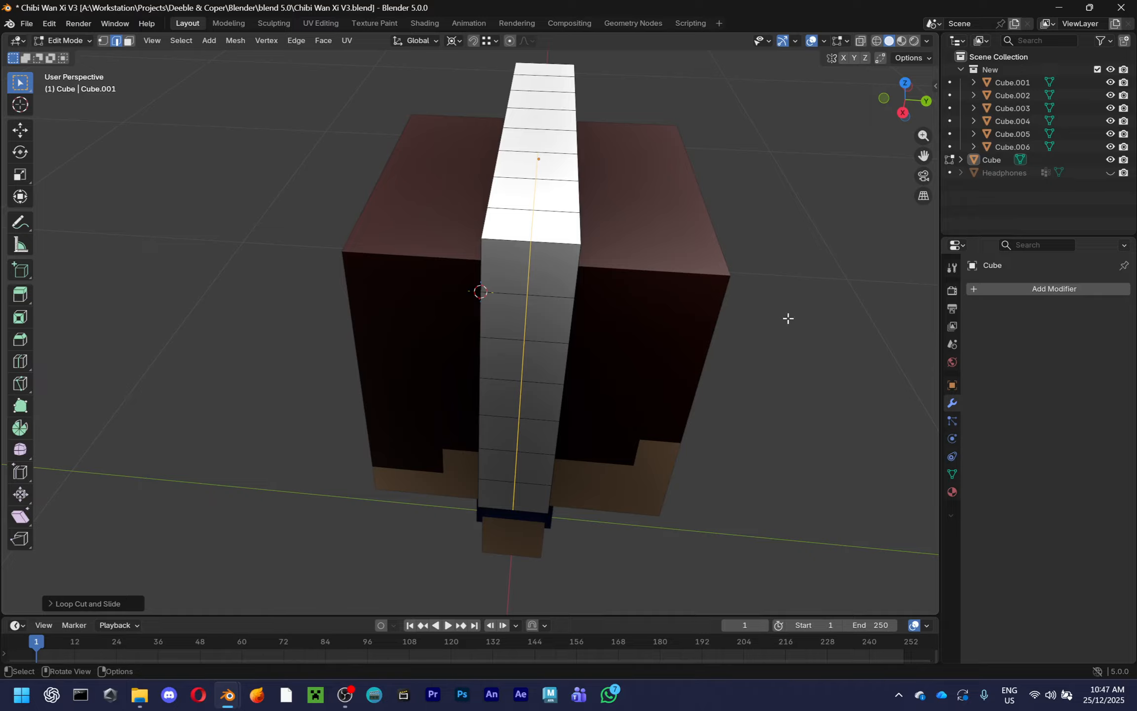
pyautogui.moveTo(788, 318); pyautogui.dragTo(565, 299, button='middle')
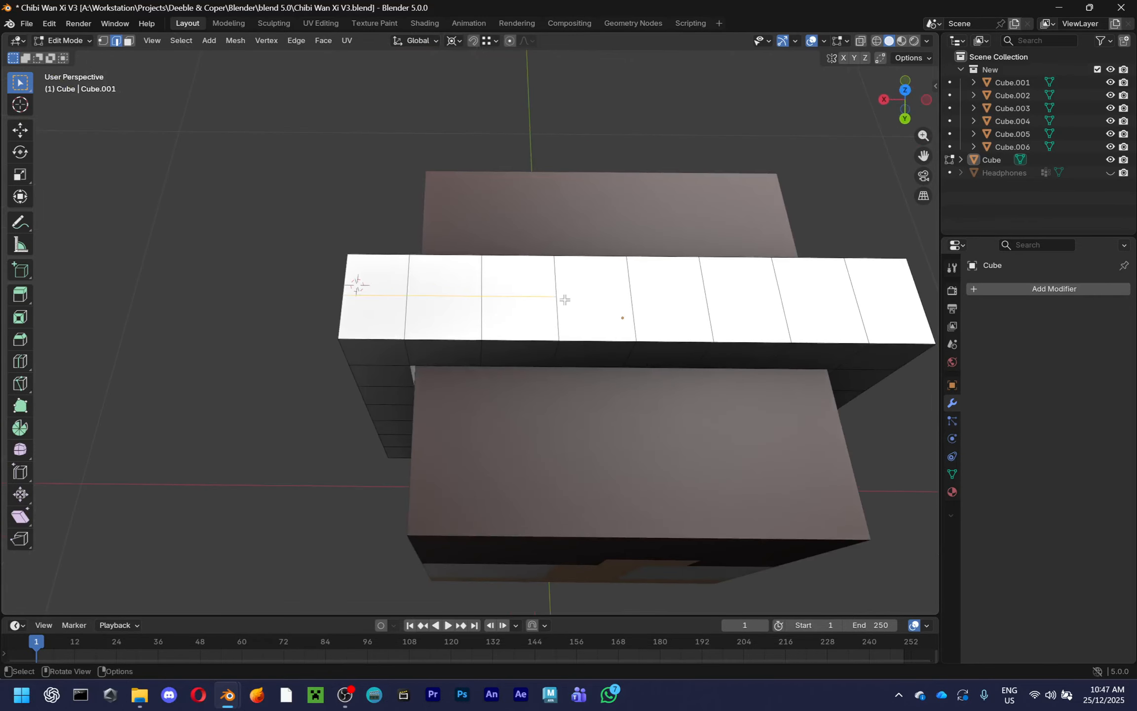
# Try to add a single centred loop cut along the top of the arch-shaped frame
pyautogui.scroll(2, 564, 299)
pyautogui.hotkey('ctrl', 'r')
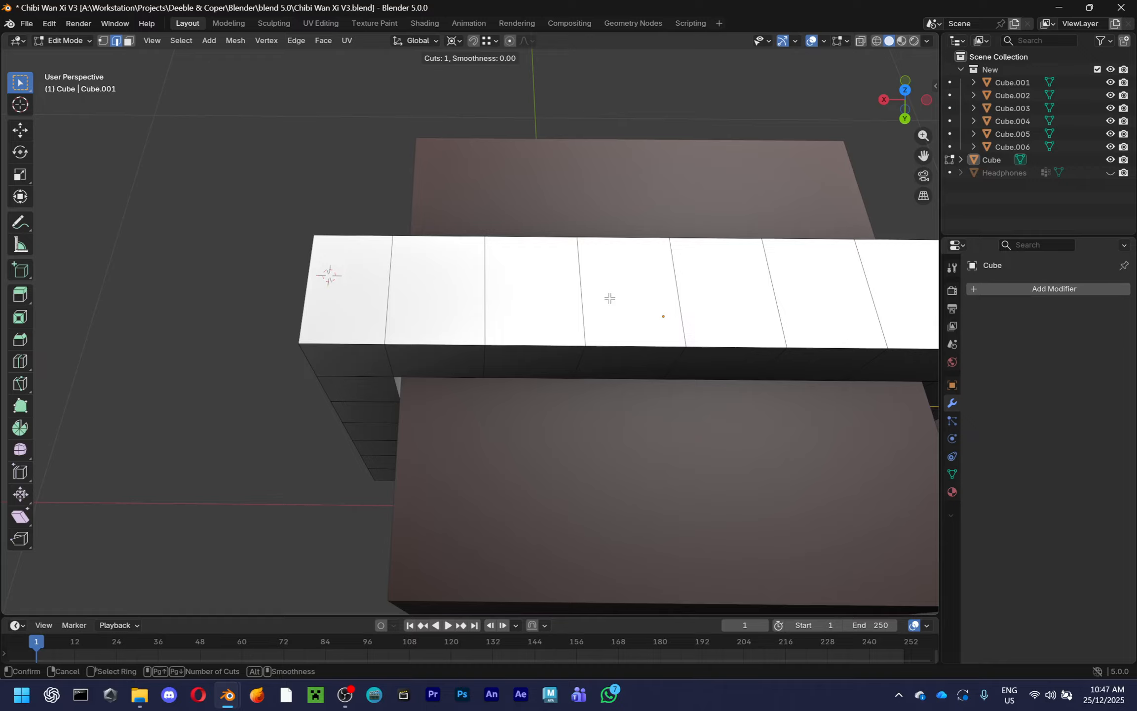
pyautogui.click(579, 293)
pyautogui.rightClick(579, 293)
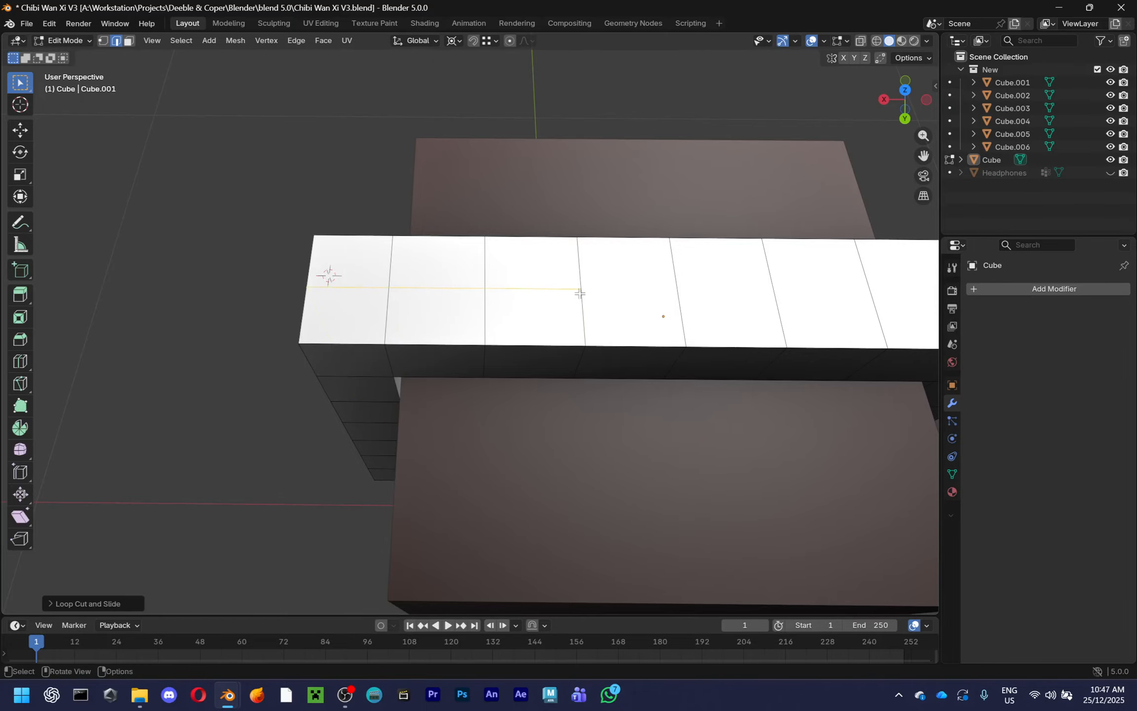
pyautogui.moveTo(580, 293); pyautogui.dragTo(498, 322, button='middle')
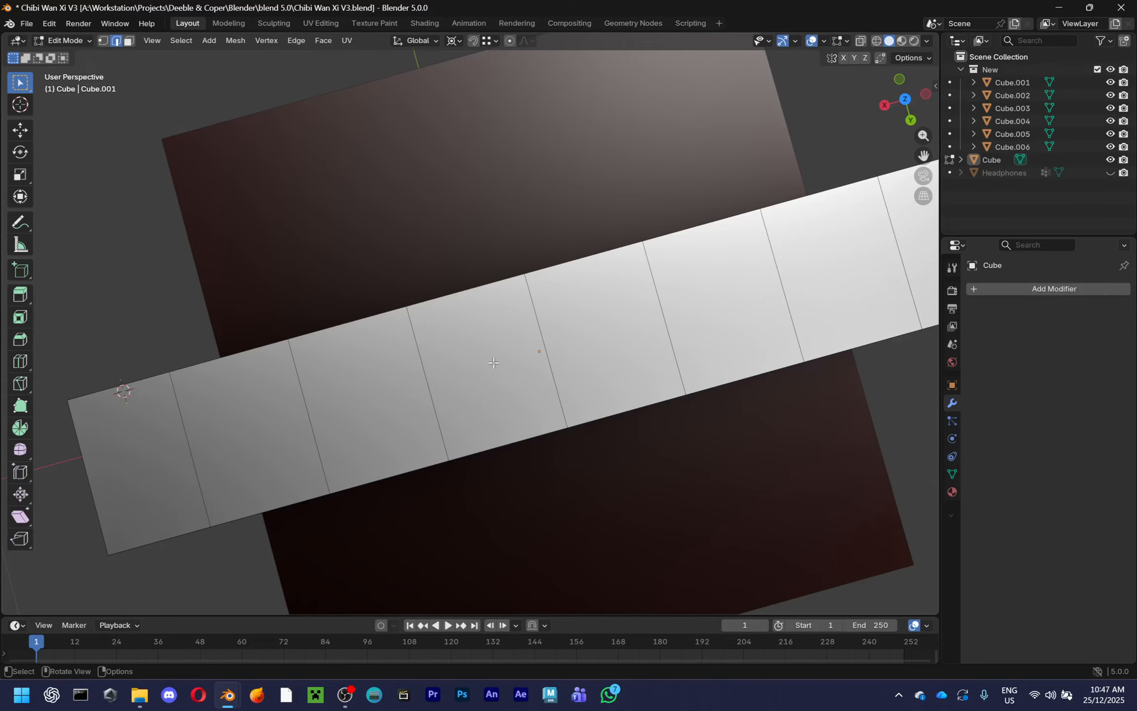
pyautogui.scroll(-4, 492, 362)
pyautogui.moveTo(495, 367); pyautogui.dragTo(591, 290, button='middle')
# Save the file and merge all of the frame's vertices by distance
pyautogui.press('a')
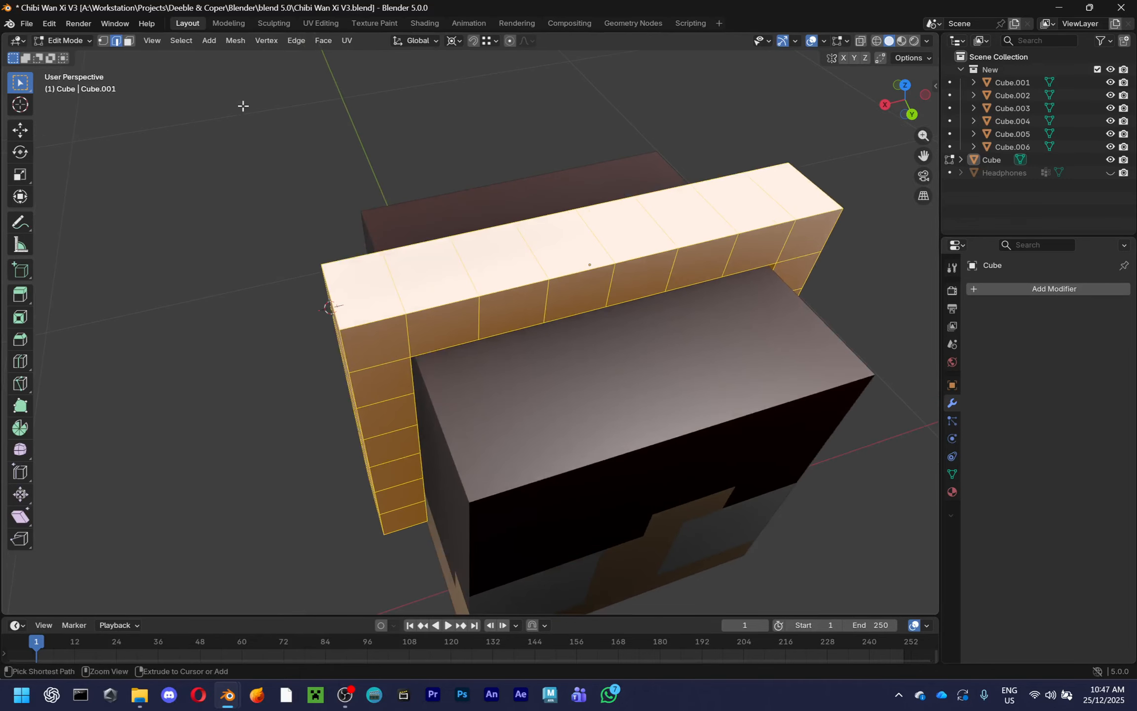
pyautogui.hotkey('ctrl', 's')
pyautogui.click(235, 40)
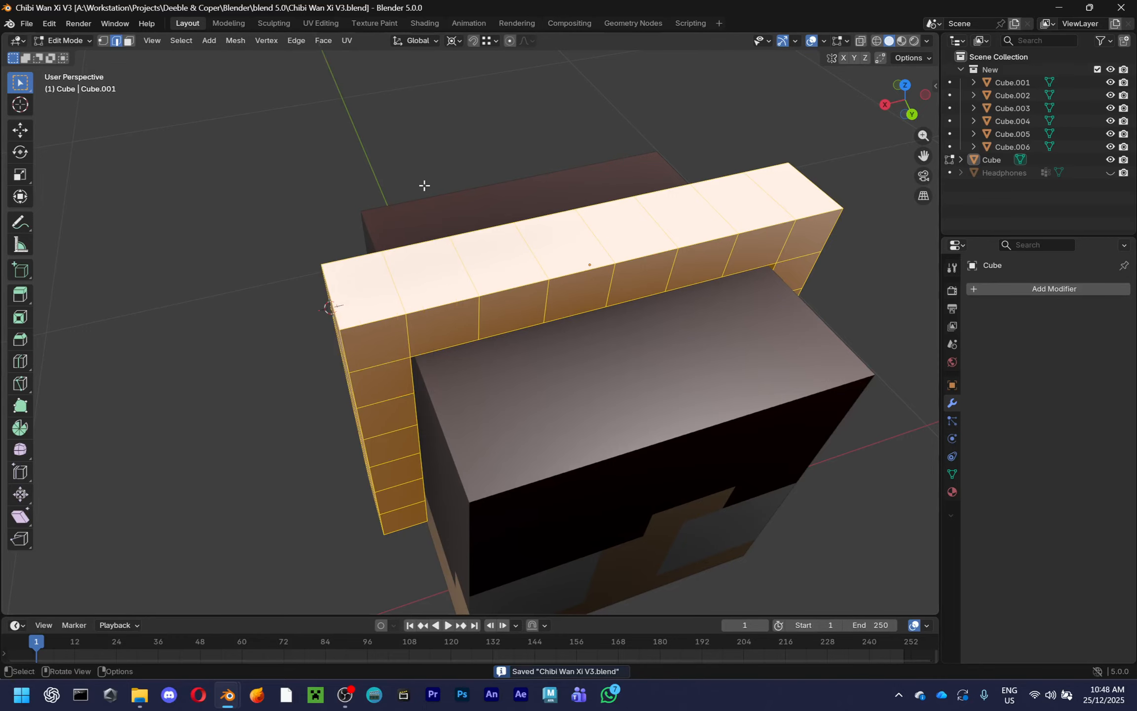
pyautogui.press('1')
pyautogui.press('m')
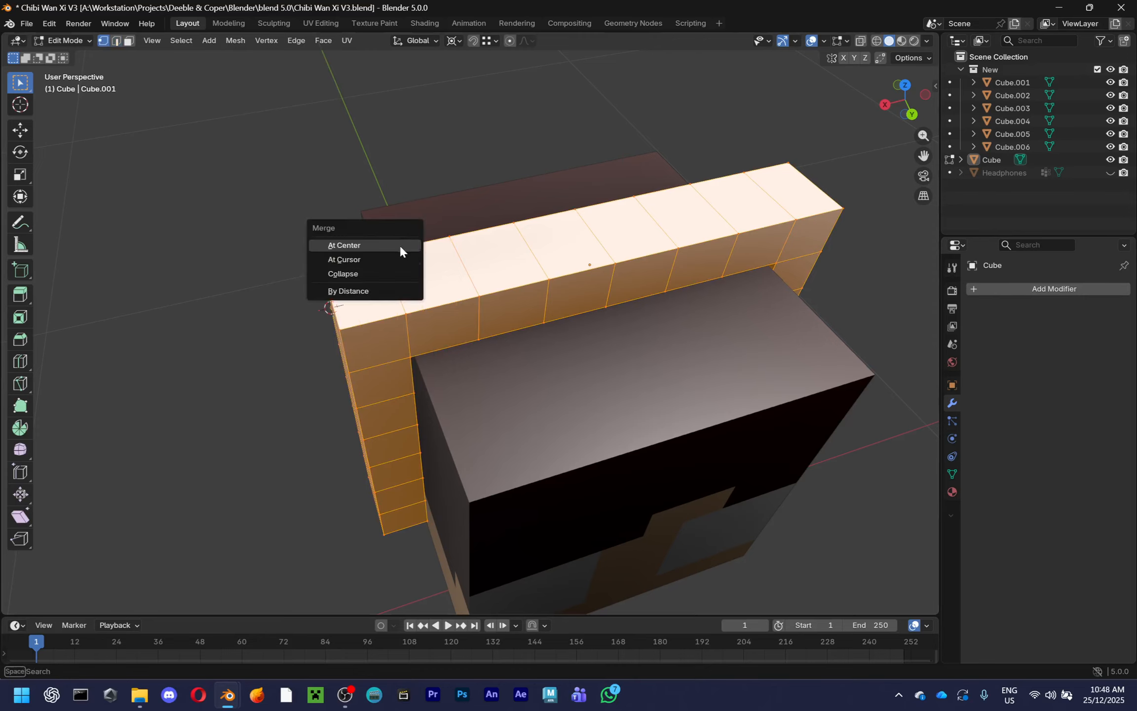
pyautogui.click(393, 290)
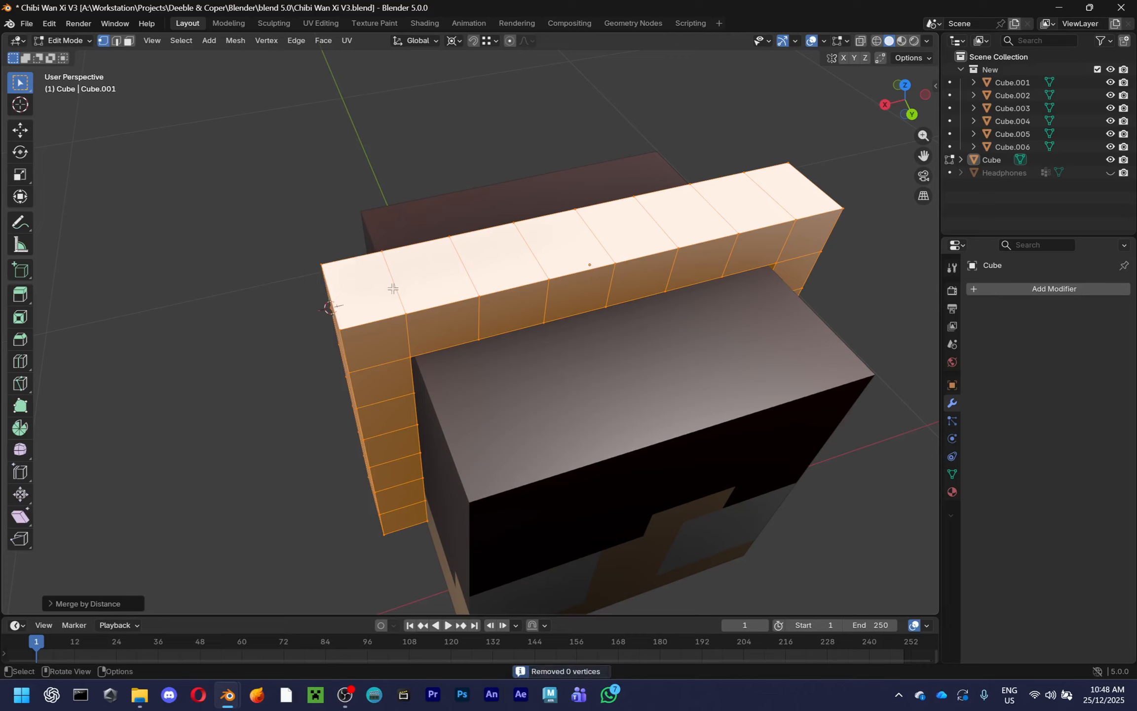
# Recalculate the normals of the whole frame to the outside and switch to edge selection
pyautogui.click(294, 40)
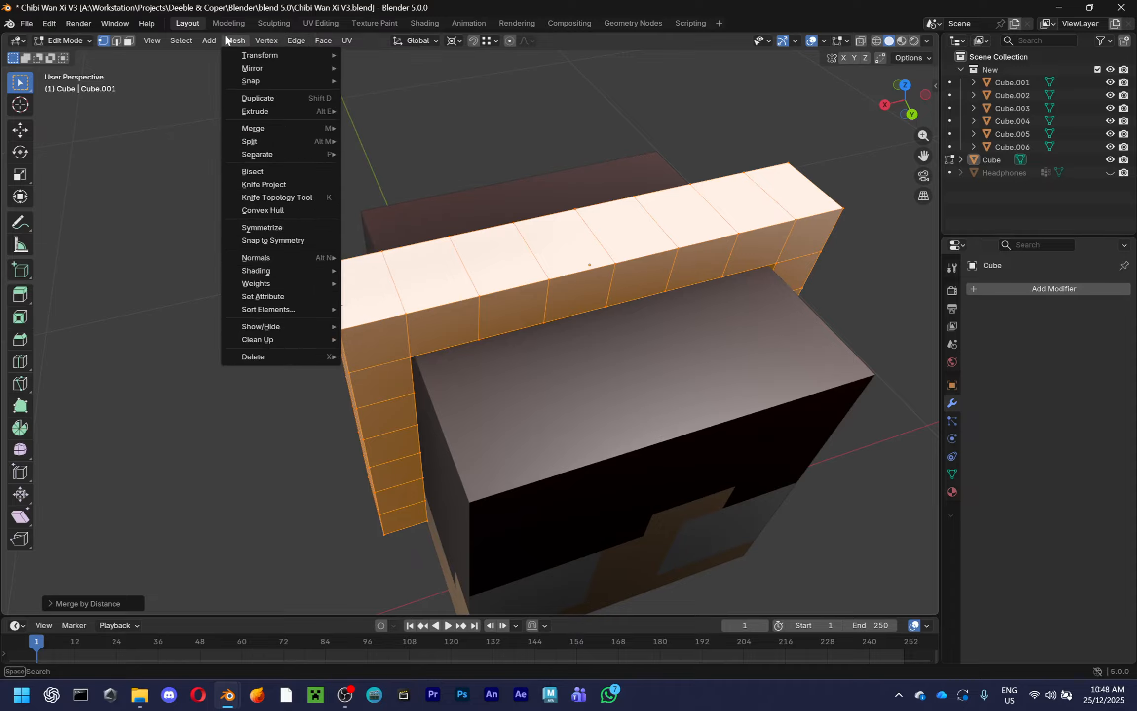
pyautogui.moveTo(274, 257)
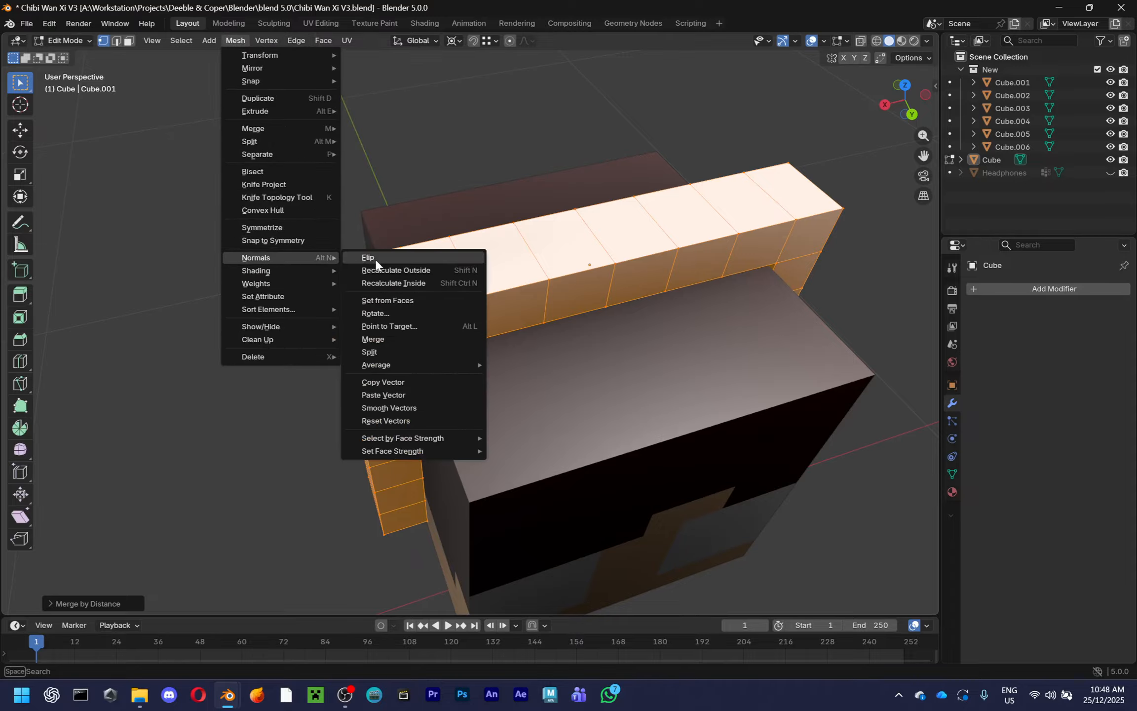
pyautogui.click(427, 267)
pyautogui.moveTo(427, 267); pyautogui.dragTo(392, 185, button='middle')
pyautogui.press('2')
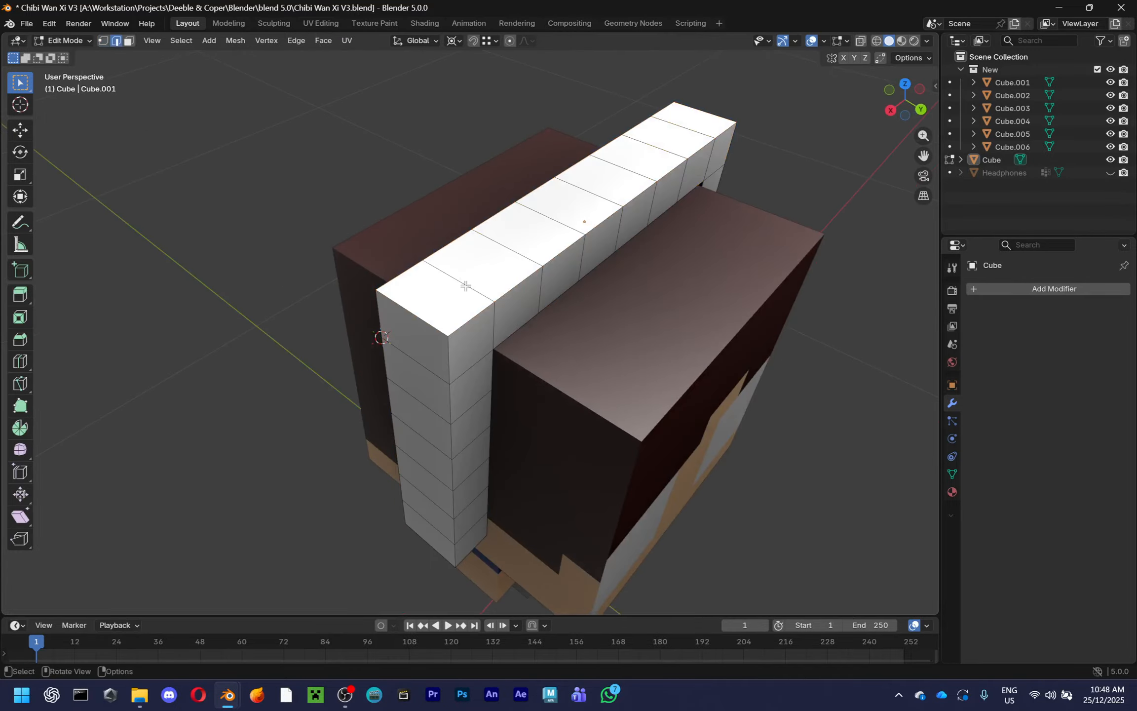
# Add one centred loop cut along the +X half of the frame
pyautogui.hotkey('ctrl', 'r')
pyautogui.press('Escape')
pyautogui.moveTo(457, 274); pyautogui.dragTo(507, 358, button='middle')
pyautogui.hotkey('ctrl', 'r')
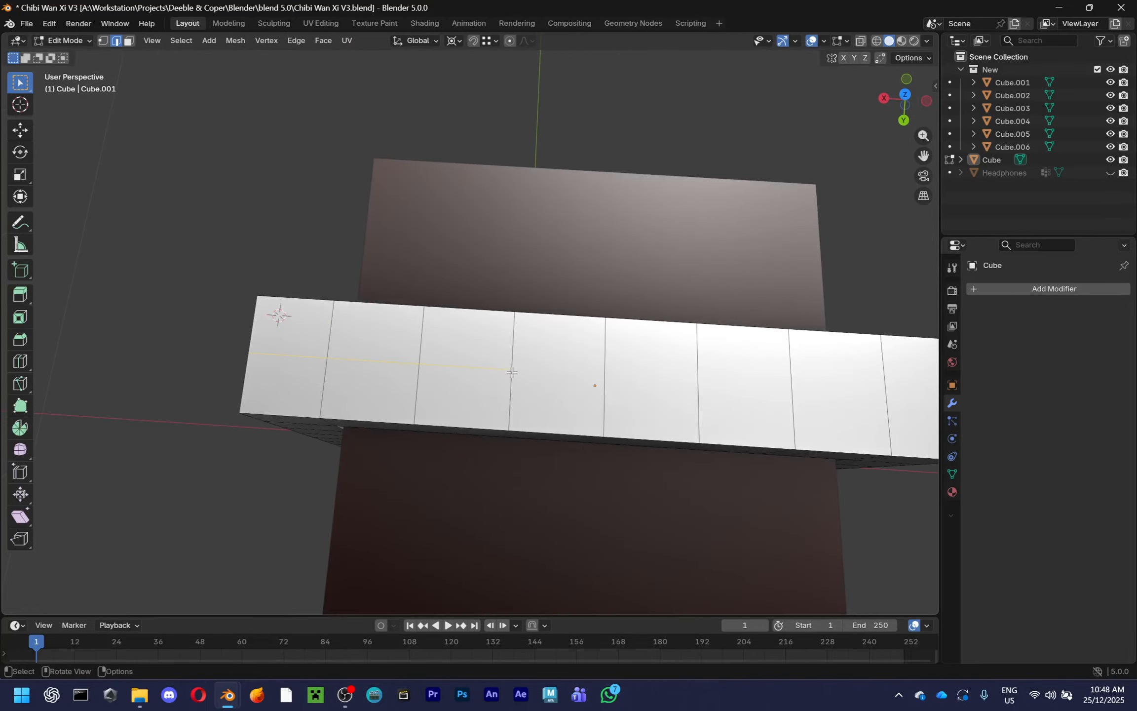
# Add one centred loop cut along the -X half of the frame, without sliding it
pyautogui.moveTo(512, 373)
pyautogui.mouseDown(button='middle')
pyautogui.moveTo(538, 336)
pyautogui.moveTo(689, 391)
pyautogui.moveTo(606, 407)
pyautogui.moveTo(518, 342)
pyautogui.moveTo(445, 260)
pyautogui.moveTo(487, 183)
pyautogui.moveTo(572, 303)
pyautogui.moveTo(645, 320)
pyautogui.moveTo(593, 369)
pyautogui.moveTo(722, 294)
pyautogui.mouseUp(button='middle')
pyautogui.press('c')
pyautogui.press('Tab')
pyautogui.press('Tab')
pyautogui.hotkey('ctrl', 'r')
pyautogui.click(593, 369)
pyautogui.rightClick(593, 369)
# Isolate the frame in local view and reopen its mesh for editing with nothing selected
pyautogui.press('Tab')
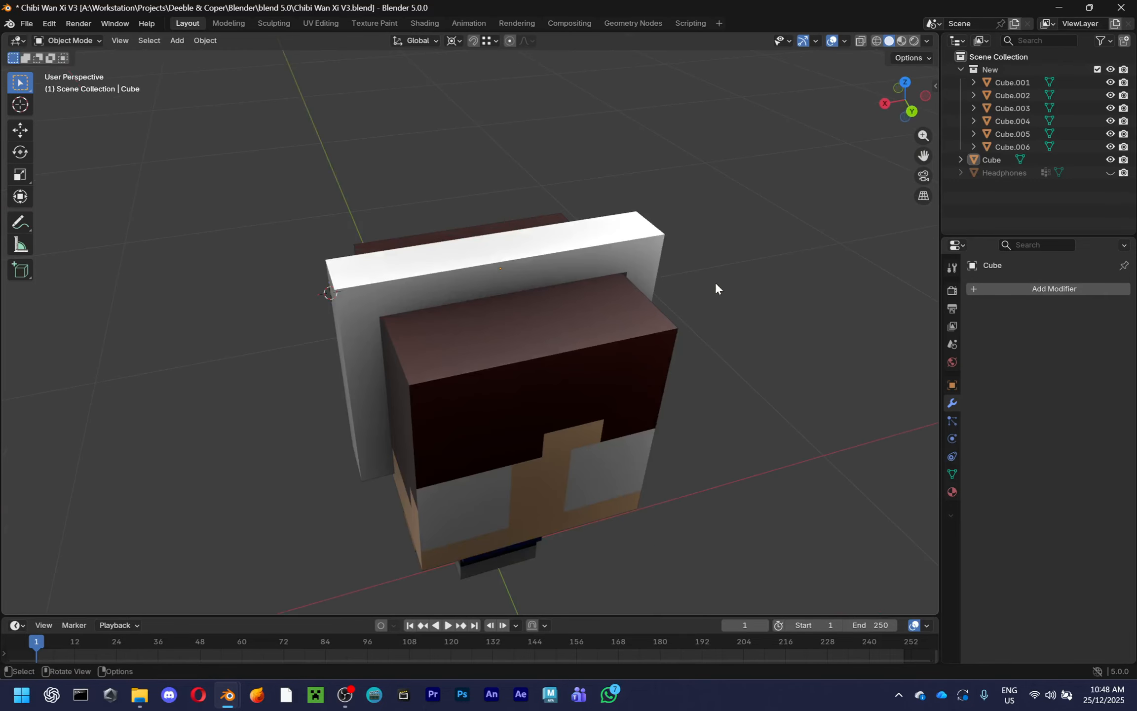
pyautogui.click(654, 244)
pyautogui.press('KP_Divide')
pyautogui.press('Tab')
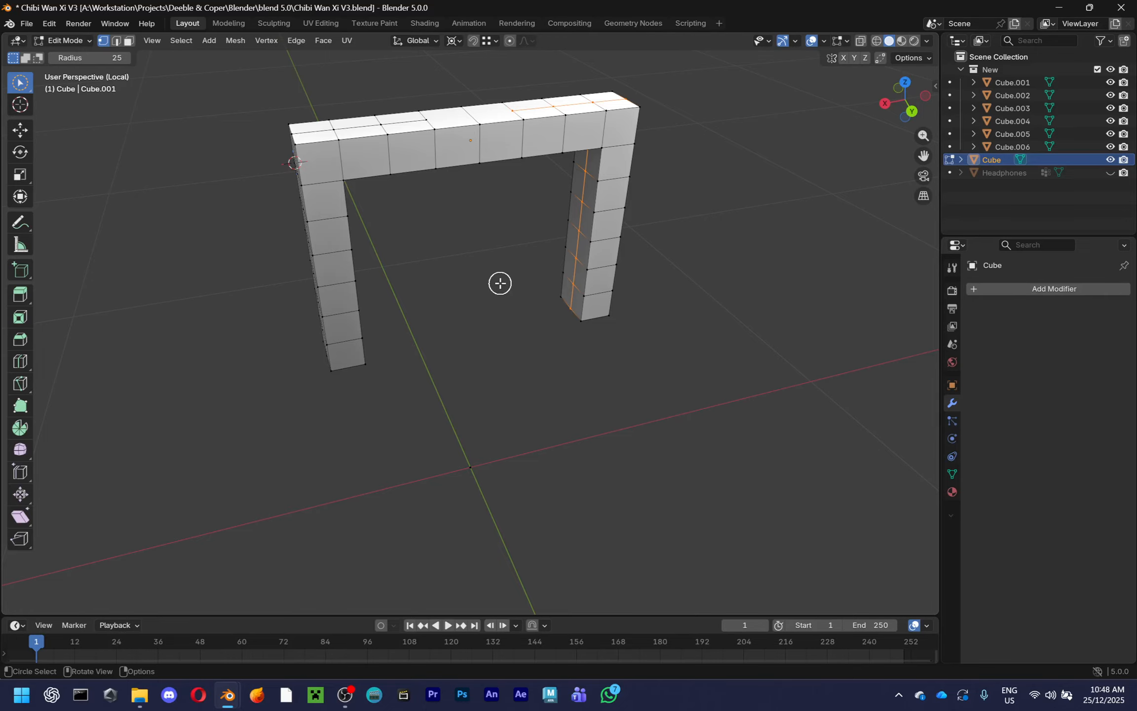
pyautogui.press('w')
pyautogui.hotkey('alt', 'a')
pyautogui.moveTo(500, 283); pyautogui.dragTo(495, 415, button='middle')
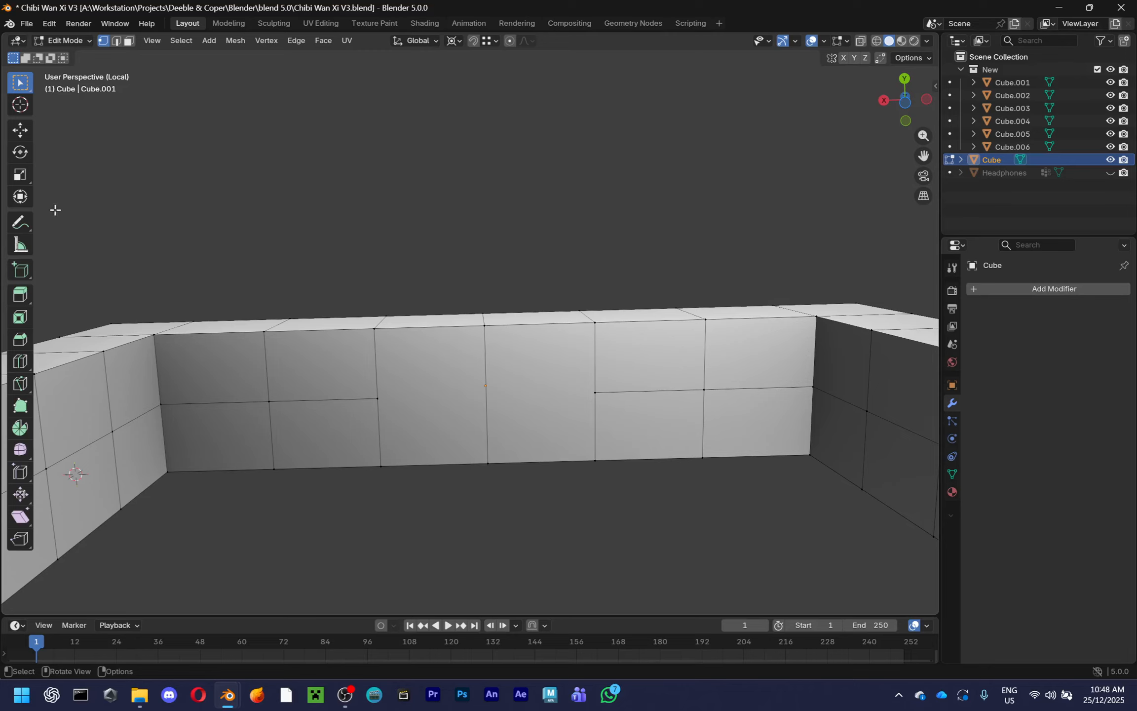
# Enable vertex snapping and knife-cut across the crossbar's underside to join the ends of the two centre loops
pyautogui.click(20, 383)
pyautogui.click(496, 41)
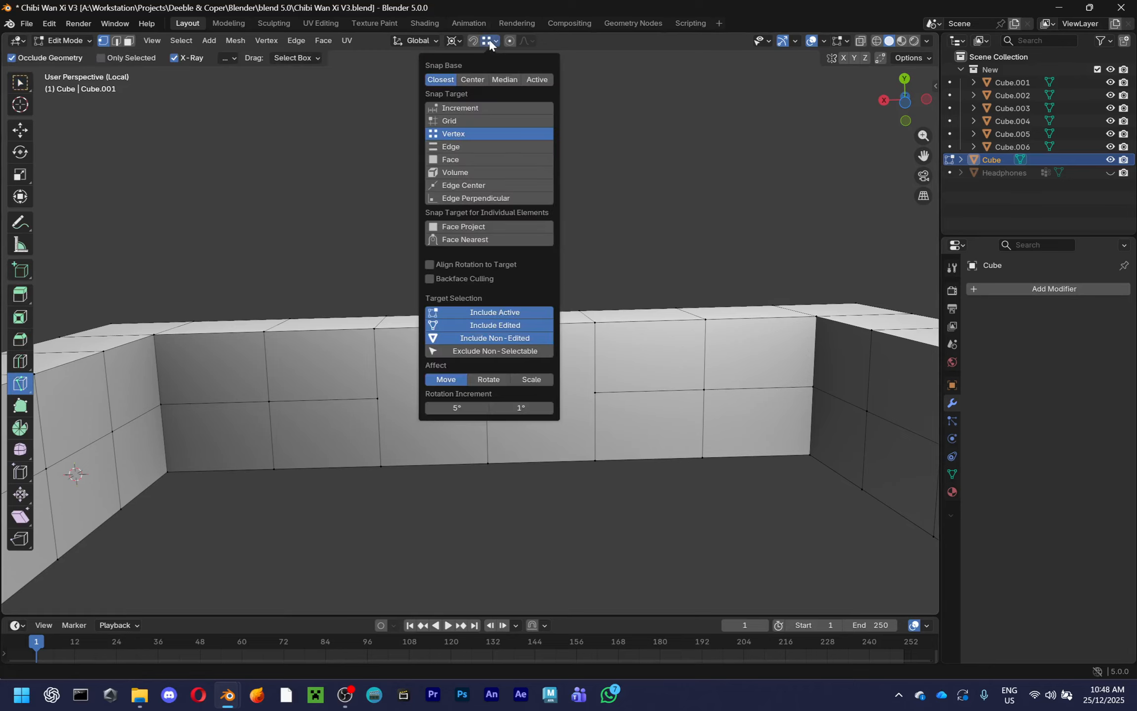
pyautogui.click(473, 40)
pyautogui.click(595, 392)
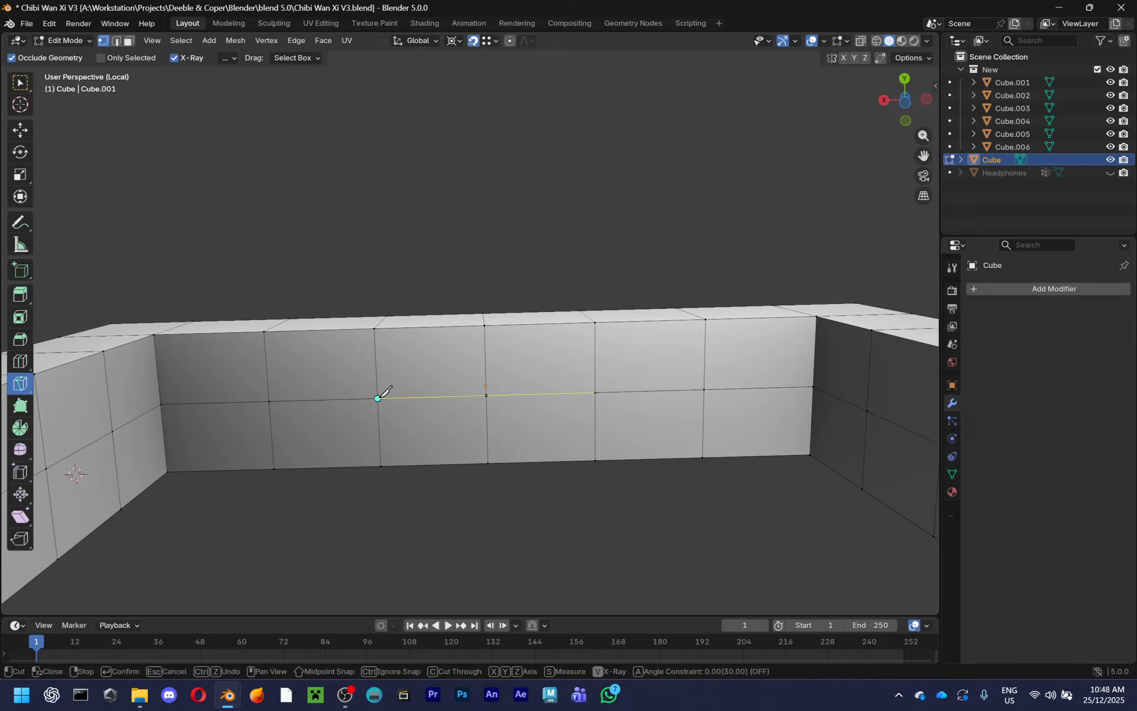
pyautogui.press('Return')
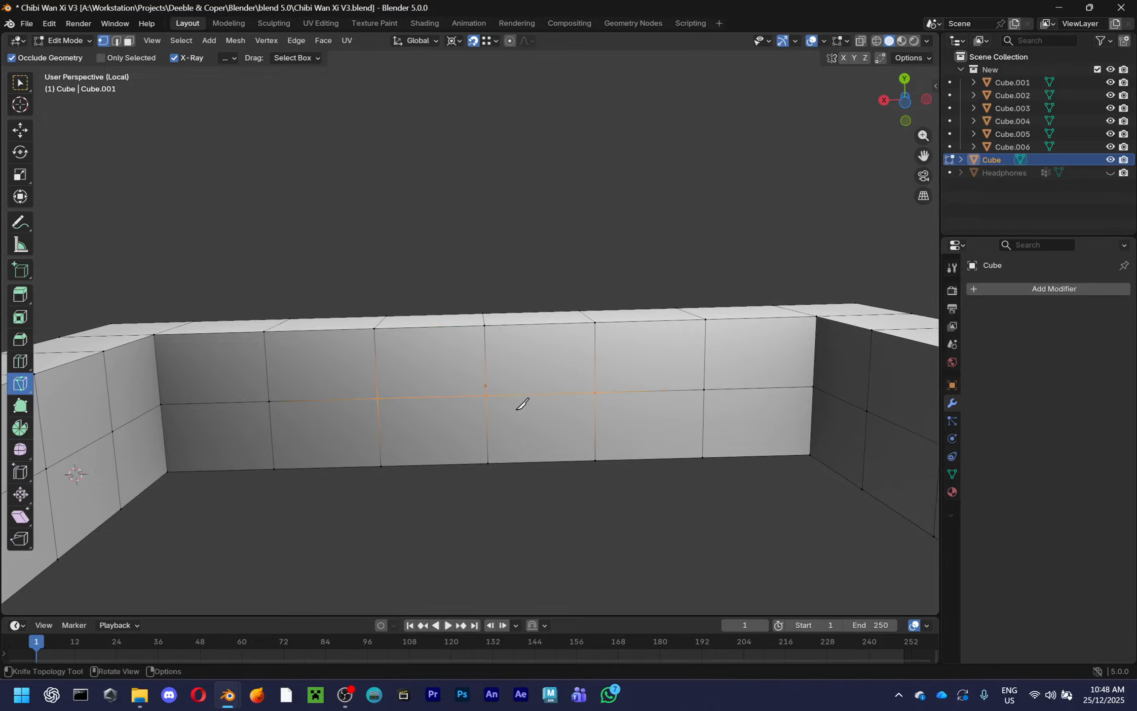
# Knife-cut across the crossbar's top to join the two centre loops, and leave the Knife tool
pyautogui.moveTo(521, 401); pyautogui.dragTo(615, 332, button='middle')
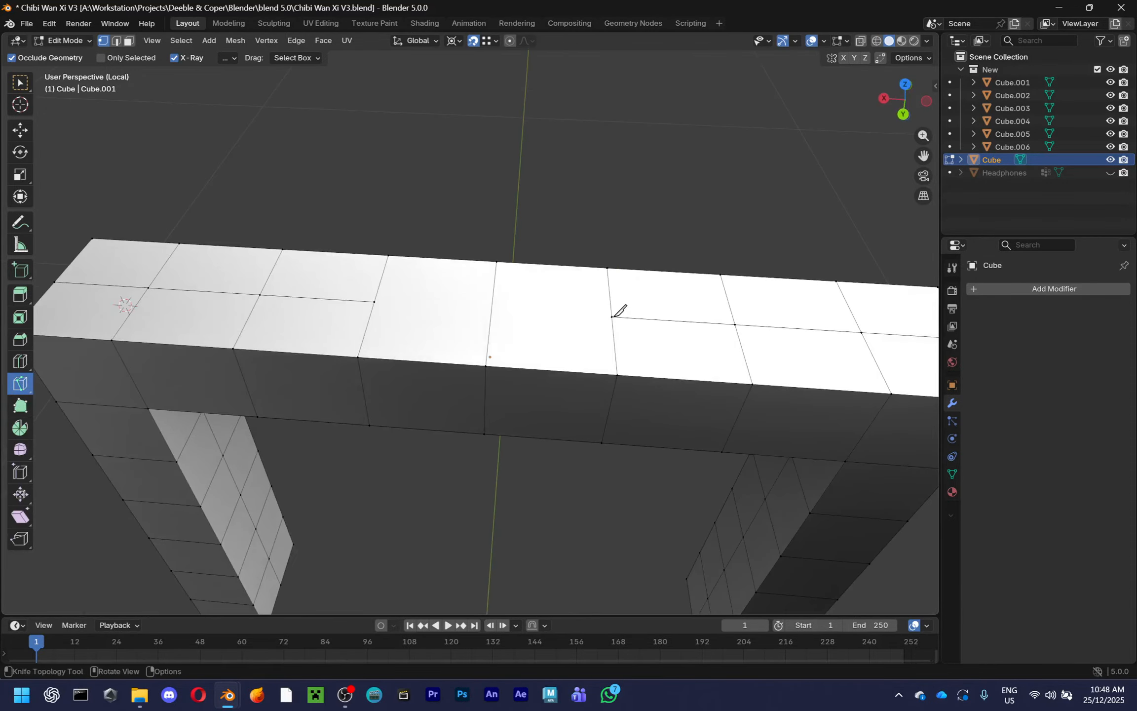
pyautogui.click(612, 317)
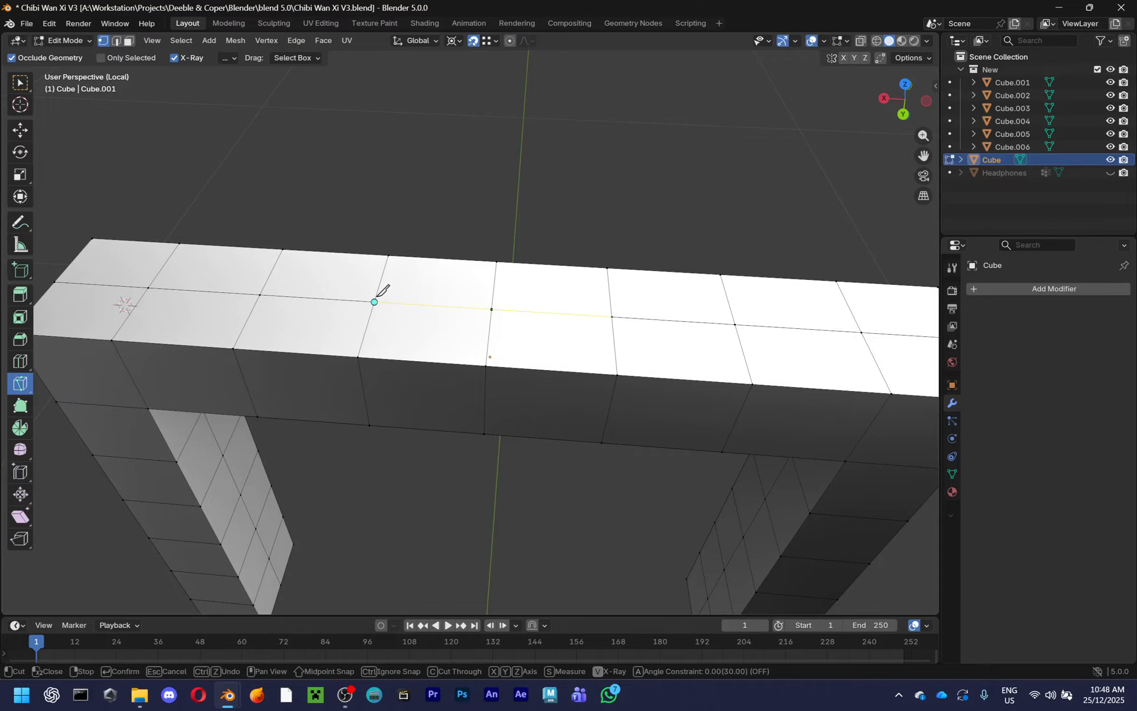
pyautogui.press('Return')
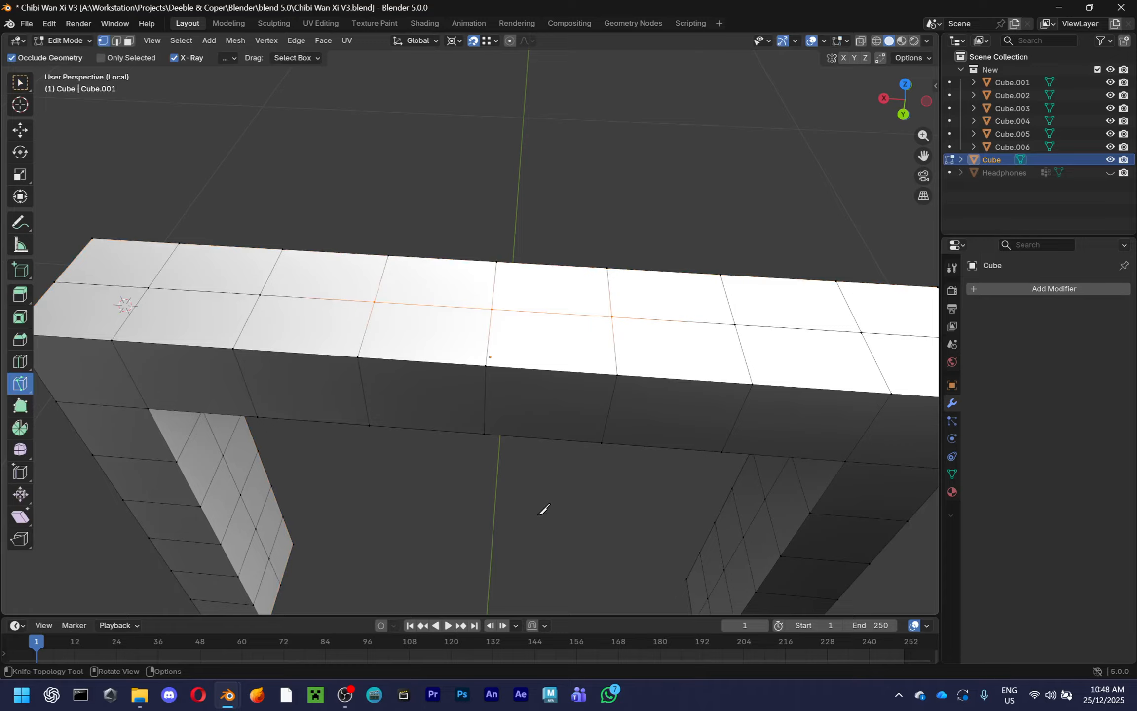
pyautogui.click(530, 508)
pyautogui.scroll(-1, 538, 496)
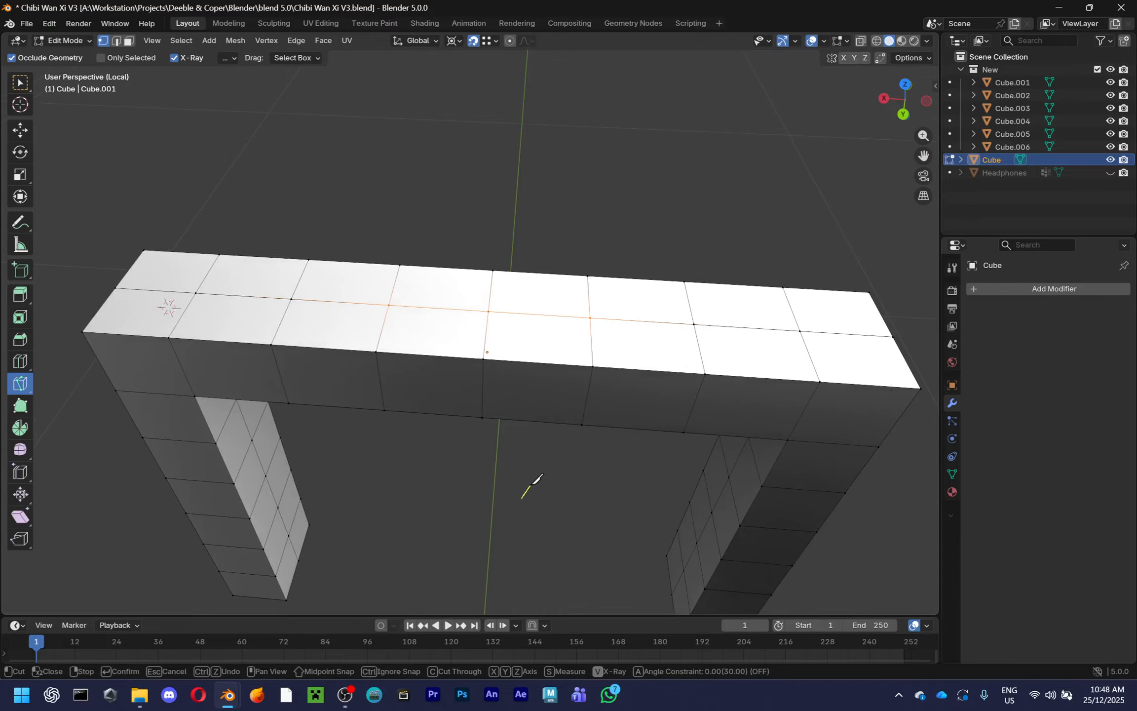
pyautogui.press('Escape')
pyautogui.press('w')
# Examine the centre edge loops on the crossbar's top and underside for a break at the middle
pyautogui.moveTo(520, 515); pyautogui.dragTo(586, 474, button='middle')
pyautogui.press('a')
pyautogui.scroll(-3, 527, 354)
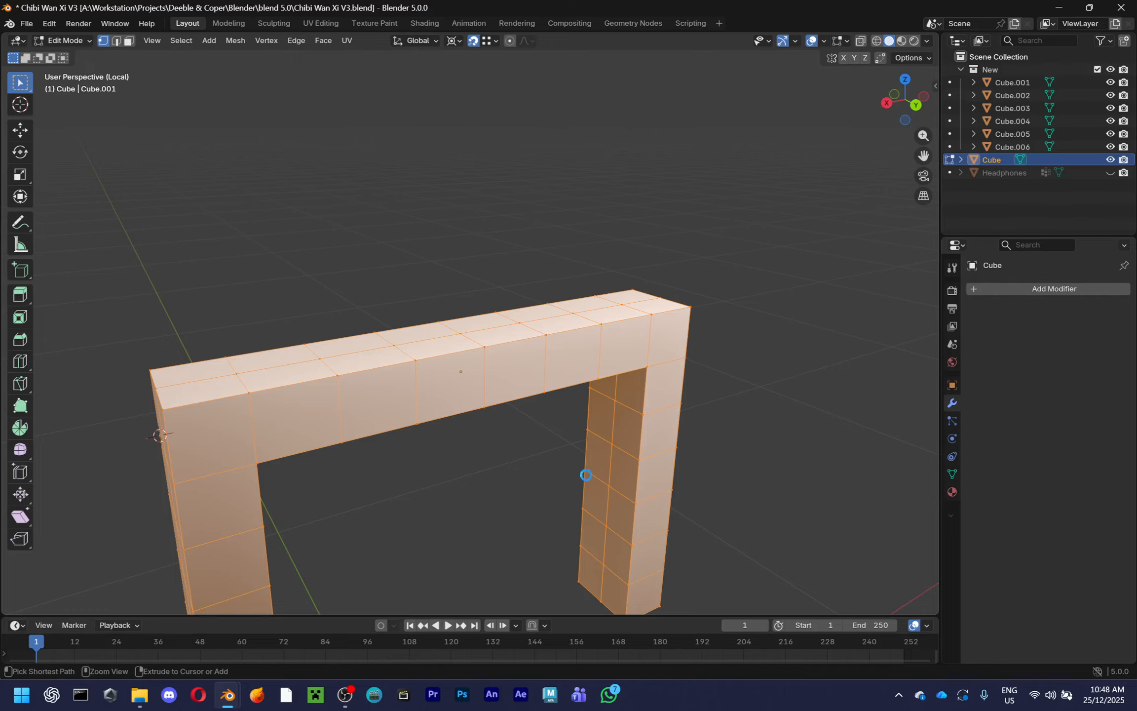
pyautogui.click(441, 209)
pyautogui.moveTo(445, 331); pyautogui.dragTo(346, 321, button='middle')
pyautogui.keyDown('alt'); pyautogui.click(346, 321); pyautogui.keyUp('alt')
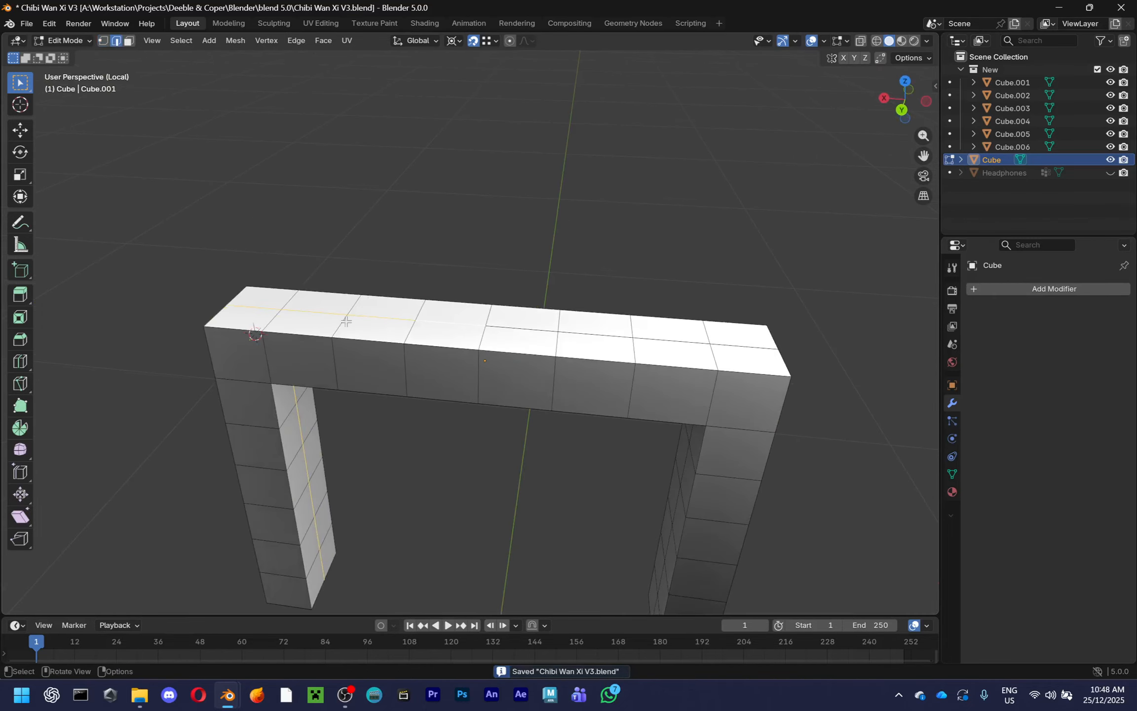
pyautogui.click(521, 320)
pyautogui.scroll(-2, 521, 328)
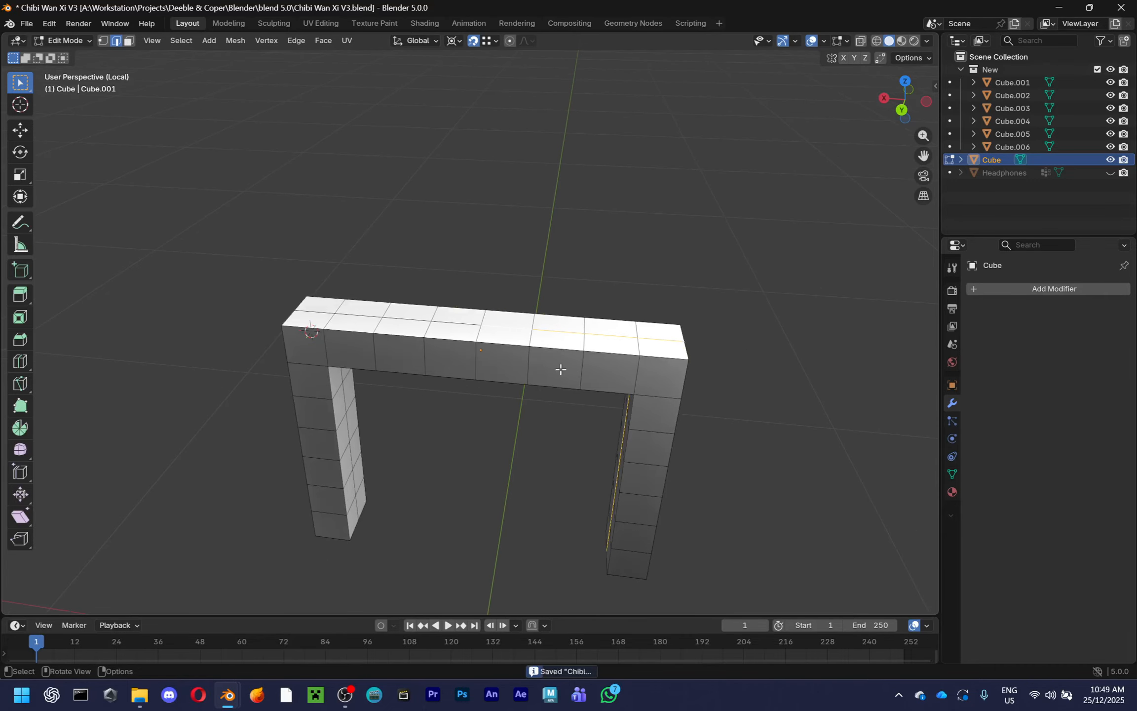
pyautogui.moveTo(560, 370); pyautogui.dragTo(683, 198, button='middle')
pyautogui.scroll(4, 617, 351)
pyautogui.scroll(2, 683, 198)
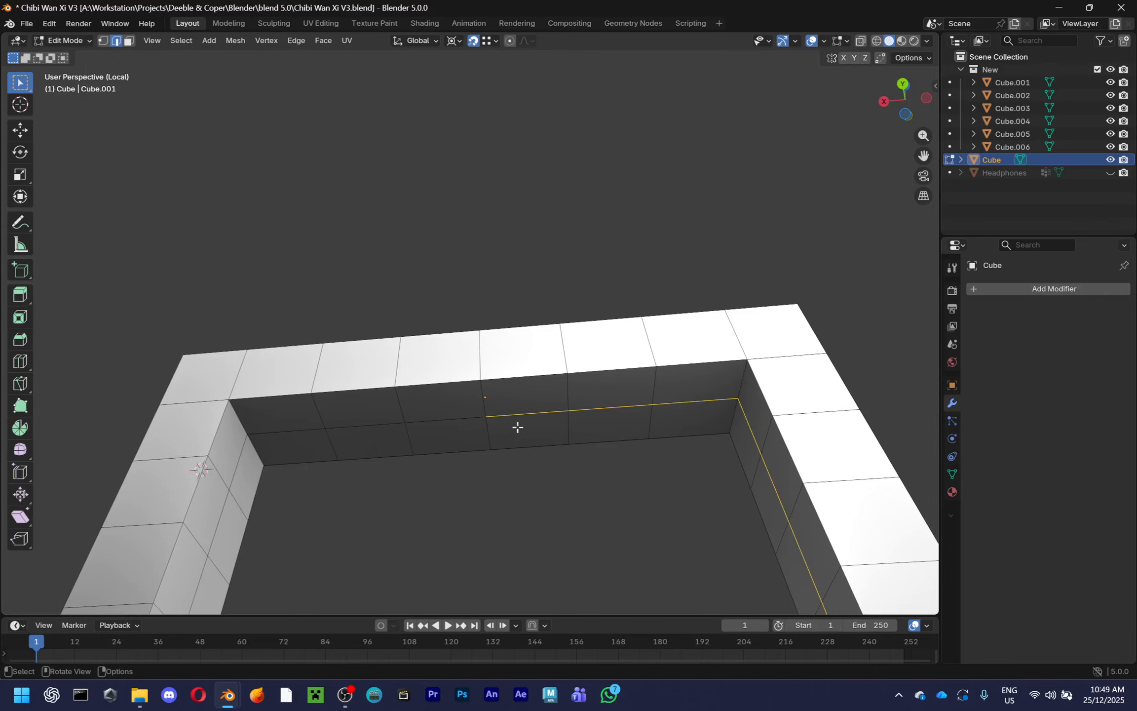
pyautogui.hotkey('alt', 'a')
pyautogui.scroll(-3, 447, 363)
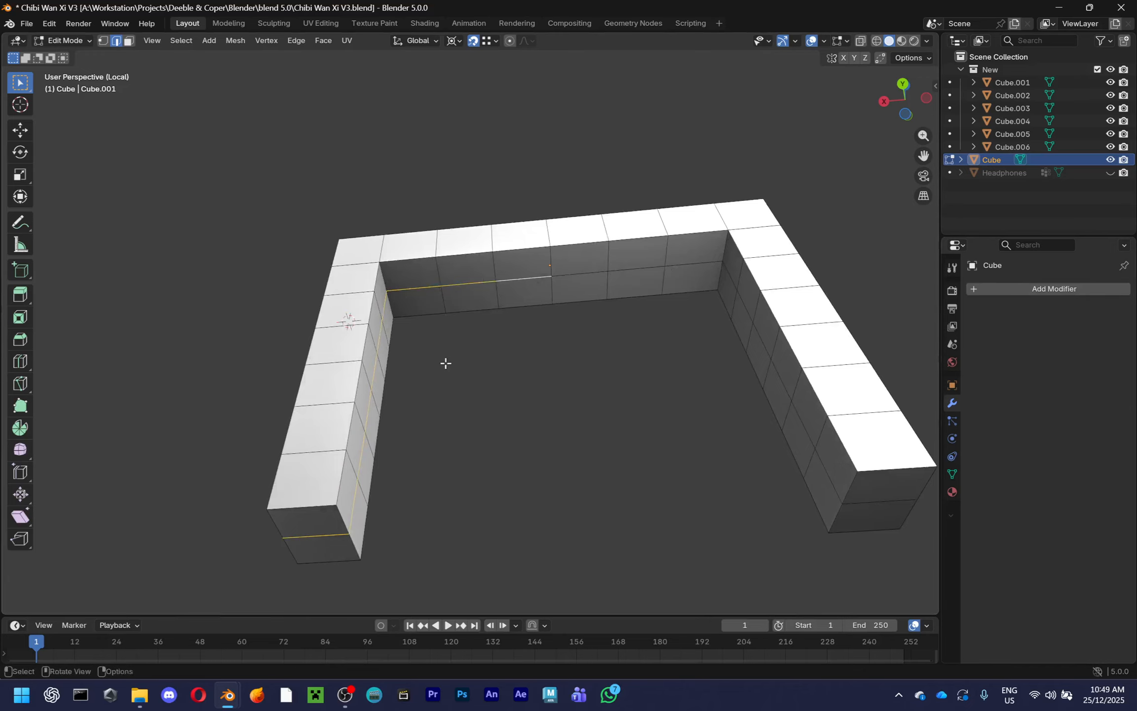
pyautogui.moveTo(446, 362); pyautogui.dragTo(517, 390, button='middle')
# Try to move and slide the centre vertex on the crossbar's underside
pyautogui.scroll(3, 584, 432)
pyautogui.press('1')
pyautogui.click(562, 345)
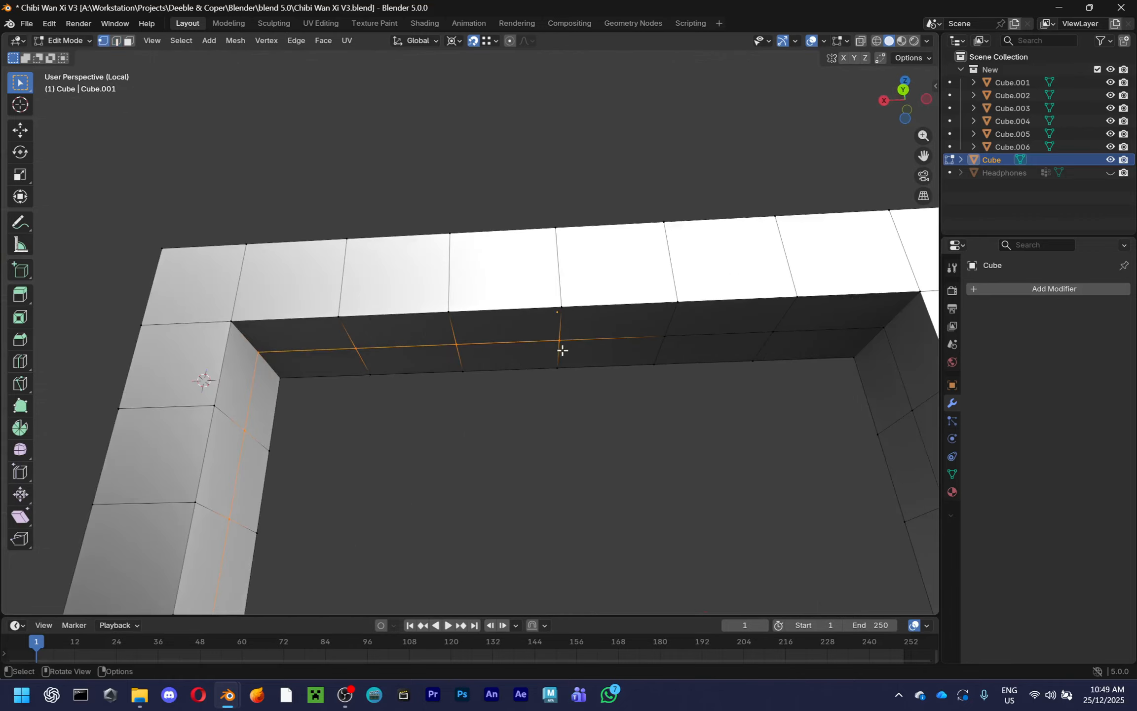
pyautogui.press('g')
pyautogui.rightClick(650, 386)
pyautogui.press('KP_Decimal')
pyautogui.press('g')
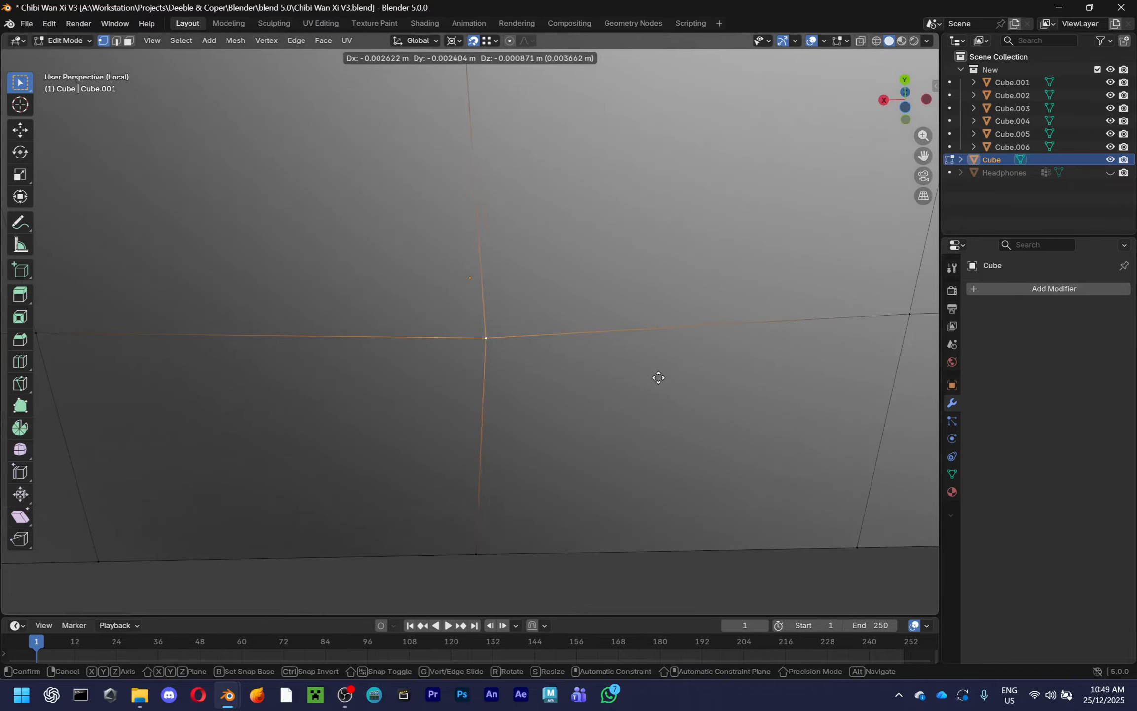
pyautogui.scroll(-5, 561, 421)
pyautogui.rightClick(625, 429)
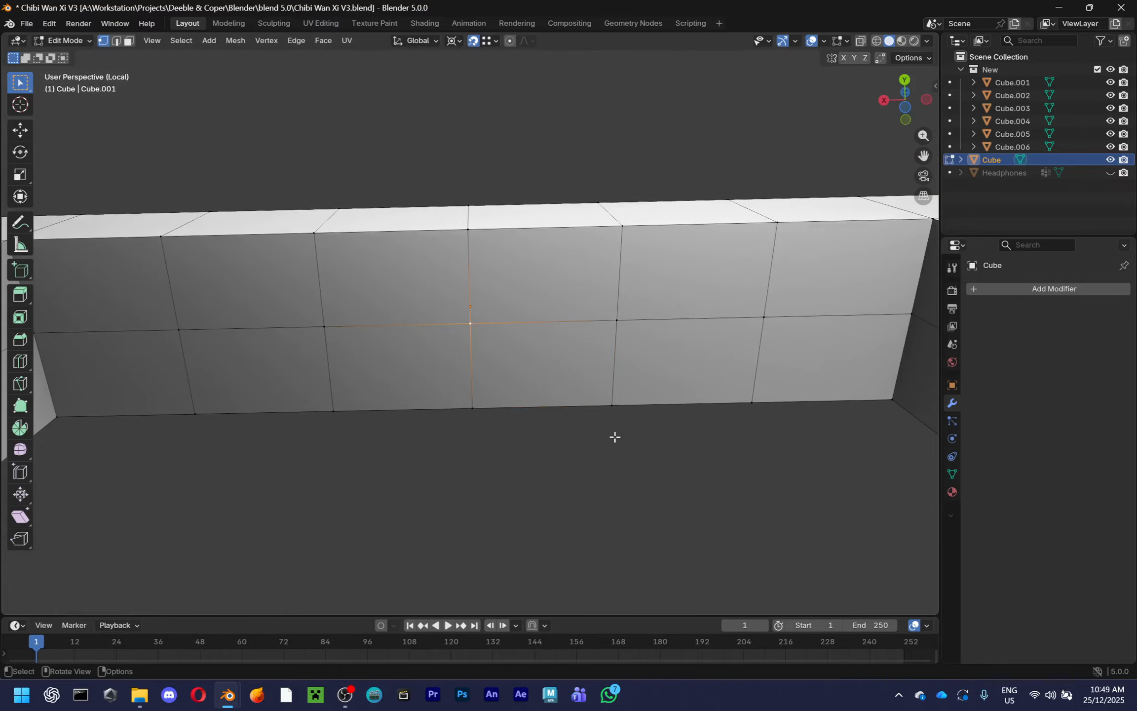
pyautogui.press('g')
pyautogui.press('g')
pyautogui.rightClick(586, 409)
# Try to move the centre vertex on the crossbar's top to expose the geometry inside
pyautogui.press('g')
pyautogui.keyDown('alt'); pyautogui.moveTo(528, 427); pyautogui.dragTo(471, 226, button='middle'); pyautogui.keyUp('alt')
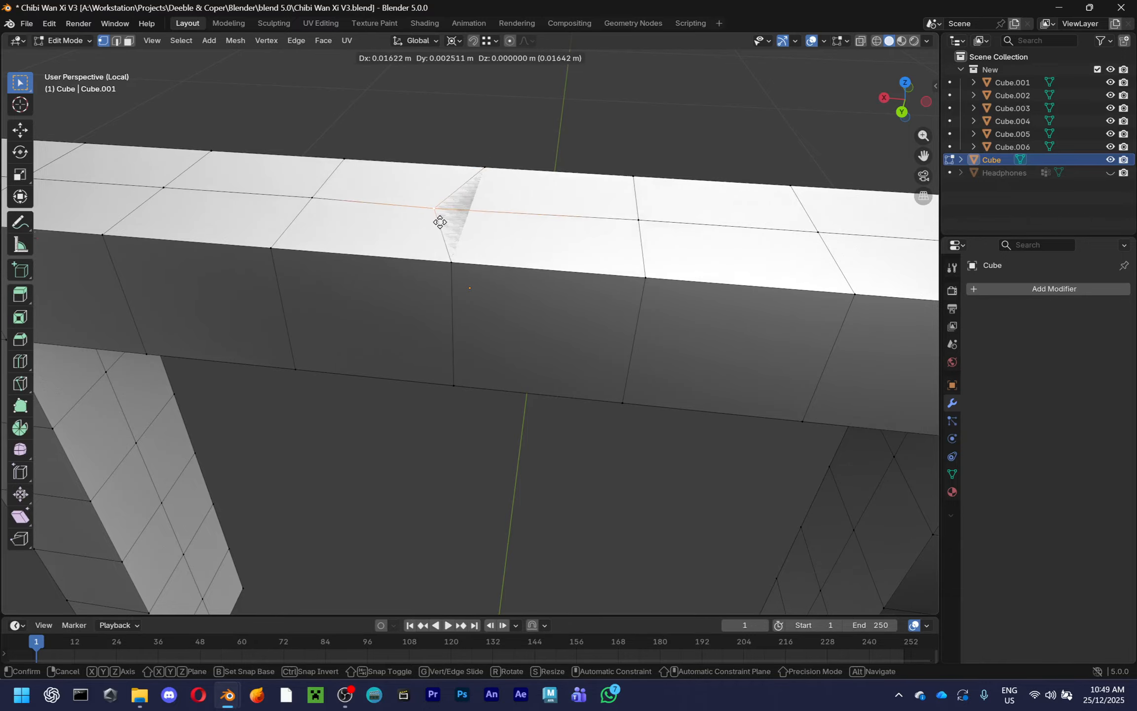
pyautogui.click(440, 222)
pyautogui.moveTo(439, 222); pyautogui.dragTo(698, 363, button='middle')
pyautogui.press('g')
pyautogui.click(636, 304)
# Delete the interior face that divides the crossbar at its middle
pyautogui.press('3')
pyautogui.click(593, 419)
pyautogui.moveTo(594, 419); pyautogui.dragTo(372, 407, button='middle')
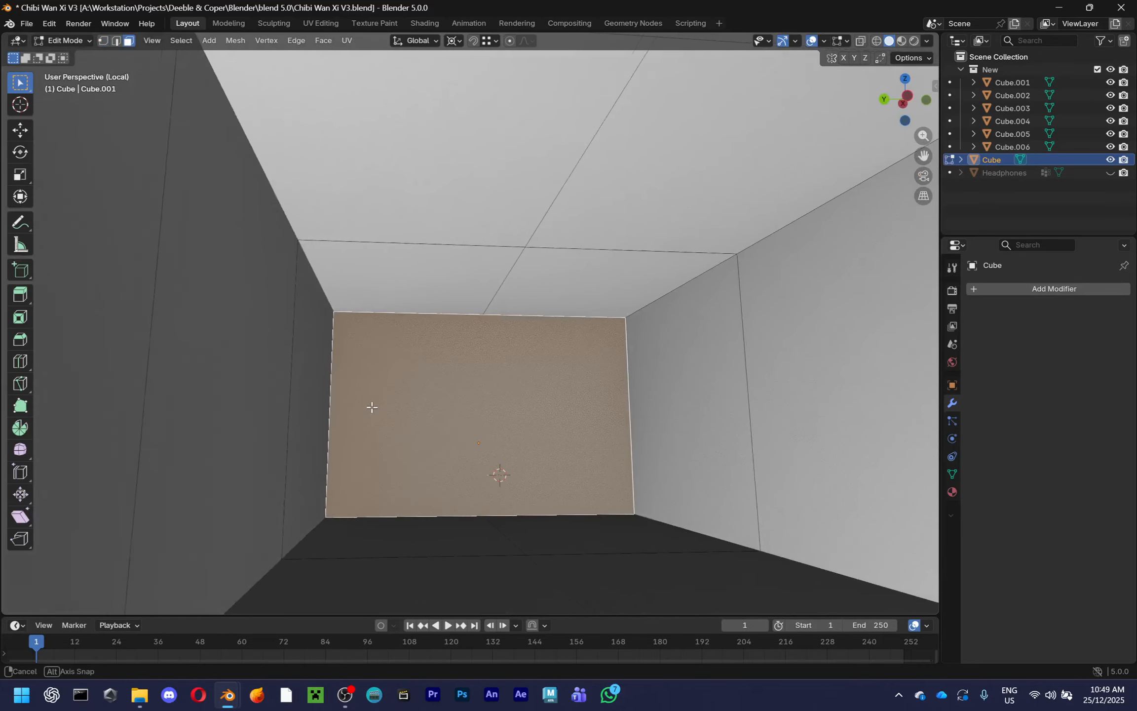
pyautogui.scroll(-5, 497, 406)
pyautogui.moveTo(498, 407); pyautogui.dragTo(581, 476, button='middle')
pyautogui.press('1')
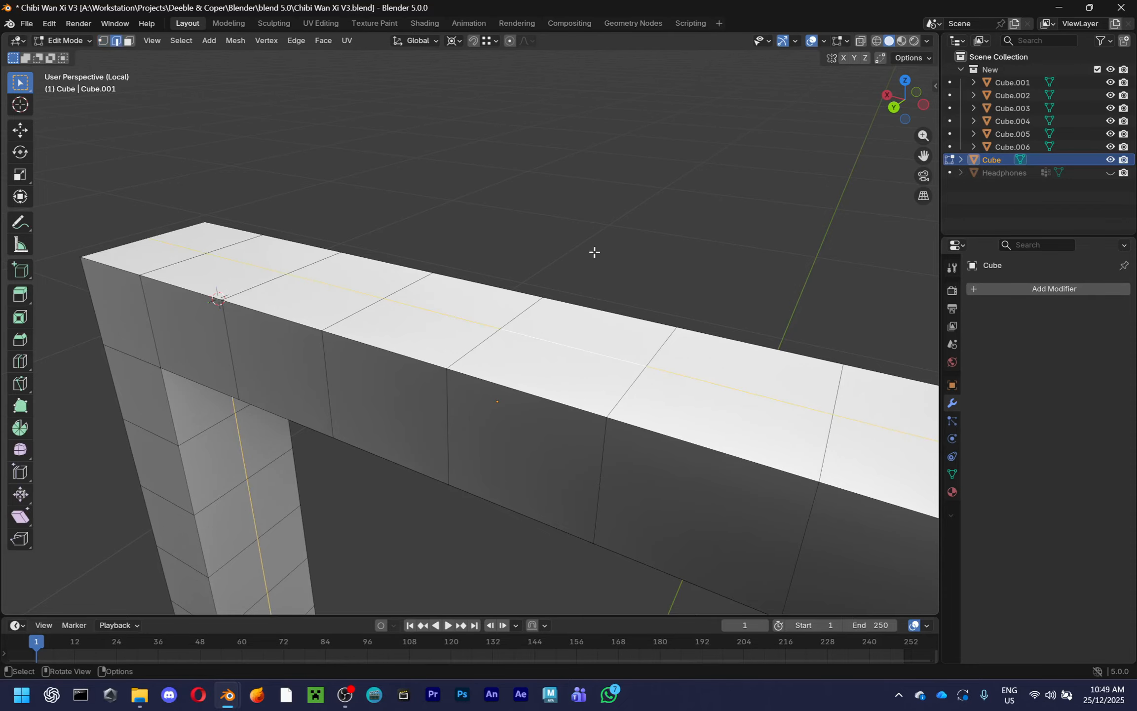
# Check the cleaned-up frame and save the Blender file
pyautogui.moveTo(595, 252); pyautogui.dragTo(527, 296, button='middle')
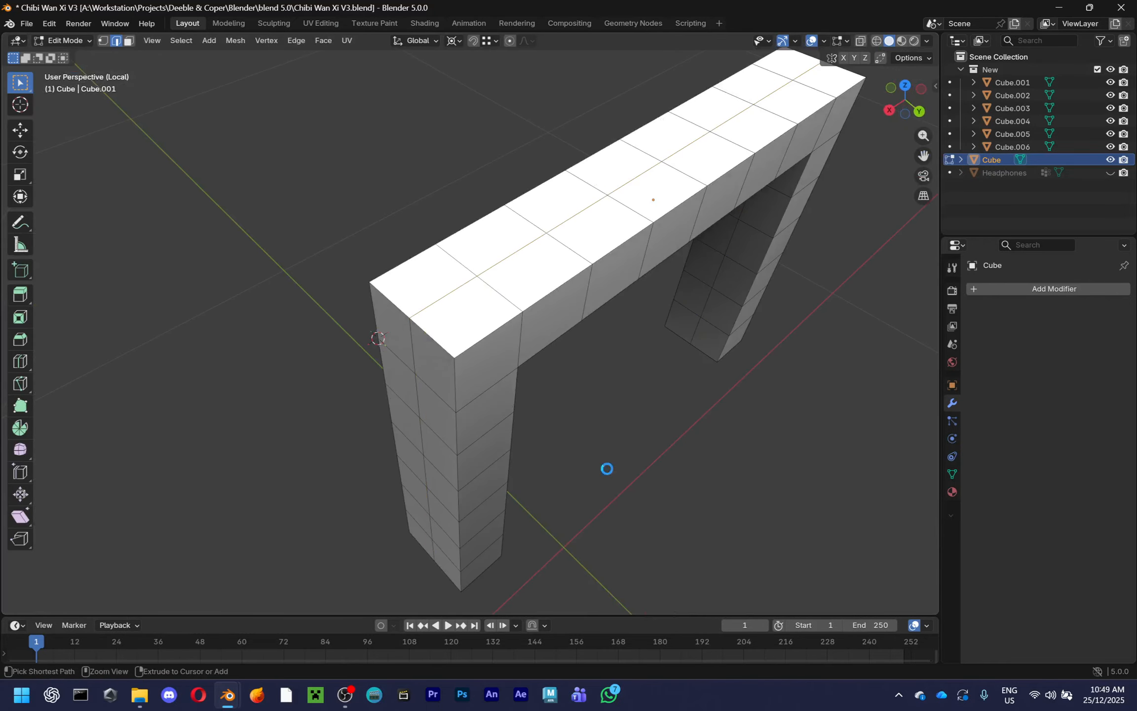
pyautogui.hotkey('ctrl', 's')
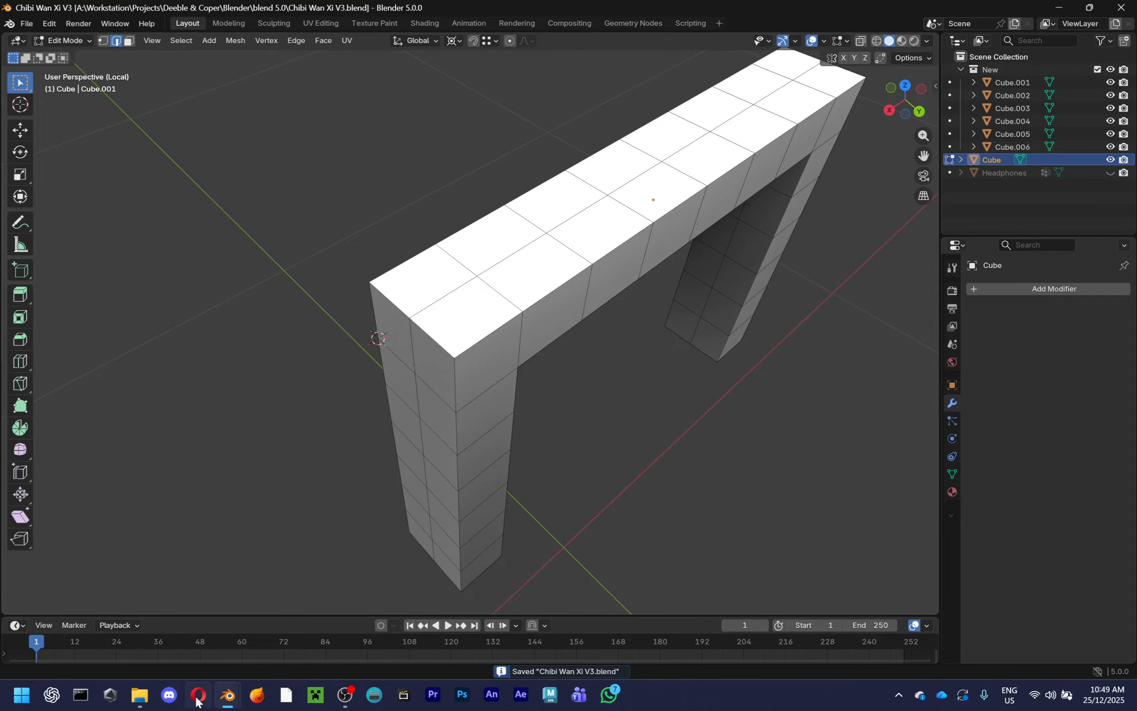
pyautogui.moveTo(625, 436); pyautogui.dragTo(177, 661, button='middle')
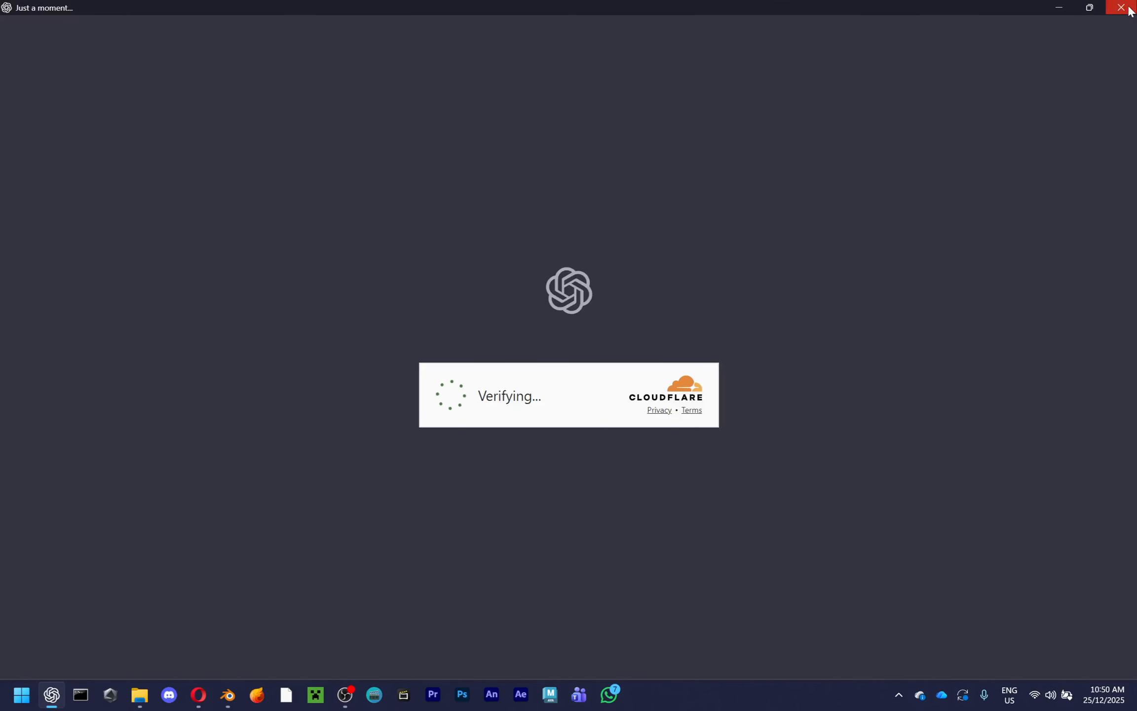
# In ChatGPT, draft the question "what is the term used to describe a mesh that has faces in the inside?"
pyautogui.click(1128, 8)
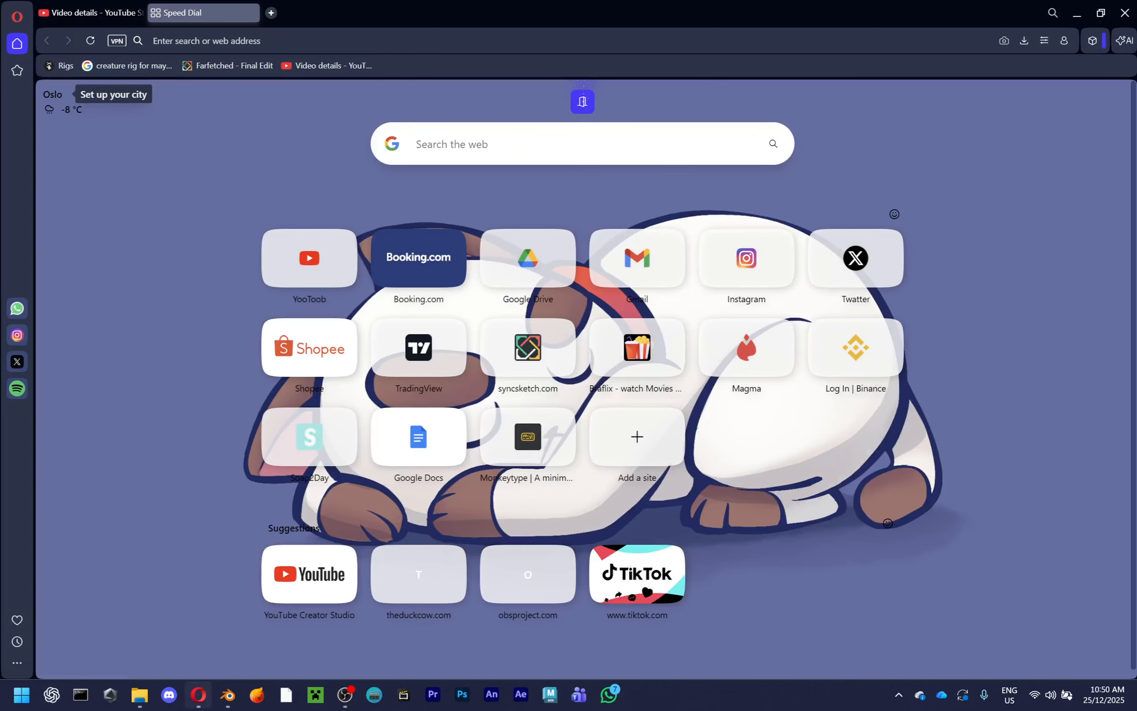
pyautogui.click(354, 698)
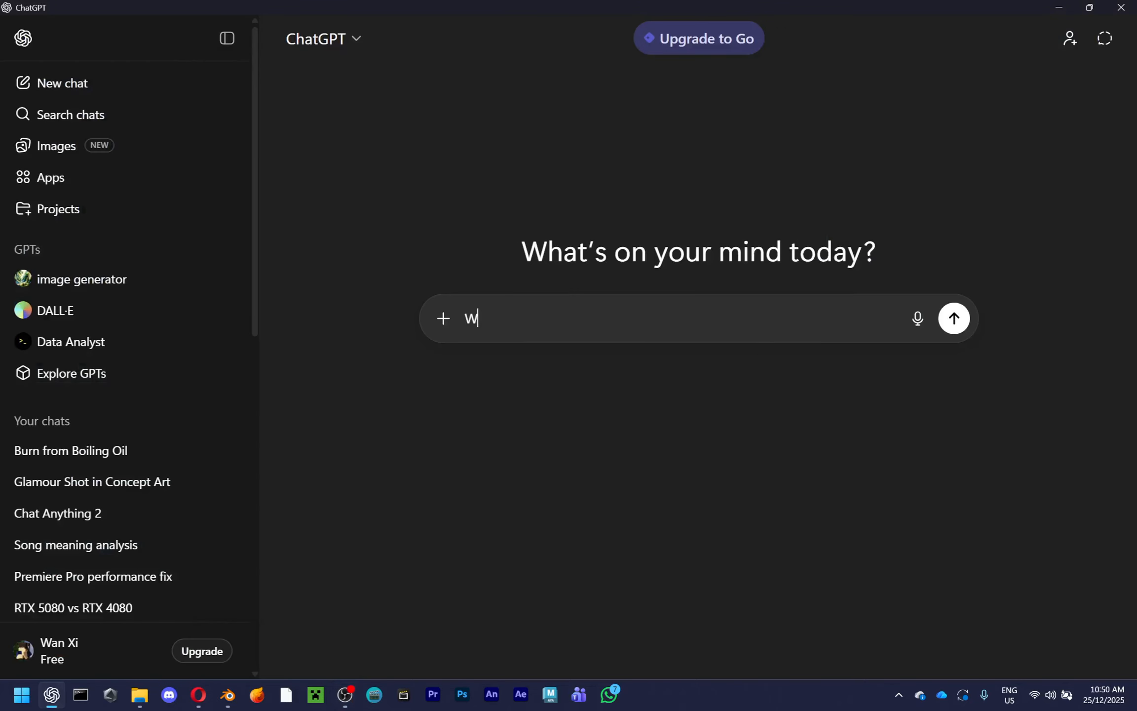
pyautogui.write('What is that term called when')
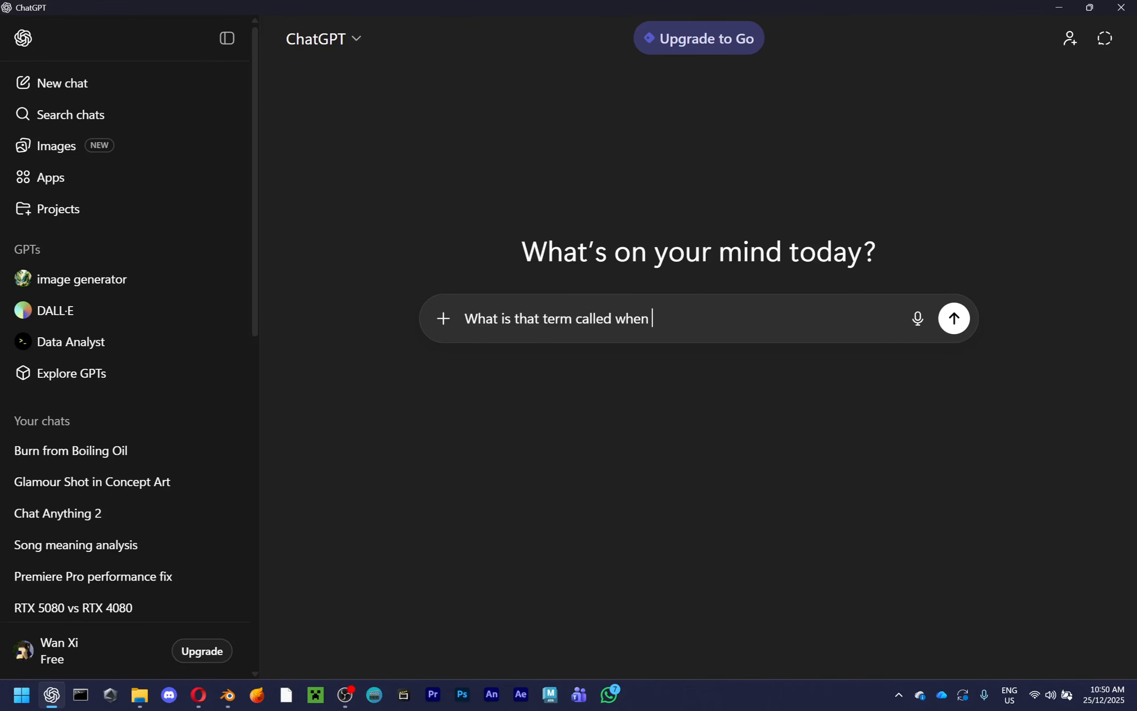
pyautogui.hotkey('ctrl', 'a')
pyautogui.write('what ')
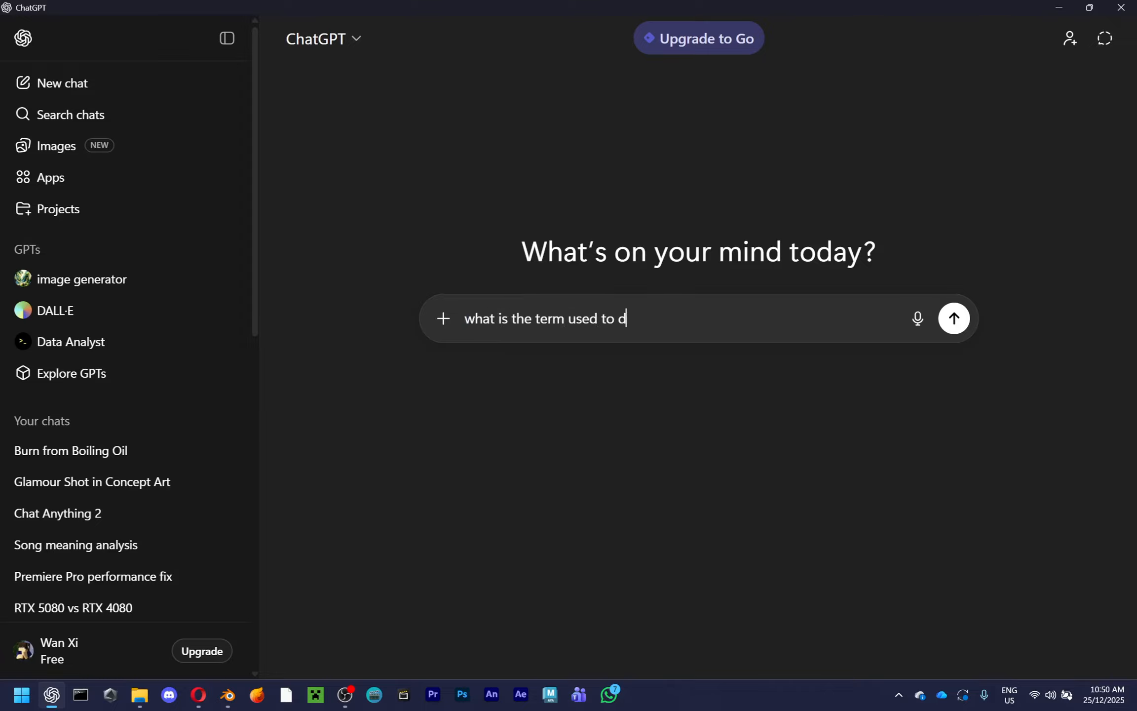
pyautogui.write('ribe a mesh that has faces in the inside?')
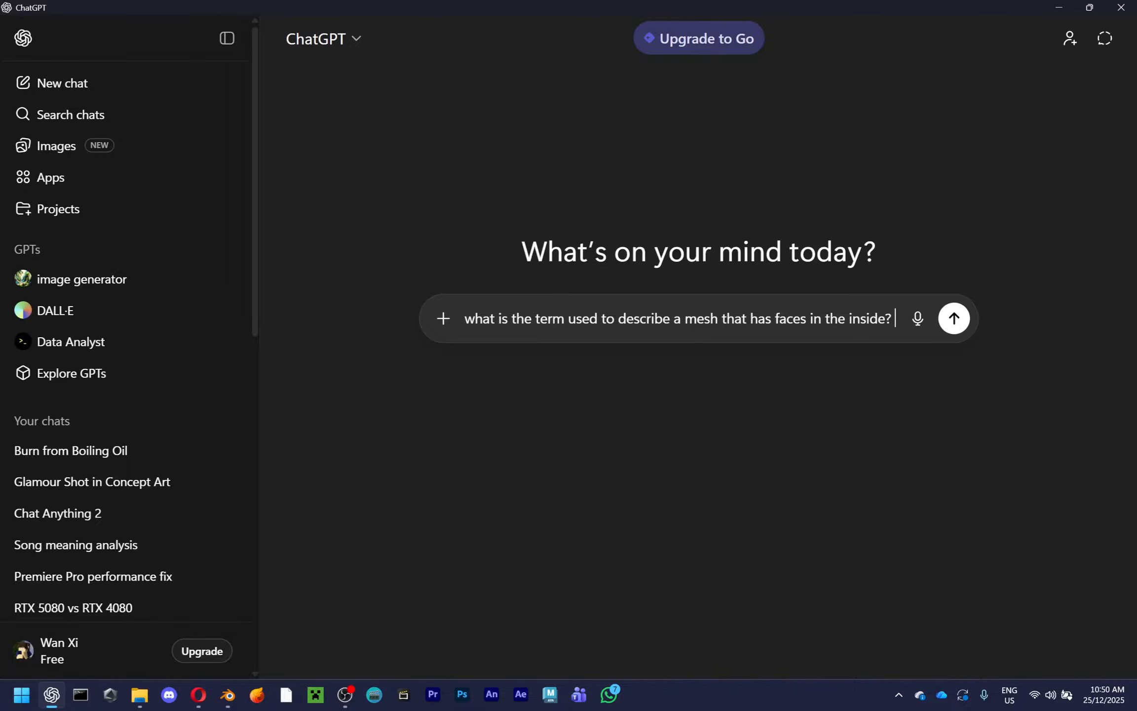
pyautogui.write("I think it's mantafl")
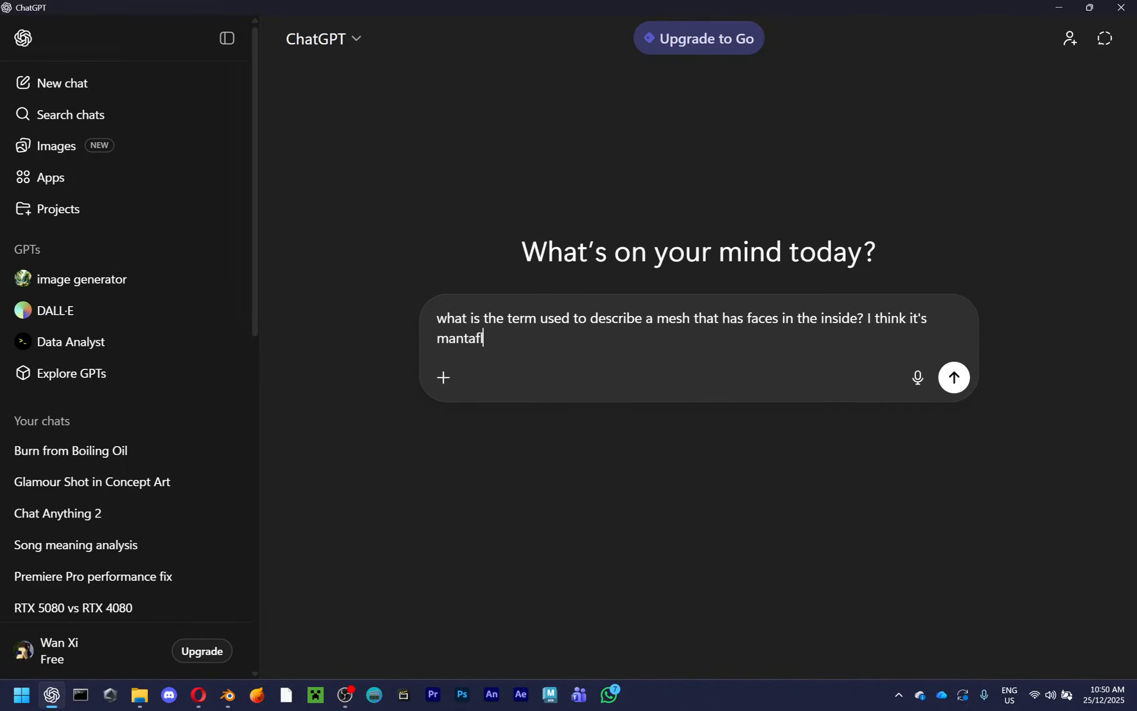
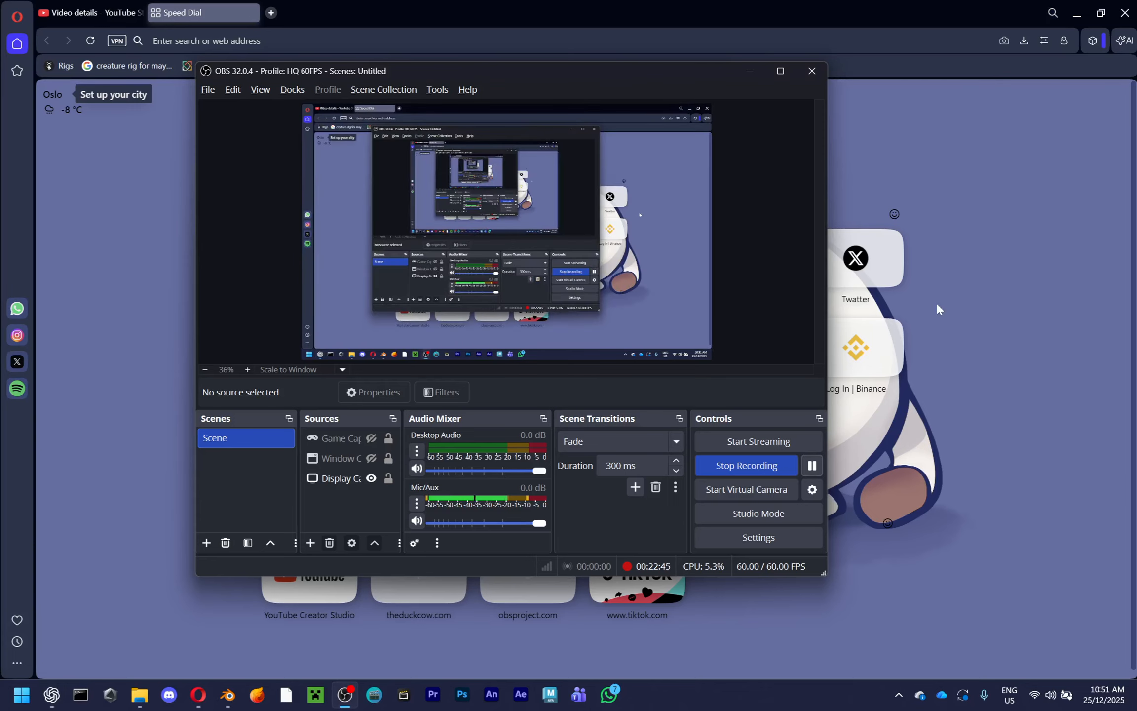
# In the Opera browser, search the web for "what is manifold in 3D"
pyautogui.click(316, 5)
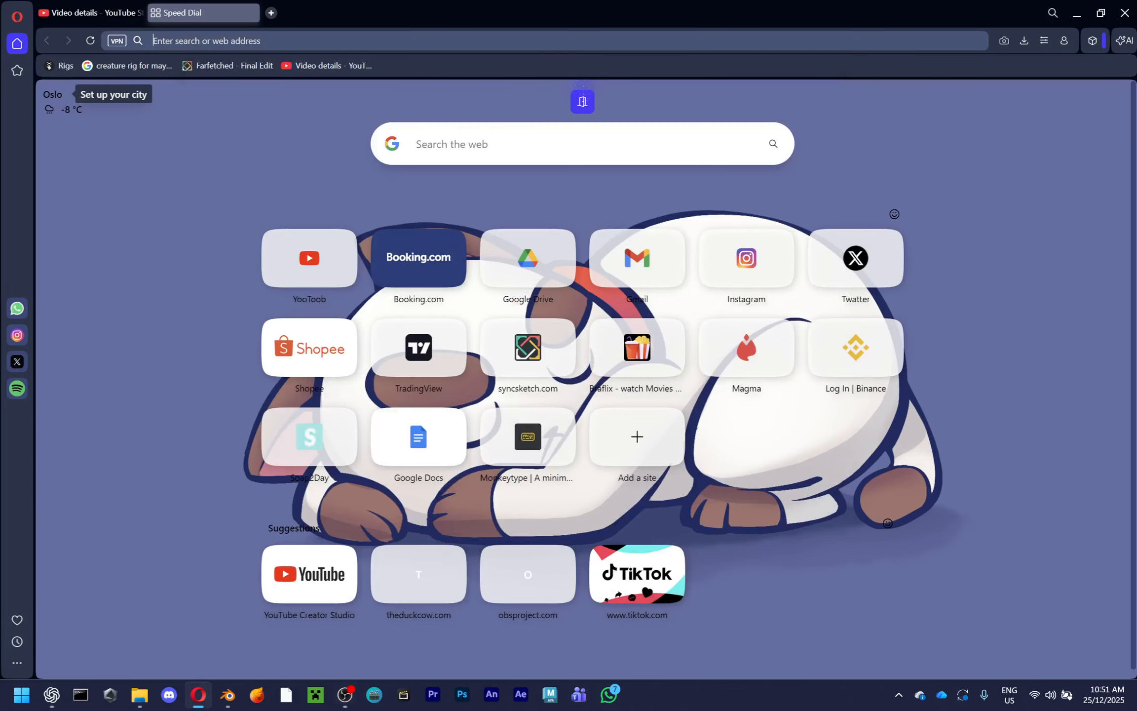
pyautogui.write('what is manidfol')
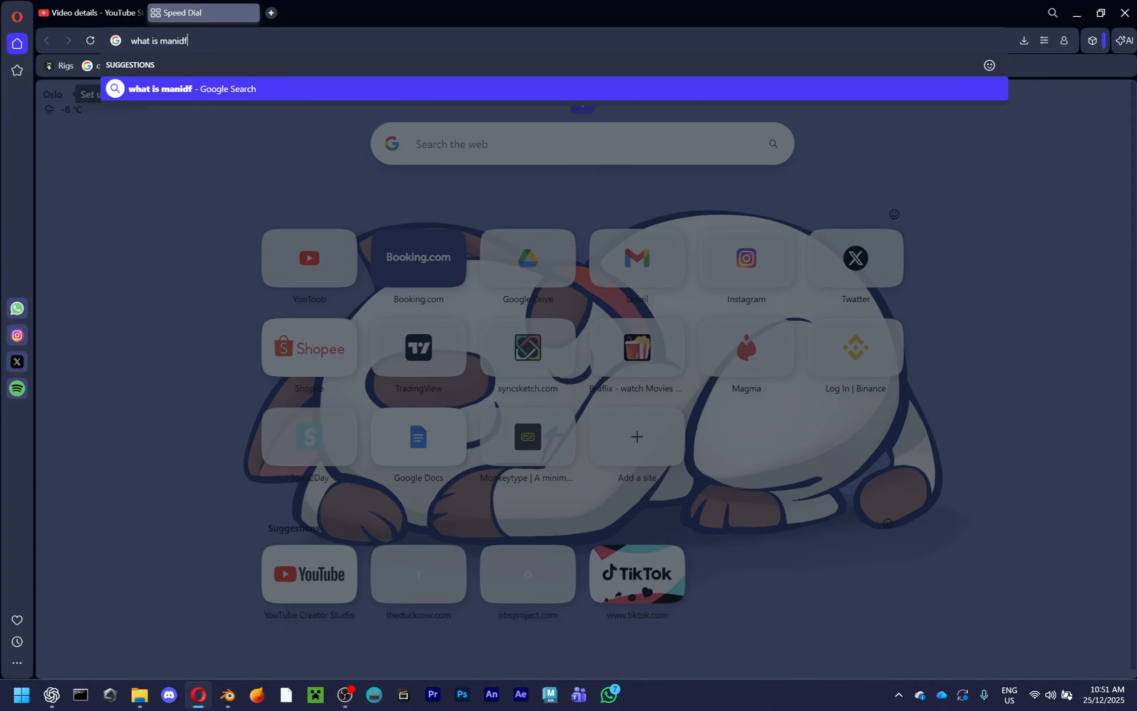
pyautogui.press('BackSpace')
pyautogui.press('BackSpace')
pyautogui.write('fold in 3D')
pyautogui.press('Return')
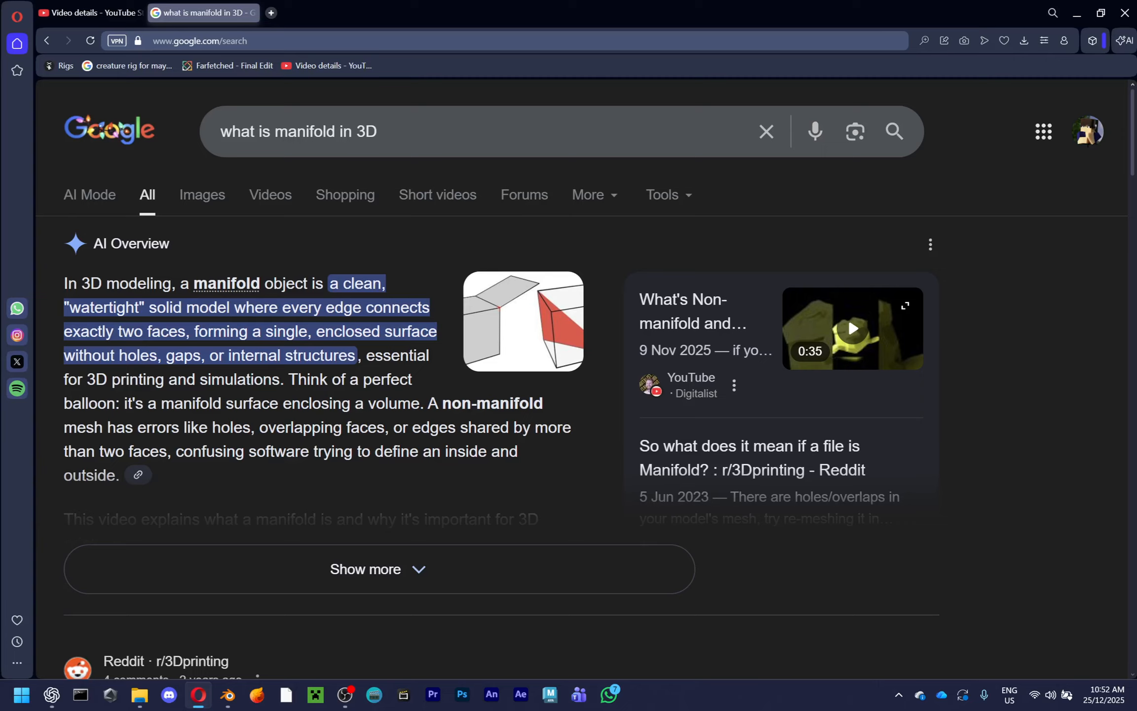
# Close the manifold search results and switch back to the Blender scene
pyautogui.hotkey('alt', 'Tab')
pyautogui.hotkey('alt', 'Tab')
pyautogui.hotkey('alt', 'Tab')
pyautogui.press('Escape')
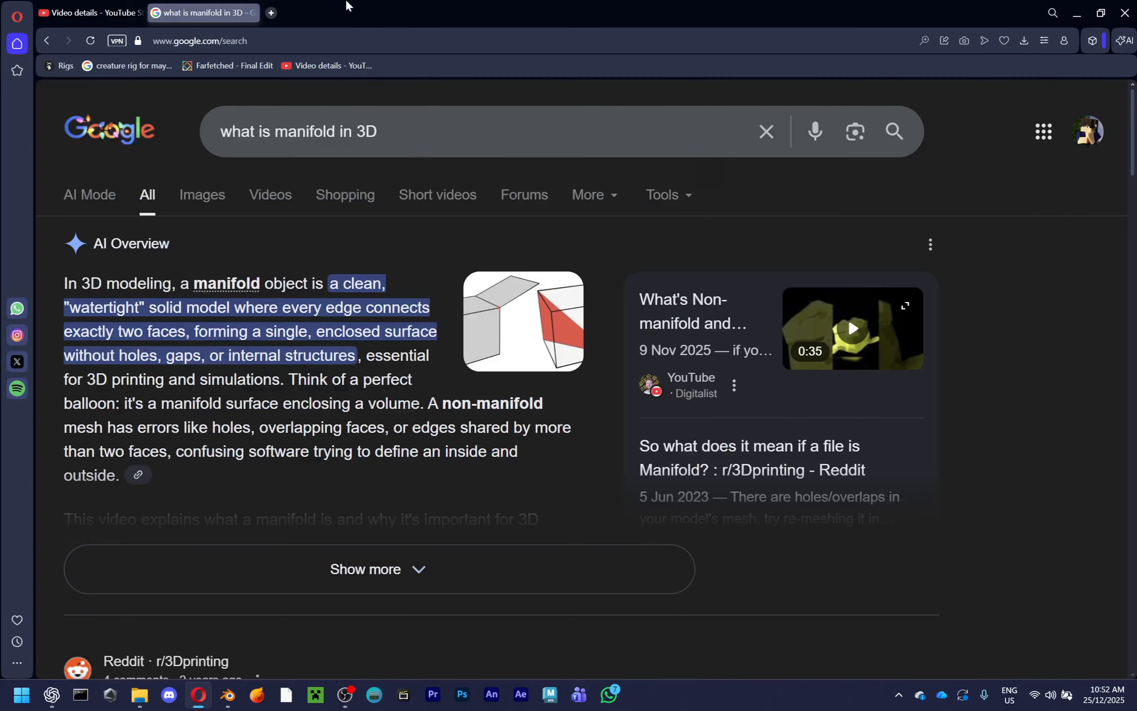
pyautogui.middleClick(206, 4)
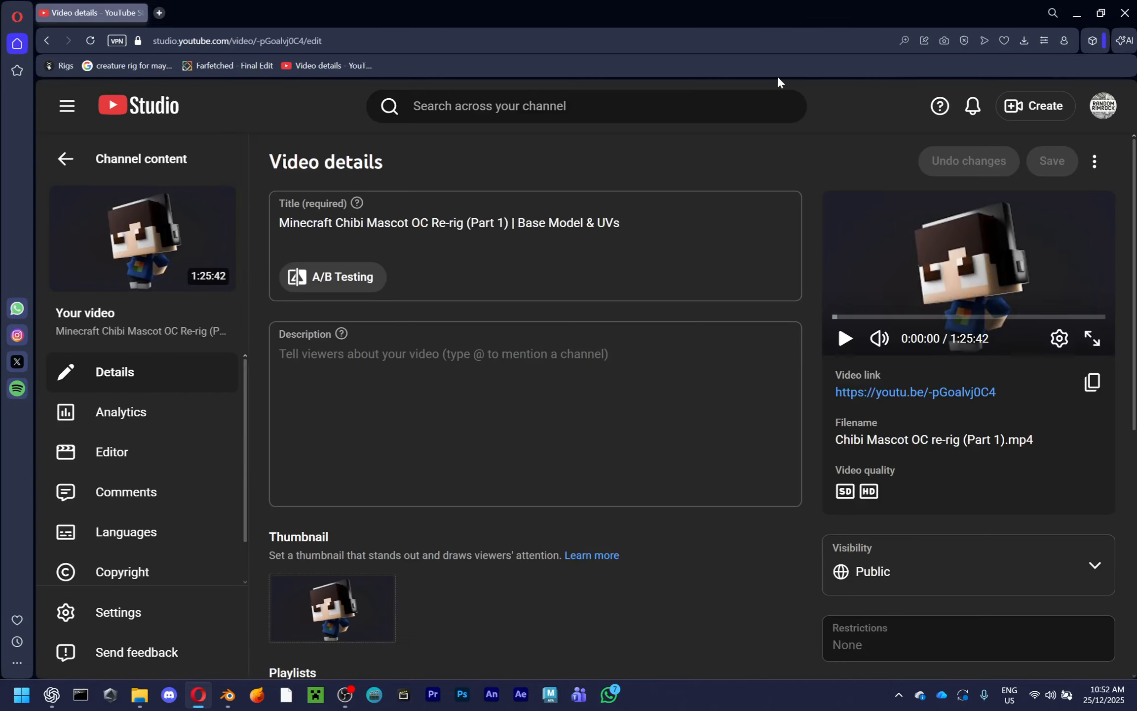
pyautogui.click(1076, 13)
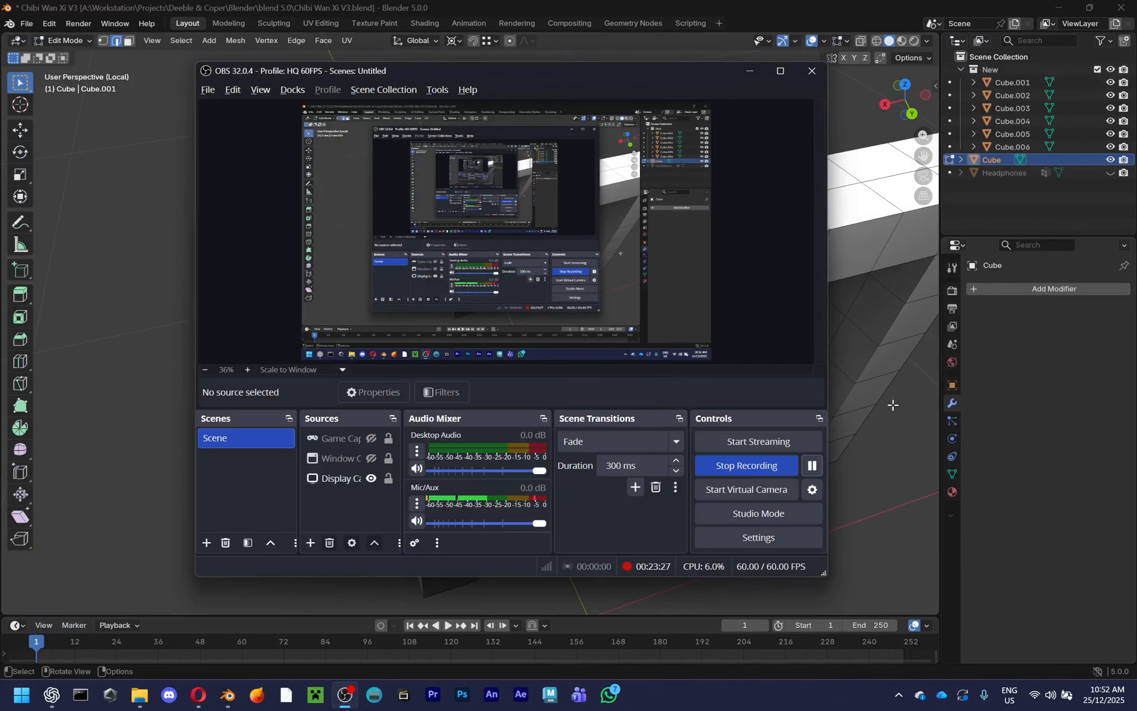
pyautogui.click(750, 73)
# Leave Edit Mode and local view on the frame, and unhide the Headphones object
pyautogui.scroll(-3, 533, 414)
pyautogui.moveTo(533, 414); pyautogui.dragTo(513, 373, button='middle')
pyautogui.press('Tab')
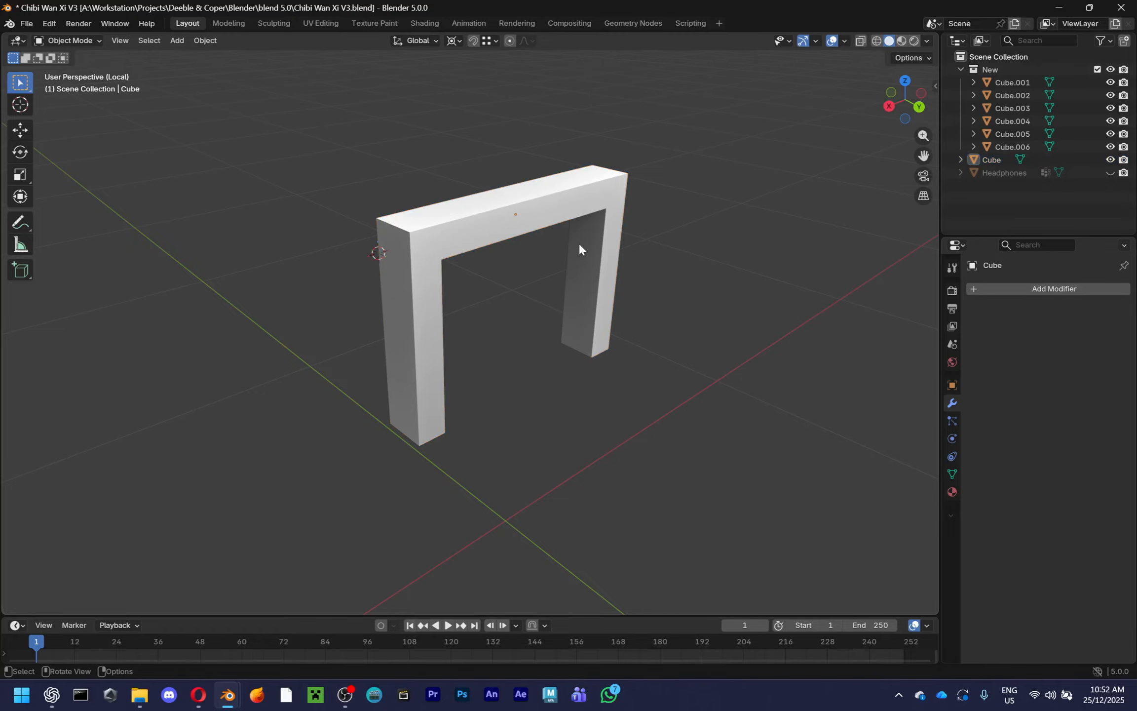
pyautogui.click(646, 305)
pyautogui.press('KP_Divide')
pyautogui.moveTo(615, 313); pyautogui.dragTo(447, 373, button='middle')
pyautogui.click(448, 374)
pyautogui.click(755, 364)
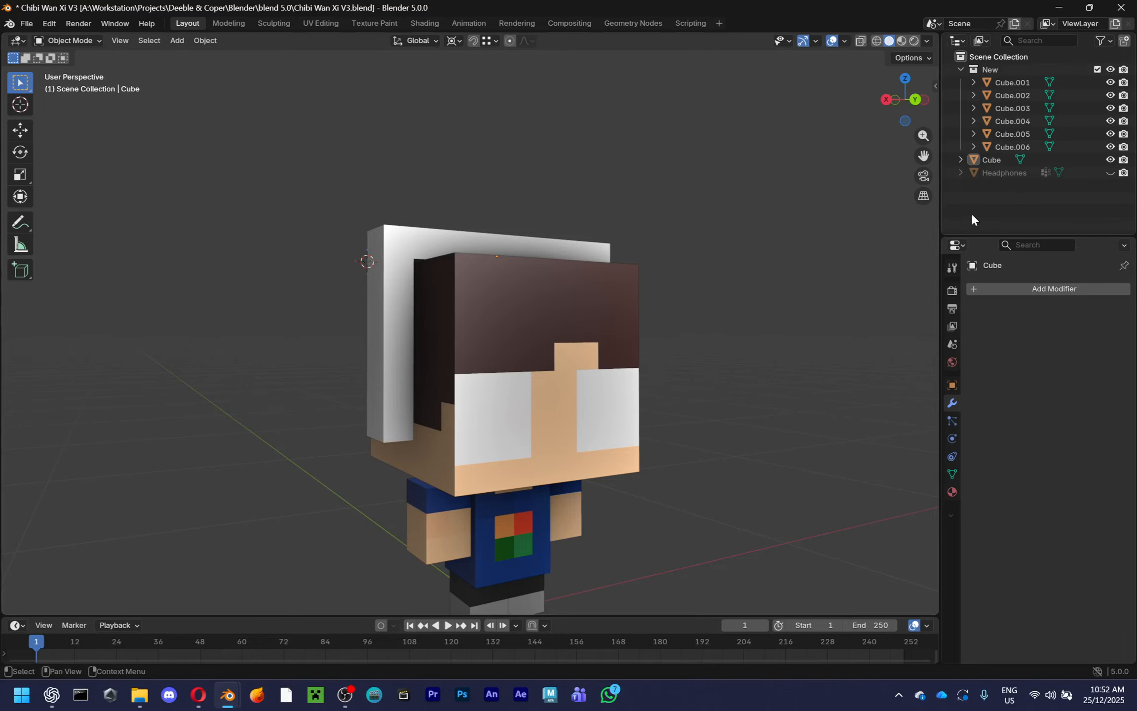
pyautogui.click(1110, 173)
# Try moving the arch-shaped frame away from the old headphones to compare the two objects
pyautogui.click(367, 301)
pyautogui.moveTo(367, 301); pyautogui.dragTo(535, 363, button='middle')
pyautogui.press('g')
pyautogui.click(497, 321)
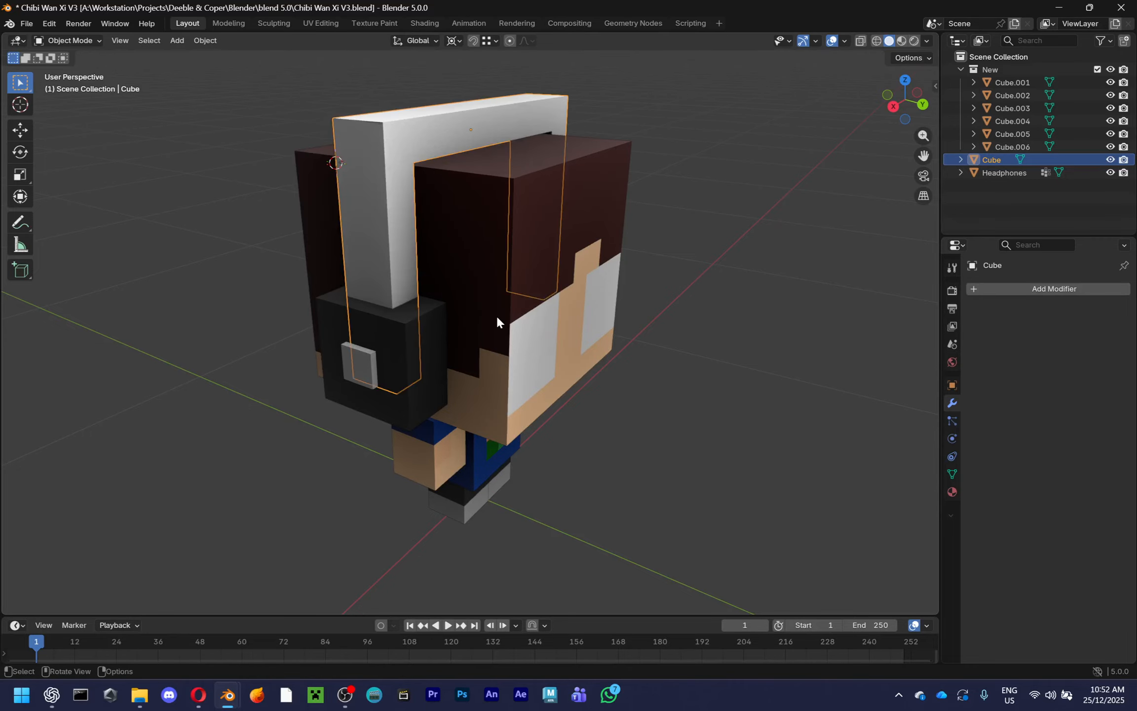
pyautogui.moveTo(679, 372); pyautogui.dragTo(701, 423, button='middle')
pyautogui.scroll(2, 701, 423)
pyautogui.keyDown('shift'); pyautogui.moveTo(624, 402); pyautogui.dragTo(665, 398, button='middle'); pyautogui.keyUp('shift')
pyautogui.press('g')
pyautogui.rightClick(453, 340)
pyautogui.click(639, 545)
pyautogui.click(505, 303)
pyautogui.click(505, 303)
pyautogui.press('g')
pyautogui.rightClick(621, 375)
pyautogui.press('g')
pyautogui.rightClick(561, 333)
pyautogui.moveTo(582, 375); pyautogui.dragTo(447, 388, button='middle')
pyautogui.press('g')
pyautogui.rightClick(677, 527)
pyautogui.press('g')
pyautogui.rightClick(503, 394)
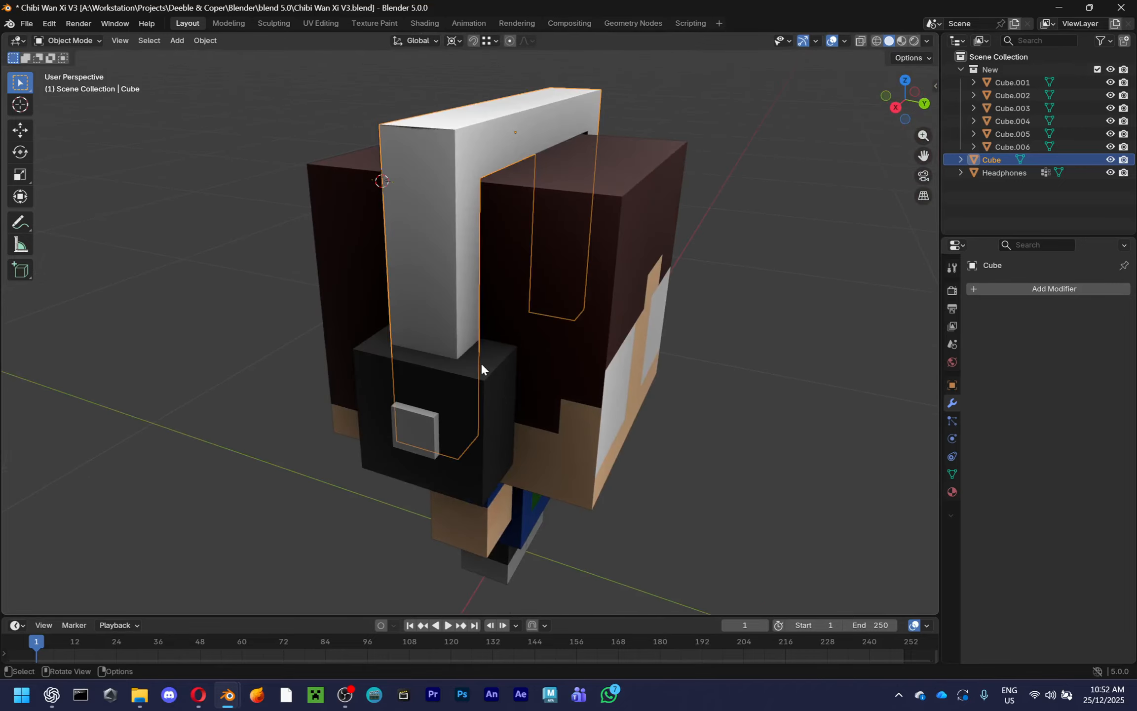
pyautogui.press('g')
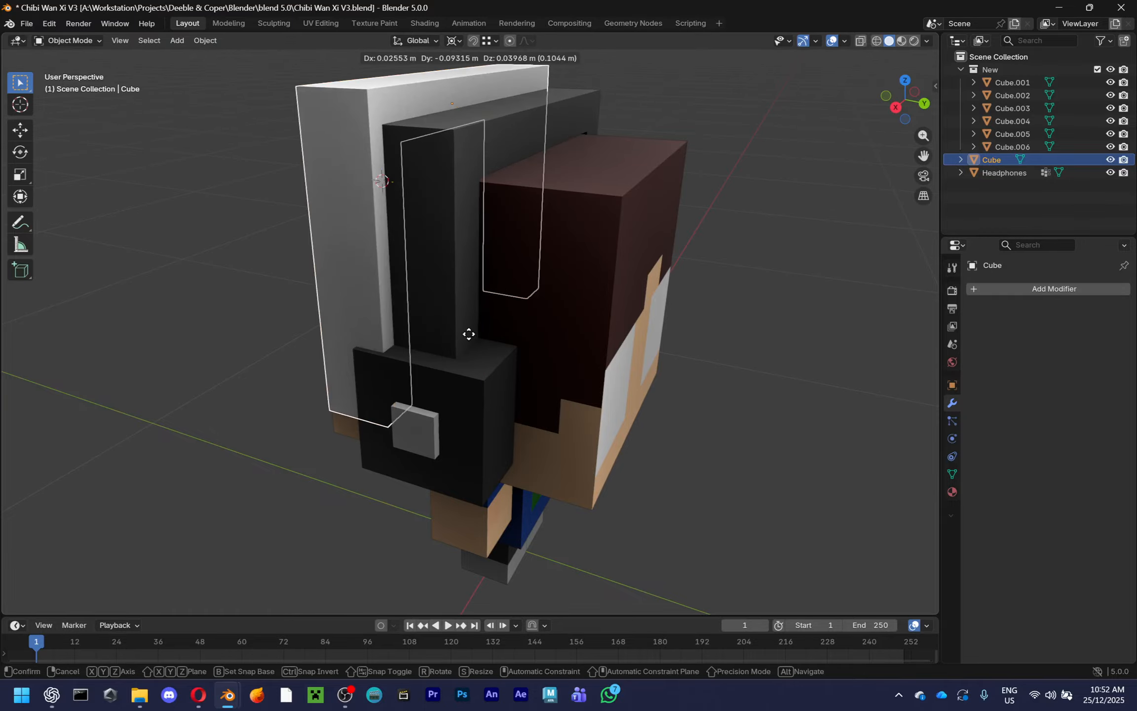
pyautogui.rightClick(469, 336)
pyautogui.moveTo(524, 370); pyautogui.dragTo(463, 363, button='middle')
pyautogui.press('g')
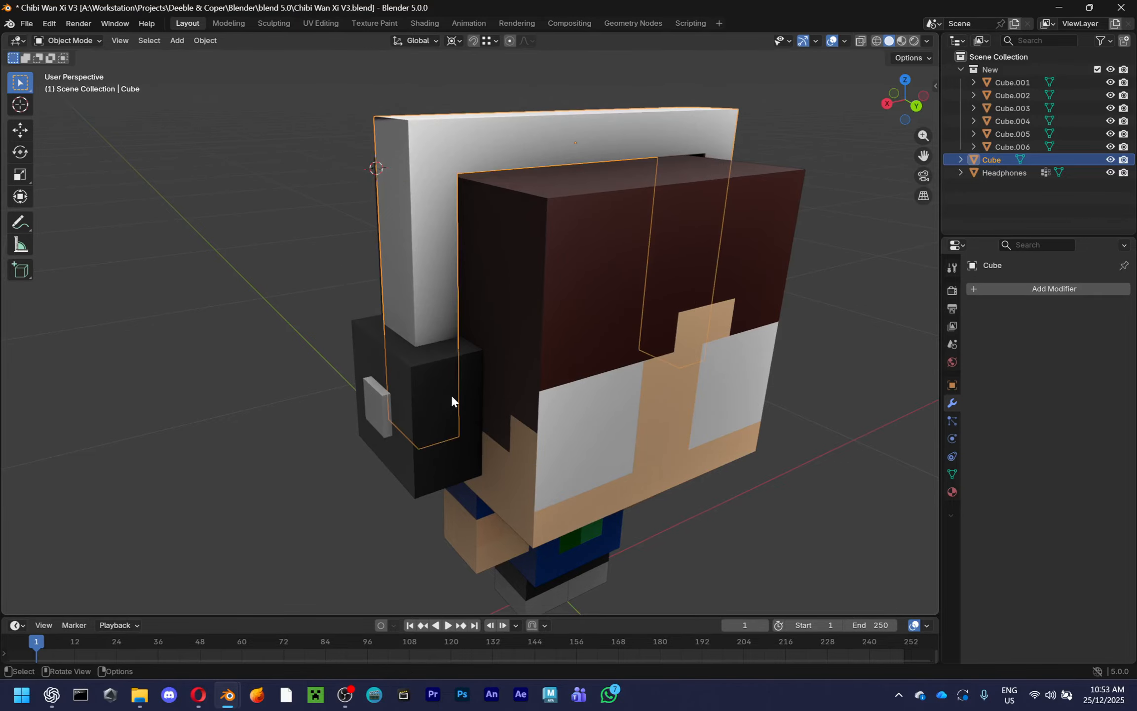
pyautogui.moveTo(476, 408)
pyautogui.mouseDown(button='middle')
pyautogui.moveTo(571, 413)
pyautogui.moveTo(470, 378)
pyautogui.moveTo(494, 409)
pyautogui.mouseUp(button='middle')
pyautogui.click(558, 394)
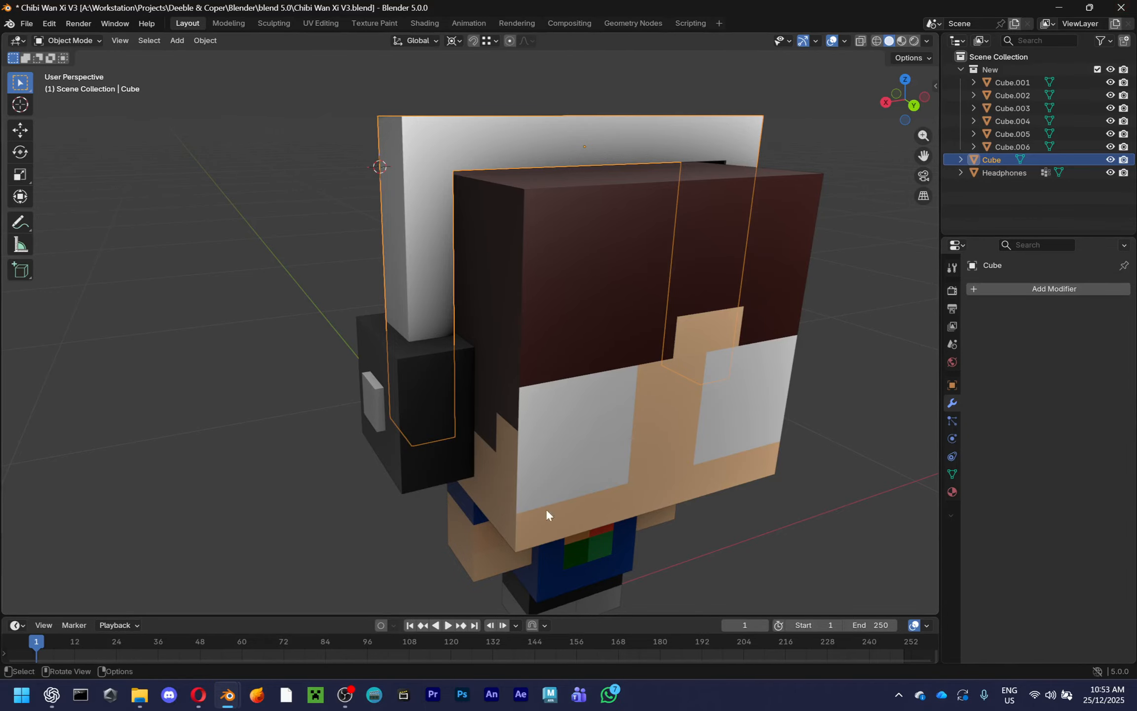
pyautogui.click(367, 293)
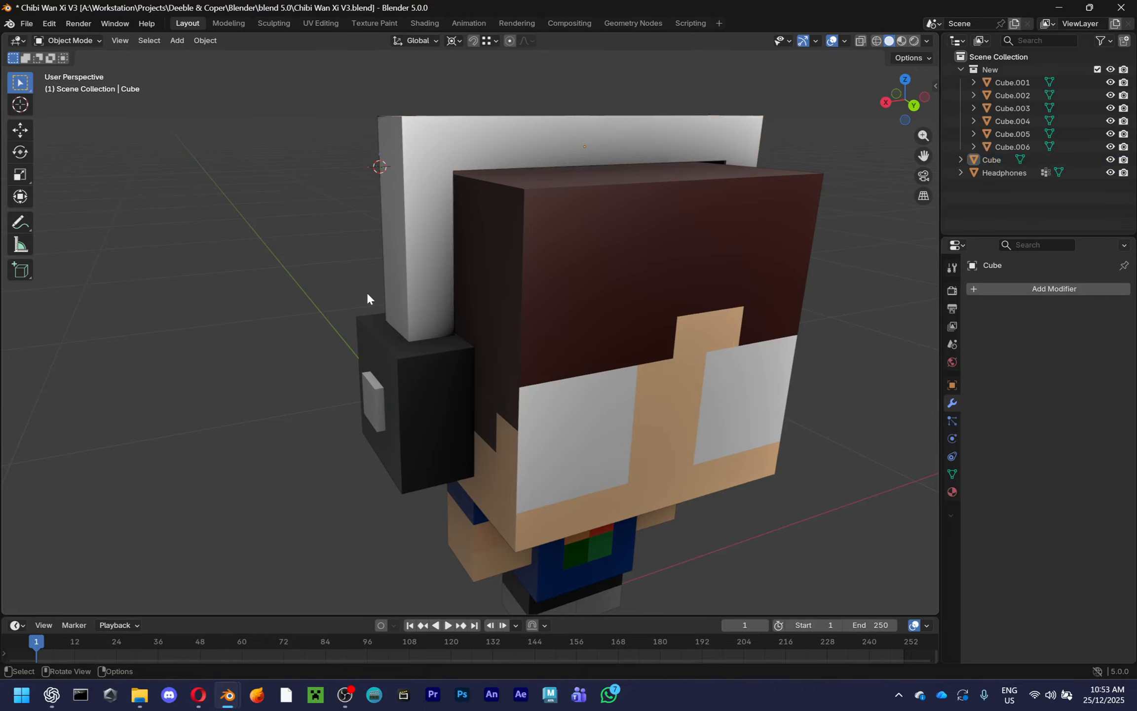
pyautogui.click(395, 299)
pyautogui.moveTo(395, 299); pyautogui.dragTo(605, 440, button='middle')
pyautogui.click(494, 388)
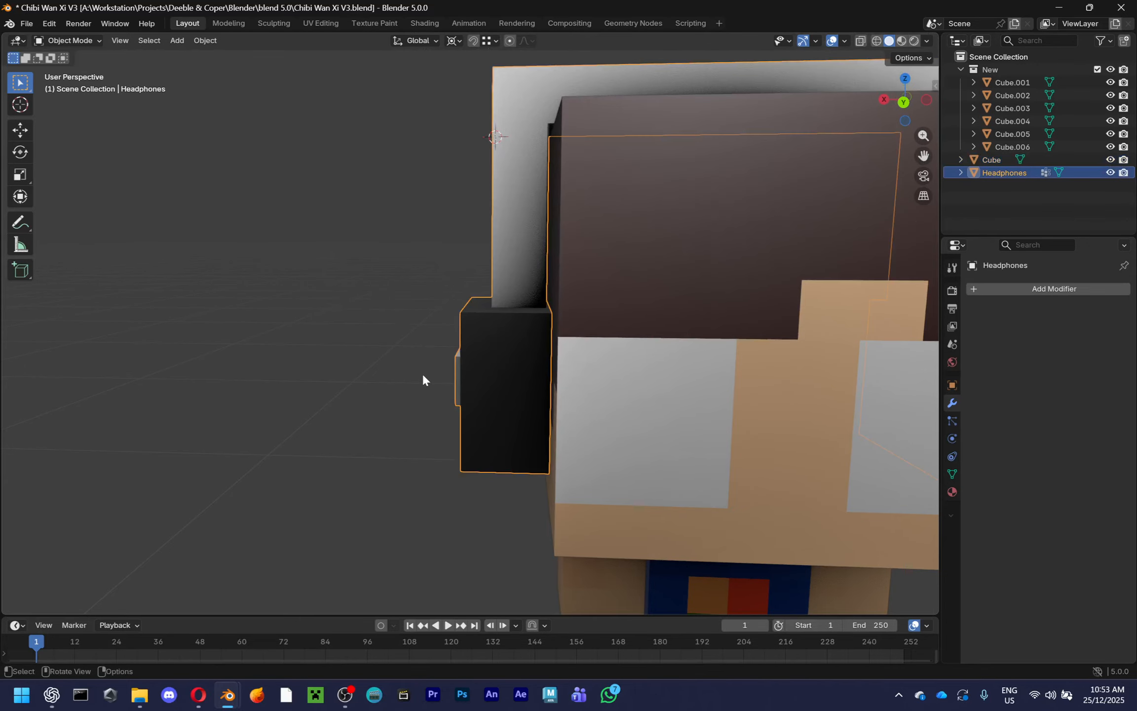
pyautogui.moveTo(421, 371); pyautogui.dragTo(571, 397, button='middle')
pyautogui.press('g')
pyautogui.rightClick(552, 434)
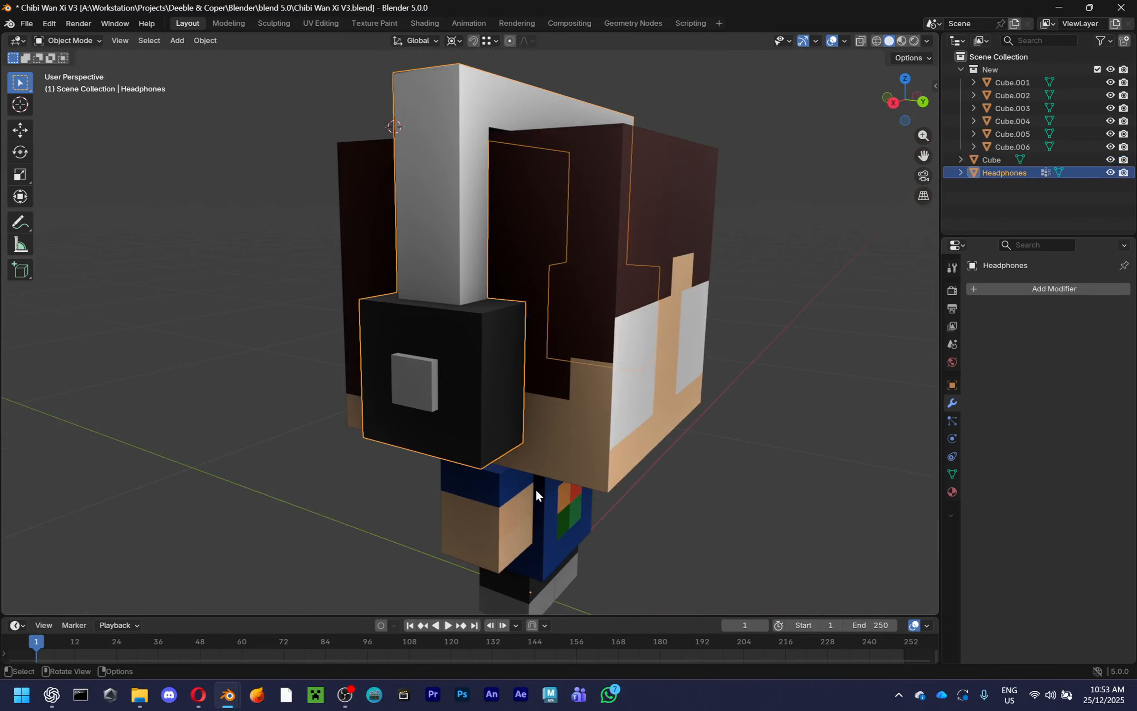
# Add a mesh cube and scale it down to a block smaller than the character's head
pyautogui.hotkey('alt', 'a')
pyautogui.hotkey('shift', 'a')
pyautogui.moveTo(591, 354)
pyautogui.click(635, 361)
pyautogui.moveTo(634, 361); pyautogui.dragTo(558, 336, button='middle')
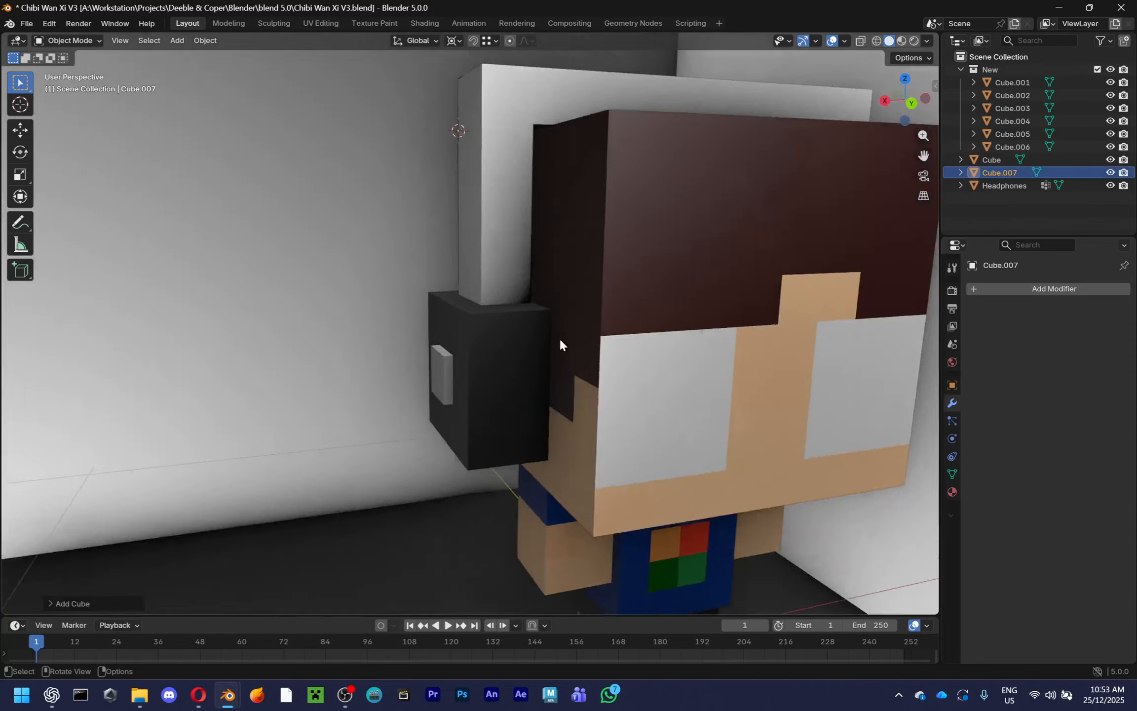
pyautogui.scroll(-5, 559, 337)
pyautogui.press('s')
pyautogui.click(516, 211)
# Move the new cube straight down along Z to the level of the headphones' earcup
pyautogui.press('g')
pyautogui.press('z')
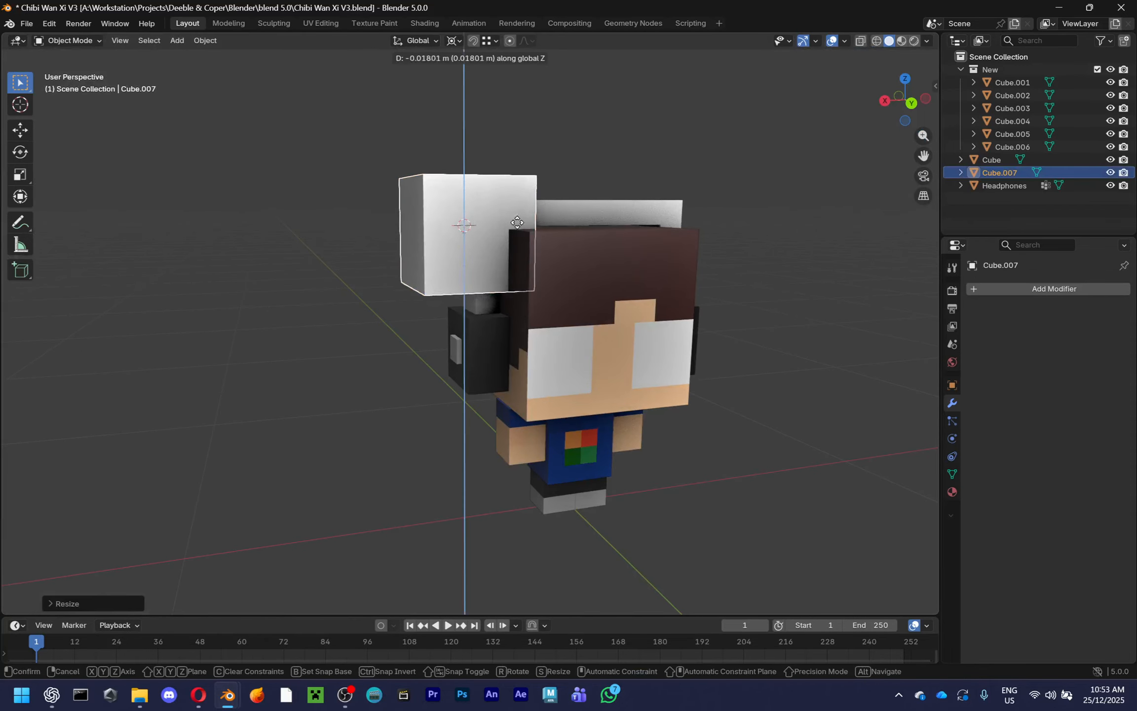
pyautogui.click(540, 322)
pyautogui.moveTo(523, 305); pyautogui.dragTo(586, 318, button='middle')
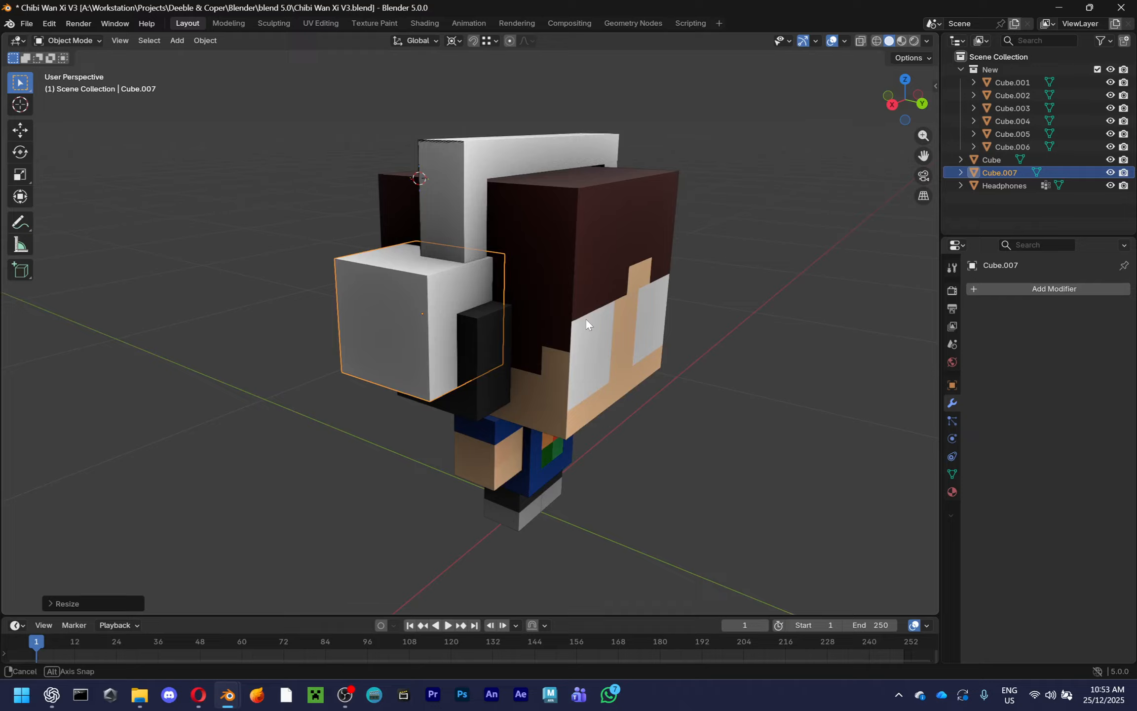
# Change the transform pivot point and scale the cube down further to slightly smaller than the earcup
pyautogui.click(458, 43)
pyautogui.click(462, 70)
pyautogui.press('s')
pyautogui.click(532, 220)
pyautogui.moveTo(451, 263); pyautogui.dragTo(416, 258, button='middle')
# Move the cube over the old earcup in front view, with its inner face flush against the head's side
pyautogui.press('g')
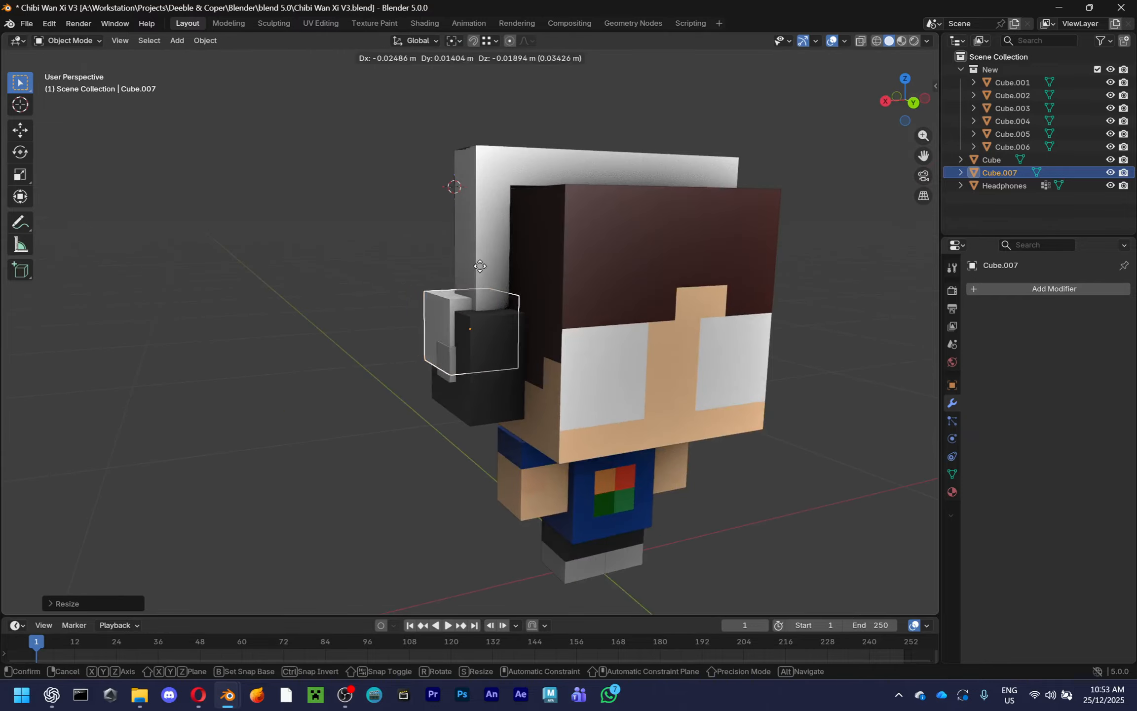
pyautogui.click(481, 276)
pyautogui.scroll(5, 596, 342)
pyautogui.moveTo(597, 342); pyautogui.dragTo(878, 117, button='middle')
pyautogui.scroll(4, 661, 324)
pyautogui.click(878, 118)
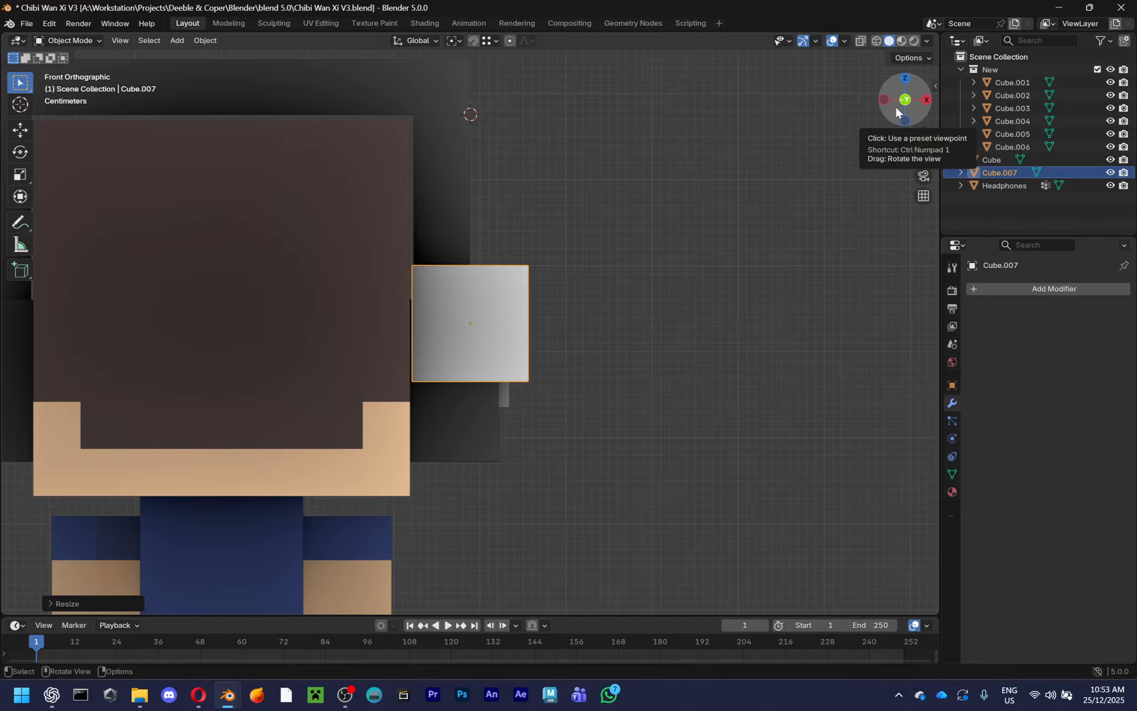
pyautogui.scroll(4, 675, 285)
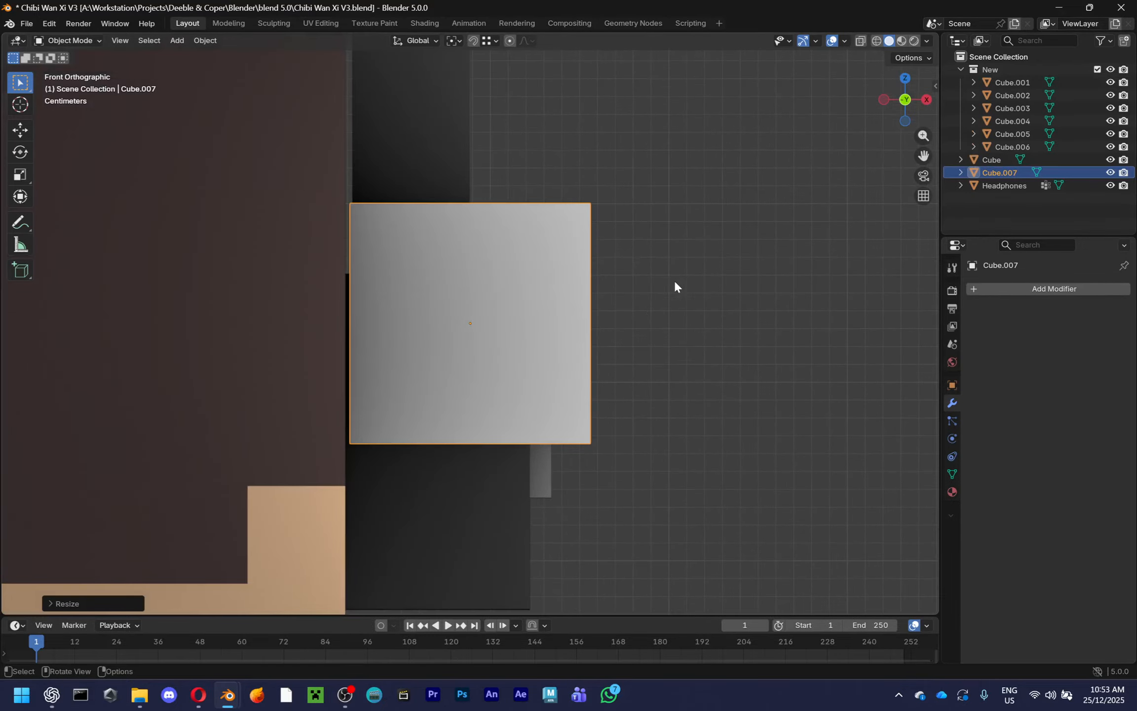
pyautogui.press('g')
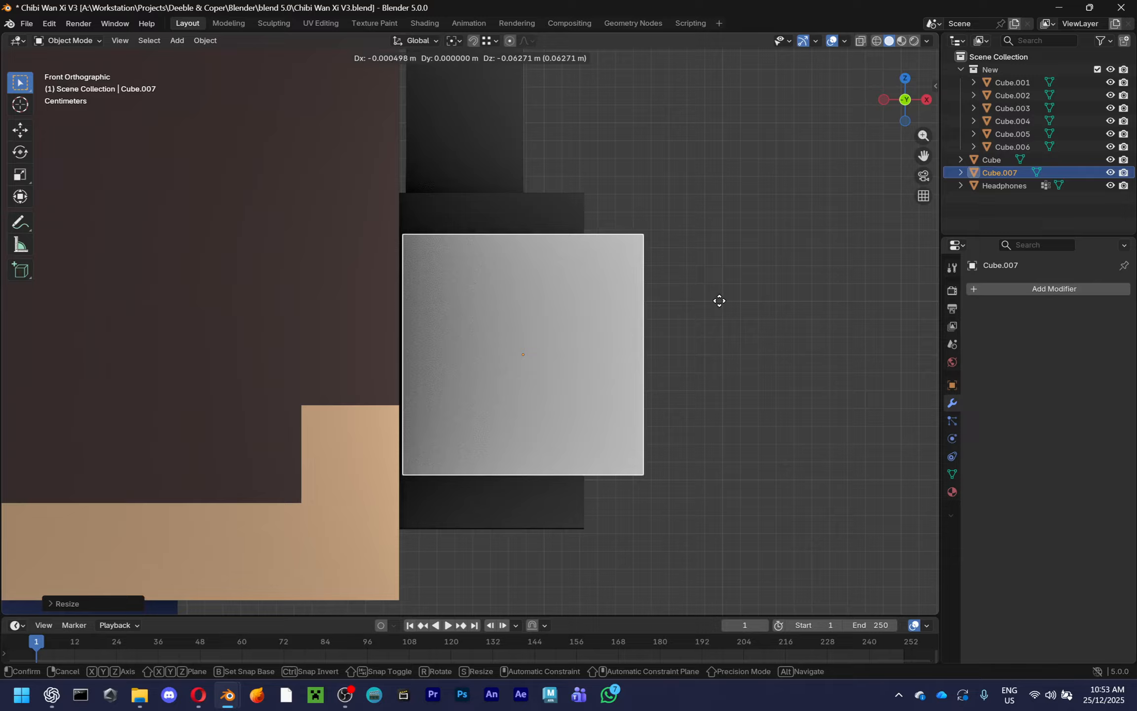
pyautogui.click(716, 300)
pyautogui.press('g')
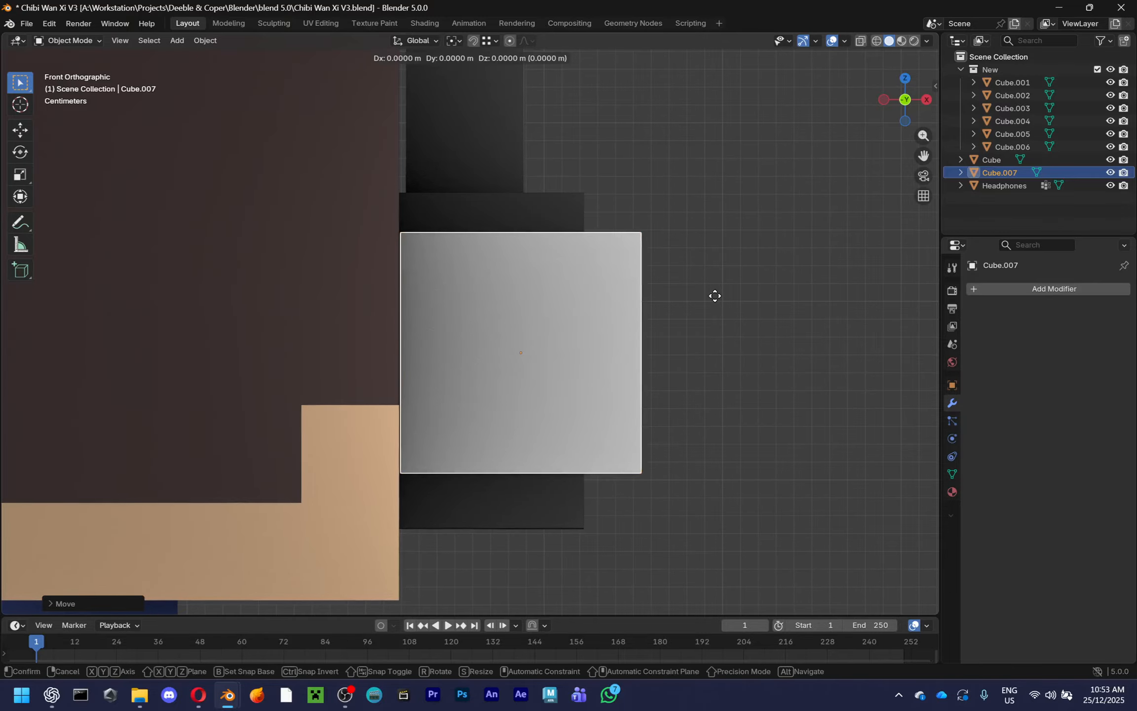
pyautogui.click(698, 322)
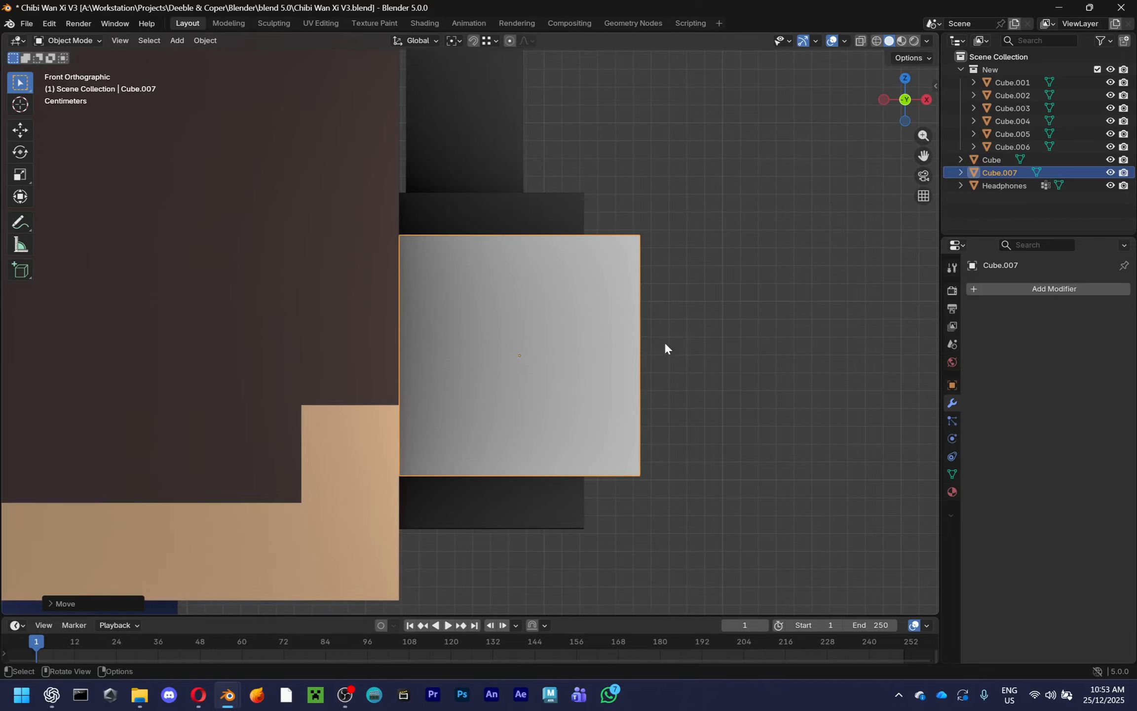
# Hide the old headphones object so only the new headband and cube remain beside the head in right view
pyautogui.moveTo(677, 333); pyautogui.dragTo(518, 338, button='middle')
pyautogui.click(913, 105)
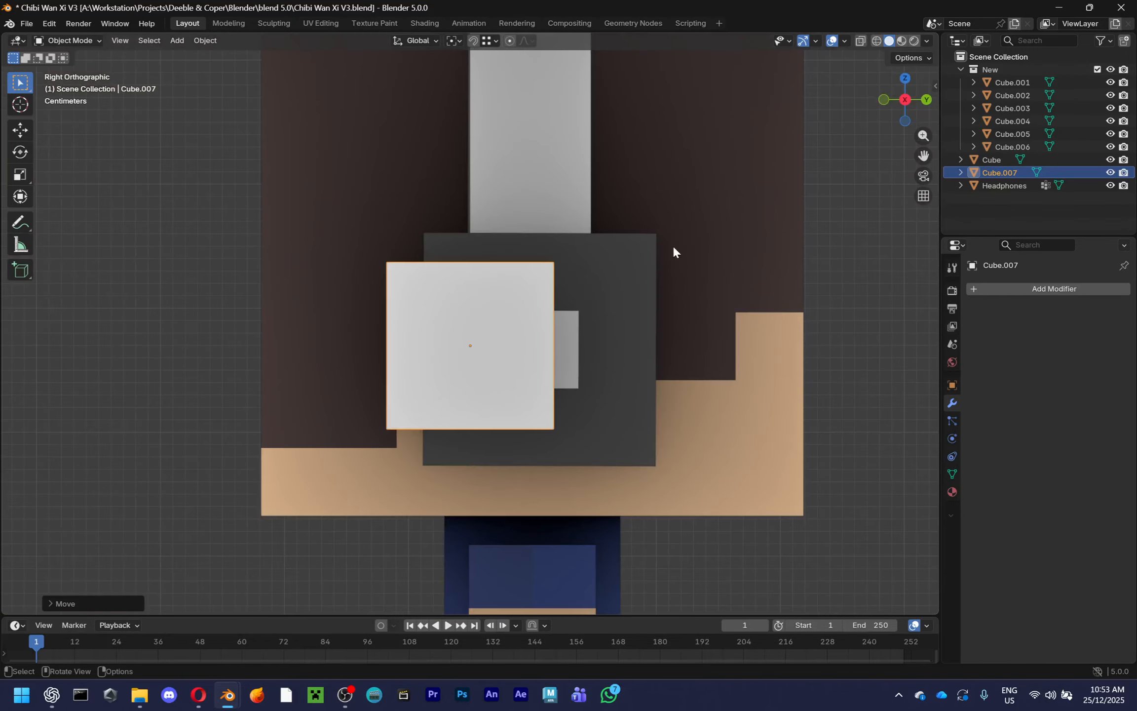
pyautogui.scroll(-2, 677, 273)
pyautogui.click(541, 204)
pyautogui.press('KP_Divide')
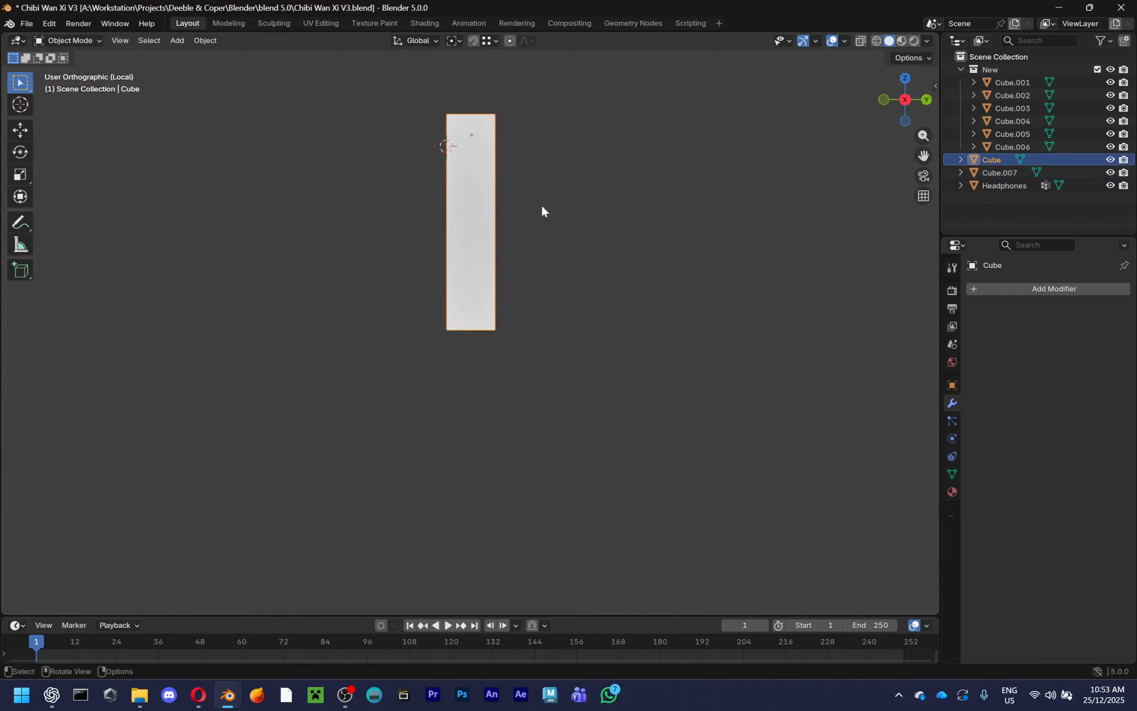
pyautogui.press('Tab')
pyautogui.press('Tab')
pyautogui.press('KP_Divide')
pyautogui.click(534, 301)
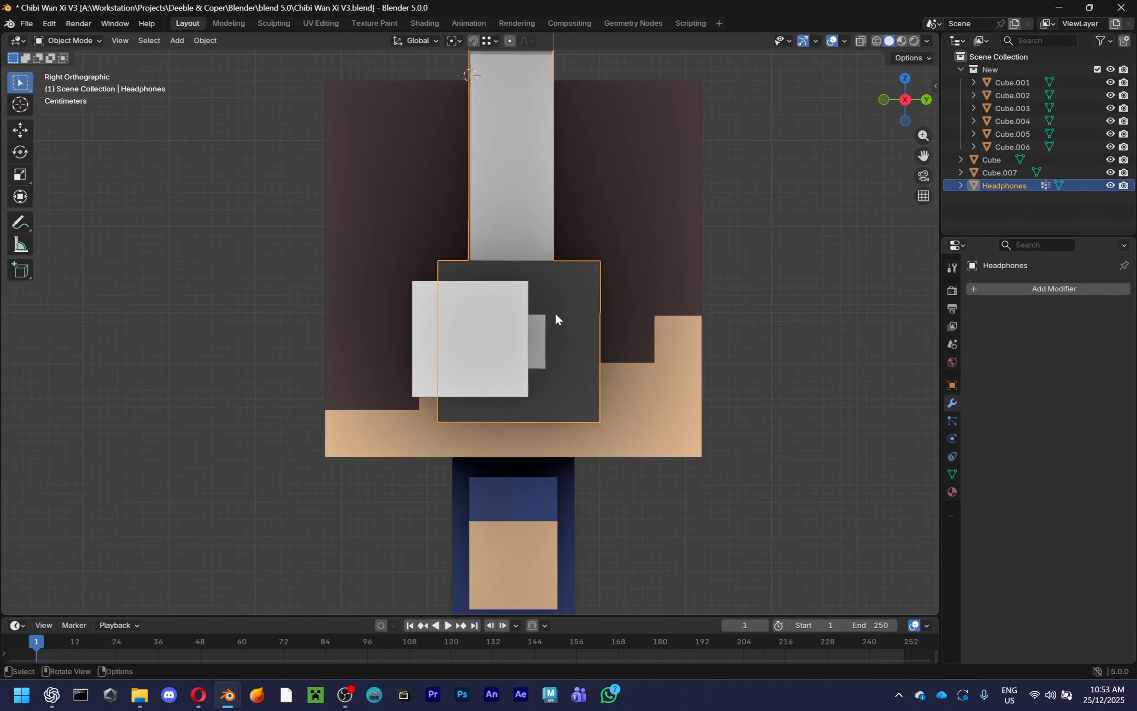
pyautogui.press('h')
# Move the new cube in right view to just below the headband's lower end, roughly centred under it
pyautogui.click(495, 295)
pyautogui.press('Tab')
pyautogui.press('g')
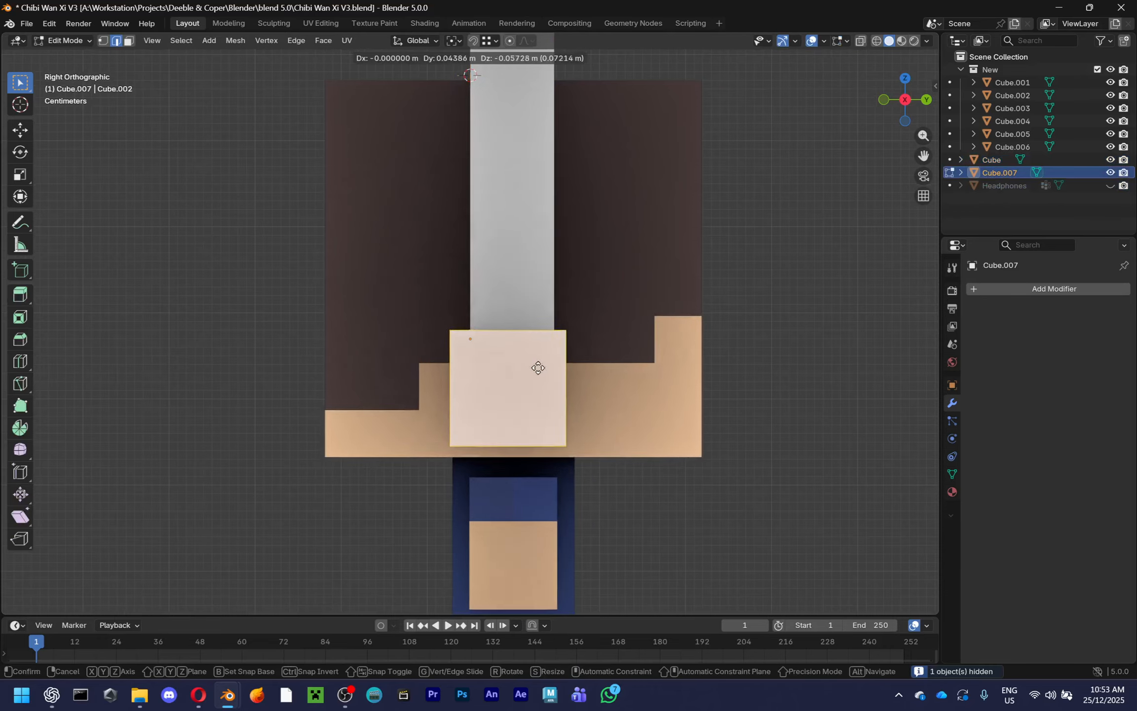
pyautogui.click(502, 317)
pyautogui.press('Tab')
pyautogui.moveTo(525, 337); pyautogui.dragTo(571, 462)
# Turn on vertex snapping and move the cube so its upper corner snaps to the middle of the headband's bottom edge
pyautogui.click(496, 40)
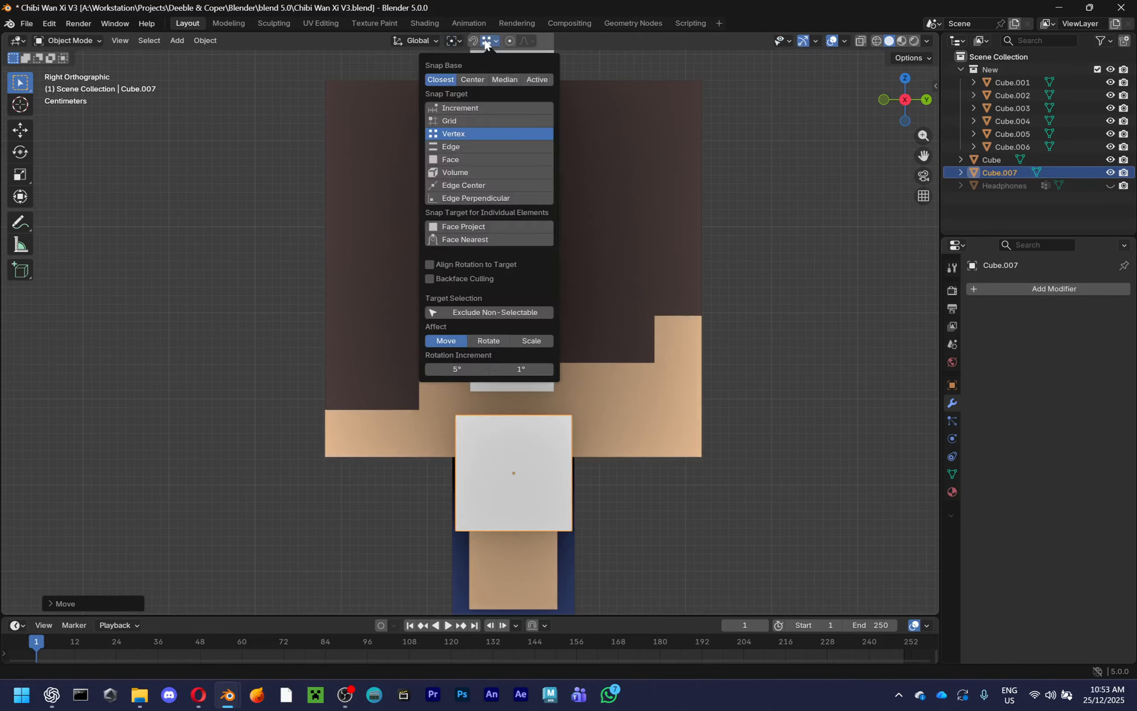
pyautogui.click(475, 41)
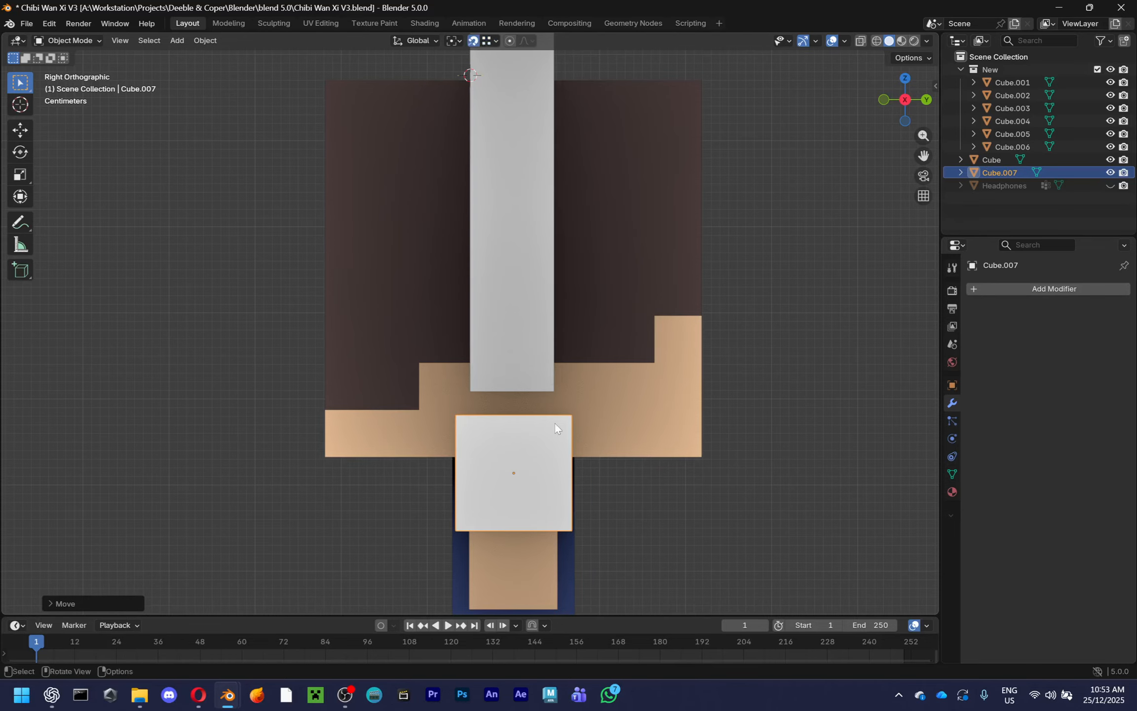
pyautogui.moveTo(555, 427); pyautogui.dragTo(513, 383)
pyautogui.rightClick(512, 383)
pyautogui.moveTo(513, 472); pyautogui.dragTo(557, 505, button='middle')
pyautogui.moveTo(556, 504); pyautogui.dragTo(547, 434)
pyautogui.moveTo(548, 434); pyautogui.dragTo(526, 494, button='middle')
pyautogui.hotkey('ctrl', 'z')
pyautogui.hotkey('ctrl', 'shift', 'z')
pyautogui.moveTo(730, 464); pyautogui.dragTo(557, 447, button='middle')
pyautogui.moveTo(493, 489); pyautogui.dragTo(614, 360, button='middle')
pyautogui.hotkey('ctrl', 'z')
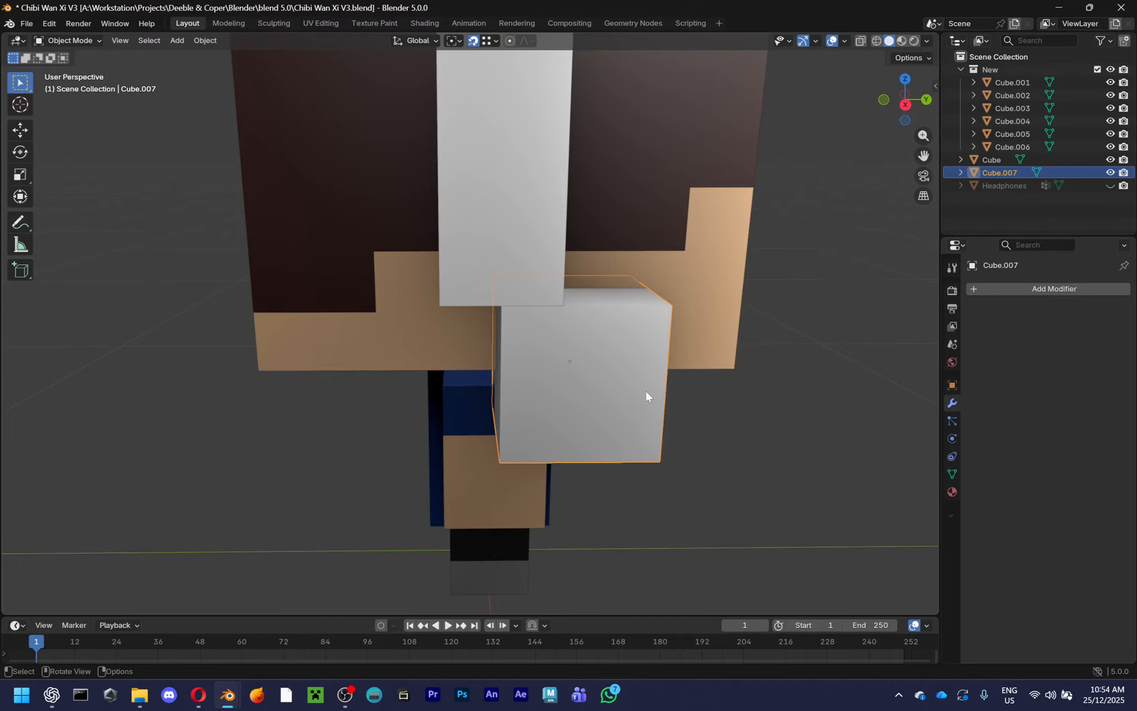
# Place the 3D cursor on the cube's upper corner vertex that touches the headband's bottom edge
pyautogui.scroll(2, 565, 375)
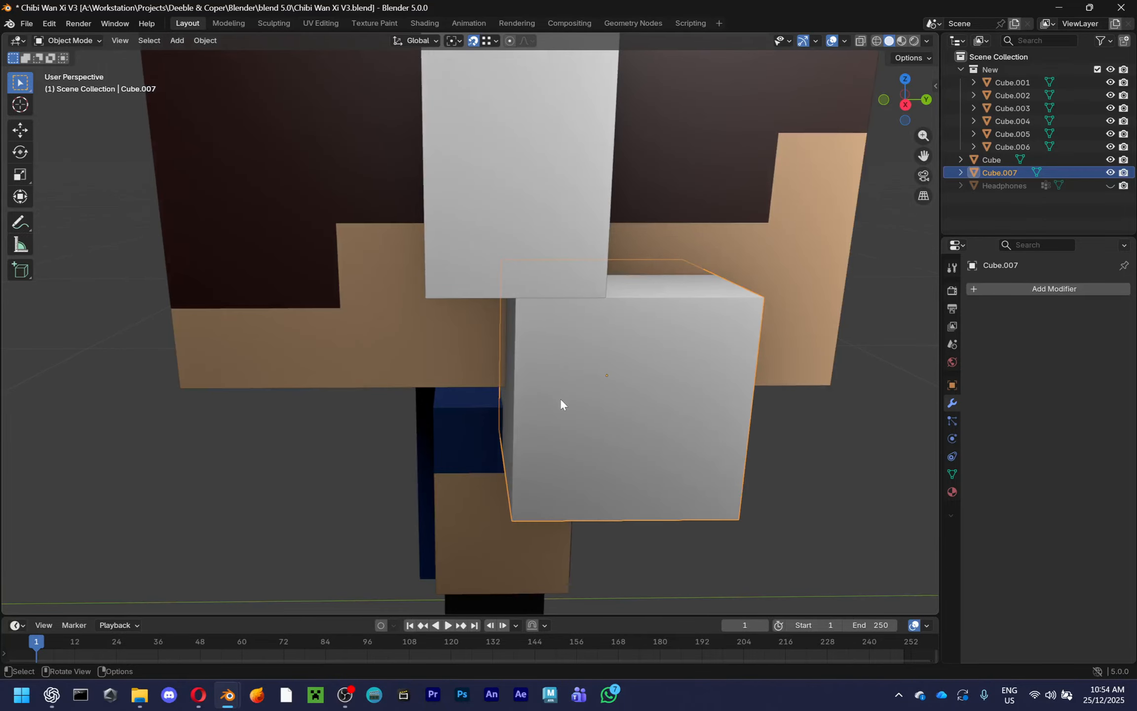
pyautogui.scroll(1, 778, 364)
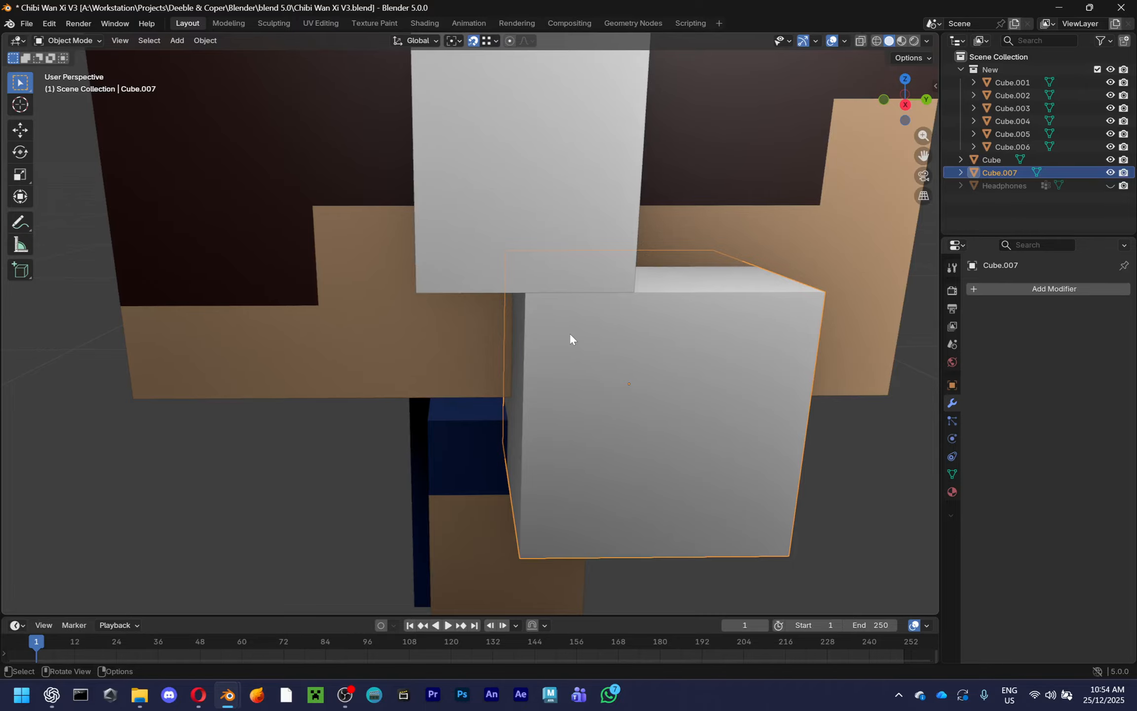
pyautogui.moveTo(526, 290); pyautogui.dragTo(558, 344, button='middle')
pyautogui.press('Tab')
pyautogui.click(538, 321)
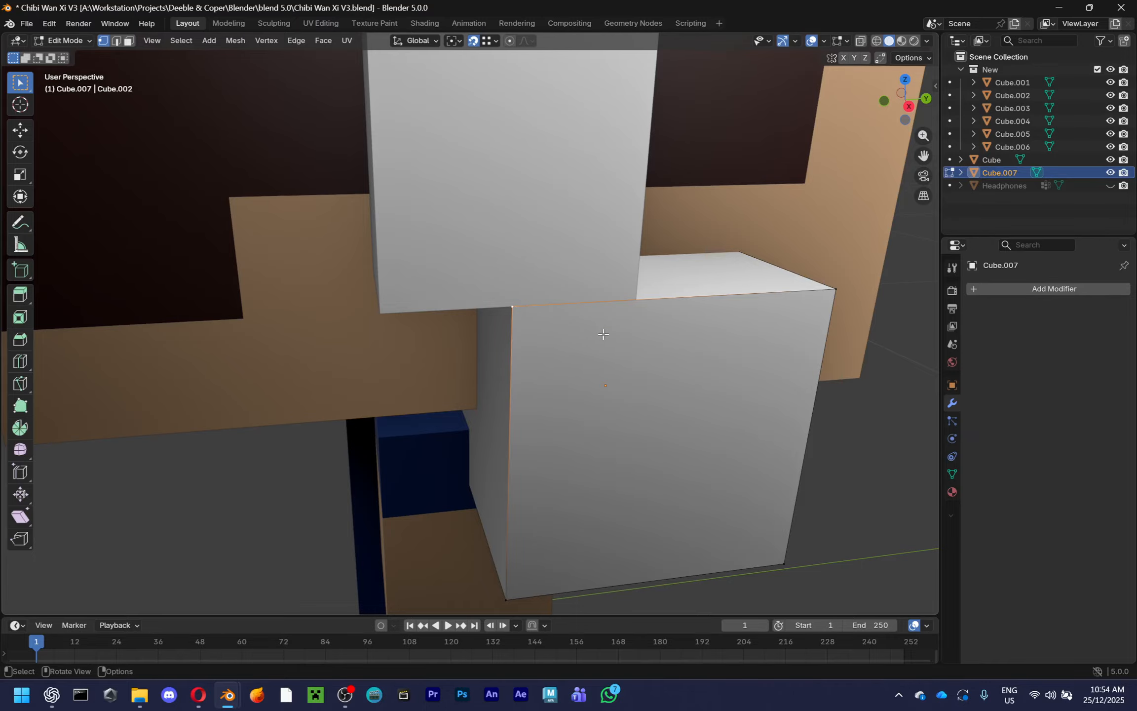
pyautogui.hotkey('shift', 's')
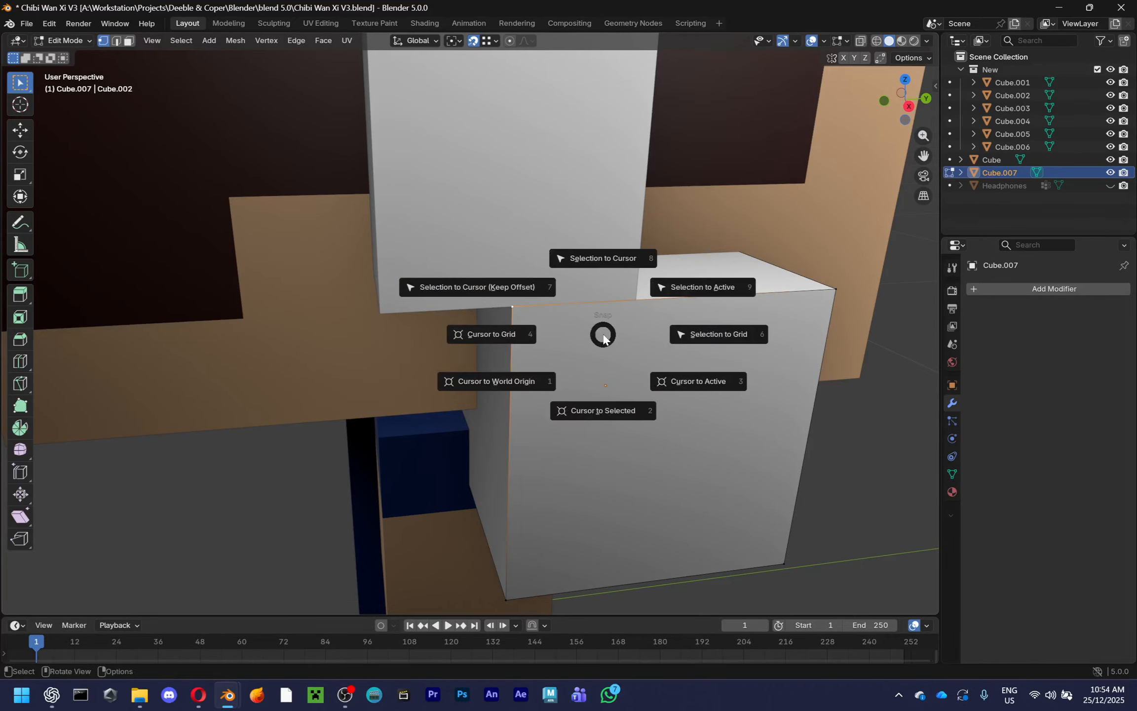
pyautogui.click(606, 411)
# Snap the whole cube to the 3D cursor in Object Mode, centring it on the headband's lower end
pyautogui.press('Tab')
pyautogui.rightClick(650, 398)
pyautogui.hotkey('shift', 's')
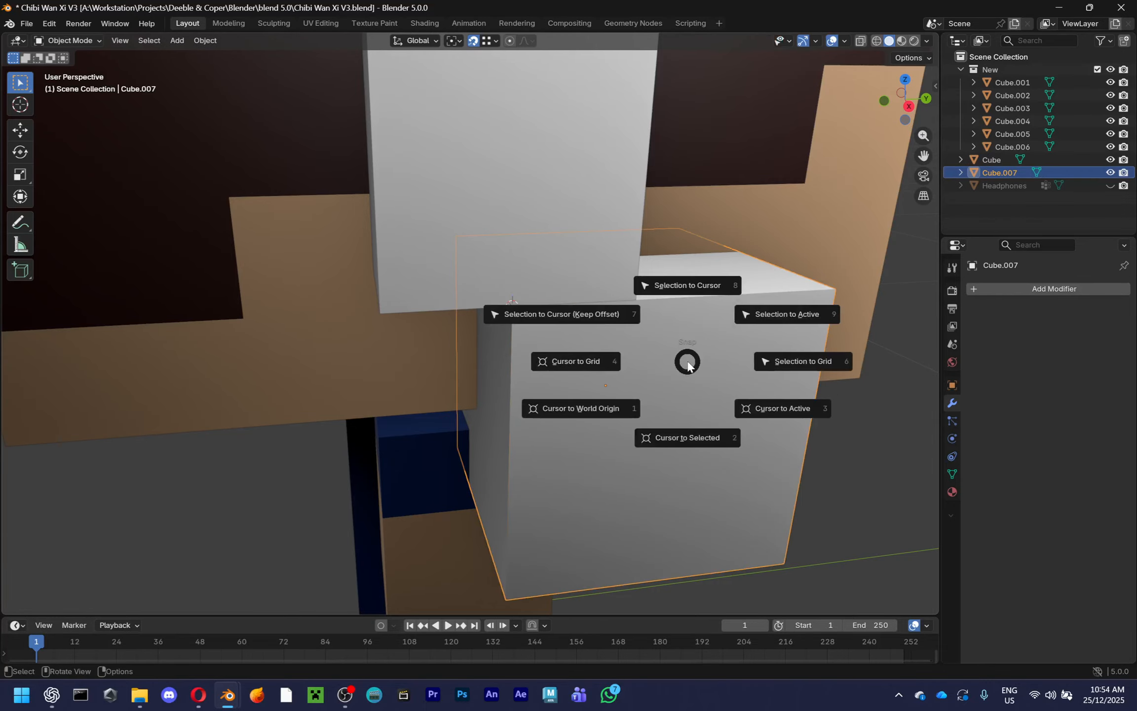
pyautogui.click(689, 297)
pyautogui.scroll(-5, 706, 344)
pyautogui.click(601, 543)
pyautogui.moveTo(706, 344); pyautogui.dragTo(940, 126, button='middle')
pyautogui.click(447, 354)
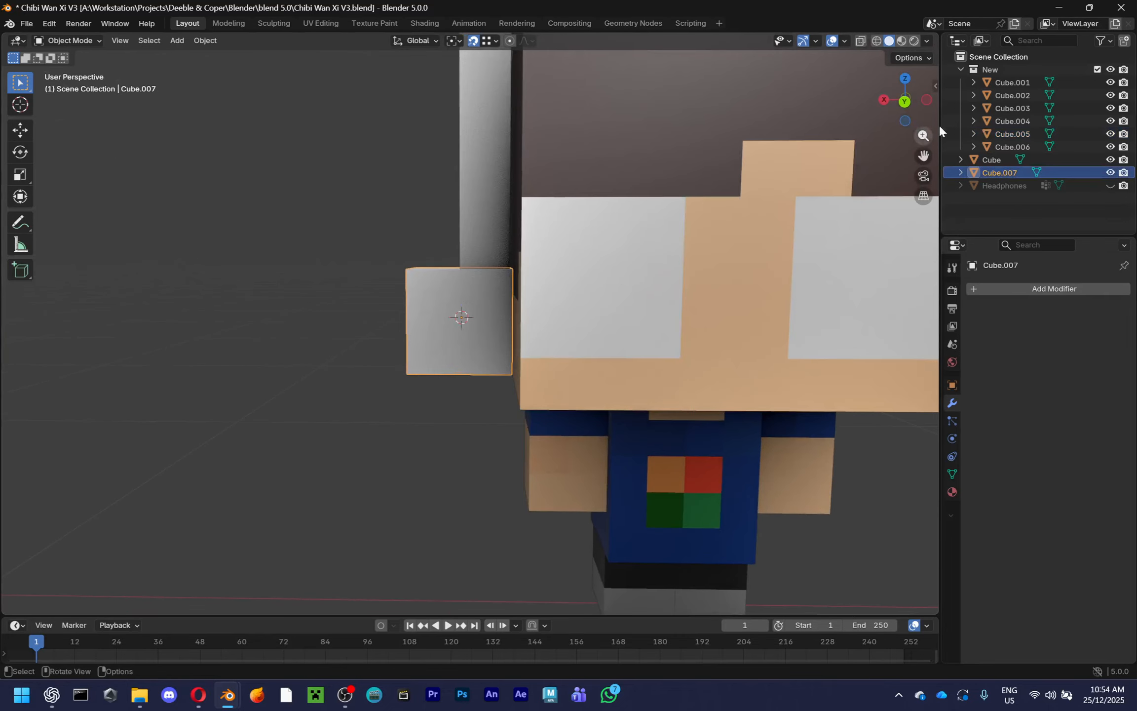
# Try to move the cube's head-side vertices along X to the side of the head in back view
pyautogui.click(905, 101)
pyautogui.scroll(6, 756, 325)
pyautogui.scroll(-2, 753, 330)
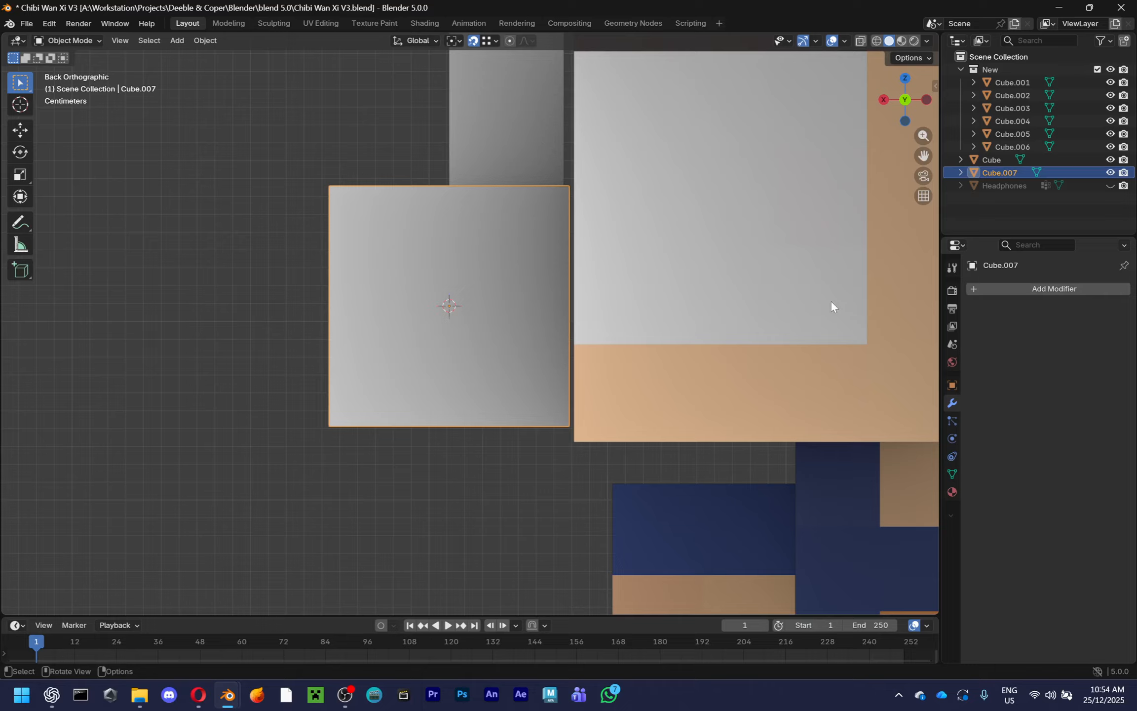
pyautogui.keyDown('shift'); pyautogui.moveTo(744, 306); pyautogui.dragTo(677, 341, button='middle'); pyautogui.keyUp('shift')
pyautogui.press('Tab')
pyautogui.moveTo(477, 170); pyautogui.dragTo(636, 608)
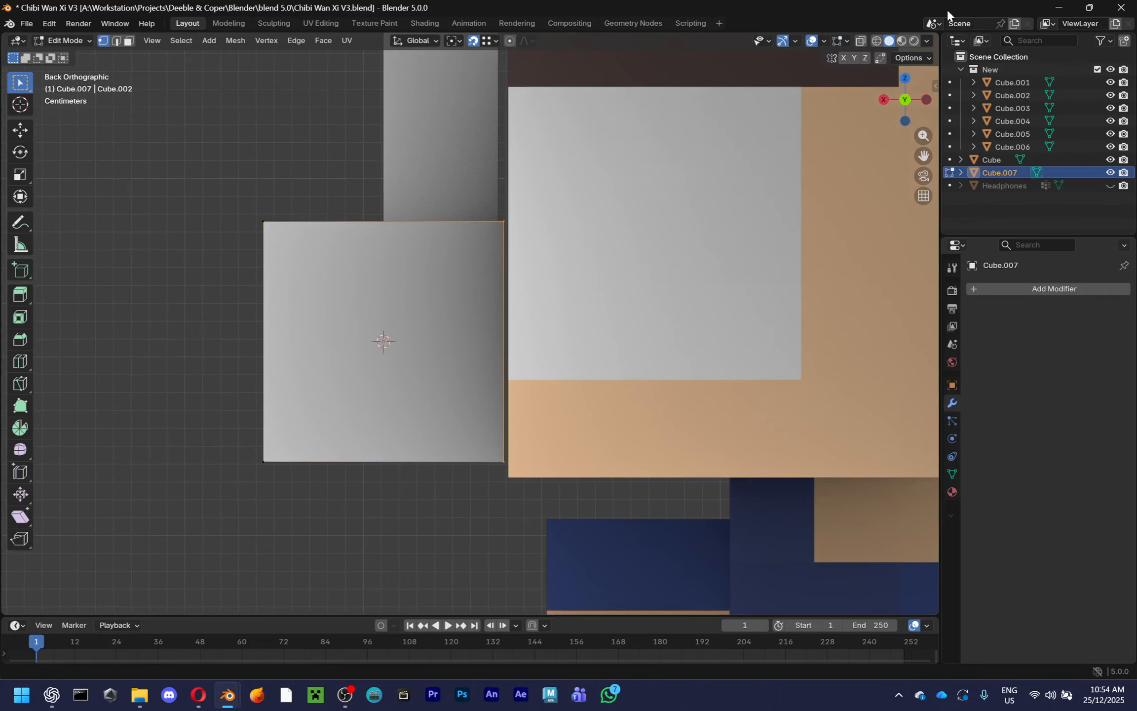
pyautogui.press('g')
pyautogui.press('x')
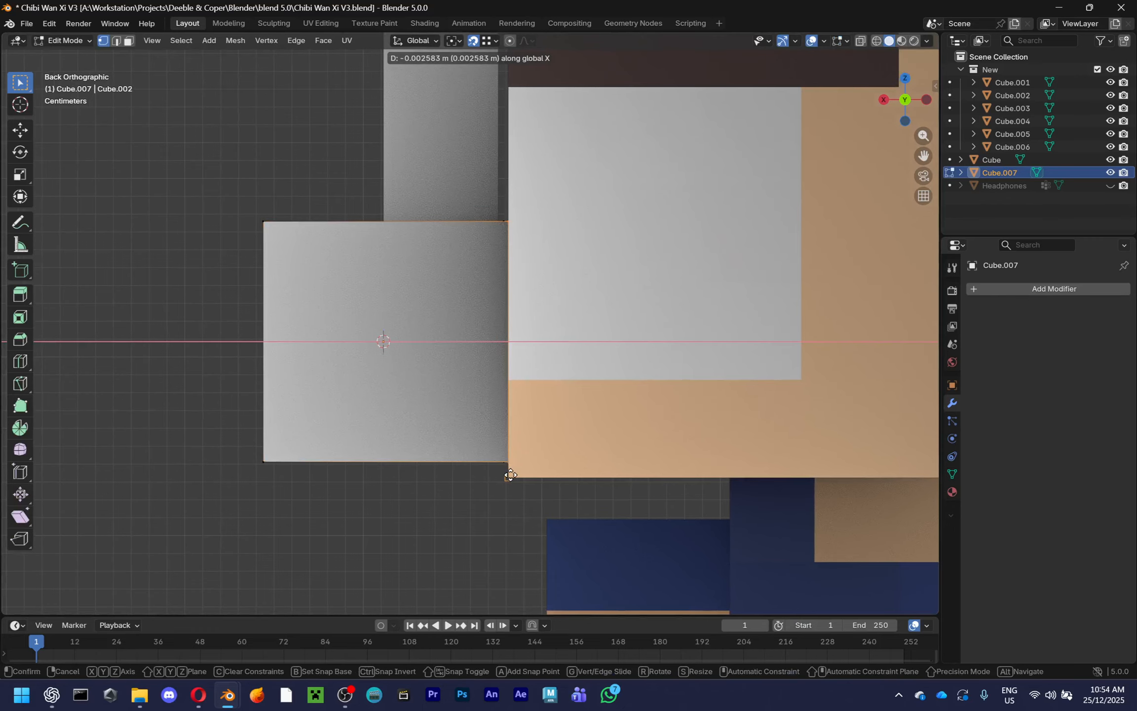
pyautogui.press('Escape')
# Turn on X-ray and move the cube's head-side face along X until it is flush with the head
pyautogui.click(861, 41)
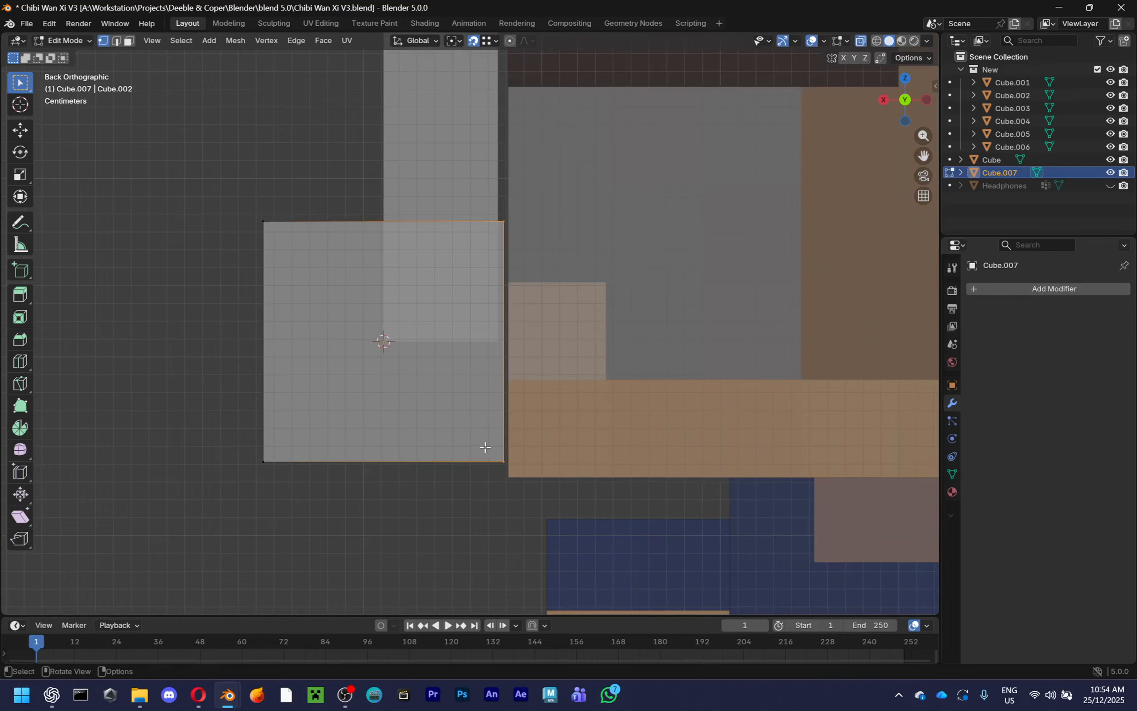
pyautogui.press('g')
pyautogui.press('x')
pyautogui.click(502, 479)
pyautogui.scroll(-1, 502, 479)
pyautogui.click(427, 538)
pyautogui.scroll(-2, 470, 198)
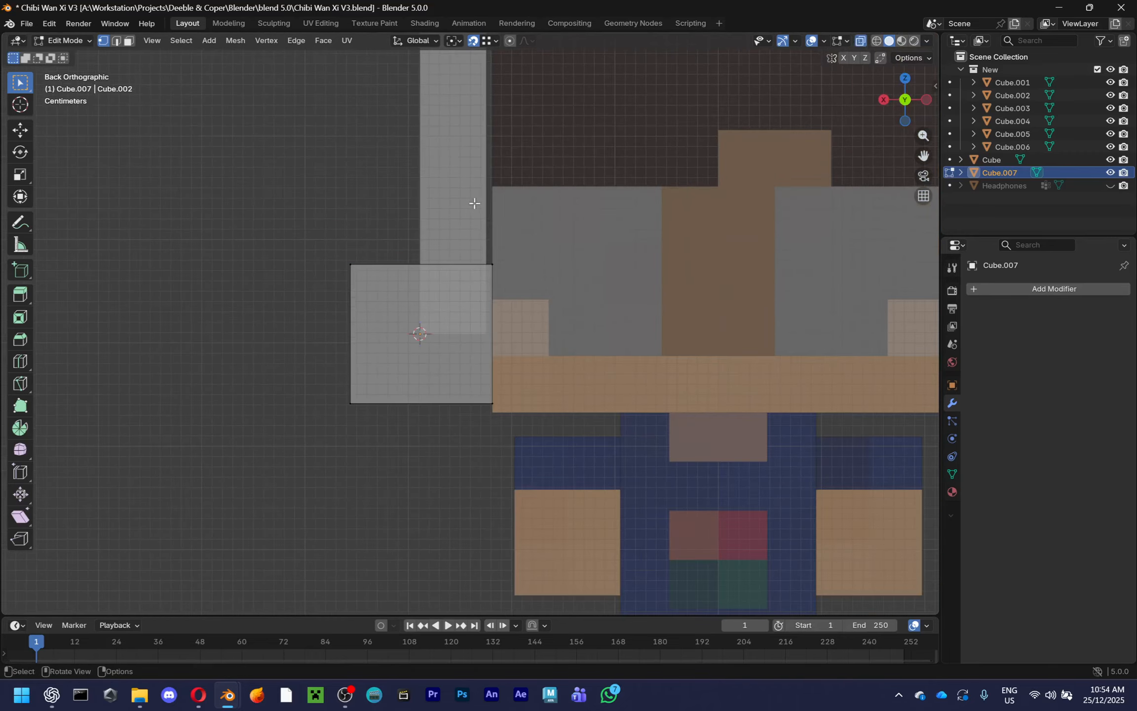
pyautogui.keyDown('shift'); pyautogui.moveTo(564, 249); pyautogui.dragTo(502, 322, button='middle'); pyautogui.keyUp('shift')
pyautogui.press('Tab')
pyautogui.moveTo(403, 373); pyautogui.dragTo(693, 384, button='middle')
pyautogui.hotkey('alt', 'a')
pyautogui.press('Tab')
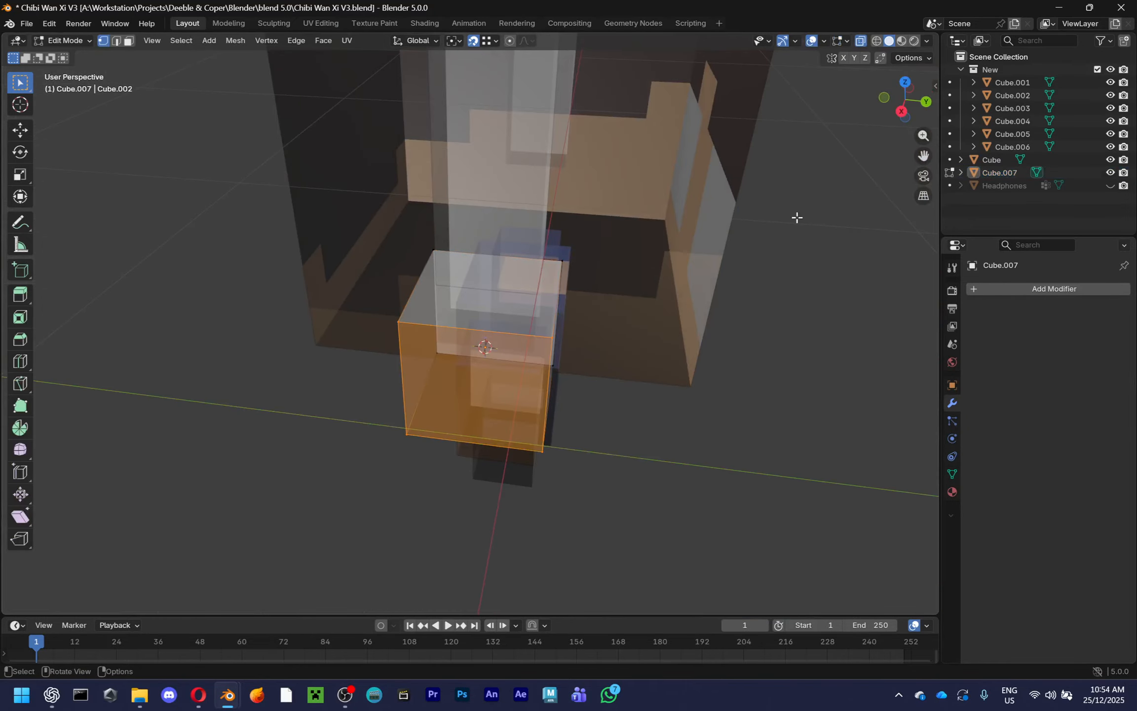
pyautogui.press('e')
pyautogui.press('Escape')
pyautogui.press('Tab')
pyautogui.press('Tab')
pyautogui.hotkey('alt', 'a')
pyautogui.press('Tab')
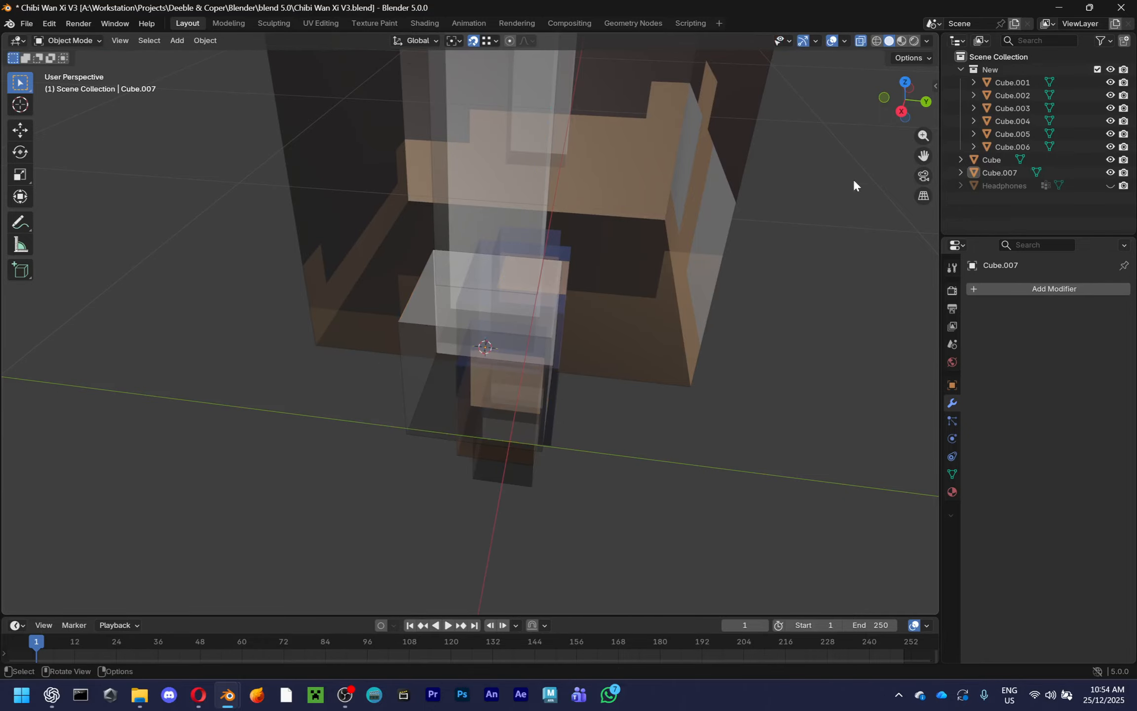
# Turn off X-ray, show the old headphones again and select the new cube
pyautogui.click(861, 40)
pyautogui.moveTo(789, 237); pyautogui.dragTo(662, 226, button='middle')
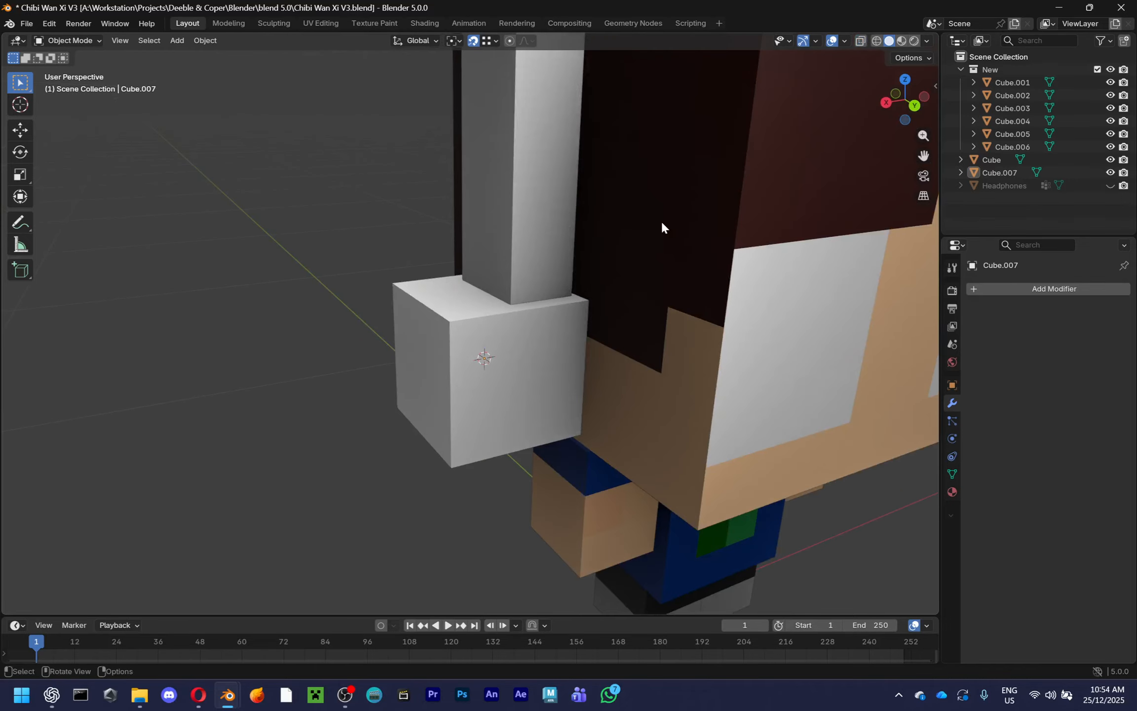
pyautogui.click(1110, 186)
pyautogui.click(470, 342)
# Move the cube's outer face inward along X until it is flush with the old earcup's outer face
pyautogui.moveTo(469, 342); pyautogui.dragTo(720, 351, button='middle')
pyautogui.click(907, 102)
pyautogui.moveTo(553, 297); pyautogui.dragTo(345, 188, button='middle')
pyautogui.press('Tab')
pyautogui.moveTo(277, 172); pyautogui.dragTo(444, 579)
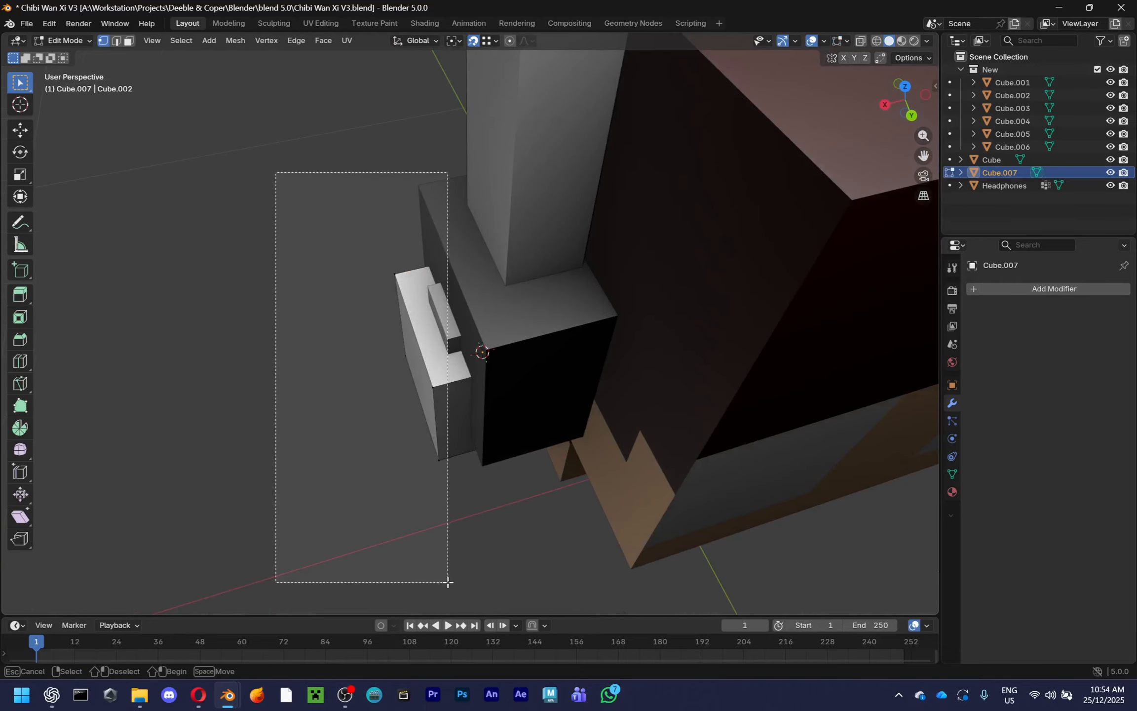
pyautogui.press('g')
pyautogui.press('x')
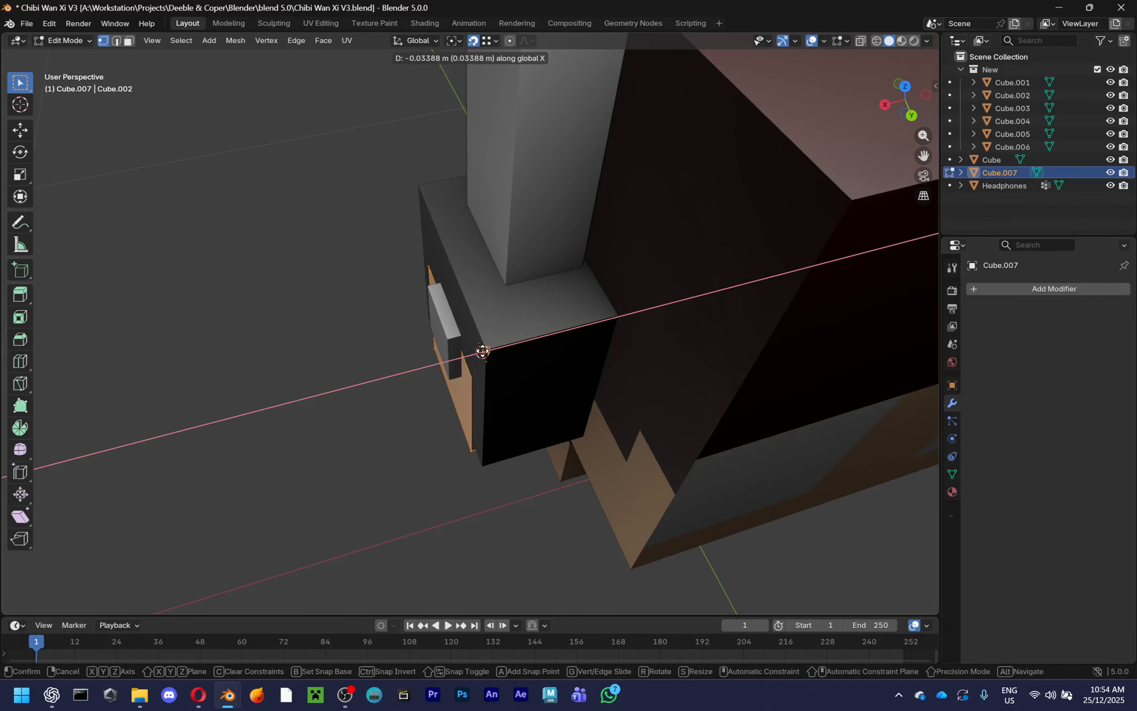
pyautogui.click(483, 352)
pyautogui.press('KP_3')
pyautogui.press('Tab')
pyautogui.press('KP_Decimal')
pyautogui.moveTo(489, 385); pyautogui.dragTo(647, 488, button='middle')
pyautogui.click(619, 340)
pyautogui.press('g')
pyautogui.press('Escape')
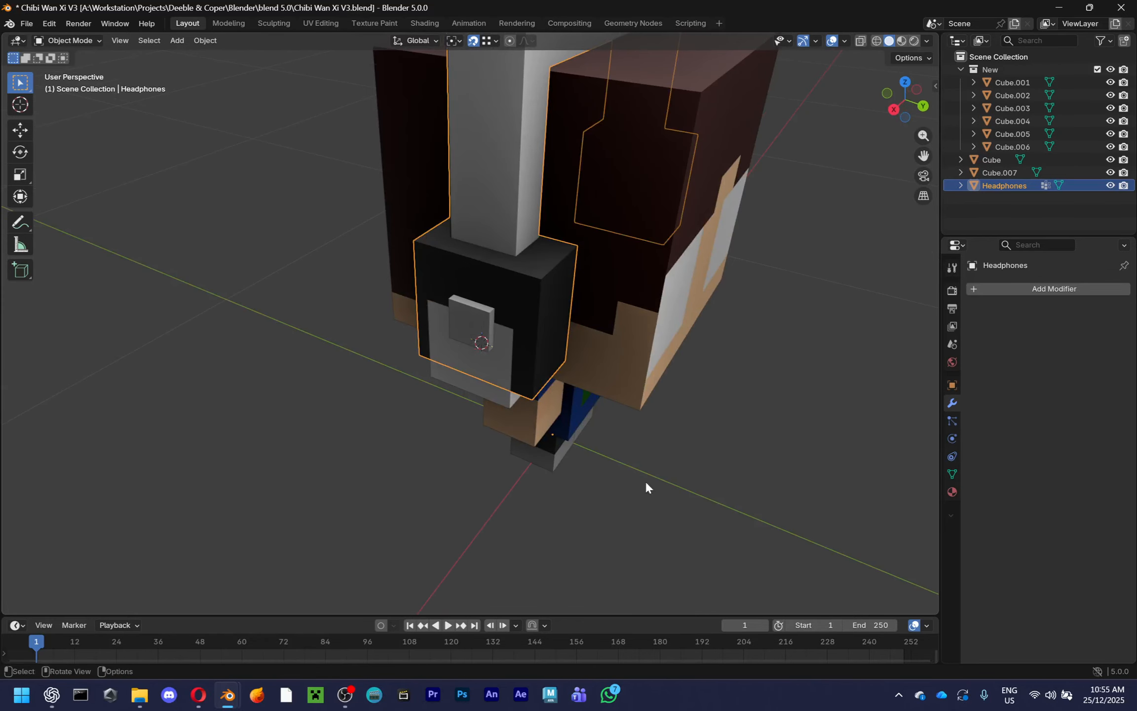
pyautogui.press('g')
pyautogui.press('Escape')
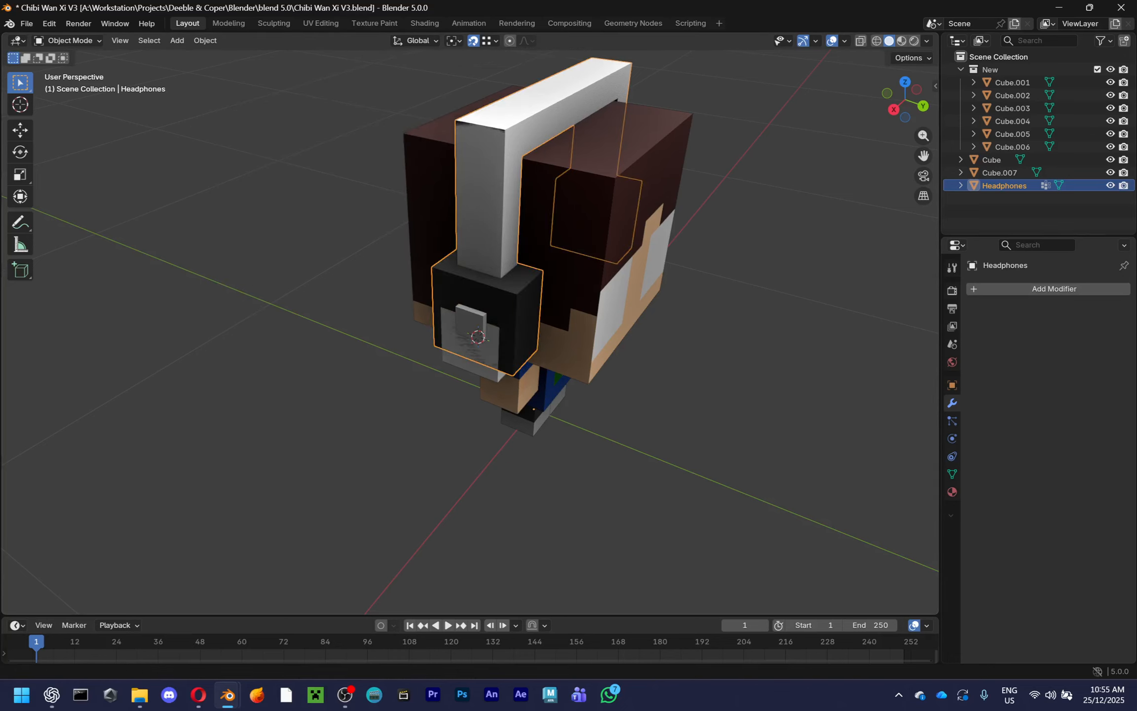
# Inspect the cube's geometry in X-ray with the old headphones temporarily hidden
pyautogui.click(1110, 185)
pyautogui.scroll(5, 573, 351)
pyautogui.click(568, 351)
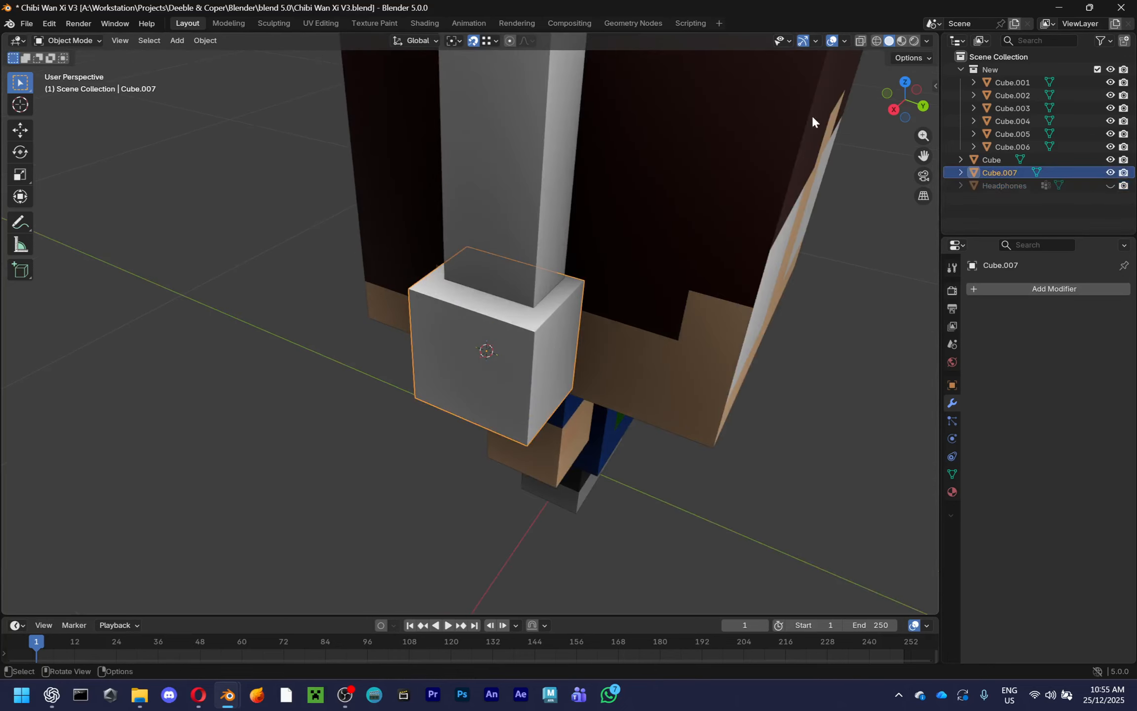
pyautogui.click(919, 106)
pyautogui.press('Tab')
pyautogui.click(860, 42)
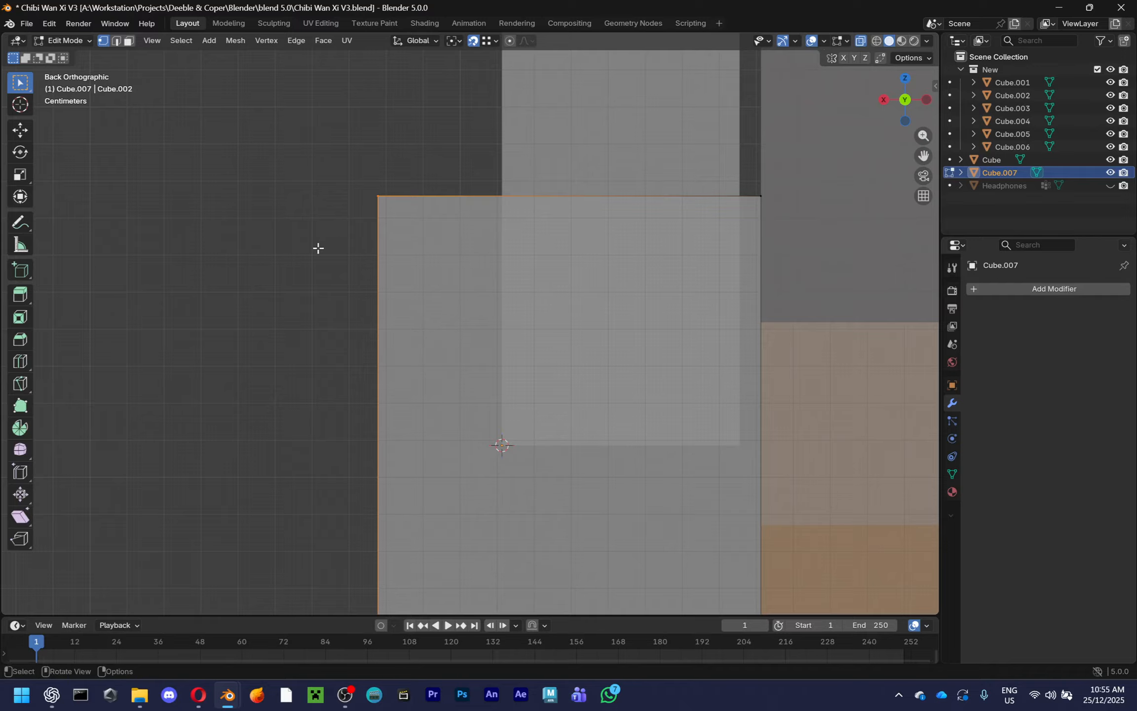
pyautogui.scroll(-2, 358, 303)
pyautogui.moveTo(424, 403); pyautogui.dragTo(734, 376, button='middle')
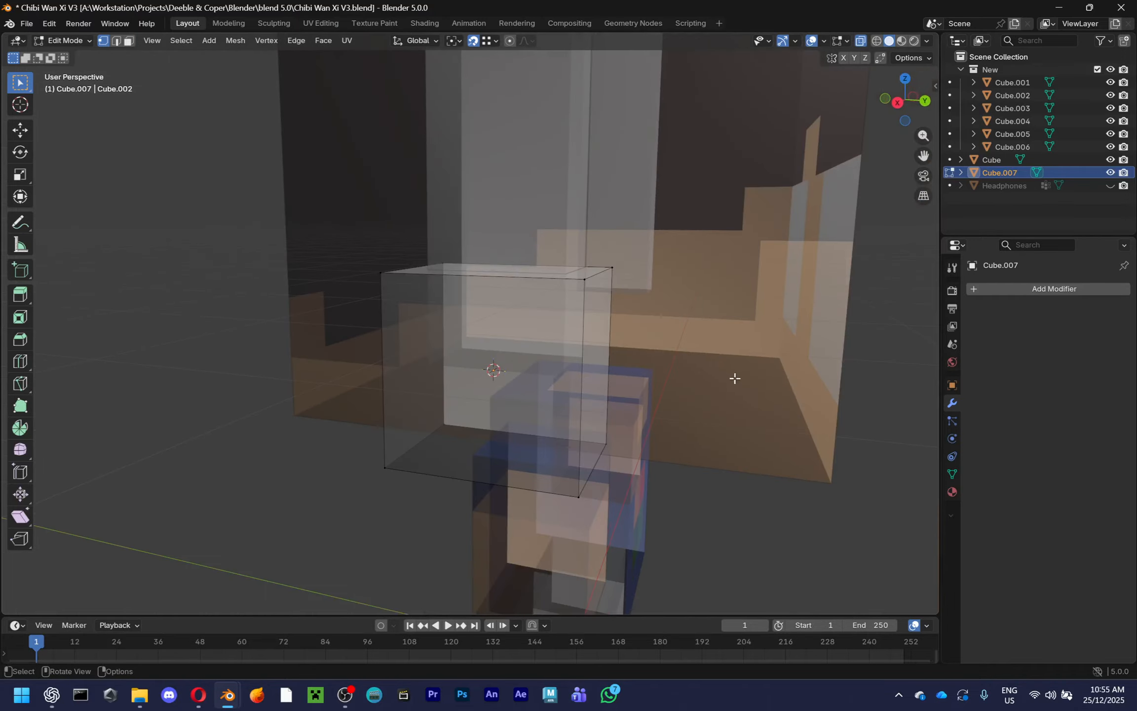
pyautogui.press('a')
pyautogui.press('Tab')
pyautogui.click(860, 42)
pyautogui.click(1109, 185)
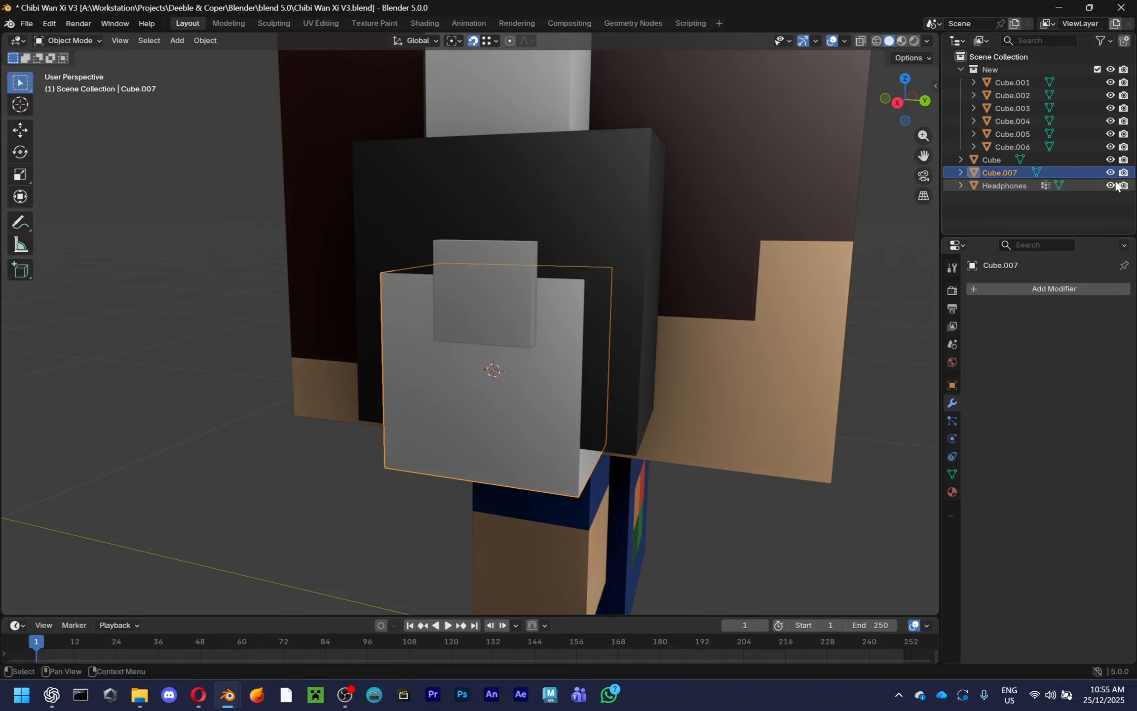
# Examine in Edit Mode how the cube's sides line up with the old earcup from several angles
pyautogui.scroll(-4, 691, 339)
pyautogui.scroll(2, 619, 438)
pyautogui.press('Tab')
pyautogui.moveTo(574, 459)
pyautogui.mouseDown(button='middle')
pyautogui.moveTo(686, 419)
pyautogui.moveTo(650, 446)
pyautogui.moveTo(516, 490)
pyautogui.moveTo(563, 437)
pyautogui.mouseUp(button='middle')
pyautogui.scroll(3, 642, 465)
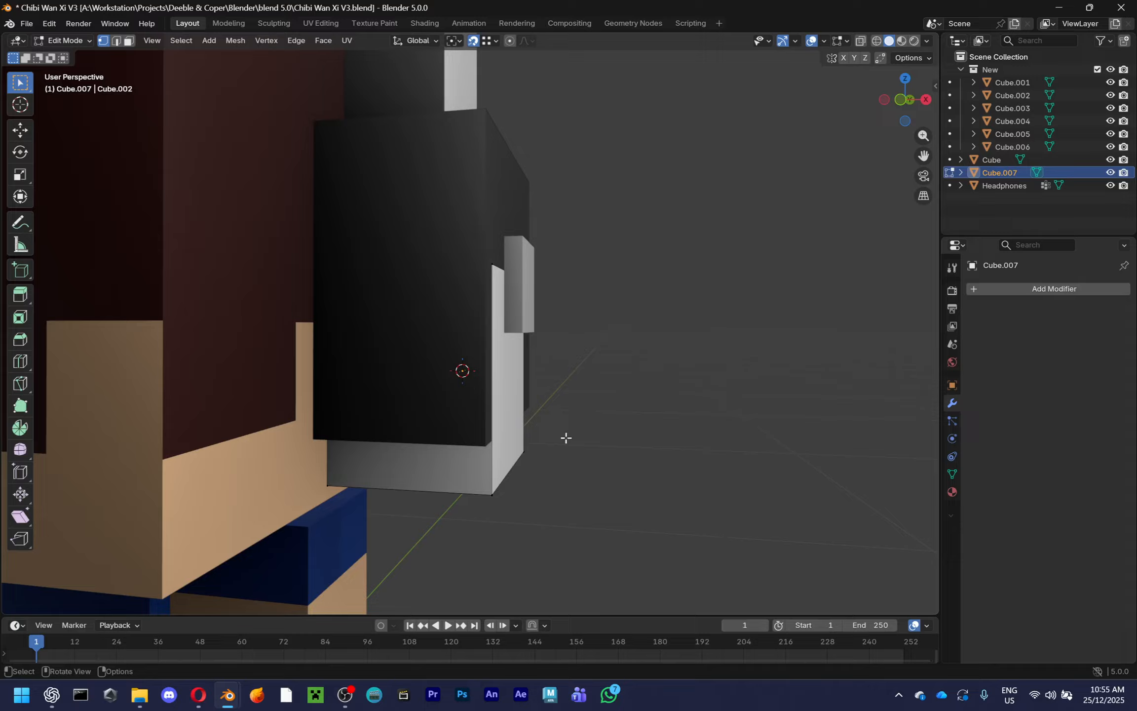
pyautogui.moveTo(508, 497); pyautogui.dragTo(482, 472, button='middle')
pyautogui.moveTo(569, 360); pyautogui.dragTo(607, 365, button='middle')
# Move the cube's −Y side face slightly outward along Y using X-ray, leave Edit Mode and turn X-ray off
pyautogui.click(860, 41)
pyautogui.moveTo(744, 264); pyautogui.dragTo(385, 290, button='middle')
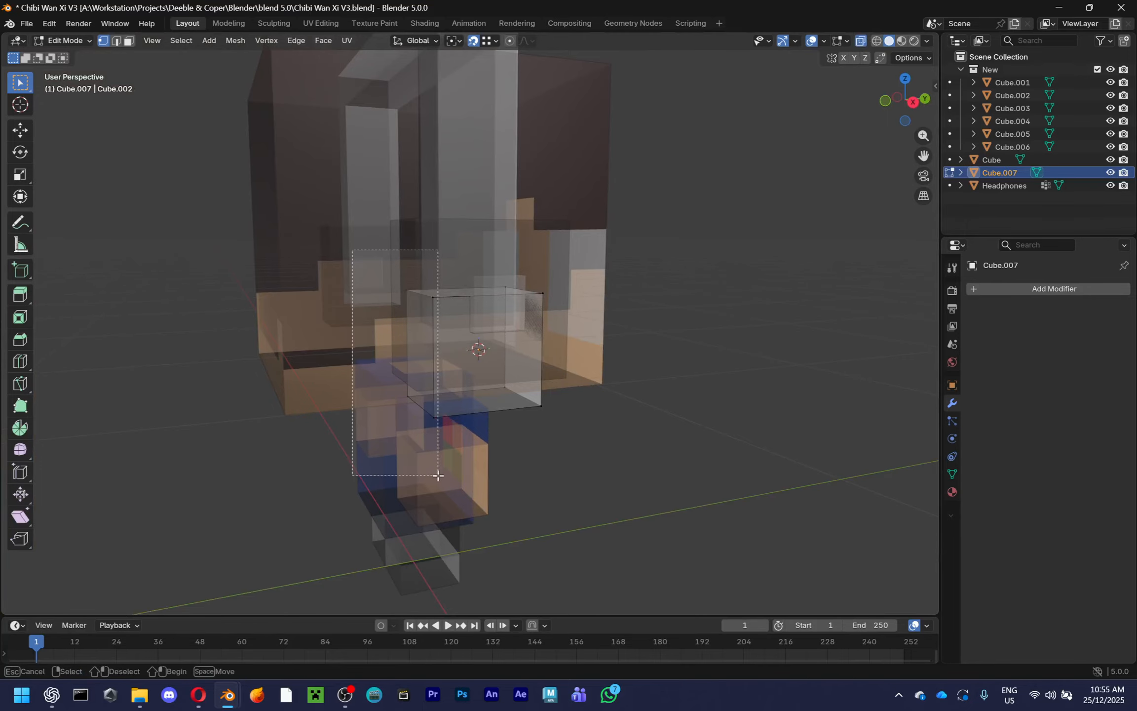
pyautogui.moveTo(437, 473); pyautogui.dragTo(428, 236, button='middle')
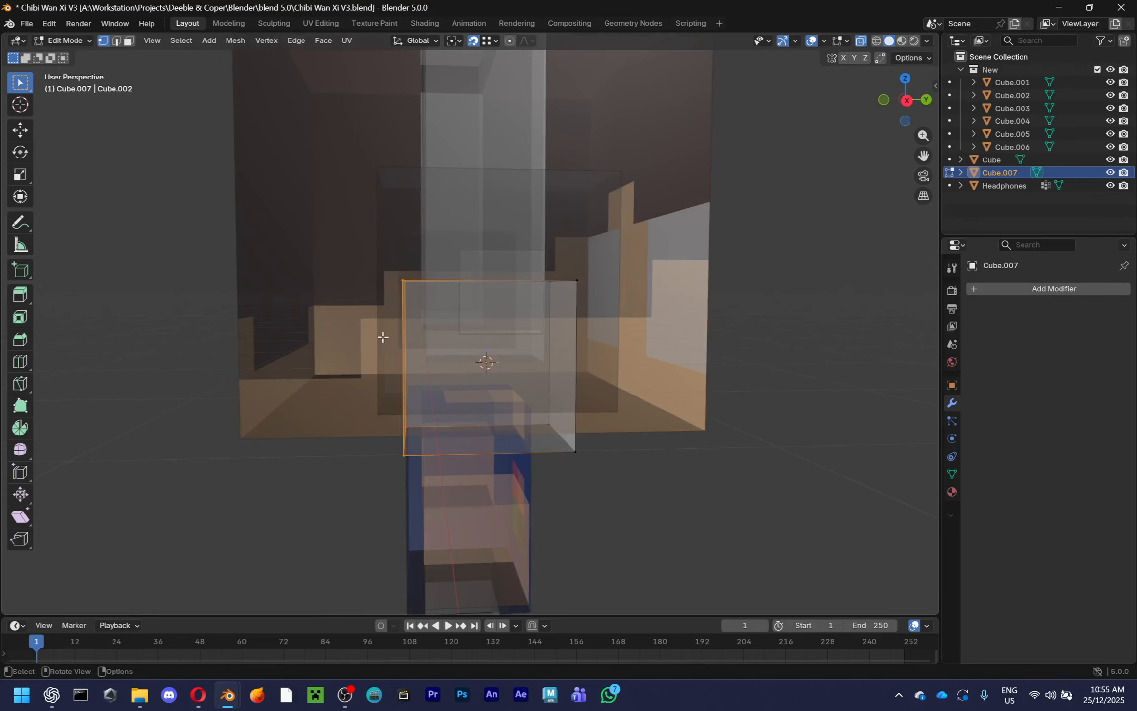
pyautogui.moveTo(383, 337); pyautogui.dragTo(490, 386, button='middle')
pyautogui.press('g')
pyautogui.press('x')
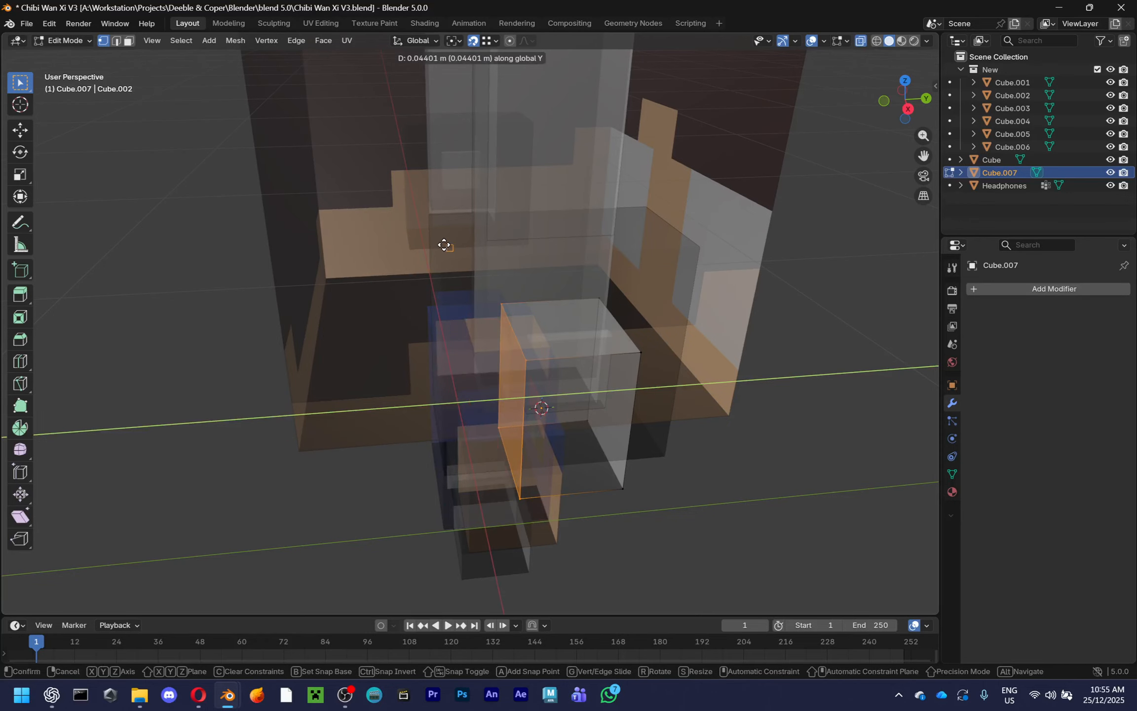
pyautogui.moveTo(444, 245); pyautogui.dragTo(457, 363, button='middle')
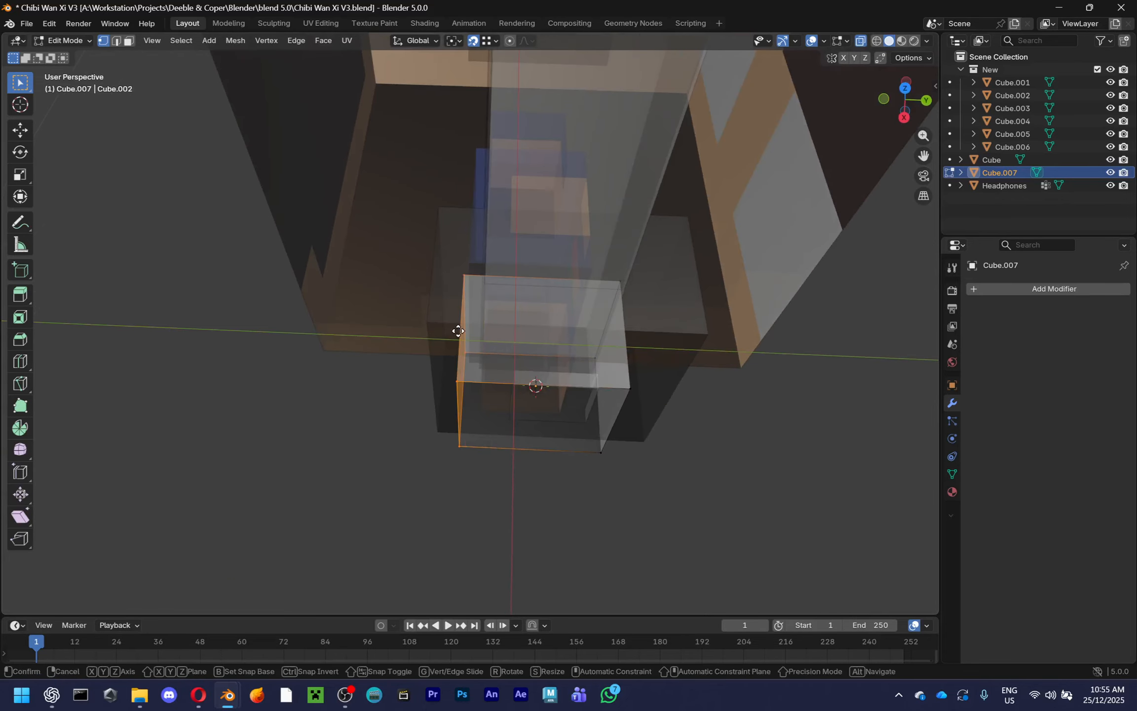
pyautogui.press('y')
pyautogui.click(430, 321)
pyautogui.moveTo(431, 322); pyautogui.dragTo(583, 332, button='middle')
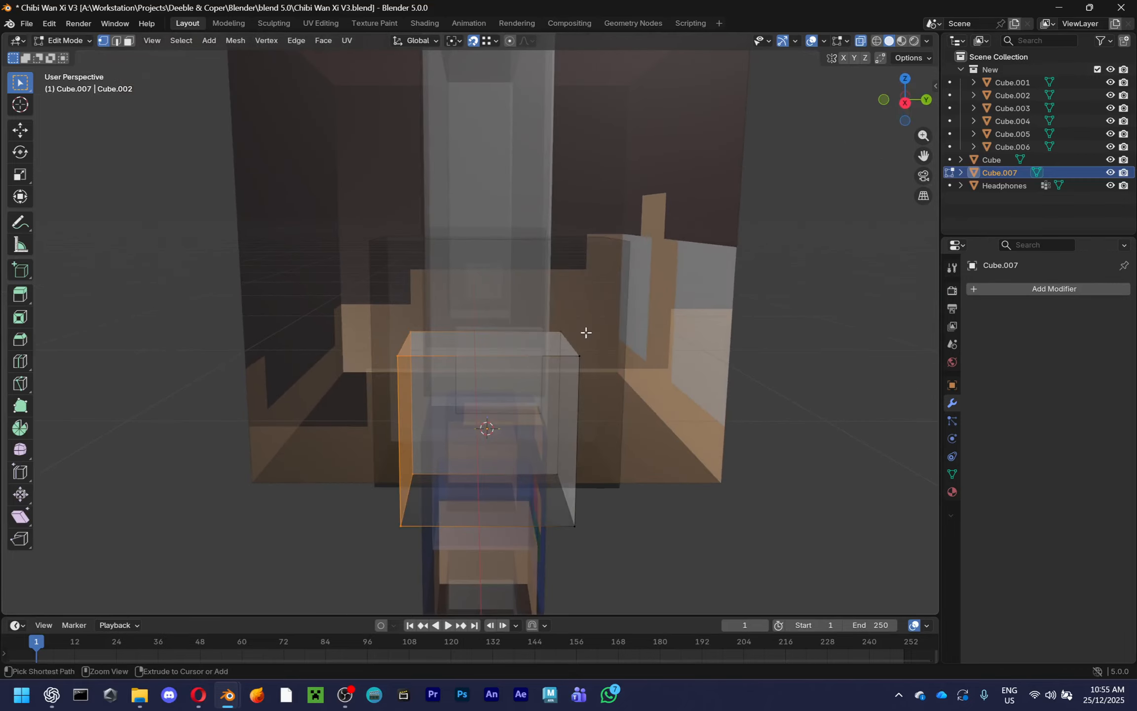
pyautogui.press('Tab')
pyautogui.click(798, 411)
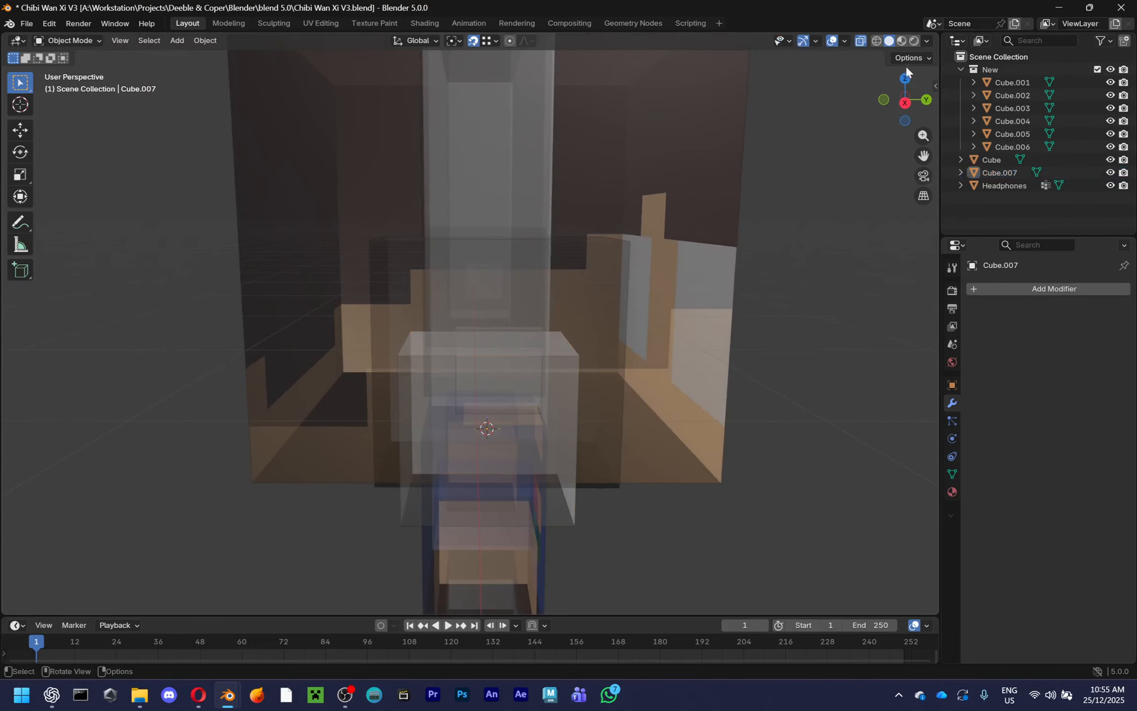
pyautogui.click(860, 42)
# Compare the cube with the old earcup by hiding and showing the old headphones
pyautogui.click(596, 324)
pyautogui.scroll(-3, 595, 324)
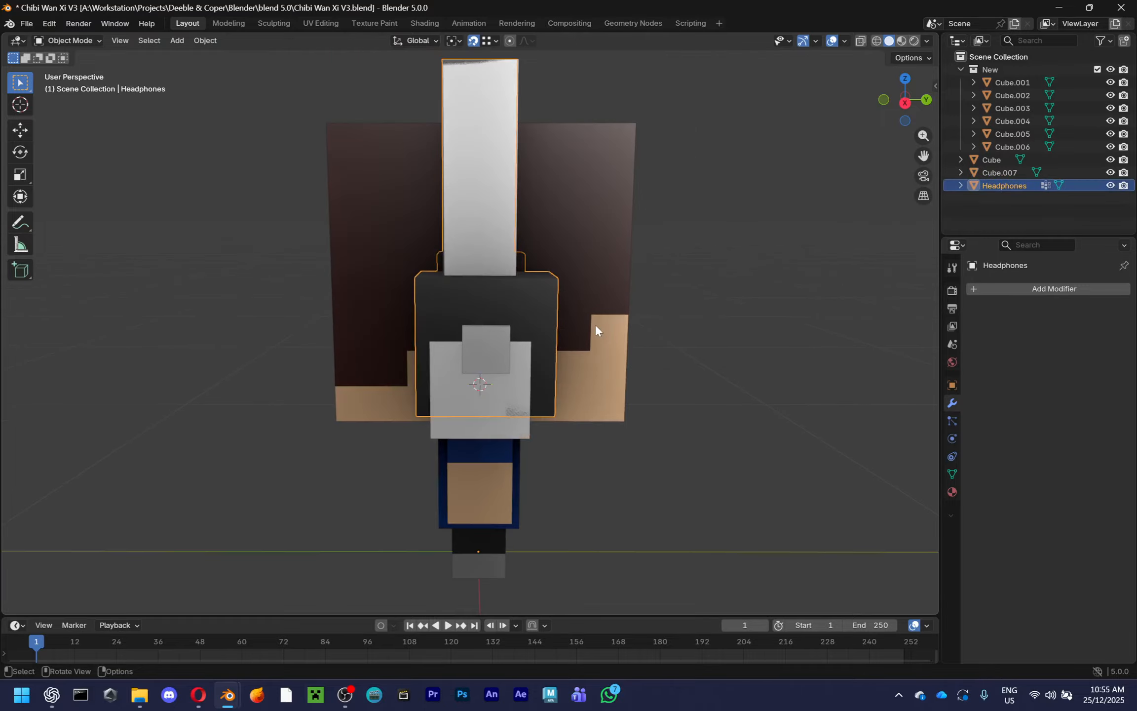
pyautogui.press('h')
pyautogui.moveTo(590, 332); pyautogui.dragTo(531, 341, button='middle')
pyautogui.hotkey('alt', 'h')
pyautogui.scroll(2, 531, 341)
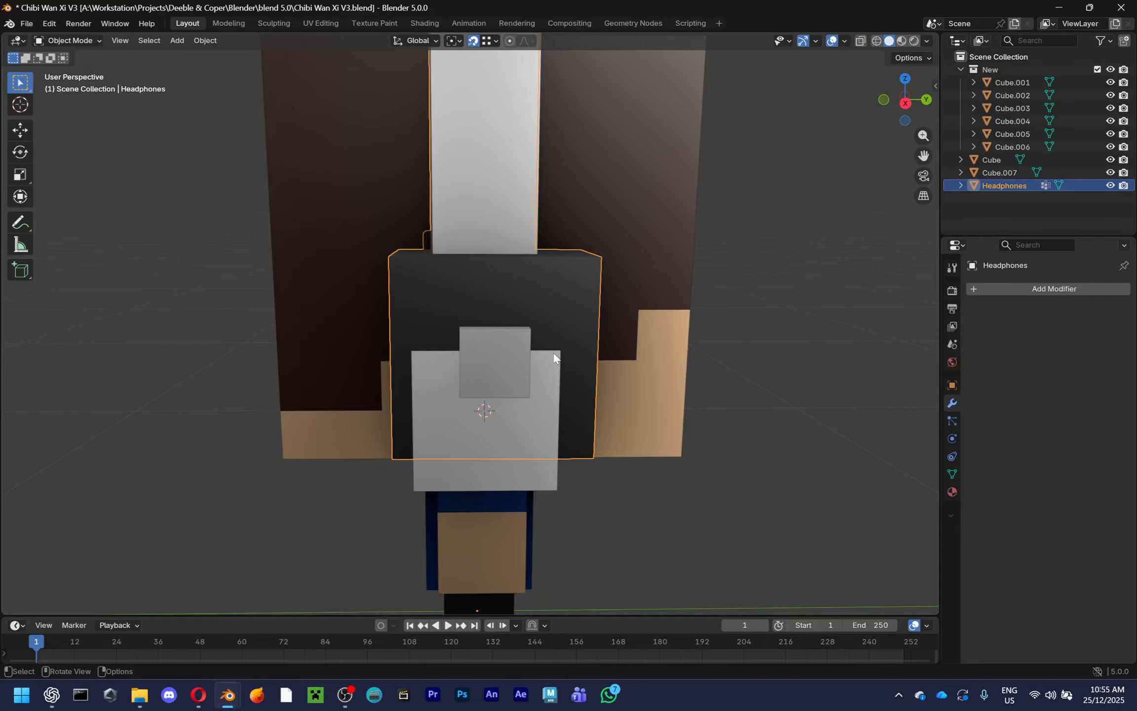
pyautogui.press('h')
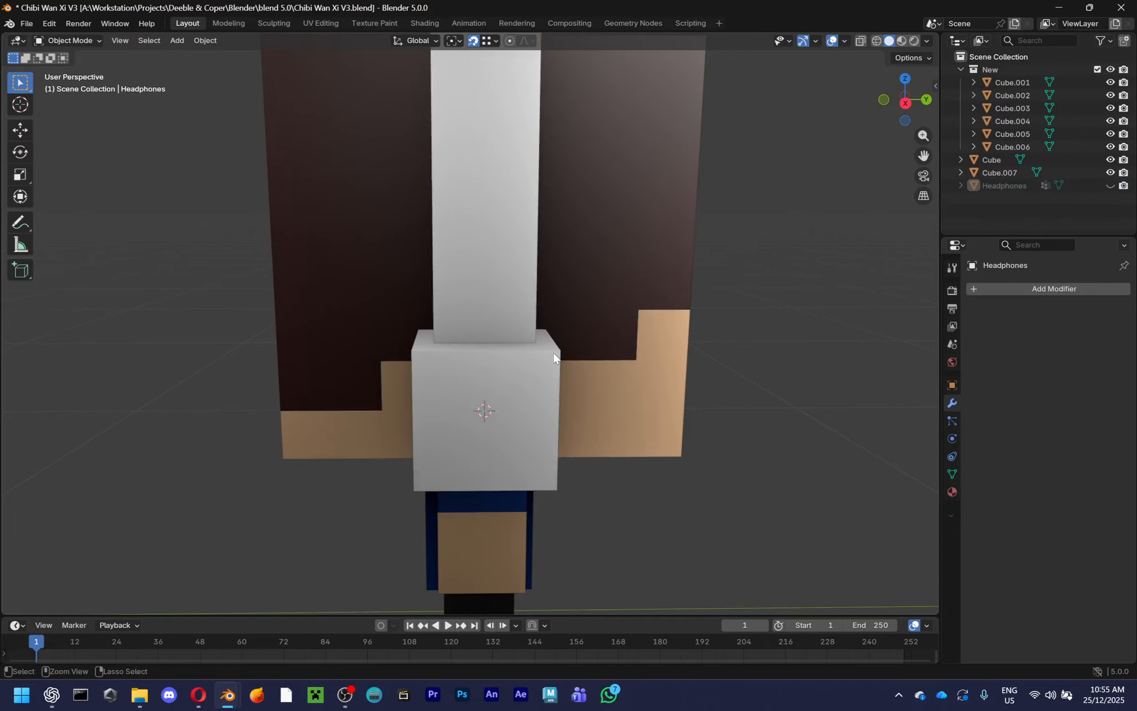
pyautogui.hotkey('alt', 'h')
# Scale the cube's geometry up in Y and Z only, keeping X locked, to about the old earcup's size
pyautogui.click(541, 406)
pyautogui.click(905, 105)
pyautogui.moveTo(609, 340); pyautogui.dragTo(561, 333, button='middle')
pyautogui.press('Tab')
pyautogui.press('s')
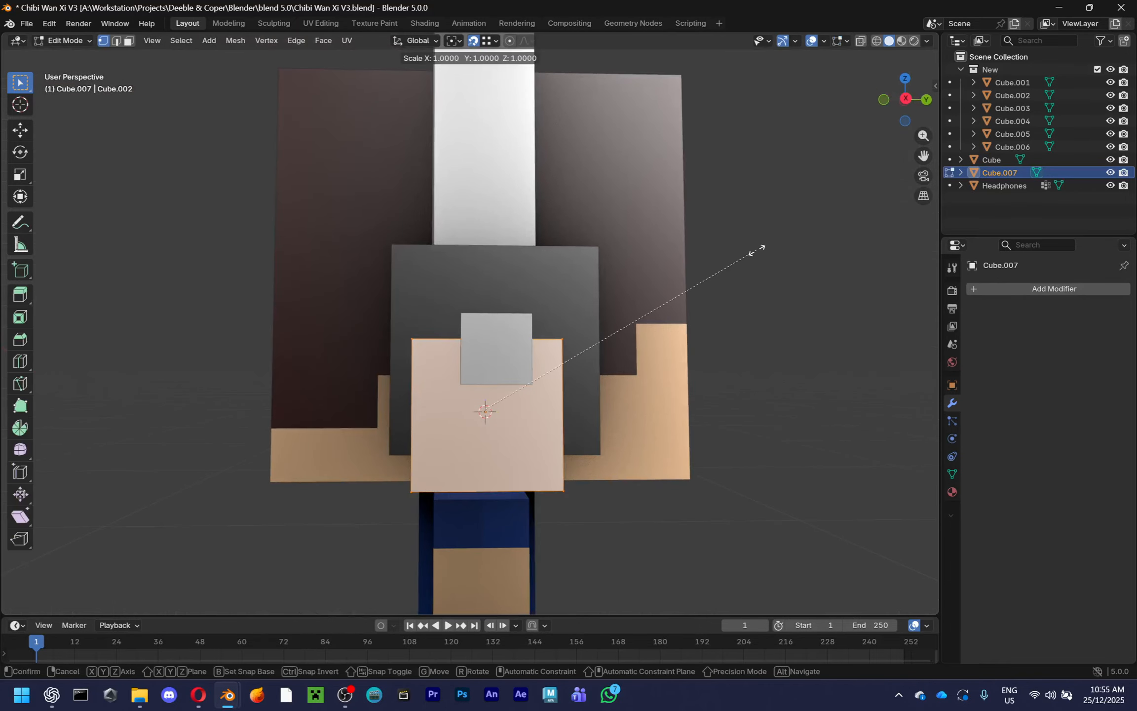
pyautogui.hotkey('shift', 'y')
pyautogui.hotkey('shift', 'x')
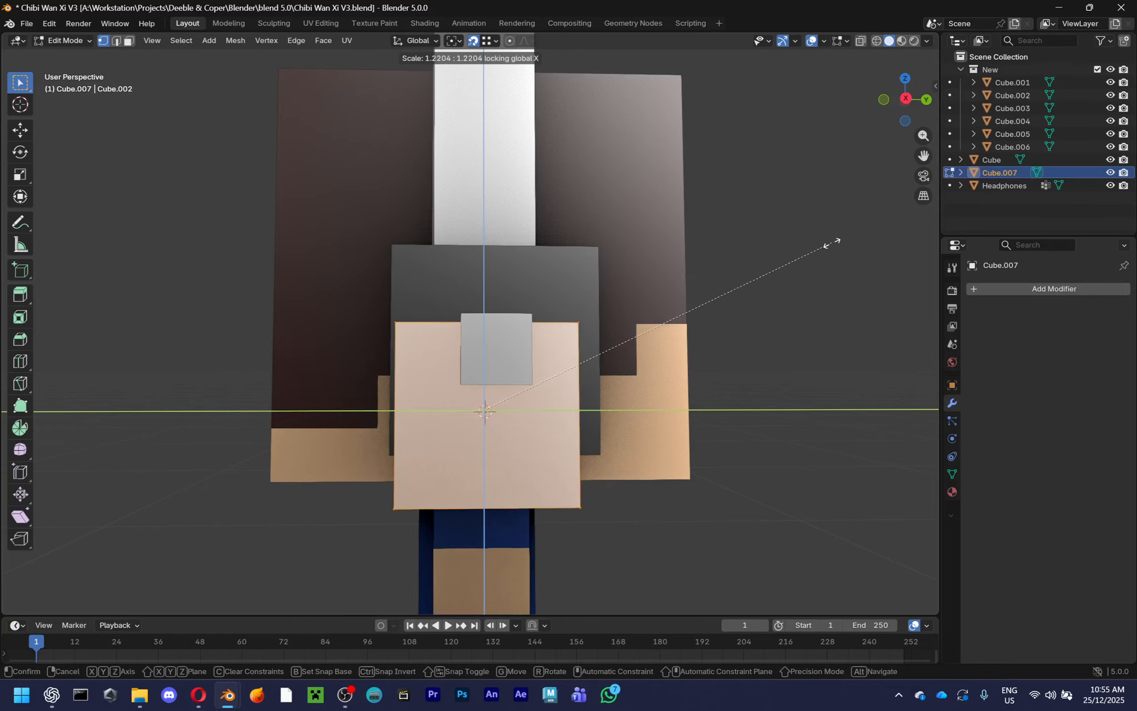
pyautogui.click(891, 231)
# Raise the cube's geometry about 0.058 m along Z in right orthographic view, level with the old earcup's top and bottom edges
pyautogui.click(913, 99)
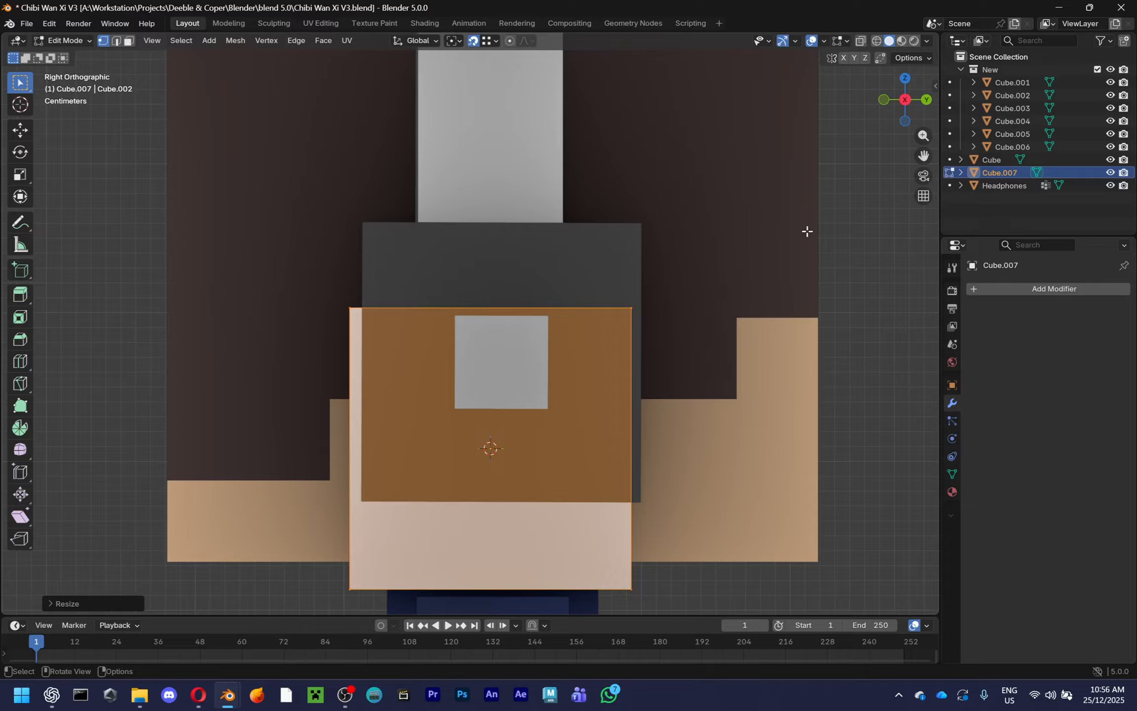
pyautogui.press('s')
pyautogui.hotkey('shift', 'x')
pyautogui.rightClick(805, 231)
pyautogui.press('g')
pyautogui.press('z')
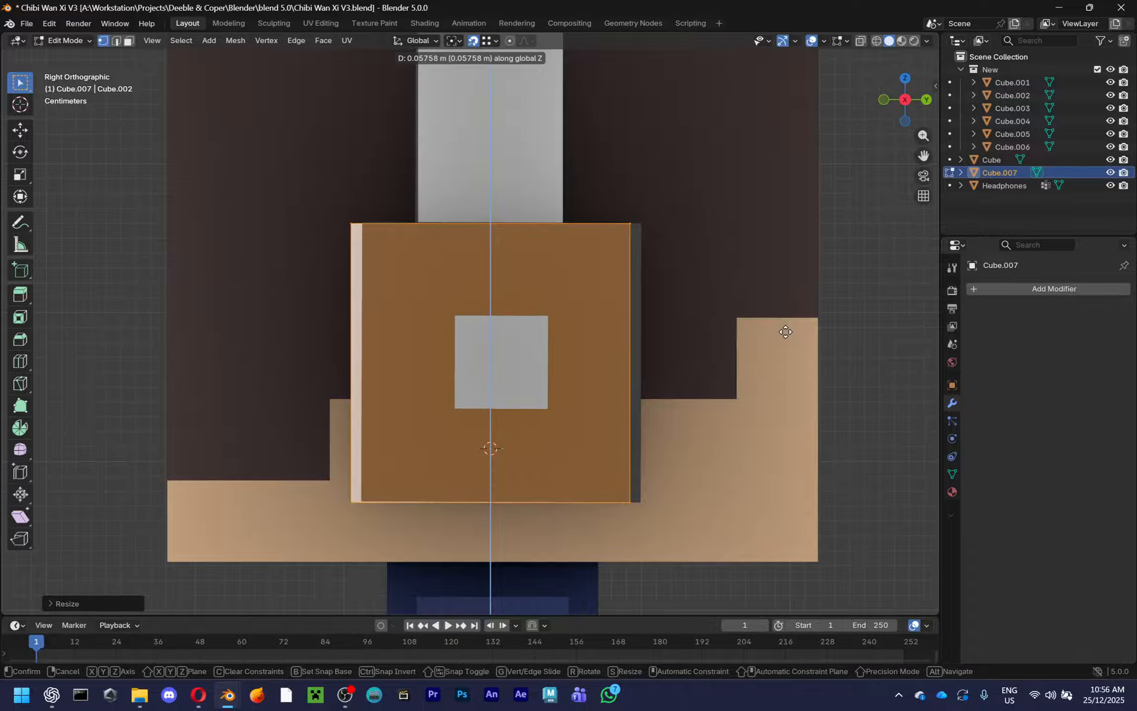
pyautogui.click(785, 331)
pyautogui.press('Tab')
# Try to fine-tune the cube's height along Z against the old earcup in Object Mode and Edit Mode
pyautogui.scroll(3, 736, 359)
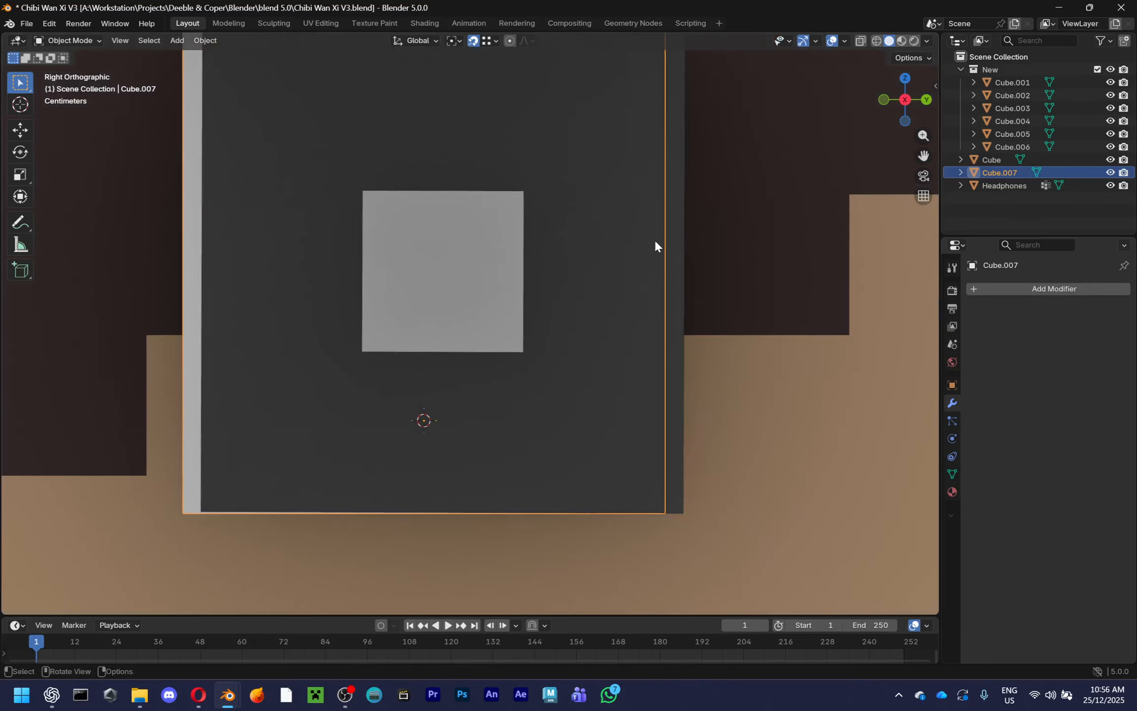
pyautogui.scroll(-2, 663, 254)
pyautogui.click(831, 349)
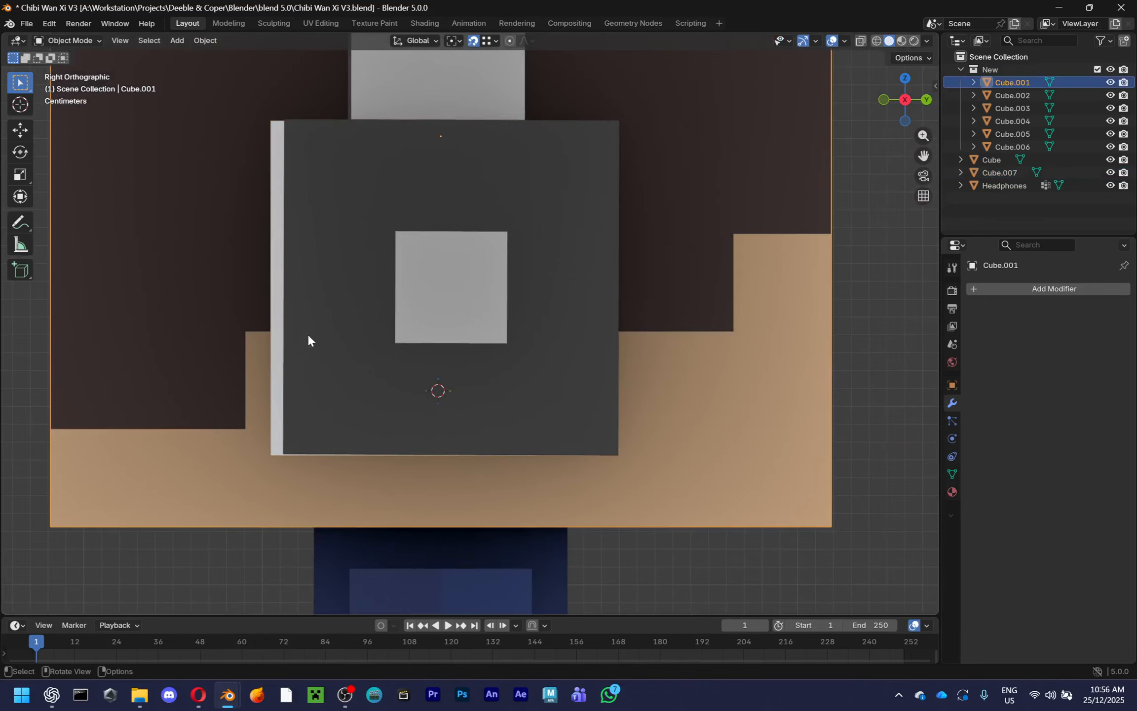
pyautogui.click(270, 343)
pyautogui.press('Tab')
pyautogui.press('Tab')
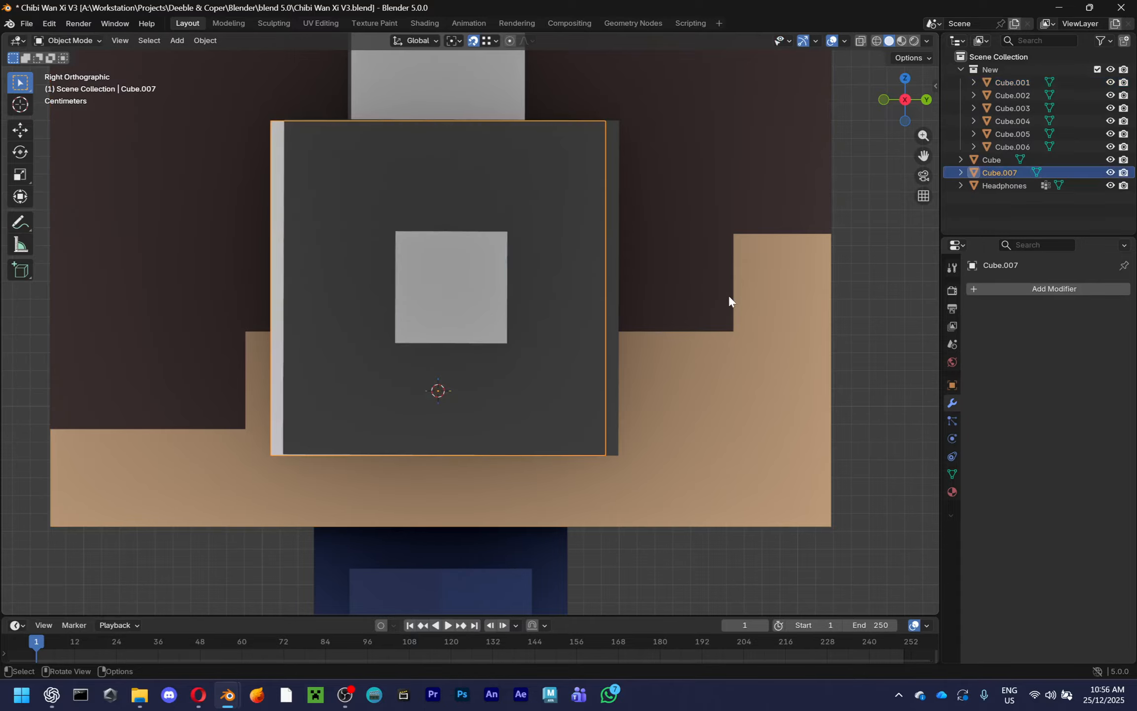
pyautogui.press('g')
pyautogui.press('z')
pyautogui.press('Escape')
pyautogui.press('Tab')
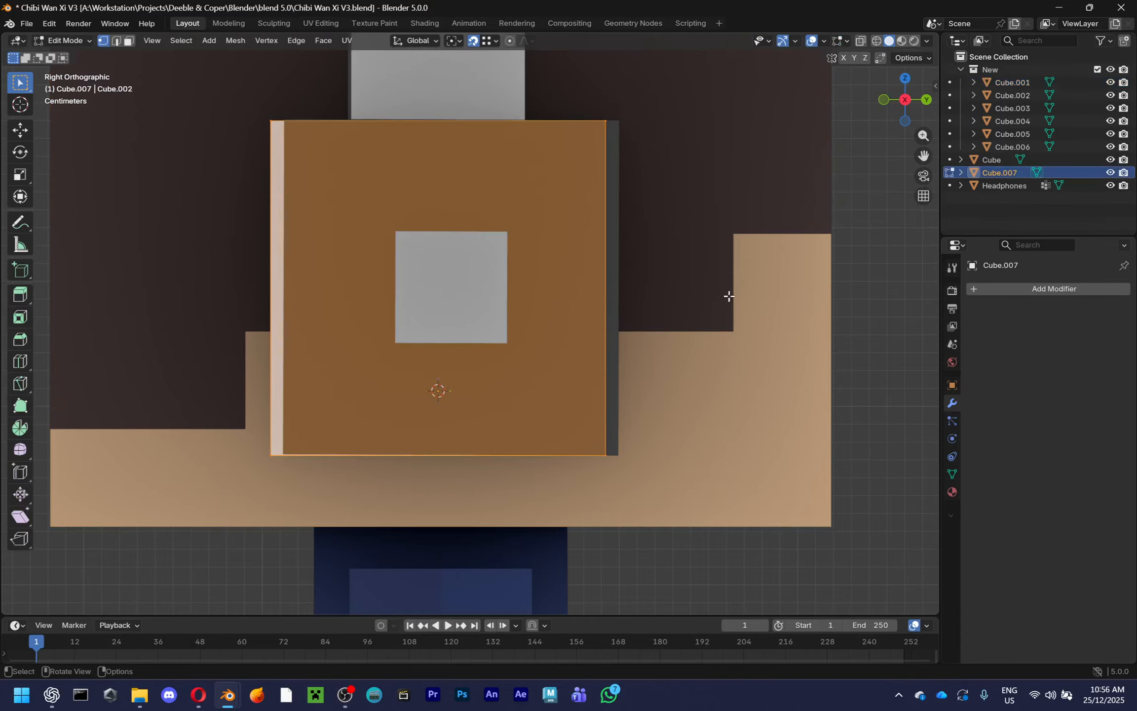
pyautogui.press('g')
pyautogui.press('z')
pyautogui.press('Escape')
pyautogui.press('Tab')
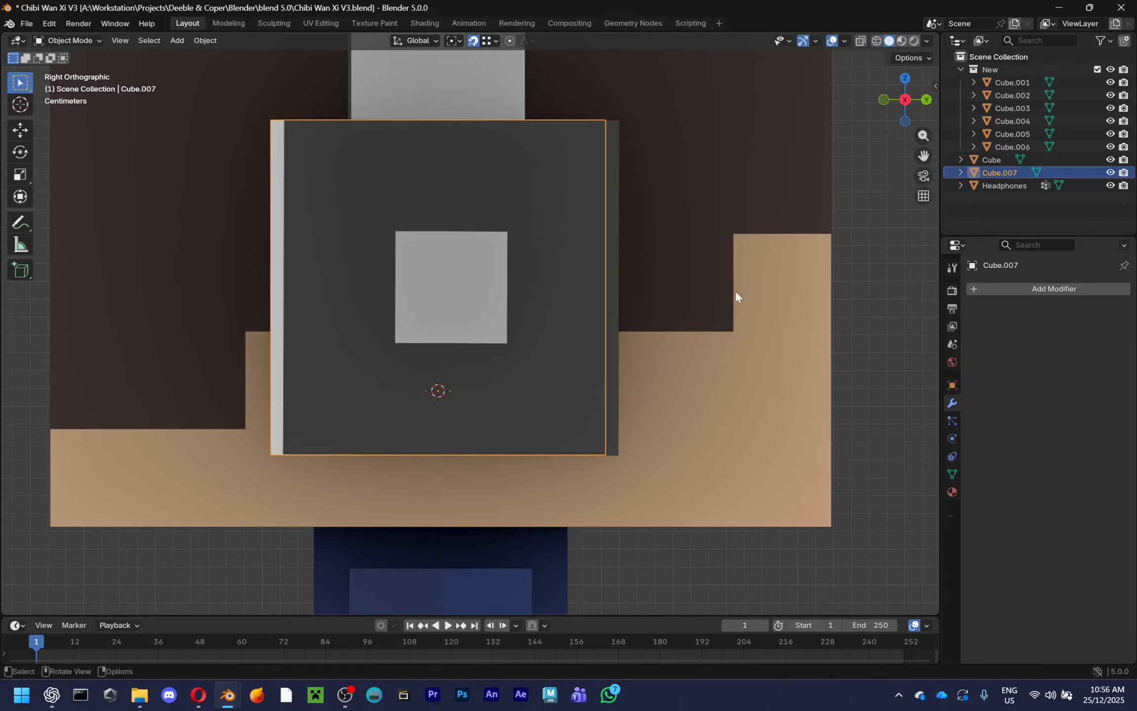
# Set the cube's origin to its geometry and snap the 3D cursor to the world origin
pyautogui.click(838, 379)
pyautogui.click(281, 348)
pyautogui.click(281, 348)
pyautogui.rightClick(309, 323)
pyautogui.moveTo(309, 323)
pyautogui.click(403, 343)
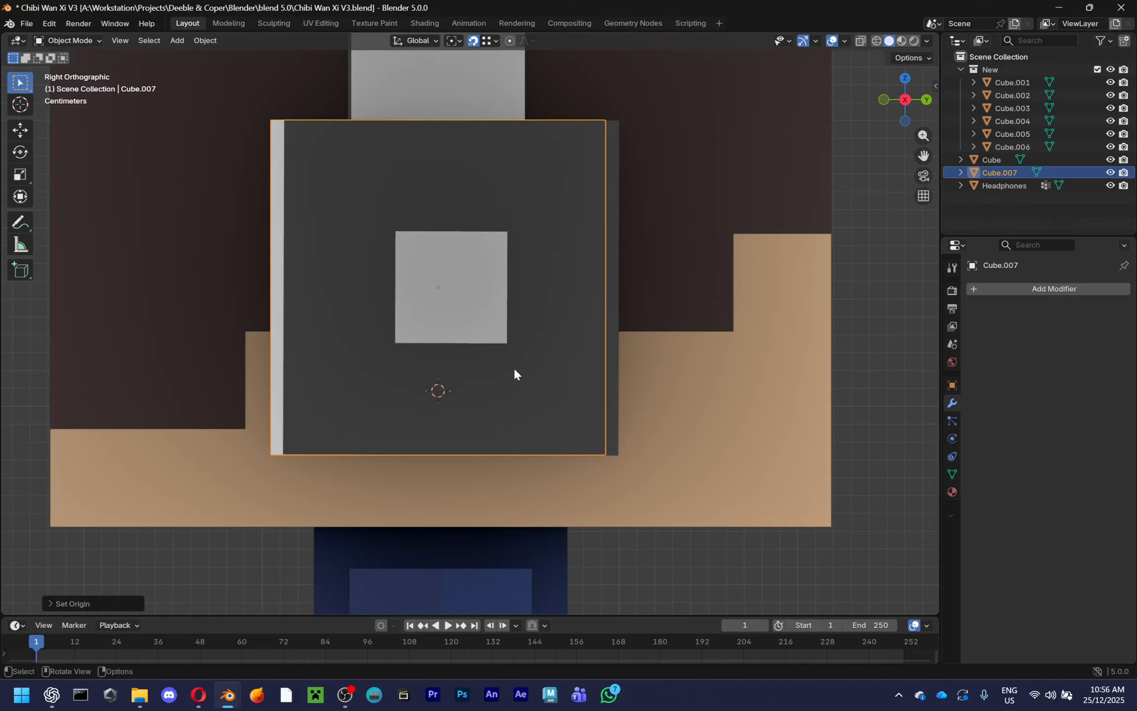
pyautogui.moveTo(516, 345); pyautogui.dragTo(416, 407, button='middle')
pyautogui.hotkey('shift', 's')
pyautogui.click(580, 342)
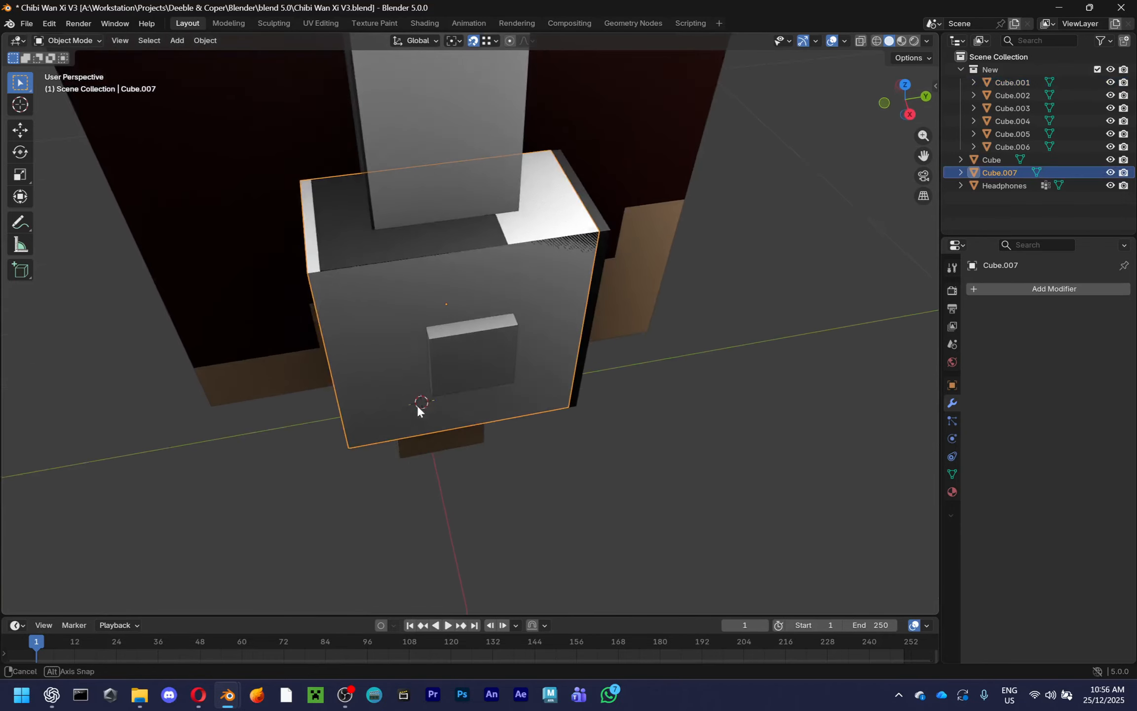
# Try rotating the old headphones slightly about X to line them up with the new cube
pyautogui.click(593, 282)
pyautogui.moveTo(593, 282); pyautogui.dragTo(645, 314, button='middle')
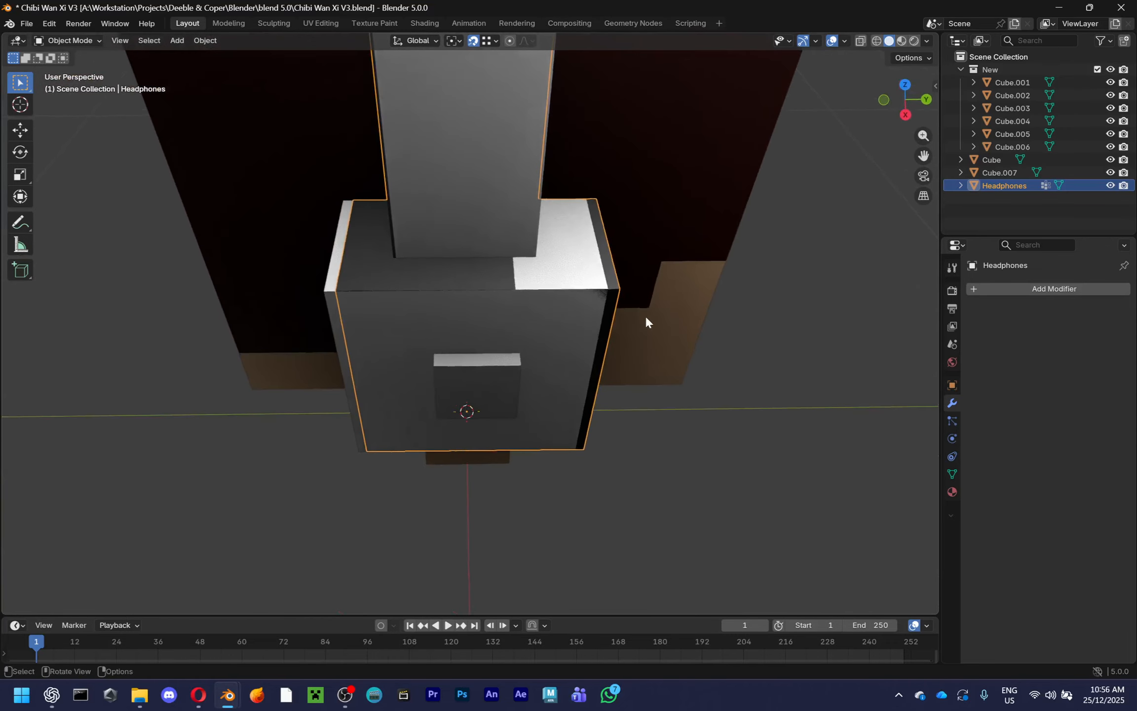
pyautogui.scroll(3, 642, 314)
pyautogui.scroll(-3, 359, 245)
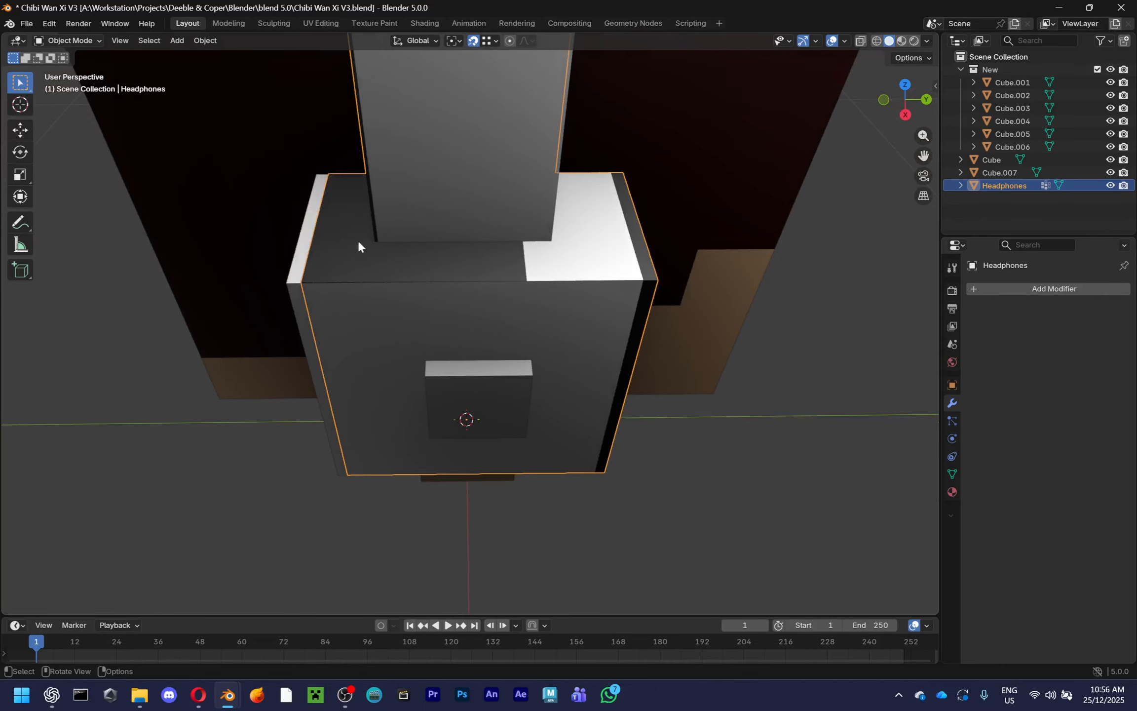
pyautogui.moveTo(550, 320); pyautogui.dragTo(554, 278, button='middle')
pyautogui.click(636, 224)
pyautogui.click(641, 220)
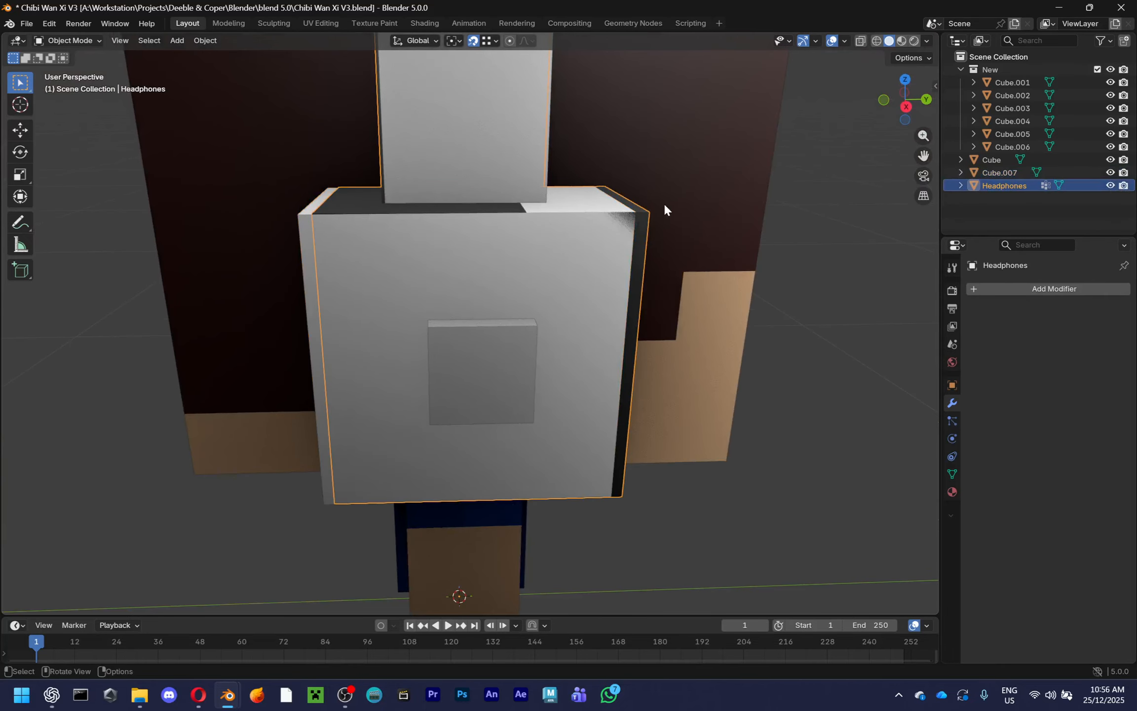
pyautogui.press('r')
pyautogui.press('x')
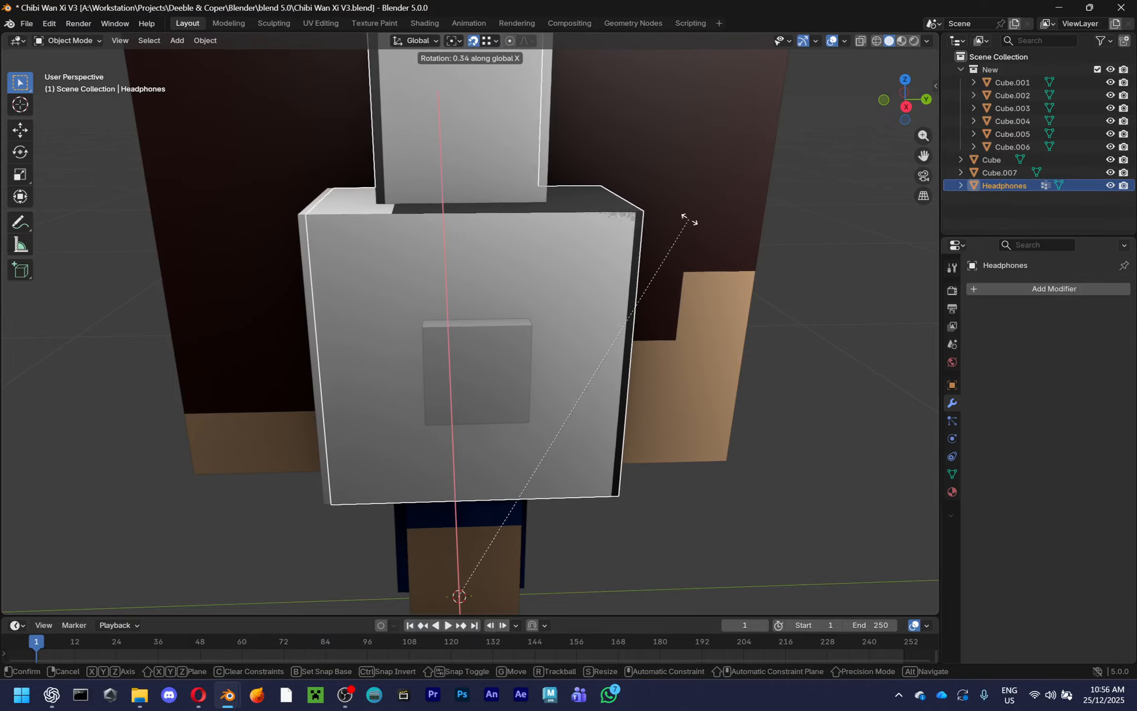
pyautogui.click(713, 247)
# Hide the old headphones, select the new earcup cube and save the file
pyautogui.moveTo(714, 246); pyautogui.dragTo(757, 340, button='middle')
pyautogui.press('h')
pyautogui.moveTo(711, 372); pyautogui.dragTo(687, 323, button='middle')
pyautogui.click(483, 368)
pyautogui.hotkey('alt', 'h')
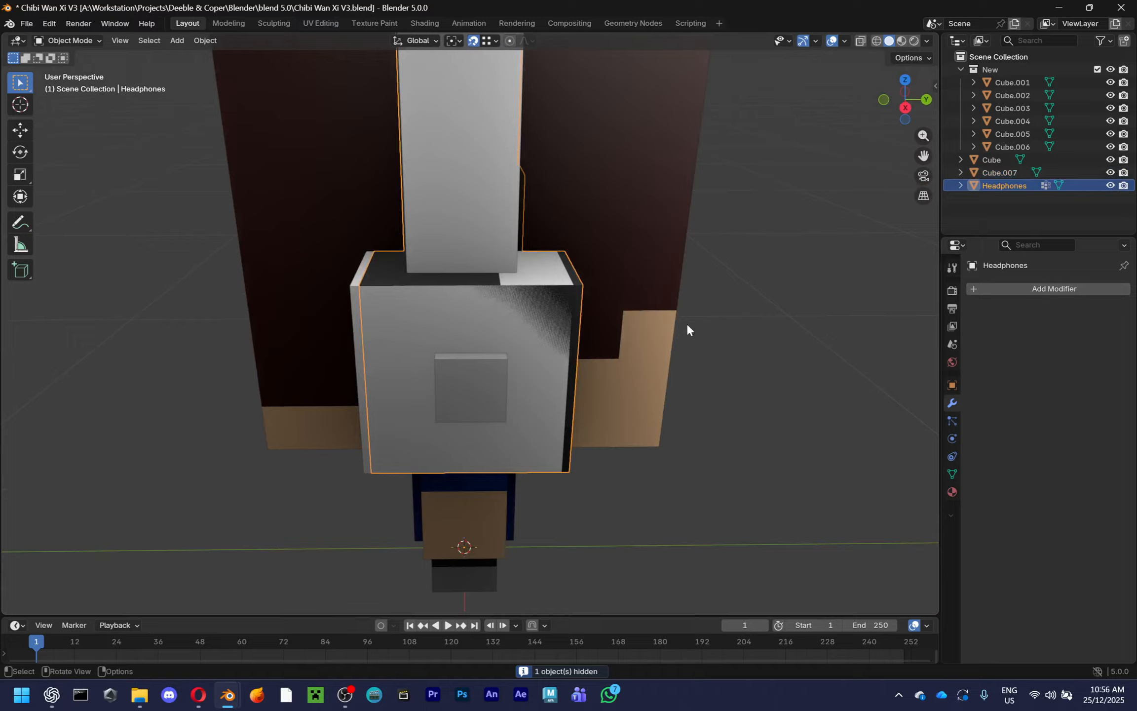
pyautogui.click(1109, 185)
pyautogui.click(437, 387)
pyautogui.hotkey('ctrl', 's')
# Try subdividing the whole cube in Edit Mode and increasing the number of cuts
pyautogui.scroll(-3, 451, 383)
pyautogui.moveTo(451, 383); pyautogui.dragTo(617, 386, button='middle')
pyautogui.scroll(3, 608, 340)
pyautogui.press('Tab')
pyautogui.rightClick(559, 291)
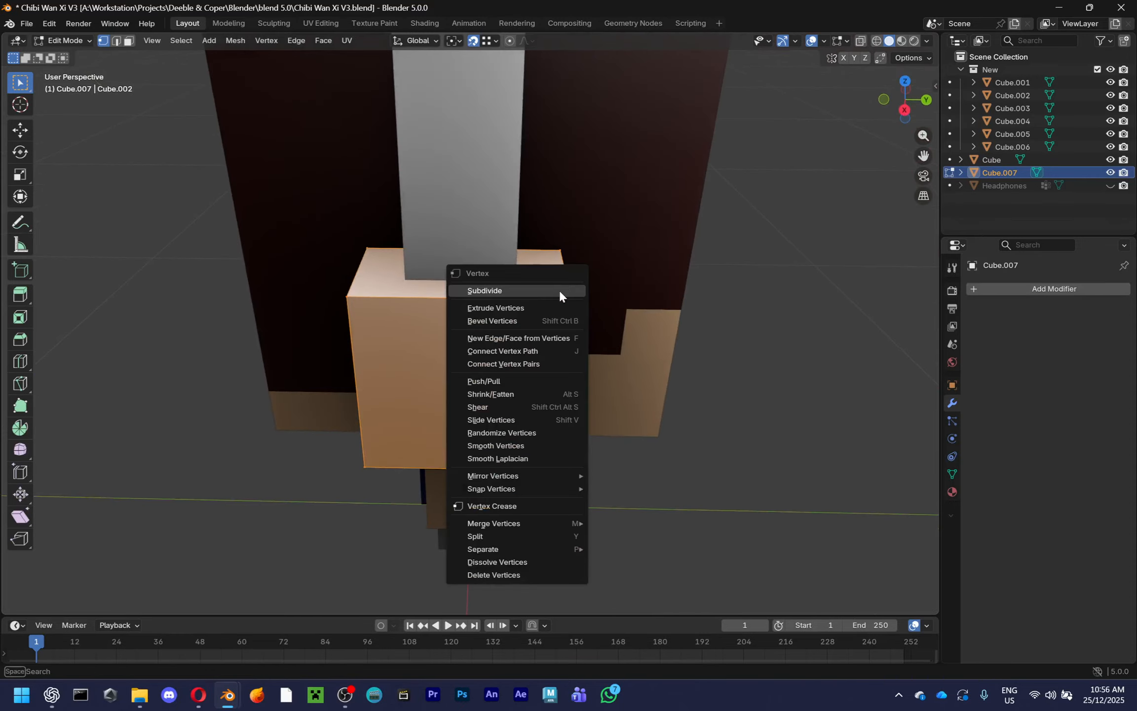
pyautogui.click(558, 292)
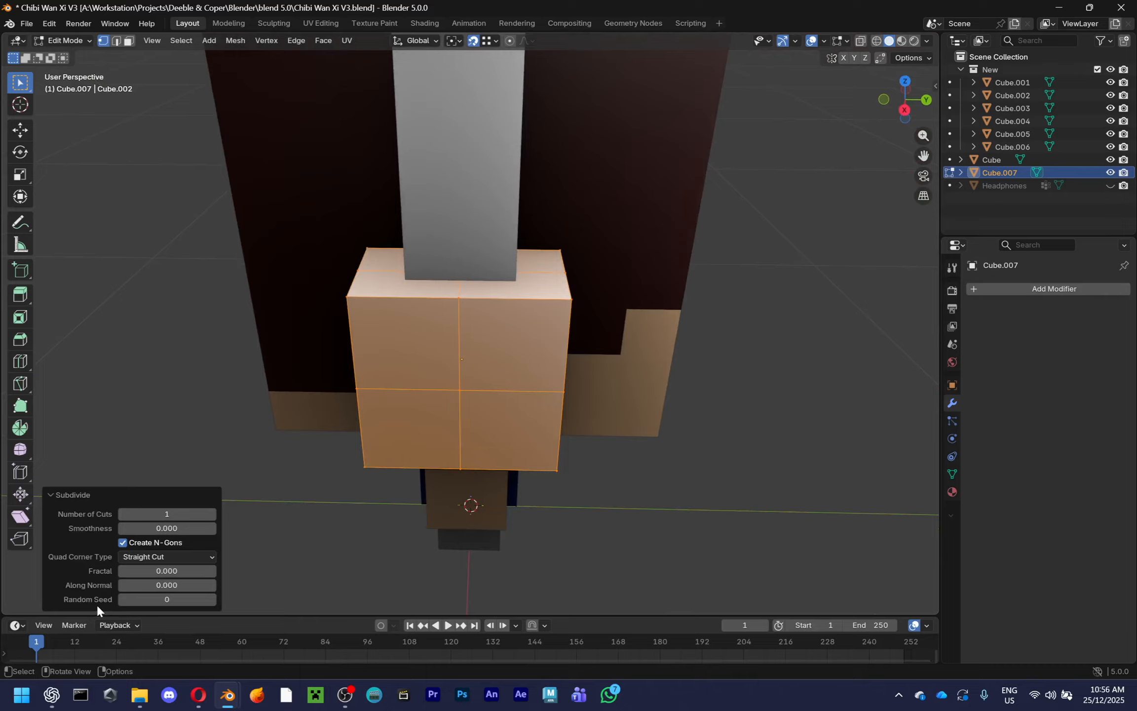
pyautogui.click(212, 514)
pyautogui.hotkey('alt', 'a')
pyautogui.press('2')
pyautogui.moveTo(579, 526); pyautogui.dragTo(518, 399, button='middle')
pyautogui.press('1')
pyautogui.press('a')
pyautogui.hotkey('alt', 'a')
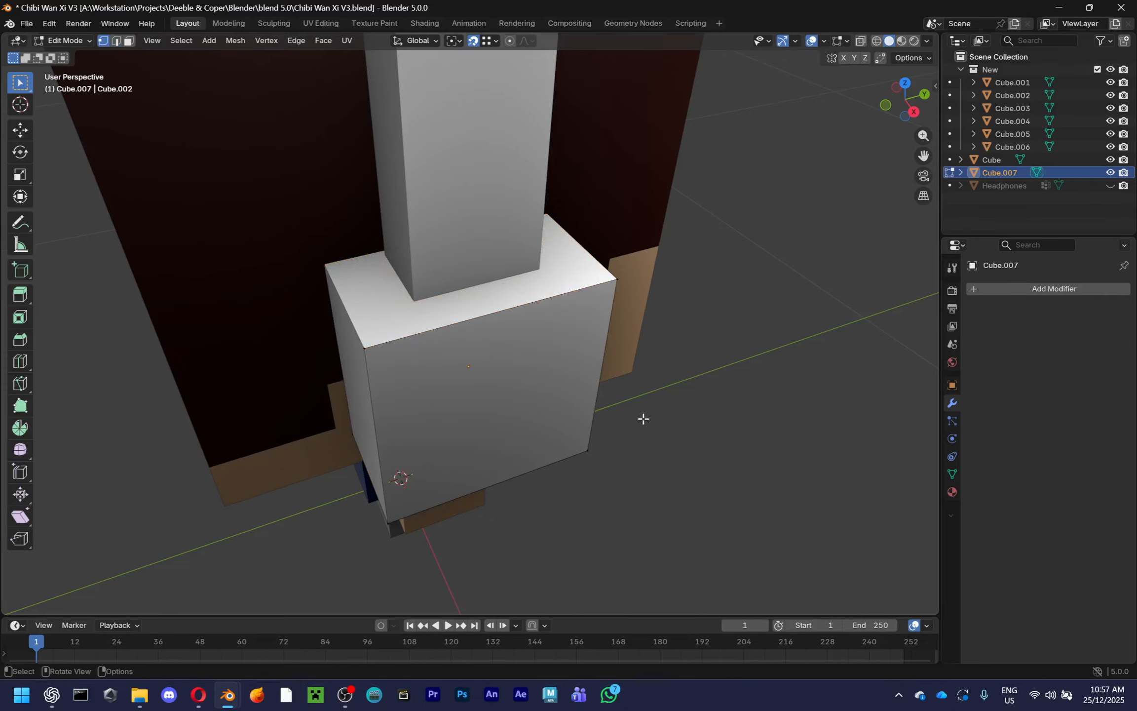
# Try dividing the cube's outer face into a three-by-three grid with two vertical and two horizontal loop cuts
pyautogui.moveTo(642, 419); pyautogui.dragTo(444, 303, button='middle')
pyautogui.hotkey('ctrl', 'r')
pyautogui.scroll(1, 444, 303)
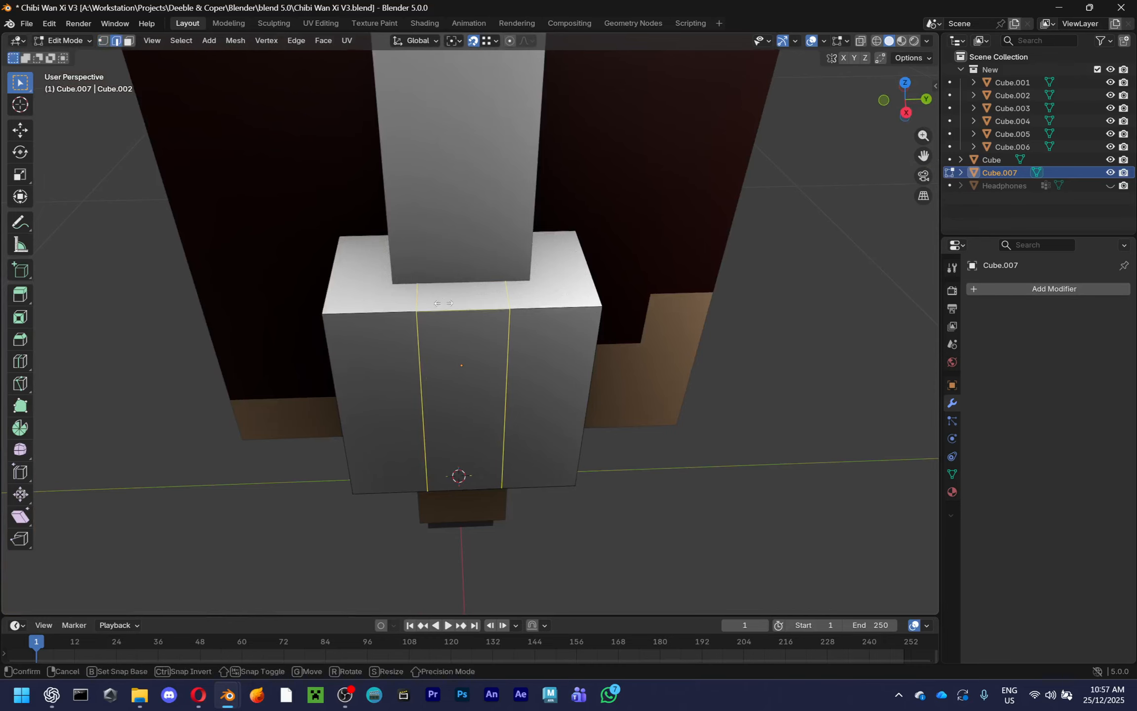
pyautogui.click(443, 303)
pyautogui.rightClick(443, 303)
pyautogui.hotkey('ctrl', 'r')
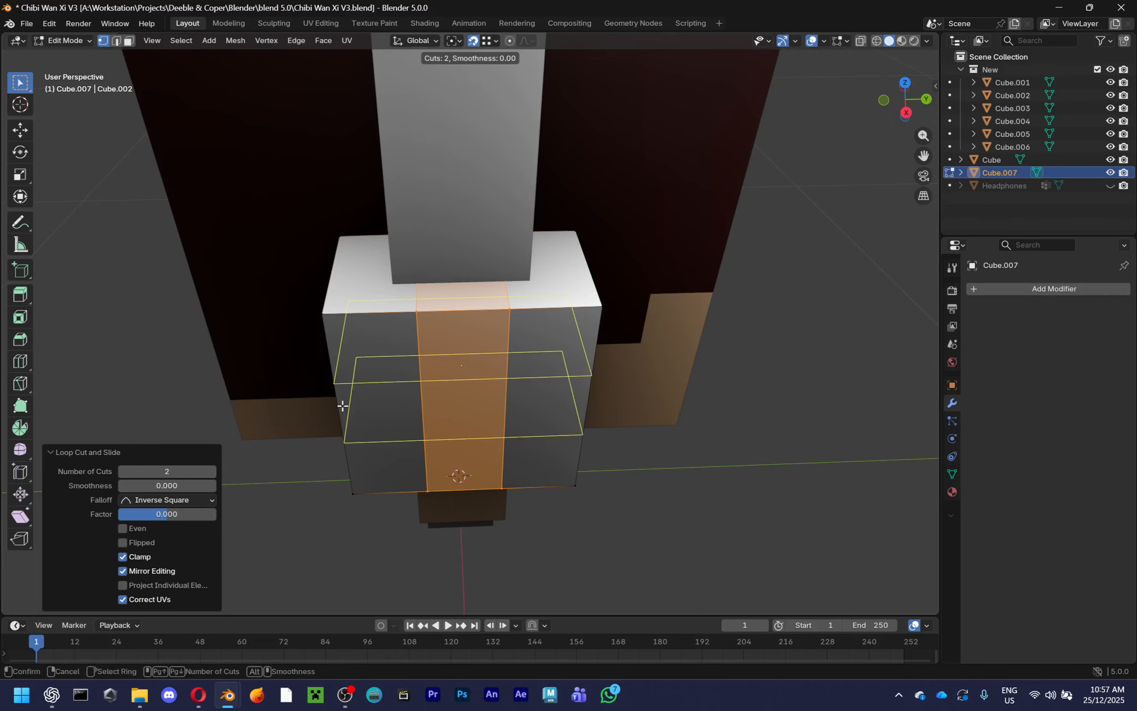
pyautogui.click(342, 405)
pyautogui.hotkey('ctrl', 'z')
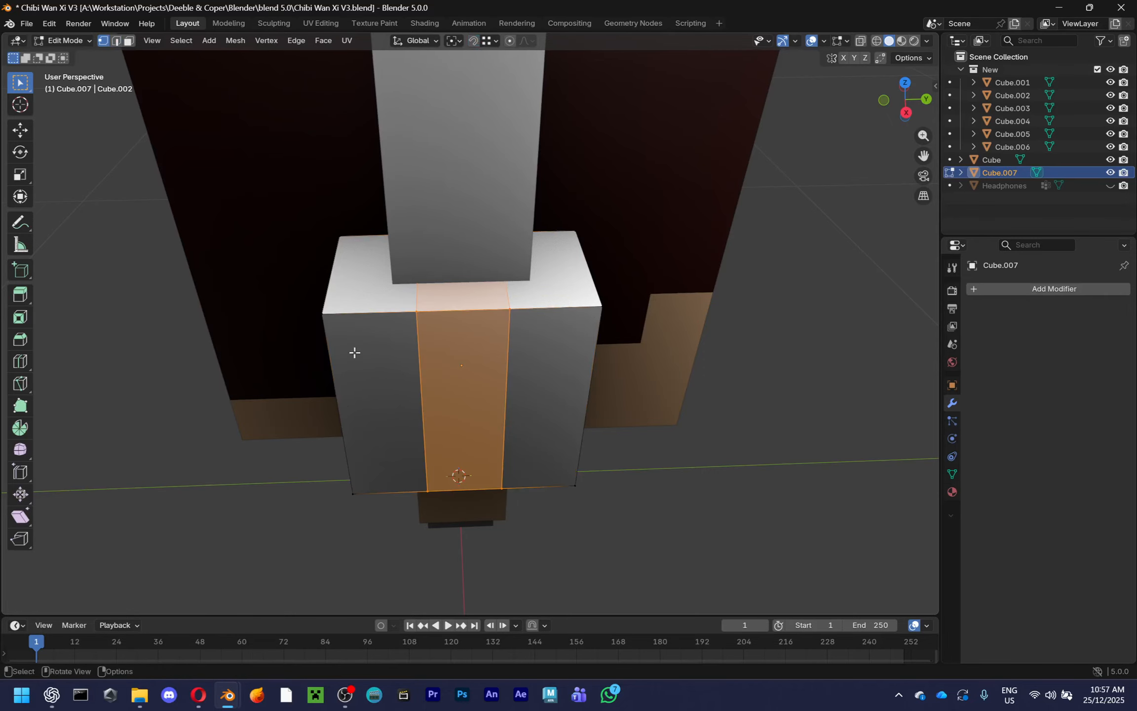
pyautogui.hotkey('ctrl', 'r')
pyautogui.click(337, 381)
pyautogui.rightClick(338, 381)
# Undo the vertical and horizontal loop cuts on the cube
pyautogui.moveTo(337, 381); pyautogui.dragTo(596, 358, button='middle')
pyautogui.click(728, 373)
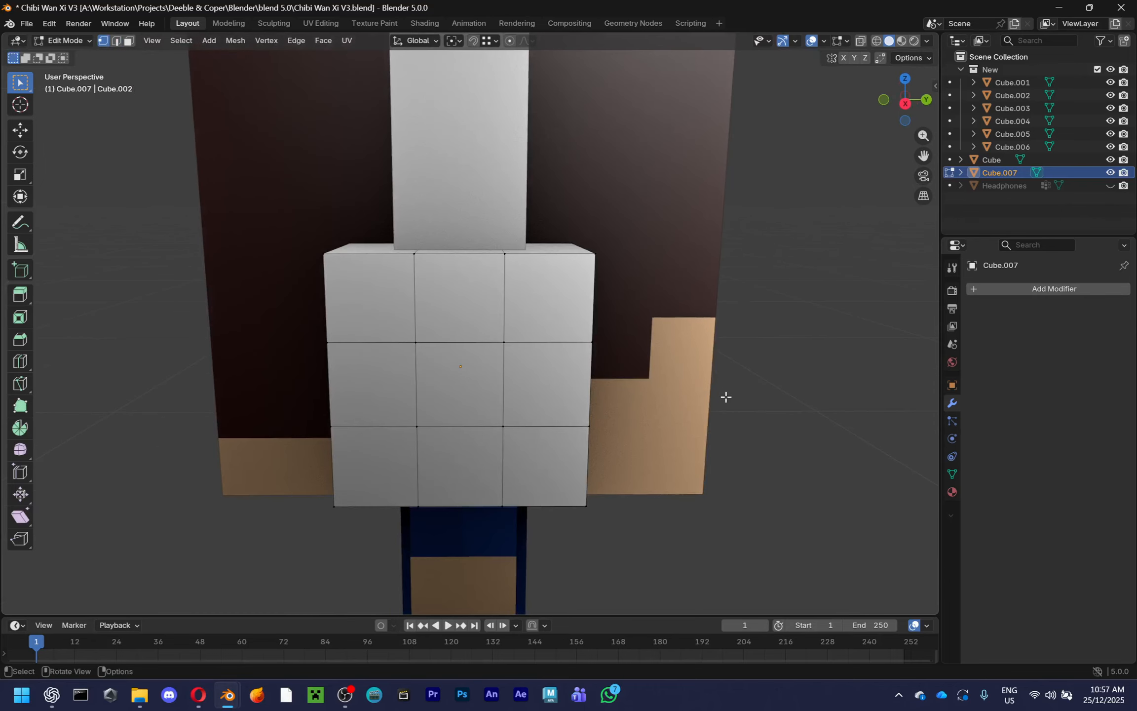
pyautogui.hotkey('ctrl', 'z')
pyautogui.hotkey('ctrl', 'z')
# Add two evenly spaced vertical and two evenly spaced horizontal loop cuts, dividing the cube's outer face into a three-by-three grid
pyautogui.moveTo(725, 396); pyautogui.dragTo(495, 292, button='middle')
pyautogui.hotkey('ctrl', 'r')
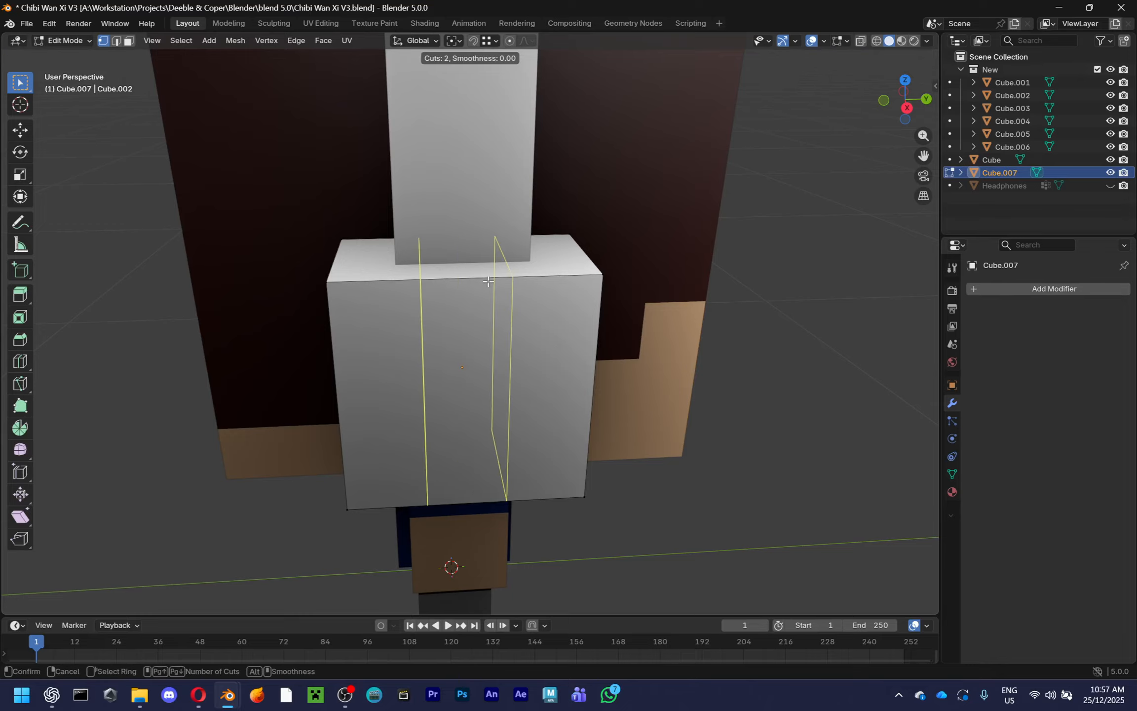
pyautogui.click(488, 281)
pyautogui.rightClick(488, 281)
pyautogui.hotkey('ctrl', 'r')
pyautogui.click(327, 378)
pyautogui.rightClick(328, 378)
# Add one centred loop cut around the cube that splits its depth in half
pyautogui.moveTo(327, 378); pyautogui.dragTo(458, 388, button='middle')
pyautogui.hotkey('ctrl', 'r')
pyautogui.click(462, 389)
pyautogui.rightClick(461, 389)
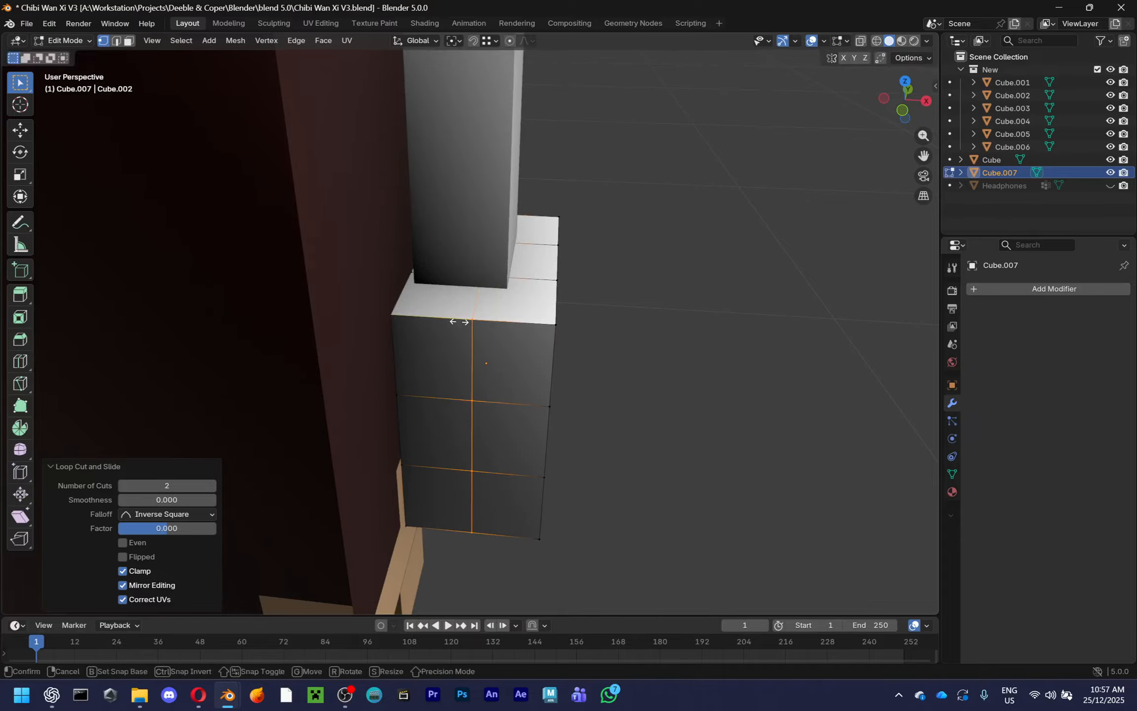
# Reselect the cube in Object Mode, return to Edit Mode and switch to edge selection
pyautogui.press('Tab')
pyautogui.click(625, 362)
pyautogui.click(486, 380)
pyautogui.press('Tab')
pyautogui.moveTo(622, 426); pyautogui.dragTo(364, 399, button='middle')
pyautogui.moveTo(452, 427); pyautogui.dragTo(681, 502, button='middle')
pyautogui.moveTo(548, 434); pyautogui.dragTo(509, 428, button='middle')
pyautogui.press('2')
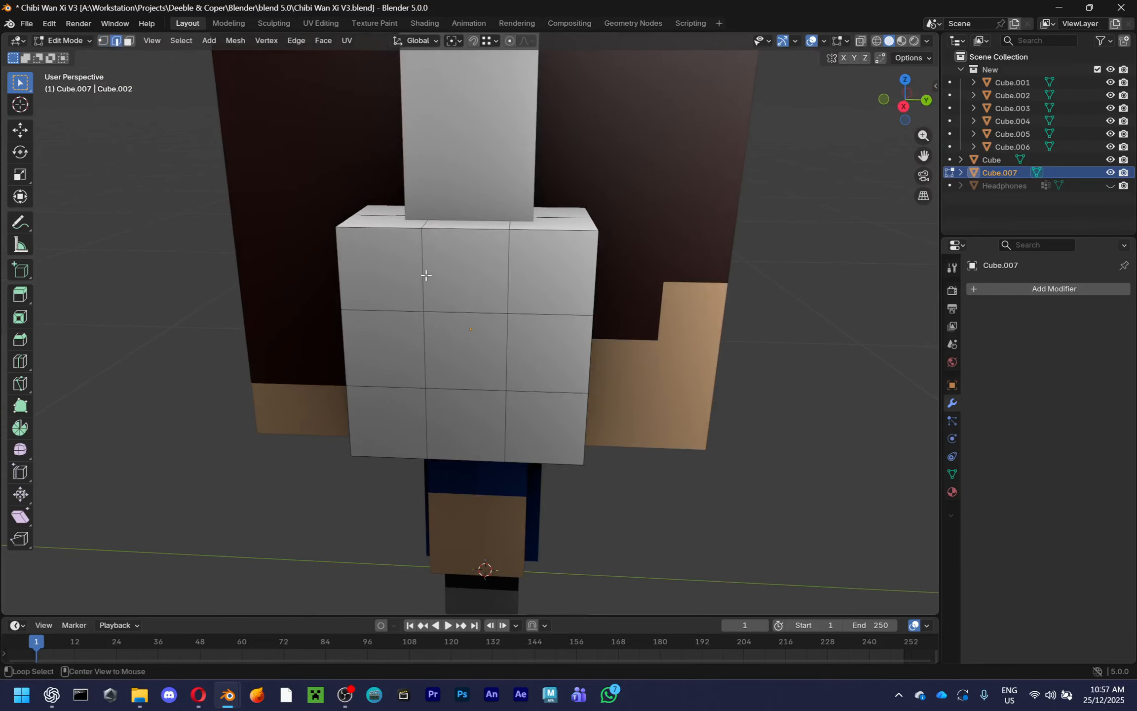
# Spread the cube's two vertical loops apart along global Y and its two horizontal loops by a factor of 1.8 along global Z
pyautogui.moveTo(504, 289); pyautogui.dragTo(614, 300, button='middle')
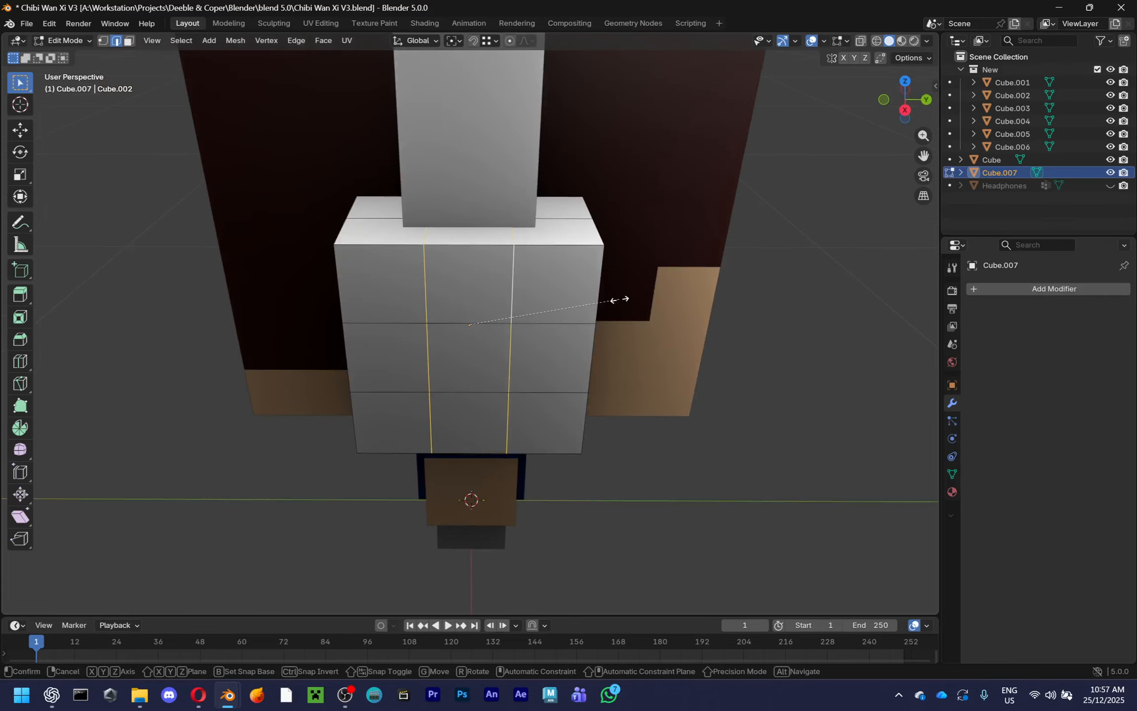
pyautogui.press('s')
pyautogui.press('x')
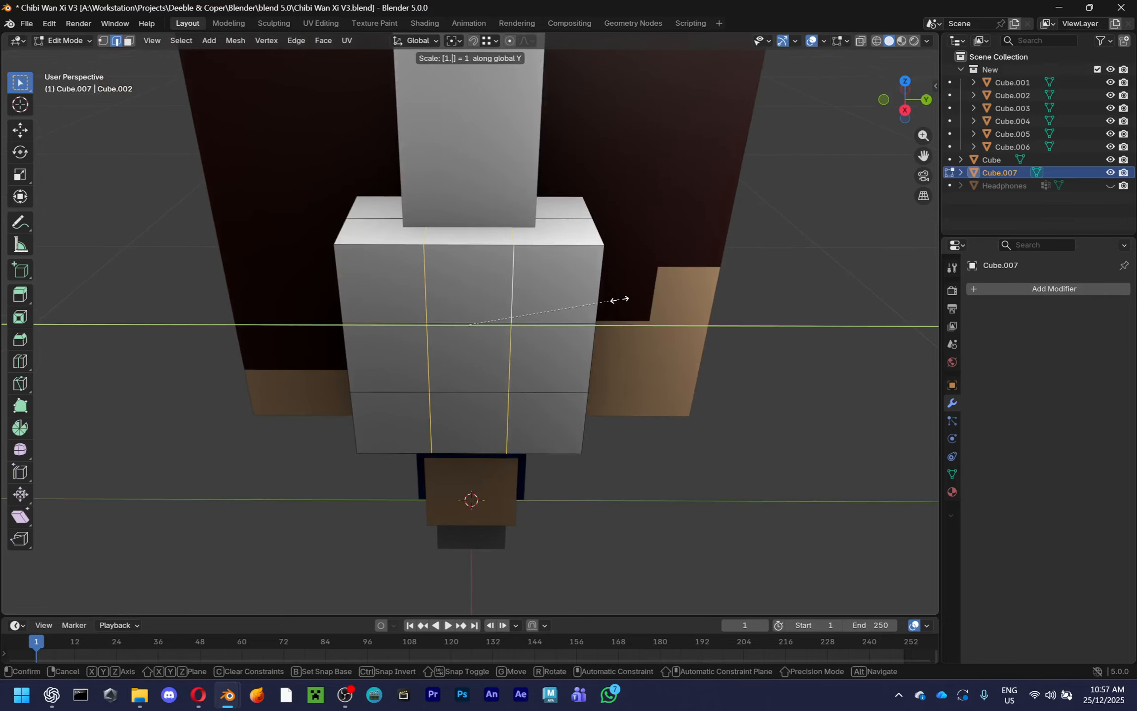
pyautogui.press('Return')
pyautogui.hotkey('alt', 'a')
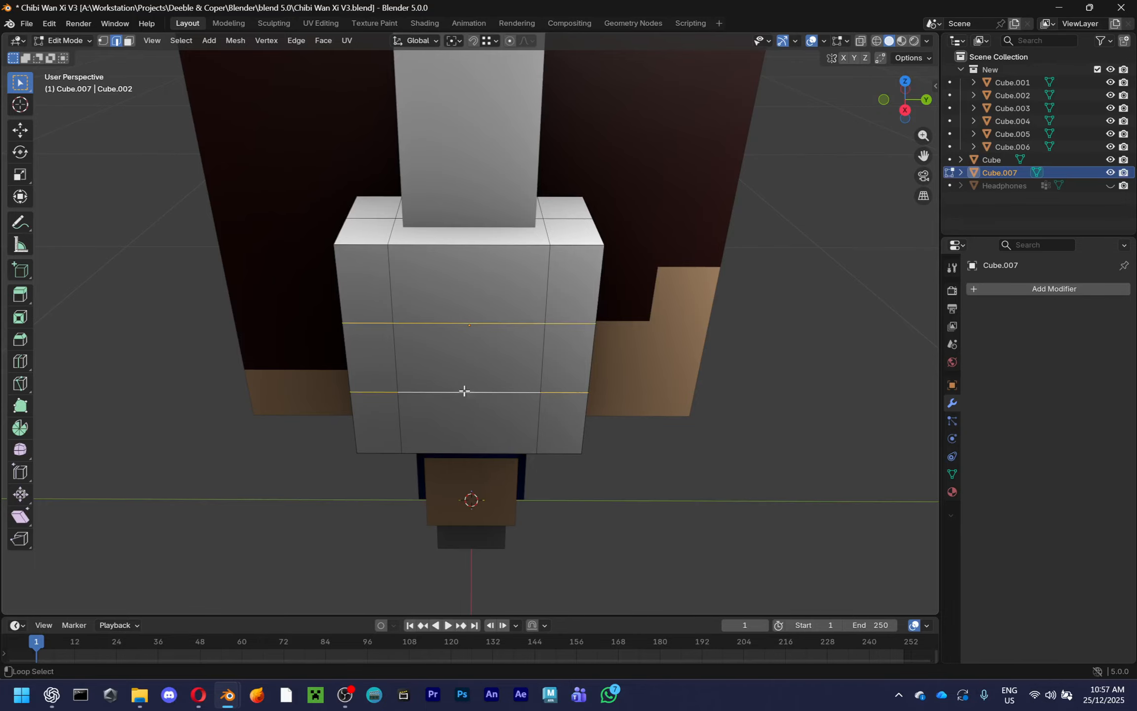
pyautogui.press('s')
pyautogui.press('z')
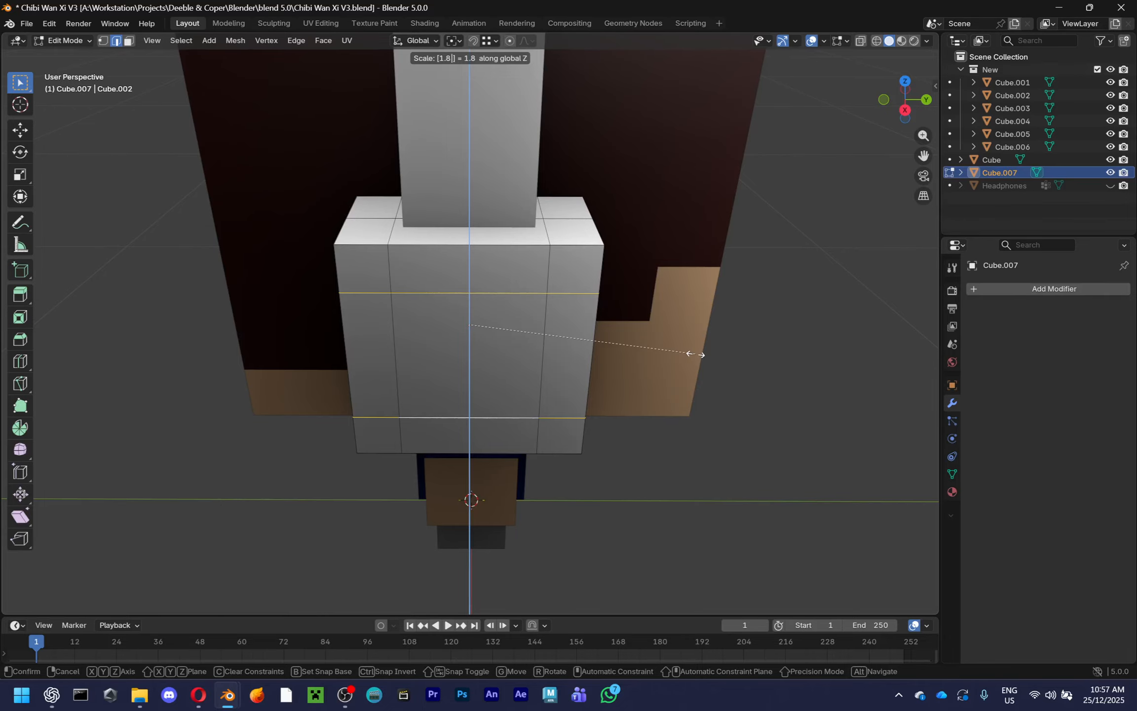
pyautogui.press('Return')
# Select the central face on the cube's outer side, then leave Edit Mode and unhide the old Headphones object as a reference
pyautogui.moveTo(423, 423); pyautogui.dragTo(576, 413, button='middle')
pyautogui.moveTo(637, 382); pyautogui.dragTo(507, 373, button='middle')
pyautogui.press('3')
pyautogui.click(507, 373)
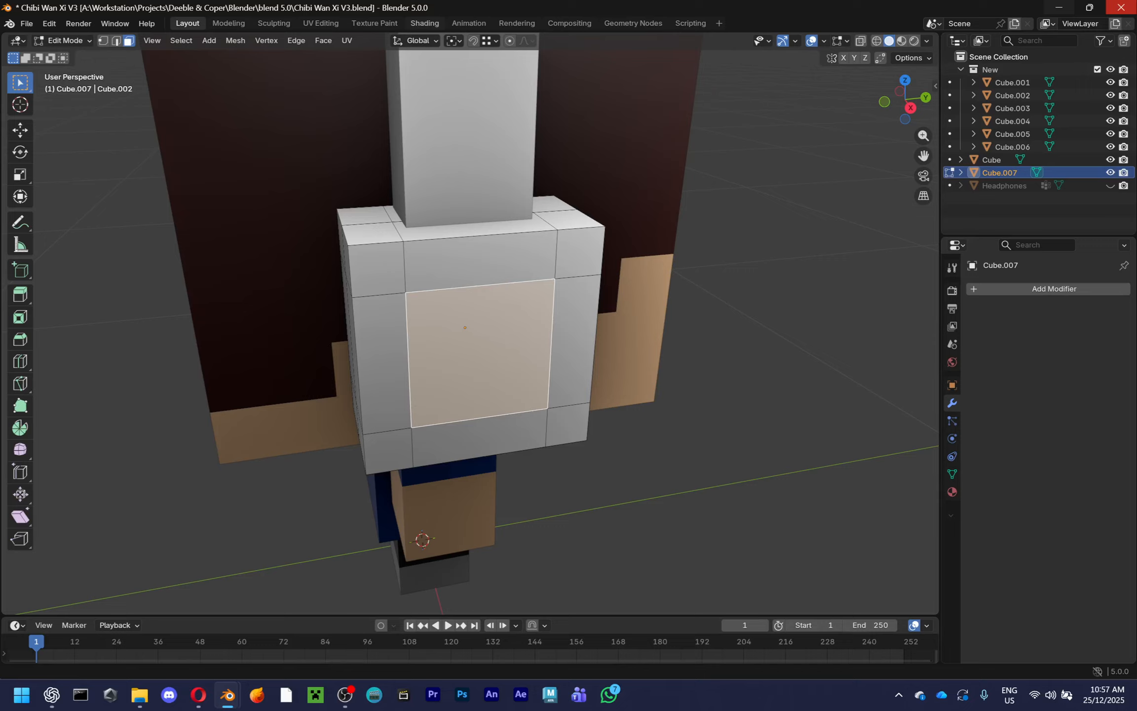
pyautogui.moveTo(712, 287); pyautogui.dragTo(509, 295, button='middle')
pyautogui.press('Tab')
pyautogui.click(1110, 185)
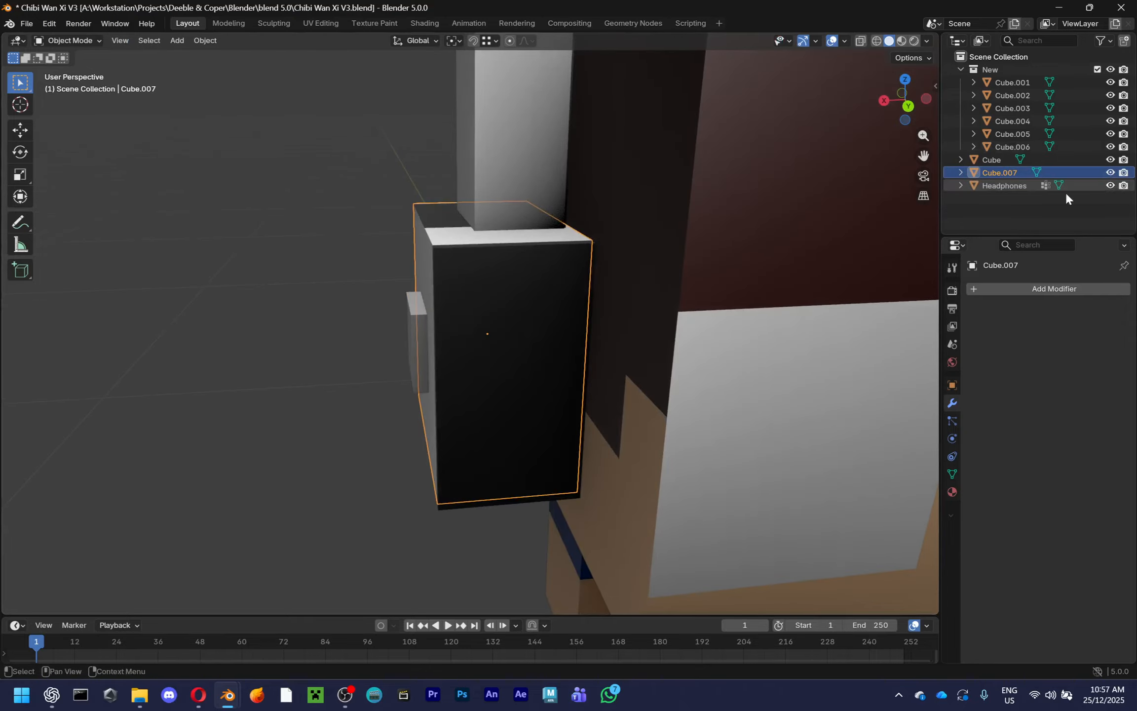
pyautogui.click(495, 258)
pyautogui.click(505, 220)
pyautogui.press('g')
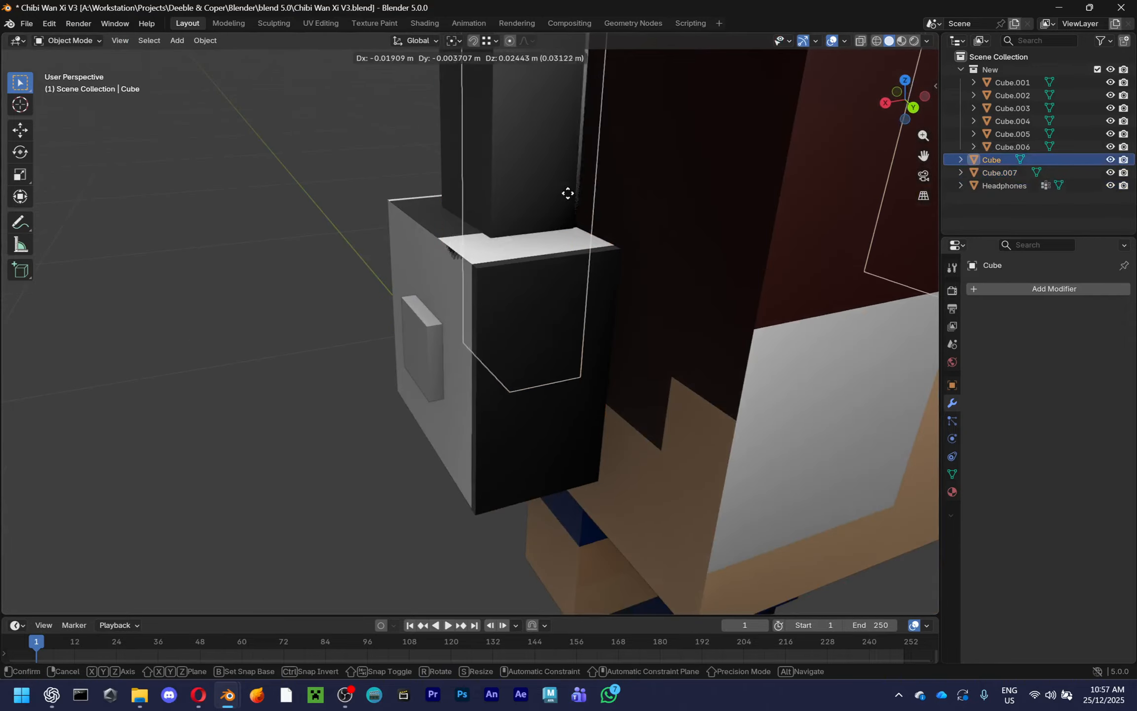
pyautogui.press('Escape')
# Reselect the earcup cube and return to Edit Mode with its central outer face selected
pyautogui.click(523, 256)
pyautogui.press('Tab')
pyautogui.moveTo(479, 305); pyautogui.dragTo(505, 332, button='middle')
pyautogui.press('g')
pyautogui.press('z')
pyautogui.click(523, 436)
pyautogui.press('Tab')
pyautogui.press('Tab')
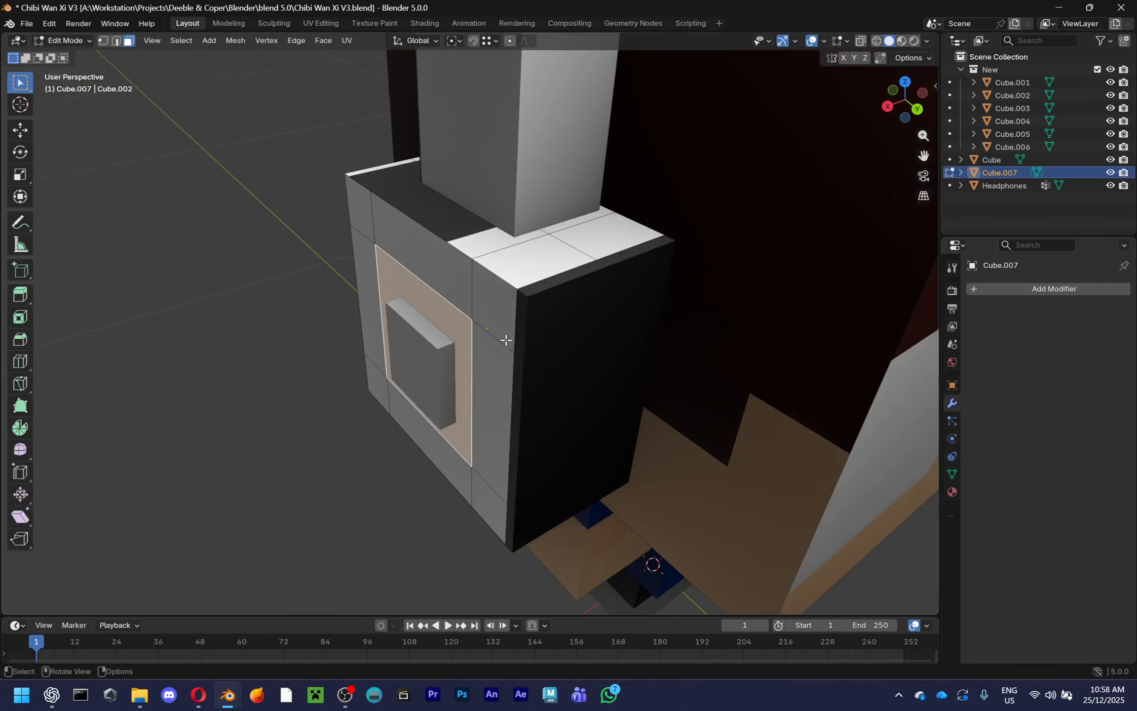
# Extrude the earcup's central outer face outward by about 0.0086 m
pyautogui.scroll(2, 469, 351)
pyautogui.moveTo(444, 98)
pyautogui.mouseDown(button='middle')
pyautogui.moveTo(523, 94)
pyautogui.moveTo(460, 89)
pyautogui.mouseUp(button='middle')
pyautogui.click(492, 42)
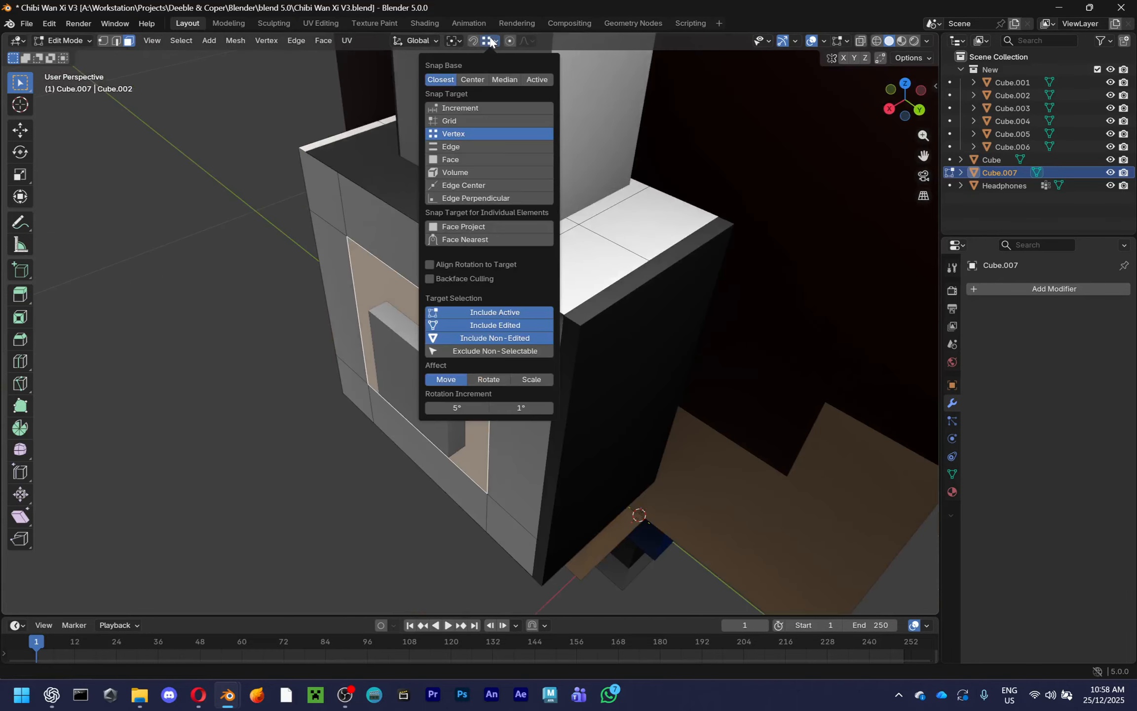
pyautogui.moveTo(459, 247); pyautogui.dragTo(443, 382, button='middle')
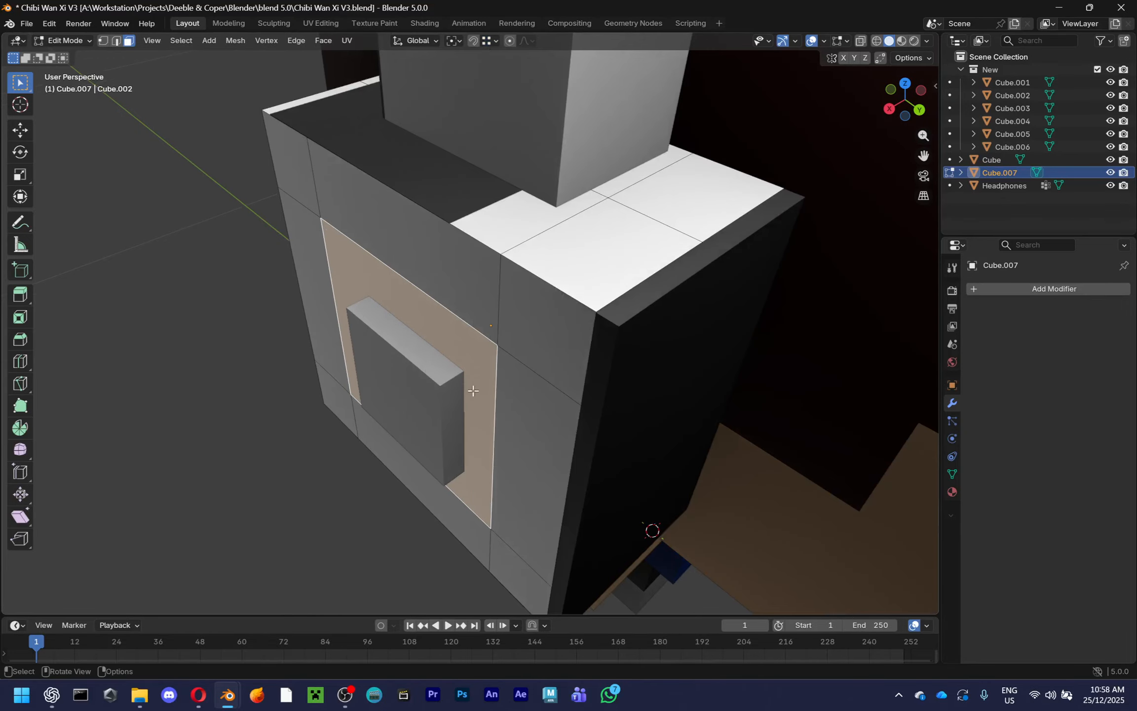
pyautogui.press('e')
pyautogui.click(443, 381)
pyautogui.press('i')
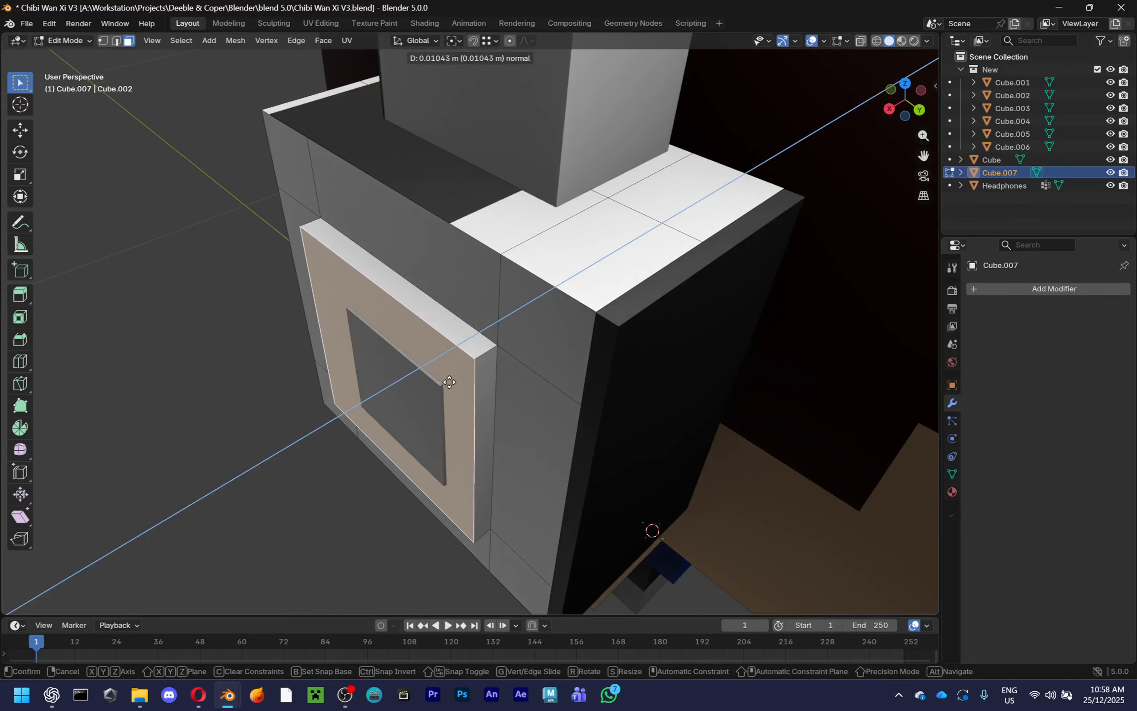
pyautogui.click(444, 381)
pyautogui.press('e')
pyautogui.click(446, 380)
pyautogui.press('x')
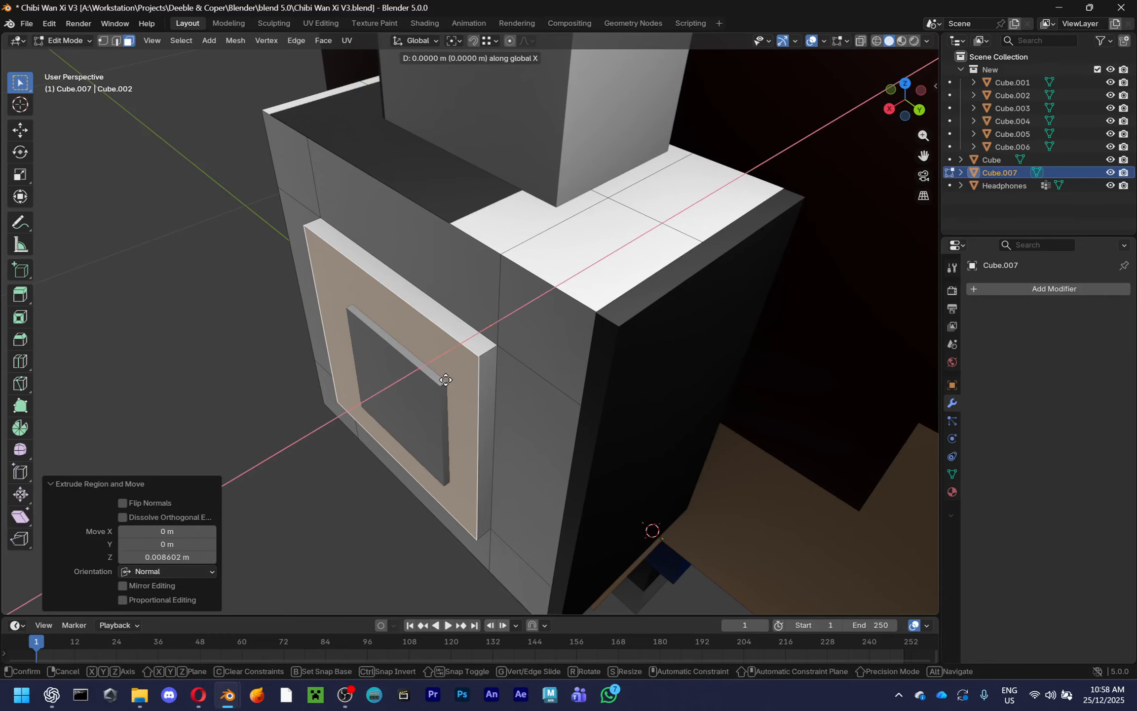
pyautogui.press('Escape')
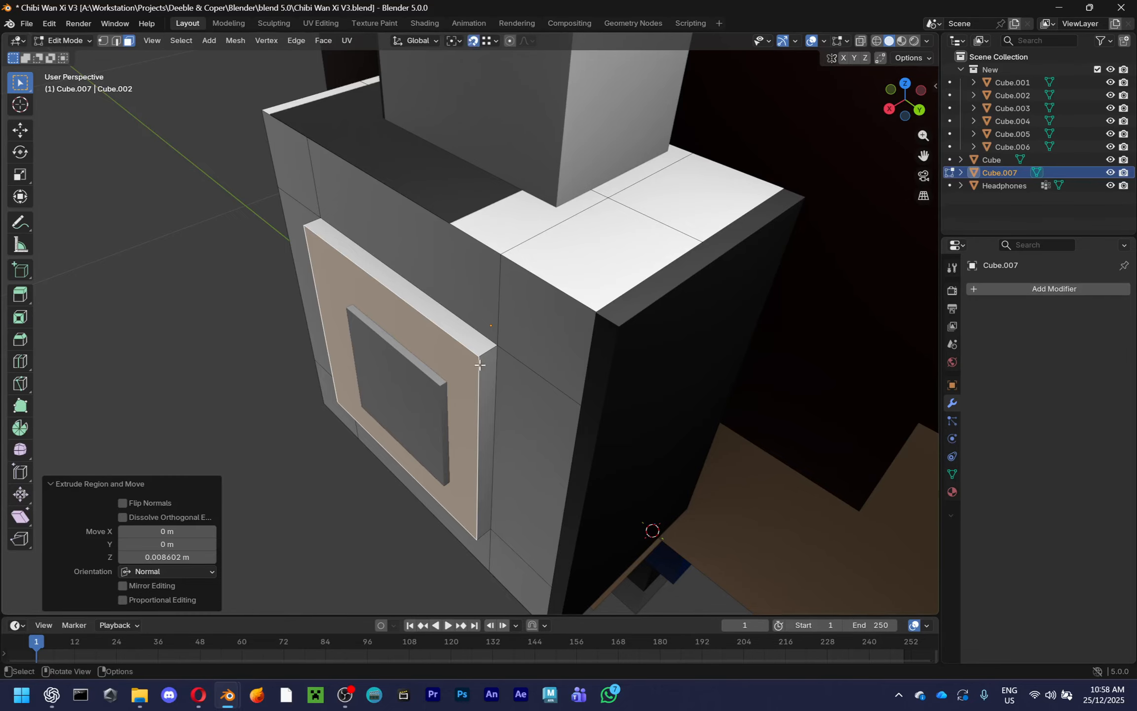
# Move the extruded face along X with vertex snapping to match the depth of the old headphones' raised button
pyautogui.press('g')
pyautogui.press('x')
pyautogui.moveTo(479, 364); pyautogui.dragTo(641, 276, button='middle')
pyautogui.click(443, 383)
# Return to Object Mode, delete the old Headphones object and save the file
pyautogui.press('Tab')
pyautogui.click(559, 295)
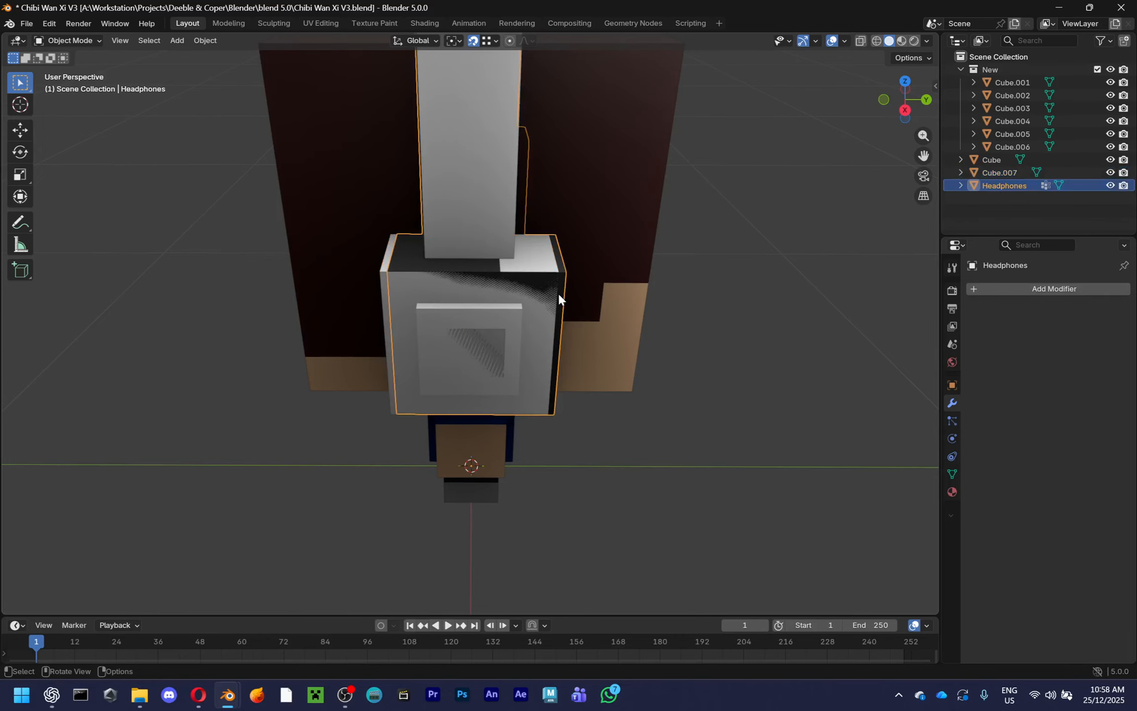
pyautogui.scroll(-5, 557, 291)
pyautogui.press('x')
pyautogui.click(615, 271)
pyautogui.hotkey('ctrl', 's')
# Select the new earcup and add a Mirror modifier to it
pyautogui.moveTo(640, 285); pyautogui.dragTo(462, 289, button='middle')
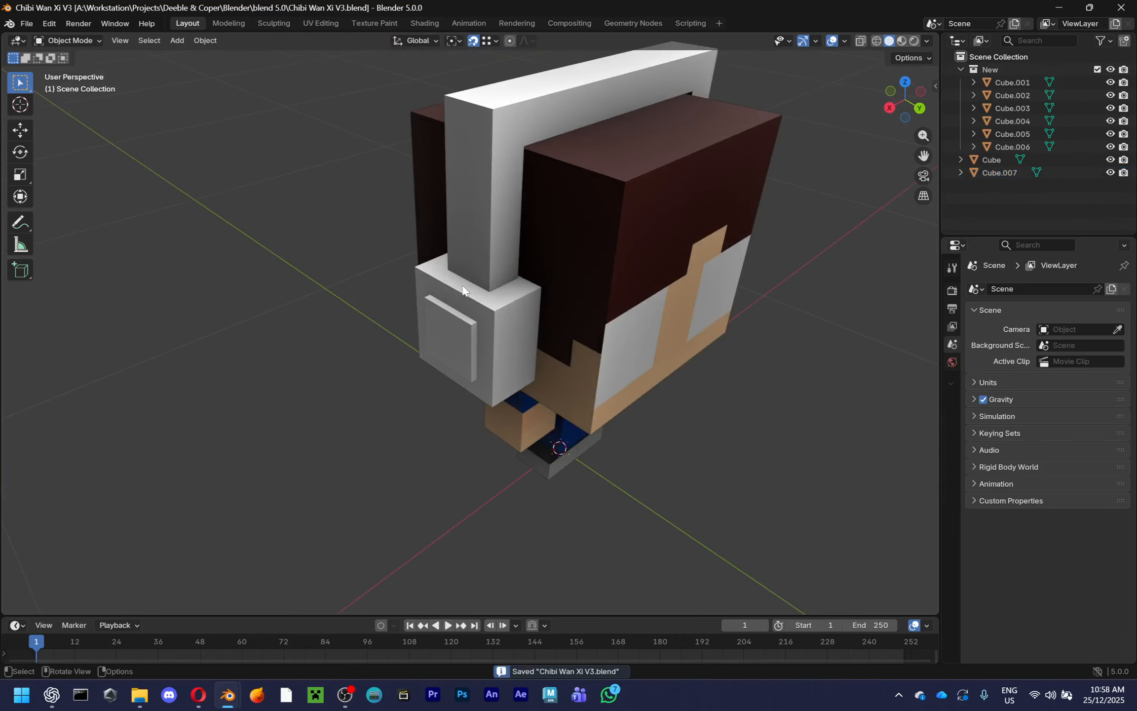
pyautogui.click(463, 289)
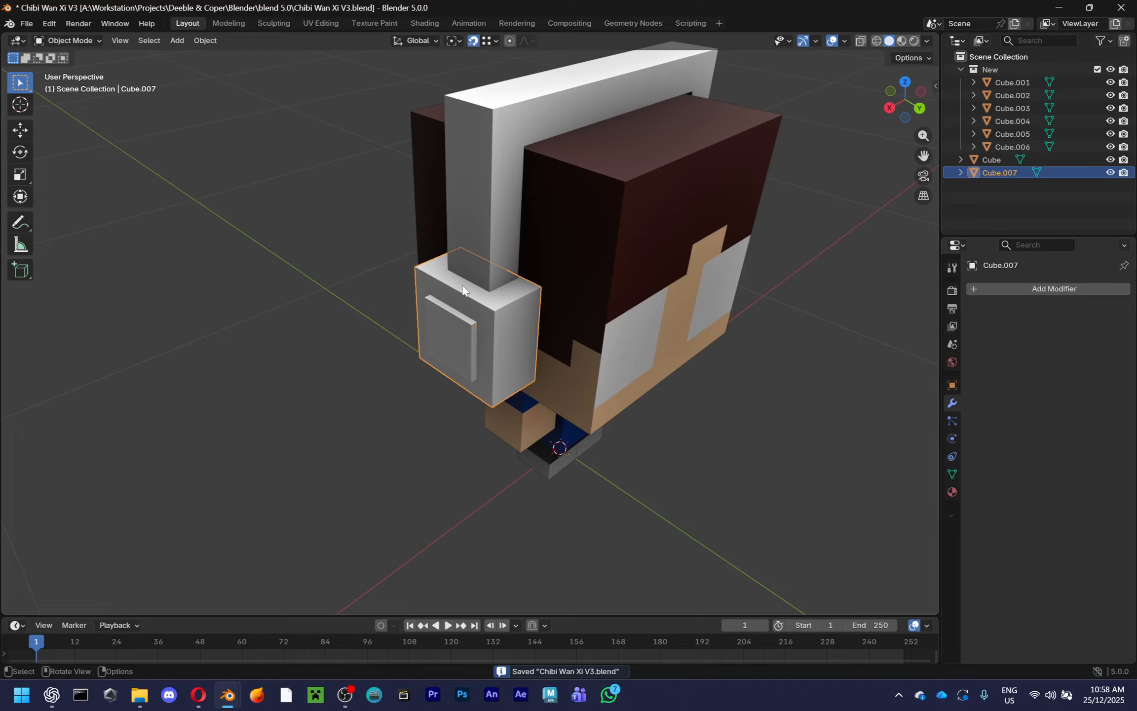
pyautogui.click(375, 322)
pyautogui.moveTo(376, 322); pyautogui.dragTo(468, 354, button='middle')
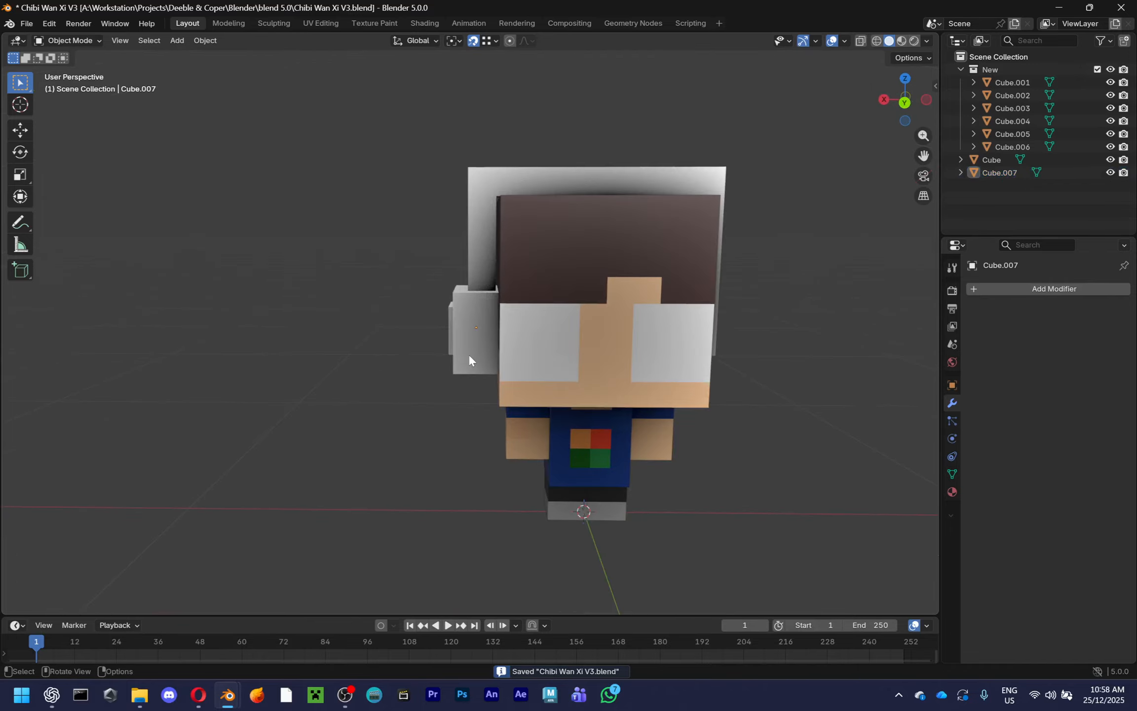
pyautogui.click(468, 353)
pyautogui.click(1012, 290)
pyautogui.write('mir')
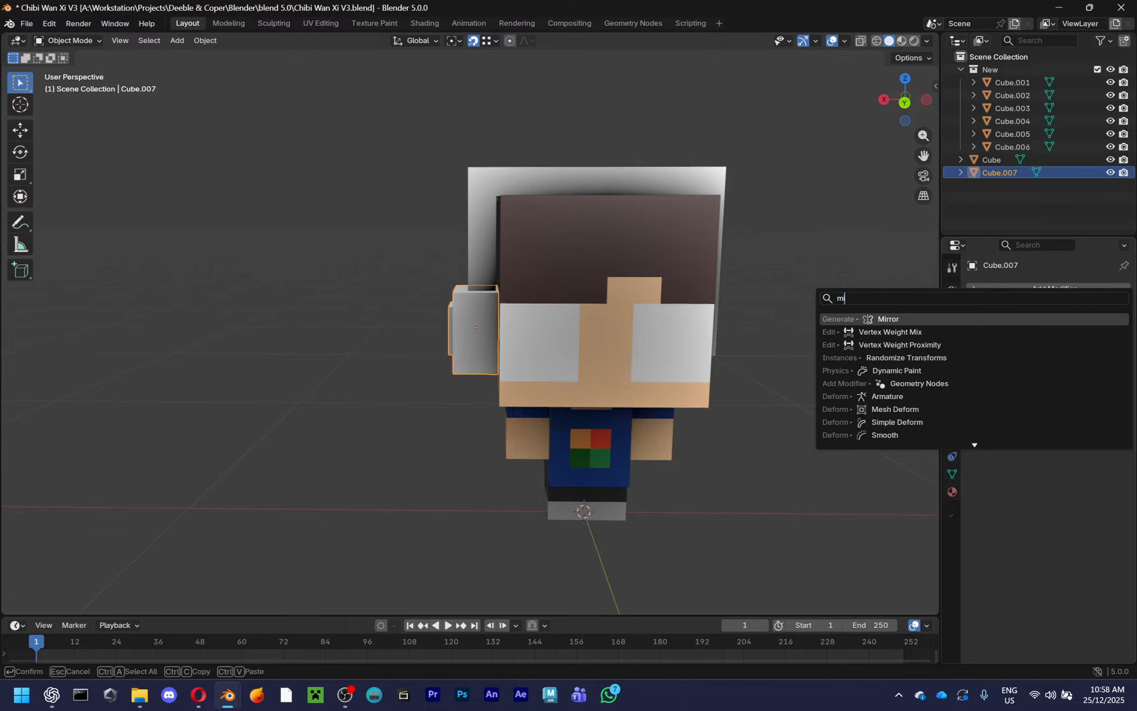
pyautogui.press('Return')
pyautogui.keyDown('shift'); pyautogui.moveTo(750, 356); pyautogui.dragTo(683, 361, button='middle'); pyautogui.keyUp('shift')
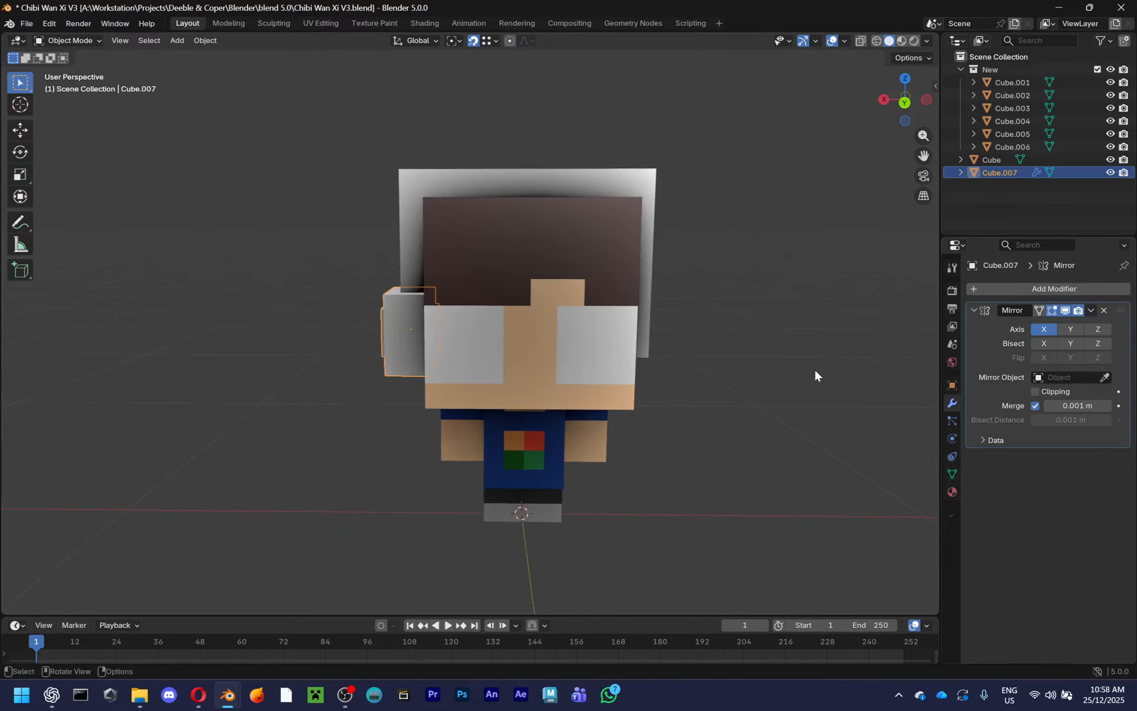
pyautogui.moveTo(815, 376); pyautogui.dragTo(833, 378, button='middle')
pyautogui.press('g')
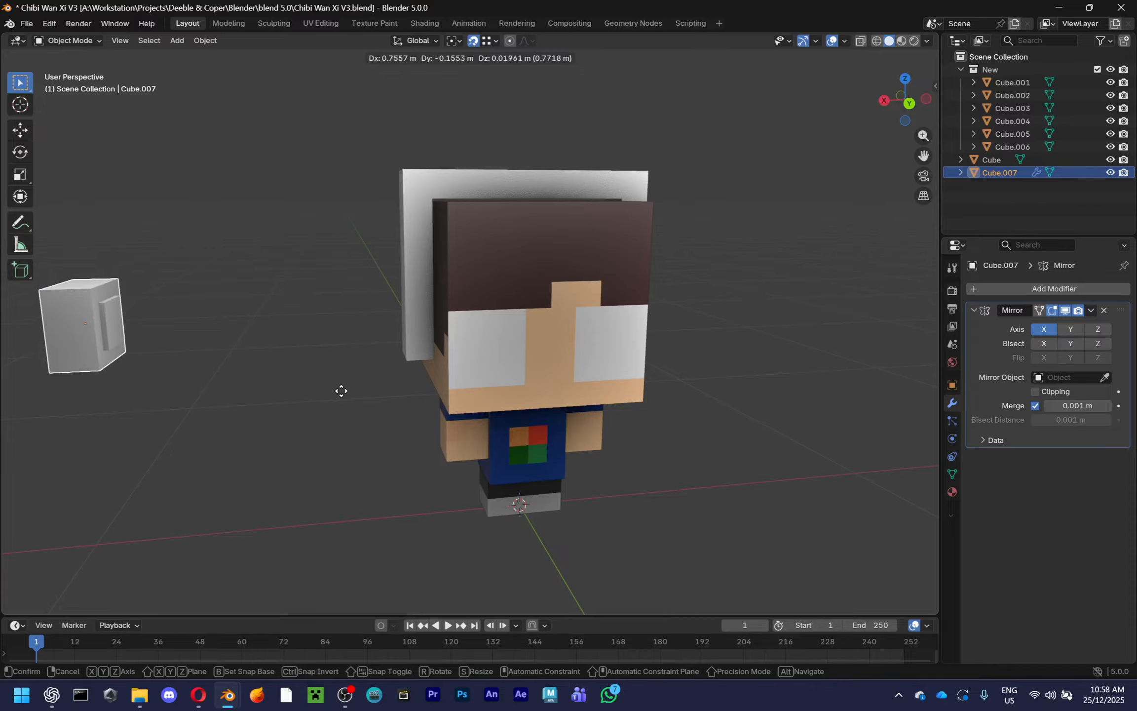
pyautogui.click(668, 399)
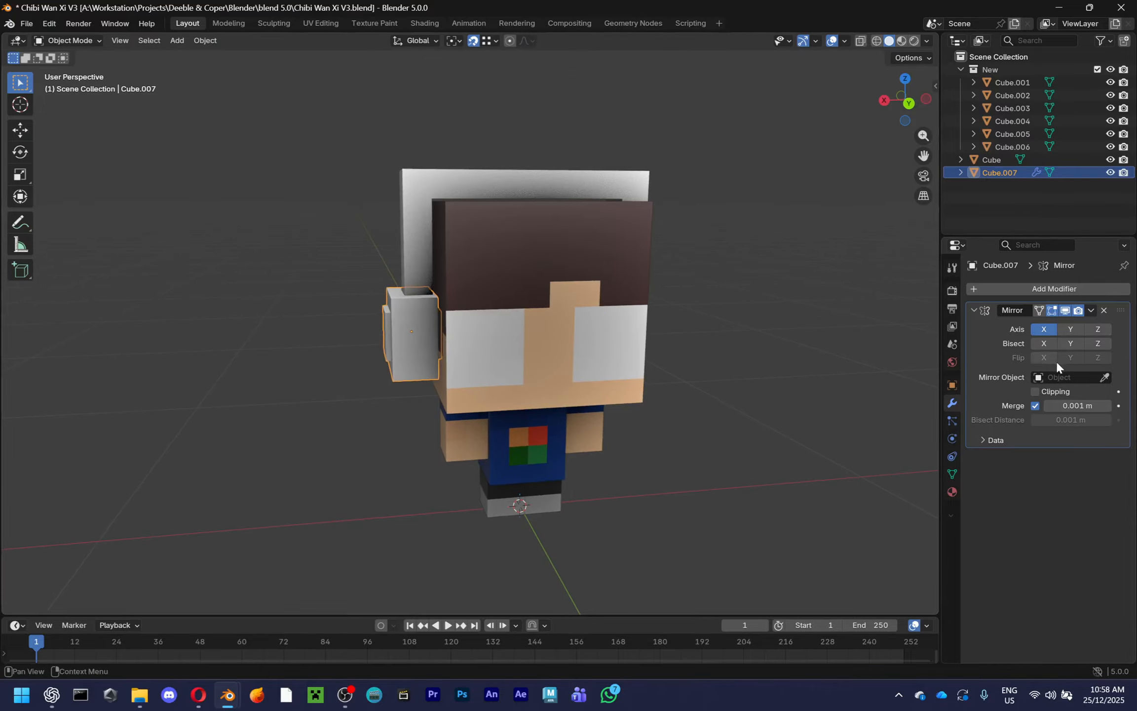
pyautogui.click(1001, 439)
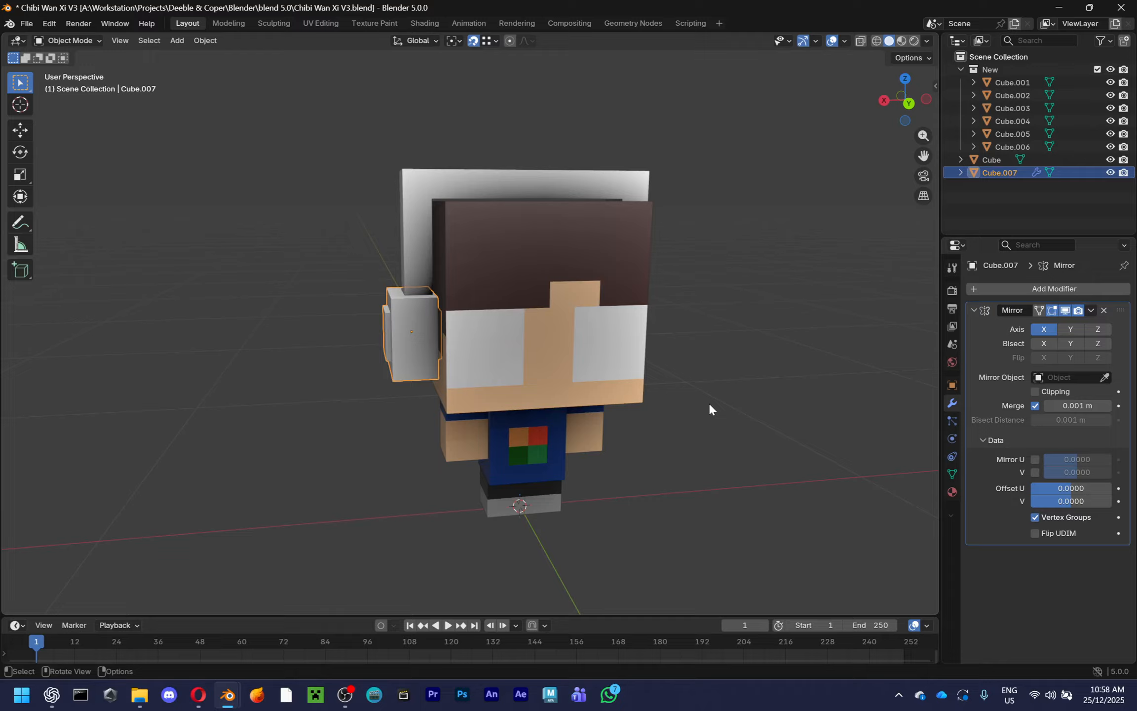
pyautogui.moveTo(709, 403); pyautogui.dragTo(665, 399, button='middle')
pyautogui.scroll(2, 494, 425)
pyautogui.press('g')
pyautogui.rightClick(206, 431)
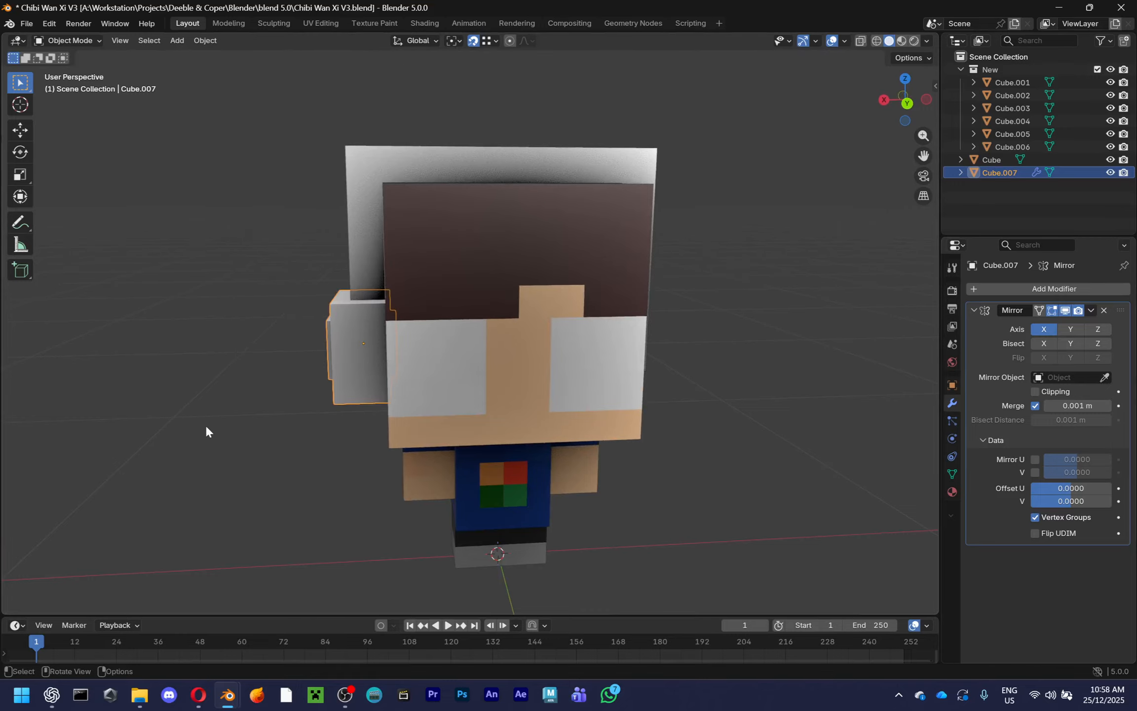
pyautogui.moveTo(206, 431); pyautogui.dragTo(221, 434, button='middle')
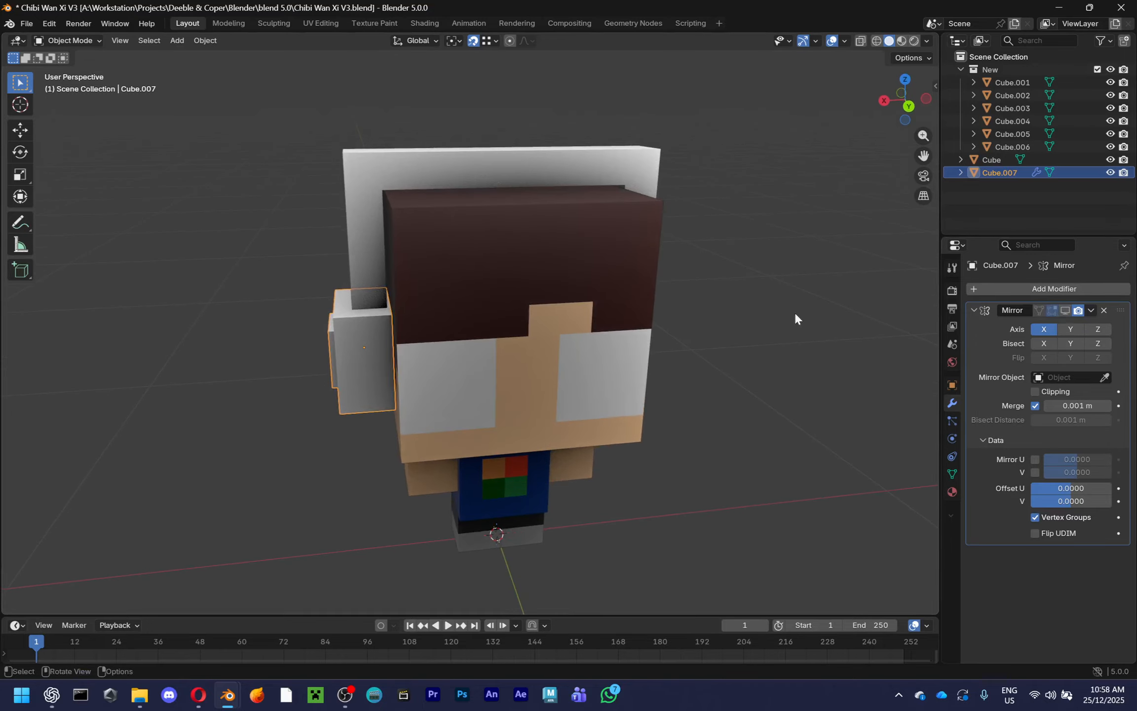
pyautogui.click(588, 154)
pyautogui.press('g')
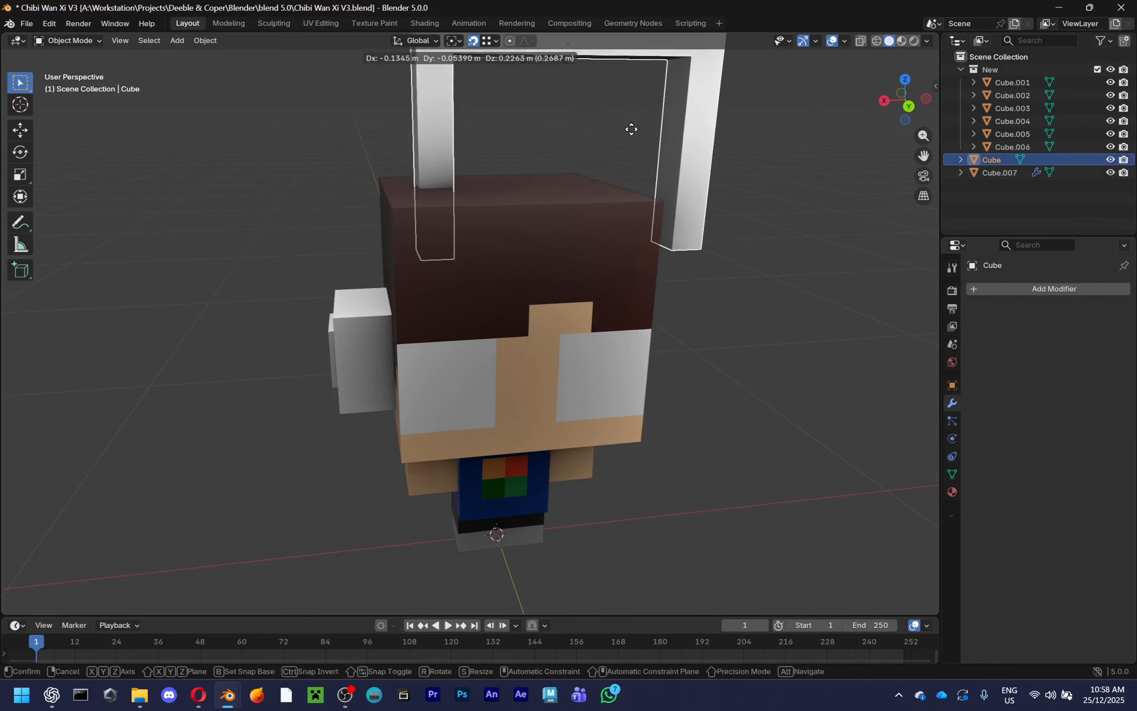
pyautogui.rightClick(672, 125)
# Set the earcup's origin to the 3D cursor and turn on viewport display for its Mirror modifier
pyautogui.click(334, 322)
pyautogui.hotkey('shift', 's')
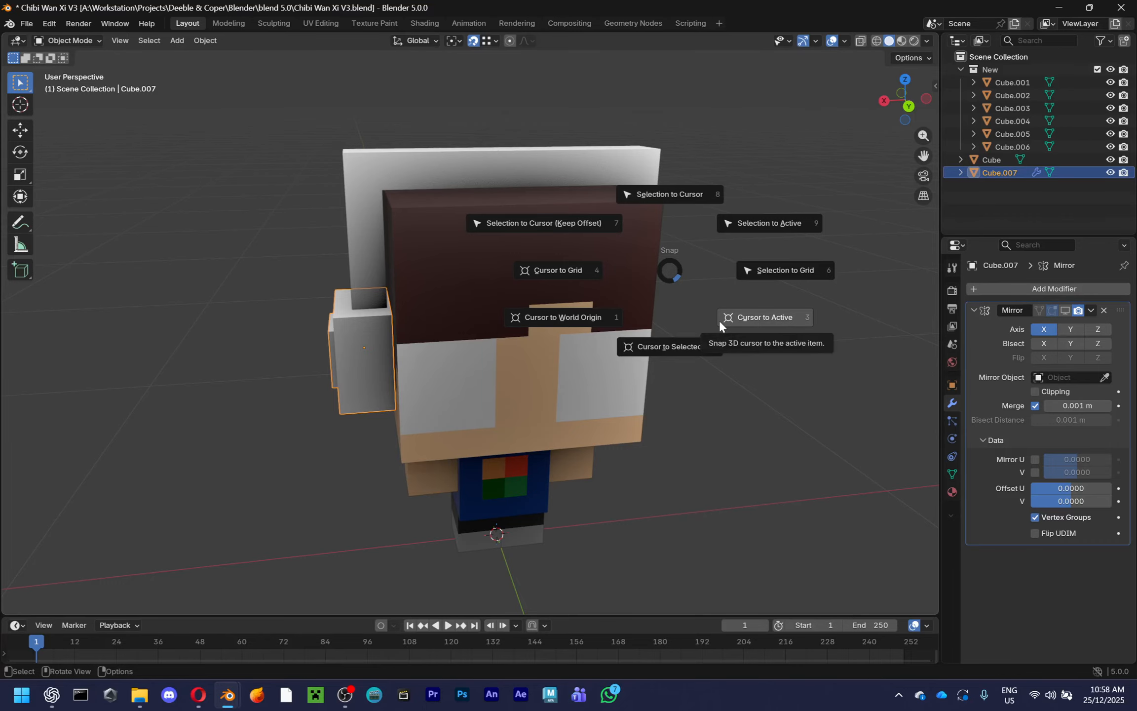
pyautogui.rightClick(674, 272)
pyautogui.moveTo(681, 277)
pyautogui.click(790, 306)
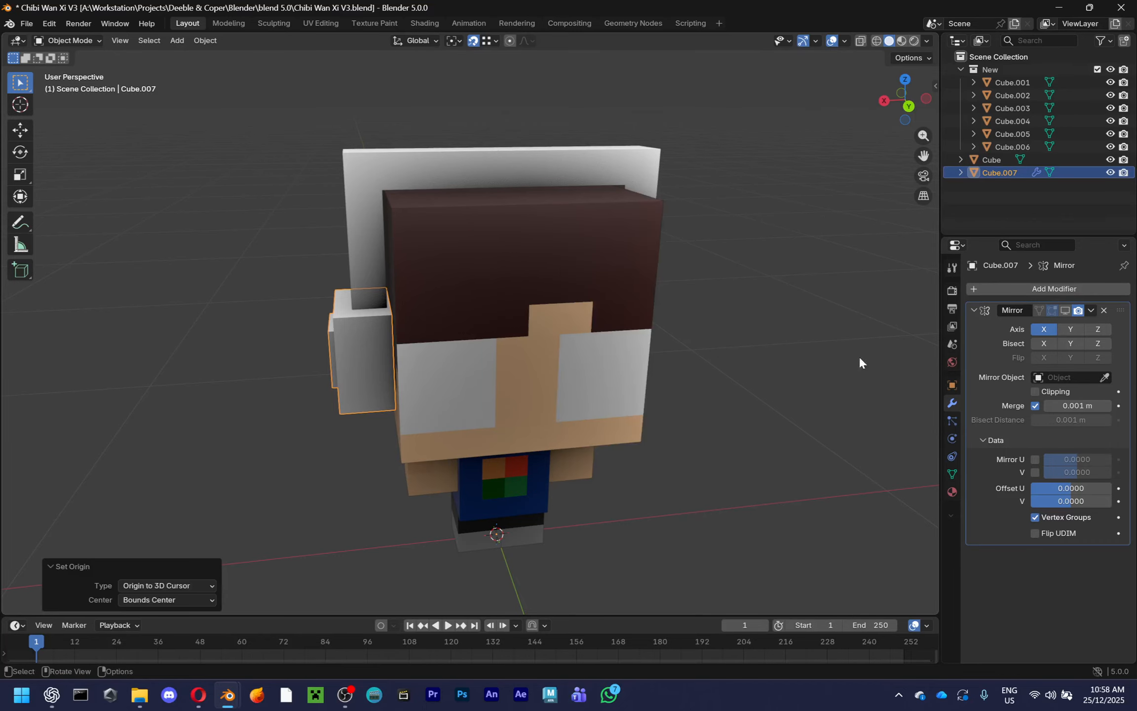
pyautogui.moveTo(859, 362); pyautogui.dragTo(816, 378, button='middle')
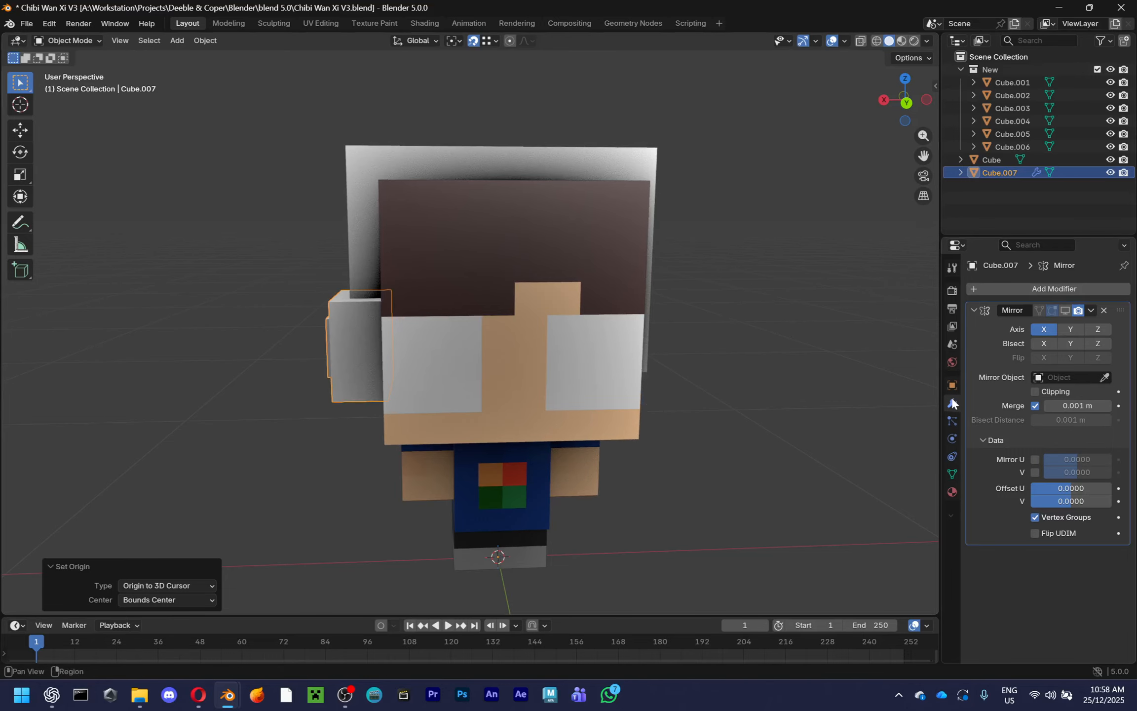
pyautogui.click(1065, 310)
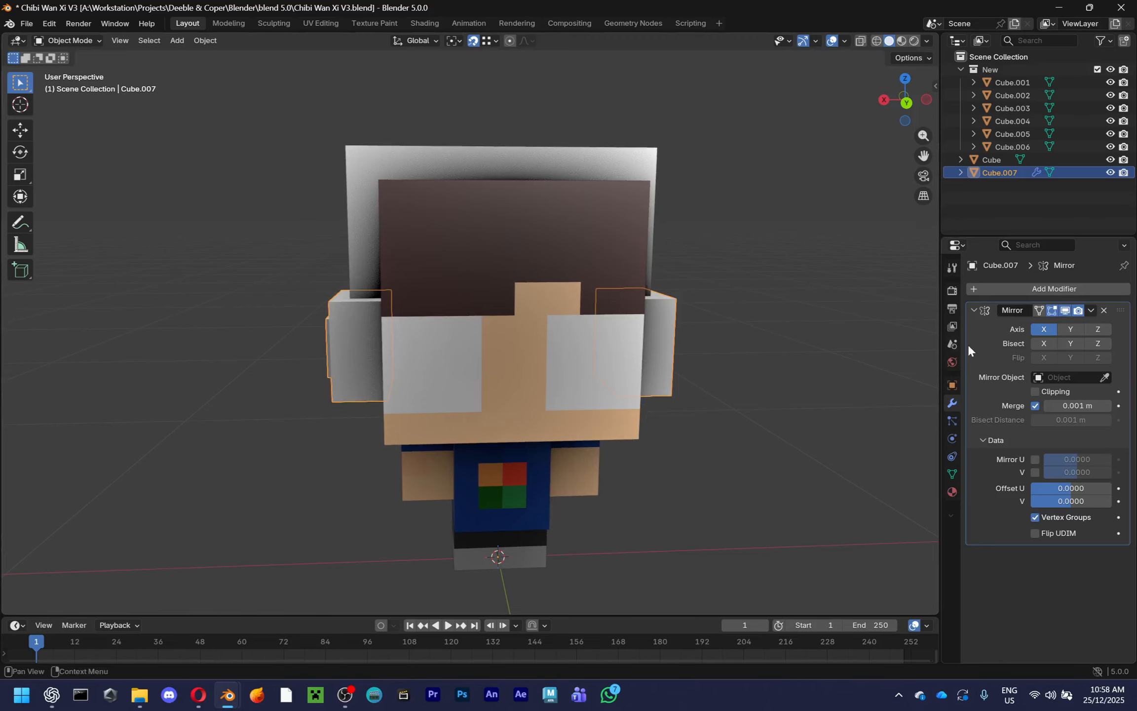
pyautogui.moveTo(928, 351)
pyautogui.mouseDown(button='middle')
pyautogui.moveTo(794, 374)
pyautogui.moveTo(928, 352)
pyautogui.mouseUp(button='middle')
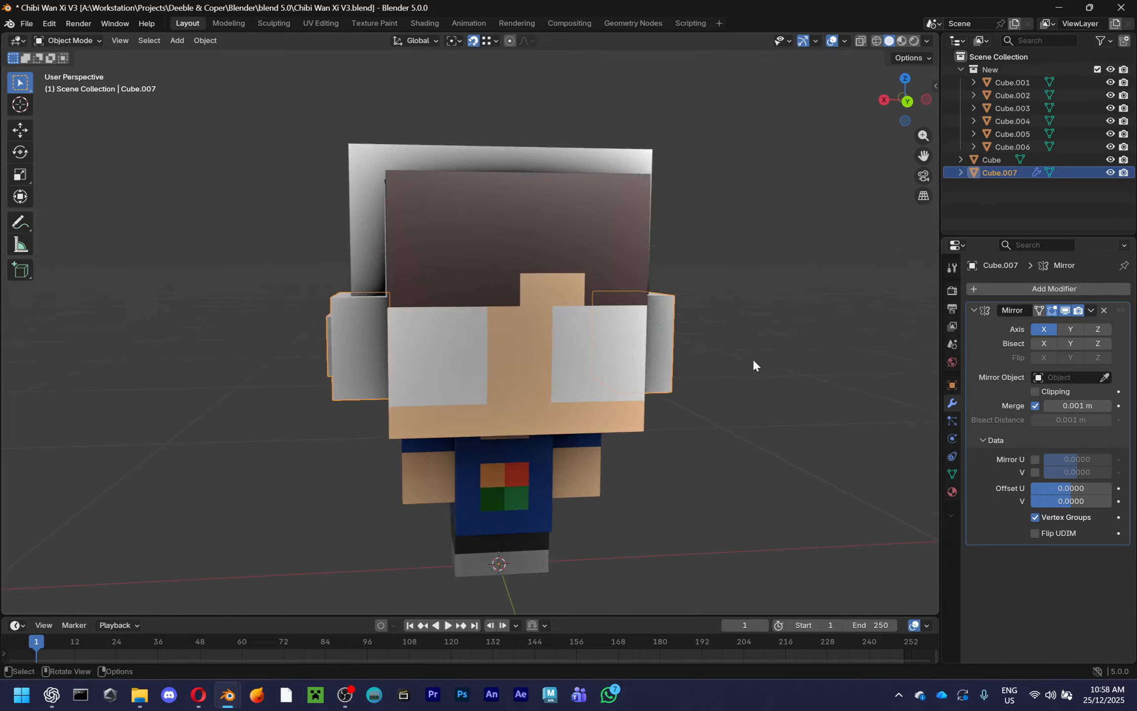
pyautogui.press('g')
pyautogui.press('s')
pyautogui.press('Escape')
# Check in the back orthographic view how the mirrored earcups meet the head, and save the file
pyautogui.moveTo(827, 373)
pyautogui.mouseDown(button='middle')
pyautogui.moveTo(782, 380)
pyautogui.moveTo(820, 373)
pyautogui.mouseUp(button='middle')
pyautogui.click(906, 101)
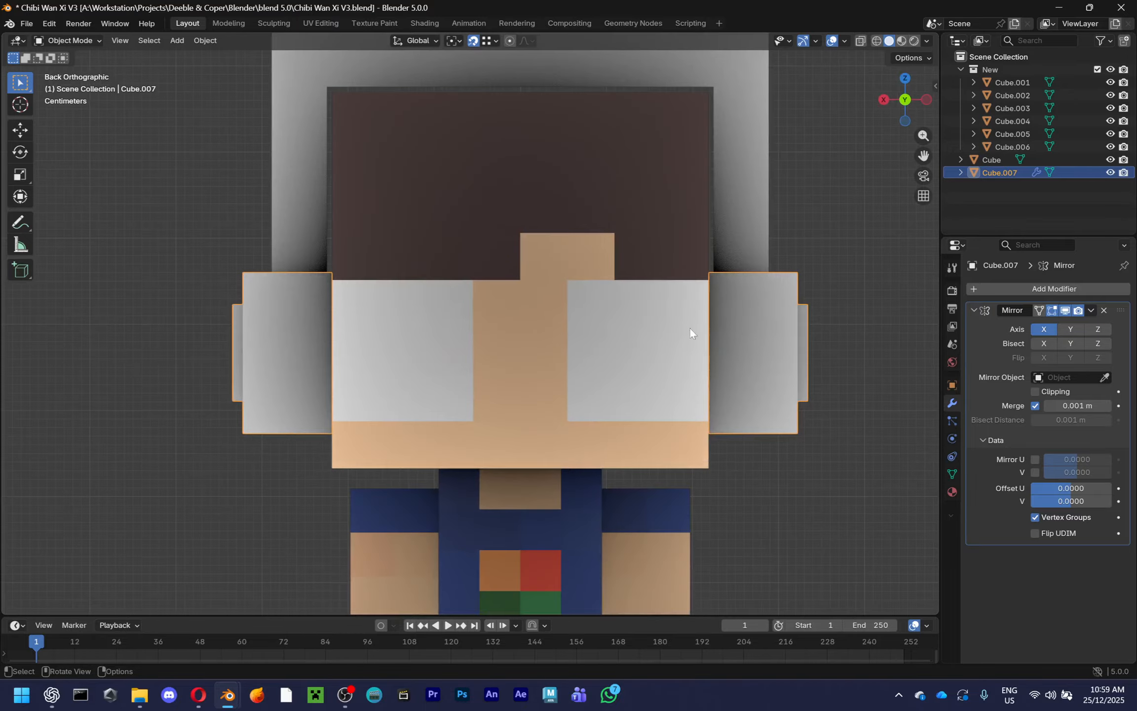
pyautogui.scroll(8, 539, 359)
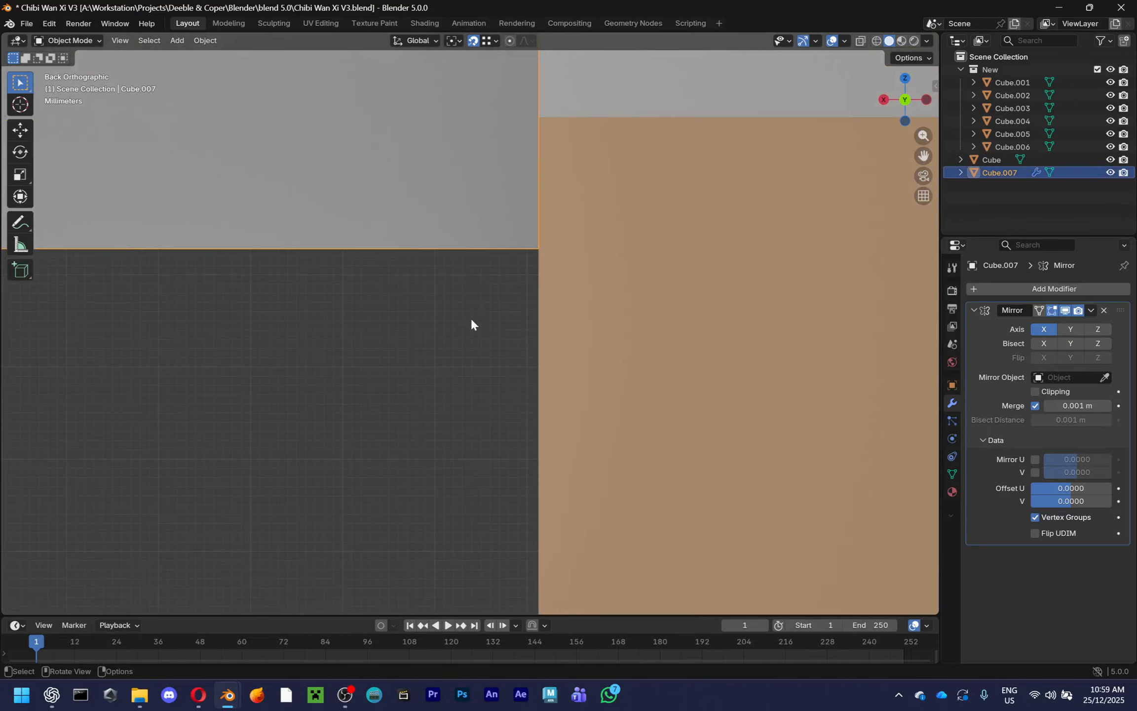
pyautogui.scroll(-8, 541, 410)
pyautogui.hotkey('ctrl', 's')
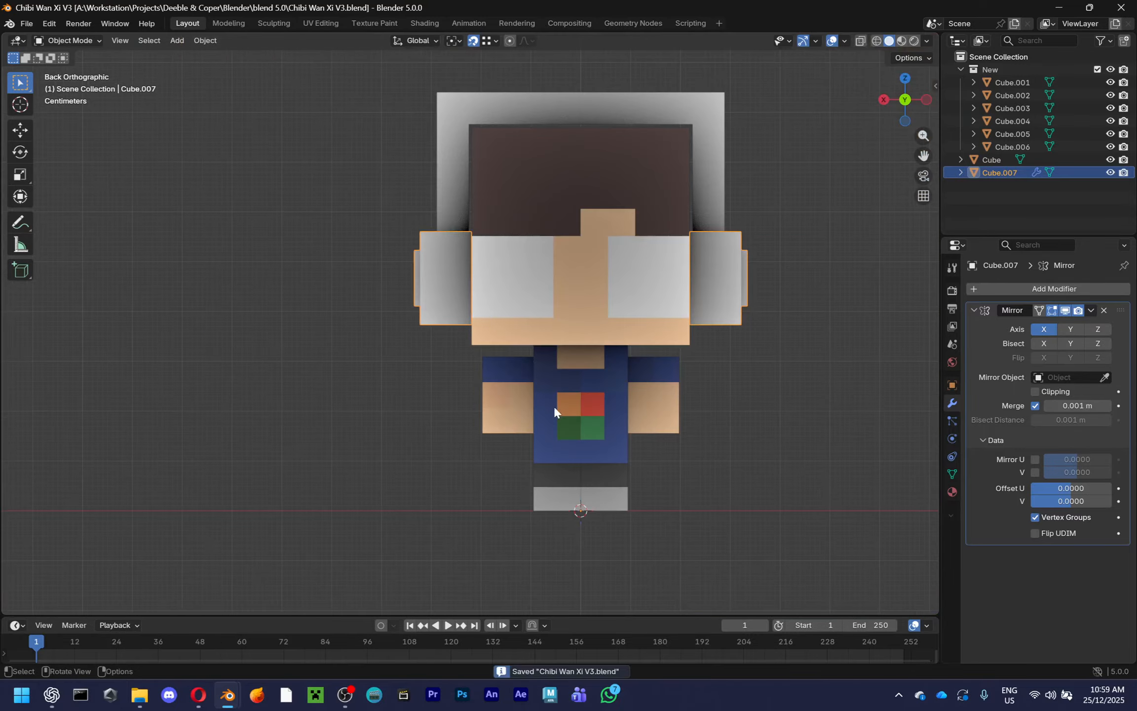
# Deselect the earcups and inspect the rebuilt headphones on the character in perspective
pyautogui.moveTo(514, 459); pyautogui.dragTo(620, 421, button='middle')
pyautogui.click(669, 441)
pyautogui.click(737, 331)
pyautogui.click(695, 394)
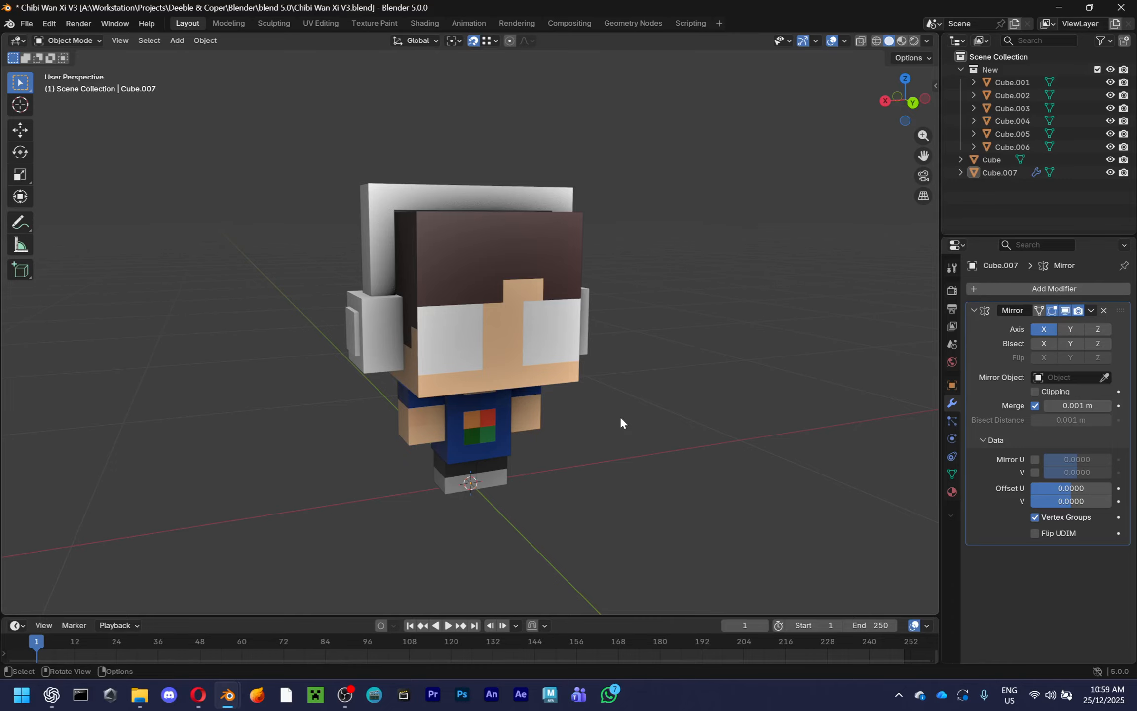
pyautogui.scroll(2, 623, 416)
pyautogui.scroll(-3, 632, 421)
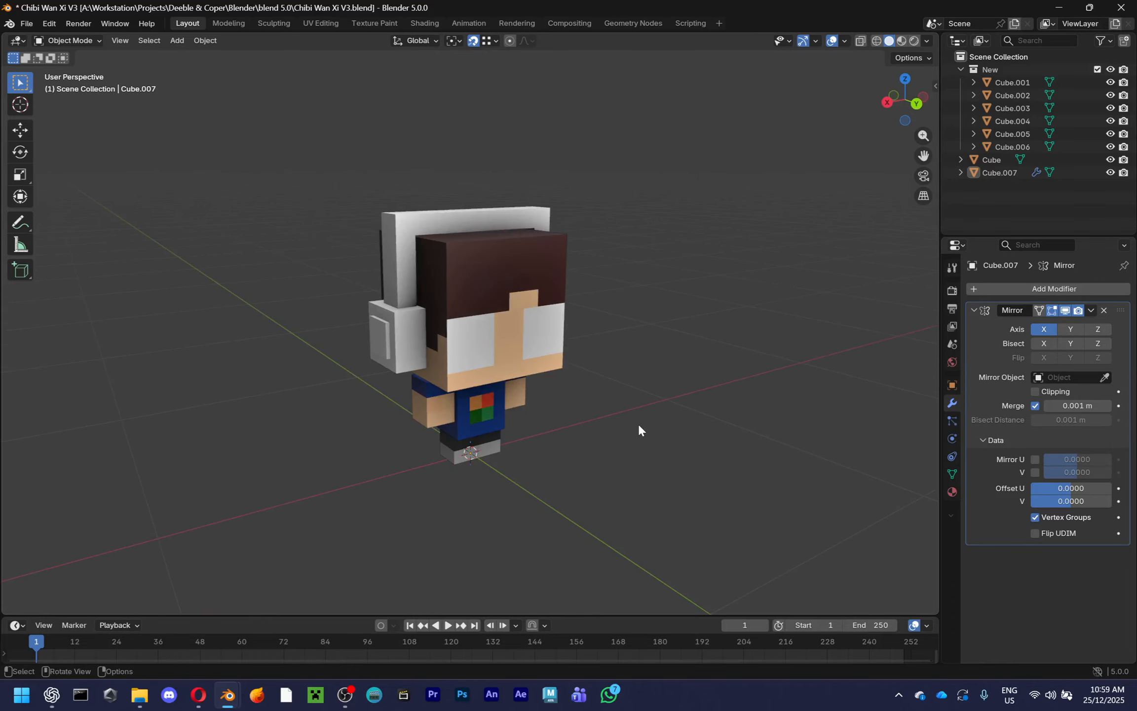
# Inspect the rebuilt headphones from the character's front and save the file
pyautogui.moveTo(638, 428); pyautogui.dragTo(495, 348, button='middle')
pyautogui.scroll(2, 495, 348)
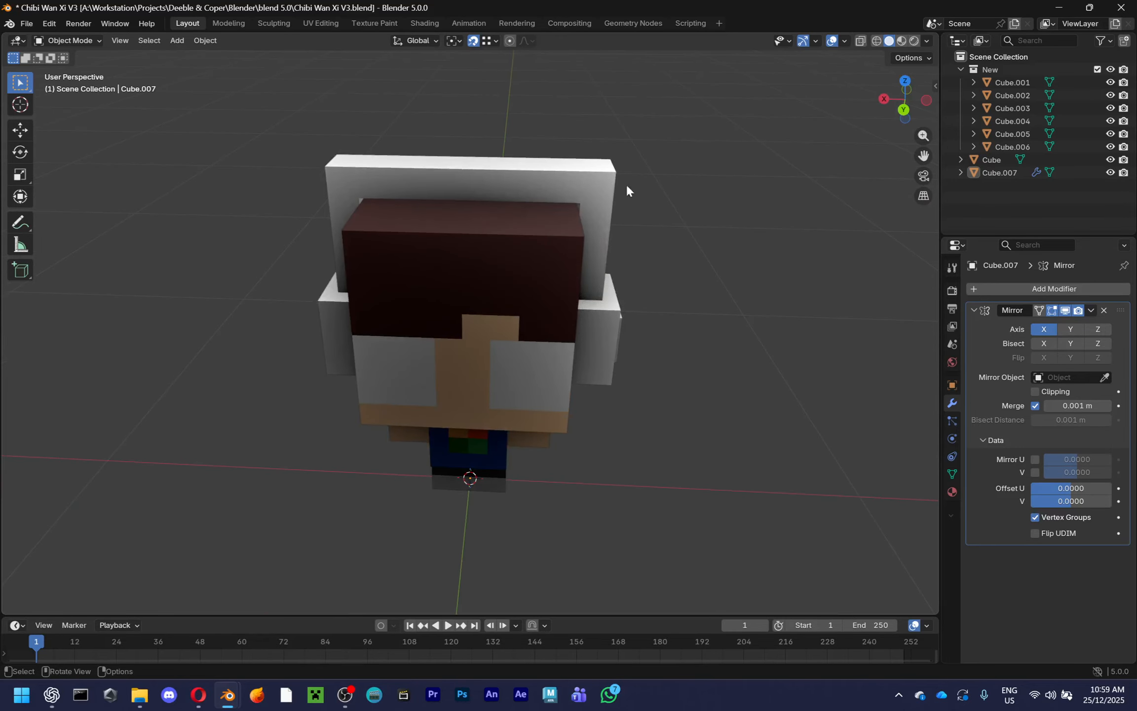
pyautogui.hotkey('ctrl', 's')
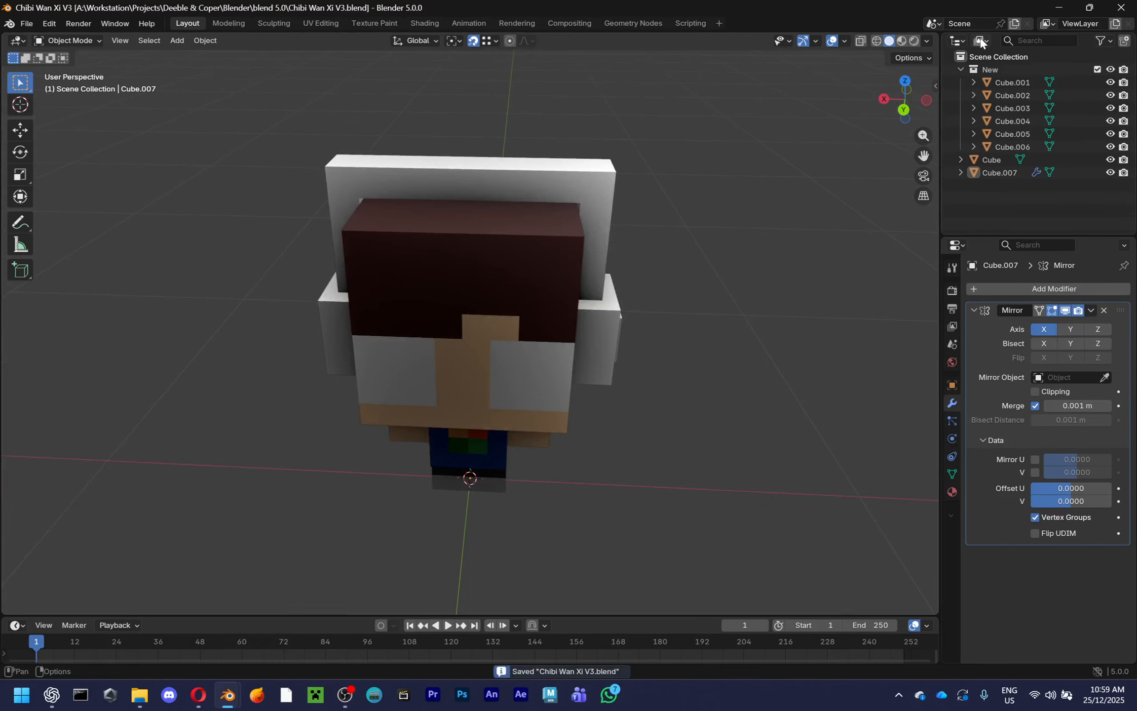
# Set the Outliner to display the Blender File data and look through its materials and meshes for the old headphones
pyautogui.click(981, 42)
pyautogui.click(1007, 112)
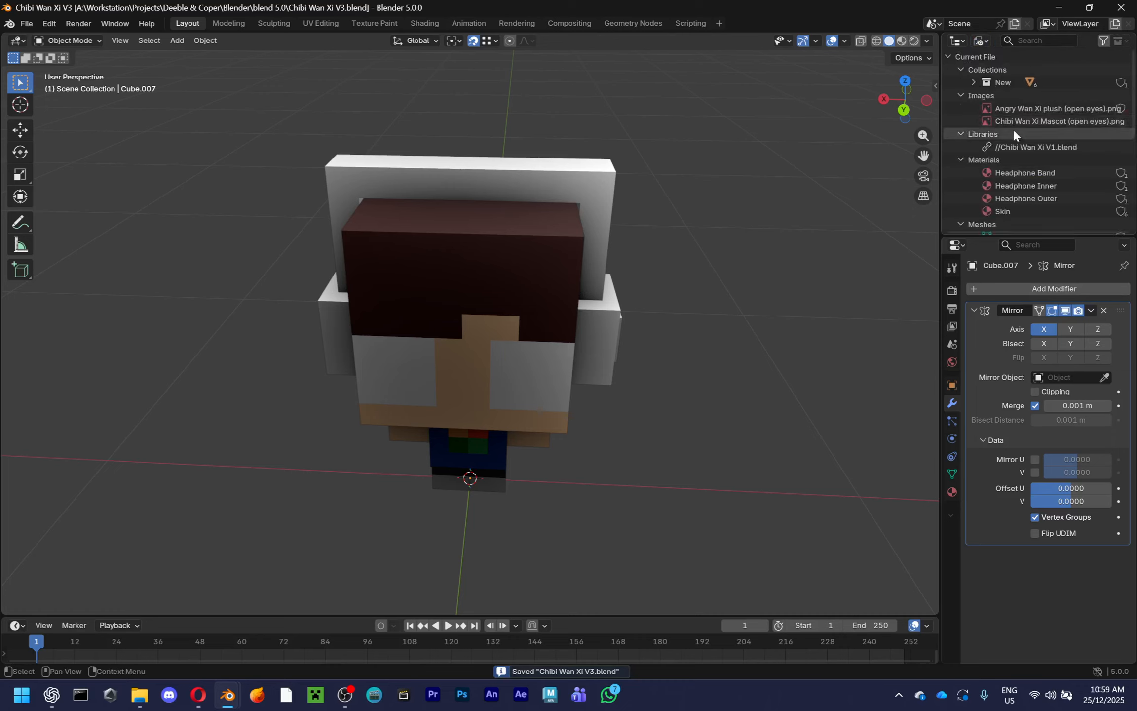
pyautogui.scroll(-3, 1015, 143)
pyautogui.scroll(-8, 1028, 122)
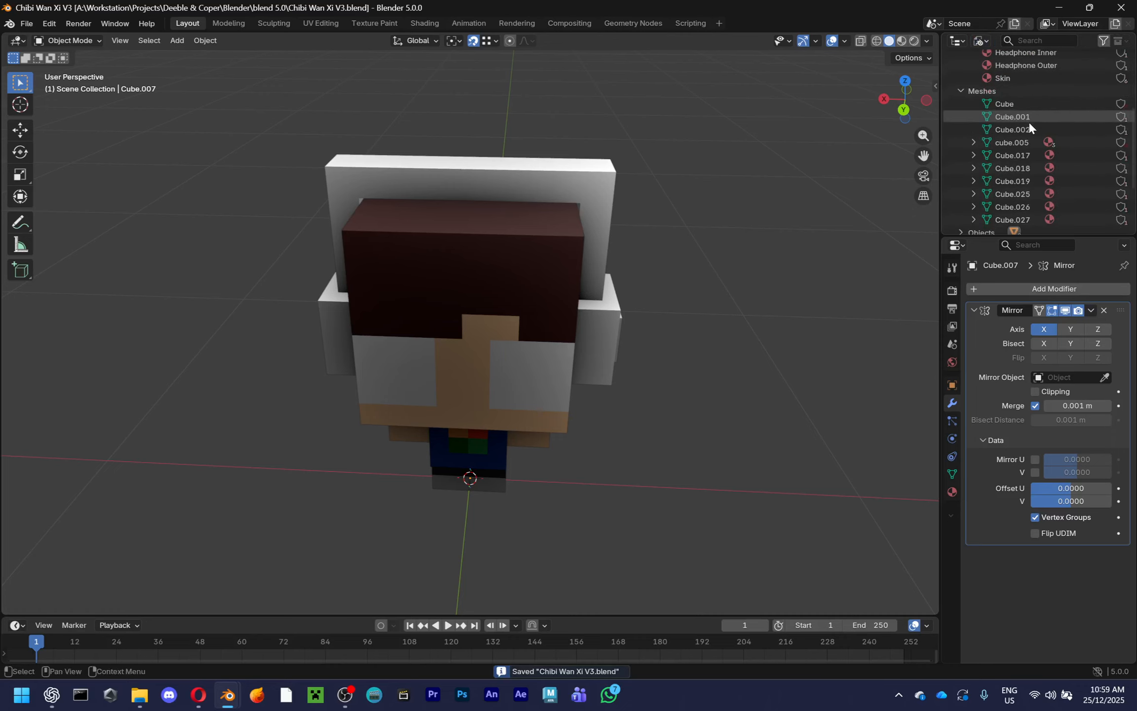
pyautogui.scroll(12, 1029, 122)
pyautogui.scroll(4, 1029, 122)
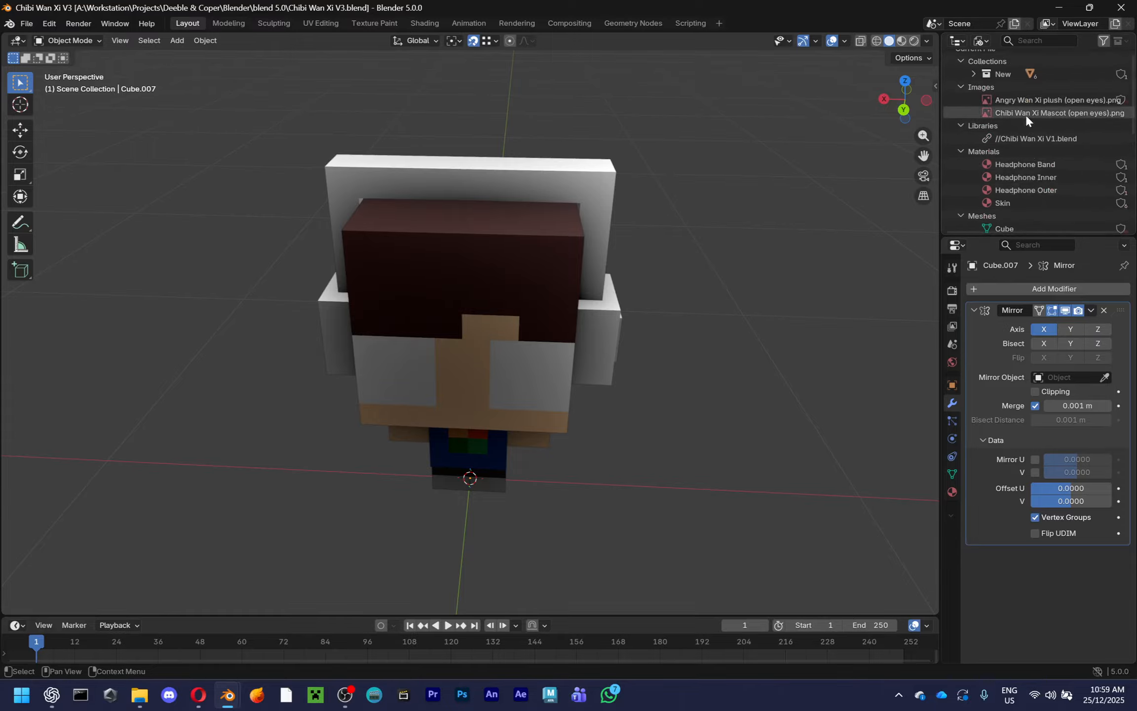
pyautogui.scroll(-4, 1025, 118)
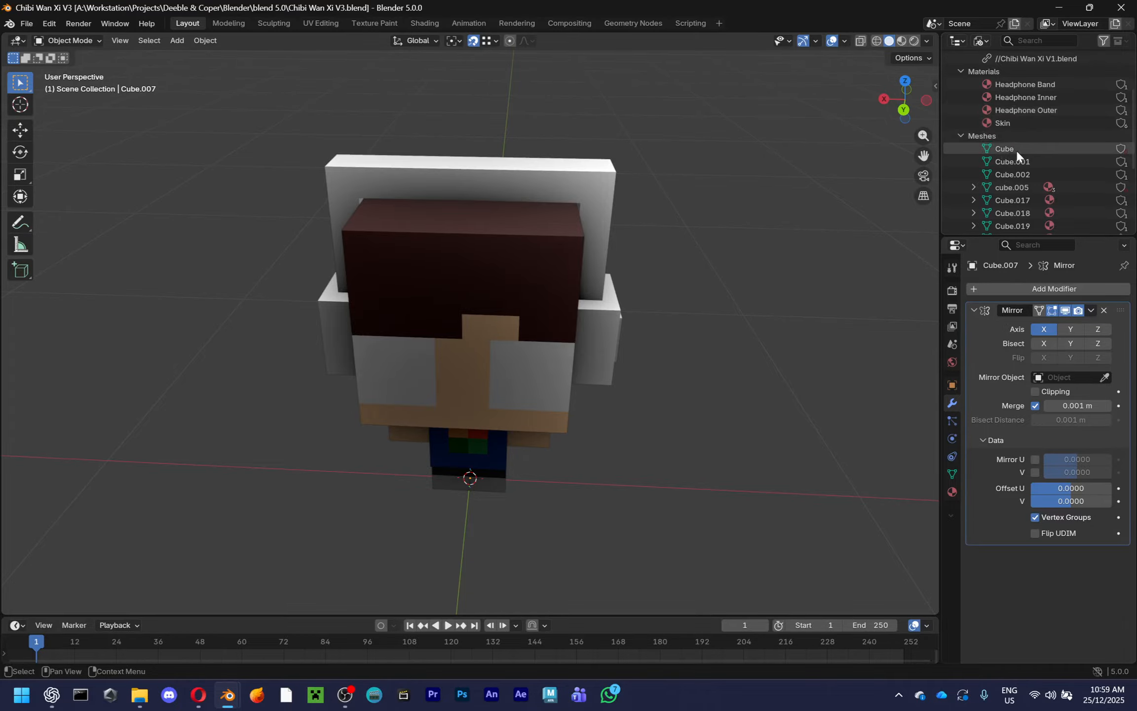
pyautogui.scroll(-5, 1016, 149)
pyautogui.click(998, 158)
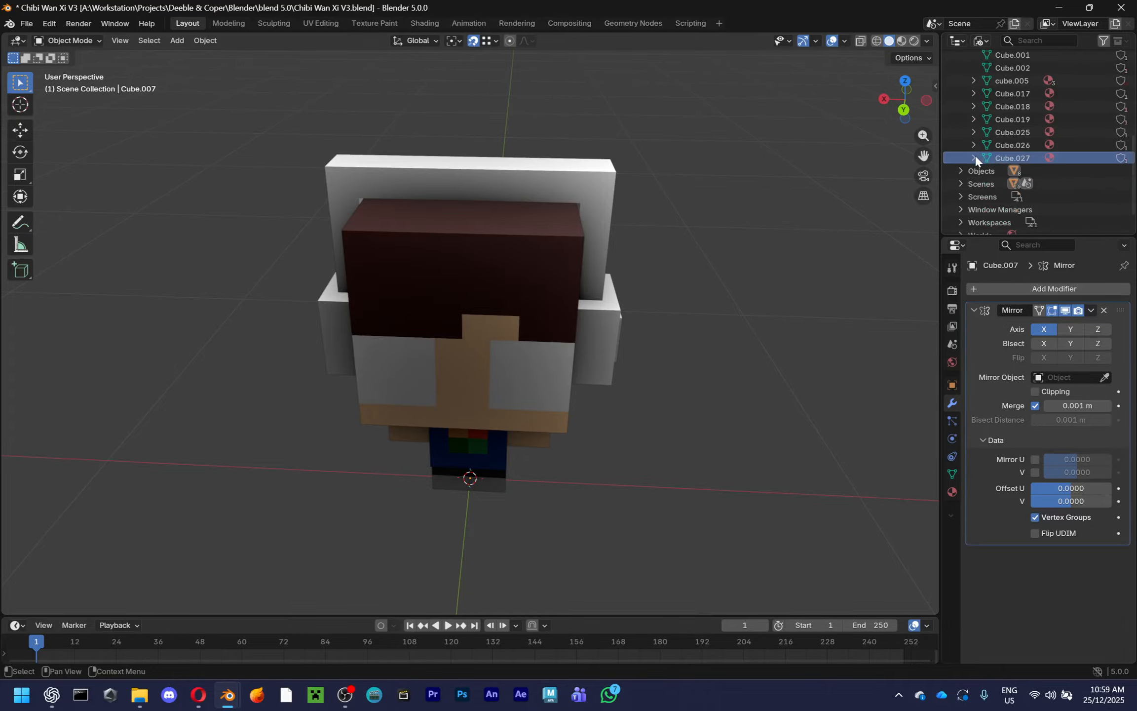
pyautogui.scroll(1, 1028, 158)
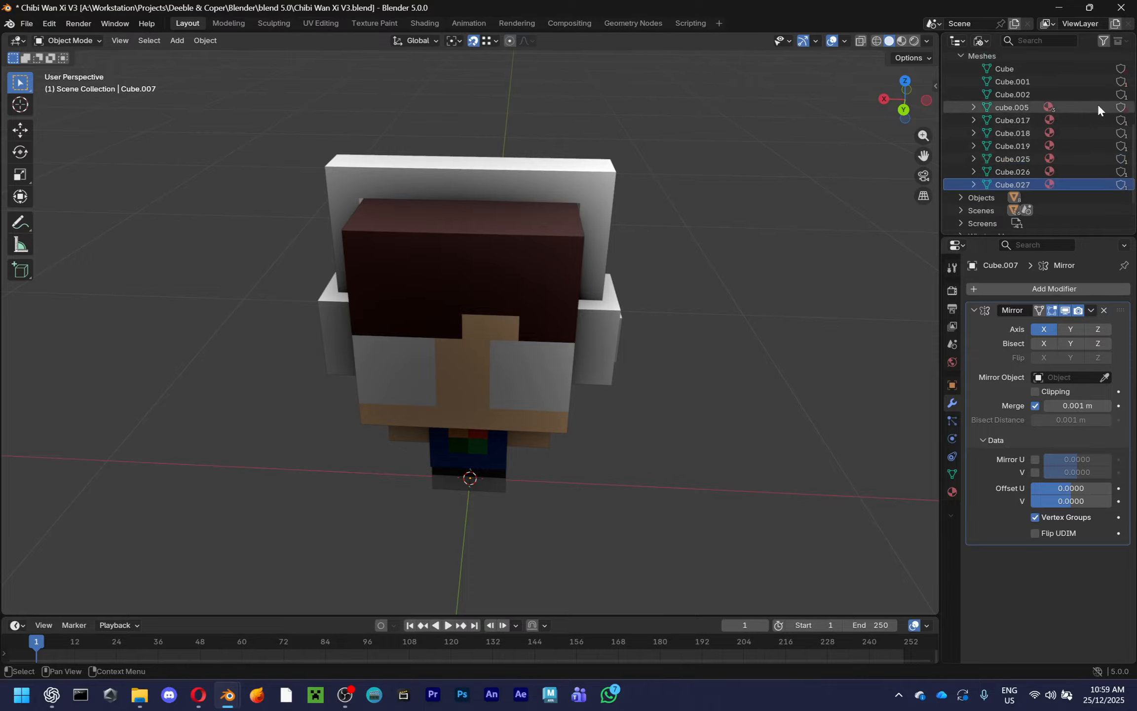
# Add the old headphones mesh cube.005 to the scene, clear its location, and frame it
pyautogui.moveTo(1046, 105); pyautogui.dragTo(798, 157)
pyautogui.press('KP_Decimal')
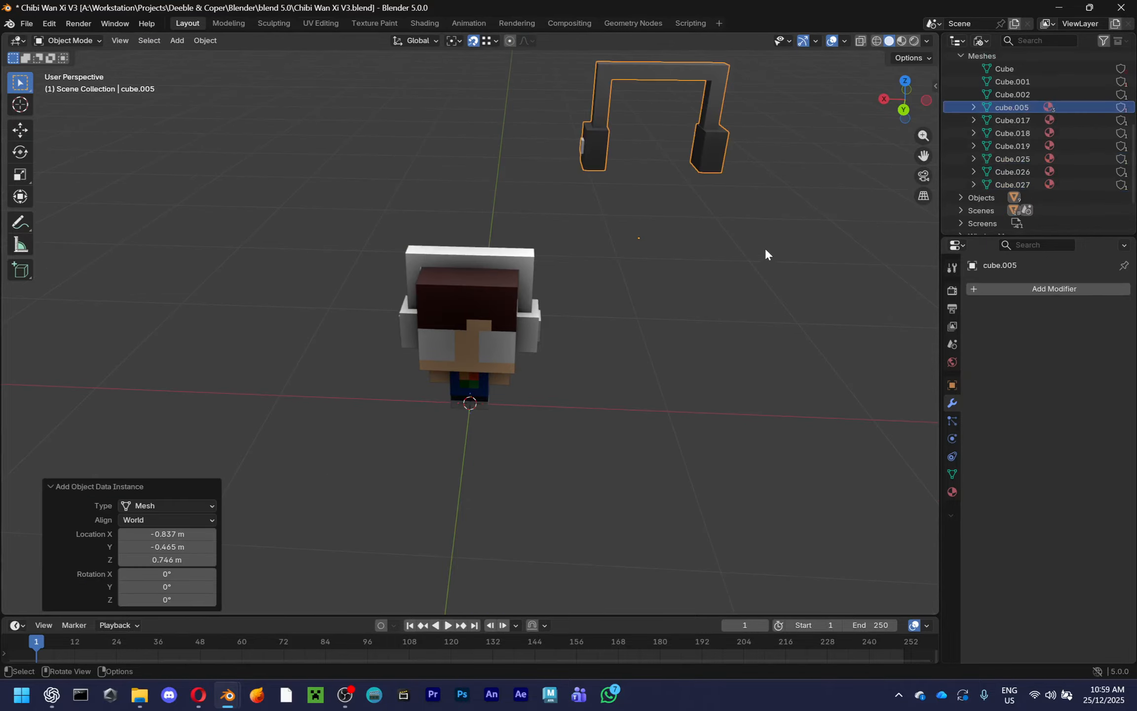
pyautogui.hotkey('alt', 'g')
pyautogui.press('KP_Decimal')
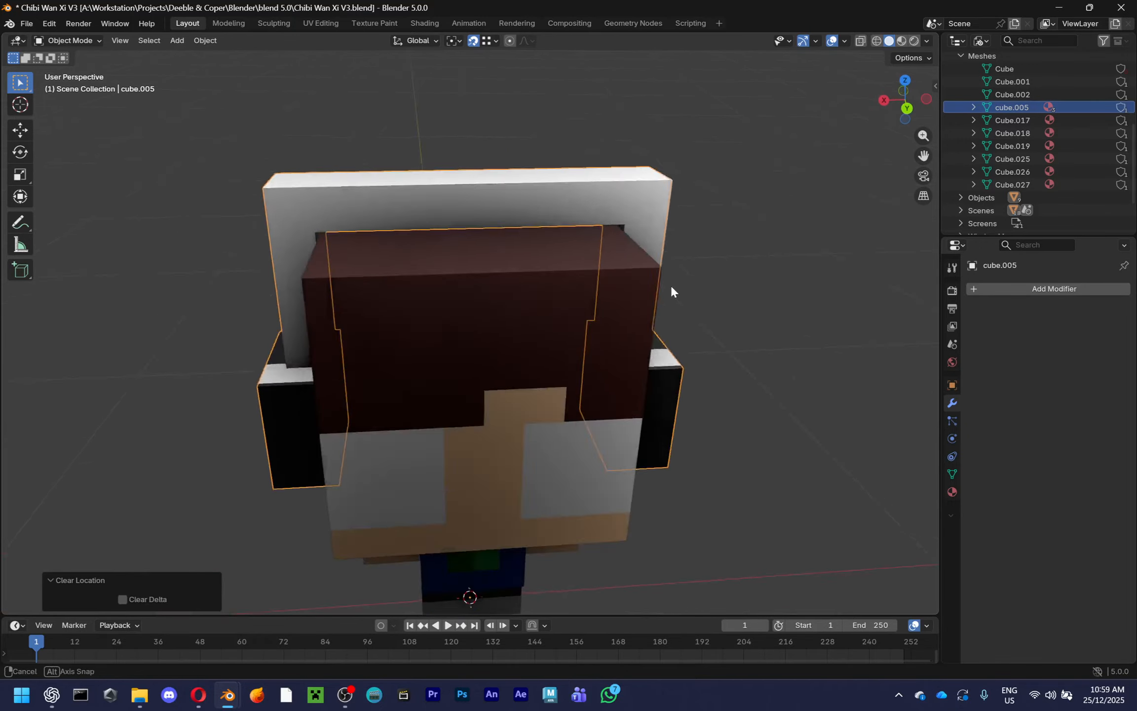
pyautogui.moveTo(673, 287); pyautogui.dragTo(786, 260, button='middle')
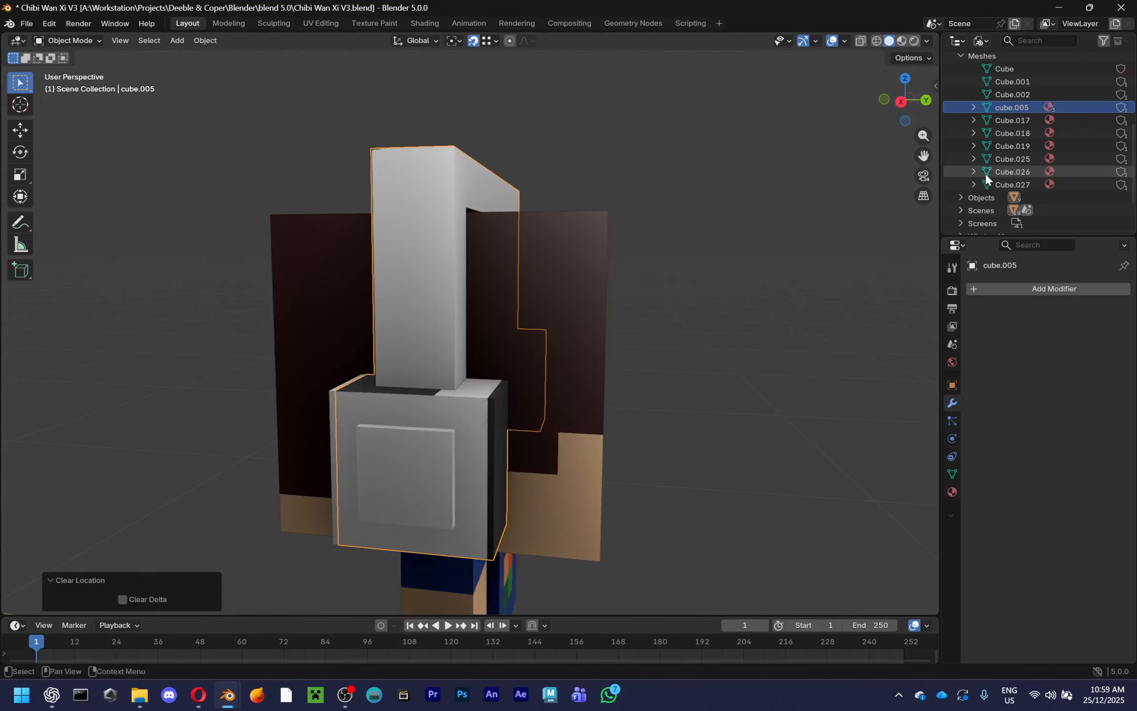
pyautogui.scroll(2, 987, 176)
pyautogui.scroll(-3, 606, 273)
pyautogui.press('g')
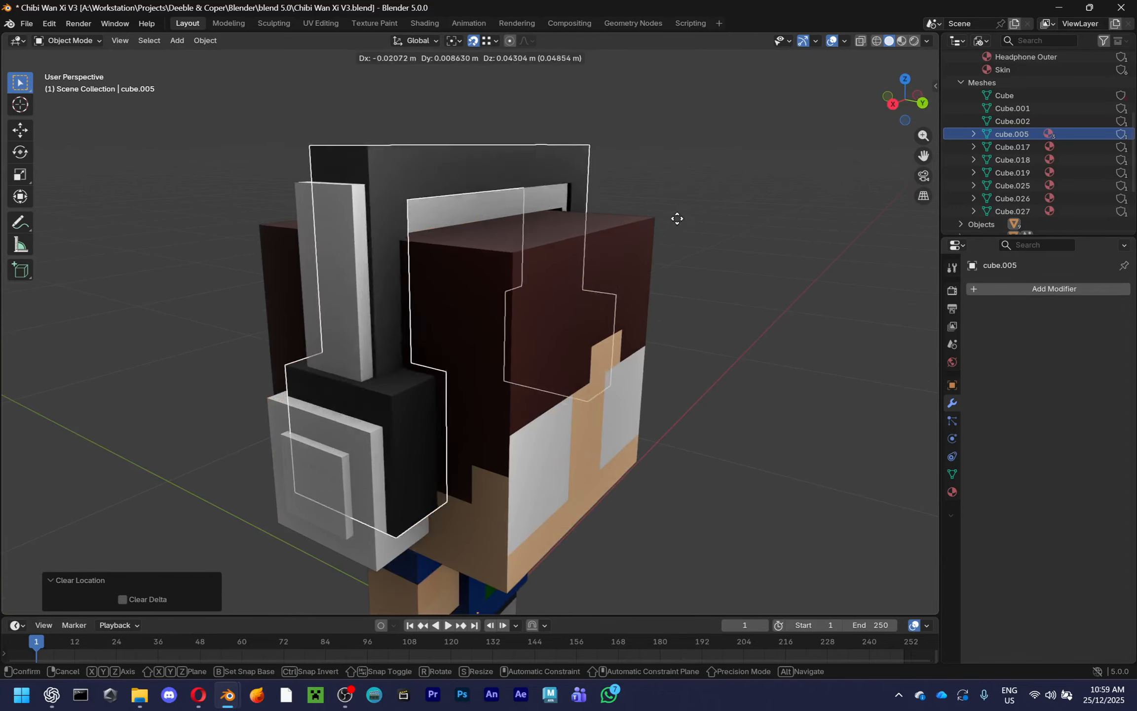
pyautogui.press('Escape')
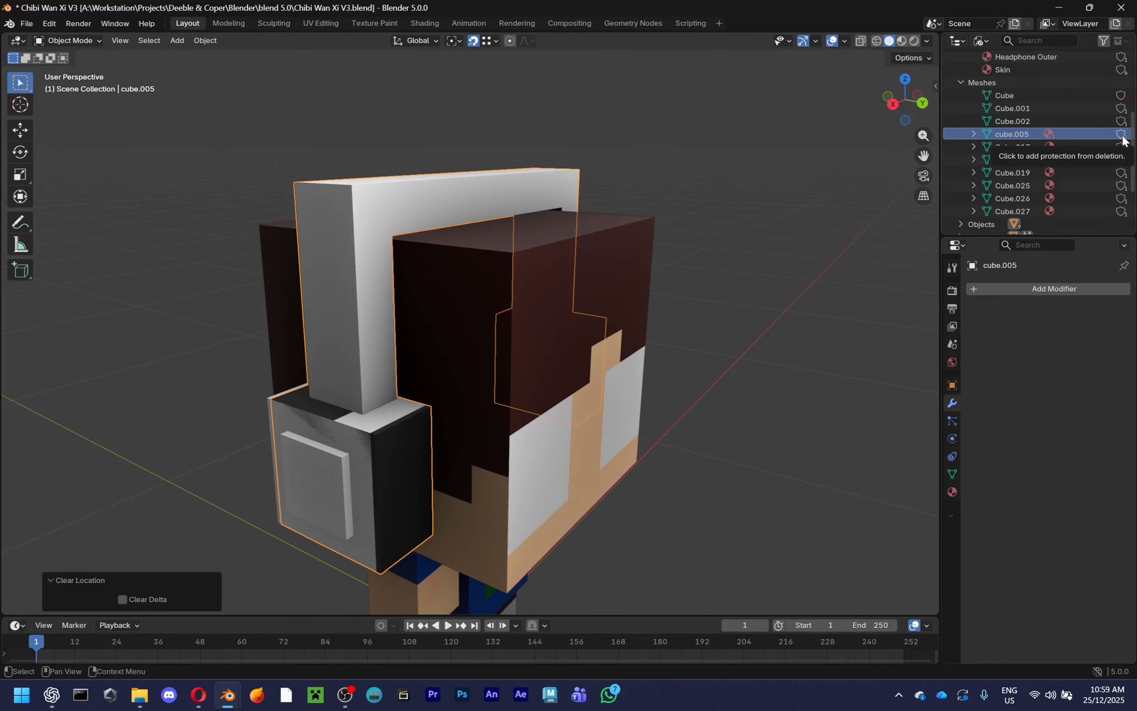
pyautogui.moveTo(589, 370); pyautogui.dragTo(667, 327, button='middle')
pyautogui.press('g')
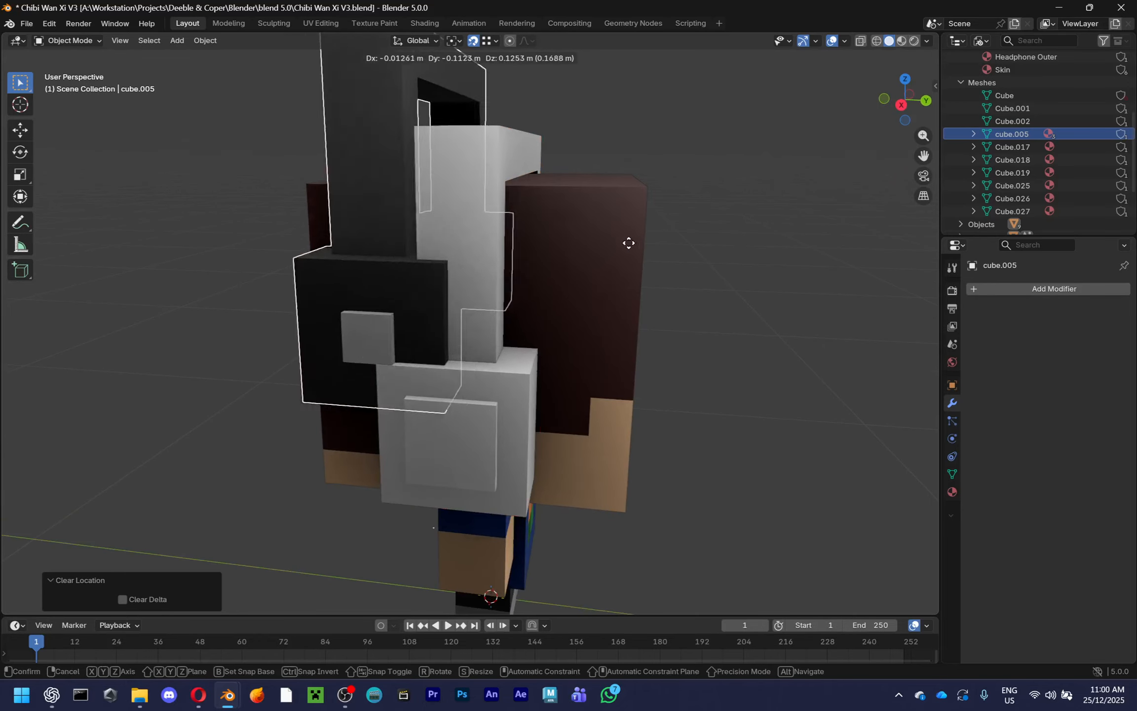
pyautogui.keyDown('alt'); pyautogui.moveTo(423, 148); pyautogui.dragTo(772, 244, button='middle'); pyautogui.keyUp('alt')
pyautogui.rightClick(771, 244)
pyautogui.press('g')
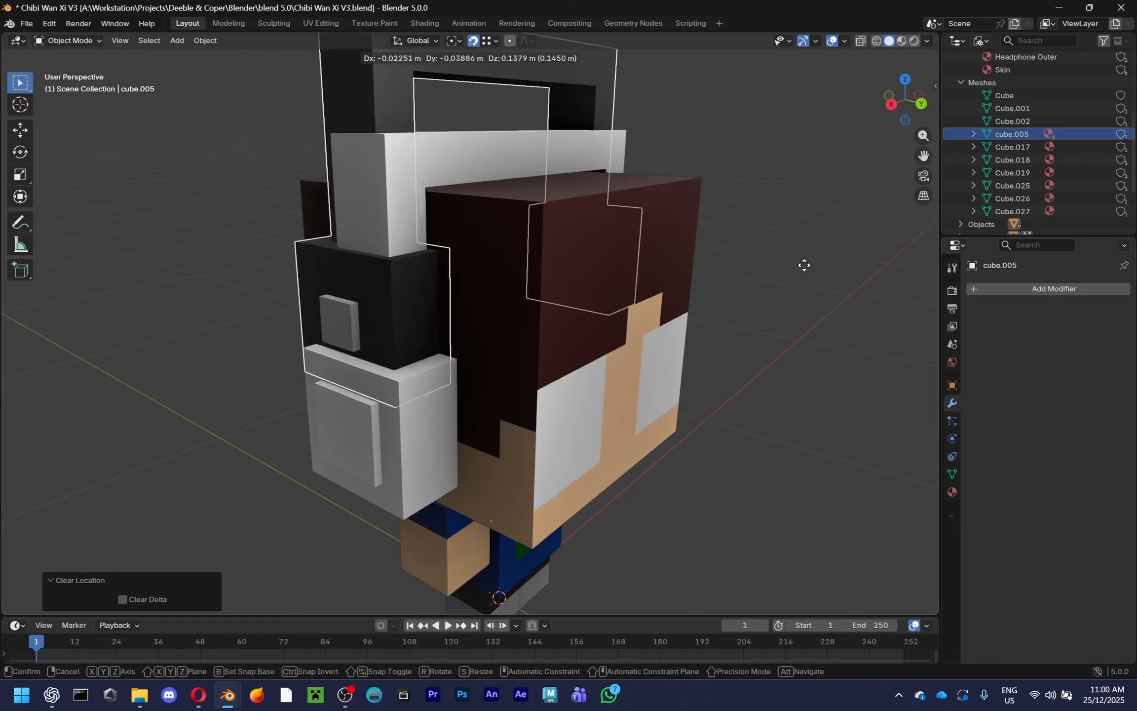
pyautogui.rightClick(764, 232)
pyautogui.rightClick(764, 232)
pyautogui.moveTo(764, 232)
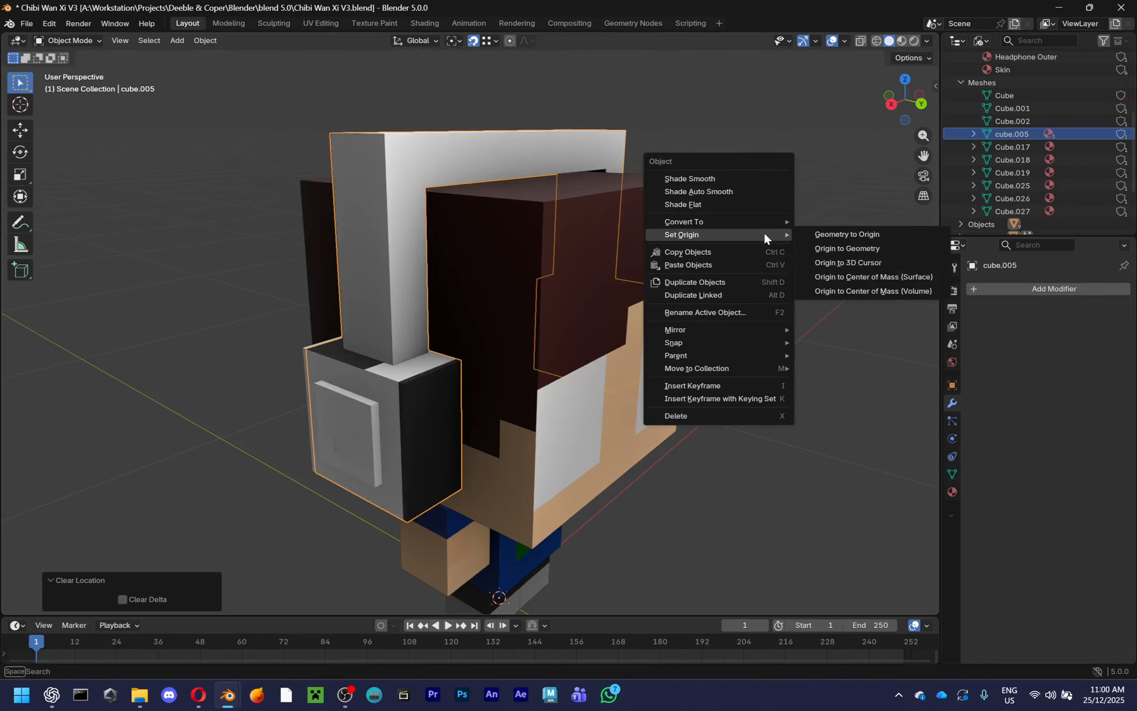
pyautogui.press('g')
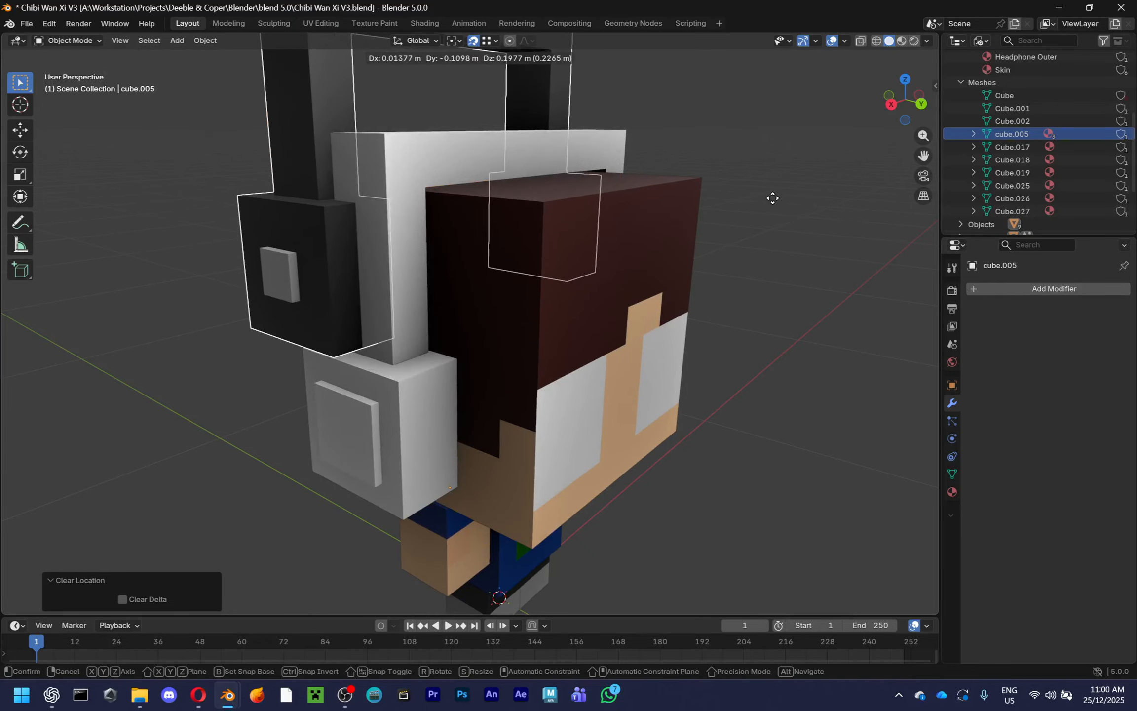
pyautogui.press('Escape')
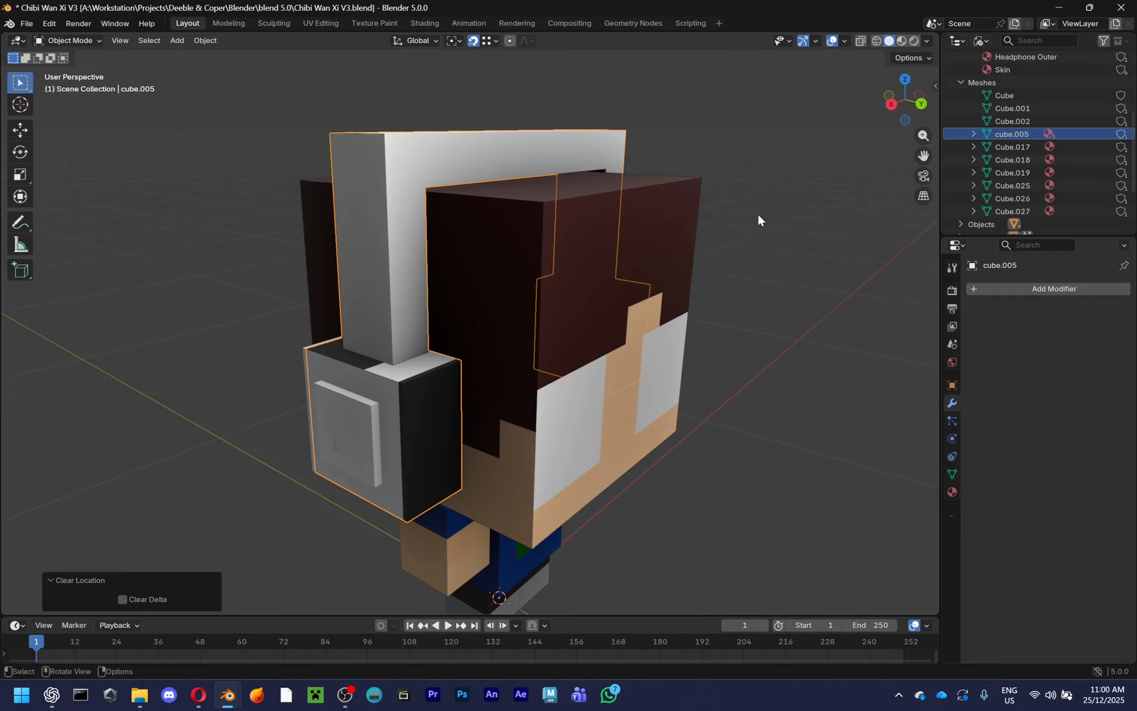
# Return the Outliner to the View Layer display
pyautogui.click(981, 41)
pyautogui.click(986, 89)
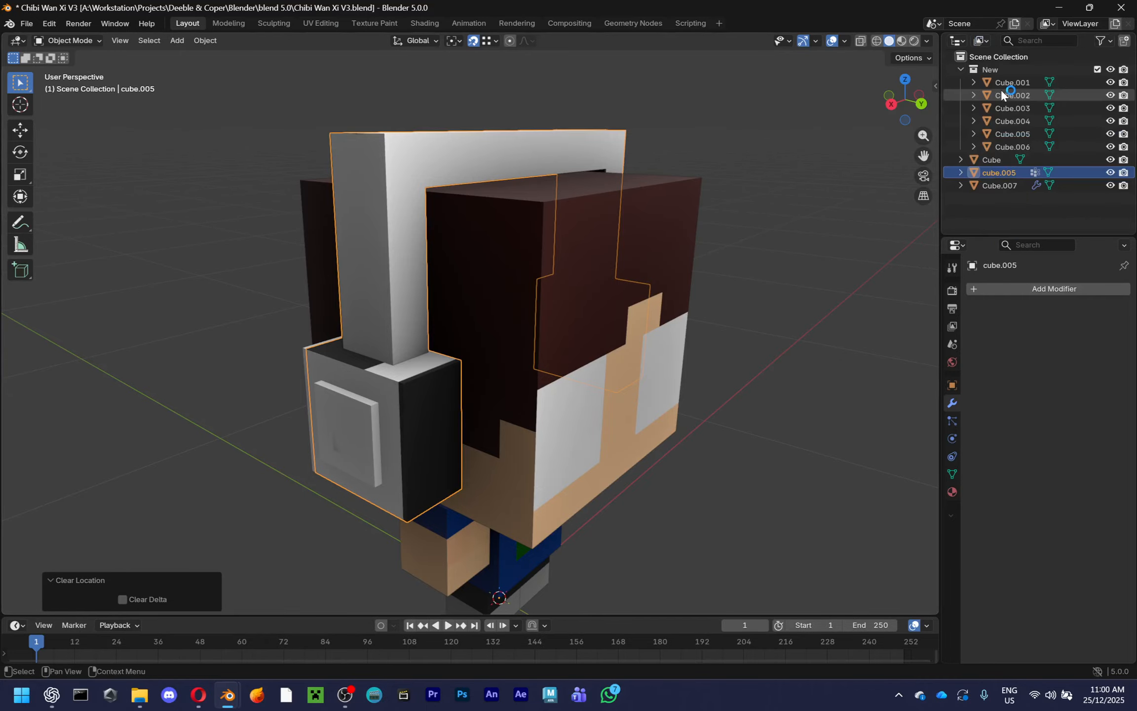
pyautogui.press('g')
pyautogui.press('Escape')
# Move the old headphones off the head to a clear spot beside the character
pyautogui.moveTo(735, 214); pyautogui.dragTo(845, 223, button='middle')
pyautogui.scroll(3, 832, 378)
pyautogui.press('g')
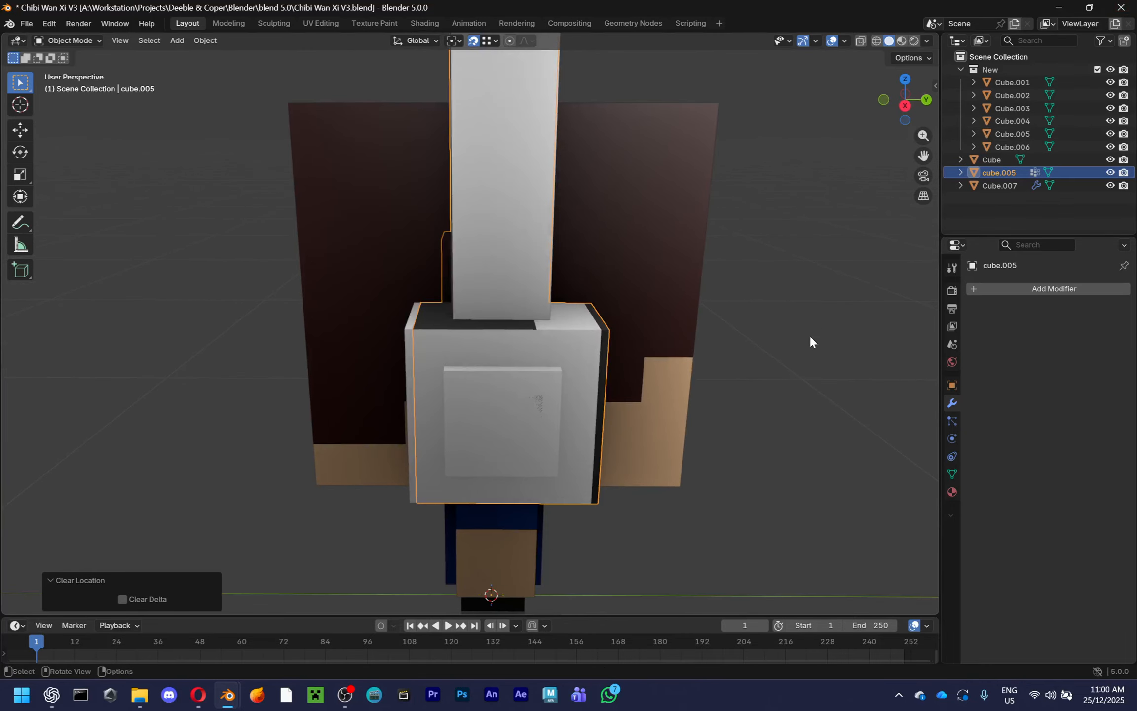
pyautogui.click(770, 331)
pyautogui.moveTo(775, 331); pyautogui.dragTo(671, 299, button='middle')
pyautogui.press('g')
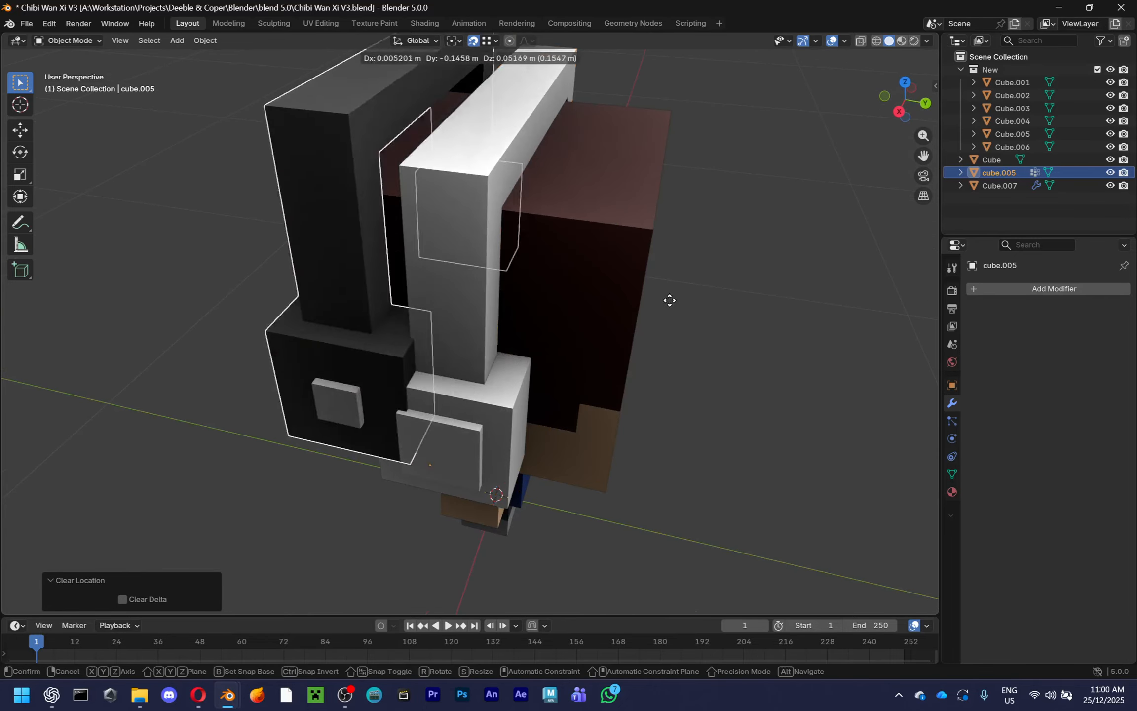
pyautogui.click(222, 291)
pyautogui.moveTo(222, 291); pyautogui.dragTo(300, 213, button='middle')
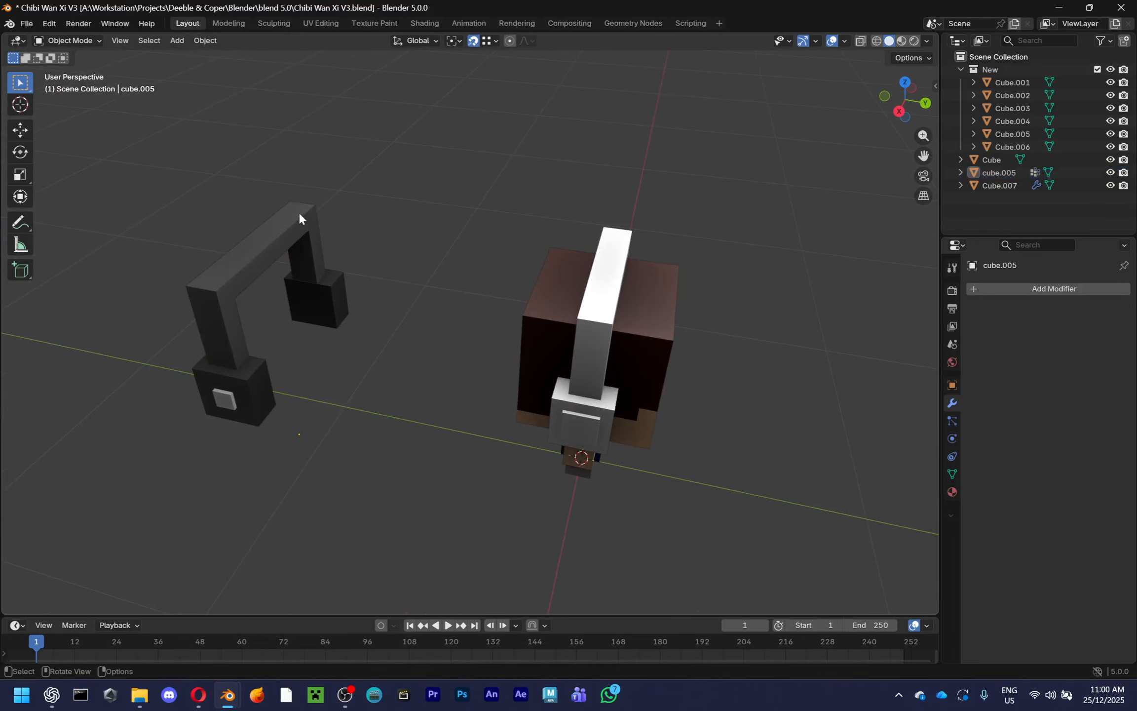
# Examine the old headphones' material slots and check which material the headband faces use
pyautogui.scroll(3, 396, 302)
pyautogui.click(953, 492)
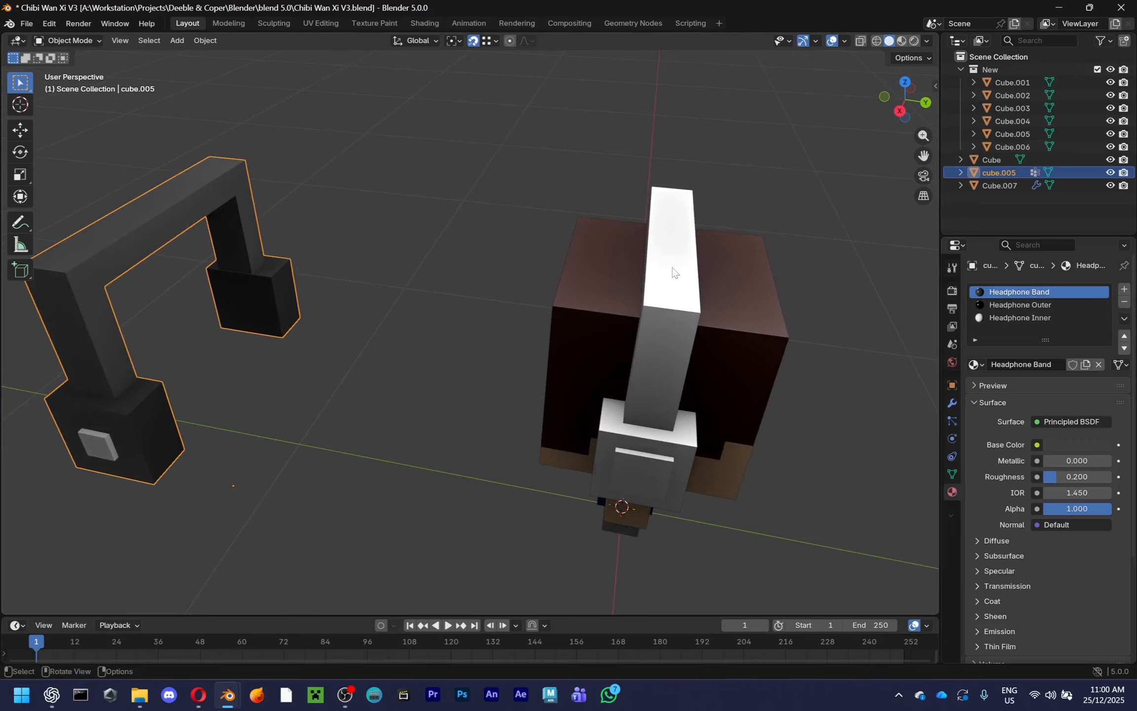
pyautogui.press('Tab')
pyautogui.click(155, 214)
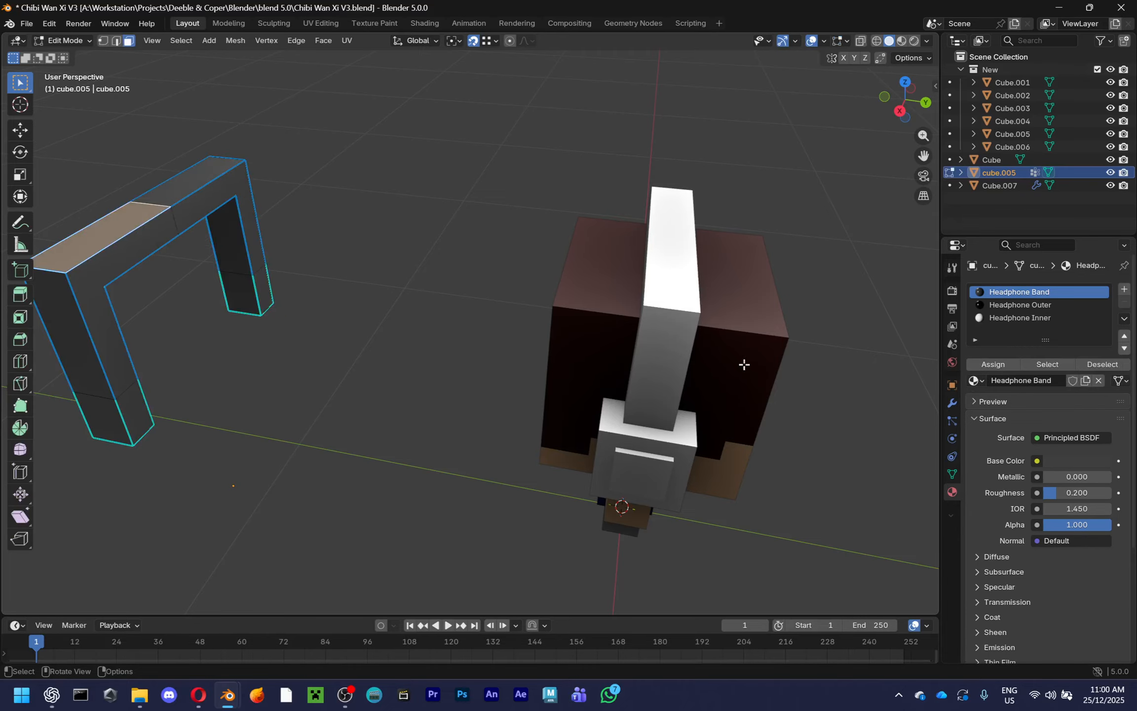
pyautogui.click(186, 328)
pyautogui.click(132, 258)
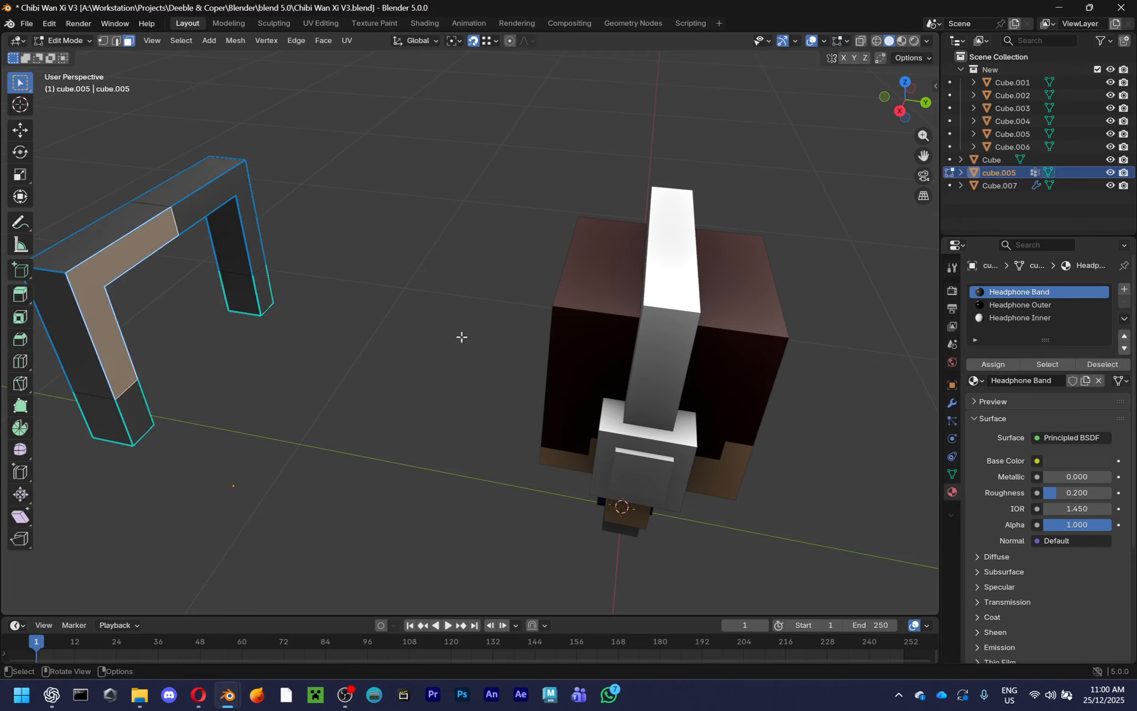
pyautogui.click(210, 350)
pyautogui.click(218, 376)
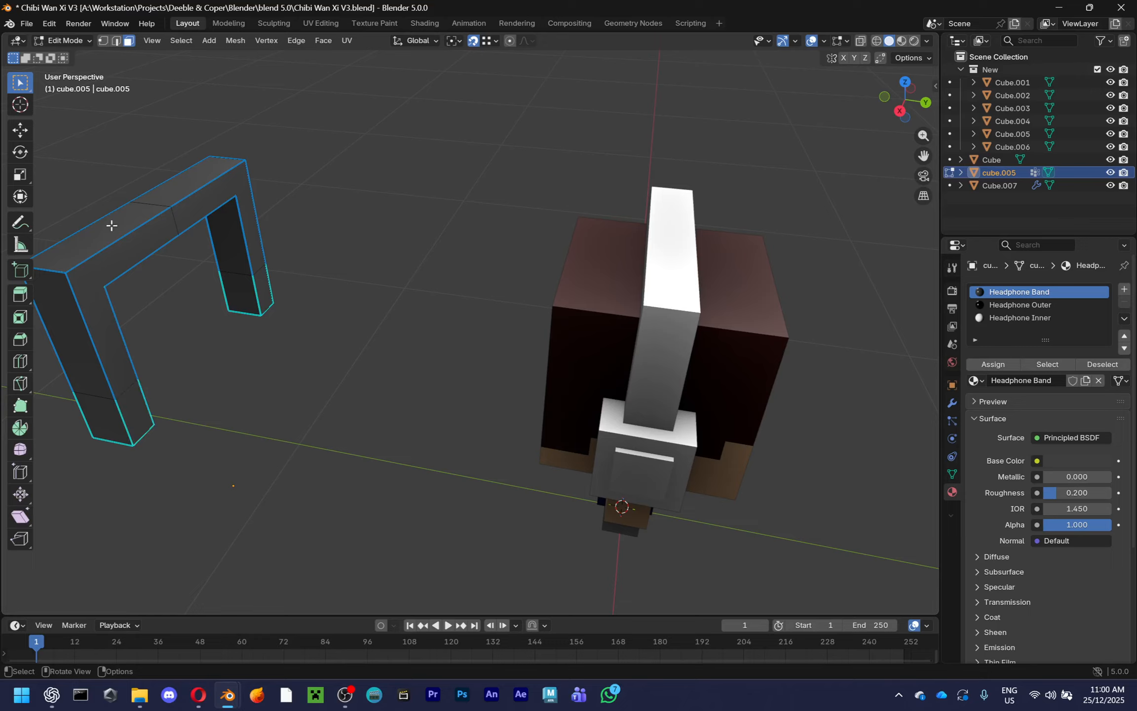
pyautogui.click(112, 226)
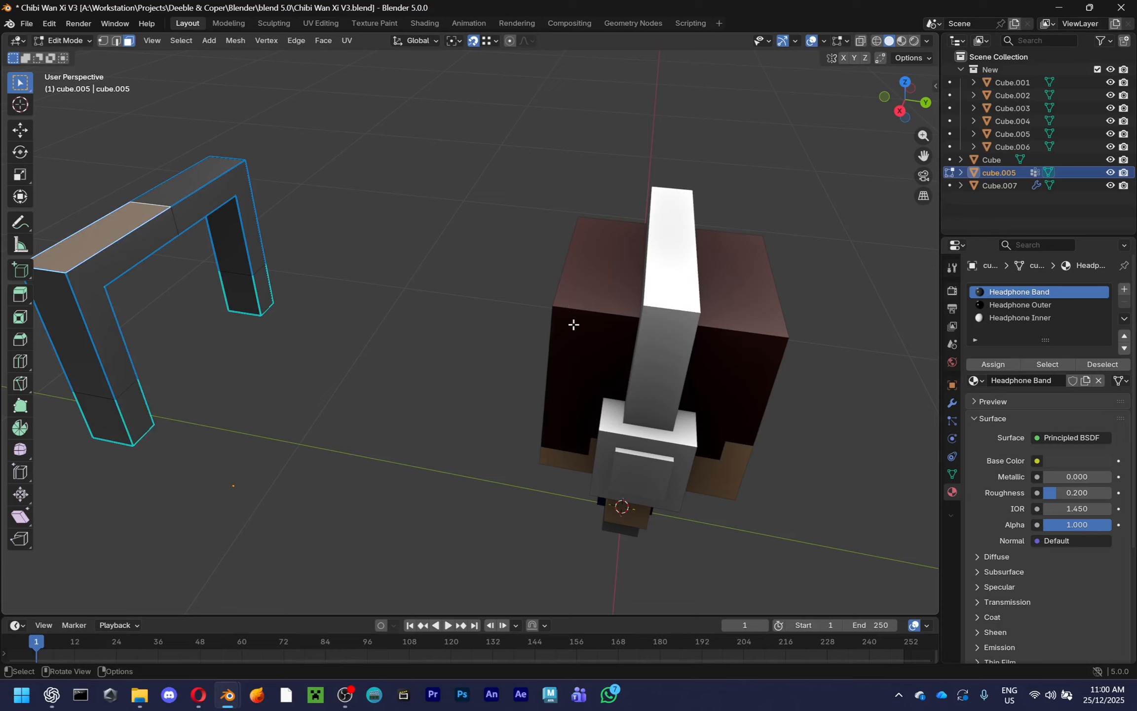
pyautogui.press('Tab')
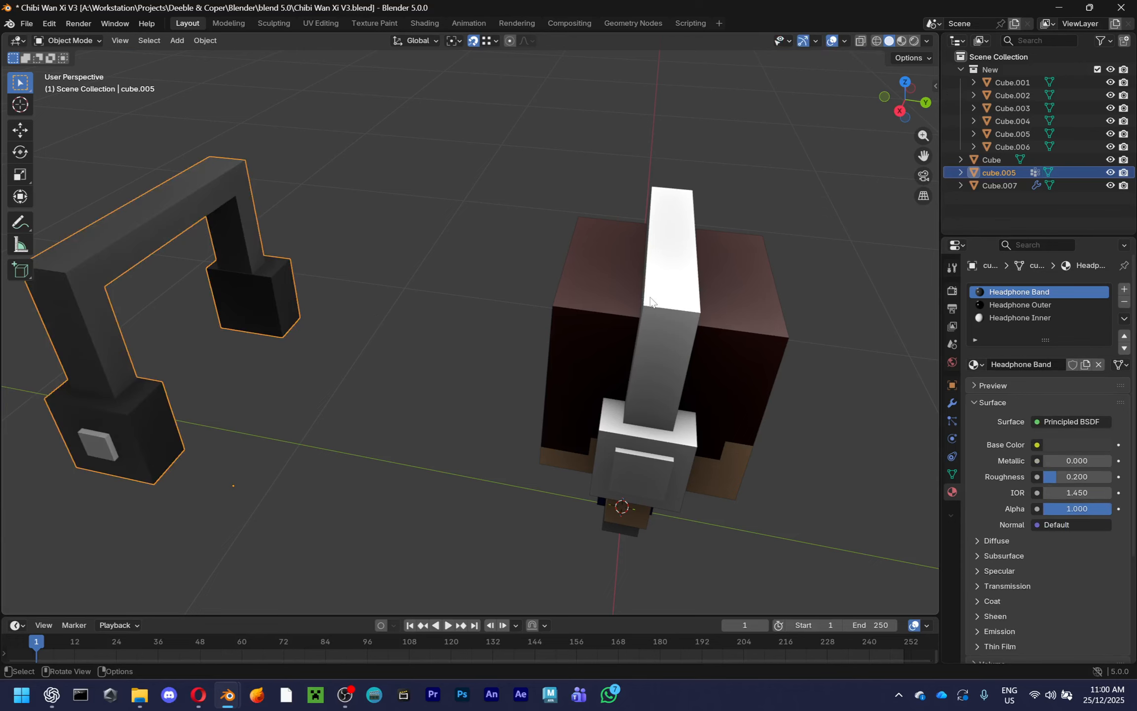
# Assign the Headphone Band material to the new headband on the character
pyautogui.click(654, 301)
pyautogui.click(978, 345)
pyautogui.click(975, 363)
pyautogui.click(974, 345)
pyautogui.click(975, 377)
pyautogui.click(974, 344)
pyautogui.click(975, 364)
# Assign the Headphone Outer material to the new mirrored earcup
pyautogui.moveTo(765, 306); pyautogui.dragTo(544, 420, button='middle')
pyautogui.click(545, 425)
pyautogui.click(973, 344)
pyautogui.click(869, 377)
pyautogui.click(973, 344)
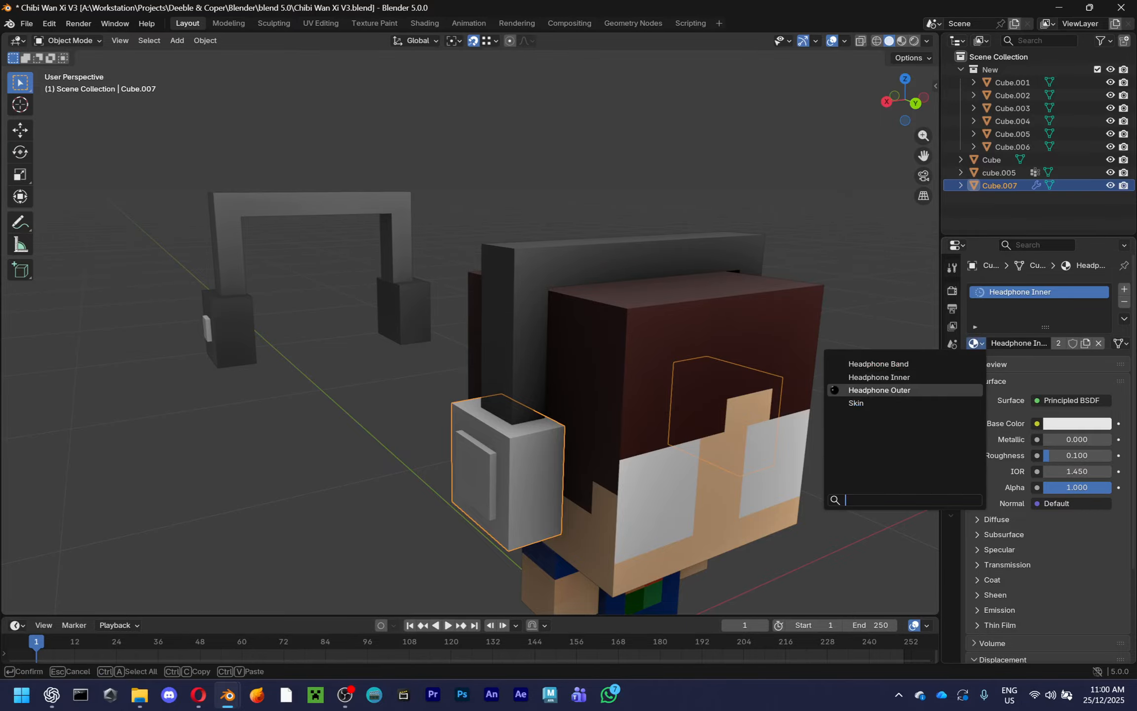
pyautogui.click(869, 388)
# Inspect the raised button's front and side faces on the new earcup in Edit Mode
pyautogui.moveTo(807, 520); pyautogui.dragTo(464, 454, button='middle')
pyautogui.press('Tab')
pyautogui.click(548, 497)
pyautogui.click(538, 489)
pyautogui.press('KP_Decimal')
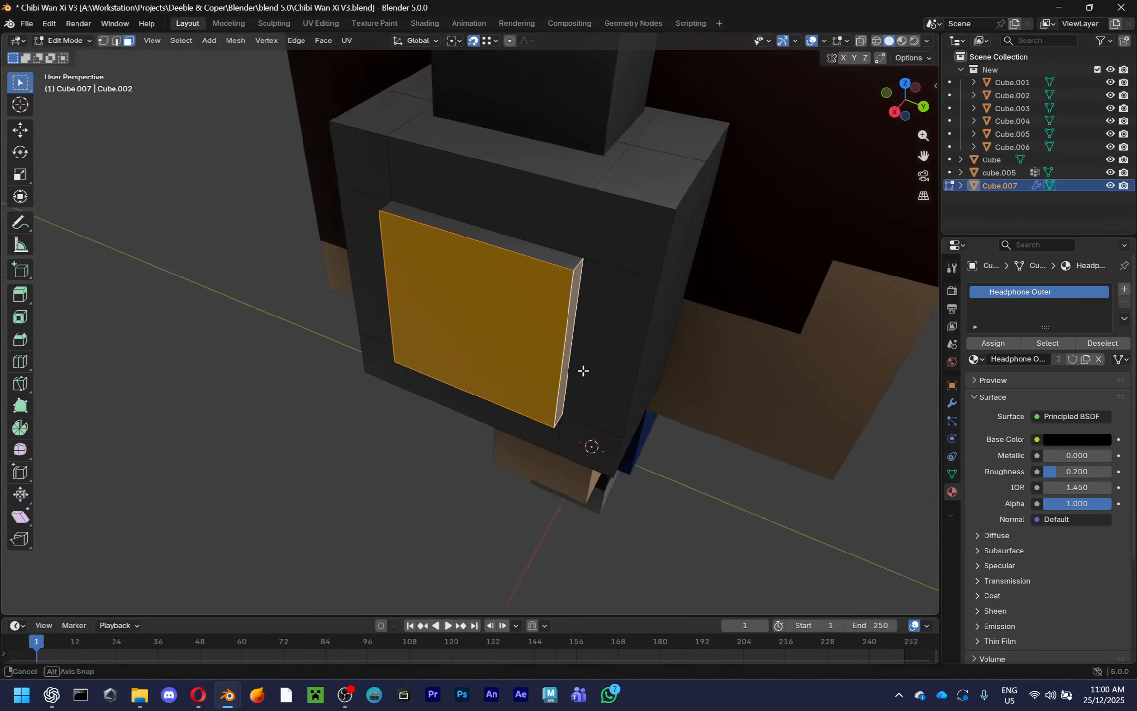
pyautogui.press('Tab')
# Select the old headphones and examine the small outer button on the earcup up close
pyautogui.scroll(-3, 580, 365)
pyautogui.moveTo(578, 358); pyautogui.dragTo(422, 406, button='middle')
pyautogui.click(422, 406)
pyautogui.click(385, 358)
pyautogui.scroll(8, 385, 358)
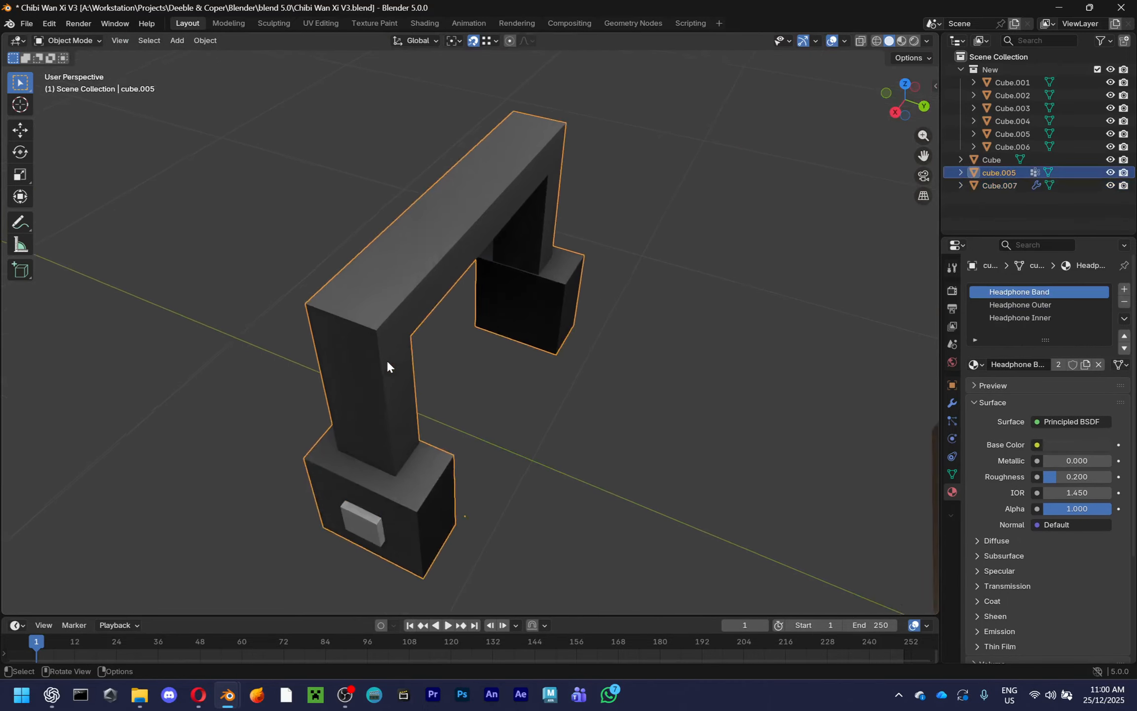
pyautogui.press('Tab')
pyautogui.press('Tab')
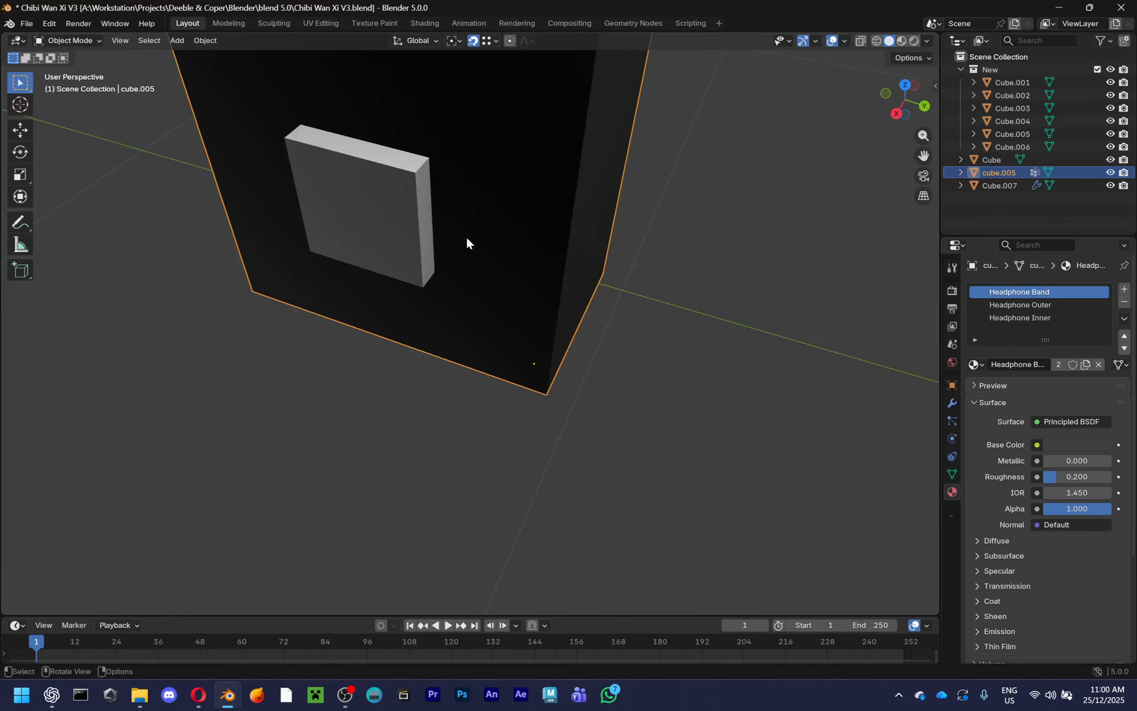
# Reveal the hidden earcup geometry of the old headphones and select a button face to check its material
pyautogui.press('Tab')
pyautogui.scroll(-3, 468, 236)
pyautogui.press('Tab')
pyautogui.scroll(-2, 402, 203)
pyautogui.press('Tab')
pyautogui.moveTo(402, 203); pyautogui.dragTo(448, 271, button='middle')
pyautogui.hotkey('alt', 'h')
pyautogui.click(438, 279)
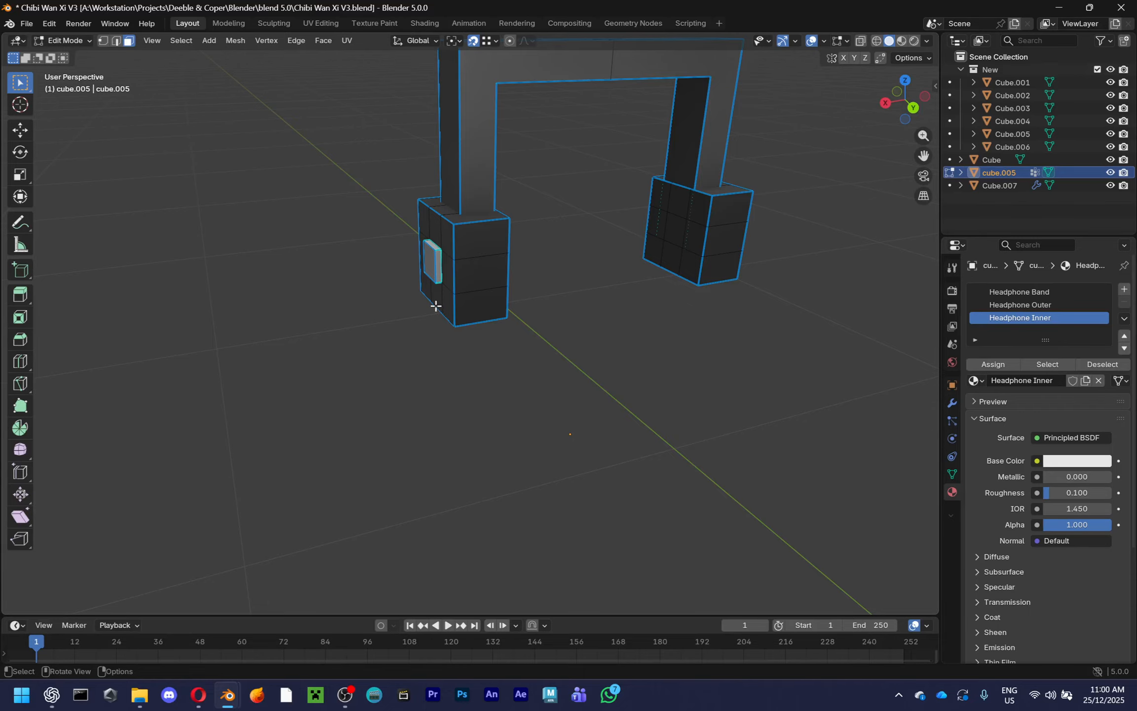
# Select the linked geometry of the old headphones' earcup and frame it for inspection
pyautogui.press('l')
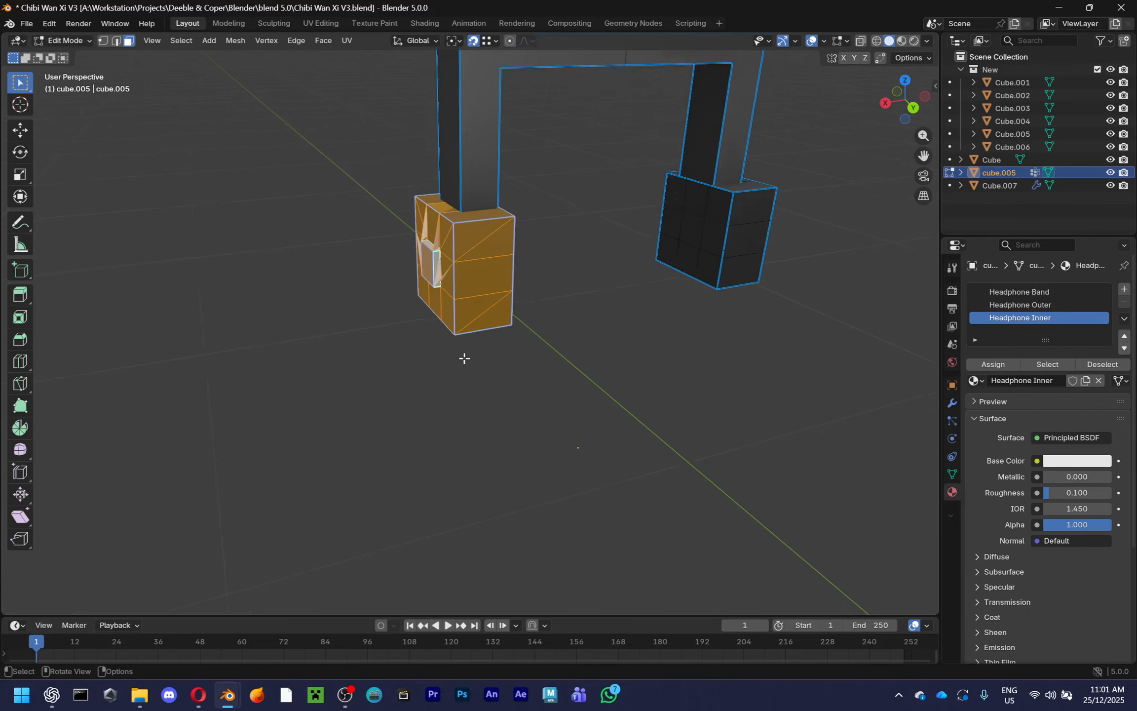
pyautogui.press('KP_Decimal')
pyautogui.moveTo(505, 373); pyautogui.dragTo(477, 380, button='middle')
pyautogui.click(274, 371)
pyautogui.press('l')
# Check the material used on the headband leg above the old headphones' earcup
pyautogui.scroll(-3, 405, 345)
pyautogui.moveTo(405, 346); pyautogui.dragTo(502, 182, button='middle')
pyautogui.press('Tab')
pyautogui.press('Tab')
pyautogui.click(508, 182)
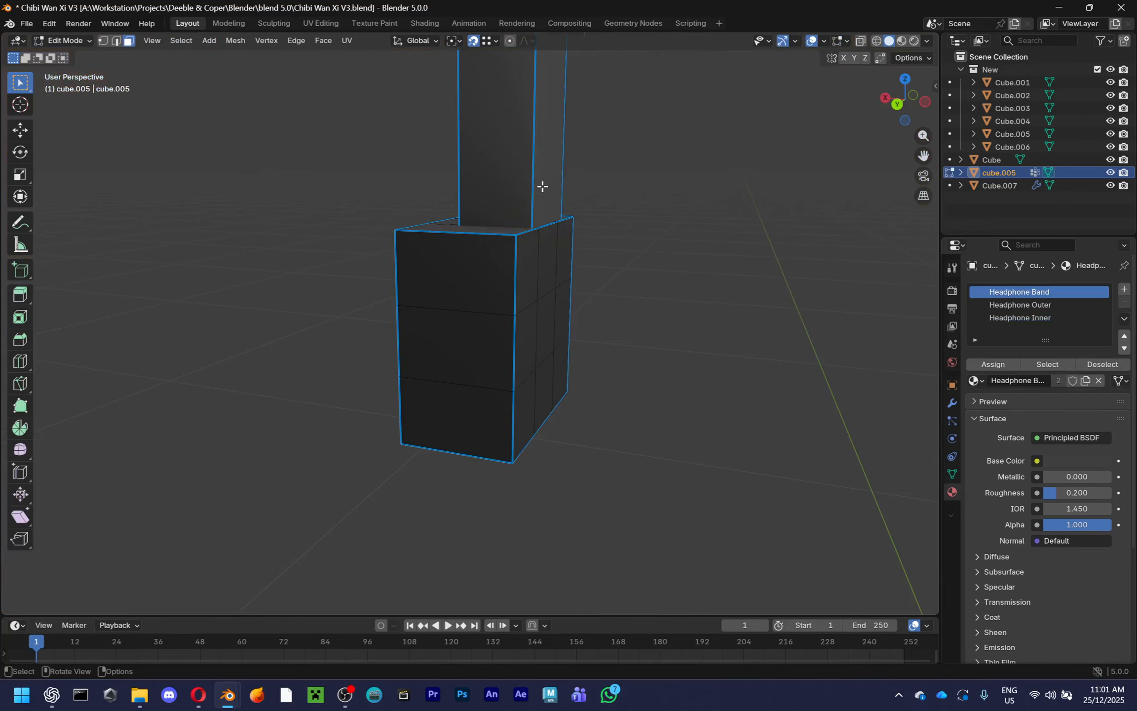
# Hide the old headphones' headband leg and select the linked earcup geometry below it to examine it up close
pyautogui.press('l')
pyautogui.press('h')
pyautogui.scroll(3, 609, 304)
pyautogui.press('l')
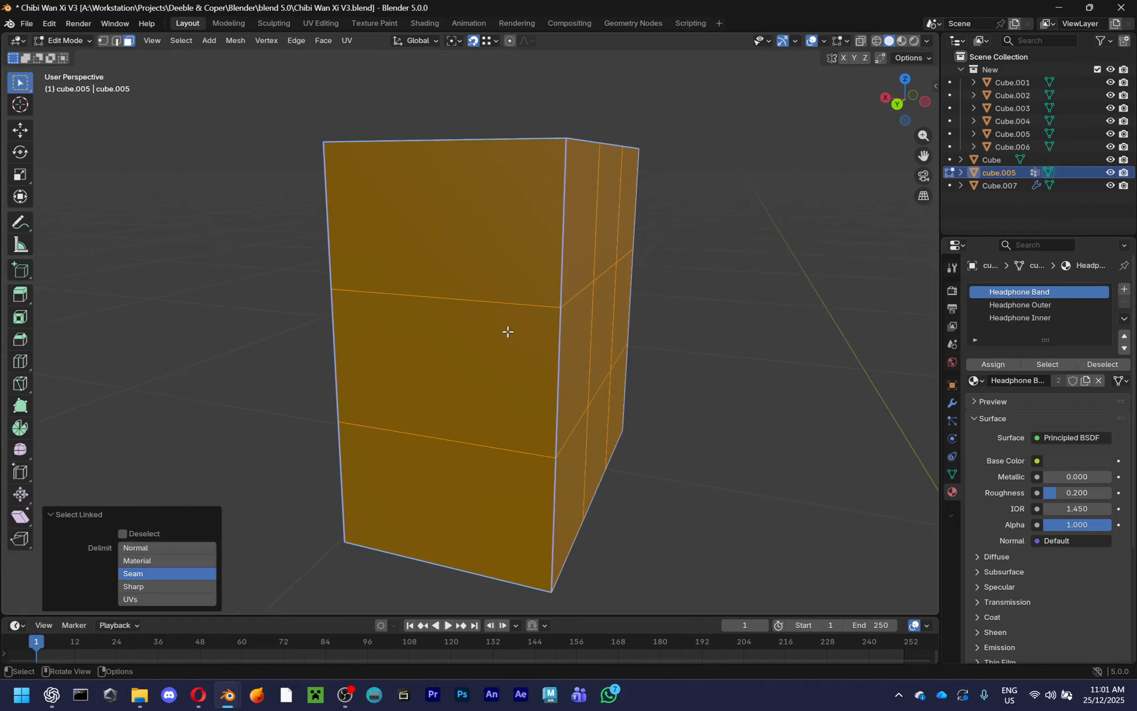
pyautogui.scroll(5, 508, 332)
pyautogui.moveTo(507, 331); pyautogui.dragTo(764, 472, button='middle')
pyautogui.scroll(-5, 551, 358)
# Leave the old headphones and examine the raised button on the new earcup beside the character's head
pyautogui.press('Tab')
pyautogui.scroll(-4, 593, 361)
pyautogui.click(405, 344)
pyautogui.scroll(5, 405, 344)
pyautogui.press('Tab')
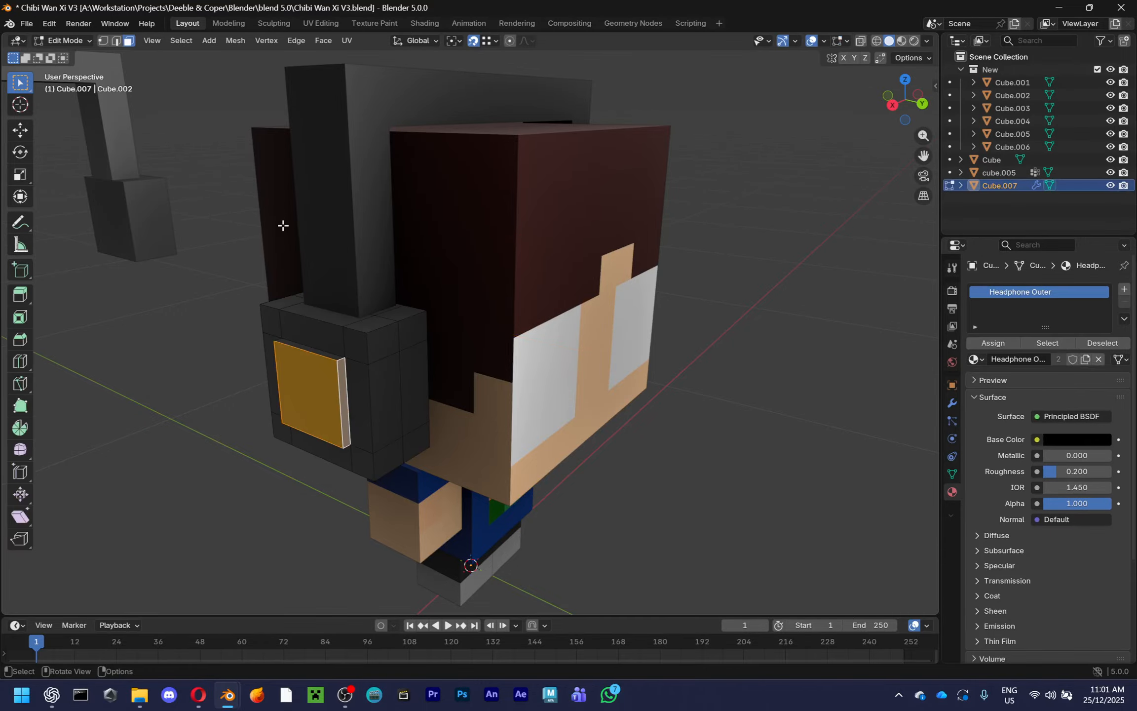
pyautogui.press('Tab')
pyautogui.moveTo(283, 225); pyautogui.dragTo(561, 400, button='middle')
pyautogui.scroll(2, 561, 434)
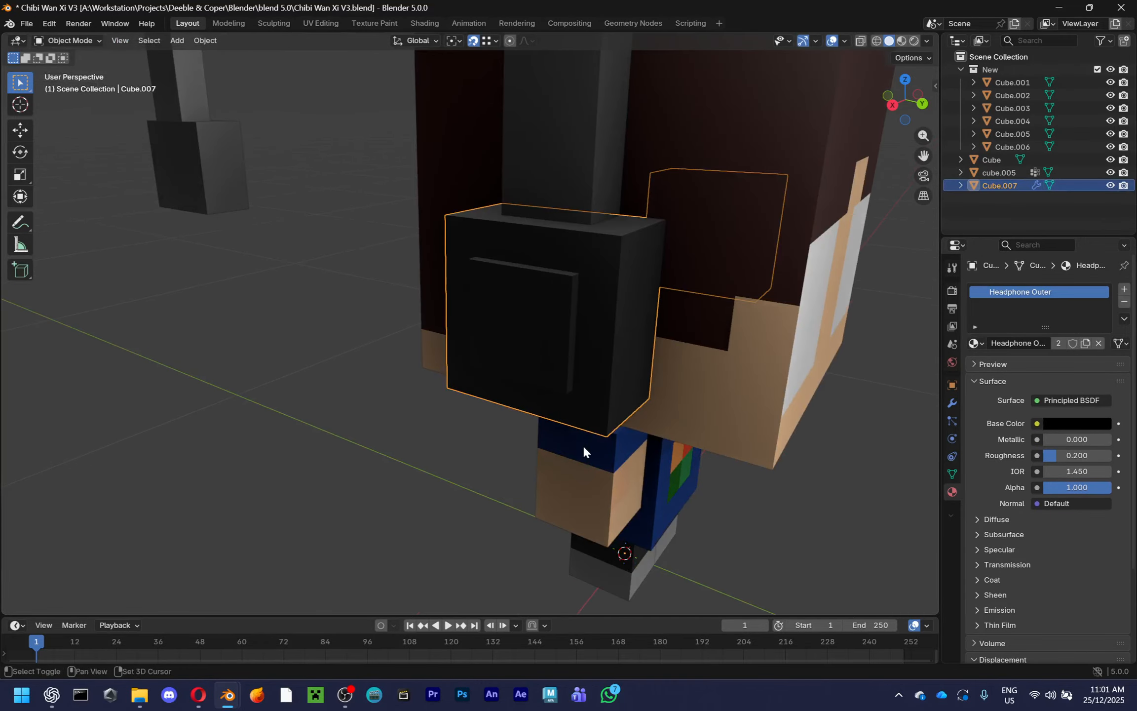
# Reopen the old headphones for editing and select the small button's upper side face to check its material
pyautogui.scroll(-5, 563, 459)
pyautogui.click(266, 302)
pyautogui.press('Tab')
pyautogui.scroll(5, 558, 441)
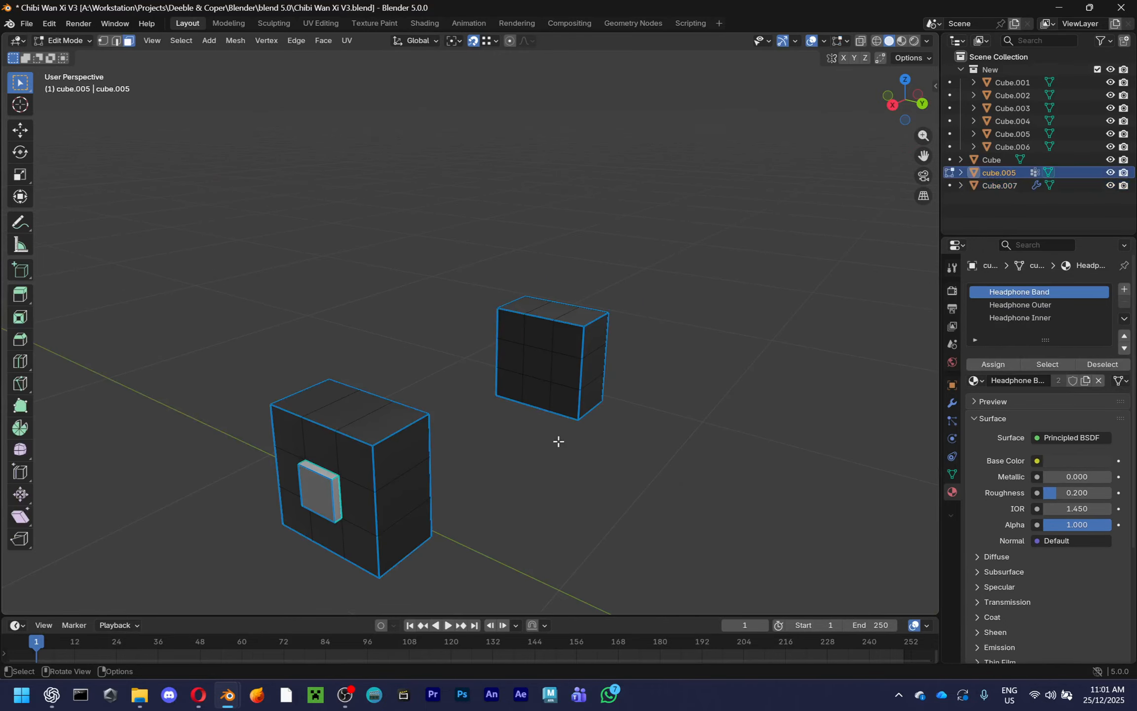
pyautogui.moveTo(372, 487); pyautogui.dragTo(541, 262, button='middle')
pyautogui.scroll(3, 403, 561)
pyautogui.moveTo(403, 561); pyautogui.dragTo(442, 490, button='middle')
pyautogui.scroll(5, 426, 489)
pyautogui.click(502, 399)
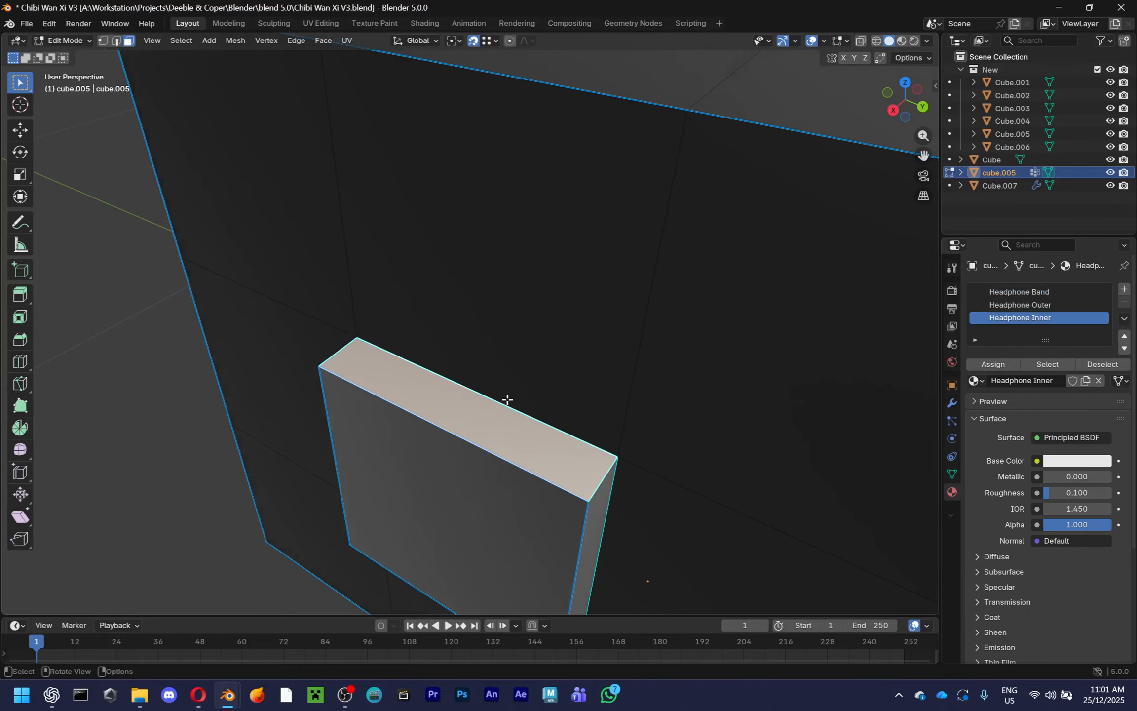
# Check the transform and bevel weight data of an edge on the old headphones' button, then leave mesh editing
pyautogui.press('2')
pyautogui.press('n')
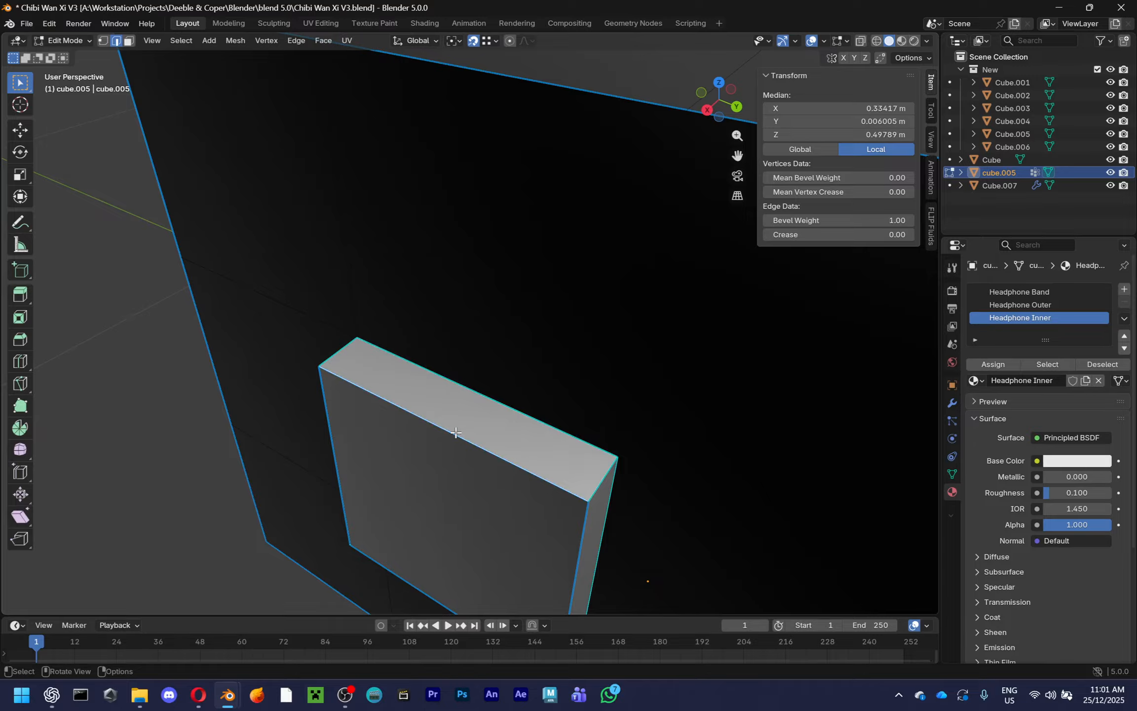
pyautogui.press('Home')
pyautogui.click(553, 476)
pyautogui.press('Tab')
pyautogui.press('KP_Divide')
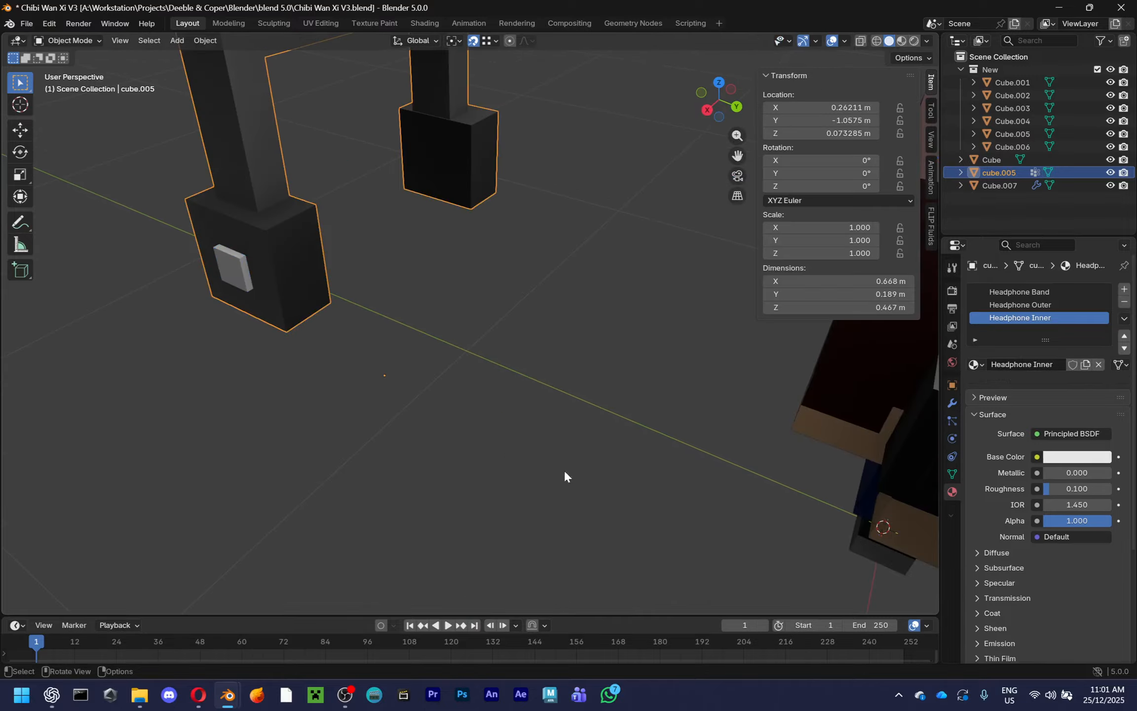
# Open the new earcups for editing and select the raised button's outer face for inspection
pyautogui.click(484, 327)
pyautogui.press('Tab')
pyautogui.press('KP_Decimal')
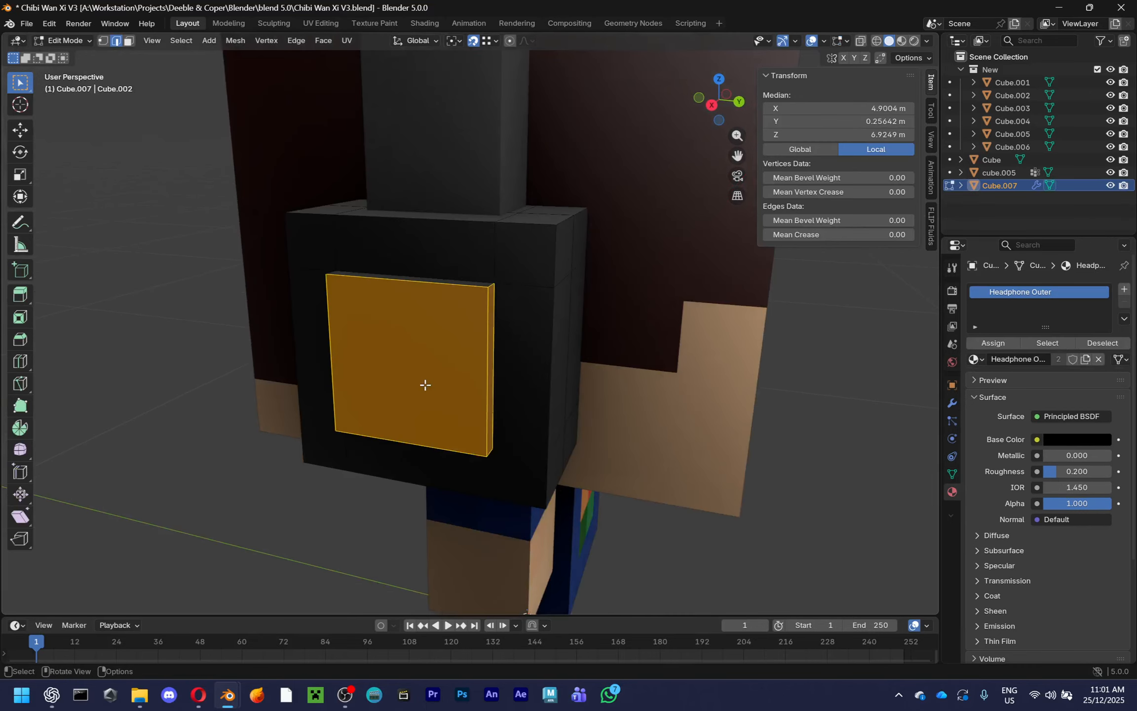
pyautogui.moveTo(425, 384); pyautogui.dragTo(411, 434, button='middle')
pyautogui.hotkey('alt', 'a')
pyautogui.press('3')
pyautogui.click(436, 269)
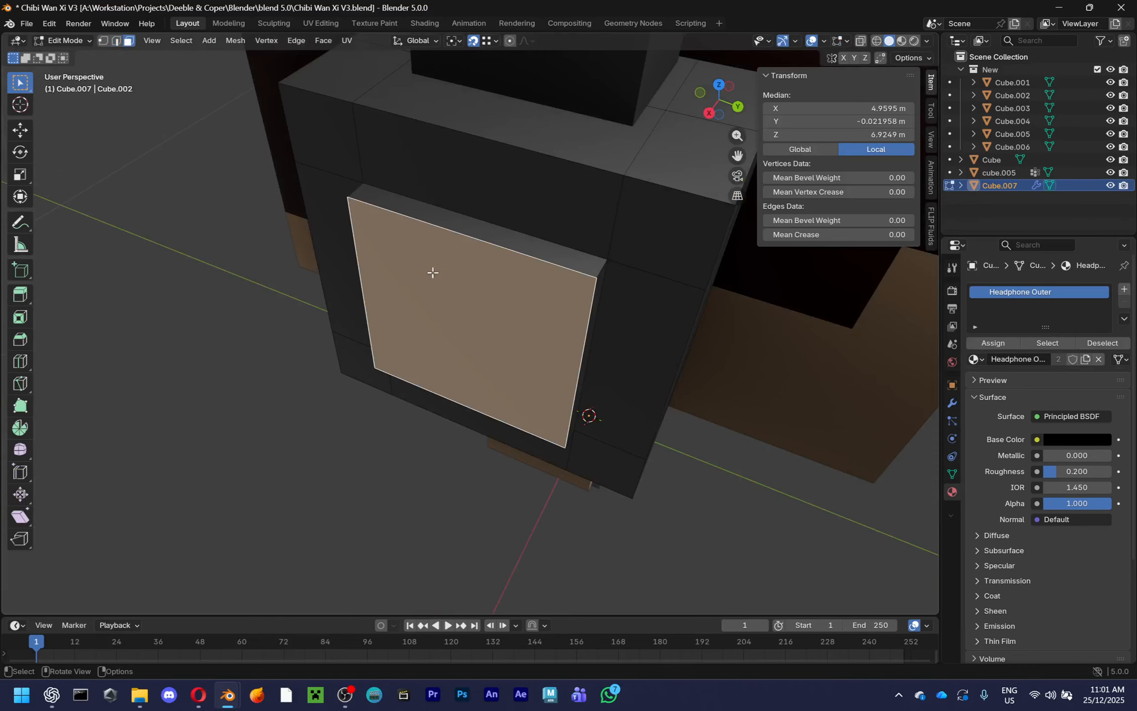
# Clear the selection and examine the new earcup and its raised button from several sides
pyautogui.moveTo(437, 269); pyautogui.dragTo(588, 262, button='middle')
pyautogui.hotkey('alt', 'a')
pyautogui.scroll(-3, 500, 307)
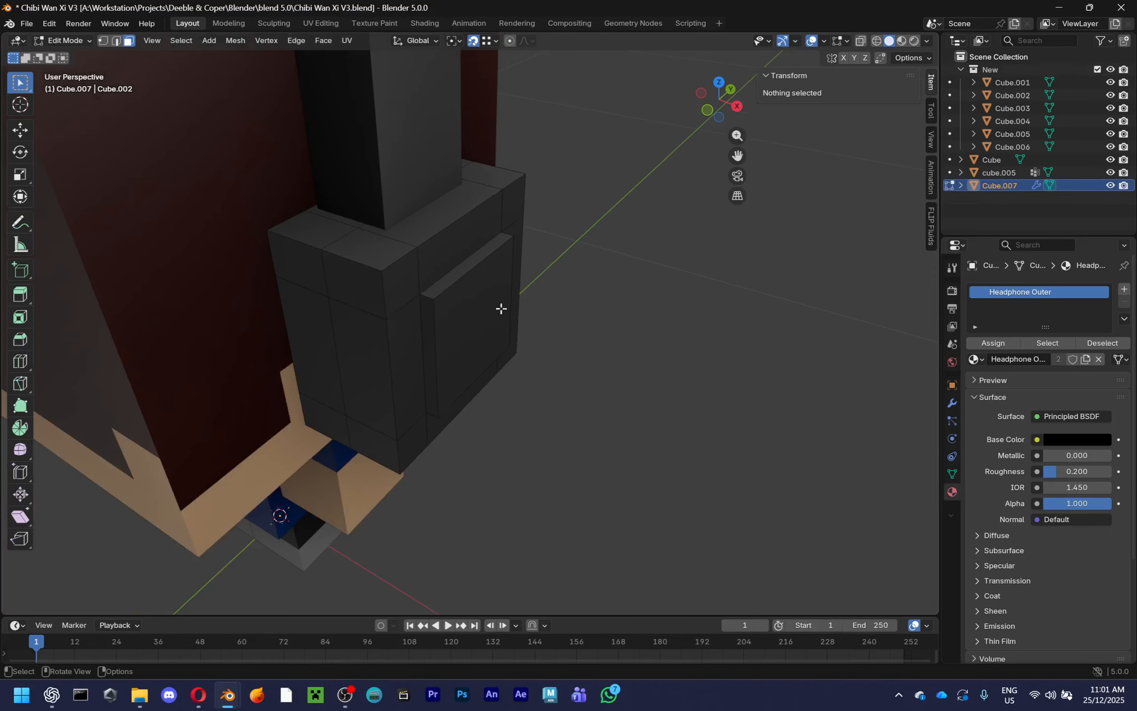
pyautogui.moveTo(500, 307); pyautogui.dragTo(271, 436, button='middle')
pyautogui.scroll(3, 556, 461)
pyautogui.moveTo(427, 325); pyautogui.dragTo(343, 359, button='middle')
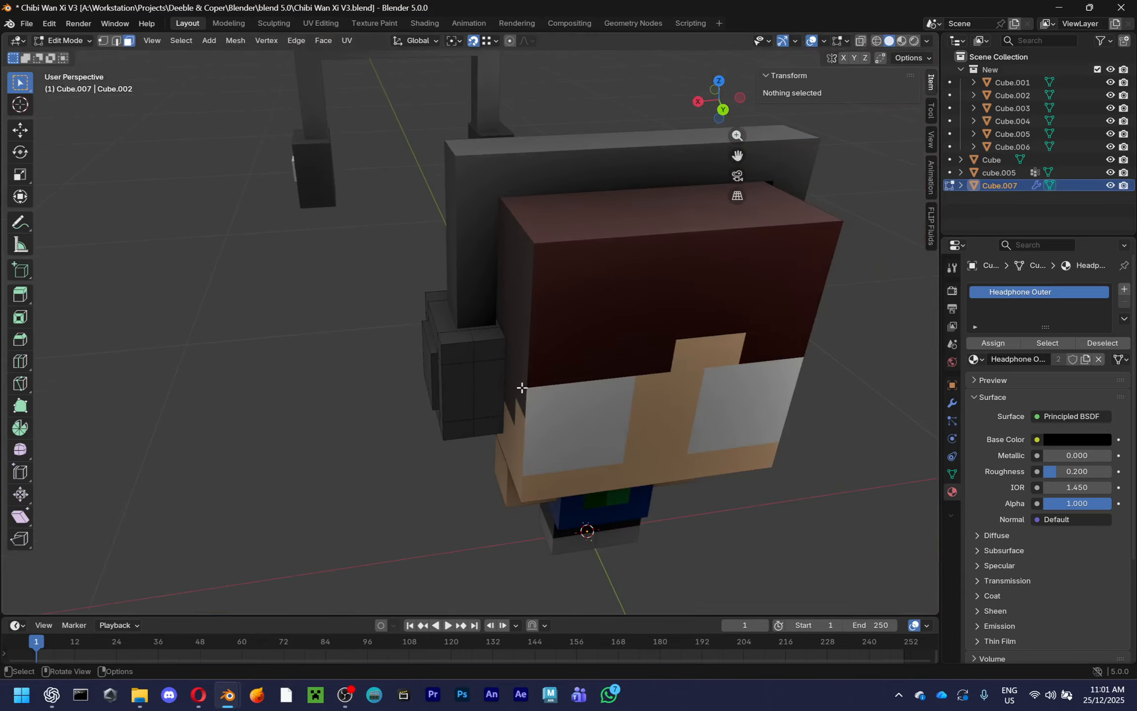
pyautogui.moveTo(522, 388); pyautogui.dragTo(8, 431, button='middle')
pyautogui.scroll(3, 419, 334)
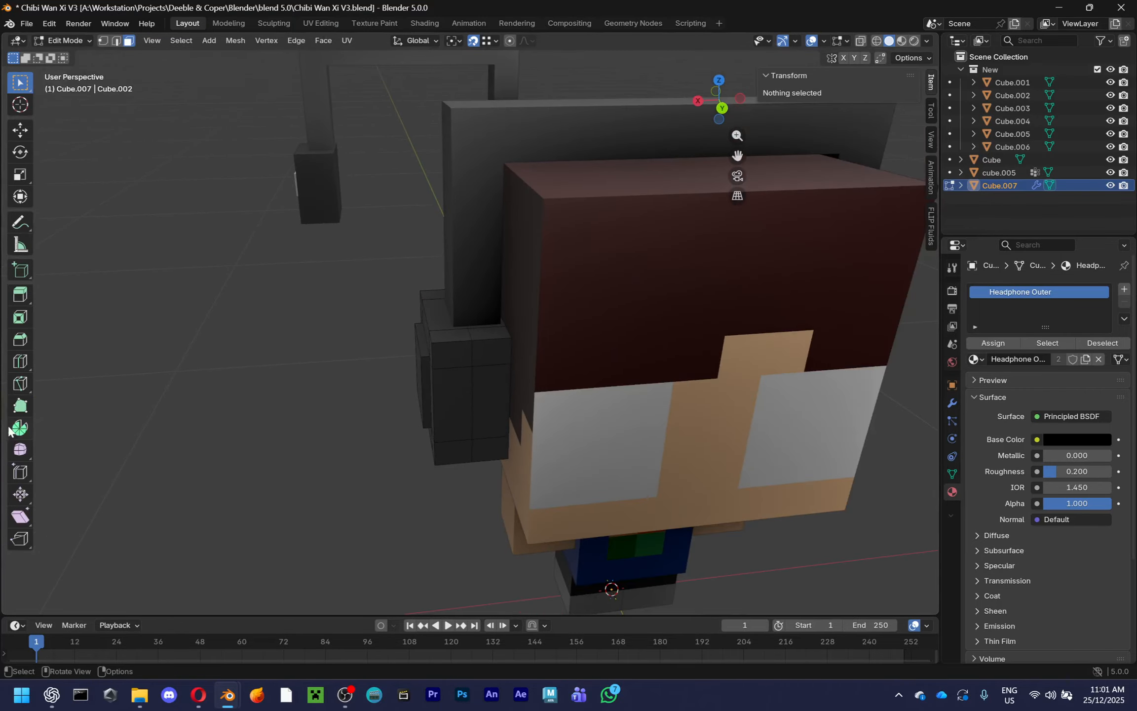
pyautogui.scroll(4, 325, 434)
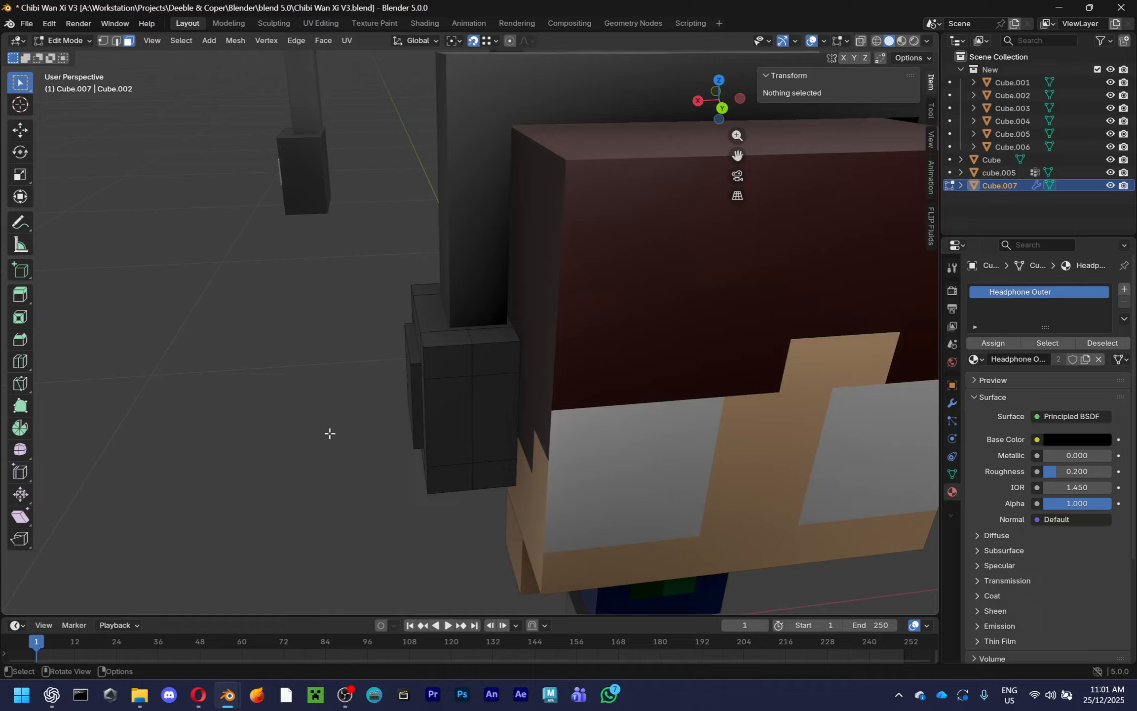
pyautogui.moveTo(307, 449); pyautogui.dragTo(447, 398, button='middle')
pyautogui.scroll(3, 571, 460)
pyautogui.scroll(2, 573, 461)
pyautogui.scroll(-2, 704, 509)
# Select the outer and side faces of the new earcup's raised button and check the object's Mirror modifier
pyautogui.click(439, 390)
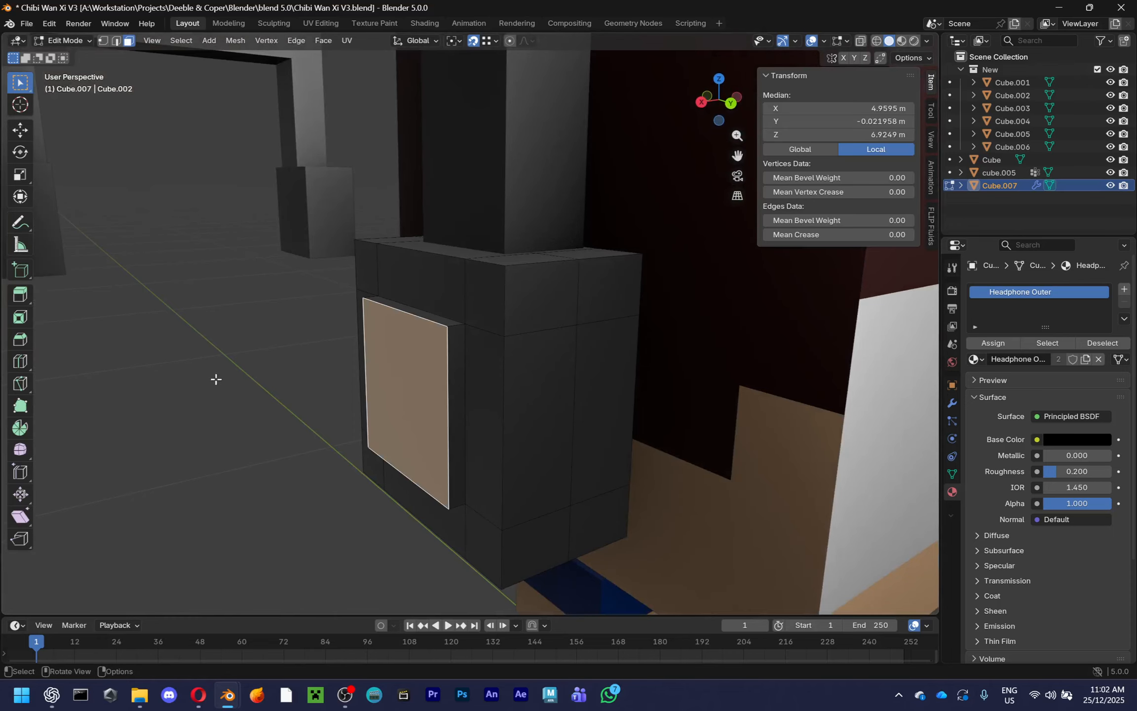
pyautogui.keyDown('shift'); pyautogui.click(444, 327); pyautogui.keyUp('shift')
pyautogui.moveTo(444, 326); pyautogui.dragTo(487, 501, button='middle')
pyautogui.scroll(3, 529, 541)
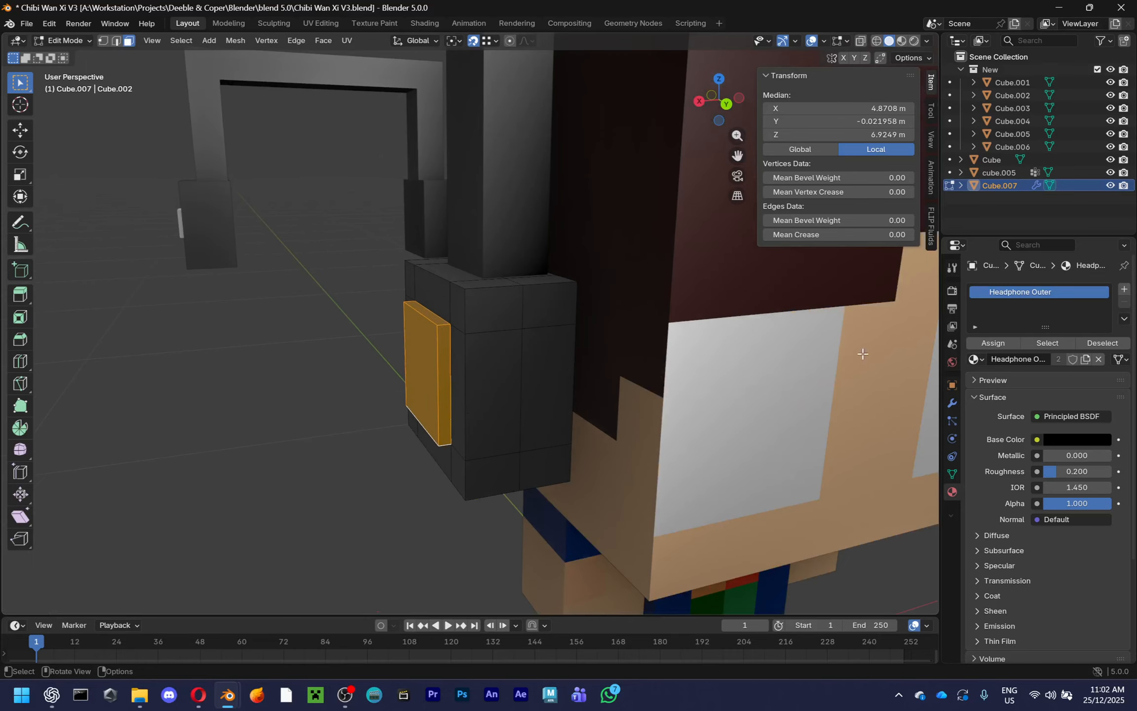
pyautogui.click(952, 403)
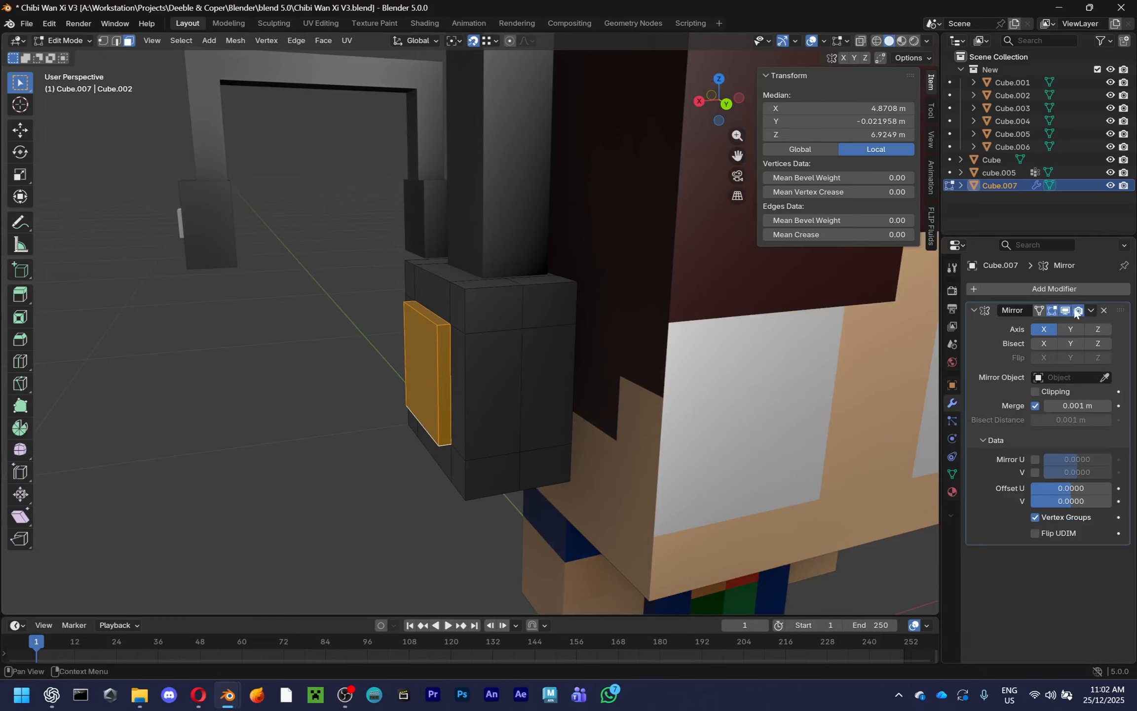
pyautogui.click(973, 310)
pyautogui.click(952, 492)
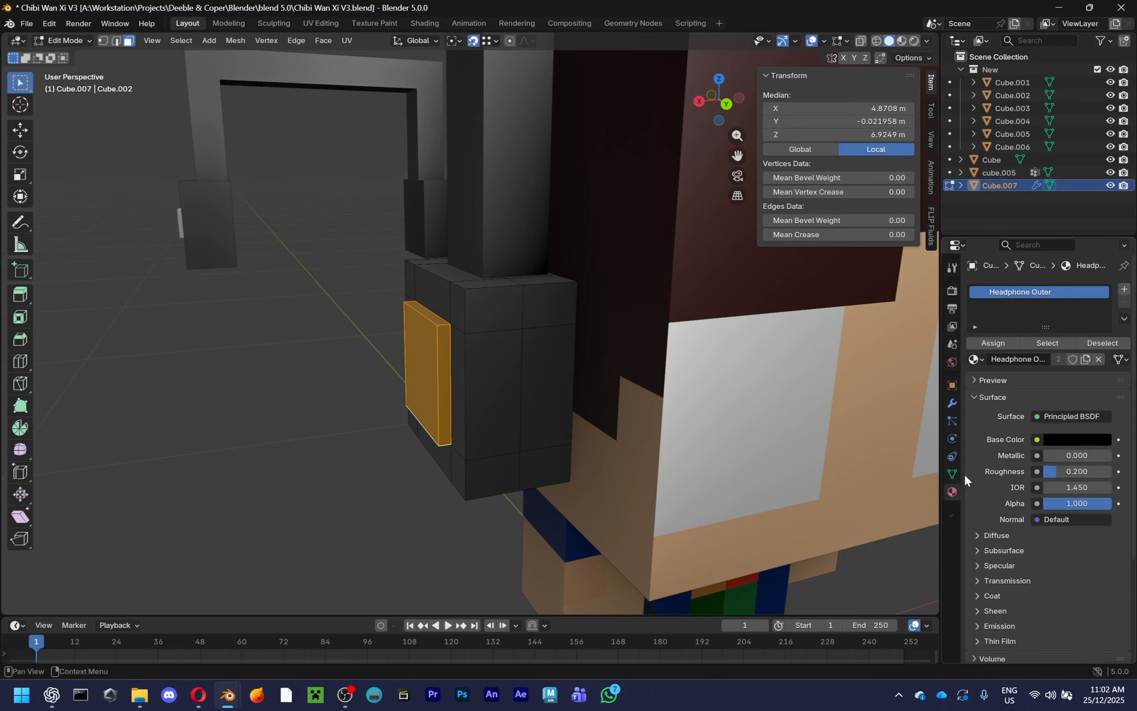
# Add a second material slot with Headphone Inner to the new earcups and assign it to the selected button faces
pyautogui.click(1126, 295)
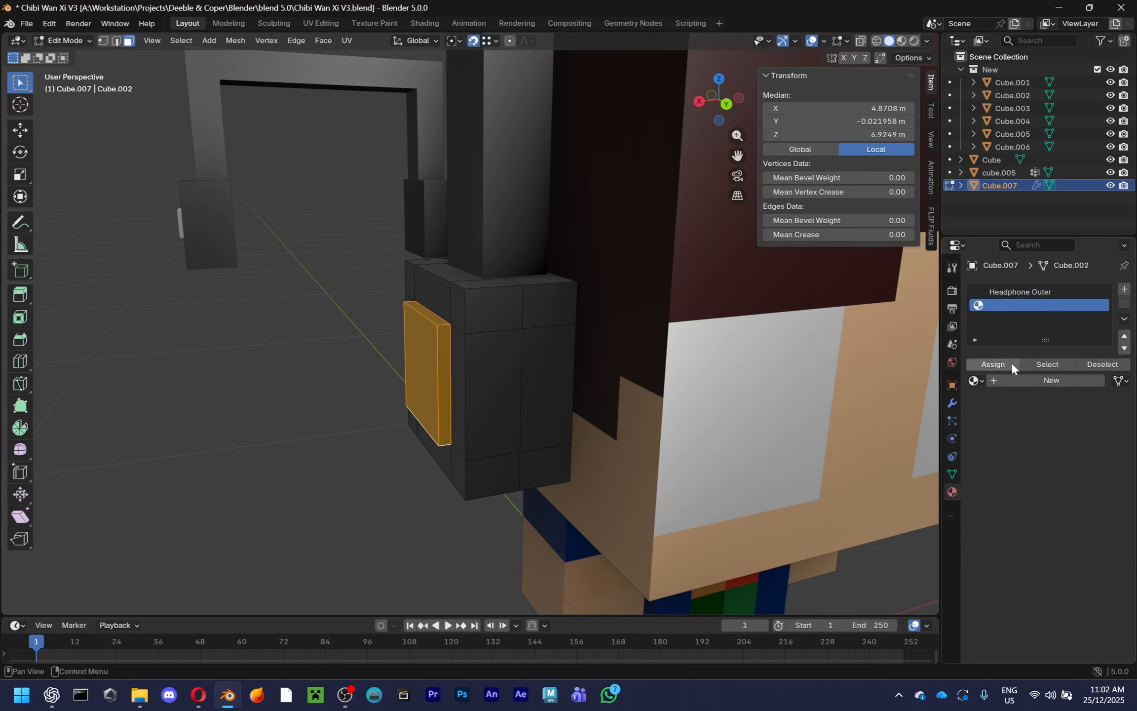
pyautogui.click(975, 380)
pyautogui.click(982, 414)
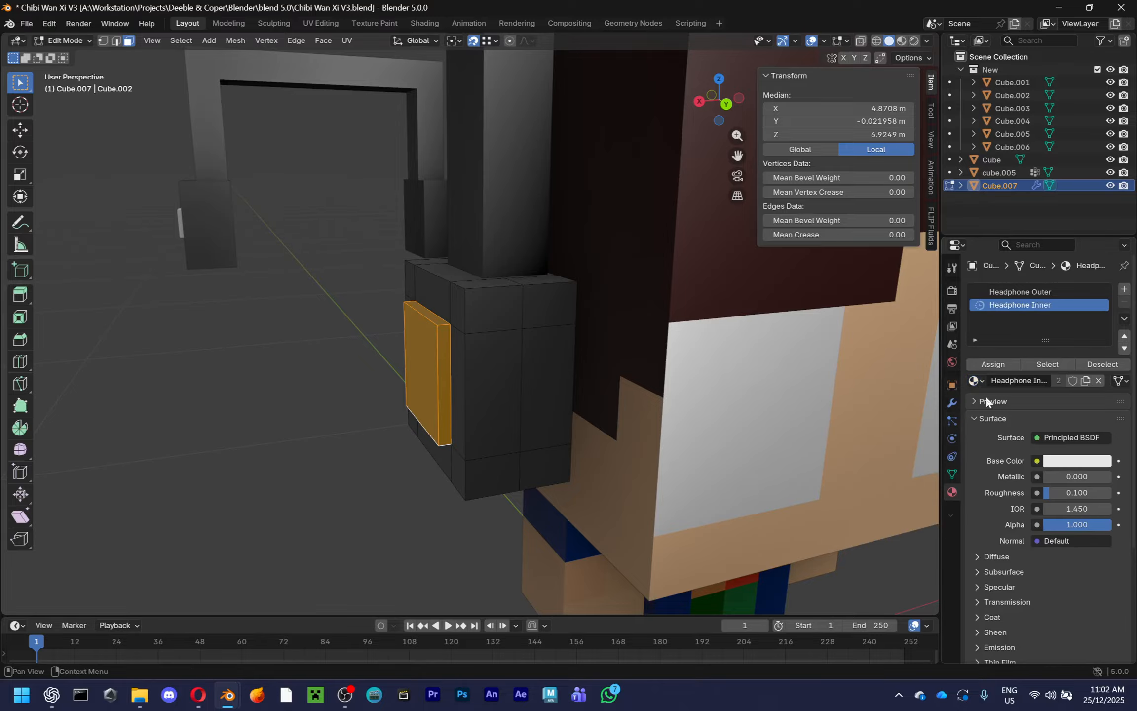
pyautogui.click(1011, 366)
pyautogui.moveTo(302, 581); pyautogui.dragTo(464, 530, button='middle')
pyautogui.press('Tab')
# Apply the Mirror modifier on the new earcups and save the file
pyautogui.click(352, 491)
pyautogui.scroll(-5, 351, 491)
pyautogui.scroll(3, 464, 531)
pyautogui.click(547, 430)
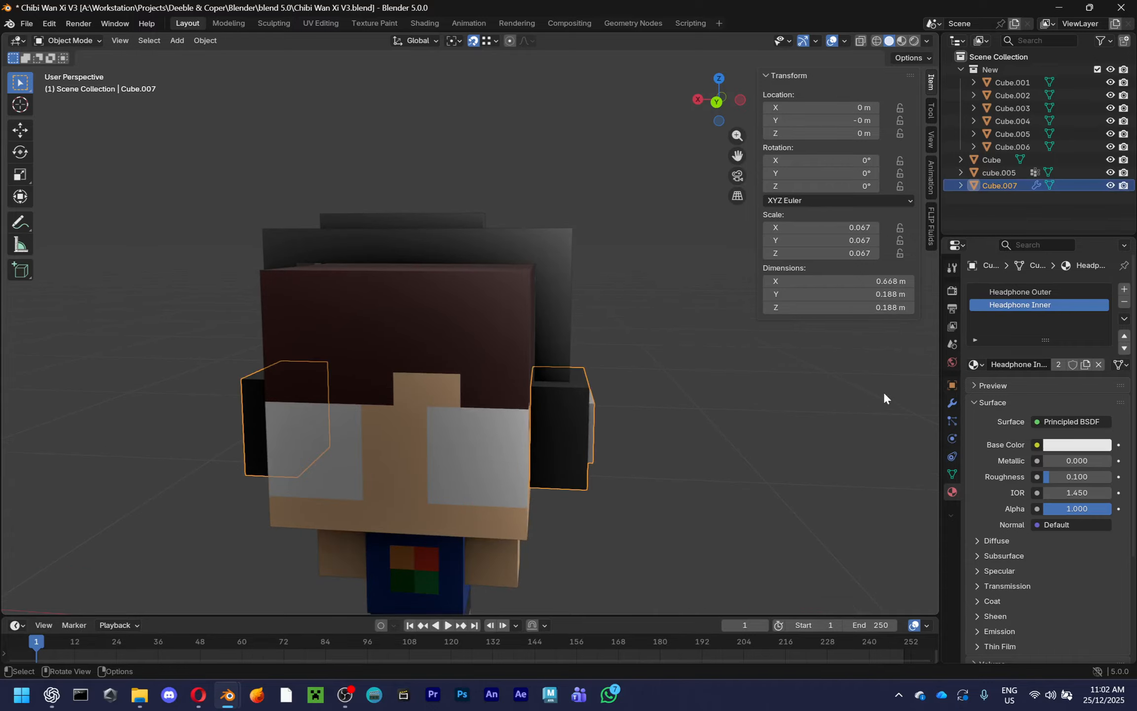
pyautogui.click(576, 328)
pyautogui.hotkey('ctrl', 'z')
pyautogui.click(951, 403)
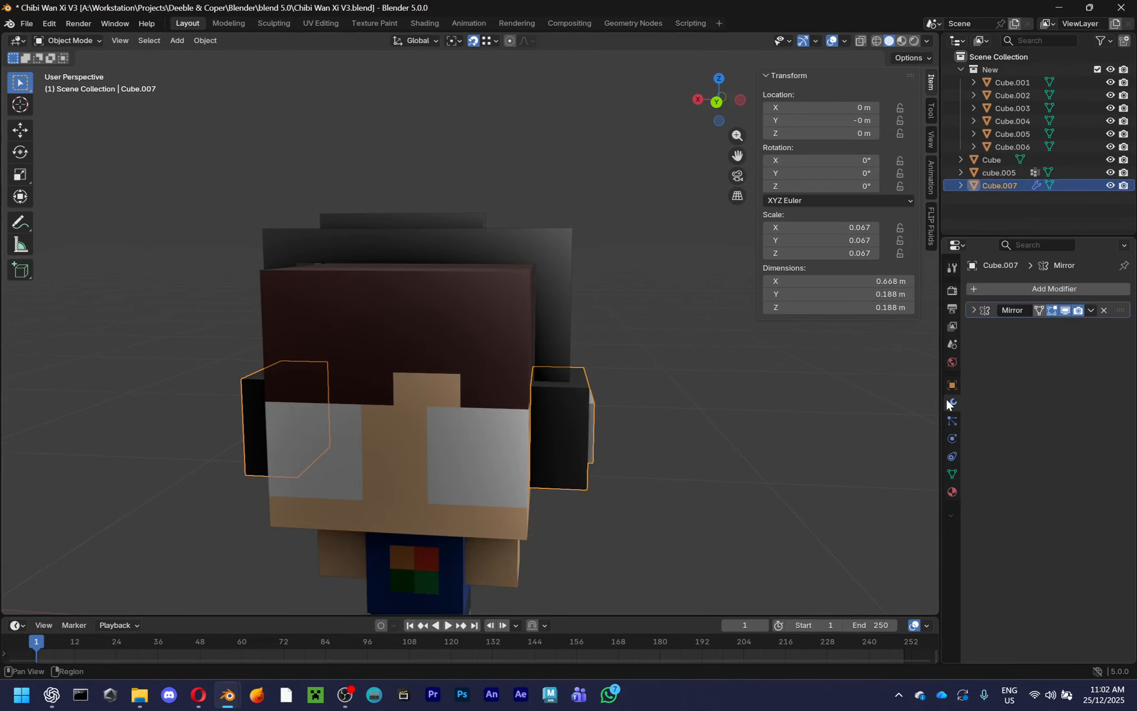
pyautogui.moveTo(633, 463); pyautogui.dragTo(800, 420, button='middle')
pyautogui.click(1090, 310)
pyautogui.click(1073, 326)
pyautogui.moveTo(691, 395); pyautogui.dragTo(710, 355, button='middle')
pyautogui.press('n')
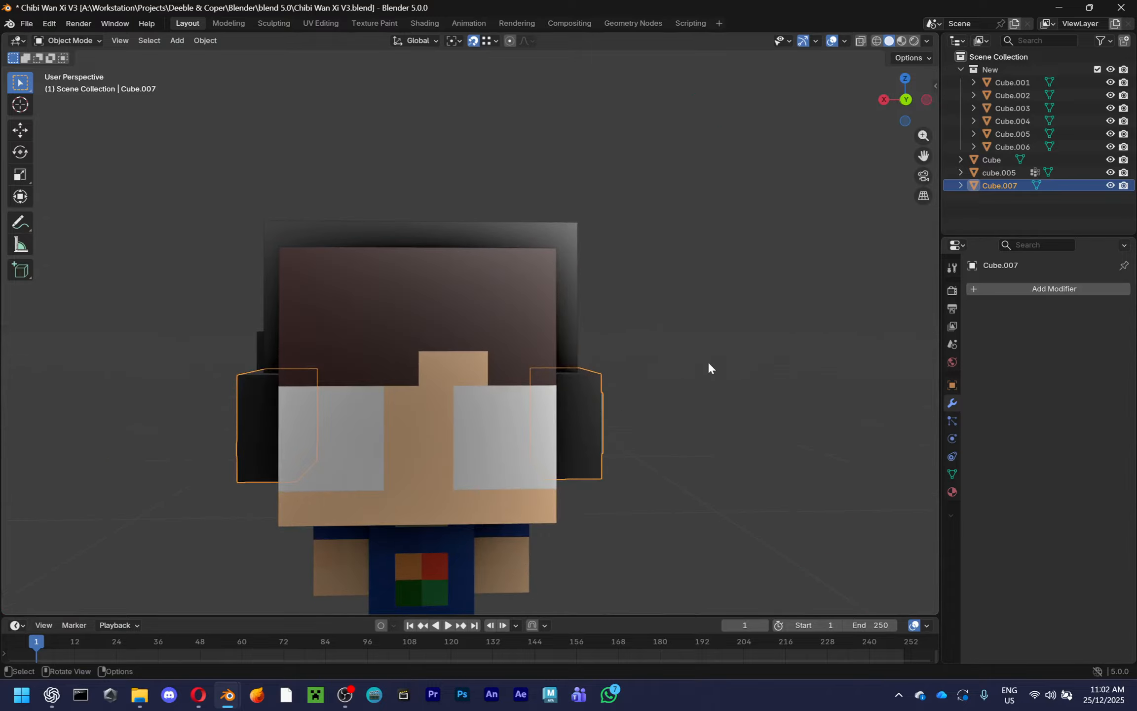
pyautogui.hotkey('ctrl', 's')
# In the back orthographic view, move the old headphones out to the side, well clear of the character
pyautogui.click(906, 100)
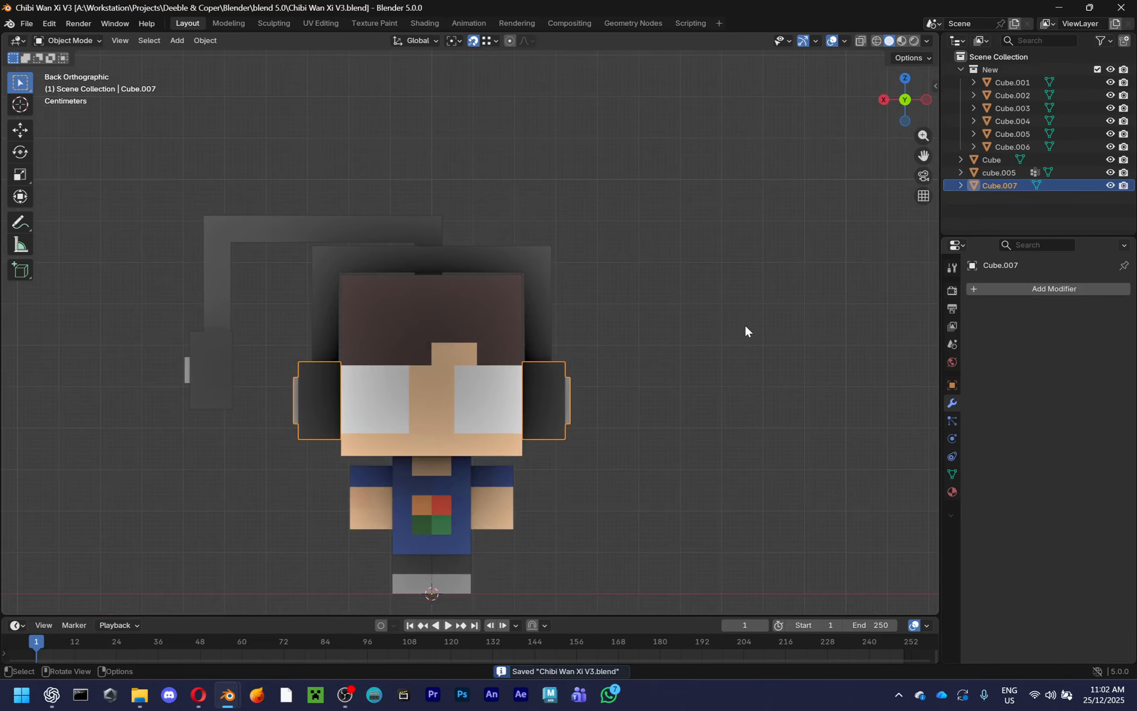
pyautogui.click(294, 241)
pyautogui.scroll(-2, 367, 318)
pyautogui.press('g')
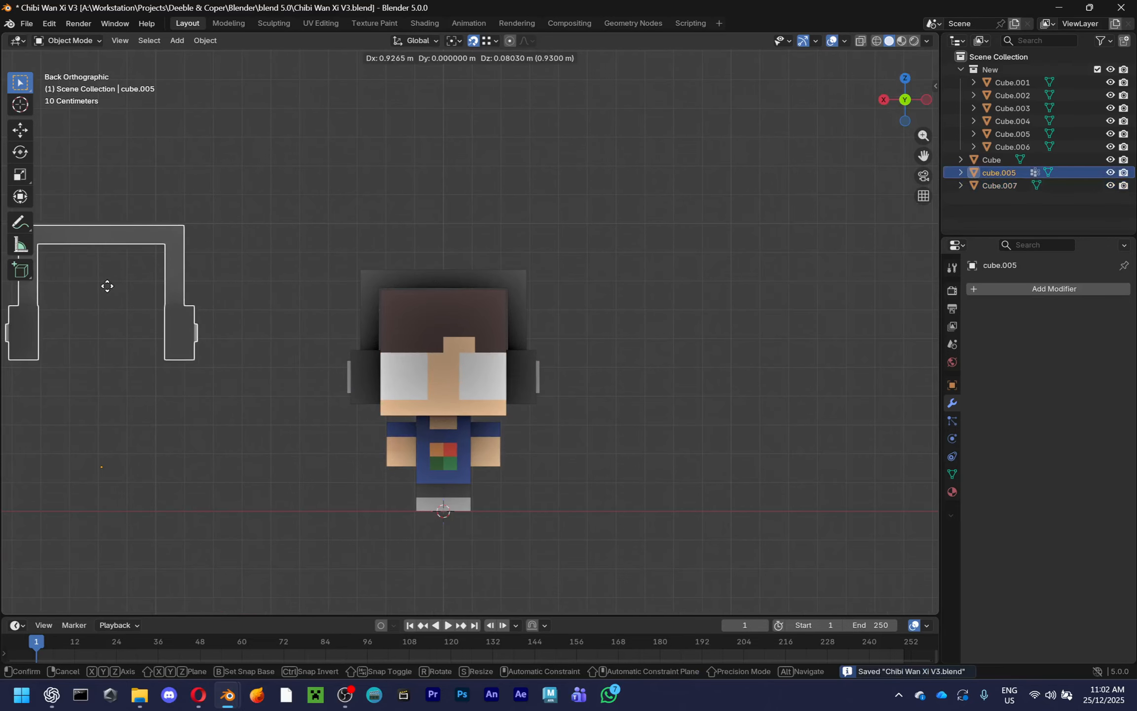
pyautogui.click(105, 285)
pyautogui.scroll(-3, 105, 285)
pyautogui.press('g')
pyautogui.click(609, 380)
# Rename the old headphones object as Headphones and save the file
pyautogui.doubleClick(1000, 173)
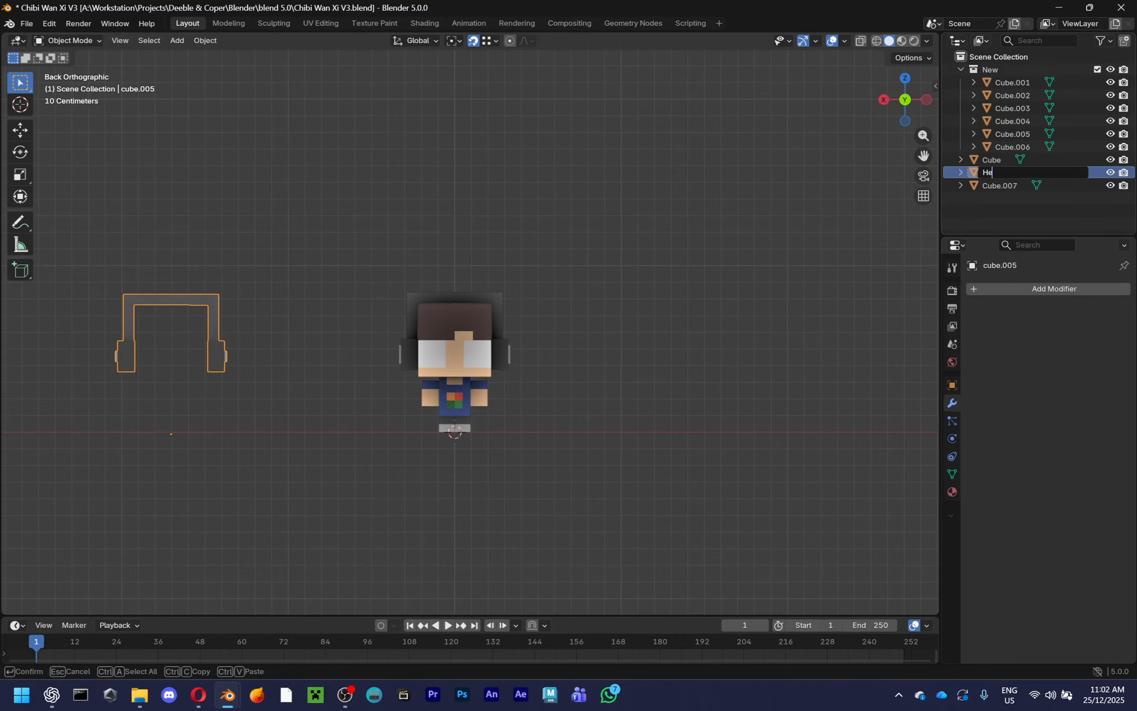
pyautogui.write('Headphones')
pyautogui.press('Return')
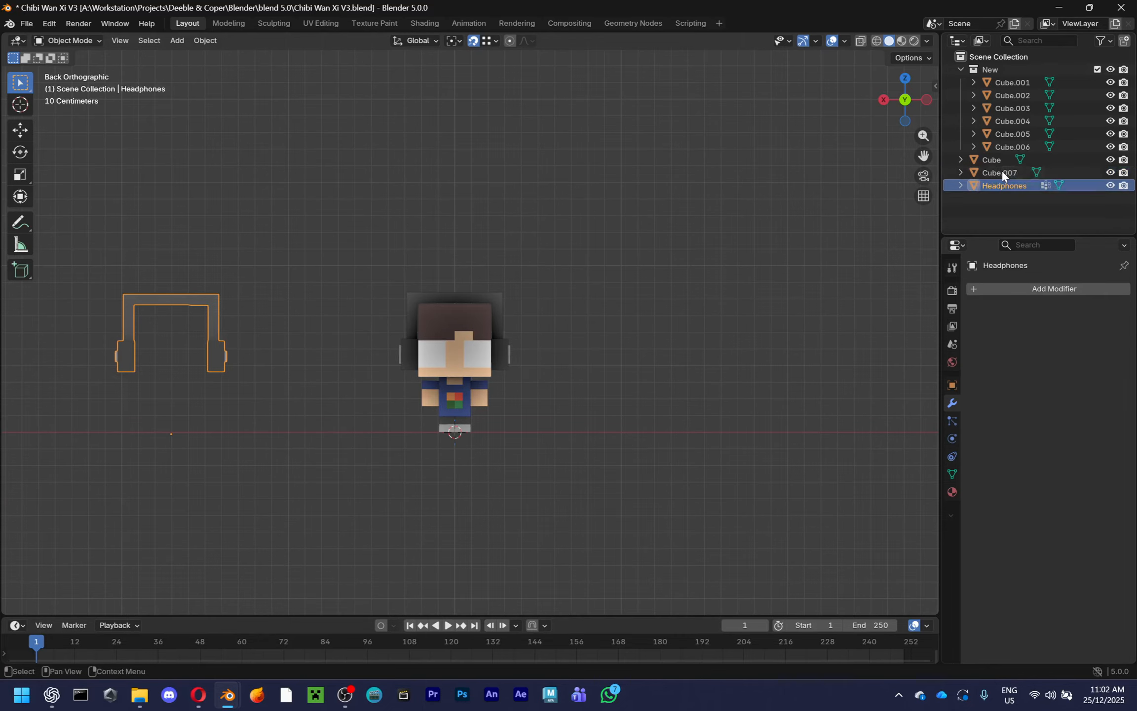
pyautogui.click(798, 228)
pyautogui.hotkey('ctrl', 's')
# Compare the new character in back orthographic view with the rigged character in the Chibi Wan Xi.blend window
pyautogui.scroll(1, 701, 458)
pyautogui.moveTo(701, 458); pyautogui.dragTo(580, 423, button='middle')
pyautogui.scroll(3, 630, 401)
pyautogui.click(580, 413)
pyautogui.press('w')
pyautogui.press('w')
pyautogui.click(912, 100)
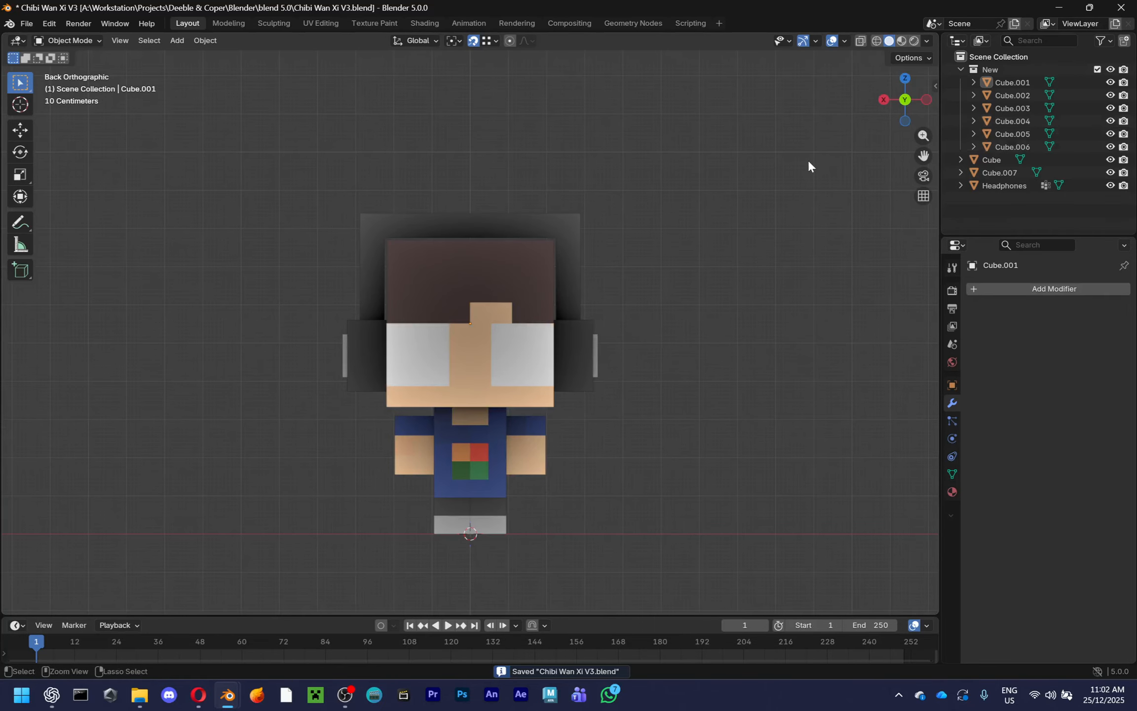
pyautogui.hotkey('alt', 'Tab')
pyautogui.click(459, 486)
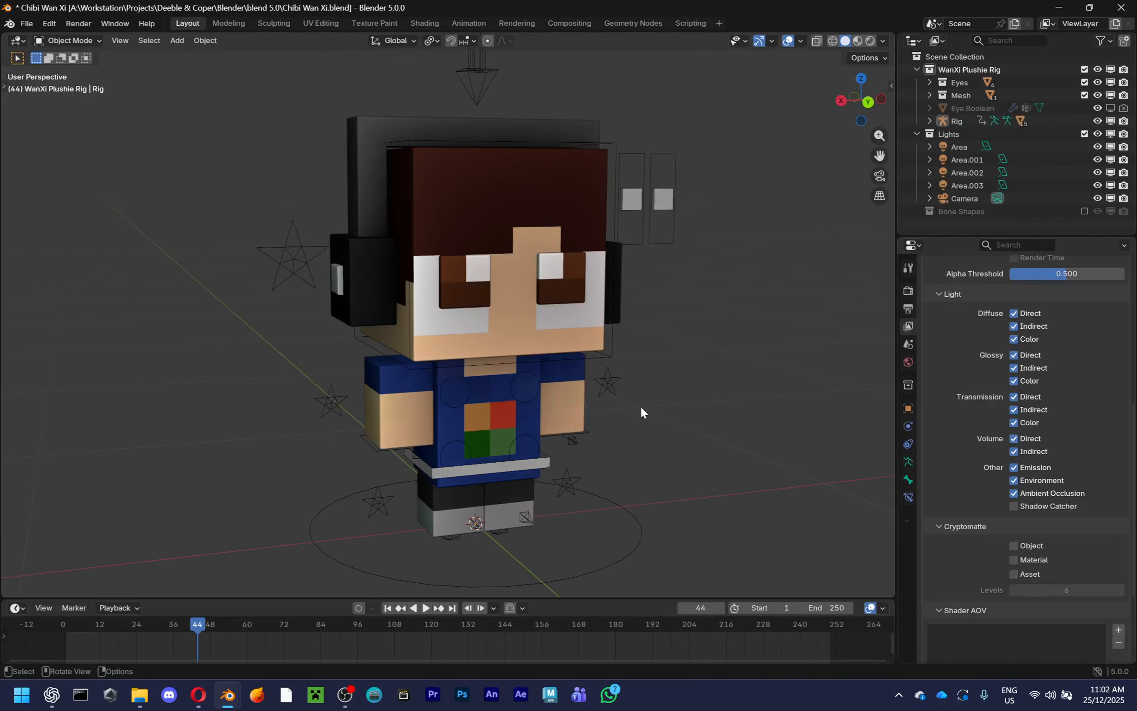
pyautogui.click(869, 102)
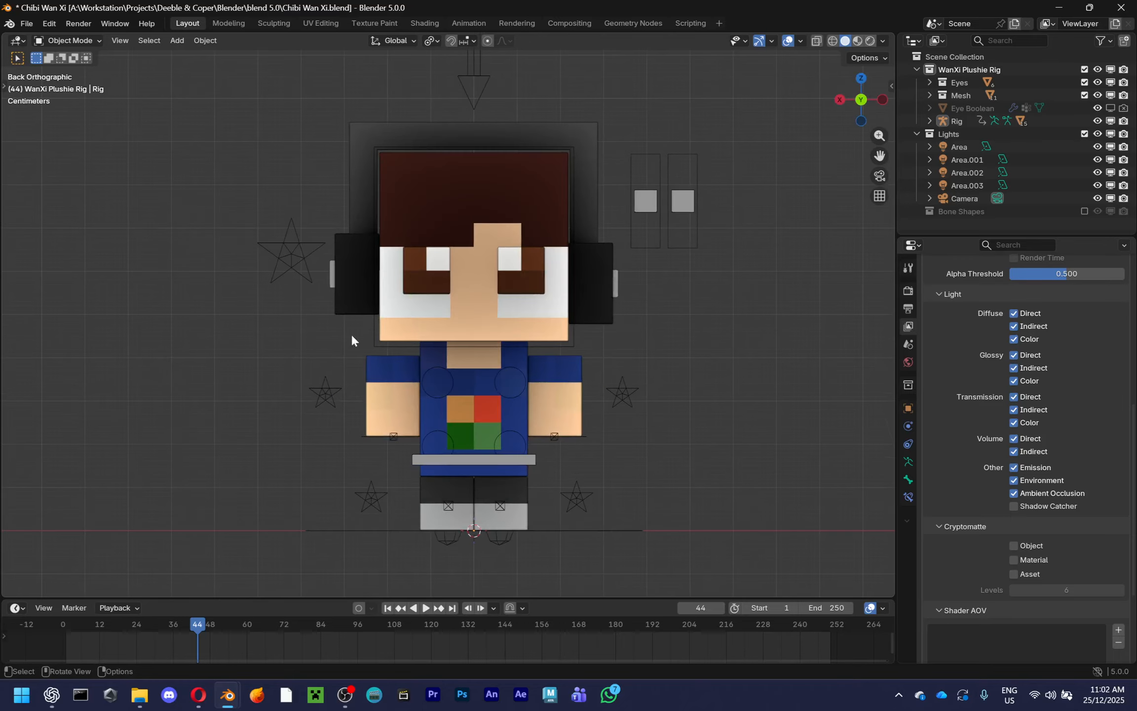
pyautogui.hotkey('alt', 'Tab')
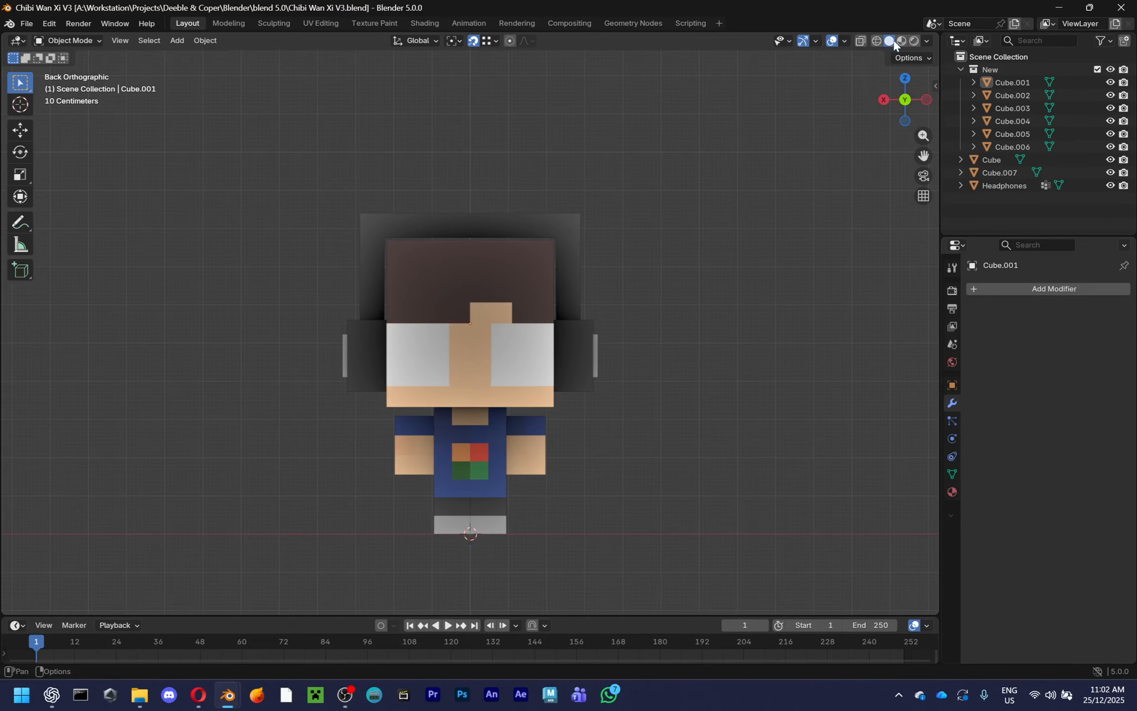
# Set the viewport lighting to Flat in Chibi Wan Xi V3.blend and compare it with the rigged character's window again
pyautogui.click(926, 41)
pyautogui.click(962, 103)
pyautogui.scroll(3, 676, 219)
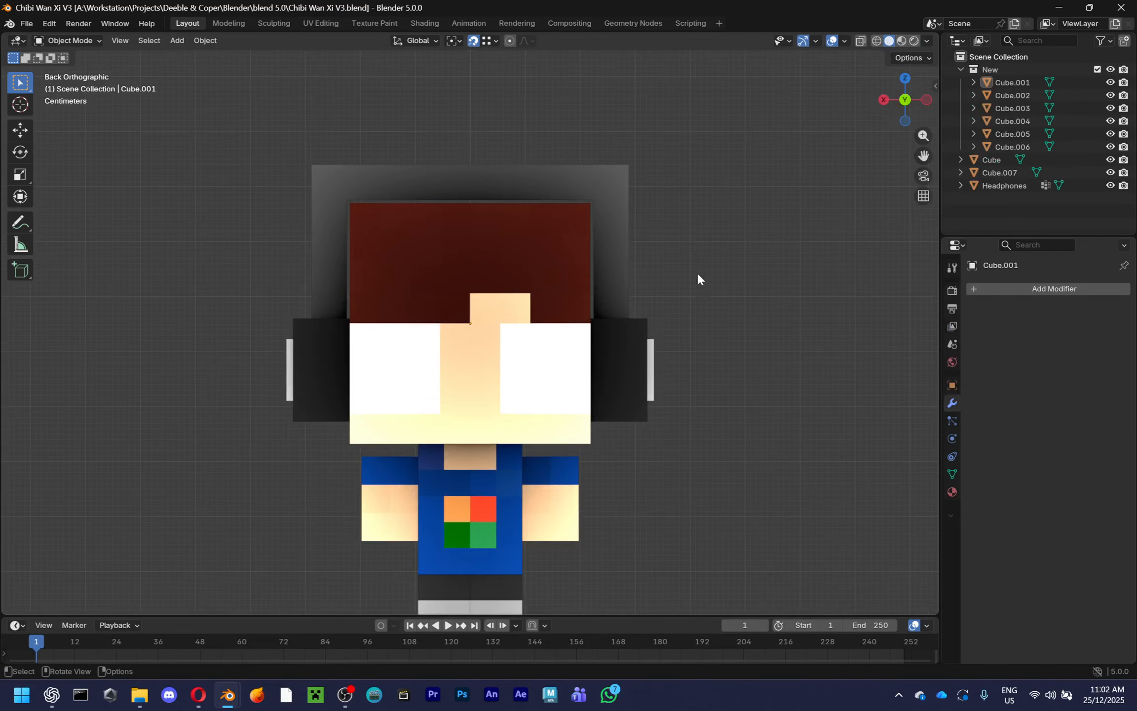
pyautogui.scroll(-1, 696, 257)
pyautogui.hotkey('alt', 'Tab')
pyautogui.hotkey('alt', 'Tab')
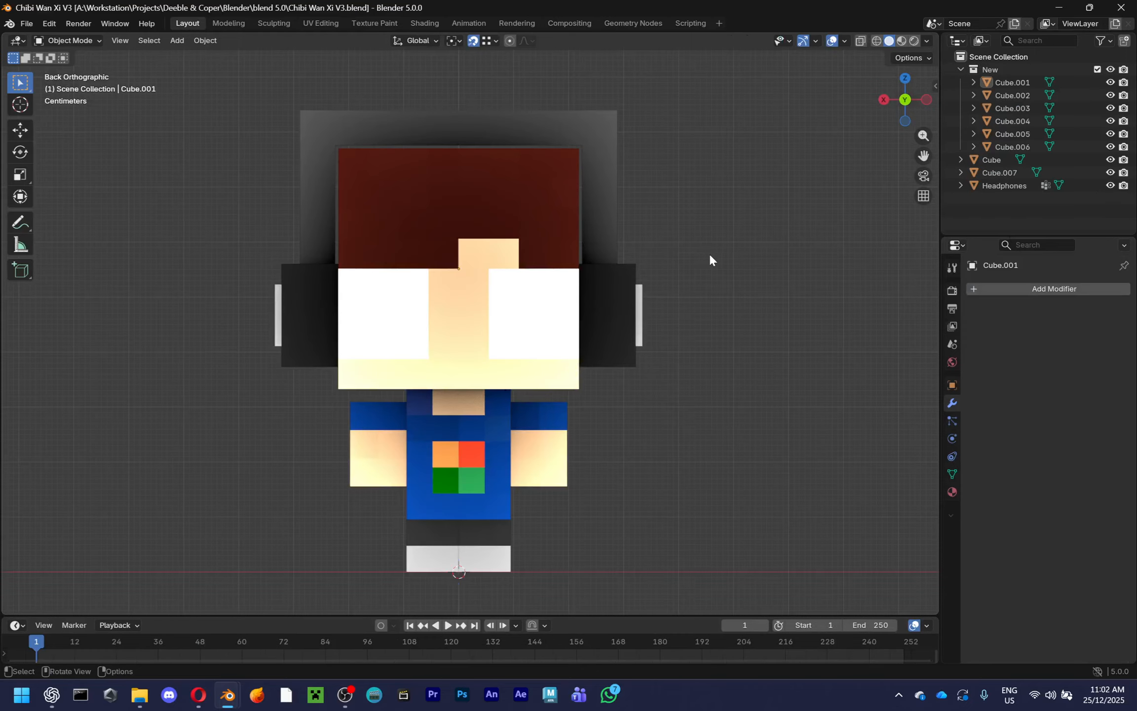
# Turn off cavity shading and hide the viewport overlays in Chibi Wan Xi V3.blend, viewing the character in back orthographic view
pyautogui.moveTo(708, 254); pyautogui.dragTo(775, 247, button='middle')
pyautogui.click(926, 41)
pyautogui.click(858, 338)
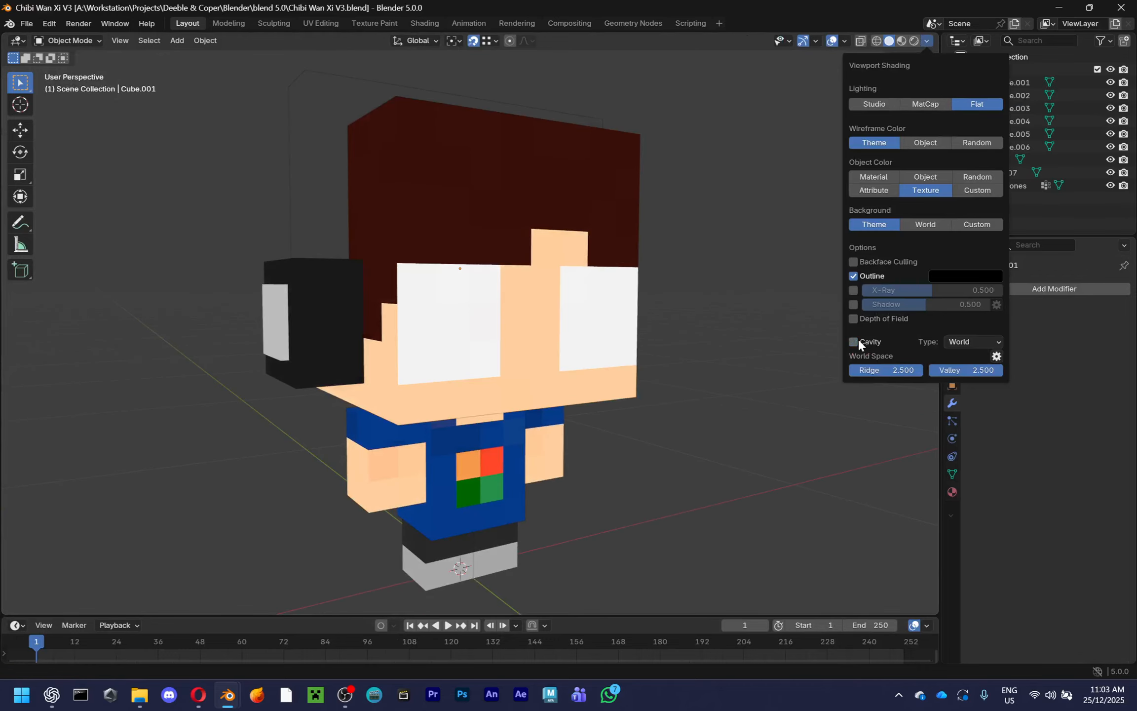
pyautogui.click(917, 102)
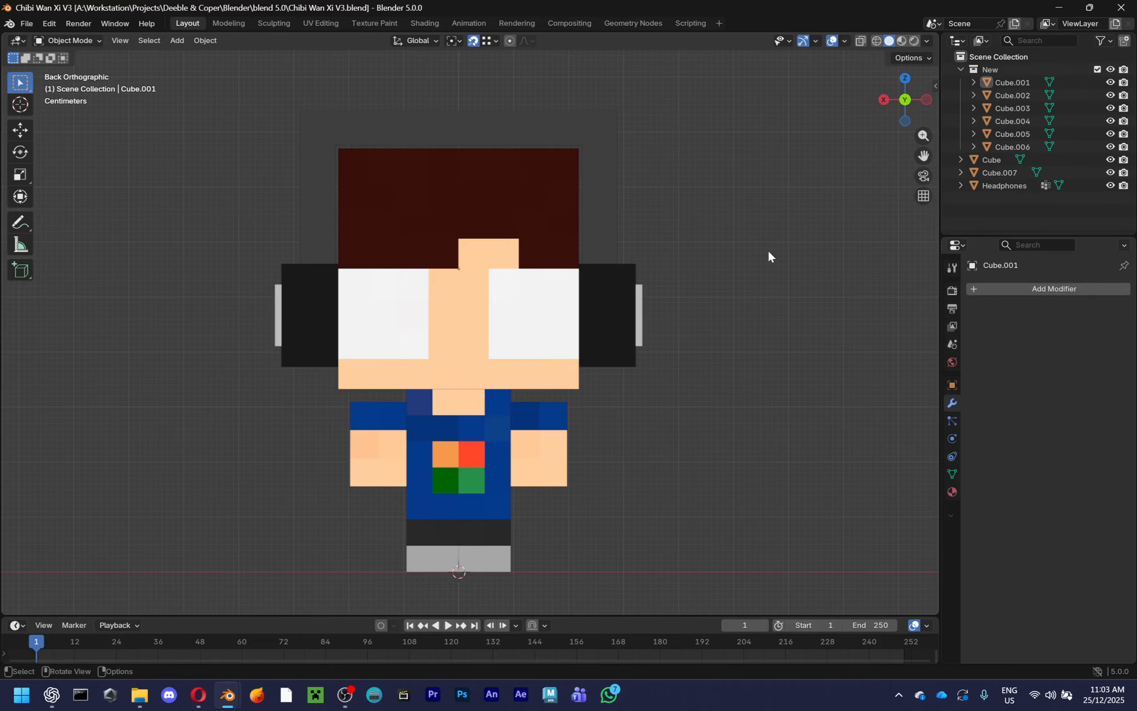
pyautogui.hotkey('shift', 'alt', 'z')
# Set the viewport background to a custom black colour so the headphones stand out
pyautogui.click(926, 41)
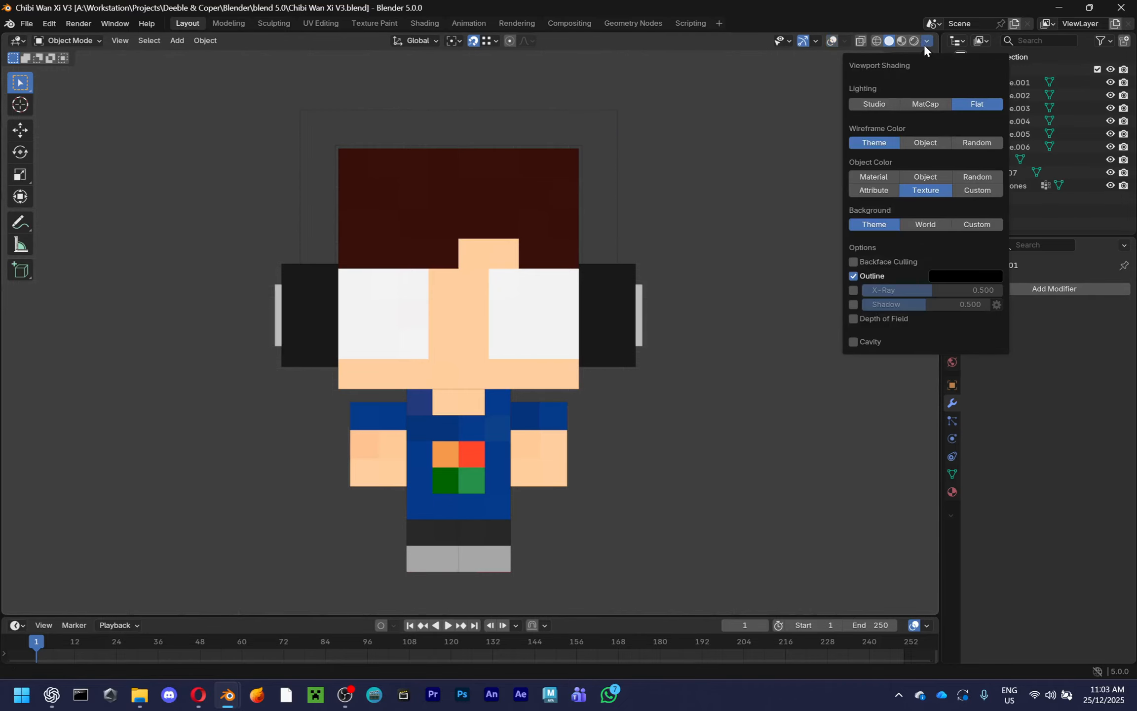
pyautogui.click(963, 225)
pyautogui.click(962, 239)
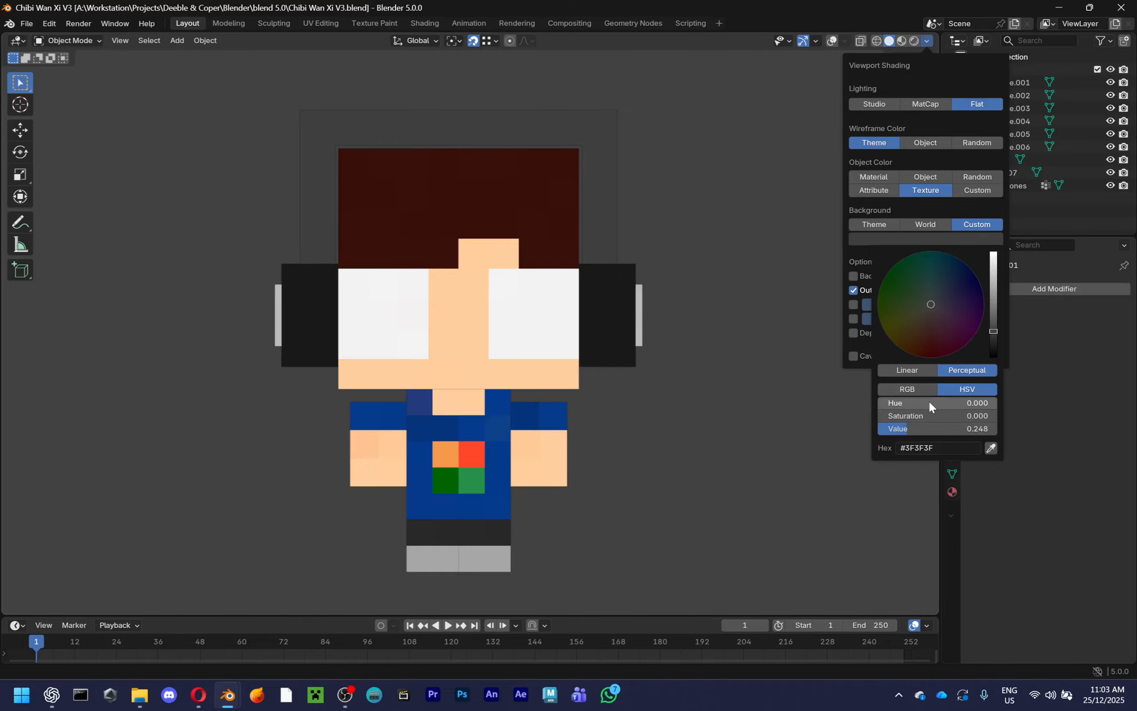
pyautogui.moveTo(930, 400); pyautogui.dragTo(822, 418)
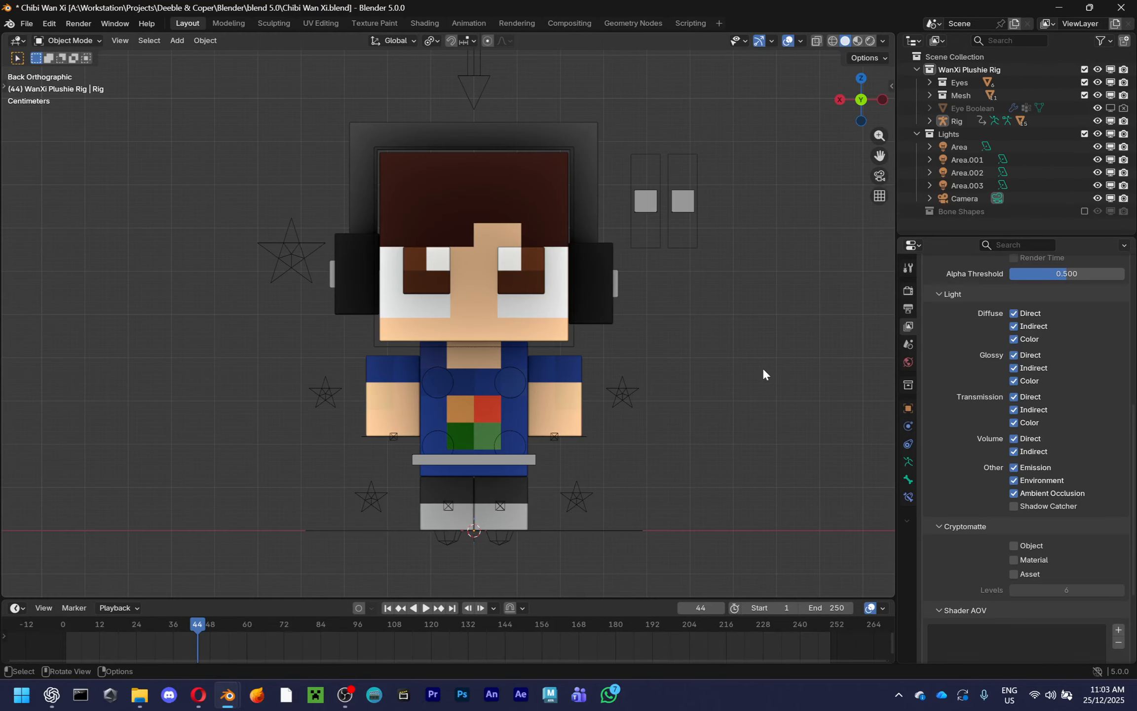
# Compare the new character in back orthographic view with the rigged character in the Chibi Wan Xi.blend window, checking the headphones' proportions
pyautogui.hotkey('alt', 'Tab')
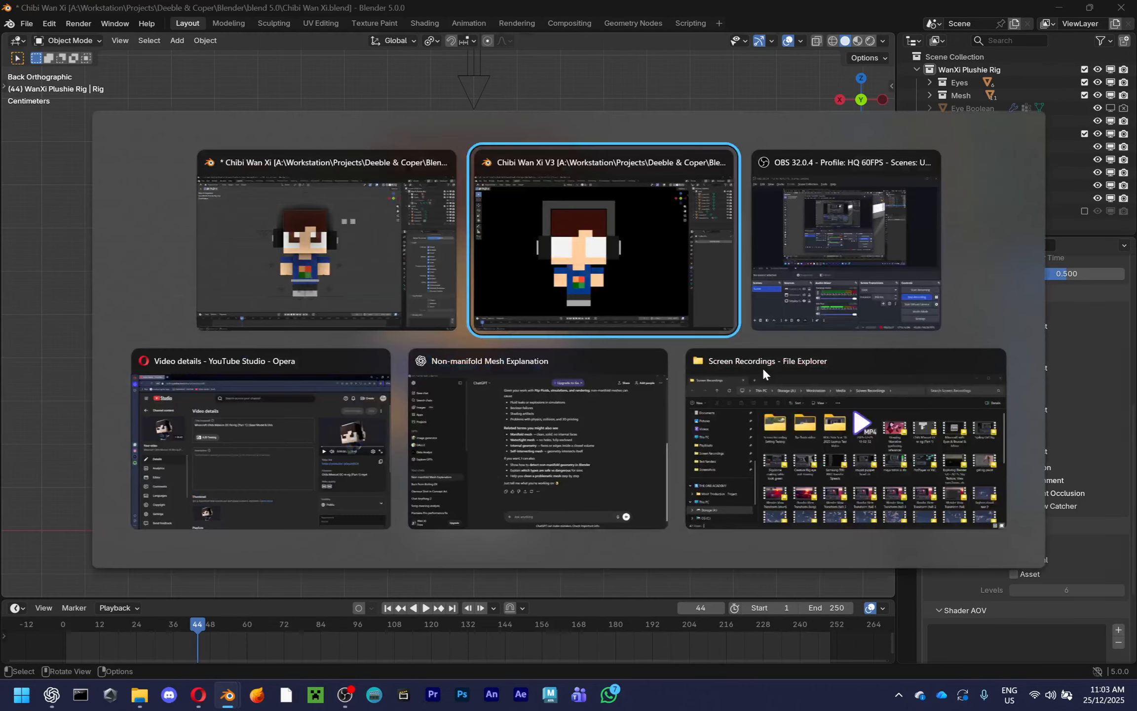
pyautogui.hotkey('alt', 'Tab')
pyautogui.hotkey('alt', 'Tab')
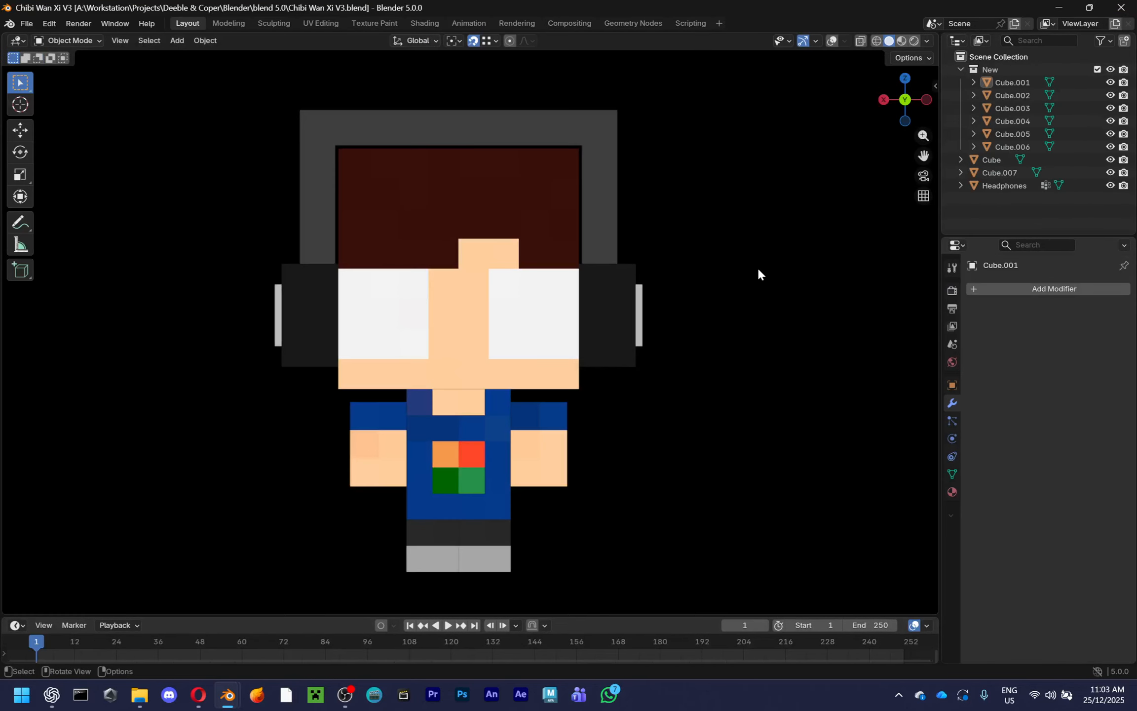
pyautogui.hotkey('alt', 'Tab')
pyautogui.hotkey('alt', 'Tab')
pyautogui.hotkey('alt', 'Tab')
pyautogui.hotkey('alt', 'Tab')
pyautogui.hotkey('alt', 'Tab')
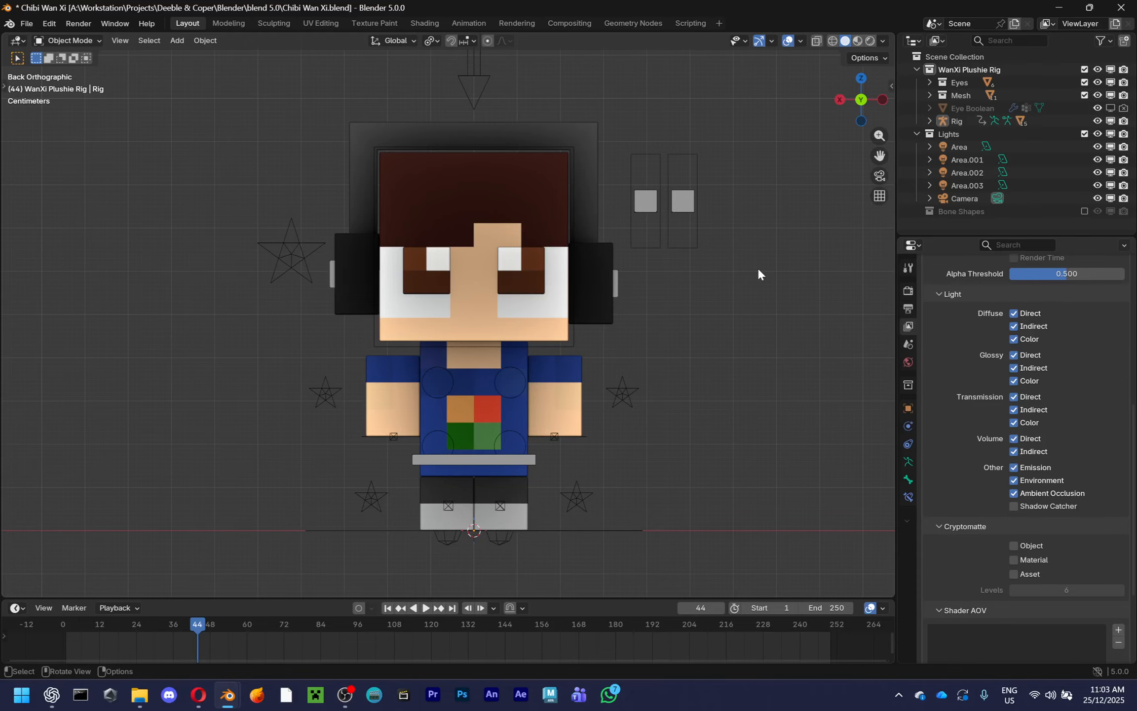
pyautogui.hotkey('alt', 'Tab')
pyautogui.hotkey('alt', 'Tab')
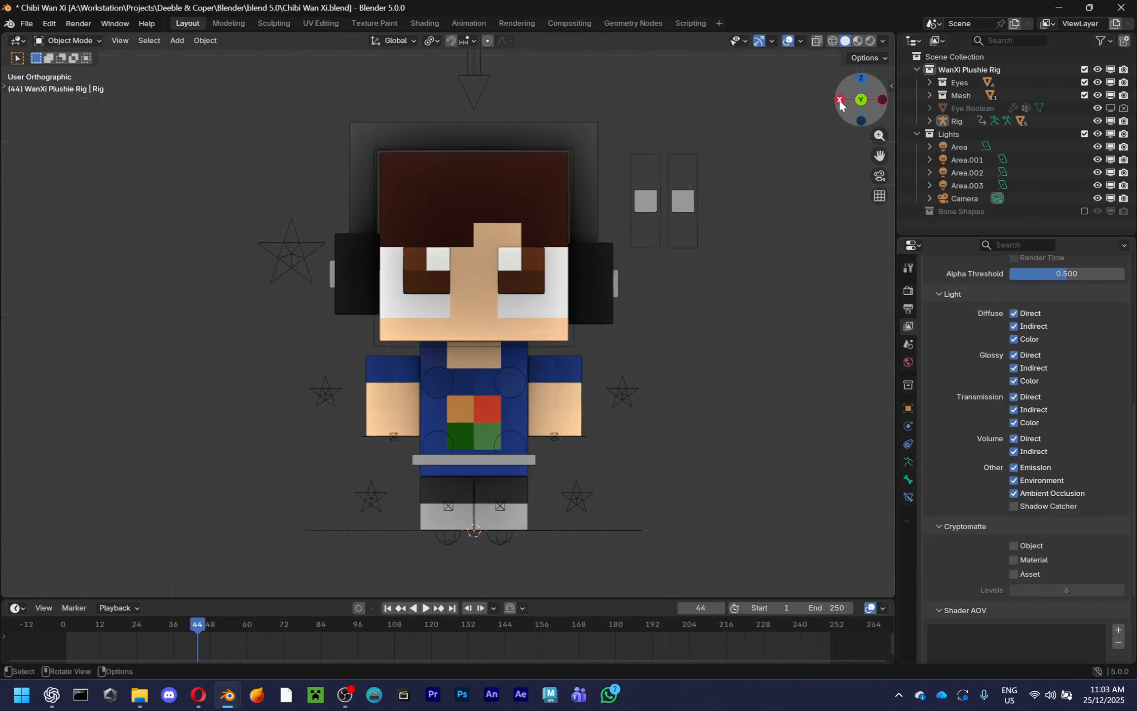
# View both characters in right orthographic view and compare their headbands, ear cups and body depth between the two files
pyautogui.hotkey('alt', 'Tab')
pyautogui.click(883, 99)
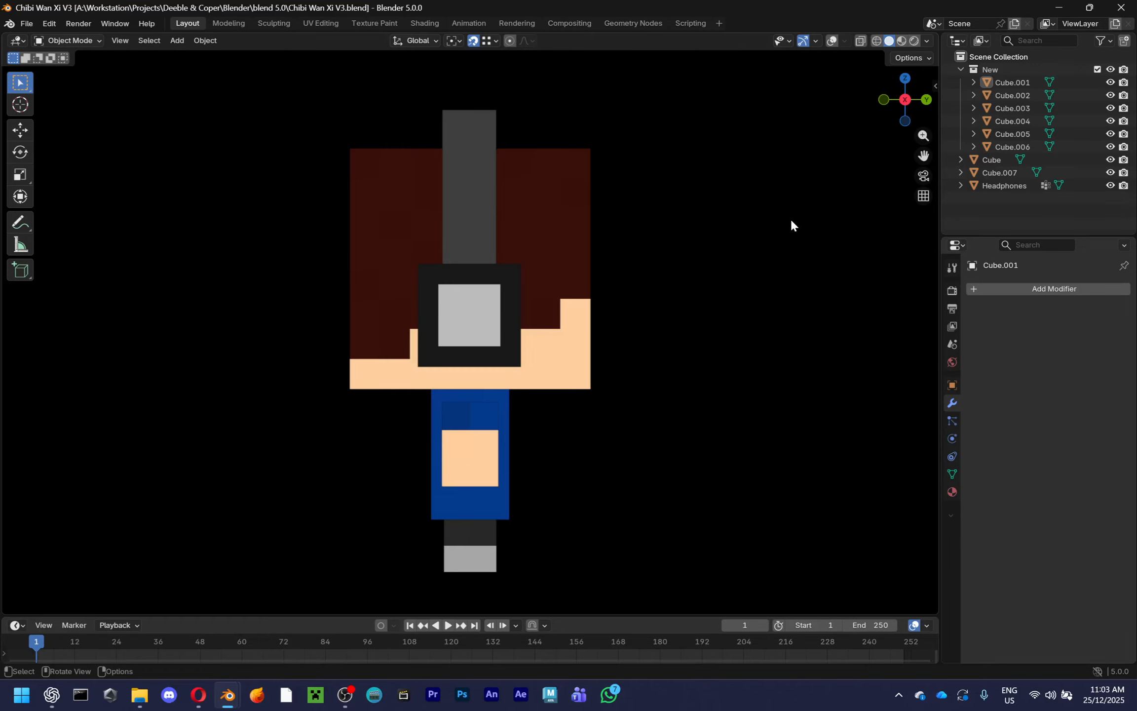
pyautogui.hotkey('alt', 'Tab')
pyautogui.hotkey('alt', 'Tab')
pyautogui.hotkey('alt', 'Tab')
pyautogui.hotkey('alt', 'Tab')
pyautogui.hotkey('alt', 'Tab')
pyautogui.hotkey('alt', 'Tab')
pyautogui.hotkey('alt', 'Tab')
pyautogui.hotkey('alt', 'Tab')
pyautogui.hotkey('alt', 'Tab')
pyautogui.hotkey('alt', 'Tab')
pyautogui.hotkey('alt', 'Tab')
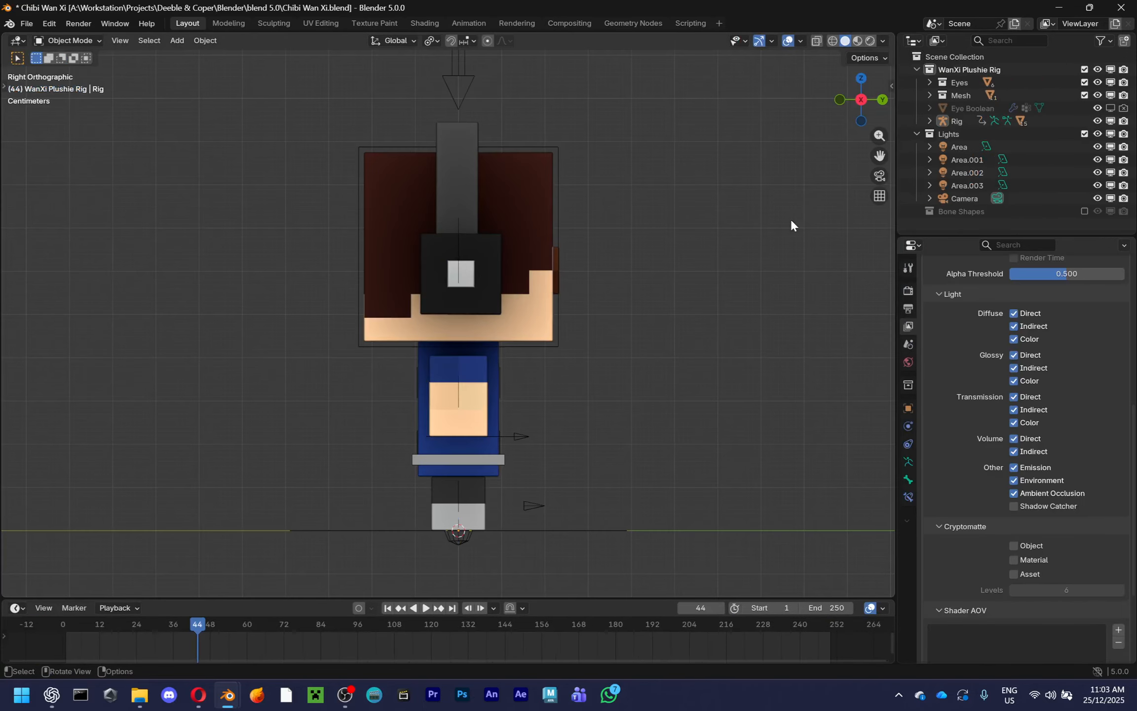
pyautogui.hotkey('alt', 'Tab')
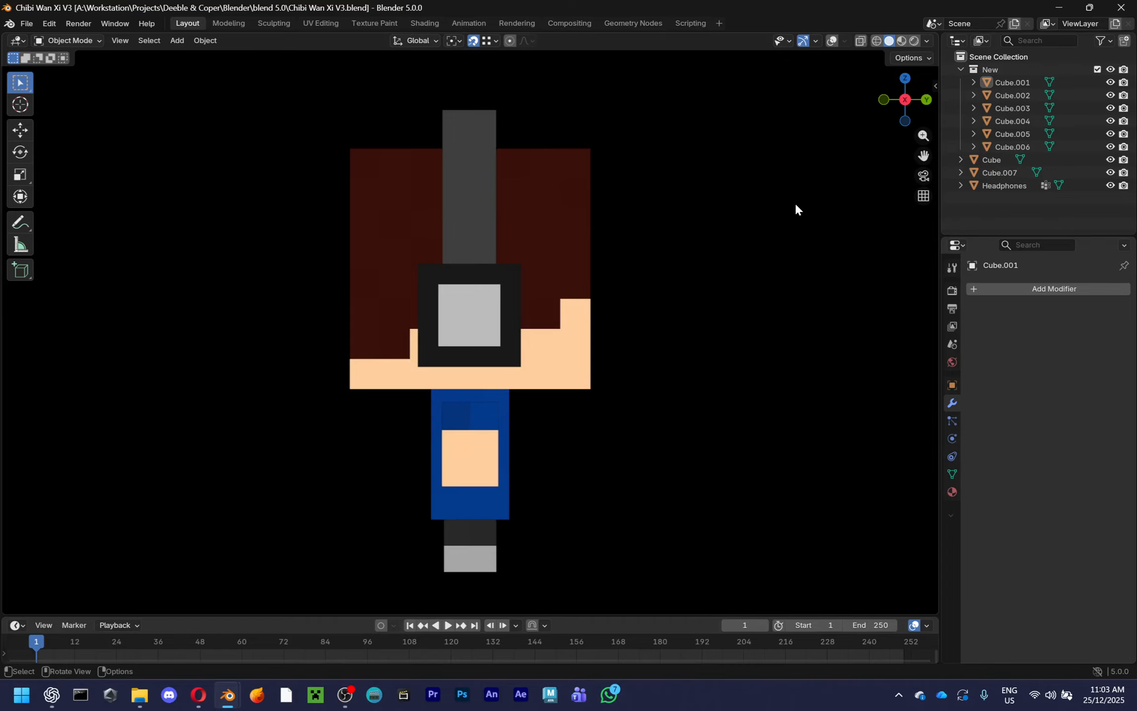
pyautogui.hotkey('alt', 'Tab')
pyautogui.hotkey('alt', 'Tab')
pyautogui.hotkey('alt', 'Tab')
pyautogui.hotkey('alt', 'Tab')
pyautogui.hotkey('alt', 'Tab')
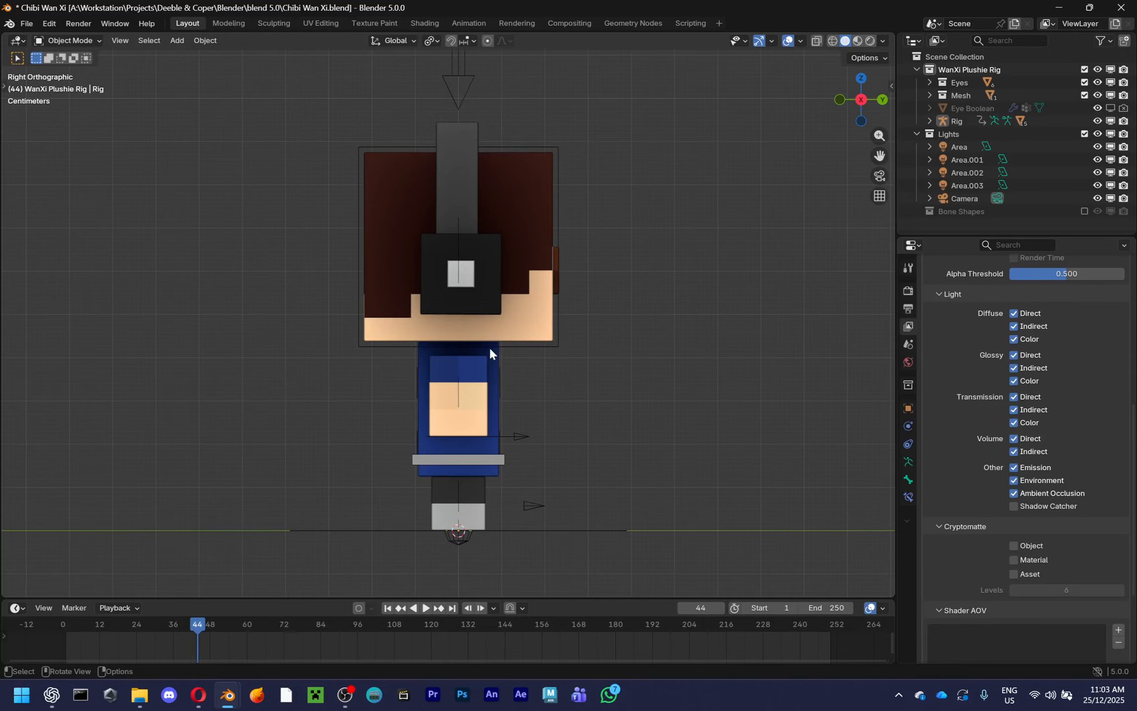
# Return both files to the back orthographic view and compare the two characters once more
pyautogui.click(883, 99)
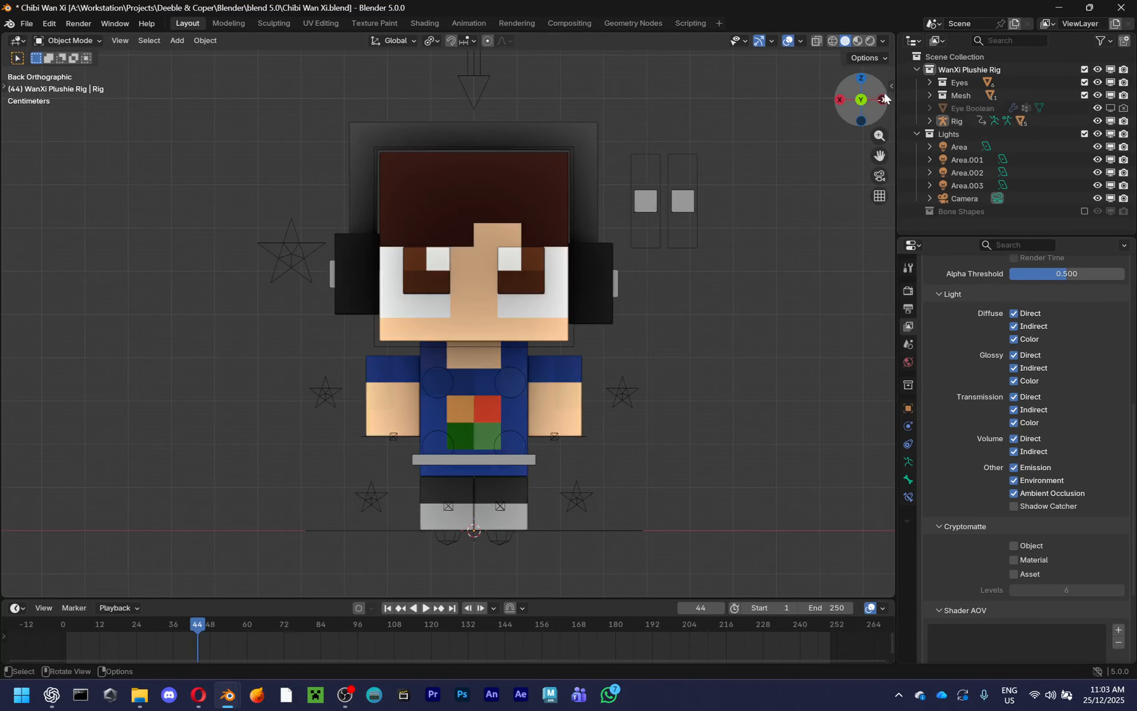
pyautogui.hotkey('alt', 'Tab')
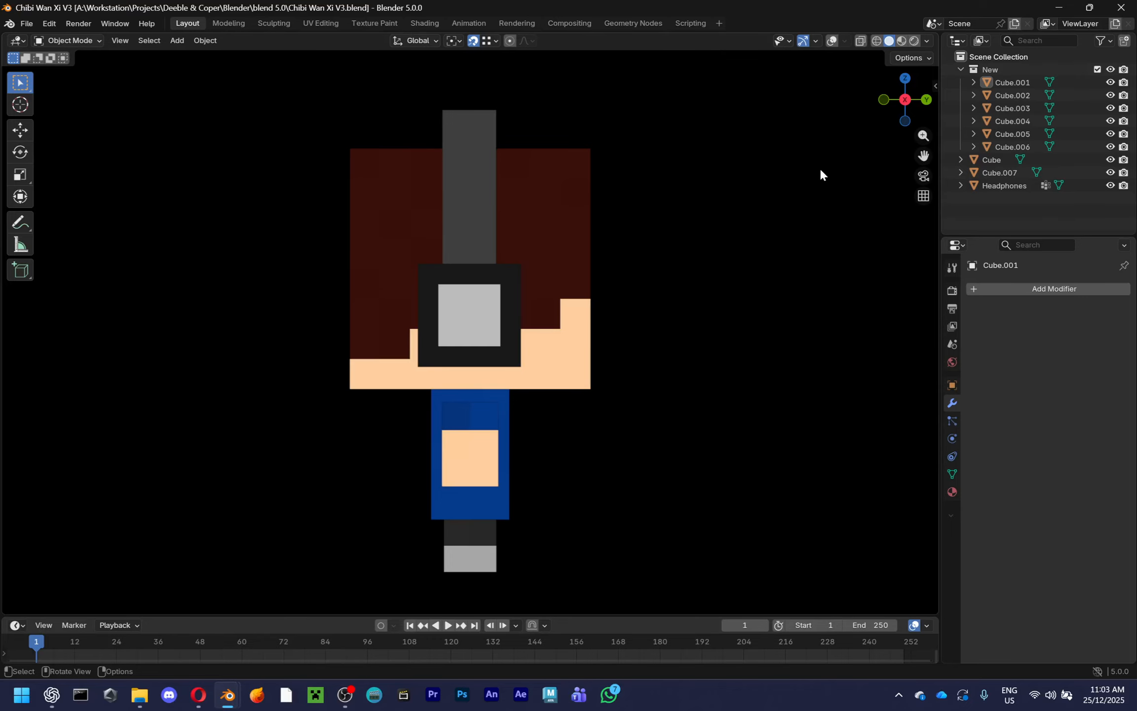
pyautogui.click(927, 100)
pyautogui.hotkey('alt', 'Tab')
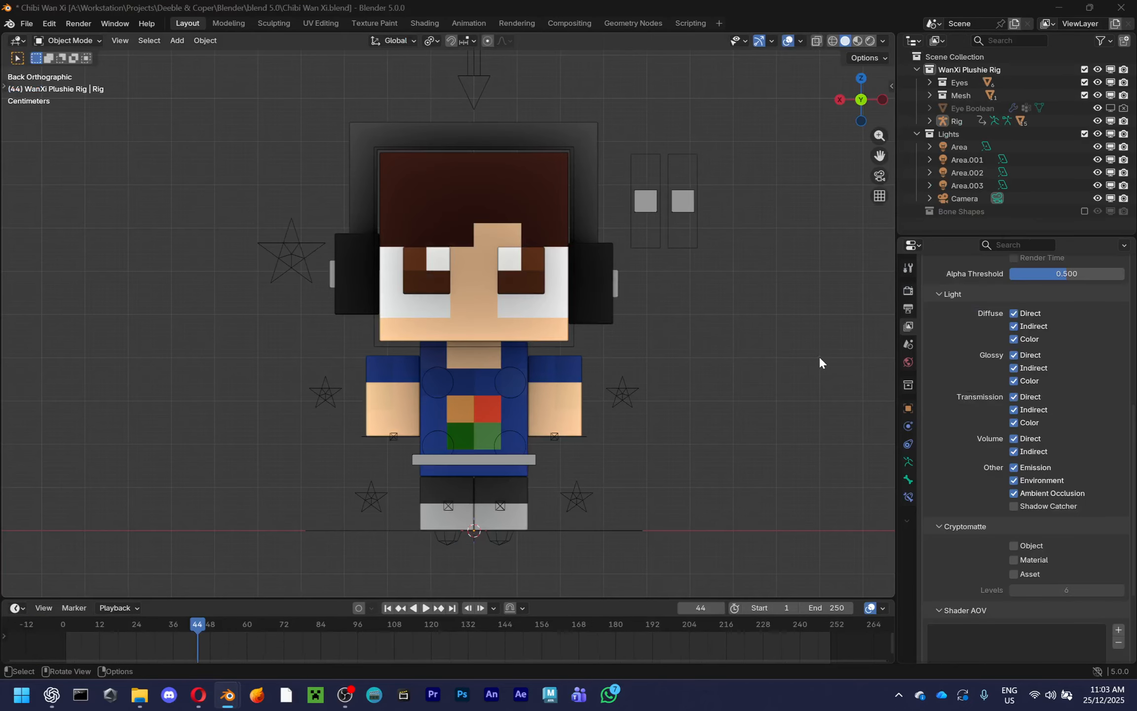
pyautogui.hotkey('alt', 'Tab')
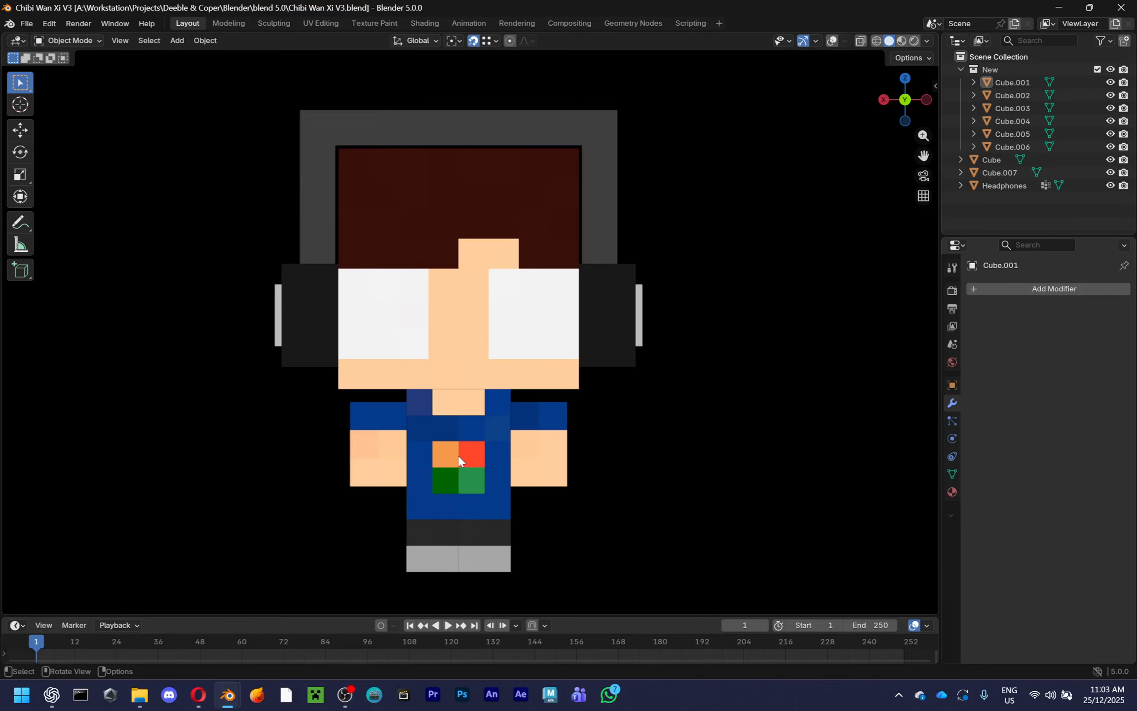
# Hide the overlays in Chibi Wan Xi.blend and compare the rigged character with the new one from angled perspective views
pyautogui.hotkey('alt', 'Tab')
pyautogui.hotkey('shift', 'alt', 'z')
pyautogui.moveTo(533, 432); pyautogui.dragTo(664, 378, button='middle')
pyautogui.hotkey('alt', 'Tab')
pyautogui.hotkey('alt', 'Tab')
pyautogui.press('Escape')
pyautogui.moveTo(768, 390); pyautogui.dragTo(811, 389, button='middle')
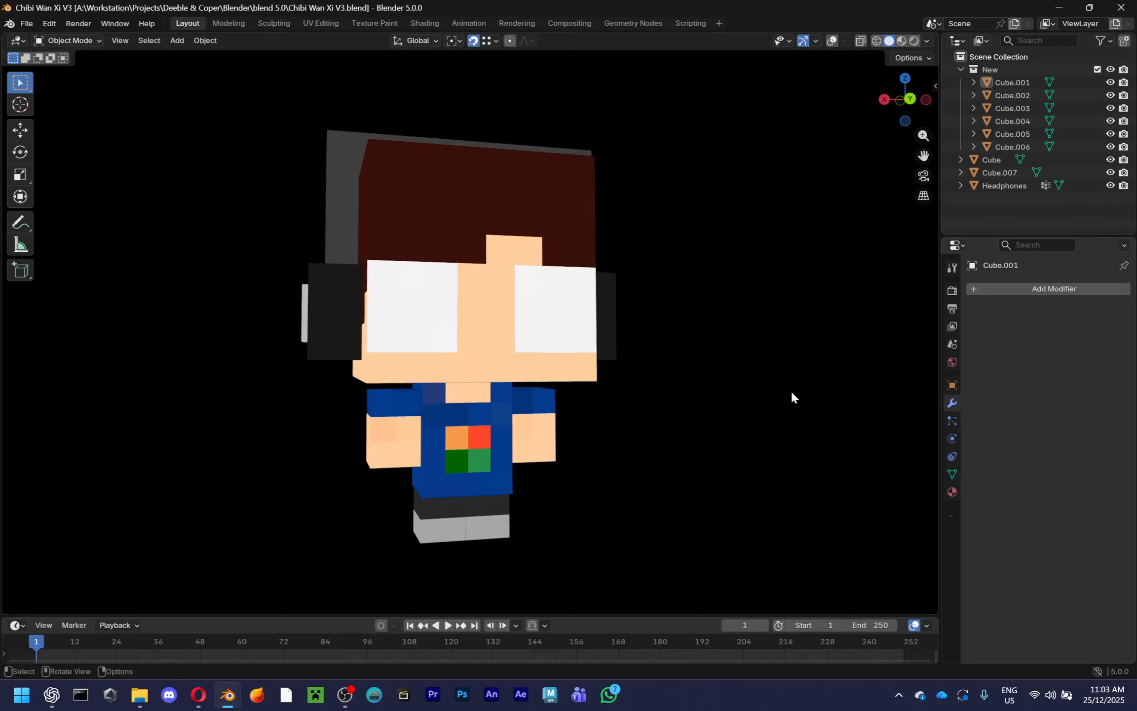
pyautogui.press('space')
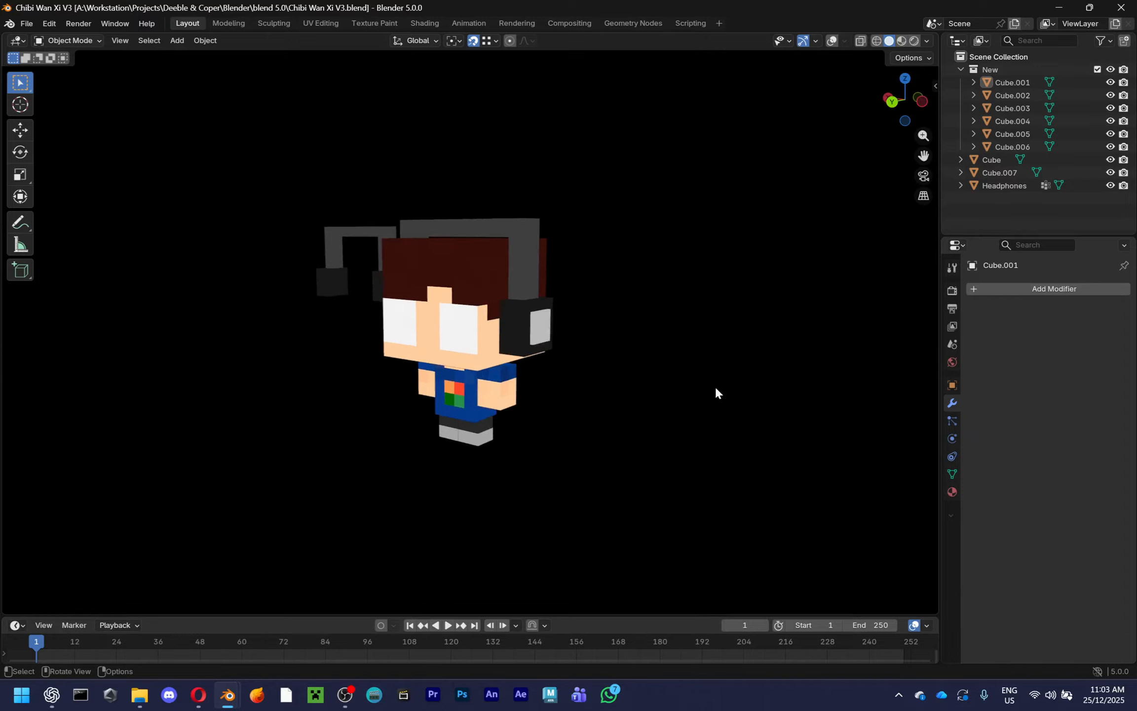
pyautogui.hotkey('alt', 'Tab')
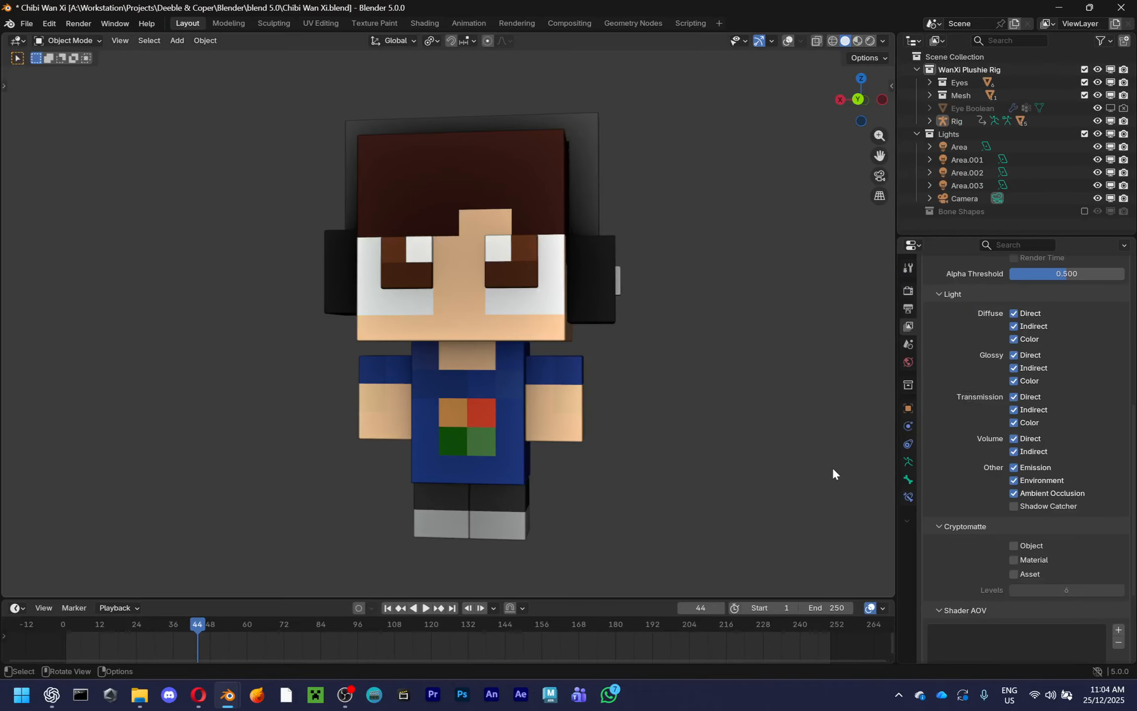
# Examine the rigged character up close and from below, and compare it with the model in Chibi Wan Xi V3.blend
pyautogui.moveTo(718, 332)
pyautogui.mouseDown(button='middle')
pyautogui.moveTo(734, 343)
pyautogui.moveTo(726, 371)
pyautogui.moveTo(768, 350)
pyautogui.moveTo(706, 331)
pyautogui.mouseUp(button='middle')
pyautogui.scroll(4, 703, 341)
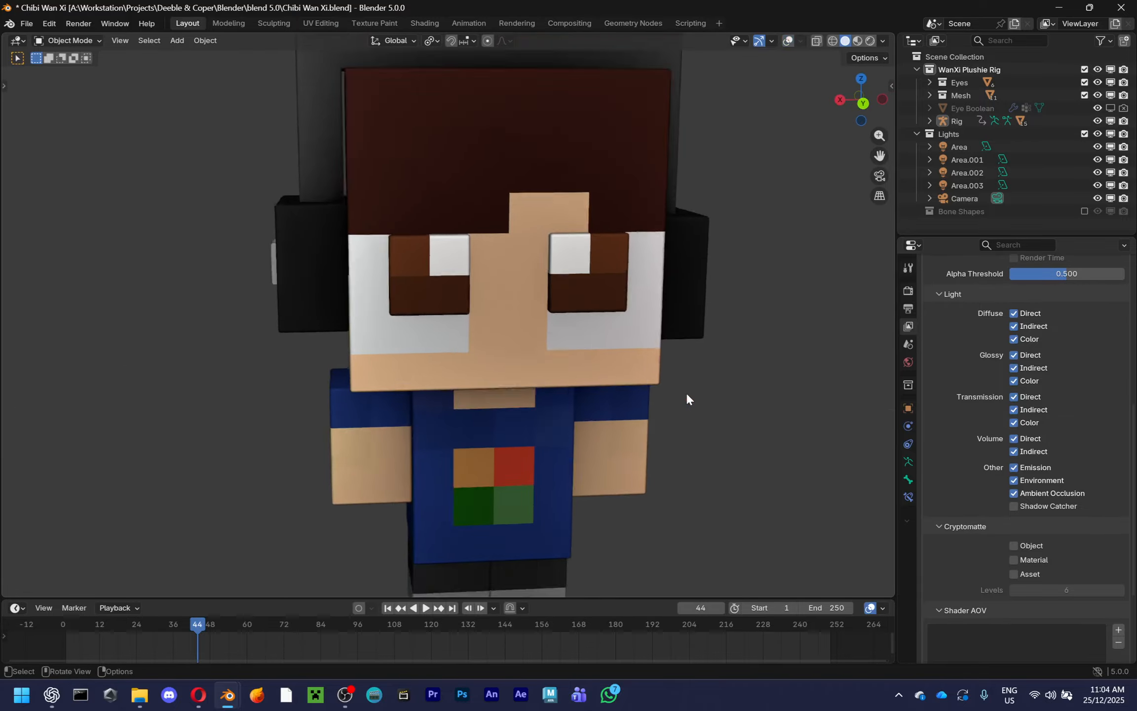
pyautogui.scroll(-5, 750, 398)
pyautogui.moveTo(686, 393); pyautogui.dragTo(678, 351, button='middle')
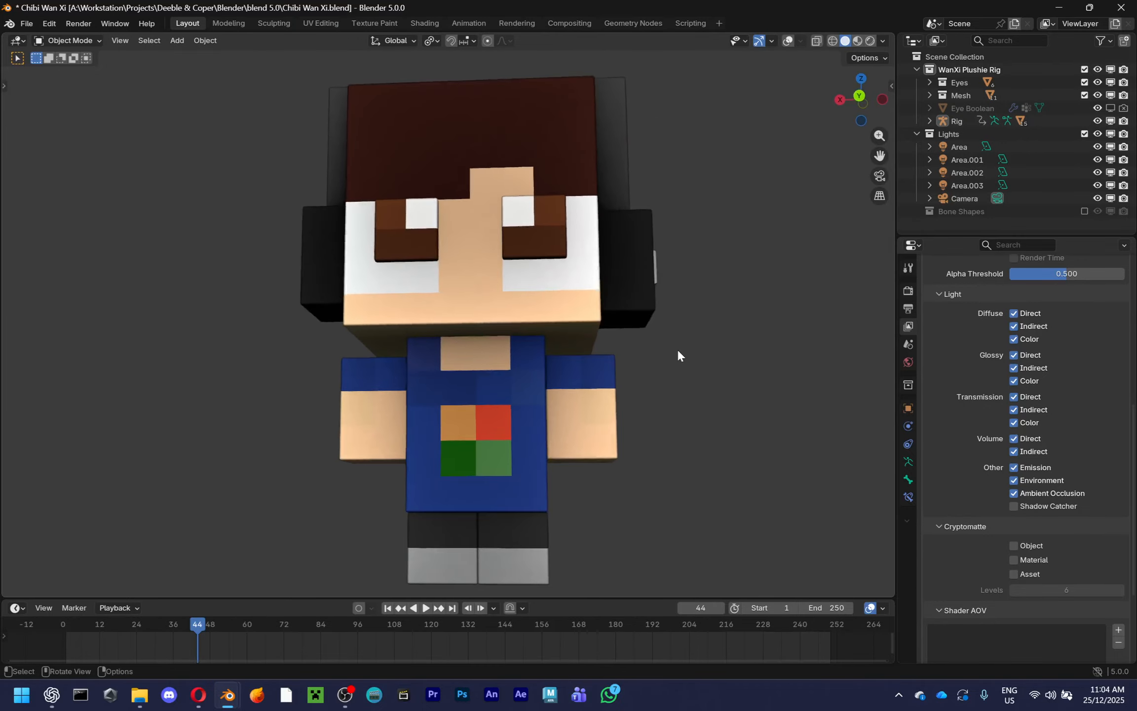
pyautogui.hotkey('alt', 'Tab')
pyautogui.hotkey('alt', 'Tab')
pyautogui.hotkey('alt', 'Tab')
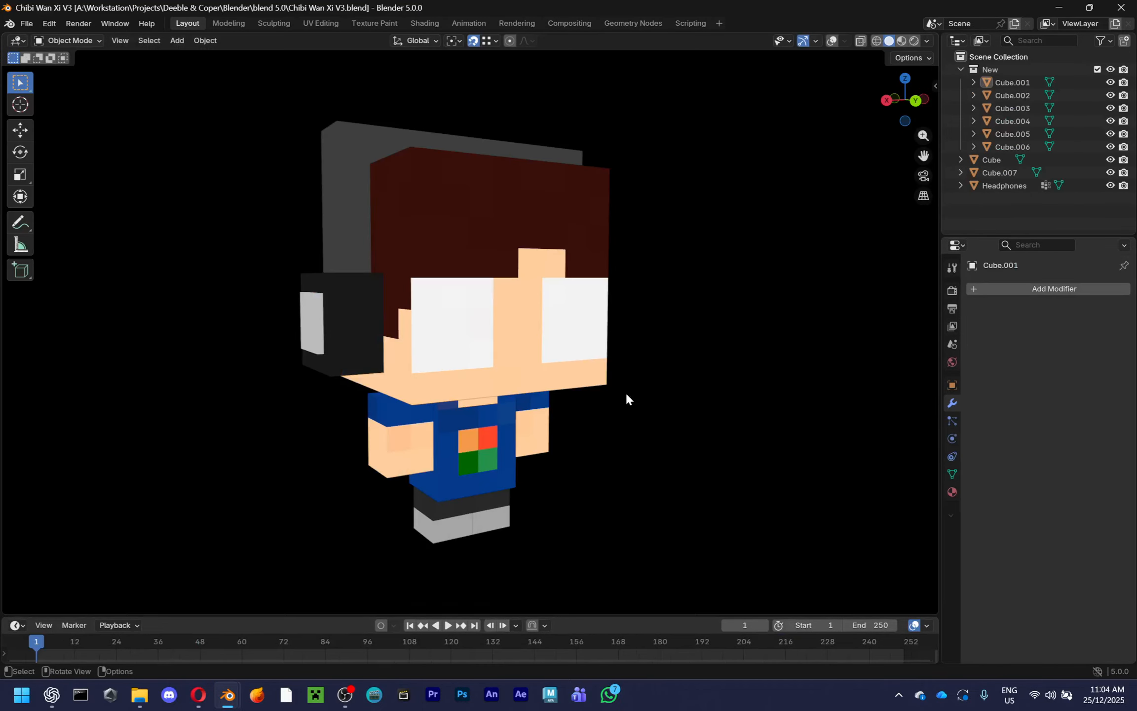
# Show the overlays again and set the viewport shading to MatCap lighting with Cavity enabled and the Theme background
pyautogui.moveTo(871, 57)
pyautogui.mouseDown(button='middle')
pyautogui.moveTo(726, 194)
pyautogui.moveTo(839, 68)
pyautogui.mouseUp(button='middle')
pyautogui.hotkey('shift', 'alt', 'z')
pyautogui.click(927, 41)
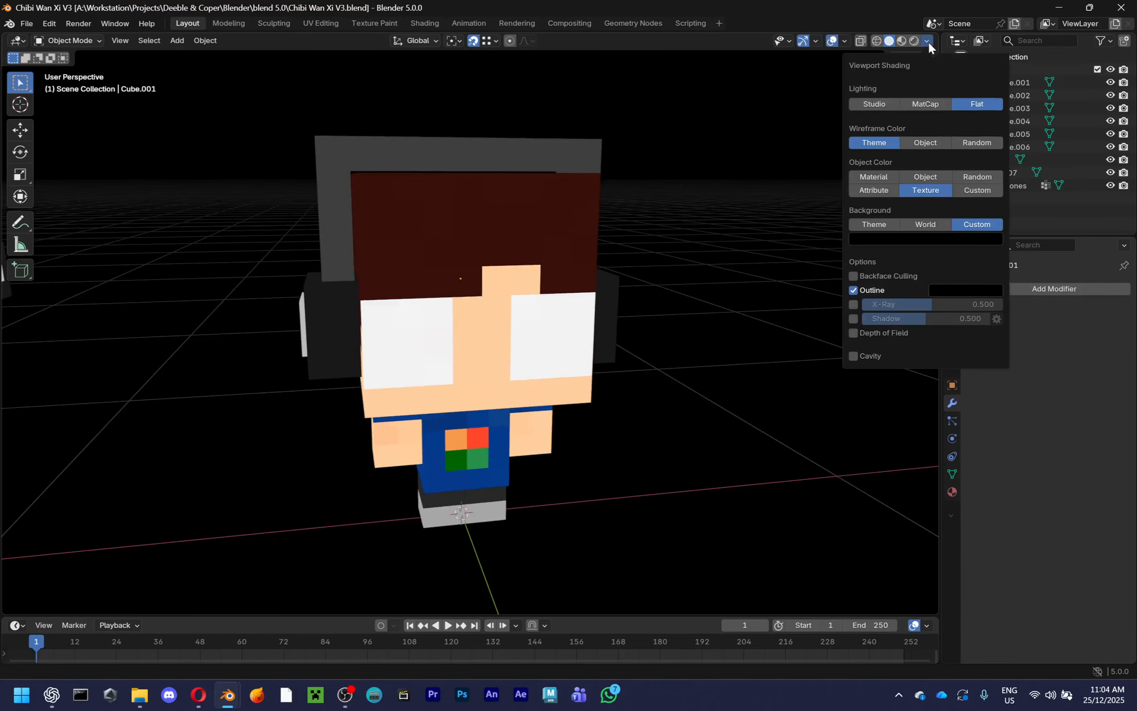
pyautogui.click(926, 104)
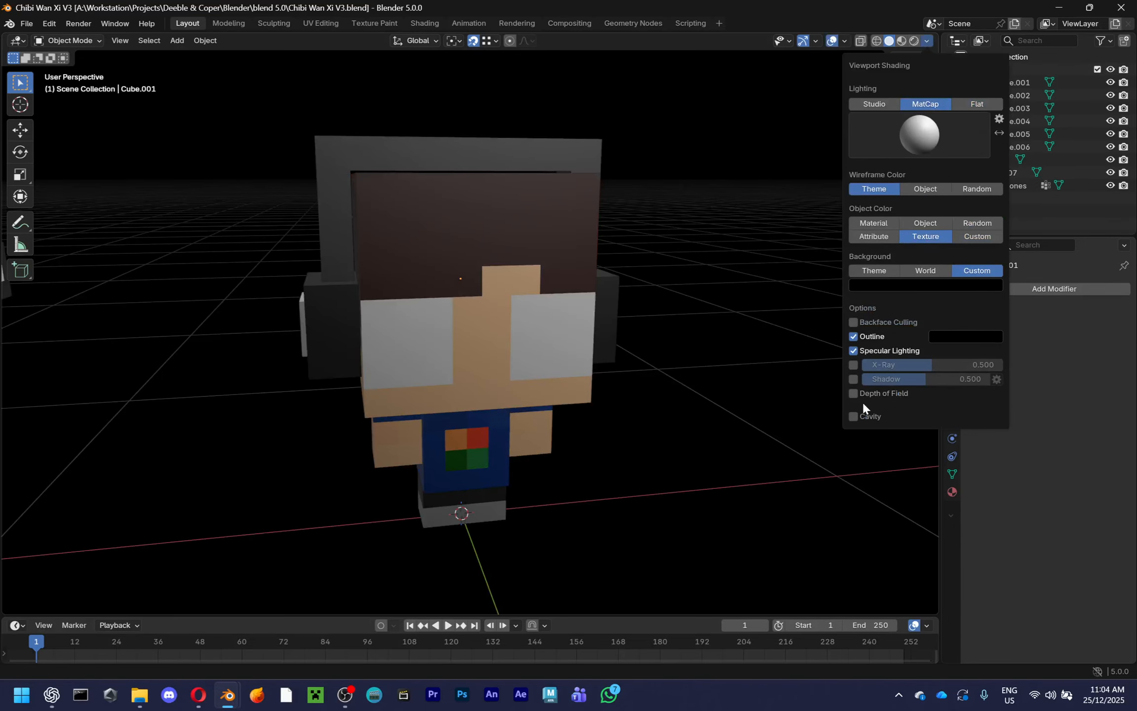
pyautogui.click(853, 416)
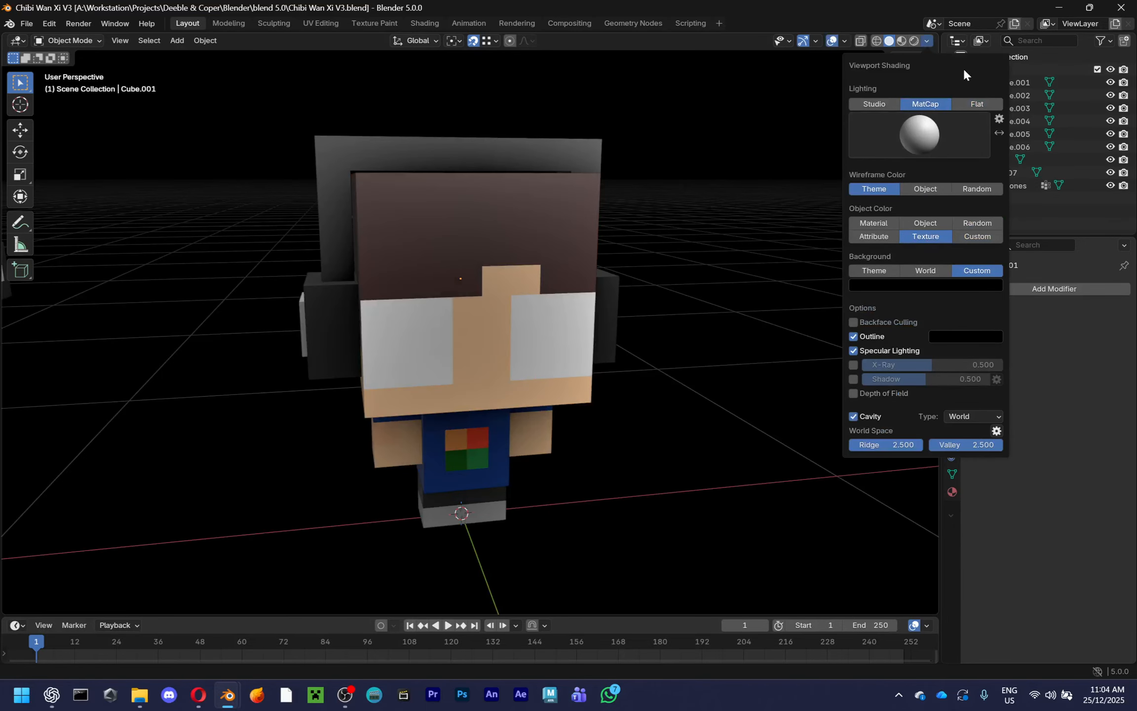
pyautogui.click(903, 267)
# Join the new headband and the ear cups object into a single object
pyautogui.click(509, 357)
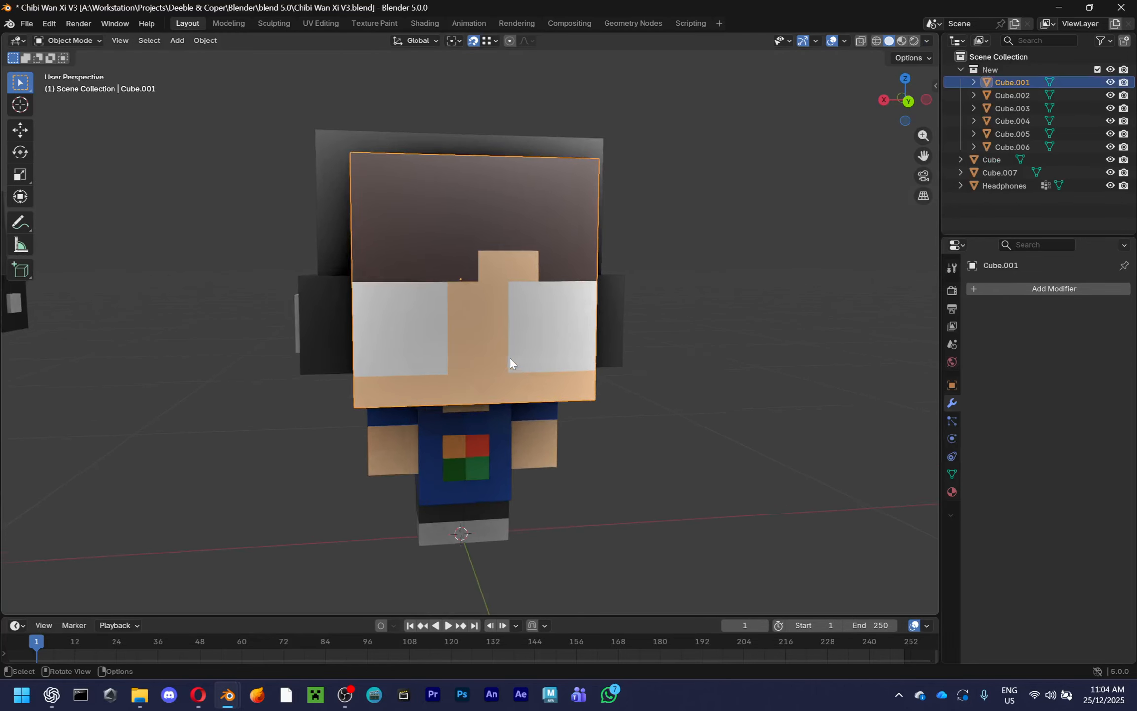
pyautogui.press('KP_Decimal')
pyautogui.click(349, 316)
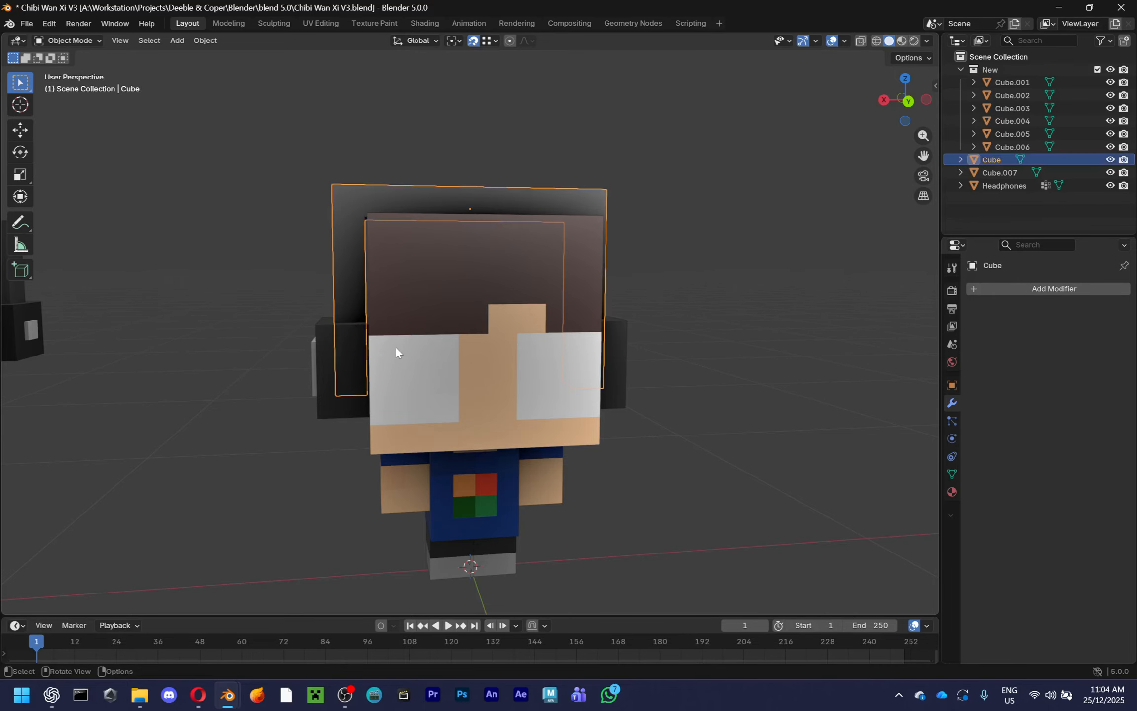
pyautogui.moveTo(396, 346); pyautogui.dragTo(421, 346, button='middle')
pyautogui.keyDown('shift'); pyautogui.click(322, 358); pyautogui.keyUp('shift')
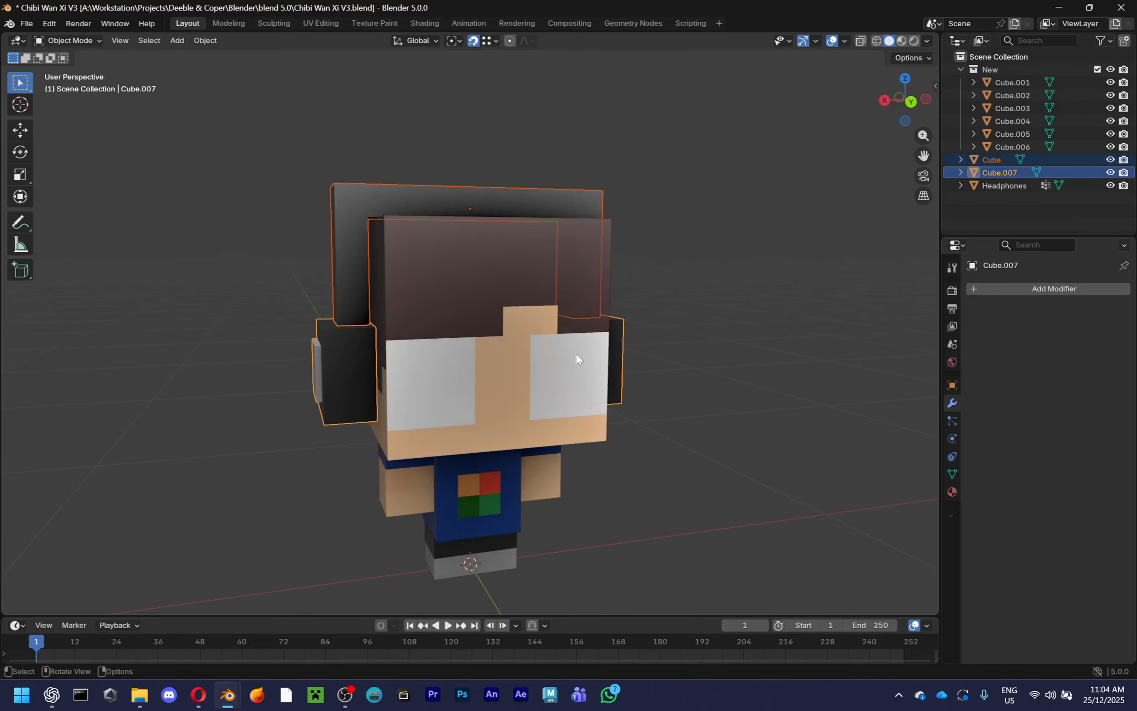
pyautogui.hotkey('ctrl', 'j')
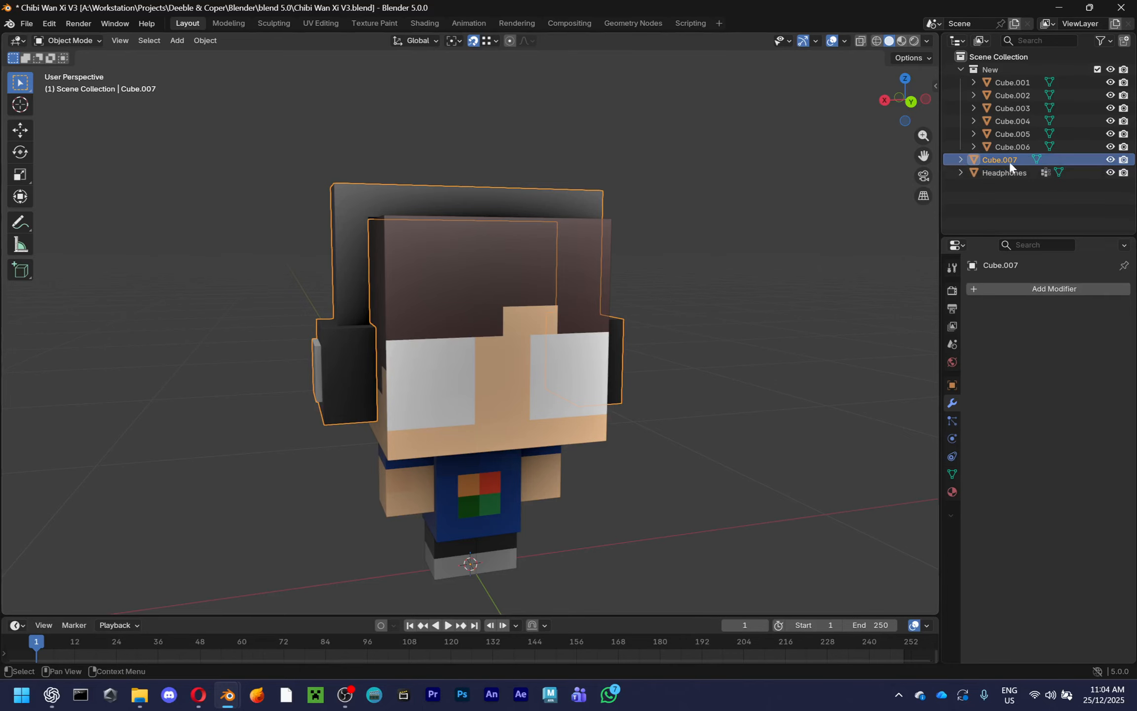
# Delete the old Headphones object that stands beside the character
pyautogui.click(1002, 172)
pyautogui.scroll(-4, 675, 300)
pyautogui.press('x')
pyautogui.click(656, 303)
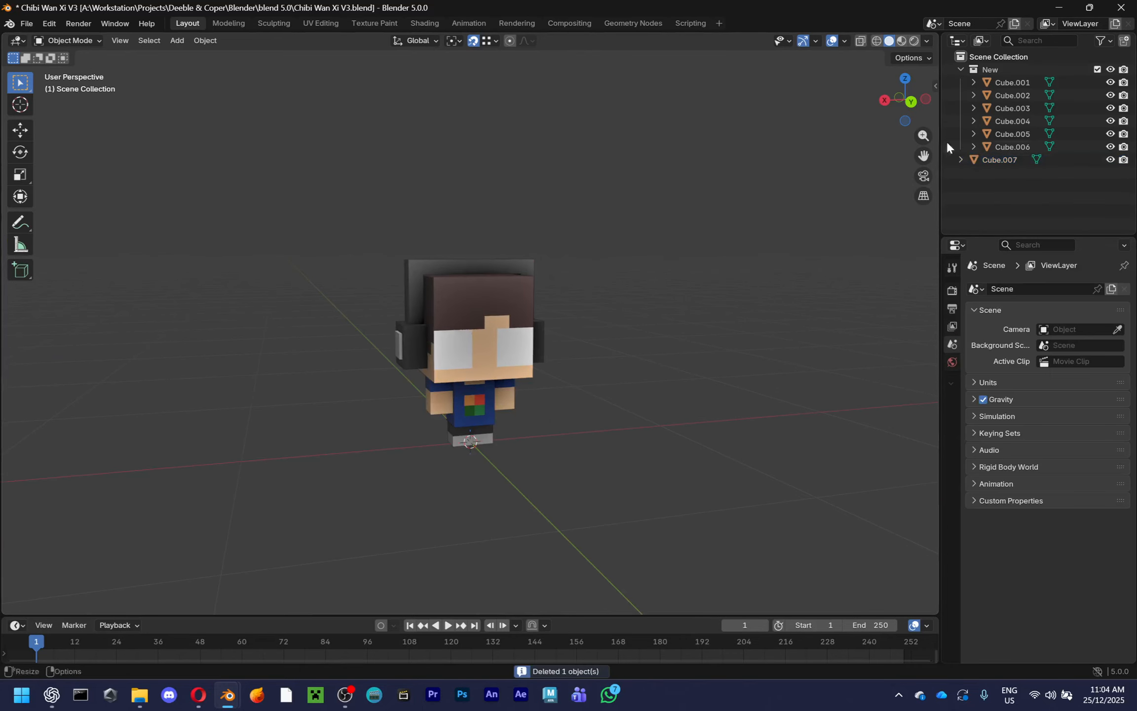
# Rename the joined headband and ear cups object as Headphones
pyautogui.doubleClick(1002, 159)
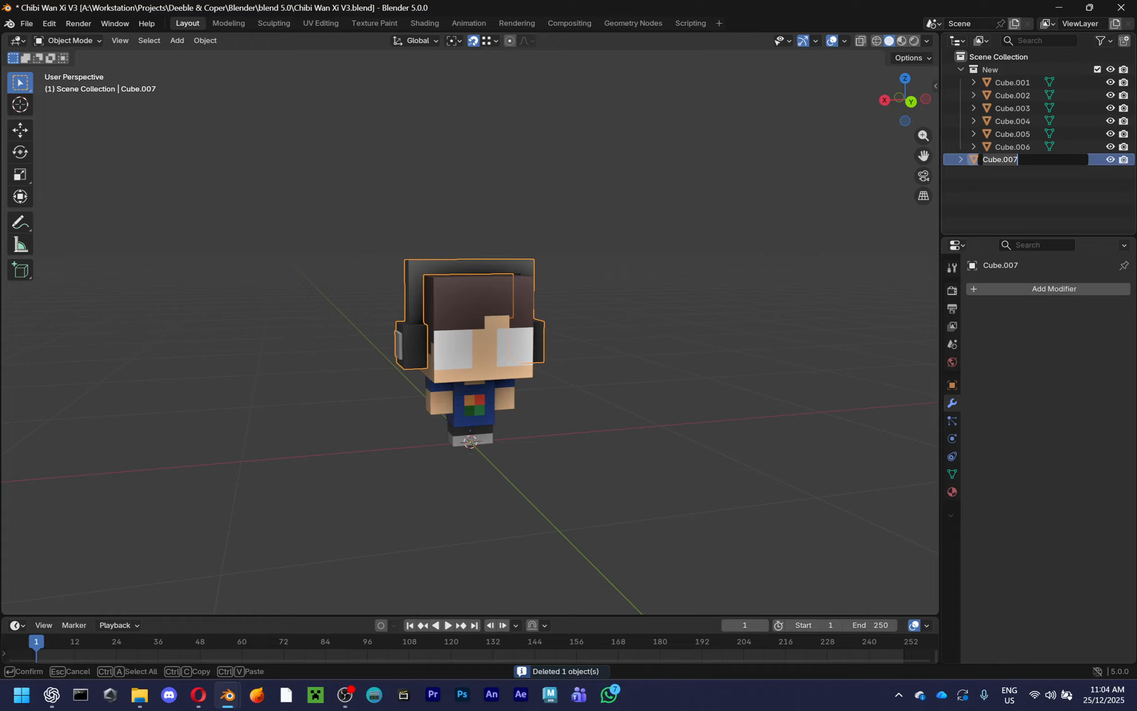
pyautogui.write('Headphones')
pyautogui.press('Return')
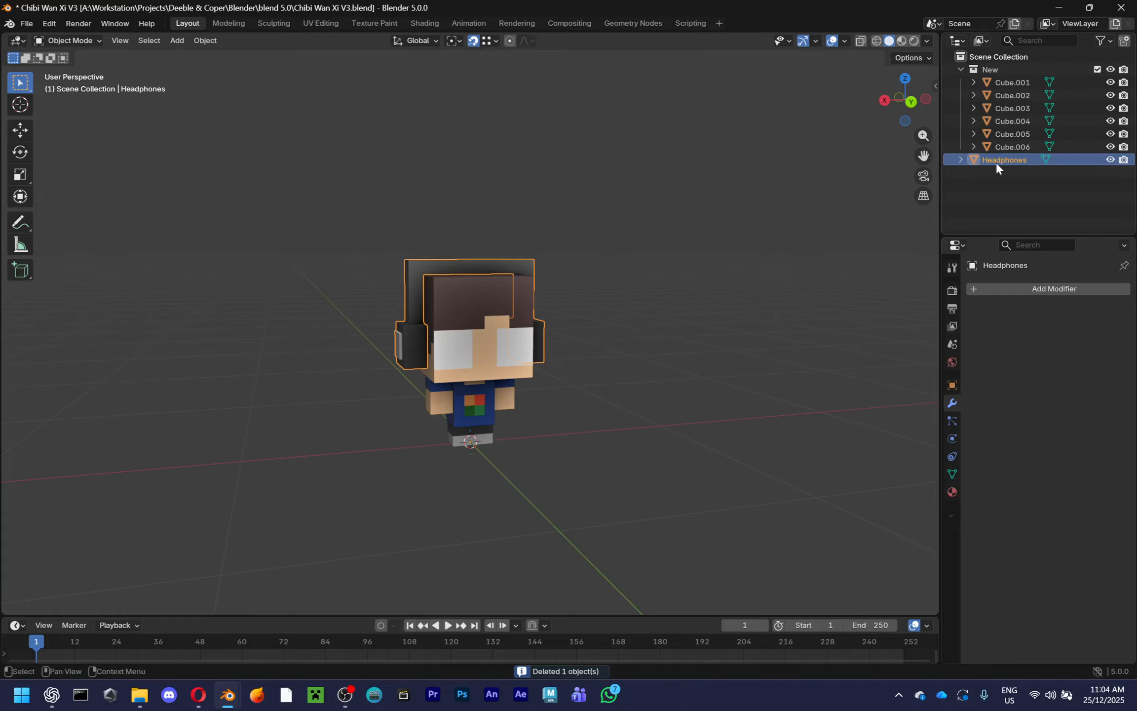
# Change the snap target, switch snapping off without moving the headphones, and save the file
pyautogui.scroll(5, 676, 403)
pyautogui.press('g')
pyautogui.rightClick(564, 295)
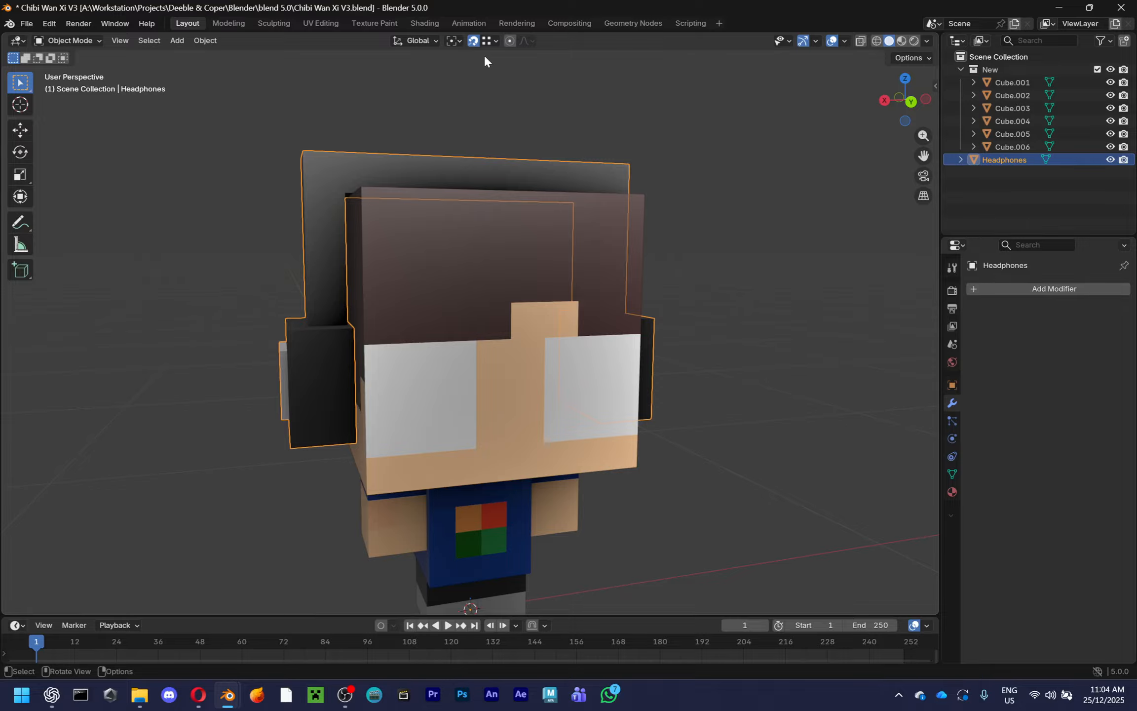
pyautogui.click(496, 40)
pyautogui.click(477, 109)
pyautogui.click(475, 41)
pyautogui.press('g')
pyautogui.scroll(-4, 647, 300)
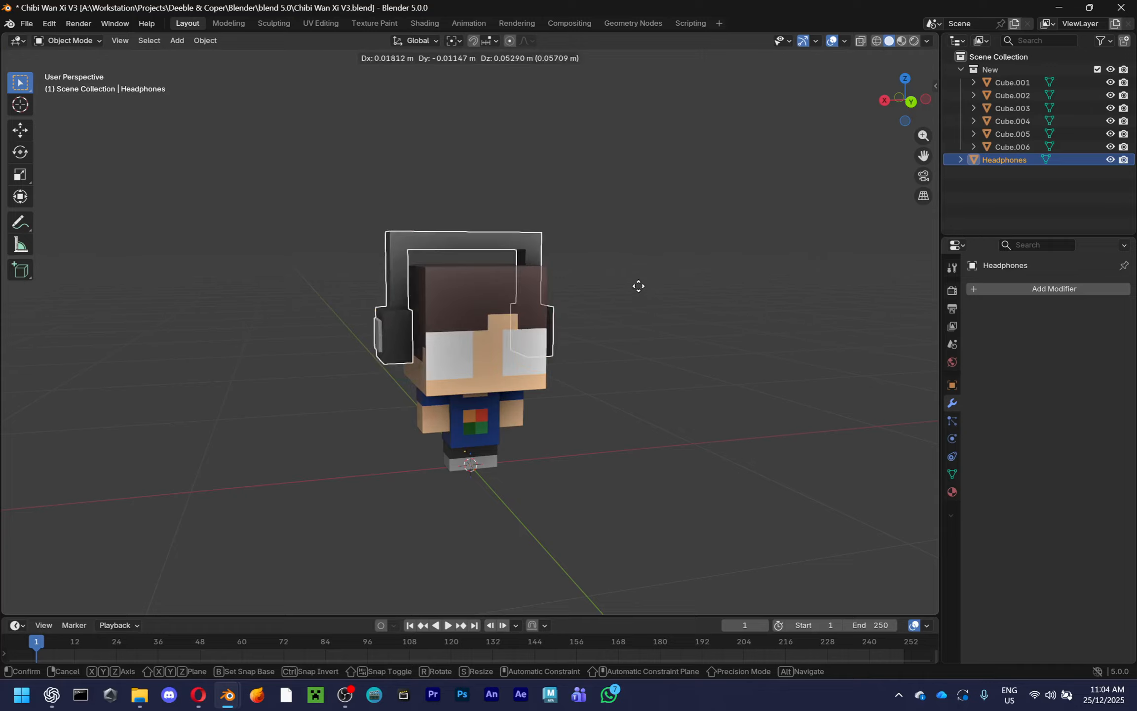
pyautogui.rightClick(687, 253)
pyautogui.hotkey('ctrl', 's')
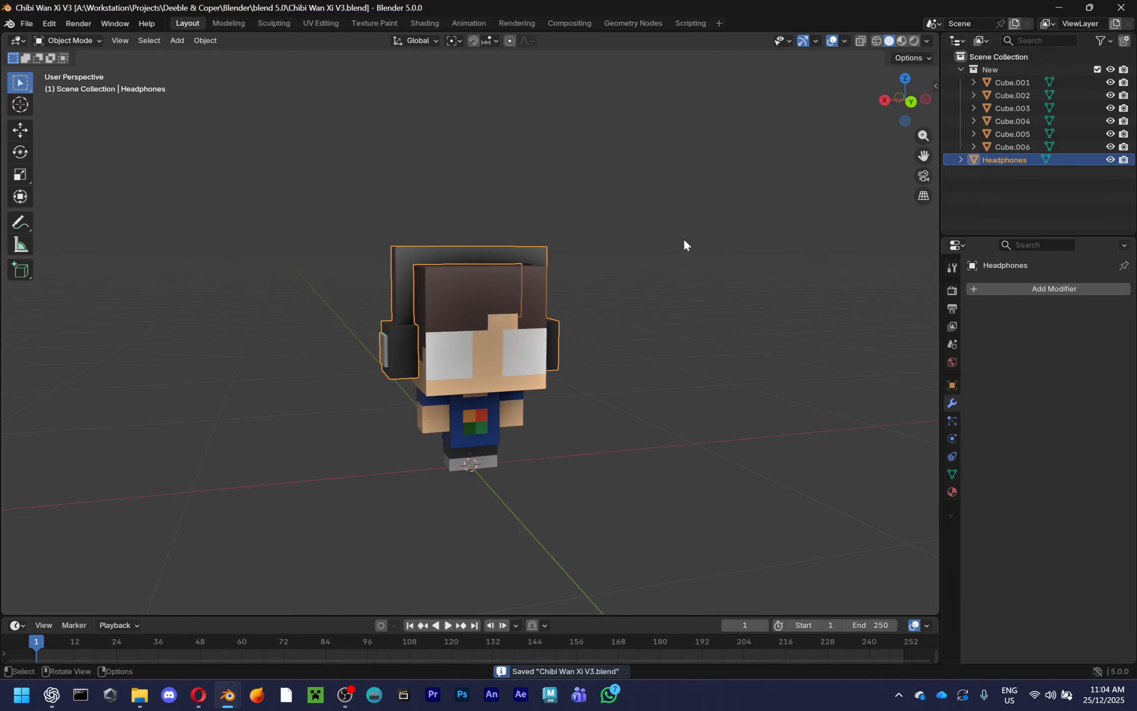
# Rename the character's head object Cube.001 as Head
pyautogui.click(526, 313)
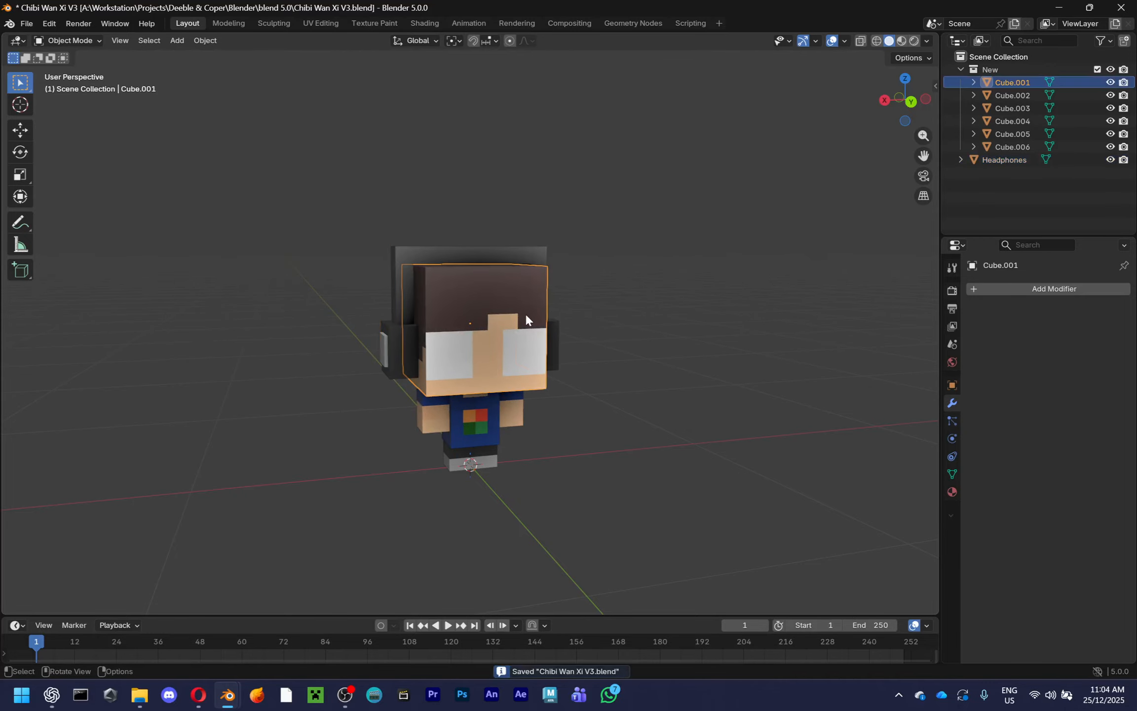
pyautogui.scroll(4, 554, 304)
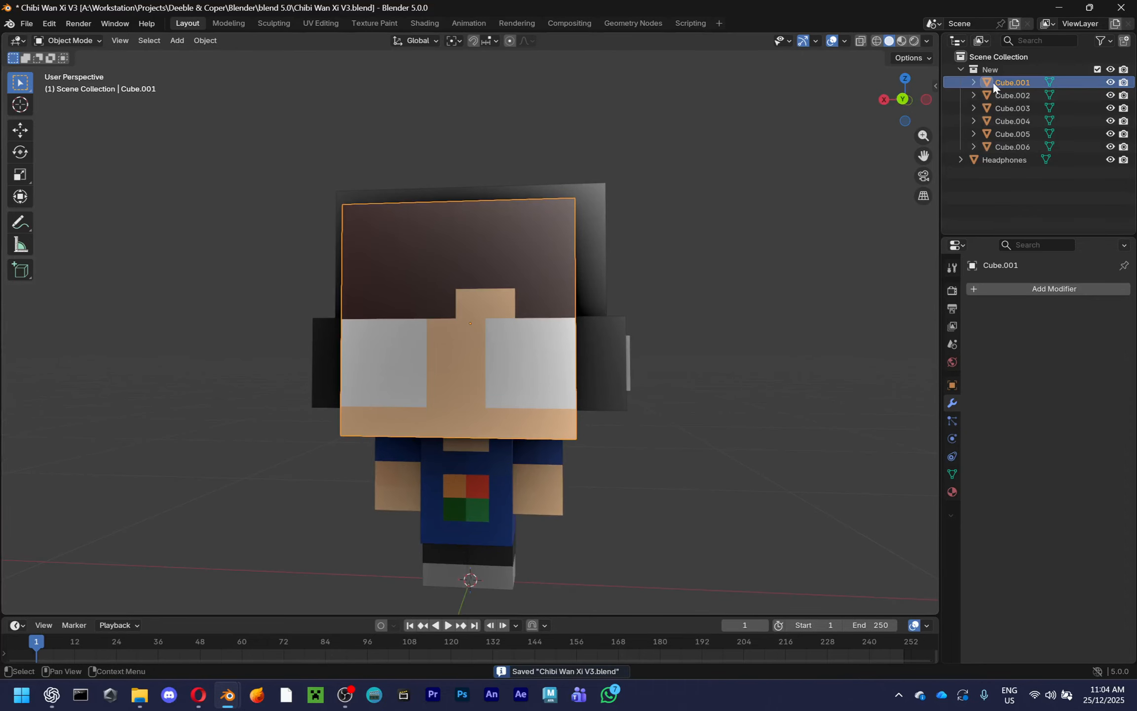
pyautogui.doubleClick(1012, 82)
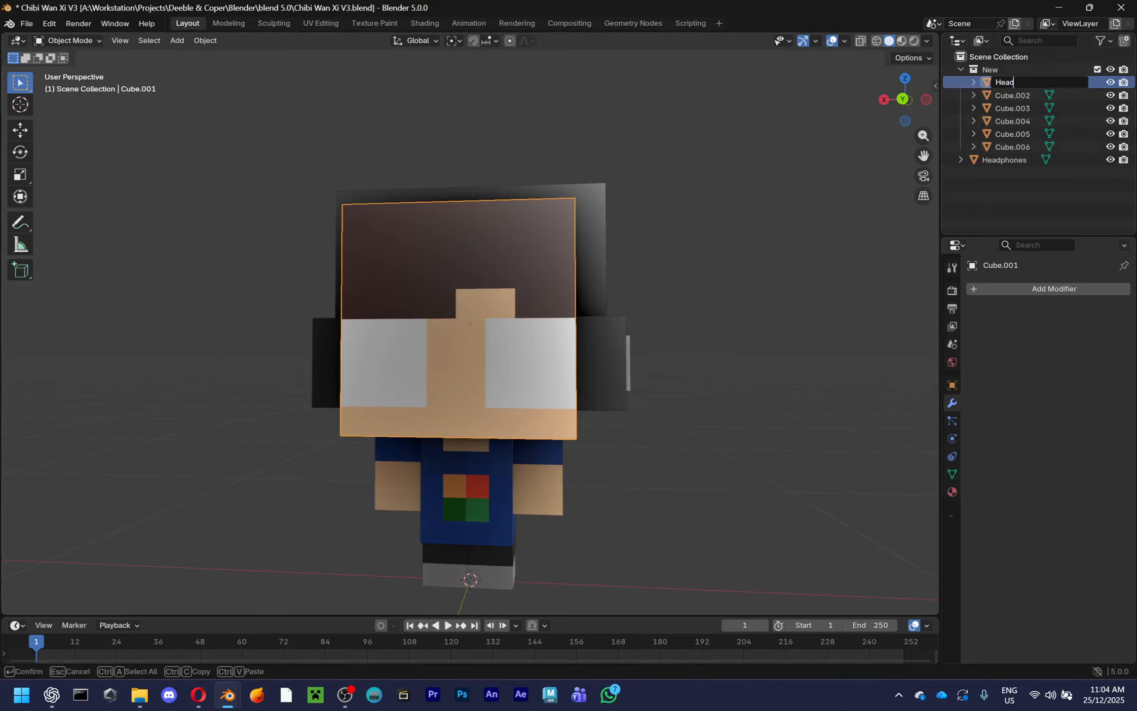
pyautogui.press('Return')
# Rename the torso object Cube.002 as Body and save the file
pyautogui.click(508, 481)
pyautogui.doubleClick(1012, 82)
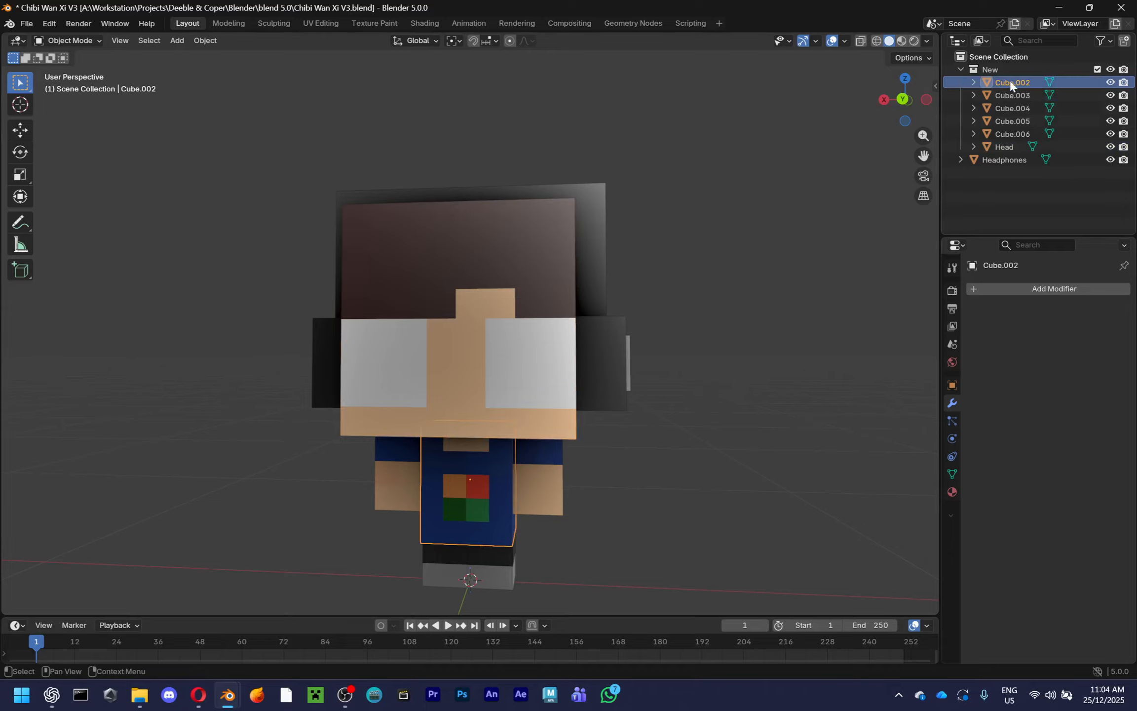
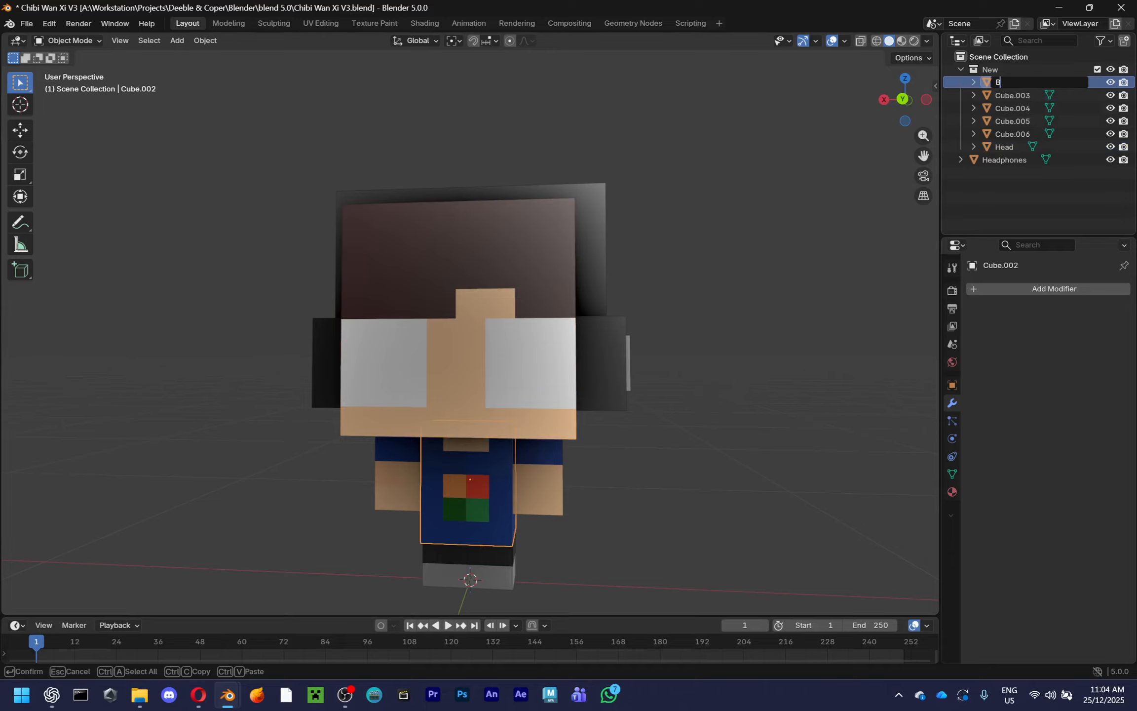
pyautogui.press('Return')
pyautogui.hotkey('ctrl', 's')
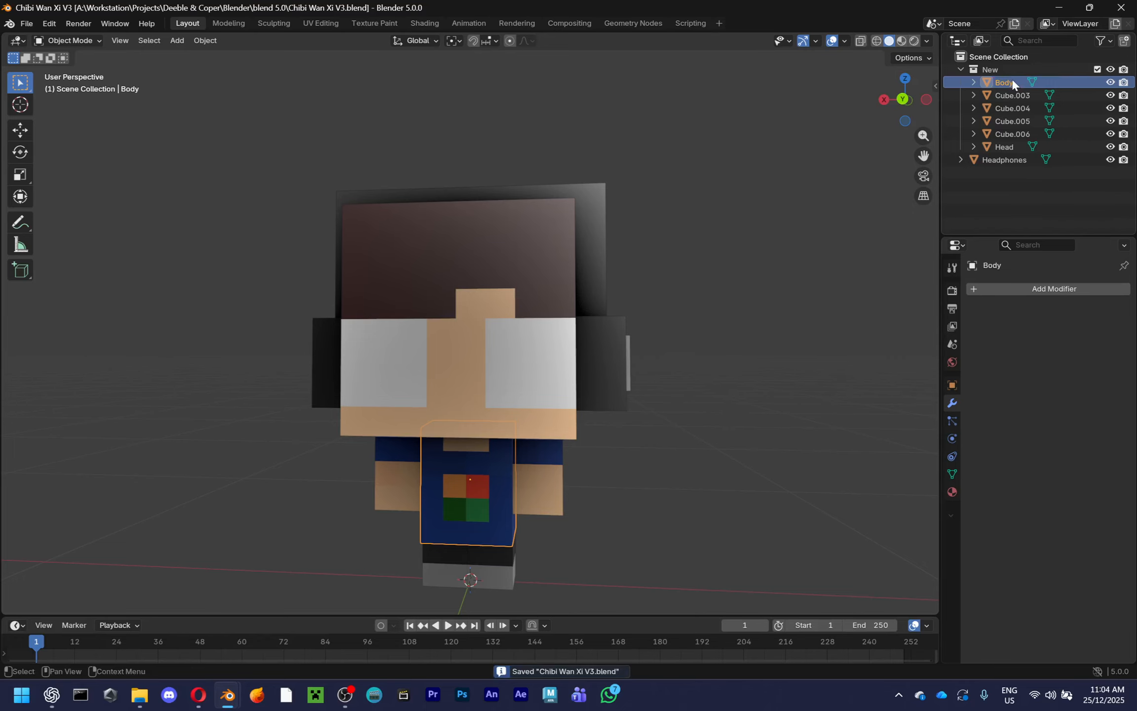
# Rename the arm objects Cube.003 and Cube.004 as R.Arm and L.Arm respectively
pyautogui.click(994, 95)
pyautogui.scroll(-1, 562, 456)
pyautogui.scroll(6, 571, 435)
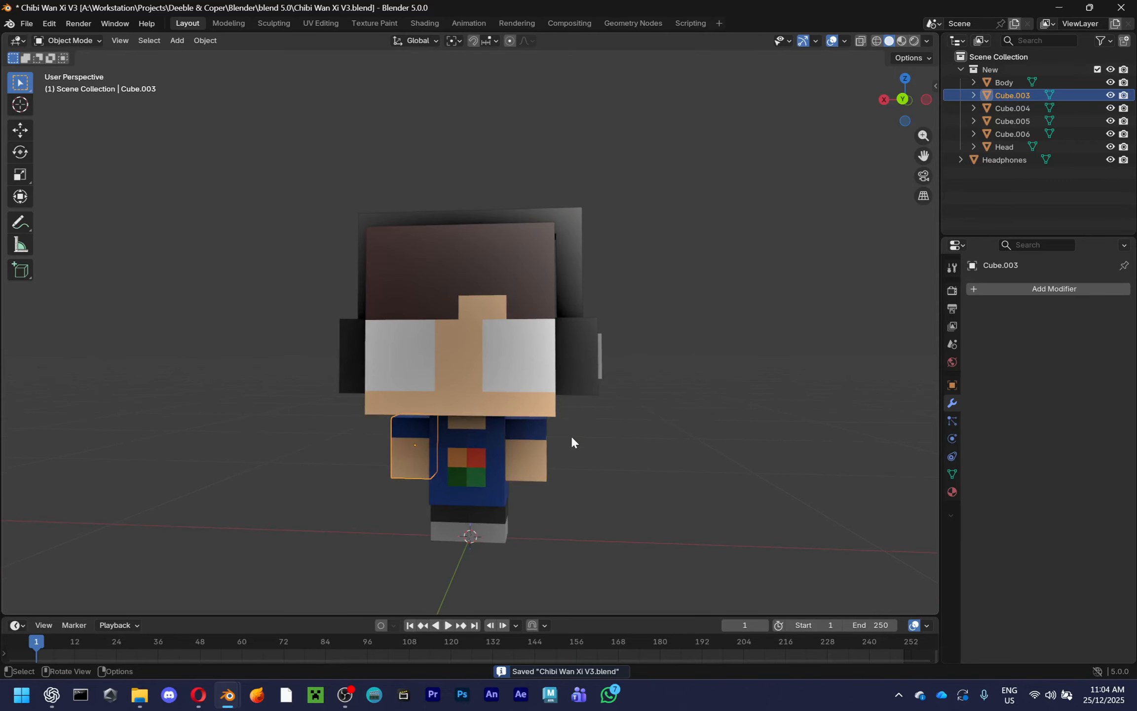
pyautogui.scroll(-2, 571, 436)
pyautogui.doubleClick(1010, 96)
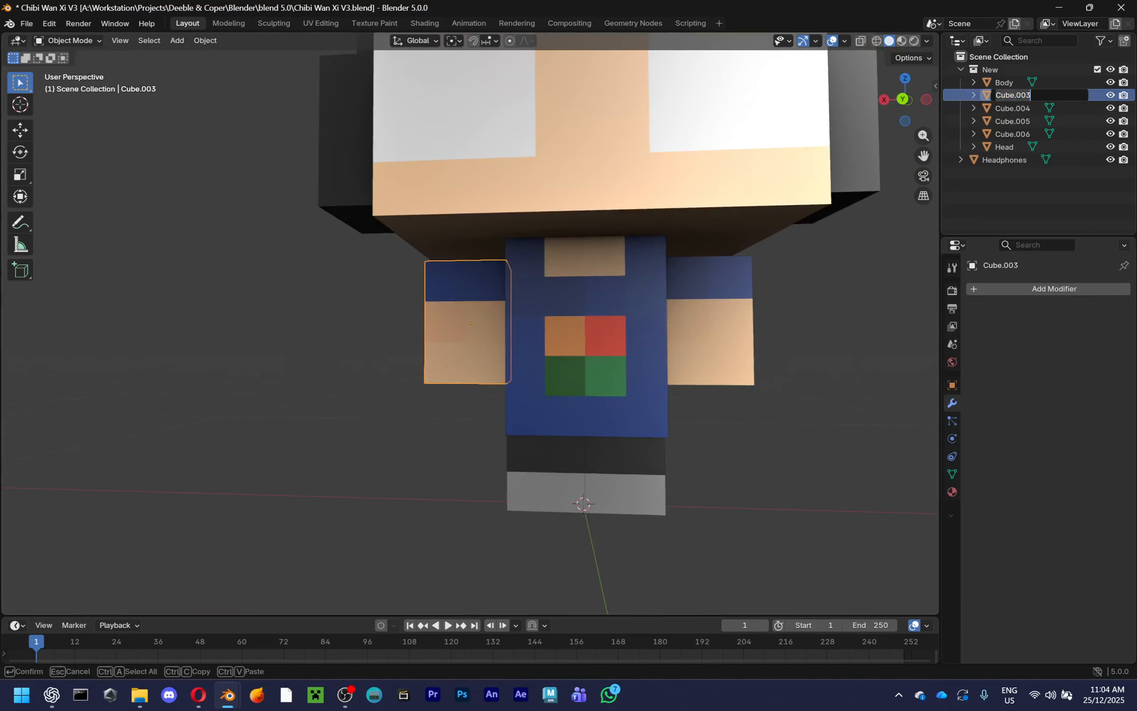
pyautogui.press('Return')
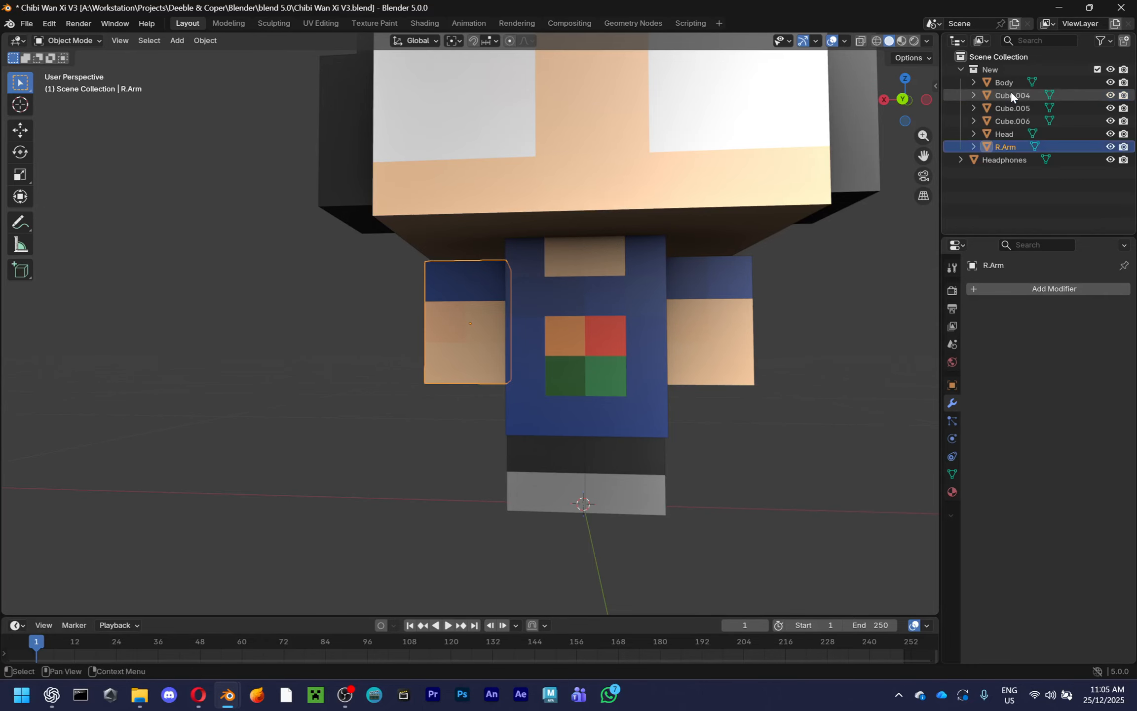
pyautogui.click(749, 341)
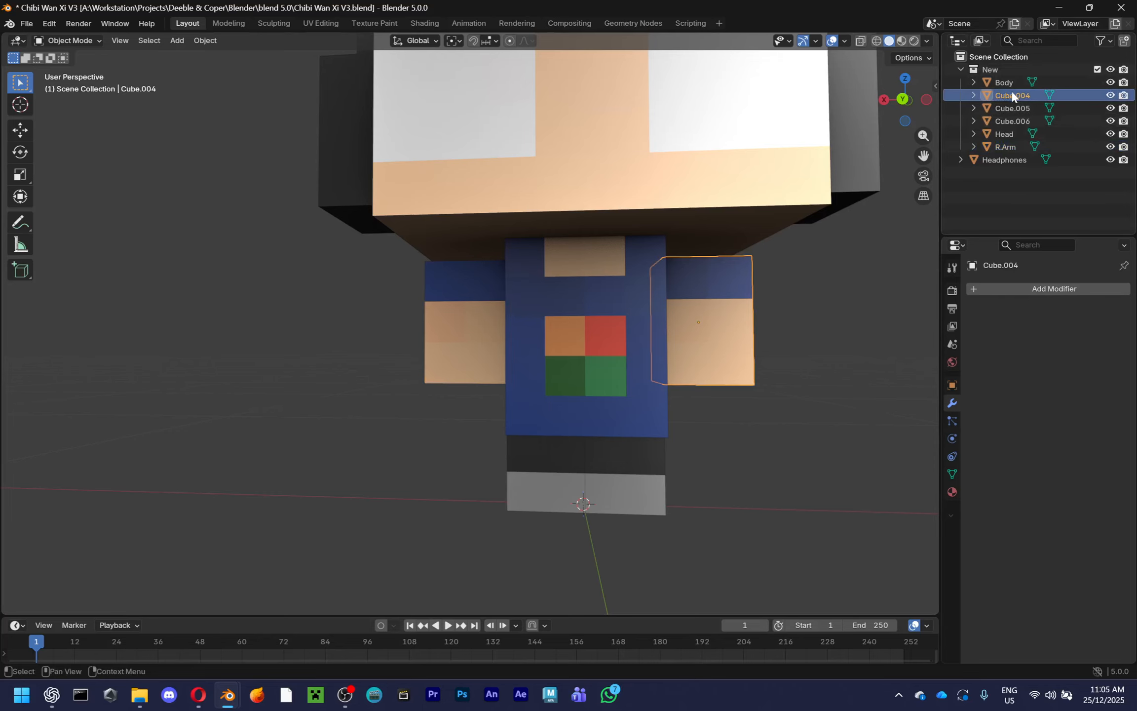
pyautogui.doubleClick(1011, 93)
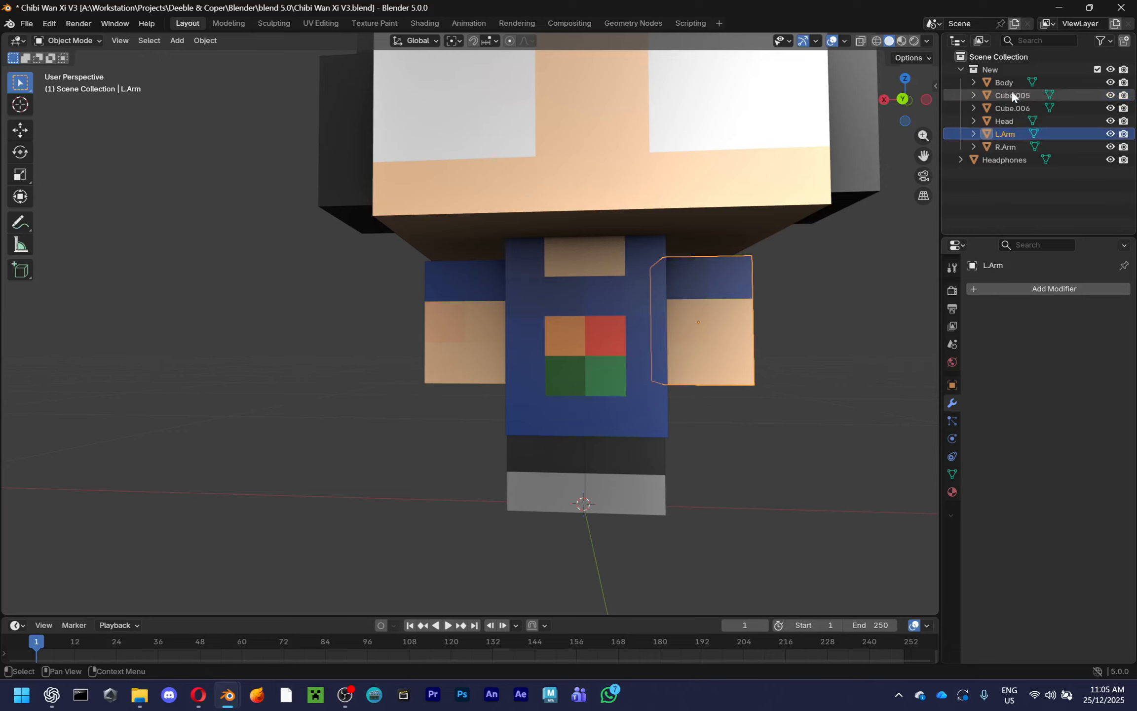
# Rename the leg objects Cube.005 and Cube.006 as R.Leg and L.Leg, save the file and clear the selection
pyautogui.click(575, 475)
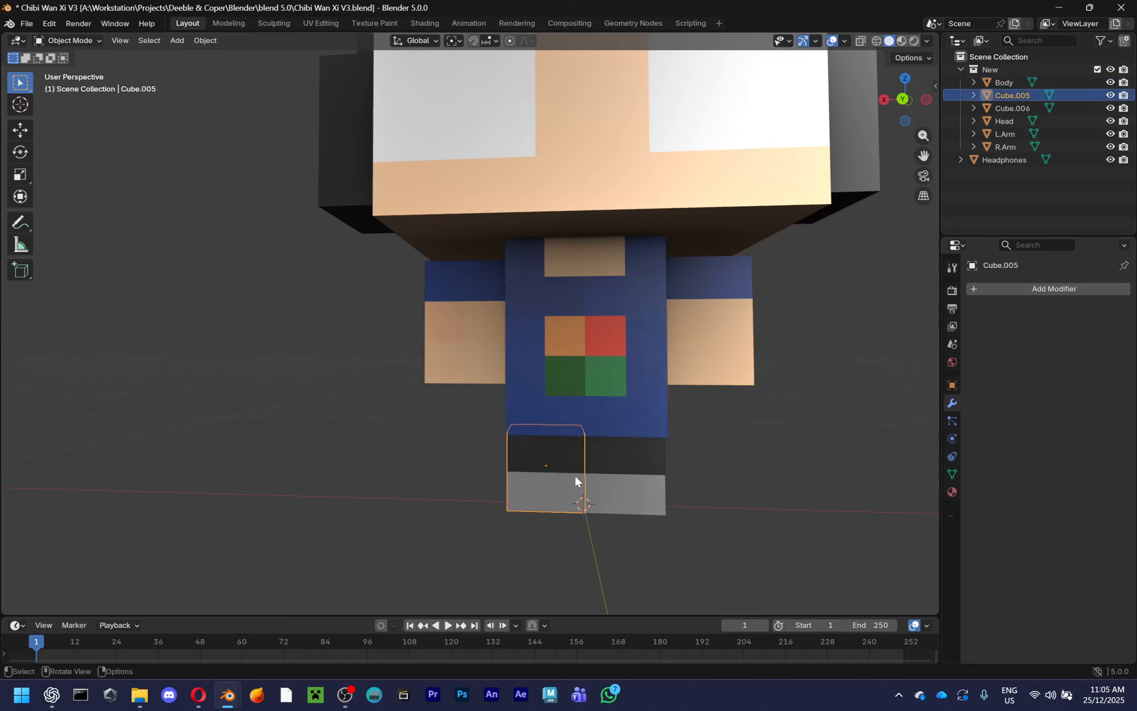
pyautogui.doubleClick(1016, 96)
pyautogui.write('R.Leg')
pyautogui.press('Return')
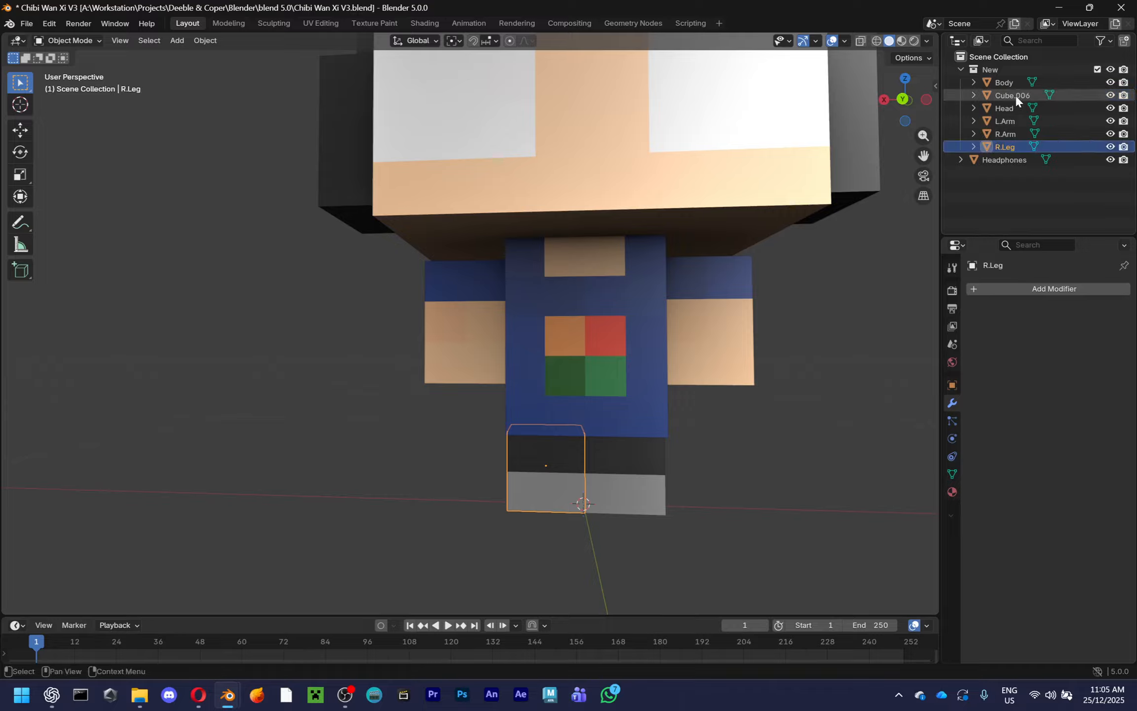
pyautogui.click(675, 435)
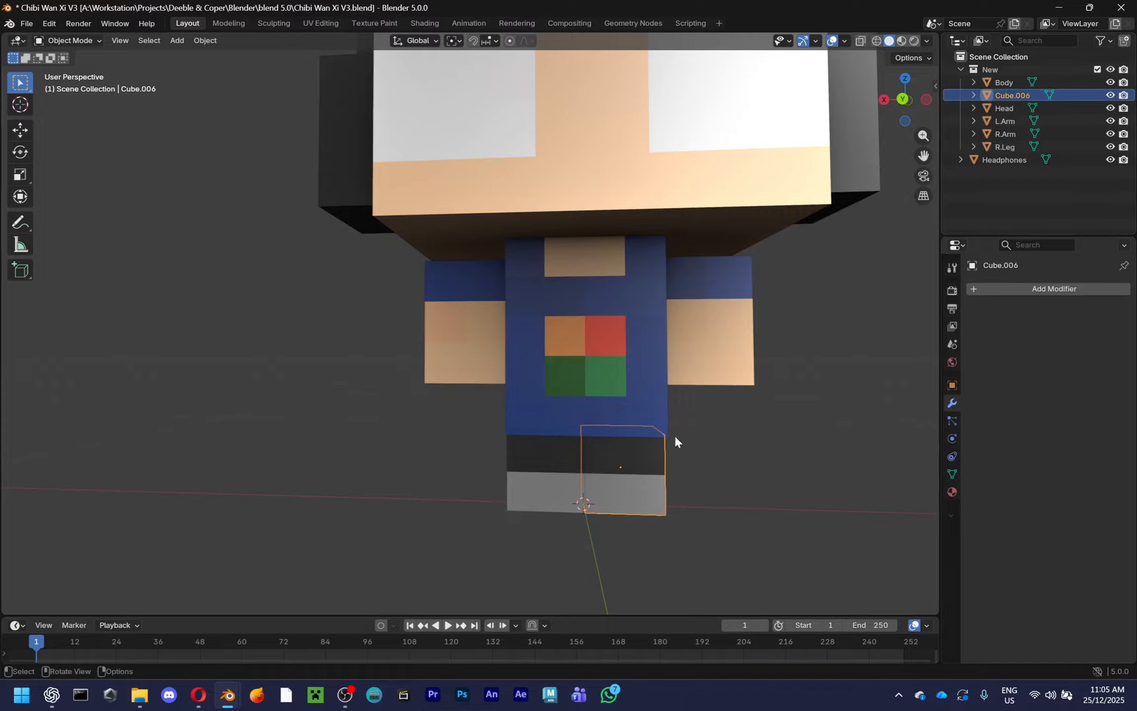
pyautogui.doubleClick(1012, 96)
pyautogui.write('L.Leg')
pyautogui.press('Return')
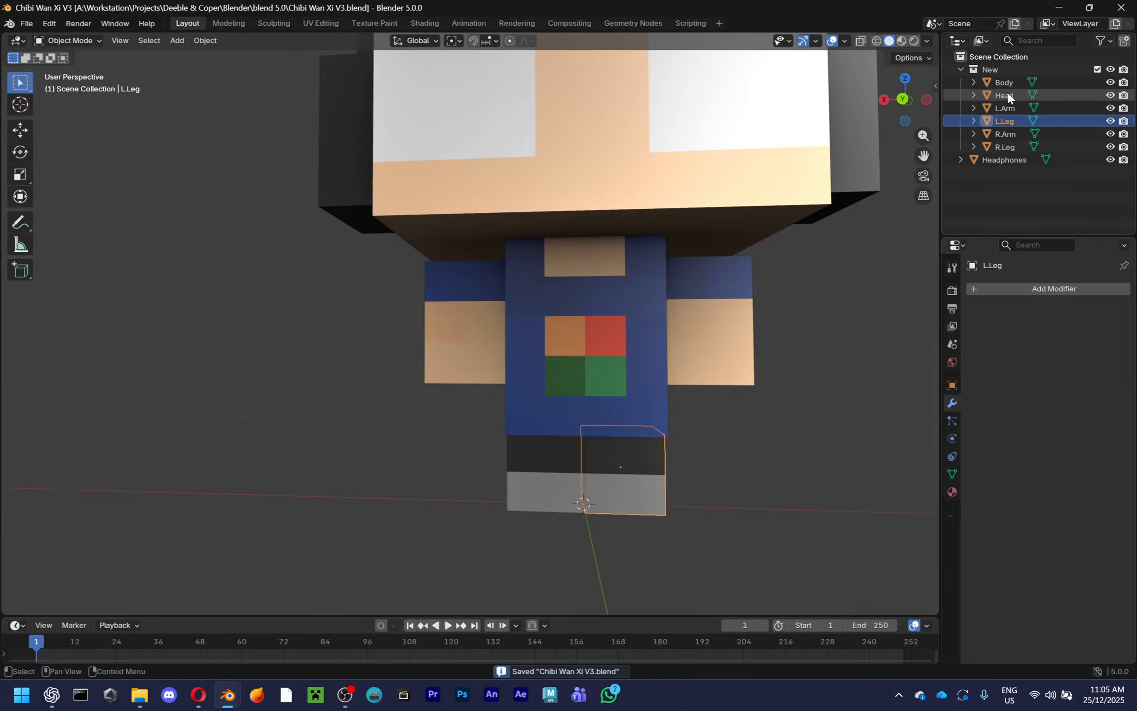
pyautogui.scroll(-5, 740, 355)
pyautogui.click(638, 420)
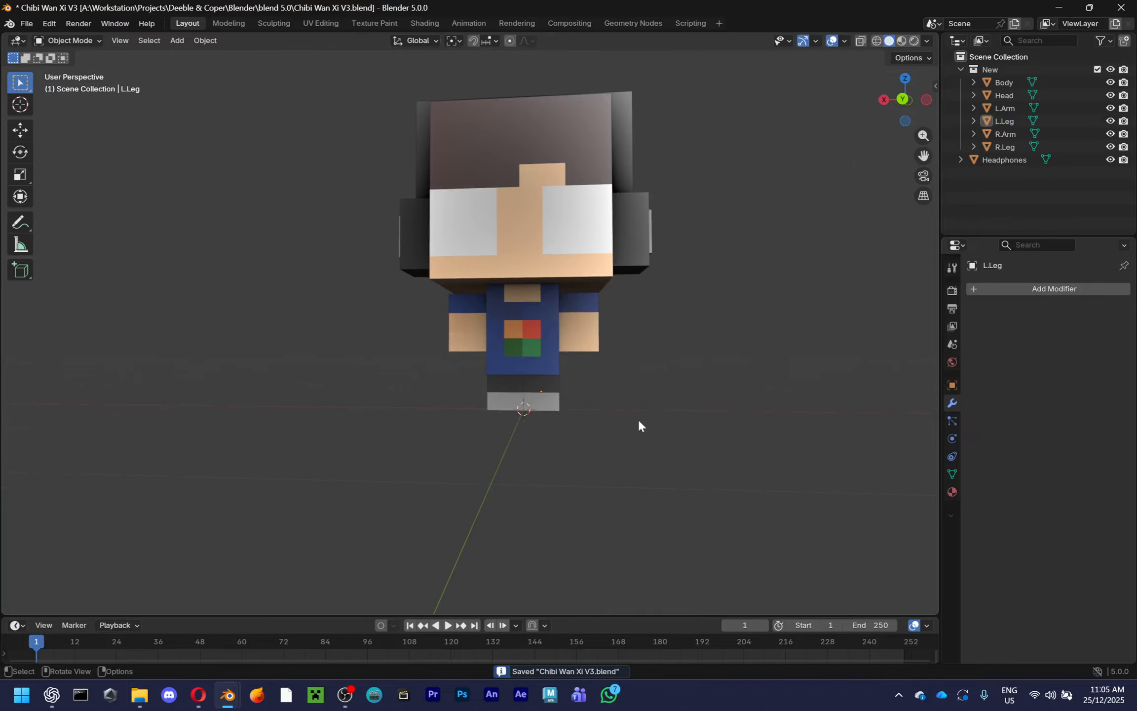
# Try to delete the New collection and move all the character parts to another collection, and undo the attempt
pyautogui.click(1015, 158)
pyautogui.moveTo(913, 188); pyautogui.dragTo(713, 260, button='middle')
pyautogui.scroll(2, 713, 260)
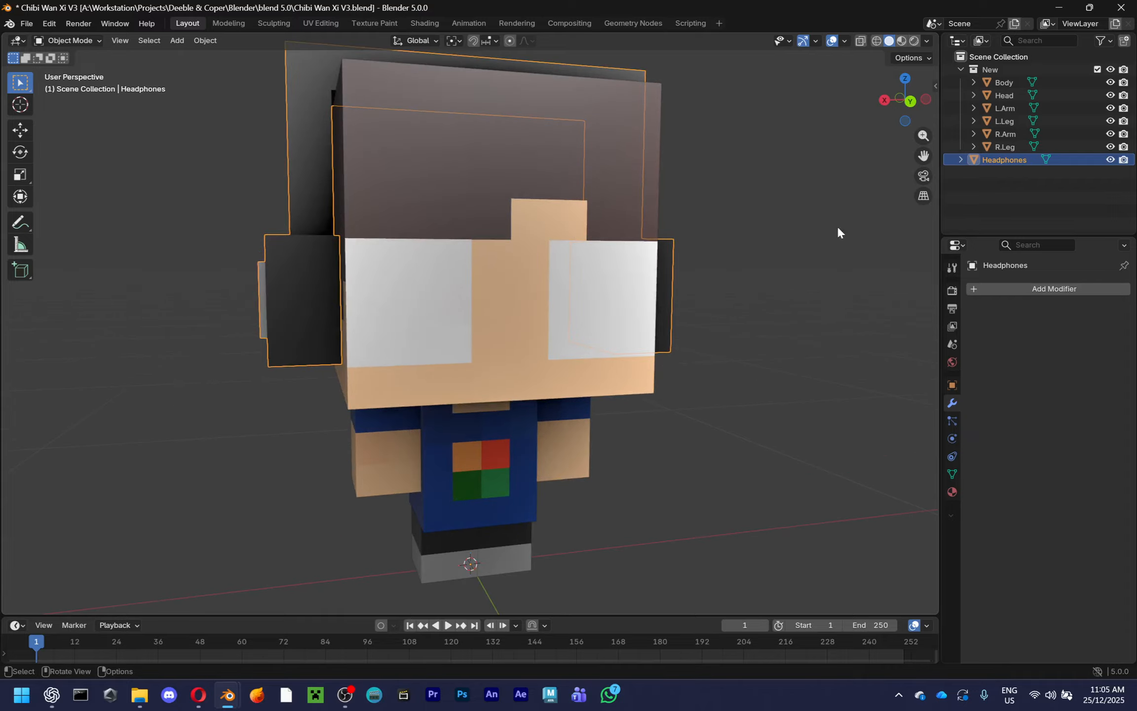
pyautogui.click(986, 69)
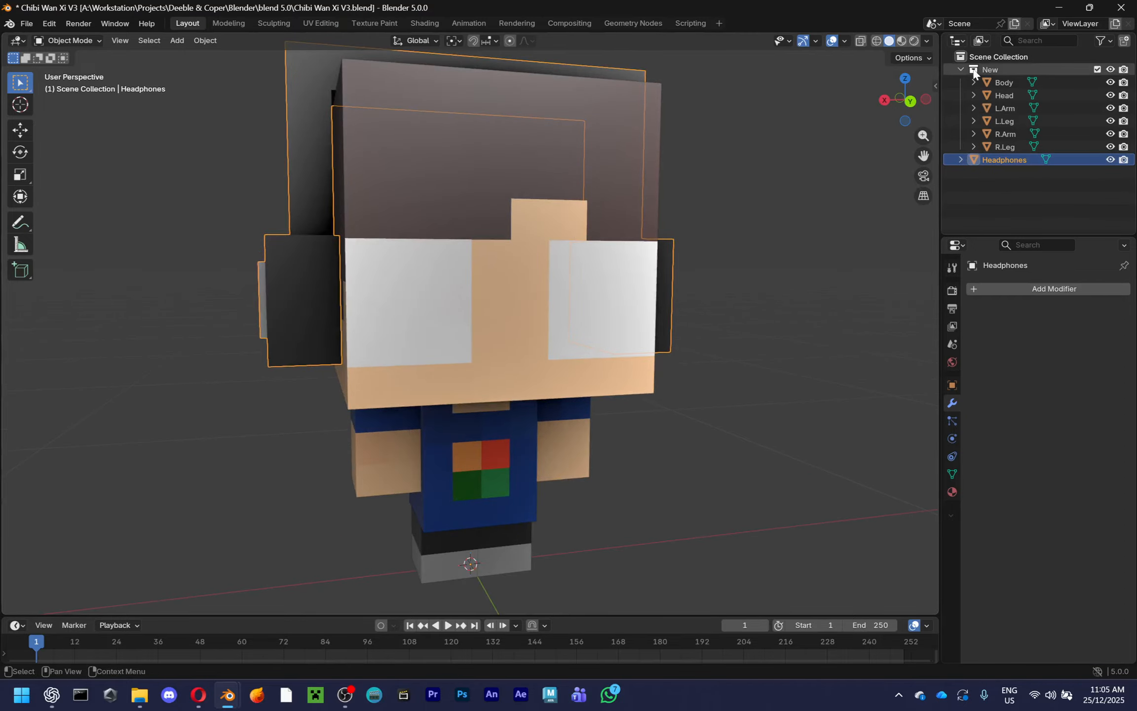
pyautogui.press('x')
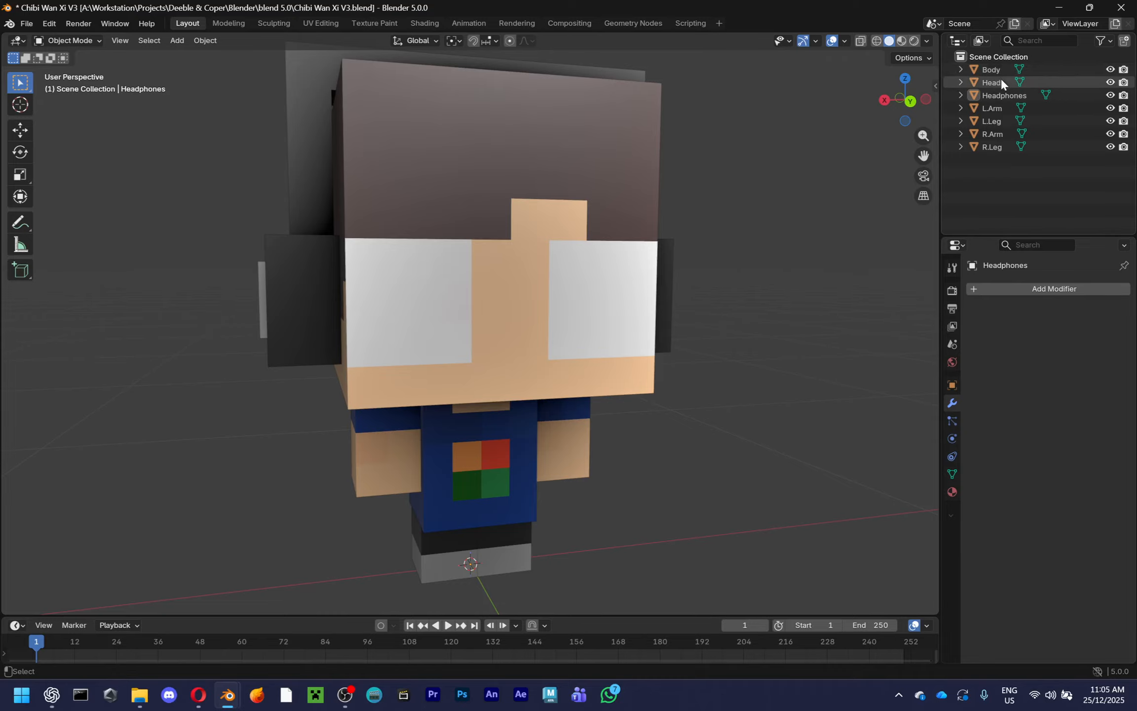
pyautogui.hotkey('ctrl', 's')
pyautogui.click(989, 69)
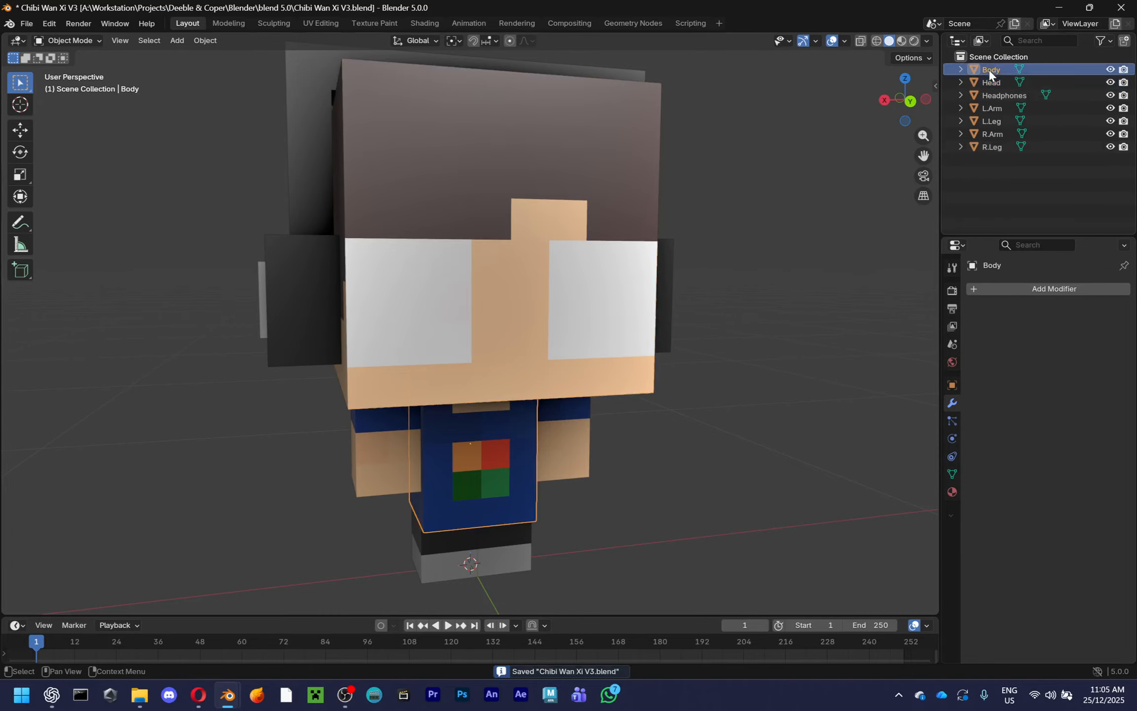
pyautogui.keyDown('shift'); pyautogui.click(988, 144); pyautogui.keyUp('shift')
pyautogui.press('m')
pyautogui.press('Escape')
pyautogui.hotkey('ctrl', 'z')
pyautogui.hotkey('ctrl', 'z')
pyautogui.hotkey('ctrl', 'z')
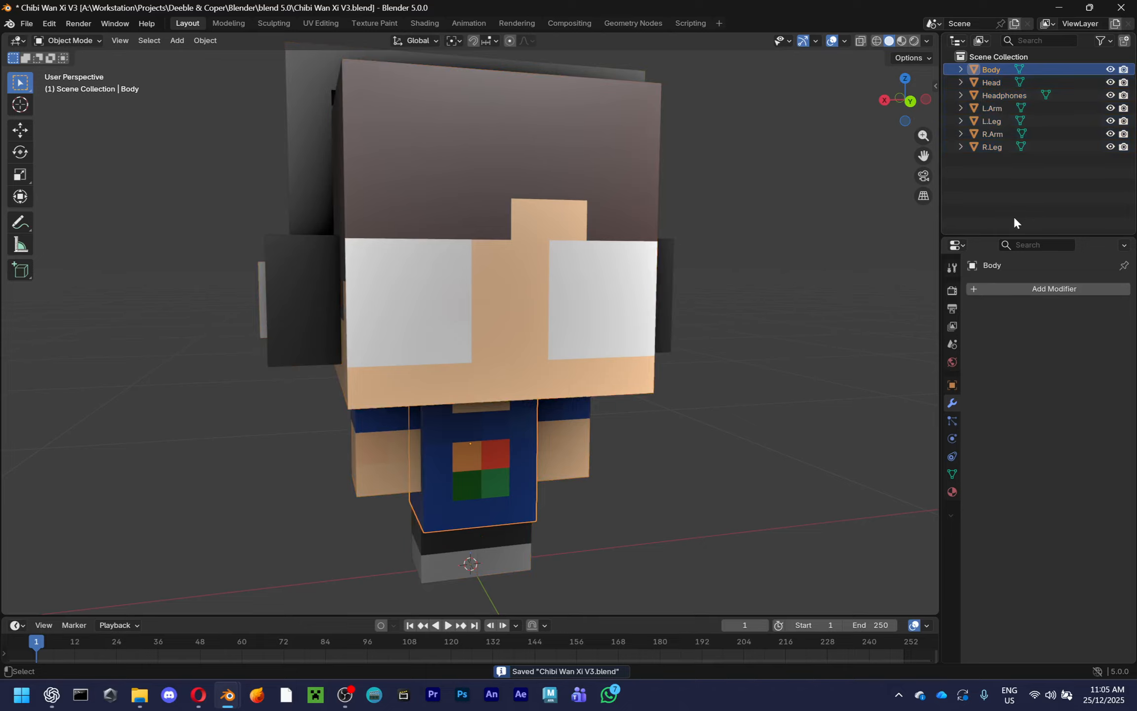
# Move Headphones into the New collection, rename that collection as Mesh, and save the file
pyautogui.moveTo(1004, 160); pyautogui.dragTo(1006, 69)
pyautogui.doubleClick(990, 69)
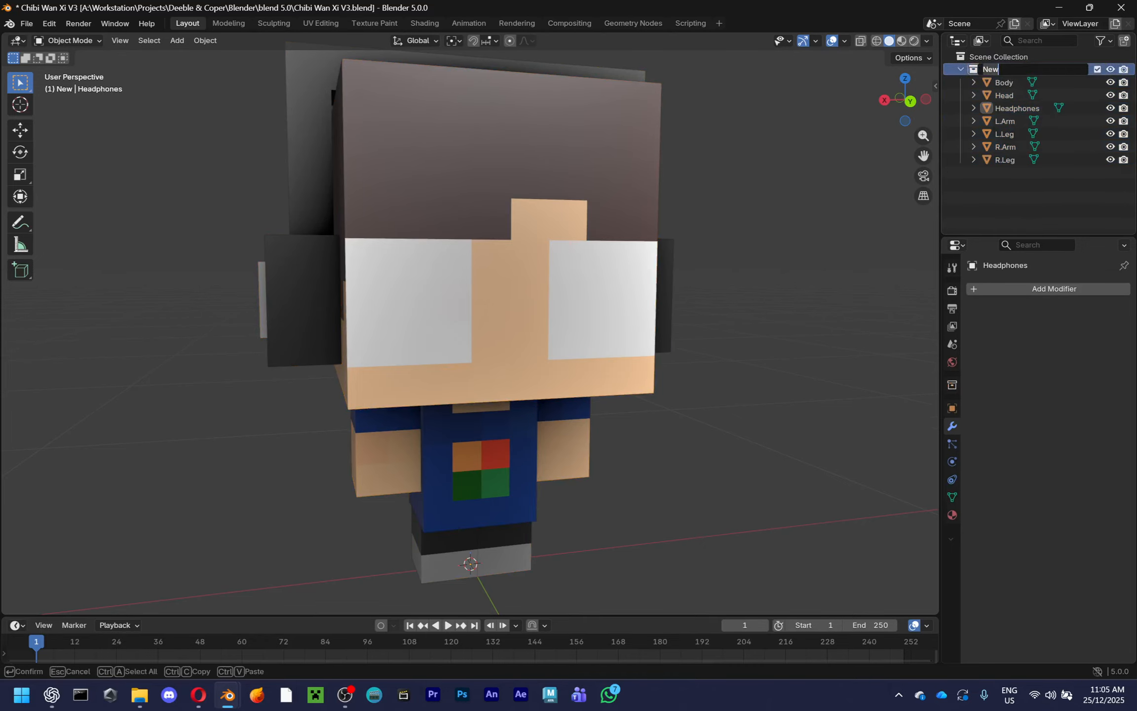
pyautogui.write('Mesh')
pyautogui.press('Return')
pyautogui.hotkey('ctrl', 's')
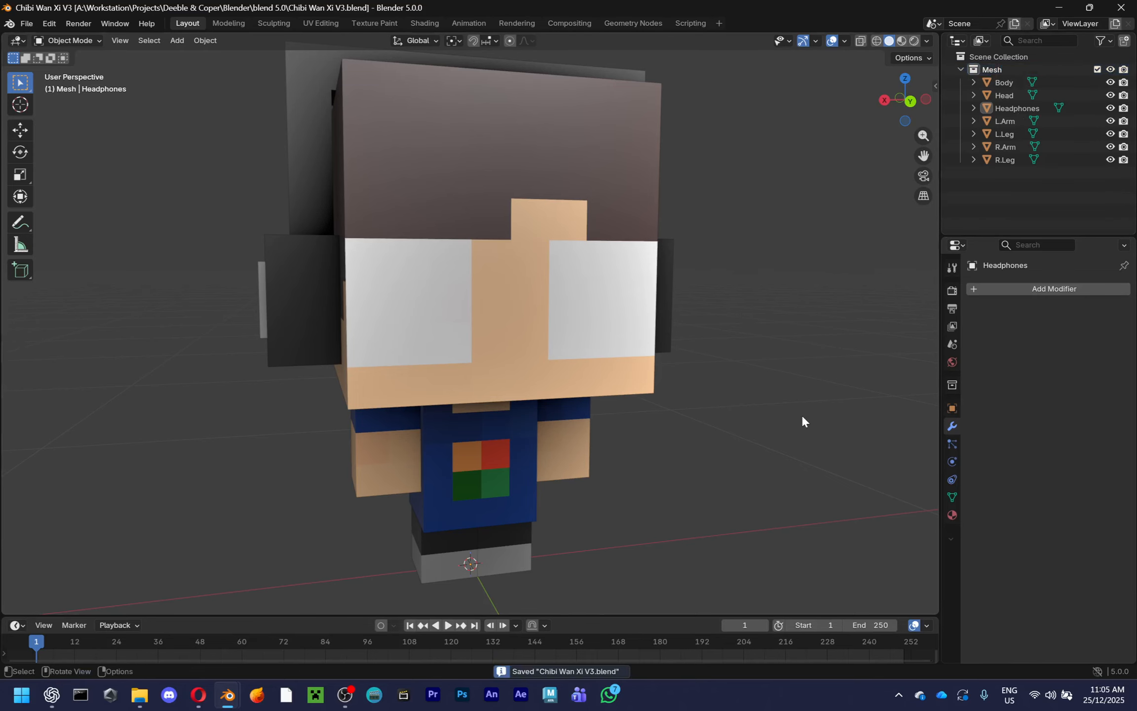
# Isolate the head in local view and split the viewport to show a UV Editor beside it
pyautogui.moveTo(803, 417); pyautogui.dragTo(691, 388, button='middle')
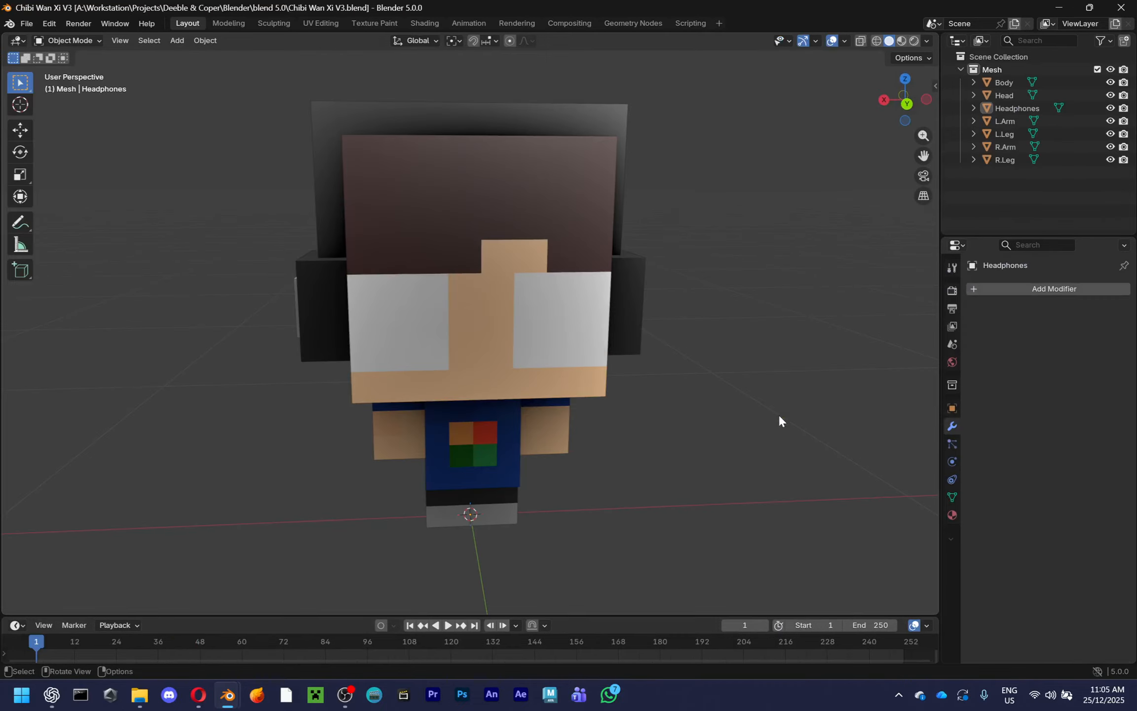
pyautogui.scroll(2, 673, 475)
pyautogui.click(611, 389)
pyautogui.press('KP_Divide')
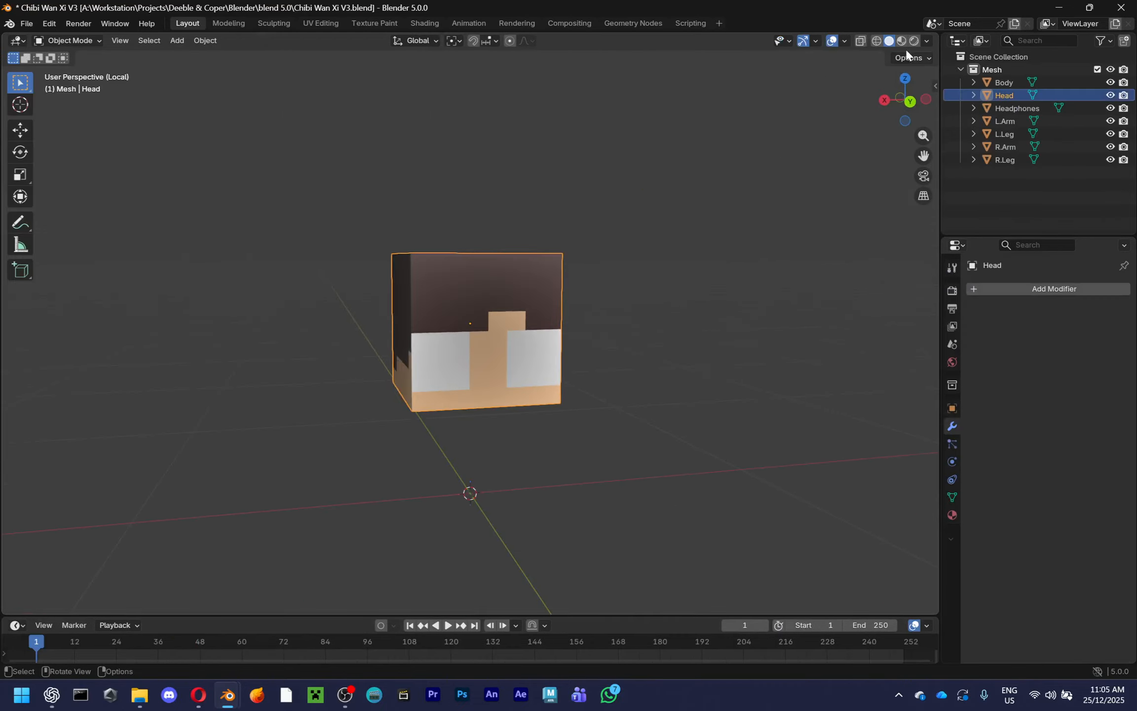
pyautogui.moveTo(936, 34); pyautogui.dragTo(502, 74)
pyautogui.click(518, 40)
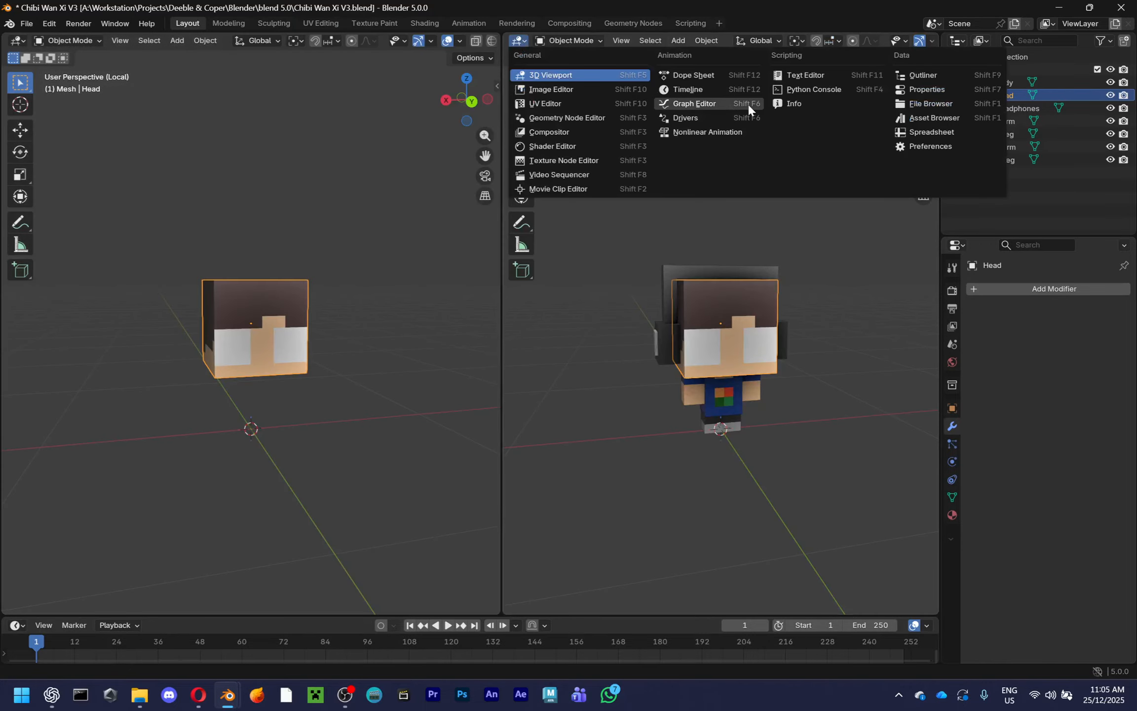
pyautogui.click(546, 103)
pyautogui.scroll(3, 350, 306)
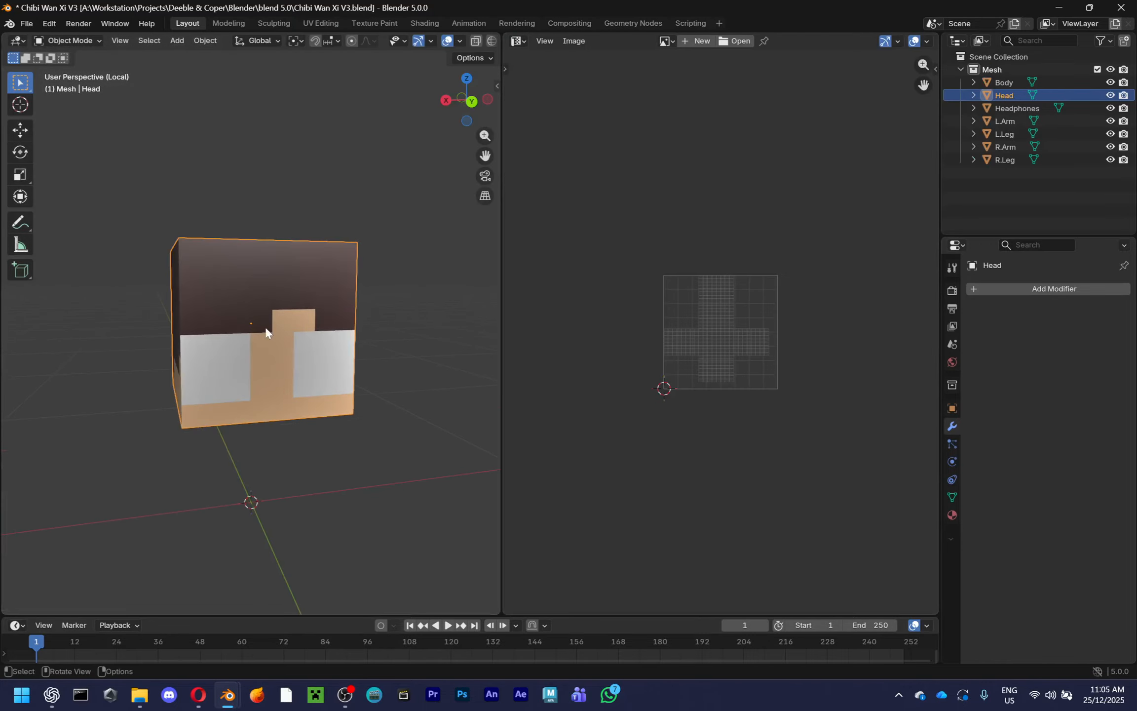
# Examine the head's UV layout over its texture in Edit Mode and leave local view
pyautogui.press('Tab')
pyautogui.press('Home')
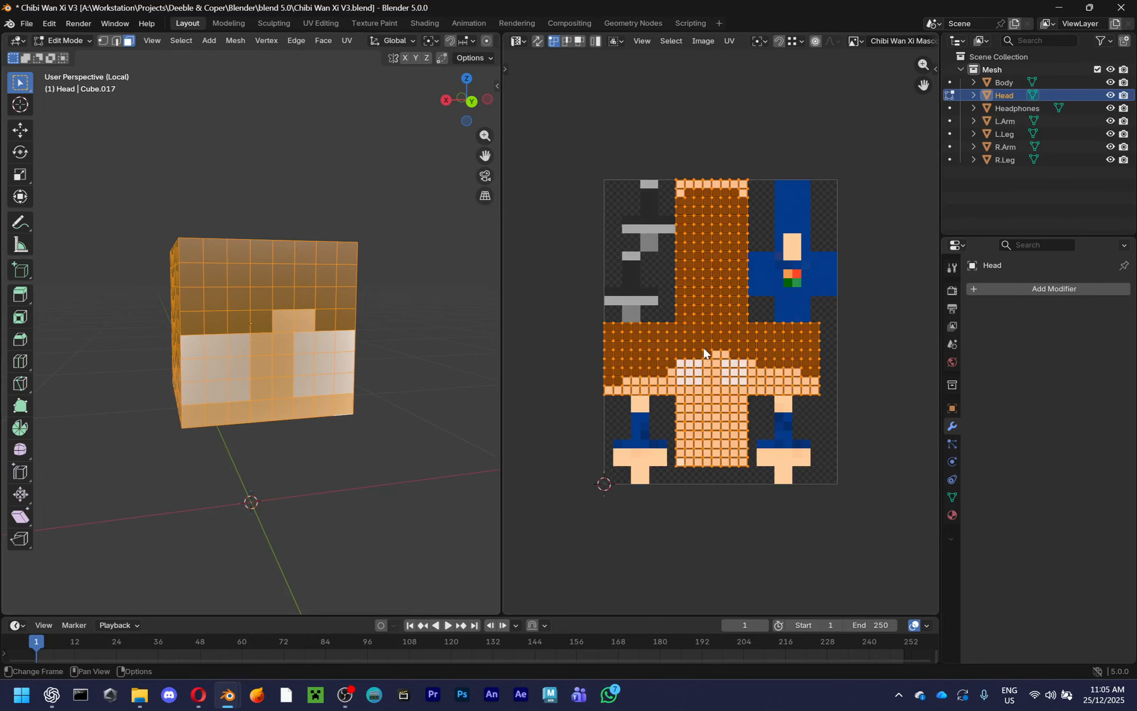
pyautogui.click(729, 39)
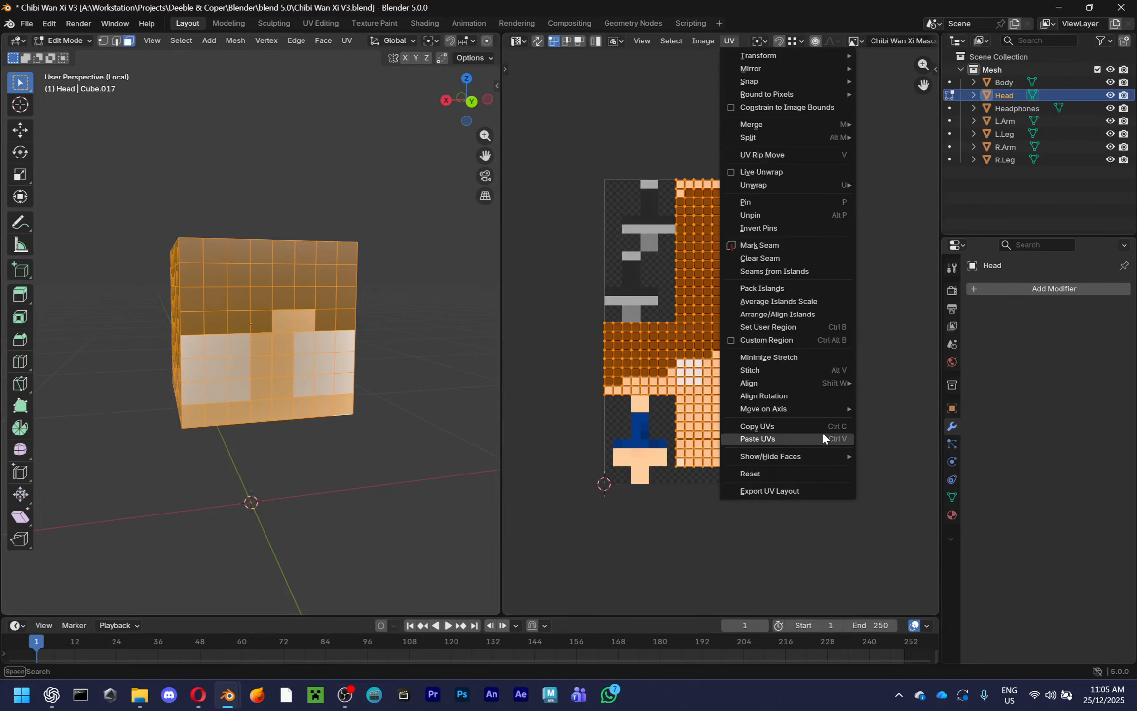
pyautogui.press('Tab')
pyautogui.press('Tab')
pyautogui.press('Tab')
pyautogui.press('KP_Divide')
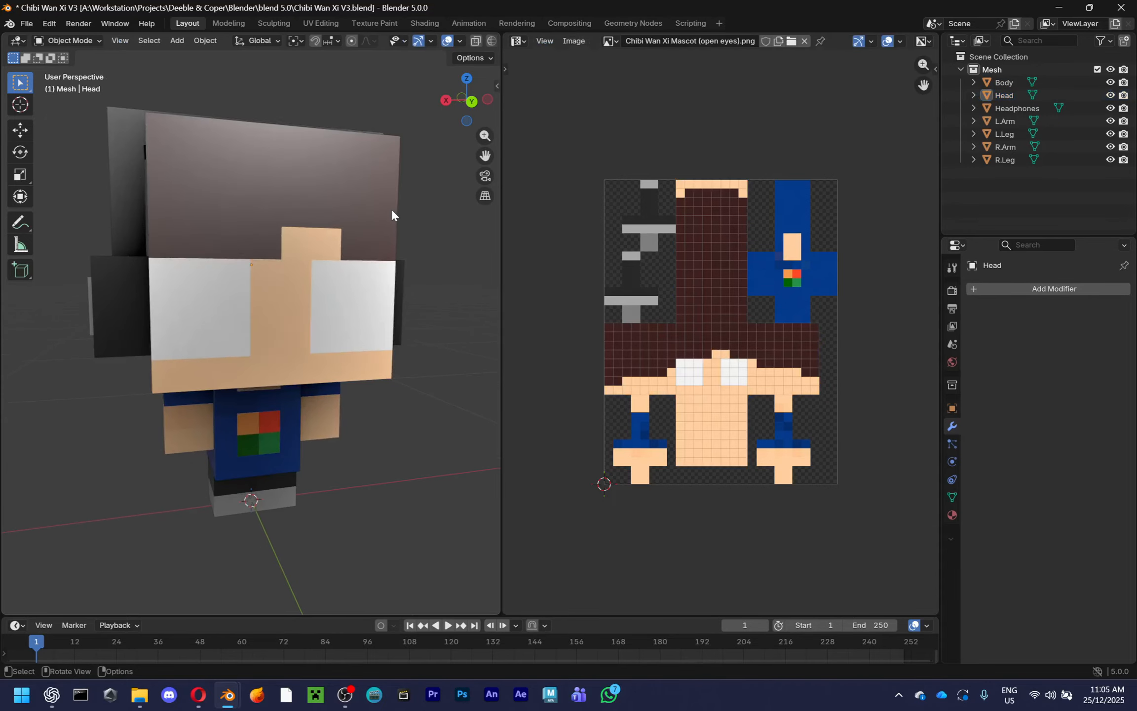
# Select the head, body, both arms and both legs together and enter Edit Mode to show their combined UVs
pyautogui.click(269, 327)
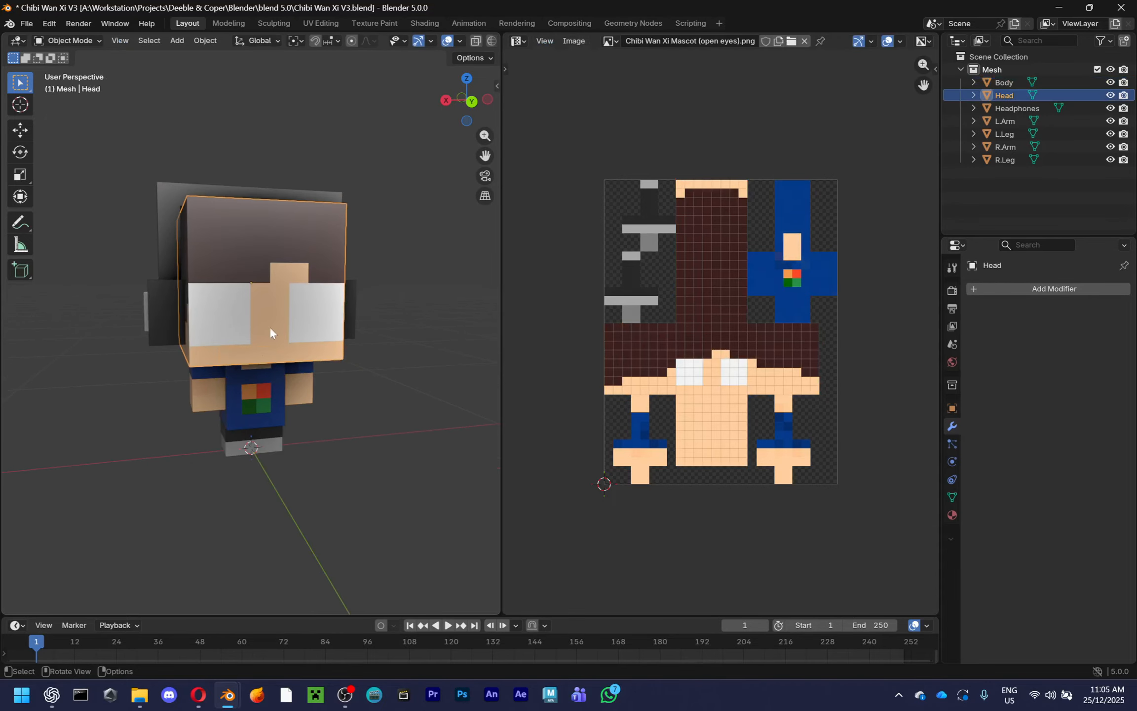
pyautogui.keyDown('shift'); pyautogui.click(217, 384); pyautogui.keyUp('shift')
pyautogui.keyDown('shift'); pyautogui.click(273, 390); pyautogui.keyUp('shift')
pyautogui.keyDown('shift'); pyautogui.click(267, 409); pyautogui.keyUp('shift')
pyautogui.keyDown('shift'); pyautogui.click(269, 443); pyautogui.keyUp('shift')
pyautogui.keyDown('shift'); pyautogui.click(239, 442); pyautogui.keyUp('shift')
pyautogui.press('Tab')
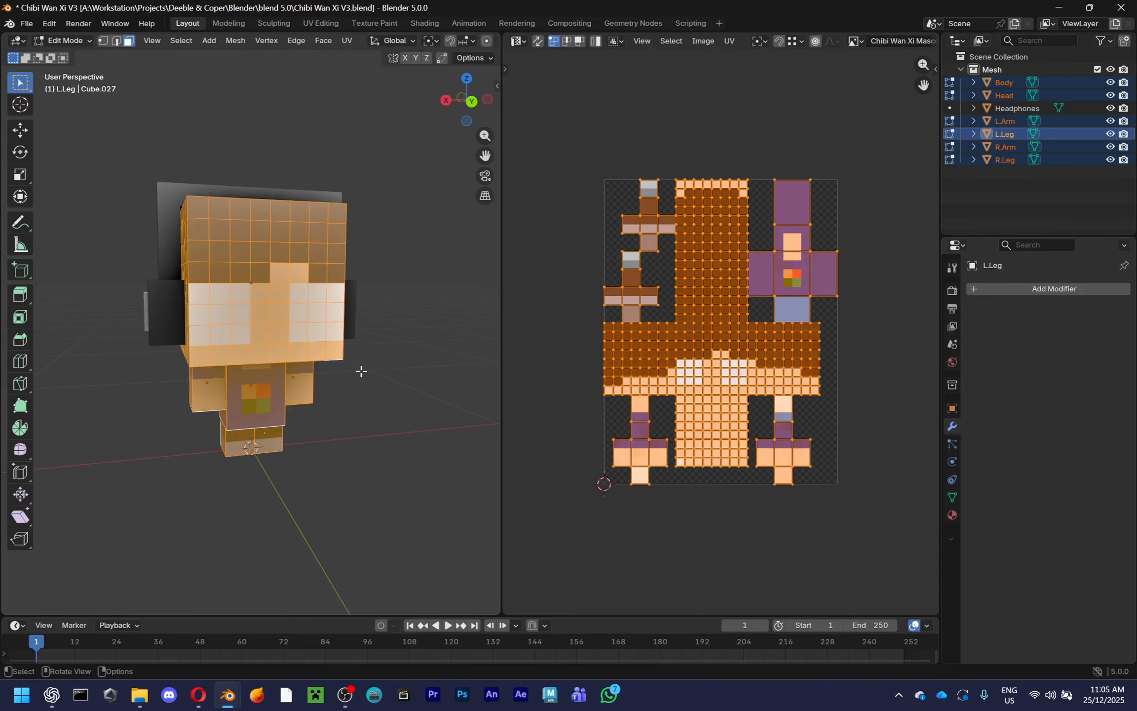
# Hide the head, widen the 3D viewport and enter Edit Mode on the body
pyautogui.scroll(1, 730, 339)
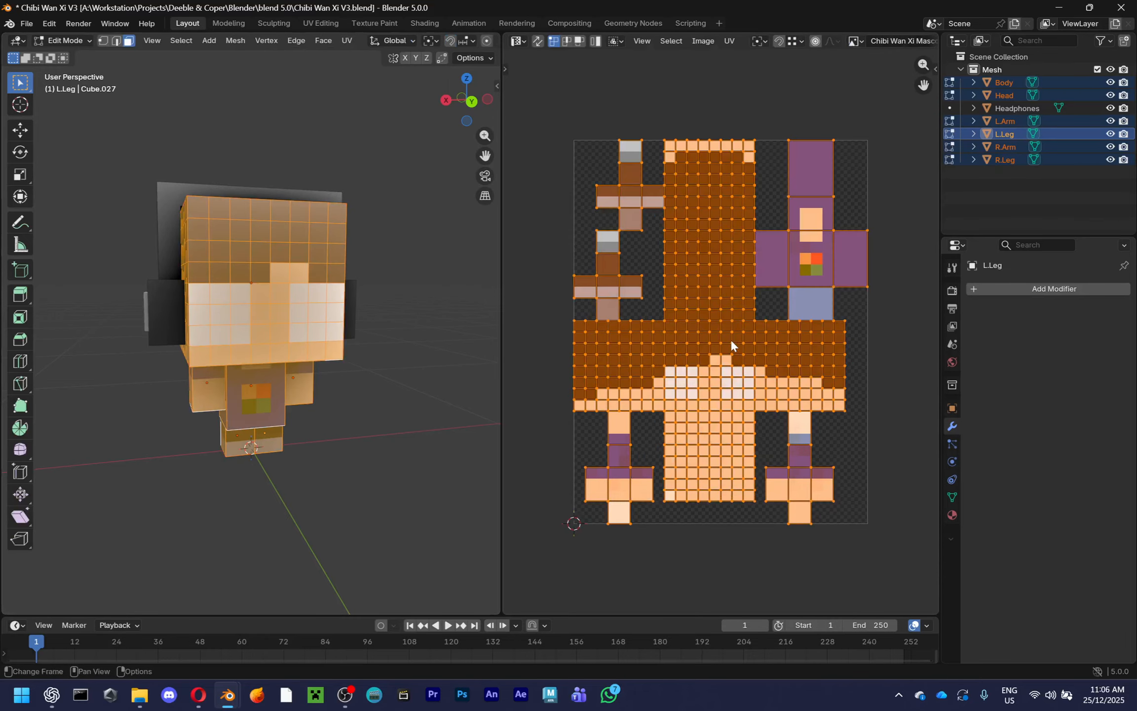
pyautogui.press('Tab')
pyautogui.scroll(2, 292, 400)
pyautogui.click(292, 439)
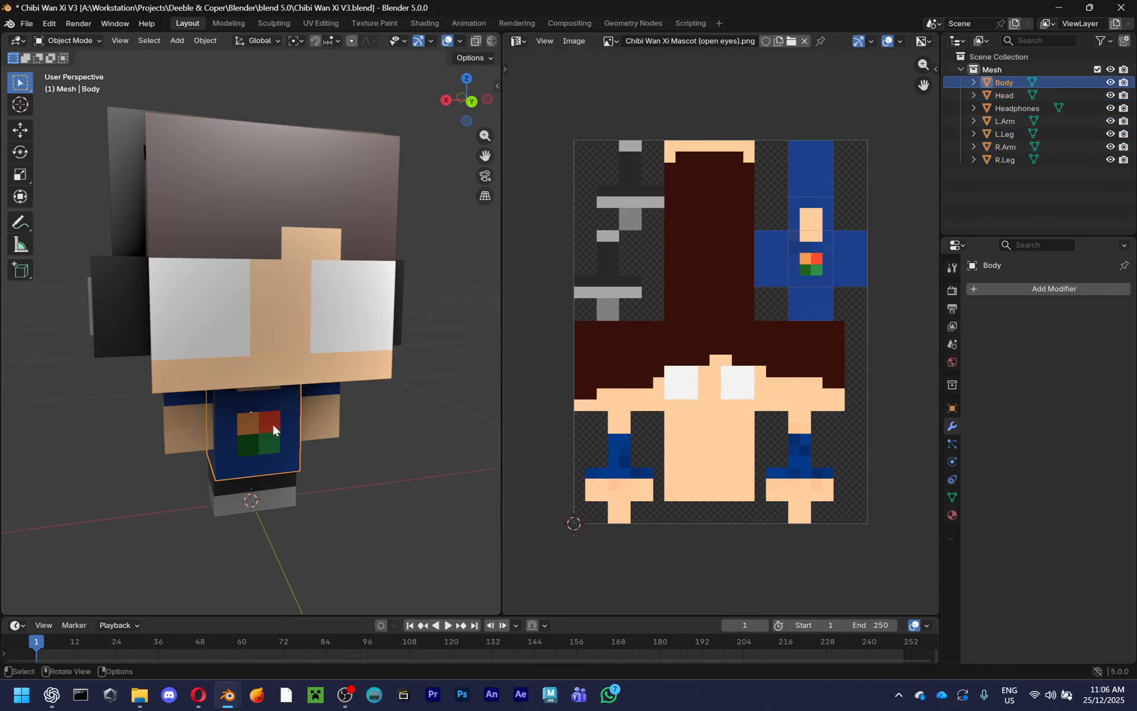
pyautogui.click(272, 304)
pyautogui.press('h')
pyautogui.click(256, 405)
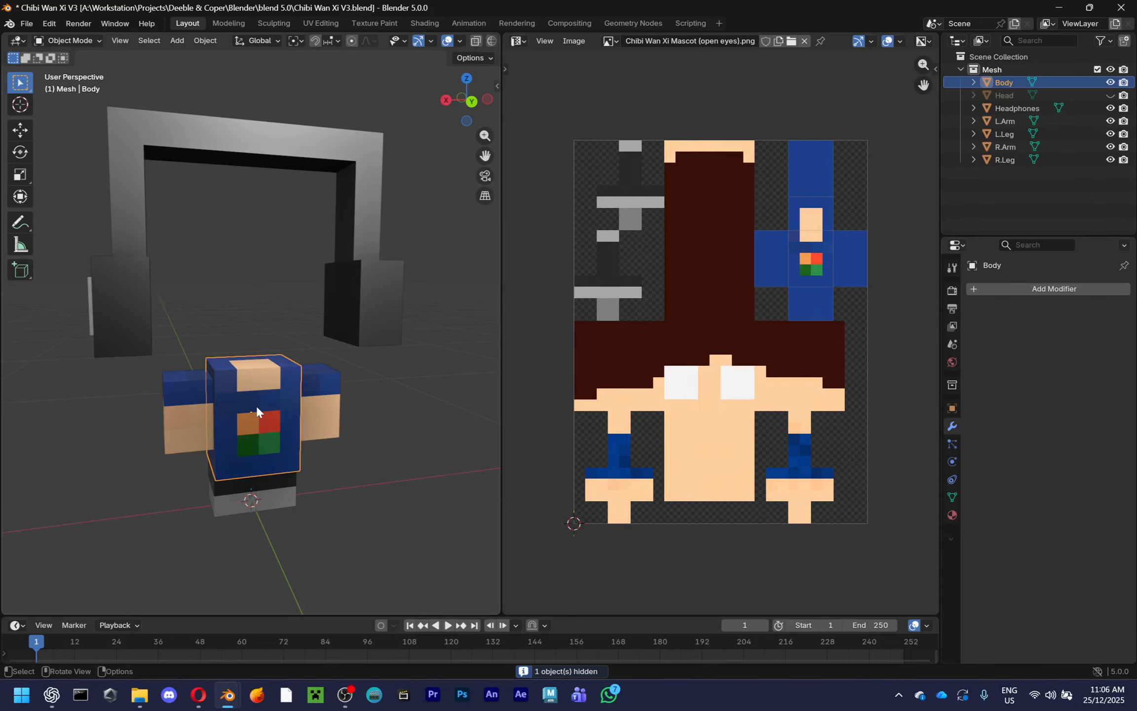
pyautogui.moveTo(501, 165); pyautogui.dragTo(774, 168)
pyautogui.scroll(4, 515, 410)
pyautogui.press('Tab')
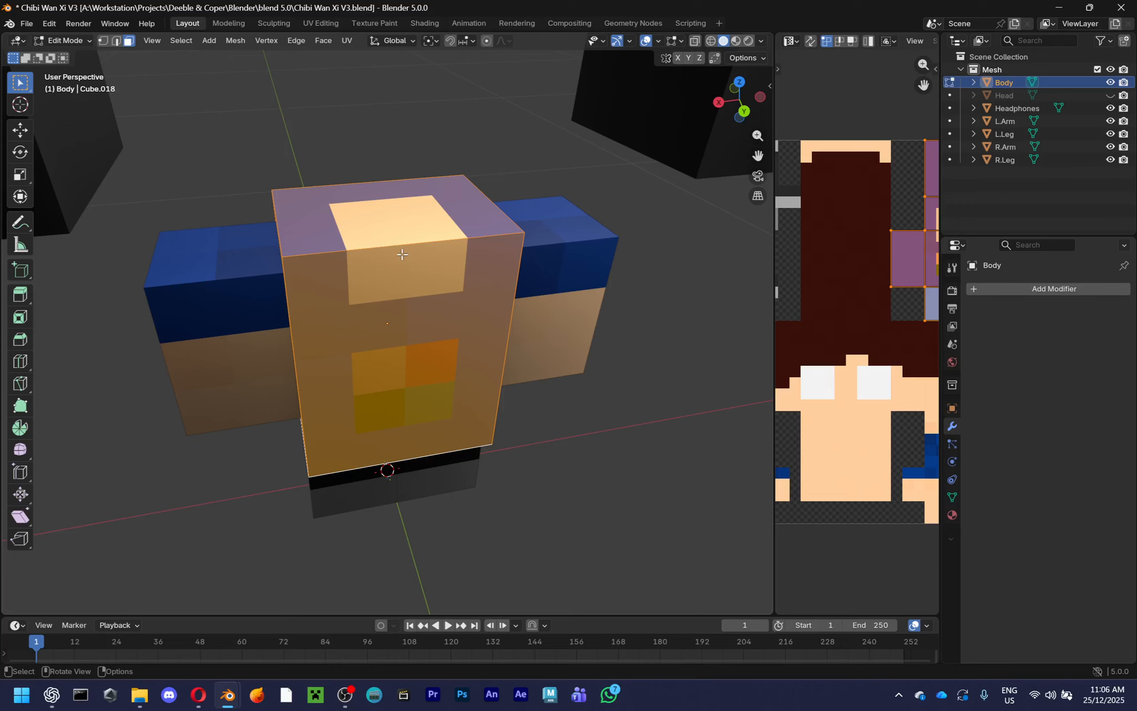
# Add three evenly spaced vertical loop cuts across the body's width, using edge selection
pyautogui.press('2')
pyautogui.press('r')
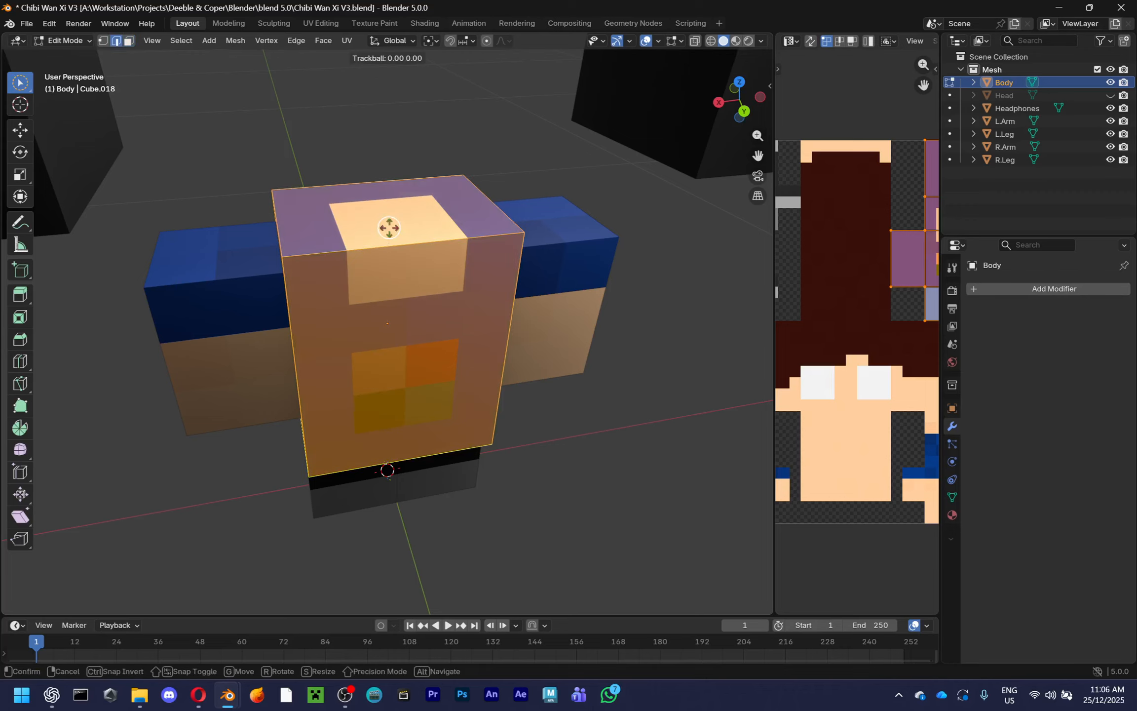
pyautogui.press('Escape')
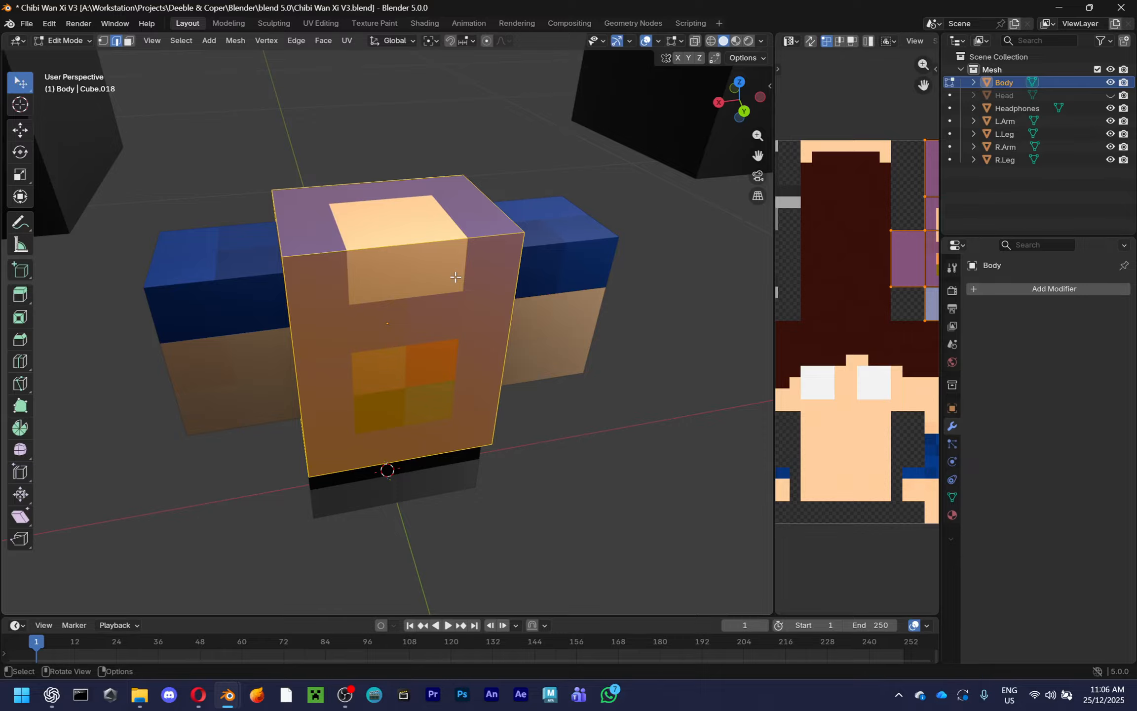
pyautogui.hotkey('ctrl', 'r')
pyautogui.scroll(2, 419, 235)
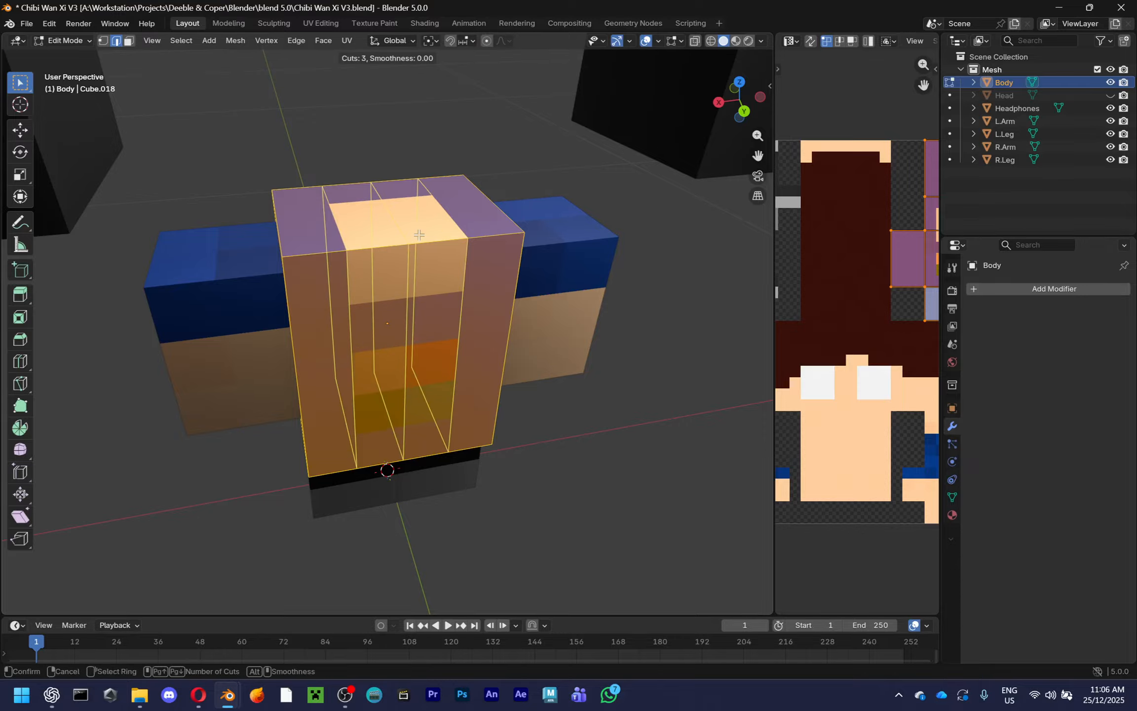
pyautogui.click(419, 235)
pyautogui.moveTo(418, 235); pyautogui.dragTo(299, 296, button='middle')
# Divide the body with four horizontal loop cuts and two loop cuts through its depth, following the texture pixels
pyautogui.hotkey('ctrl', 'r')
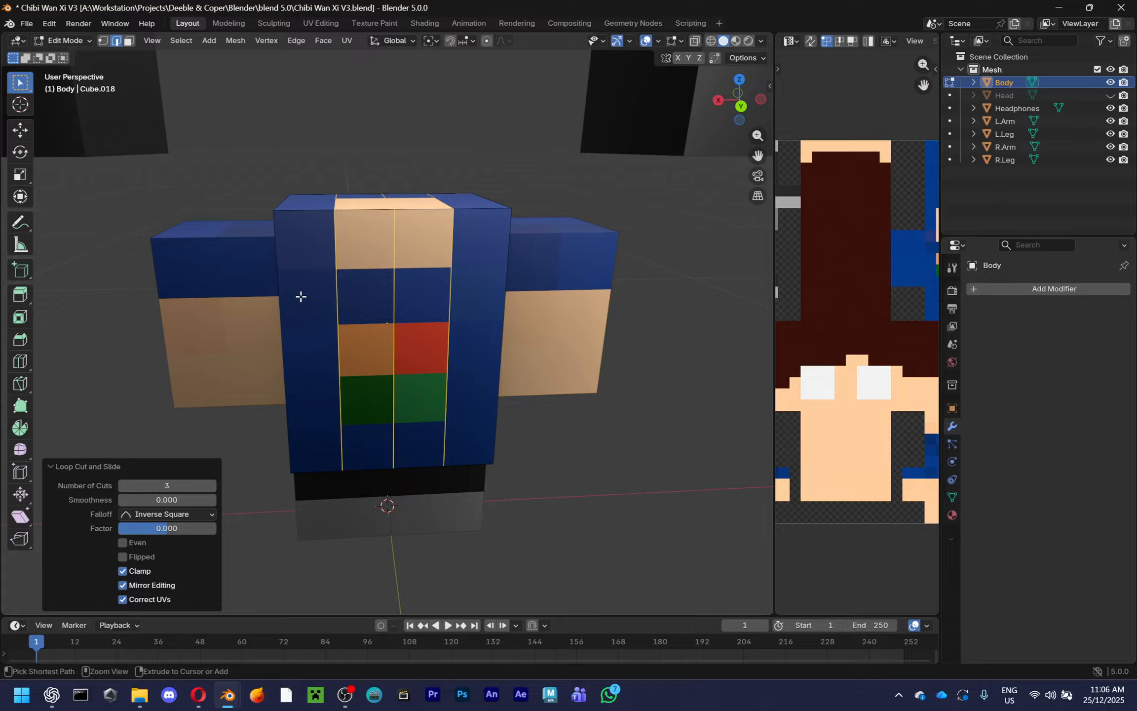
pyautogui.scroll(3, 336, 296)
pyautogui.rightClick(336, 296)
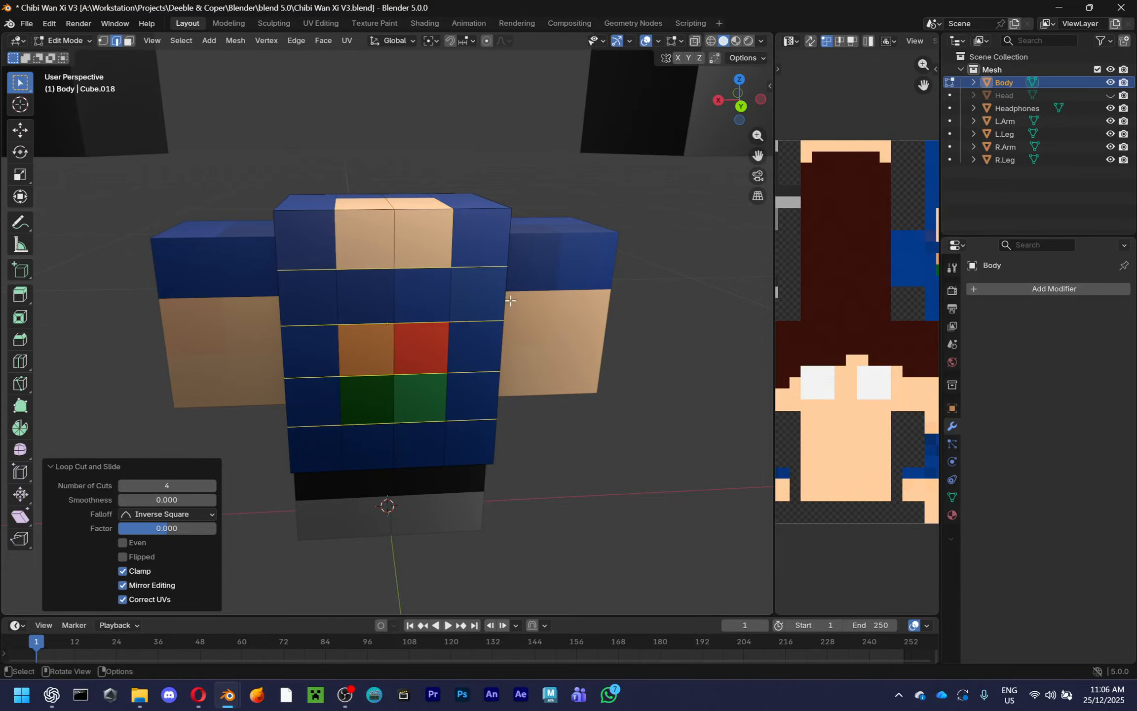
pyautogui.moveTo(630, 431); pyautogui.dragTo(490, 386, button='middle')
pyautogui.hotkey('ctrl', 'r')
pyautogui.scroll(1, 417, 248)
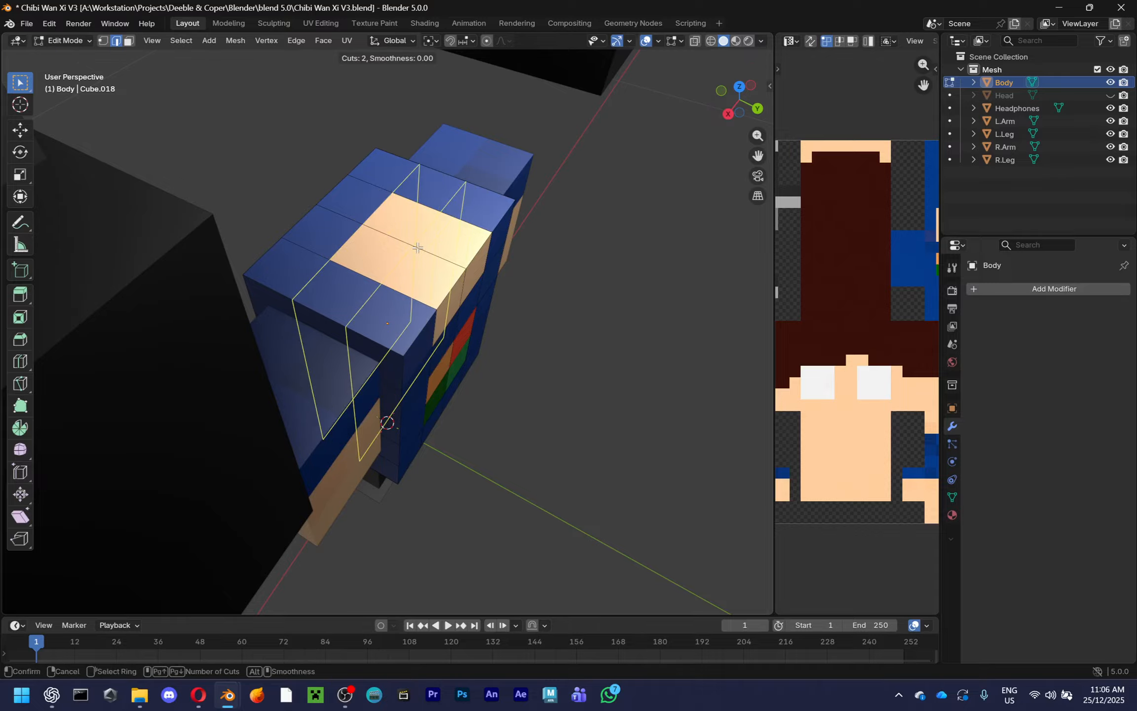
pyautogui.click(417, 247)
pyautogui.moveTo(417, 247); pyautogui.dragTo(253, 326, button='middle')
# Divide the right arm with centred vertical loop cuts in both directions and horizontal loop cuts along its height
pyautogui.press('Tab')
pyautogui.click(253, 326)
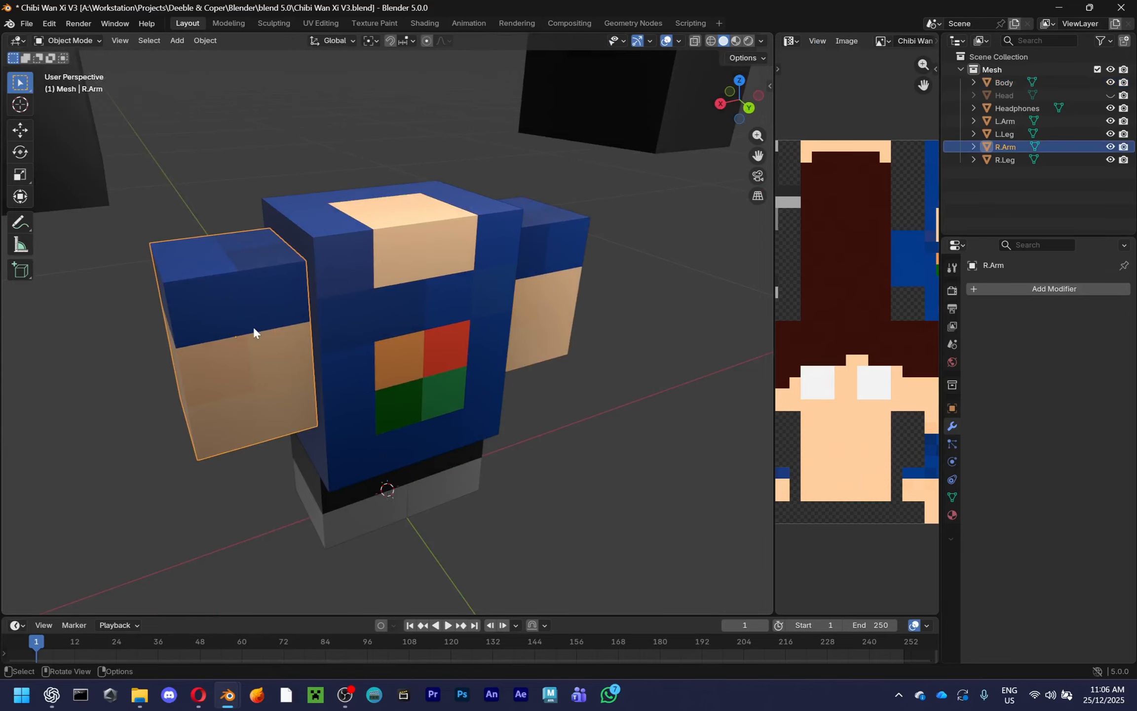
pyautogui.press('Tab')
pyautogui.hotkey('ctrl', 'r')
pyautogui.click(240, 277)
pyautogui.moveTo(241, 277); pyautogui.dragTo(319, 265, button='middle')
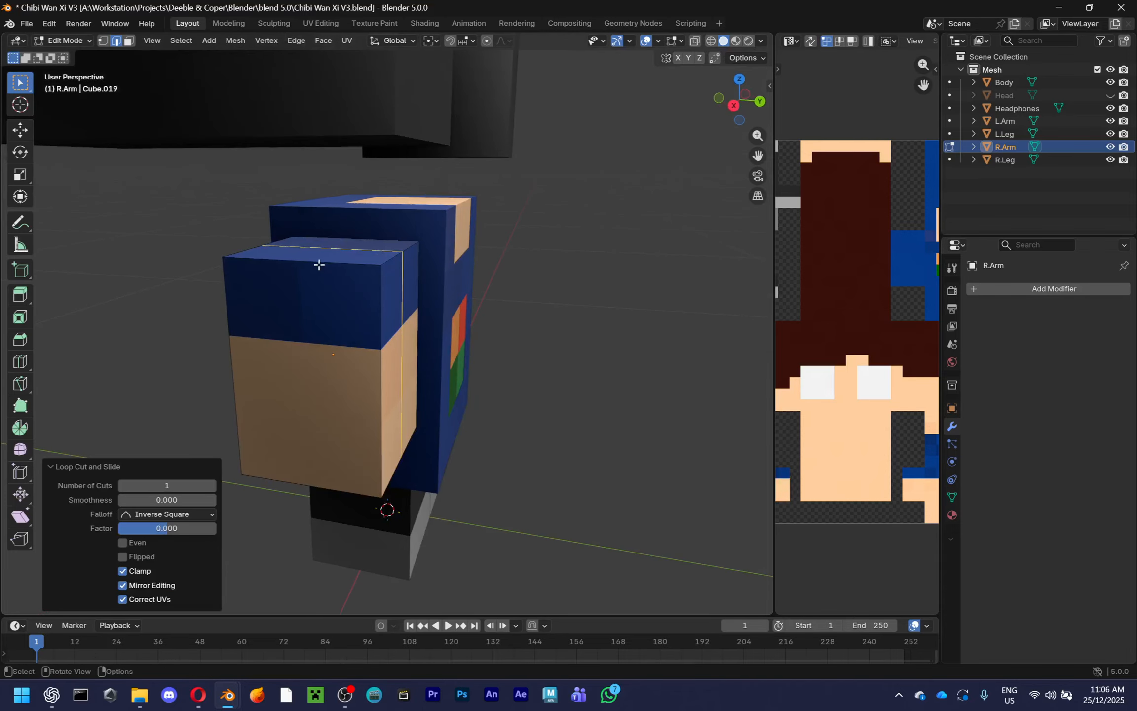
pyautogui.hotkey('ctrl', 'r')
pyautogui.click(307, 254)
pyautogui.rightClick(307, 254)
pyautogui.hotkey('ctrl', 'r')
pyautogui.click(306, 407)
pyautogui.click(305, 406)
pyautogui.moveTo(305, 406); pyautogui.dragTo(472, 333, button='middle')
# Divide the left arm with centred vertical loop cuts in both directions and horizontal loop cuts along its height
pyautogui.press('Tab')
pyautogui.click(472, 334)
pyautogui.press('Tab')
pyautogui.hotkey('ctrl', 'r')
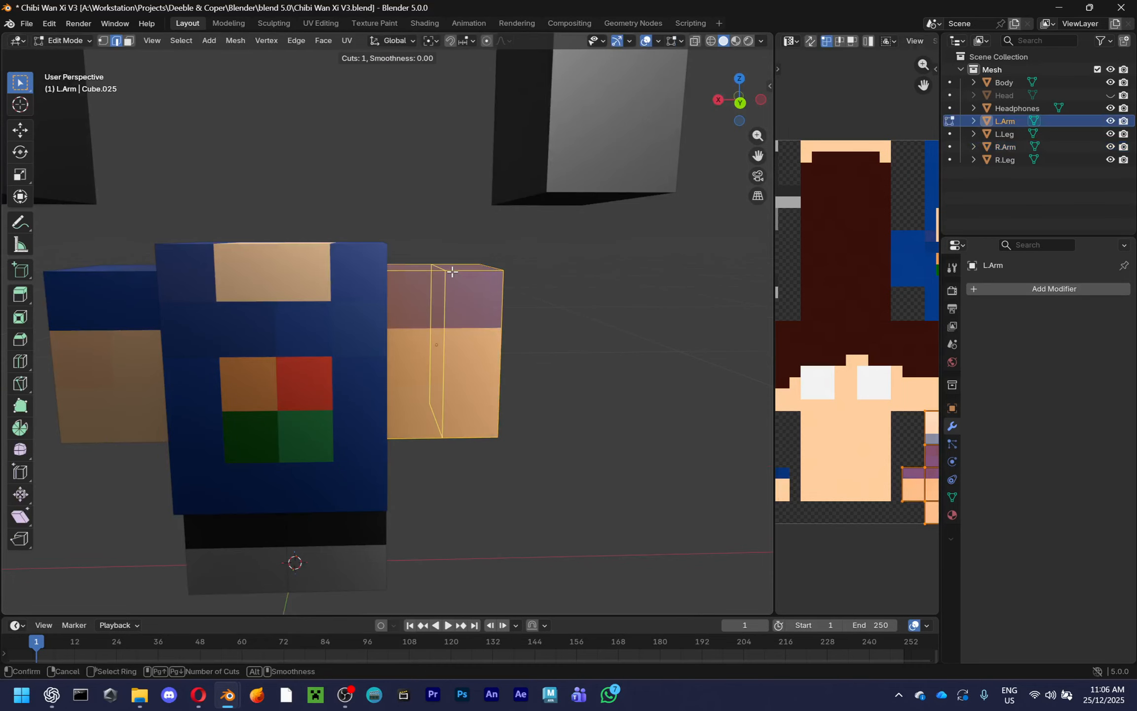
pyautogui.click(452, 272)
pyautogui.rightClick(452, 272)
pyautogui.moveTo(453, 272); pyautogui.dragTo(398, 302, button='middle')
pyautogui.hotkey('ctrl', 'r')
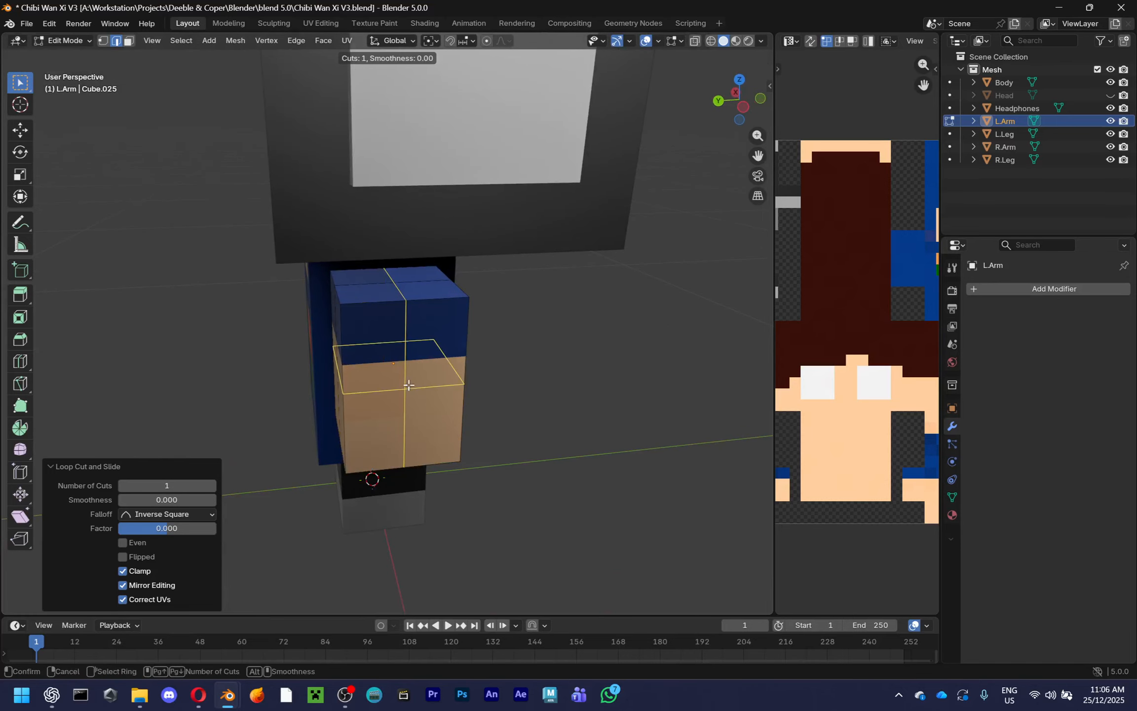
pyautogui.click(408, 385)
pyautogui.rightClick(408, 385)
# Subdivide all of the right leg's edges with one cut in Edit Mode
pyautogui.press('Tab')
pyautogui.moveTo(408, 384); pyautogui.dragTo(570, 296, button='middle')
pyautogui.click(358, 448)
pyautogui.press('Tab')
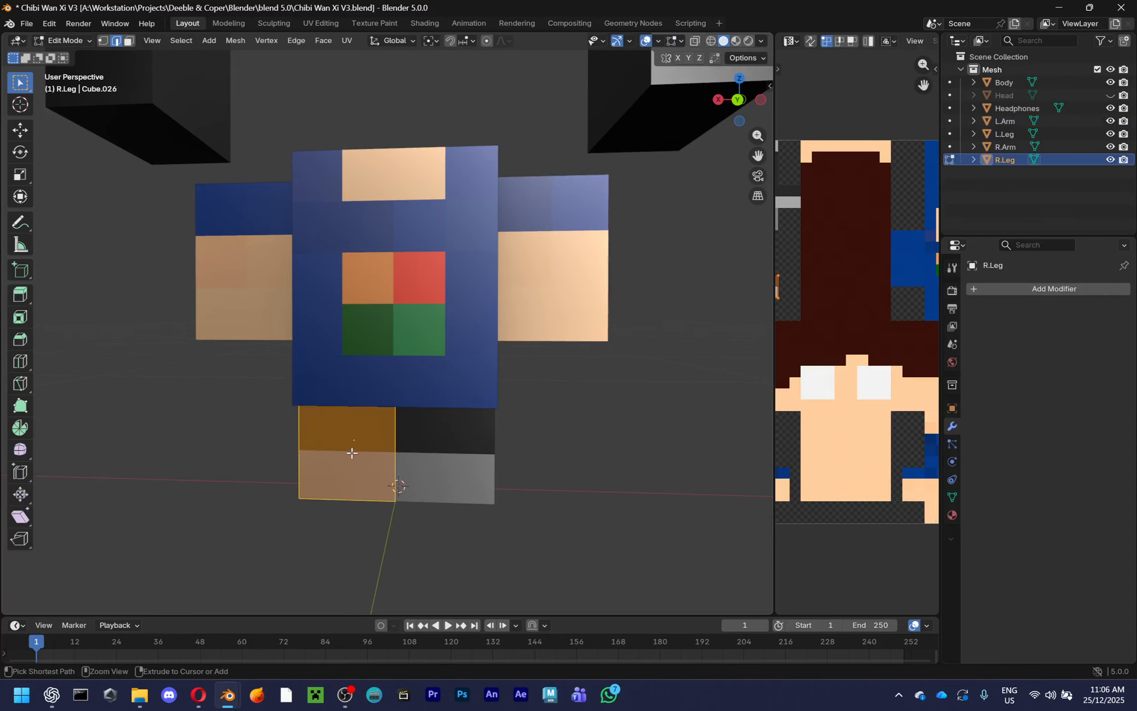
pyautogui.moveTo(350, 450); pyautogui.dragTo(468, 411, button='middle')
pyautogui.rightClick(469, 411)
pyautogui.click(459, 291)
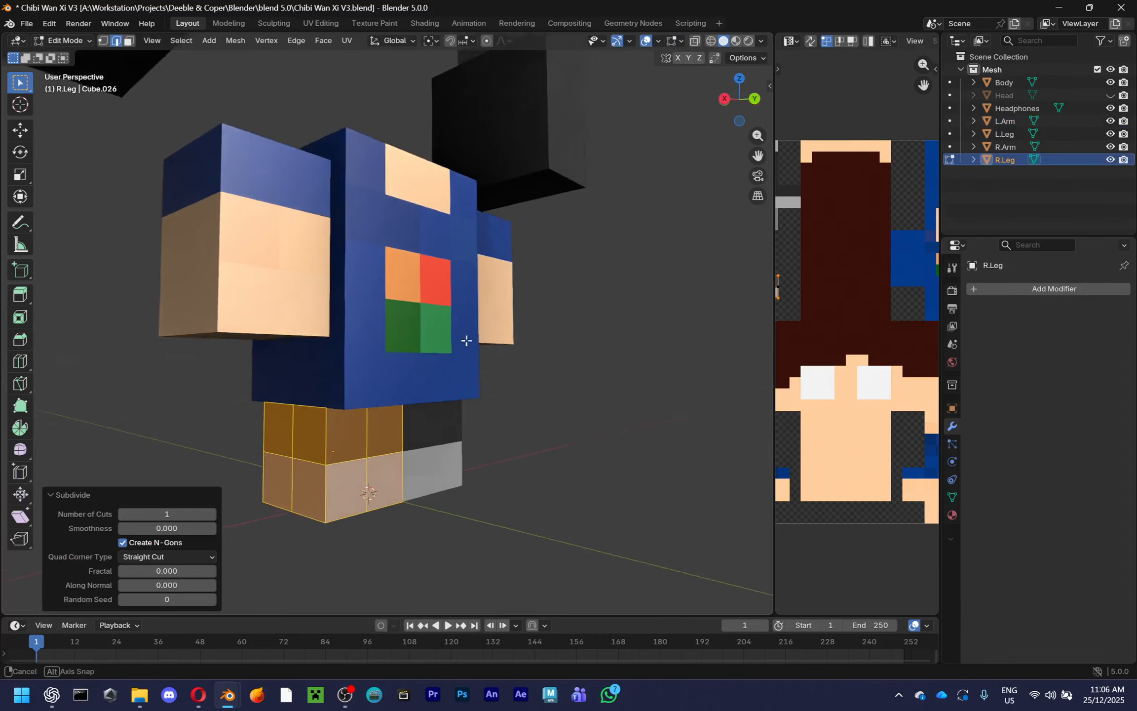
pyautogui.moveTo(462, 340); pyautogui.dragTo(369, 299, button='middle')
# Subdivide the left leg's edges in Edit Mode, return to Object Mode and clear the selection
pyautogui.press('Tab')
pyautogui.click(446, 405)
pyautogui.press('Tab')
pyautogui.rightClick(516, 335)
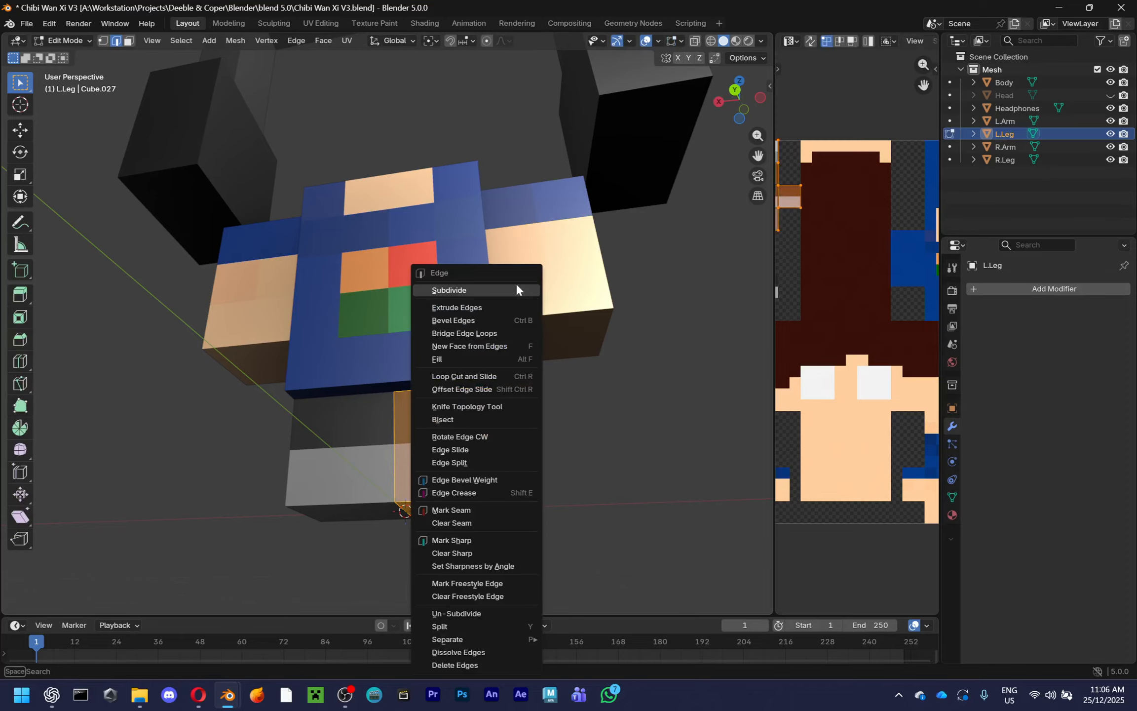
pyautogui.click(516, 283)
pyautogui.moveTo(516, 283); pyautogui.dragTo(518, 328, button='middle')
pyautogui.press('Tab')
pyautogui.click(608, 429)
# Unhide the head and select it together with both arms, the body and both legs
pyautogui.click(401, 329)
pyautogui.scroll(-2, 519, 329)
pyautogui.hotkey('alt', 'h')
pyautogui.click(393, 208)
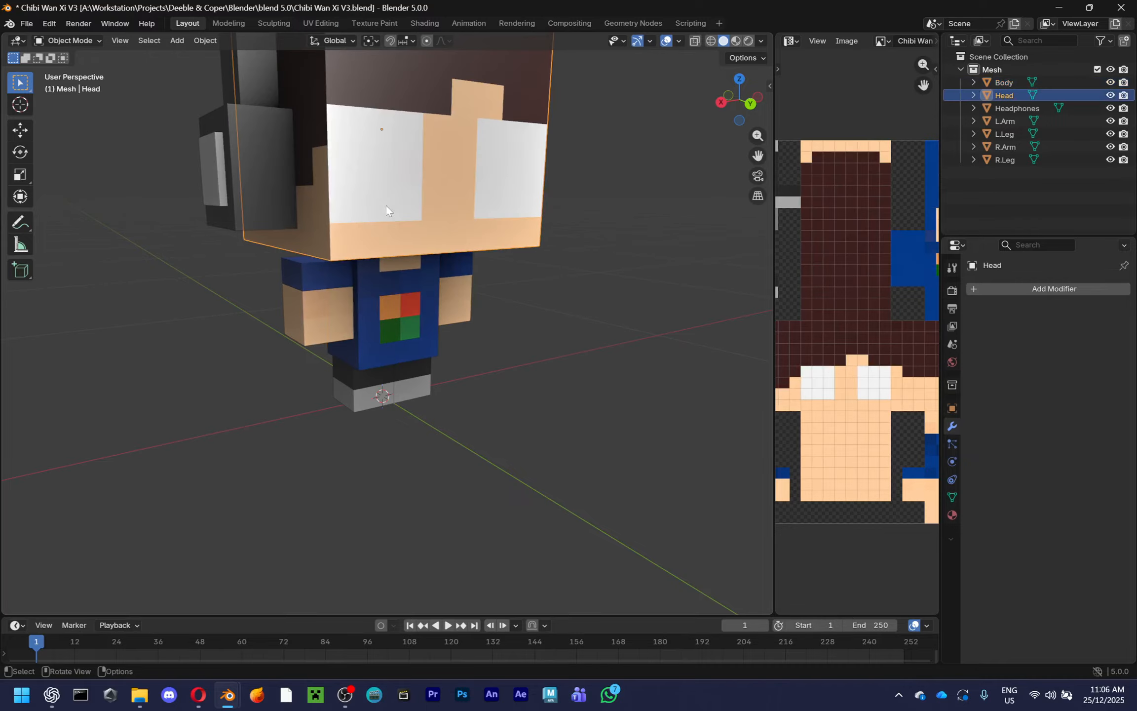
pyautogui.keyDown('shift'); pyautogui.click(319, 304); pyautogui.keyUp('shift')
pyautogui.keyDown('shift'); pyautogui.click(463, 288); pyautogui.keyUp('shift')
pyautogui.keyDown('shift'); pyautogui.click(395, 341); pyautogui.keyUp('shift')
pyautogui.keyDown('shift'); pyautogui.click(363, 403); pyautogui.keyUp('shift')
pyautogui.keyDown('shift'); pyautogui.click(412, 390); pyautogui.keyUp('shift')
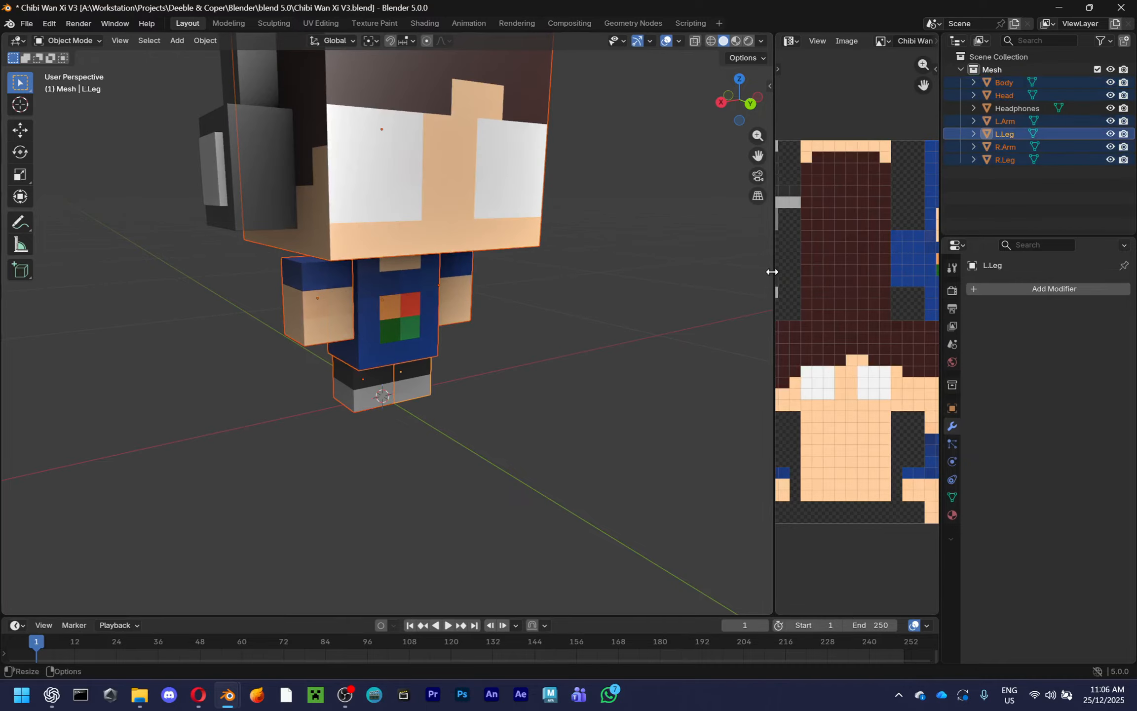
# Show all selected parts' UVs in an enlarged UV Editor in Edit Mode and save the file
pyautogui.moveTo(771, 272); pyautogui.dragTo(411, 272)
pyautogui.scroll(-5, 612, 317)
pyautogui.moveTo(306, 316); pyautogui.dragTo(269, 296, button='middle')
pyautogui.press('Tab')
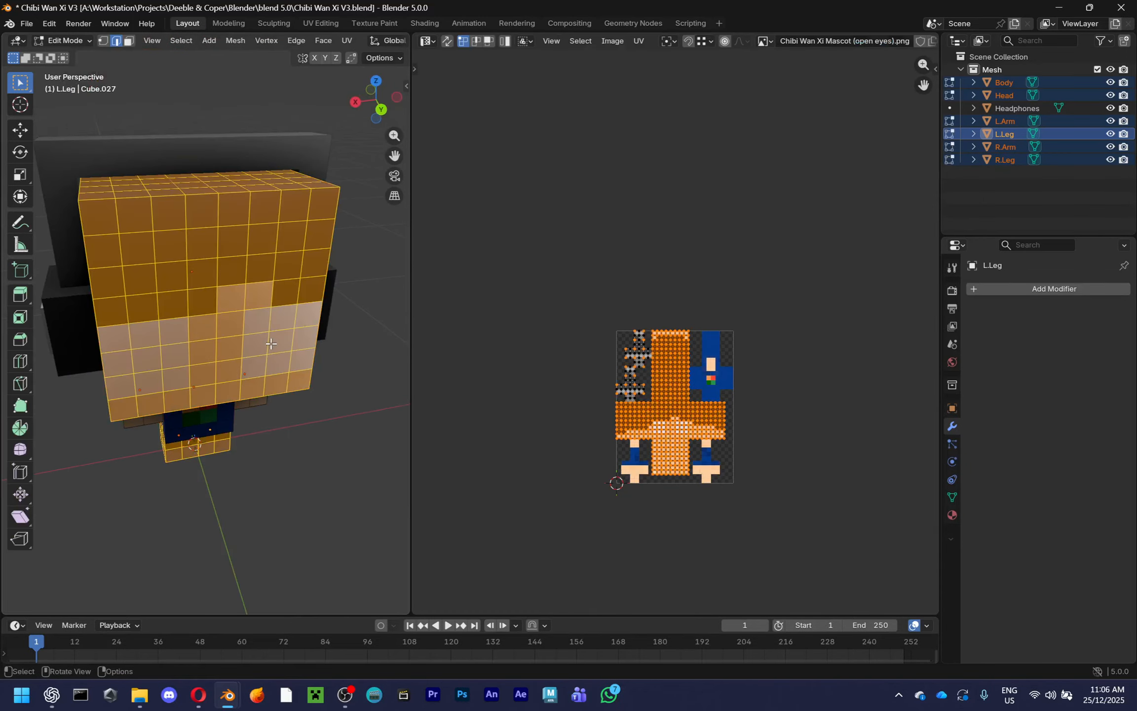
pyautogui.press('a')
pyautogui.scroll(5, 654, 403)
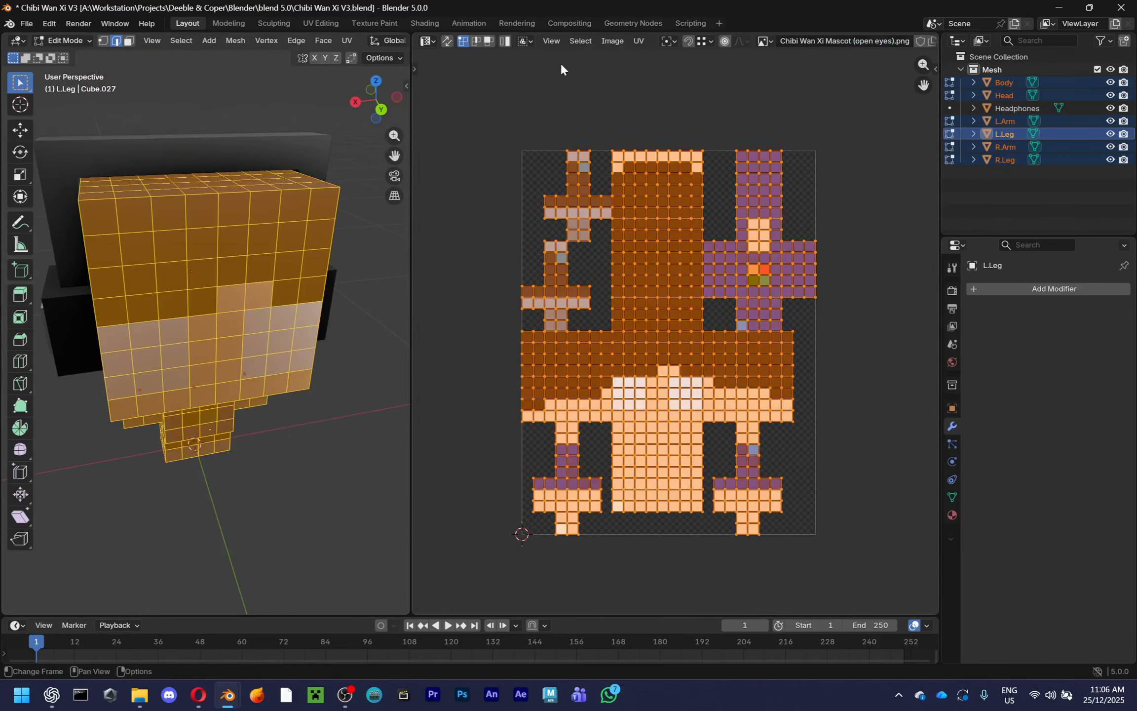
pyautogui.hotkey('ctrl', 's')
# Enable the MCprep add-on, save the preferences and save the file
pyautogui.click(637, 40)
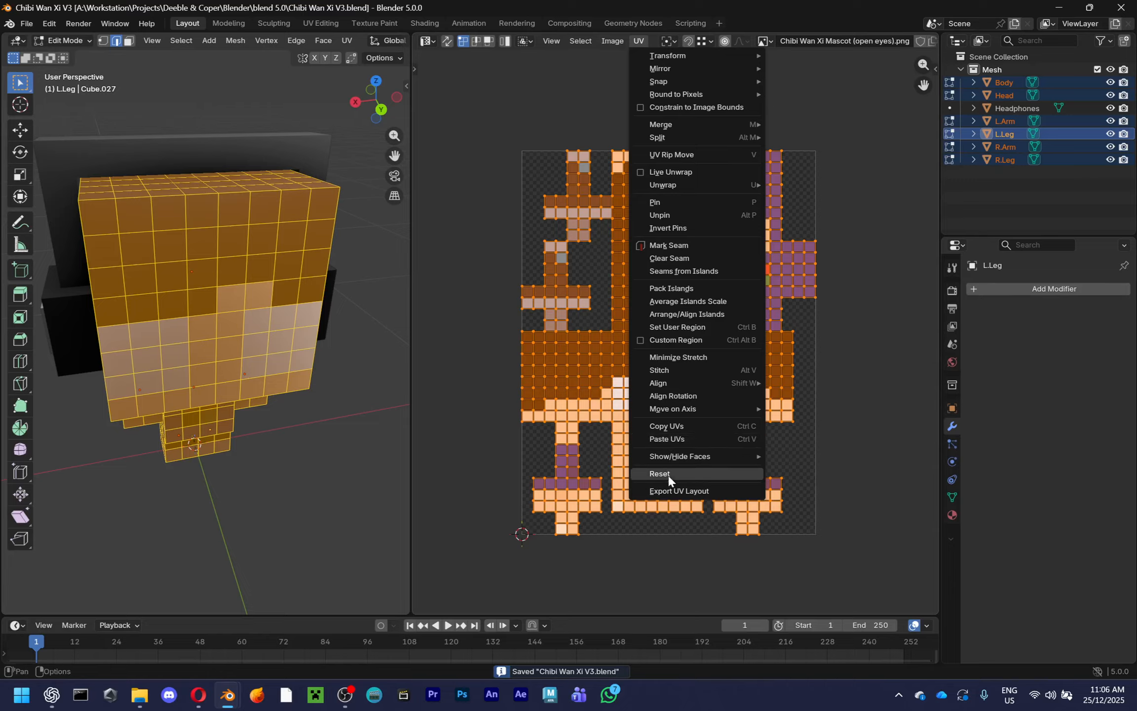
pyautogui.moveTo(693, 456)
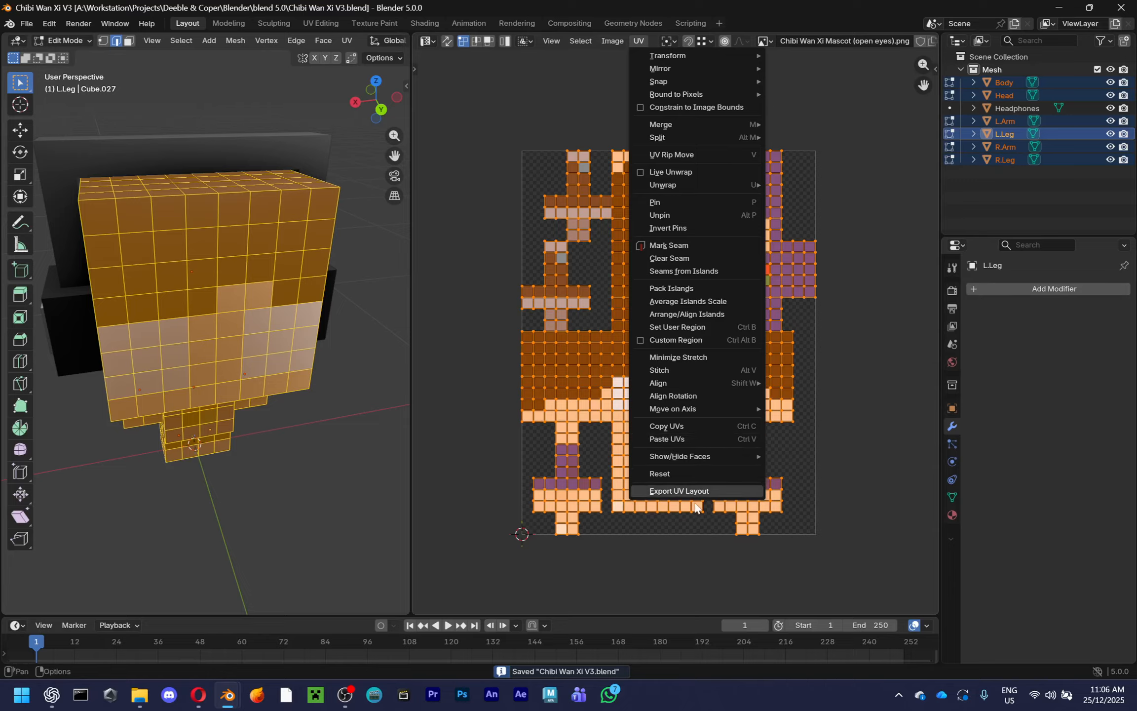
pyautogui.click(47, 23)
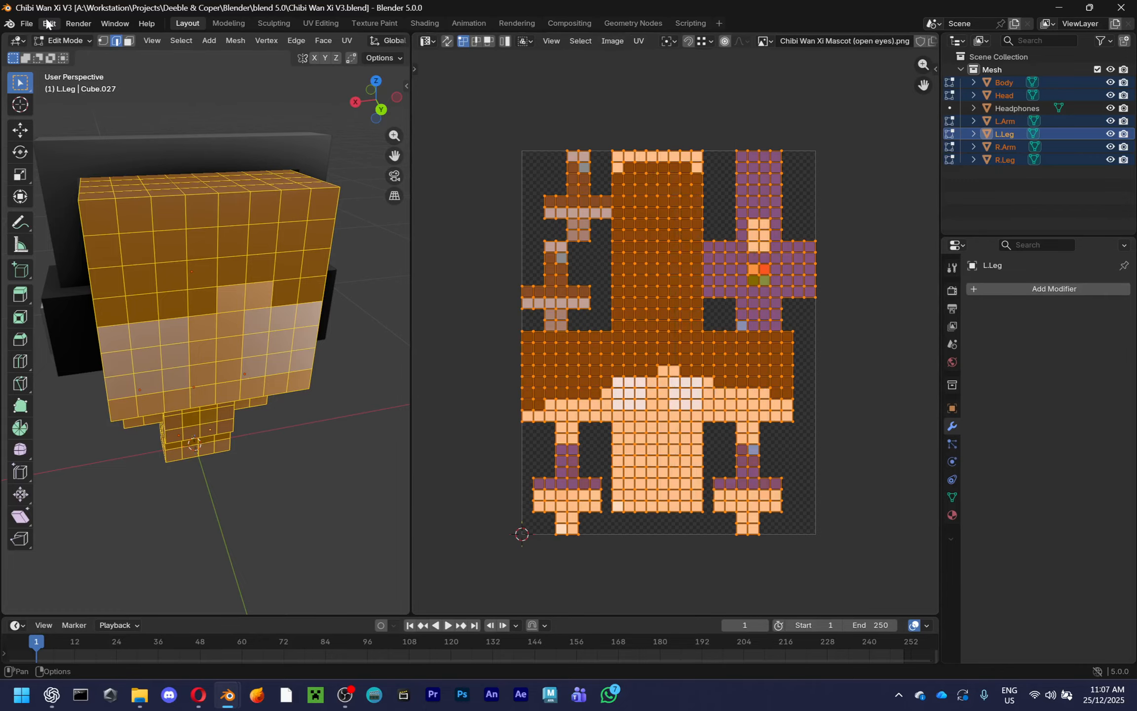
pyautogui.click(48, 23)
pyautogui.click(114, 190)
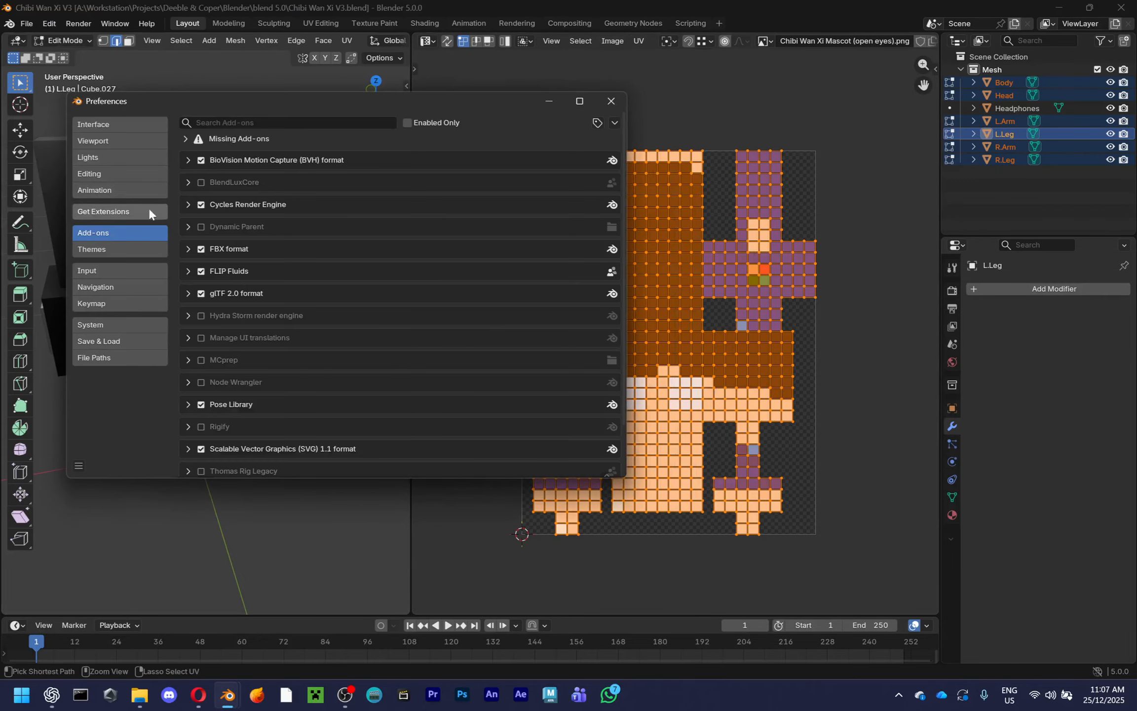
pyautogui.write('MCp')
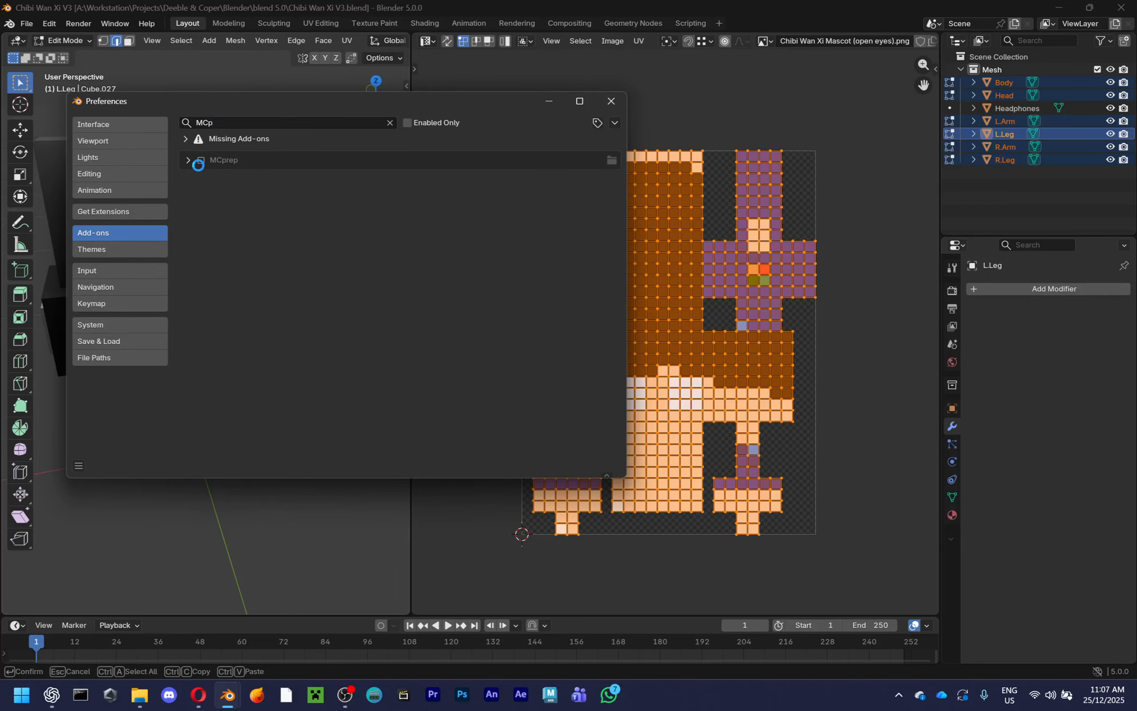
pyautogui.click(191, 163)
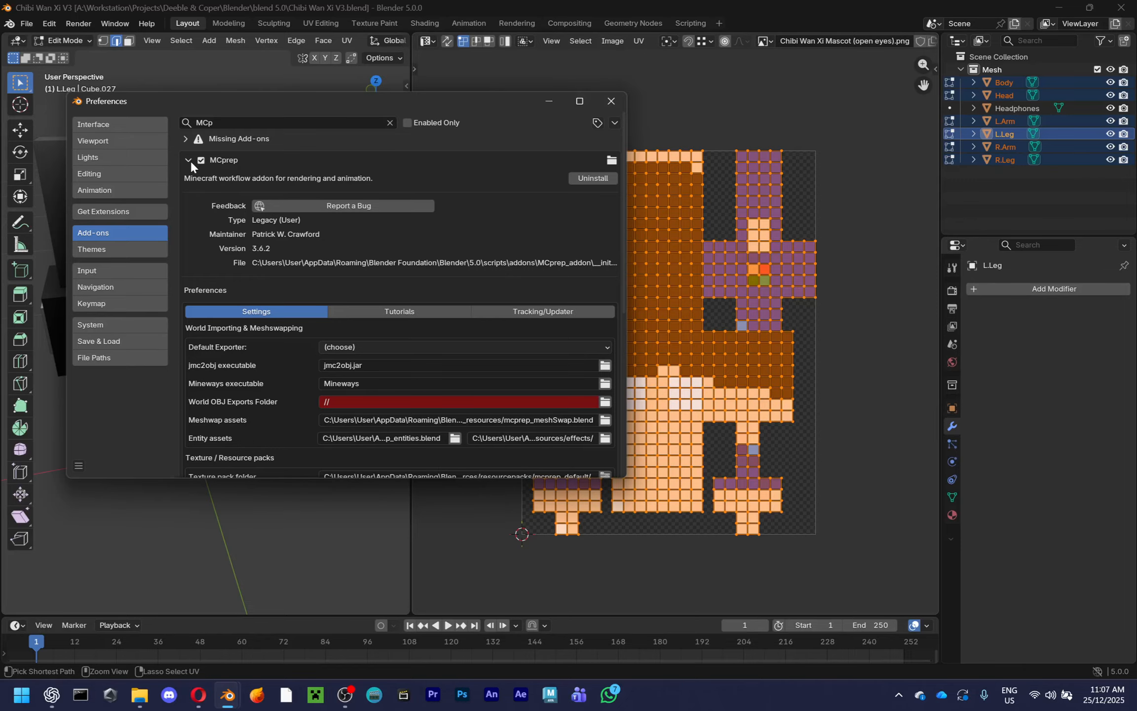
pyautogui.click(188, 161)
pyautogui.click(79, 465)
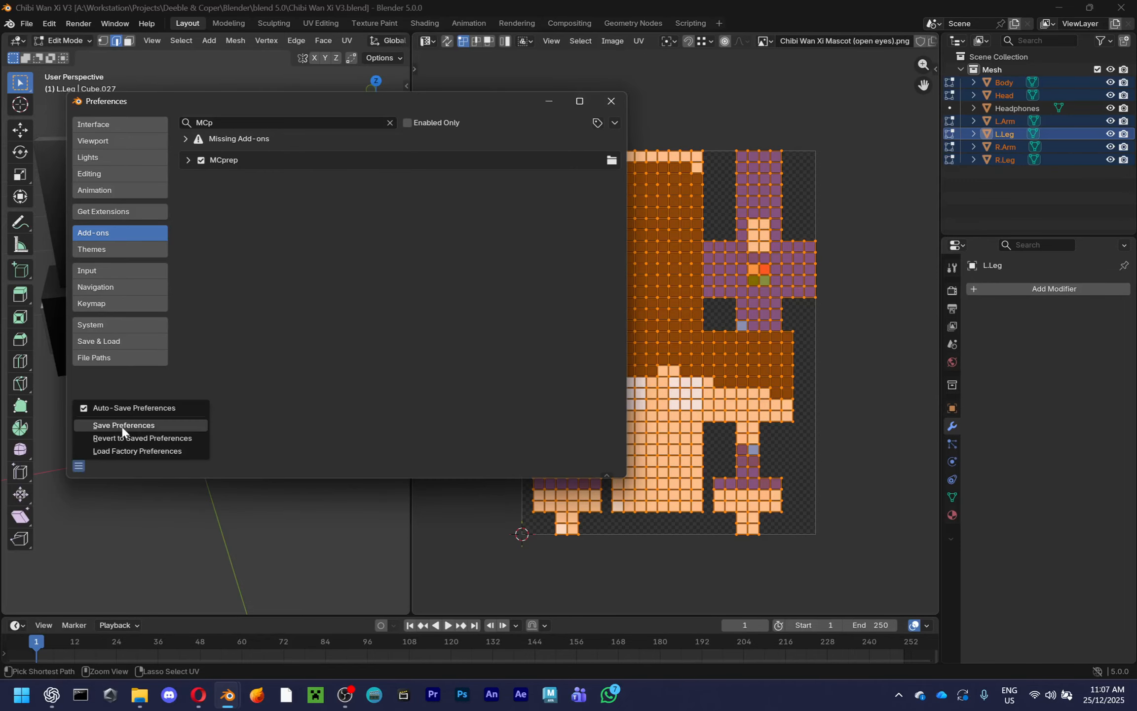
pyautogui.click(99, 429)
pyautogui.click(612, 102)
pyautogui.hotkey('ctrl', 's')
# Apply MCprep's Scale UV Faces twice to the combined UVs and check the parts in Object and Edit Mode
pyautogui.click(639, 40)
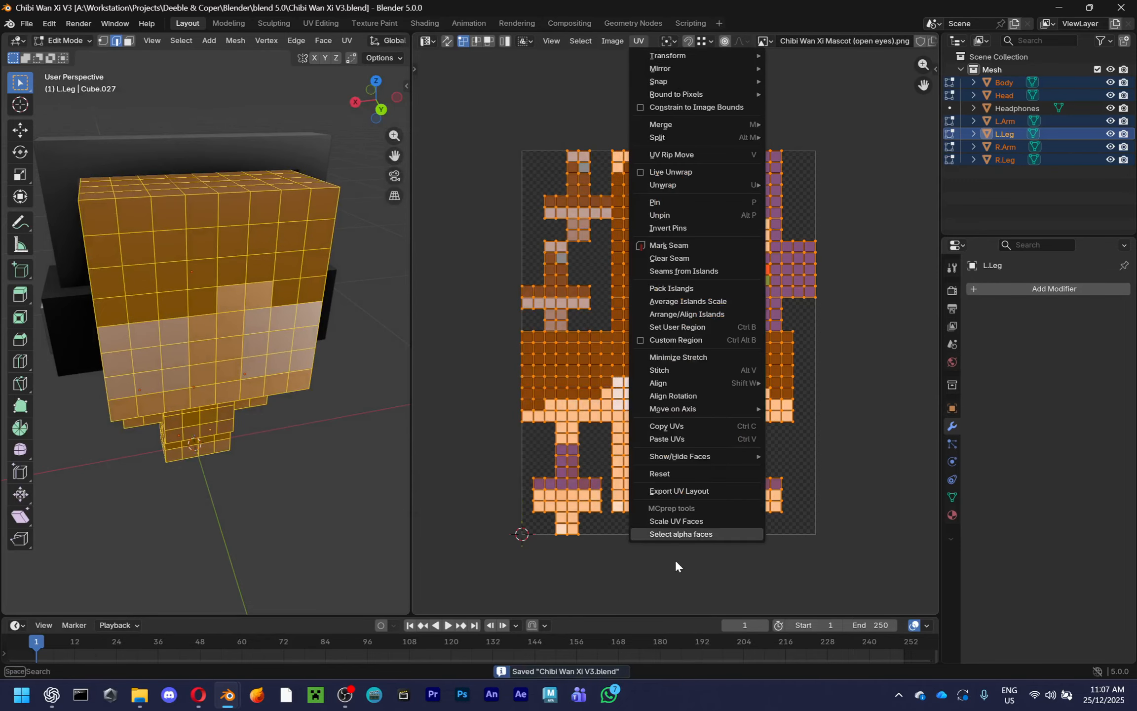
pyautogui.click(684, 521)
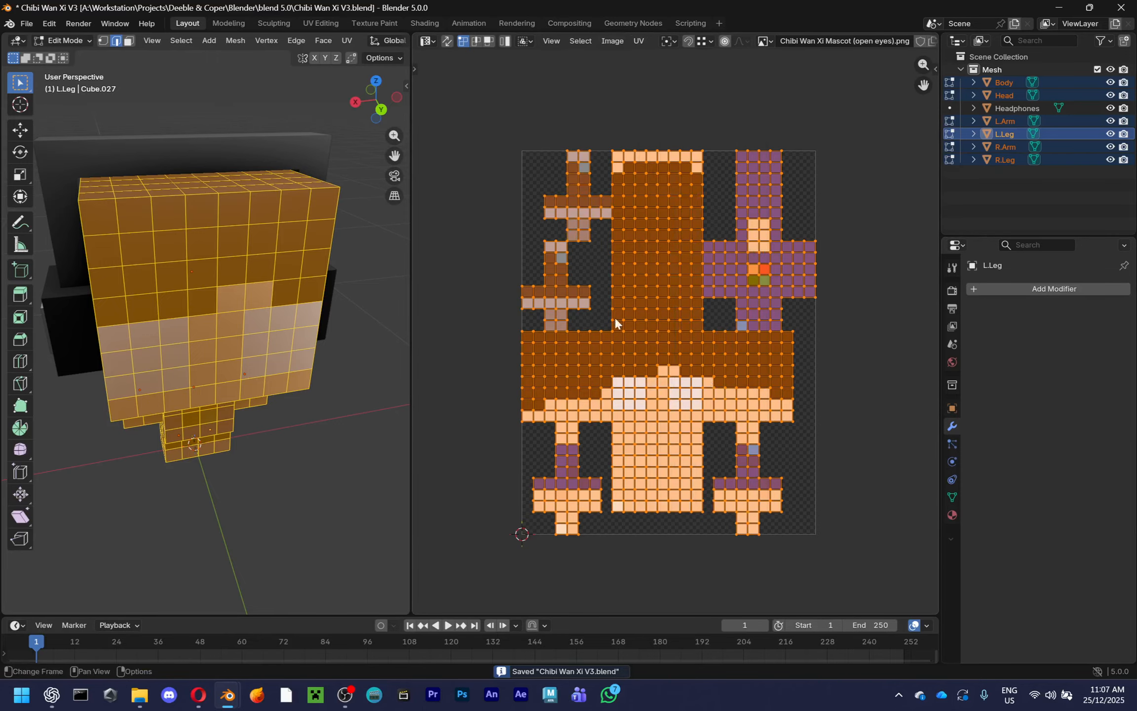
pyautogui.scroll(1, 574, 293)
pyautogui.moveTo(314, 353); pyautogui.dragTo(238, 291, button='middle')
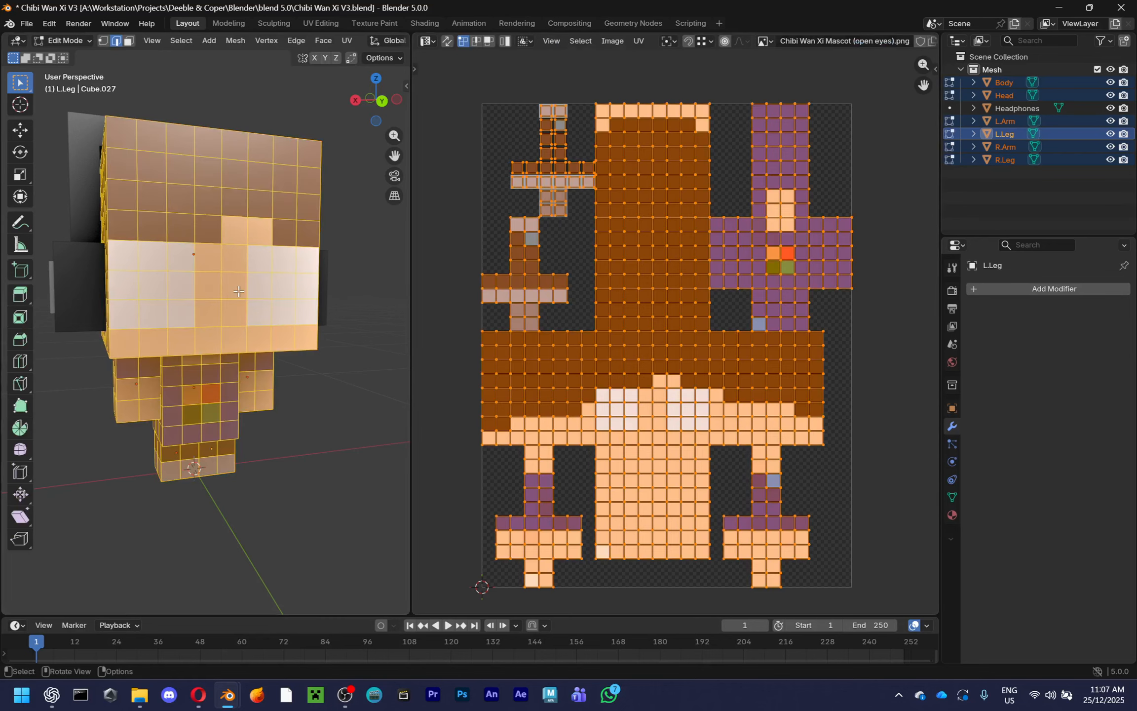
pyautogui.click(638, 41)
pyautogui.click(681, 525)
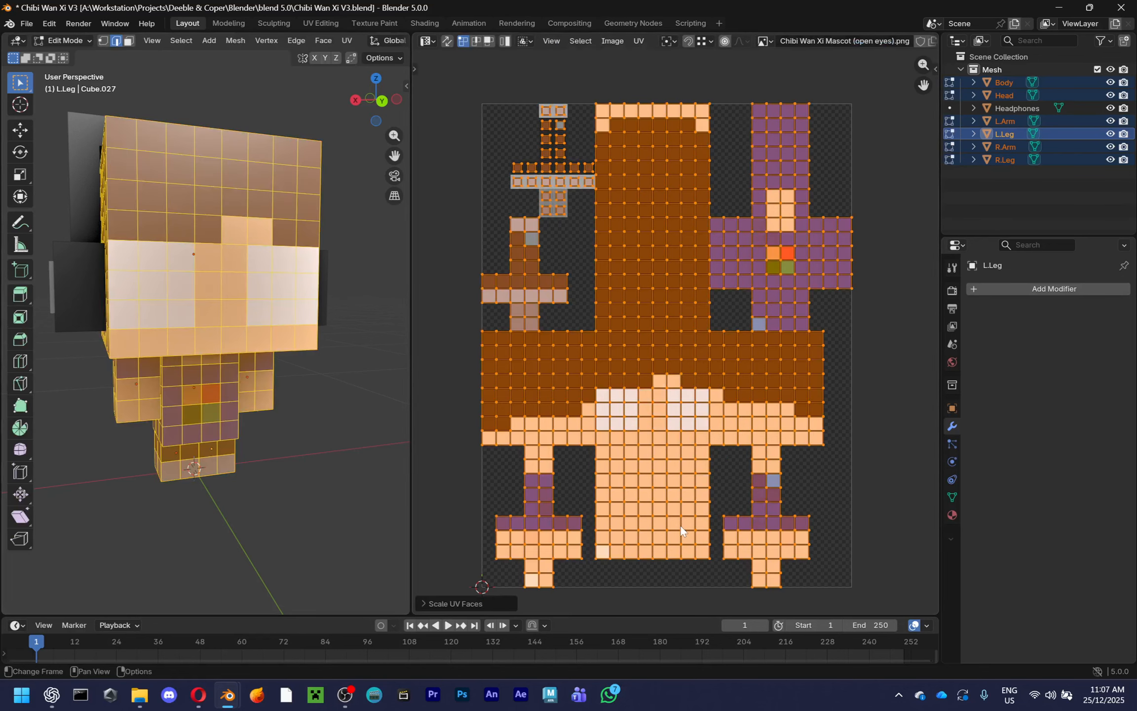
pyautogui.press('Tab')
pyautogui.press('Tab')
pyautogui.press('Tab')
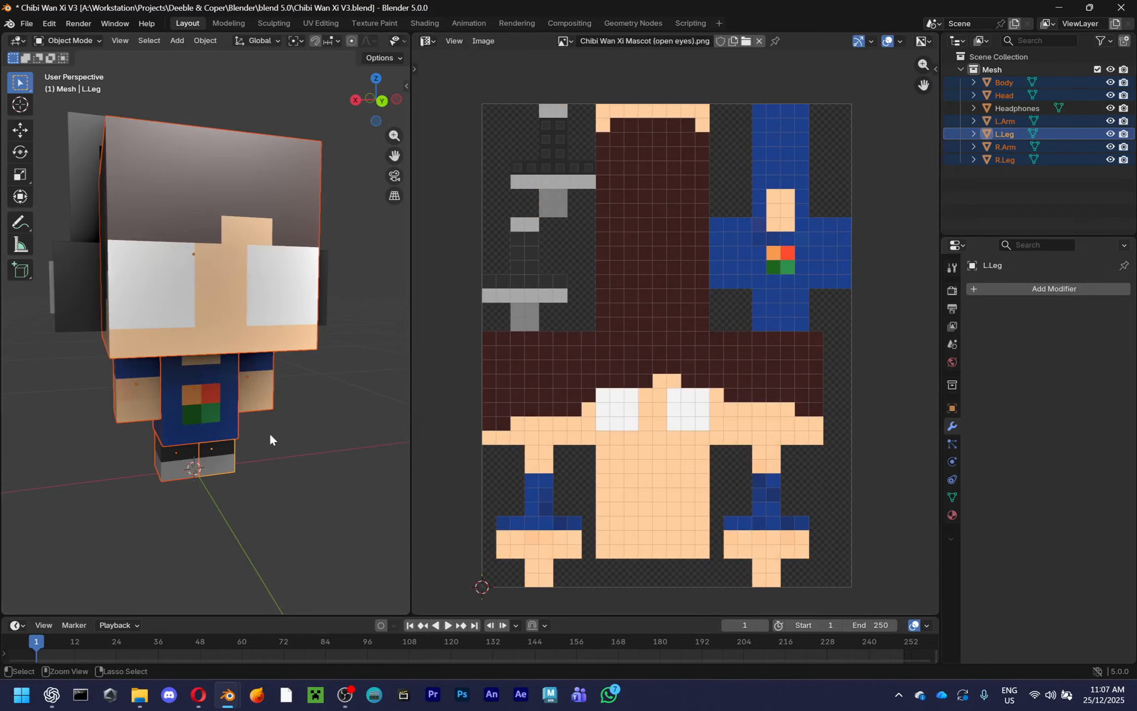
pyautogui.press('Tab')
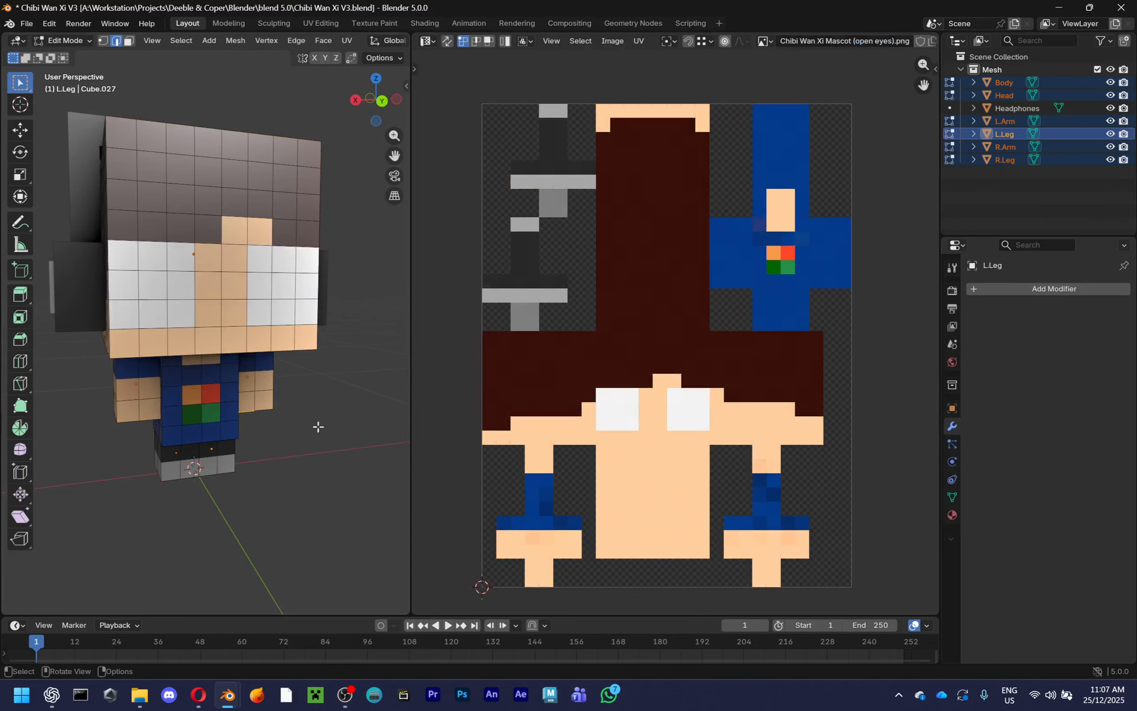
# Apply MCprep's Scale UV Faces to all of the head's faces on their own
pyautogui.press('Tab')
pyautogui.click(235, 271)
pyautogui.press('Tab')
pyautogui.press('a')
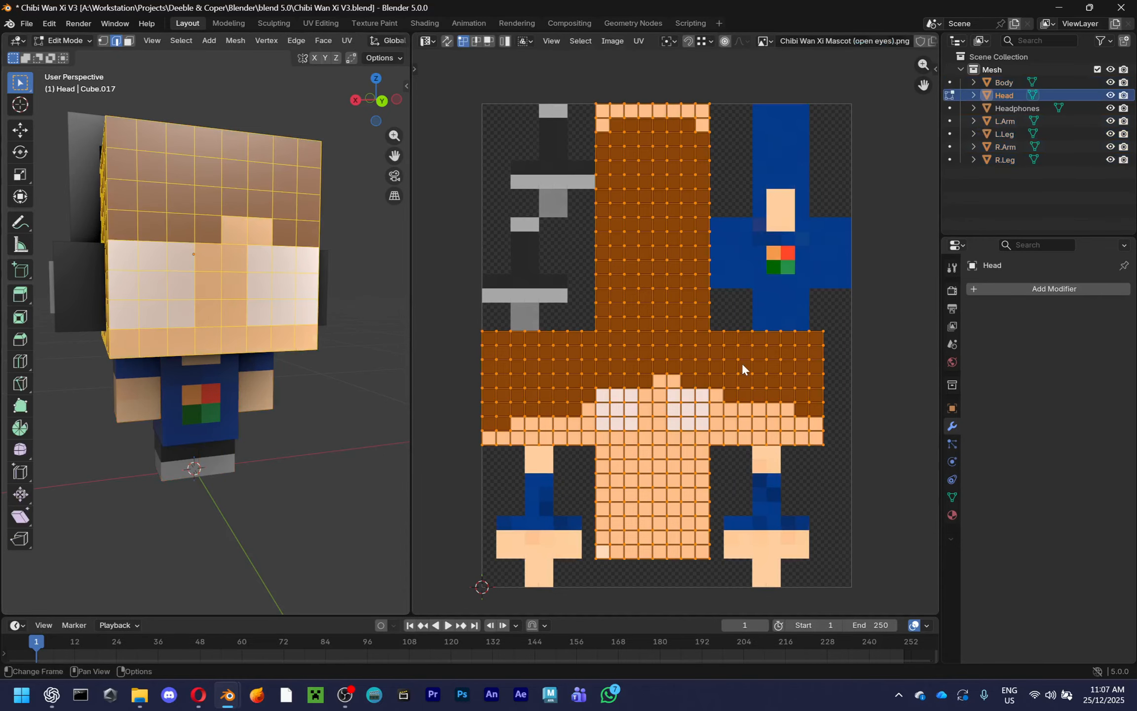
pyautogui.click(642, 41)
pyautogui.click(672, 535)
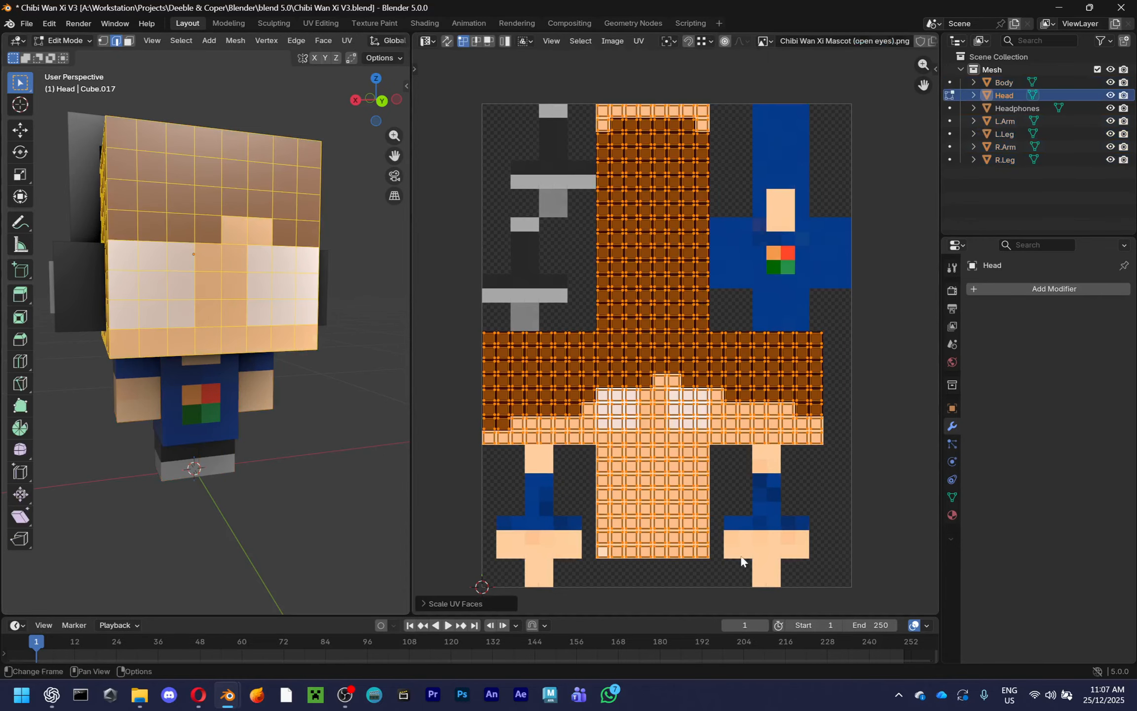
# Apply Scale UV Faces to all faces of the right arm
pyautogui.press('Tab')
pyautogui.click(117, 391)
pyautogui.press('Tab')
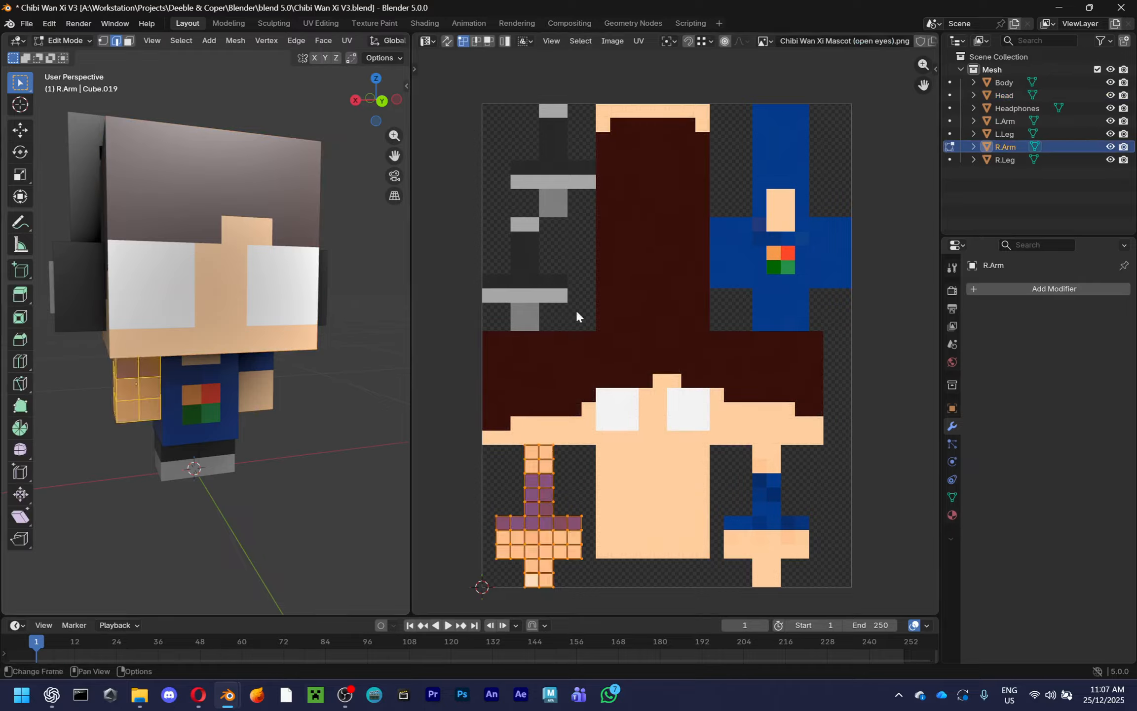
pyautogui.click(639, 41)
pyautogui.click(704, 515)
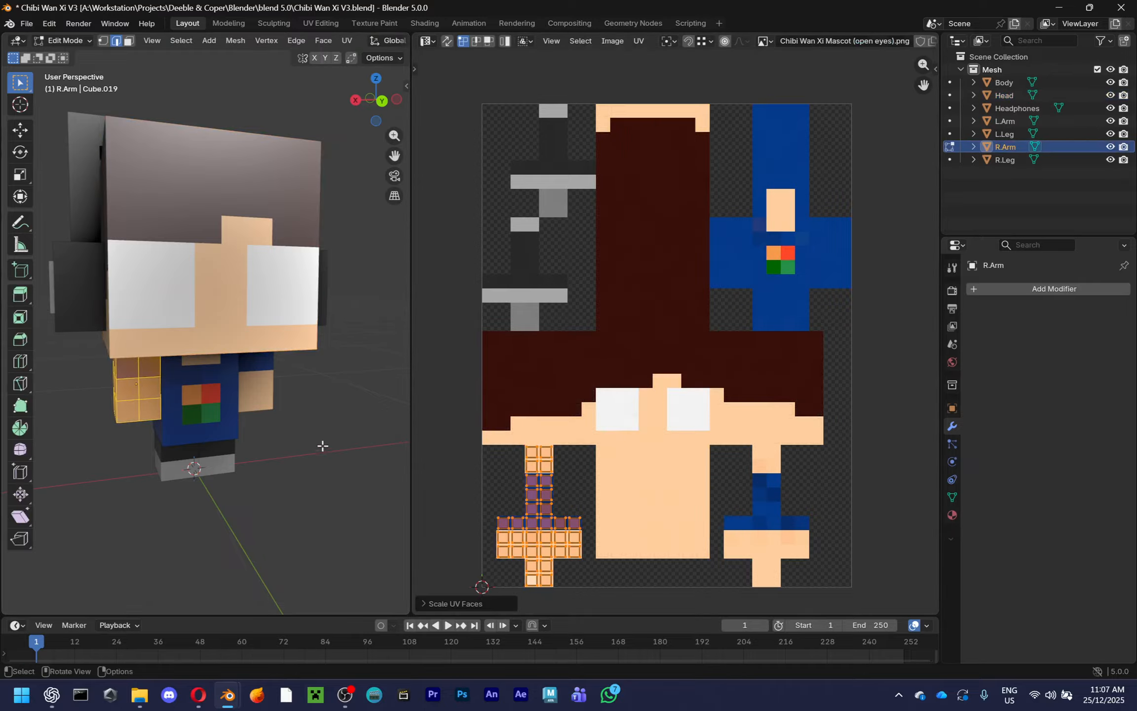
# Apply Scale UV Faces to all faces of the left arm
pyautogui.press('Tab')
pyautogui.click(259, 397)
pyautogui.press('Tab')
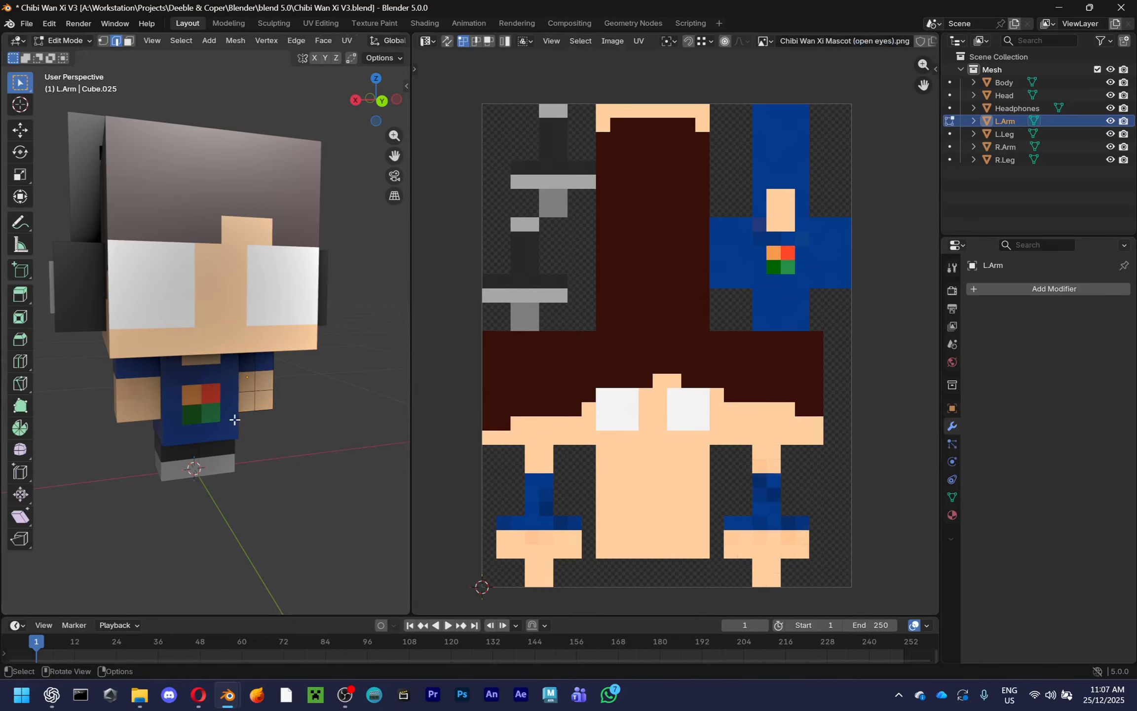
pyautogui.press('a')
pyautogui.click(639, 41)
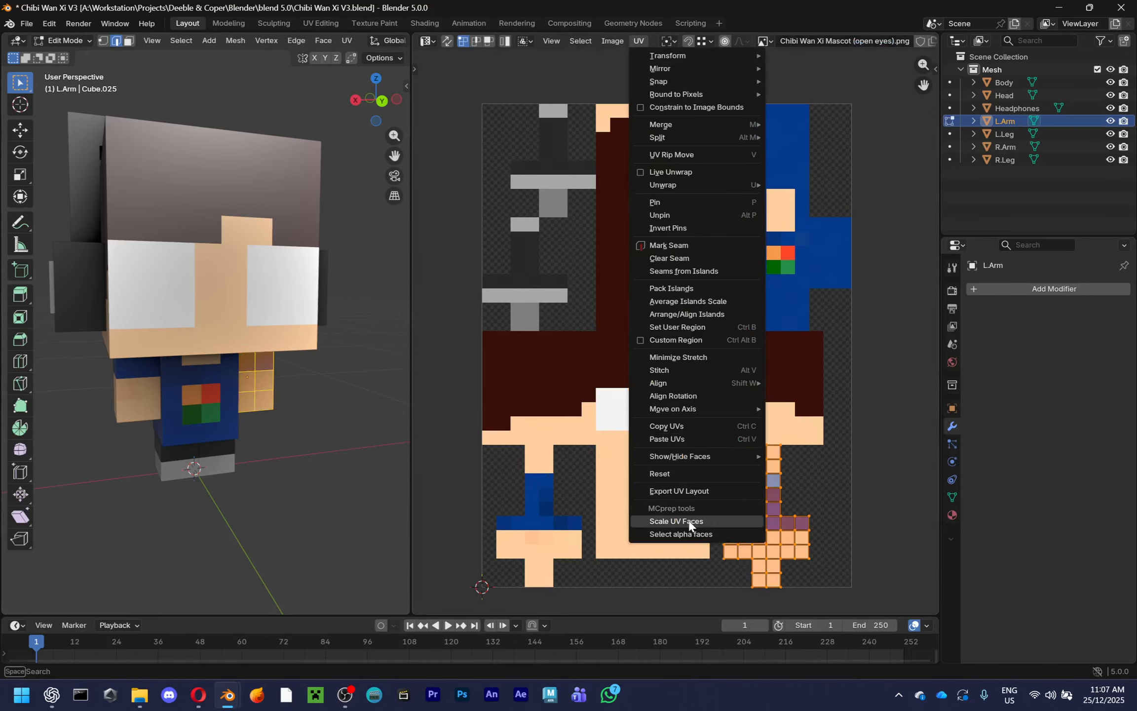
pyautogui.click(691, 515)
# Apply Scale UV Faces to all faces of the body
pyautogui.press('Tab')
pyautogui.click(202, 419)
pyautogui.press('Tab')
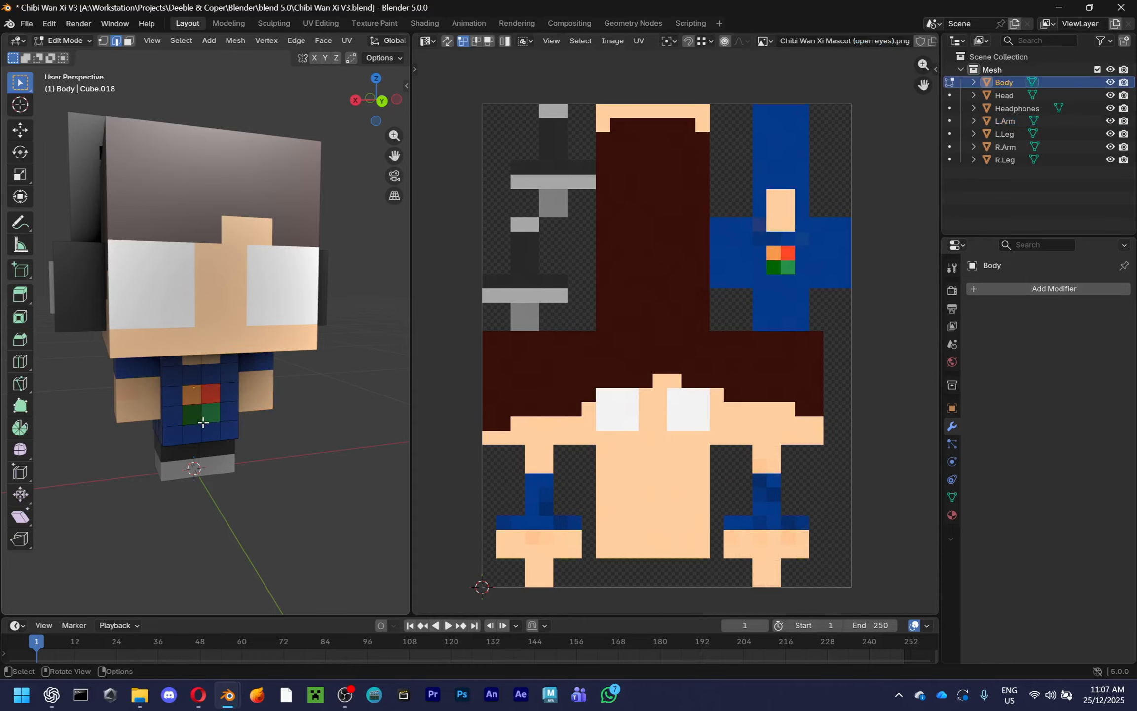
pyautogui.press('Tab')
pyautogui.press('a')
pyautogui.click(202, 423)
pyautogui.press('Tab')
pyautogui.press('a')
pyautogui.click(638, 41)
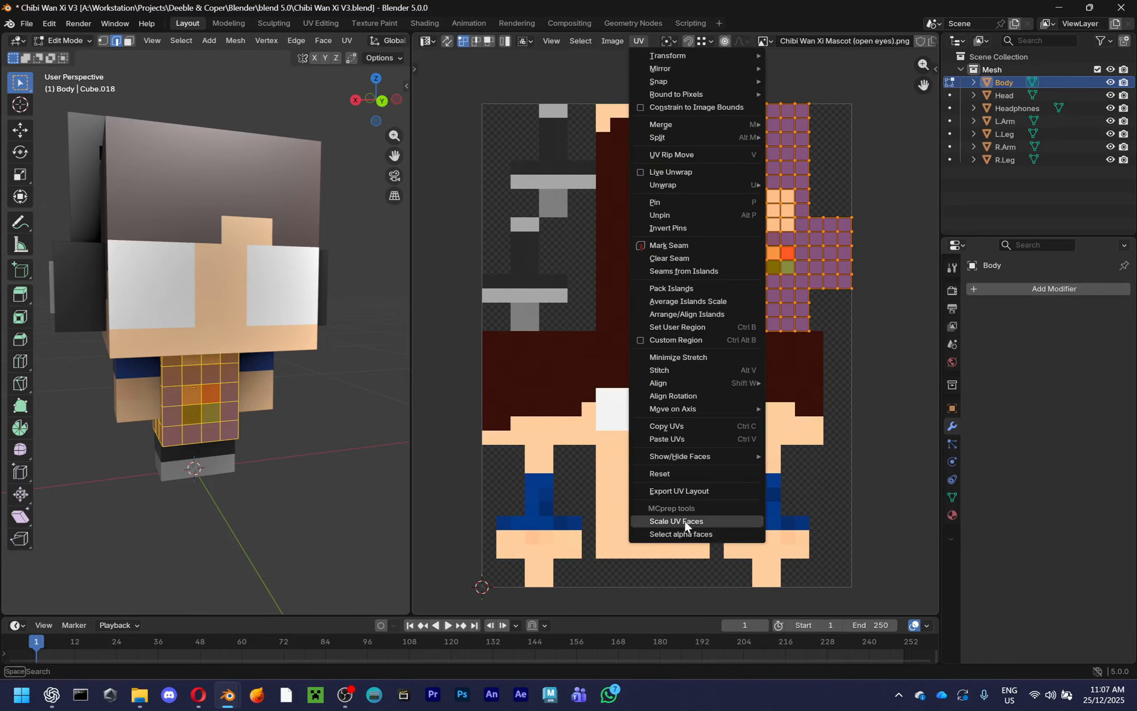
pyautogui.click(656, 519)
# Apply Scale UV Faces to all faces of the right leg
pyautogui.press('Tab')
pyautogui.click(181, 463)
pyautogui.press('Tab')
pyautogui.press('a')
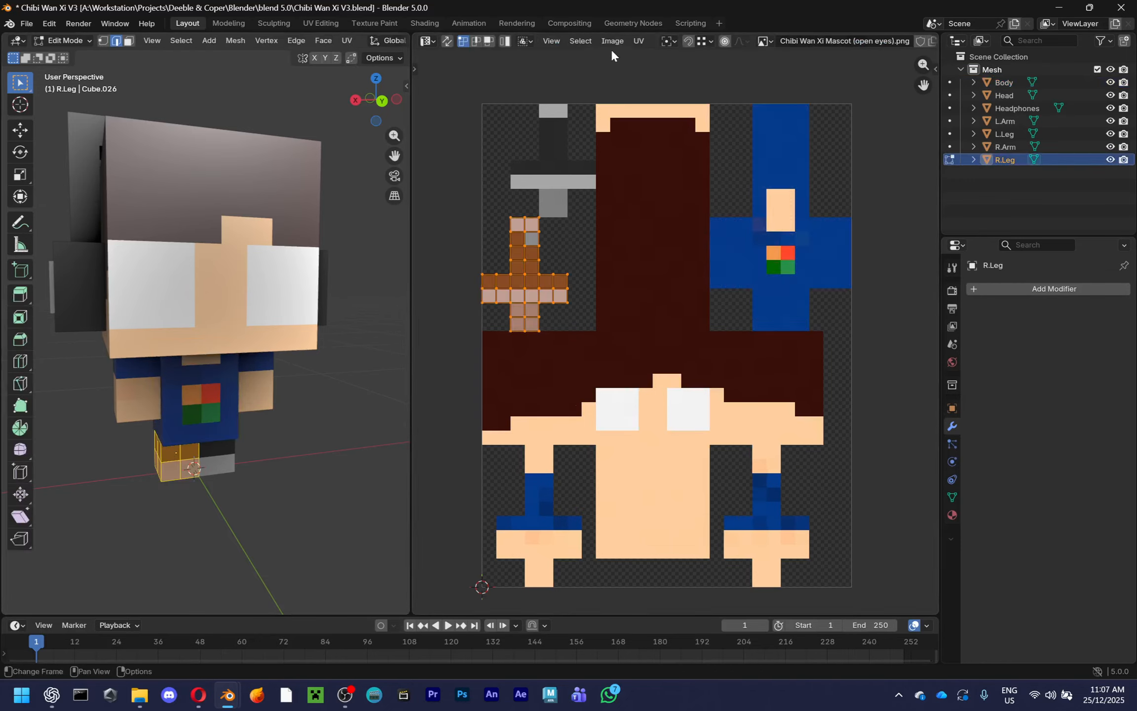
pyautogui.click(639, 41)
pyautogui.click(617, 522)
# Apply Scale UV Faces to all faces of the left leg and deselect it in Object Mode
pyautogui.press('Tab')
pyautogui.click(220, 455)
pyautogui.press('Tab')
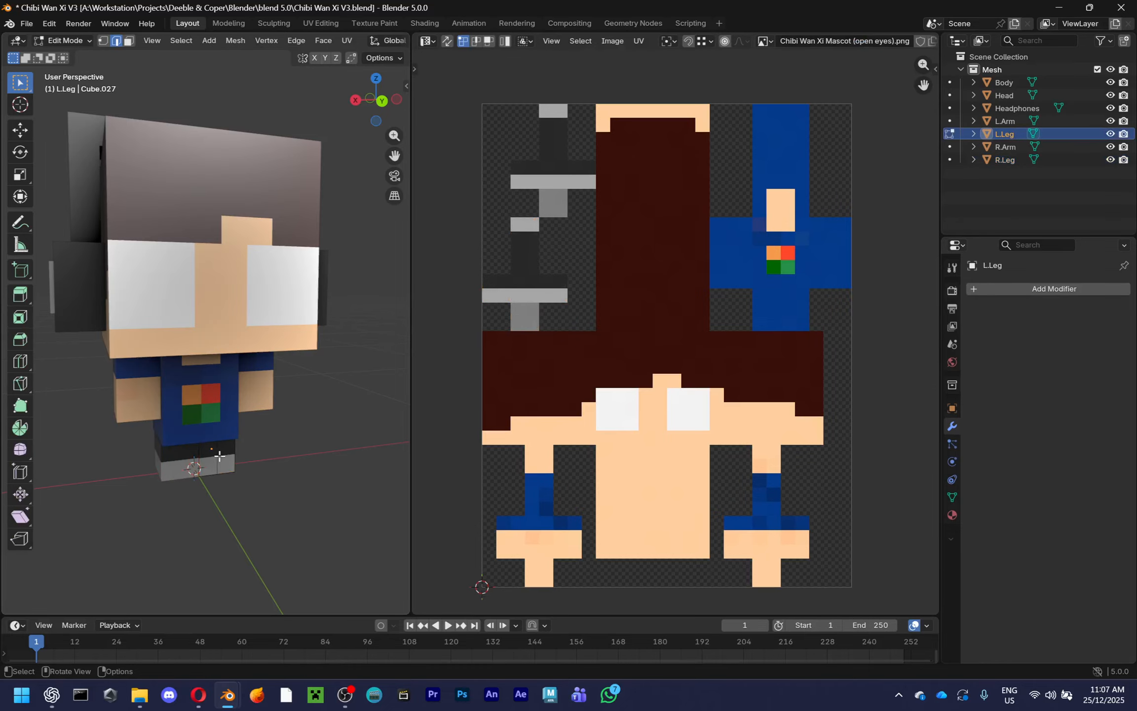
pyautogui.press('a')
pyautogui.click(639, 41)
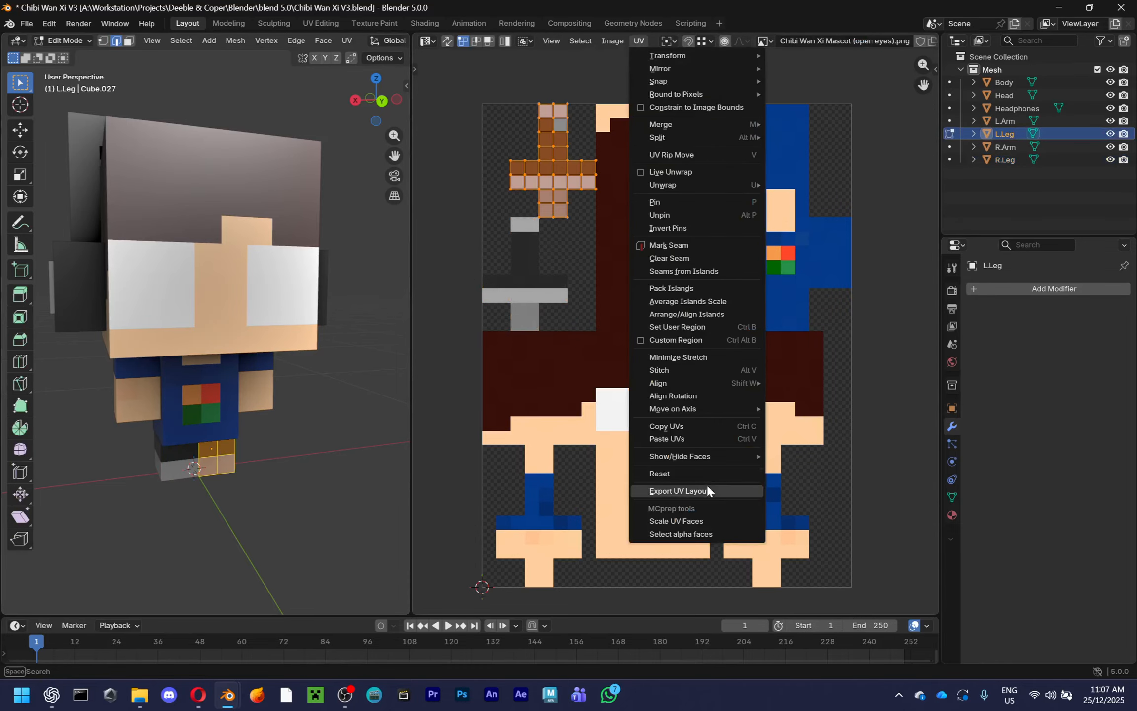
pyautogui.click(686, 521)
pyautogui.press('Tab')
pyautogui.click(281, 424)
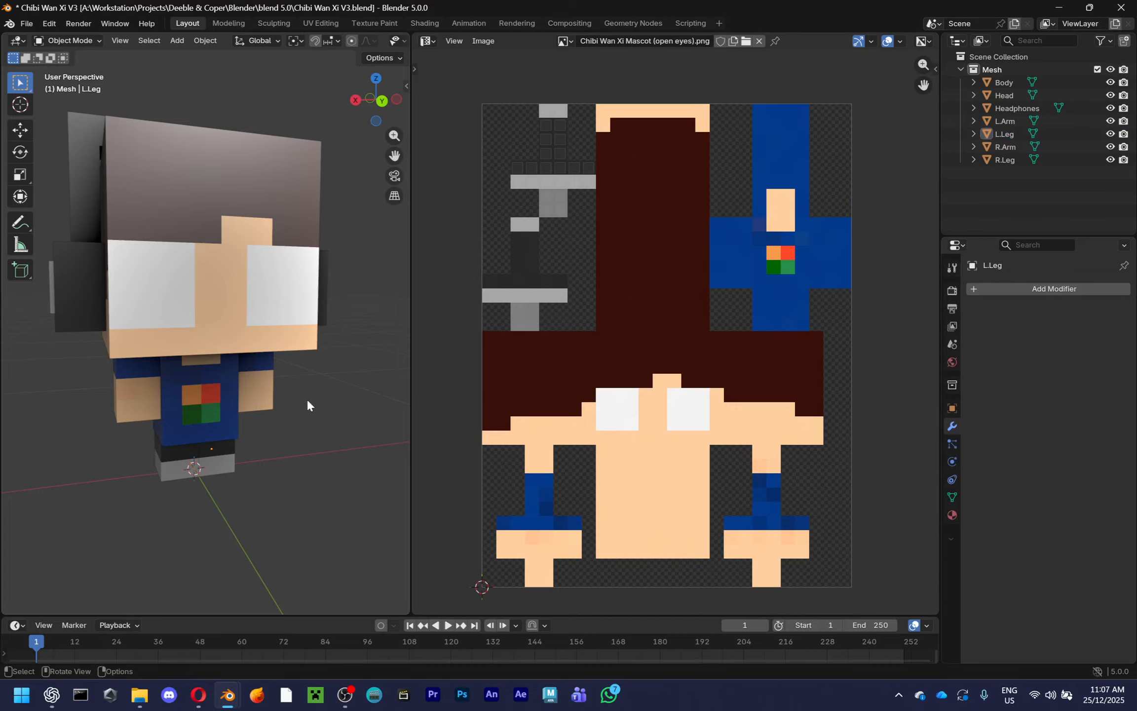
# Show the UVs of the head, right arm, body and both legs together in Edit Mode and save the file
pyautogui.click(246, 255)
pyautogui.keyDown('shift'); pyautogui.click(141, 410); pyautogui.keyUp('shift')
pyautogui.keyDown('shift'); pyautogui.click(195, 472); pyautogui.keyUp('shift')
pyautogui.keyDown('shift'); pyautogui.click(204, 444); pyautogui.keyUp('shift')
pyautogui.keyDown('shift'); pyautogui.click(214, 473); pyautogui.keyUp('shift')
pyautogui.press('Tab')
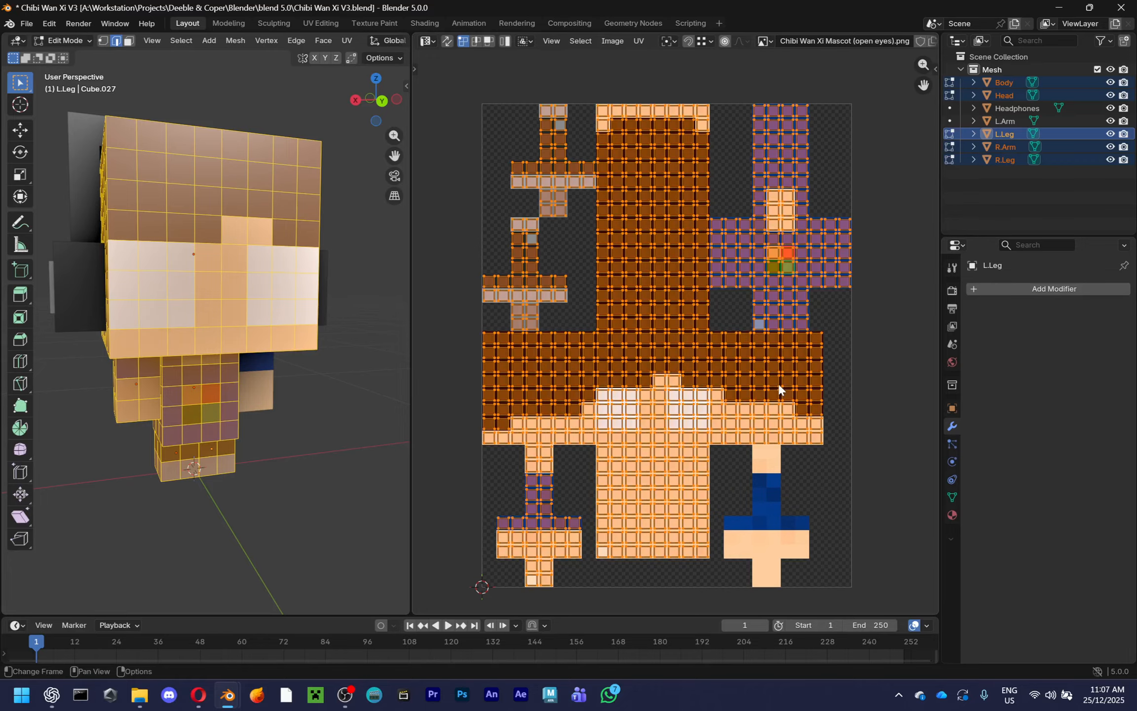
pyautogui.hotkey('alt', 'a')
pyautogui.hotkey('ctrl', 's')
# Add the left arm to the selection, show every part's UVs together in Edit Mode and save the file
pyautogui.press('Tab')
pyautogui.keyDown('shift'); pyautogui.click(266, 384); pyautogui.keyUp('shift')
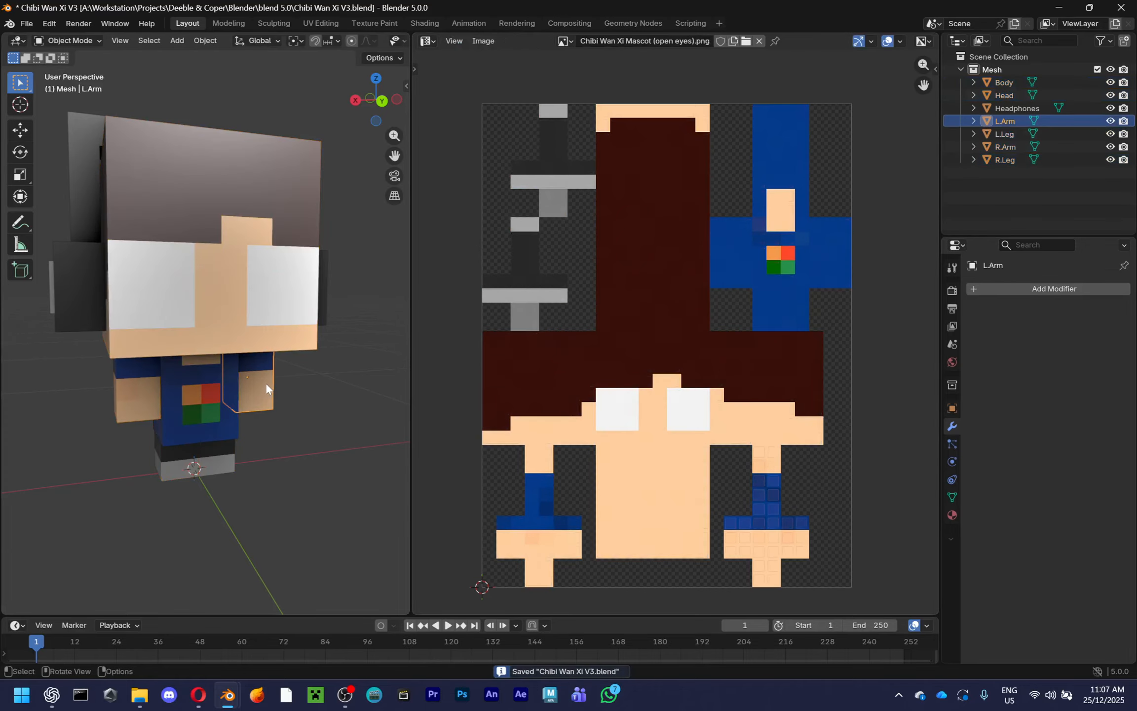
pyautogui.press('Tab')
pyautogui.press('a')
pyautogui.hotkey('alt', 'a')
pyautogui.press('a')
pyautogui.hotkey('alt', 'a')
pyautogui.hotkey('ctrl', 's')
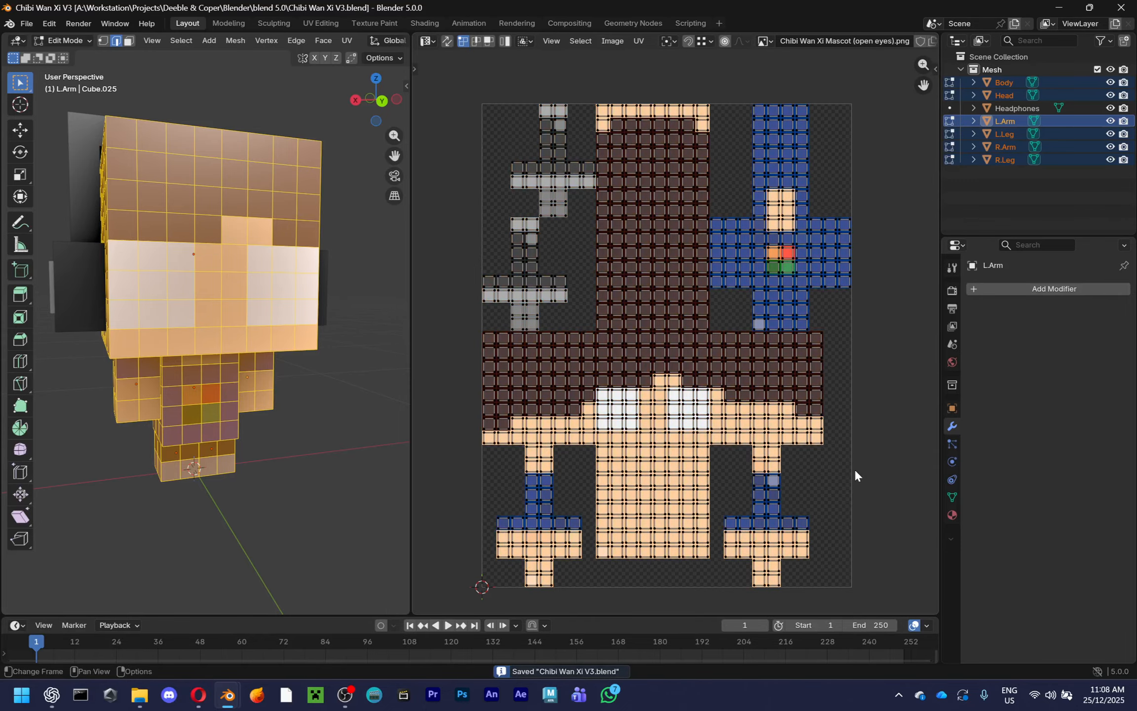
# Examine the shrunken UV faces and the character texture up close in the UV Editor, and clear the mesh selection
pyautogui.scroll(6, 759, 416)
pyautogui.scroll(-3, 758, 416)
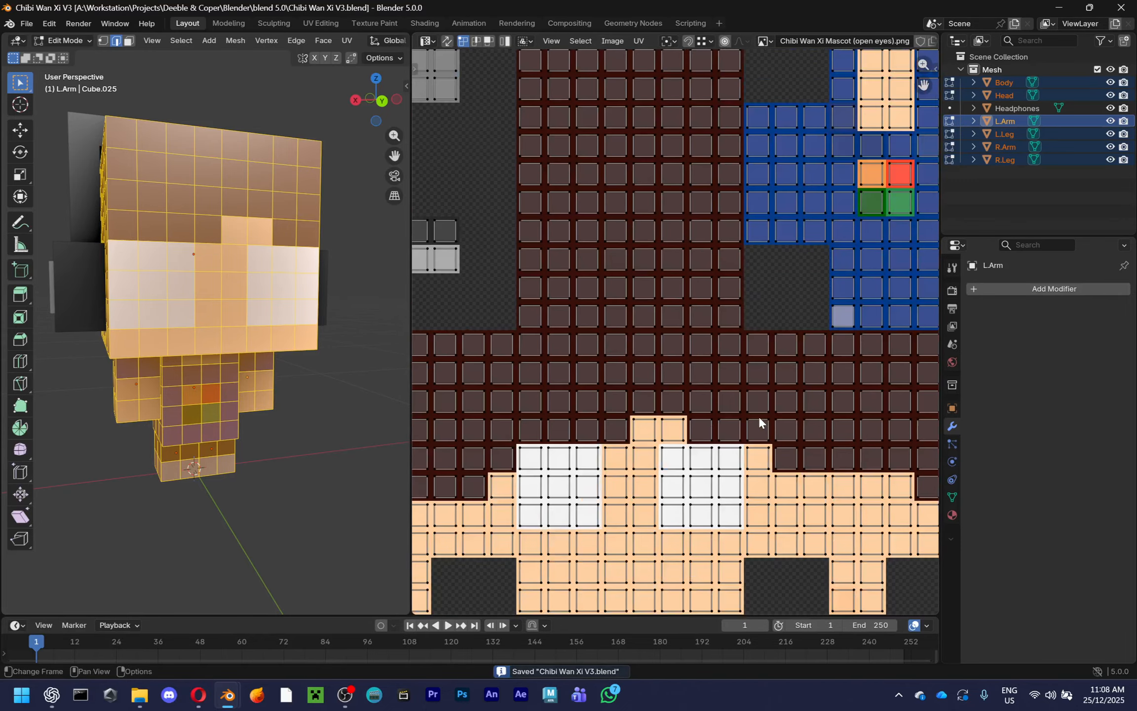
pyautogui.scroll(-6, 759, 419)
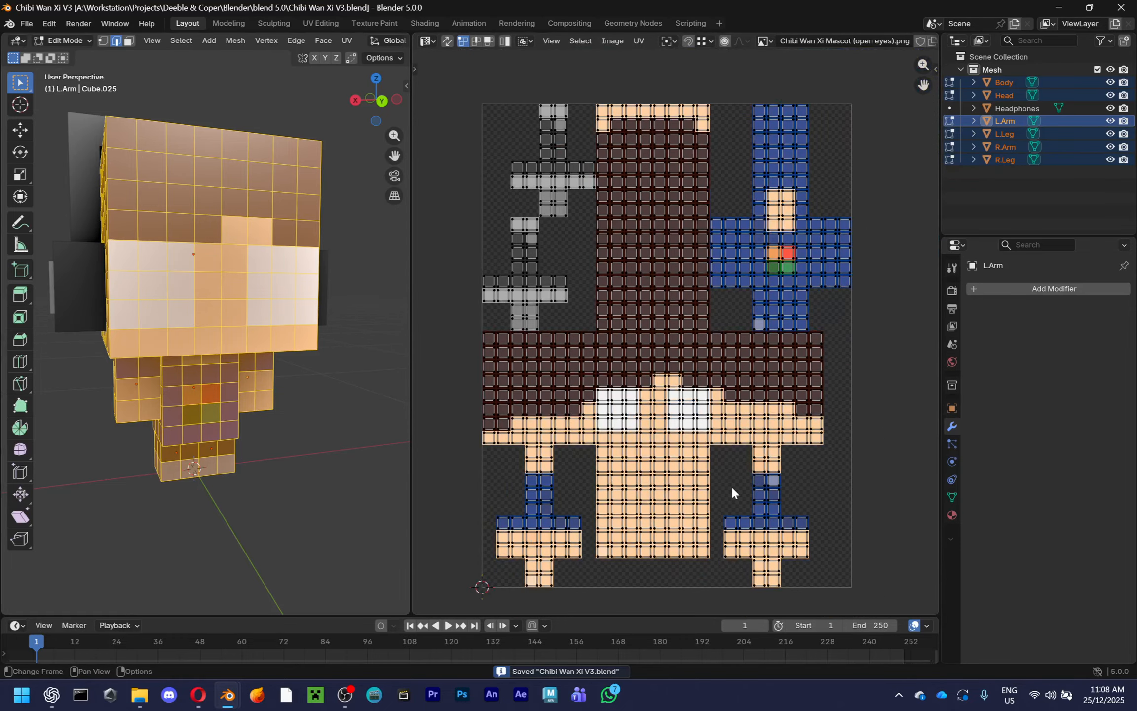
pyautogui.click(348, 515)
pyautogui.scroll(-1, 627, 508)
pyautogui.scroll(2, 625, 483)
pyautogui.scroll(-2, 628, 483)
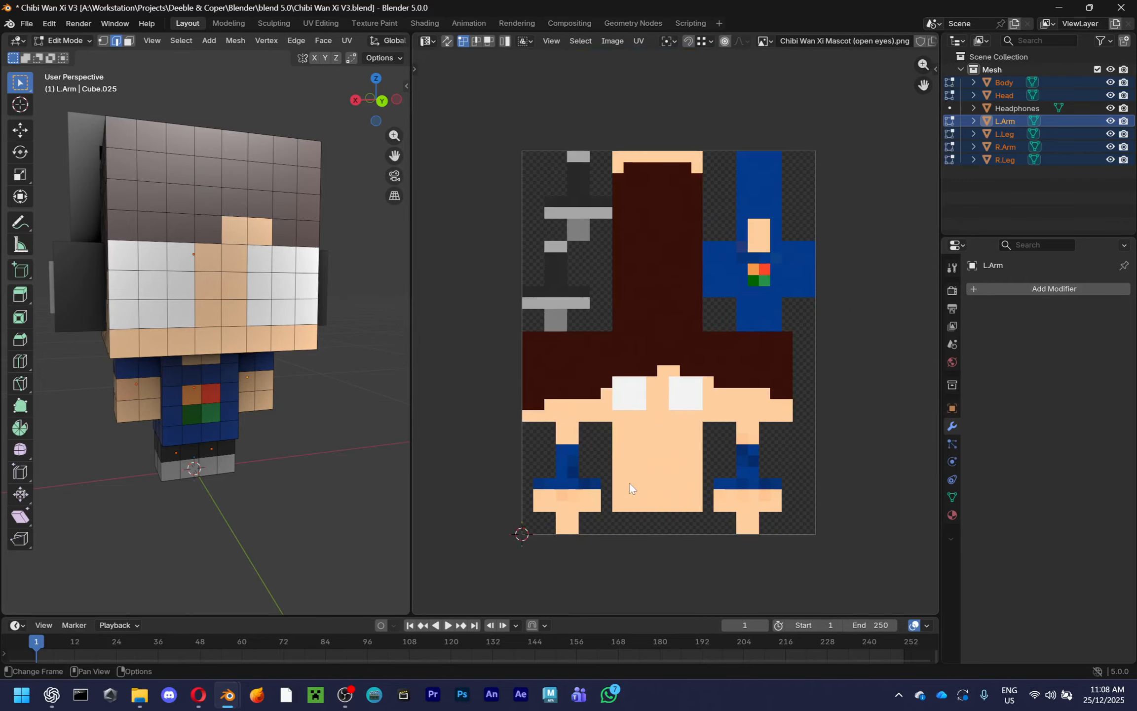
pyautogui.scroll(1, 708, 457)
pyautogui.scroll(1, 709, 415)
pyautogui.scroll(-3, 737, 393)
pyautogui.scroll(2, 737, 394)
pyautogui.scroll(1, 576, 450)
pyautogui.scroll(-1, 660, 364)
pyautogui.scroll(1, 556, 513)
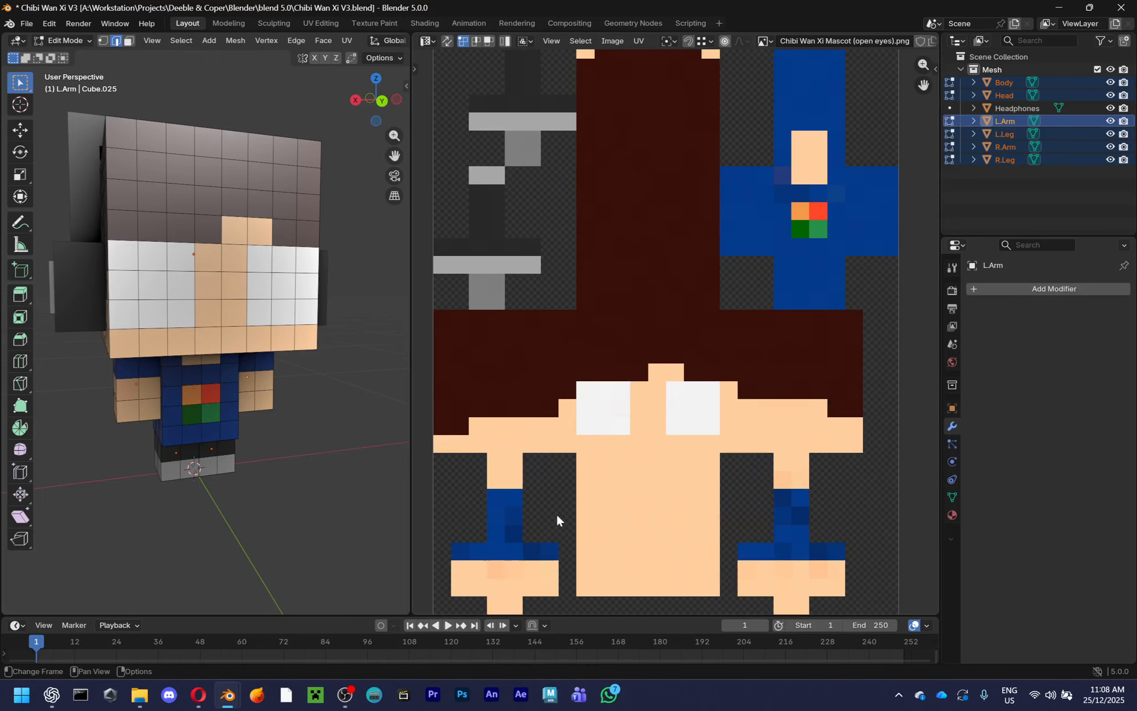
pyautogui.scroll(-1, 552, 505)
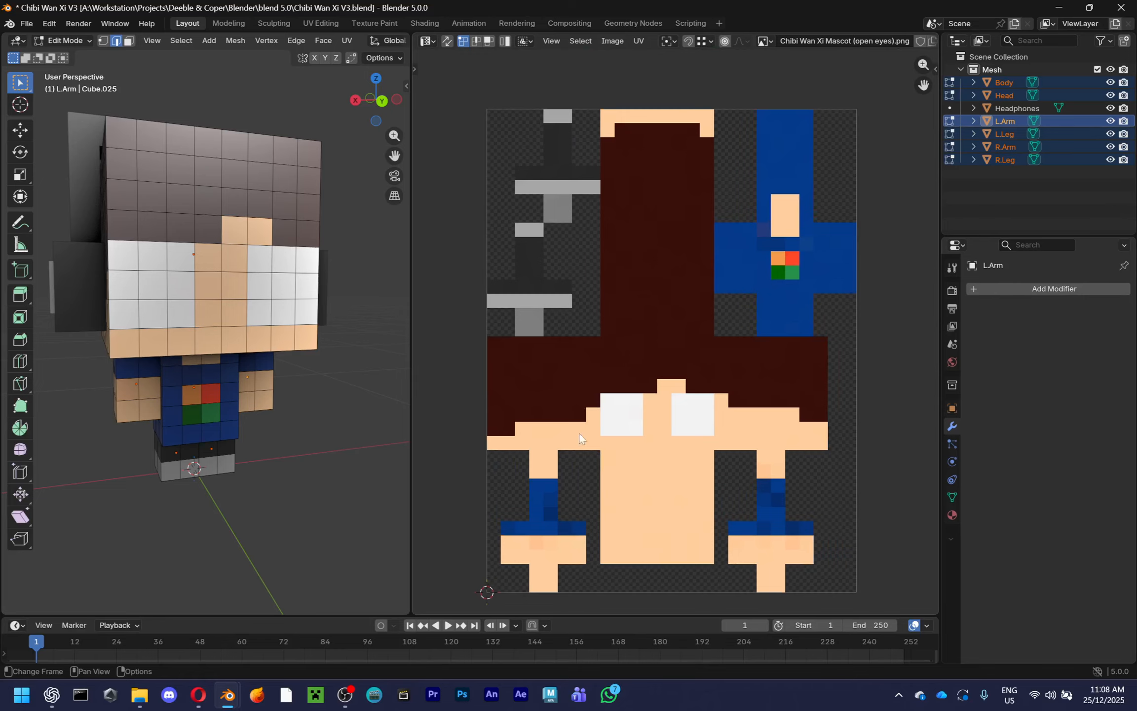
pyautogui.moveTo(618, 354); pyautogui.dragTo(636, 319, button='middle')
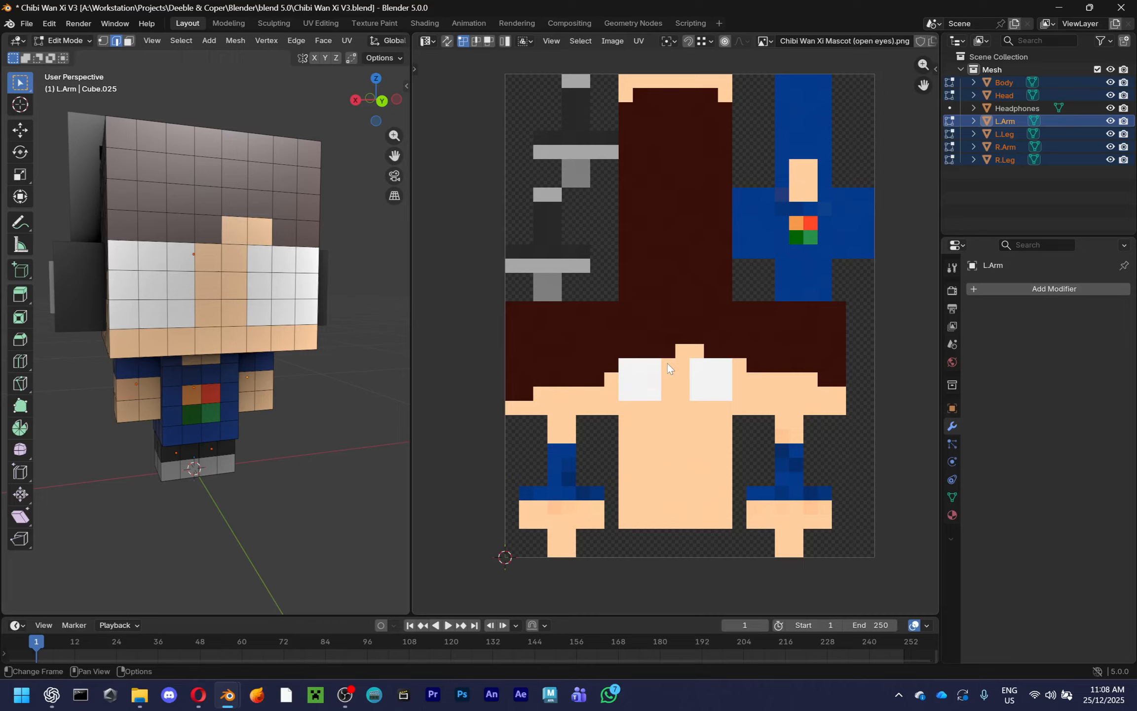
pyautogui.scroll(-2, 657, 538)
pyautogui.scroll(2, 712, 393)
# Return to Object Mode and leave all of the character's parts deselected
pyautogui.moveTo(158, 435); pyautogui.dragTo(214, 347, button='middle')
pyautogui.press('Tab')
pyautogui.click(206, 299)
pyautogui.click(312, 329)
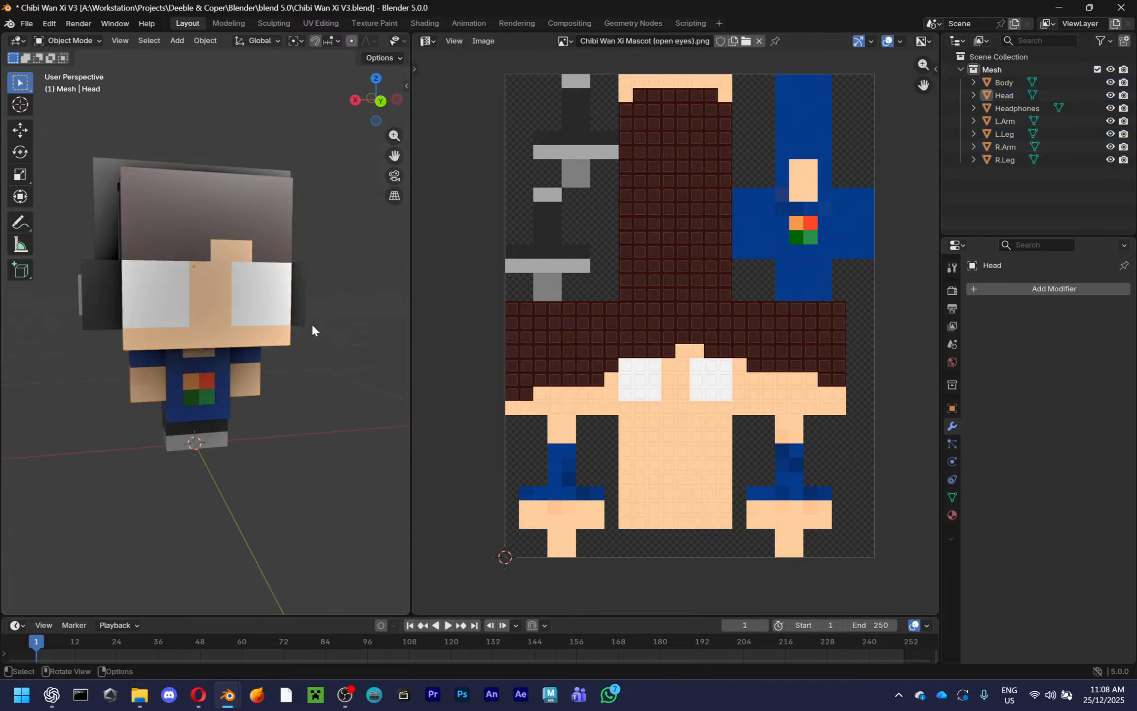
# Frame the head in a wider 3D viewport, save the file and close the UV Editor area
pyautogui.moveTo(406, 89); pyautogui.dragTo(620, 148)
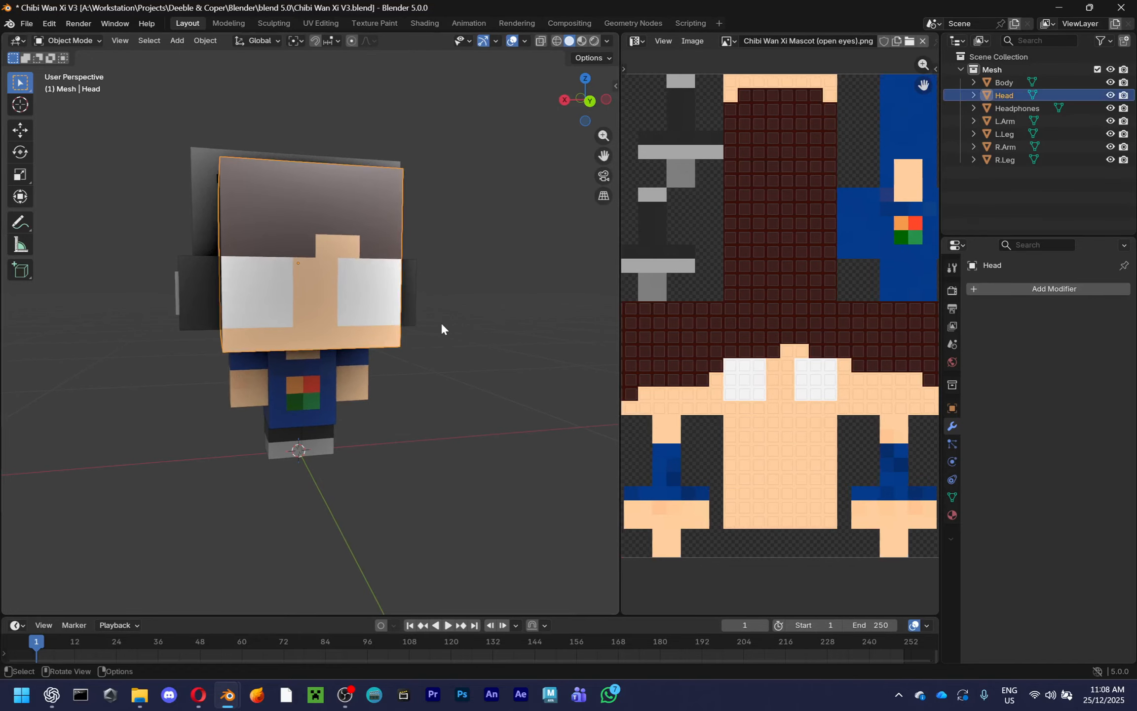
pyautogui.click(375, 333)
pyautogui.press('KP_Decimal')
pyautogui.click(508, 384)
pyautogui.hotkey('ctrl', 's')
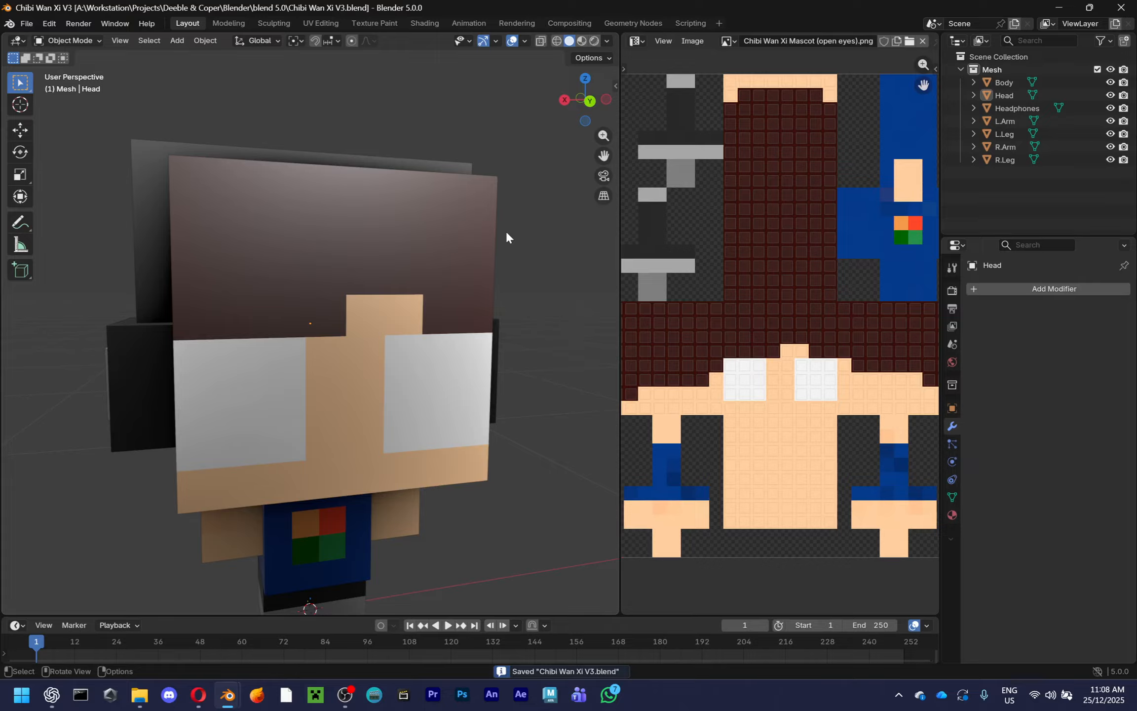
pyautogui.moveTo(619, 36); pyautogui.dragTo(642, 102)
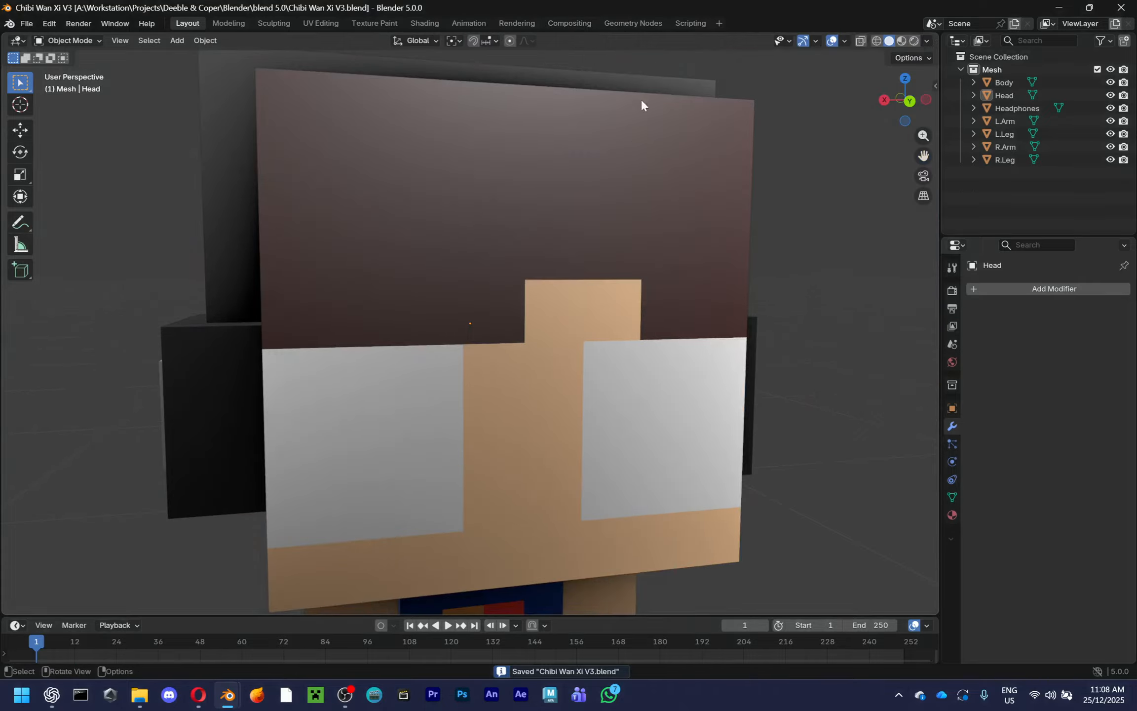
pyautogui.scroll(-3, 641, 101)
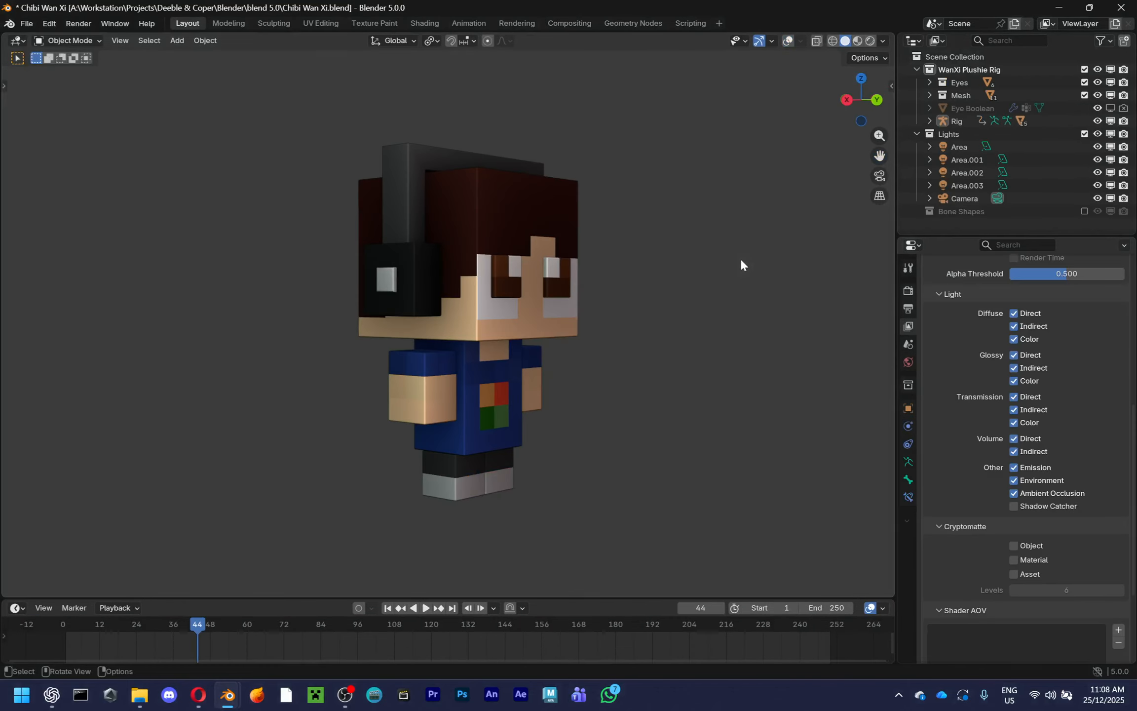
# Switch to the finished Chibi Wan Xi.blend file and frame the character's right eye
pyautogui.scroll(4, 656, 290)
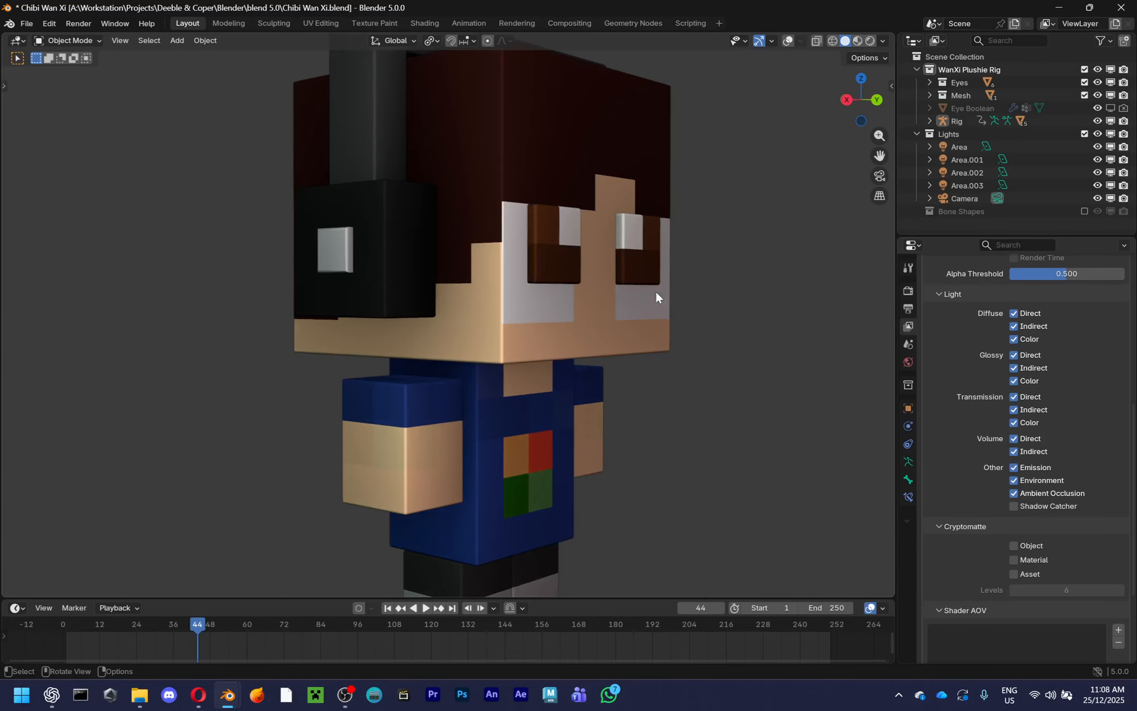
pyautogui.click(545, 247)
pyautogui.press('KP_Decimal')
pyautogui.scroll(-5, 592, 247)
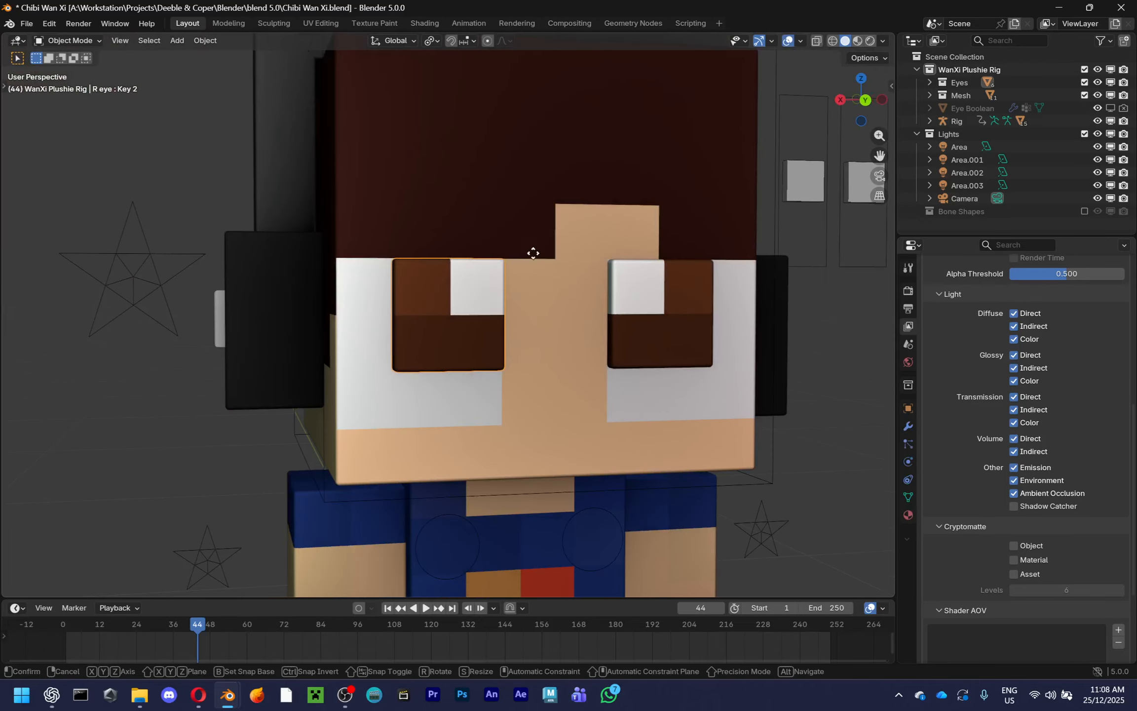
# Try moving the right eye across the face while viewing the head from an angle, and cancel the move
pyautogui.press('g')
pyautogui.keyDown('alt'); pyautogui.scroll(2, 614, 295); pyautogui.keyUp('alt')
pyautogui.keyDown('alt'); pyautogui.moveTo(614, 295); pyautogui.dragTo(547, 311, button='middle'); pyautogui.keyUp('alt')
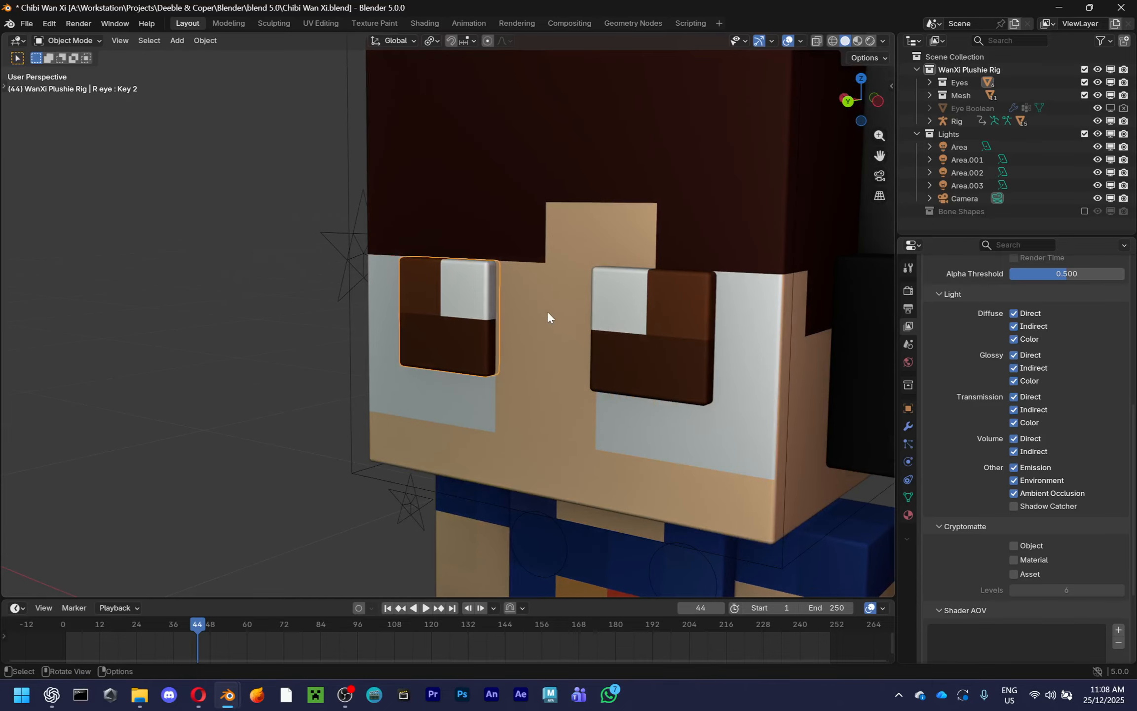
pyautogui.keyDown('alt'); pyautogui.scroll(3, 597, 338); pyautogui.keyUp('alt')
pyautogui.click(596, 337)
pyautogui.scroll(-6, 595, 330)
pyautogui.press('g')
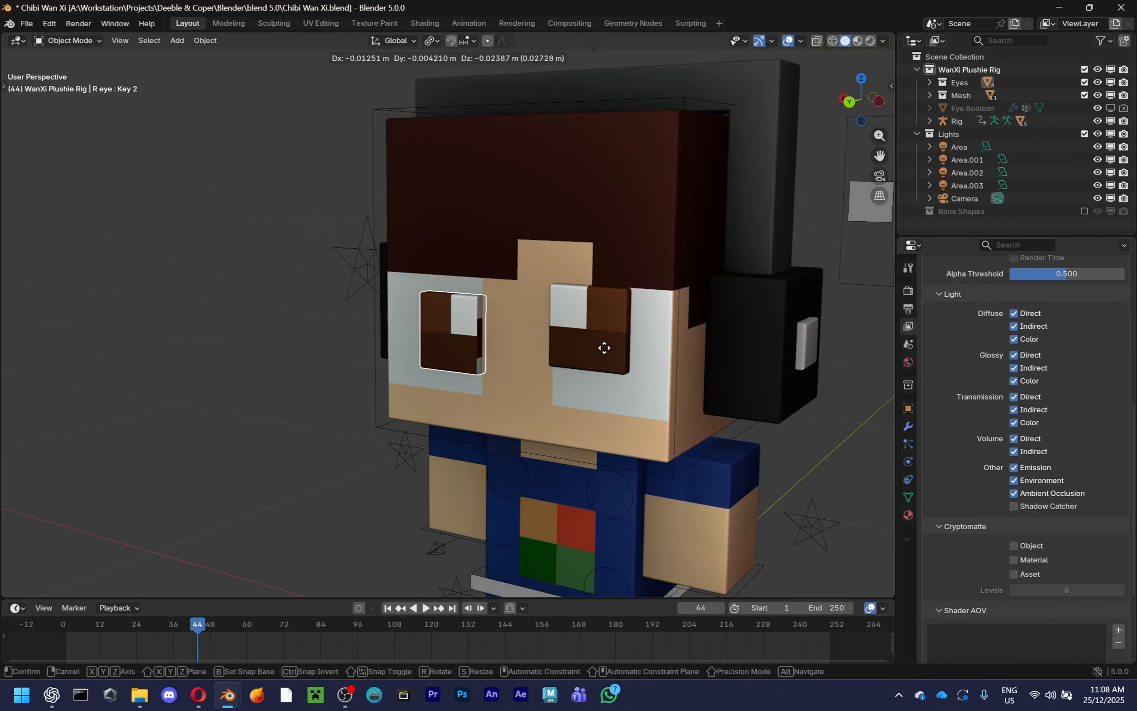
pyautogui.rightClick(603, 346)
# Select both eyes and try moving them together across the face, cancelling the move
pyautogui.scroll(3, 603, 345)
pyautogui.moveTo(602, 345); pyautogui.dragTo(563, 335, button='middle')
pyautogui.hotkey('shift', 'alt', 'z')
pyautogui.hotkey('shift', 'alt', 'z')
pyautogui.scroll(2, 564, 343)
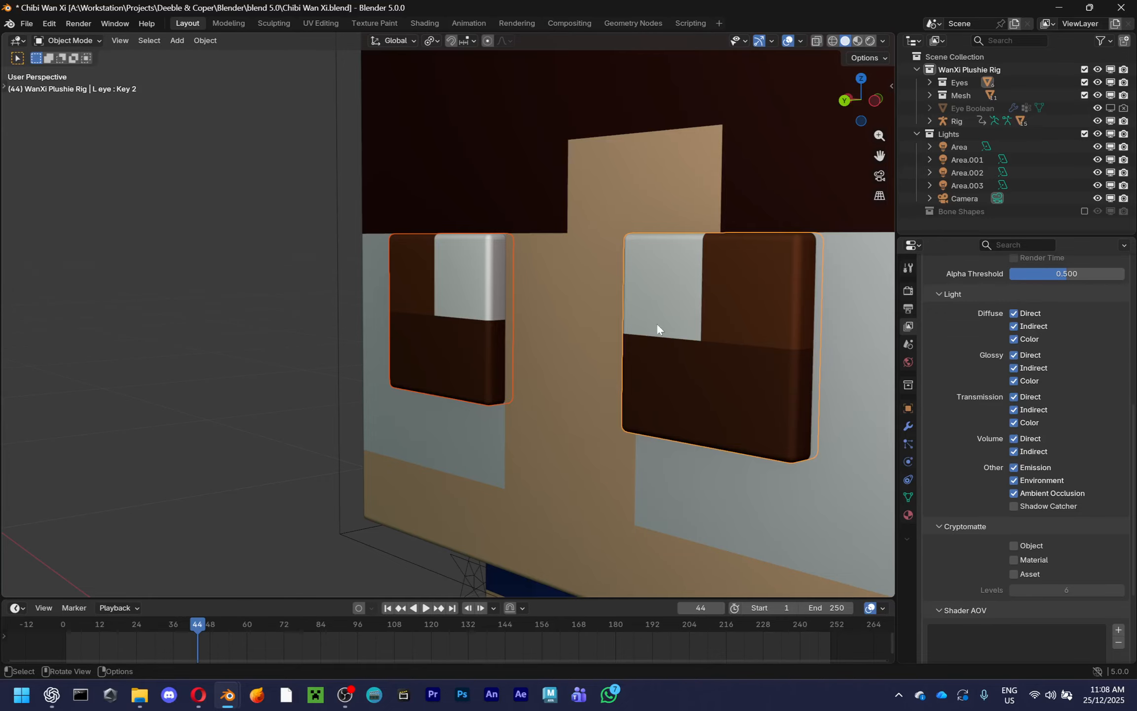
pyautogui.press('g')
pyautogui.rightClick(676, 359)
pyautogui.scroll(2, 611, 344)
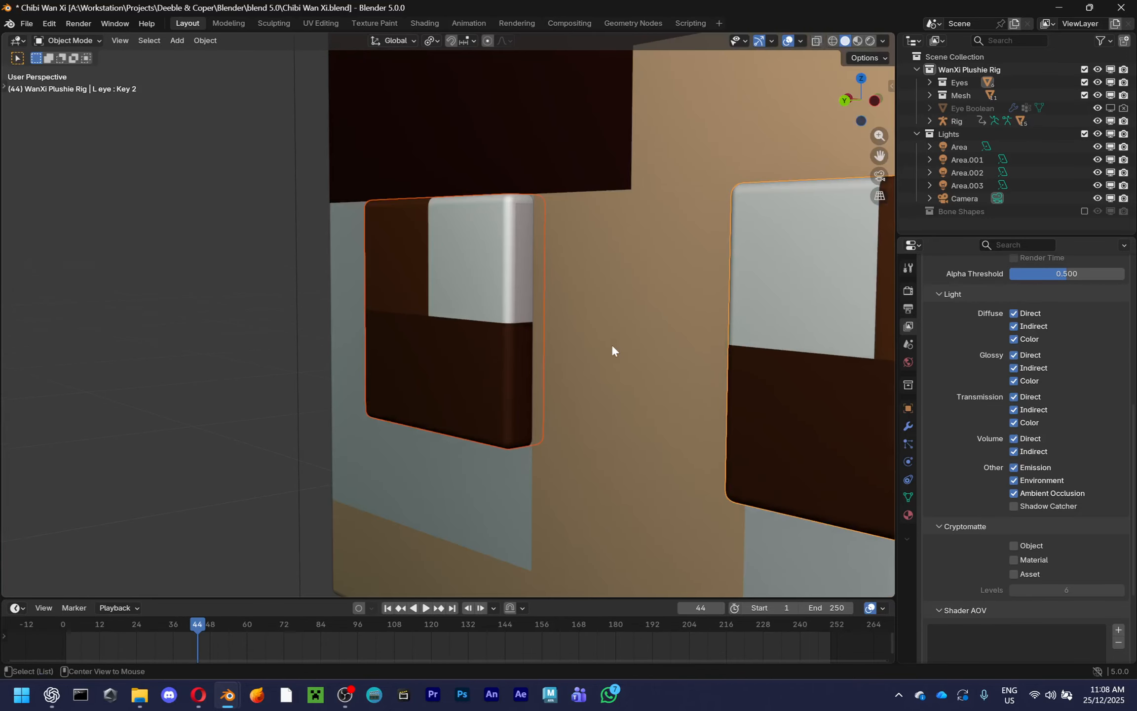
# Hide the viewport overlays and test-move both eyes from several close-up angles, cancelling each move
pyautogui.hotkey('shift', 'alt', 'z')
pyautogui.moveTo(611, 344); pyautogui.dragTo(503, 322, button='middle')
pyautogui.scroll(2, 668, 350)
pyautogui.press('g')
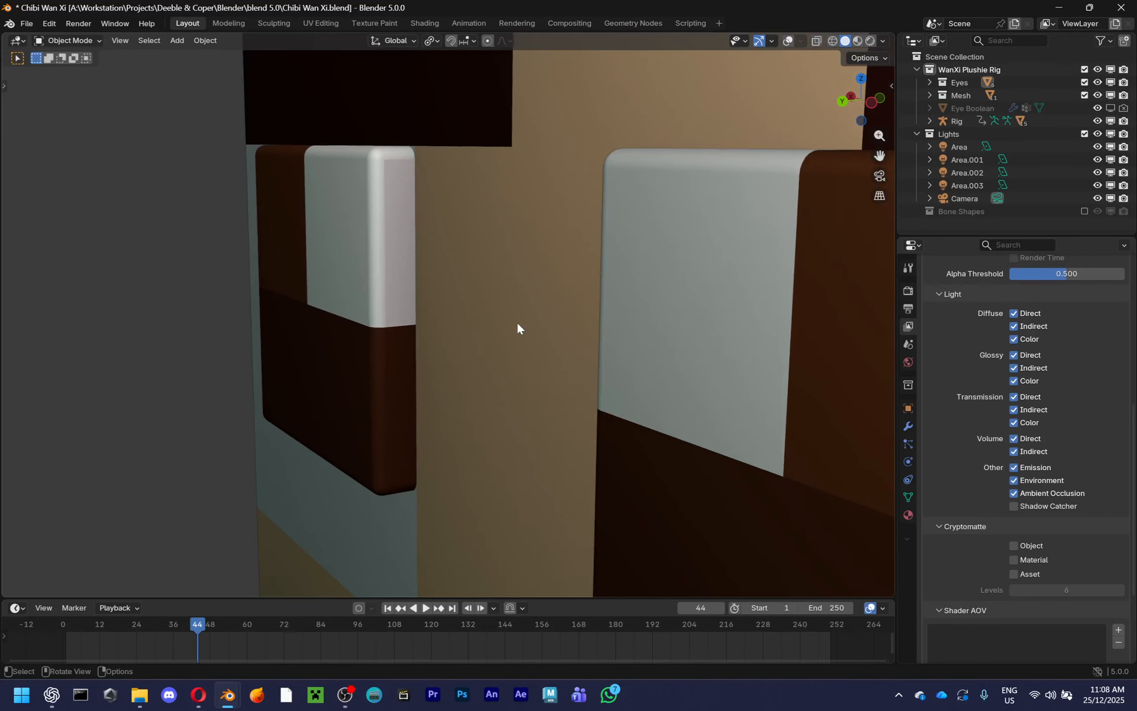
pyautogui.rightClick(517, 322)
pyautogui.scroll(2, 518, 322)
pyautogui.moveTo(518, 322); pyautogui.dragTo(649, 370, button='middle')
pyautogui.press('g')
pyautogui.rightClick(522, 343)
pyautogui.scroll(-2, 521, 342)
pyautogui.press('g')
pyautogui.rightClick(600, 344)
pyautogui.scroll(-4, 601, 344)
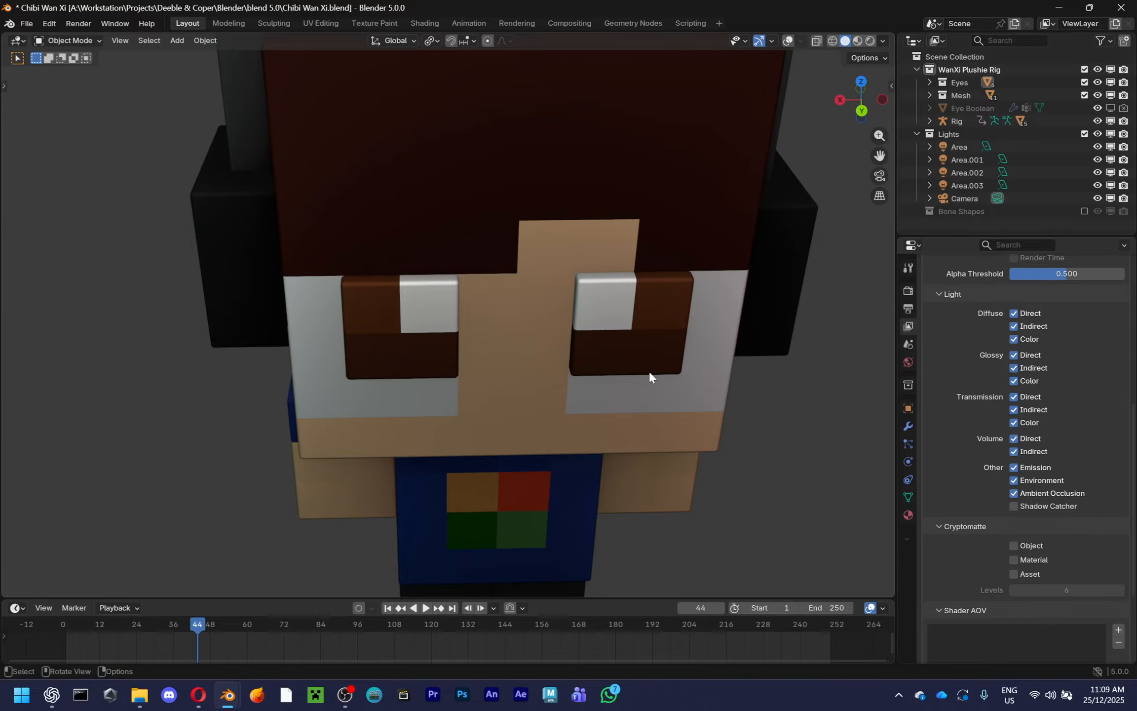
# Try moving the finished rig's eyes from the front and close up at an angle, cancelling each move
pyautogui.press('g')
pyautogui.rightClick(621, 322)
pyautogui.press('g')
pyautogui.rightClick(660, 330)
pyautogui.scroll(4, 660, 330)
pyautogui.moveTo(660, 330); pyautogui.dragTo(615, 317, button='middle')
pyautogui.press('g')
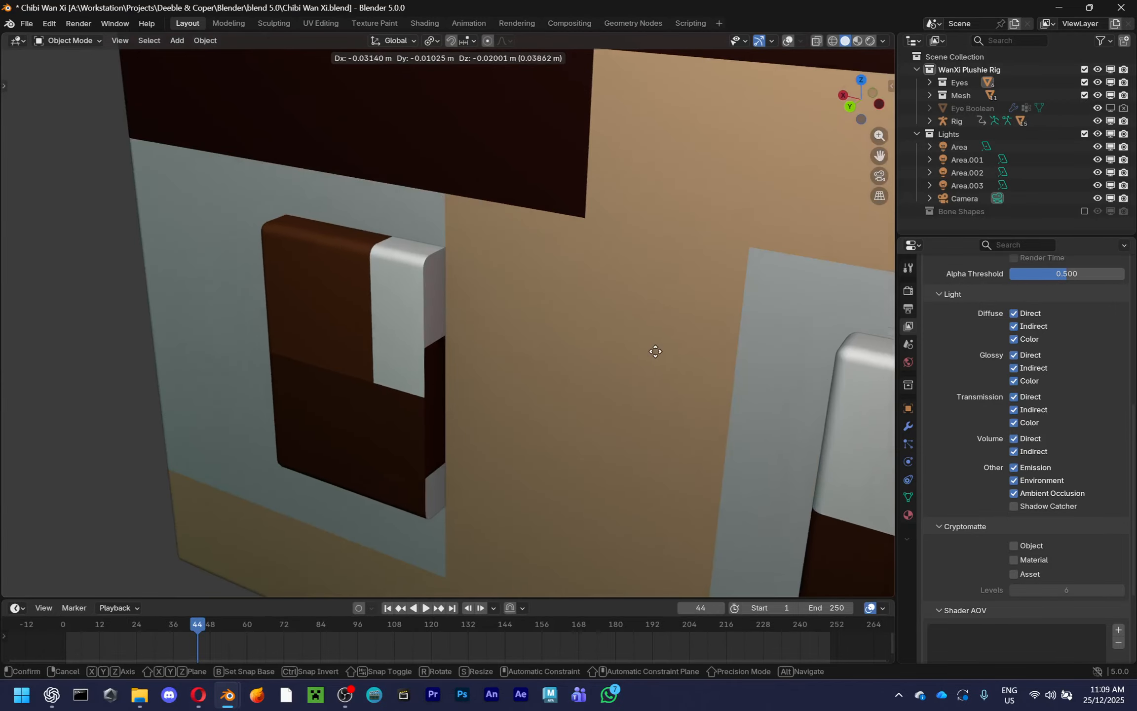
pyautogui.rightClick(605, 344)
pyautogui.scroll(-5, 605, 345)
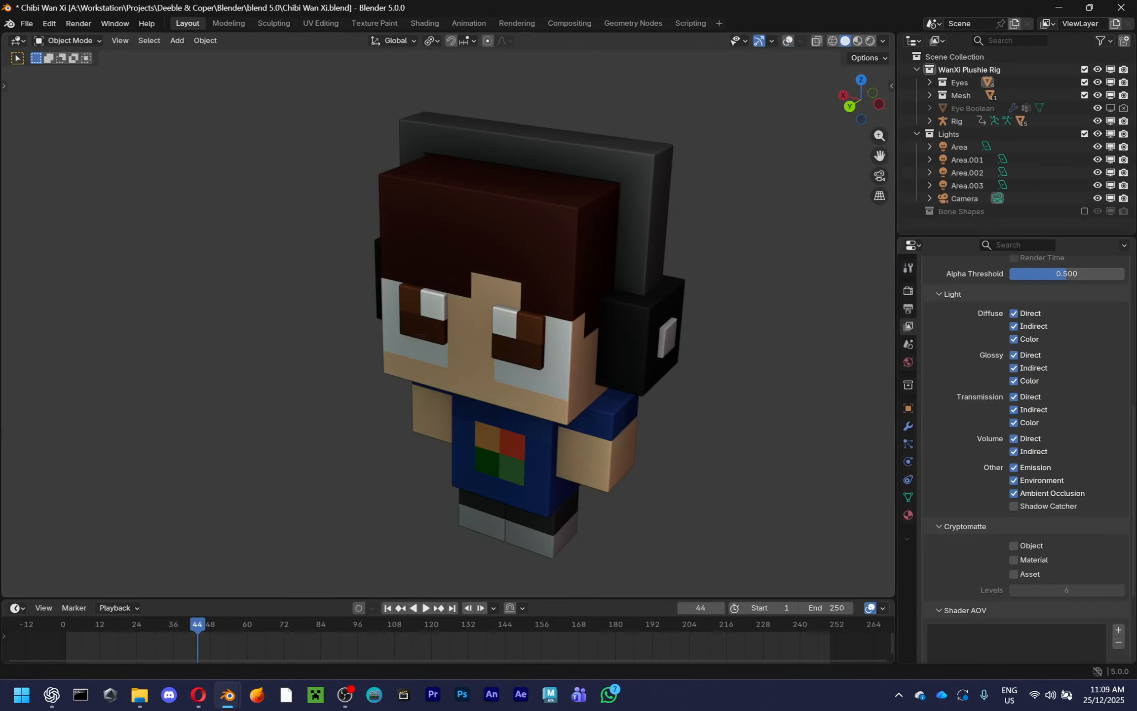
pyautogui.scroll(4, 528, 366)
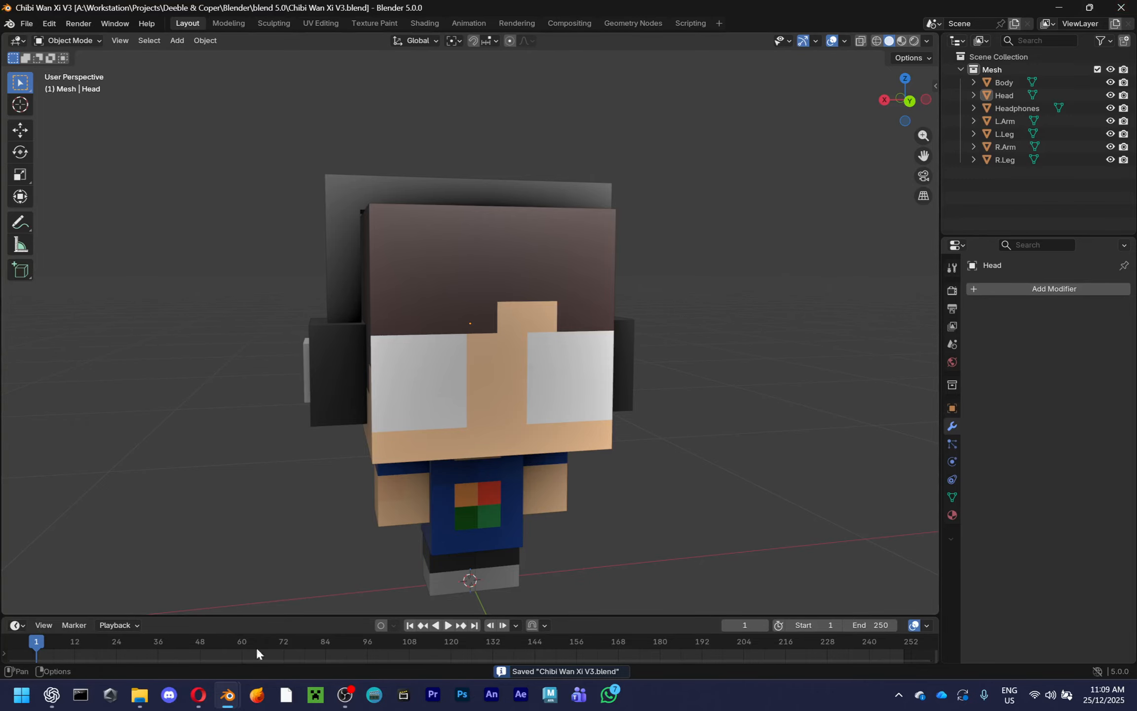
pyautogui.hotkey('shift', 'a')
pyautogui.moveTo(578, 350)
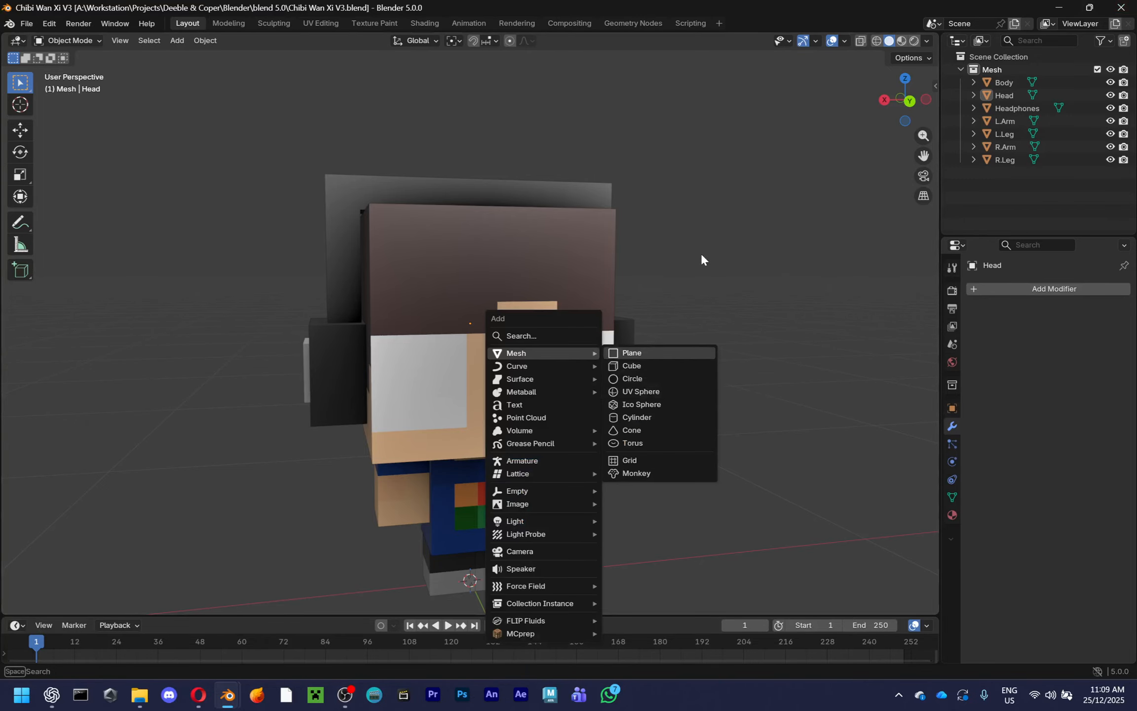
pyautogui.scroll(1, 664, 277)
pyautogui.moveTo(599, 316); pyautogui.dragTo(721, 328, button='middle')
pyautogui.click(593, 367)
pyautogui.click(709, 385)
pyautogui.moveTo(709, 385); pyautogui.dragTo(584, 352, button='middle')
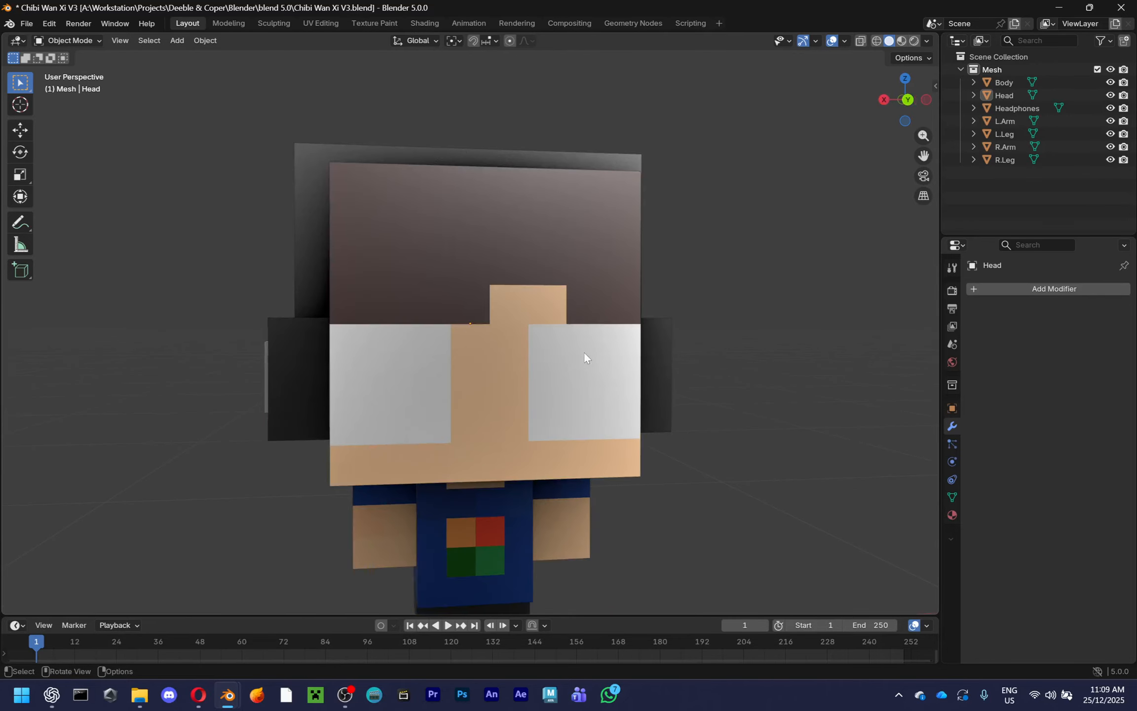
pyautogui.click(584, 352)
pyautogui.click(899, 97)
pyautogui.moveTo(899, 97); pyautogui.dragTo(556, 265)
pyautogui.click(678, 374)
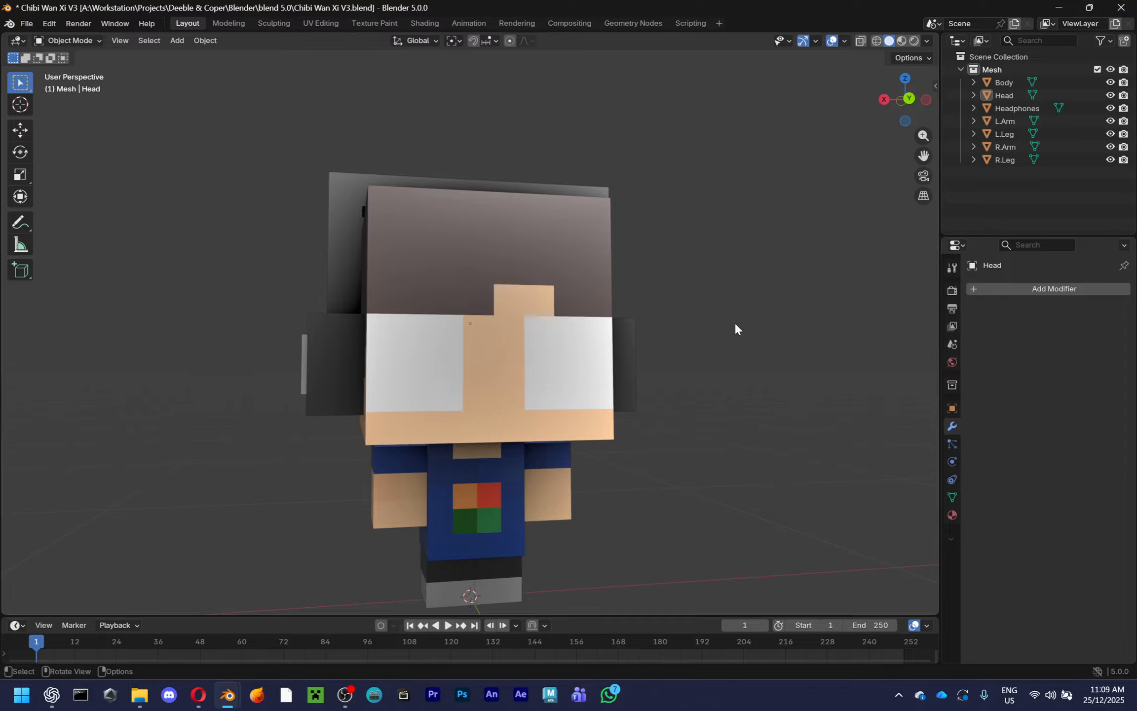
# Compare the white eye areas on the Chibi Wan Xi V3.blend head with the eyes of the finished rig
pyautogui.moveTo(735, 323); pyautogui.dragTo(659, 352, button='middle')
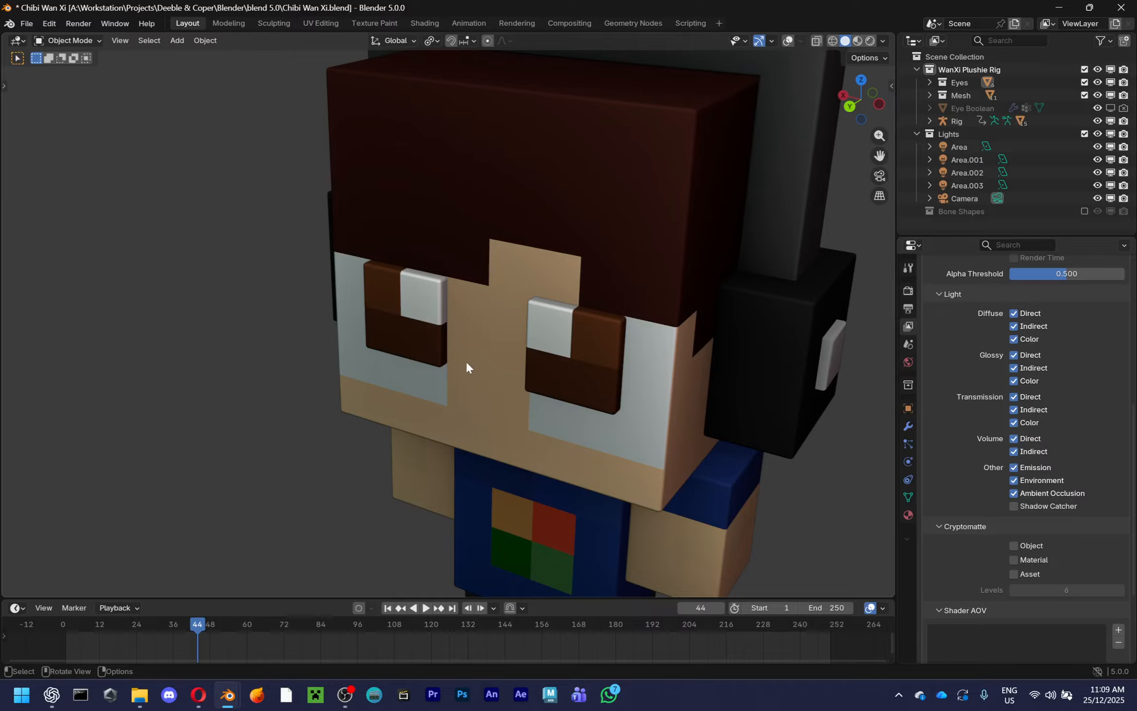
pyautogui.moveTo(465, 361); pyautogui.dragTo(495, 409, button='middle')
pyautogui.scroll(4, 432, 398)
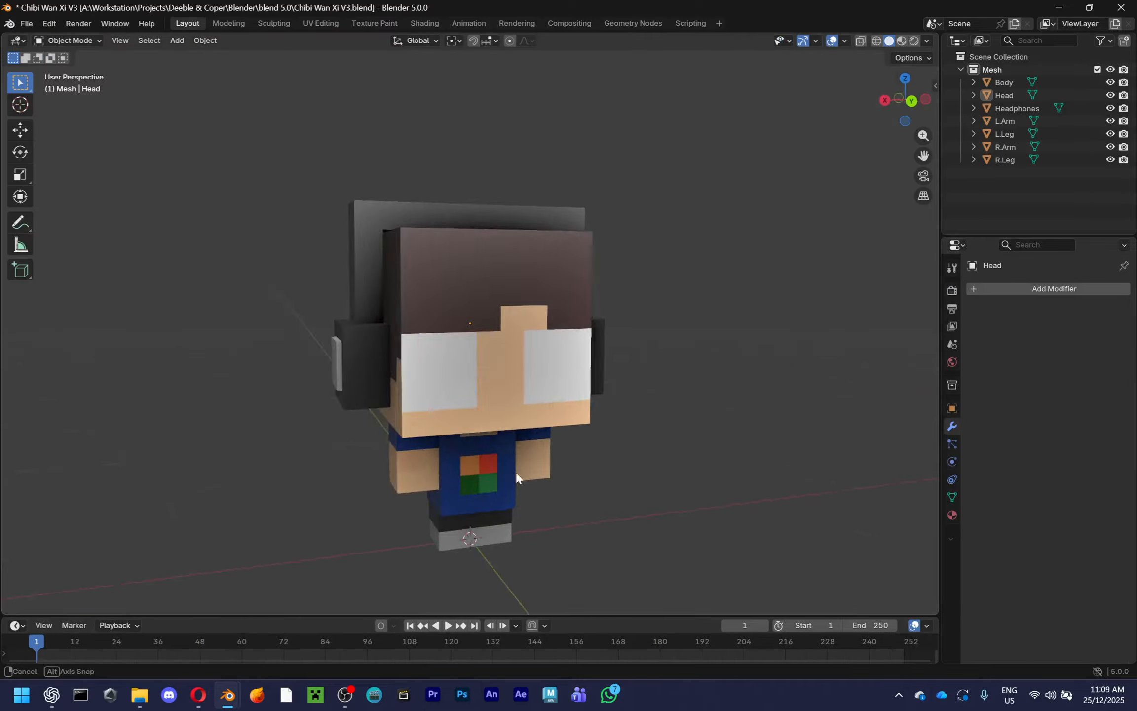
pyautogui.moveTo(514, 469); pyautogui.dragTo(609, 468, button='middle')
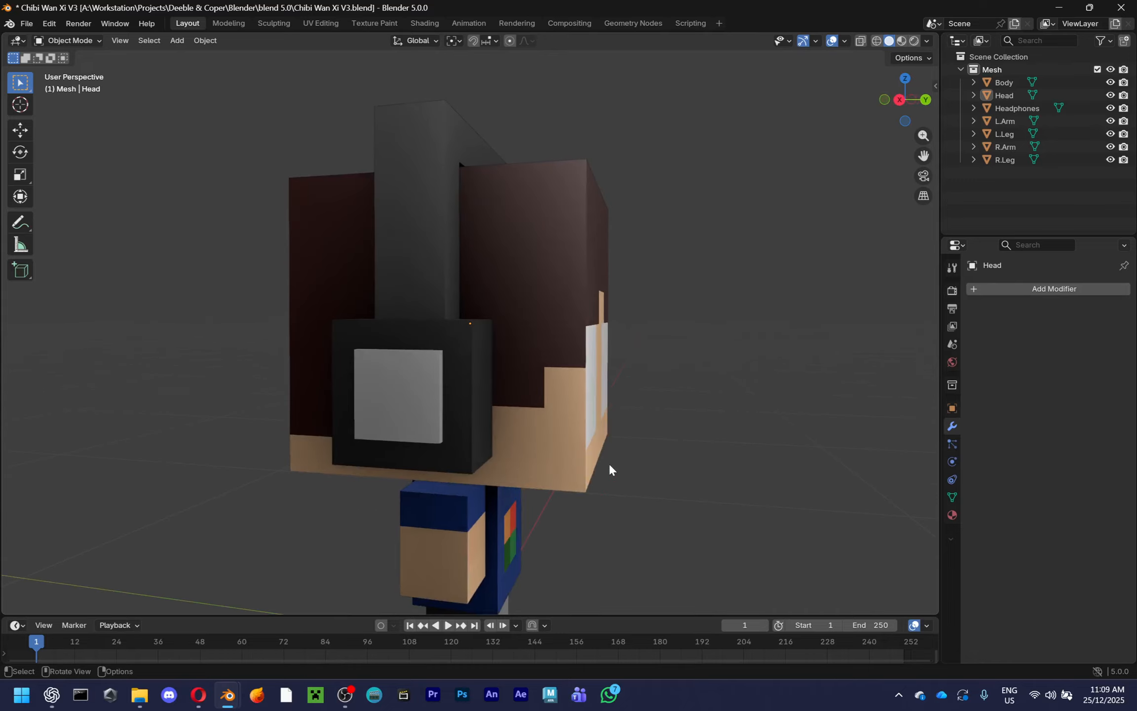
pyautogui.scroll(5, 609, 466)
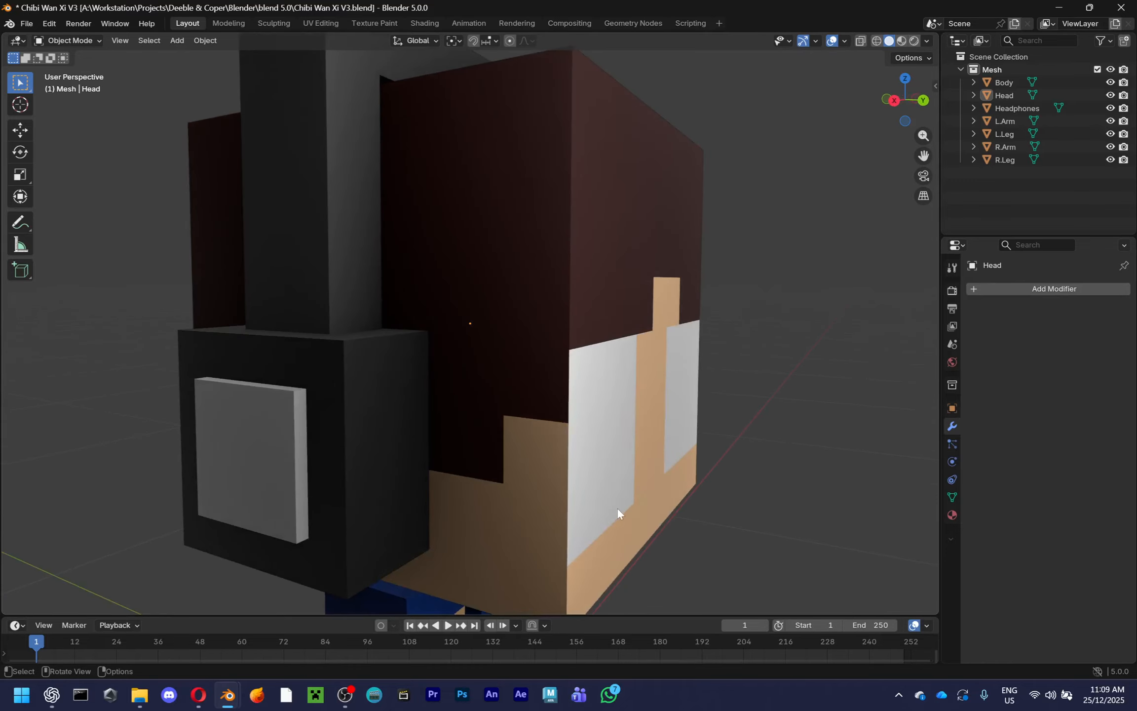
# Edit the head mesh and select the nine white faces of the character's right eye area
pyautogui.click(900, 103)
pyautogui.moveTo(774, 330); pyautogui.dragTo(454, 342, button='middle')
pyautogui.press('Tab')
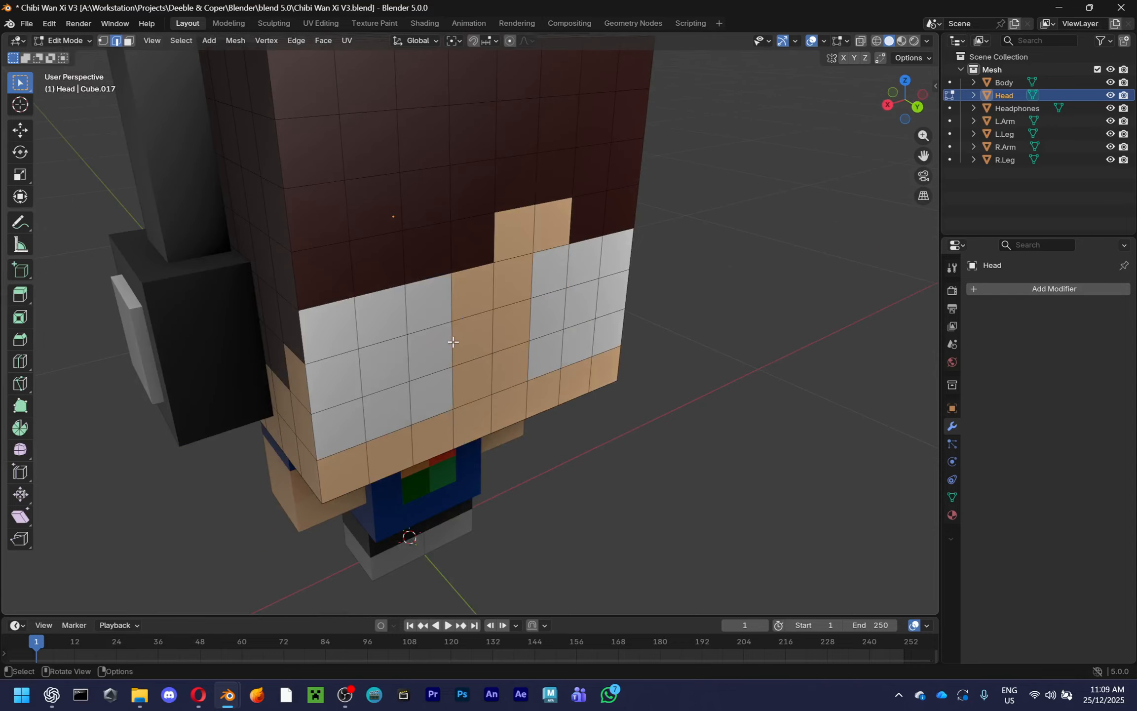
pyautogui.press('3')
pyautogui.click(427, 301)
pyautogui.keyDown('shift'); pyautogui.click(380, 316); pyautogui.keyUp('shift')
pyautogui.keyDown('shift'); pyautogui.click(328, 328); pyautogui.keyUp('shift')
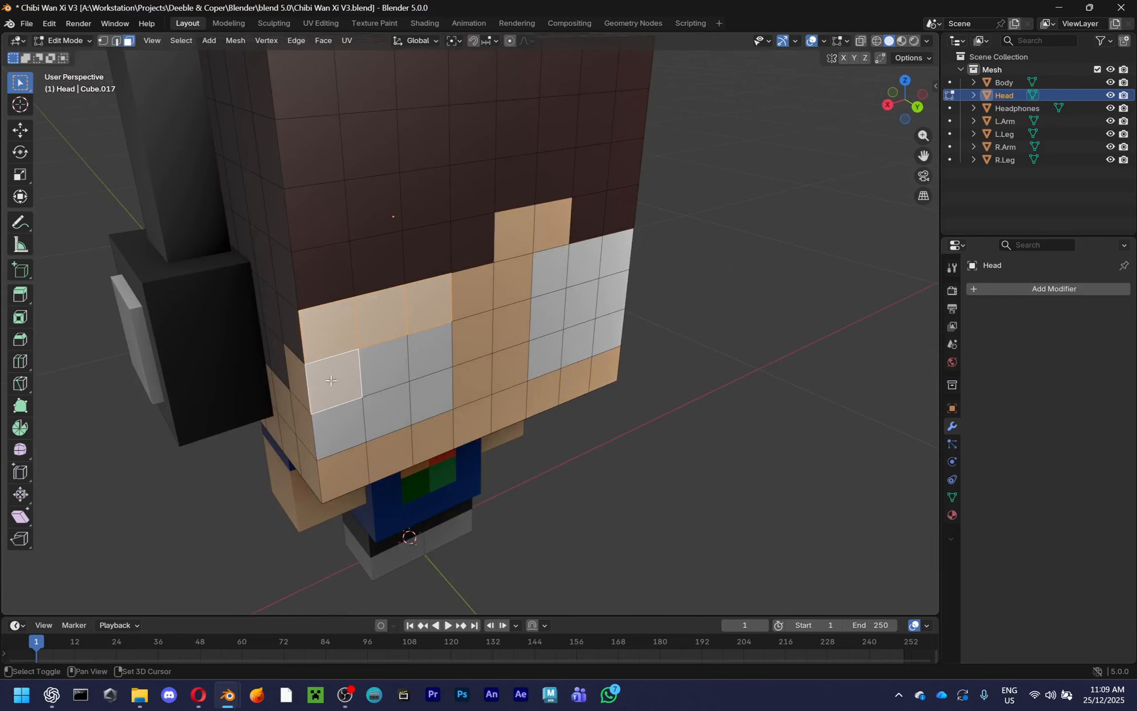
pyautogui.keyDown('shift'); pyautogui.click(336, 385); pyautogui.keyUp('shift')
pyautogui.keyDown('shift'); pyautogui.click(341, 432); pyautogui.keyUp('shift')
pyautogui.keyDown('shift'); pyautogui.click(384, 366); pyautogui.keyUp('shift')
pyautogui.keyDown('shift'); pyautogui.click(387, 414); pyautogui.keyUp('shift')
pyautogui.keyDown('shift'); pyautogui.click(432, 395); pyautogui.keyUp('shift')
pyautogui.keyDown('shift'); pyautogui.click(429, 348); pyautogui.keyUp('shift')
# Add faces of the other eye area to the selection, try extruding the selected faces, and undo the changes
pyautogui.keyDown('shift'); pyautogui.click(551, 272); pyautogui.keyUp('shift')
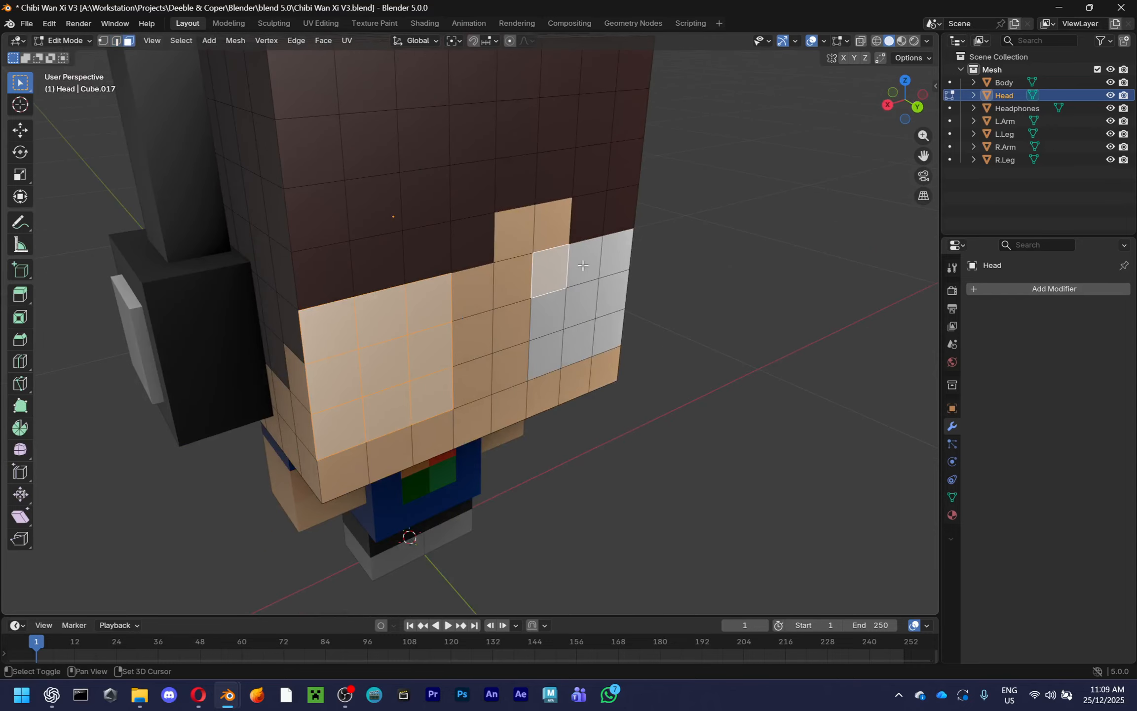
pyautogui.keyDown('shift'); pyautogui.click(611, 293); pyautogui.keyUp('shift')
pyautogui.press('w')
pyautogui.moveTo(597, 274)
pyautogui.mouseDown()
pyautogui.moveTo(569, 307)
pyautogui.moveTo(601, 285)
pyautogui.moveTo(602, 325)
pyautogui.mouseUp()
pyautogui.hotkey('ctrl', 'z')
pyautogui.moveTo(601, 324)
pyautogui.mouseDown(button='middle')
pyautogui.moveTo(551, 311)
pyautogui.moveTo(566, 338)
pyautogui.moveTo(505, 394)
pyautogui.mouseUp(button='middle')
pyautogui.press('e')
pyautogui.click(556, 335)
pyautogui.hotkey('ctrl', 'z')
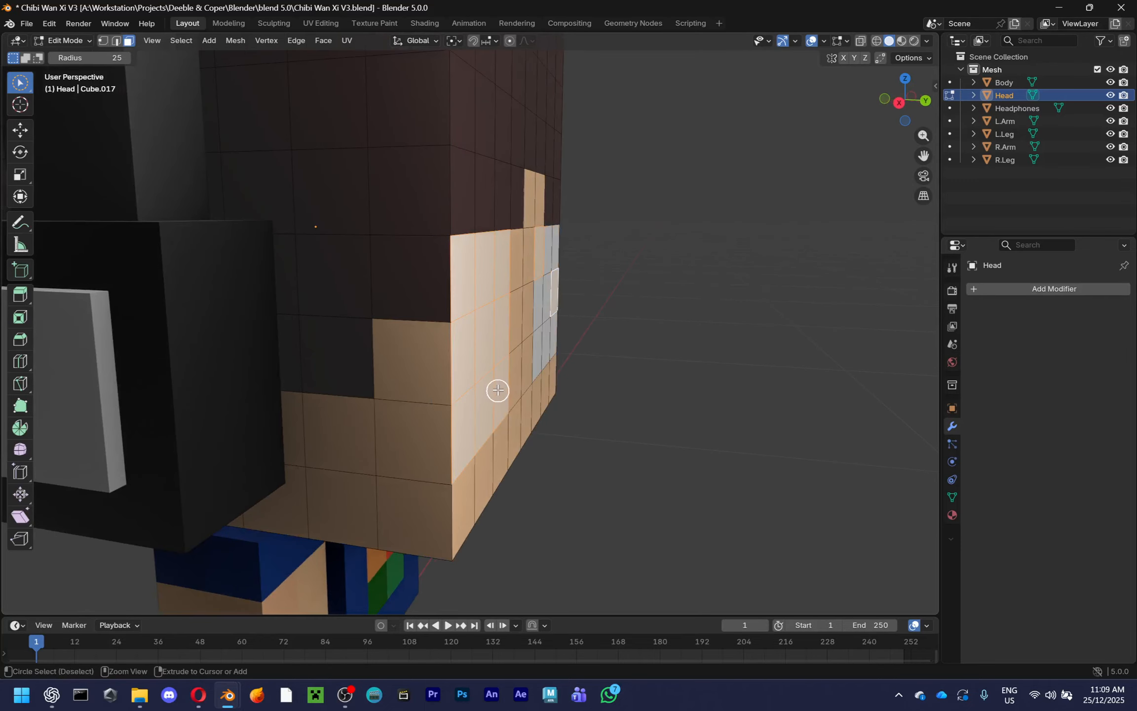
pyautogui.hotkey('ctrl', 'z')
pyautogui.scroll(-6, 645, 350)
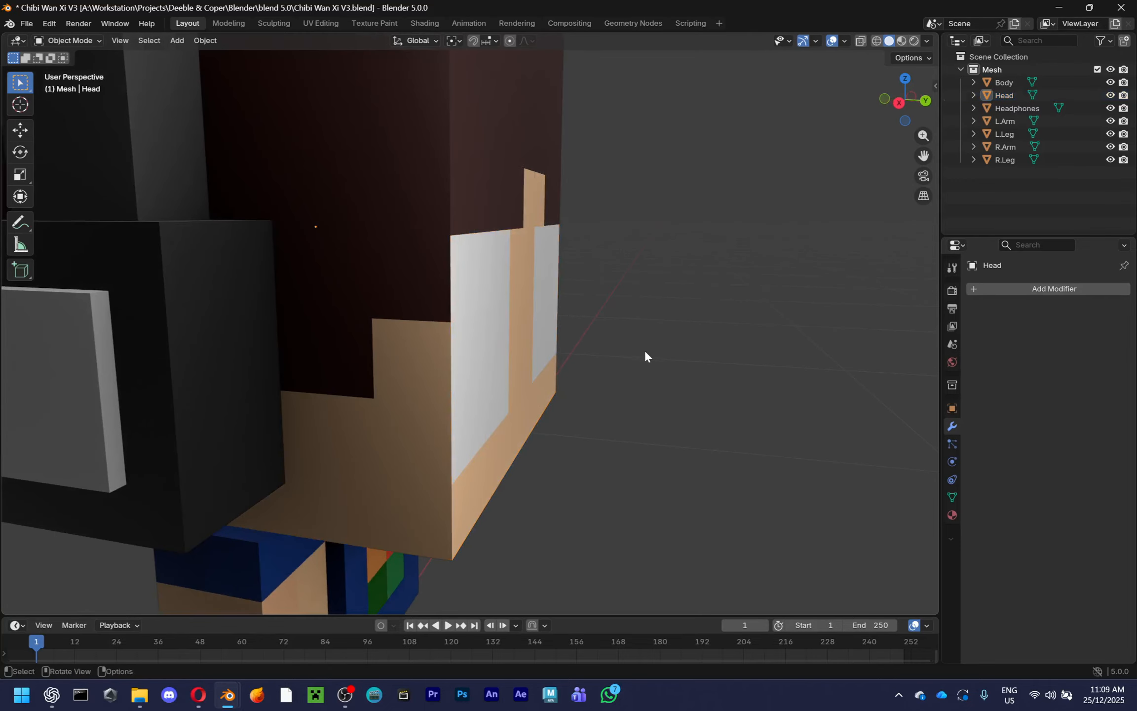
pyautogui.press('Tab')
# Save the current file and save a new version named Chibi Wan Xi V4.blend in the same folder
pyautogui.hotkey('ctrl', 's')
pyautogui.moveTo(641, 347); pyautogui.dragTo(553, 346, button='middle')
pyautogui.click(26, 23)
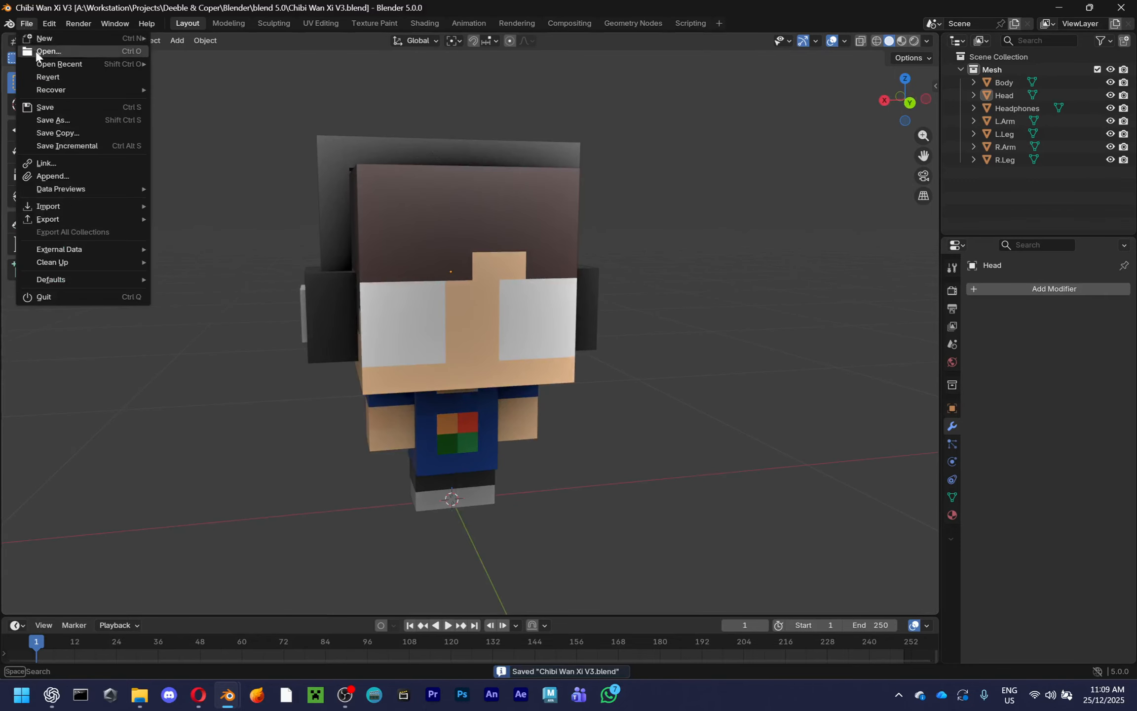
pyautogui.click(53, 120)
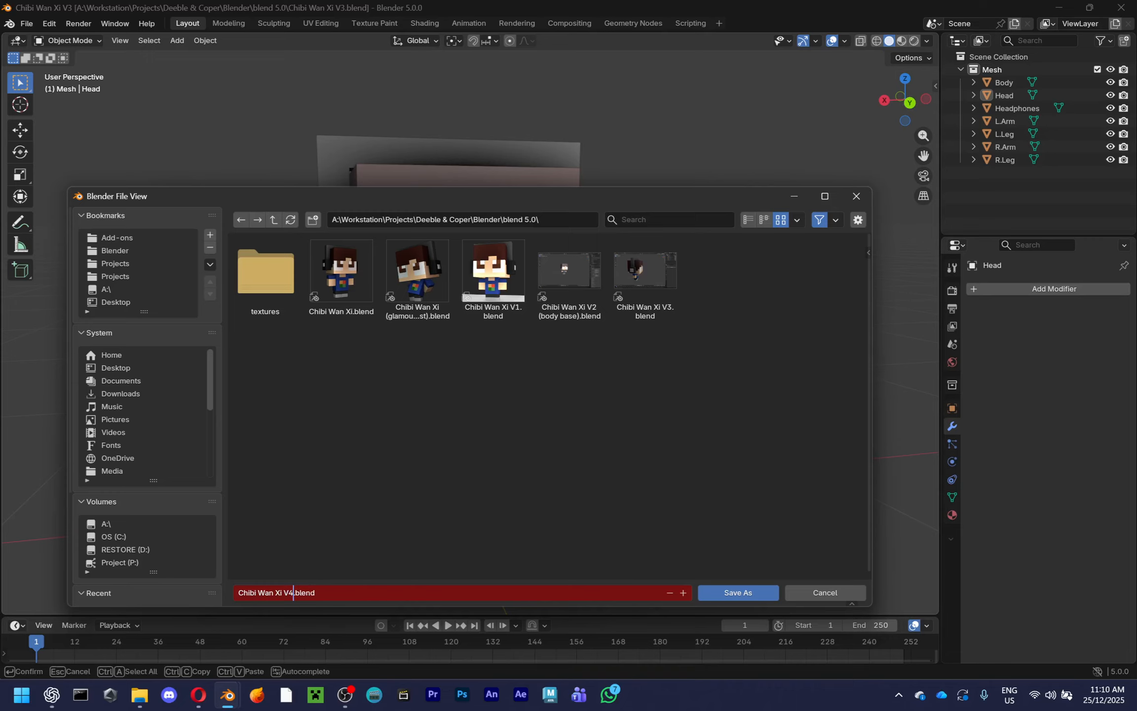
pyautogui.click(400, 488)
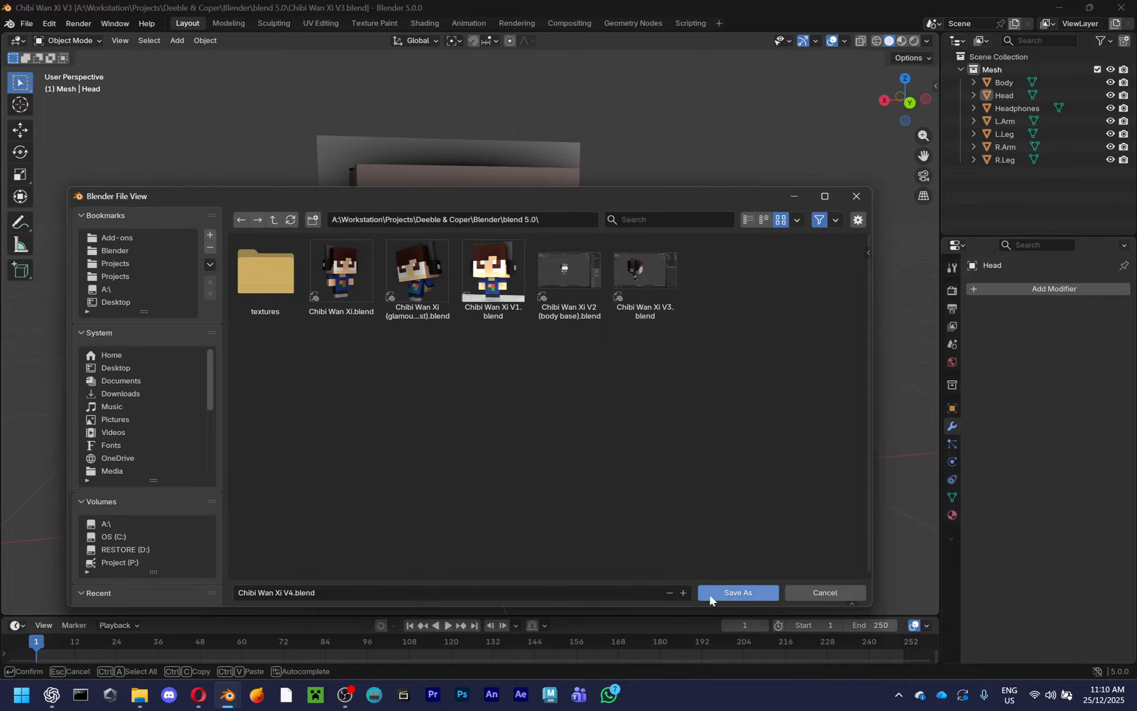
pyautogui.click(727, 594)
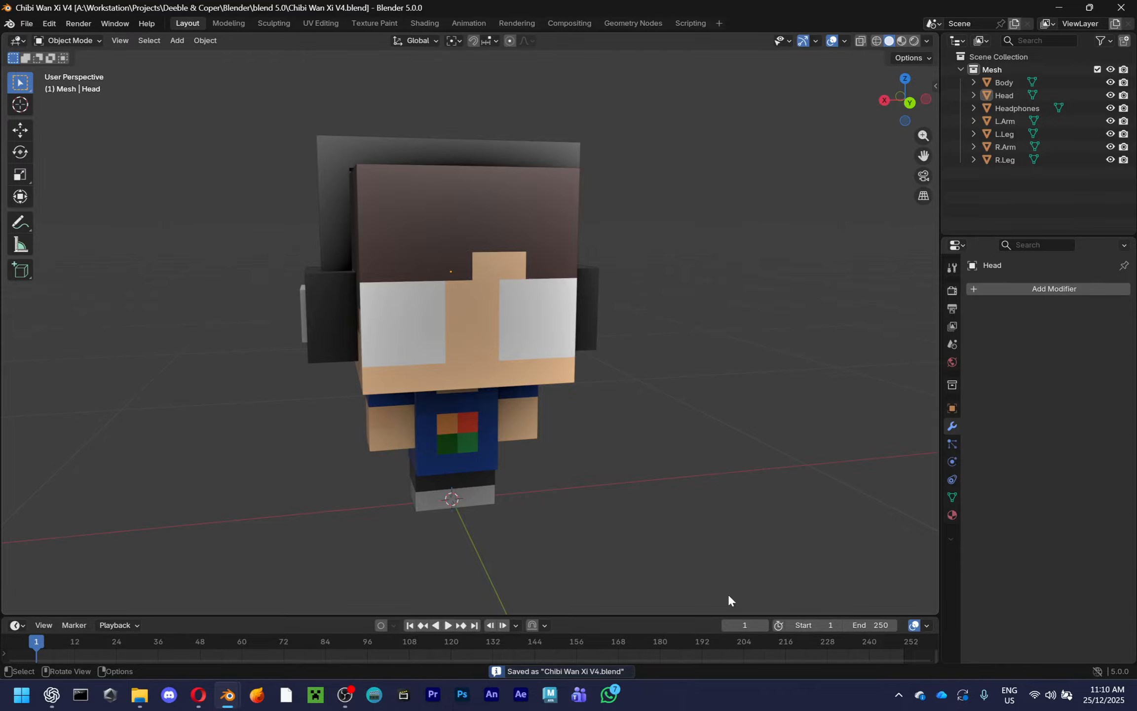
# Switch to File Explorer and open the Projects\Deeble & Coper\Blender\blend 5.0 folder on Storage (A:) in a new tab
pyautogui.click(139, 695)
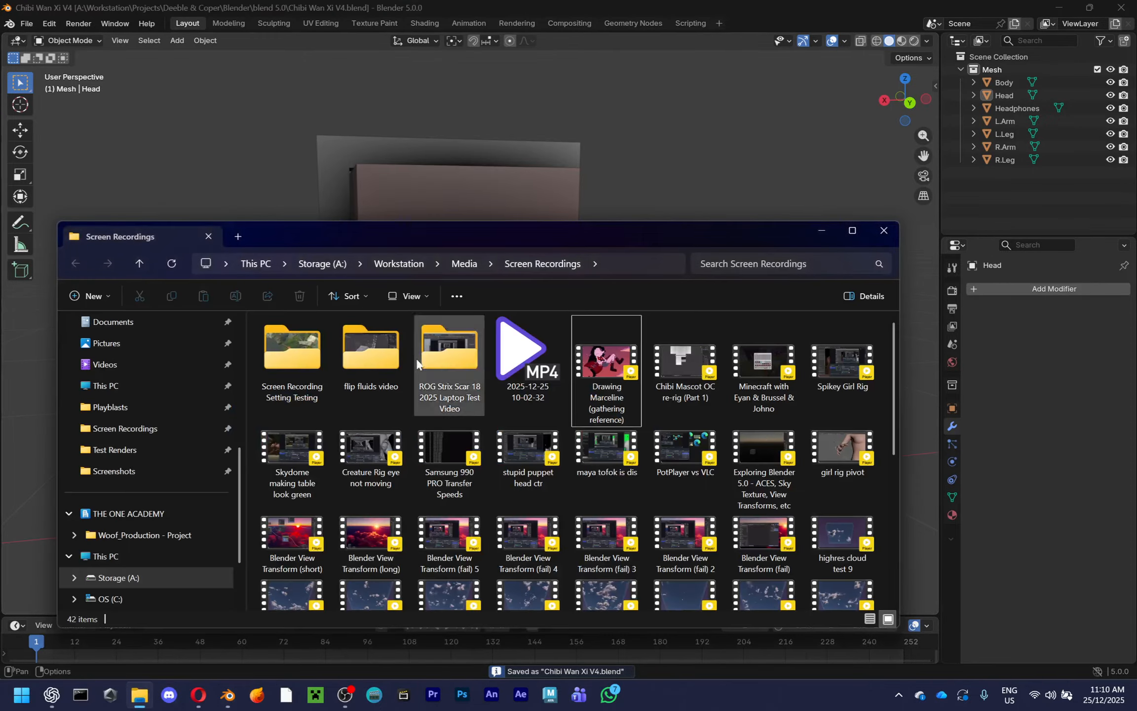
pyautogui.click(236, 238)
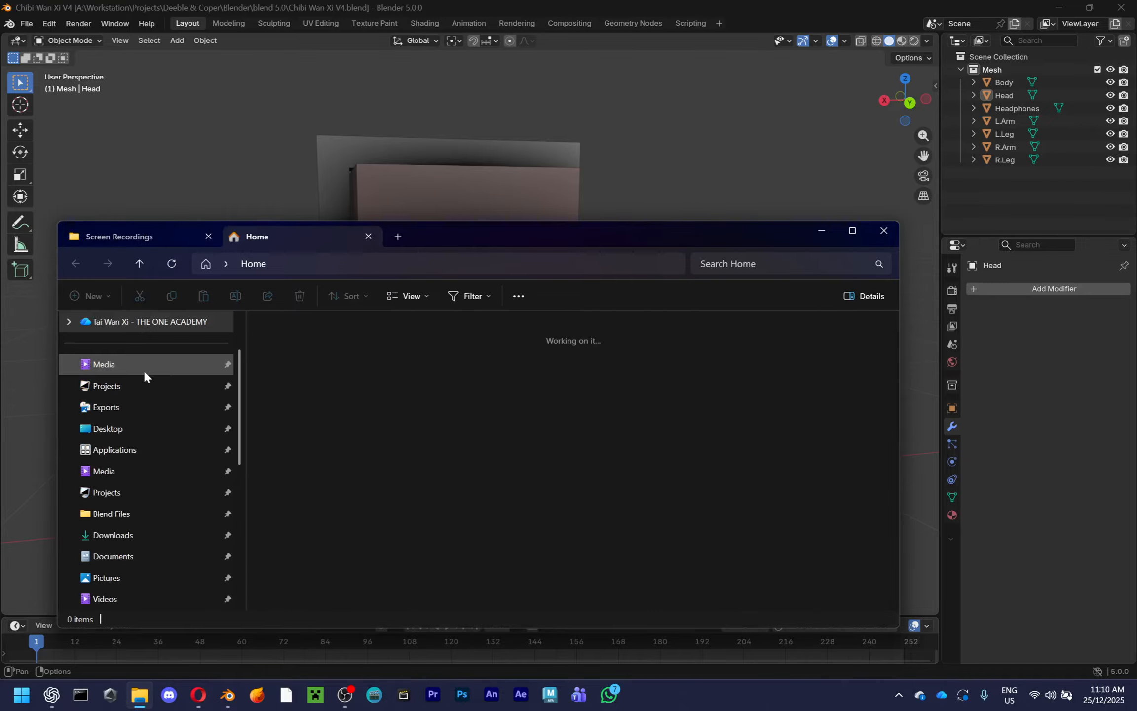
pyautogui.click(147, 385)
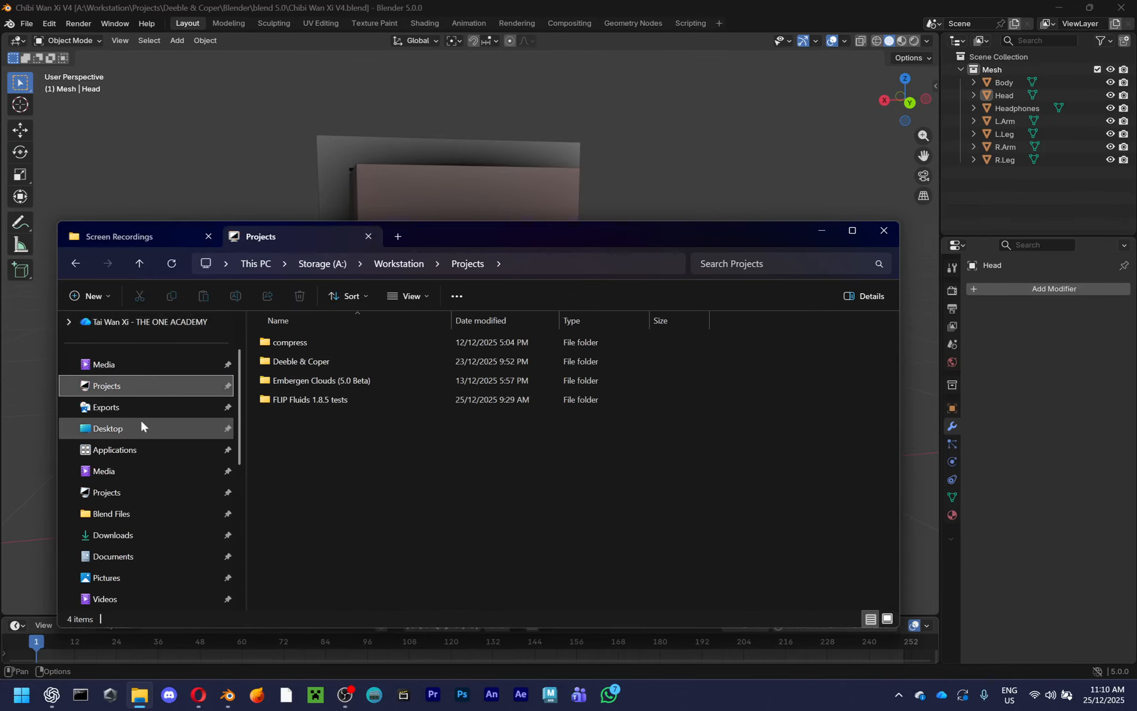
pyautogui.click(139, 495)
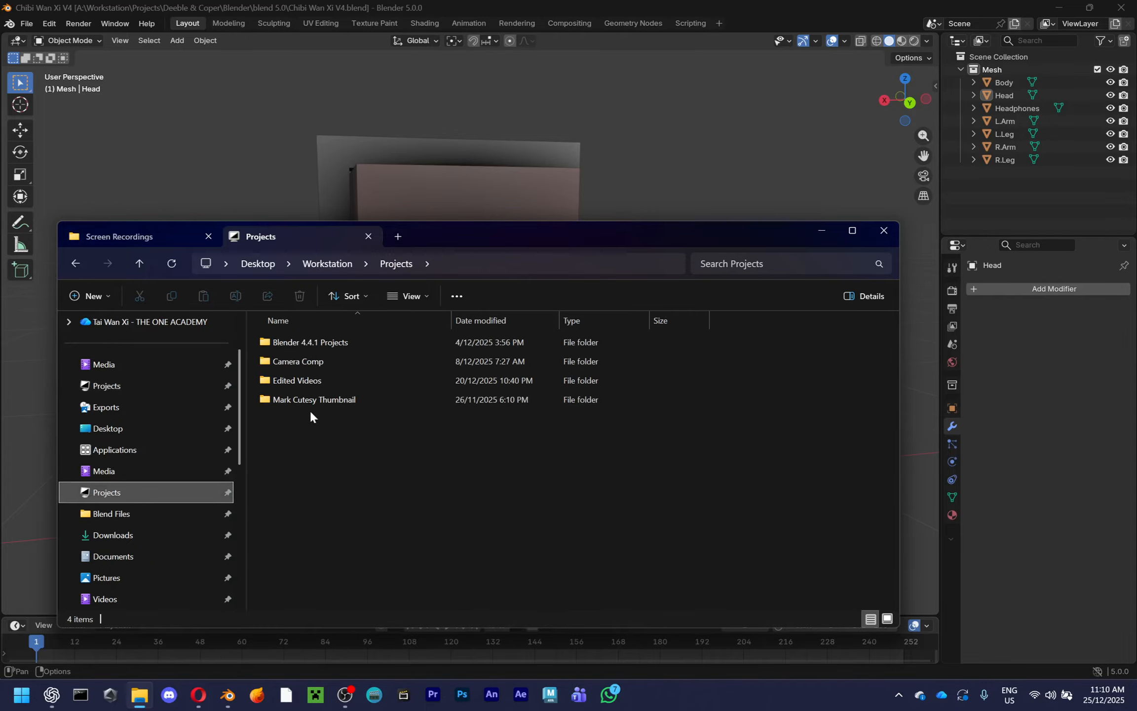
pyautogui.click(181, 391)
pyautogui.doubleClick(300, 362)
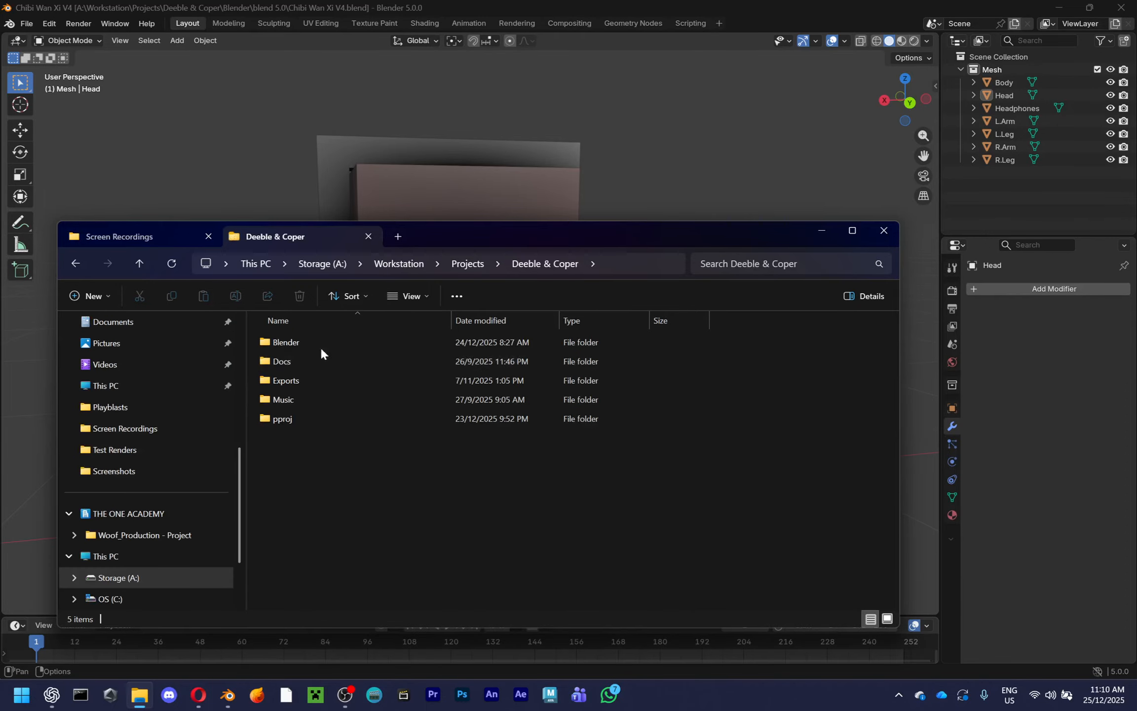
pyautogui.doubleClick(321, 341)
pyautogui.doubleClick(322, 341)
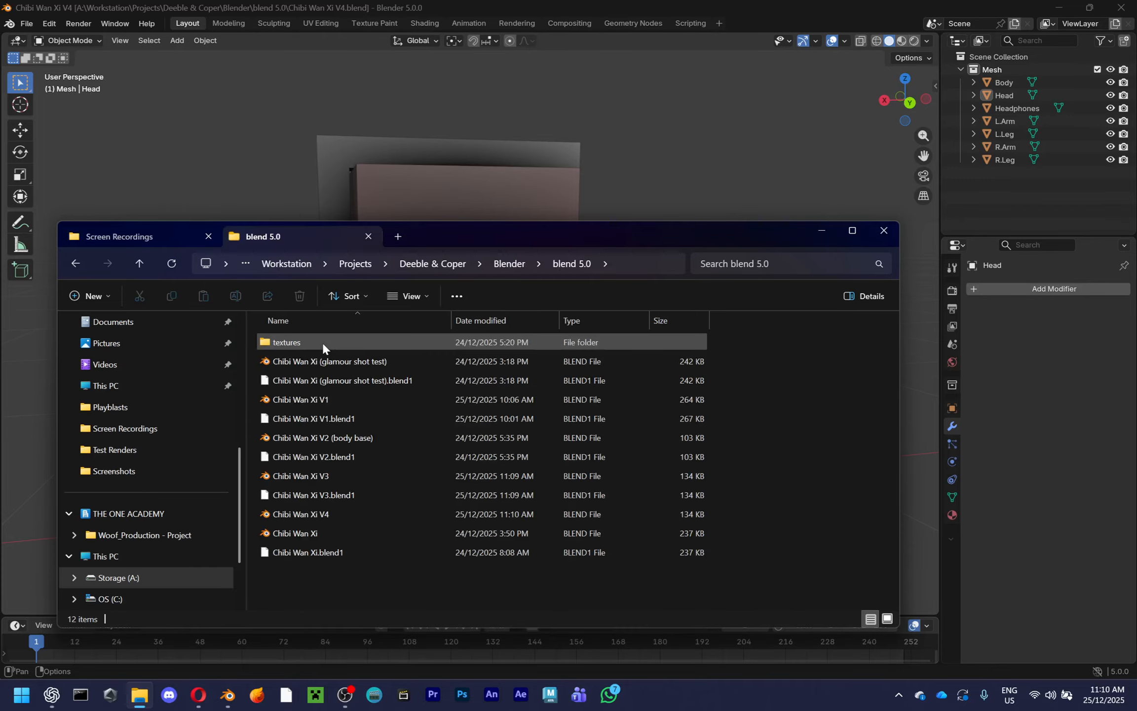
# Create a new folder named "Chibi Wan Xi" inside the blend 5.0 folder
pyautogui.rightClick(367, 591)
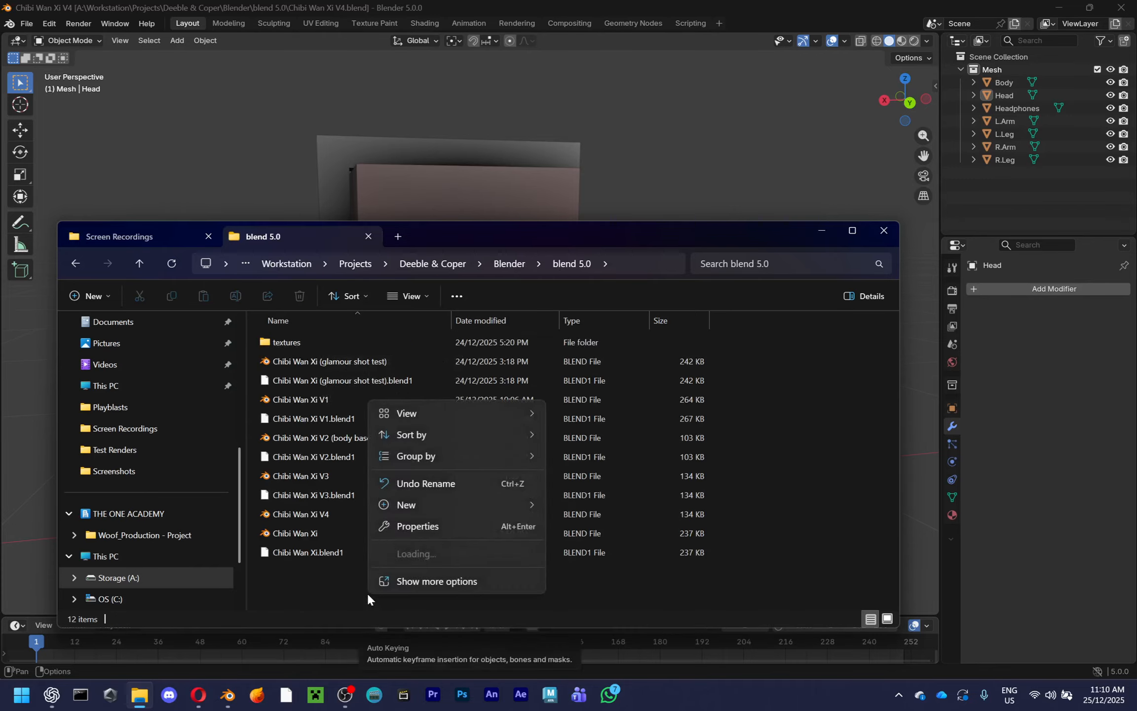
pyautogui.moveTo(421, 506)
pyautogui.click(641, 231)
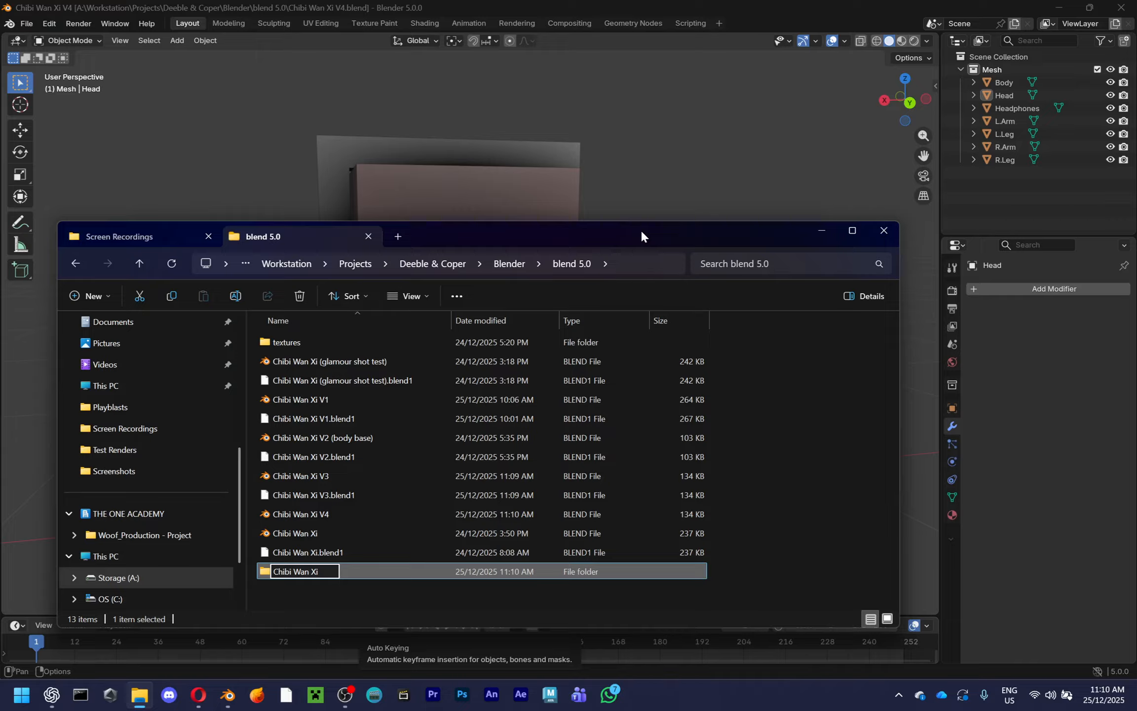
pyautogui.press('Return')
# Rename the new Chibi Wan Xi folder as "Chibi Wan Xi Rig"
pyautogui.rightClick(322, 579)
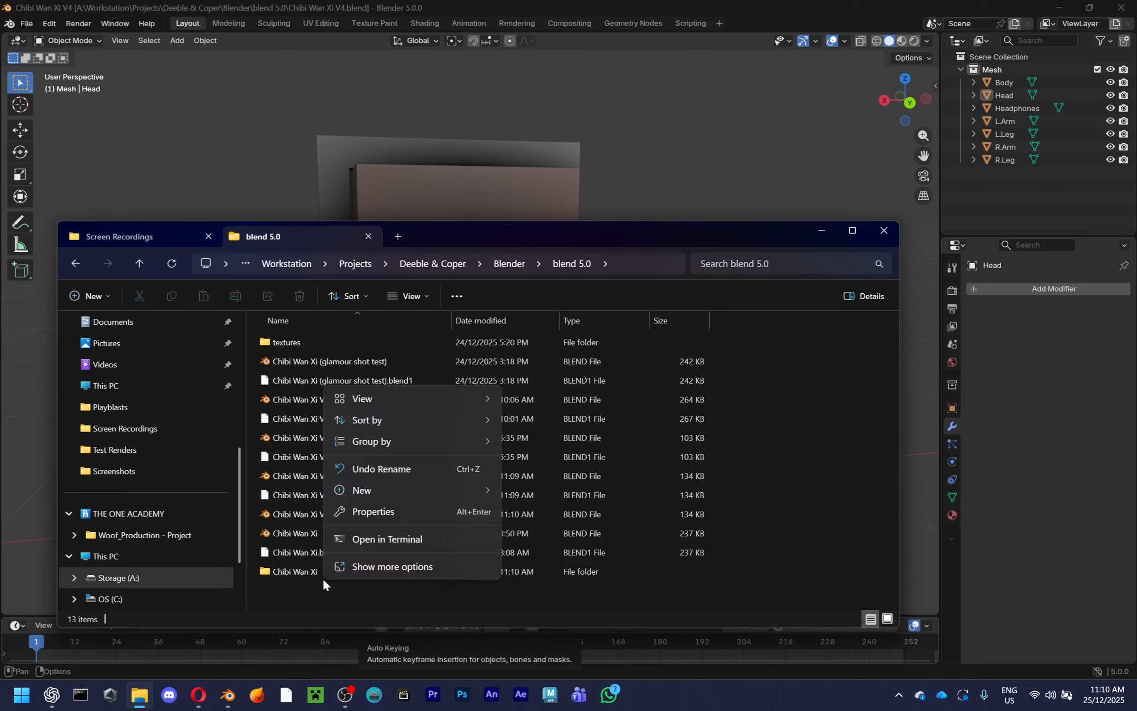
pyautogui.click(322, 573)
pyautogui.rightClick(356, 571)
pyautogui.click(397, 582)
pyautogui.press('End')
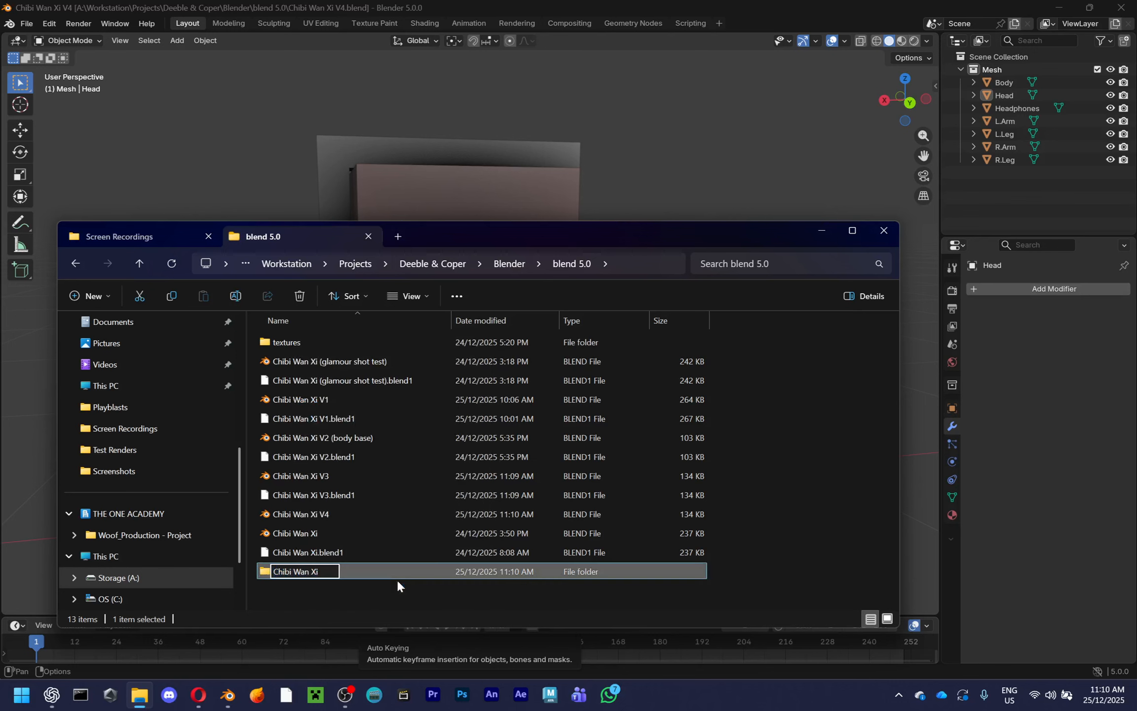
pyautogui.write('Rig')
pyautogui.press('Return')
# Move all the loose Chibi Wan Xi blend and blend1 files into the Chibi Wan Xi Rig folder and check its contents
pyautogui.moveTo(411, 584); pyautogui.dragTo(375, 355)
pyautogui.moveTo(328, 573); pyautogui.dragTo(329, 571)
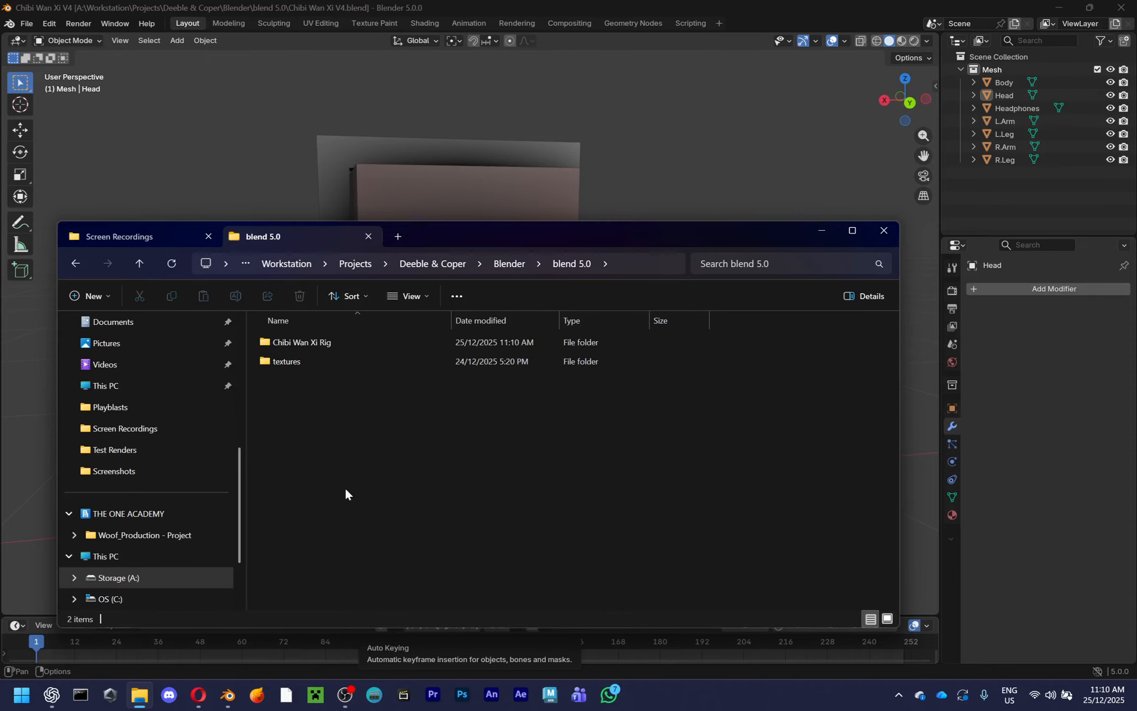
pyautogui.doubleClick(319, 343)
pyautogui.hotkey('alt', 'Left')
# Go up to the Blender folder, duplicate its tab, and browse the original tab to the Projects folder
pyautogui.click(512, 262)
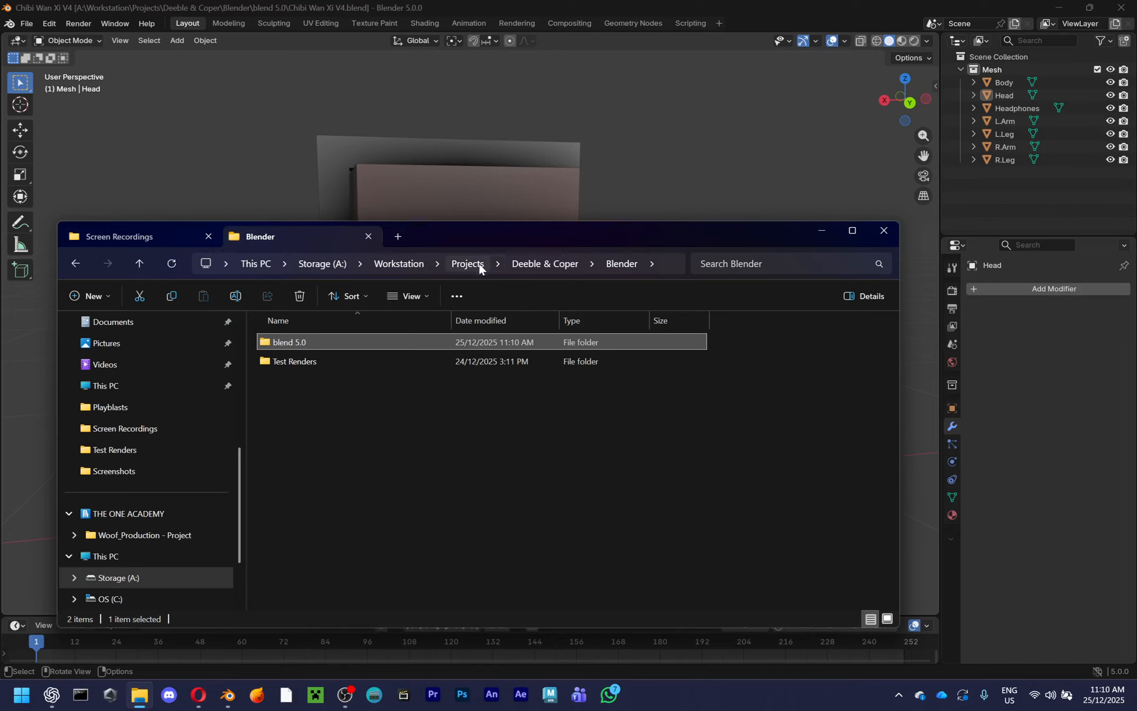
pyautogui.rightClick(330, 236)
pyautogui.click(372, 314)
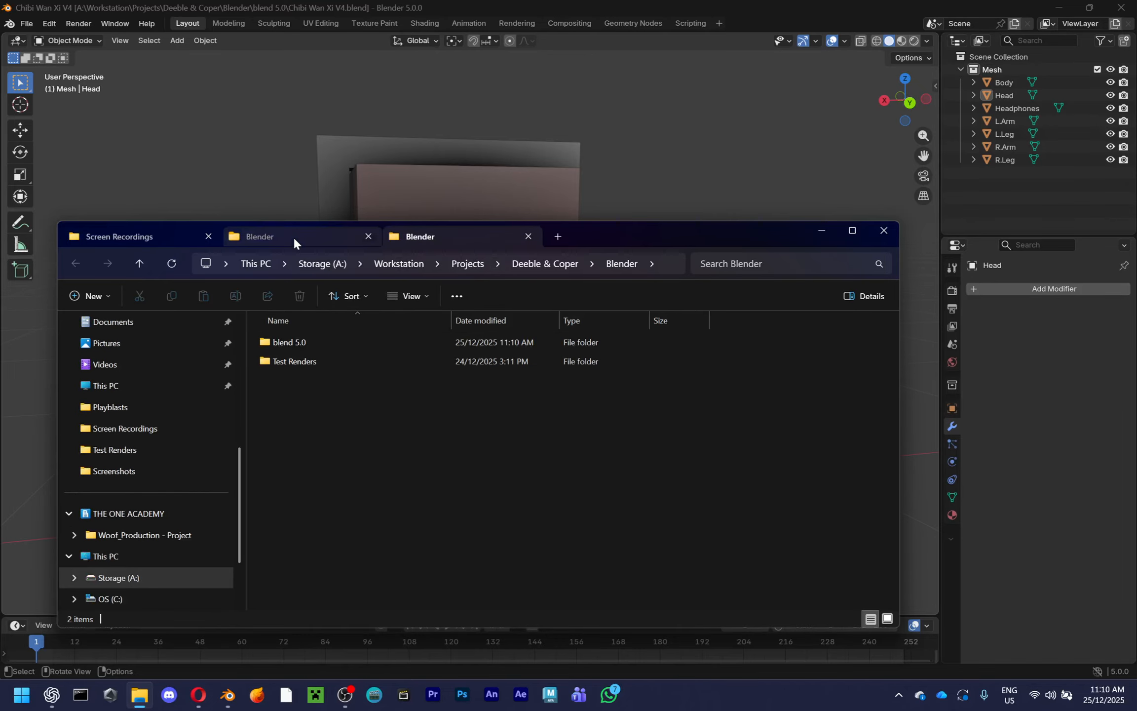
pyautogui.click(292, 236)
pyautogui.click(466, 262)
# Create a new folder named "Chibi Mascot Rig" in the Projects folder
pyautogui.click(433, 499)
pyautogui.rightClick(431, 492)
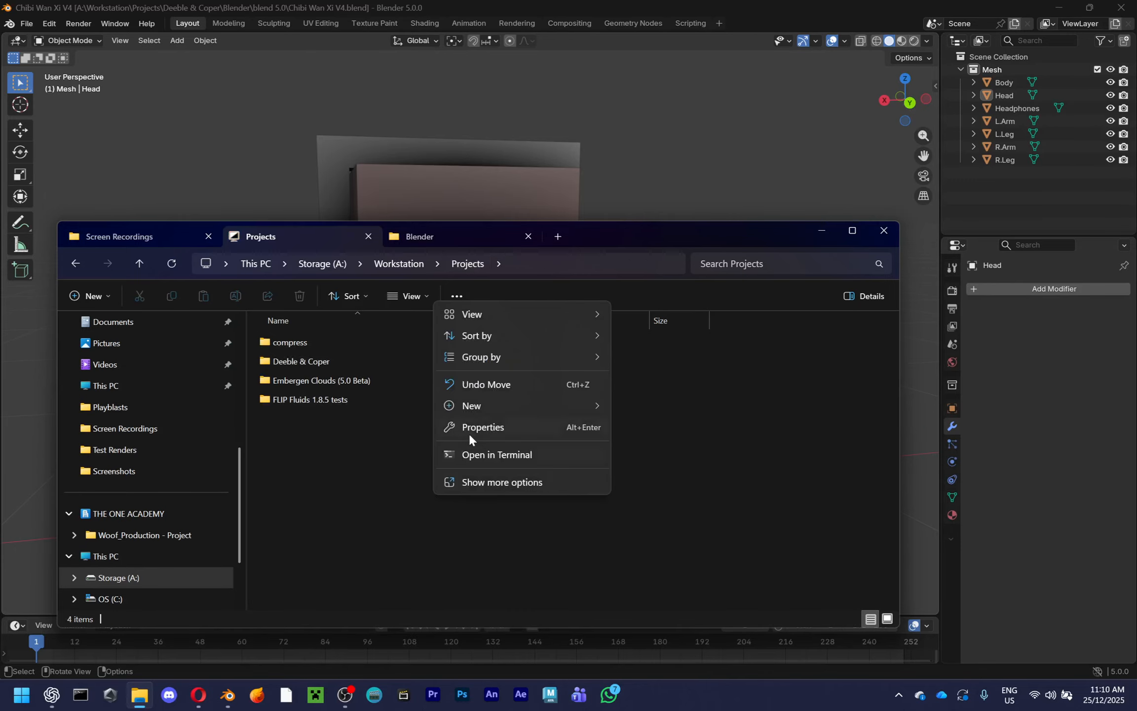
pyautogui.moveTo(473, 411)
pyautogui.click(629, 409)
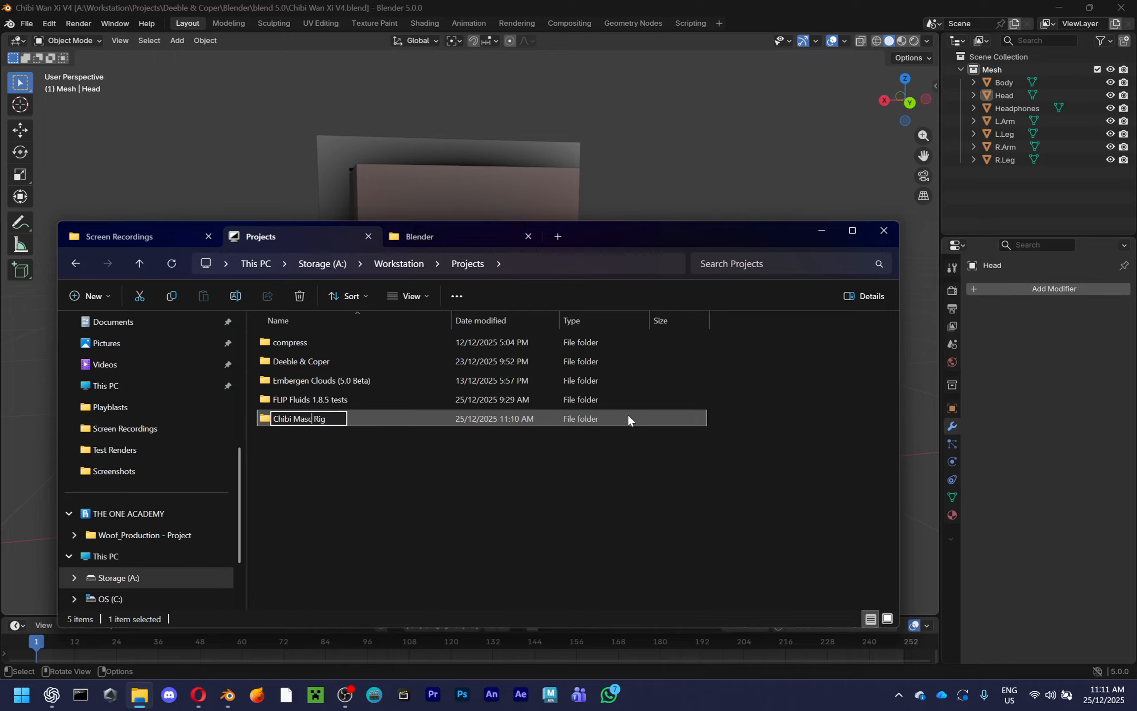
pyautogui.press('Return')
# Rename the Chibi Wan Xi Rig folder inside blend 5.0 as "blend files"
pyautogui.click(413, 236)
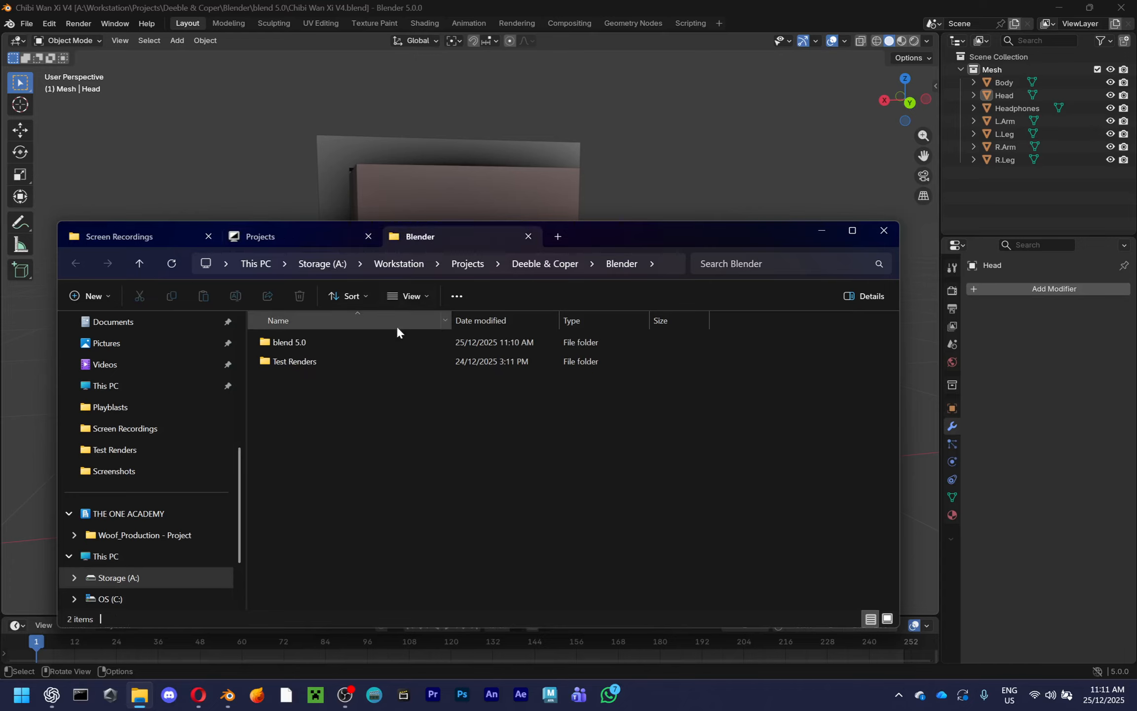
pyautogui.doubleClick(355, 341)
pyautogui.rightClick(354, 339)
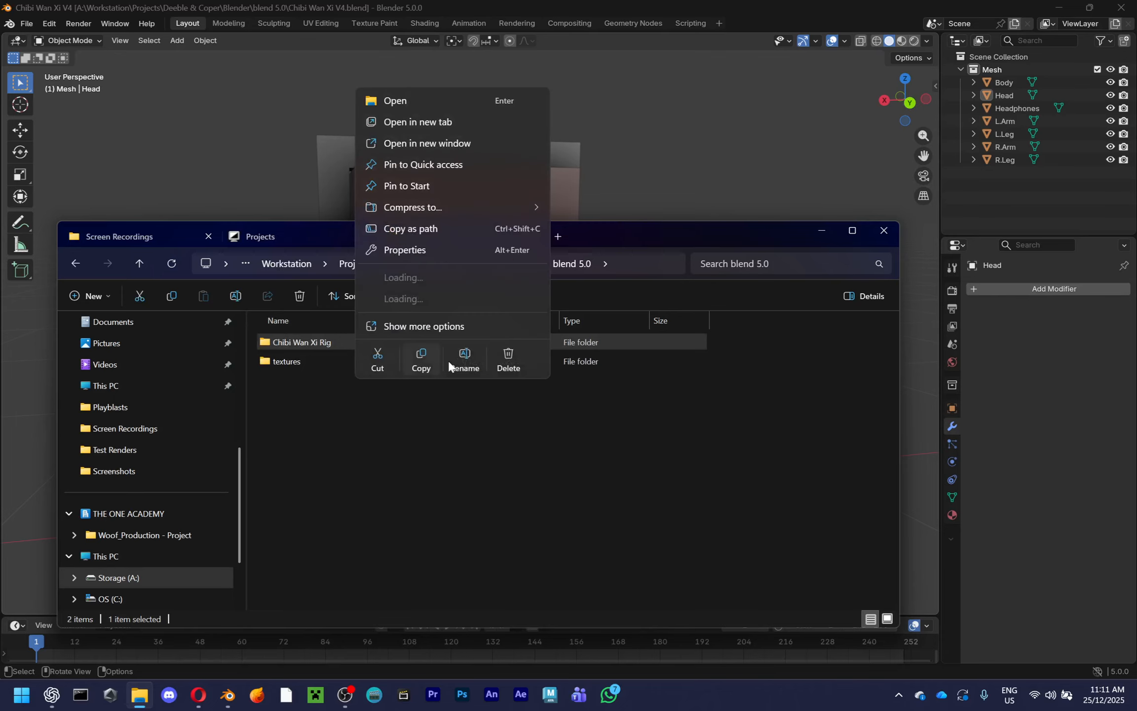
pyautogui.click(449, 364)
pyautogui.write('blend files')
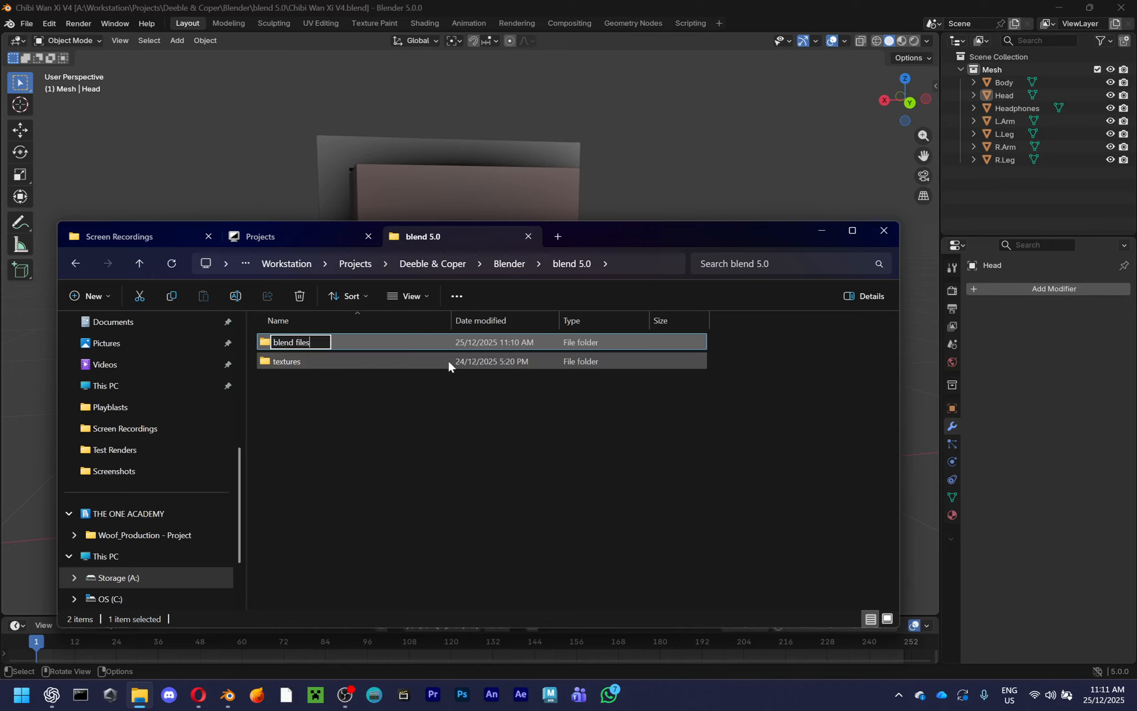
pyautogui.press('Return')
# Move the blend files and textures folders from blend 5.0 into Chibi Mascot Rig, and open that destination folder
pyautogui.moveTo(416, 341); pyautogui.dragTo(299, 422)
pyautogui.click(433, 232)
pyautogui.doubleClick(326, 343)
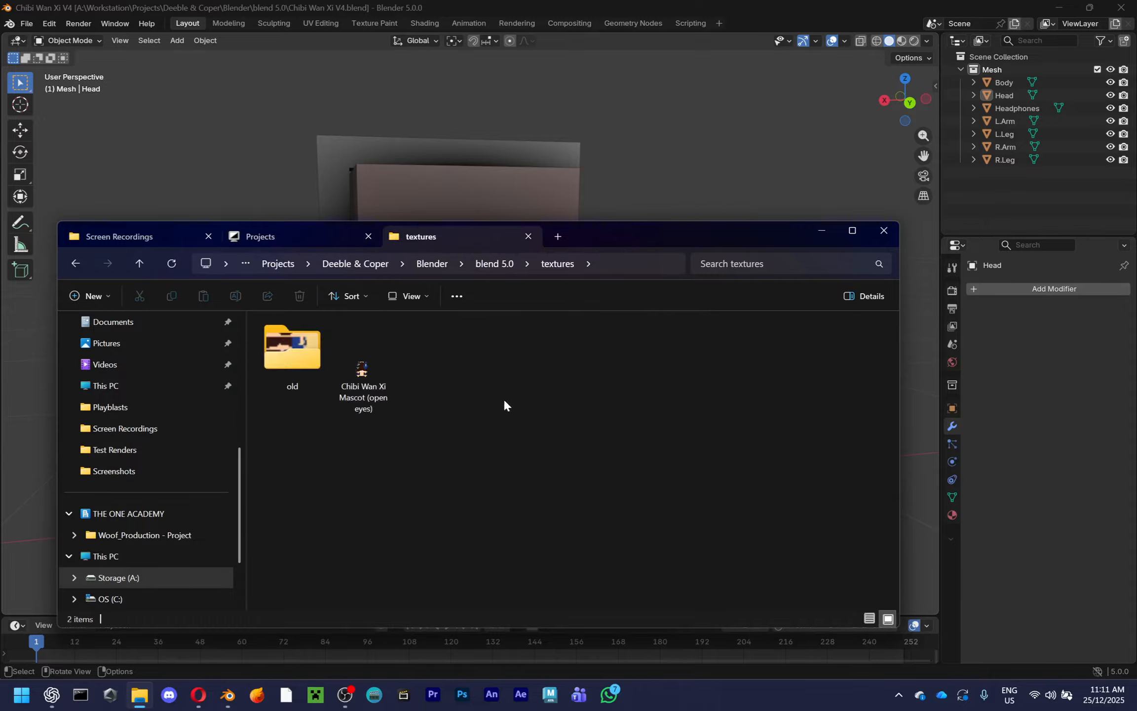
pyautogui.press('BackSpace')
pyautogui.moveTo(317, 340); pyautogui.dragTo(323, 421)
pyautogui.doubleClick(323, 420)
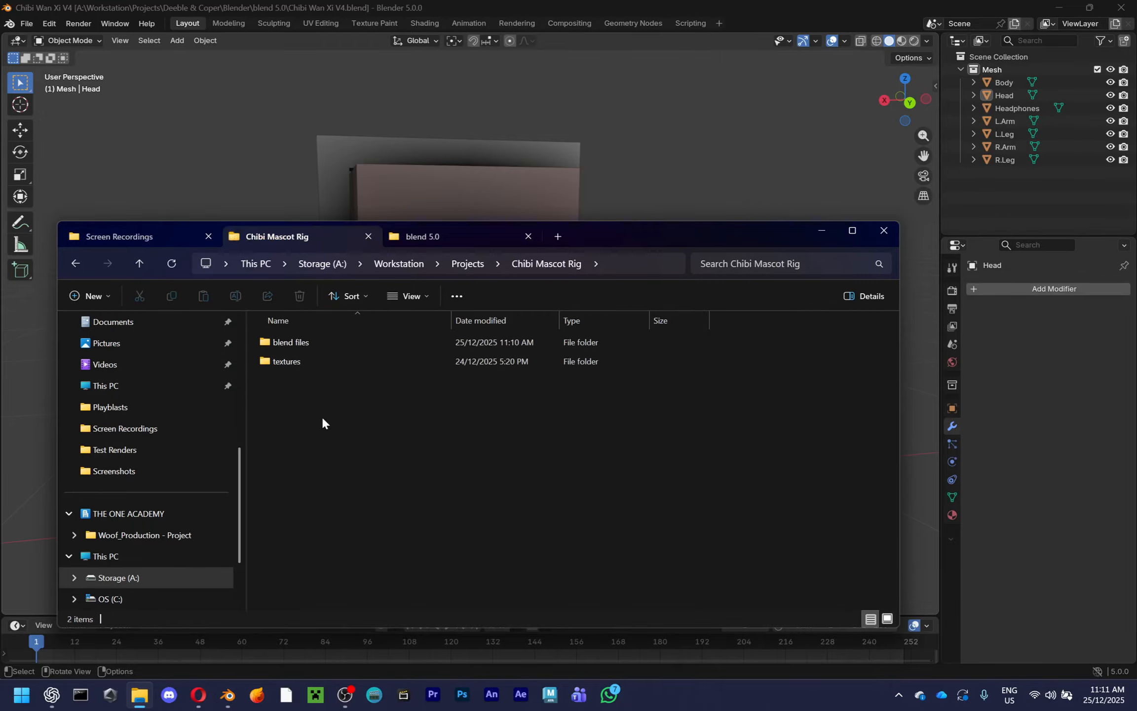
# Examine the remaining folders inside Deeble & Coper's Blender folder, including Test Renders
pyautogui.click(414, 241)
pyautogui.click(515, 263)
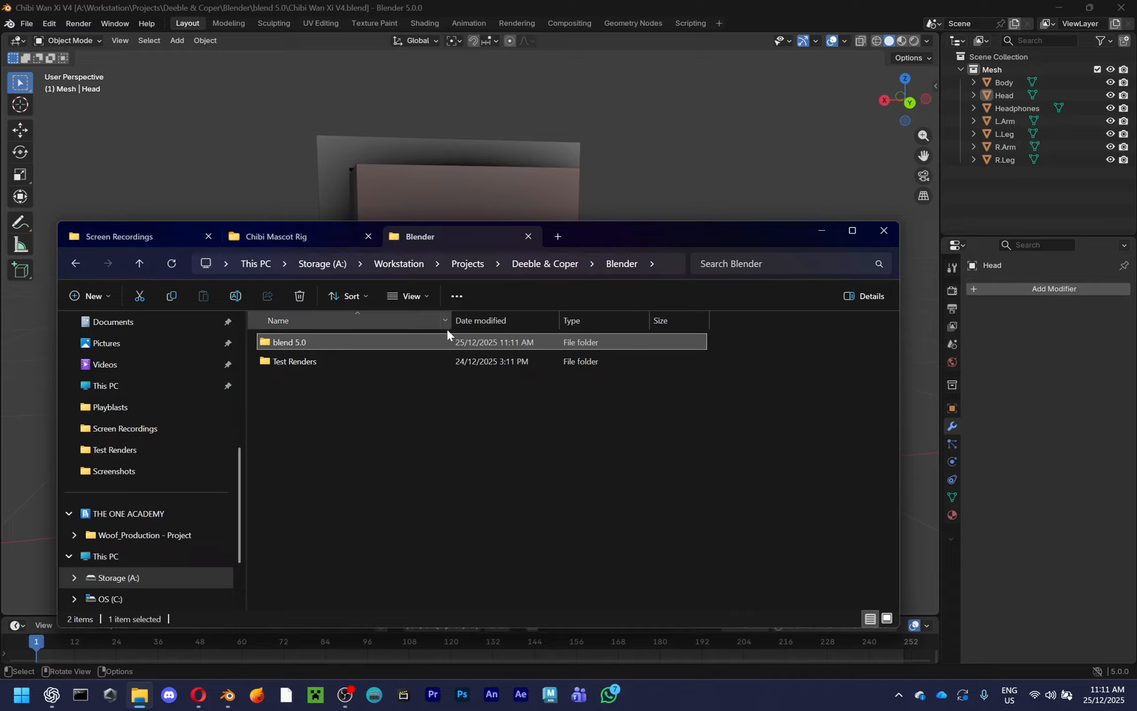
pyautogui.doubleClick(410, 360)
pyautogui.press('BackSpace')
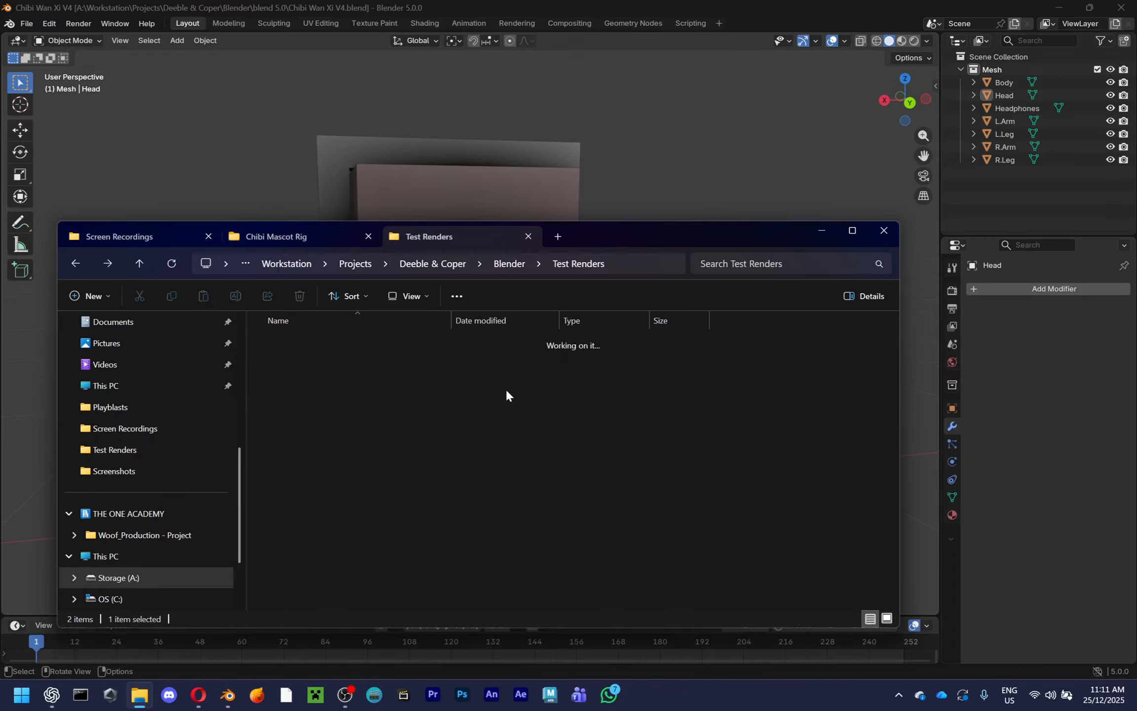
pyautogui.click(553, 265)
pyautogui.doubleClick(362, 345)
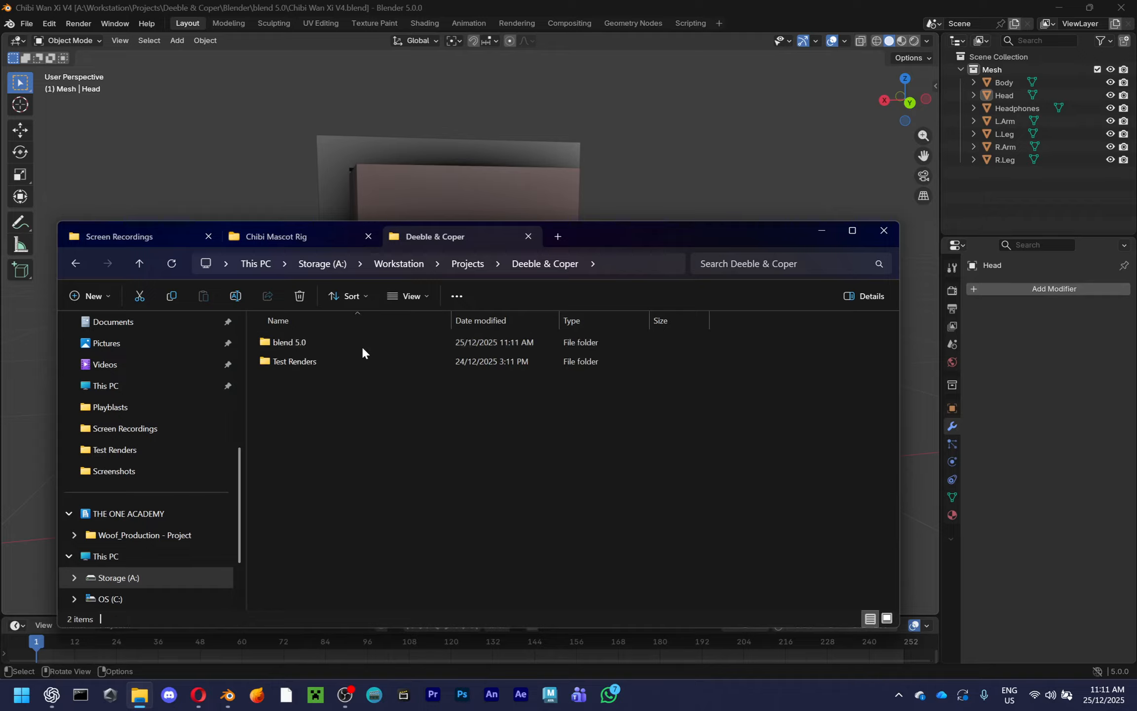
pyautogui.doubleClick(354, 360)
pyautogui.press('BackSpace')
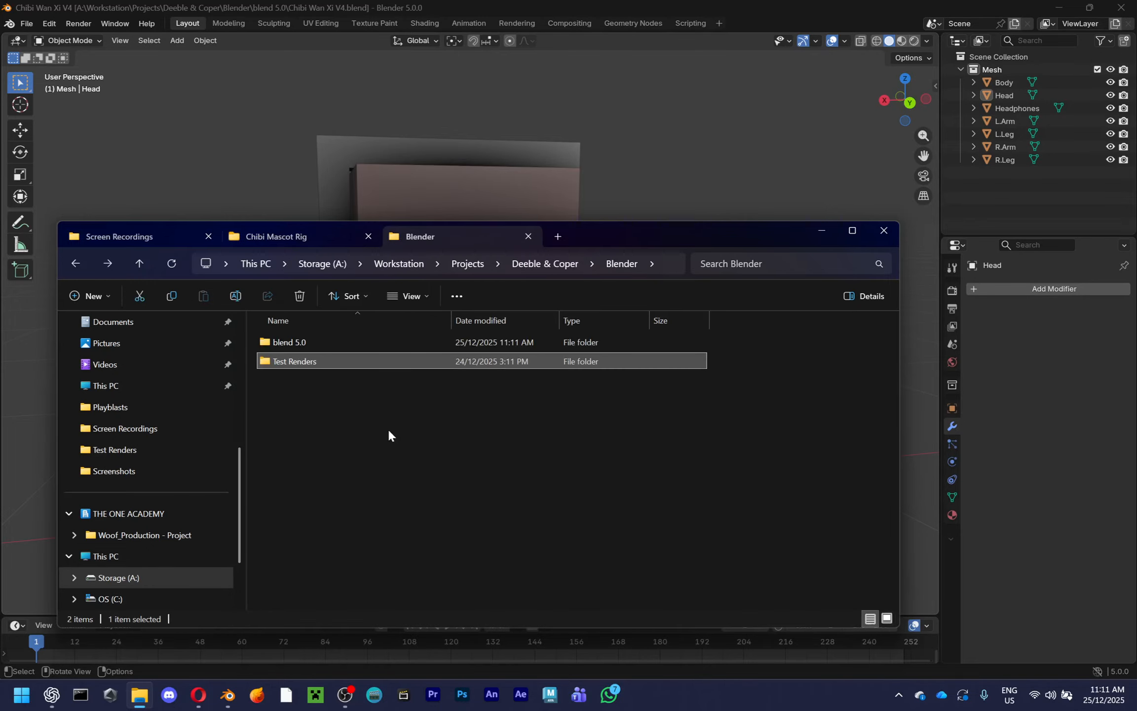
# Check the renders in the Test Renders folder and move the whole folder into Chibi Mascot Rig
pyautogui.doubleClick(344, 361)
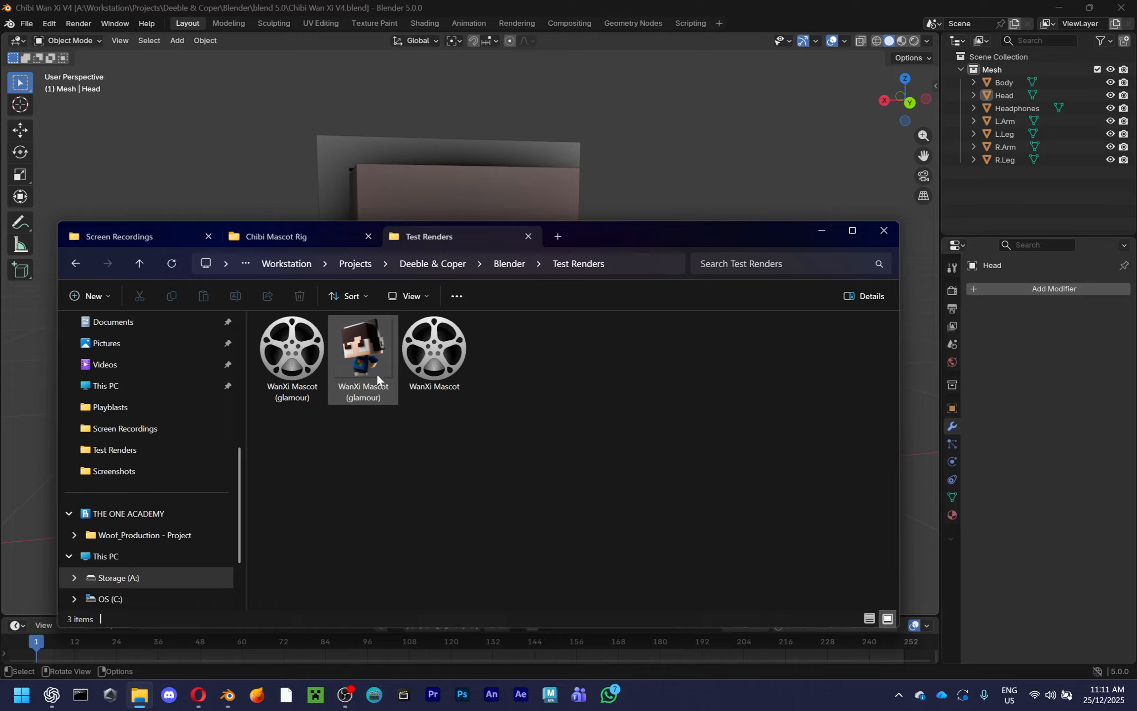
pyautogui.moveTo(564, 448); pyautogui.dragTo(347, 436)
pyautogui.press('BackSpace')
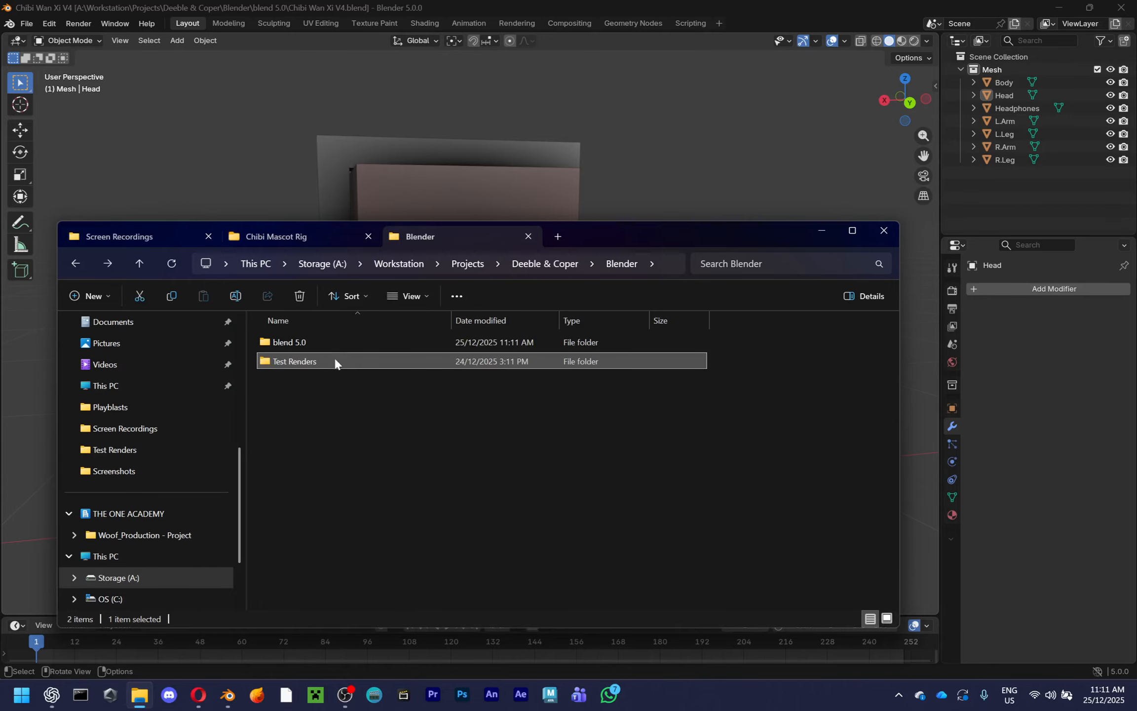
pyautogui.click(345, 383)
pyautogui.moveTo(296, 278); pyautogui.dragTo(349, 414)
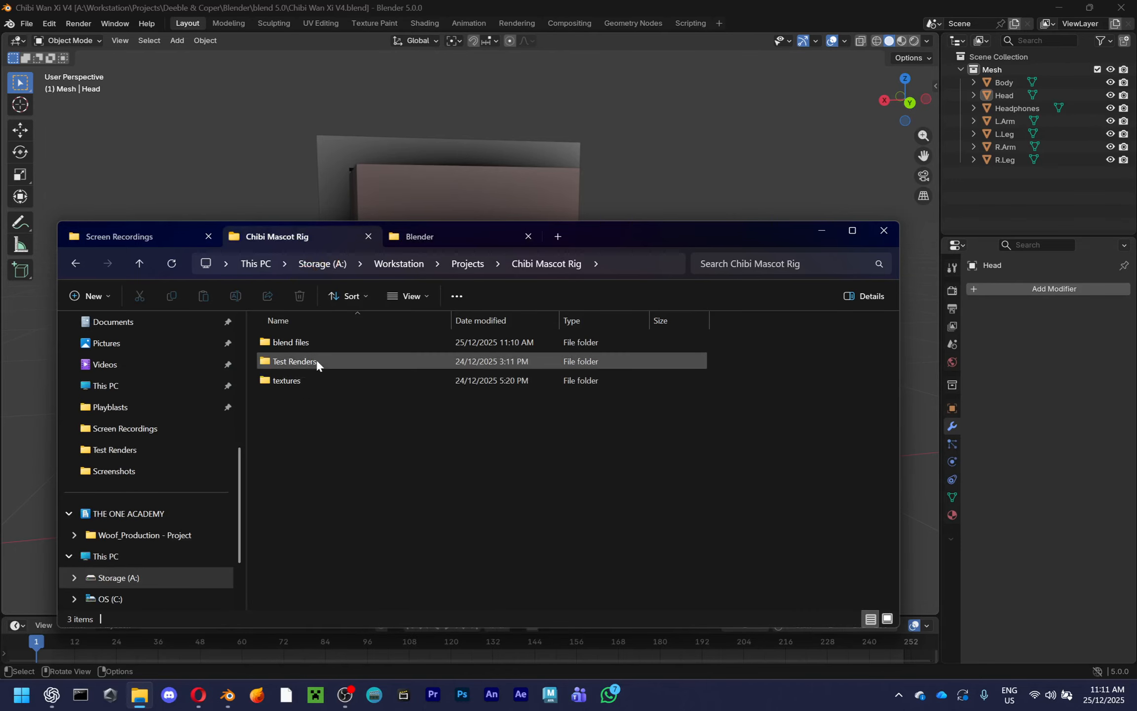
# Look through the Blender, Docs, Exports, Music and pproj folders of Deeble & Coper for remaining mascot files
pyautogui.click(432, 243)
pyautogui.click(556, 262)
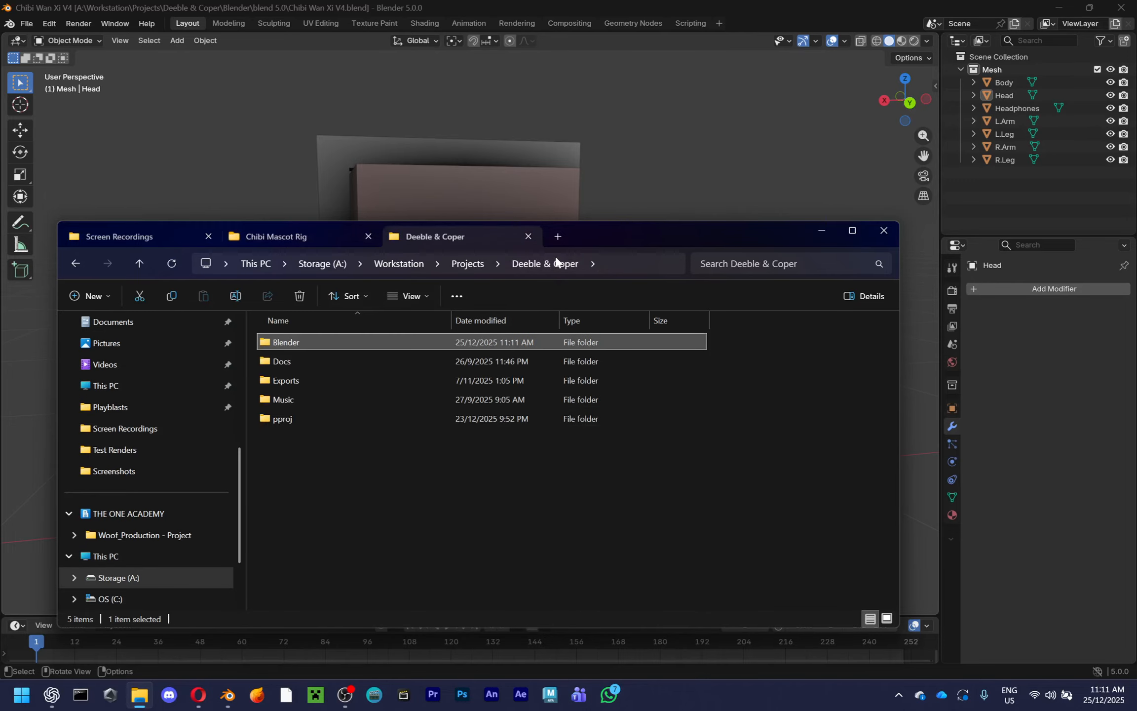
pyautogui.doubleClick(354, 342)
pyautogui.doubleClick(353, 340)
pyautogui.hotkey('alt', 'Left')
pyautogui.hotkey('alt', 'Left')
pyautogui.click(385, 382)
pyautogui.doubleClick(369, 360)
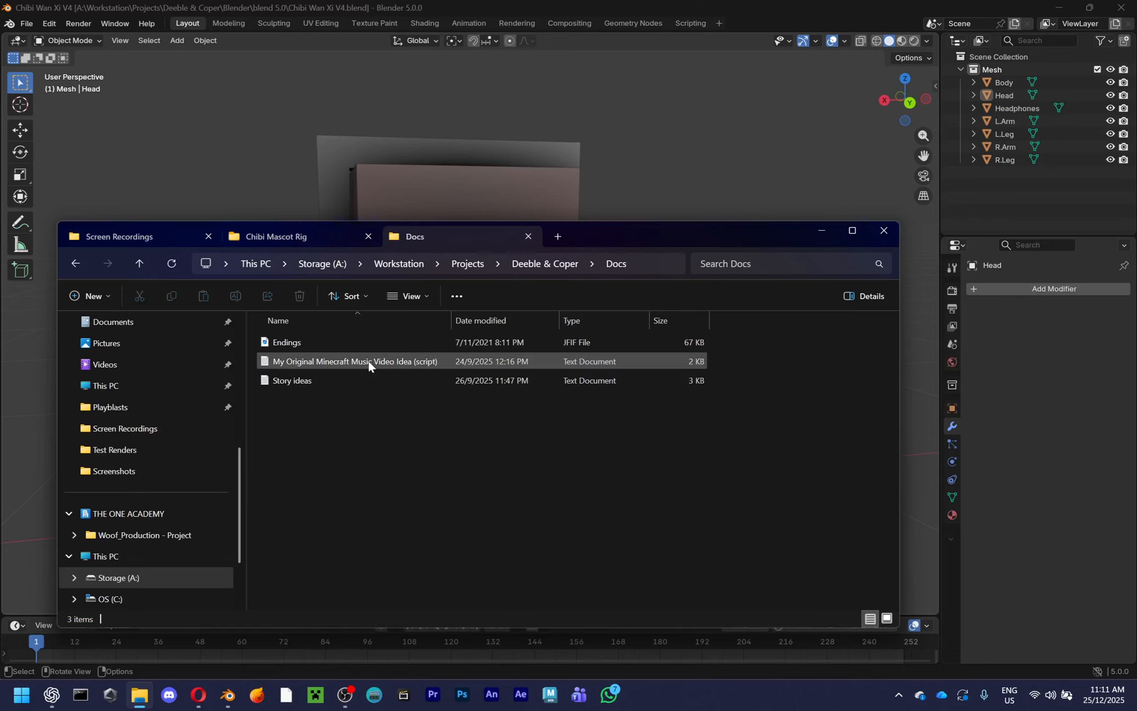
pyautogui.hotkey('alt', 'Left')
pyautogui.doubleClick(357, 378)
pyautogui.hotkey('alt', 'Left')
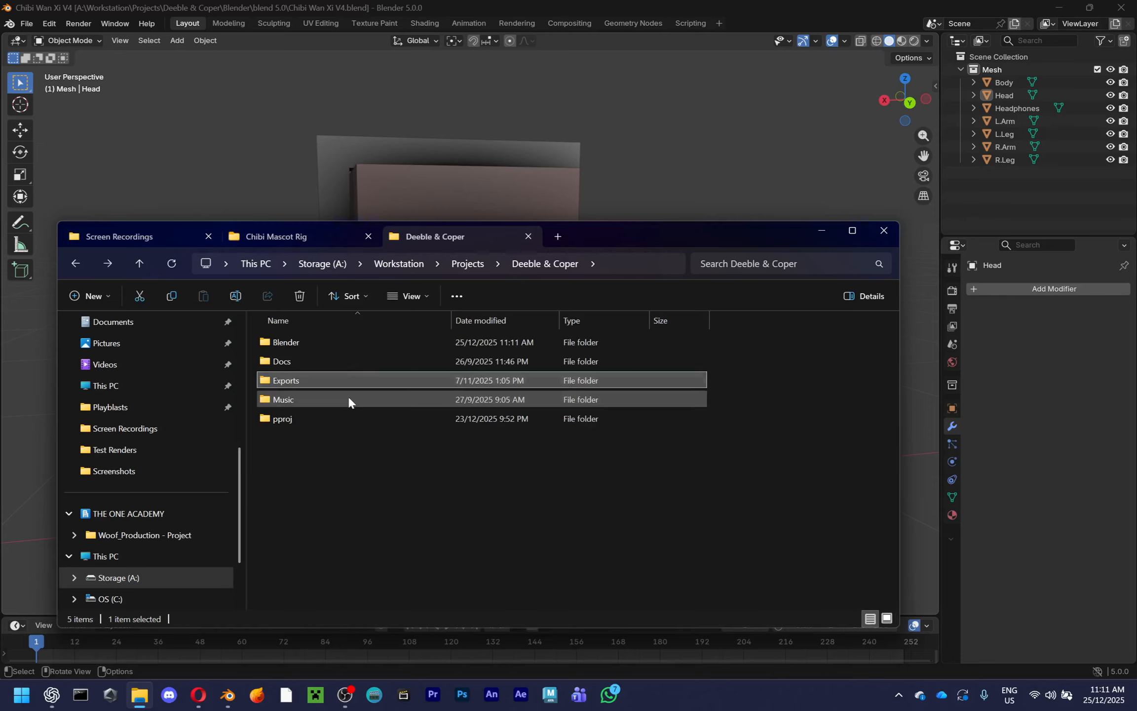
pyautogui.doubleClick(349, 398)
pyautogui.hotkey('alt', 'Left')
pyautogui.doubleClick(340, 420)
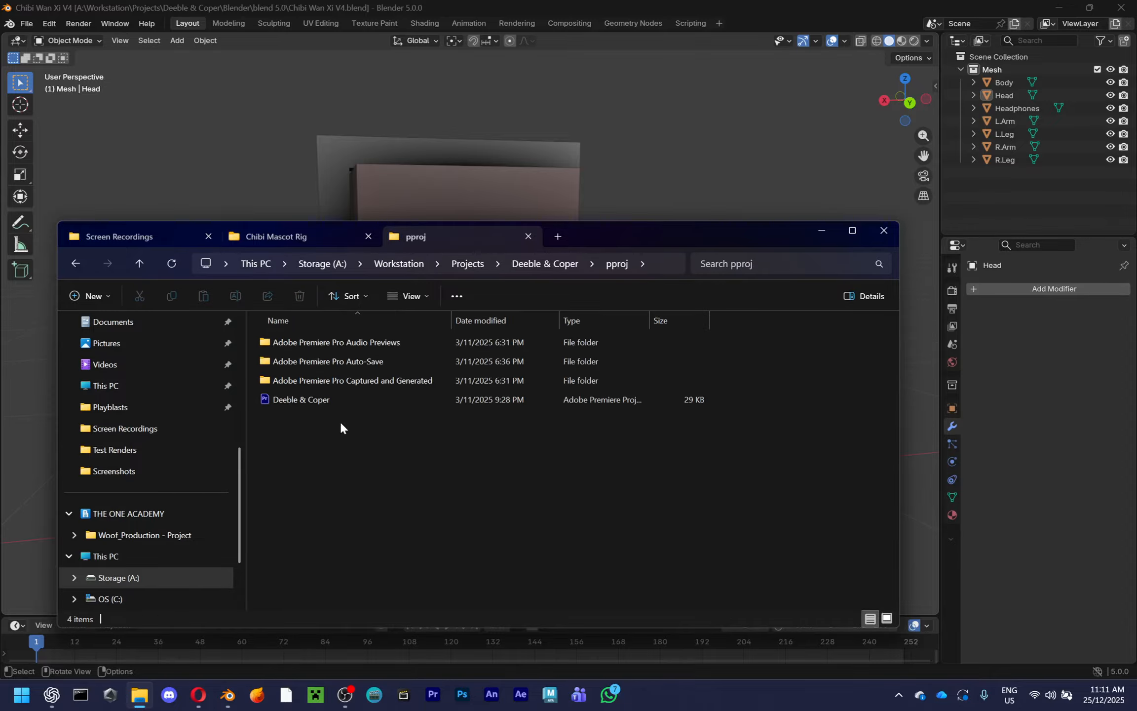
pyautogui.hotkey('alt', 'Left')
# Return to the Chibi Mascot Rig folder and close the Deeble & Coper tab
pyautogui.click(301, 239)
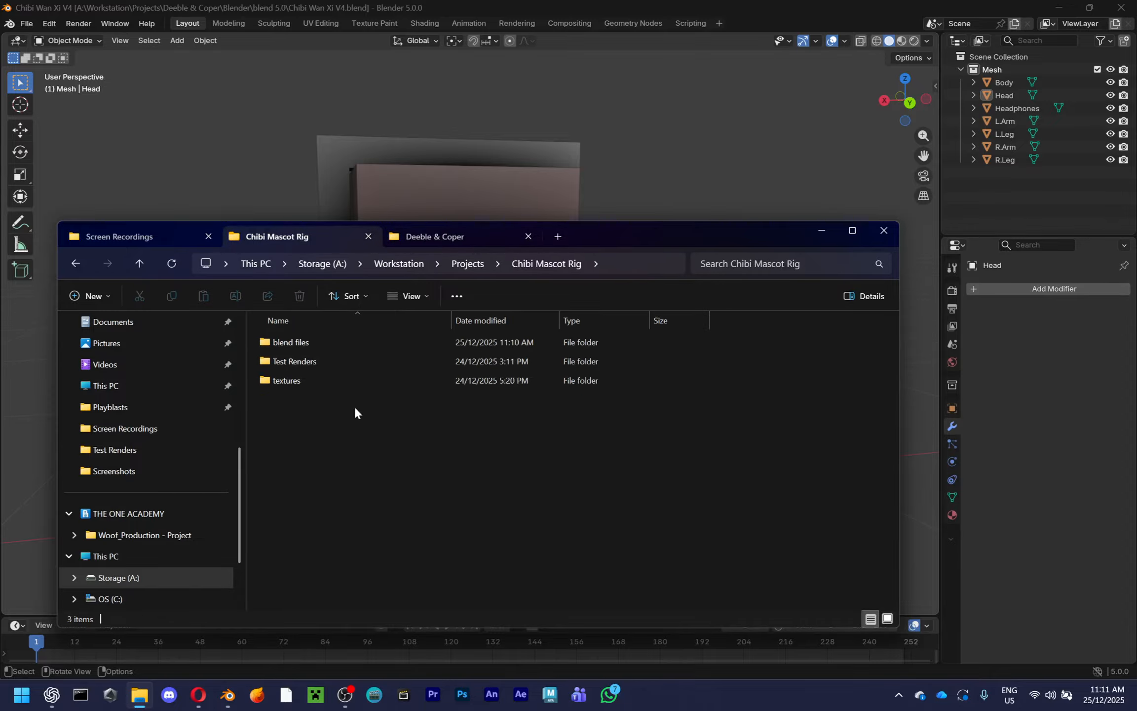
pyautogui.moveTo(613, 229); pyautogui.dragTo(642, 230)
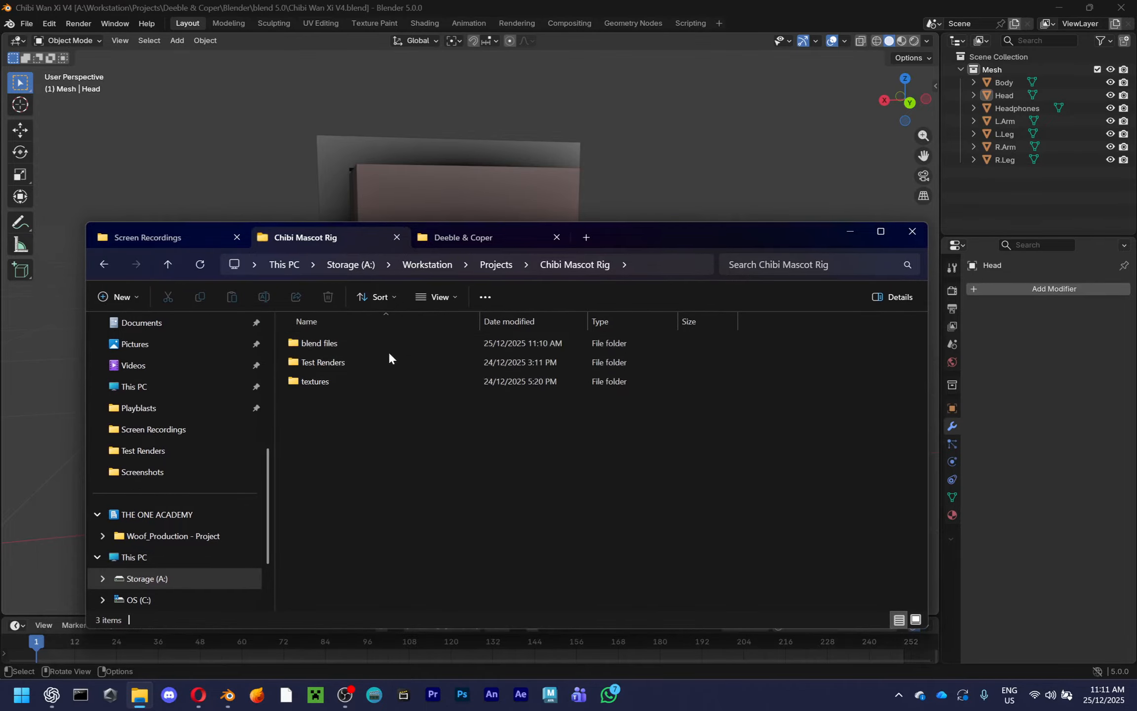
pyautogui.middleClick(460, 232)
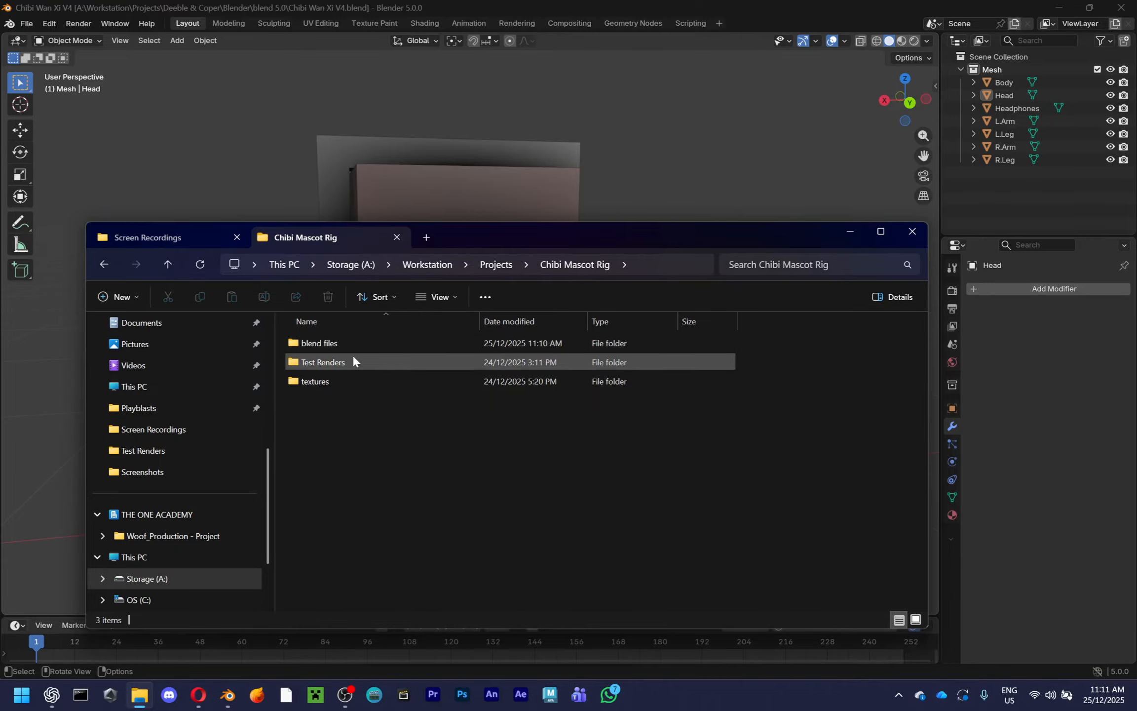
# Switch to Blender, deselect all objects, and bring up the file browser for opening a blend file without saving the current changes
pyautogui.click(558, 162)
pyautogui.hotkey('alt', 'a')
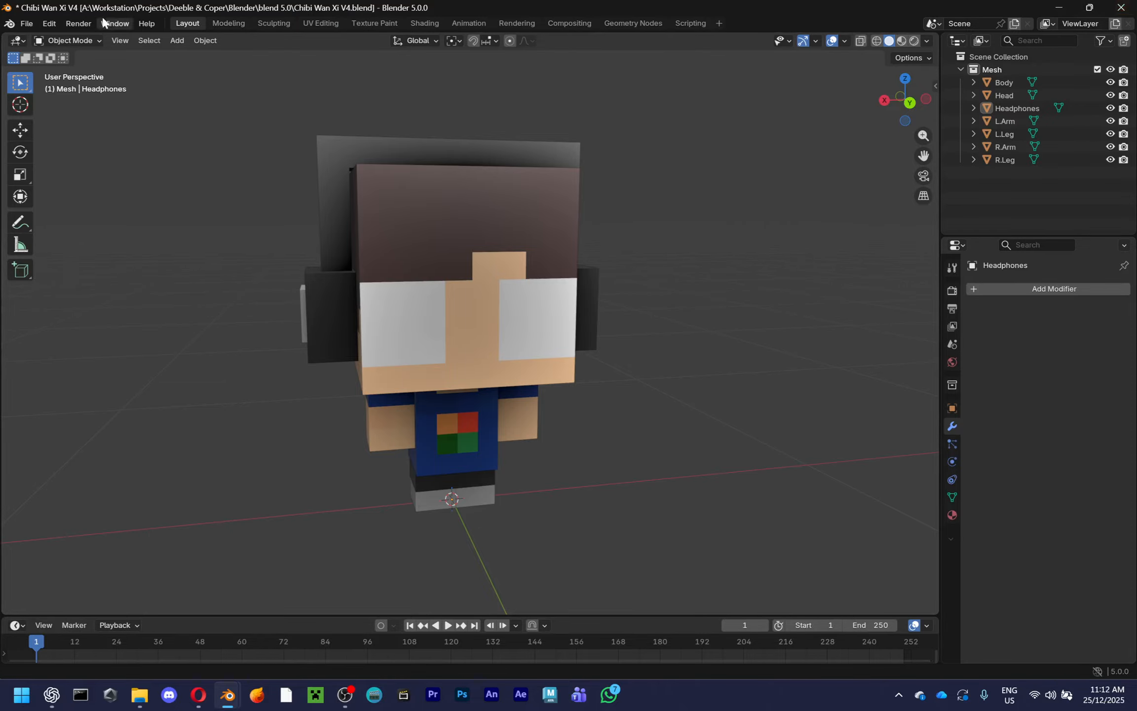
pyautogui.click(28, 23)
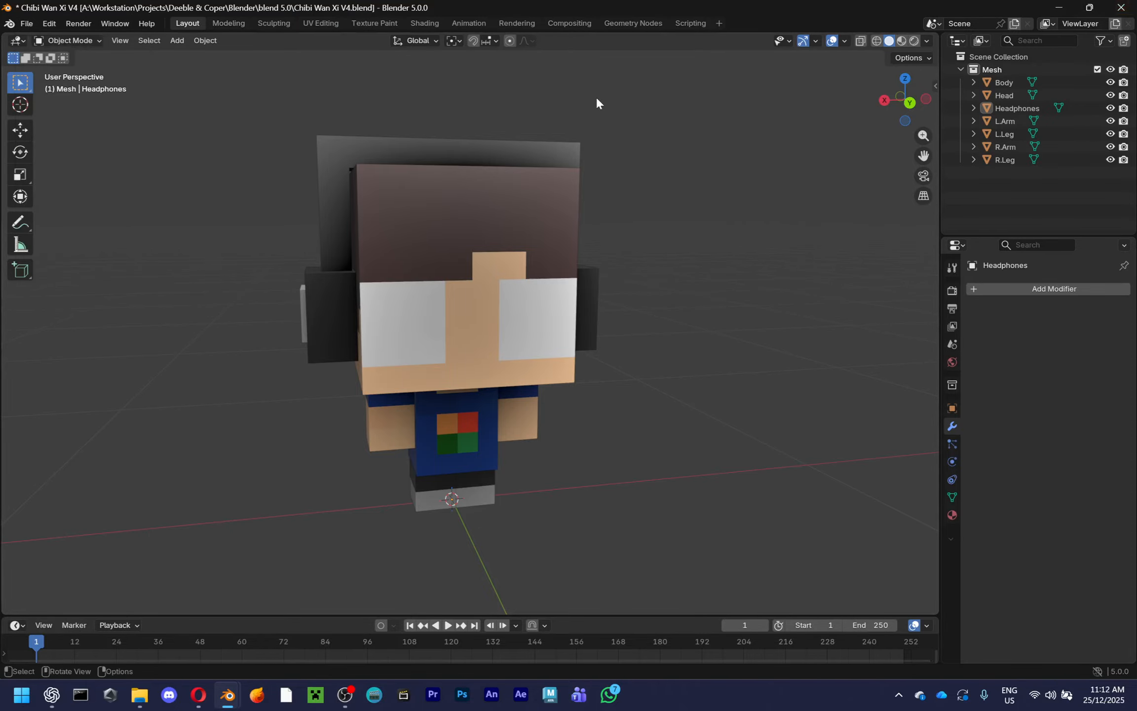
pyautogui.click(24, 23)
pyautogui.click(34, 51)
pyautogui.click(573, 366)
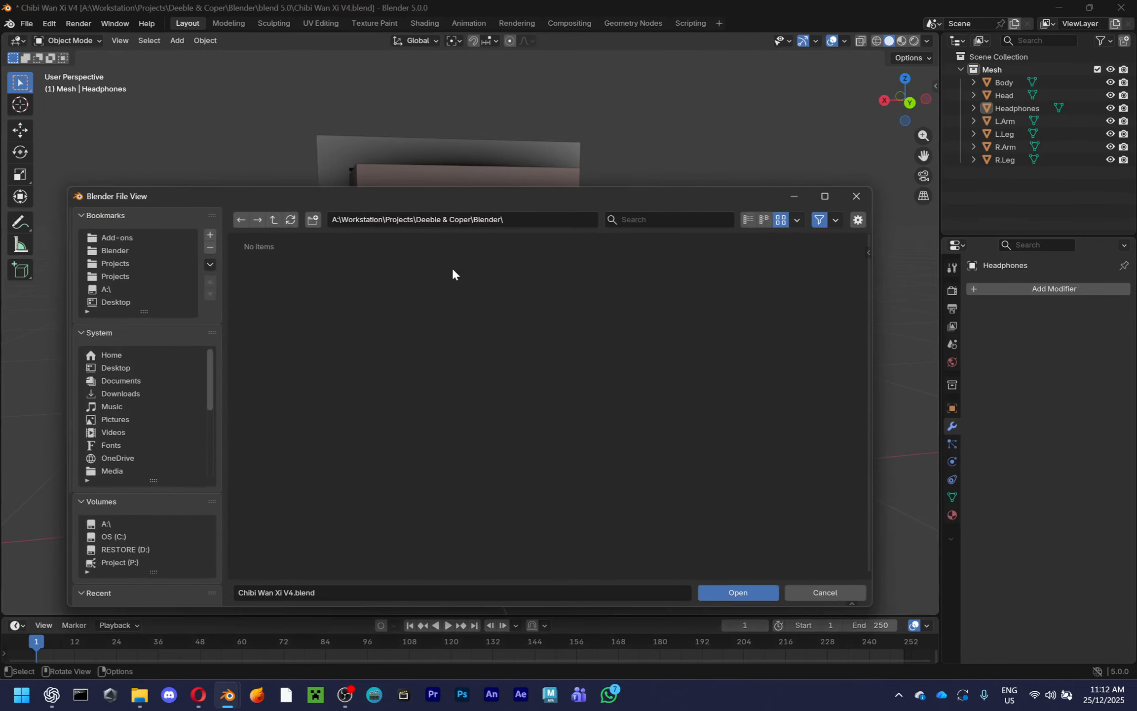
# Point the file browser to A:\Workstation\Projects\Chibi Mascot Rig using the copied folder path, and open Chibi Wan Xi V4.blend from blend files
pyautogui.hotkey('alt', 'Tab')
pyautogui.hotkey('alt', 'Tab')
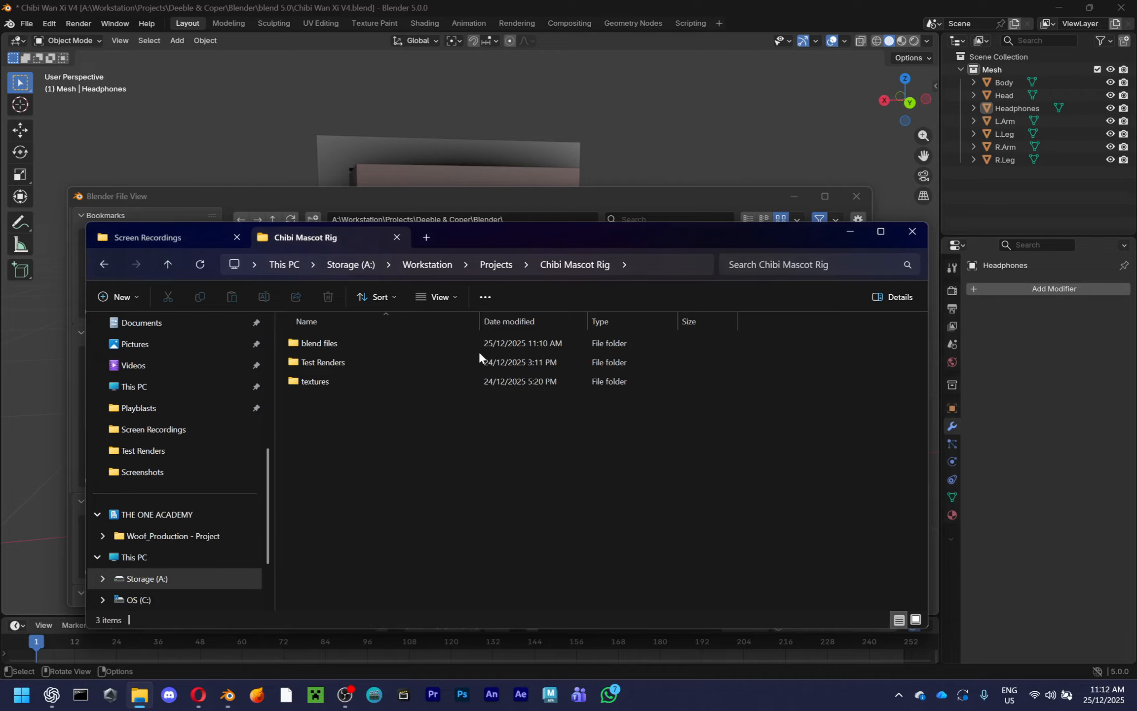
pyautogui.click(635, 267)
pyautogui.hotkey('ctrl', 'c')
pyautogui.hotkey('alt', 'Tab')
pyautogui.hotkey('ctrl', 'v')
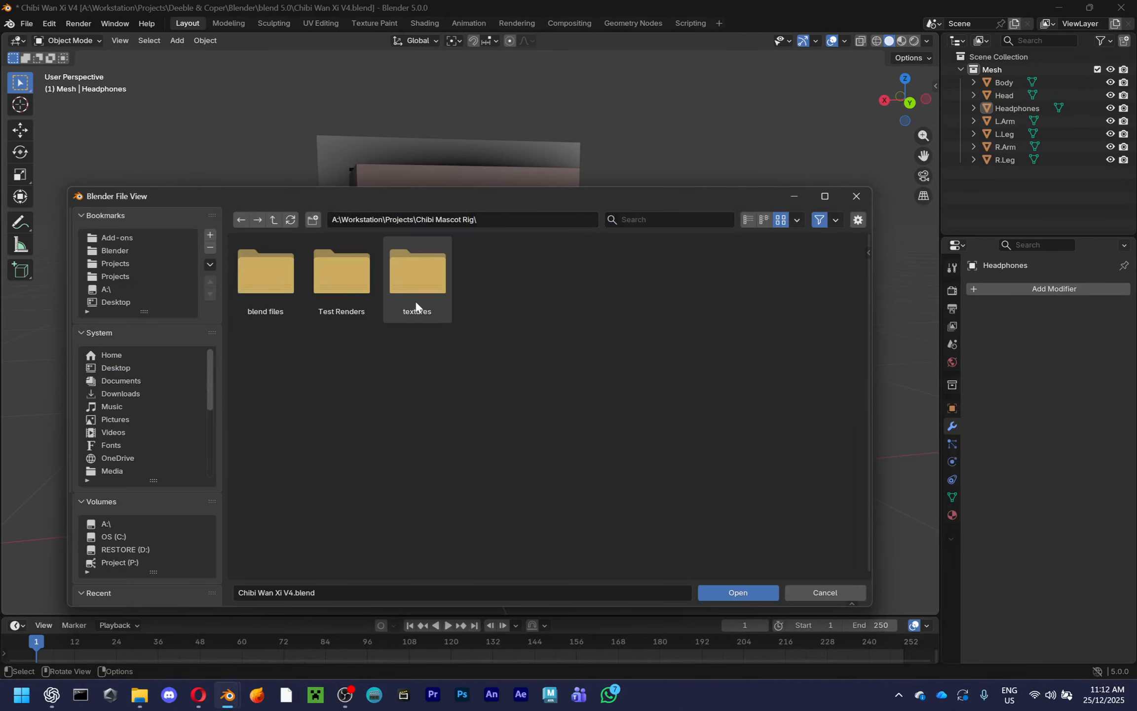
pyautogui.click(289, 290)
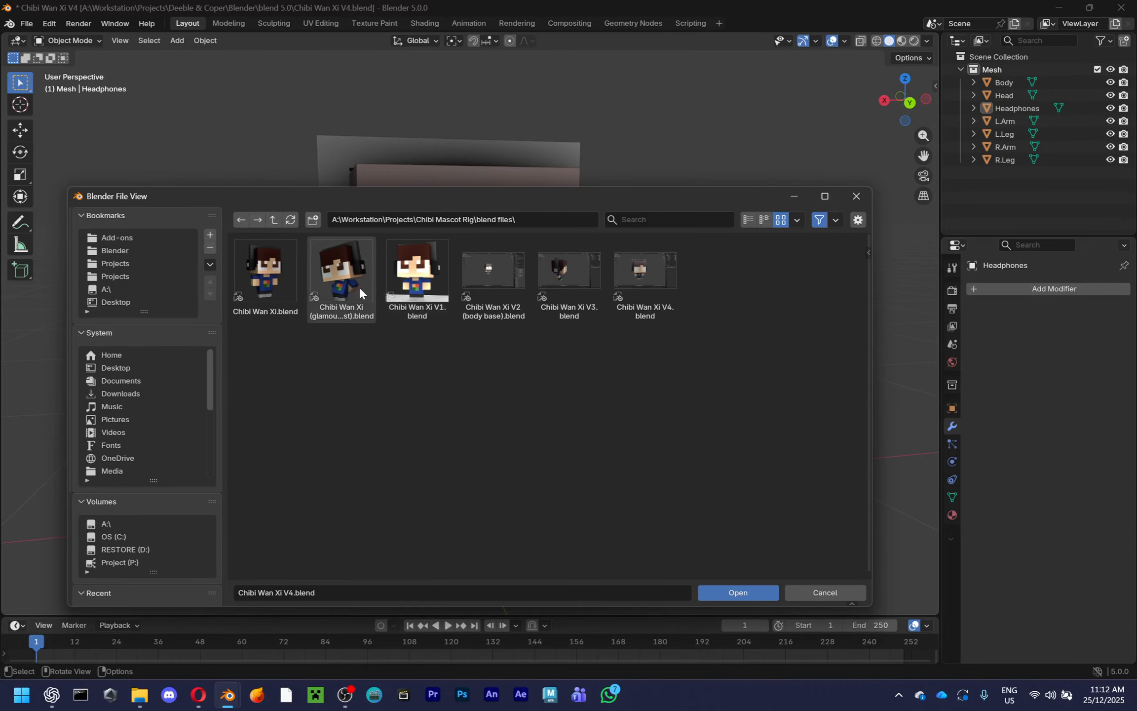
pyautogui.doubleClick(641, 277)
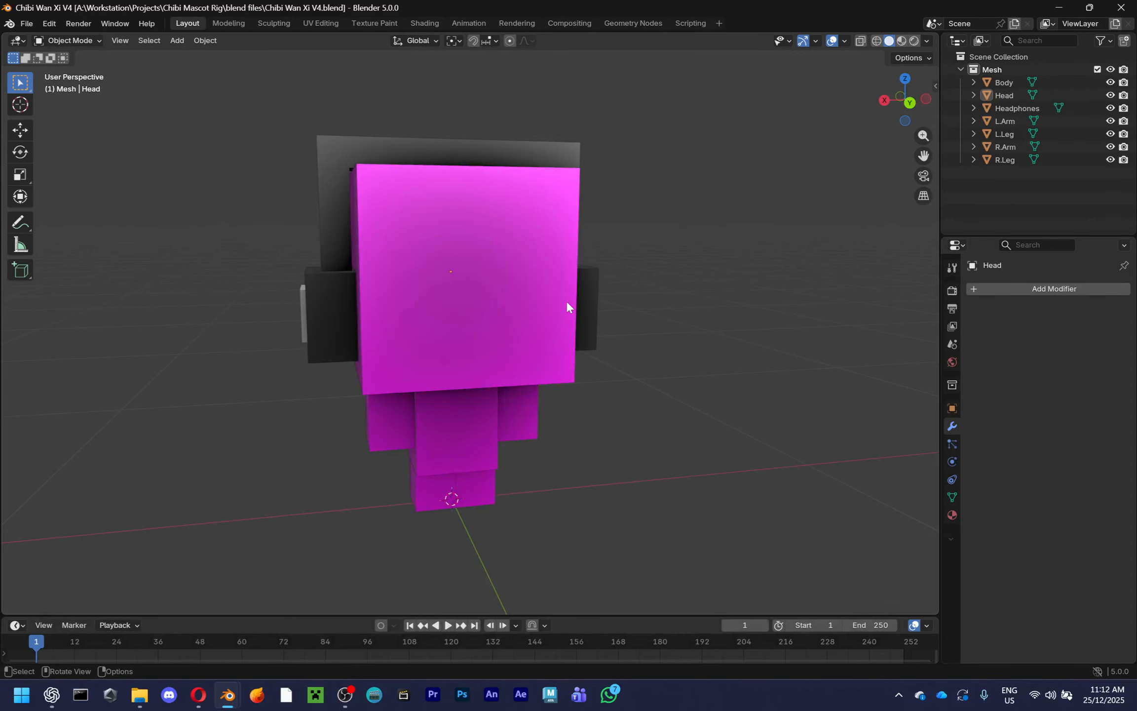
# Select the head and split off an Image Editor area beside the 3D viewport
pyautogui.click(566, 301)
pyautogui.click(427, 296)
pyautogui.hotkey('shift', 'F3')
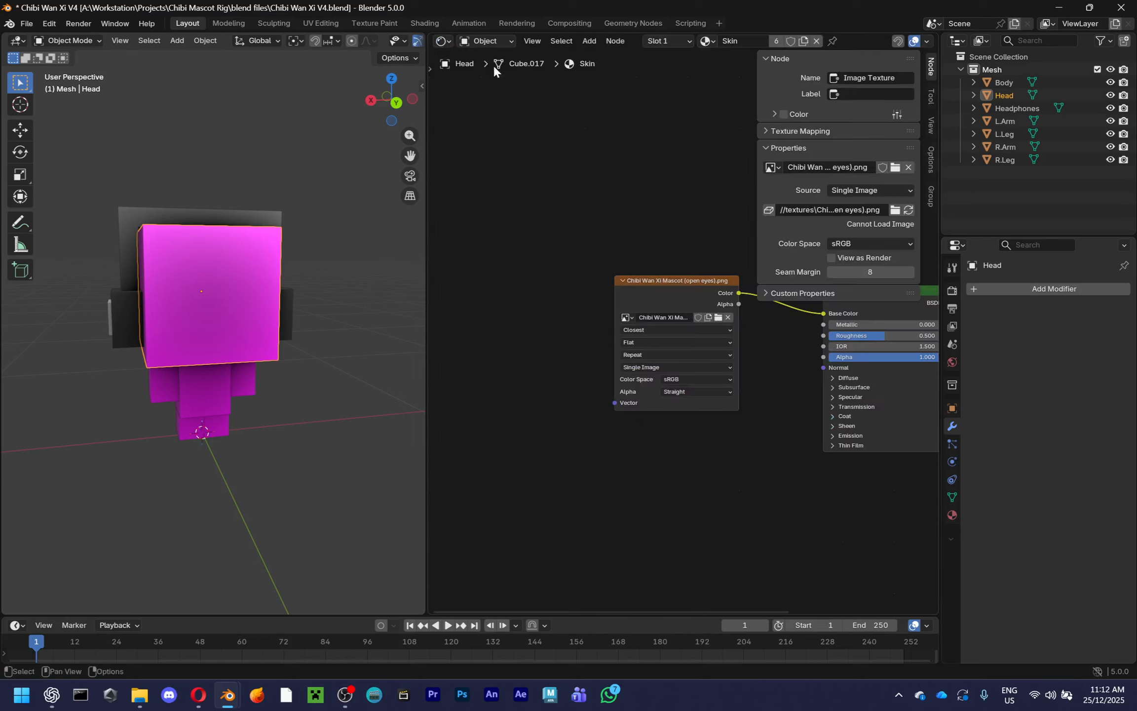
pyautogui.press('n')
pyautogui.click(438, 42)
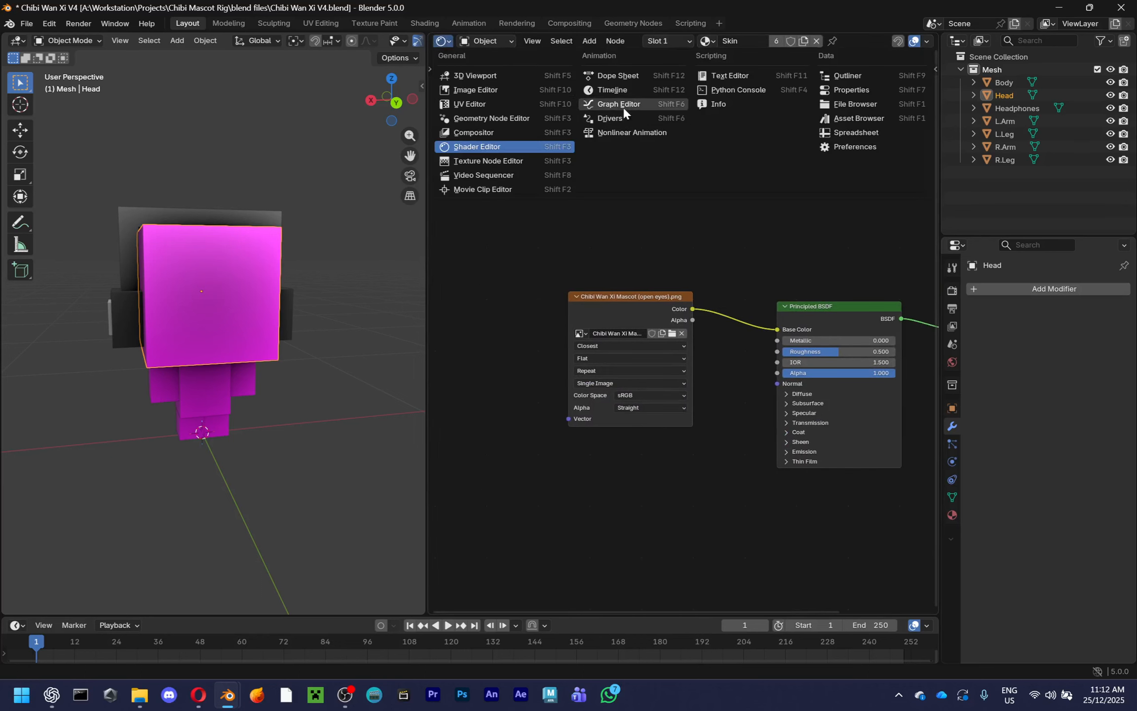
pyautogui.click(496, 92)
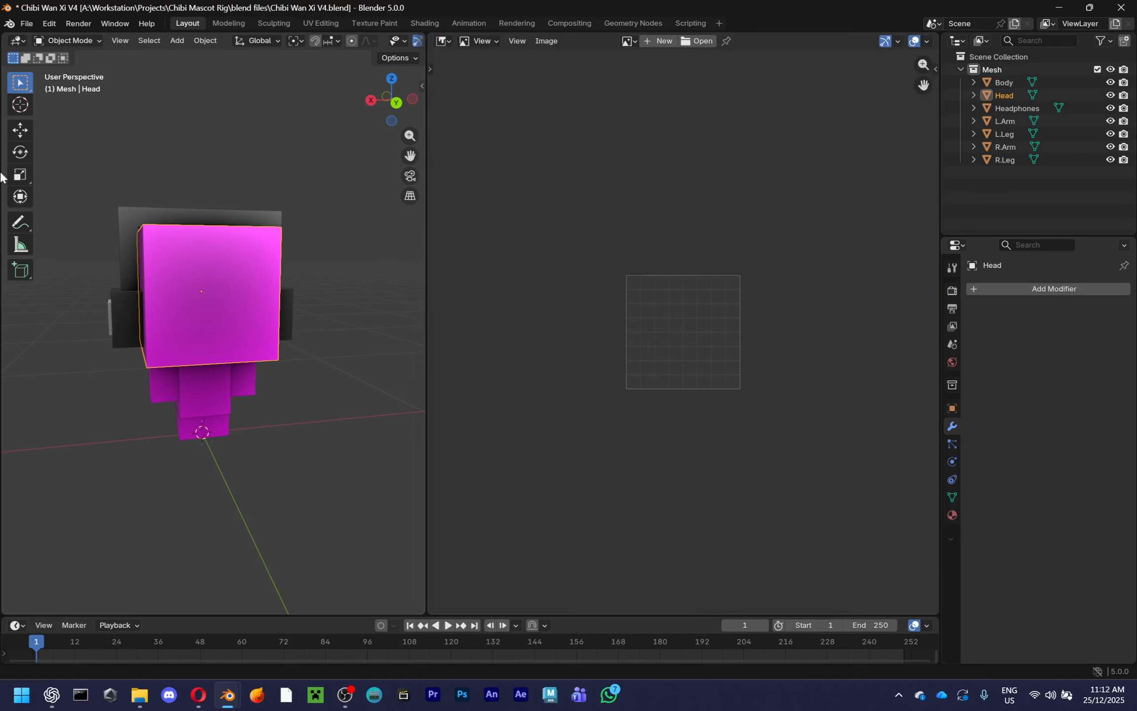
# Try opening Chibi Wan Xi Mascot (open eyes).png from the project's textures folder as a separate image, and undo it
pyautogui.click(630, 42)
pyautogui.click(630, 42)
pyautogui.click(629, 42)
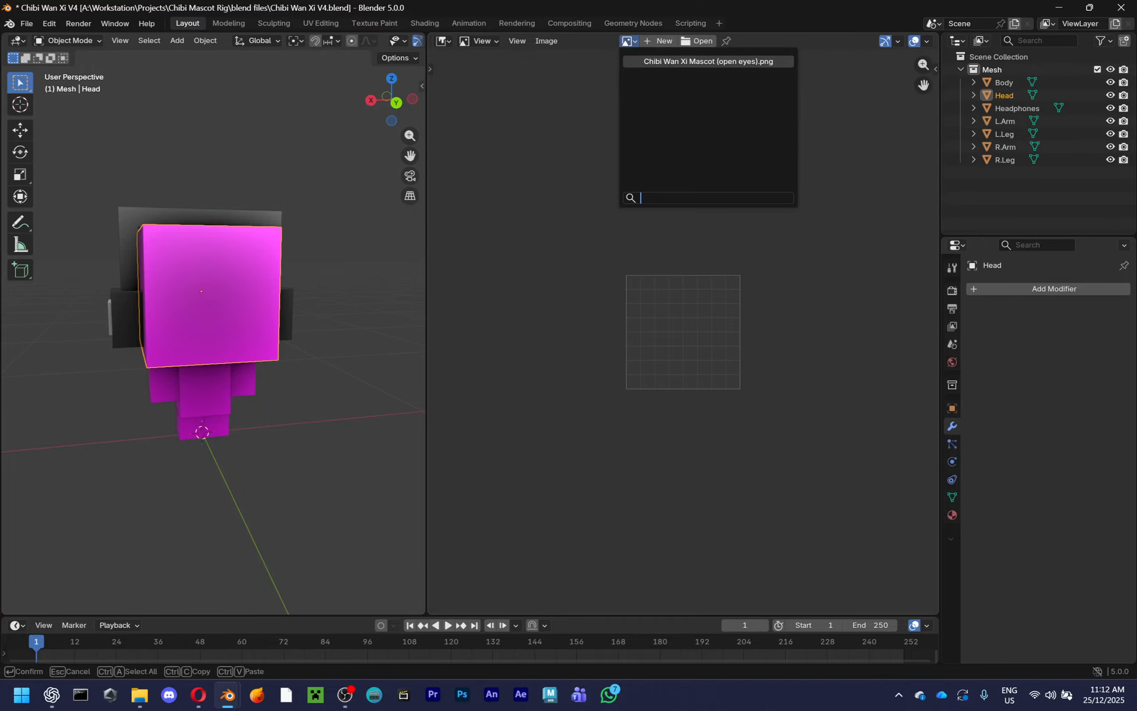
pyautogui.click(652, 62)
pyautogui.click(763, 41)
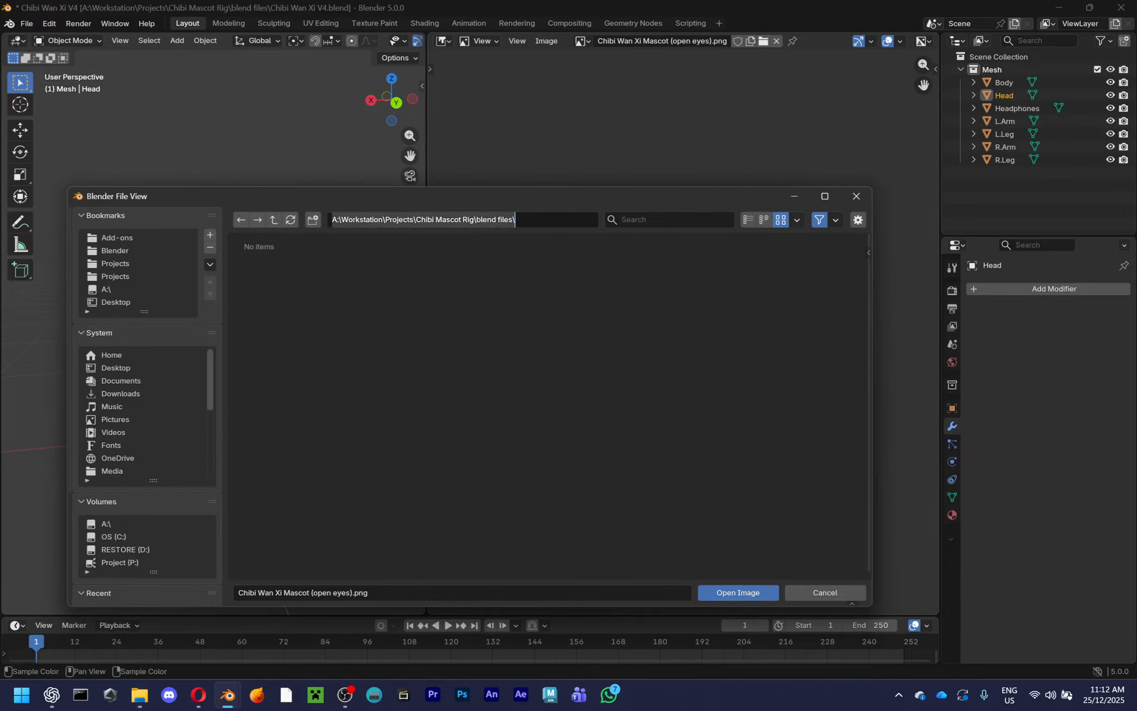
pyautogui.click(273, 219)
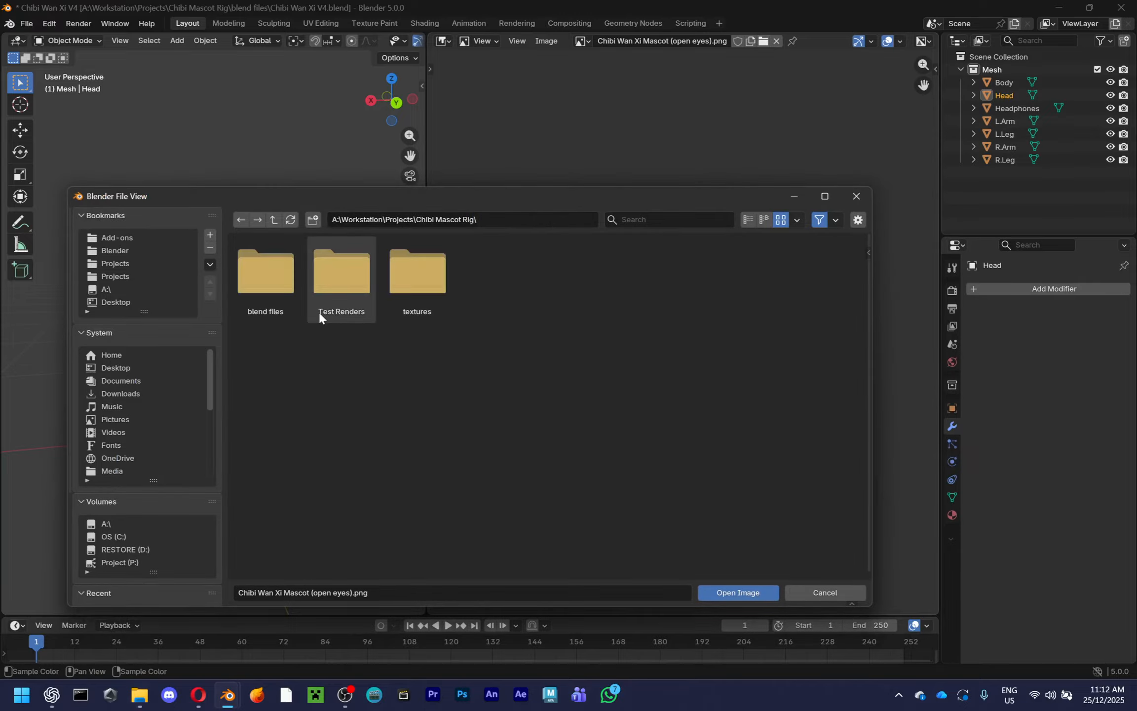
pyautogui.doubleClick(409, 291)
pyautogui.click(335, 284)
pyautogui.doubleClick(336, 284)
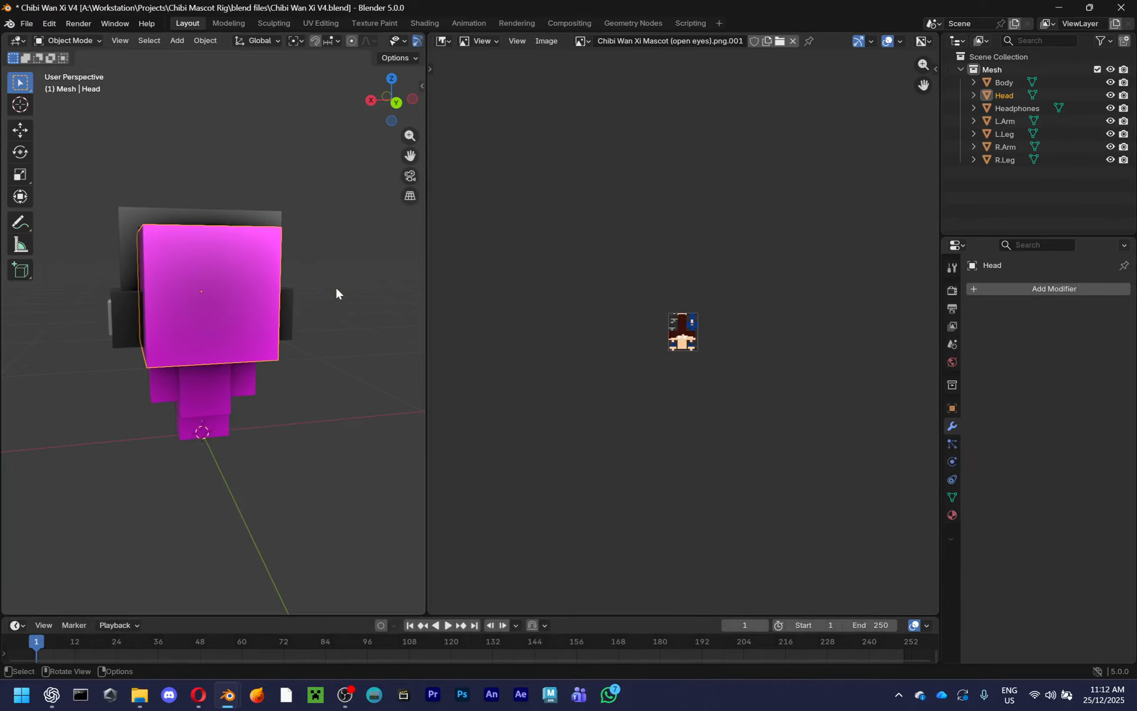
pyautogui.hotkey('ctrl', 'z')
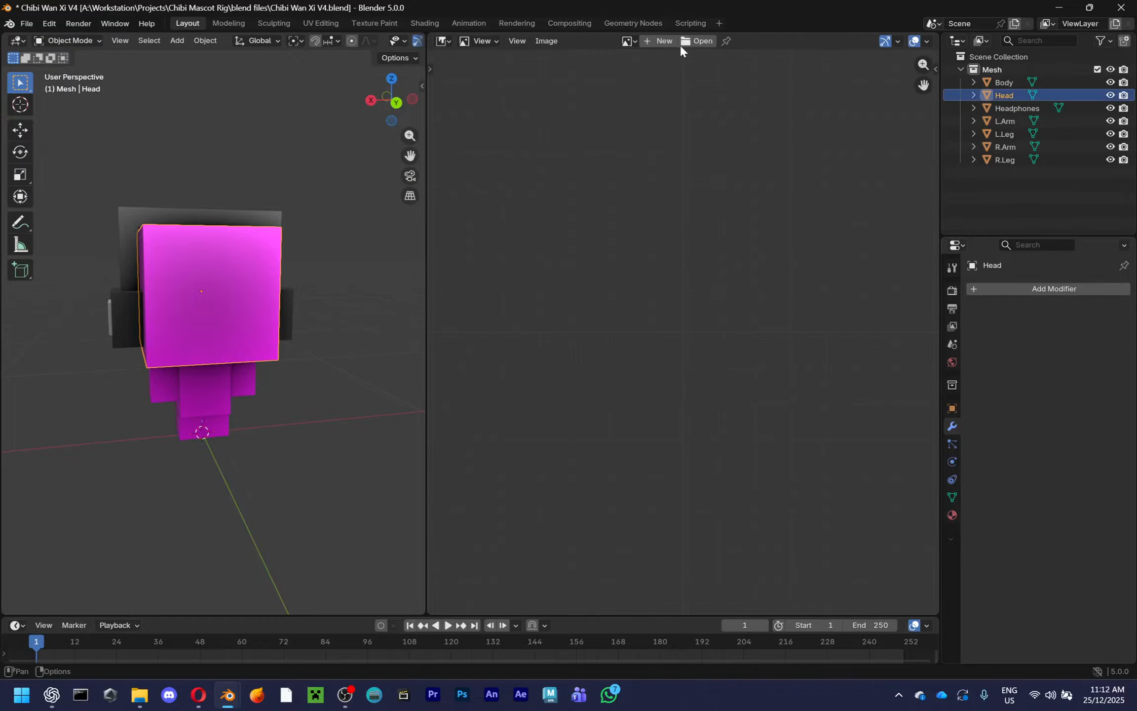
# Replace the missing Chibi Wan Xi Mascot (open eyes).png image with its copy in Chibi Mascot Rig\textures and save the V4 file
pyautogui.click(626, 42)
pyautogui.click(627, 57)
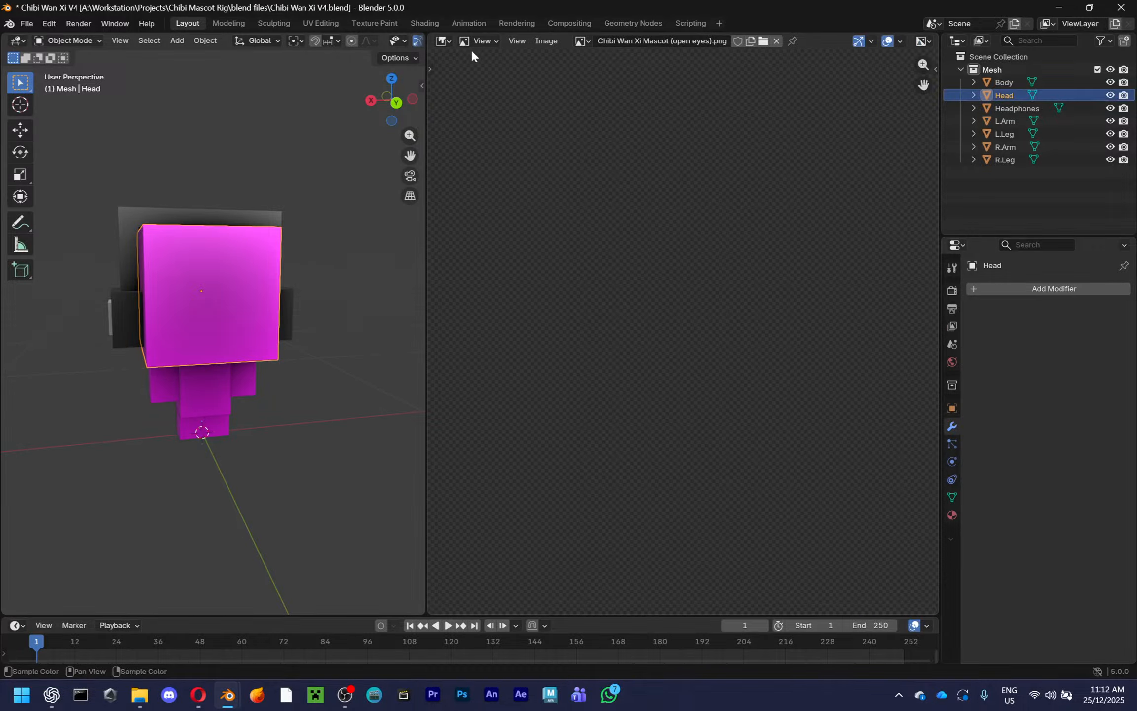
pyautogui.click(546, 40)
pyautogui.click(572, 98)
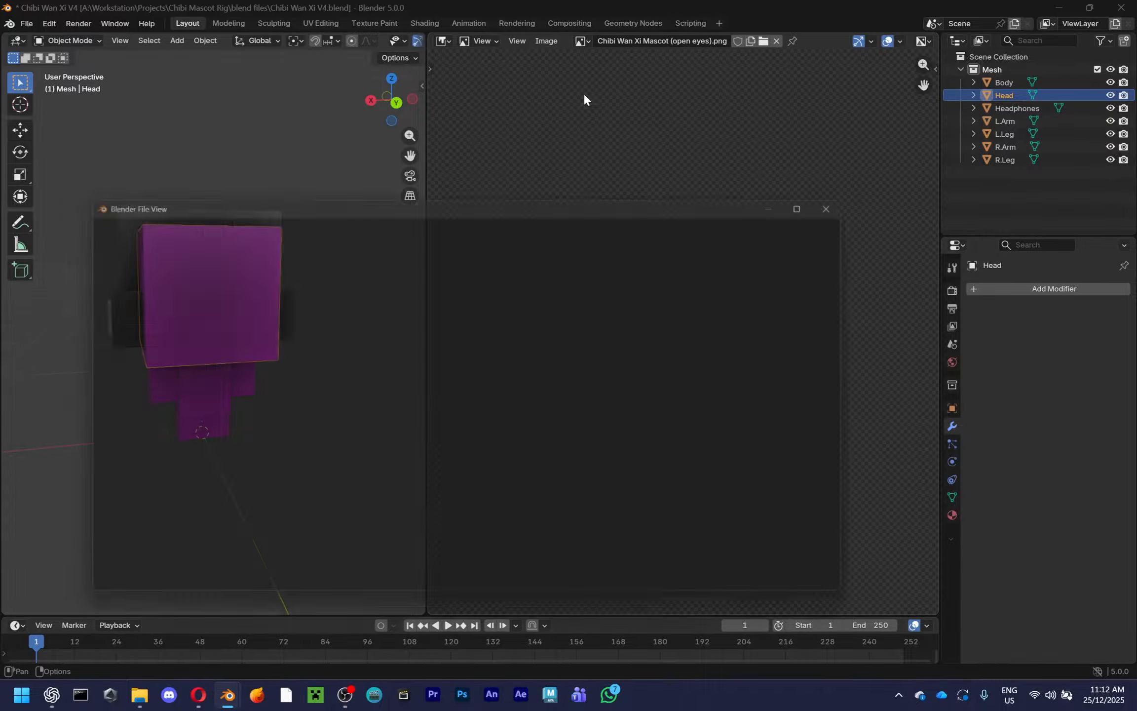
pyautogui.click(389, 290)
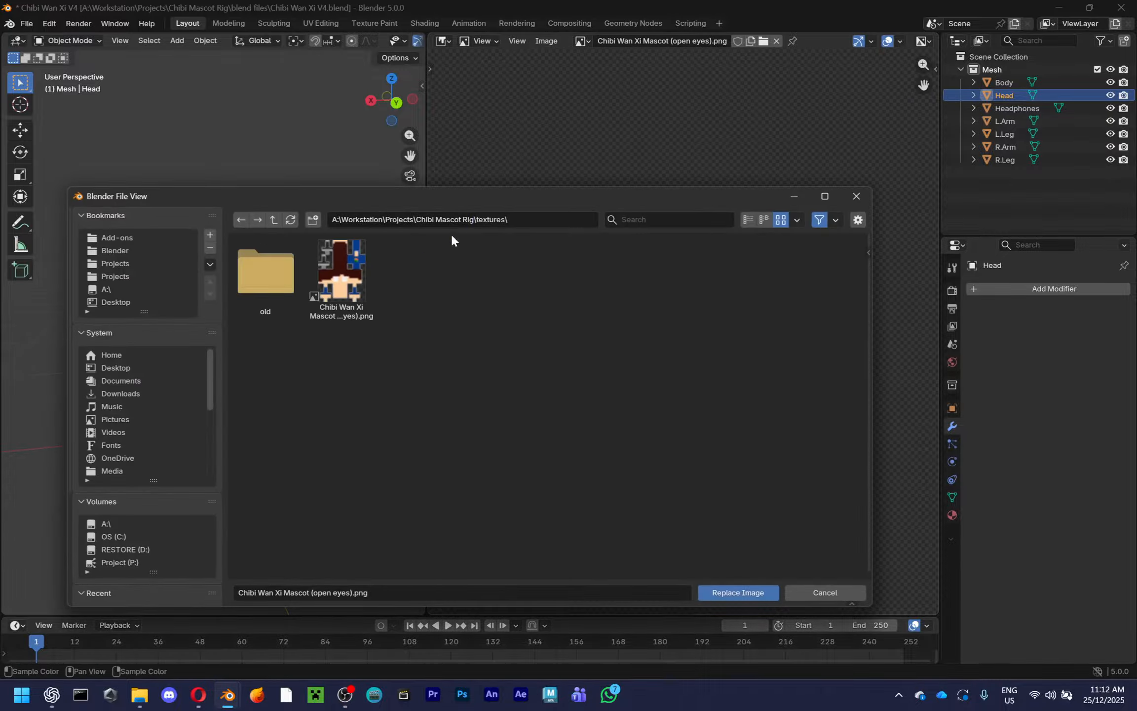
pyautogui.doubleClick(314, 292)
pyautogui.scroll(3, 376, 318)
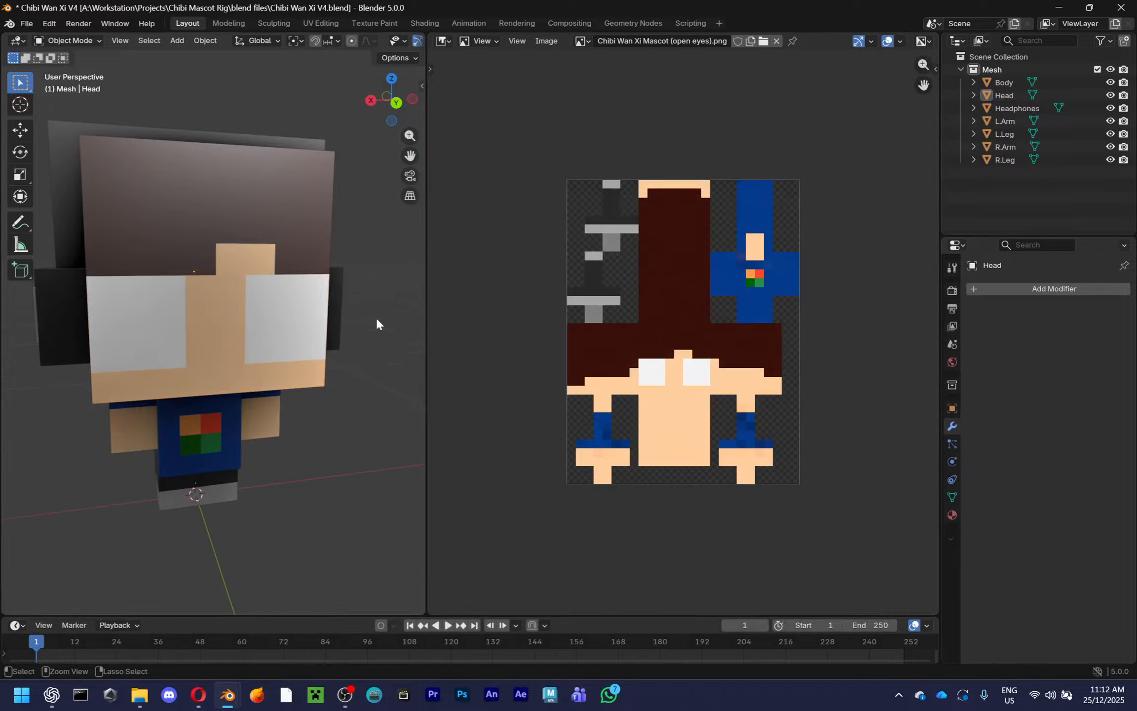
pyautogui.hotkey('ctrl', 's')
# Open Chibi Wan Xi.blend from the blend files folder to check its textures
pyautogui.click(26, 24)
pyautogui.click(45, 49)
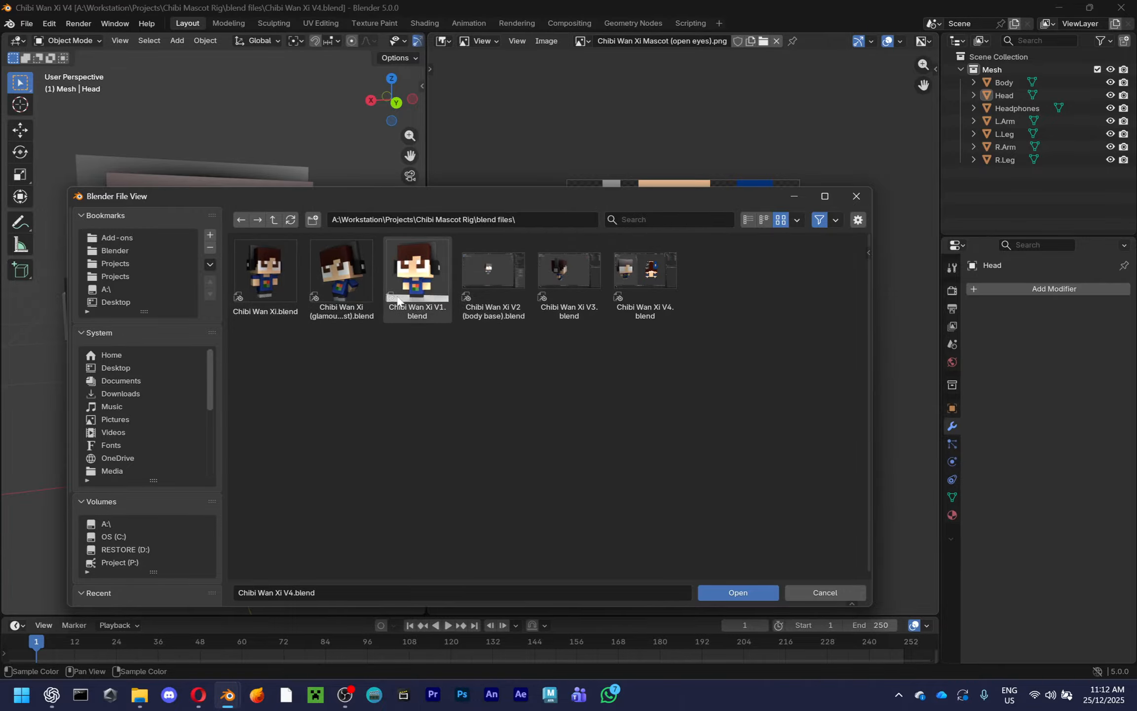
pyautogui.doubleClick(278, 304)
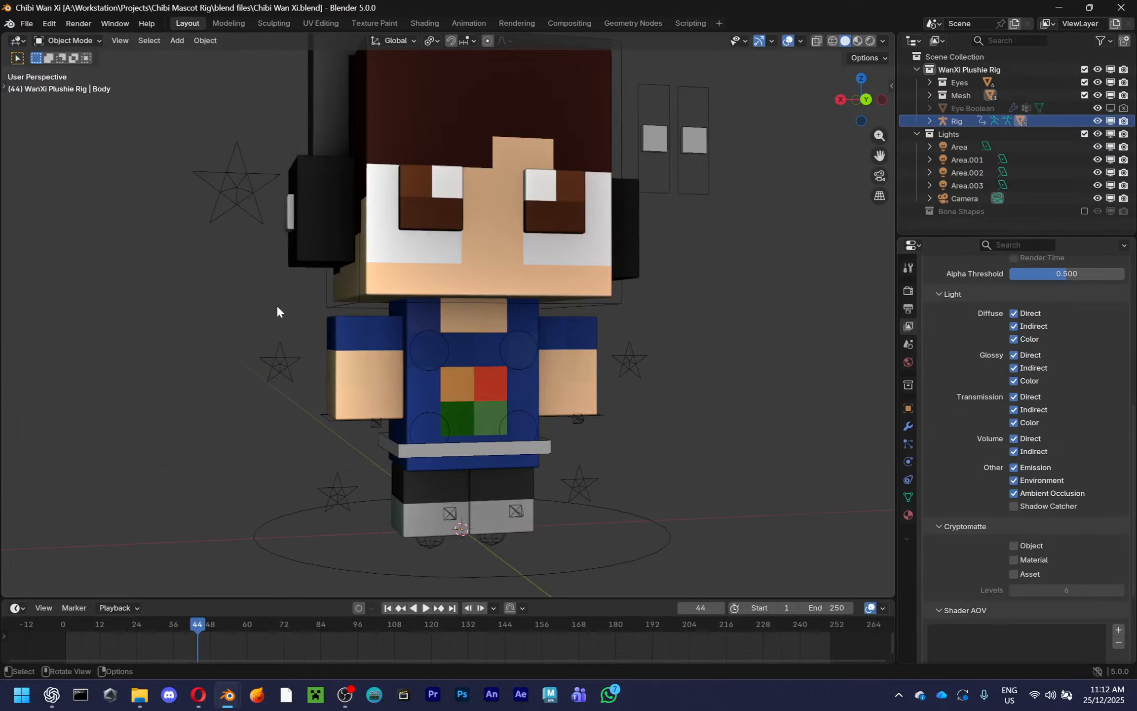
# Open Chibi Wan Xi (glamour shot test).blend, select the head, and hide the viewport overlays
pyautogui.click(28, 24)
pyautogui.click(48, 51)
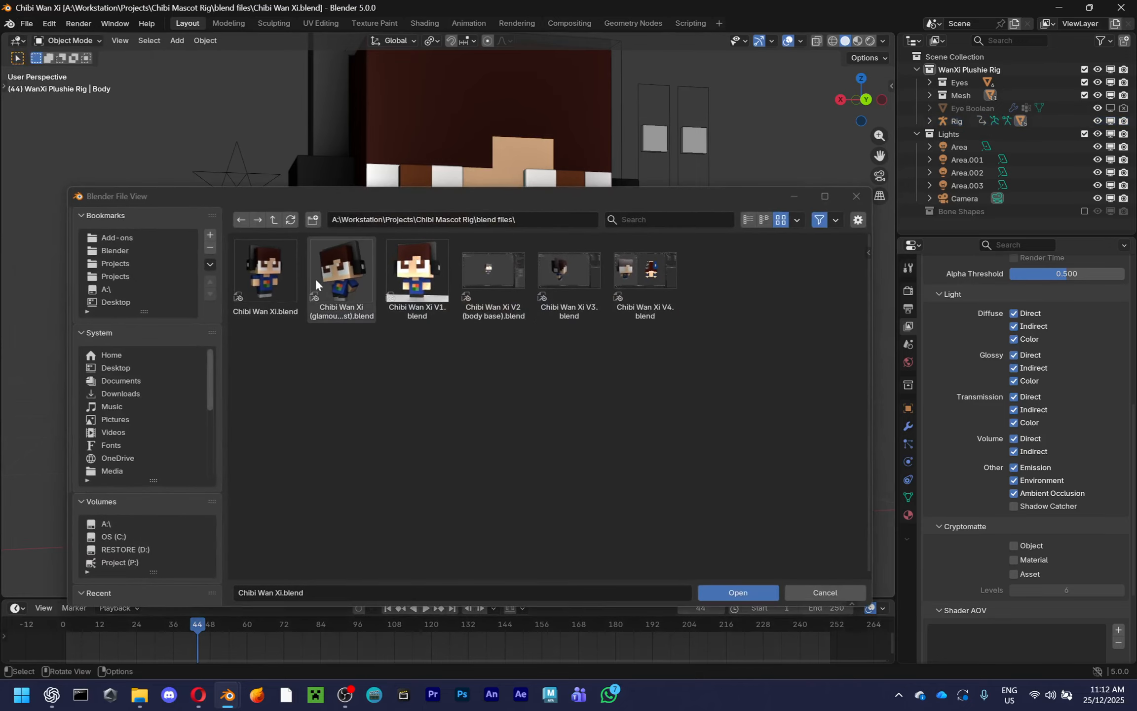
pyautogui.click(323, 298)
pyautogui.doubleClick(324, 298)
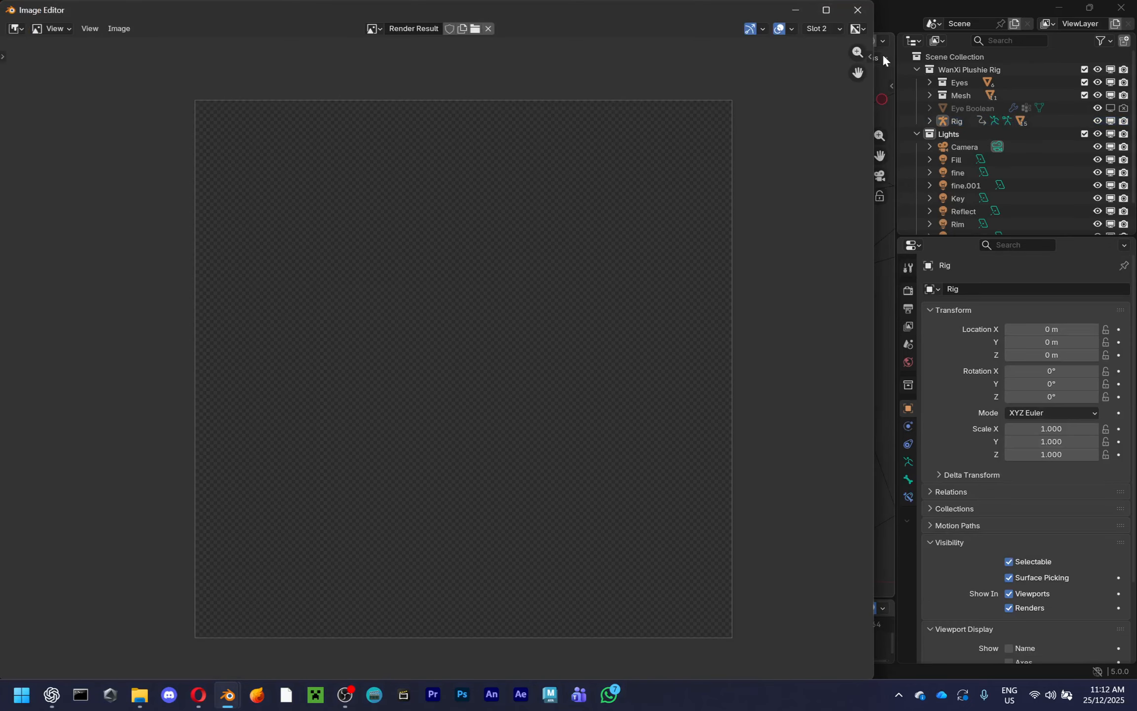
pyautogui.click(459, 199)
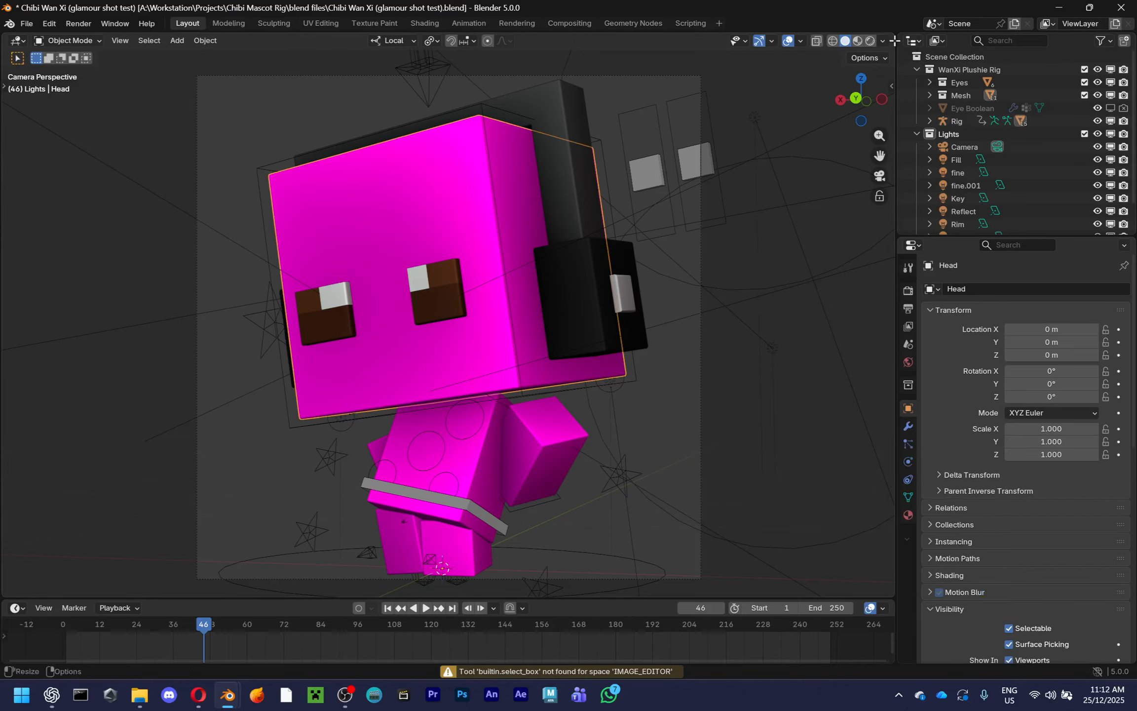
pyautogui.hotkey('shift', 'alt', 'z')
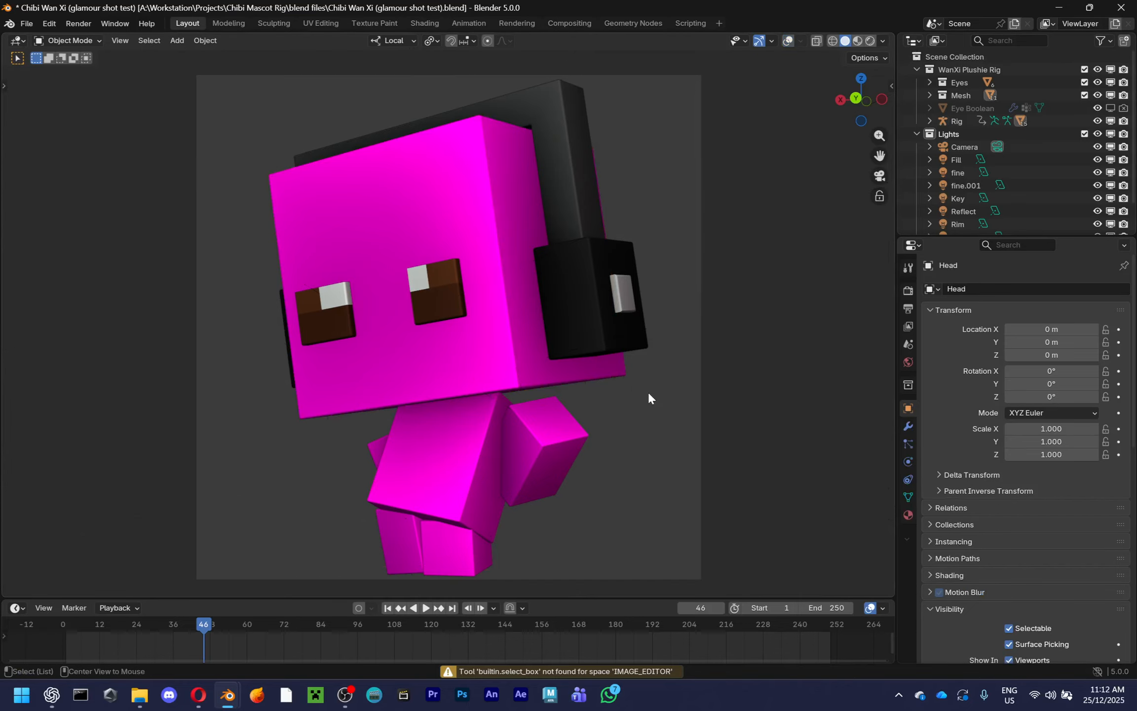
# Split the viewport and show the head's Skin (right) material nodes in a widened Shader Editor without its sidebar
pyautogui.moveTo(891, 38); pyautogui.dragTo(524, 44)
pyautogui.click(551, 41)
pyautogui.click(573, 143)
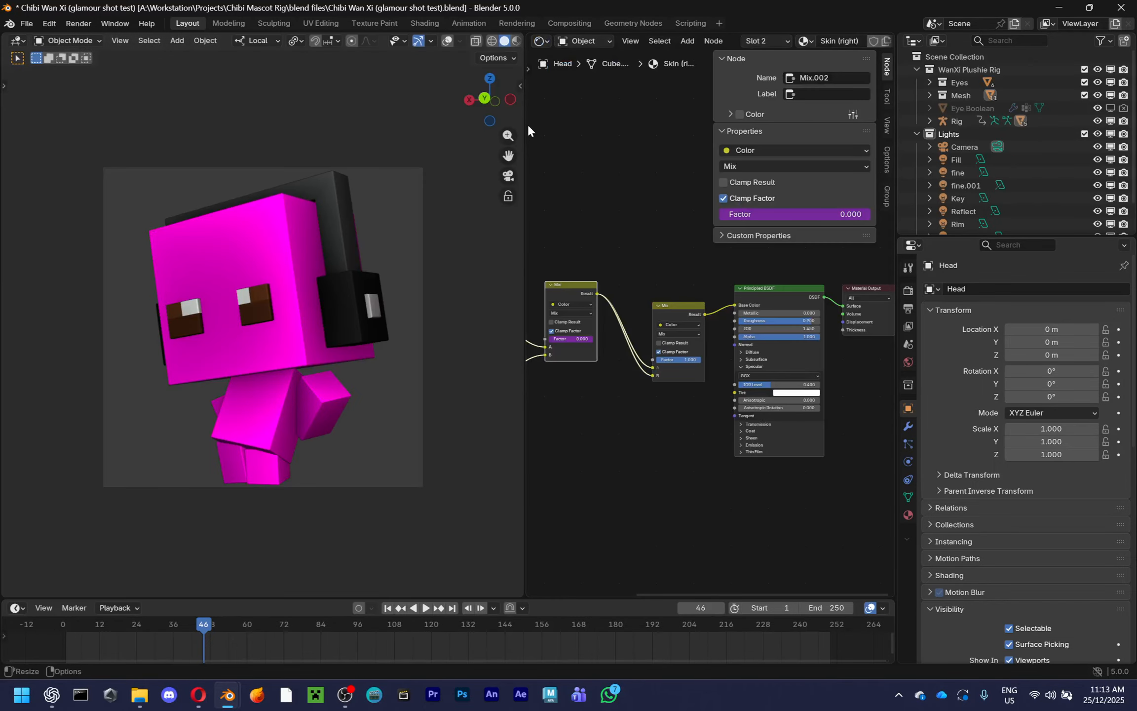
pyautogui.moveTo(527, 122); pyautogui.dragTo(375, 158)
pyautogui.press('n')
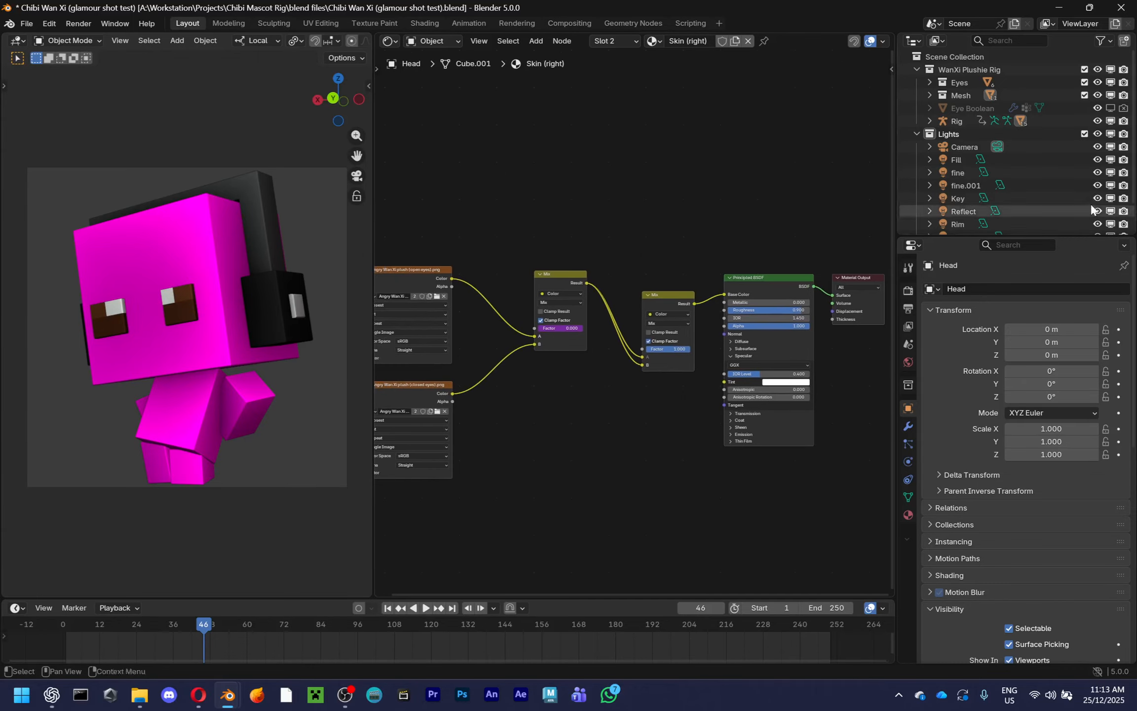
pyautogui.scroll(3, 624, 381)
pyautogui.scroll(-2, 564, 405)
# Change the shader area to an Image Editor and display Angry Wan Xi plush (closed eyes).png
pyautogui.click(393, 42)
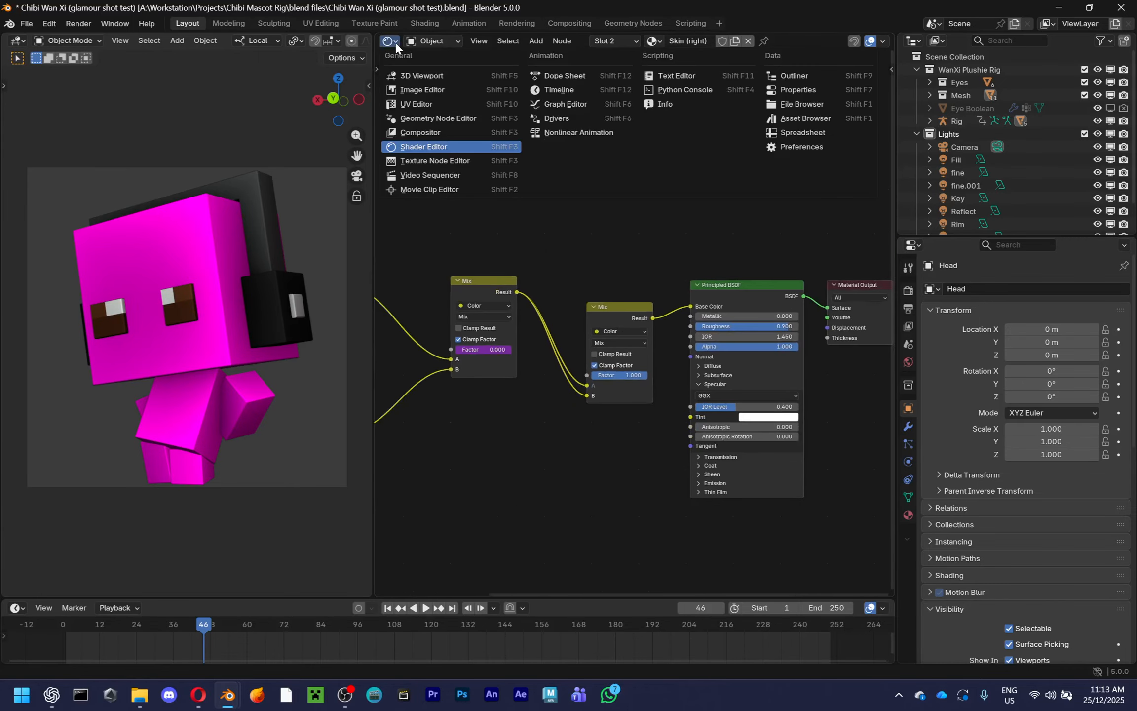
pyautogui.click(459, 89)
pyautogui.click(580, 41)
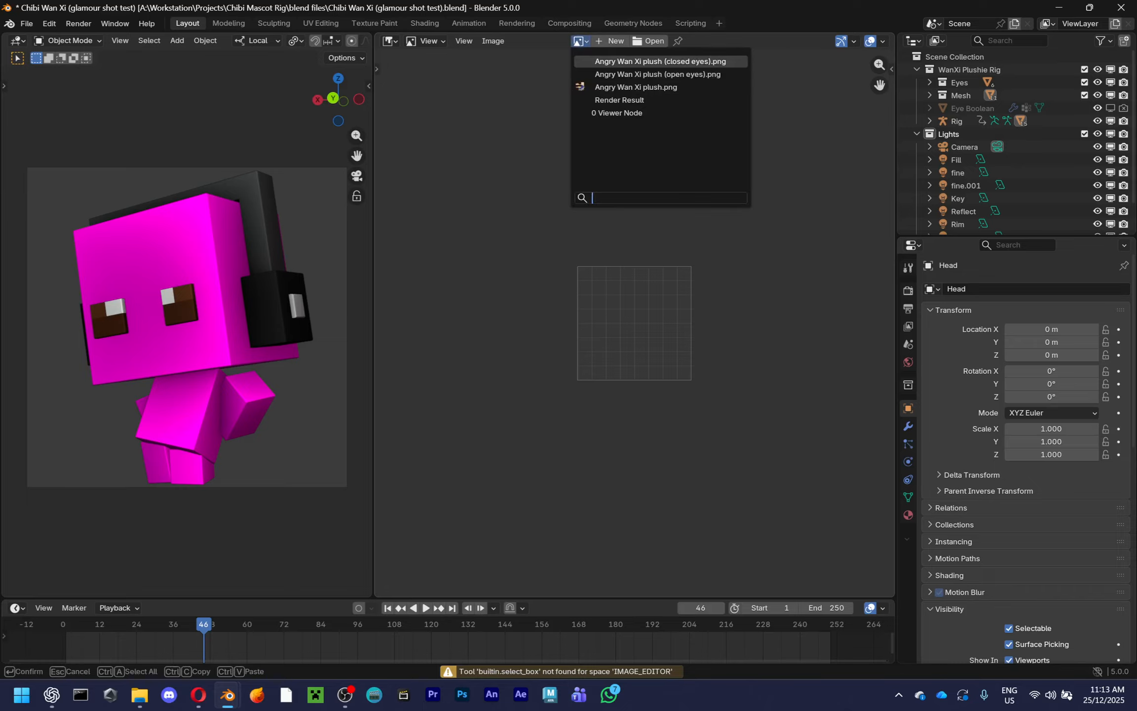
pyautogui.click(583, 59)
pyautogui.scroll(1, 530, 77)
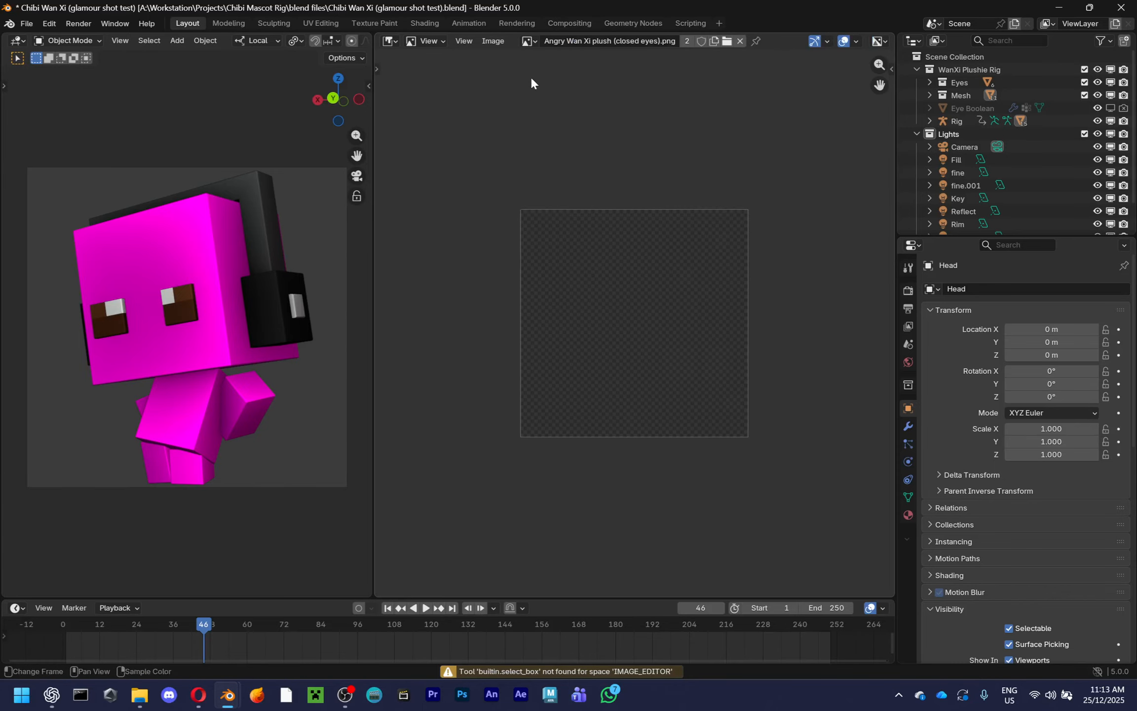
# Display Angry Wan Xi plush.png and check which image operations are available for it
pyautogui.click(494, 41)
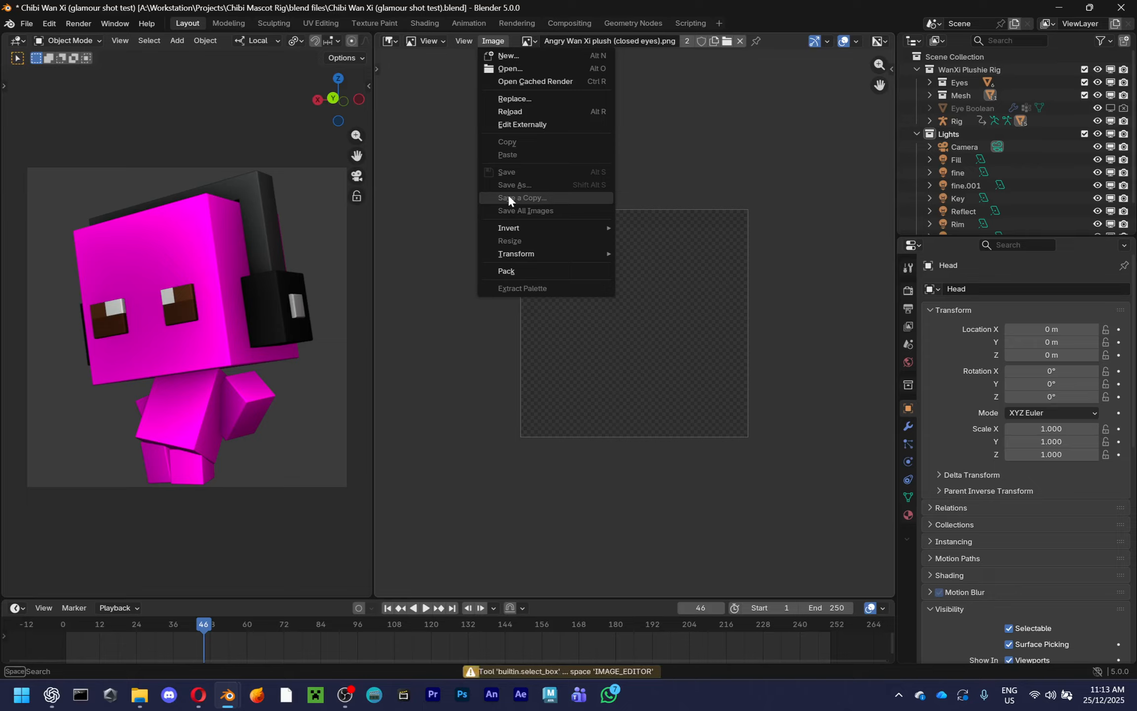
pyautogui.click(529, 41)
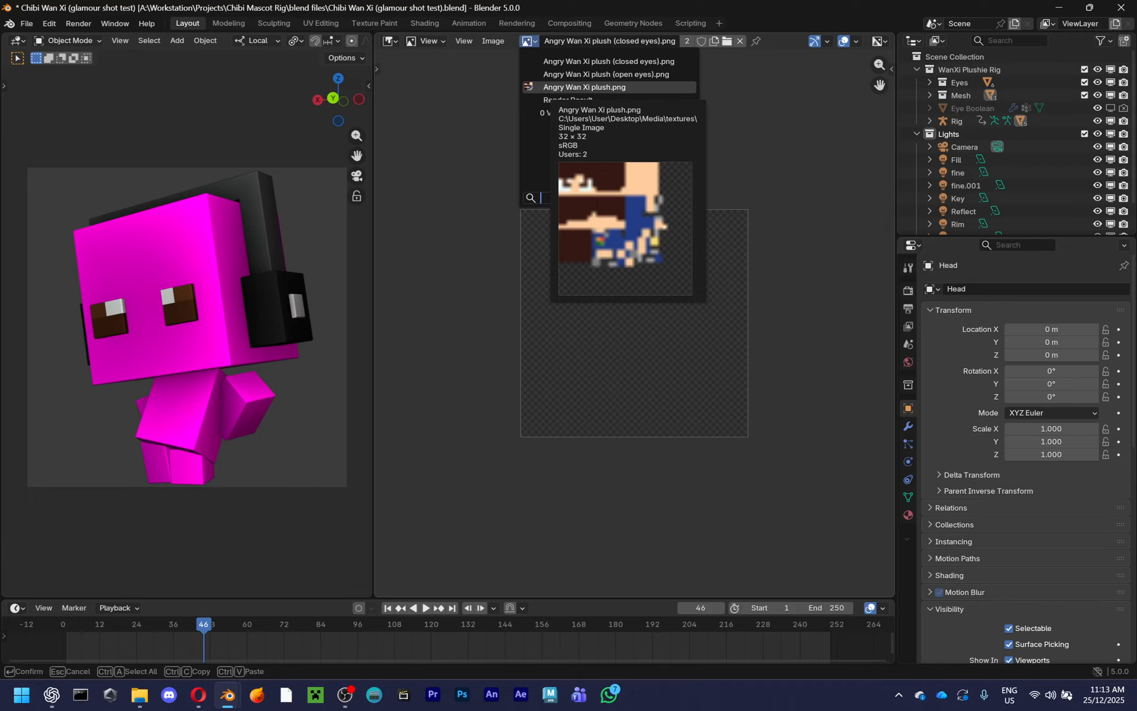
pyautogui.click(578, 87)
pyautogui.click(493, 41)
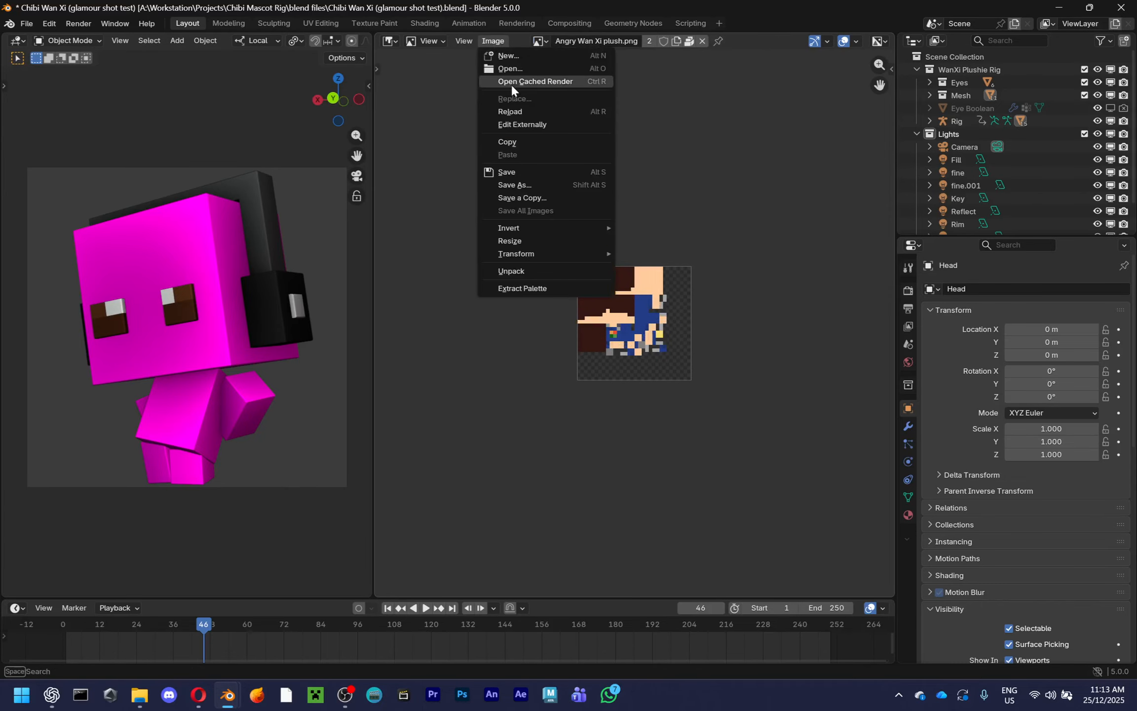
pyautogui.click(478, 40)
# Replace the missing Angry Wan Xi plush (closed eyes).png image with its copy in A:\Workstation\Projects\Chibi Mascot Rig\textures\old
pyautogui.click(541, 41)
pyautogui.click(573, 62)
pyautogui.click(493, 41)
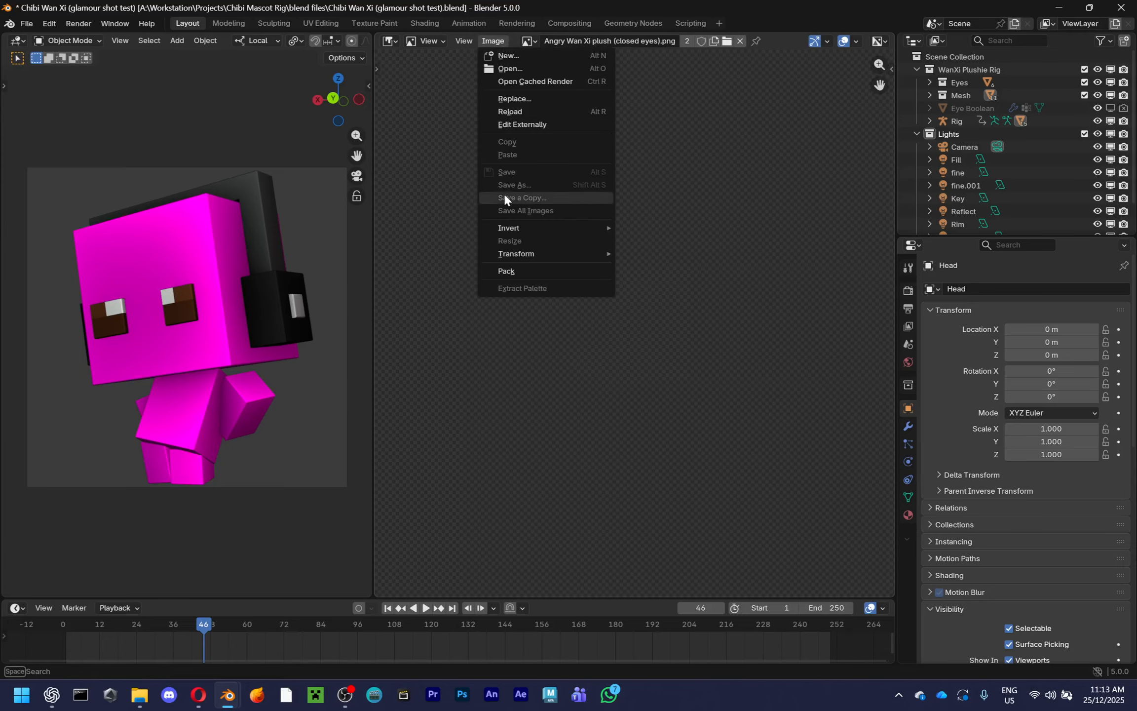
pyautogui.click(509, 99)
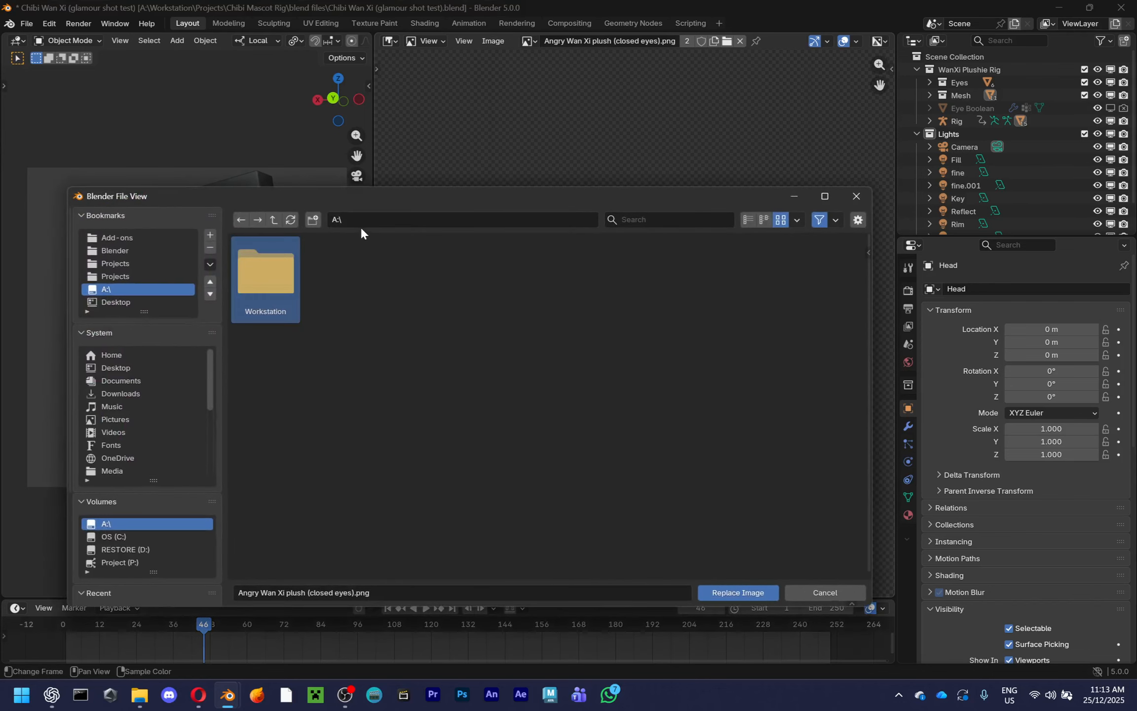
pyautogui.write('A:\\Workstation\\Projects\\Chibi Mascot Rig\\textures\\')
pyautogui.click(267, 274)
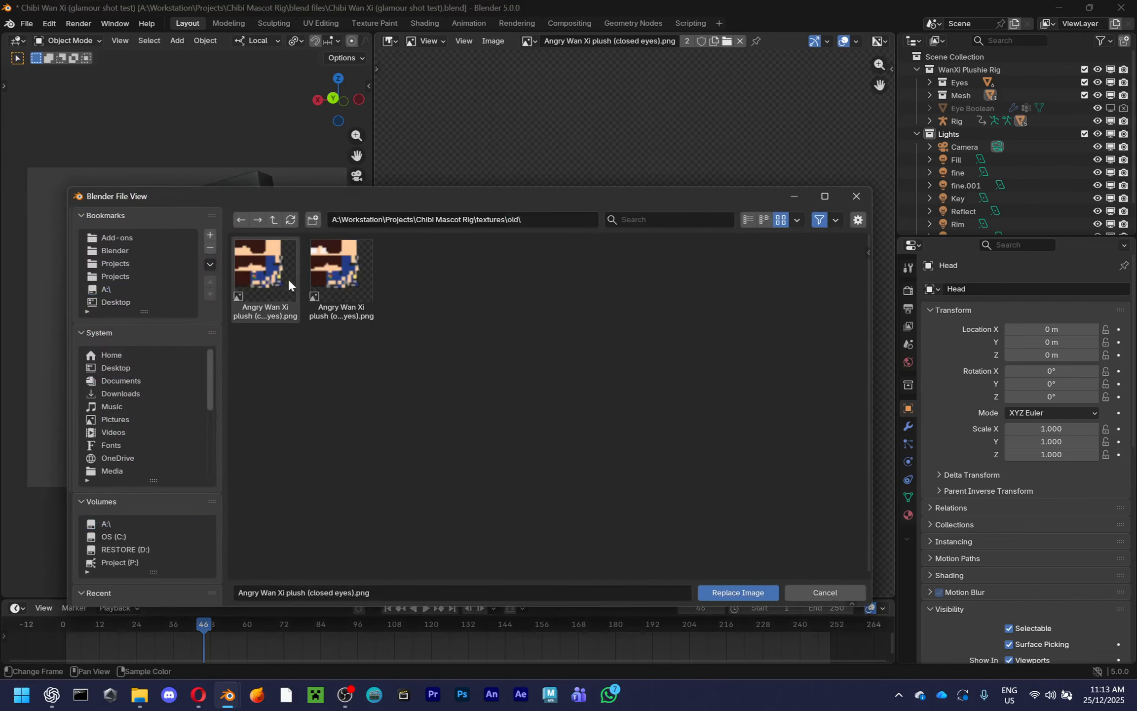
pyautogui.click(331, 285)
pyautogui.click(294, 286)
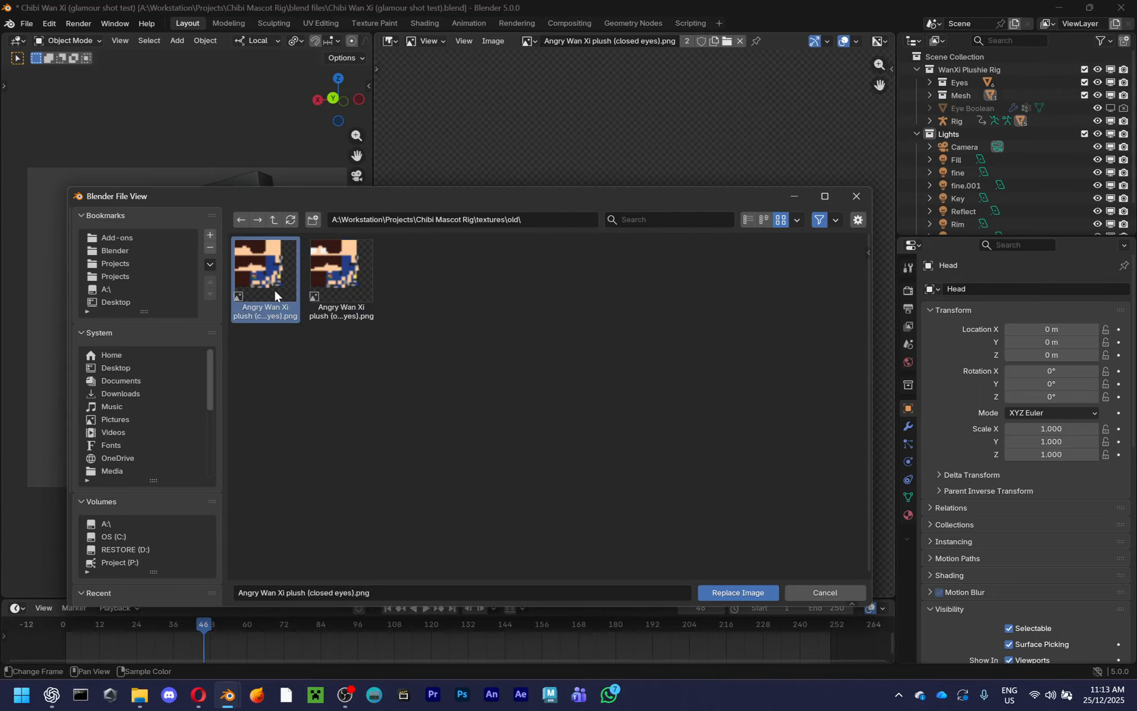
pyautogui.doubleClick(275, 292)
pyautogui.scroll(5, 512, 198)
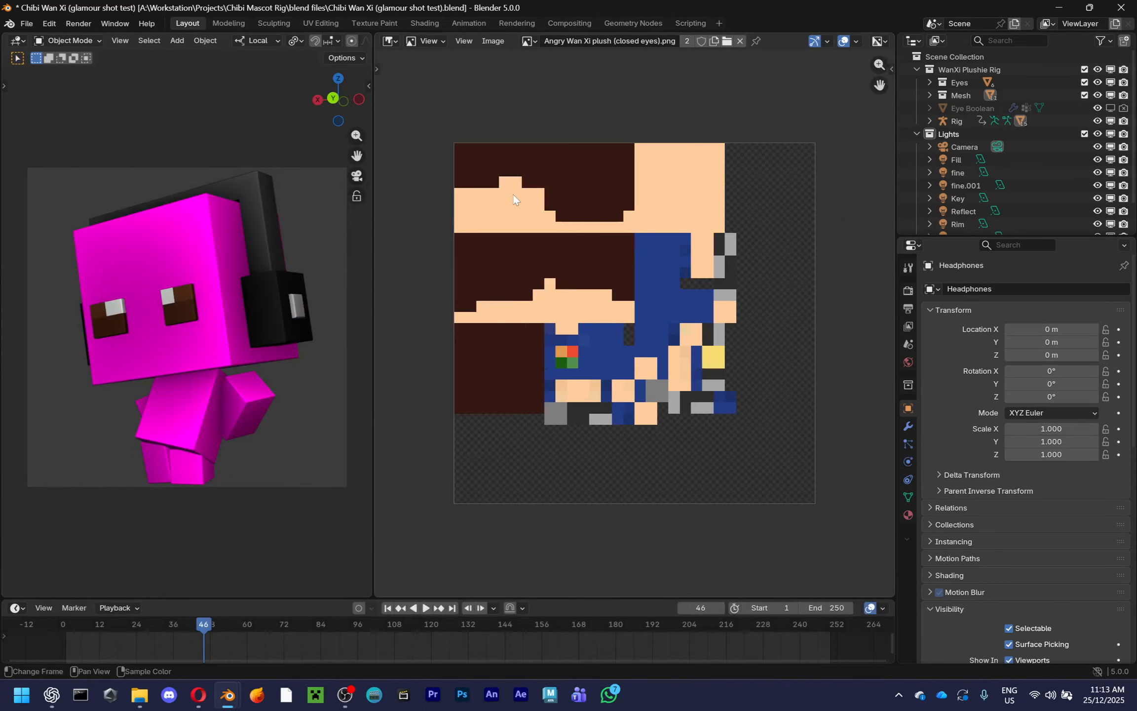
# Replace the missing Angry Wan Xi plush (open eyes).png image with its copy in the old folder of Chibi Mascot Rig\textures
pyautogui.click(528, 41)
pyautogui.click(547, 80)
pyautogui.click(493, 41)
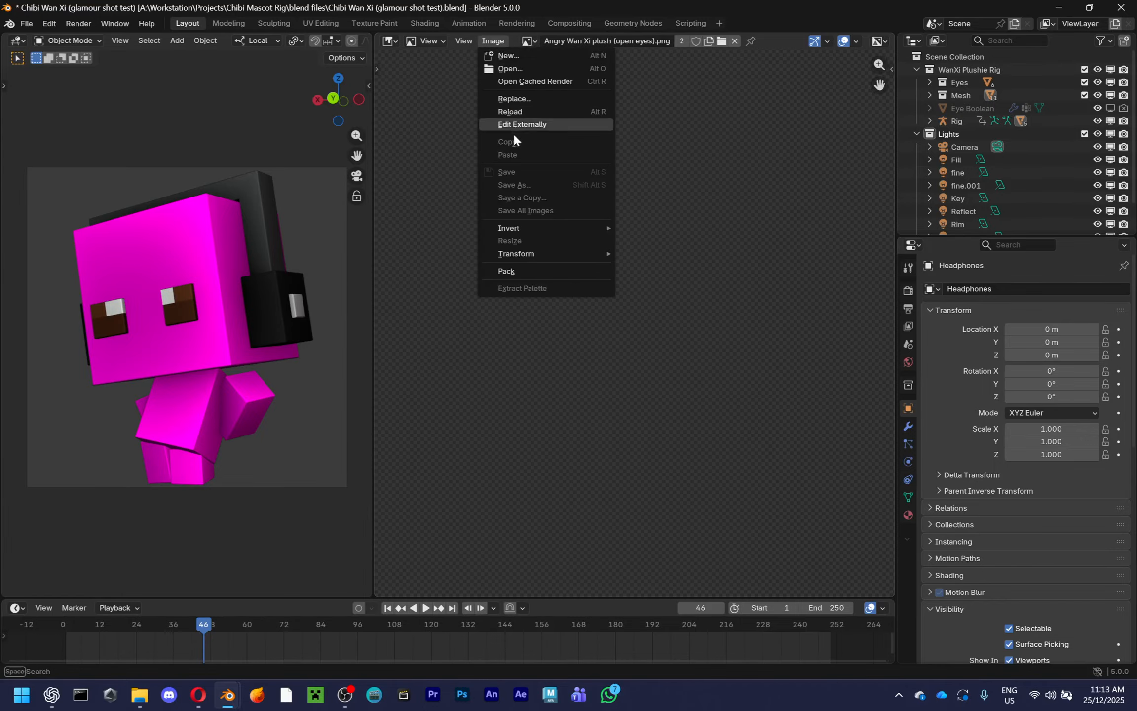
pyautogui.click(525, 89)
pyautogui.click(445, 221)
pyautogui.write('A:\\Workstation\\Projects\\Chibi Mascot Rig\\textures\\')
pyautogui.press('Return')
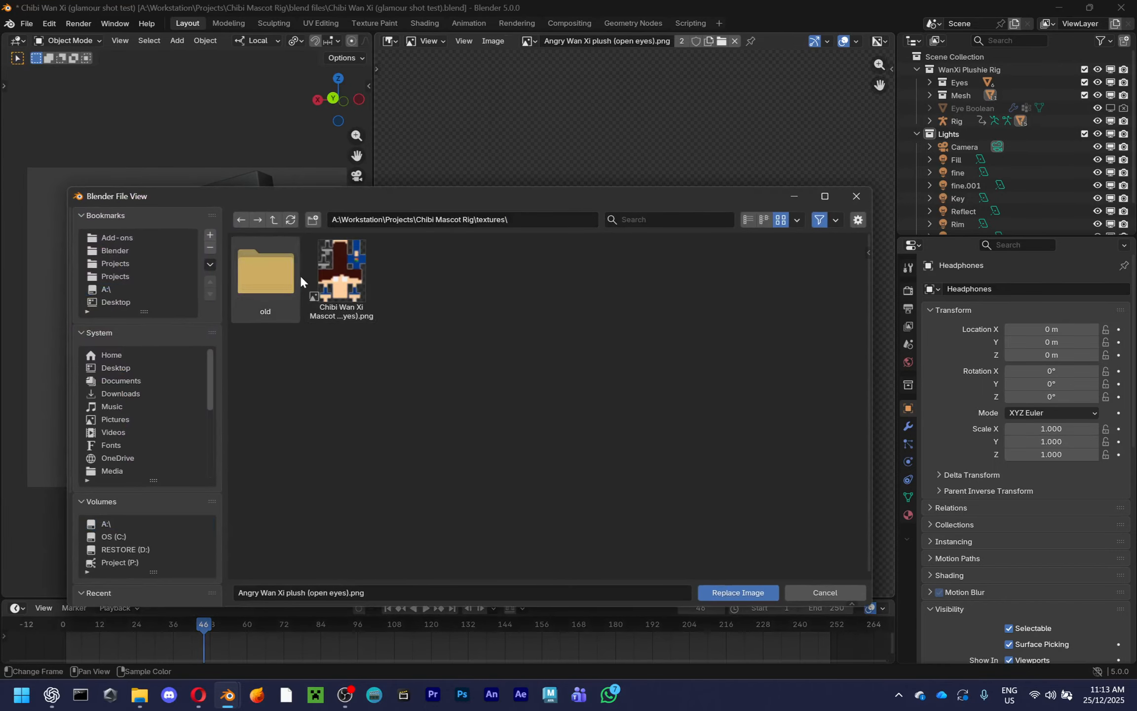
pyautogui.doubleClick(333, 277)
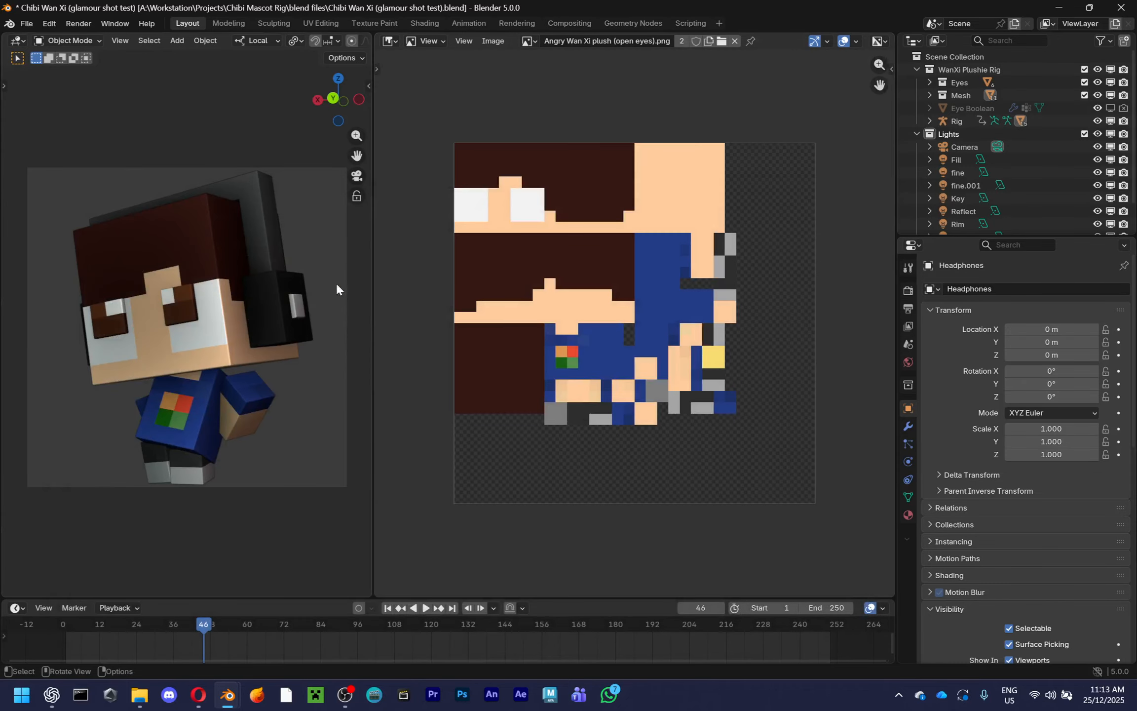
# Close the Image Editor area so the 3D viewport fills the space, and save the glamour shot test file
pyautogui.moveTo(364, 44); pyautogui.dragTo(417, 39)
pyautogui.hotkey('ctrl', 's')
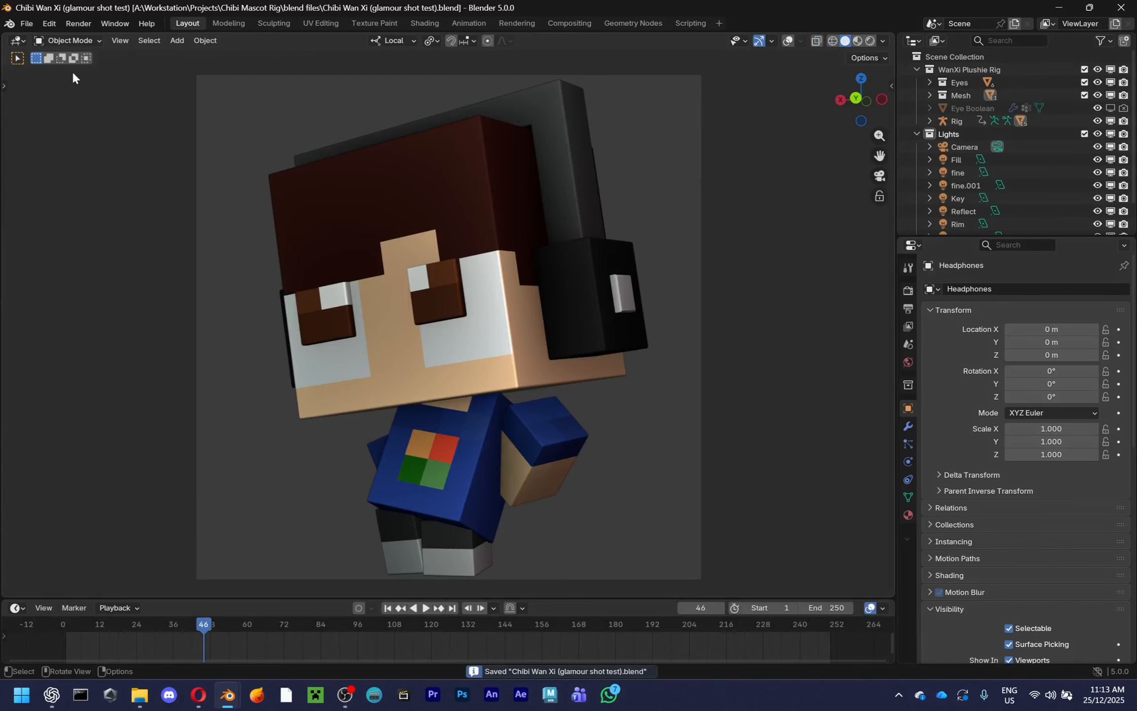
# Open Chibi Wan Xi V1.blend from the Chibi Mascot Rig blend files folder
pyautogui.click(28, 25)
pyautogui.click(50, 51)
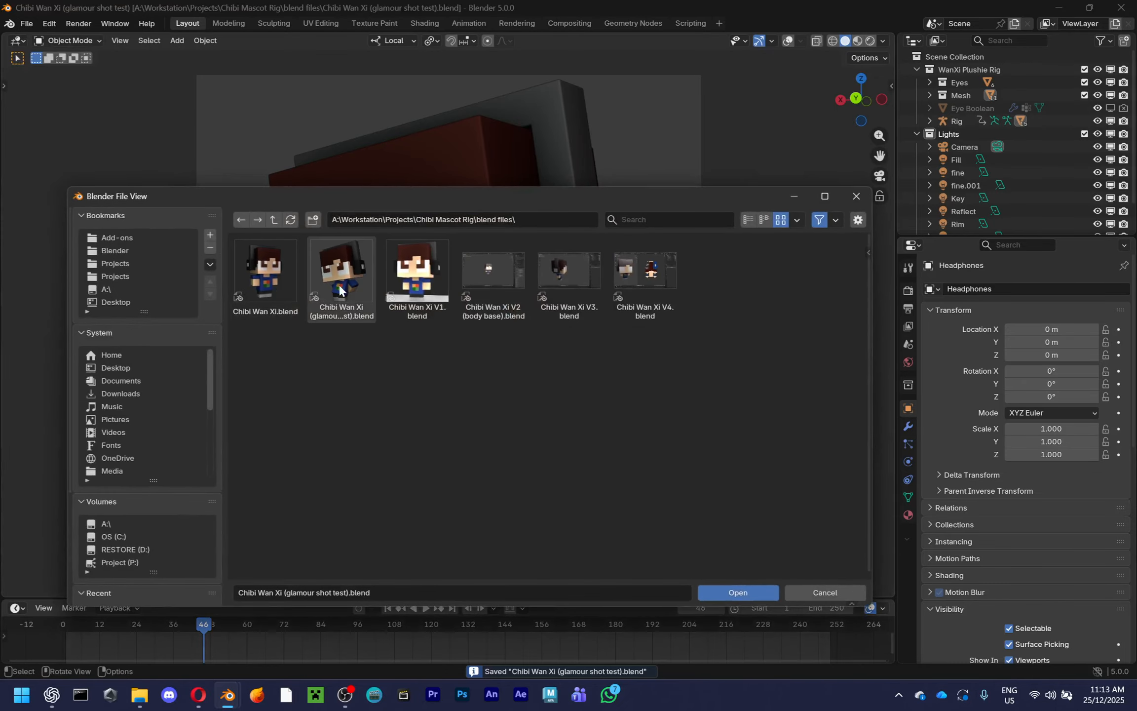
pyautogui.click(409, 295)
pyautogui.doubleClick(408, 295)
# Select the mascot's head and inspect its image texture nodes in a Shader Editor split off beside the 3D viewport
pyautogui.click(500, 225)
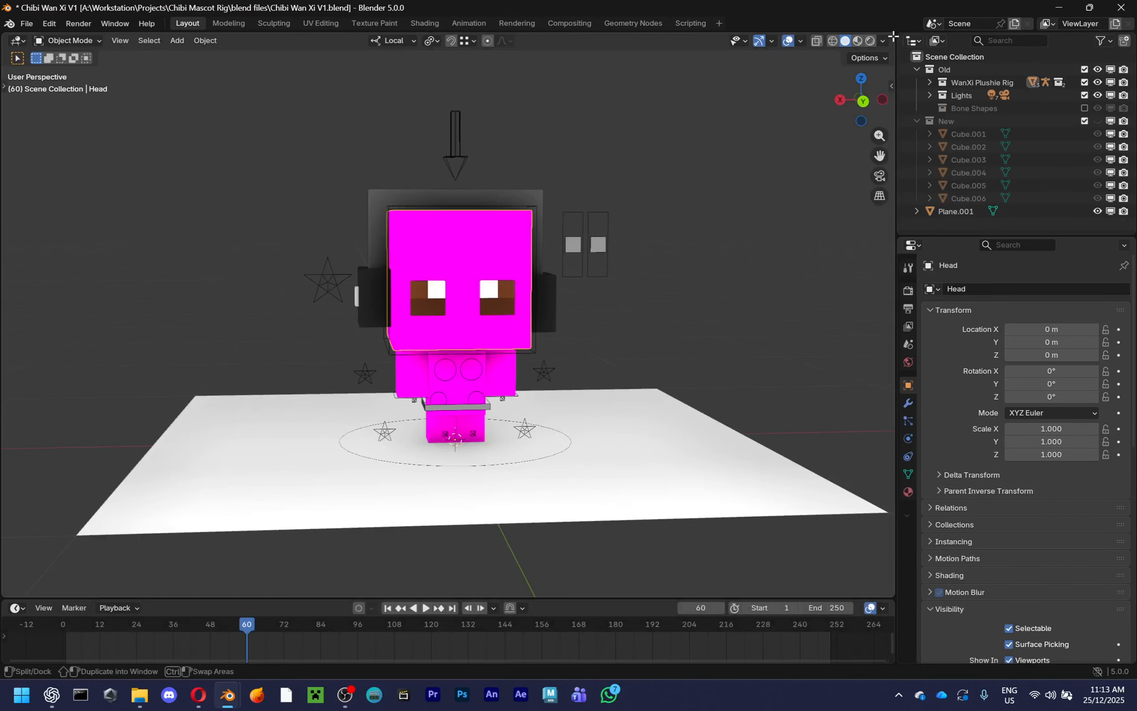
pyautogui.moveTo(890, 39); pyautogui.dragTo(482, 42)
pyautogui.click(501, 42)
pyautogui.click(532, 147)
pyautogui.press('n')
pyautogui.scroll(3, 593, 237)
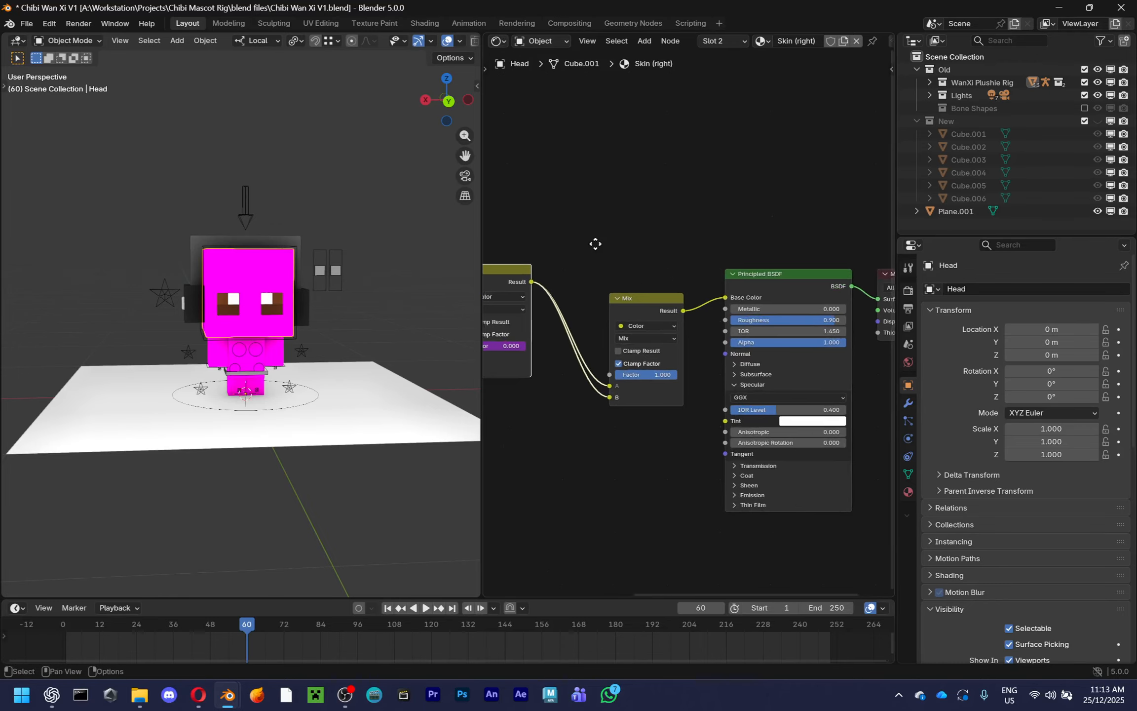
pyautogui.moveTo(594, 244); pyautogui.dragTo(957, 242, button='middle')
pyautogui.moveTo(627, 103); pyautogui.dragTo(629, 105)
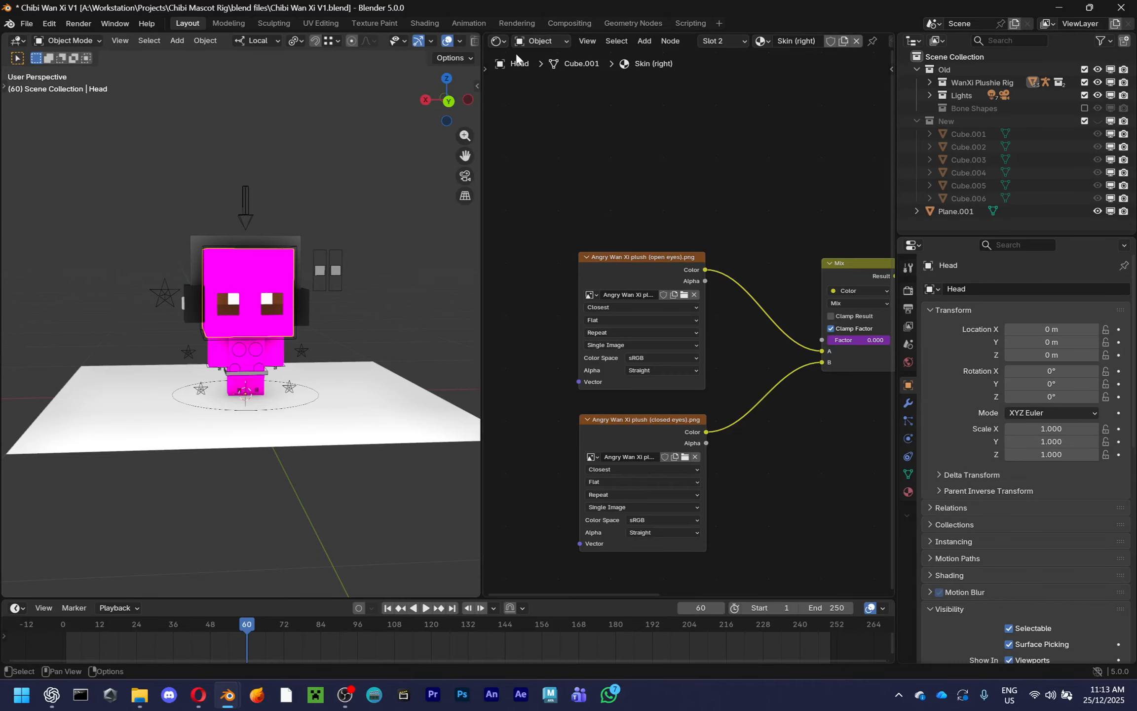
# Switch the Shader Editor area to an Image Editor and display Angry Wan Xi plush (open eyes).png.001
pyautogui.click(498, 41)
pyautogui.click(608, 89)
pyautogui.click(637, 41)
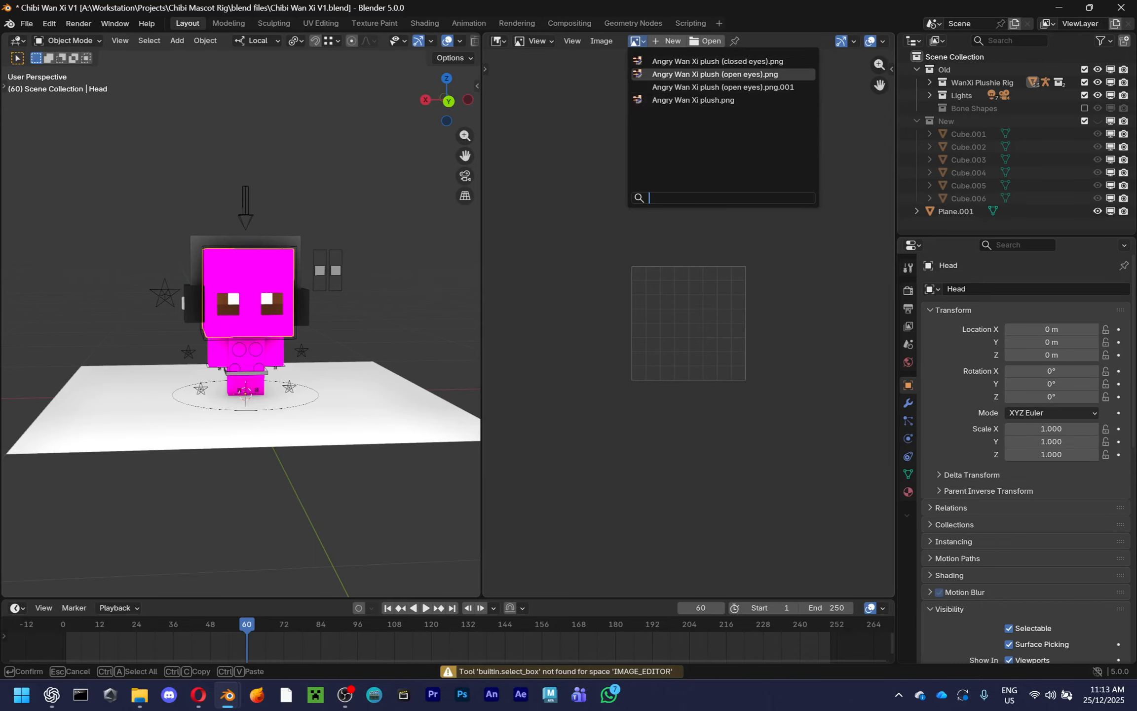
pyautogui.click(730, 88)
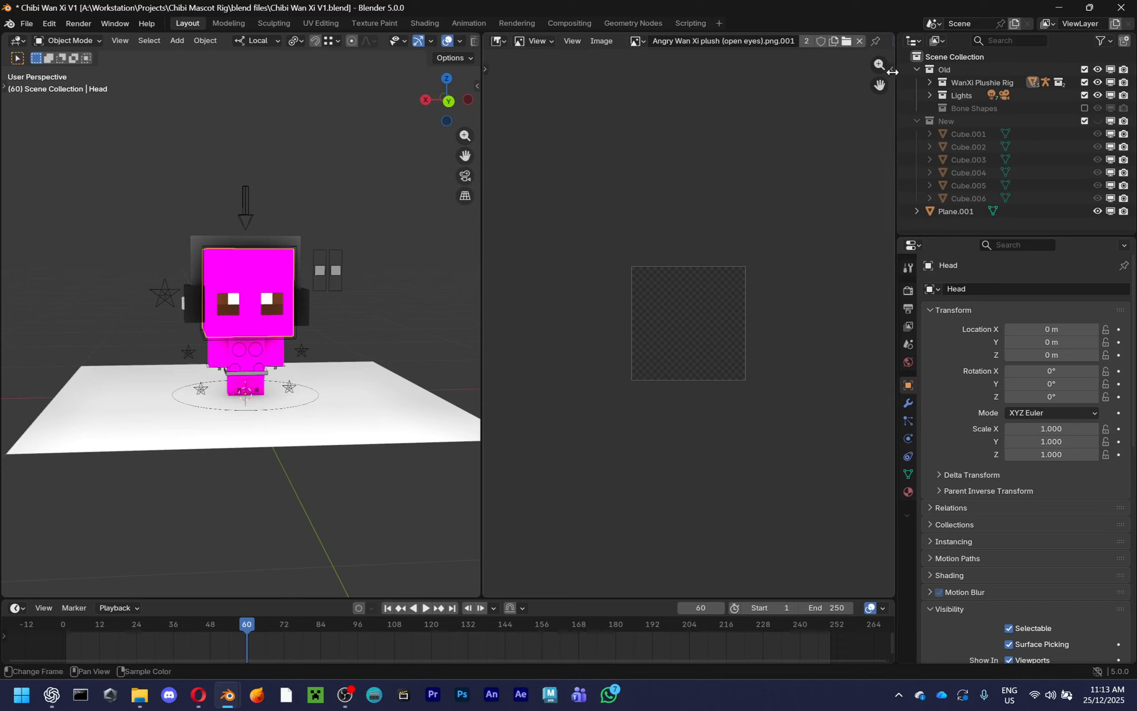
pyautogui.click(860, 41)
pyautogui.click(637, 41)
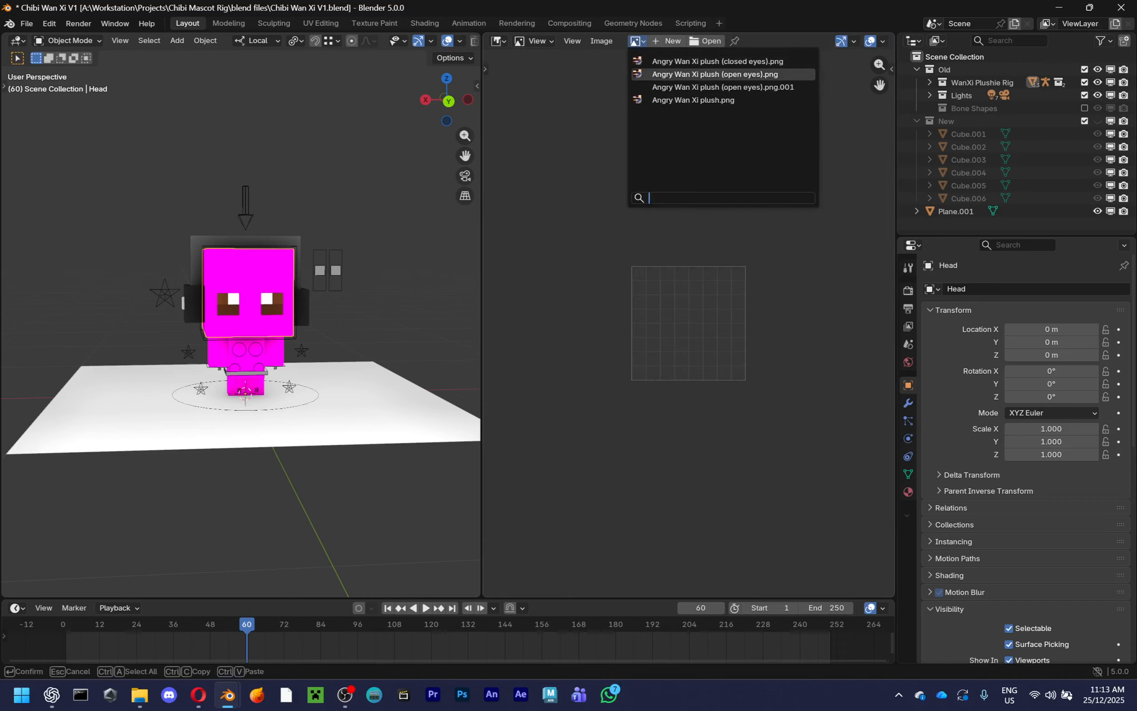
pyautogui.click(729, 87)
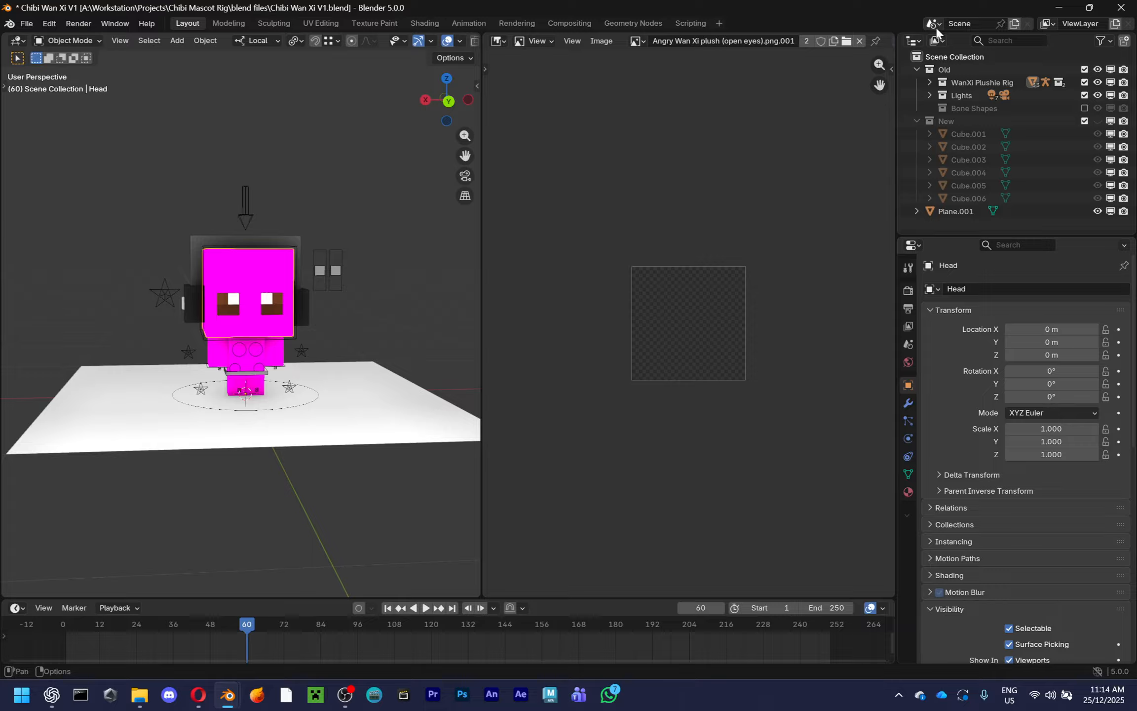
# List the Blender file's data in the outliner and delete the image Angry Wan Xi plush (open eyes).png.001
pyautogui.click(938, 41)
pyautogui.click(945, 111)
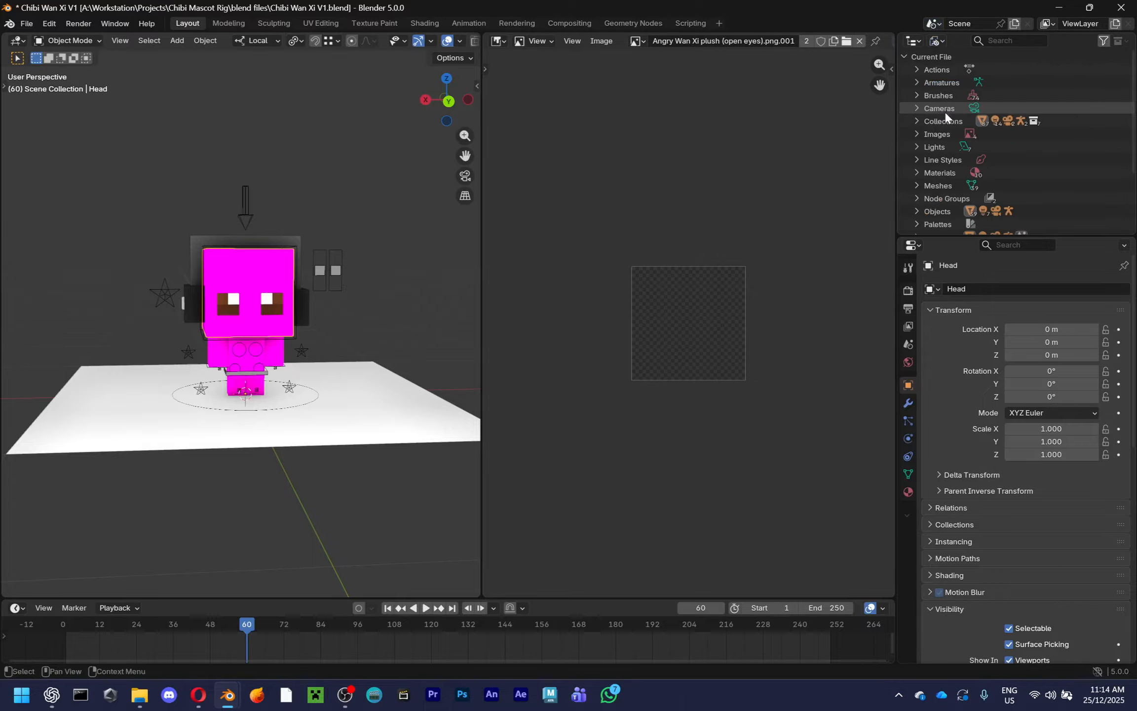
pyautogui.click(917, 134)
pyautogui.click(1013, 174)
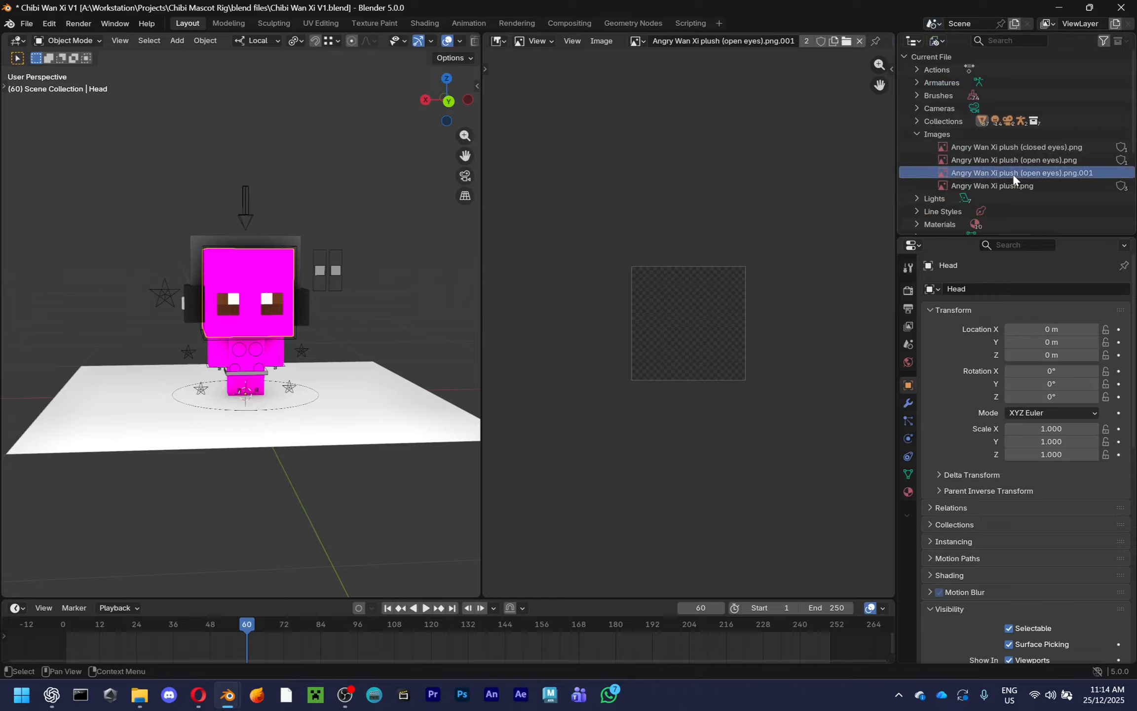
pyautogui.rightClick(1013, 173)
pyautogui.click(1013, 173)
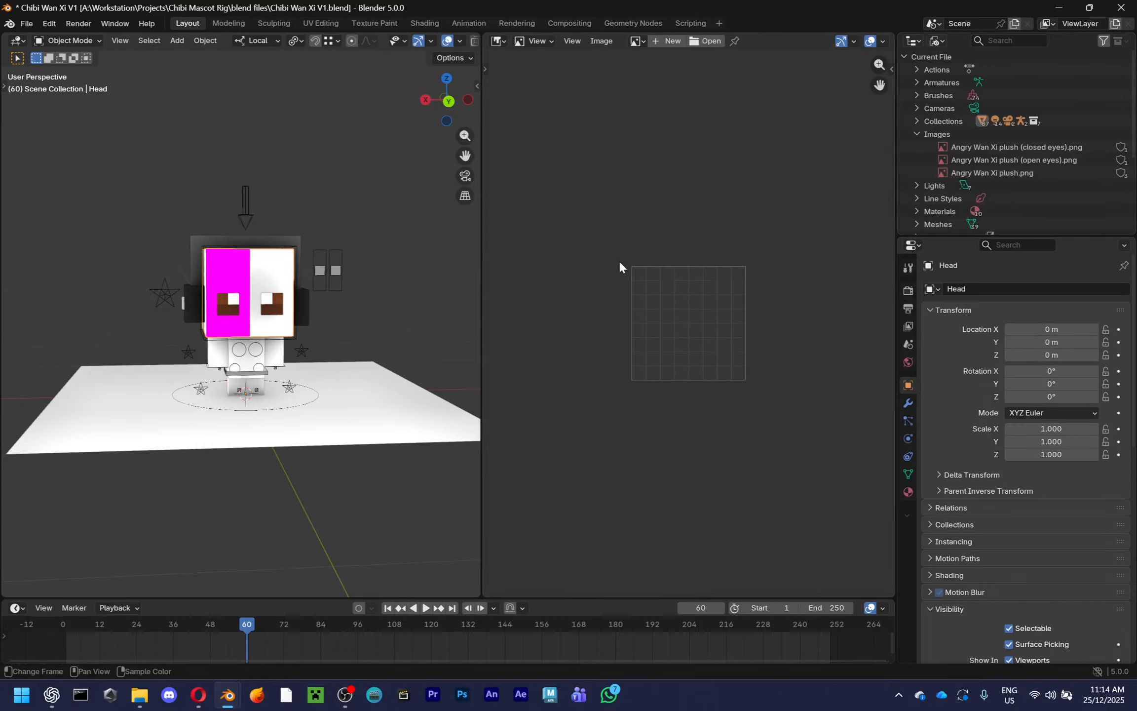
# Undo the deletion of the duplicate open-eyes image and keep Blender running
pyautogui.scroll(5, 375, 326)
pyautogui.hotkey('ctrl', 'z')
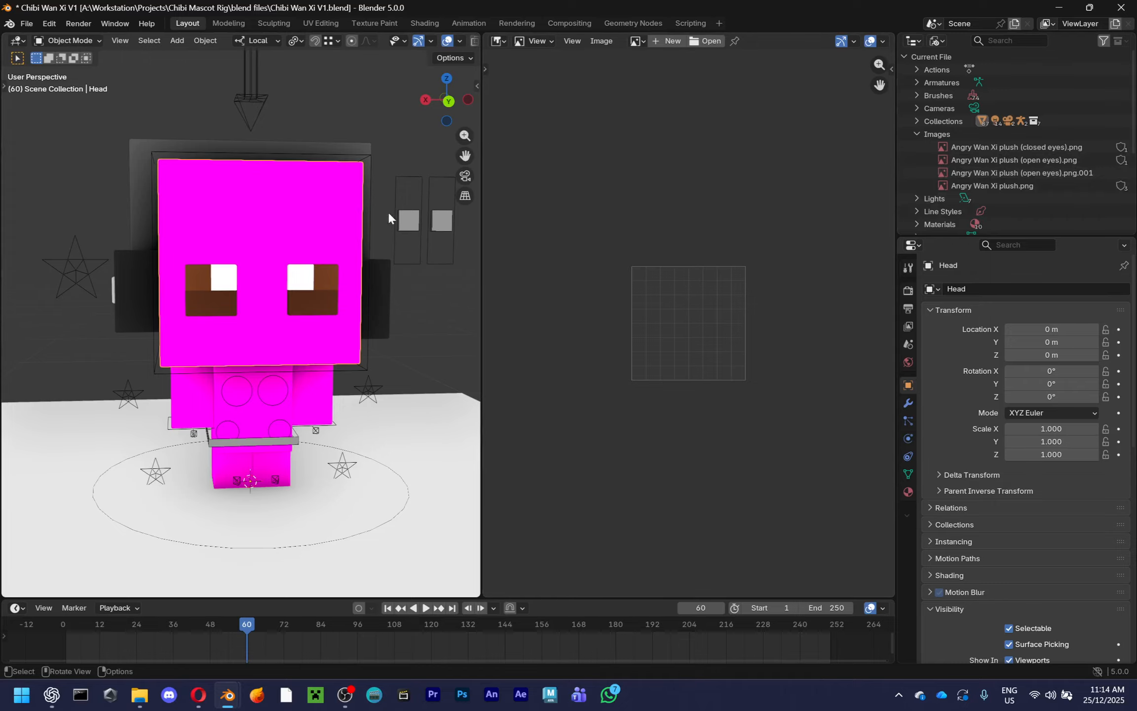
pyautogui.scroll(-4, 347, 284)
pyautogui.click(1121, 8)
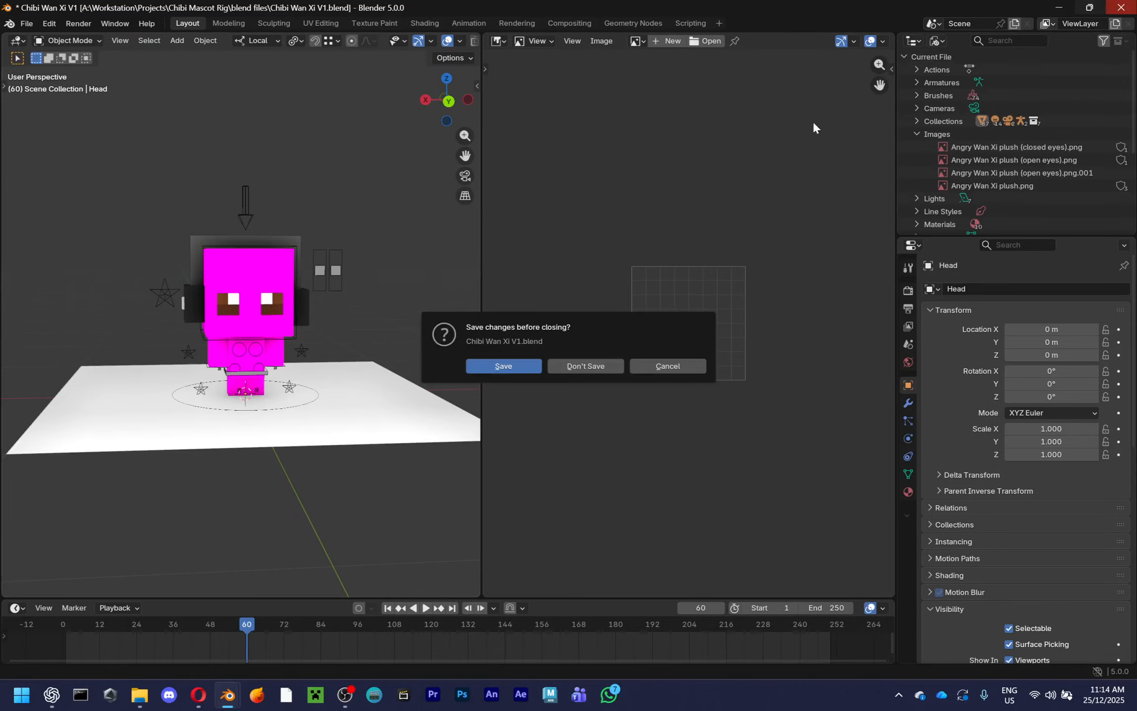
pyautogui.click(671, 365)
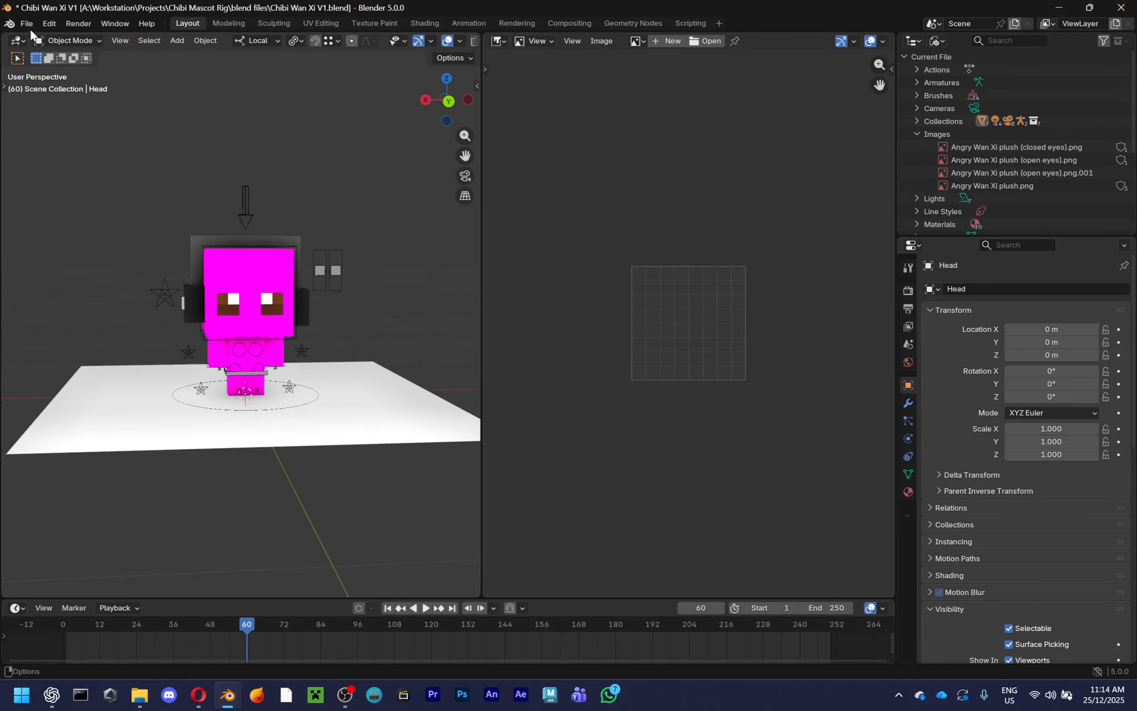
# Open Chibi Wan Xi V2 (body base).blend without saving the changes to the V1 file
pyautogui.click(27, 24)
pyautogui.click(36, 52)
pyautogui.click(572, 363)
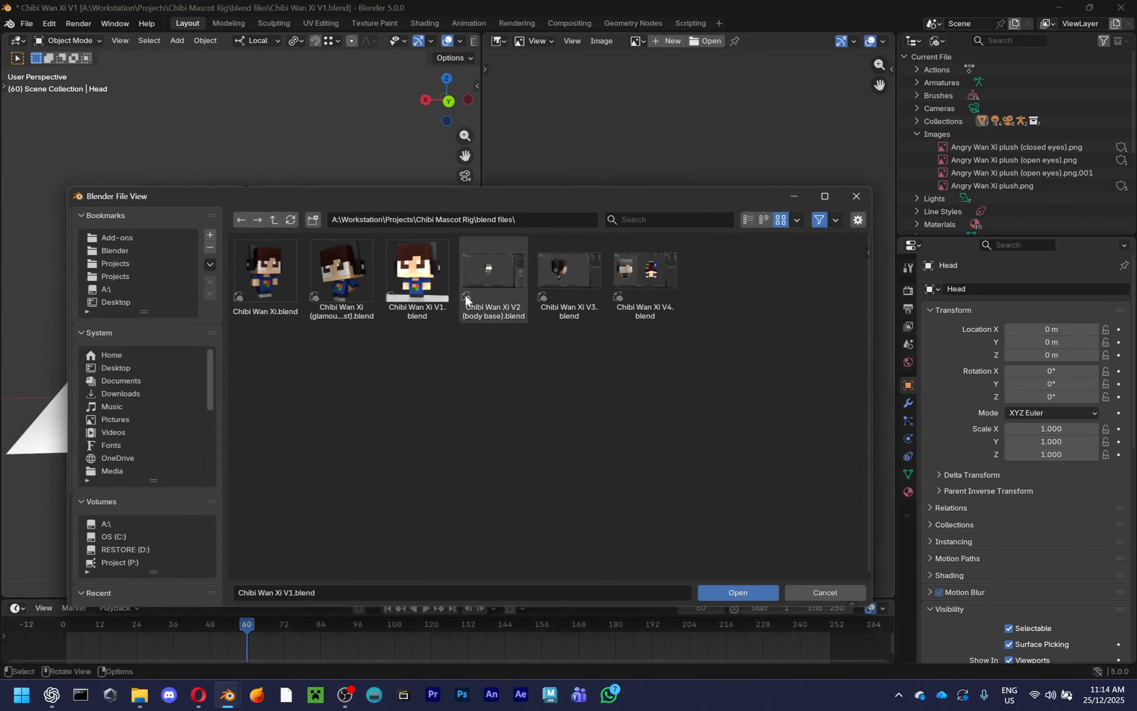
pyautogui.doubleClick(496, 292)
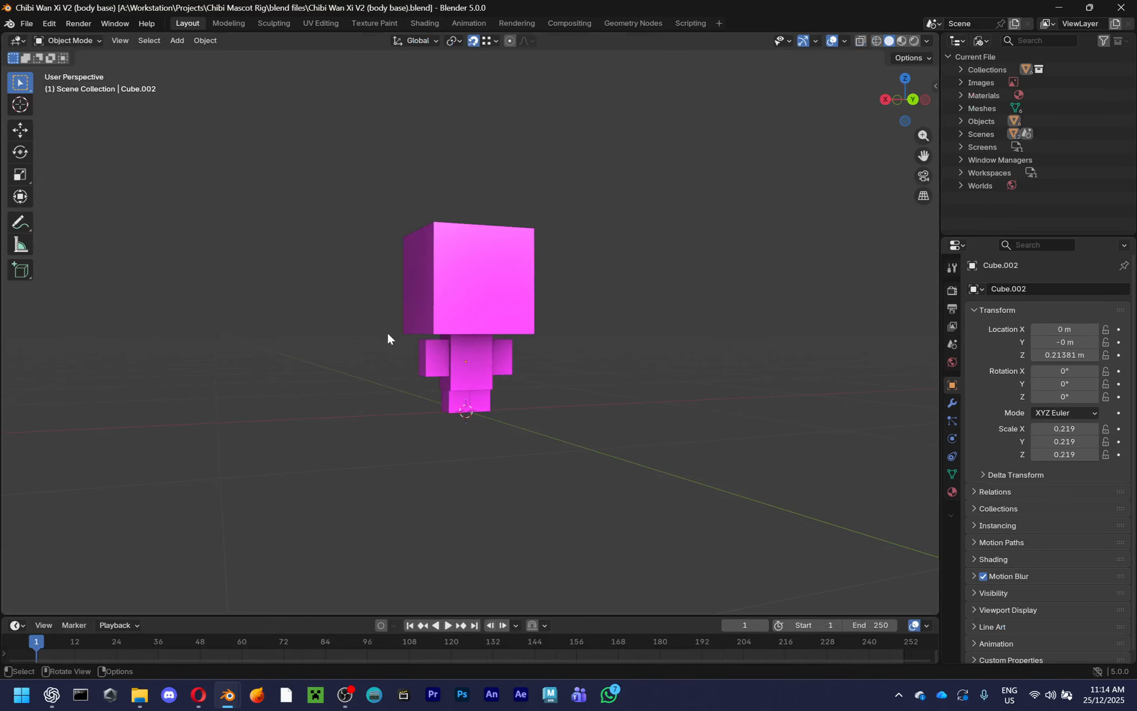
# Frame the head and display Chibi Wan Xi Mascot (open eyes).png in an Image Editor split off beside the viewport
pyautogui.click(478, 301)
pyautogui.press('KP_Decimal')
pyautogui.moveTo(934, 35); pyautogui.dragTo(340, 74)
pyautogui.click(354, 41)
pyautogui.click(444, 90)
pyautogui.click(584, 41)
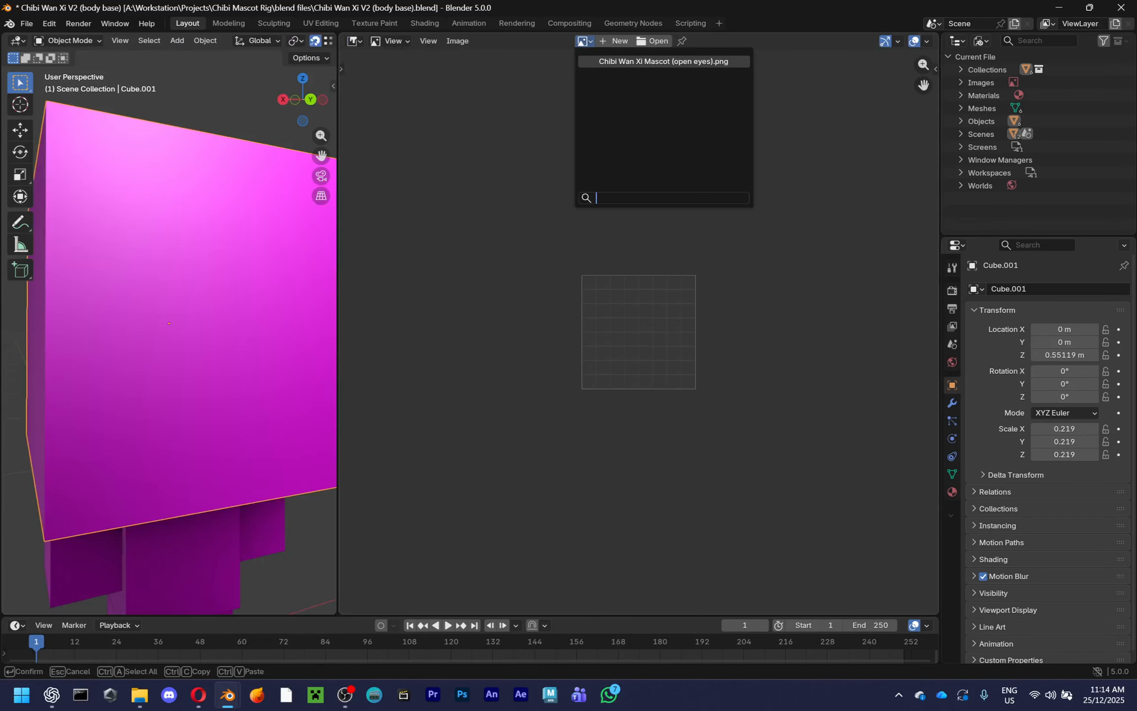
pyautogui.click(663, 62)
# Replace the missing open-eyes image with its copy in the project's textures folder, and save the V2 file with the Image Editor area closed
pyautogui.click(458, 41)
pyautogui.click(473, 101)
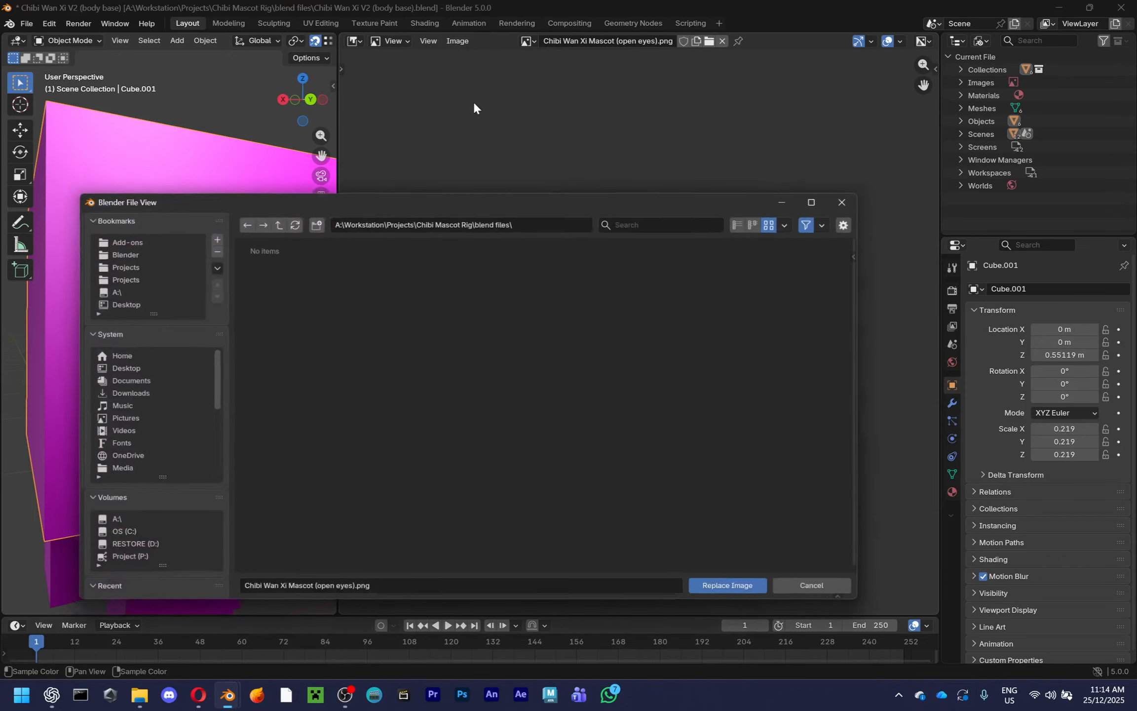
pyautogui.press('BackSpace')
pyautogui.doubleClick(355, 291)
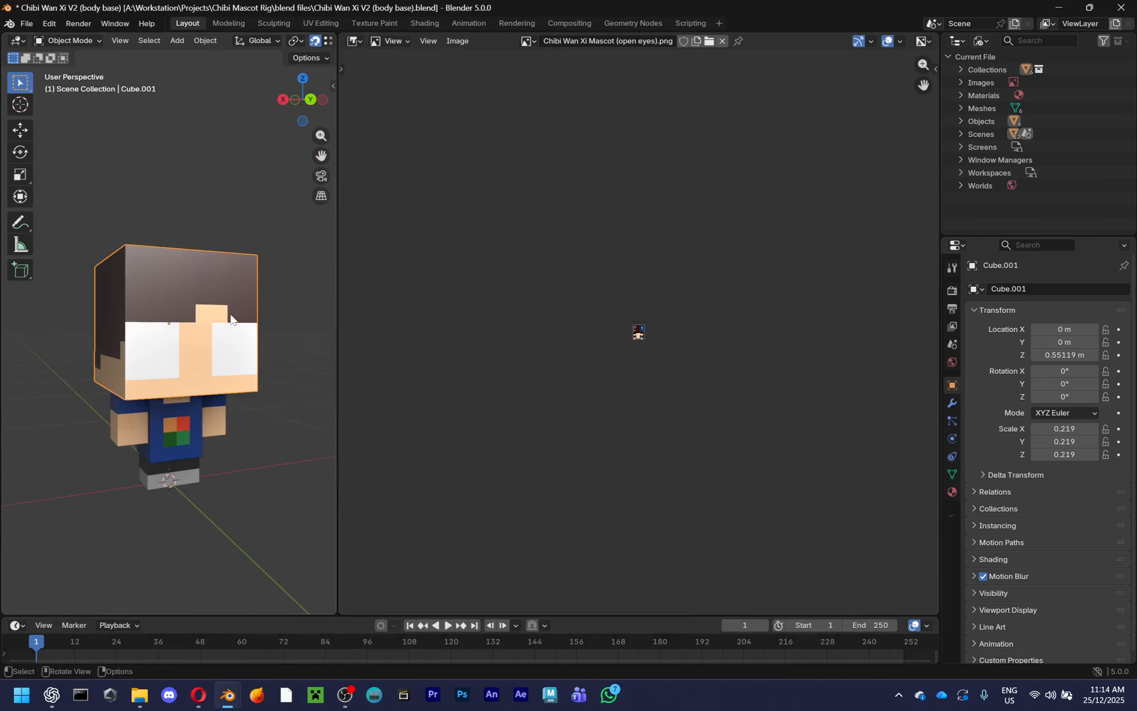
pyautogui.hotkey('ctrl', 's')
pyautogui.moveTo(335, 36); pyautogui.dragTo(441, 162)
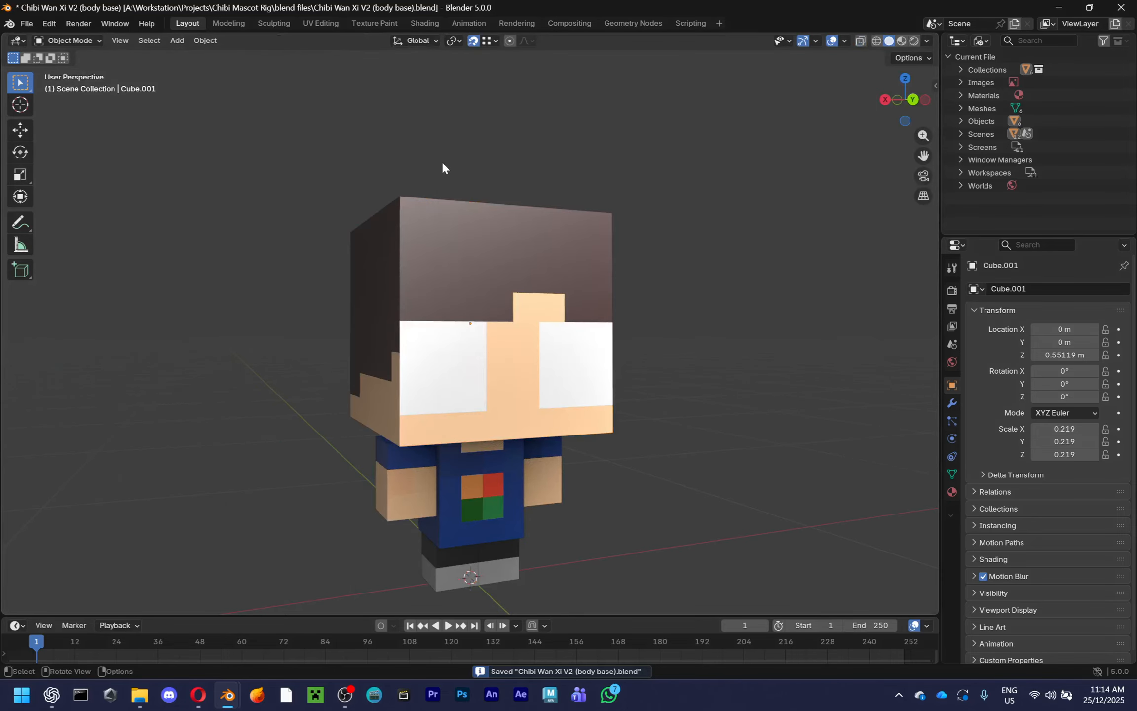
# Open Chibi Wan Xi V3.blend from the same blend files folder
pyautogui.click(26, 24)
pyautogui.click(44, 48)
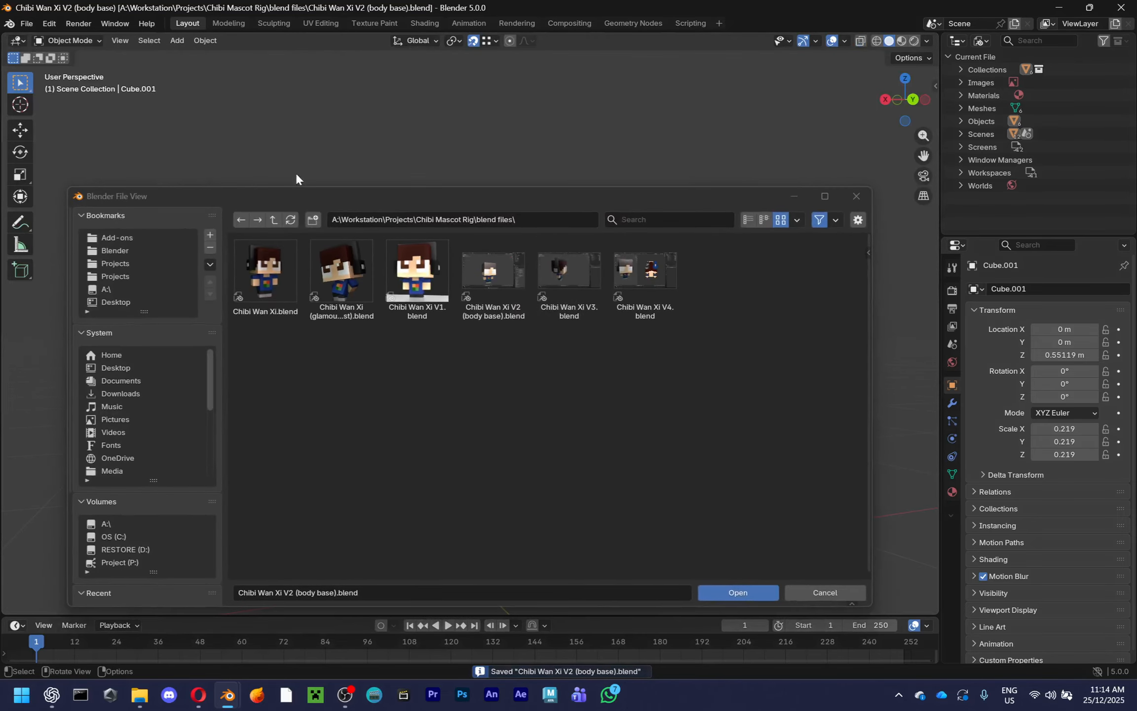
pyautogui.doubleClick(564, 274)
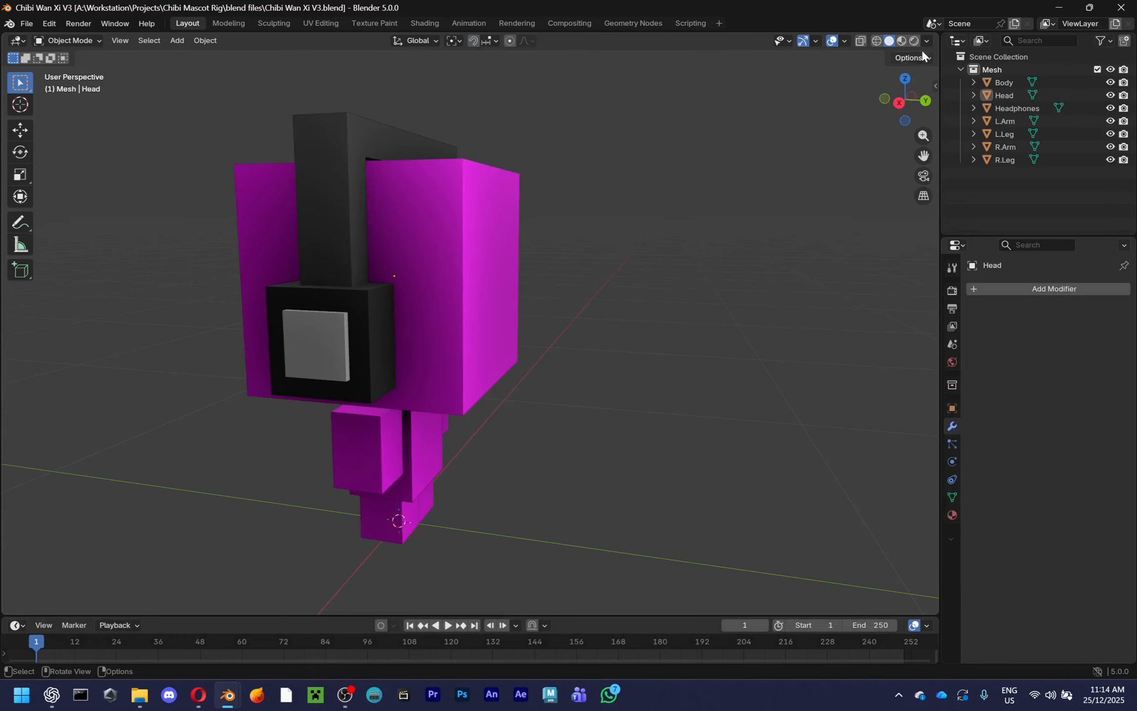
# Split off an Image Editor beside the V3 viewport and display Chibi Wan Xi Mascot (open eyes).png in it
pyautogui.moveTo(922, 48); pyautogui.dragTo(395, 37)
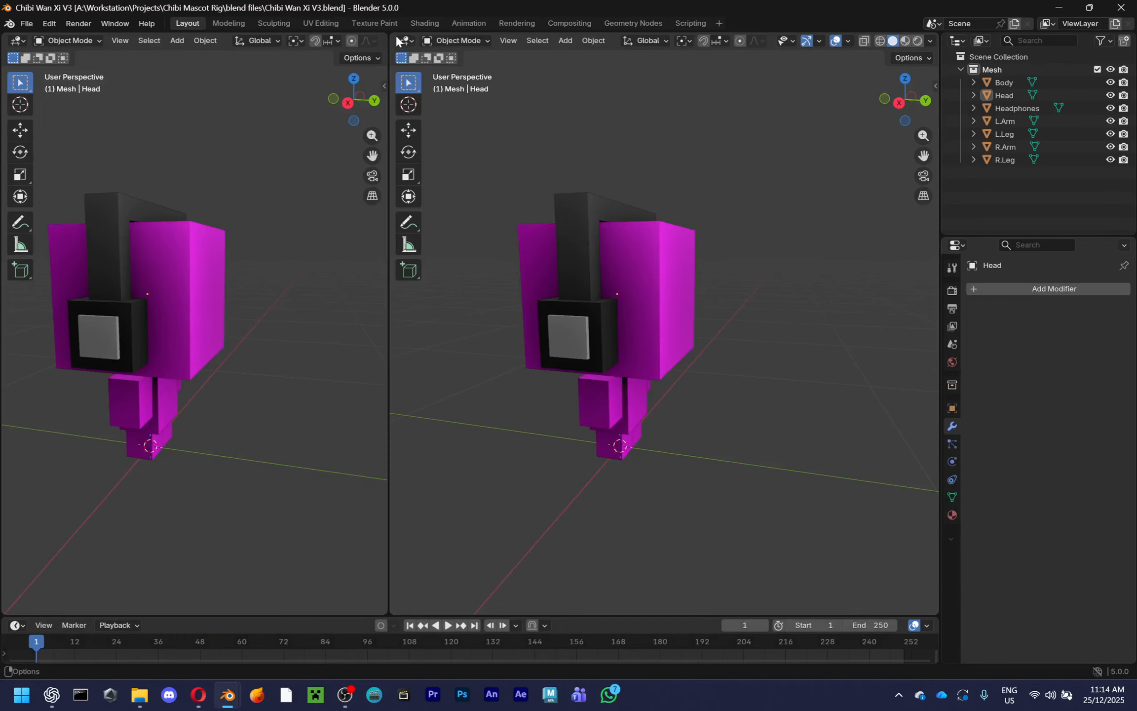
pyautogui.click(405, 40)
pyautogui.click(494, 88)
pyautogui.click(611, 41)
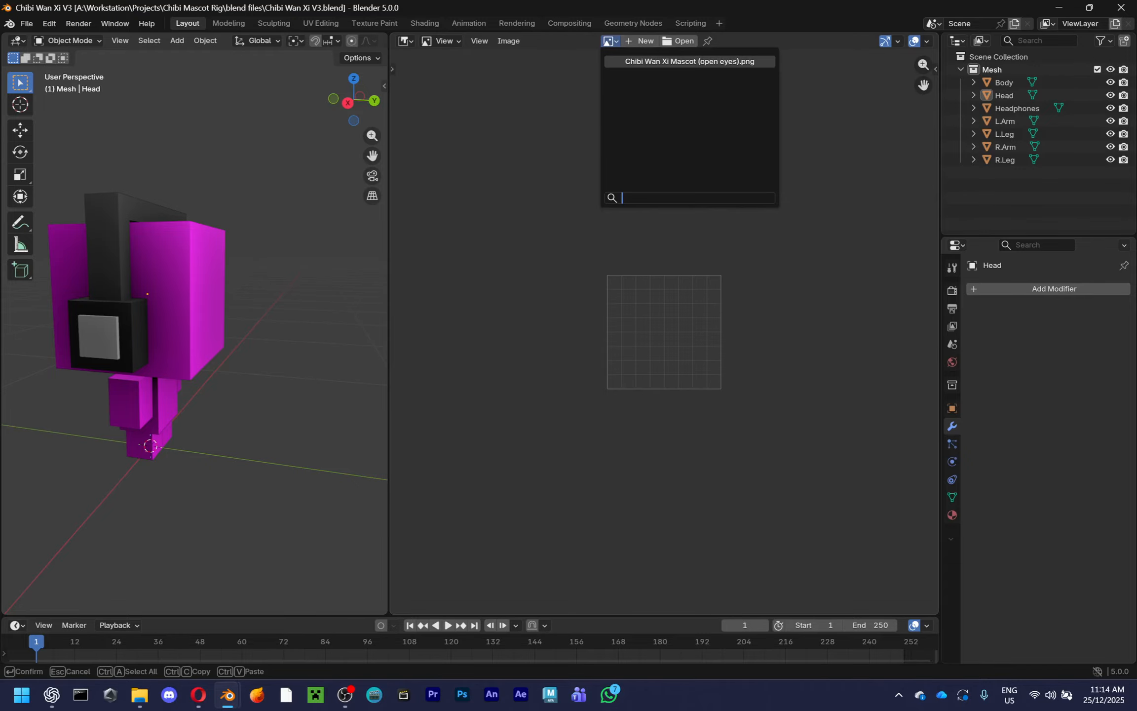
pyautogui.click(657, 58)
# Replace the image with its copy in A:\Workstation\Projects\Chibi Mascot Rig\textures, close the Image Editor area and save the V3 file
pyautogui.click(509, 40)
pyautogui.click(523, 98)
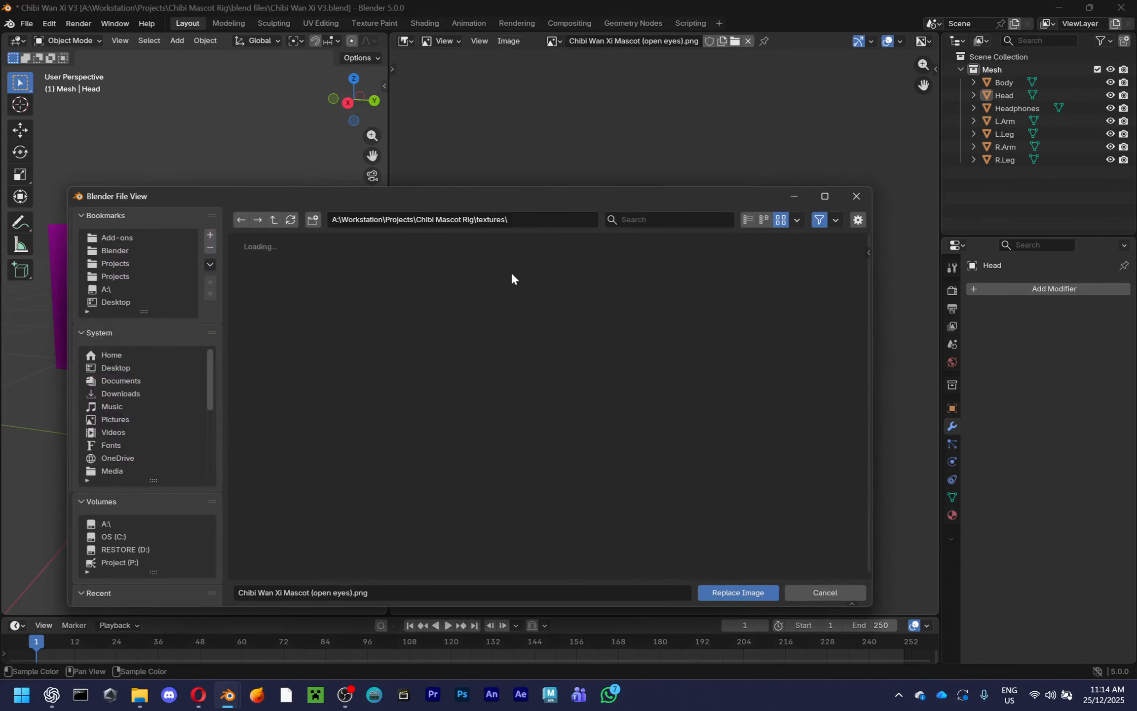
pyautogui.doubleClick(330, 274)
pyautogui.moveTo(389, 32); pyautogui.dragTo(642, 296)
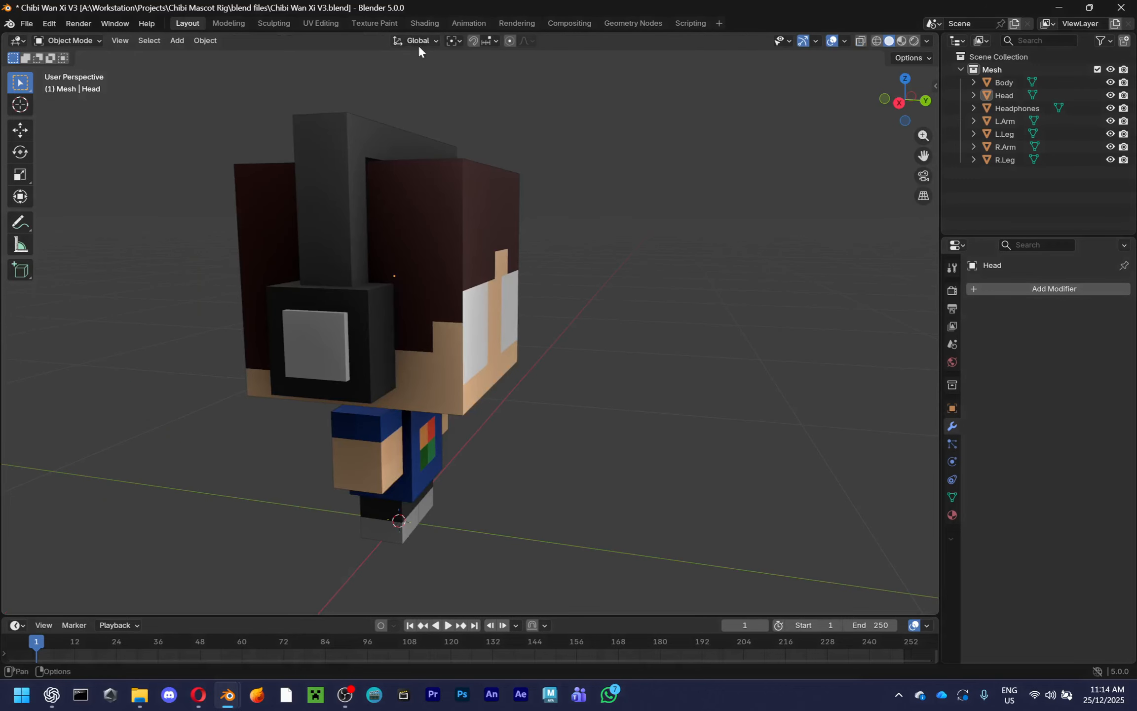
pyautogui.moveTo(641, 296); pyautogui.dragTo(654, 287, button='middle')
pyautogui.hotkey('ctrl', 's')
# Open Chibi Wan Xi V4.blend and close its Image Editor area so the 3D viewport fills the space
pyautogui.click(23, 24)
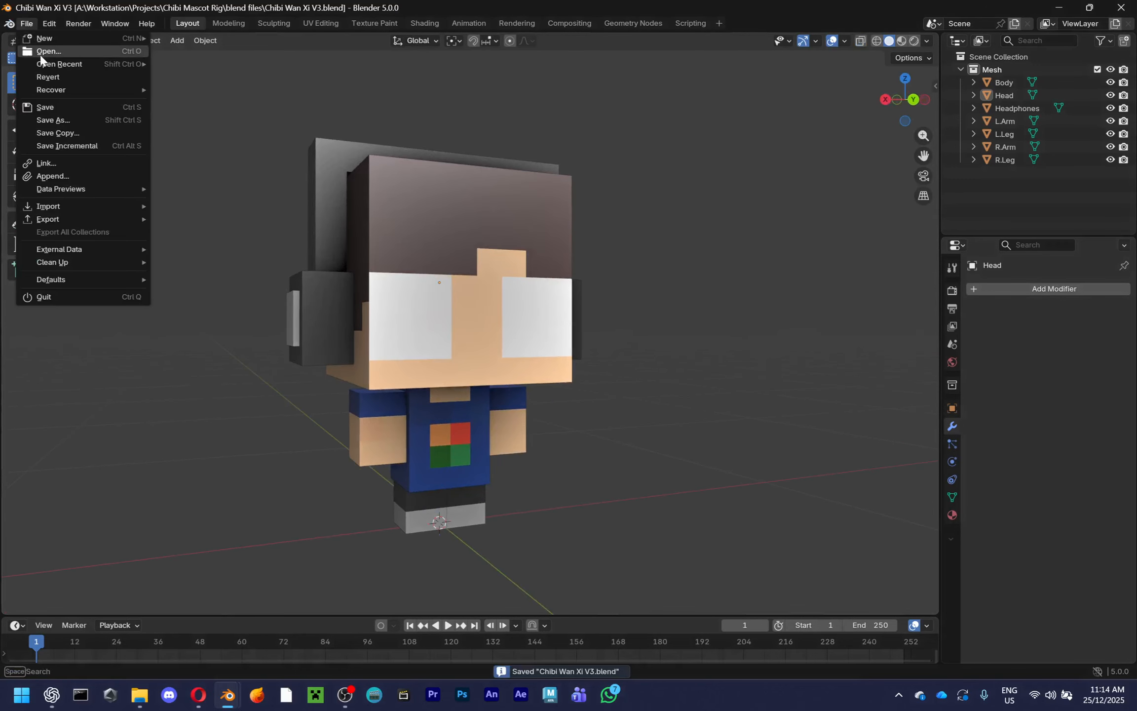
pyautogui.click(44, 61)
pyautogui.doubleClick(629, 291)
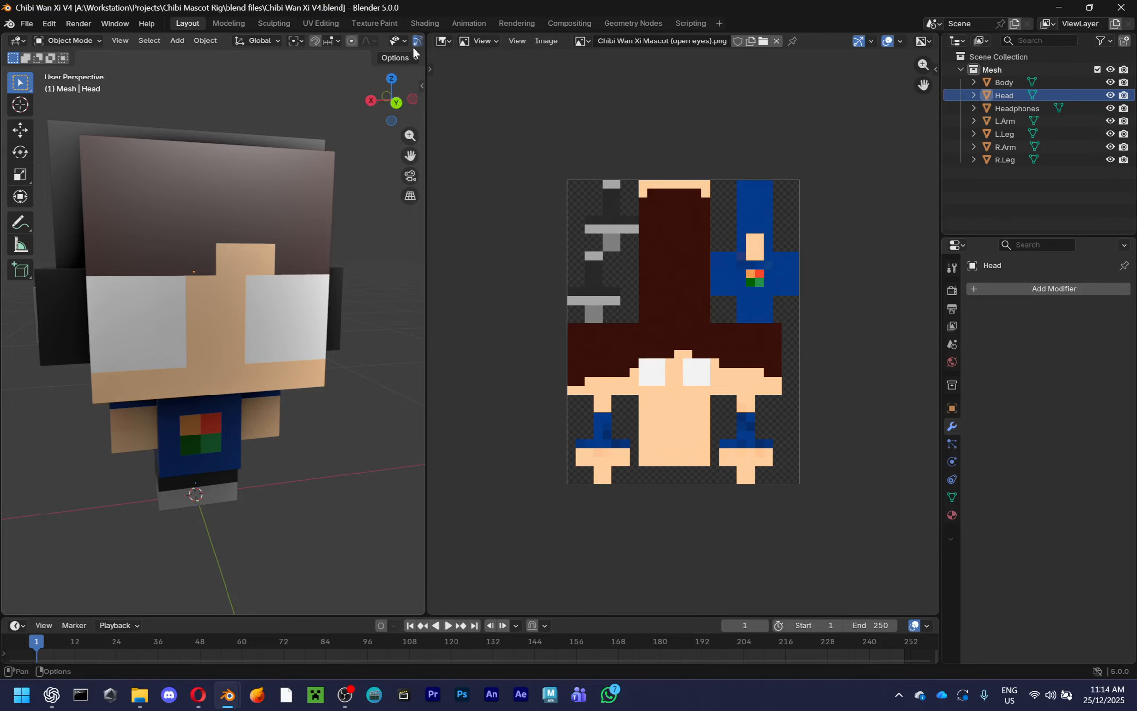
pyautogui.moveTo(423, 34); pyautogui.dragTo(691, 343)
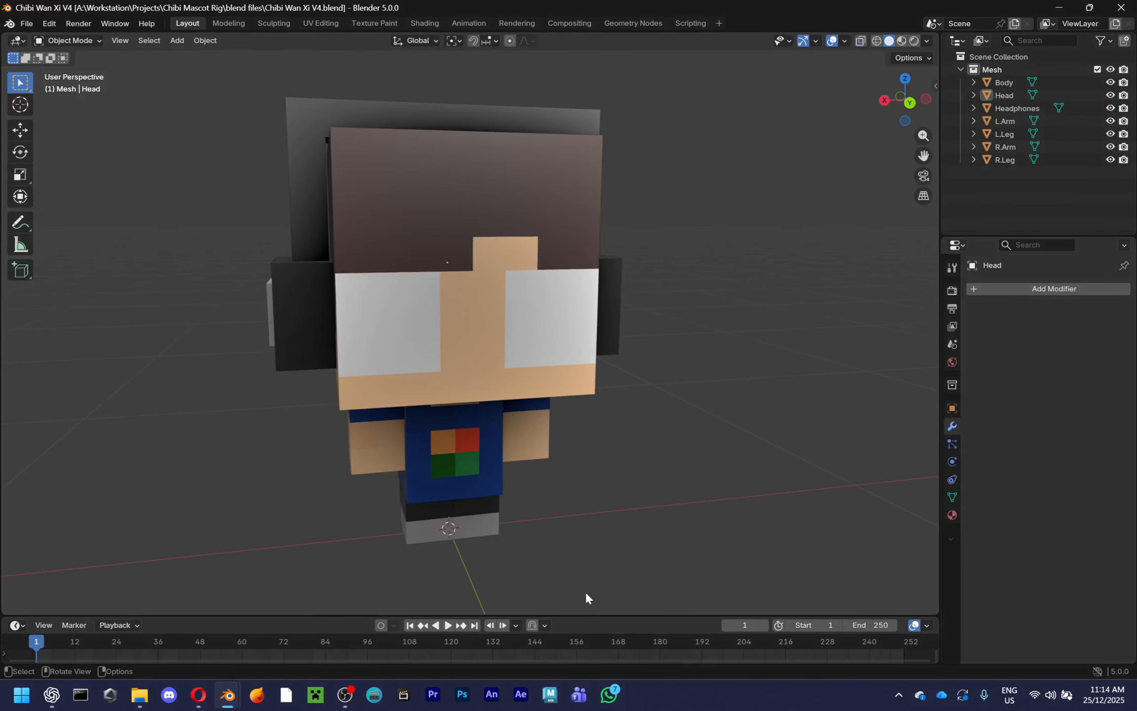
# Add a cube mesh at the mascot's feet with nothing else selected
pyautogui.click(545, 339)
pyautogui.click(631, 395)
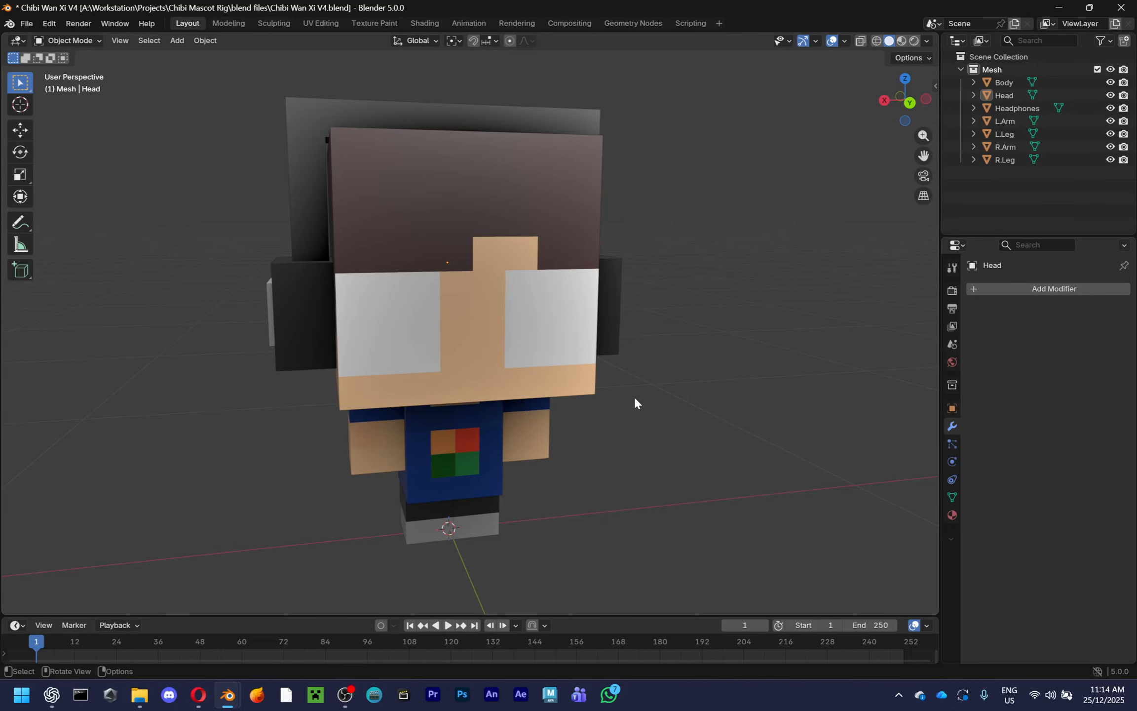
pyautogui.hotkey('alt', 'Tab')
pyautogui.hotkey('shift', 'a')
pyautogui.moveTo(674, 393)
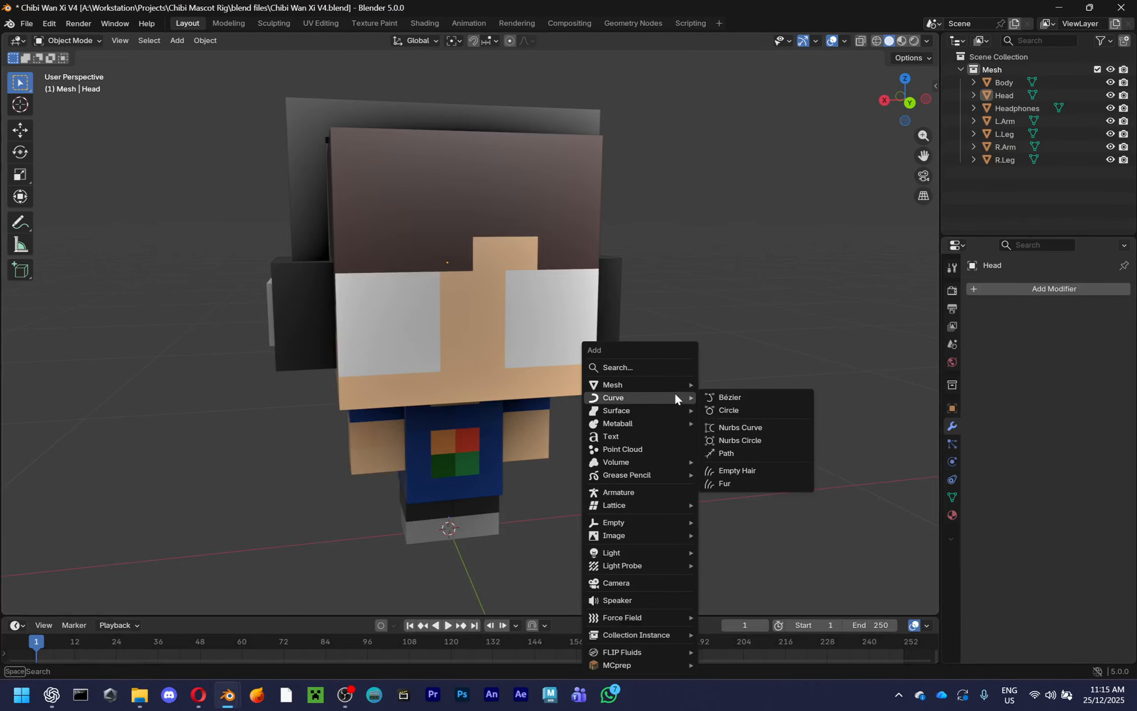
pyautogui.click(728, 397)
# Try shrinking the new cube in Object Mode, and clear its object scale
pyautogui.press('s')
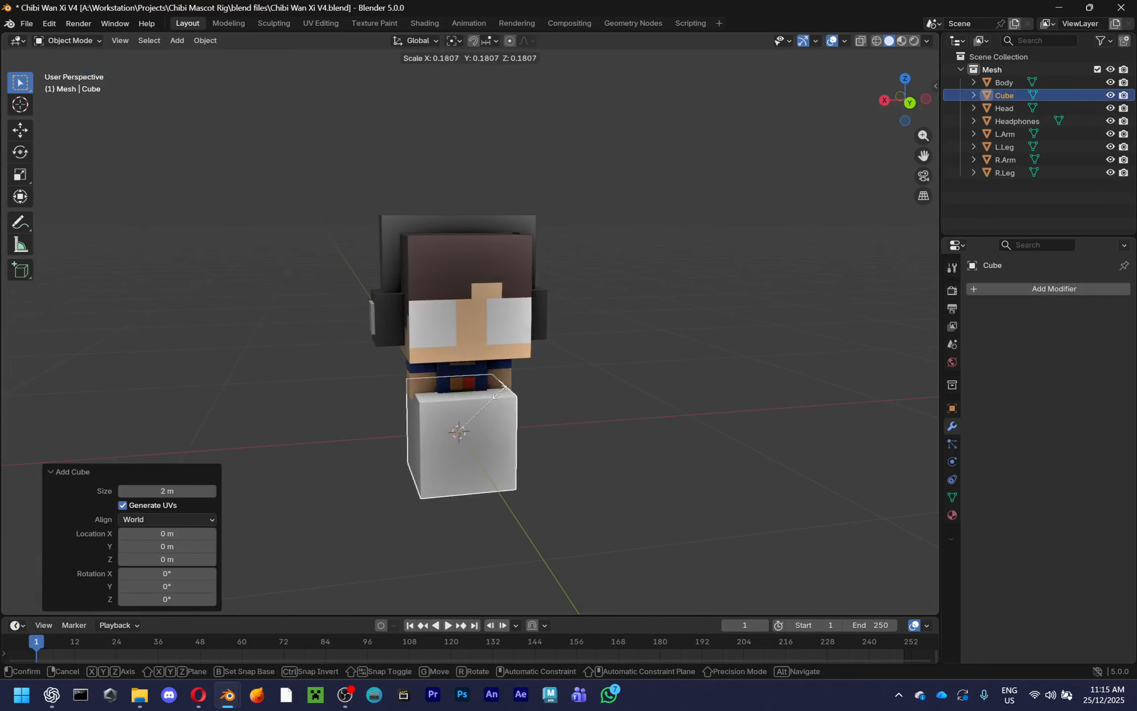
pyautogui.click(495, 393)
pyautogui.moveTo(495, 393); pyautogui.dragTo(626, 387, button='middle')
pyautogui.hotkey('alt', 's')
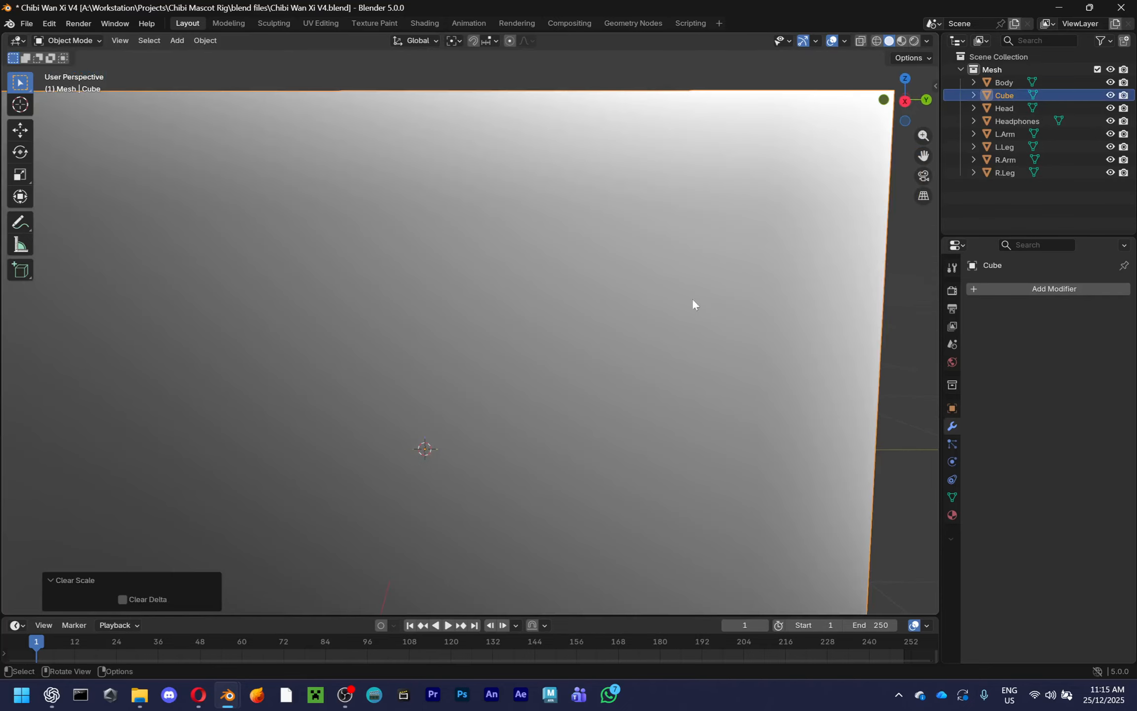
# In the right orthographic view, scale the cube's geometry down in Edit Mode to roughly the depth of the mascot's body
pyautogui.click(905, 101)
pyautogui.press('Tab')
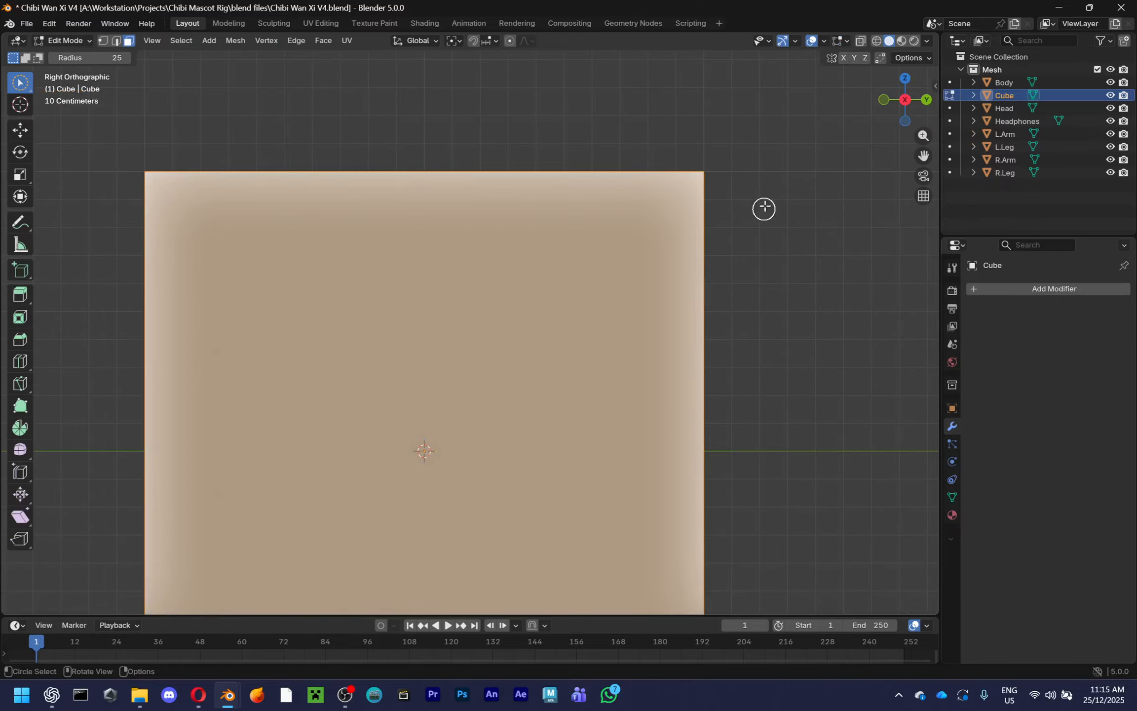
pyautogui.press('s')
pyautogui.click(472, 380)
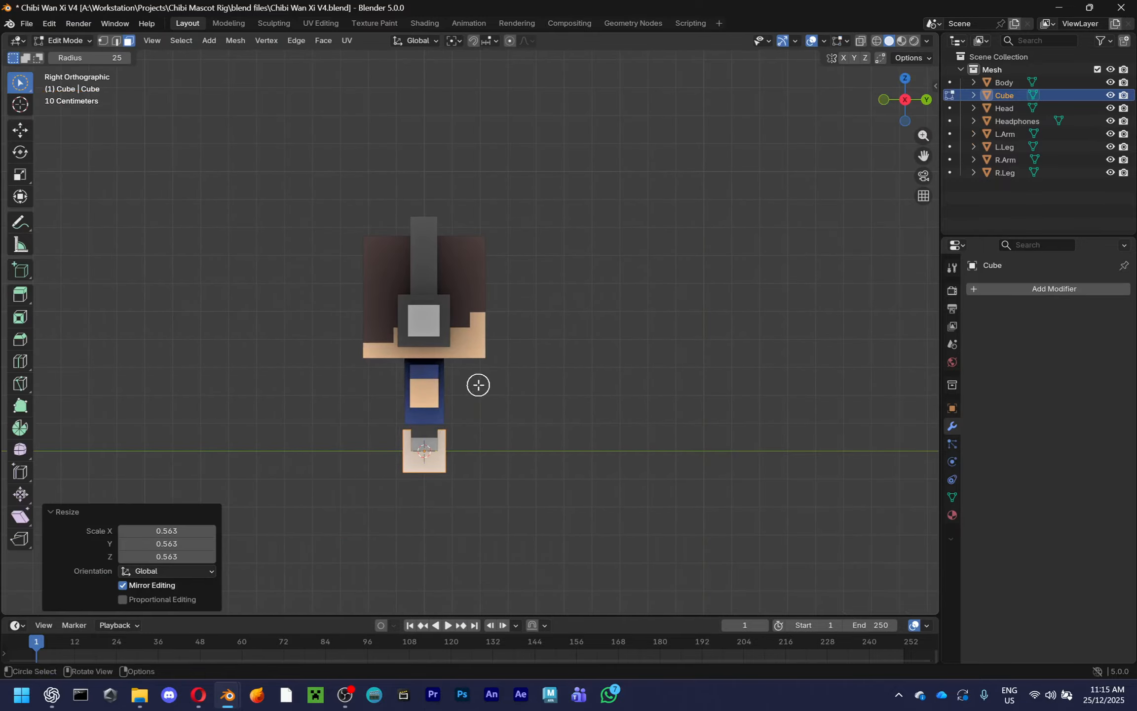
# Delete all of the cube's vertices in Edit Mode and return to Object Mode
pyautogui.moveTo(457, 406); pyautogui.dragTo(443, 397, button='middle')
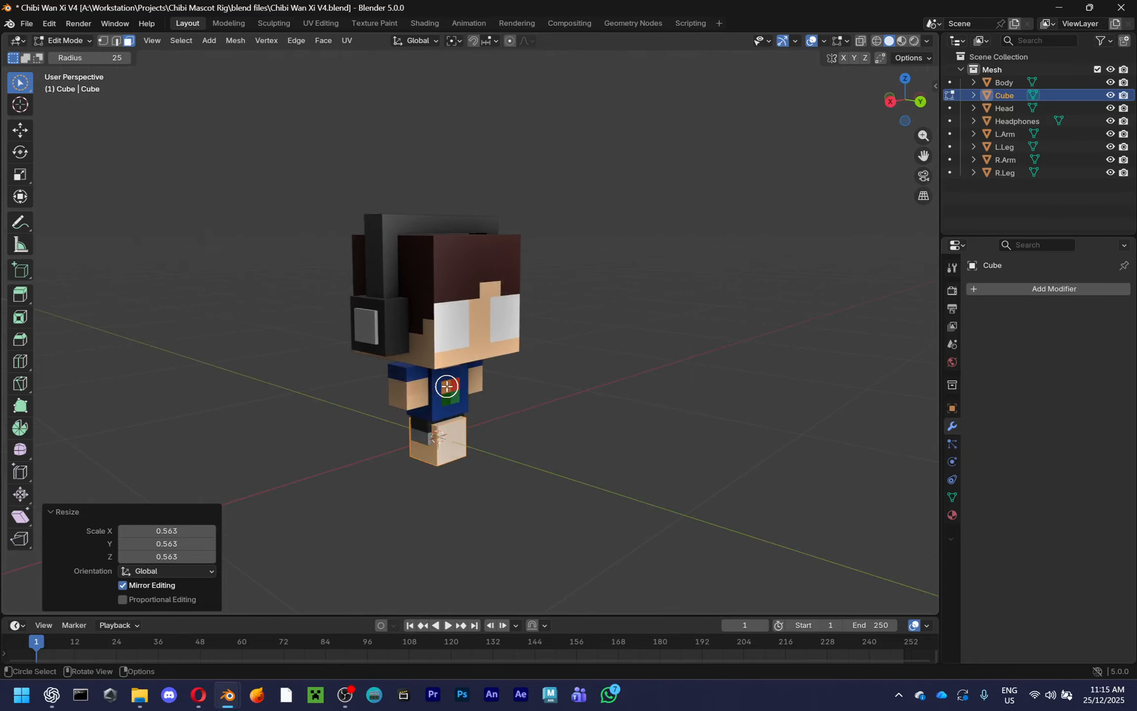
pyautogui.press('Tab')
pyautogui.press('Tab')
pyautogui.press('x')
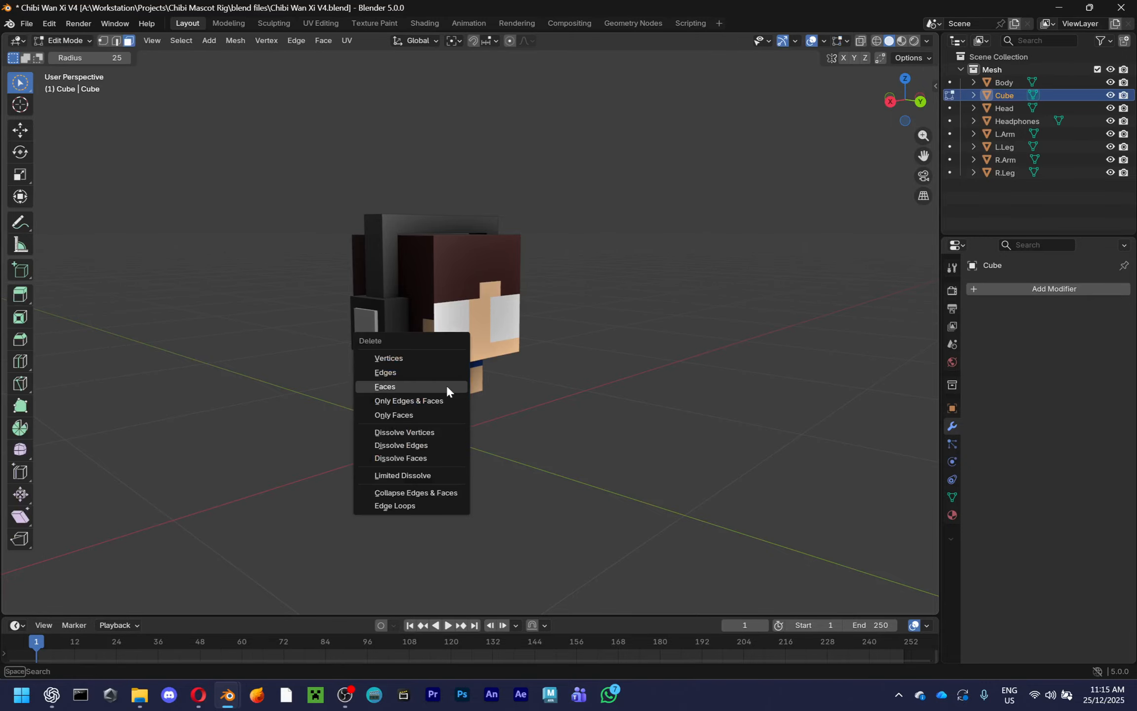
pyautogui.click(446, 350)
pyautogui.press('Tab')
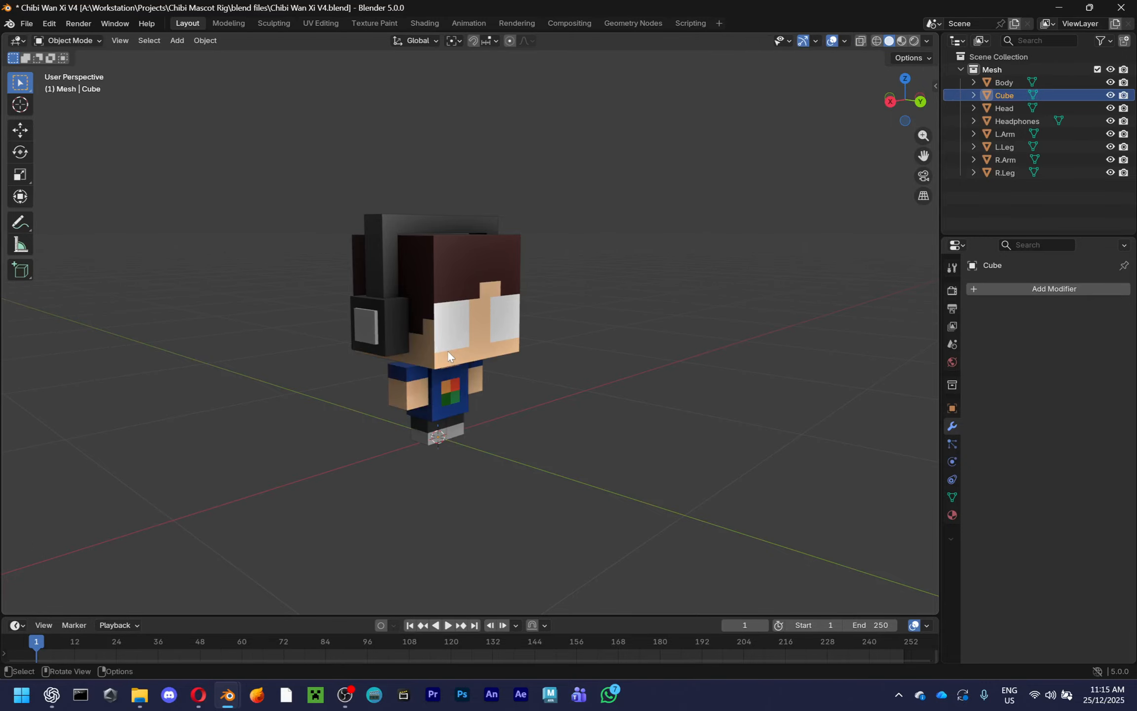
# Try adding a fresh cube inside the emptied mesh, and undo everything back to before the cube object was added
pyautogui.press('Tab')
pyautogui.hotkey('shift', 'a')
pyautogui.click(452, 345)
pyautogui.press('Tab')
pyautogui.hotkey('ctrl', 'z')
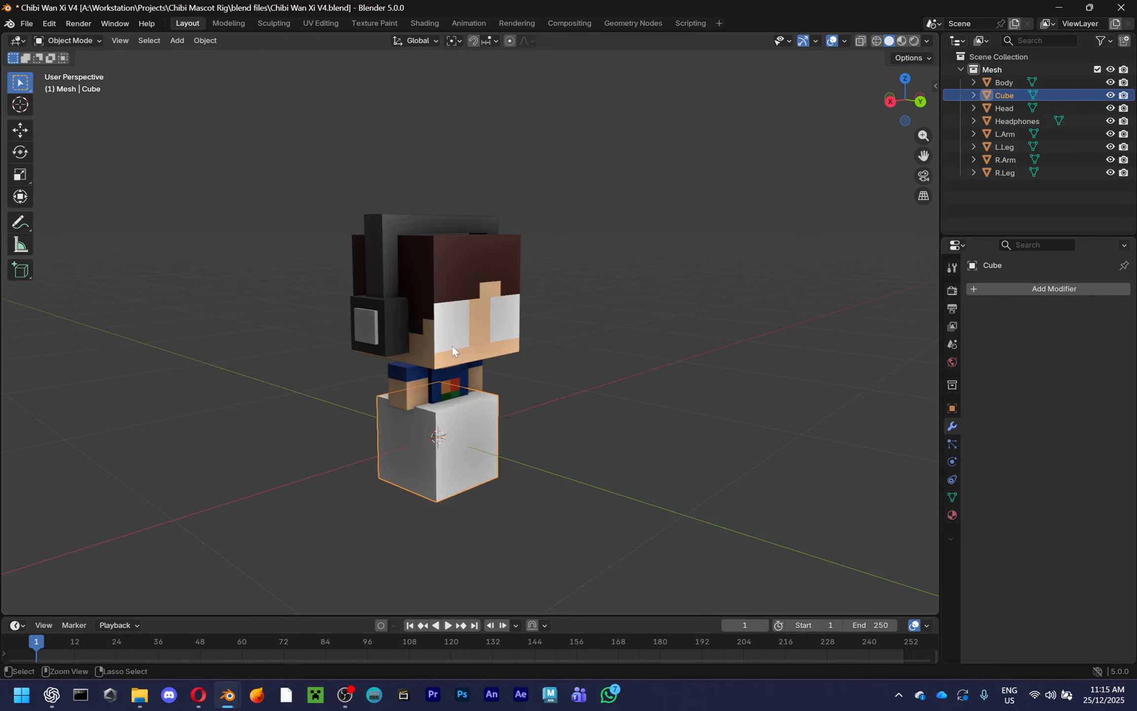
pyautogui.hotkey('ctrl', 'shift', 'z')
pyautogui.hotkey('ctrl', 'z')
pyautogui.hotkey('ctrl', 'z')
pyautogui.press('Tab')
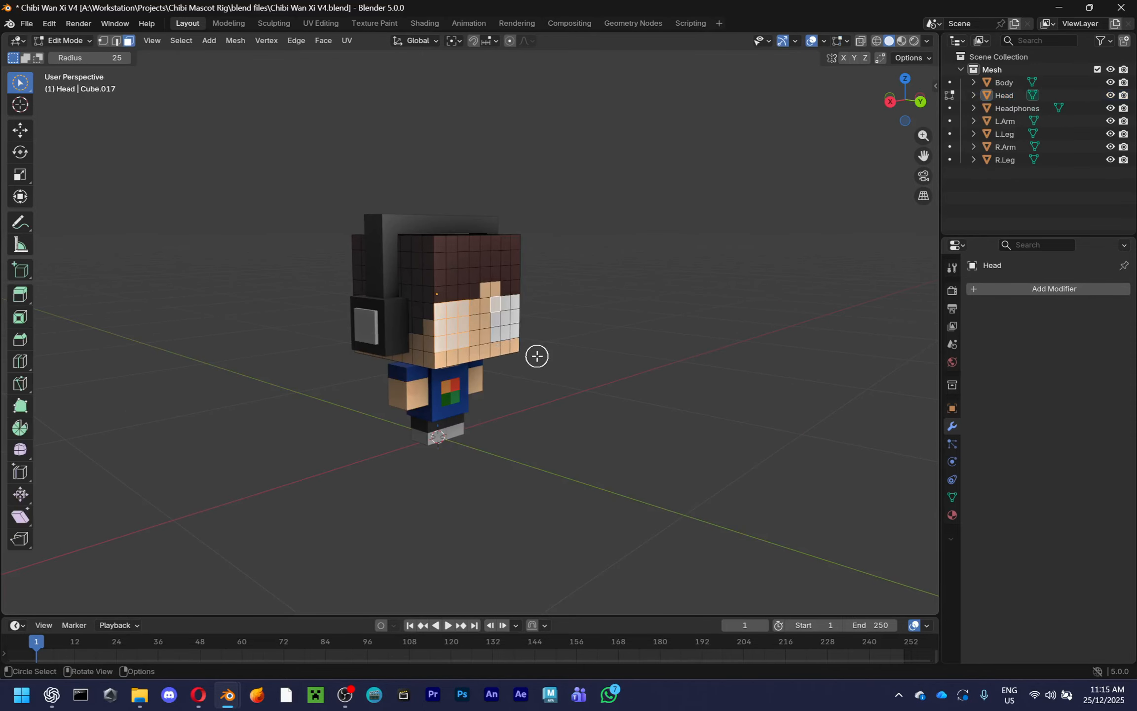
pyautogui.press('Tab')
pyautogui.press('Tab')
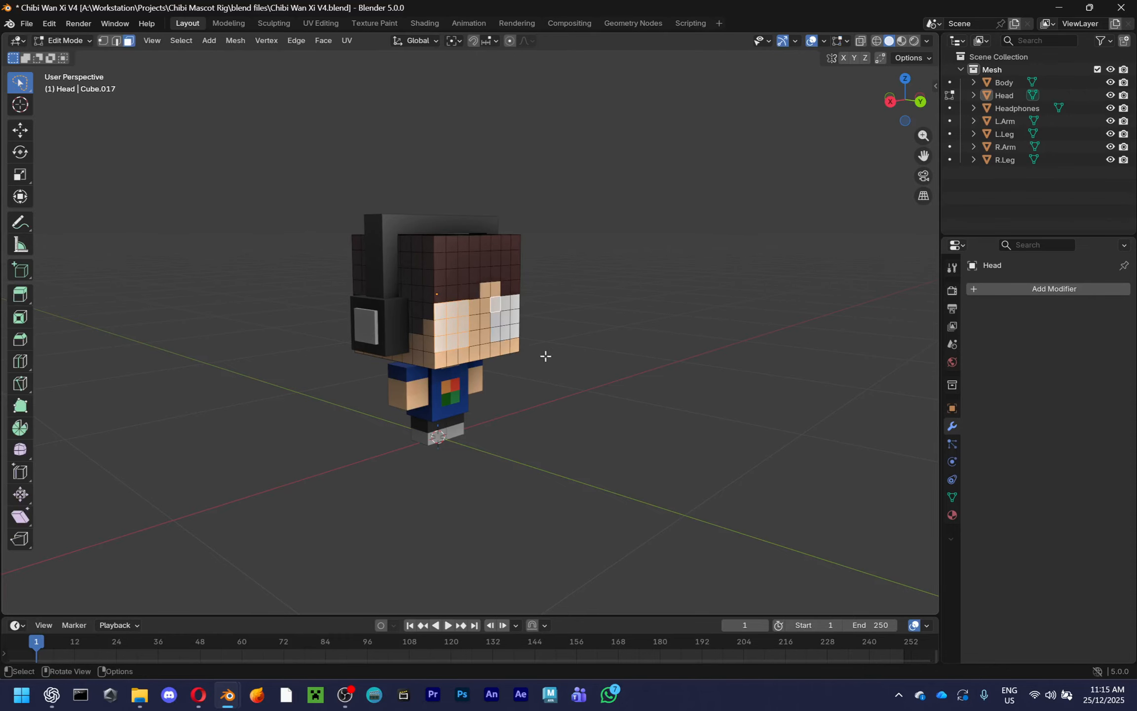
pyautogui.scroll(3, 614, 342)
pyautogui.press('Tab')
pyautogui.scroll(-3, 615, 344)
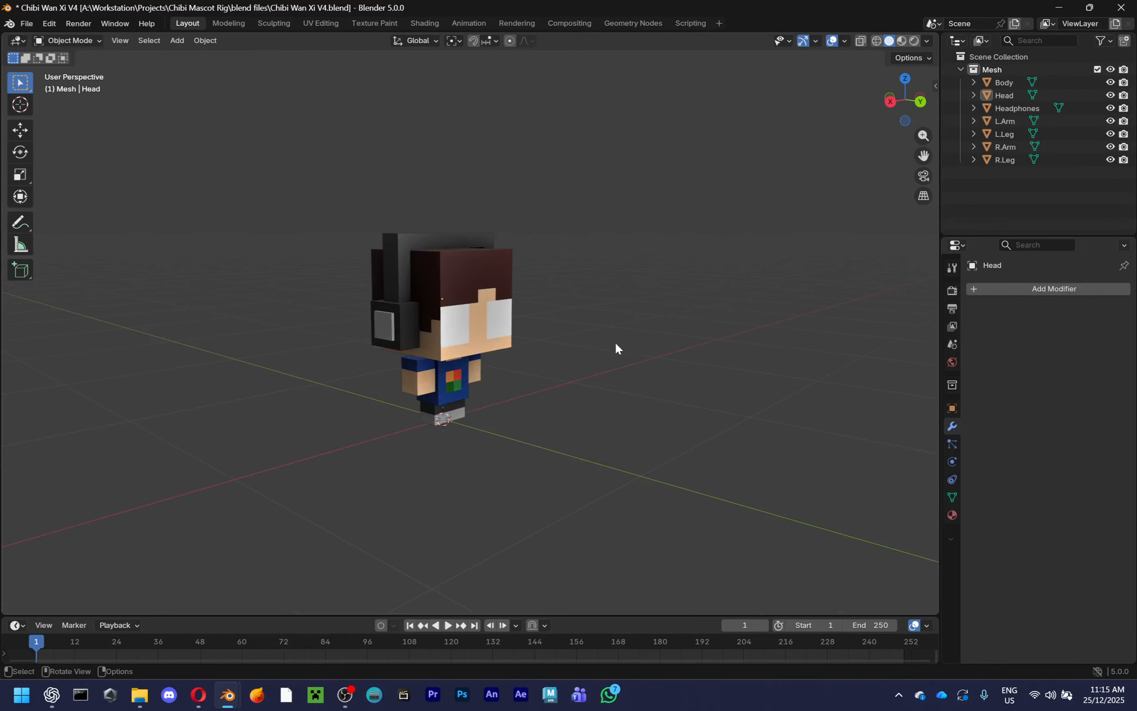
# Add a 2 m cube mesh at the world origin and save the file
pyautogui.hotkey('shift', 'a')
pyautogui.click(689, 356)
pyautogui.press('s')
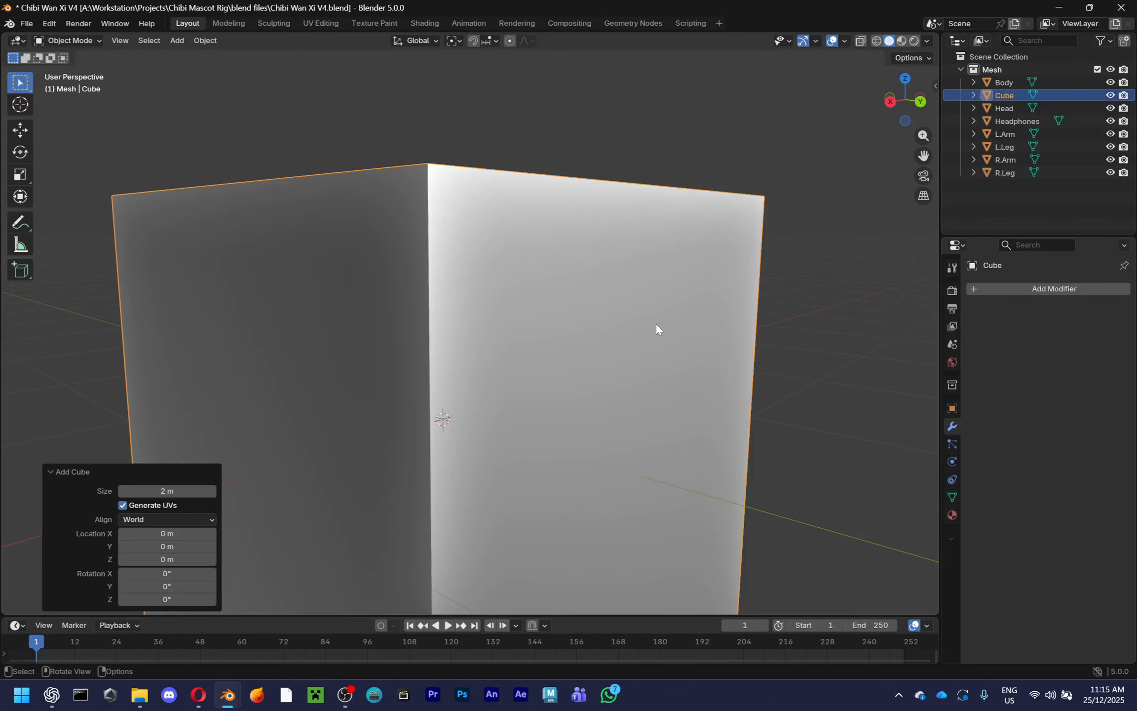
pyautogui.click(582, 302)
pyautogui.hotkey('ctrl', 's')
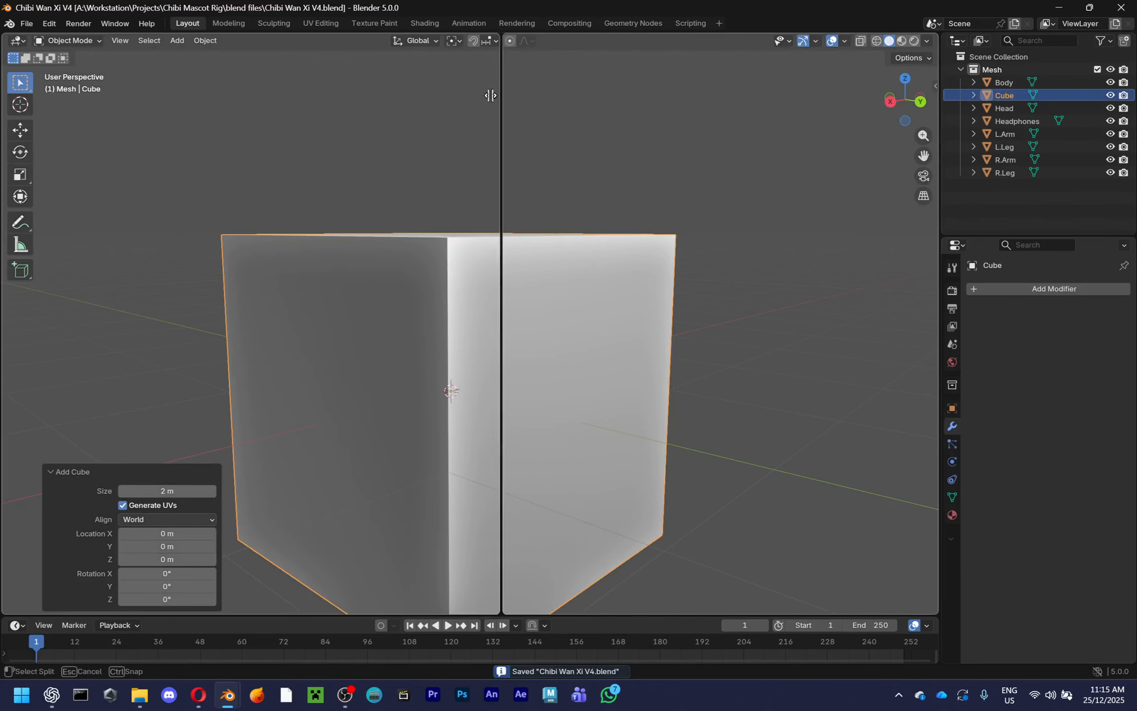
# Split the 3D viewport vertically, make the new area a Geometry Node Editor, and create a new node tree for the cube
pyautogui.click(471, 95)
pyautogui.click(486, 40)
pyautogui.click(513, 119)
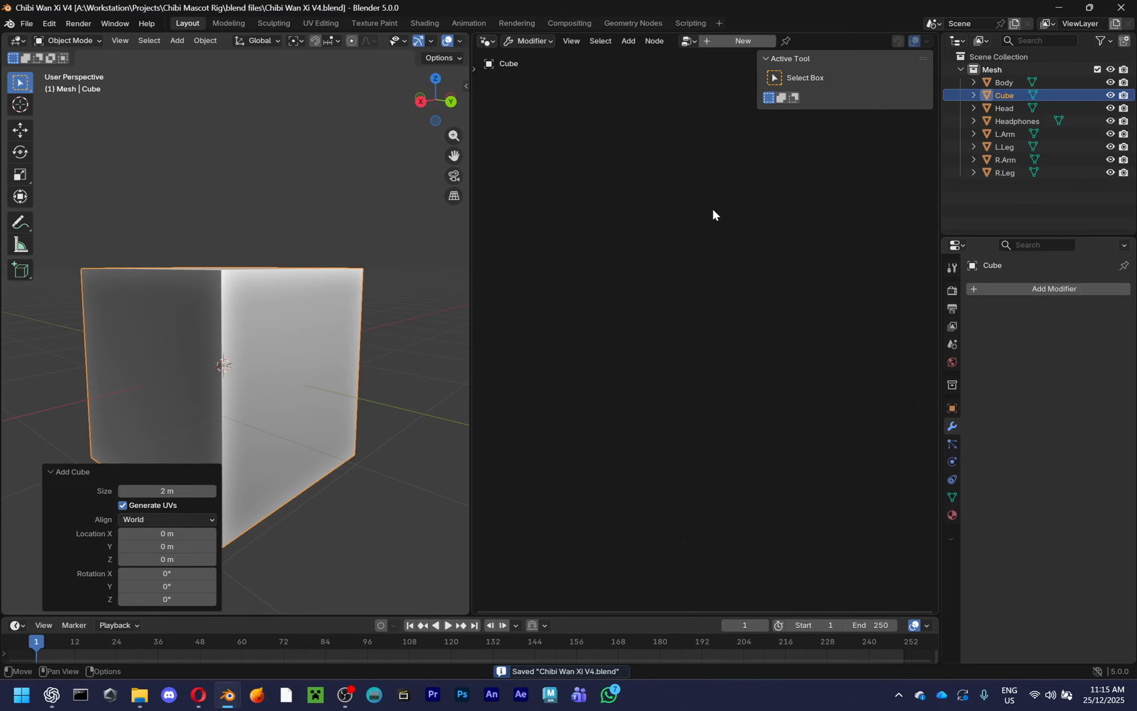
pyautogui.click(740, 41)
pyautogui.scroll(2, 663, 416)
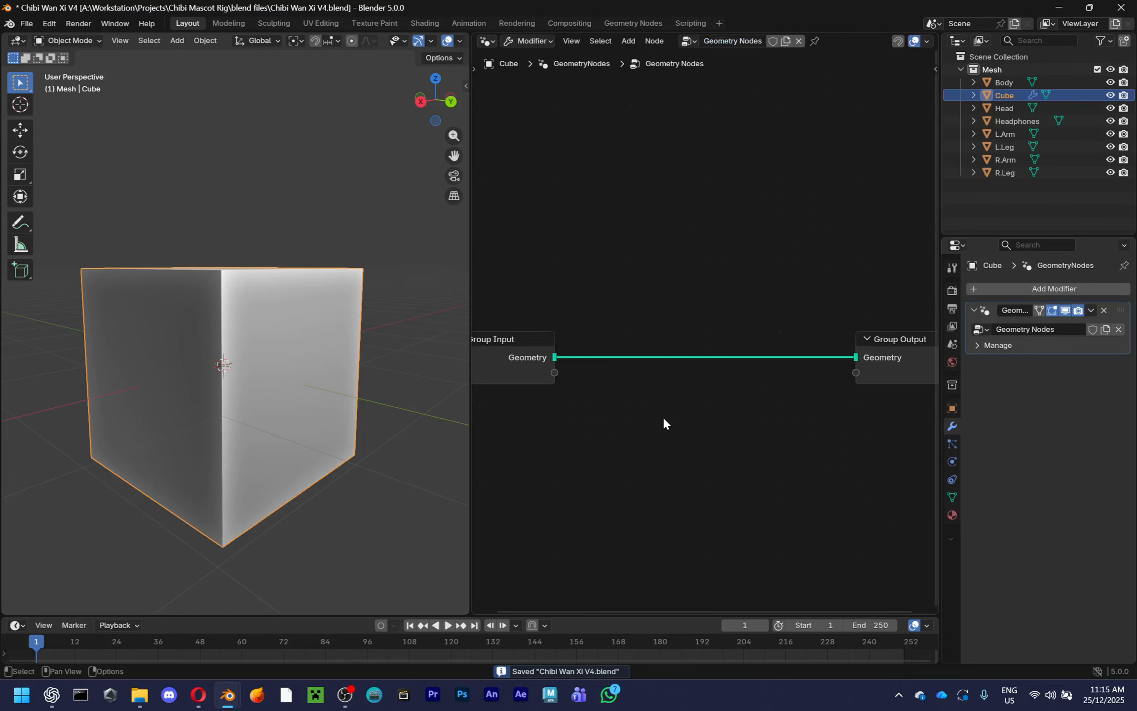
pyautogui.click(447, 370)
pyautogui.scroll(-3, 560, 378)
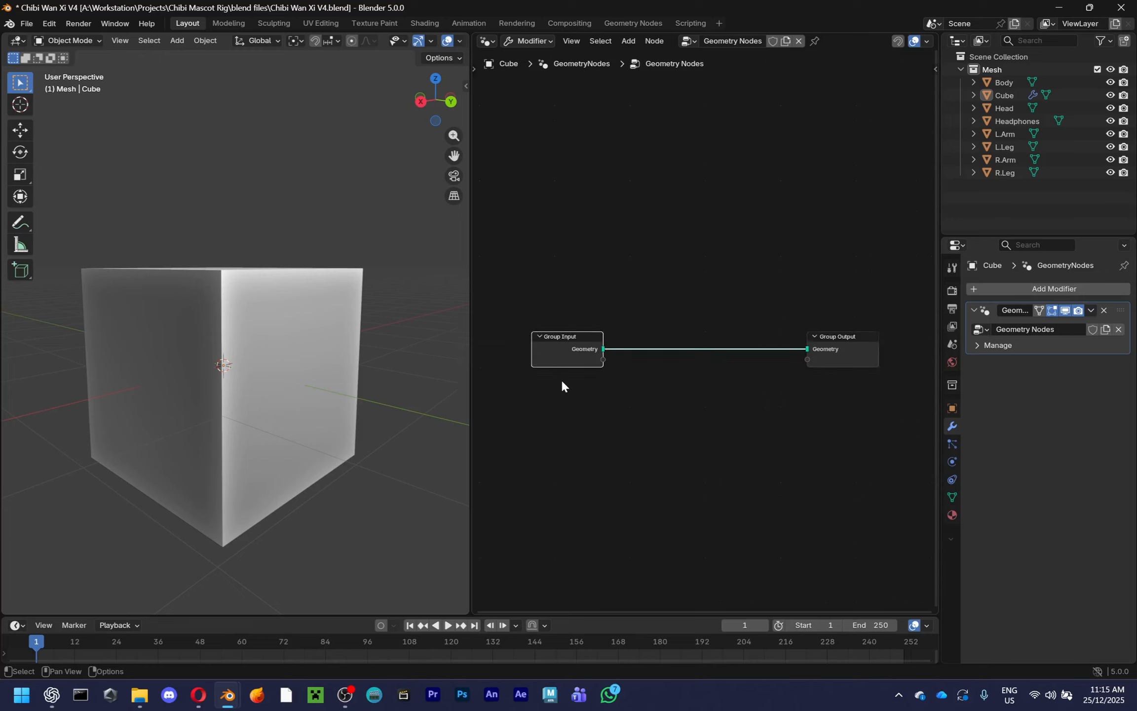
# Delete all original vertices of the cube in Edit Mode, keeping the object and its geometry nodes modifier
pyautogui.click(566, 352)
pyautogui.click(763, 349)
pyautogui.click(223, 465)
pyautogui.press('Tab')
pyautogui.press('x')
pyautogui.click(273, 360)
pyautogui.press('Tab')
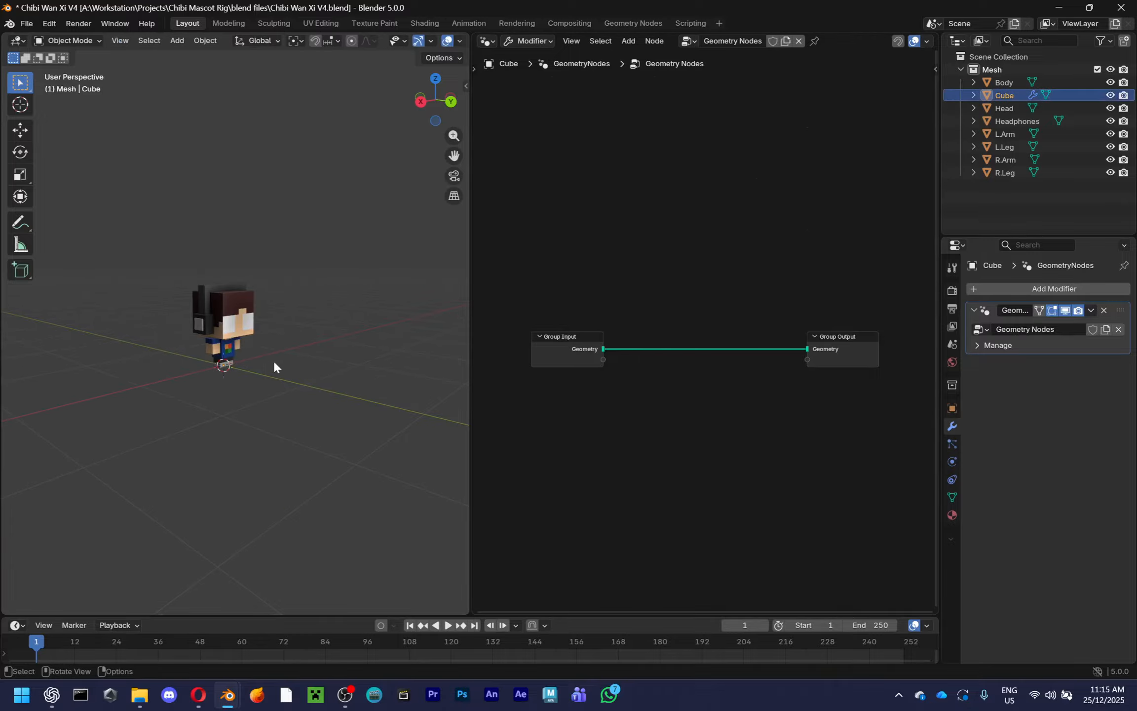
# Disconnect the Group Input from the Group Output and place a Cube mesh primitive node between them
pyautogui.moveTo(807, 349); pyautogui.dragTo(693, 345)
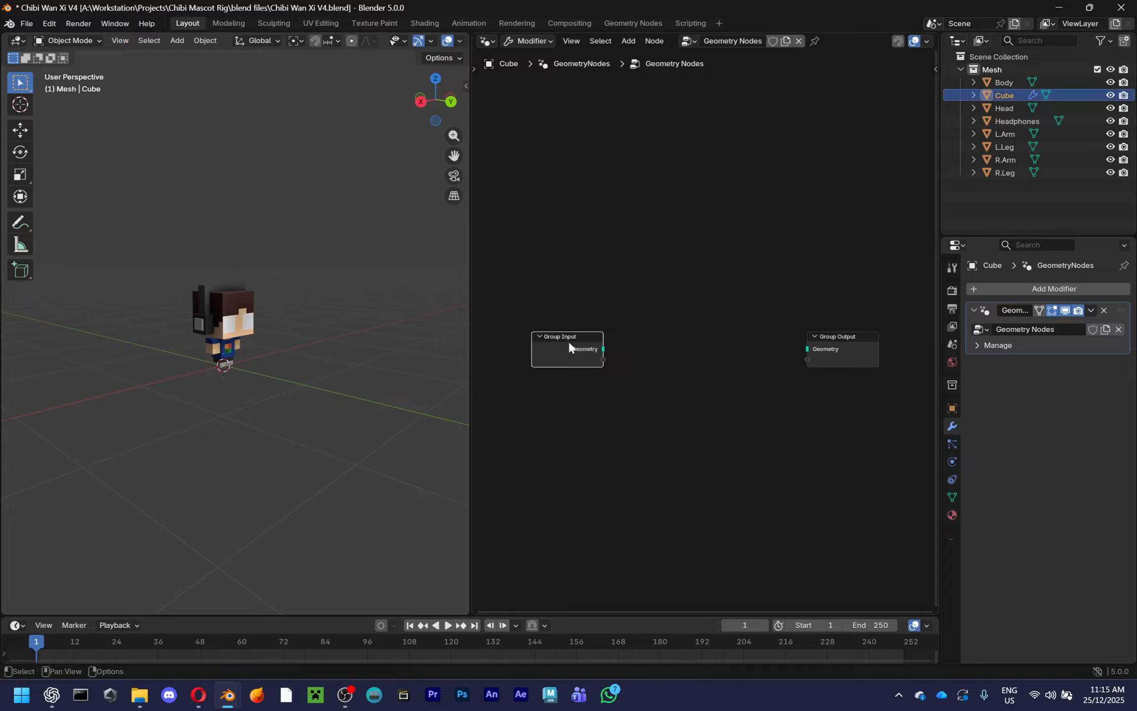
pyautogui.scroll(2, 578, 350)
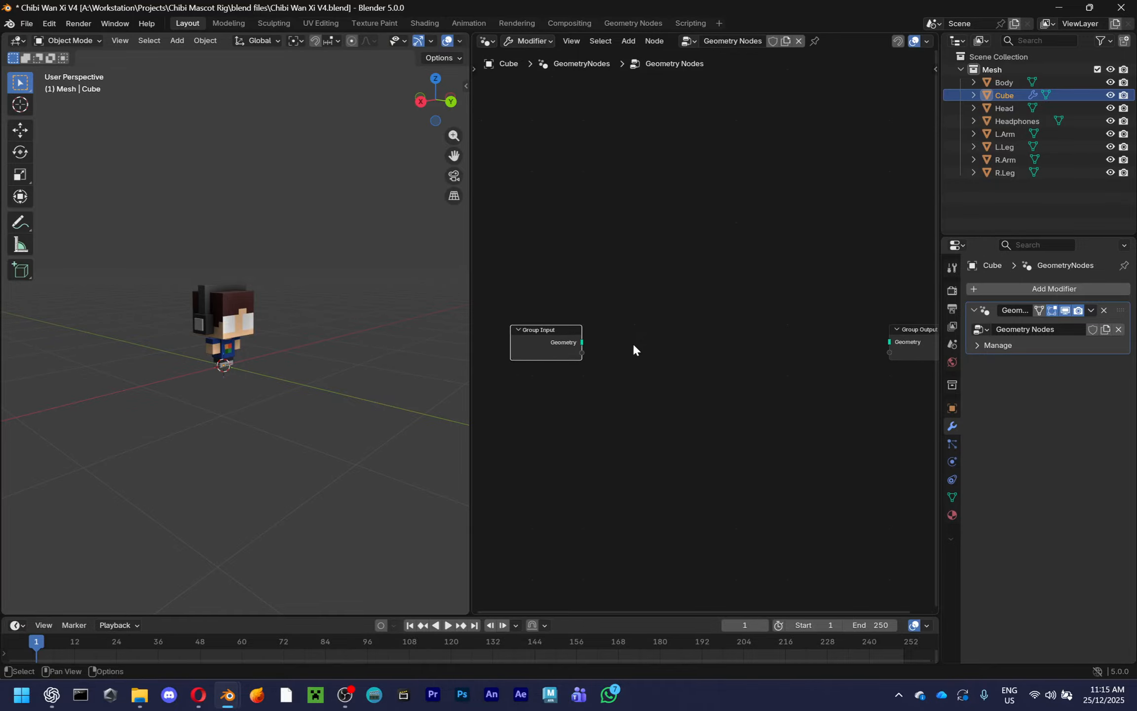
pyautogui.click(651, 331)
pyautogui.hotkey('shift', 'a')
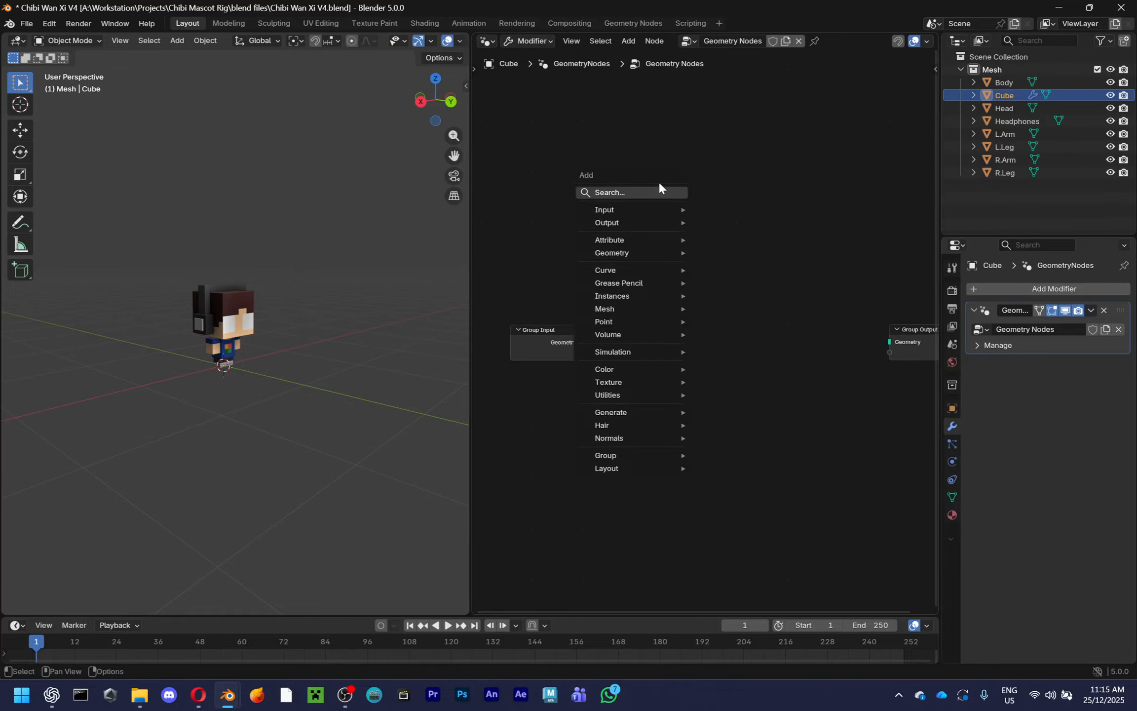
pyautogui.click(659, 185)
pyautogui.write('cube')
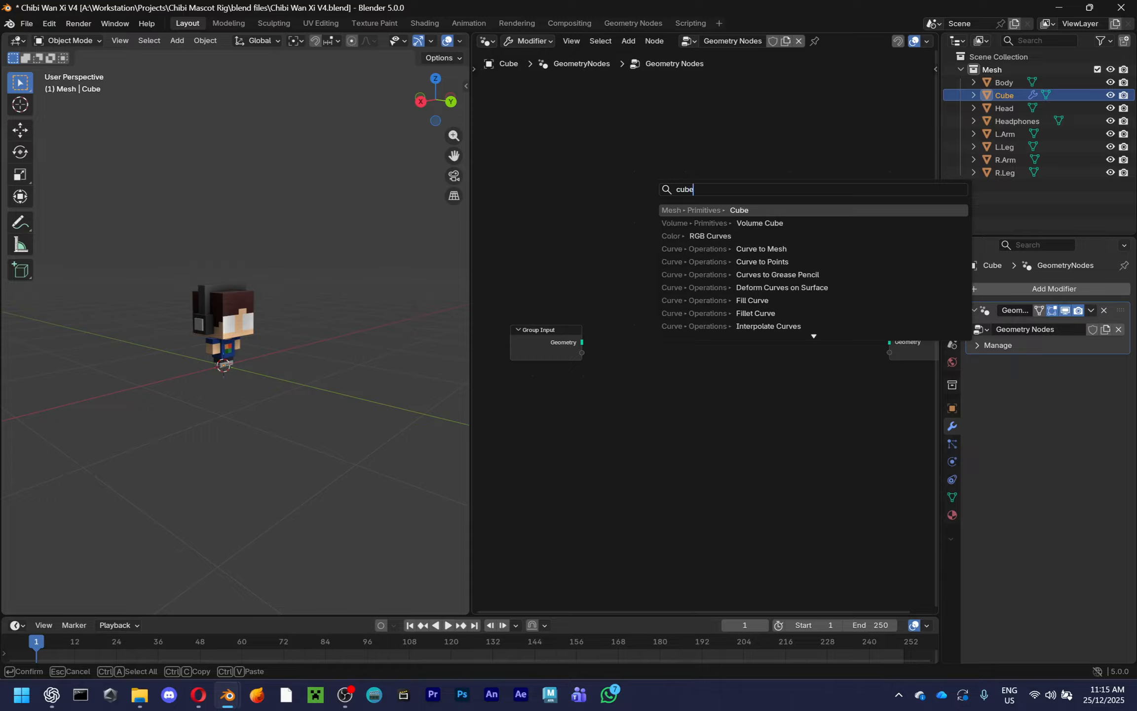
pyautogui.press('Return')
pyautogui.click(651, 276)
# Connect the Cube node's Mesh output to the Group Output's Geometry input
pyautogui.scroll(1, 648, 273)
pyautogui.moveTo(711, 274); pyautogui.dragTo(606, 283, button='middle')
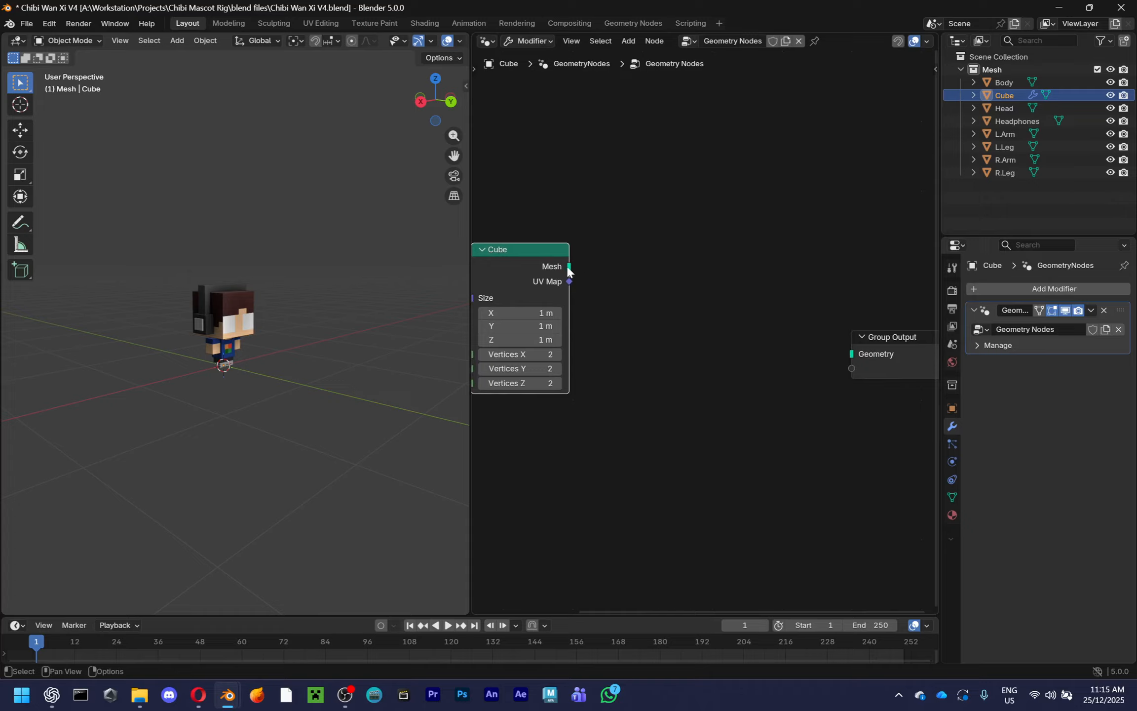
pyautogui.moveTo(569, 267); pyautogui.dragTo(851, 354)
pyautogui.scroll(3, 350, 277)
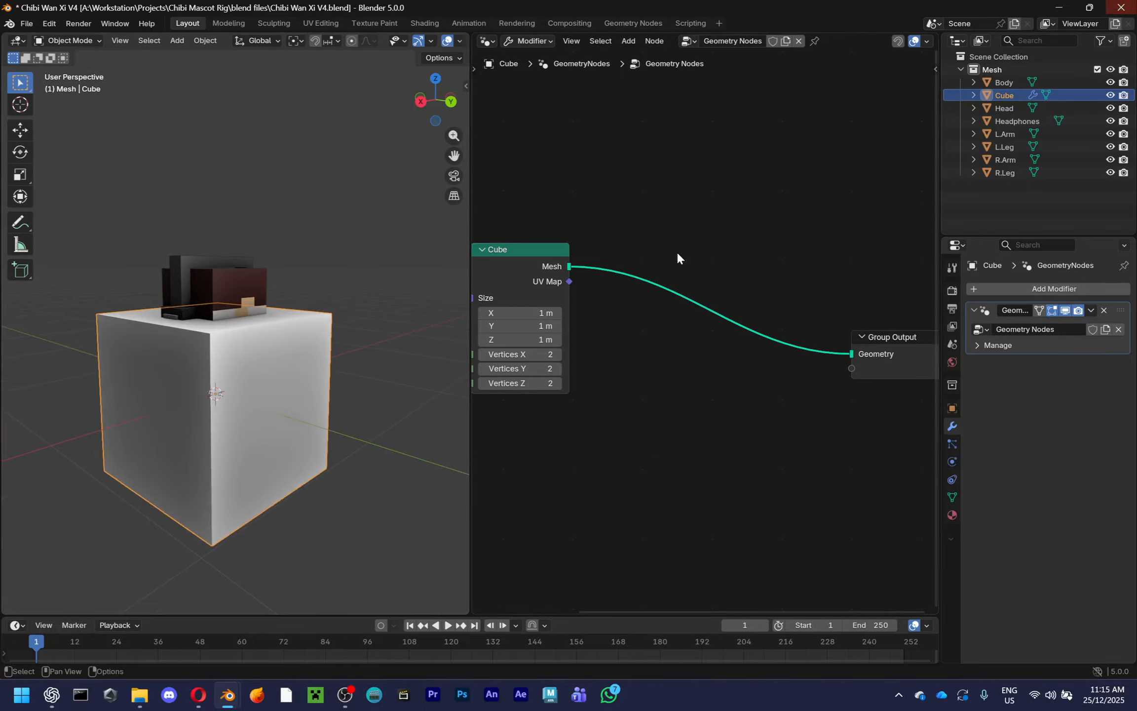
pyautogui.moveTo(525, 313)
pyautogui.mouseDown()
pyautogui.moveTo(583, 313)
pyautogui.moveTo(513, 313)
pyautogui.mouseUp()
pyautogui.rightClick(525, 313)
pyautogui.moveTo(650, 379); pyautogui.dragTo(695, 362, button='middle')
pyautogui.moveTo(345, 375); pyautogui.dragTo(269, 461, button='middle')
pyautogui.scroll(2, 306, 391)
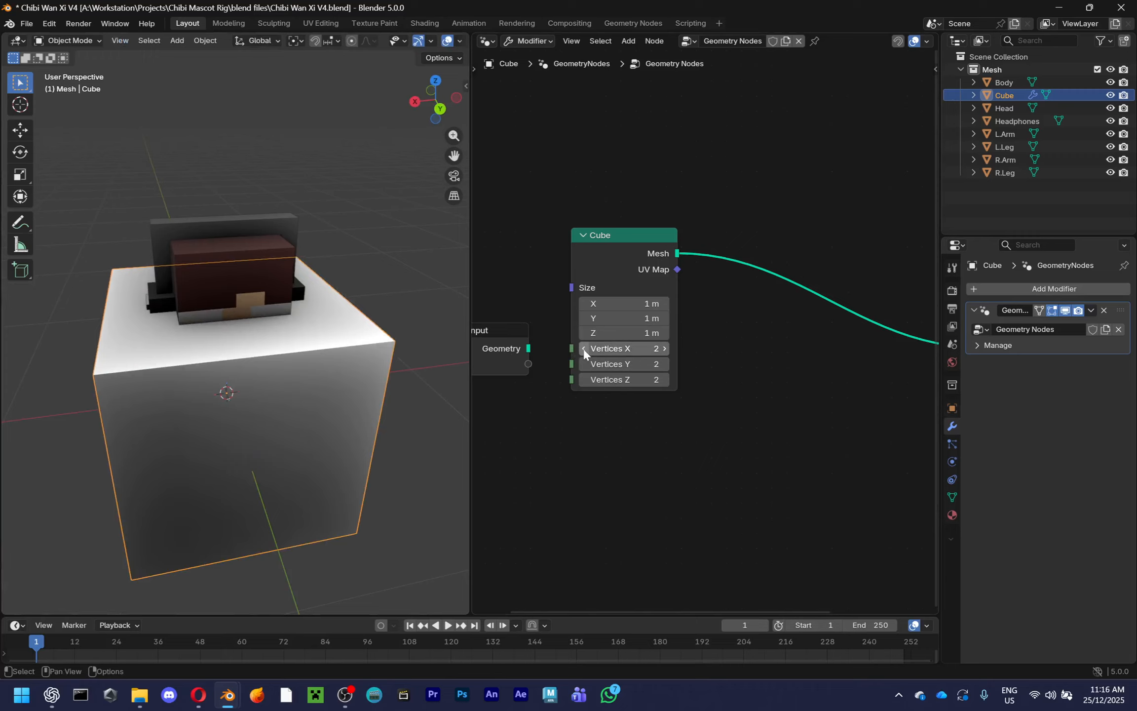
pyautogui.click(629, 350)
pyautogui.press('Escape')
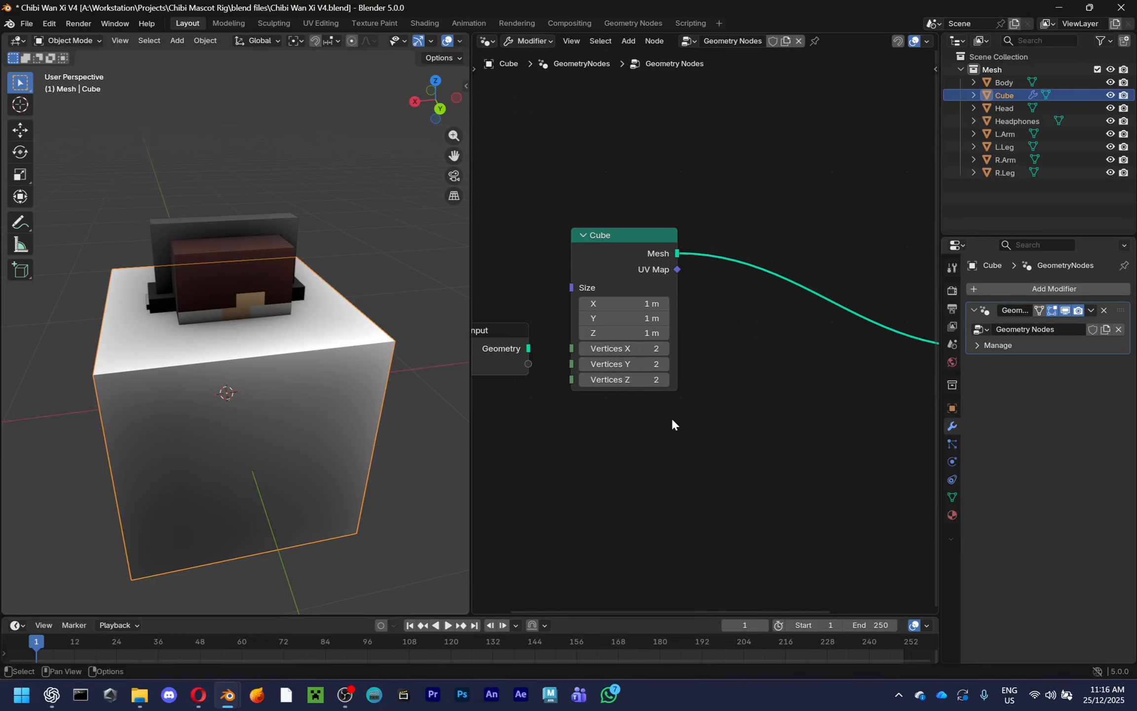
# Move the Cube node down so its Mesh output lines up with the Group Output, and save the file
pyautogui.scroll(-1, 672, 423)
pyautogui.hotkey('ctrl', 's')
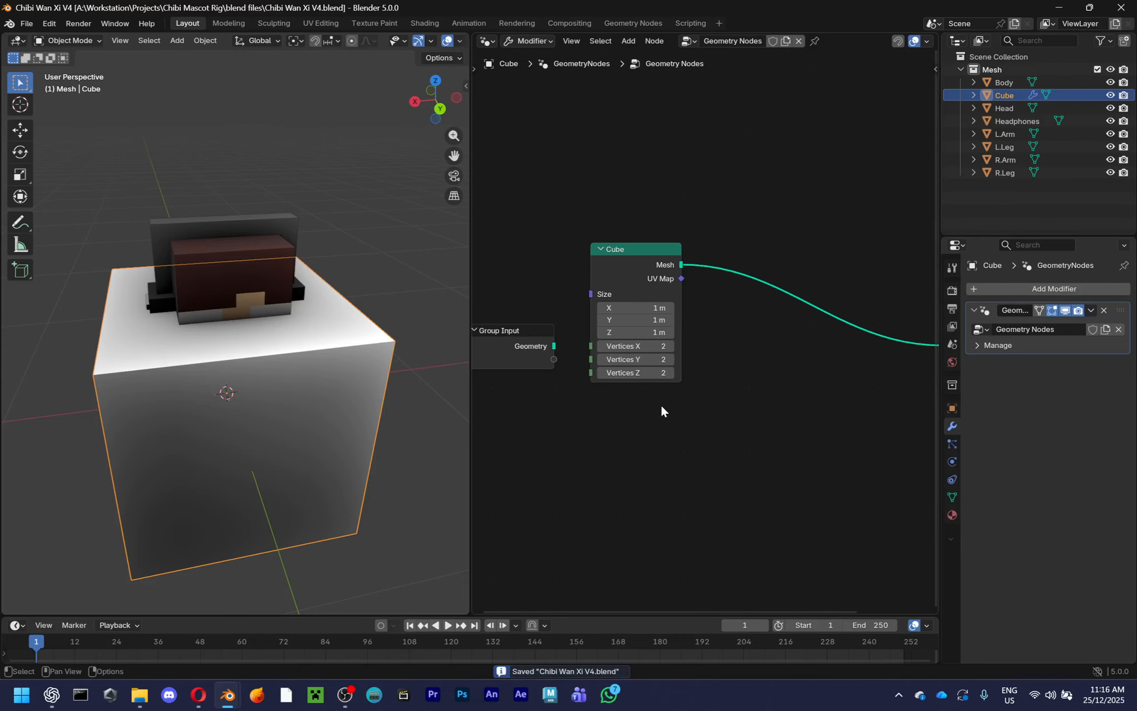
pyautogui.click(635, 261)
pyautogui.scroll(-1, 632, 276)
pyautogui.press('g')
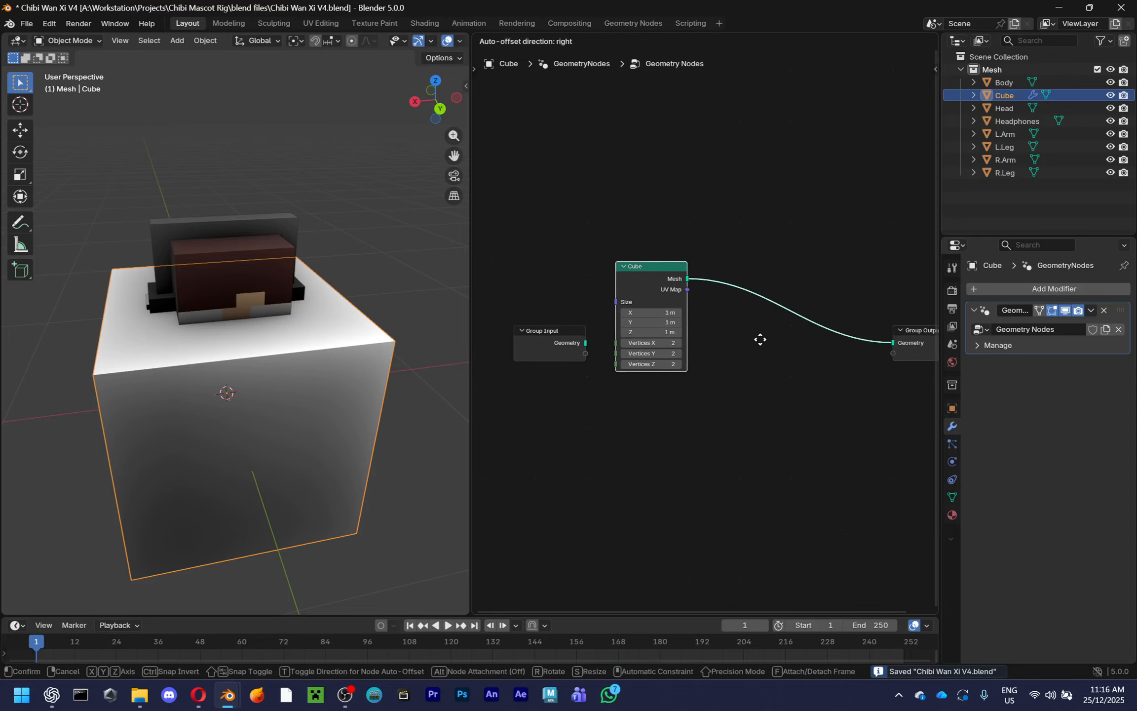
pyautogui.click(776, 395)
pyautogui.moveTo(775, 396); pyautogui.dragTo(722, 382, button='middle')
pyautogui.hotkey('ctrl', 's')
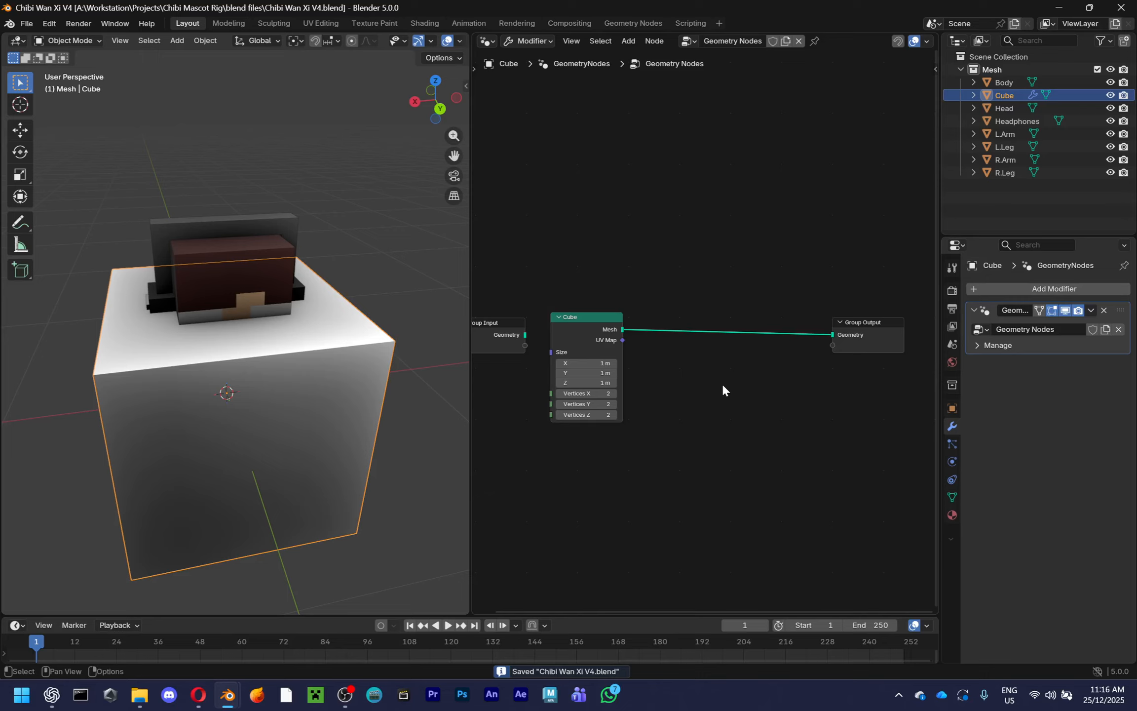
# Move the Group Input node out of the way, above the Cube node
pyautogui.click(519, 340)
pyautogui.press('g')
pyautogui.click(751, 388)
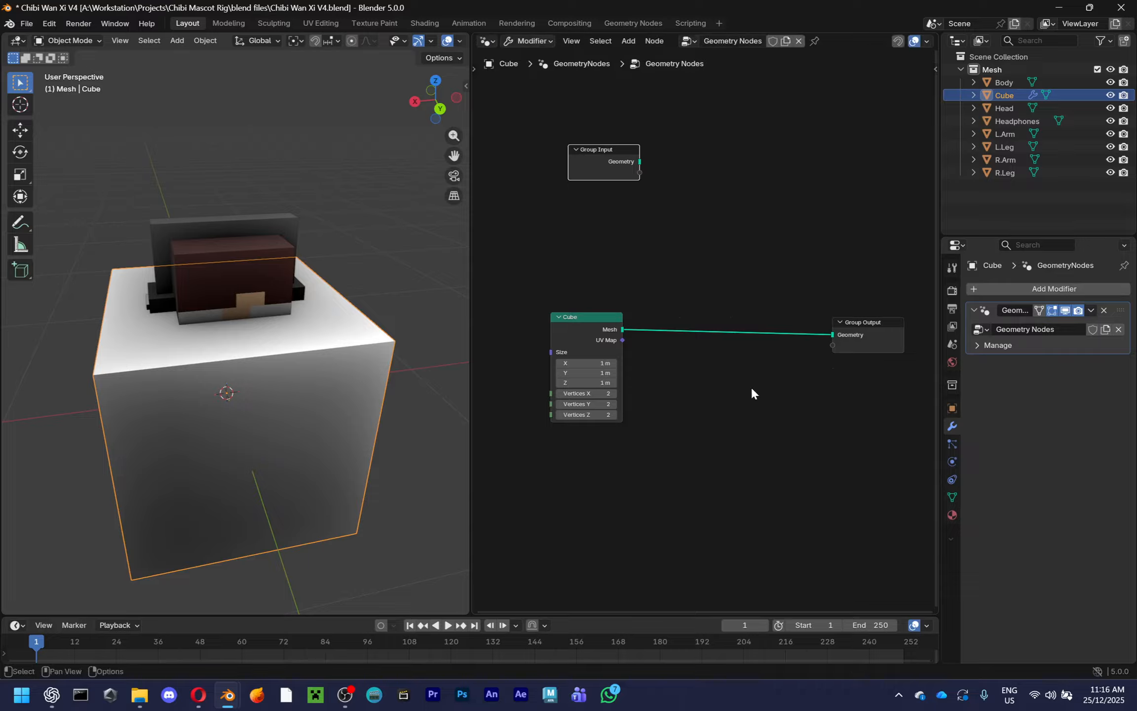
pyautogui.press('g')
pyautogui.rightClick(632, 439)
# Insert a Transform Geometry node on the link between the Cube node and the Group Output
pyautogui.hotkey('shift', 'a')
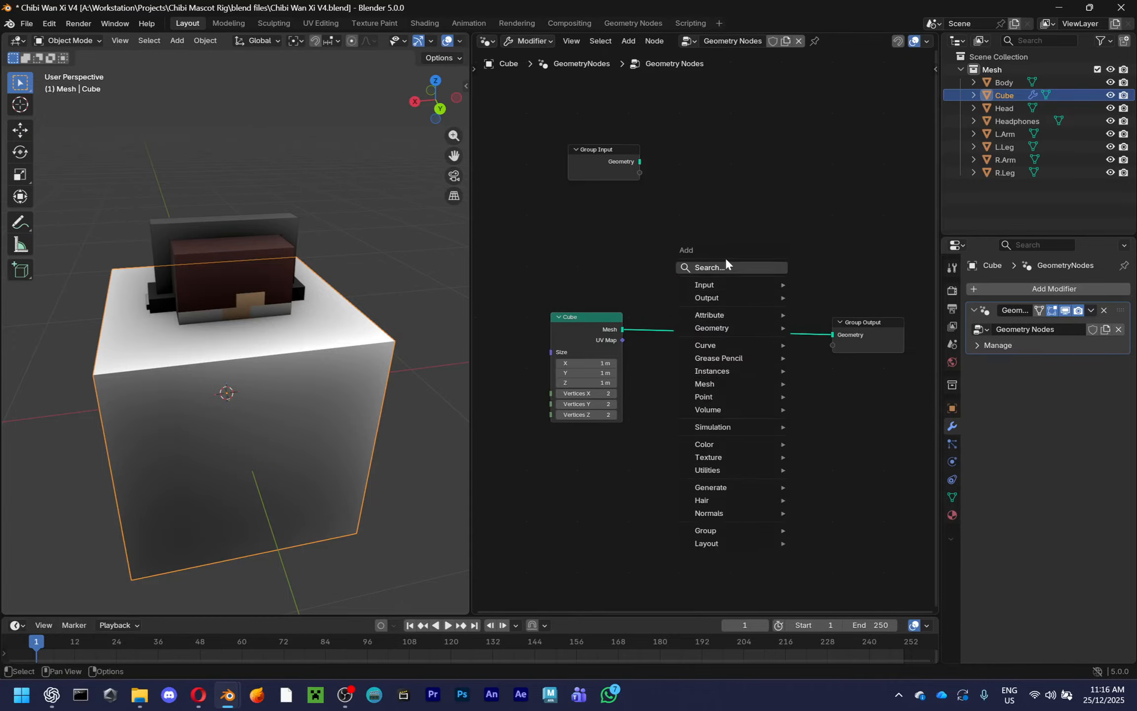
pyautogui.write('trans')
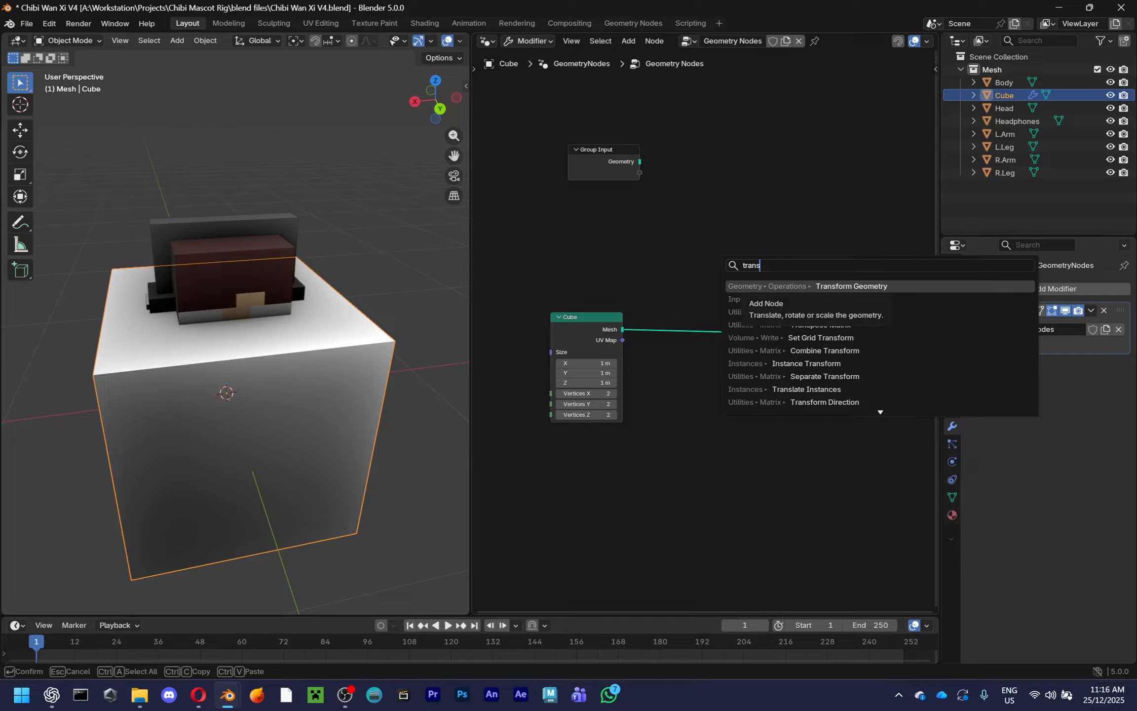
pyautogui.press('Return')
pyautogui.click(698, 316)
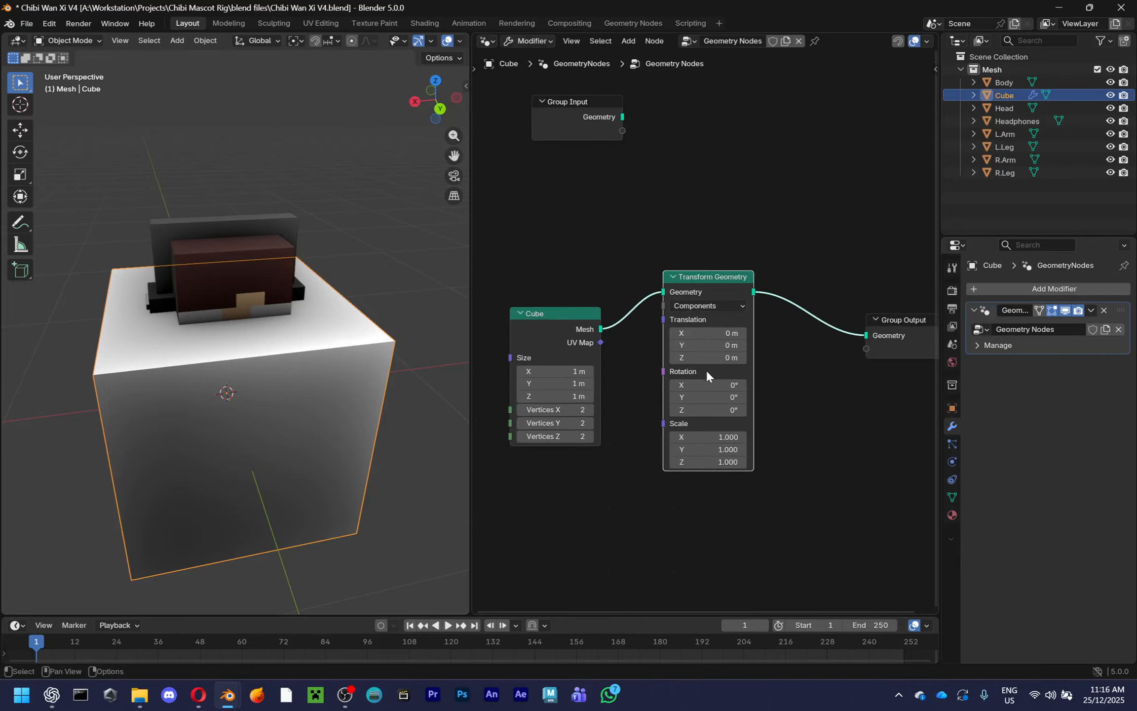
# Try reducing the Transform Geometry node's X scale and, in the right orthographic view, its Y scale, undoing each change
pyautogui.moveTo(708, 437); pyautogui.dragTo(691, 437)
pyautogui.hotkey('ctrl', 'z')
pyautogui.moveTo(381, 398); pyautogui.dragTo(452, 281, button='middle')
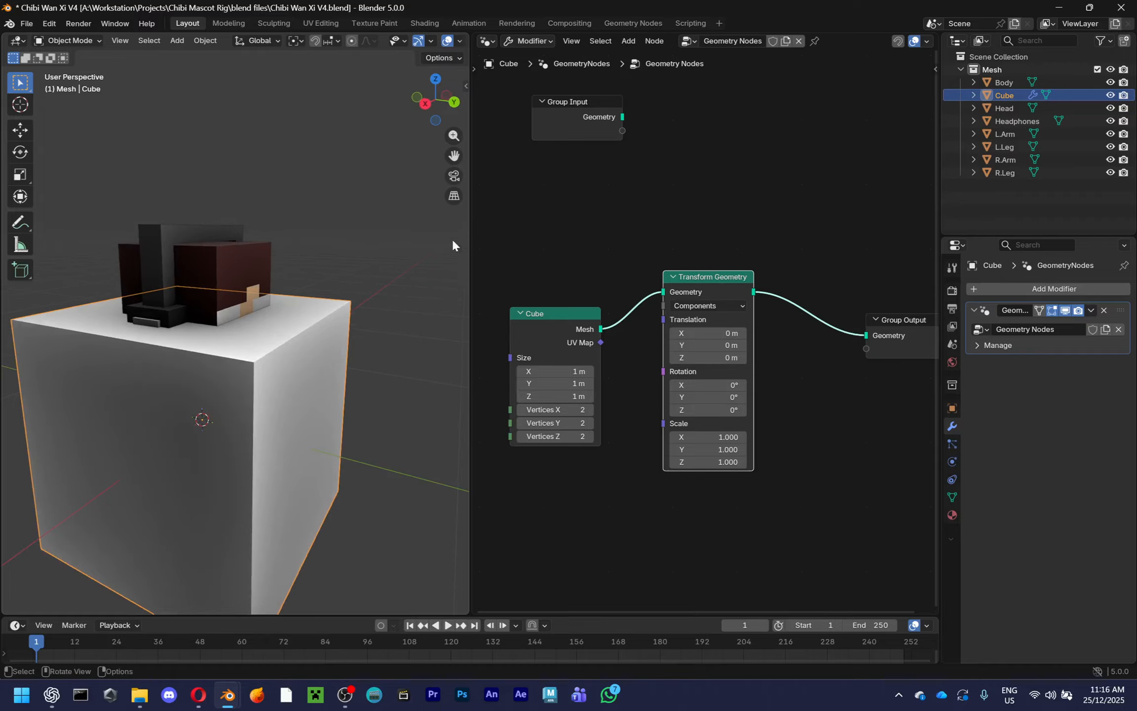
pyautogui.click(456, 99)
pyautogui.moveTo(708, 449); pyautogui.dragTo(663, 449)
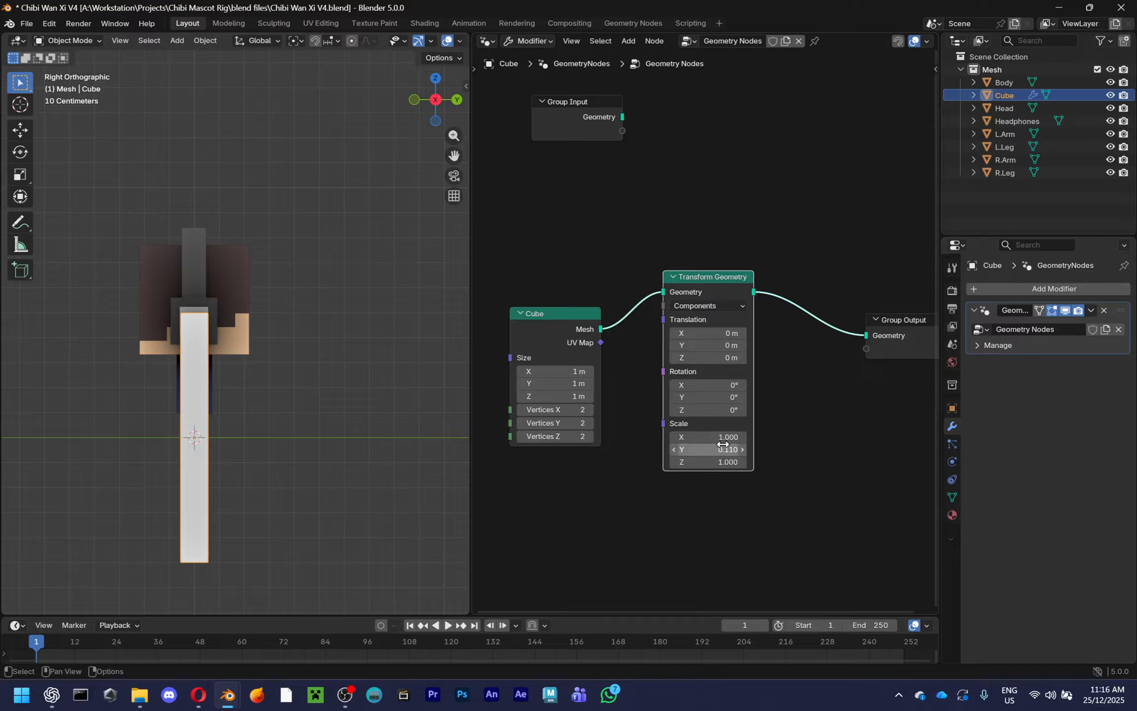
pyautogui.hotkey('ctrl', 'z')
# Set the Transform Geometry node's X, Y and Z scale to 0.1
pyautogui.moveTo(711, 462); pyautogui.dragTo(710, 437)
pyautogui.press('Return')
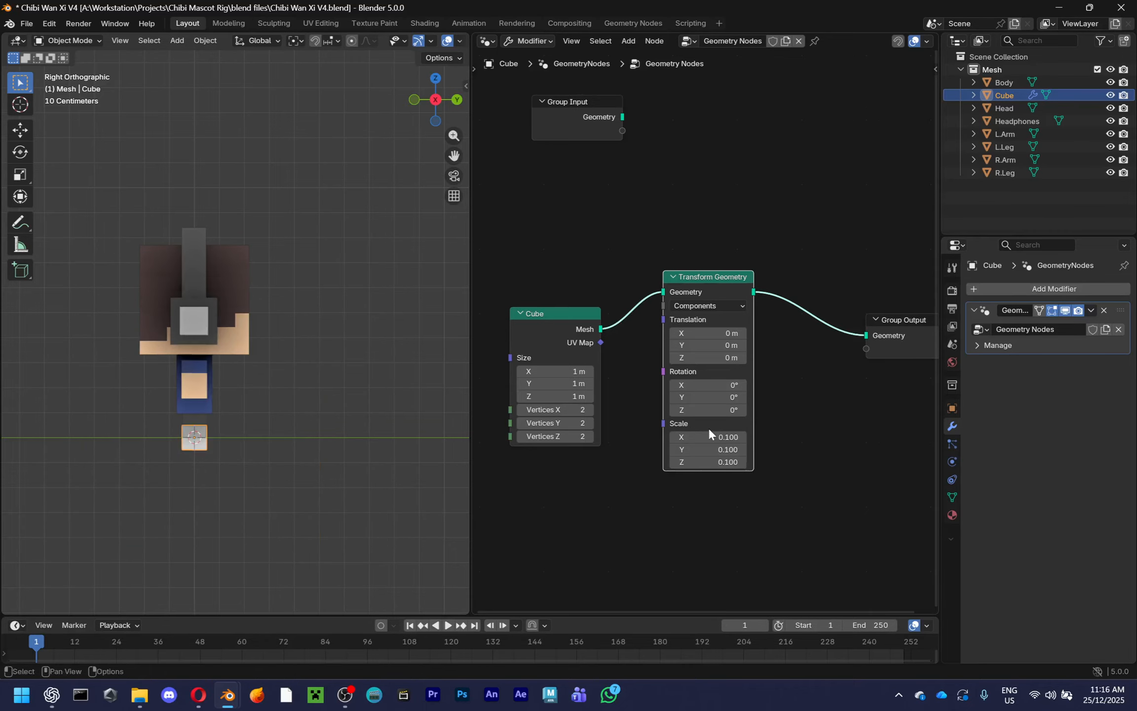
# Set the Transform Geometry translation to 0.2 m in Y and 0.49 m in Z, placing the cube on the face, and save
pyautogui.scroll(-2, 668, 359)
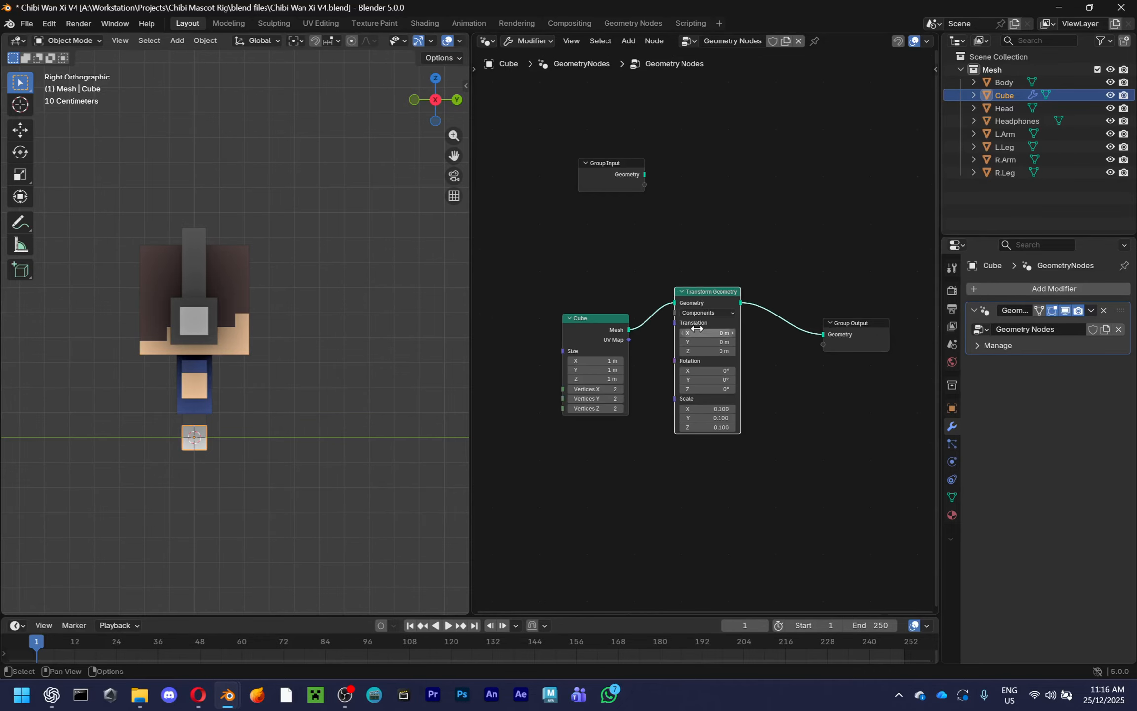
pyautogui.moveTo(696, 342); pyautogui.dragTo(731, 351)
pyautogui.moveTo(341, 321); pyautogui.dragTo(246, 336, button='middle')
pyautogui.moveTo(706, 350); pyautogui.dragTo(728, 350)
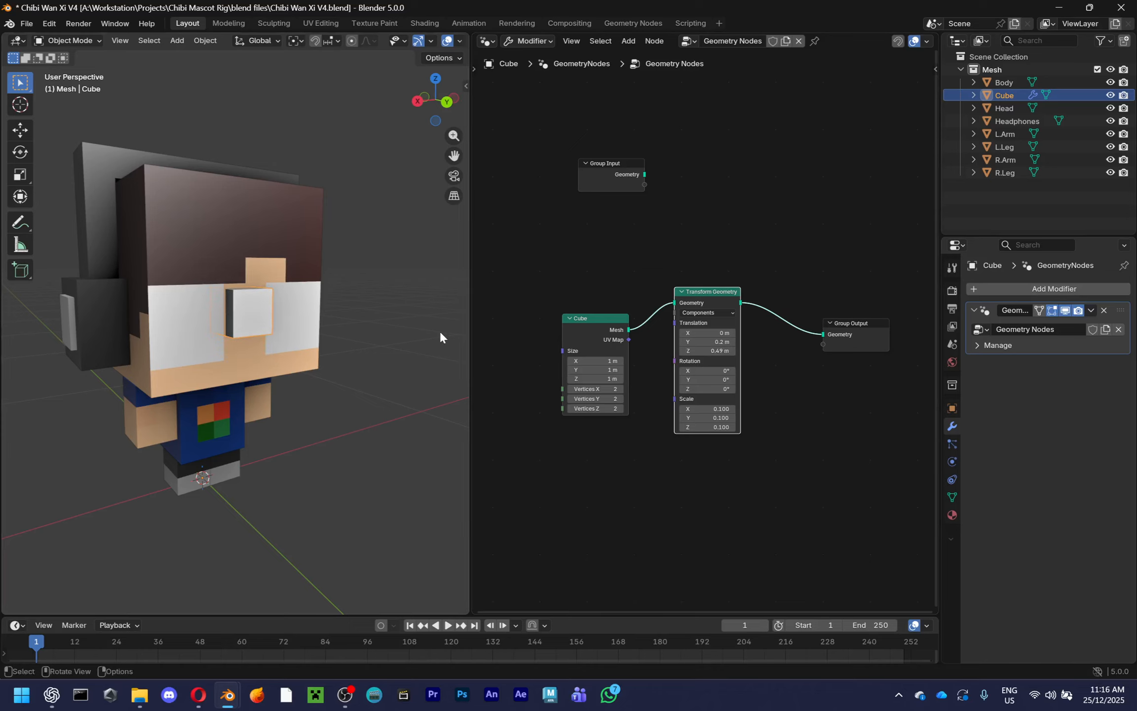
pyautogui.hotkey('ctrl', 's')
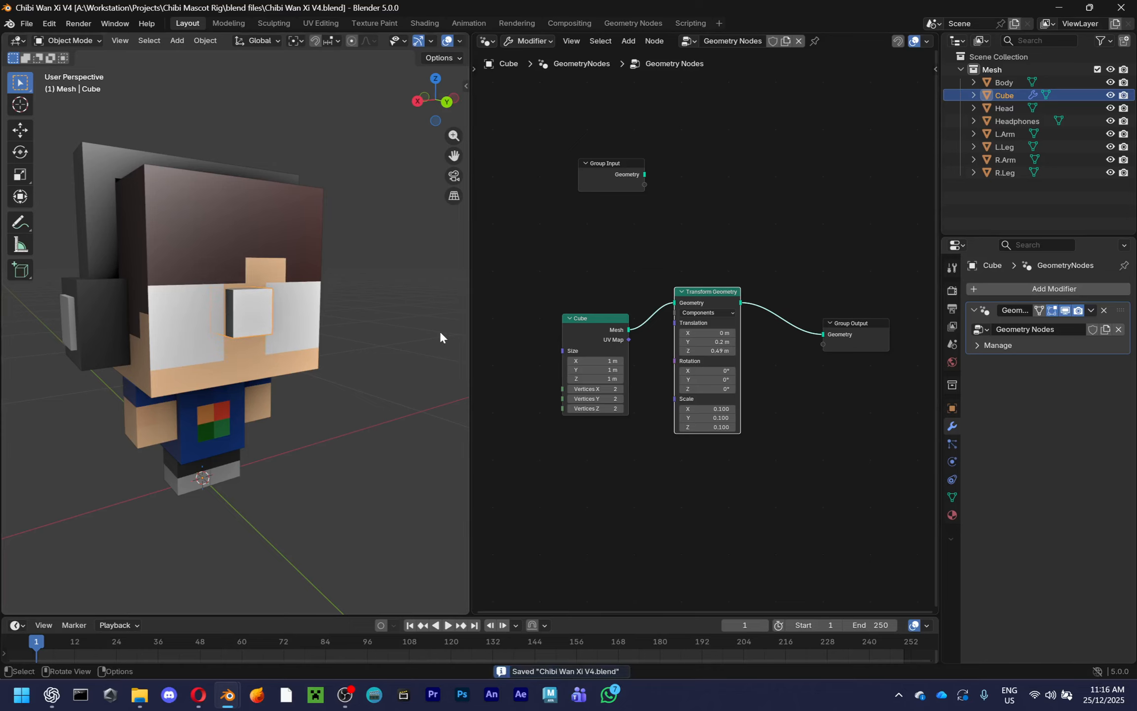
# Widen the 3D viewport and frame the small cube in the back orthographic view
pyautogui.moveTo(468, 259); pyautogui.dragTo(605, 279)
pyautogui.press('KP_Decimal')
pyautogui.press('ctrl+KP_1')
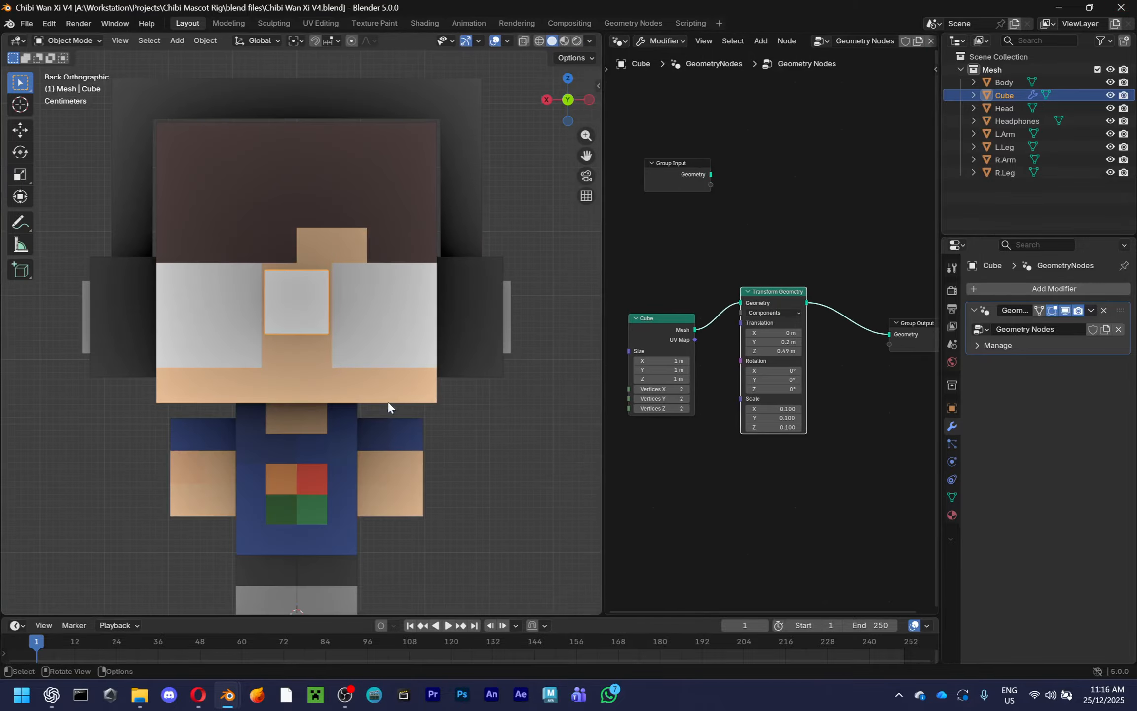
# Examine how the small cube sits on the mascot's face from the back and at an angle
pyautogui.scroll(3, 390, 385)
pyautogui.scroll(3, 393, 371)
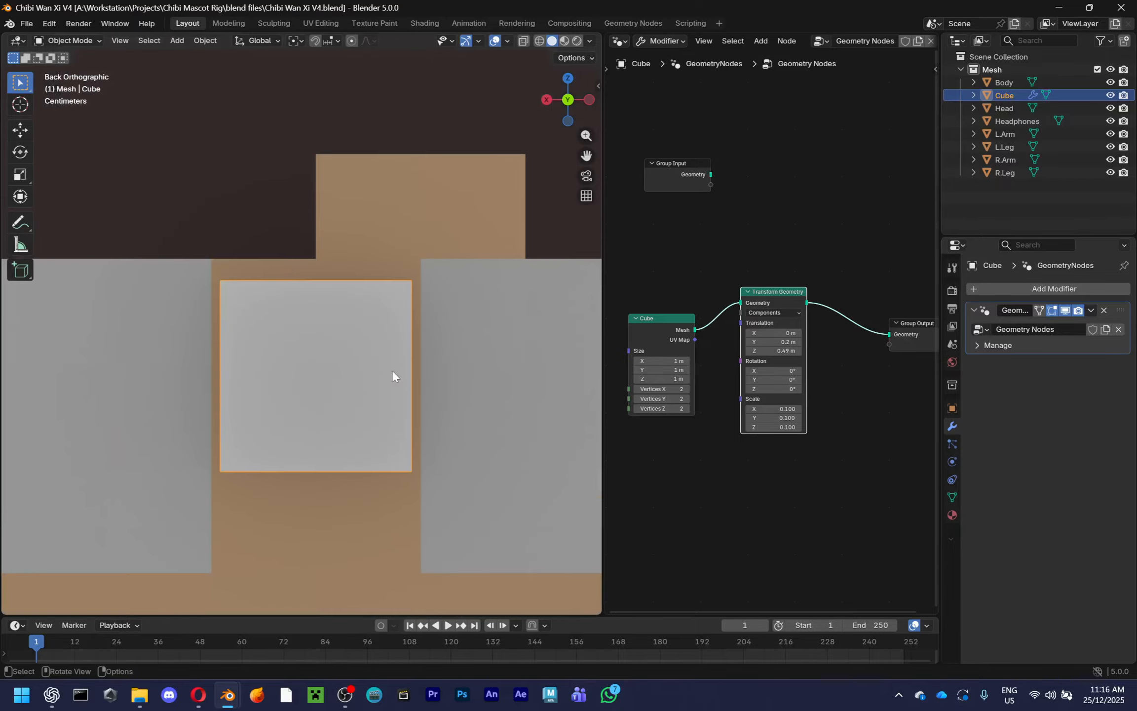
pyautogui.scroll(-2, 295, 373)
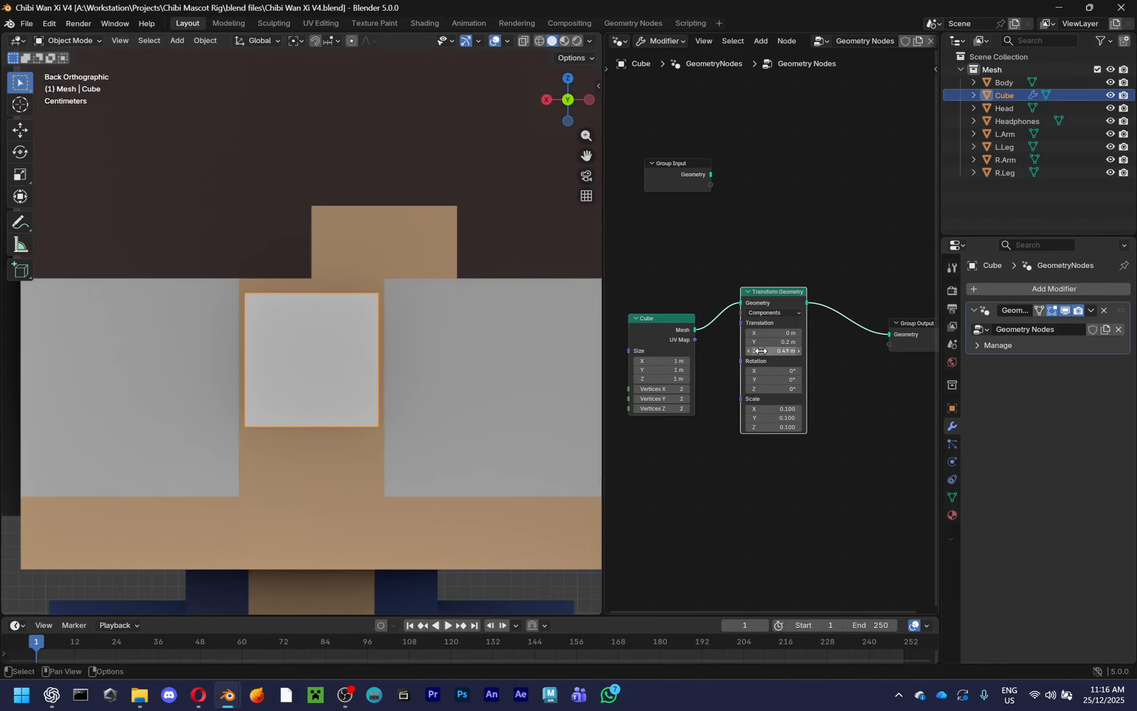
pyautogui.scroll(-4, 495, 392)
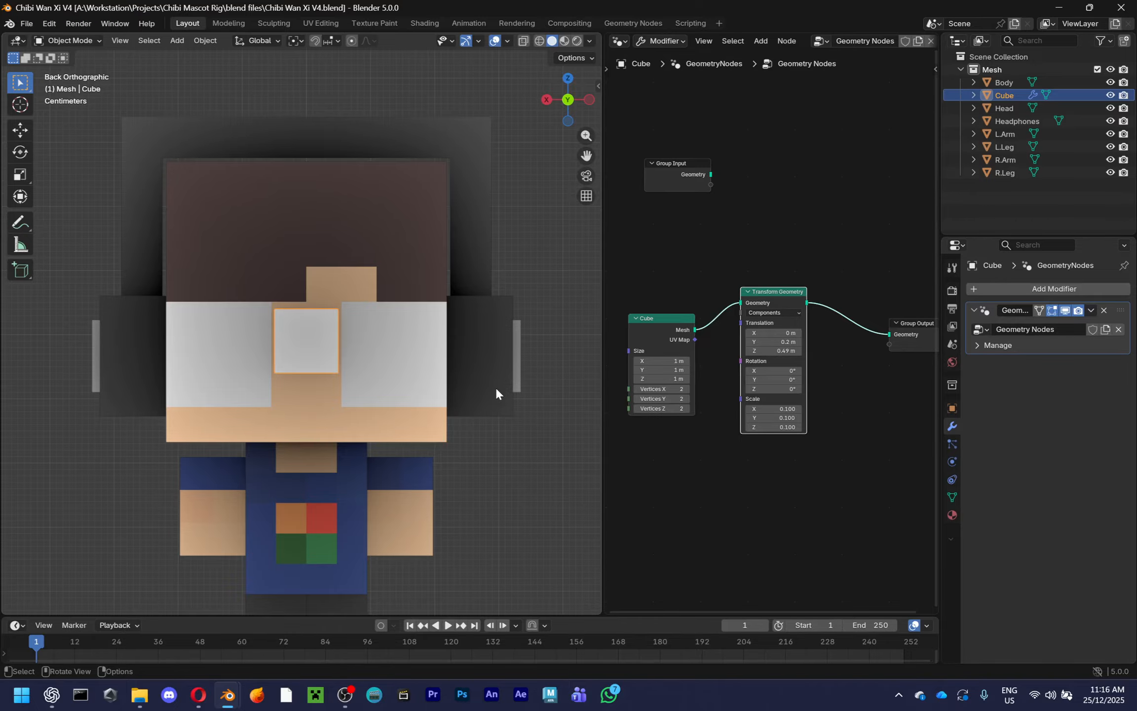
pyautogui.moveTo(496, 388); pyautogui.dragTo(571, 421, button='middle')
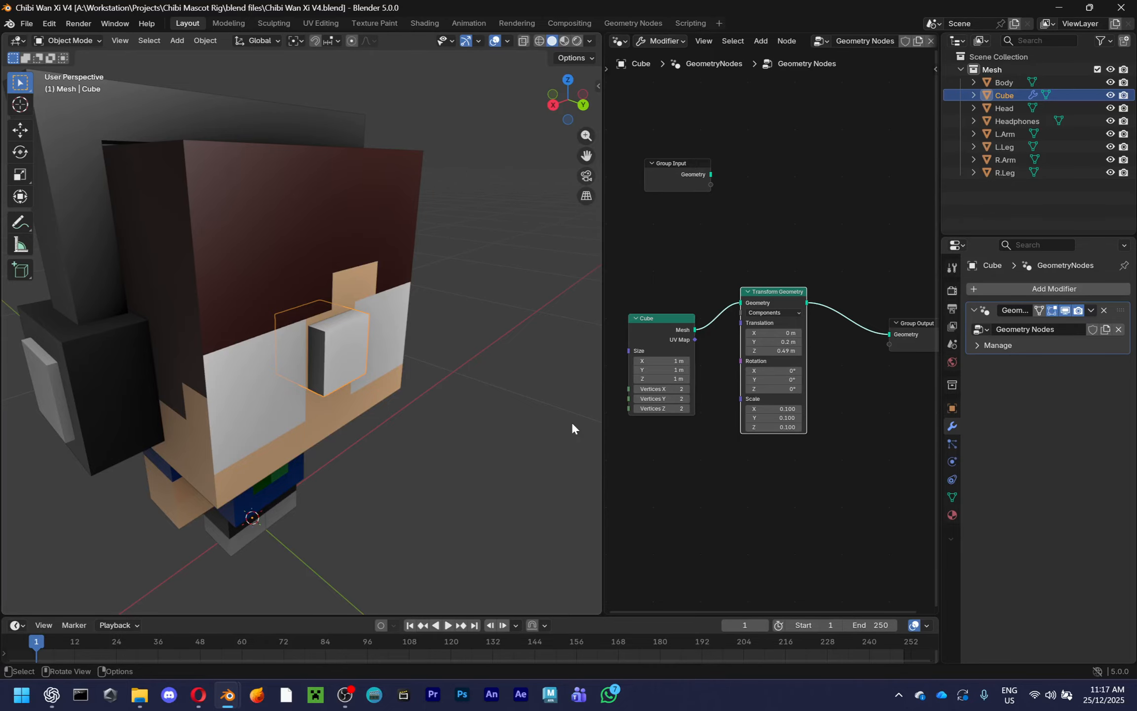
pyautogui.click(683, 339)
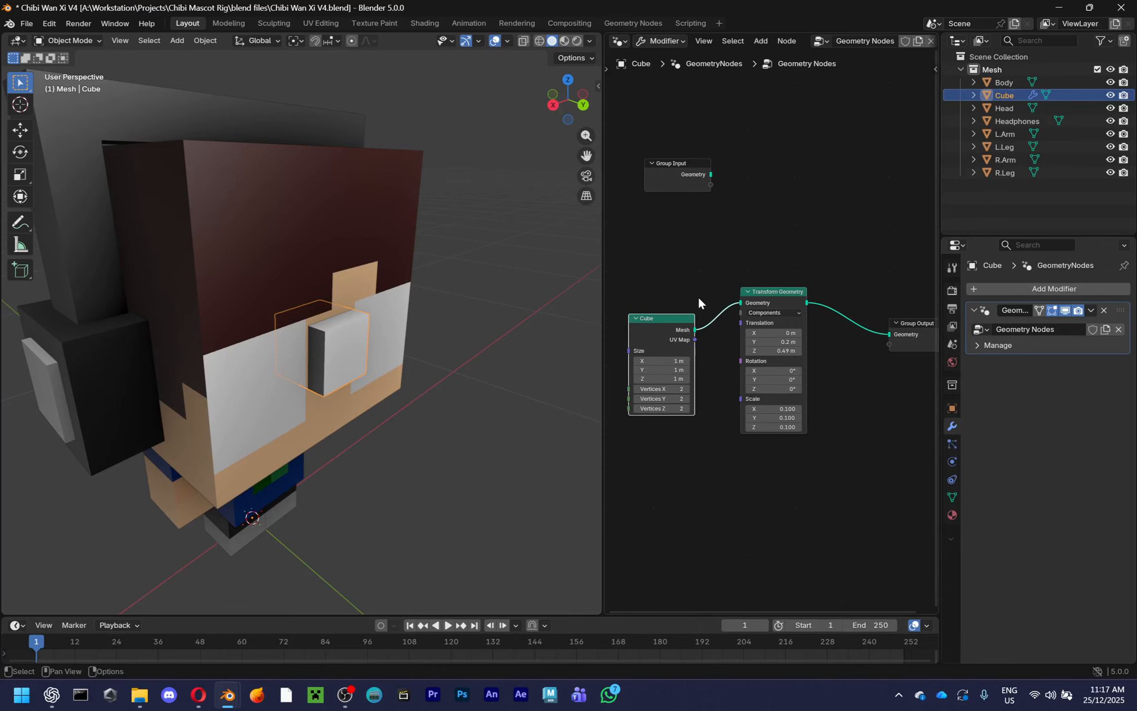
pyautogui.scroll(-2, 697, 295)
pyautogui.moveTo(698, 295); pyautogui.dragTo(849, 301, button='middle')
pyautogui.scroll(-5, 431, 317)
# Try adding a separate mesh cube and scaling it to about 0.226, and undo both changes
pyautogui.hotkey('shift', 'a')
pyautogui.moveTo(430, 316)
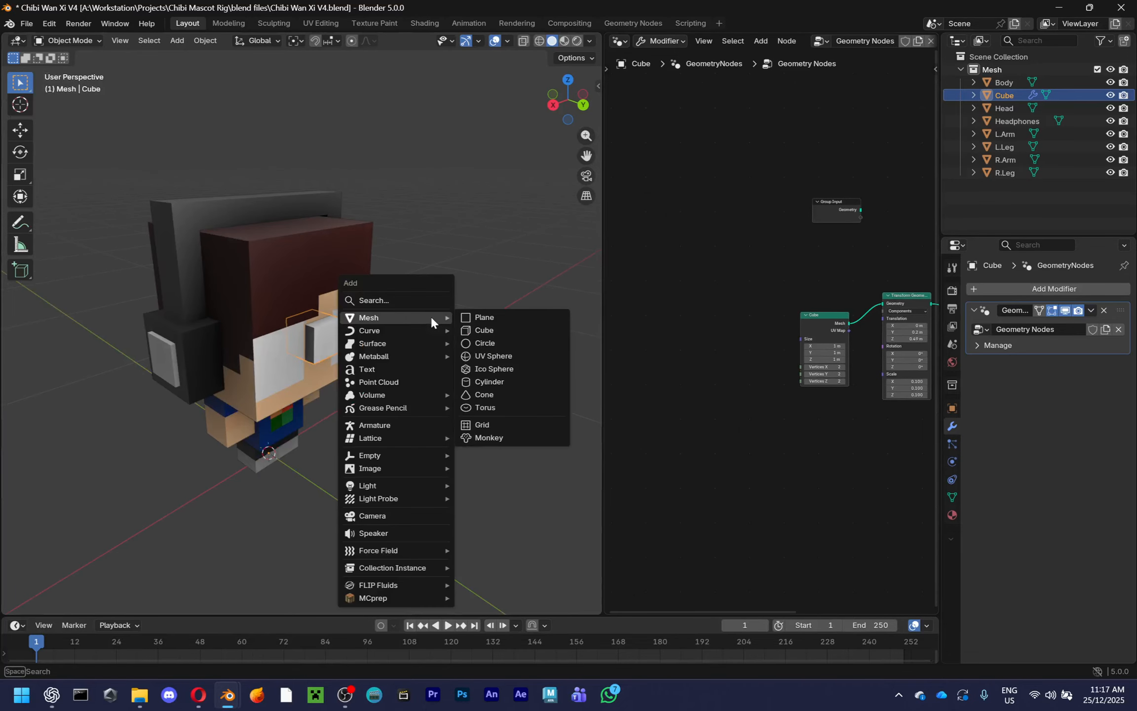
pyautogui.click(488, 332)
pyautogui.press('s')
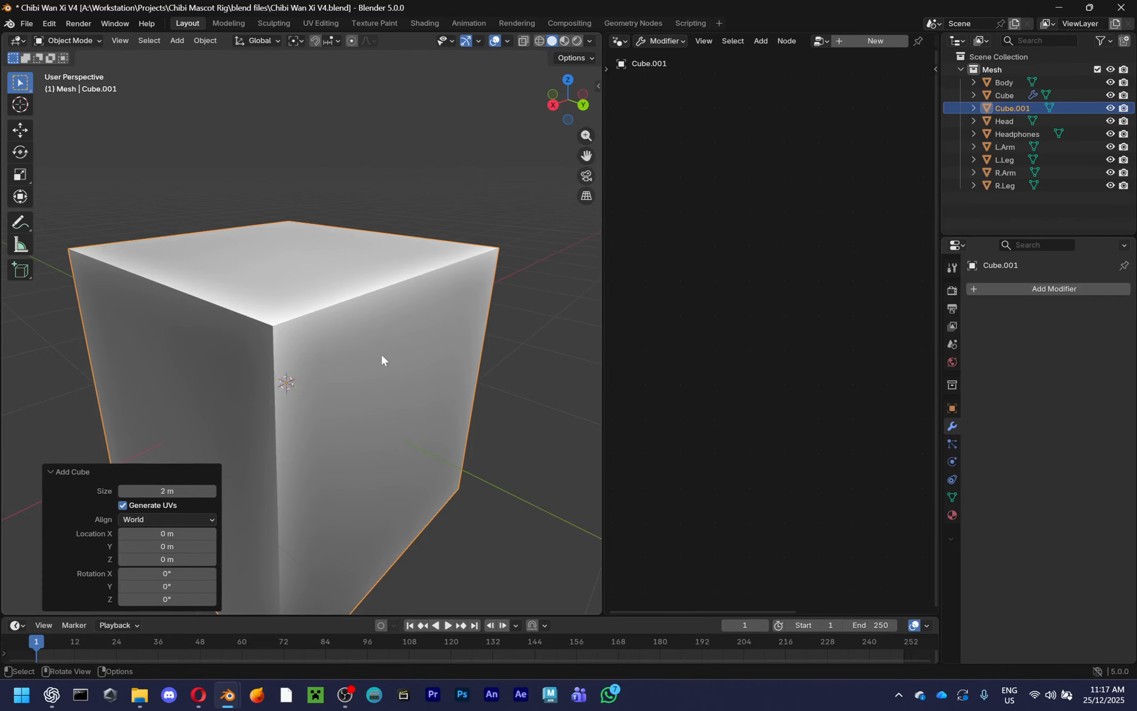
pyautogui.click(320, 368)
pyautogui.scroll(2, 321, 369)
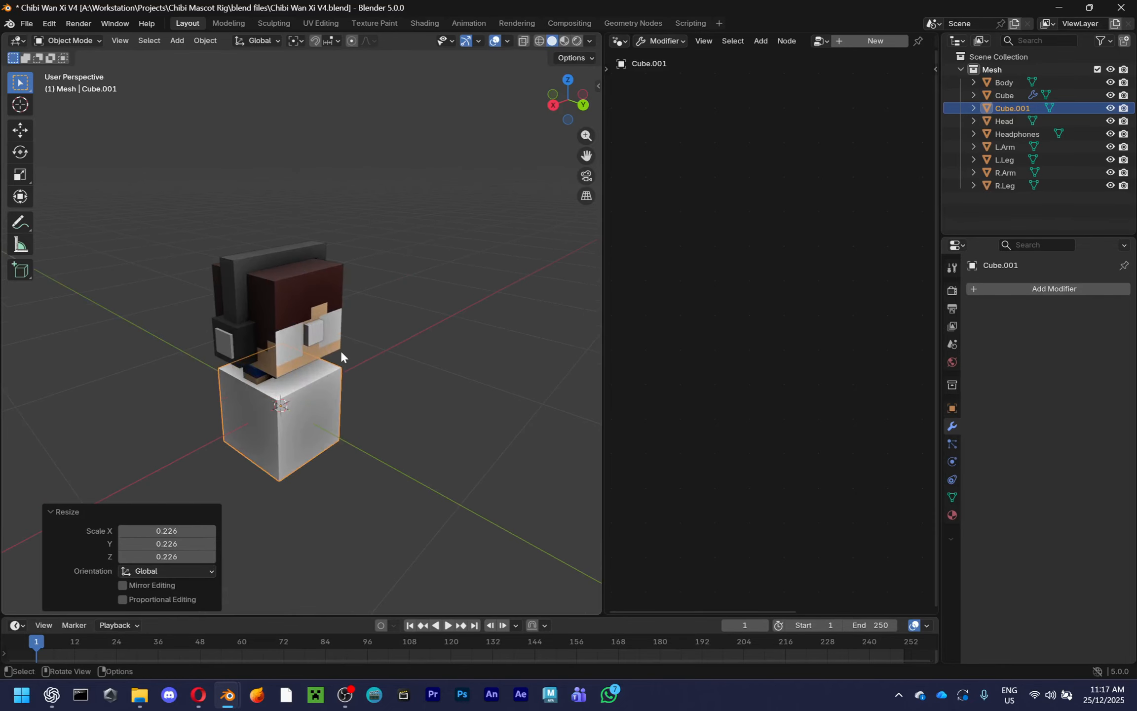
pyautogui.hotkey('ctrl', 'z')
pyautogui.hotkey('ctrl', 'z')
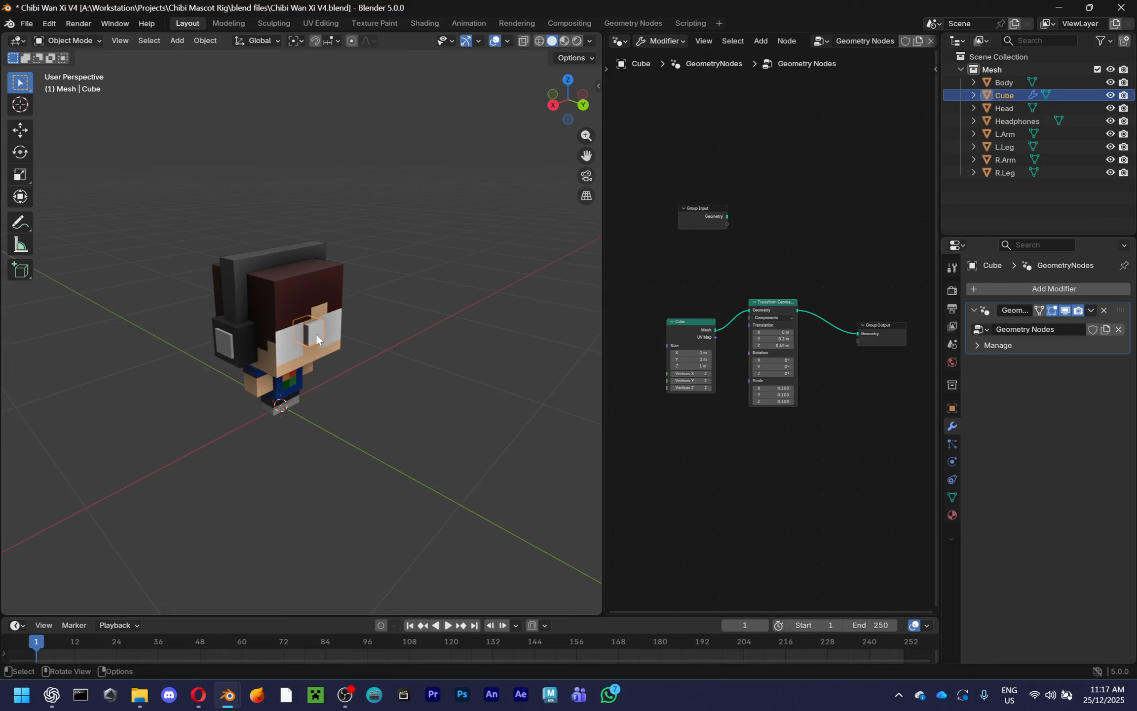
# Try adding a cube mesh in Edit Mode of the Cube object, cancel its scaling and undo the addition
pyautogui.press('Tab')
pyautogui.hotkey('shift', 'a')
pyautogui.click(430, 319)
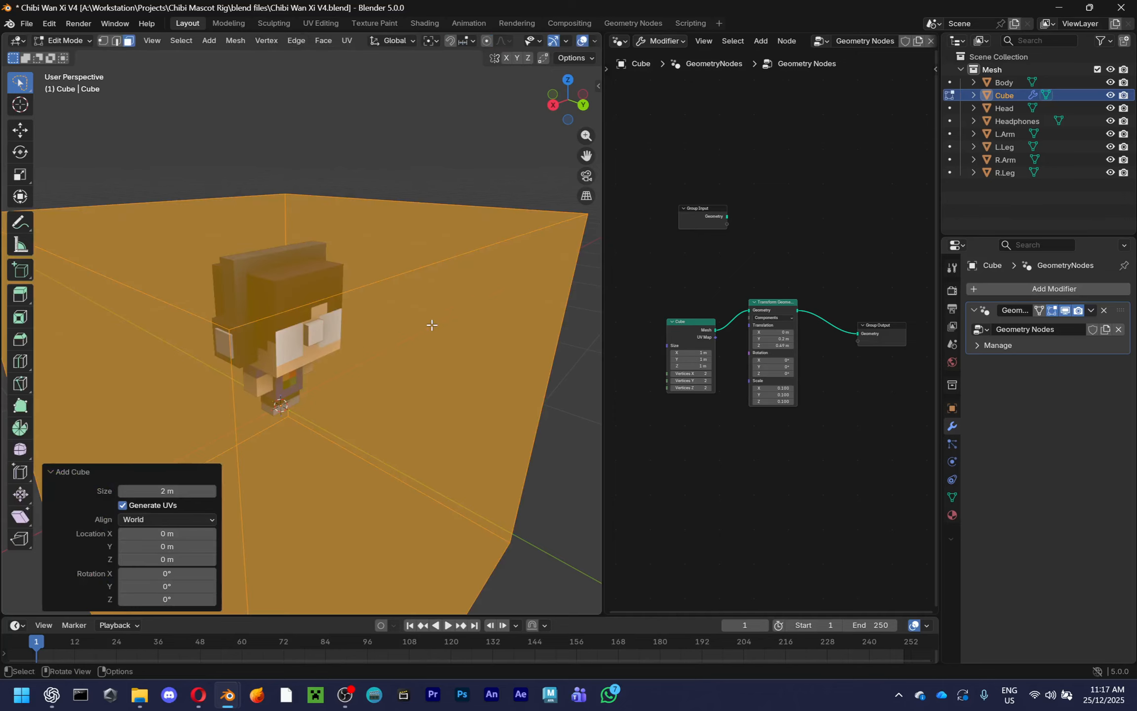
pyautogui.press('s')
pyautogui.press('Escape')
pyautogui.press('s')
pyautogui.press('Escape')
pyautogui.hotkey('ctrl', 'z')
pyautogui.hotkey('ctrl', 'z')
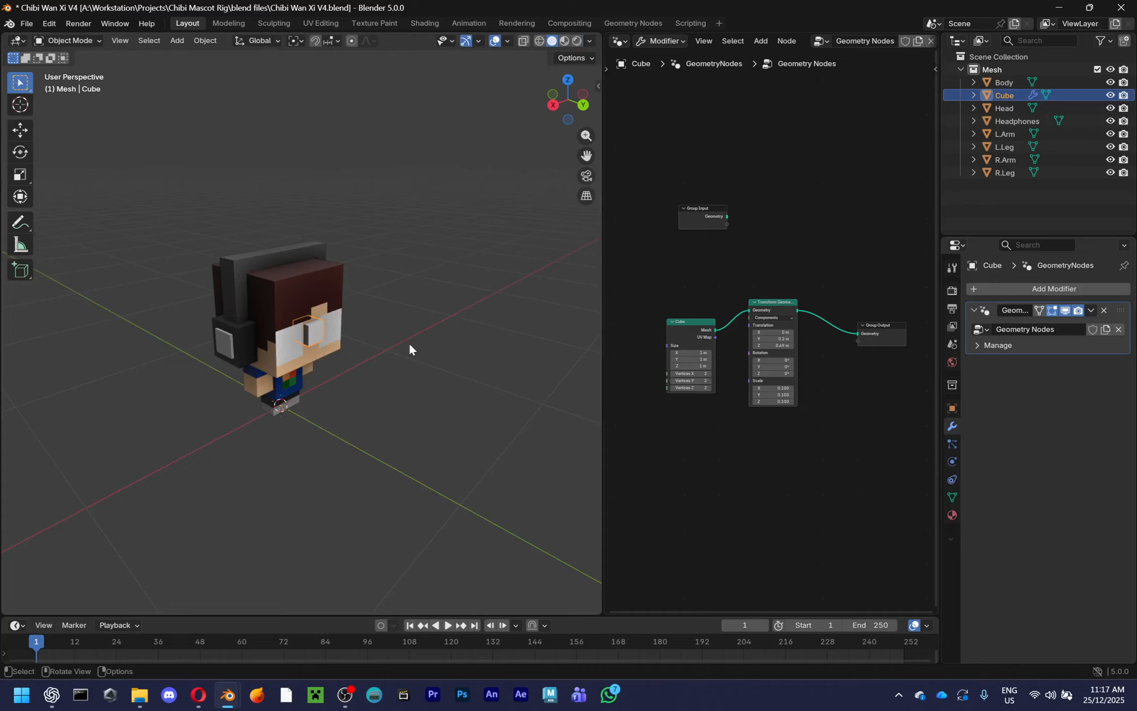
# Connect the Group Input's Geometry directly to the Group Output, replacing the Transform Geometry link
pyautogui.moveTo(730, 217); pyautogui.dragTo(779, 252)
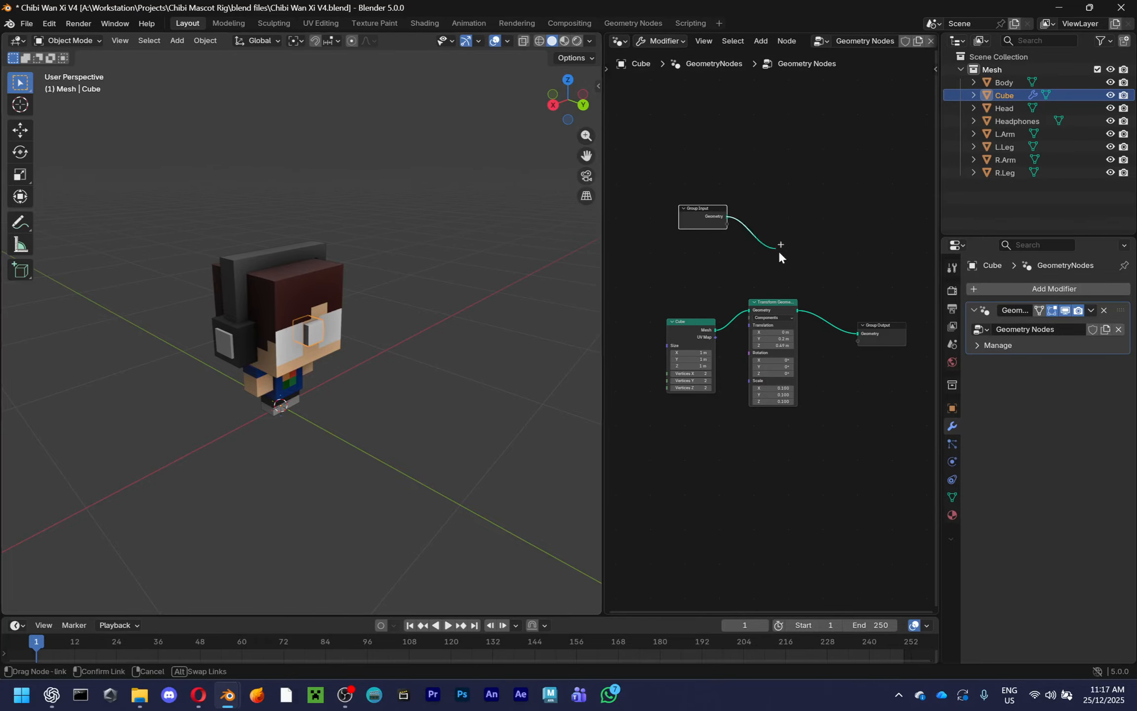
pyautogui.moveTo(854, 331); pyautogui.dragTo(856, 334)
pyautogui.scroll(1, 821, 281)
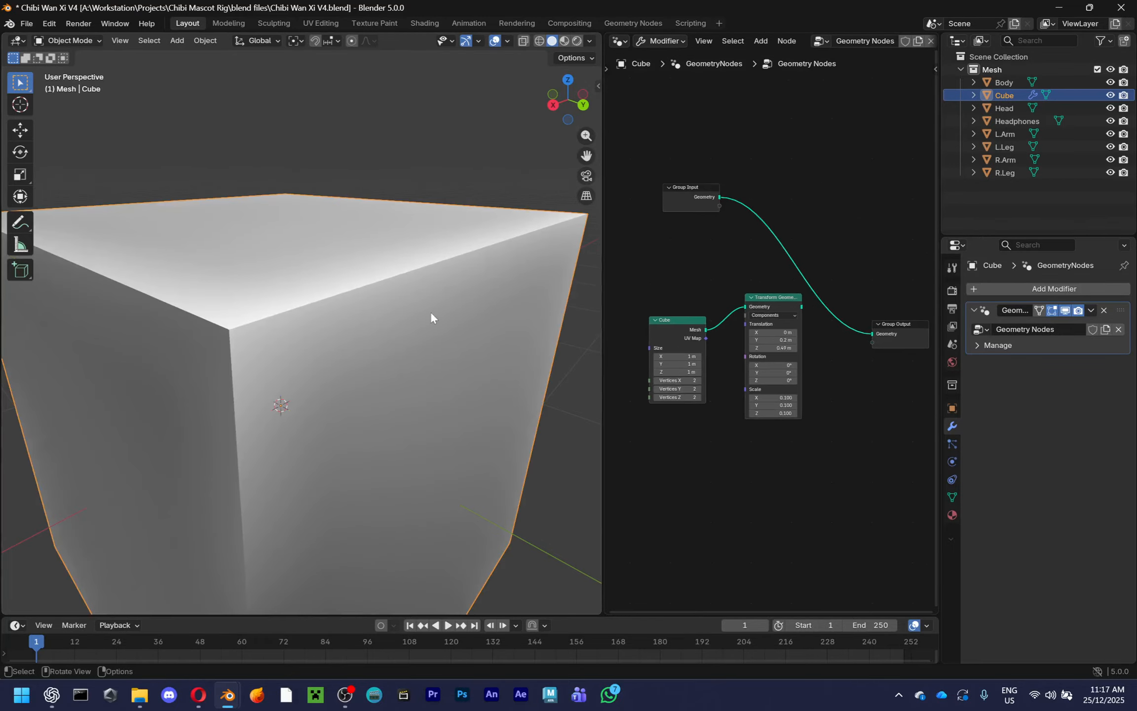
pyautogui.scroll(3, 429, 313)
pyautogui.moveTo(802, 307); pyautogui.dragTo(873, 334)
pyautogui.moveTo(720, 197); pyautogui.dragTo(873, 334)
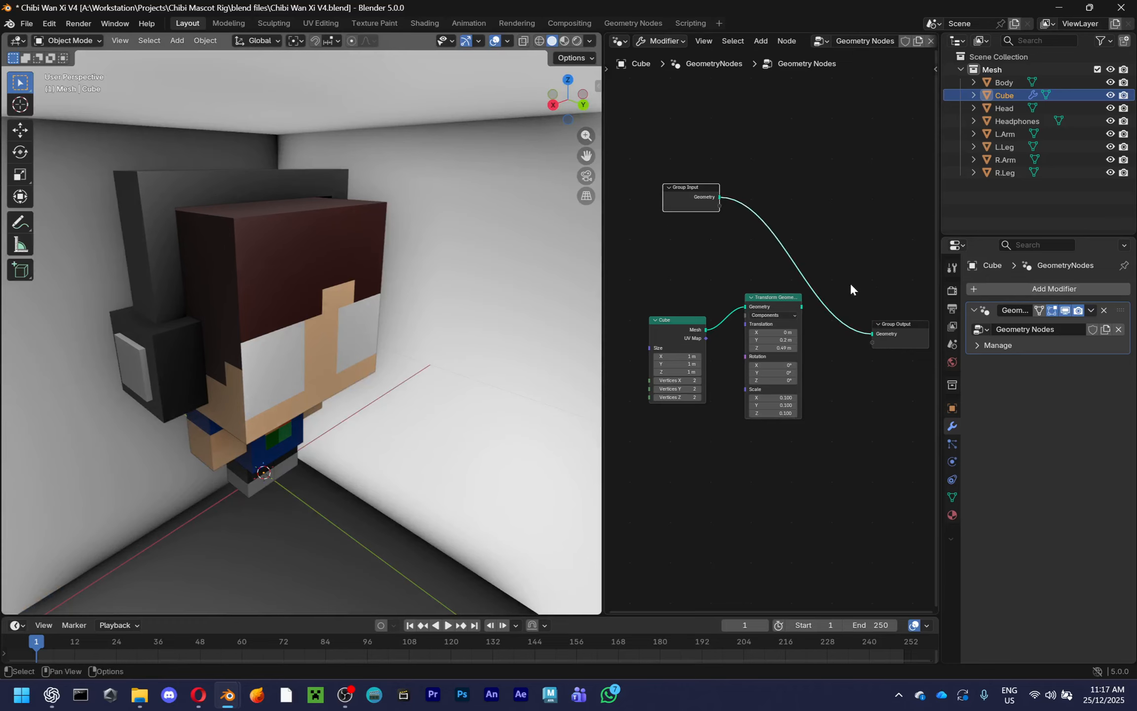
# Scale the Cube object's mesh down to smaller than the head in Edit Mode, working in the back orthographic view
pyautogui.scroll(-2, 493, 377)
pyautogui.scroll(-3, 493, 377)
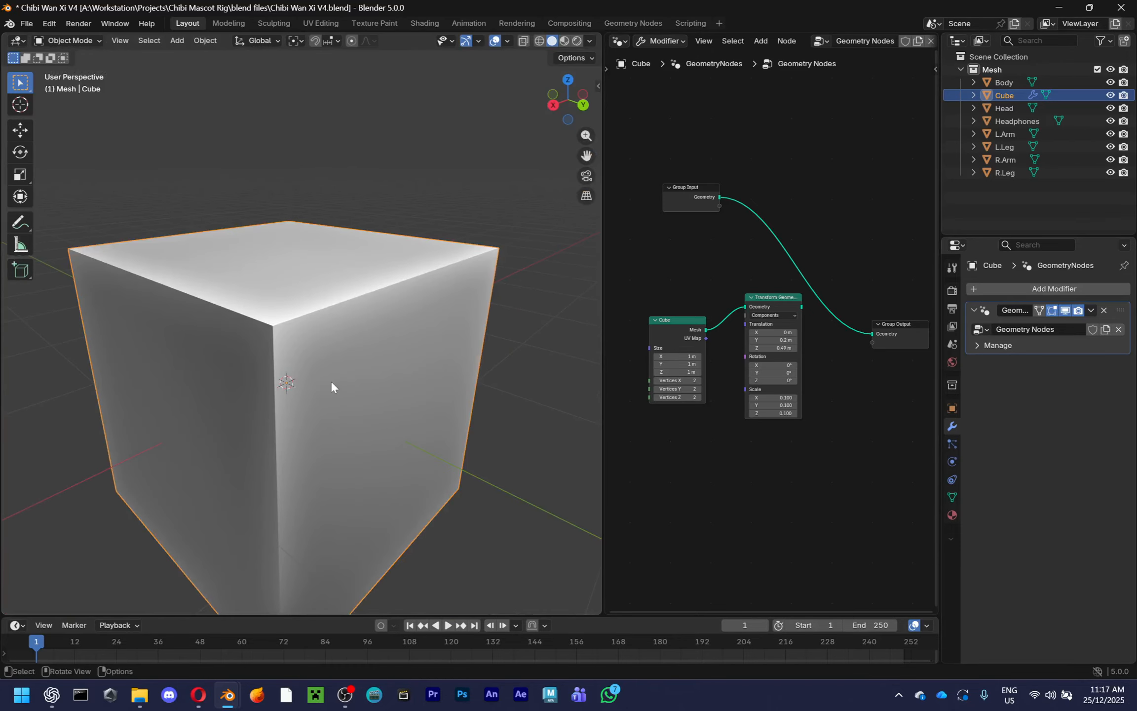
pyautogui.press('Tab')
pyautogui.press('s')
pyautogui.press('ctrl+KP_1')
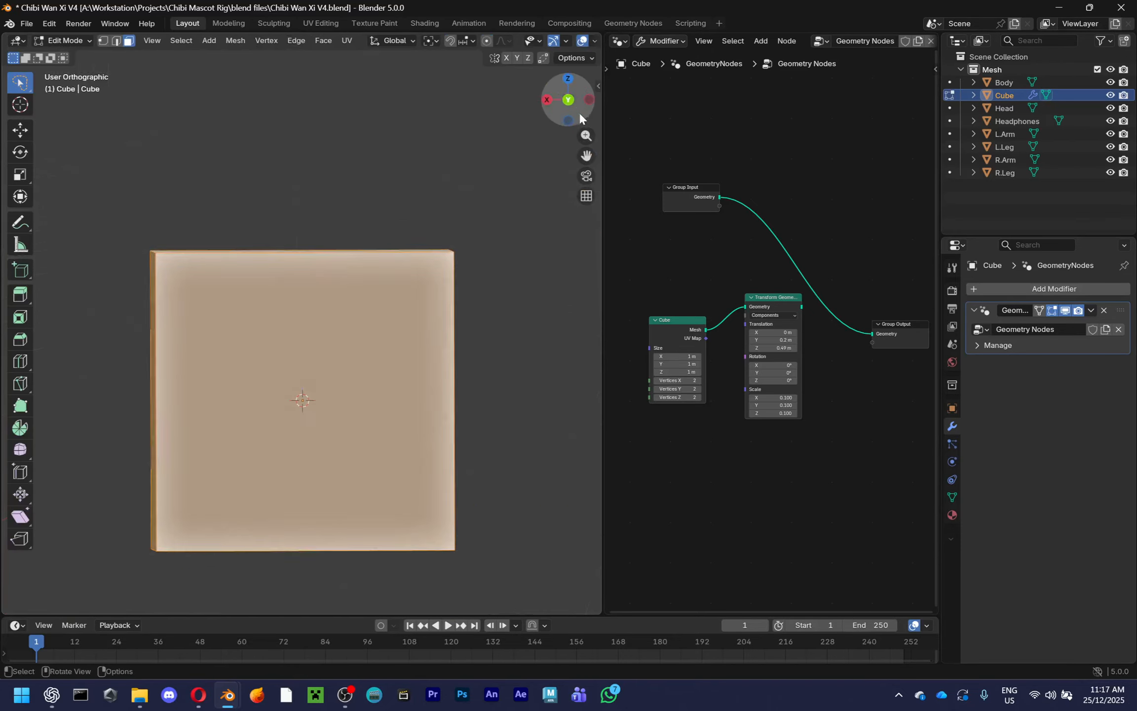
pyautogui.scroll(3, 339, 346)
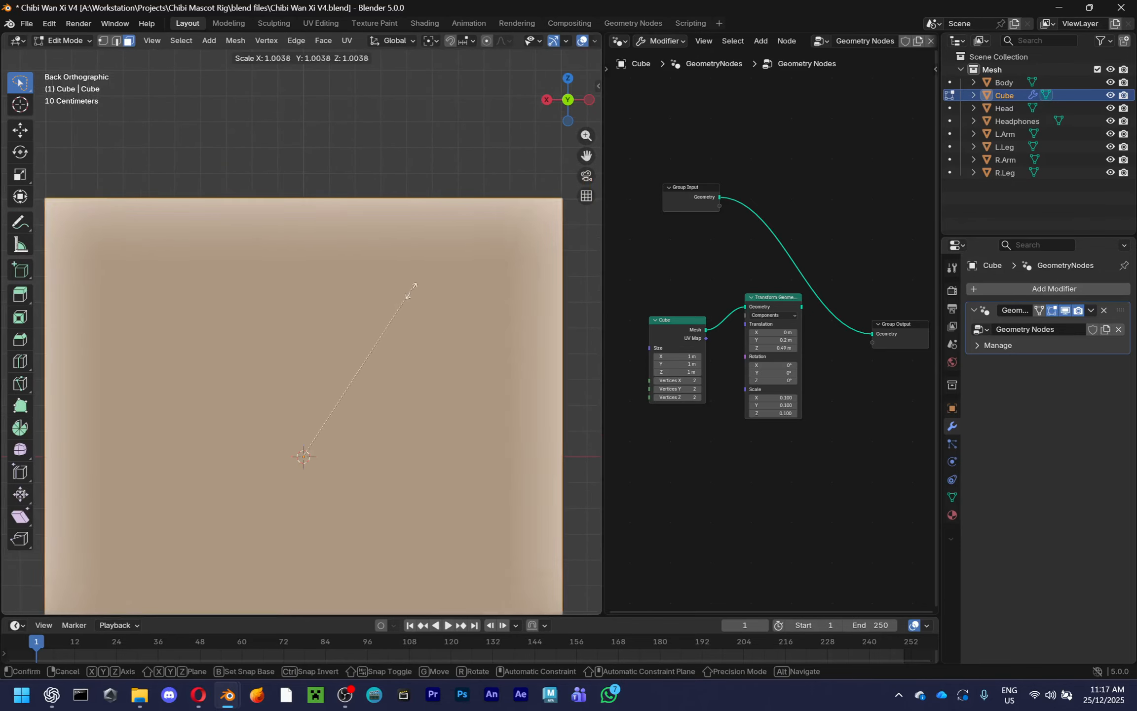
pyautogui.click(344, 398)
pyautogui.press('s')
pyautogui.click(325, 474)
# Move the cube mesh up about 0.48 m and out along Y so it stands in front of the face
pyautogui.press('g')
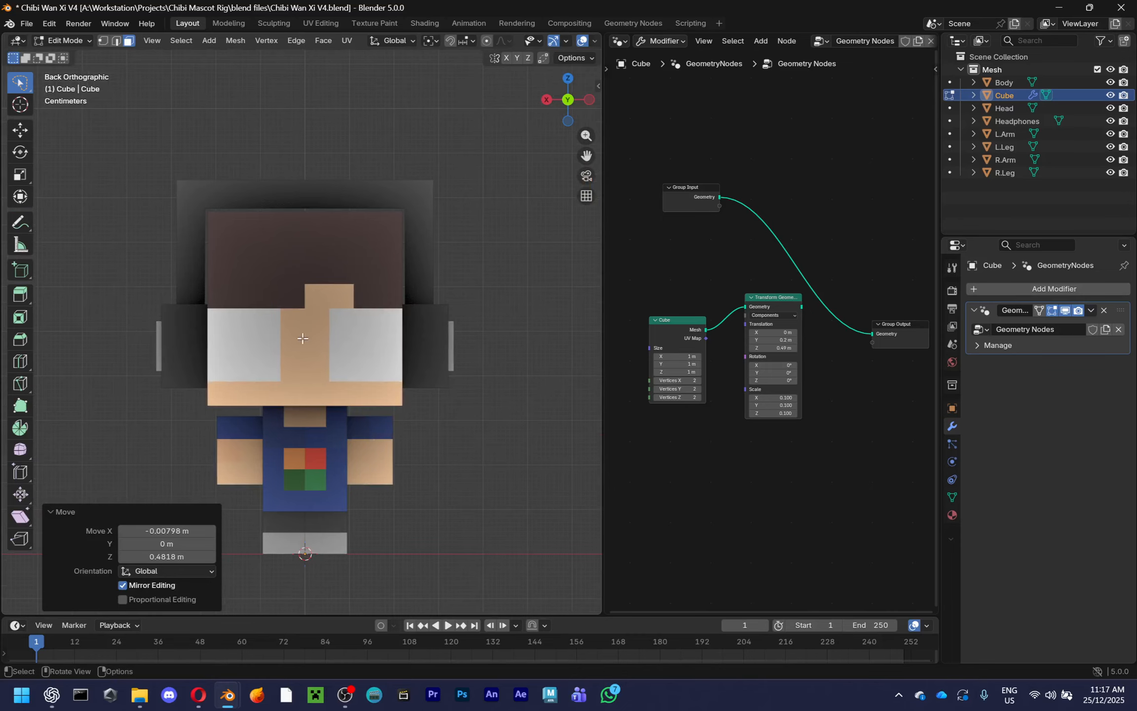
pyautogui.click(355, 444)
pyautogui.moveTo(355, 444); pyautogui.dragTo(399, 388, button='middle')
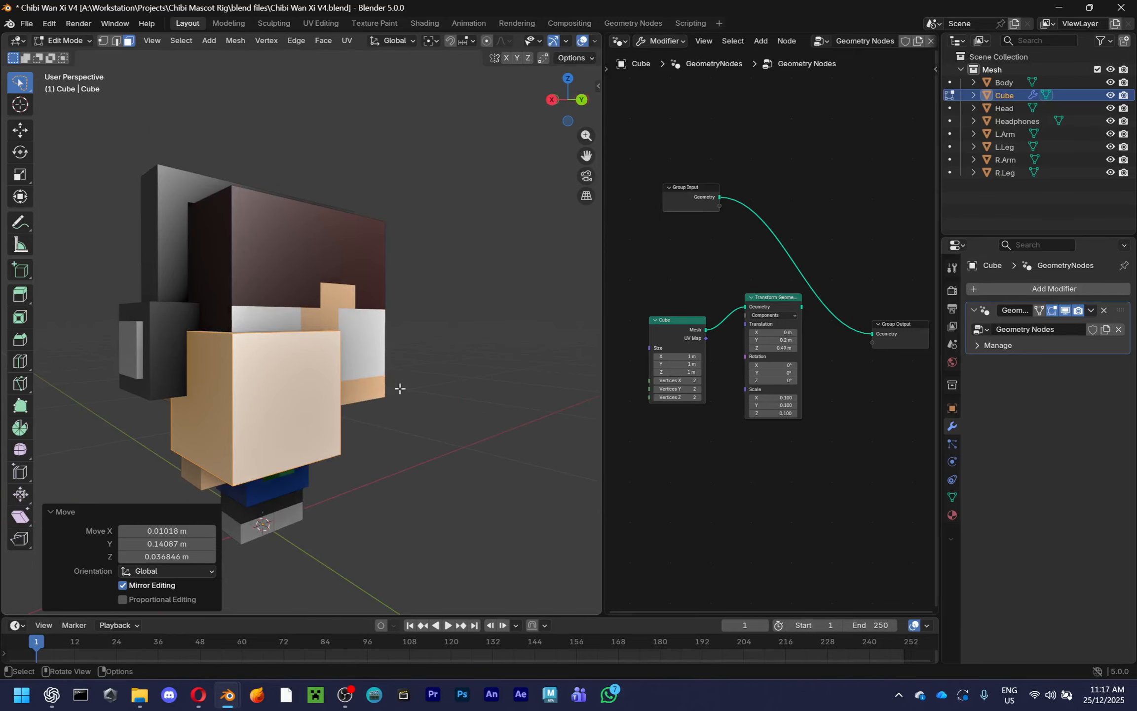
pyautogui.press('g')
pyautogui.click(442, 392)
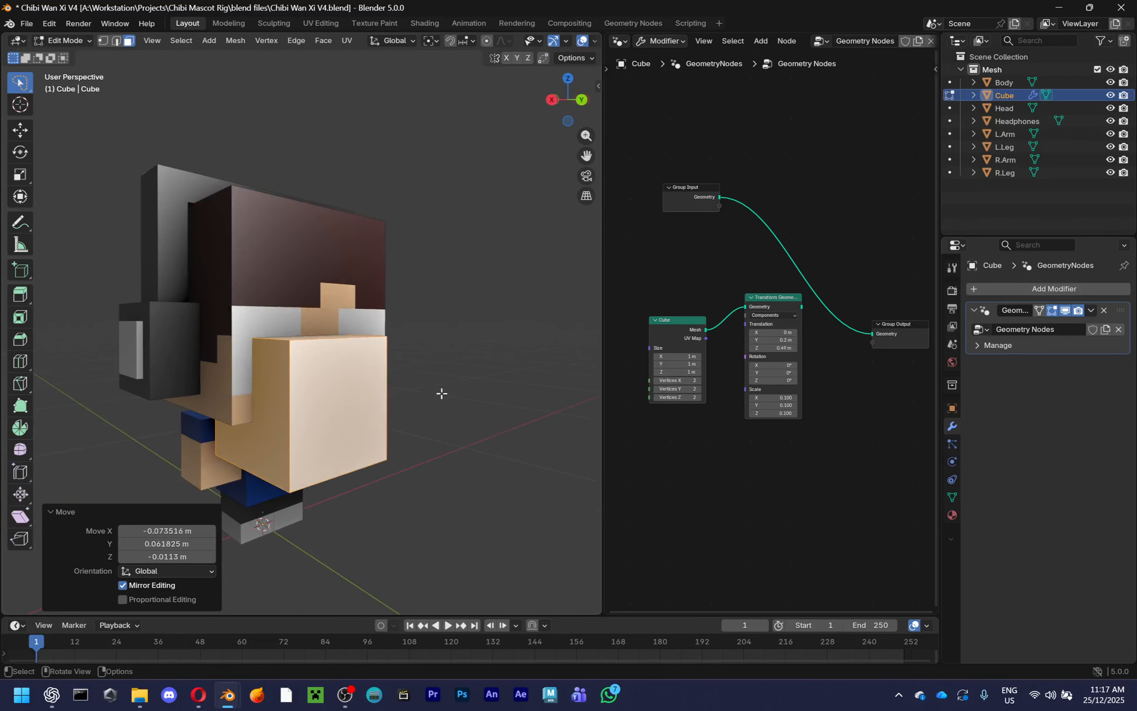
pyautogui.click(582, 99)
pyautogui.press('KP_5')
pyautogui.scroll(4, 435, 237)
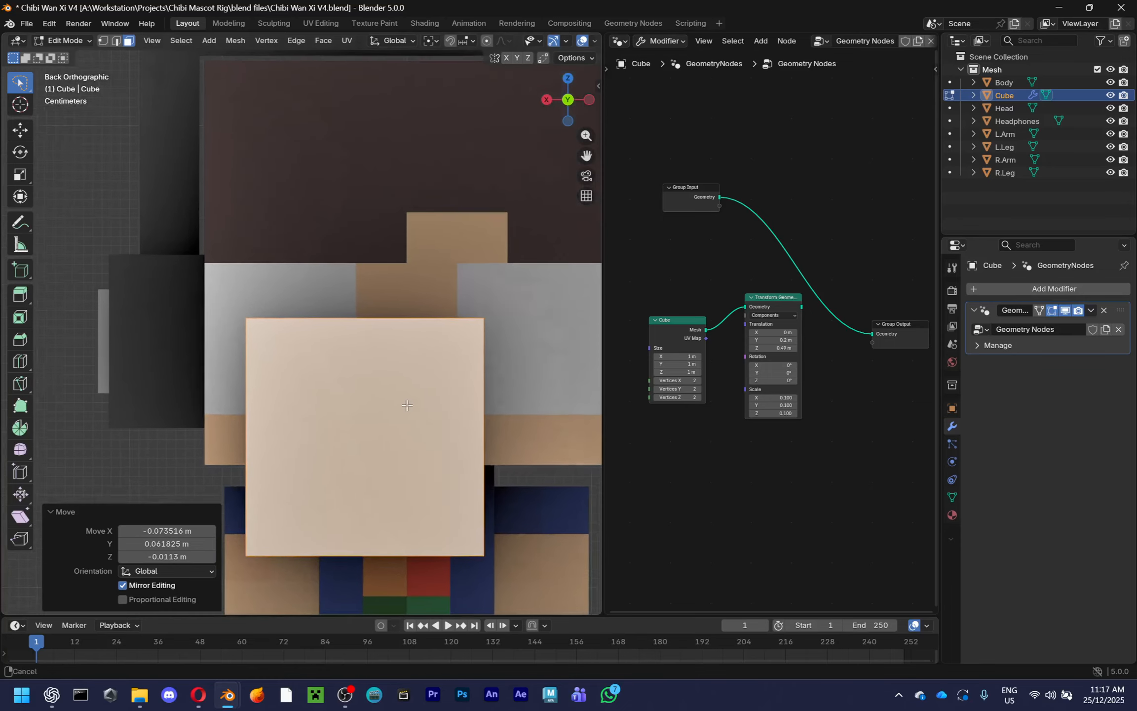
pyautogui.press('g')
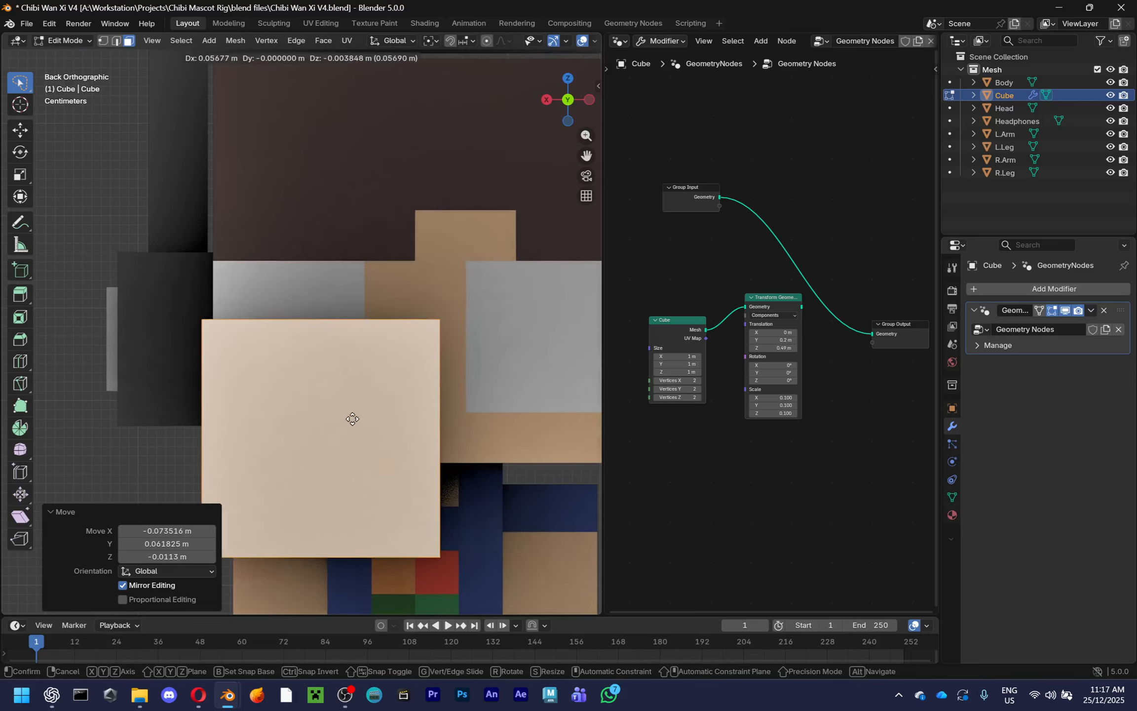
pyautogui.click(439, 385)
# Flatten the cube mesh along Y, and shrink it uniformly to roughly the size of an eye
pyautogui.moveTo(439, 385); pyautogui.dragTo(494, 331, button='middle')
pyautogui.press('s')
pyautogui.press('y')
pyautogui.click(355, 388)
pyautogui.moveTo(388, 383); pyautogui.dragTo(378, 386, button='middle')
pyautogui.press('s')
pyautogui.press('y')
pyautogui.click(454, 368)
pyautogui.moveTo(454, 368); pyautogui.dragTo(434, 350, button='middle')
pyautogui.press('s')
pyautogui.click(368, 348)
# Move the flattened cube mesh onto the white eye area on the +X side of the face
pyautogui.scroll(3, 368, 347)
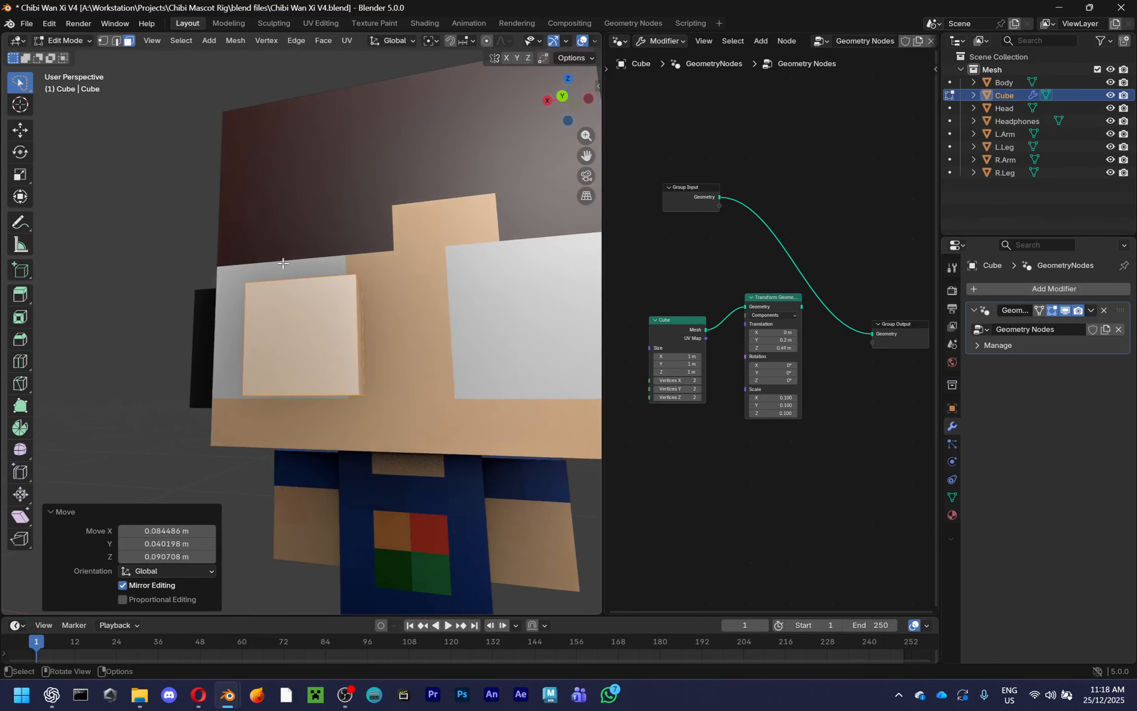
pyautogui.press('g')
pyautogui.click(368, 347)
pyautogui.scroll(-2, 369, 348)
pyautogui.moveTo(368, 347); pyautogui.dragTo(385, 287, button='middle')
pyautogui.press('g')
pyautogui.click(355, 276)
# Switch the back orthographic view to wireframe and move the mesh about -0.026 m in X and -0.012 m in Z
pyautogui.click(567, 119)
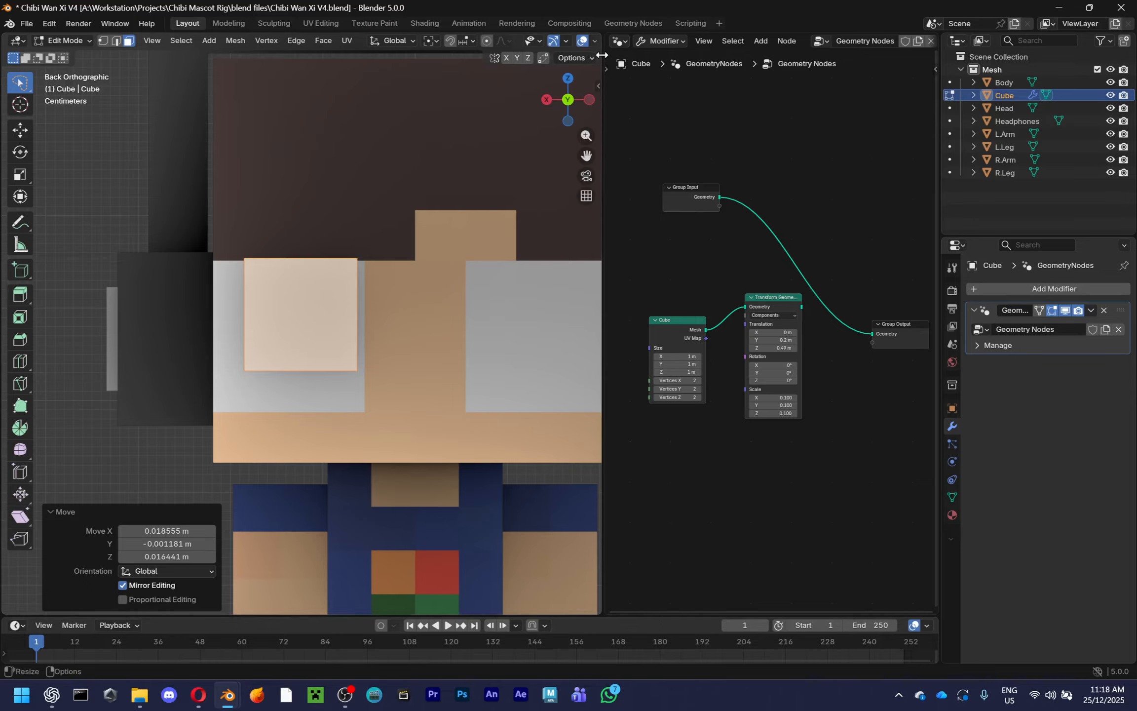
pyautogui.moveTo(603, 47); pyautogui.dragTo(725, 47)
pyautogui.click(659, 42)
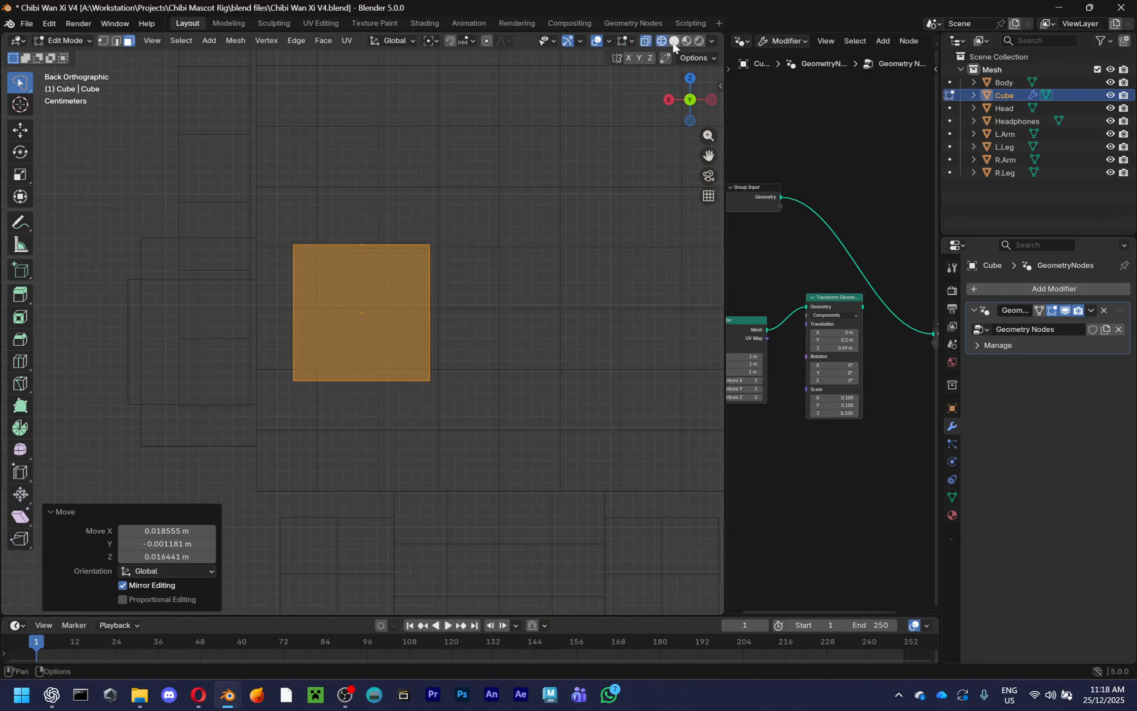
pyautogui.press('g')
pyautogui.click(419, 254)
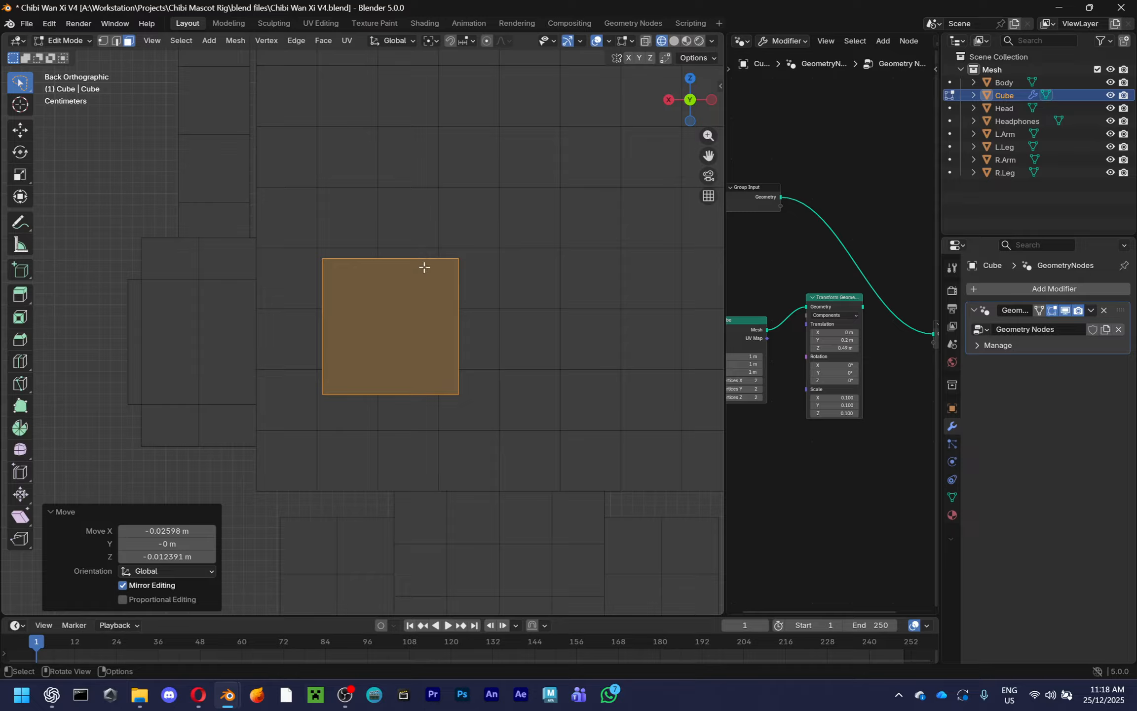
# Switch to vertex selection with X-ray enabled and select the mesh's upper-left corner vertices
pyautogui.press('Tab')
pyautogui.press('Tab')
pyautogui.press('1')
pyautogui.moveTo(241, 194); pyautogui.dragTo(523, 294)
pyautogui.hotkey('alt', 'z')
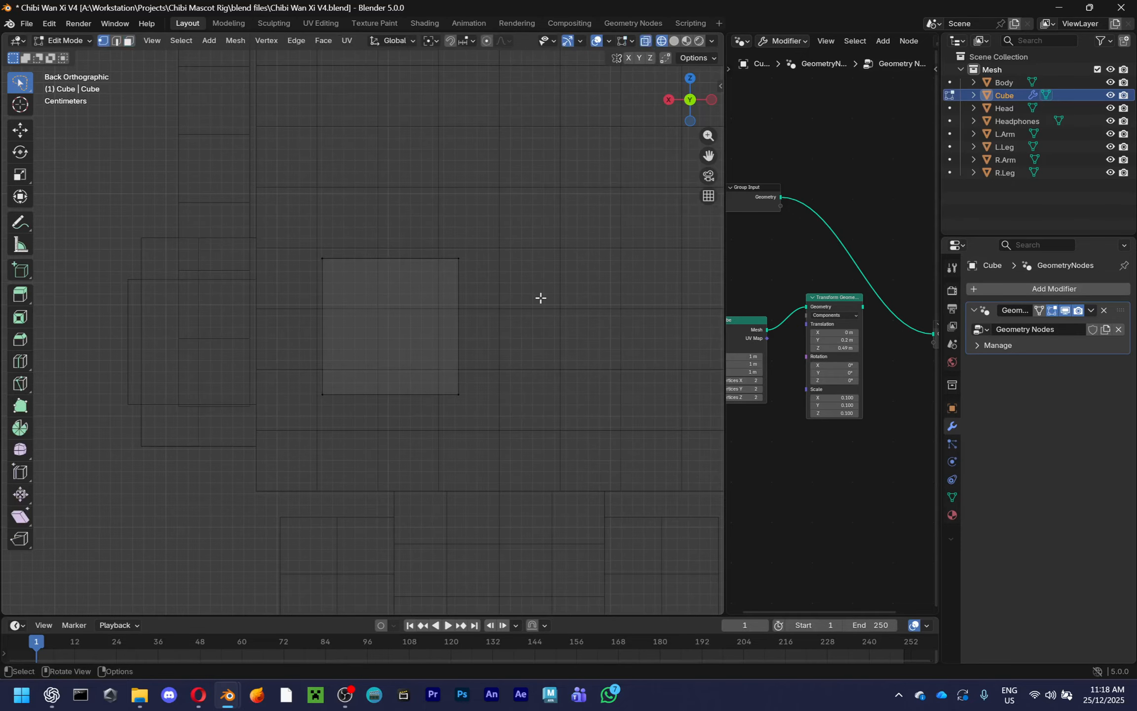
pyautogui.moveTo(264, 187); pyautogui.dragTo(546, 294)
pyautogui.scroll(2, 303, 242)
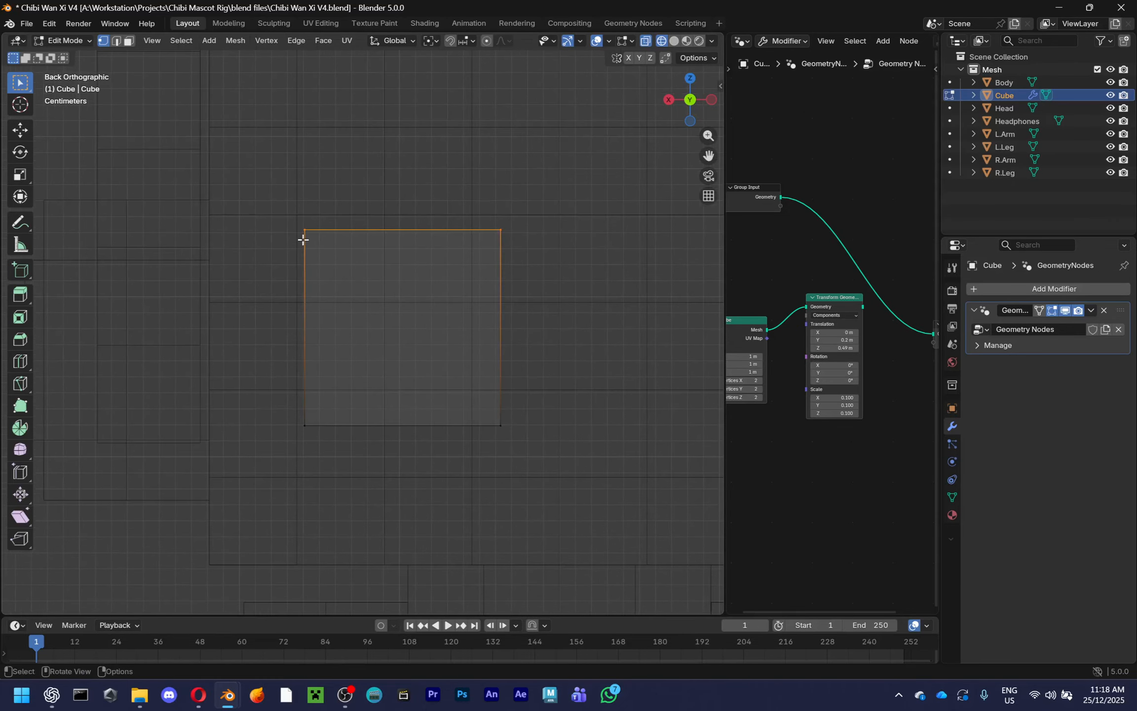
pyautogui.click(285, 218)
# Enable snapping to Vertex and snap the upper-left corner to the nearest head vertex with the Y axis locked
pyautogui.click(450, 41)
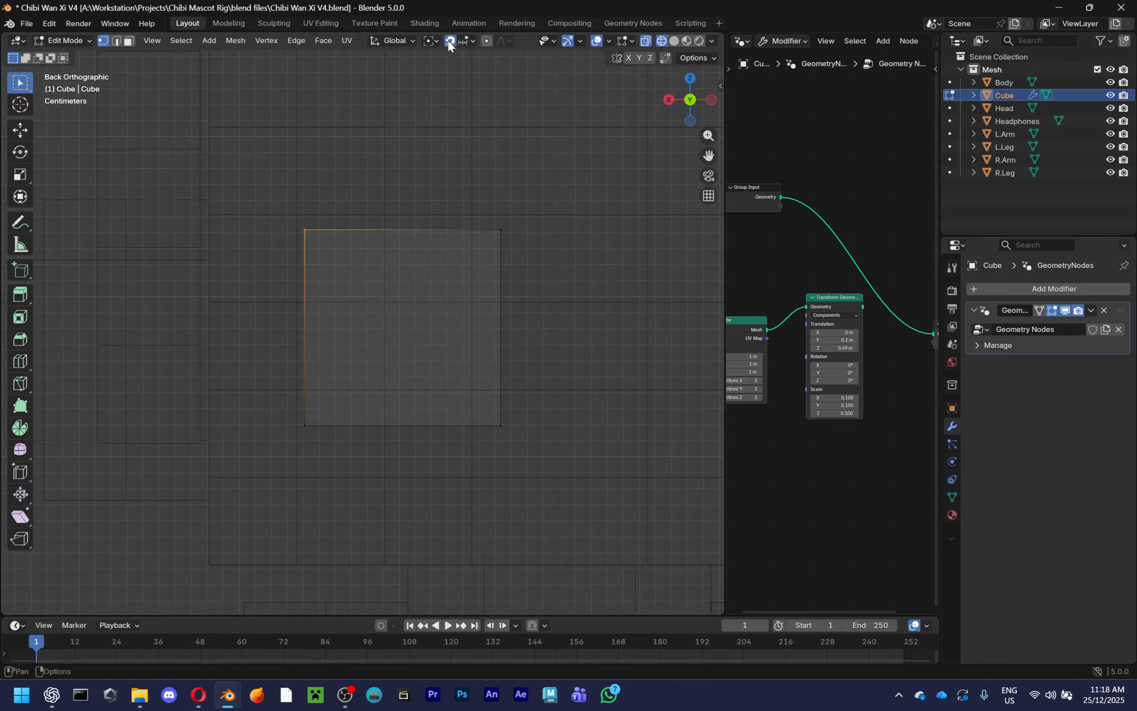
pyautogui.click(461, 43)
pyautogui.click(441, 133)
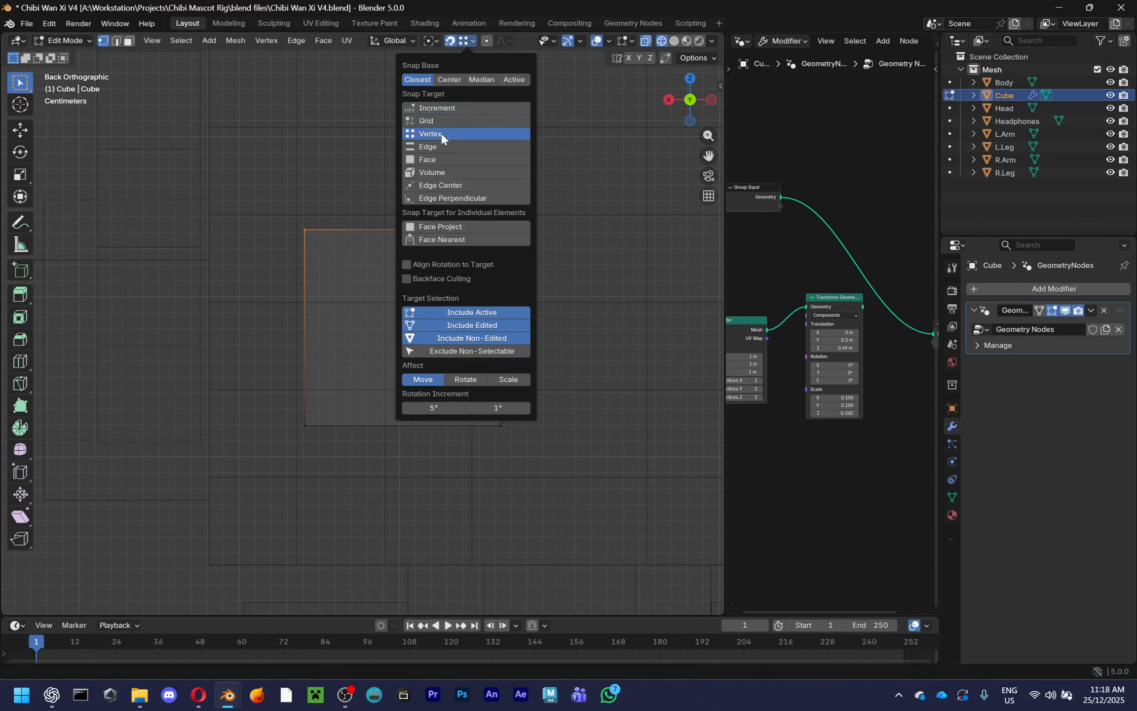
pyautogui.press('g')
pyautogui.press('x')
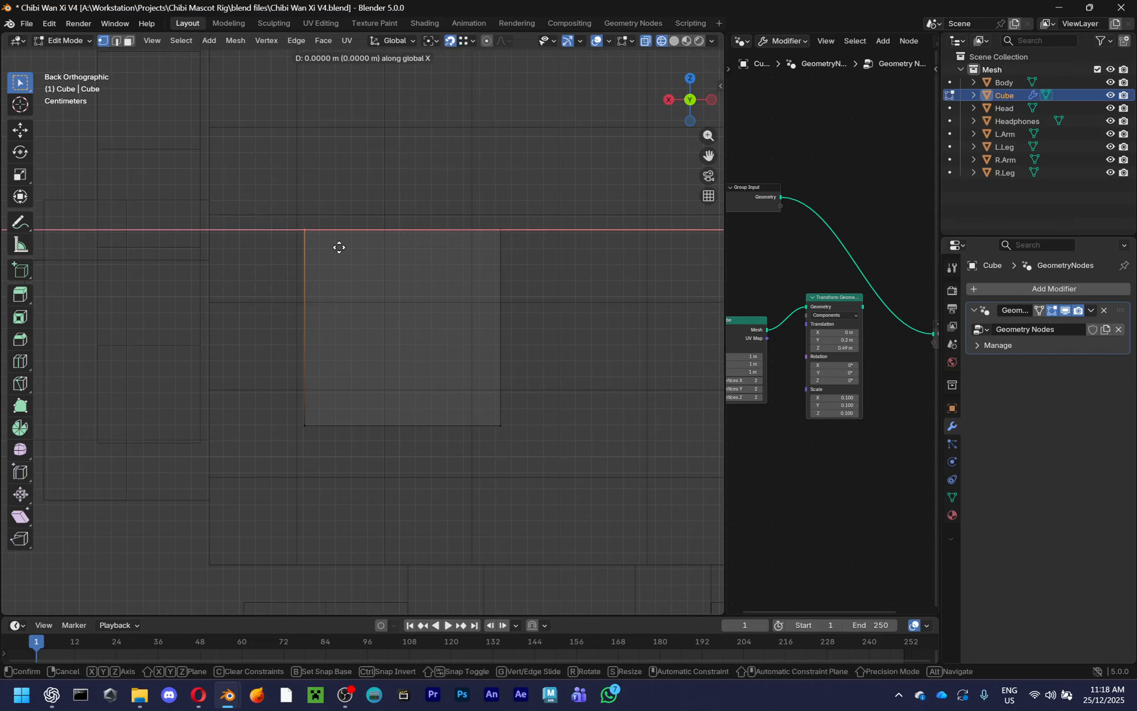
pyautogui.press('Escape')
pyautogui.hotkey('shift', 'y')
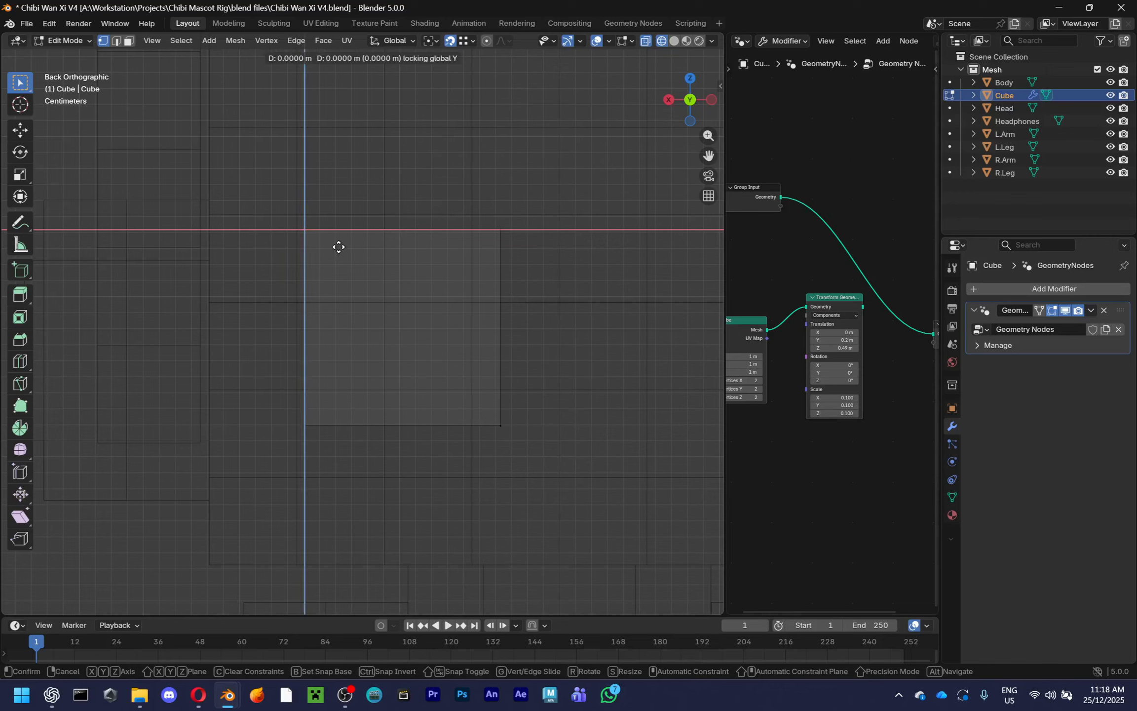
pyautogui.click(298, 217)
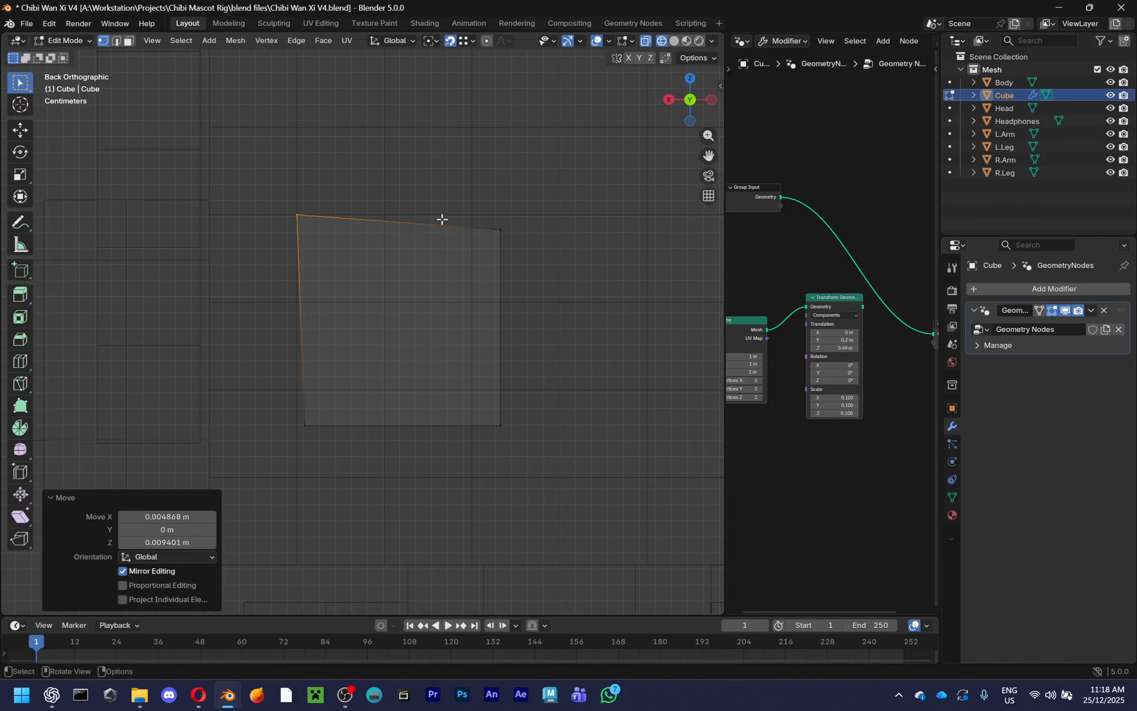
# Snap the mesh's upper-right corner to the nearest head vertex with the Y axis locked
pyautogui.click(486, 232)
pyautogui.press('g')
pyautogui.hotkey('shift', 'y')
pyautogui.click(473, 216)
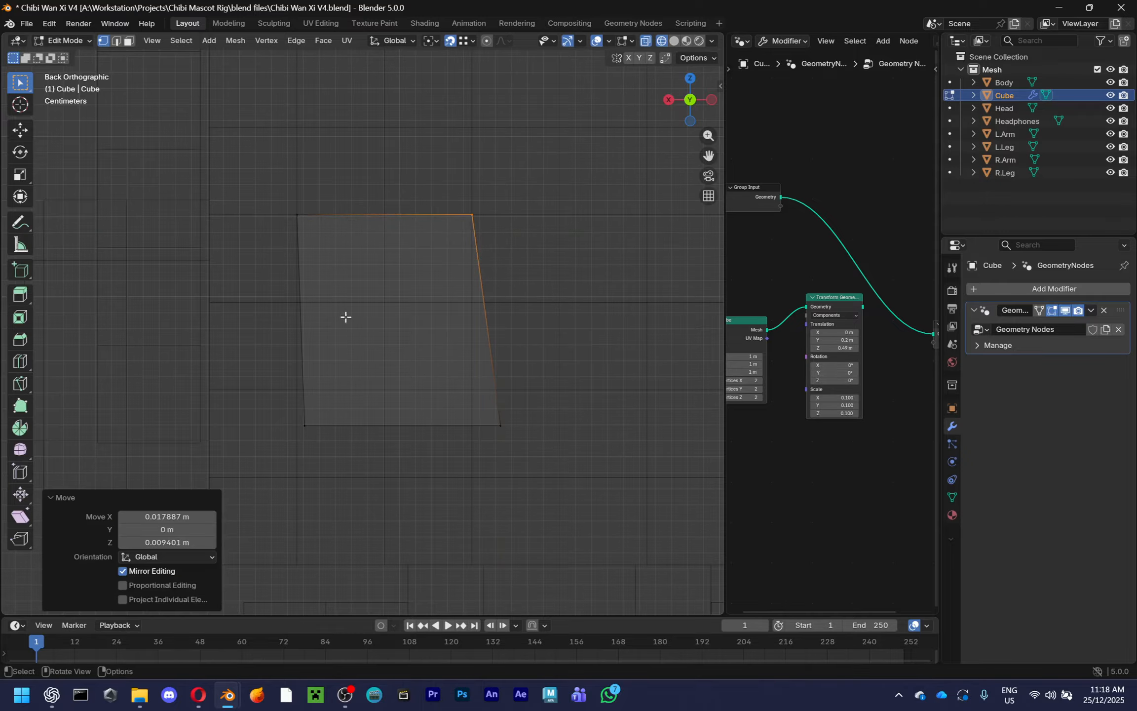
# Snap the mesh's lower-left corner to the nearest head vertex with the Y axis locked
pyautogui.click(335, 397)
pyautogui.press('g')
pyautogui.hotkey('shift', 'y')
pyautogui.click(291, 384)
# Snap the mesh's lower-right corner to the nearest head vertex with the Y axis locked and return to Object Mode with solid shading
pyautogui.click(500, 424)
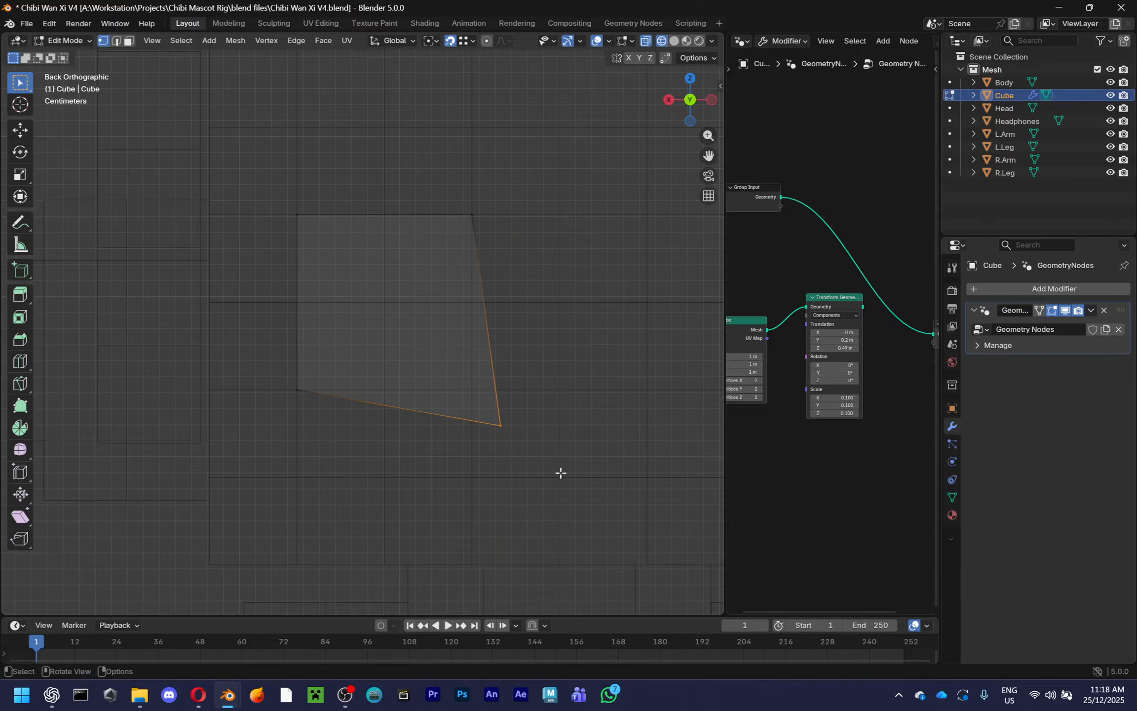
pyautogui.press('g')
pyautogui.hotkey('shift', 'y')
pyautogui.click(474, 389)
pyautogui.scroll(-3, 498, 354)
pyautogui.press('Tab')
pyautogui.moveTo(499, 354); pyautogui.dragTo(592, 380, button='middle')
pyautogui.click(675, 40)
pyautogui.moveTo(518, 123); pyautogui.dragTo(460, 135, button='middle')
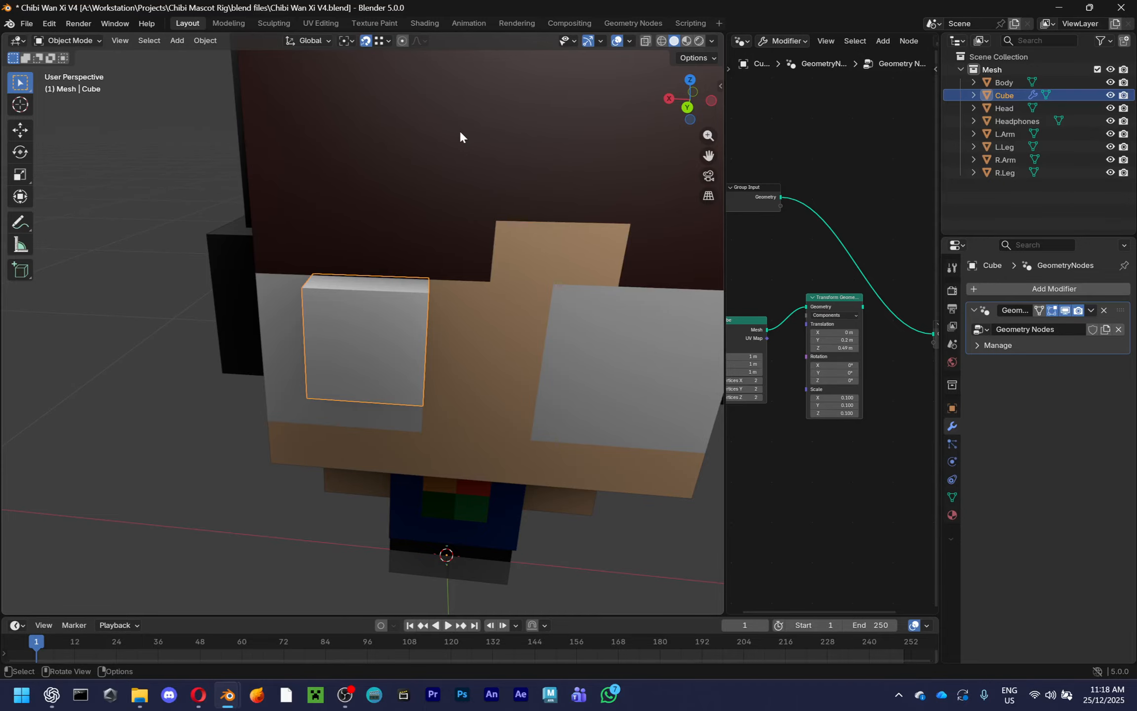
# Set the eye cube's origin to its geometry
pyautogui.moveTo(460, 130); pyautogui.dragTo(476, 366, button='middle')
pyautogui.rightClick(439, 304)
pyautogui.moveTo(439, 305)
pyautogui.click(501, 319)
pyautogui.scroll(3, 553, 313)
# Move the eye cube along the Y axis against the face, finishing with a nudge of about -0.0004 m, and save the file
pyautogui.press('g')
pyautogui.press('x')
pyautogui.press('y')
pyautogui.click(535, 311)
pyautogui.press('g')
pyautogui.press('y')
pyautogui.click(474, 370)
pyautogui.rightClick(470, 363)
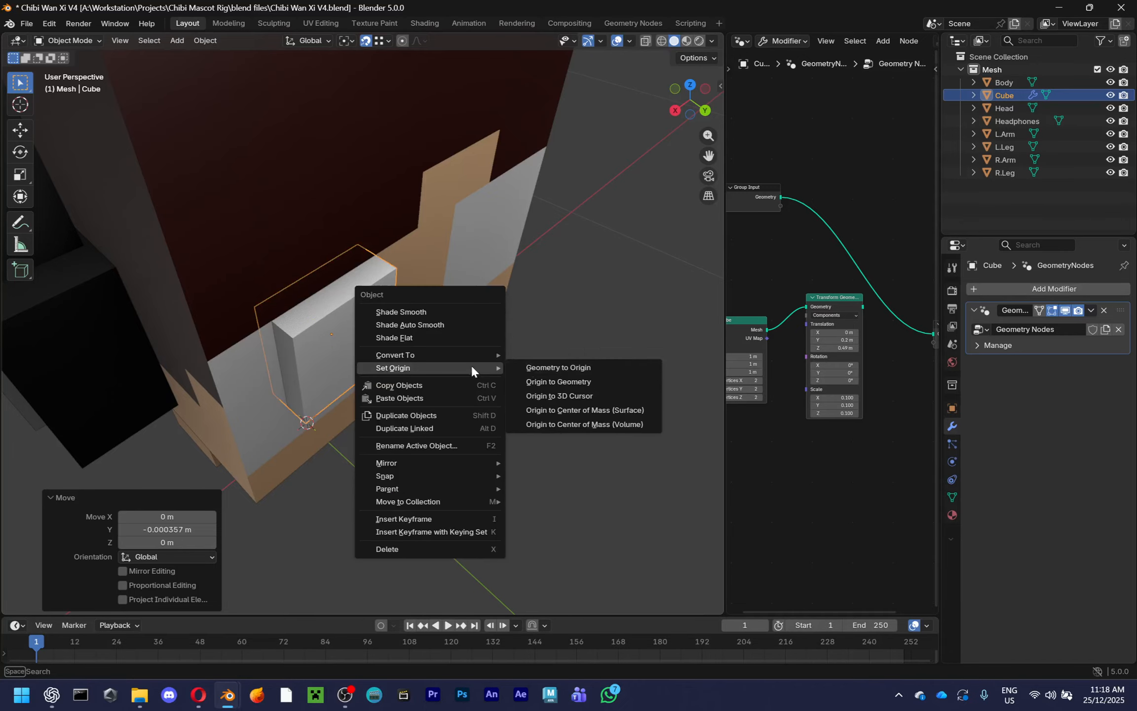
pyautogui.click(477, 348)
pyautogui.moveTo(615, 334); pyautogui.dragTo(351, 274, button='middle')
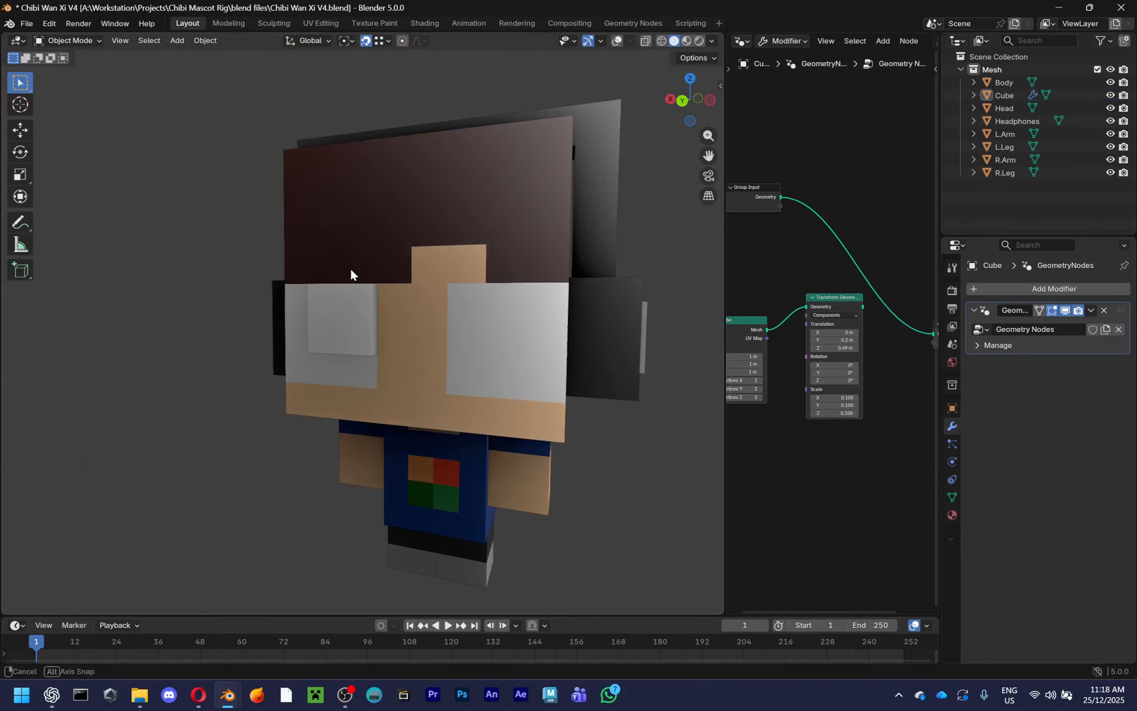
pyautogui.hotkey('ctrl', 's')
# Switch to the finished Chibi Wan Xi.blend file and examine how far its eyes protrude from the face
pyautogui.hotkey('alt', 'Tab')
pyautogui.press('Tab')
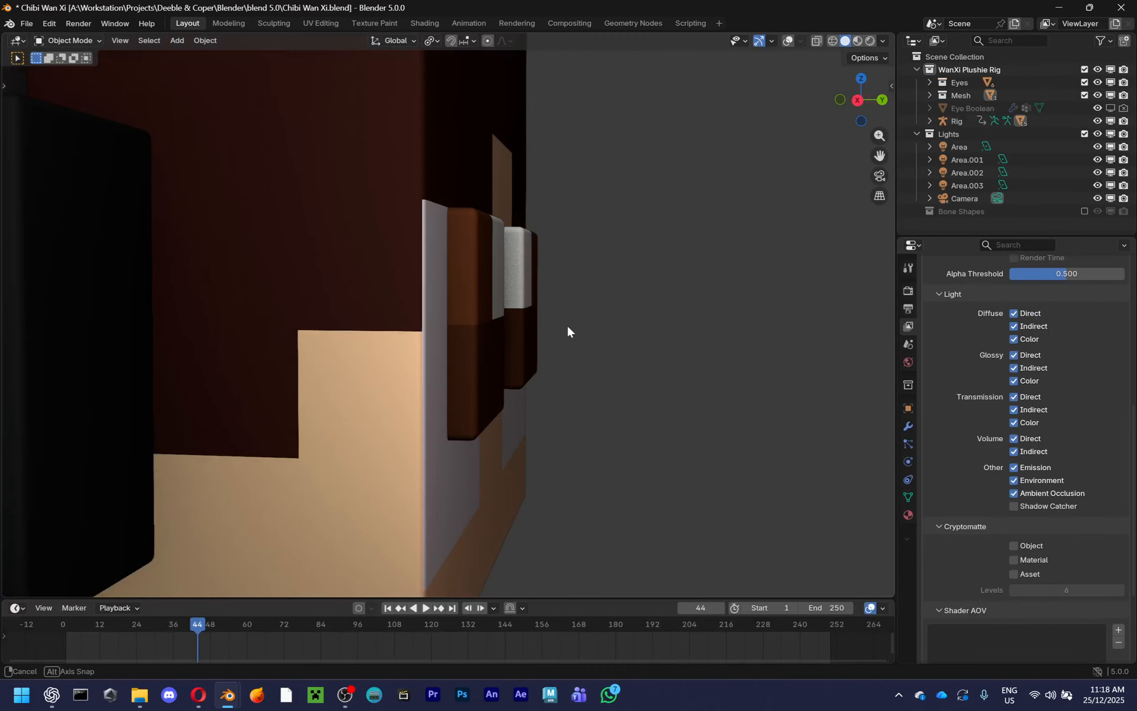
pyautogui.moveTo(598, 321); pyautogui.dragTo(412, 304, button='middle')
pyautogui.hotkey('alt', 'Tab')
# Shift the eye cube's mesh along the Y axis in Edit Mode to adjust its depth on the face, and save the file
pyautogui.click(370, 337)
pyautogui.hotkey('shift', 'alt', 'z')
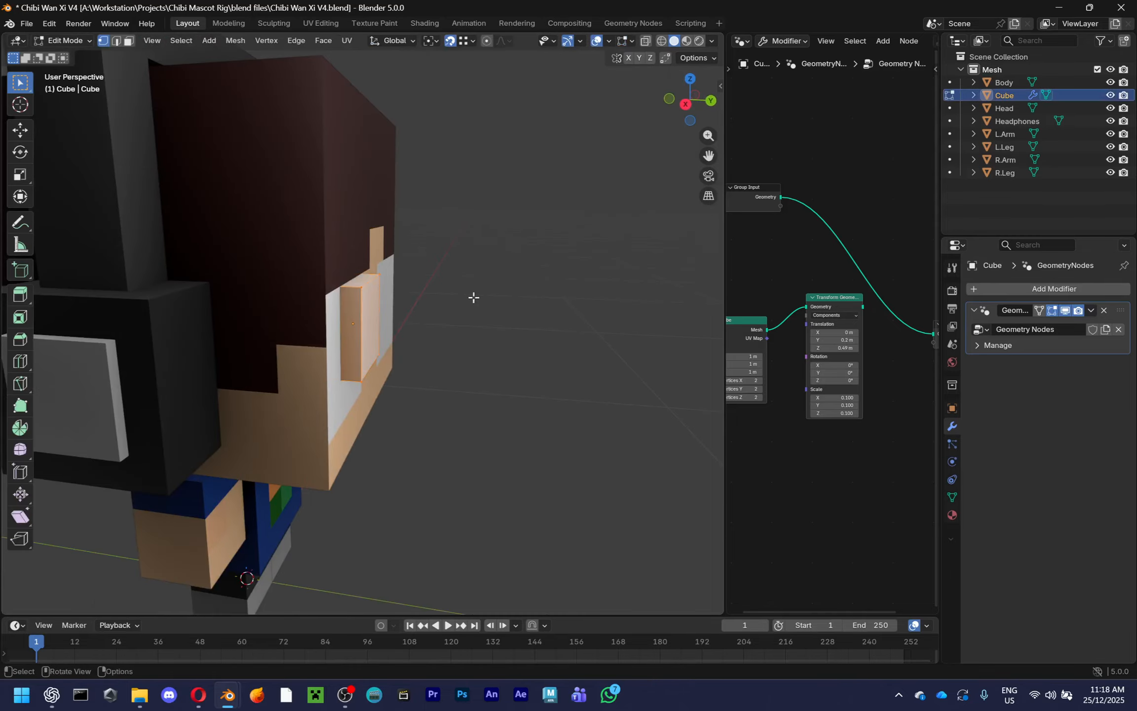
pyautogui.press('g')
pyautogui.press('y')
pyautogui.click(464, 299)
pyautogui.moveTo(465, 299); pyautogui.dragTo(384, 335, button='middle')
pyautogui.click(479, 316)
pyautogui.hotkey('ctrl', 's')
pyautogui.scroll(-1, 465, 341)
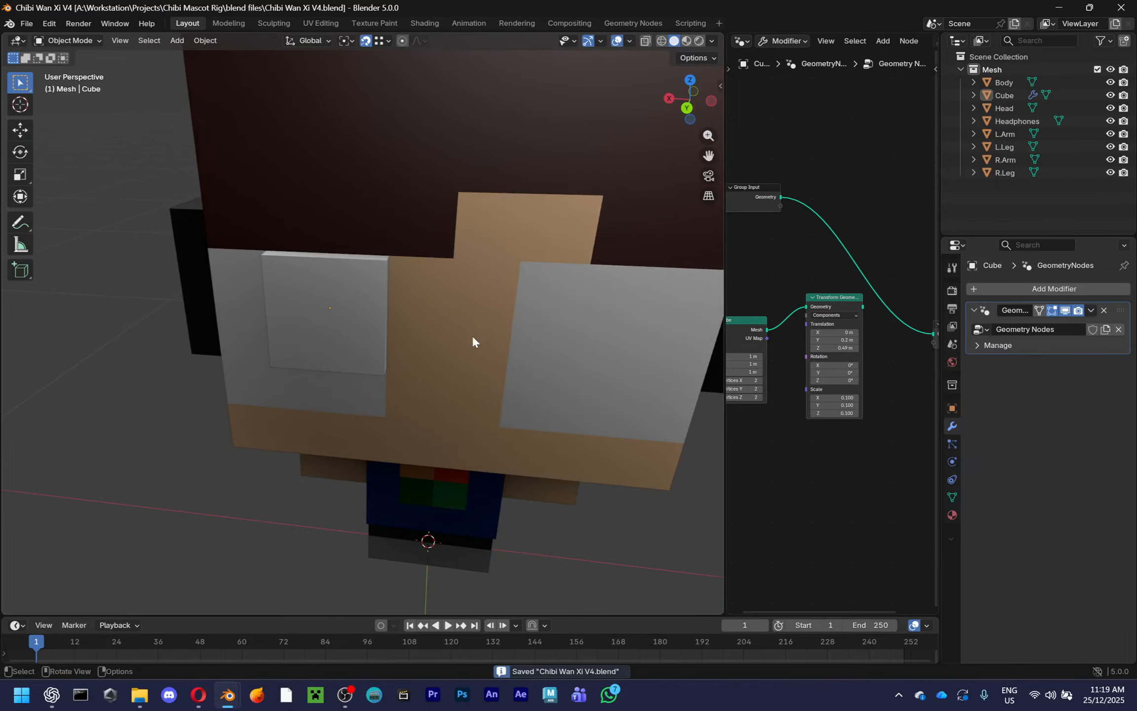
# Enlarge the node editor and search the available geometry nodes for a bevel node
pyautogui.moveTo(724, 283); pyautogui.dragTo(317, 282)
pyautogui.hotkey('shift', 'a')
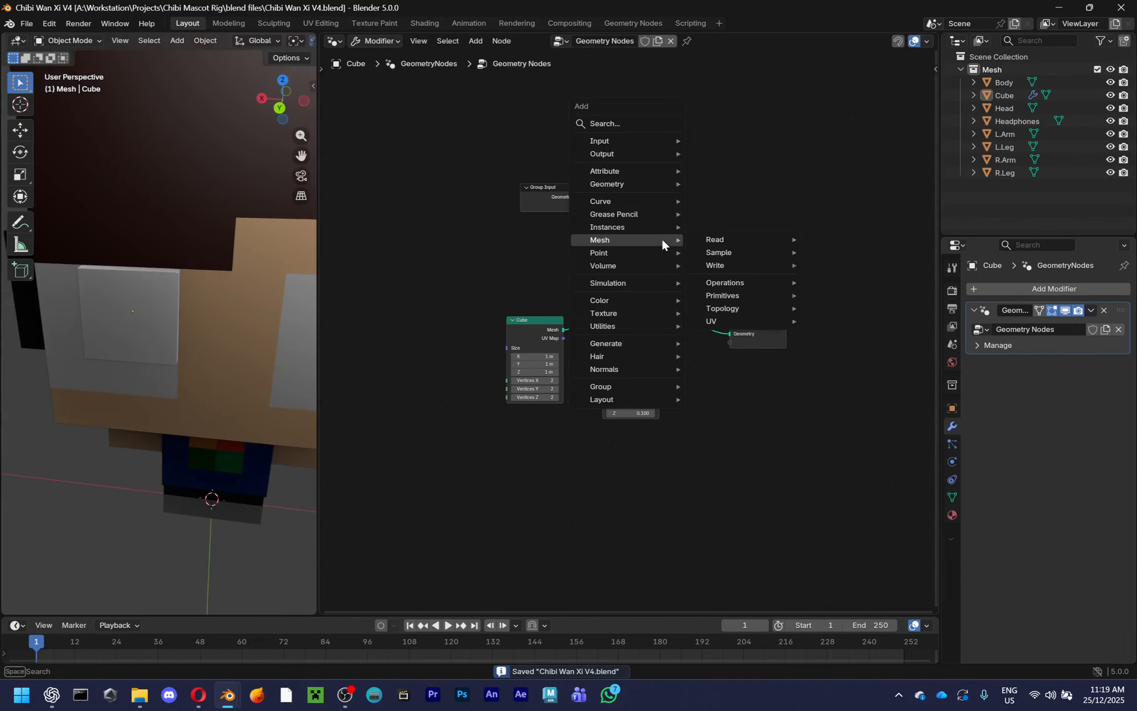
pyautogui.write('beve')
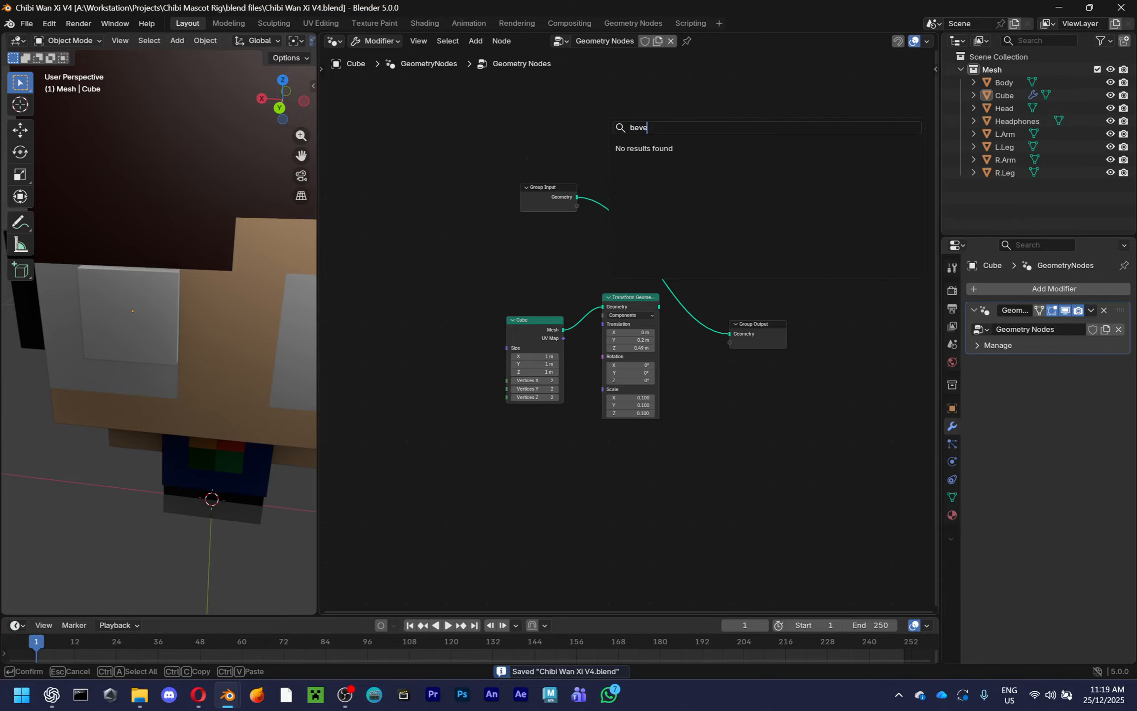
pyautogui.press('Escape')
pyautogui.hotkey('shift', 'a')
pyautogui.click(723, 220)
pyautogui.write('b')
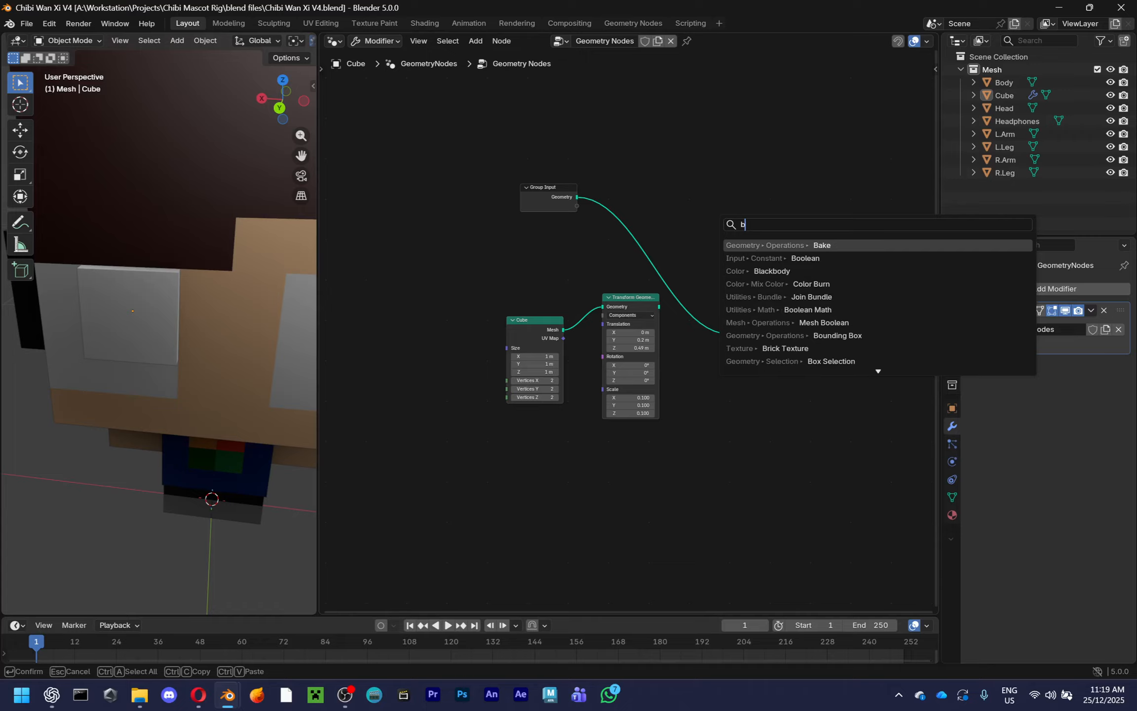
pyautogui.press('Down')
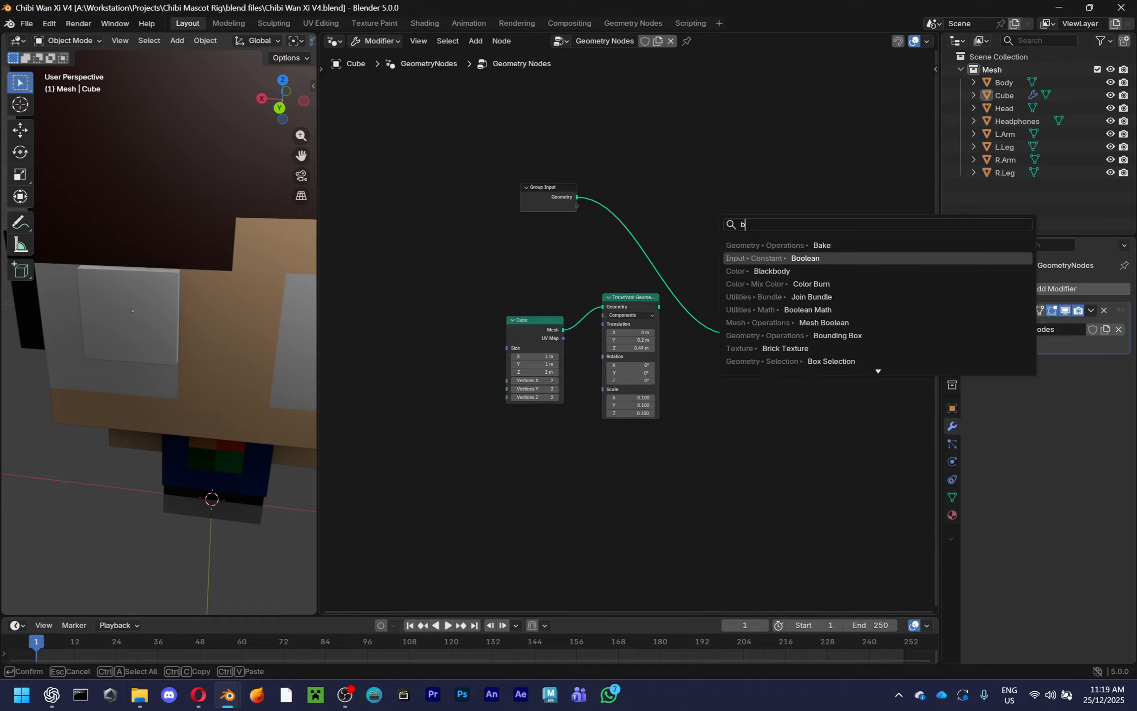
pyautogui.press('Down')
pyautogui.press('Up')
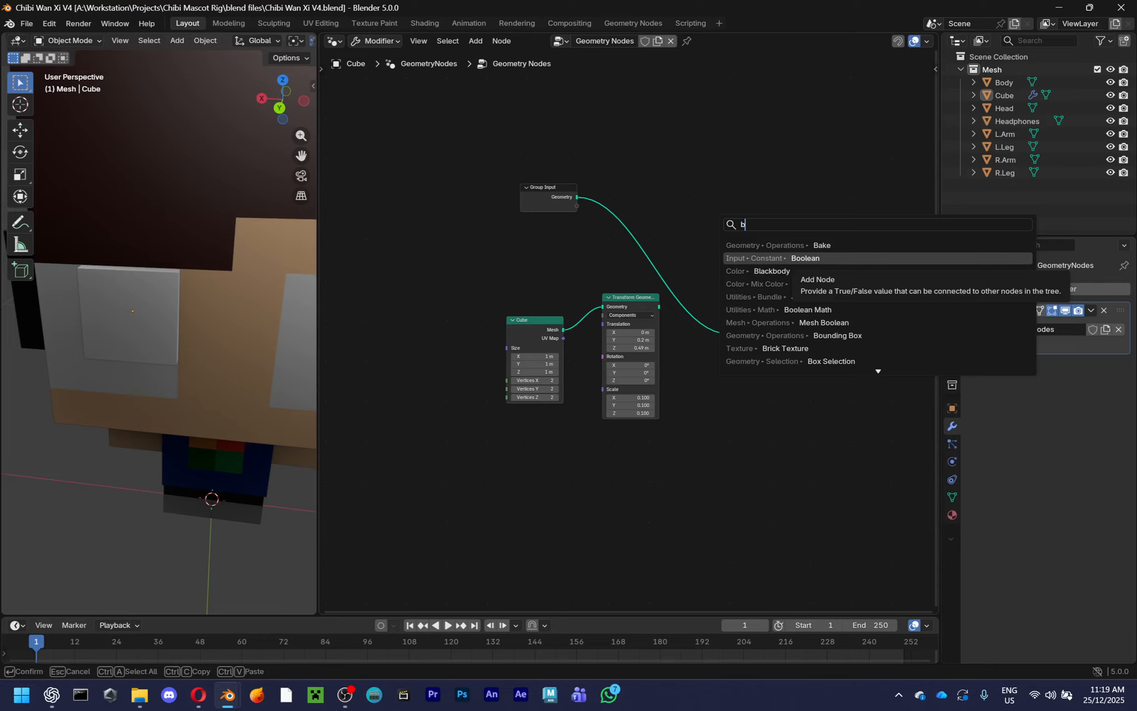
pyautogui.press('Escape')
# Move the Group Output node farther away from the Transform Geometry node and save the file
pyautogui.click(775, 338)
pyautogui.press('g')
pyautogui.press('Escape')
pyautogui.press('g')
pyautogui.click(815, 280)
pyautogui.moveTo(225, 390); pyautogui.dragTo(110, 393, button='middle')
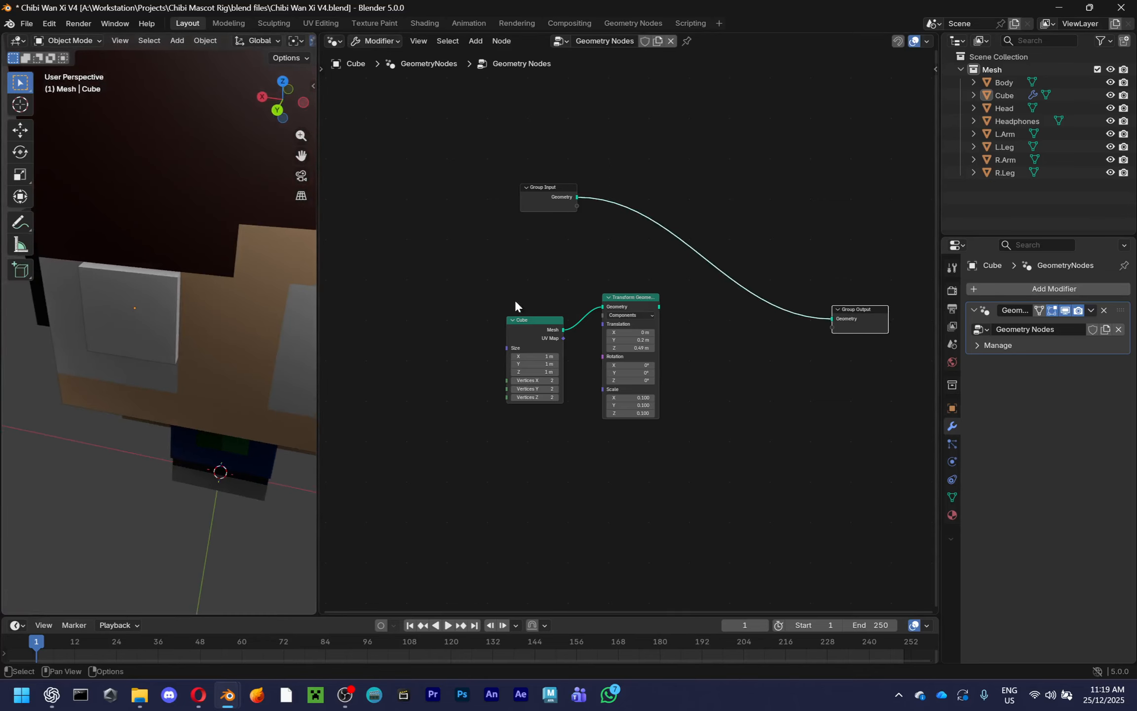
pyautogui.moveTo(659, 296); pyautogui.dragTo(597, 321, button='middle')
pyautogui.hotkey('ctrl', 's')
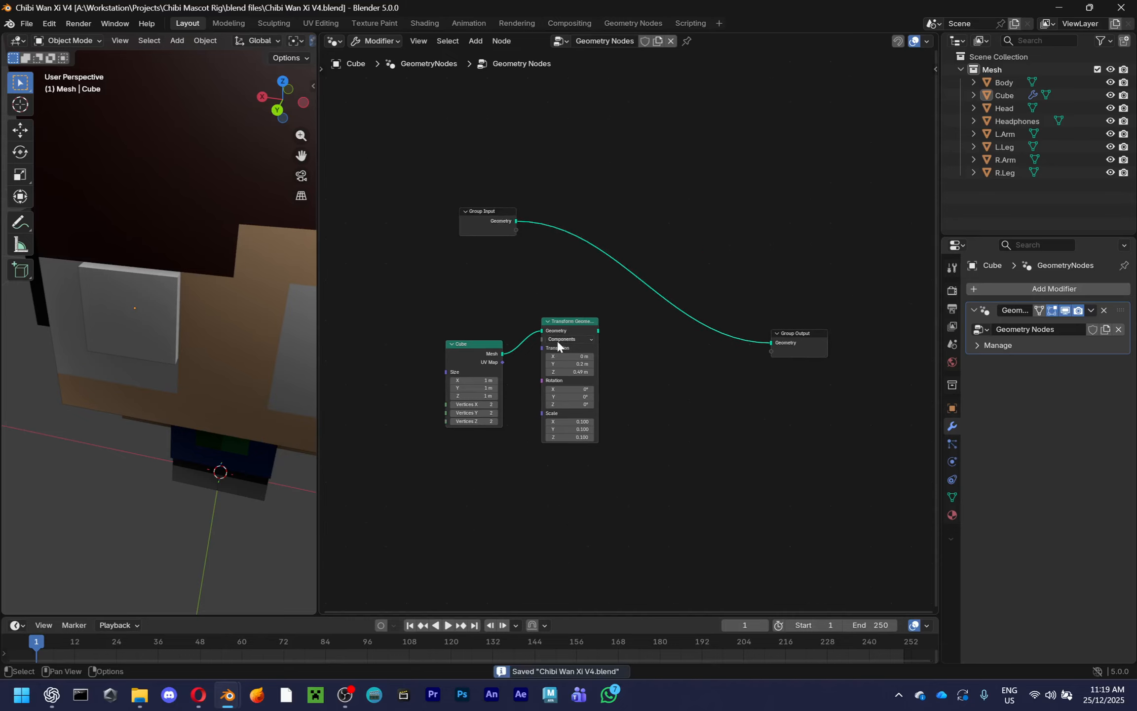
# Place the Group Input node between the Transform Geometry and Group Output nodes and save the file
pyautogui.click(772, 342)
pyautogui.press('g')
pyautogui.click(769, 354)
pyautogui.moveTo(511, 222); pyautogui.dragTo(680, 300)
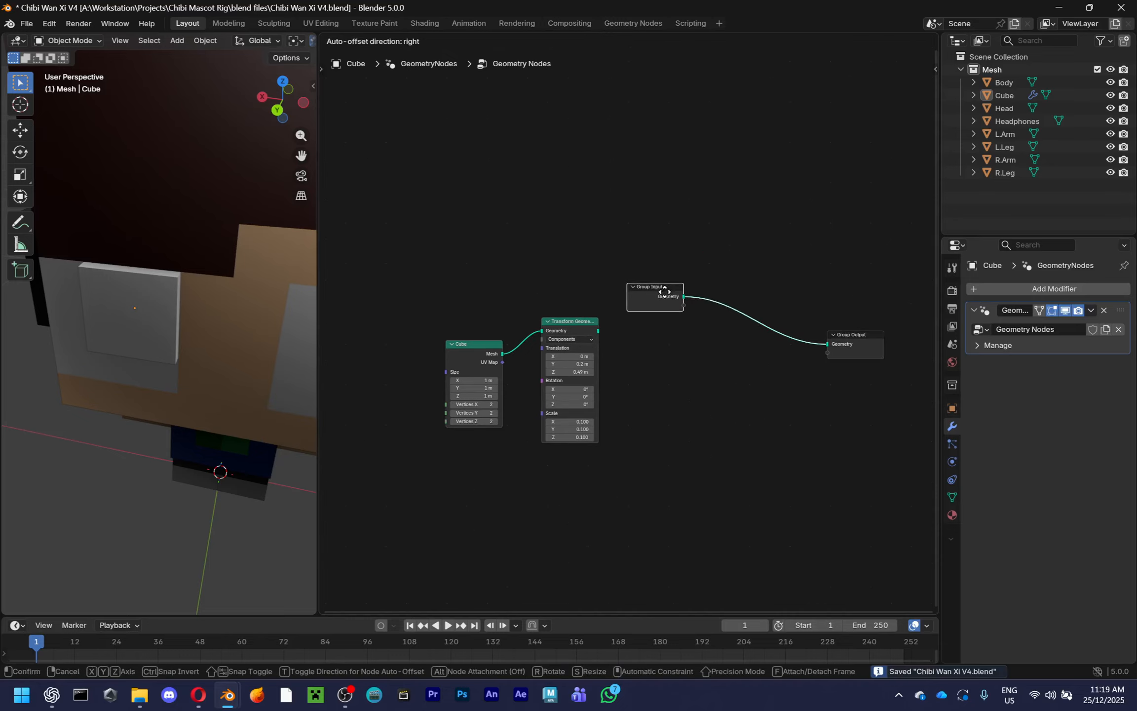
pyautogui.hotkey('ctrl', 's')
# Enlarge the viewport and examine the eye cube against the head, toggling the cube's visibility off and on
pyautogui.moveTo(321, 191); pyautogui.dragTo(601, 196)
pyautogui.moveTo(376, 312); pyautogui.dragTo(428, 308, button='middle')
pyautogui.click(303, 316)
pyautogui.moveTo(303, 317); pyautogui.dragTo(354, 305, button='middle')
pyautogui.click(437, 288)
pyautogui.click(355, 307)
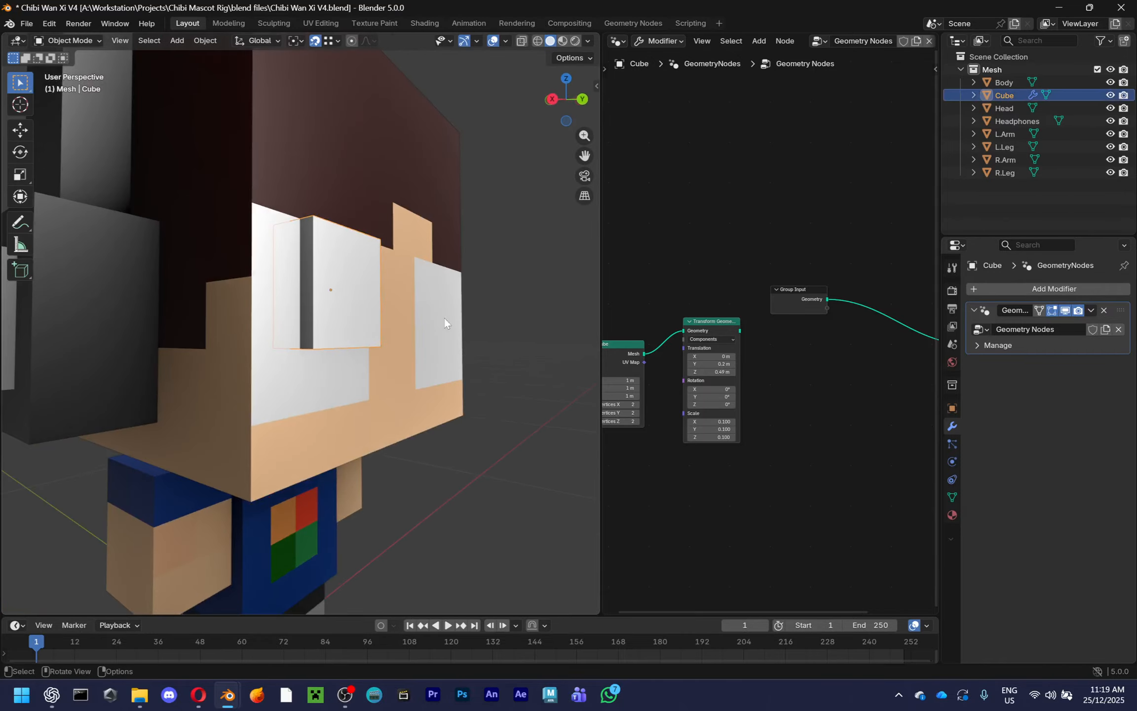
pyautogui.click(363, 423)
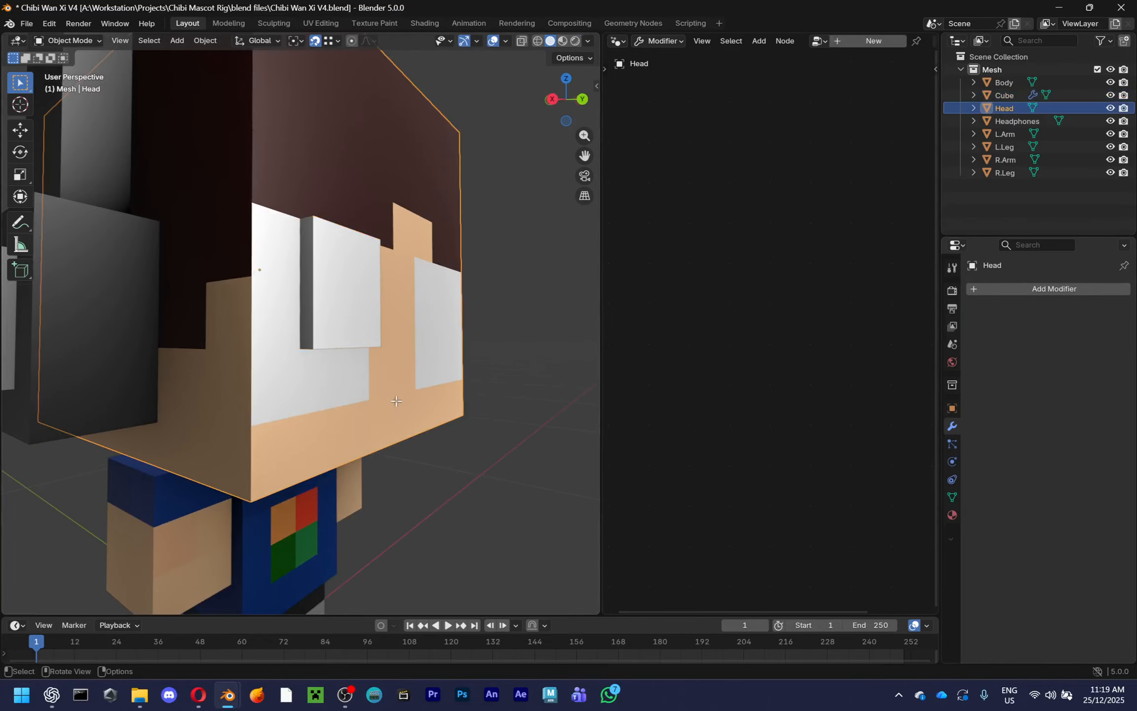
pyautogui.press('Tab')
pyautogui.press('Tab')
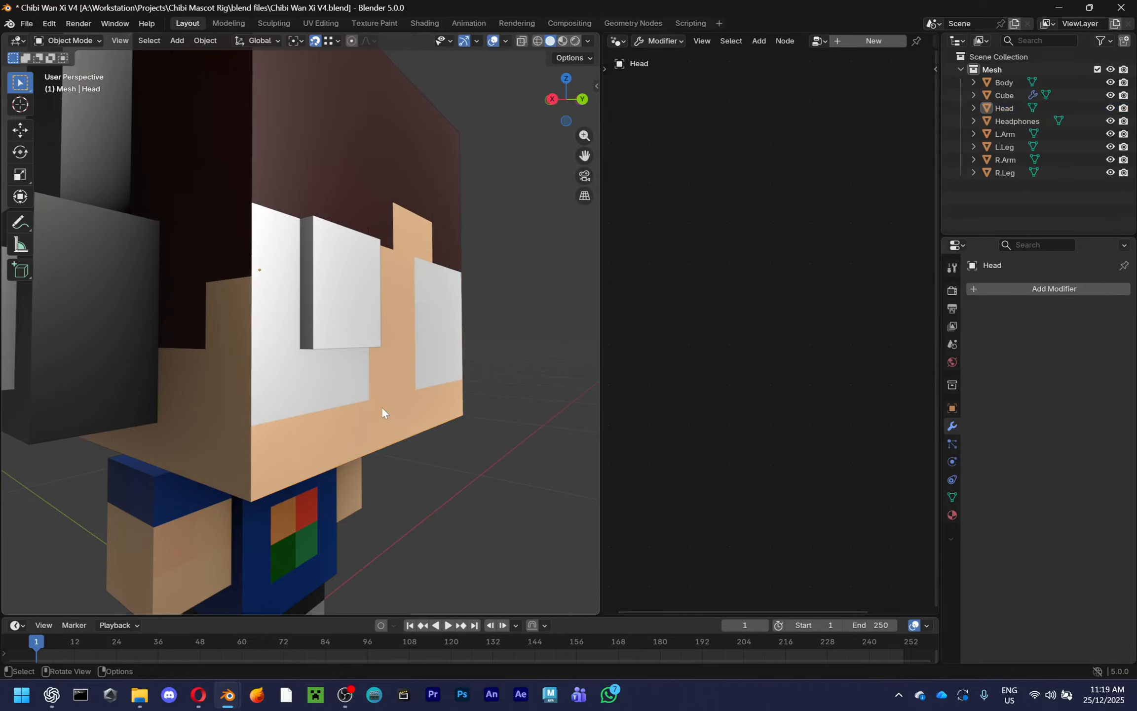
pyautogui.click(381, 407)
pyautogui.click(353, 295)
pyautogui.click(1110, 95)
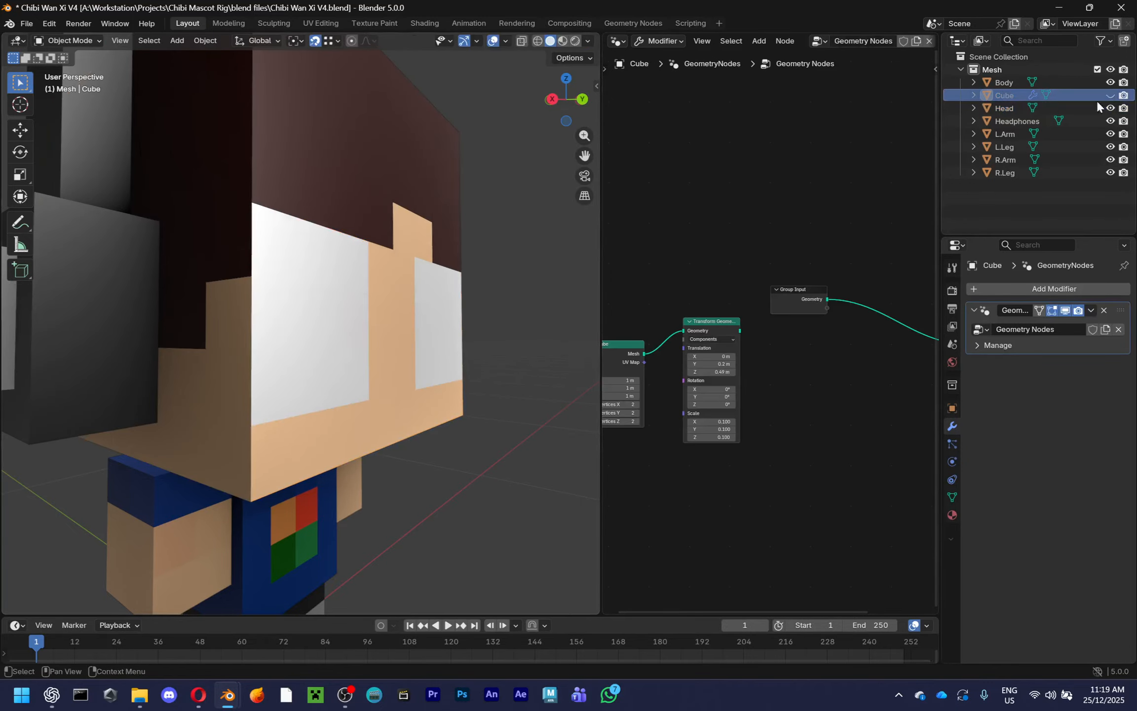
pyautogui.hotkey('ctrl', 's')
pyautogui.click(1110, 95)
# Rename the Cube object to R.Eye and save the file
pyautogui.doubleClick(995, 95)
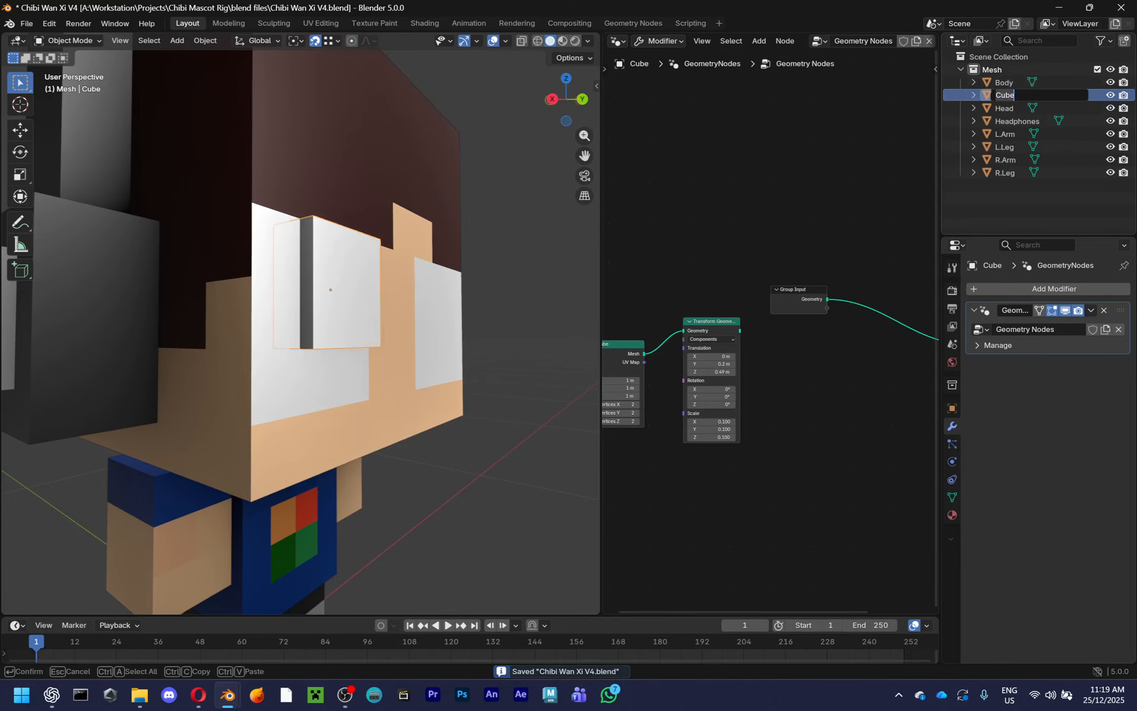
pyautogui.write('R.Eye')
pyautogui.press('Return')
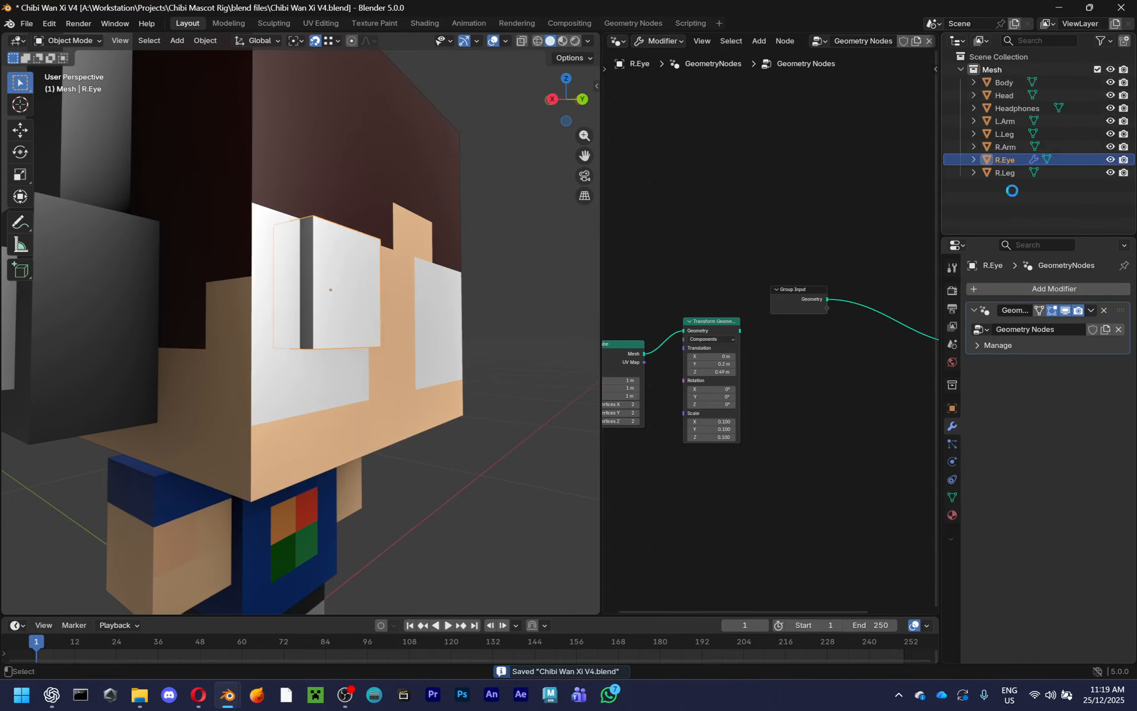
pyautogui.hotkey('ctrl', 's')
# Hide R.Eye, enter Edit Mode on the Head object and save the file
pyautogui.press('h')
pyautogui.click(381, 302)
pyautogui.press('Tab')
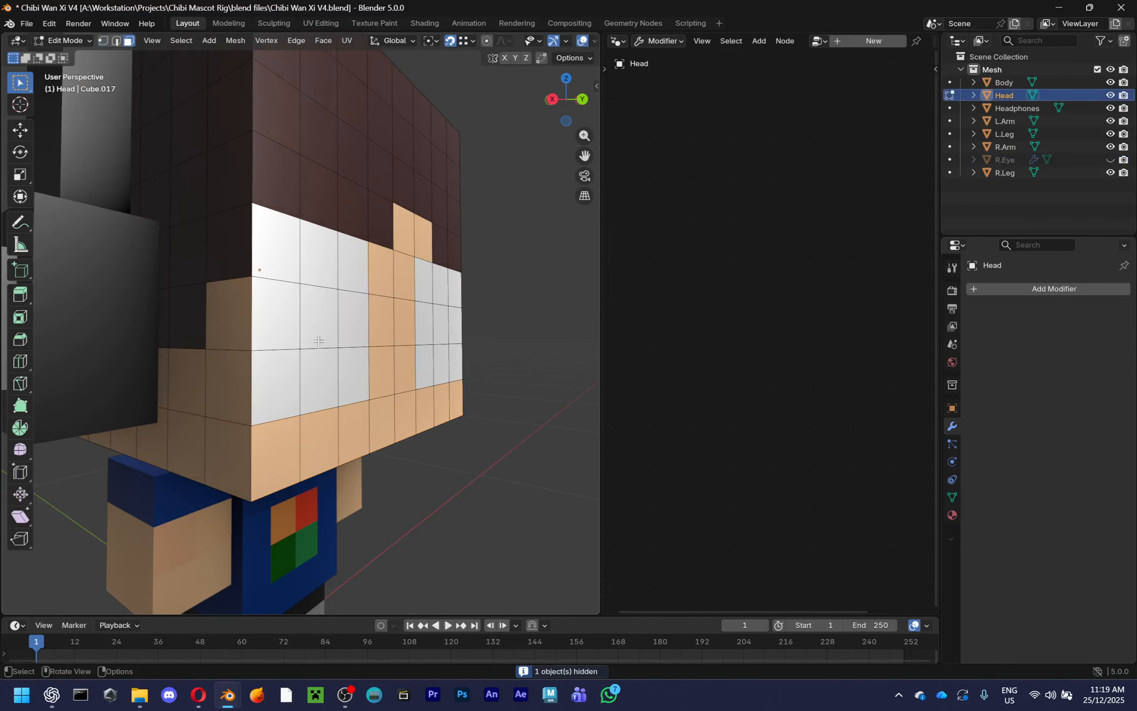
pyautogui.moveTo(381, 306); pyautogui.dragTo(385, 369, button='middle')
pyautogui.hotkey('ctrl', 's')
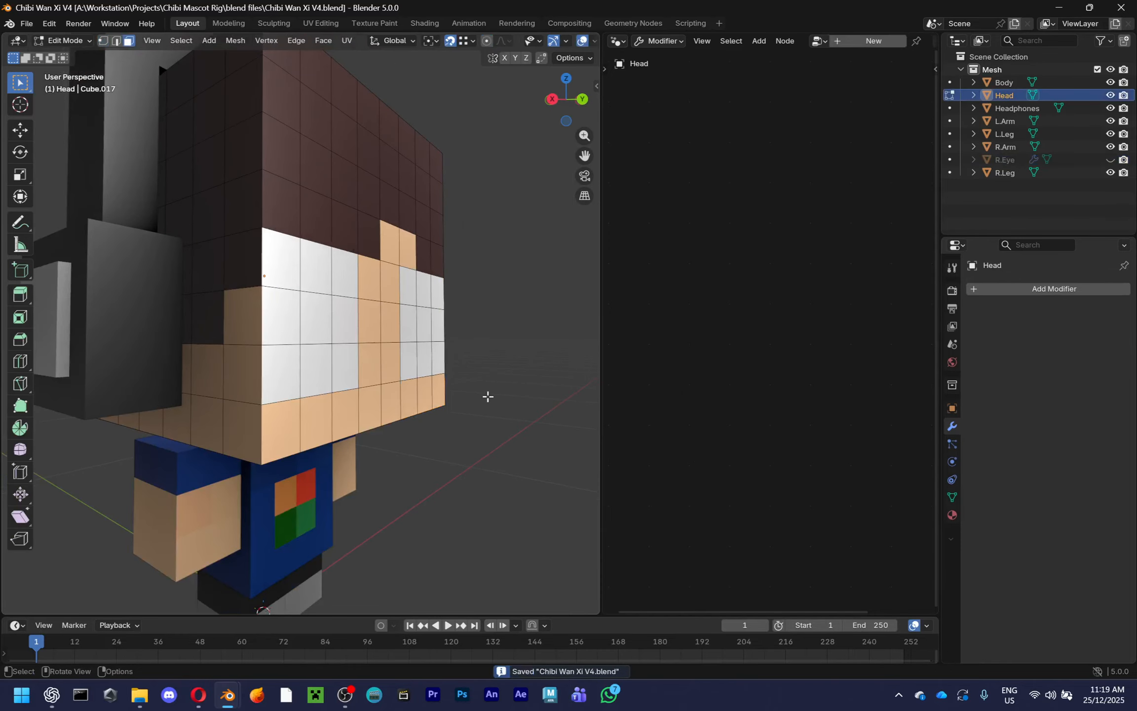
pyautogui.scroll(-5, 487, 396)
pyautogui.scroll(4, 493, 300)
pyautogui.scroll(-3, 429, 385)
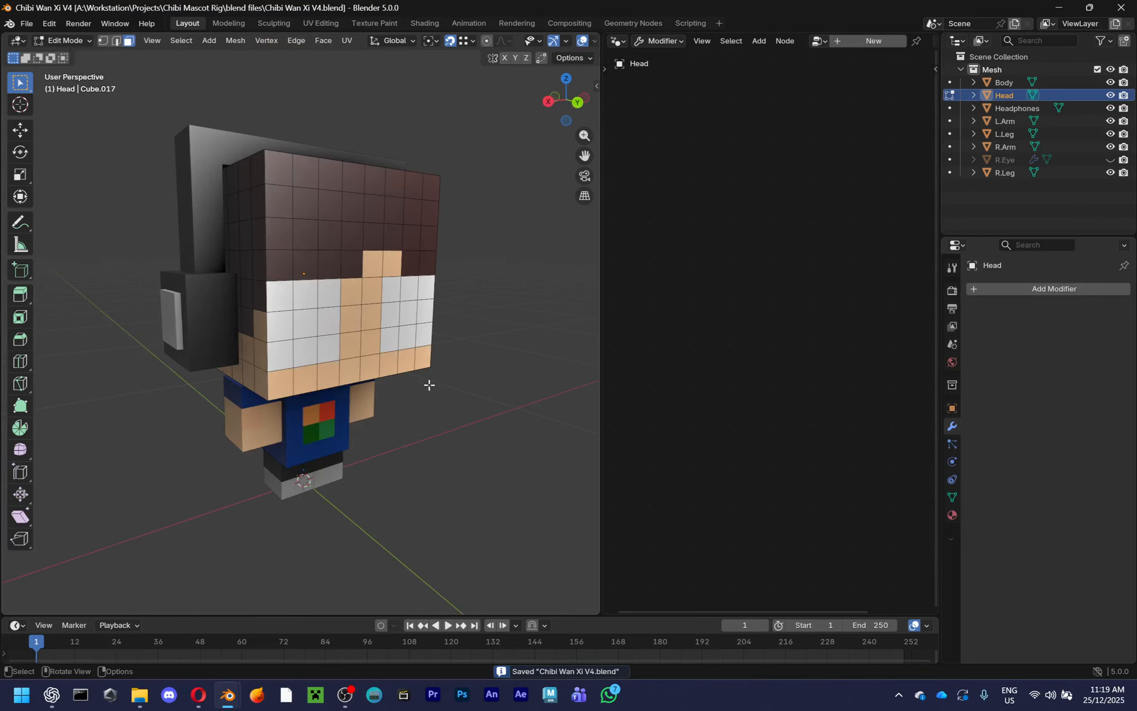
pyautogui.scroll(2, 429, 384)
pyautogui.keyDown('shift'); pyautogui.click(262, 295); pyautogui.keyUp('shift')
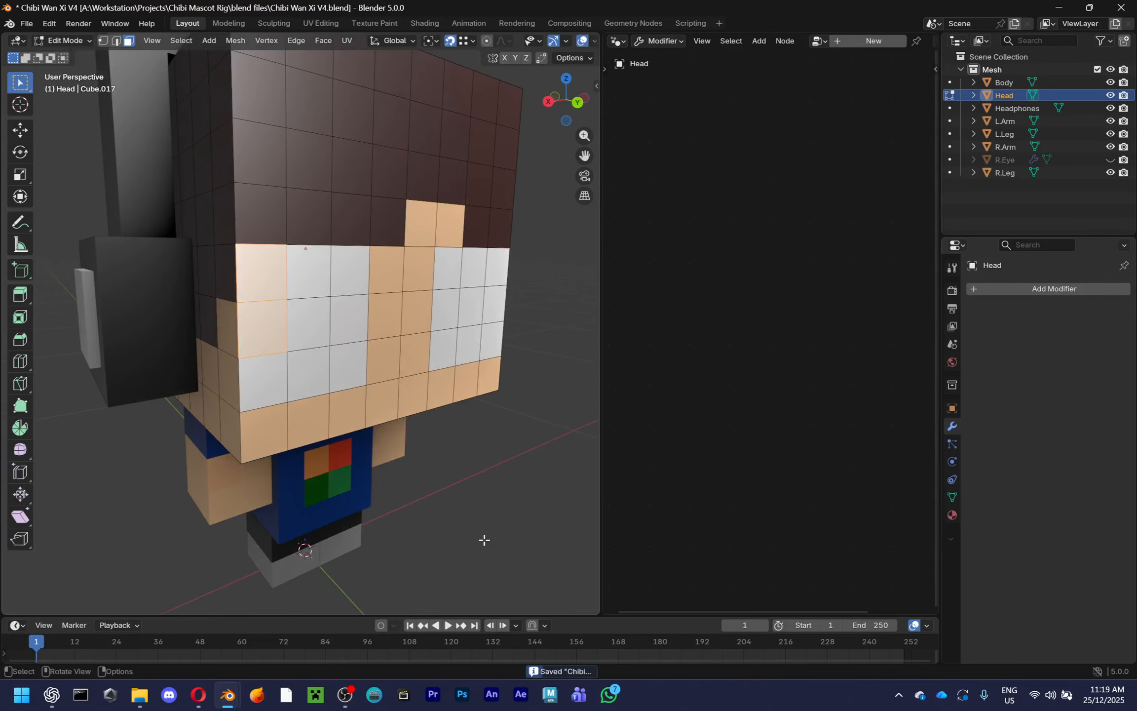
pyautogui.hotkey('ctrl', 'z')
# Save the project as a new version named Chibi Wan Xi V5.blend
pyautogui.click(26, 23)
pyautogui.click(56, 112)
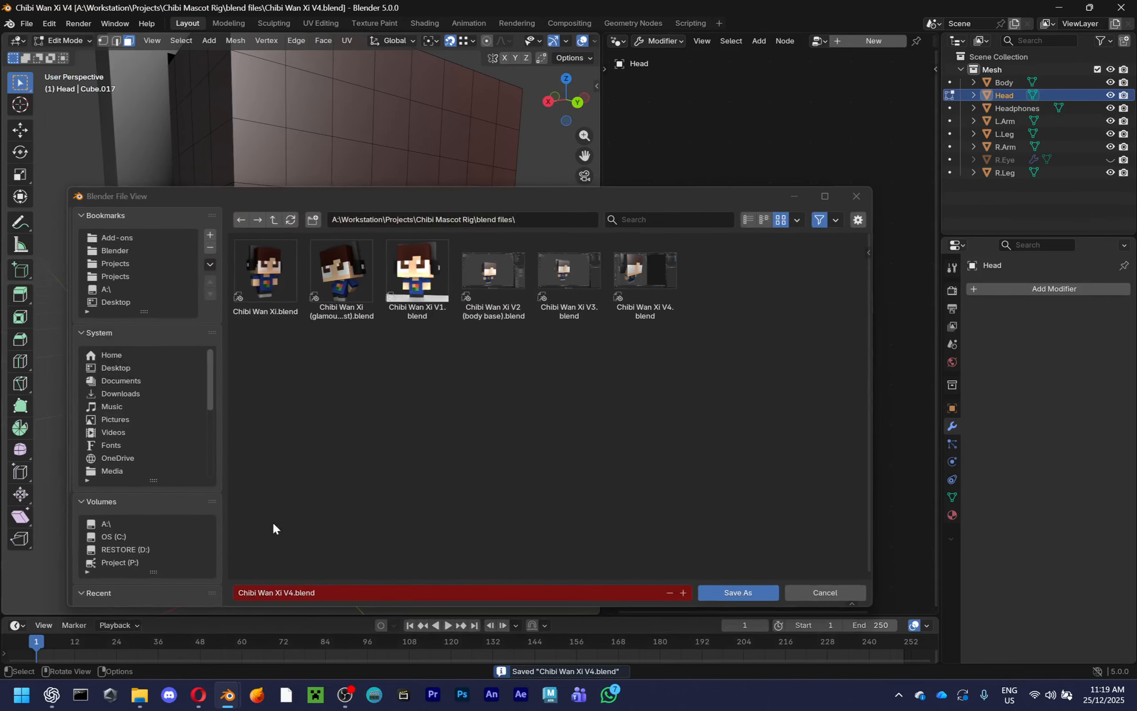
pyautogui.click(296, 592)
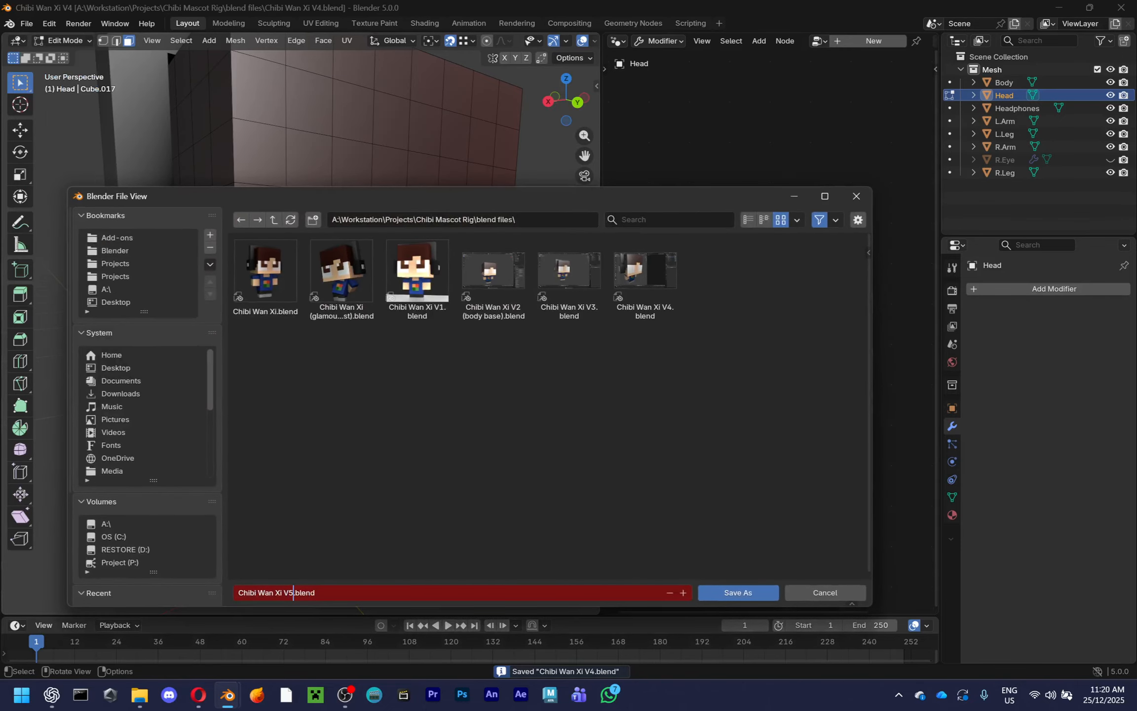
pyautogui.click(720, 595)
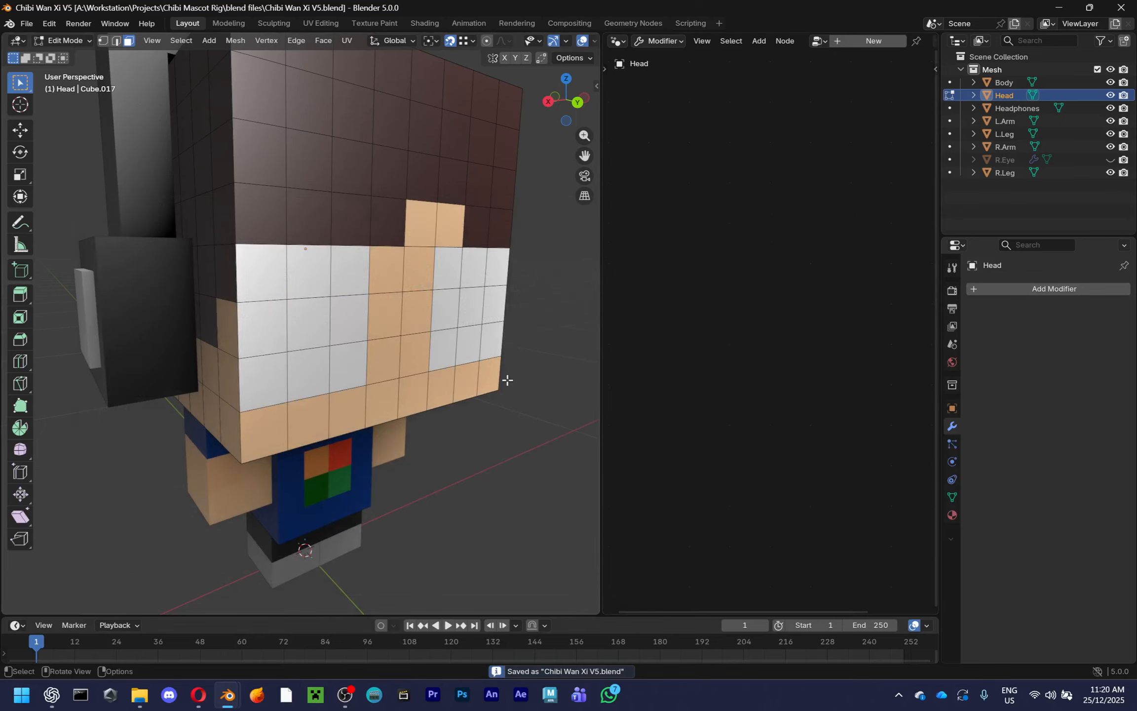
# Circle-select all the white faces of both eyes on the front of the head
pyautogui.click(296, 283)
pyautogui.press('c')
pyautogui.moveTo(312, 312); pyautogui.dragTo(285, 296)
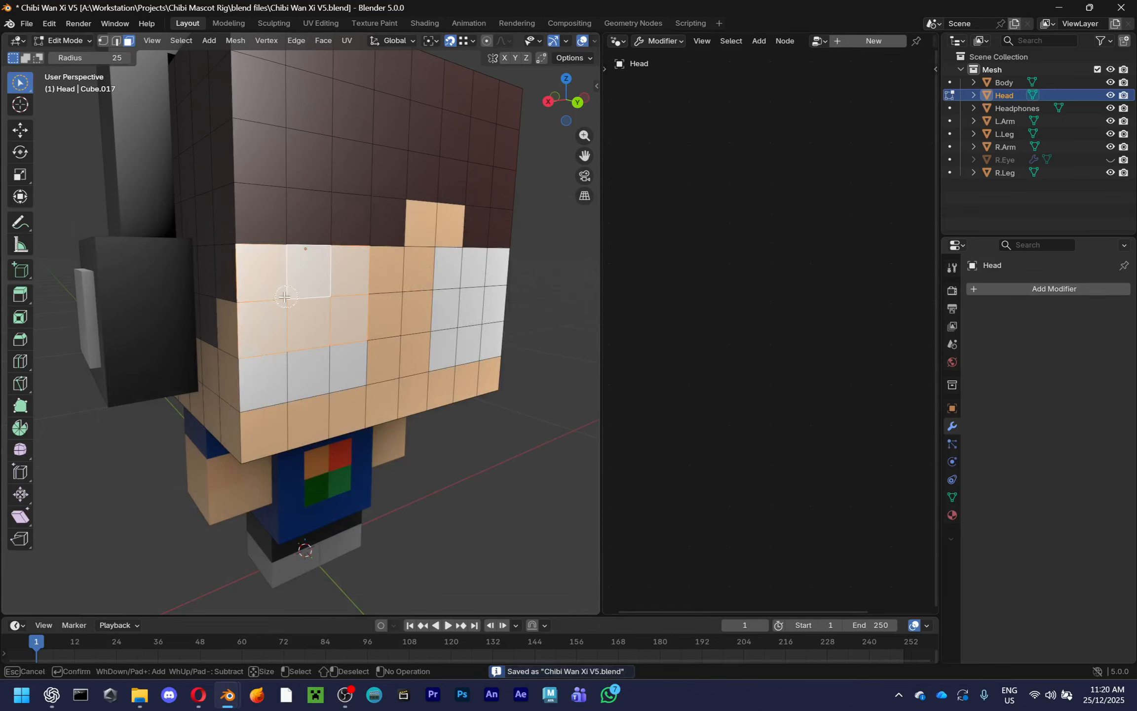
pyautogui.moveTo(458, 277); pyautogui.dragTo(496, 303)
pyautogui.moveTo(496, 303)
pyautogui.mouseDown(button='middle')
pyautogui.moveTo(421, 322)
pyautogui.moveTo(490, 282)
pyautogui.mouseUp(button='middle')
pyautogui.rightClick(422, 317)
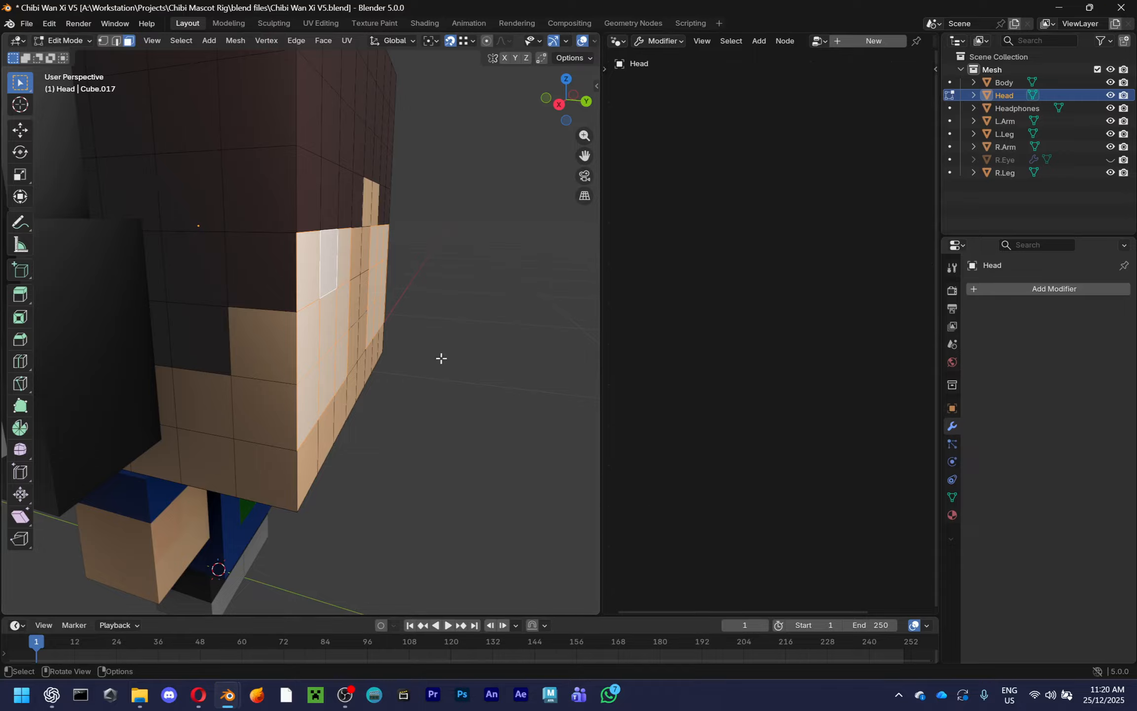
# Extrude the selected eye faces outward from the front of the head and deselect them
pyautogui.moveTo(441, 356); pyautogui.dragTo(515, 326, button='middle')
pyautogui.press('e')
pyautogui.click(441, 324)
pyautogui.click(458, 414)
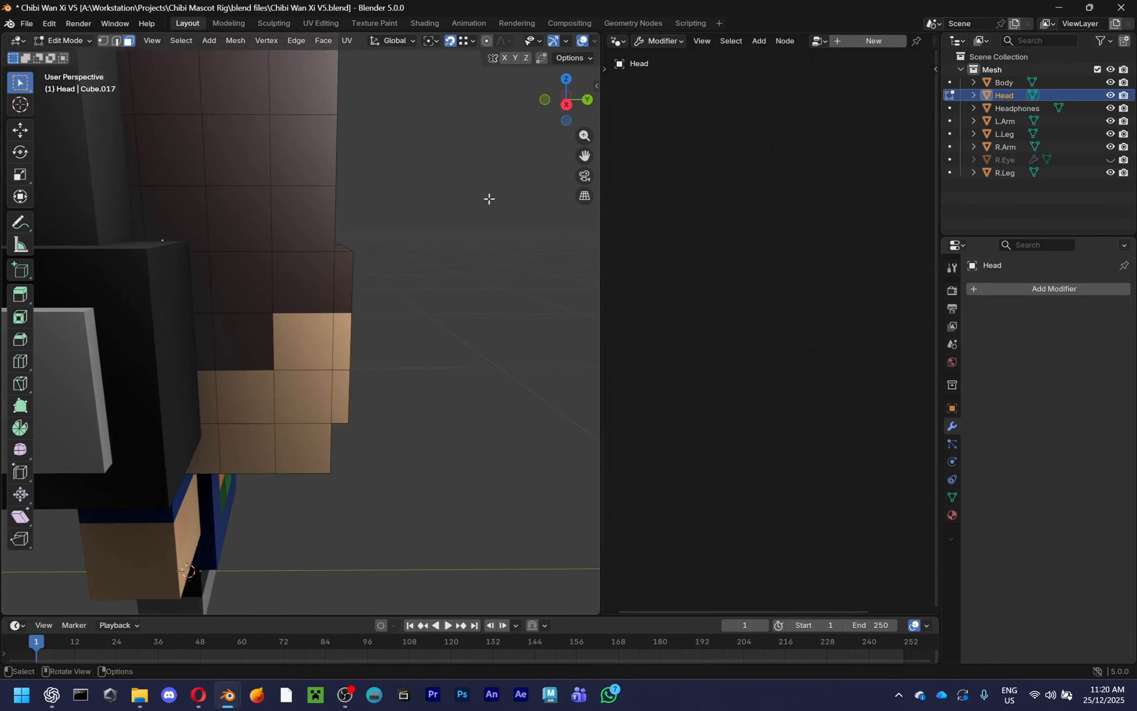
# Try to rip the three faces on the side of the head next to the extruded eye block
pyautogui.moveTo(489, 198); pyautogui.dragTo(329, 274, button='middle')
pyautogui.click(277, 296)
pyautogui.keyDown('shift'); pyautogui.click(264, 355); pyautogui.keyUp('shift')
pyautogui.keyDown('shift'); pyautogui.click(266, 420); pyautogui.keyUp('shift')
pyautogui.press('v')
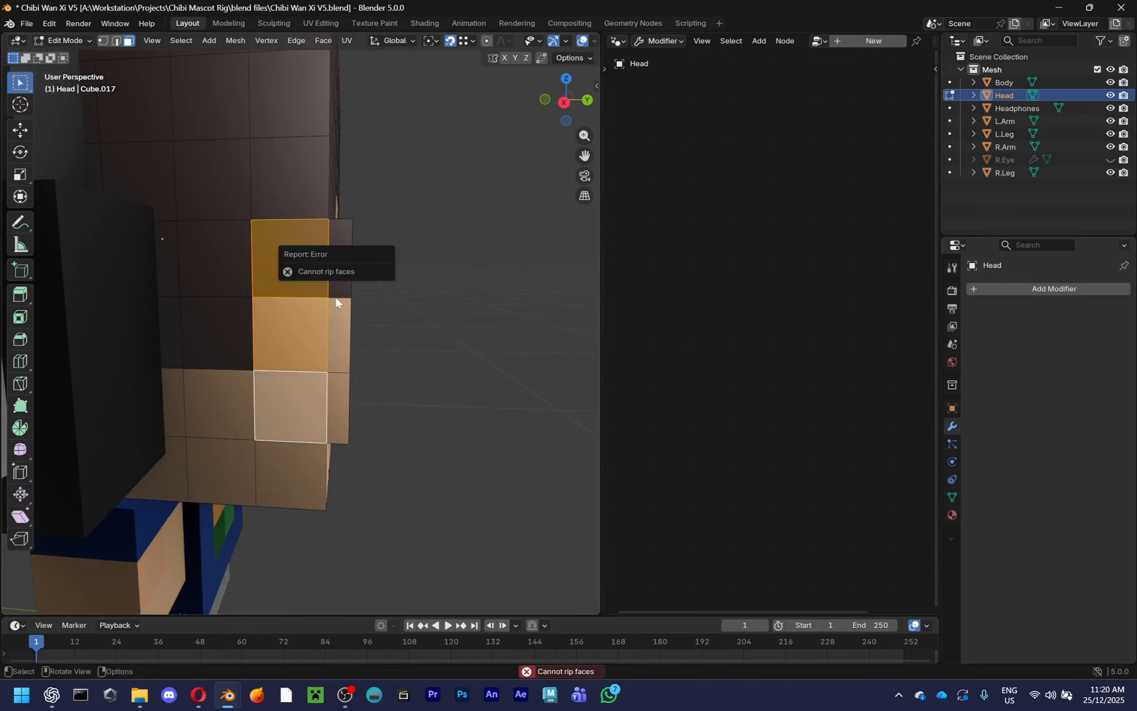
# Switch to edge selection and rip the vertical edges joining the head's side to the extruded eye block, leaving them in place
pyautogui.press('2')
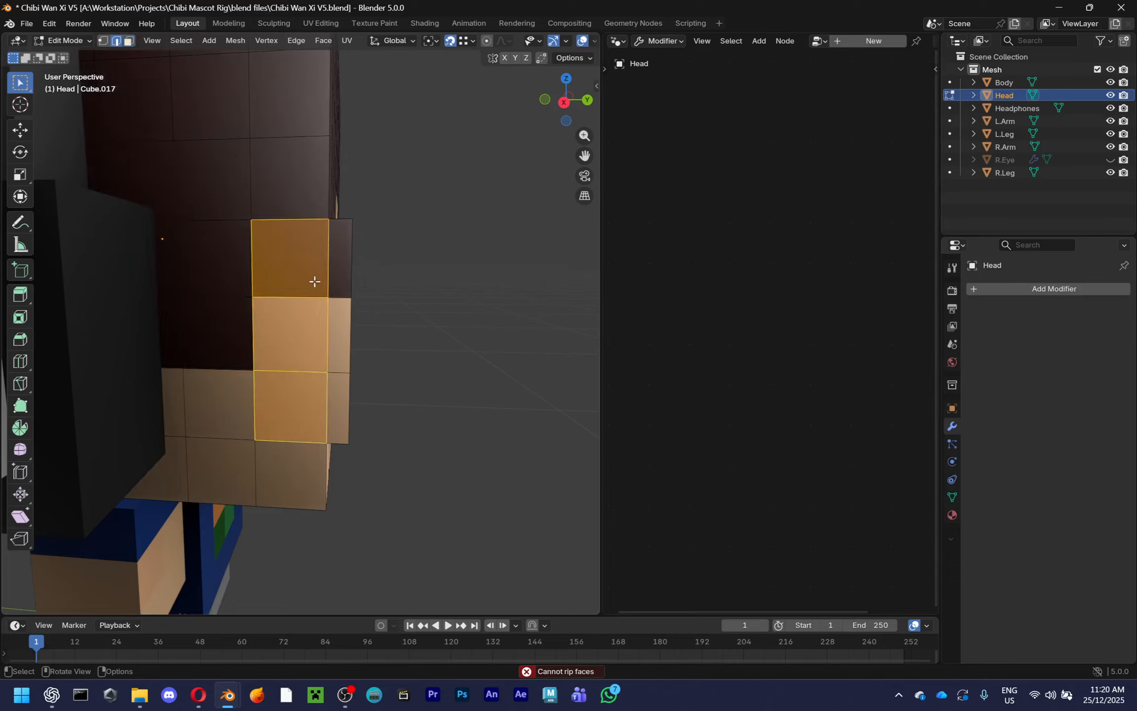
pyautogui.click(309, 278)
pyautogui.press('v')
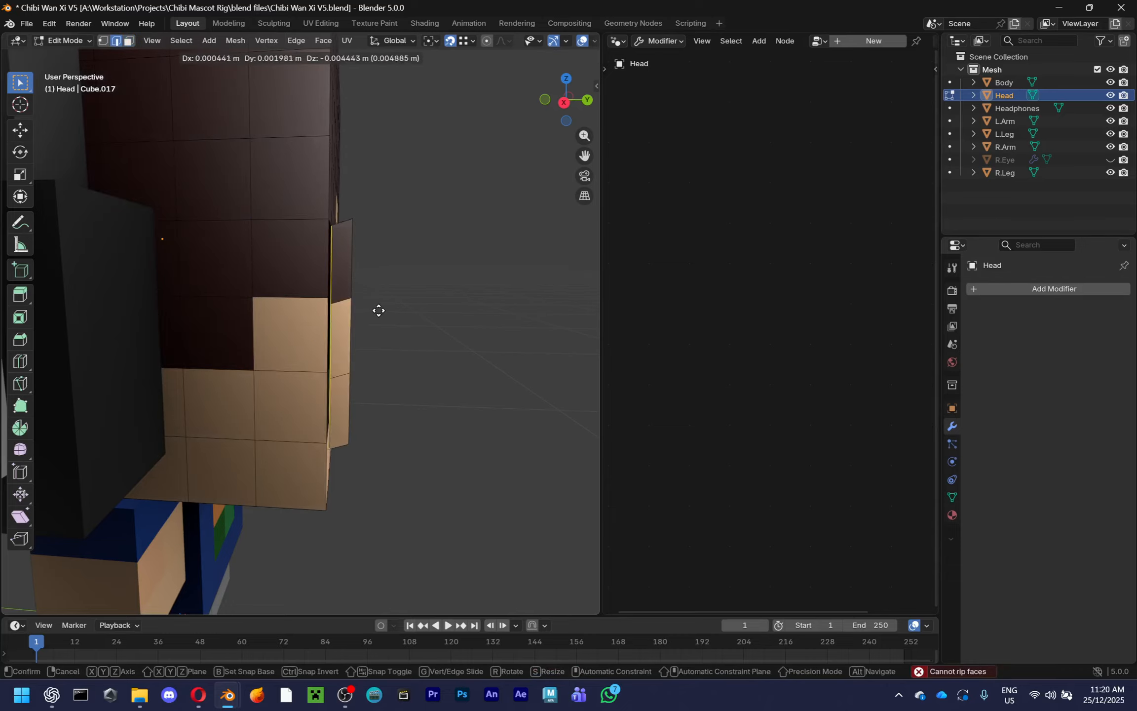
pyautogui.rightClick(385, 309)
pyautogui.scroll(2, 396, 307)
pyautogui.moveTo(414, 315); pyautogui.dragTo(389, 356, button='middle')
pyautogui.press('v')
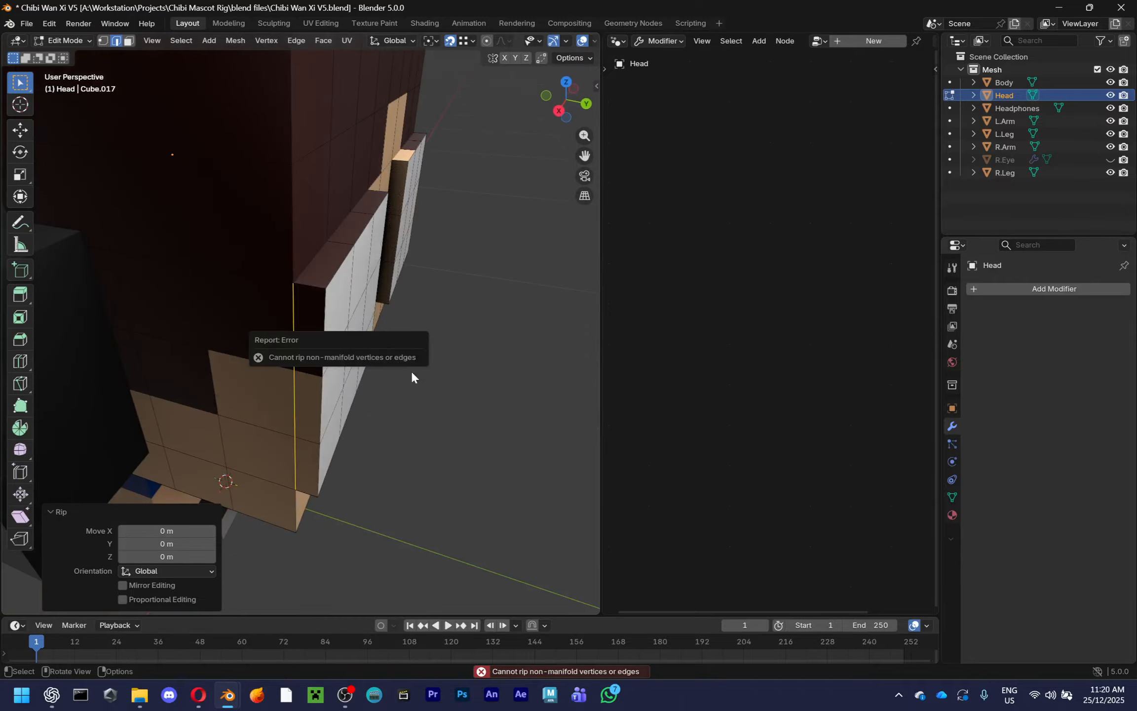
# Undo the last move and rip of the vertical edges beside the extruded eye block
pyautogui.press('g')
pyautogui.click(413, 325)
pyautogui.moveTo(413, 326)
pyautogui.mouseDown(button='middle')
pyautogui.moveTo(406, 253)
pyautogui.moveTo(416, 363)
pyautogui.moveTo(406, 341)
pyautogui.moveTo(350, 342)
pyautogui.moveTo(416, 286)
pyautogui.moveTo(395, 337)
pyautogui.mouseUp(button='middle')
pyautogui.hotkey('ctrl', 'z')
pyautogui.hotkey('ctrl', 'z')
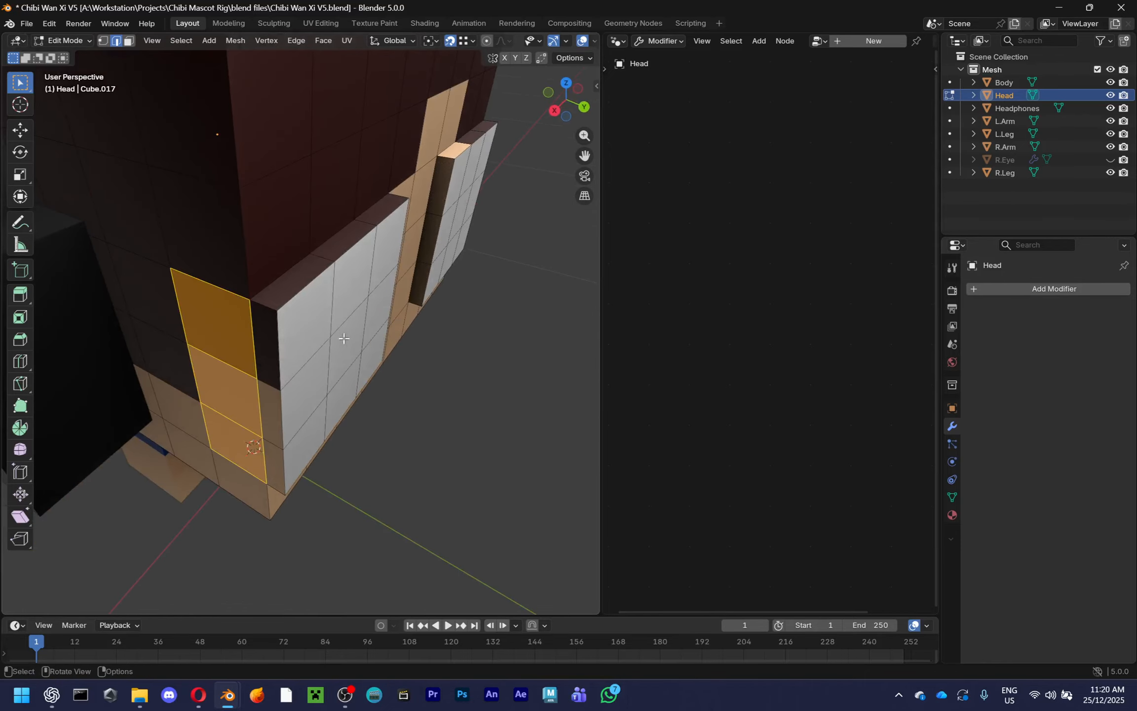
# Rip the vertical edge between the head's side and the extruded eye block, leaving it in place
pyautogui.click(263, 355)
pyautogui.press('g')
pyautogui.press('Escape')
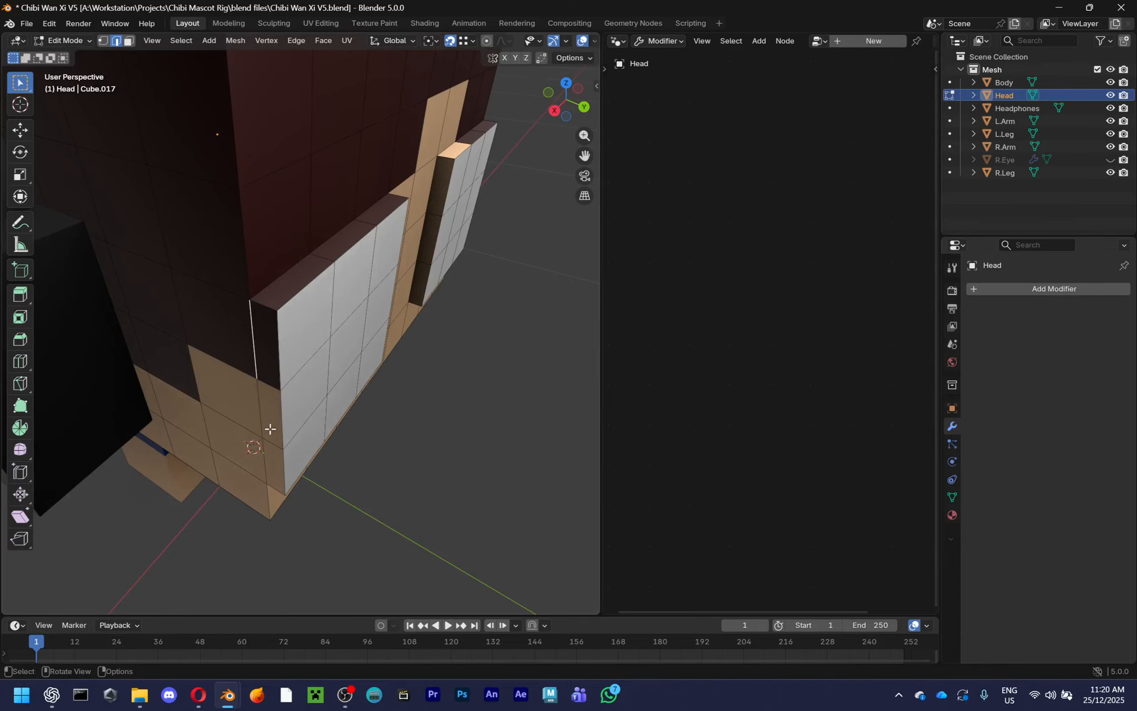
pyautogui.moveTo(286, 275); pyautogui.dragTo(390, 336, button='middle')
pyautogui.press('g')
pyautogui.rightClick(455, 392)
# Select the linked eye block and try to move it along X and Y
pyautogui.press('l')
pyautogui.press('g')
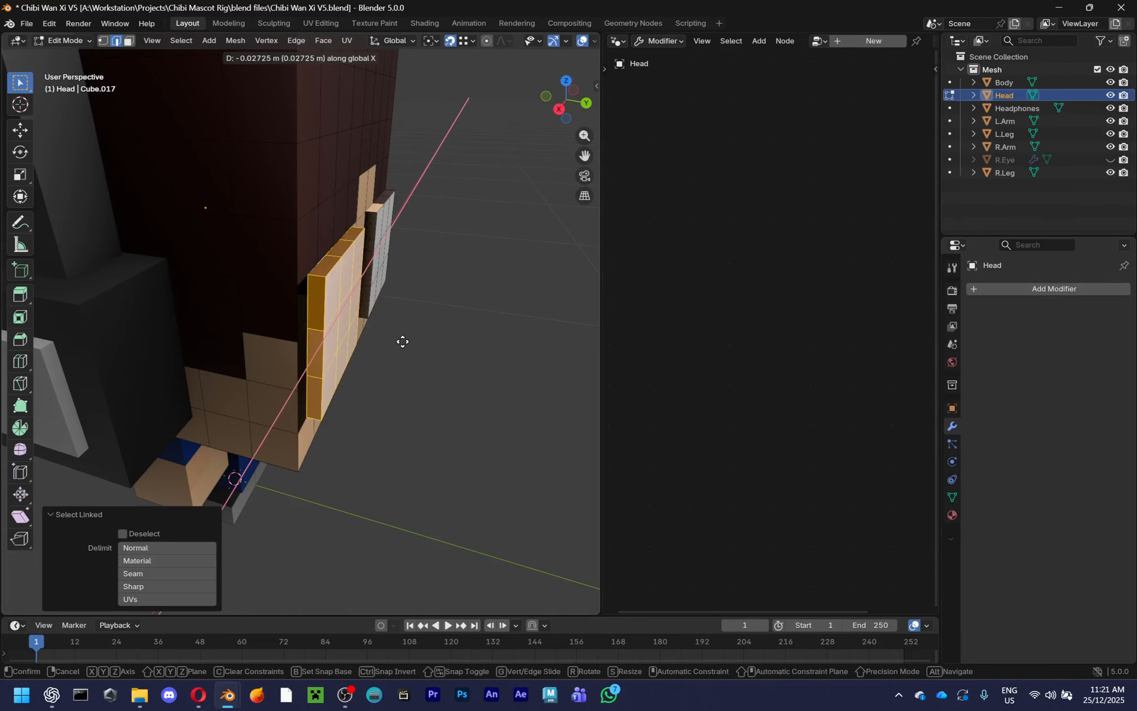
pyautogui.press('y')
pyautogui.click(395, 335)
# Turn off snapping and rip the upper vertex where the head's side meets the eye block, leaving it in place
pyautogui.moveTo(396, 336); pyautogui.dragTo(317, 258, button='middle')
pyautogui.click(317, 259)
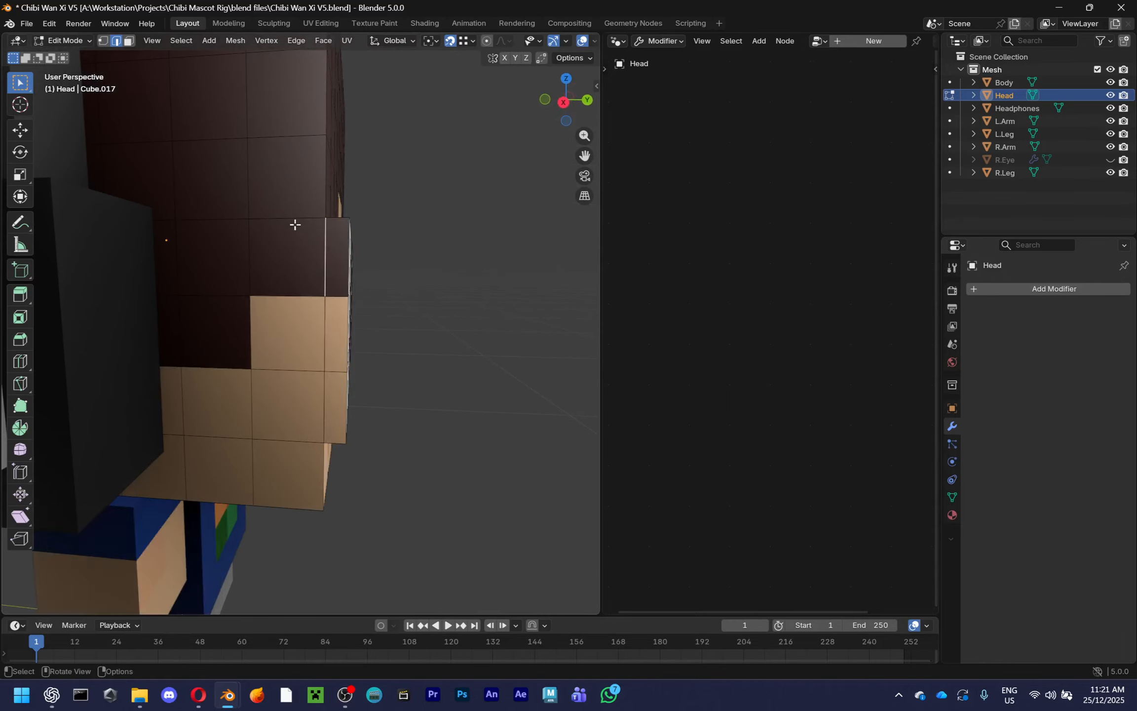
pyautogui.press('g')
pyautogui.click(313, 264)
pyautogui.scroll(3, 321, 246)
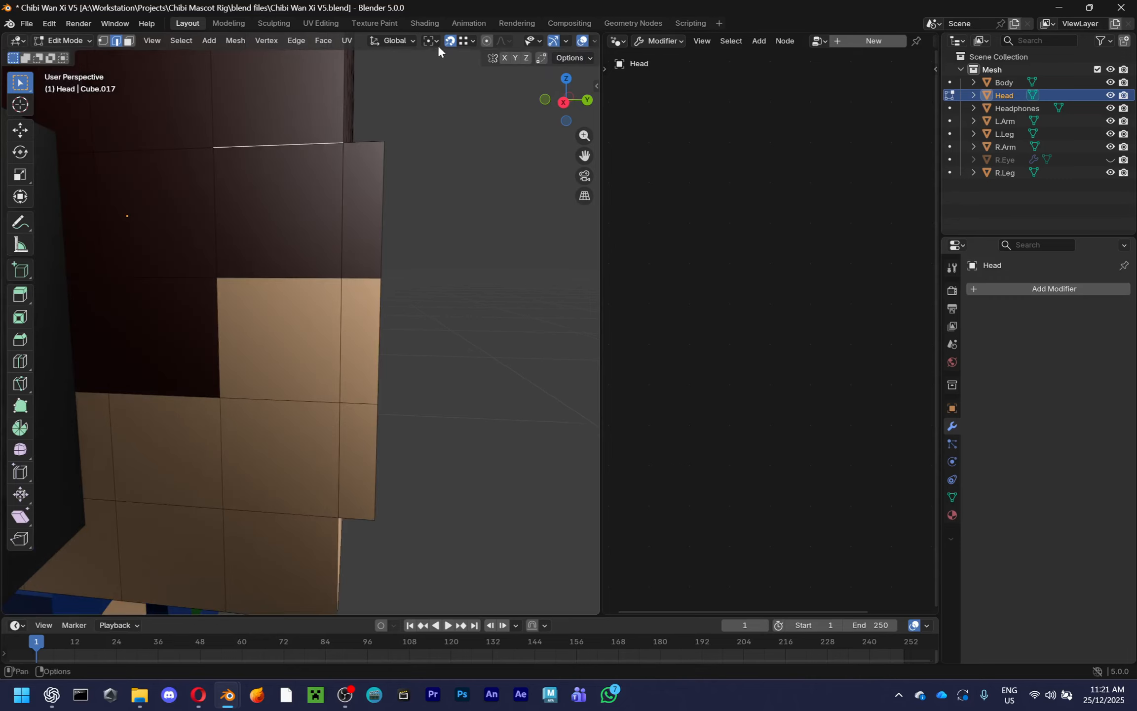
pyautogui.press('g')
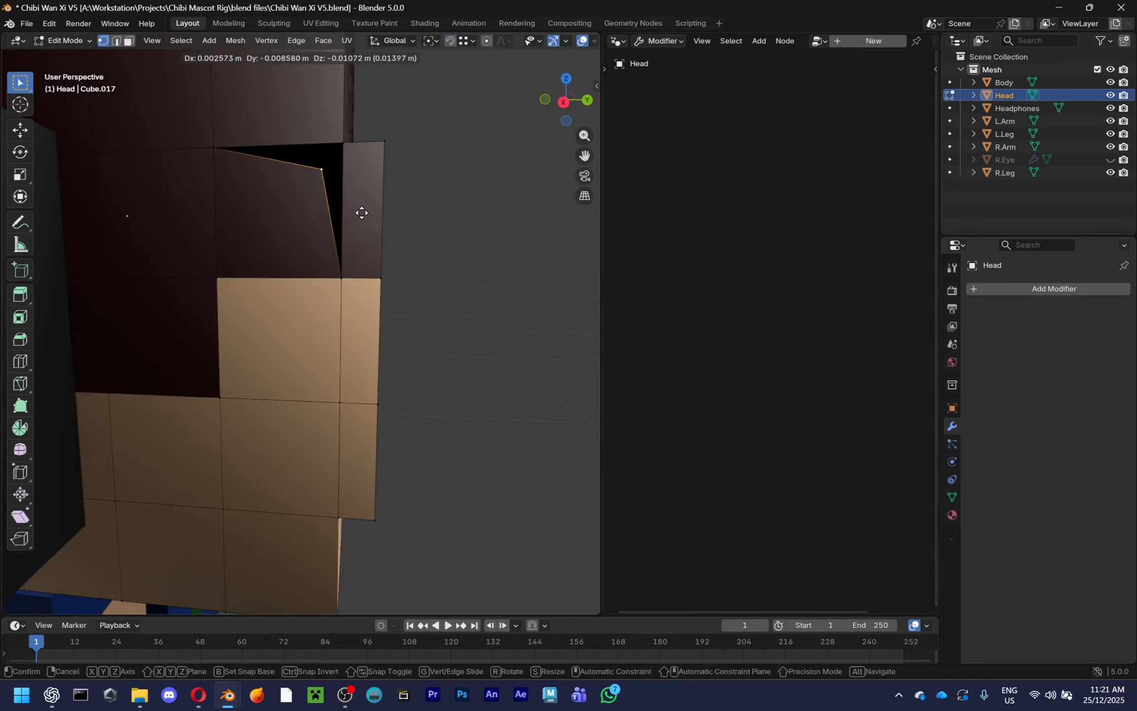
pyautogui.click(364, 204)
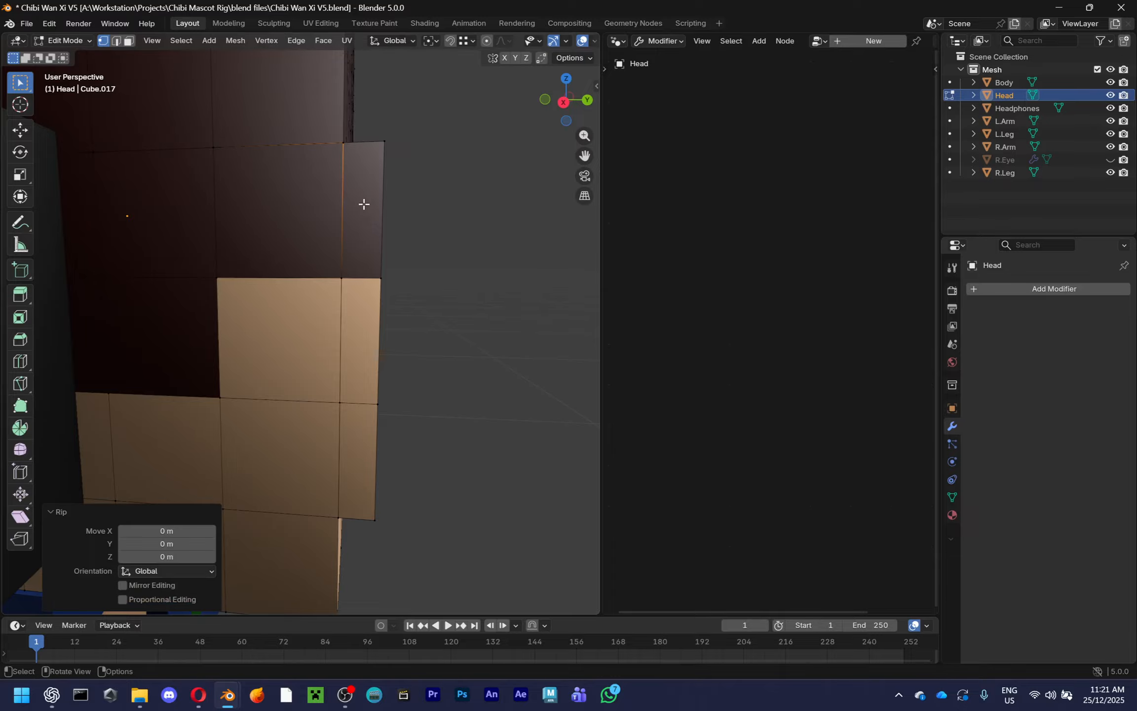
# Rip the remaining vertices and vertical edges along the seam between the head's side and the eye block, leaving them in place
pyautogui.press('g')
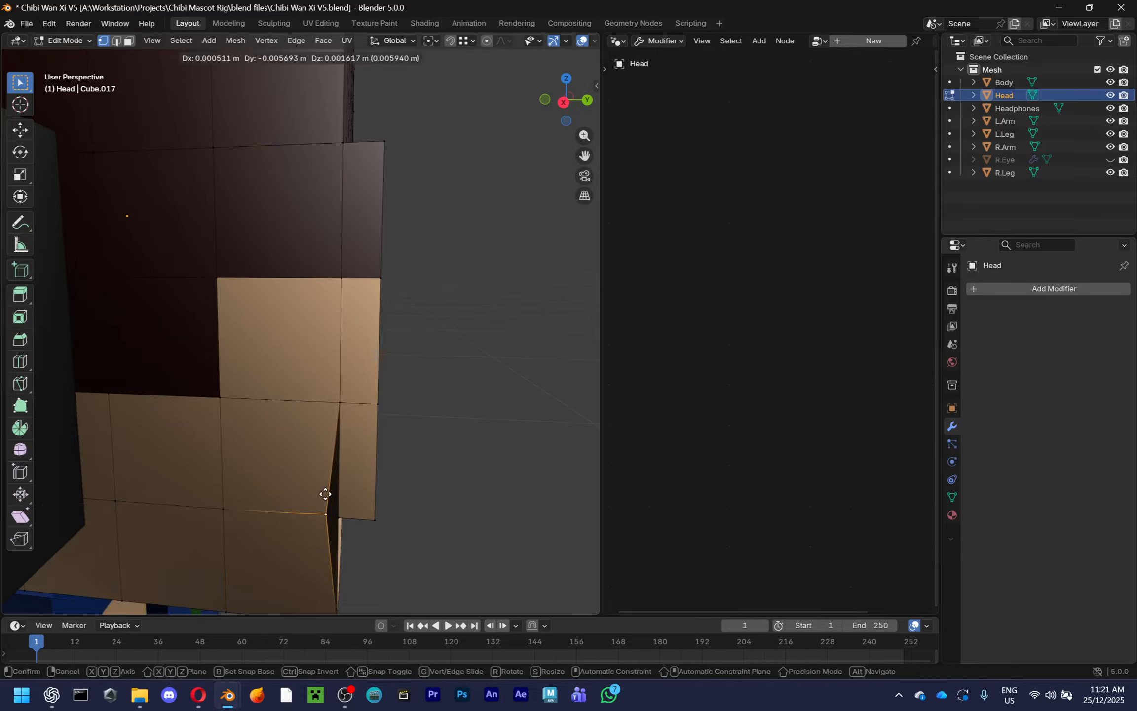
pyautogui.moveTo(325, 494); pyautogui.dragTo(347, 176, button='middle')
pyautogui.click(309, 396)
pyautogui.press('v')
pyautogui.rightClick(316, 321)
pyautogui.press('v')
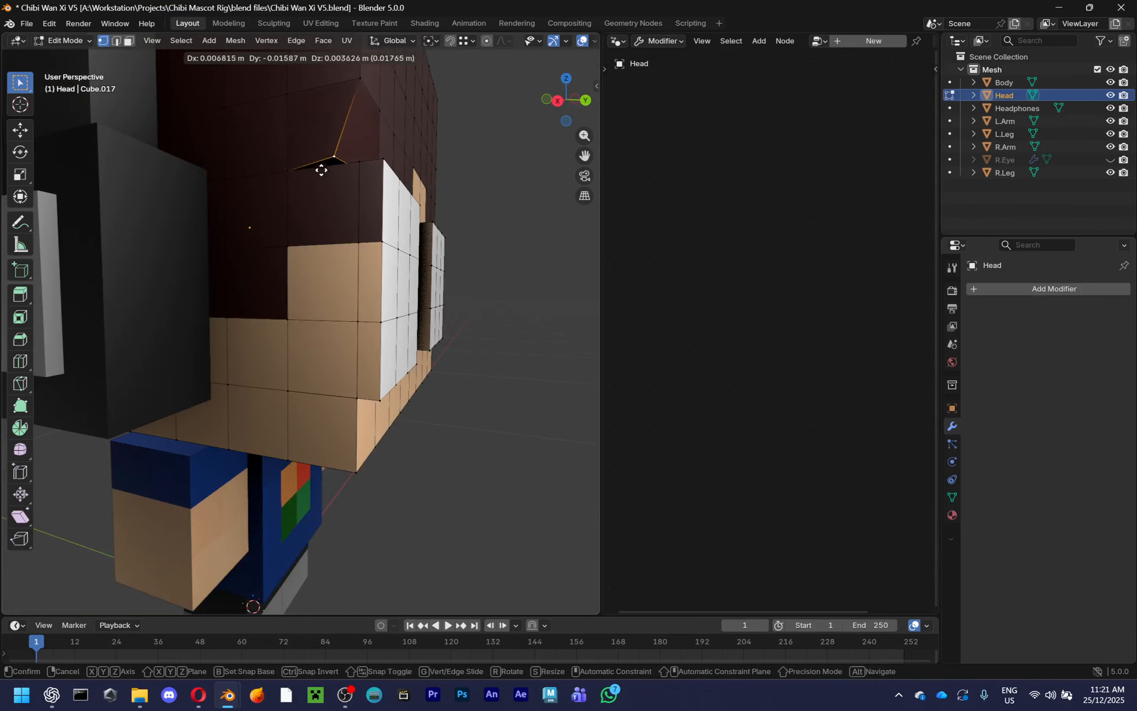
pyautogui.rightClick(340, 161)
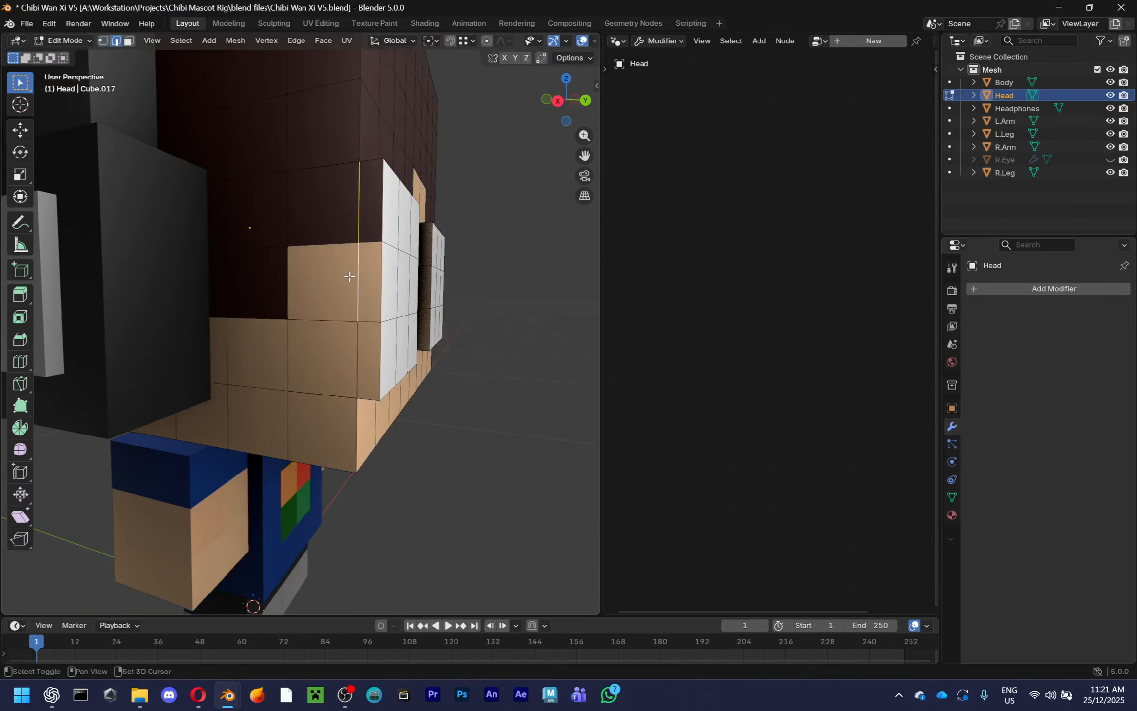
pyautogui.press('v')
pyautogui.rightClick(385, 294)
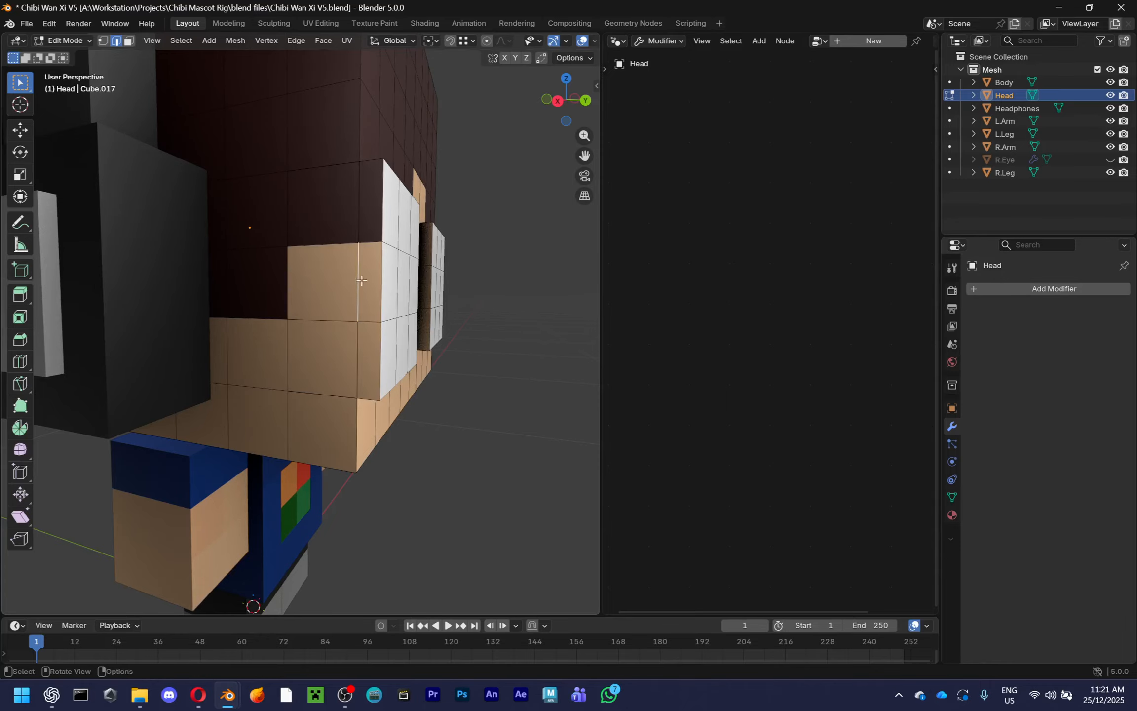
# Select the whole linked eye block and change the snap target from Vertex
pyautogui.moveTo(361, 280); pyautogui.dragTo(485, 430, button='middle')
pyautogui.press('l')
pyautogui.moveTo(403, 329); pyautogui.dragTo(421, 58, button='middle')
pyautogui.click(450, 40)
pyautogui.click(472, 40)
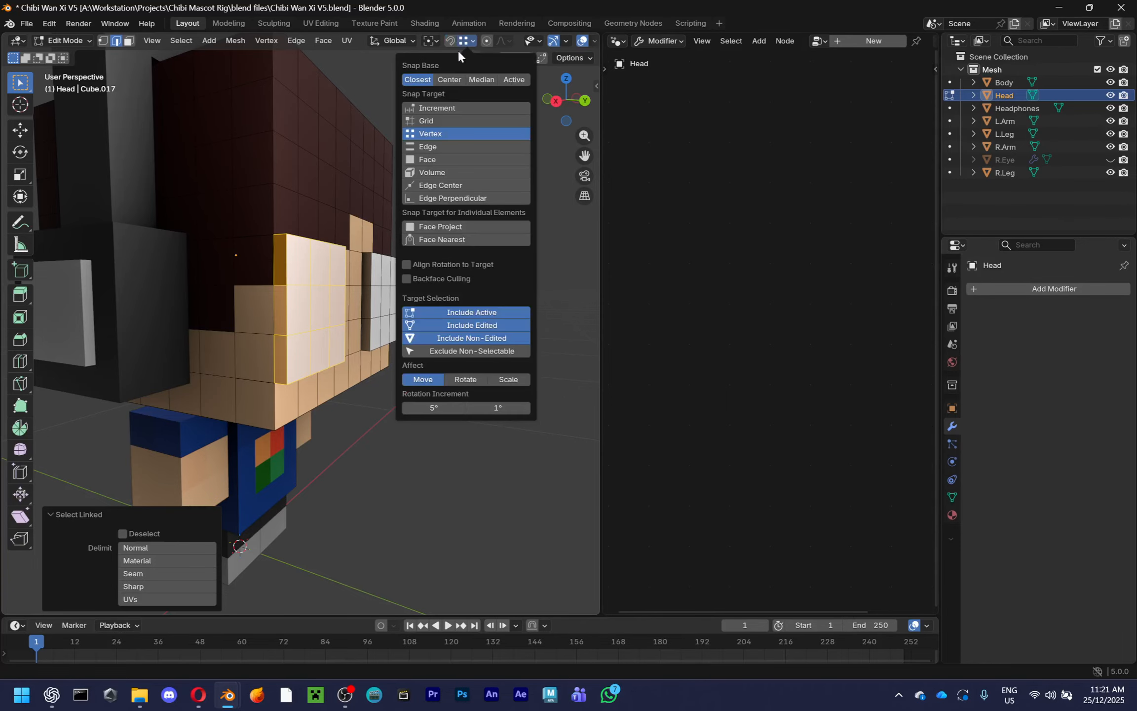
pyautogui.click(429, 117)
pyautogui.press('g')
pyautogui.press('x')
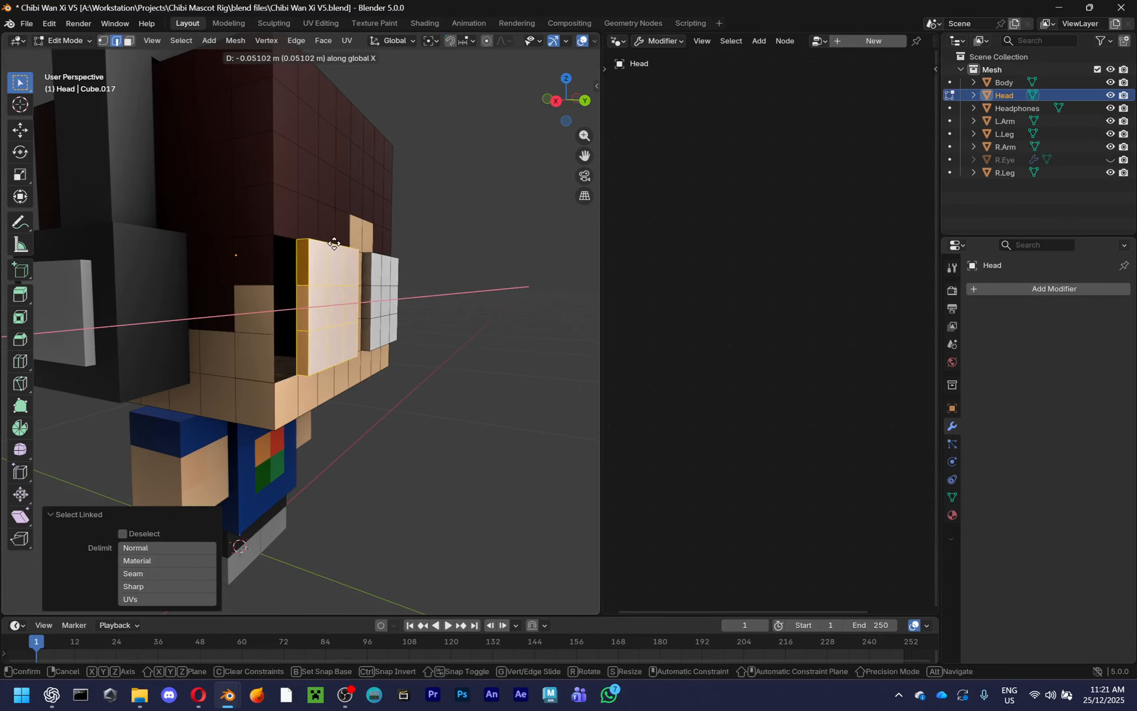
pyautogui.press('z')
pyautogui.press('Escape')
# Move the selected eye block 1 m along Y, away from the head
pyautogui.press('g')
pyautogui.press('z')
pyautogui.press('y')
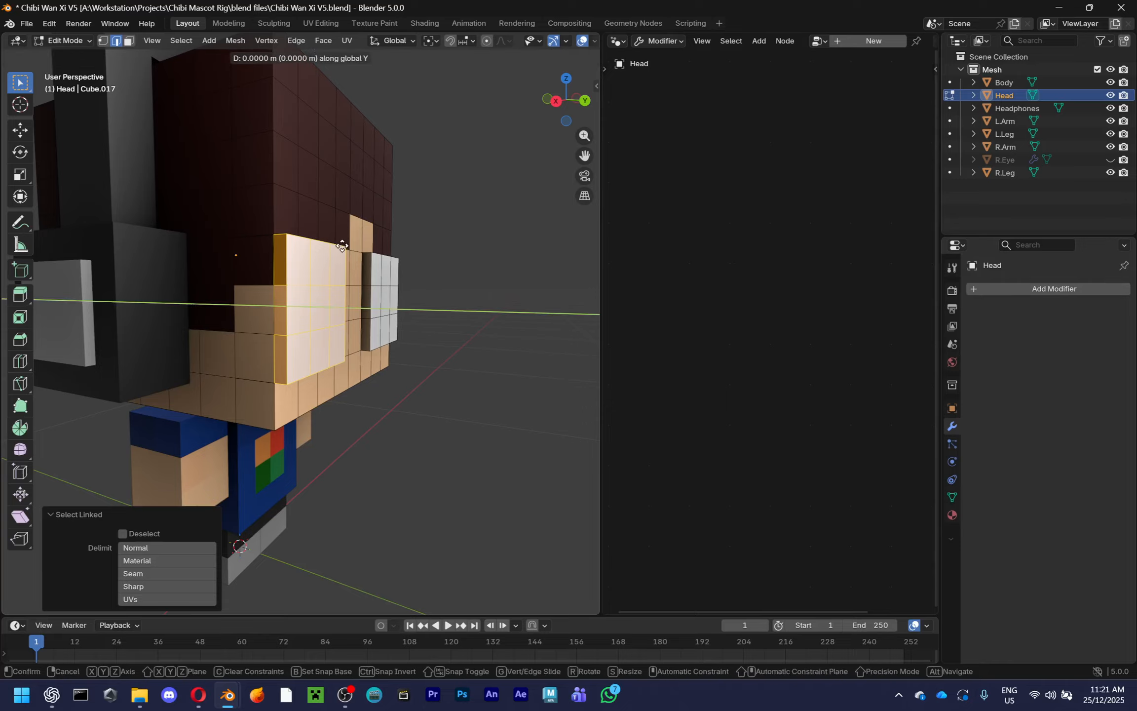
pyautogui.press('1')
pyautogui.press('Return')
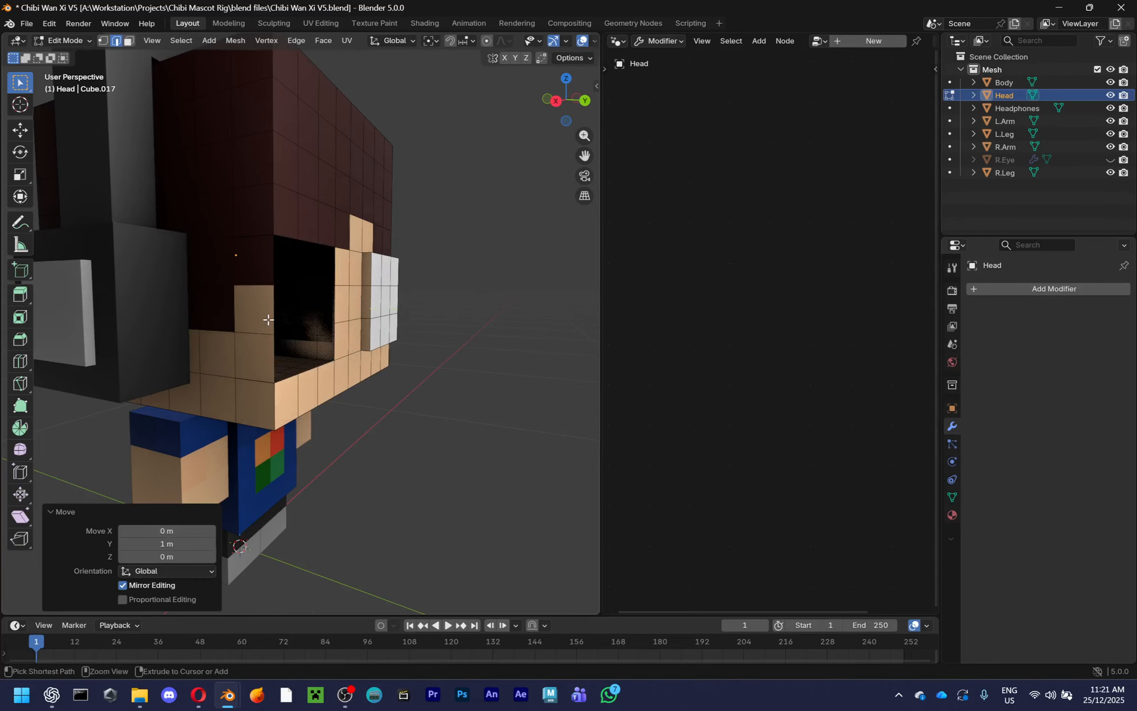
pyautogui.scroll(-6, 424, 411)
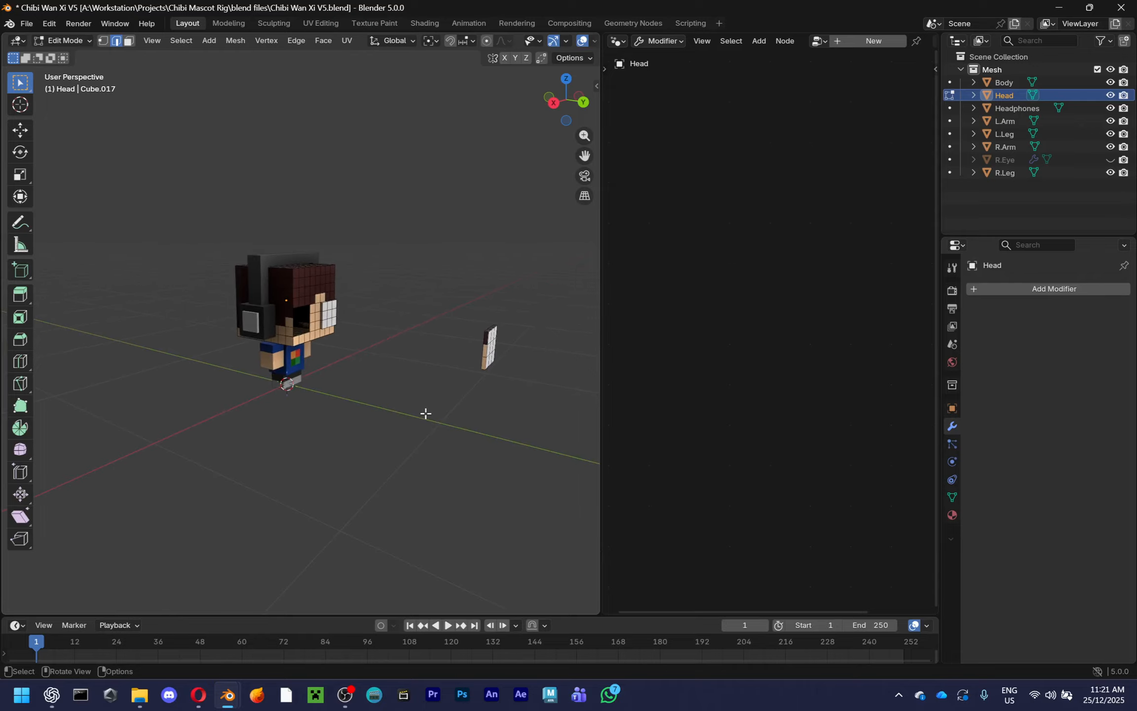
pyautogui.scroll(6, 425, 412)
pyautogui.scroll(3, 420, 425)
pyautogui.scroll(-8, 439, 437)
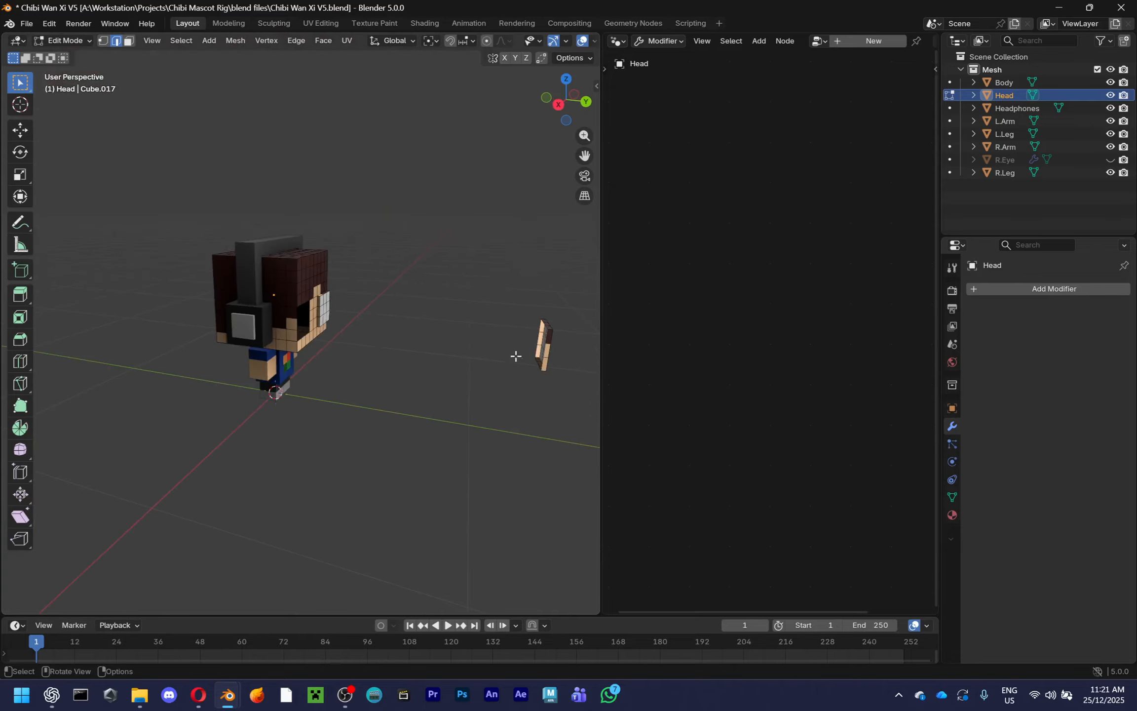
pyautogui.scroll(4, 523, 388)
pyautogui.press('g')
pyautogui.press('y')
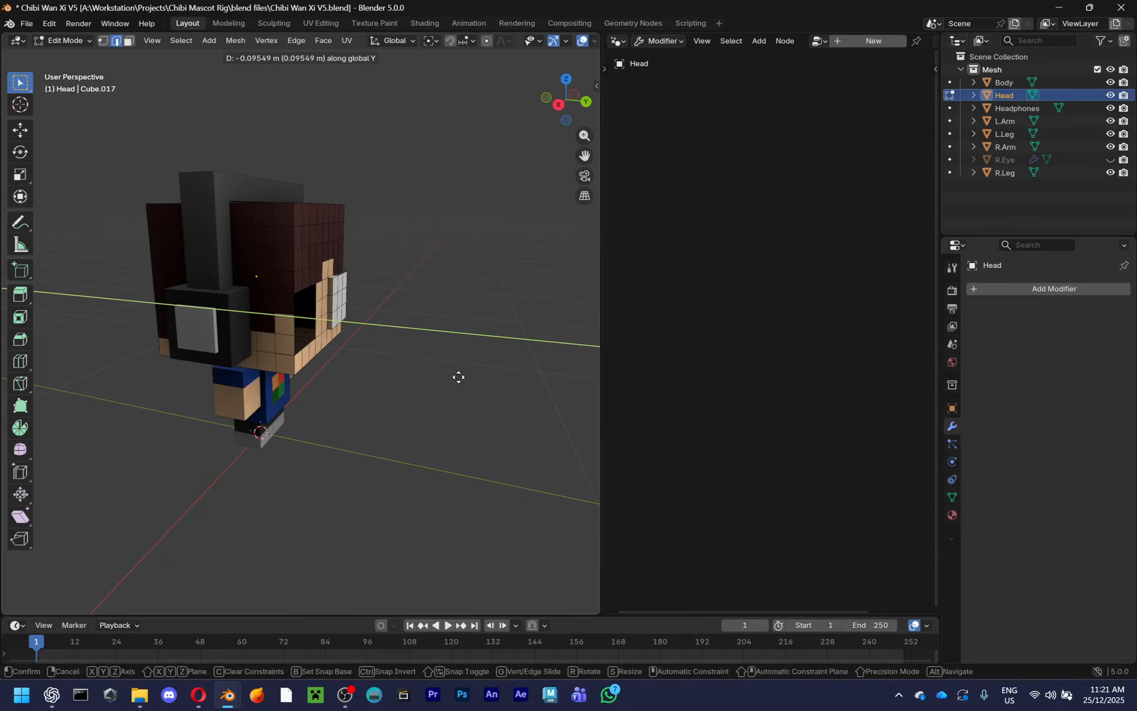
pyautogui.keyDown('ctrl'); pyautogui.click(182, 330); pyautogui.keyUp('ctrl')
pyautogui.scroll(7, 404, 373)
pyautogui.moveTo(405, 372)
pyautogui.mouseDown(button='middle')
pyautogui.moveTo(420, 366)
pyautogui.moveTo(431, 315)
pyautogui.moveTo(404, 377)
pyautogui.mouseUp(button='middle')
pyautogui.scroll(3, 435, 318)
pyautogui.scroll(-6, 431, 315)
pyautogui.hotkey('ctrl', 'z')
pyautogui.hotkey('ctrl', 'z')
# Move the vertical side edges of the eye opening about -0.013 m along Y, back into the head
pyautogui.scroll(-6, 425, 349)
pyautogui.scroll(4, 425, 349)
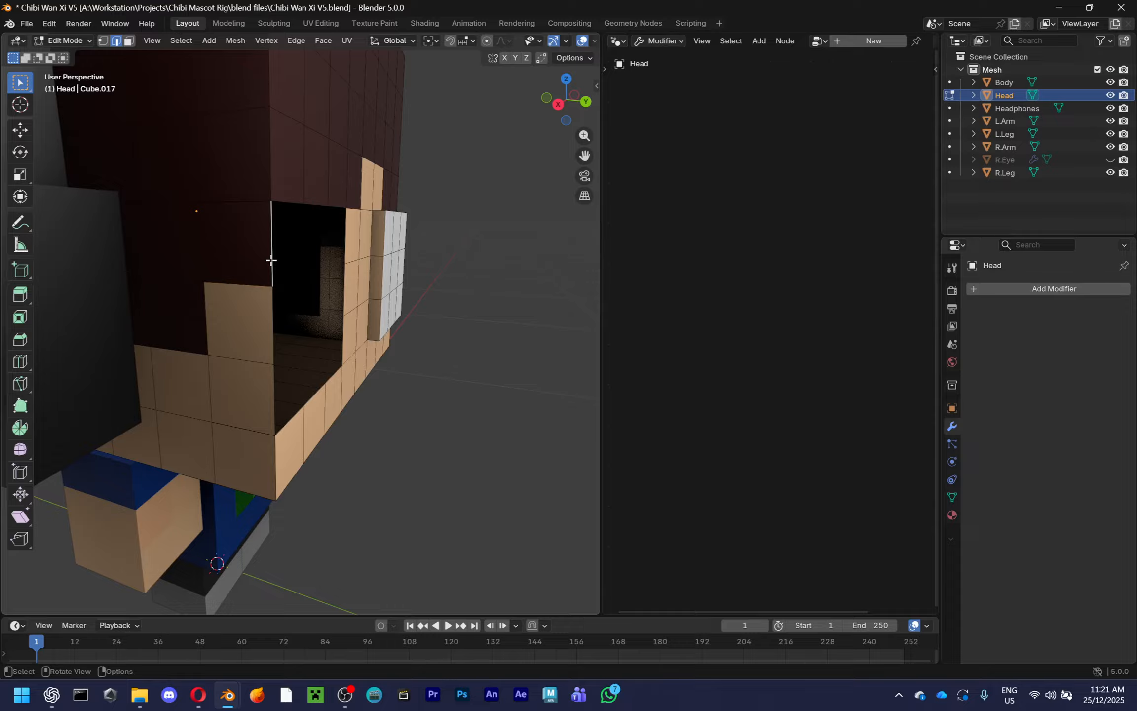
pyautogui.press('g')
pyautogui.press('y')
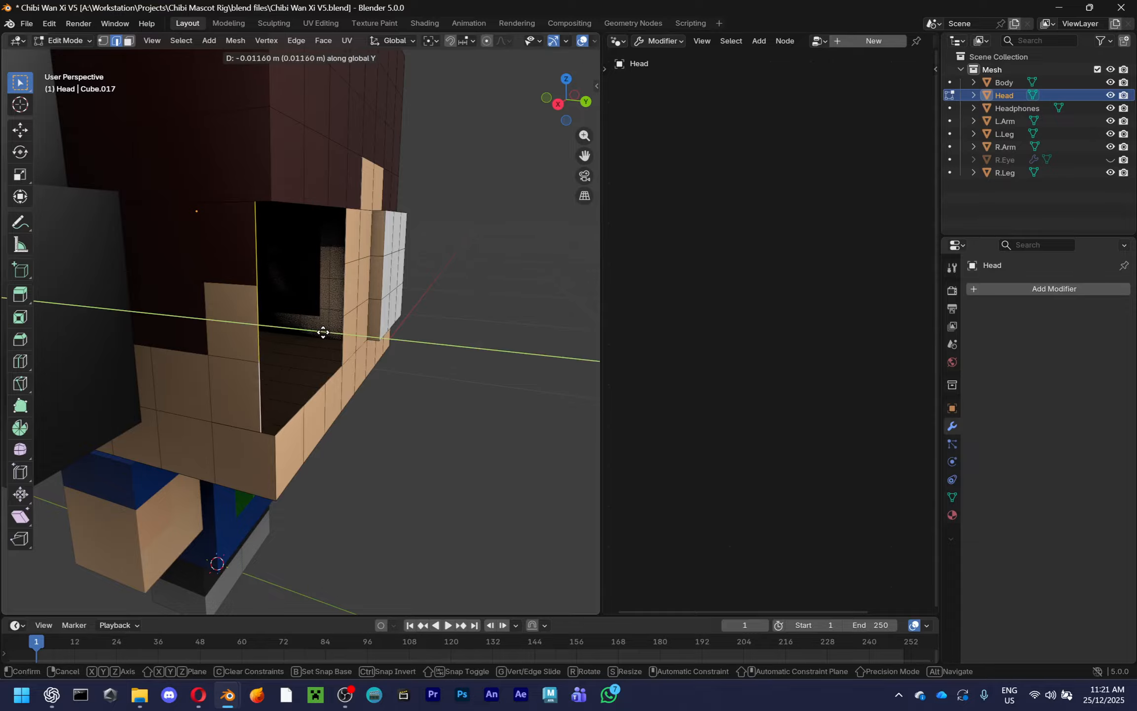
pyautogui.click(322, 333)
pyautogui.moveTo(322, 332); pyautogui.dragTo(244, 336, button='middle')
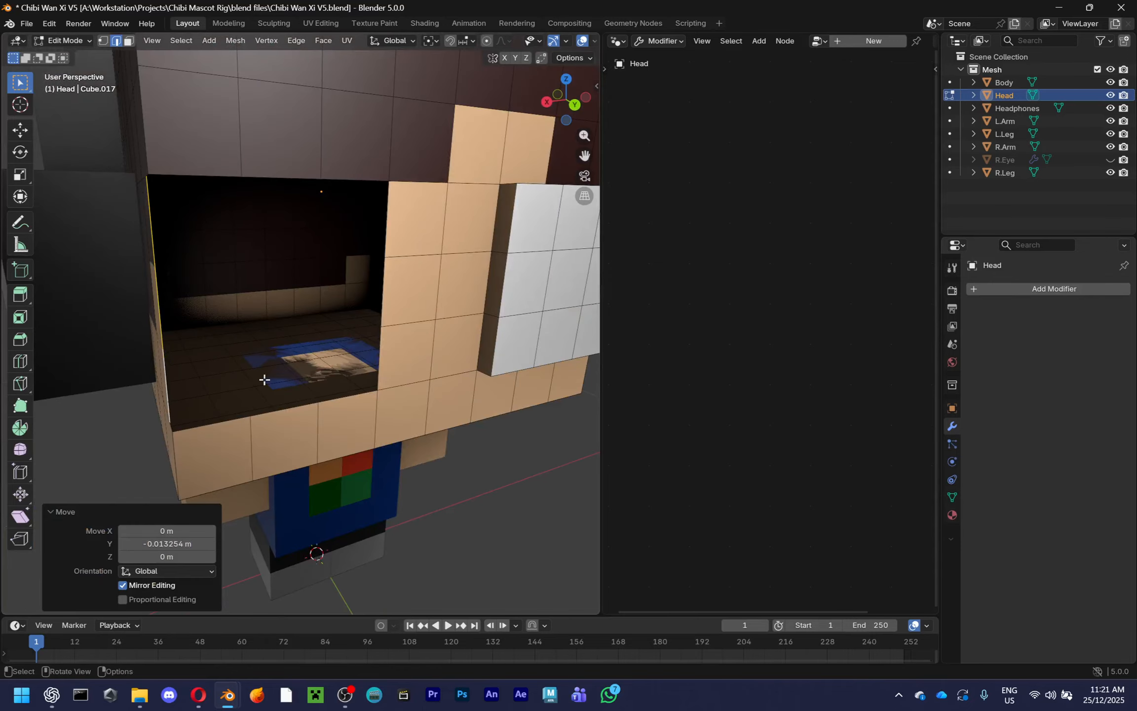
pyautogui.moveTo(367, 394); pyautogui.dragTo(402, 420, button='middle')
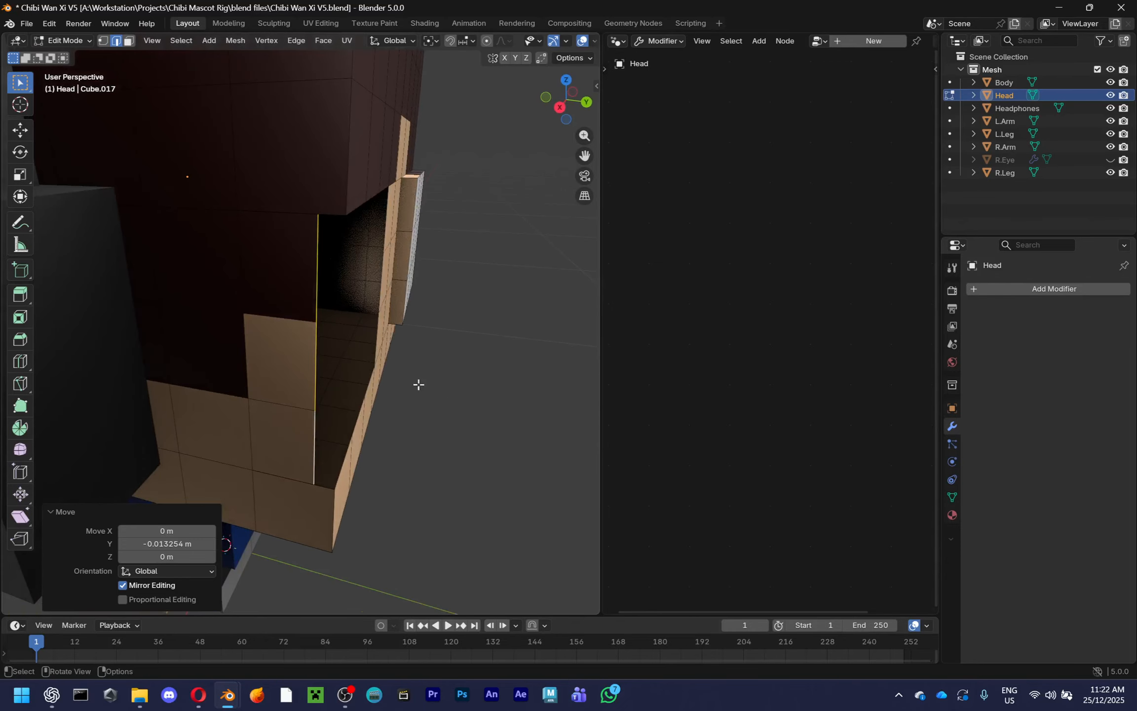
# Fine-tune the position of the same vertical edges beside the eye opening
pyautogui.press('g')
pyautogui.press('y')
pyautogui.press('y')
pyautogui.press('y')
pyautogui.click(424, 358)
pyautogui.moveTo(421, 355); pyautogui.dragTo(228, 430, button='middle')
# Select the lower vertex of the recessed side edge in vertex mode and widen the 3D viewport over the node editor
pyautogui.press('1')
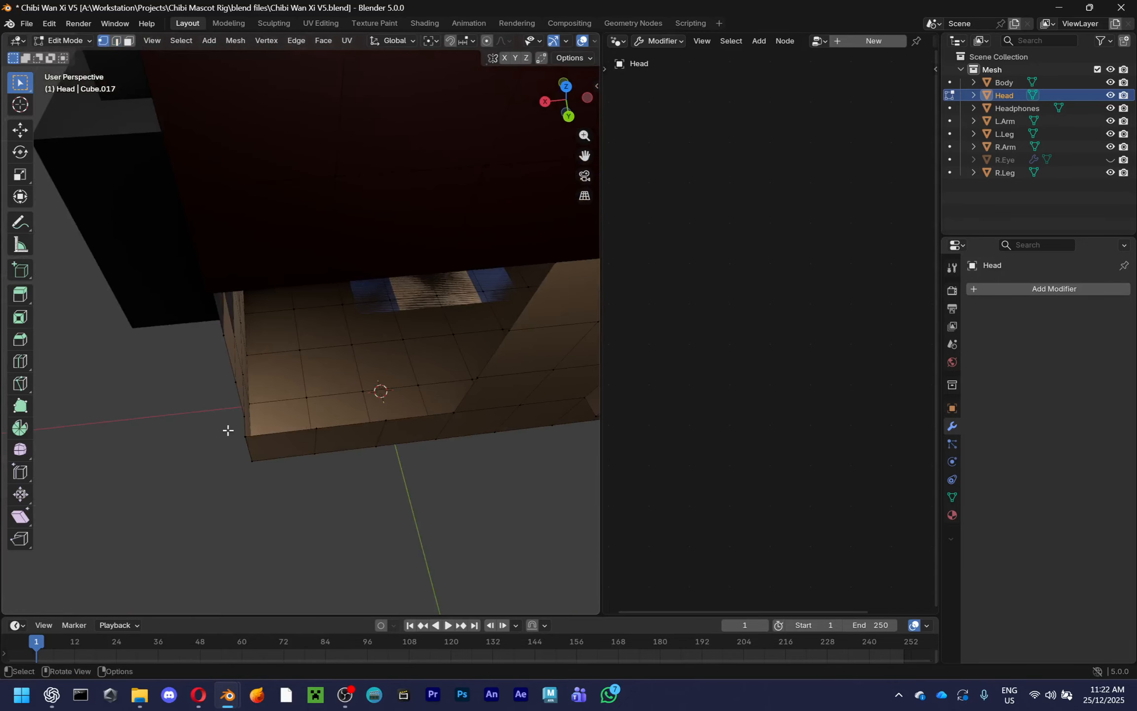
pyautogui.scroll(3, 234, 428)
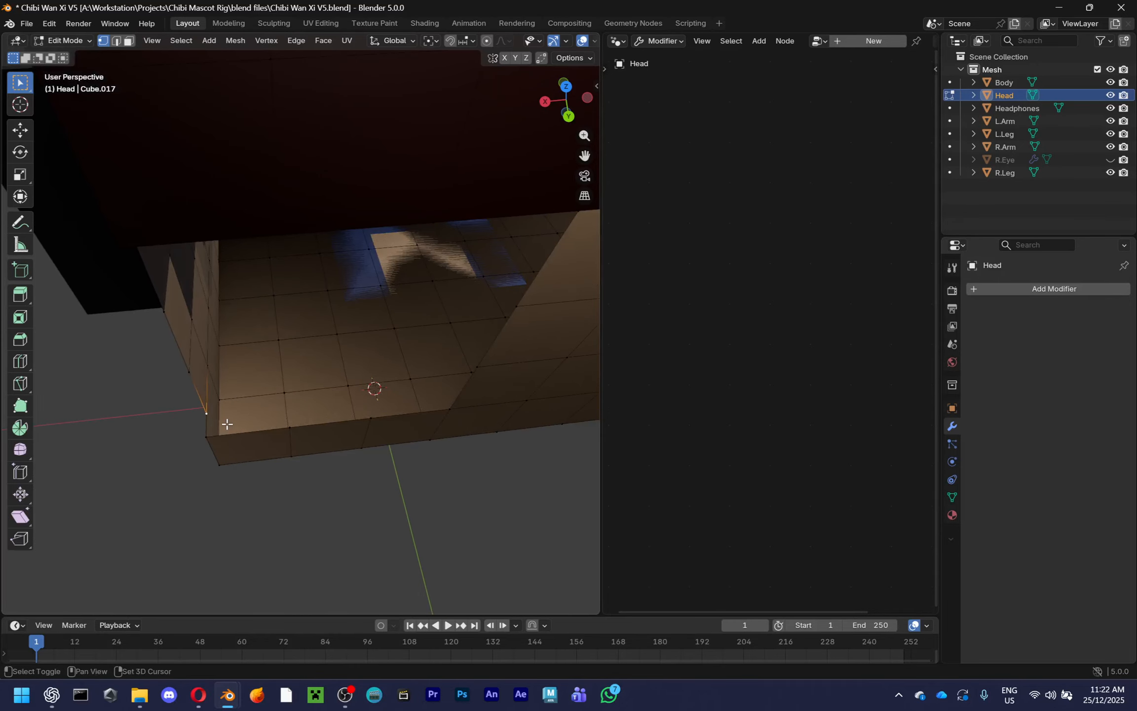
pyautogui.moveTo(598, 37); pyautogui.dragTo(741, 45)
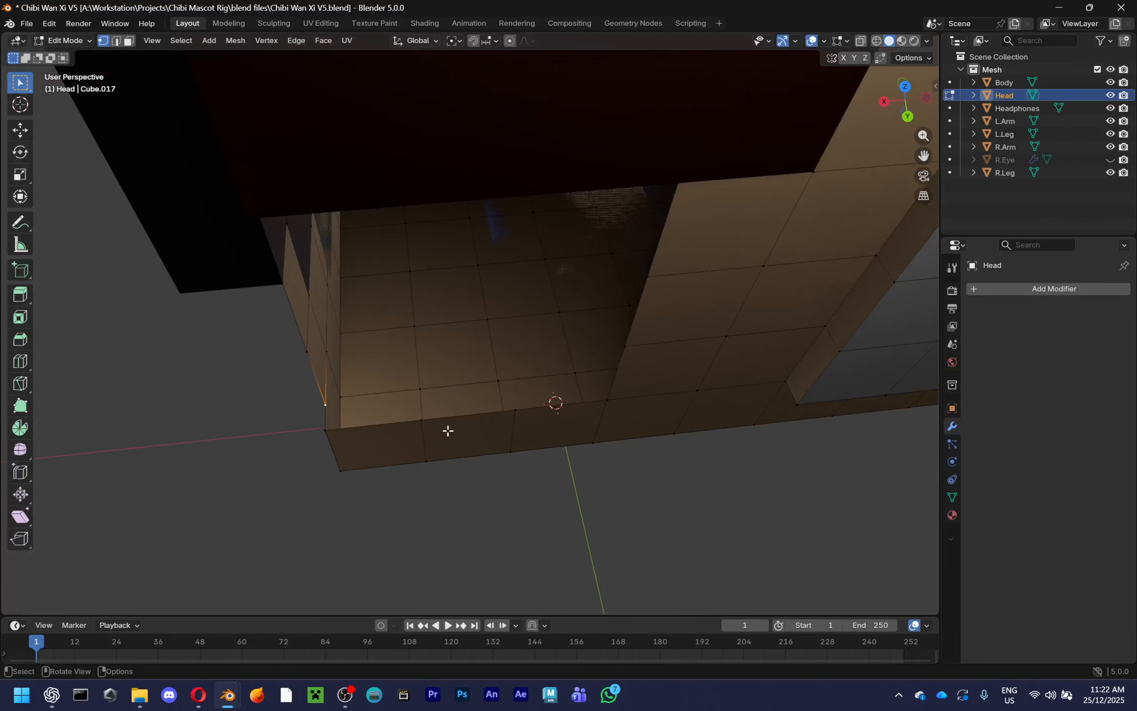
pyautogui.press('g')
pyautogui.press('y')
pyautogui.press('x')
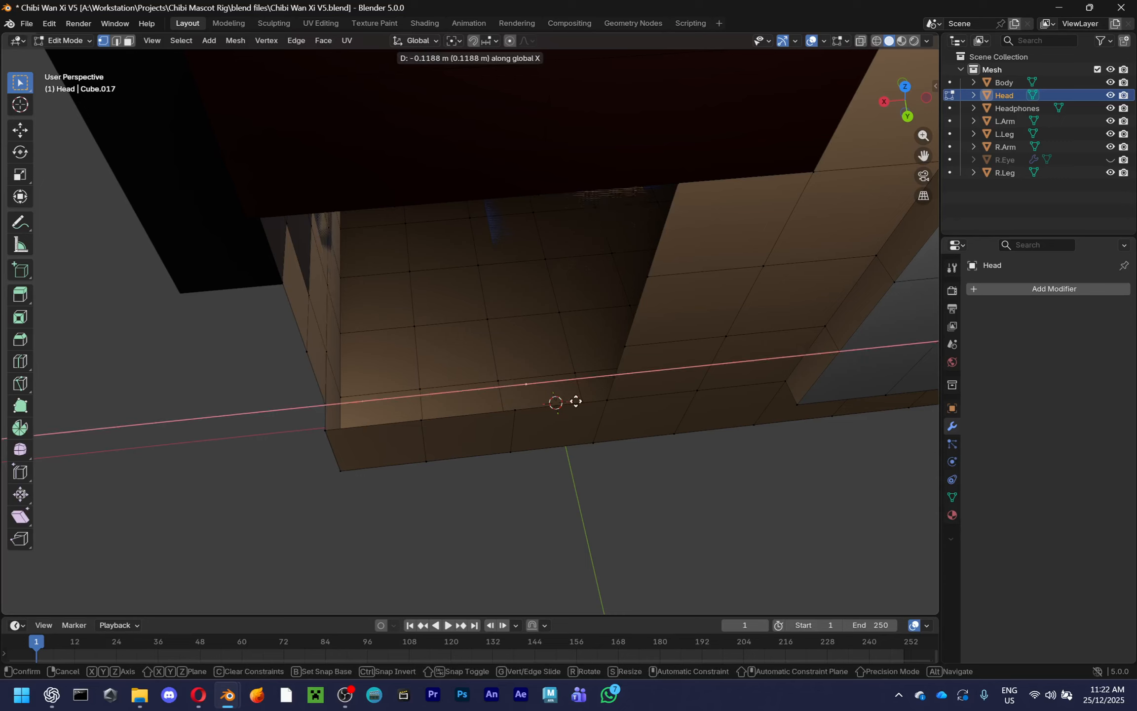
pyautogui.press('Escape')
pyautogui.press('g')
pyautogui.press('Escape')
pyautogui.press('x')
pyautogui.click(476, 406)
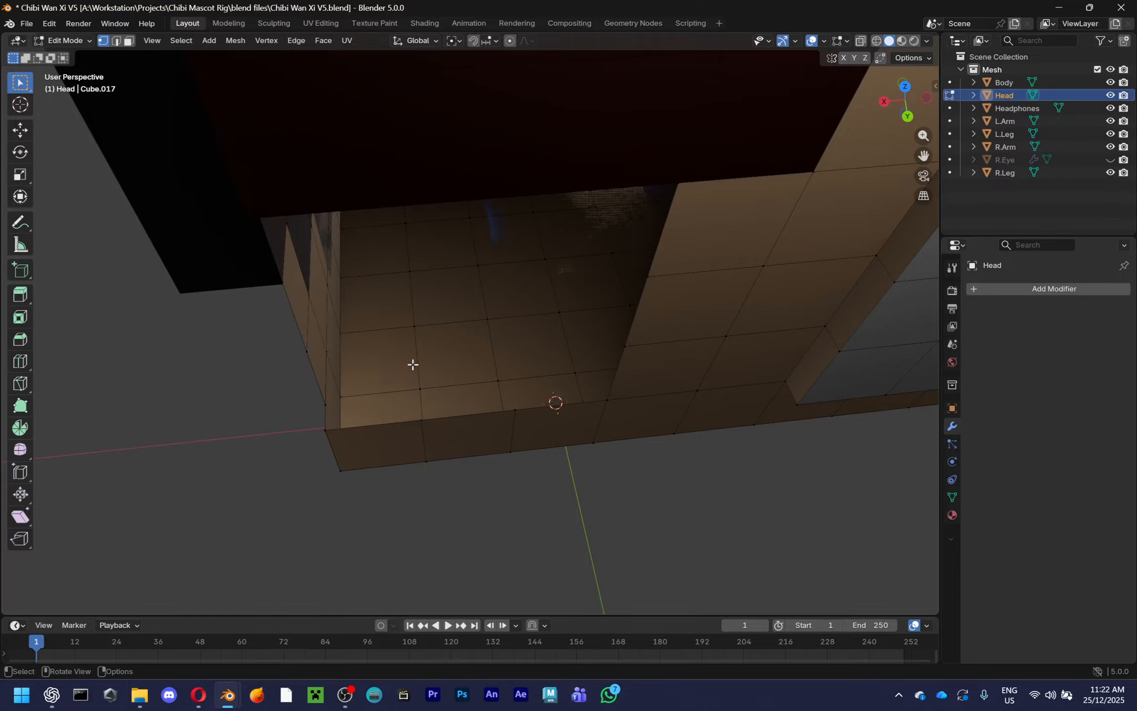
# Set the snap target to Vertex and extrude the recessed lower corner vertex -0.16406 m along X across the eye opening
pyautogui.click(496, 41)
pyautogui.click(499, 131)
pyautogui.press('g')
pyautogui.press('y')
pyautogui.press('x')
pyautogui.click(604, 399)
pyautogui.moveTo(583, 421); pyautogui.dragTo(538, 474, button='middle')
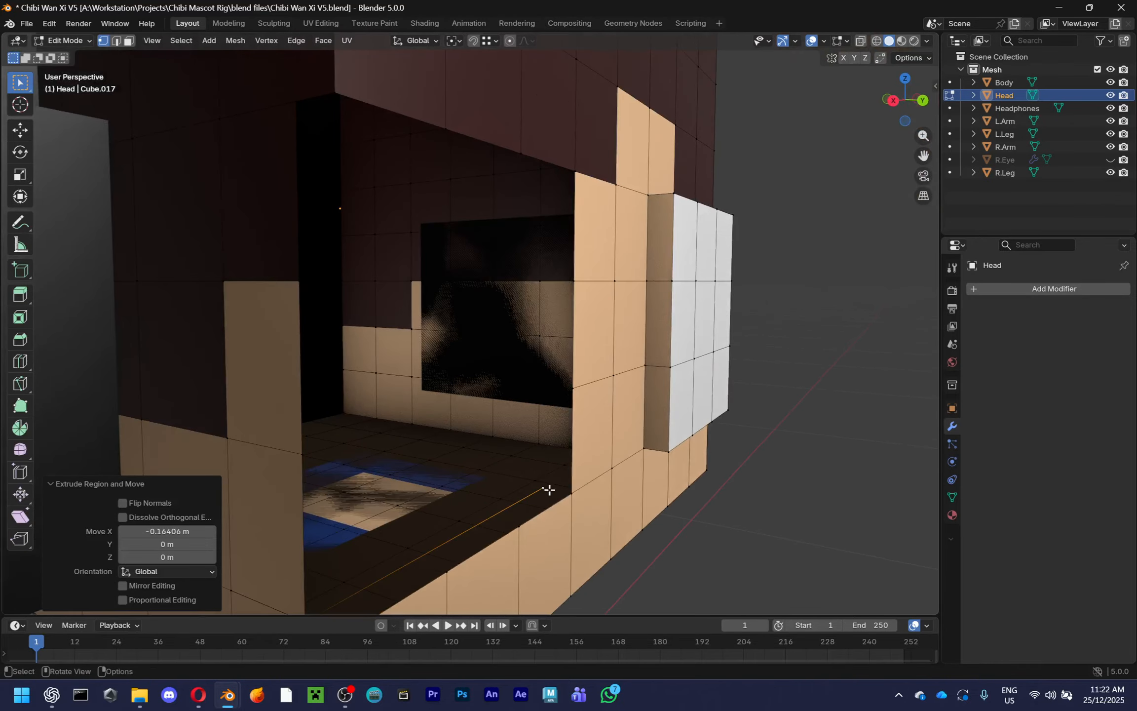
# Extrude the end vertex of the new lower edge 0.16406 m upward along Z to the top of the eye opening
pyautogui.hotkey('ctrl', 'z')
pyautogui.press('e')
pyautogui.press('z')
pyautogui.click(563, 237)
pyautogui.moveTo(563, 232); pyautogui.dragTo(530, 169, button='middle')
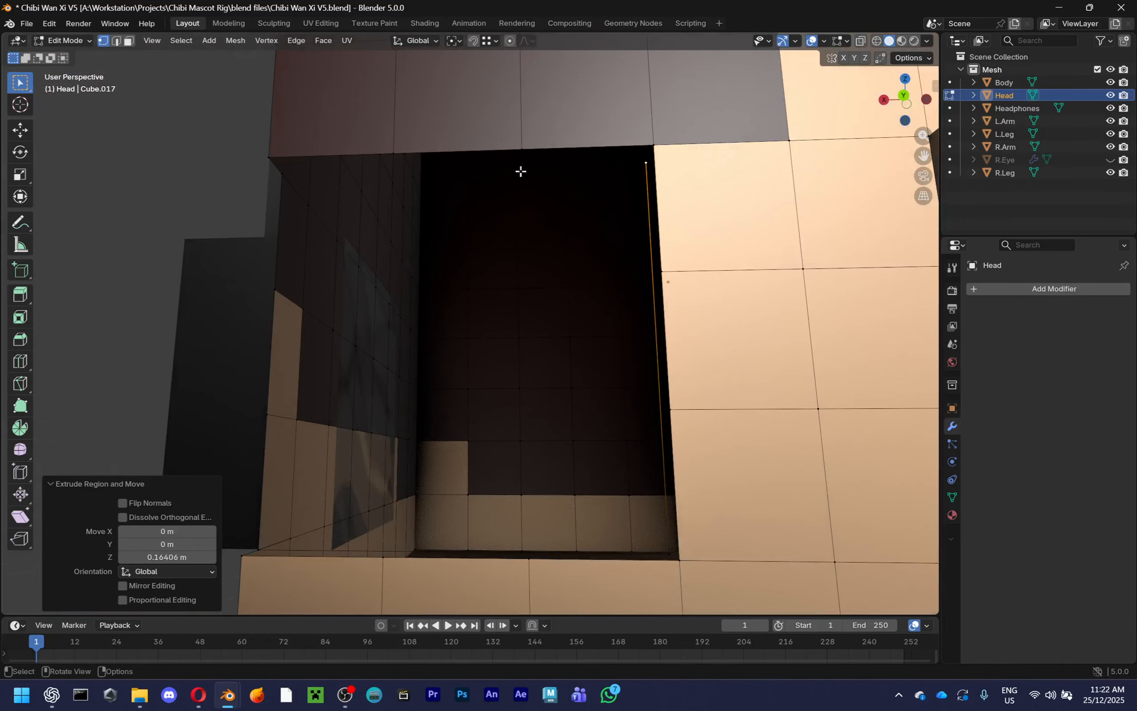
# Select the new upper vertex together with the opposite upper corner vertex of the eye opening
pyautogui.keyDown('shift'); pyautogui.click(283, 177); pyautogui.keyUp('shift')
pyautogui.moveTo(388, 305); pyautogui.dragTo(560, 292, button='middle')
pyautogui.moveTo(318, 149)
pyautogui.mouseDown(button='middle')
pyautogui.moveTo(352, 149)
pyautogui.moveTo(326, 157)
pyautogui.mouseUp(button='middle')
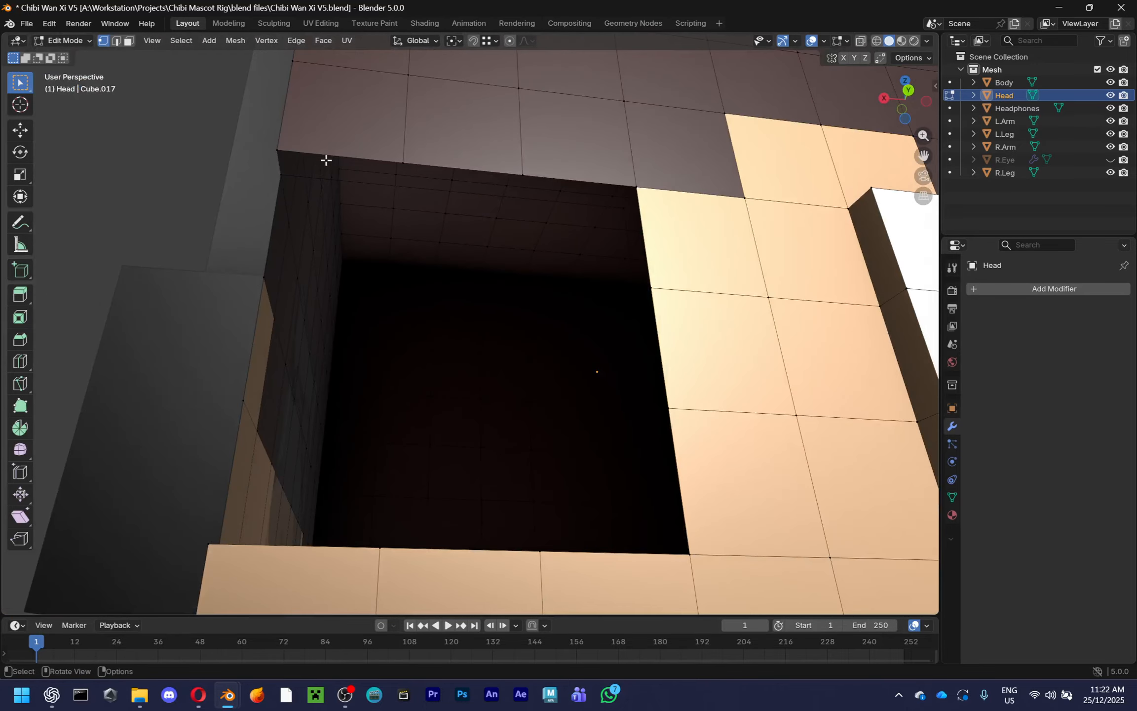
pyautogui.rightClick(443, 255)
pyautogui.click(443, 255)
# Subdivide the new lower inner edge of the eye opening into three segments
pyautogui.moveTo(431, 449); pyautogui.dragTo(424, 523, button='middle')
pyautogui.click(424, 519)
pyautogui.rightClick(472, 330)
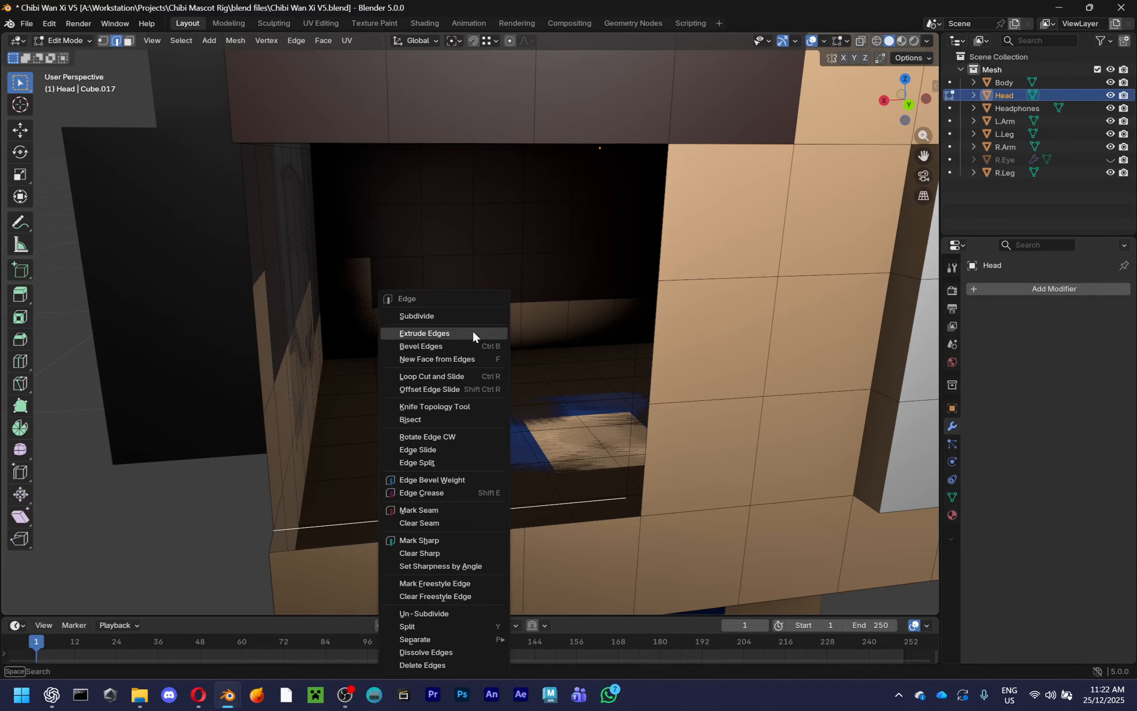
pyautogui.click(472, 329)
pyautogui.click(377, 523)
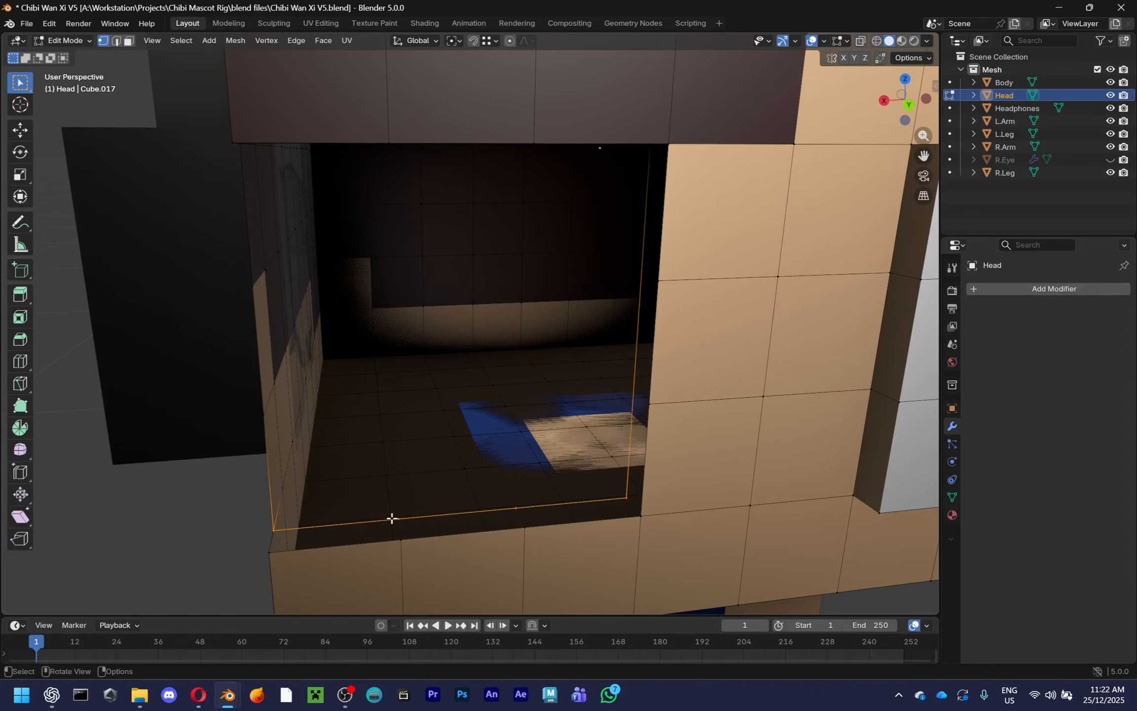
# Fill the gap along the bottom of the eye opening with faces between the inner edge segments and the head's front edges
pyautogui.keyDown('shift'); pyautogui.click(370, 544); pyautogui.keyUp('shift')
pyautogui.press('f')
pyautogui.click(430, 535)
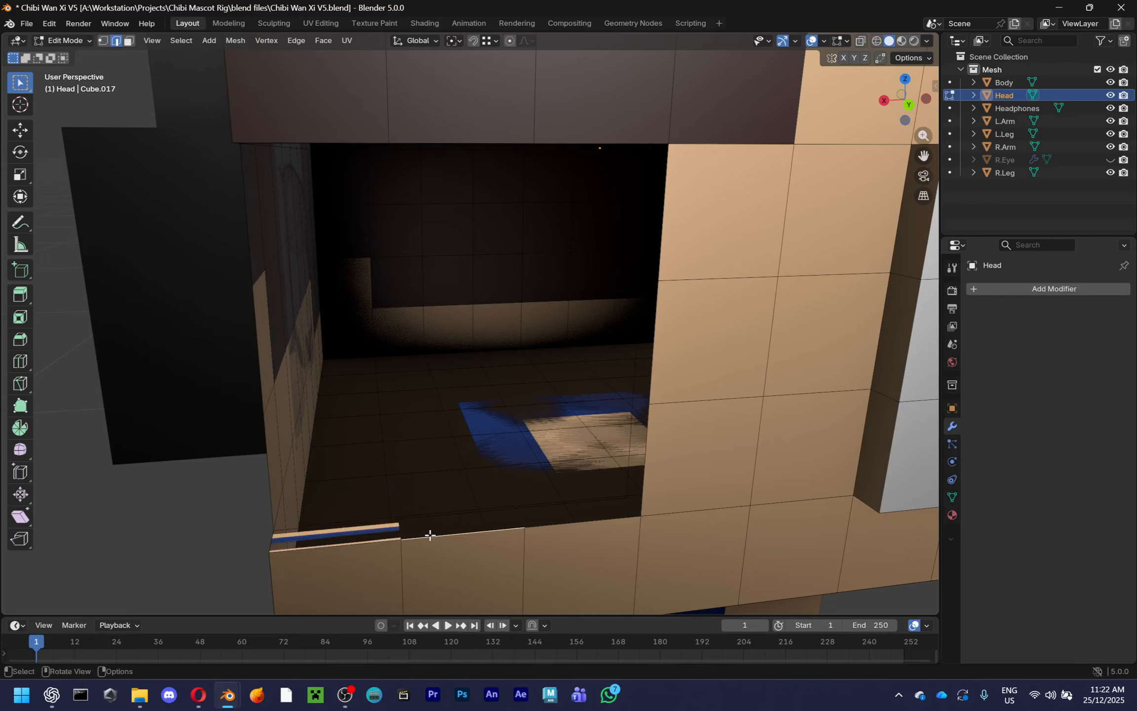
pyautogui.keyDown('shift'); pyautogui.click(459, 516); pyautogui.keyUp('shift')
pyautogui.press('f')
pyautogui.click(578, 525)
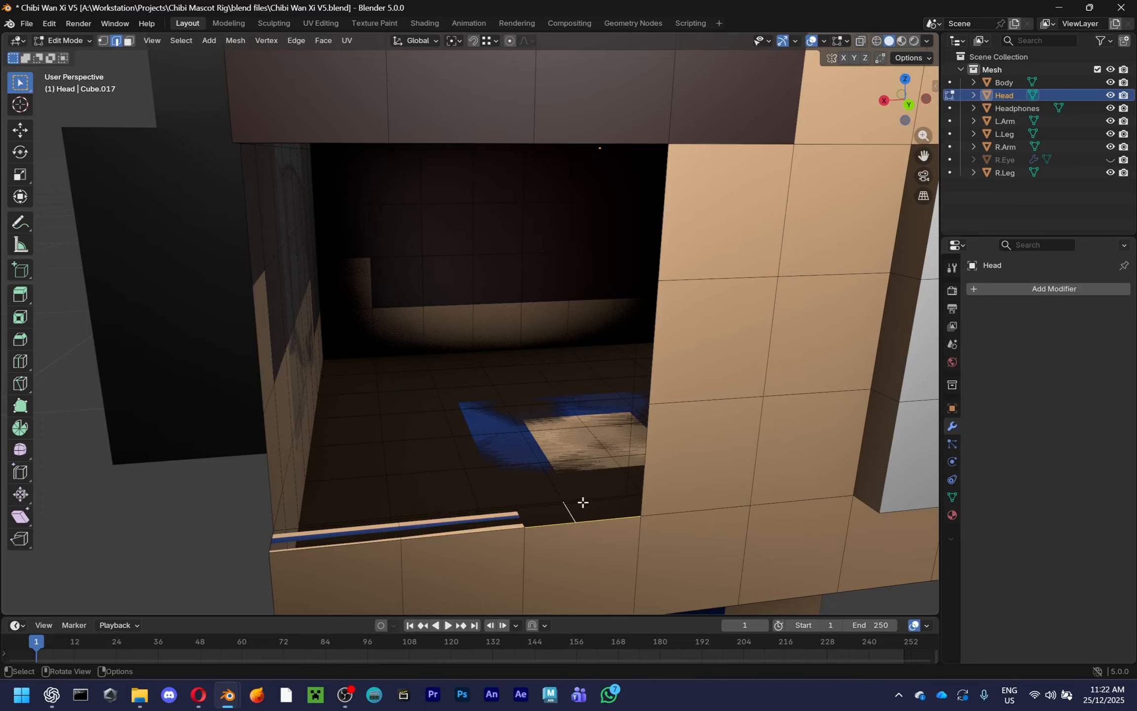
pyautogui.moveTo(593, 518); pyautogui.dragTo(652, 533, button='middle')
pyautogui.click(568, 413)
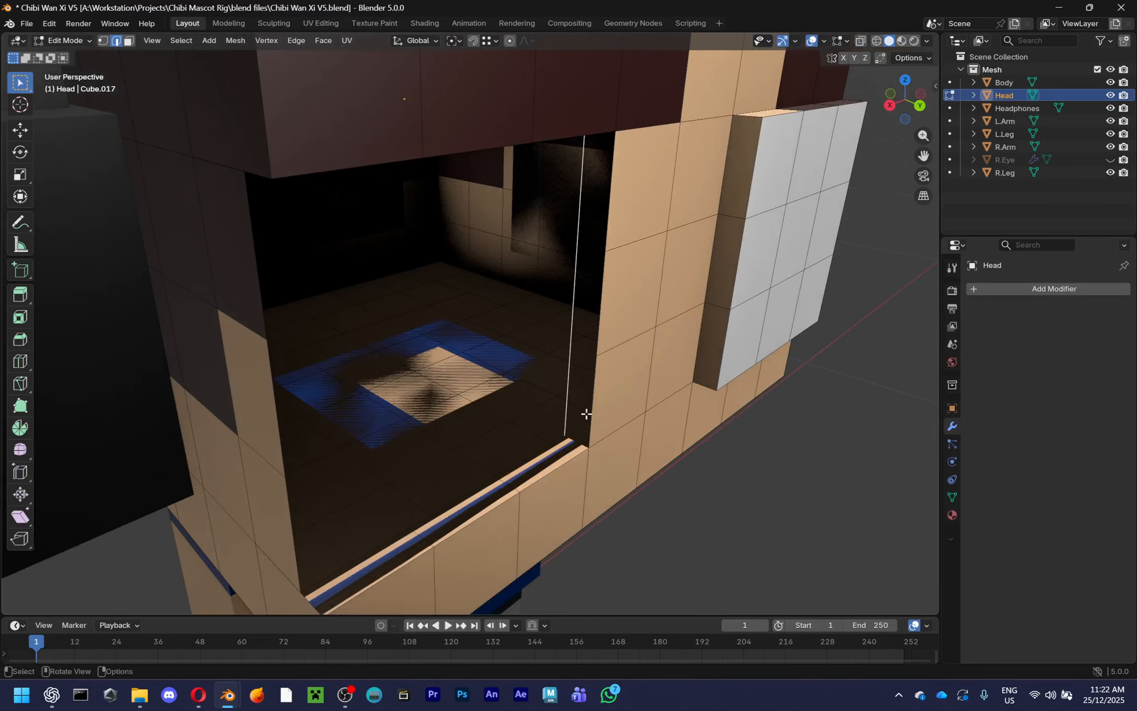
# Subdivide the new vertical inner edge on the nose side of the eye opening into three segments
pyautogui.moveTo(591, 406); pyautogui.dragTo(580, 353, button='middle')
pyautogui.press('1')
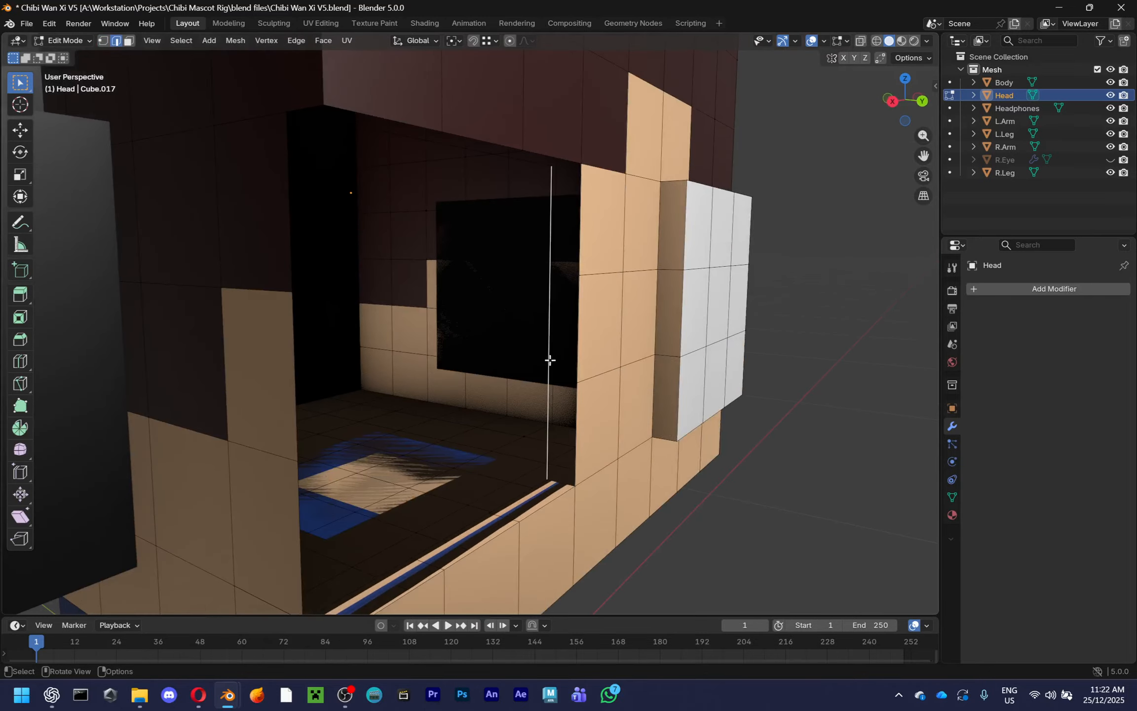
pyautogui.rightClick(549, 360)
pyautogui.click(591, 318)
pyautogui.moveTo(212, 514); pyautogui.dragTo(212, 514)
# Fill the lowest gap on the nose side of the eye opening with a face between the inner edge and the head's front edge
pyautogui.click(547, 415)
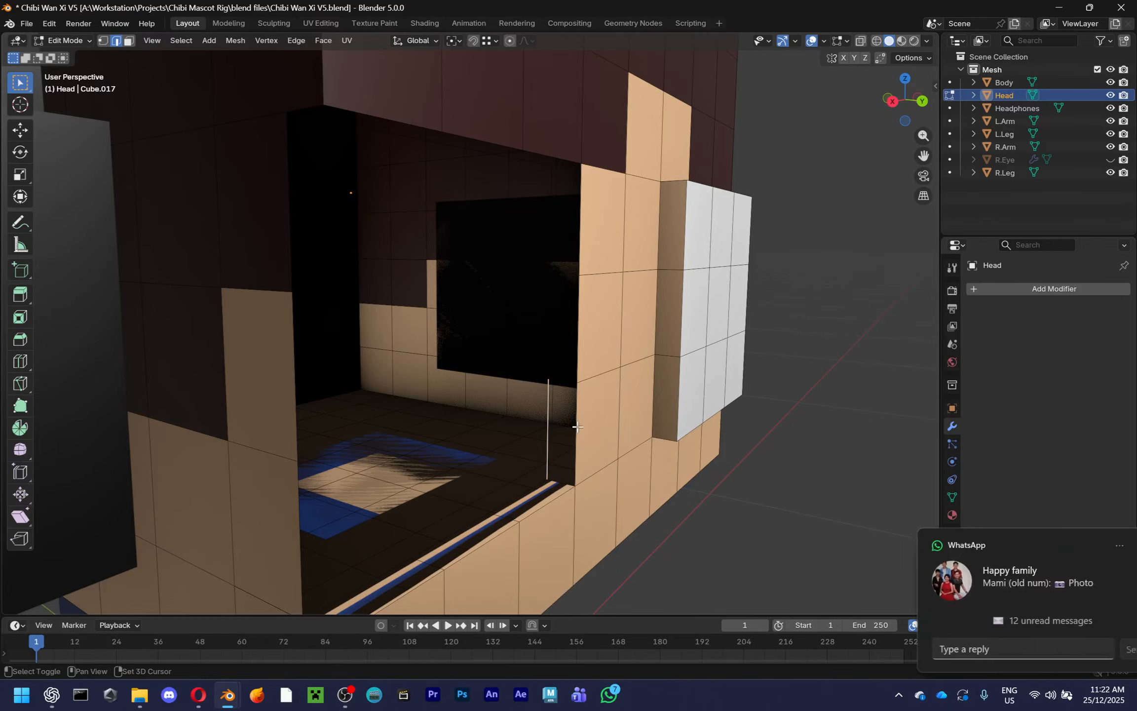
pyautogui.keyDown('shift'); pyautogui.click(575, 430); pyautogui.keyUp('shift')
pyautogui.press('f')
pyautogui.click(578, 355)
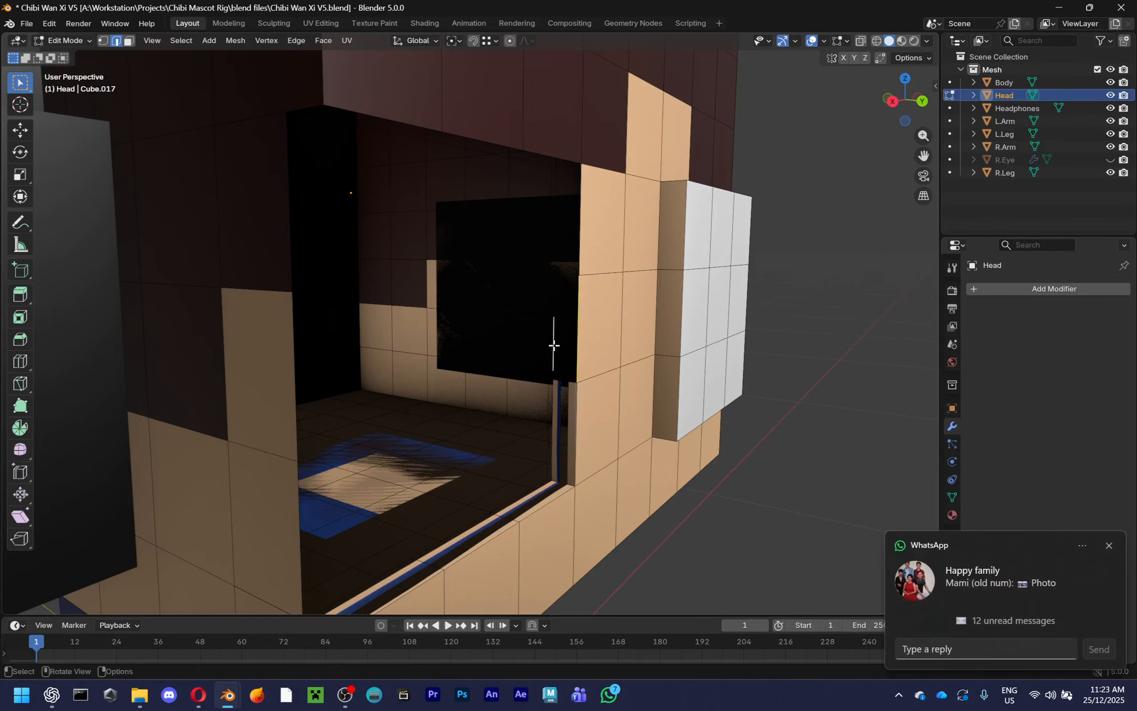
pyautogui.moveTo(510, 304); pyautogui.dragTo(626, 474, button='middle')
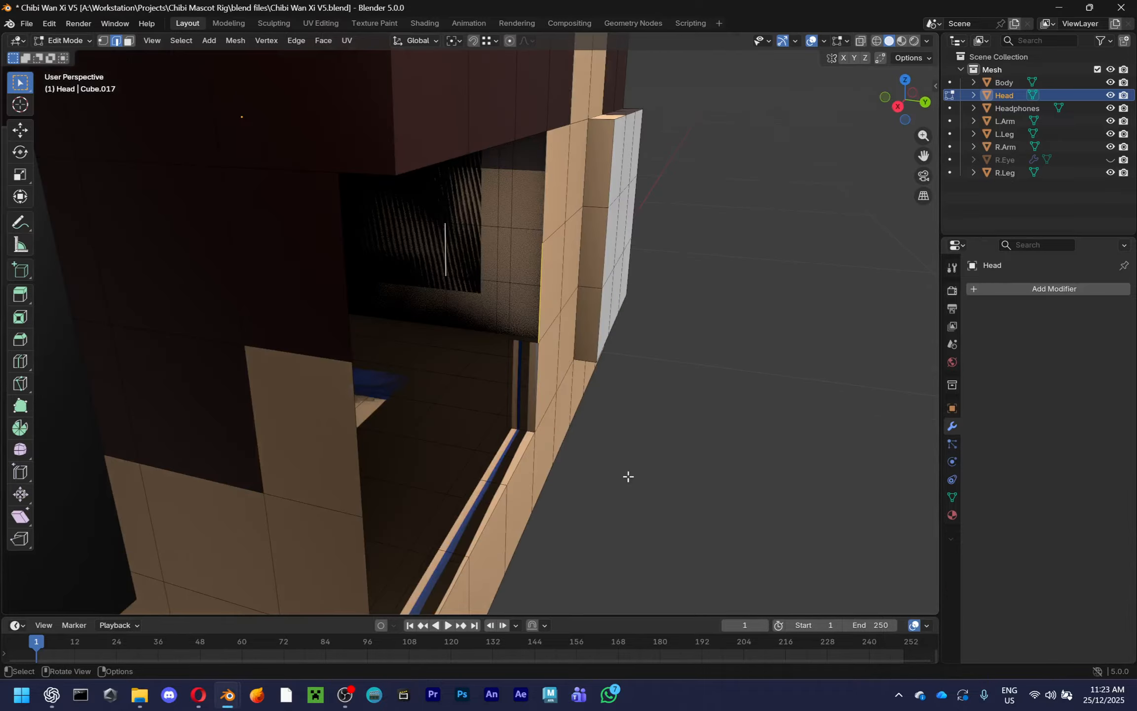
# Turn off the computer's Wi-Fi connection and return to the model
pyautogui.click(1050, 694)
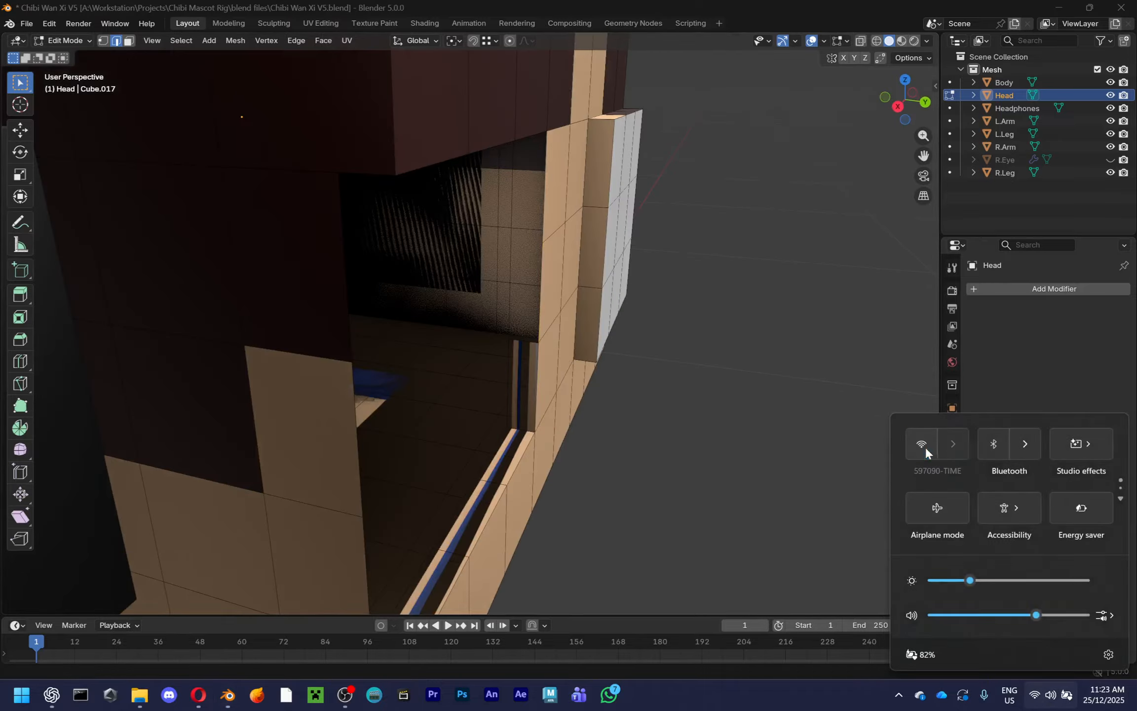
pyautogui.click(708, 633)
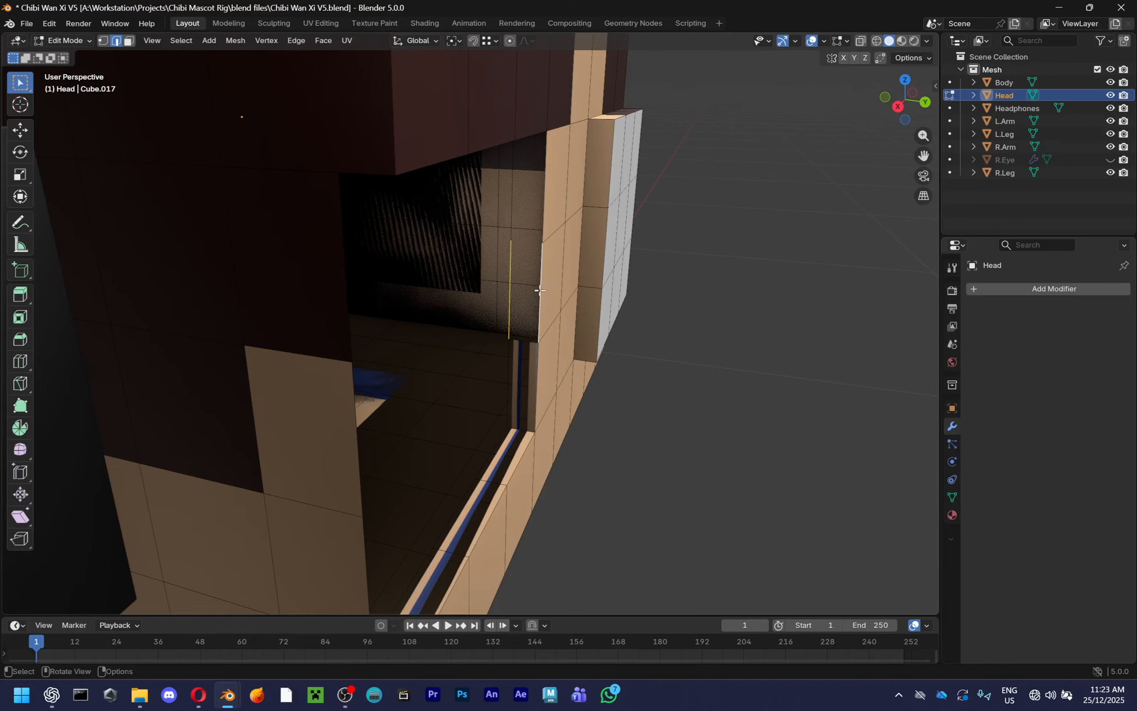
# Fill the remaining gaps along the nose side and the top of the eye opening with faces between the inner and front edges
pyautogui.press('f')
pyautogui.click(542, 212)
pyautogui.moveTo(538, 259); pyautogui.dragTo(459, 318, button='middle')
pyautogui.keyDown('shift'); pyautogui.click(495, 212); pyautogui.keyUp('shift')
pyautogui.click(479, 192)
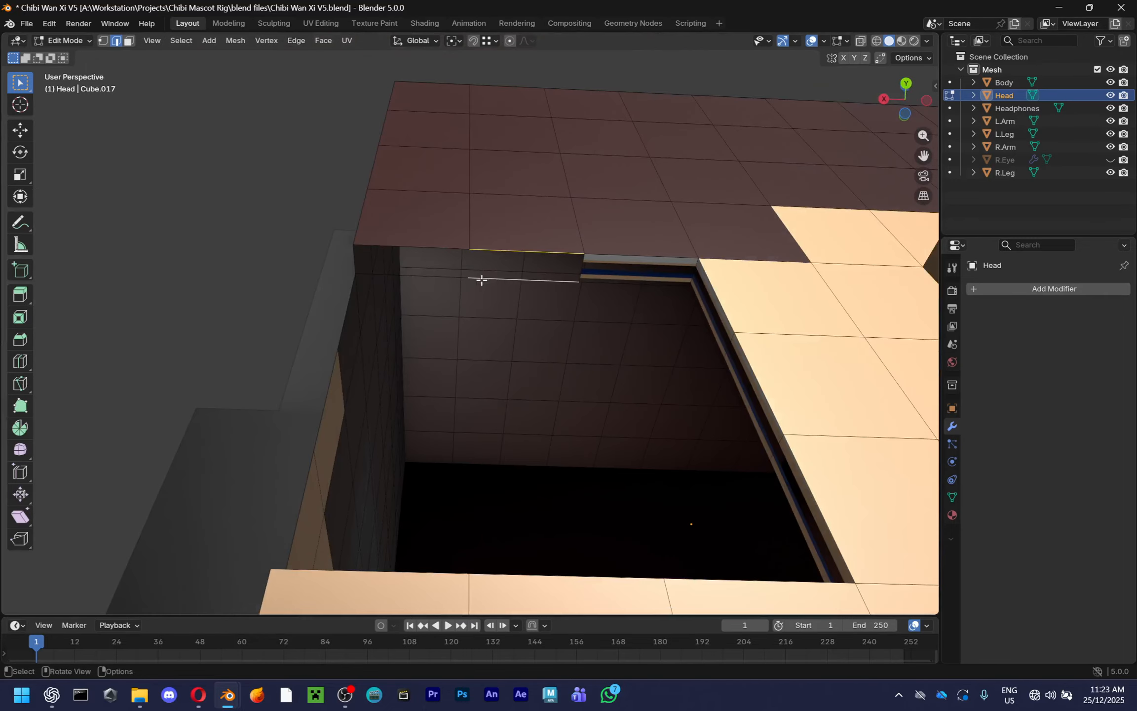
pyautogui.click(416, 253)
pyautogui.keyDown('shift'); pyautogui.click(393, 285); pyautogui.keyUp('shift')
pyautogui.moveTo(394, 285); pyautogui.dragTo(736, 290, button='middle')
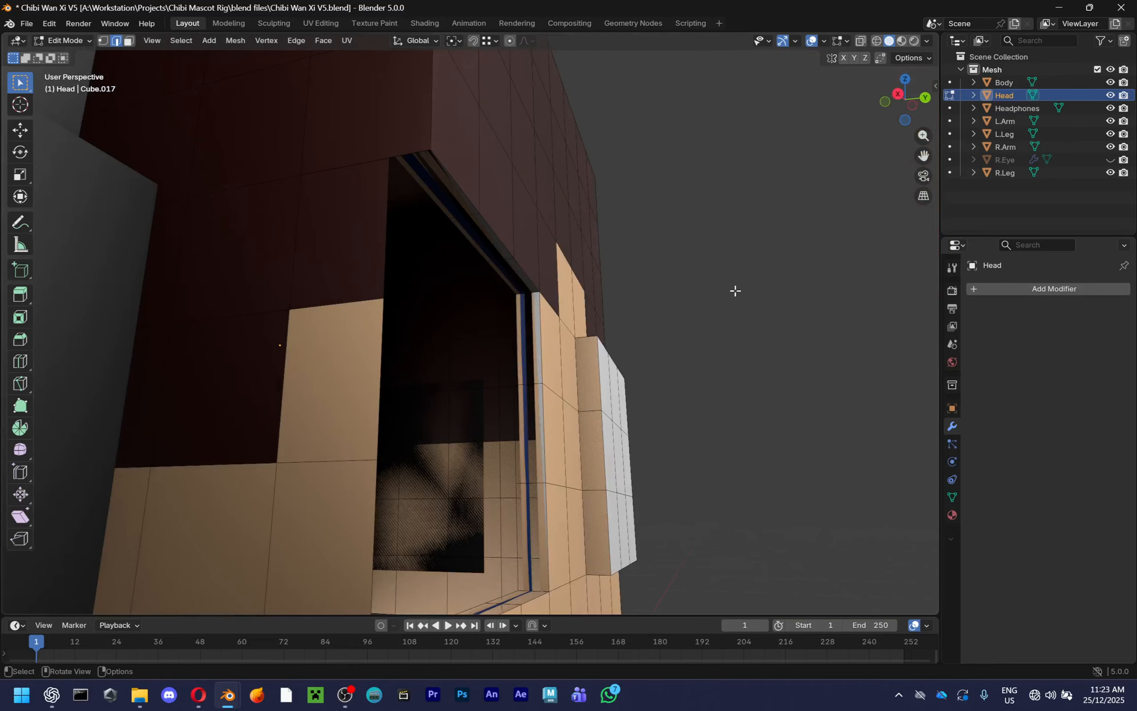
# Select all nine new rim faces along the top, nose side and bottom of the eye opening
pyautogui.scroll(-2, 735, 291)
pyautogui.press('3')
pyautogui.click(451, 213)
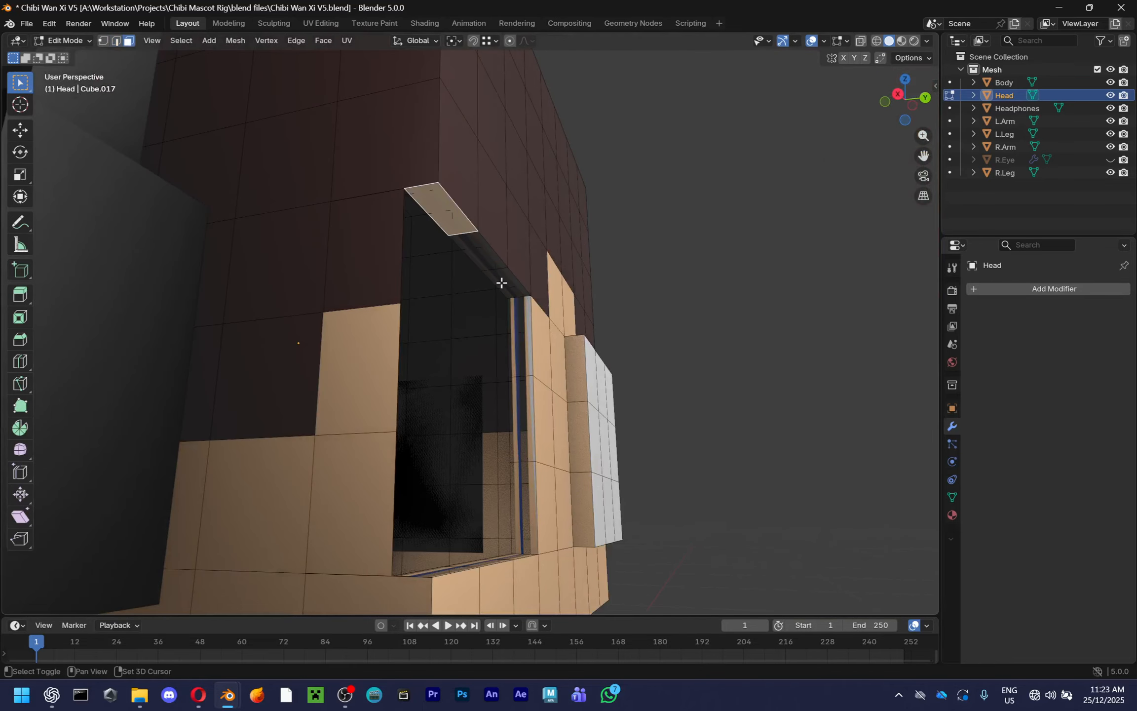
pyautogui.keyDown('shift'); pyautogui.click(502, 282); pyautogui.keyUp('shift')
pyautogui.hotkey('ctrl', 'z')
pyautogui.keyDown('shift'); pyautogui.click(474, 242); pyautogui.keyUp('shift')
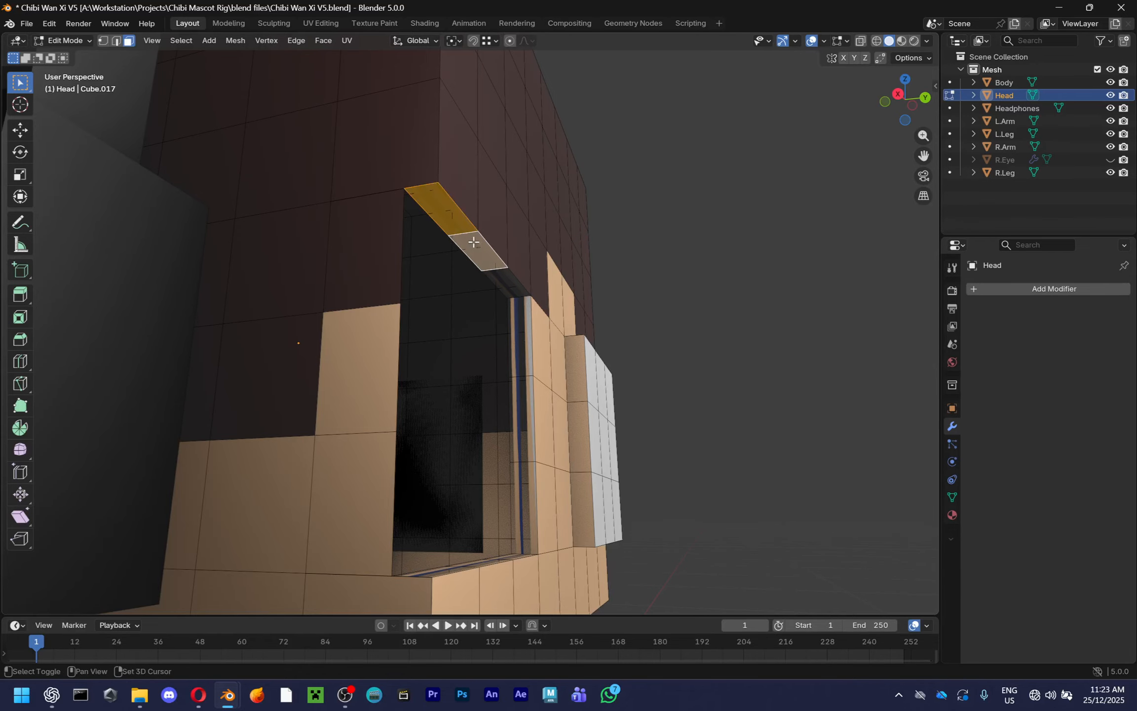
pyautogui.keyDown('ctrl'); pyautogui.click(516, 299); pyautogui.keyUp('ctrl')
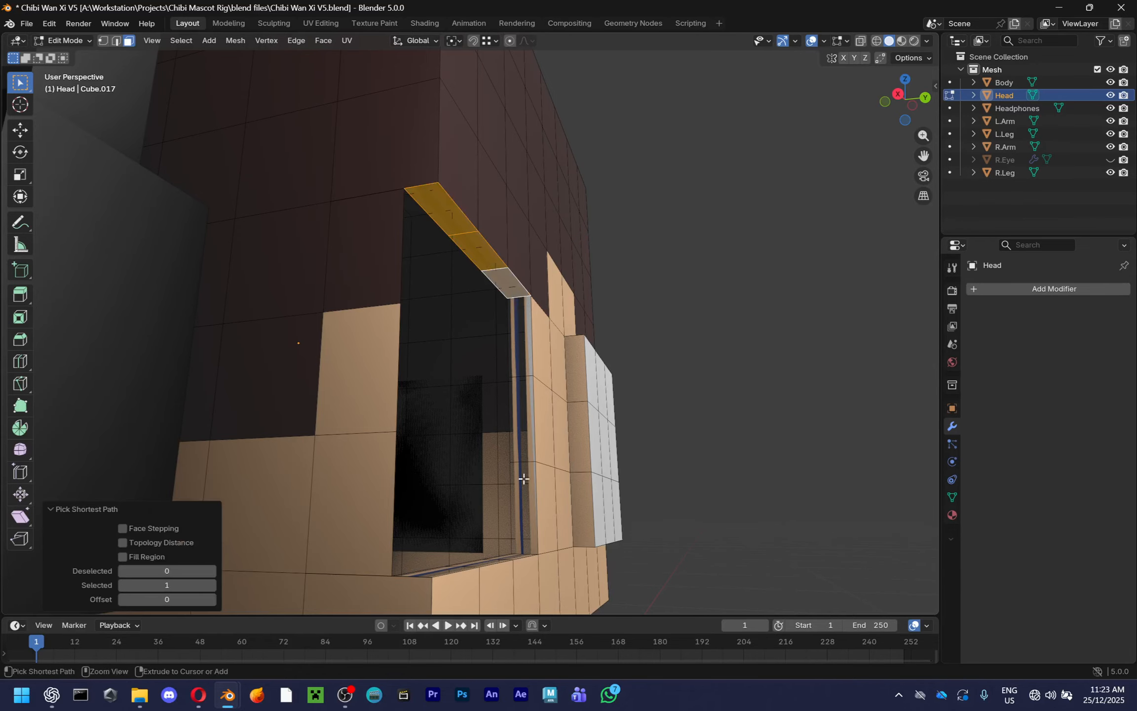
pyautogui.keyDown('ctrl'); pyautogui.click(521, 510); pyautogui.keyUp('ctrl')
pyautogui.moveTo(521, 510); pyautogui.dragTo(451, 400, button='middle')
pyautogui.keyDown('ctrl'); pyautogui.click(460, 542); pyautogui.keyUp('ctrl')
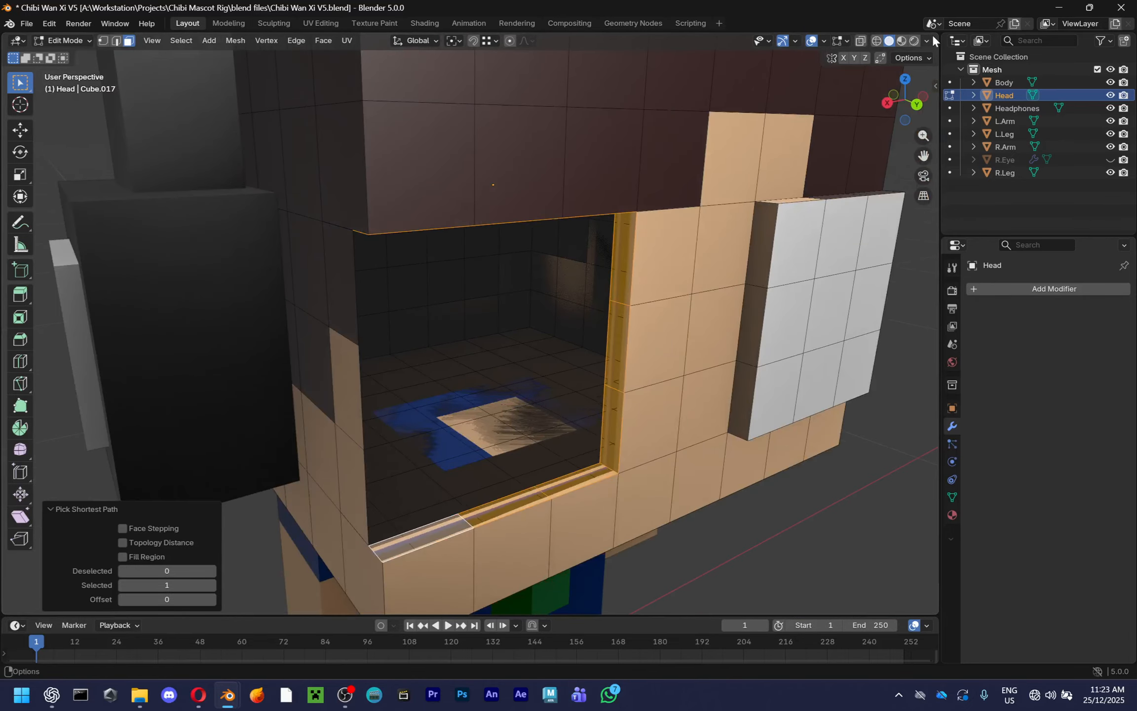
# Split the 3D viewport in two and change the new area to a UV Editor
pyautogui.moveTo(933, 40); pyautogui.dragTo(472, 74)
pyautogui.click(487, 40)
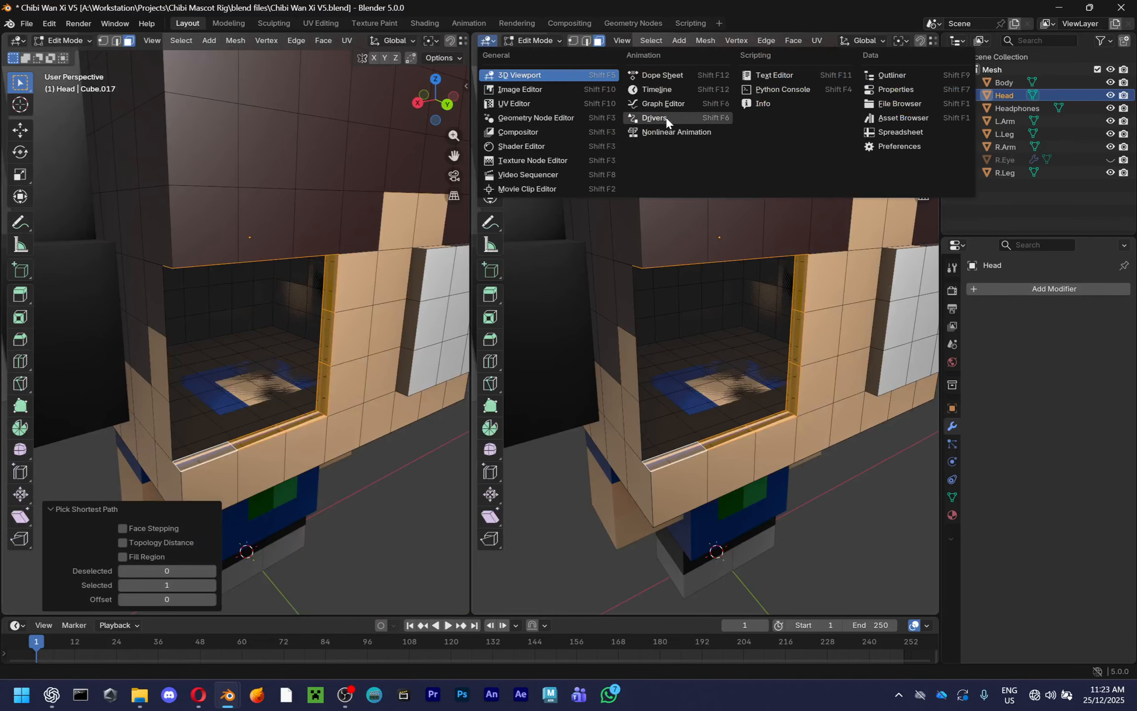
pyautogui.click(605, 103)
pyautogui.scroll(5, 696, 294)
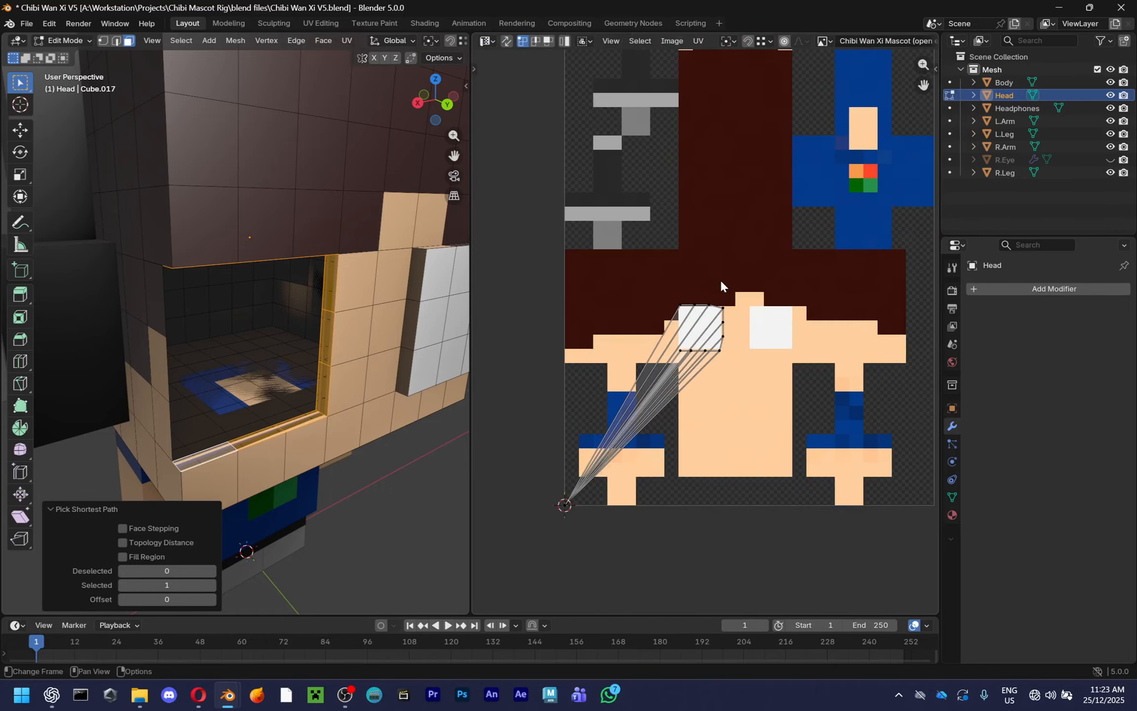
# Unwrap the UVs of all the selected rim faces
pyautogui.press('a')
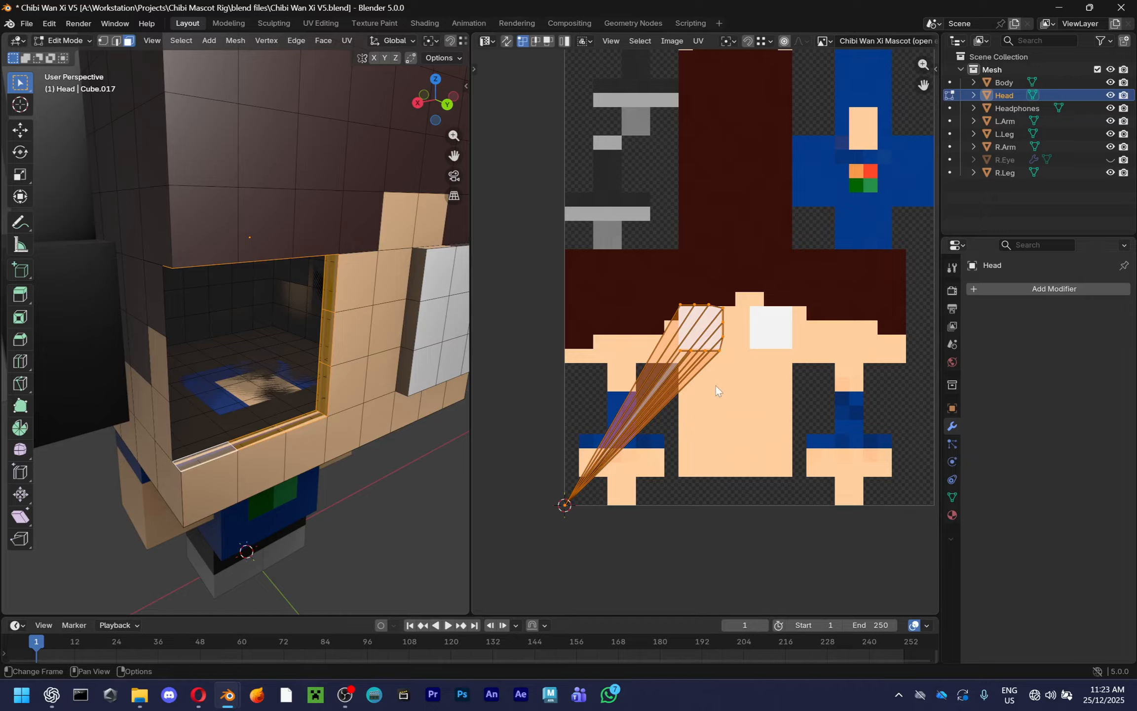
pyautogui.press('u')
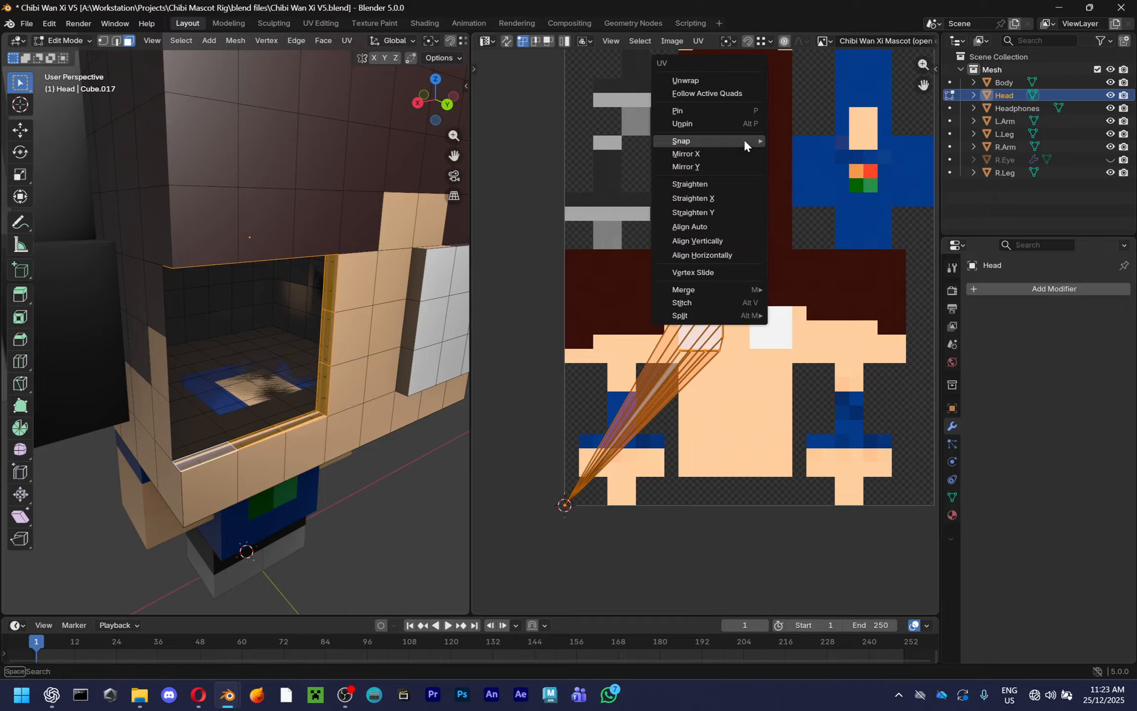
pyautogui.click(722, 81)
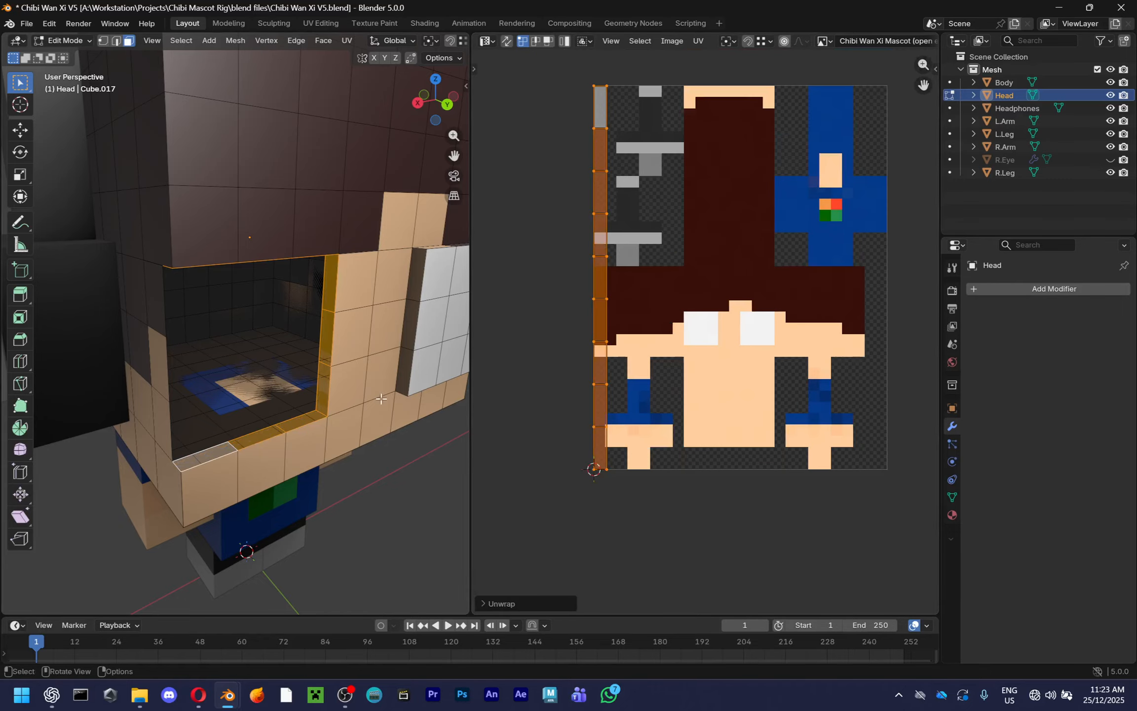
# Select the bottom and nose-side rim faces, scale their UVs down and move them onto the skin-coloured area of the texture
pyautogui.click(204, 457)
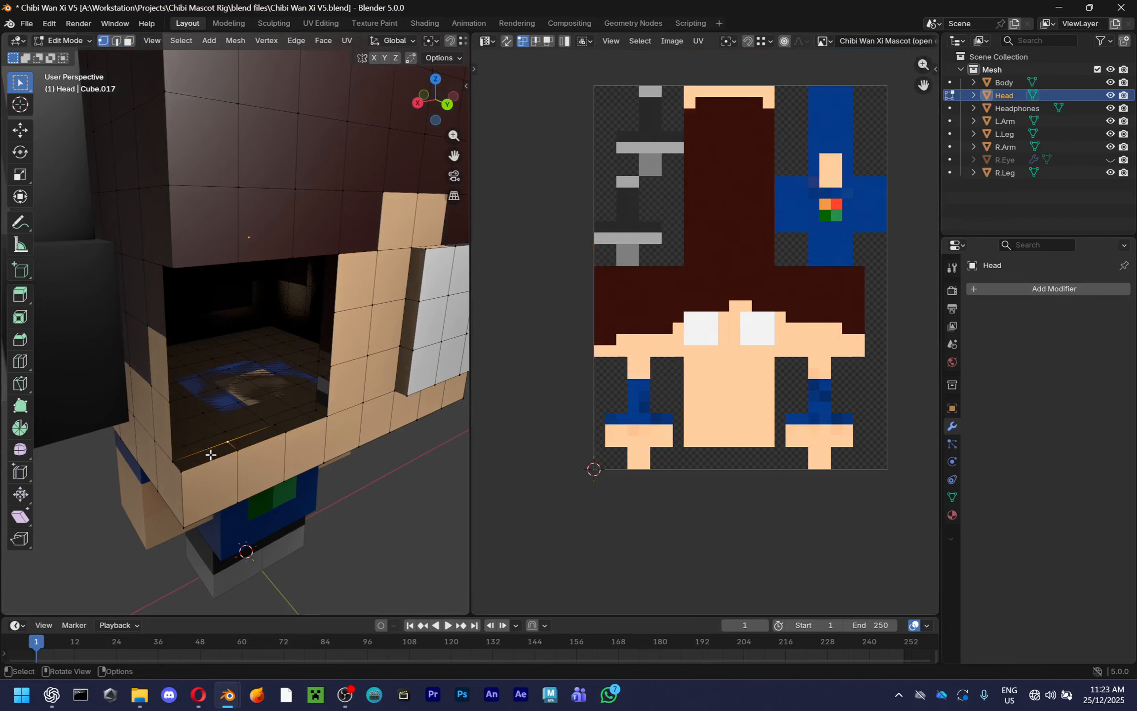
pyautogui.keyDown('ctrl'); pyautogui.click(304, 420); pyautogui.keyUp('ctrl')
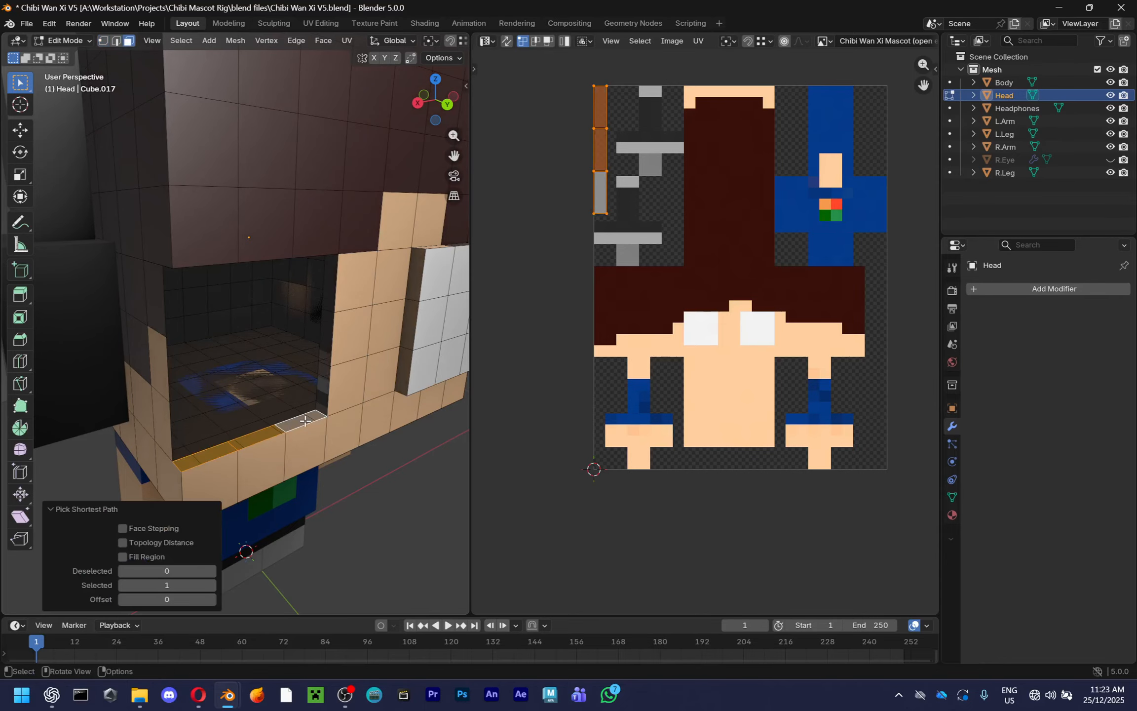
pyautogui.moveTo(304, 420); pyautogui.dragTo(266, 322, button='middle')
pyautogui.keyDown('ctrl'); pyautogui.click(321, 302); pyautogui.keyUp('ctrl')
pyautogui.press('s')
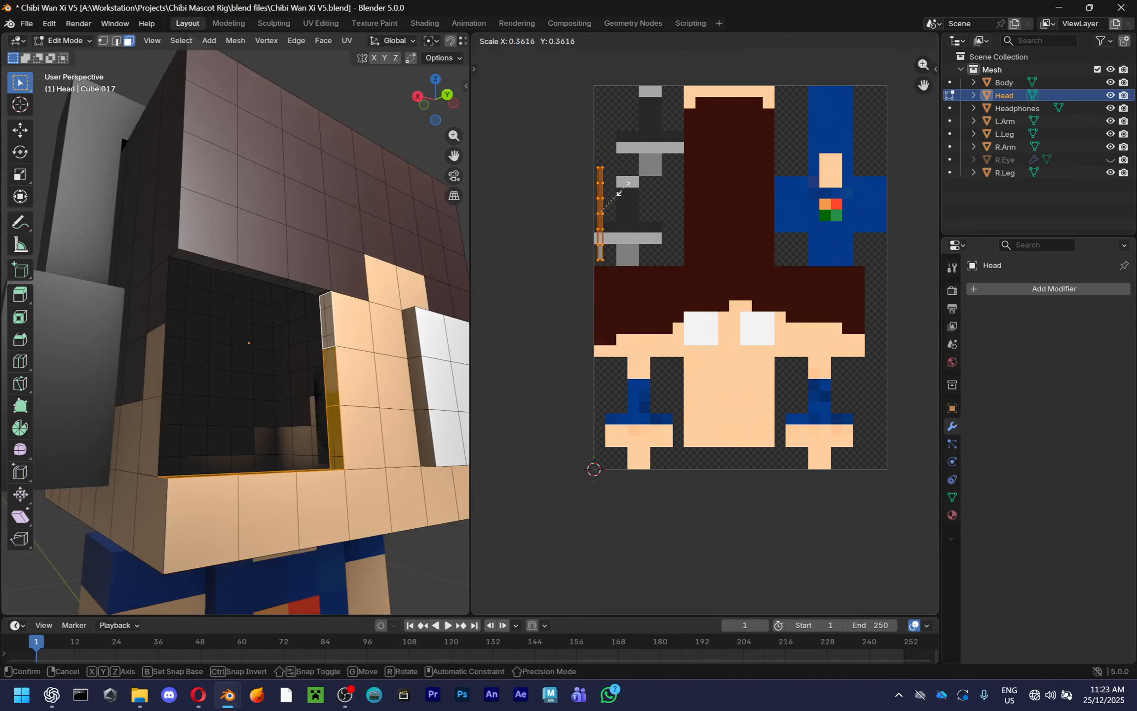
pyautogui.click(625, 232)
pyautogui.press('g')
pyautogui.click(741, 380)
# Select the three top rim faces, scale their UVs down, move them onto the dark brown hair area and clear the selection
pyautogui.moveTo(363, 309); pyautogui.dragTo(297, 332, button='middle')
pyautogui.click(422, 366)
pyautogui.click(297, 332)
pyautogui.keyDown('ctrl'); pyautogui.click(216, 282); pyautogui.keyUp('ctrl')
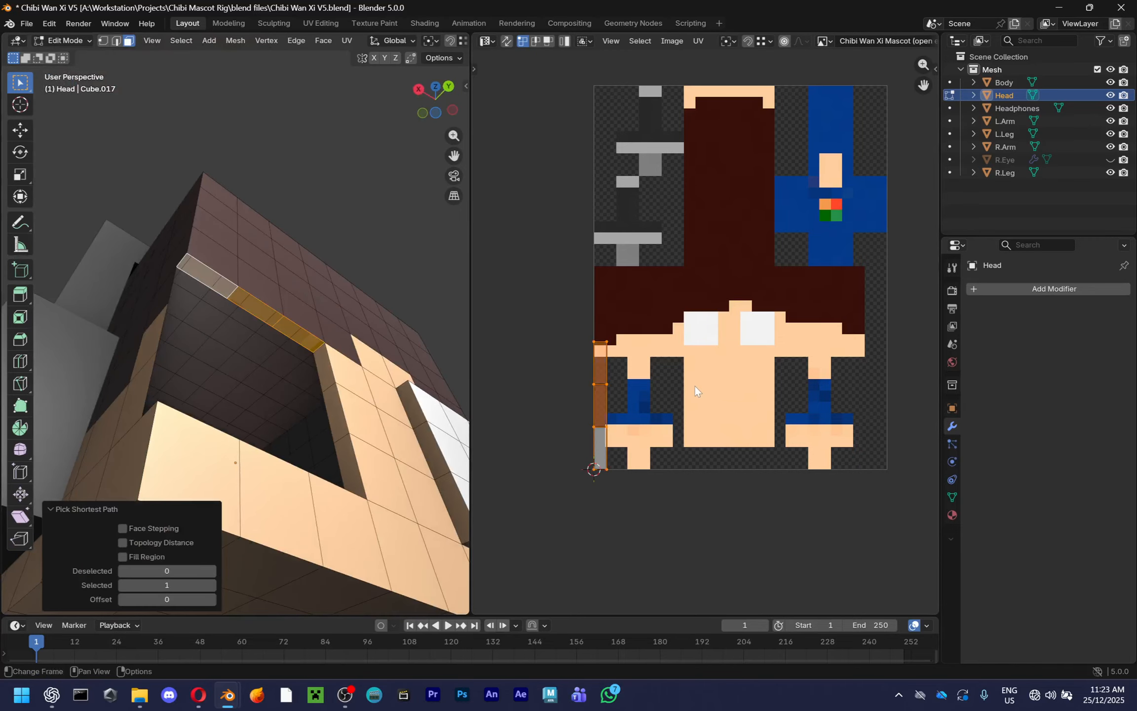
pyautogui.press('s')
pyautogui.click(626, 393)
pyautogui.press('g')
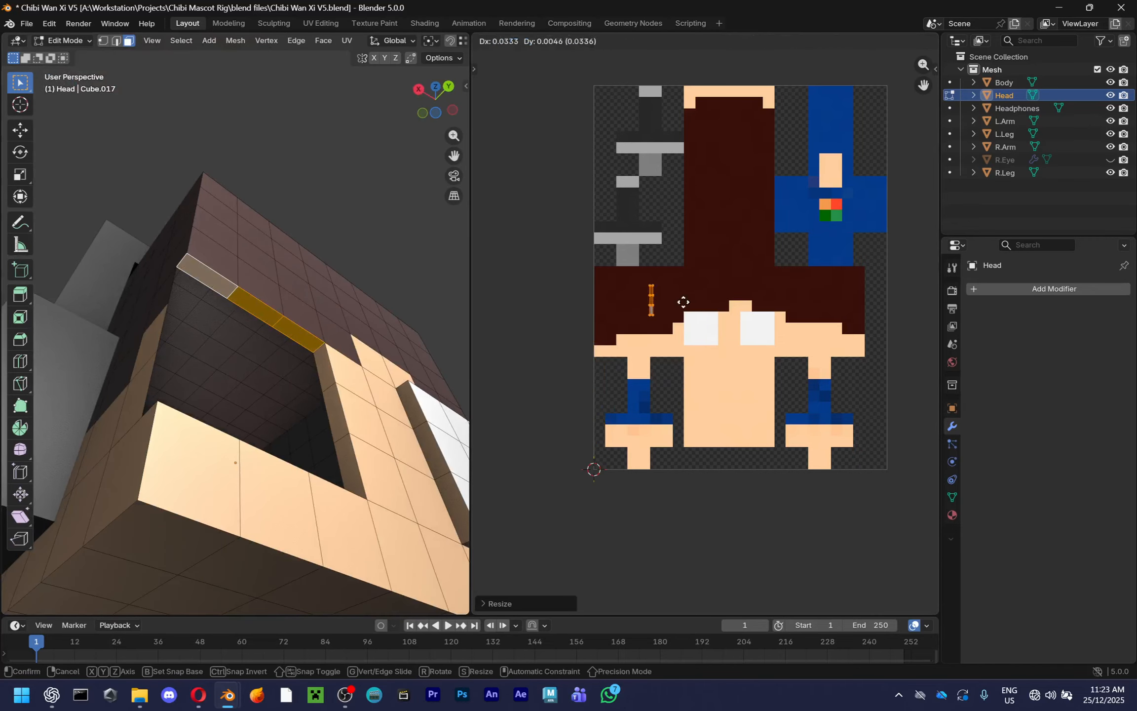
pyautogui.click(734, 299)
pyautogui.hotkey('alt', 'a')
# Join the top and bottom inner vertices of the eye opening with vertical edges and subdivide these edges into three segments
pyautogui.moveTo(331, 345); pyautogui.dragTo(261, 400, button='middle')
pyautogui.press('2')
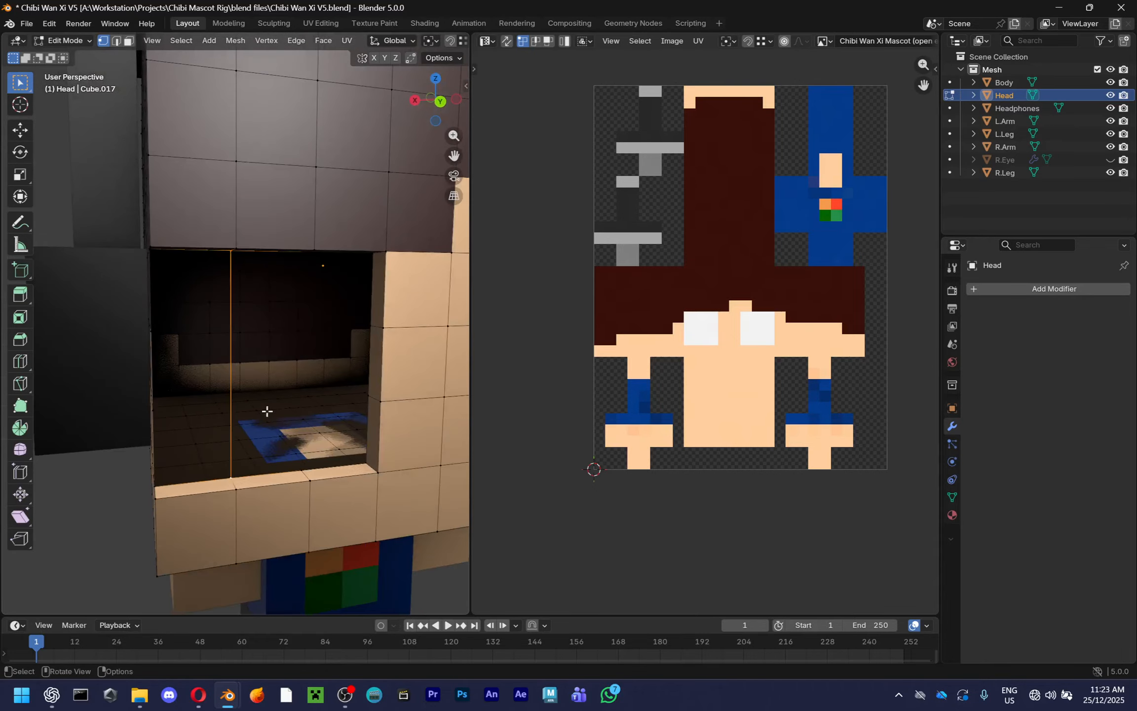
pyautogui.moveTo(298, 467); pyautogui.dragTo(299, 350, button='middle')
pyautogui.press('2')
pyautogui.click(300, 352)
pyautogui.rightClick(315, 357)
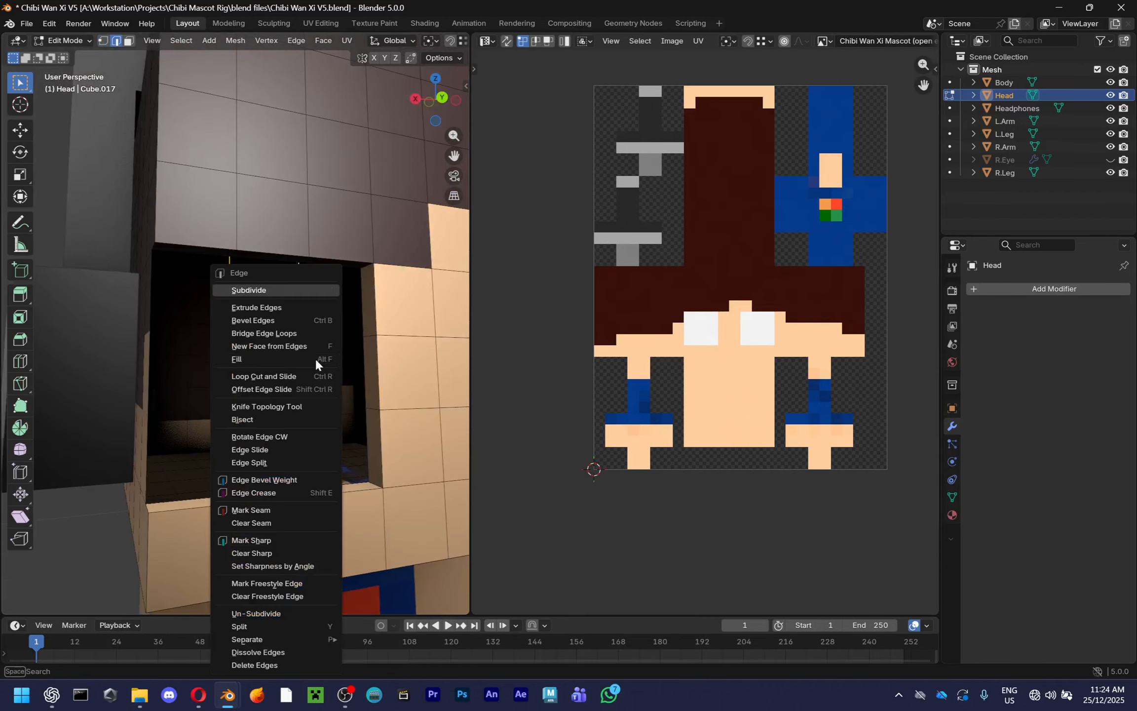
pyautogui.click(306, 289)
# Close the UV Editor area so the 3D viewport takes up its space
pyautogui.moveTo(463, 39); pyautogui.dragTo(523, 54)
pyautogui.moveTo(393, 318); pyautogui.dragTo(468, 399, button='middle')
pyautogui.click(466, 411)
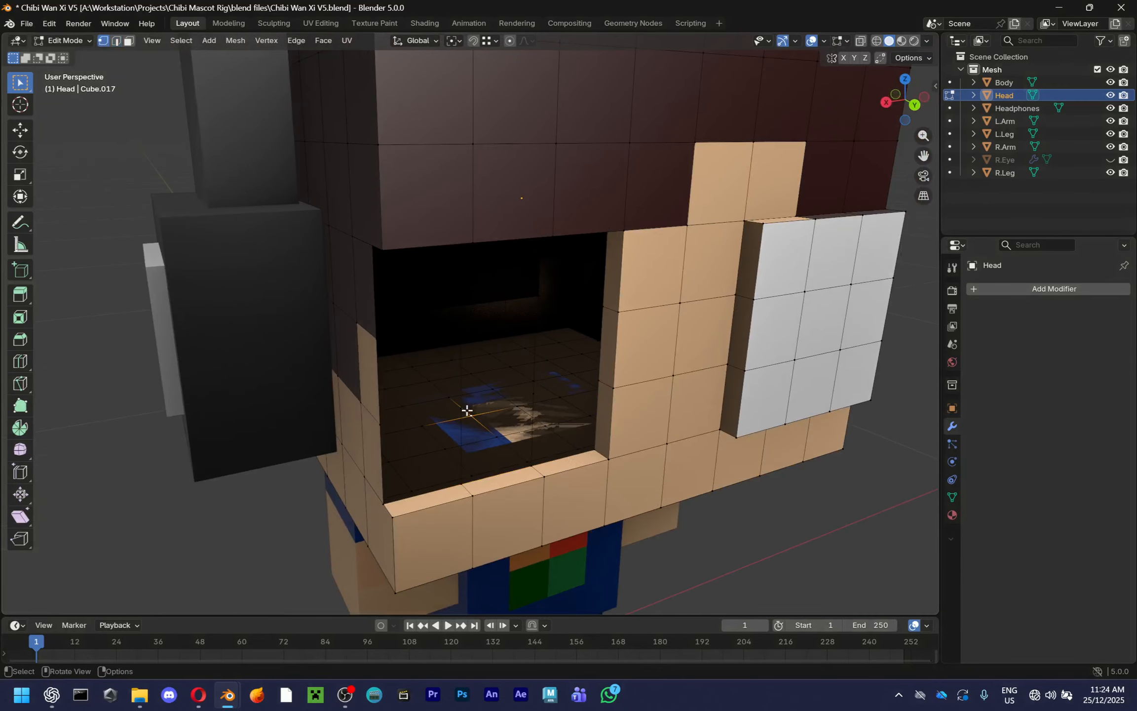
pyautogui.moveTo(399, 440); pyautogui.dragTo(379, 446, button='middle')
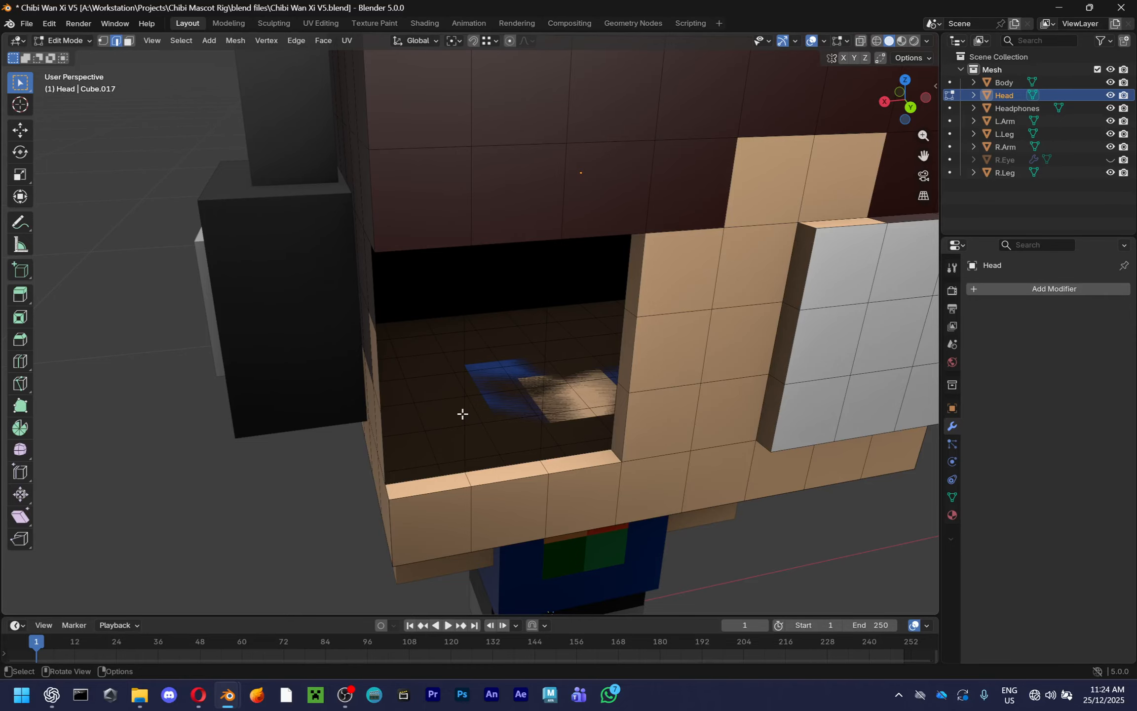
# Fill the bottom row of the recessed eye panel with three faces between the subdivided vertical edges
pyautogui.press('f')
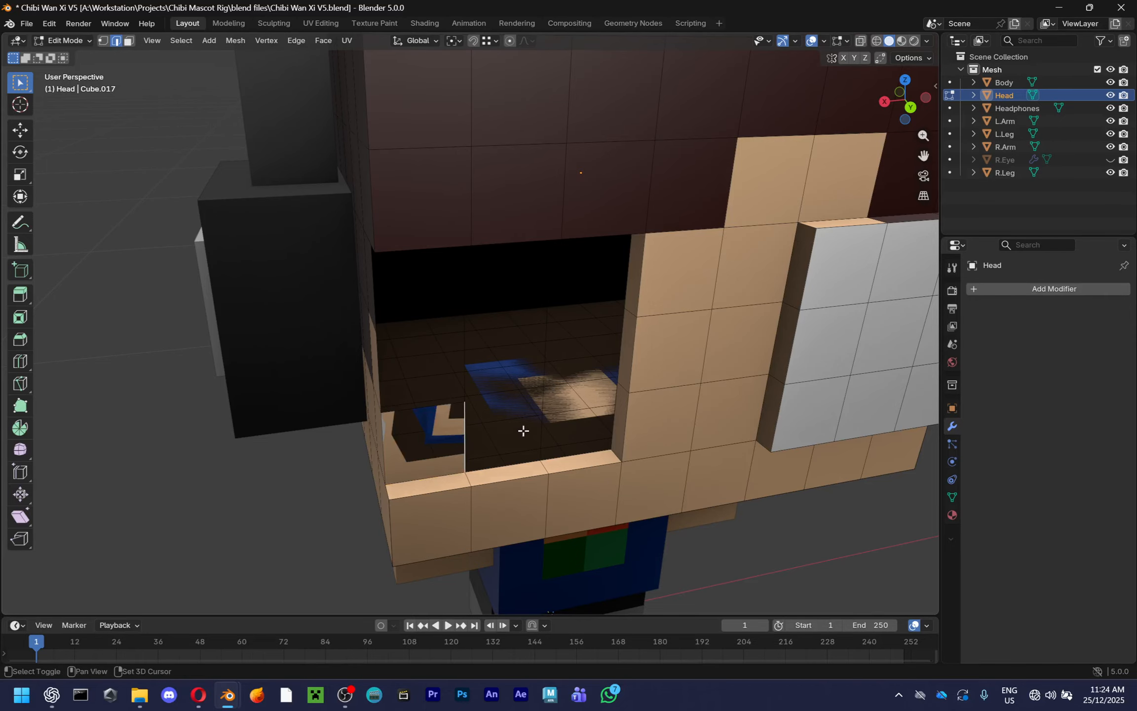
pyautogui.press('f')
pyautogui.hotkey('ctrl', 'z')
pyautogui.press('f')
pyautogui.hotkey('ctrl', 'z')
pyautogui.press('f')
pyautogui.hotkey('ctrl', 'z')
pyautogui.keyDown('shift'); pyautogui.click(612, 422); pyautogui.keyUp('shift')
pyautogui.press('f')
pyautogui.moveTo(543, 421); pyautogui.dragTo(577, 381, button='middle')
# Fill the middle cell on the nose side and the whole top row of the recessed eye panel with faces
pyautogui.hotkey('ctrl', 'z')
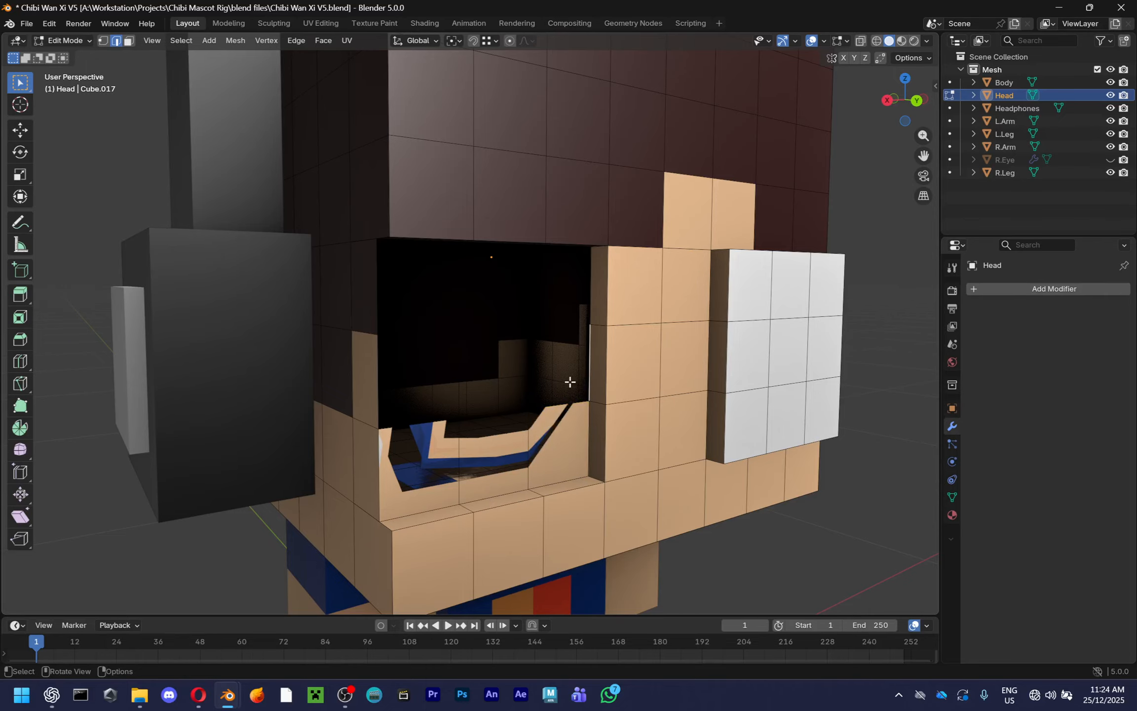
pyautogui.press('f')
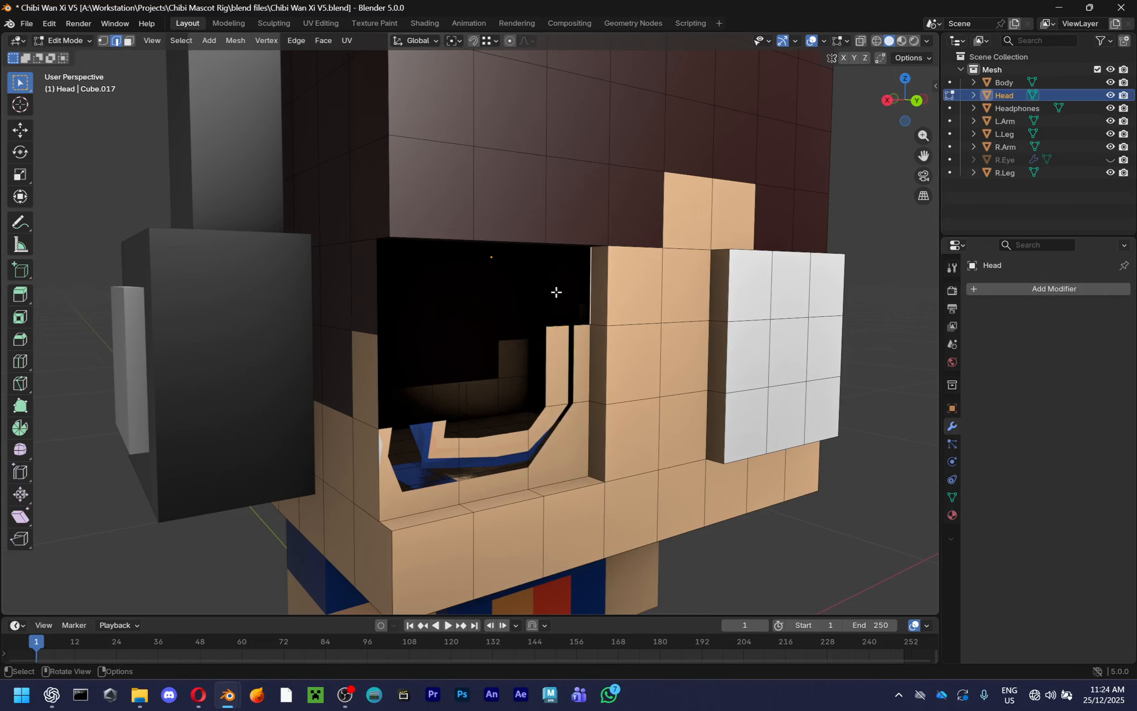
pyautogui.moveTo(530, 289); pyautogui.dragTo(477, 279, button='middle')
pyautogui.hotkey('ctrl', 'z')
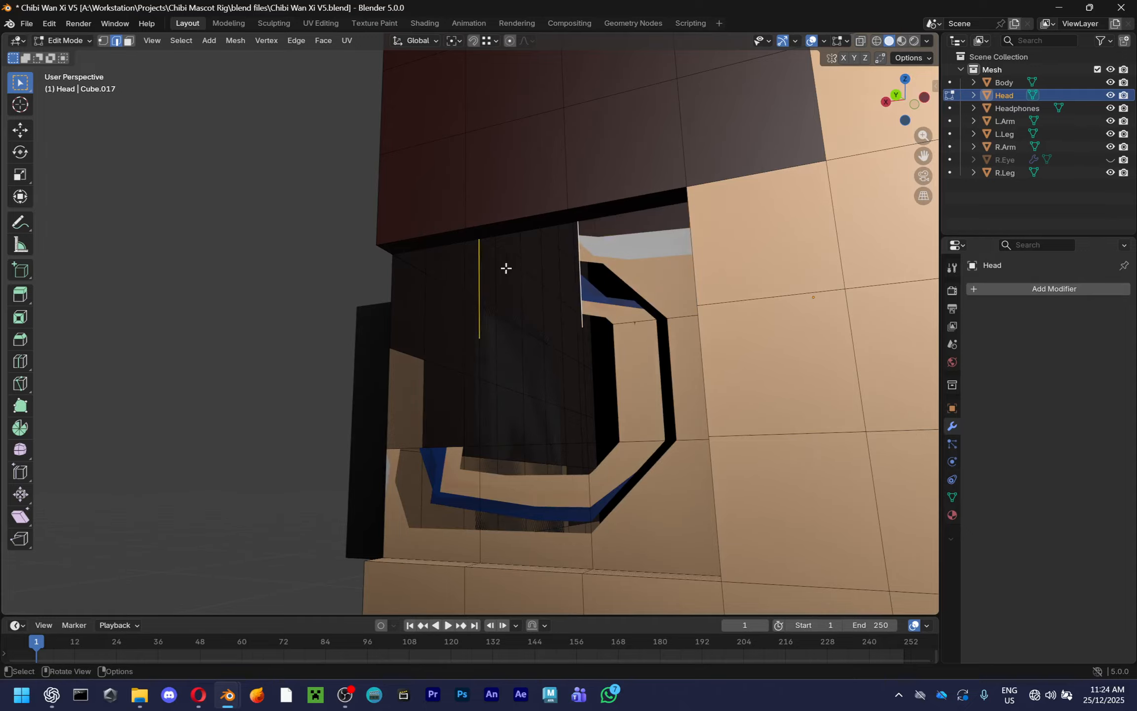
pyautogui.hotkey('ctrl', 'z')
pyautogui.hotkey('ctrl', 'z')
pyautogui.press('f')
# Fill the two remaining middle-row cells of the recessed eye panel with faces
pyautogui.click(388, 403)
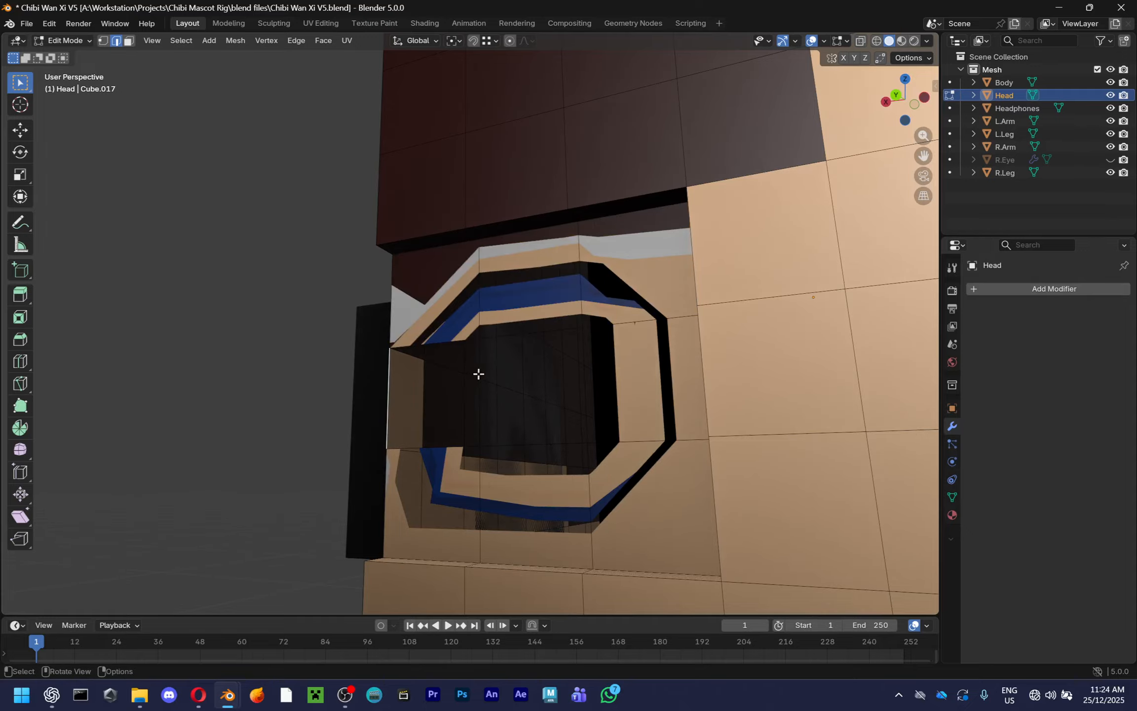
pyautogui.keyDown('shift'); pyautogui.click(478, 374); pyautogui.keyUp('shift')
pyautogui.moveTo(478, 374); pyautogui.dragTo(573, 371, button='middle')
pyautogui.press('f')
pyautogui.click(576, 367)
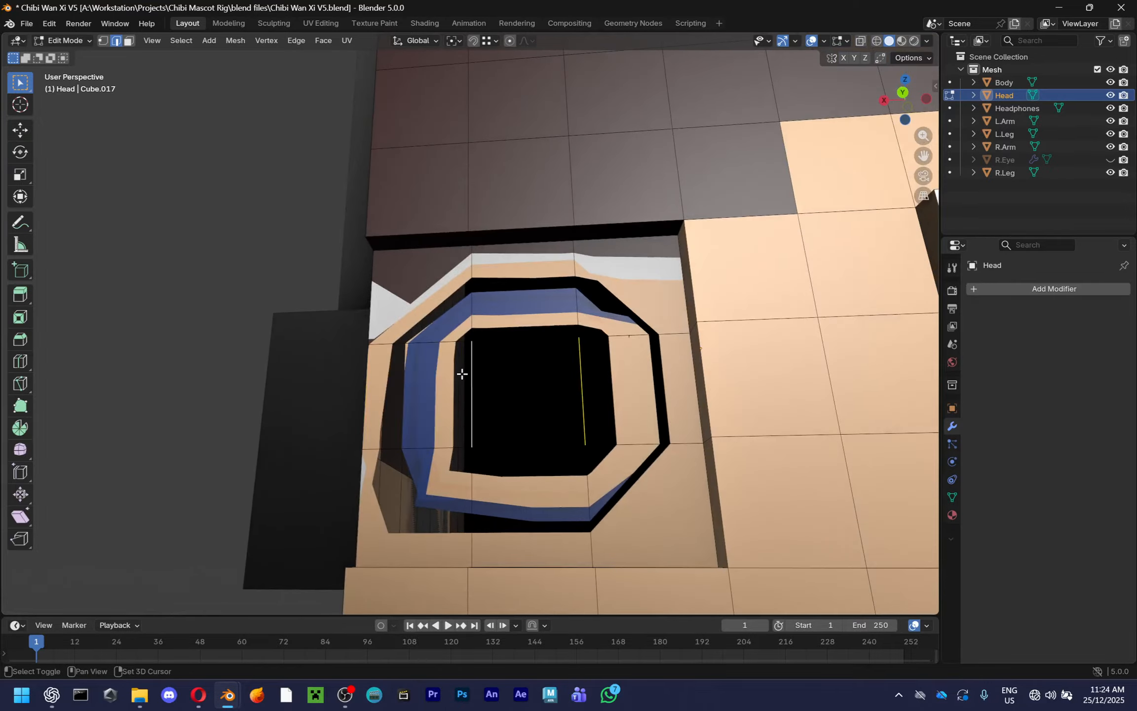
pyautogui.press('f')
# Circle-select all nine faces of the recessed eye panel in face mode
pyautogui.scroll(-5, 462, 374)
pyautogui.moveTo(462, 374); pyautogui.dragTo(469, 411, button='middle')
pyautogui.press('3')
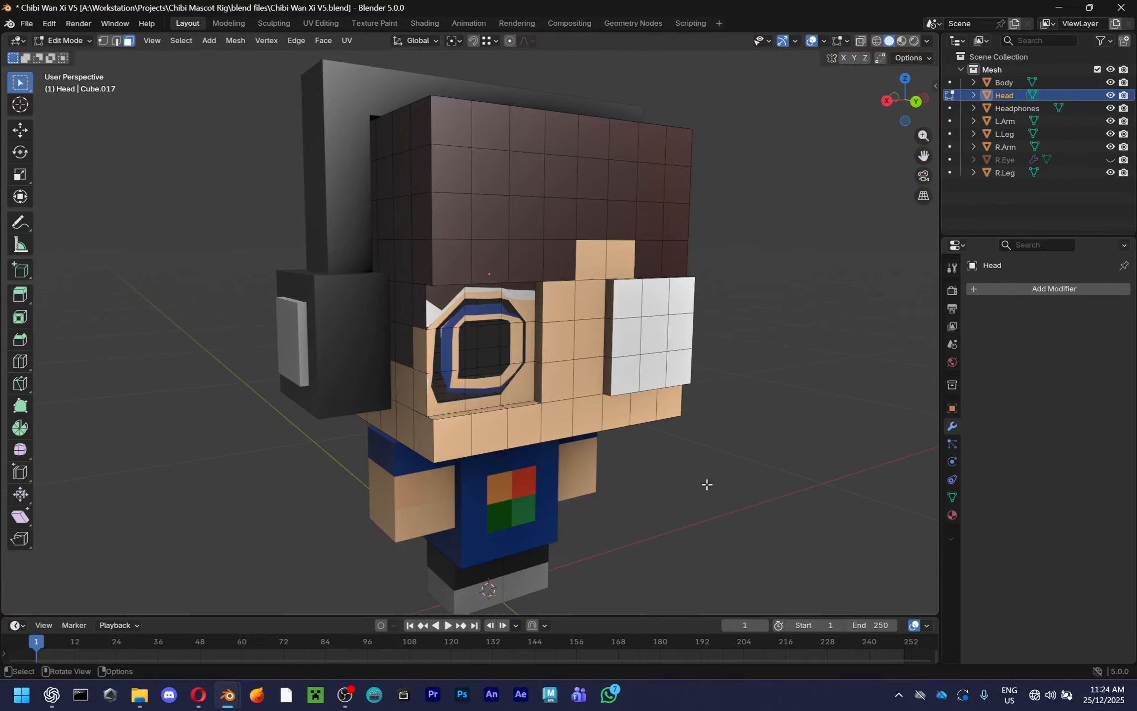
pyautogui.scroll(-1, 657, 459)
pyautogui.scroll(4, 493, 376)
pyautogui.press('c')
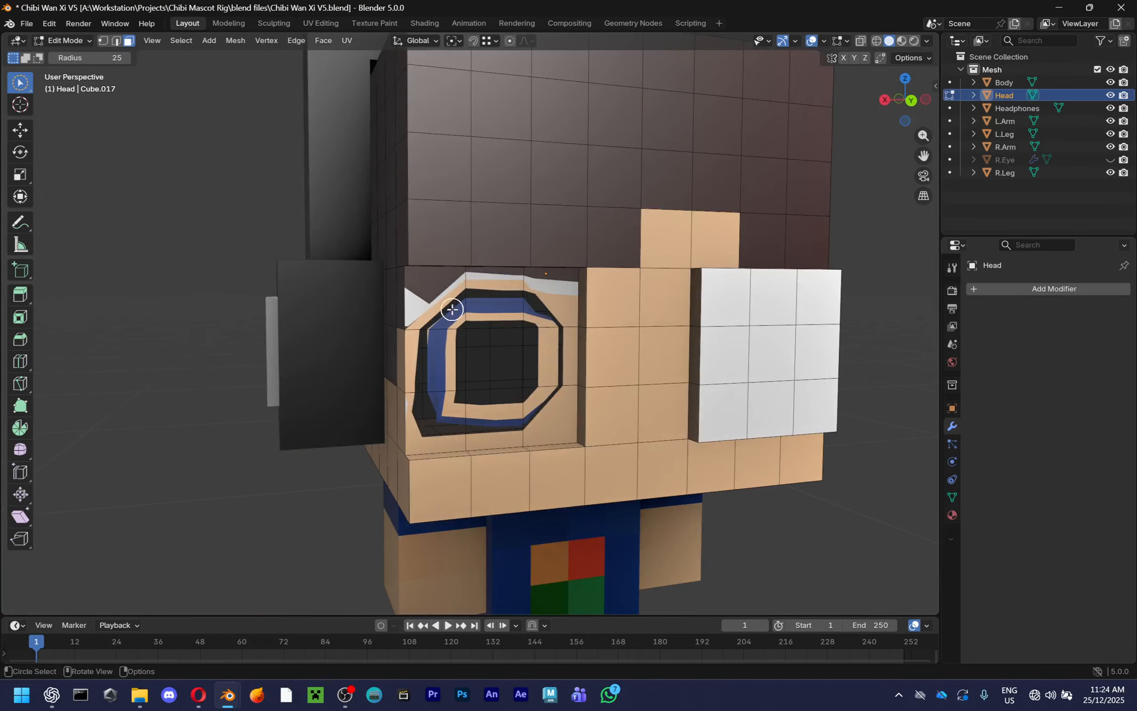
pyautogui.moveTo(452, 309)
pyautogui.mouseDown()
pyautogui.moveTo(507, 337)
pyautogui.moveTo(548, 296)
pyautogui.mouseUp()
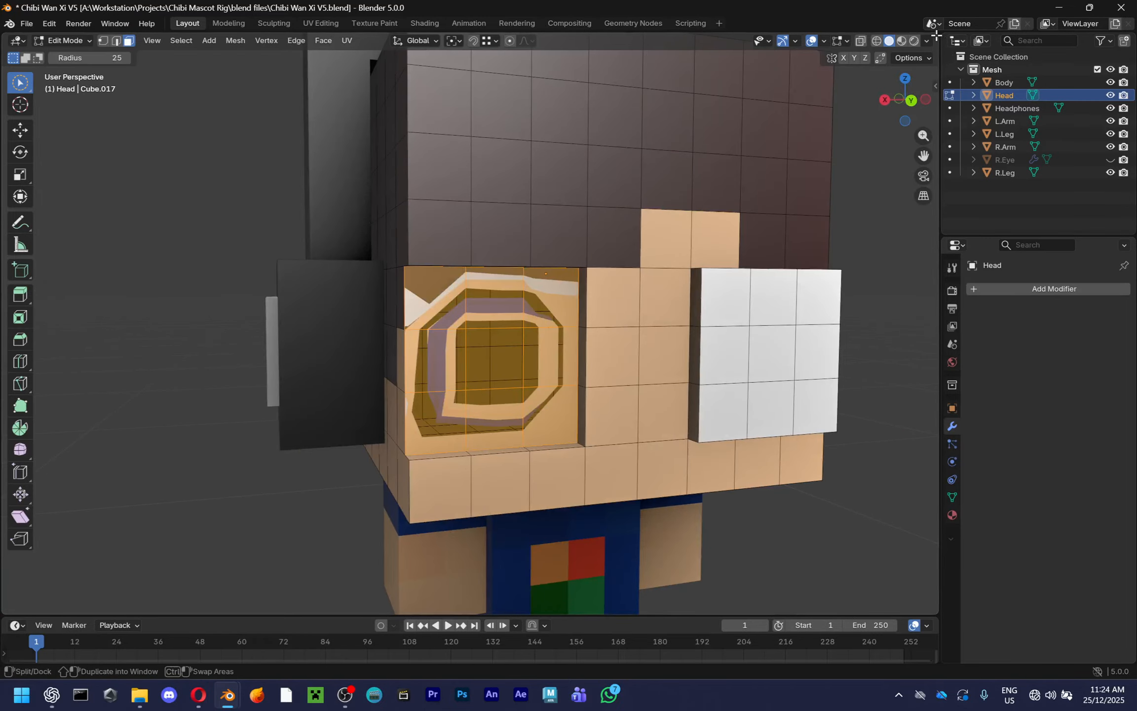
# Split the 3D viewport vertically and show the UV Editor with the mascot texture in the new area
pyautogui.moveTo(936, 36); pyautogui.dragTo(490, 87)
pyautogui.click(506, 40)
pyautogui.click(567, 103)
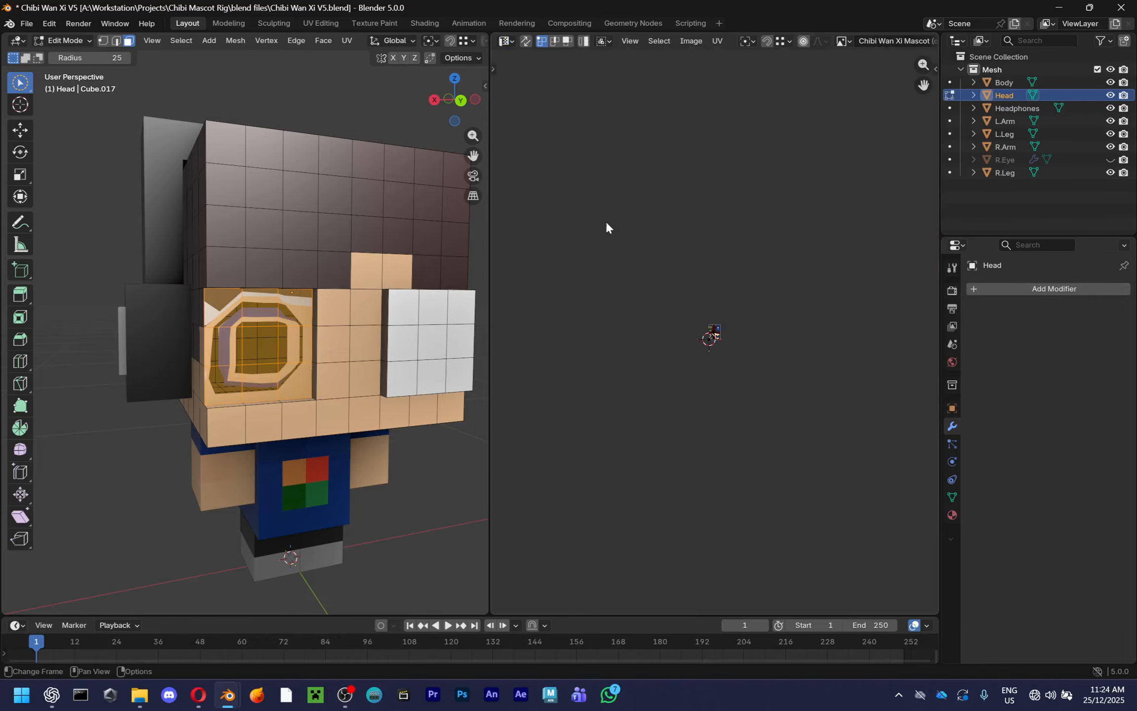
pyautogui.press('n')
pyautogui.press('n')
pyautogui.scroll(5, 711, 316)
# Unwrap the nine eye panel faces, shrink their UVs onto the skin-coloured area of the texture, and deselect them
pyautogui.rightClick(748, 212)
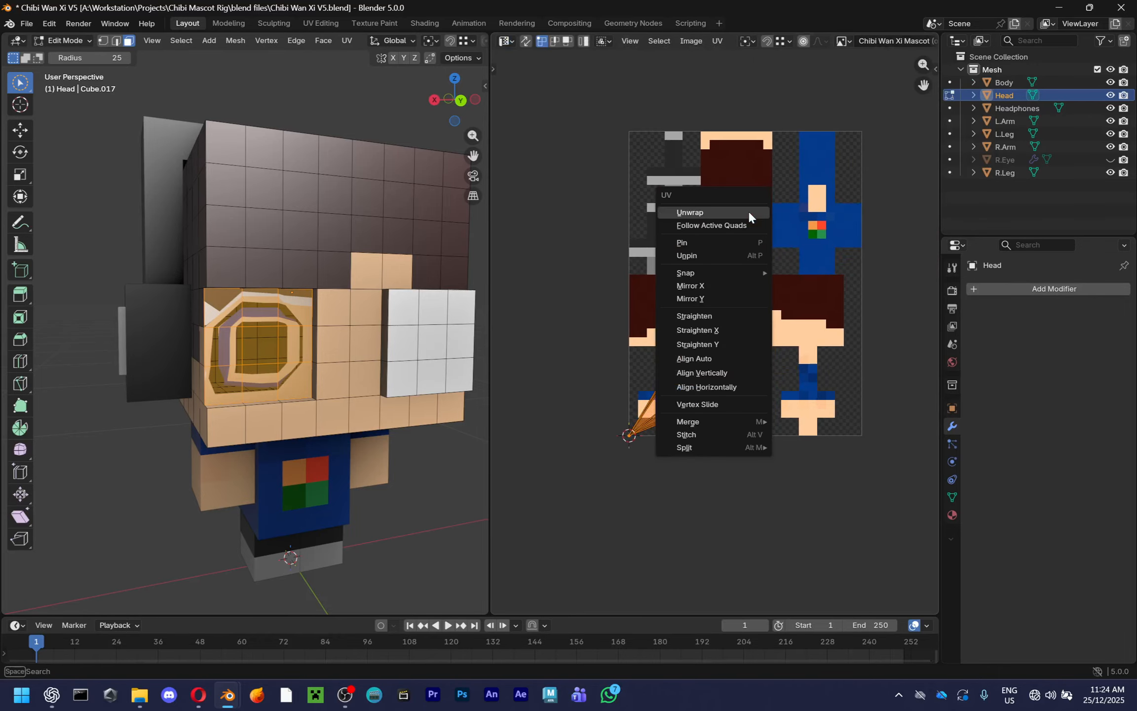
pyautogui.click(748, 212)
pyautogui.press('s')
pyautogui.press('g')
pyautogui.hotkey('alt', 'a')
pyautogui.press('c')
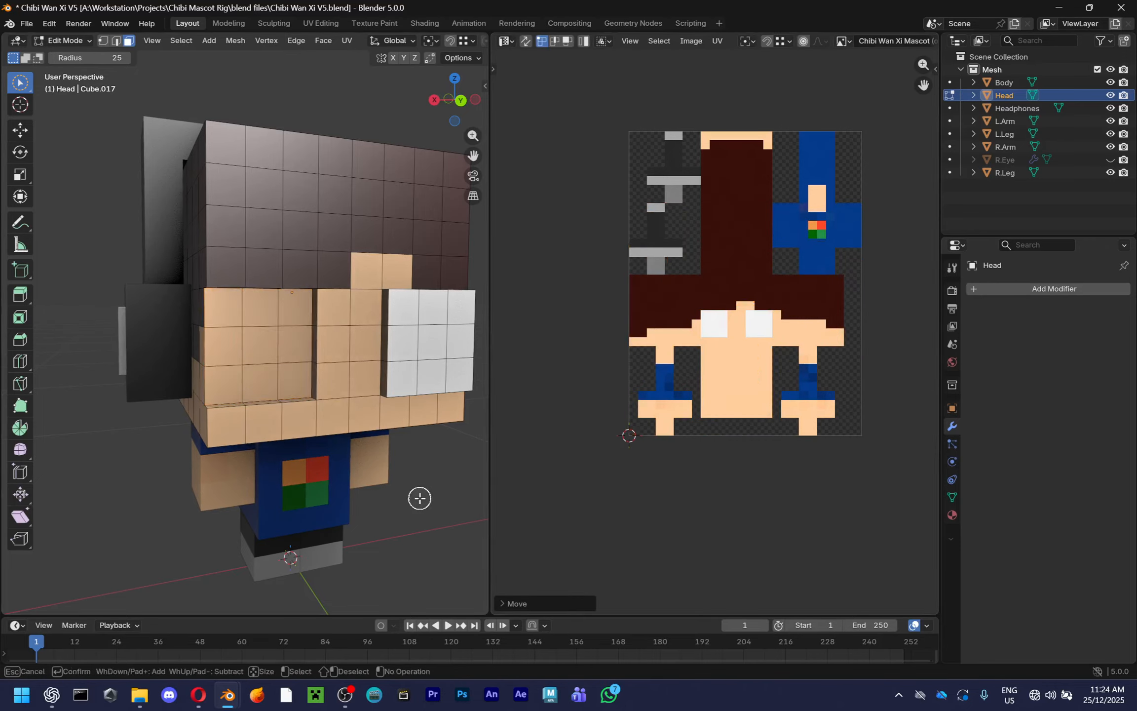
pyautogui.press('Escape')
# Reselect the nine eye panel faces and scale and move their UVs onto the white eye square beside the dark hair
pyautogui.moveTo(420, 498); pyautogui.dragTo(248, 426, button='middle')
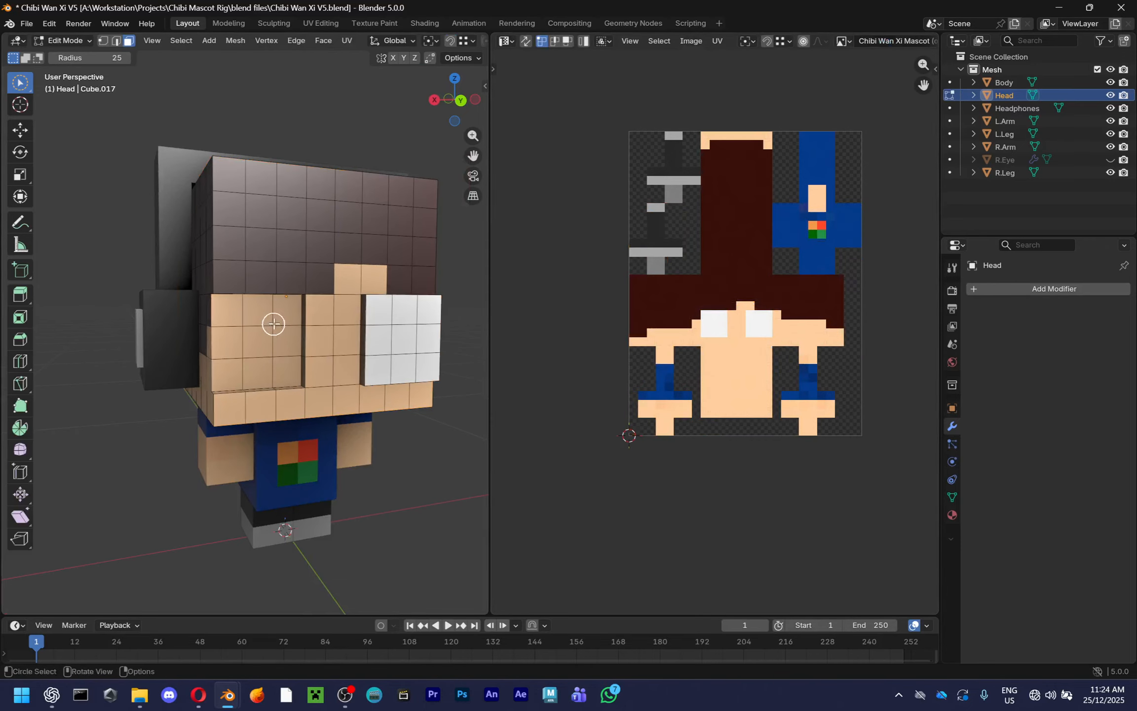
pyautogui.moveTo(274, 323)
pyautogui.mouseDown()
pyautogui.moveTo(258, 354)
pyautogui.moveTo(284, 370)
pyautogui.mouseUp()
pyautogui.press('Escape')
pyautogui.scroll(2, 765, 354)
pyautogui.press('s')
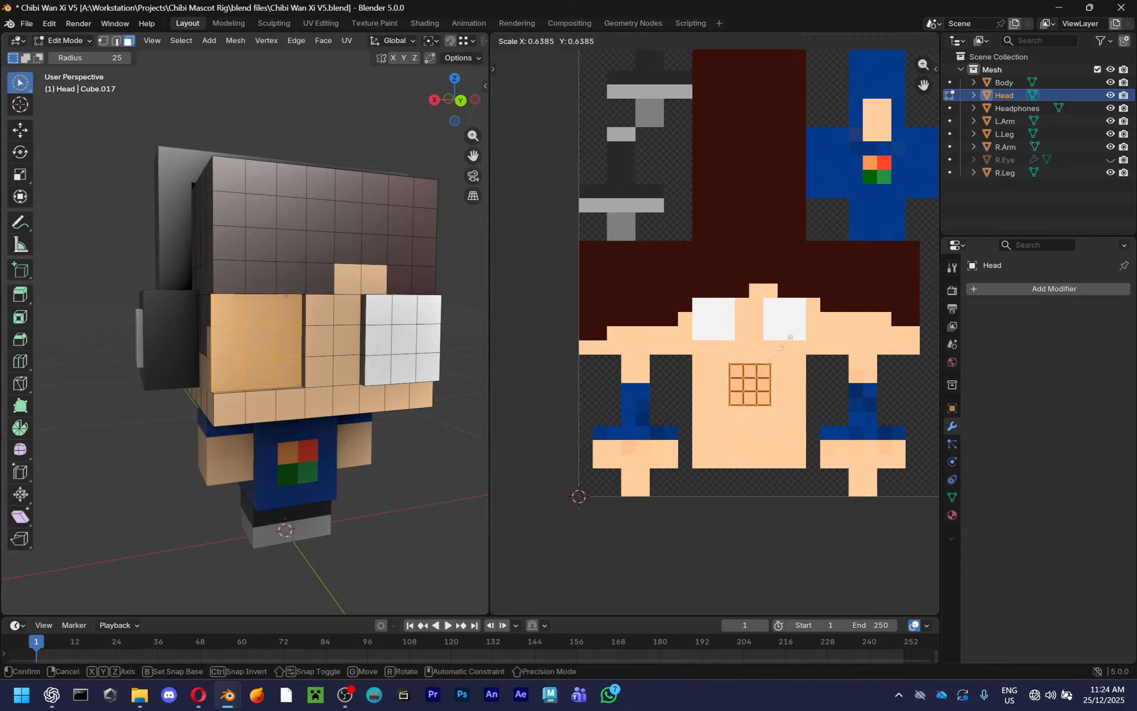
pyautogui.click(765, 354)
pyautogui.press('g')
pyautogui.click(745, 299)
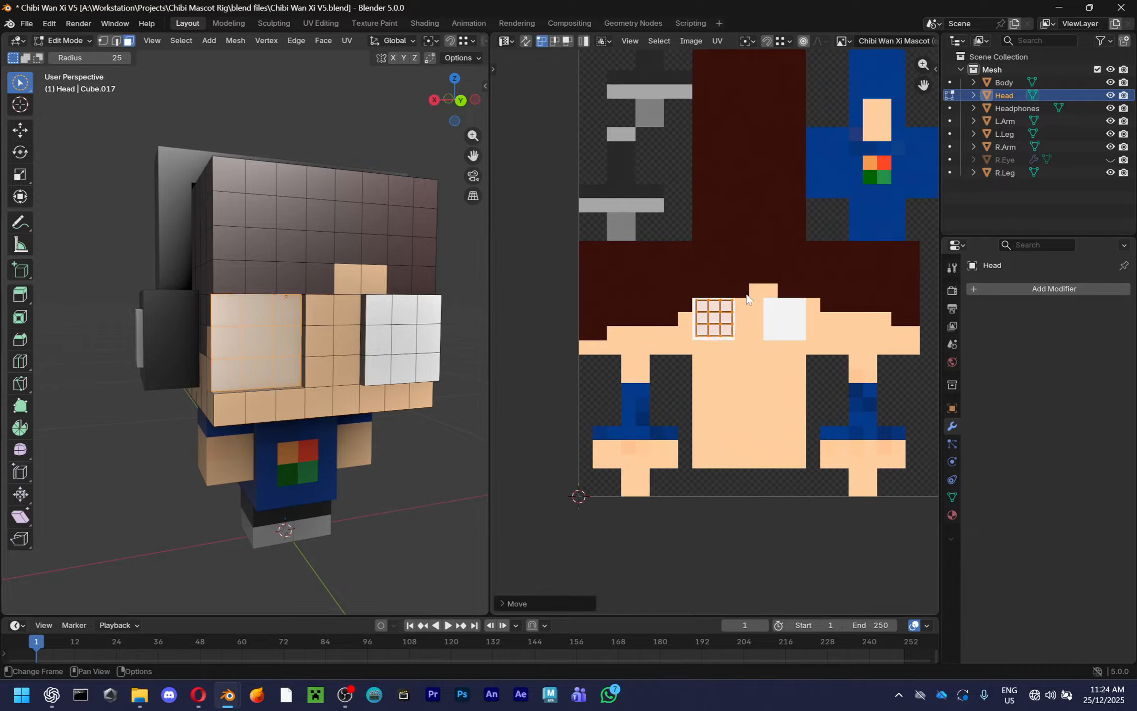
# Snap the eye panel's UVs to the texture's pixels so they fit the white square
pyautogui.rightClick(749, 296)
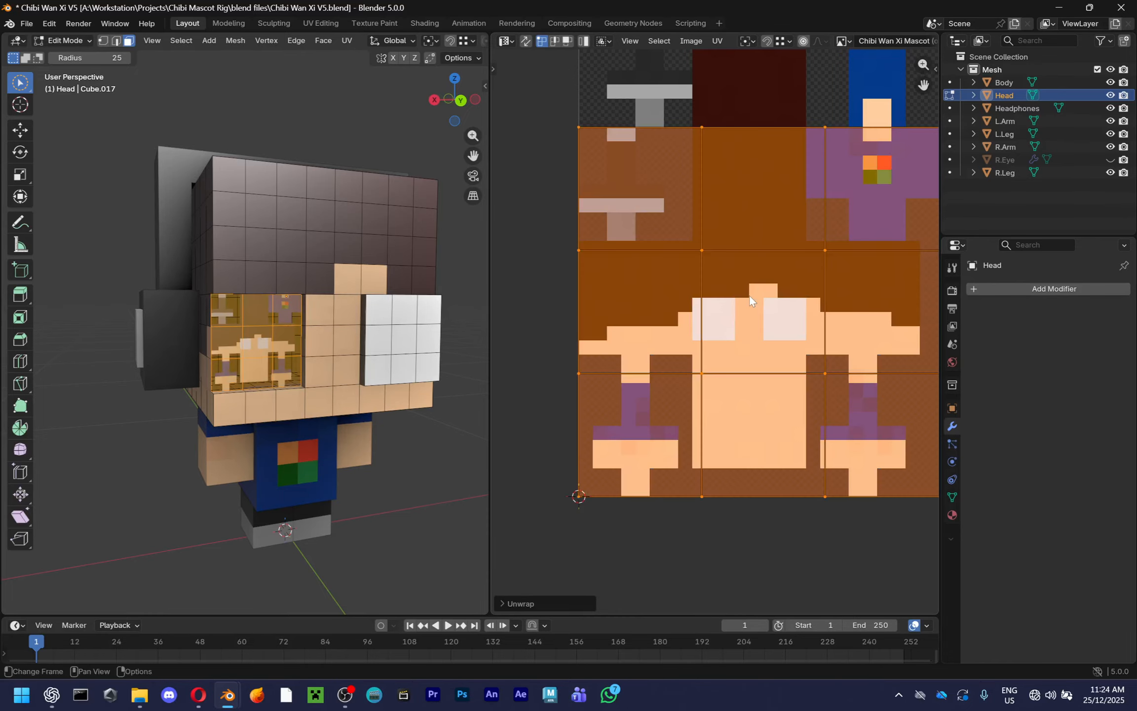
pyautogui.rightClick(748, 295)
pyautogui.press('Escape')
pyautogui.click(794, 354)
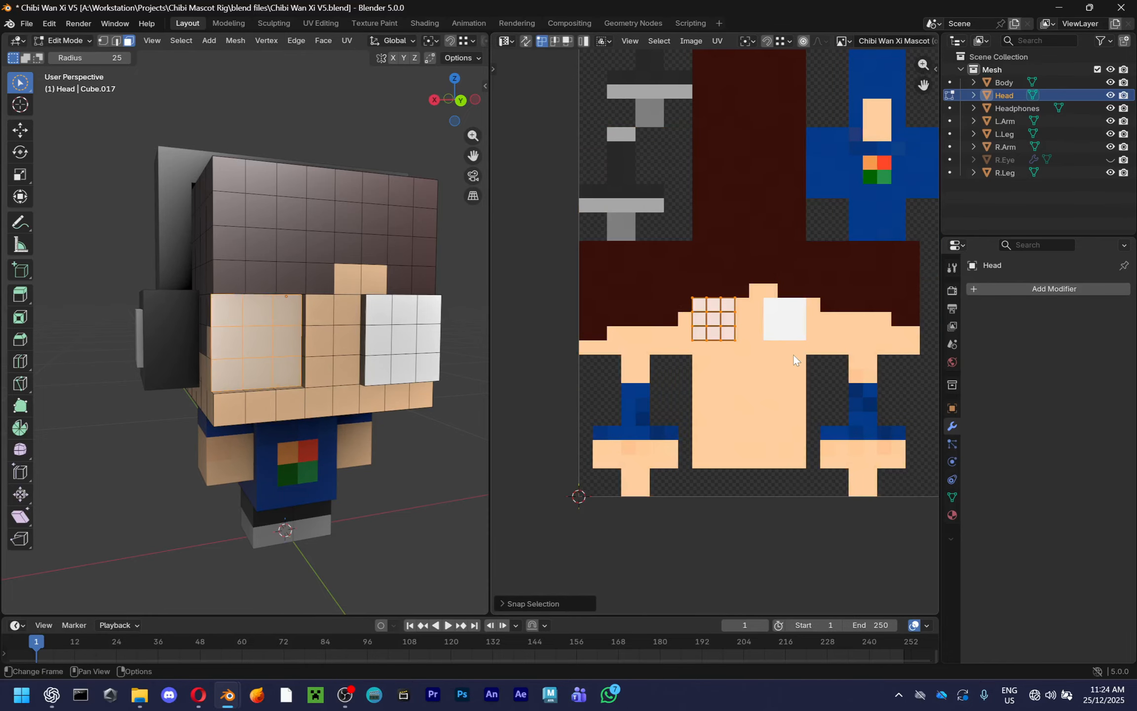
# Check the retextured eye panel and the detached block in front of the head, clear the selection, and save the file
pyautogui.scroll(3, 789, 355)
pyautogui.moveTo(346, 453); pyautogui.dragTo(383, 429, button='middle')
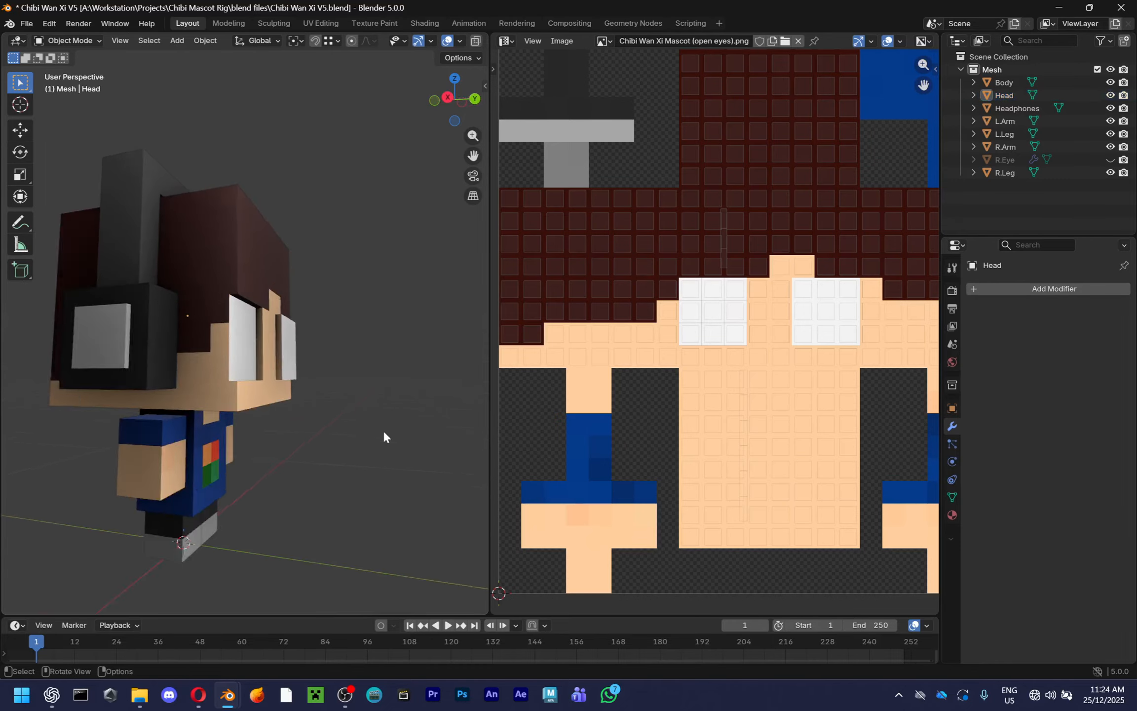
pyautogui.scroll(-5, 383, 429)
pyautogui.moveTo(417, 380); pyautogui.dragTo(364, 345, button='middle')
pyautogui.moveTo(363, 344); pyautogui.dragTo(295, 457)
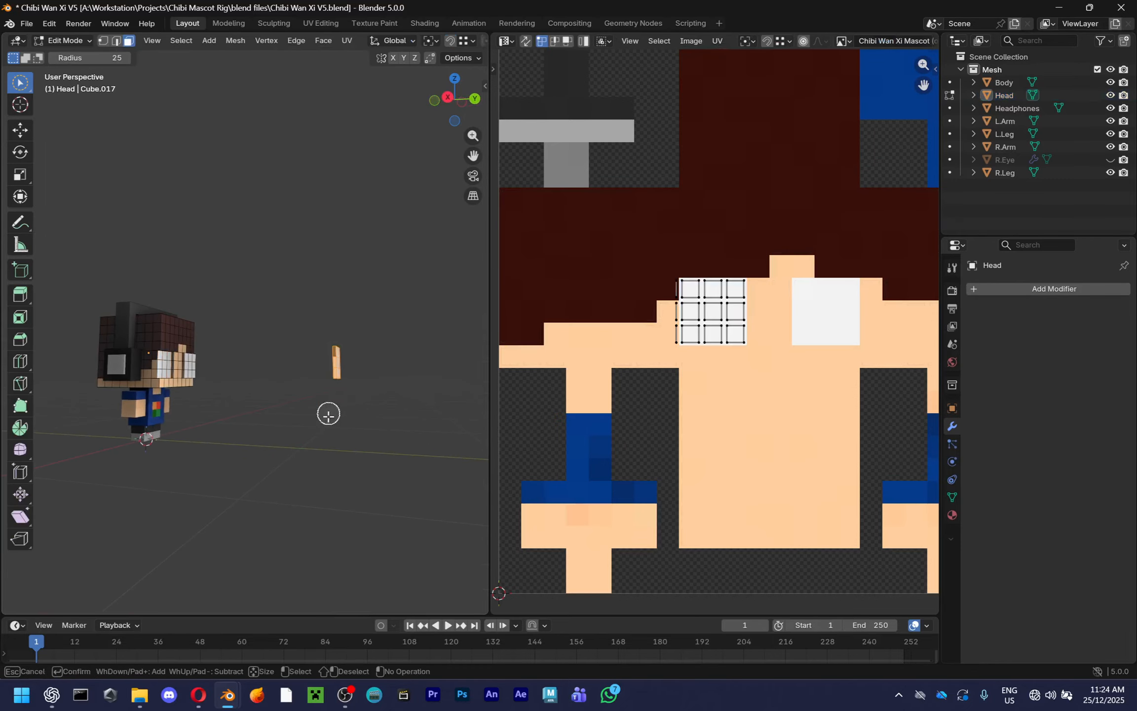
pyautogui.moveTo(327, 411); pyautogui.dragTo(357, 400, button='middle')
pyautogui.hotkey('alt', 'a')
pyautogui.press('w')
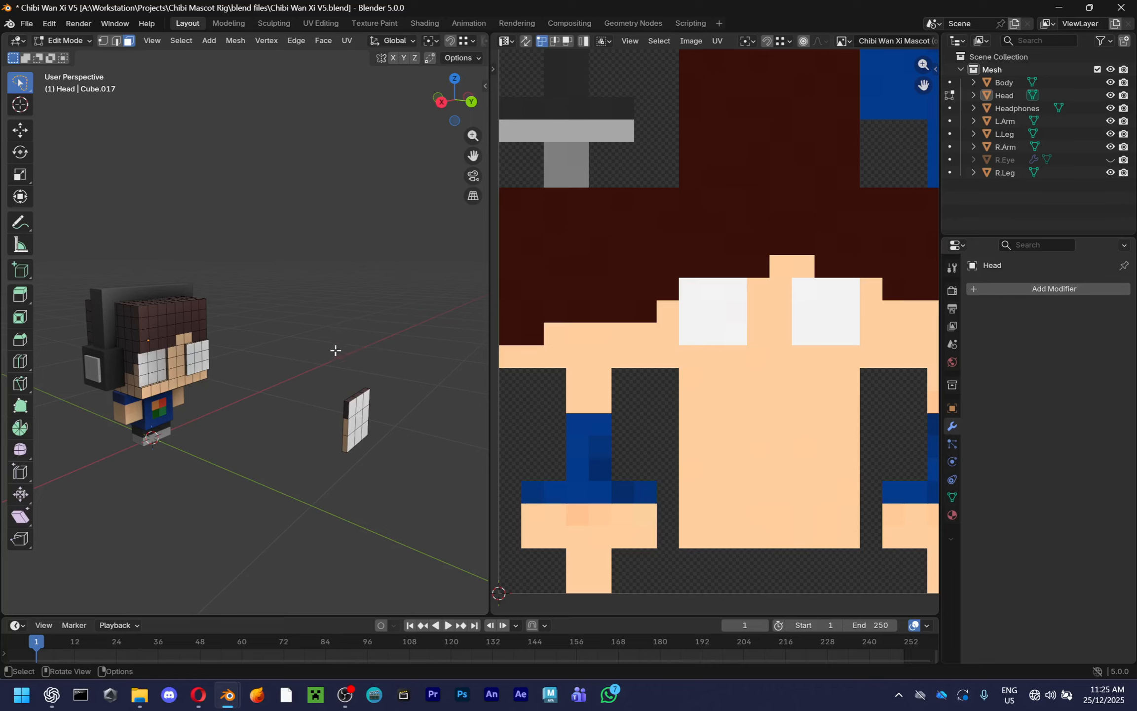
pyautogui.hotkey('ctrl', 's')
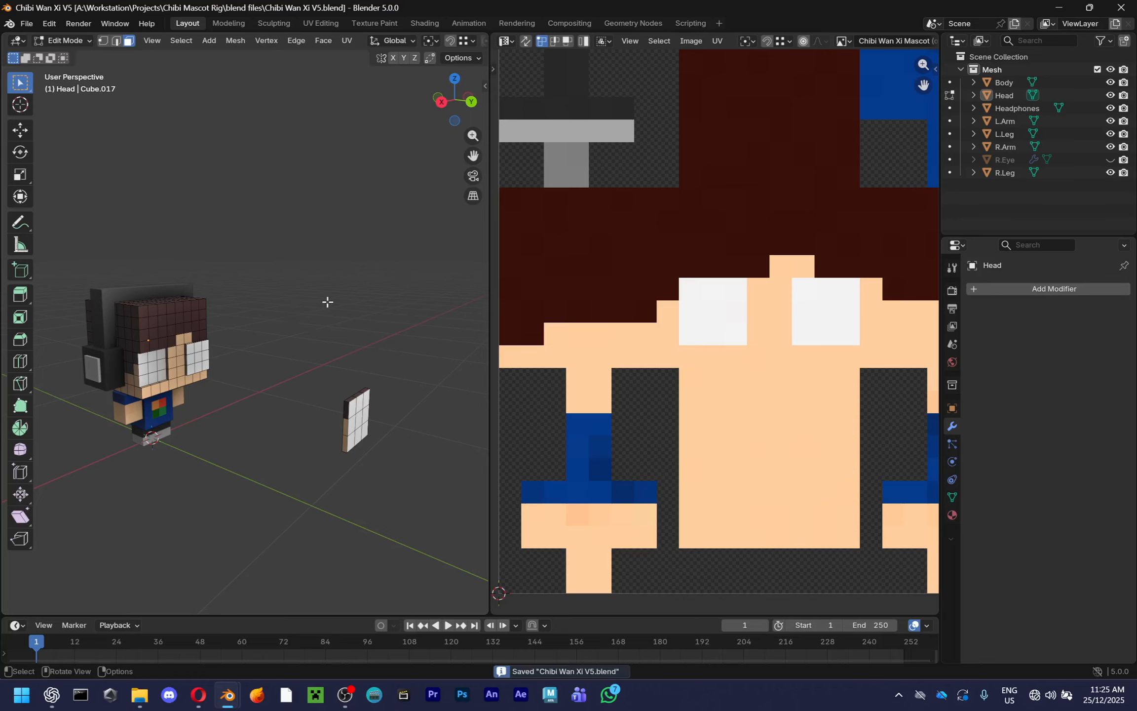
# Select the whole detached block in wireframe shading and hide it
pyautogui.press('z')
pyautogui.click(318, 303)
pyautogui.press('l')
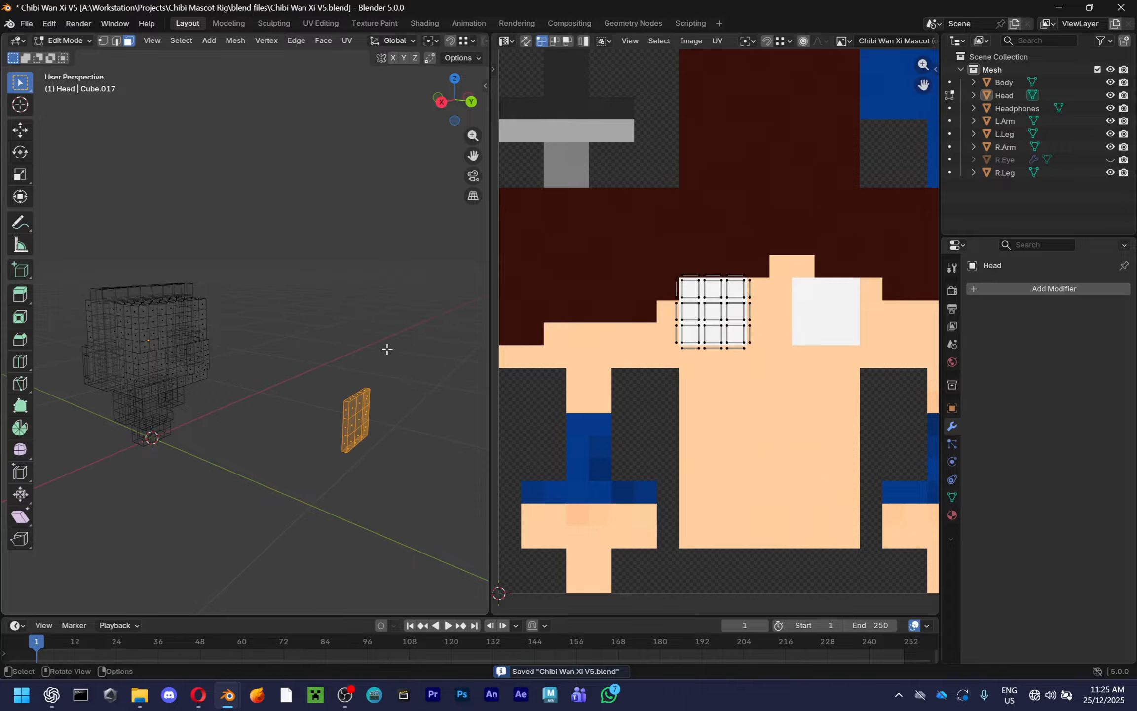
pyautogui.press('h')
# Close the UV Editor area, return the viewport to solid shading in Object Mode, and save the file
pyautogui.scroll(2, 386, 348)
pyautogui.moveTo(489, 41); pyautogui.dragTo(533, 34)
pyautogui.moveTo(459, 331)
pyautogui.keyDown('shift'); pyautogui.mouseDown(button='middle')
pyautogui.moveTo(542, 293)
pyautogui.moveTo(388, 396)
pyautogui.moveTo(388, 284)
pyautogui.moveTo(622, 446)
pyautogui.moveTo(612, 459)
pyautogui.moveTo(921, 455)
pyautogui.moveTo(565, 460)
pyautogui.moveTo(472, 478)
pyautogui.moveTo(563, 403)
pyautogui.mouseUp(button='middle'); pyautogui.keyUp('shift')
pyautogui.press('Tab')
pyautogui.press('z')
pyautogui.press('6')
pyautogui.scroll(3, 533, 314)
pyautogui.scroll(4, 593, 459)
pyautogui.hotkey('ctrl', 's')
# Circle-select the nine white faces of the recessed right eye panel in Edit Mode
pyautogui.press('Tab')
pyautogui.scroll(4, 564, 403)
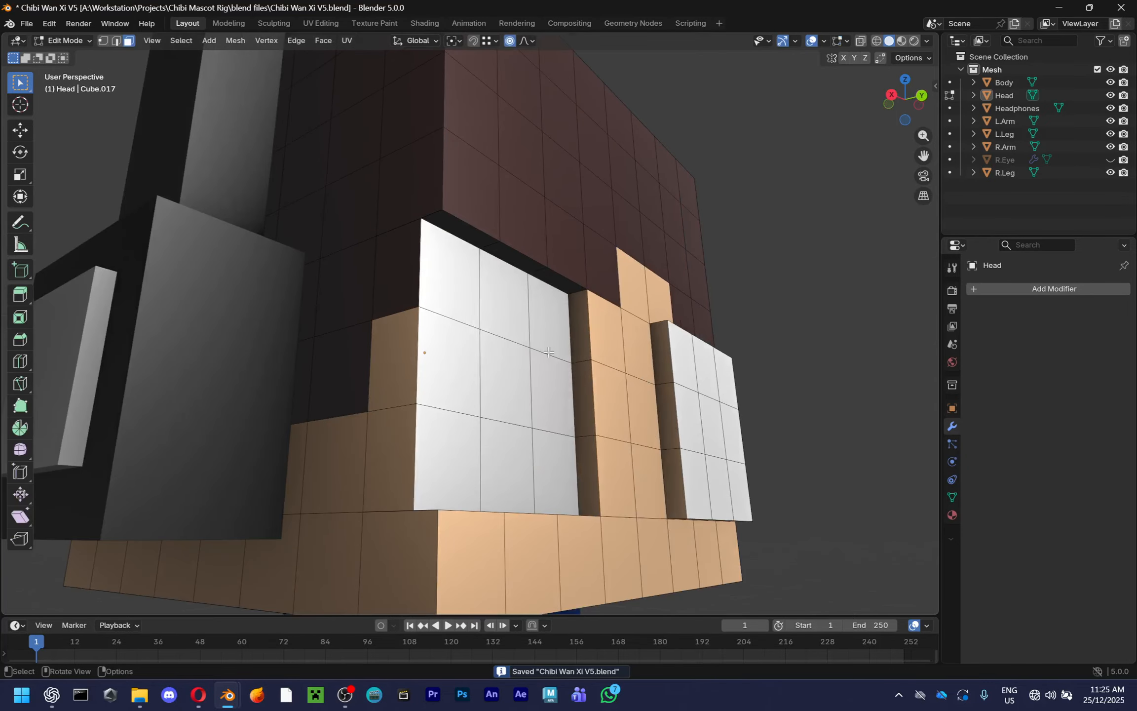
pyautogui.press('c')
pyautogui.moveTo(548, 390)
pyautogui.mouseDown()
pyautogui.moveTo(499, 323)
pyautogui.moveTo(515, 437)
pyautogui.mouseUp()
pyautogui.press('Escape')
pyautogui.moveTo(515, 437); pyautogui.dragTo(530, 416, button='middle')
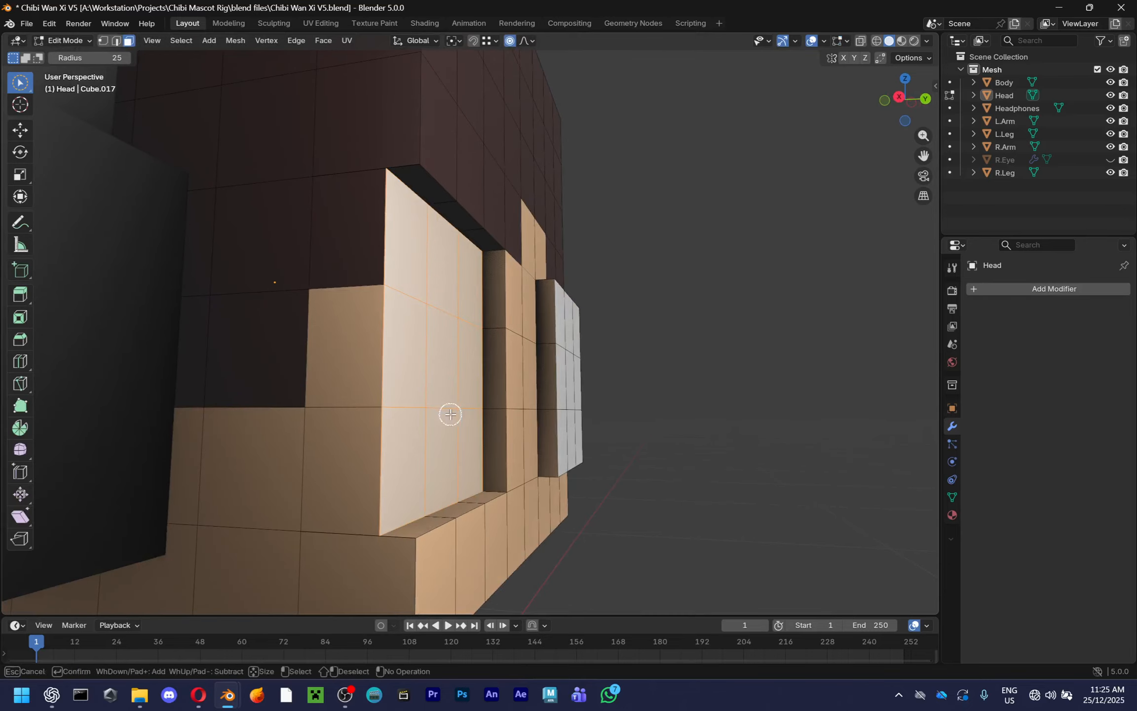
# Turn off proportional editing and move the selected eye panel faces about 0.0077 m along the Y axis
pyautogui.press('g')
pyautogui.press('y')
pyautogui.press('Escape')
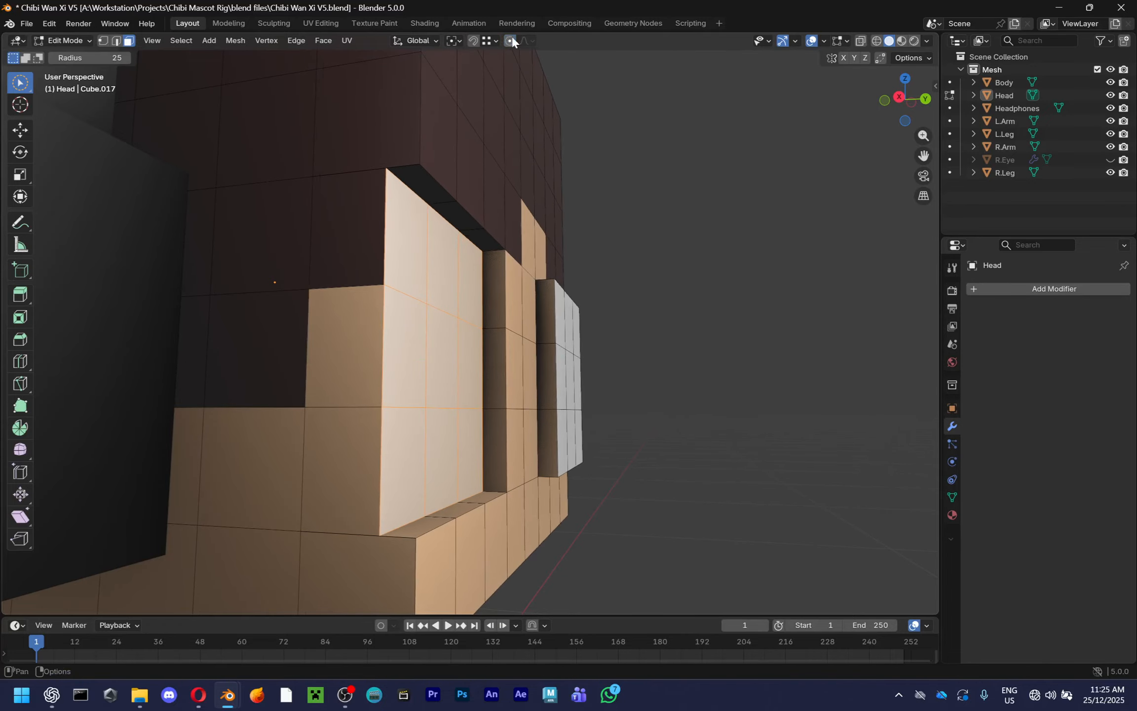
pyautogui.press('g')
pyautogui.press('y')
pyautogui.click(612, 331)
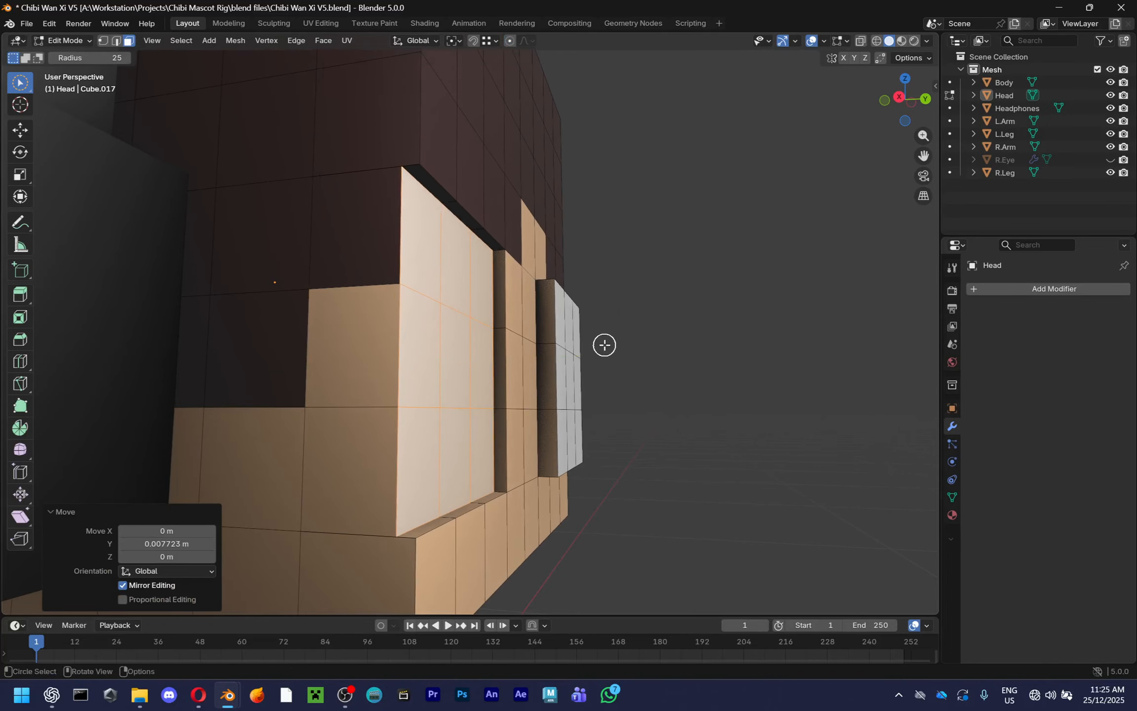
pyautogui.press('g')
pyautogui.press('y')
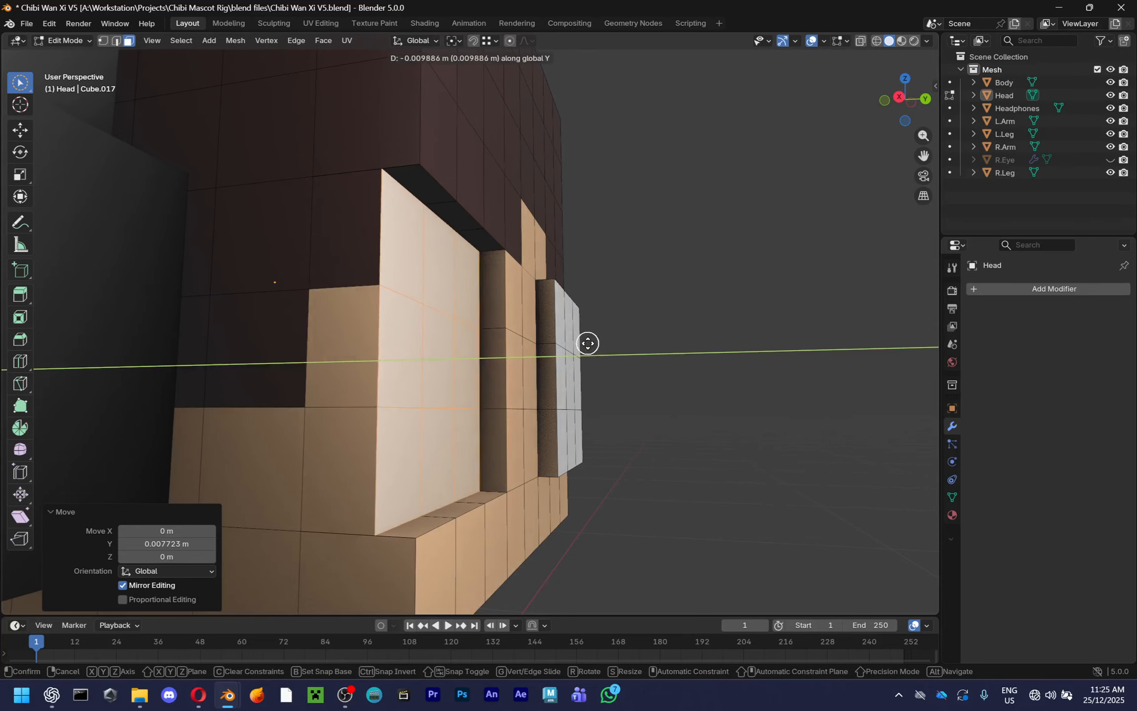
pyautogui.press('Escape')
pyautogui.press('g')
pyautogui.press('y')
pyautogui.press('Escape')
# Fine-tune the depth of the right eye panel with another small move along the Y axis and save the file
pyautogui.press('Tab')
pyautogui.scroll(-3, 673, 383)
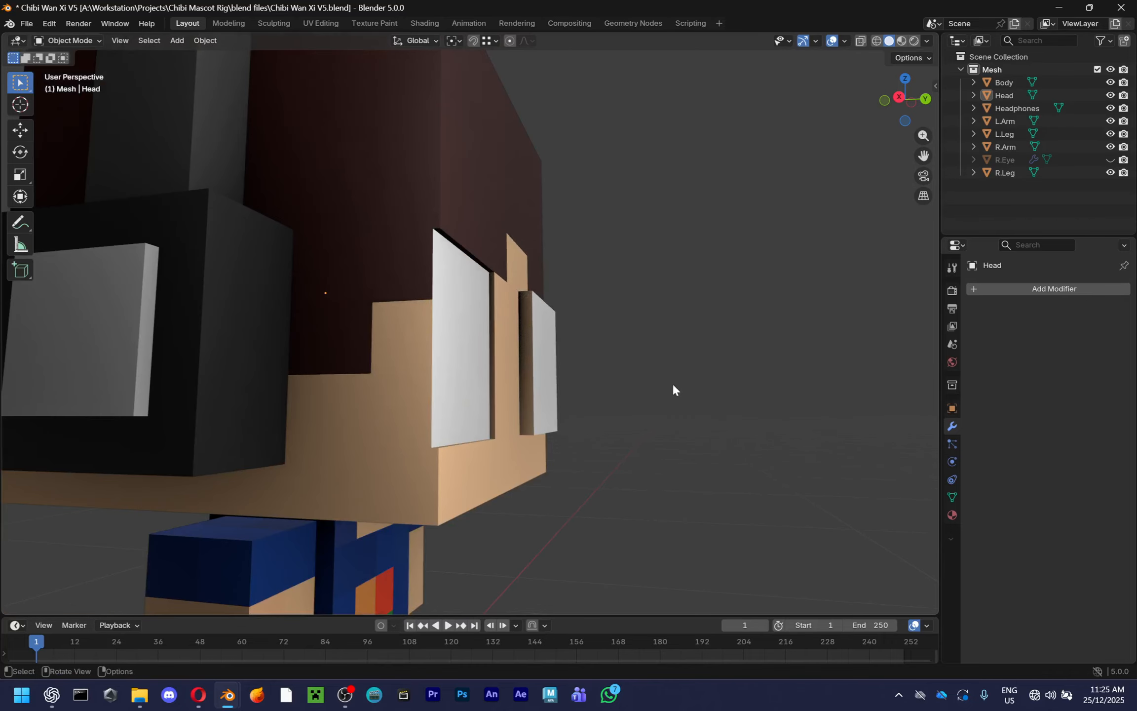
pyautogui.moveTo(673, 383); pyautogui.dragTo(589, 474, button='middle')
pyautogui.scroll(2, 588, 475)
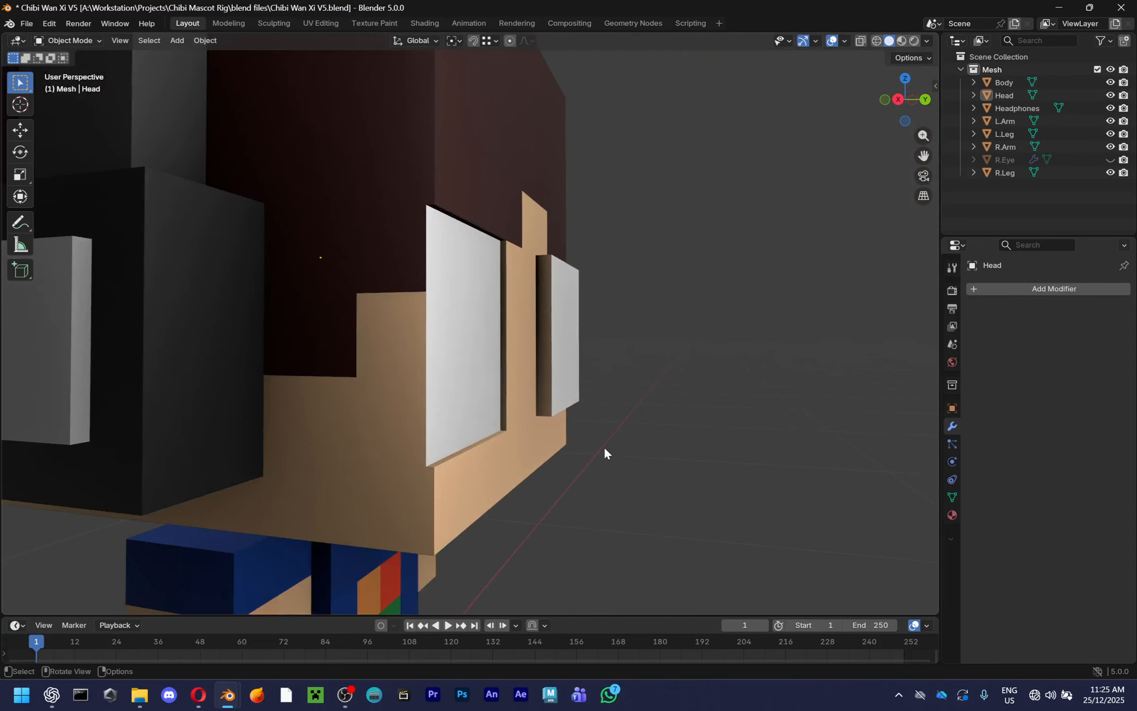
pyautogui.press('Tab')
pyautogui.press('g')
pyautogui.press('y')
pyautogui.click(627, 381)
pyautogui.press('Tab')
pyautogui.scroll(3, 512, 419)
pyautogui.moveTo(627, 380); pyautogui.dragTo(459, 444, button='middle')
pyautogui.scroll(-5, 363, 485)
pyautogui.hotkey('ctrl', 's')
# Unhide the R.Eye object in front of the rebuilt eye panel and save the file
pyautogui.scroll(2, 543, 430)
pyautogui.scroll(4, 625, 443)
pyautogui.scroll(-3, 497, 325)
pyautogui.moveTo(497, 326); pyautogui.dragTo(678, 317, button='middle')
pyautogui.hotkey('alt', 'h')
pyautogui.scroll(4, 678, 318)
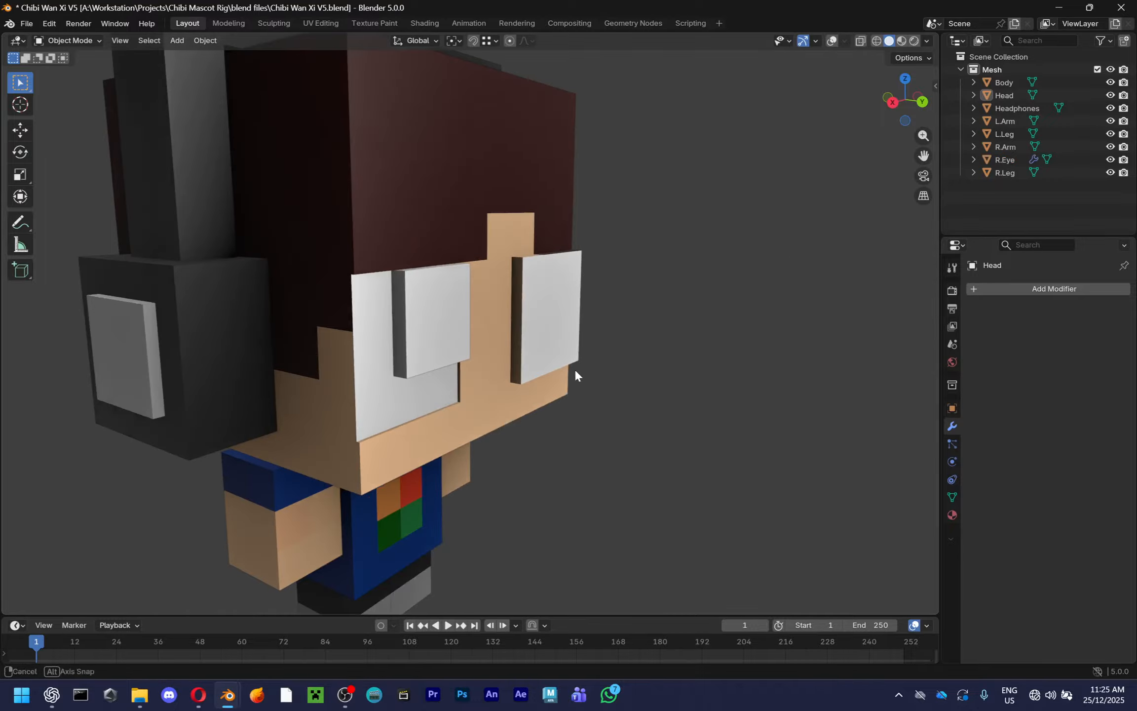
pyautogui.click(437, 325)
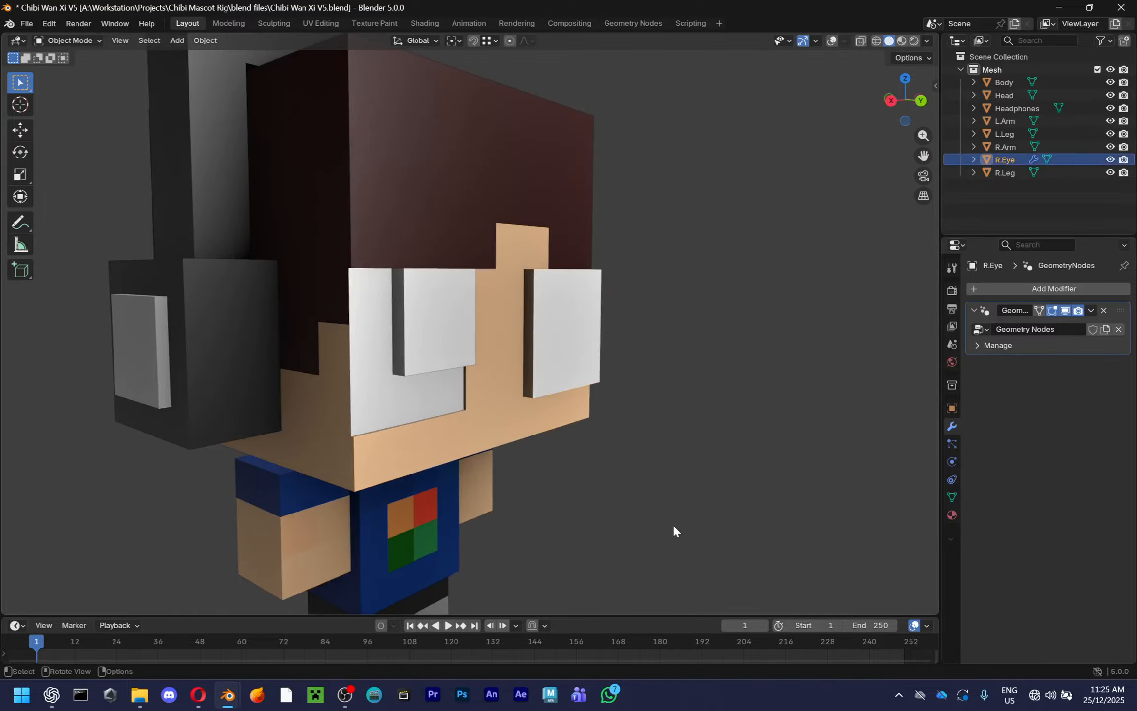
pyautogui.scroll(-4, 673, 526)
pyautogui.click(693, 499)
pyautogui.hotkey('ctrl', 's')
# Examine the rebuilt right eye socket, its rim and the R.Eye block from the front, side and below, comparing them with the left eye
pyautogui.moveTo(610, 500); pyautogui.dragTo(564, 500, button='middle')
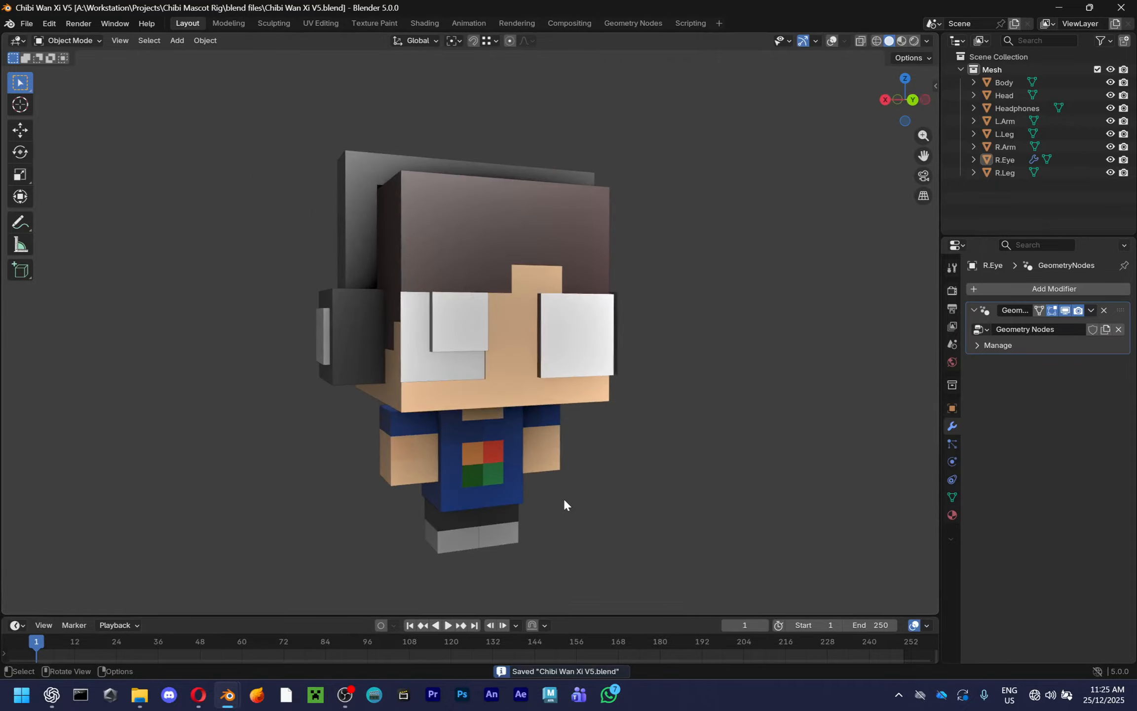
pyautogui.scroll(3, 563, 499)
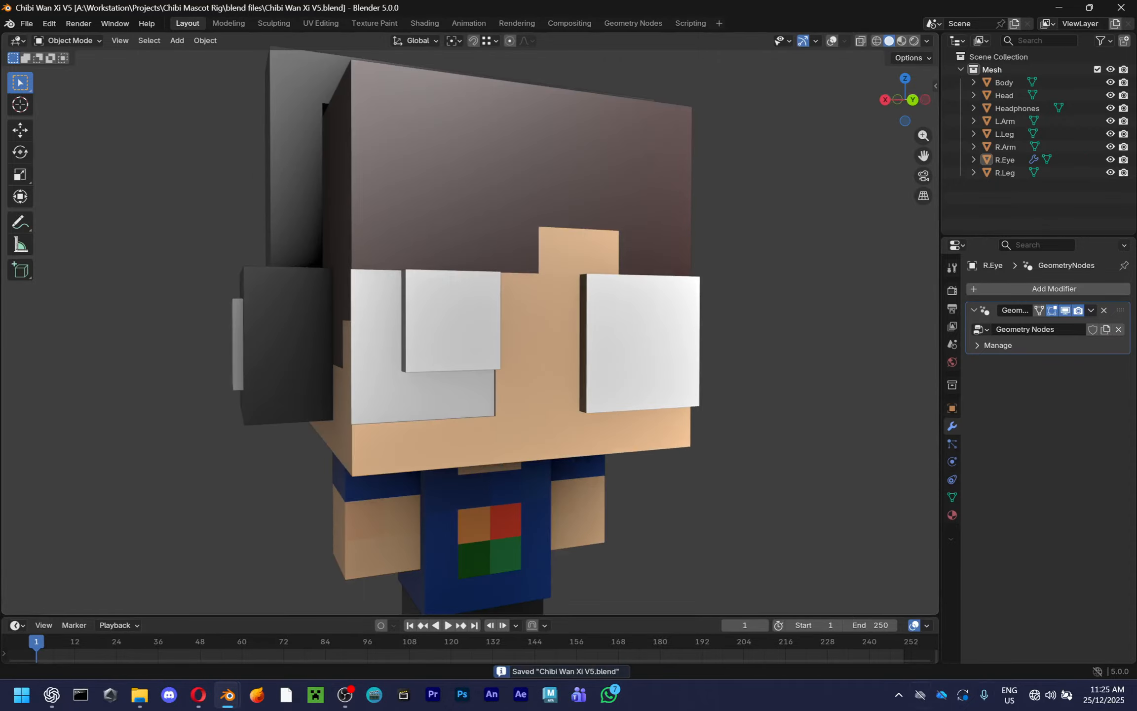
pyautogui.moveTo(691, 442); pyautogui.dragTo(579, 437, button='middle')
pyautogui.scroll(3, 579, 438)
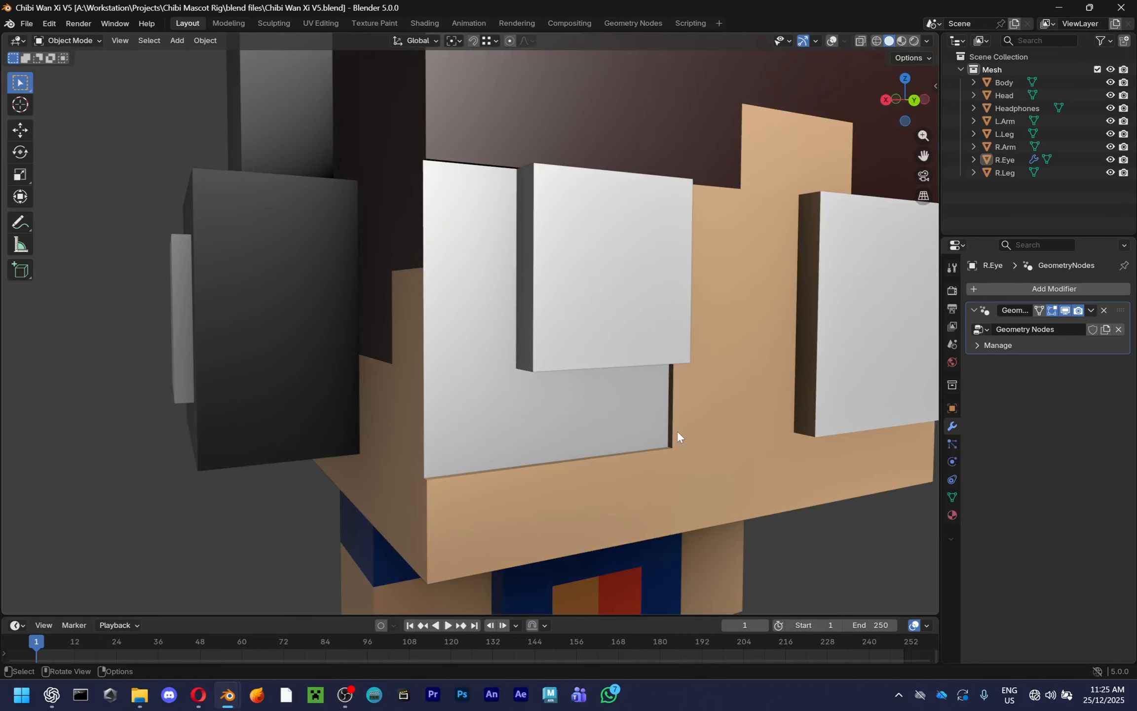
pyautogui.scroll(-3, 677, 433)
pyautogui.moveTo(609, 350); pyautogui.dragTo(495, 332, button='middle')
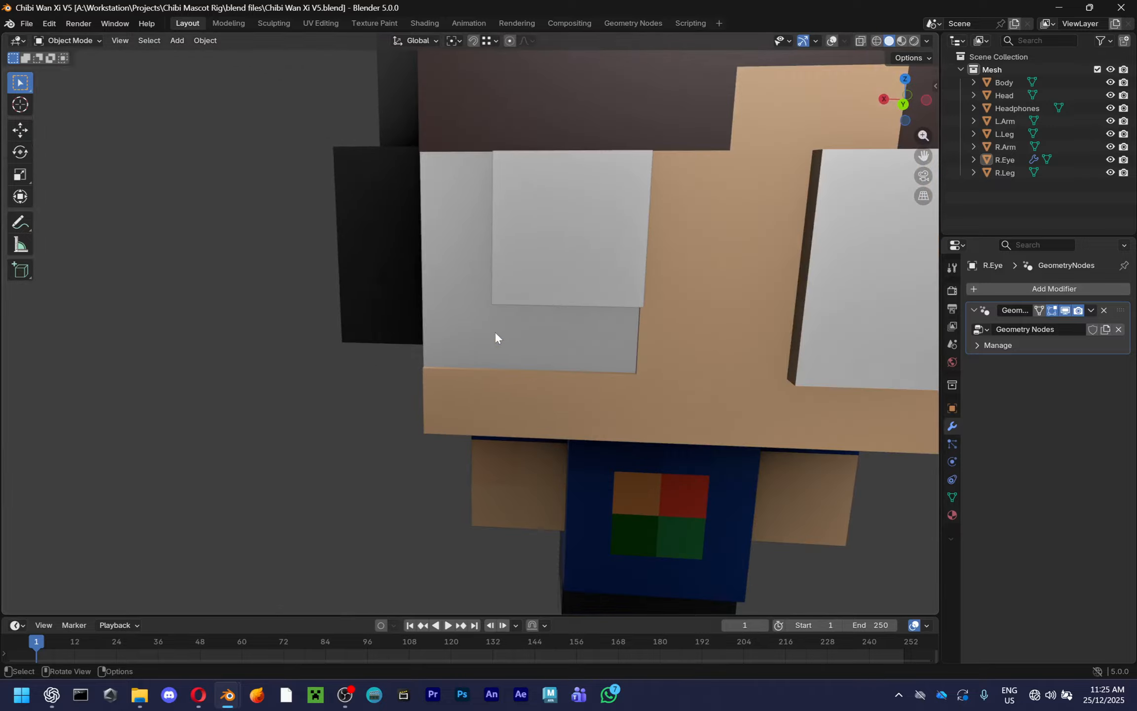
pyautogui.scroll(-2, 495, 332)
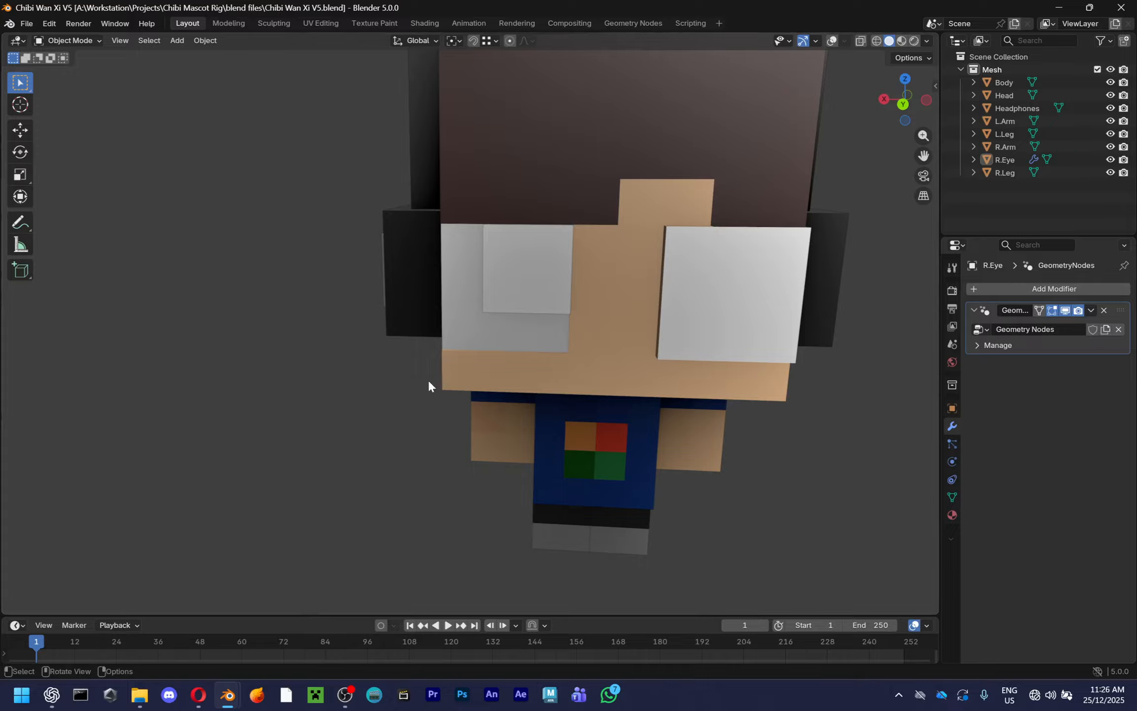
pyautogui.moveTo(382, 459); pyautogui.dragTo(711, 202, button='middle')
pyautogui.scroll(3, 652, 330)
pyautogui.scroll(3, 578, 354)
pyautogui.moveTo(652, 329); pyautogui.dragTo(504, 448, button='middle')
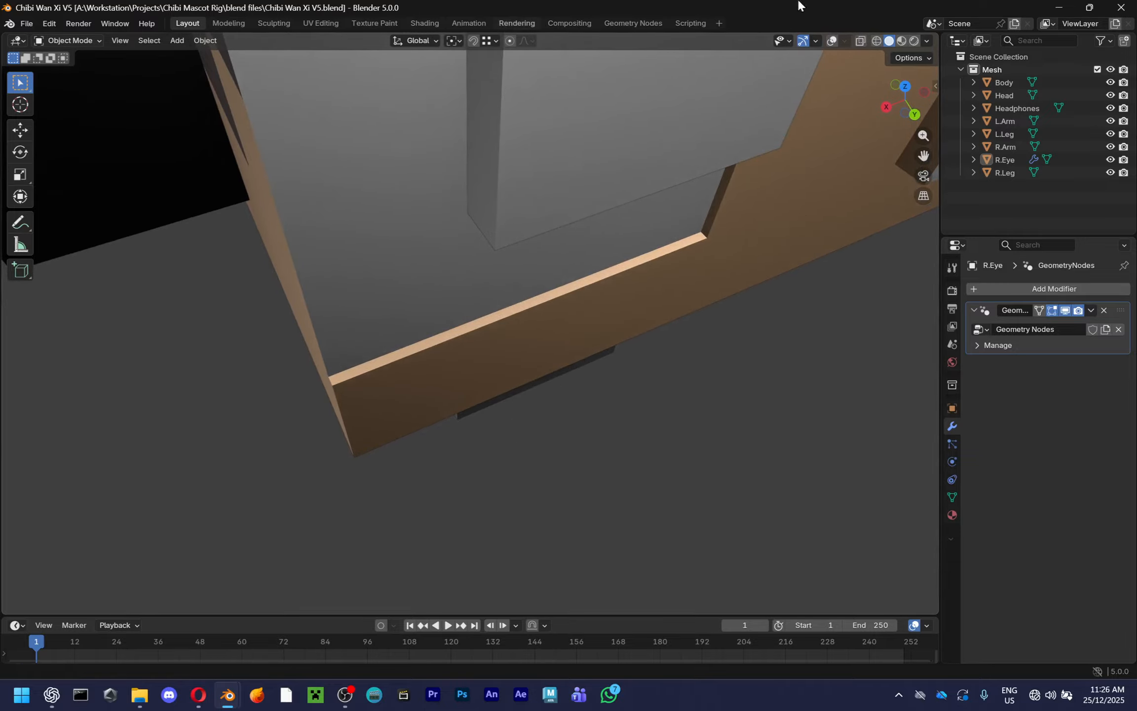
pyautogui.moveTo(552, 263); pyautogui.dragTo(627, 261, button='middle')
pyautogui.moveTo(781, 337); pyautogui.dragTo(577, 379, button='middle')
pyautogui.moveTo(471, 389); pyautogui.dragTo(584, 354, button='middle')
pyautogui.scroll(4, 566, 386)
pyautogui.click(558, 361)
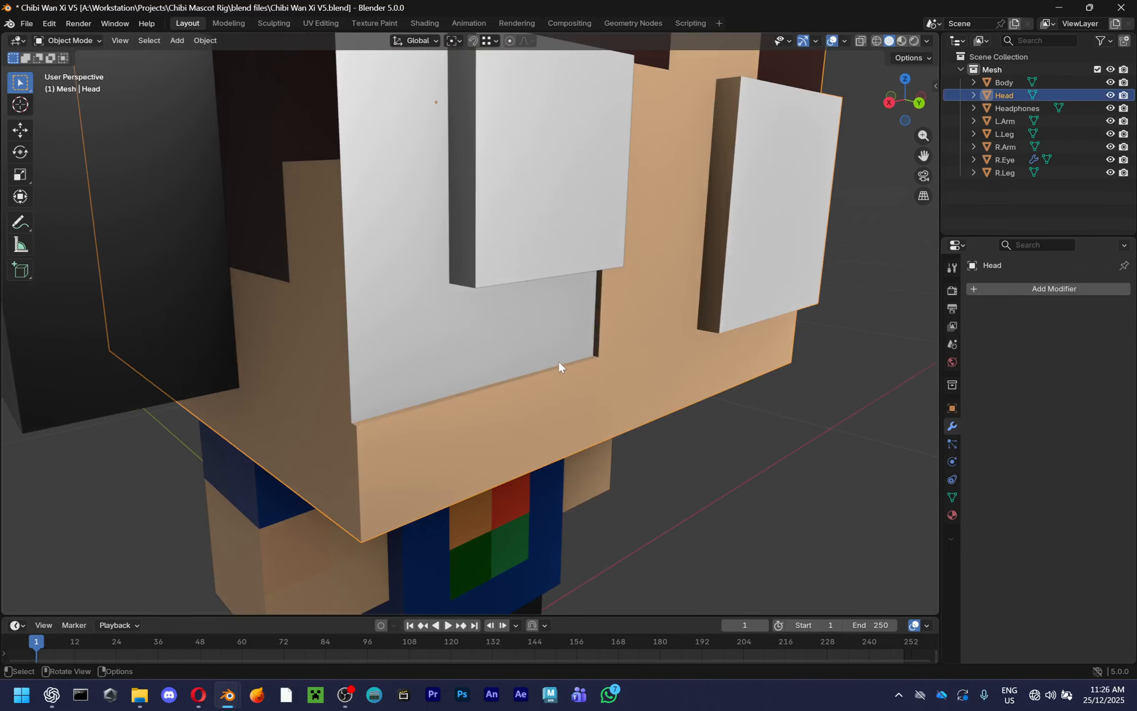
pyautogui.scroll(-1, 623, 407)
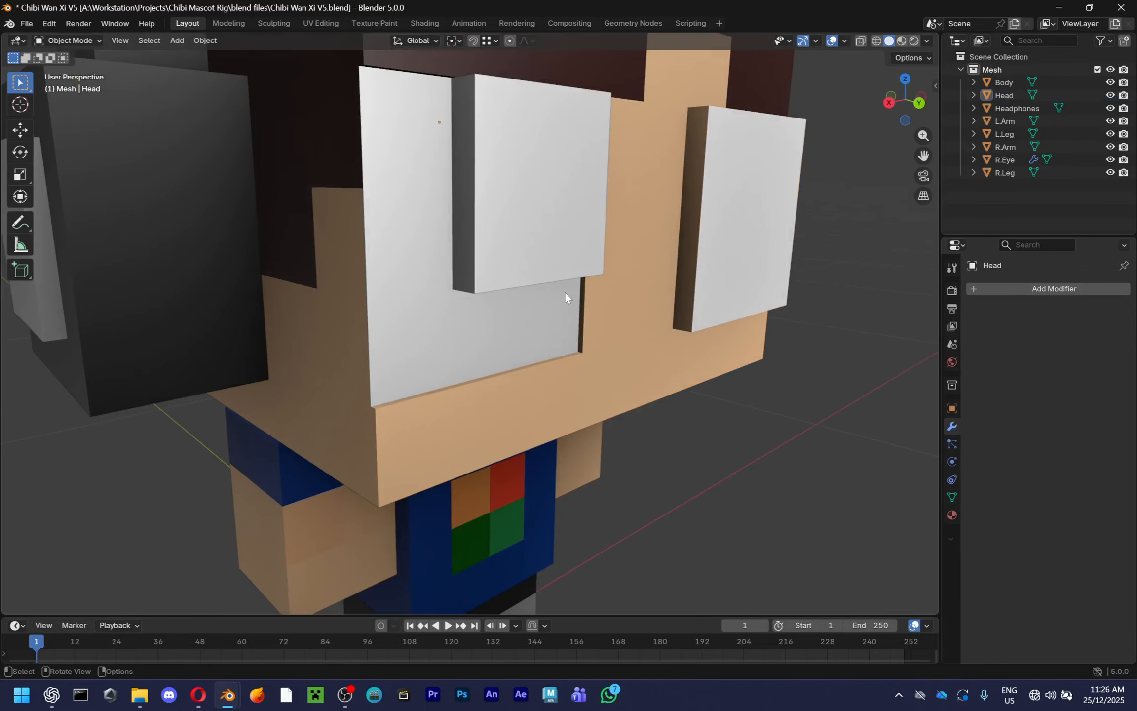
pyautogui.scroll(-3, 565, 291)
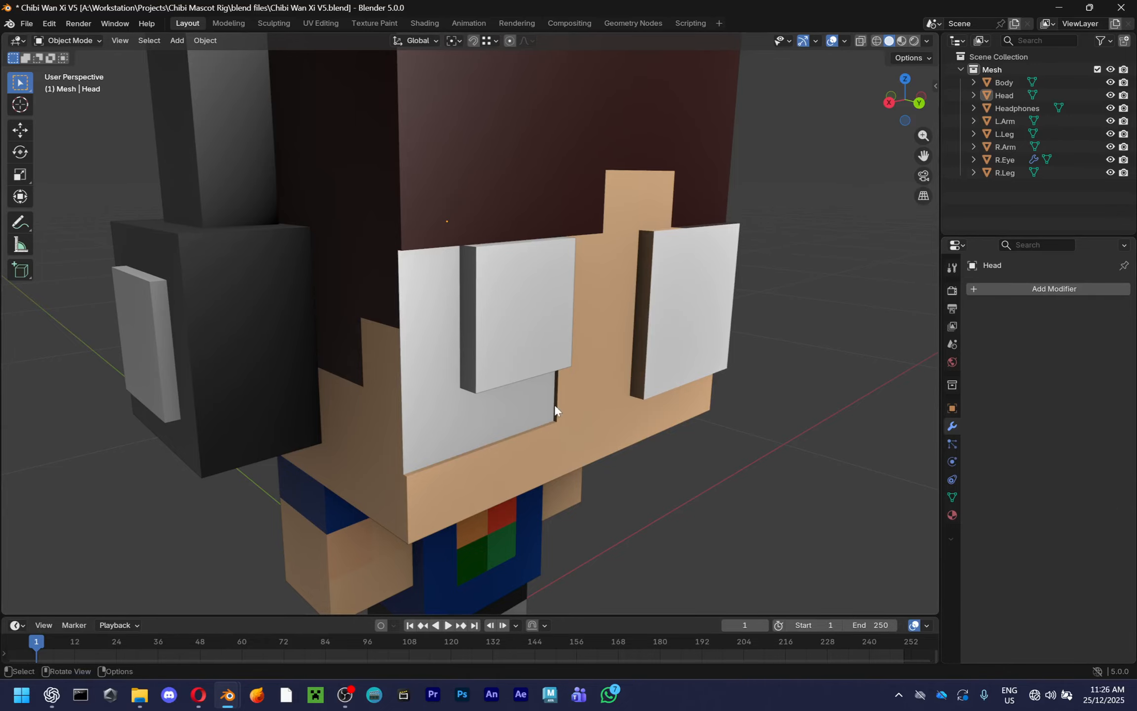
pyautogui.moveTo(554, 404); pyautogui.dragTo(762, 266, button='middle')
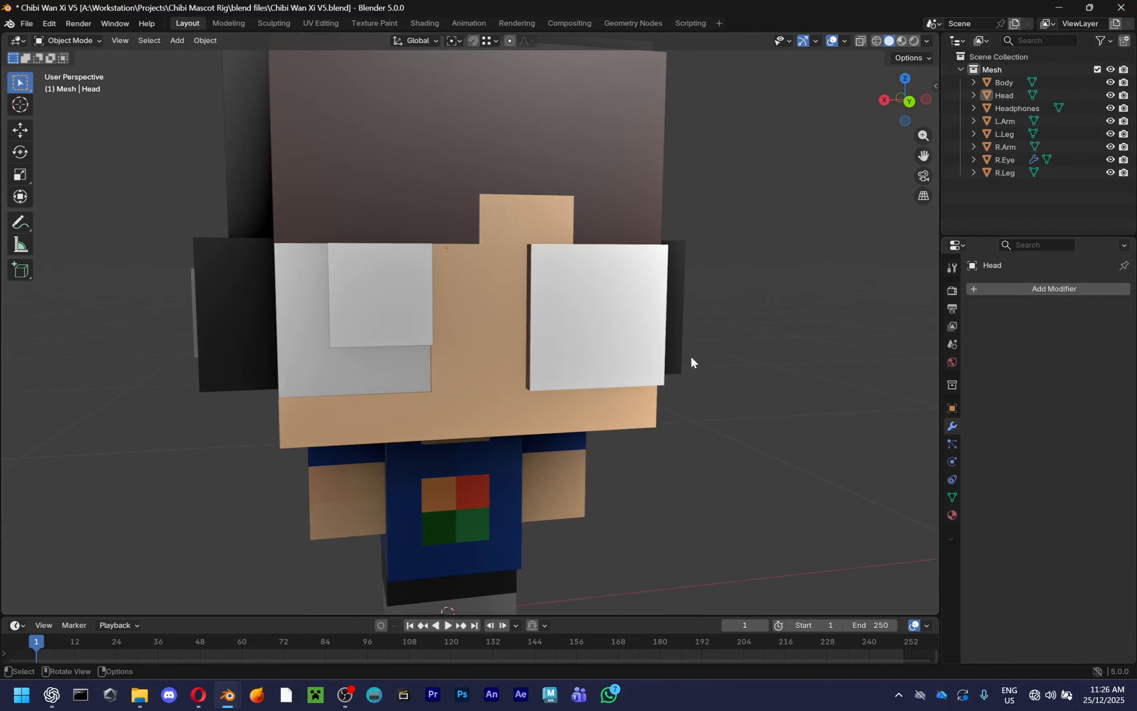
pyautogui.scroll(4, 590, 345)
pyautogui.scroll(-2, 690, 424)
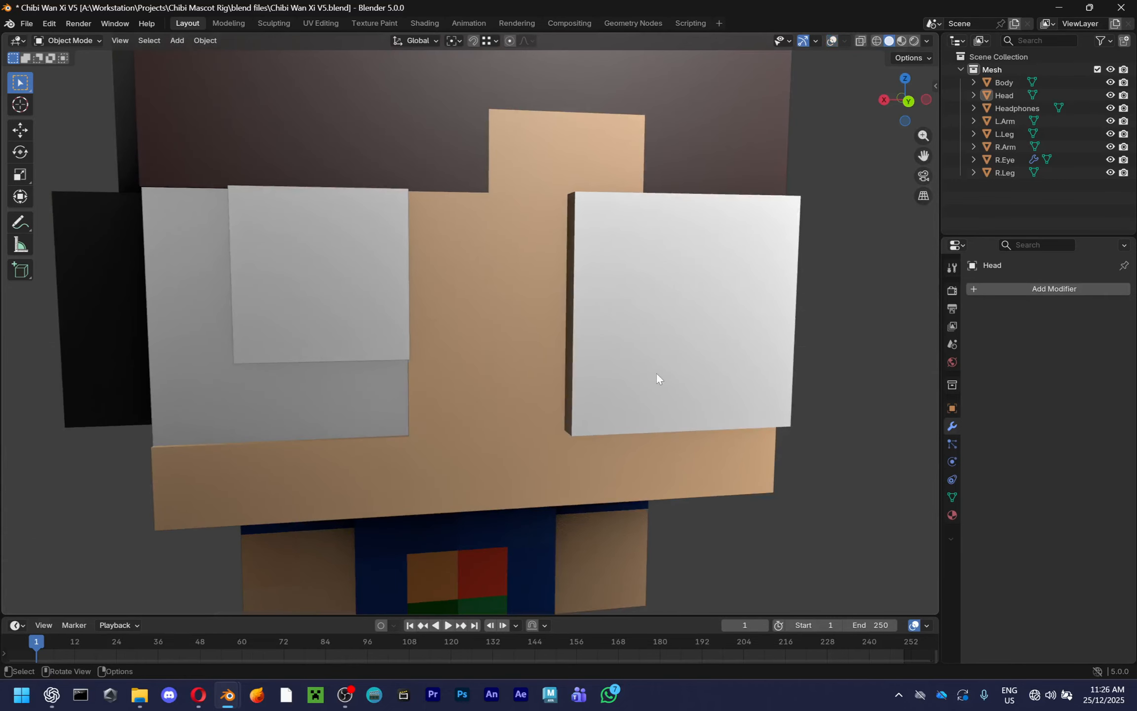
pyautogui.moveTo(572, 336); pyautogui.dragTo(614, 356, button='middle')
pyautogui.click(489, 339)
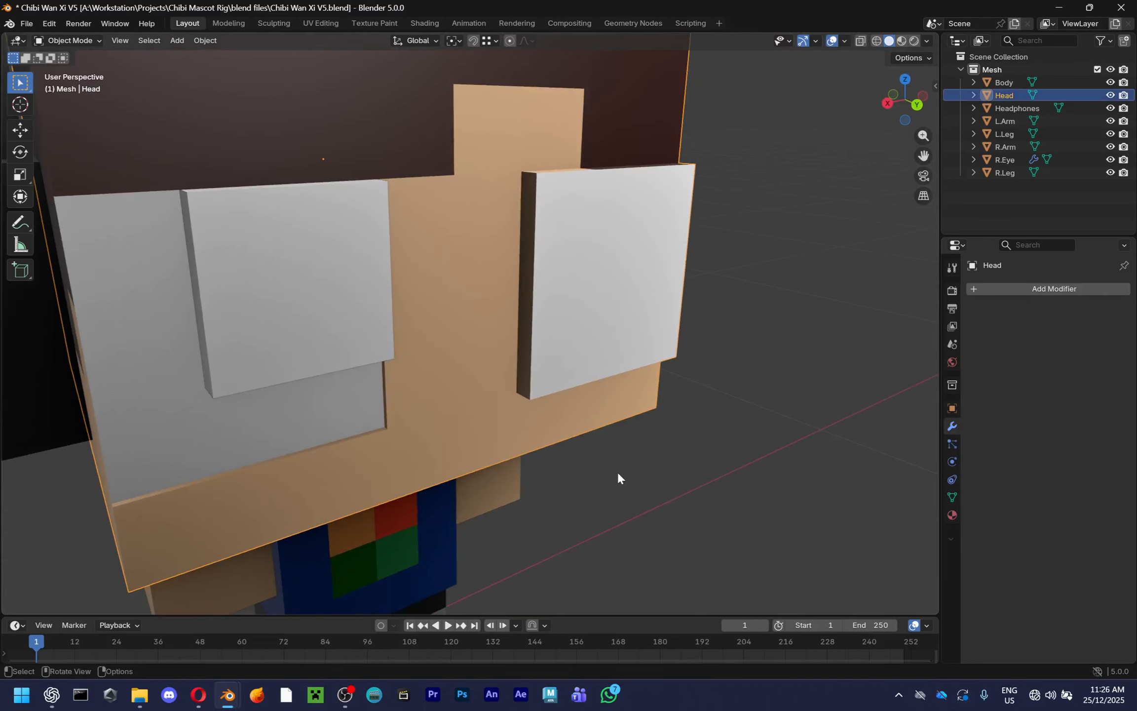
pyautogui.scroll(-3, 593, 513)
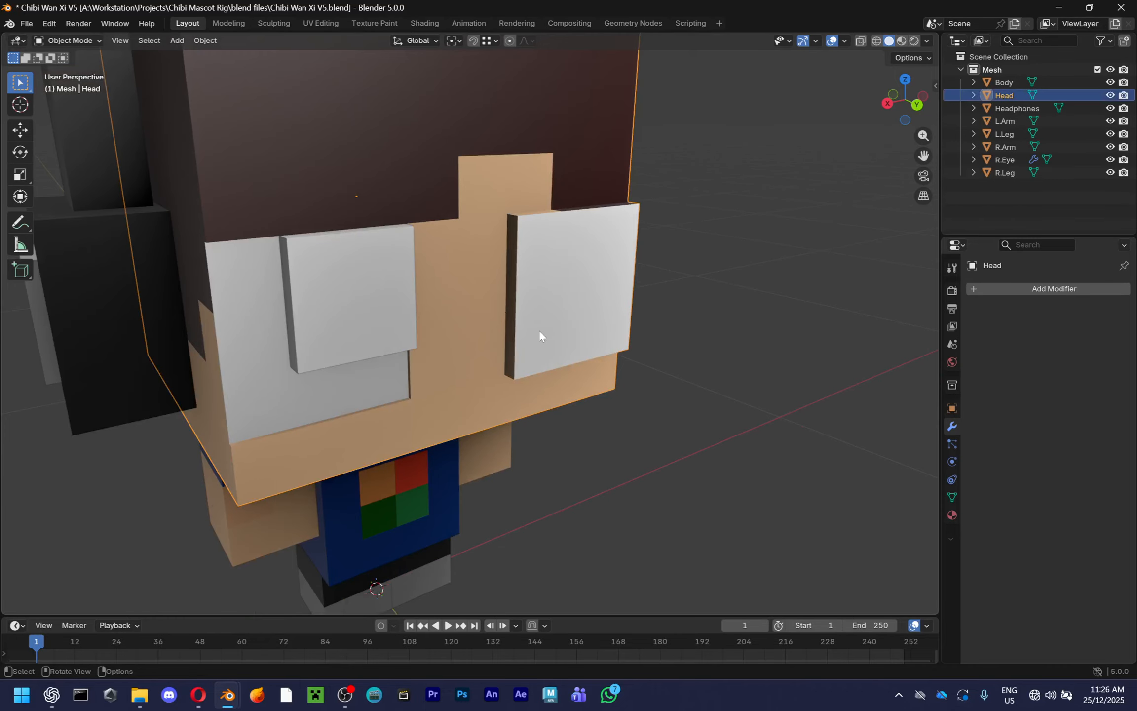
# Try to delete the front faces of the left eye block on the head mesh
pyautogui.press('Tab')
pyautogui.moveTo(546, 322); pyautogui.dragTo(416, 310, button='middle')
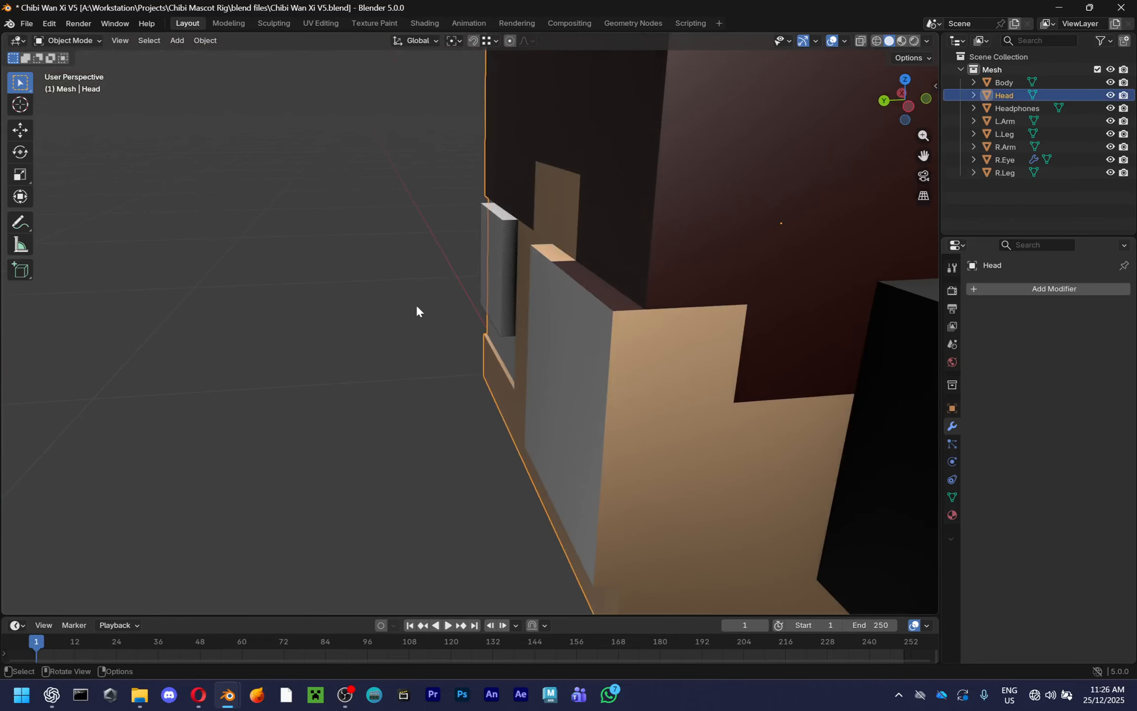
pyautogui.press('c')
pyautogui.moveTo(480, 330); pyautogui.dragTo(597, 330, button='middle')
pyautogui.moveTo(597, 331)
pyautogui.mouseDown()
pyautogui.moveTo(610, 375)
pyautogui.moveTo(682, 373)
pyautogui.mouseUp()
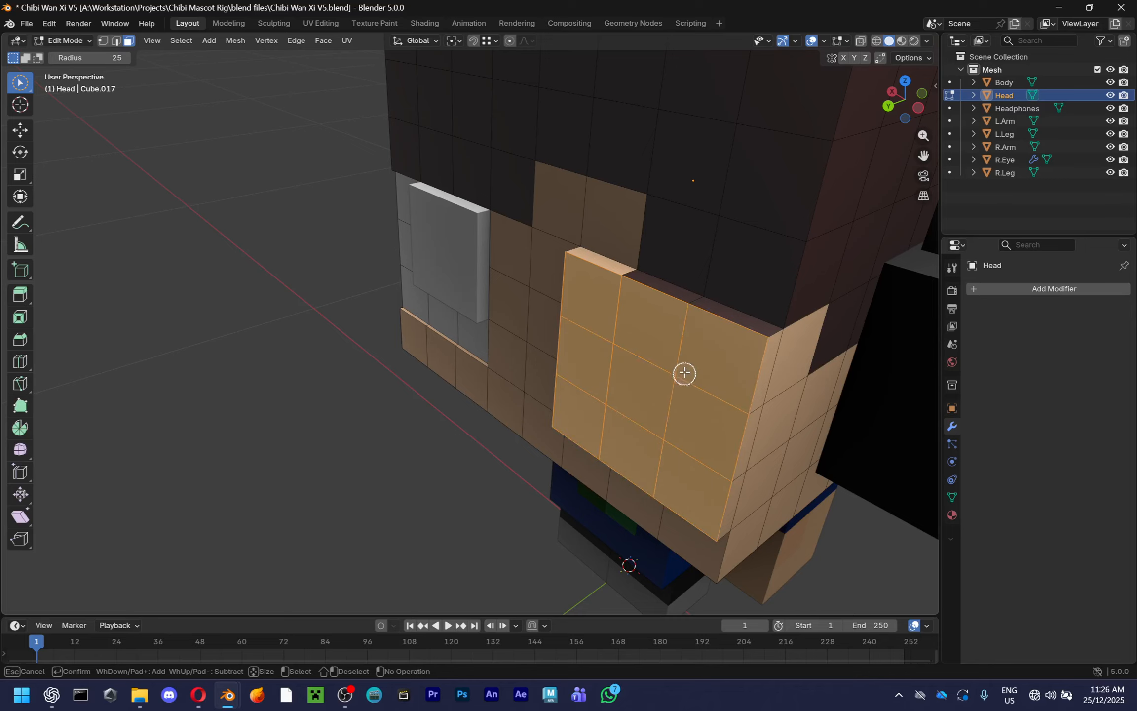
pyautogui.press('x')
pyautogui.click(684, 368)
pyautogui.press('w')
# Select the edge loop around the base of the left eye block and rip it from the surrounding head mesh
pyautogui.moveTo(680, 335); pyautogui.dragTo(562, 285, button='middle')
pyautogui.press('2')
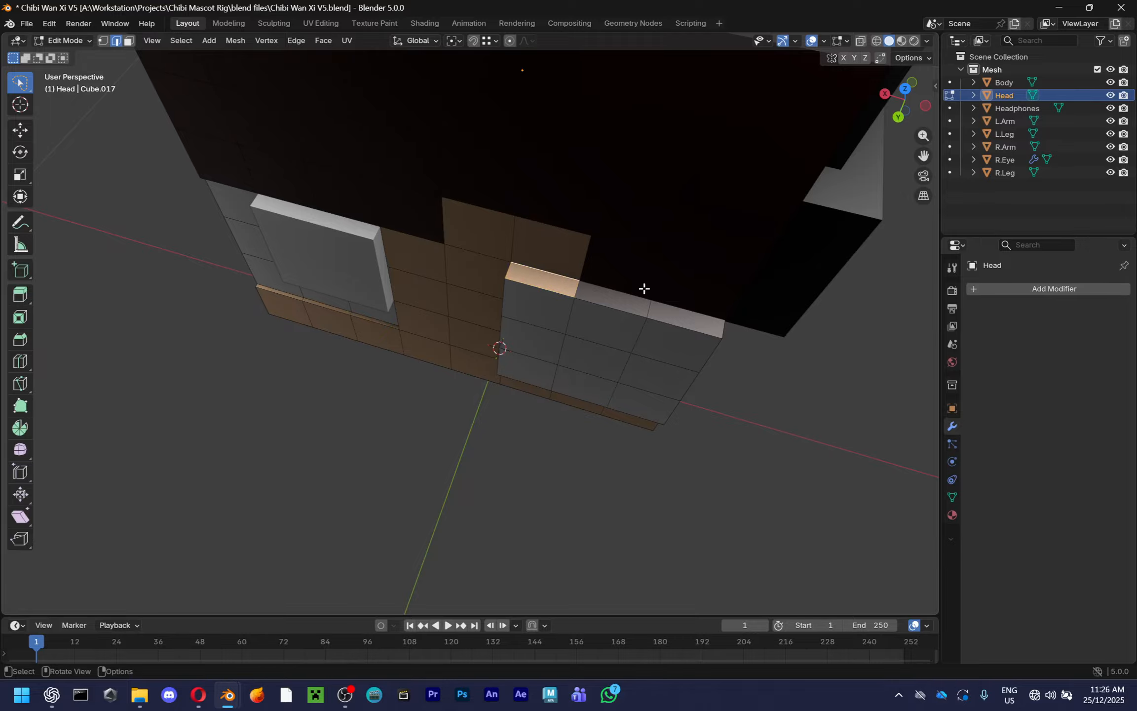
pyautogui.moveTo(671, 302); pyautogui.dragTo(646, 251, button='middle')
pyautogui.hotkey('alt', 'shift')
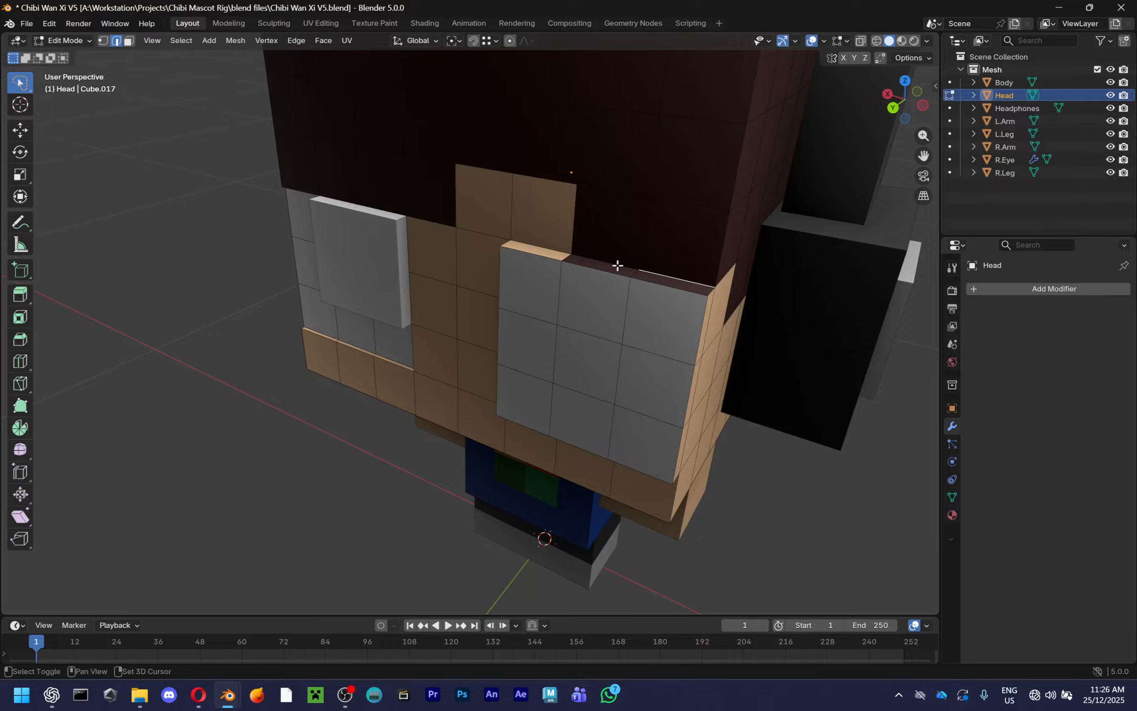
pyautogui.moveTo(613, 262); pyautogui.dragTo(484, 314, button='middle')
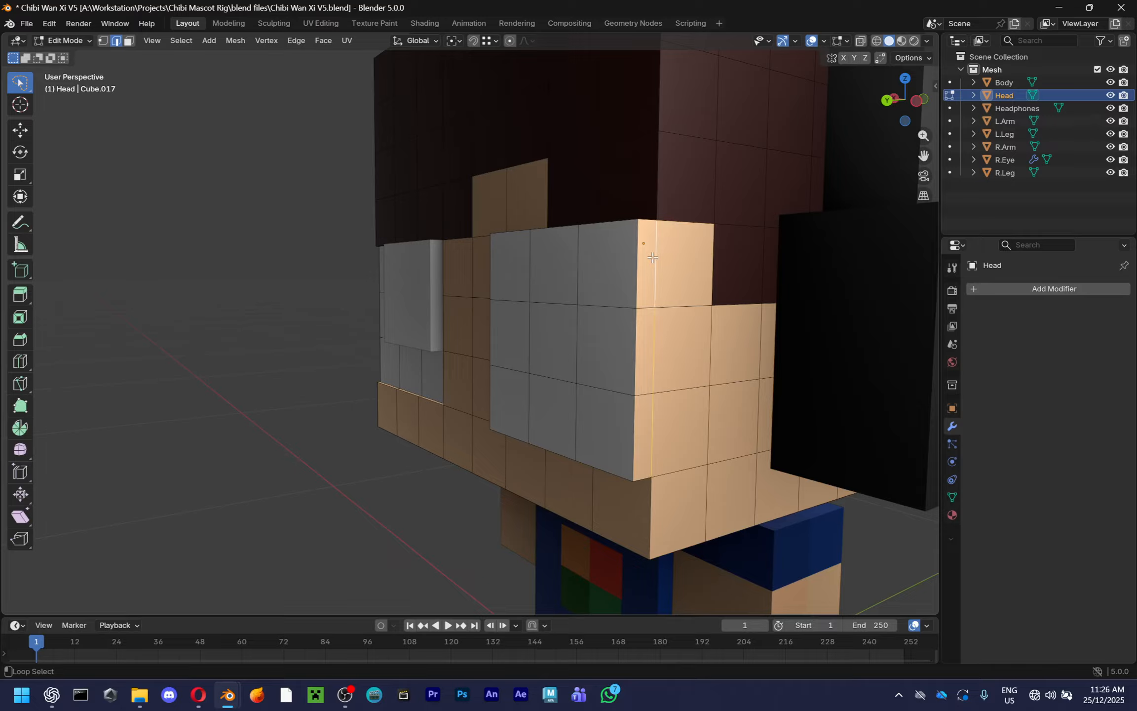
pyautogui.moveTo(652, 257); pyautogui.dragTo(665, 445, button='middle')
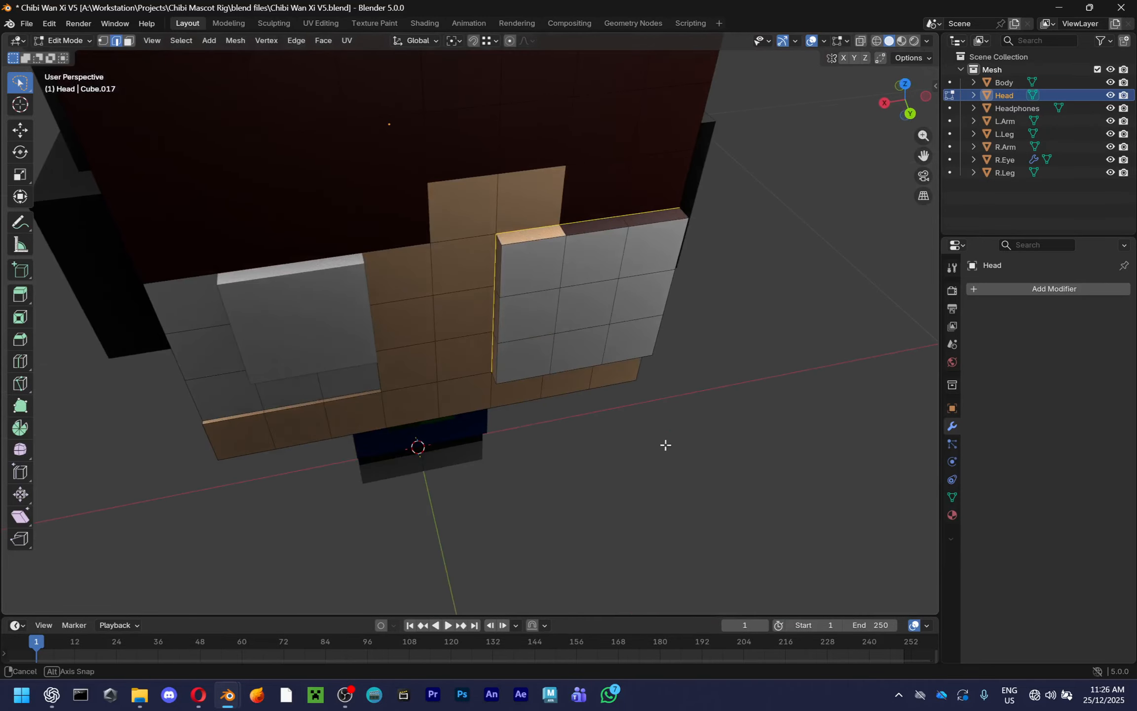
pyautogui.press('v')
pyautogui.rightClick(601, 317)
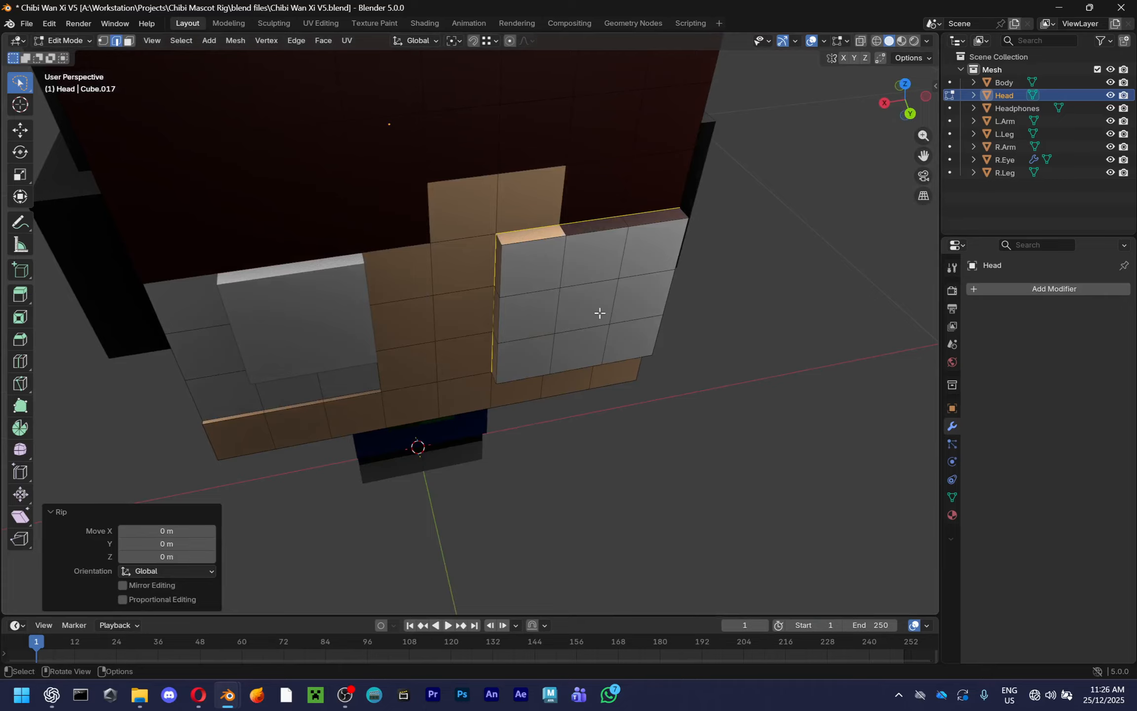
# Delete the detached left eye block from the head mesh and save the file
pyautogui.press('l')
pyautogui.rightClick(599, 311)
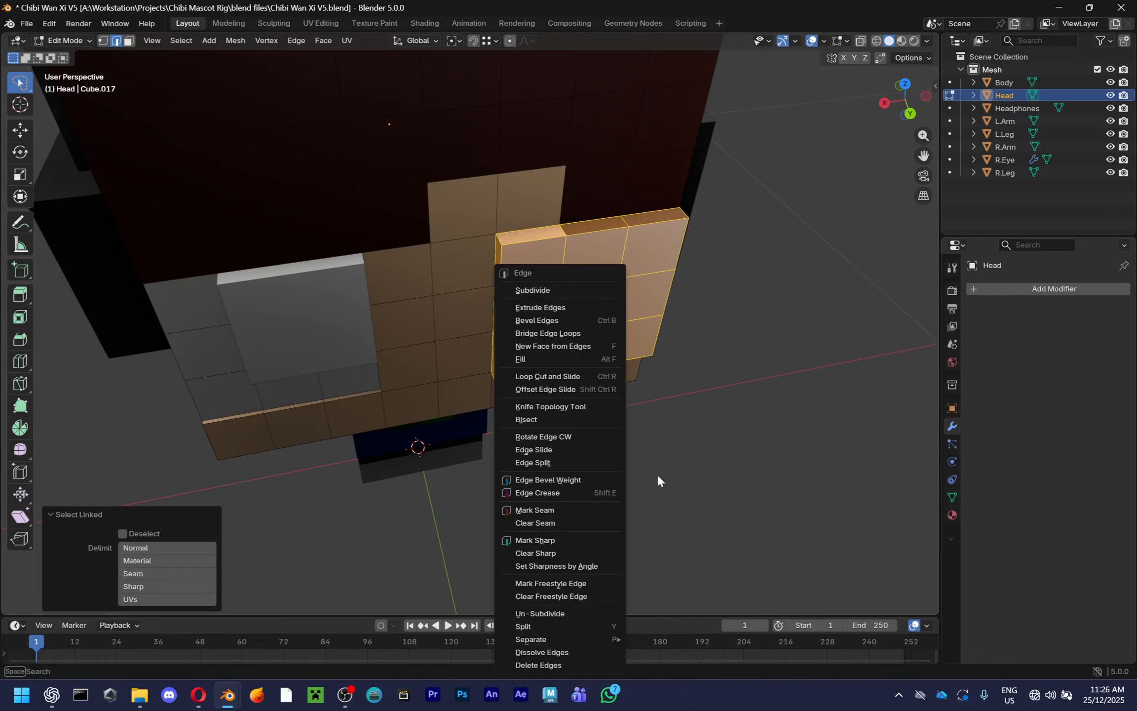
pyautogui.press('x')
pyautogui.click(678, 310)
pyautogui.moveTo(677, 310); pyautogui.dragTo(264, 318, button='middle')
pyautogui.hotkey('ctrl', 's')
# Hide the R.Eye object covering the right eye socket and return to editing the head mesh
pyautogui.press('3')
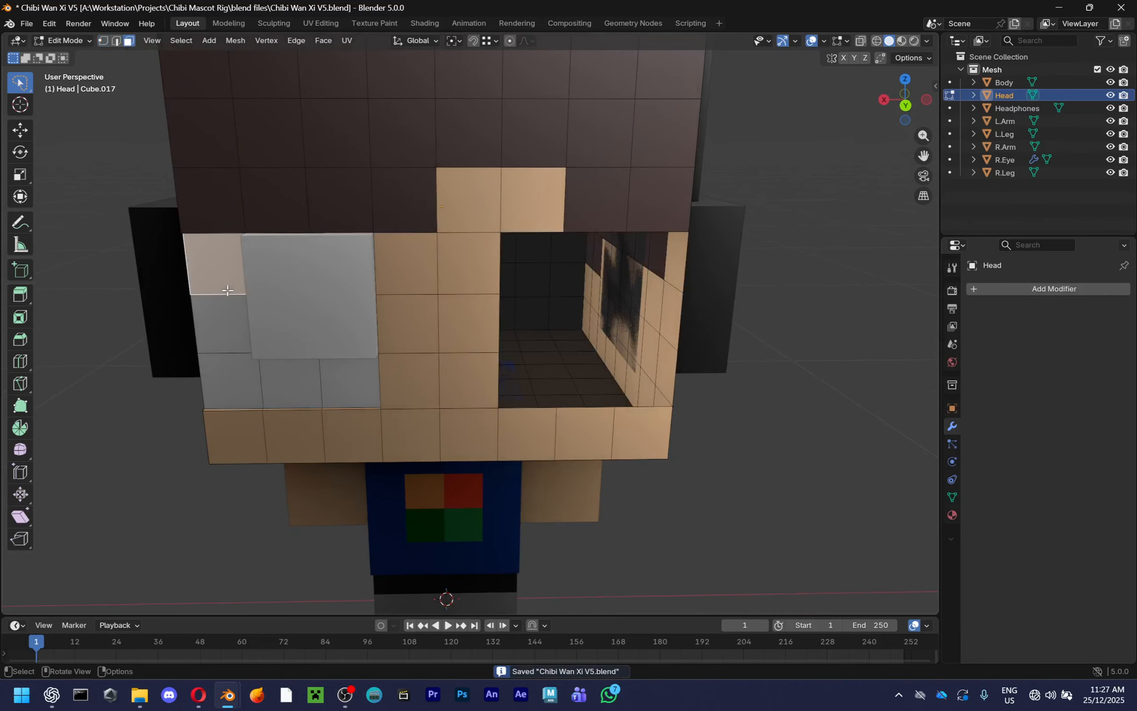
pyautogui.press('KP_Decimal')
pyautogui.scroll(-4, 267, 331)
pyautogui.keyDown('shift'); pyautogui.click(456, 416); pyautogui.keyUp('shift')
pyautogui.keyDown('shift'); pyautogui.click(465, 484); pyautogui.keyUp('shift')
pyautogui.moveTo(465, 483); pyautogui.dragTo(517, 398, button='middle')
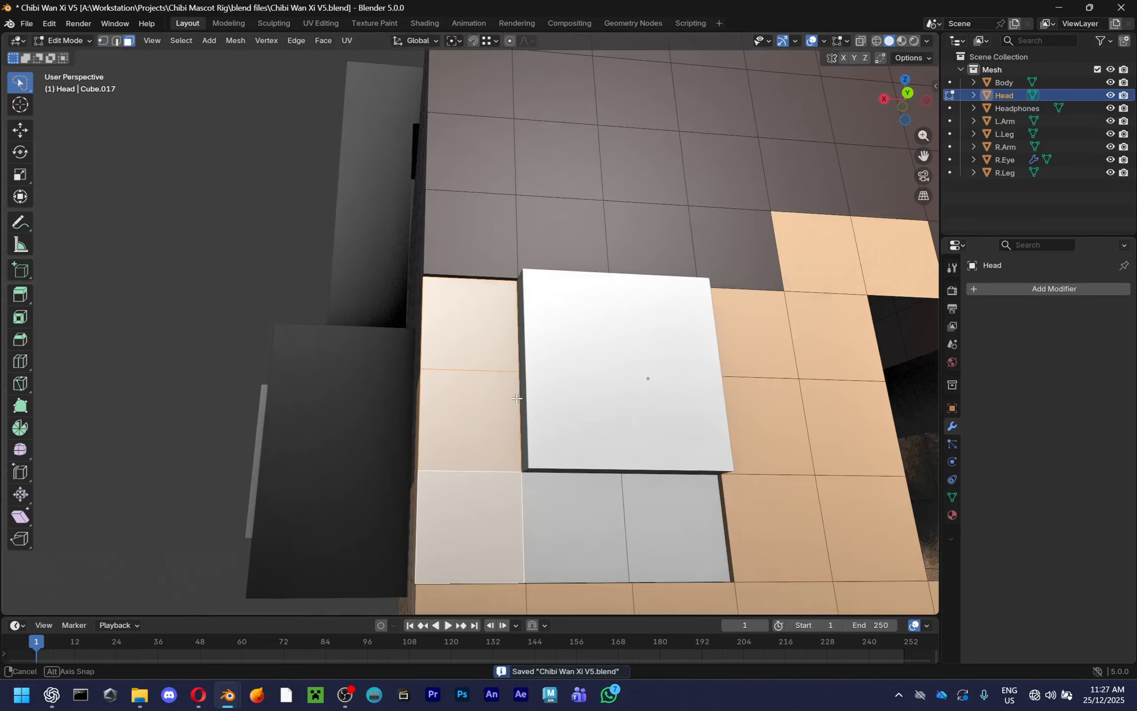
pyautogui.press('Tab')
pyautogui.click(588, 392)
pyautogui.press('h')
pyautogui.click(576, 381)
pyautogui.press('Tab')
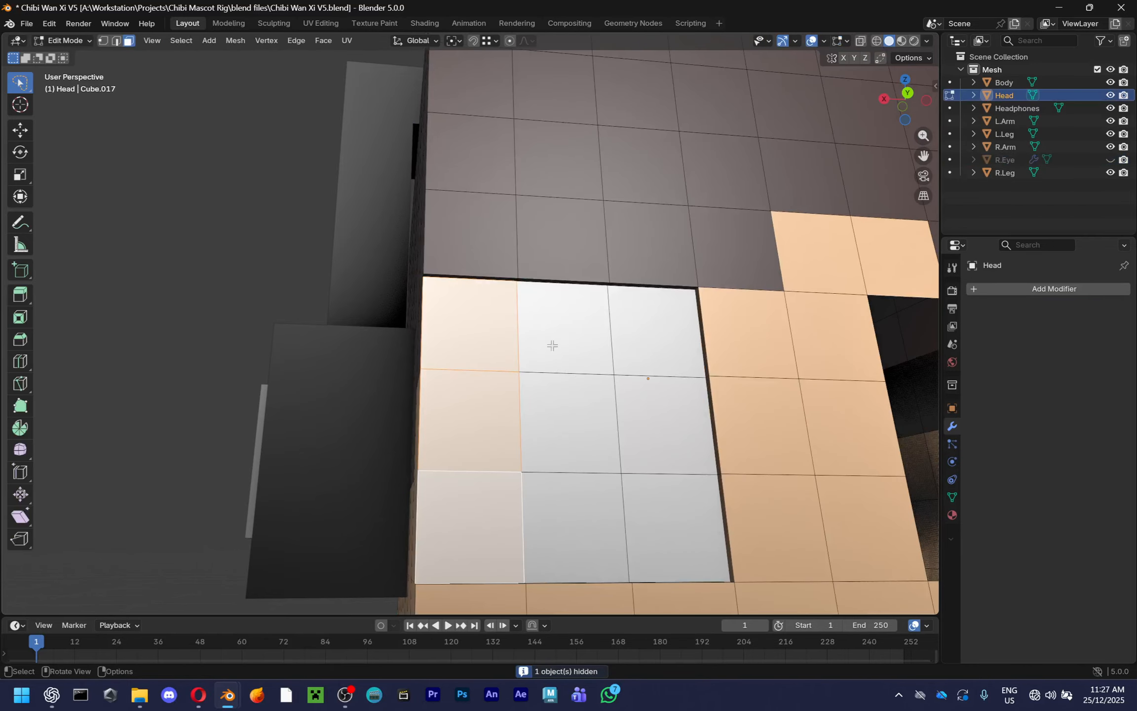
# Select all white panel faces of the right eye socket together with the surrounding rim faces
pyautogui.moveTo(557, 332); pyautogui.dragTo(832, 453, button='middle')
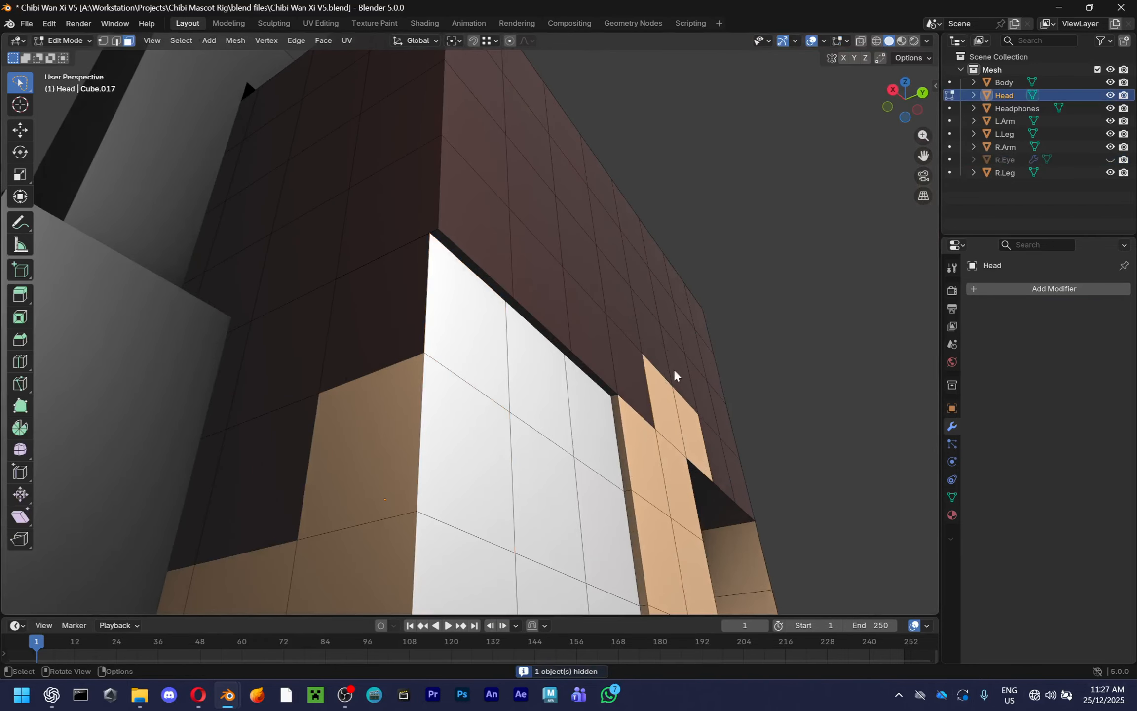
pyautogui.moveTo(675, 375); pyautogui.dragTo(503, 253, button='middle')
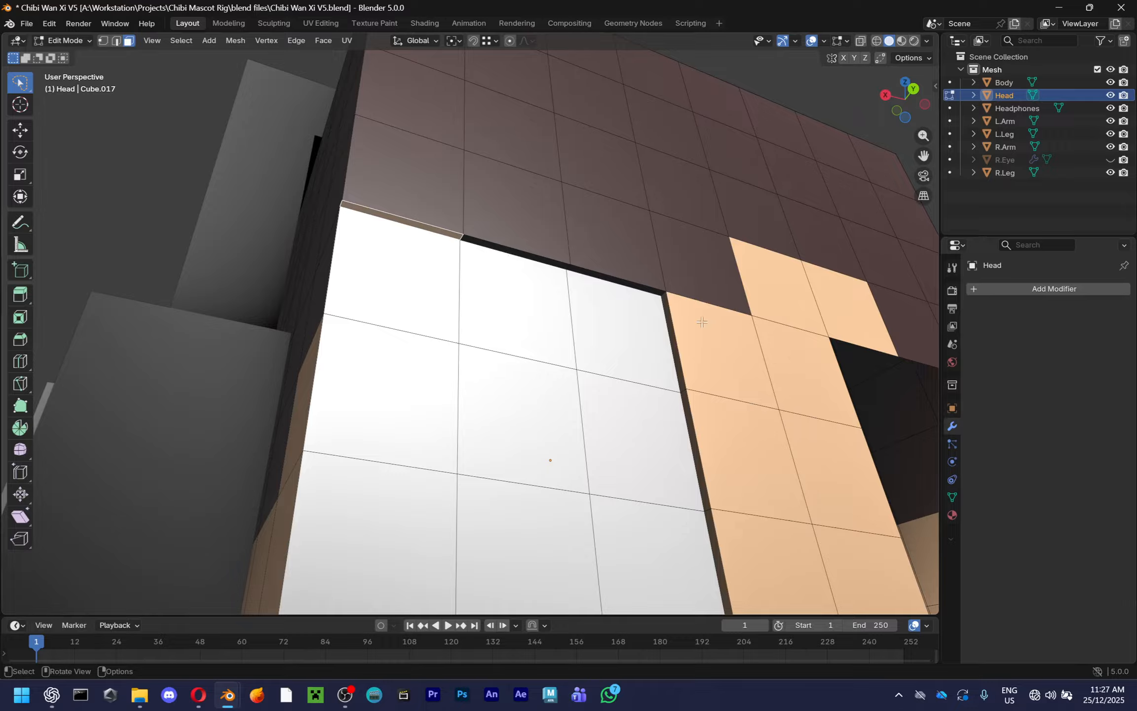
pyautogui.keyDown('shift'); pyautogui.click(497, 248); pyautogui.keyUp('shift')
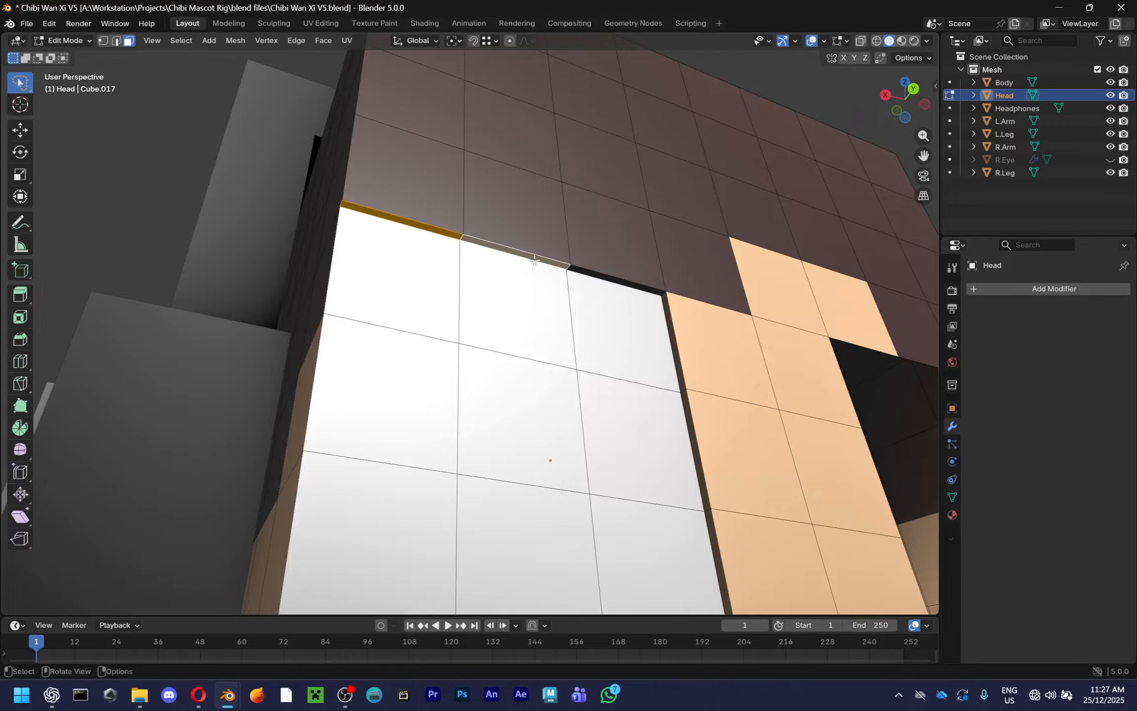
pyautogui.press('w')
pyautogui.moveTo(165, 183); pyautogui.dragTo(595, 458)
pyautogui.scroll(3, 454, 300)
pyautogui.click(452, 217)
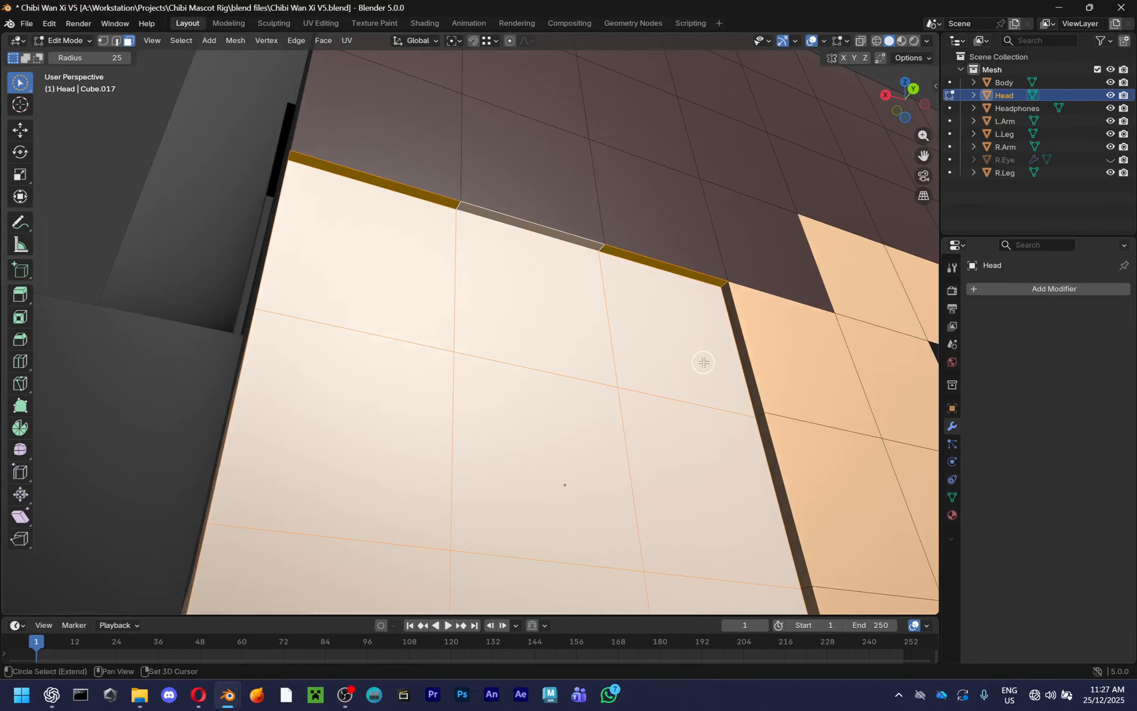
pyautogui.moveTo(754, 414); pyautogui.dragTo(639, 453, button='middle')
pyautogui.click(713, 416)
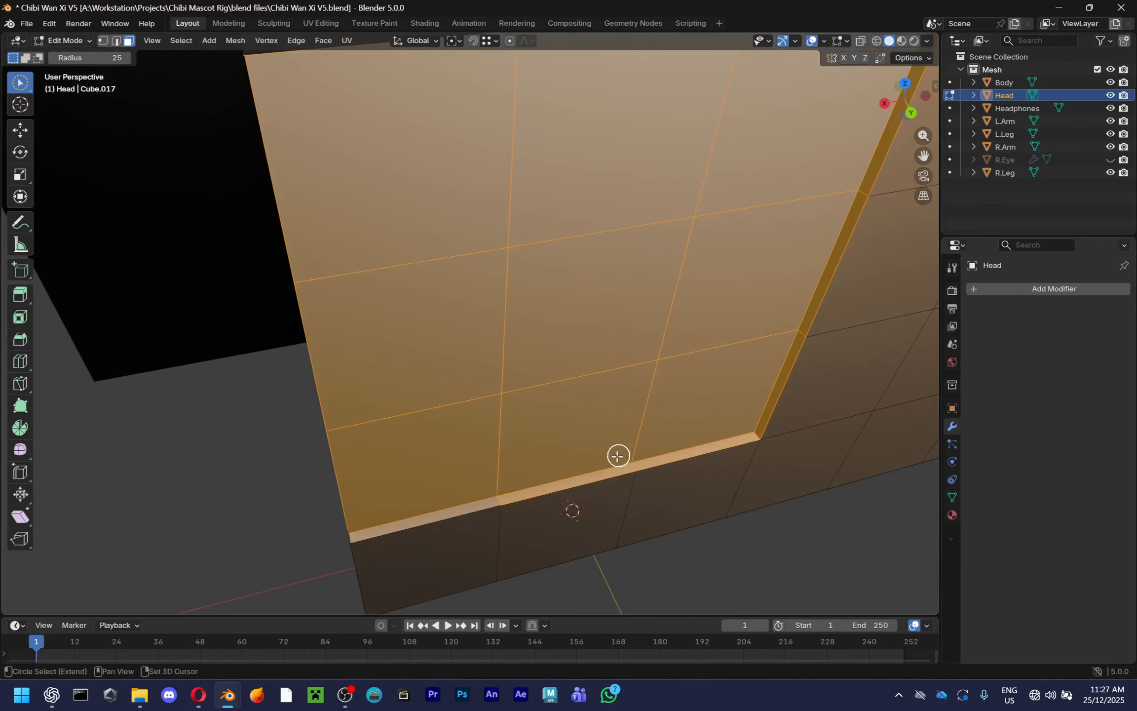
pyautogui.click(491, 483)
pyautogui.moveTo(495, 485); pyautogui.dragTo(548, 420, button='middle')
pyautogui.press('w')
# Duplicate the selected socket faces in back view and move the copy -0.27532 m along X over the left eye opening
pyautogui.click(909, 110)
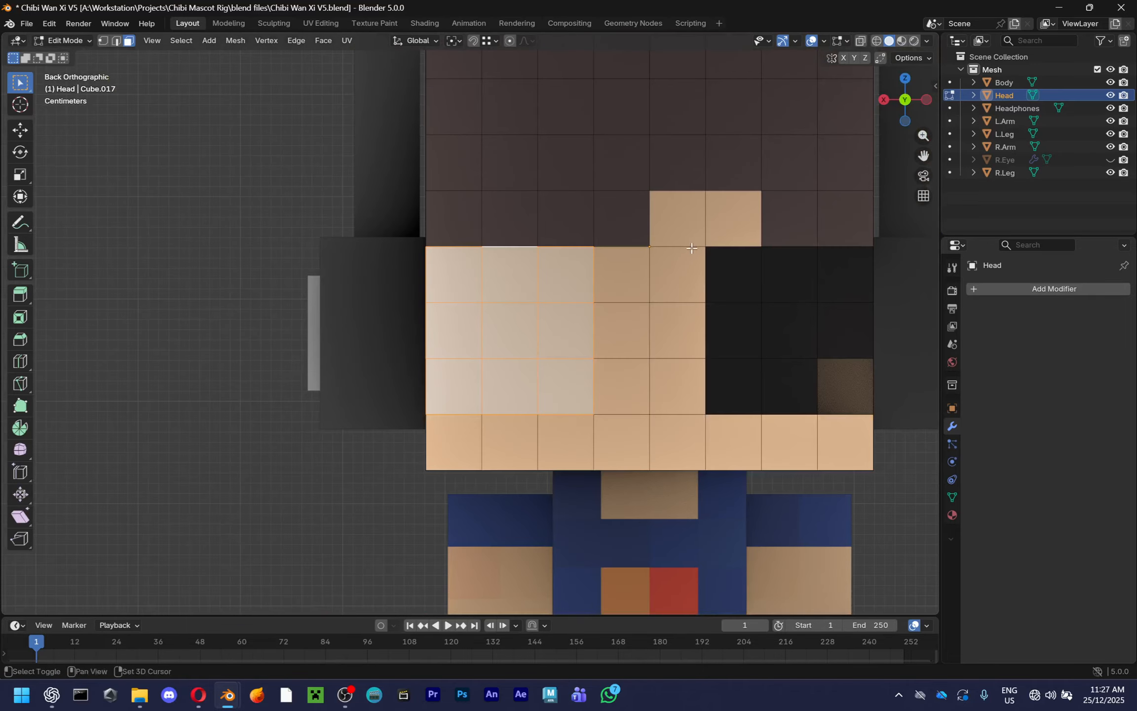
pyautogui.press('g')
pyautogui.press('x')
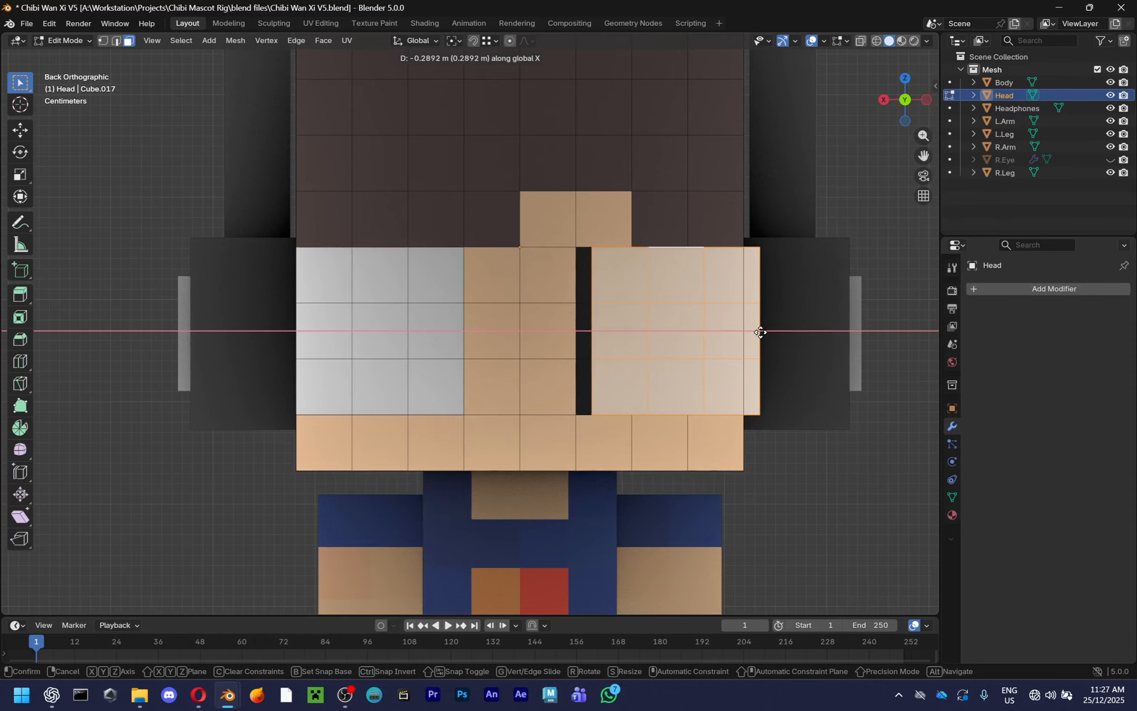
pyautogui.click(747, 331)
# Enable vertex snapping and shift the duplicated socket 0.001876 m along X to align it with the left eye opening
pyautogui.scroll(3, 746, 331)
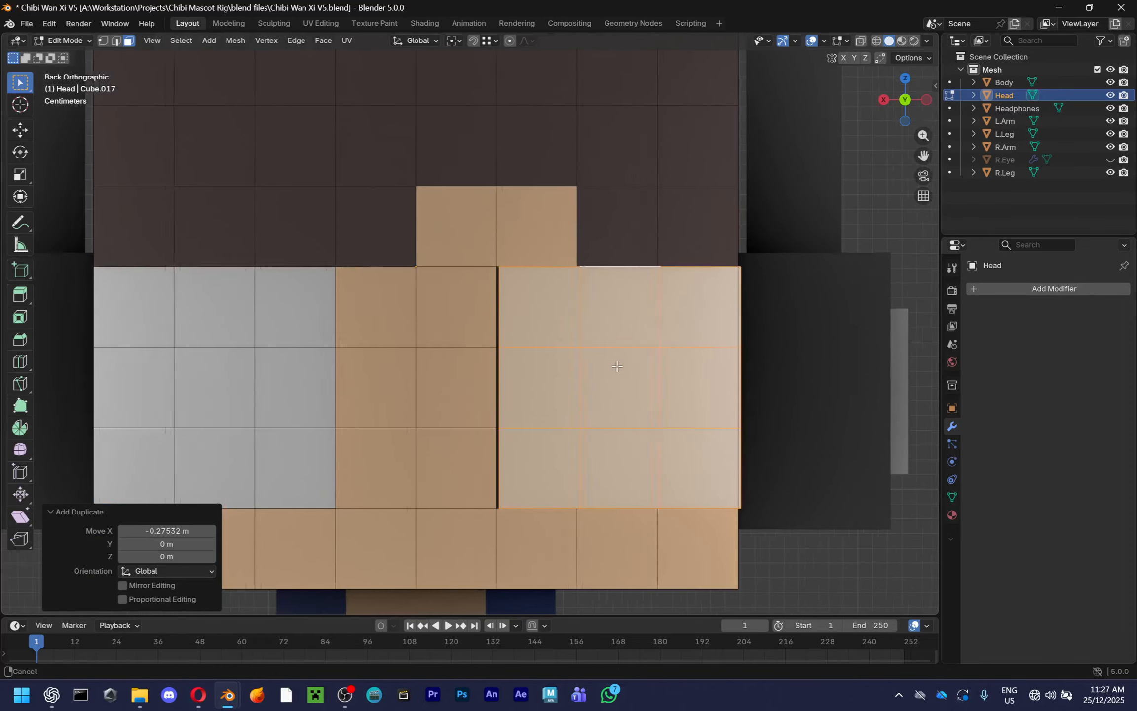
pyautogui.click(492, 42)
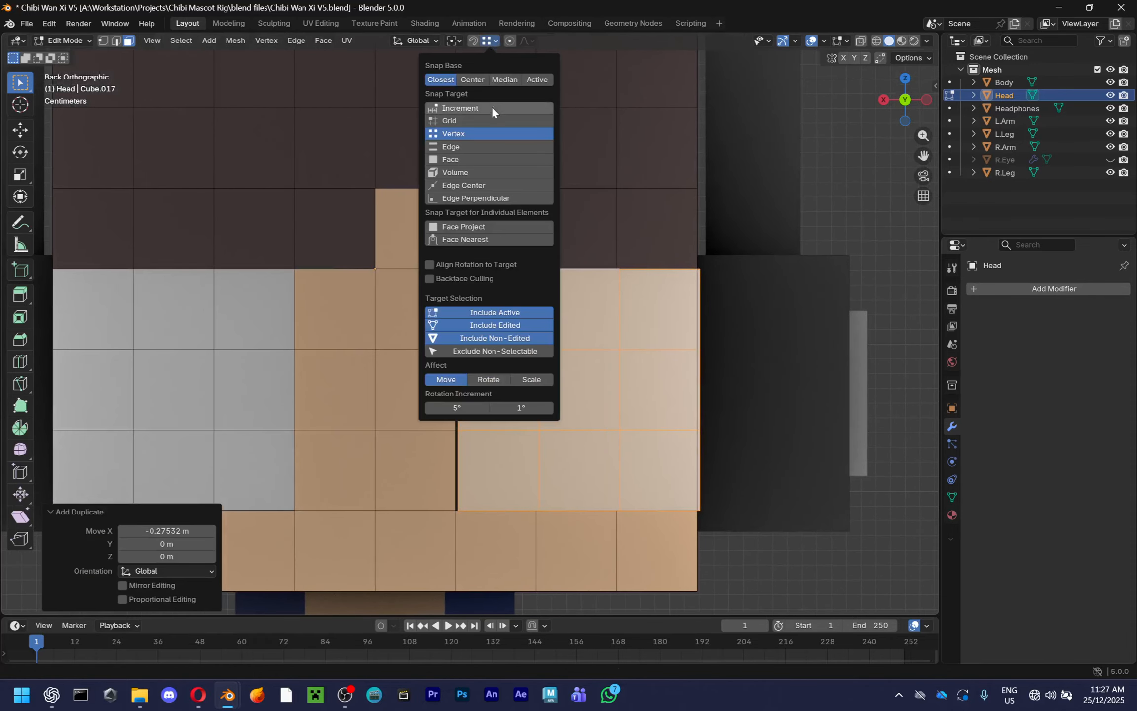
pyautogui.click(474, 41)
pyautogui.scroll(2, 507, 264)
pyautogui.press('g')
pyautogui.press('x')
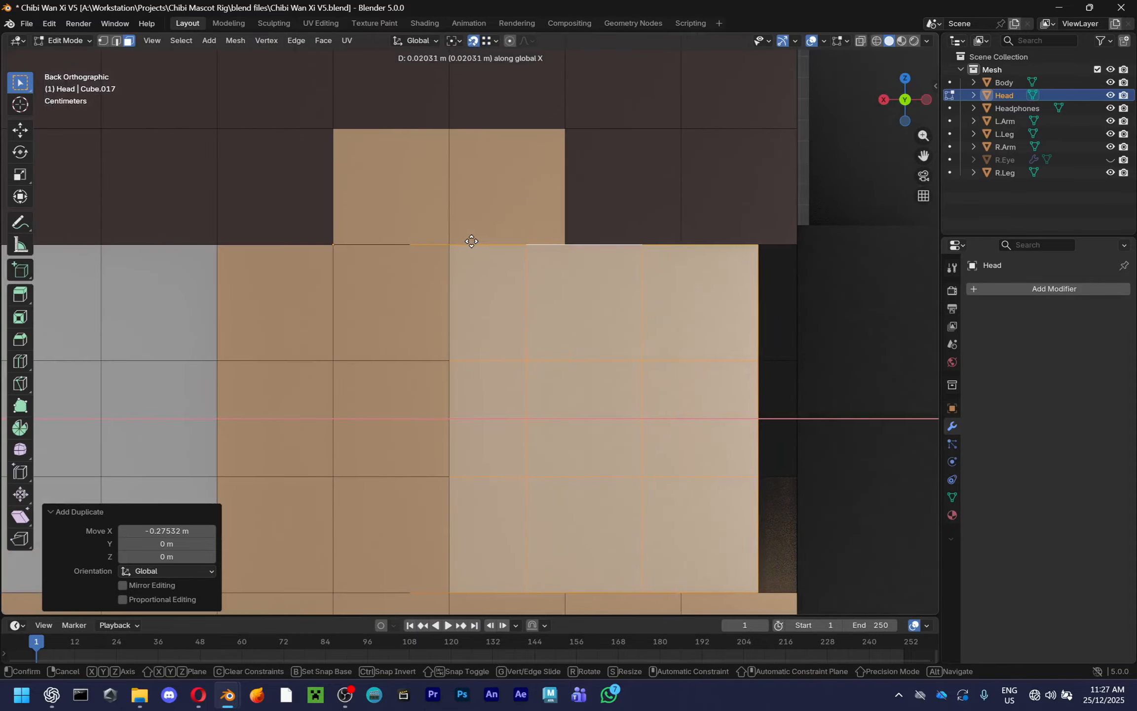
pyautogui.click(451, 239)
# Try to rip and delete the three outer side rim faces of the duplicated left eye socket
pyautogui.moveTo(451, 239); pyautogui.dragTo(588, 330, button='middle')
pyautogui.press('c')
pyautogui.press('Escape')
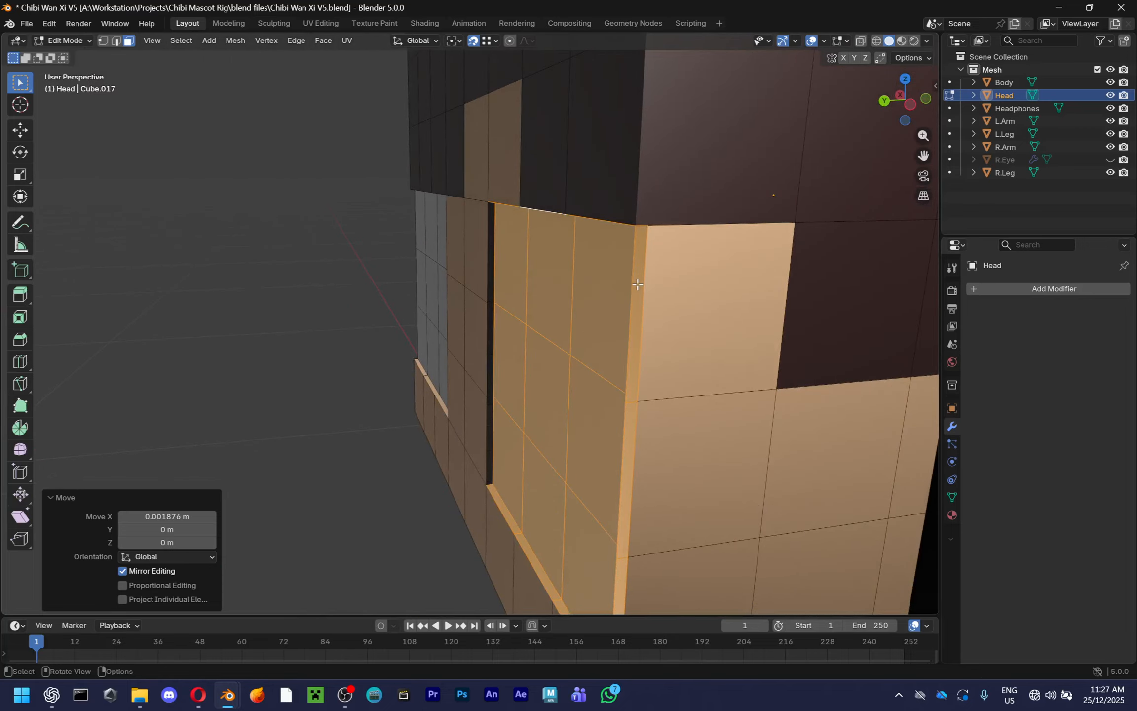
pyautogui.click(637, 285)
pyautogui.keyDown('shift'); pyautogui.click(621, 456); pyautogui.keyUp('shift')
pyautogui.keyDown('shift'); pyautogui.click(625, 561); pyautogui.keyUp('shift')
pyautogui.press('x')
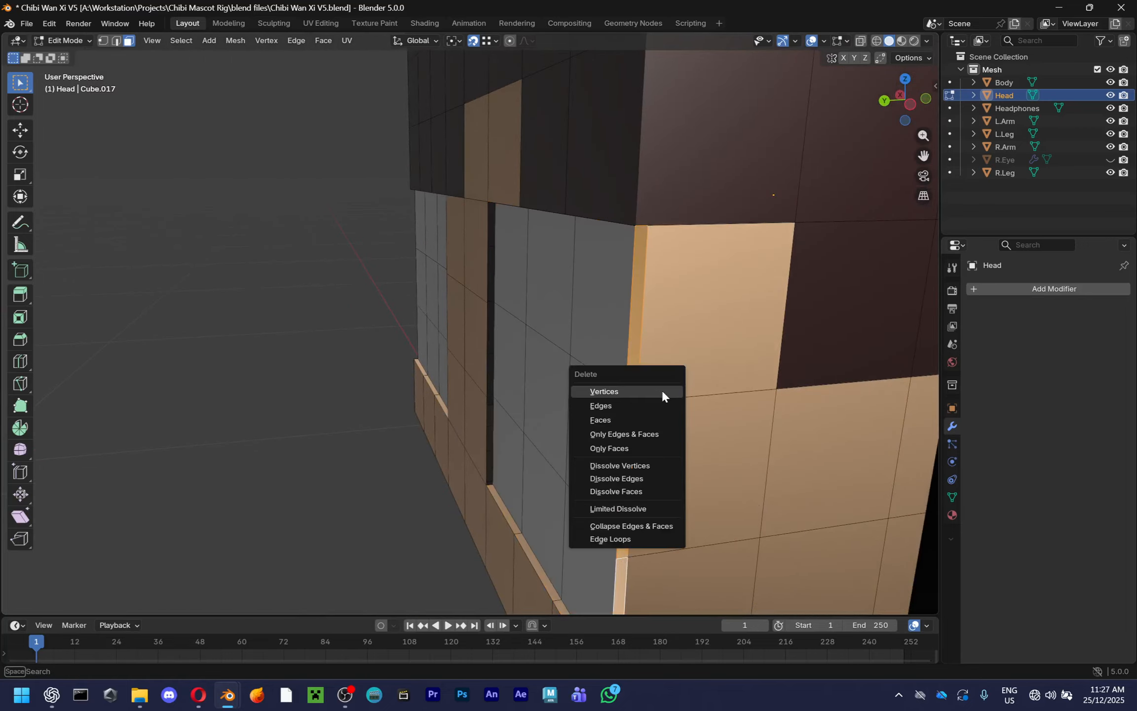
pyautogui.press('Escape')
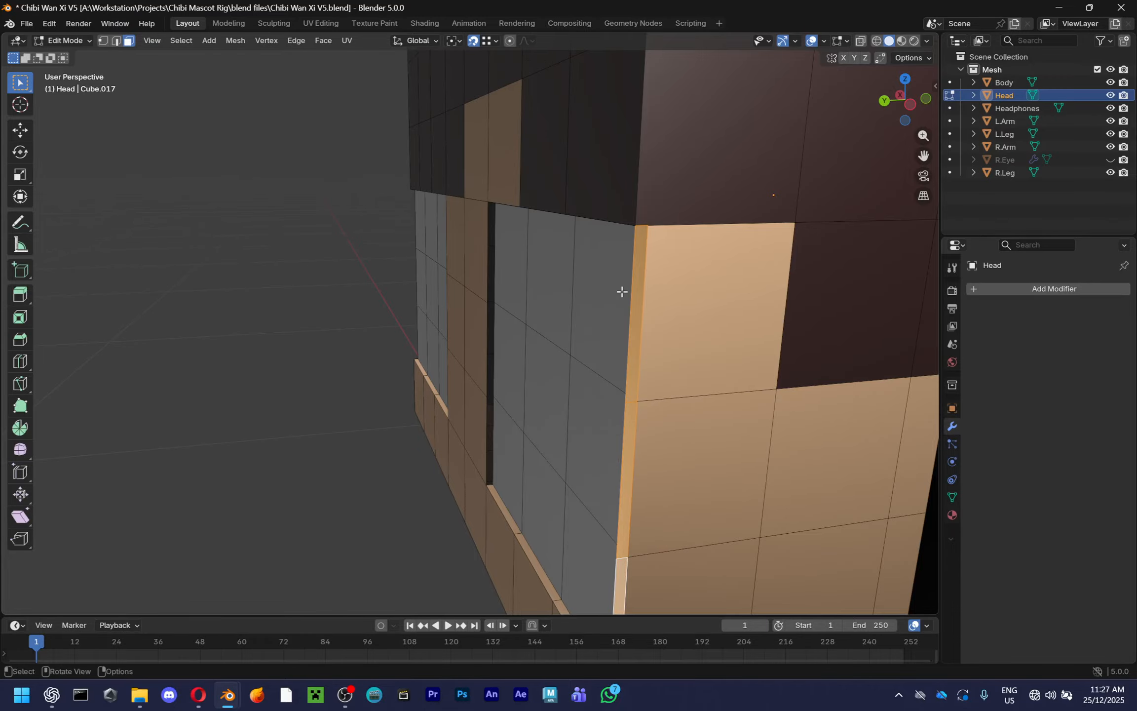
pyautogui.moveTo(622, 291); pyautogui.dragTo(711, 275, button='middle')
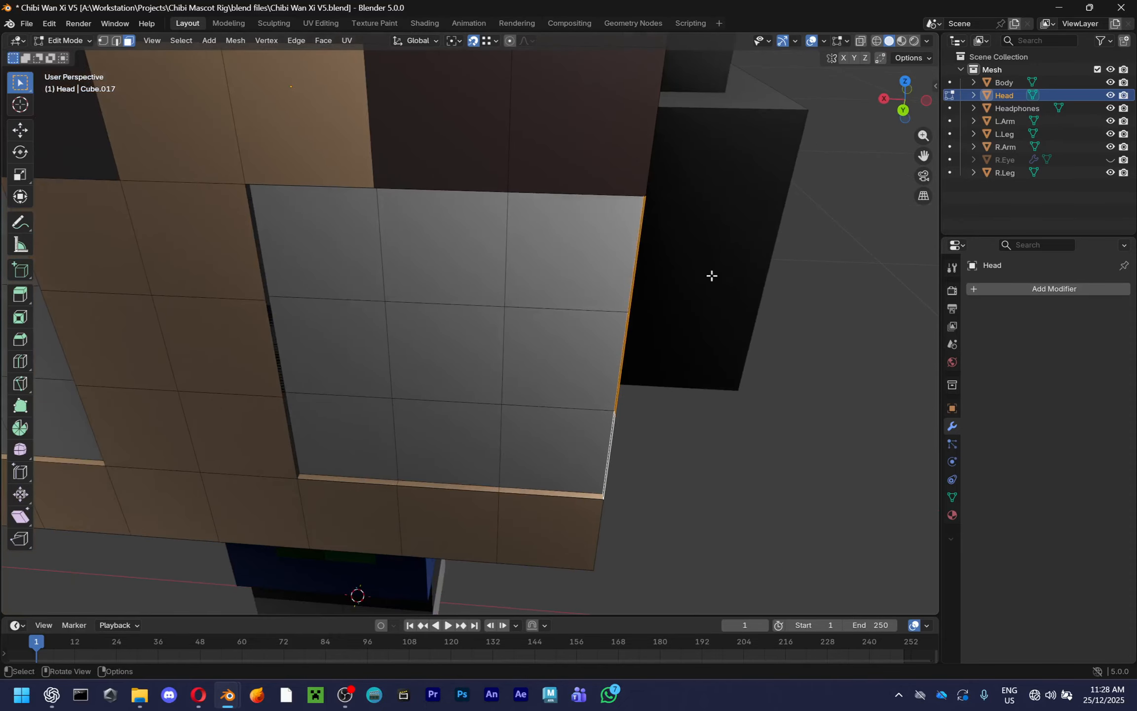
pyautogui.press('v')
pyautogui.moveTo(680, 360); pyautogui.dragTo(512, 311, button='middle')
pyautogui.press('x')
pyautogui.click(617, 307)
# Delete the whole duplicated socket from the left eye opening
pyautogui.moveTo(478, 243); pyautogui.dragTo(483, 221, button='middle')
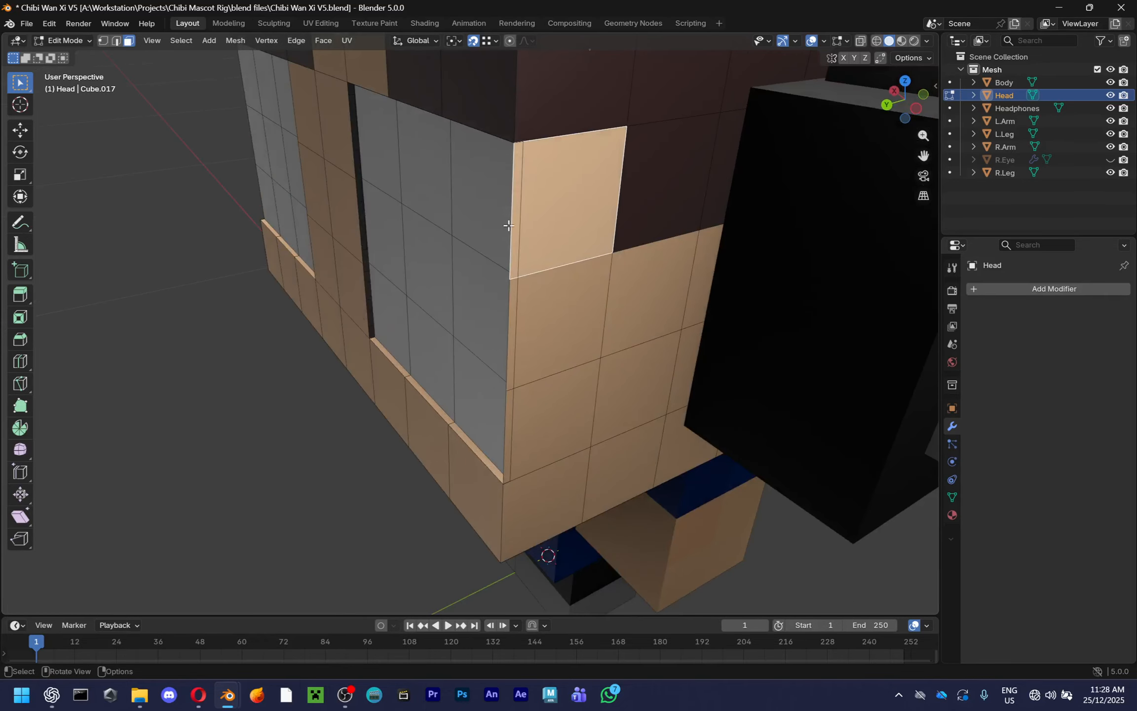
pyautogui.click(483, 222)
pyautogui.press('l')
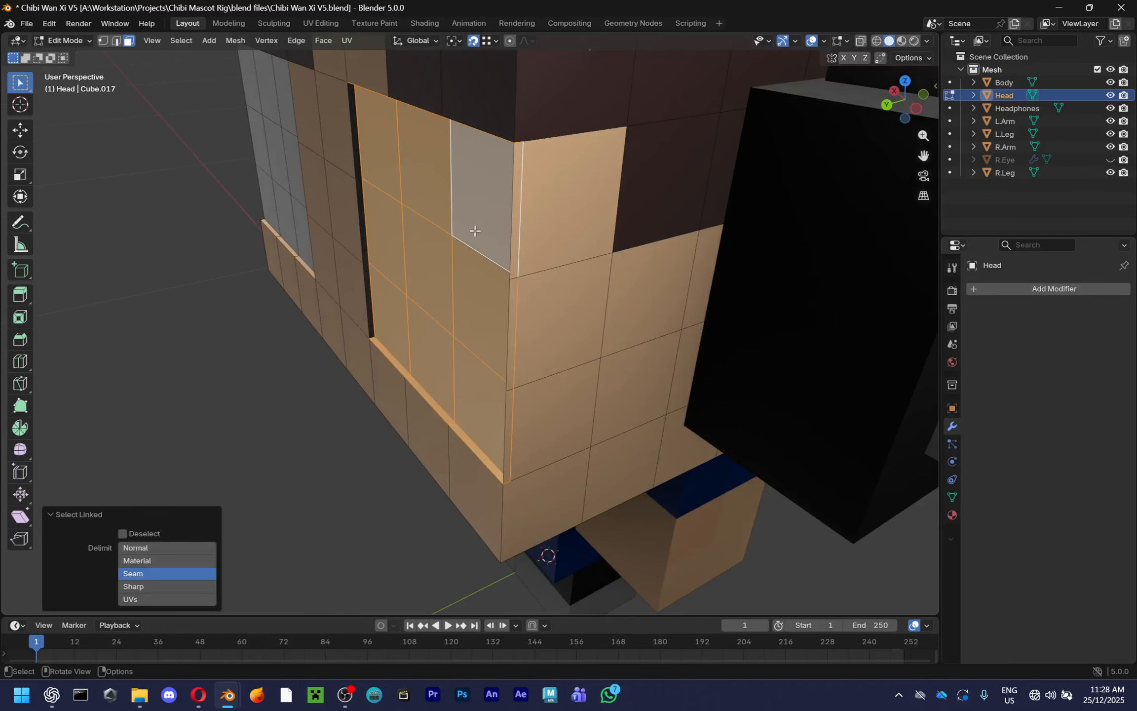
pyautogui.press('x')
pyautogui.click(472, 232)
pyautogui.moveTo(469, 233); pyautogui.dragTo(518, 193, button='middle')
# Try to pull the outer vertical edge of the left eye opening inward, and undo the attempts
pyautogui.press('2')
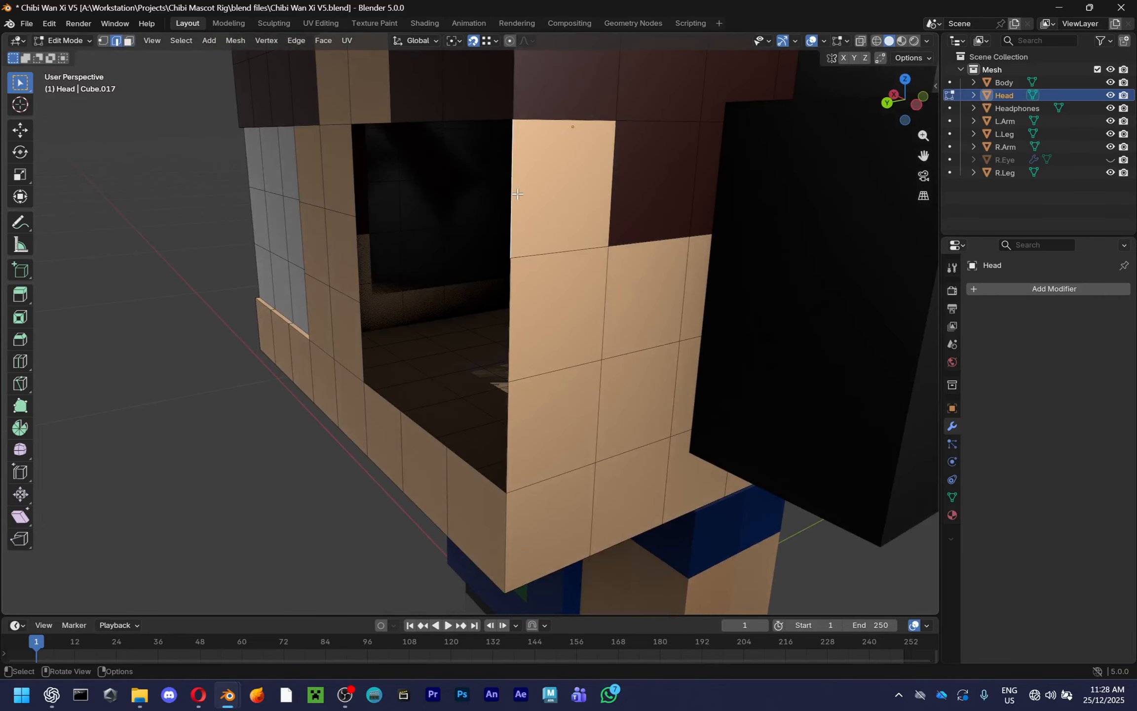
pyautogui.moveTo(534, 357); pyautogui.dragTo(515, 324, button='middle')
pyautogui.press('e')
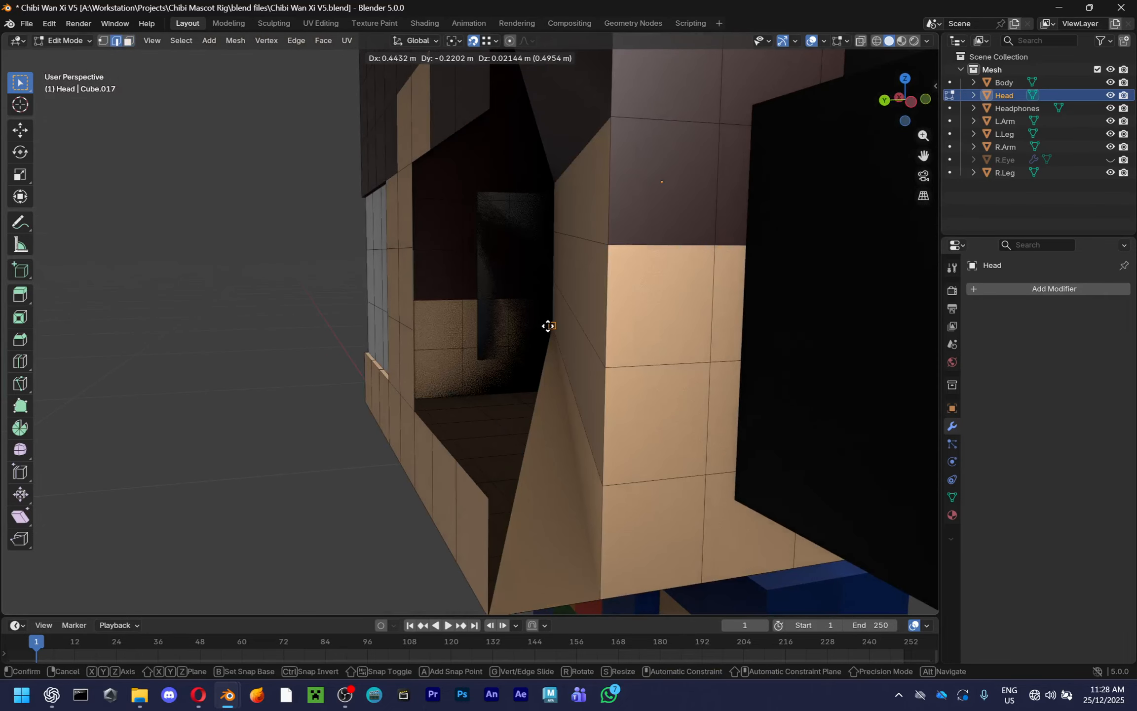
pyautogui.rightClick(548, 325)
pyautogui.hotkey('ctrl', 'z')
pyautogui.press('e')
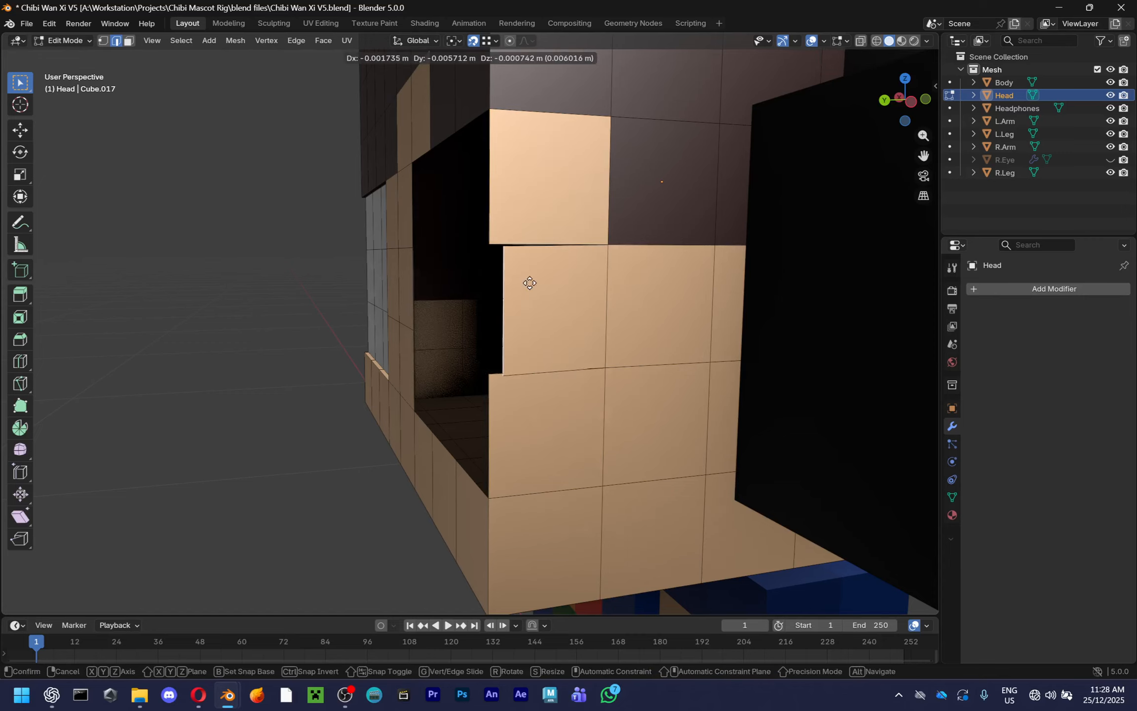
pyautogui.click(528, 285)
pyautogui.hotkey('ctrl', 'z')
# Turn off snapping and try to rip and move the lower outer corner vertex of the left eye opening
pyautogui.click(496, 41)
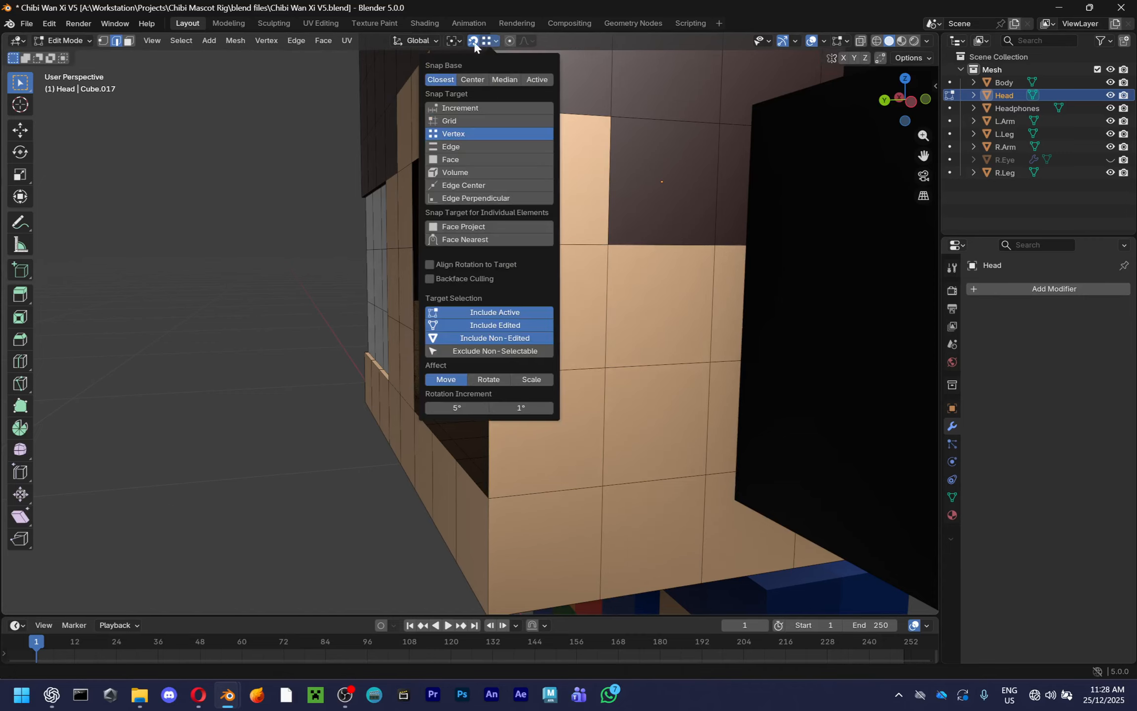
pyautogui.click(473, 41)
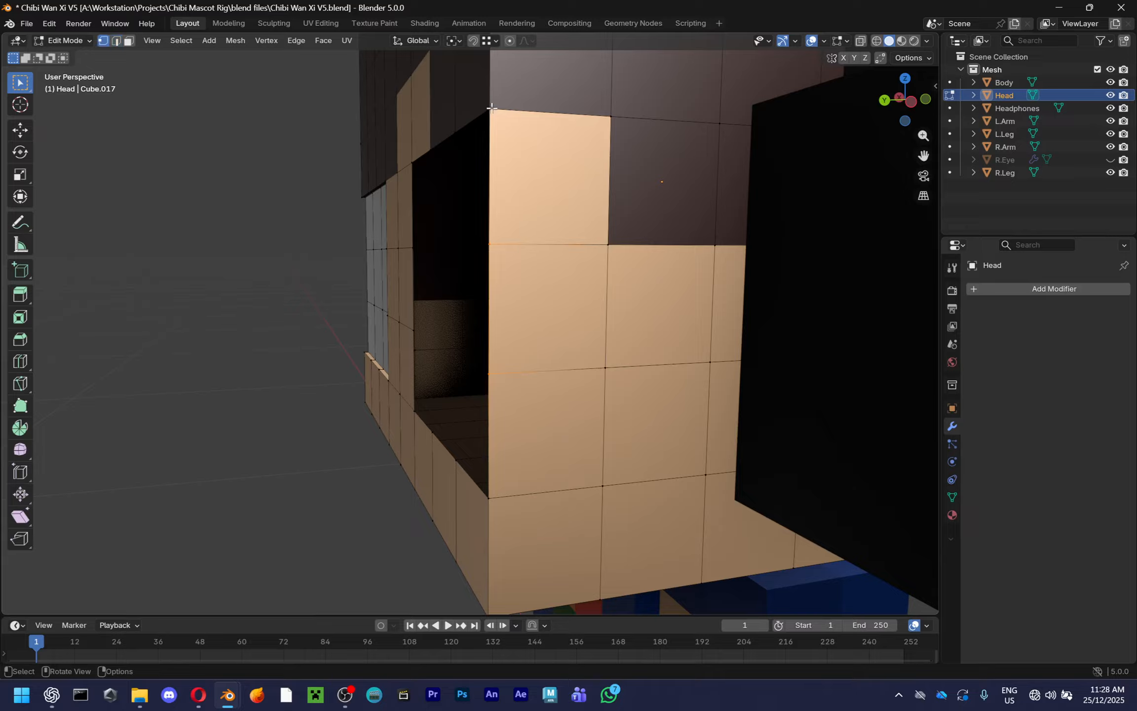
pyautogui.keyDown('shift'); pyautogui.click(494, 493); pyautogui.keyUp('shift')
pyautogui.press('v')
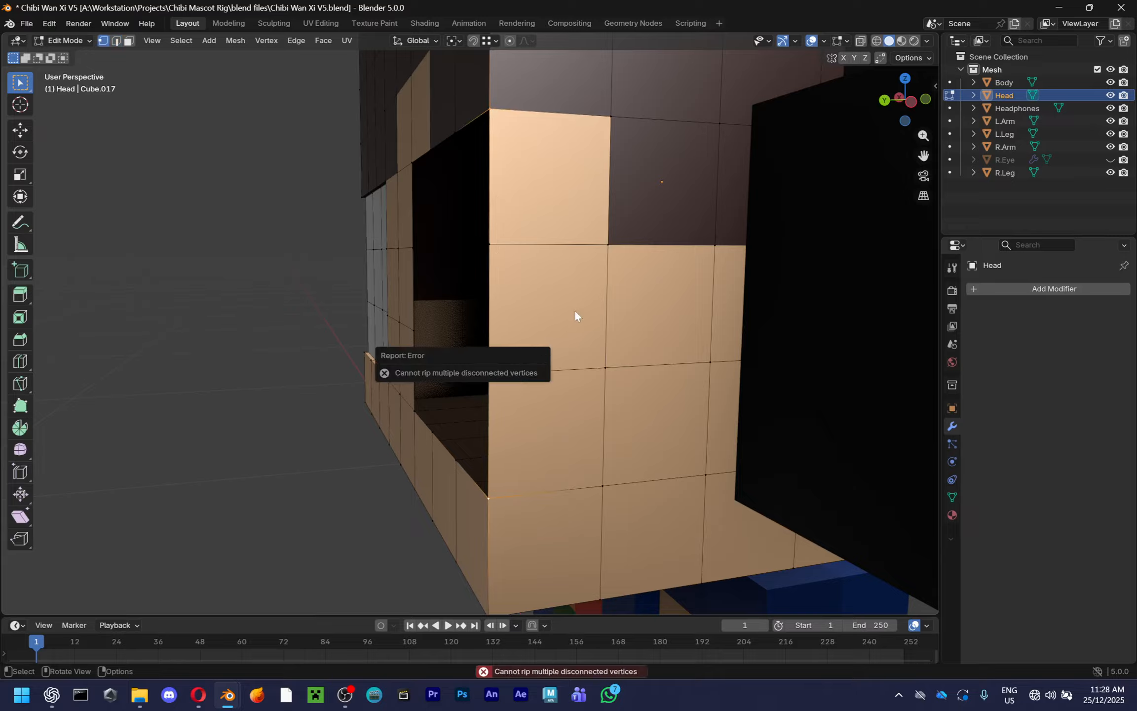
pyautogui.press('g')
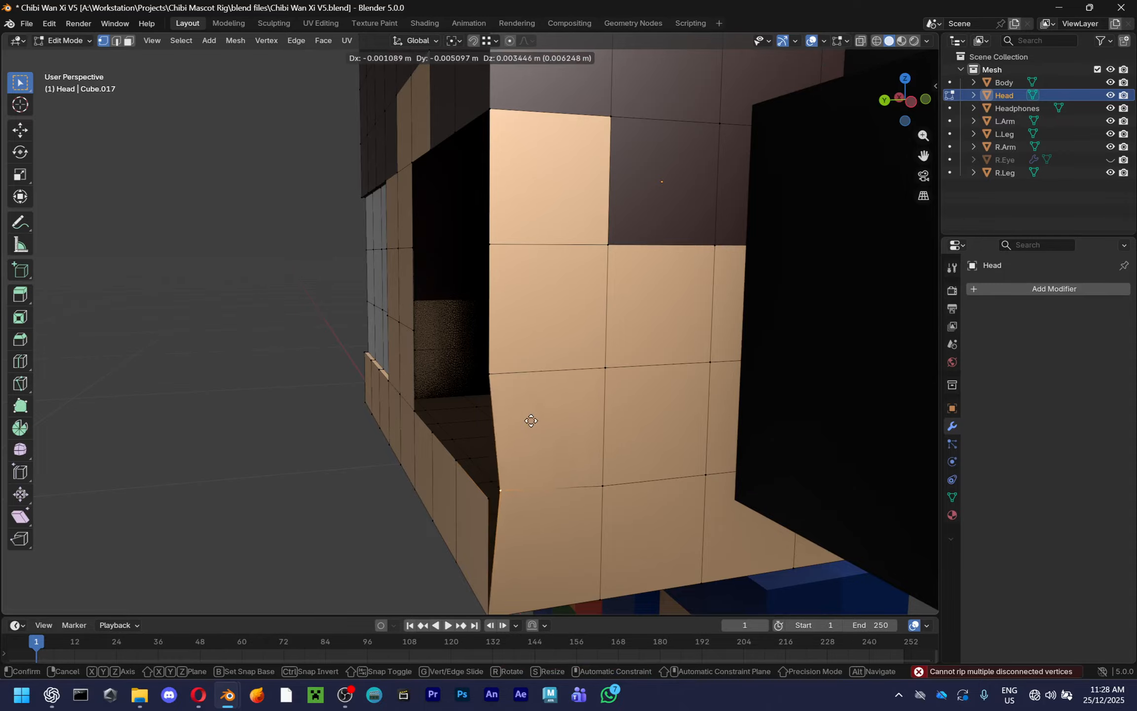
pyautogui.press('Escape')
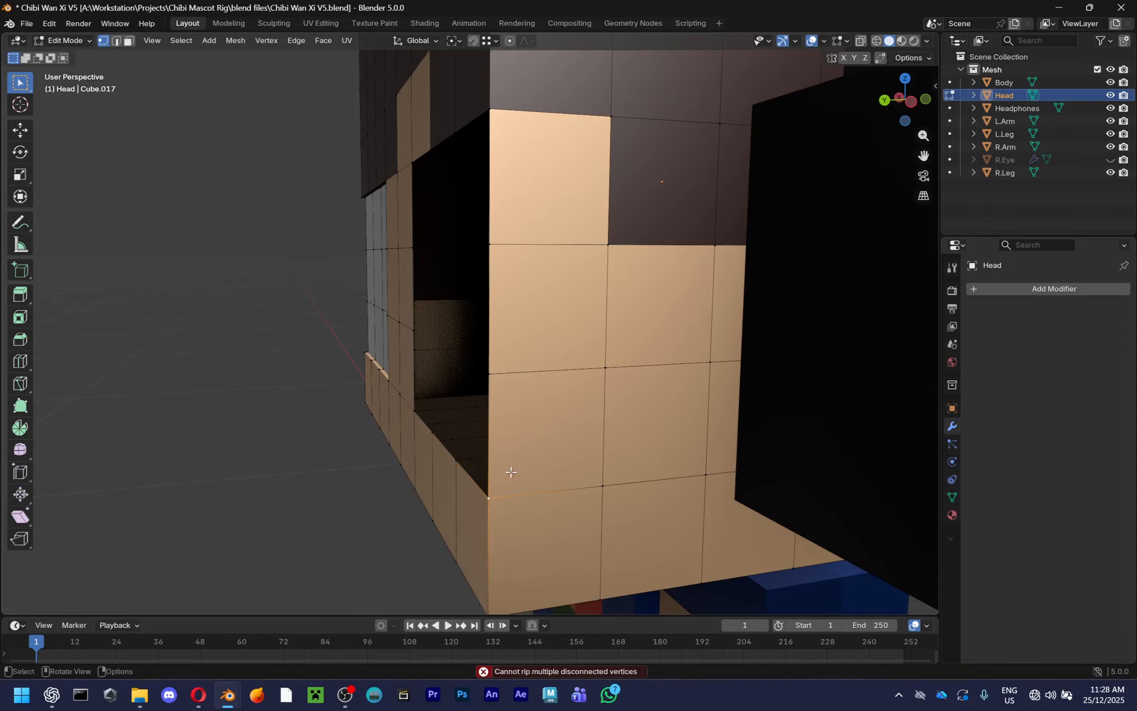
# Rip the edges and vertex at the lower outer corner of the left eye opening, leaving the geometry in place
pyautogui.press('v')
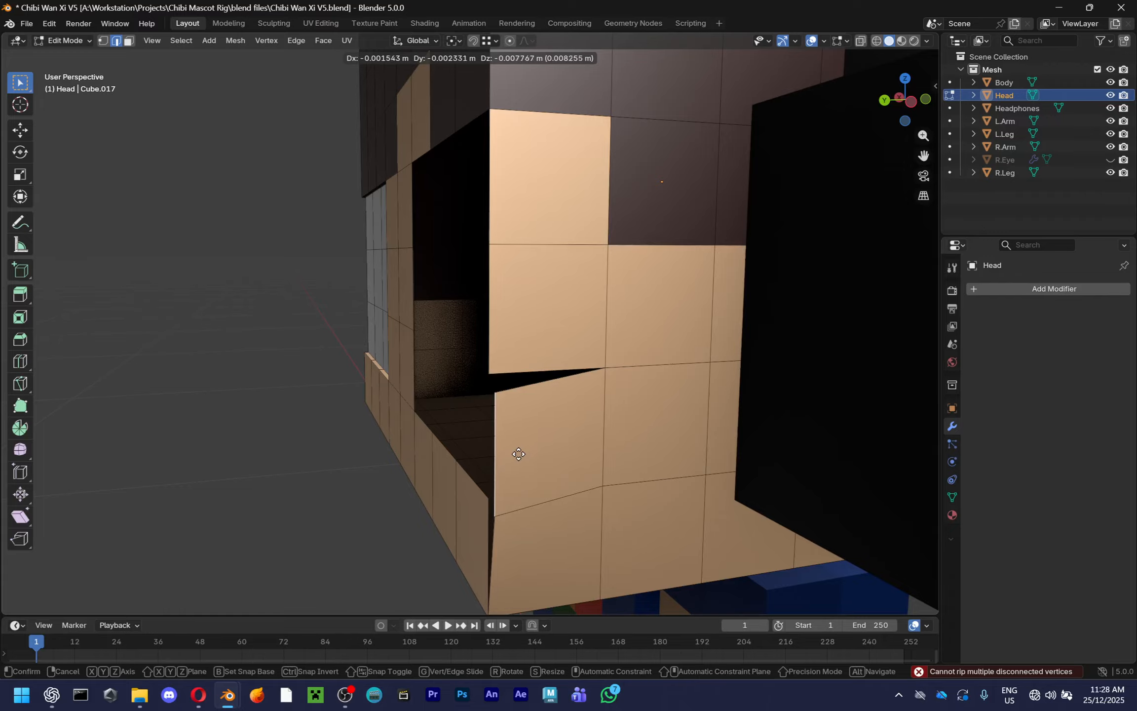
pyautogui.press('Escape')
pyautogui.press('v')
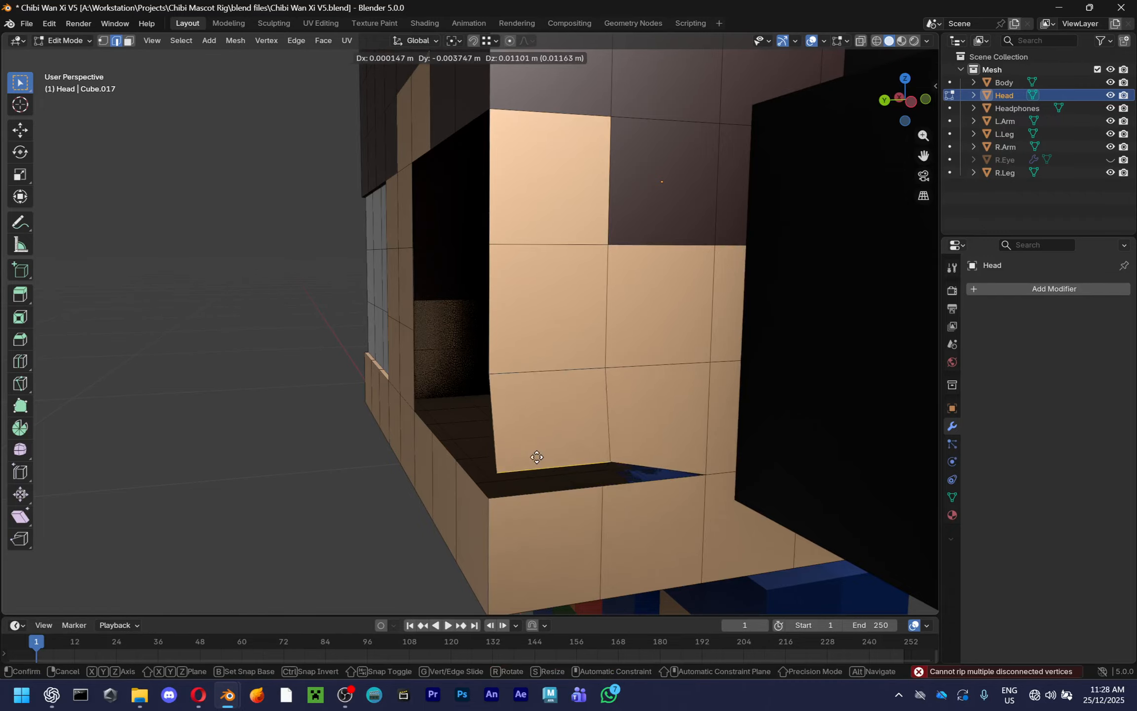
pyautogui.press('Escape')
pyautogui.press('1')
pyautogui.press('v')
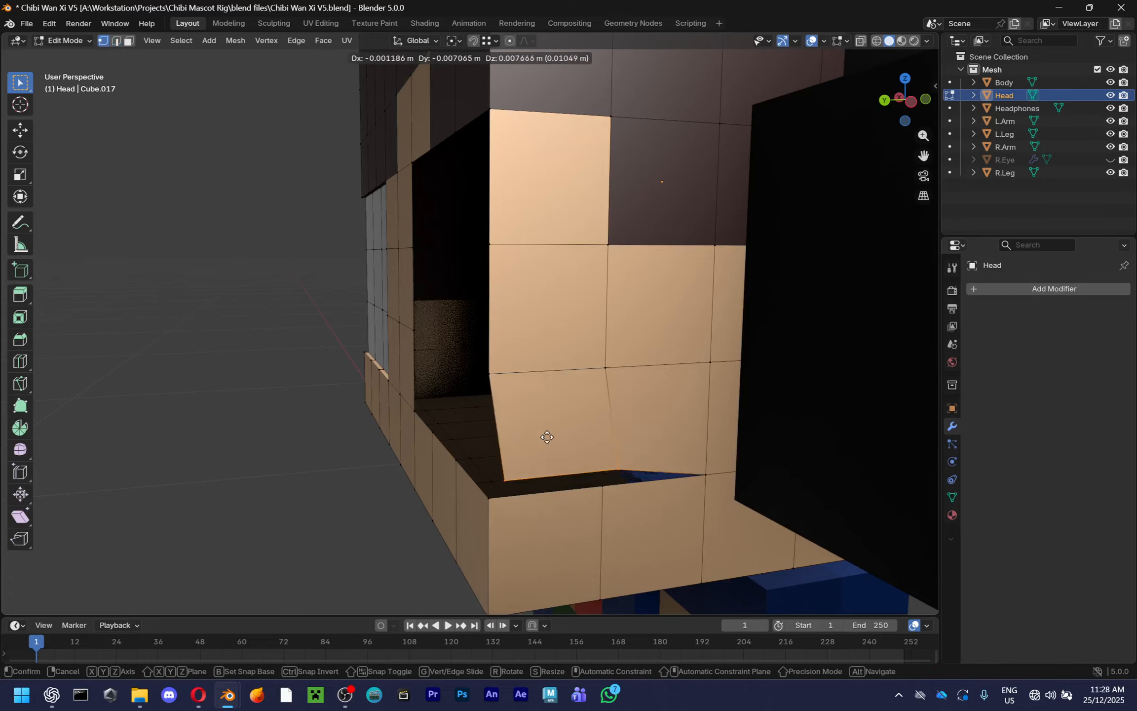
pyautogui.press('Escape')
pyautogui.press('v')
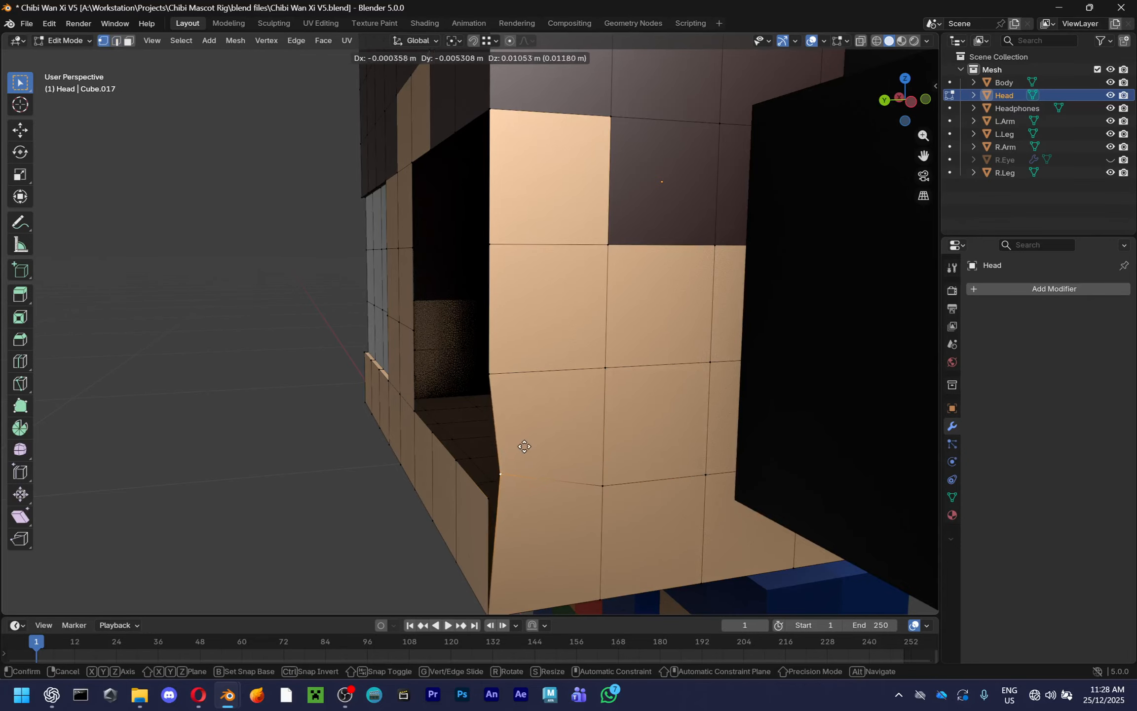
pyautogui.press('Escape')
# Rip the horizontal side edge running back from the left eye opening's lower outer corner without displacing it
pyautogui.scroll(4, 521, 469)
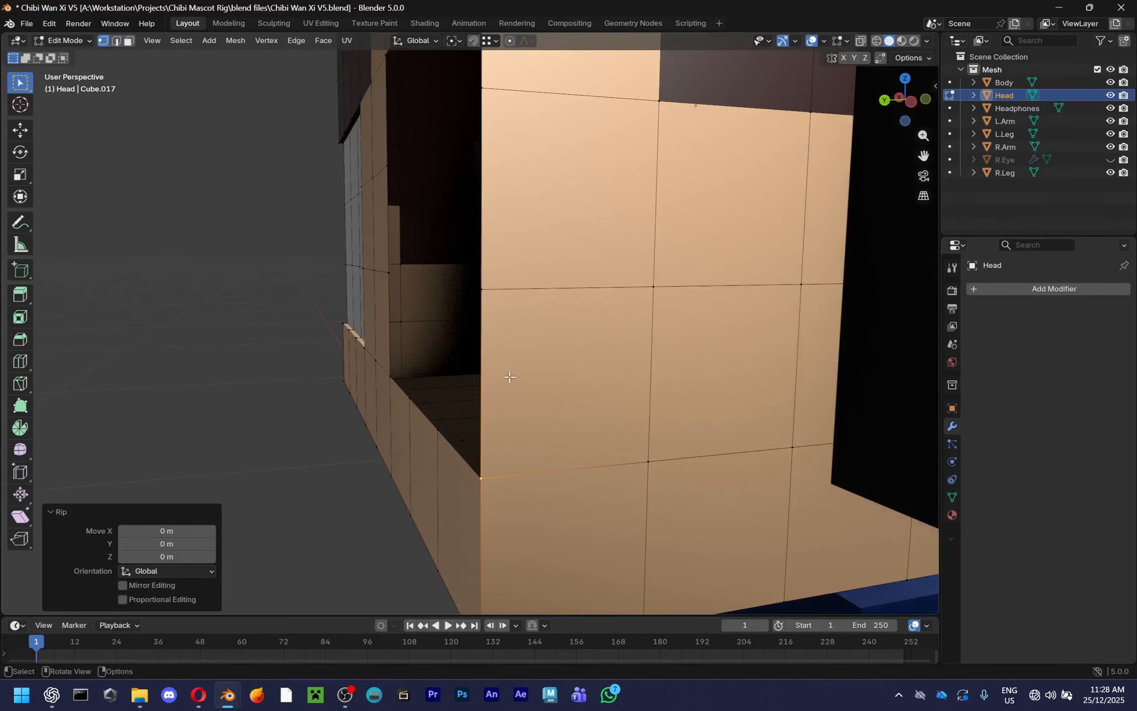
pyautogui.press('2')
pyautogui.click(520, 457)
pyautogui.press('v')
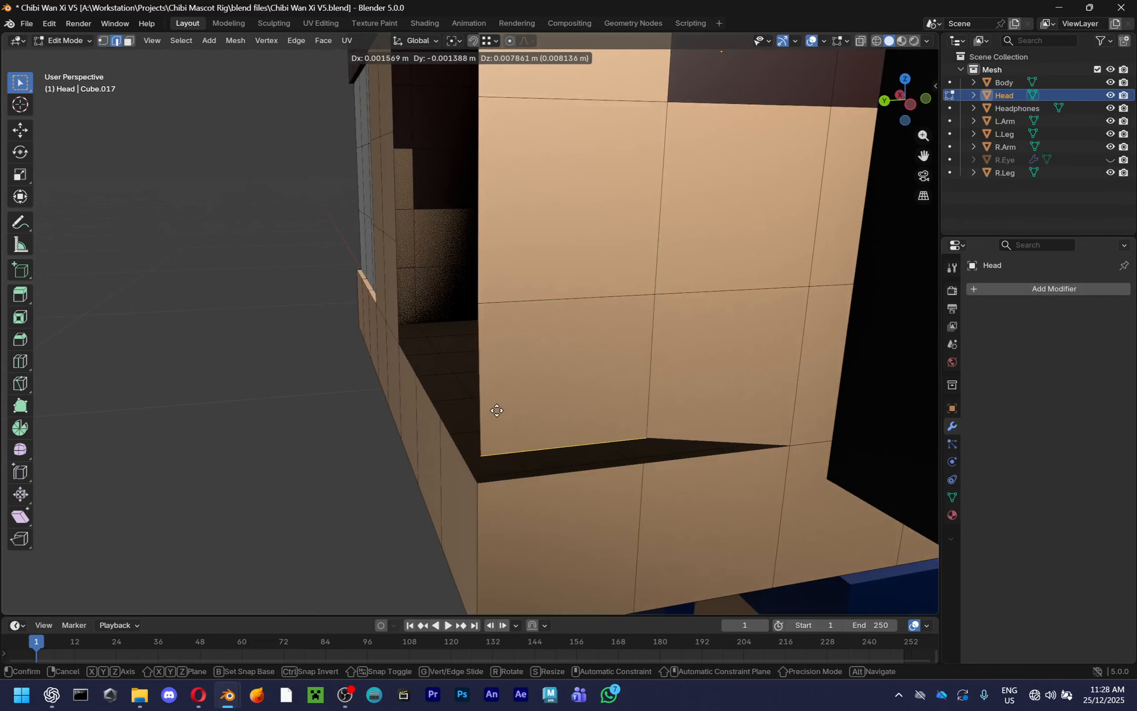
pyautogui.press('Escape')
pyautogui.moveTo(489, 444); pyautogui.dragTo(511, 418, button='middle')
pyautogui.press('v')
pyautogui.press('Escape')
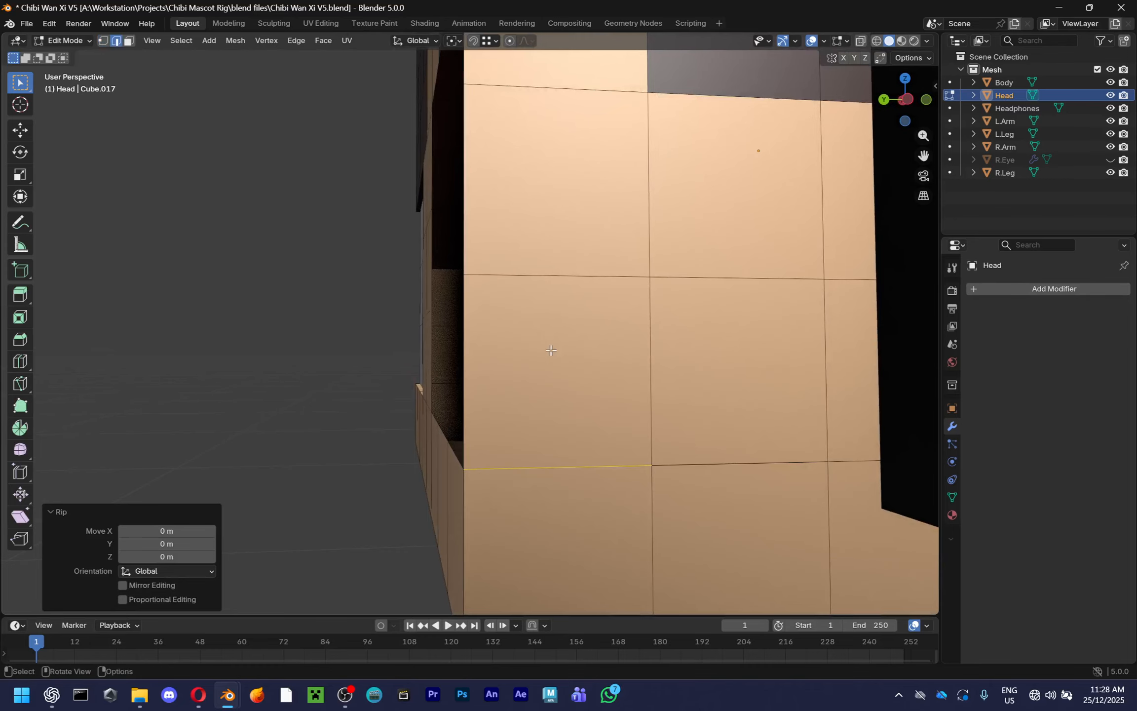
# Merge the overlapping vertices at the rear end of the ripped lower side edge at their center, using X-ray to select them
pyautogui.press('1')
pyautogui.click(661, 462)
pyautogui.moveTo(660, 462); pyautogui.dragTo(840, 94, button='middle')
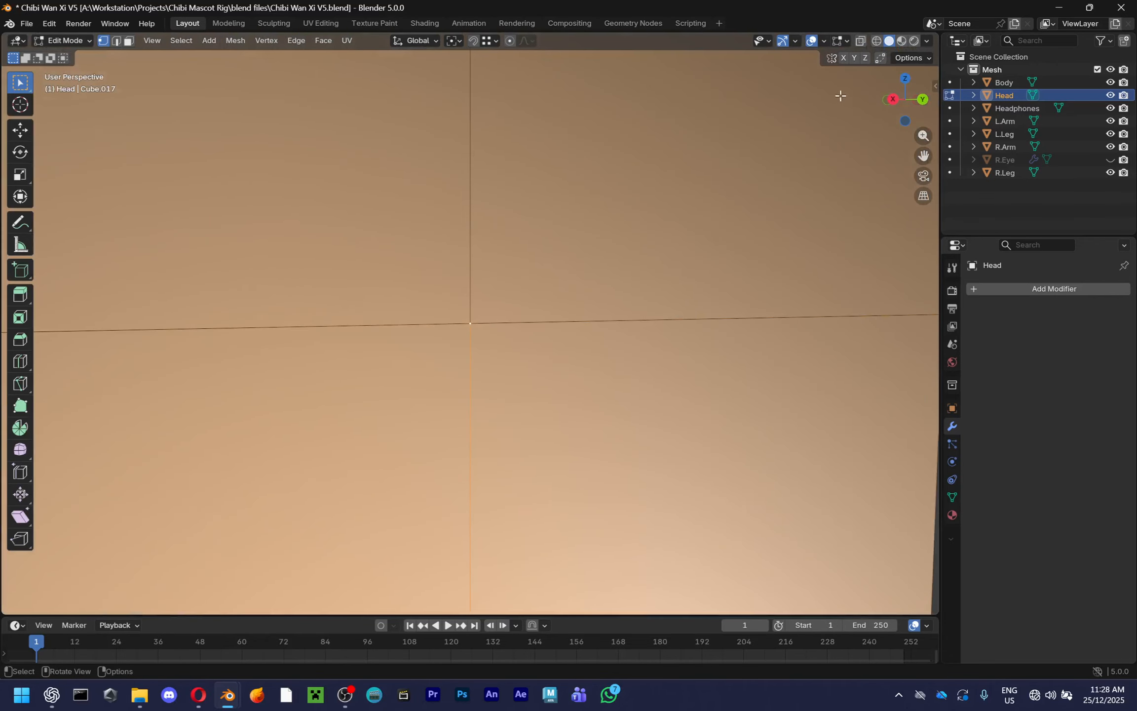
pyautogui.click(861, 41)
pyautogui.moveTo(608, 218); pyautogui.dragTo(434, 393)
pyautogui.moveTo(434, 393); pyautogui.dragTo(498, 341, button='middle')
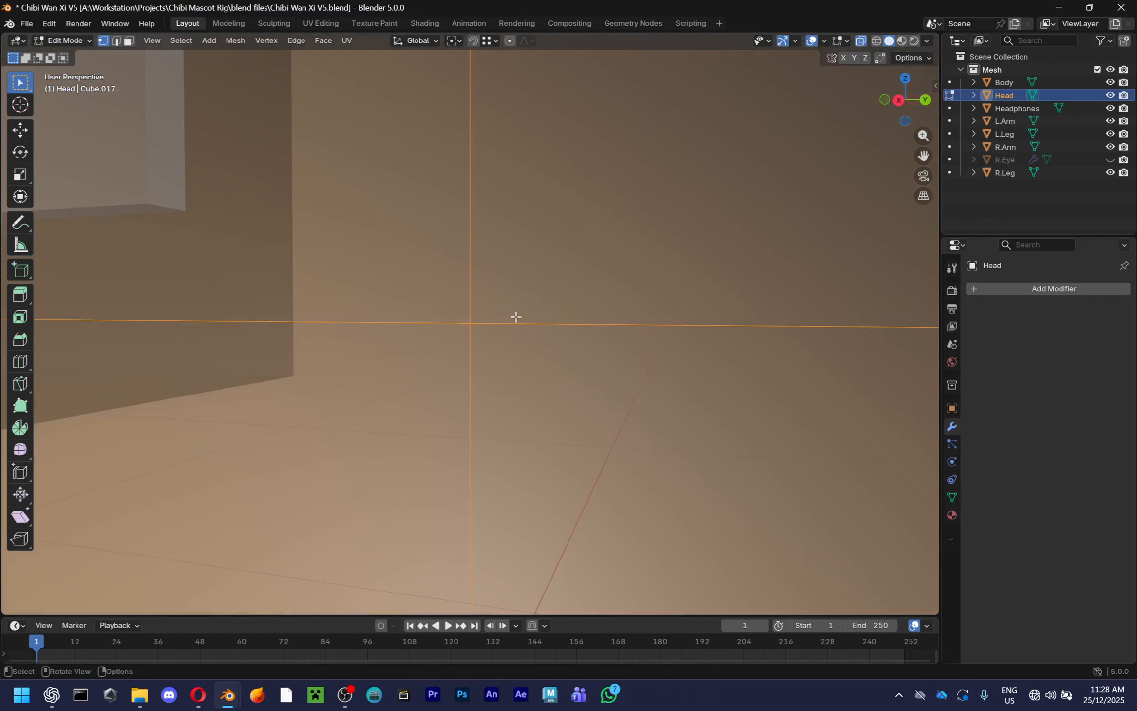
pyautogui.press('m')
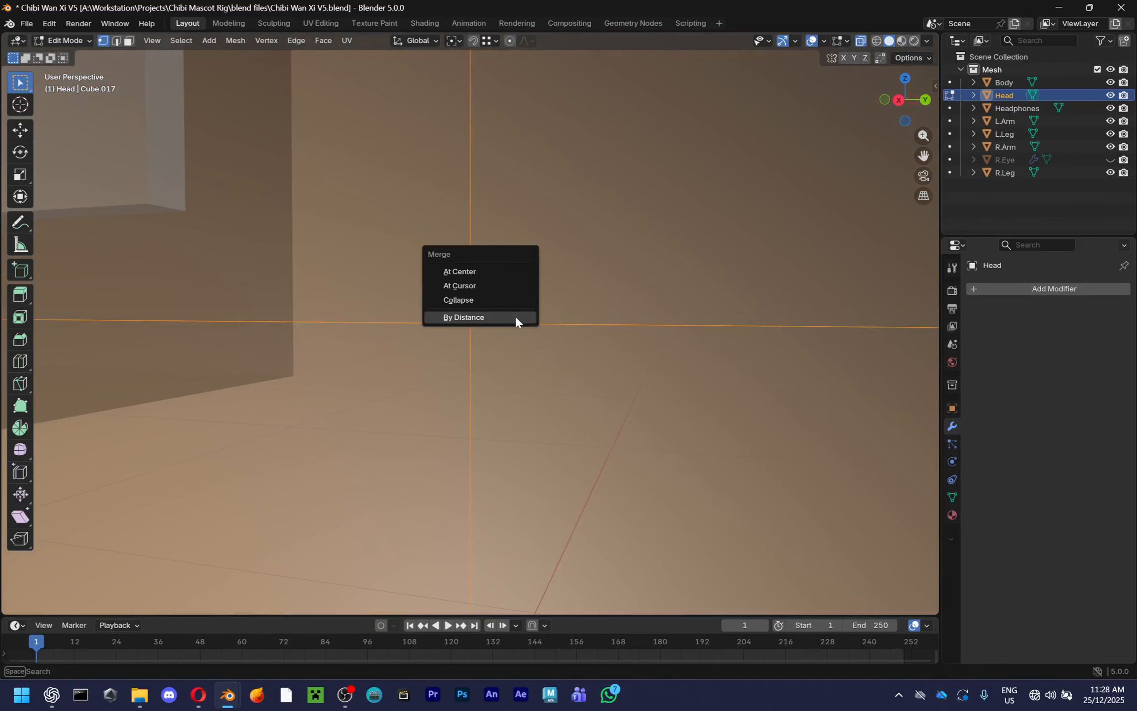
pyautogui.click(515, 276)
pyautogui.moveTo(515, 274); pyautogui.dragTo(514, 267, button='middle')
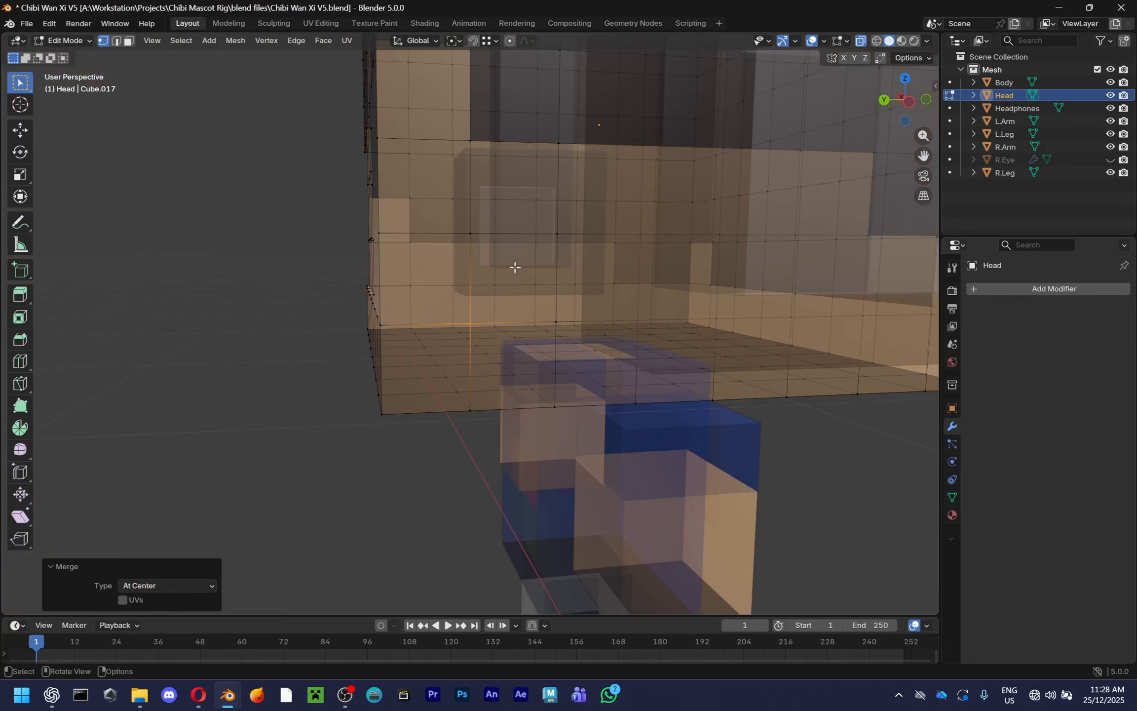
pyautogui.click(860, 42)
# Try moving the outer corner vertices and vertical edge of the left eye opening, and undo the test move
pyautogui.moveTo(444, 316)
pyautogui.mouseDown(button='middle')
pyautogui.moveTo(390, 346)
pyautogui.moveTo(447, 314)
pyautogui.mouseUp(button='middle')
pyautogui.press('g')
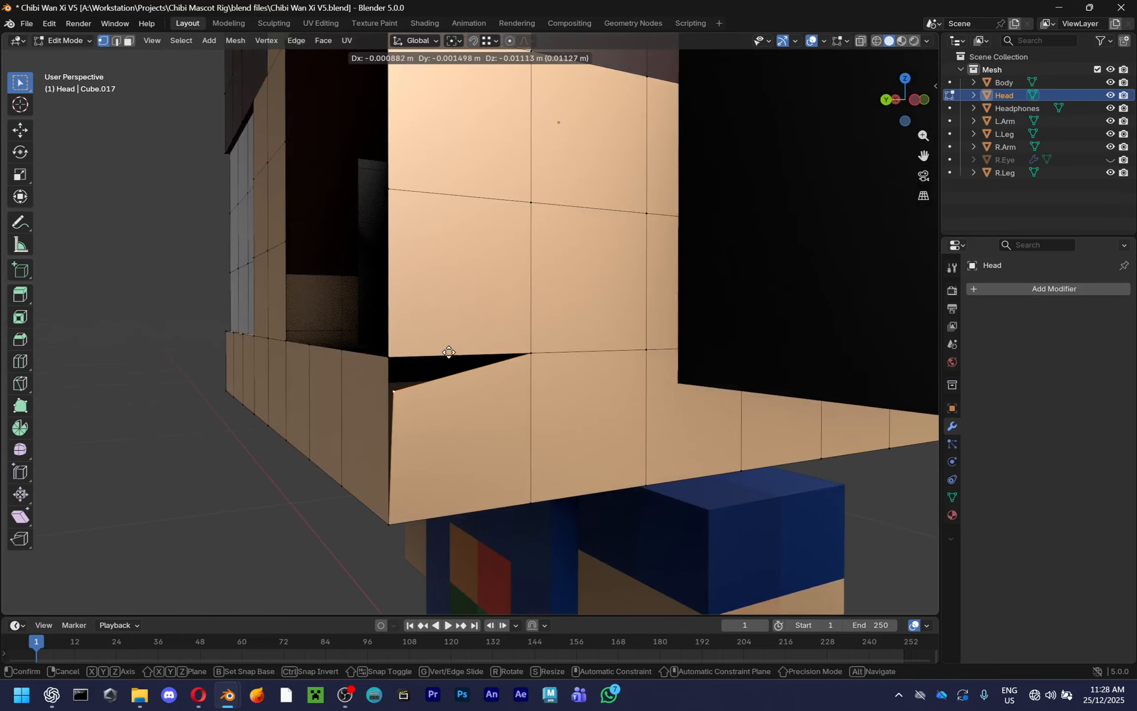
pyautogui.click(449, 351)
pyautogui.moveTo(390, 293); pyautogui.dragTo(427, 141, button='middle')
pyautogui.press('1')
pyautogui.press('g')
pyautogui.press('Escape')
pyautogui.click(424, 302)
pyautogui.press('g')
pyautogui.click(446, 202)
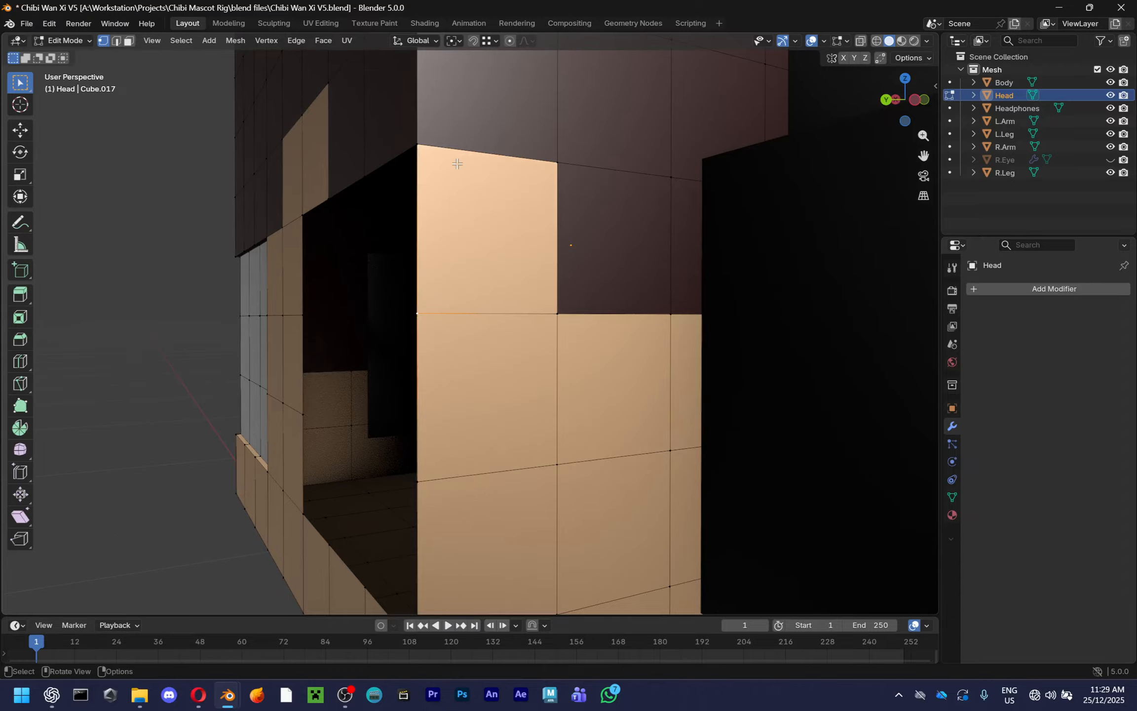
pyautogui.press('g')
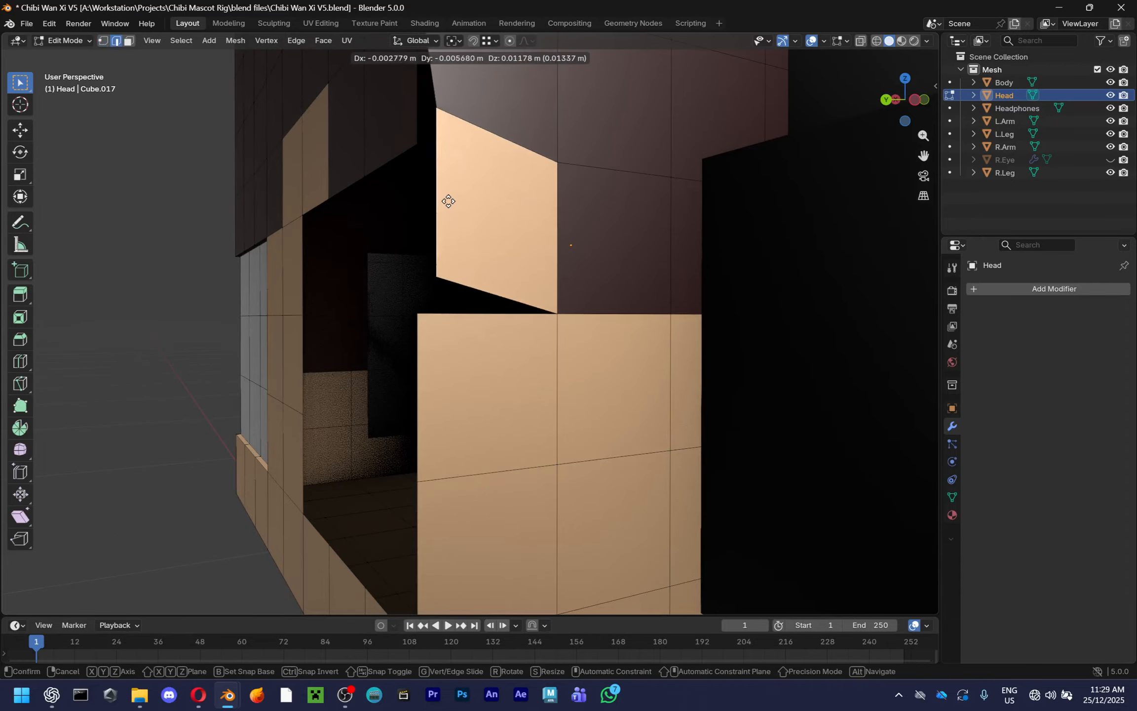
pyautogui.click(447, 207)
pyautogui.hotkey('ctrl', 'z')
# Rip the horizontal side edge at the left eye opening's upper outer corner without displacing it
pyautogui.keyDown('shift'); pyautogui.moveTo(476, 247); pyautogui.dragTo(520, 247, button='middle'); pyautogui.keyUp('shift')
pyautogui.moveTo(520, 246); pyautogui.dragTo(503, 203, button='middle')
pyautogui.click(536, 197)
pyautogui.press('v')
pyautogui.rightClick(551, 218)
# Merge the overlapping vertices at the rear end of the ripped upper side edge at their center
pyautogui.press('1')
pyautogui.click(611, 181)
pyautogui.press('KP_Decimal')
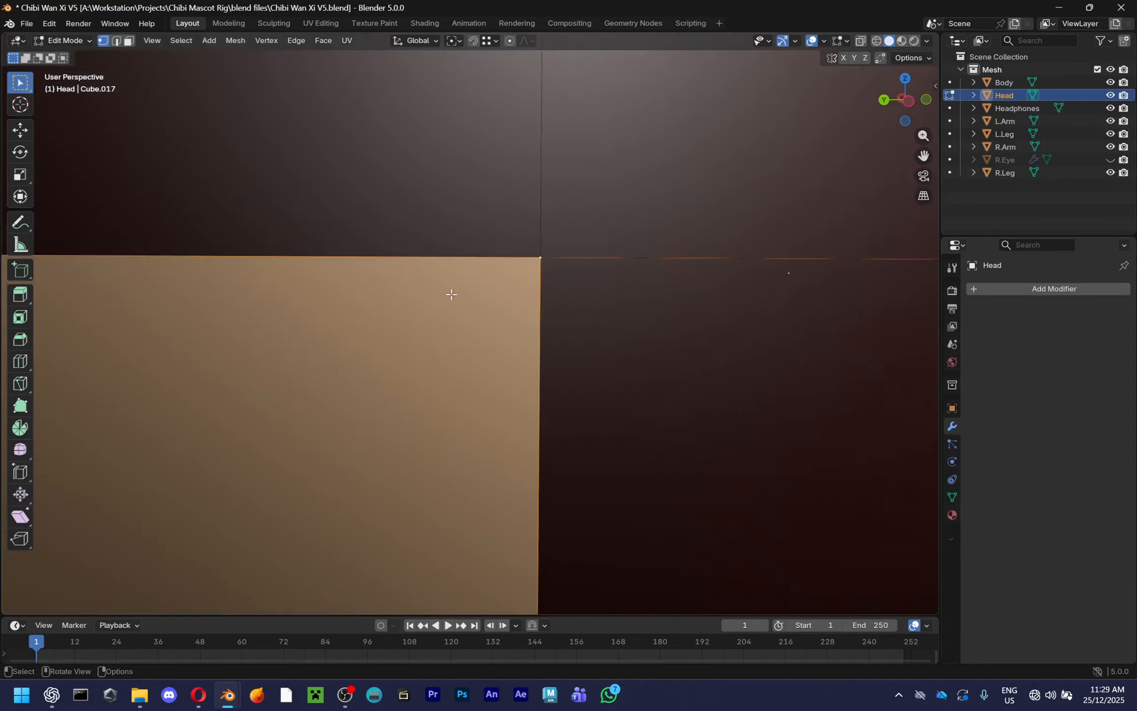
pyautogui.moveTo(446, 292); pyautogui.dragTo(752, 300, button='middle')
pyautogui.click(862, 41)
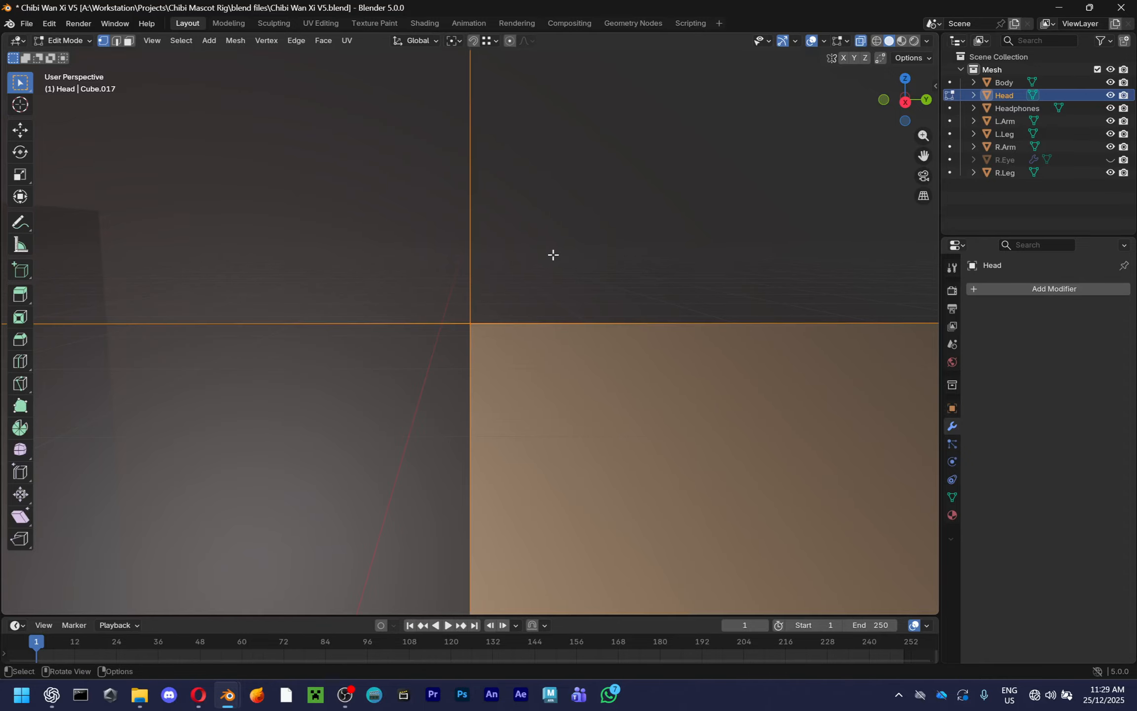
pyautogui.press('m')
pyautogui.click(553, 255)
pyautogui.moveTo(553, 255); pyautogui.dragTo(625, 191, button='middle')
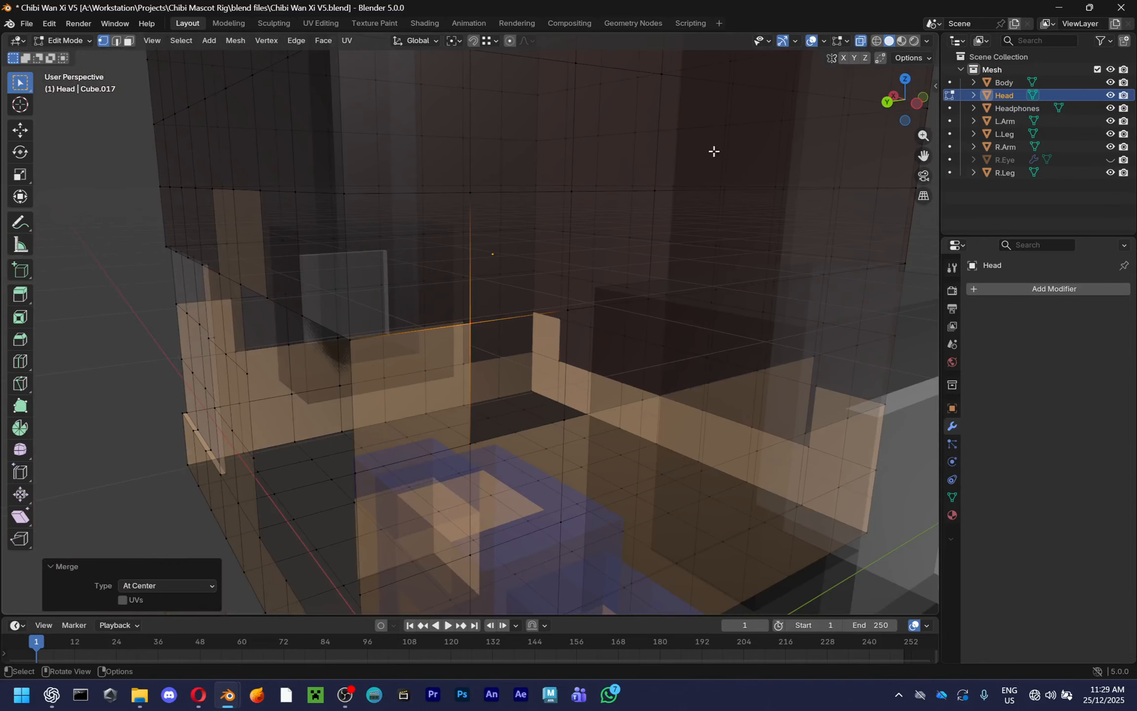
pyautogui.click(859, 43)
# Move the outer vertical edges of the left eye opening inward along Y by about 0.0167 m
pyautogui.press('2')
pyautogui.moveTo(368, 393); pyautogui.dragTo(527, 359, button='middle')
pyautogui.scroll(-3, 379, 378)
pyautogui.keyDown('shift'); pyautogui.click(518, 458); pyautogui.keyUp('shift')
pyautogui.press('g')
pyautogui.press('x')
pyautogui.moveTo(561, 428)
pyautogui.mouseDown(button='middle')
pyautogui.moveTo(538, 434)
pyautogui.moveTo(540, 422)
pyautogui.mouseUp(button='middle')
pyautogui.rightClick(560, 429)
pyautogui.press('g')
pyautogui.press('y')
pyautogui.click(570, 424)
# Align the left eye opening's outer vertical edges along Y by snapping them to a vertex of the other eye socket
pyautogui.moveTo(444, 424); pyautogui.dragTo(536, 375, button='middle')
pyautogui.press('g')
pyautogui.press('y')
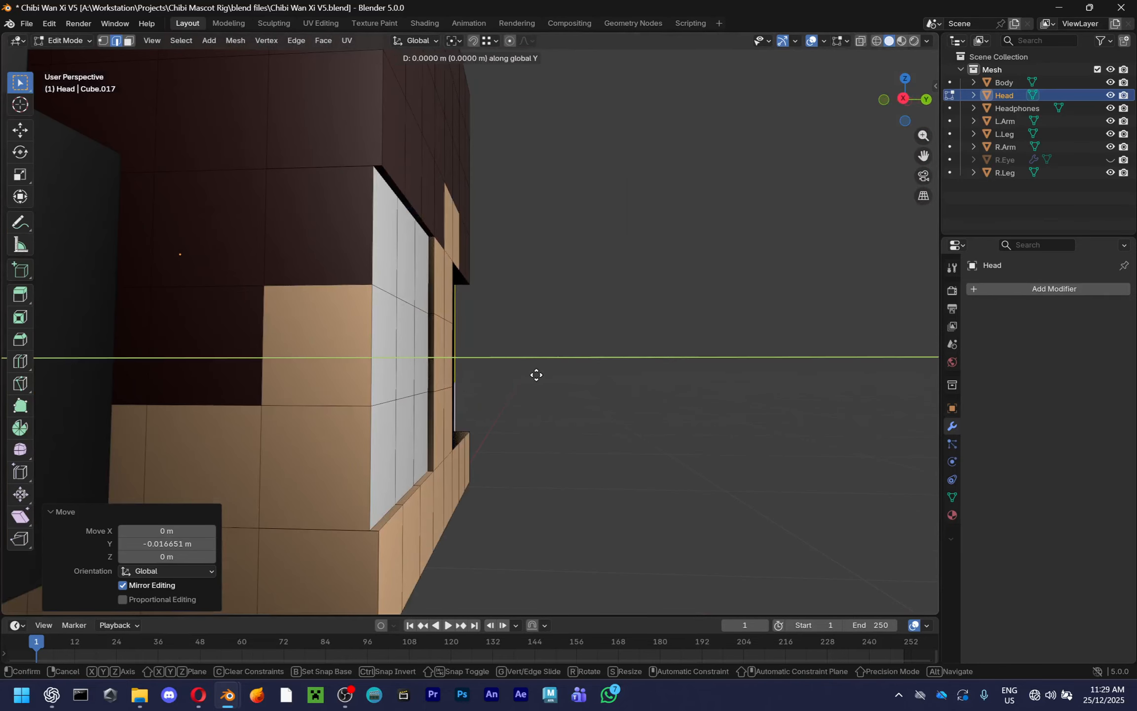
pyautogui.rightClick(542, 378)
pyautogui.click(496, 41)
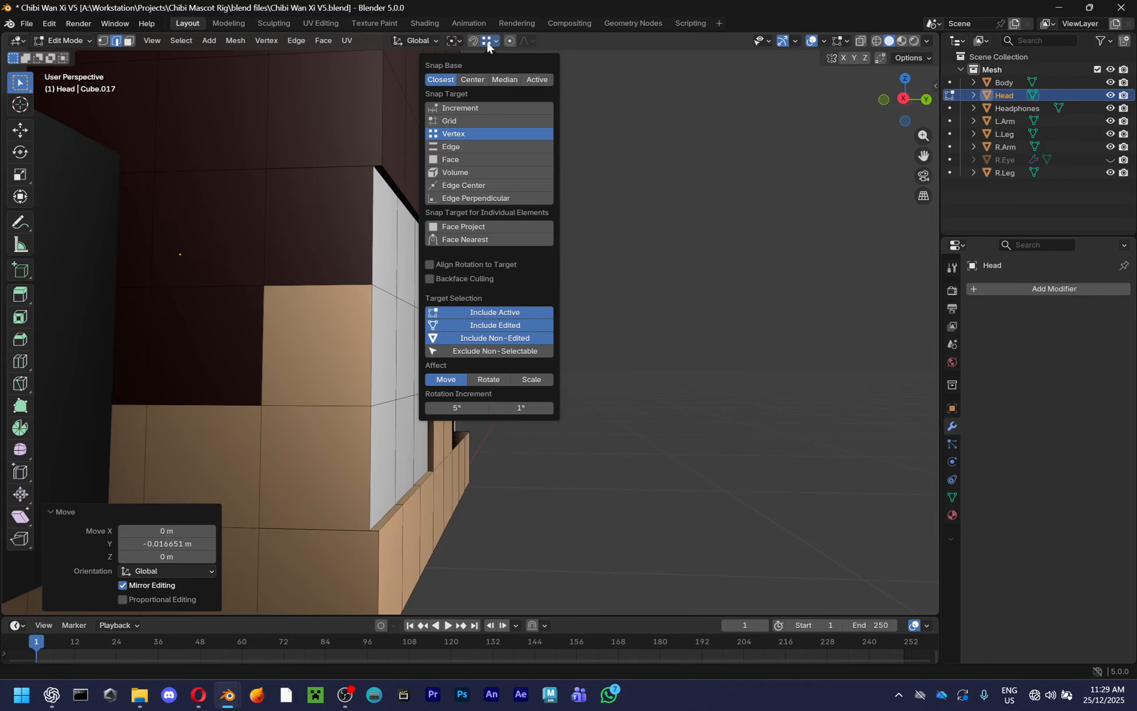
pyautogui.press('g')
pyautogui.press('y')
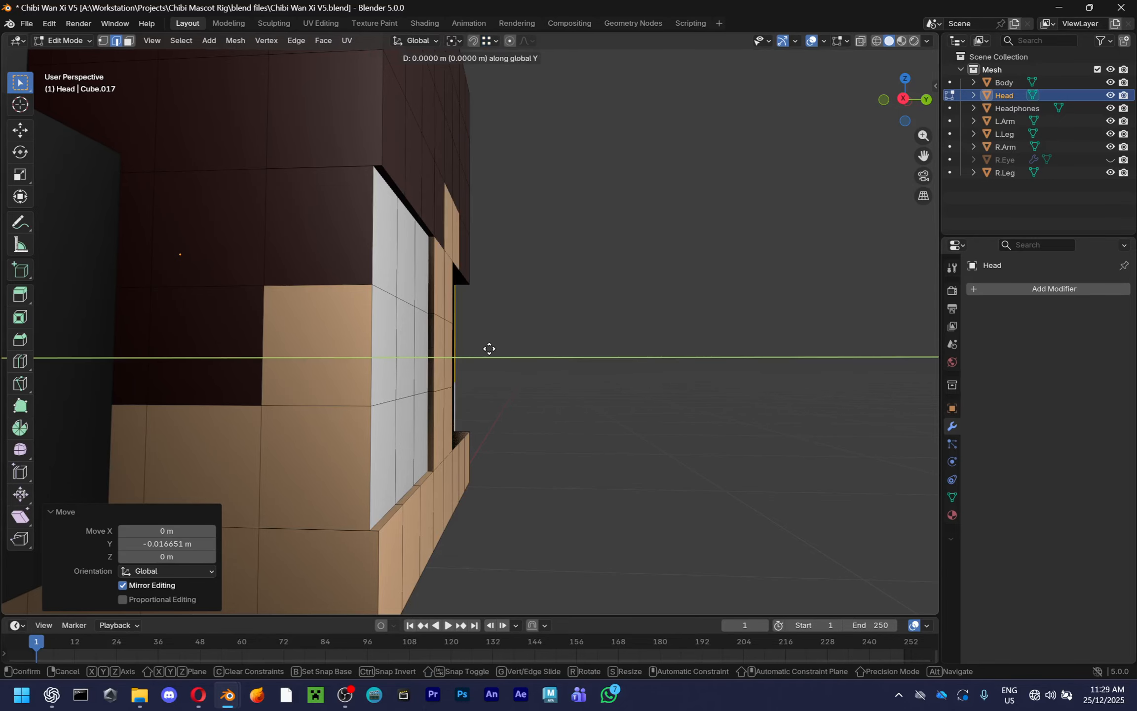
pyautogui.press('ctrl')
pyautogui.click(371, 407)
pyautogui.moveTo(370, 407)
pyautogui.mouseDown(button='middle')
pyautogui.moveTo(553, 419)
pyautogui.moveTo(329, 406)
pyautogui.moveTo(351, 407)
pyautogui.mouseUp(button='middle')
pyautogui.press('Tab')
pyautogui.press('Tab')
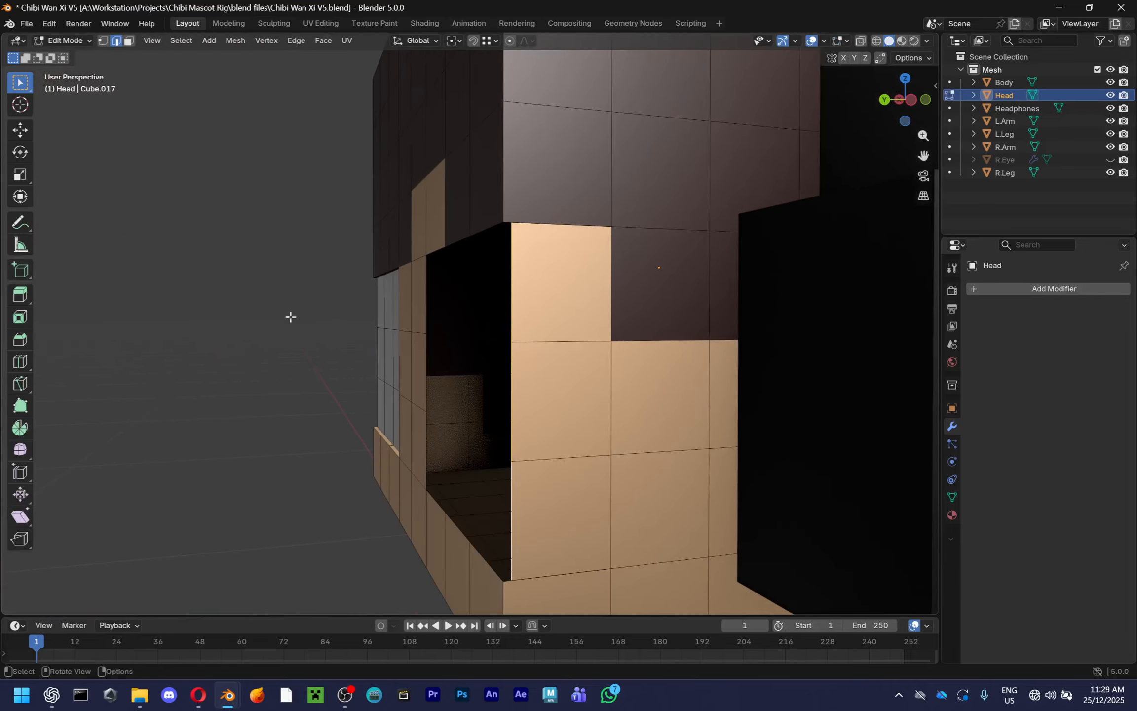
# Merge all of the head's overlapping vertices by distance with a 0.0001 m threshold, and clear the selection
pyautogui.moveTo(290, 317); pyautogui.dragTo(568, 375, button='middle')
pyautogui.scroll(3, 587, 378)
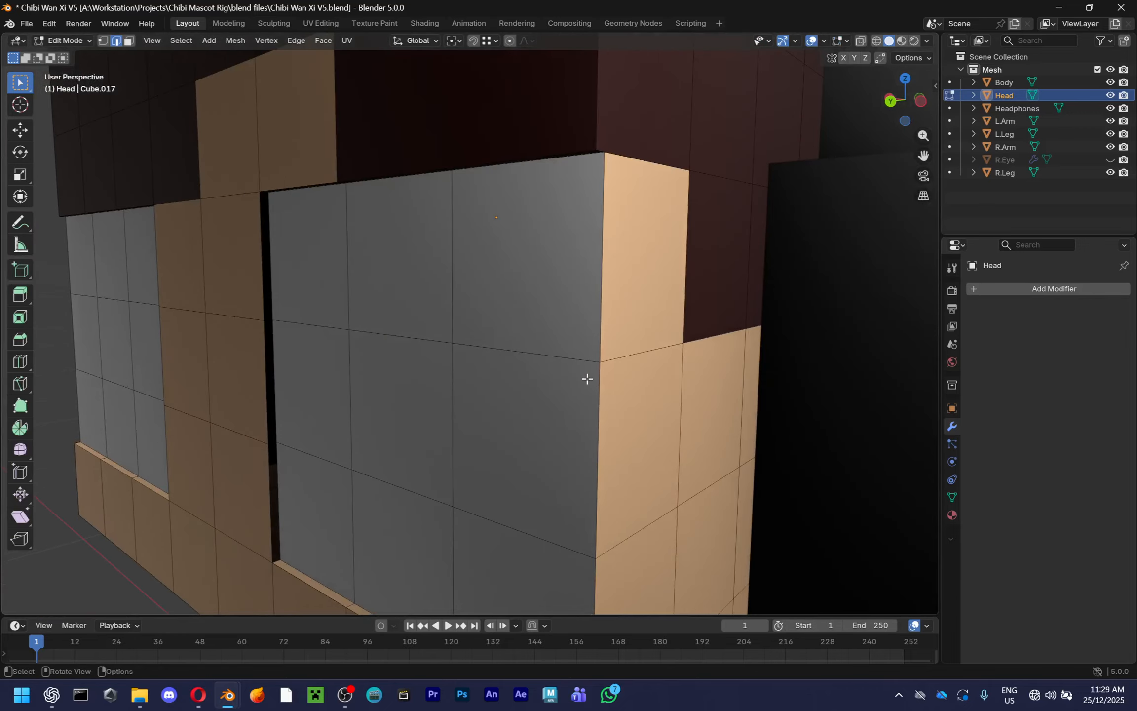
pyautogui.moveTo(622, 304); pyautogui.dragTo(582, 205, button='middle')
pyautogui.press('1')
pyautogui.scroll(-3, 586, 150)
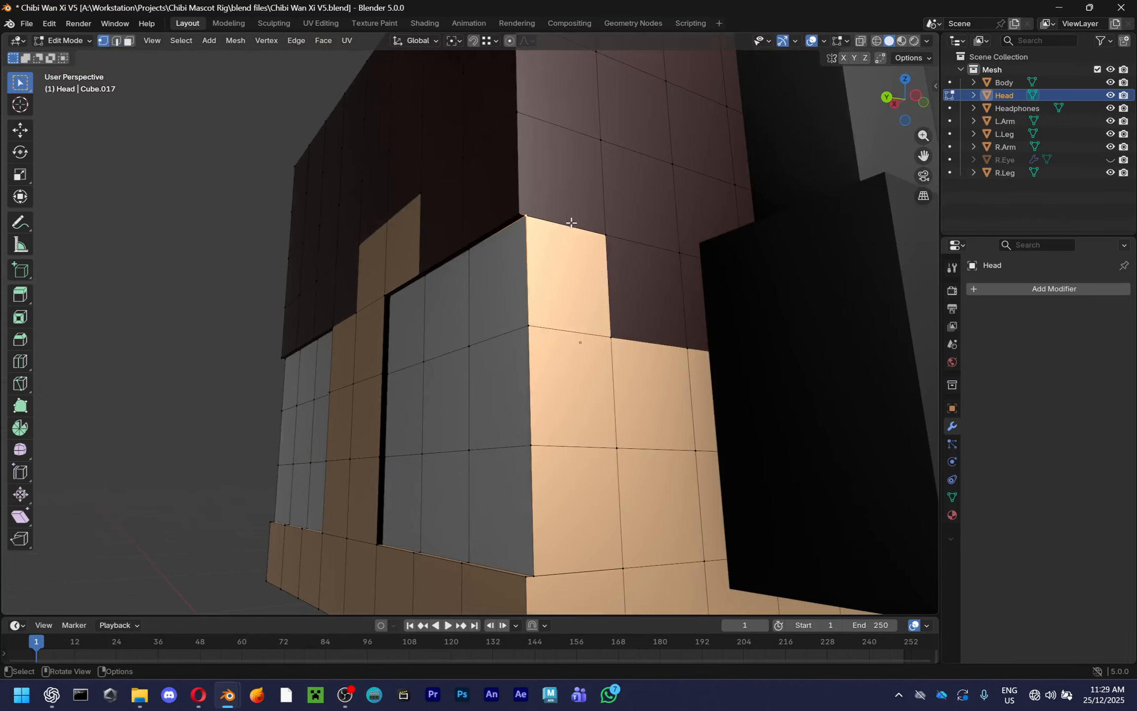
pyautogui.press('a')
pyautogui.press('m')
pyautogui.click(548, 354)
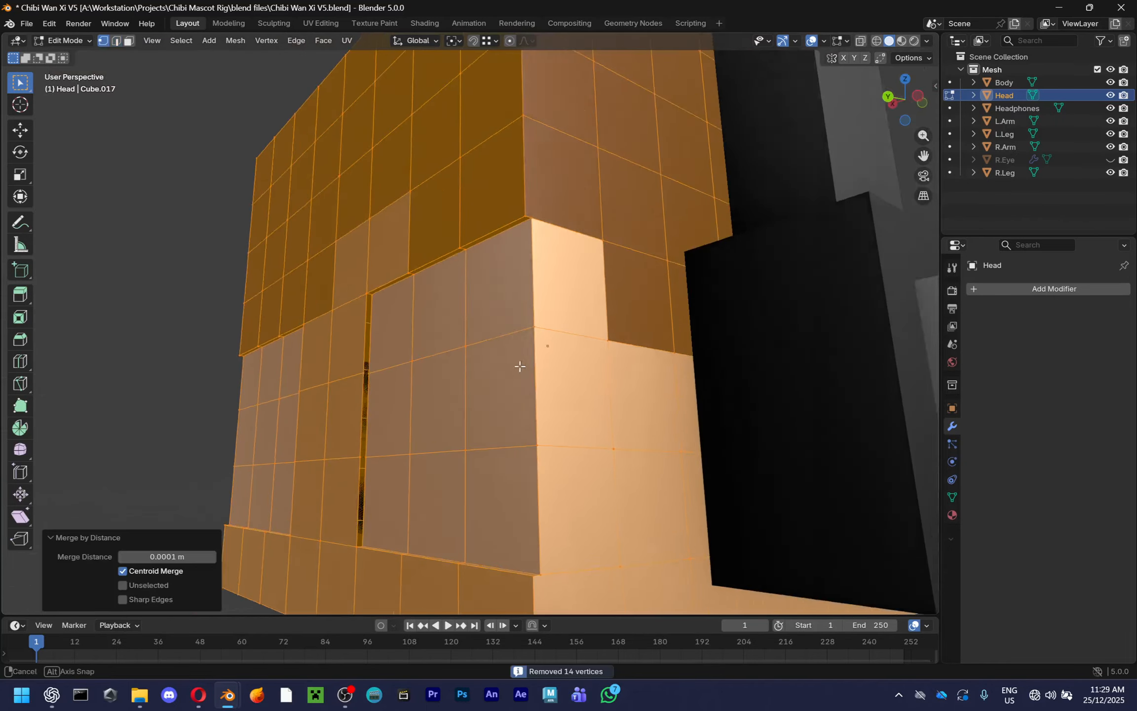
pyautogui.moveTo(518, 366); pyautogui.dragTo(397, 347, button='middle')
pyautogui.hotkey('alt', 'a')
# Inspect the recessed upper rim of the left eye socket up close and check the viewport shading options
pyautogui.scroll(2, 563, 303)
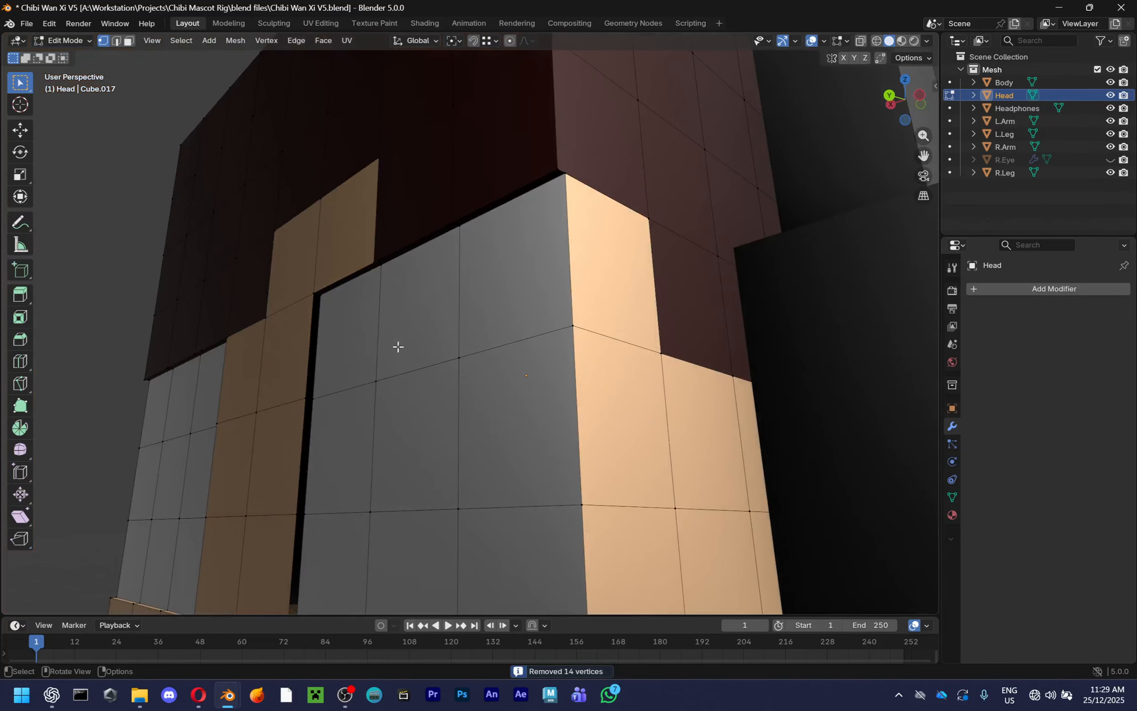
pyautogui.moveTo(321, 325); pyautogui.dragTo(370, 342, button='middle')
pyautogui.scroll(4, 370, 343)
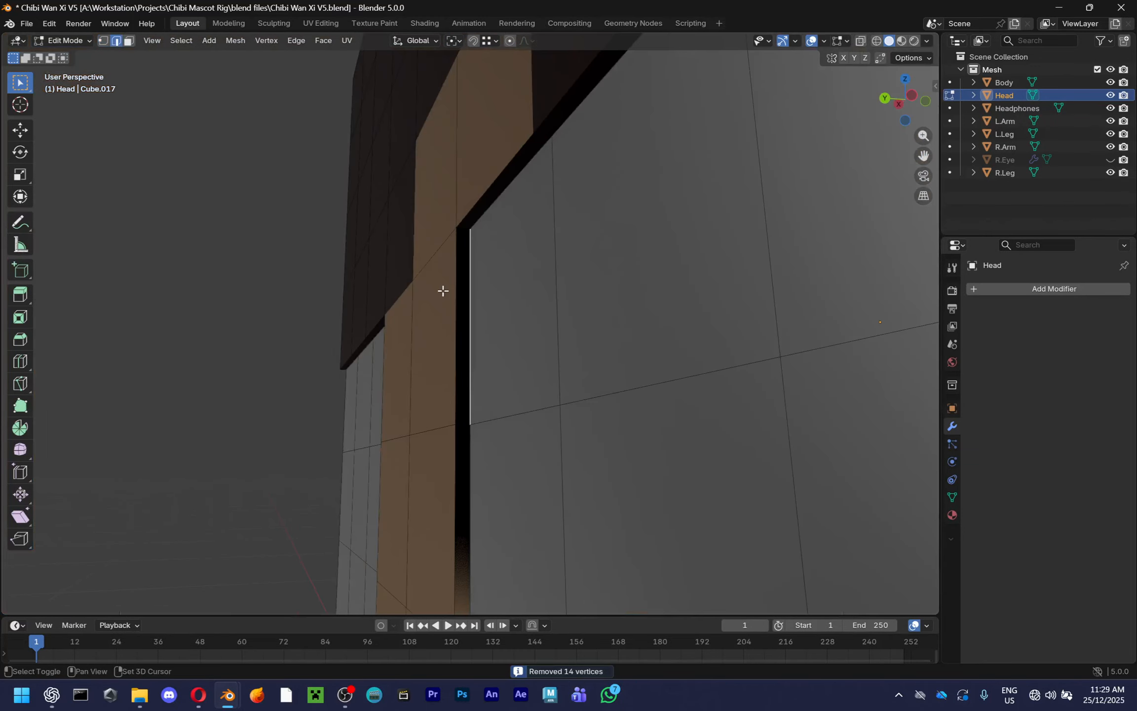
pyautogui.moveTo(442, 292)
pyautogui.mouseDown(button='middle')
pyautogui.moveTo(469, 251)
pyautogui.moveTo(570, 190)
pyautogui.moveTo(591, 229)
pyautogui.moveTo(675, 208)
pyautogui.moveTo(751, 276)
pyautogui.moveTo(770, 256)
pyautogui.mouseUp(button='middle')
pyautogui.click(928, 40)
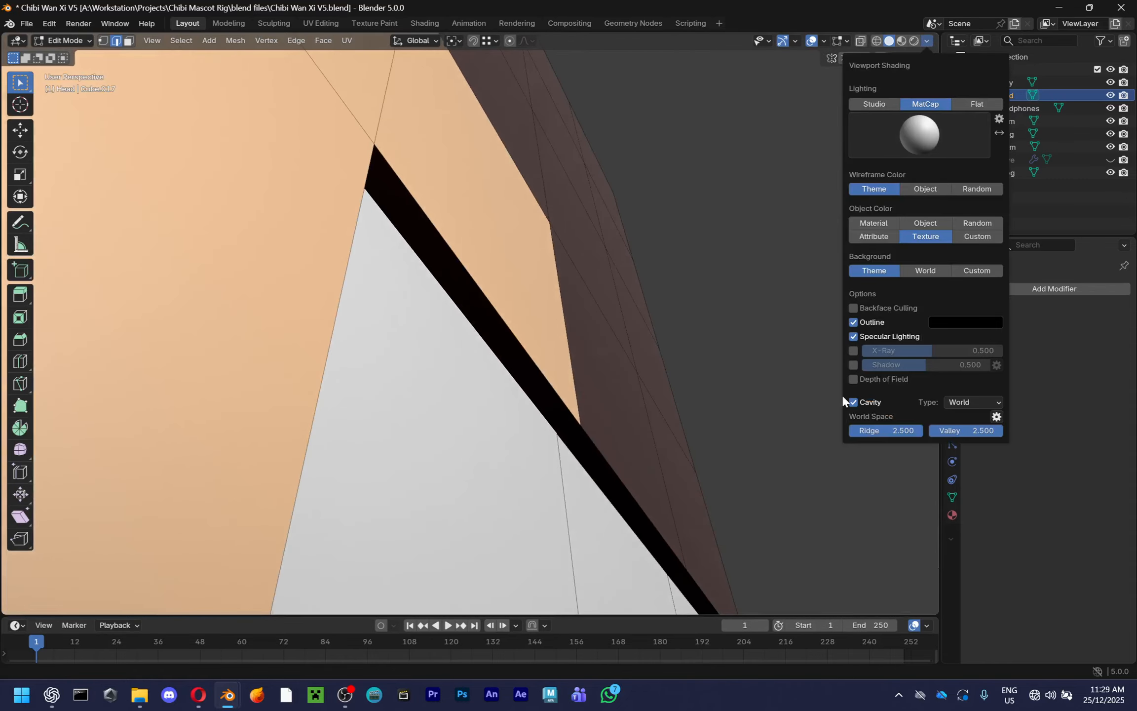
pyautogui.click(844, 397)
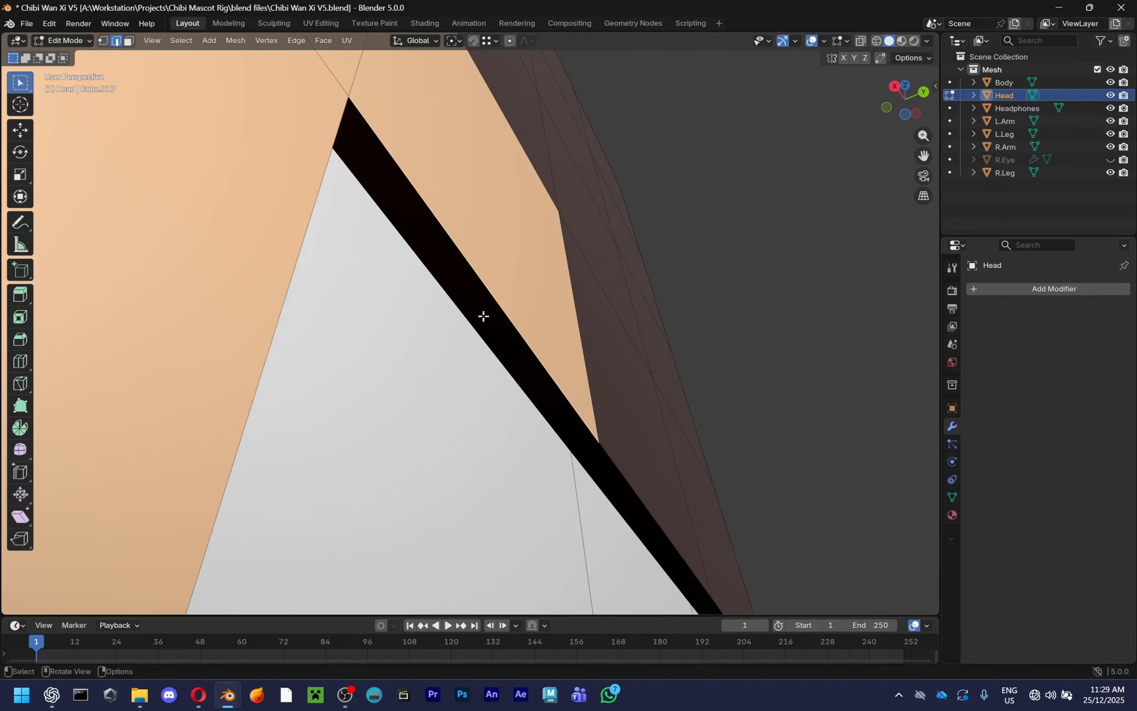
pyautogui.moveTo(483, 316); pyautogui.dragTo(621, 257, button='middle')
# Select the upper rim faces of the left eye socket and open a UV Editor beside the 3D viewport
pyautogui.press('3')
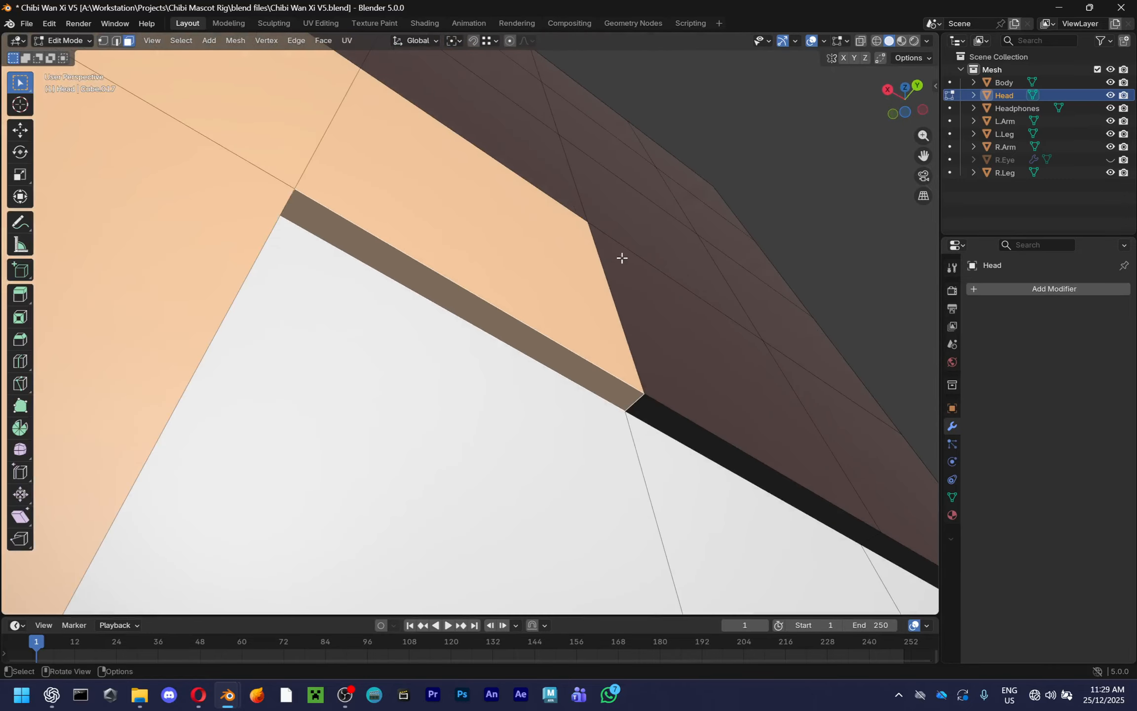
pyautogui.click(738, 463)
pyautogui.moveTo(782, 490); pyautogui.dragTo(535, 381, button='middle')
pyautogui.keyDown('shift'); pyautogui.click(539, 358); pyautogui.keyUp('shift')
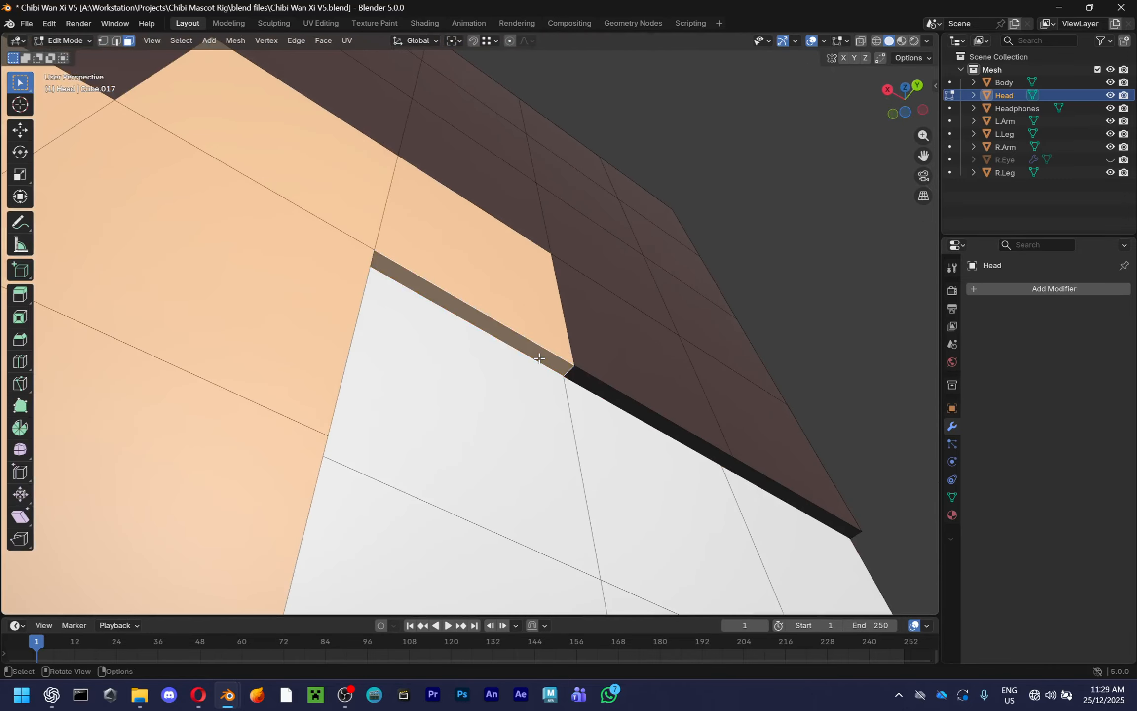
pyautogui.moveTo(935, 39); pyautogui.dragTo(533, 86)
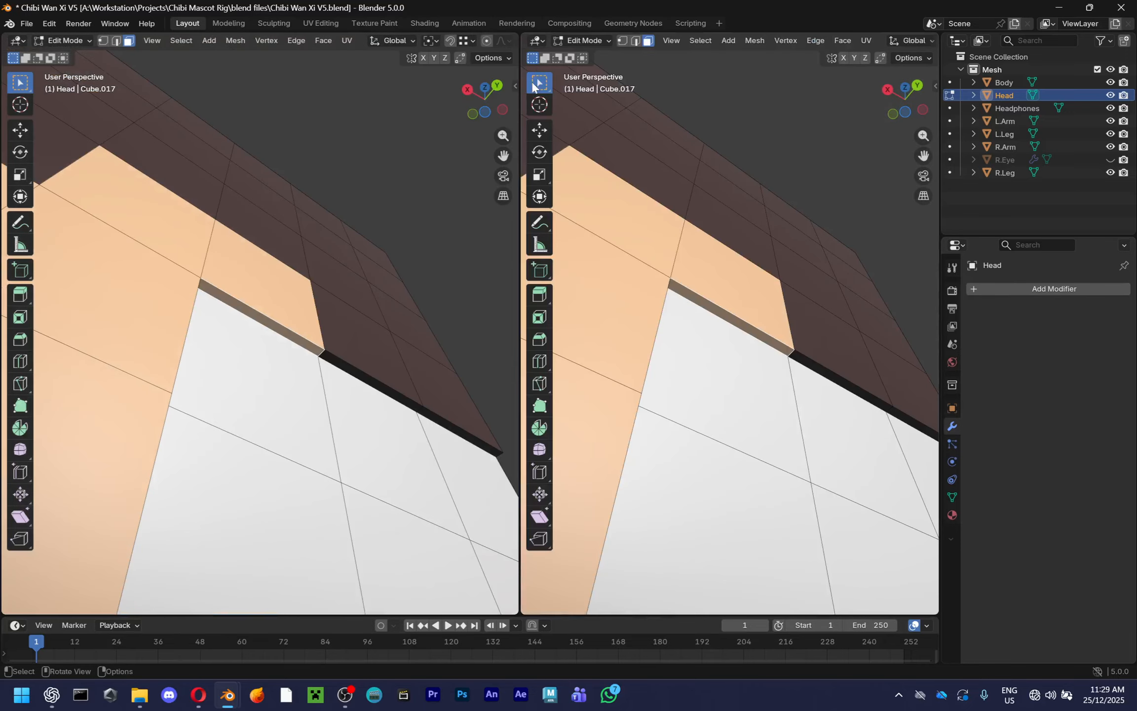
pyautogui.click(540, 41)
pyautogui.click(657, 103)
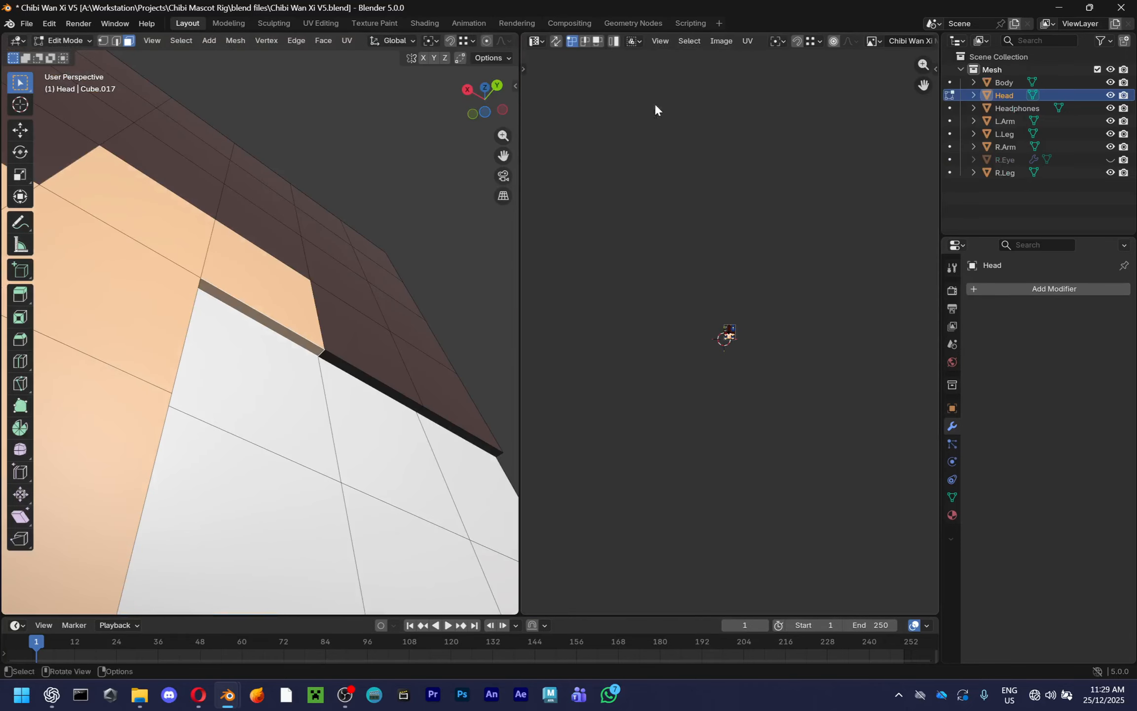
pyautogui.scroll(15, 716, 422)
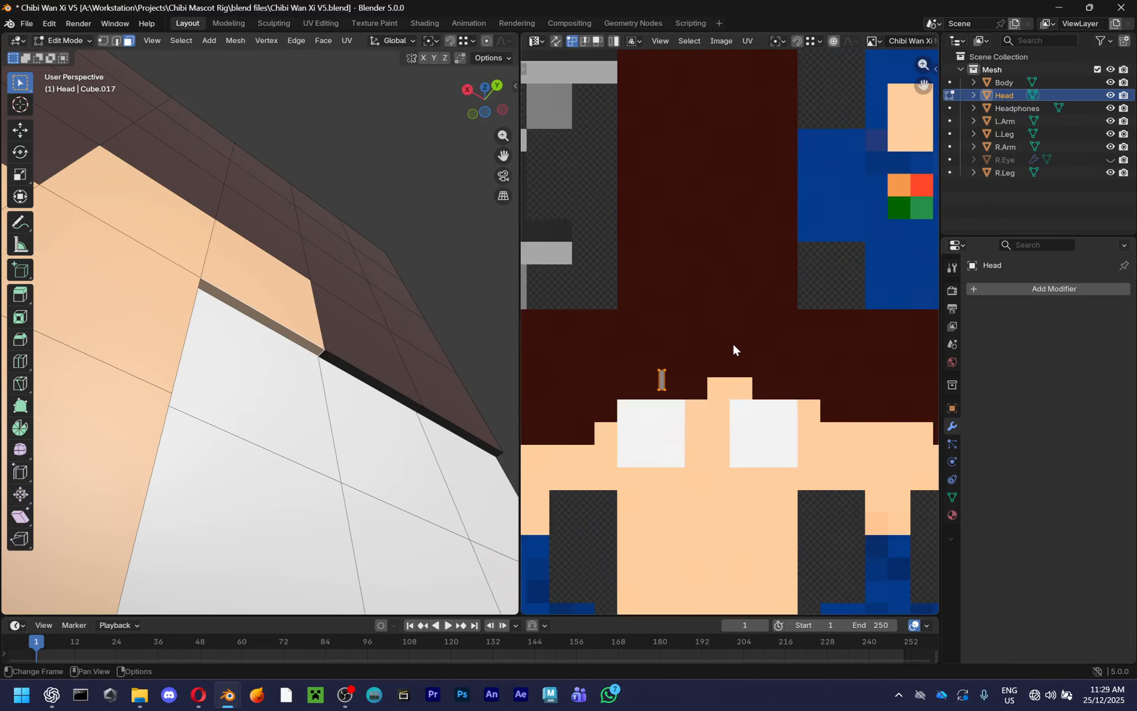
# Reposition the selected rim UVs on the texture and check the UV placement of neighbouring head faces
pyautogui.press('g')
pyautogui.click(774, 392)
pyautogui.click(324, 303)
pyautogui.moveTo(323, 303); pyautogui.dragTo(424, 367, button='middle')
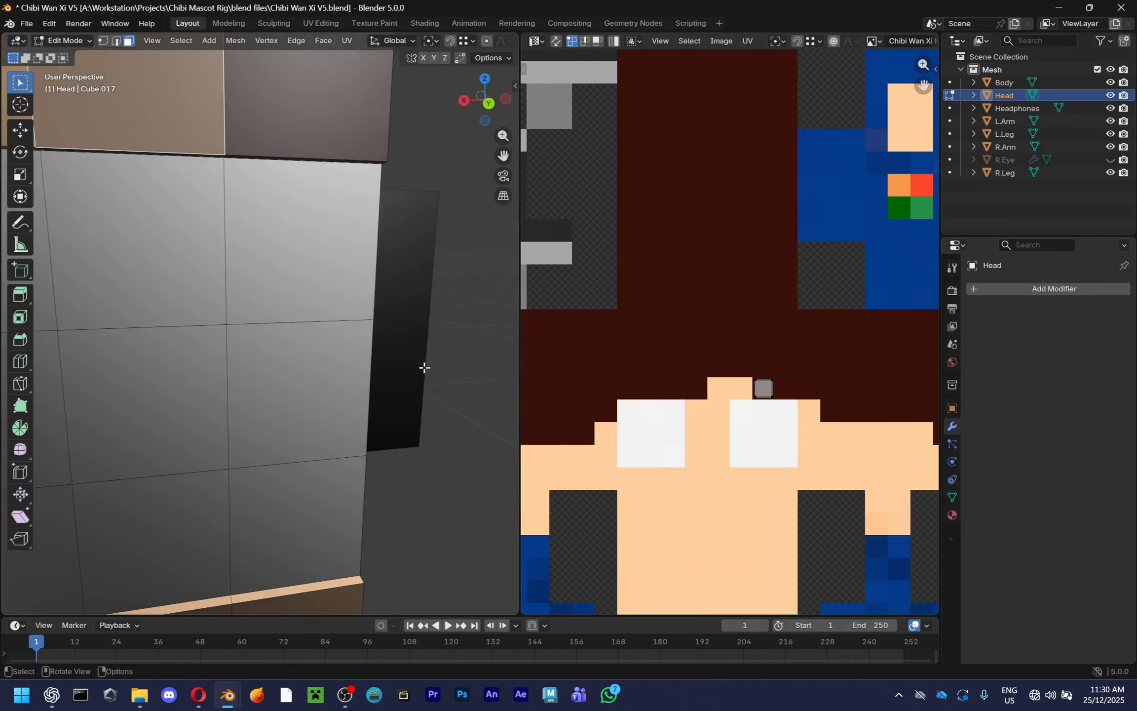
pyautogui.click(122, 353)
pyautogui.moveTo(121, 353); pyautogui.dragTo(225, 277, button='middle')
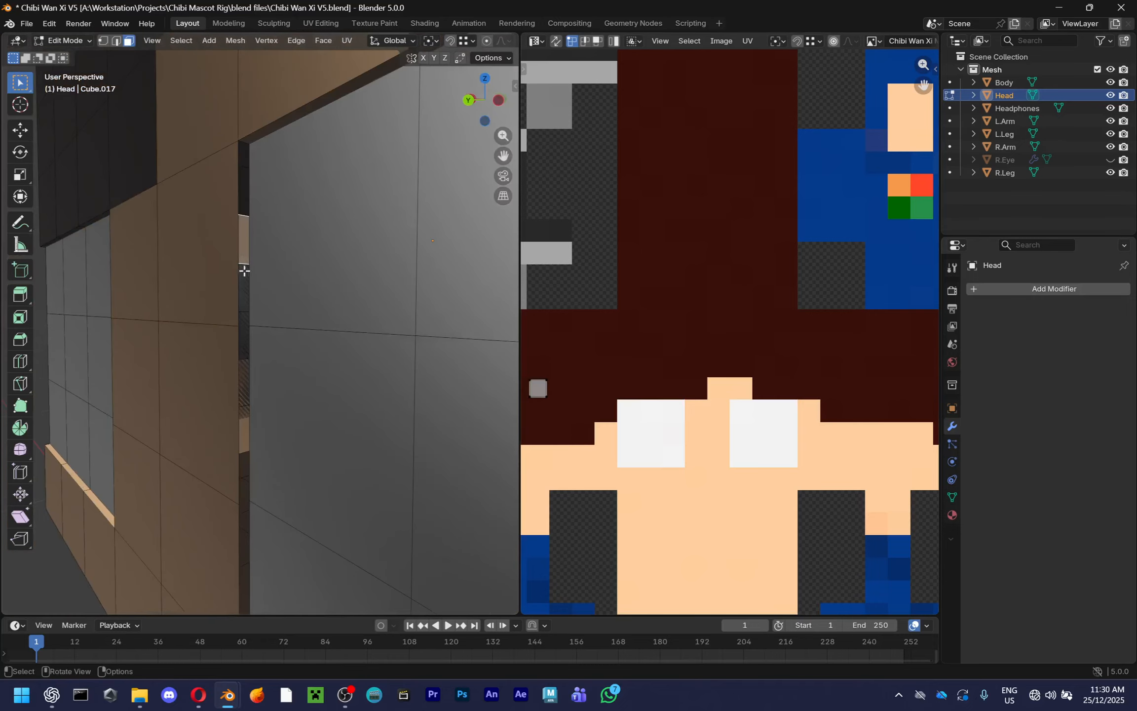
pyautogui.press('2')
pyautogui.click(249, 272)
pyautogui.keyDown('shift'); pyautogui.click(239, 297); pyautogui.keyUp('shift')
pyautogui.keyDown('shift'); pyautogui.click(244, 395); pyautogui.keyUp('shift')
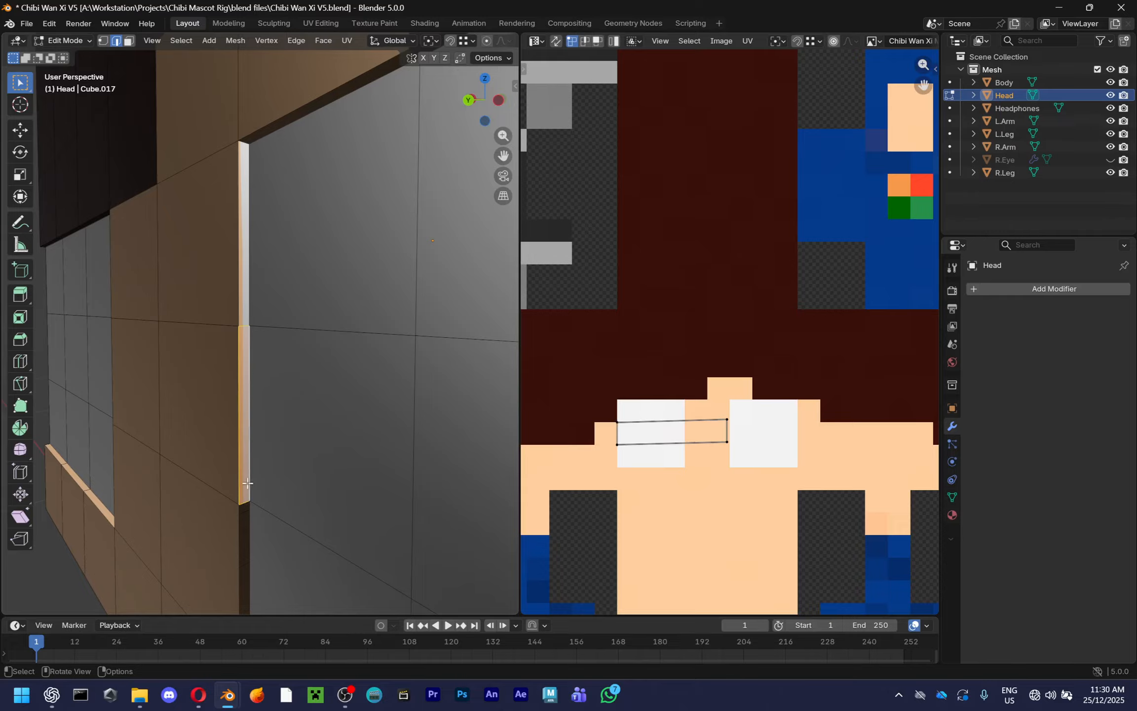
pyautogui.keyDown('shift'); pyautogui.click(236, 538); pyautogui.keyUp('shift')
pyautogui.keyDown('shift'); pyautogui.click(242, 519); pyautogui.keyUp('shift')
pyautogui.click(241, 290)
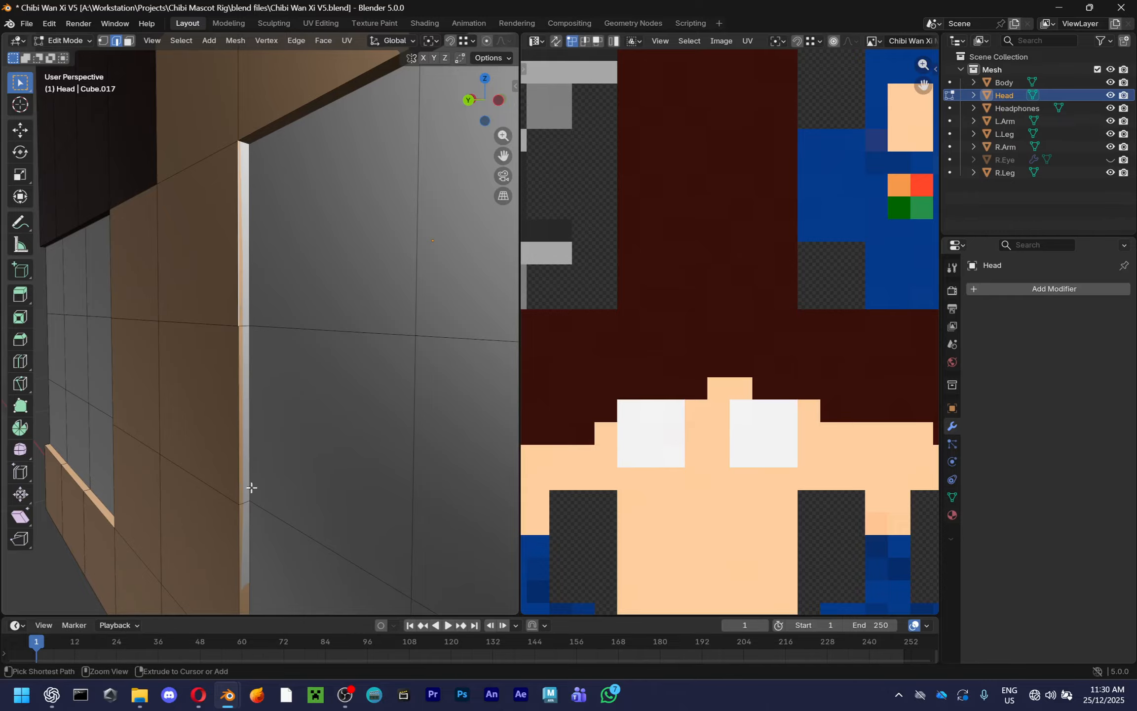
pyautogui.keyDown('ctrl'); pyautogui.click(241, 518); pyautogui.keyUp('ctrl')
pyautogui.hotkey('ctrl', 'z')
# Select the column of inner side faces beside the nose bridge in the right-hand eye socket and unwrap them
pyautogui.press('3')
pyautogui.click(248, 313)
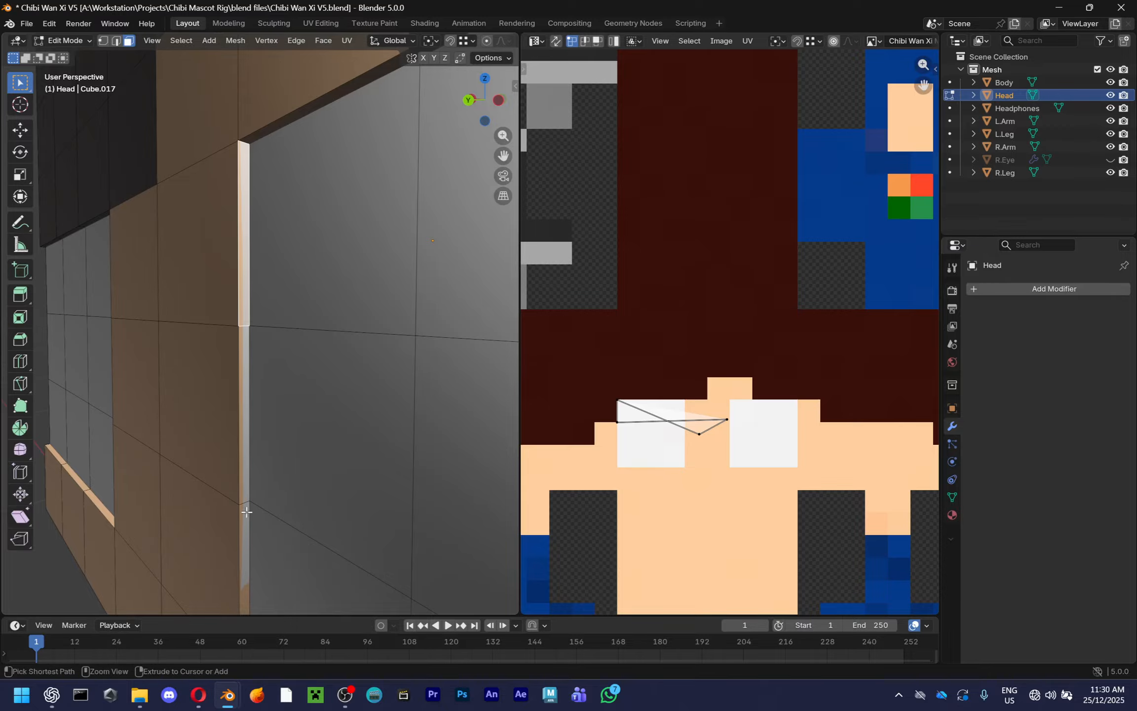
pyautogui.keyDown('ctrl'); pyautogui.click(243, 420); pyautogui.keyUp('ctrl')
pyautogui.scroll(-1, 750, 451)
pyautogui.press('u')
pyautogui.moveTo(763, 255)
pyautogui.click(838, 271)
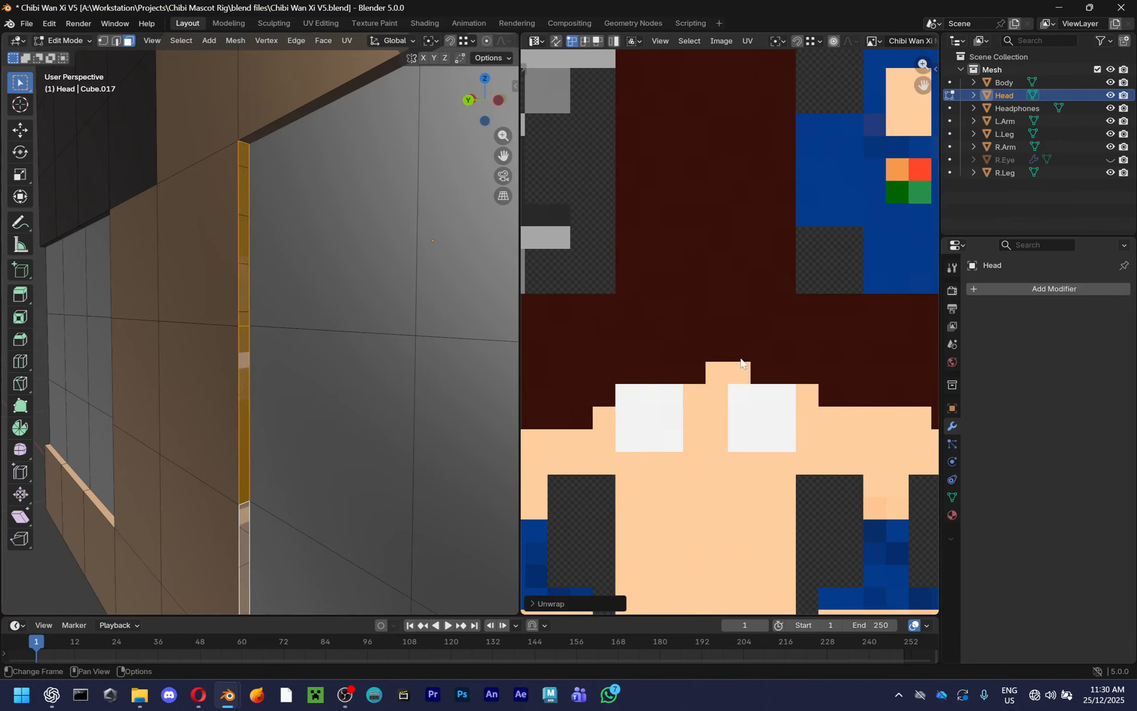
# Move the unwrapped side-face UVs onto the skin-coloured face area of the texture and check the recoloured socket side
pyautogui.press('Home')
pyautogui.press('g')
pyautogui.click(738, 393)
pyautogui.press('g')
pyautogui.click(742, 399)
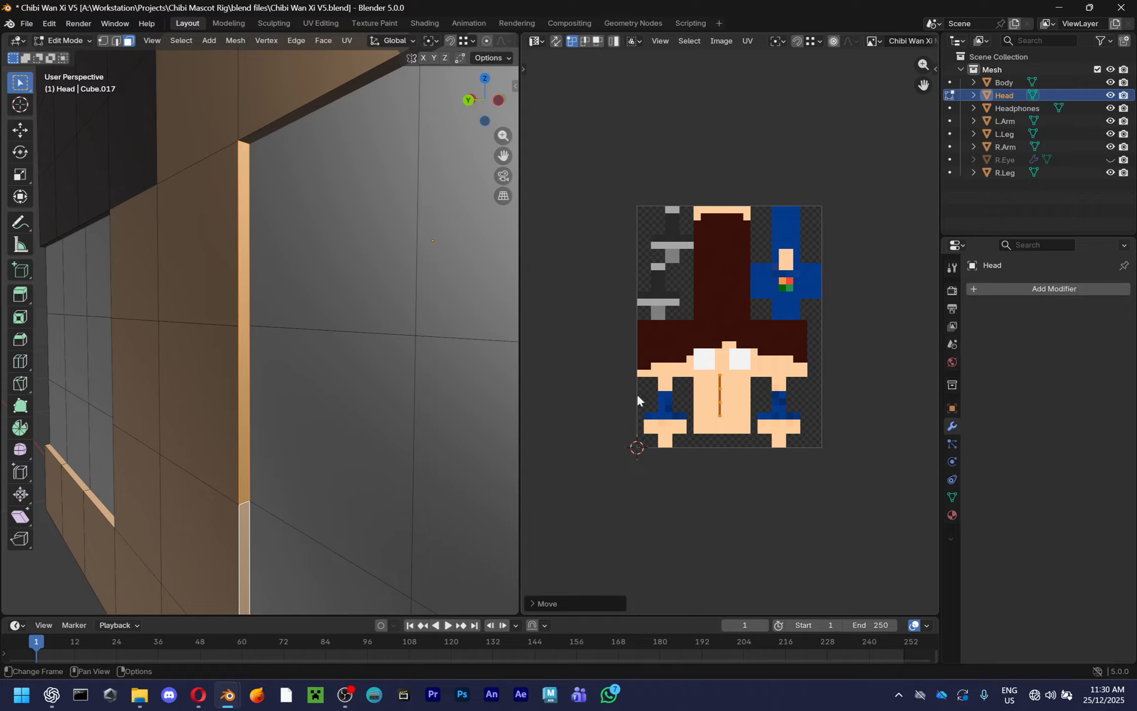
pyautogui.scroll(-6, 188, 398)
pyautogui.click(152, 430)
pyautogui.scroll(2, 155, 427)
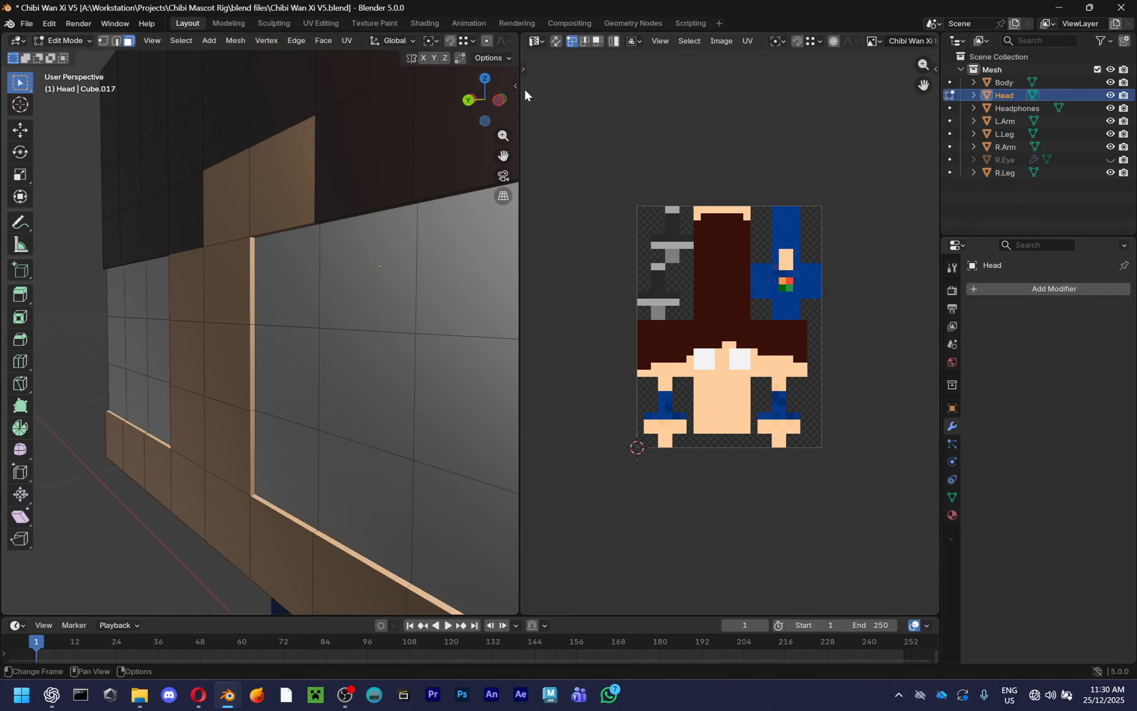
# Widen the 3D viewport, return the head to Object Mode and save the file
pyautogui.moveTo(520, 97); pyautogui.dragTo(795, 118)
pyautogui.scroll(-5, 540, 323)
pyautogui.press('Tab')
pyautogui.moveTo(477, 395); pyautogui.dragTo(554, 405, button='middle')
pyautogui.click(555, 406)
pyautogui.hotkey('ctrl', 's')
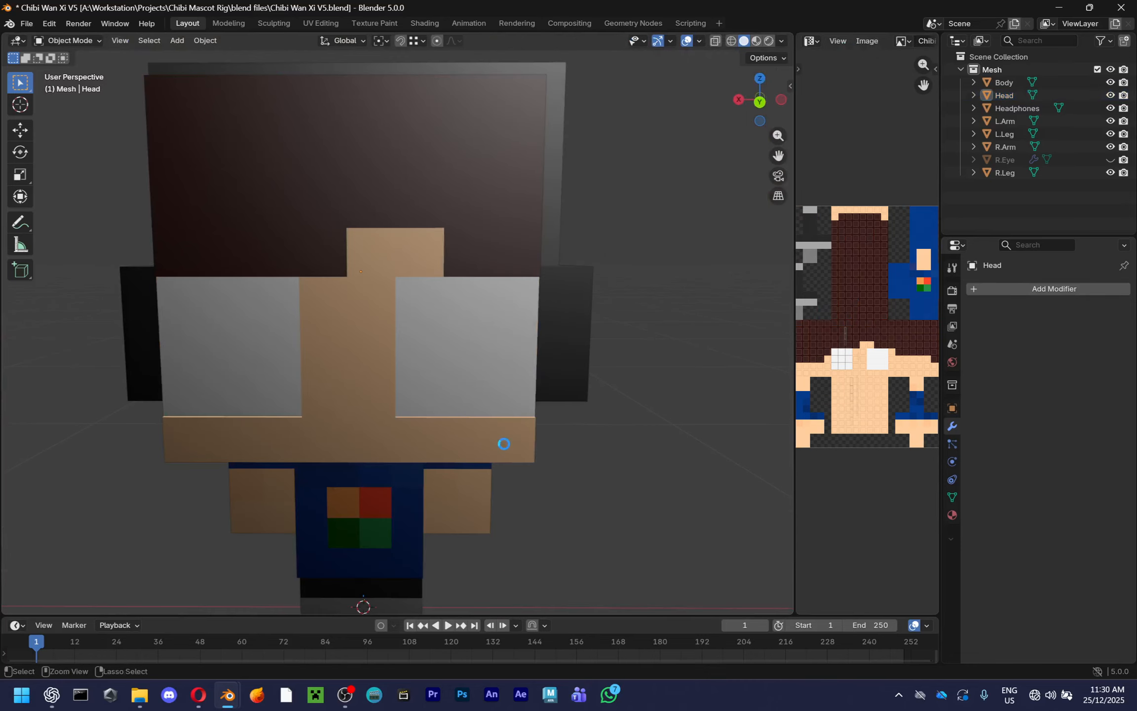
# Close the UV Editor so that the 3D viewport takes over its space
pyautogui.moveTo(504, 444); pyautogui.dragTo(602, 420, button='middle')
pyautogui.moveTo(791, 35); pyautogui.dragTo(797, 52)
pyautogui.moveTo(661, 459); pyautogui.dragTo(644, 451, button='middle')
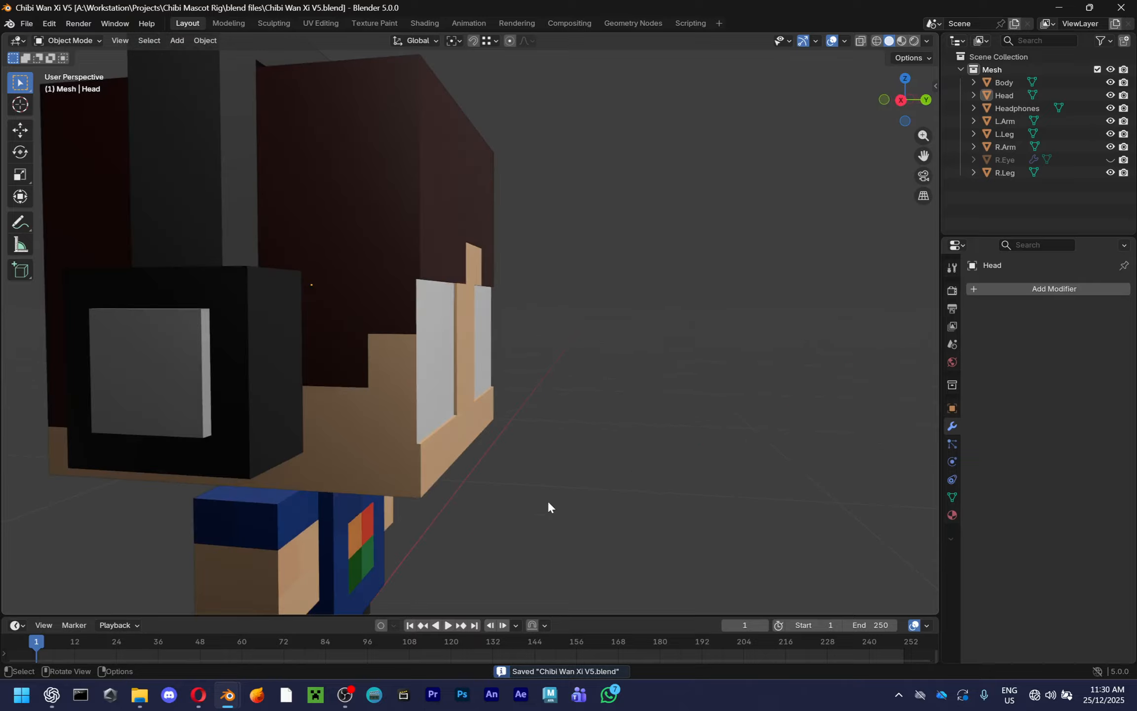
# Try to raise the lower rim faces of the left-hand eye socket along global Z in Edit Mode, and return to Object Mode
pyautogui.scroll(5, 528, 521)
pyautogui.moveTo(555, 523); pyautogui.dragTo(458, 480, button='middle')
pyautogui.click(459, 479)
pyautogui.press('Tab')
pyautogui.scroll(3, 472, 415)
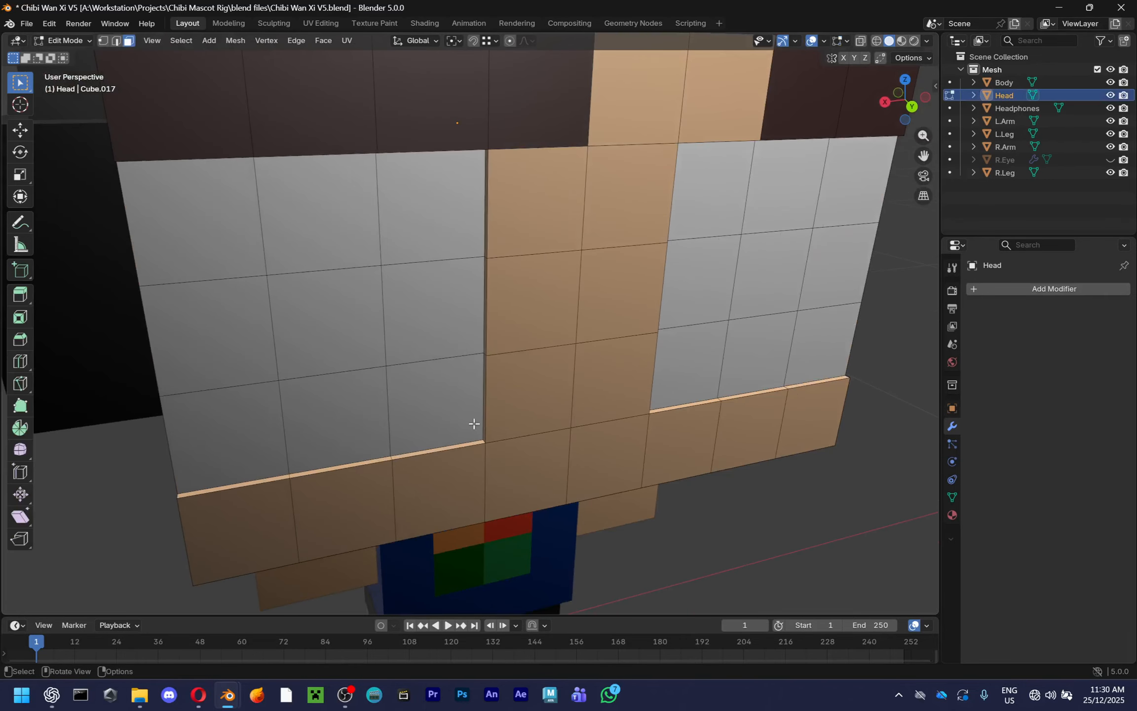
pyautogui.keyDown('shift'); pyautogui.click(273, 482); pyautogui.keyUp('shift')
pyautogui.press('g')
pyautogui.press('z')
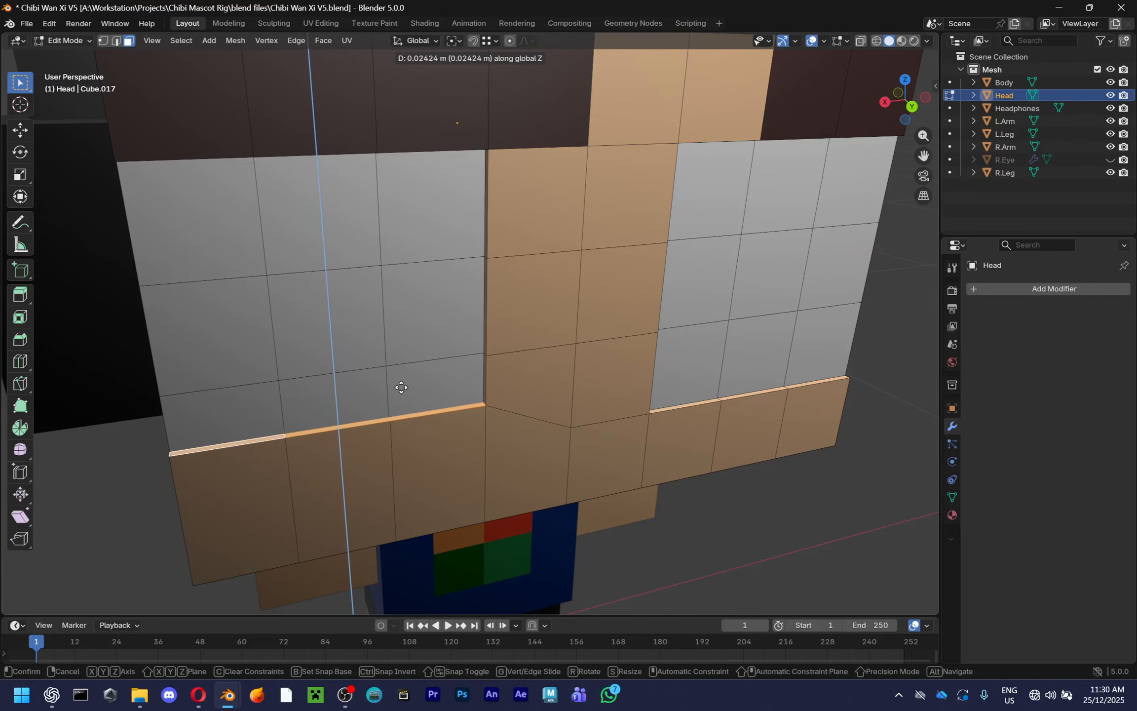
pyautogui.press('Escape')
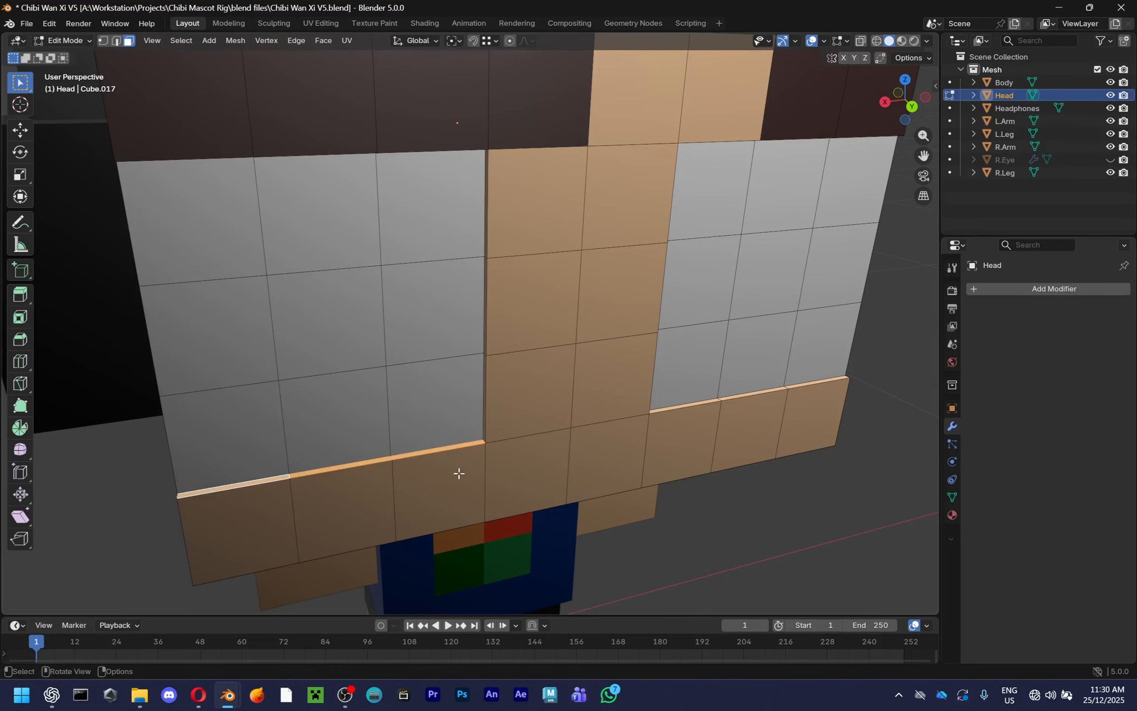
pyautogui.moveTo(458, 474); pyautogui.dragTo(573, 356, button='middle')
pyautogui.press('Tab')
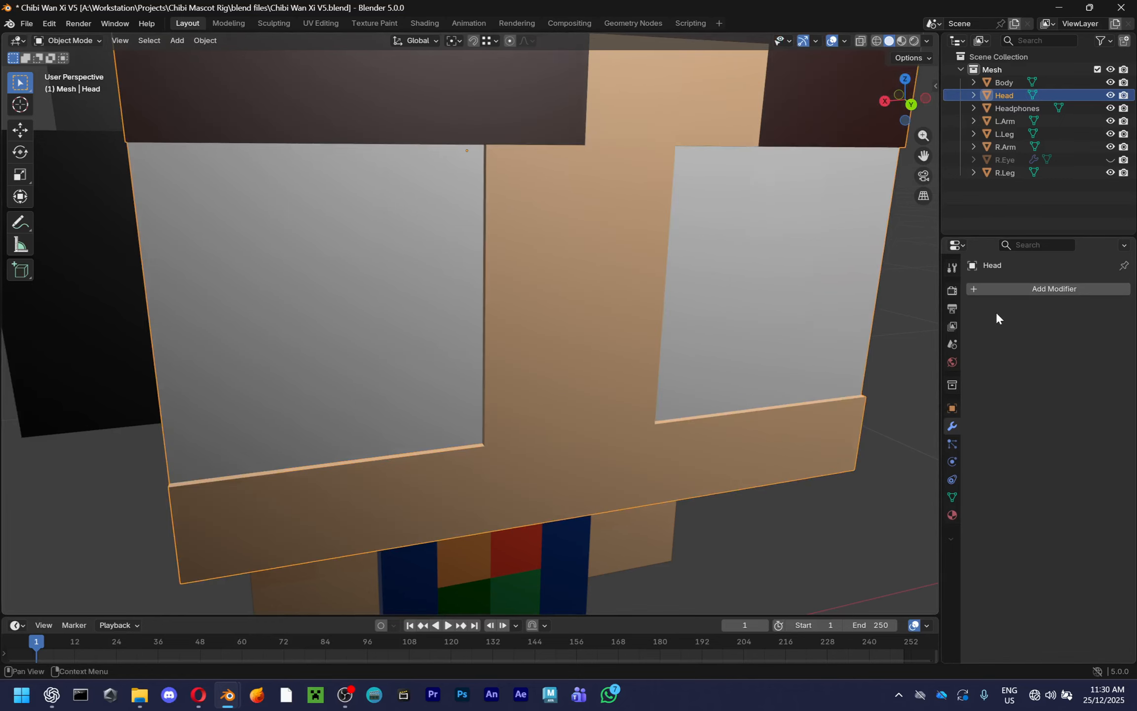
# Add a Subdivision Surface modifier to the head, set it to Simple with 2 viewport levels, and save the file
pyautogui.click(1005, 289)
pyautogui.click(1005, 287)
pyautogui.write('s')
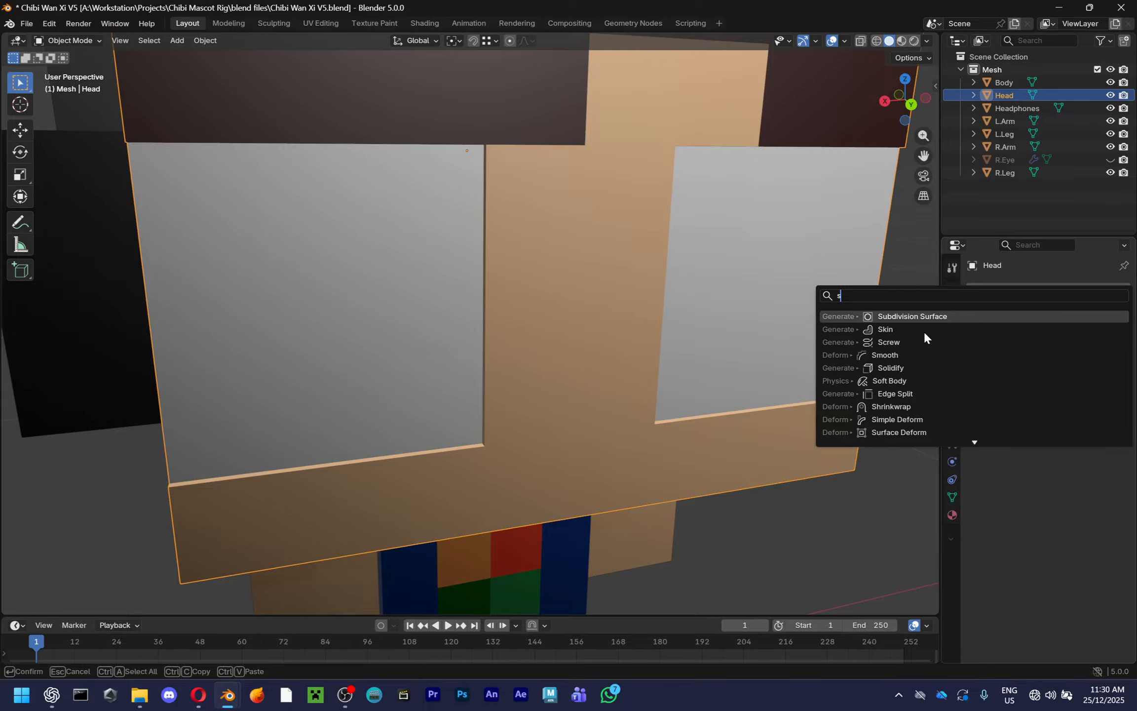
pyautogui.press('Return')
pyautogui.moveTo(924, 331); pyautogui.dragTo(802, 358, button='middle')
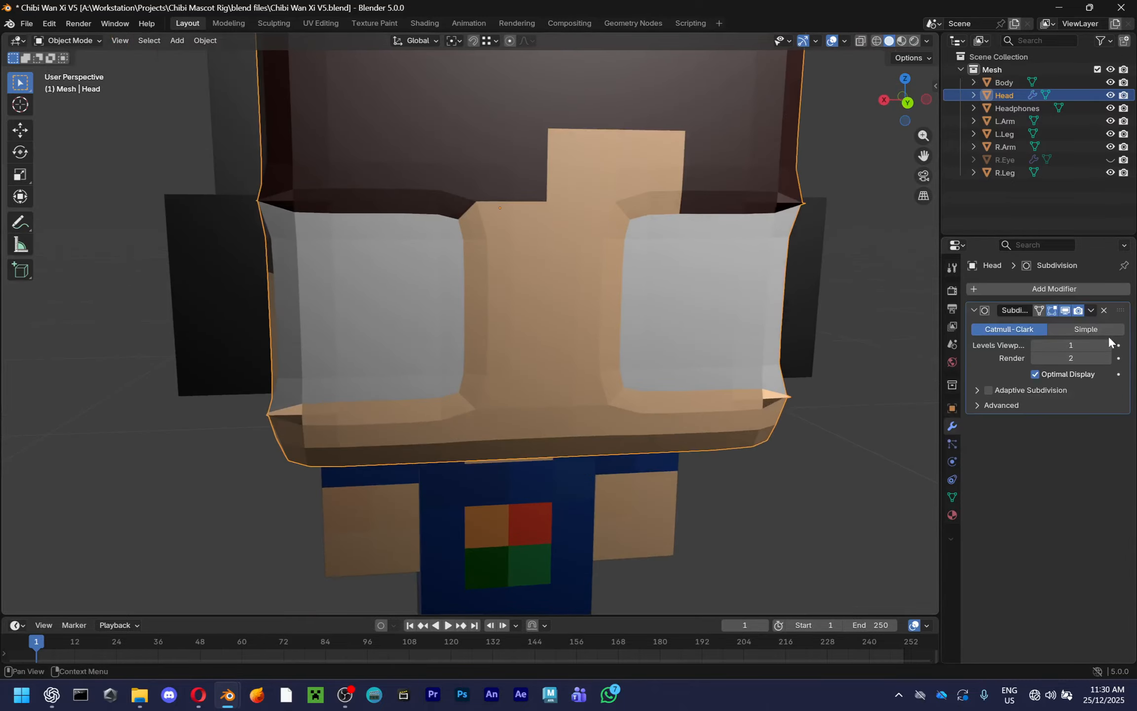
pyautogui.click(1107, 331)
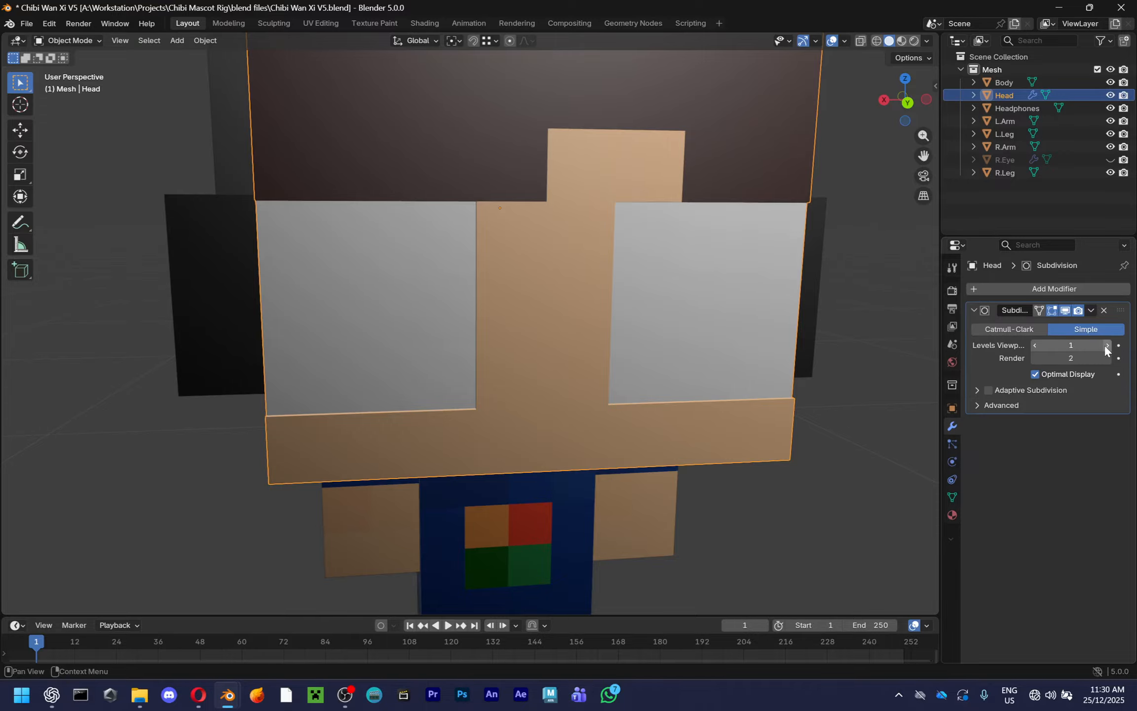
pyautogui.moveTo(1104, 346); pyautogui.dragTo(1105, 346)
pyautogui.hotkey('ctrl', 's')
# Apply the Subdivision modifier and switch the head to Edit Mode
pyautogui.click(1091, 310)
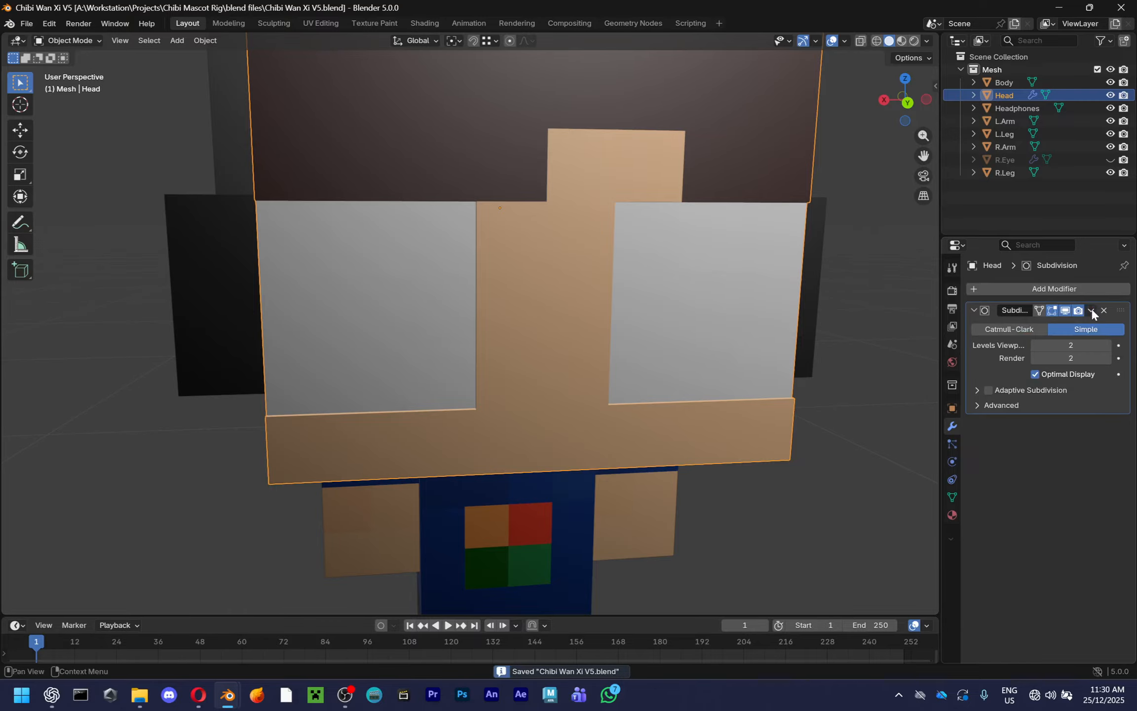
pyautogui.click(1091, 310)
pyautogui.click(1079, 324)
pyautogui.press('Tab')
# Try to move the selected ledge at the bottom of the eye socket
pyautogui.scroll(1, 409, 431)
pyautogui.press('g')
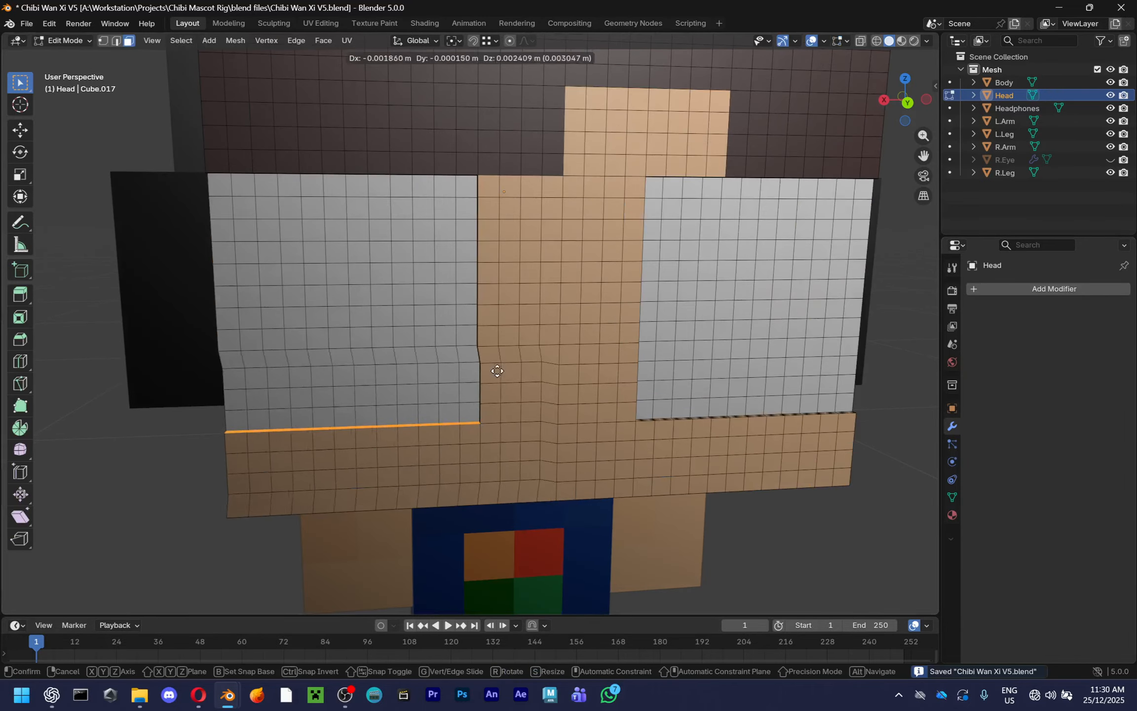
pyautogui.rightClick(480, 369)
pyautogui.press('g')
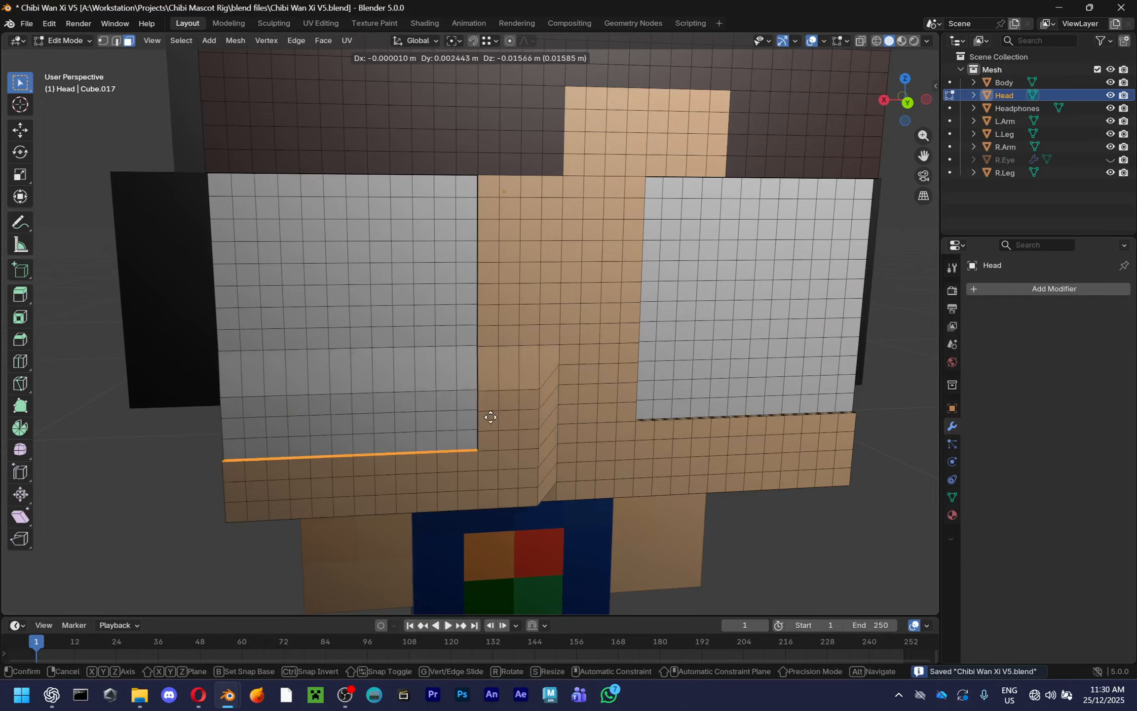
pyautogui.rightClick(551, 438)
# Examine the subdivided ledge and depth of the eye socket from the side of the head
pyautogui.moveTo(551, 438); pyautogui.dragTo(262, 413, button='middle')
pyautogui.keyDown('ctrl'); pyautogui.click(465, 419); pyautogui.keyUp('ctrl')
pyautogui.scroll(2, 533, 407)
pyautogui.moveTo(533, 407); pyautogui.dragTo(660, 378, button='middle')
pyautogui.click(482, 276)
pyautogui.moveTo(482, 276); pyautogui.dragTo(453, 386, button='middle')
pyautogui.scroll(6, 560, 324)
pyautogui.scroll(2, 495, 422)
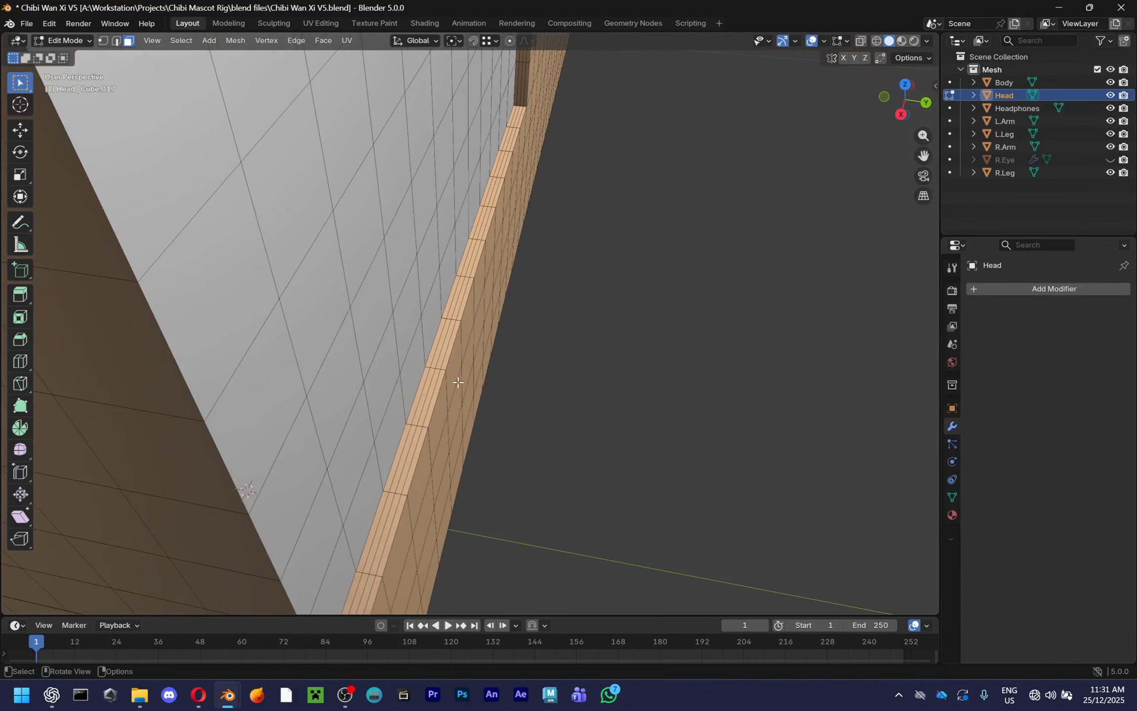
pyautogui.scroll(-4, 480, 389)
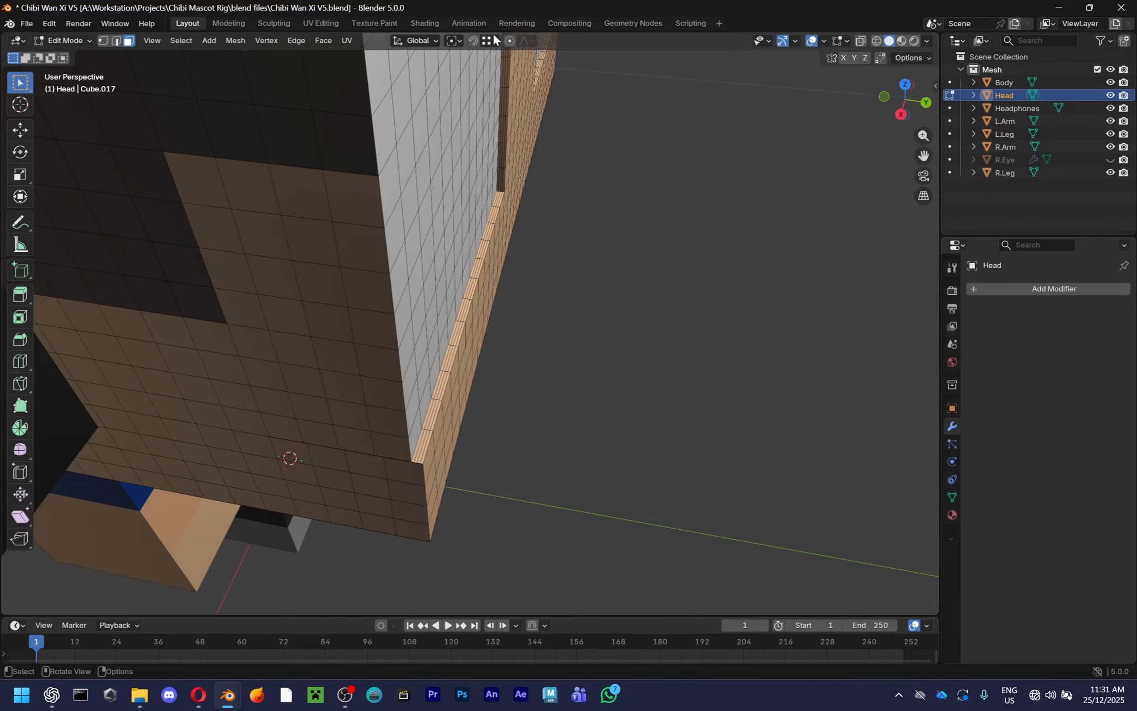
pyautogui.moveTo(518, 367); pyautogui.dragTo(531, 341, button='middle')
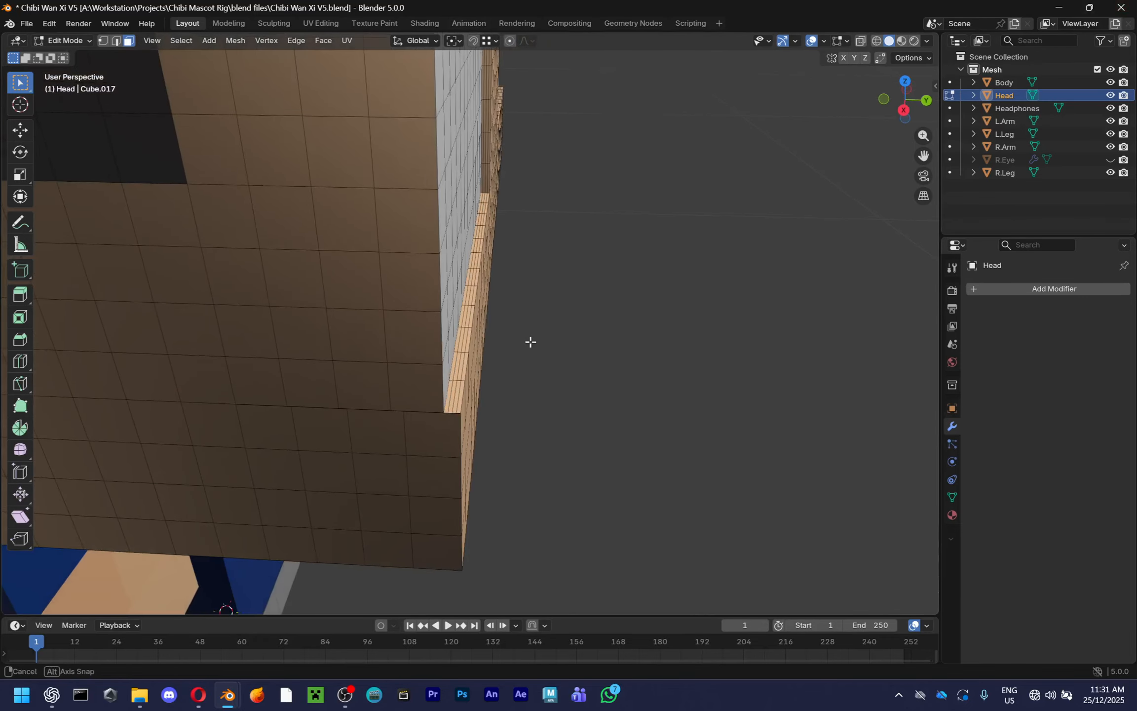
# Launch a second Blender window and bring up its dialog for opening an existing file
pyautogui.rightClick(230, 694)
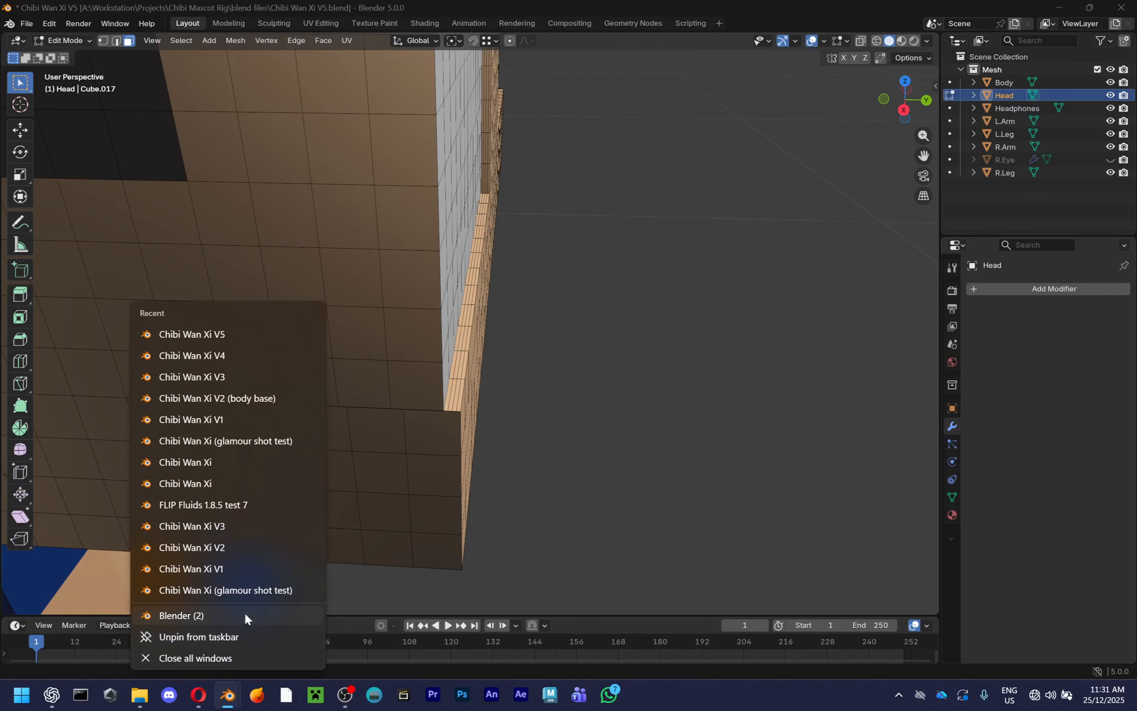
pyautogui.click(246, 616)
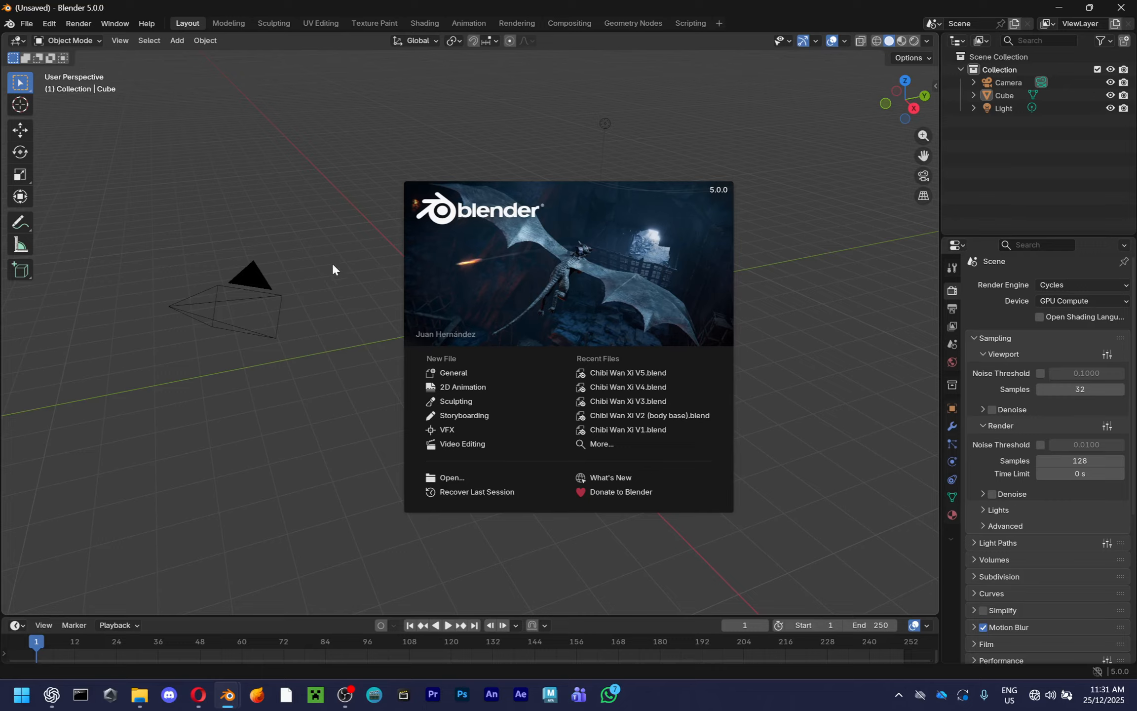
pyautogui.click(23, 23)
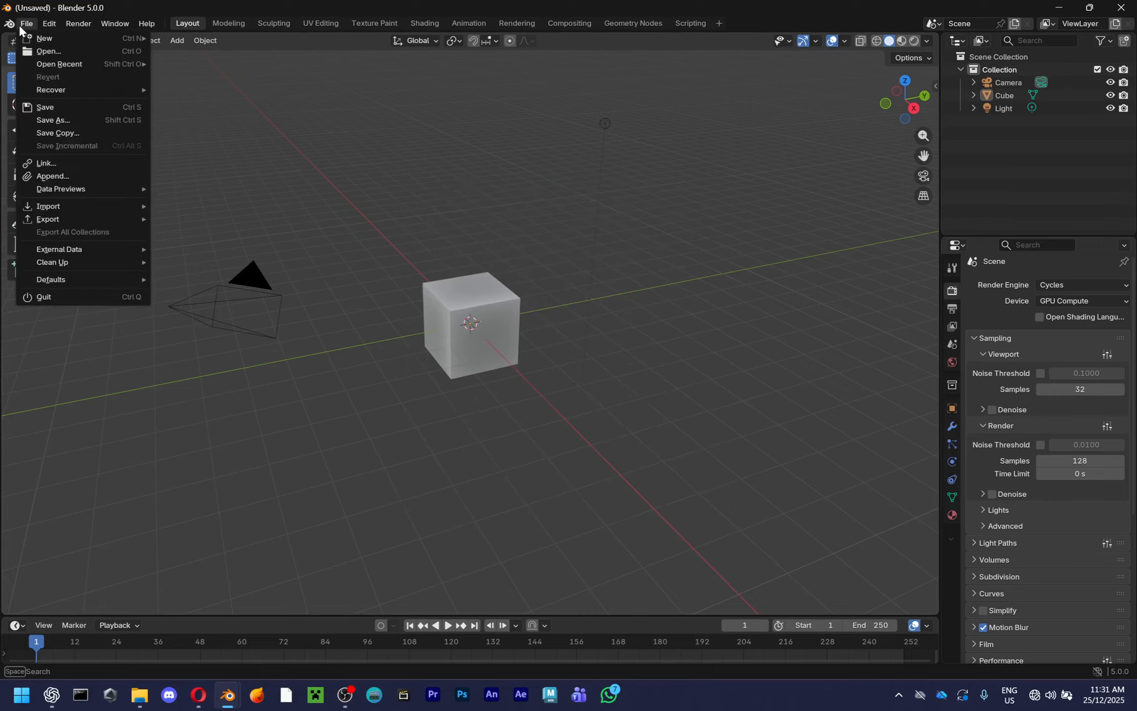
pyautogui.click(43, 52)
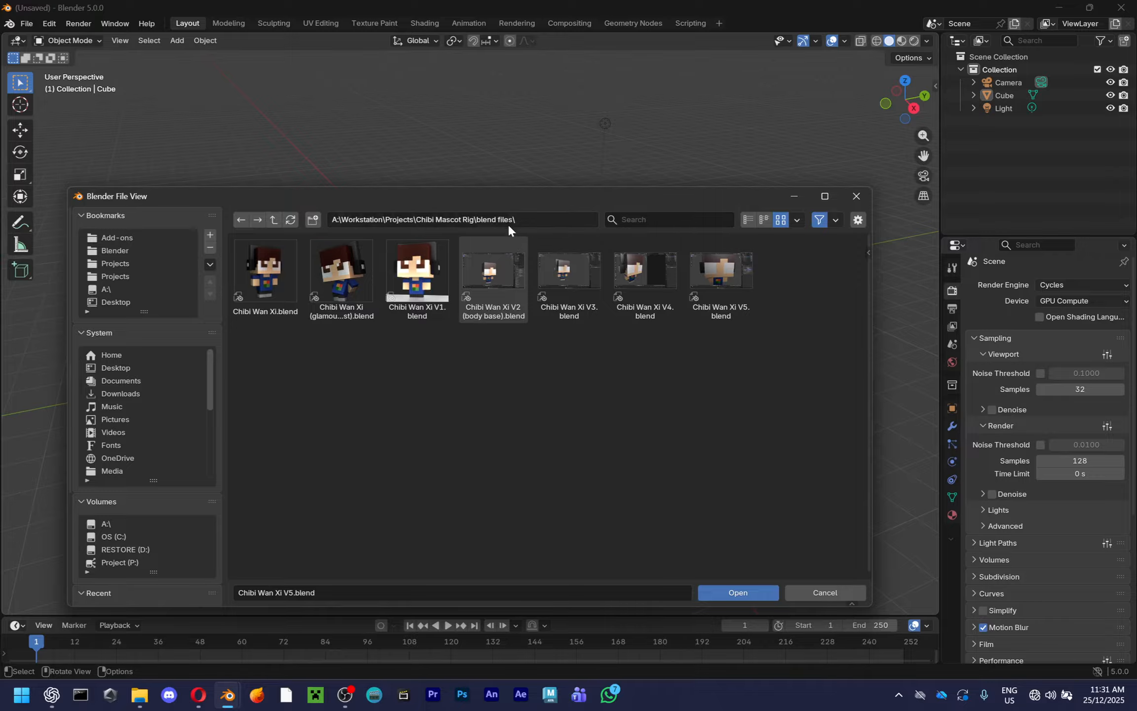
# Browse to the A:\Workstation\Projects\ folder
pyautogui.click(509, 221)
pyautogui.press('End')
pyautogui.hotkey('ctrl', 'BackSpace')
pyautogui.hotkey('ctrl', 'BackSpace')
pyautogui.hotkey('ctrl', 'BackSpace')
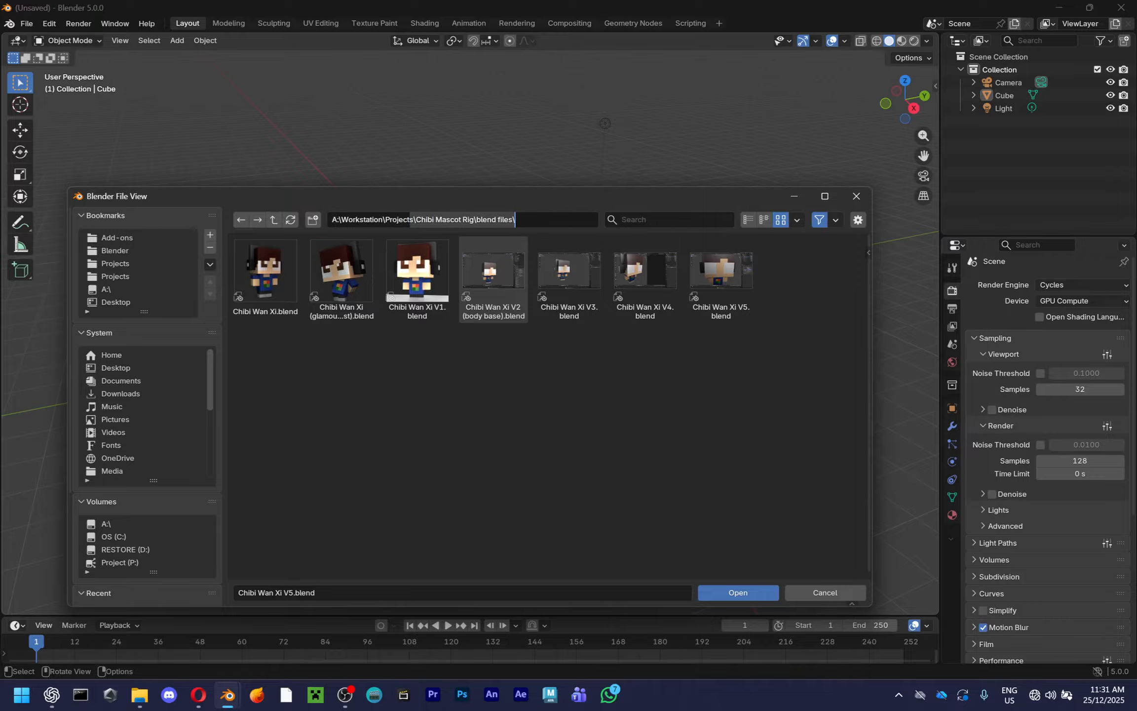
pyautogui.press('Return')
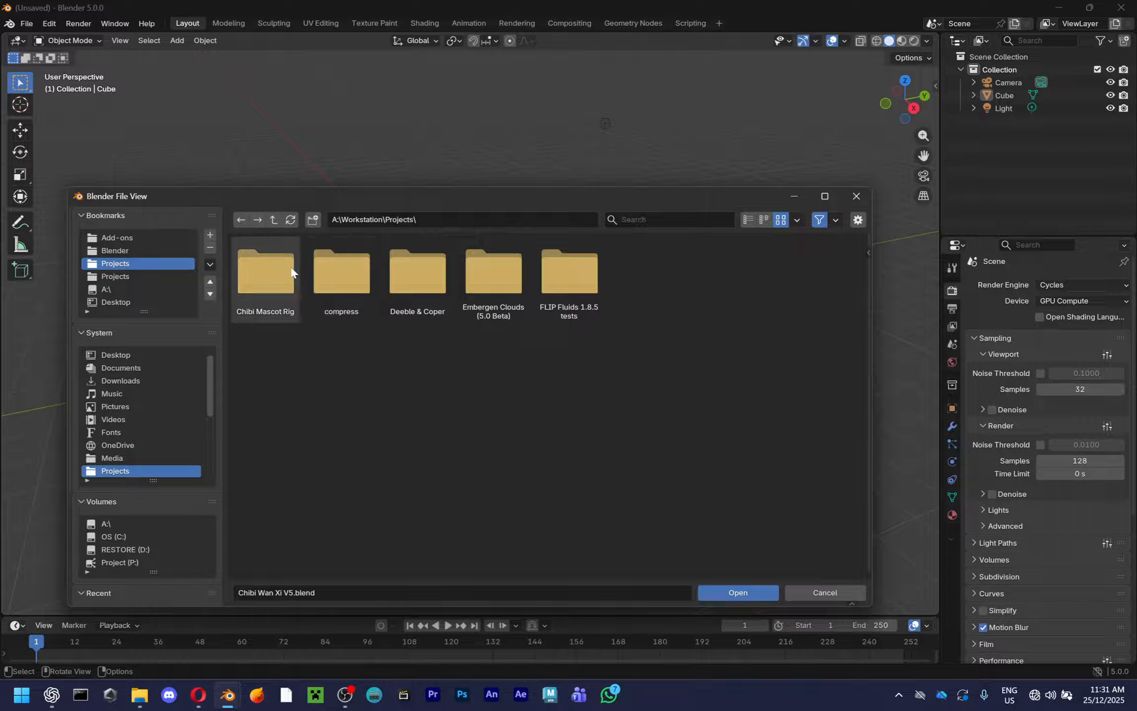
# Browse to the Rigs folder inside Blender's Assets and open the file ThomasRig (WX Edition) b12 v4.4.1).blend
pyautogui.click(135, 251)
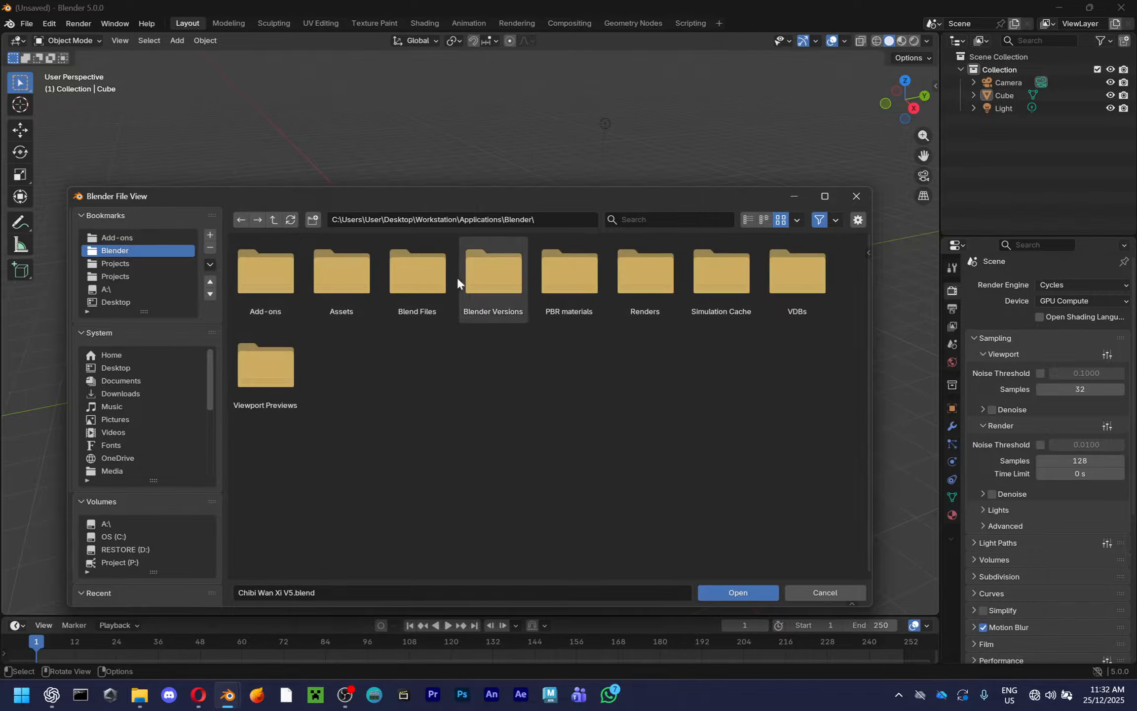
pyautogui.click(366, 286)
pyautogui.click(546, 287)
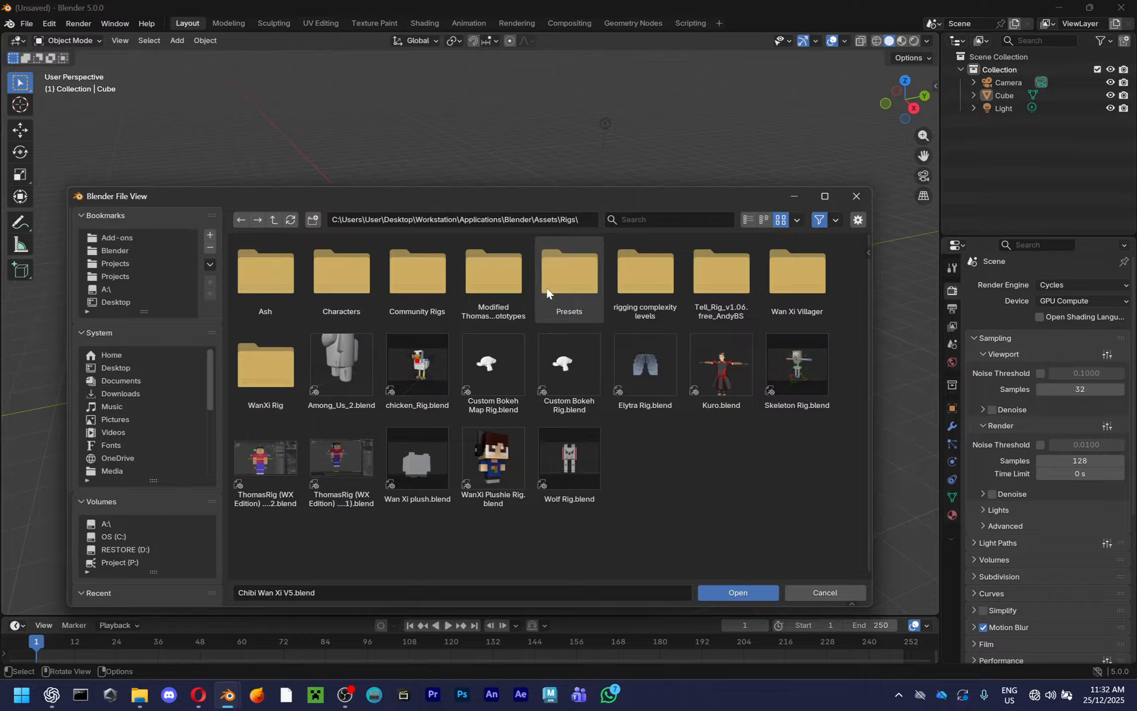
pyautogui.click(271, 478)
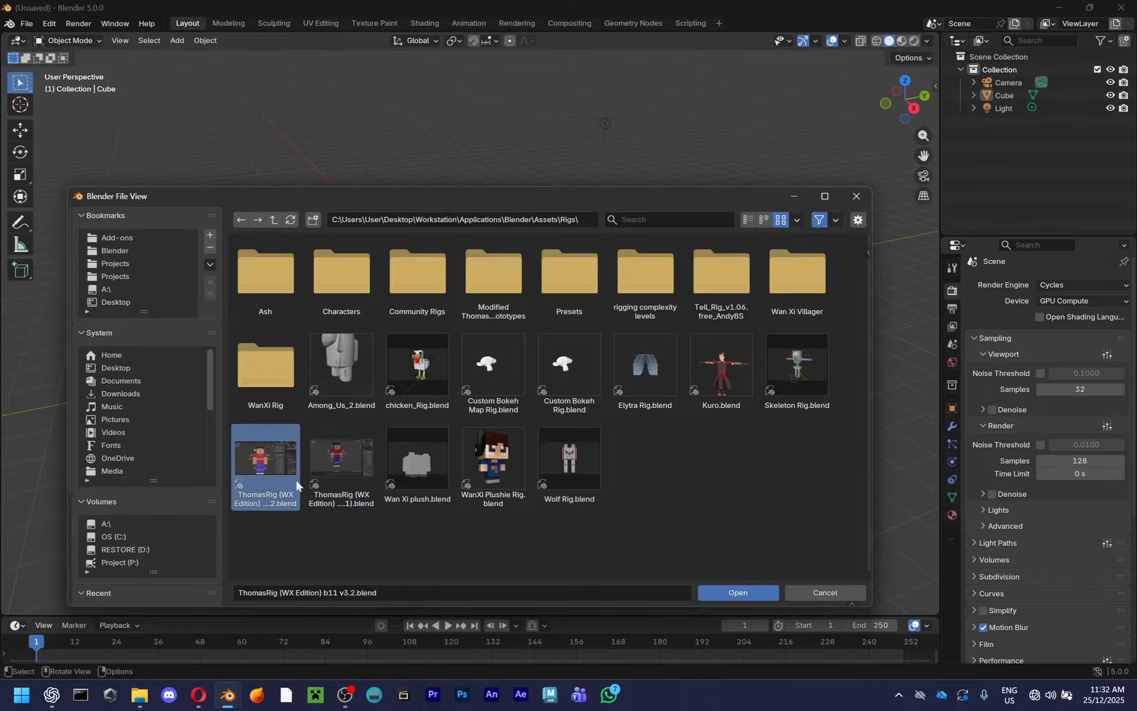
pyautogui.click(336, 499)
pyautogui.click(387, 494)
pyautogui.click(355, 478)
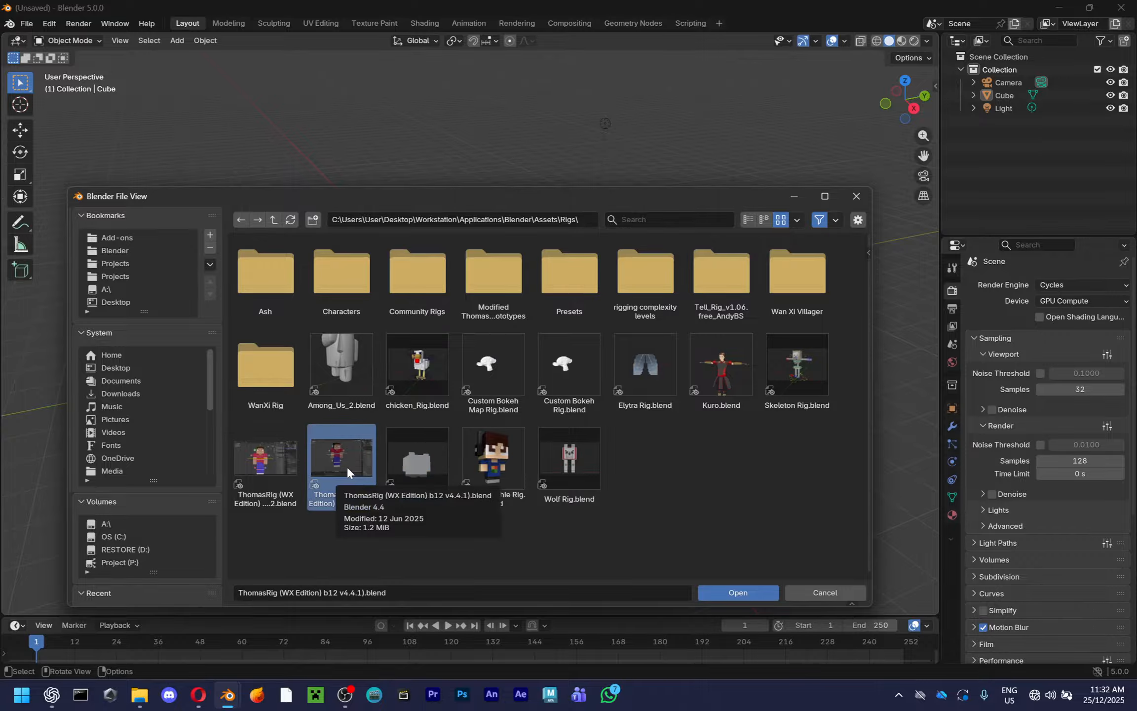
pyautogui.doubleClick(347, 467)
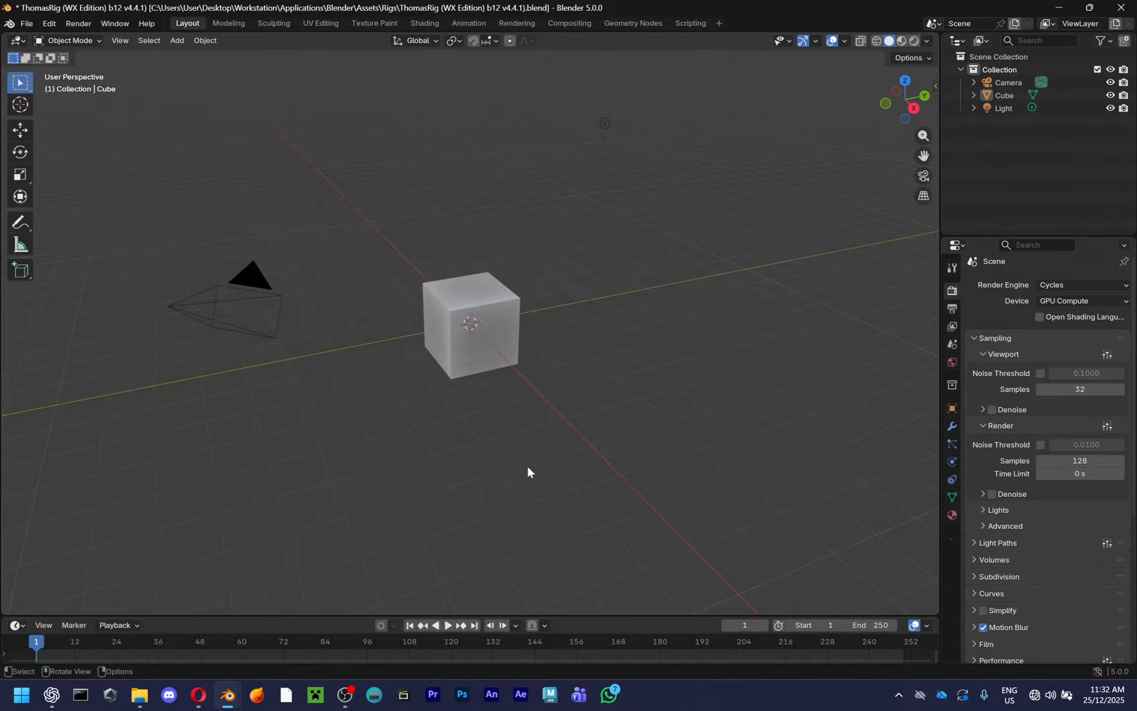
# Select the reference rig's head mesh and display the viewport in wireframe
pyautogui.scroll(3, 751, 396)
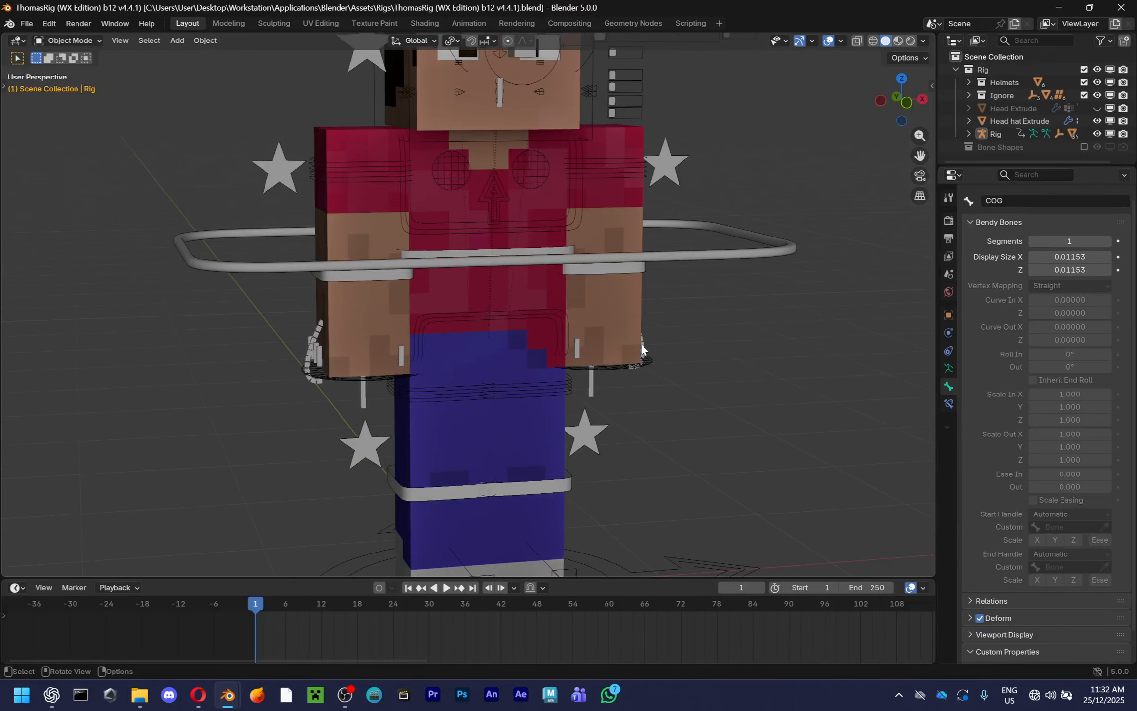
pyautogui.keyDown('shift'); pyautogui.moveTo(608, 326); pyautogui.dragTo(553, 453, button='middle'); pyautogui.keyUp('shift')
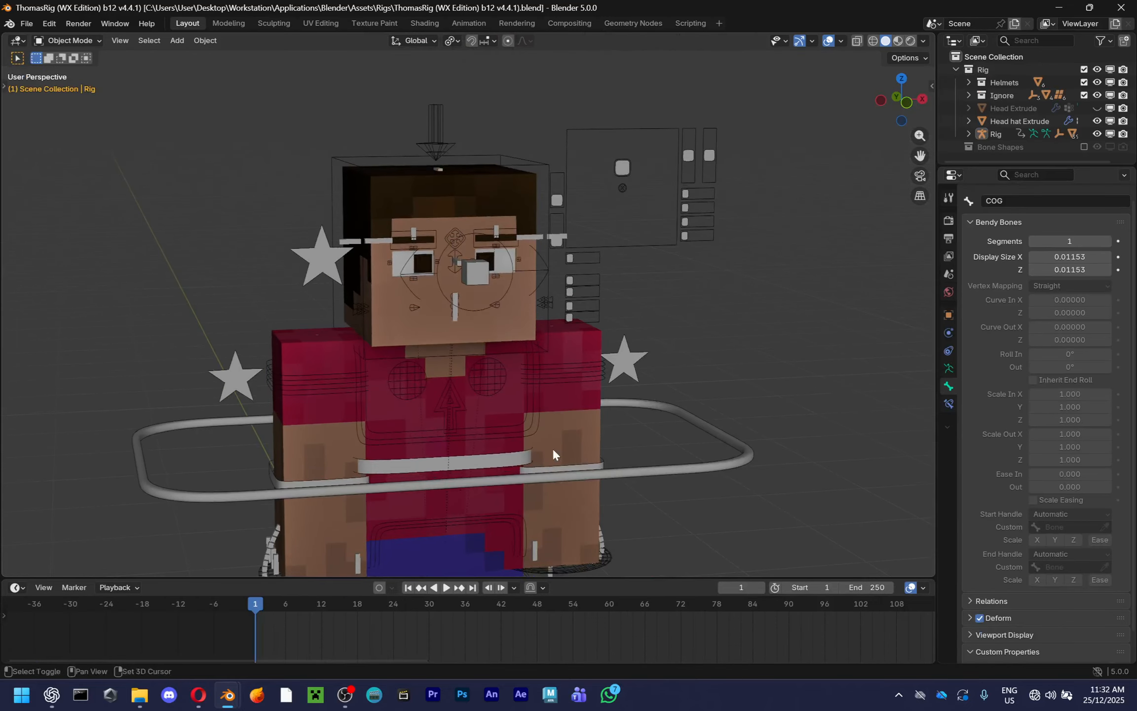
pyautogui.click(534, 331)
pyautogui.scroll(5, 534, 331)
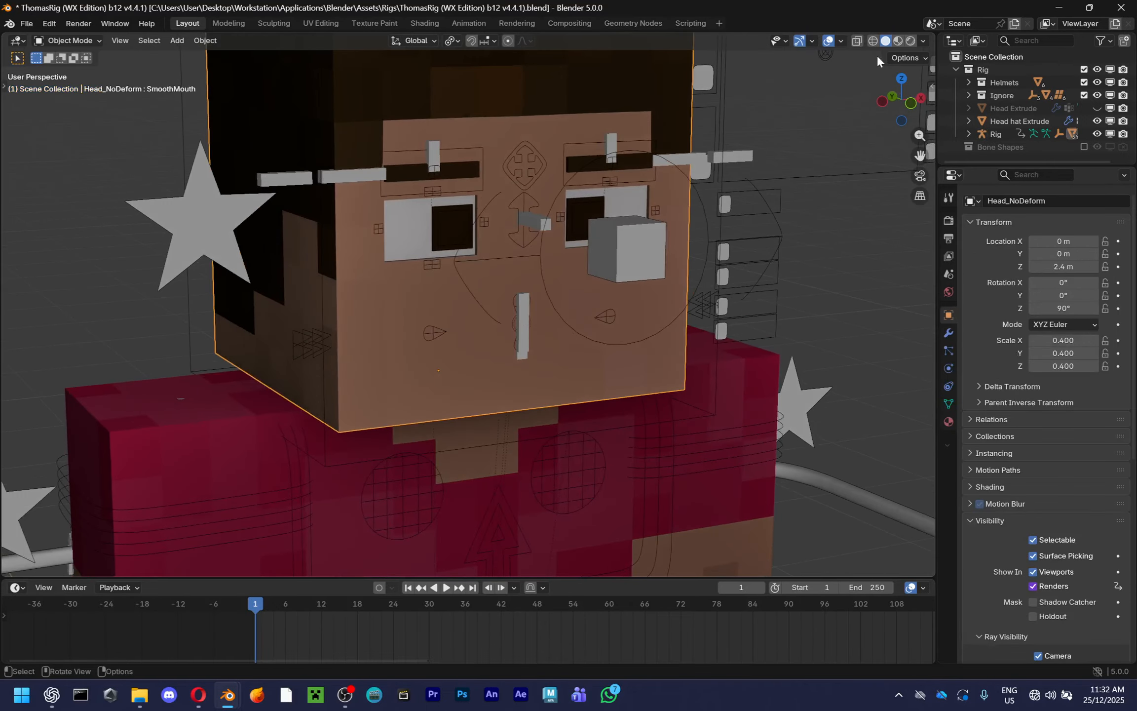
pyautogui.press('z')
pyautogui.press('w')
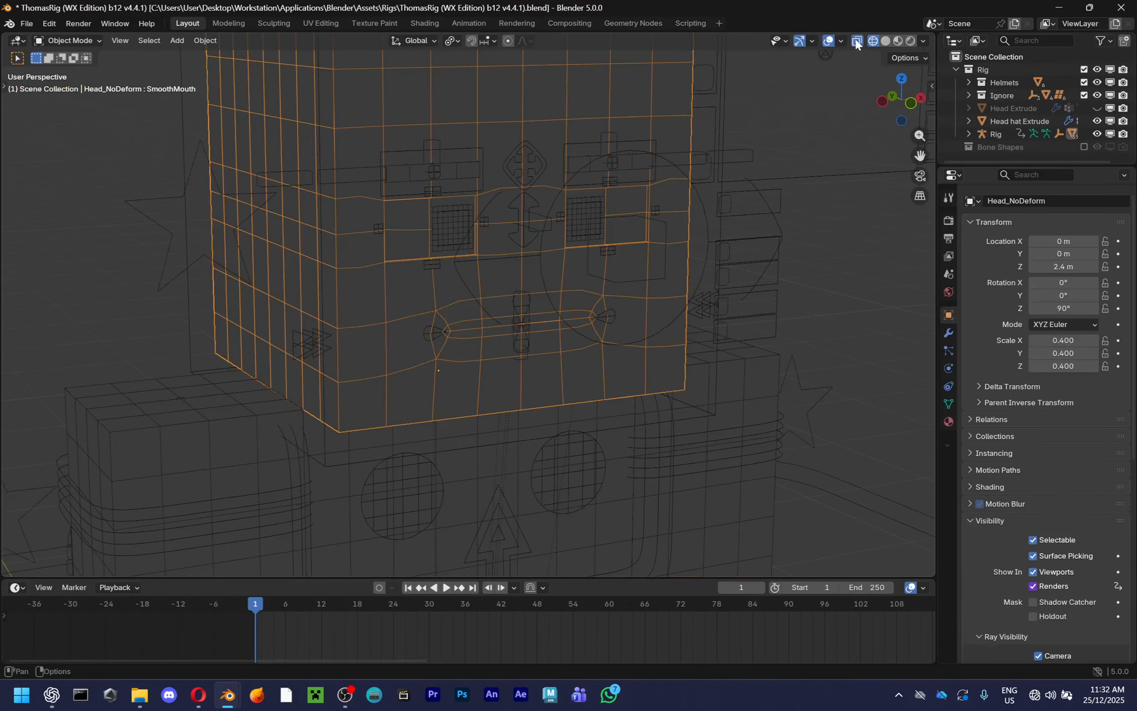
# Examine the head's wireframe topology around the eyes and mouth from the front and side
pyautogui.moveTo(745, 193)
pyautogui.mouseDown(button='middle')
pyautogui.moveTo(784, 200)
pyautogui.moveTo(760, 190)
pyautogui.mouseUp(button='middle')
pyautogui.scroll(3, 564, 303)
pyautogui.scroll(-3, 545, 317)
pyautogui.moveTo(545, 317); pyautogui.dragTo(779, 374, button='middle')
pyautogui.scroll(-4, 779, 374)
pyautogui.scroll(3, 685, 363)
pyautogui.moveTo(592, 254); pyautogui.dragTo(383, 344, button='middle')
pyautogui.moveTo(841, 114); pyautogui.dragTo(809, 350, button='middle')
# Try to apply the Subdivision modifier on the reference rig's head
pyautogui.click(949, 332)
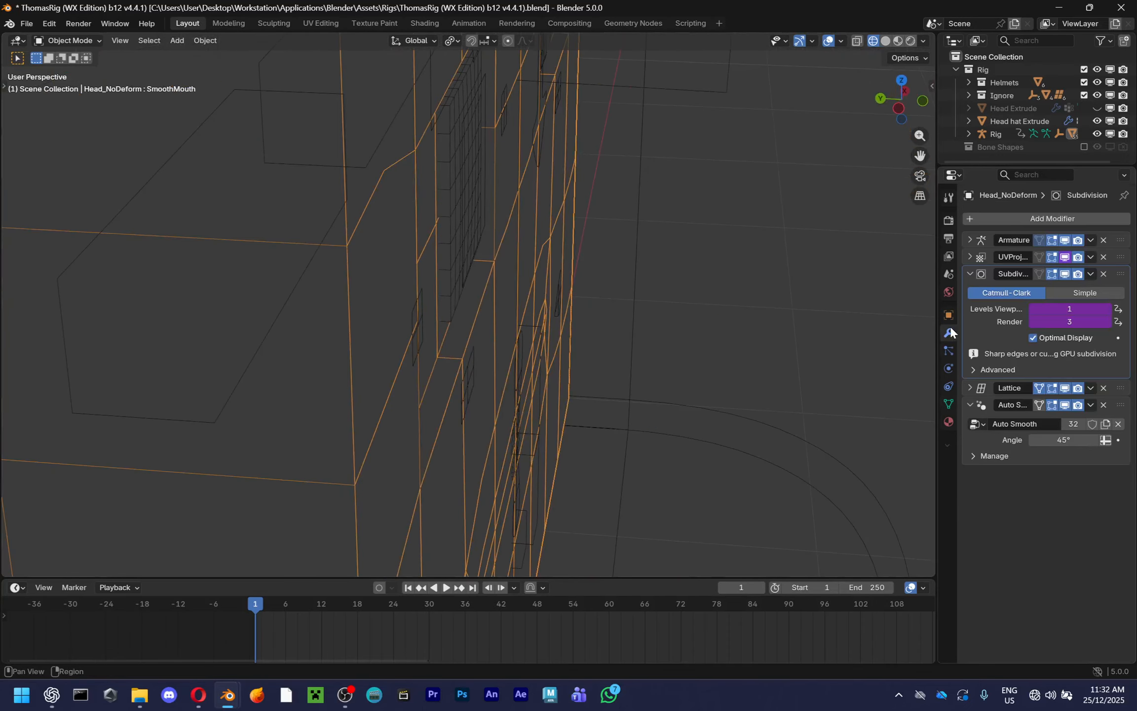
pyautogui.click(1091, 273)
pyautogui.click(1076, 291)
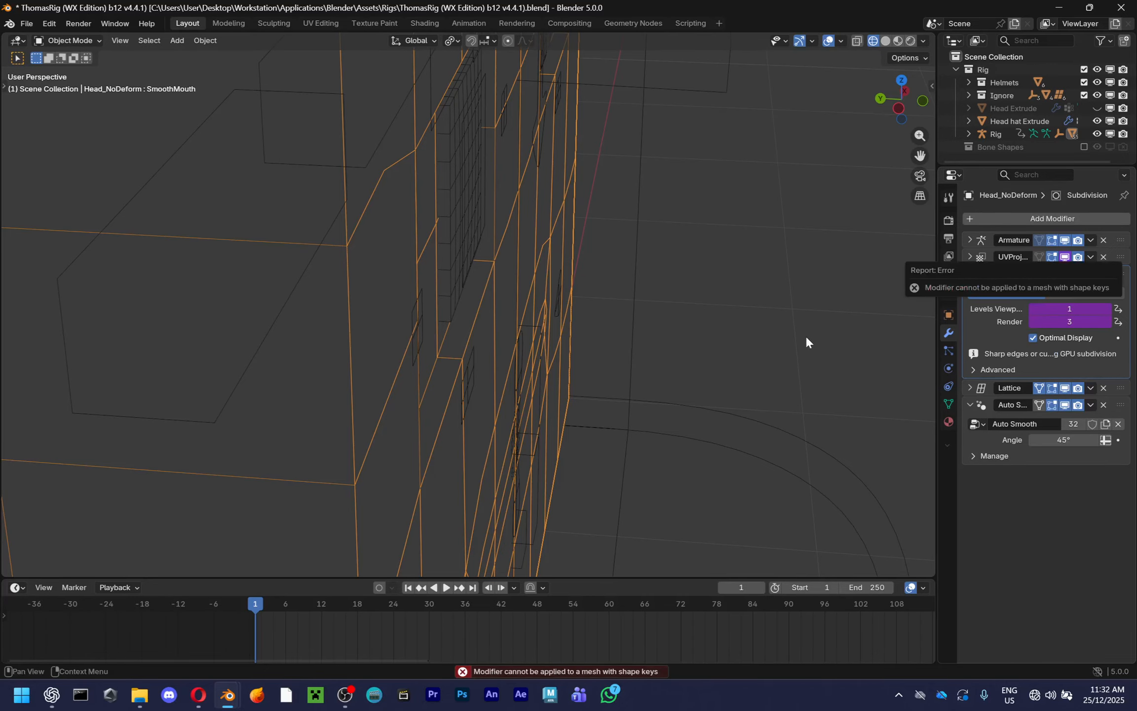
# Return the viewport to solid shading and open the reference head mesh in Edit Mode
pyautogui.moveTo(804, 341); pyautogui.dragTo(612, 383, button='middle')
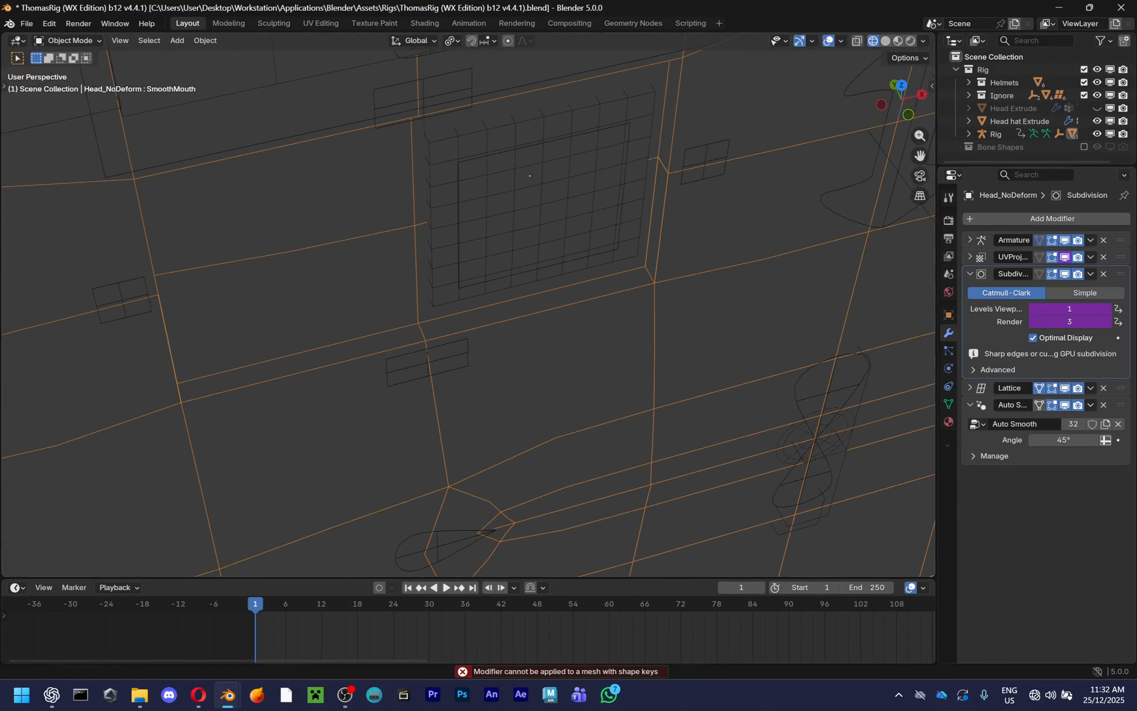
pyautogui.scroll(-6, 630, 350)
pyautogui.press('Tab')
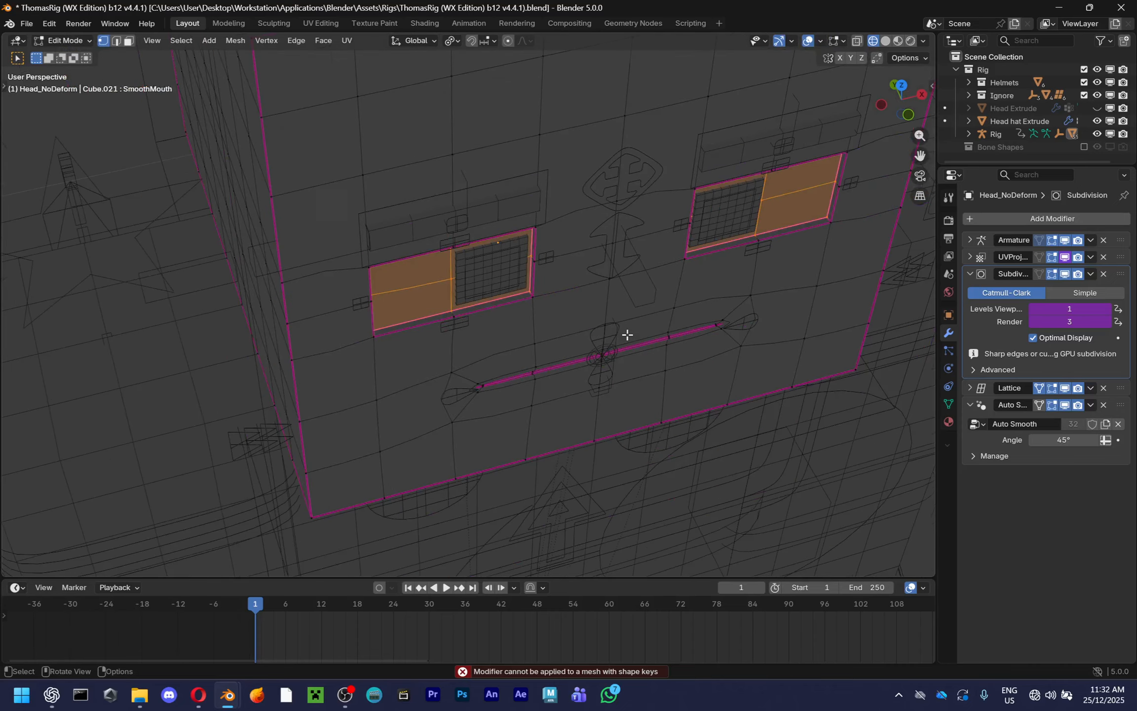
pyautogui.press('Tab')
pyautogui.click(885, 41)
pyautogui.press('Tab')
pyautogui.scroll(-4, 668, 221)
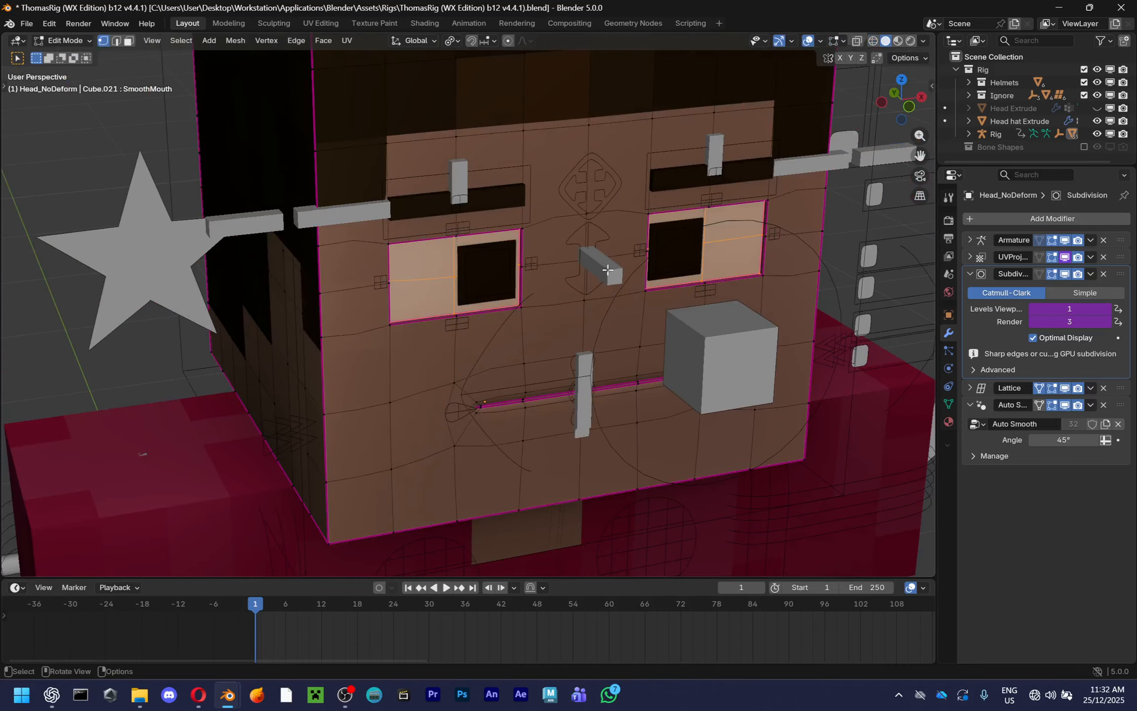
# Select the linked front face panel, try moving it away from the head, and undo the selection
pyautogui.hotkey('ctrl', 'l')
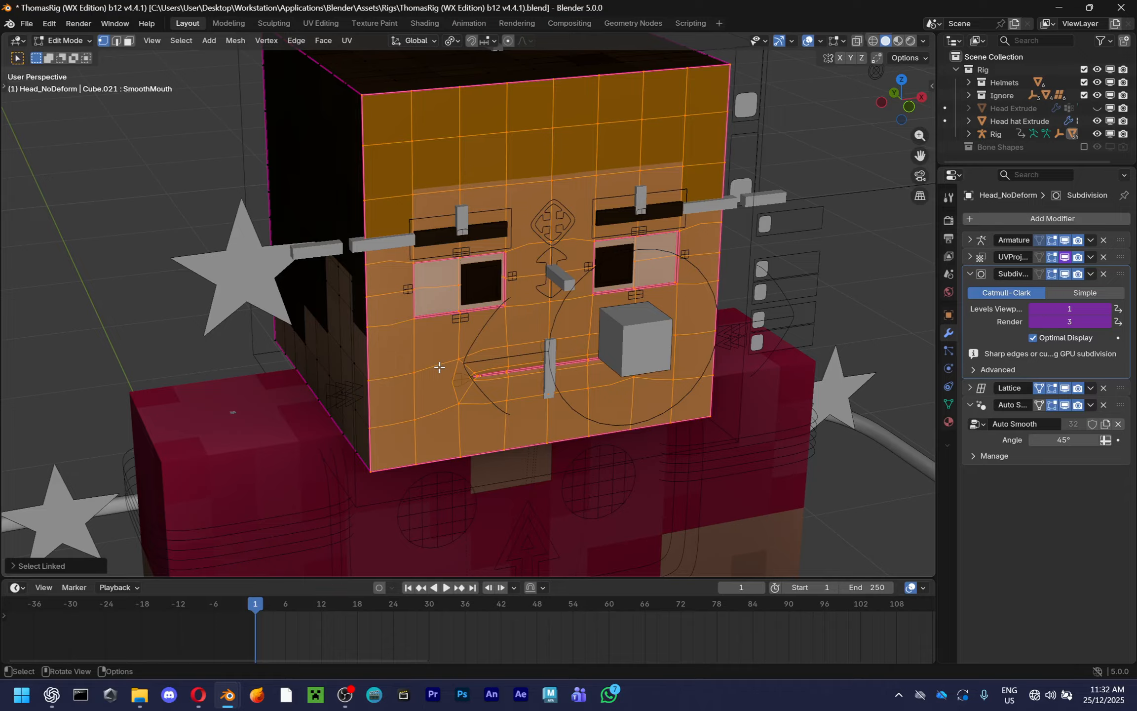
pyautogui.press('g')
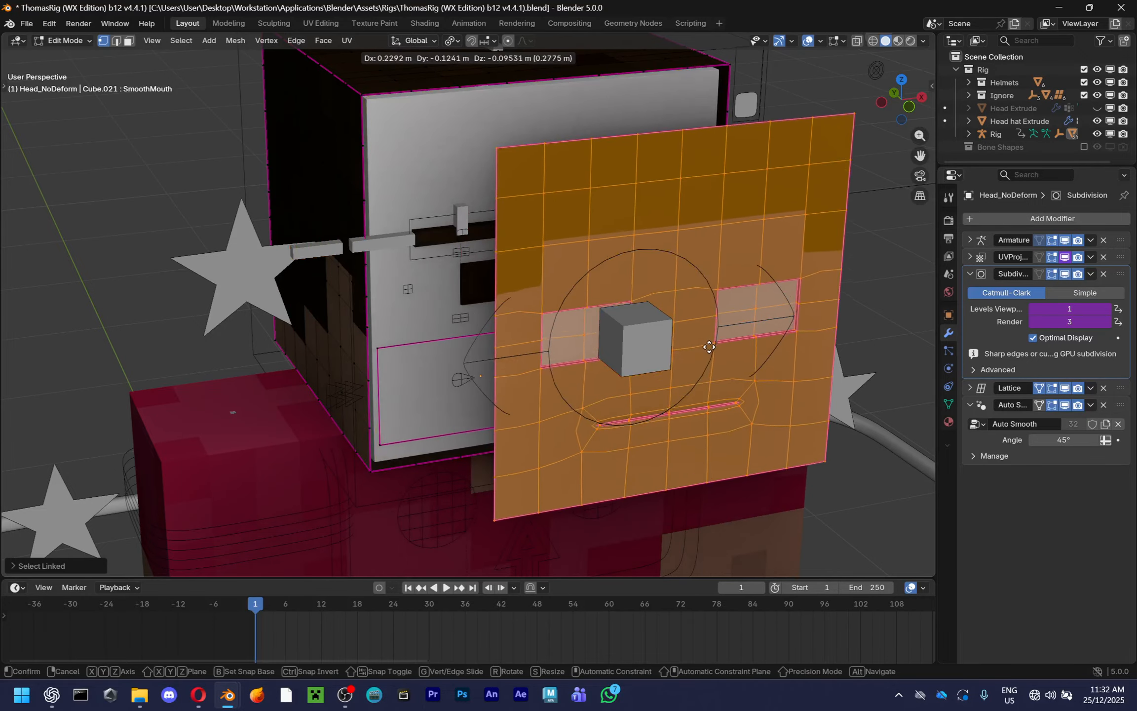
pyautogui.keyDown('alt'); pyautogui.moveTo(697, 336); pyautogui.dragTo(677, 303, button='middle'); pyautogui.keyUp('alt')
pyautogui.rightClick(701, 301)
pyautogui.scroll(2, 719, 329)
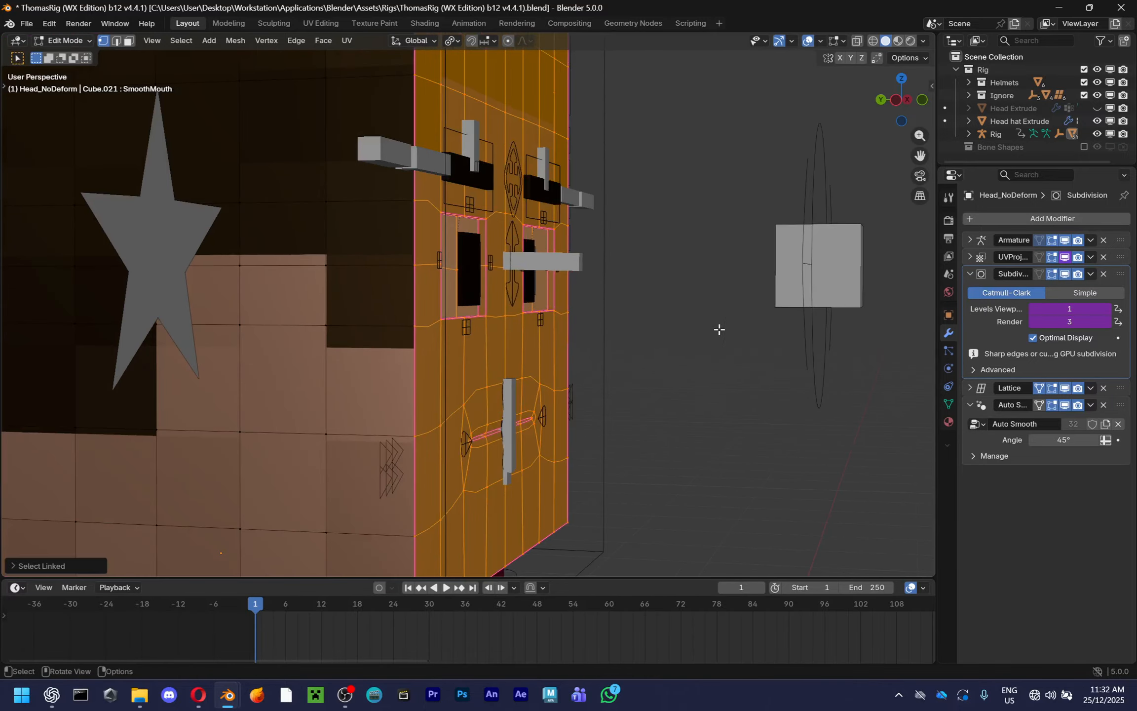
pyautogui.scroll(-3, 746, 333)
pyautogui.moveTo(746, 333); pyautogui.dragTo(719, 406, button='middle')
pyautogui.press('g')
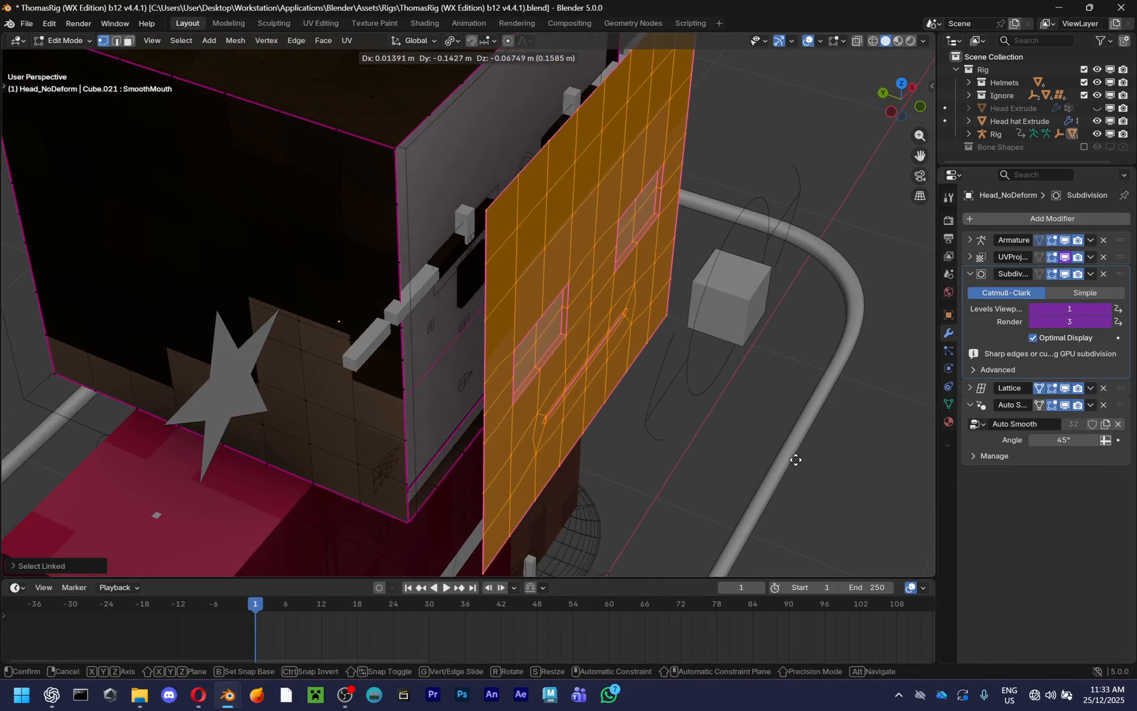
pyautogui.rightClick(794, 459)
pyautogui.hotkey('ctrl', 'z')
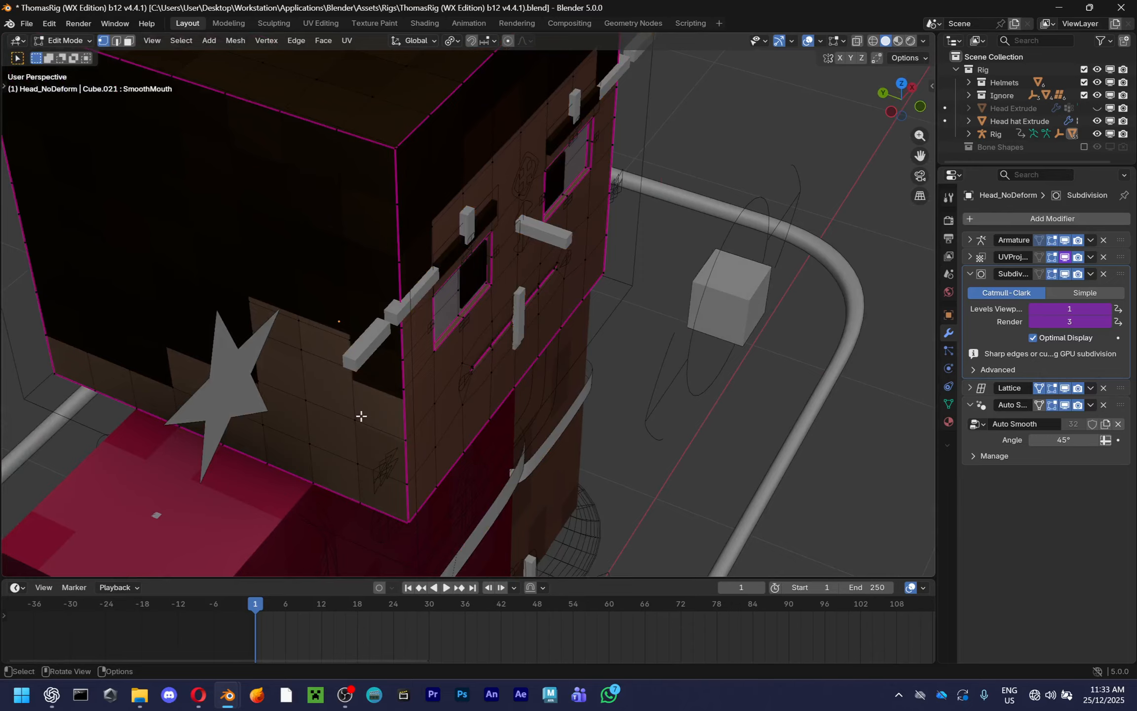
# Select the linked faces of the reference head's outer shell and try moving them away from the face
pyautogui.press('3')
pyautogui.press('l')
pyautogui.moveTo(363, 414); pyautogui.dragTo(541, 338, button='middle')
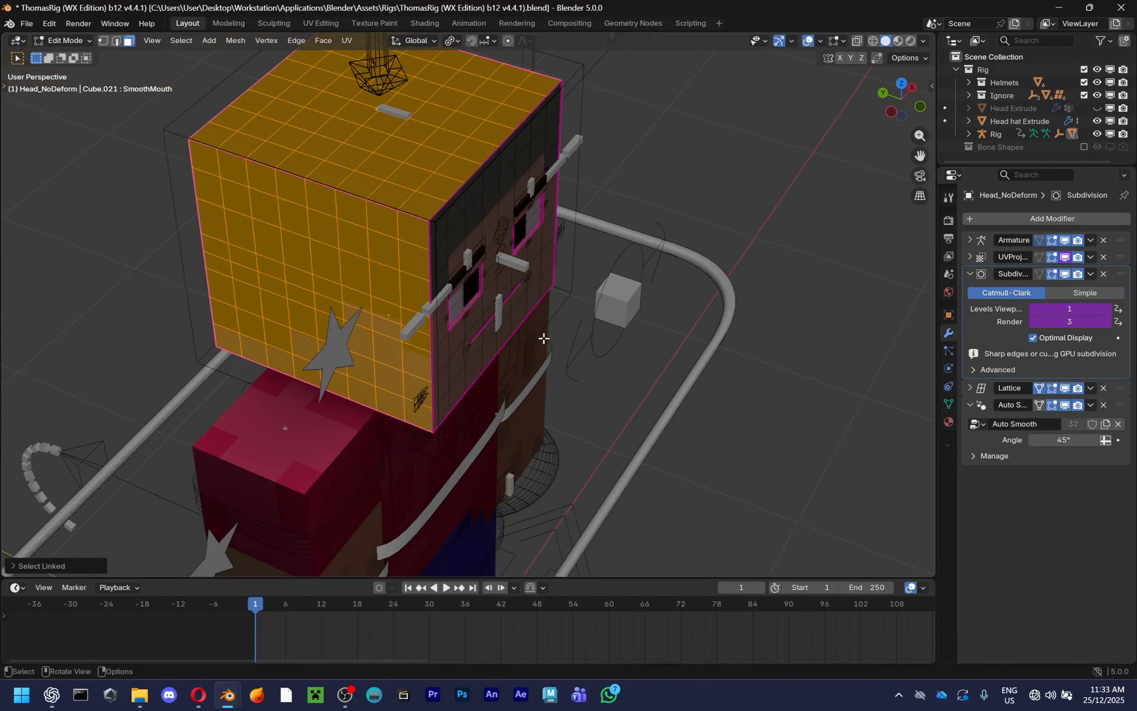
pyautogui.press('g')
pyautogui.press('Escape')
pyautogui.moveTo(444, 305); pyautogui.dragTo(567, 305, button='middle')
pyautogui.scroll(2, 567, 304)
pyautogui.moveTo(612, 379); pyautogui.dragTo(431, 277, button='middle')
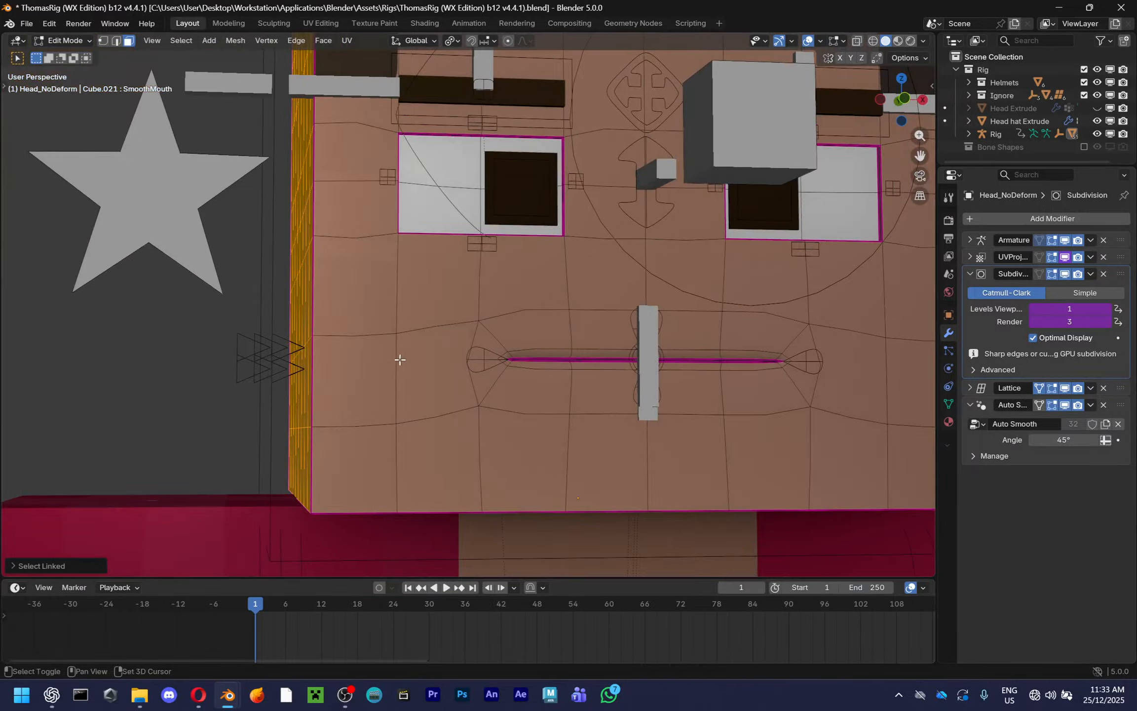
# Select the linked front face panel of the reference head and try pulling it off the head
pyautogui.scroll(3, 267, 389)
pyautogui.moveTo(267, 389); pyautogui.dragTo(450, 419, button='middle')
pyautogui.scroll(2, 449, 419)
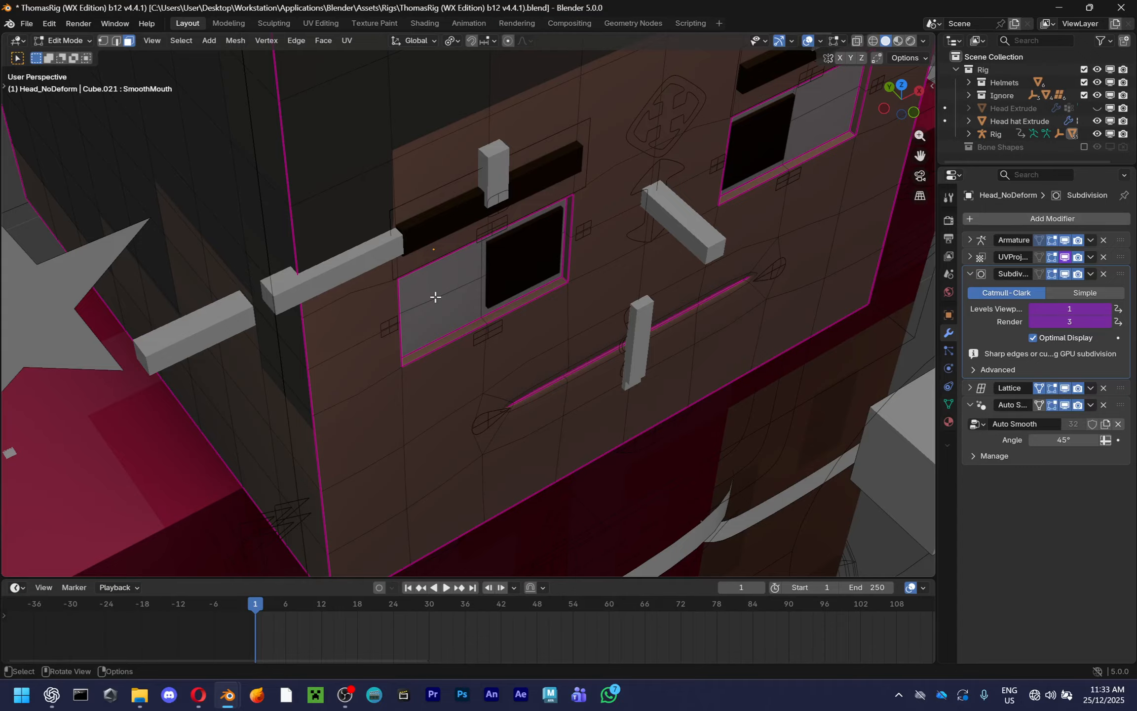
pyautogui.press('l')
pyautogui.press('KP_Decimal')
pyautogui.moveTo(837, 339); pyautogui.dragTo(819, 368, button='middle')
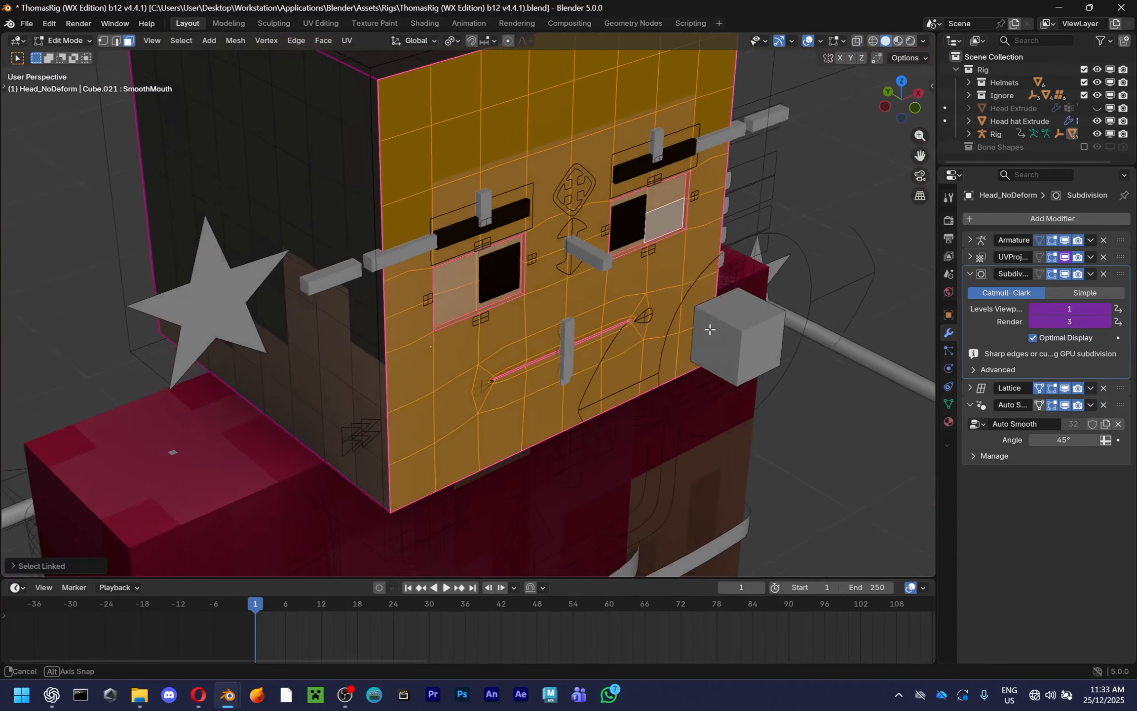
pyautogui.press('g')
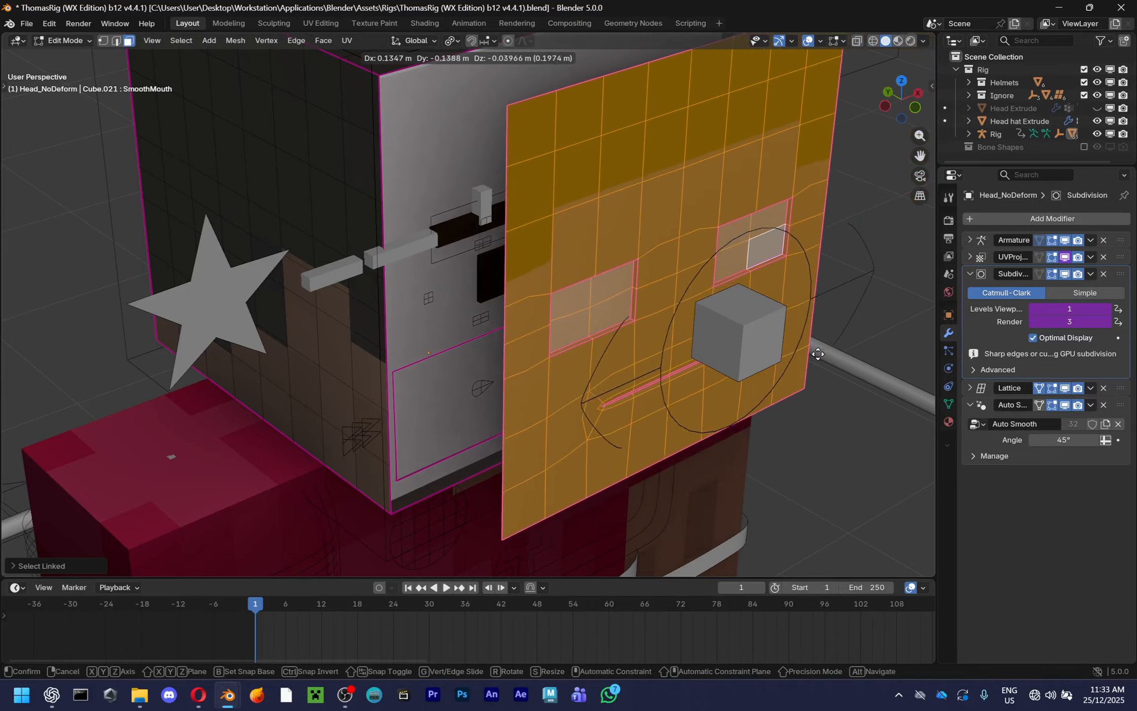
pyautogui.scroll(2, 716, 341)
pyautogui.rightClick(688, 334)
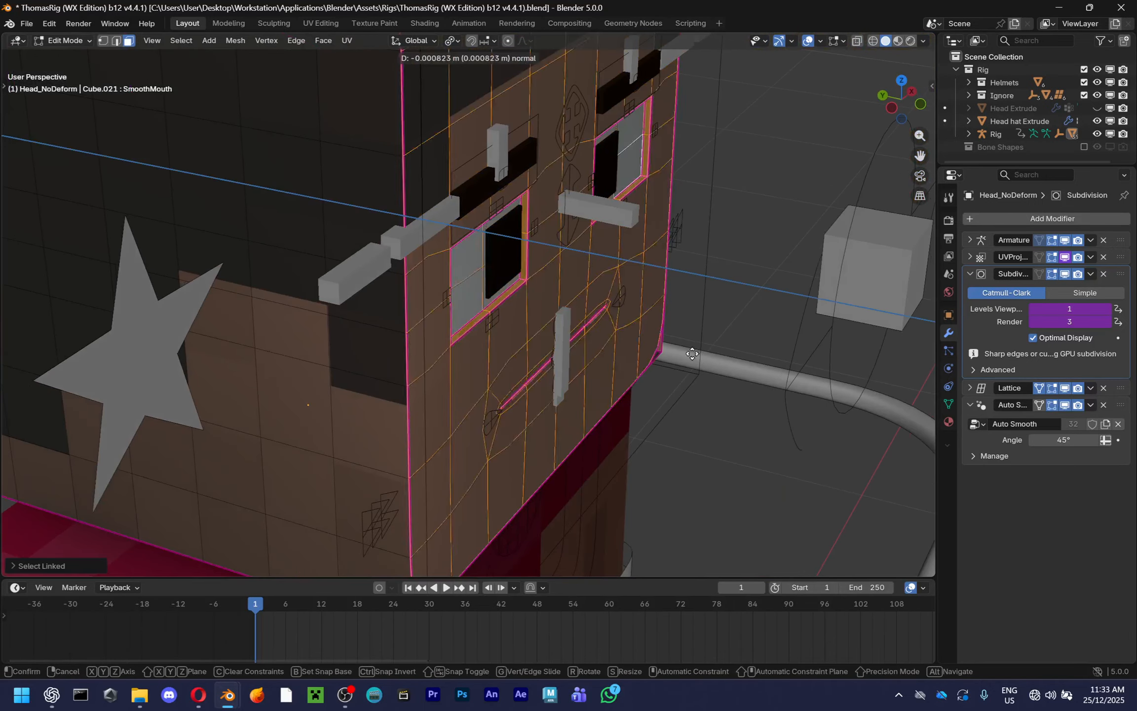
pyautogui.press('g')
pyautogui.rightClick(704, 426)
# Isolate the reference head mesh in local view and return to the full rig
pyautogui.moveTo(704, 426); pyautogui.dragTo(584, 370, button='middle')
pyautogui.scroll(-4, 574, 397)
pyautogui.press('KP_Divide')
pyautogui.press('.')
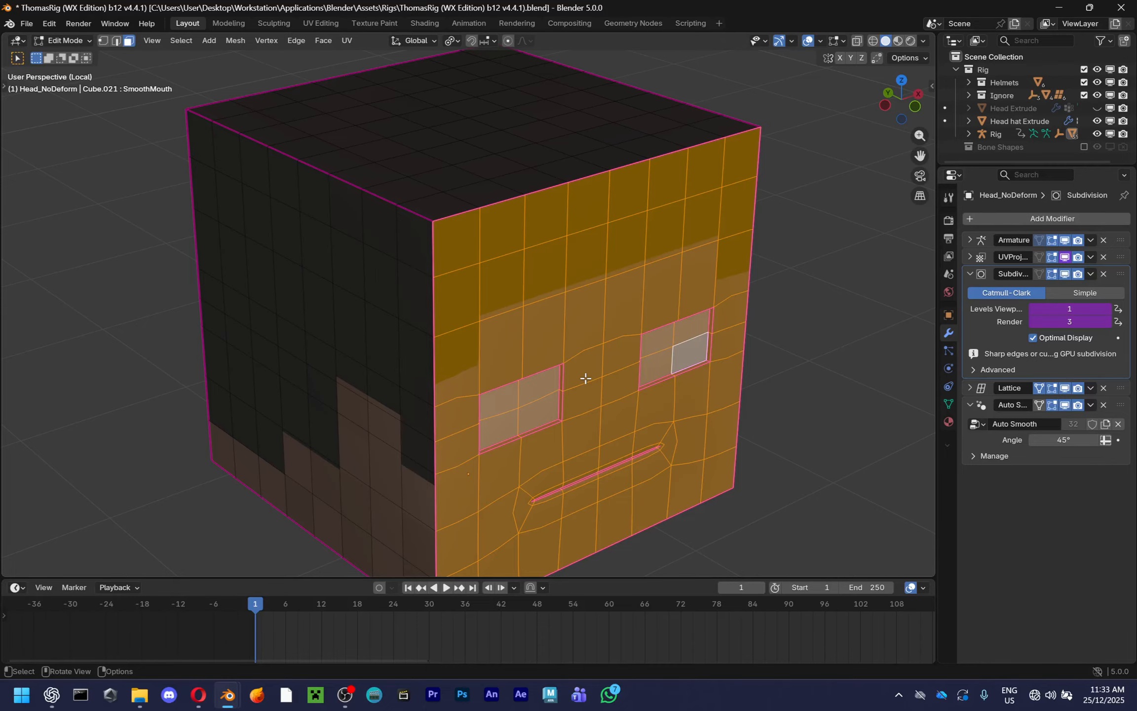
pyautogui.press('KP_Divide')
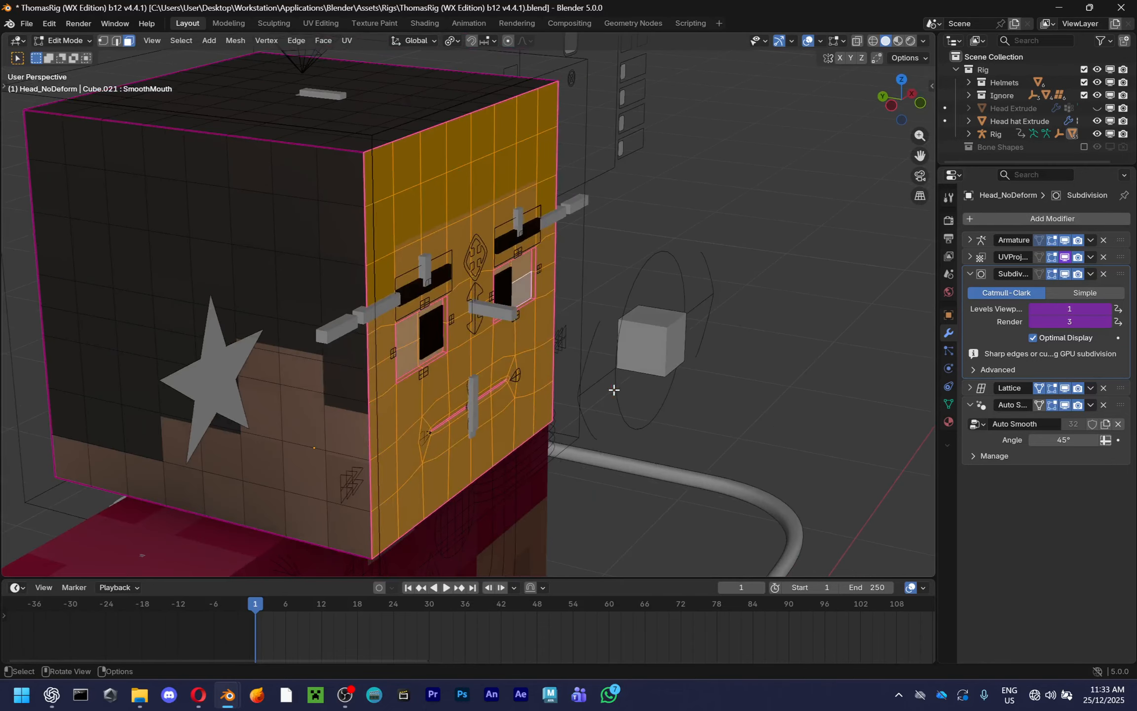
# Move the front face panel out in front of the reference head and examine the back of its eye sockets
pyautogui.moveTo(626, 379)
pyautogui.mouseDown(button='middle')
pyautogui.moveTo(590, 396)
pyautogui.moveTo(630, 381)
pyautogui.mouseUp(button='middle')
pyautogui.press('g')
pyautogui.press('Escape')
pyautogui.moveTo(718, 362); pyautogui.dragTo(600, 354, button='middle')
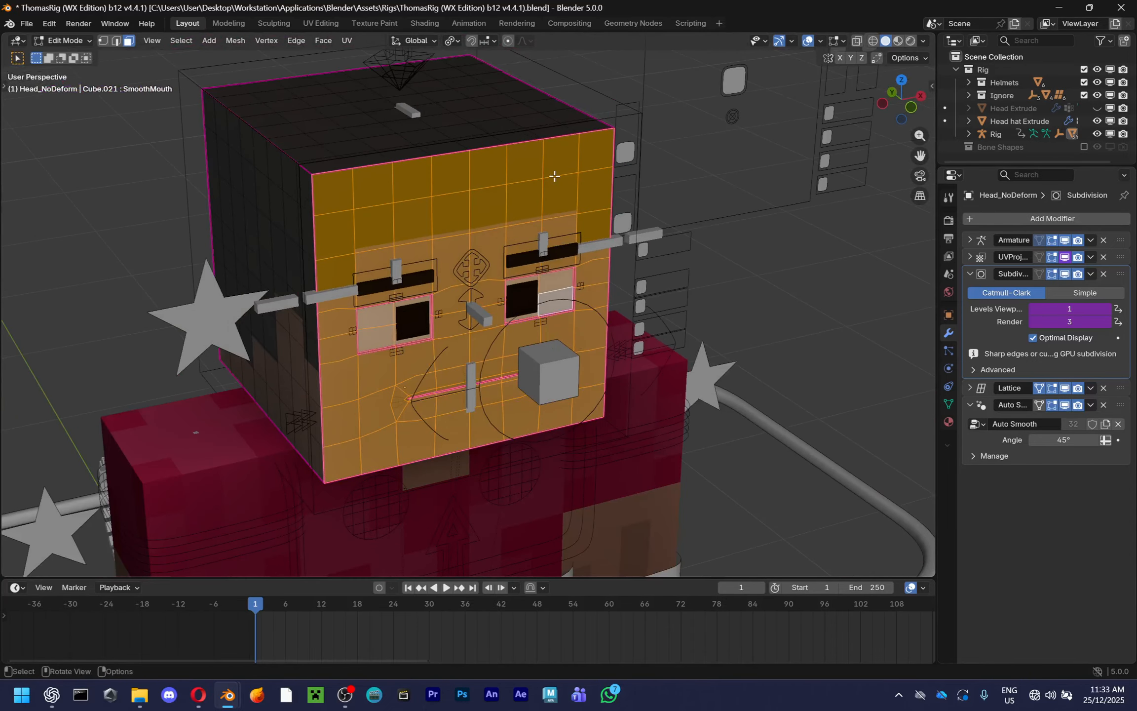
pyautogui.moveTo(532, 285); pyautogui.dragTo(657, 301, button='middle')
pyautogui.press('g')
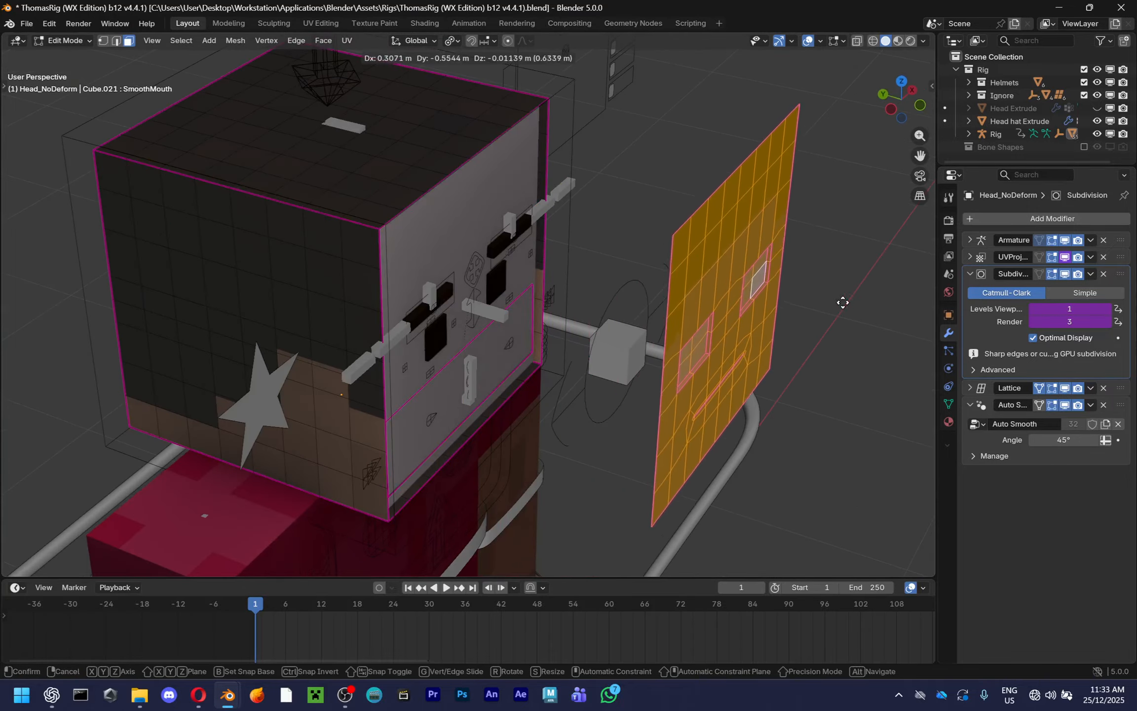
pyautogui.click(877, 290)
pyautogui.moveTo(877, 290); pyautogui.dragTo(761, 330, button='middle')
pyautogui.scroll(5, 723, 348)
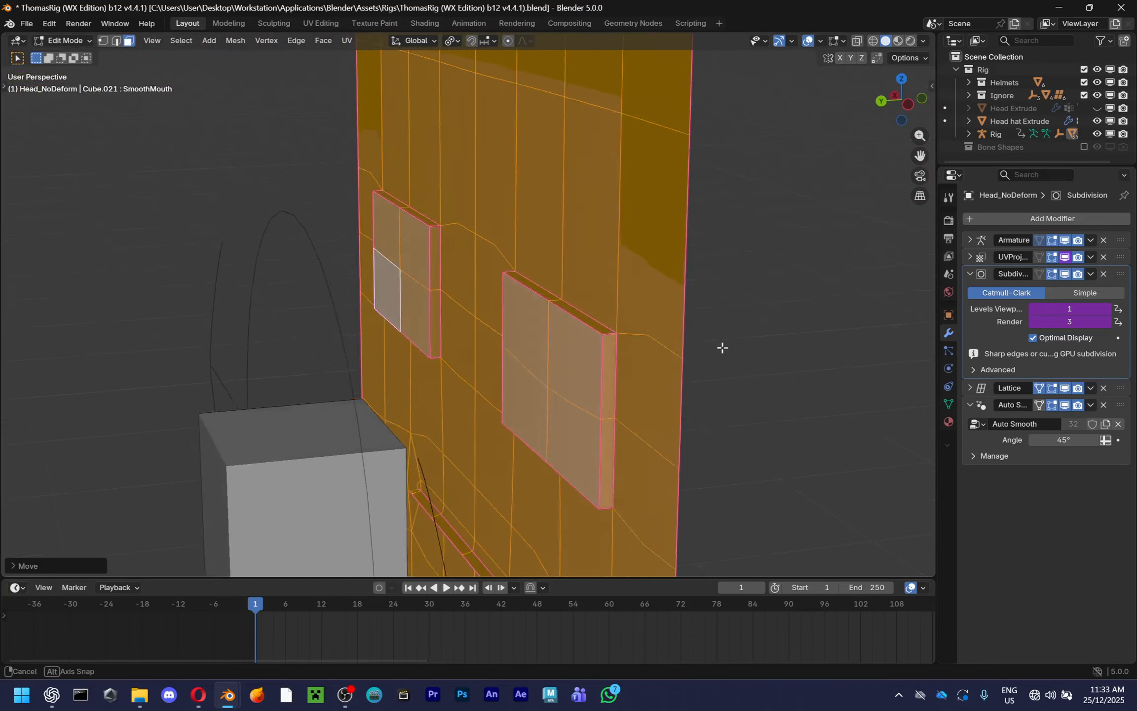
pyautogui.scroll(-5, 610, 347)
pyautogui.moveTo(610, 348); pyautogui.dragTo(596, 277, button='middle')
pyautogui.scroll(5, 541, 264)
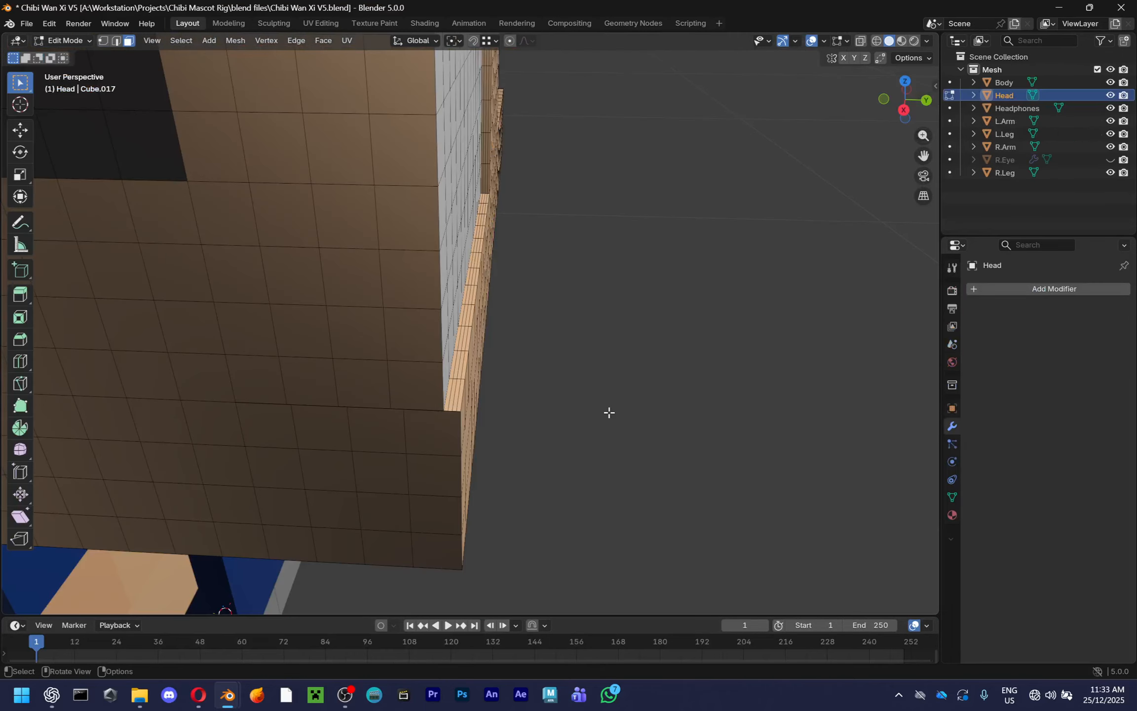
# Undo the face panel's move on the reference head
pyautogui.scroll(-4, 609, 412)
pyautogui.moveTo(609, 412); pyautogui.dragTo(564, 368, button='middle')
pyautogui.hotkey('ctrl', 'z')
pyautogui.hotkey('ctrl', 'z')
pyautogui.hotkey('ctrl', 'z')
pyautogui.hotkey('ctrl', 'z')
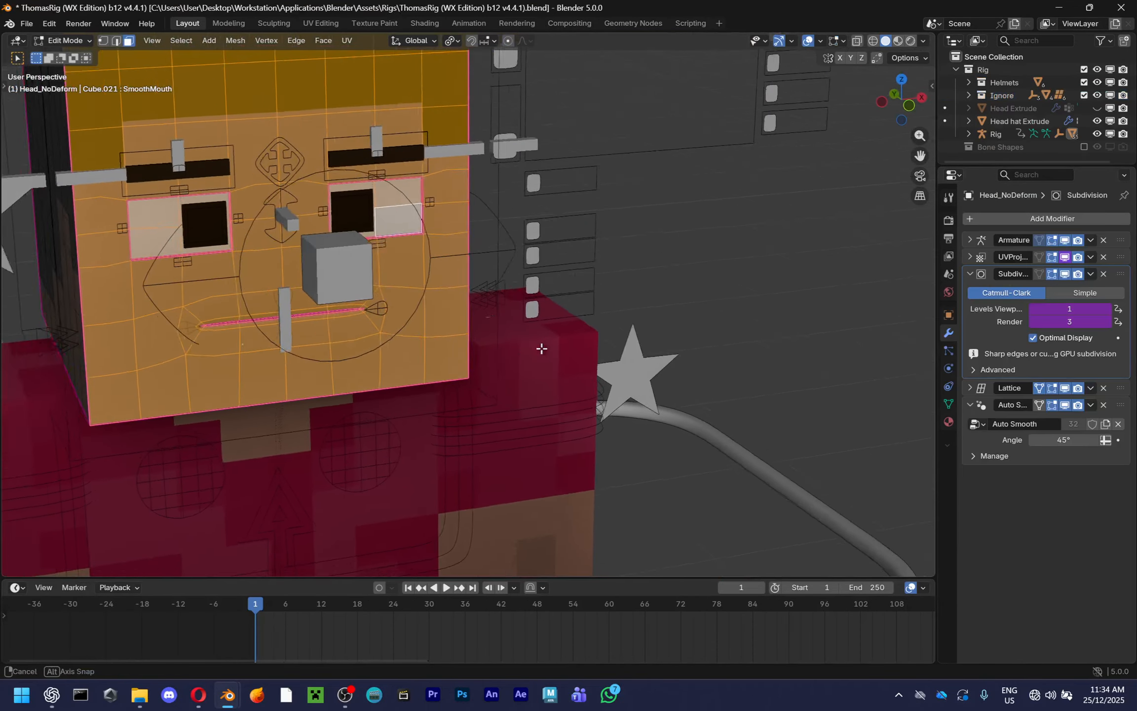
# Compare the eye socket geometry of the ThomasRig head with the Chibi Wan Xi V5 head, switching between both files
pyautogui.moveTo(542, 349); pyautogui.dragTo(635, 315, button='middle')
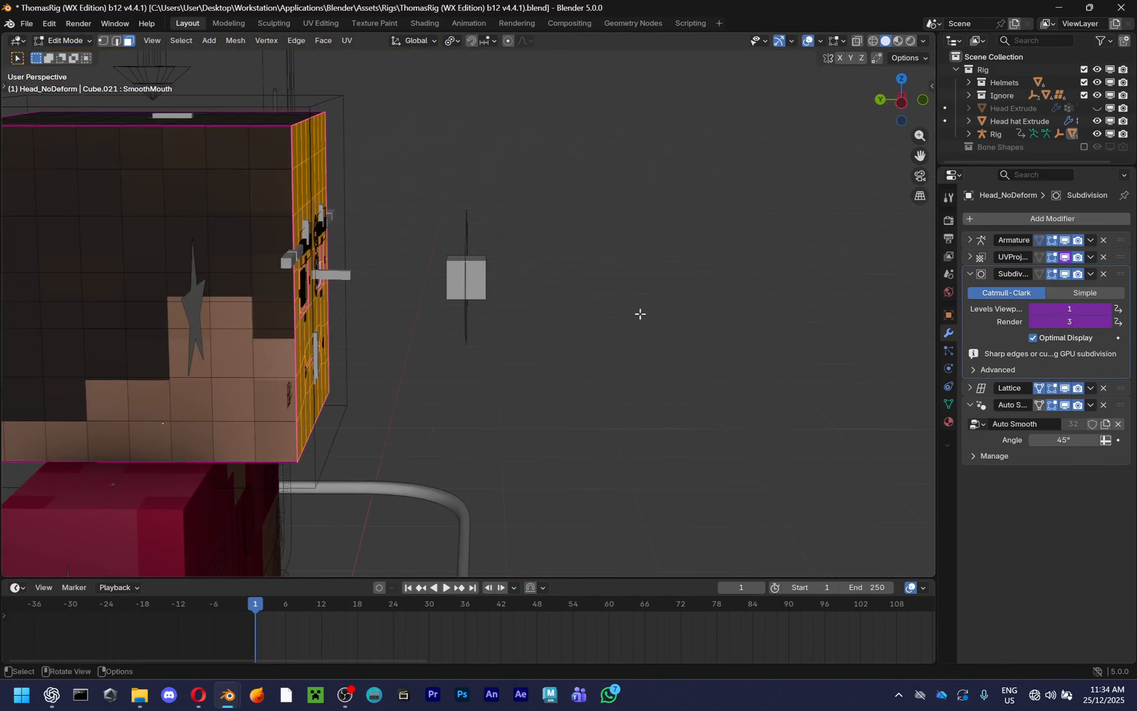
pyautogui.scroll(2, 548, 317)
pyautogui.moveTo(548, 317); pyautogui.dragTo(436, 361, button='middle')
pyautogui.scroll(3, 406, 351)
pyautogui.hotkey('alt', 'Tab')
pyautogui.scroll(2, 436, 361)
pyautogui.hotkey('alt', 'Tab')
pyautogui.hotkey('alt', 'Tab')
pyautogui.scroll(-2, 513, 343)
pyautogui.scroll(2, 494, 348)
pyautogui.moveTo(513, 344); pyautogui.dragTo(492, 345, button='middle')
pyautogui.hotkey('alt', 'Tab')
pyautogui.hotkey('alt', 'Tab')
pyautogui.scroll(2, 492, 345)
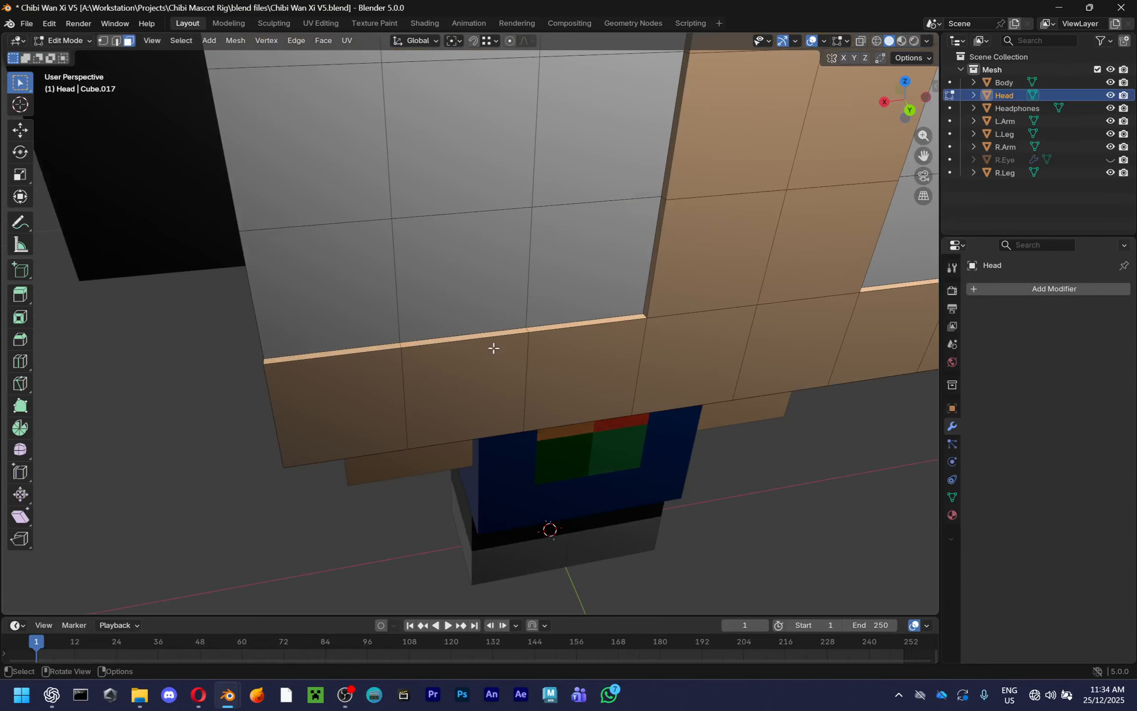
# Compare the face grids around the eyes and mouth area of the two heads from the front
pyautogui.scroll(-2, 492, 346)
pyautogui.hotkey('alt', 'Tab')
pyautogui.scroll(-3, 513, 348)
pyautogui.hotkey('alt', 'Tab')
pyautogui.scroll(1, 513, 348)
pyautogui.hotkey('alt', 'Tab')
pyautogui.scroll(1, 514, 348)
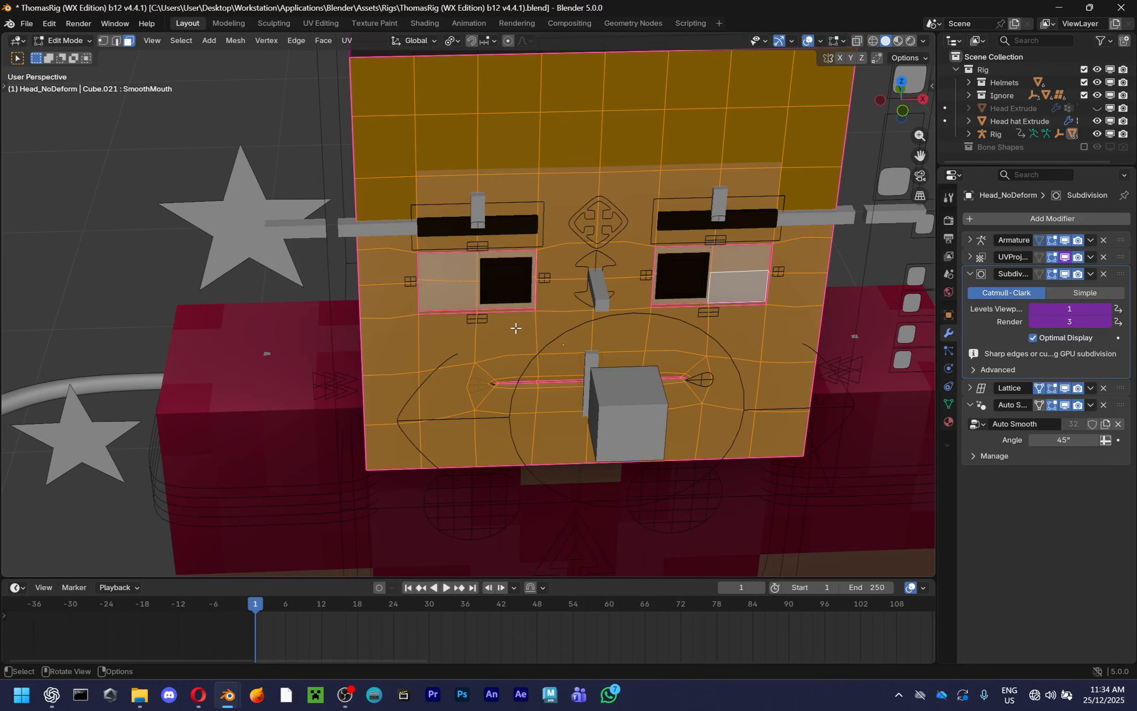
pyautogui.hotkey('alt', 'Tab')
pyautogui.scroll(-3, 619, 321)
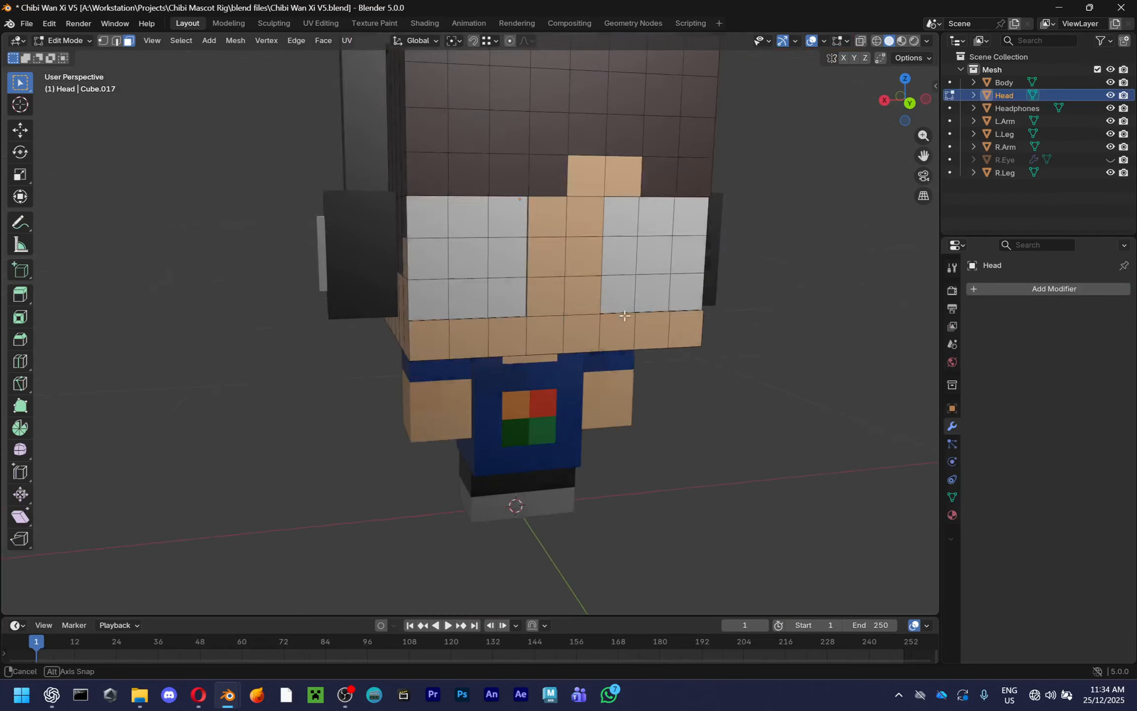
pyautogui.scroll(5, 617, 304)
pyautogui.scroll(-2, 618, 303)
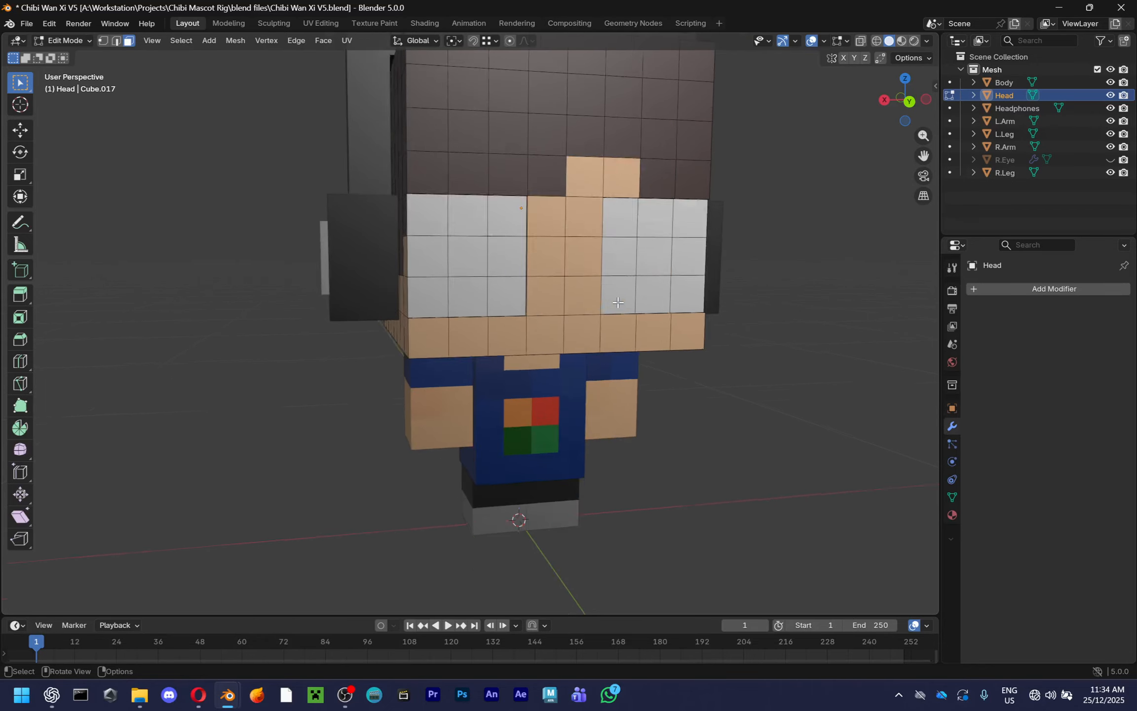
pyautogui.hotkey('alt', 'Tab')
pyautogui.hotkey('alt', 'Tab')
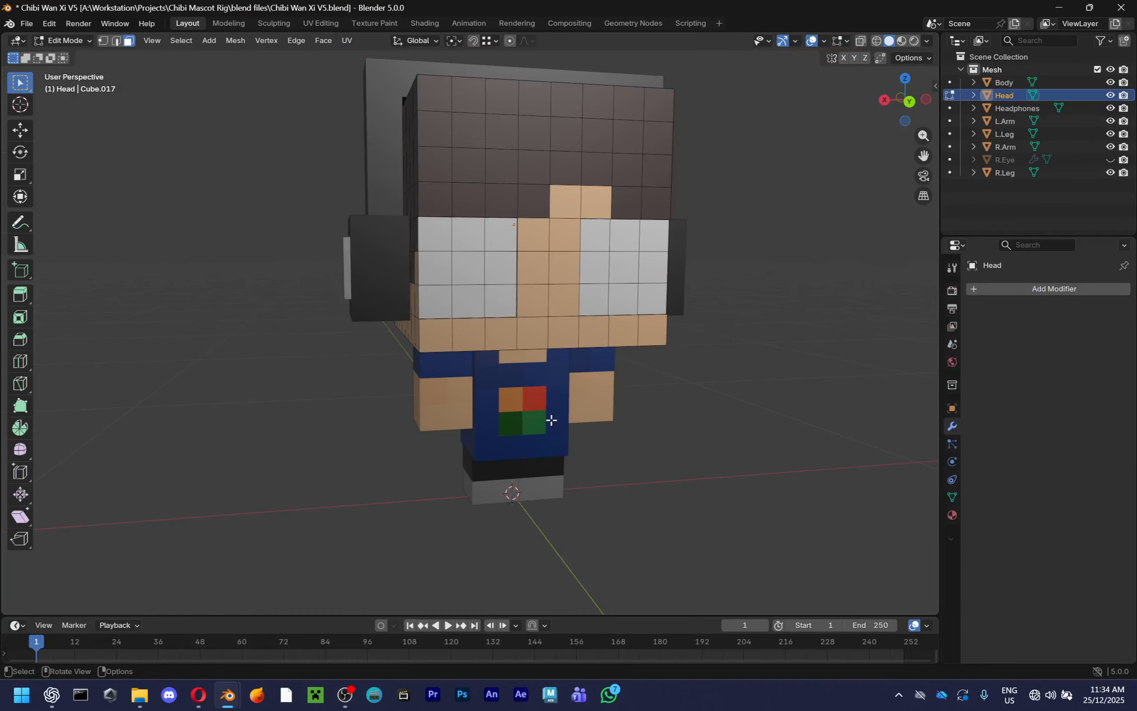
pyautogui.hotkey('alt', 'Tab')
pyautogui.hotkey('alt', 'Tab')
# Examine the lower rims of the Chibi head's eye sockets up close
pyautogui.scroll(1, 609, 419)
pyautogui.scroll(1, 609, 419)
pyautogui.scroll(2, 471, 326)
pyautogui.scroll(6, 472, 326)
pyautogui.scroll(-3, 472, 326)
pyautogui.moveTo(524, 279); pyautogui.dragTo(682, 462, button='middle')
pyautogui.scroll(-3, 680, 460)
pyautogui.scroll(2, 671, 411)
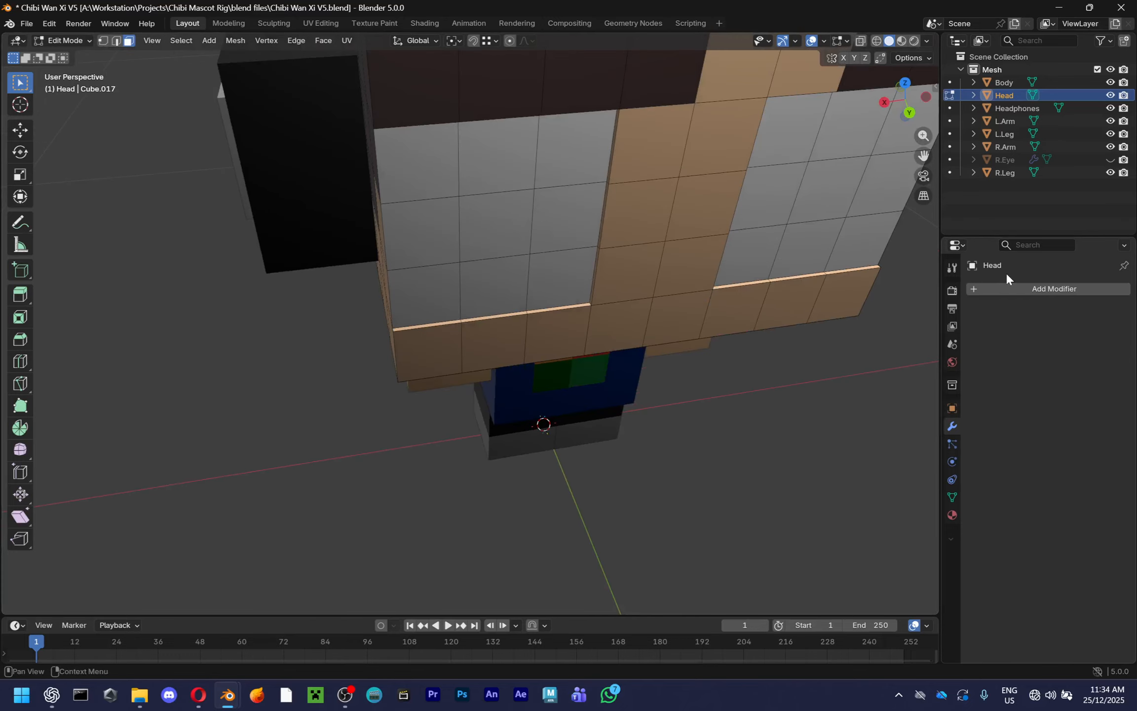
# Add a Subdivision Surface modifier of type Simple to the Chibi head and save the file
pyautogui.press('Tab')
pyautogui.click(1053, 288)
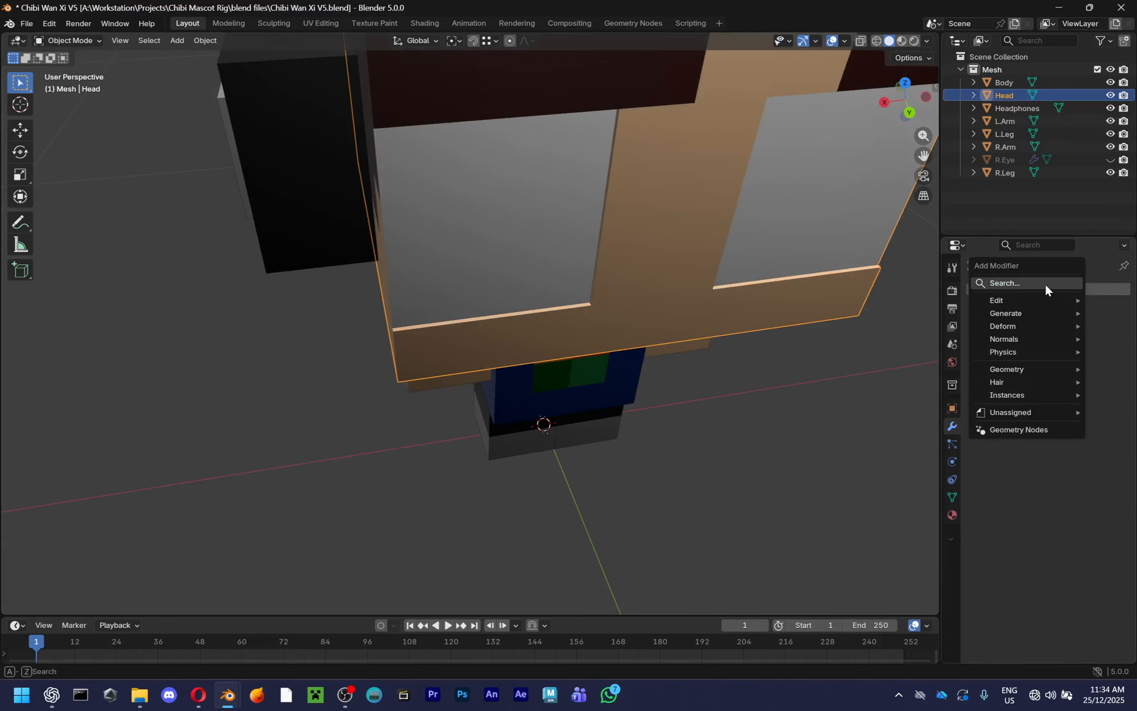
pyautogui.write('sub')
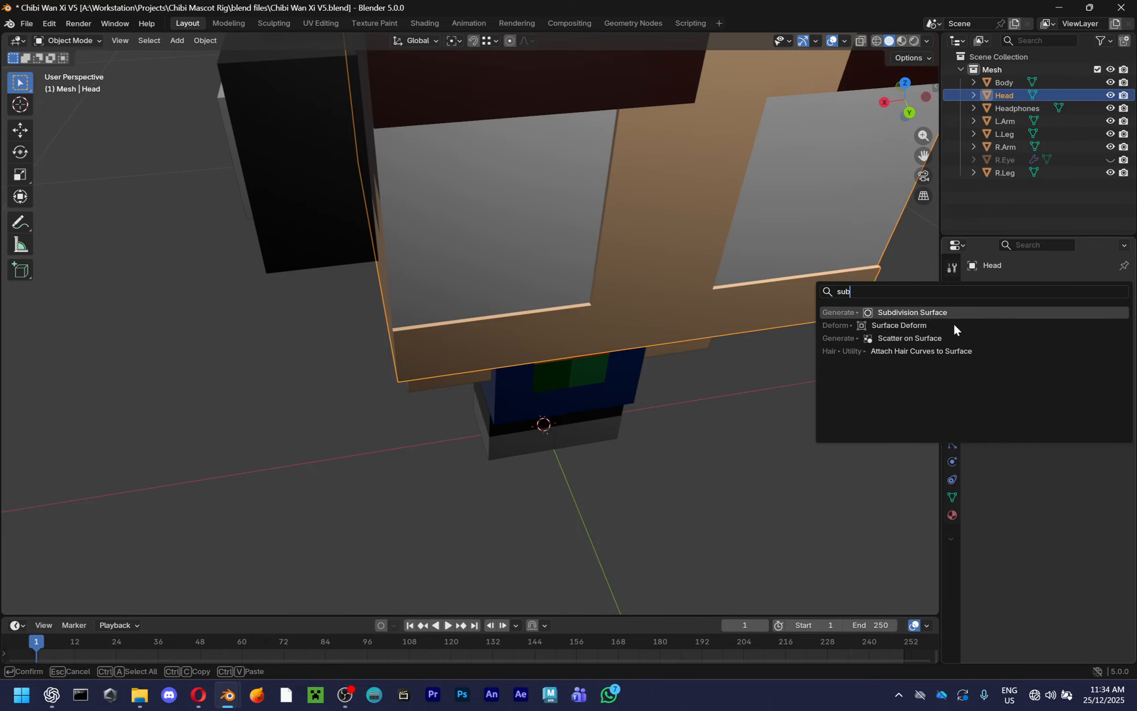
pyautogui.press('Return')
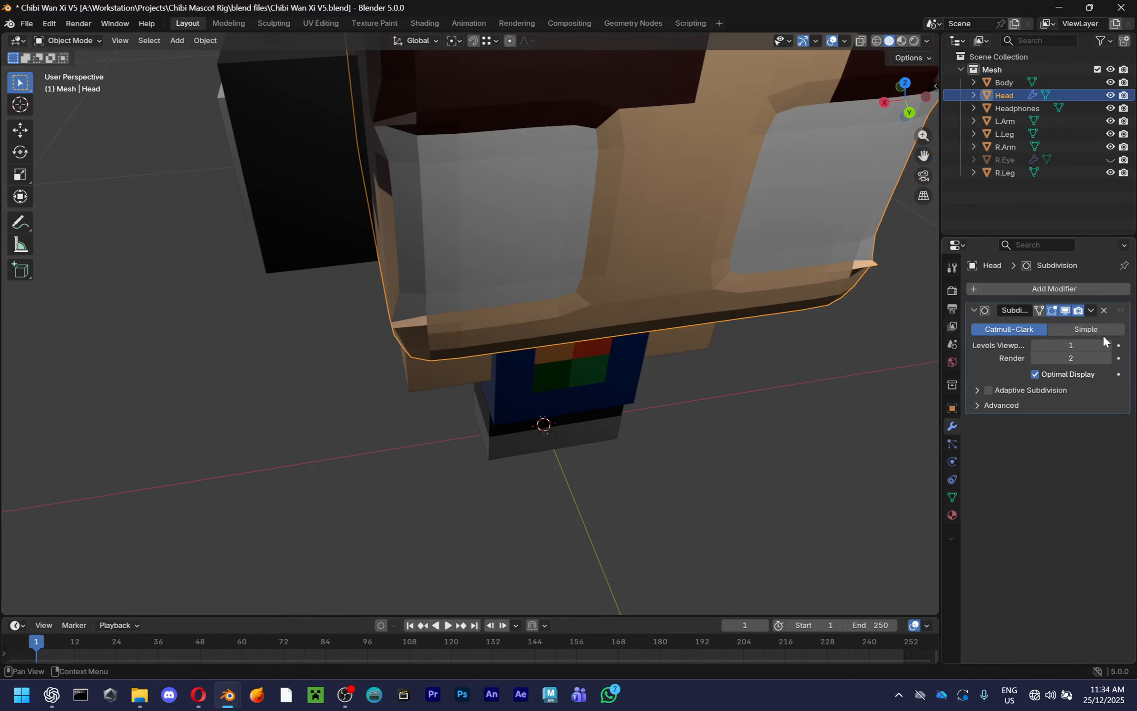
pyautogui.click(1086, 330)
pyautogui.hotkey('ctrl', 's')
# Select the middle edge along the lower rim of one eye socket in Edit Mode and try moving it
pyautogui.scroll(2, 754, 335)
pyautogui.moveTo(754, 336); pyautogui.dragTo(753, 300, button='middle')
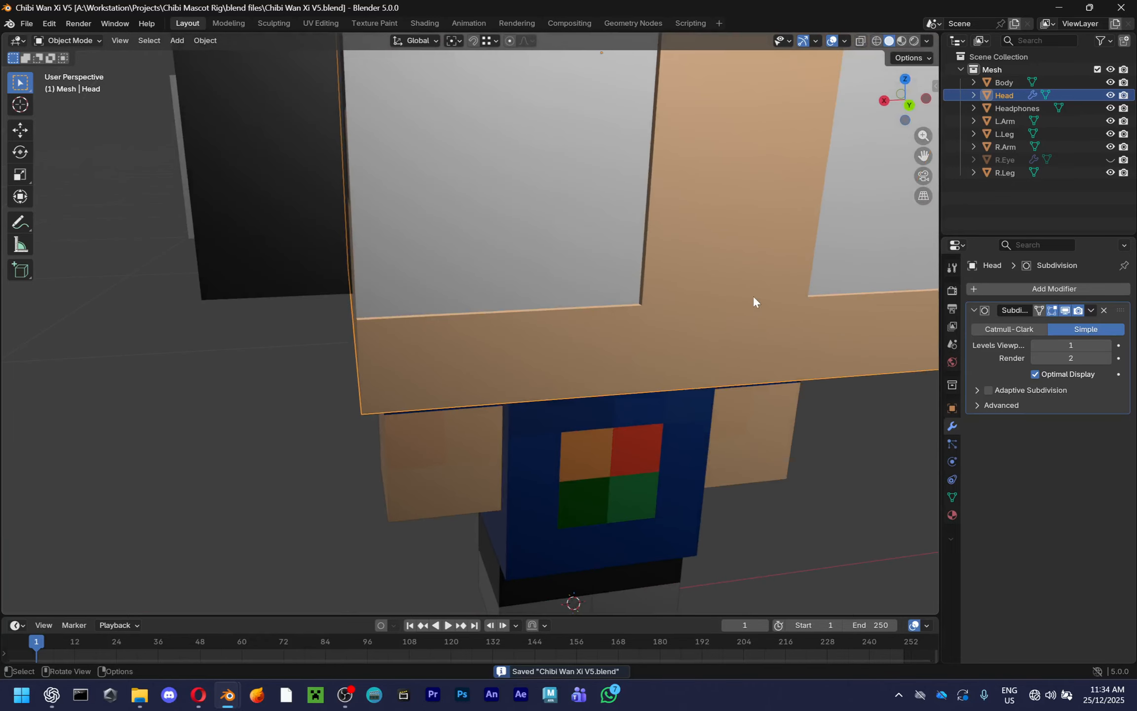
pyautogui.press('Tab')
pyautogui.moveTo(688, 334); pyautogui.dragTo(693, 354, button='middle')
pyautogui.click(480, 332)
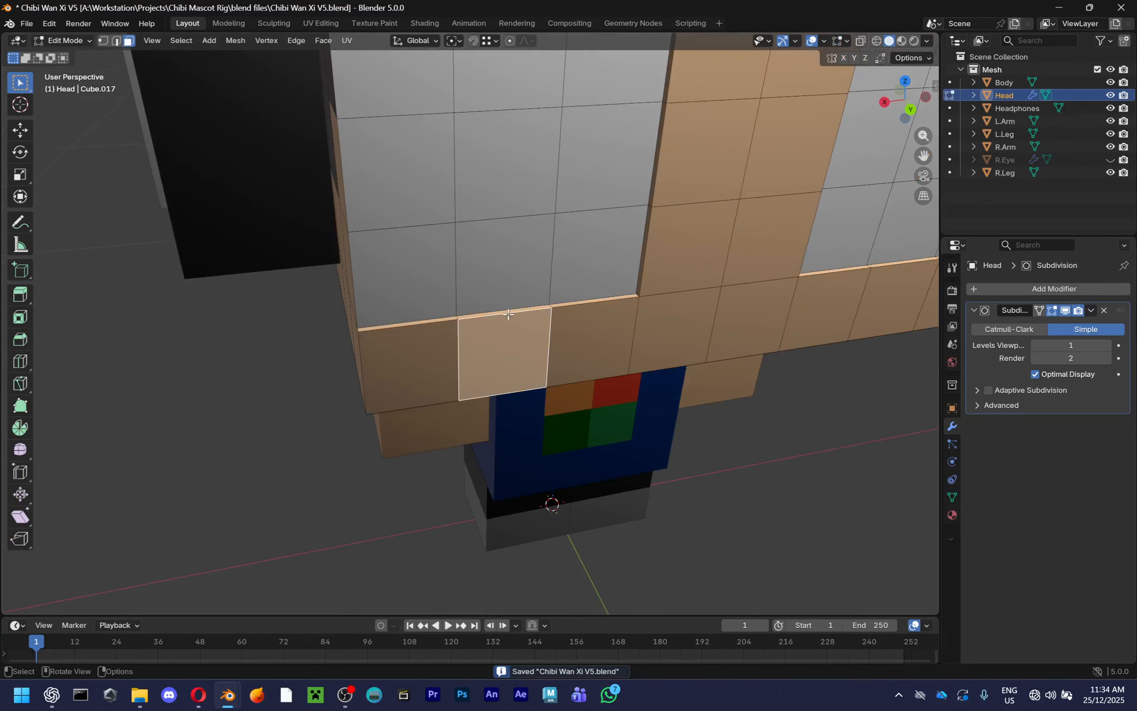
pyautogui.press('c')
pyautogui.click(521, 313)
pyautogui.press('2')
pyautogui.press('Escape')
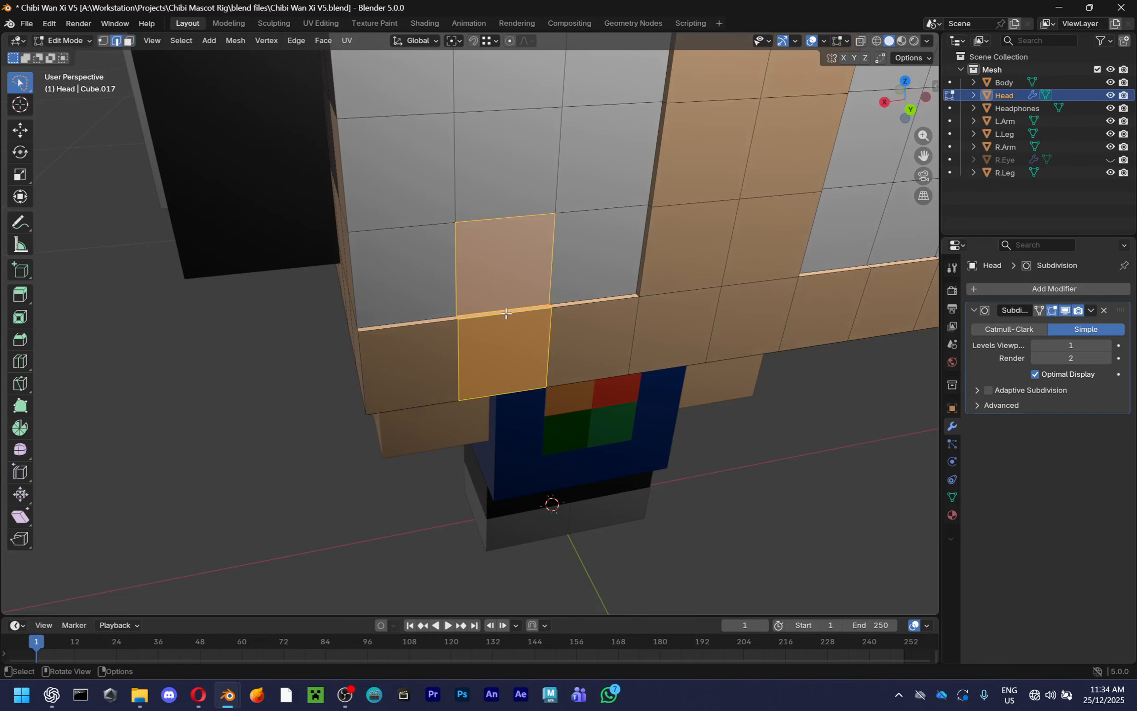
pyautogui.click(506, 313)
pyautogui.hotkey('ctrl', 'b')
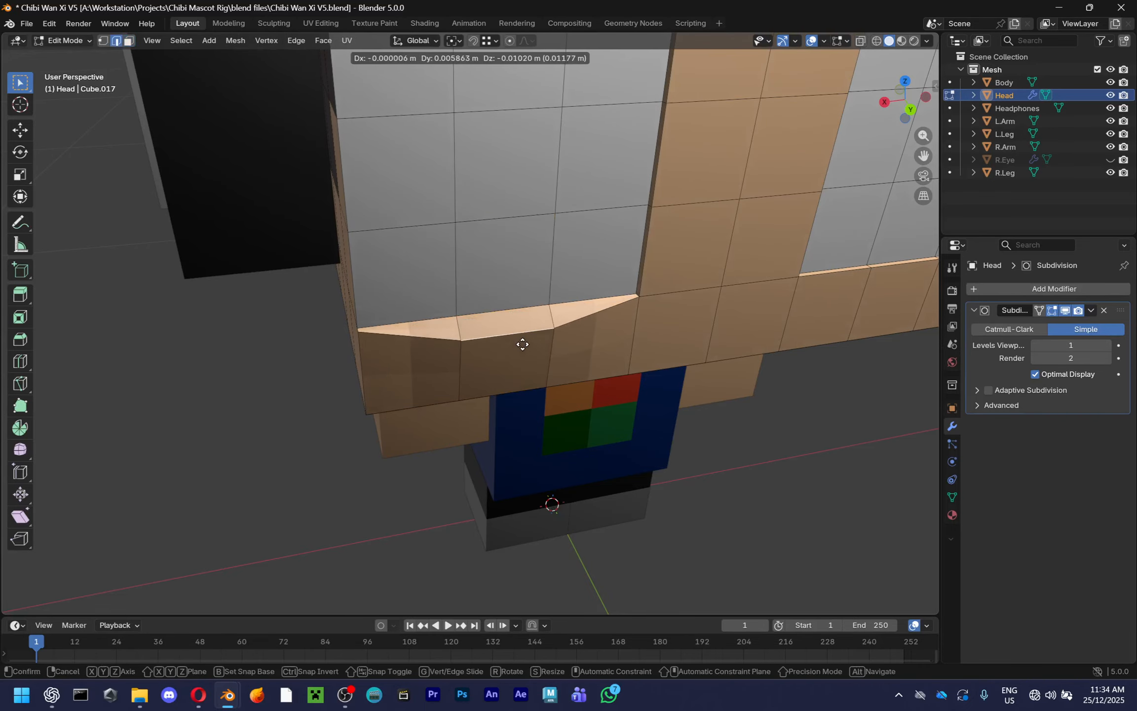
pyautogui.press('Escape')
pyautogui.scroll(1, 551, 354)
pyautogui.scroll(-1, 665, 400)
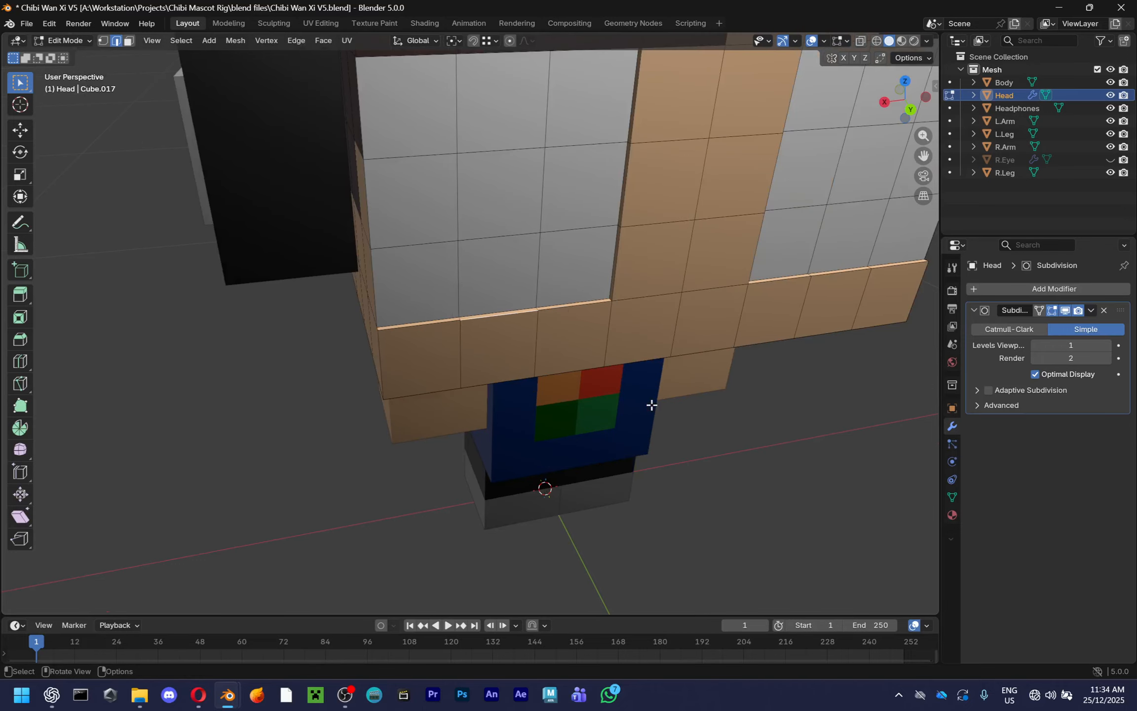
# Set the head's Subdivision modifier to Catmull-Clark and turn off its viewport display
pyautogui.press('Tab')
pyautogui.click(1028, 330)
pyautogui.moveTo(780, 377); pyautogui.dragTo(817, 387, button='middle')
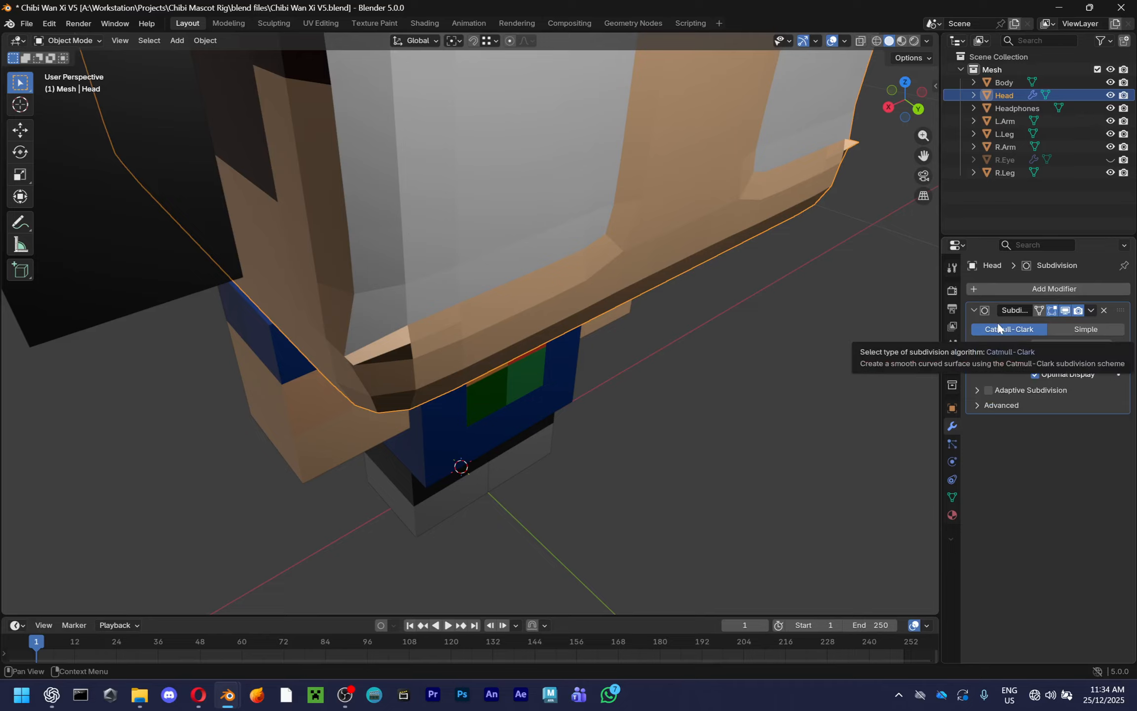
pyautogui.moveTo(611, 359); pyautogui.dragTo(599, 325, button='middle')
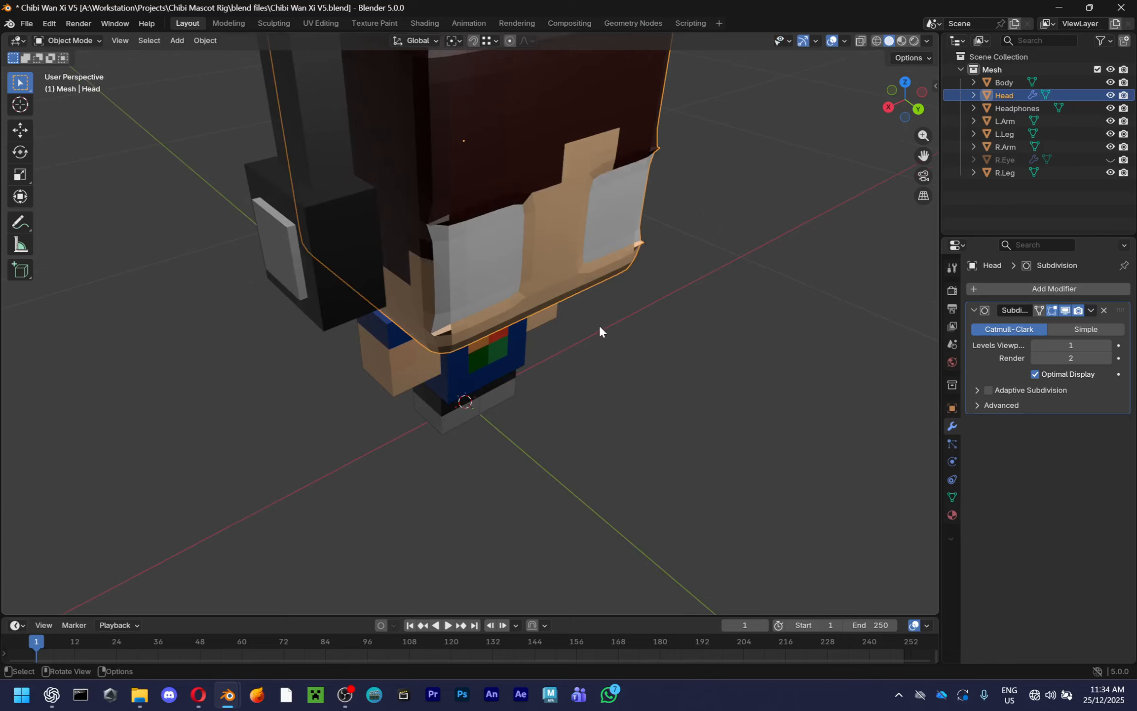
pyautogui.click(1065, 310)
# Isolate the head in local view, check its mesh grid in Edit Mode, and save the file
pyautogui.press('KP_Divide')
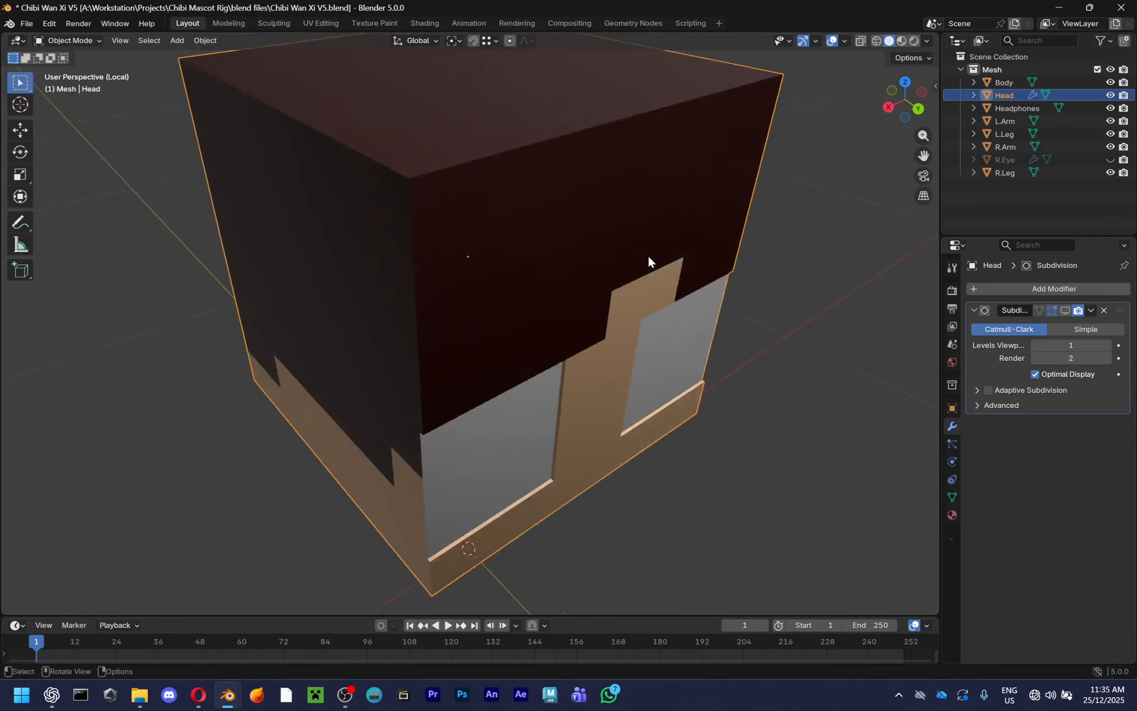
pyautogui.press('Tab')
pyautogui.scroll(-2, 680, 302)
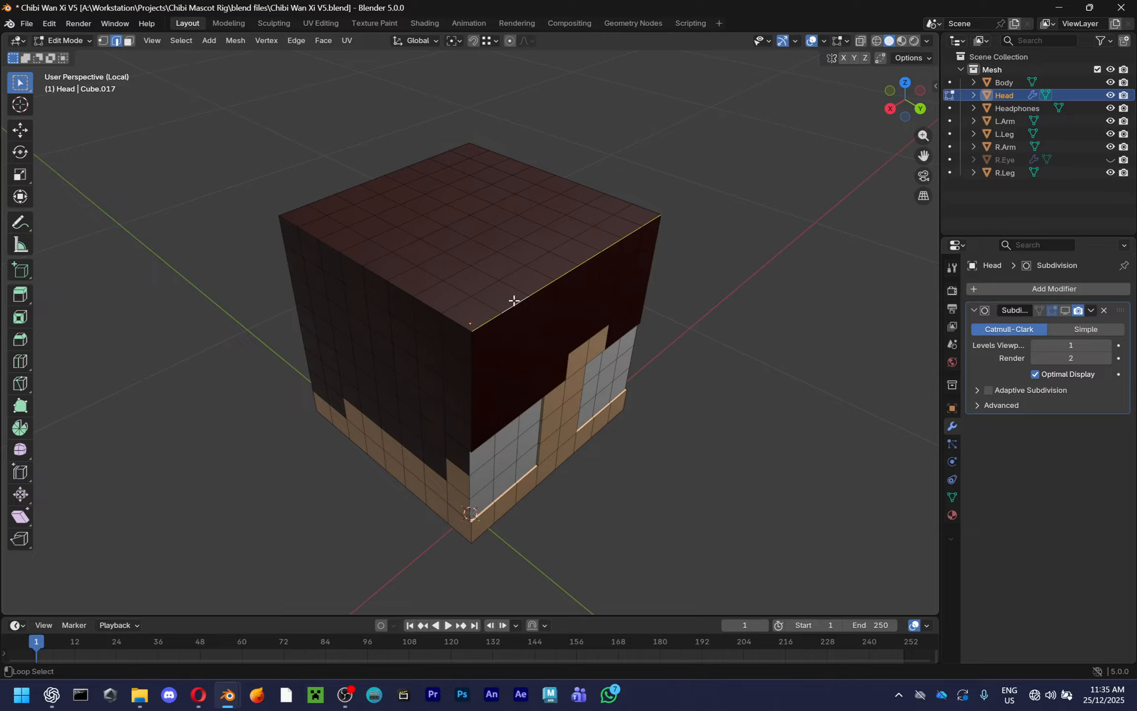
pyautogui.moveTo(519, 348); pyautogui.dragTo(578, 374, button='middle')
pyautogui.press('Tab')
pyautogui.hotkey('ctrl', 's')
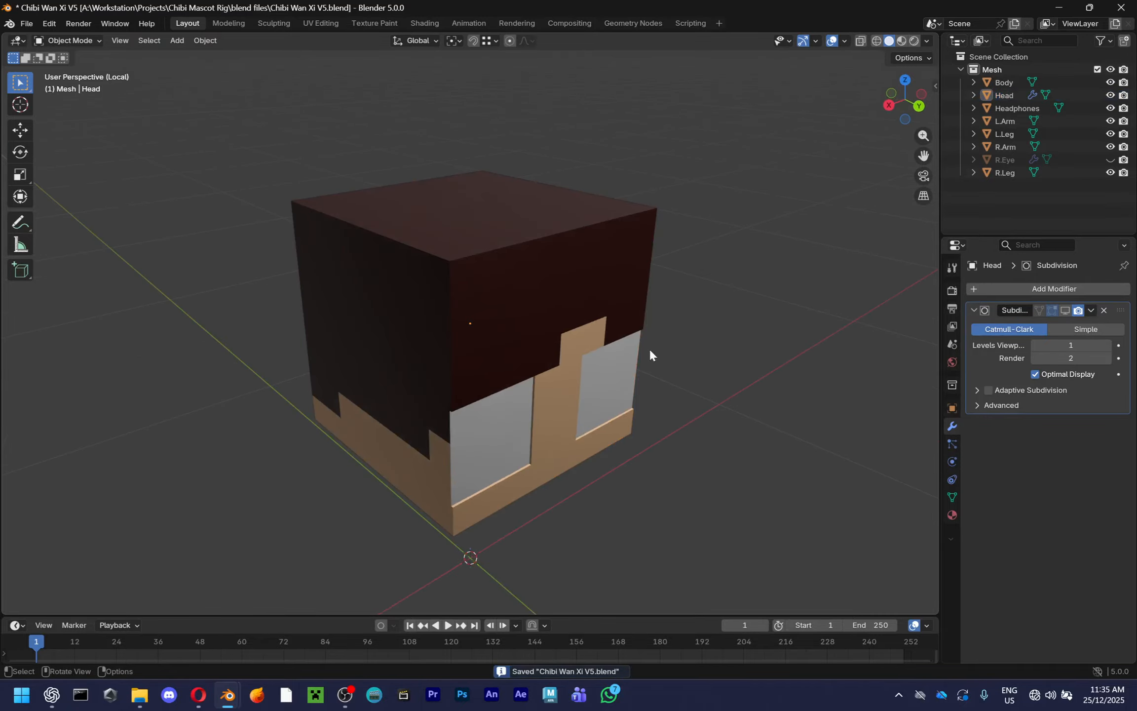
# Select a vertex at the outer edge of the eye socket and try moving and ripping it
pyautogui.moveTo(900, 124); pyautogui.dragTo(567, 488, button='middle')
pyautogui.press('Tab')
pyautogui.press('1')
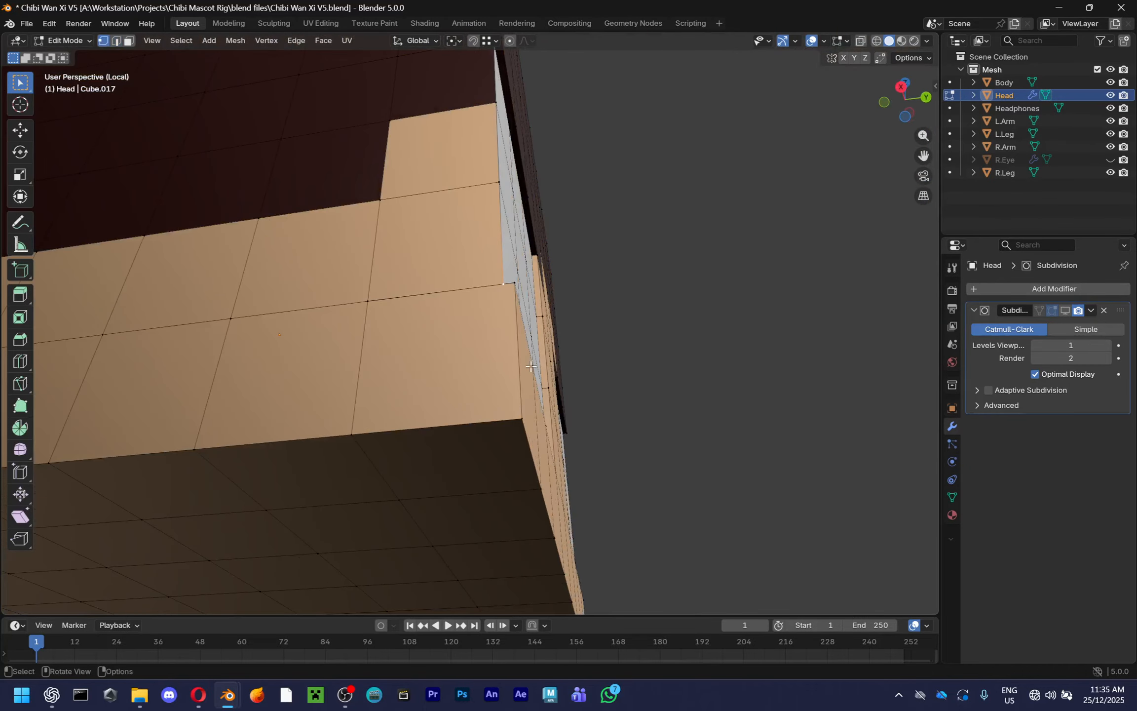
pyautogui.moveTo(499, 303); pyautogui.dragTo(527, 363, button='middle')
pyautogui.click(530, 363)
pyautogui.press('g')
pyautogui.press('Escape')
pyautogui.press('g')
pyautogui.press('Escape')
pyautogui.scroll(2, 538, 248)
pyautogui.press('v')
pyautogui.rightClick(469, 383)
# Add single loop cuts to the column nearest the face, one down the head's side and one around the lower cheek and underside
pyautogui.click(450, 278)
pyautogui.hotkey('ctrl', 'r')
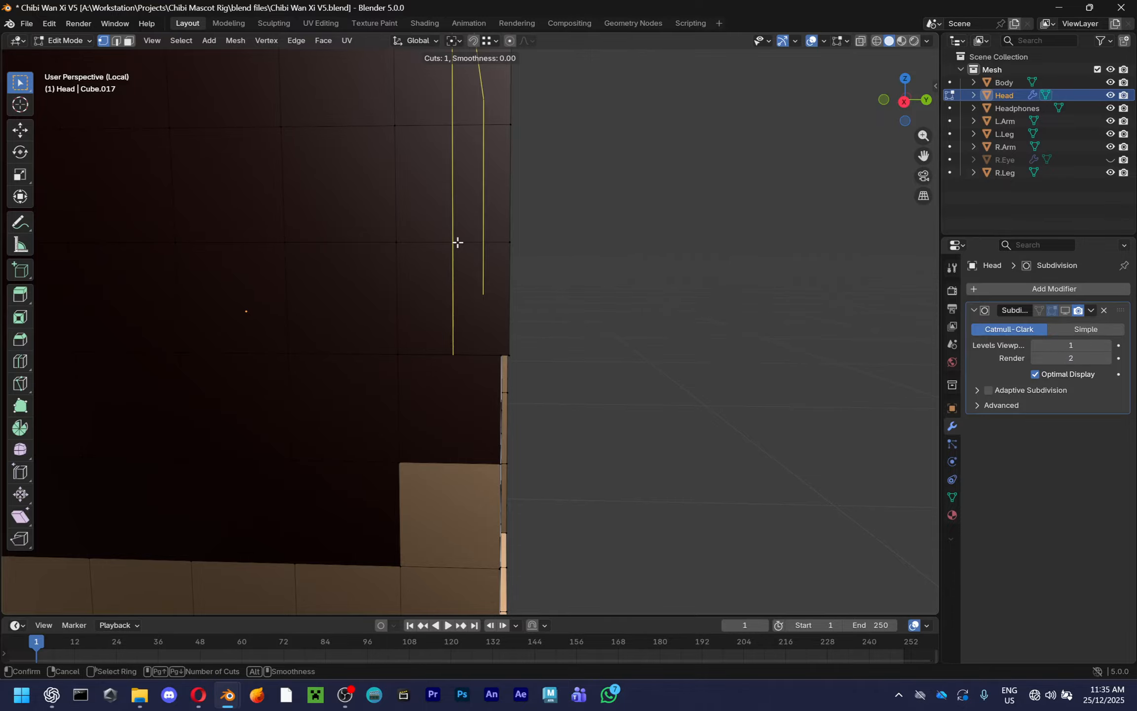
pyautogui.click(457, 242)
pyautogui.moveTo(444, 234); pyautogui.dragTo(475, 336, button='middle')
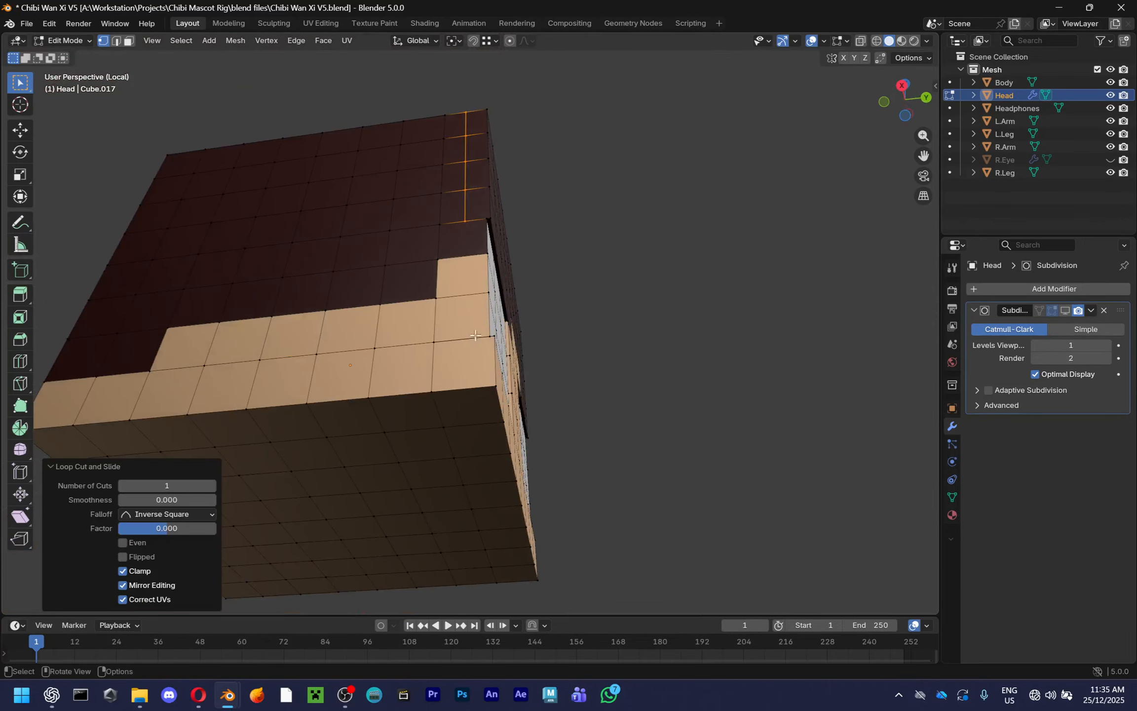
pyautogui.hotkey('ctrl', 'r')
pyautogui.click(473, 390)
pyautogui.press('2')
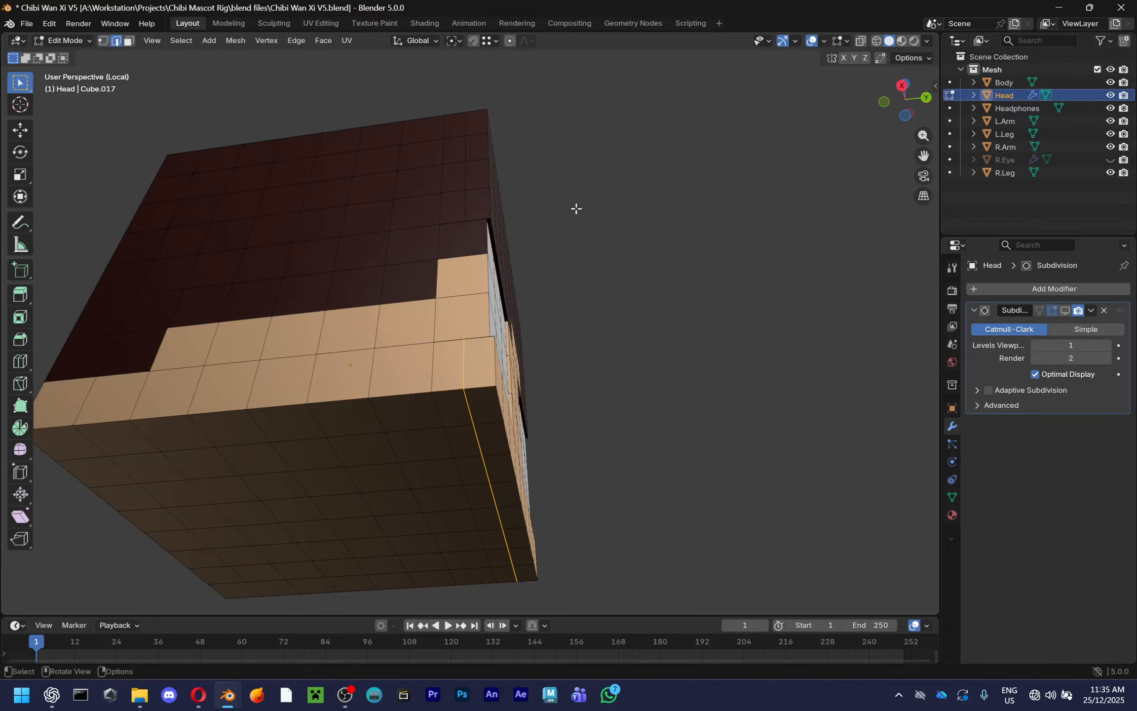
# Move the new edge loops about 0.0233 m along global Y to line up with the eye socket's outer edge
pyautogui.moveTo(464, 207); pyautogui.dragTo(645, 360, button='middle')
pyautogui.scroll(8, 645, 360)
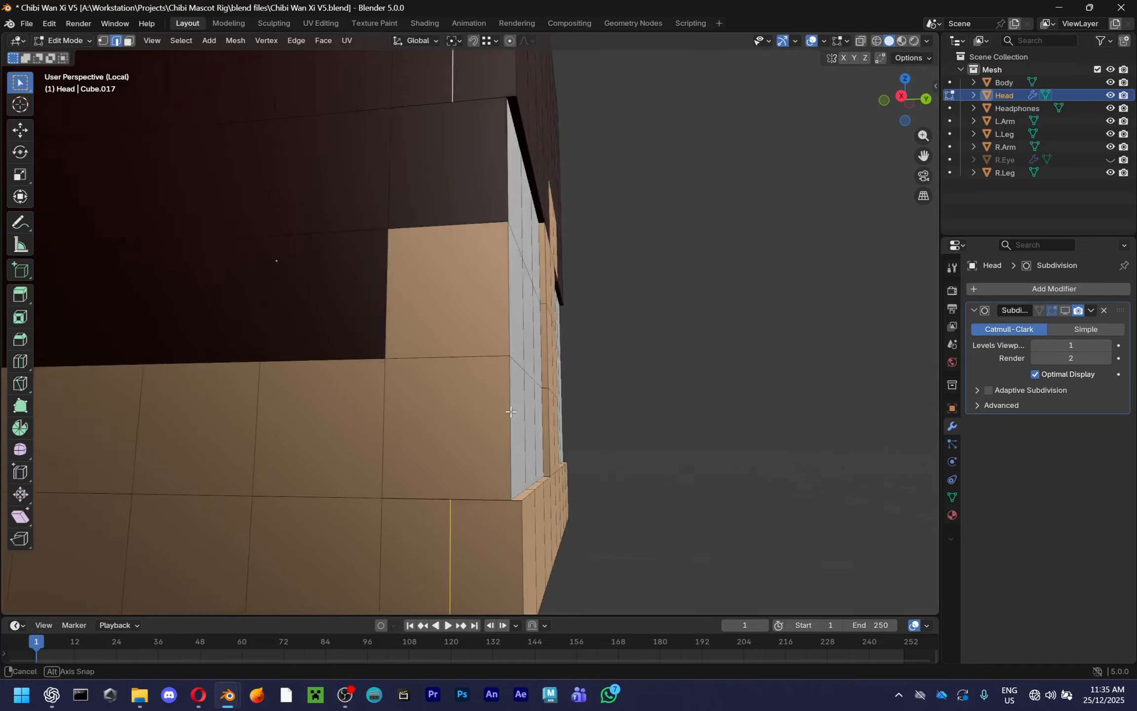
pyautogui.press('c')
pyautogui.rightClick(439, 375)
pyautogui.scroll(1, 439, 379)
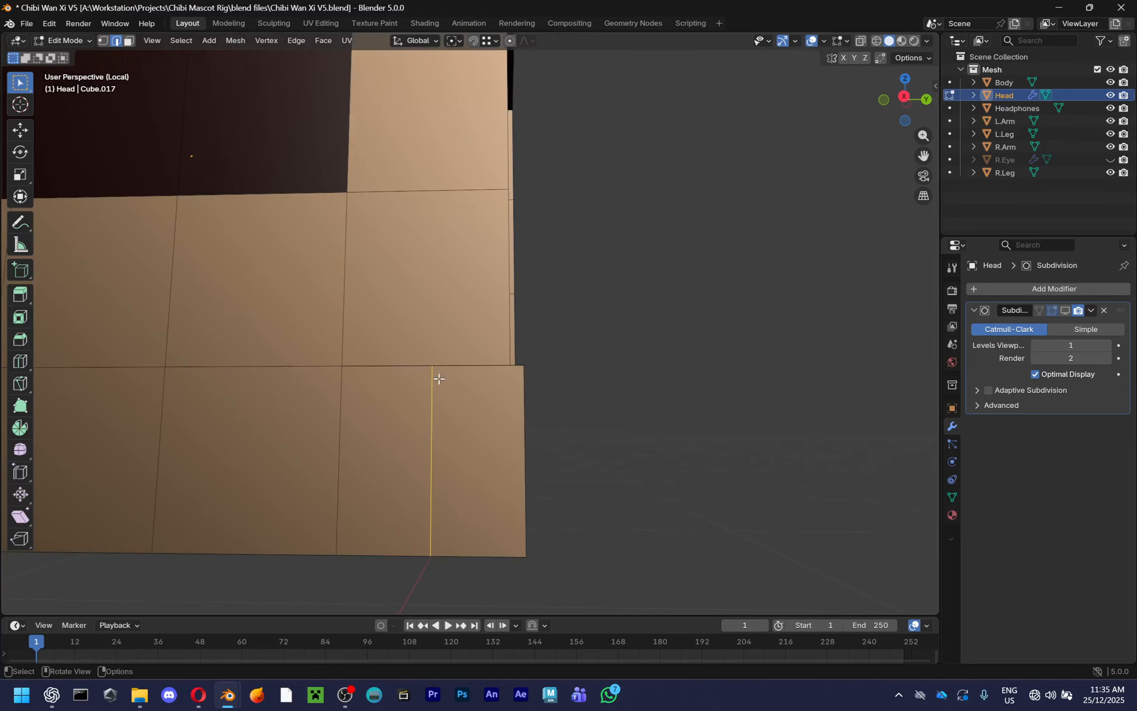
pyautogui.click(454, 41)
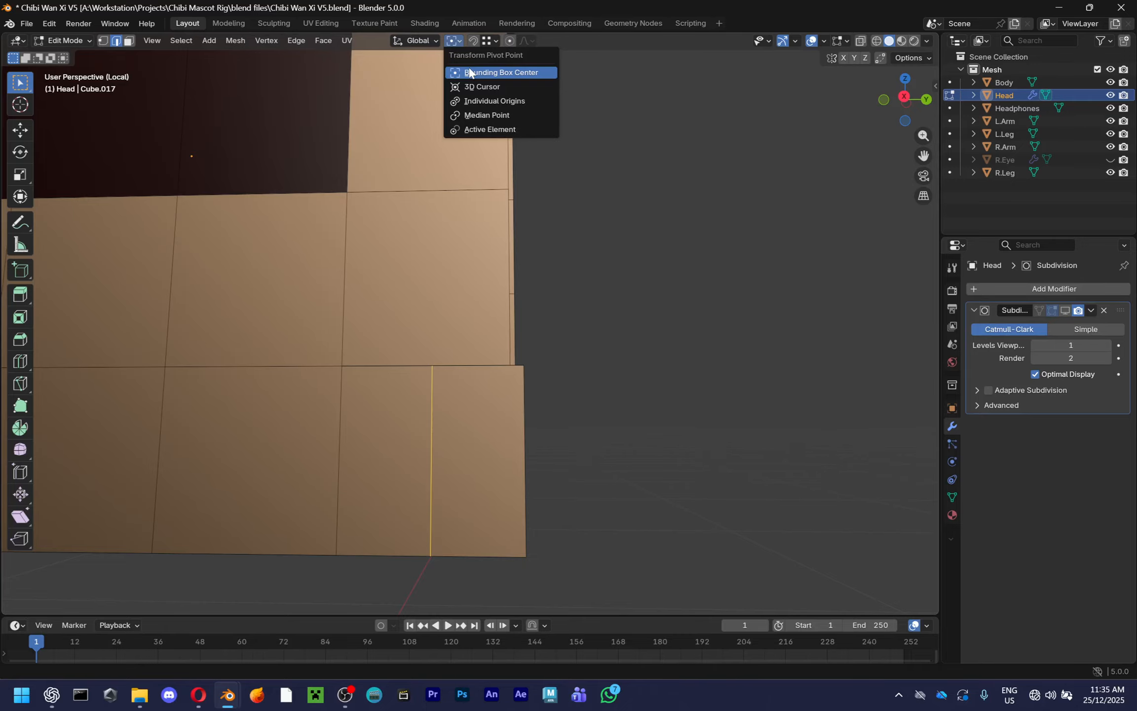
pyautogui.click(458, 43)
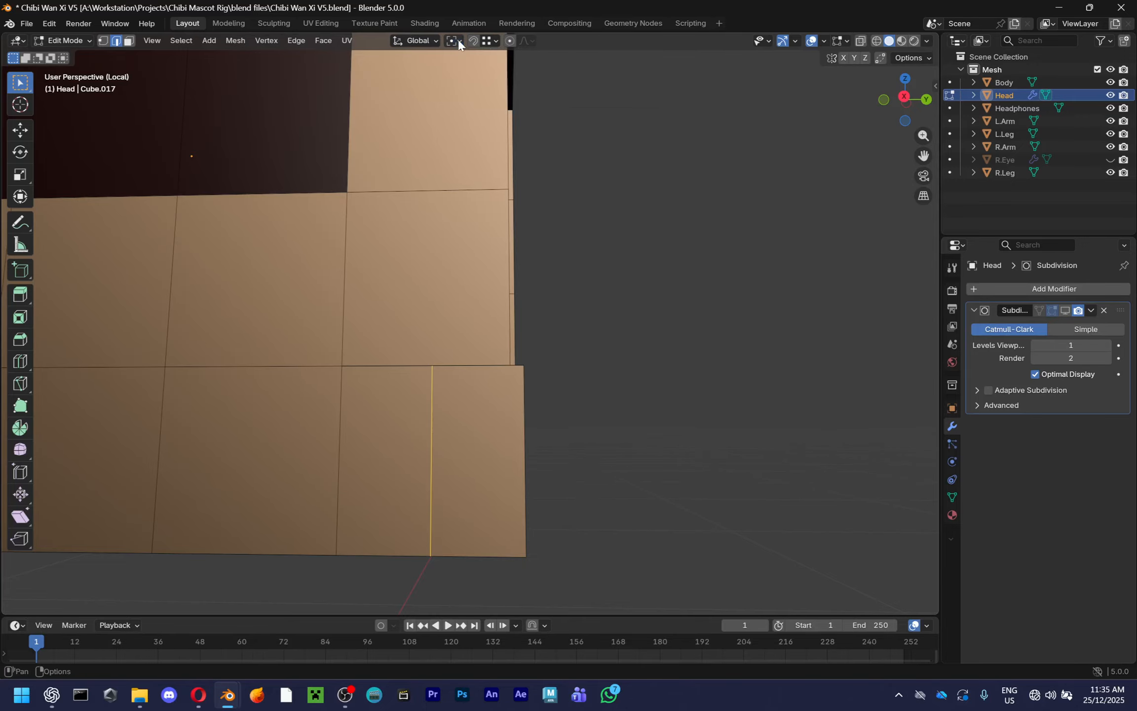
pyautogui.click(486, 41)
pyautogui.scroll(1, 470, 386)
pyautogui.press('g')
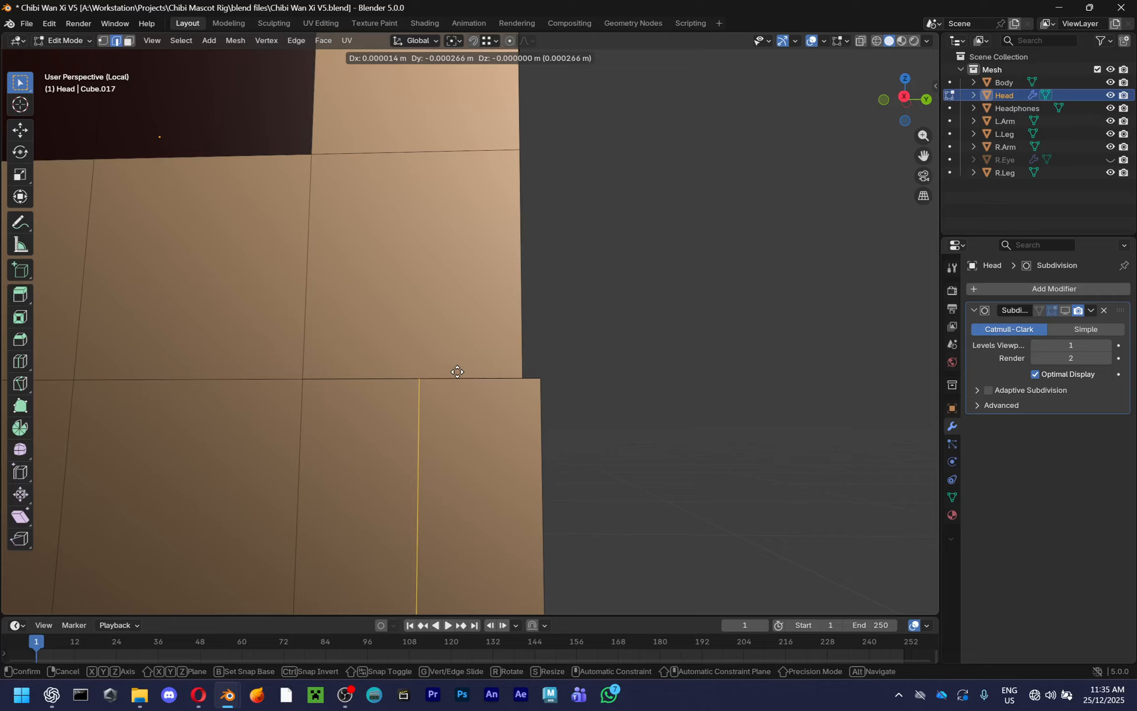
pyautogui.press('y')
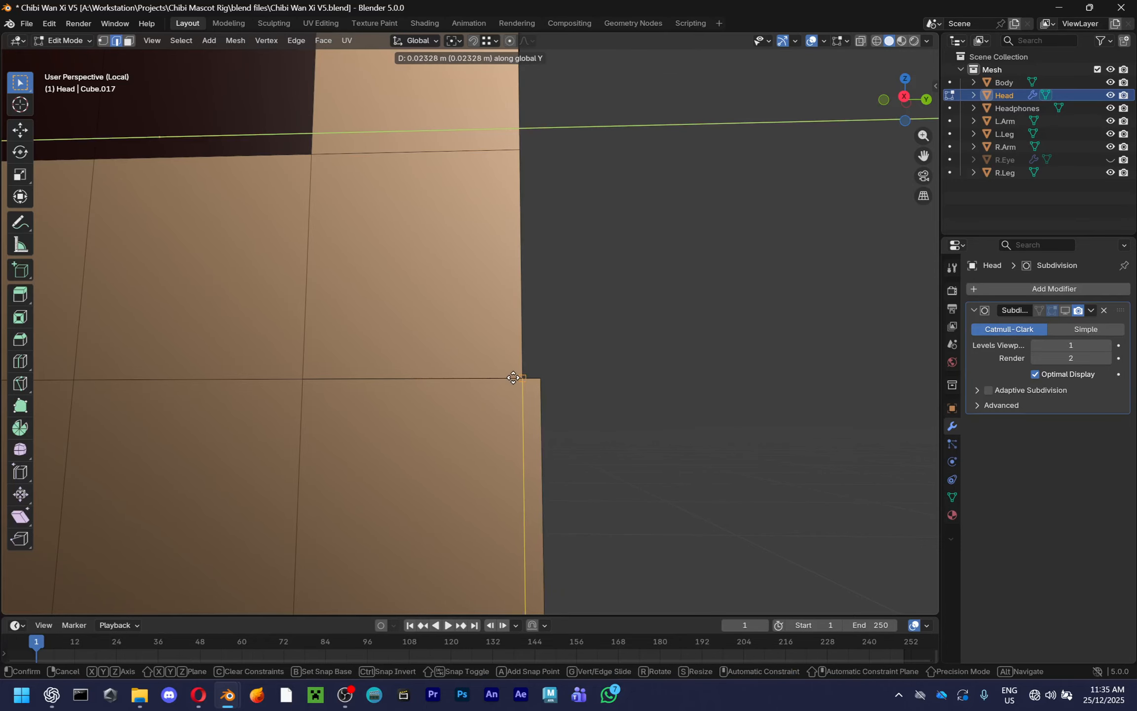
pyautogui.click(513, 378)
# Select the whole head mesh, merge its vertices by distance at 0.0001 m, and clear the selection
pyautogui.moveTo(567, 355); pyautogui.dragTo(567, 361, button='middle')
pyautogui.scroll(-1, 563, 374)
pyautogui.press('w')
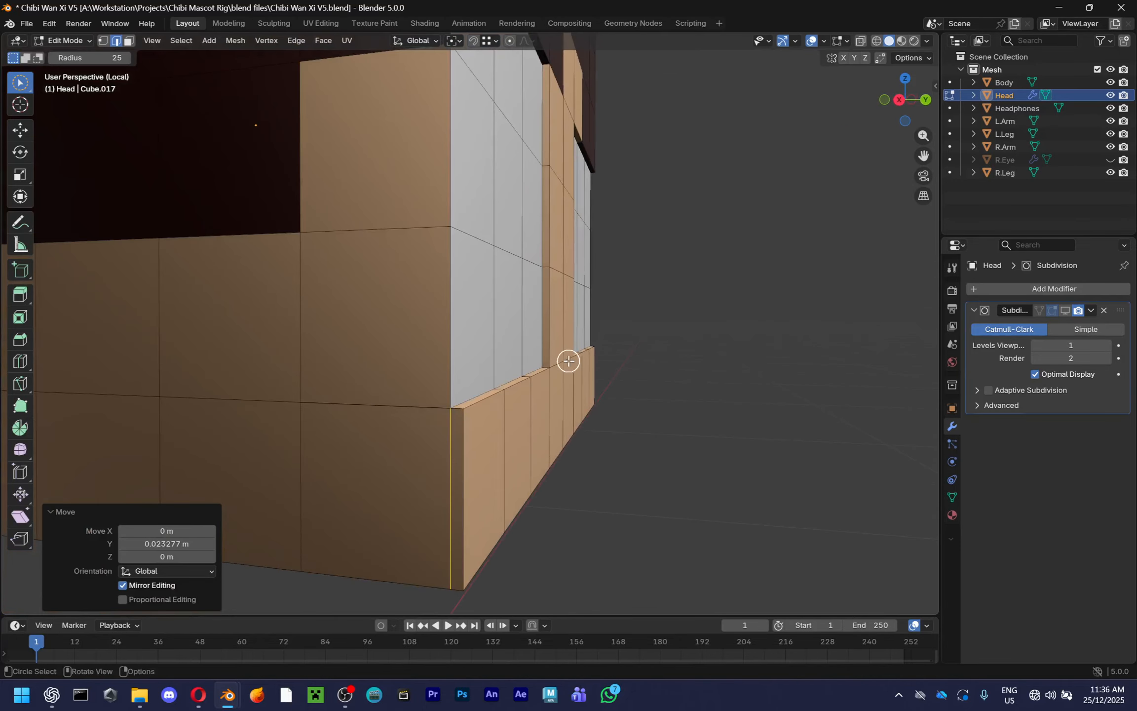
pyautogui.press('a')
pyautogui.scroll(-2, 569, 361)
pyautogui.press('1')
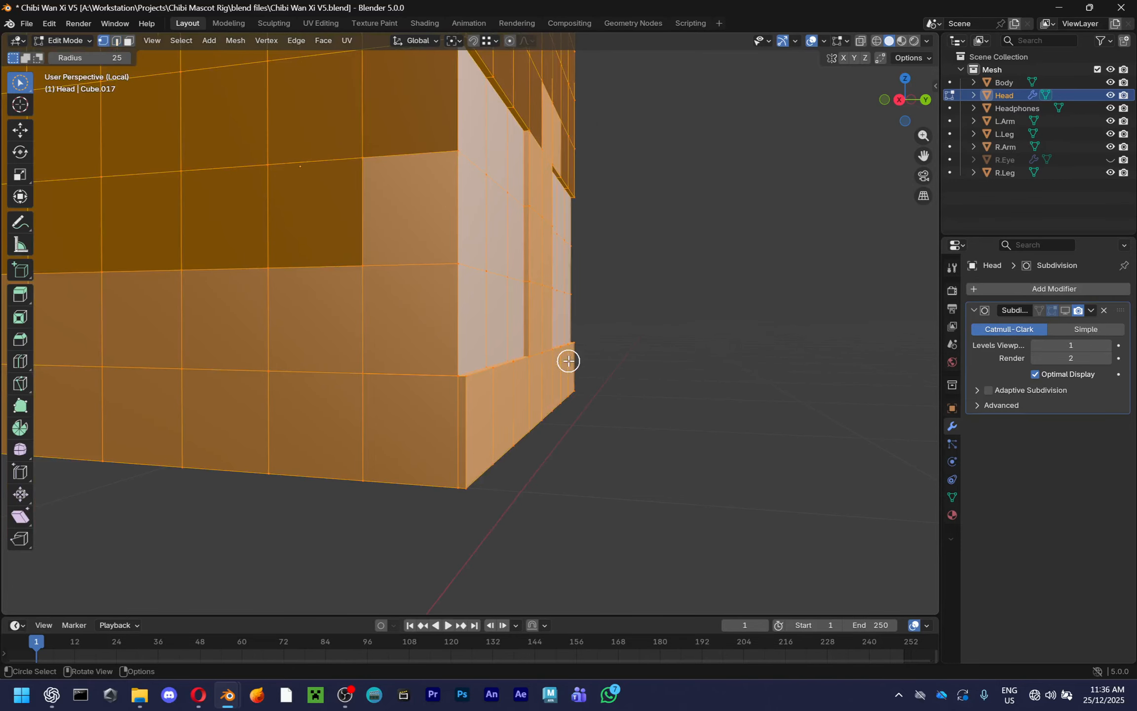
pyautogui.press('m')
pyautogui.click(568, 361)
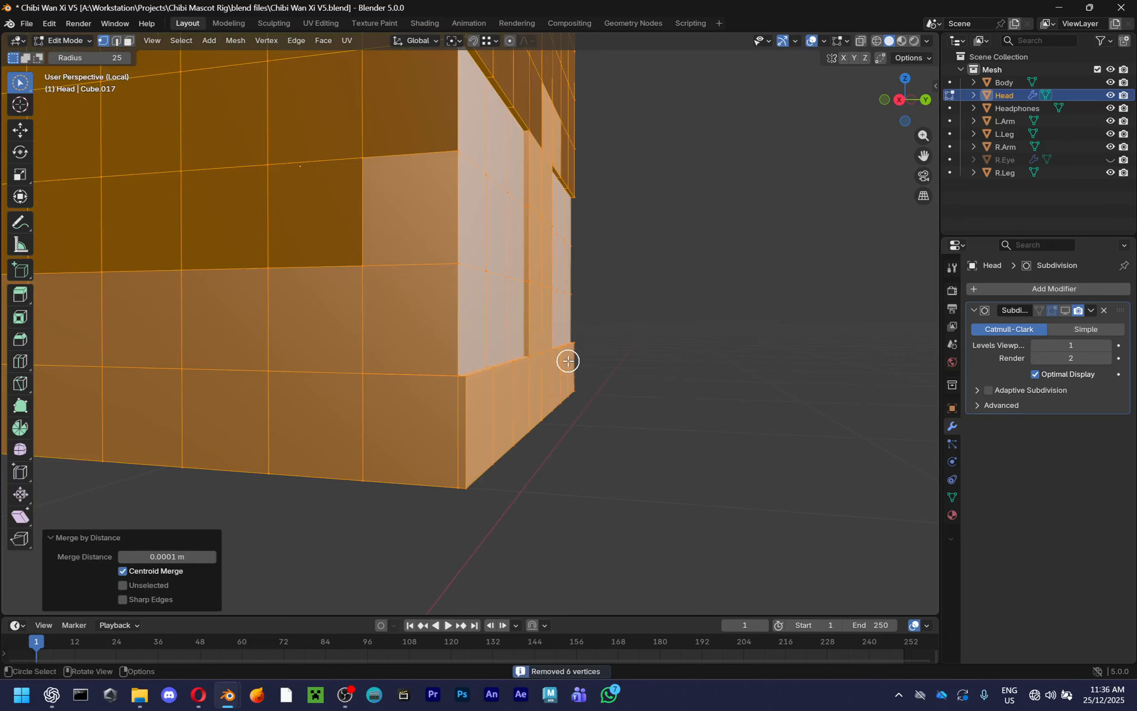
pyautogui.hotkey('alt', 'a')
pyautogui.scroll(2, 438, 402)
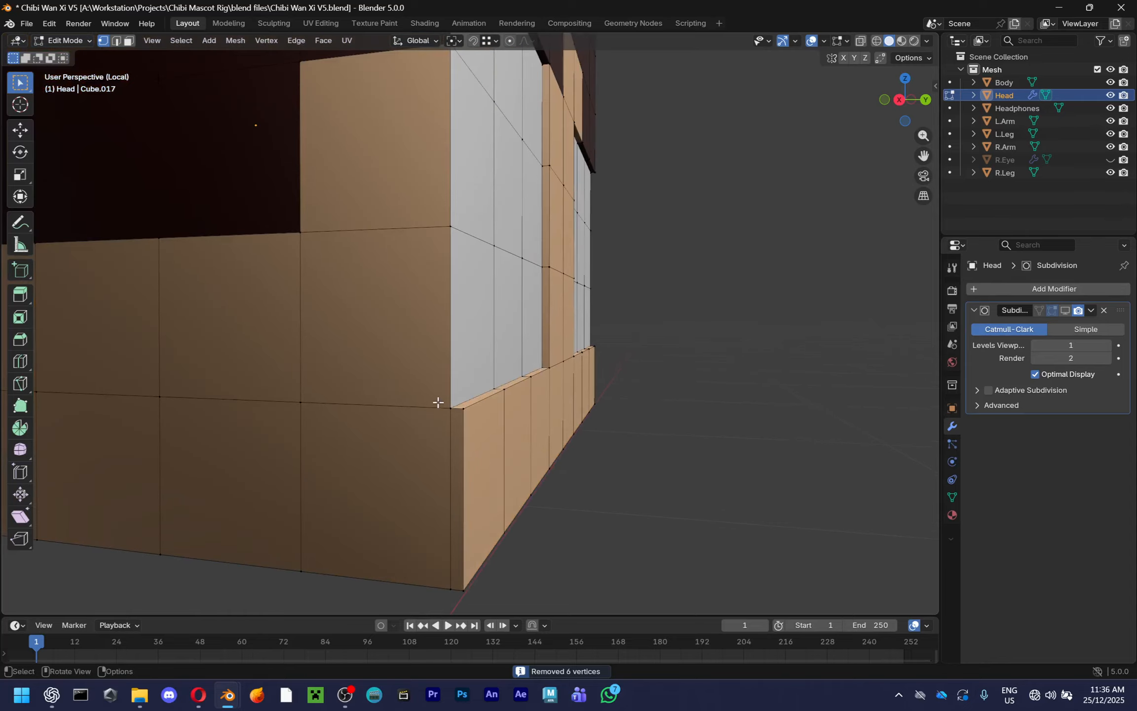
# Check the merged corner beside the eye socket by trying to move a vertex, and save the file
pyautogui.moveTo(447, 401)
pyautogui.mouseDown(button='middle')
pyautogui.moveTo(414, 407)
pyautogui.moveTo(436, 399)
pyautogui.mouseUp(button='middle')
pyautogui.scroll(4, 493, 404)
pyautogui.moveTo(568, 414); pyautogui.dragTo(611, 363, button='middle')
pyautogui.press('g')
pyautogui.rightClick(548, 402)
pyautogui.scroll(-4, 561, 411)
pyautogui.scroll(-2, 566, 419)
pyautogui.click(636, 375)
pyautogui.scroll(-4, 536, 460)
pyautogui.moveTo(535, 460); pyautogui.dragTo(557, 539, button='middle')
pyautogui.scroll(-4, 548, 518)
pyautogui.hotkey('ctrl', 's')
# Save the file and select the head's front faces with their narrow side strips, using face selection in a wireframe right view
pyautogui.scroll(4, 594, 416)
pyautogui.moveTo(594, 416); pyautogui.dragTo(559, 538, button='middle')
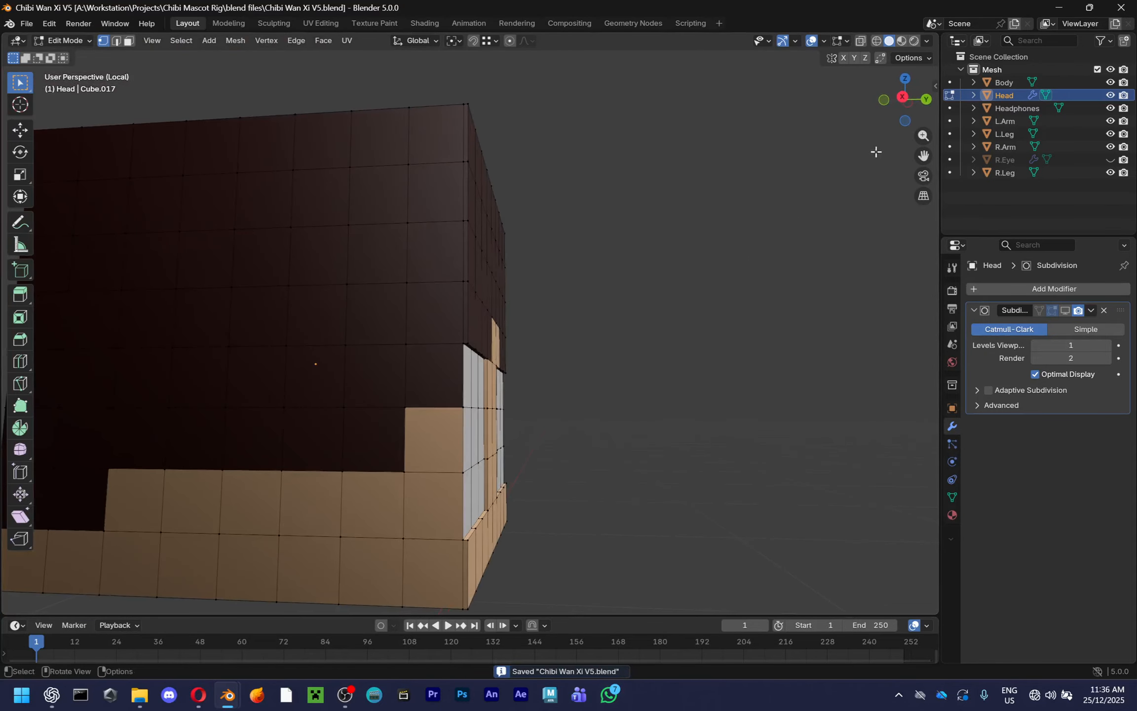
pyautogui.click(903, 97)
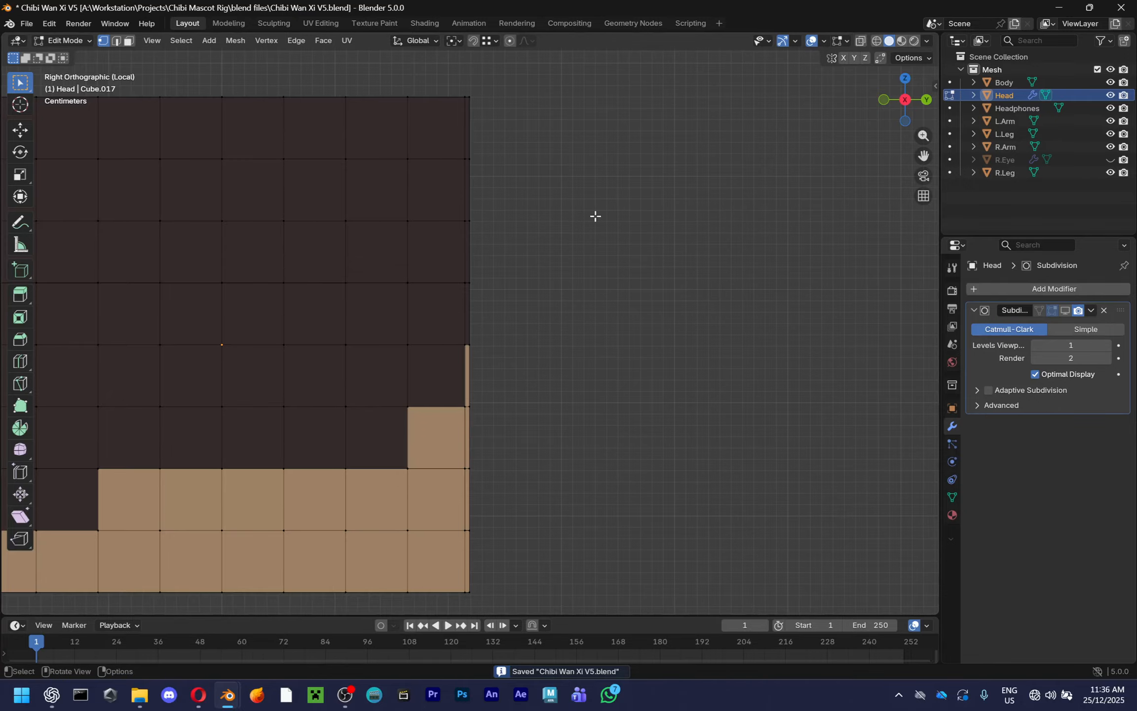
pyautogui.press('3')
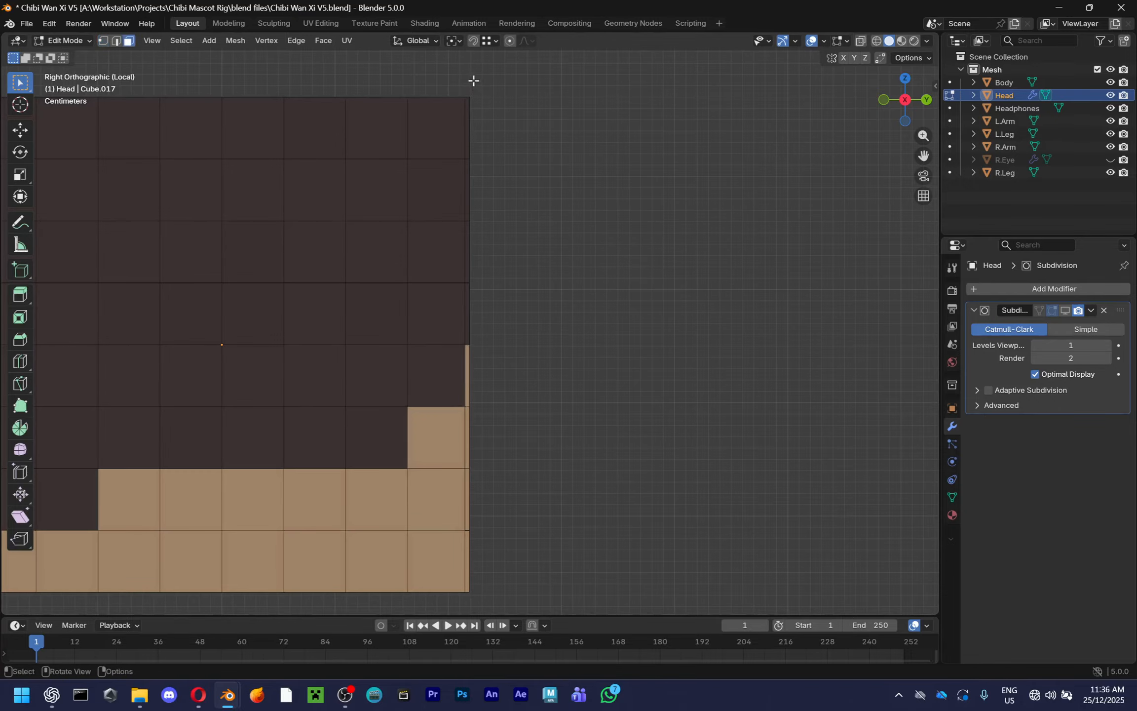
pyautogui.hotkey('ctrl', 's')
pyautogui.press('m')
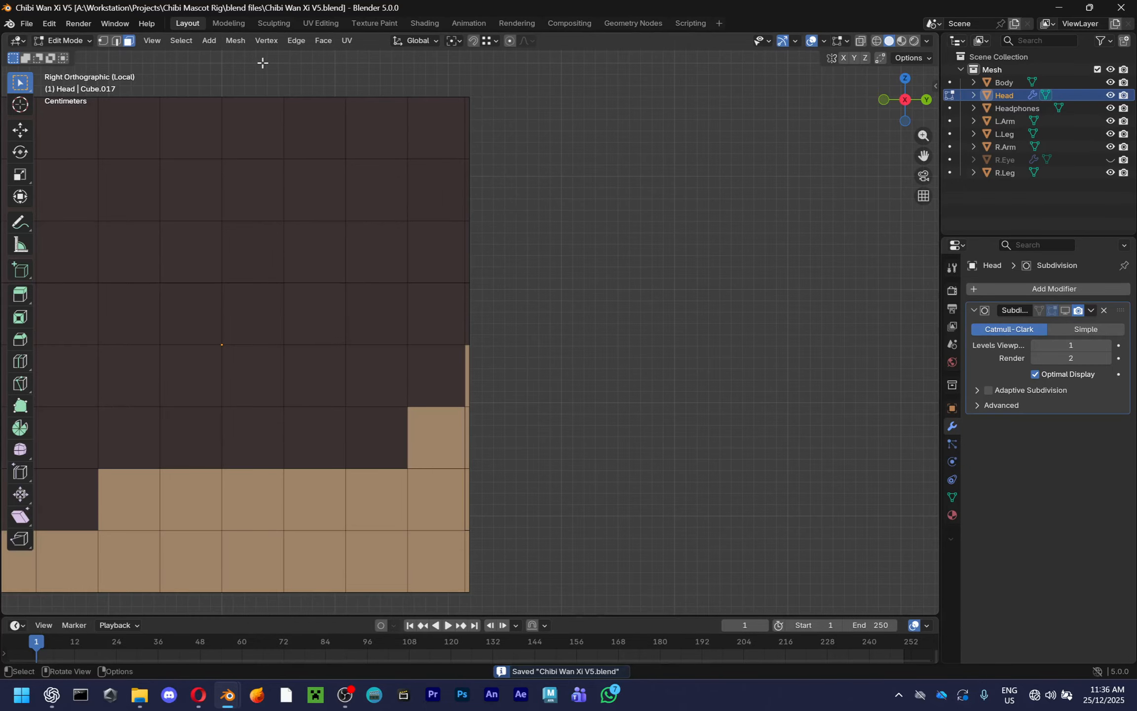
pyautogui.press('z')
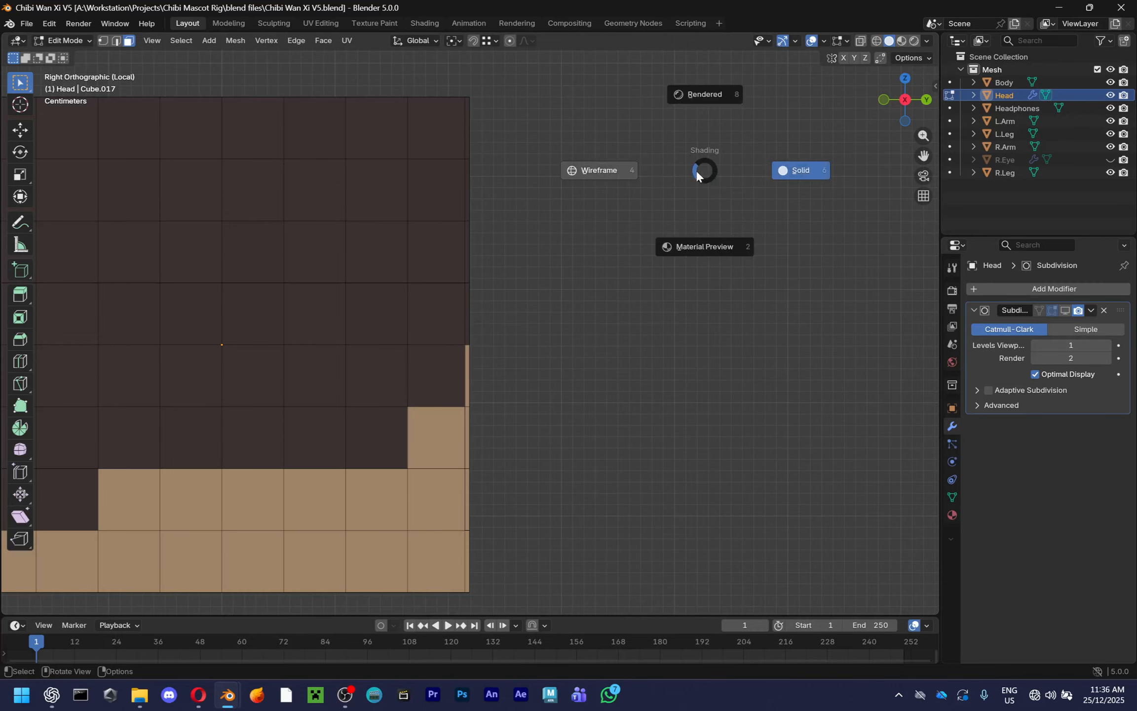
pyautogui.click(533, 96)
pyautogui.moveTo(465, 68); pyautogui.dragTo(570, 362)
pyautogui.scroll(8, 487, 313)
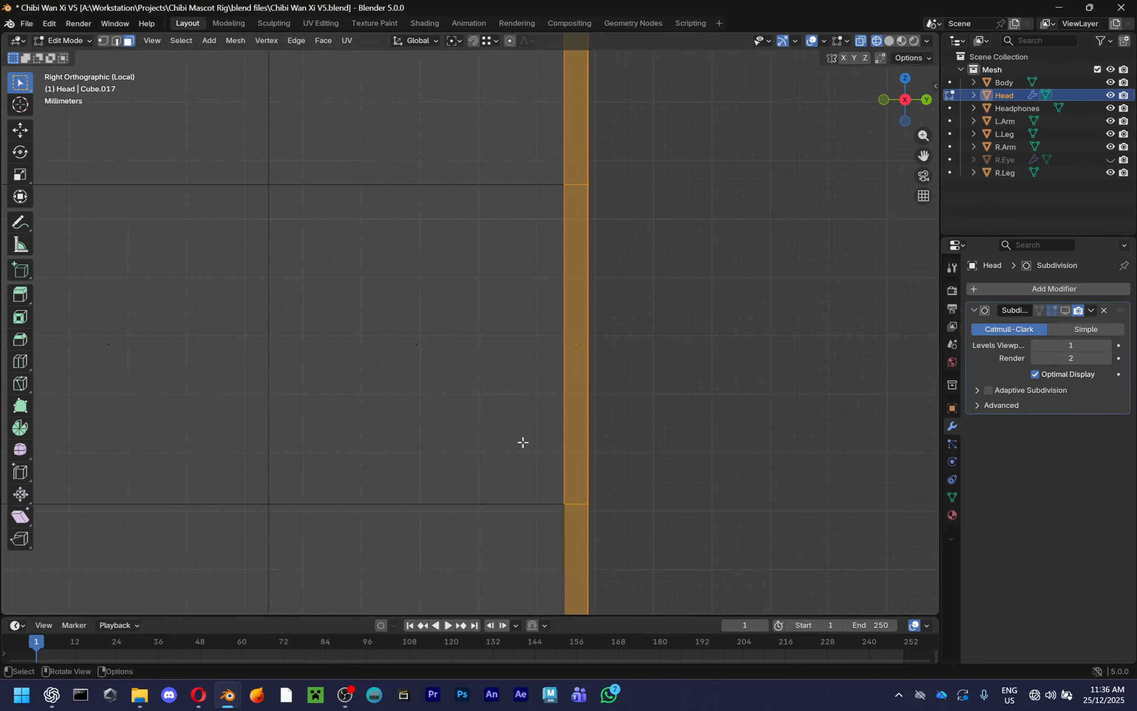
pyautogui.scroll(5, 523, 442)
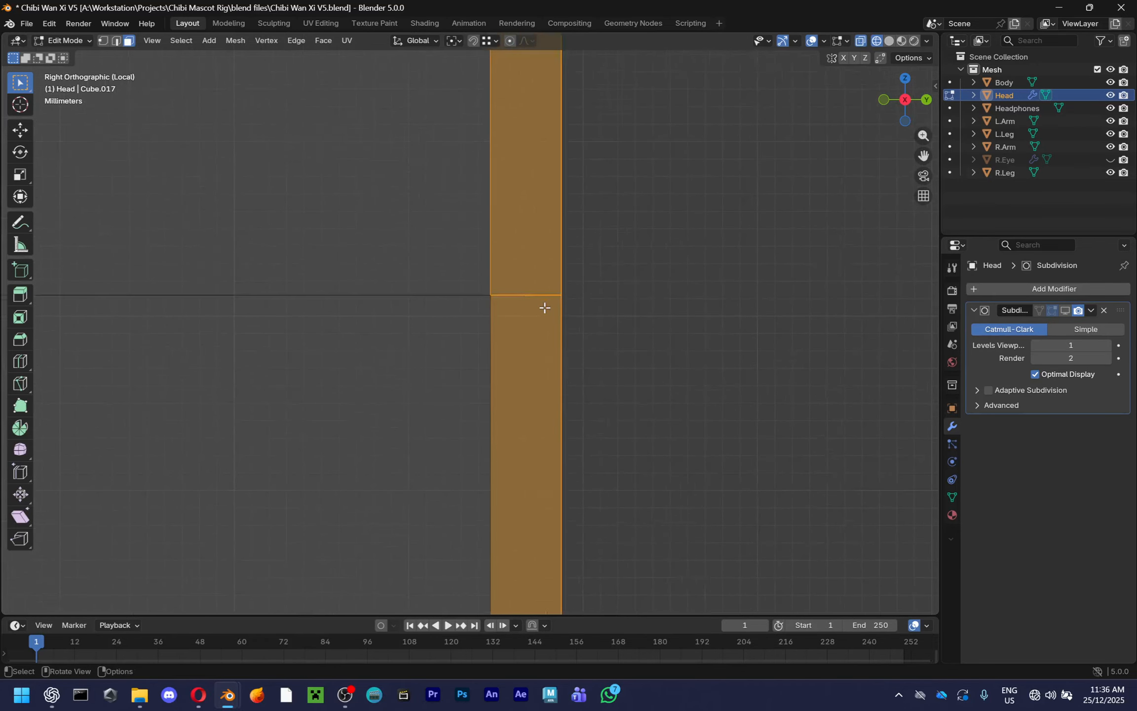
# Return to solid shading and add all the recessed faces inside the nearer eye socket to the selection
pyautogui.scroll(2, 543, 307)
pyautogui.moveTo(543, 307); pyautogui.dragTo(495, 355, button='middle')
pyautogui.scroll(-8, 536, 319)
pyautogui.scroll(8, 558, 315)
pyautogui.keyDown('shift'); pyautogui.click(492, 355); pyautogui.keyUp('shift')
pyautogui.keyDown('shift'); pyautogui.click(494, 424); pyautogui.keyUp('shift')
pyautogui.hotkey('ctrl', 'z')
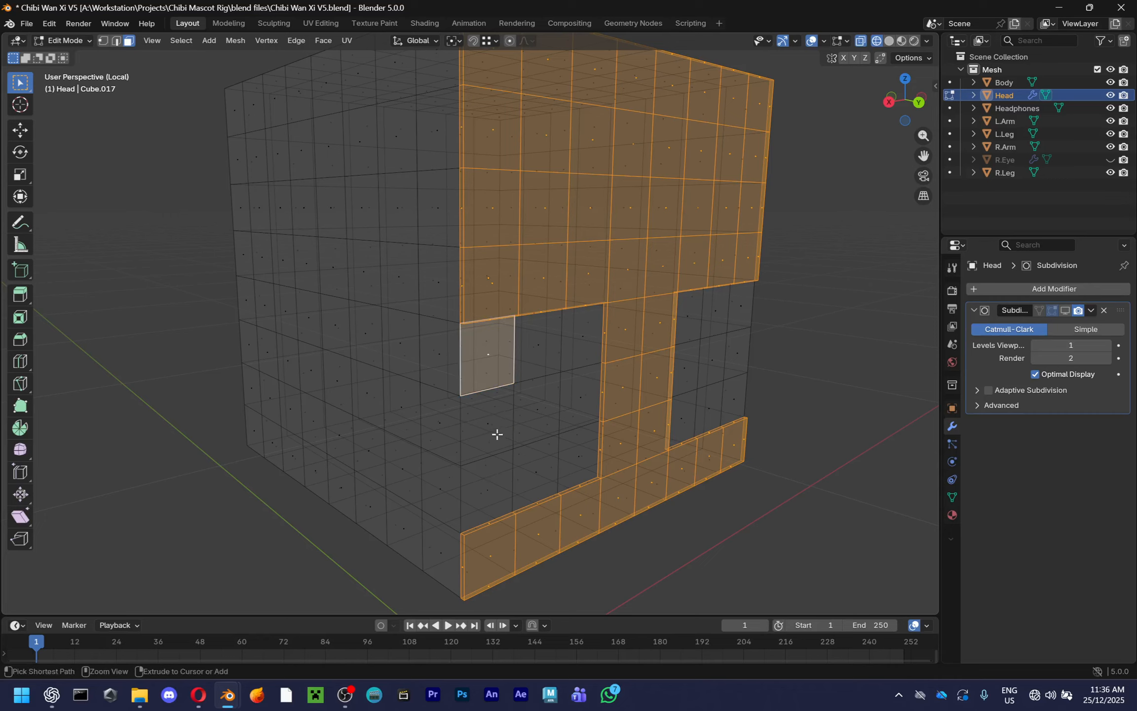
pyautogui.hotkey('shift', 'z')
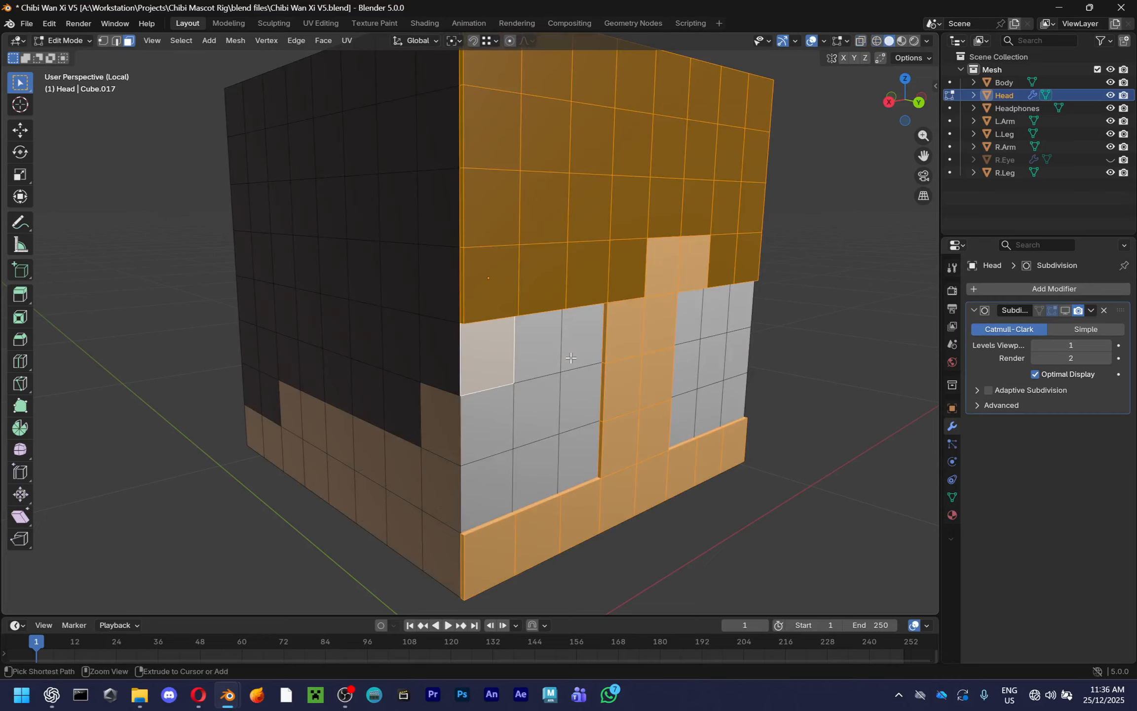
pyautogui.press('c')
pyautogui.moveTo(563, 358)
pyautogui.mouseDown()
pyautogui.moveTo(510, 431)
pyautogui.moveTo(647, 432)
pyautogui.mouseUp()
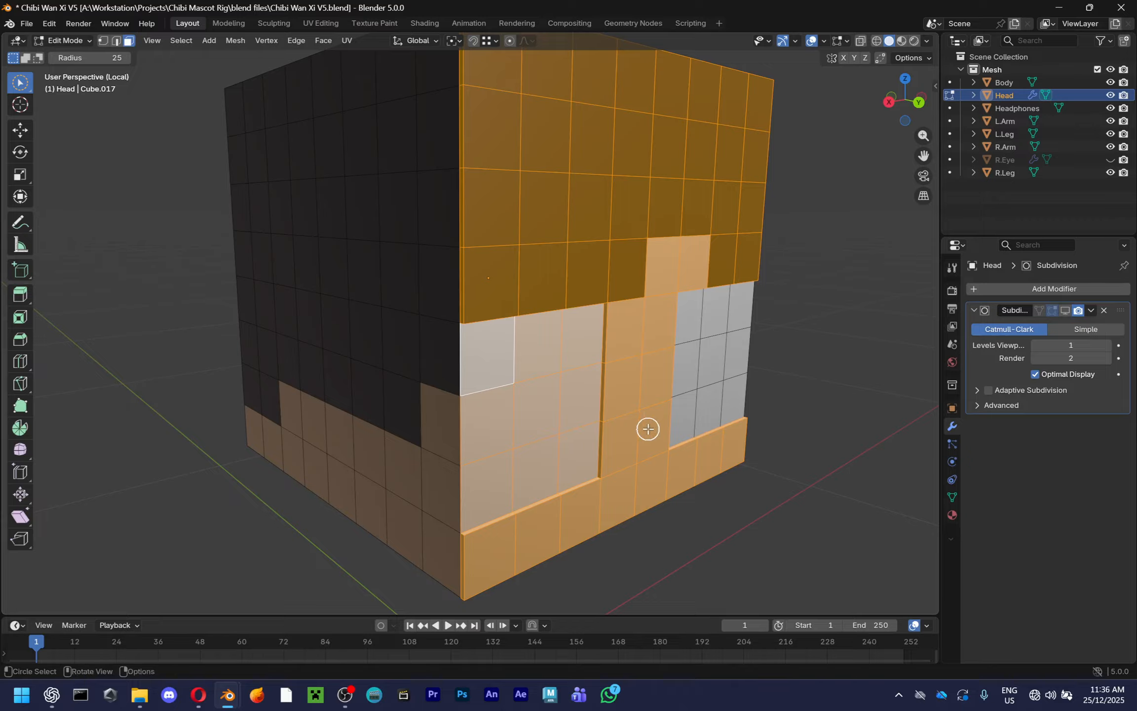
# Add the other eye socket's faces to the selection and separate the whole face panel into its own object
pyautogui.moveTo(647, 432); pyautogui.dragTo(598, 414, button='middle')
pyautogui.scroll(-3, 597, 414)
pyautogui.moveTo(652, 408); pyautogui.dragTo(754, 432)
pyautogui.scroll(-1, 743, 401)
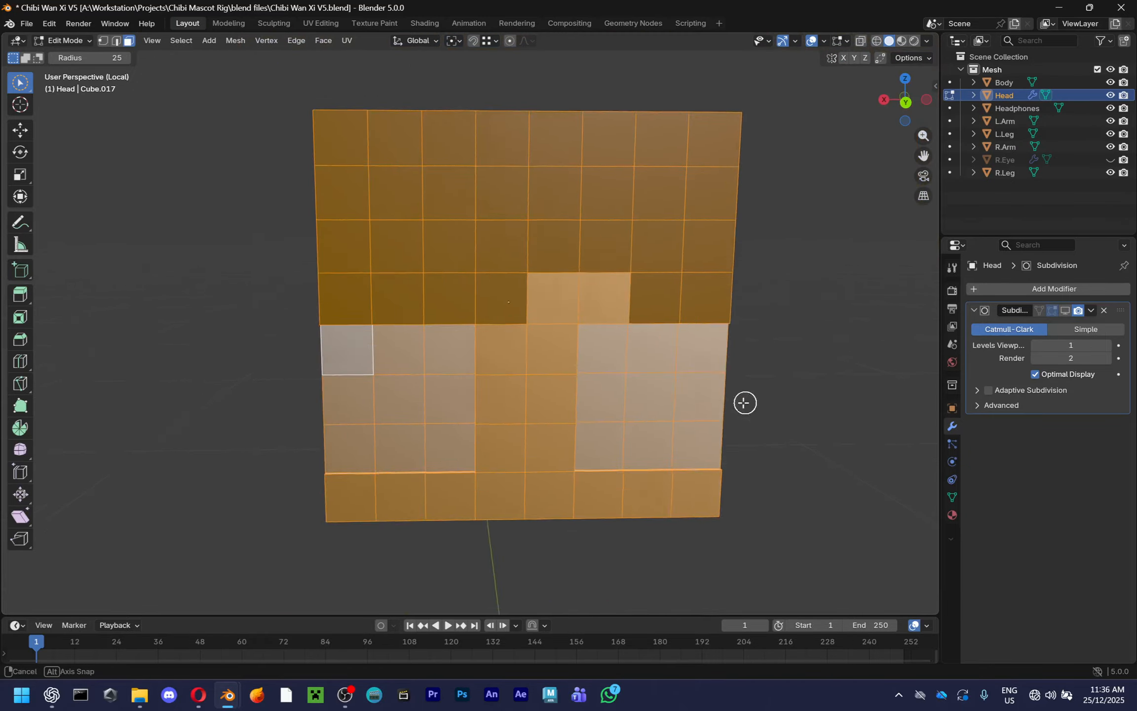
pyautogui.moveTo(743, 401)
pyautogui.mouseDown(button='middle')
pyautogui.moveTo(459, 403)
pyautogui.moveTo(636, 399)
pyautogui.mouseUp(button='middle')
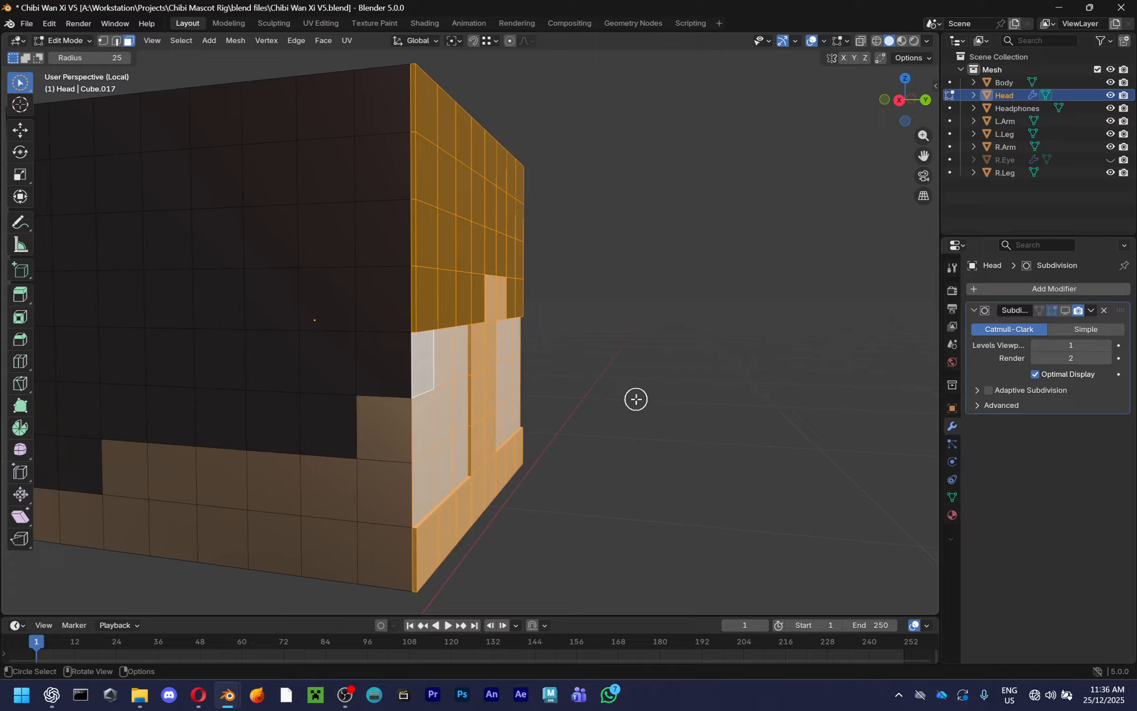
pyautogui.press('p')
pyautogui.click(636, 398)
pyautogui.press('Tab')
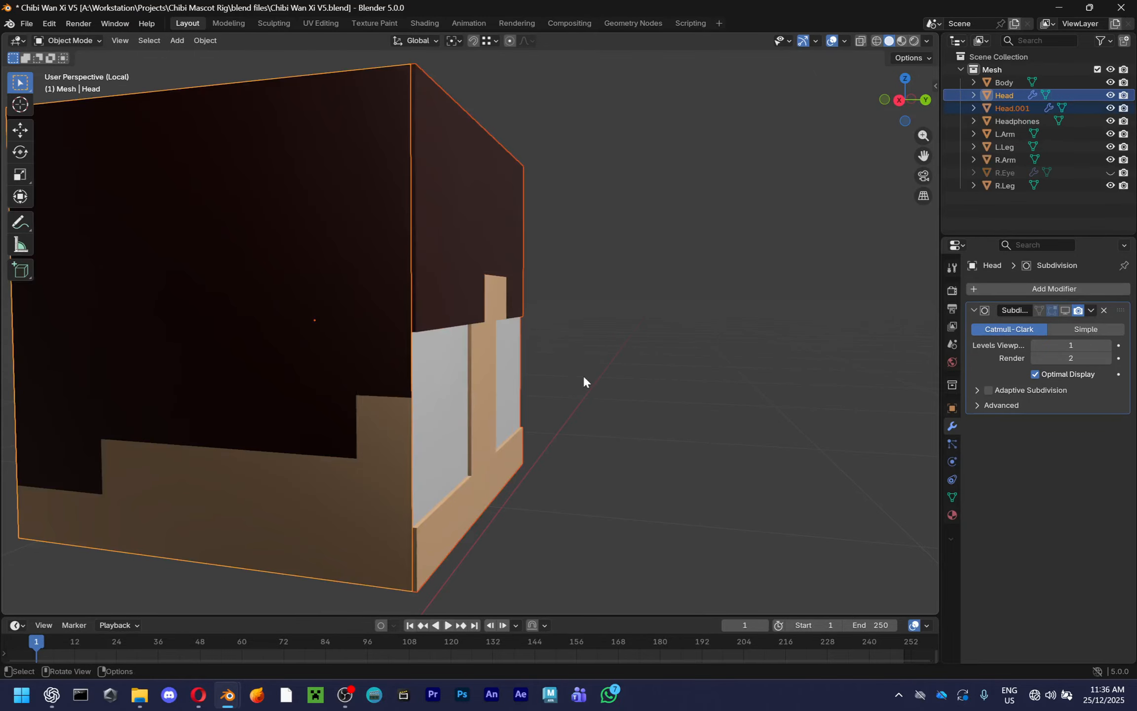
# Select the separated face panel's linked faces in Edit Mode and try moving them away from the head
pyautogui.press('Tab')
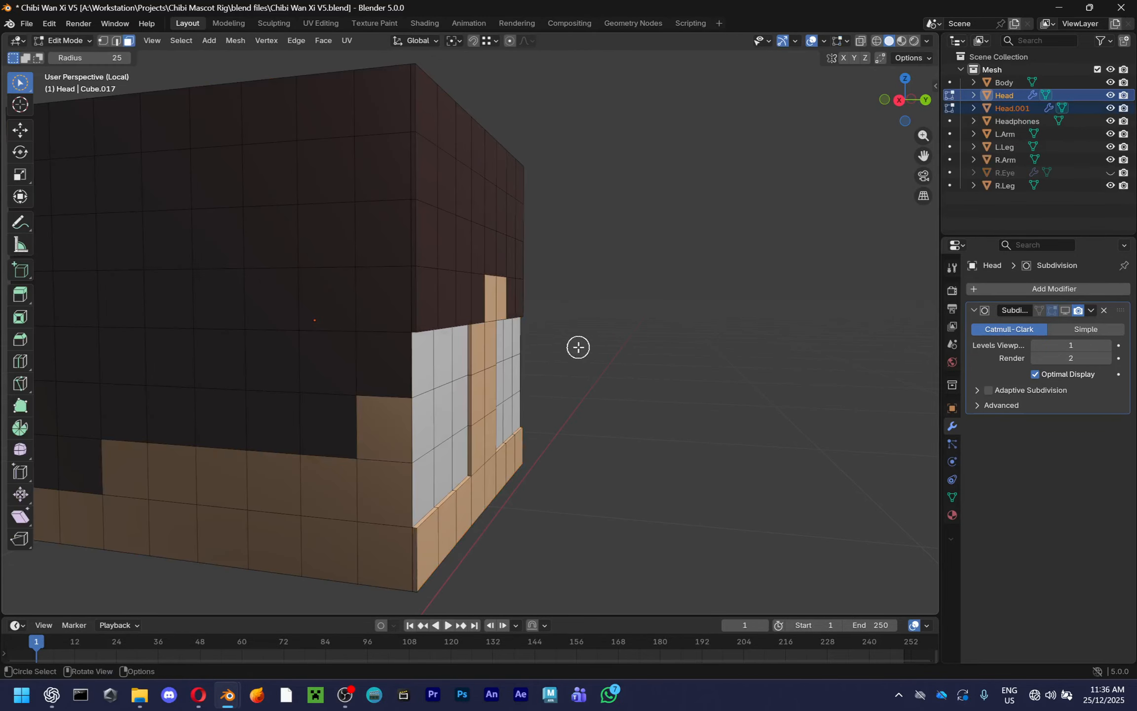
pyautogui.press('a')
pyautogui.moveTo(474, 333); pyautogui.dragTo(358, 335, button='middle')
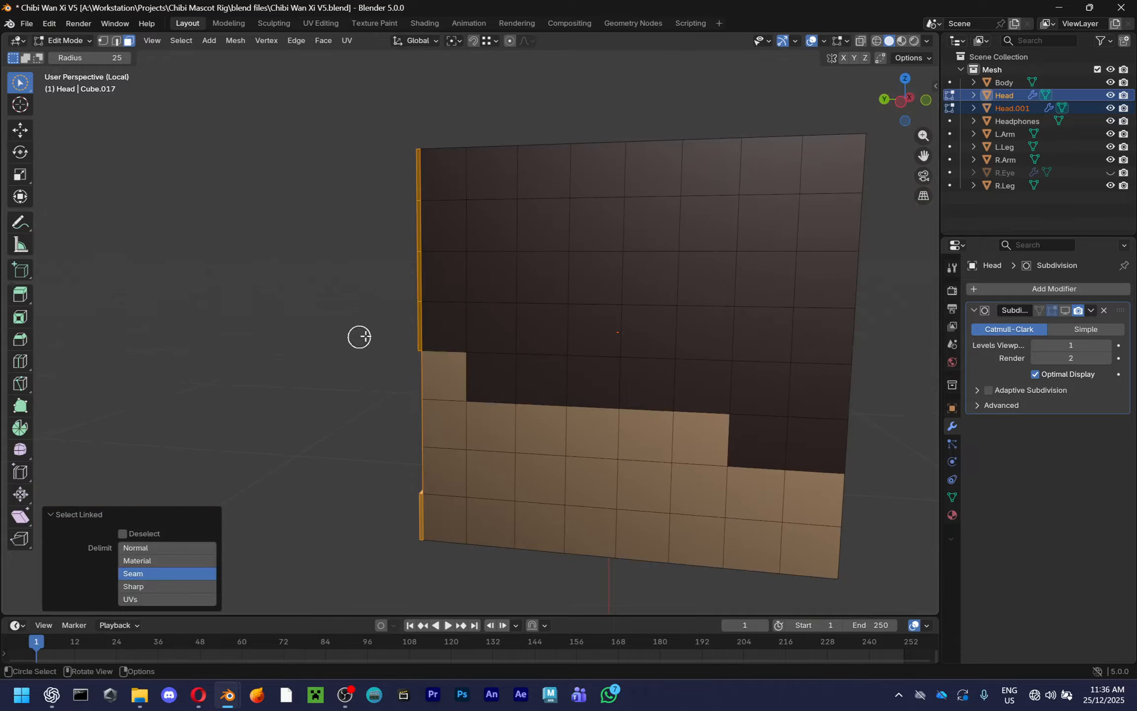
pyautogui.press('g')
pyautogui.click(283, 323)
pyautogui.moveTo(283, 323); pyautogui.dragTo(675, 355, button='middle')
pyautogui.scroll(-3, 676, 356)
# Select the separated face panel in Object Mode and save the file
pyautogui.press('Tab')
pyautogui.click(563, 370)
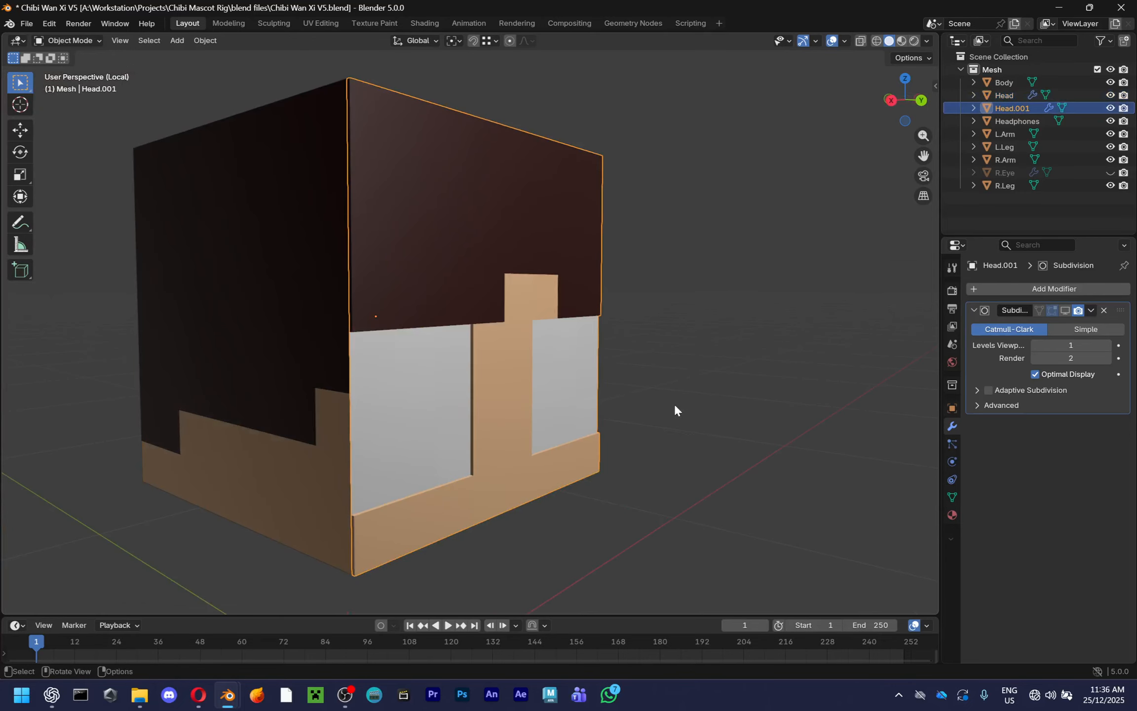
pyautogui.hotkey('ctrl', 's')
# Toggle the viewport shading's Outline option to compare how the seam between face panel and head looks
pyautogui.click(673, 460)
pyautogui.scroll(4, 628, 477)
pyautogui.moveTo(629, 478); pyautogui.dragTo(869, 66, button='middle')
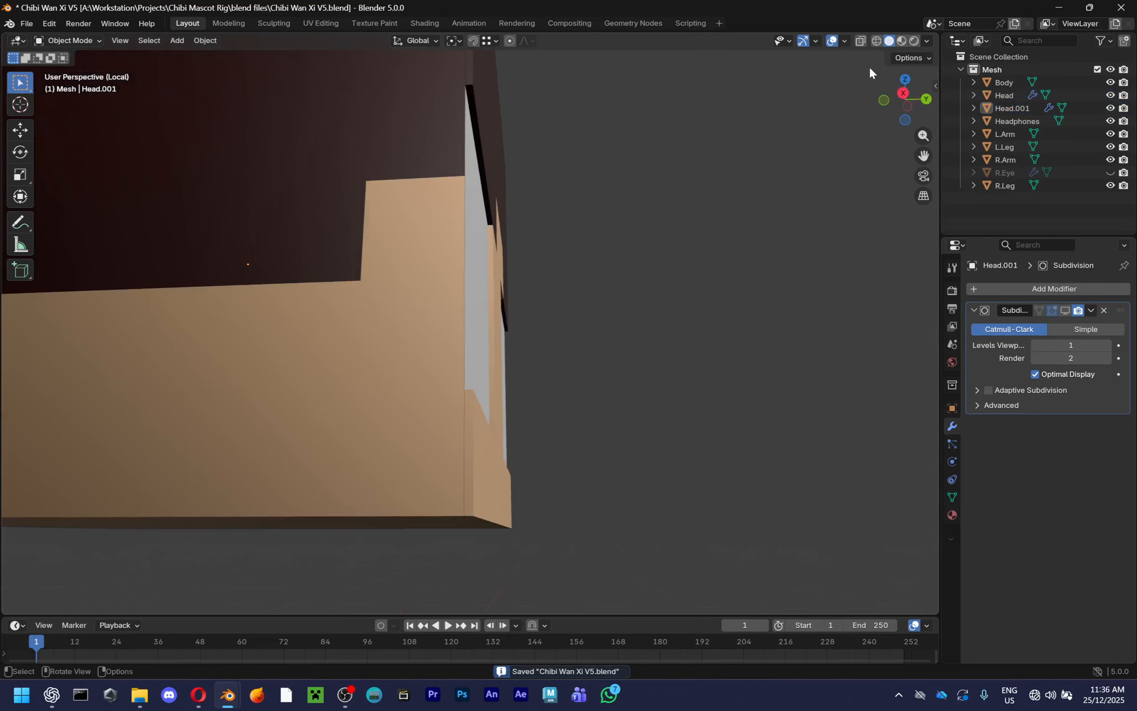
pyautogui.click(927, 41)
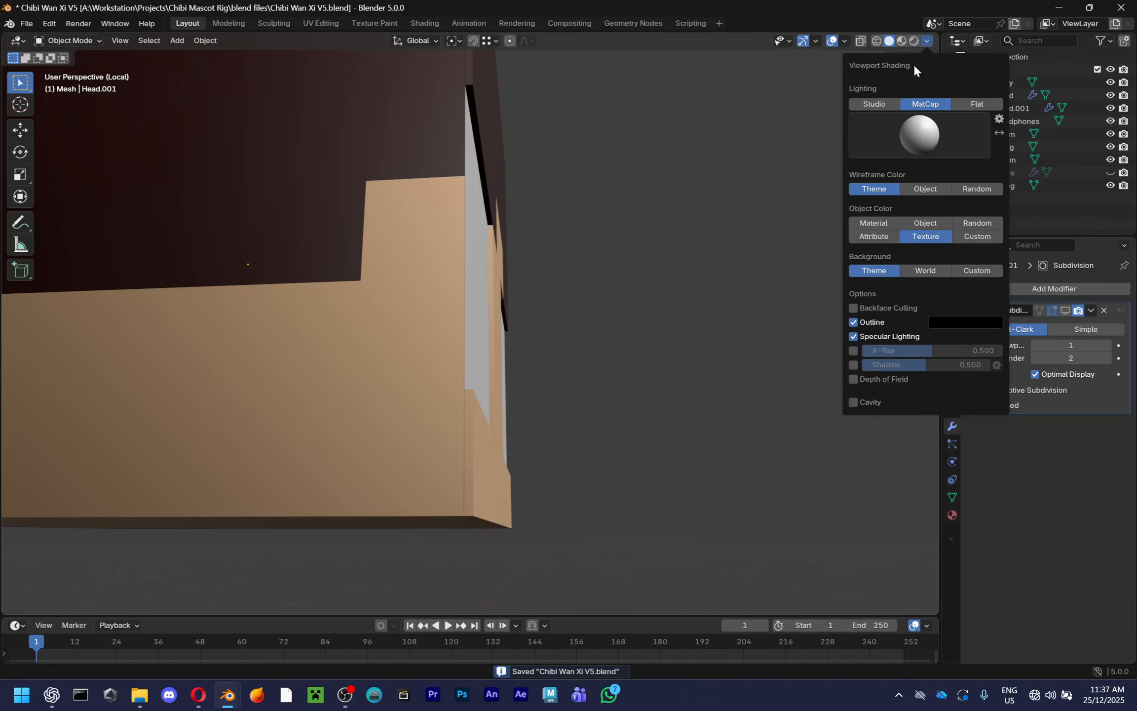
pyautogui.click(854, 323)
pyautogui.click(856, 323)
pyautogui.click(857, 323)
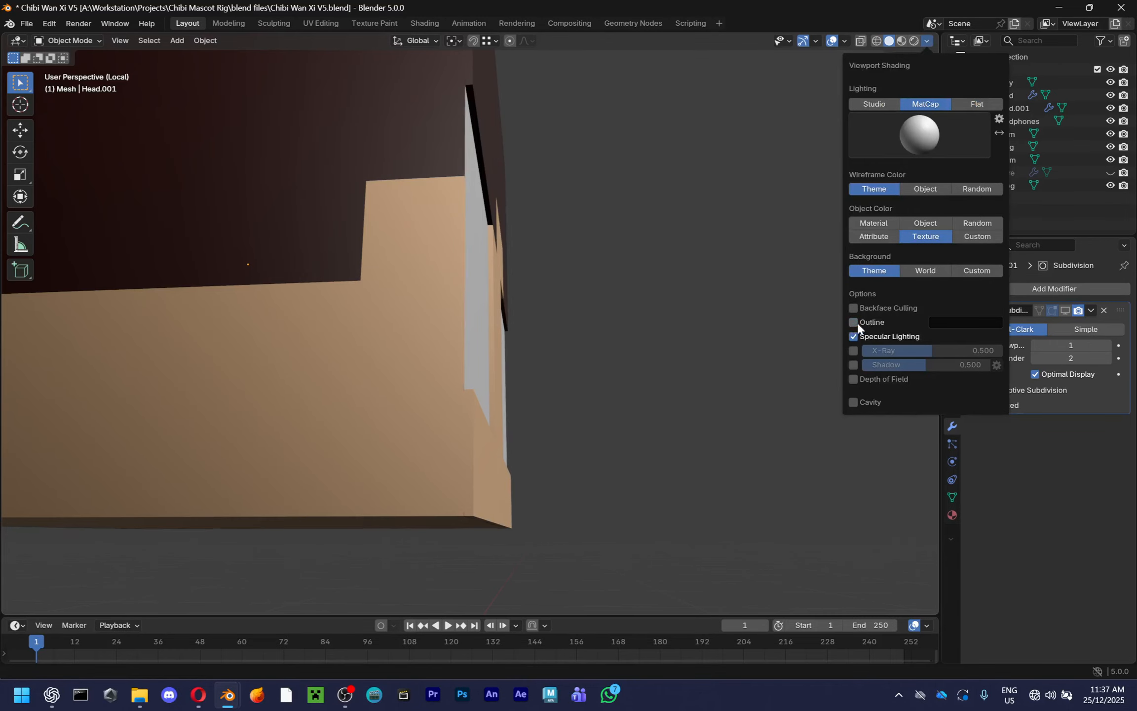
pyautogui.click(857, 322)
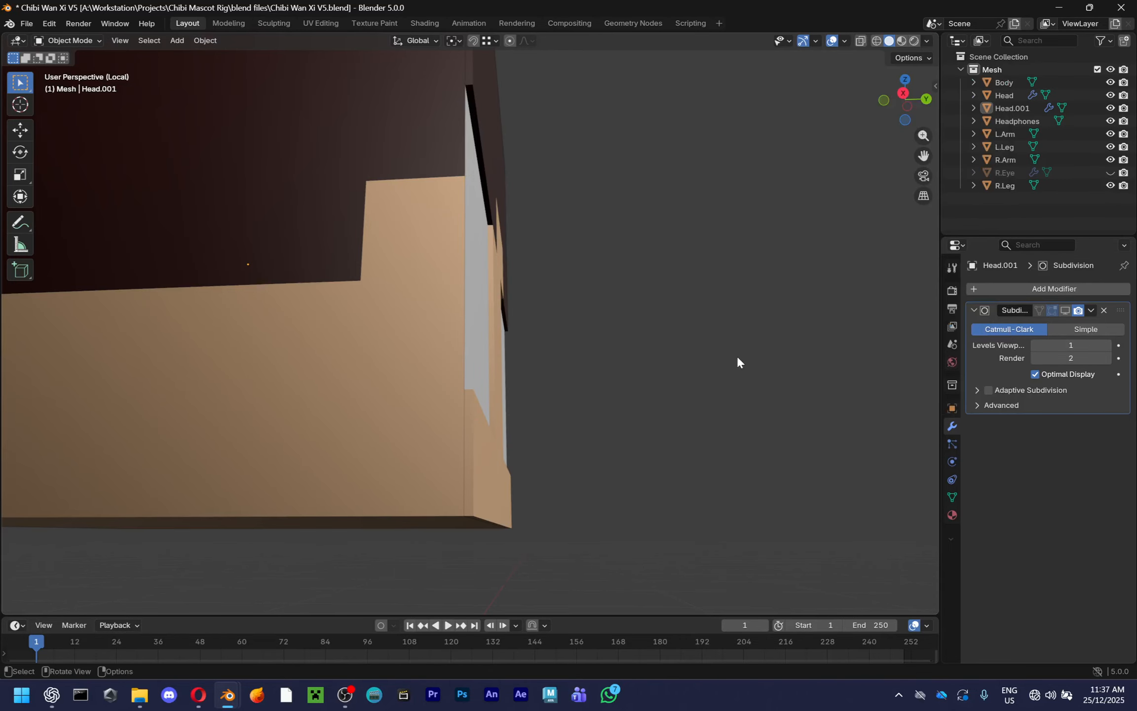
# Select the face panel and examine its side edge against the rest of the head
pyautogui.click(507, 451)
pyautogui.moveTo(508, 451); pyautogui.dragTo(558, 464, button='middle')
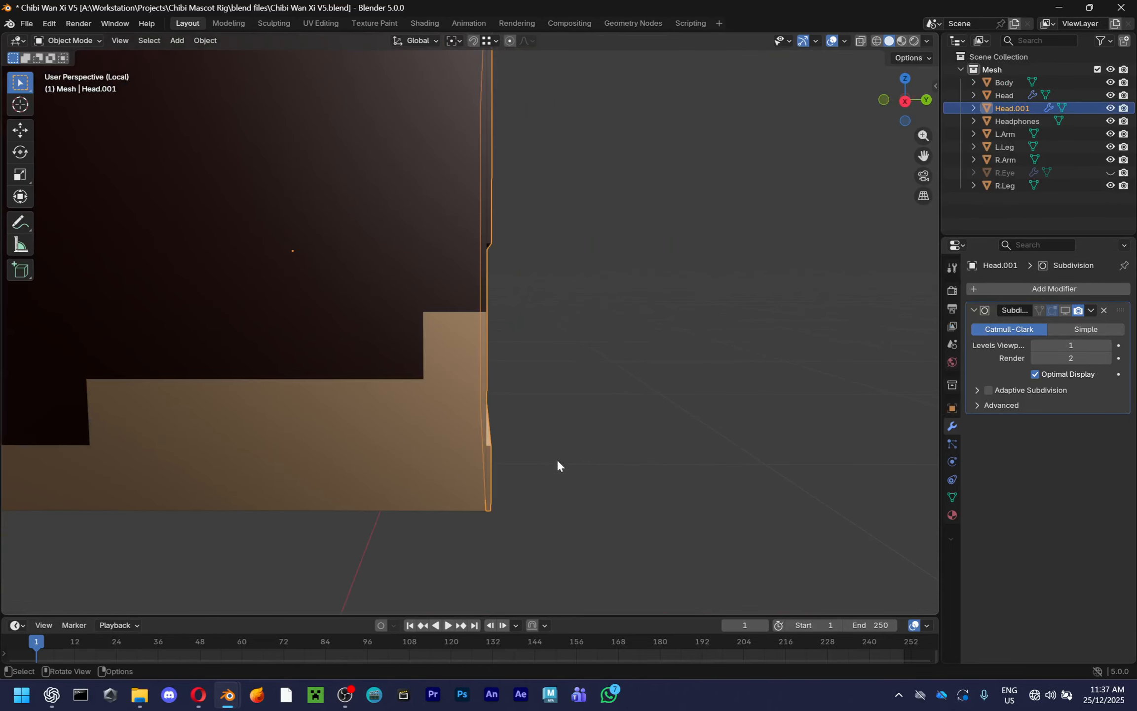
pyautogui.moveTo(598, 500)
pyautogui.mouseDown(button='middle')
pyautogui.moveTo(700, 533)
pyautogui.moveTo(605, 510)
pyautogui.mouseUp(button='middle')
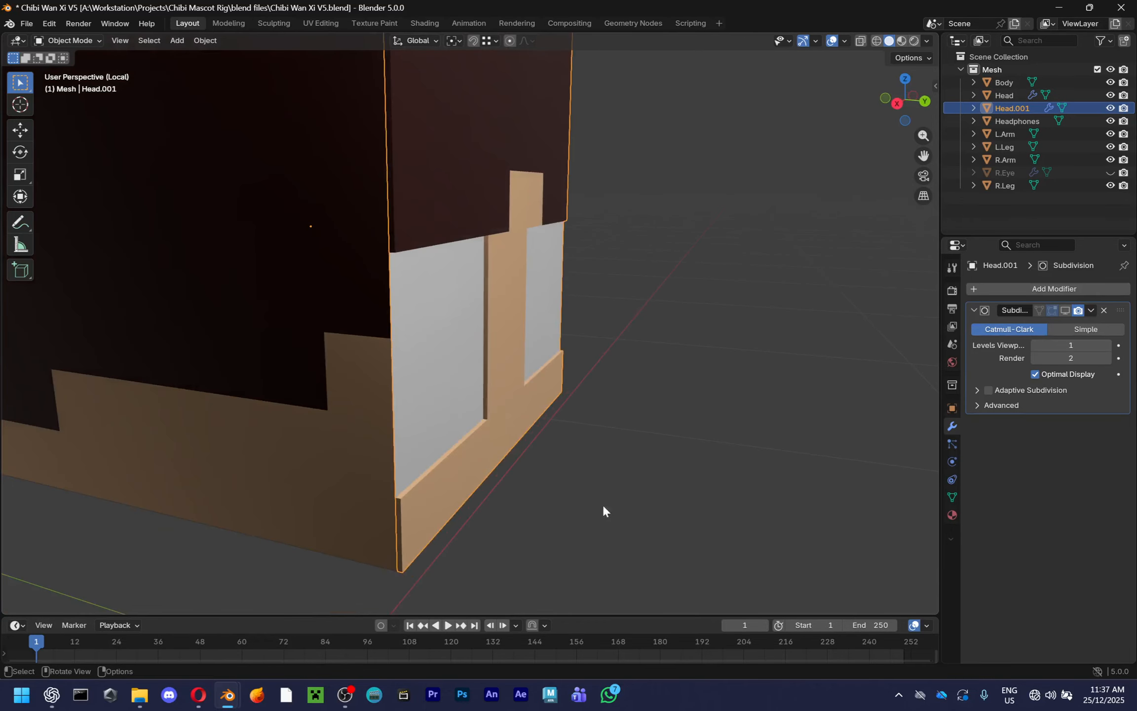
# Examine the seam between the face panel and the head from several angles and save the file
pyautogui.click(365, 401)
pyautogui.click(1104, 310)
pyautogui.click(524, 321)
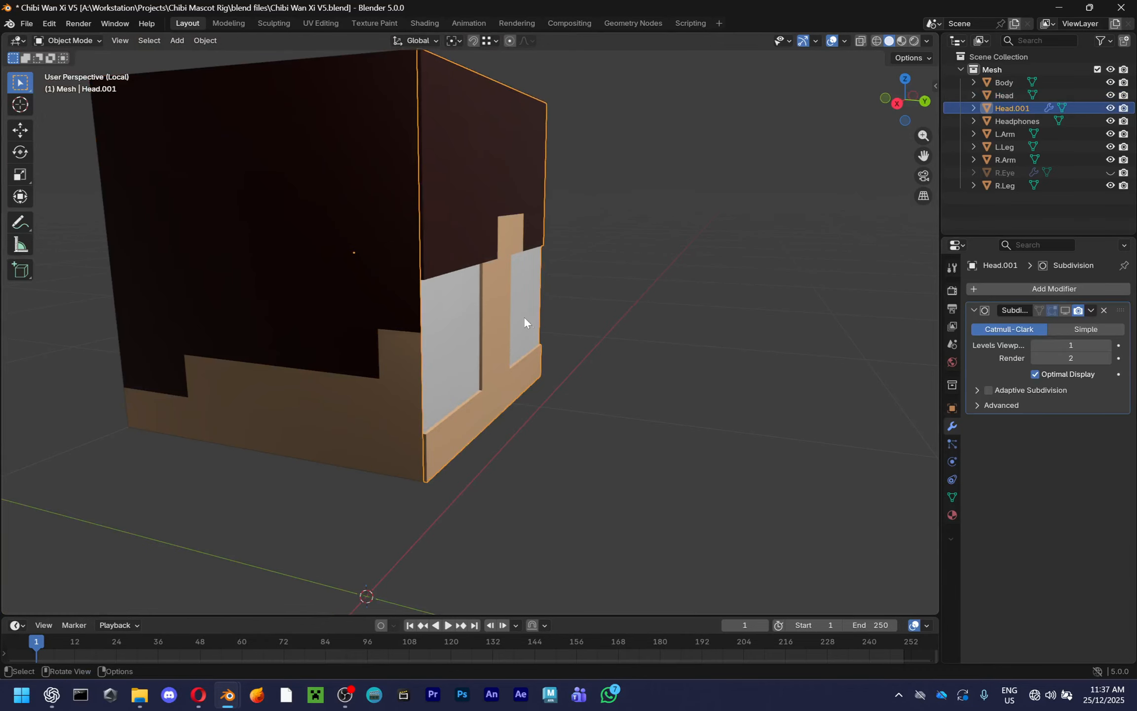
pyautogui.moveTo(770, 410); pyautogui.dragTo(682, 406, button='middle')
pyautogui.moveTo(444, 406); pyautogui.dragTo(500, 396, button='middle')
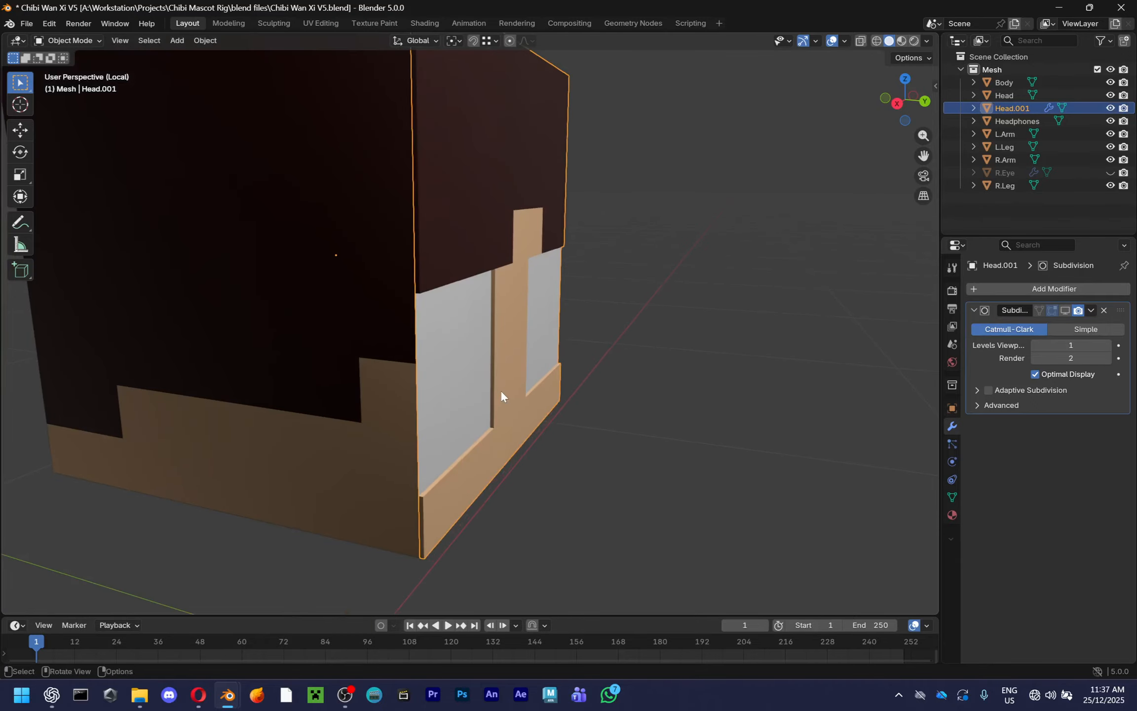
pyautogui.hotkey('ctrl', 's')
# Switch to the ThomasRig file and compare its face-to-head side edge with the Chibi Wan Xi head
pyautogui.hotkey('alt', 'Tab')
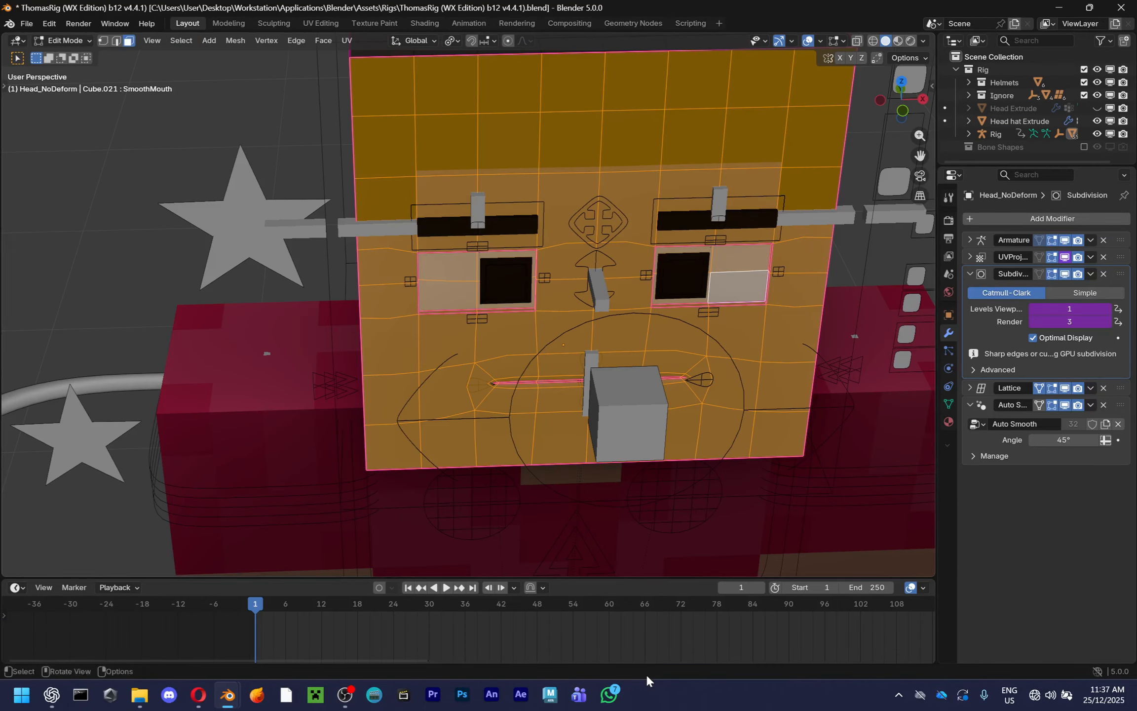
pyautogui.moveTo(414, 505); pyautogui.dragTo(543, 405, button='middle')
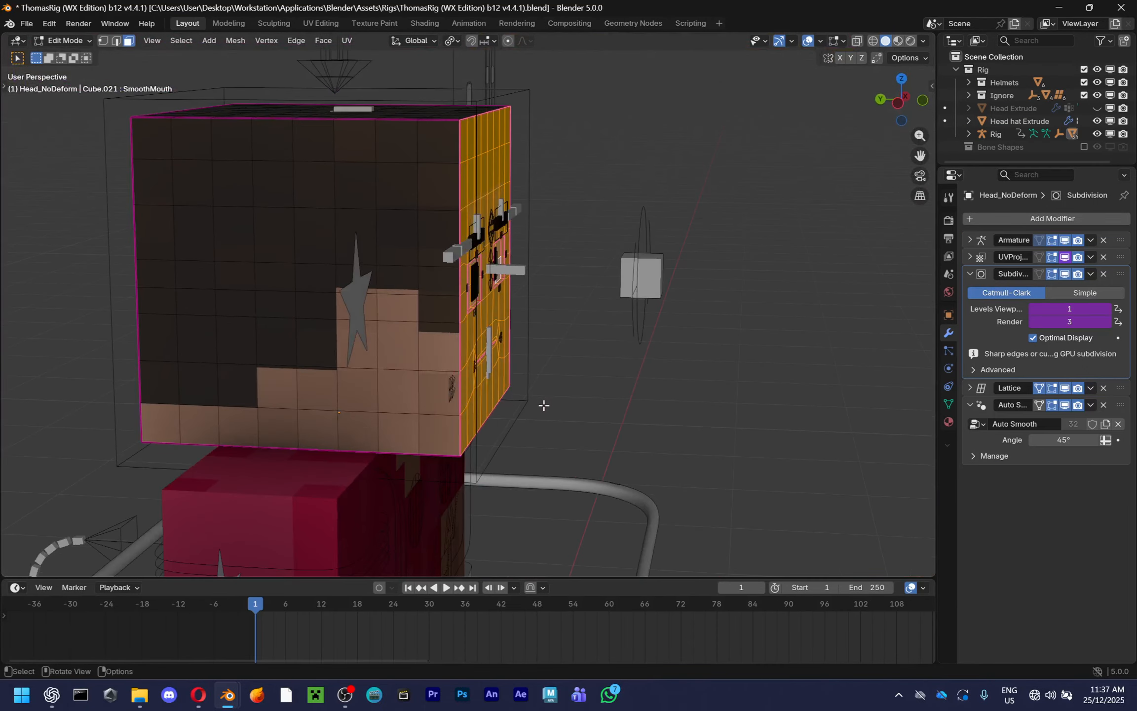
pyautogui.scroll(4, 566, 459)
pyautogui.hotkey('alt', 'Tab')
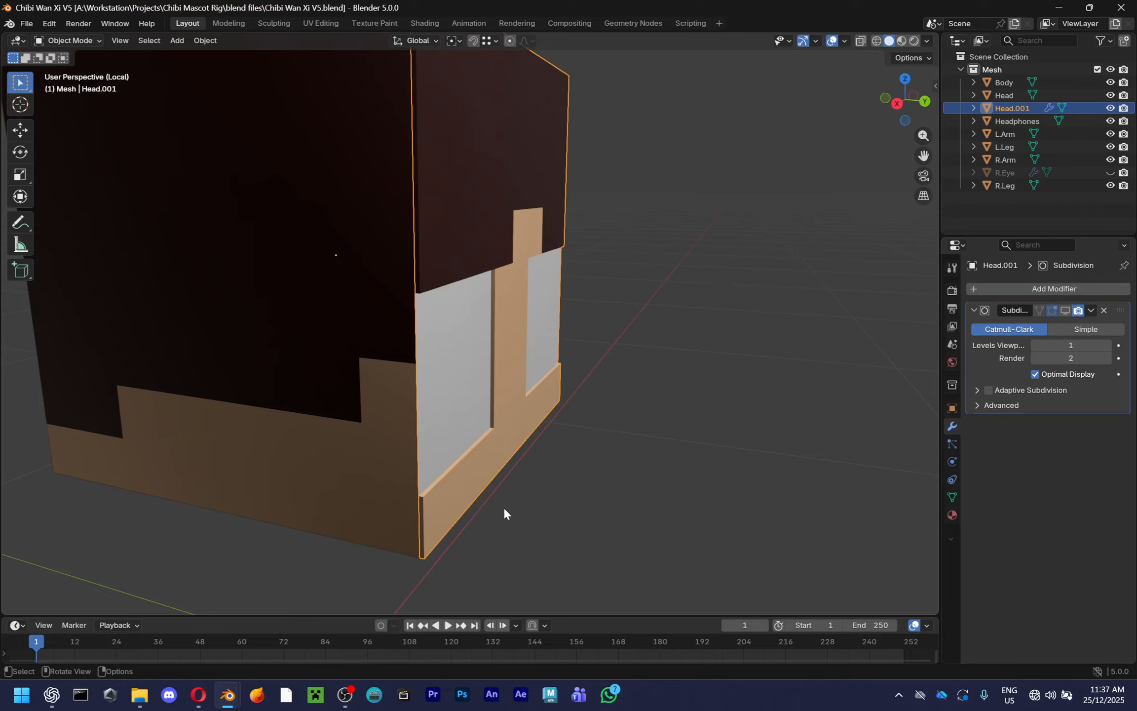
pyautogui.hotkey('alt', 'Tab')
pyautogui.moveTo(529, 472); pyautogui.dragTo(563, 474, button='middle')
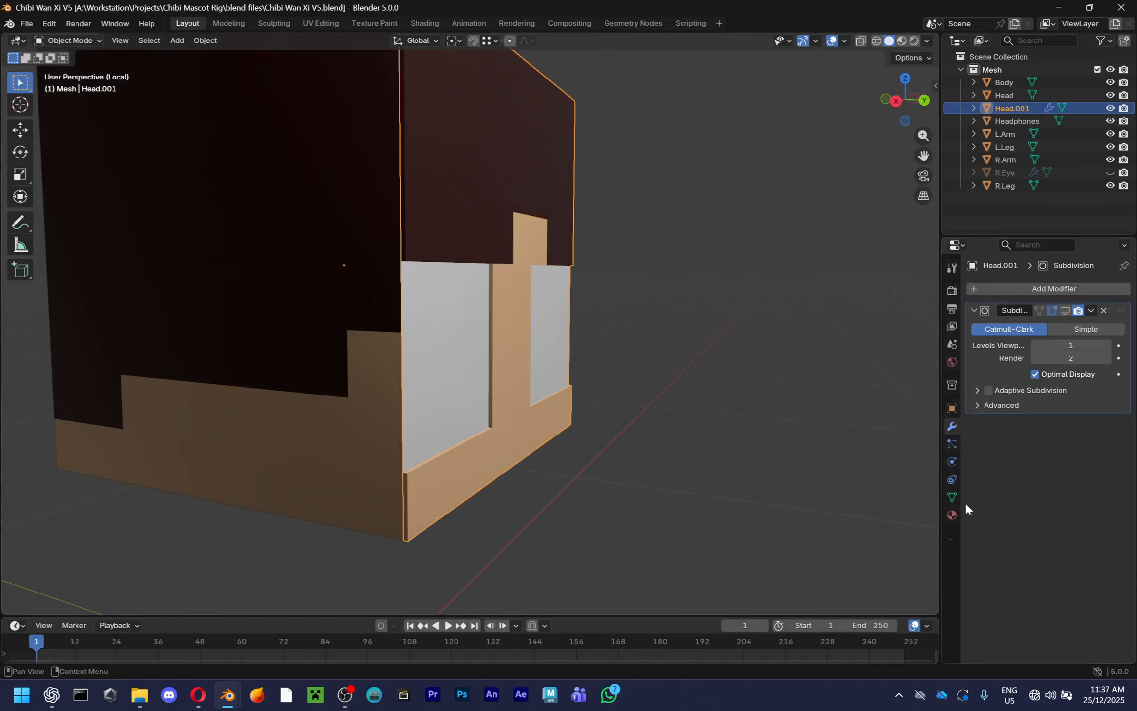
# Reselect the separated face panel Head.001, frame it and open it in Edit Mode with the Select Box tool
pyautogui.keyDown('shift'); pyautogui.moveTo(630, 421); pyautogui.dragTo(711, 346, button='middle'); pyautogui.keyUp('shift')
pyautogui.click(729, 474)
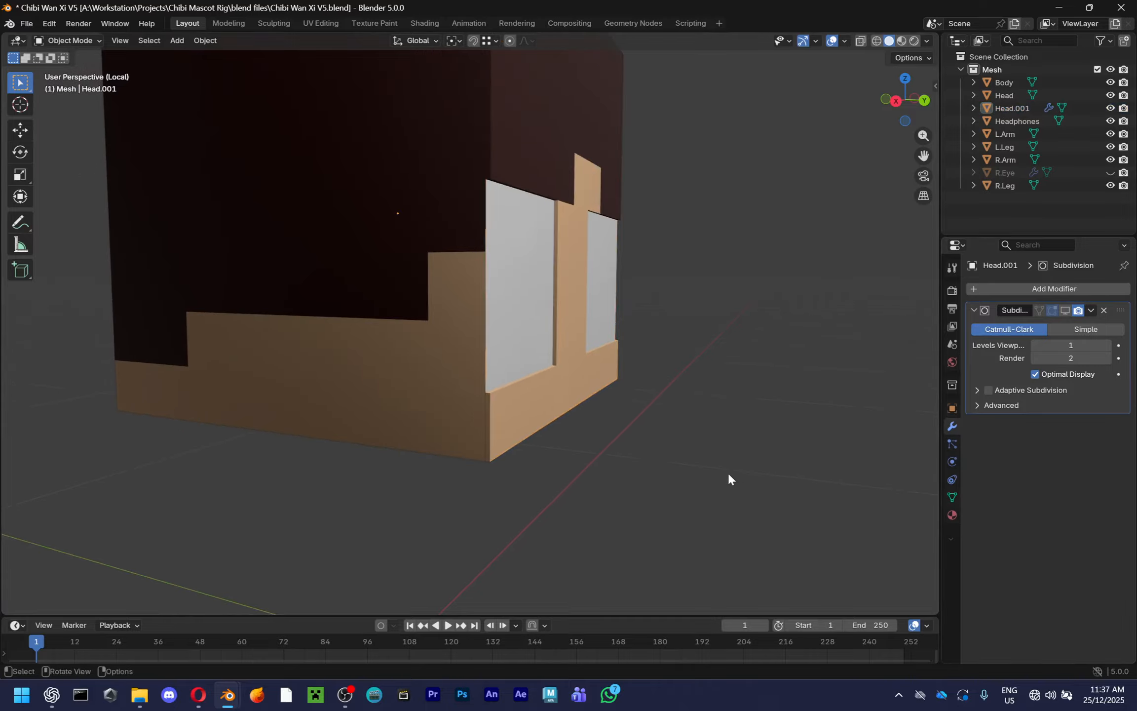
pyautogui.click(518, 354)
pyautogui.click(647, 448)
pyautogui.moveTo(647, 448)
pyautogui.mouseDown(button='middle')
pyautogui.moveTo(577, 435)
pyautogui.moveTo(561, 409)
pyautogui.moveTo(606, 413)
pyautogui.moveTo(642, 317)
pyautogui.moveTo(651, 426)
pyautogui.mouseUp(button='middle')
pyautogui.click(591, 375)
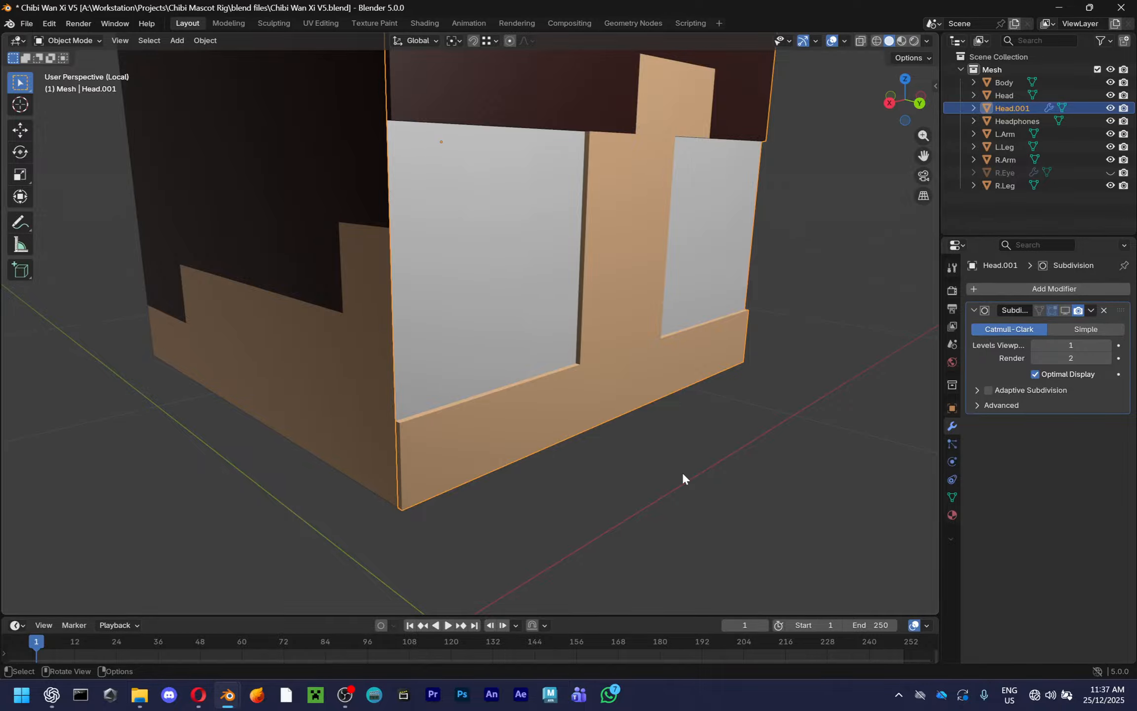
pyautogui.scroll(-4, 574, 398)
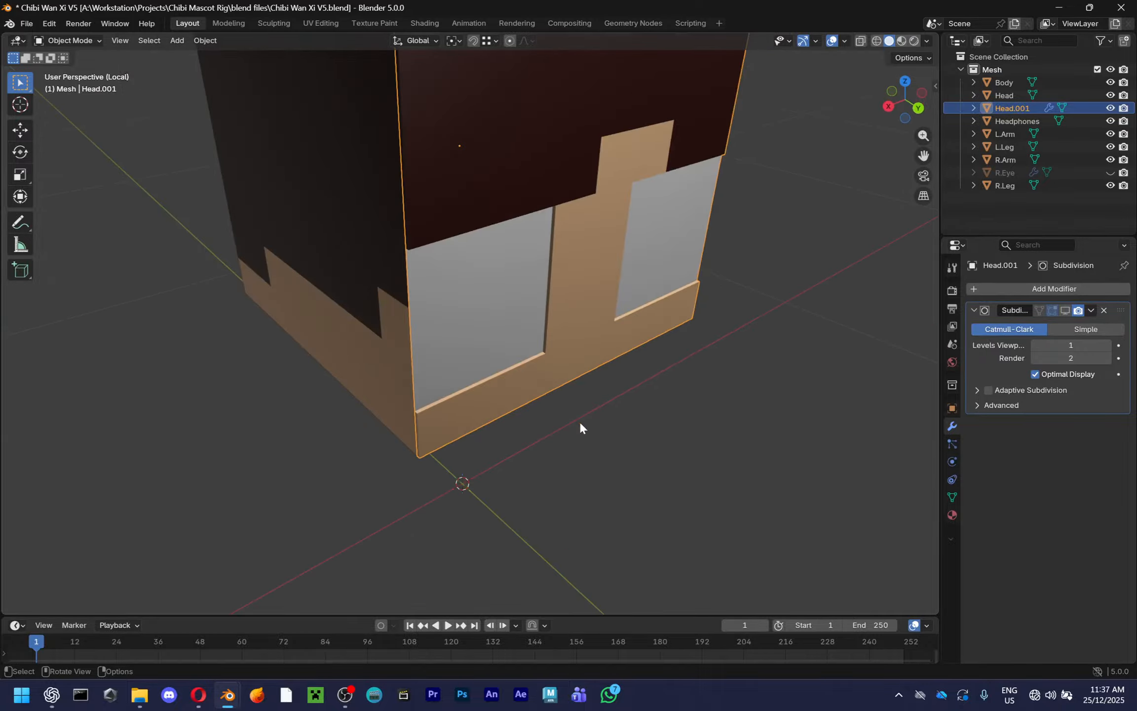
pyautogui.press('KP_Decimal')
pyautogui.press('Tab')
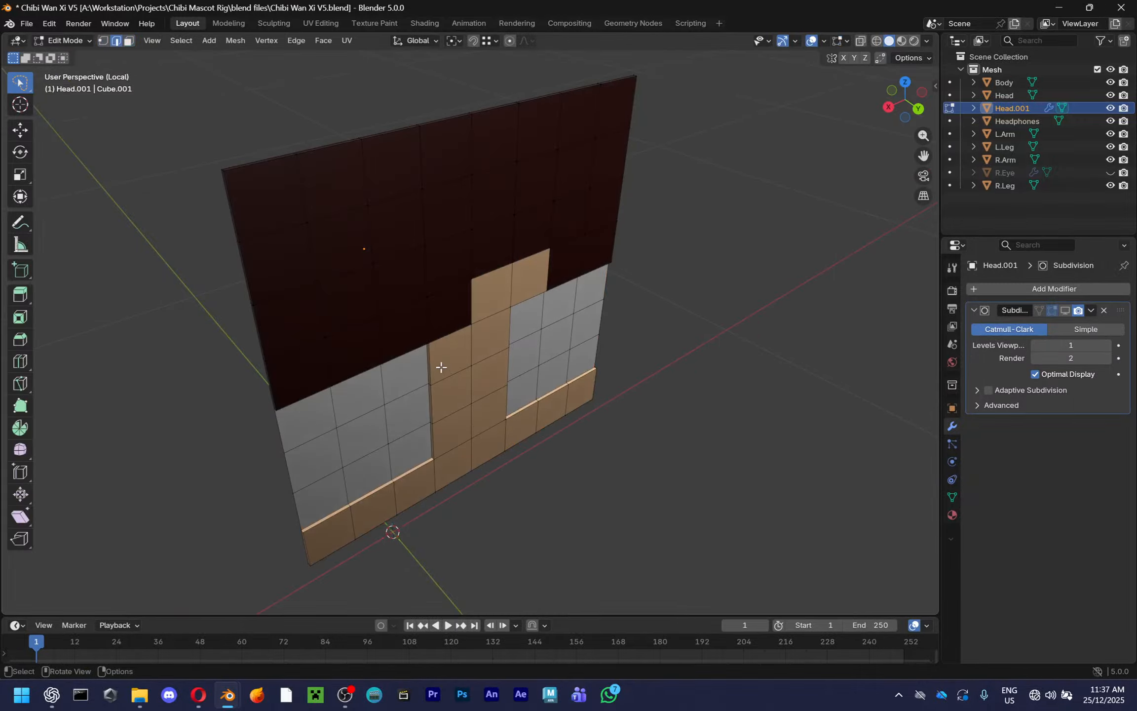
pyautogui.press('w')
pyautogui.press('KP_Decimal')
pyautogui.press('KP_3')
# Select the edges around the face panel's viewer-left eye recess using shortest-path picks
pyautogui.moveTo(556, 335); pyautogui.dragTo(442, 399, button='middle')
pyautogui.scroll(2, 533, 324)
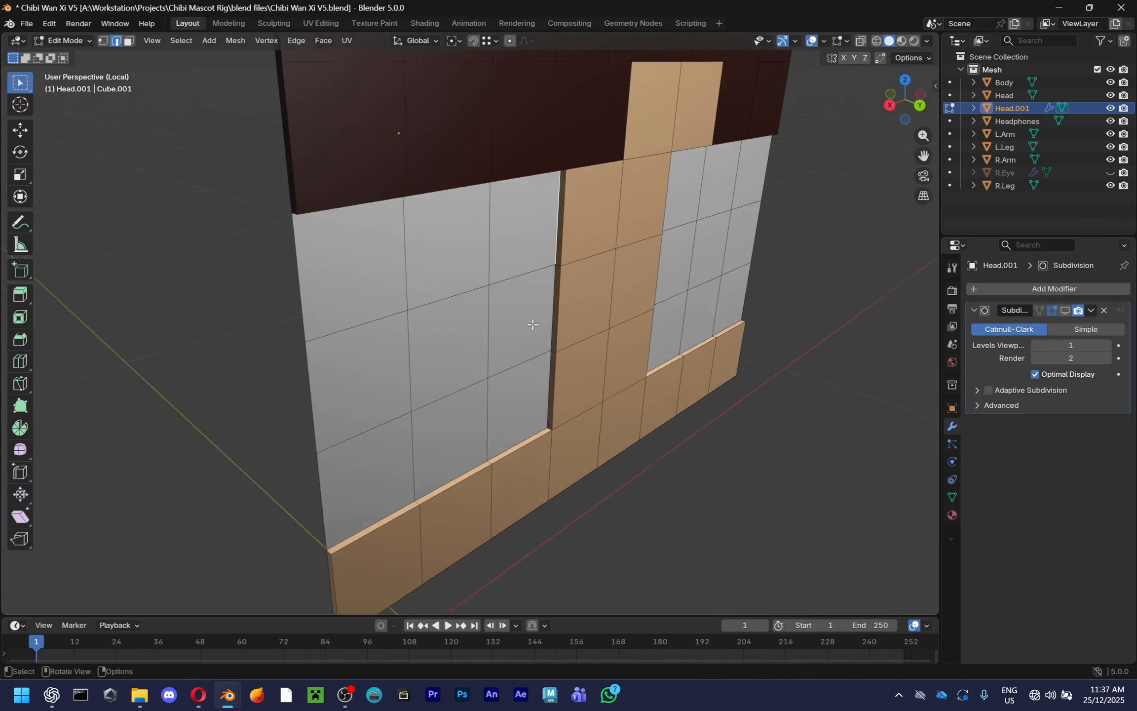
pyautogui.moveTo(533, 324); pyautogui.dragTo(543, 376, button='middle')
pyautogui.keyDown('ctrl'); pyautogui.click(550, 376); pyautogui.keyUp('ctrl')
pyautogui.moveTo(401, 480); pyautogui.dragTo(392, 375, button='middle')
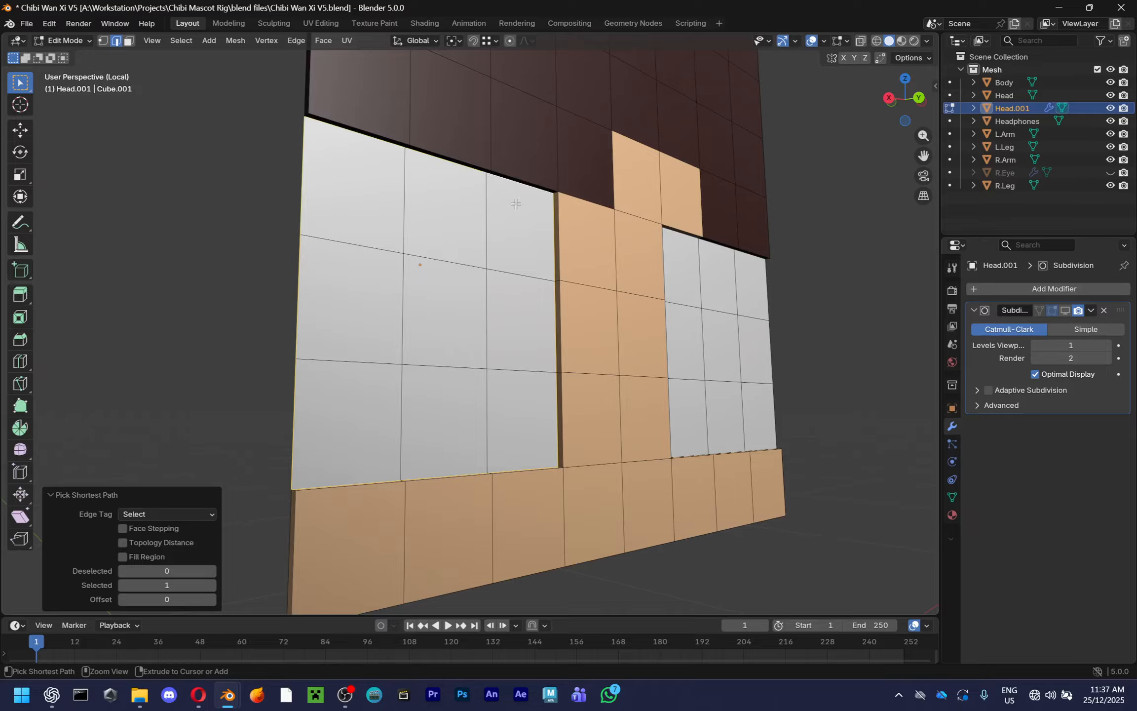
pyautogui.moveTo(515, 203); pyautogui.dragTo(518, 123, button='middle')
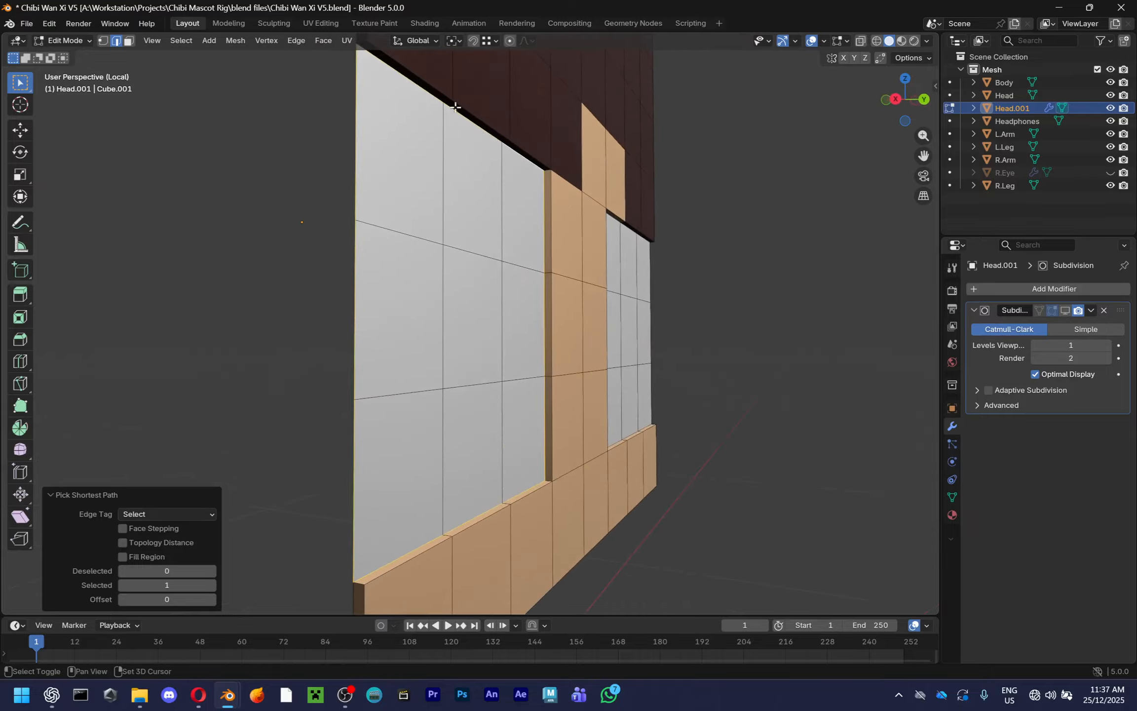
pyautogui.keyDown('ctrl'); pyautogui.click(538, 151); pyautogui.keyUp('ctrl')
pyautogui.scroll(1, 558, 156)
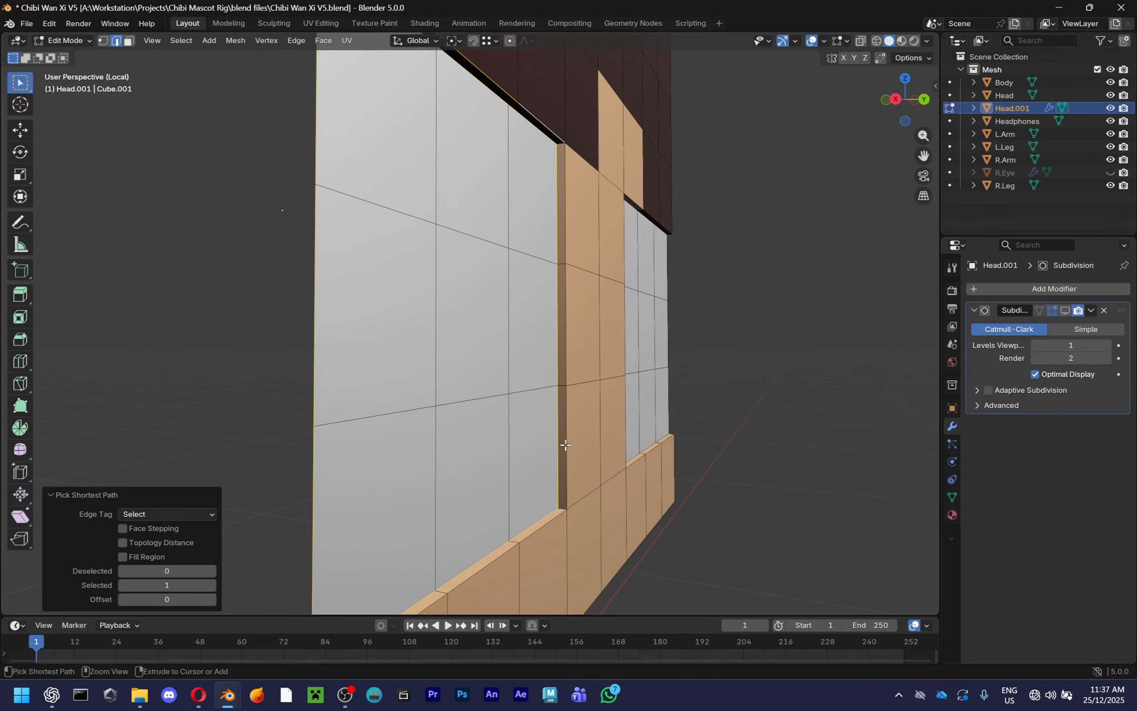
pyautogui.scroll(-2, 571, 470)
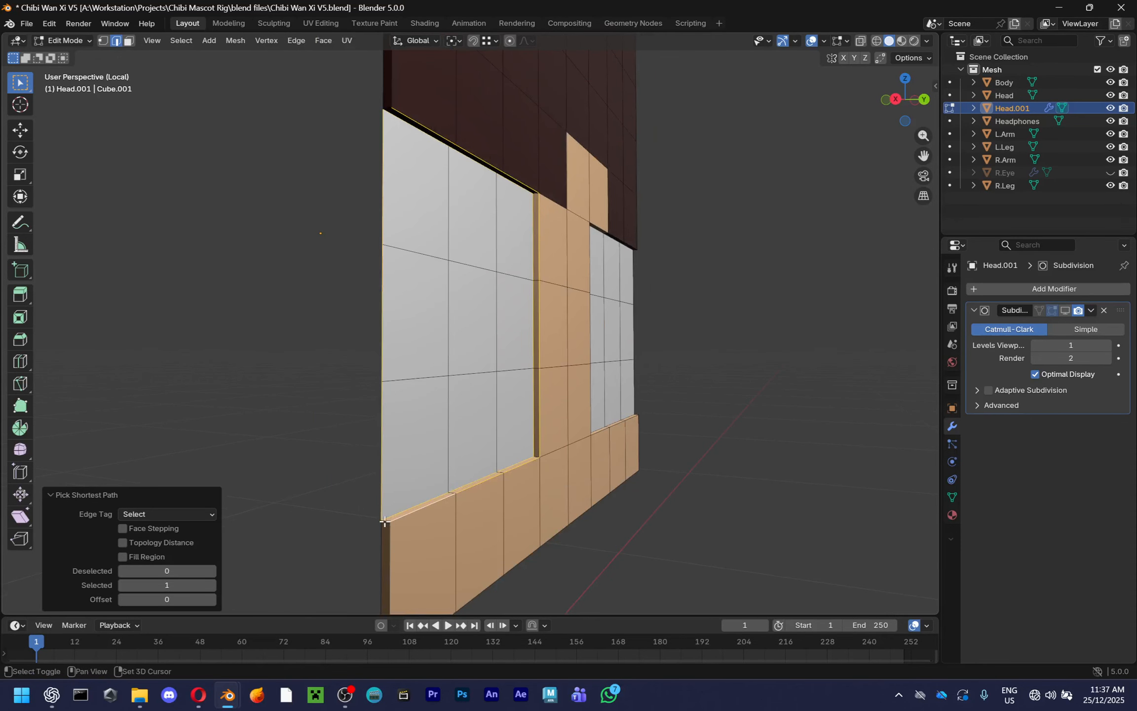
# Add the face panel's outer side and top border edges around the hair area to the edge selection
pyautogui.scroll(5, 385, 522)
pyautogui.keyDown('shift'); pyautogui.moveTo(384, 522); pyautogui.dragTo(442, 305, button='middle'); pyautogui.keyUp('shift')
pyautogui.scroll(-3, 495, 339)
pyautogui.scroll(-3, 357, 266)
pyautogui.scroll(-2, 450, 337)
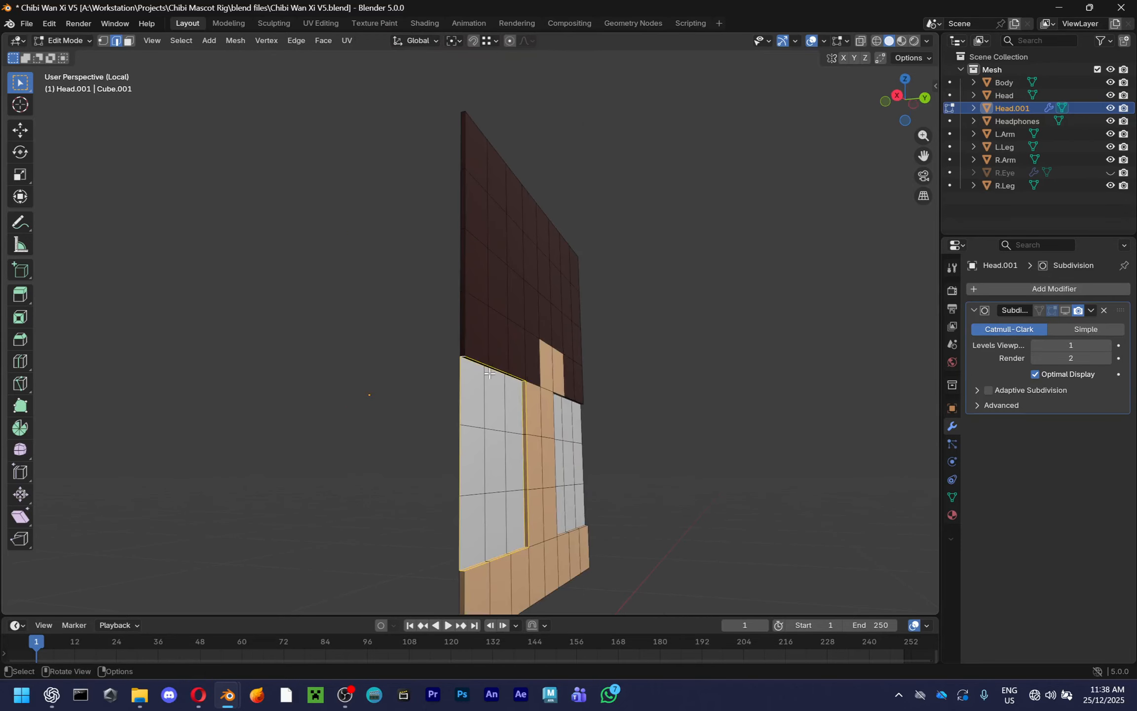
pyautogui.scroll(2, 489, 373)
pyautogui.scroll(-2, 490, 373)
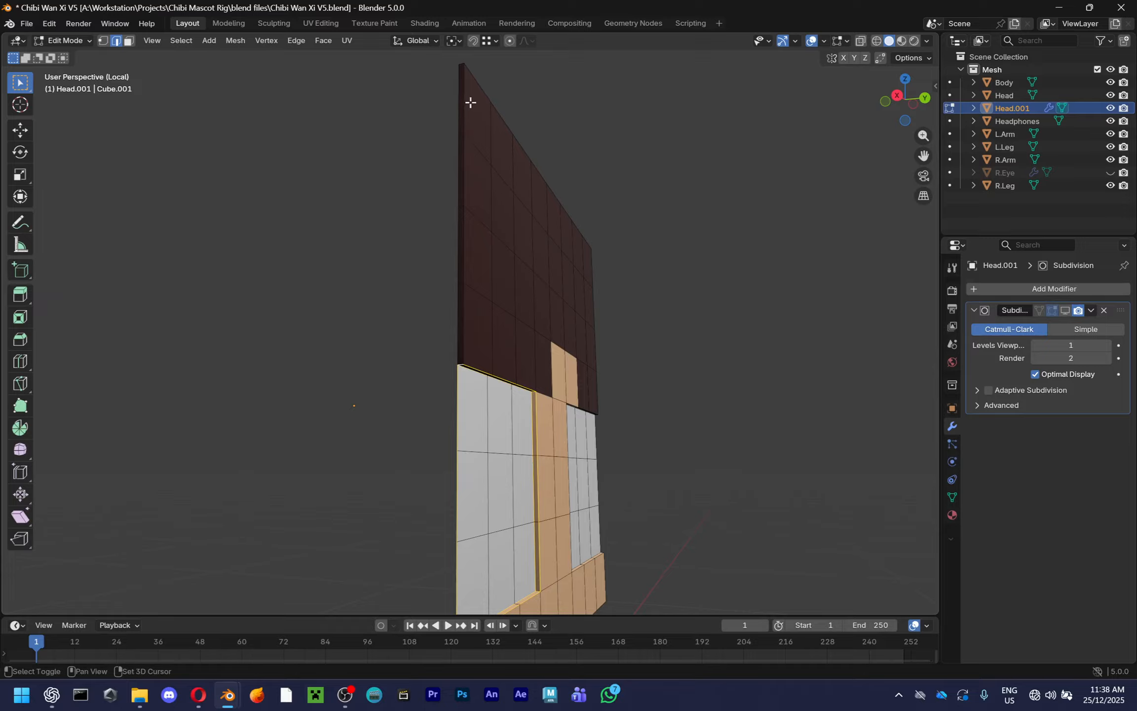
pyautogui.keyDown('ctrl'); pyautogui.click(470, 314); pyautogui.keyUp('ctrl')
pyautogui.moveTo(551, 241); pyautogui.dragTo(462, 307, button='middle')
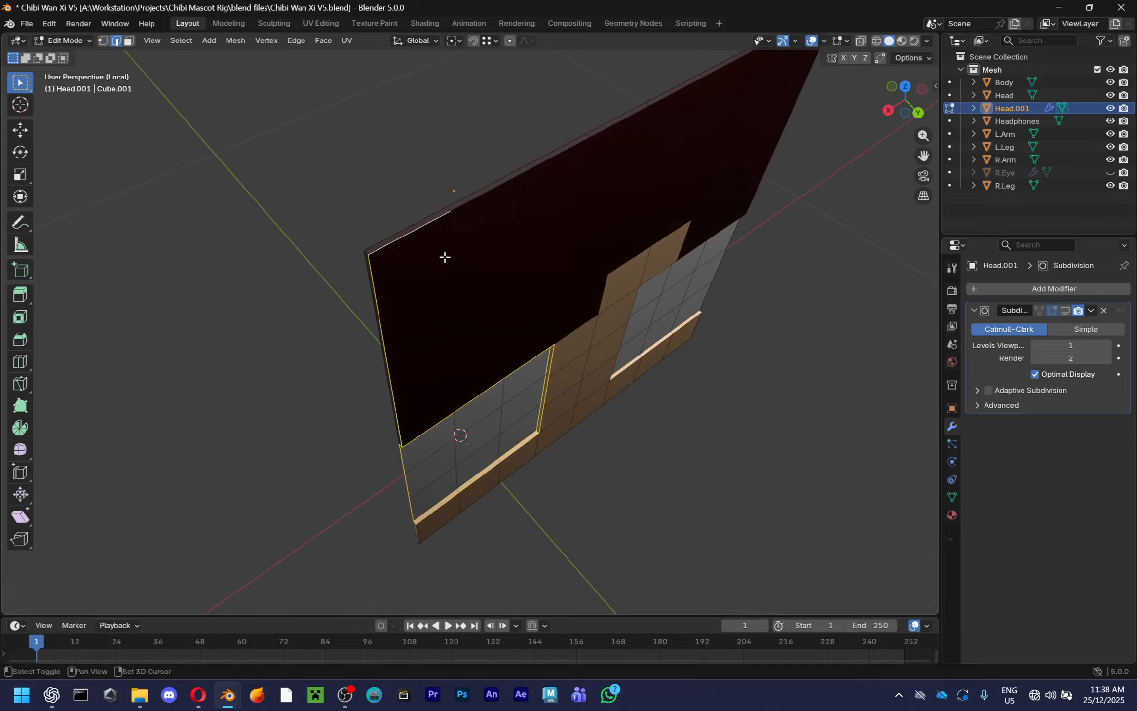
pyautogui.moveTo(444, 256); pyautogui.dragTo(609, 335, button='middle')
pyautogui.keyDown('ctrl'); pyautogui.click(701, 253); pyautogui.keyUp('ctrl')
# Add the viewer-right eye recess's edges and the panel's lower border edges to the selection
pyautogui.moveTo(700, 253)
pyautogui.mouseDown(button='middle')
pyautogui.moveTo(692, 261)
pyautogui.moveTo(690, 241)
pyautogui.mouseUp(button='middle')
pyautogui.moveTo(592, 440); pyautogui.dragTo(571, 259, button='middle')
pyautogui.keyDown('ctrl'); pyautogui.click(567, 279); pyautogui.keyUp('ctrl')
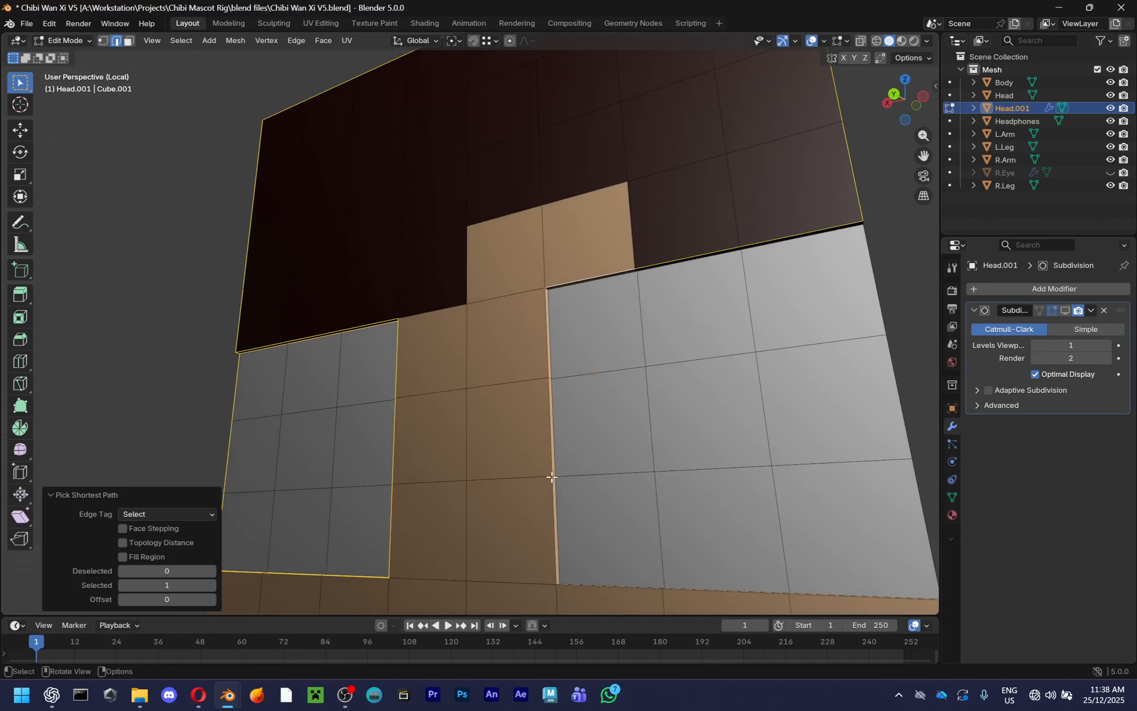
pyautogui.keyDown('ctrl'); pyautogui.click(548, 554); pyautogui.keyUp('ctrl')
pyautogui.moveTo(548, 554); pyautogui.dragTo(576, 276, button='middle')
pyautogui.keyDown('ctrl'); pyautogui.click(576, 491); pyautogui.keyUp('ctrl')
pyautogui.keyDown('ctrl'); pyautogui.click(571, 411); pyautogui.keyUp('ctrl')
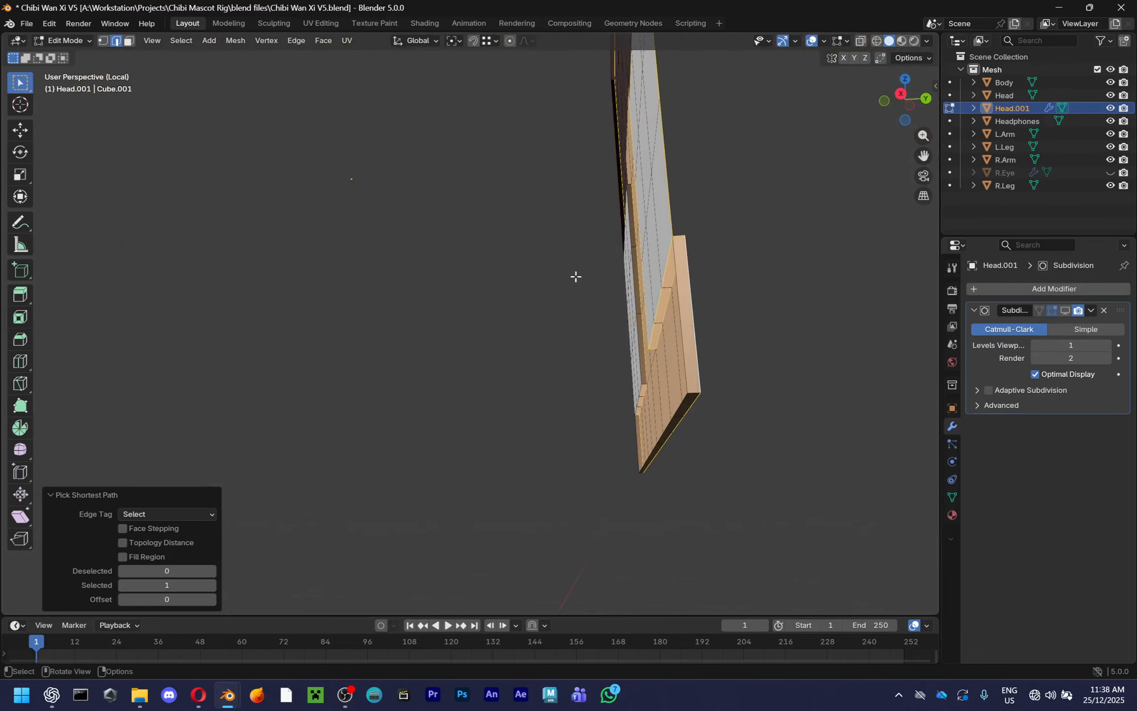
pyautogui.moveTo(668, 337); pyautogui.dragTo(596, 325, button='middle')
pyautogui.moveTo(601, 319); pyautogui.dragTo(571, 294, button='middle')
pyautogui.keyDown('shift'); pyautogui.click(698, 325); pyautogui.keyUp('shift')
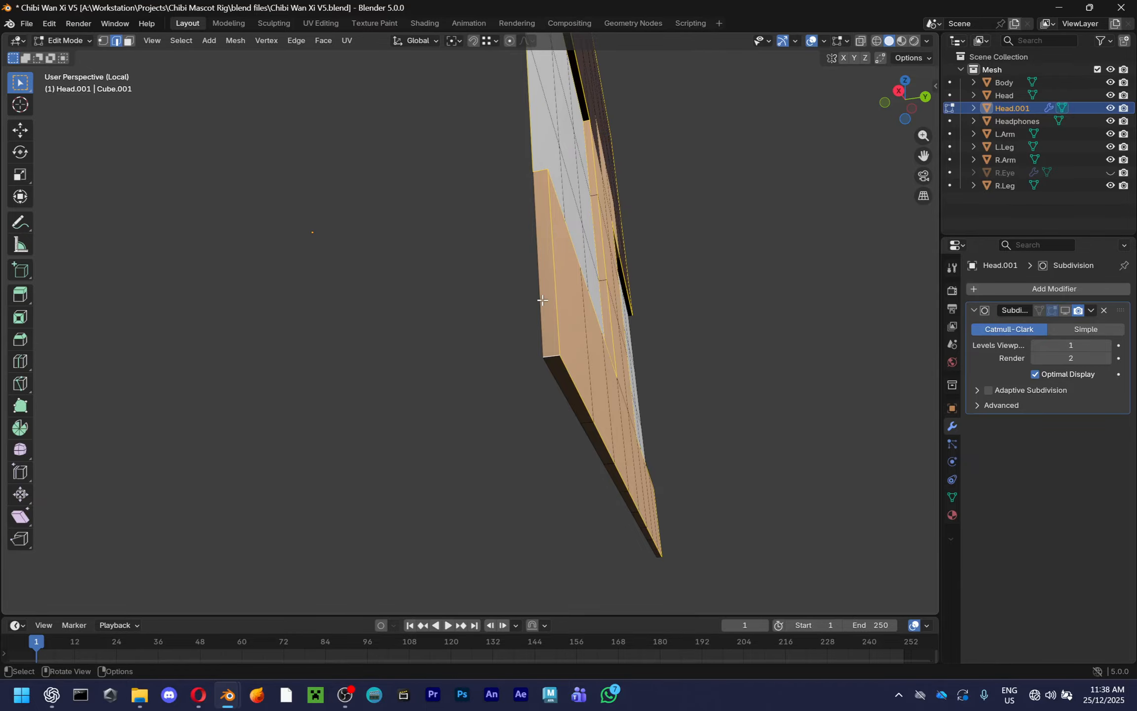
# Check from all sides which border and eye-recess edges of the face panel are selected
pyautogui.moveTo(607, 389); pyautogui.dragTo(639, 163, button='middle')
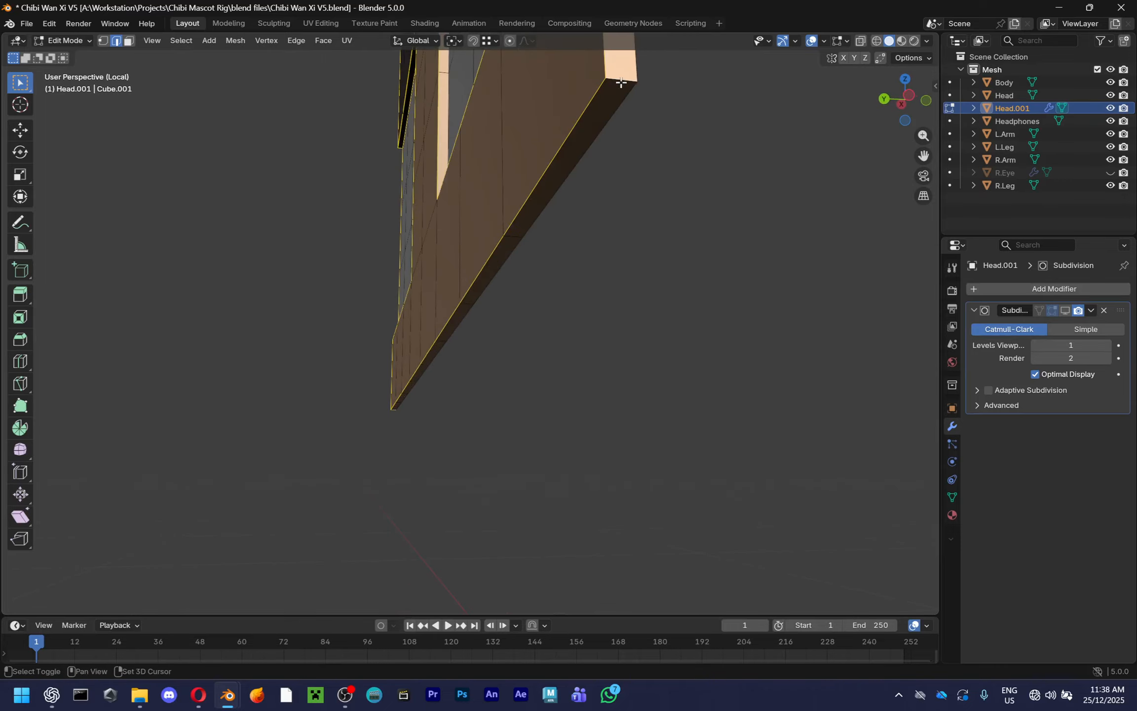
pyautogui.moveTo(621, 83); pyautogui.dragTo(536, 313, button='middle')
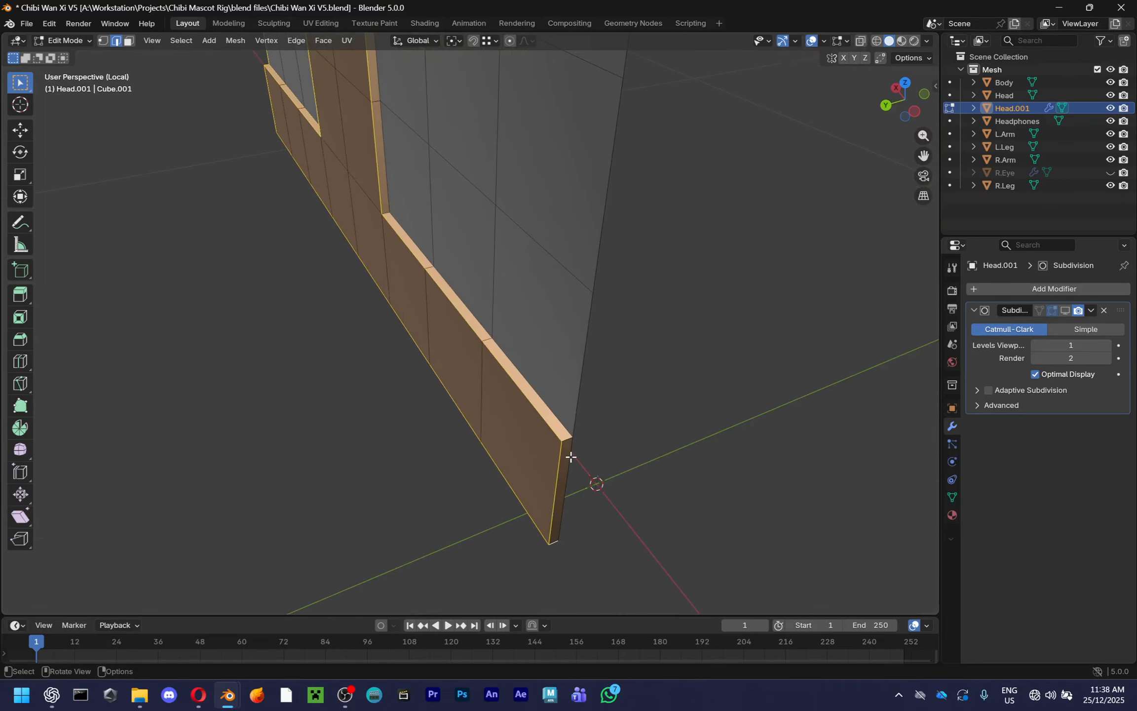
pyautogui.moveTo(571, 457); pyautogui.dragTo(465, 632, button='middle')
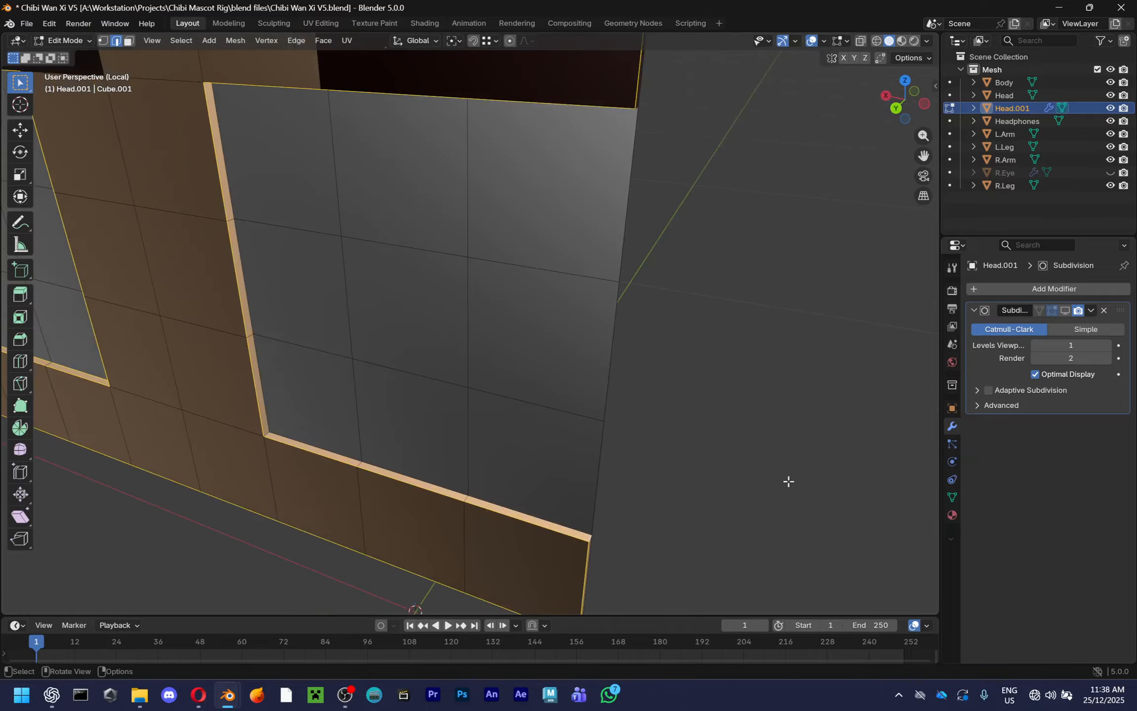
pyautogui.moveTo(789, 481); pyautogui.dragTo(381, 397, button='middle')
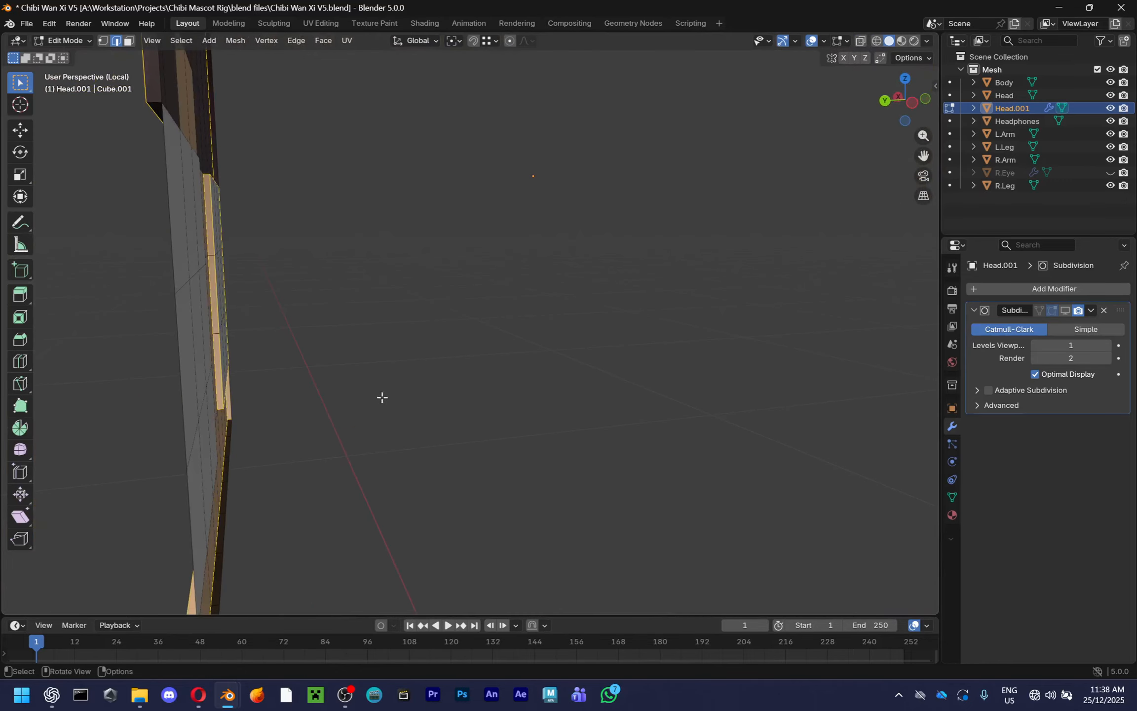
pyautogui.scroll(5, 382, 397)
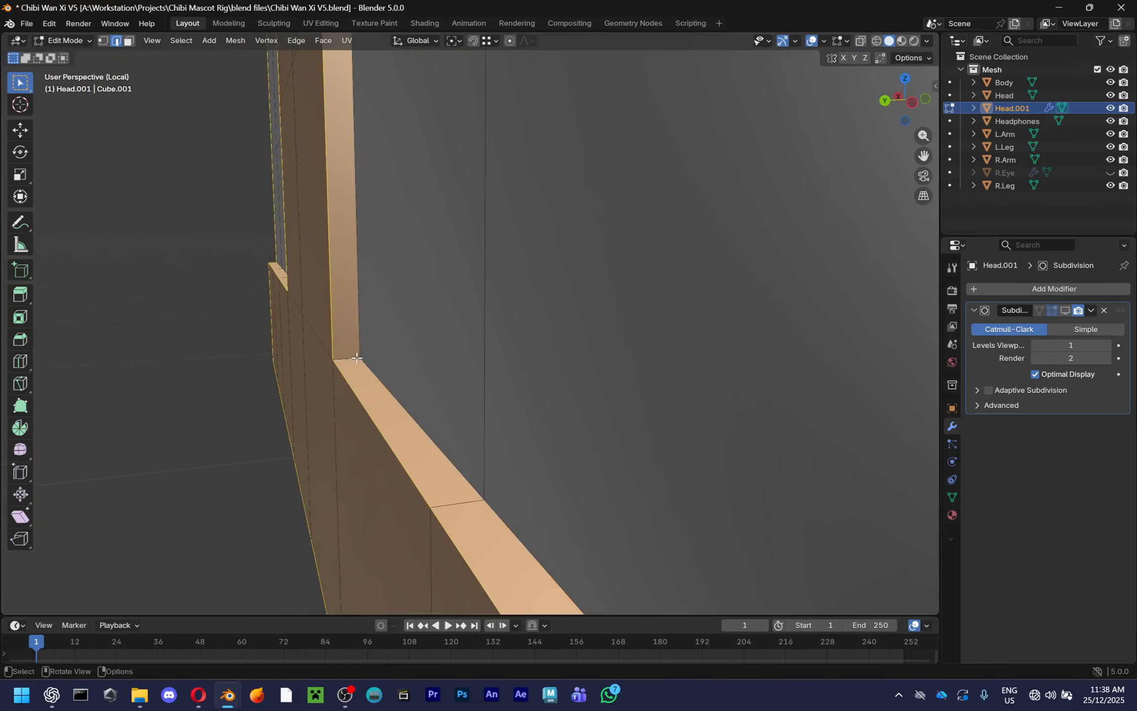
pyautogui.moveTo(404, 313); pyautogui.dragTo(434, 328, button='middle')
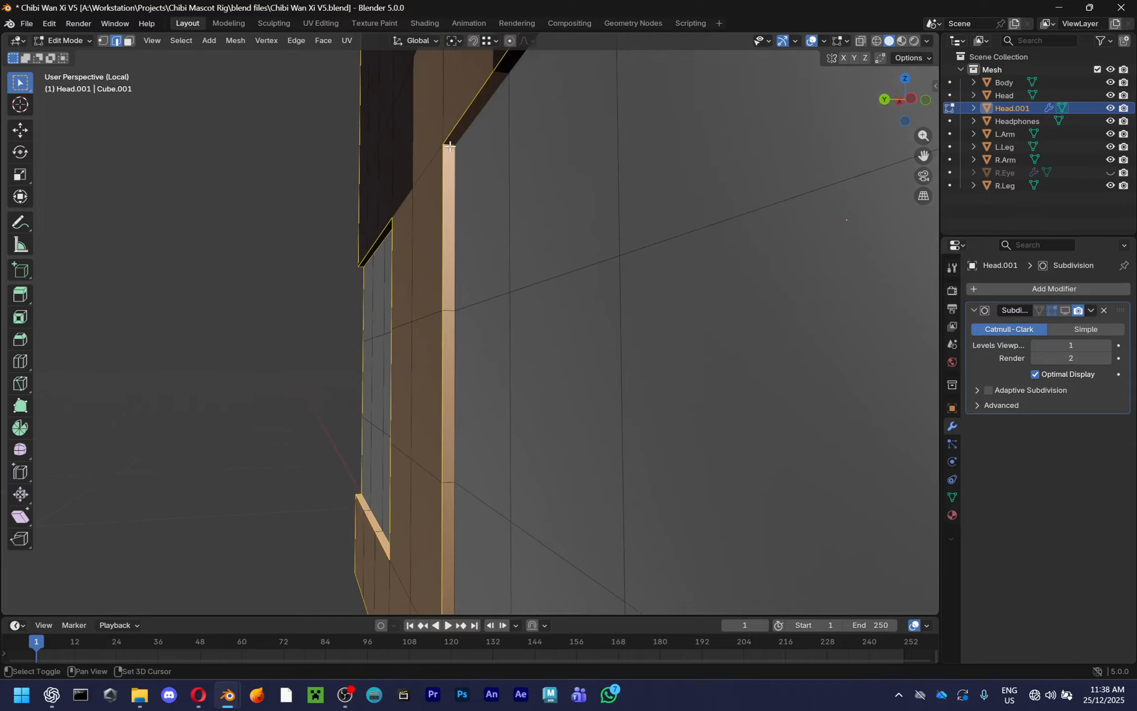
pyautogui.moveTo(557, 377); pyautogui.dragTo(539, 330, button='middle')
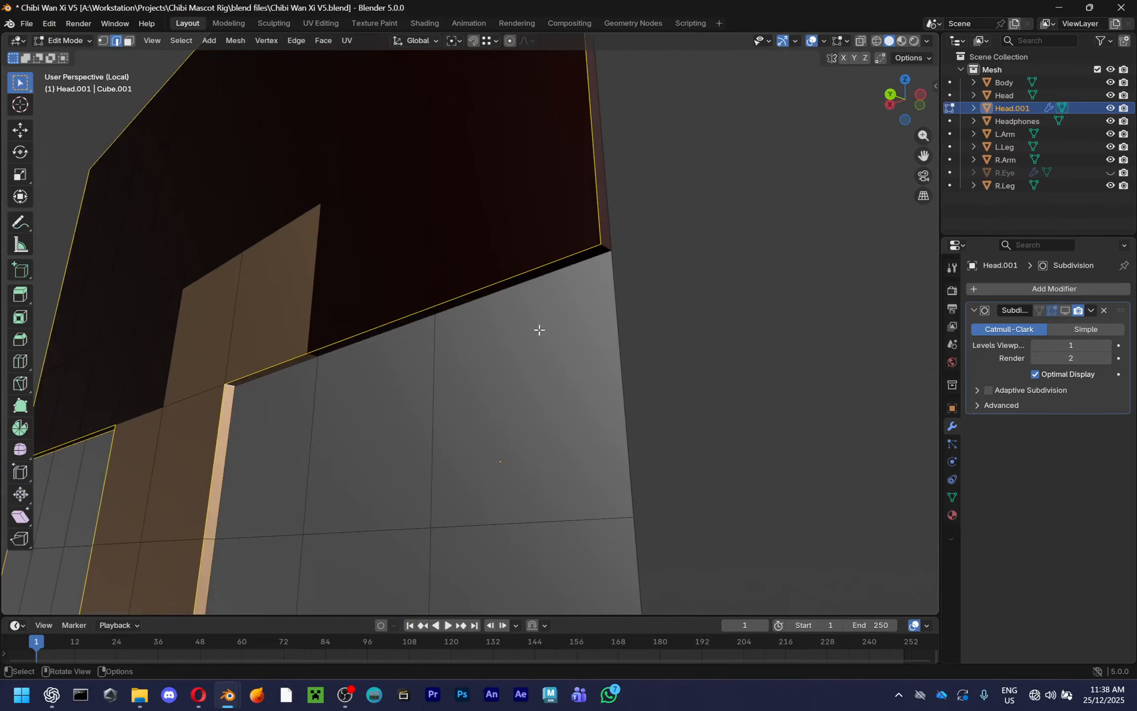
pyautogui.moveTo(603, 251); pyautogui.dragTo(491, 228, button='middle')
pyautogui.moveTo(404, 242); pyautogui.dragTo(612, 232, button='middle')
pyautogui.moveTo(315, 510); pyautogui.dragTo(557, 329, button='middle')
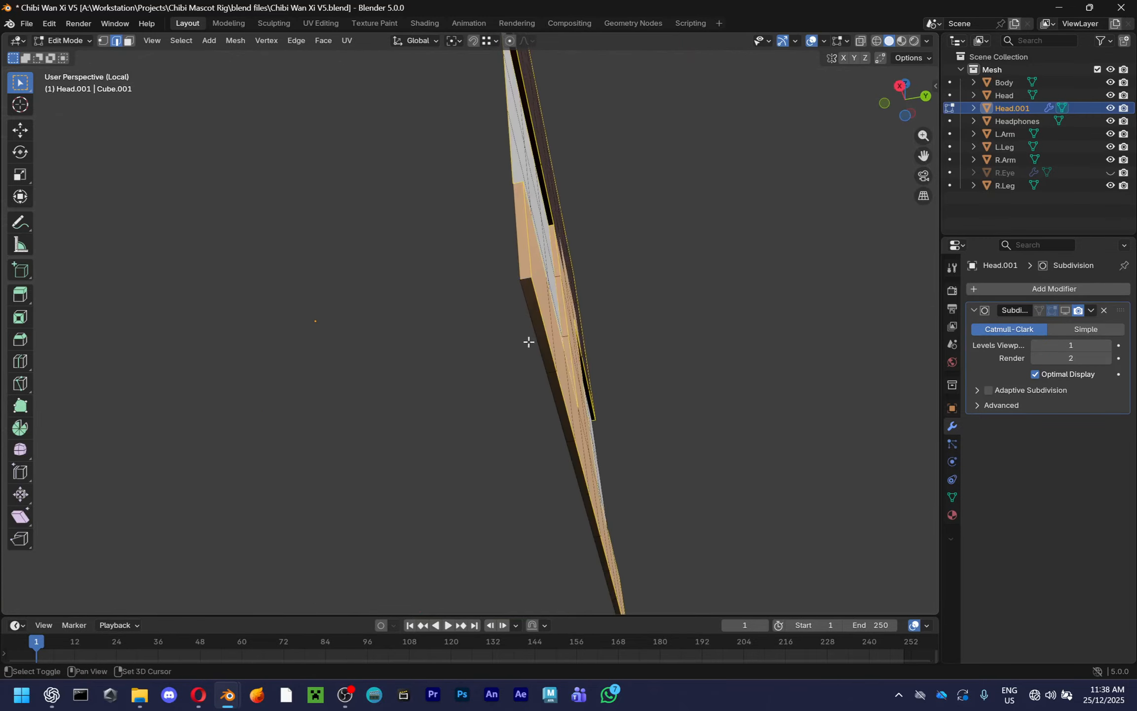
# Set the Mean Crease of the selected face panel edges to 1.00
pyautogui.moveTo(577, 468); pyautogui.dragTo(625, 385, button='middle')
pyautogui.press('n')
pyautogui.moveTo(815, 235); pyautogui.dragTo(913, 235)
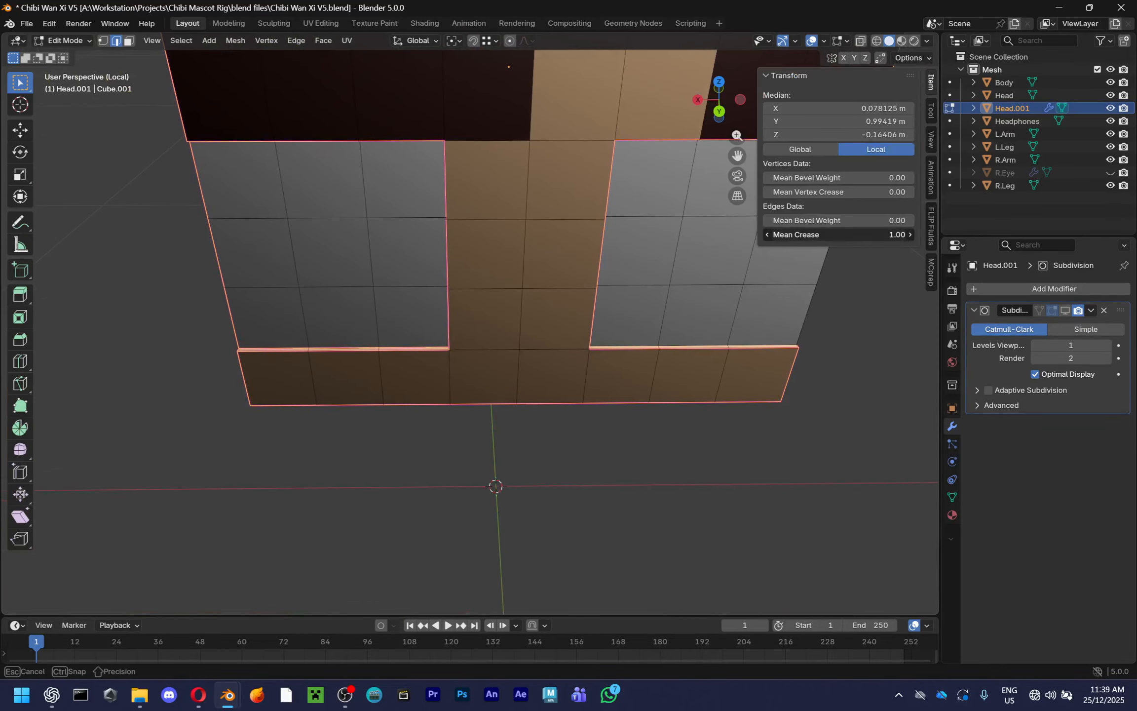
pyautogui.press('n')
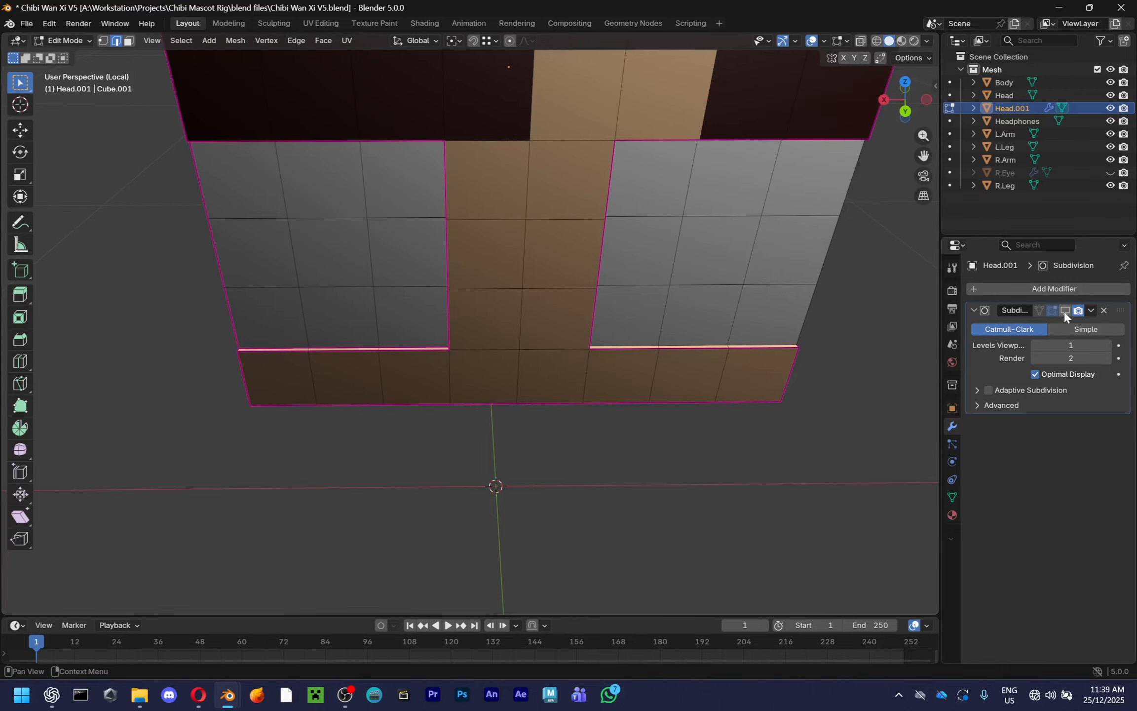
# Preview the creased face panel with the Subdivision modifier shown in the viewport, and hide the modifier's effect again
pyautogui.moveTo(708, 312); pyautogui.dragTo(1059, 316, button='middle')
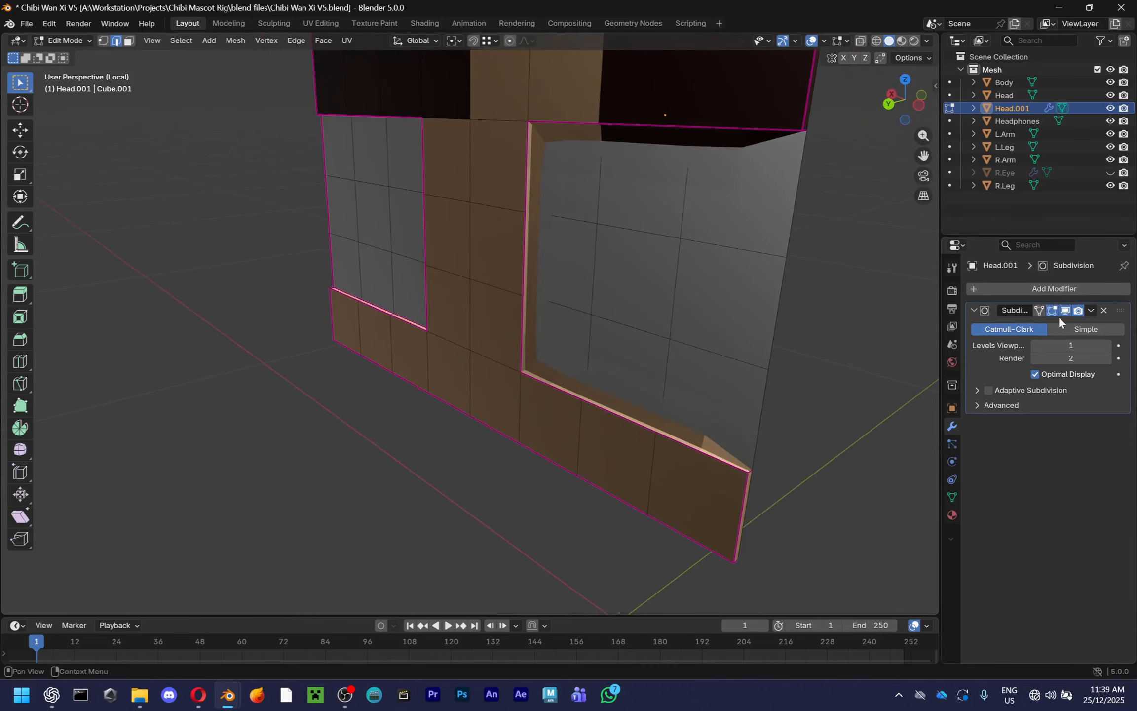
pyautogui.click(1064, 310)
pyautogui.scroll(1, 626, 201)
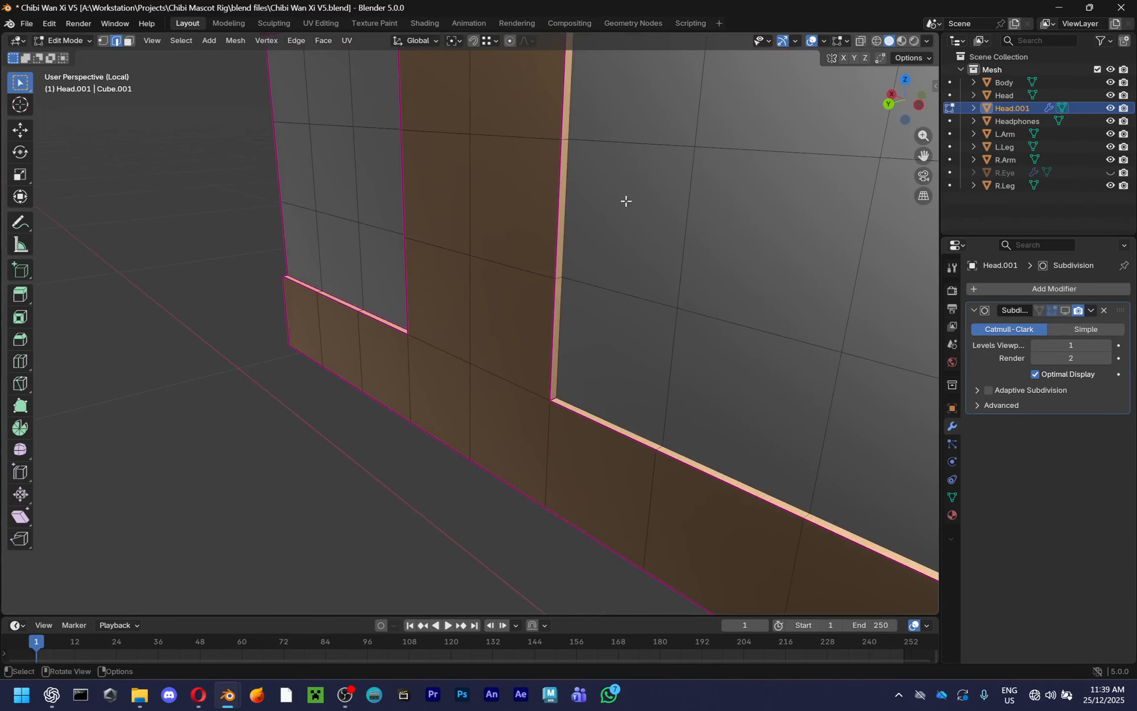
# Select the remaining inner edges around the face panel's eye recess and apply an edge crease to them
pyautogui.keyDown('ctrl'); pyautogui.click(564, 332); pyautogui.keyUp('ctrl')
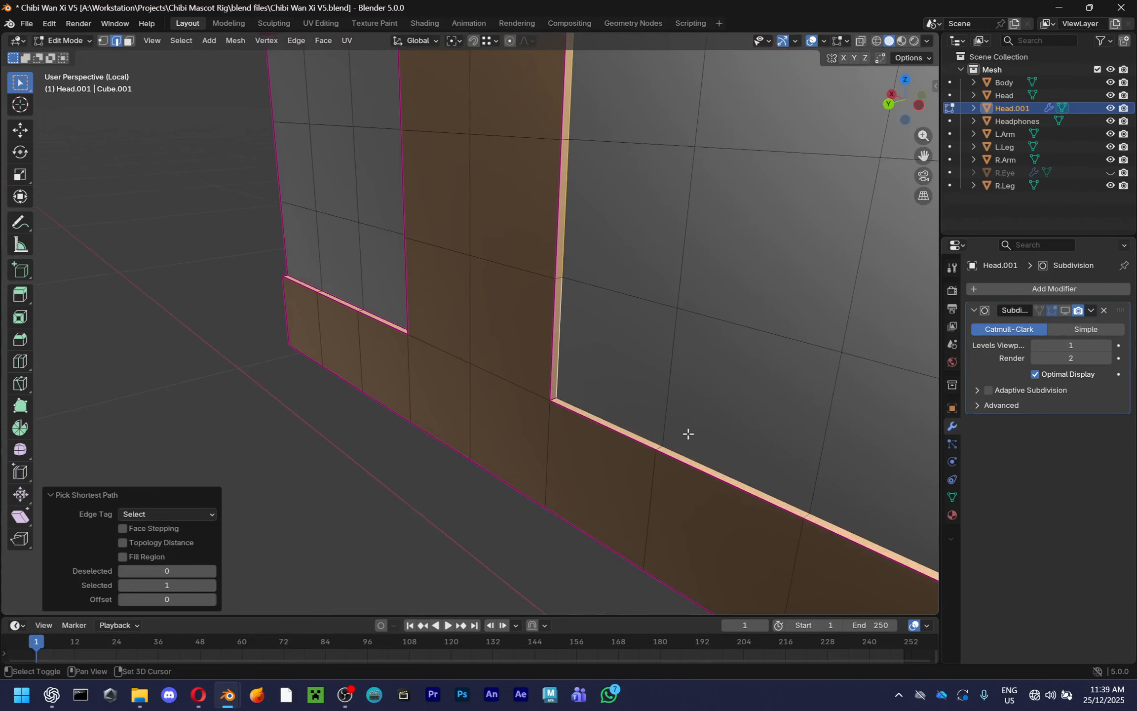
pyautogui.keyDown('shift'); pyautogui.moveTo(688, 434); pyautogui.dragTo(587, 421, button='middle'); pyautogui.keyUp('shift')
pyautogui.keyDown('ctrl'); pyautogui.click(693, 515); pyautogui.keyUp('ctrl')
pyautogui.scroll(-1, 685, 462)
pyautogui.keyDown('shift'); pyautogui.moveTo(702, 266); pyautogui.dragTo(698, 109, button='middle'); pyautogui.keyUp('shift')
pyautogui.keyDown('shift'); pyautogui.click(640, 72); pyautogui.keyUp('shift')
pyautogui.keyDown('ctrl'); pyautogui.click(506, 139); pyautogui.keyUp('ctrl')
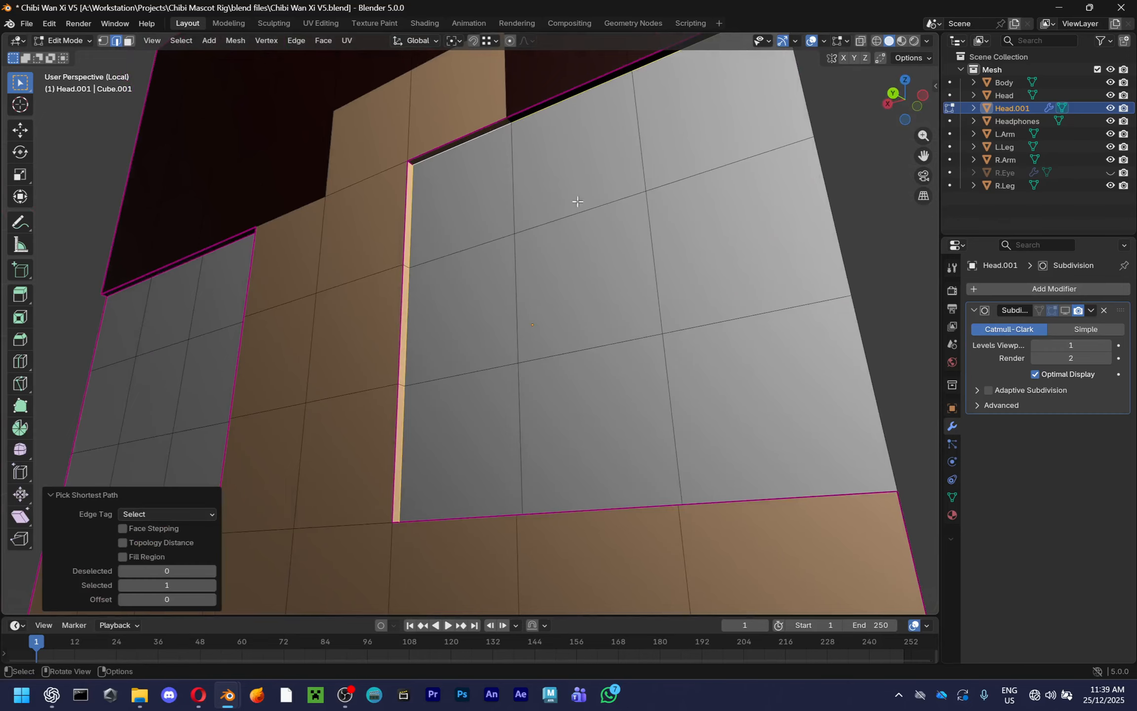
pyautogui.press('n')
pyautogui.press('n')
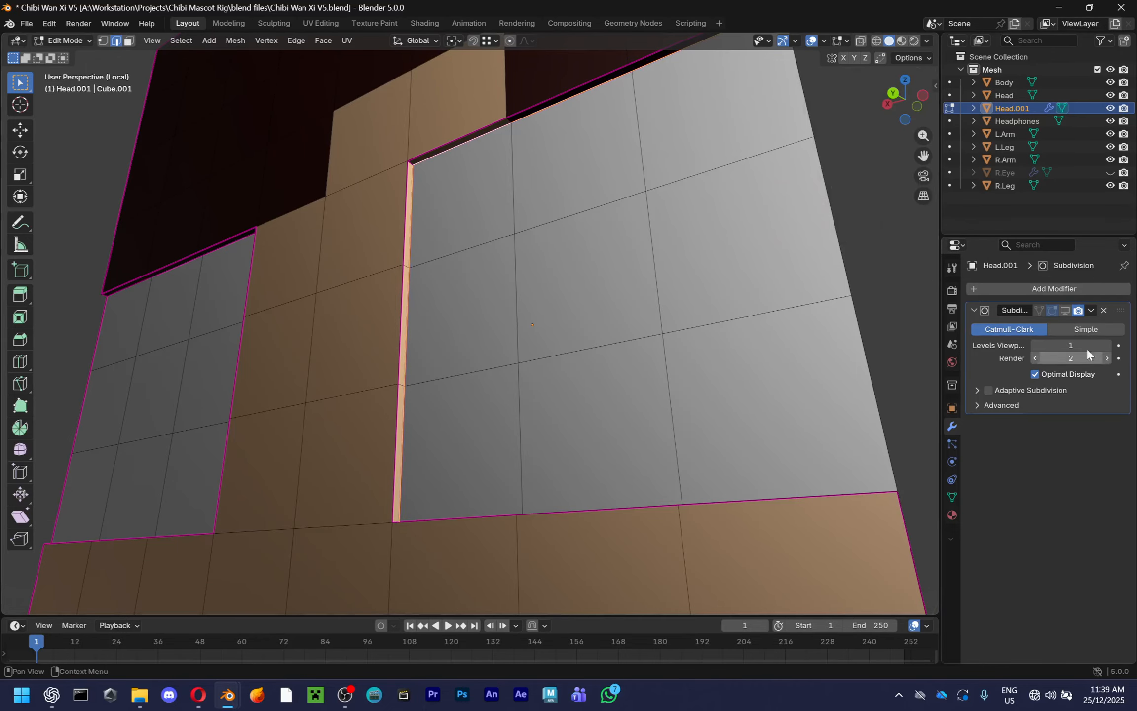
# Turn on the Subdivision modifier's display in the viewport and Edit Mode, and preview the face panel in Object Mode
pyautogui.scroll(-5, 705, 328)
pyautogui.moveTo(706, 329); pyautogui.dragTo(740, 375, button='middle')
pyautogui.press('Tab')
pyautogui.scroll(3, 799, 406)
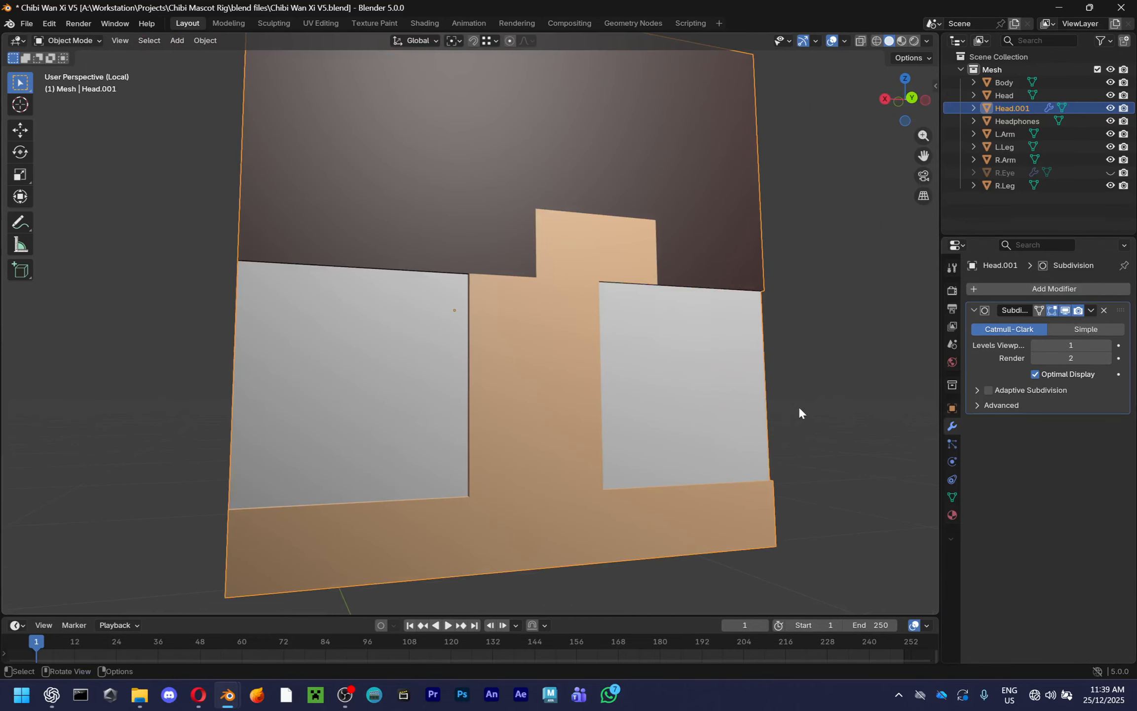
# Move the middle face of the viewer-left eye recess's lower ledge down about 0.027 m
pyautogui.press('Tab')
pyautogui.moveTo(569, 439); pyautogui.dragTo(542, 410, button='middle')
pyautogui.click(444, 451)
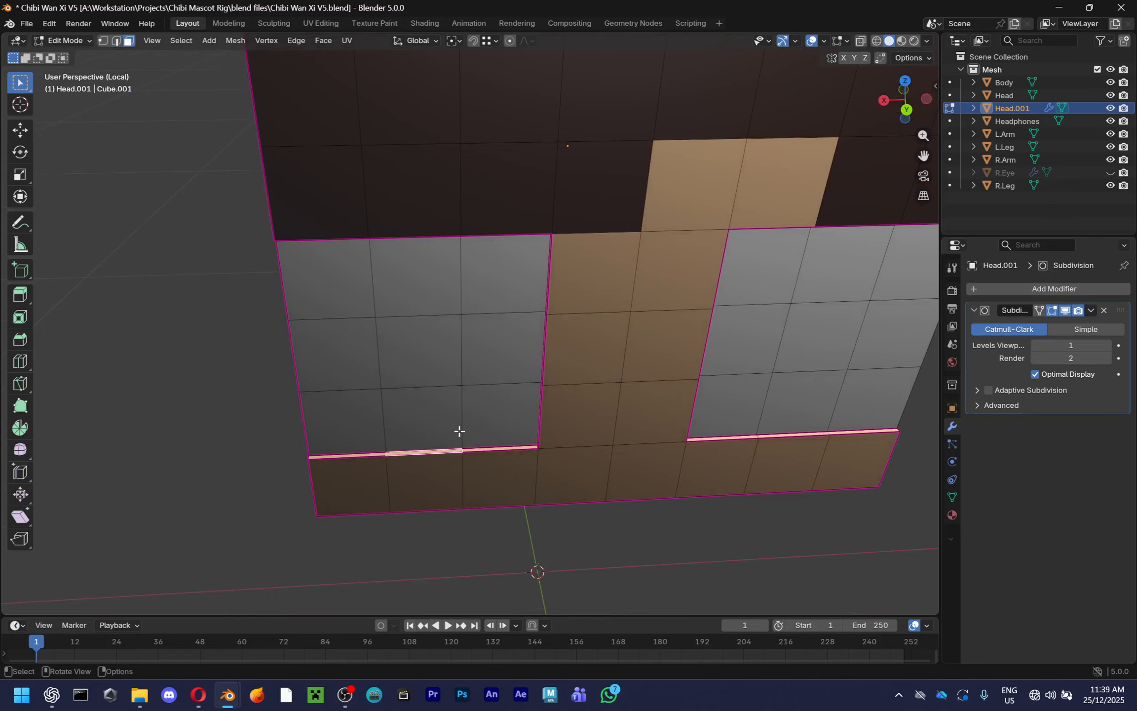
pyautogui.moveTo(451, 437); pyautogui.dragTo(465, 394, button='middle')
pyautogui.press('g')
pyautogui.click(481, 408)
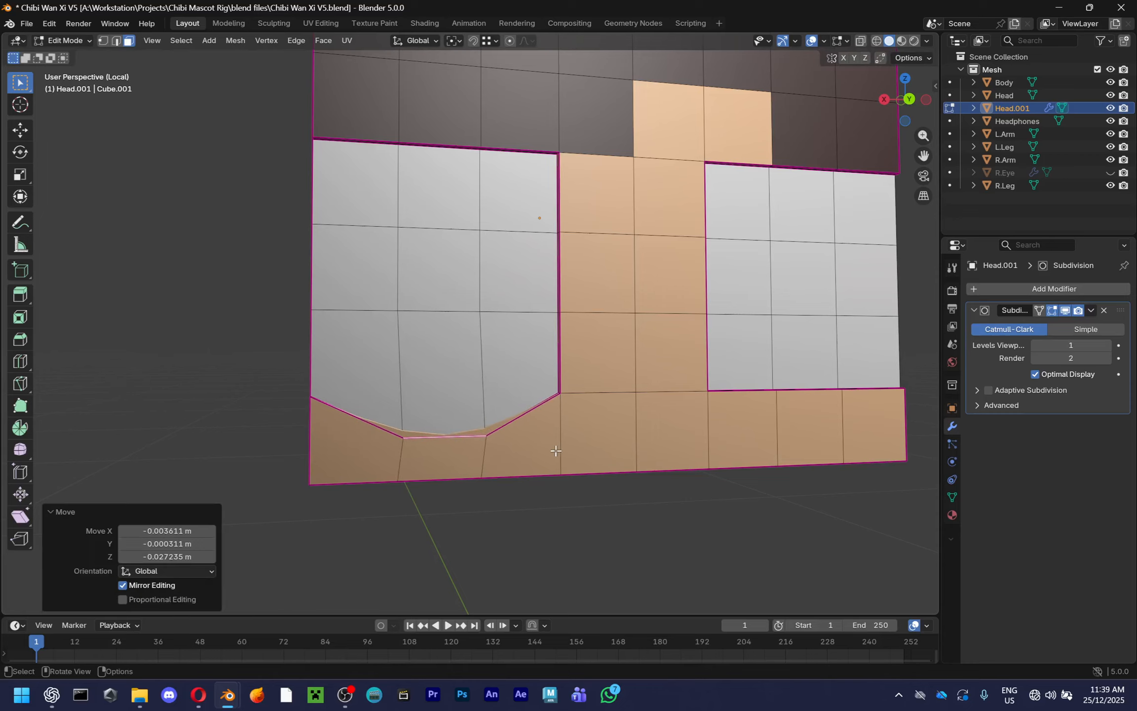
# Preview the lowered eye recess ledge in Object Mode and undo the move
pyautogui.press('Tab')
pyautogui.scroll(-3, 574, 474)
pyautogui.moveTo(574, 476); pyautogui.dragTo(656, 469, button='middle')
pyautogui.moveTo(749, 412); pyautogui.dragTo(697, 372, button='middle')
pyautogui.press('Tab')
pyautogui.press('Tab')
pyautogui.press('Tab')
pyautogui.hotkey('ctrl', '1')
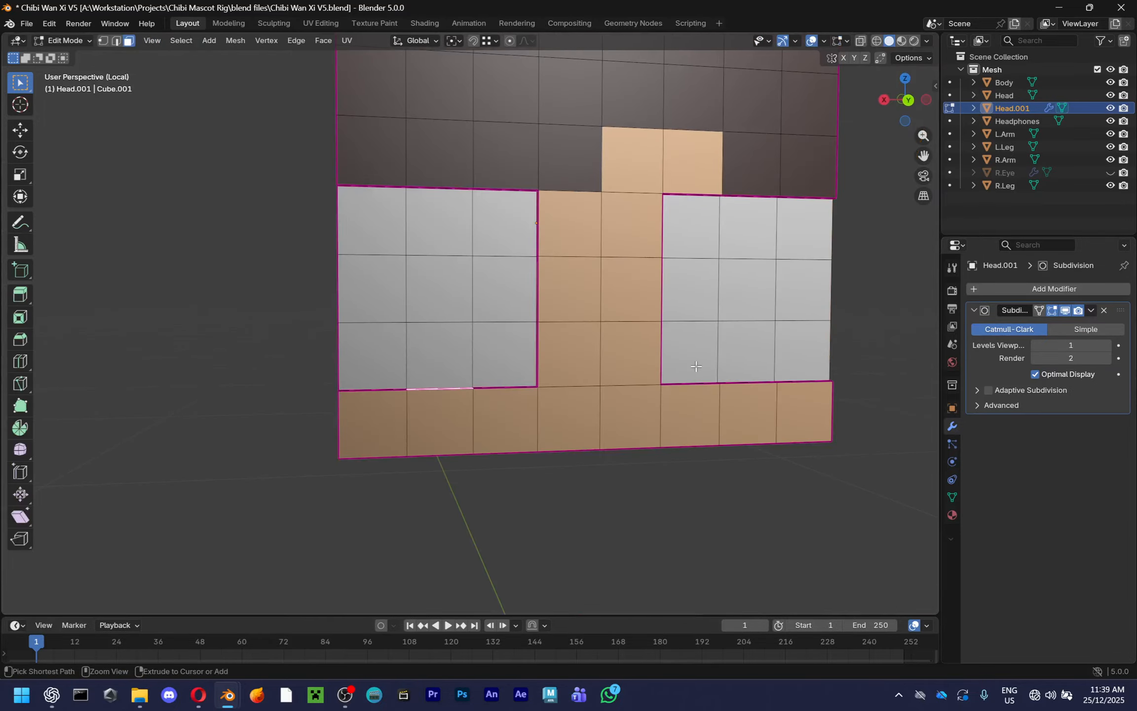
# Set the Subdivision modifier's Levels Viewport to 2 and save the file
pyautogui.click(1104, 345)
pyautogui.hotkey('ctrl', 's')
pyautogui.press('Tab')
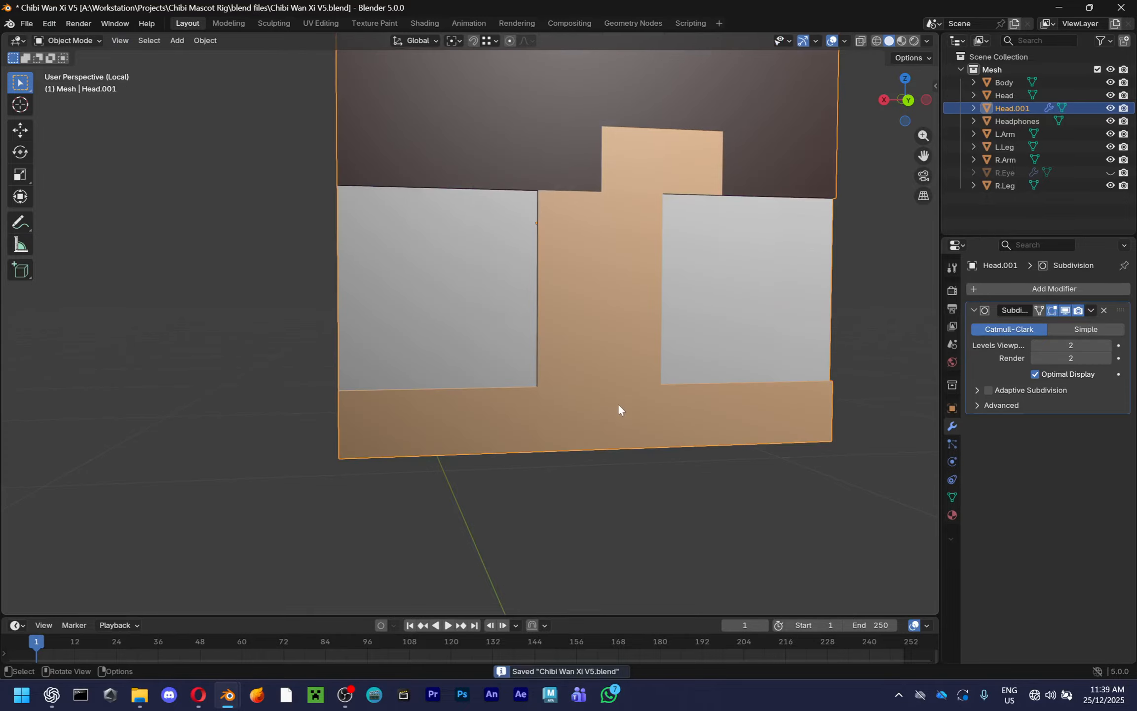
# In back orthographic view, move the ledge's middle face down about 0.026 m and preview the curved lower eye edge
pyautogui.press('Tab')
pyautogui.press('g')
pyautogui.press('Escape')
pyautogui.click(908, 100)
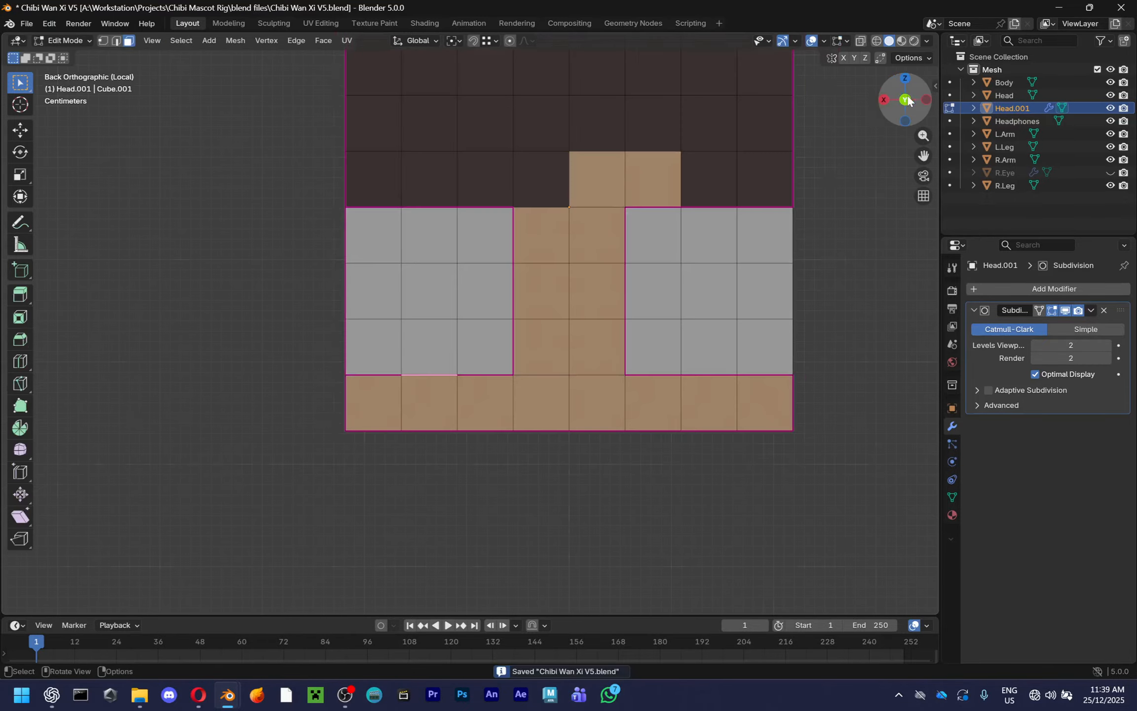
pyautogui.press('g')
pyautogui.click(690, 311)
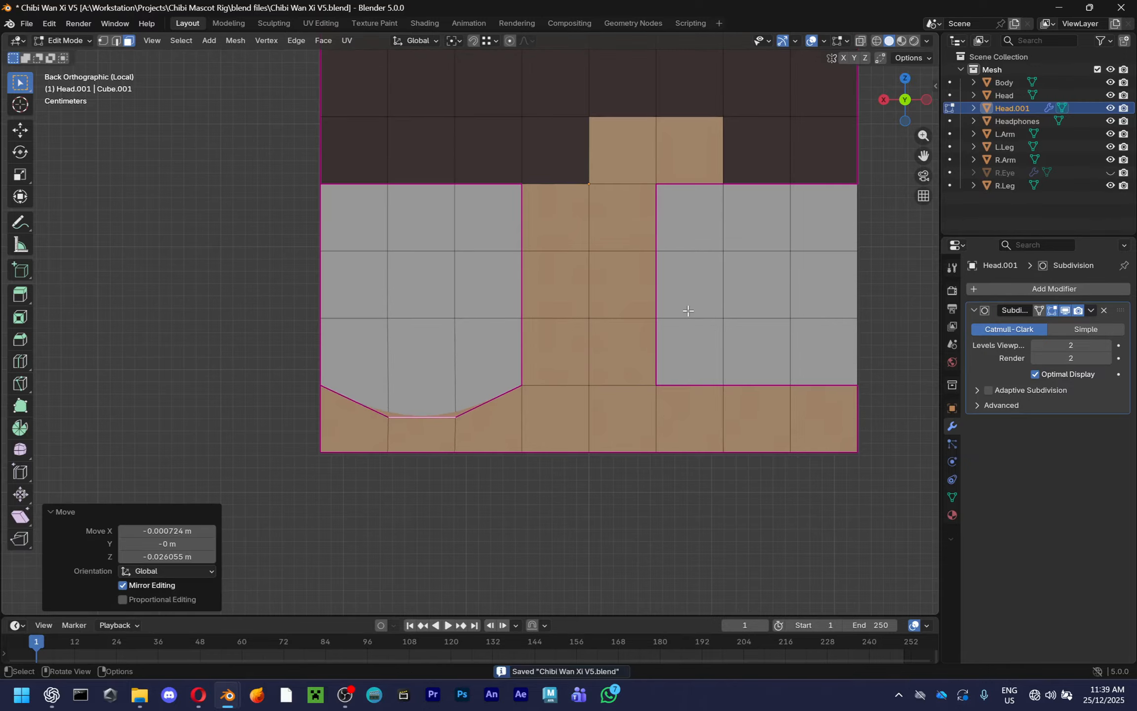
pyautogui.press('v')
pyautogui.press('Tab')
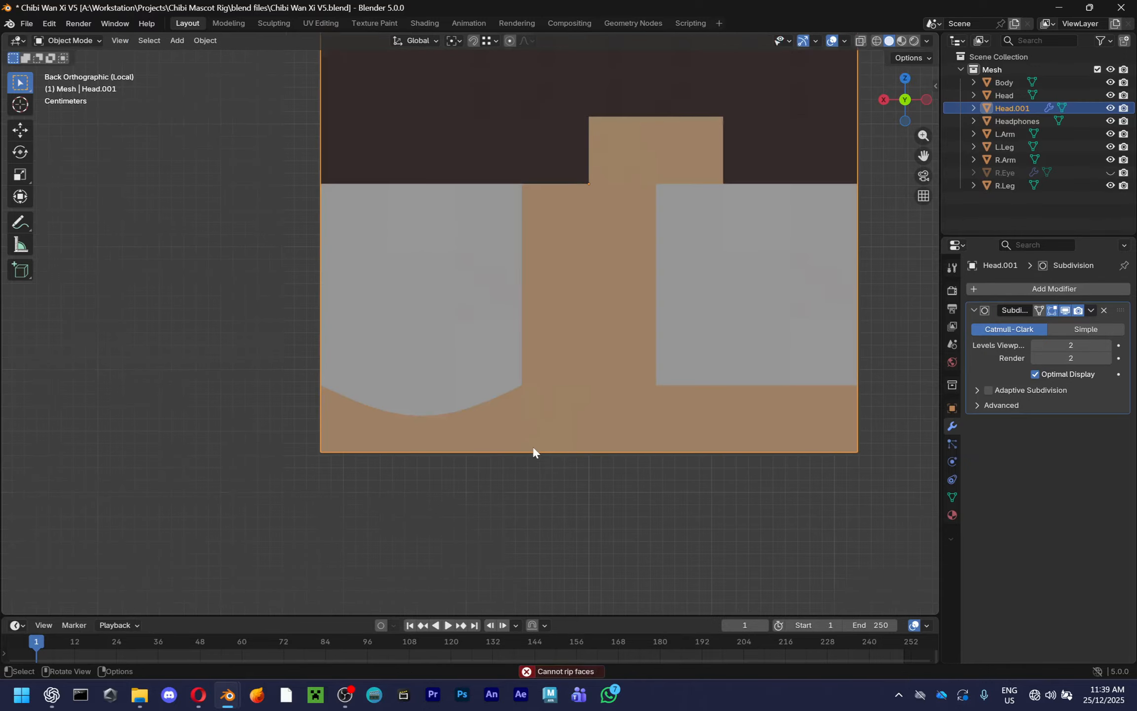
pyautogui.moveTo(533, 451); pyautogui.dragTo(550, 289, button='middle')
pyautogui.click(914, 99)
pyautogui.press('Tab')
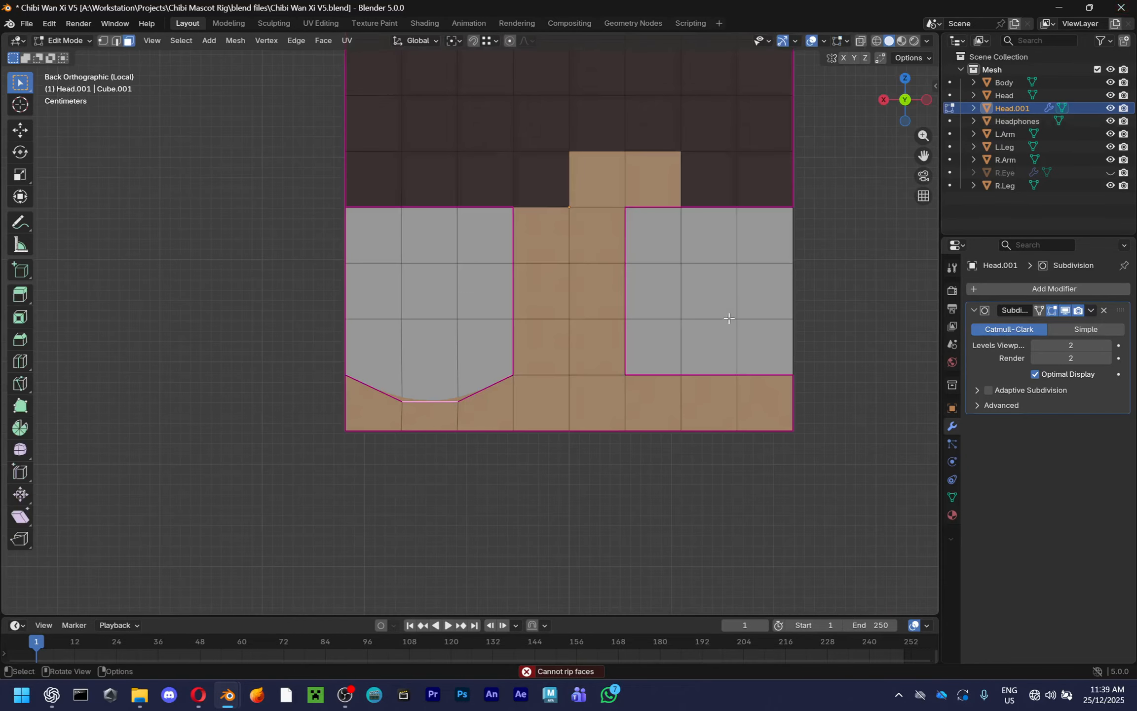
# Raise the ledge's middle face about 0.065 m and preview the arched lower eye edge
pyautogui.press('g')
pyautogui.click(690, 311)
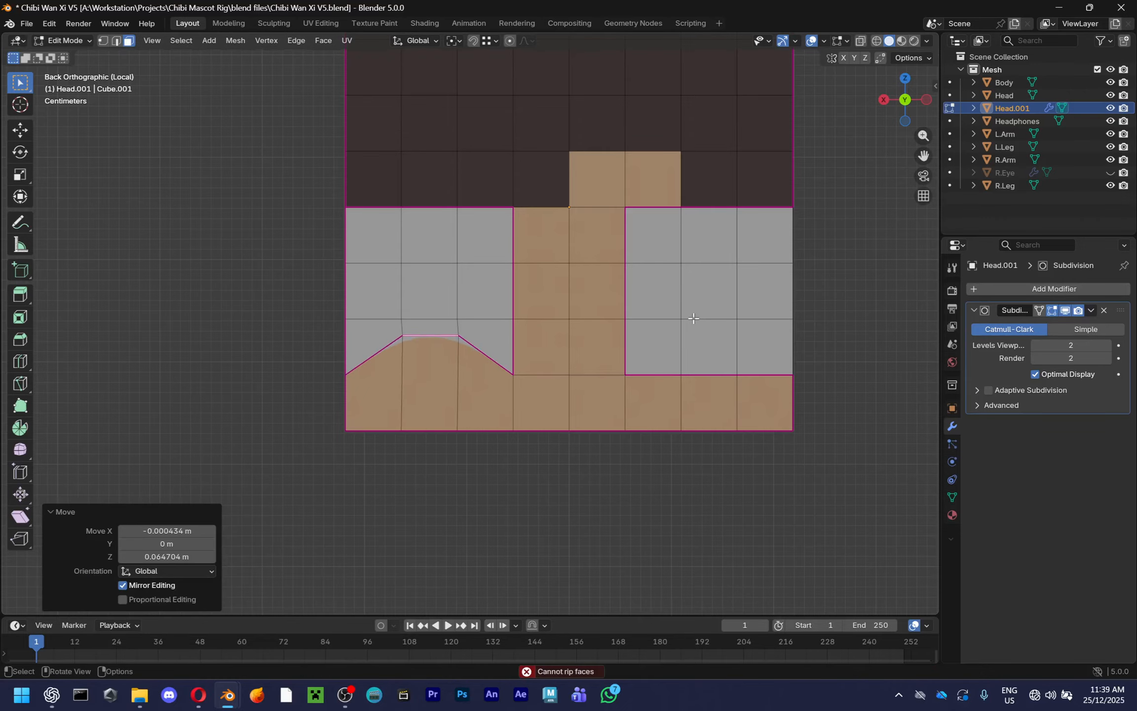
pyautogui.press('Tab')
pyautogui.moveTo(677, 340)
pyautogui.mouseDown(button='middle')
pyautogui.moveTo(761, 346)
pyautogui.moveTo(681, 353)
pyautogui.mouseUp(button='middle')
pyautogui.scroll(-4, 681, 353)
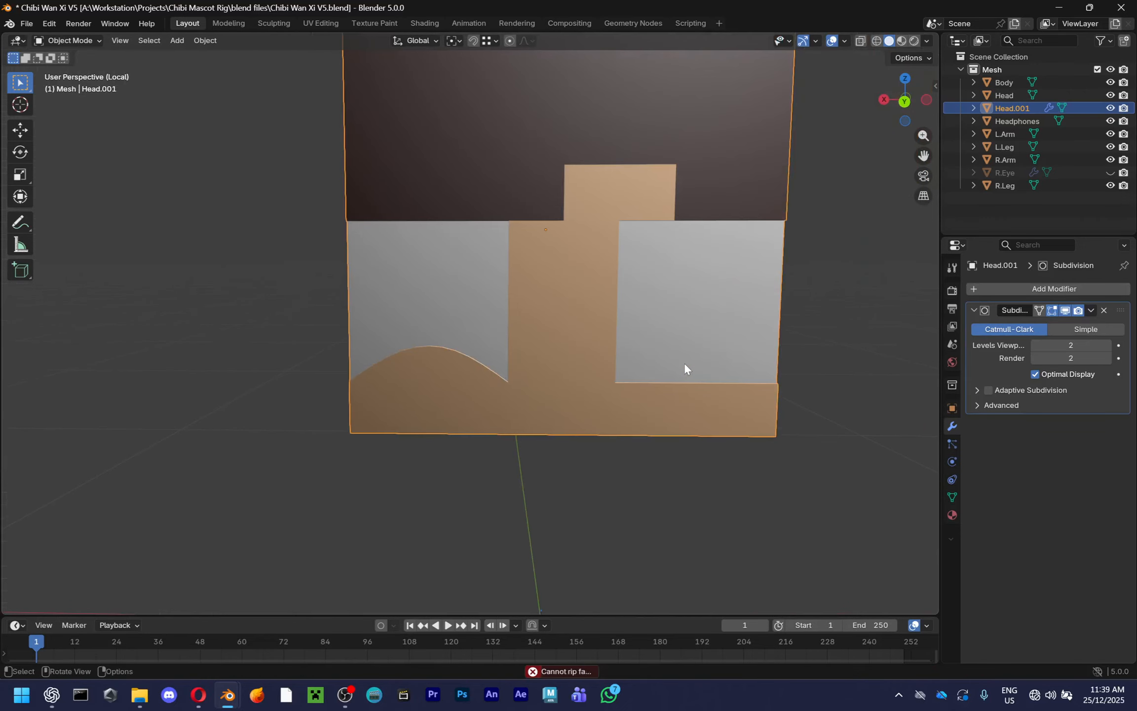
pyautogui.press('ctrl+KP_1')
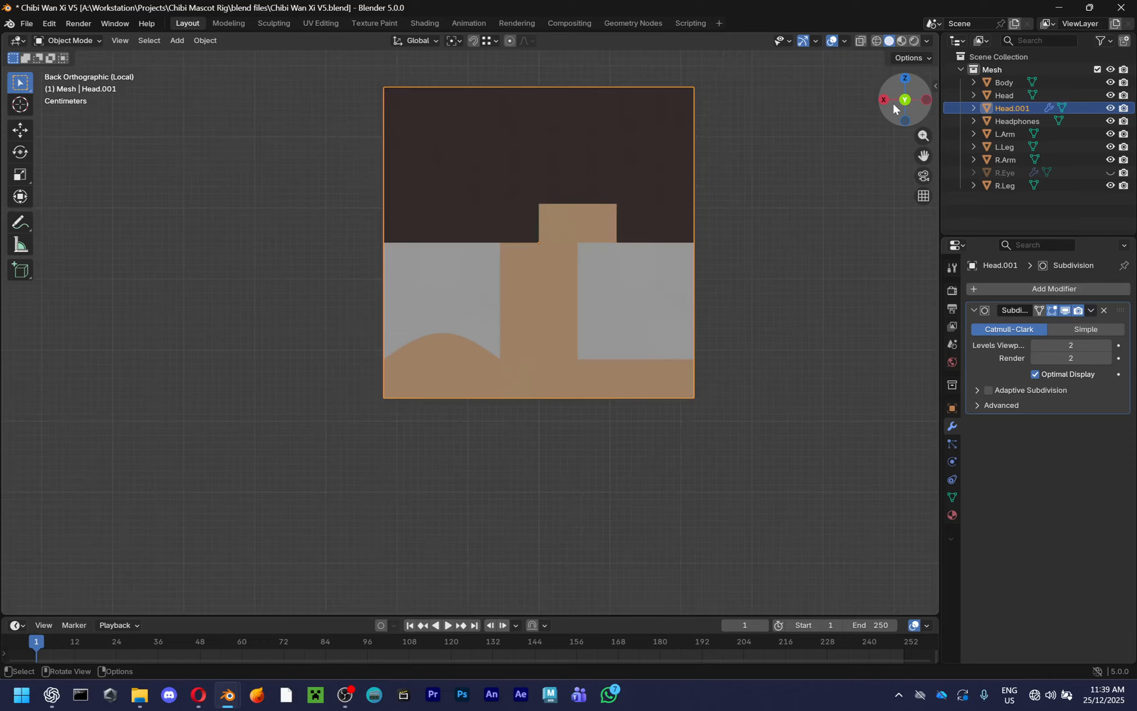
# Scale the ledge's middle face up by about 1.67 and inspect the wider arch in Object Mode
pyautogui.scroll(2, 761, 335)
pyautogui.press('Tab')
pyautogui.scroll(3, 558, 292)
pyautogui.press('s')
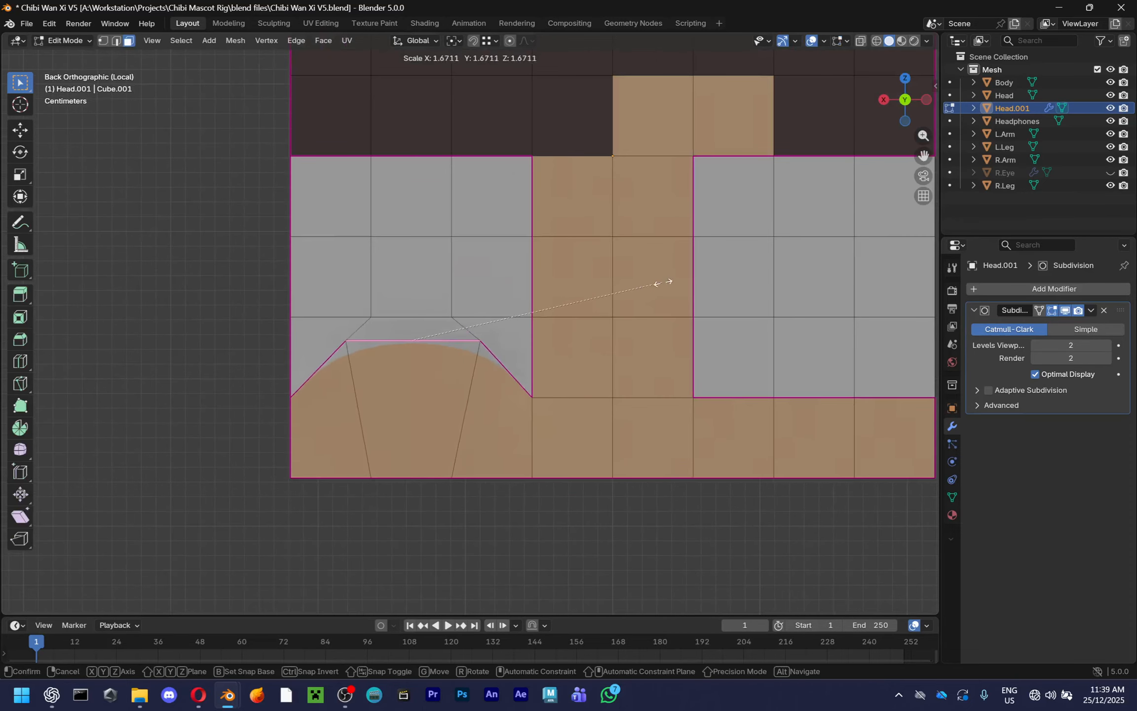
pyautogui.click(663, 283)
pyautogui.press('Tab')
pyautogui.scroll(-2, 700, 341)
pyautogui.moveTo(700, 341); pyautogui.dragTo(655, 304, button='middle')
pyautogui.scroll(4, 722, 347)
pyautogui.scroll(-2, 722, 348)
# Try scaling the ledge's middle face with the global Y axis locked, and view the arch from several angles
pyautogui.press('Tab')
pyautogui.press('s')
pyautogui.press('x')
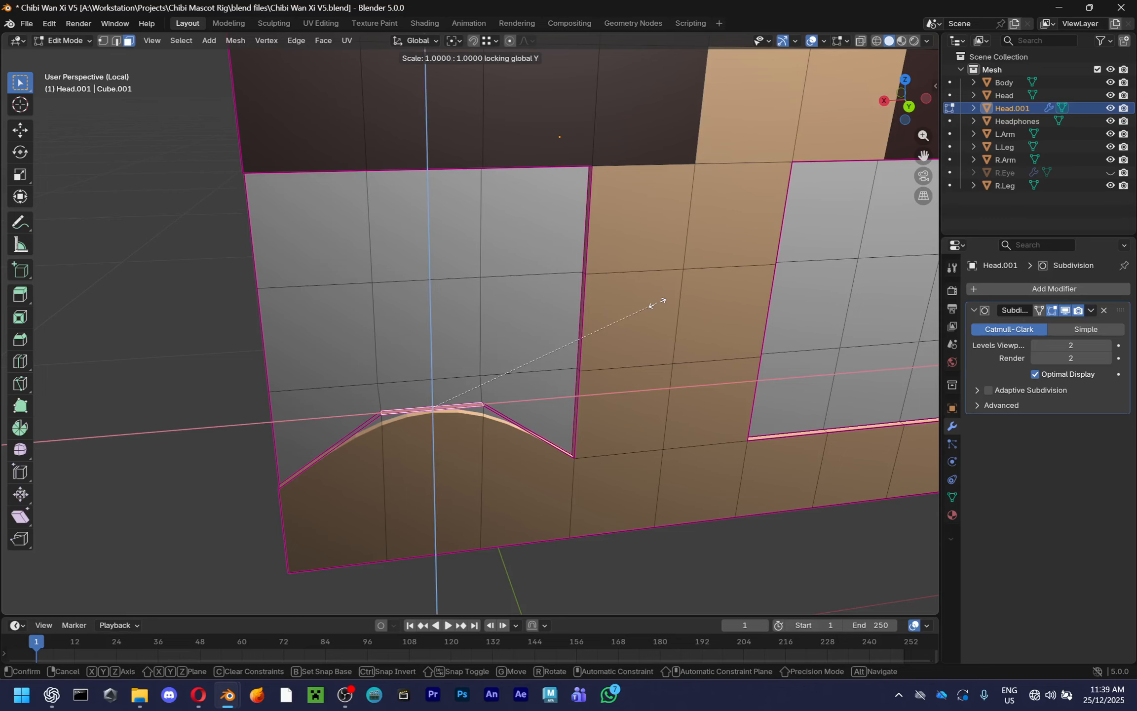
pyautogui.click(892, 258)
pyautogui.press('Tab')
pyautogui.click(915, 113)
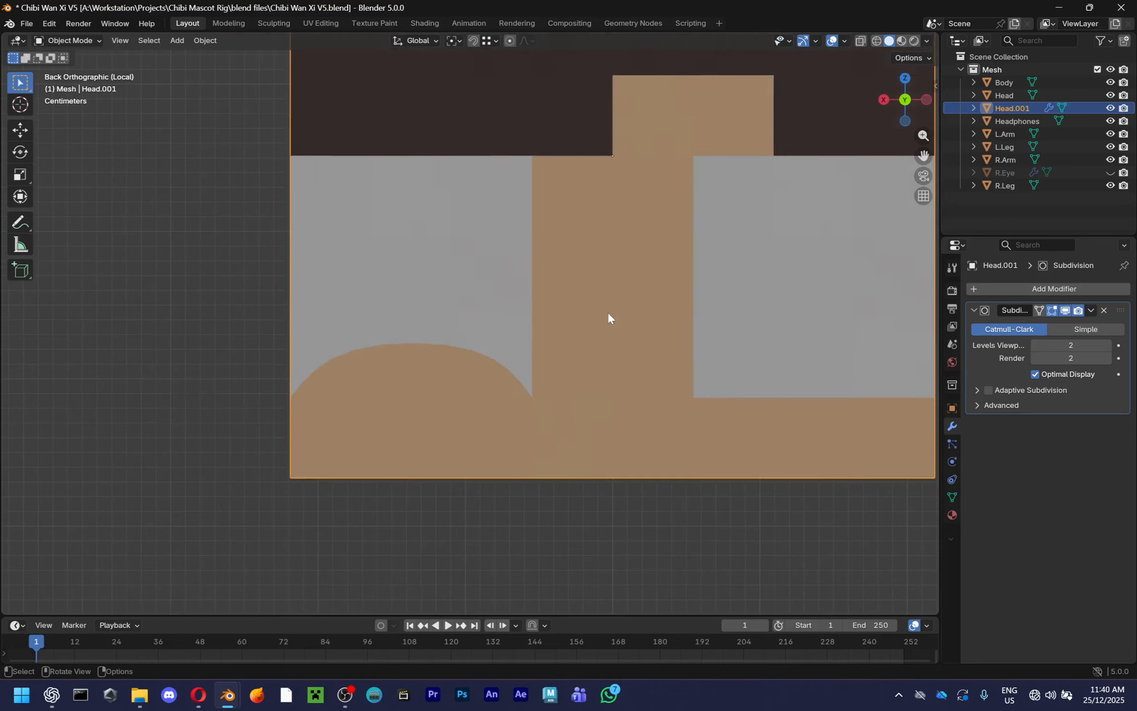
pyautogui.scroll(2, 607, 313)
pyautogui.moveTo(606, 313); pyautogui.dragTo(612, 337, button='middle')
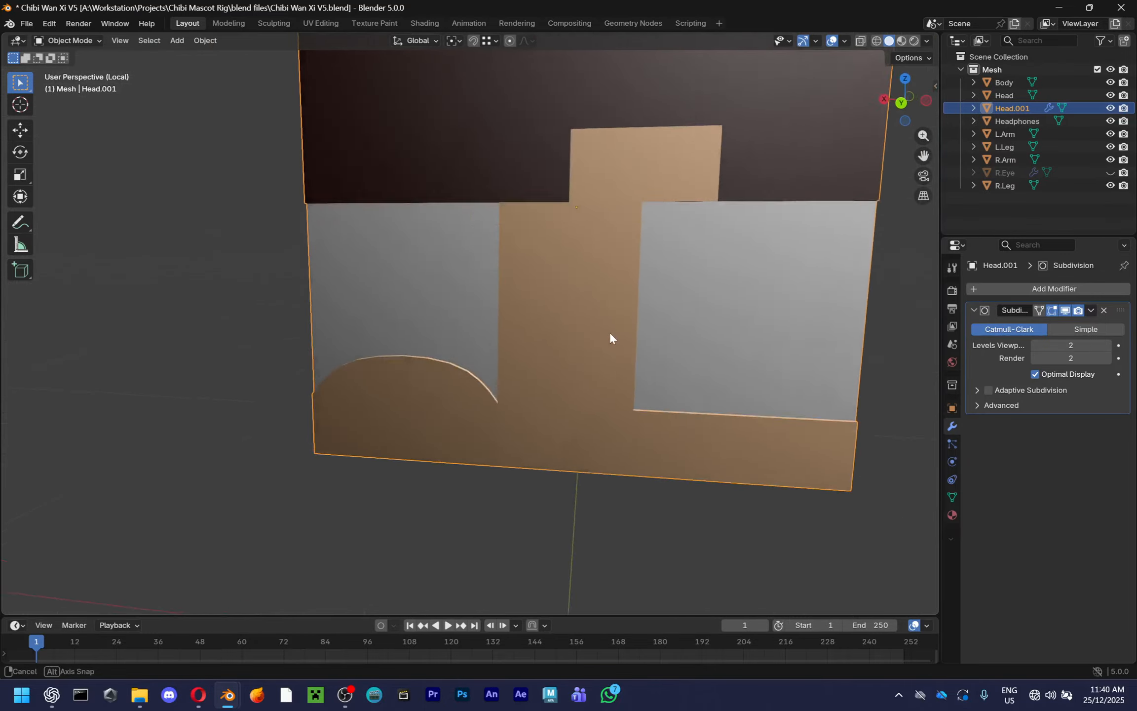
pyautogui.scroll(-3, 662, 338)
pyautogui.scroll(1, 651, 329)
pyautogui.scroll(2, 641, 327)
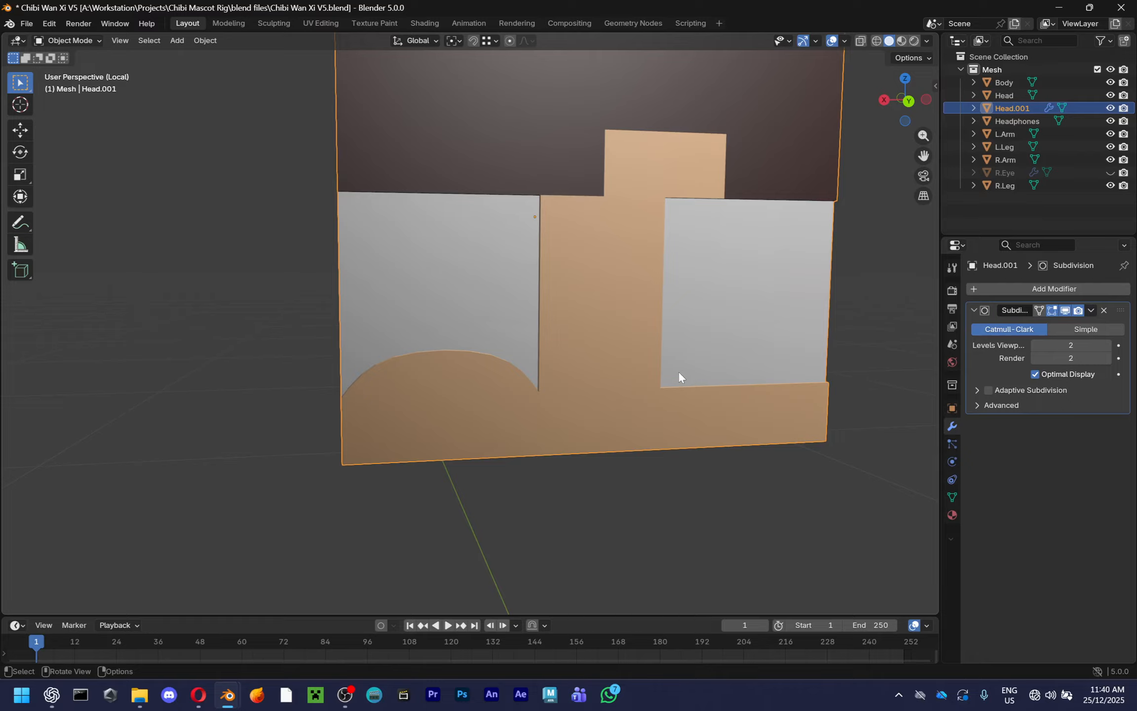
# Undo the trial moves and scaling of the eye recess's lower ledge and deselect the face panel
pyautogui.press('Tab')
pyautogui.press('Tab')
pyautogui.press('Tab')
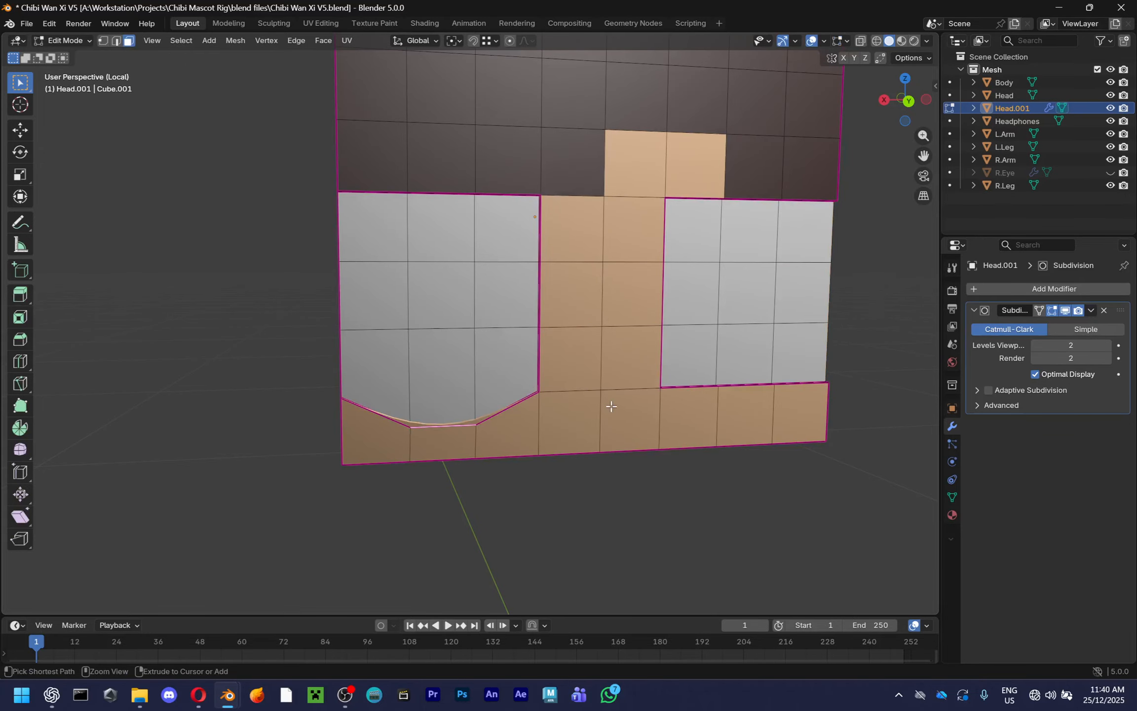
pyautogui.press('Tab')
pyautogui.press('Tab')
pyautogui.press('Tab')
pyautogui.click(575, 489)
pyautogui.moveTo(575, 489); pyautogui.dragTo(594, 491, button='middle')
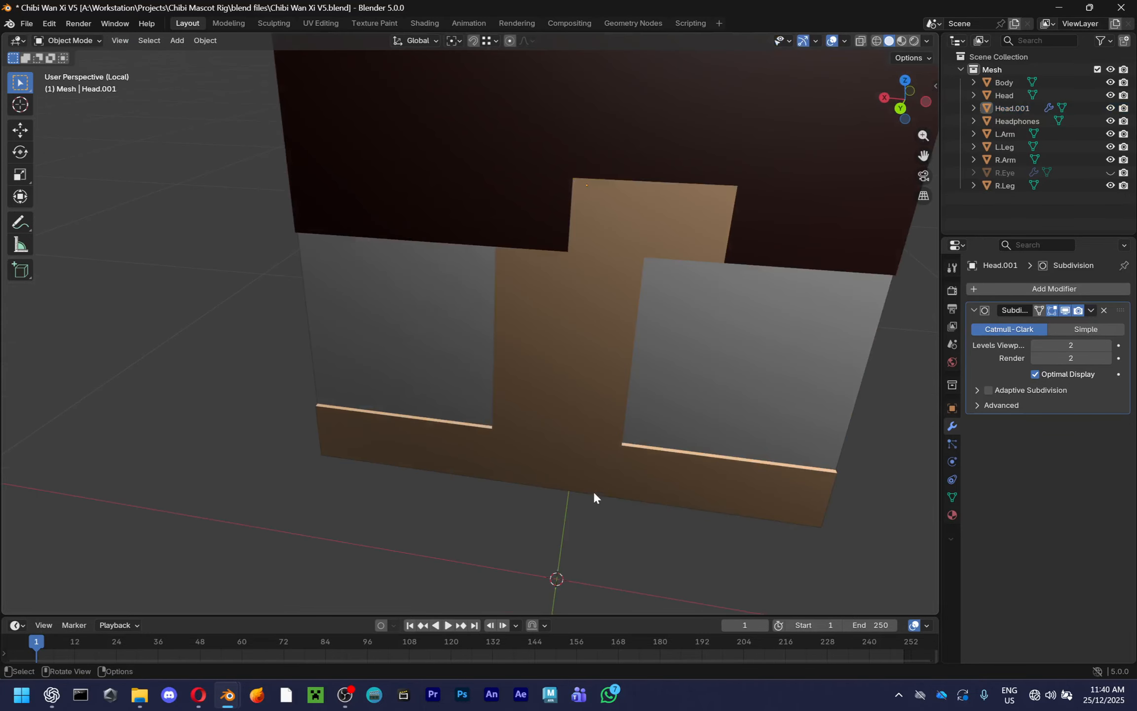
# Leave local view to show the whole character and save the file
pyautogui.press('Tab')
pyautogui.scroll(-5, 593, 491)
pyautogui.press('Tab')
pyautogui.press('KP_Divide')
pyautogui.moveTo(573, 378); pyautogui.dragTo(595, 300, button='middle')
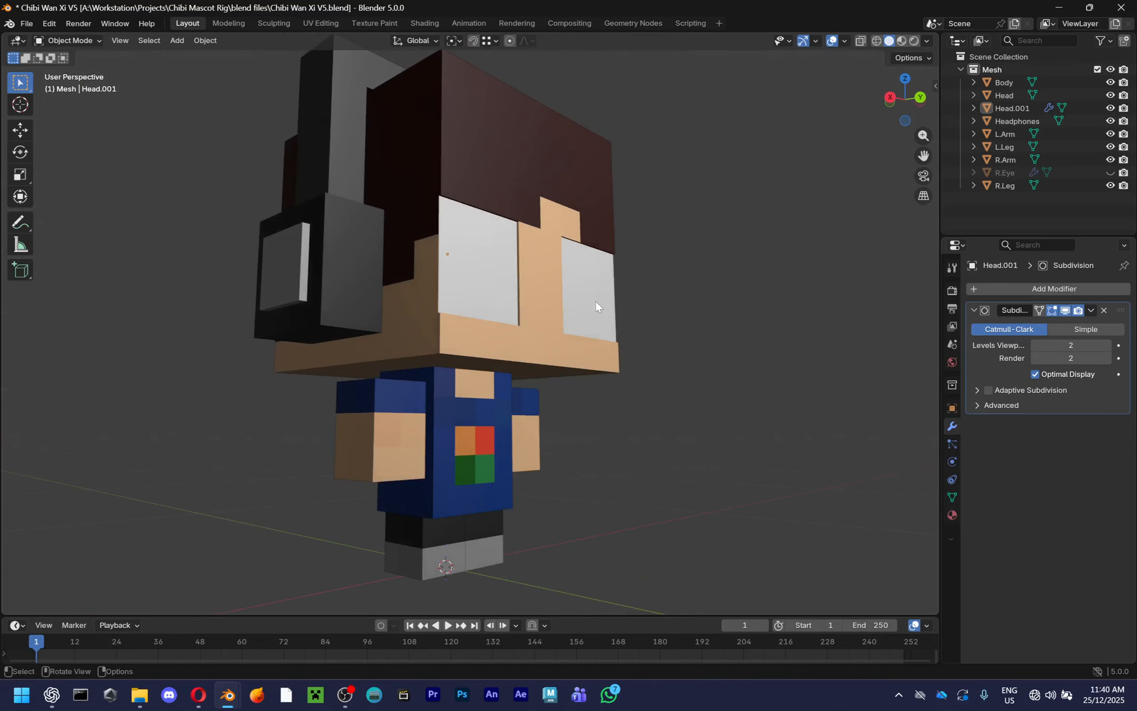
pyautogui.hotkey('ctrl', 's')
# Examine the eye recess and the seam between the face panel and the head from the side, and save the file
pyautogui.scroll(3, 595, 300)
pyautogui.click(547, 238)
pyautogui.scroll(4, 609, 242)
pyautogui.moveTo(610, 242); pyautogui.dragTo(711, 288, button='middle')
pyautogui.click(621, 317)
pyautogui.scroll(-4, 612, 320)
pyautogui.scroll(5, 725, 262)
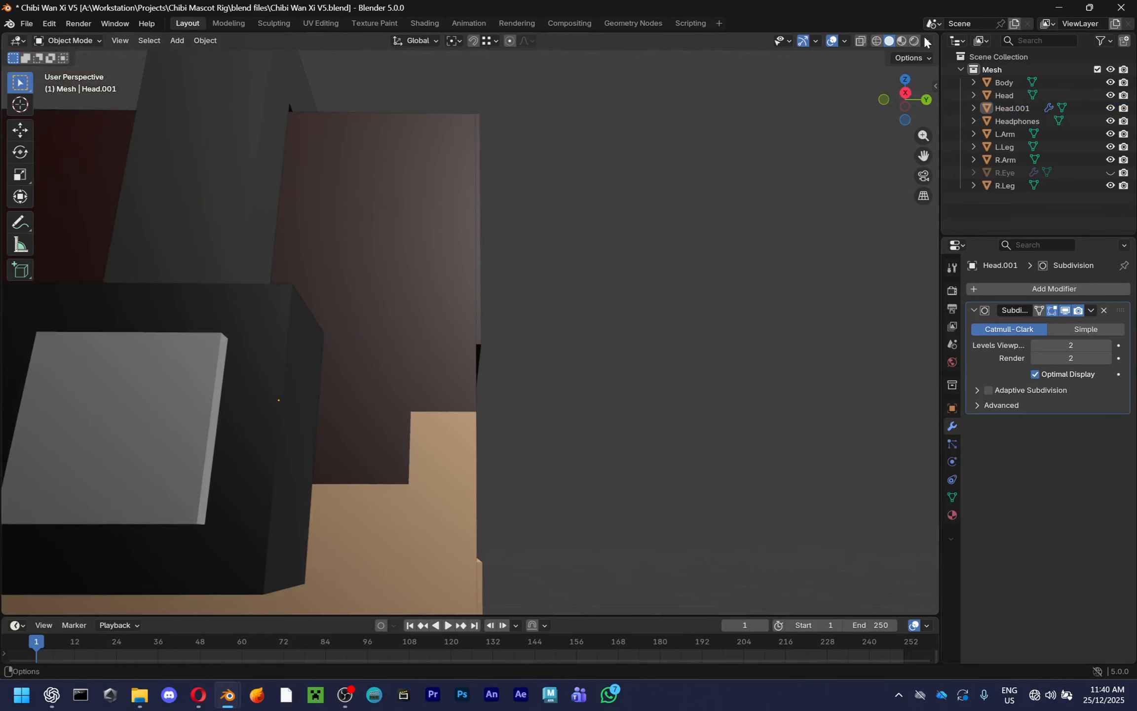
pyautogui.click(927, 42)
pyautogui.hotkey('ctrl', 's')
pyautogui.scroll(3, 671, 291)
pyautogui.moveTo(672, 291)
pyautogui.mouseDown(button='middle')
pyautogui.moveTo(580, 328)
pyautogui.moveTo(659, 285)
pyautogui.mouseUp(button='middle')
pyautogui.scroll(-4, 580, 332)
pyautogui.scroll(5, 695, 307)
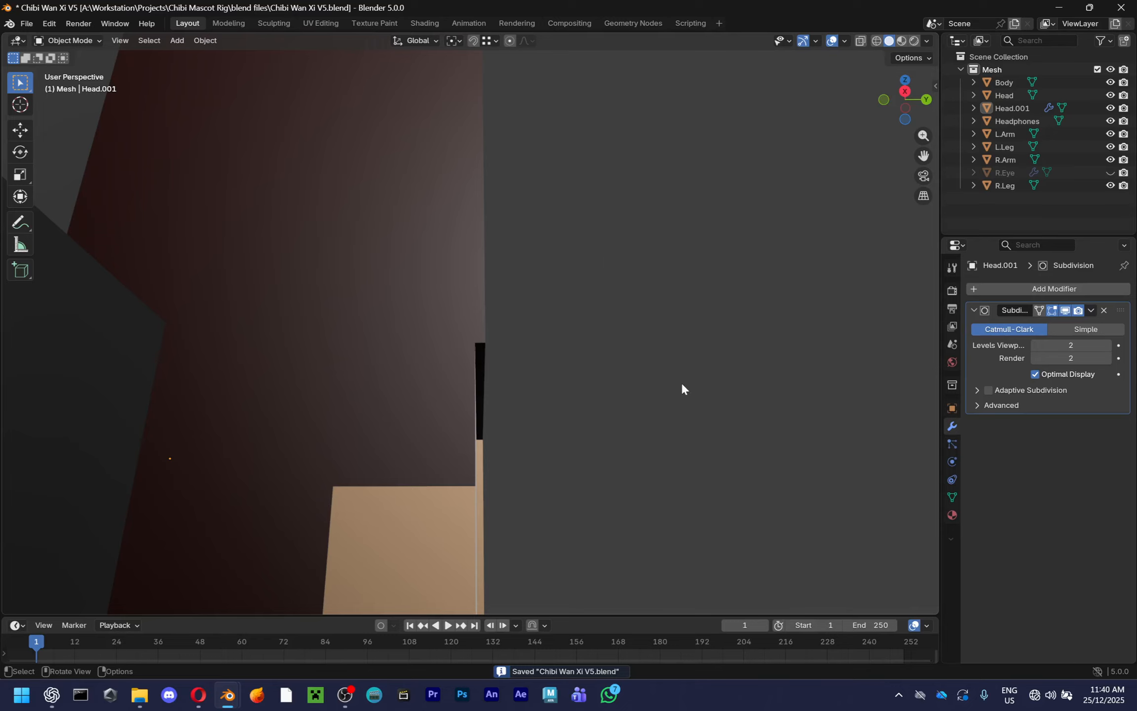
pyautogui.moveTo(681, 380); pyautogui.dragTo(610, 398, button='middle')
pyautogui.scroll(-1, 610, 399)
pyautogui.click(609, 399)
pyautogui.click(791, 356)
pyautogui.hotkey('ctrl', 's')
pyautogui.scroll(-2, 790, 367)
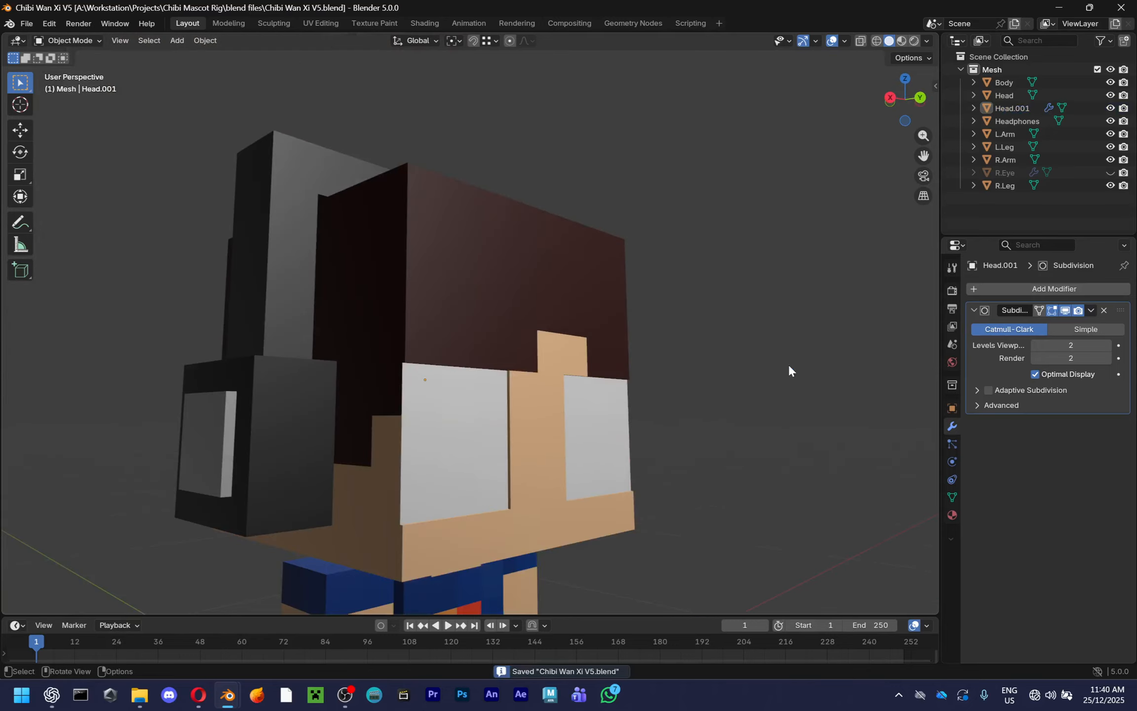
# Duplicate the Head and Head.001 objects in place and move the copies to the Scene Collection
pyautogui.moveTo(355, 694)
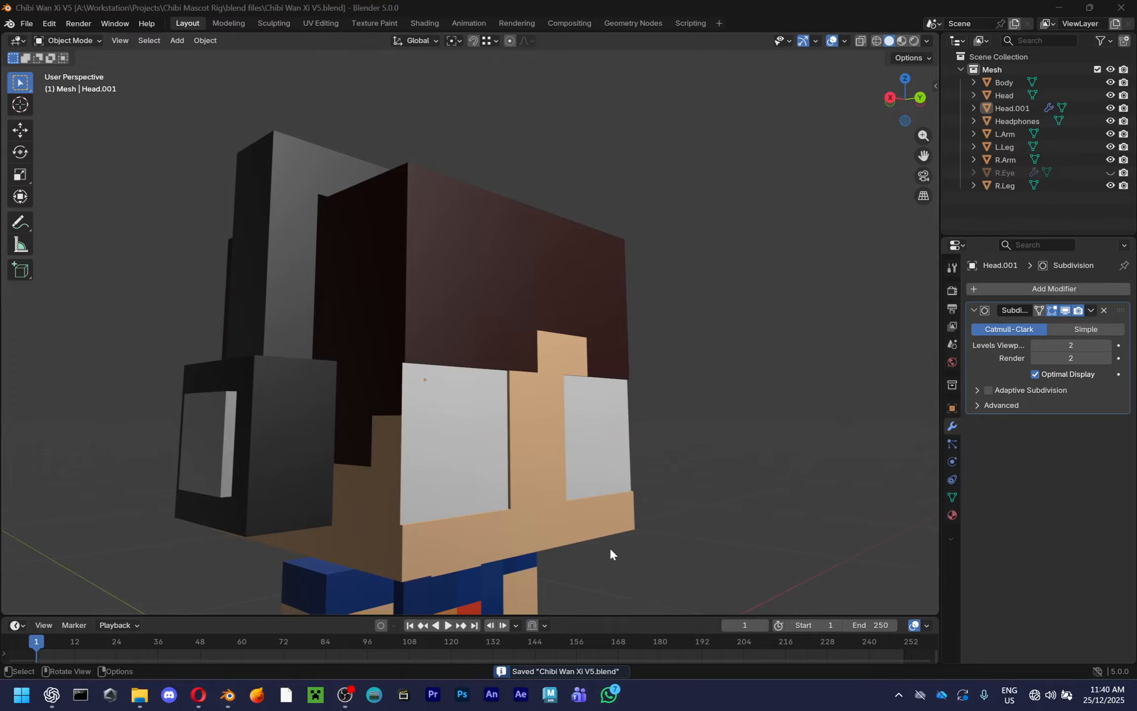
pyautogui.scroll(-3, 610, 545)
pyautogui.moveTo(700, 525); pyautogui.dragTo(634, 538, button='middle')
pyautogui.click(581, 407)
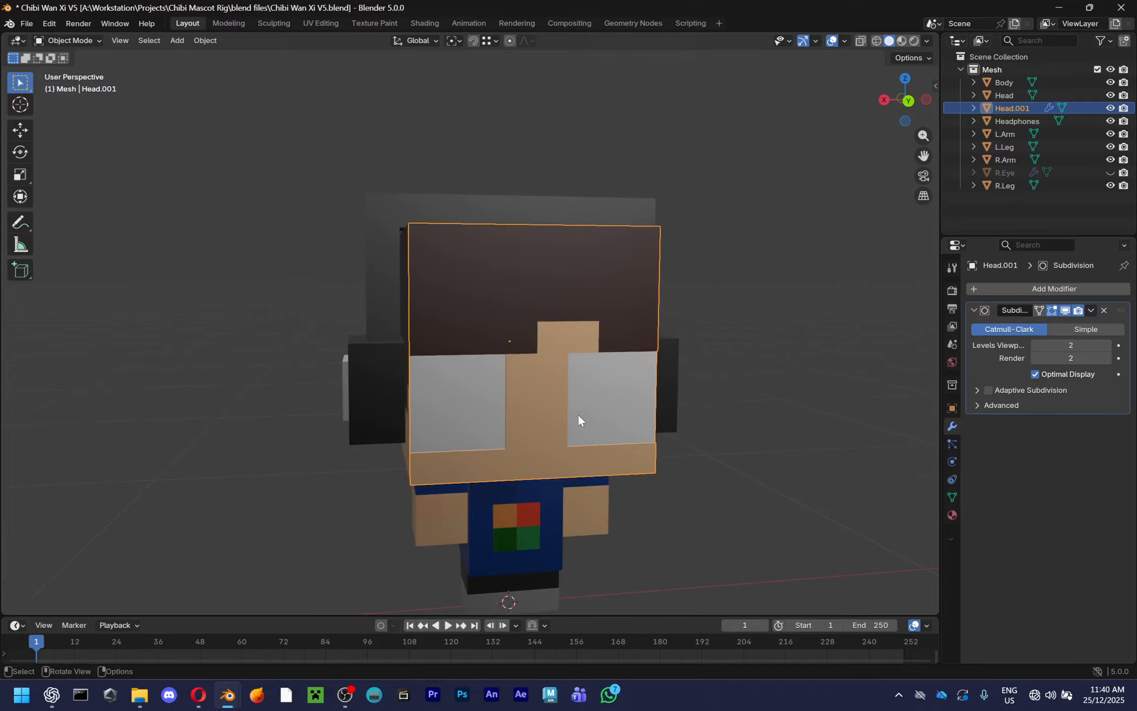
pyautogui.moveTo(612, 466); pyautogui.dragTo(685, 463, button='middle')
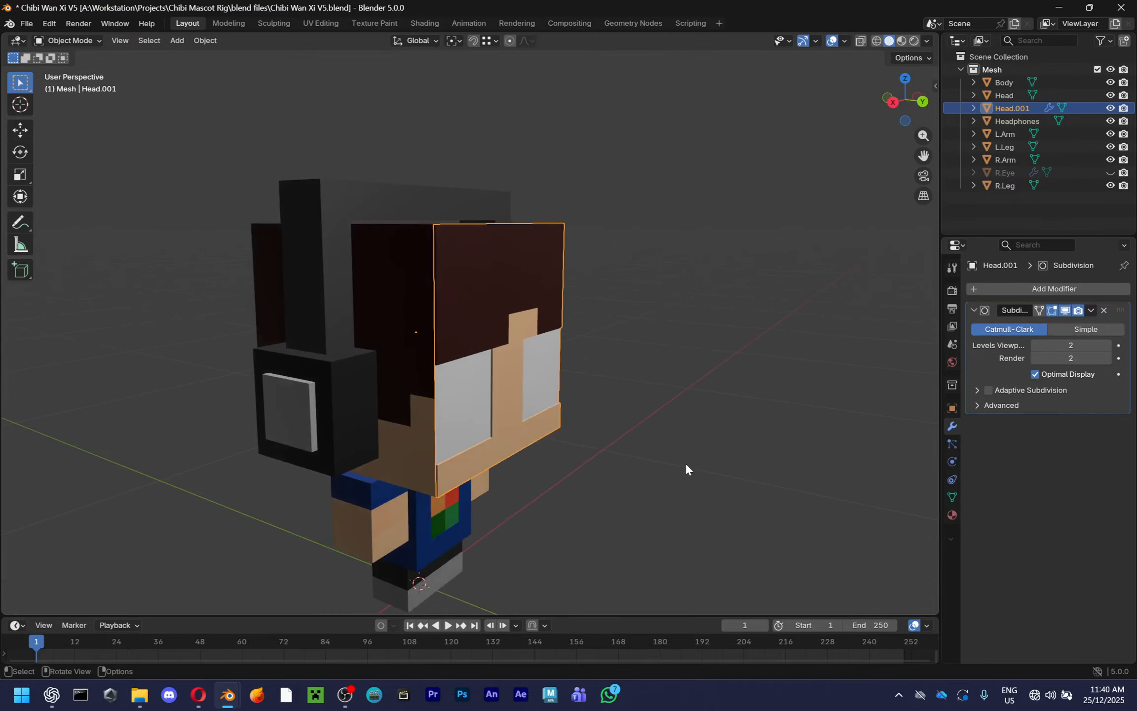
pyautogui.click(417, 335)
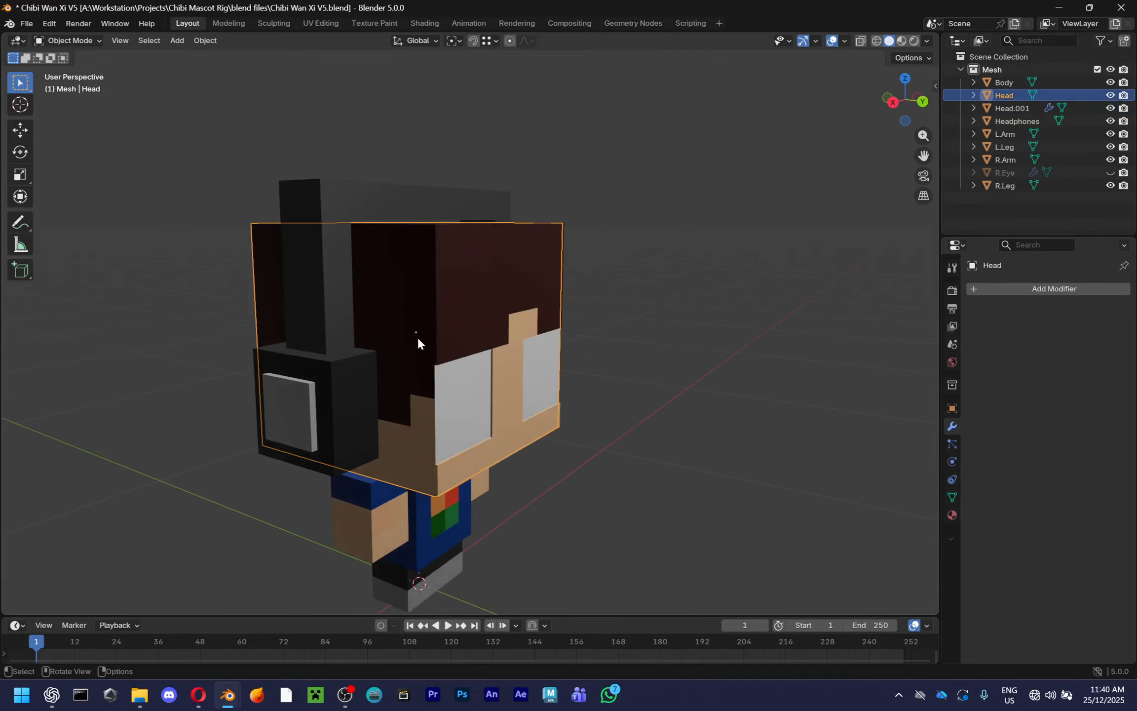
pyautogui.keyDown('shift'); pyautogui.click(462, 321); pyautogui.keyUp('shift')
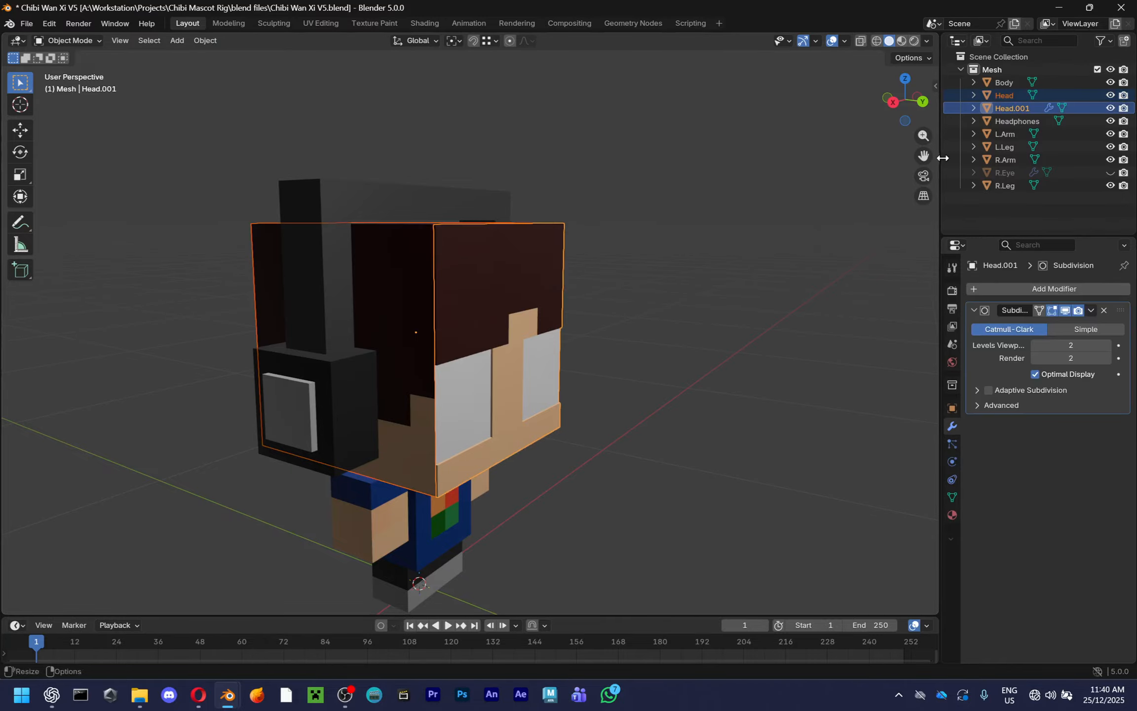
pyautogui.hotkey('shift', 'd')
pyautogui.press('Escape')
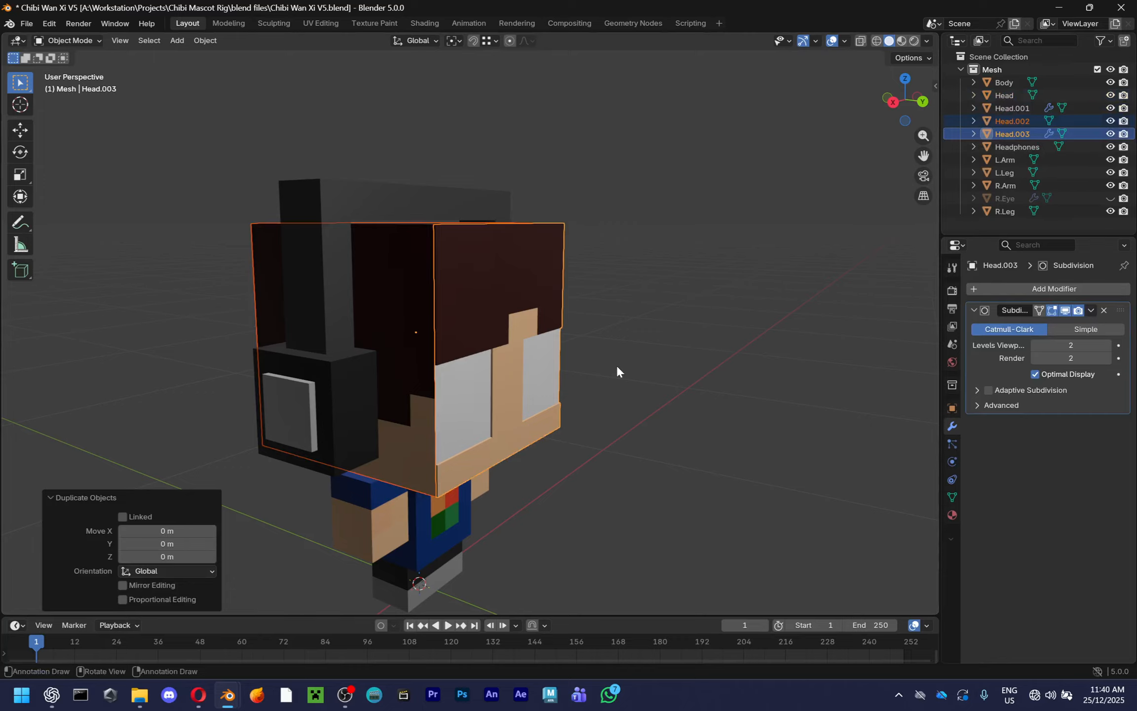
pyautogui.press('m')
pyautogui.click(594, 399)
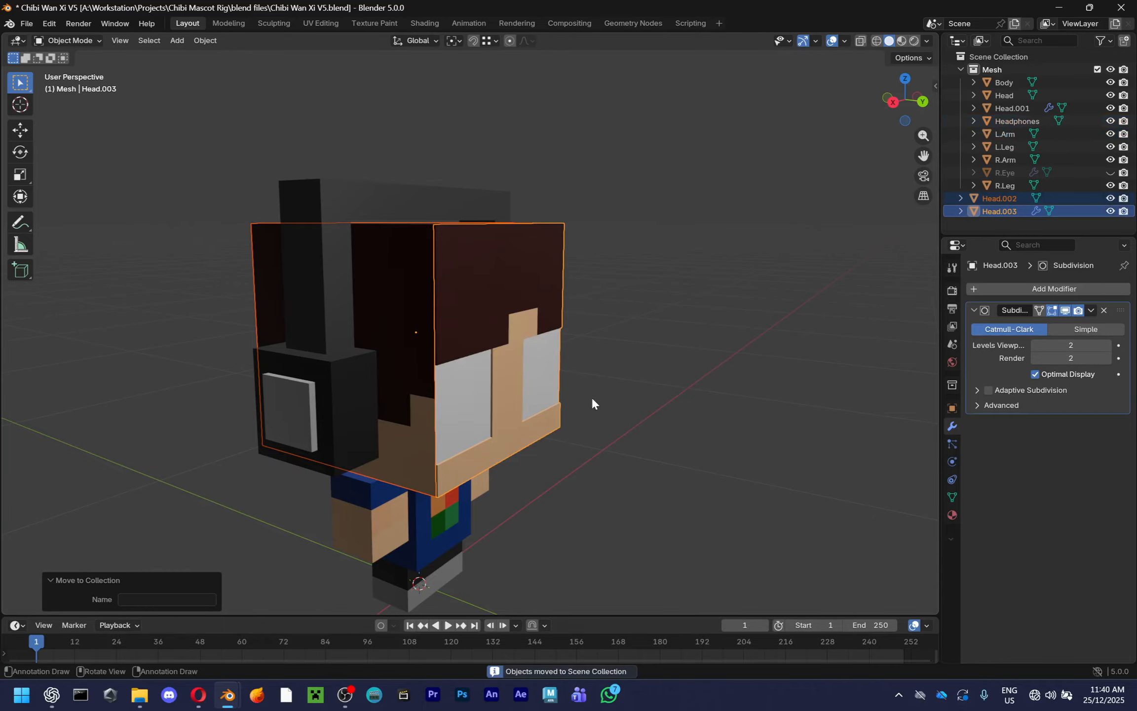
# Hide the Mesh collection and open both duplicated head objects in Edit Mode with Head.002 active
pyautogui.click(1110, 69)
pyautogui.click(537, 329)
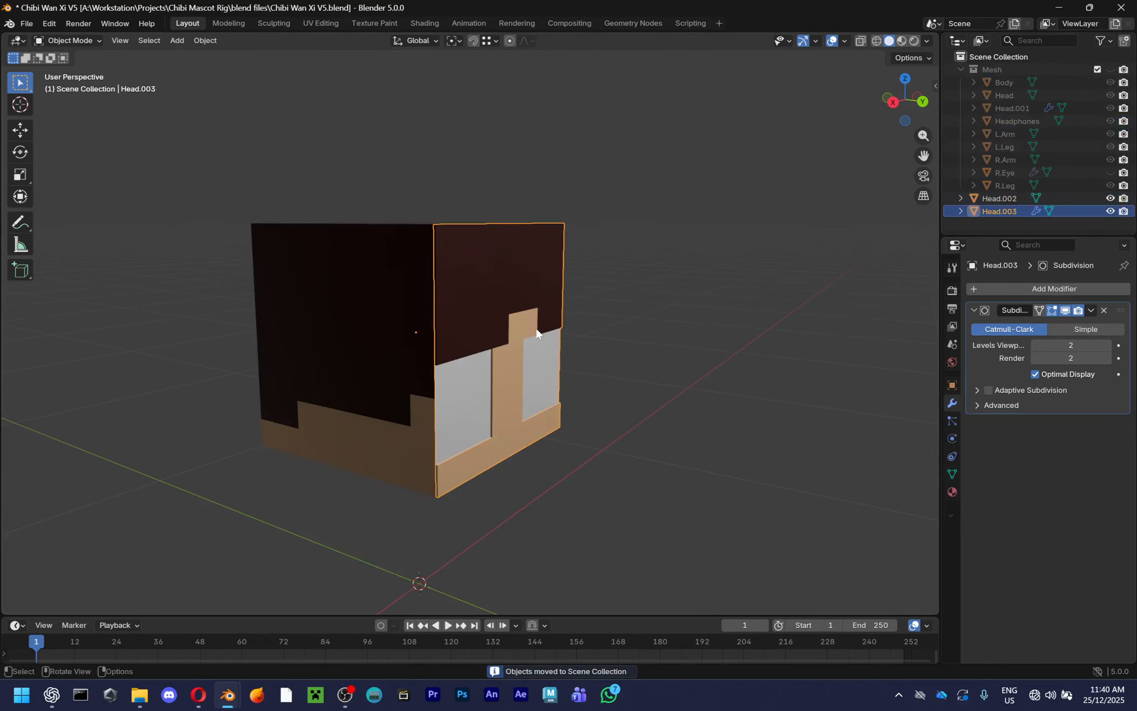
pyautogui.keyDown('shift'); pyautogui.click(398, 318); pyautogui.keyUp('shift')
pyautogui.keyDown('shift'); pyautogui.click(495, 335); pyautogui.keyUp('shift')
pyautogui.keyDown('shift'); pyautogui.click(379, 304); pyautogui.keyUp('shift')
pyautogui.press('Tab')
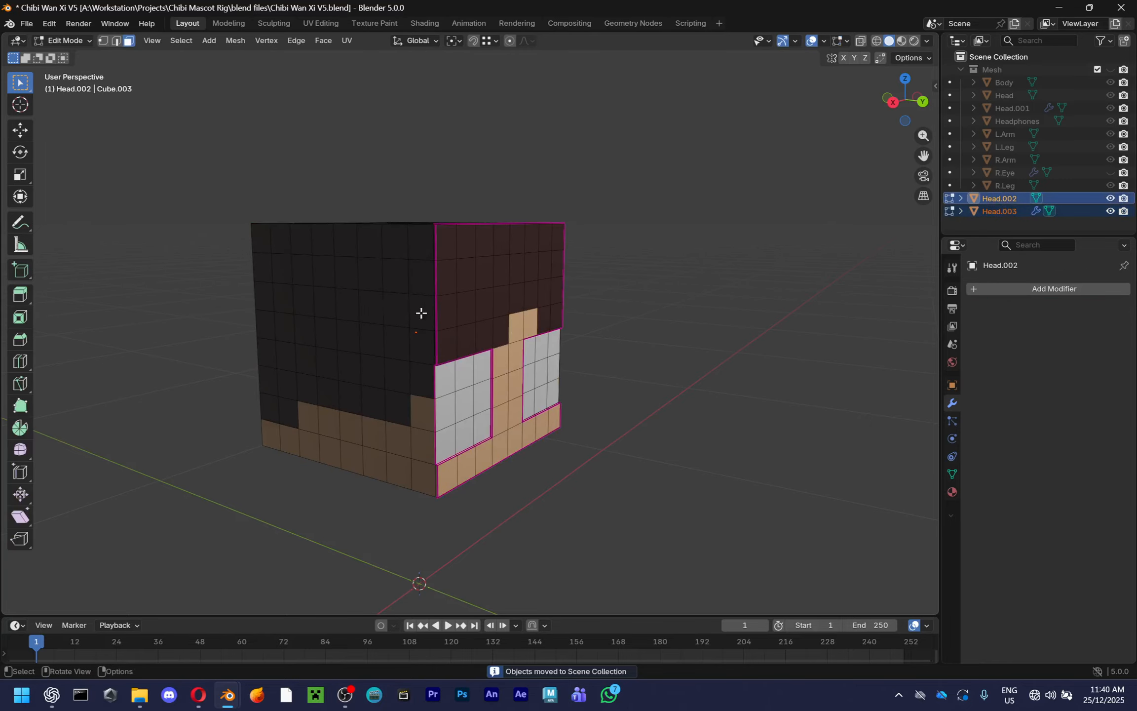
# Try to merge all vertices of the two open head meshes by distance at 0.0001 m
pyautogui.press('a')
pyautogui.press('m')
pyautogui.click(493, 316)
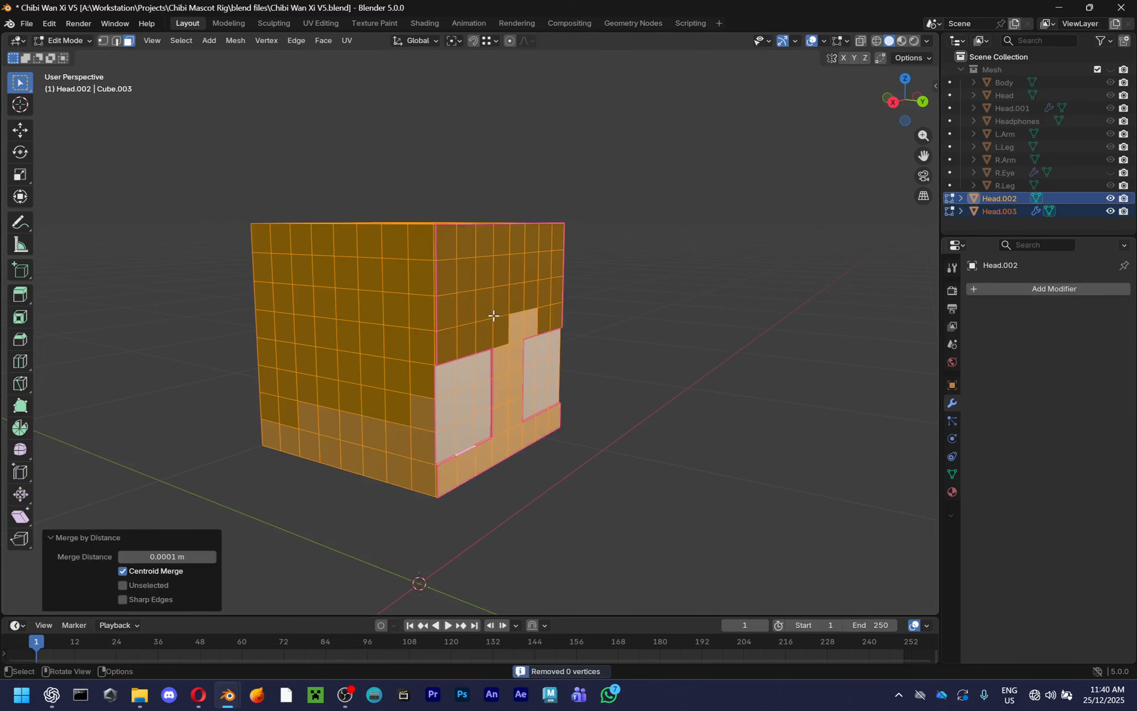
pyautogui.press('Tab')
pyautogui.click(424, 307)
pyautogui.press('Tab')
pyautogui.hotkey('alt', 'a')
pyautogui.scroll(3, 457, 324)
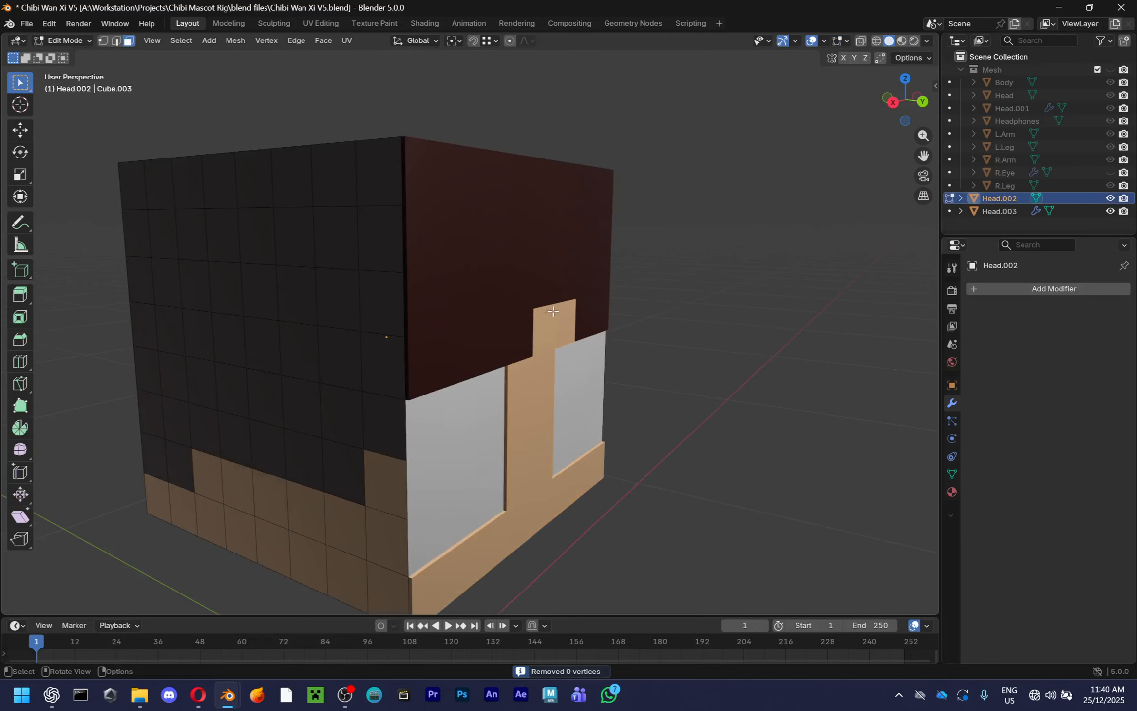
# Join the two duplicated head pieces into Head.003 and remove its Subdivision modifier
pyautogui.press('Tab')
pyautogui.keyDown('shift'); pyautogui.click(522, 284); pyautogui.keyUp('shift')
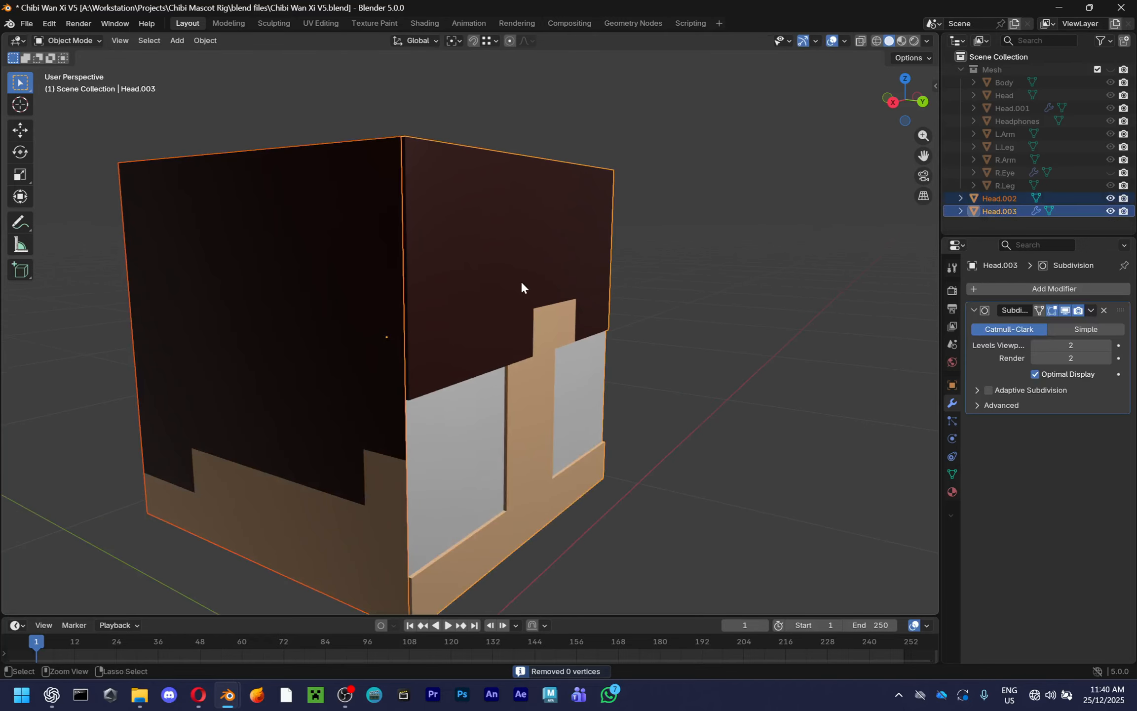
pyautogui.hotkey('ctrl', 'j')
pyautogui.moveTo(521, 287); pyautogui.dragTo(567, 322, button='middle')
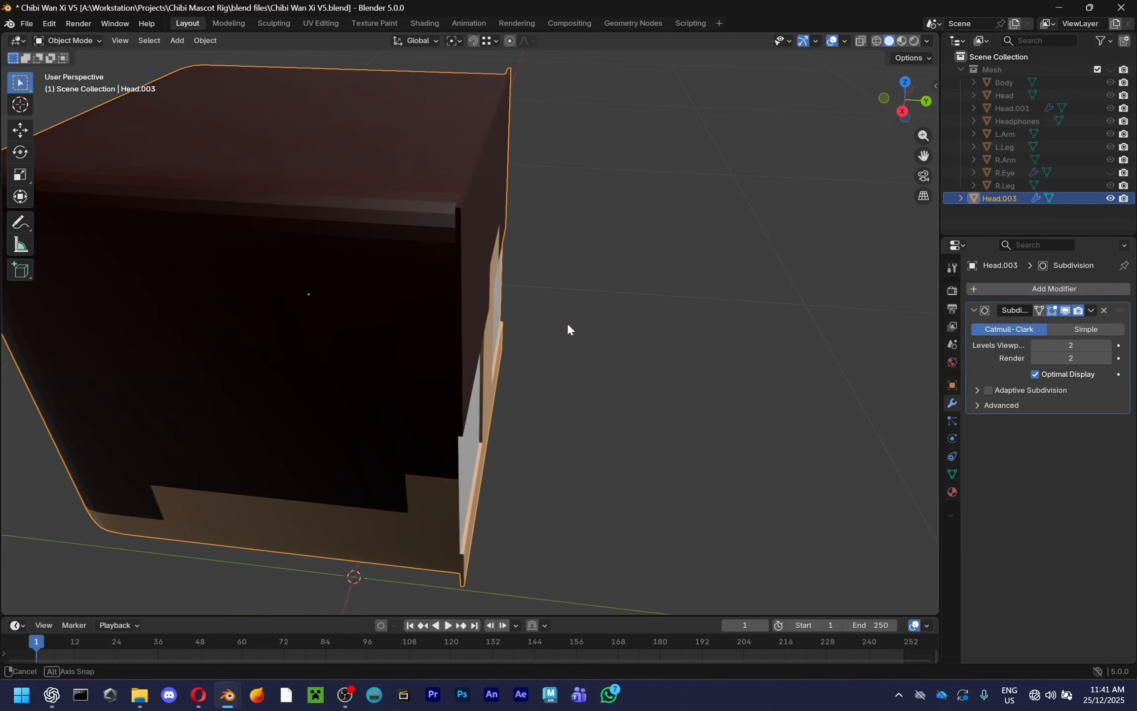
pyautogui.click(1104, 310)
pyautogui.scroll(-4, 597, 282)
pyautogui.moveTo(598, 283); pyautogui.dragTo(566, 236, button='middle')
# Merge all vertices of the joined head by distance at 0.0001 m
pyautogui.press('Tab')
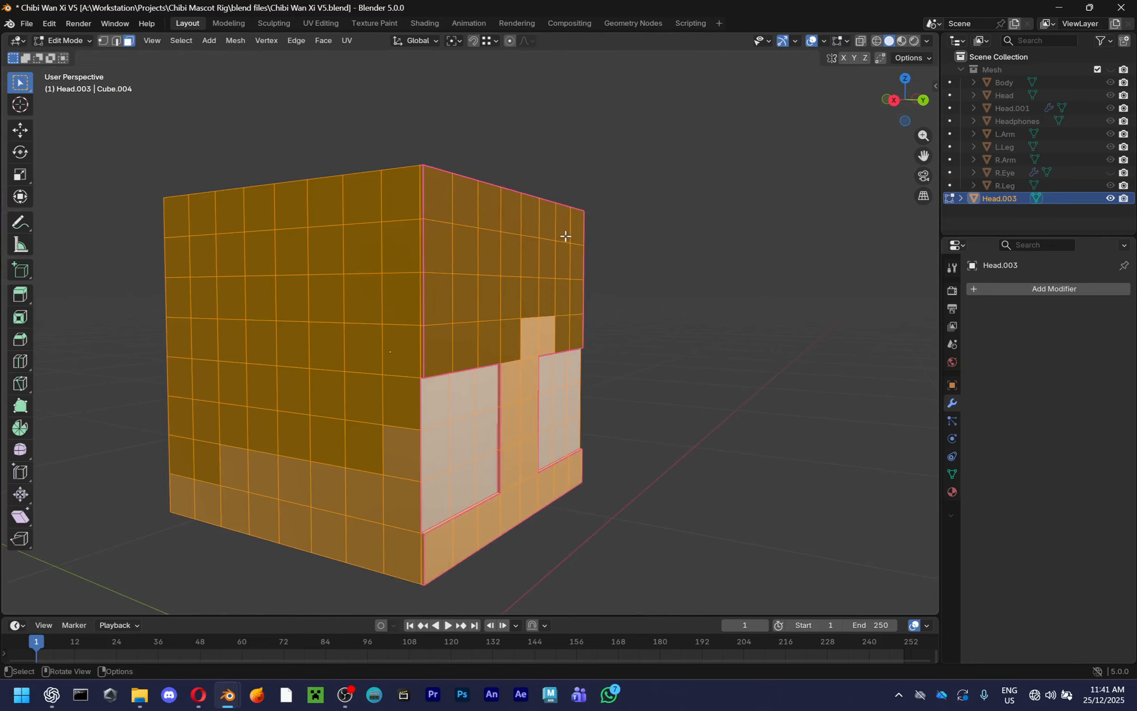
pyautogui.press('KP_7')
pyautogui.press('m')
pyautogui.click(565, 236)
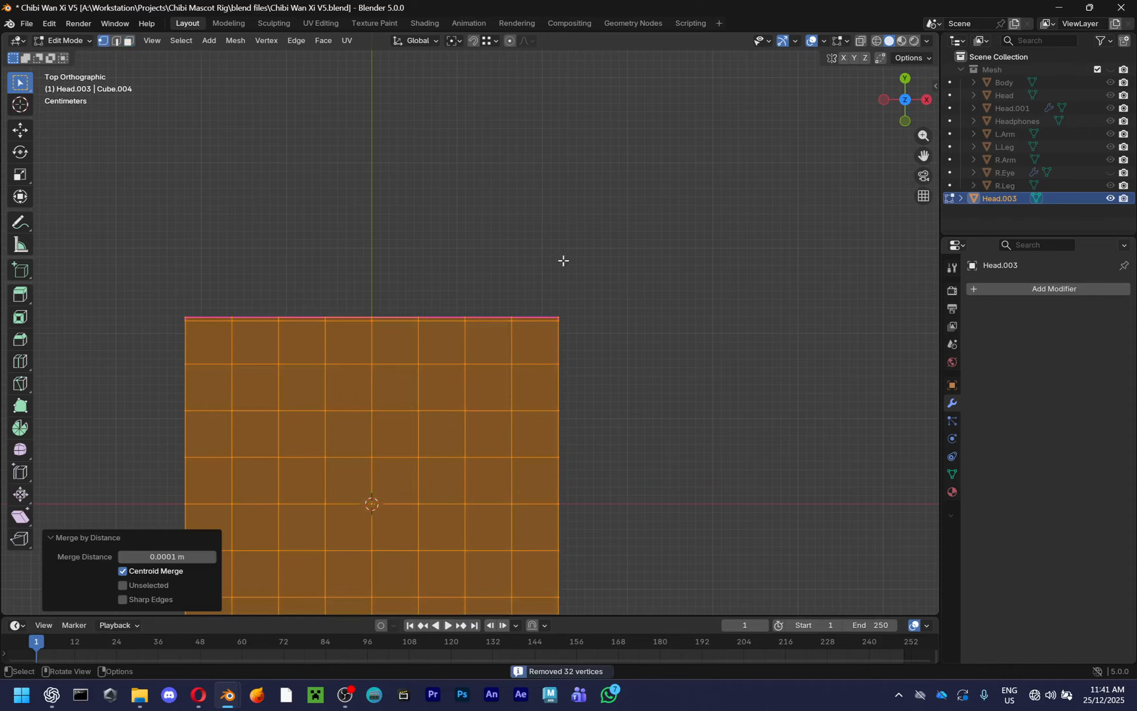
pyautogui.moveTo(563, 259); pyautogui.dragTo(674, 352, button='middle')
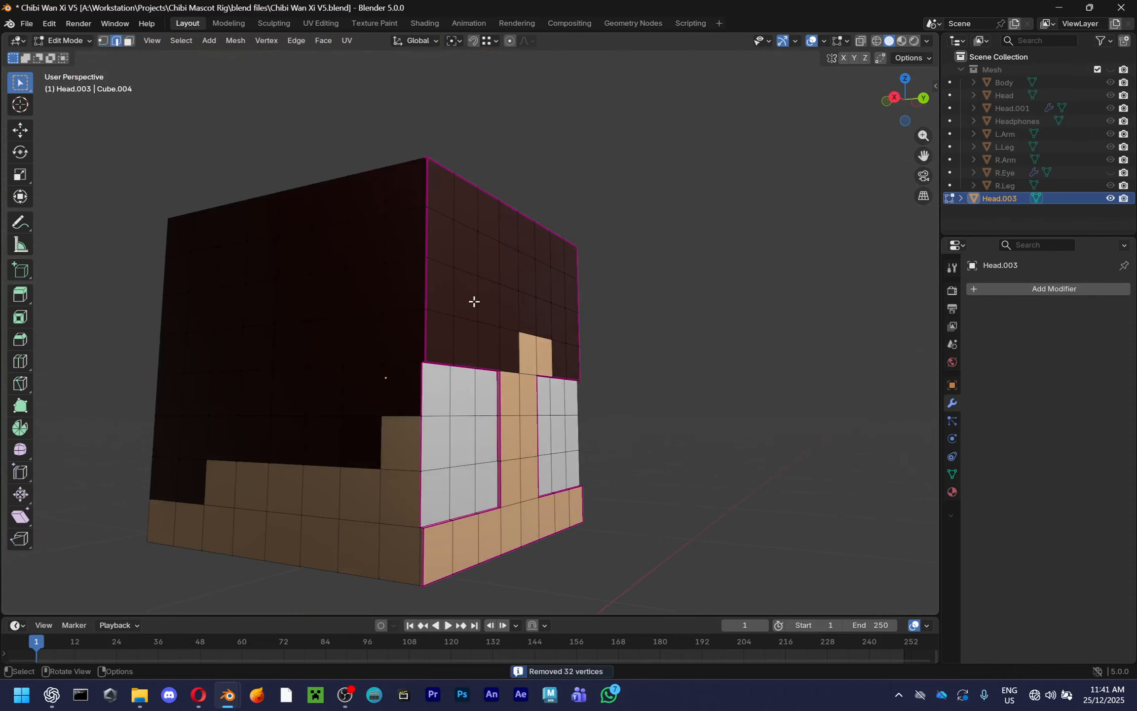
pyautogui.press('a')
pyautogui.moveTo(515, 310); pyautogui.dragTo(675, 347, button='middle')
pyautogui.hotkey('ctrl', 'z')
pyautogui.press('l')
pyautogui.hotkey('ctrl', 'z')
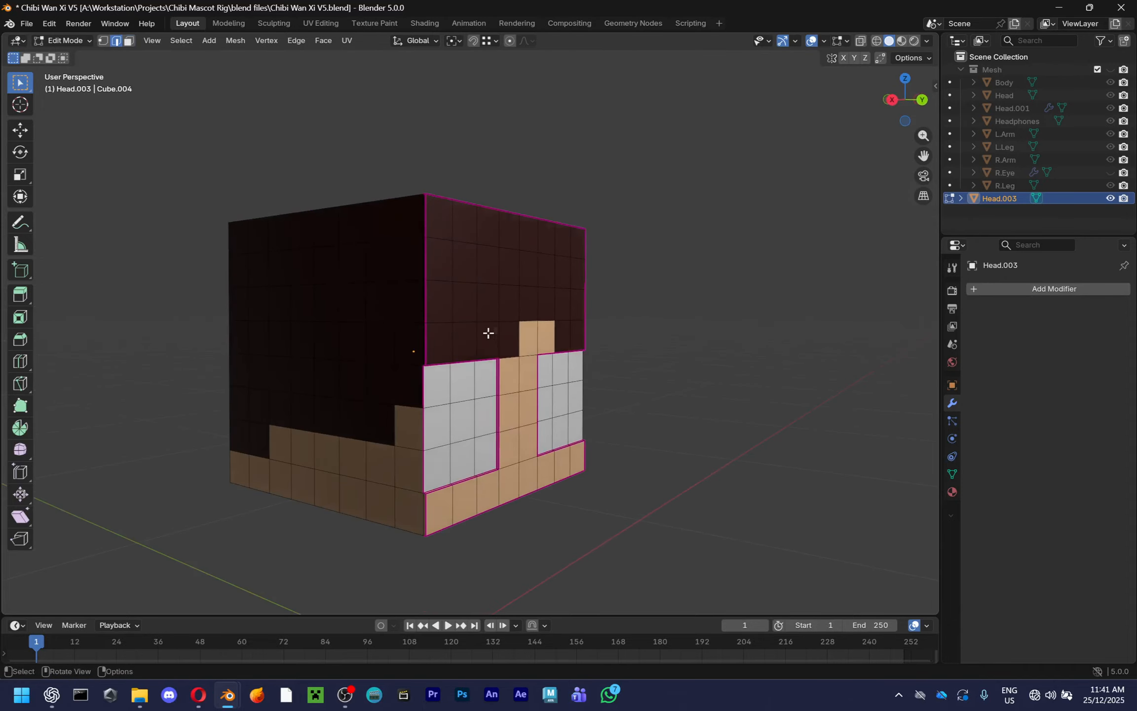
# Select all the dark hair faces on the head's front, sides, back and top and separate them into their own object
pyautogui.press('3')
pyautogui.moveTo(487, 332)
pyautogui.mouseDown()
pyautogui.moveTo(457, 254)
pyautogui.moveTo(484, 323)
pyautogui.moveTo(559, 291)
pyautogui.mouseUp()
pyautogui.moveTo(580, 302)
pyautogui.mouseDown(button='middle')
pyautogui.moveTo(515, 274)
pyautogui.moveTo(457, 279)
pyautogui.mouseUp(button='middle')
pyautogui.moveTo(456, 279)
pyautogui.mouseDown()
pyautogui.moveTo(611, 285)
pyautogui.moveTo(580, 230)
pyautogui.mouseUp()
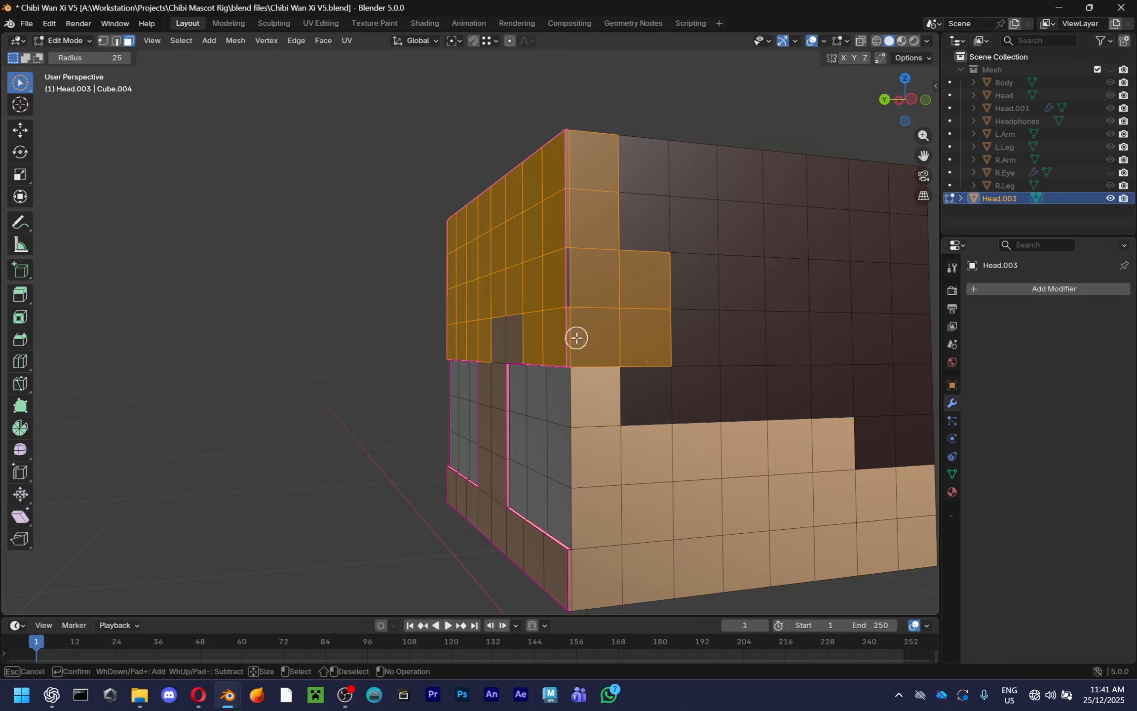
pyautogui.moveTo(617, 395)
pyautogui.mouseDown(button='middle')
pyautogui.moveTo(642, 447)
pyautogui.moveTo(342, 219)
pyautogui.mouseUp(button='middle')
pyautogui.moveTo(342, 218)
pyautogui.mouseDown()
pyautogui.moveTo(330, 365)
pyautogui.moveTo(480, 361)
pyautogui.moveTo(419, 234)
pyautogui.moveTo(538, 342)
pyautogui.moveTo(548, 395)
pyautogui.mouseUp()
pyautogui.moveTo(548, 395)
pyautogui.mouseDown(button='middle')
pyautogui.moveTo(515, 383)
pyautogui.moveTo(376, 405)
pyautogui.mouseUp(button='middle')
pyautogui.moveTo(377, 405)
pyautogui.mouseDown()
pyautogui.moveTo(398, 226)
pyautogui.moveTo(500, 273)
pyautogui.moveTo(533, 362)
pyautogui.moveTo(419, 430)
pyautogui.moveTo(538, 419)
pyautogui.moveTo(571, 383)
pyautogui.mouseUp()
pyautogui.moveTo(571, 383); pyautogui.dragTo(528, 424, button='middle')
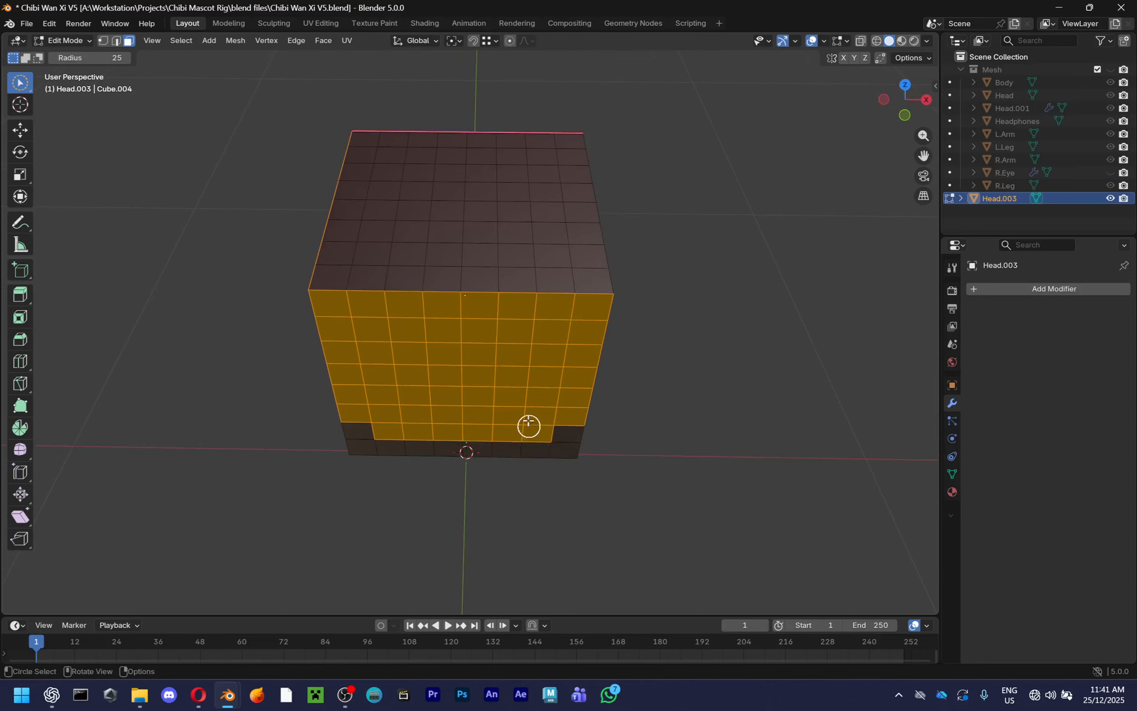
pyautogui.moveTo(528, 424)
pyautogui.mouseDown()
pyautogui.moveTo(565, 148)
pyautogui.moveTo(358, 238)
pyautogui.moveTo(449, 195)
pyautogui.moveTo(516, 249)
pyautogui.mouseUp()
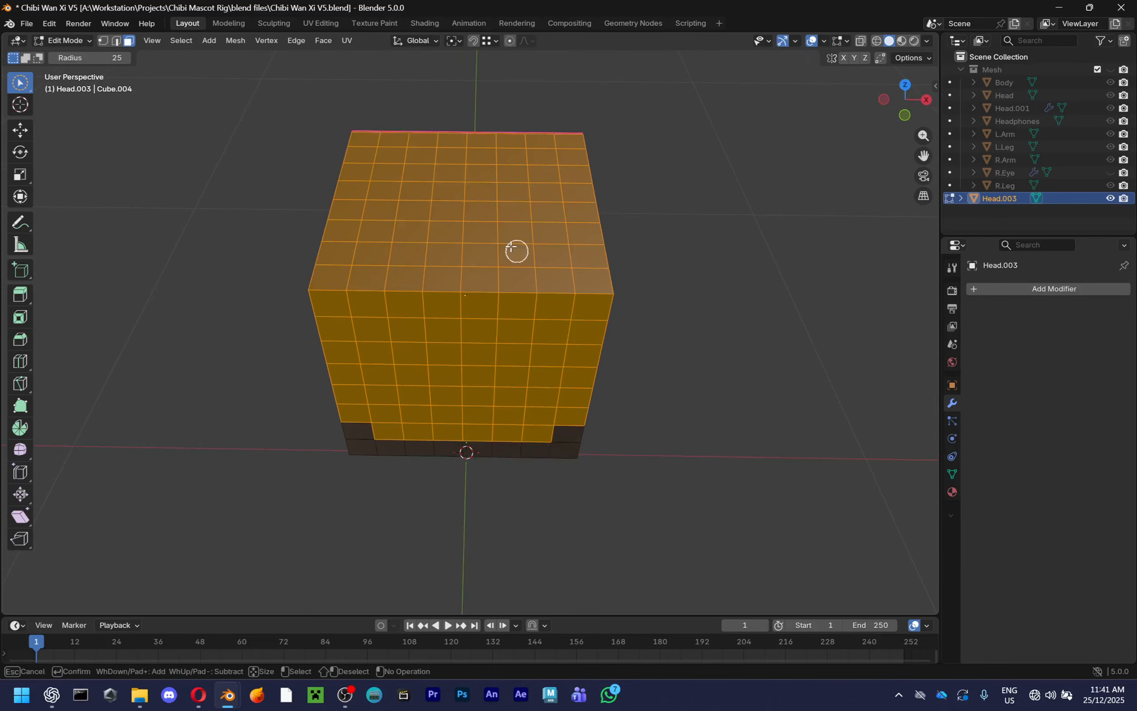
pyautogui.moveTo(515, 249)
pyautogui.mouseDown(button='middle')
pyautogui.moveTo(485, 293)
pyautogui.moveTo(391, 244)
pyautogui.mouseUp(button='middle')
pyautogui.moveTo(391, 244)
pyautogui.mouseDown()
pyautogui.moveTo(380, 423)
pyautogui.moveTo(588, 427)
pyautogui.moveTo(604, 262)
pyautogui.moveTo(490, 369)
pyautogui.moveTo(528, 390)
pyautogui.mouseUp()
pyautogui.moveTo(528, 390)
pyautogui.mouseDown(button='middle')
pyautogui.moveTo(609, 373)
pyautogui.moveTo(543, 385)
pyautogui.mouseUp(button='middle')
pyautogui.moveTo(561, 253); pyautogui.dragTo(561, 361, button='middle')
pyautogui.scroll(4, 540, 371)
pyautogui.scroll(4, 562, 361)
pyautogui.moveTo(427, 352); pyautogui.dragTo(569, 346, button='middle')
pyautogui.press('p')
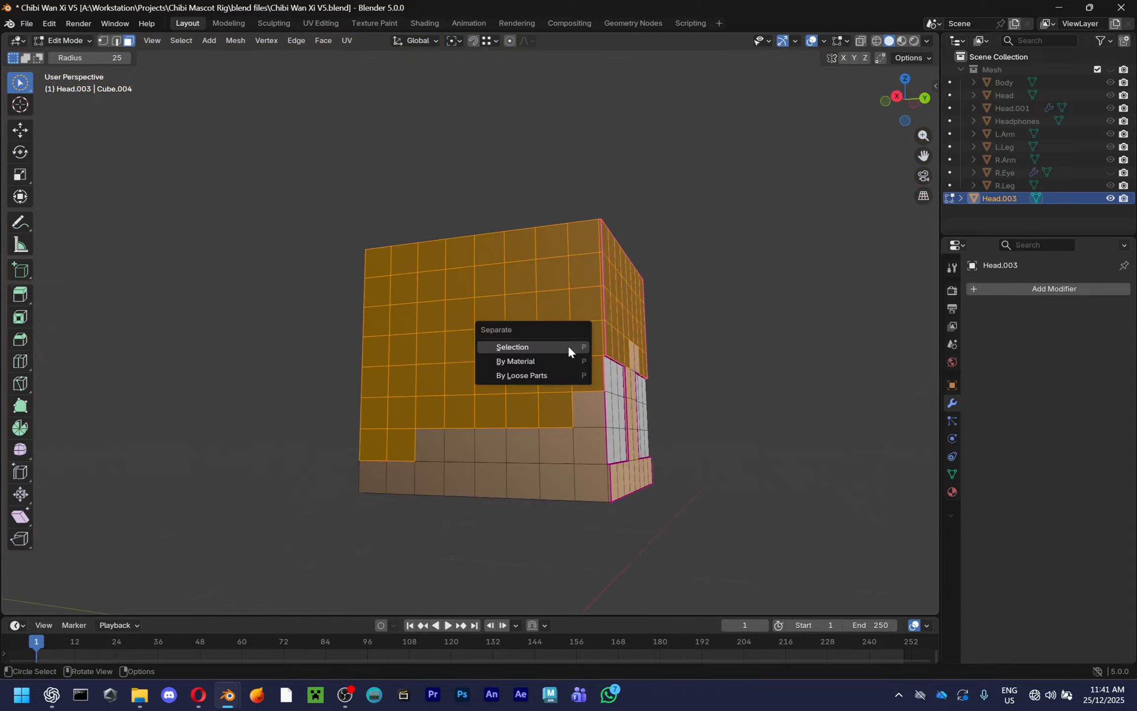
pyautogui.click(568, 346)
# Delete the leftover Head.003 skin and face piece, then select the separated hair object
pyautogui.press('Tab')
pyautogui.press('x')
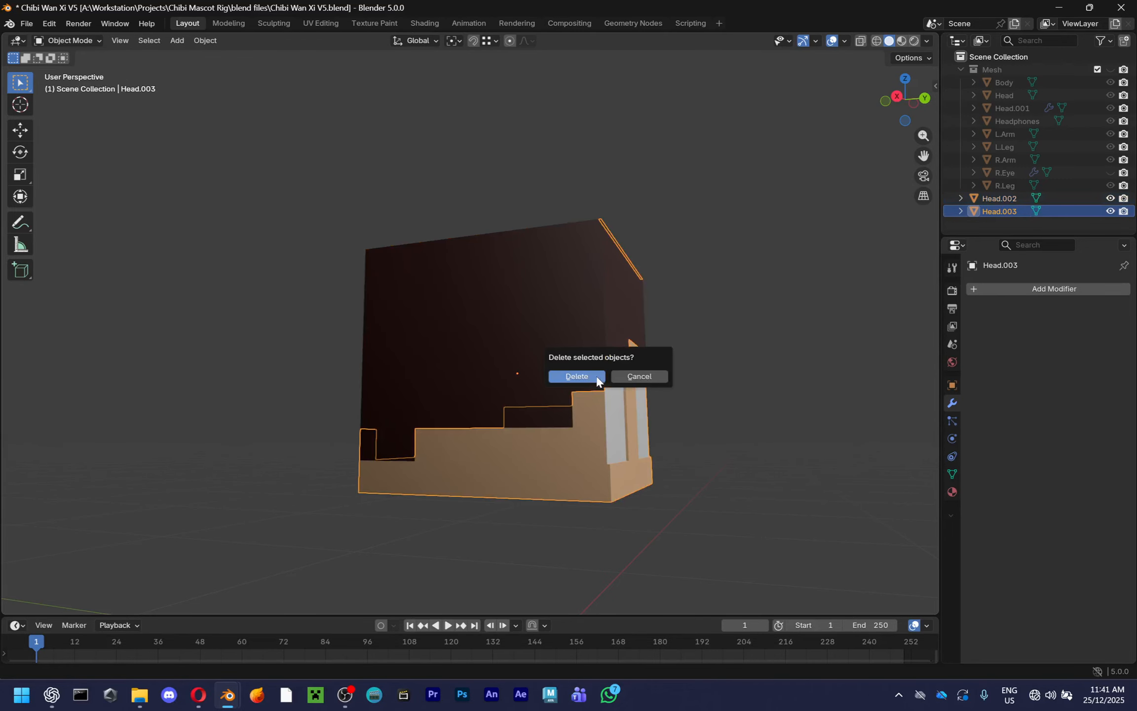
pyautogui.click(596, 375)
pyautogui.click(595, 374)
pyautogui.moveTo(595, 375); pyautogui.dragTo(691, 355, button='middle')
# Add a Solidify modifier to the hair with a thickness of about -0.054 m and Even Thickness enabled
pyautogui.click(1035, 289)
pyautogui.write('sol')
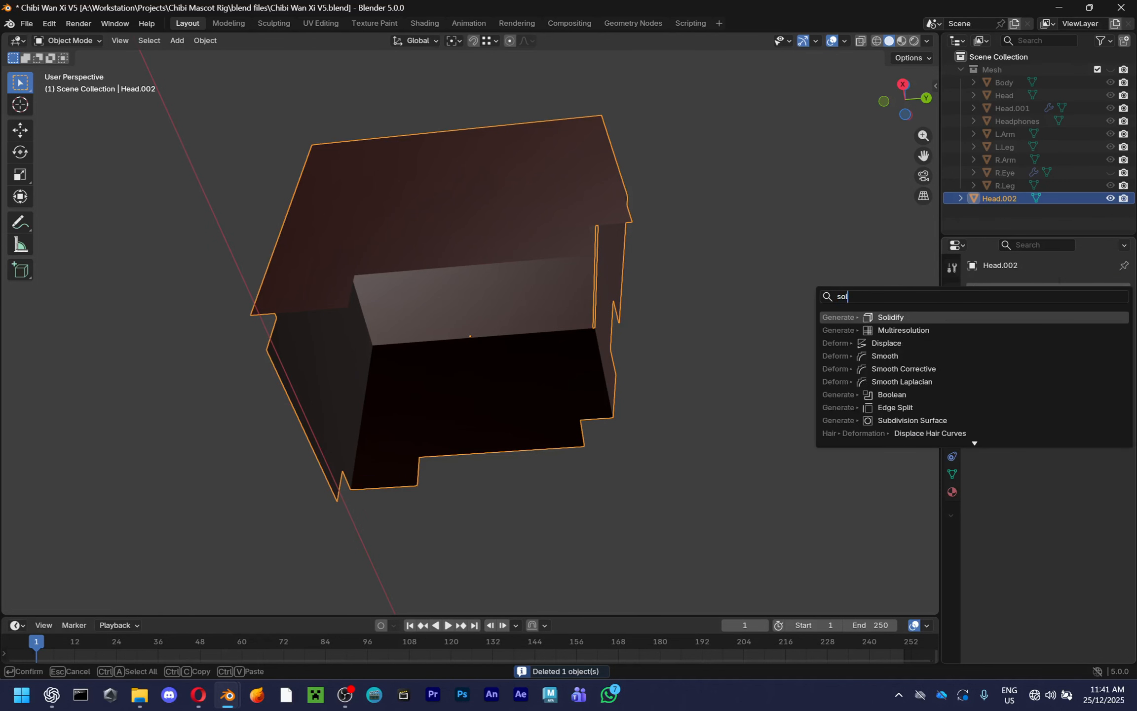
pyautogui.click(995, 315)
pyautogui.moveTo(592, 345); pyautogui.dragTo(691, 306, button='middle')
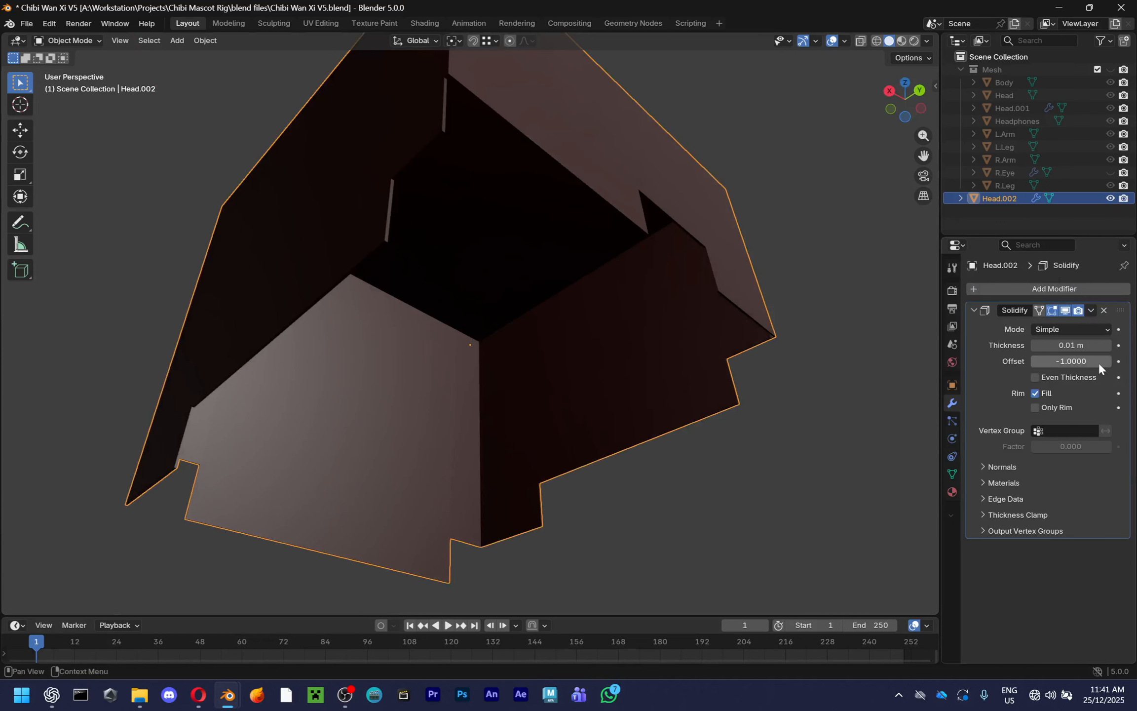
pyautogui.moveTo(1071, 345); pyautogui.dragTo(1024, 345)
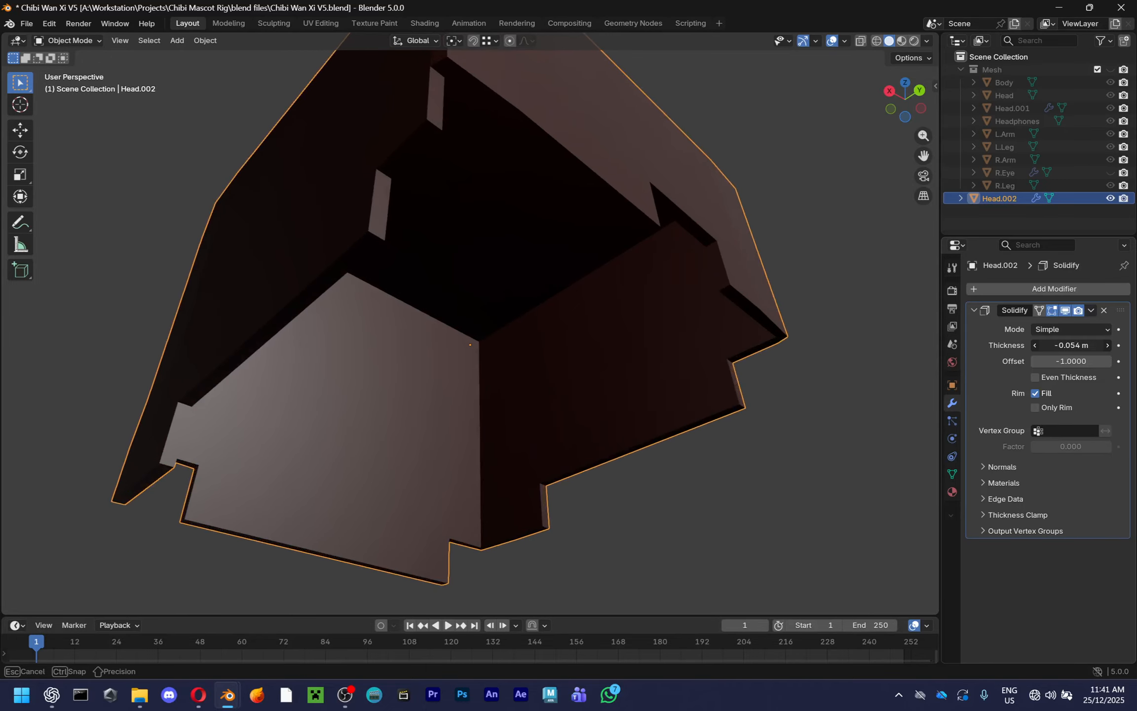
pyautogui.moveTo(775, 358); pyautogui.dragTo(793, 503, button='middle')
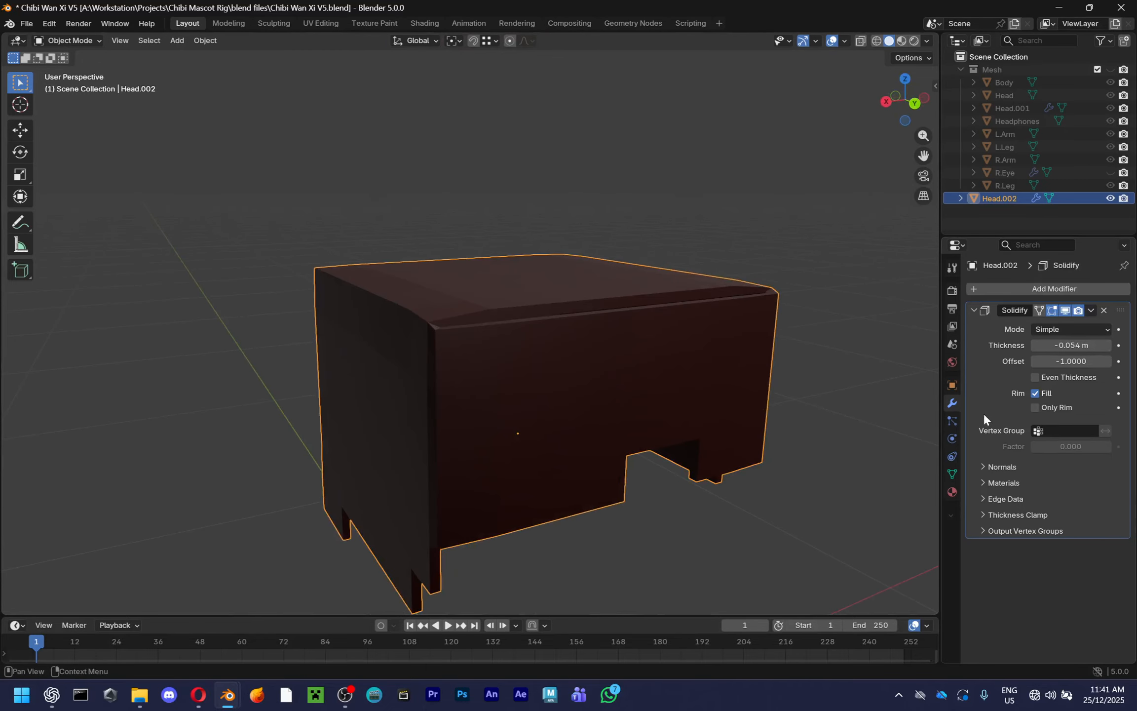
pyautogui.click(1059, 376)
# Hide the Solidify effect and move the inner edges along the hair's top front seam about 0.004 m along Y onto the front edge
pyautogui.scroll(3, 839, 388)
pyautogui.moveTo(852, 421); pyautogui.dragTo(627, 361, button='middle')
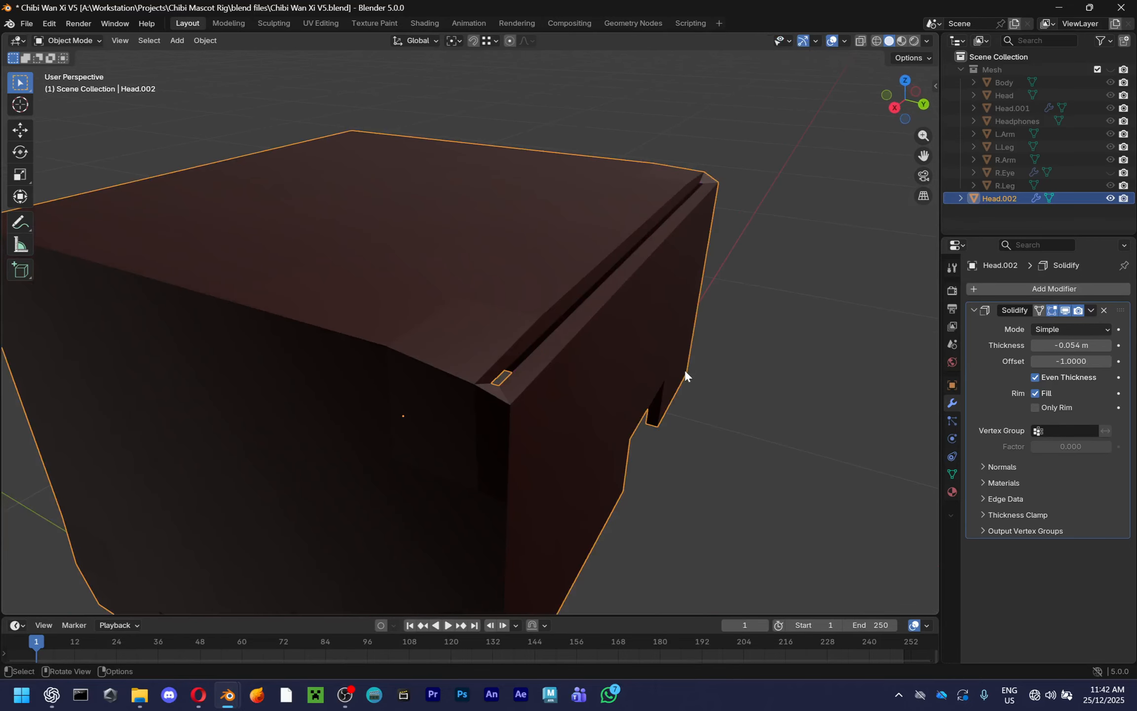
pyautogui.click(738, 318)
pyautogui.moveTo(829, 64); pyautogui.dragTo(459, 230, button='middle')
pyautogui.moveTo(740, 296); pyautogui.dragTo(668, 335, button='middle')
pyautogui.click(510, 367)
pyautogui.press('Tab')
pyautogui.press('c')
pyautogui.moveTo(723, 296)
pyautogui.mouseDown(button='middle')
pyautogui.moveTo(741, 309)
pyautogui.moveTo(707, 298)
pyautogui.moveTo(730, 303)
pyautogui.mouseUp(button='middle')
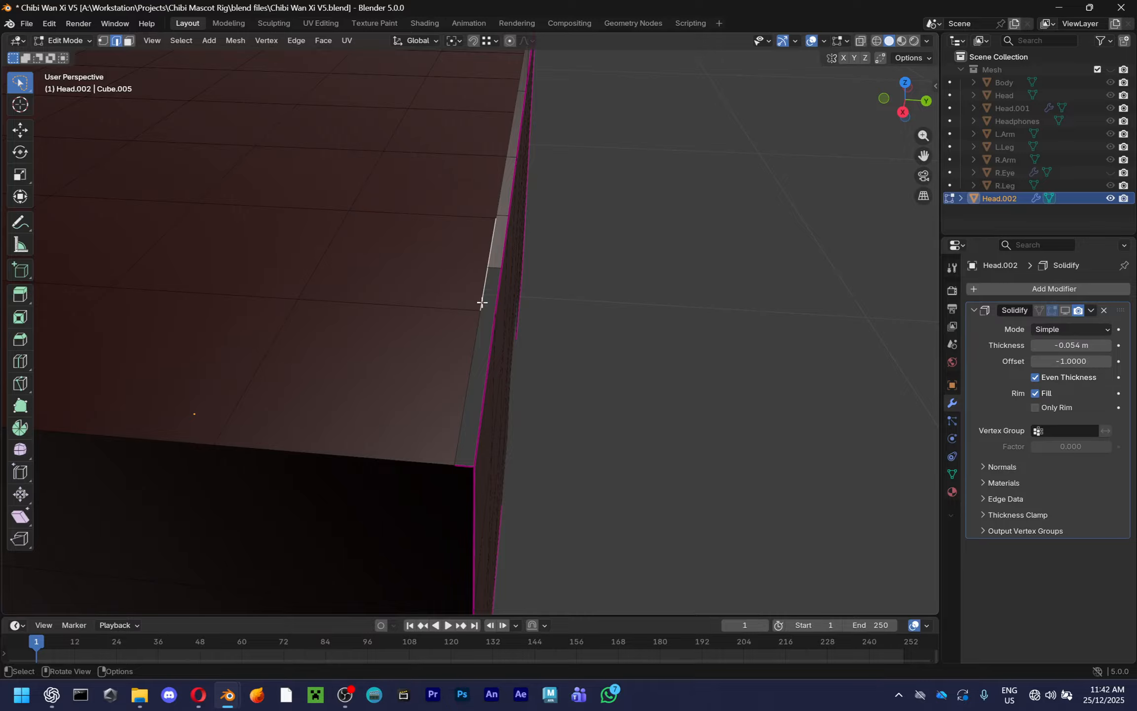
pyautogui.moveTo(464, 354); pyautogui.dragTo(669, 316, button='middle')
pyautogui.keyDown('ctrl'); pyautogui.click(590, 393); pyautogui.keyUp('ctrl')
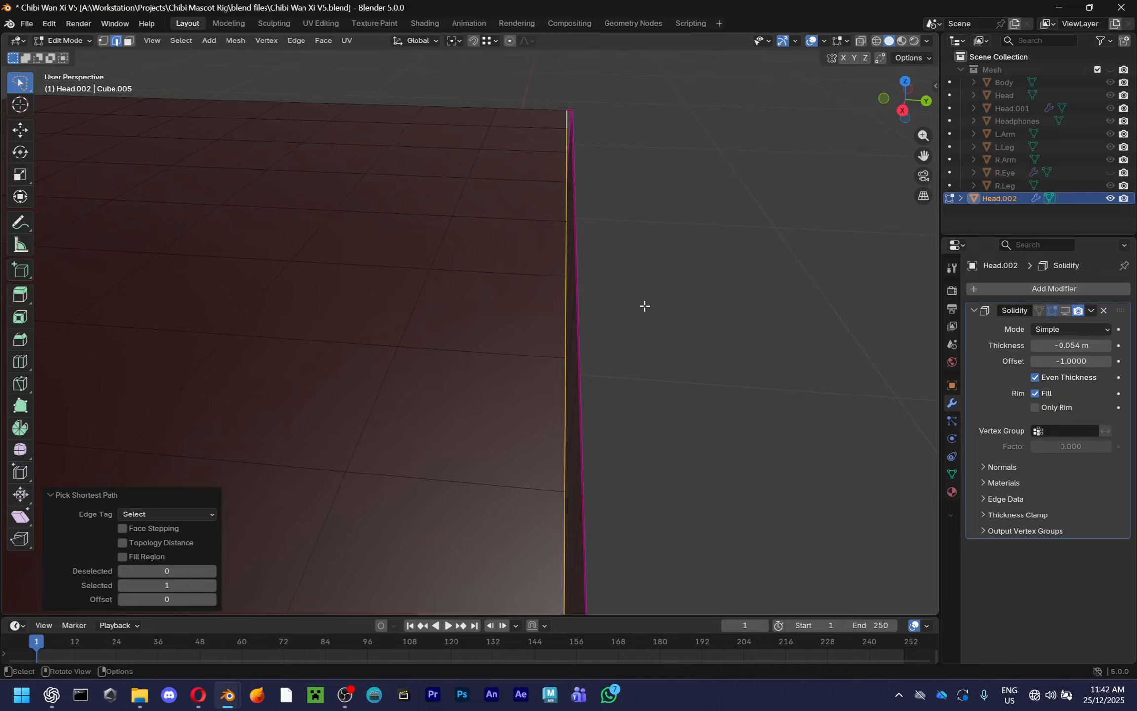
pyautogui.click(577, 274)
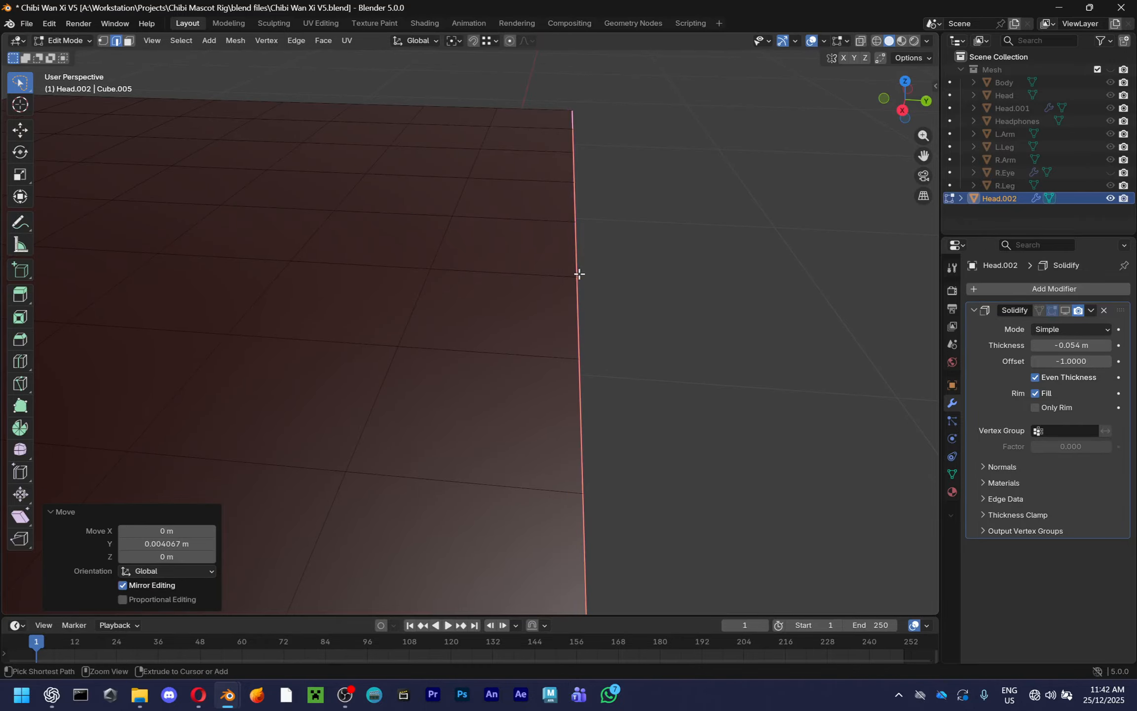
# Merge all hair vertices by distance at 0.0001 m and return to Object Mode
pyautogui.scroll(-5, 587, 284)
pyautogui.press('a')
pyautogui.click(600, 297)
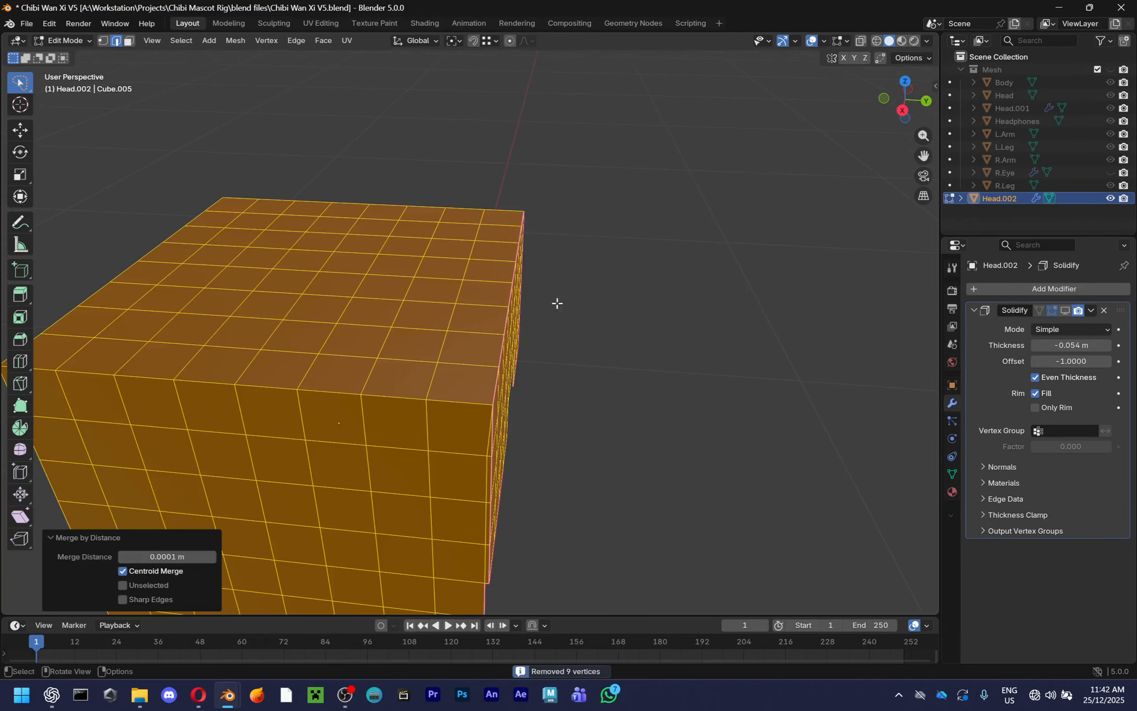
pyautogui.press('Tab')
# Show the Solidify effect in the viewport again and set its thickness to about -0.169 m
pyautogui.moveTo(579, 309); pyautogui.dragTo(723, 330, button='middle')
pyautogui.click(1065, 309)
pyautogui.moveTo(914, 303); pyautogui.dragTo(886, 301, button='middle')
pyautogui.moveTo(1081, 345); pyautogui.dragTo(1037, 345)
pyautogui.moveTo(743, 338); pyautogui.dragTo(462, 359, button='middle')
pyautogui.scroll(-1, 584, 405)
pyautogui.moveTo(1053, 349)
pyautogui.mouseDown()
pyautogui.moveTo(1086, 349)
pyautogui.moveTo(1042, 349)
pyautogui.mouseUp()
pyautogui.moveTo(609, 358); pyautogui.dragTo(592, 336, button='middle')
pyautogui.moveTo(1086, 348); pyautogui.dragTo(1124, 351)
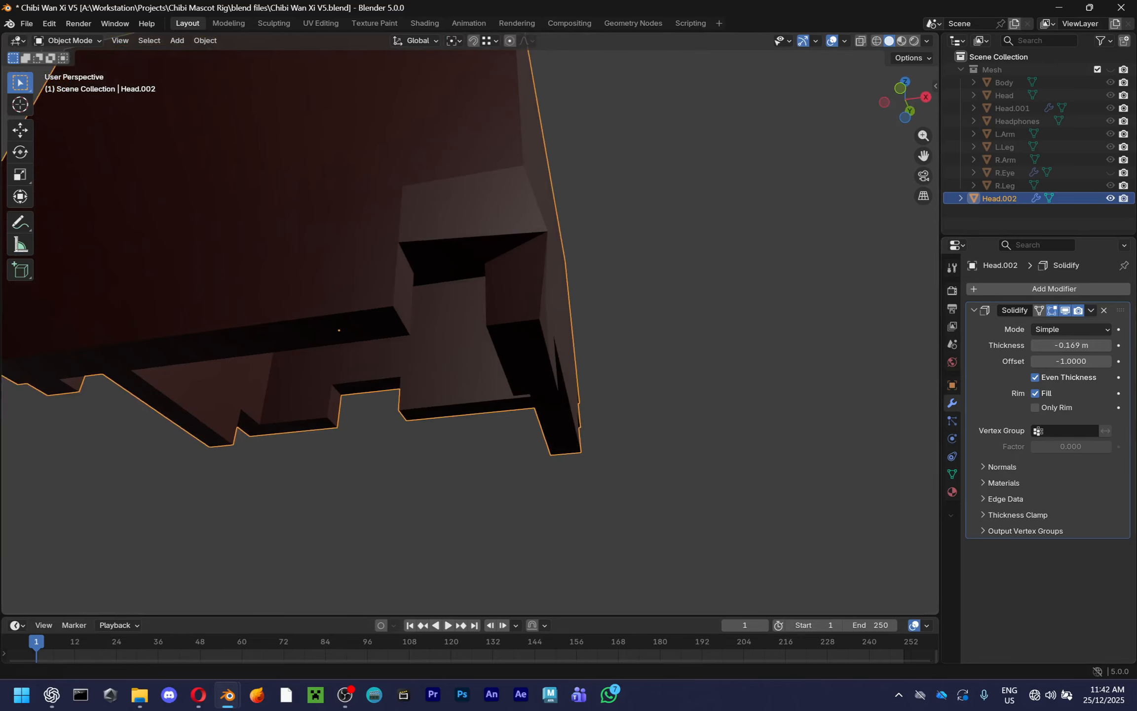
# Save the file, rip the vertical edge at the hair's lower back corner in place, and show the Solidify effect on it
pyautogui.moveTo(617, 345); pyautogui.dragTo(628, 406, button='middle')
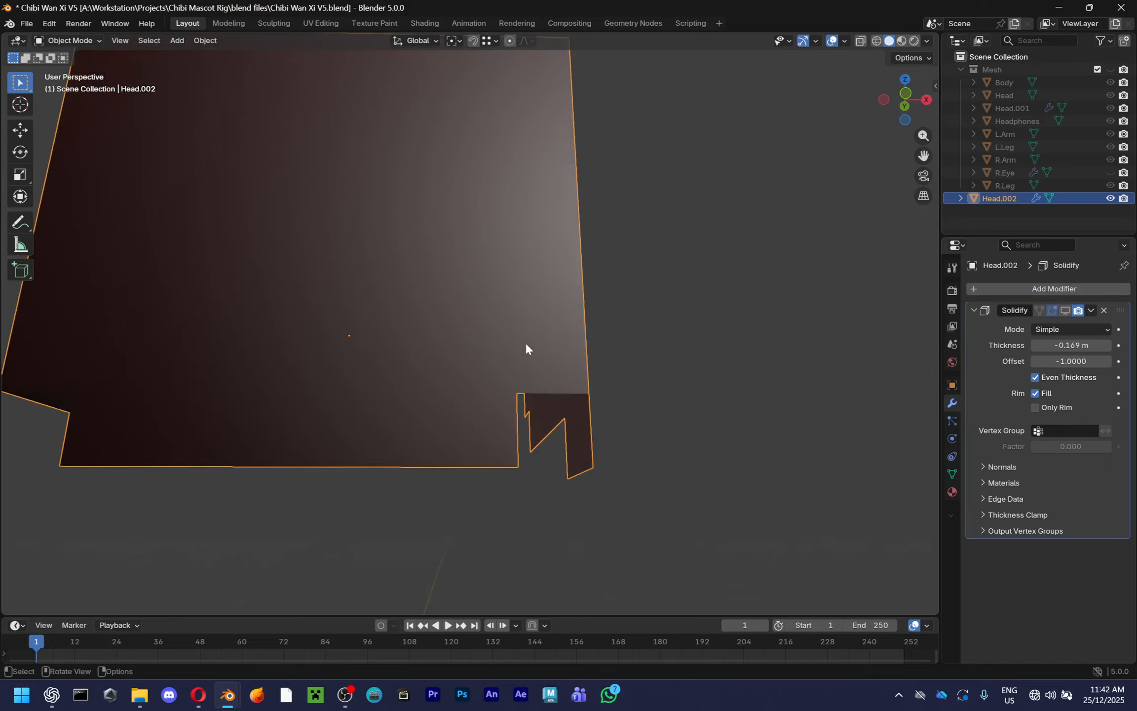
pyautogui.moveTo(527, 343); pyautogui.dragTo(551, 472, button='middle')
pyautogui.hotkey('ctrl', 's')
pyautogui.press('Tab')
pyautogui.click(512, 409)
pyautogui.press('g')
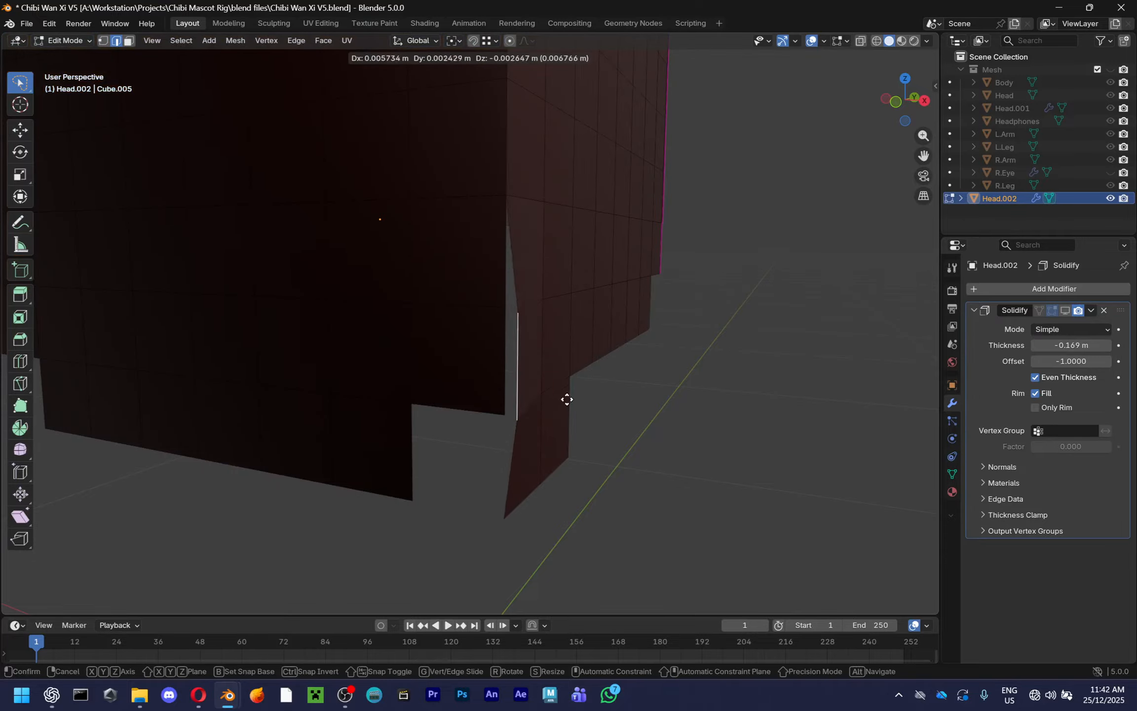
pyautogui.rightClick(574, 387)
pyautogui.moveTo(574, 387); pyautogui.dragTo(586, 322, button='middle')
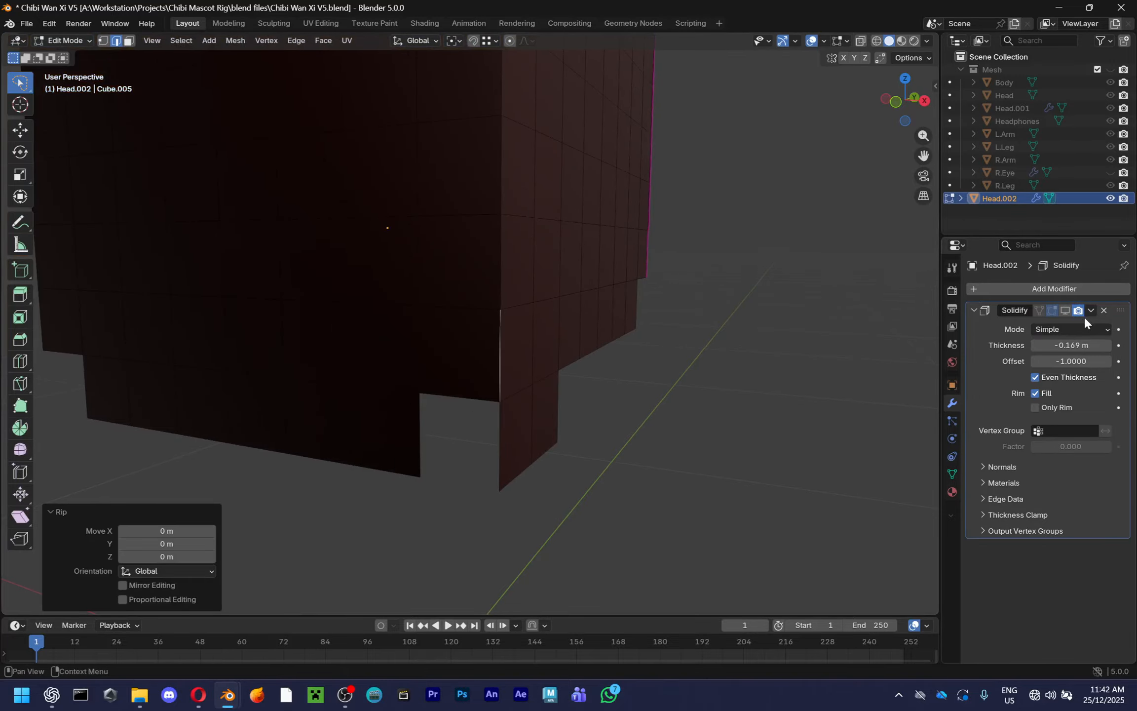
pyautogui.click(1065, 310)
pyautogui.moveTo(553, 375)
pyautogui.mouseDown(button='middle')
pyautogui.moveTo(491, 378)
pyautogui.moveTo(670, 353)
pyautogui.moveTo(558, 344)
pyautogui.moveTo(584, 325)
pyautogui.moveTo(536, 384)
pyautogui.moveTo(593, 380)
pyautogui.moveTo(607, 358)
pyautogui.moveTo(535, 386)
pyautogui.moveTo(579, 378)
pyautogui.moveTo(594, 349)
pyautogui.moveTo(552, 394)
pyautogui.mouseUp(button='middle')
pyautogui.scroll(-3, 495, 421)
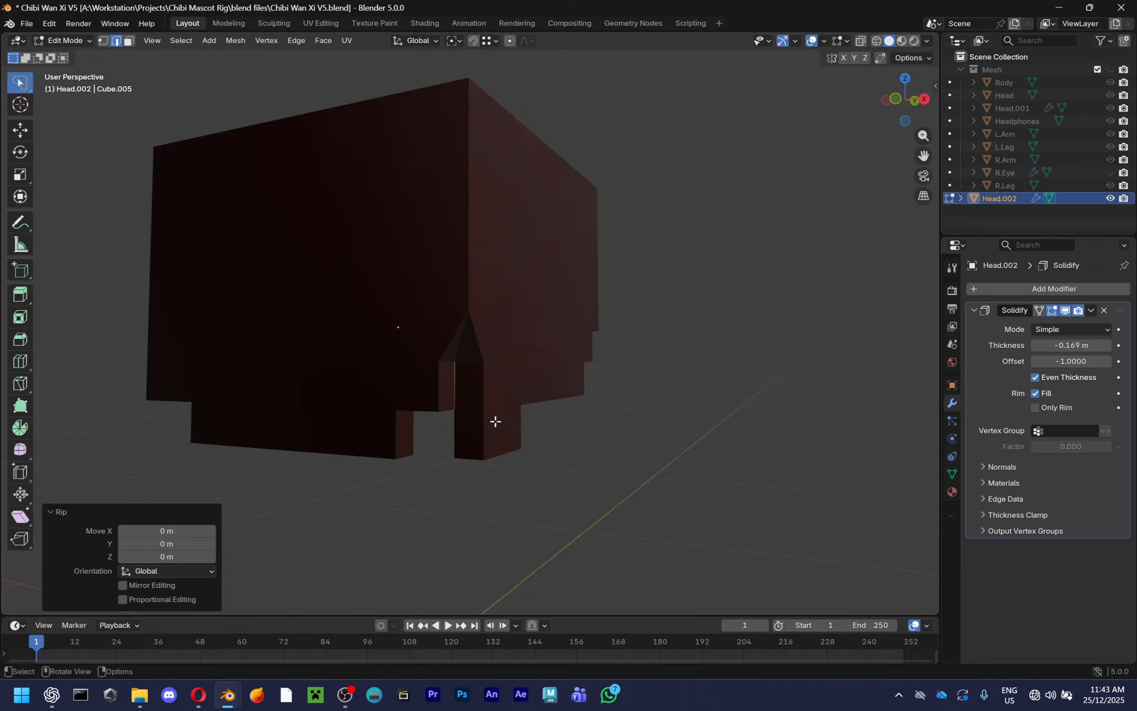
# Examine the ripped corner of the thickened hair, return to Object Mode and save the file
pyautogui.moveTo(496, 419); pyautogui.dragTo(636, 444, button='middle')
pyautogui.scroll(3, 797, 432)
pyautogui.scroll(2, 517, 279)
pyautogui.scroll(-2, 517, 279)
pyautogui.press('Tab')
pyautogui.click(587, 400)
pyautogui.moveTo(1061, 345)
pyautogui.mouseDown()
pyautogui.moveTo(1086, 345)
pyautogui.moveTo(1060, 349)
pyautogui.mouseUp()
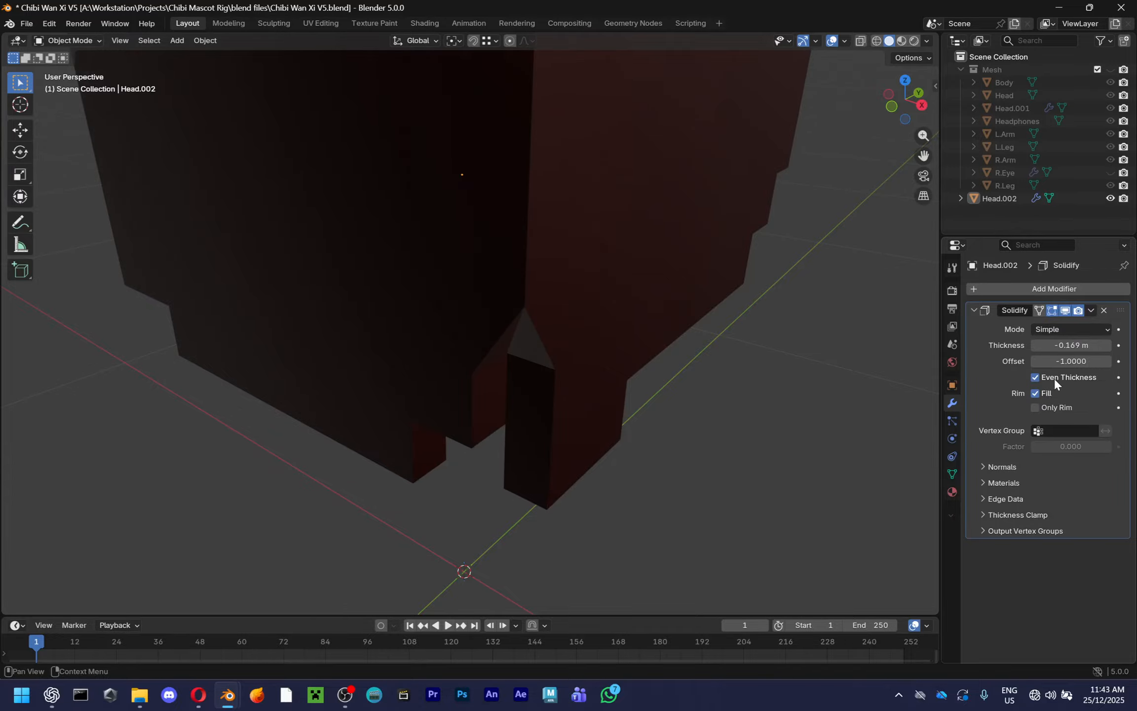
pyautogui.moveTo(878, 355); pyautogui.dragTo(548, 373, button='middle')
pyautogui.hotkey('ctrl', 's')
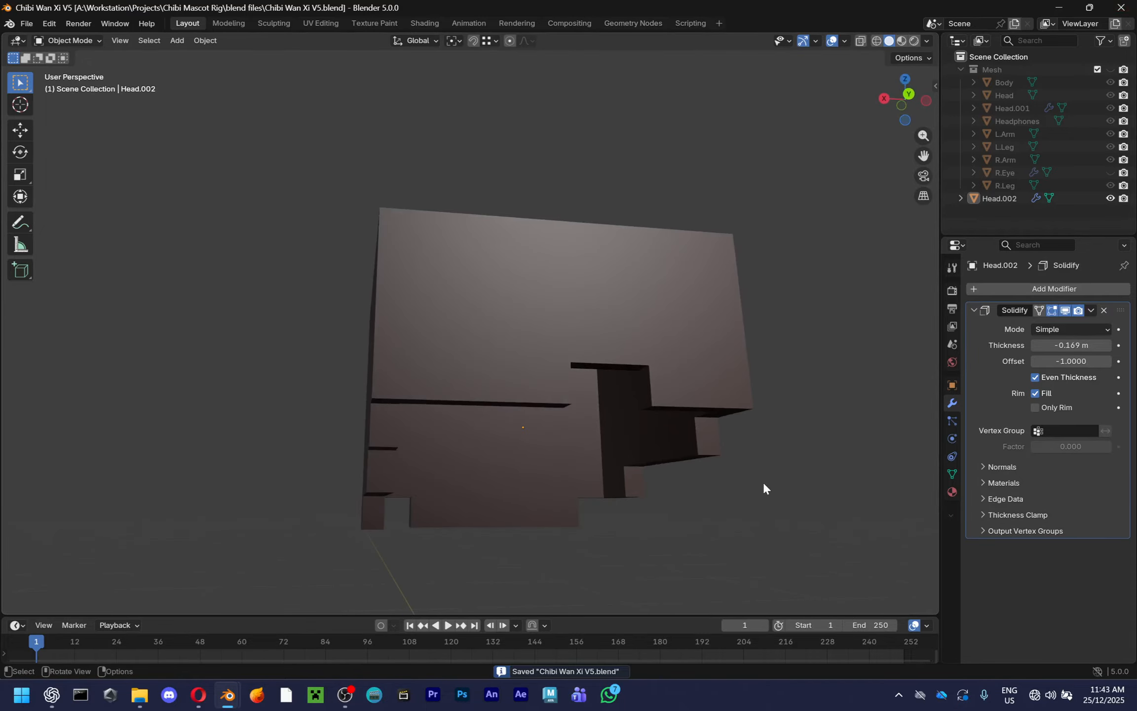
# Show the Mesh collection again and check how the thickened hair sits on the whole character
pyautogui.click(1110, 69)
pyautogui.moveTo(553, 297); pyautogui.dragTo(685, 409, button='middle')
pyautogui.click(538, 239)
pyautogui.click(666, 358)
pyautogui.scroll(-4, 667, 358)
pyautogui.scroll(2, 684, 409)
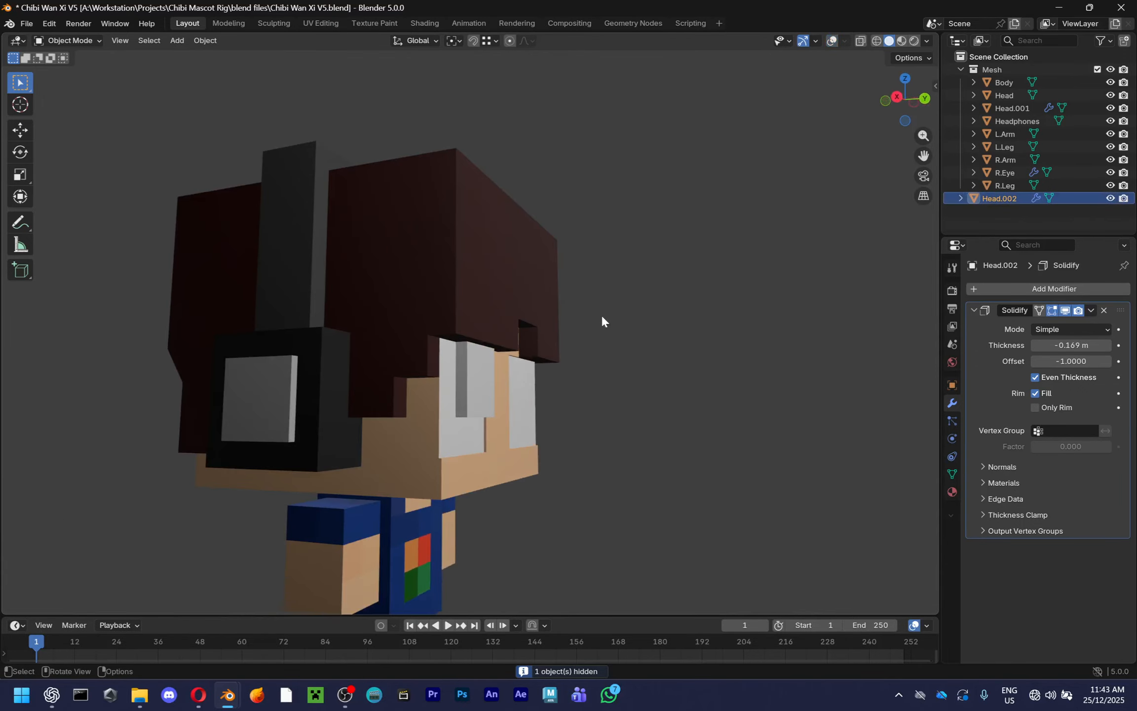
# Reduce the hair's Solidify thickness, settling on -0.08 m, and save the file
pyautogui.moveTo(1094, 343); pyautogui.dragTo(1123, 344)
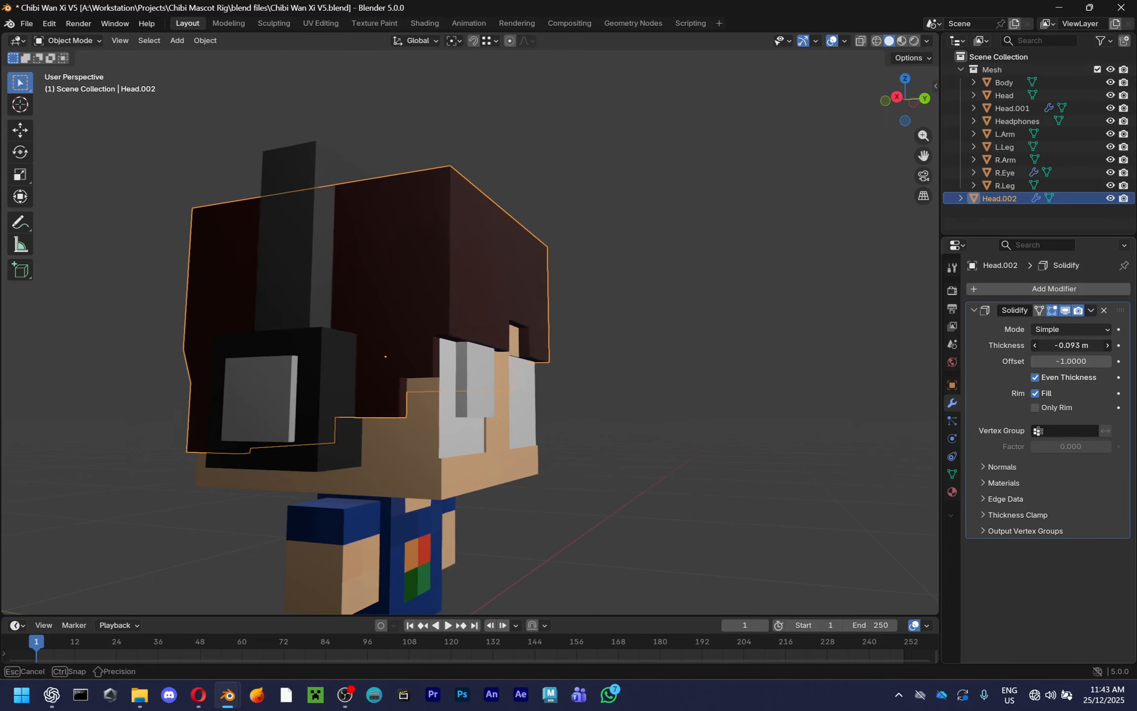
pyautogui.click(621, 256)
pyautogui.moveTo(622, 255); pyautogui.dragTo(648, 329, button='middle')
pyautogui.scroll(3, 543, 319)
pyautogui.hotkey('ctrl', 's')
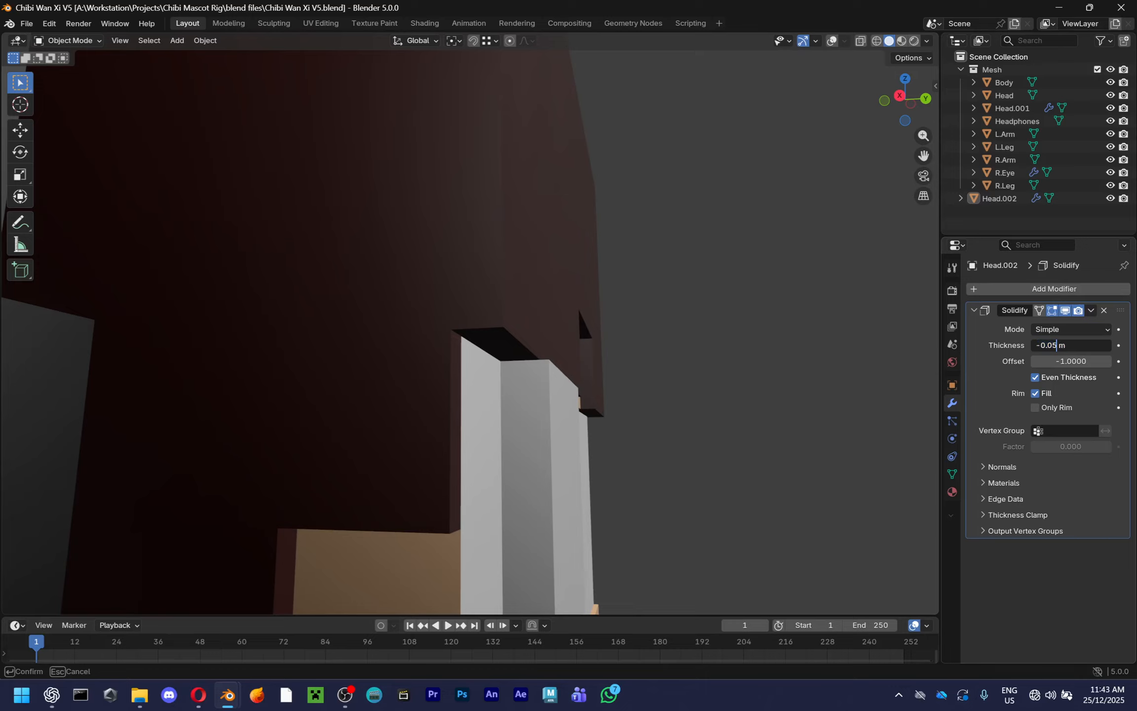
pyautogui.press('Return')
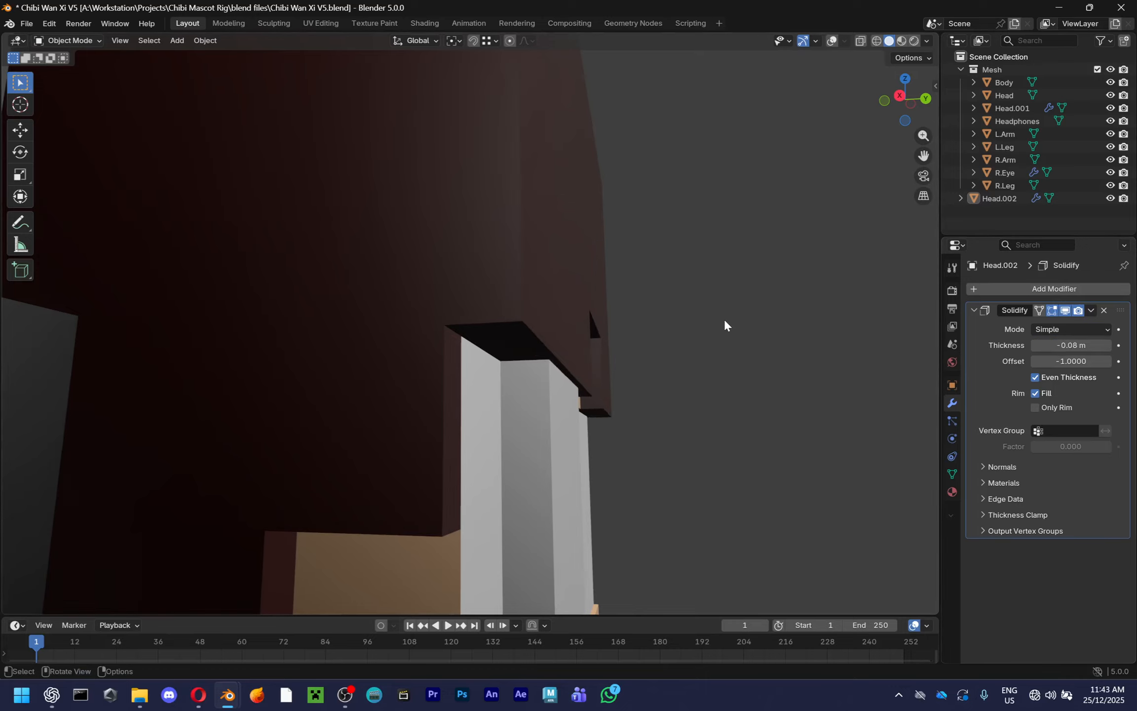
# Frame the thickened hair, clear the selection, view the head from another side and save the file
pyautogui.click(576, 422)
pyautogui.press('KP_Decimal')
pyautogui.hotkey('alt', 'a')
pyautogui.keyDown('alt'); pyautogui.moveTo(549, 411); pyautogui.dragTo(445, 389, button='middle'); pyautogui.keyUp('alt')
pyautogui.hotkey('ctrl', 's')
# Toggle the visibility of the Head.002 hair repeatedly to compare the character with and without it
pyautogui.click(555, 394)
pyautogui.moveTo(556, 388); pyautogui.dragTo(572, 403, button='middle')
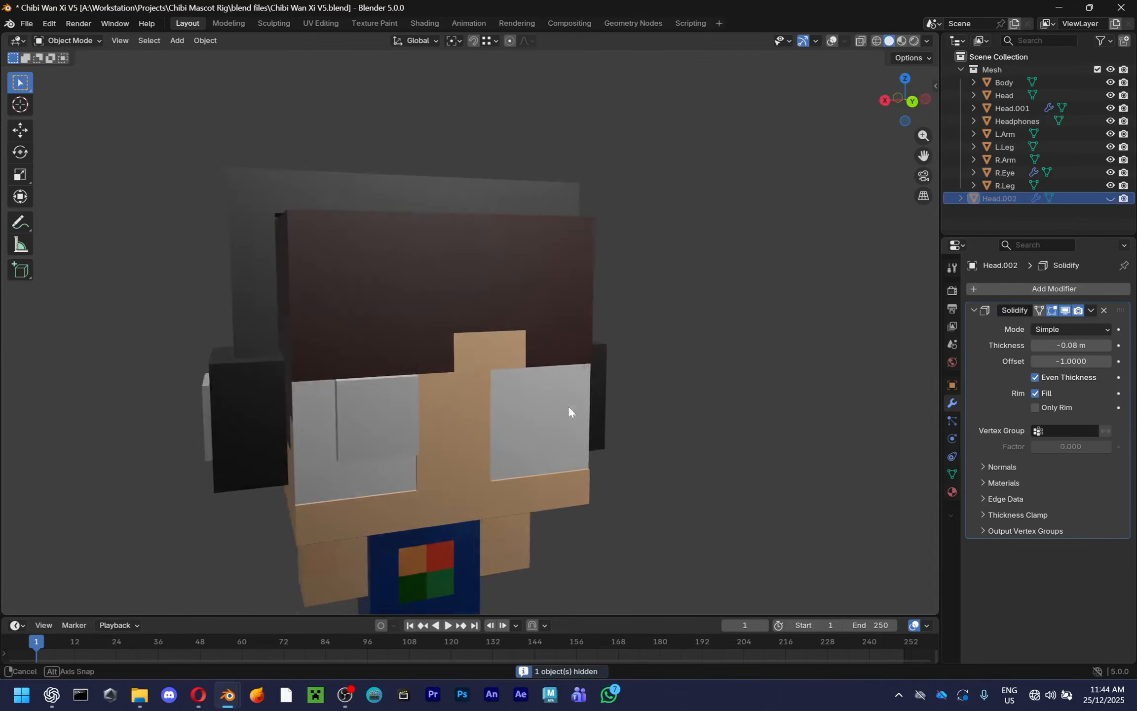
pyautogui.press('h')
pyautogui.hotkey('alt', 'h')
pyautogui.press('h')
pyautogui.hotkey('alt', 'h')
pyautogui.press('h')
pyautogui.hotkey('alt', 'h')
pyautogui.click(555, 390)
pyautogui.moveTo(572, 400); pyautogui.dragTo(719, 356, button='middle')
pyautogui.click(554, 387)
pyautogui.press('h')
pyautogui.hotkey('alt', 'h')
pyautogui.scroll(-1, 645, 394)
pyautogui.press('h')
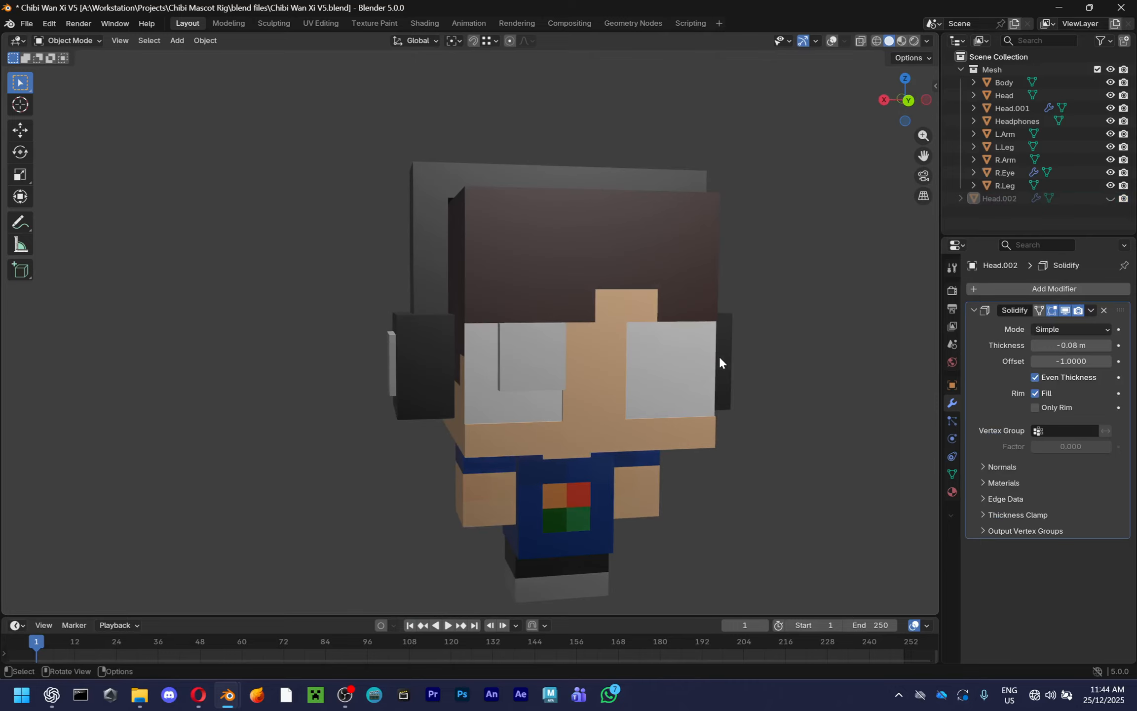
# Reveal the hidden hair object again and inspect the head with it from the side and front
pyautogui.hotkey('alt', 'h')
pyautogui.press('h')
pyautogui.hotkey('alt', 'h')
pyautogui.scroll(3, 668, 430)
pyautogui.scroll(-3, 669, 430)
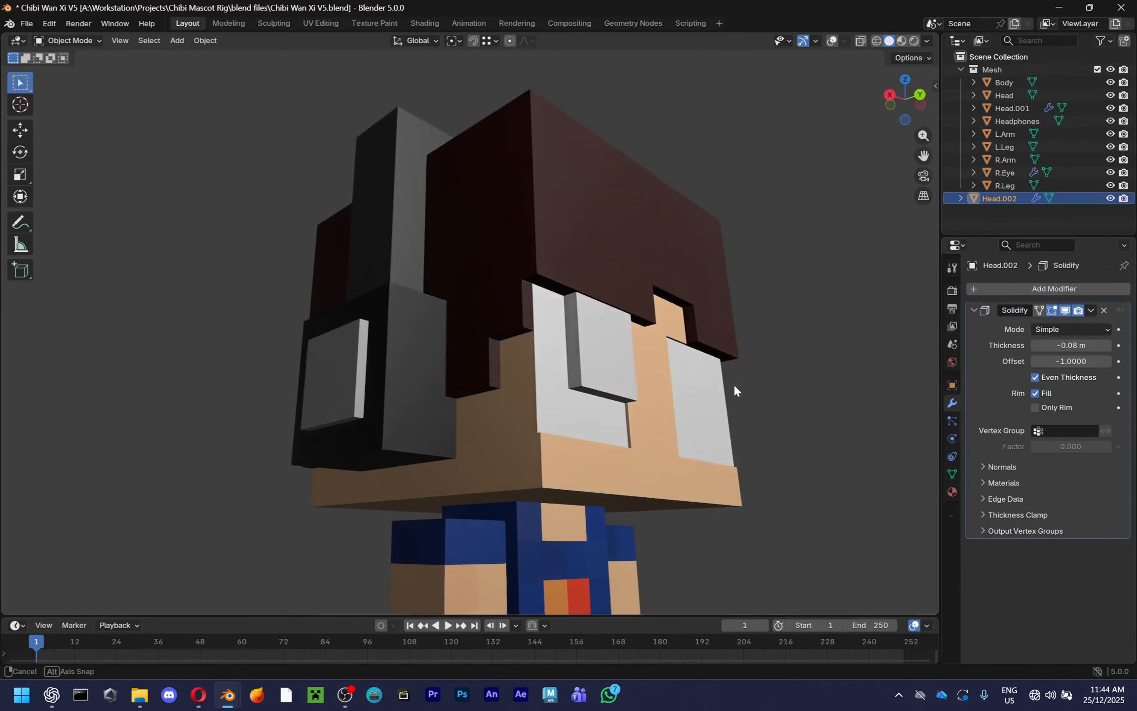
pyautogui.moveTo(720, 393); pyautogui.dragTo(628, 437, button='middle')
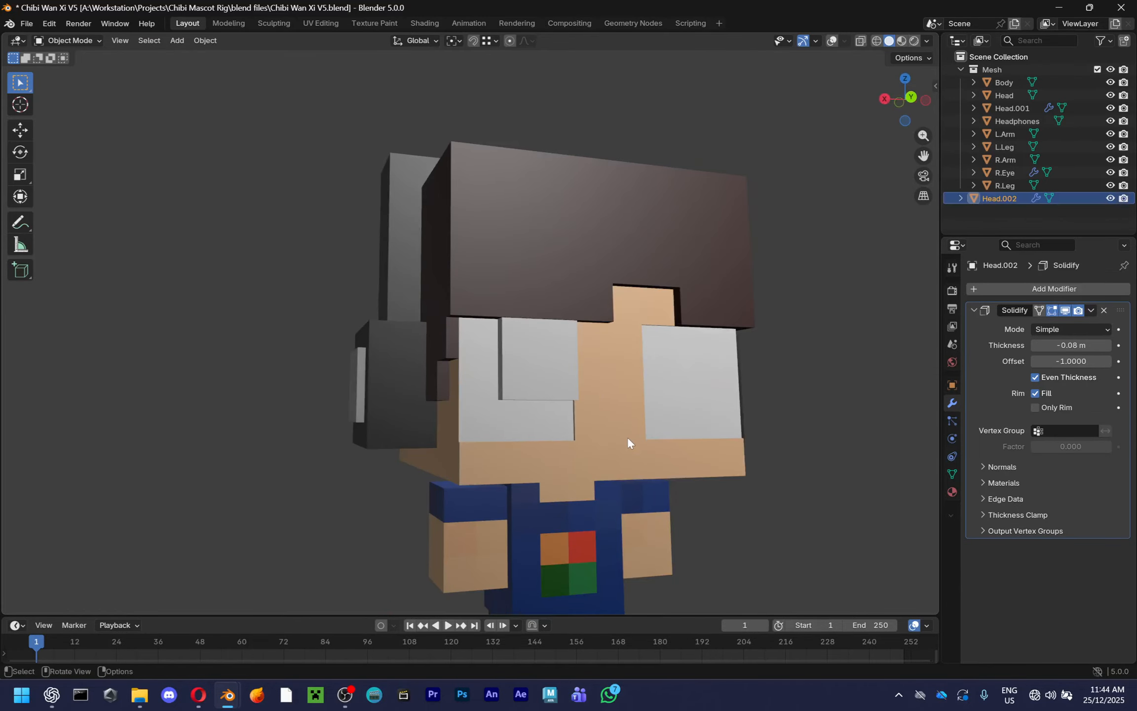
# Turn the viewport overlays on, select the hair, disable its Solidify display in the viewport and save the file
pyautogui.click(830, 280)
pyautogui.hotkey('ctrl', 's')
pyautogui.moveTo(829, 280); pyautogui.dragTo(611, 391, button='middle')
pyautogui.click(382, 280)
pyautogui.click(341, 281)
pyautogui.hotkey('ctrl', 's')
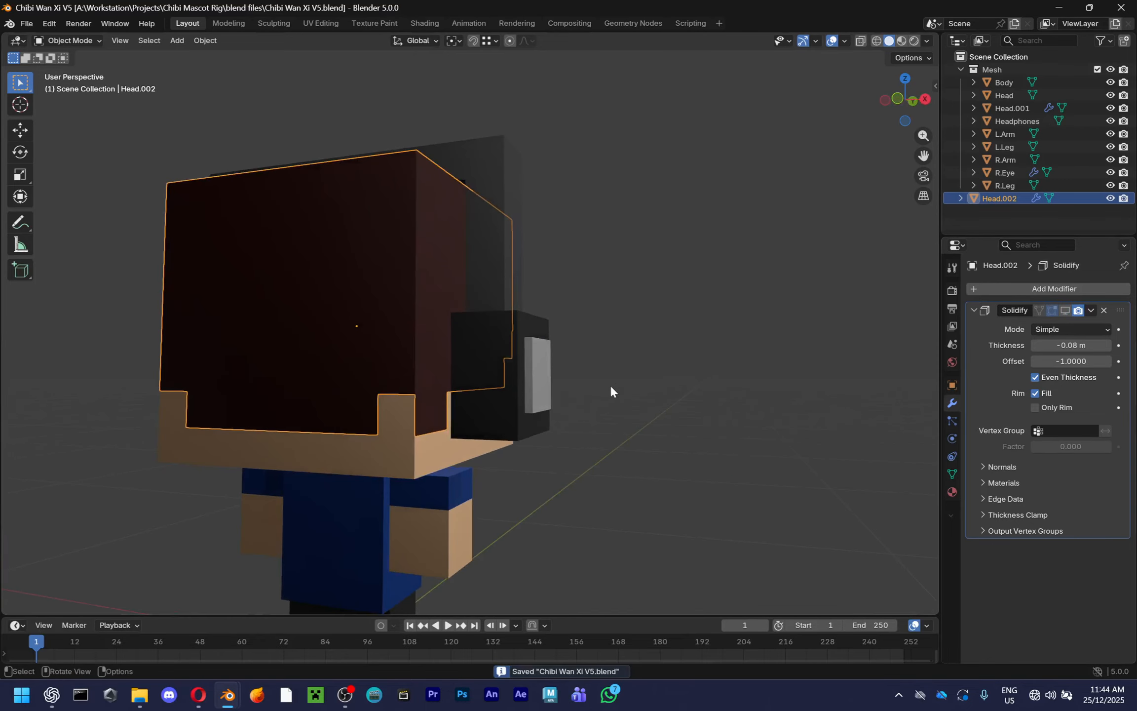
# Isolate the hair in local view, rename it "backup hair (before solidify)" and save the file
pyautogui.press('KP_Divide')
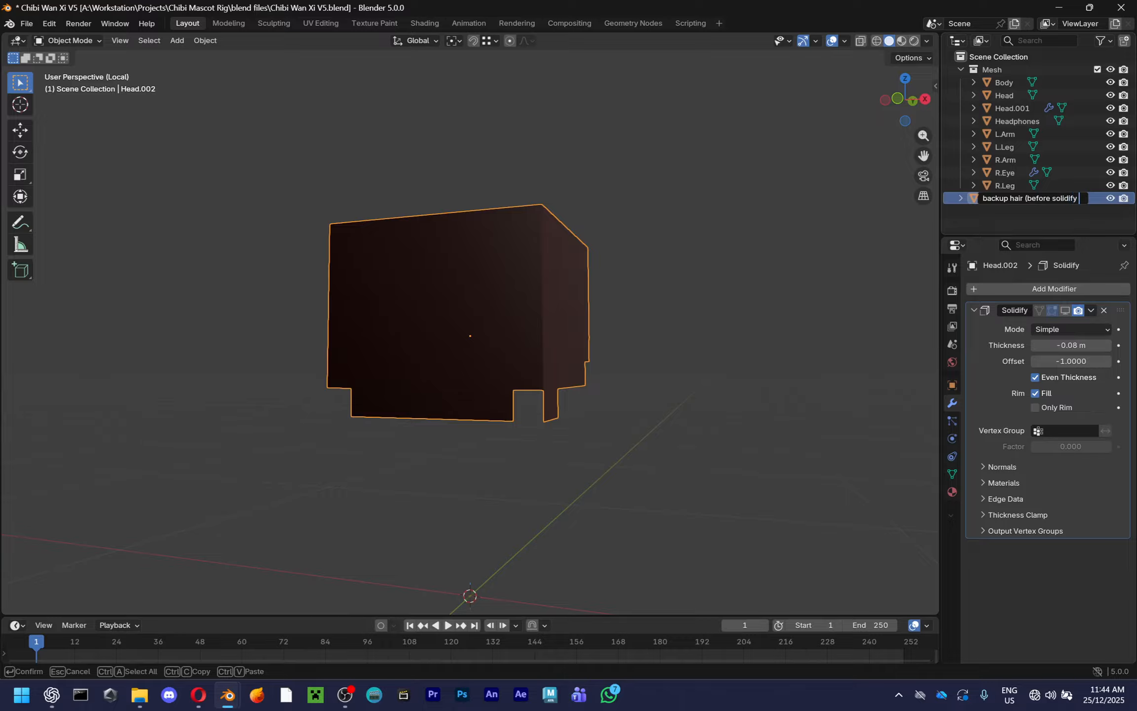
pyautogui.hotkey('ctrl', 's')
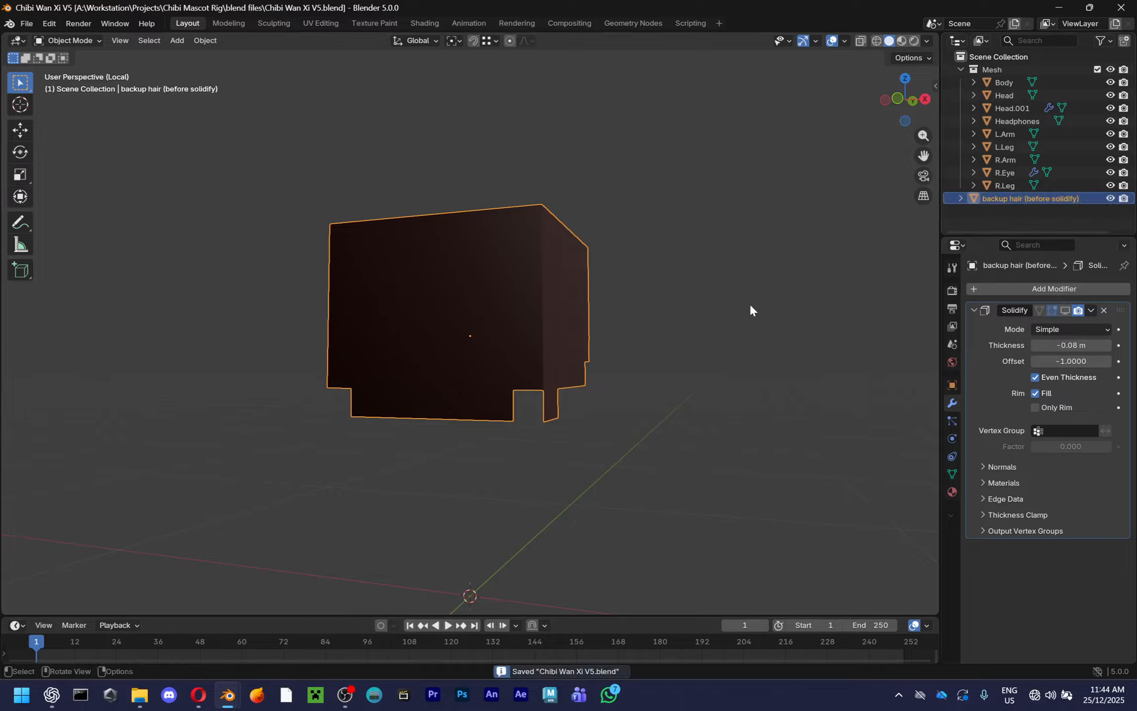
pyautogui.moveTo(750, 304); pyautogui.dragTo(838, 264, button='middle')
pyautogui.moveTo(653, 307); pyautogui.dragTo(701, 302, button='middle')
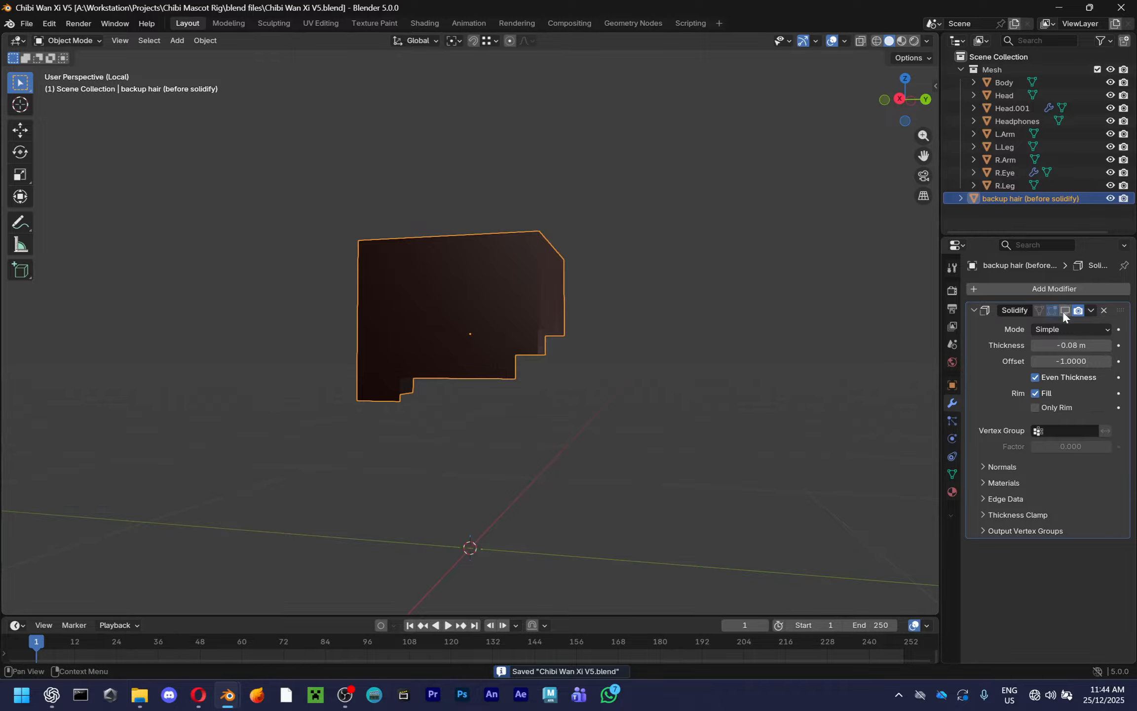
# Duplicate the backup hair in place, show Solidify on the copy and rename the copy "hair"
pyautogui.hotkey('shift', 'd')
pyautogui.press('Escape')
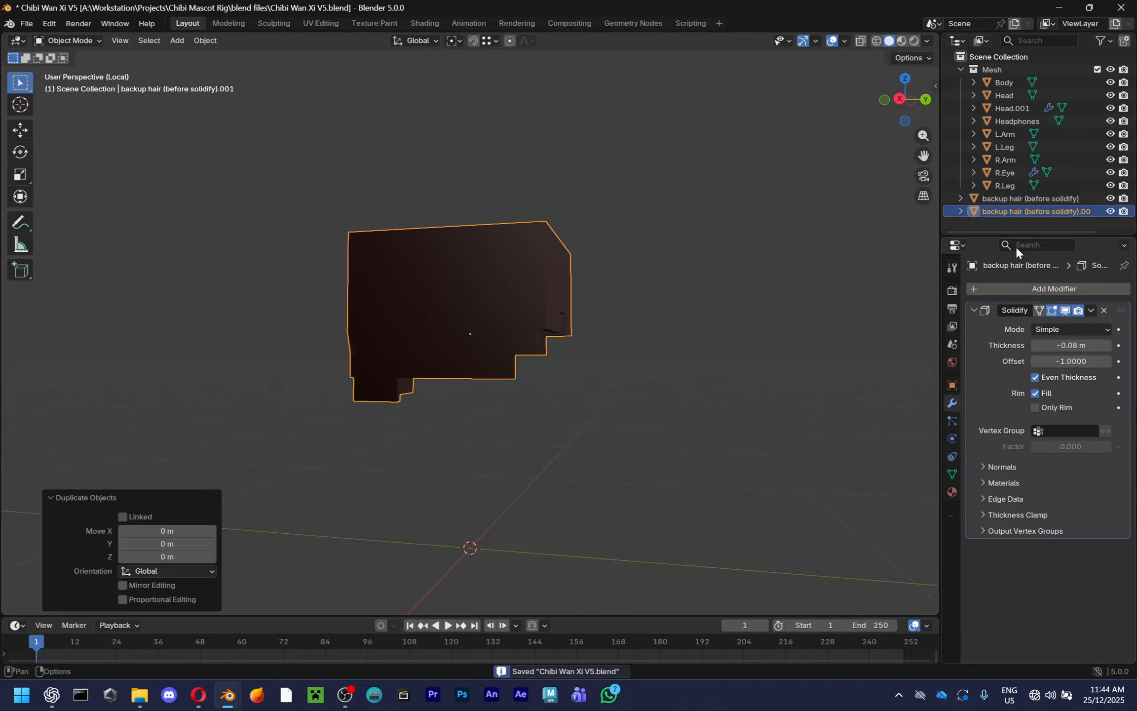
pyautogui.doubleClick(1040, 211)
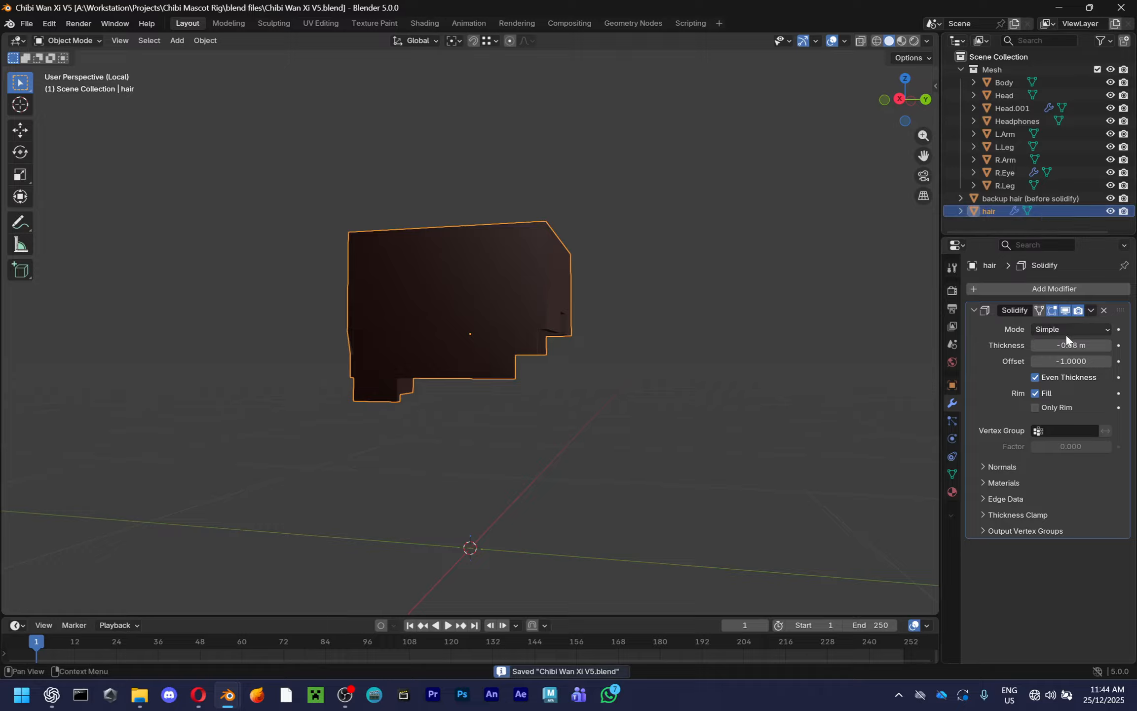
# Apply the Solidify modifier on the hair copy and hide the "backup hair (before solidify)" object
pyautogui.scroll(2, 903, 338)
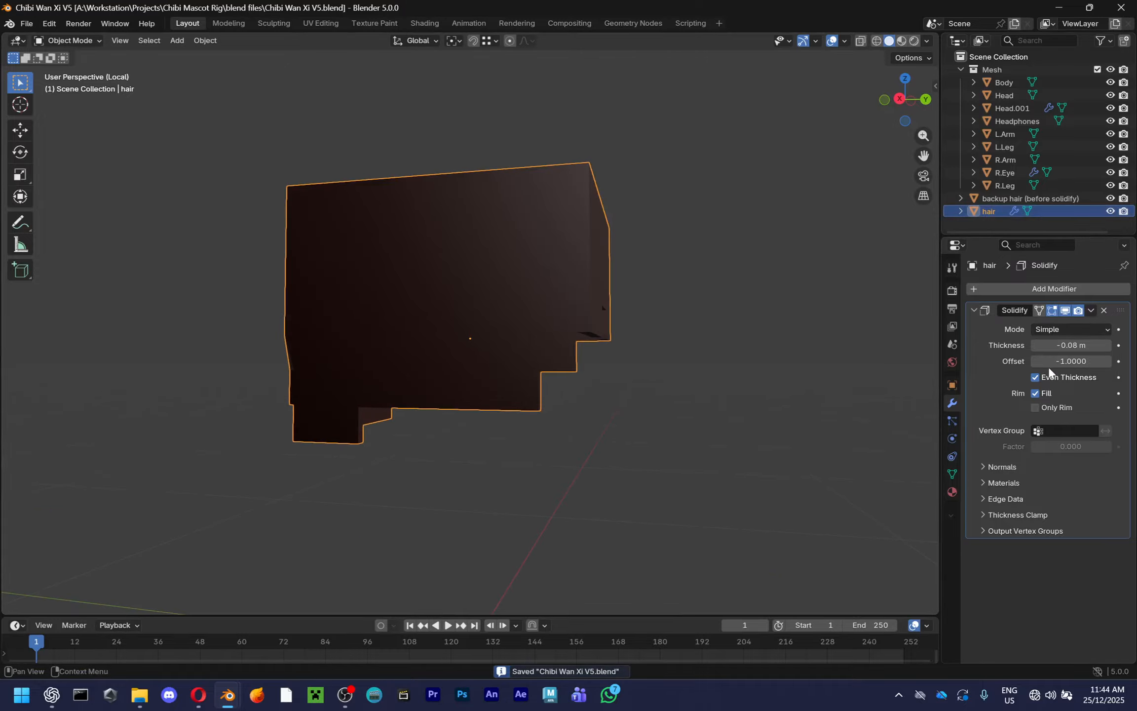
pyautogui.click(1092, 311)
pyautogui.click(1080, 326)
pyautogui.moveTo(568, 311); pyautogui.dragTo(706, 305, button='middle')
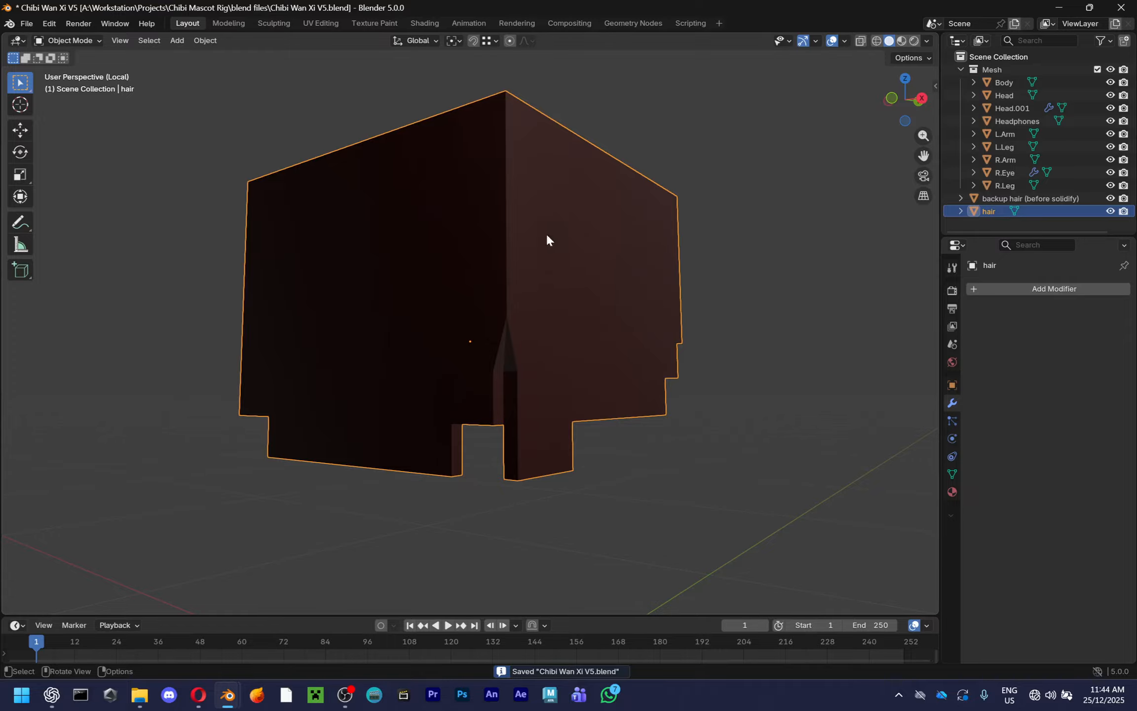
pyautogui.scroll(2, 653, 322)
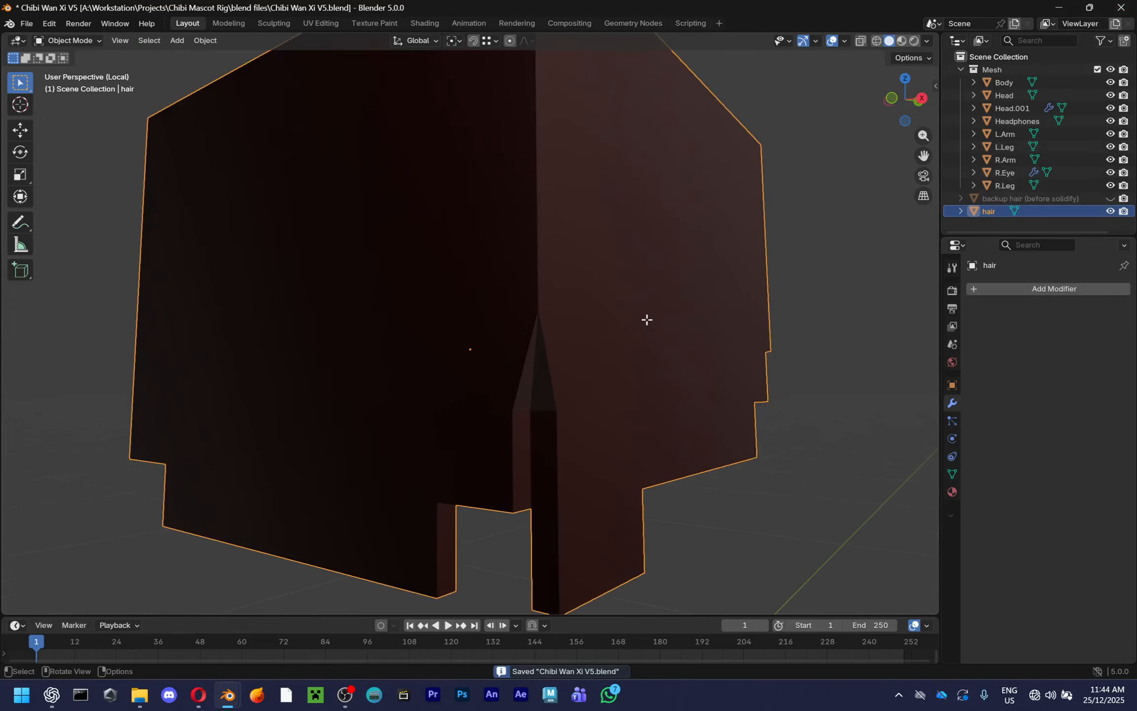
# In Edit Mode, delete the narrow triangular face in the gap at the hair's back corner
pyautogui.press('Tab')
pyautogui.press('3')
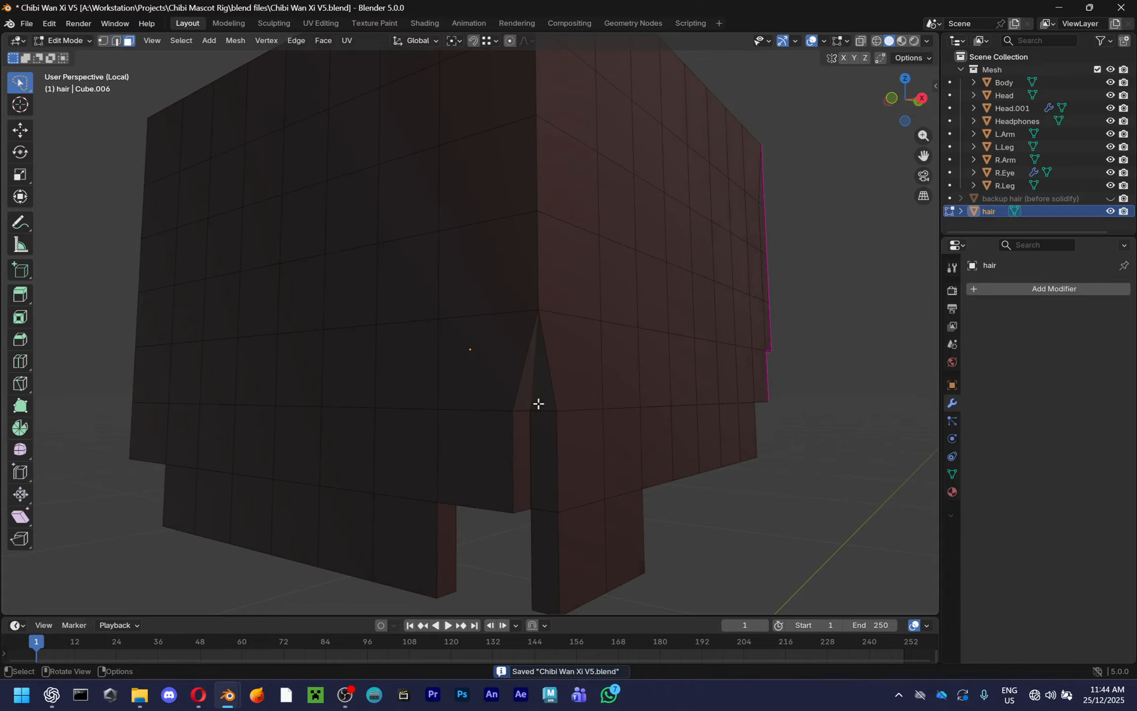
pyautogui.press('x')
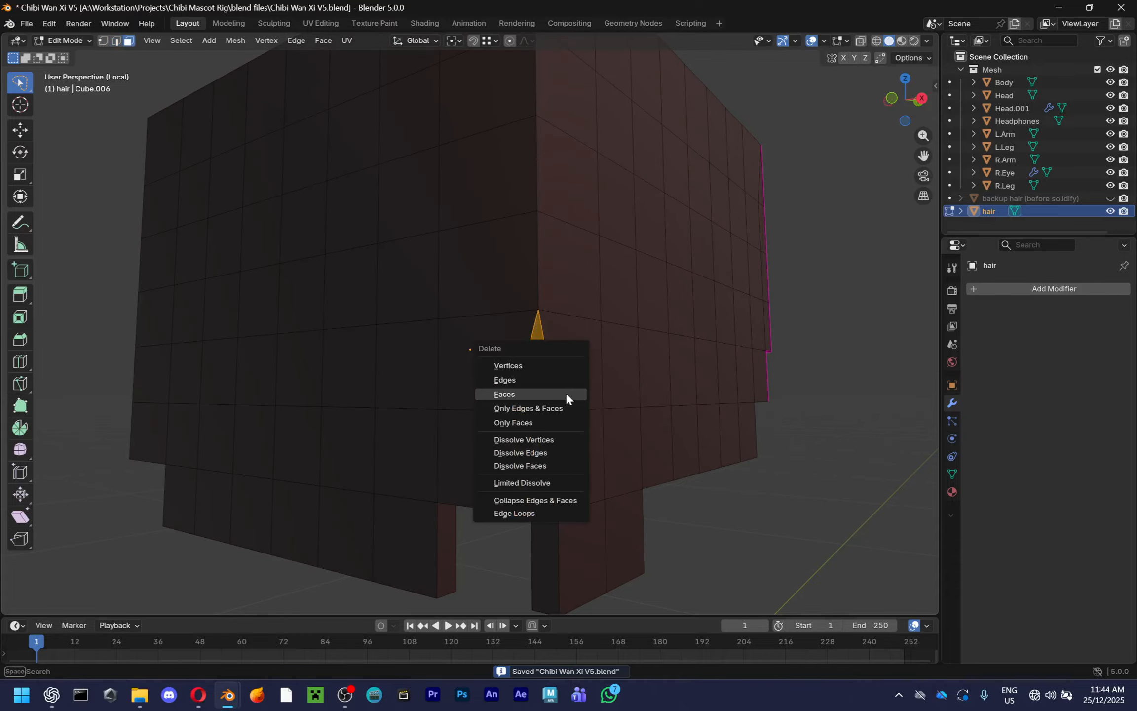
pyautogui.click(565, 391)
# Move the back face's middle and lower vertices beside the corner gap 0.0175 m along X toward the corner
pyautogui.moveTo(565, 391); pyautogui.dragTo(490, 355, button='middle')
pyautogui.click(398, 479)
pyautogui.press('1')
pyautogui.click(439, 122)
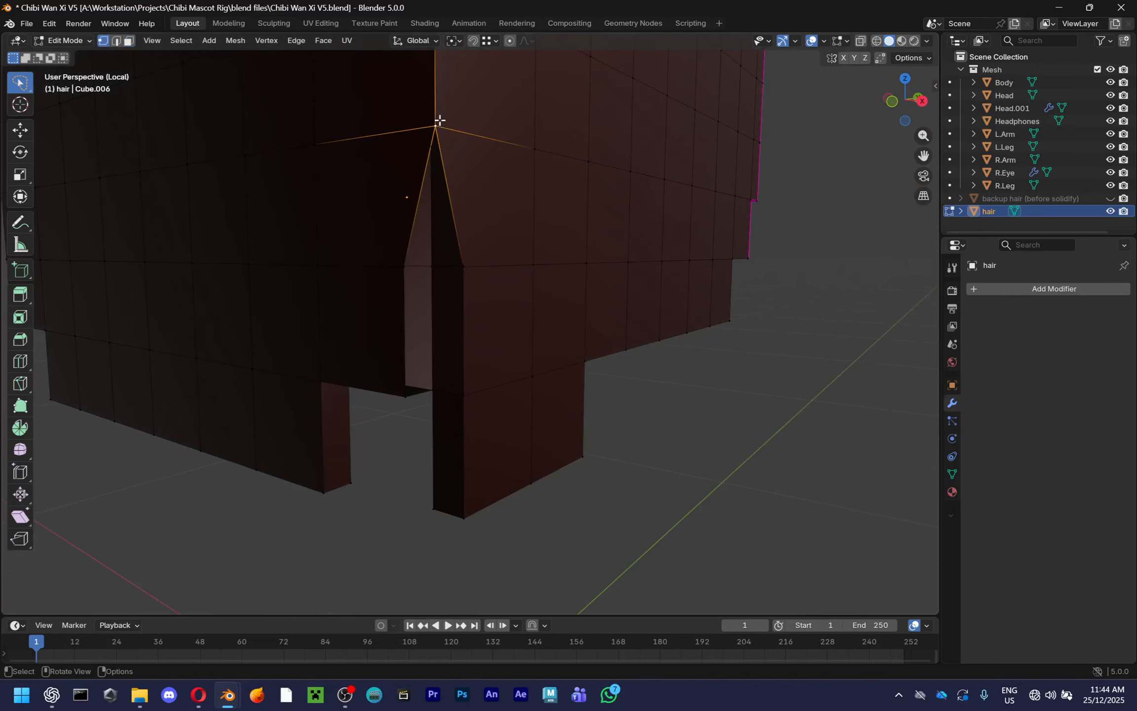
pyautogui.moveTo(439, 122); pyautogui.dragTo(547, 259, button='middle')
pyautogui.press('g')
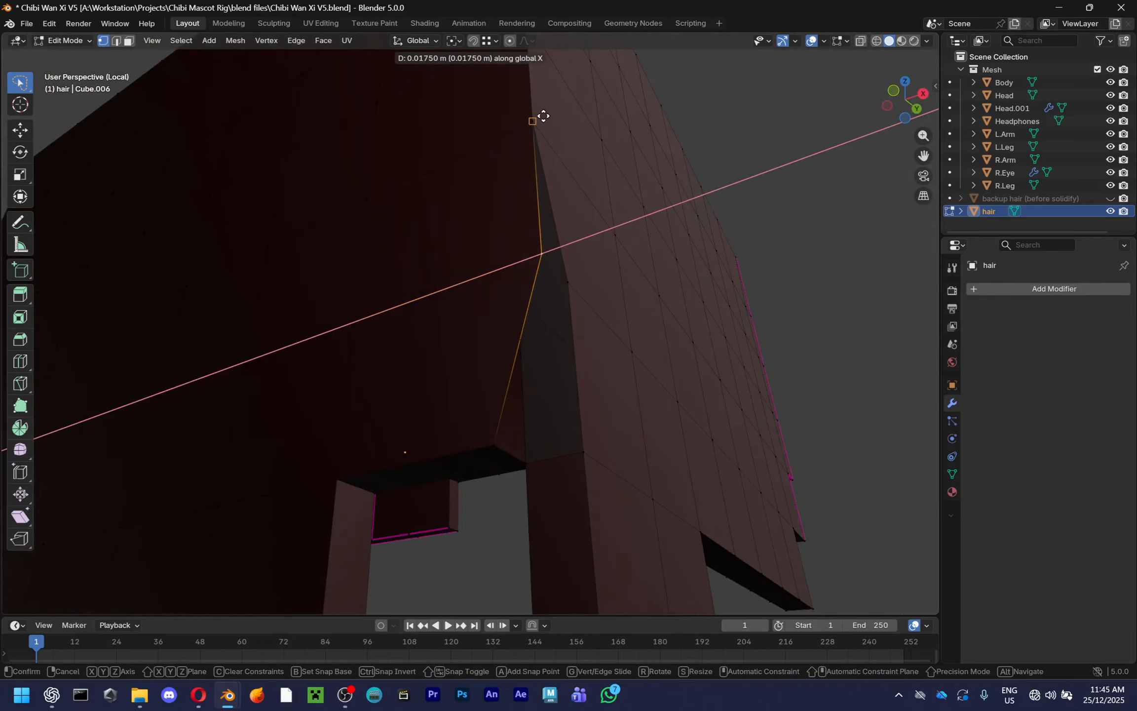
pyautogui.click(543, 116)
pyautogui.click(528, 383)
pyautogui.click(543, 256)
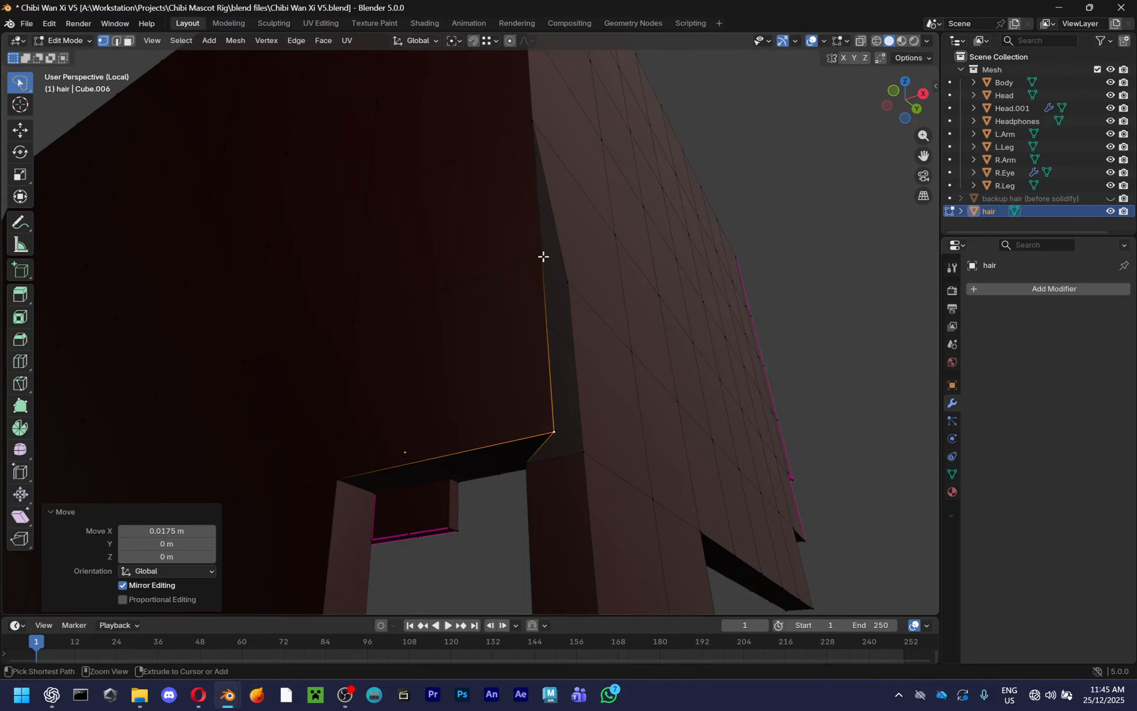
# Move the side face's two vertices beside the gap toward the corner, the lower one by -0.0175 m along Y
pyautogui.click(584, 456)
pyautogui.press('g')
pyautogui.press('y')
pyautogui.click(555, 435)
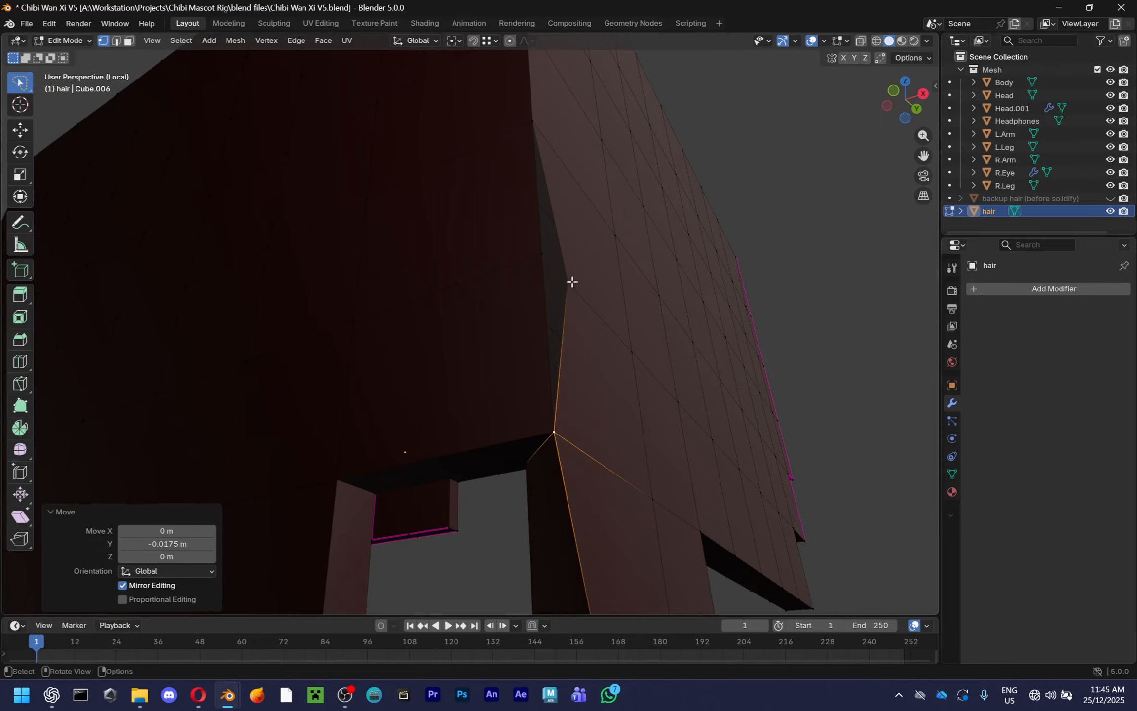
pyautogui.click(570, 282)
pyautogui.press('g')
pyautogui.click(553, 259)
# Move the side face's lower gap vertex back 0.0175 m along Y, in line with the strand below
pyautogui.moveTo(551, 256); pyautogui.dragTo(615, 255, button='middle')
pyautogui.press('g')
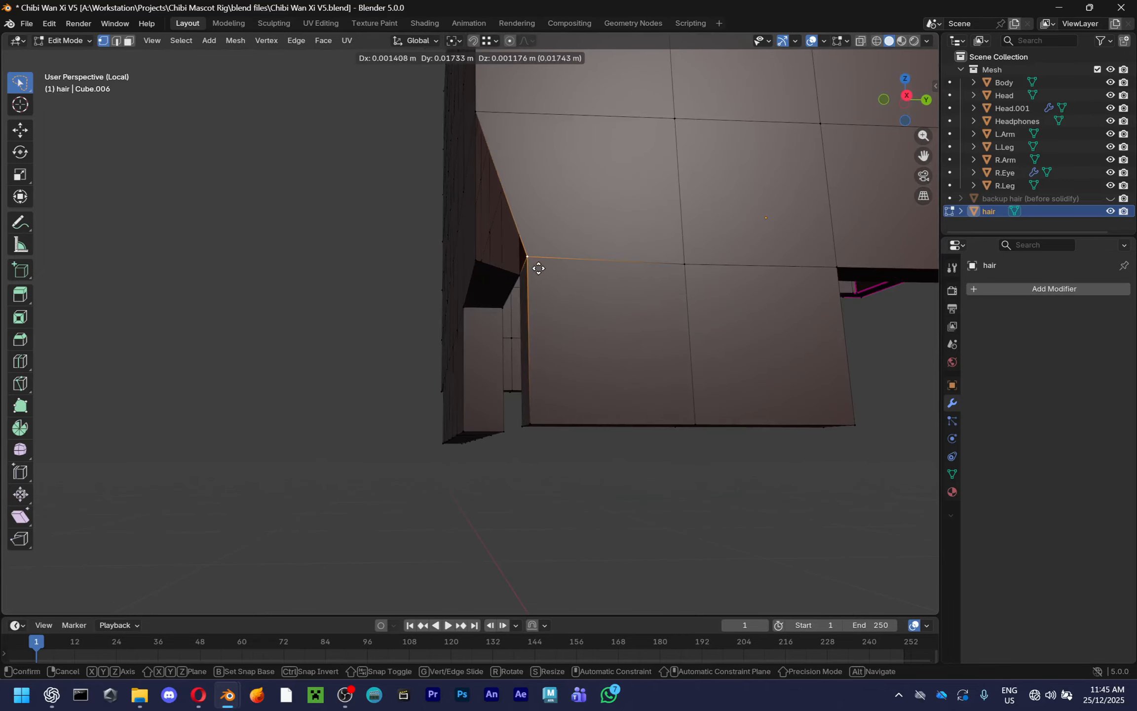
pyautogui.press('y')
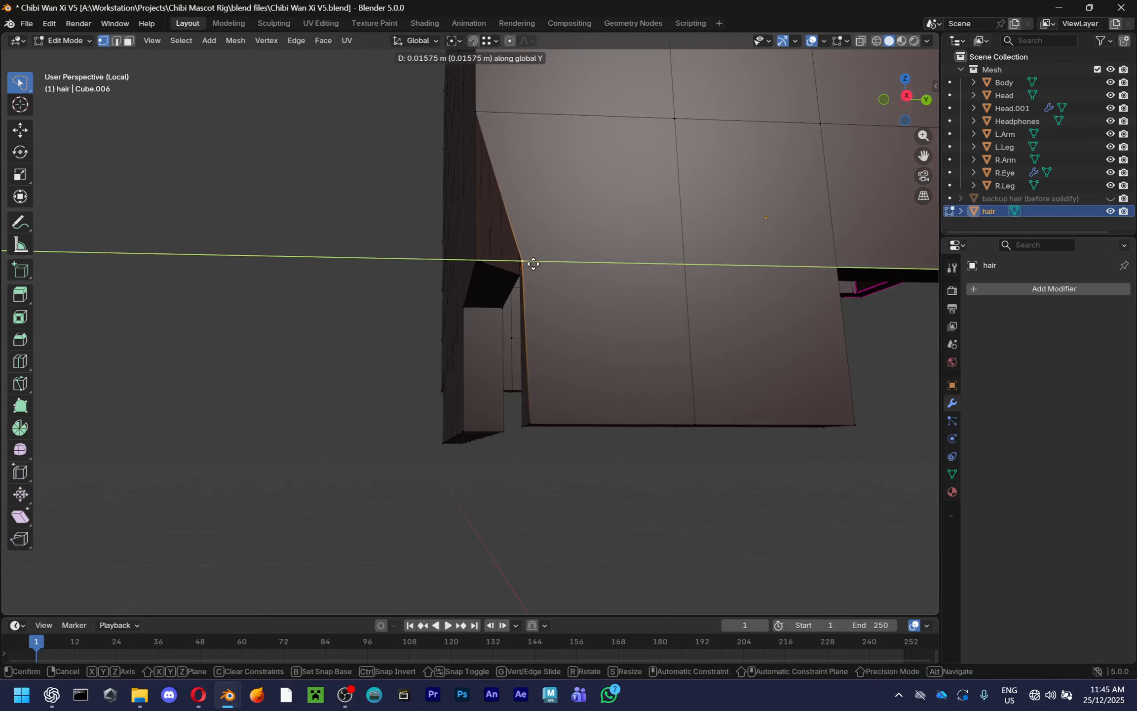
pyautogui.click(537, 265)
pyautogui.scroll(2, 557, 269)
pyautogui.keyDown('shift'); pyautogui.moveTo(571, 272); pyautogui.dragTo(558, 349, button='middle'); pyautogui.keyUp('shift')
pyautogui.press('g')
pyautogui.press('y')
pyautogui.press('x')
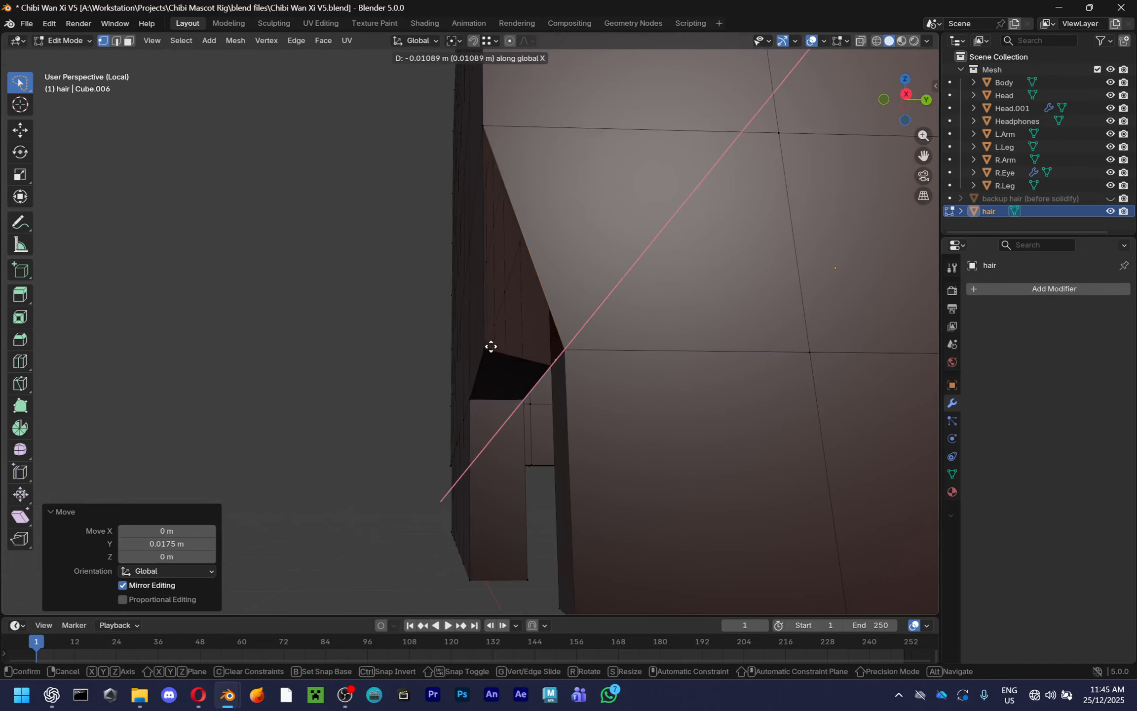
pyautogui.press('y')
pyautogui.rightClick(491, 351)
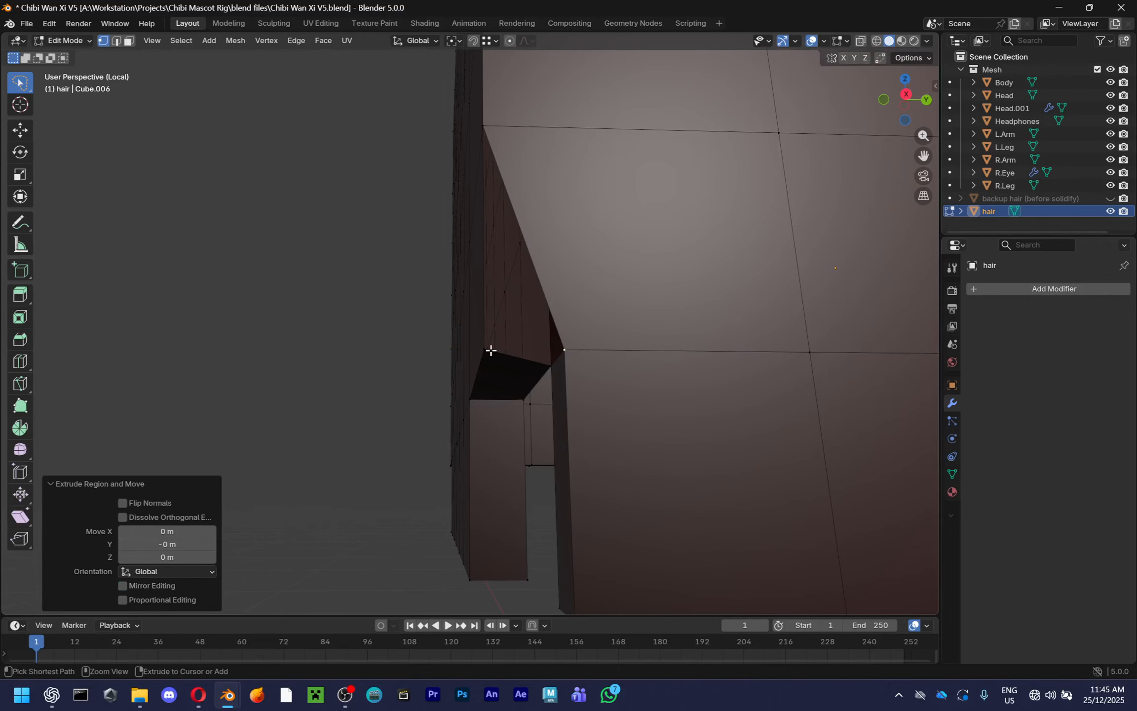
pyautogui.click(572, 388)
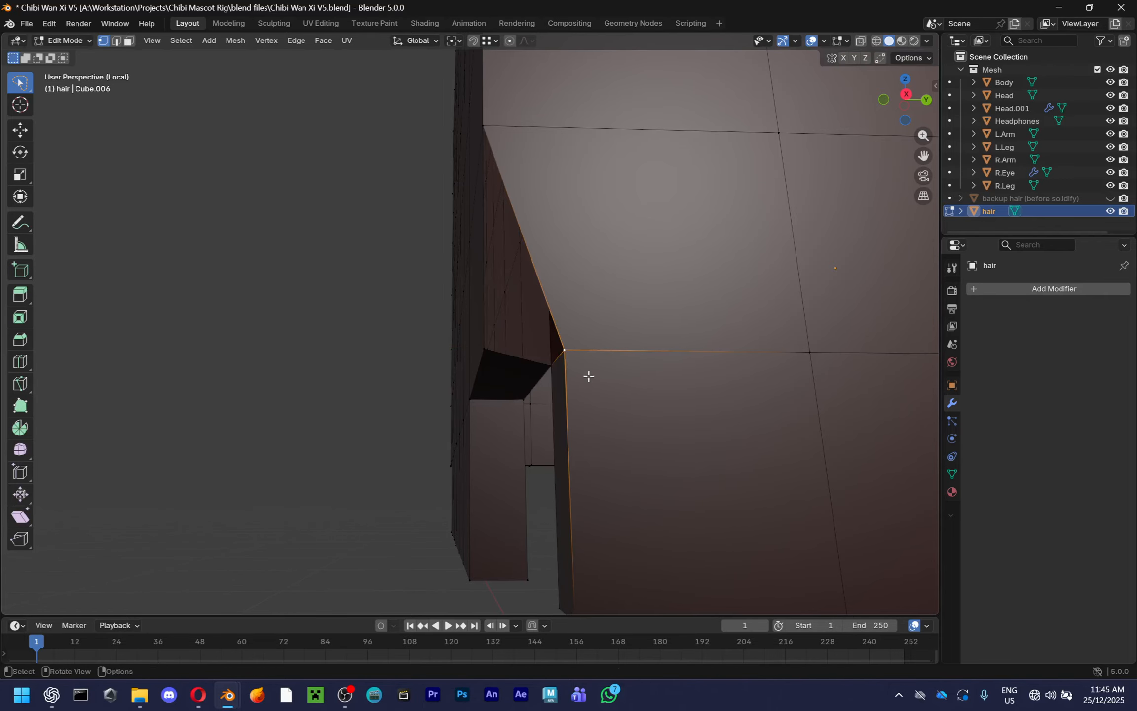
# Extrude the side face's lower gap vertex across to the back corner to form a new edge
pyautogui.moveTo(588, 376); pyautogui.dragTo(601, 322, button='middle')
pyautogui.press('3')
pyautogui.press('2')
pyautogui.click(600, 279)
pyautogui.press('e')
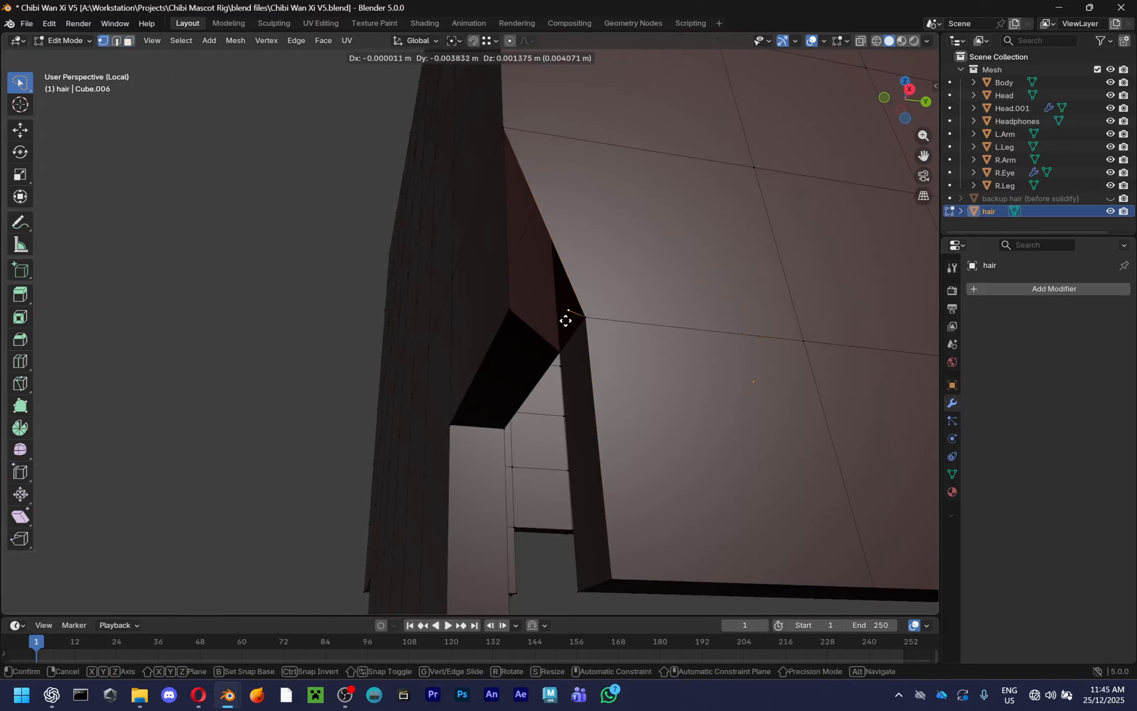
pyautogui.click(531, 314)
# Fill the remaining opening at the hair's back corner with two triangular faces, one outside and one underneath
pyautogui.press('2')
pyautogui.moveTo(532, 315); pyautogui.dragTo(603, 311, button='middle')
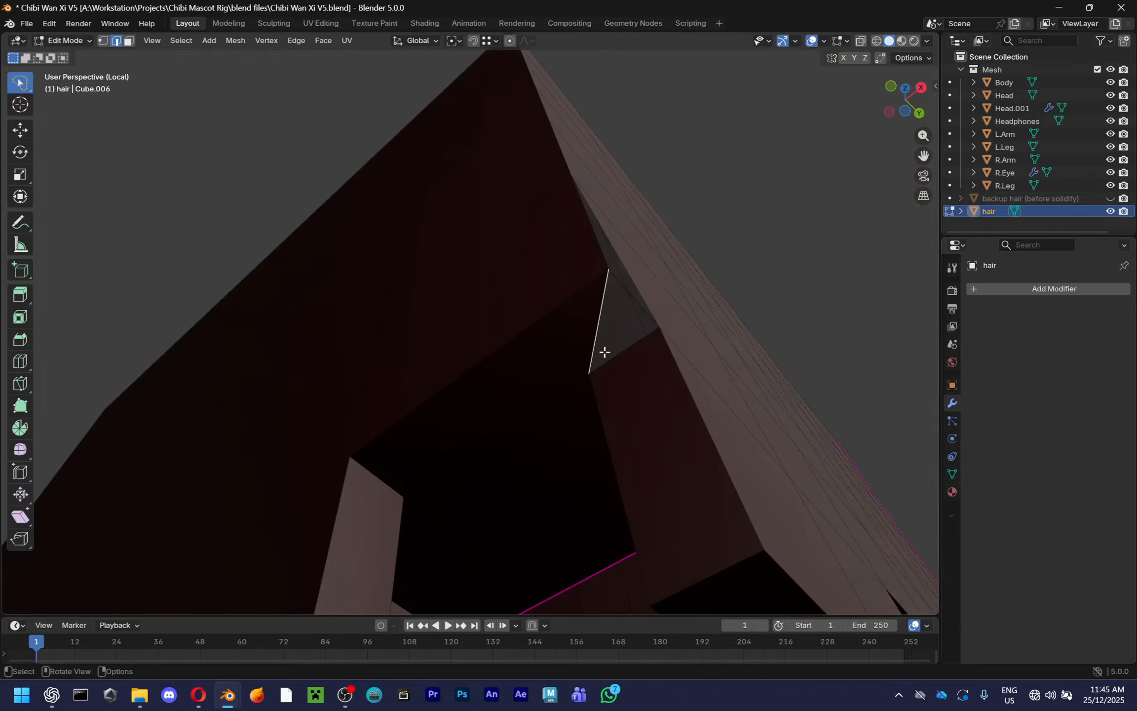
pyautogui.keyDown('shift'); pyautogui.click(626, 356); pyautogui.keyUp('shift')
pyautogui.moveTo(700, 317); pyautogui.dragTo(658, 375, button='middle')
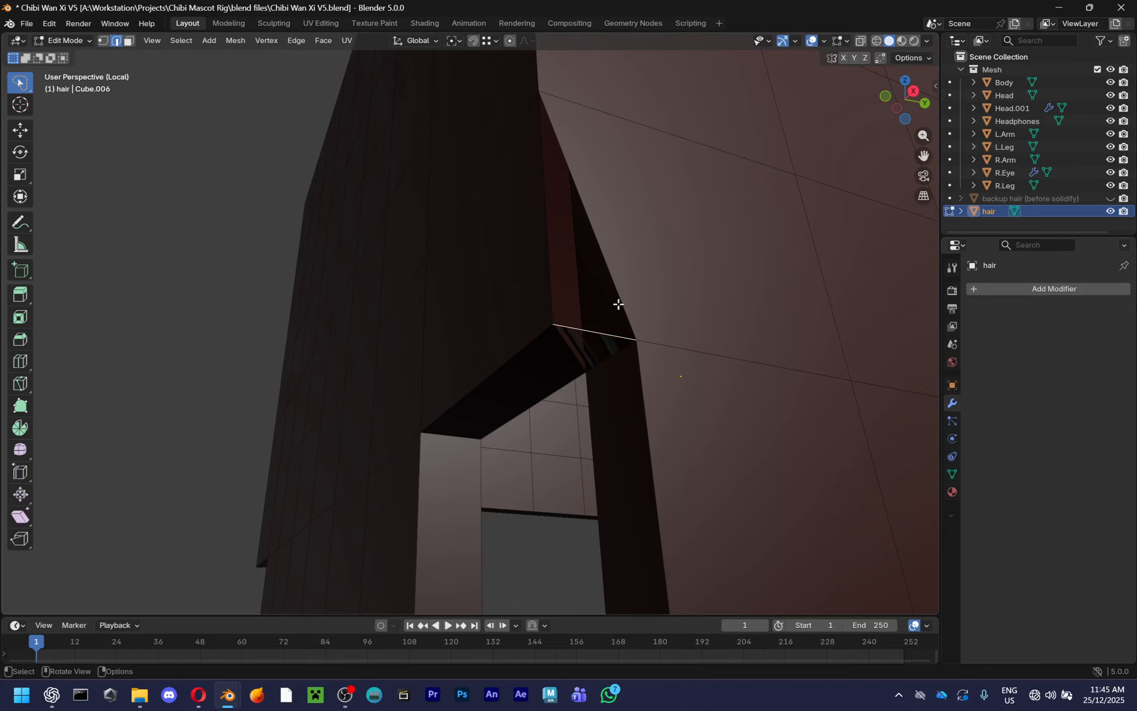
pyautogui.keyDown('shift'); pyautogui.click(554, 281); pyautogui.keyUp('shift')
pyautogui.moveTo(553, 282); pyautogui.dragTo(571, 297, button='middle')
pyautogui.moveTo(516, 458); pyautogui.dragTo(629, 246, button='middle')
# Switch to face selection, split the viewport vertically and set the new area to the UV Editor
pyautogui.press('3')
pyautogui.moveTo(819, 60); pyautogui.dragTo(420, 64)
pyautogui.click(439, 42)
pyautogui.click(486, 91)
pyautogui.click(436, 41)
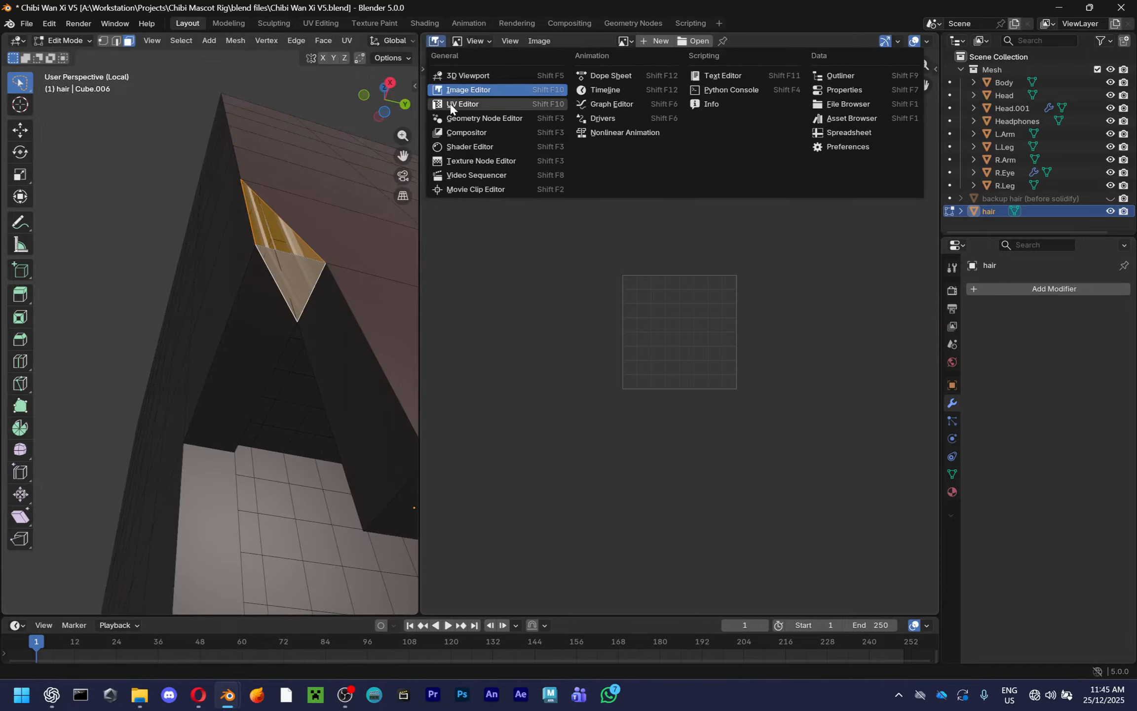
pyautogui.click(451, 107)
# Unwrap the two new corner faces, then shrink their UVs and place them on the texture's dark brown hair area
pyautogui.scroll(8, 672, 356)
pyautogui.press('u')
pyautogui.click(628, 270)
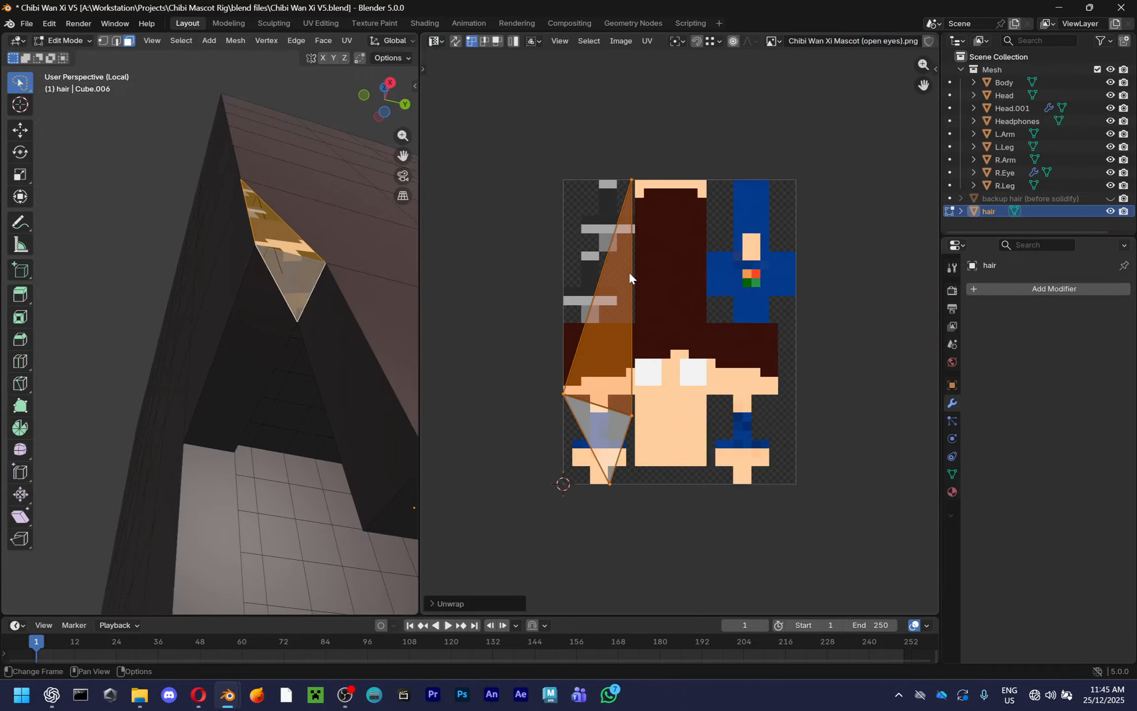
pyautogui.press('u')
pyautogui.click(703, 232)
pyautogui.scroll(2, 657, 274)
pyautogui.press('s')
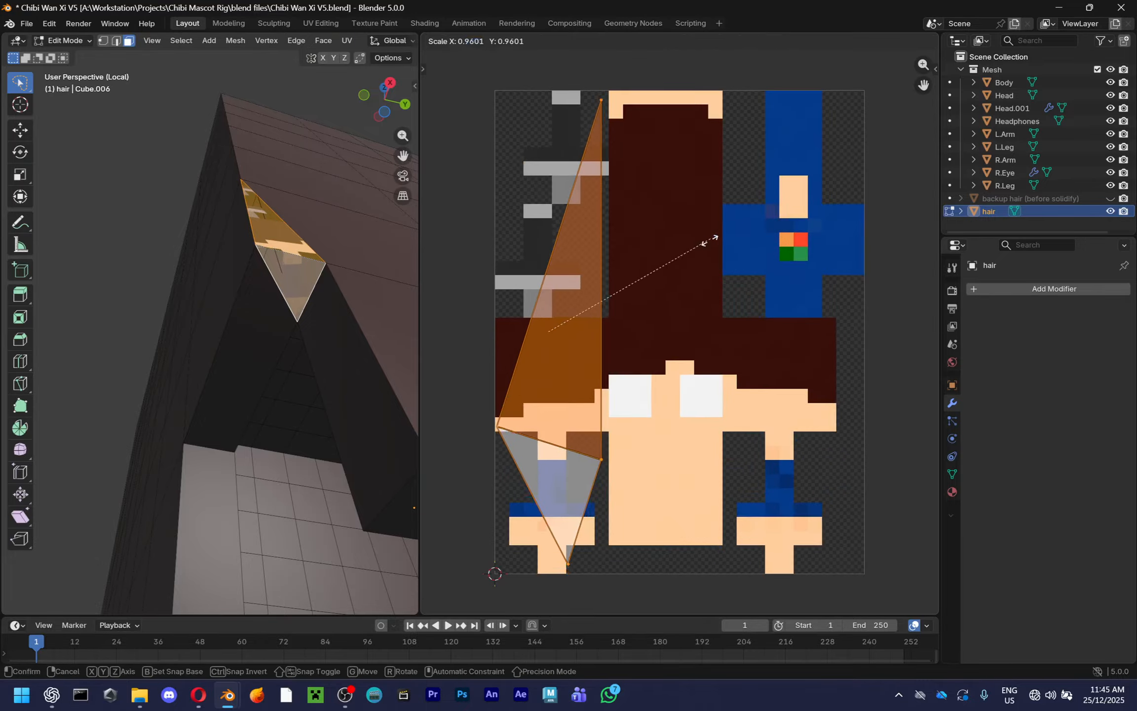
pyautogui.click(568, 367)
pyautogui.press('g')
pyautogui.click(653, 304)
# Return to Object Mode, clear the selection, check the repaired corner and save the file
pyautogui.press('Tab')
pyautogui.hotkey('alt', 'a')
pyautogui.moveTo(272, 168); pyautogui.dragTo(414, 40, button='middle')
pyautogui.hotkey('ctrl', 's')
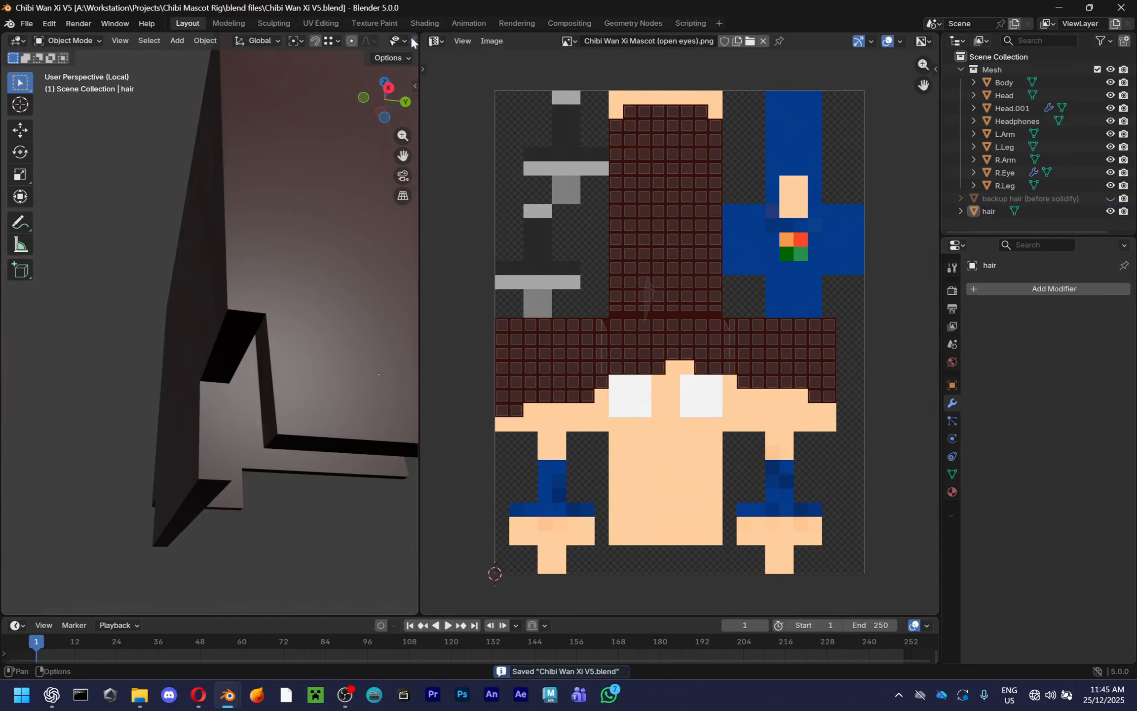
# Close the UV Editor area, leave local view, hide the overlays and save the file with the whole character shown
pyautogui.moveTo(415, 40); pyautogui.dragTo(430, 249)
pyautogui.moveTo(430, 248); pyautogui.dragTo(444, 376, button='middle')
pyautogui.press('/')
pyautogui.moveTo(576, 380); pyautogui.dragTo(704, 447, button='middle')
pyautogui.click(416, 372)
pyautogui.click(722, 500)
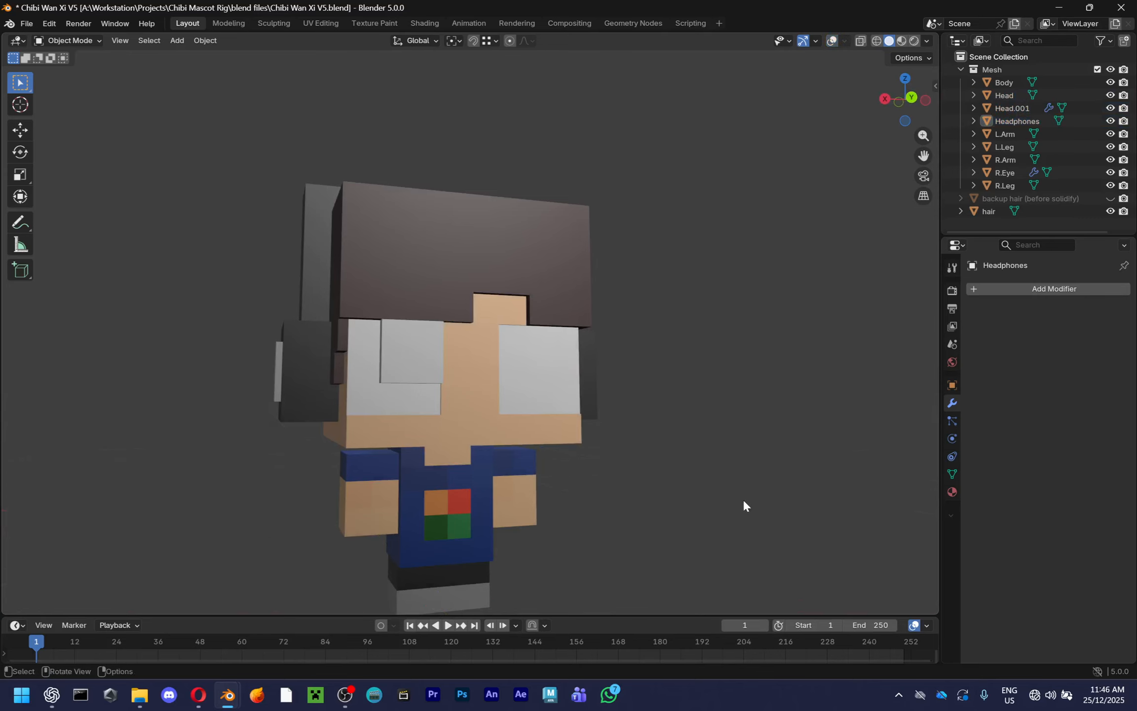
pyautogui.hotkey('ctrl', 's')
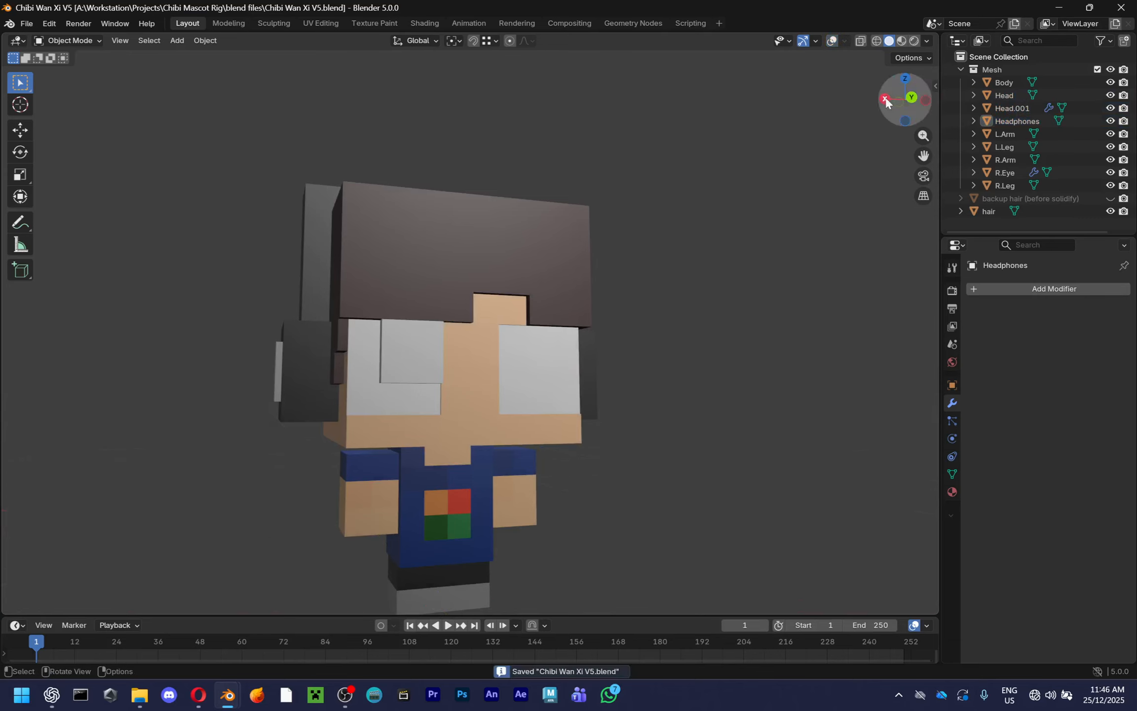
# Switch the viewport to Rendered shading and examine the character's new hair from several angles and distances
pyautogui.click(913, 42)
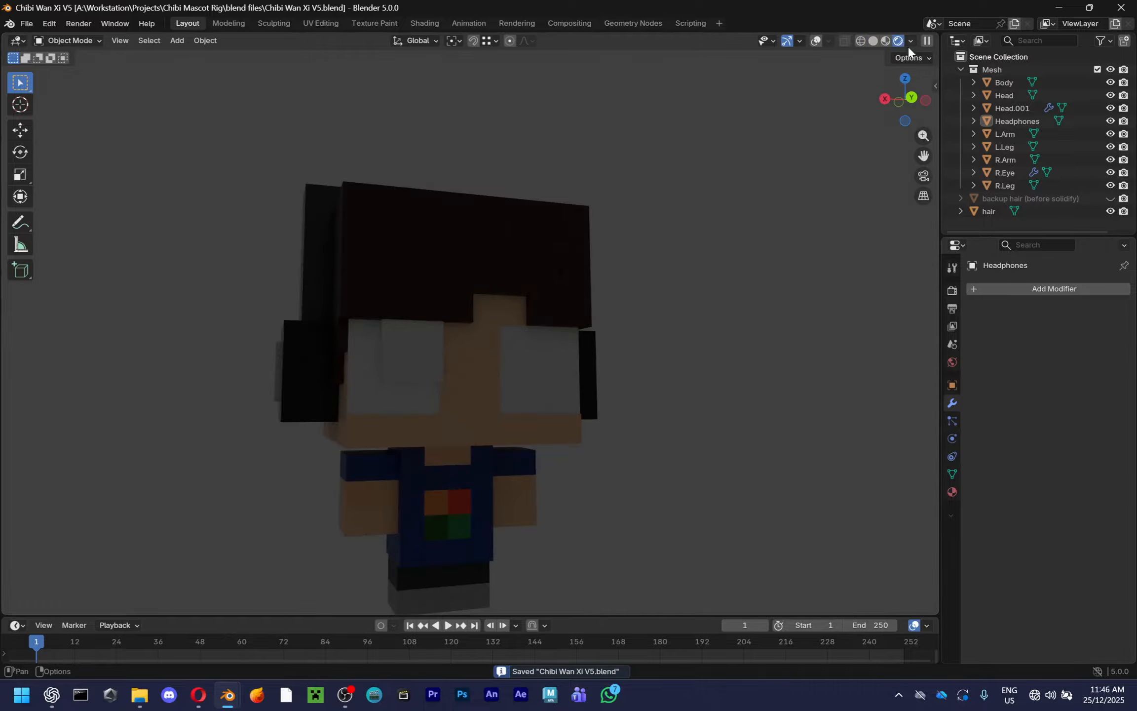
pyautogui.click(911, 41)
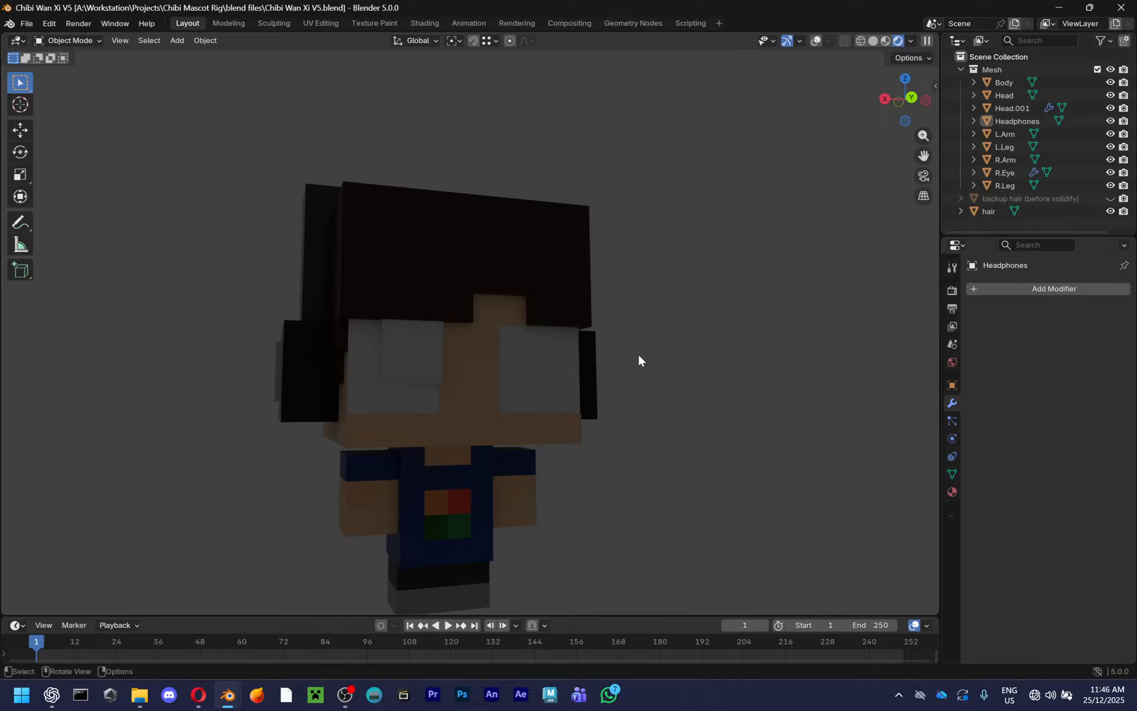
pyautogui.moveTo(638, 353); pyautogui.dragTo(779, 317, button='middle')
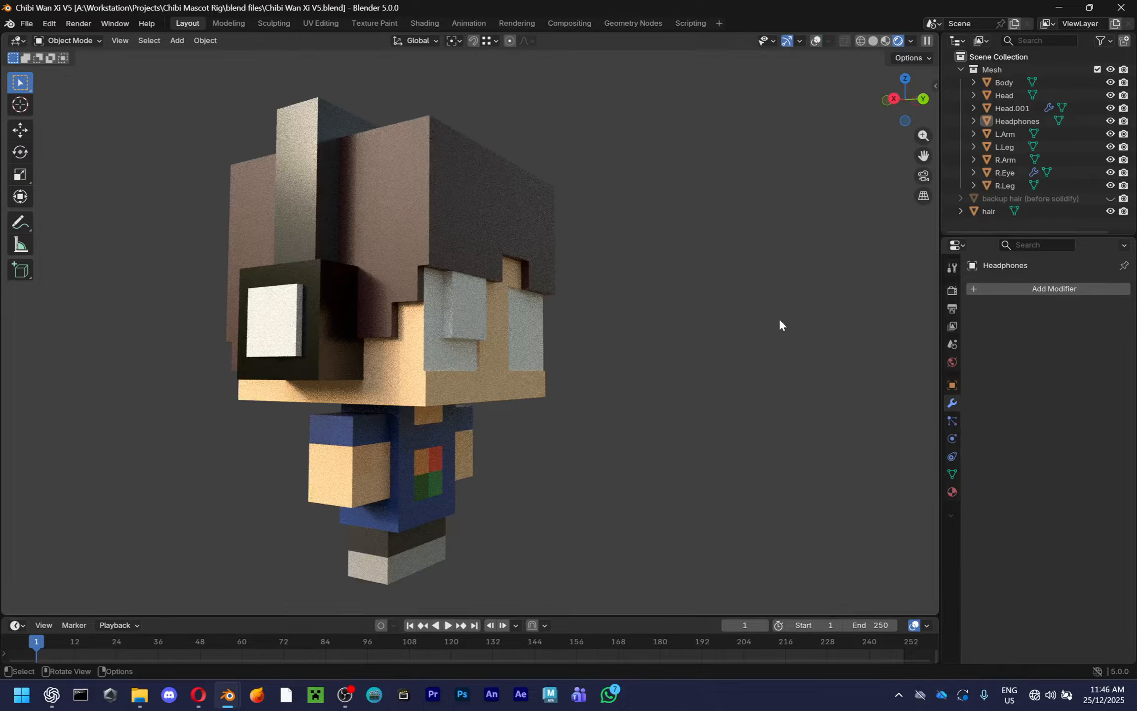
pyautogui.scroll(1, 780, 321)
pyautogui.keyDown('shift'); pyautogui.moveTo(597, 358); pyautogui.dragTo(638, 401, button='middle'); pyautogui.keyUp('shift')
pyautogui.scroll(3, 616, 323)
pyautogui.scroll(-5, 636, 363)
pyautogui.scroll(4, 643, 376)
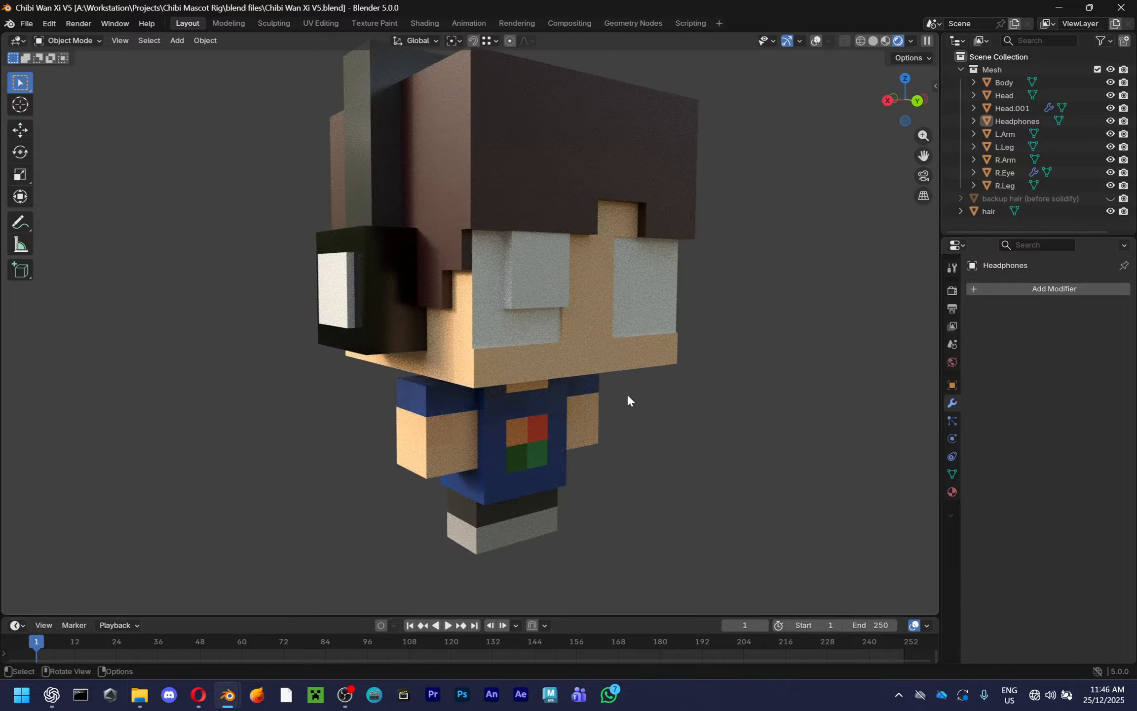
# Check the rendered character once more, return the viewport to Solid shading and save the file
pyautogui.moveTo(595, 361); pyautogui.dragTo(609, 383, button='middle')
pyautogui.scroll(3, 610, 382)
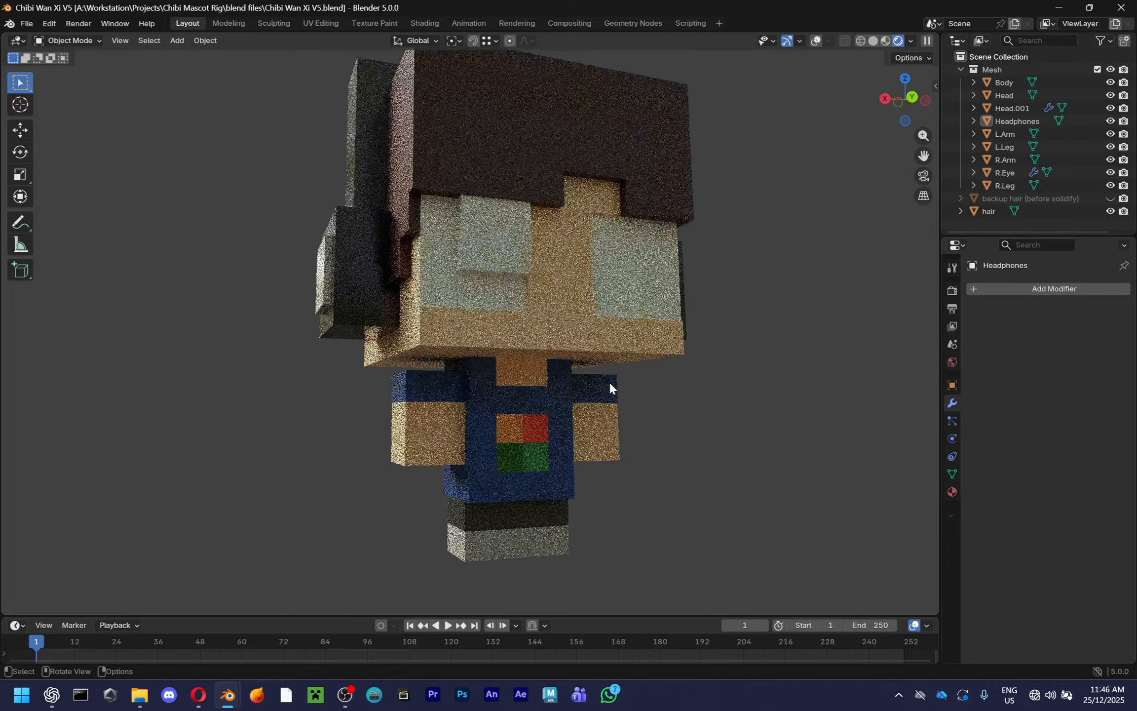
pyautogui.press('z')
pyautogui.click(681, 371)
pyautogui.hotkey('ctrl', 's')
# Select the right eye block, examine it up close and clear the selection
pyautogui.moveTo(495, 375)
pyautogui.mouseDown(button='middle')
pyautogui.moveTo(576, 396)
pyautogui.moveTo(699, 365)
pyautogui.moveTo(476, 371)
pyautogui.moveTo(406, 388)
pyautogui.moveTo(472, 371)
pyautogui.mouseUp(button='middle')
pyautogui.click(416, 341)
pyautogui.scroll(2, 415, 341)
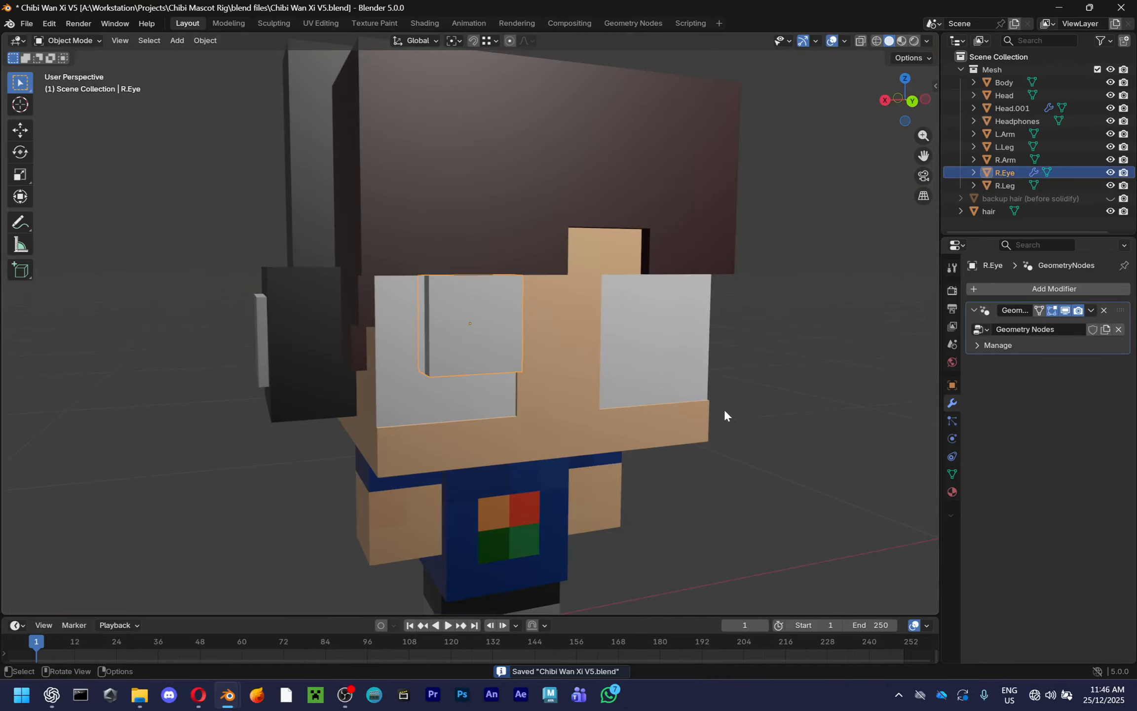
pyautogui.hotkey('alt', 'a')
pyautogui.scroll(-3, 689, 435)
pyautogui.moveTo(689, 435); pyautogui.dragTo(448, 365, button='middle')
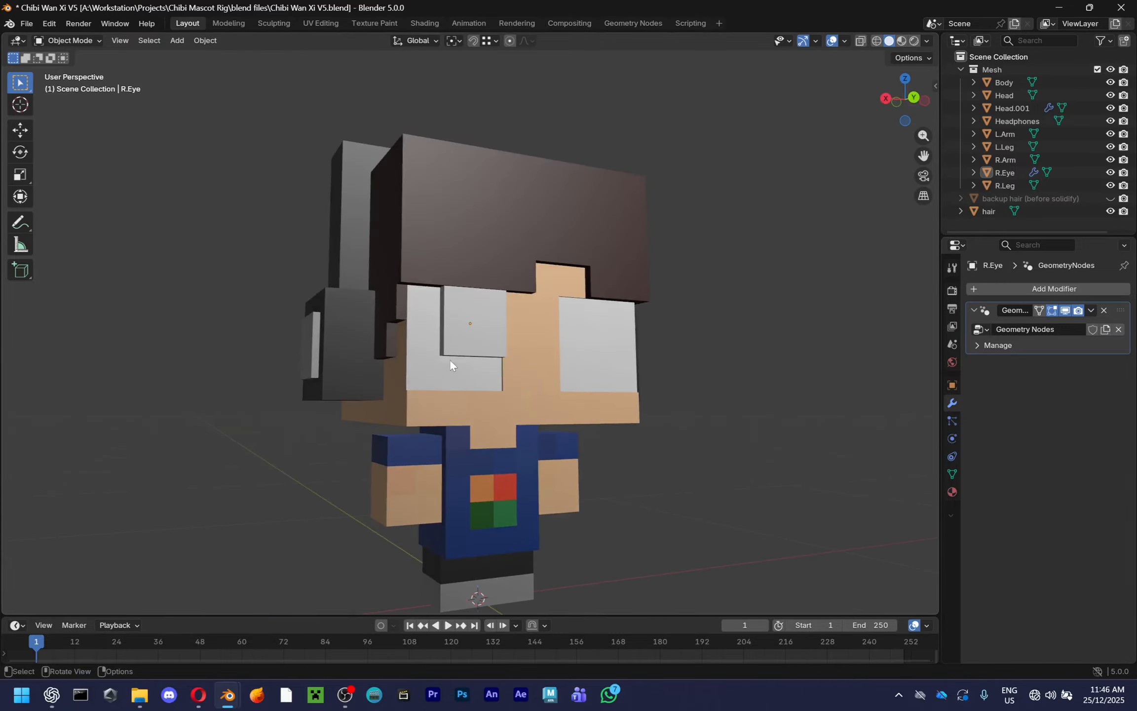
# Rename the hair object as Hair with a capital H and save the file
pyautogui.click(496, 263)
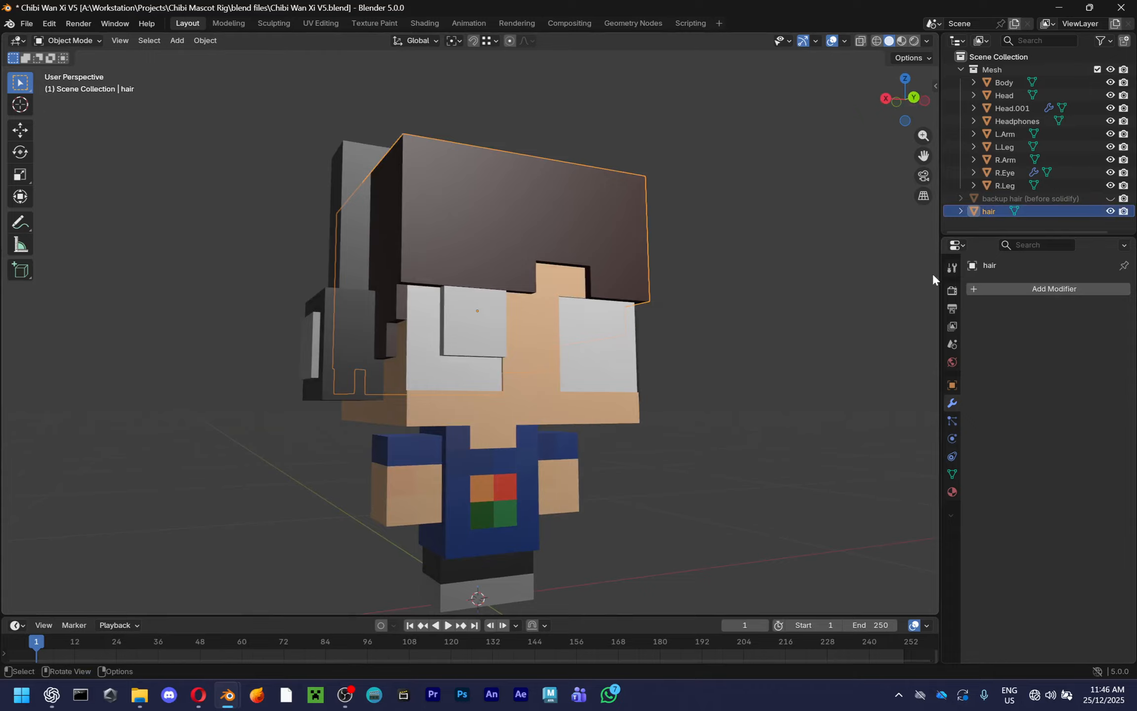
pyautogui.hotkey('ctrl', 's')
pyautogui.rightClick(993, 212)
pyautogui.click(905, 307)
pyautogui.hotkey('ctrl', 'z')
pyautogui.click(799, 323)
pyautogui.hotkey('ctrl', 's')
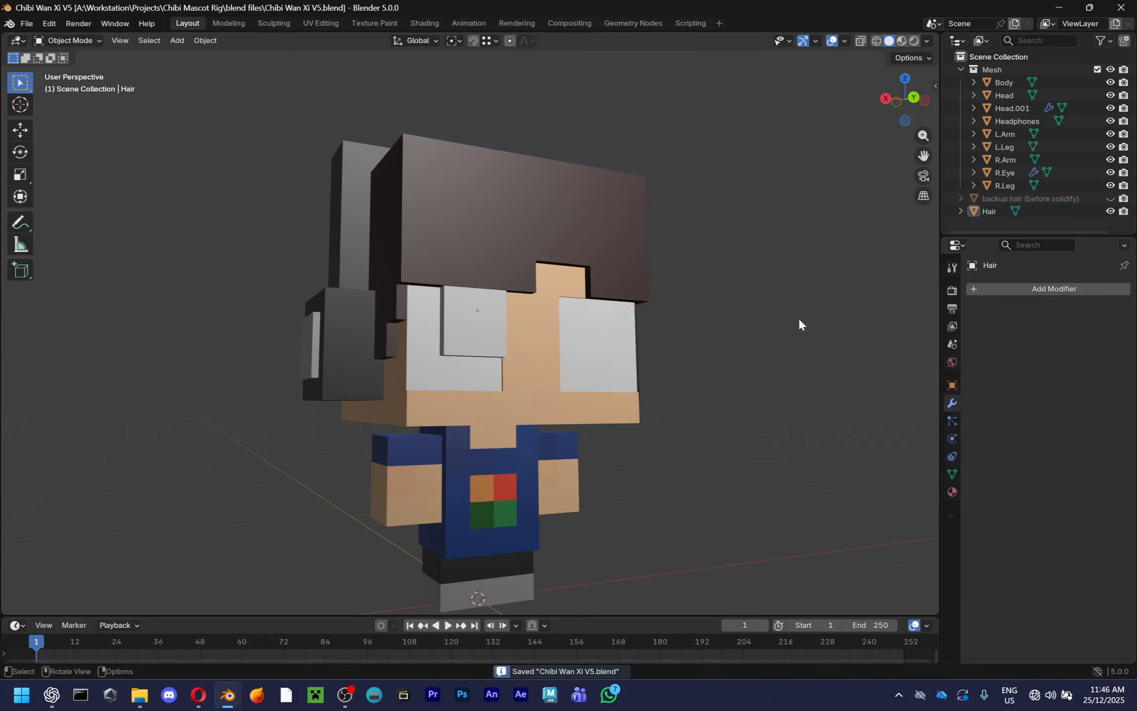
# Split the 3D viewport vertically from a front view and show the UV Editor in the new area
pyautogui.moveTo(799, 320); pyautogui.dragTo(764, 329, button='middle')
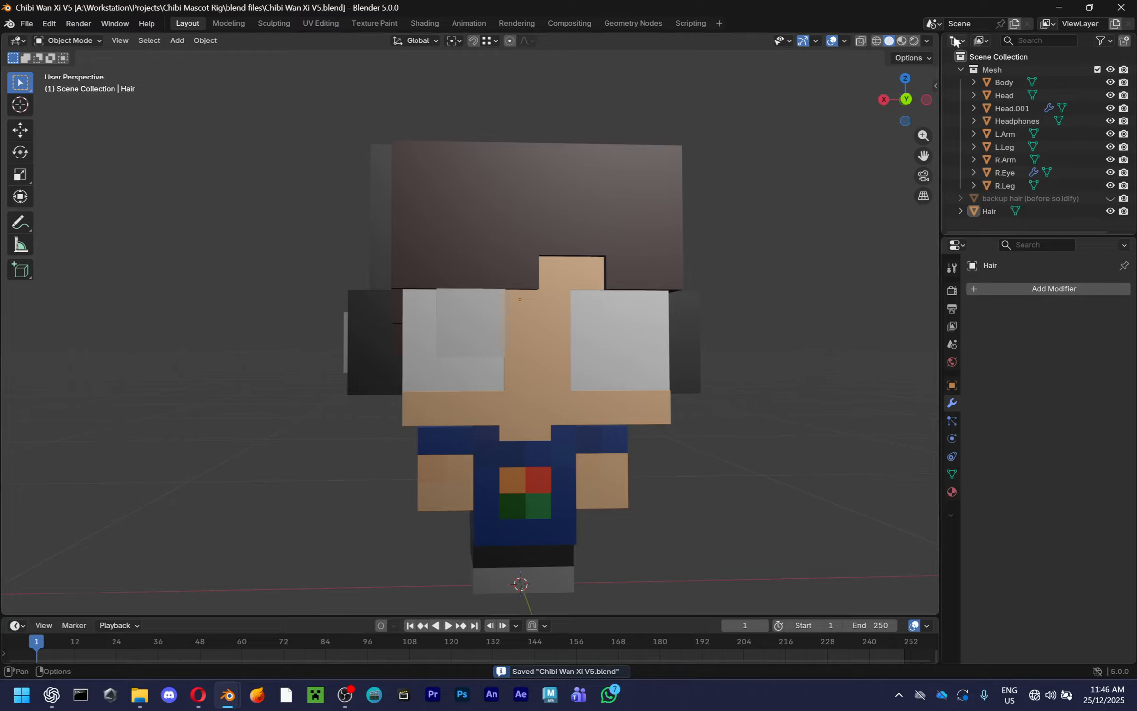
pyautogui.moveTo(934, 40); pyautogui.dragTo(378, 60)
pyautogui.click(389, 41)
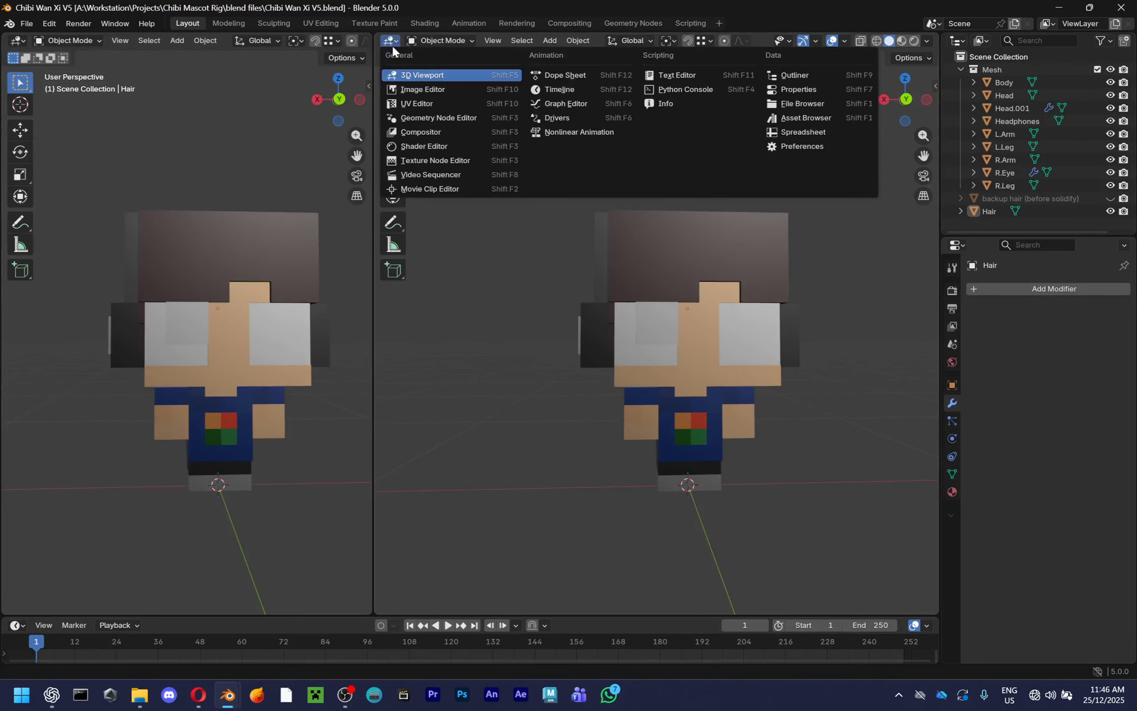
pyautogui.click(504, 104)
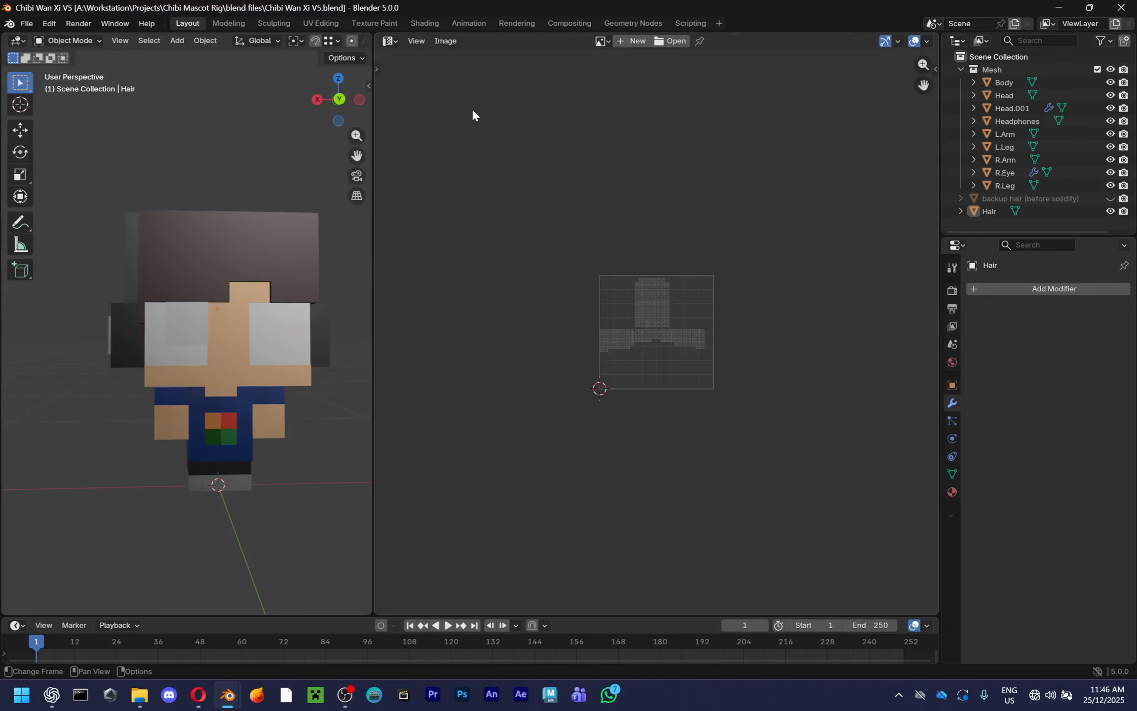
pyautogui.click(602, 41)
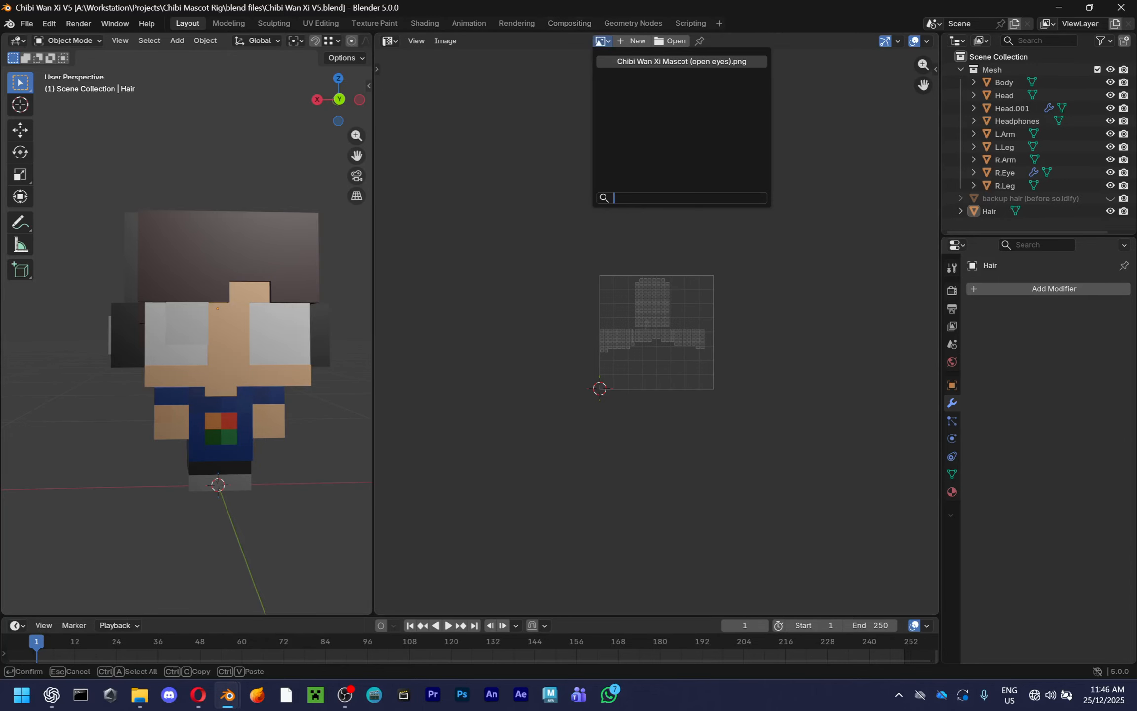
pyautogui.press('Escape')
# Select R.Eye, change the second area to the Shader Editor and create a new material for the eye
pyautogui.click(202, 316)
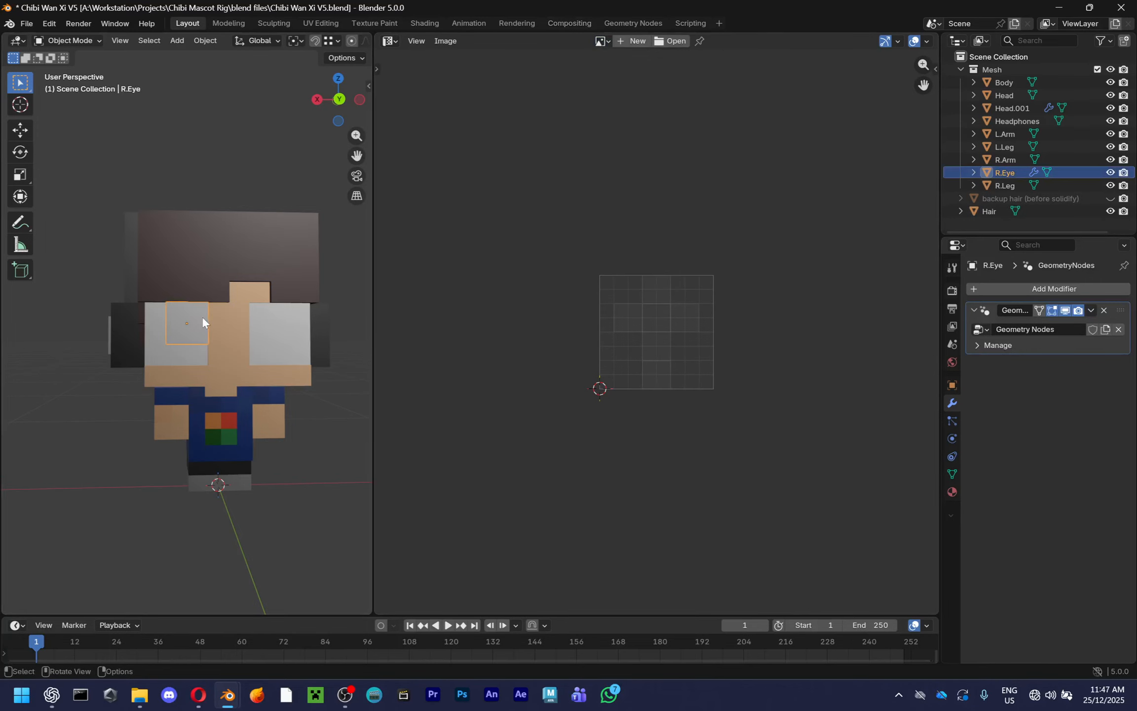
pyautogui.click(393, 42)
pyautogui.click(430, 176)
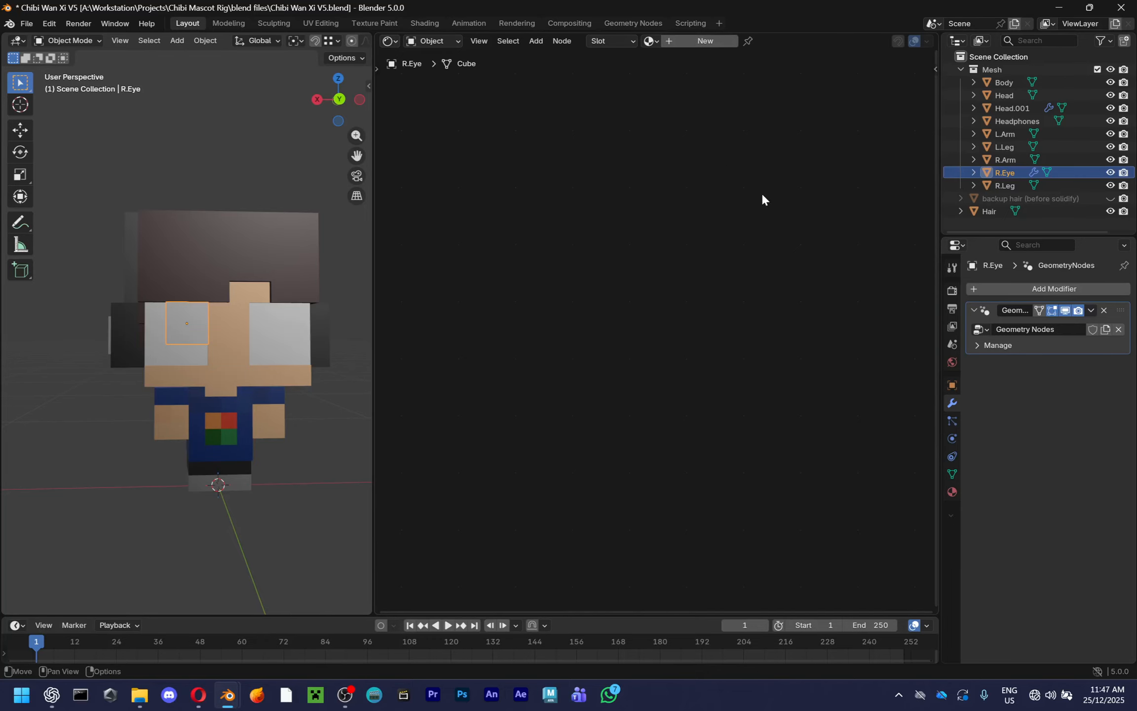
pyautogui.click(719, 45)
pyautogui.moveTo(575, 276); pyautogui.dragTo(716, 249, button='middle')
pyautogui.hotkey('shift', 'a')
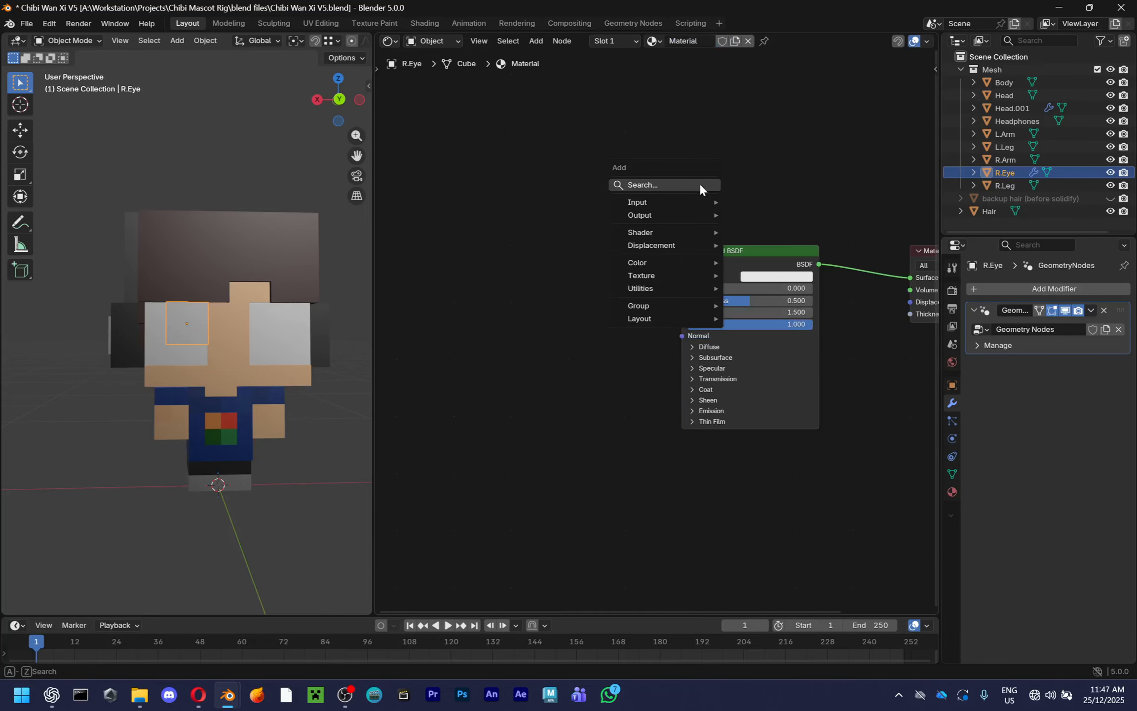
pyautogui.write('im')
pyautogui.press('Escape')
# Bring "Angry Wan Xi plush (open eyes).png" from the textures\old folder into the eye material and link its Color to Base Color
pyautogui.hotkey('alt', 'Tab')
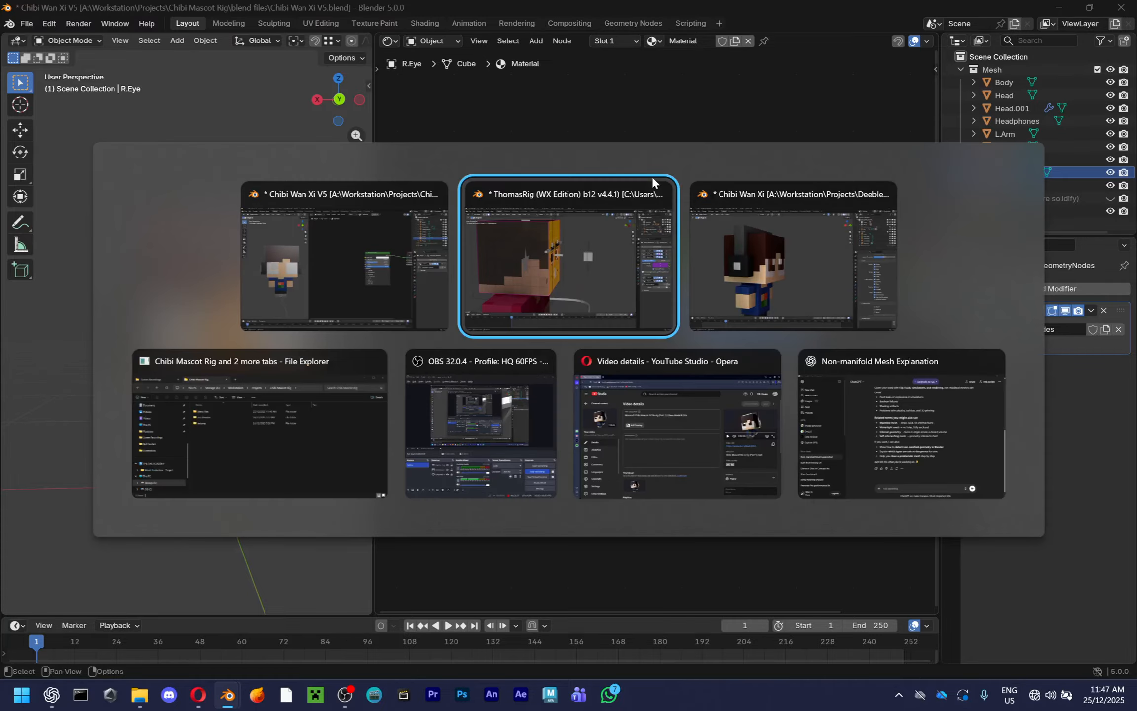
pyautogui.click(320, 414)
pyautogui.click(432, 261)
pyautogui.moveTo(432, 244); pyautogui.dragTo(596, 182)
pyautogui.doubleClick(509, 312)
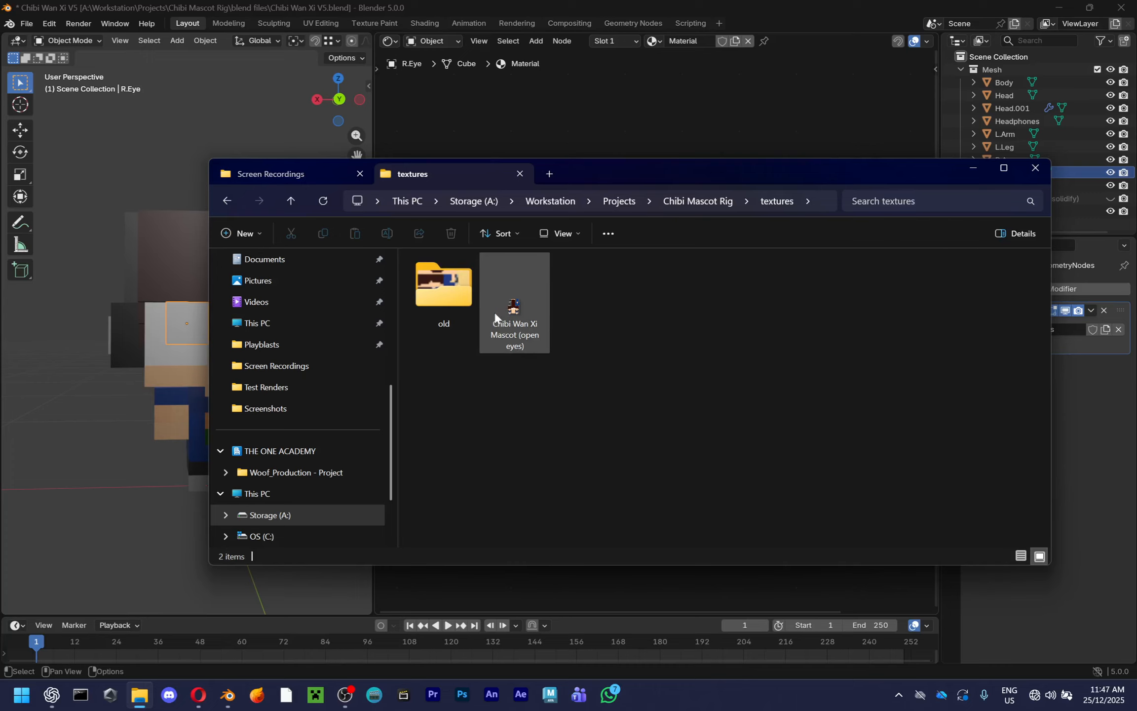
pyautogui.click(496, 316)
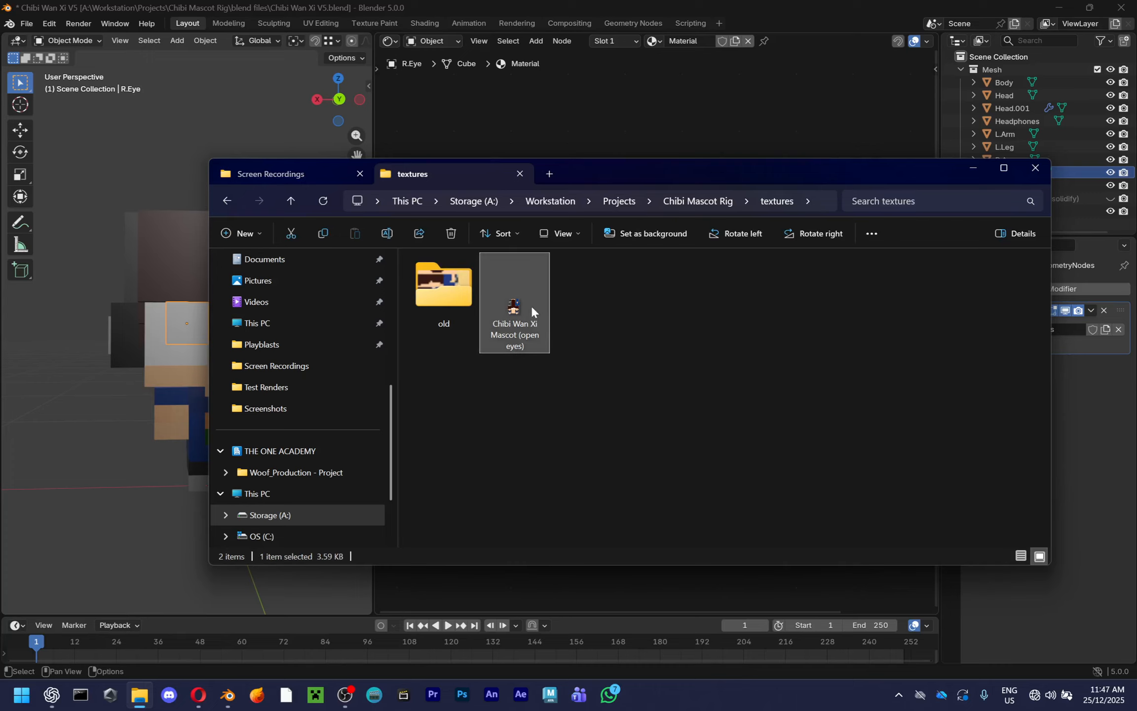
pyautogui.doubleClick(455, 307)
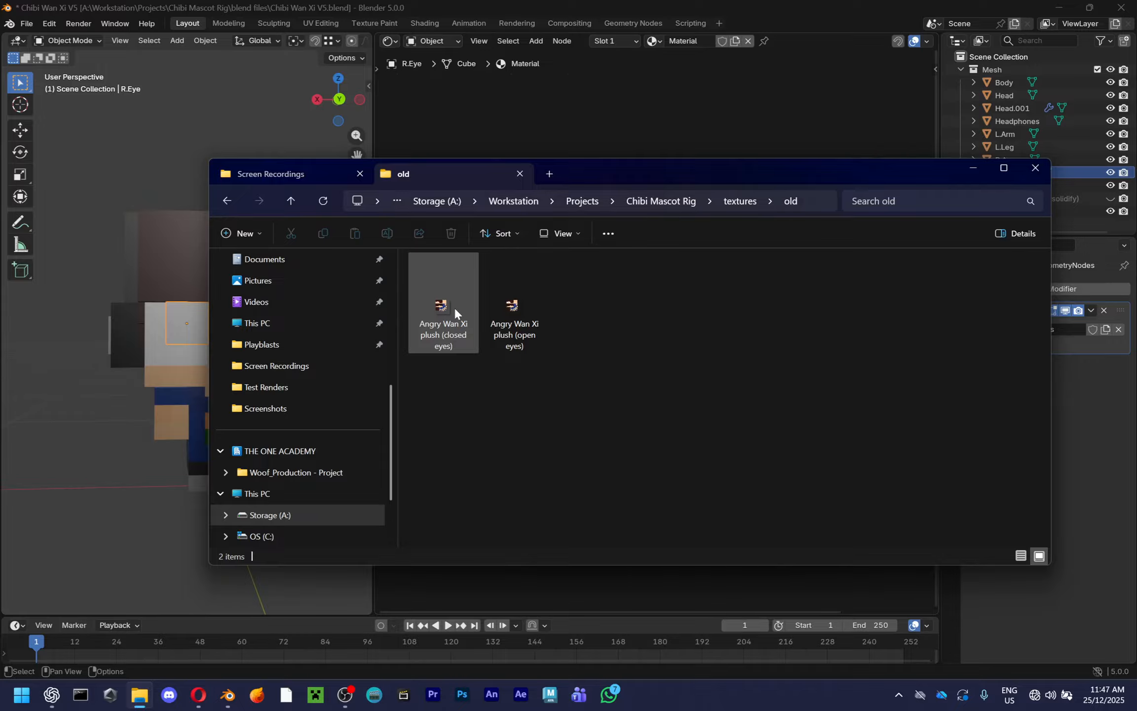
pyautogui.moveTo(509, 311); pyautogui.dragTo(710, 136)
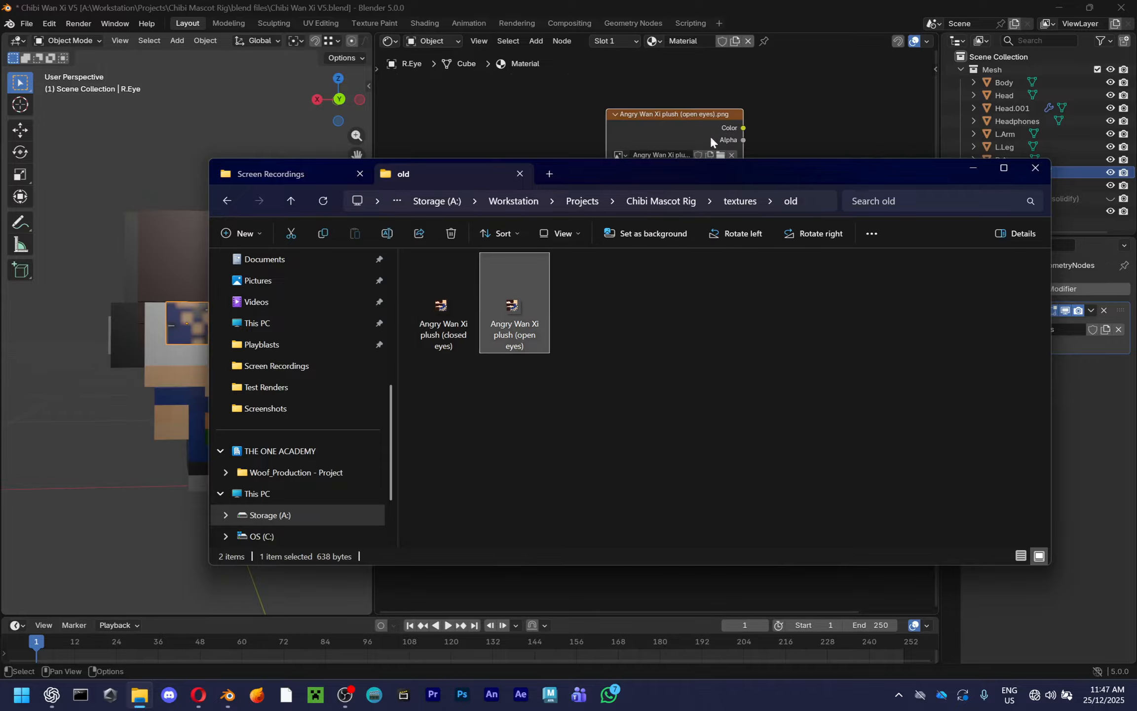
pyautogui.click(971, 163)
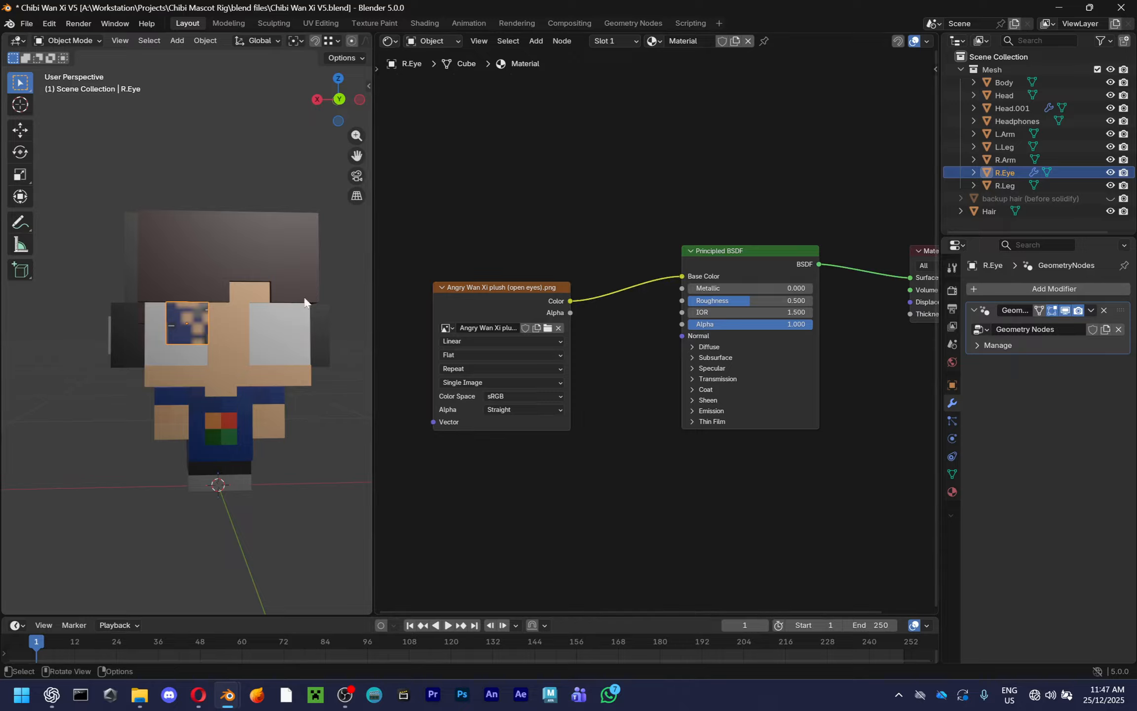
# Enter Edit Mode on R.Eye and add one vertical and one horizontal centred loop cut across its front face
pyautogui.press('Tab')
pyautogui.scroll(3, 272, 274)
pyautogui.rightClick(272, 275)
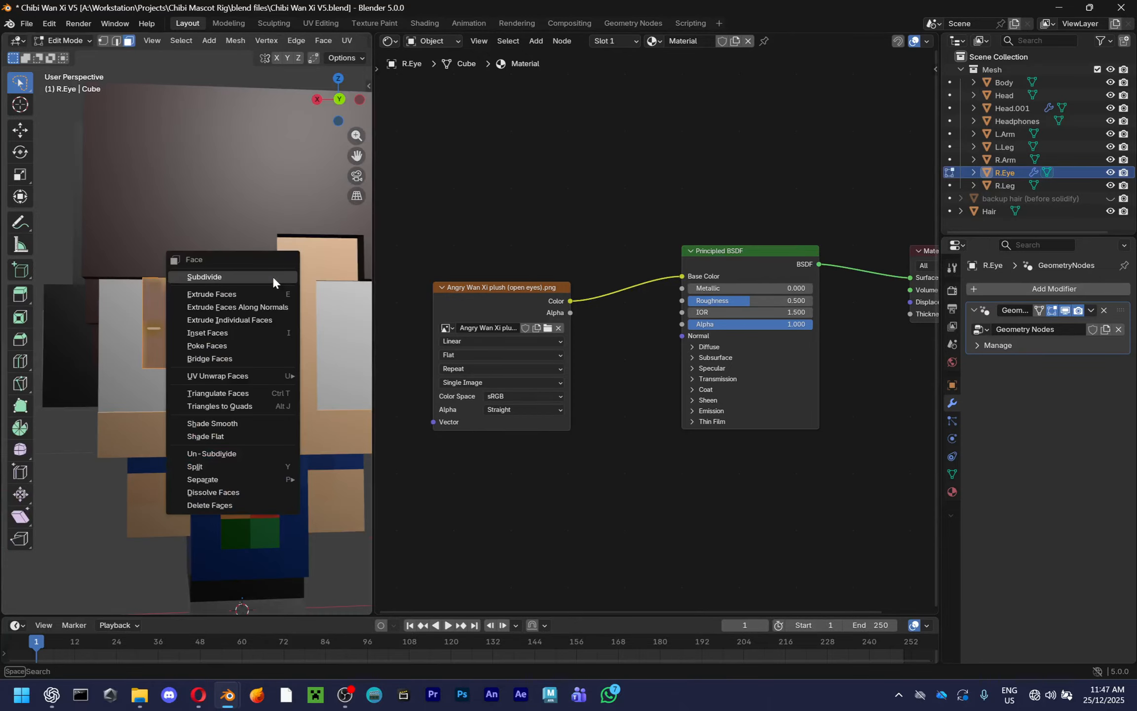
pyautogui.click(272, 274)
pyautogui.moveTo(272, 274); pyautogui.dragTo(310, 325, button='middle')
pyautogui.click(223, 293)
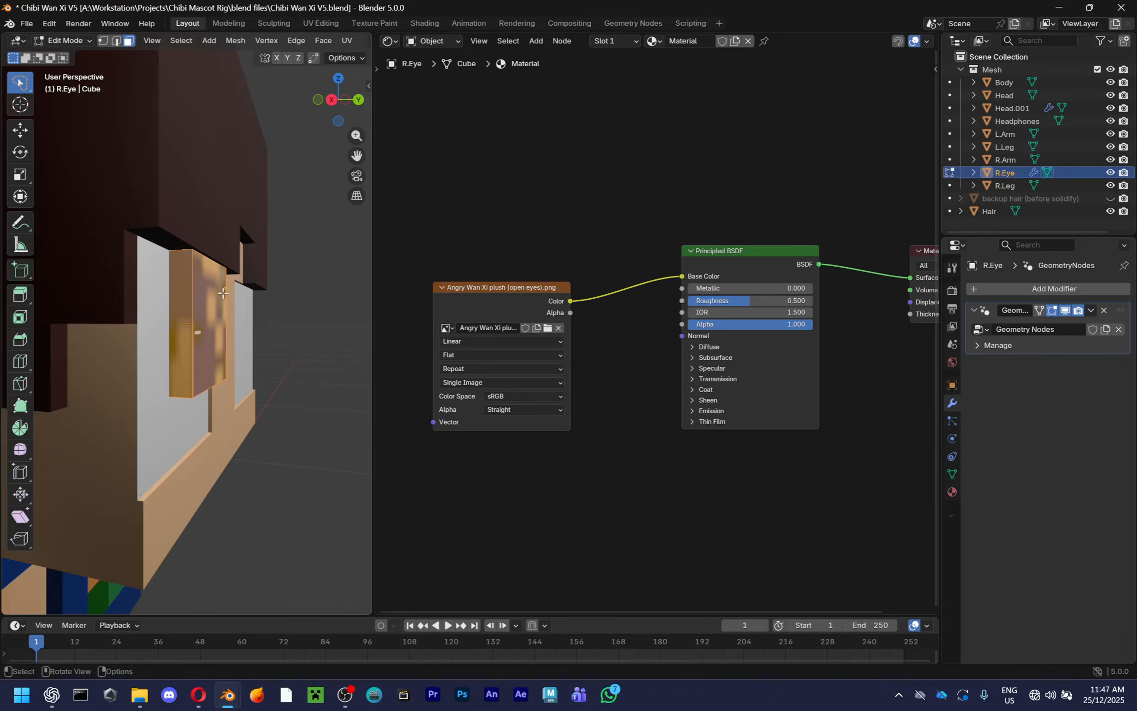
pyautogui.moveTo(223, 293); pyautogui.dragTo(204, 275, button='middle')
pyautogui.hotkey('ctrl', 'r')
pyautogui.click(199, 253)
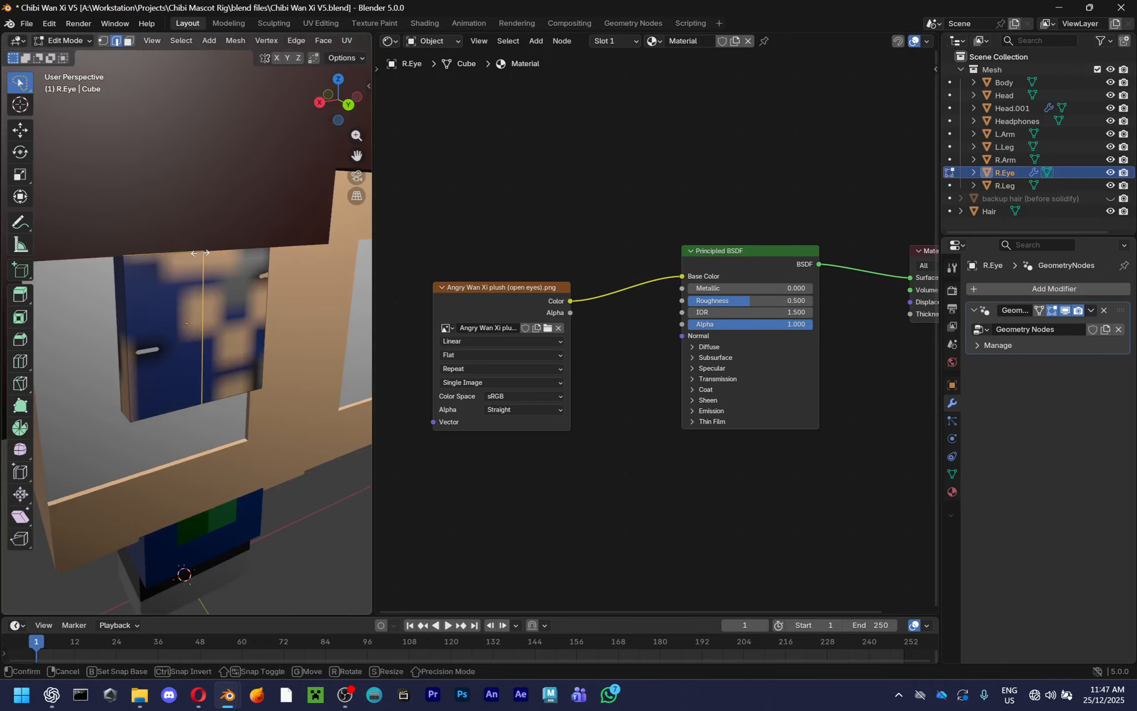
pyautogui.rightClick(199, 252)
pyautogui.hotkey('ctrl', 'r')
pyautogui.click(175, 334)
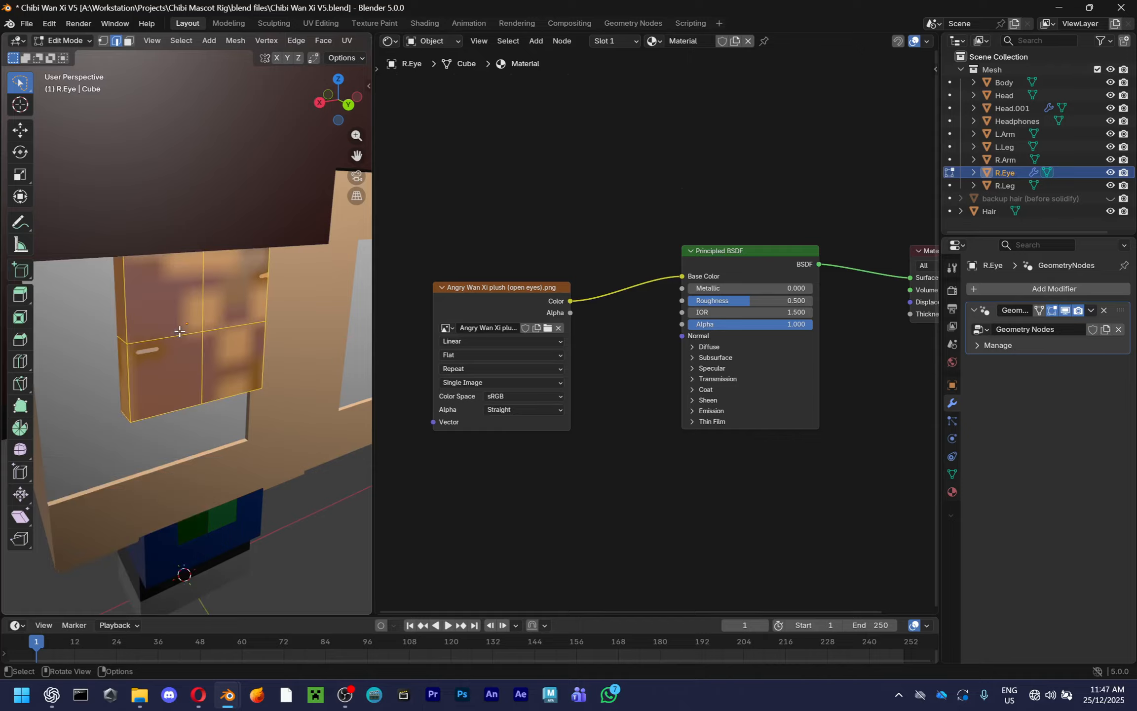
# Widen the viewport, show the UV Editor beside it, unwrap the whole eye mesh and return to Object Mode
pyautogui.moveTo(375, 179); pyautogui.dragTo(470, 99)
pyautogui.click(488, 41)
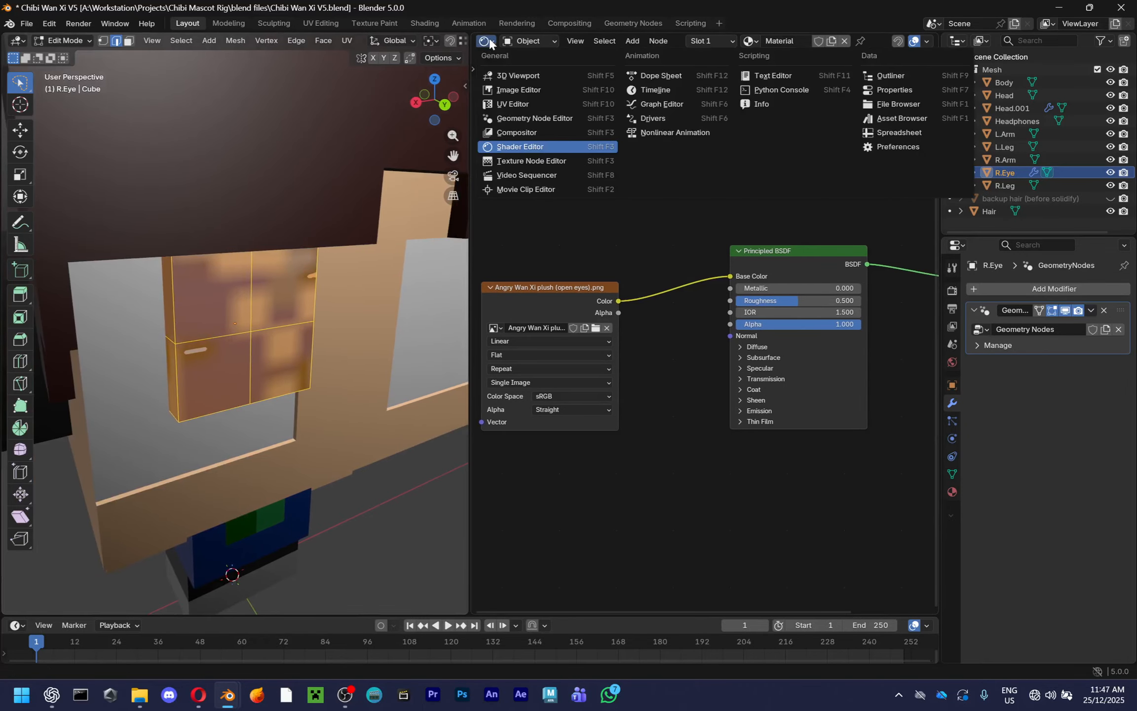
pyautogui.click(504, 102)
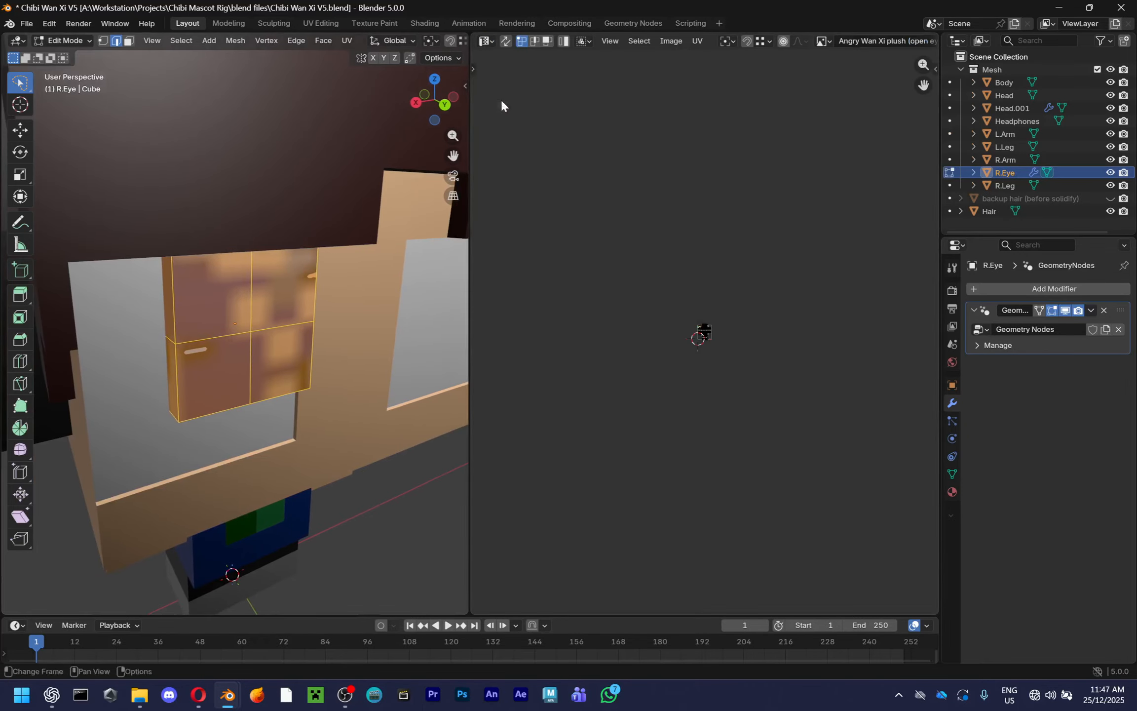
pyautogui.scroll(8, 685, 445)
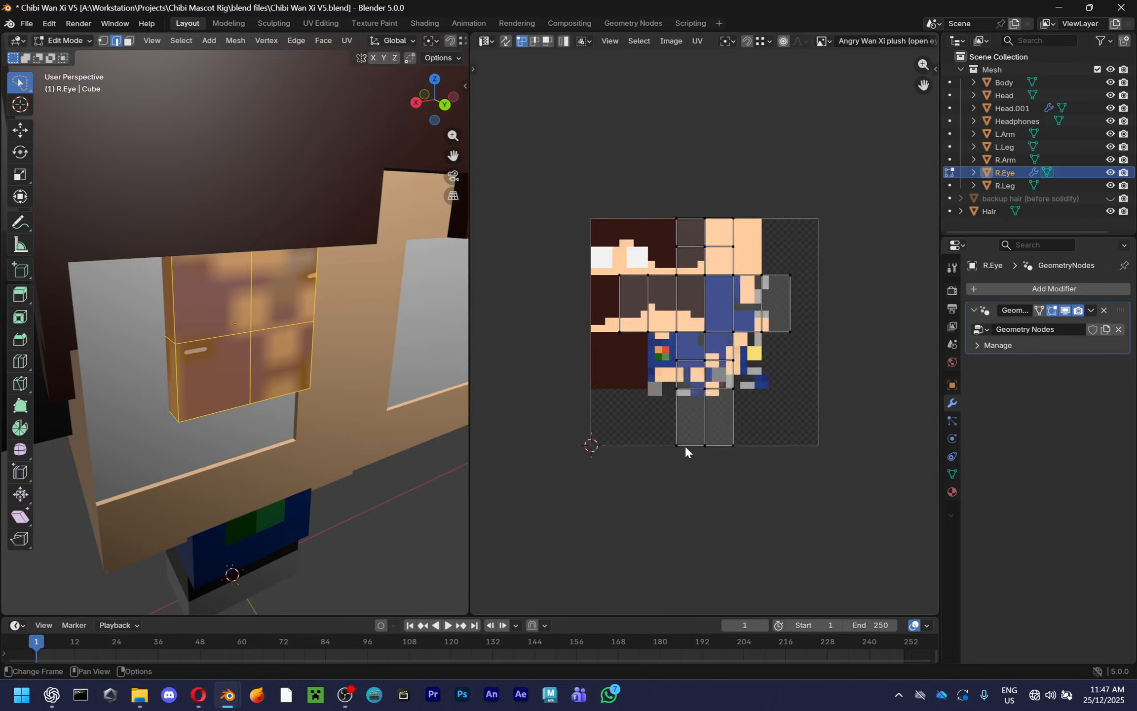
pyautogui.press('u')
pyautogui.click(698, 318)
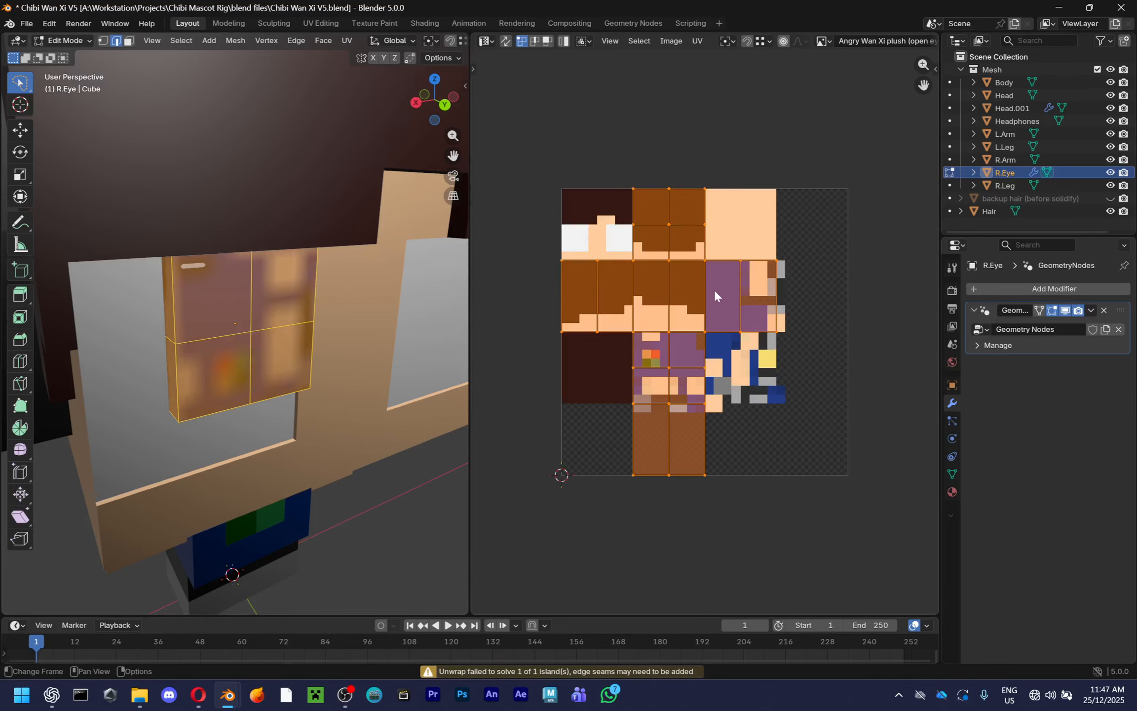
pyautogui.scroll(3, 715, 296)
pyautogui.press('Tab')
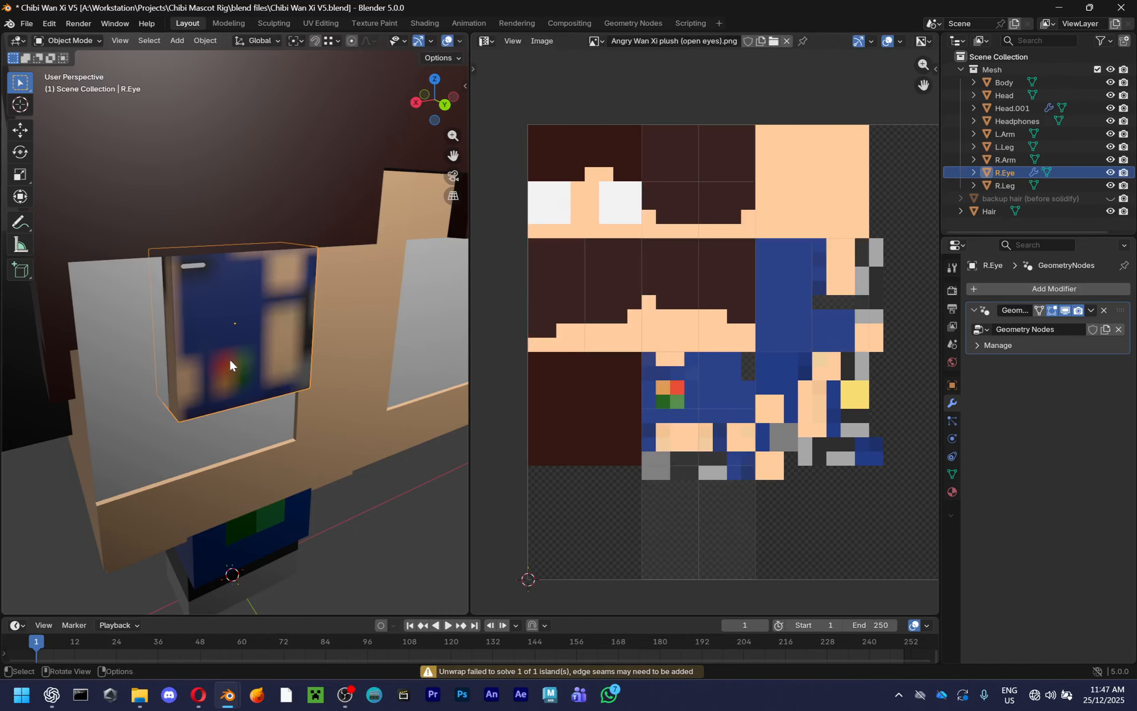
# Return the second area to the Shader Editor and open the file browser for the eye's Image Texture node
pyautogui.click(487, 41)
pyautogui.click(489, 43)
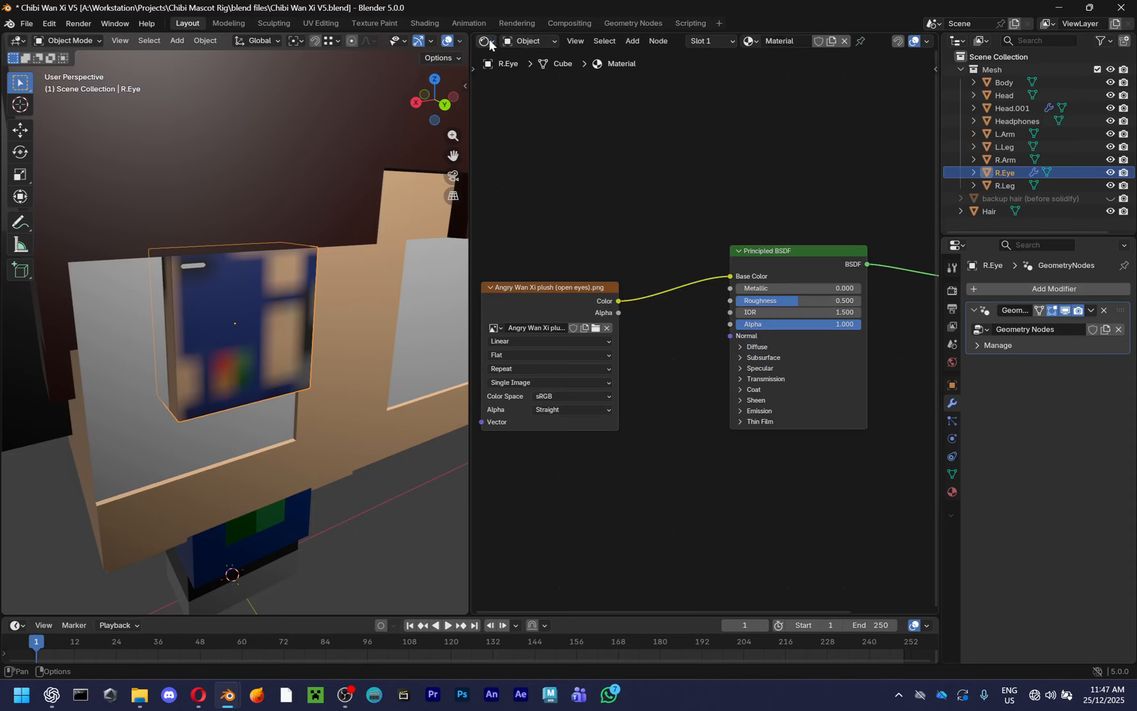
pyautogui.click(598, 327)
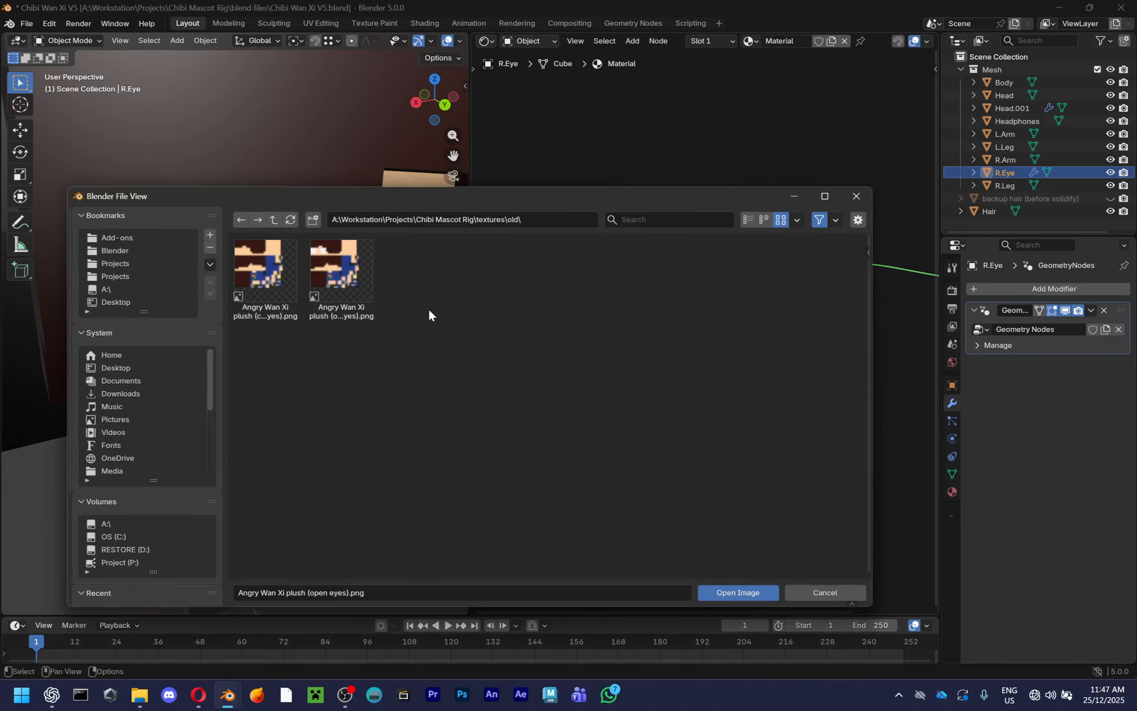
# Switch to the Blender window with Chibi Wan Xi.blend, select the right eye and open a Shader Editor beside the viewport
pyautogui.hotkey('alt', 'Tab')
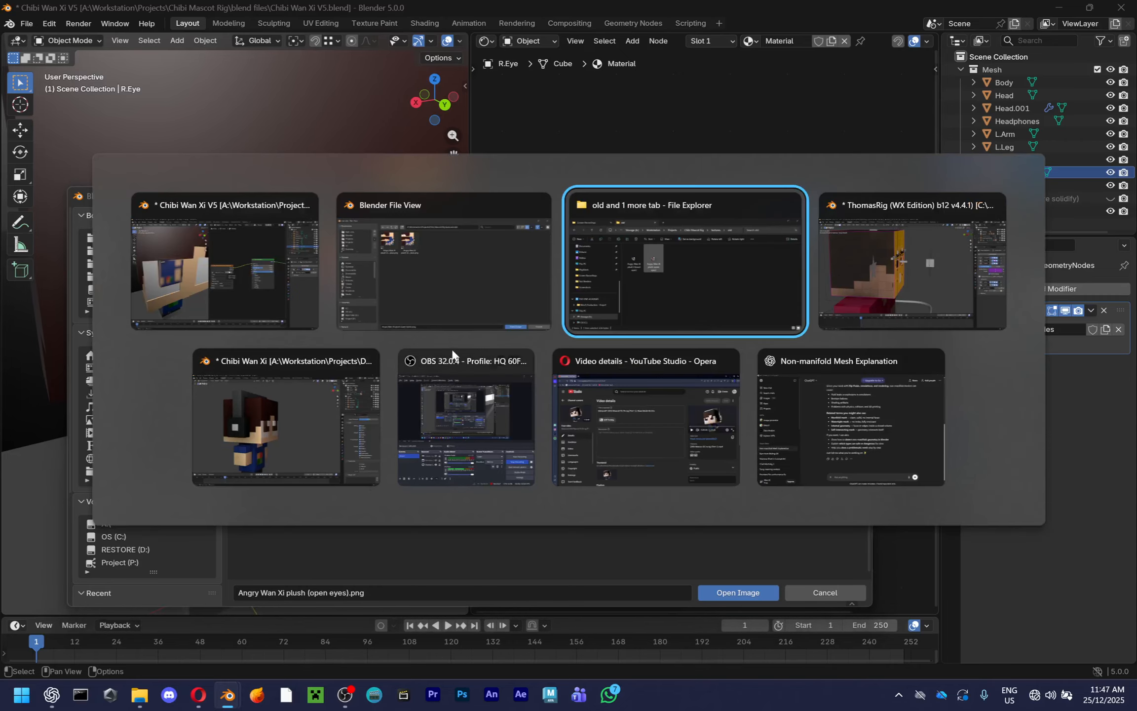
pyautogui.click(337, 415)
pyautogui.moveTo(337, 415); pyautogui.dragTo(454, 335, button='middle')
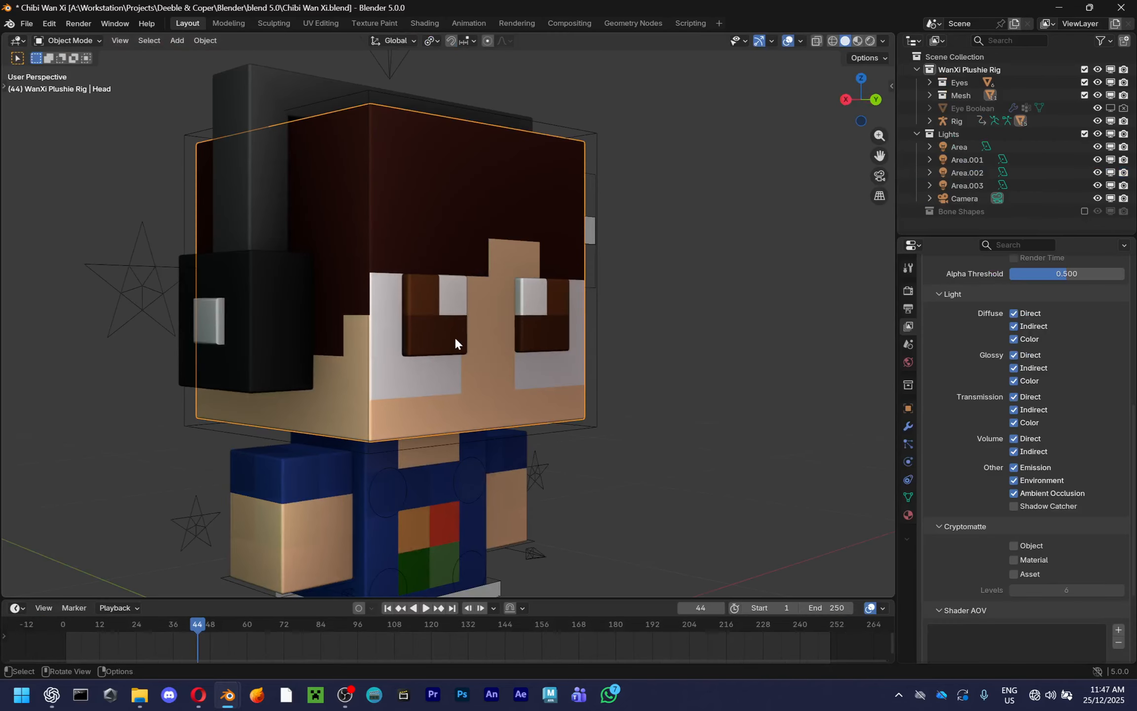
pyautogui.click(454, 340)
pyautogui.moveTo(887, 38); pyautogui.dragTo(545, 44)
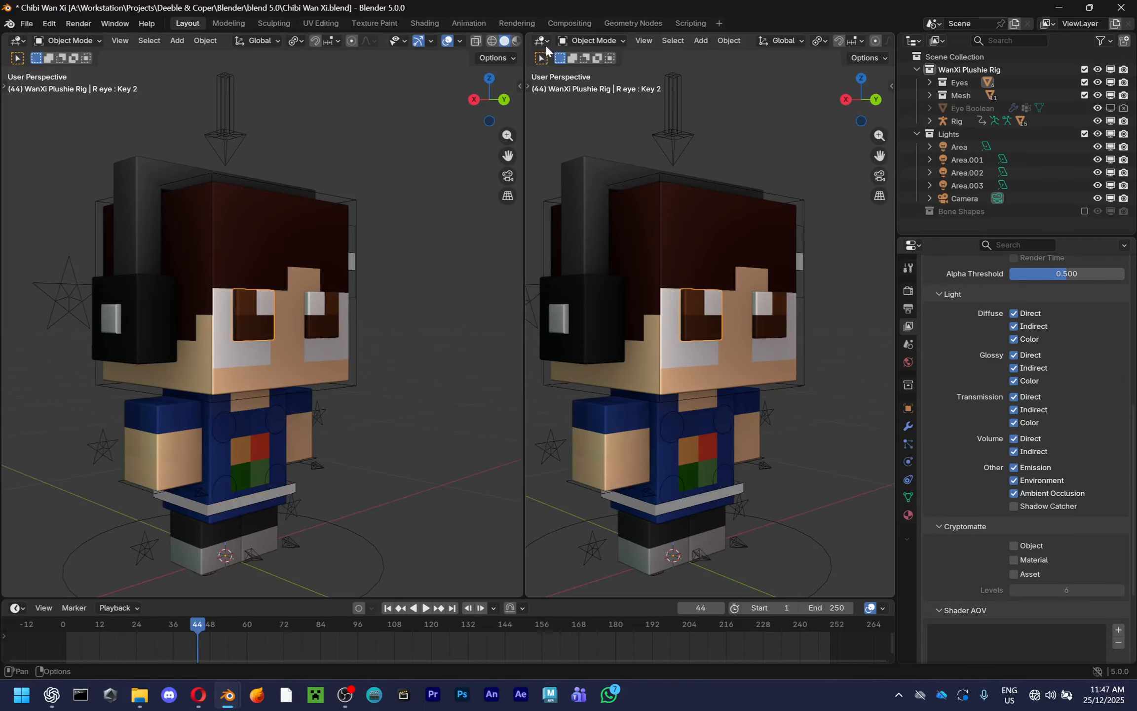
pyautogui.click(544, 43)
pyautogui.click(563, 148)
# Frame the Image Texture node of the Eyes material to read which image file it uses
pyautogui.press('n')
pyautogui.click(603, 309)
pyautogui.press('KP_Decimal')
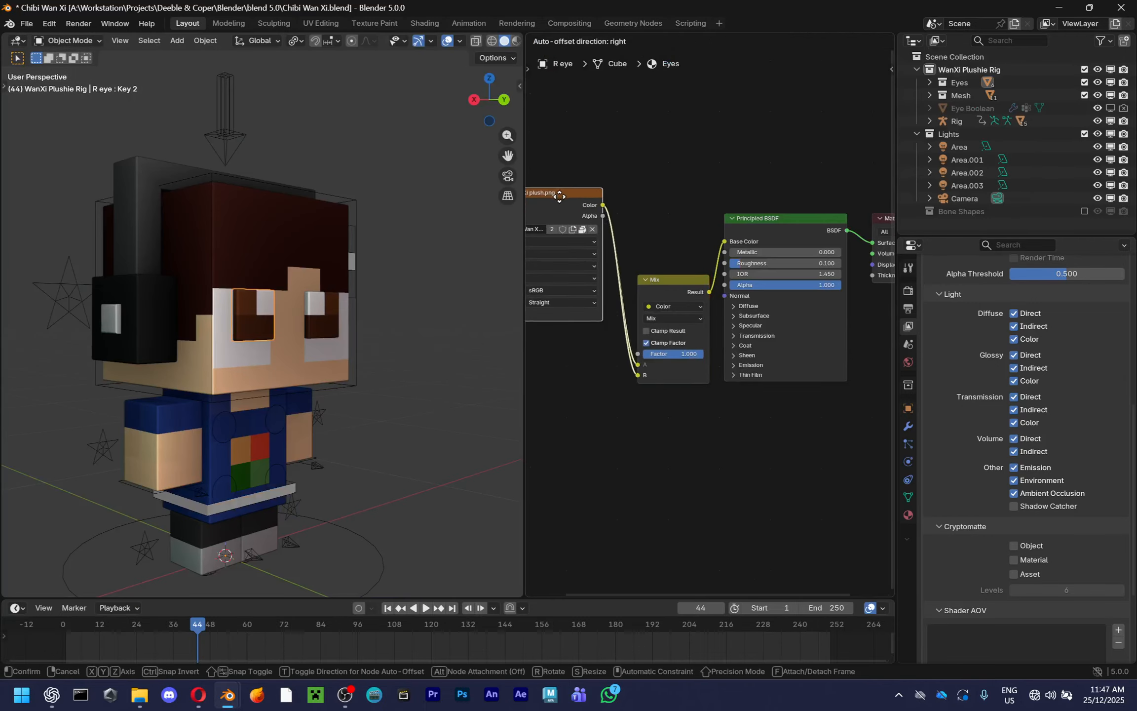
pyautogui.moveTo(702, 362); pyautogui.dragTo(642, 371, button='middle')
pyautogui.click(693, 185)
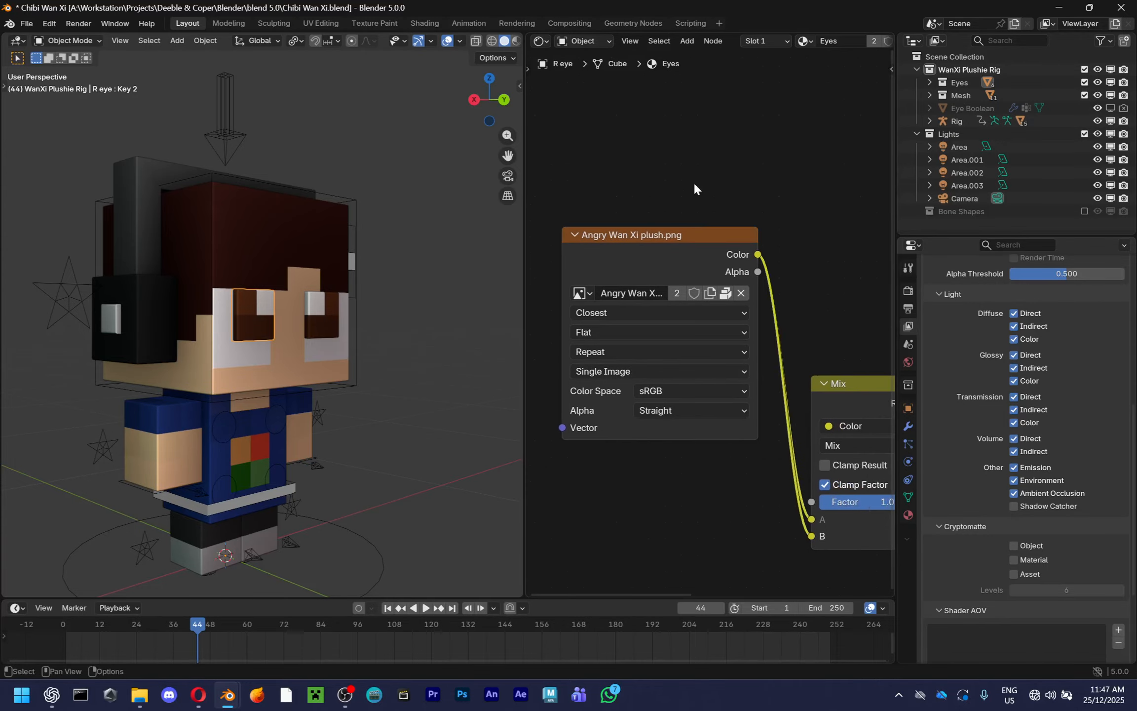
# Search Windows for "angry wan xi" and open the file location of the Angry Wan Xi plush image
pyautogui.click(708, 232)
pyautogui.click(718, 189)
pyautogui.press('super')
pyautogui.write('angry wan xi')
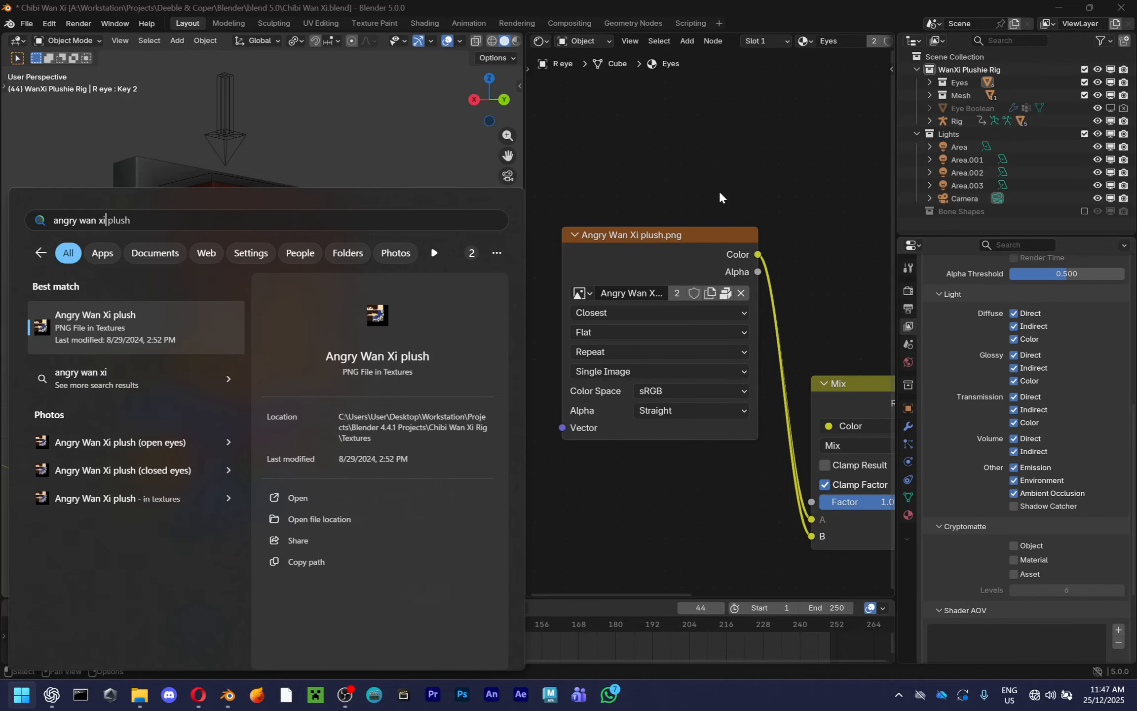
pyautogui.rightClick(113, 329)
pyautogui.click(158, 338)
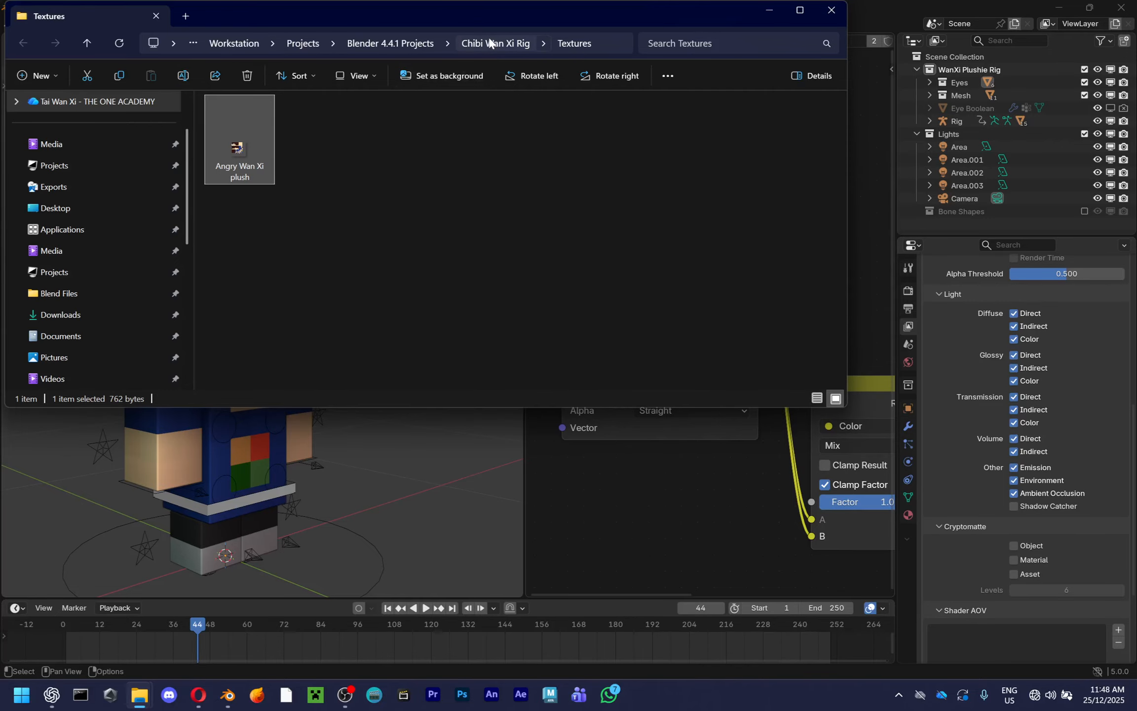
# Copy the Angry Wan Xi plush image from the Textures folder into the Chibi Mascot Rig project's textures\old folder
pyautogui.click(490, 42)
pyautogui.doubleClick(359, 140)
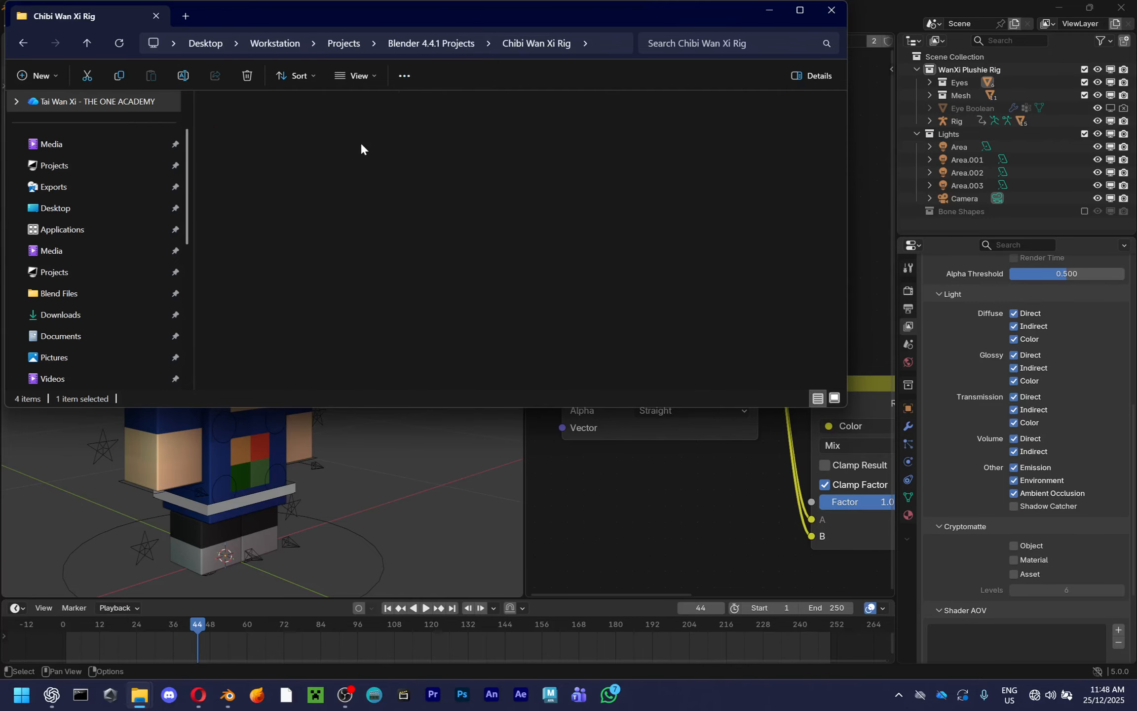
pyautogui.click(264, 149)
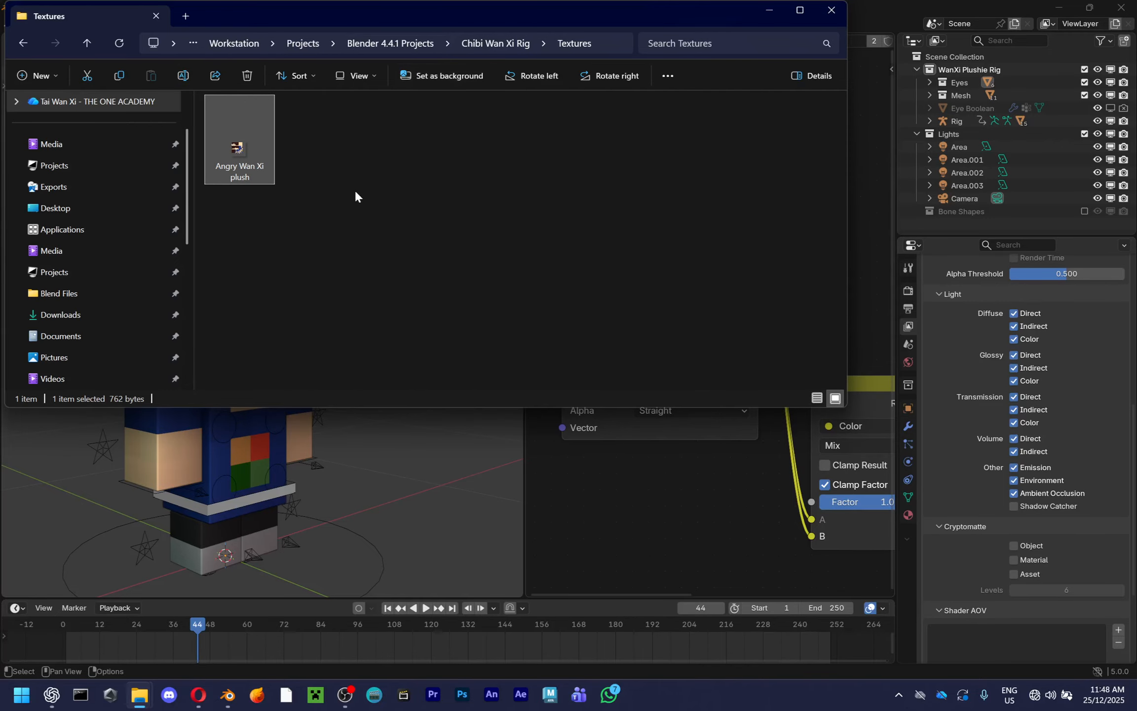
pyautogui.hotkey('alt', 'Tab')
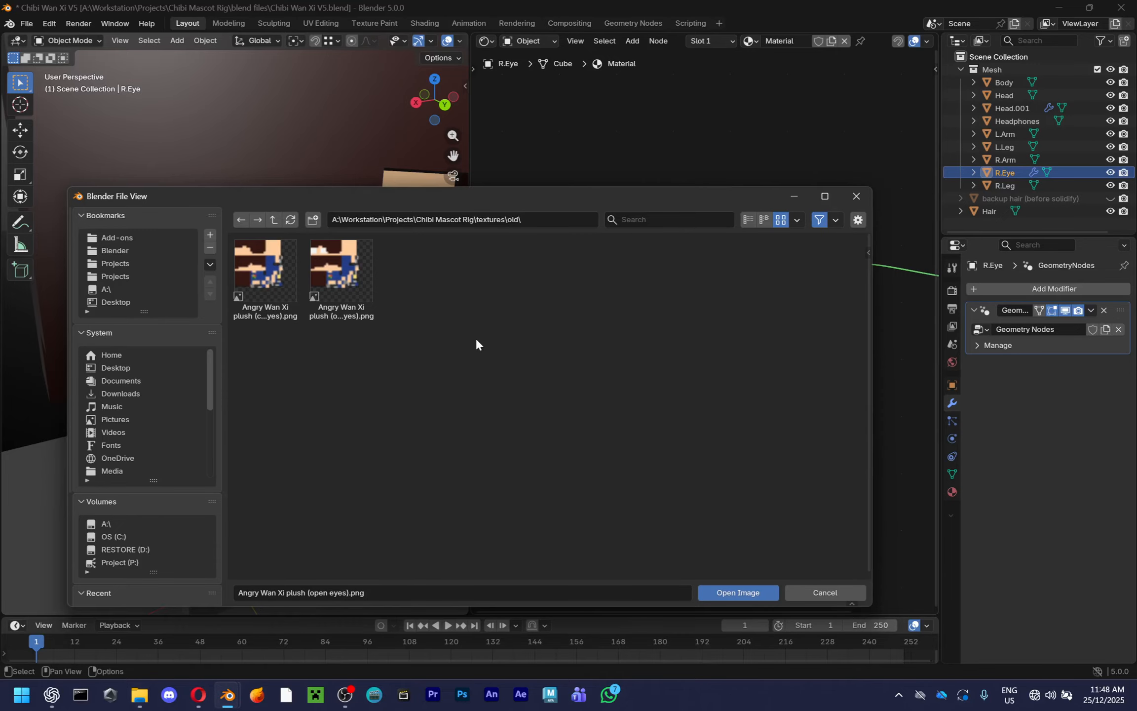
pyautogui.hotkey('alt', 'Tab')
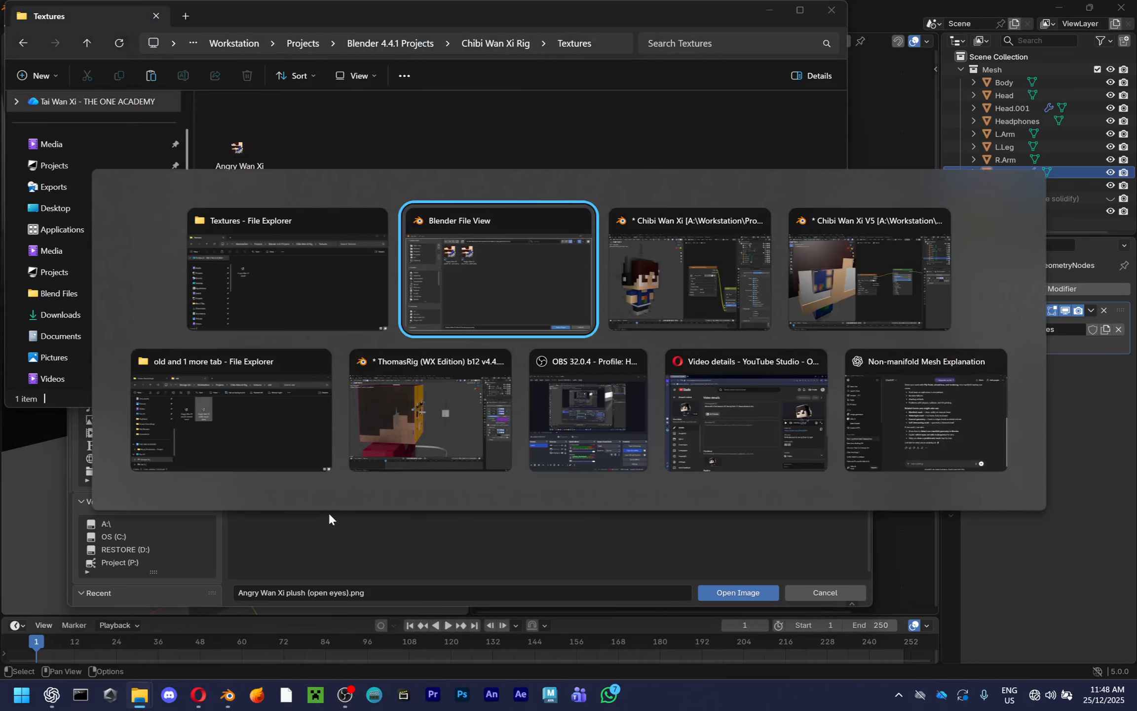
pyautogui.click(585, 337)
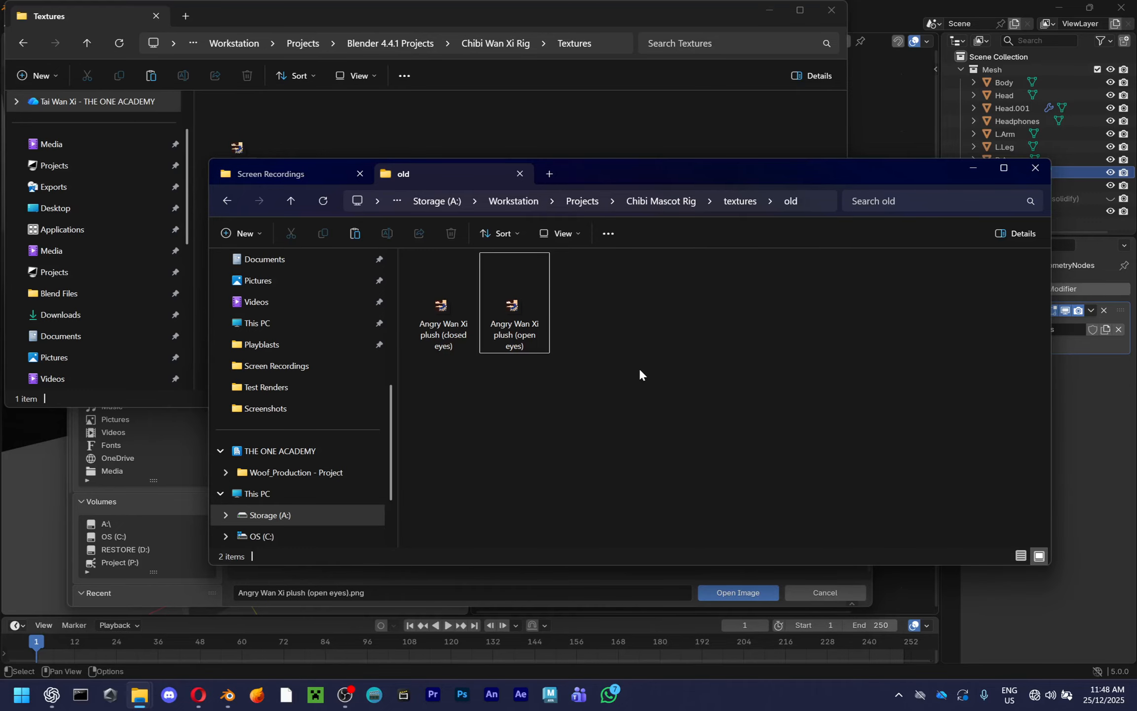
pyautogui.hotkey('ctrl', 'v')
# Look through the Textures and 3D Models folders of the Chibi Wan Xi Rig project and close that File Explorer window
pyautogui.click(810, 203)
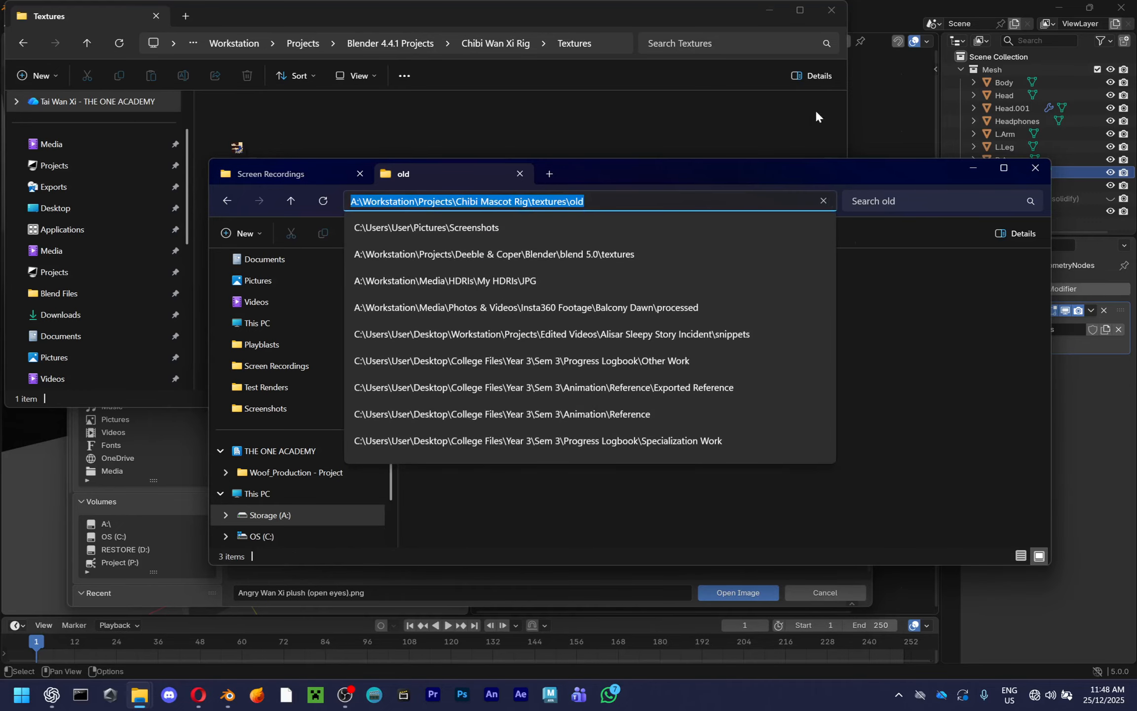
pyautogui.click(798, 15)
pyautogui.click(400, 42)
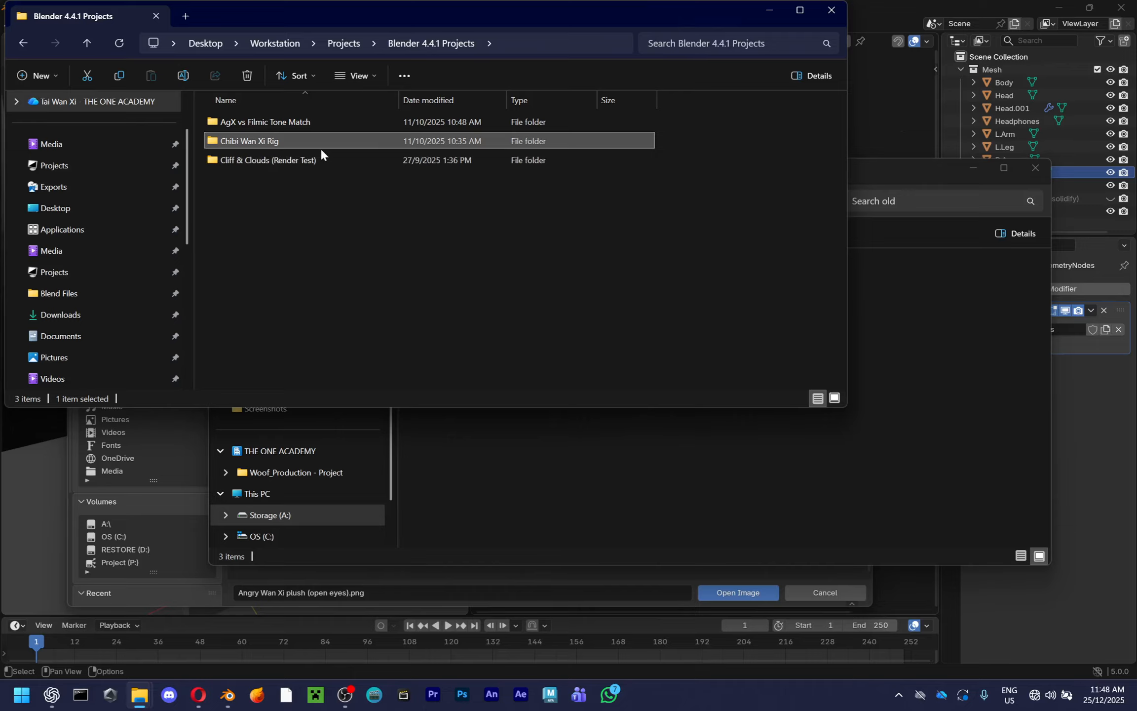
pyautogui.doubleClick(311, 142)
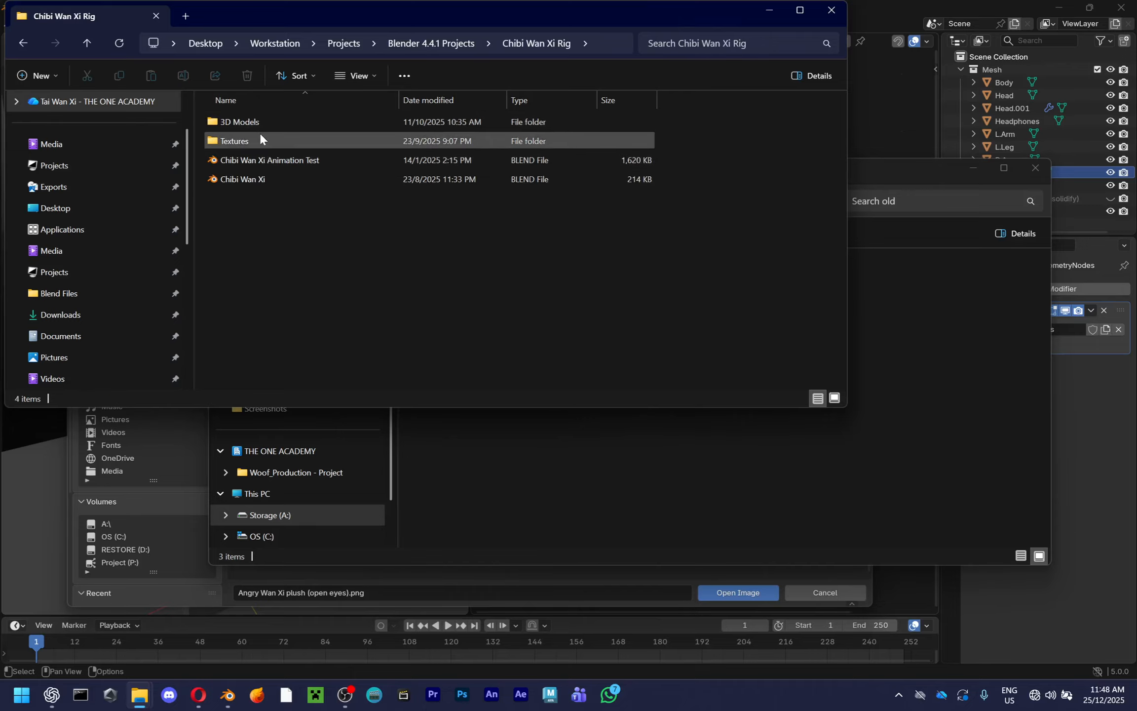
pyautogui.doubleClick(274, 141)
pyautogui.hotkey('alt', 'Left')
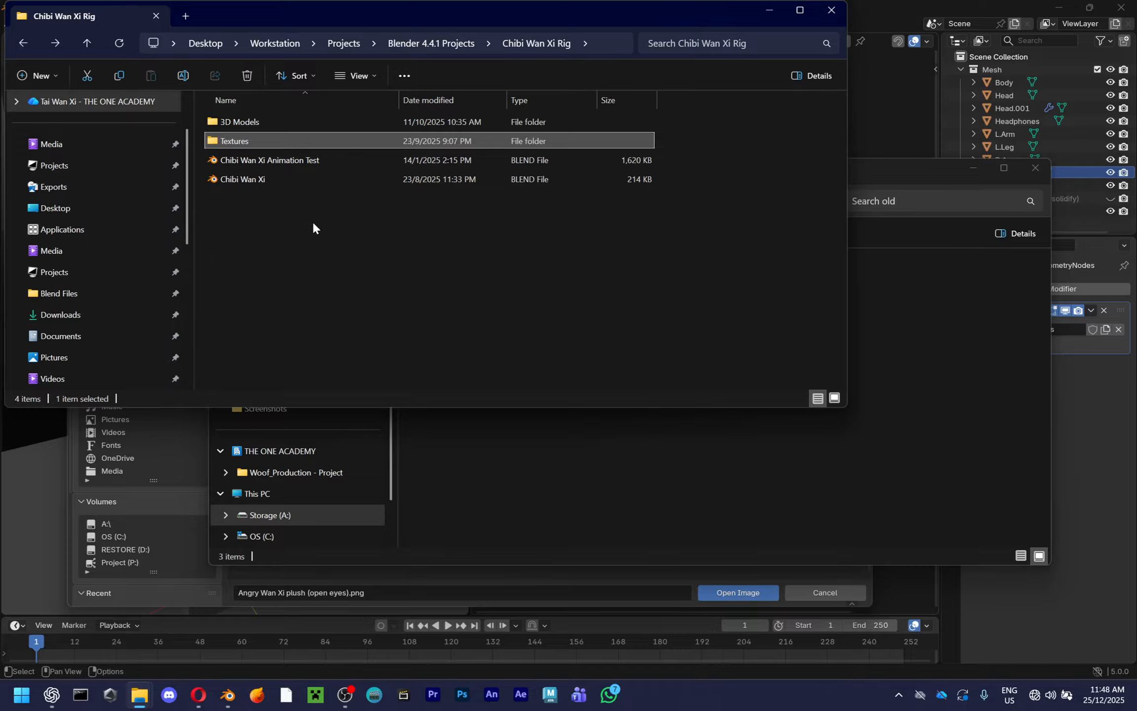
pyautogui.doubleClick(338, 127)
pyautogui.hotkey('alt', 'Left')
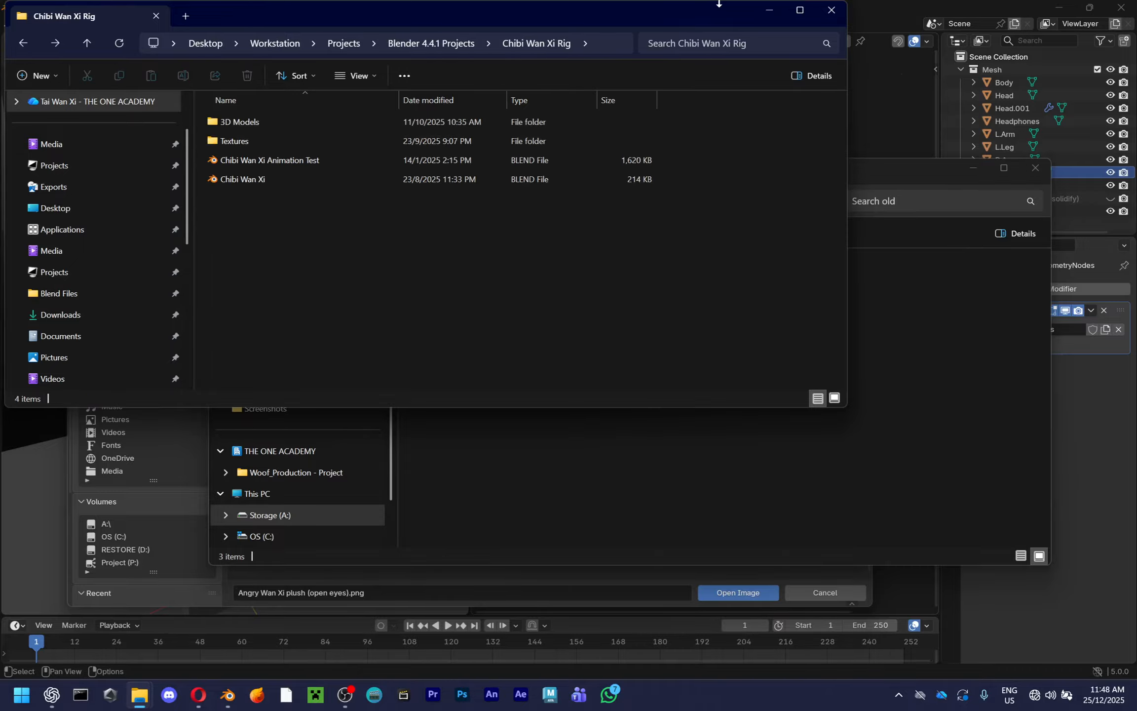
pyautogui.click(832, 11)
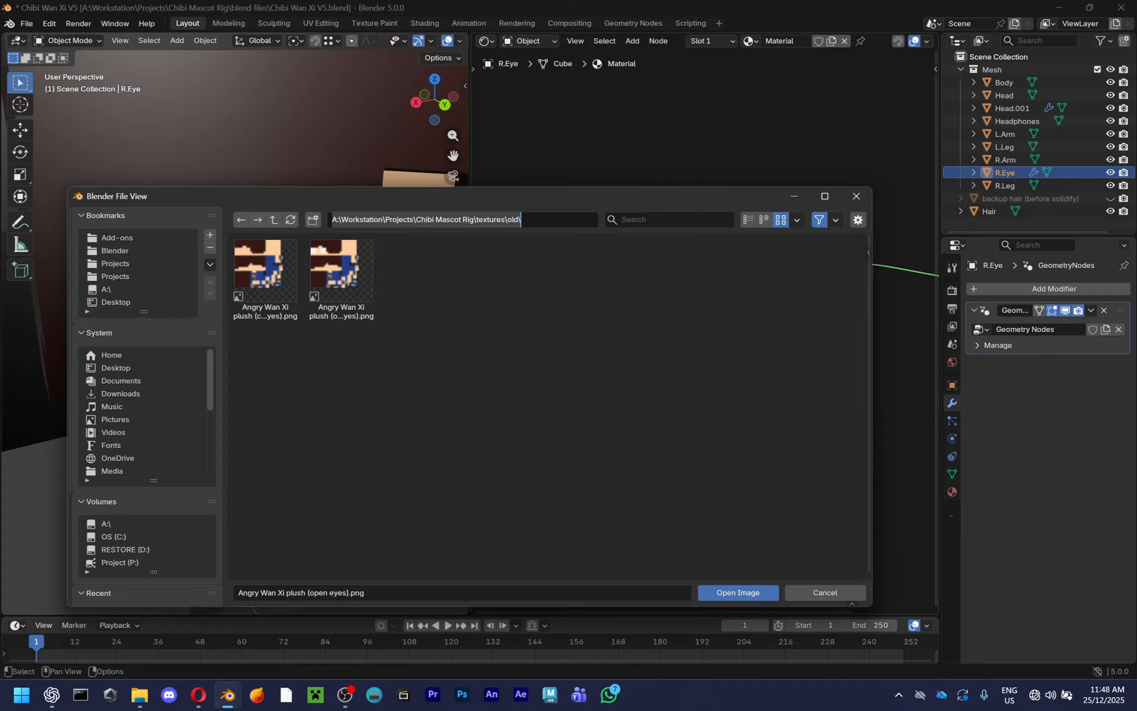
# Load Angry Wan Xi plush.png into the eye's Image Texture node and show the UV Editor in the second area
pyautogui.doubleClick(242, 273)
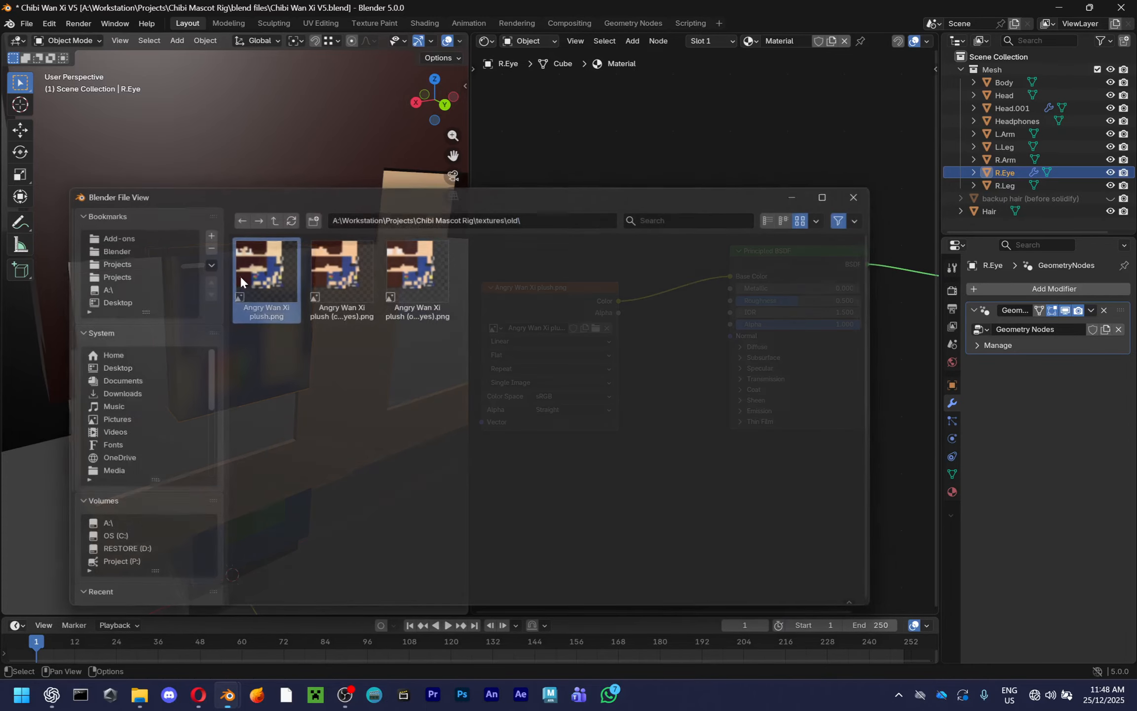
pyautogui.press('ctrl+KP_1')
pyautogui.click(485, 40)
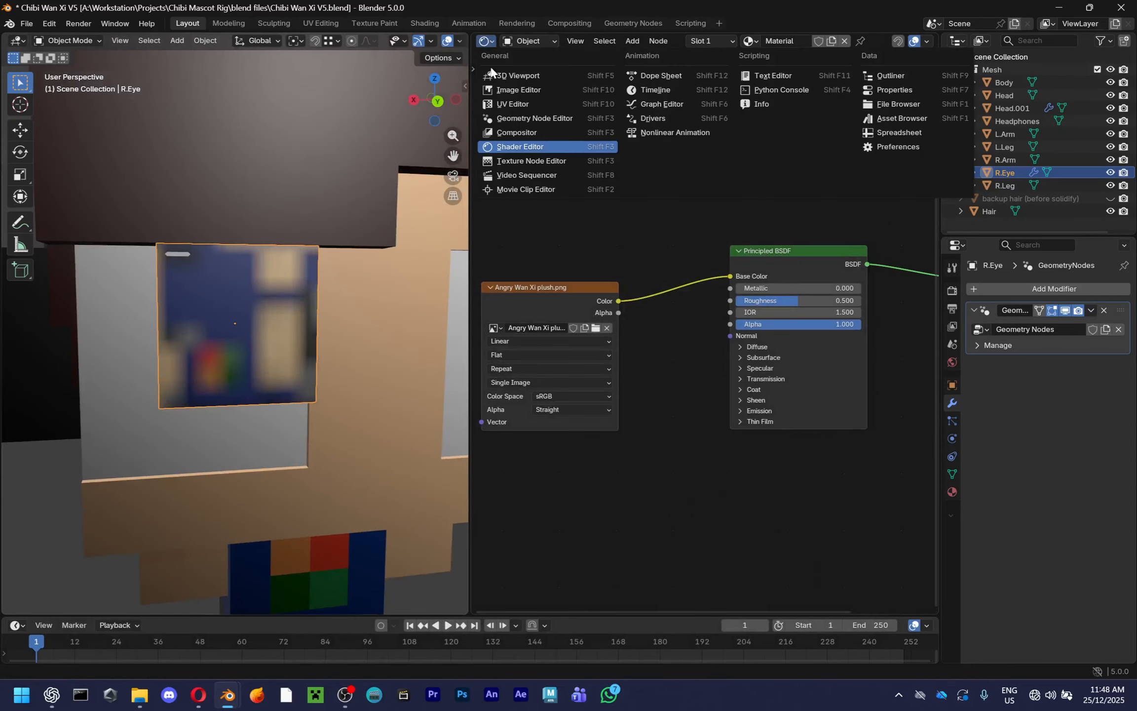
pyautogui.click(507, 110)
pyautogui.press('Tab')
pyautogui.press('Tab')
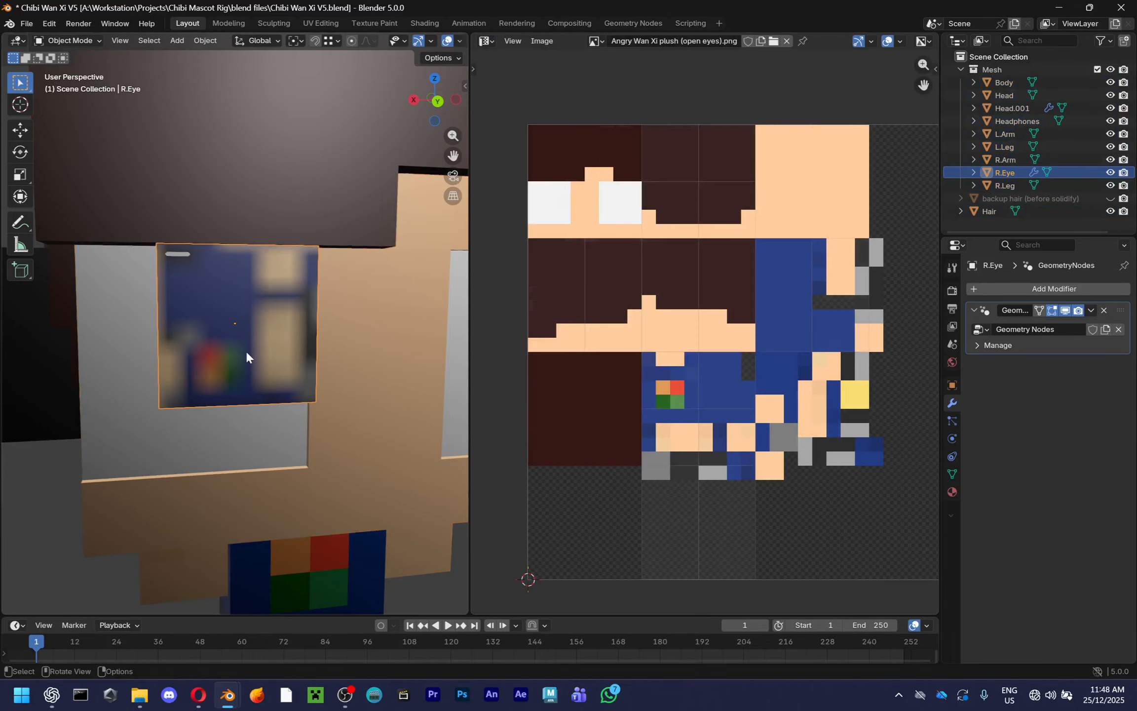
# Reopen Angry Wan Xi plush.png in the eye's Image Texture node and return the area to the UV Editor
pyautogui.click(485, 41)
pyautogui.click(508, 162)
pyautogui.click(596, 328)
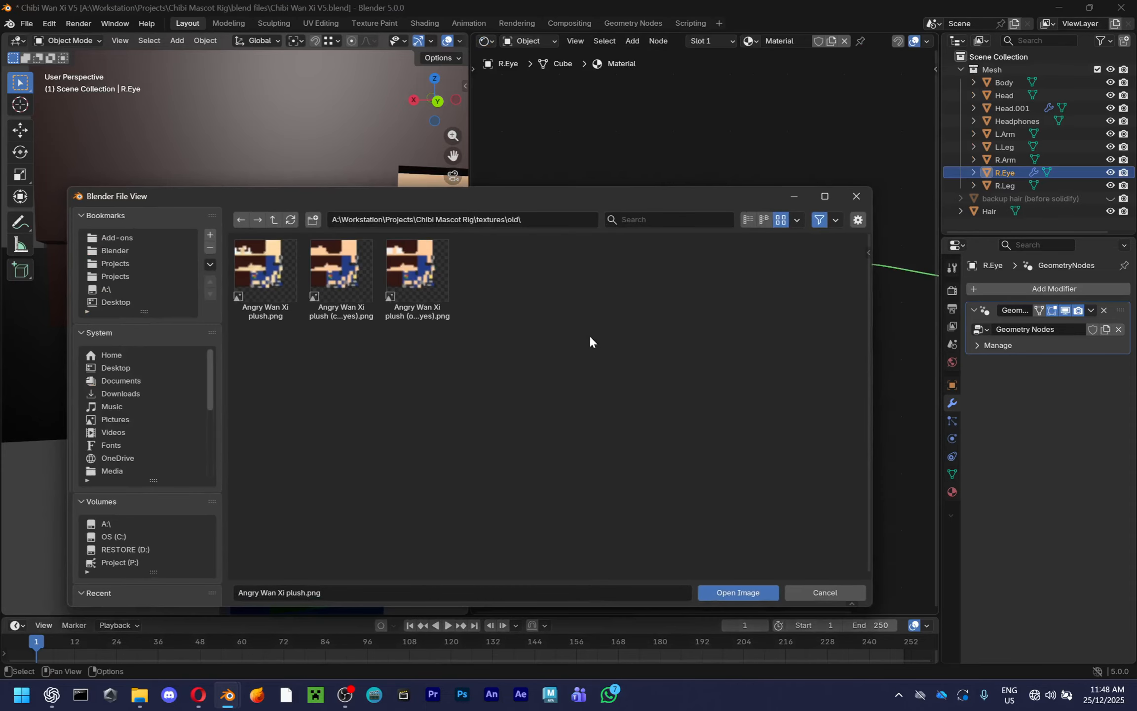
pyautogui.doubleClick(271, 269)
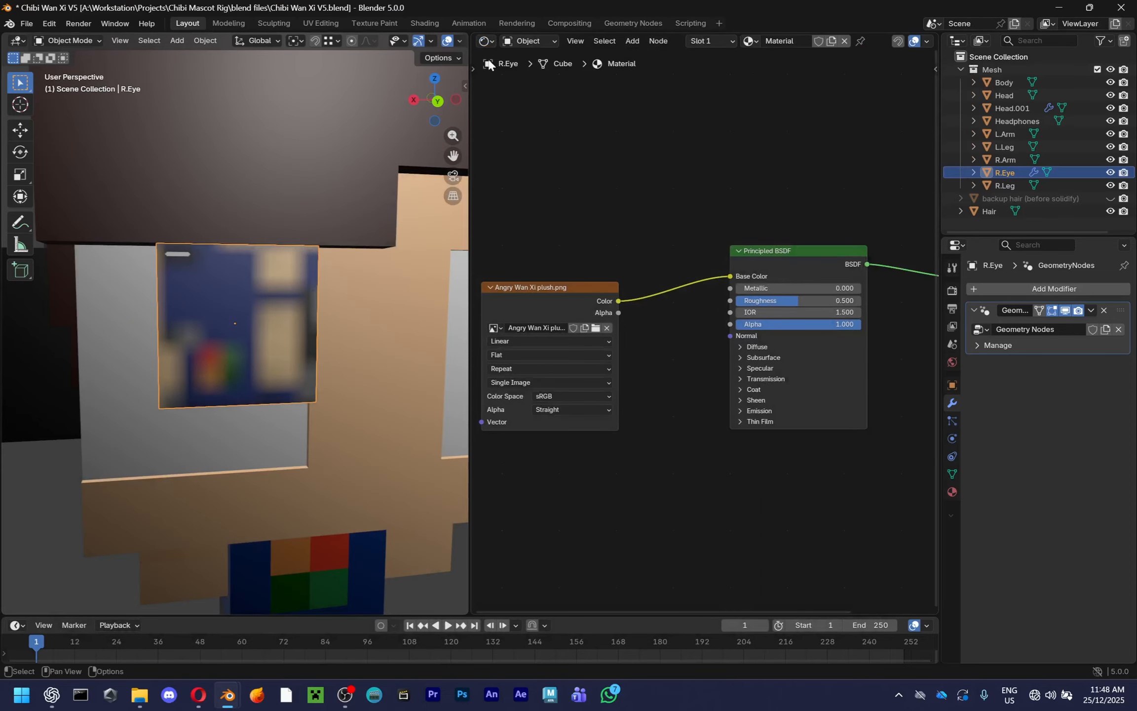
pyautogui.click(485, 40)
pyautogui.click(516, 104)
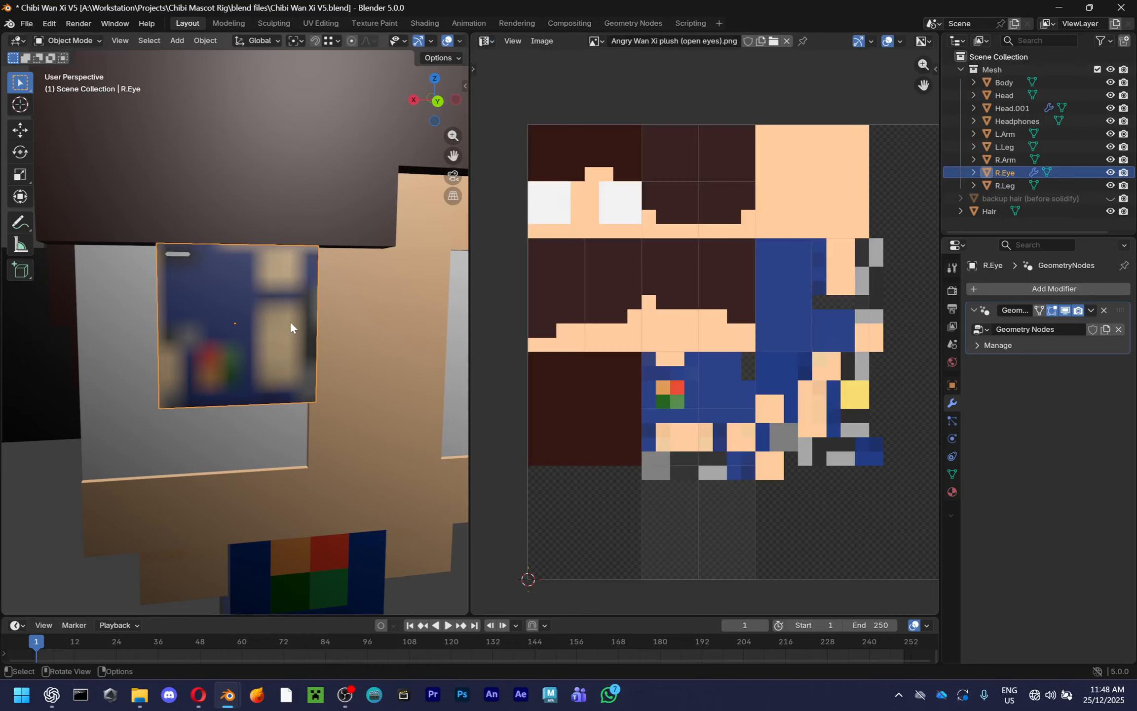
# Display Angry Wan Xi plush.png in the UV Editor and unwrap the whole eye mesh in Edit Mode
pyautogui.click(596, 41)
pyautogui.click(652, 74)
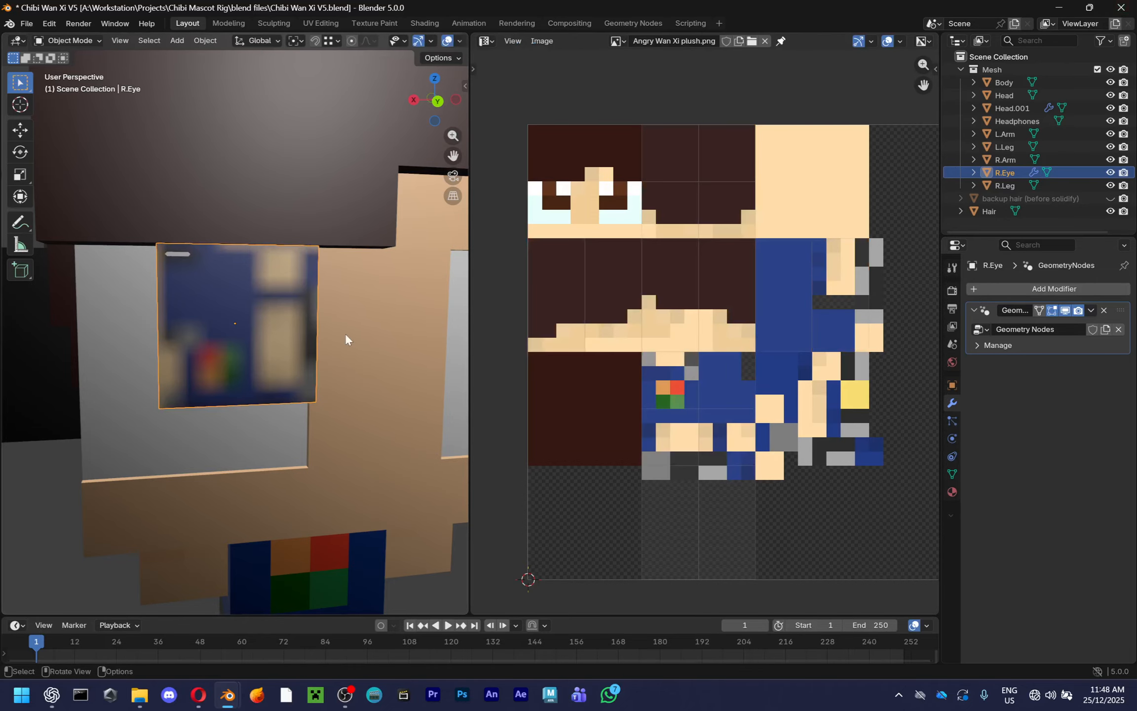
pyautogui.press('Tab')
pyautogui.press('u')
pyautogui.click(739, 298)
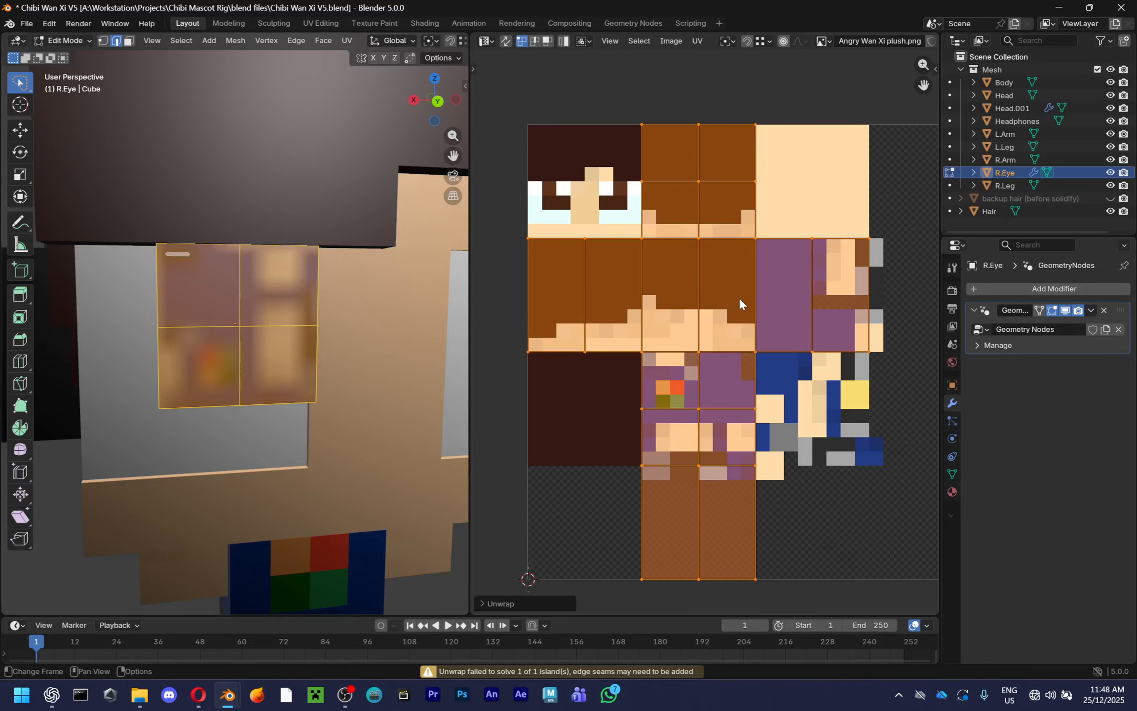
pyautogui.press('s')
pyautogui.click(726, 275)
# Select the eye's four front faces, move their UVs over the face area of the texture and rotate them upright
pyautogui.click(218, 299)
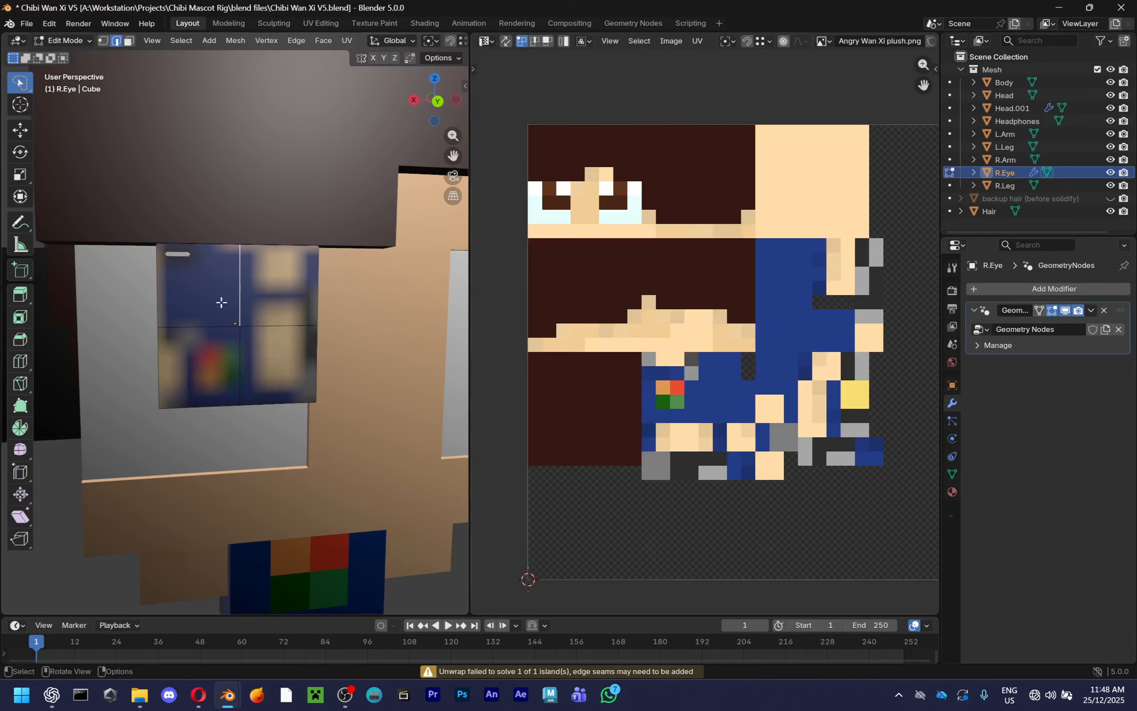
pyautogui.press('3')
pyautogui.click(218, 300)
pyautogui.click(220, 340)
pyautogui.press('a')
pyautogui.keyDown('shift'); pyautogui.click(252, 352); pyautogui.keyUp('shift')
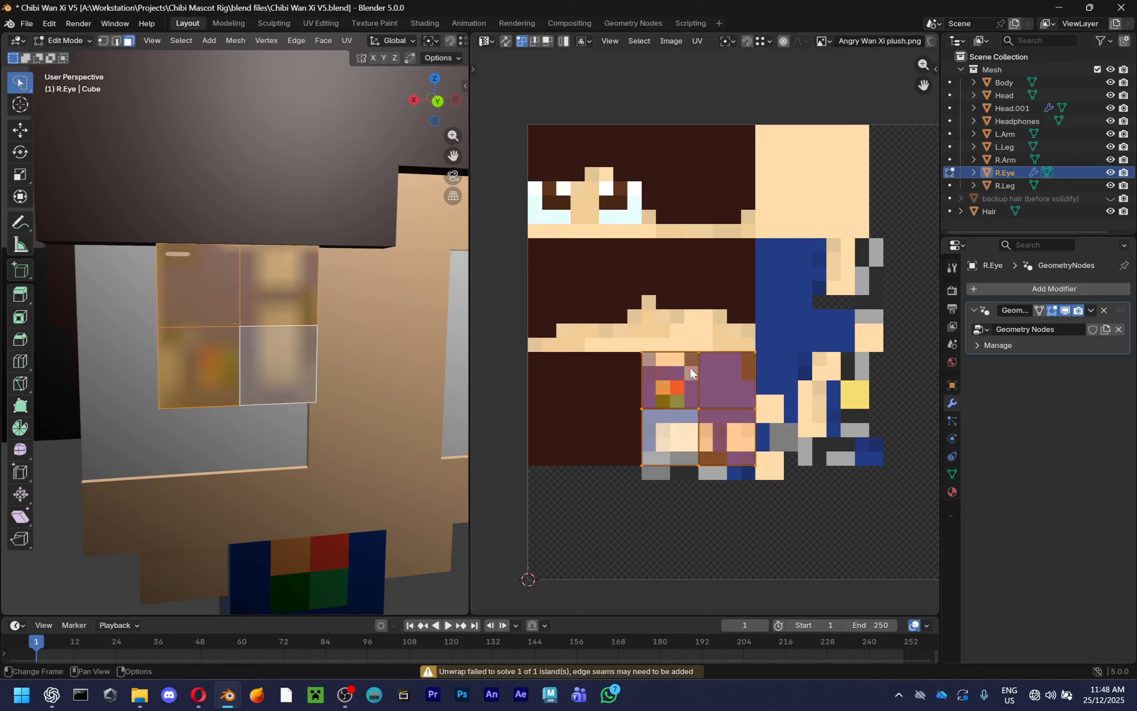
pyautogui.press('g')
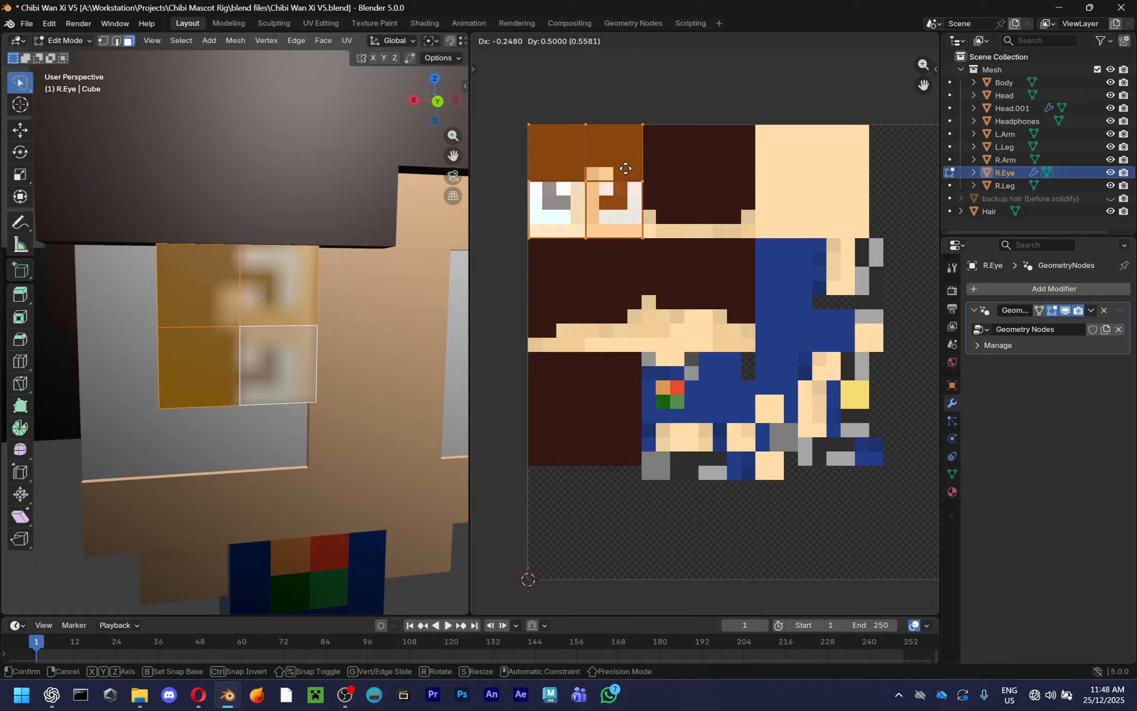
pyautogui.click(626, 169)
pyautogui.press('r')
pyautogui.click(563, 128)
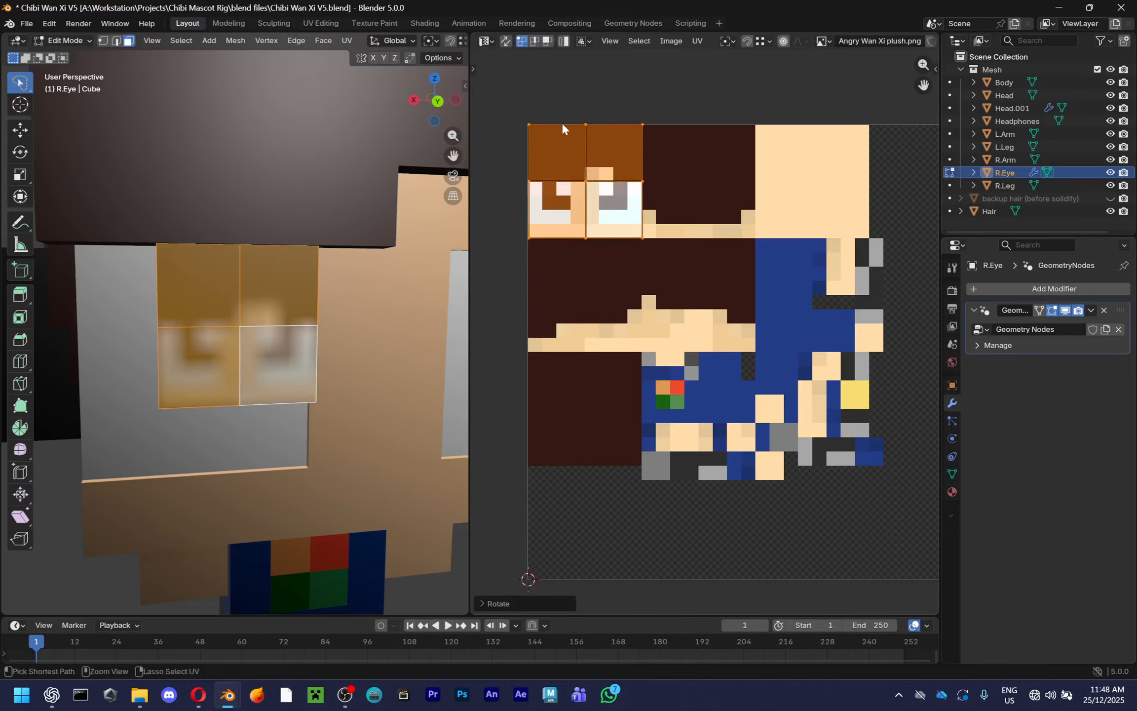
# Scale the front faces' UVs down onto the two-by-two-pixel iris of the texture's first eye and snap them to pixels
pyautogui.scroll(5, 642, 237)
pyautogui.press('s')
pyautogui.click(664, 254)
pyautogui.press('g')
pyautogui.click(658, 260)
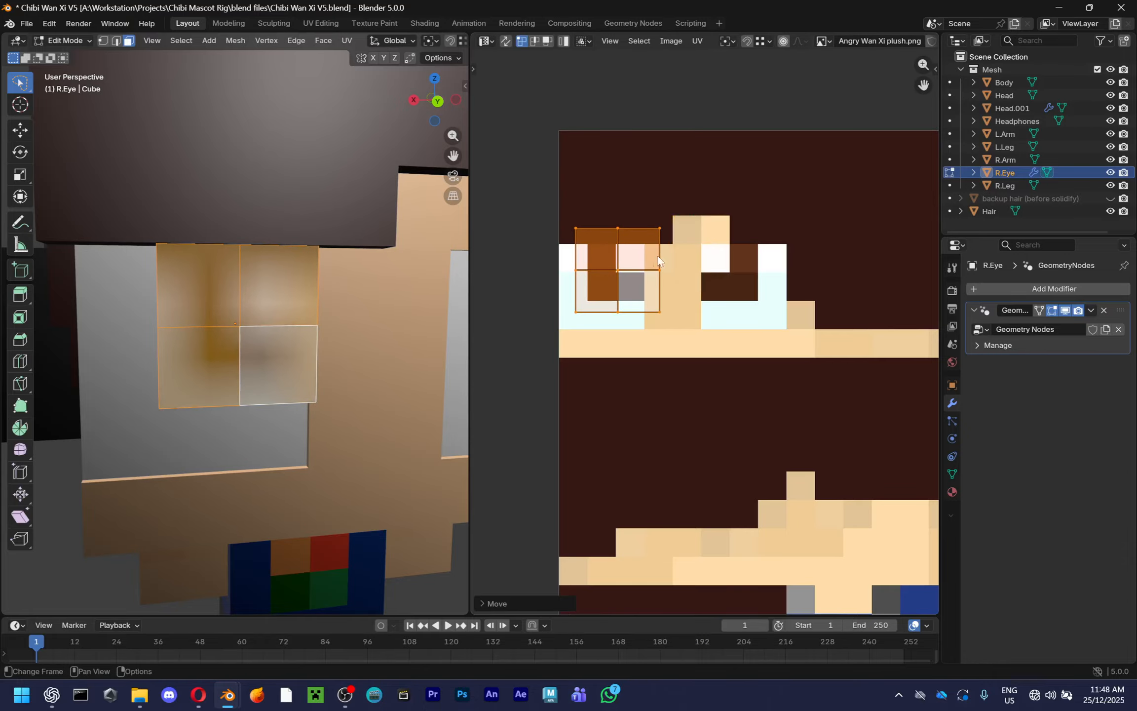
pyautogui.press('s')
pyautogui.click(642, 264)
pyautogui.click(685, 250)
pyautogui.rightClick(686, 250)
pyautogui.moveTo(683, 307)
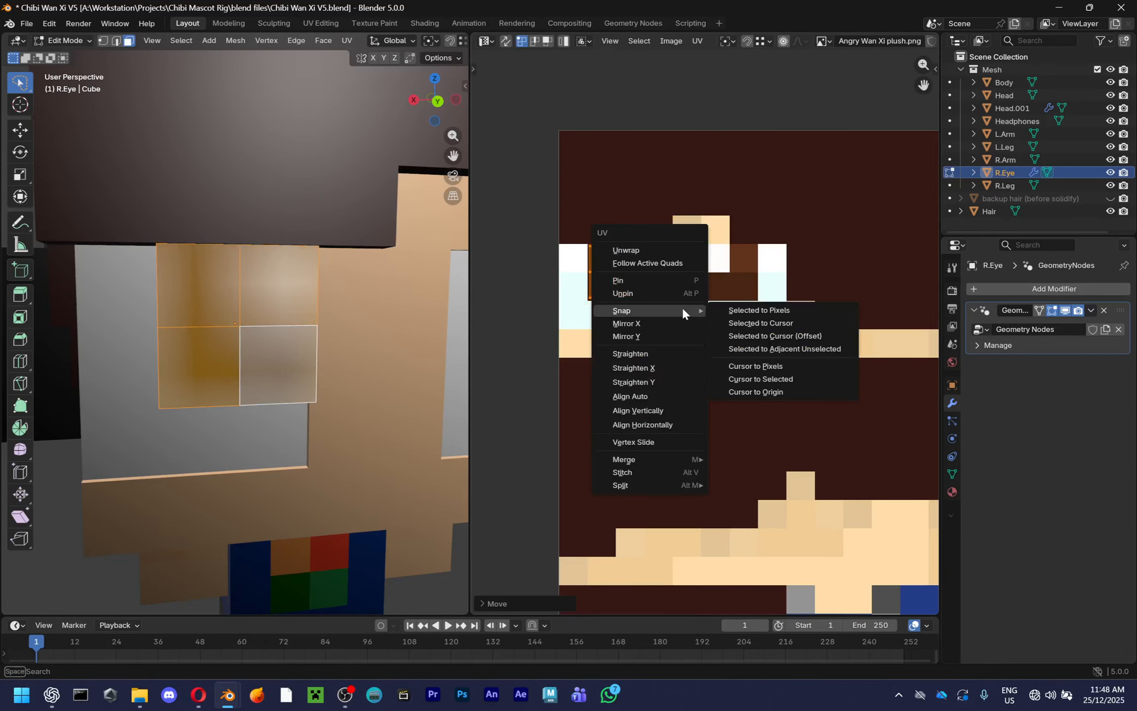
pyautogui.click(732, 311)
pyautogui.scroll(2, 664, 274)
pyautogui.scroll(-3, 717, 362)
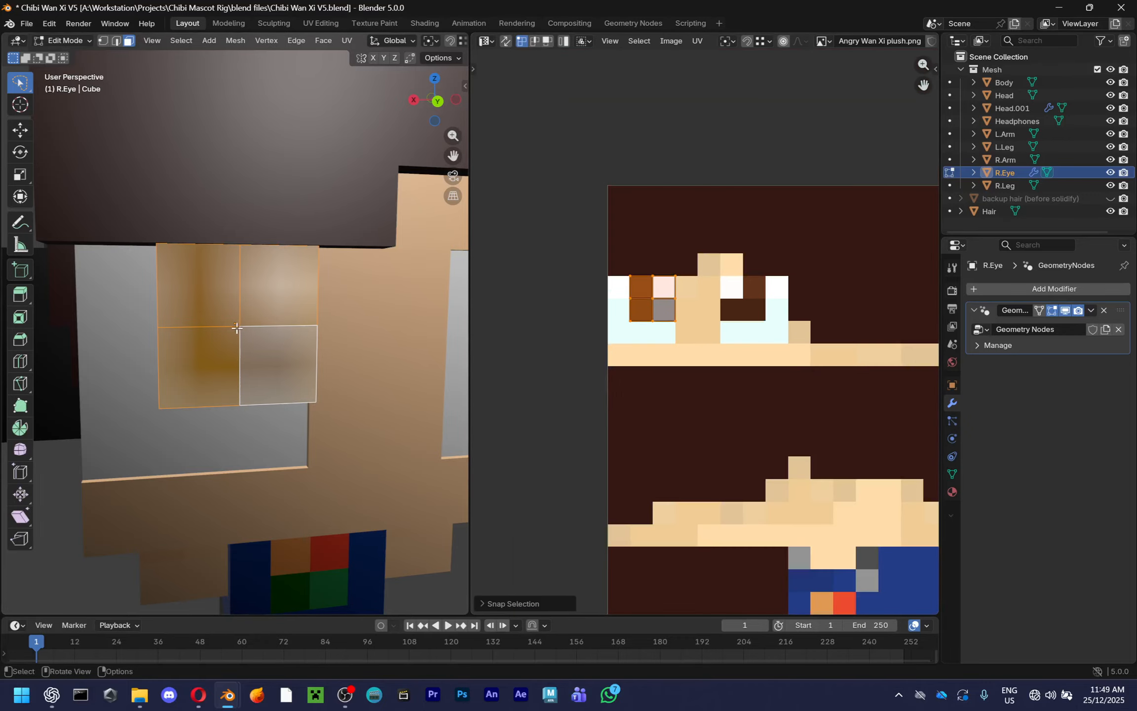
# Leave Edit Mode, show the Shader Editor and set the Image Texture node's interpolation to Closest
pyautogui.press('Tab')
pyautogui.hotkey('shift', 'F3')
pyautogui.click(575, 340)
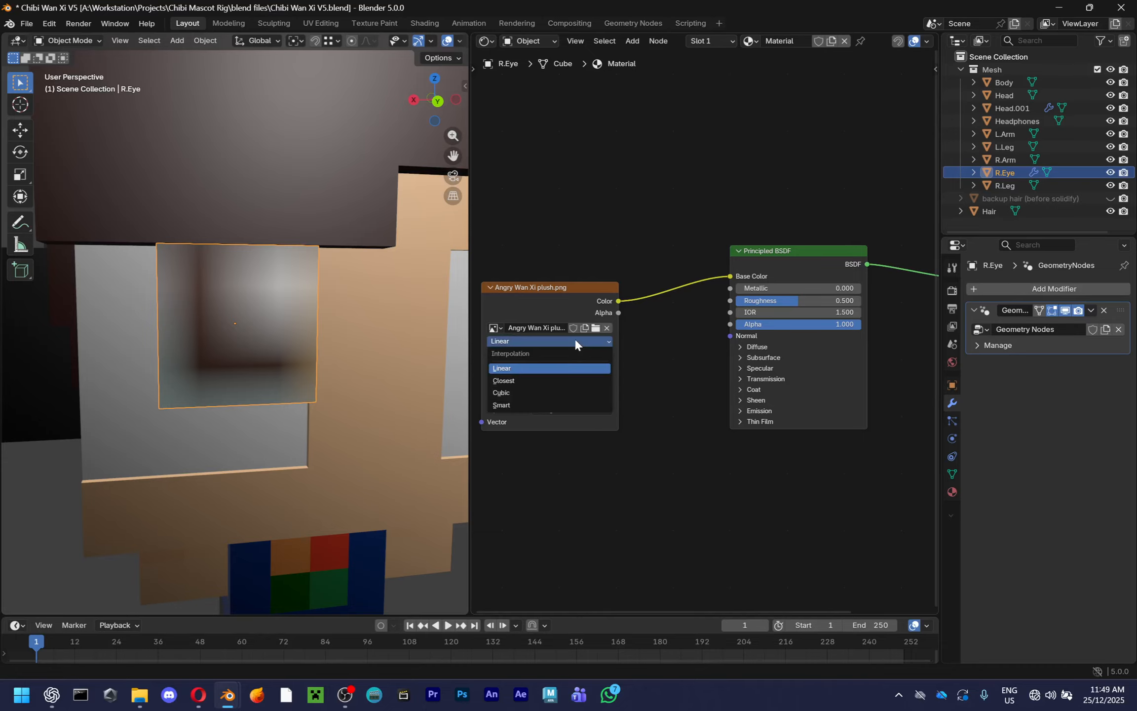
pyautogui.click(570, 350)
# Return to the UV Editor, select the eye's two outer side faces in Edit Mode and move their UVs over the texture's eyes
pyautogui.click(485, 41)
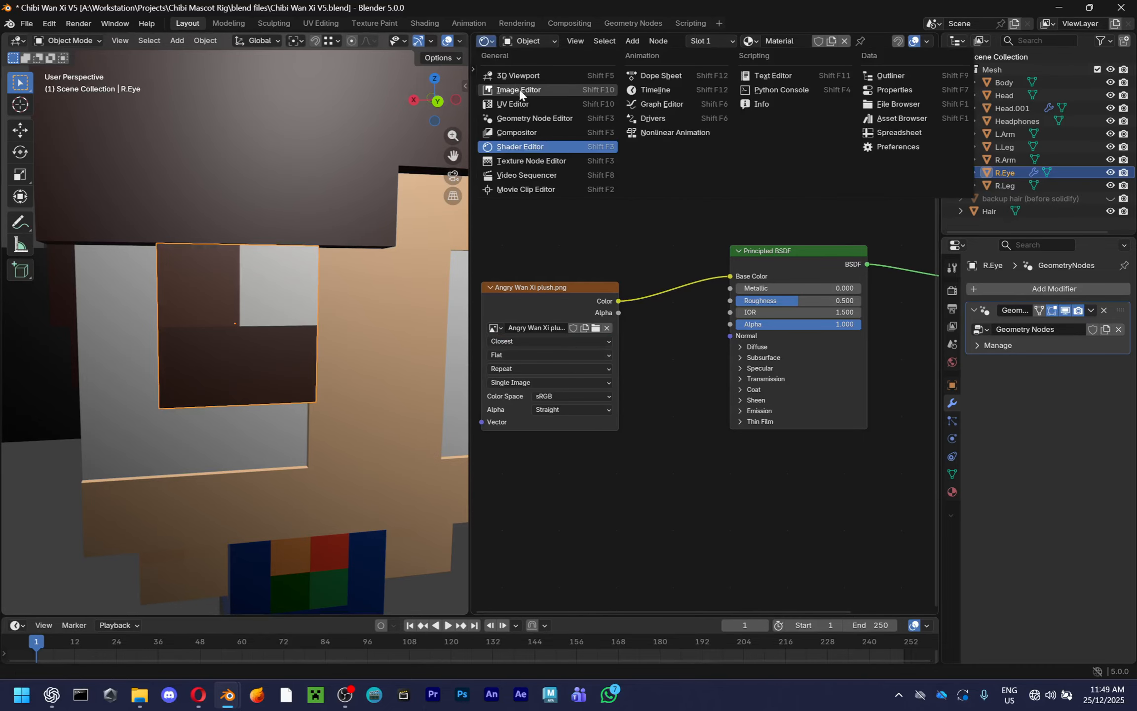
pyautogui.click(516, 85)
pyautogui.moveTo(187, 315); pyautogui.dragTo(358, 333, button='middle')
pyautogui.press('Tab')
pyautogui.scroll(2, 252, 316)
pyautogui.click(243, 307)
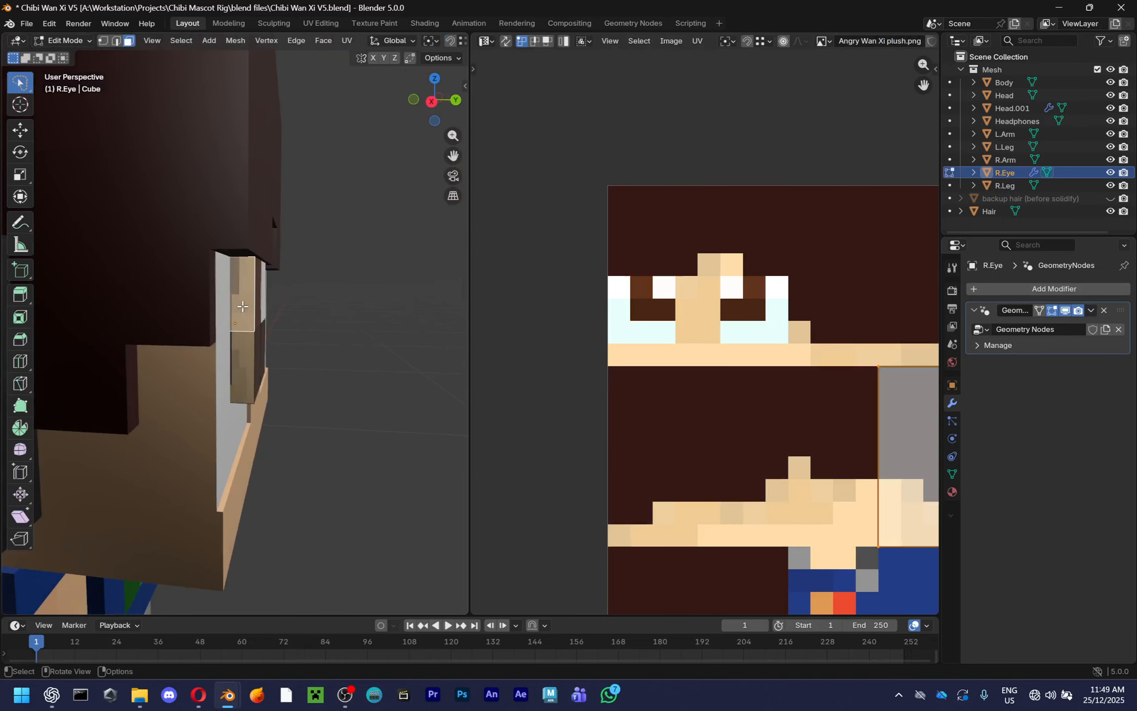
pyautogui.keyDown('shift'); pyautogui.click(239, 356); pyautogui.keyUp('shift')
pyautogui.scroll(-3, 782, 412)
pyautogui.scroll(1, 812, 447)
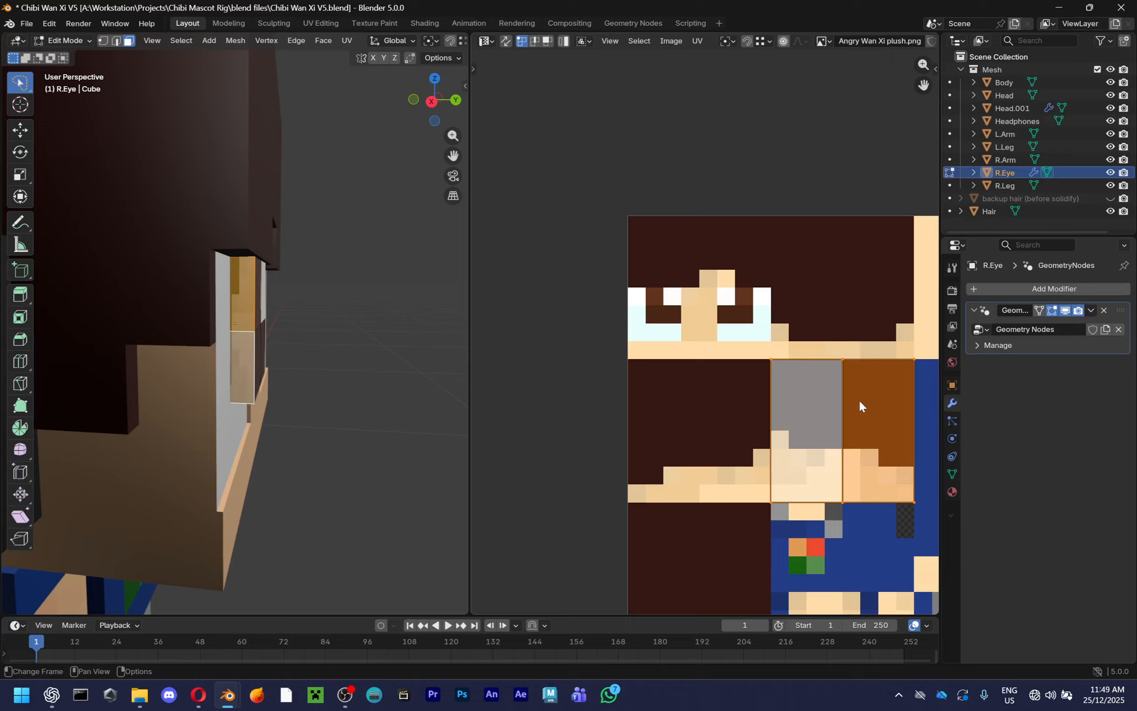
pyautogui.moveTo(860, 405); pyautogui.dragTo(718, 339)
# Shrink the upper side face's UV to a fraction of a pixel and place it on the iris's upper brown pixel
pyautogui.scroll(2, 740, 395)
pyautogui.click(241, 303)
pyautogui.press('s')
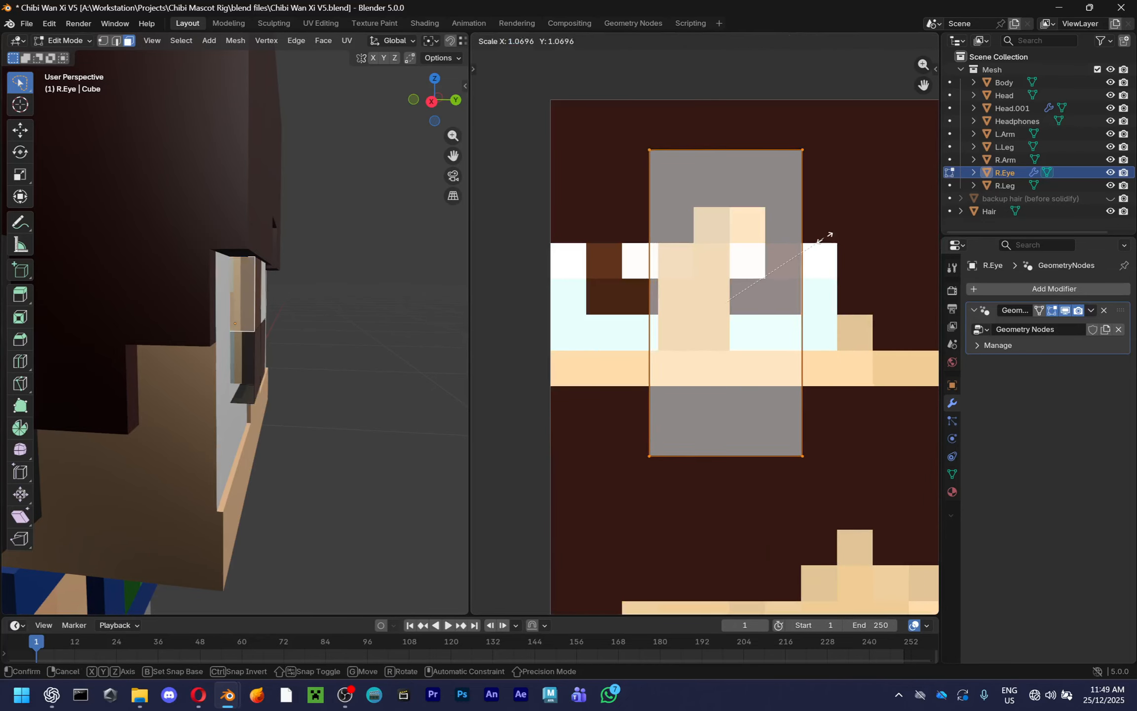
pyautogui.click(761, 297)
pyautogui.press('g')
pyautogui.click(650, 262)
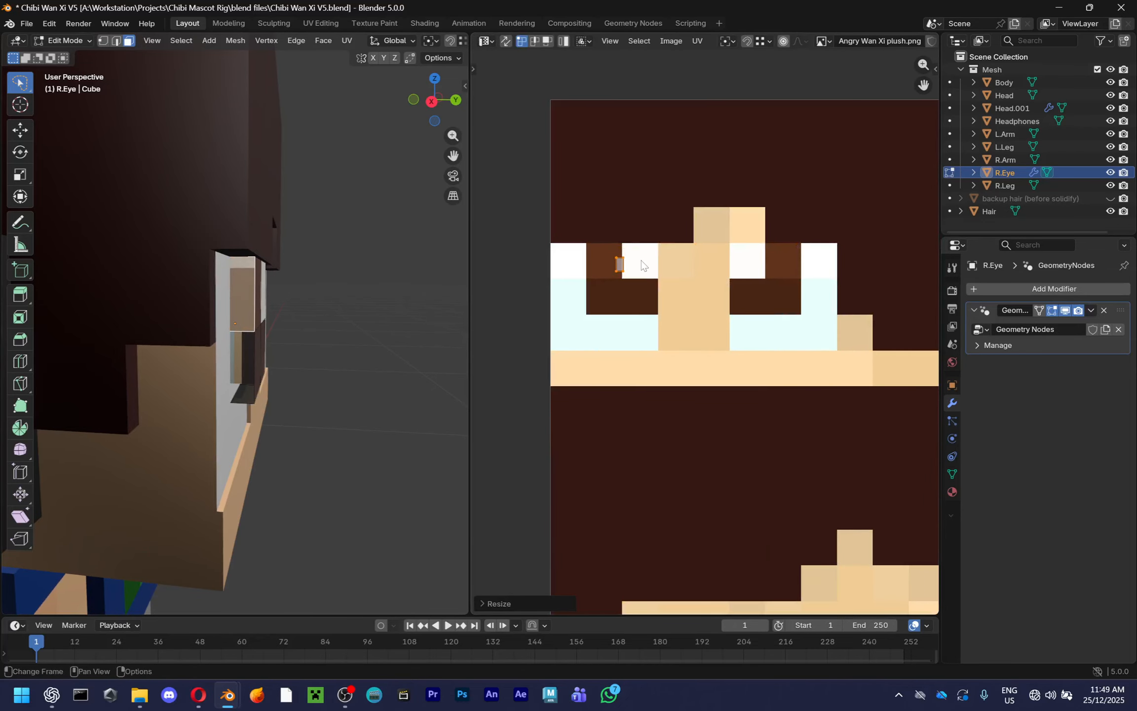
# Shrink the lower outer side face's UV to a fraction of a pixel and place it on the iris's lower dark brown pixel
pyautogui.scroll(2, 649, 249)
pyautogui.click(245, 356)
pyautogui.press('s')
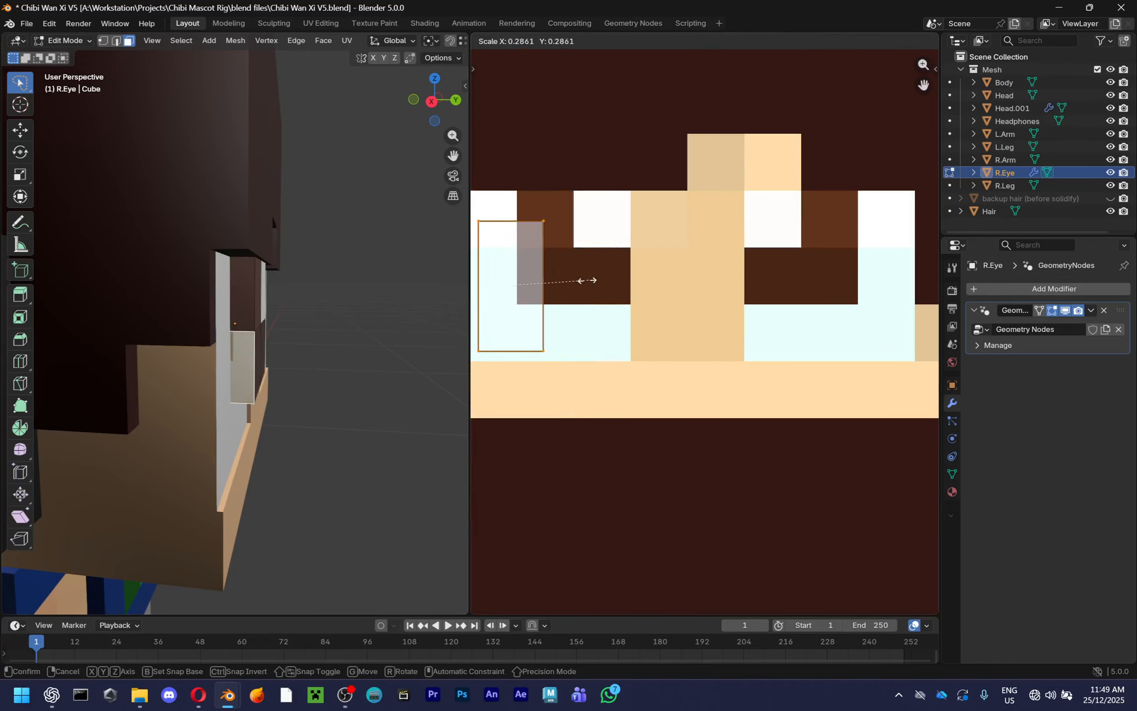
pyautogui.click(573, 280)
pyautogui.press('g')
pyautogui.click(558, 280)
# Scale down the UV of the eye's outer bottom face and fit it inside the iris's dark brown pixels
pyautogui.moveTo(210, 349)
pyautogui.mouseDown(button='middle')
pyautogui.moveTo(164, 270)
pyautogui.moveTo(223, 343)
pyautogui.mouseUp(button='middle')
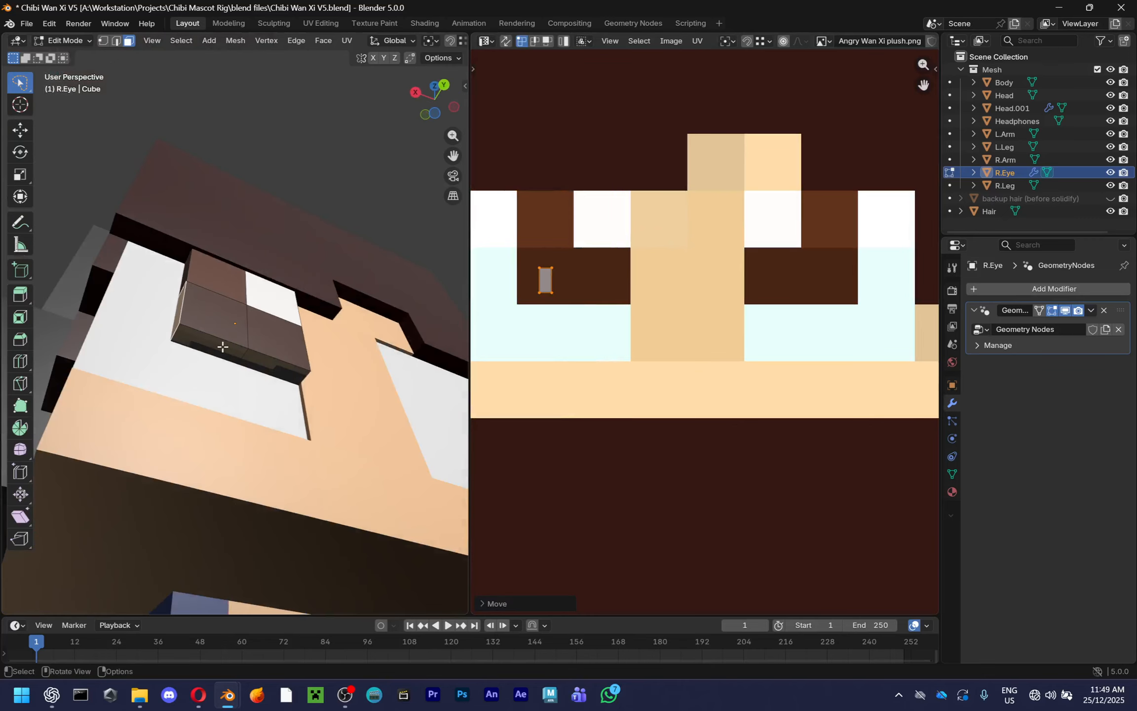
pyautogui.click(223, 342)
pyautogui.scroll(-4, 706, 333)
pyautogui.press('s')
pyautogui.click(768, 457)
pyautogui.press('g')
pyautogui.scroll(3, 684, 304)
pyautogui.click(640, 291)
# Shrink the inner bottom face's UV and place it on the iris's second dark brown pixel
pyautogui.click(251, 367)
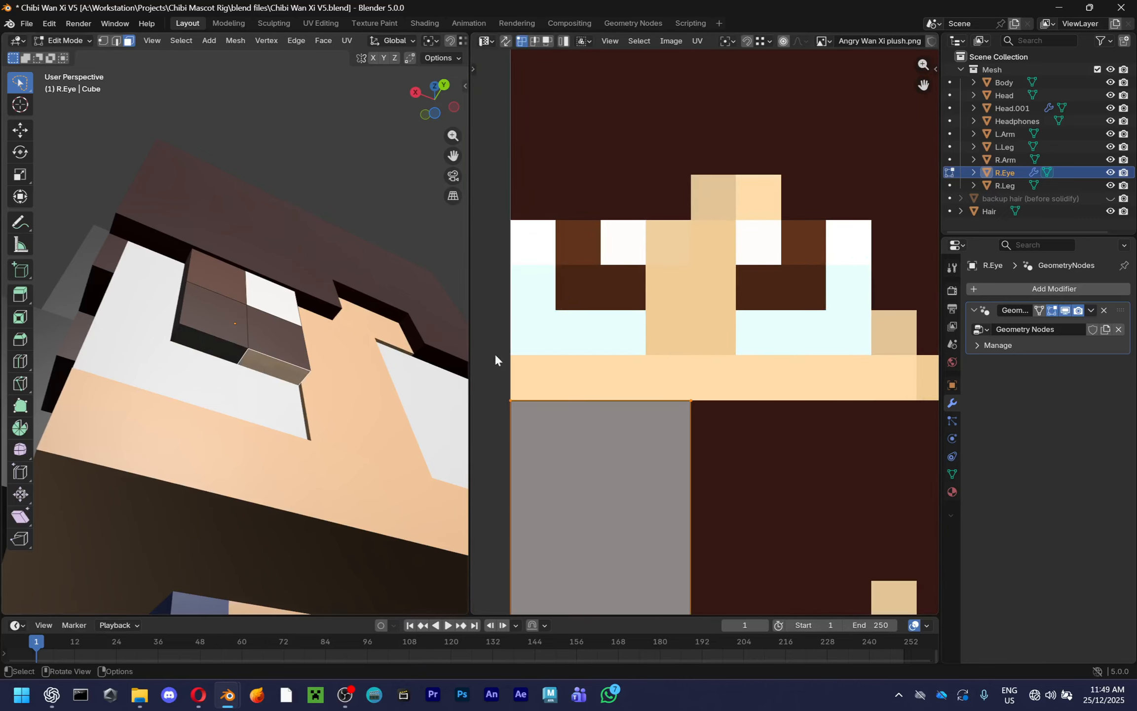
pyautogui.scroll(-3, 642, 346)
pyautogui.press('s')
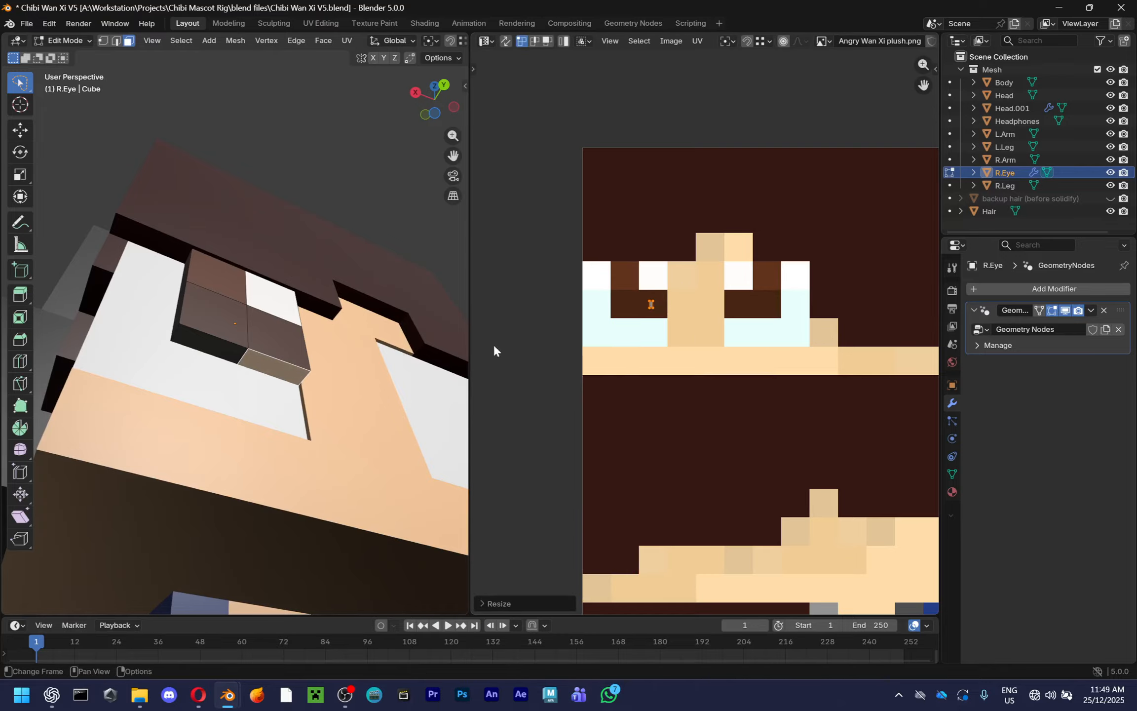
# Scale the lower inner side face's UV down to sub-pixel size and place it on the iris's dark brown pixels
pyautogui.moveTo(435, 355); pyautogui.dragTo(182, 444, button='middle')
pyautogui.click(252, 340)
pyautogui.scroll(-3, 779, 359)
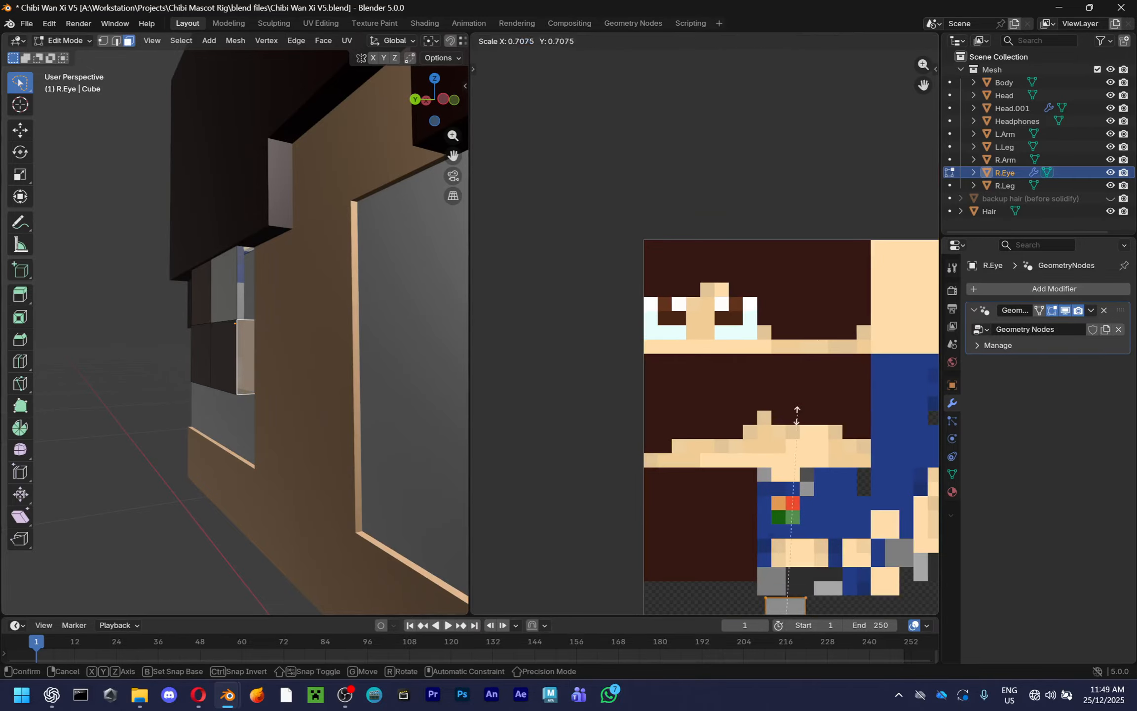
pyautogui.press('g')
pyautogui.click(703, 326)
pyautogui.scroll(6, 705, 332)
pyautogui.press('s')
pyautogui.press('g')
# Shrink the upper inner side face's UV and move it onto the white highlight pixel of the first eye
pyautogui.scroll(-4, 617, 304)
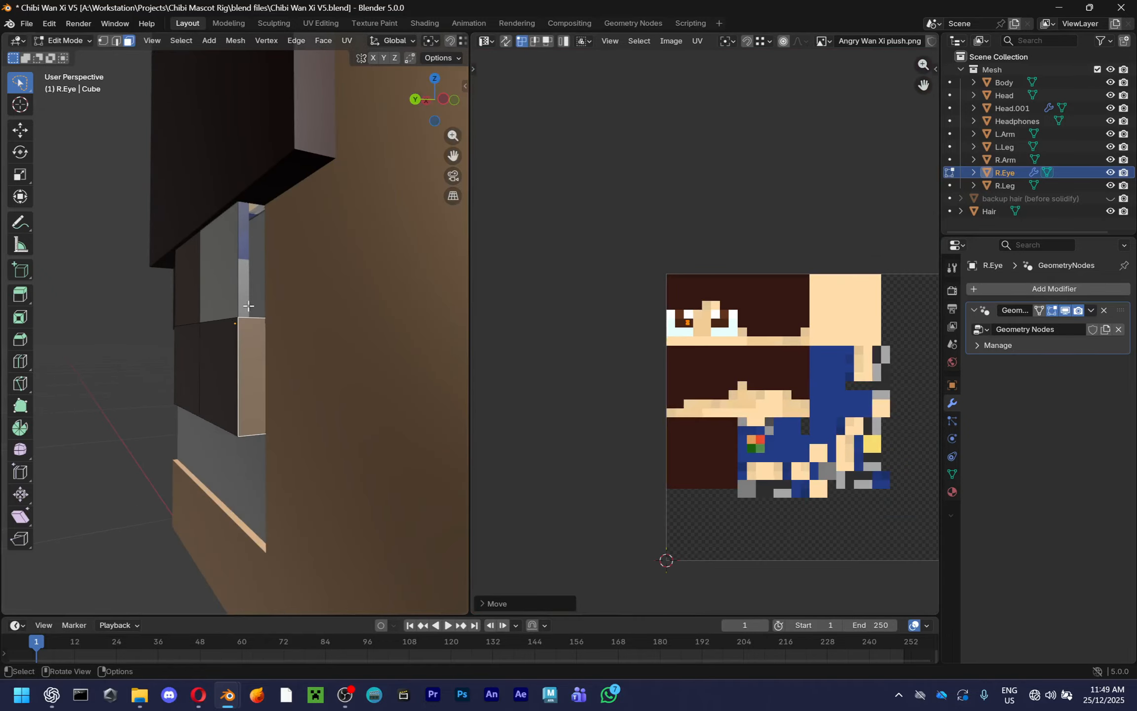
pyautogui.press('s')
pyautogui.click(810, 429)
pyautogui.press('g')
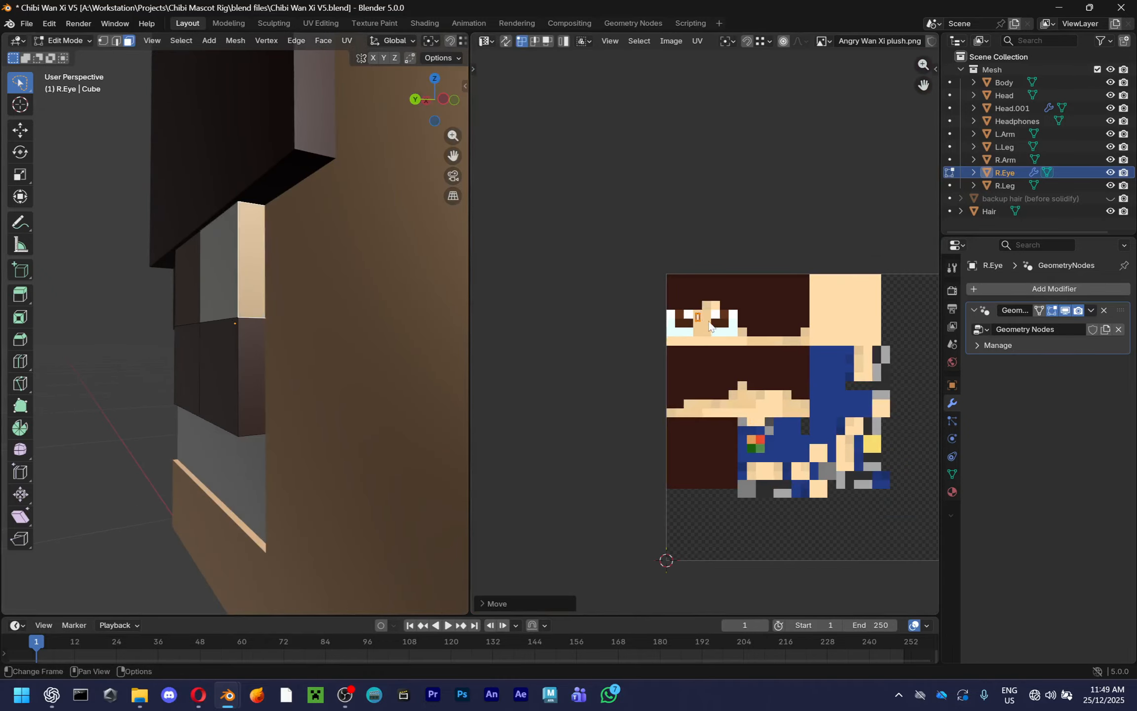
pyautogui.scroll(6, 704, 304)
pyautogui.click(704, 299)
# Isolate the right eye in local view and stay in Edit Mode
pyautogui.press('KP_Divide')
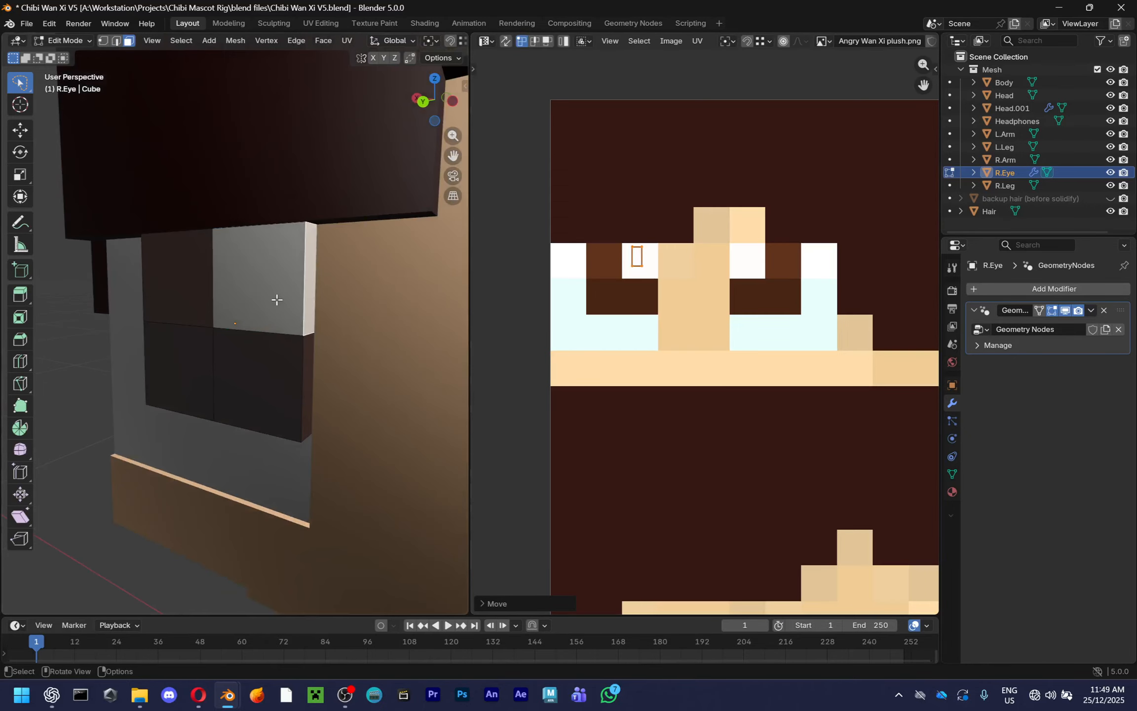
pyautogui.press('Tab')
pyautogui.press('Tab')
# Shrink the UV of the top face above the brown iris pixel and place it on the texture's upper brown pixel
pyautogui.moveTo(277, 299); pyautogui.dragTo(314, 380, button='middle')
pyautogui.click(173, 254)
pyautogui.scroll(-6, 799, 390)
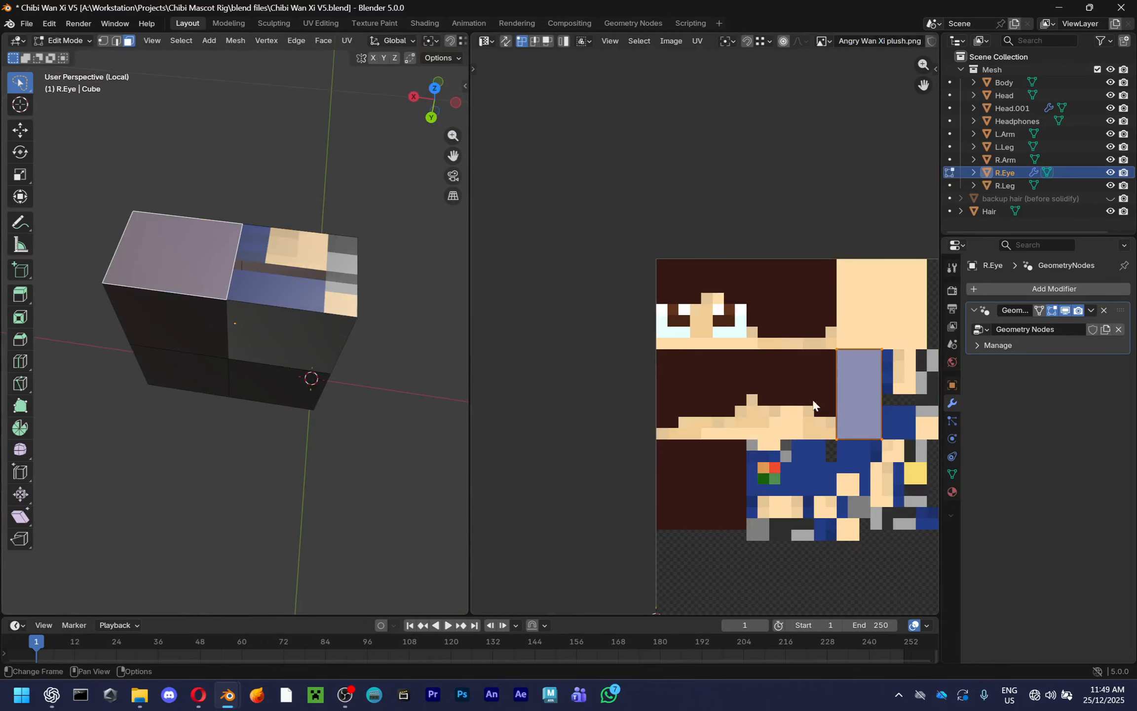
pyautogui.press('g')
pyautogui.click(700, 310)
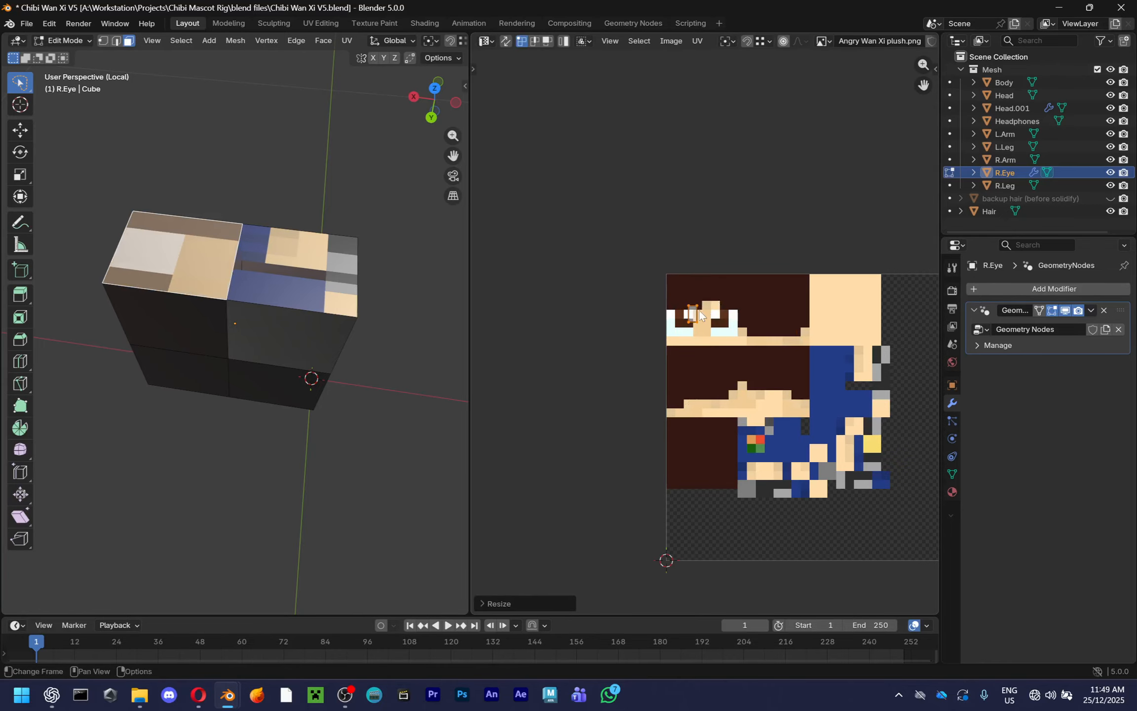
pyautogui.press('s')
pyautogui.scroll(6, 699, 310)
pyautogui.click(783, 302)
pyautogui.hotkey('ctrl', 'z')
pyautogui.hotkey('ctrl', 'z')
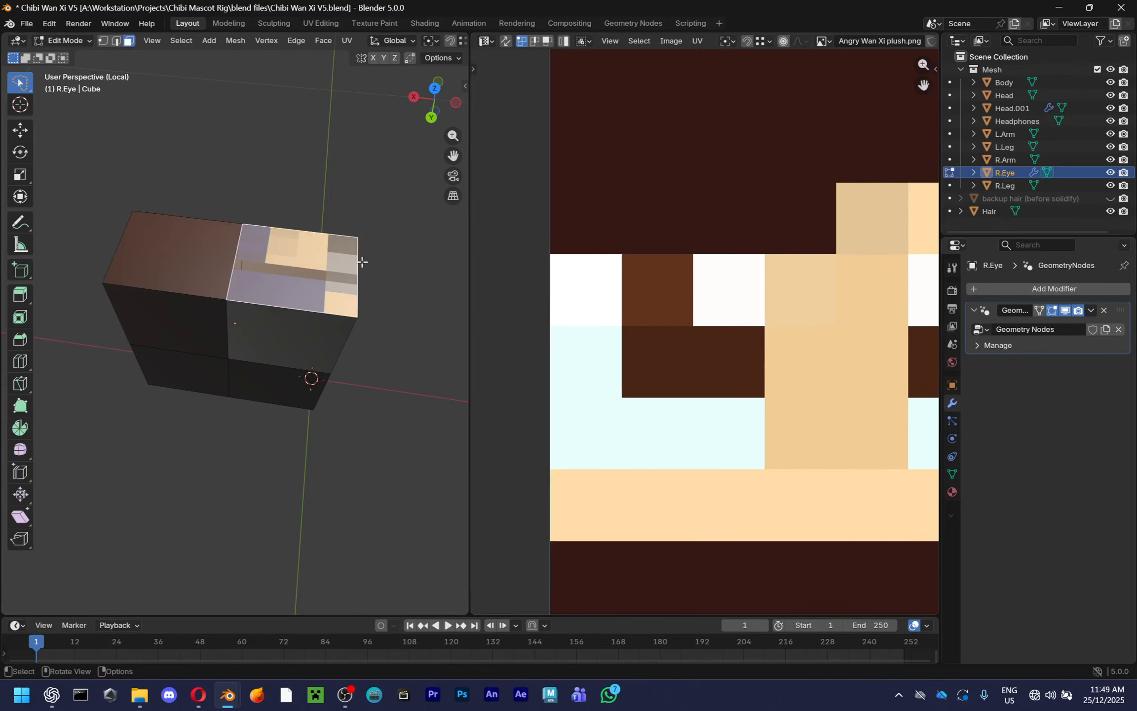
# Scale down the other top face's UV and place it on the white highlight pixel
pyautogui.scroll(-9, 805, 355)
pyautogui.press('s')
pyautogui.click(822, 360)
pyautogui.scroll(9, 750, 352)
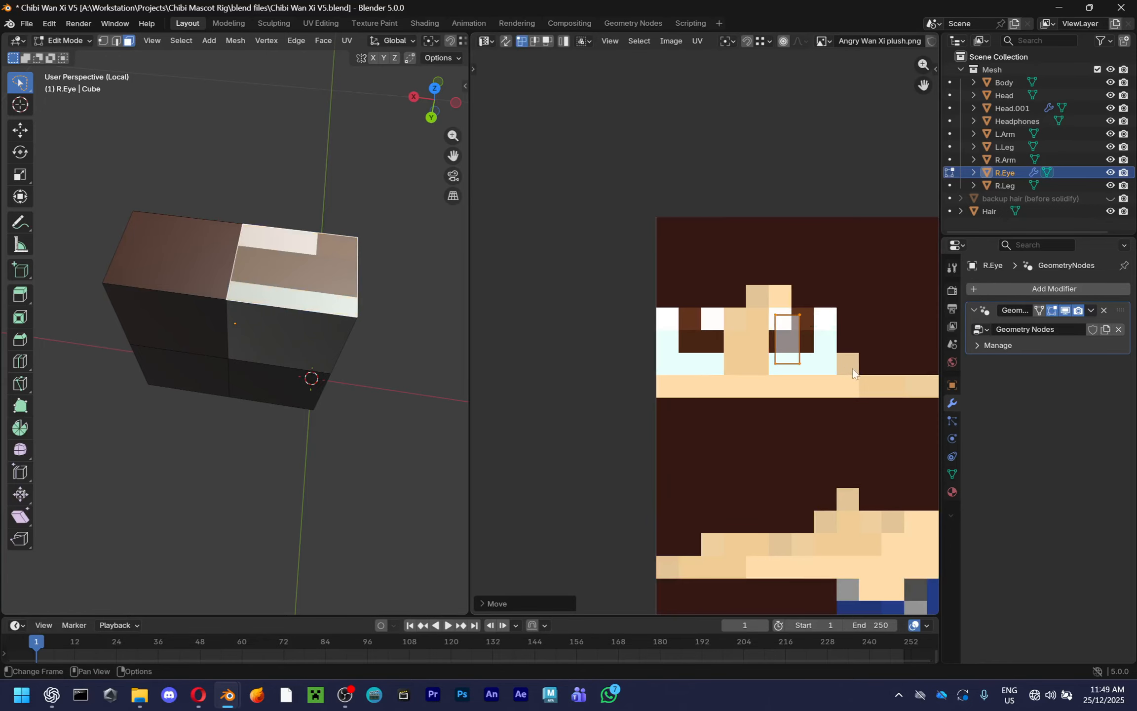
pyautogui.press('s')
pyautogui.click(627, 292)
pyautogui.press('g')
pyautogui.click(720, 309)
pyautogui.scroll(-5, 385, 340)
# Select the eye's four rear faces, move their UVs over the texture's eyes and rotate them a quarter turn
pyautogui.press('Tab')
pyautogui.moveTo(380, 351); pyautogui.dragTo(200, 307, button='middle')
pyautogui.press('Tab')
pyautogui.keyDown('shift'); pyautogui.click(200, 307); pyautogui.keyUp('shift')
pyautogui.keyDown('shift'); pyautogui.click(260, 363); pyautogui.keyUp('shift')
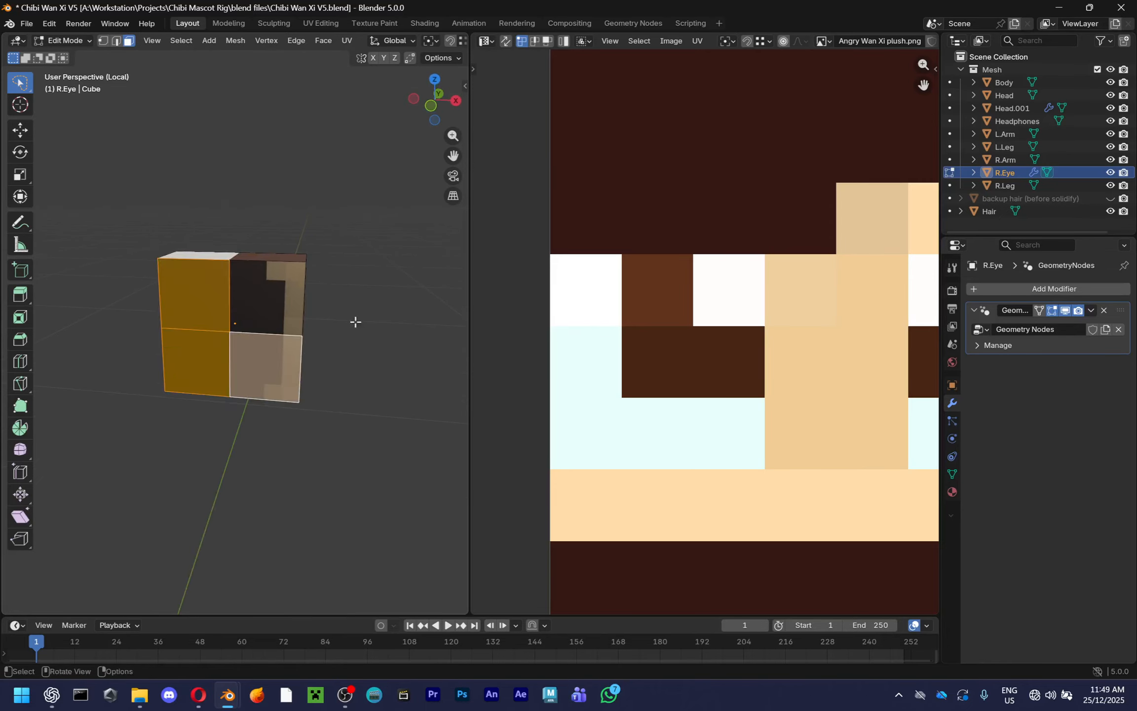
pyautogui.keyDown('shift'); pyautogui.click(283, 311); pyautogui.keyUp('shift')
pyautogui.scroll(-4, 757, 451)
pyautogui.press('g')
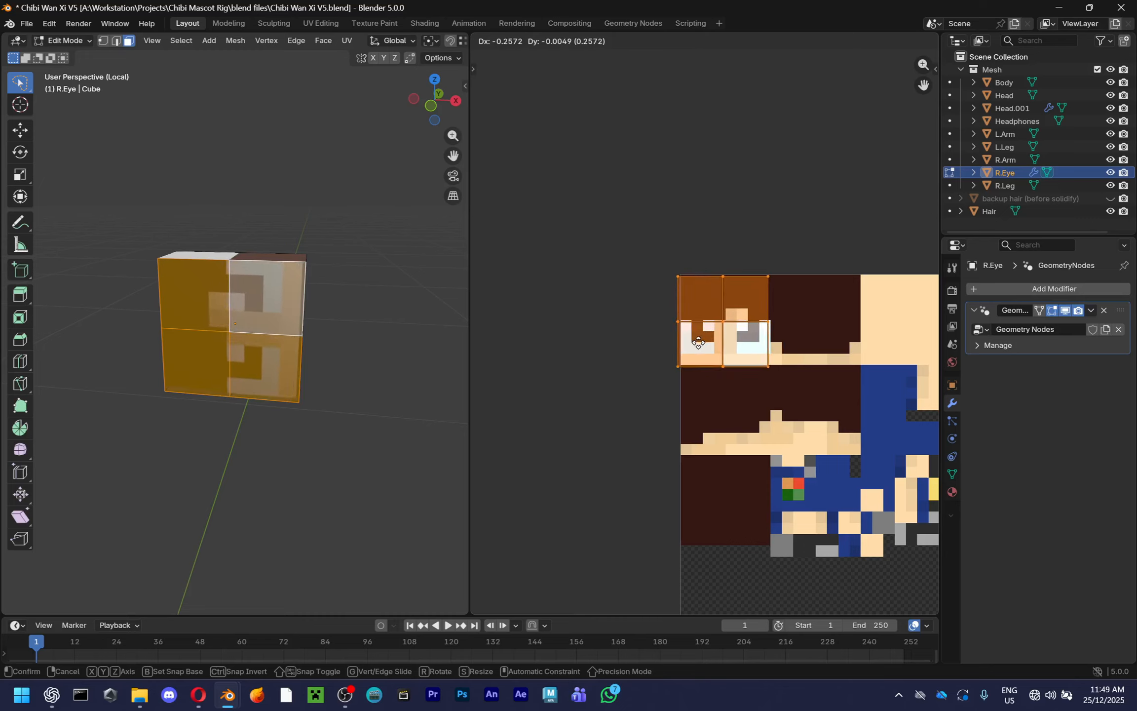
pyautogui.click(701, 346)
pyautogui.scroll(2, 702, 346)
pyautogui.press('r')
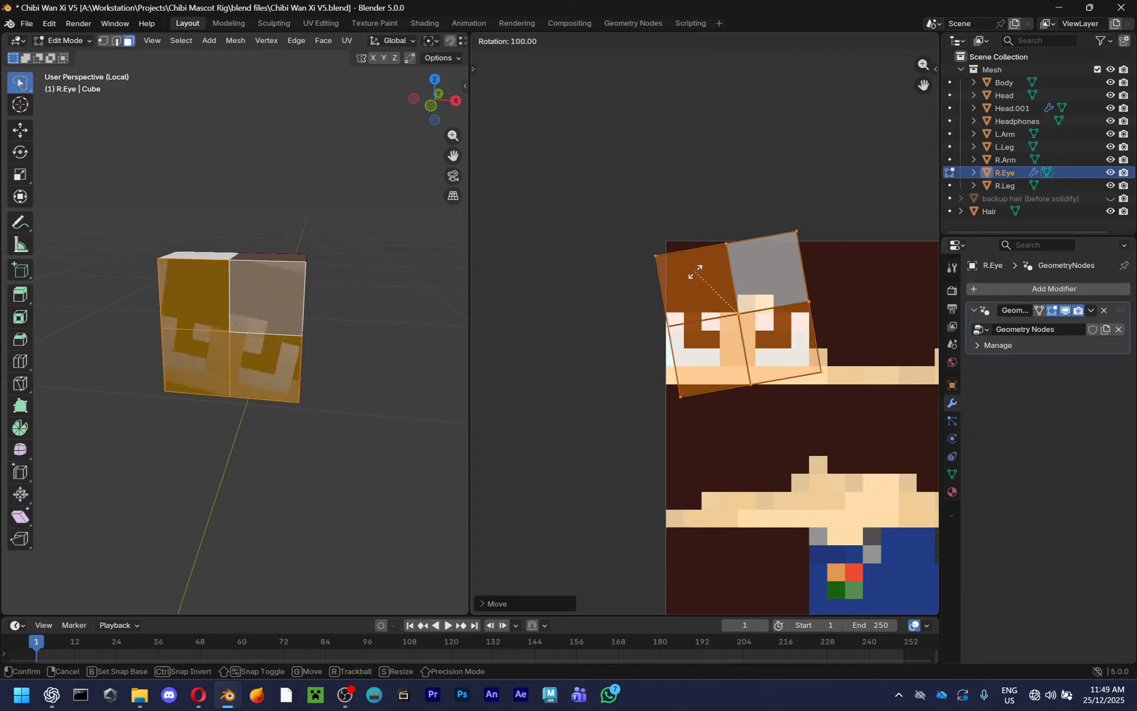
pyautogui.click(702, 265)
# Scale the four rear faces' UVs down to about two by two pixels and move them over the first eye's iris
pyautogui.scroll(2, 804, 257)
pyautogui.press('s')
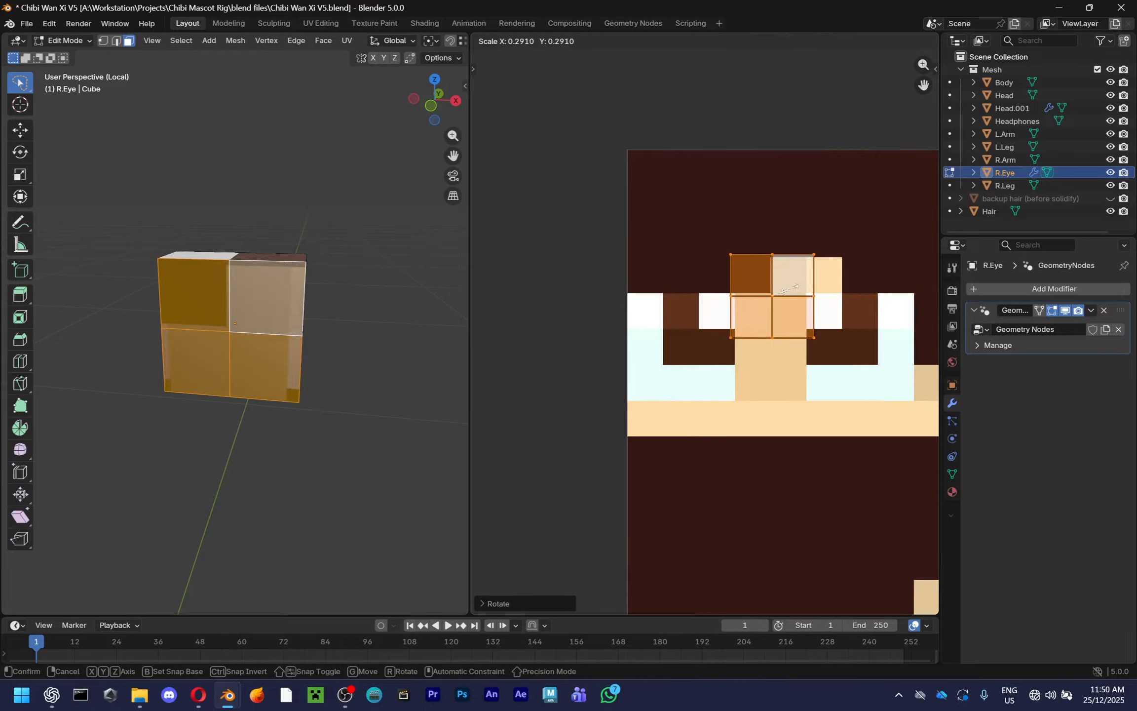
pyautogui.click(789, 289)
pyautogui.press('g')
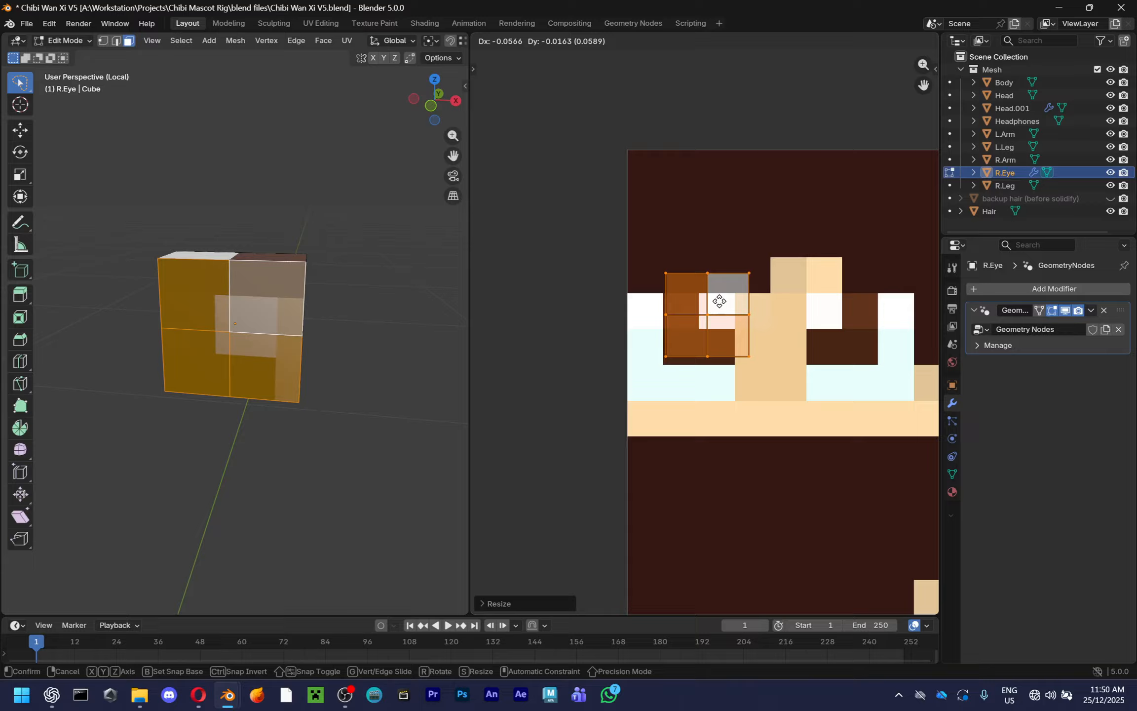
pyautogui.click(719, 317)
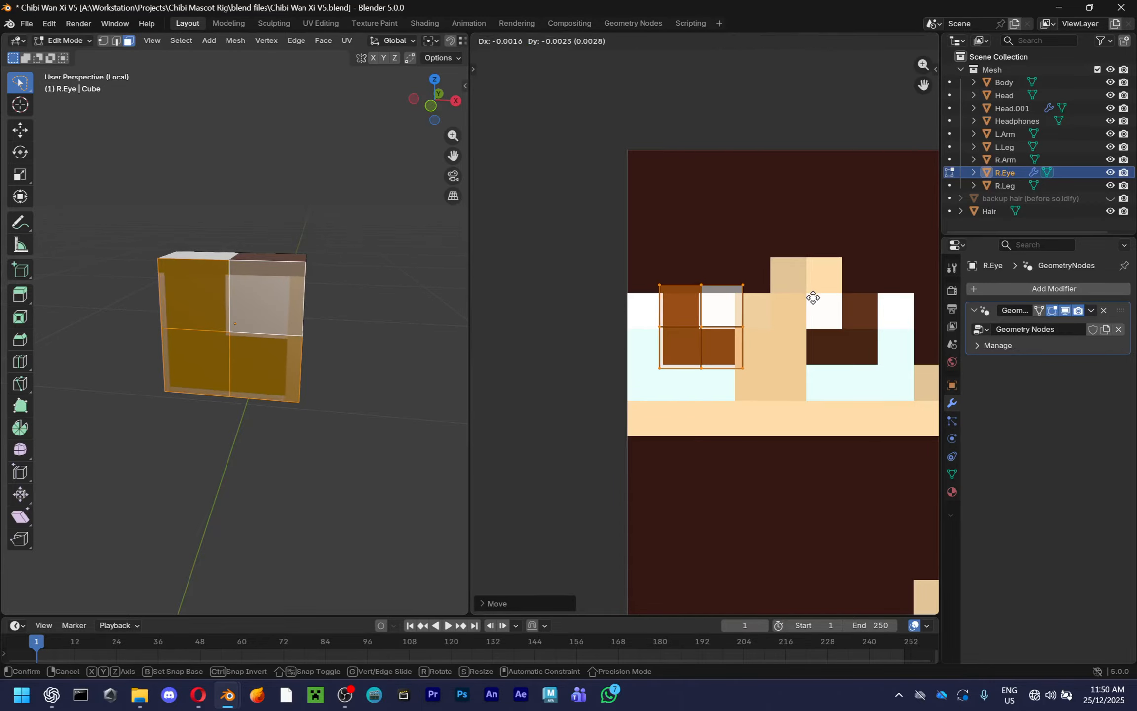
# Flip the rear faces' UVs by scaling them -1 in X, realign them with the iris and snap them to pixels
pyautogui.write('sx-1')
pyautogui.press('Return')
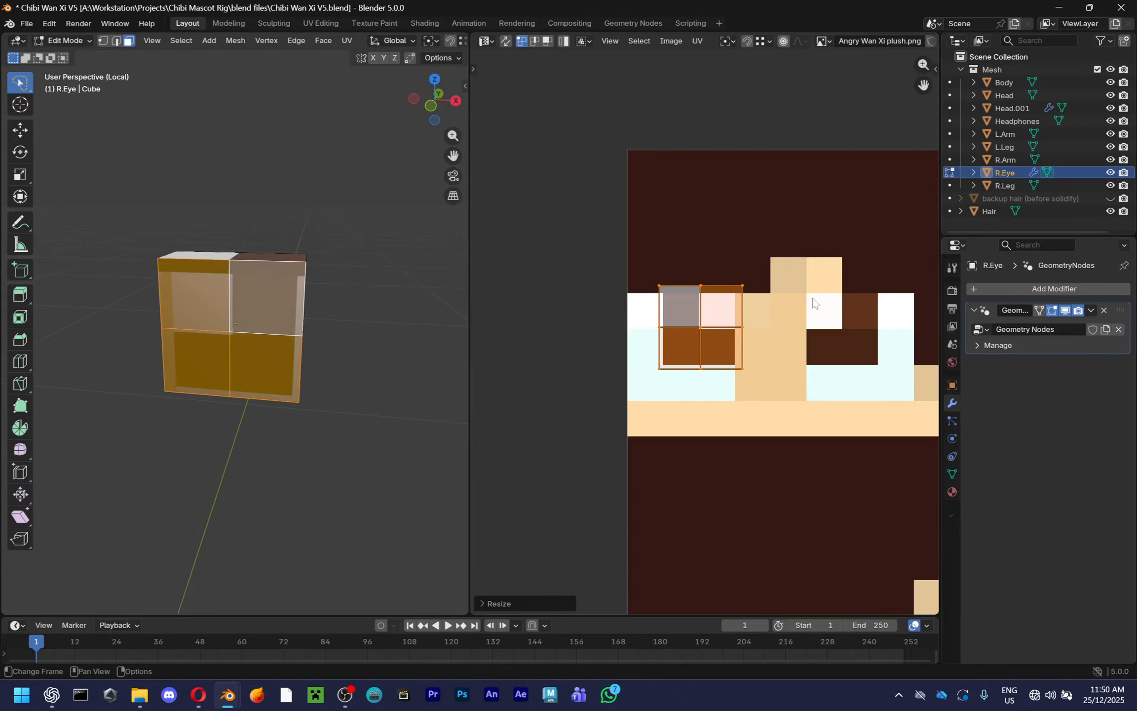
pyautogui.press('g')
pyautogui.click(790, 269)
pyautogui.rightClick(790, 269)
pyautogui.moveTo(789, 271)
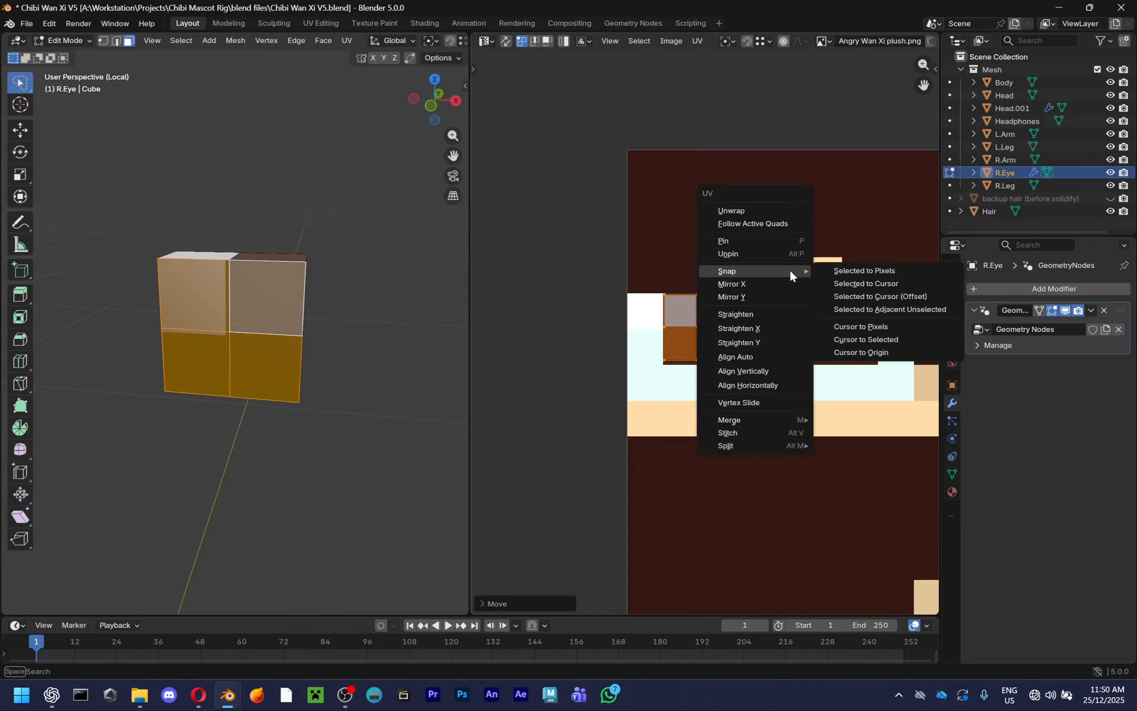
pyautogui.click(838, 272)
# Leave Edit Mode and local view, and close the UV Editor so the 3D viewport takes its place
pyautogui.moveTo(348, 297); pyautogui.dragTo(405, 411, button='middle')
pyautogui.press('Tab')
pyautogui.press('KP_Divide')
pyautogui.moveTo(464, 40); pyautogui.dragTo(511, 52)
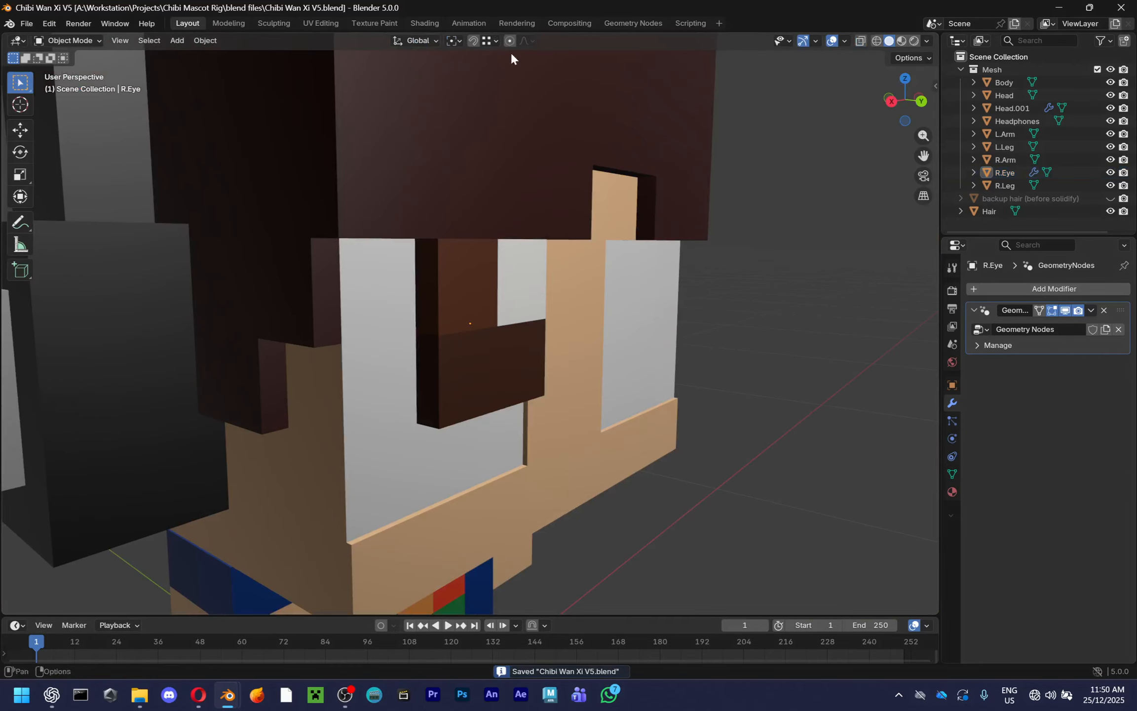
# View the character's face straight on in Back Orthographic and save the blend file
pyautogui.moveTo(511, 52); pyautogui.dragTo(456, 311, button='middle')
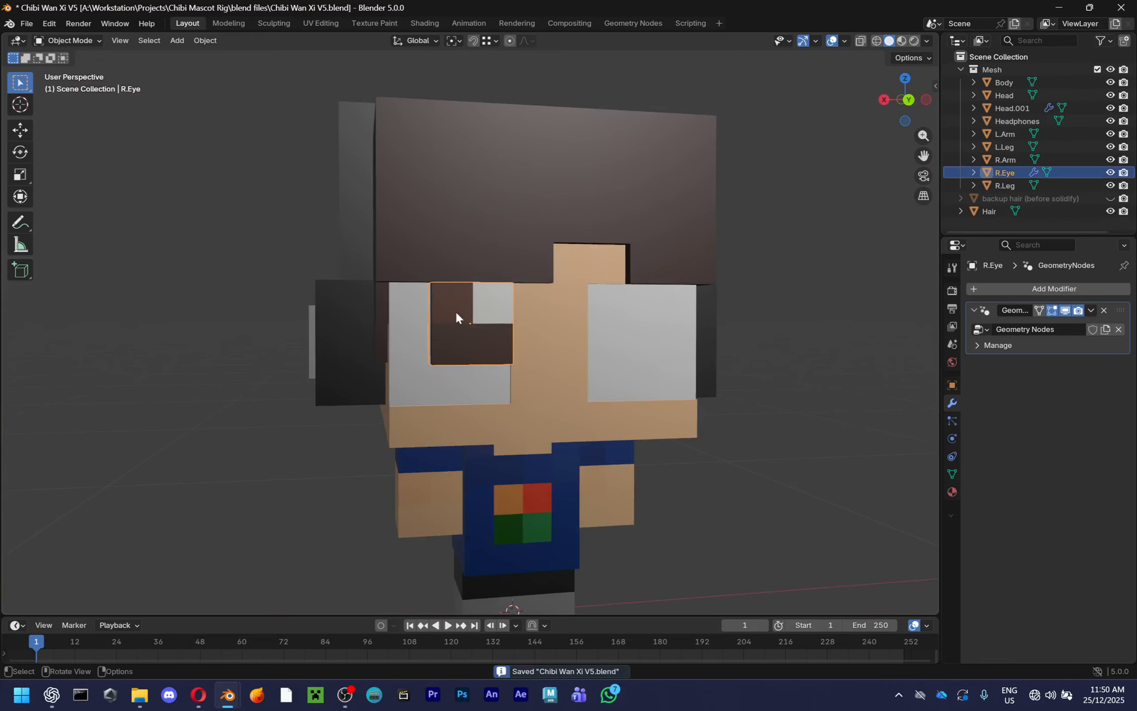
pyautogui.click(910, 99)
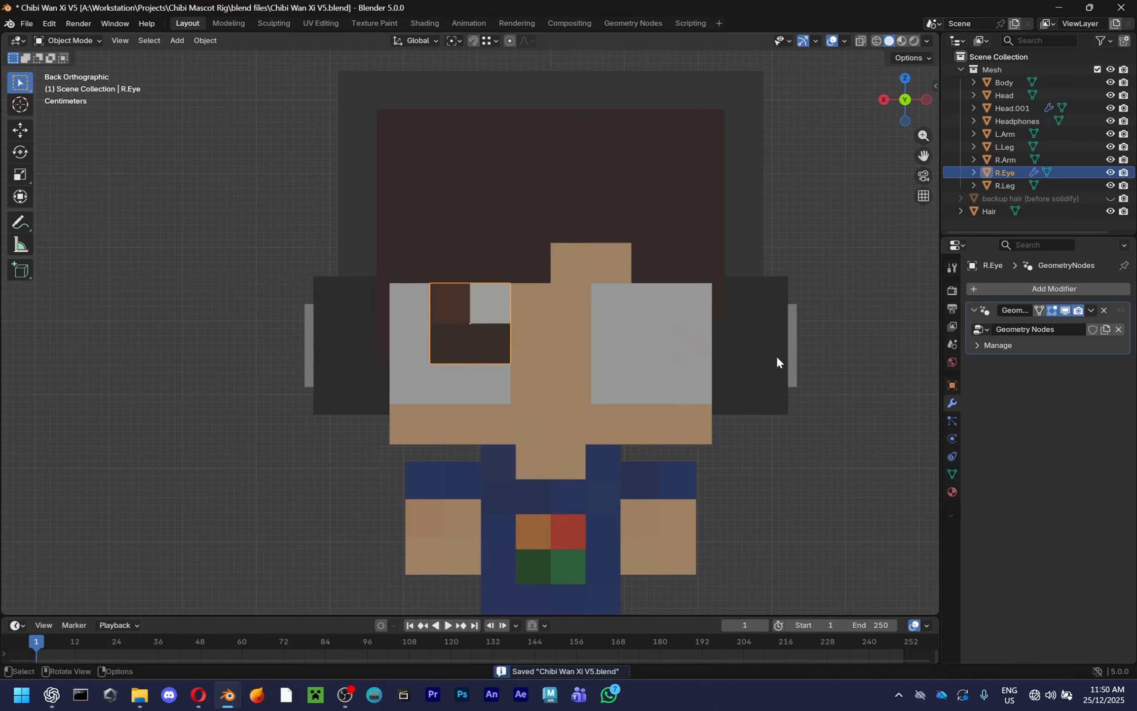
pyautogui.keyDown('shift'); pyautogui.moveTo(776, 355); pyautogui.dragTo(636, 372, button='middle'); pyautogui.keyUp('shift')
pyautogui.click(1029, 291)
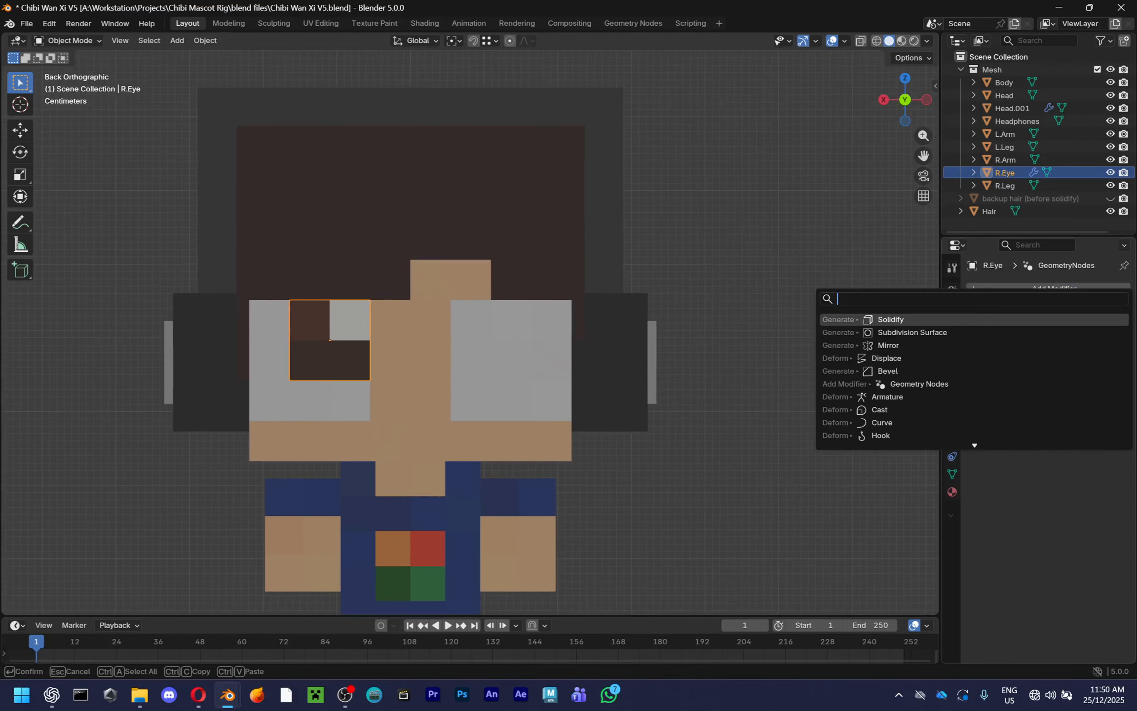
pyautogui.press('Escape')
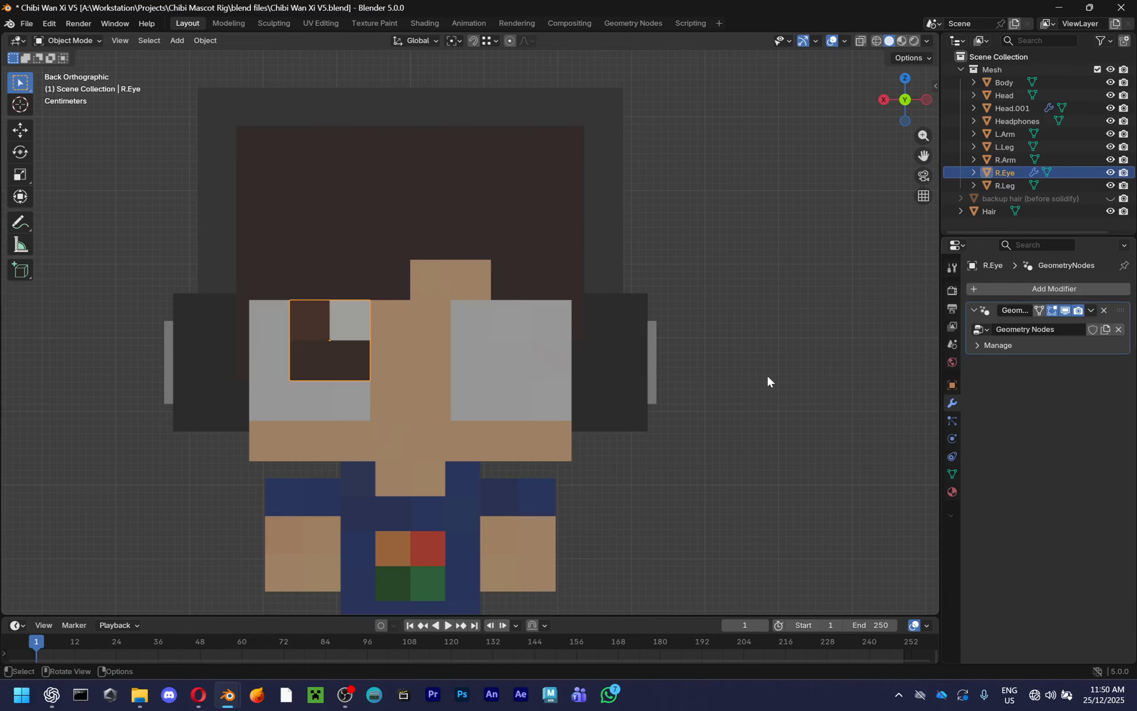
pyautogui.hotkey('ctrl', 's')
pyautogui.moveTo(419, 348); pyautogui.dragTo(344, 364, button='middle')
pyautogui.click(344, 363)
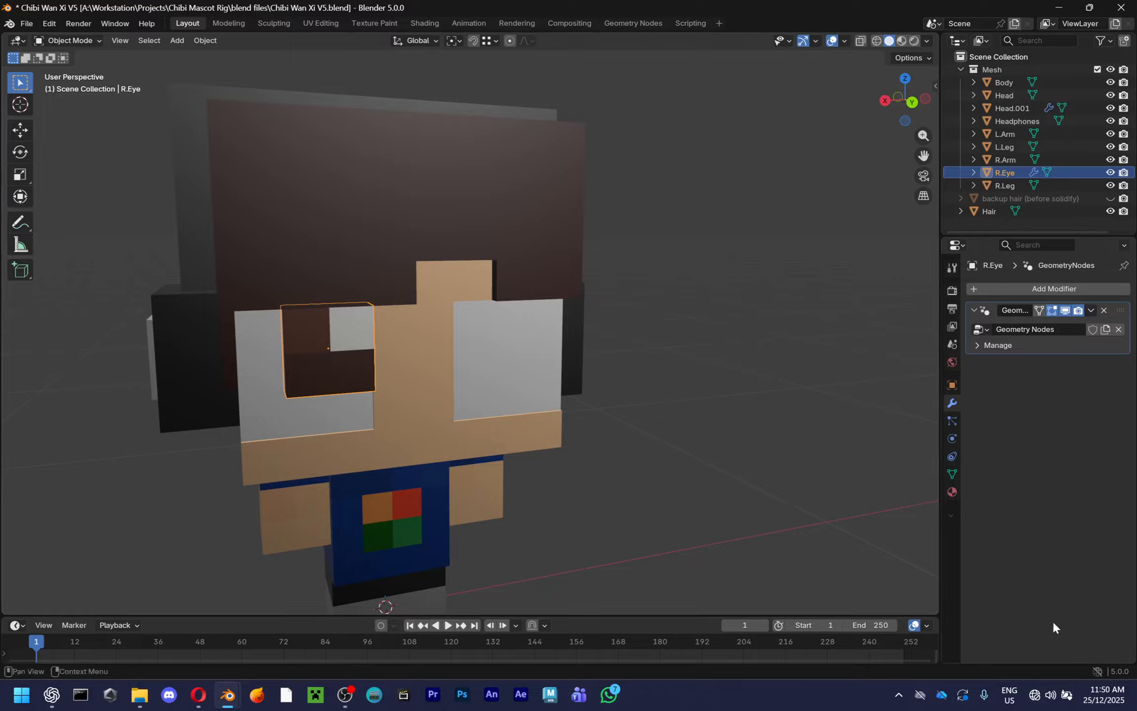
pyautogui.moveTo(288, 518); pyautogui.dragTo(387, 496, button='middle')
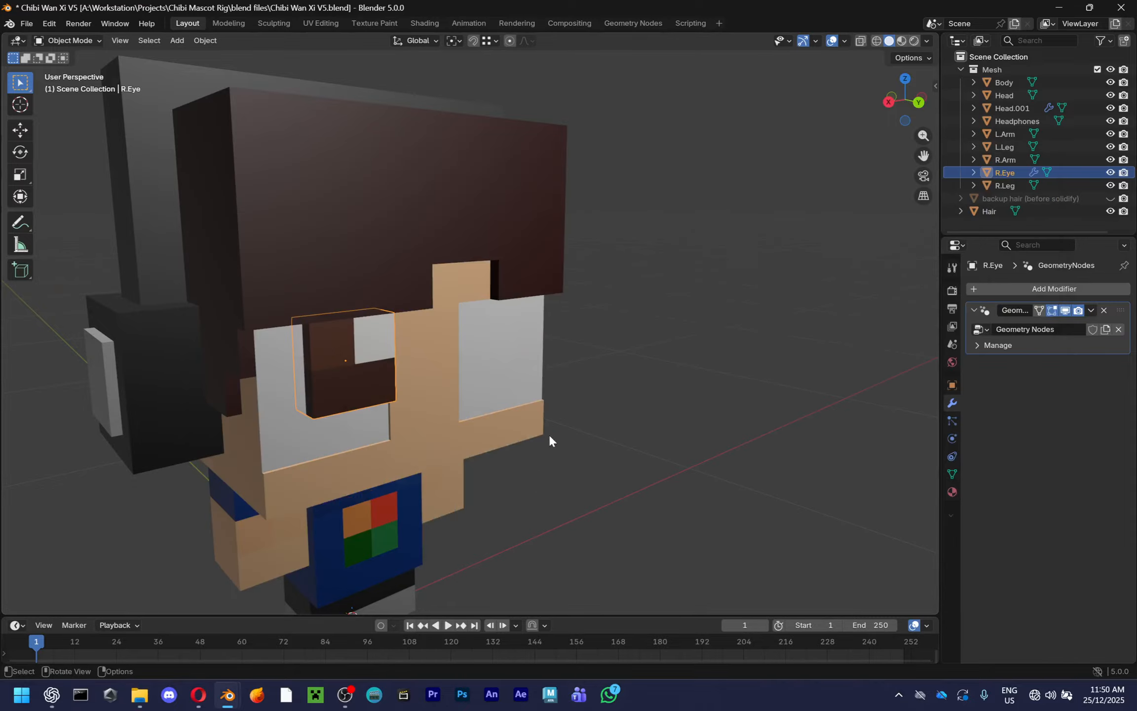
pyautogui.moveTo(549, 434); pyautogui.dragTo(567, 415, button='middle')
pyautogui.hotkey('alt', 'Tab')
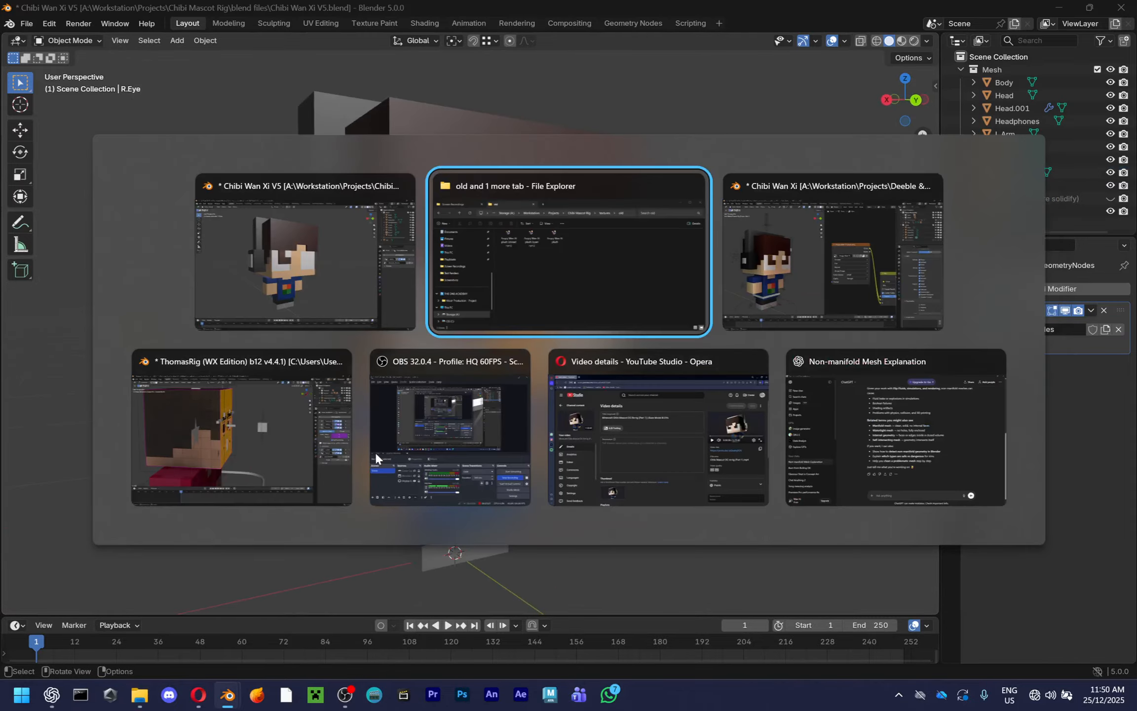
pyautogui.click(375, 453)
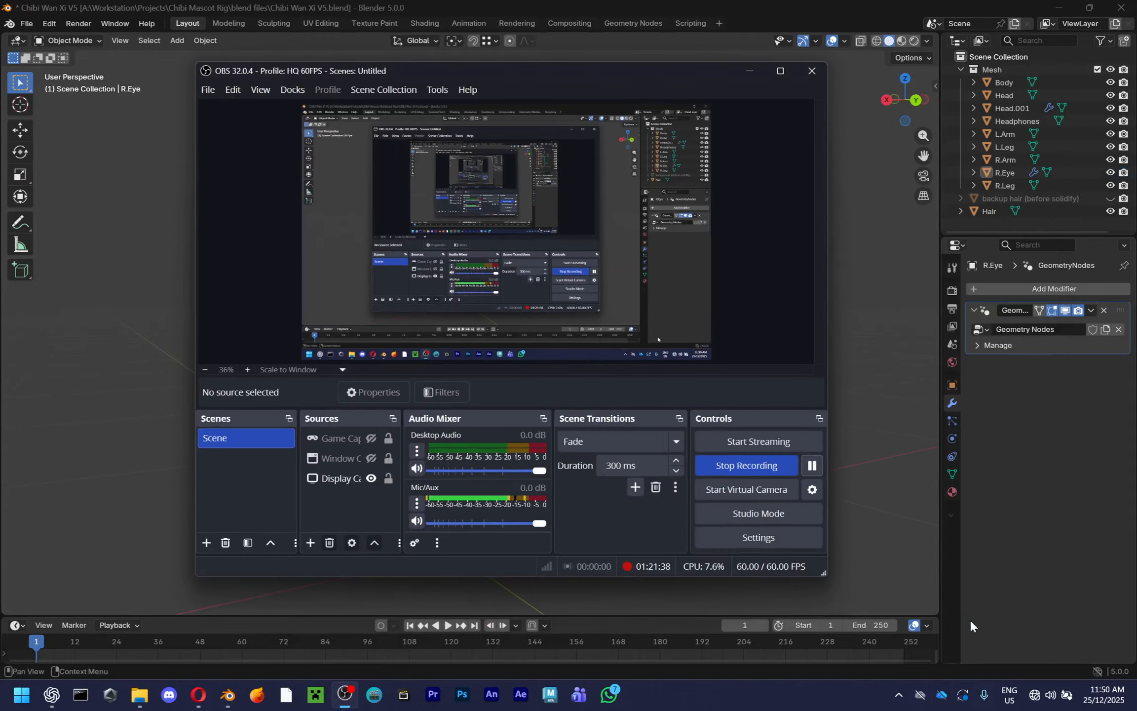
pyautogui.click(856, 473)
pyautogui.hotkey('alt', 'Tab')
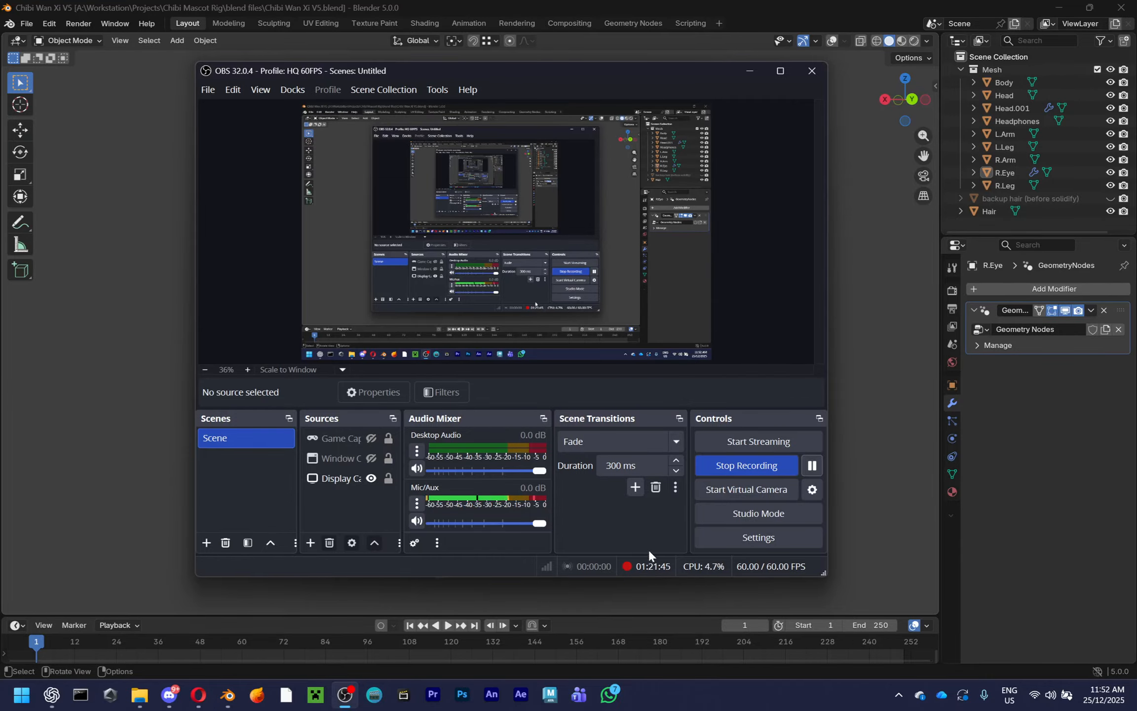
pyautogui.hotkey('alt', 'Tab')
pyautogui.hotkey('alt', 'Tab')
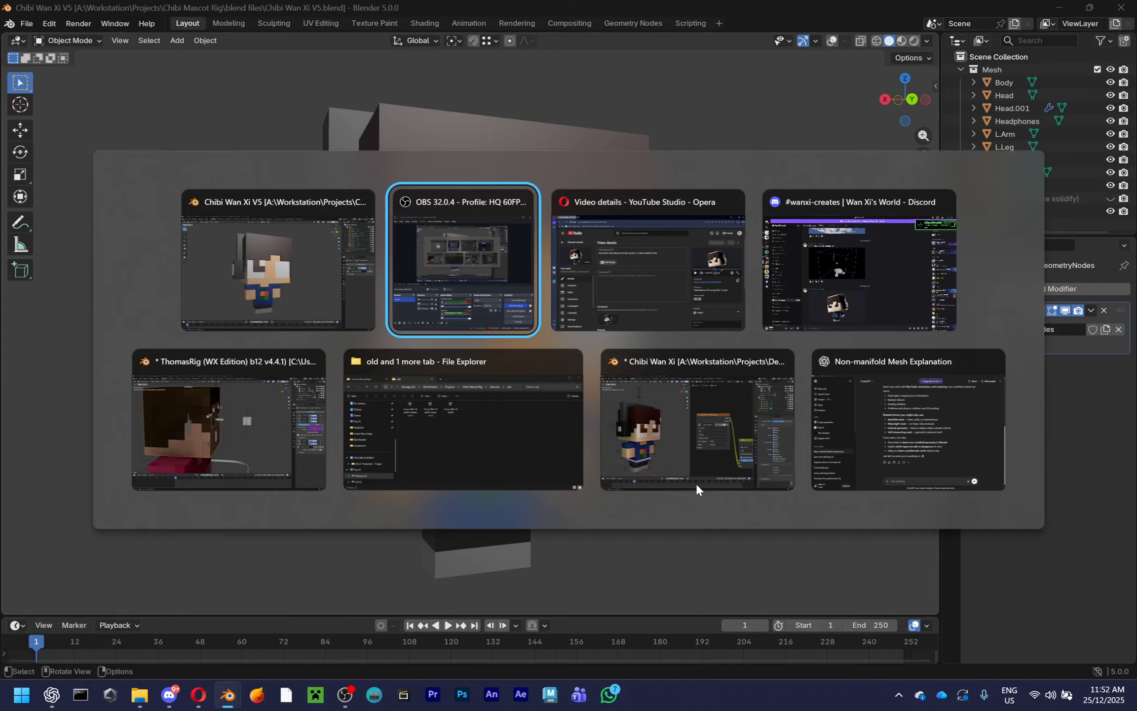
pyautogui.hotkey('alt', 'Tab')
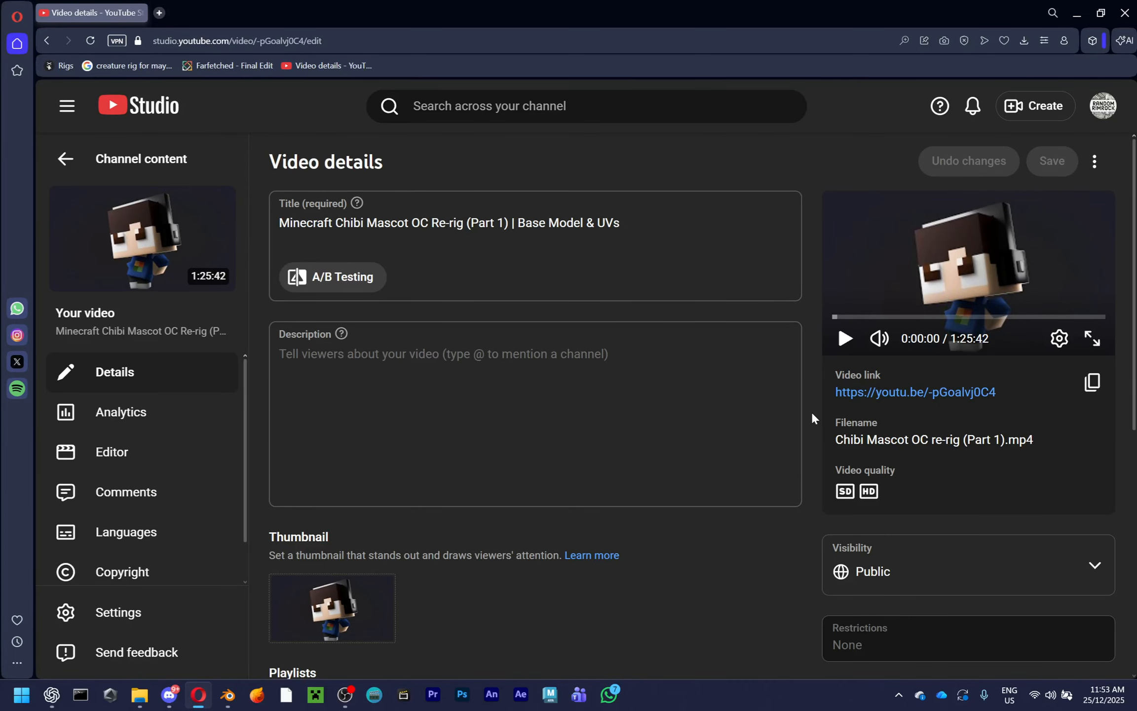
pyautogui.hotkey('alt', 'Tab')
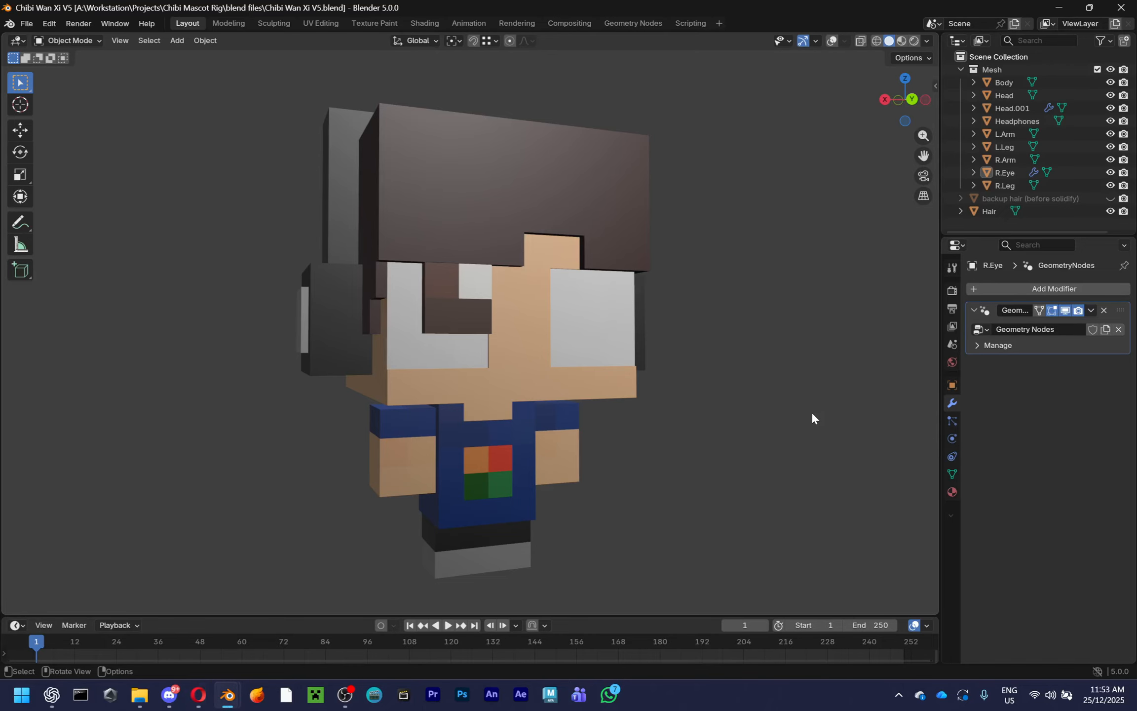
pyautogui.moveTo(797, 416); pyautogui.dragTo(714, 429, button='middle')
pyautogui.click(638, 390)
pyautogui.moveTo(638, 390); pyautogui.dragTo(103, 512, button='middle')
pyautogui.scroll(-3, 637, 495)
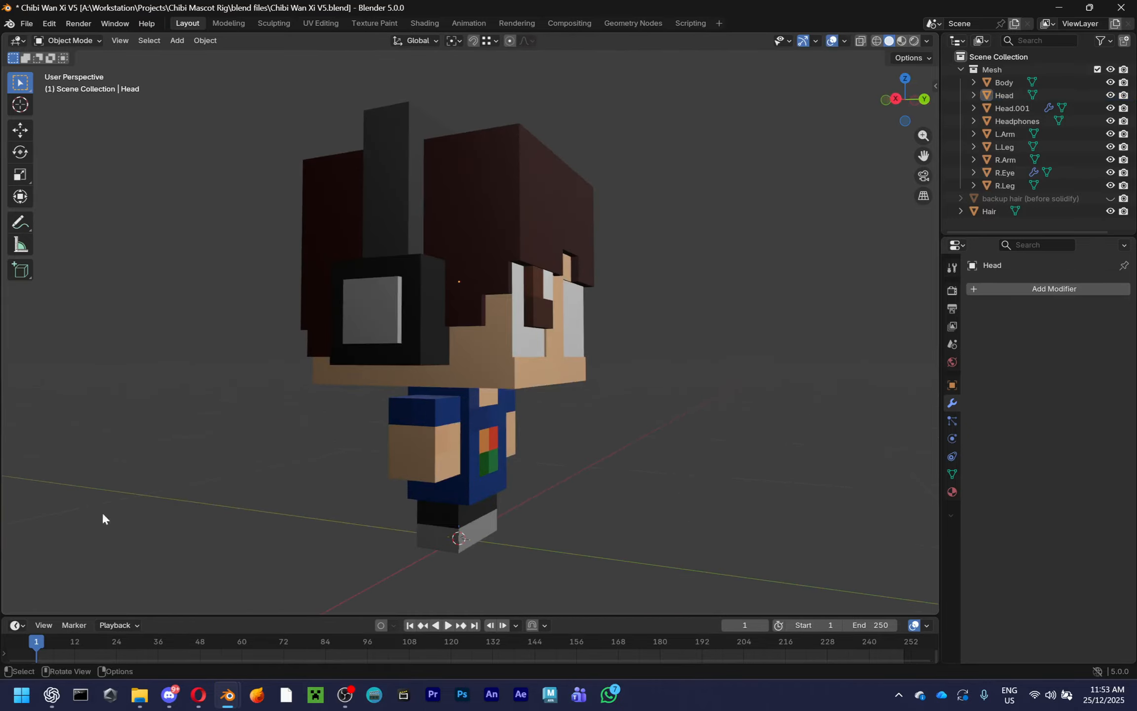
pyautogui.moveTo(490, 472); pyautogui.dragTo(691, 498, button='middle')
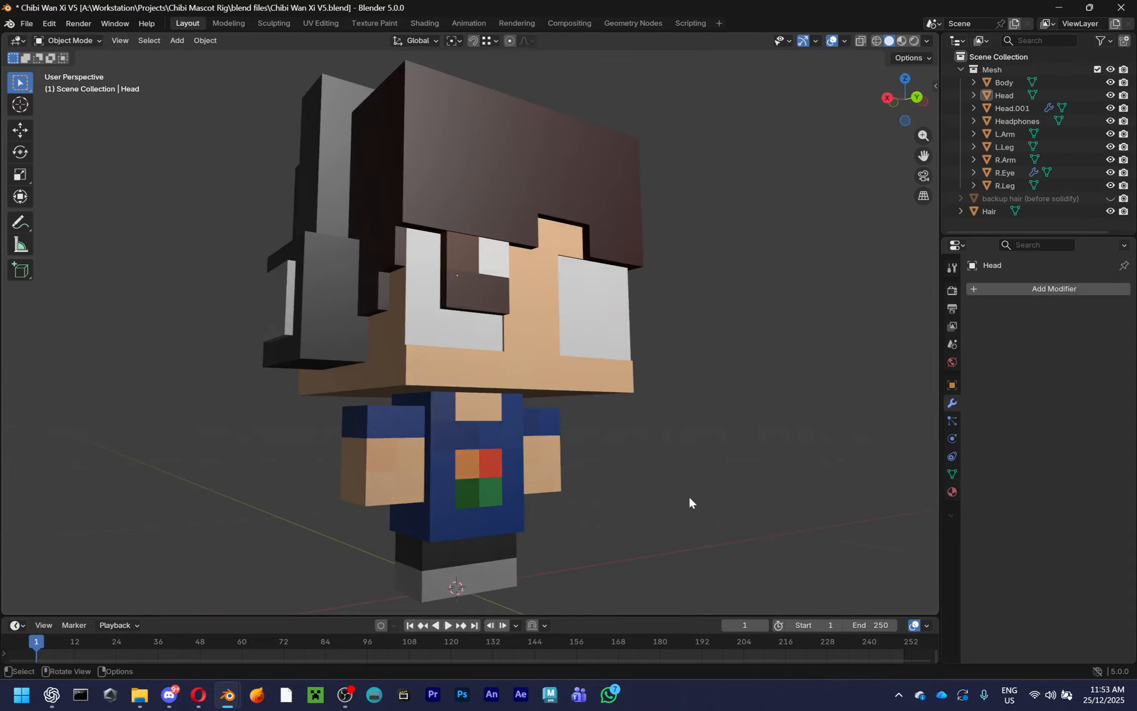
# Select the right eye, frame it, and test-move it while checking it from the front and side
pyautogui.click(509, 300)
pyautogui.press('KP_Decimal')
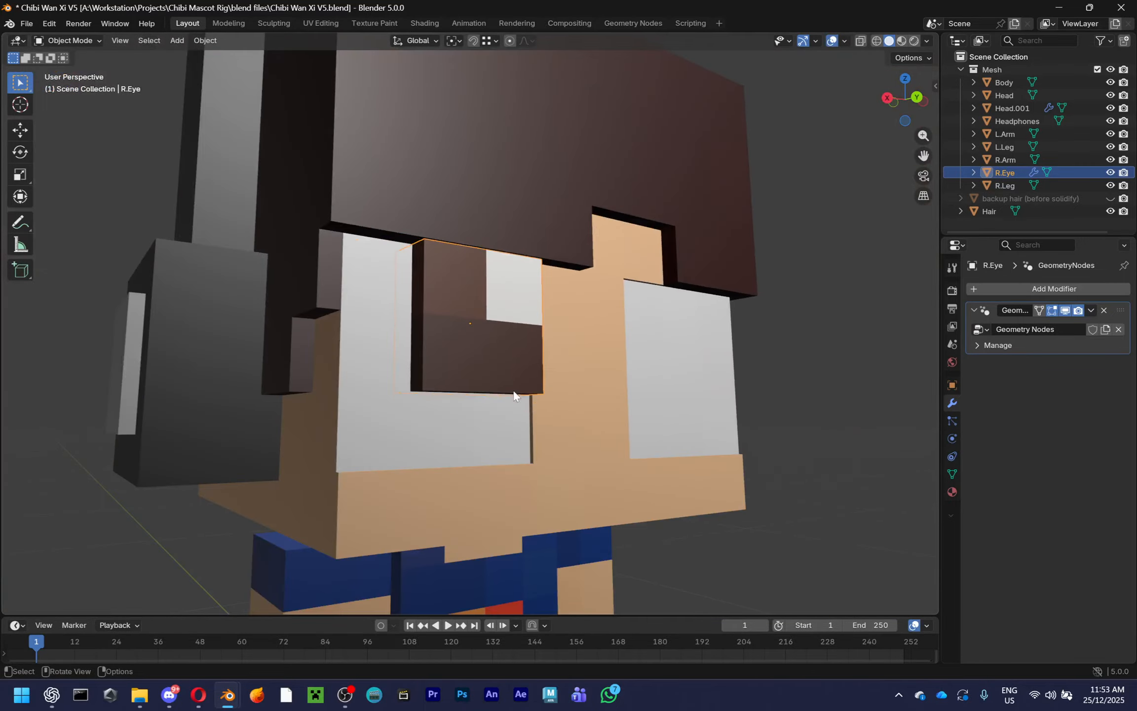
pyautogui.moveTo(525, 346); pyautogui.dragTo(602, 436, button='middle')
pyautogui.press('g')
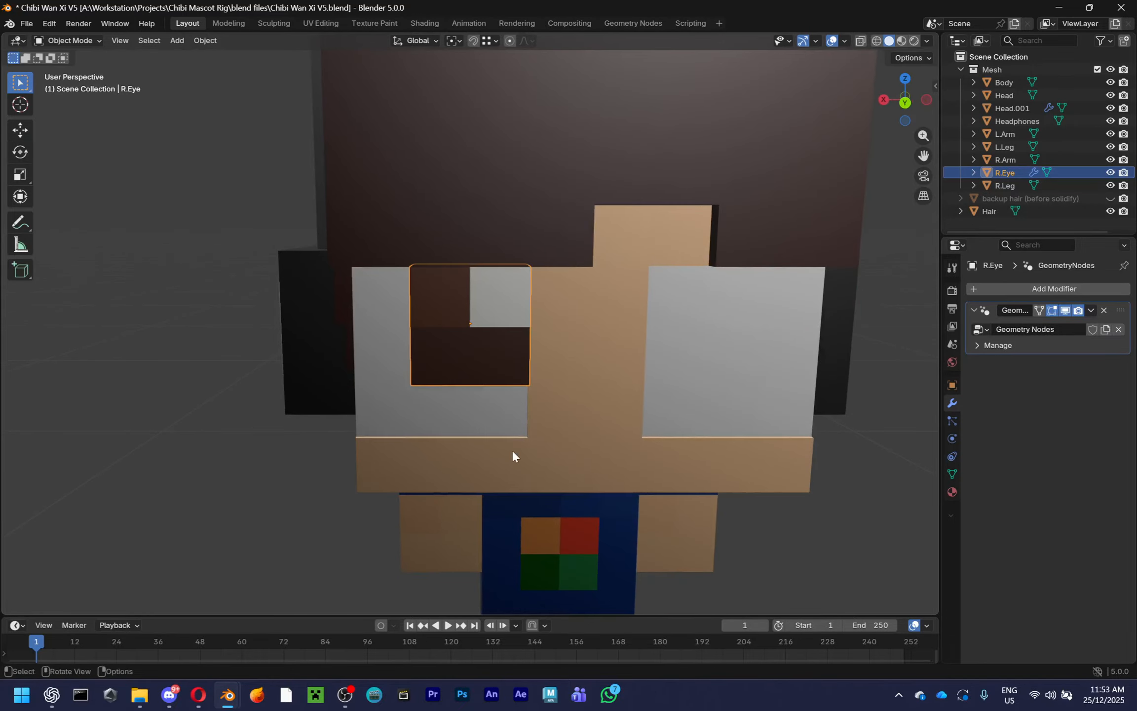
pyautogui.click(512, 450)
pyautogui.moveTo(513, 450); pyautogui.dragTo(587, 420, button='middle')
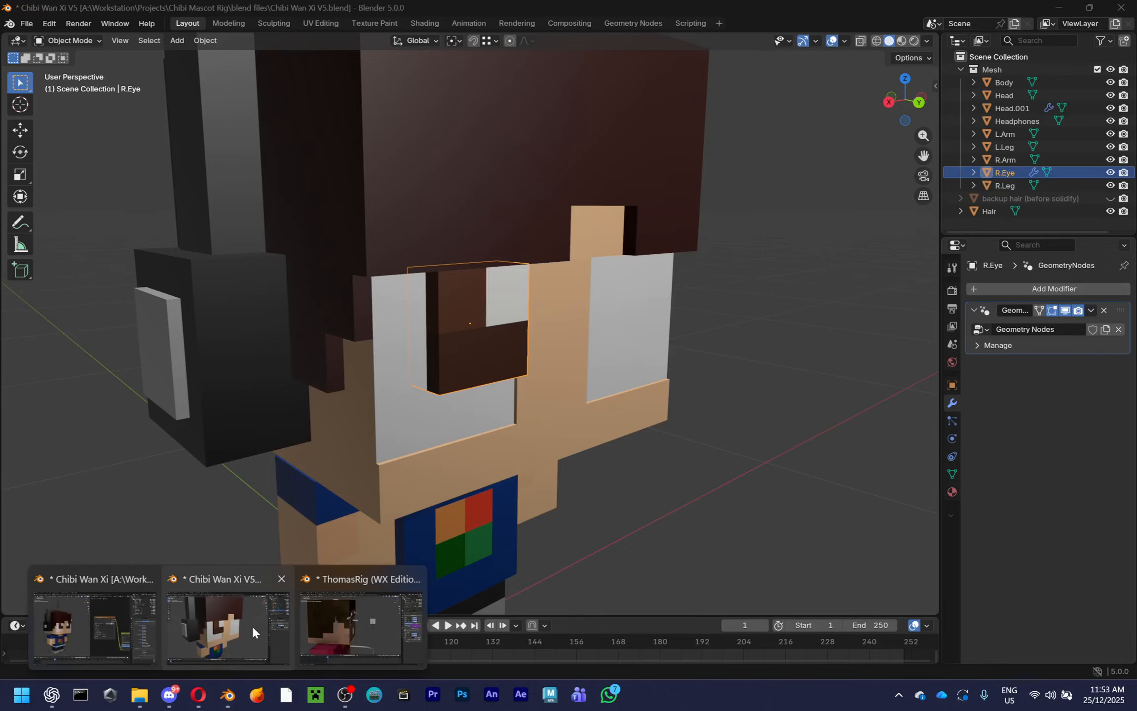
# Switch to the other Blender window with Chibi Wan Xi.blend, zoom in on the plushie's right eye, and move it slightly across its eye white
pyautogui.moveTo(229, 693)
pyautogui.moveTo(317, 638)
pyautogui.click(126, 633)
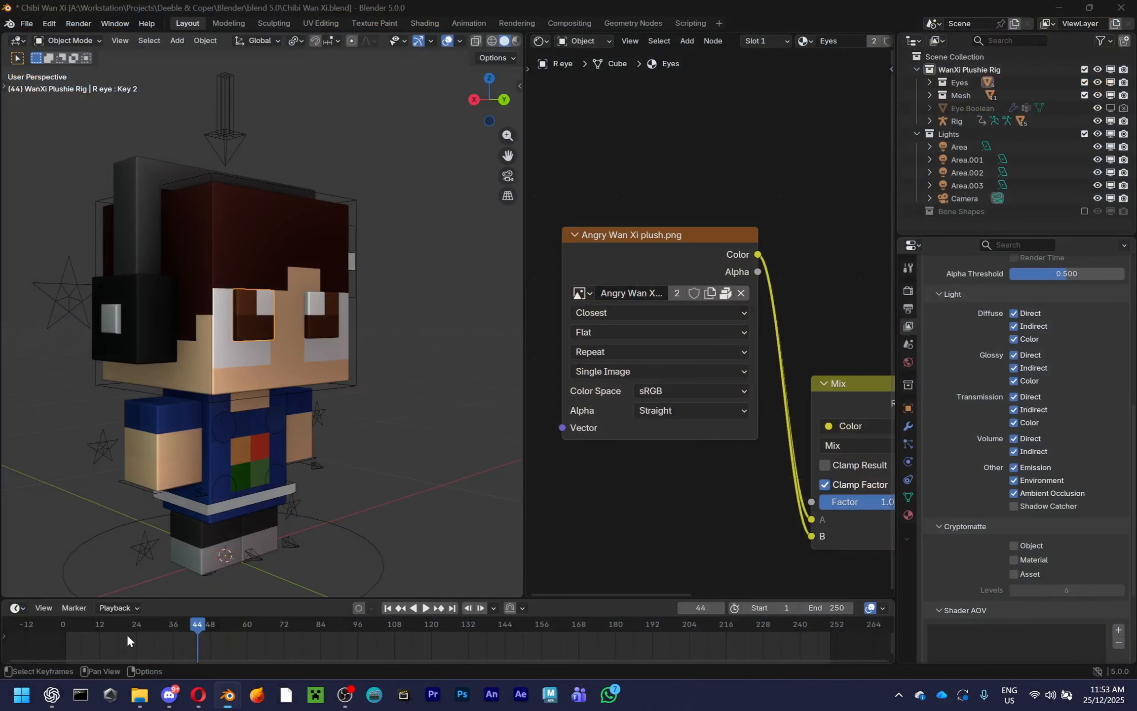
pyautogui.scroll(5, 386, 354)
pyautogui.moveTo(341, 341); pyautogui.dragTo(247, 348, button='middle')
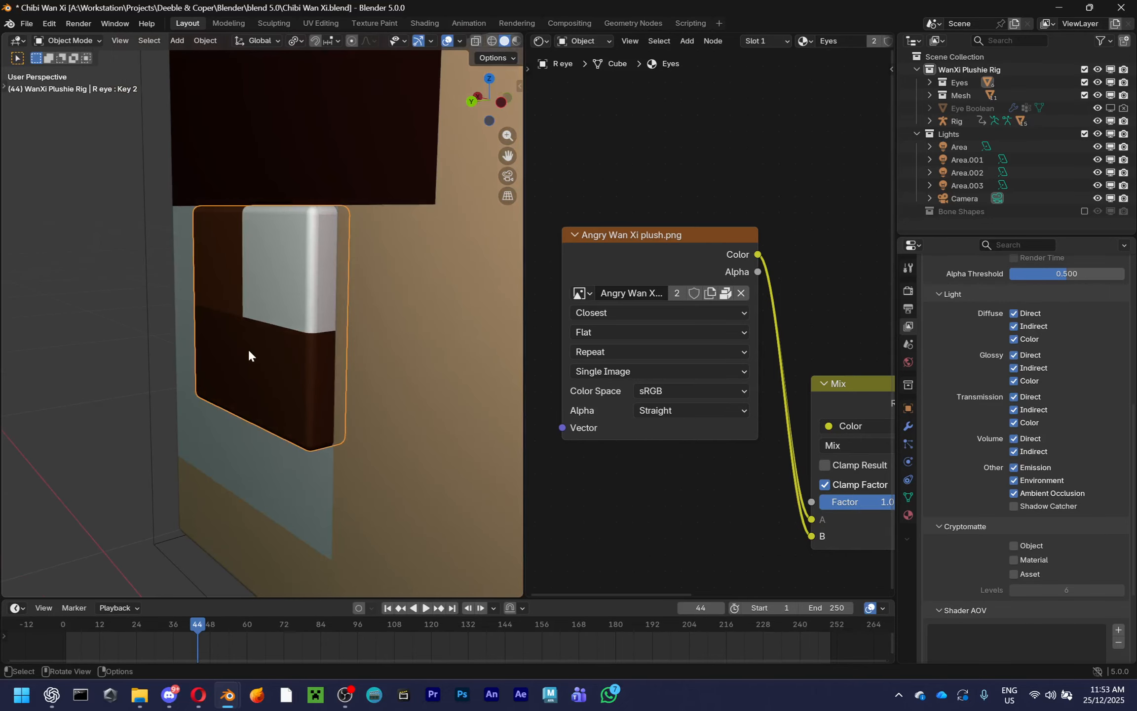
pyautogui.press('g')
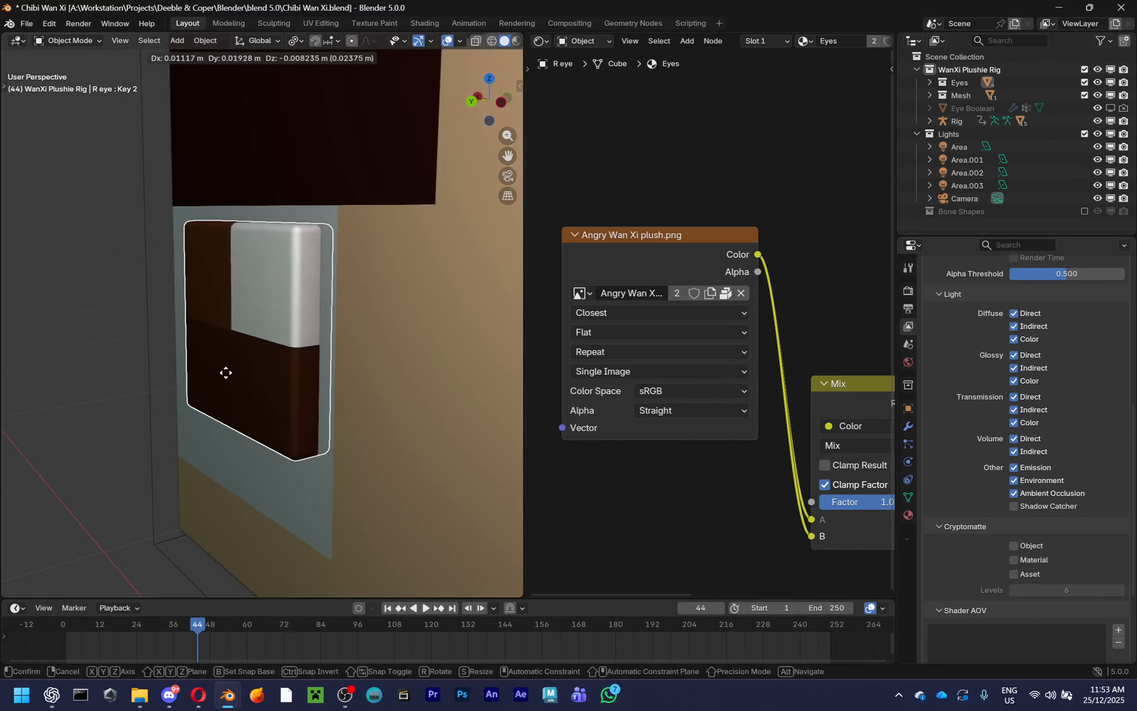
pyautogui.click(254, 383)
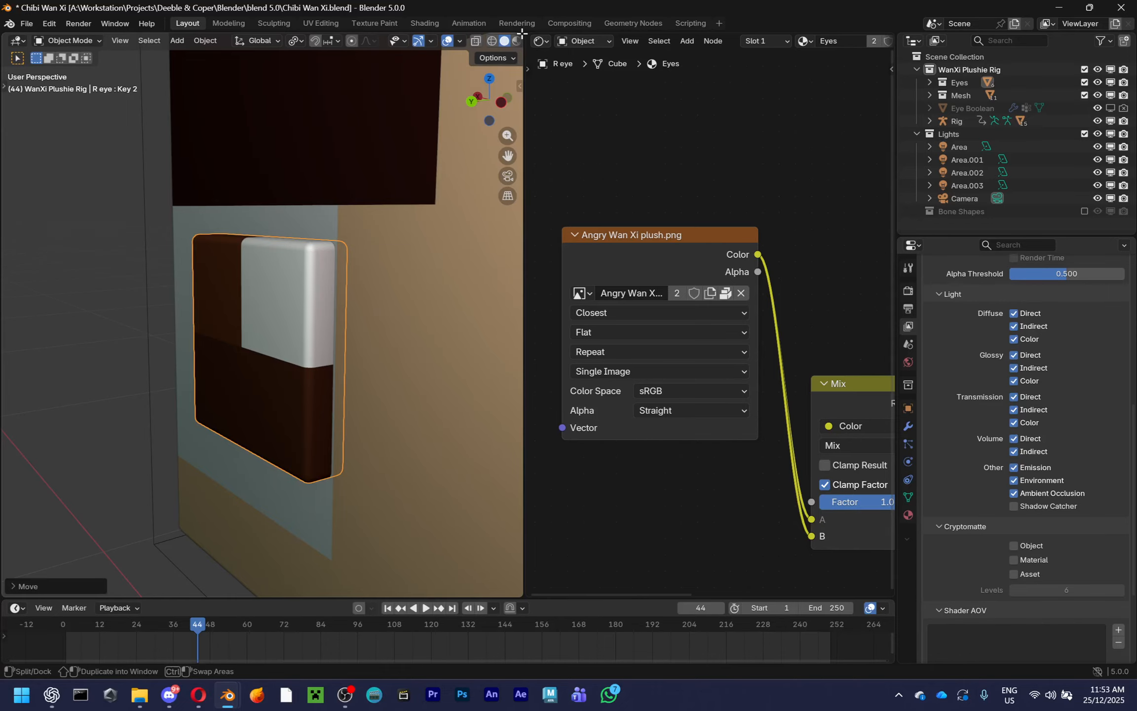
# Close the Shader Editor so the 3D viewport takes its space, and test-move the plushie's right eye from closer angles
pyautogui.moveTo(522, 32); pyautogui.dragTo(575, 270)
pyautogui.scroll(-3, 663, 335)
pyautogui.press('g')
pyautogui.press('Escape')
pyautogui.scroll(3, 664, 340)
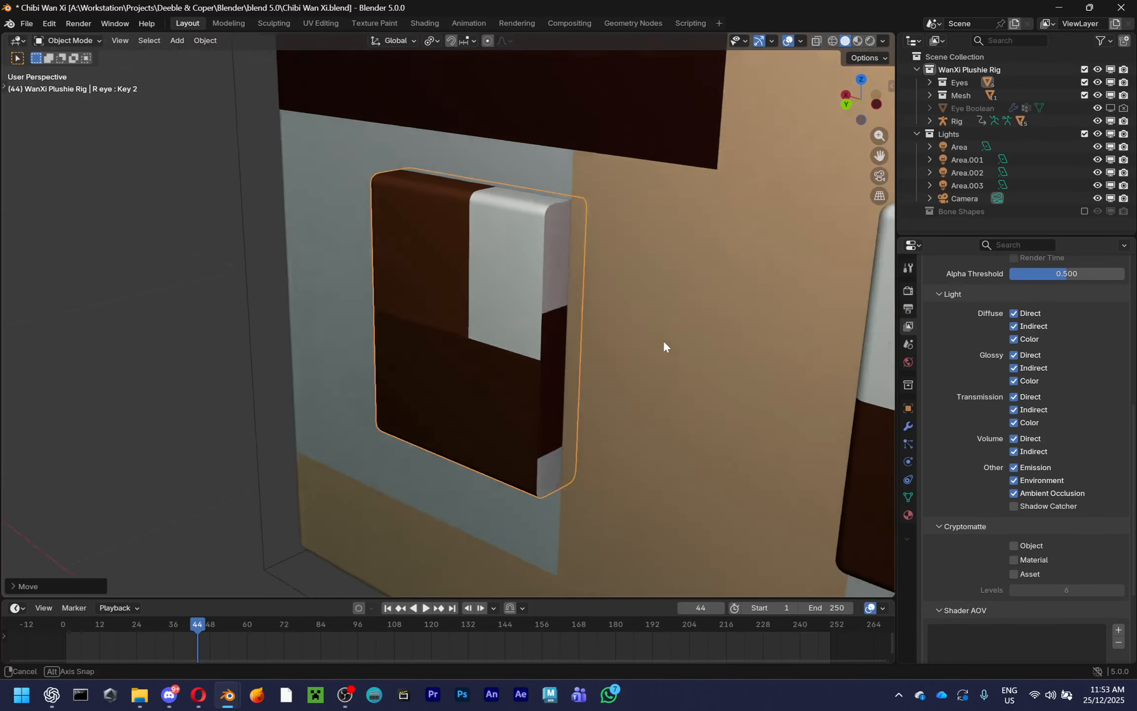
pyautogui.moveTo(664, 340); pyautogui.dragTo(645, 314, button='middle')
pyautogui.press('g')
pyautogui.press('Escape')
pyautogui.moveTo(640, 365); pyautogui.dragTo(645, 391, button='middle')
# Clear the right eye's location and move it over the inner edge of its eye white to test the clipping
pyautogui.scroll(4, 646, 392)
pyautogui.scroll(2, 513, 459)
pyautogui.hotkey('alt', 'g')
pyautogui.scroll(-2, 594, 432)
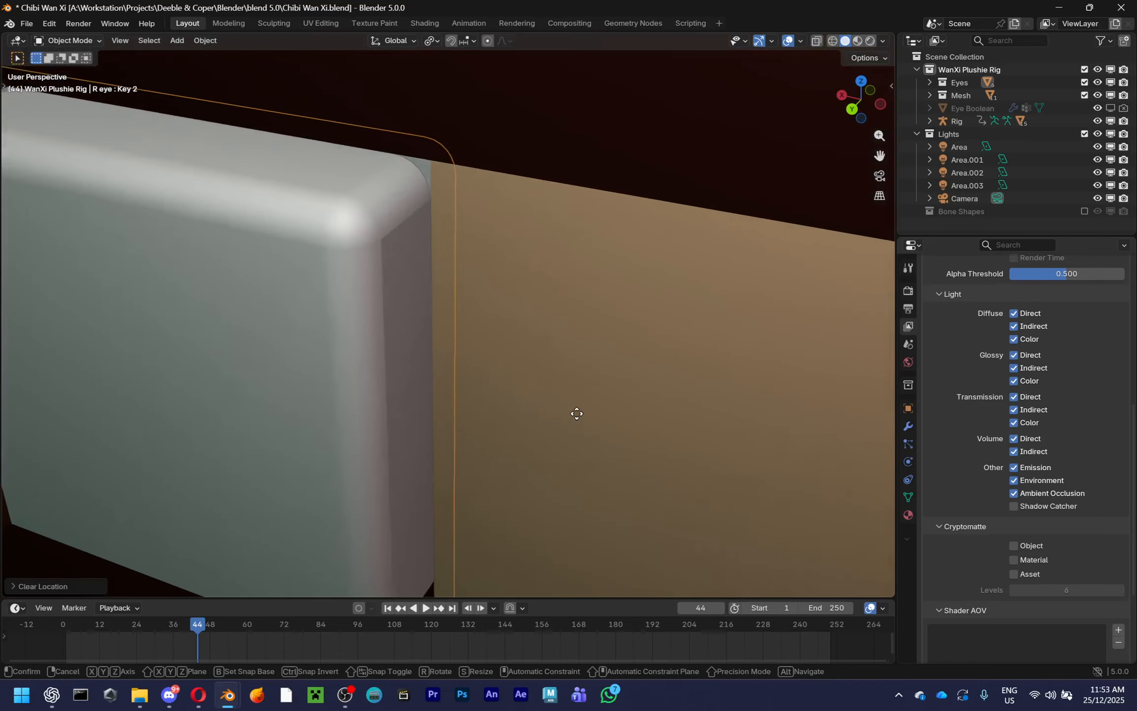
pyautogui.press('g')
pyautogui.click(340, 286)
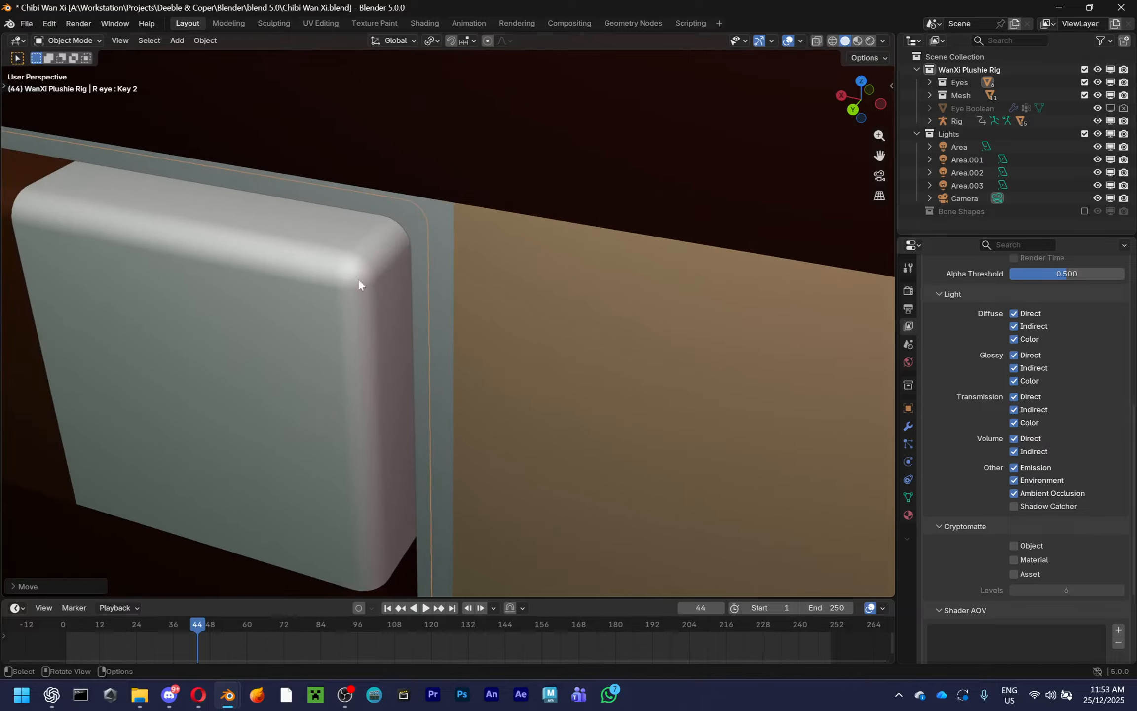
pyautogui.press('g')
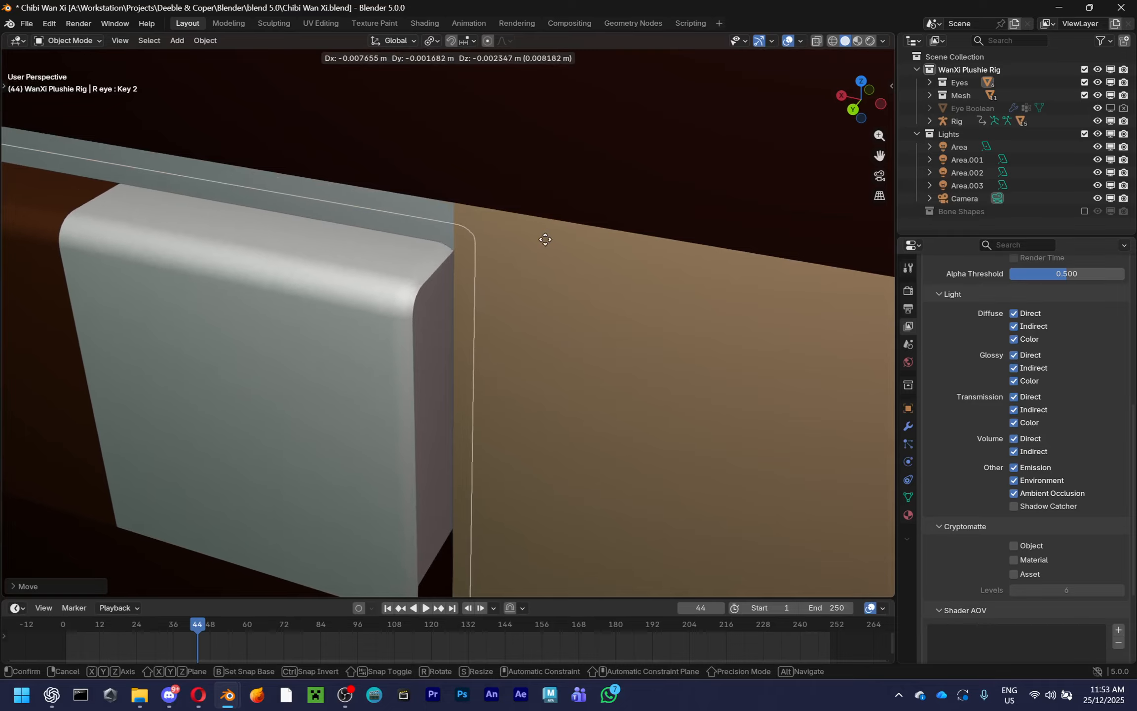
pyautogui.click(538, 243)
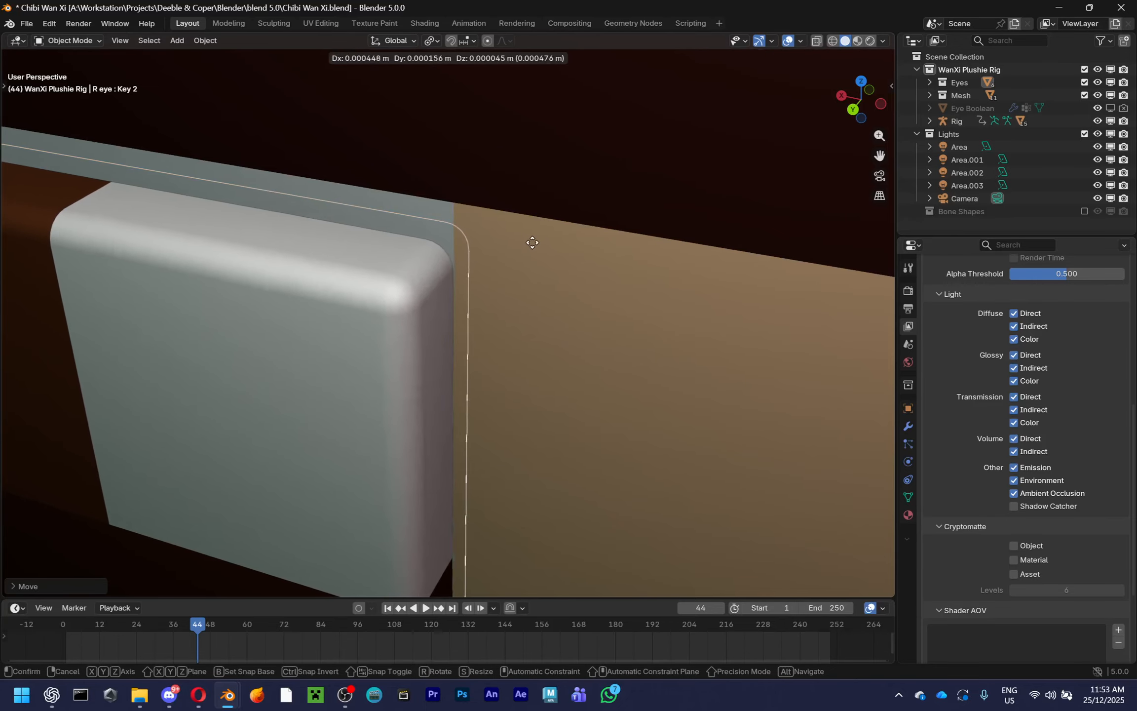
pyautogui.click(578, 252)
# Try the right eye's Bevel modifier below Armature and Boolean, and test-move the eye with that order
pyautogui.click(908, 427)
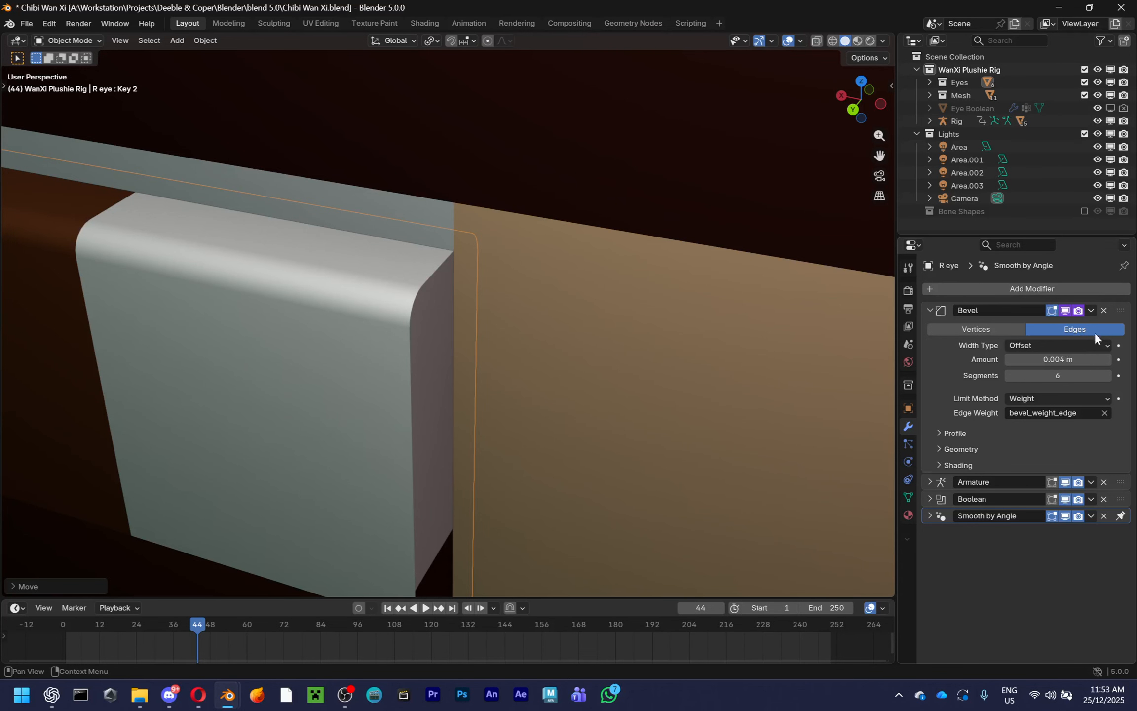
pyautogui.moveTo(1119, 312); pyautogui.dragTo(1119, 516)
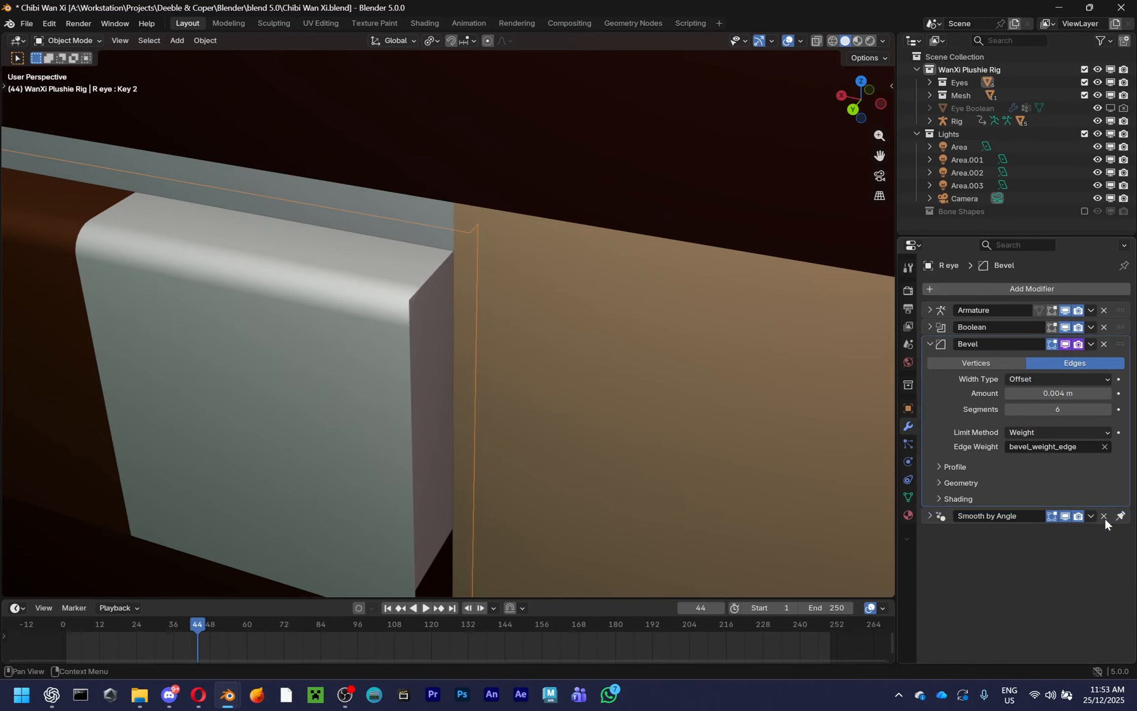
pyautogui.moveTo(1119, 345); pyautogui.dragTo(1096, 546)
pyautogui.scroll(-10, 607, 341)
pyautogui.press('g')
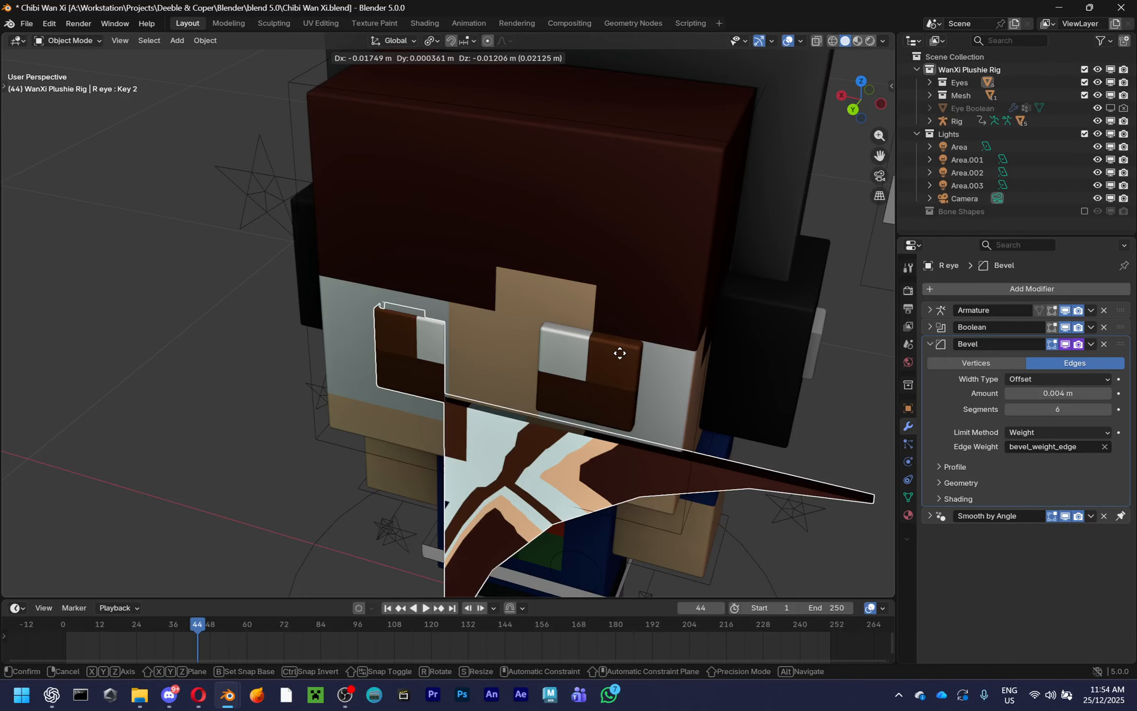
pyautogui.keyDown('alt'); pyautogui.scroll(6, 619, 352); pyautogui.keyUp('alt')
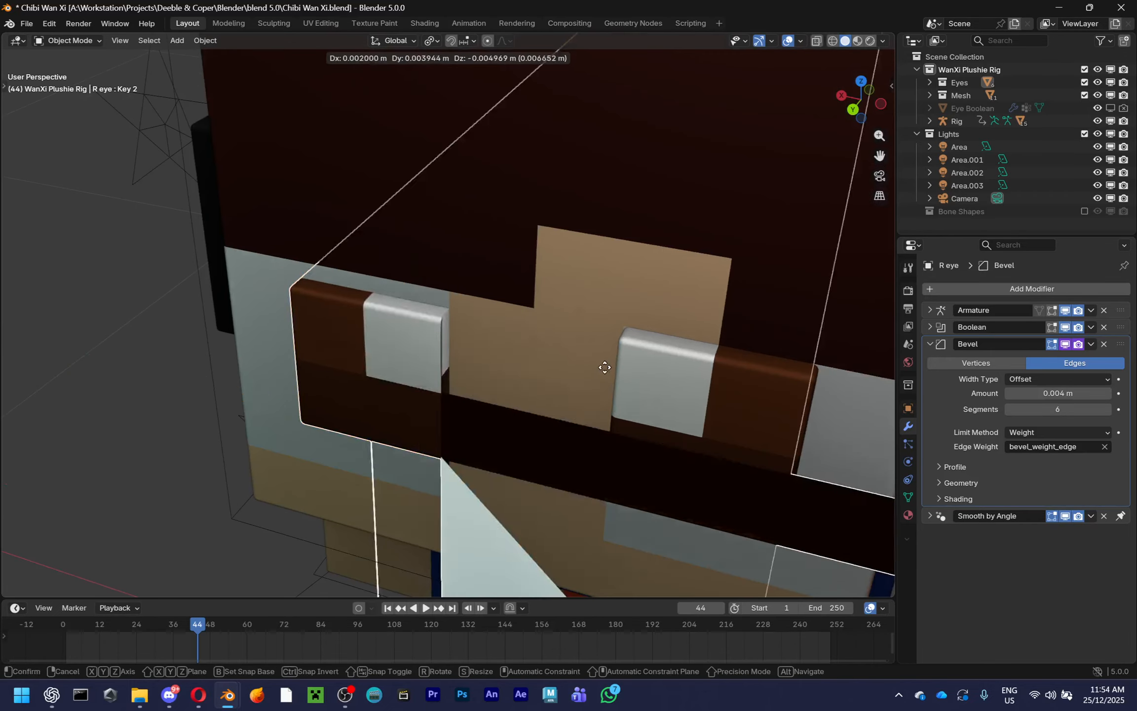
pyautogui.press('Escape')
pyautogui.hotkey('alt', 'g')
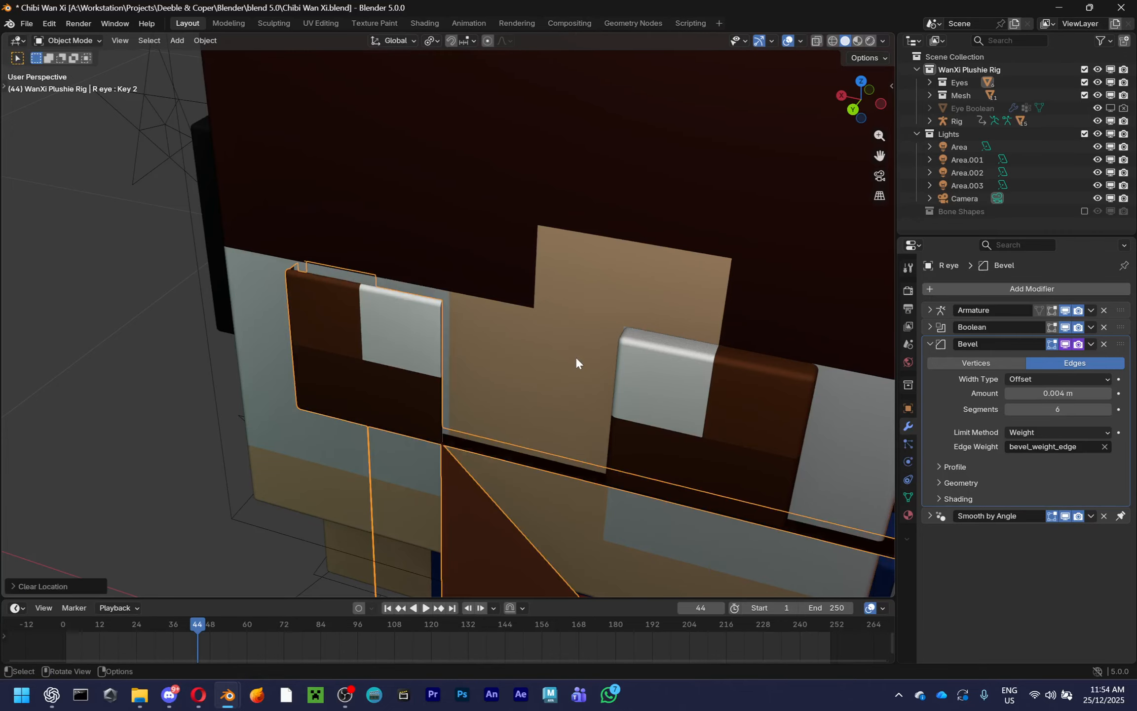
pyautogui.hotkey('ctrl', 'z')
# Try the modifier order Armature, Bevel, Boolean on the right eye and move the eye against the inner edge
pyautogui.moveTo(1121, 345)
pyautogui.mouseDown()
pyautogui.moveTo(1124, 291)
pyautogui.moveTo(1107, 362)
pyautogui.moveTo(1105, 346)
pyautogui.mouseUp()
pyautogui.press('g')
pyautogui.click(582, 380)
pyautogui.moveTo(1121, 482); pyautogui.dragTo(1119, 310)
pyautogui.press('g')
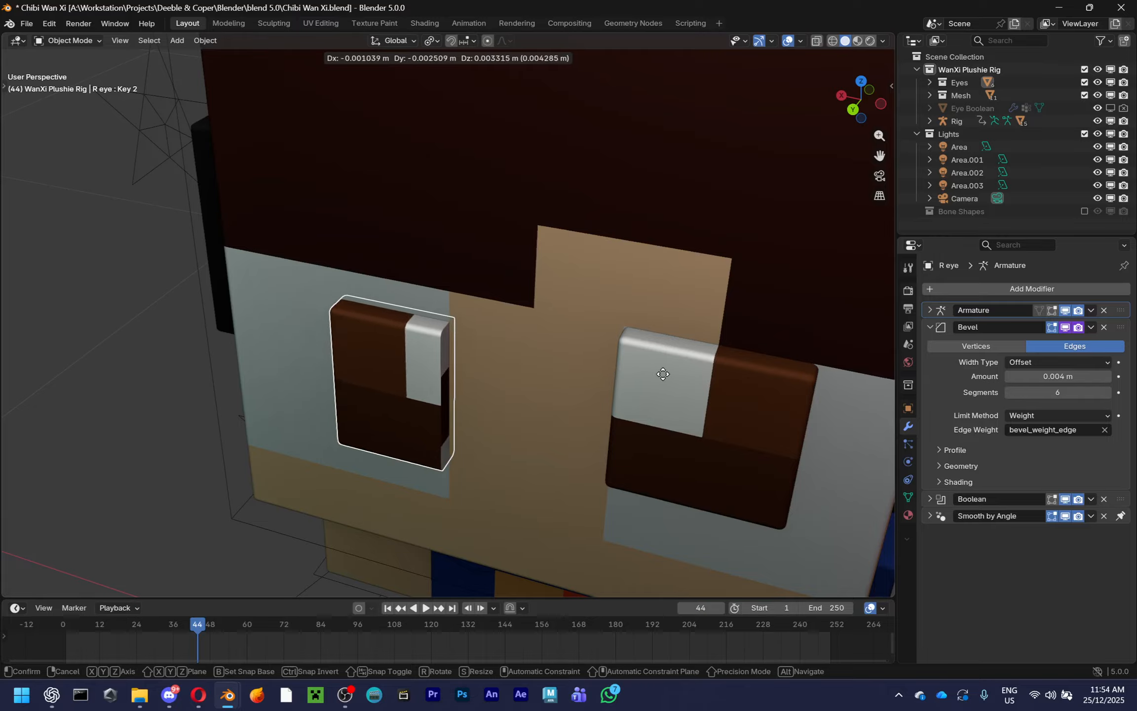
pyautogui.click(664, 371)
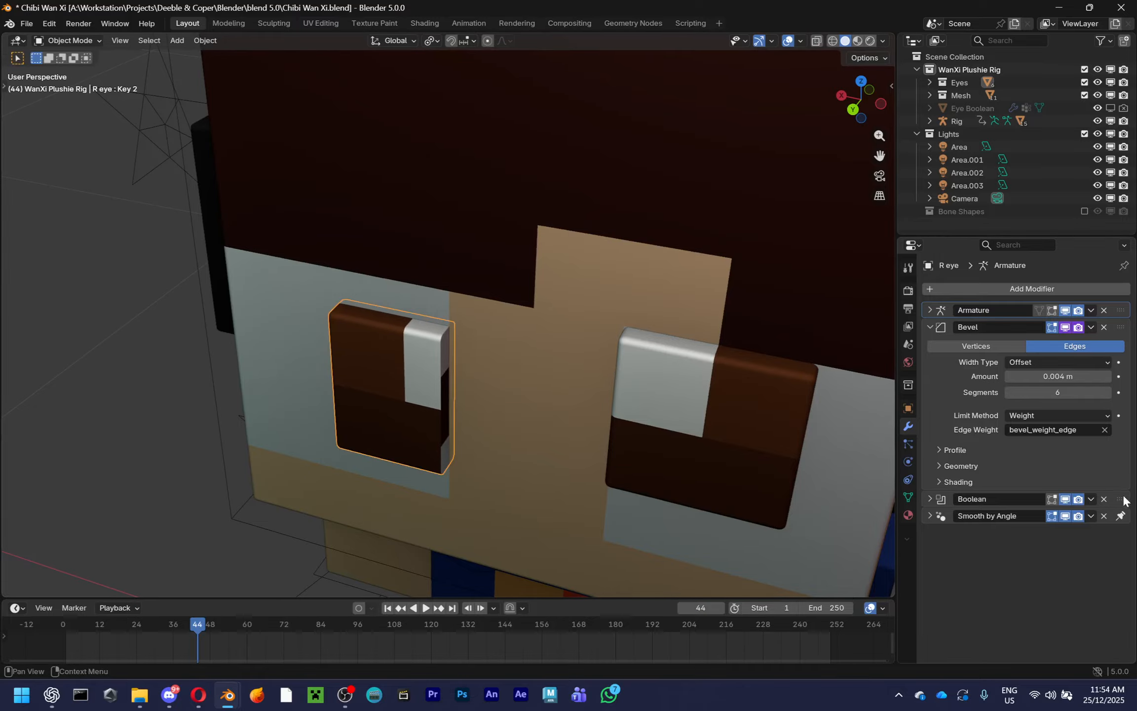
# Try the Boolean modifier first in the right eye's stack and move the eye to test the cut
pyautogui.moveTo(1121, 499); pyautogui.dragTo(1120, 310)
pyautogui.press('g')
pyautogui.click(638, 365)
pyautogui.press('g')
pyautogui.click(564, 351)
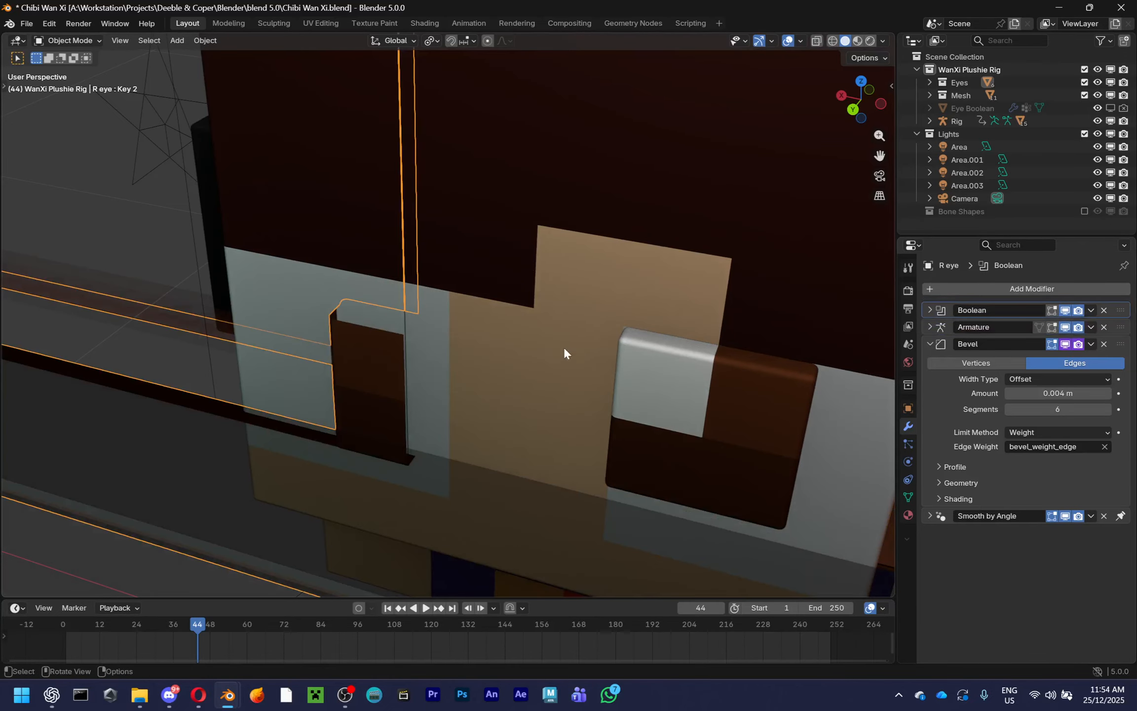
# Clear the right eye's location, move it freely again, and zoom in on its inner edge
pyautogui.scroll(-6, 553, 403)
pyautogui.hotkey('alt', 'g')
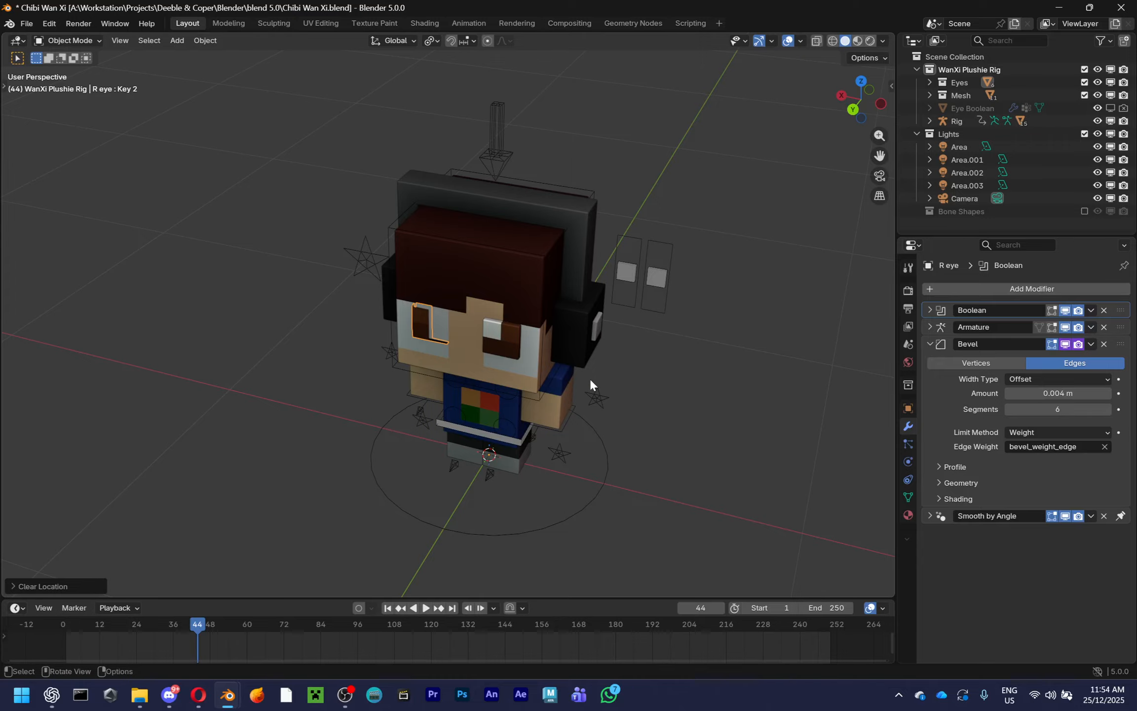
pyautogui.scroll(5, 592, 376)
pyautogui.press('g')
pyautogui.click(601, 384)
pyautogui.scroll(6, 600, 384)
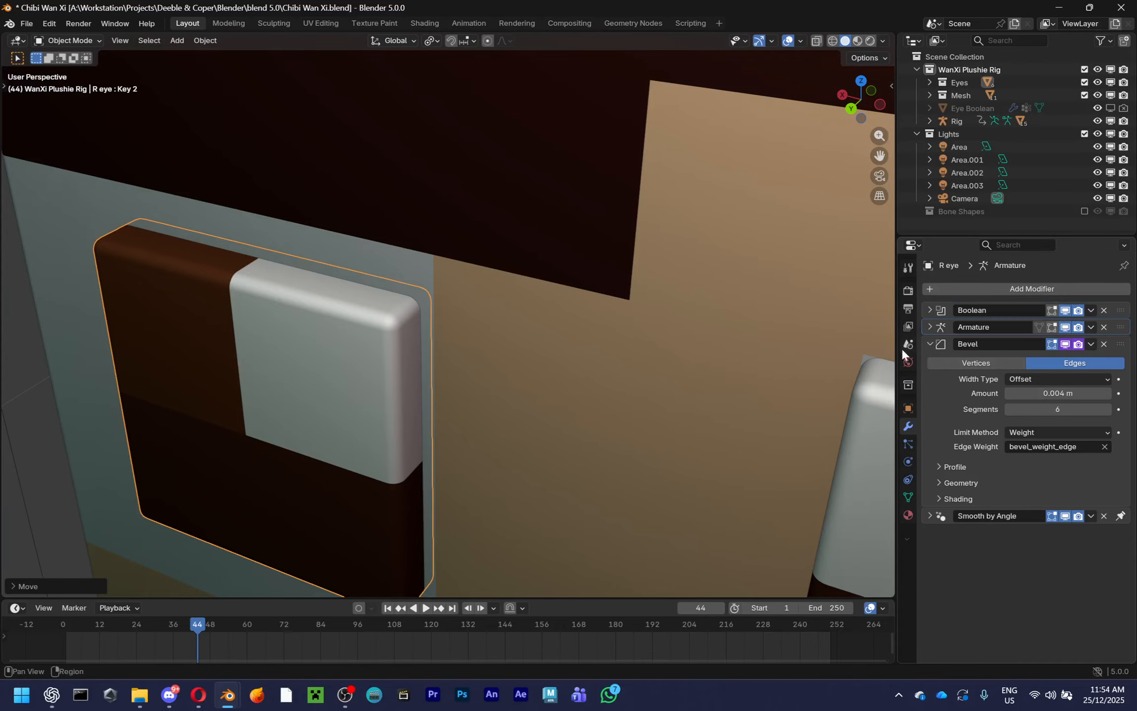
# Restore the right eye's modifier order to Bevel, Armature, Boolean, and test-move the eye past the inner edge
pyautogui.moveTo(1121, 344); pyautogui.dragTo(1116, 308)
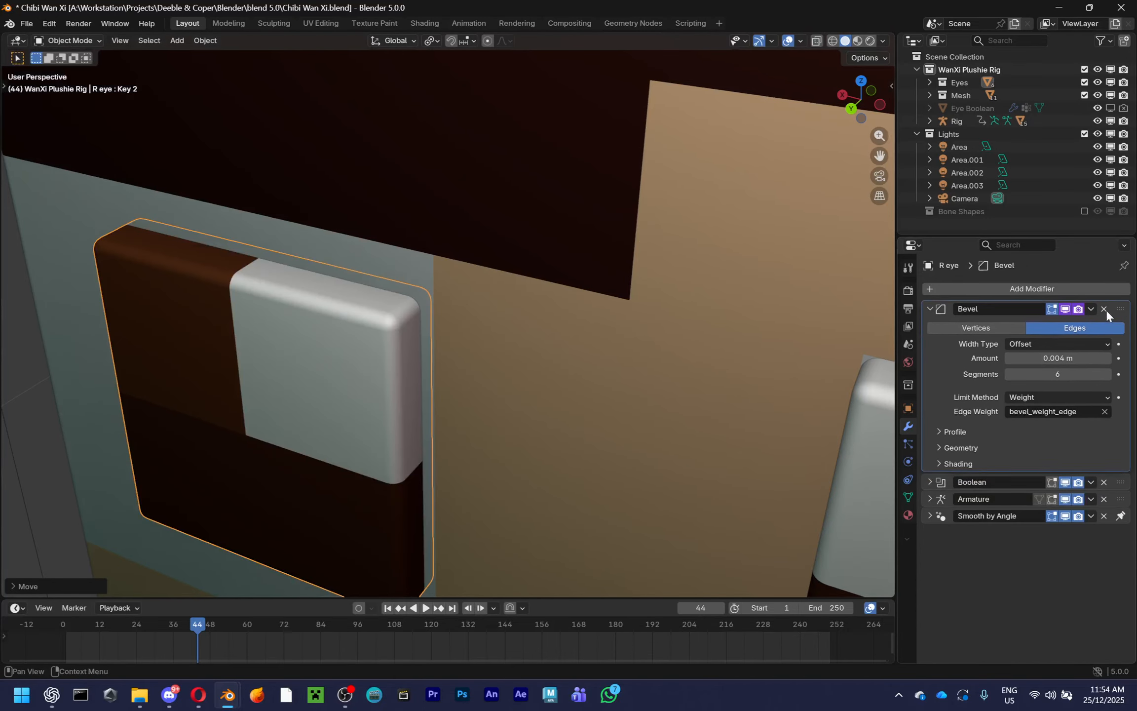
pyautogui.moveTo(1128, 486); pyautogui.dragTo(1125, 501)
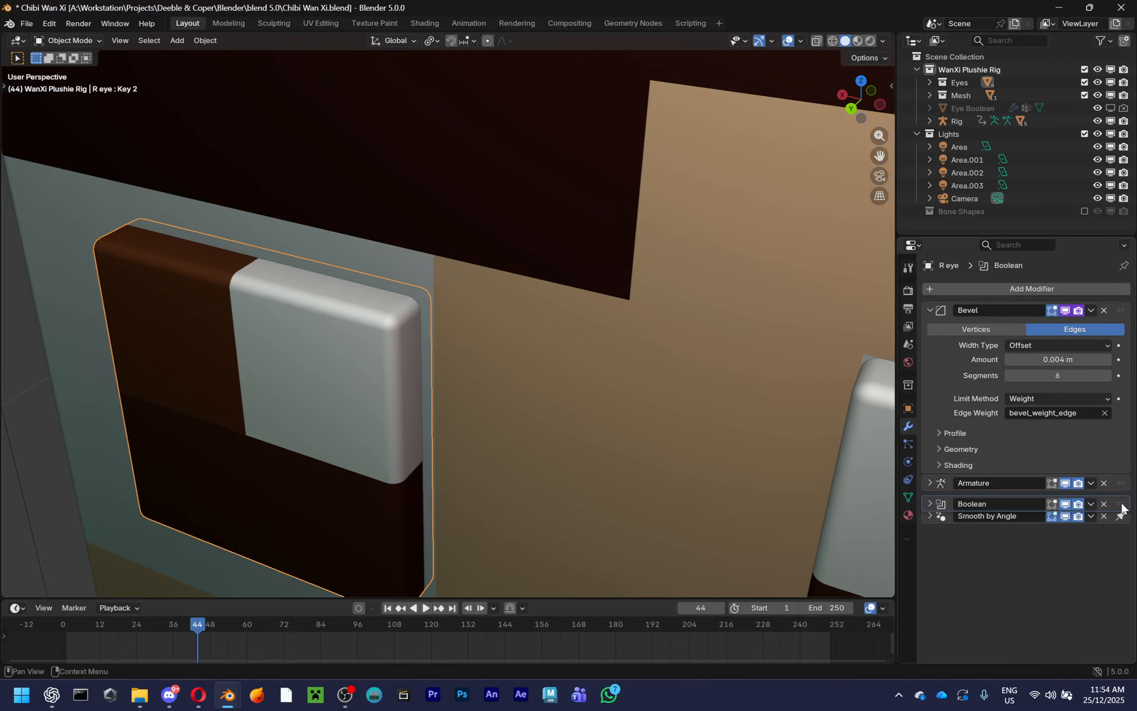
pyautogui.press('g')
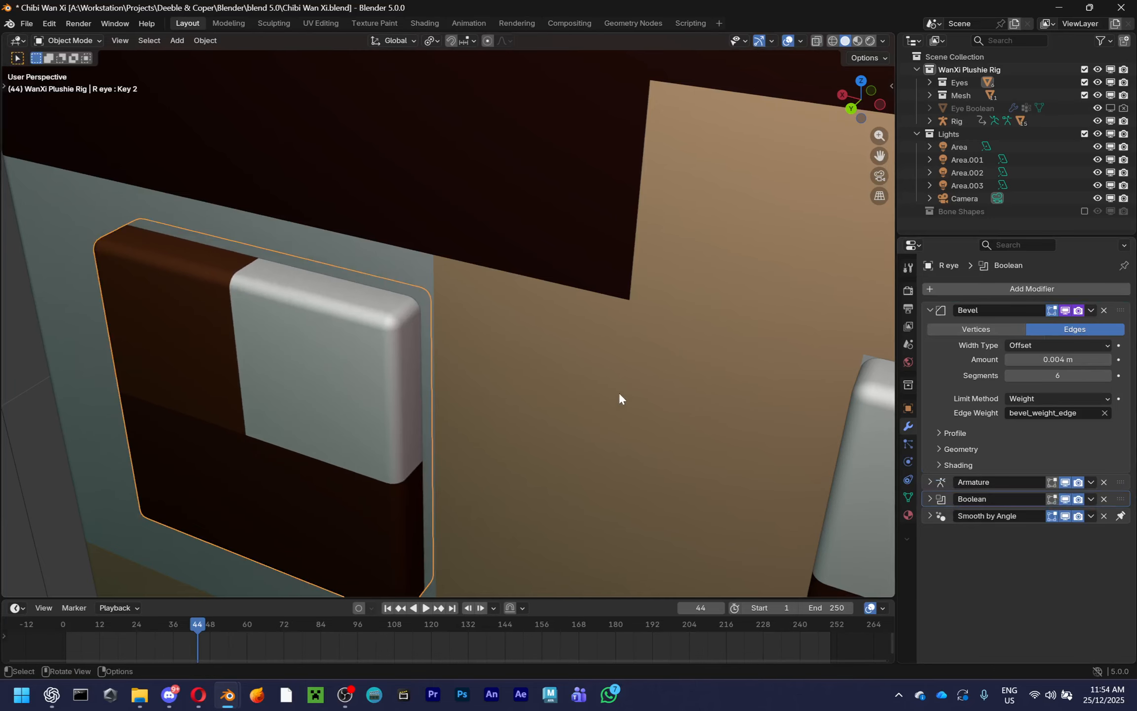
pyautogui.keyDown('alt'); pyautogui.moveTo(619, 392); pyautogui.dragTo(674, 395, button='middle'); pyautogui.keyUp('alt')
pyautogui.click(532, 385)
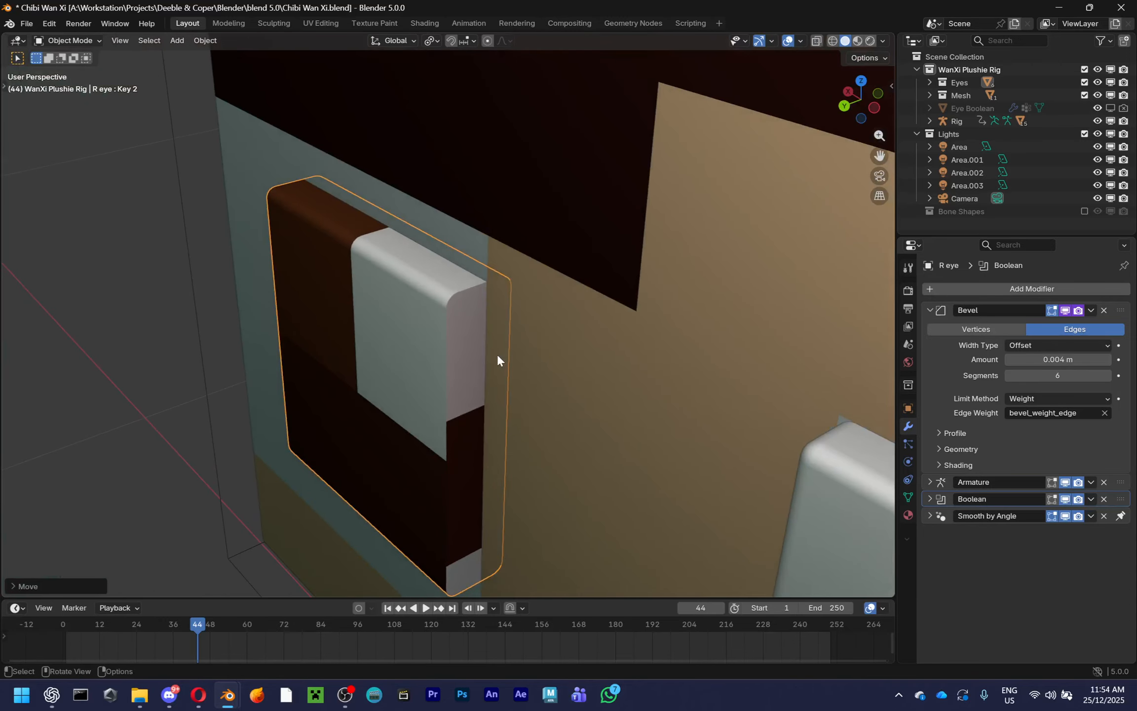
# Move the right eye over the inner edge of its eye white, checking the clipped bevel from low side angles
pyautogui.press('g')
pyautogui.click(504, 297)
pyautogui.moveTo(503, 296); pyautogui.dragTo(496, 254, button='middle')
pyautogui.press('g')
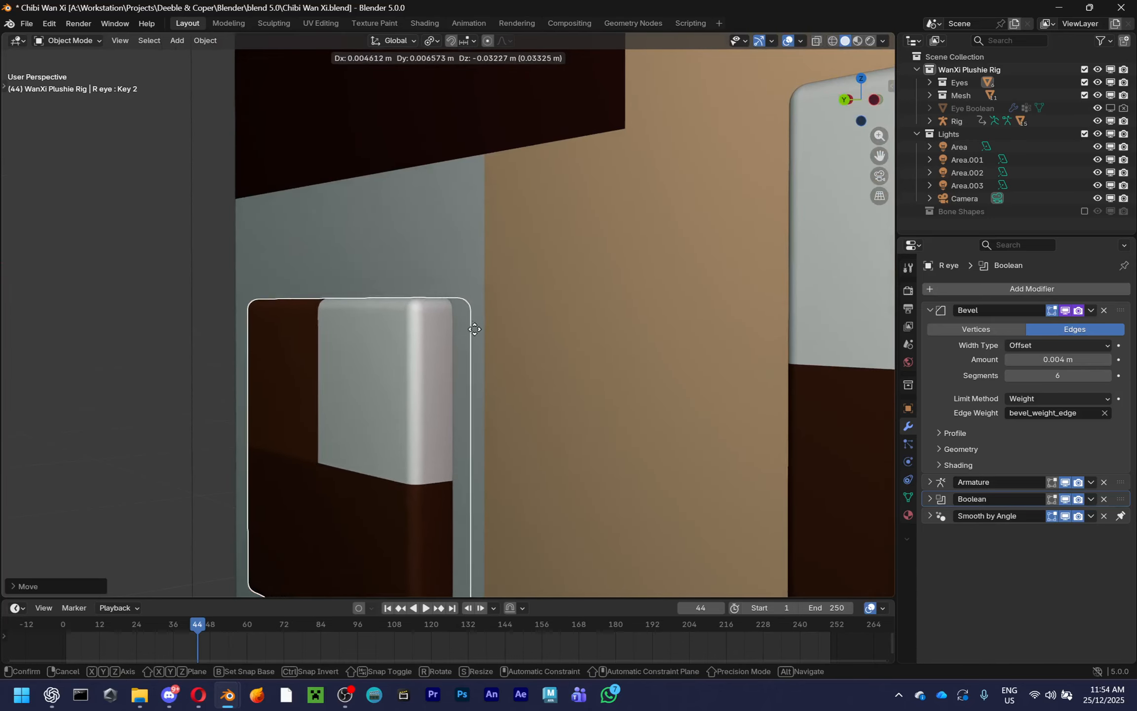
pyautogui.rightClick(459, 297)
pyautogui.moveTo(459, 297); pyautogui.dragTo(462, 216, button='middle')
pyautogui.press('g')
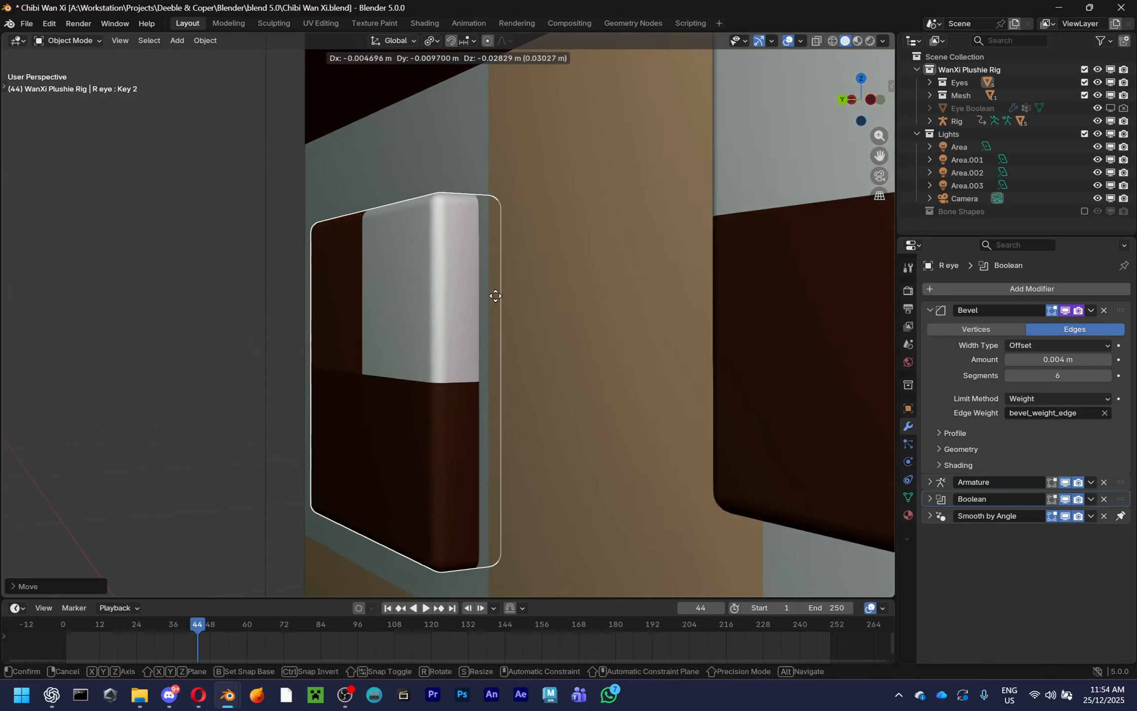
pyautogui.click(571, 298)
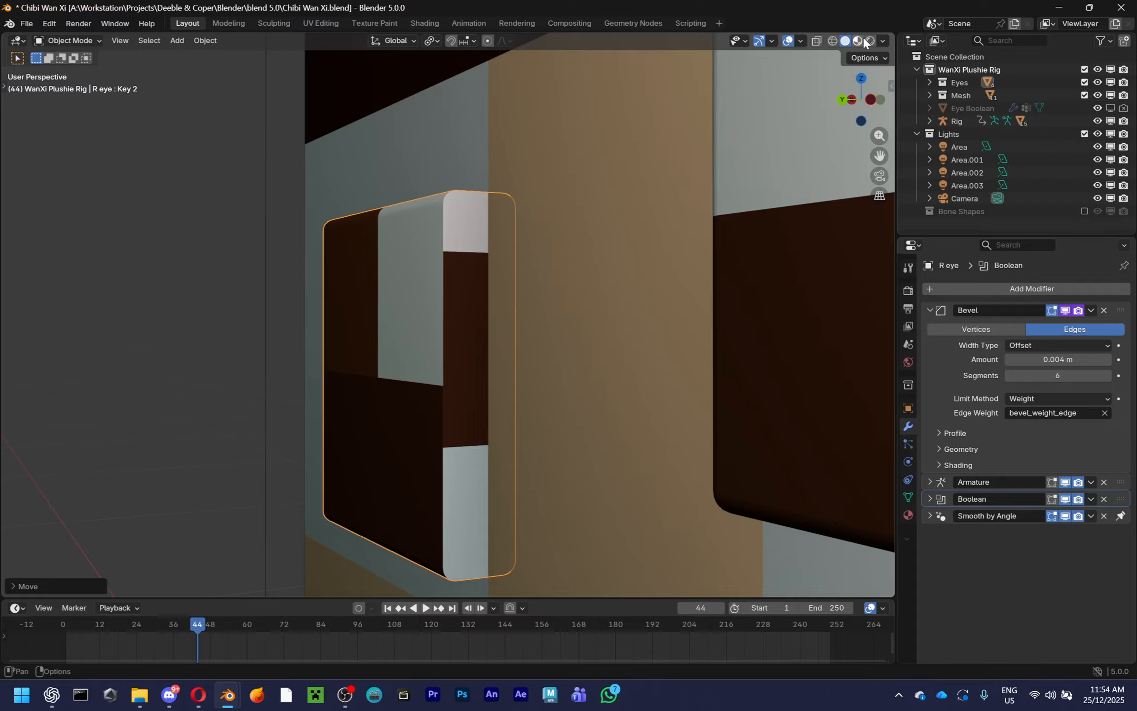
# Switch the viewport to Material Preview shading and test-move the right eye against the face
pyautogui.press('z')
pyautogui.press('g')
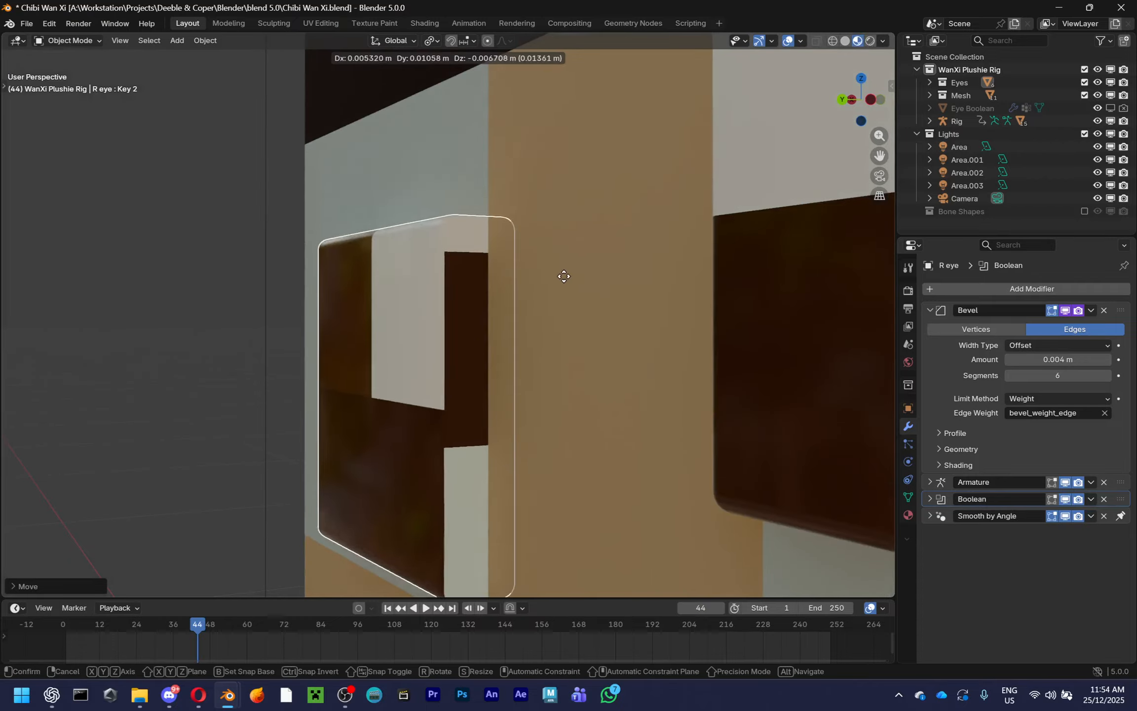
pyautogui.keyDown('alt'); pyautogui.moveTo(490, 264); pyautogui.dragTo(521, 357, button='middle'); pyautogui.keyUp('alt')
pyautogui.rightClick(341, 231)
# Select the left eye, clear its location, and try moving it over its inner edge
pyautogui.click(584, 330)
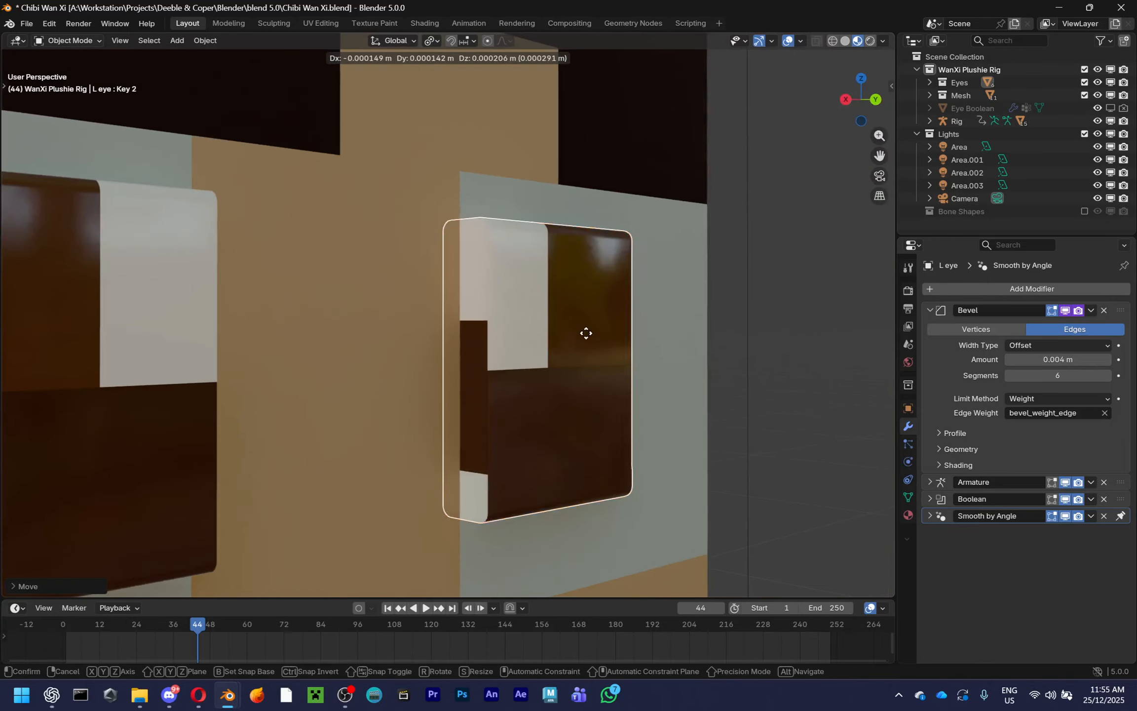
pyautogui.hotkey('alt', 'g')
pyautogui.press('r')
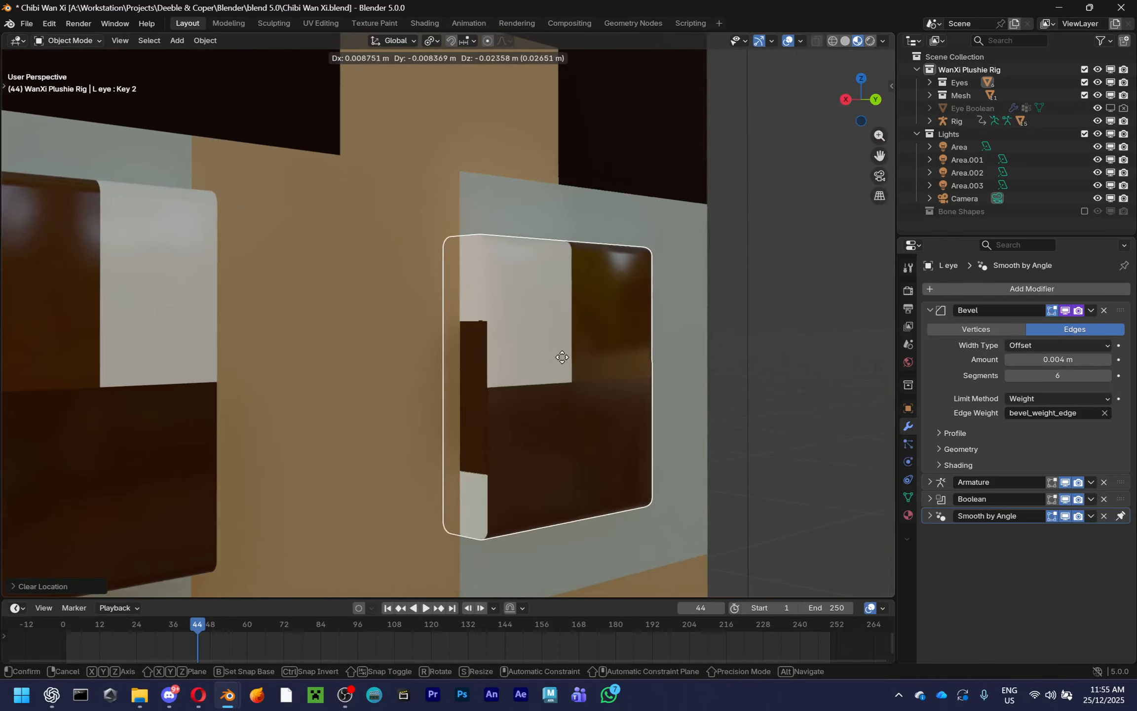
pyautogui.rightClick(550, 277)
pyautogui.moveTo(549, 278); pyautogui.dragTo(540, 327, button='middle')
# Test-move the left eye while orbiting around it, and compare both eyes from the front of the face
pyautogui.press('g')
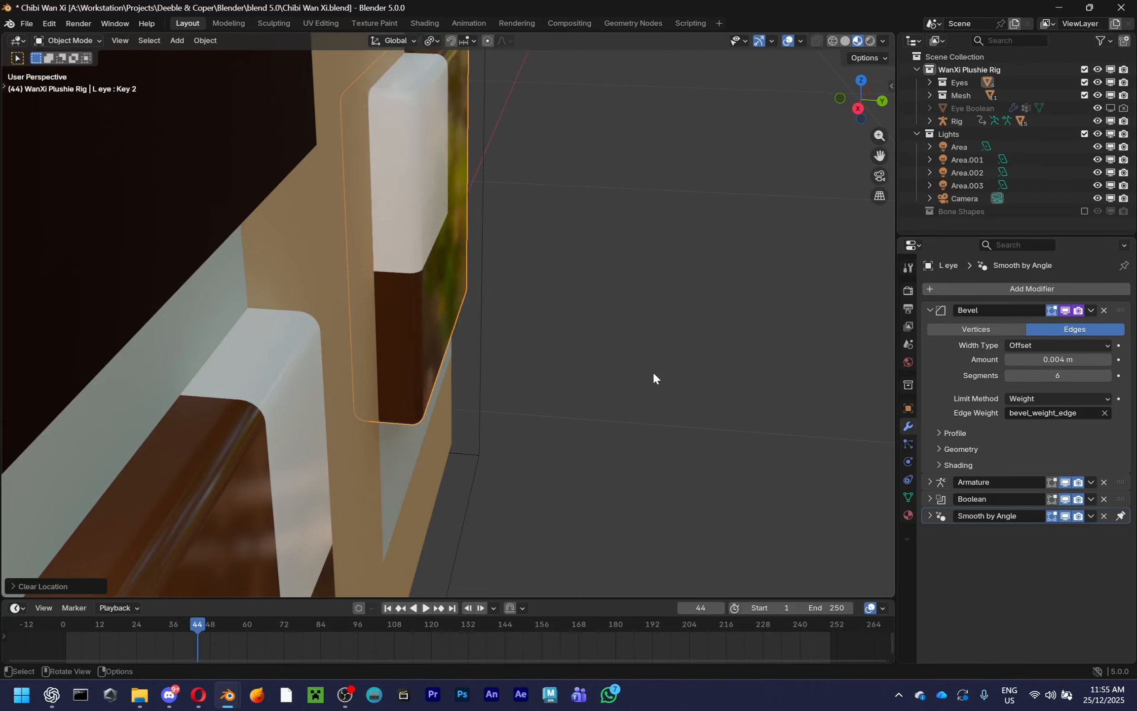
pyautogui.keyDown('alt'); pyautogui.scroll(4, 582, 356); pyautogui.keyUp('alt')
pyautogui.click(511, 371)
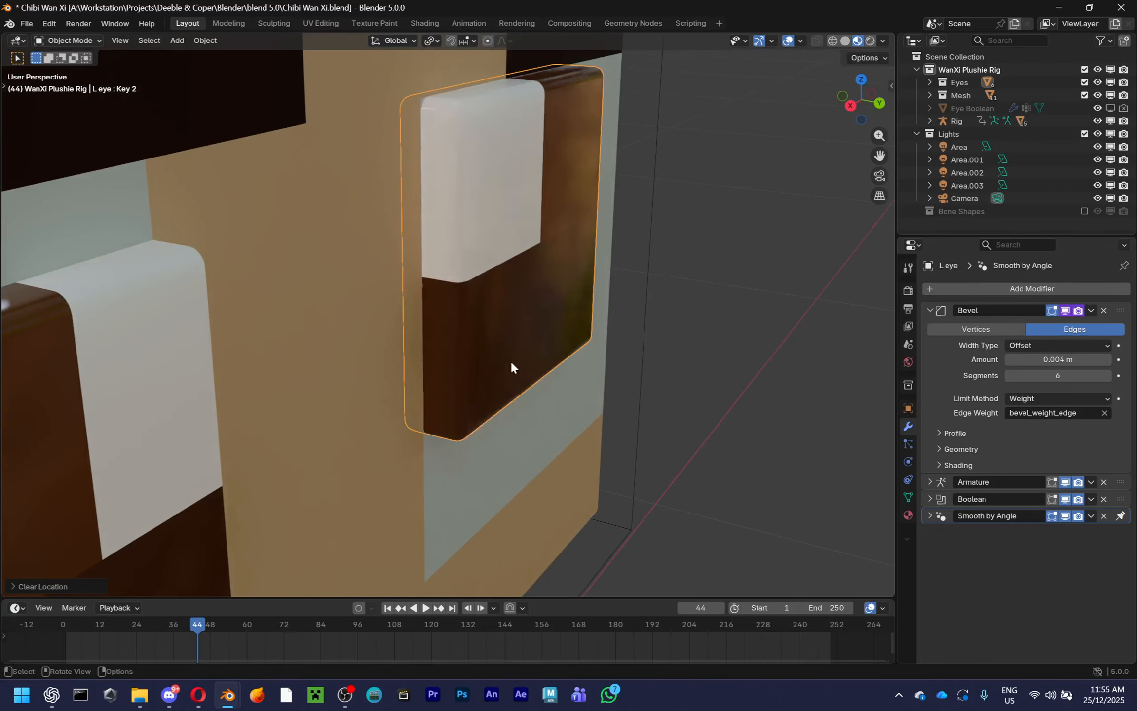
pyautogui.moveTo(510, 371); pyautogui.dragTo(380, 375, button='middle')
pyautogui.press('g')
pyautogui.keyDown('alt'); pyautogui.scroll(-8, 680, 381); pyautogui.keyUp('alt')
pyautogui.keyDown('alt'); pyautogui.moveTo(680, 381); pyautogui.dragTo(388, 322, button='middle'); pyautogui.keyUp('alt')
pyautogui.click(515, 346)
pyautogui.scroll(-3, 575, 379)
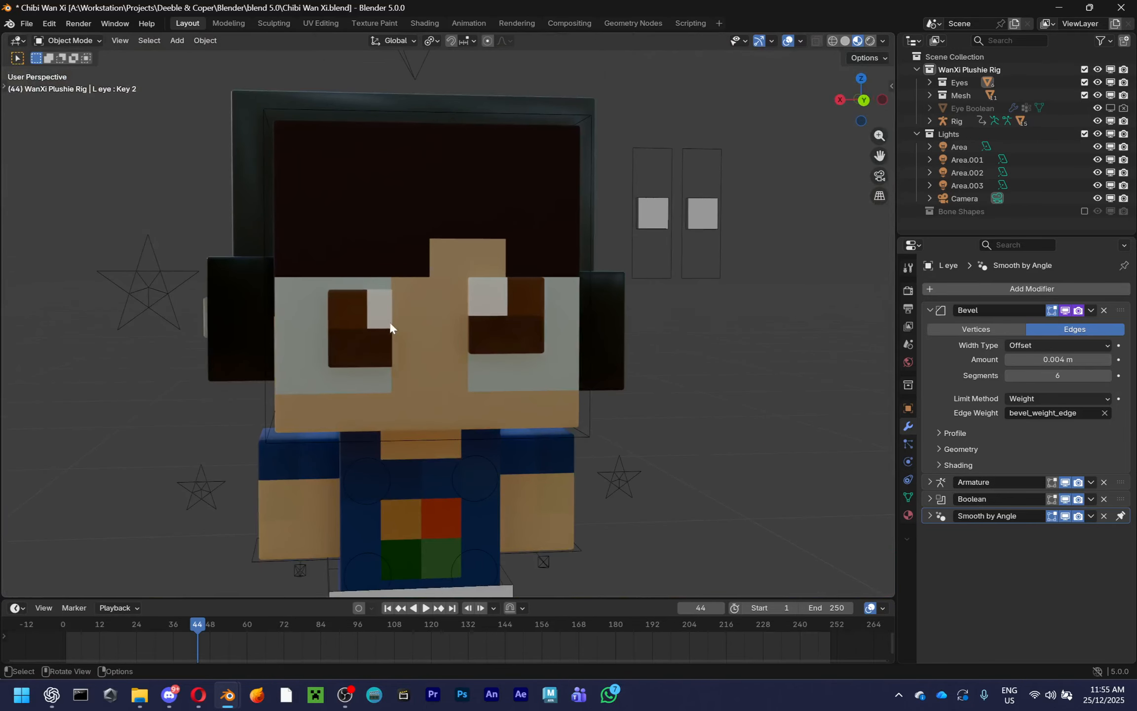
# Clear the left eye's location, add the right eye to the selection, and move both eyes slightly within the eye whites
pyautogui.click(389, 322)
pyautogui.hotkey('alt', 'g')
pyautogui.scroll(-2, 742, 402)
pyautogui.keyDown('shift'); pyautogui.click(501, 316); pyautogui.keyUp('shift')
pyautogui.press('g')
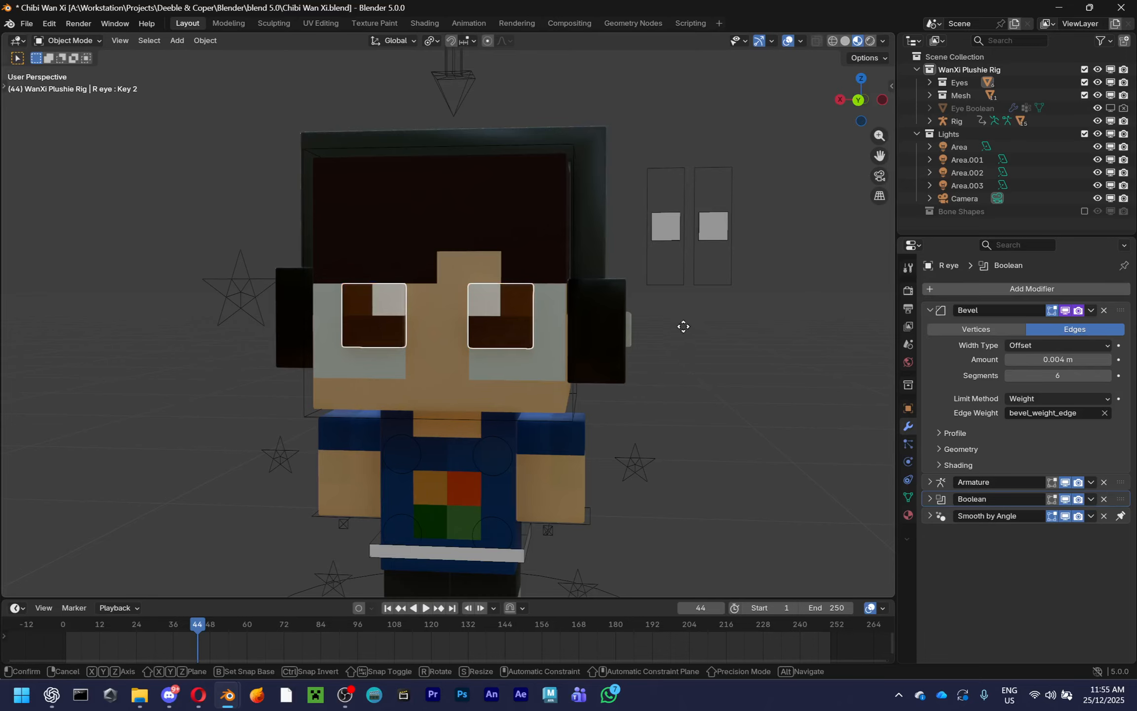
pyautogui.click(685, 348)
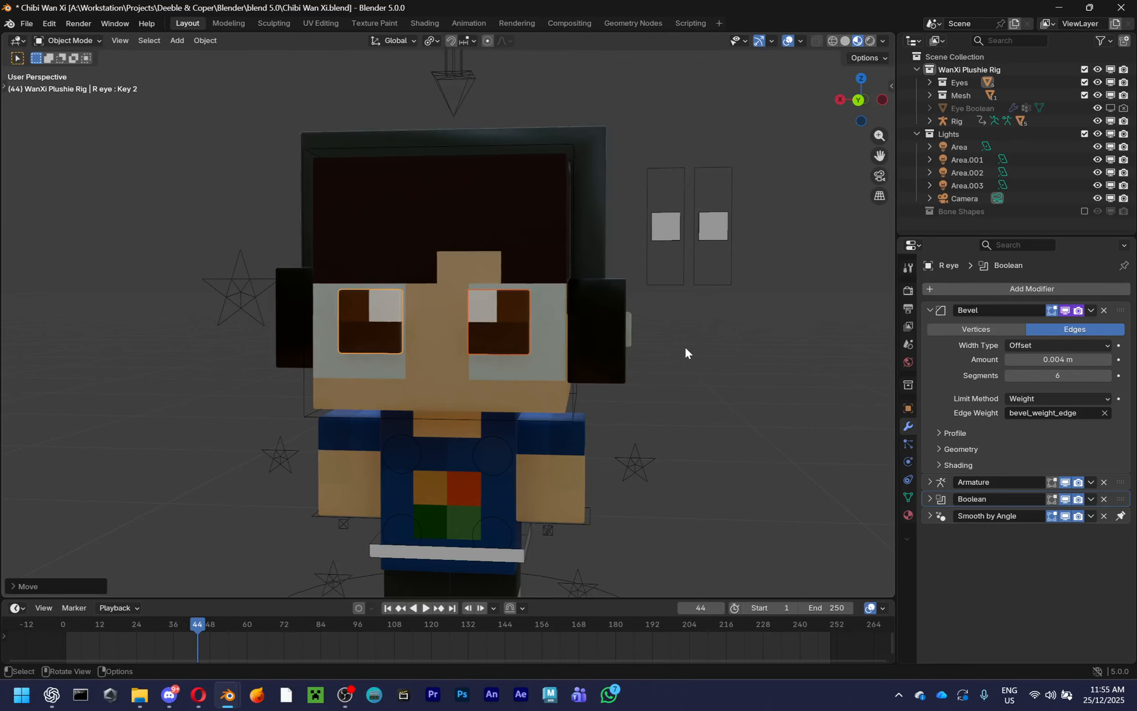
# Hide the viewport overlays, test-move both eyes across the face while viewing the whole character, and show the overlays again
pyautogui.hotkey('shift', 'alt', 'z')
pyautogui.press('g')
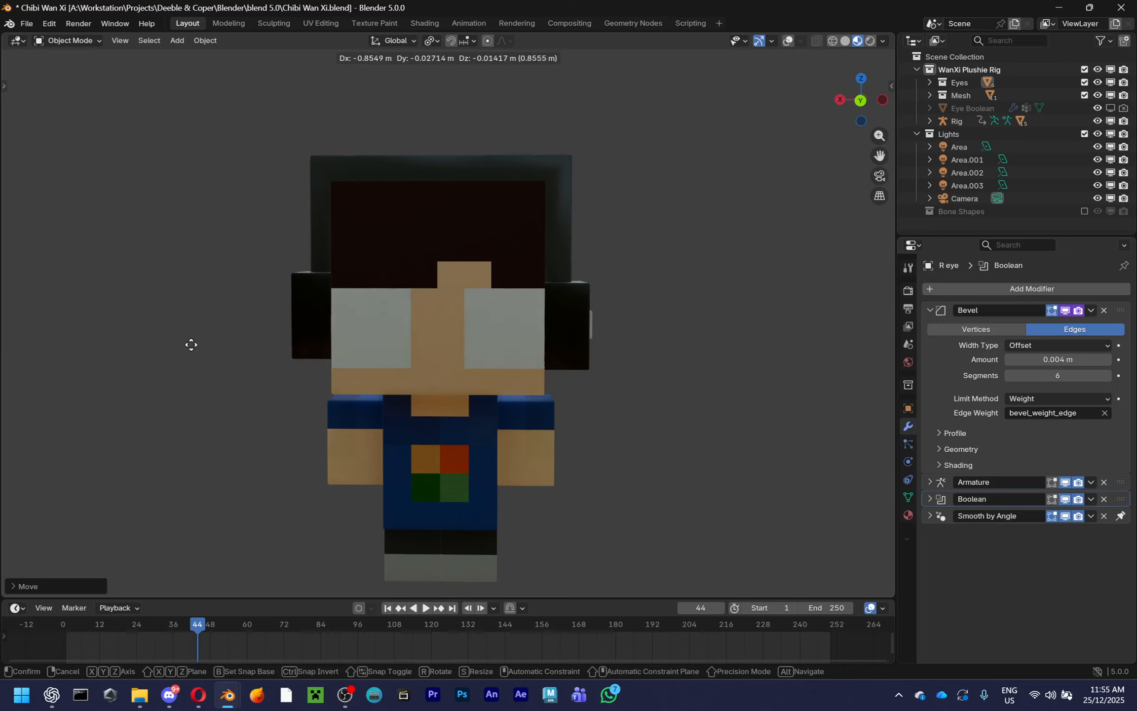
pyautogui.keyDown('alt'); pyautogui.scroll(-5, 838, 385); pyautogui.keyUp('alt')
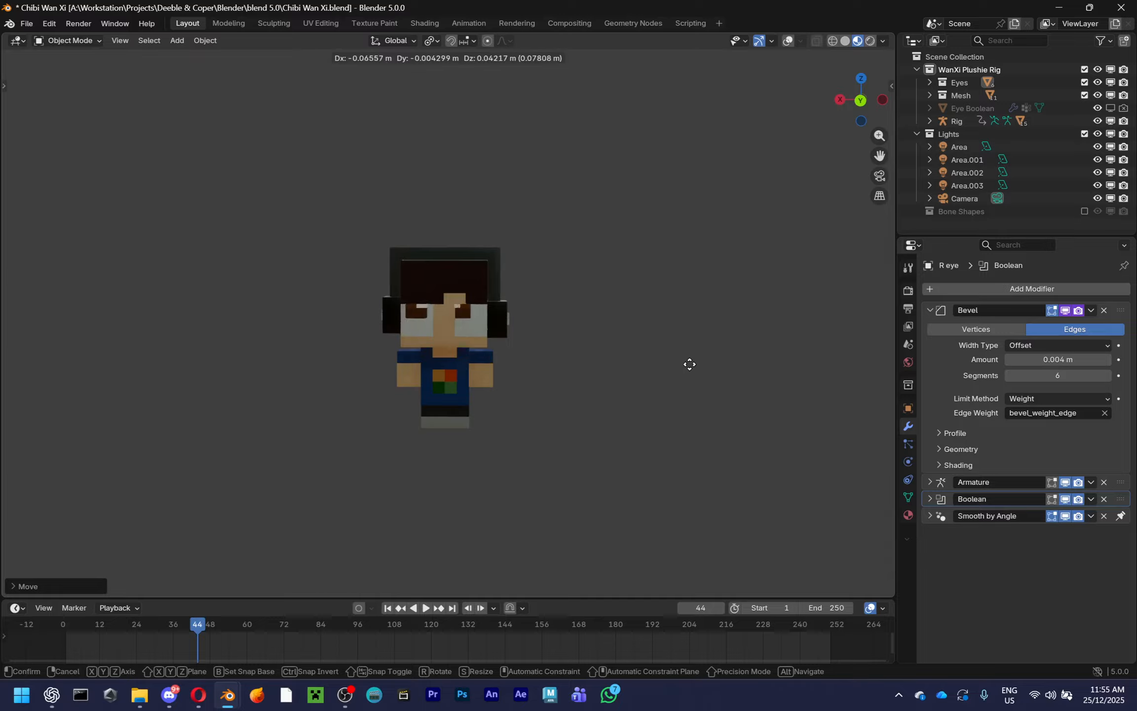
pyautogui.click(674, 368)
pyautogui.scroll(4, 583, 381)
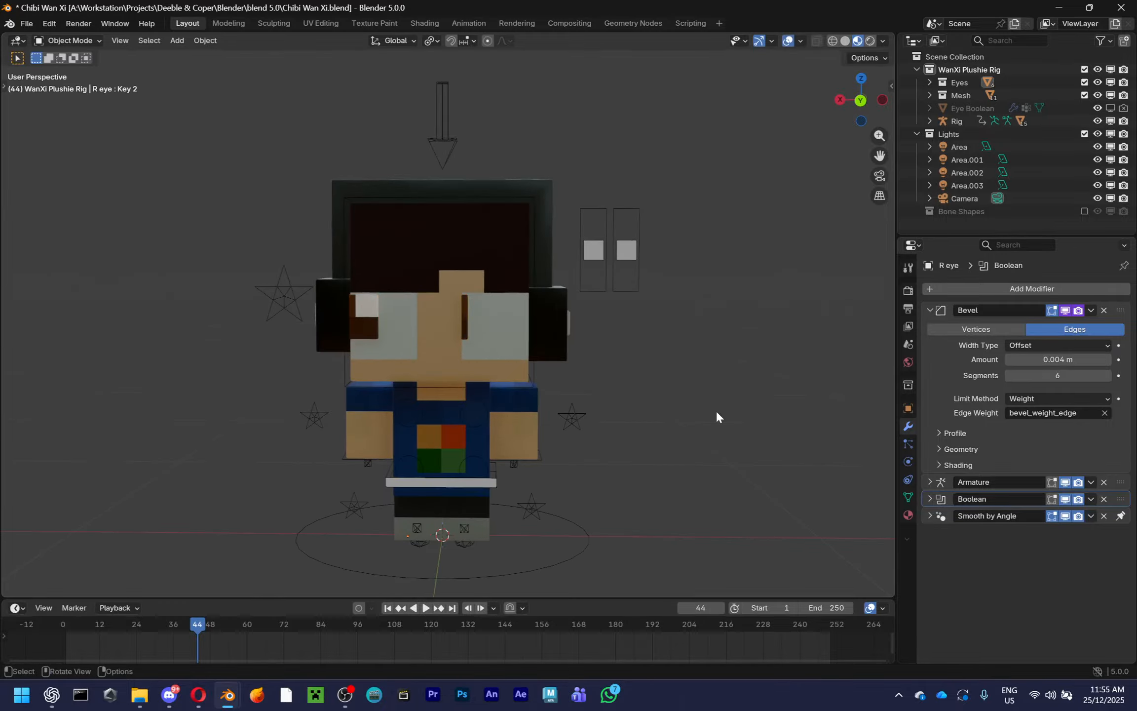
# Switch to the Chibi Wan Xi V5 Blender file, check the recording status in OBS, and return to Blender
pyautogui.hotkey('alt', 'Tab')
pyautogui.hotkey('alt', 'Tab')
pyautogui.press('Escape')
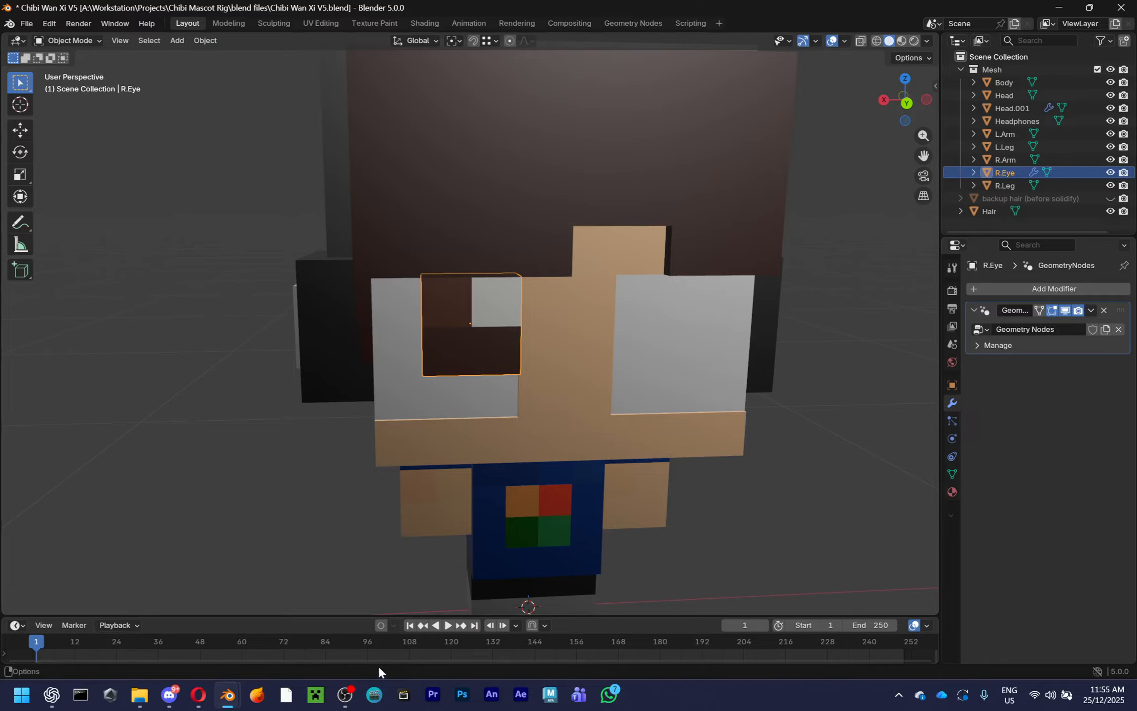
pyautogui.click(345, 695)
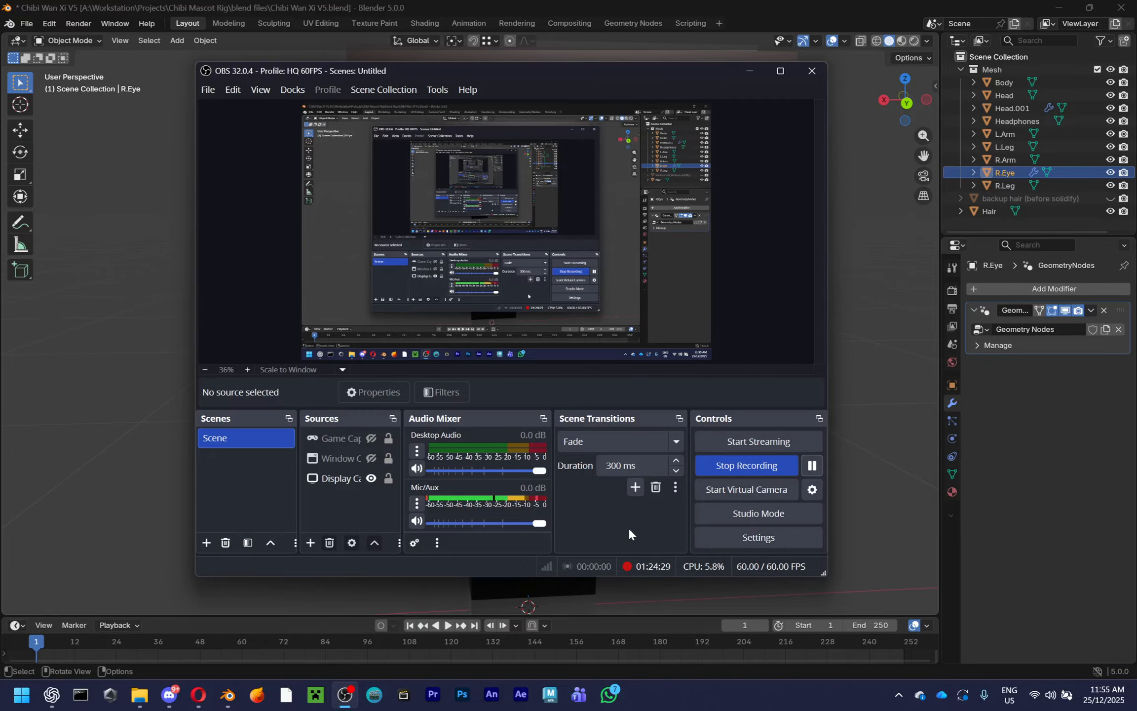
pyautogui.moveTo(540, 79); pyautogui.dragTo(400, 106)
pyautogui.click(602, 432)
# Examine how the unbeveled right eye sits against the V5 head's eye white and face from side and front angles
pyautogui.scroll(-3, 602, 432)
pyautogui.click(681, 463)
pyautogui.moveTo(681, 463); pyautogui.dragTo(722, 410, button='middle')
pyautogui.scroll(4, 744, 424)
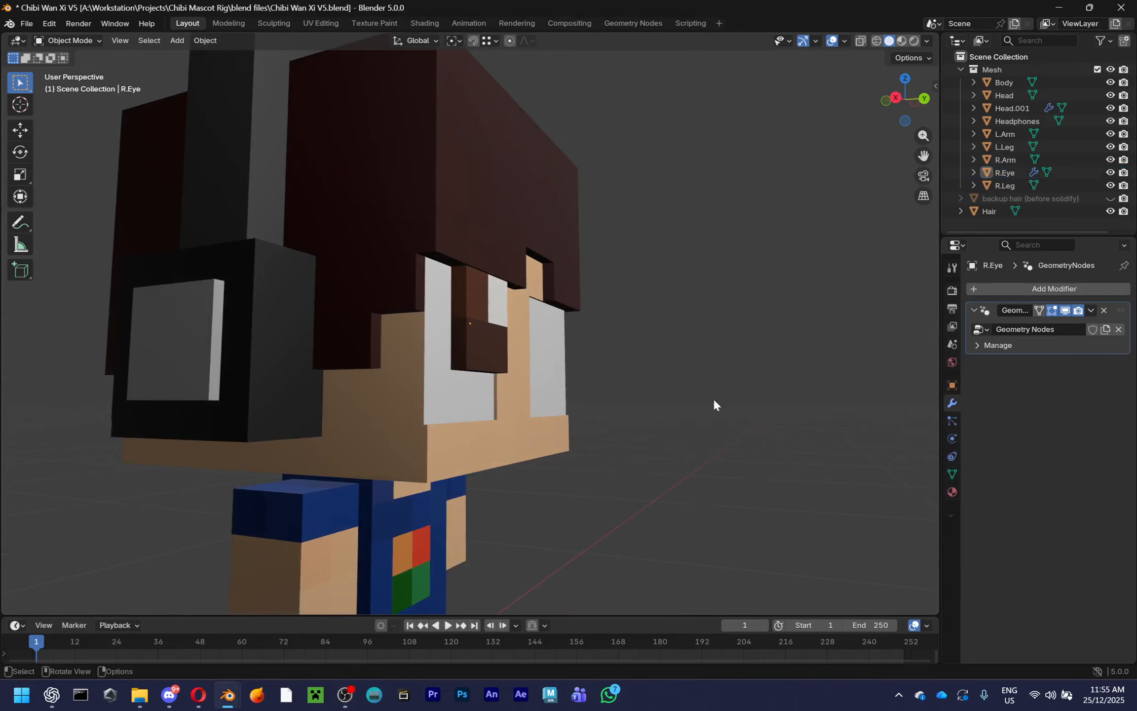
pyautogui.scroll(-3, 673, 383)
pyautogui.moveTo(672, 376); pyautogui.dragTo(570, 388, button='middle')
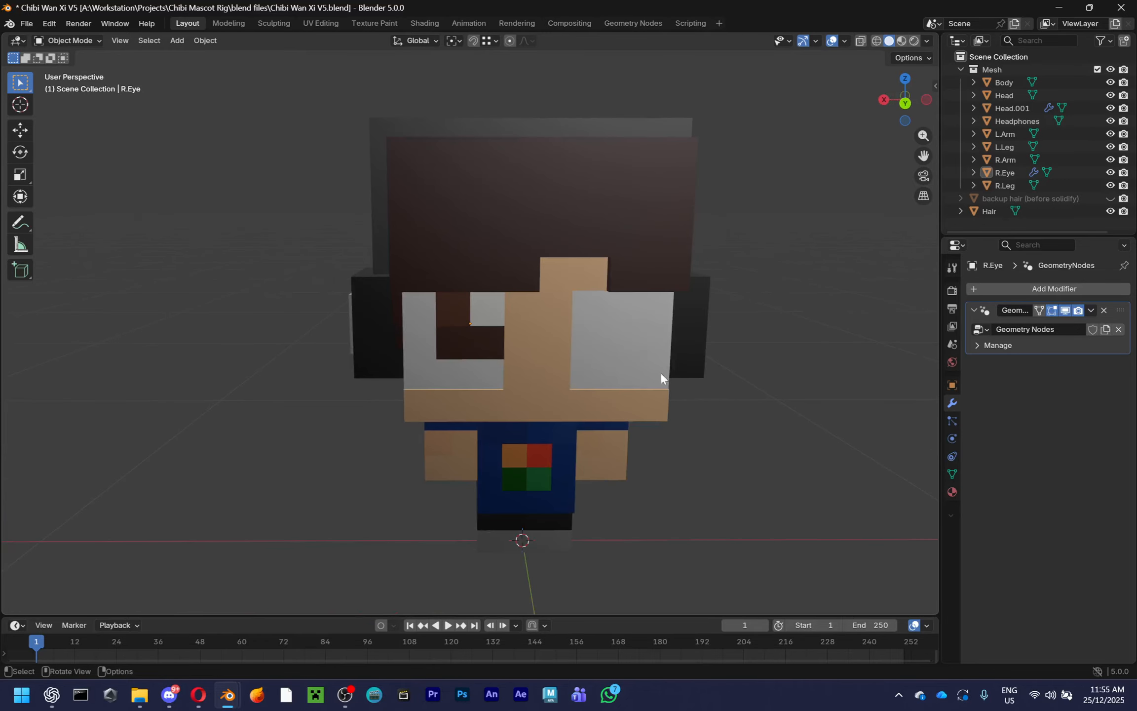
pyautogui.hotkey('alt', 'Tab')
pyautogui.hotkey('alt', 'Tab')
pyautogui.moveTo(838, 484); pyautogui.dragTo(790, 470, button='middle')
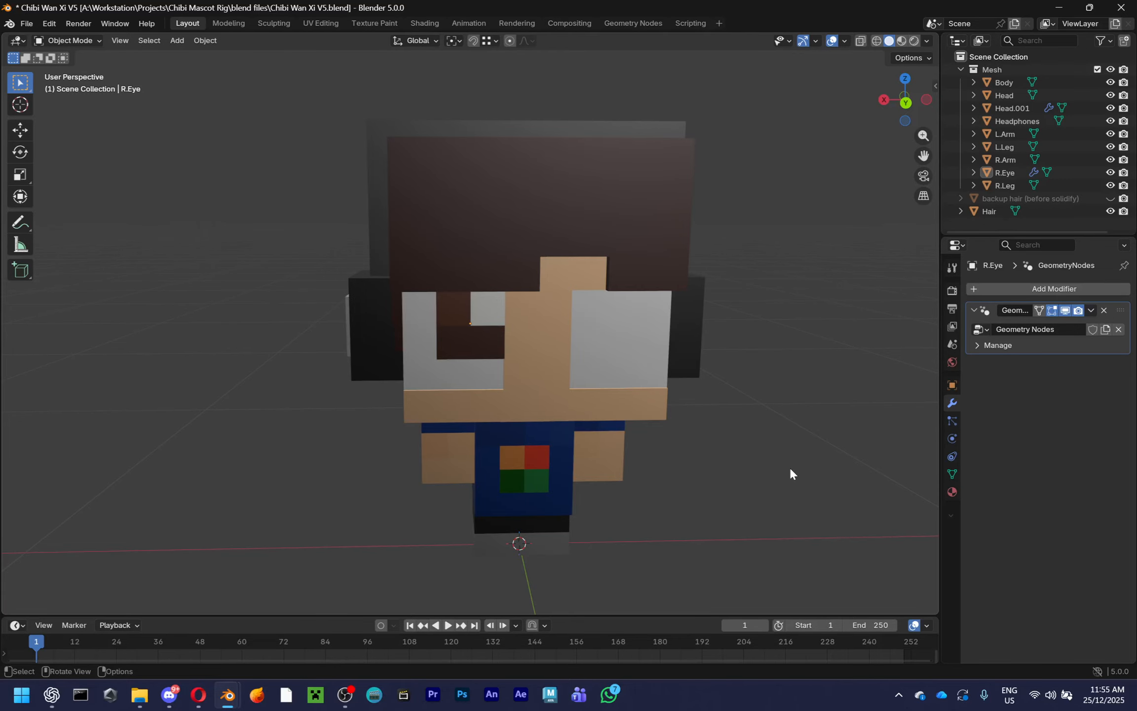
pyautogui.moveTo(673, 385); pyautogui.dragTo(749, 362, button='middle')
pyautogui.scroll(4, 750, 362)
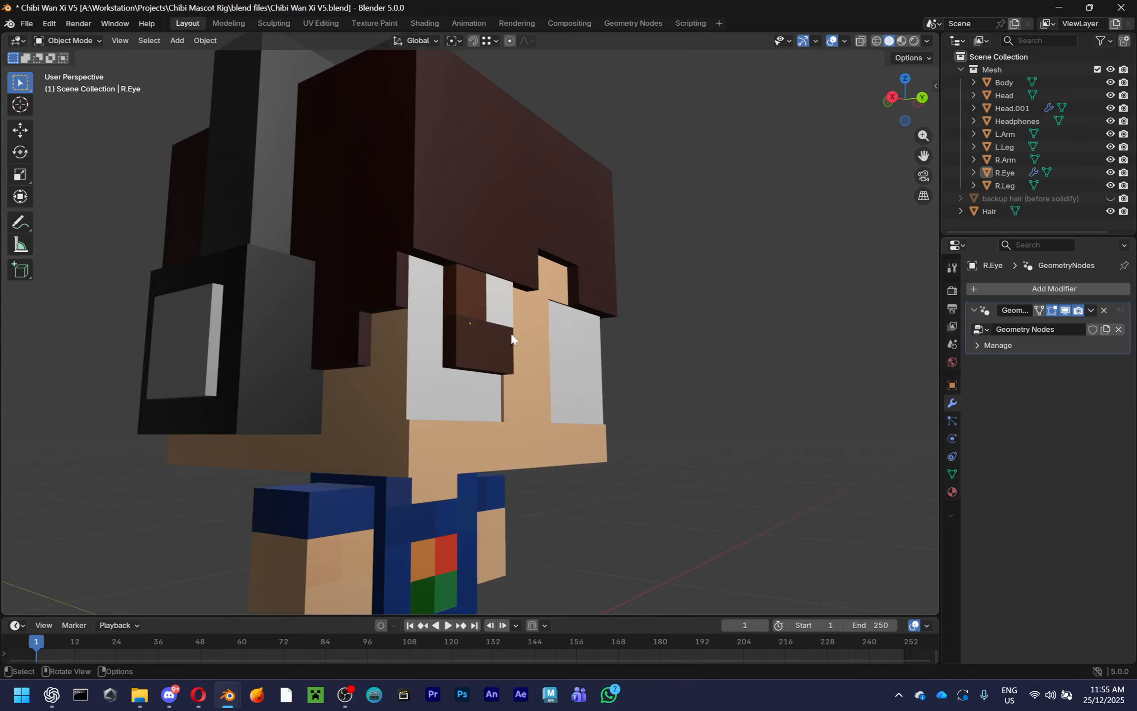
# Select the right eye, inspect its inner edge against the face from a side angle, and switch to OBS
pyautogui.click(506, 333)
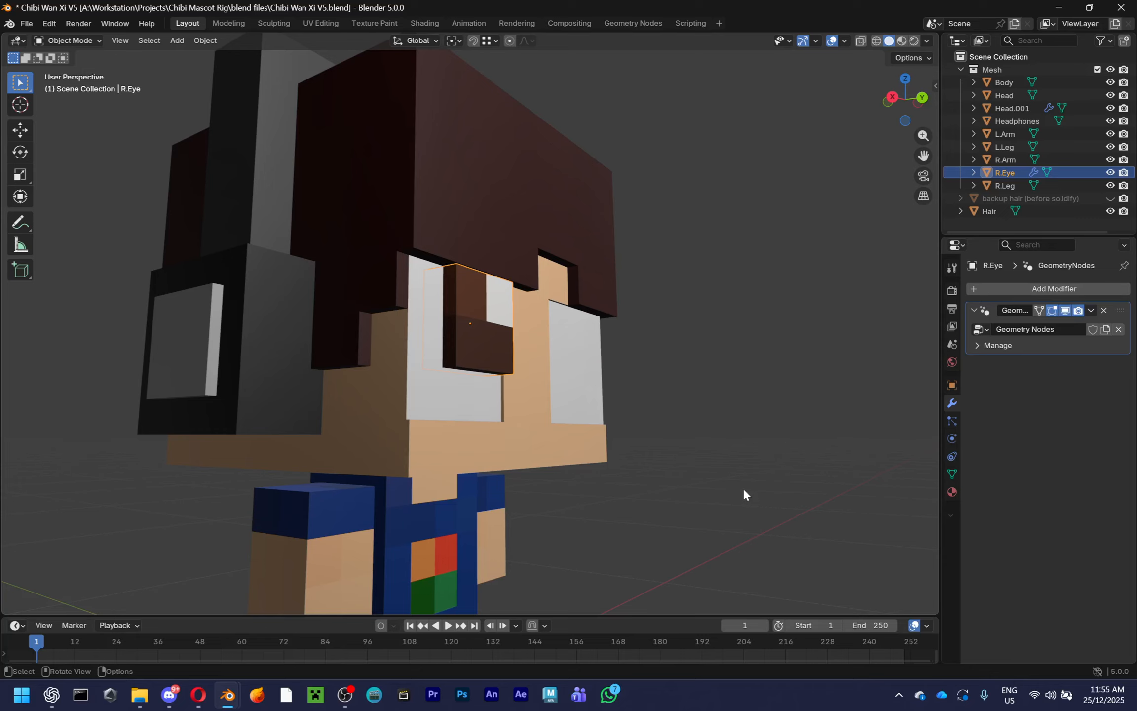
pyautogui.scroll(4, 744, 490)
pyautogui.scroll(-3, 744, 490)
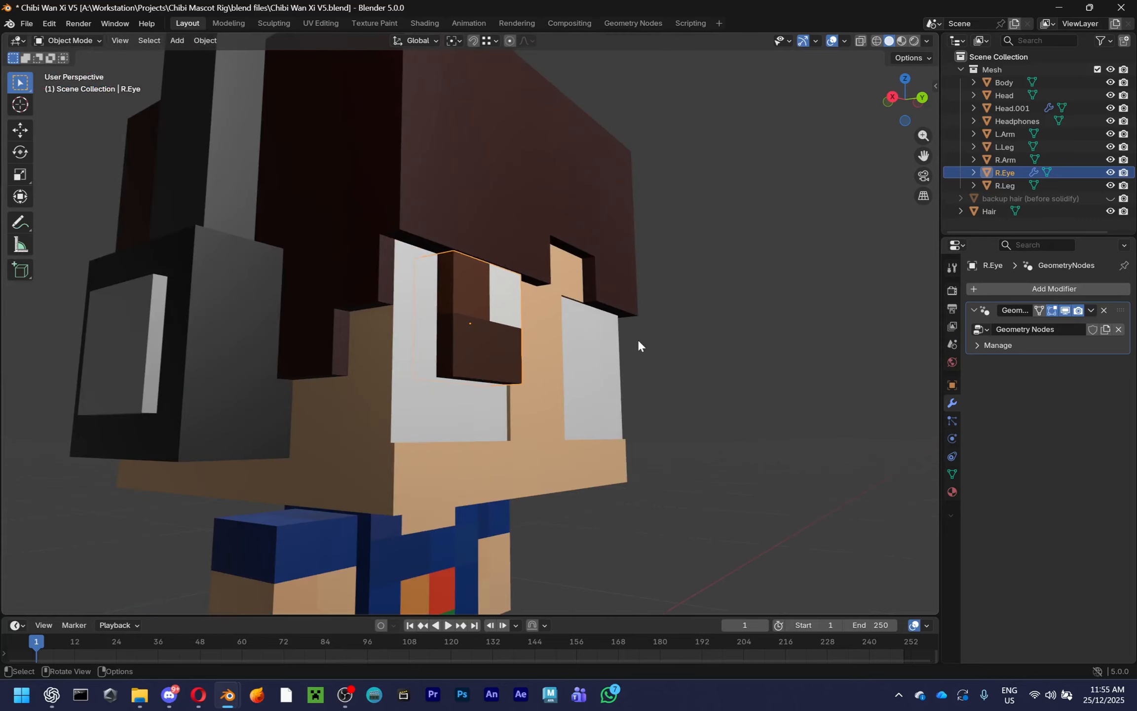
pyautogui.moveTo(642, 334); pyautogui.dragTo(819, 554)
pyautogui.moveTo(818, 537); pyautogui.dragTo(744, 439, button='middle')
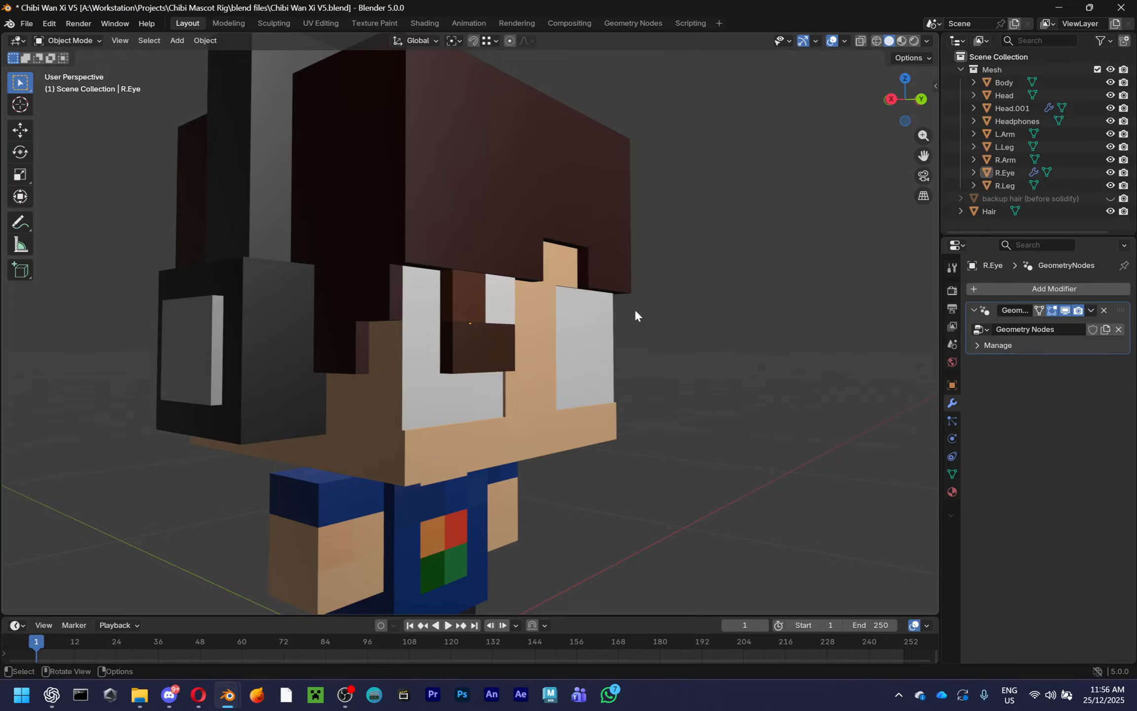
pyautogui.click(513, 326)
pyautogui.scroll(3, 841, 427)
pyautogui.scroll(-4, 731, 406)
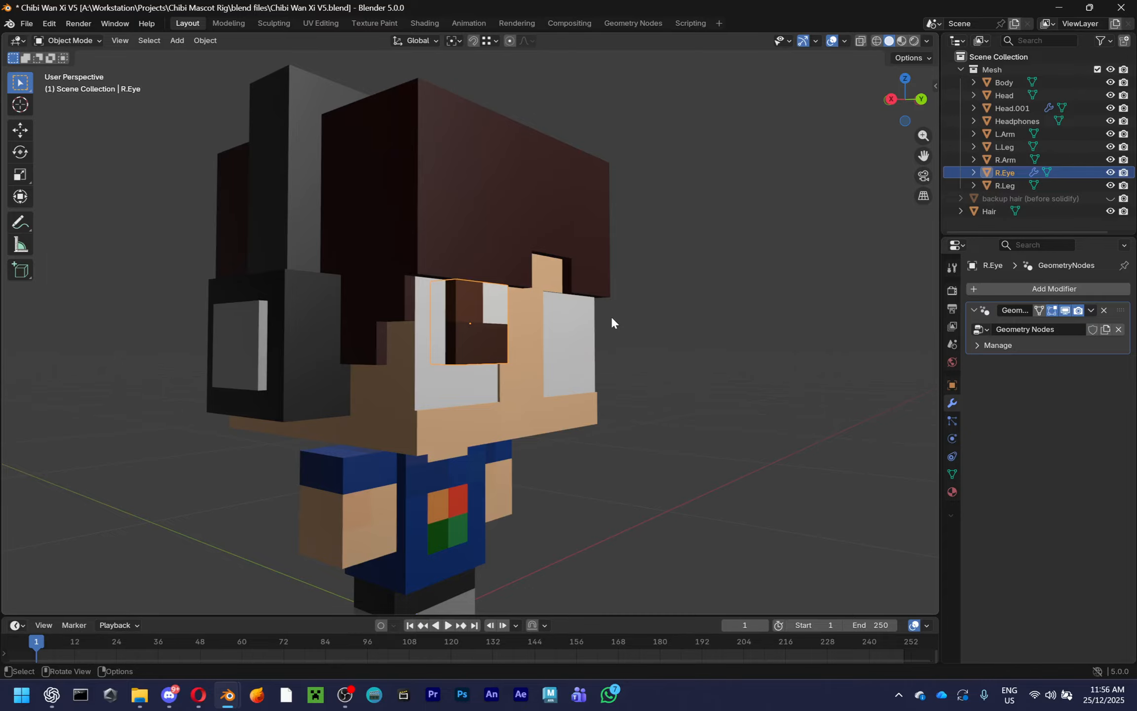
pyautogui.hotkey('alt', 'Tab')
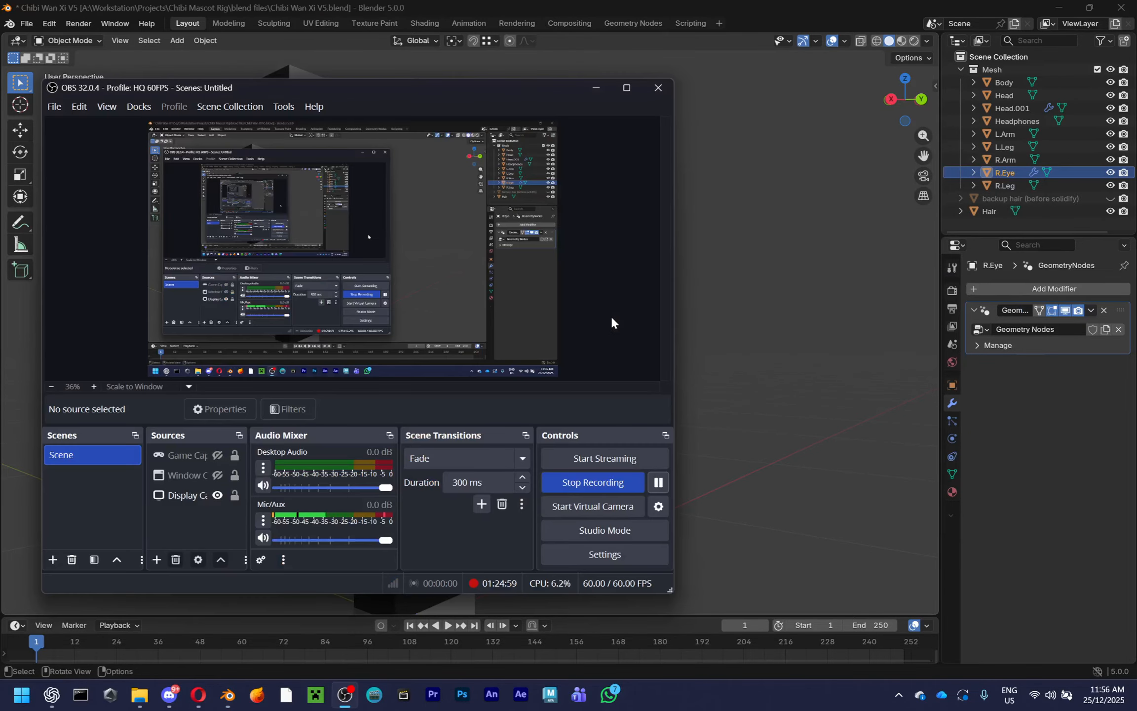